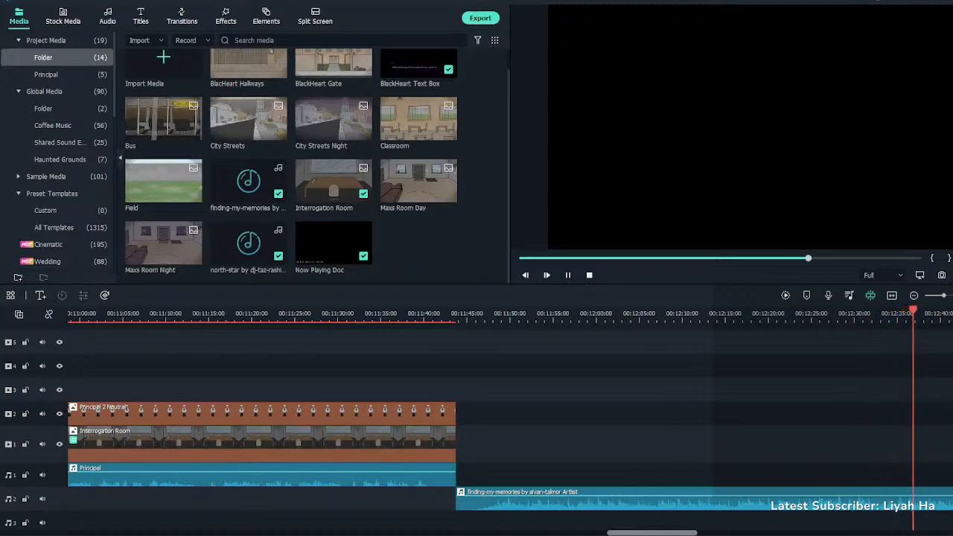
Move the finding-my-memories music clip to audio track 3 and delete it from the timeline
{"action": "scroll", "coordinate": [456, 419], "scroll_direction": "down", "scroll_amount": 3}
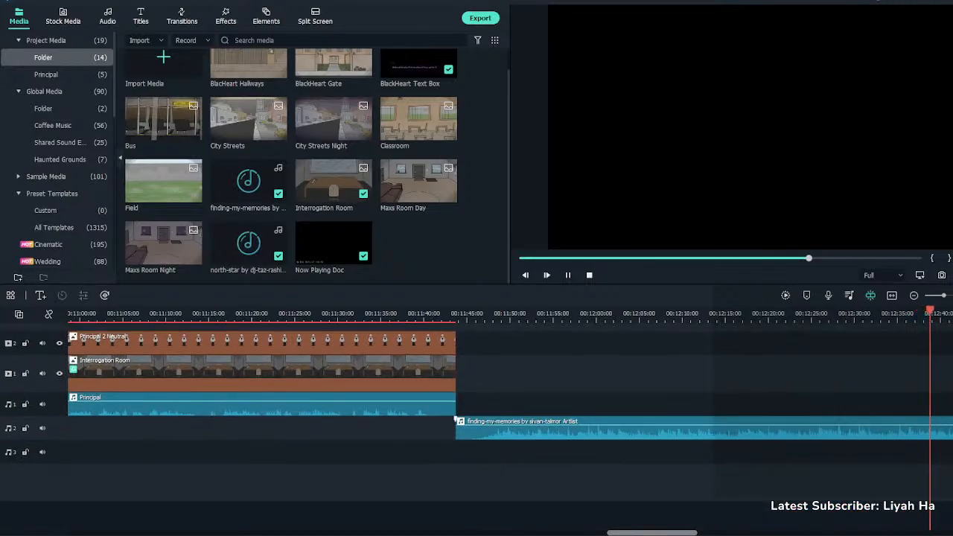
{"action": "key", "text": "space"}
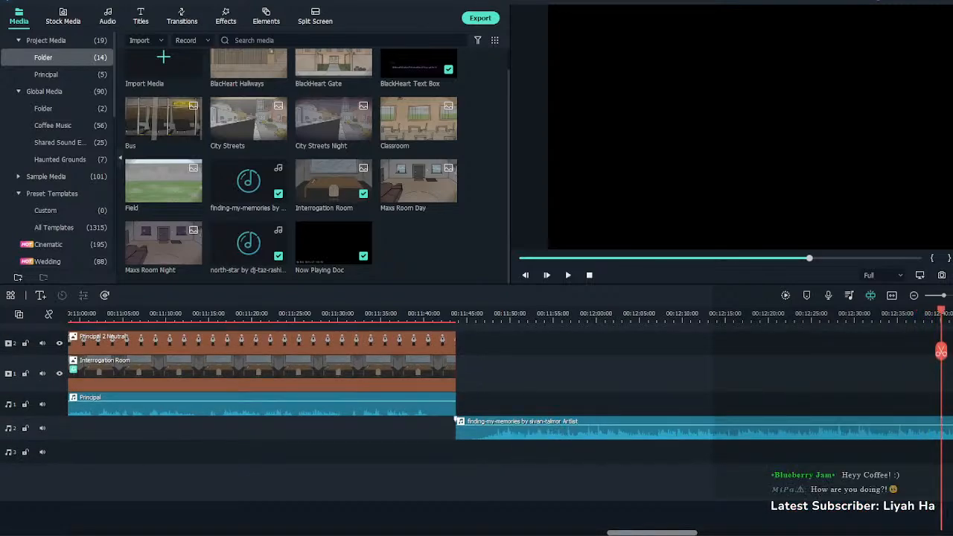
{"action": "left_click_drag", "start_coordinate": [458, 421], "coordinate": [459, 447]}
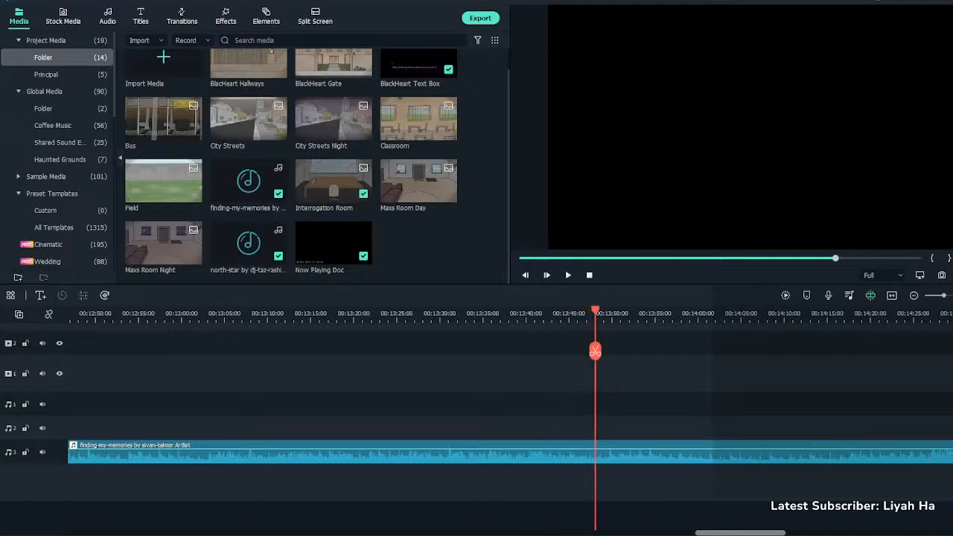
{"action": "left_click", "coordinate": [595, 452]}
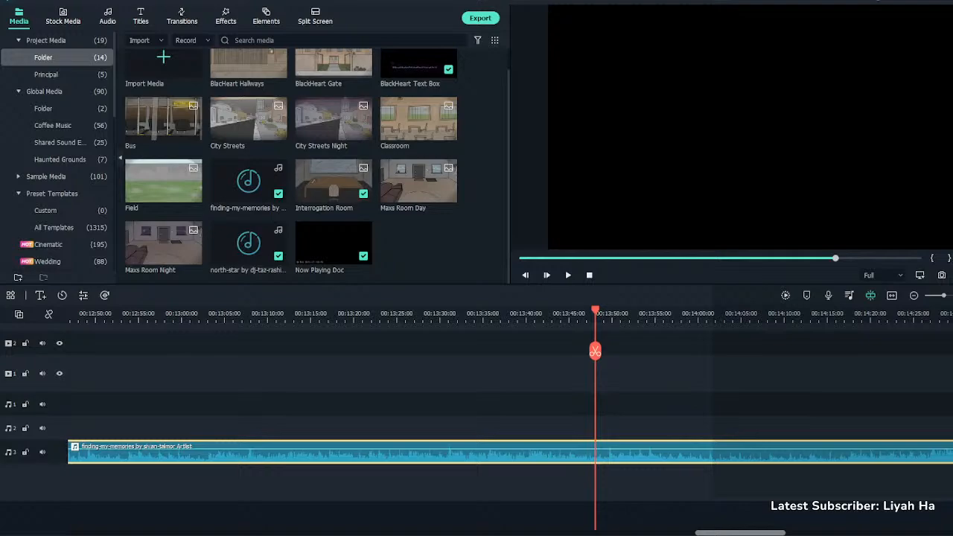
{"action": "key", "text": "Delete"}
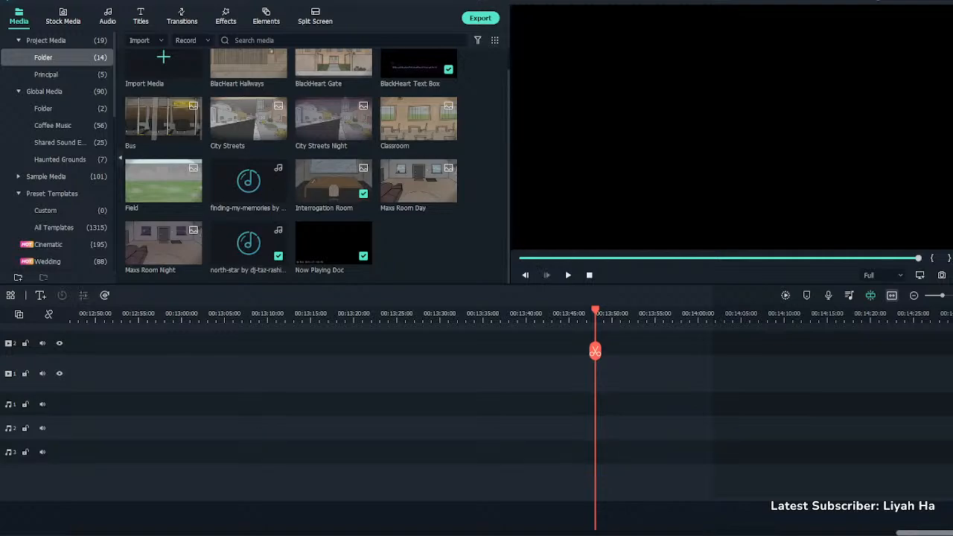
Return to the start of the project and examine the opening clips around the gap between the two Interrogation Room effects
{"action": "key", "text": "shift+z"}
{"action": "key", "text": "Home"}
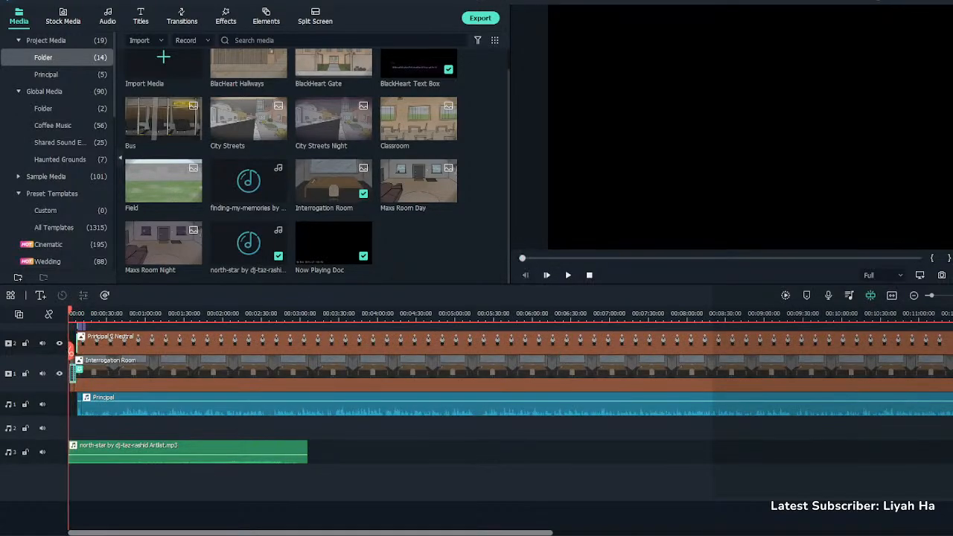
{"action": "scroll", "coordinate": [477, 402], "scroll_direction": "up", "scroll_amount": 3}
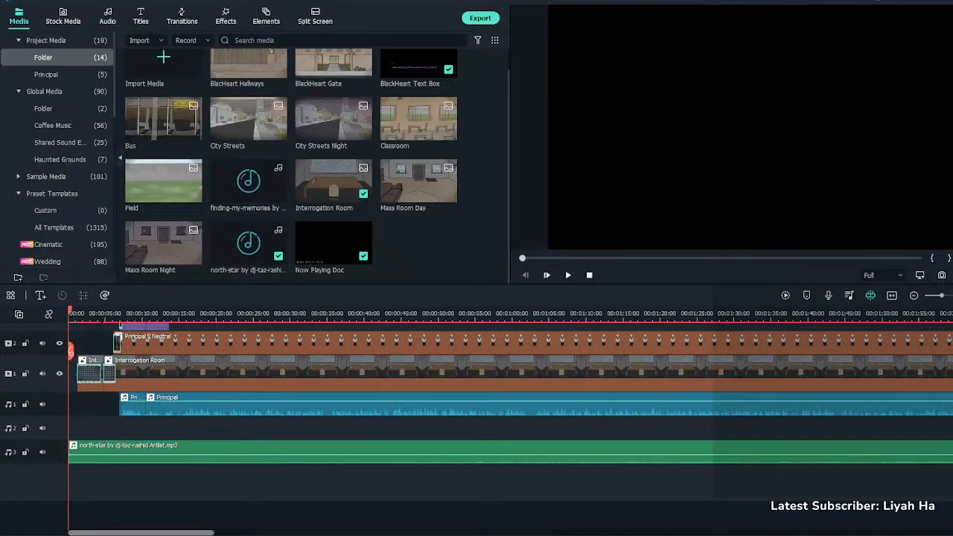
{"action": "scroll", "coordinate": [476, 402], "scroll_direction": "up", "scroll_amount": 2}
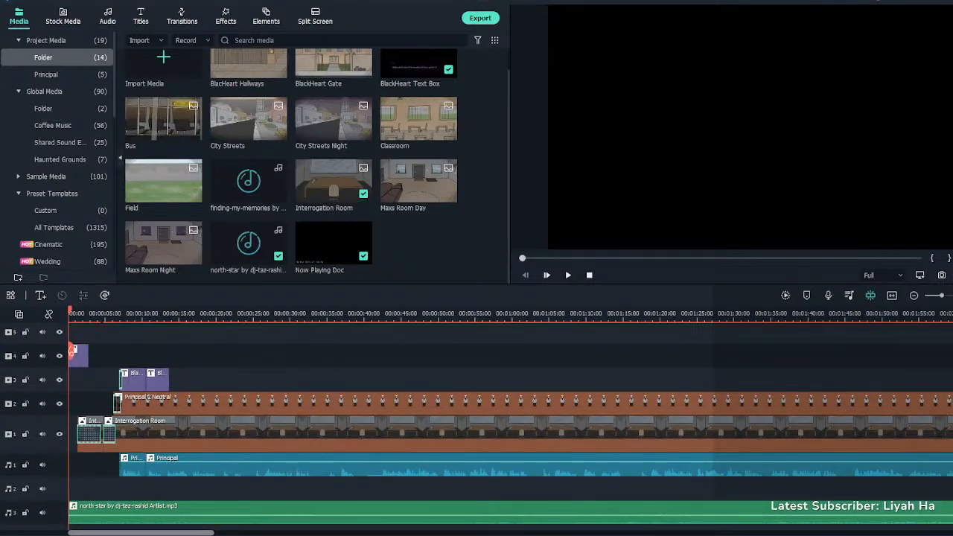
{"action": "scroll", "coordinate": [477, 402], "scroll_direction": "up", "scroll_amount": 2}
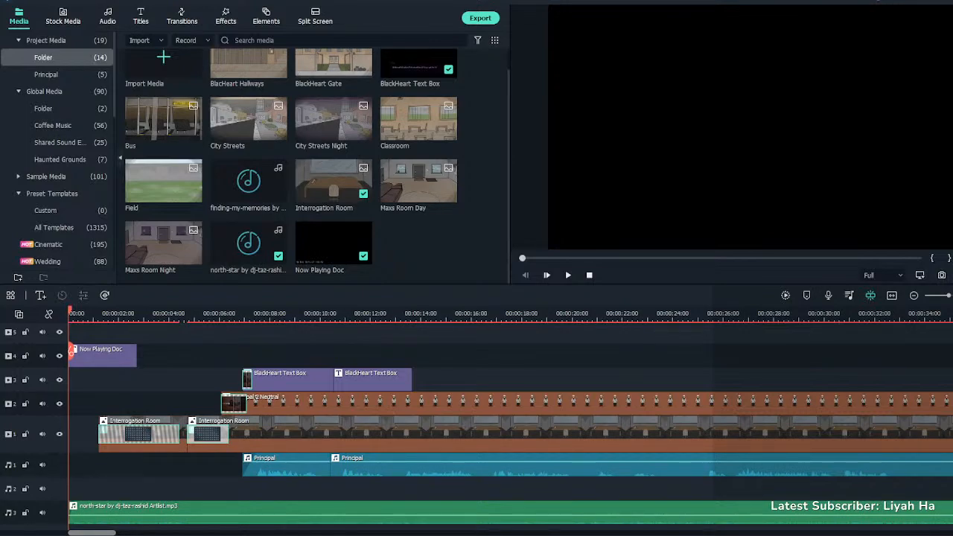
{"action": "left_click", "coordinate": [177, 350]}
{"action": "key", "text": "Right"}
{"action": "key", "text": "Right"}
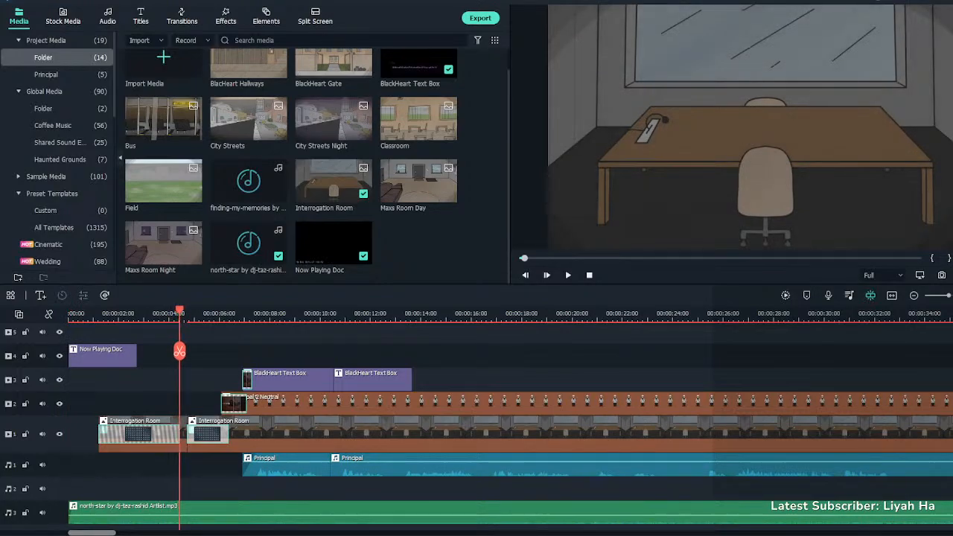
{"action": "left_click_drag", "start_coordinate": [180, 350], "coordinate": [154, 351]}
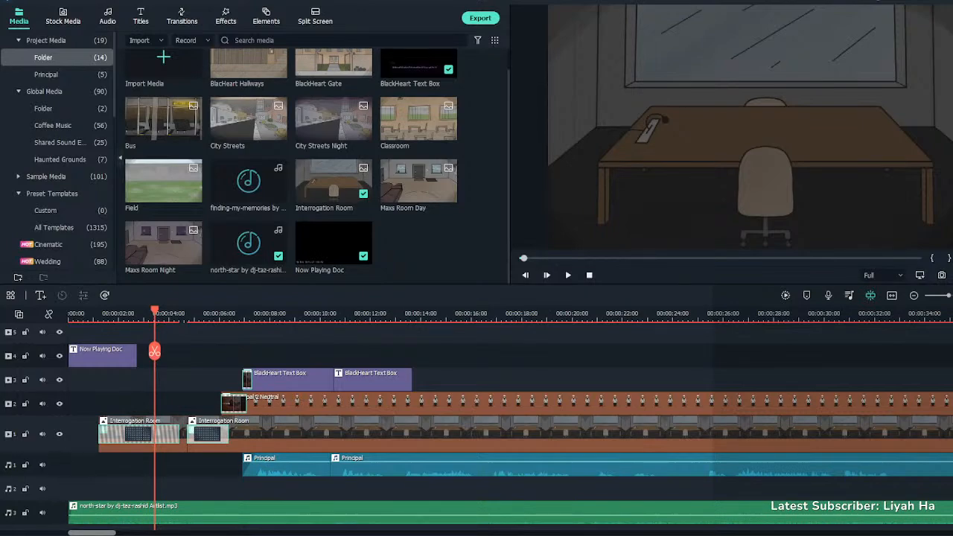
Play the opening from the beginning of the timeline through the Interrogation Room shots to the Principal's entrance
{"action": "scroll", "coordinate": [476, 417], "scroll_direction": "down", "scroll_amount": 2}
{"action": "scroll", "coordinate": [477, 417], "scroll_direction": "up", "scroll_amount": 1}
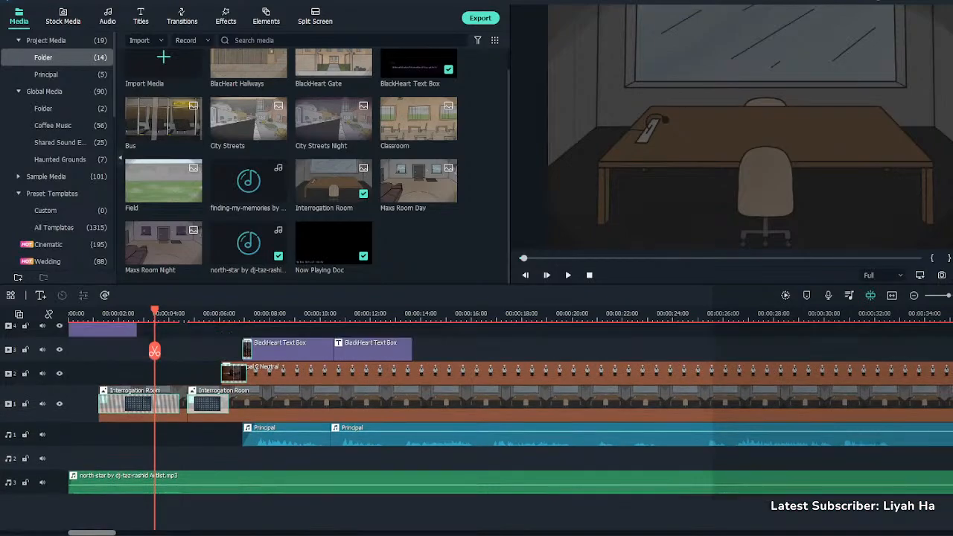
{"action": "key", "text": "ctrl+equal"}
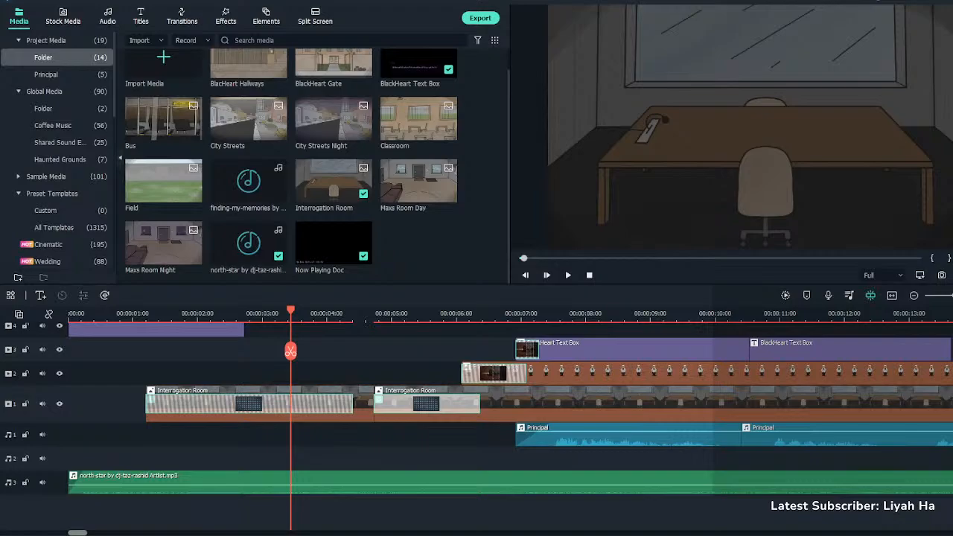
{"action": "left_click_drag", "start_coordinate": [290, 310], "coordinate": [69, 310]}
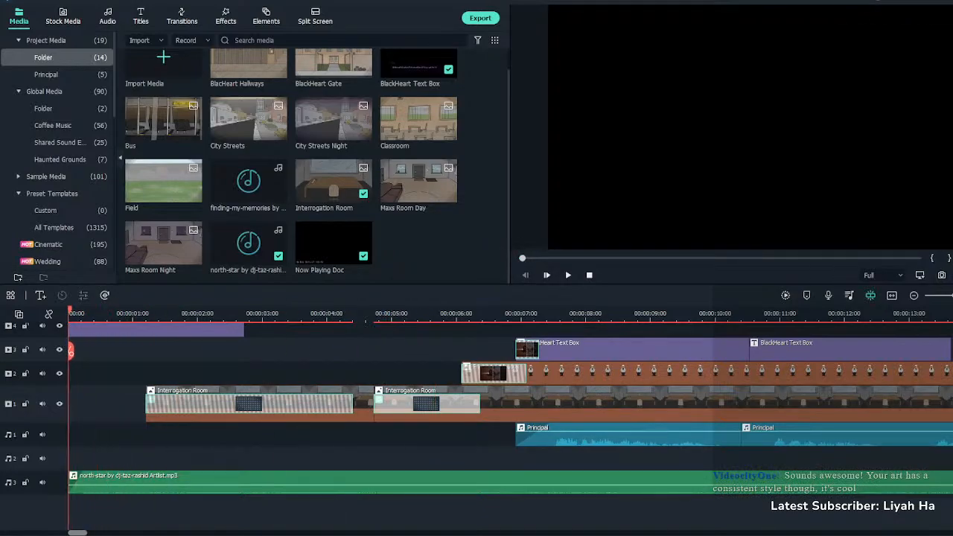
{"action": "scroll", "coordinate": [71, 350], "scroll_direction": "up", "scroll_amount": 1}
{"action": "key", "text": "space"}
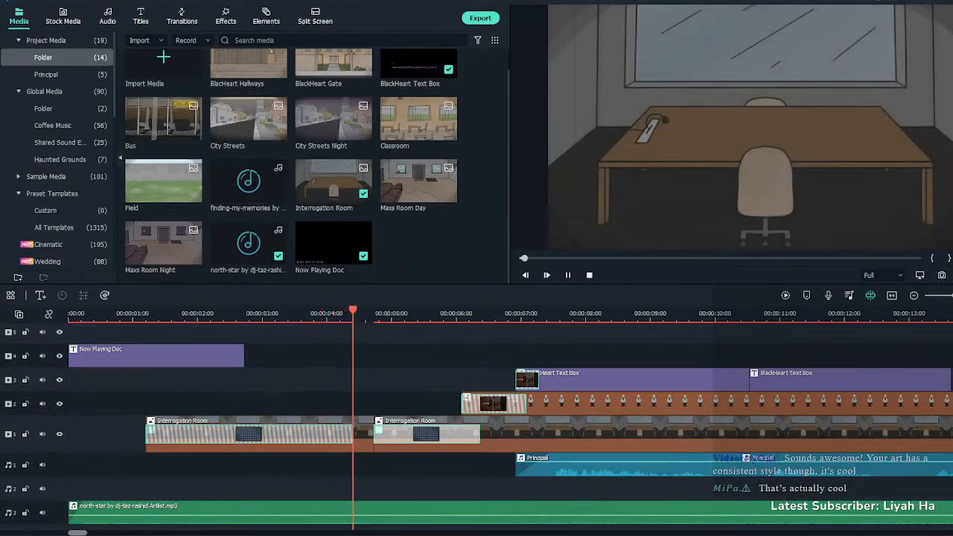
{"action": "key", "text": "space"}
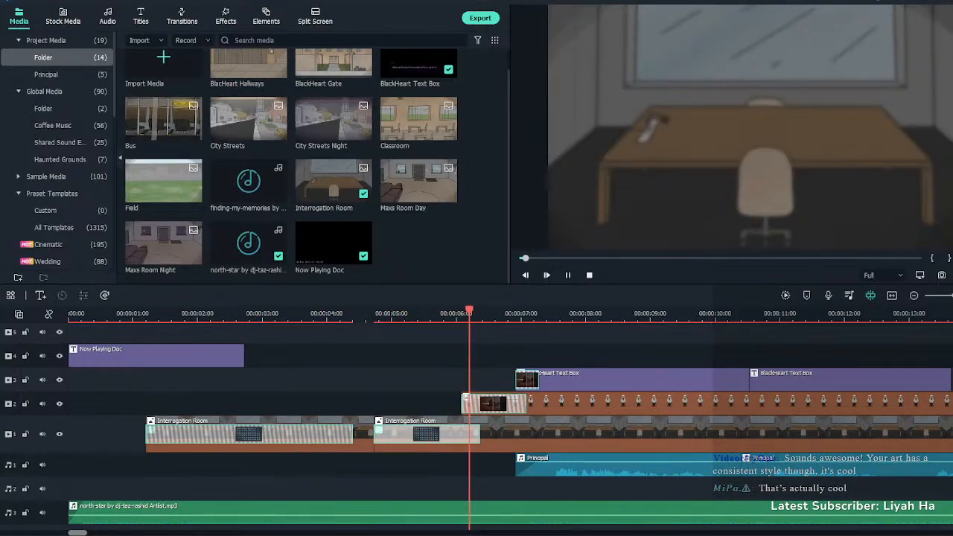
{"action": "key", "text": "space"}
Check the Principal's entrance frame by frame and play his first subtitled line
{"action": "key", "text": "Right"}
{"action": "key", "text": "Right"}
{"action": "key", "text": "Right"}
{"action": "key", "text": "Right"}
{"action": "key", "text": "Right"}
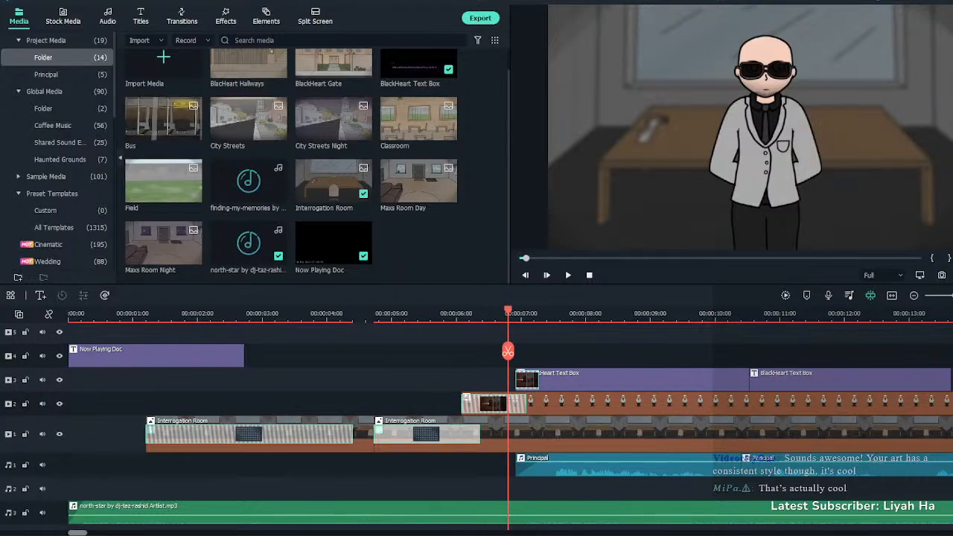
{"action": "key", "text": "Left"}
{"action": "key", "text": "Left"}
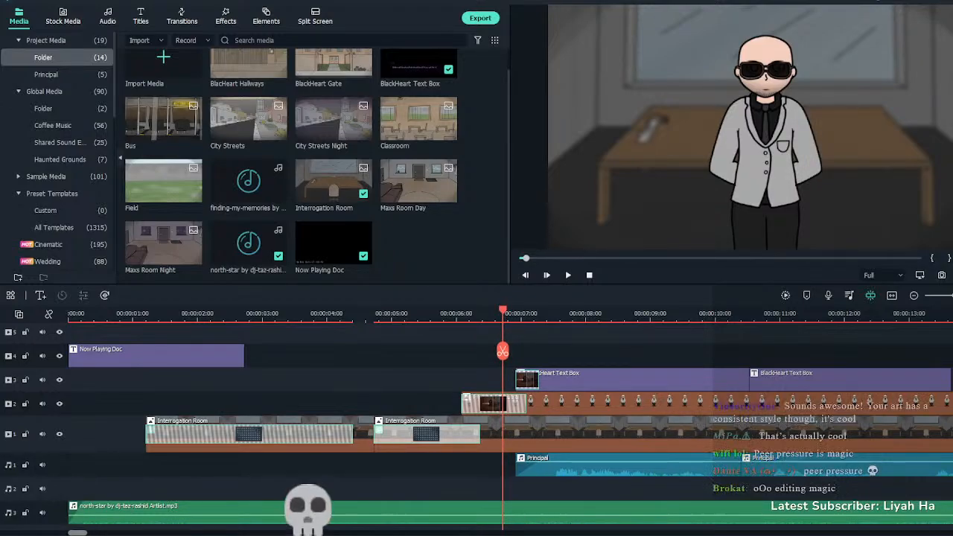
{"action": "key", "text": "space"}
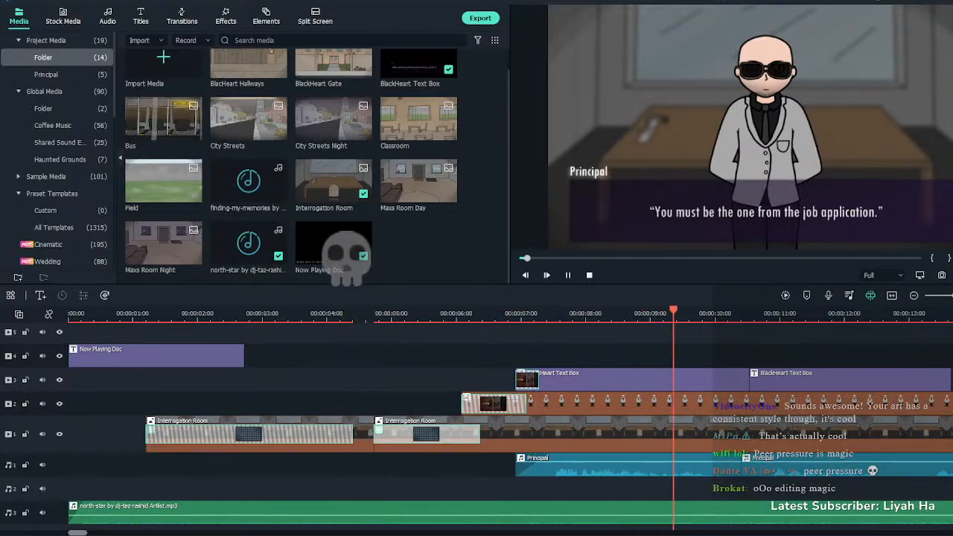
{"action": "key", "text": "space"}
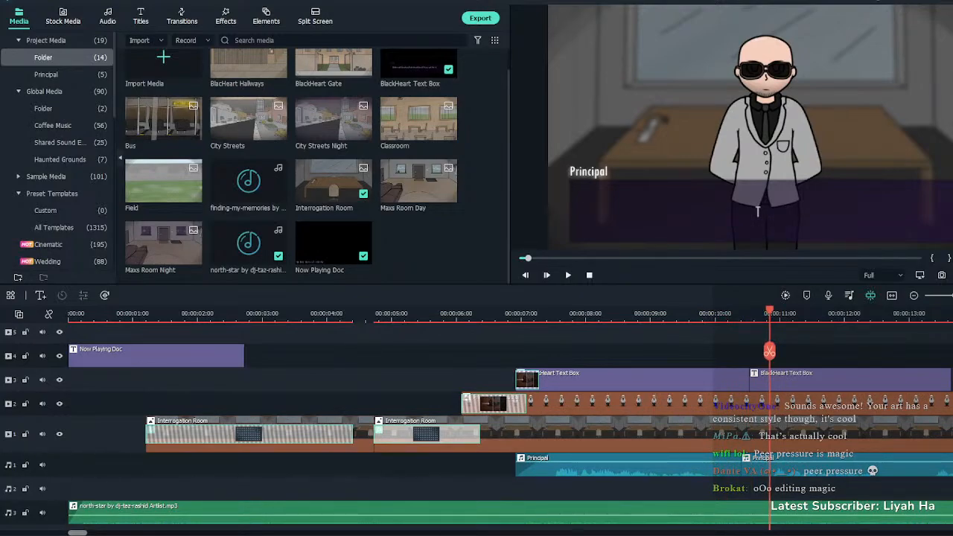
Trim the end of the second BlackHeart Text Box title to about 13 seconds, matching the Principal's spoken line
{"action": "key", "text": "space"}
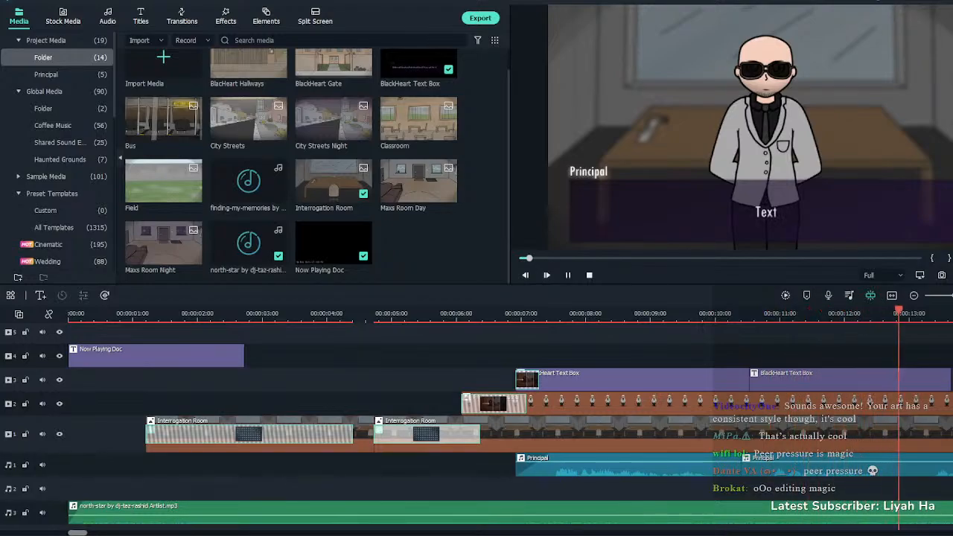
{"action": "left_click", "coordinate": [849, 380]}
{"action": "key", "text": "ctrl+b"}
{"action": "key", "text": "Delete"}
Replace the placeholder in the second BlackHeart Text Box with “Welcome to Blackheart academy.”
{"action": "double_click", "coordinate": [834, 379]}
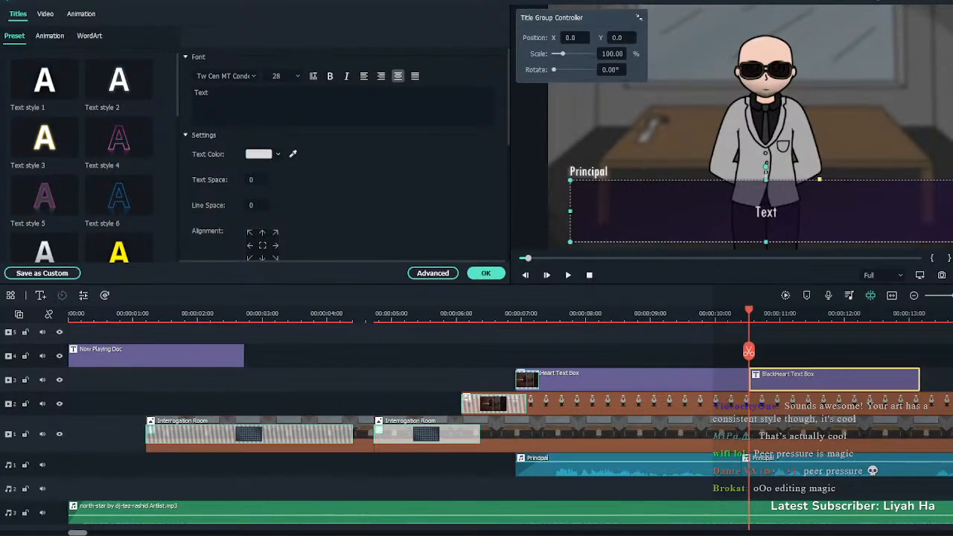
{"action": "double_click", "coordinate": [206, 94]}
{"action": "type", "text": "\"Welcome to Blackheart academy.\""}
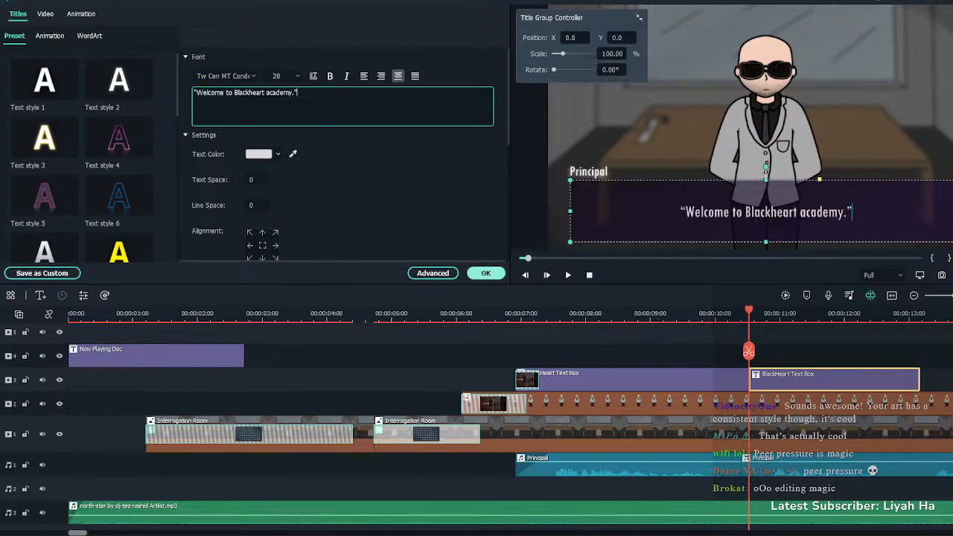
{"action": "left_click", "coordinate": [486, 273]}
Correct the academy's name to “BlackHeart” in the second text box and play the line back
{"action": "key", "text": "space"}
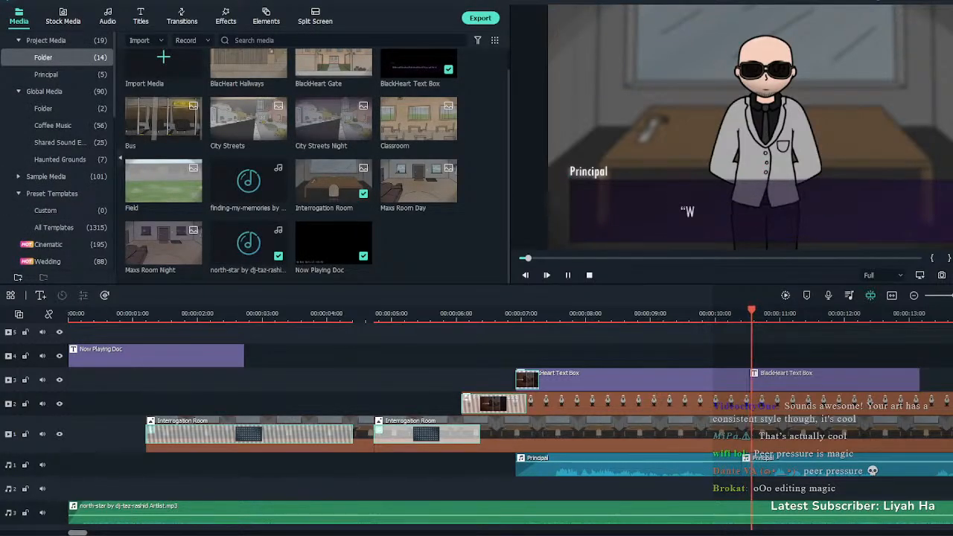
{"action": "key", "text": "space"}
{"action": "double_click", "coordinate": [835, 379]}
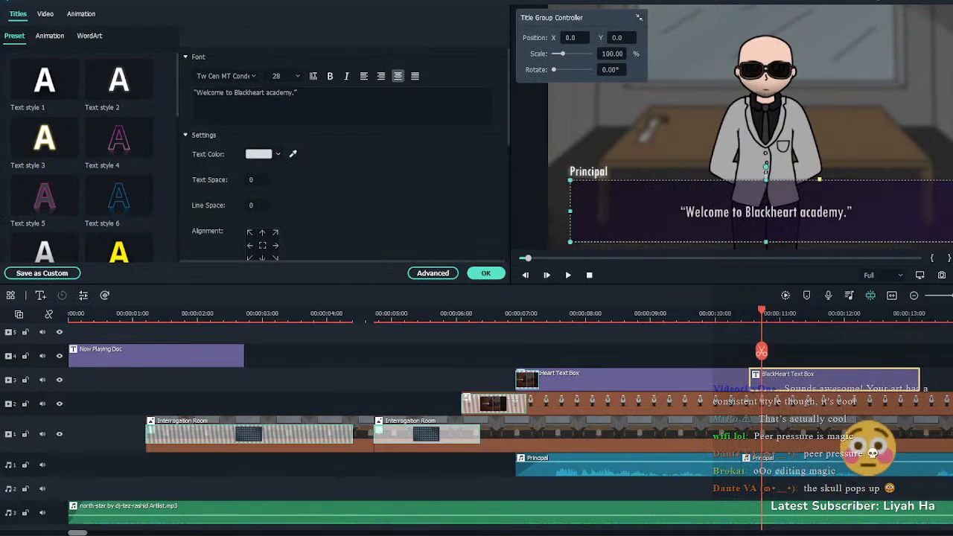
{"action": "left_click", "coordinate": [256, 93]}
{"action": "key", "text": "BackSpace"}
{"action": "type", "text": "H"}
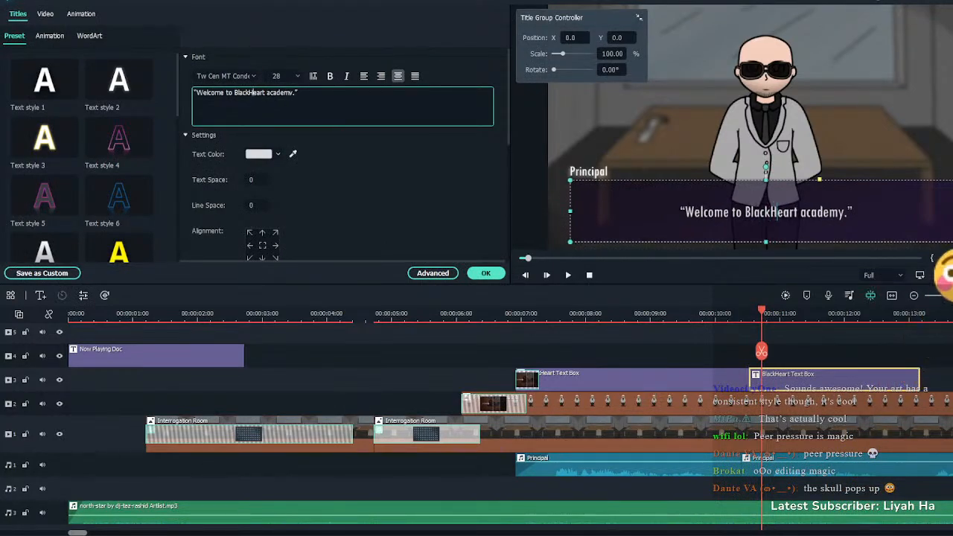
{"action": "left_click", "coordinate": [486, 273]}
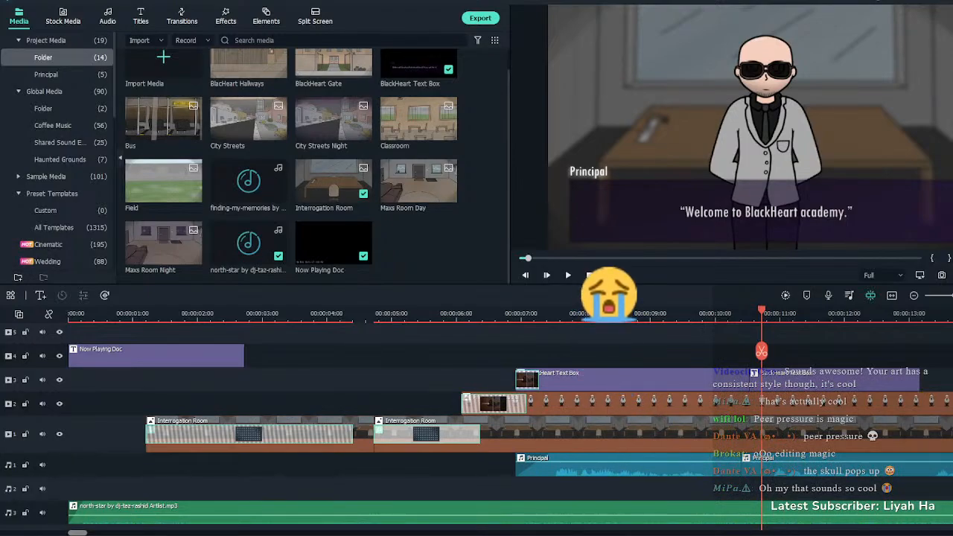
{"action": "key", "text": "space"}
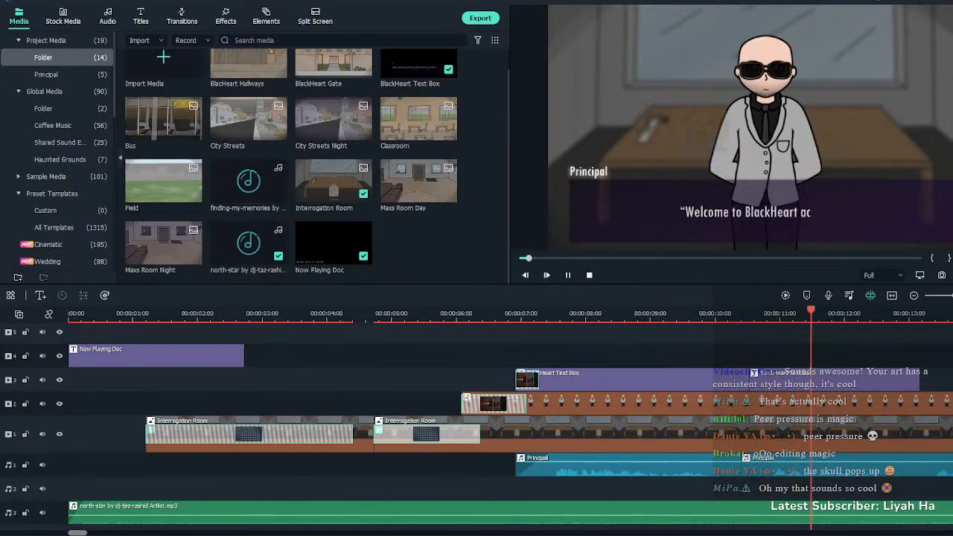
{"action": "key", "text": "space"}
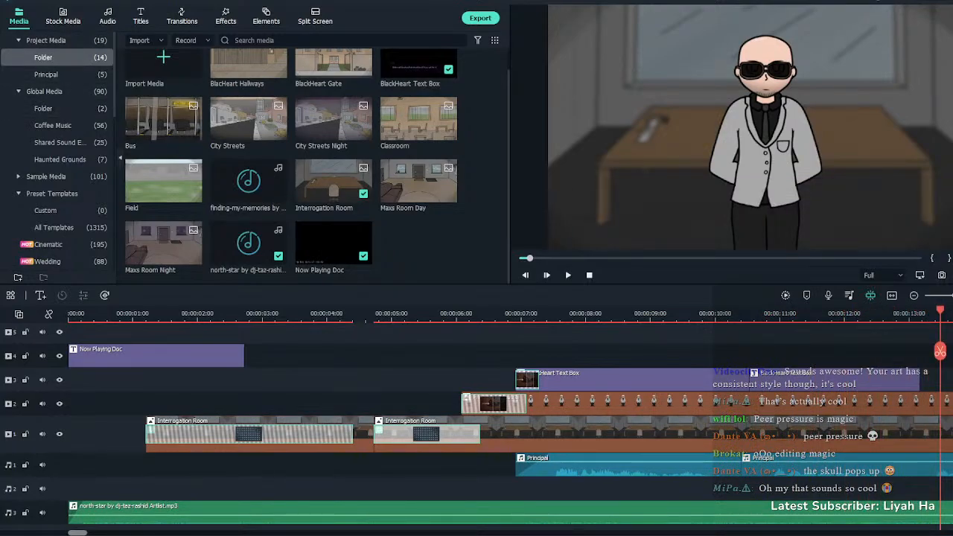
Search the custom titles for “principal” and add the Principal Text Box preset to the favorites
{"action": "left_click", "coordinate": [140, 17]}
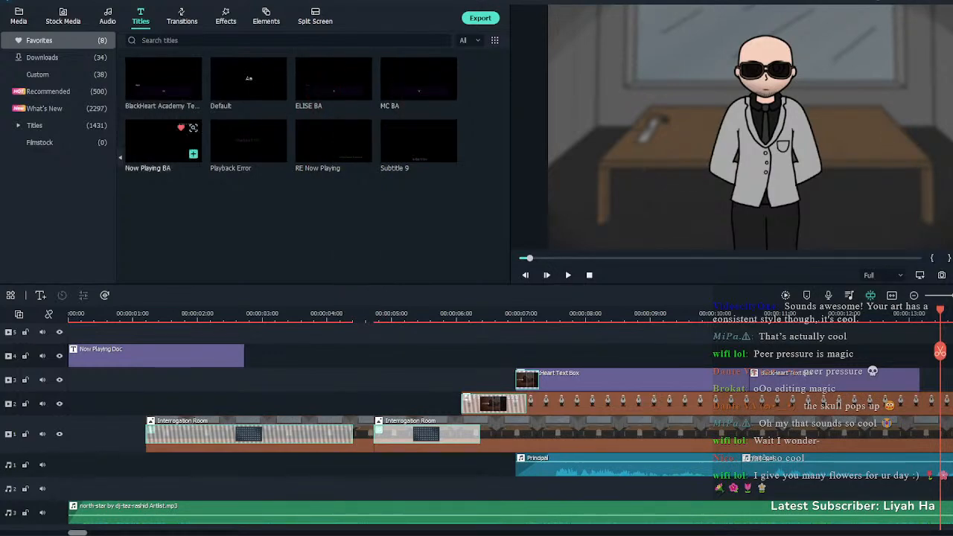
{"action": "left_click", "coordinate": [58, 75]}
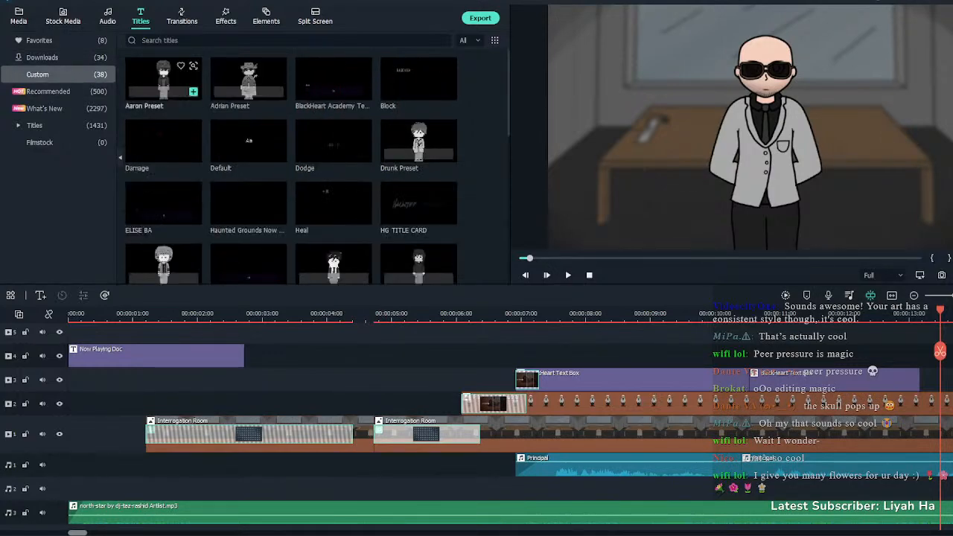
{"action": "scroll", "coordinate": [291, 160], "scroll_direction": "down", "scroll_amount": 2}
{"action": "scroll", "coordinate": [248, 168], "scroll_direction": "down", "scroll_amount": 4}
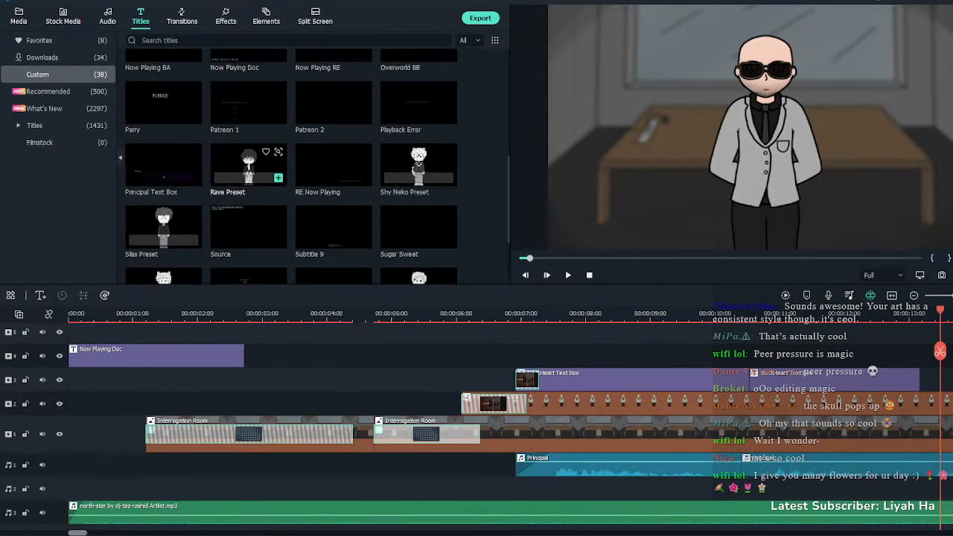
{"action": "left_click", "coordinate": [287, 41]}
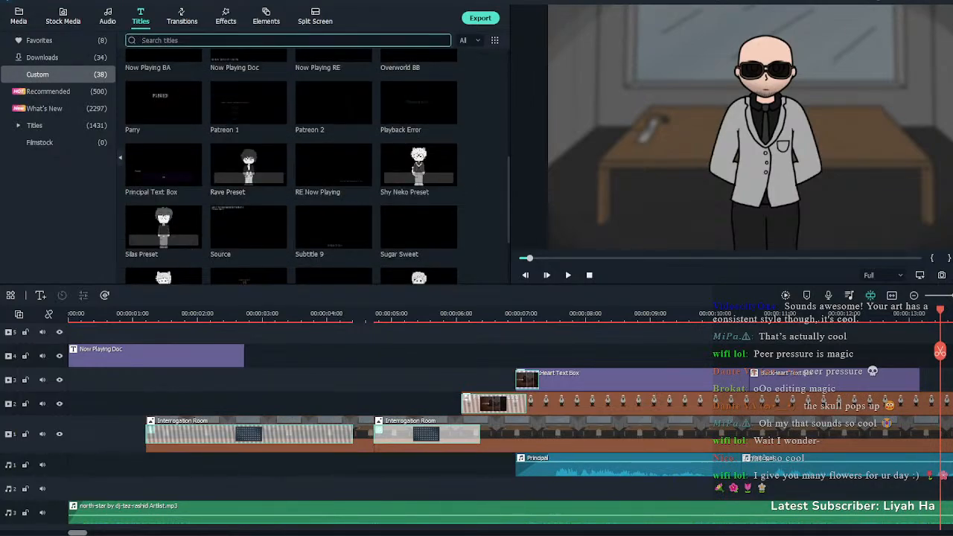
{"action": "type", "text": "principal"}
{"action": "left_click", "coordinate": [181, 65]}
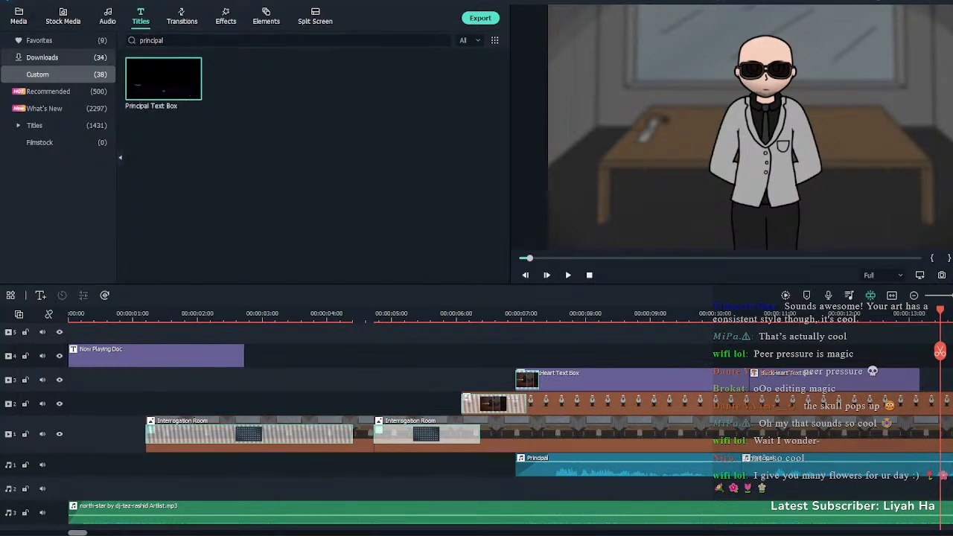
Place the favorite Principal Text Box title on video track 3 directly after the second text box and preview it
{"action": "left_click", "coordinate": [39, 41]}
{"action": "left_click_drag", "start_coordinate": [163, 203], "coordinate": [924, 379]}
{"action": "key", "text": "space"}
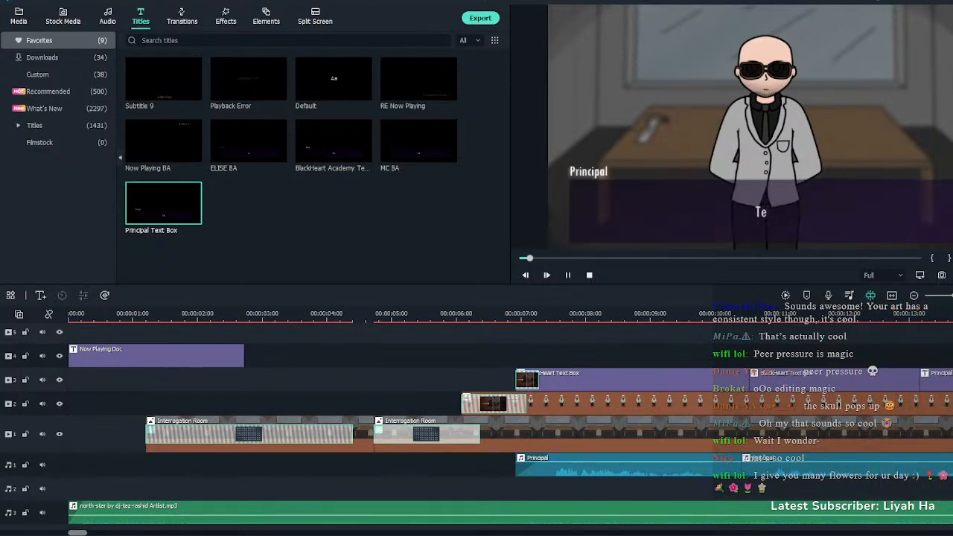
Replace the placeholder in the first Principal Text Box with “Thank you for agreeing to come here on such short notice.”
{"action": "key", "text": "space"}
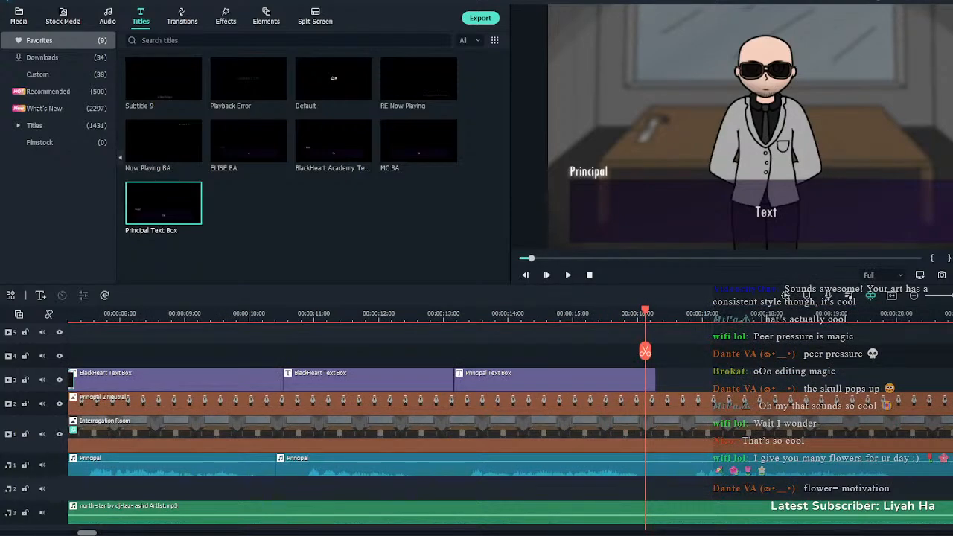
{"action": "double_click", "coordinate": [554, 379]}
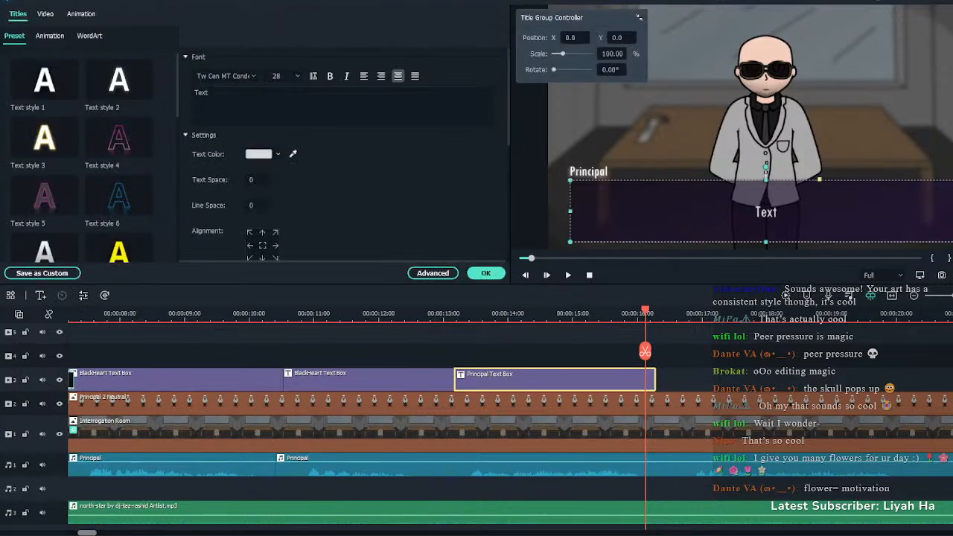
{"action": "key", "text": "ctrl+a"}
{"action": "type", "text": "\"Thank you for agreeing to come here on such short notice.\""}
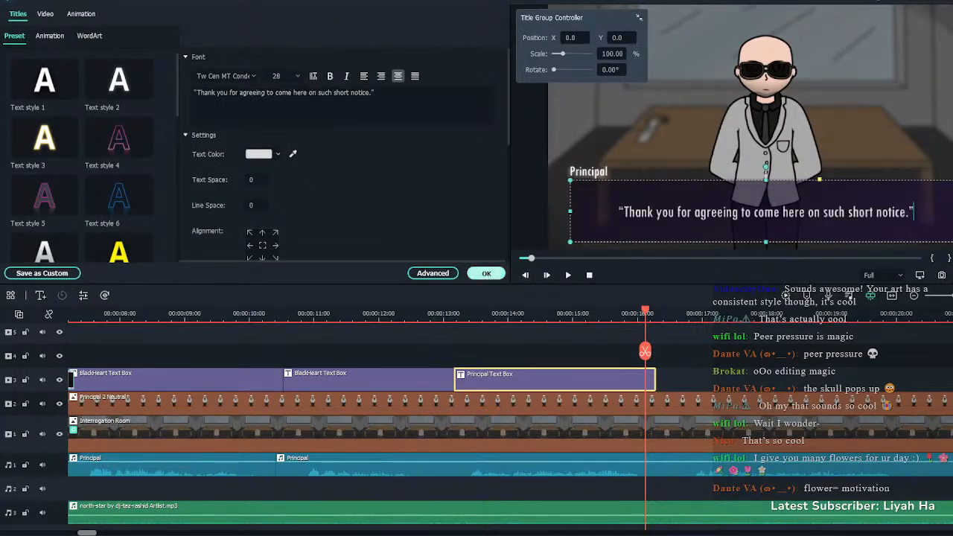
{"action": "left_click", "coordinate": [485, 273]}
Place another Principal Text Box title directly after the first one on video track 3 and play the section back
{"action": "left_click_drag", "start_coordinate": [164, 202], "coordinate": [679, 380]}
{"action": "key", "text": "space"}
{"action": "key", "text": "space"}
{"action": "left_click", "coordinate": [612, 350]}
{"action": "key", "text": "space"}
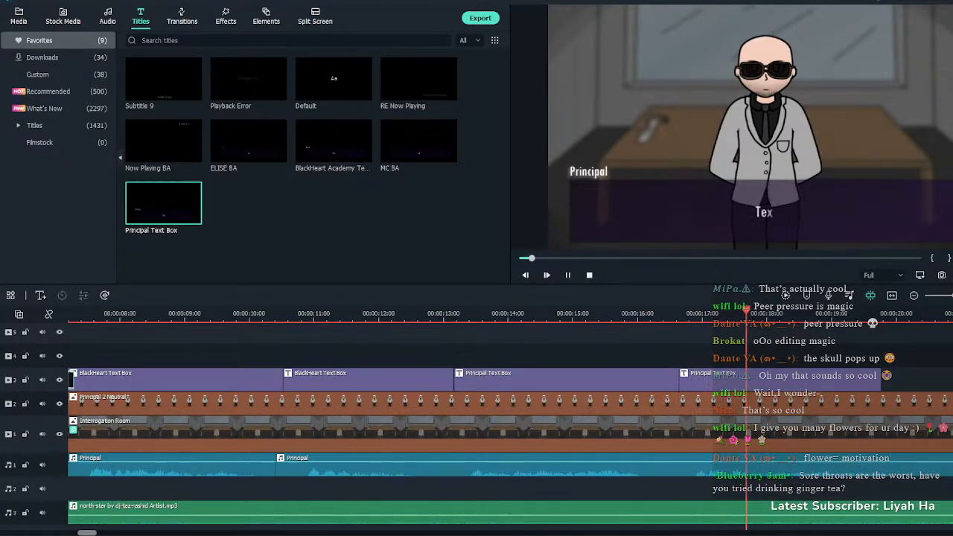
{"action": "key", "text": "space"}
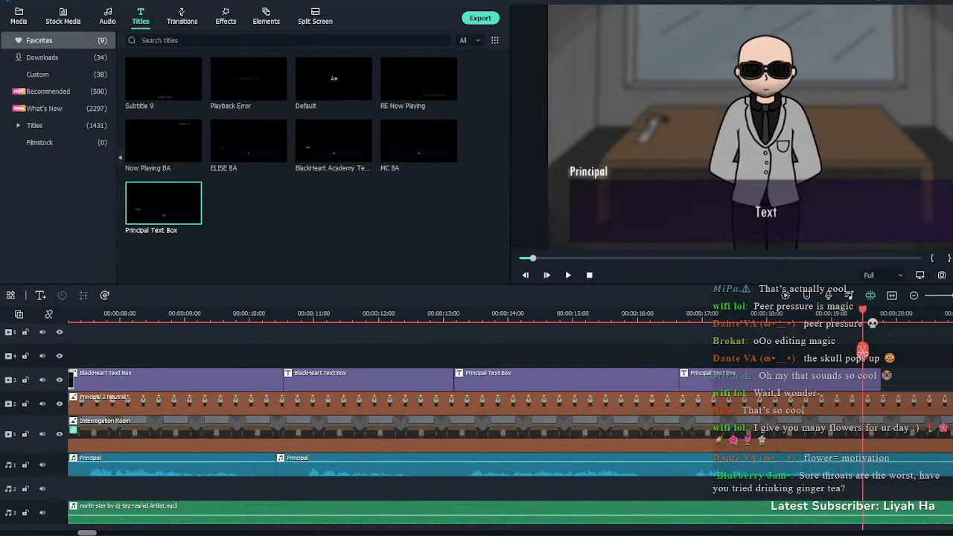
Browse the Principal media folder and preview the Neutral, Confused and Anger images of the character
{"action": "left_click", "coordinate": [18, 17]}
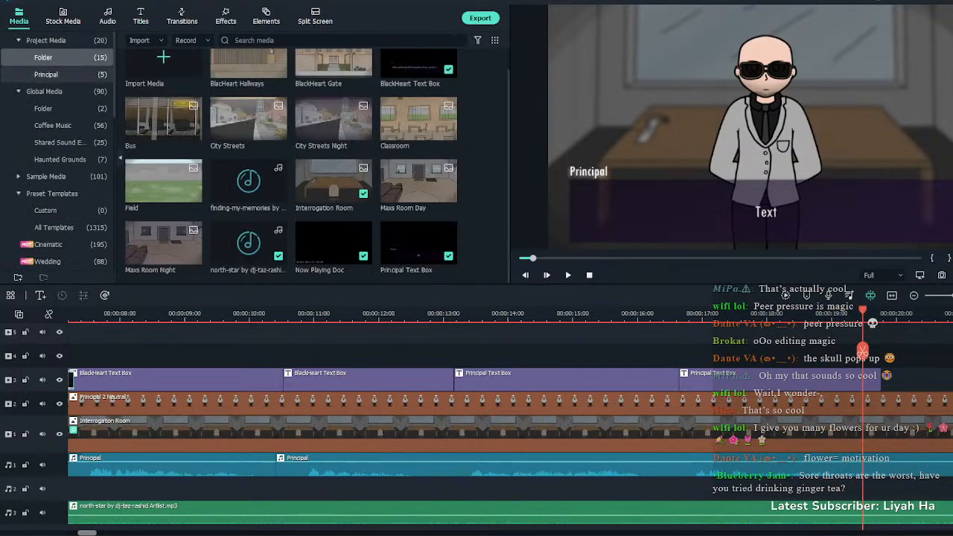
{"action": "left_click", "coordinate": [46, 74]}
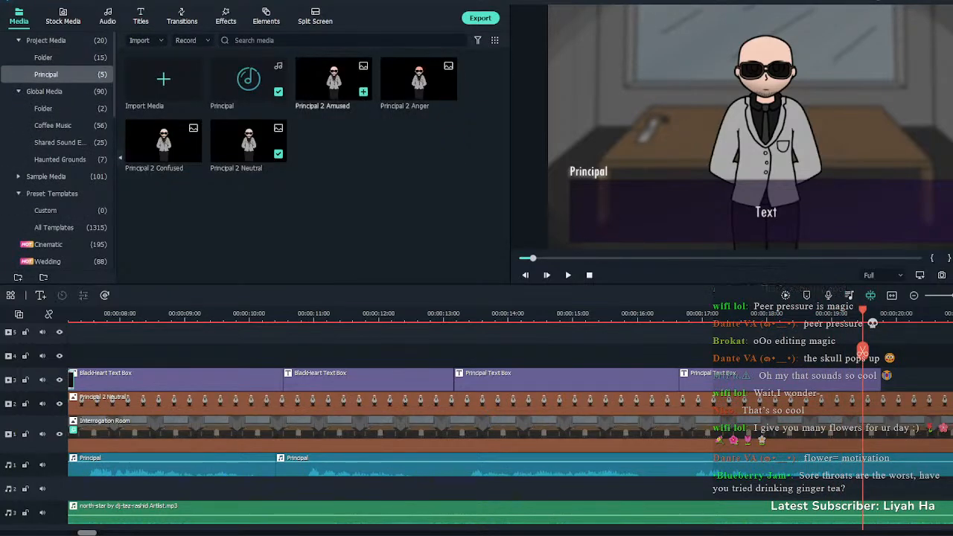
{"action": "left_click", "coordinate": [334, 78]}
{"action": "double_click", "coordinate": [248, 141]}
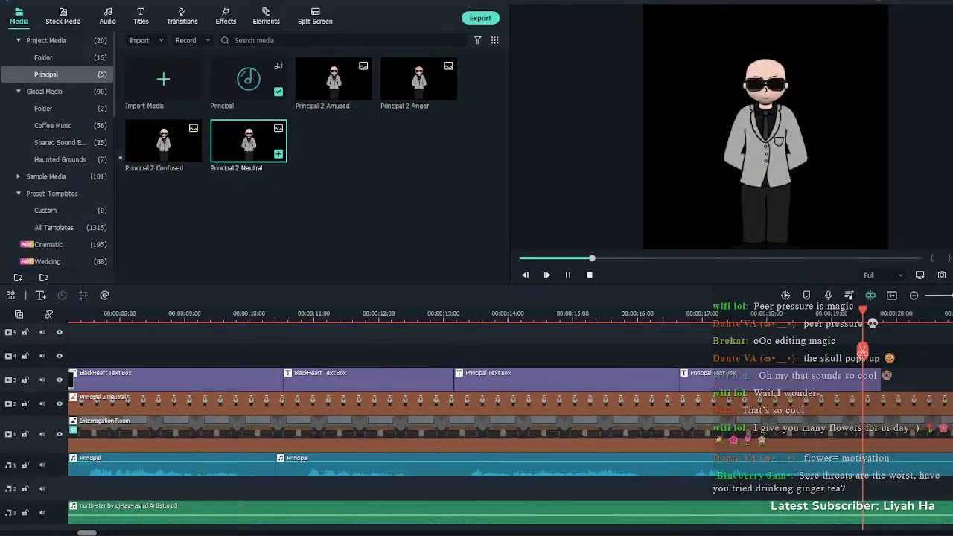
{"action": "double_click", "coordinate": [163, 141]}
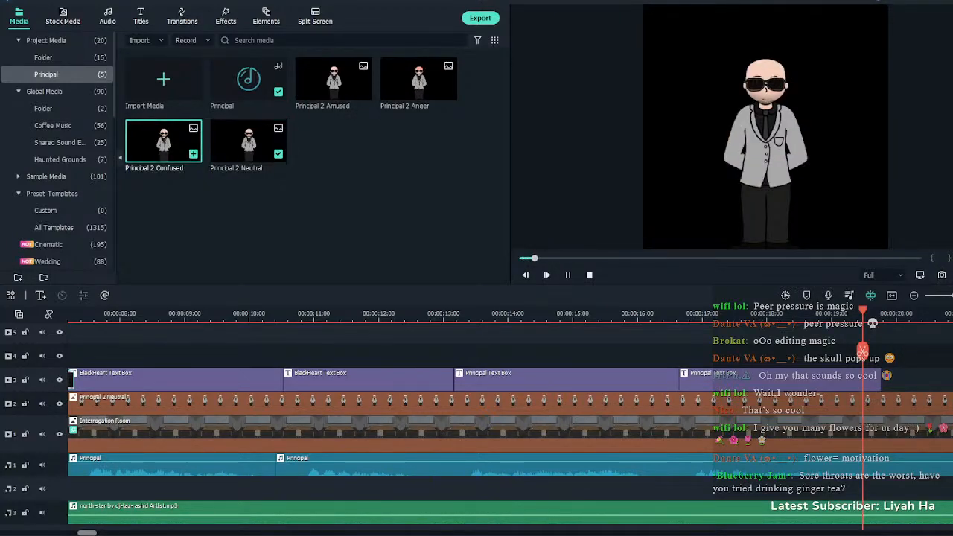
{"action": "left_click", "coordinate": [419, 78]}
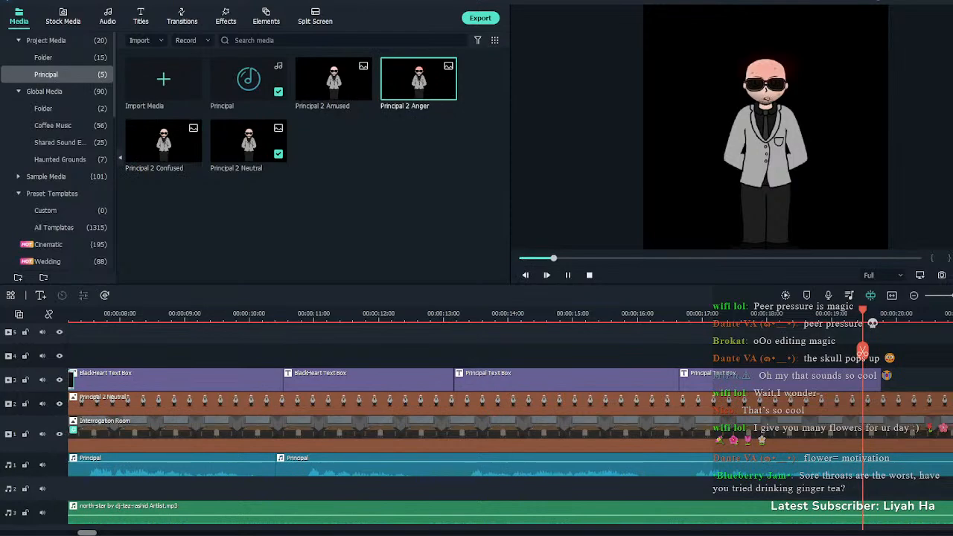
Replay the second Principal line and extend its text box to about the 20-second mark
{"action": "left_click", "coordinate": [797, 314]}
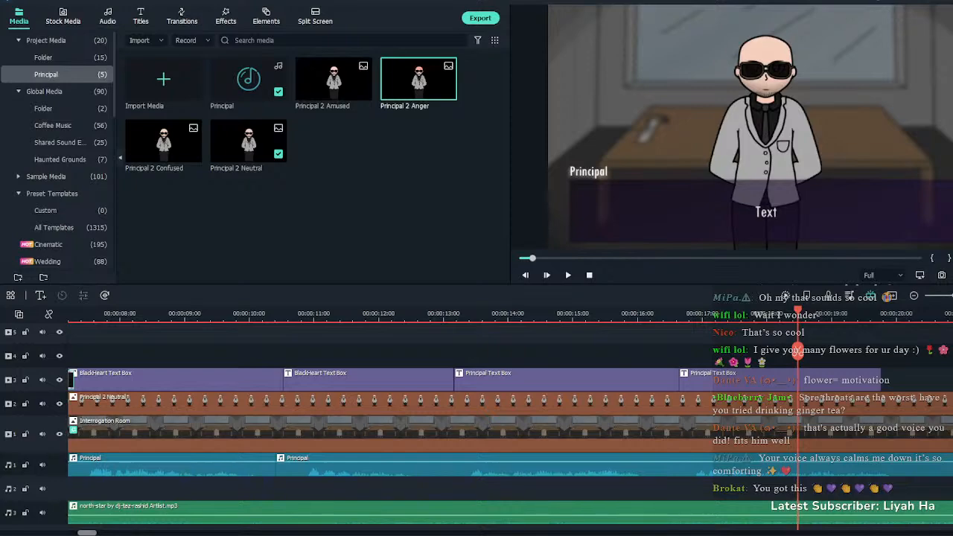
{"action": "left_click_drag", "start_coordinate": [798, 350], "coordinate": [617, 350]}
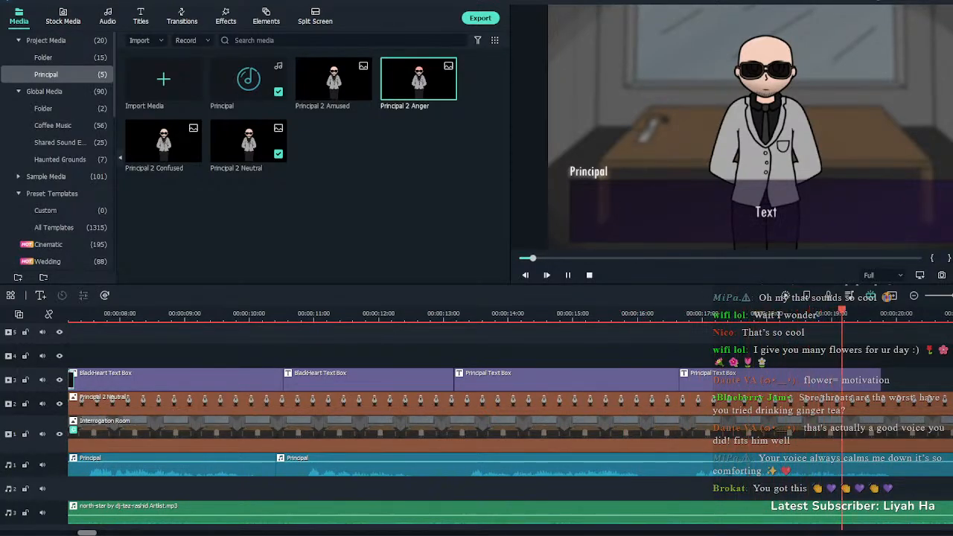
{"action": "key", "text": "space"}
{"action": "left_click", "coordinate": [892, 296]}
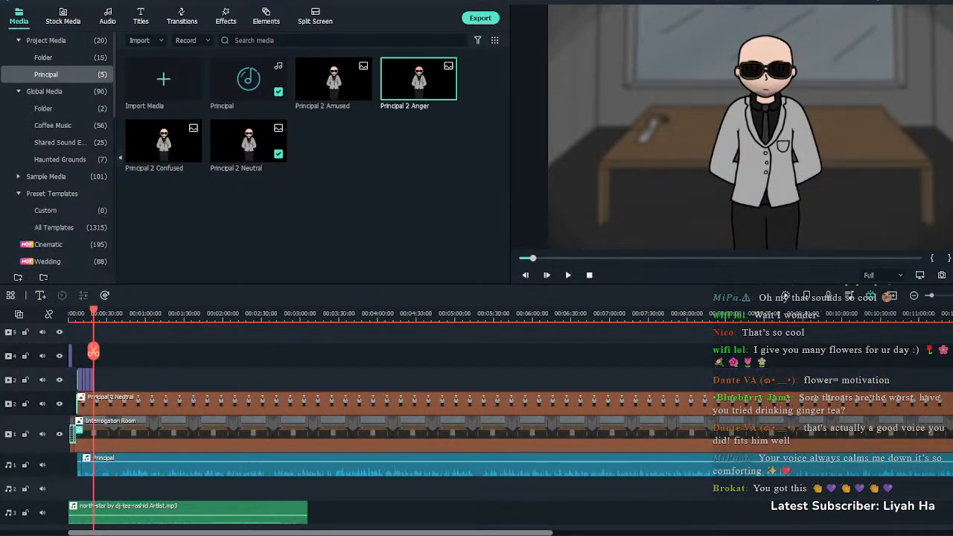
{"action": "key", "text": "ctrl+="}
{"action": "key", "text": "ctrl+="}
{"action": "key", "text": "ctrl+="}
{"action": "key", "text": "ctrl+="}
{"action": "key", "text": "ctrl+="}
{"action": "left_click", "coordinate": [466, 379]}
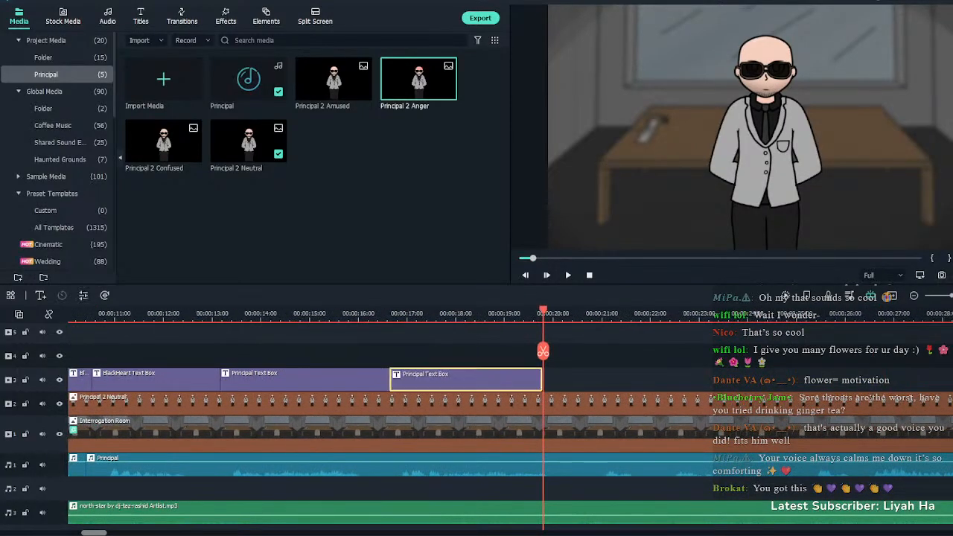
{"action": "left_click_drag", "start_coordinate": [542, 379], "coordinate": [544, 379]}
{"action": "key", "text": "Escape"}
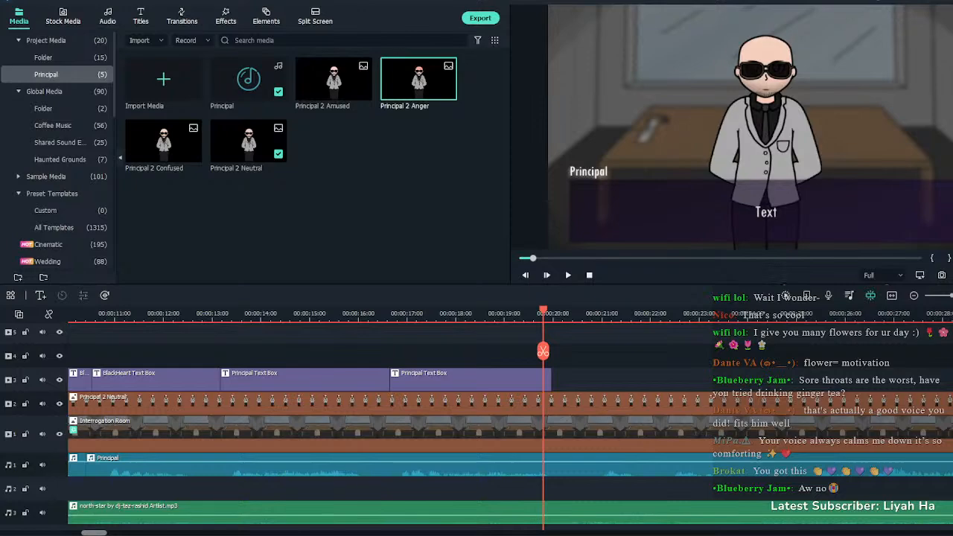
Replace the placeholder in the second Principal Text Box with “We’ve been in desperate need of someone like yourself for so long.” and play it back
{"action": "double_click", "coordinate": [470, 379]}
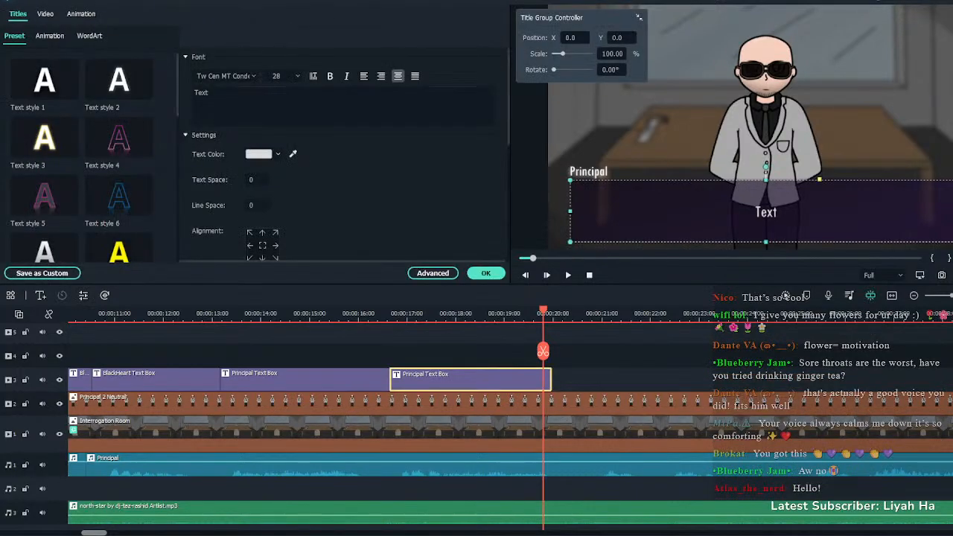
{"action": "double_click", "coordinate": [202, 92]}
{"action": "type", "text": "\"We’ve been in desperate need of someone like yourself for so long.\""}
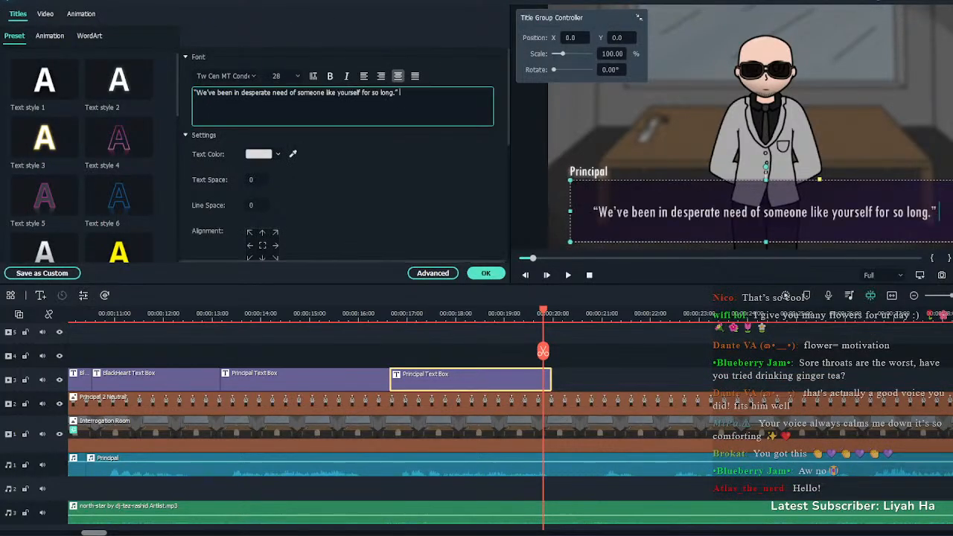
{"action": "left_click", "coordinate": [485, 272]}
{"action": "left_click", "coordinate": [343, 335]}
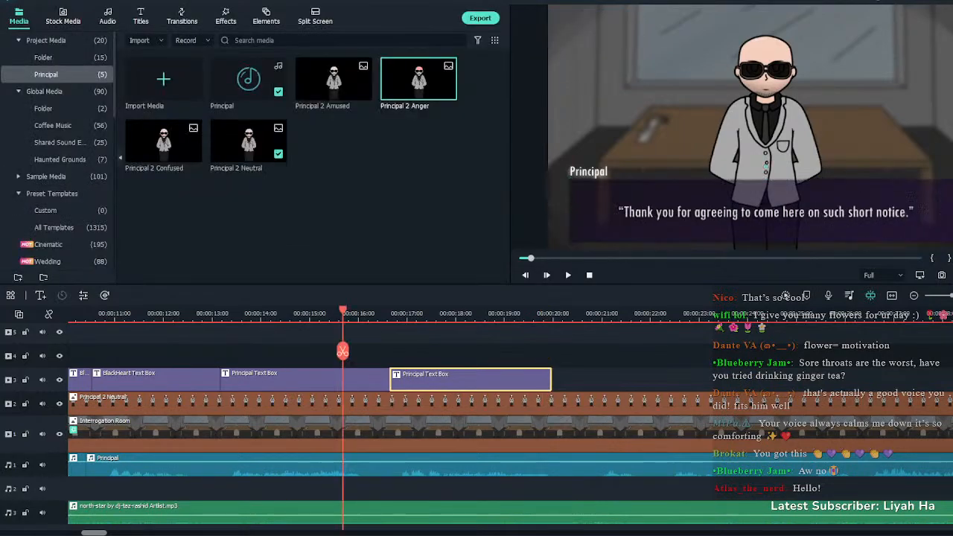
{"action": "key", "text": "space"}
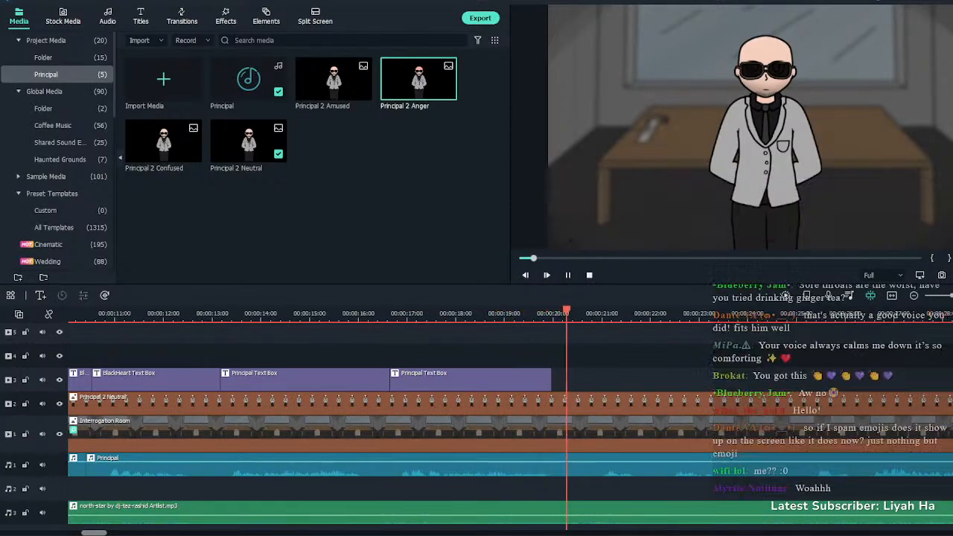
{"action": "key", "text": "space"}
Extend the second Principal Text Box to about 20.8 seconds and place a third one directly after it, previewing the timing
{"action": "left_click_drag", "start_coordinate": [550, 379], "coordinate": [593, 379]}
{"action": "left_click", "coordinate": [140, 16]}
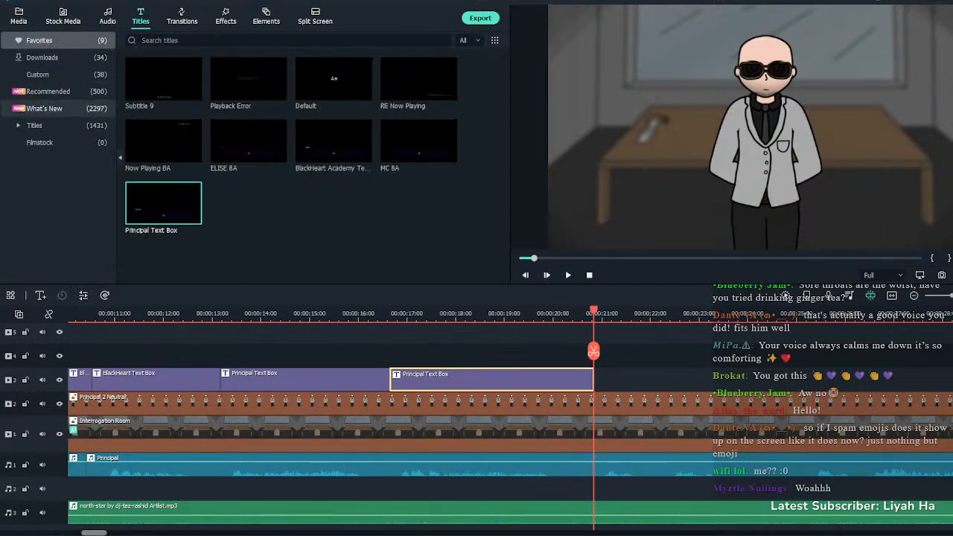
{"action": "left_click_drag", "start_coordinate": [164, 203], "coordinate": [595, 379]}
{"action": "key", "text": "space"}
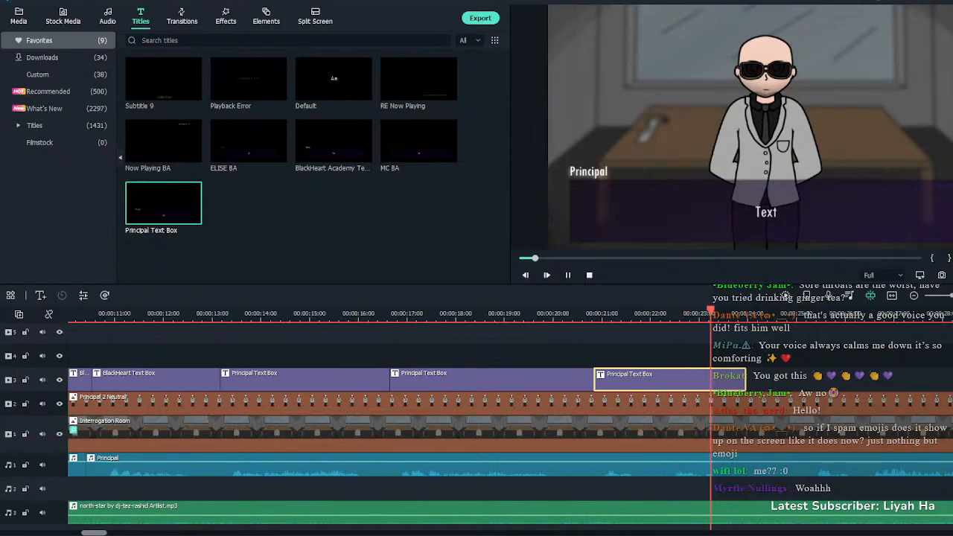
{"action": "key", "text": "space"}
Replace the placeholder in the third Principal Text Box with “Please, have a seat.” and play the line back
{"action": "double_click", "coordinate": [668, 379]}
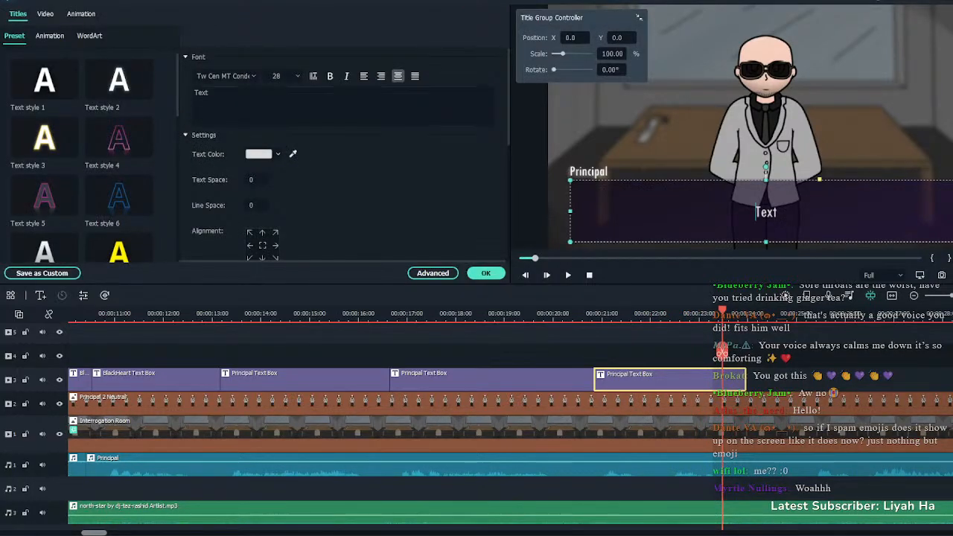
{"action": "double_click", "coordinate": [201, 92]}
{"action": "type", "text": "\"Please, have a seat.\""}
{"action": "left_click", "coordinate": [486, 273]}
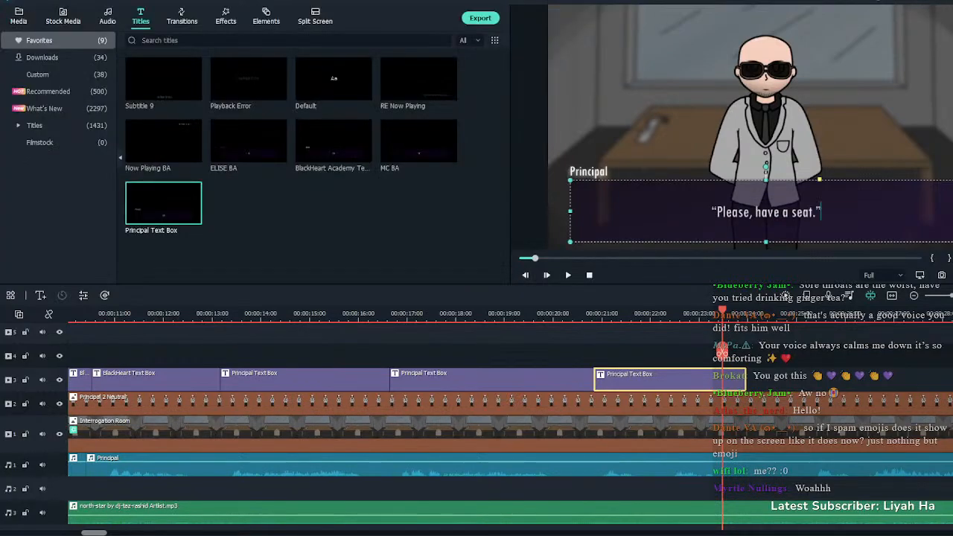
{"action": "left_click", "coordinate": [633, 356]}
{"action": "key", "text": "space"}
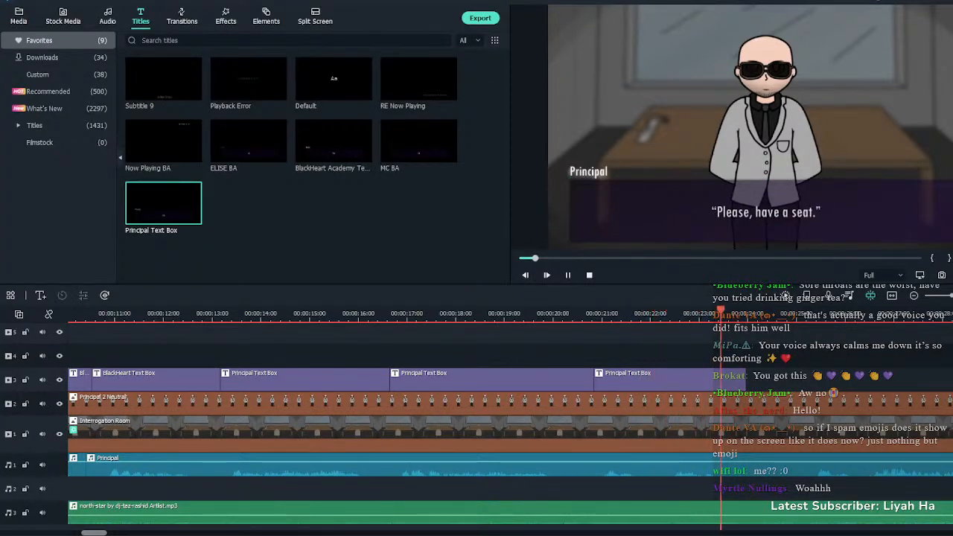
Split the Principal voice audio at about 24.5 seconds and move the remaining part to about 52 seconds
{"action": "key", "text": "ctrl+b"}
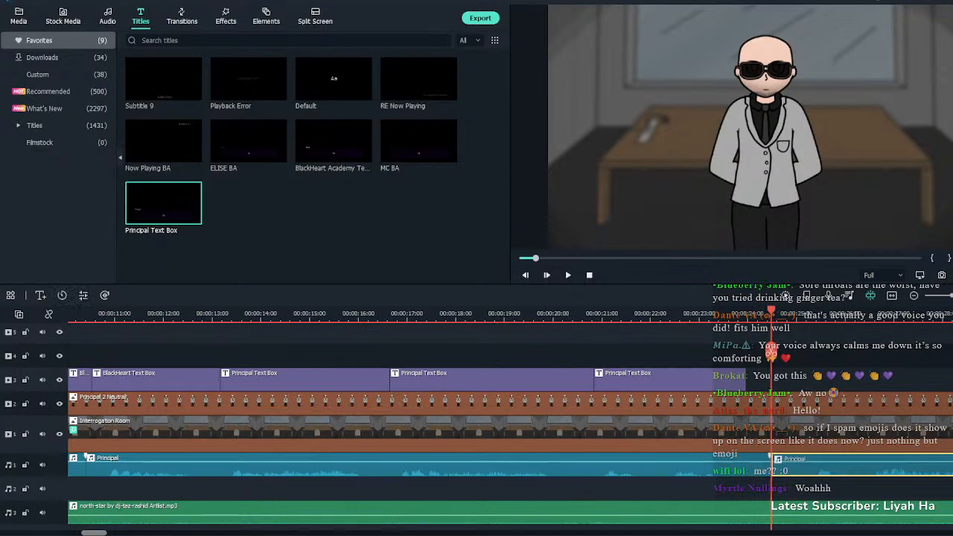
{"action": "left_click_drag", "start_coordinate": [819, 468], "coordinate": [940, 469]}
{"action": "key", "text": "shift+z"}
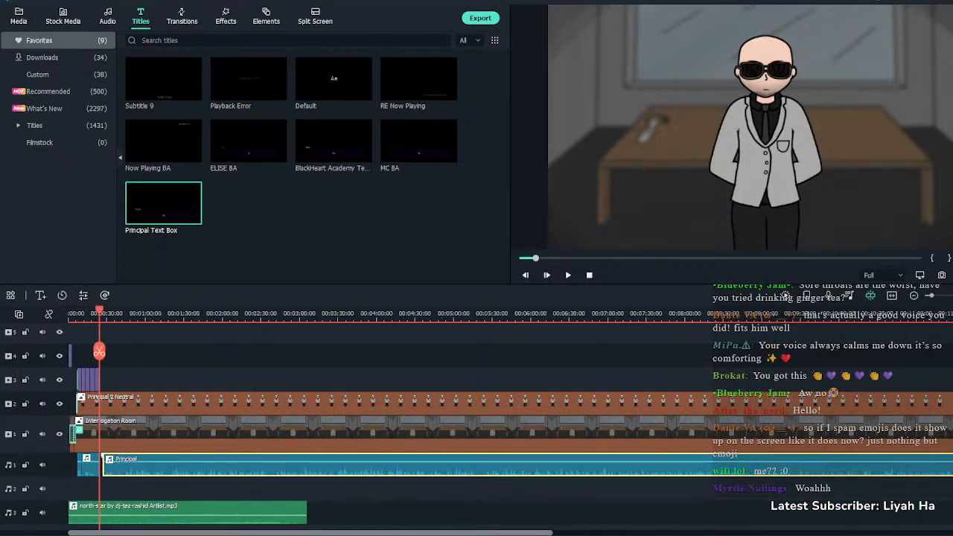
{"action": "left_click_drag", "start_coordinate": [126, 464], "coordinate": [160, 465]}
{"action": "key", "text": "ctrl+equal"}
{"action": "key", "text": "ctrl+equal"}
{"action": "key", "text": "ctrl+equal"}
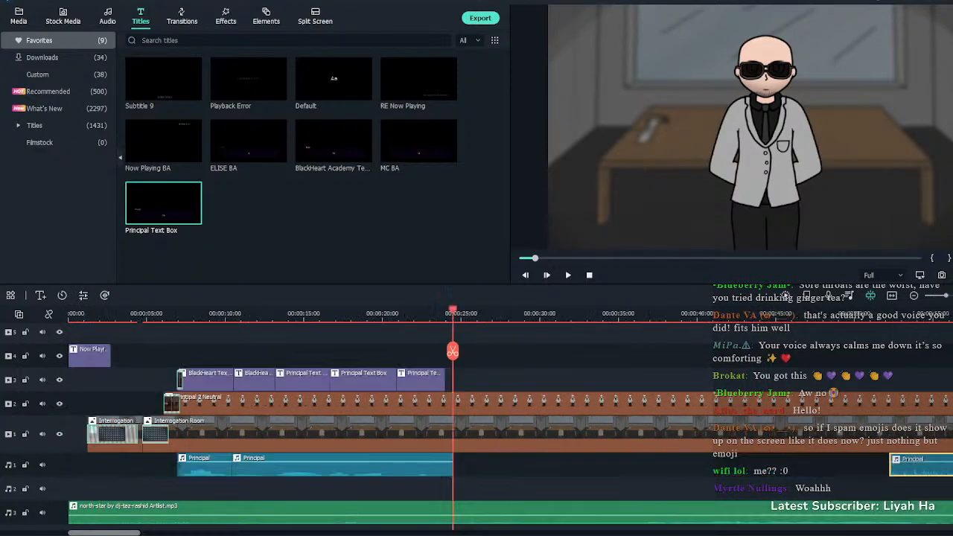
Add a short fade-out to the voice audio before the gap and extend the third Principal Text Box to that audio's end
{"action": "left_click_drag", "start_coordinate": [543, 456], "coordinate": [528, 457]}
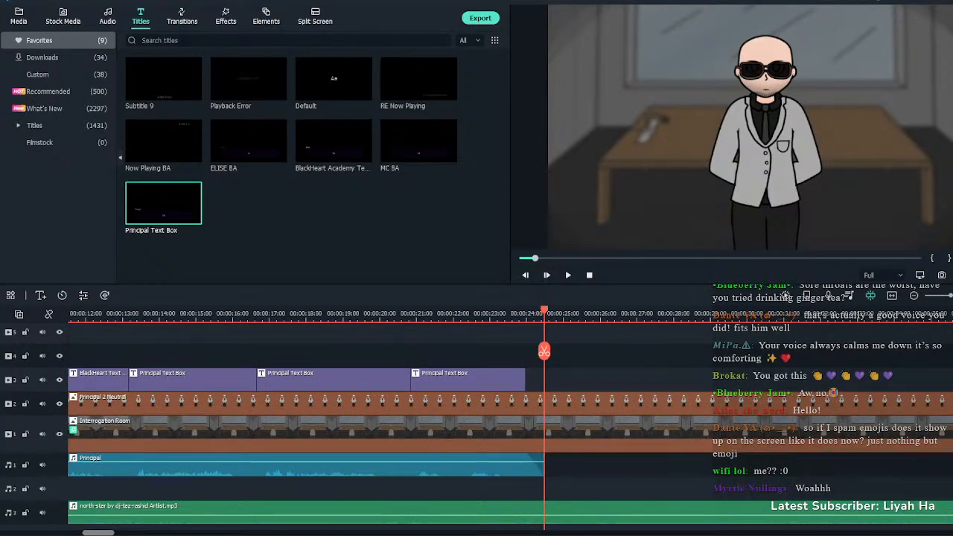
{"action": "left_click", "coordinate": [502, 314]}
{"action": "key", "text": "space"}
{"action": "key", "text": "space"}
{"action": "left_click_drag", "start_coordinate": [525, 380], "coordinate": [545, 380]}
{"action": "key", "text": "space"}
{"action": "key", "text": "space"}
{"action": "left_click", "coordinate": [539, 314]}
{"action": "left_click", "coordinate": [544, 313]}
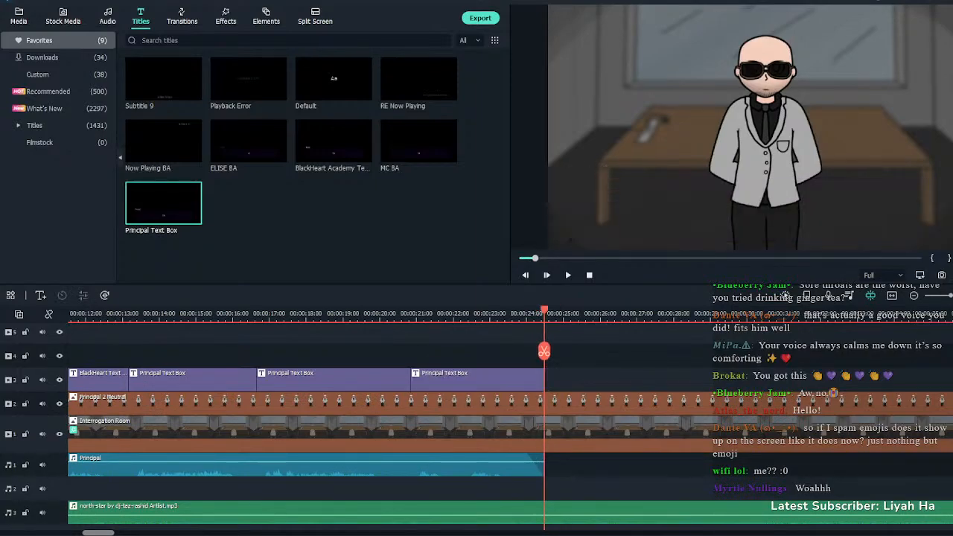
Split the Principal 2 Neutral image just after the third text box and move its remaining part to about 32 seconds
{"action": "left_click", "coordinate": [544, 403]}
{"action": "key", "text": "space"}
{"action": "key", "text": "space"}
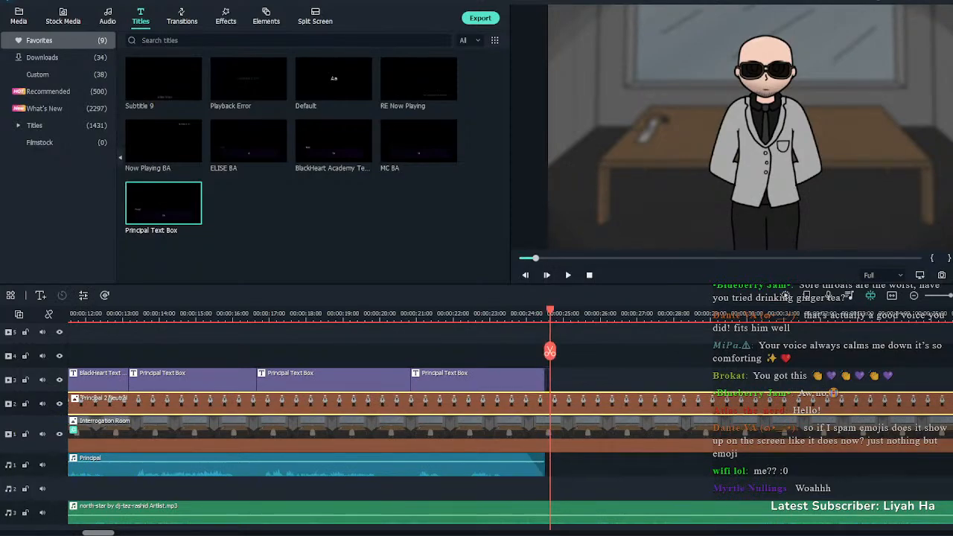
{"action": "left_click", "coordinate": [550, 351]}
{"action": "left_click_drag", "start_coordinate": [589, 403], "coordinate": [867, 403]}
Apply the Erase transition to the end of the first Principal 2 Neutral clip on video track 2
{"action": "left_click", "coordinate": [181, 17]}
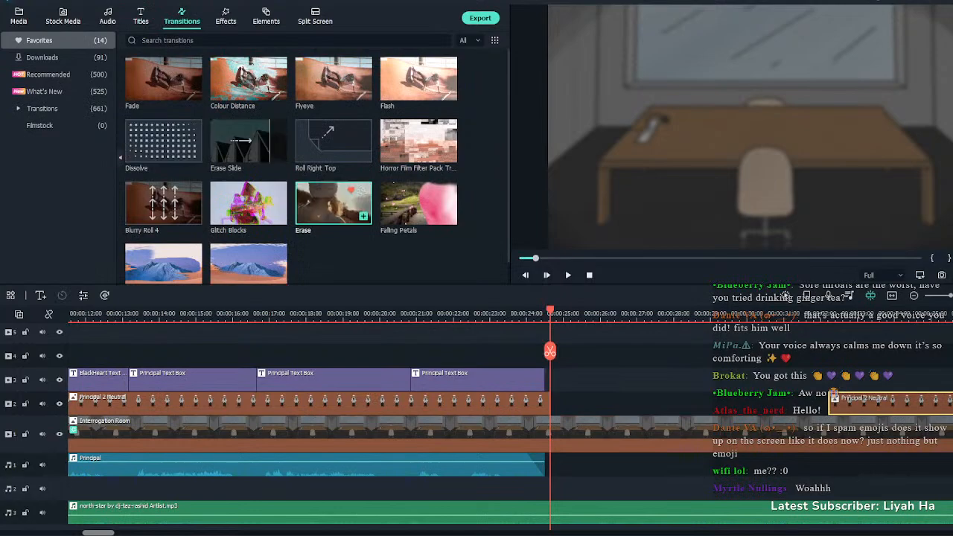
{"action": "left_click_drag", "start_coordinate": [333, 202], "coordinate": [531, 403]}
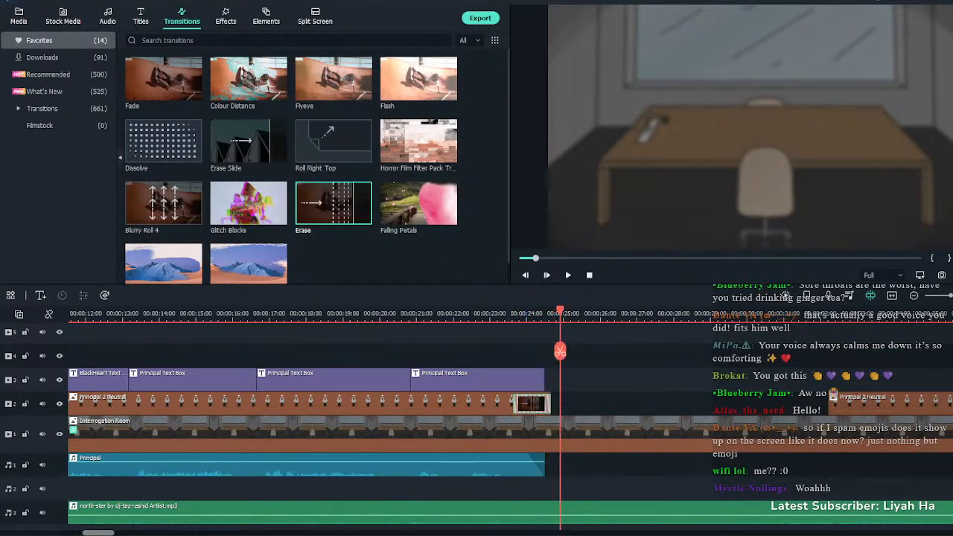
{"action": "scroll", "coordinate": [476, 427], "scroll_direction": "up", "scroll_amount": 1}
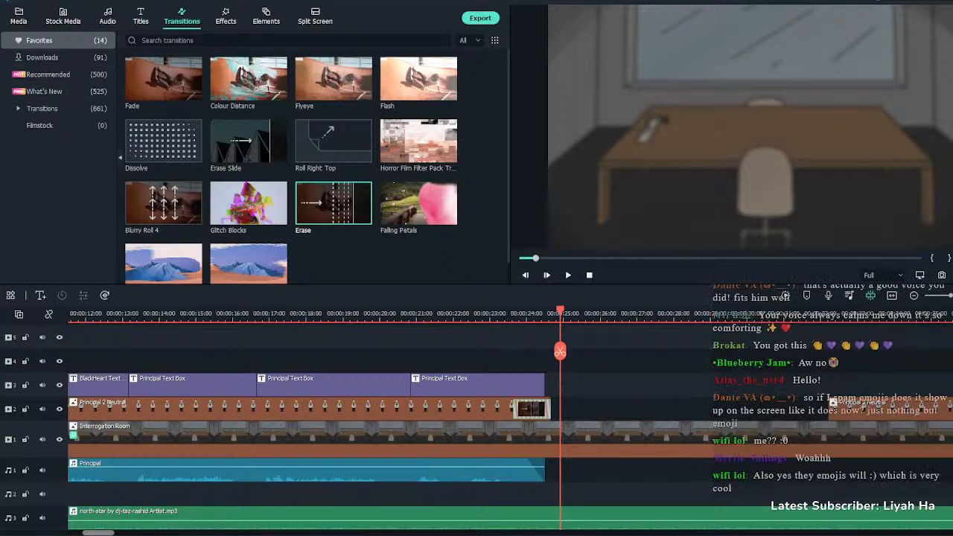
Add the favourite MC BA title to video track 3 directly after the third Principal Text Box and preview its start
{"action": "left_click", "coordinate": [18, 16]}
{"action": "left_click", "coordinate": [140, 16]}
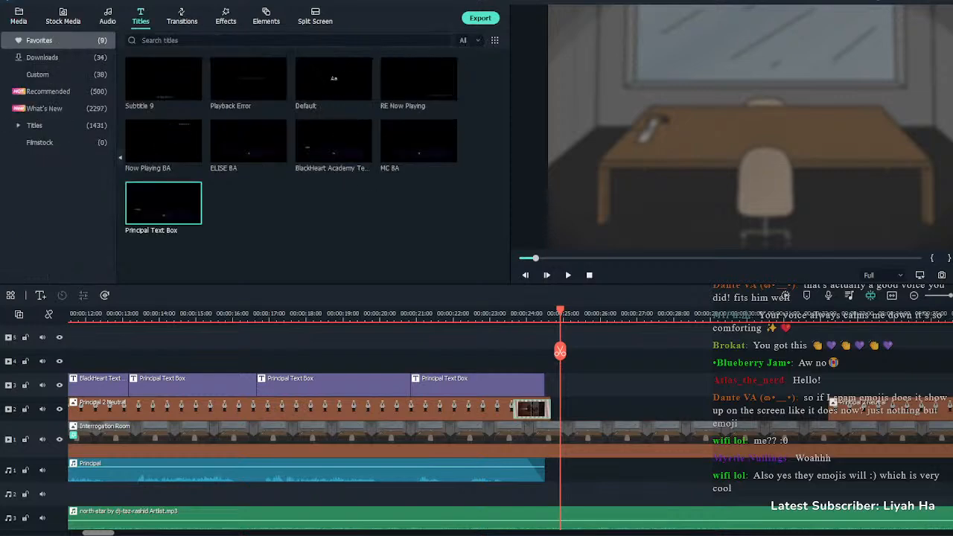
{"action": "left_click", "coordinate": [37, 75]}
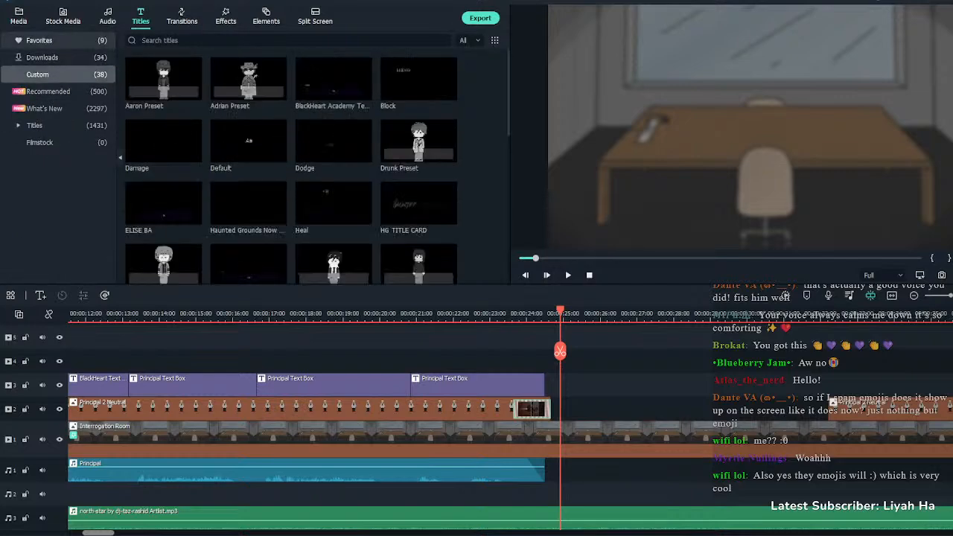
{"action": "left_click", "coordinate": [39, 41]}
{"action": "left_click_drag", "start_coordinate": [419, 78], "coordinate": [558, 385]}
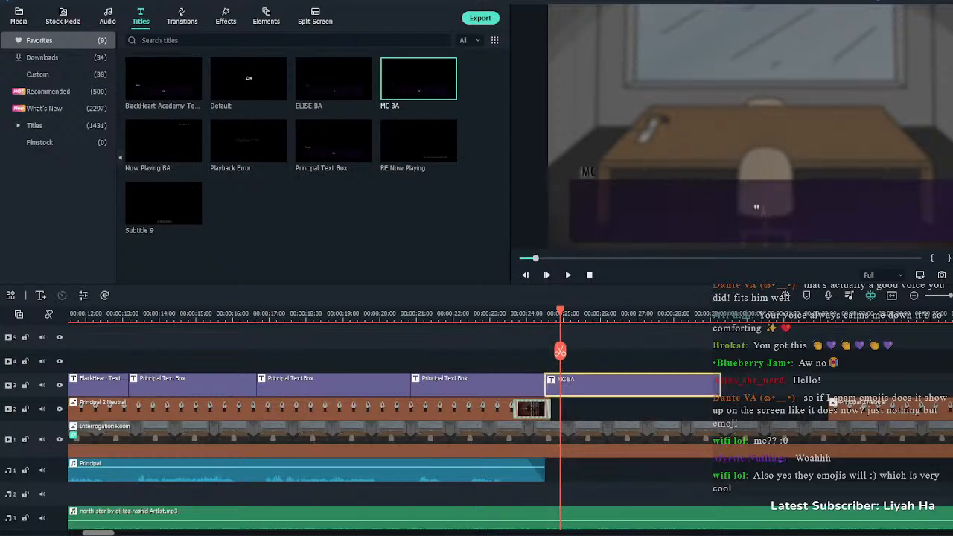
{"action": "key", "text": "space"}
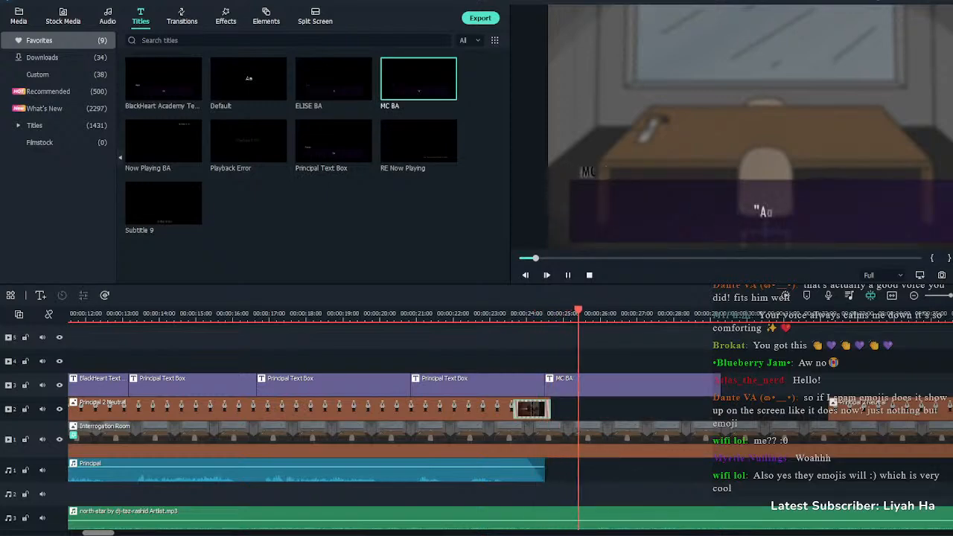
{"action": "key", "text": "space"}
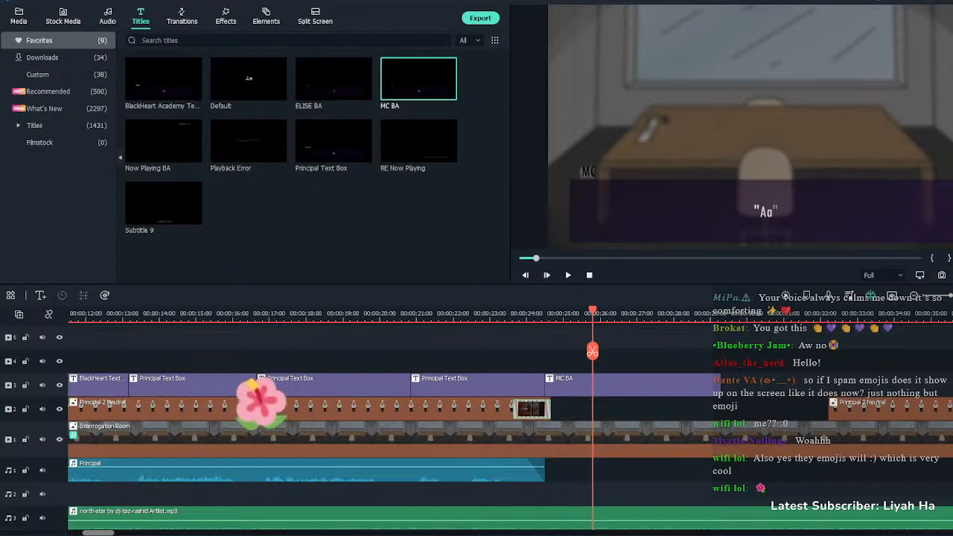
{"action": "double_click", "coordinate": [632, 385]}
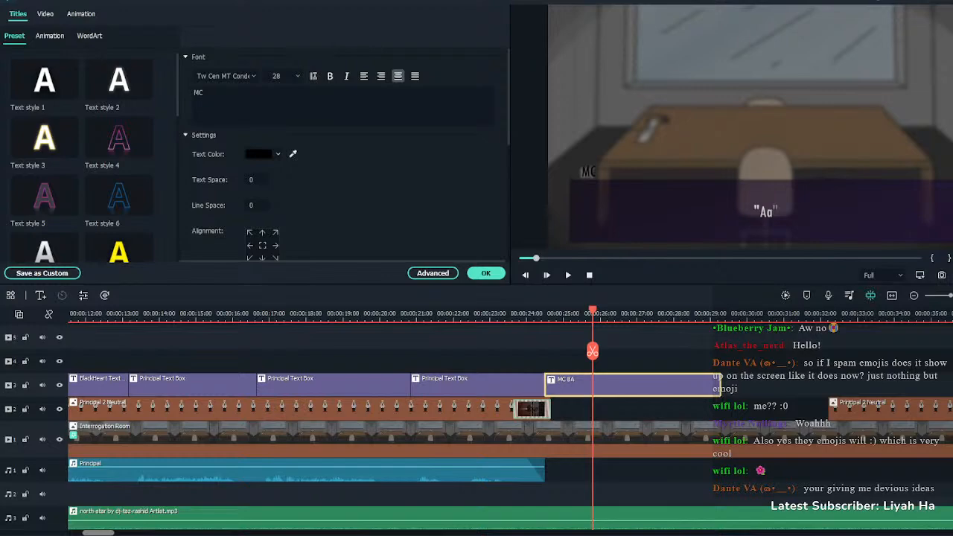
{"action": "left_click", "coordinate": [765, 211]}
{"action": "key", "text": "Delete"}
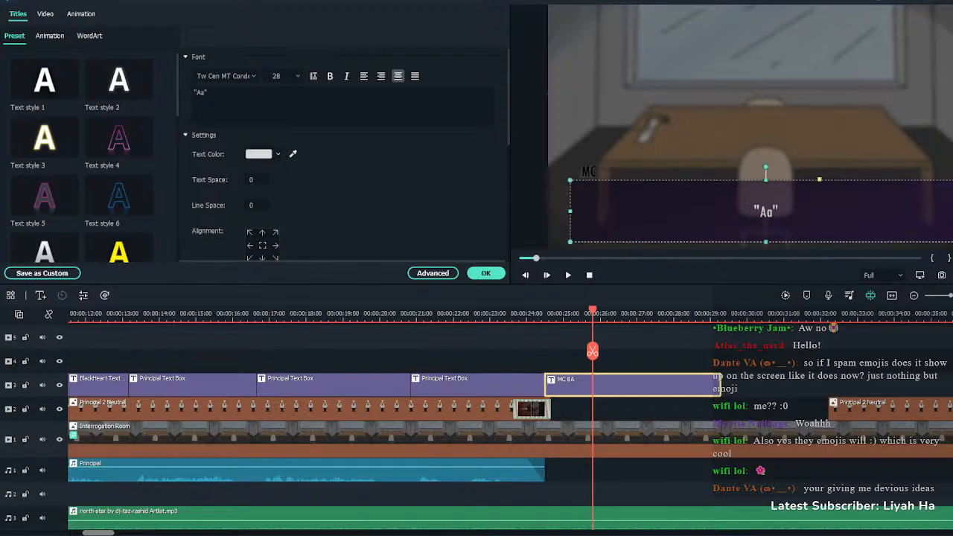
{"action": "key", "text": "ctrl+z"}
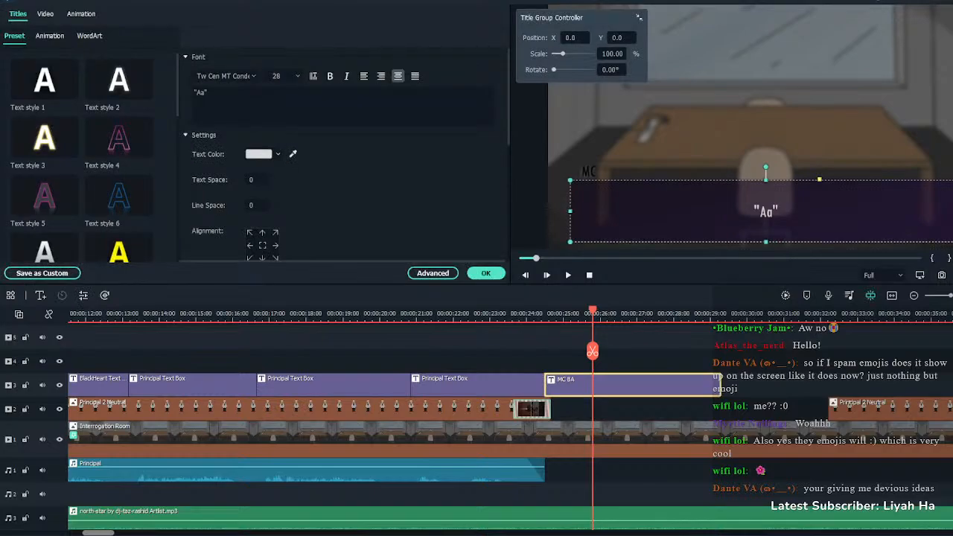
Play back the change from the Principal's last line into the MC BA title
{"action": "left_click", "coordinate": [517, 313]}
{"action": "key", "text": "space"}
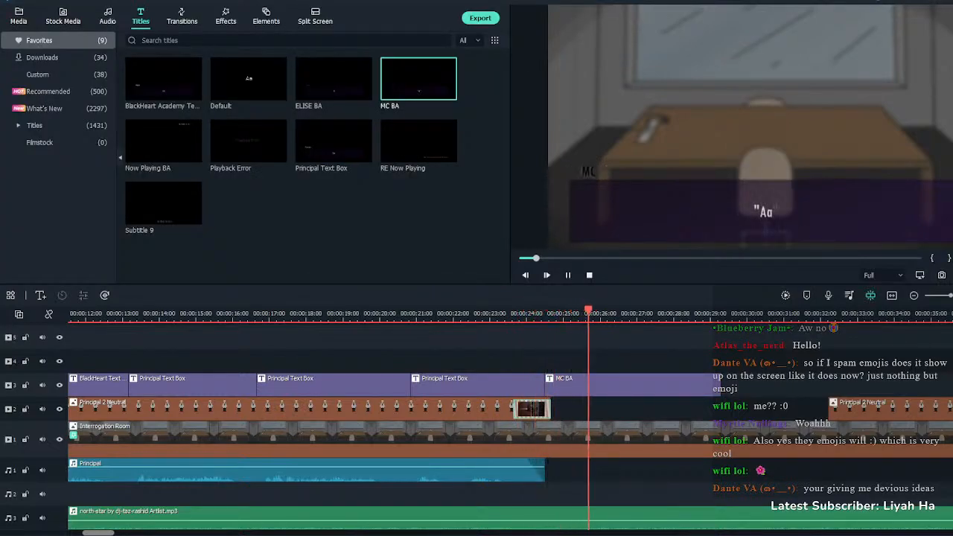
{"action": "key", "text": "space"}
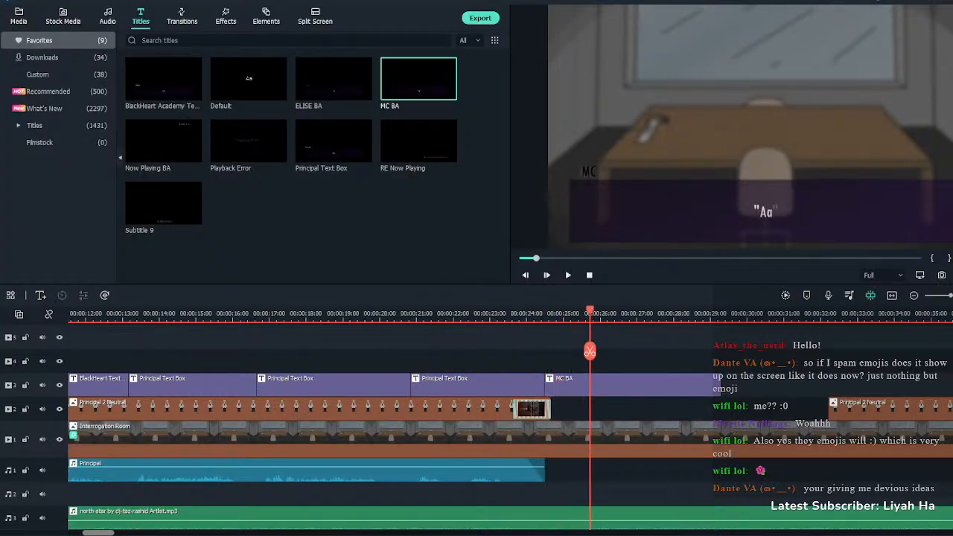
Set the MC text to "I take a seat in the chair set out for me, and try my best to / adjust my posture to look more confident."
{"action": "double_click", "coordinate": [629, 385]}
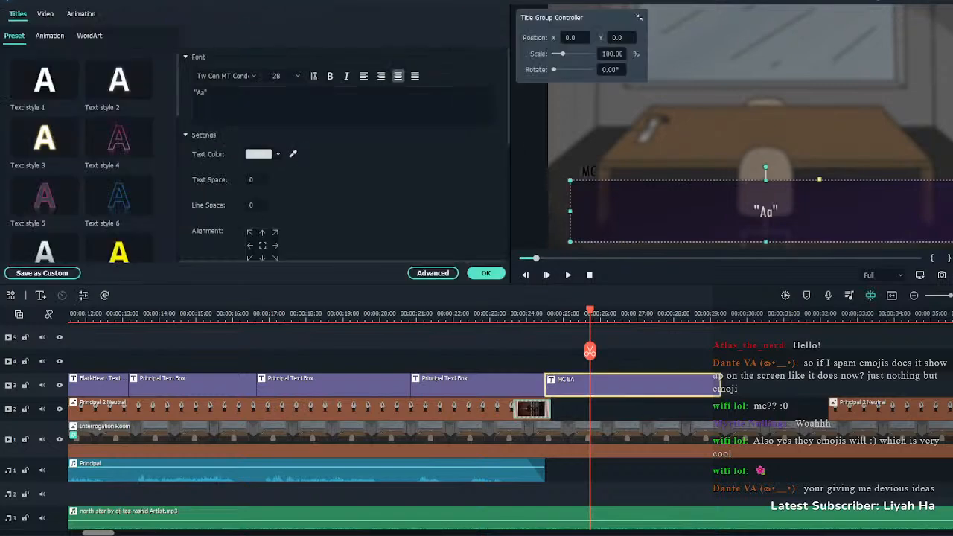
{"action": "triple_click", "coordinate": [201, 92]}
{"action": "type", "text": "I take a seat in the chair set out for me, and try my best to adjust my posture to look more confident."}
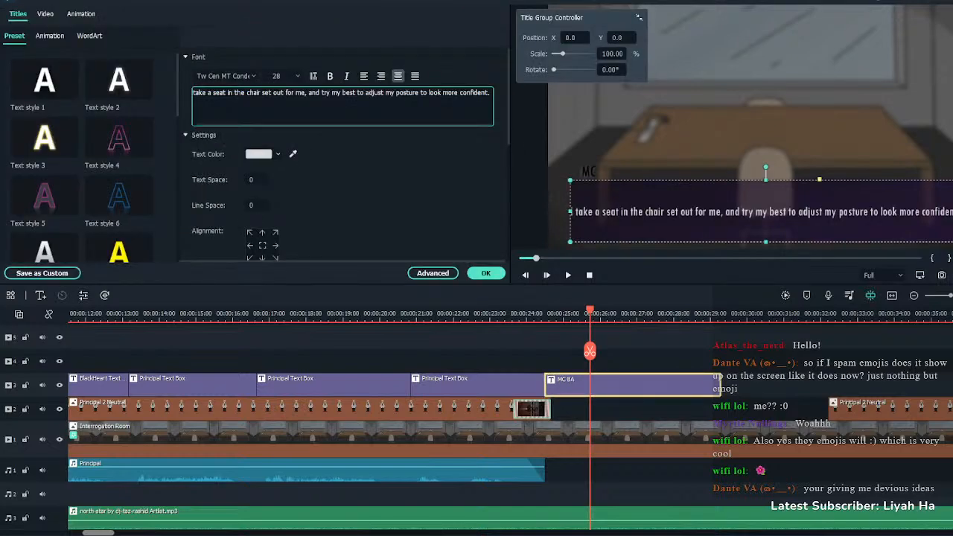
{"action": "key", "text": "Return"}
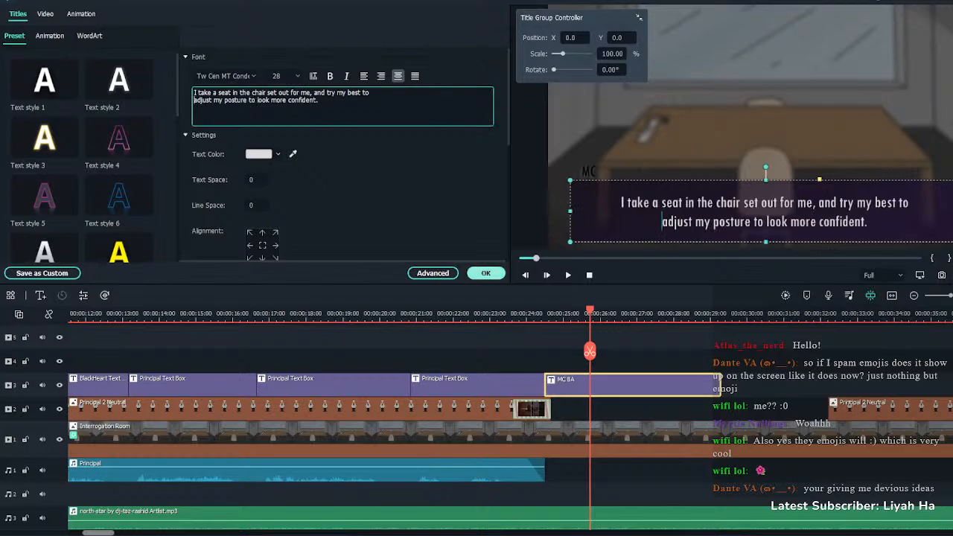
{"action": "left_click", "coordinate": [486, 272]}
Play through the MC BA title to check its reading time and extend its end to about 30 seconds
{"action": "left_click", "coordinate": [514, 313]}
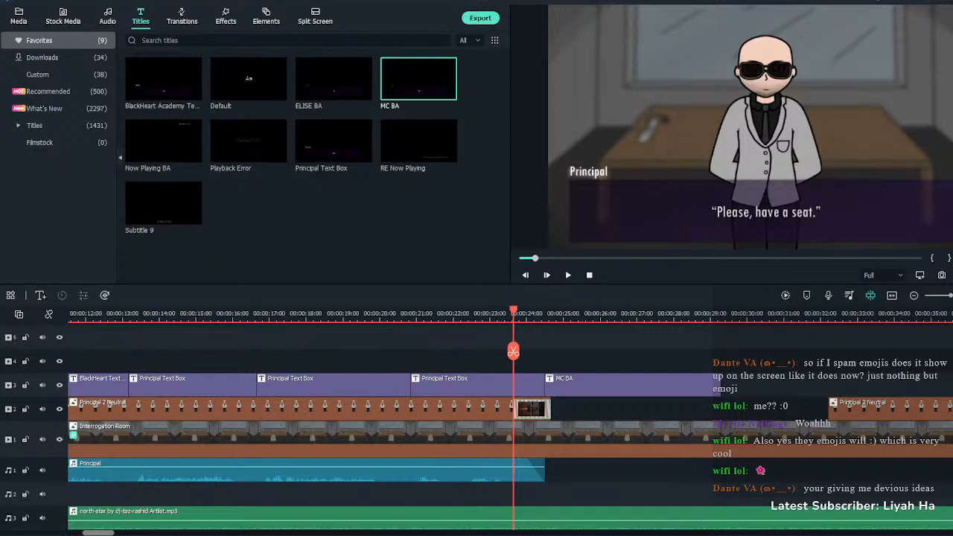
{"action": "key", "text": "space"}
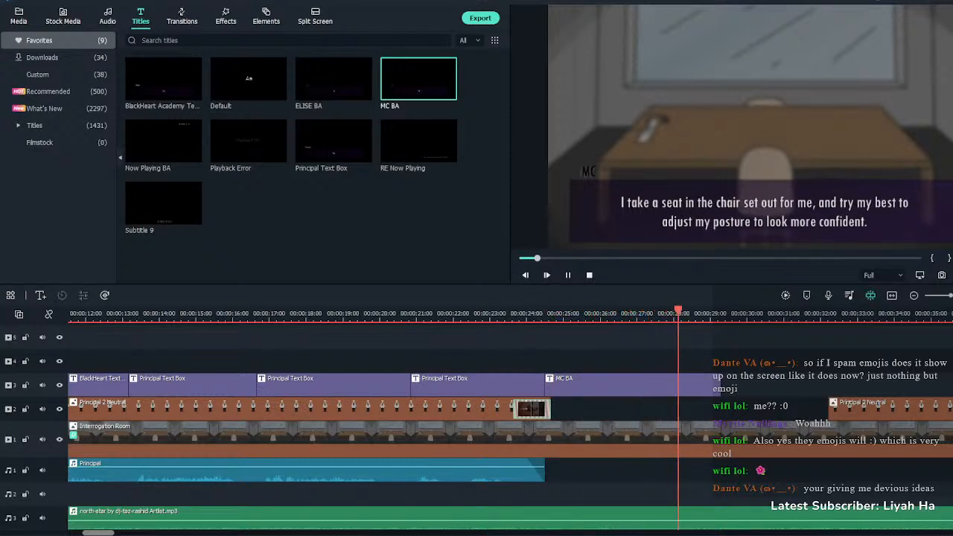
{"action": "left_click", "coordinate": [715, 385]}
{"action": "key", "text": "space"}
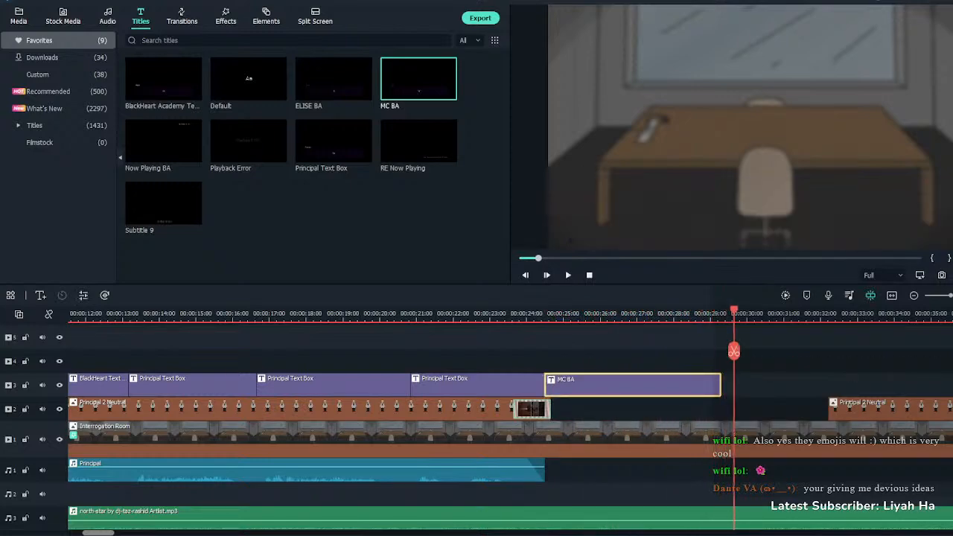
{"action": "left_click_drag", "start_coordinate": [720, 385], "coordinate": [752, 385]}
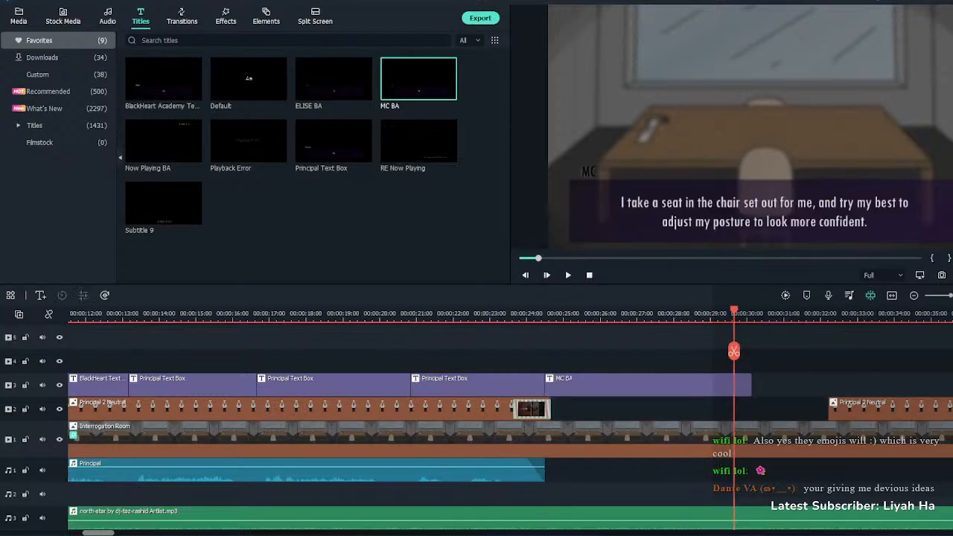
Move the second Principal 2 Neutral clip to about 39 seconds and add another MC BA title after the first, extended to about 39 seconds
{"action": "left_click_drag", "start_coordinate": [864, 409], "coordinate": [952, 409]}
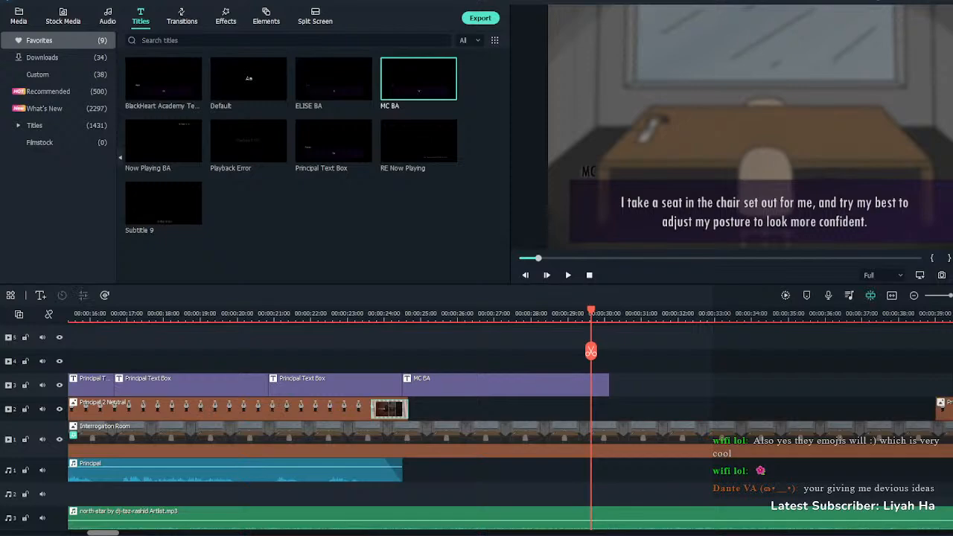
{"action": "mouse_move", "coordinate": [419, 78]}
{"action": "left_click_drag", "start_coordinate": [419, 78], "coordinate": [627, 385]}
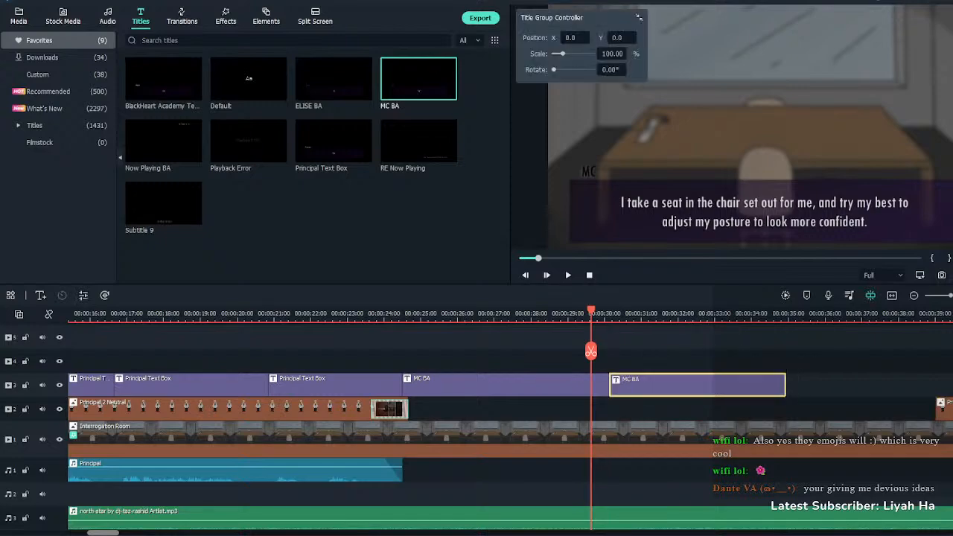
{"action": "left_click_drag", "start_coordinate": [785, 385], "coordinate": [948, 385]}
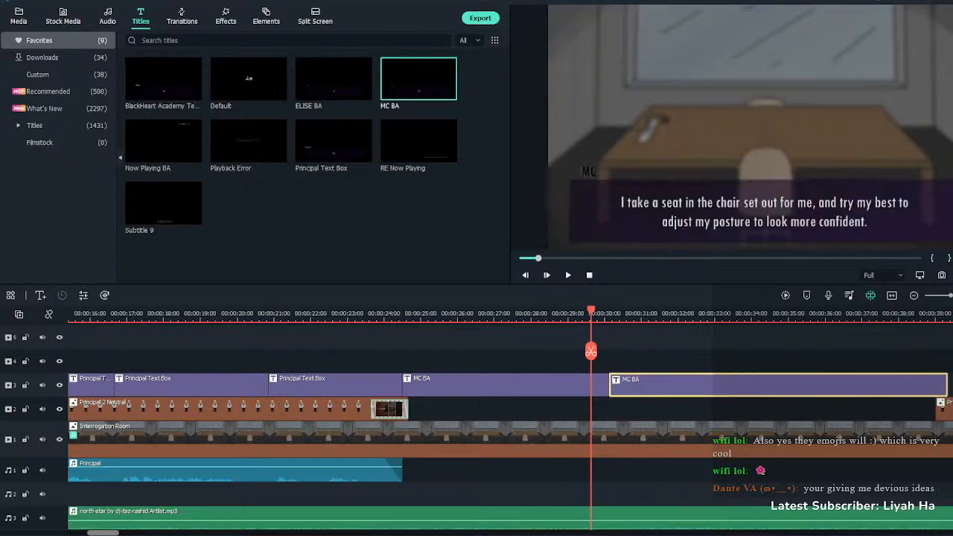
{"action": "key", "text": "Escape"}
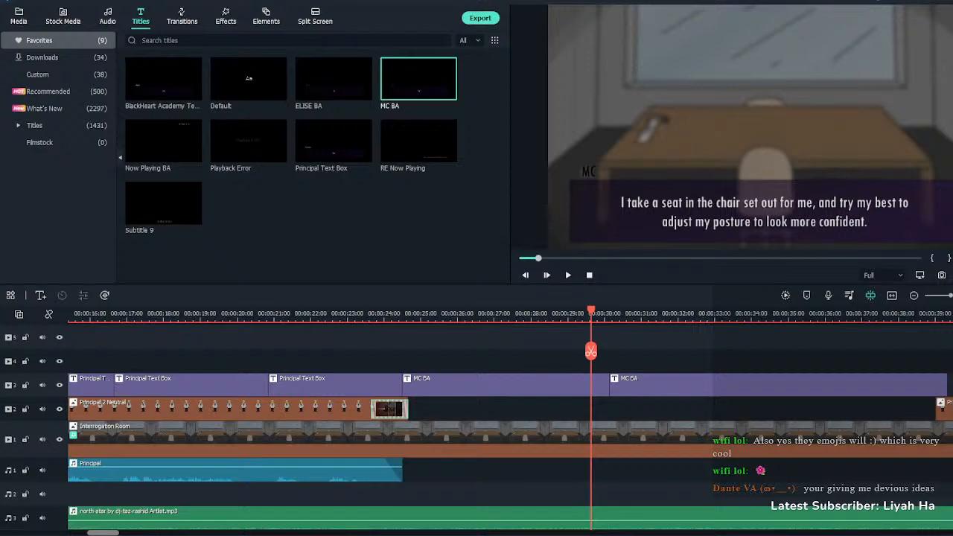
Replace the second MC BA title's dialogue with the copied narration "The principal of BlackHeart Academy…", breaking the line after "before me,"
{"action": "double_click", "coordinate": [777, 384]}
{"action": "left_click", "coordinate": [209, 92]}
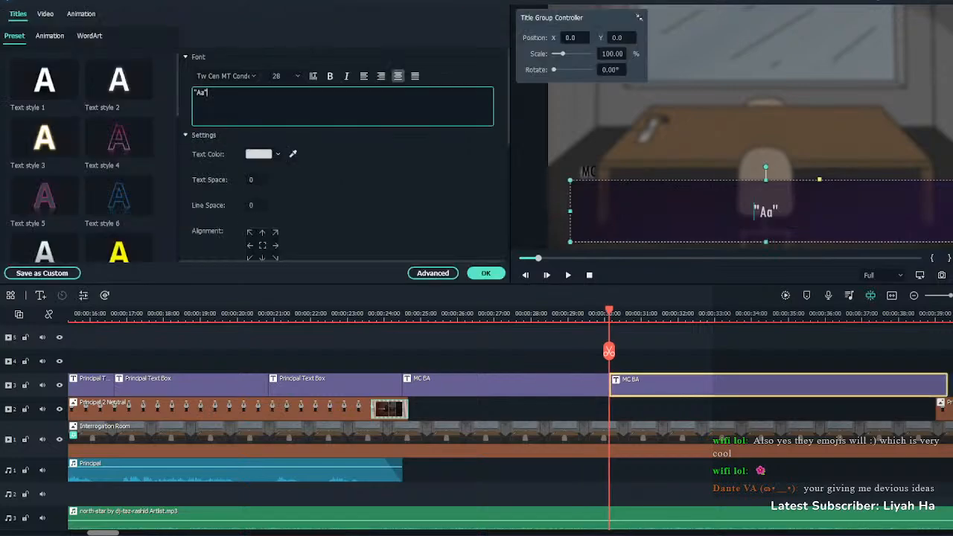
{"action": "key", "text": "ctrl+a"}
{"action": "key", "text": "ctrl+v"}
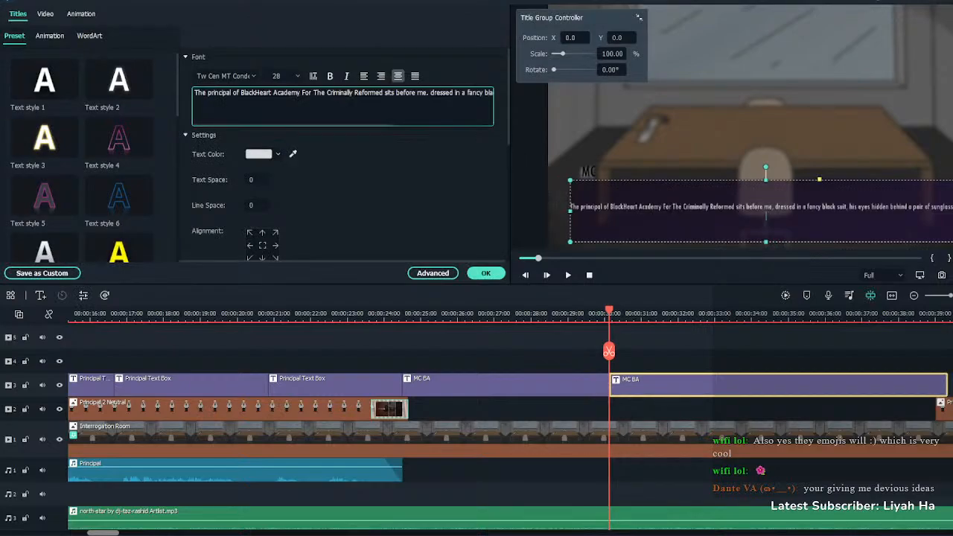
{"action": "key", "text": "Return"}
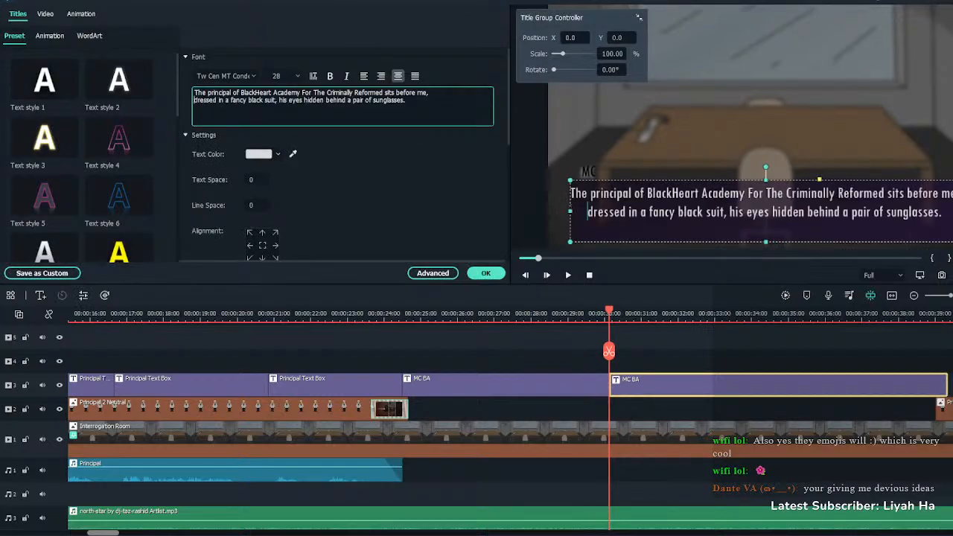
{"action": "left_click", "coordinate": [195, 108]}
{"action": "key", "text": "BackSpace"}
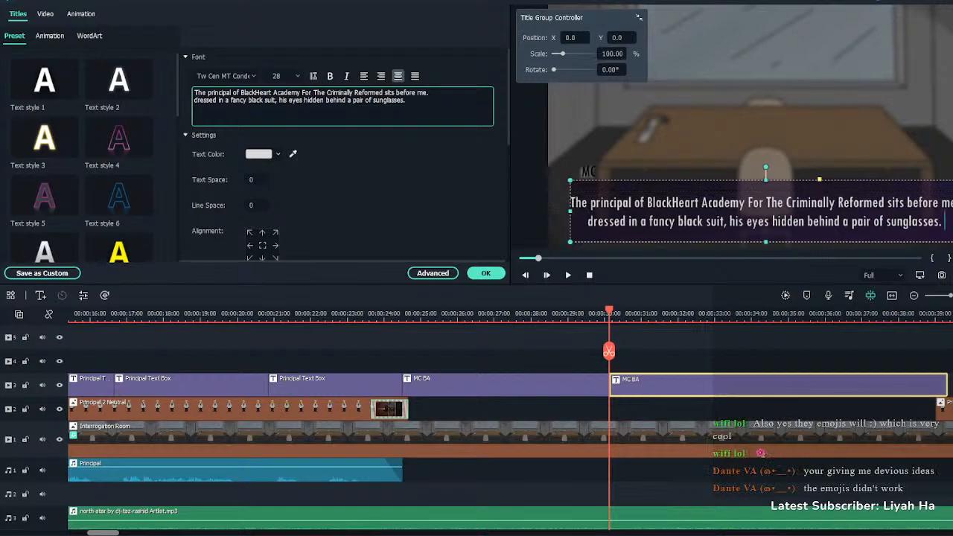
{"action": "left_click", "coordinate": [486, 273]}
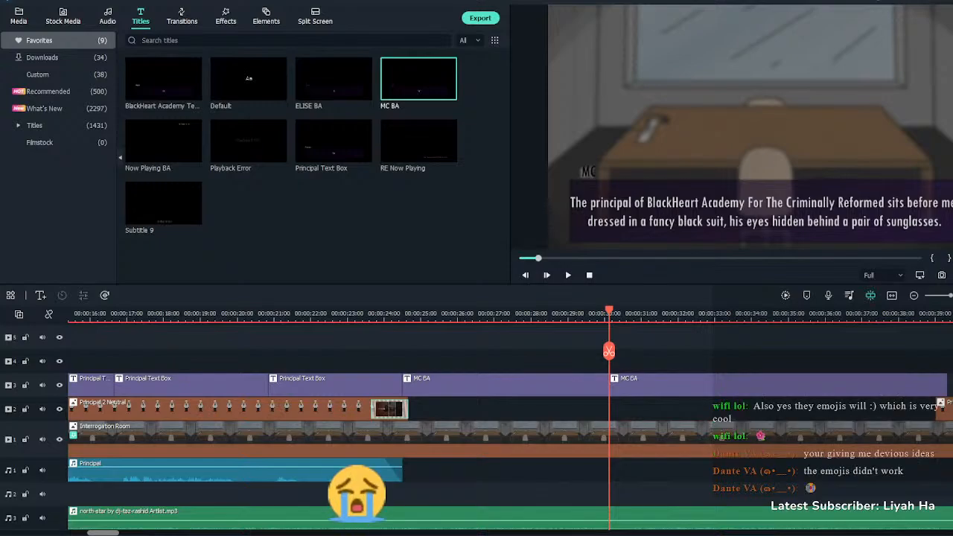
Shift the line break in the second MC BA title so that "me," starts the second line
{"action": "double_click", "coordinate": [662, 384]}
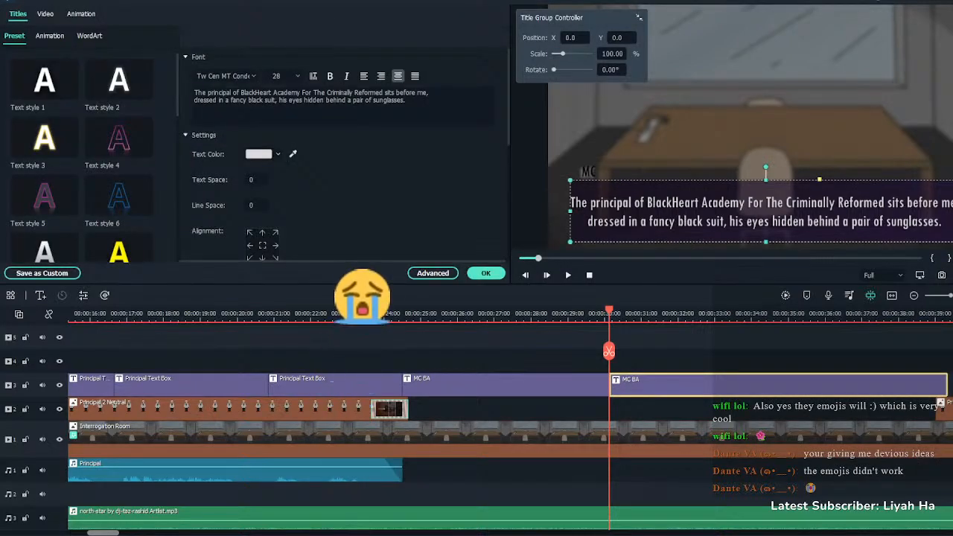
{"action": "left_click", "coordinate": [417, 93]}
{"action": "key", "text": "Return"}
{"action": "key", "text": "BackSpace"}
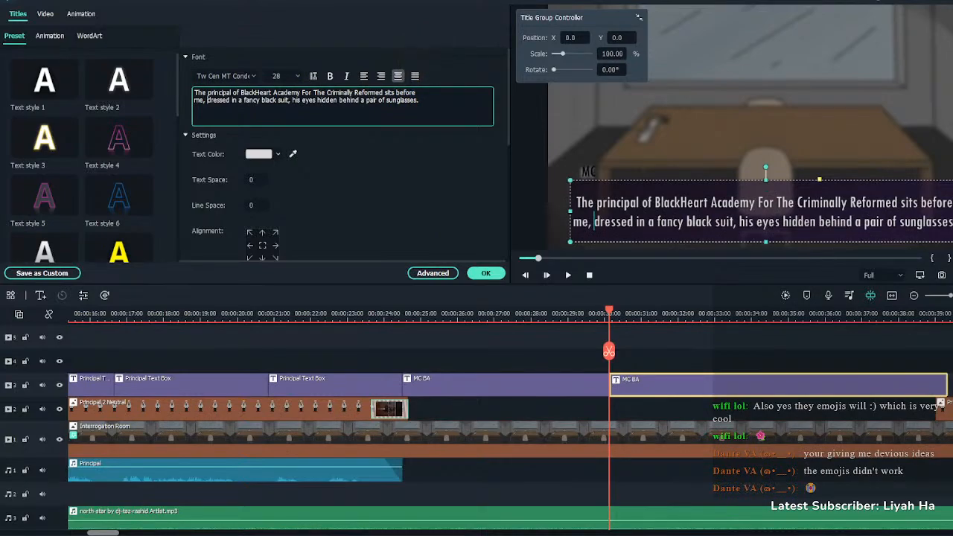
{"action": "left_click", "coordinate": [486, 273]}
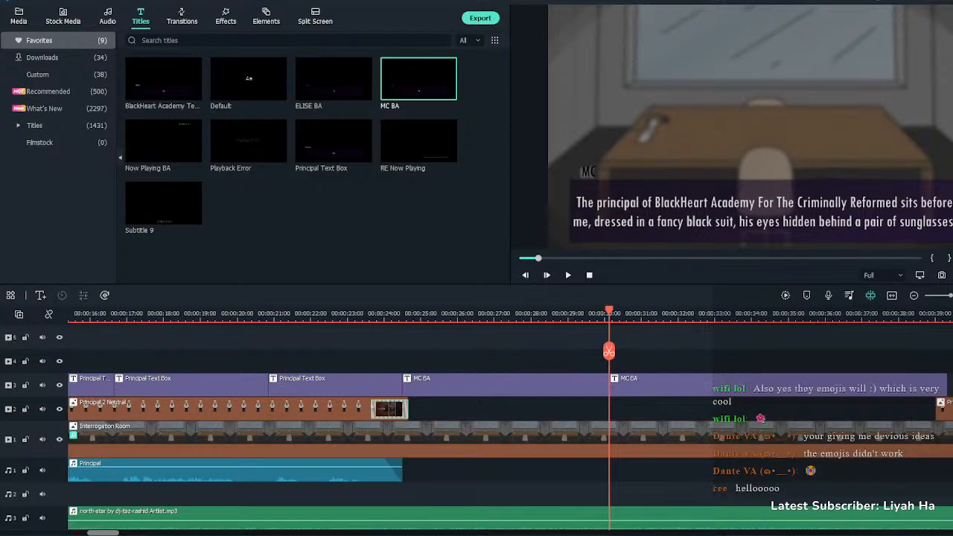
Italicise the whole "I take a seat in the chair" narration in the first MC BA title
{"action": "double_click", "coordinate": [505, 384]}
{"action": "key", "text": "ctrl+a"}
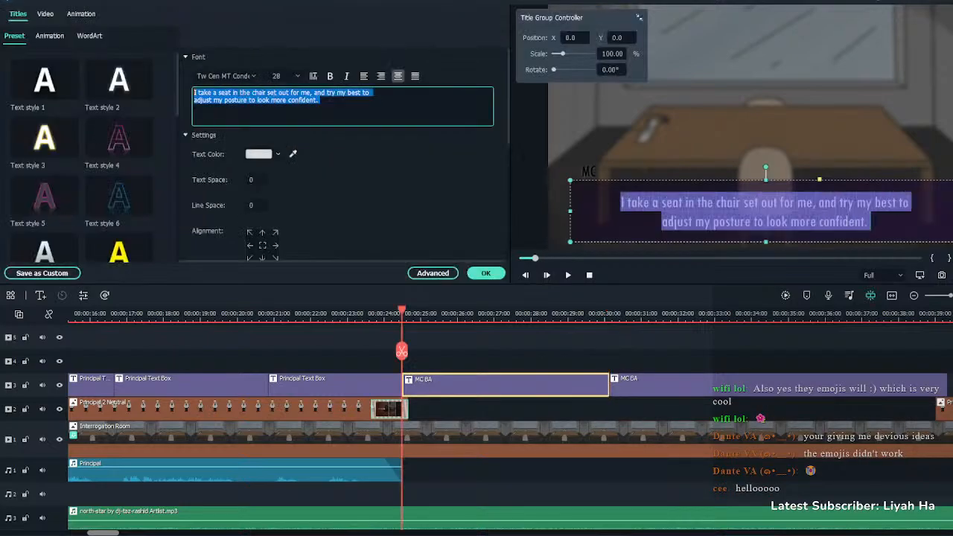
{"action": "left_click", "coordinate": [347, 76]}
{"action": "left_click", "coordinate": [486, 273]}
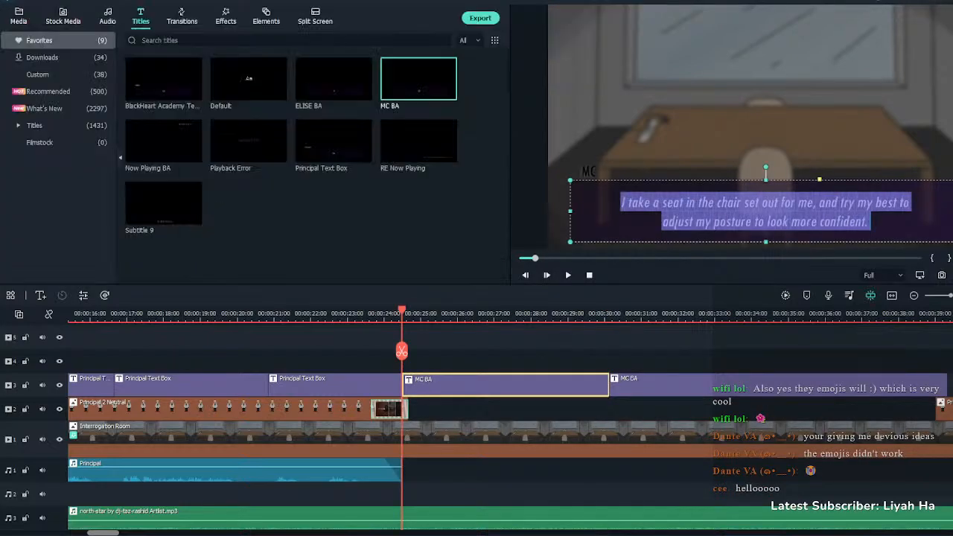
Italicise the whole narration describing the principal in the second MC BA title
{"action": "double_click", "coordinate": [661, 385]}
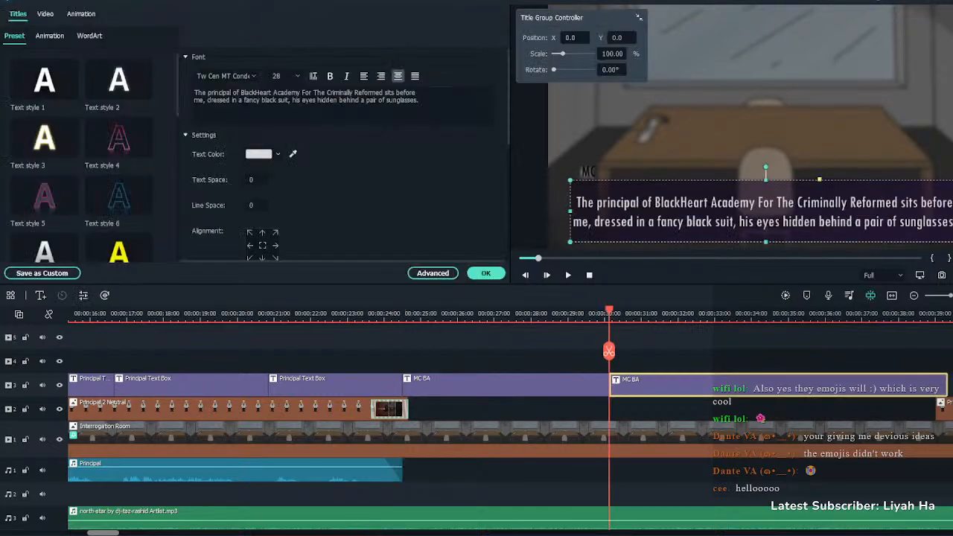
{"action": "left_click_drag", "start_coordinate": [419, 100], "coordinate": [194, 92]}
{"action": "key", "text": "ctrl+c"}
{"action": "left_click", "coordinate": [346, 76]}
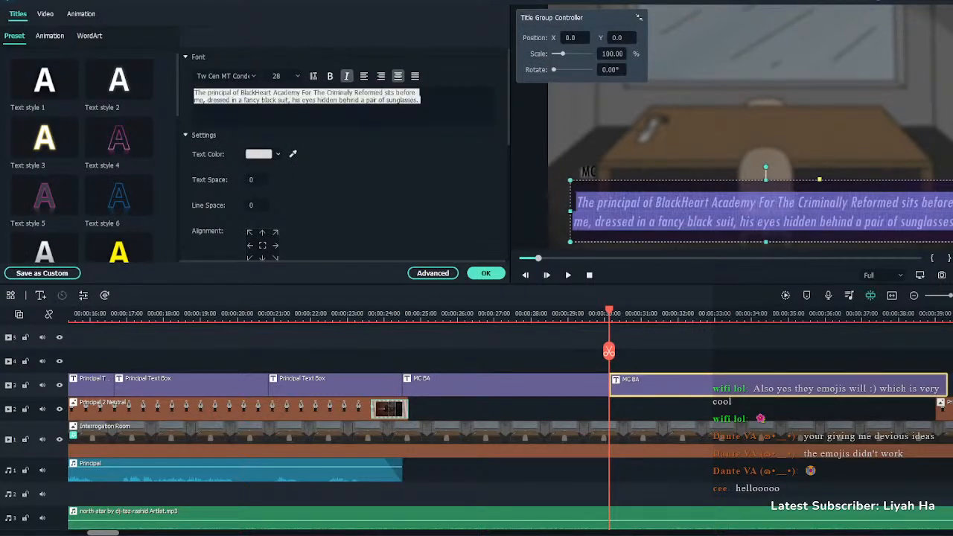
{"action": "left_click", "coordinate": [486, 273]}
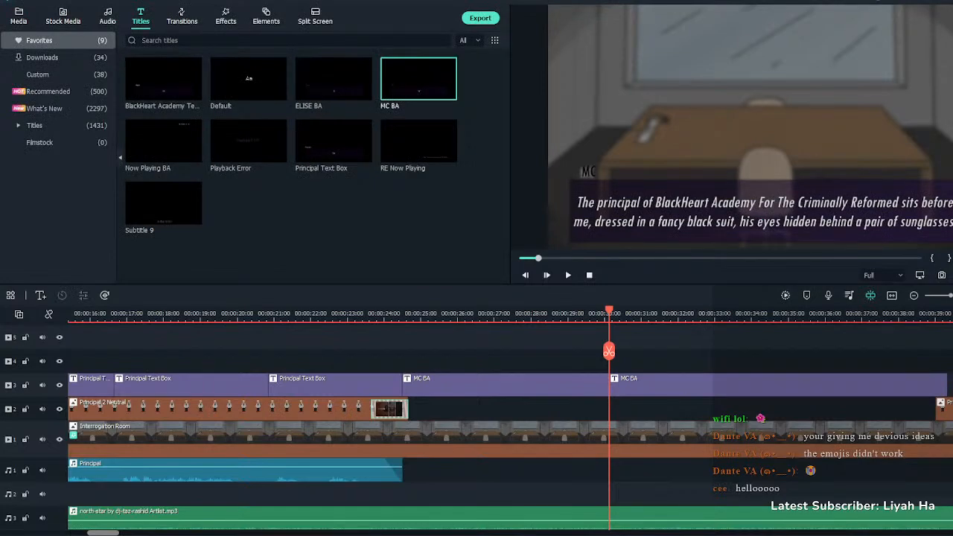
Play back the change from the first MC BA narration title to the second one
{"action": "left_click", "coordinate": [403, 361]}
{"action": "key", "text": "space"}
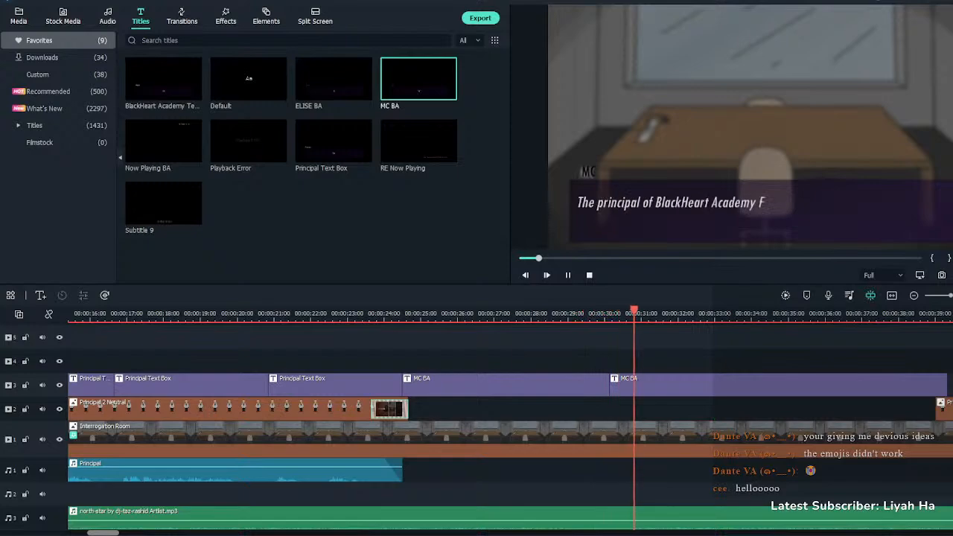
{"action": "left_click", "coordinate": [570, 314]}
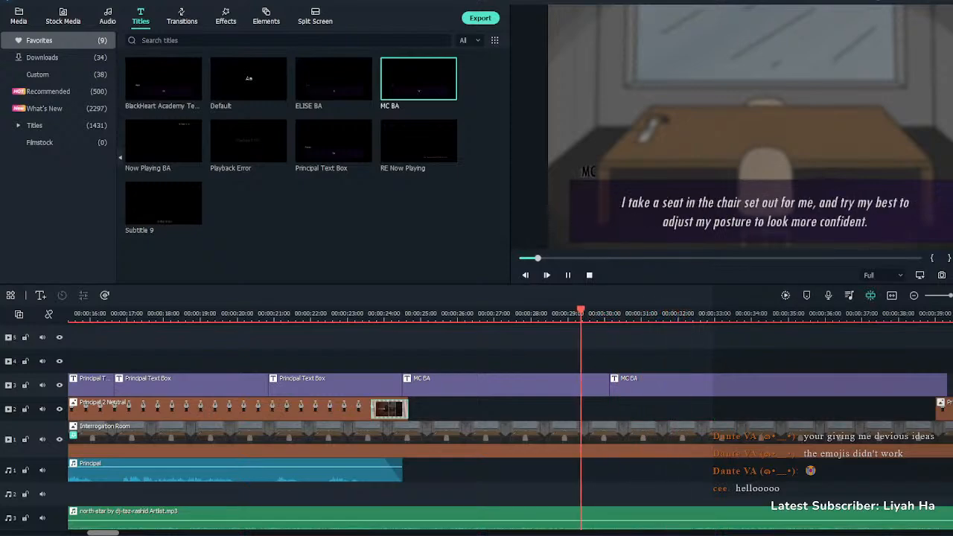
{"action": "key", "text": "space"}
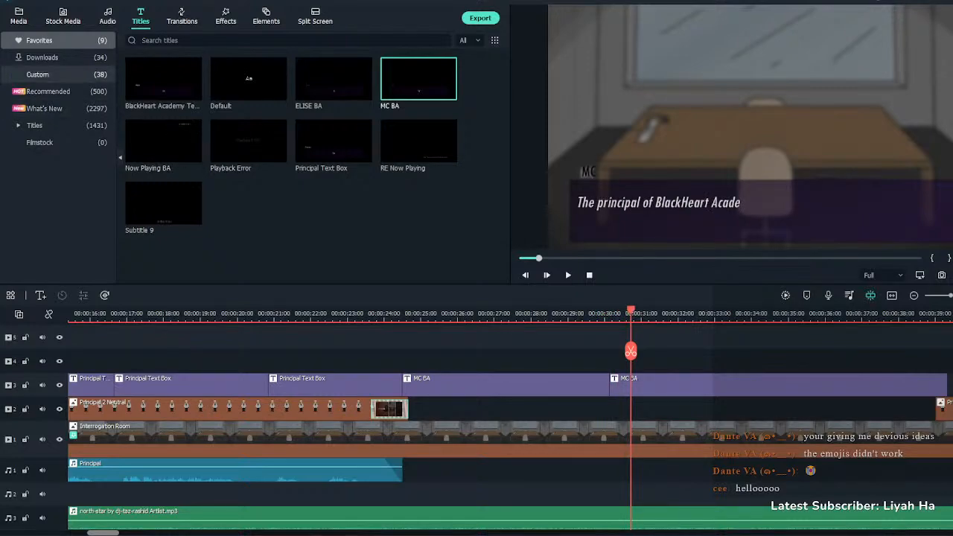
Remove the MC BA preset from the favourite titles and delete the second MC BA title from the timeline
{"action": "left_click", "coordinate": [37, 74]}
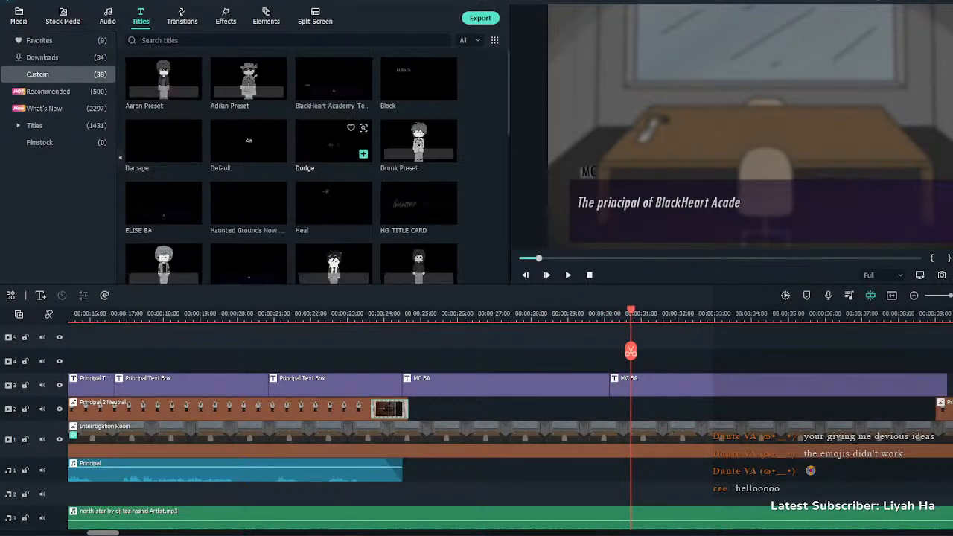
{"action": "left_click", "coordinate": [39, 40]}
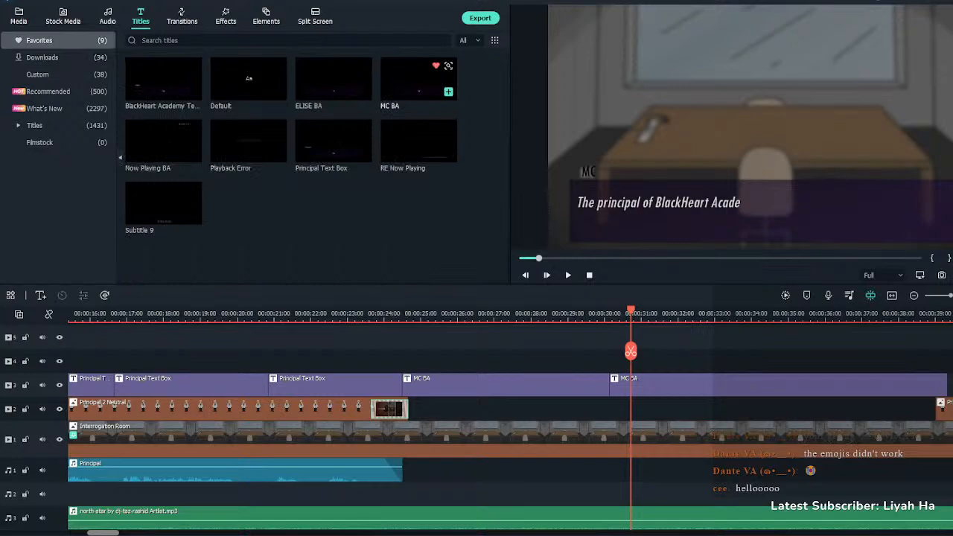
{"action": "left_click", "coordinate": [436, 66]}
{"action": "left_click", "coordinate": [778, 385]}
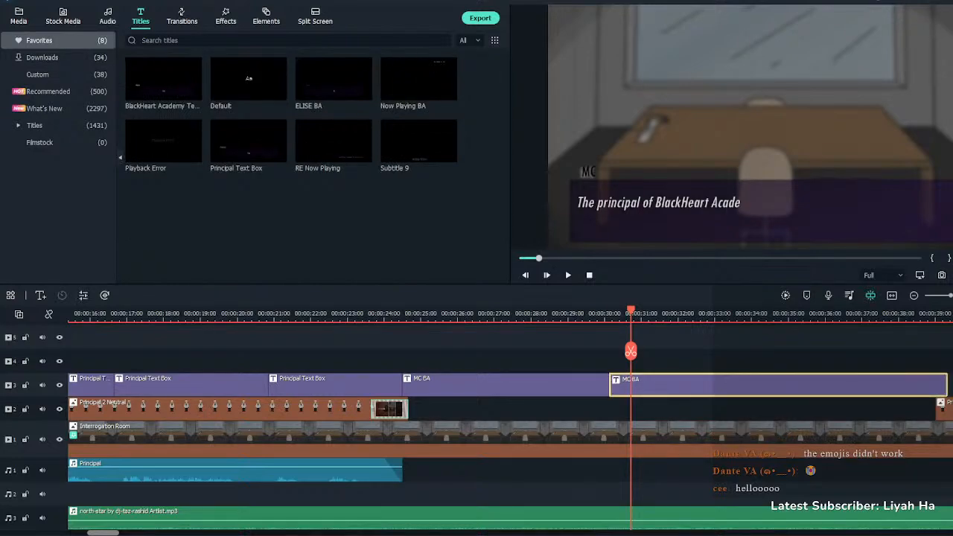
{"action": "key", "text": "Delete"}
Find the MC BA preset among the custom titles and add it back to the favourites
{"action": "left_click", "coordinate": [37, 75]}
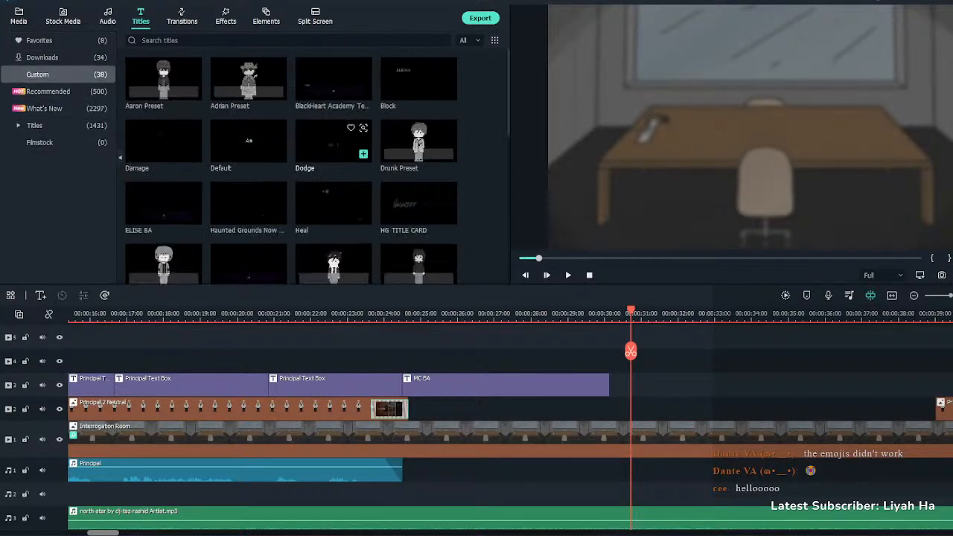
{"action": "scroll", "coordinate": [333, 156], "scroll_direction": "down", "scroll_amount": 5}
{"action": "scroll", "coordinate": [333, 164], "scroll_direction": "down", "scroll_amount": 1}
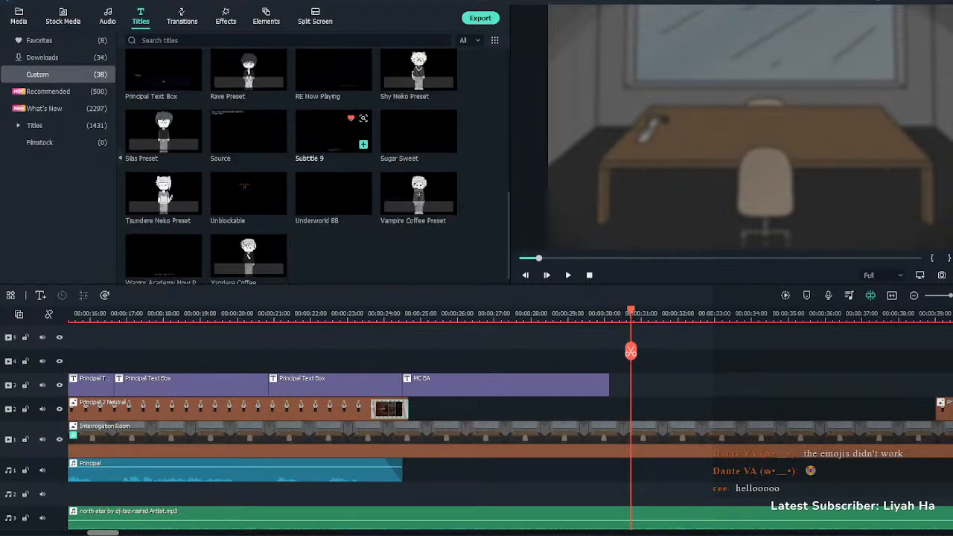
{"action": "scroll", "coordinate": [333, 164], "scroll_direction": "up", "scroll_amount": 1}
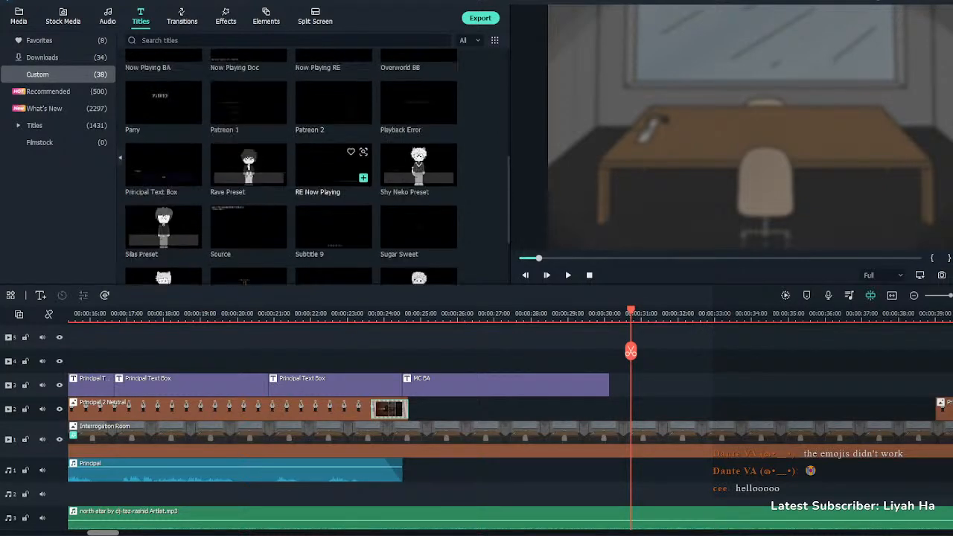
{"action": "scroll", "coordinate": [333, 164], "scroll_direction": "up", "scroll_amount": 2}
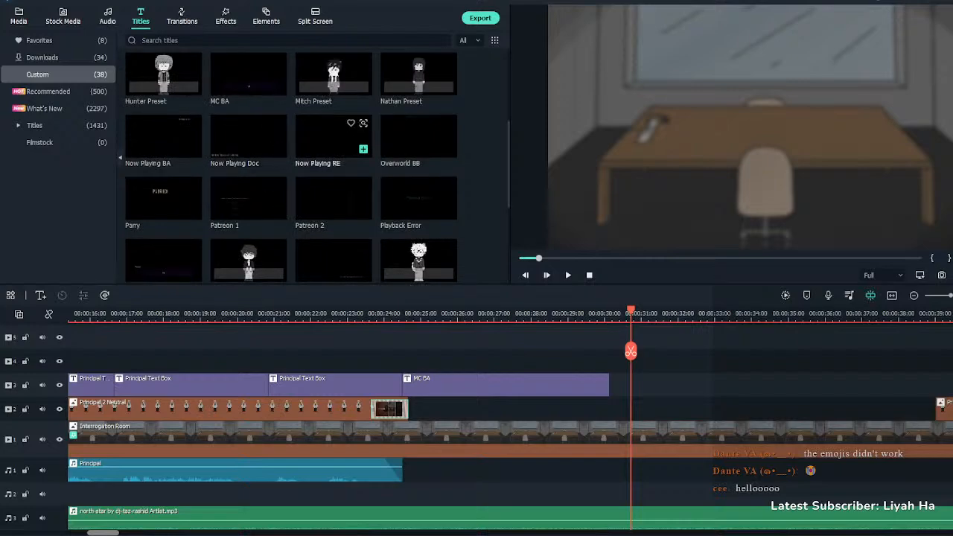
{"action": "left_click", "coordinate": [266, 61]}
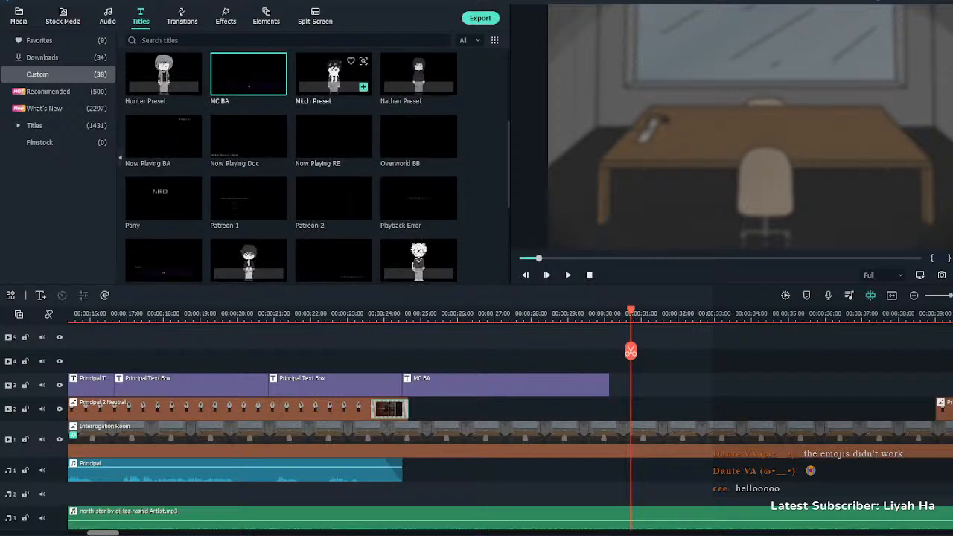
{"action": "left_click", "coordinate": [351, 61]}
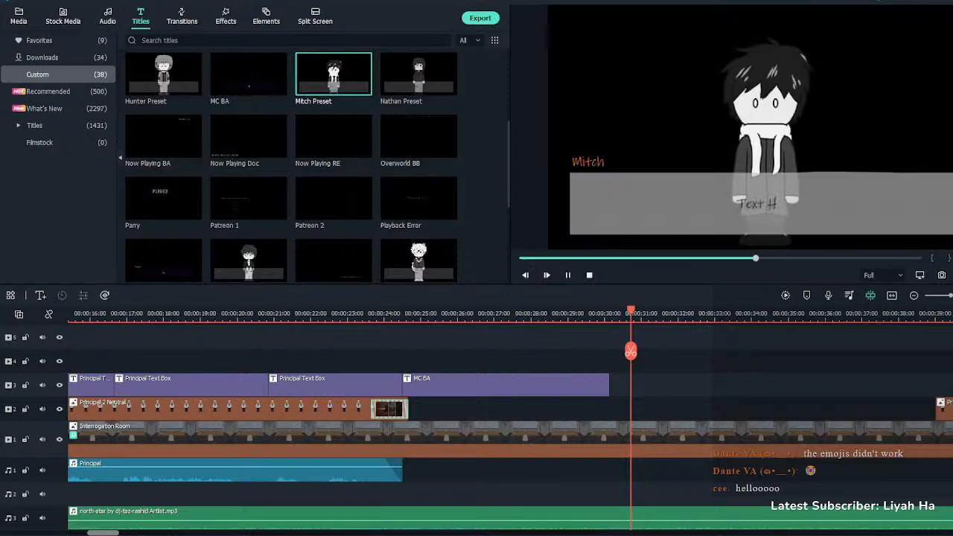
Place a new MC BA title directly after the first one and extend it almost to the next Principal 2 Neutral image
{"action": "left_click", "coordinate": [38, 40]}
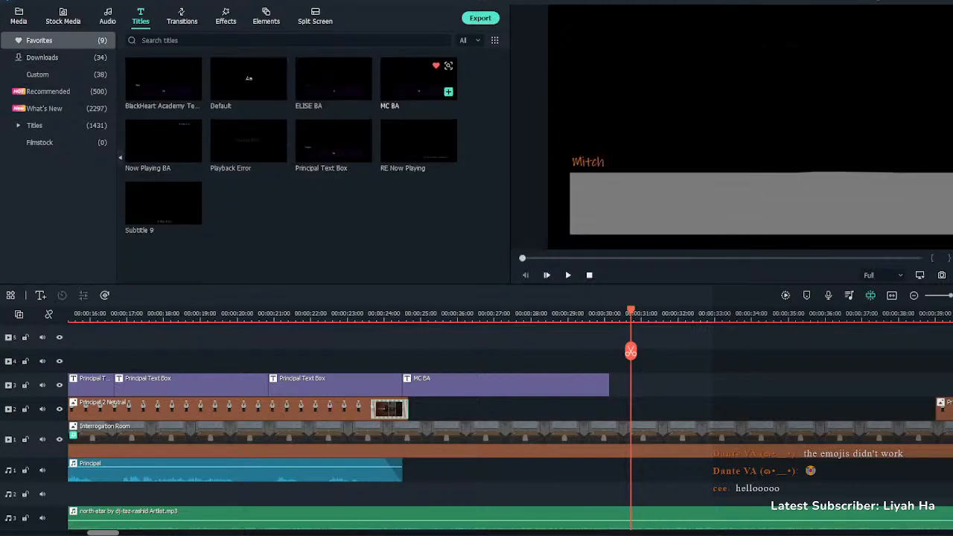
{"action": "left_click_drag", "start_coordinate": [419, 79], "coordinate": [609, 385]}
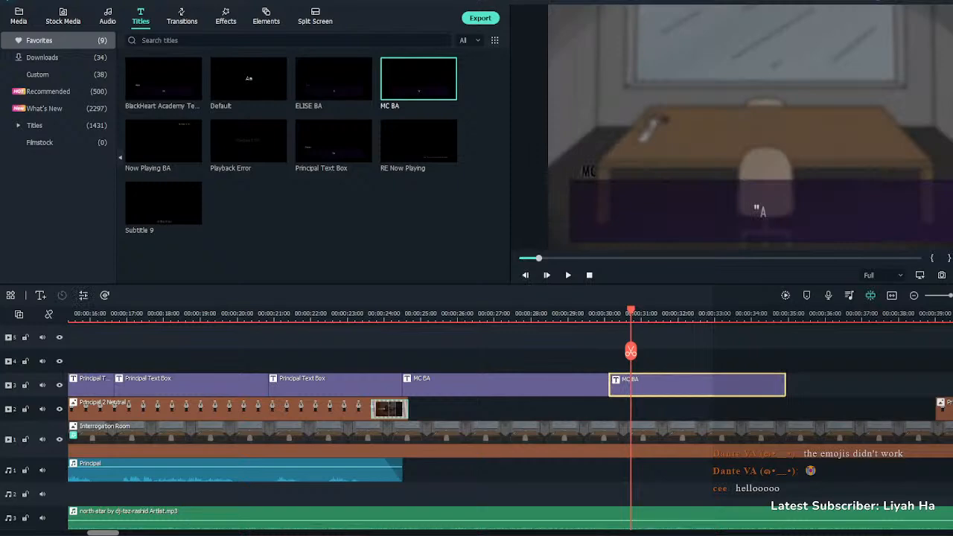
{"action": "left_click_drag", "start_coordinate": [784, 384], "coordinate": [922, 384]}
Replace the new MC BA title's dialogue with the copied narration "The principal of BlackHeart Academy…", breaking the line after "before me,"
{"action": "double_click", "coordinate": [766, 384]}
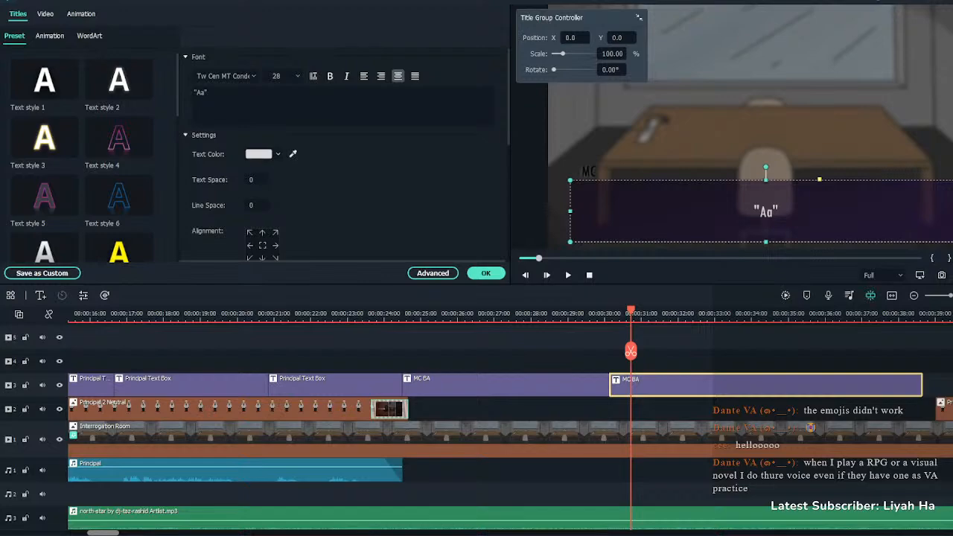
{"action": "left_click", "coordinate": [208, 93]}
{"action": "key", "text": "ctrl+a"}
{"action": "key", "text": "ctrl+v"}
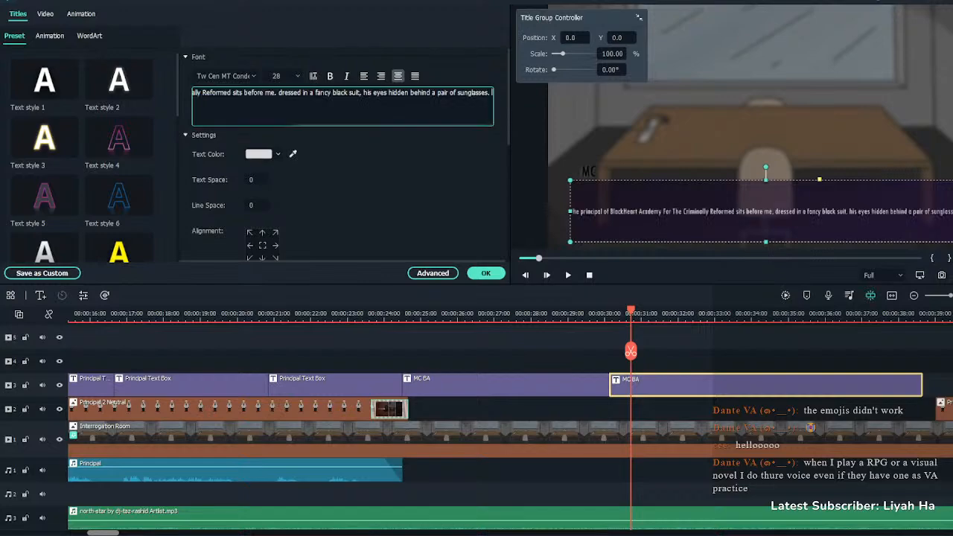
{"action": "key", "text": "Return"}
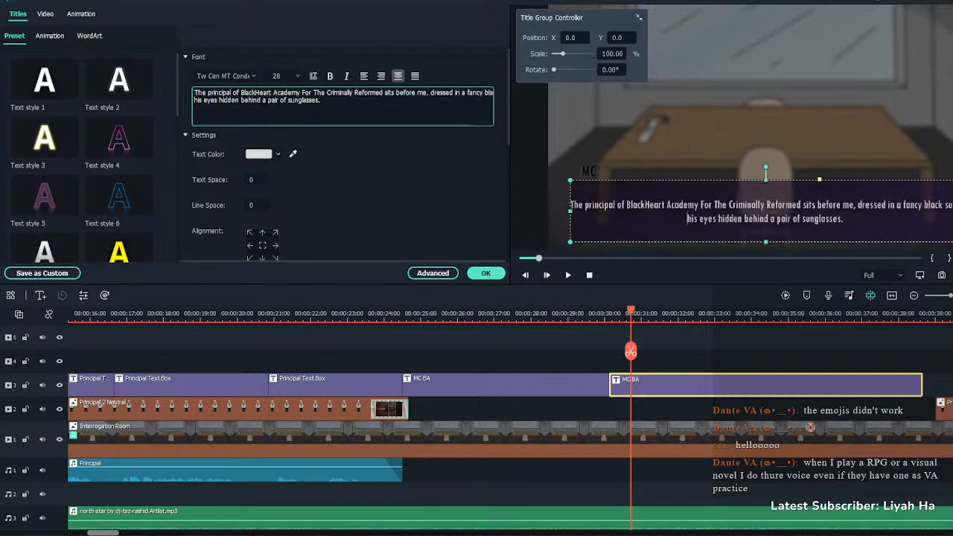
{"action": "key", "text": "BackSpace"}
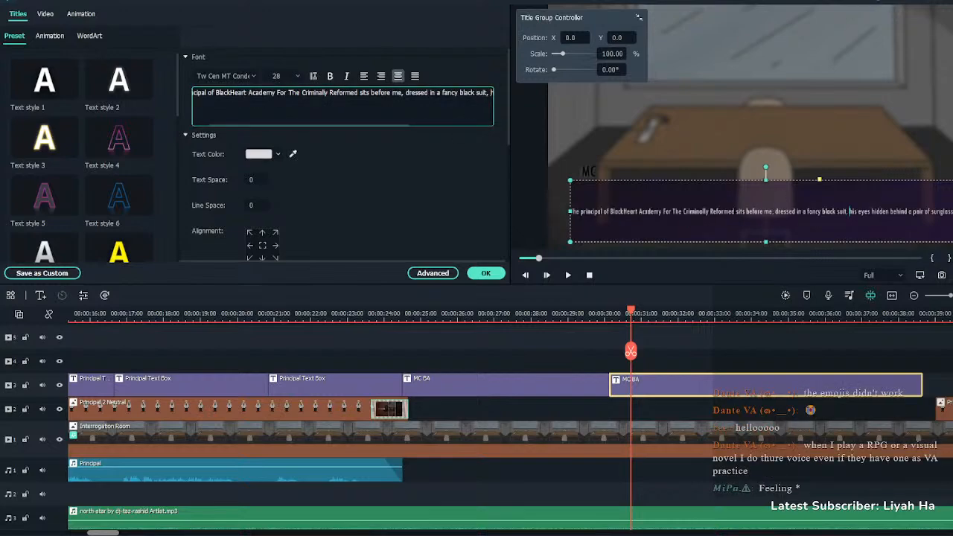
{"action": "key", "text": "Return"}
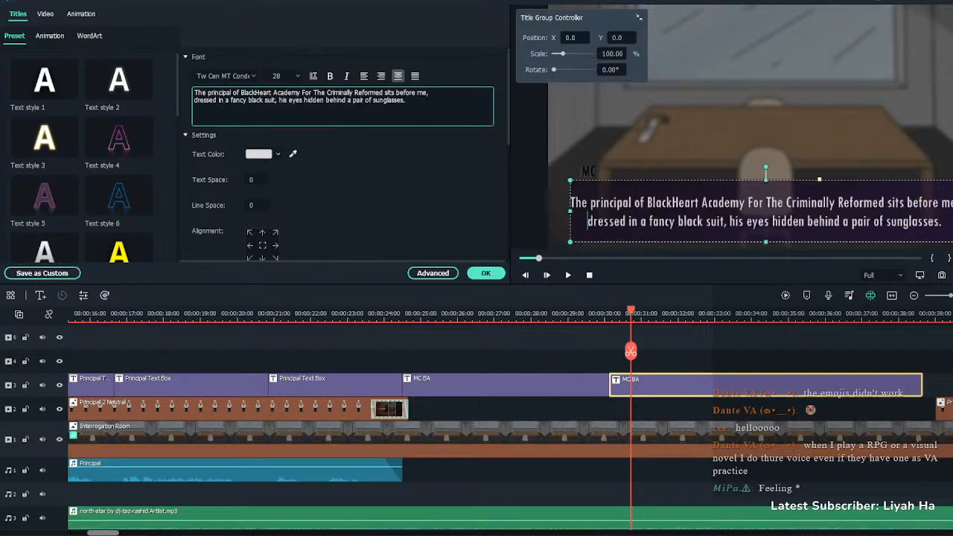
Italicise the whole narration in the new MC BA title and accept the title changes
{"action": "key", "text": "ctrl+a"}
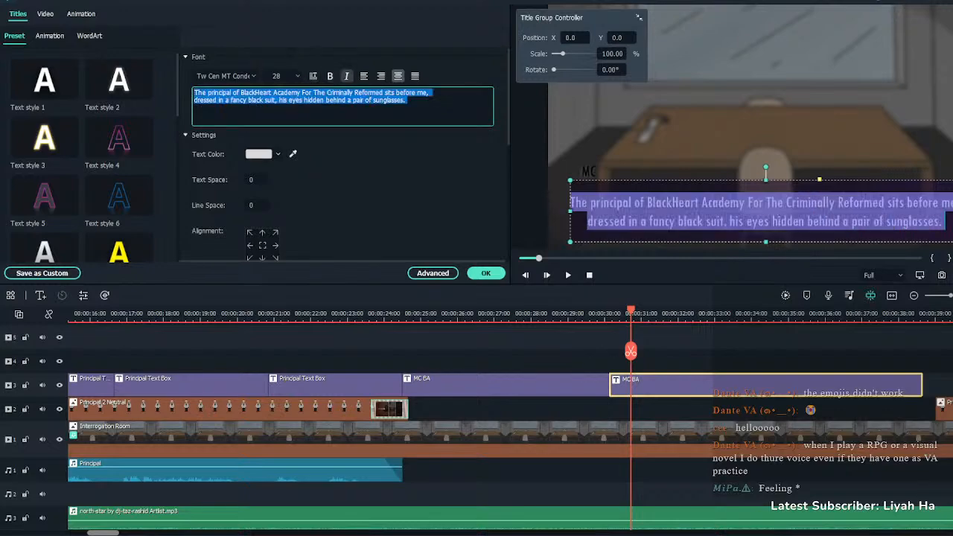
{"action": "left_click", "coordinate": [346, 76]}
{"action": "left_click", "coordinate": [486, 274]}
Play back the new MC BA title and shorten its end to suit the narration's reading time
{"action": "key", "text": "space"}
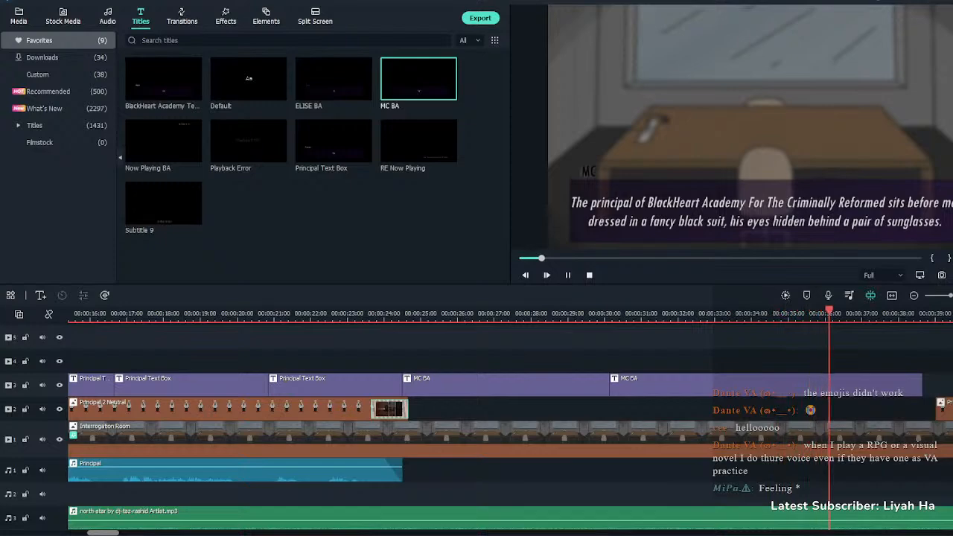
{"action": "left_click", "coordinate": [765, 384]}
{"action": "key", "text": "space"}
{"action": "left_click_drag", "start_coordinate": [922, 385], "coordinate": [872, 384]}
Move the next Principal 2 Neutral image back to the end of the second MC BA title and add a transition to its start
{"action": "left_click_drag", "start_coordinate": [943, 408], "coordinate": [881, 408]}
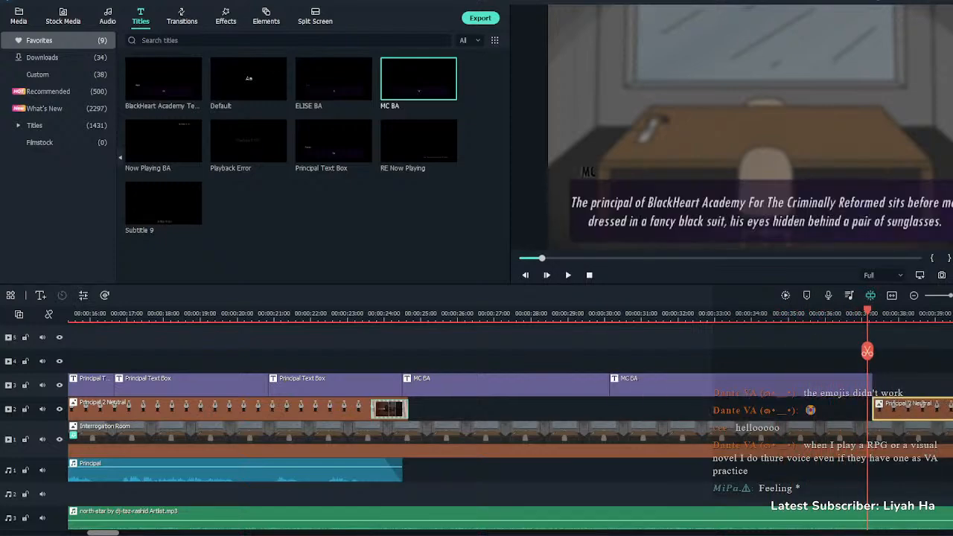
{"action": "left_click", "coordinate": [182, 16]}
{"action": "left_click_drag", "start_coordinate": [334, 202], "coordinate": [891, 408]}
Place a Principal Text Box title directly after the second MC BA title and preview its opening
{"action": "left_click", "coordinate": [141, 16]}
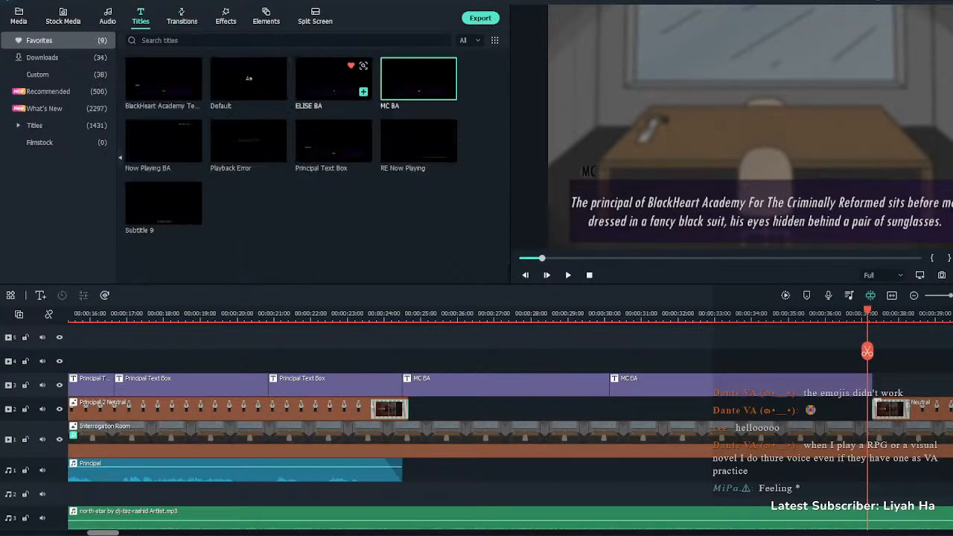
{"action": "left_click_drag", "start_coordinate": [334, 141], "coordinate": [885, 379]}
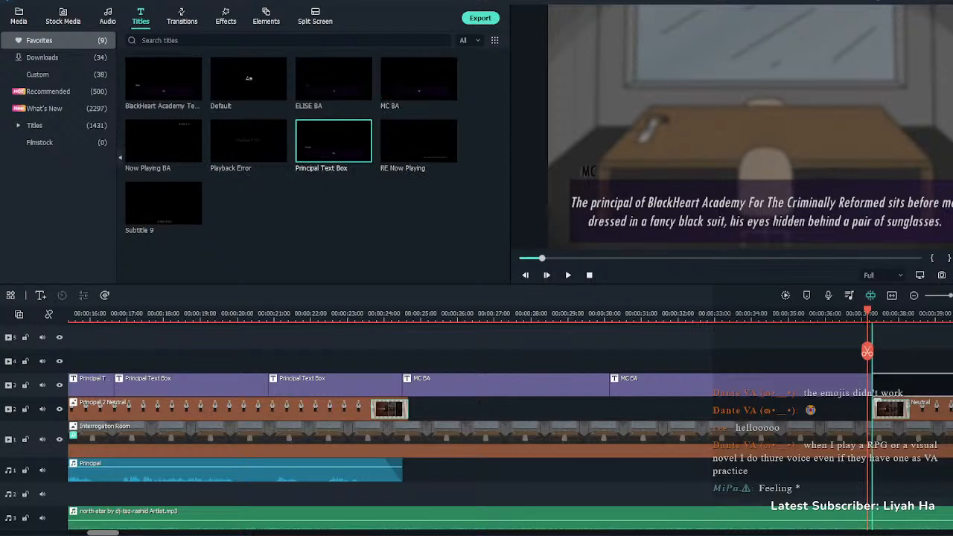
{"action": "key", "text": "space"}
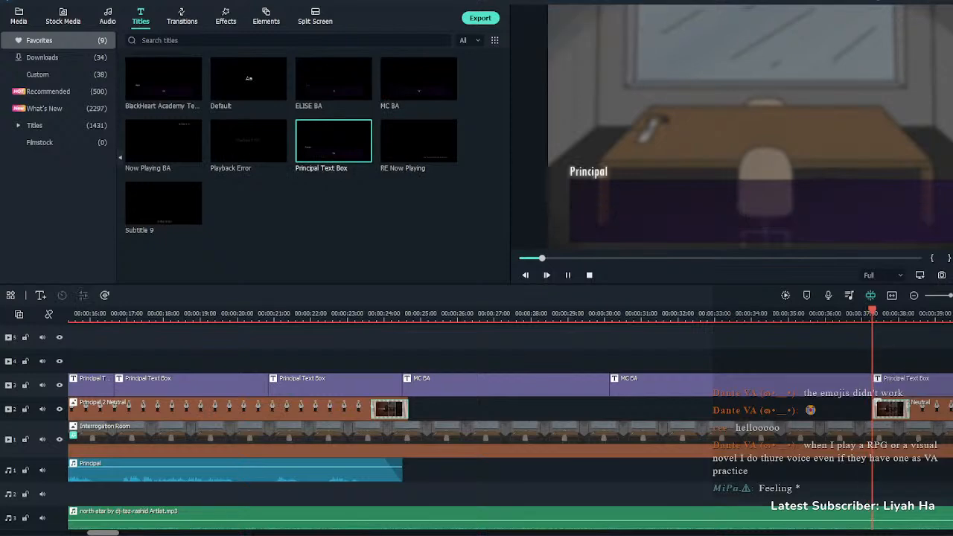
{"action": "key", "text": "space"}
Move the next Principal voice clip back to start just before the new Principal Text Box and listen to its opening
{"action": "scroll", "coordinate": [510, 417], "scroll_direction": "down", "scroll_amount": 5}
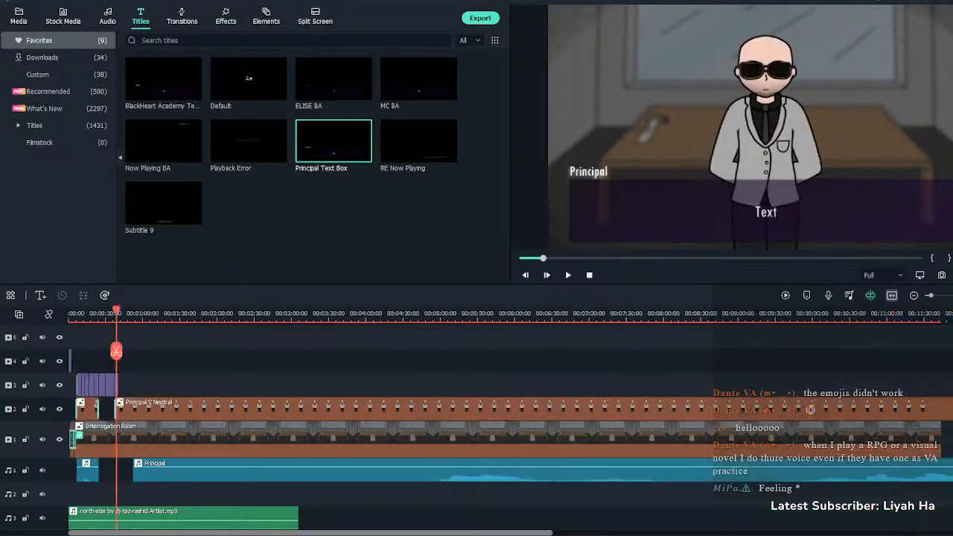
{"action": "left_click_drag", "start_coordinate": [133, 468], "coordinate": [118, 467]}
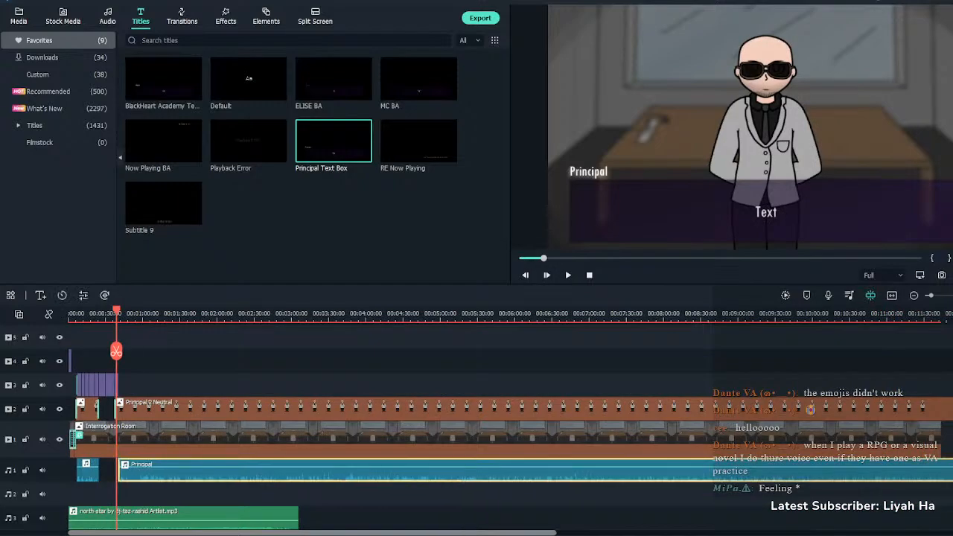
{"action": "scroll", "coordinate": [510, 417], "scroll_direction": "up", "scroll_amount": 5}
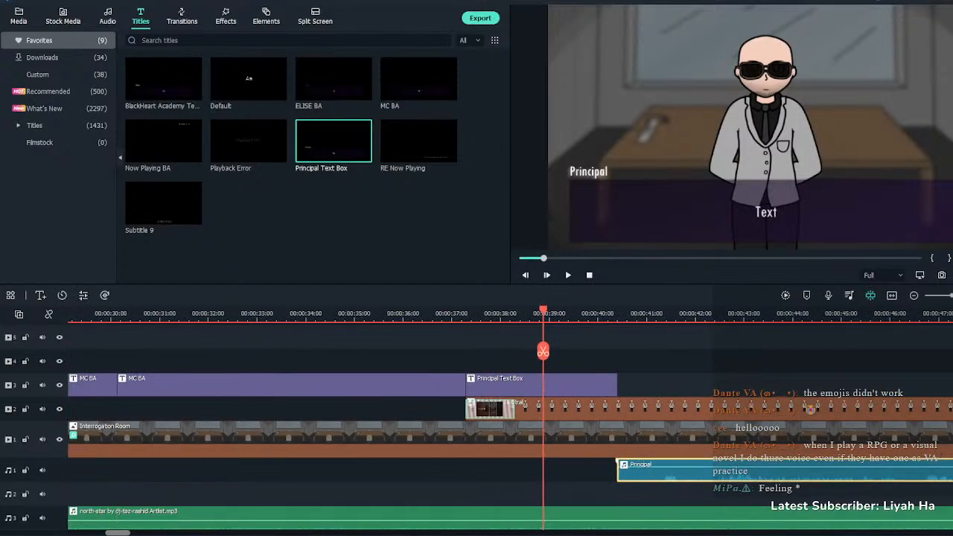
{"action": "left_click_drag", "start_coordinate": [617, 470], "coordinate": [458, 470]}
{"action": "left_click", "coordinate": [458, 314]}
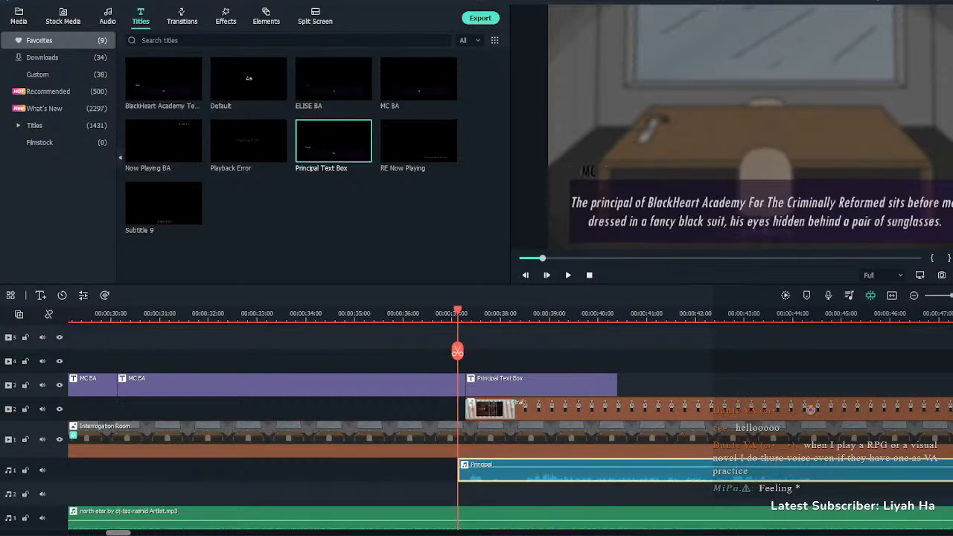
{"action": "key", "text": "space"}
{"action": "key", "text": "space"}
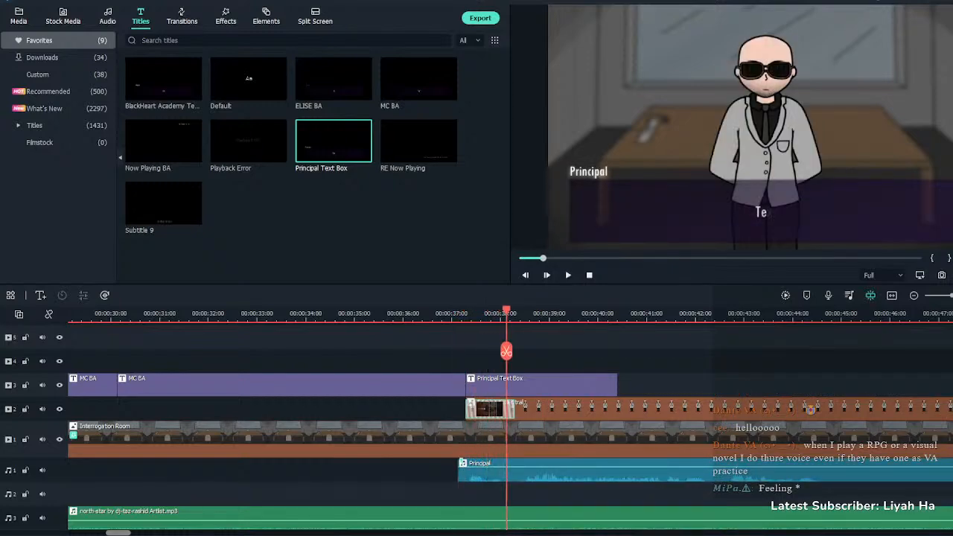
Shift the Principal voice clip to start partway through the Principal image's opening transition and play it back to check the timing
{"action": "left_click", "coordinate": [468, 313]}
{"action": "left_click_drag", "start_coordinate": [459, 470], "coordinate": [512, 470]}
{"action": "left_click", "coordinate": [473, 494]}
{"action": "key", "text": "space"}
{"action": "key", "text": "space"}
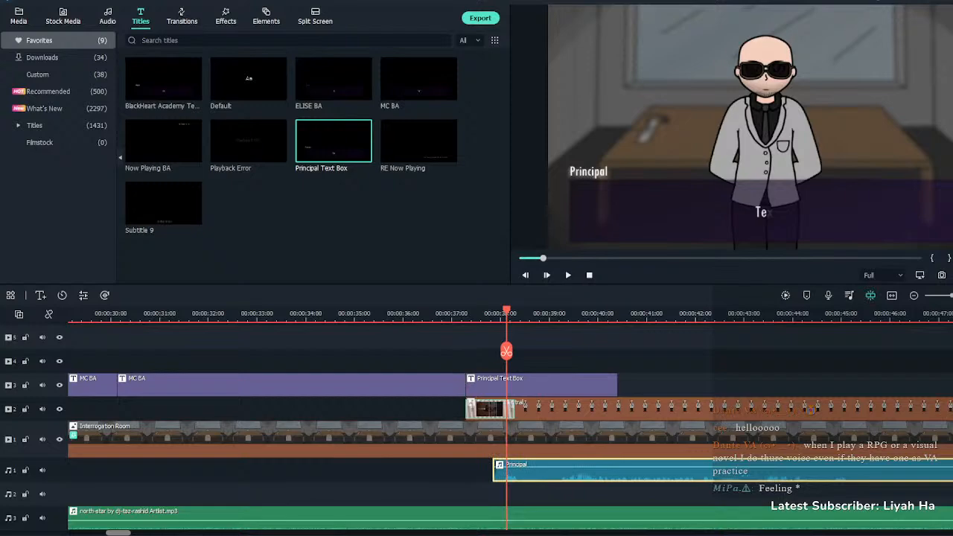
{"action": "left_click", "coordinate": [453, 470]}
{"action": "key", "text": "space"}
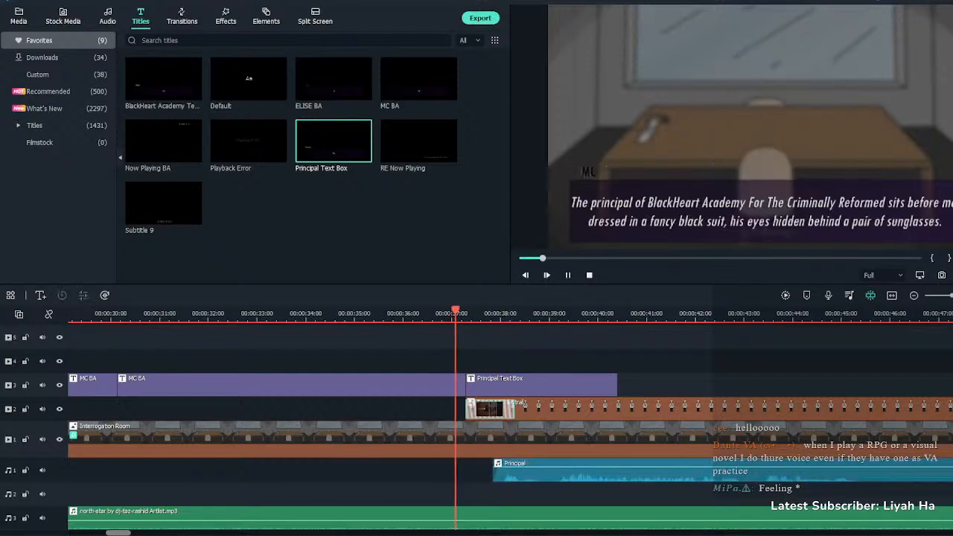
{"action": "key", "text": "space"}
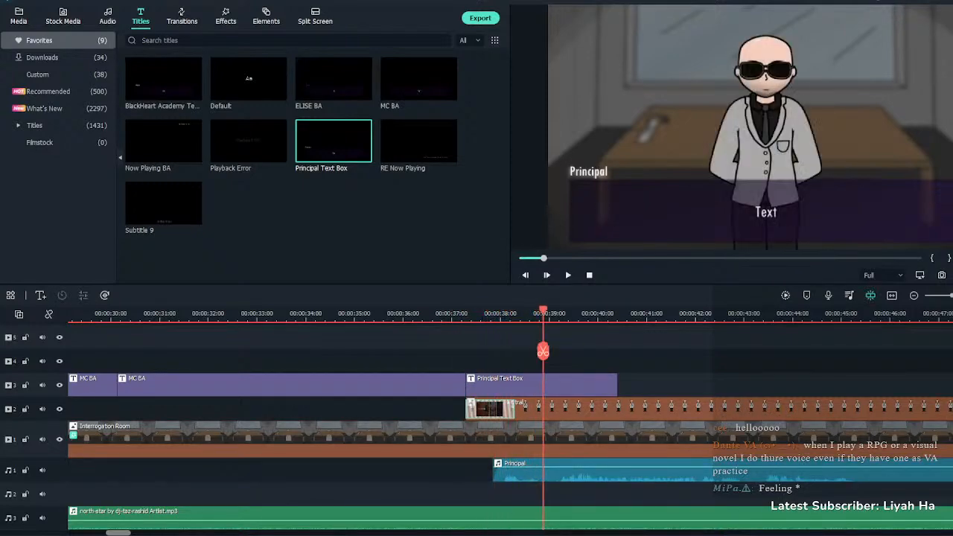
Move the Principal Text Box to start with the voice clip, extend the second MC BA title to meet it, and play the section
{"action": "mouse_move", "coordinate": [484, 385]}
{"action": "left_mouse_down"}
{"action": "mouse_move", "coordinate": [512, 385]}
{"action": "mouse_move", "coordinate": [492, 385]}
{"action": "left_mouse_up"}
{"action": "left_click", "coordinate": [455, 385]}
{"action": "left_click", "coordinate": [451, 361]}
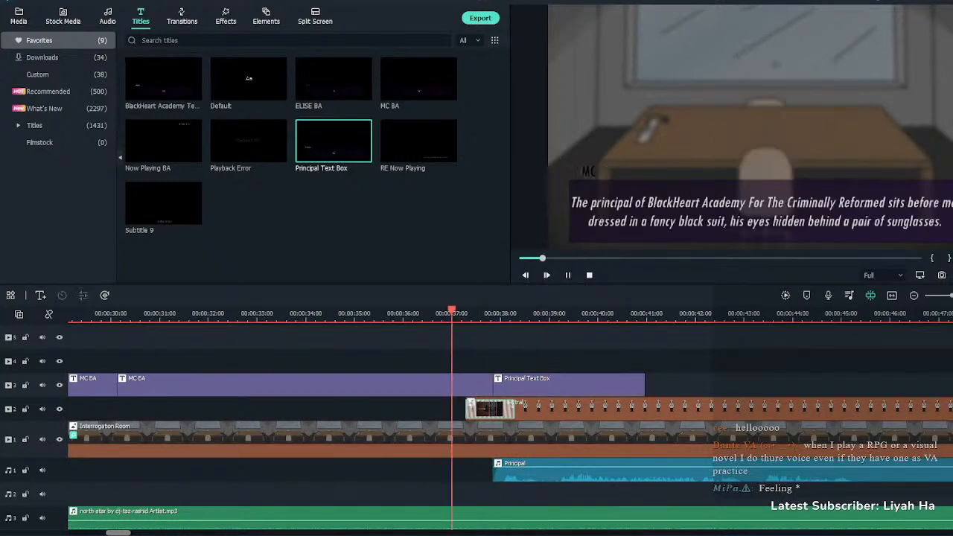
{"action": "key", "text": "space"}
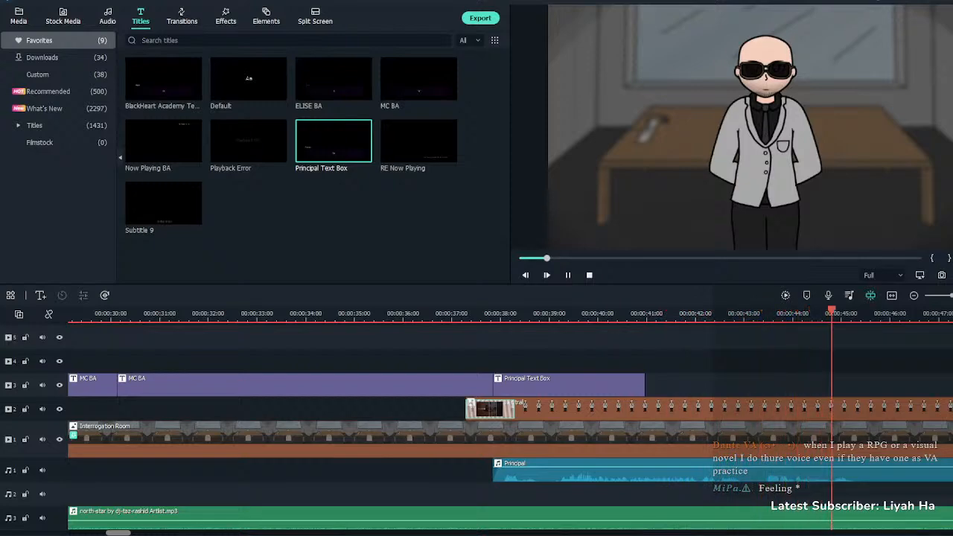
Extend the Principal Text Box title so it ends at about 45.5 seconds
{"action": "left_click", "coordinate": [569, 384]}
{"action": "left_click_drag", "start_coordinate": [645, 385], "coordinate": [870, 385]}
{"action": "key", "text": "Escape"}
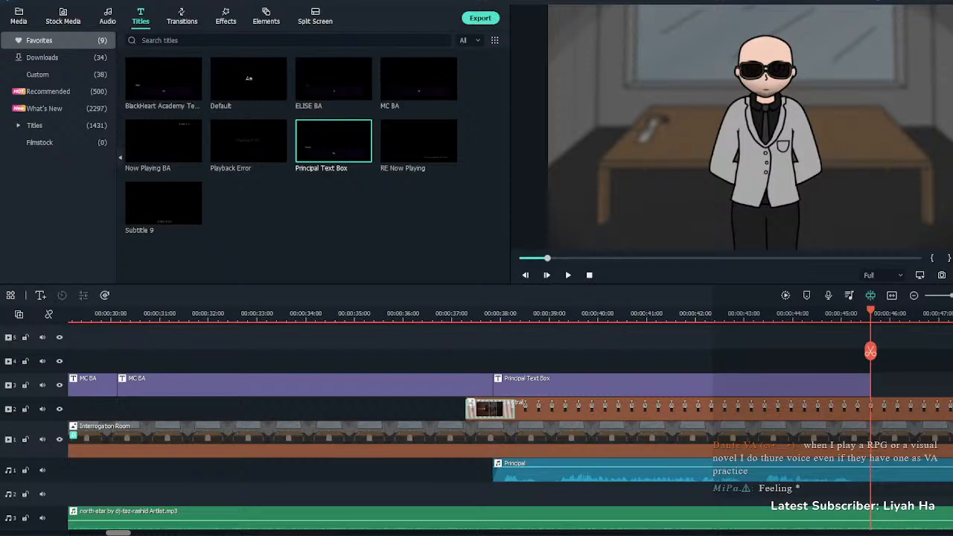
Set Principal's text to "Now then, let's have one last look at your psyche evaluation before we talk business, and what we expect from you for the year."
{"action": "double_click", "coordinate": [682, 384]}
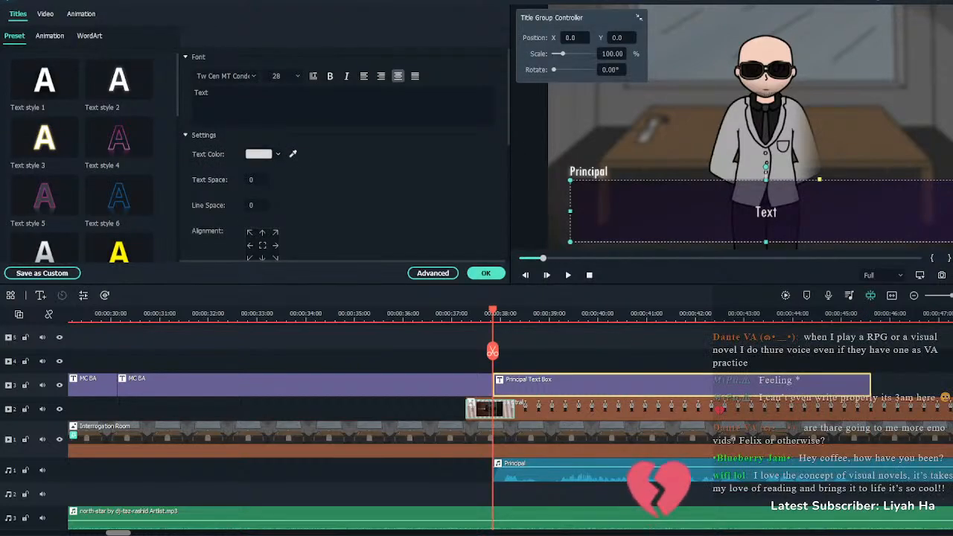
{"action": "key", "text": "ctrl+a"}
{"action": "type", "text": "Now then, let's have one last look at your psyche evaluation before we talk business, and what we expect from you for the year."}
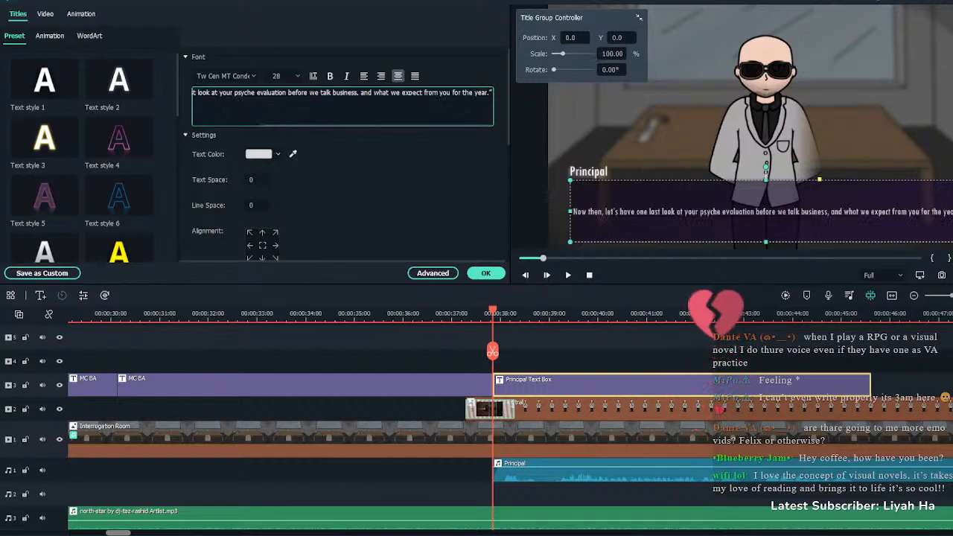
Try splitting the Principal's sentence into two lines after "business,", after "look at your" and after "psyche"
{"action": "left_click", "coordinate": [374, 92]}
{"action": "key", "text": "Return"}
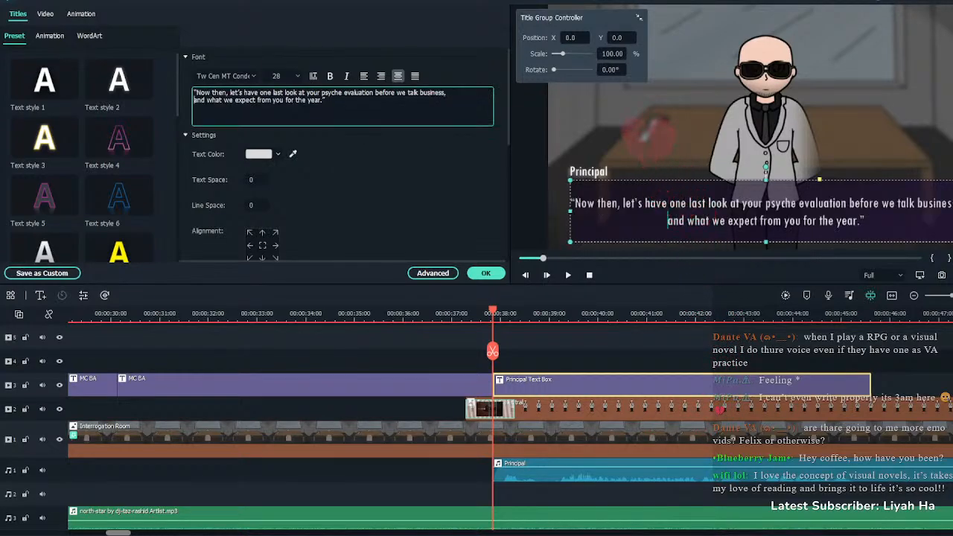
{"action": "key", "text": "BackSpace"}
{"action": "left_click", "coordinate": [319, 93]}
{"action": "key", "text": "Return"}
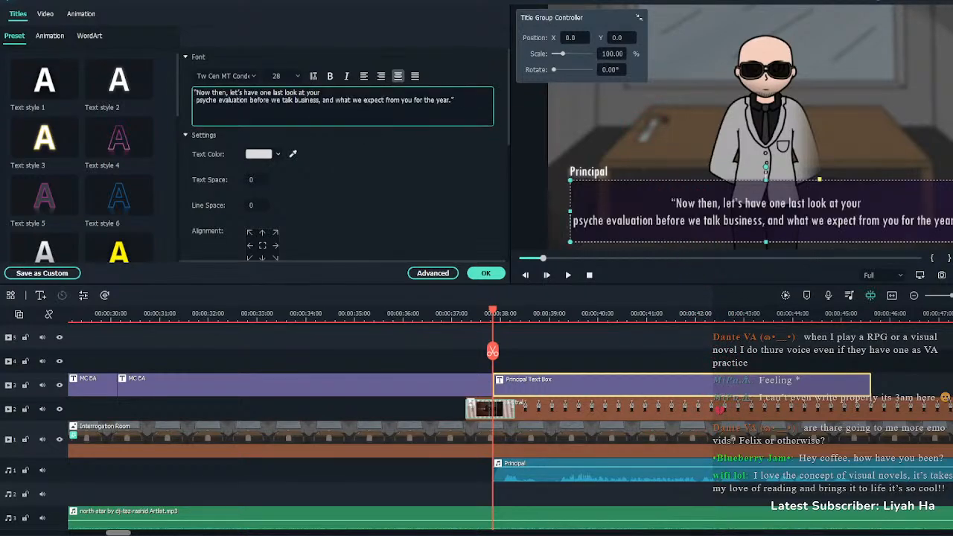
{"action": "key", "text": "BackSpace"}
{"action": "left_click", "coordinate": [343, 92]}
{"action": "key", "text": "Return"}
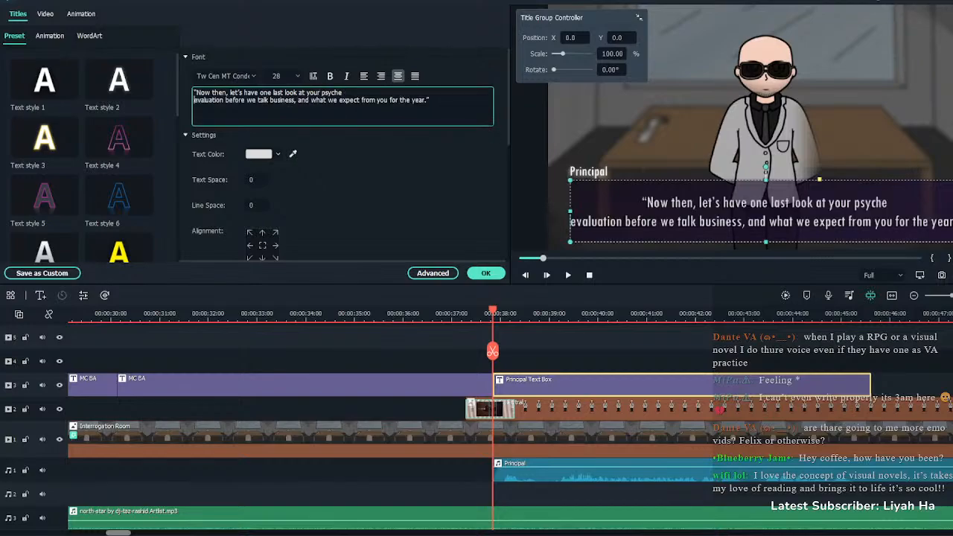
{"action": "key", "text": "BackSpace"}
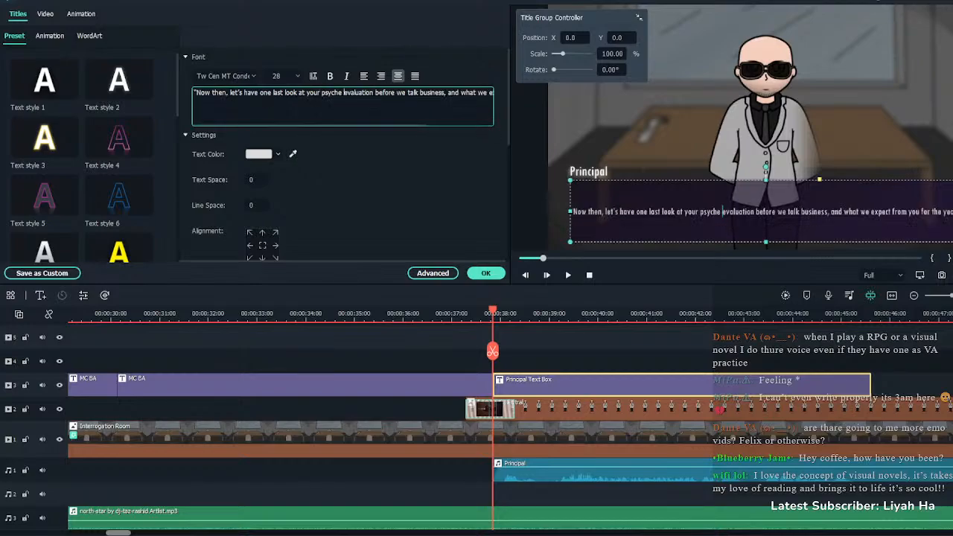
Break the Principal's sentence into a second line after "before" and apply the text edit
{"action": "left_click", "coordinate": [396, 93]}
{"action": "key", "text": "Return"}
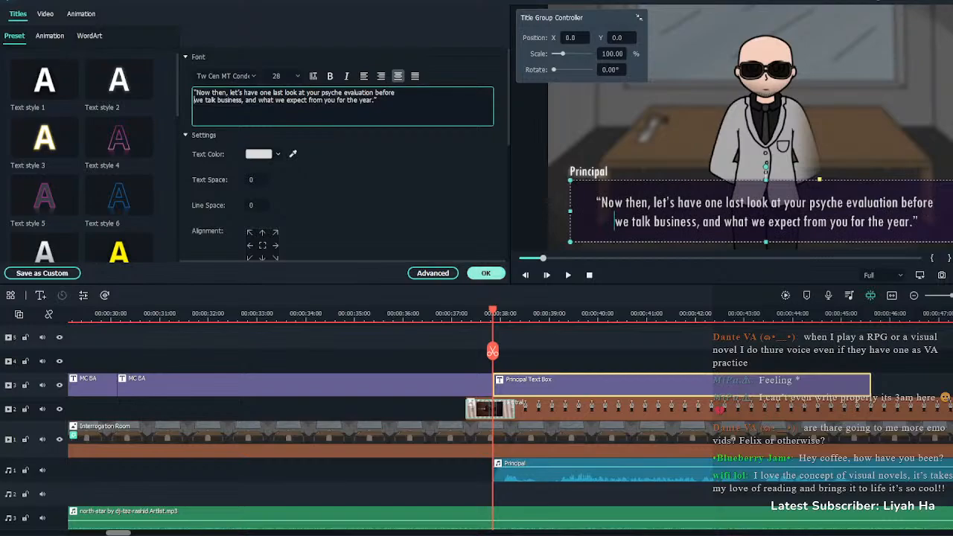
{"action": "left_click", "coordinate": [485, 273]}
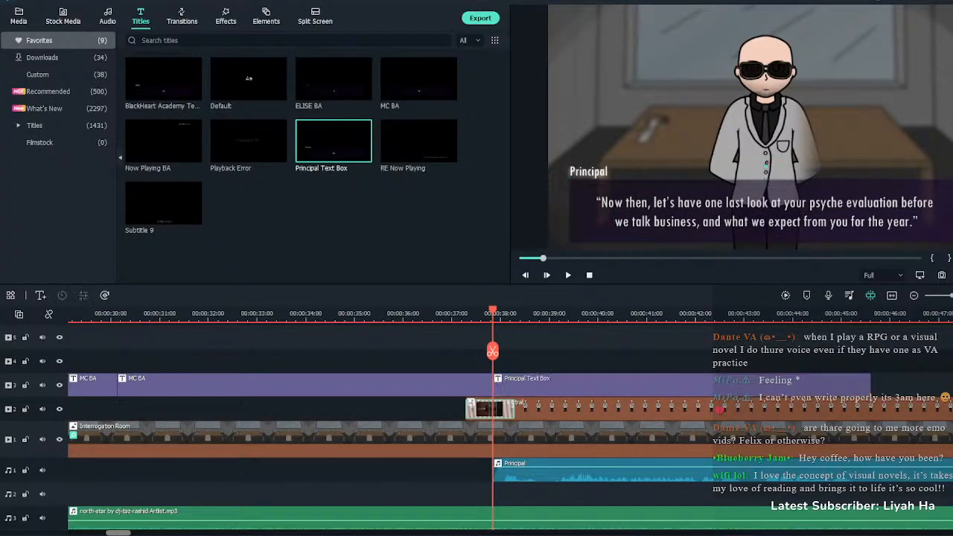
Play the Principal's line from just before the title and extend the Principal Text Box to about 46 seconds
{"action": "left_click", "coordinate": [464, 313]}
{"action": "key", "text": "space"}
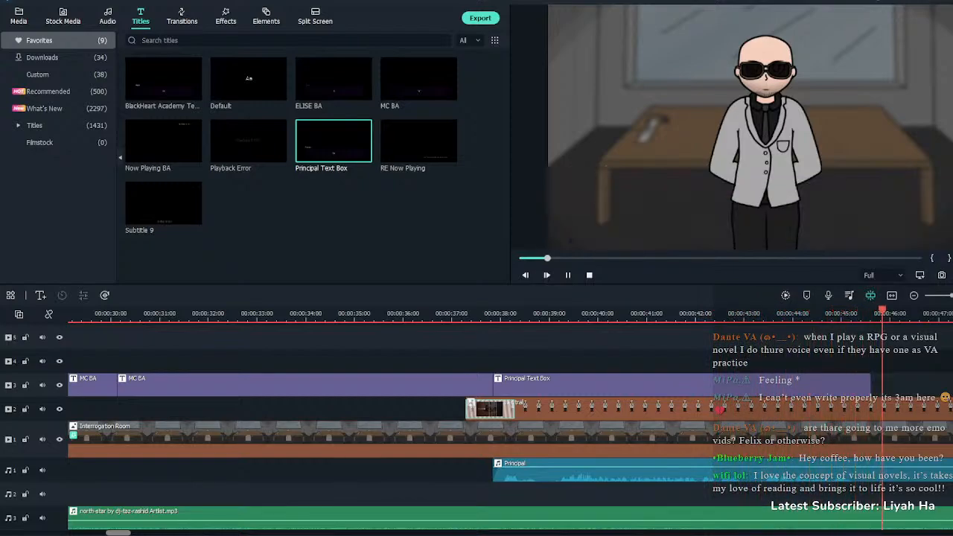
{"action": "left_click", "coordinate": [896, 350]}
{"action": "left_click_drag", "start_coordinate": [871, 385], "coordinate": [884, 386]}
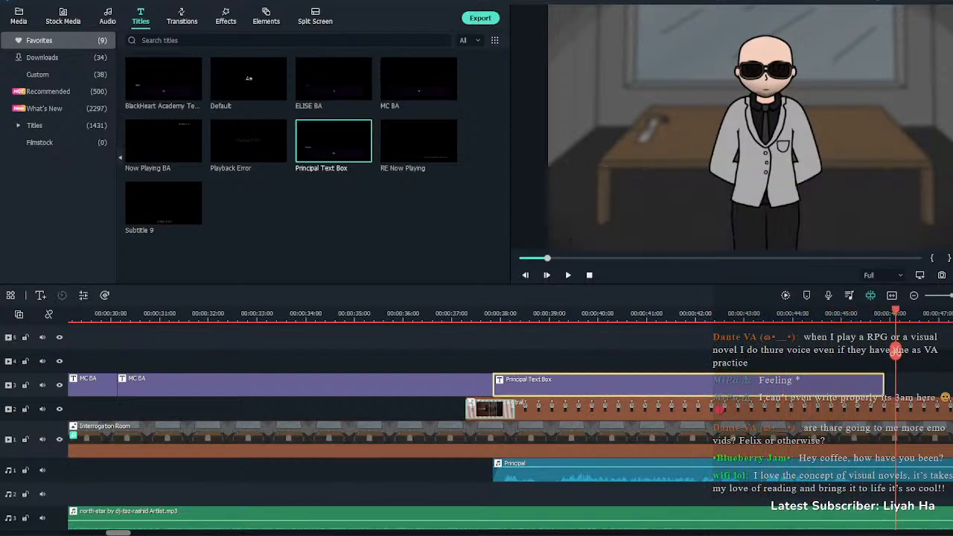
Split the Principal voice clip just after 46 seconds and move the remaining part to start just past 57 seconds
{"action": "left_click", "coordinate": [884, 470]}
{"action": "key", "text": "ctrl+b"}
{"action": "left_click_drag", "start_coordinate": [923, 470], "coordinate": [949, 470]}
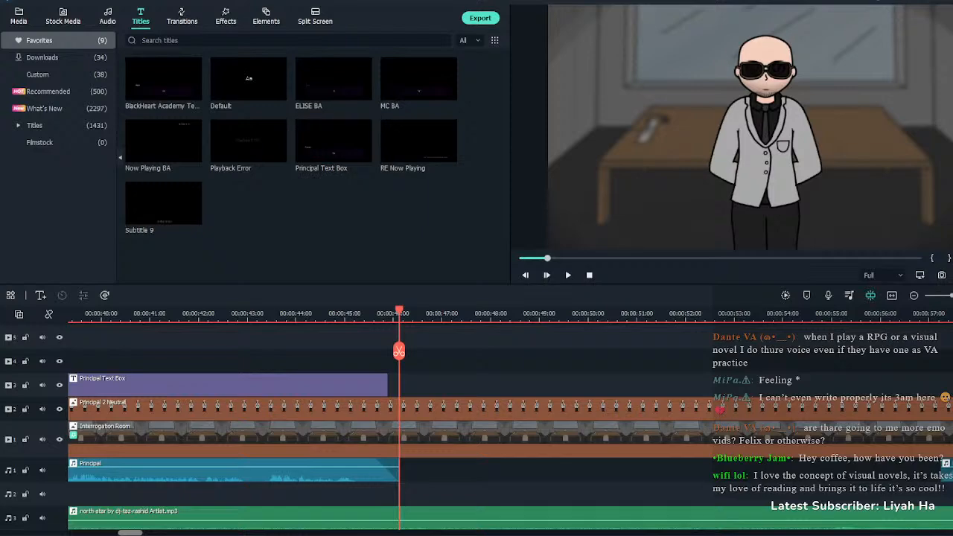
Place an MC BA title directly after the Principal Text Box and extend it to about 54.5 seconds
{"action": "left_click_drag", "start_coordinate": [419, 78], "coordinate": [389, 385]}
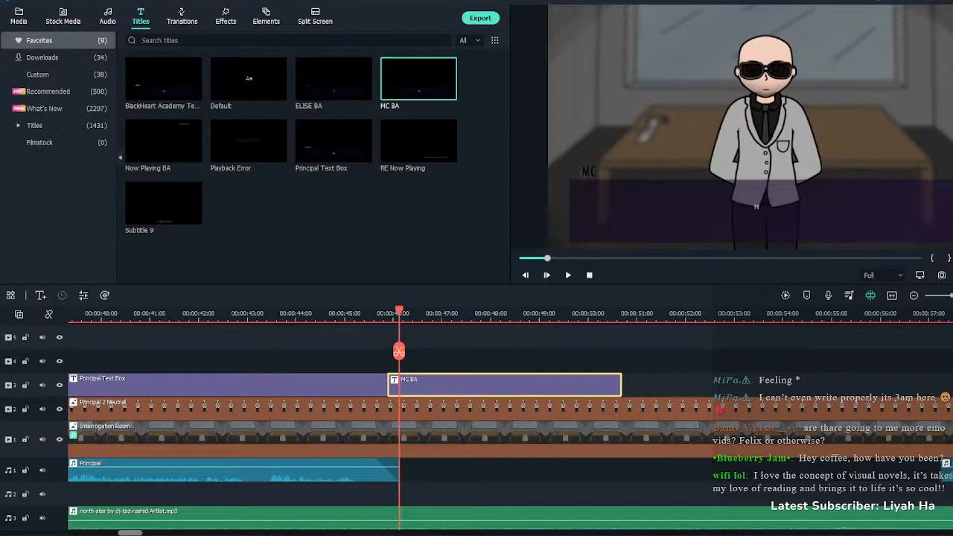
{"action": "left_click_drag", "start_coordinate": [621, 385], "coordinate": [801, 385]}
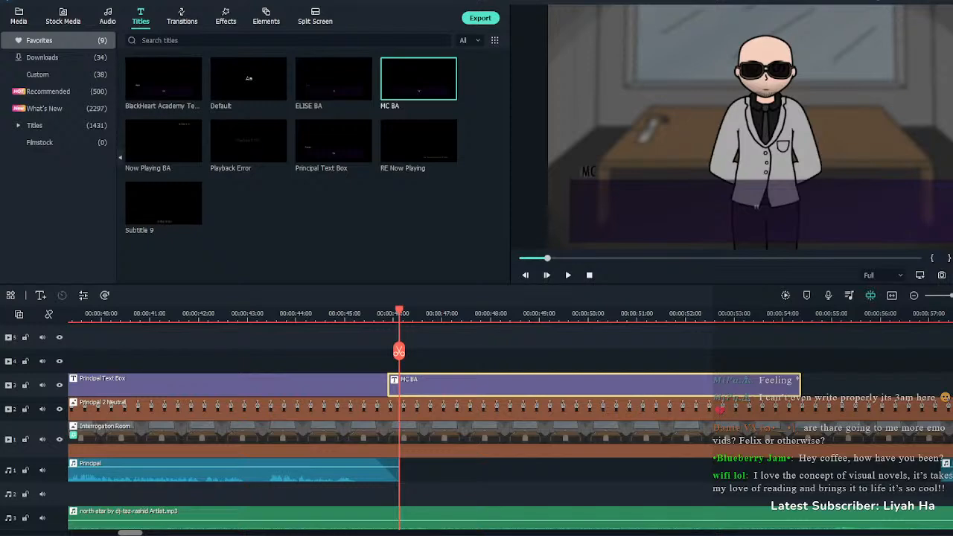
Set the new MC BA title to "He takes out a large tablet and begins flicking his finger across the screen." in italics
{"action": "double_click", "coordinate": [593, 385]}
{"action": "key", "text": "ctrl+a"}
{"action": "type", "text": "He takes out a large tablet and begins flicking his finger across the screen."}
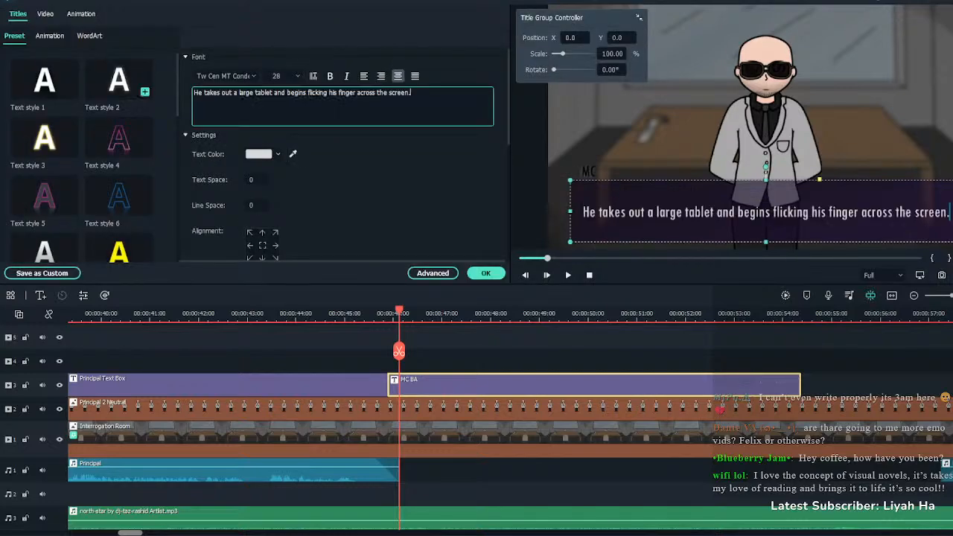
{"action": "left_click", "coordinate": [486, 274]}
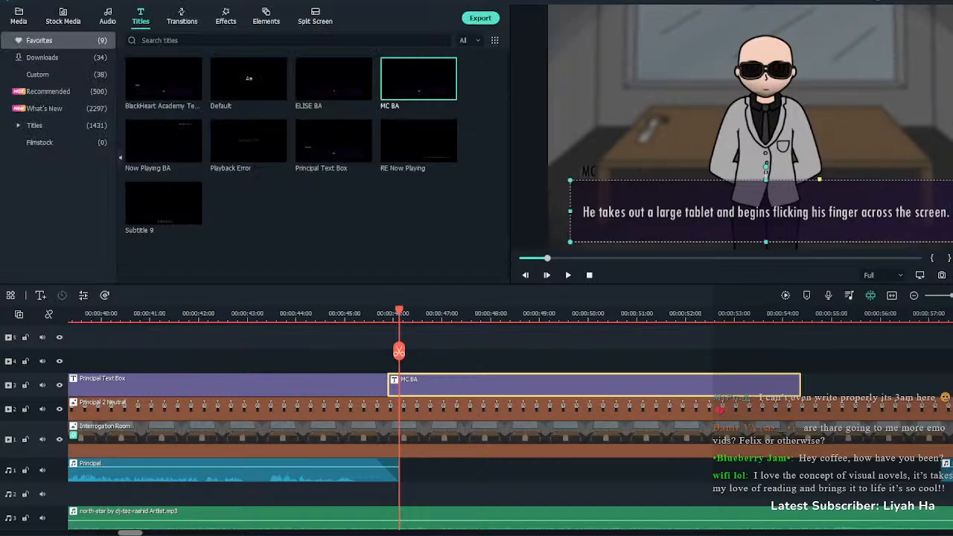
{"action": "key", "text": "alt+e"}
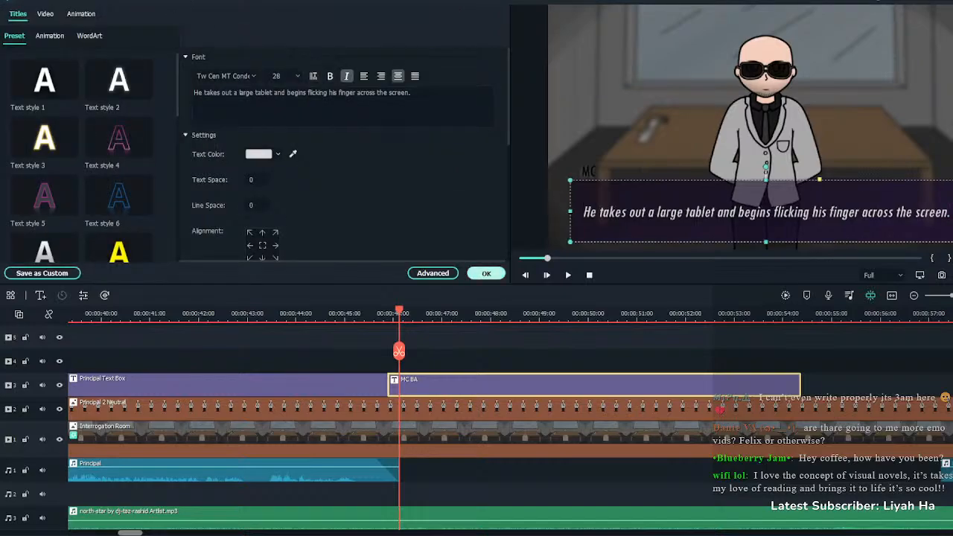
{"action": "left_click", "coordinate": [485, 273]}
Play the MC BA title, split it at about 51 seconds and extend the second part to about 55.3 seconds
{"action": "key", "text": "space"}
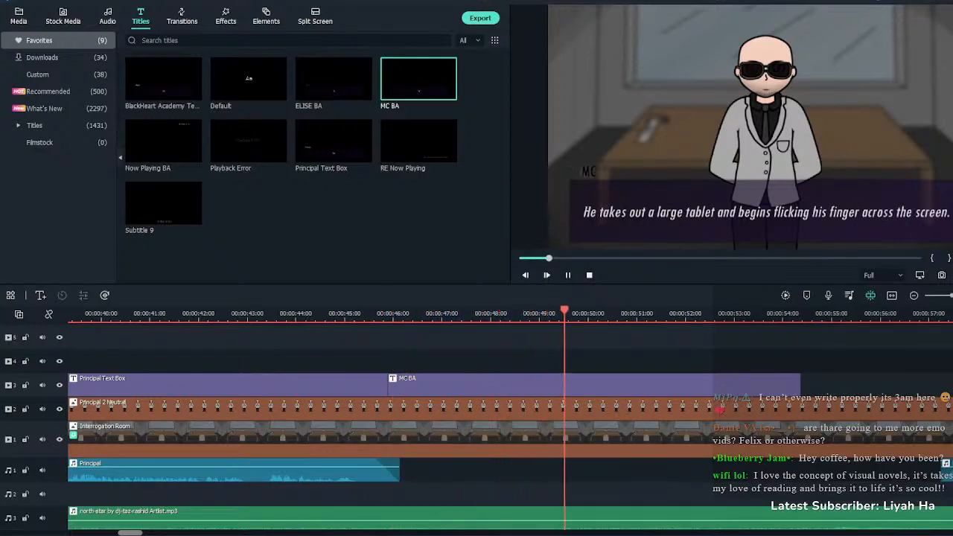
{"action": "key", "text": "space"}
{"action": "left_click", "coordinate": [594, 384]}
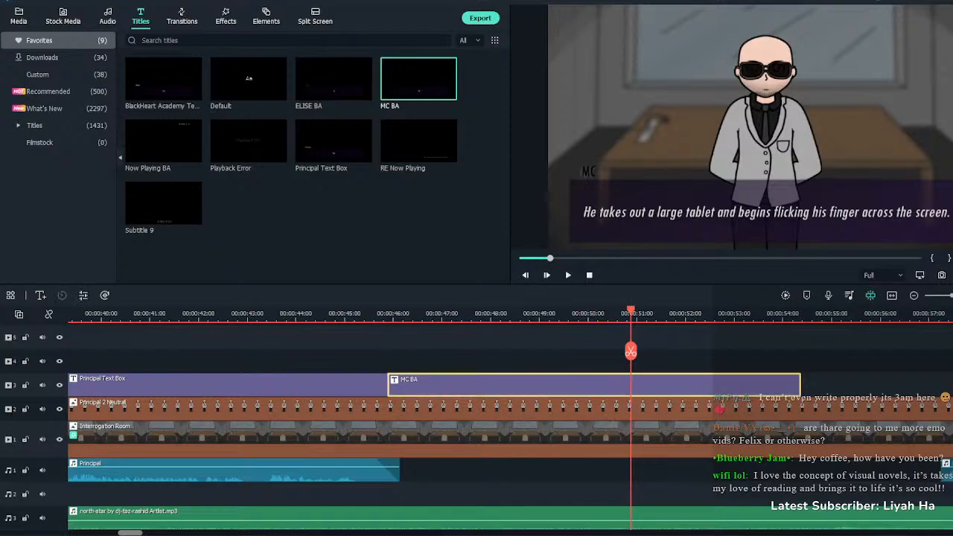
{"action": "key", "text": "ctrl+b"}
{"action": "left_click_drag", "start_coordinate": [800, 384], "coordinate": [847, 385]}
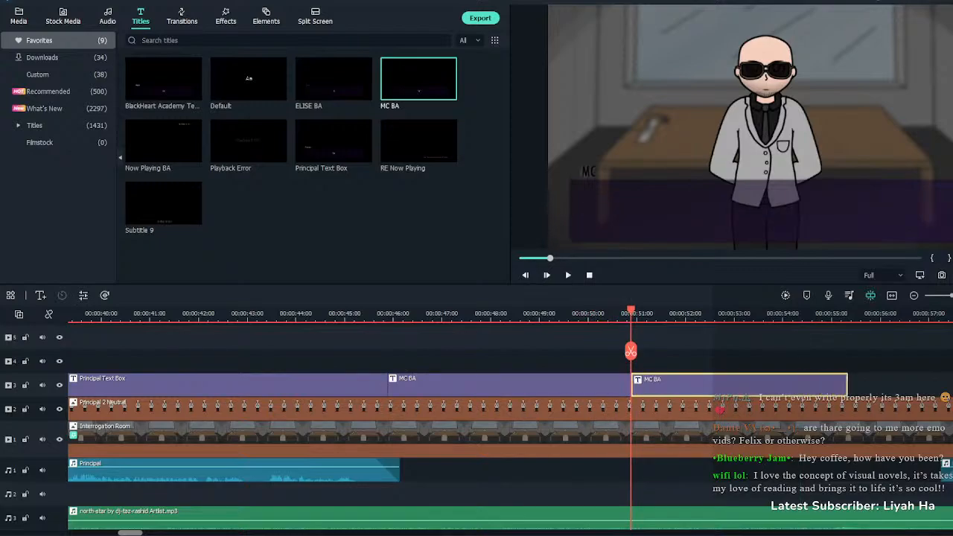
Replace the split-off MC BA title's text with "His brows furrow as he looks over the psychological evaluation report I had filled out only hours ago."
{"action": "double_click", "coordinate": [738, 384]}
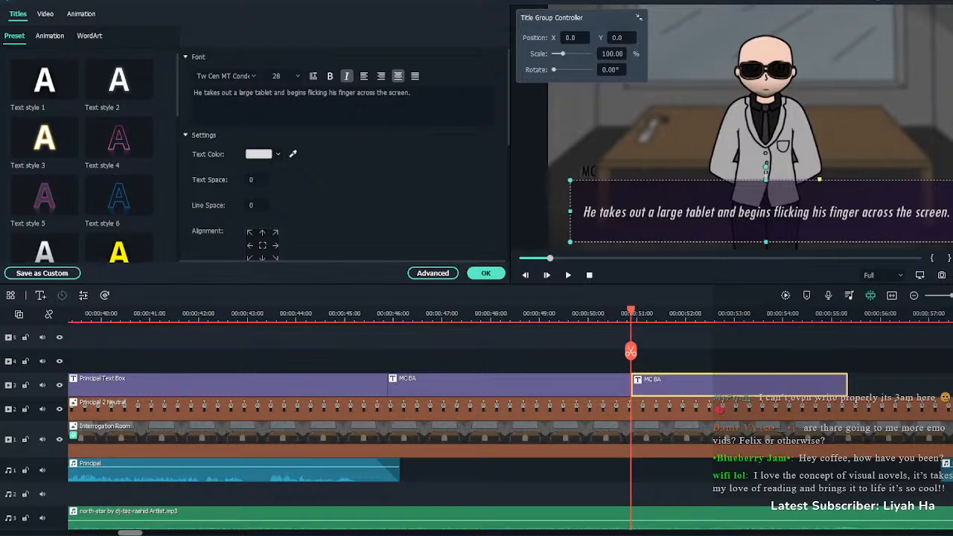
{"action": "left_click_drag", "start_coordinate": [412, 92], "coordinate": [179, 92]}
{"action": "type", "text": "His brows furrow as he looks over the psychological evaluation report I had filled out only hours ago."}
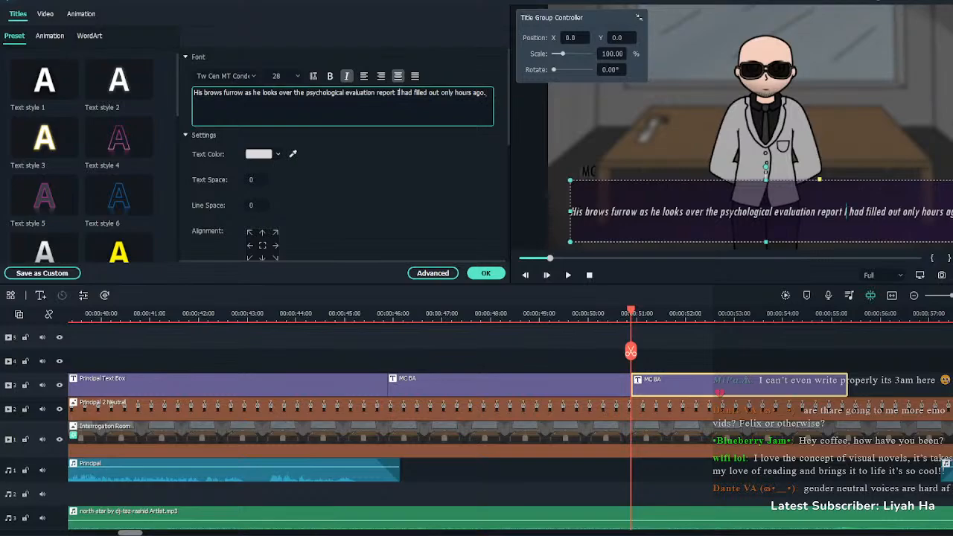
Remove "had" from the narration, break the line after "report I" and apply the text edit
{"action": "key", "text": "Delete"}
{"action": "key", "text": "Delete"}
{"action": "key", "text": "Delete"}
{"action": "key", "text": "Delete"}
{"action": "key", "text": "Return"}
{"action": "key", "text": "BackSpace"}
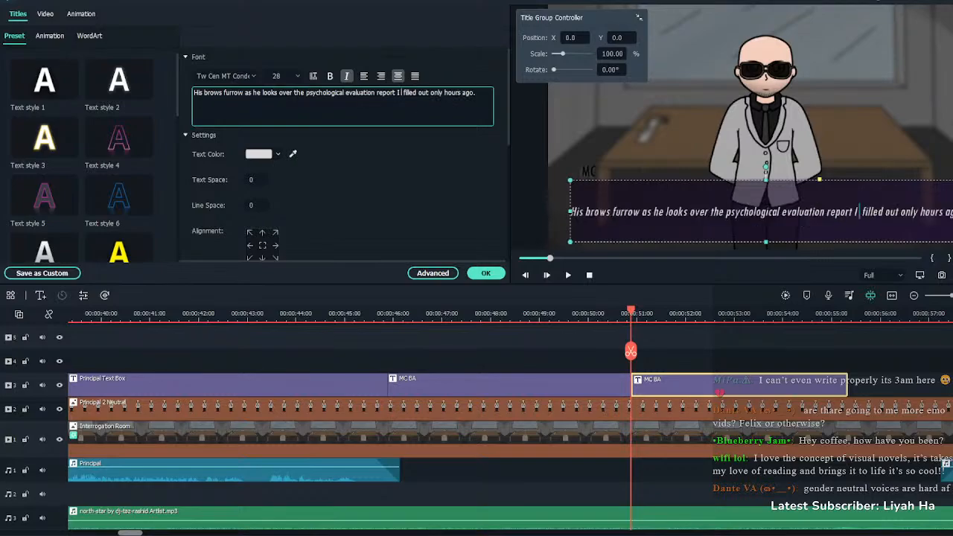
{"action": "key", "text": "Return"}
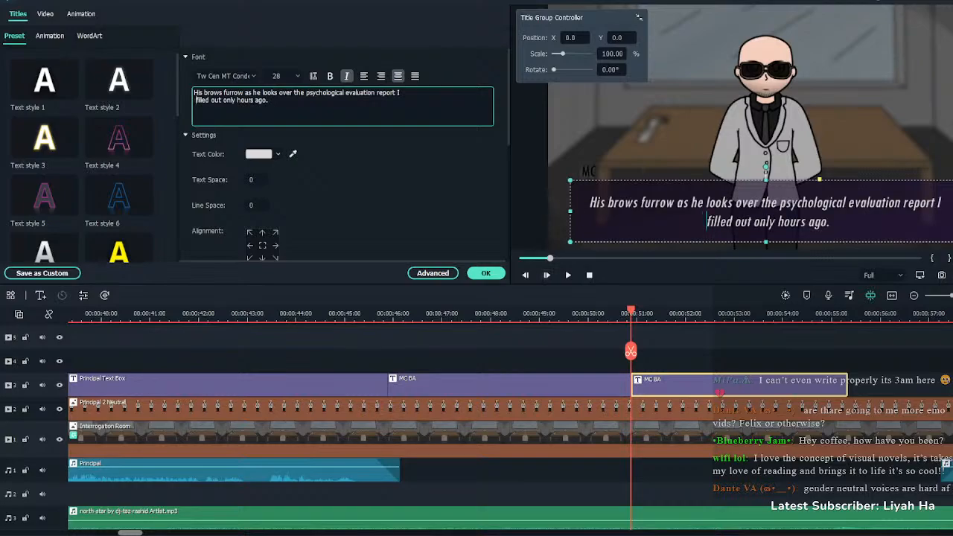
{"action": "left_click", "coordinate": [486, 273]}
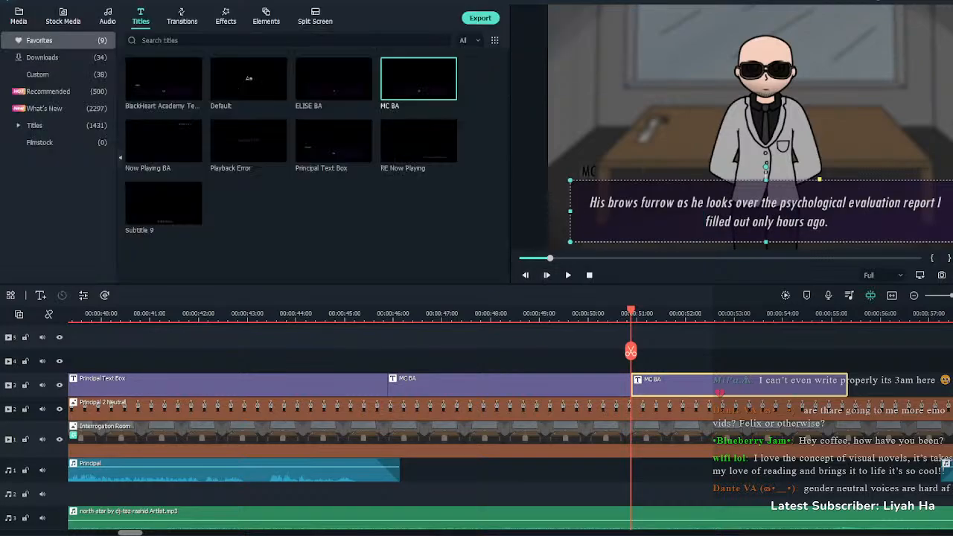
Play the "His brows furrow" title to check its reading time and extend it to about 56.6 seconds
{"action": "key", "text": "space"}
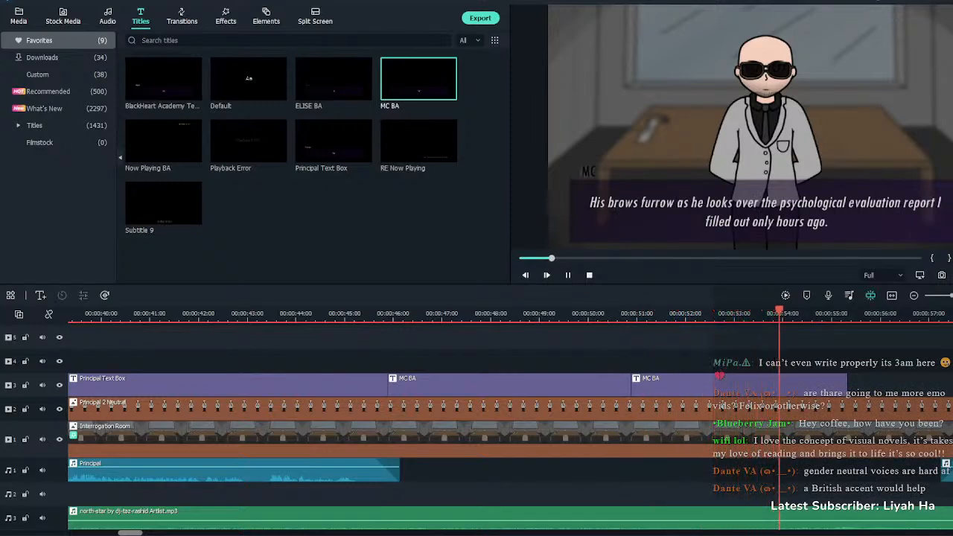
{"action": "key", "text": "space"}
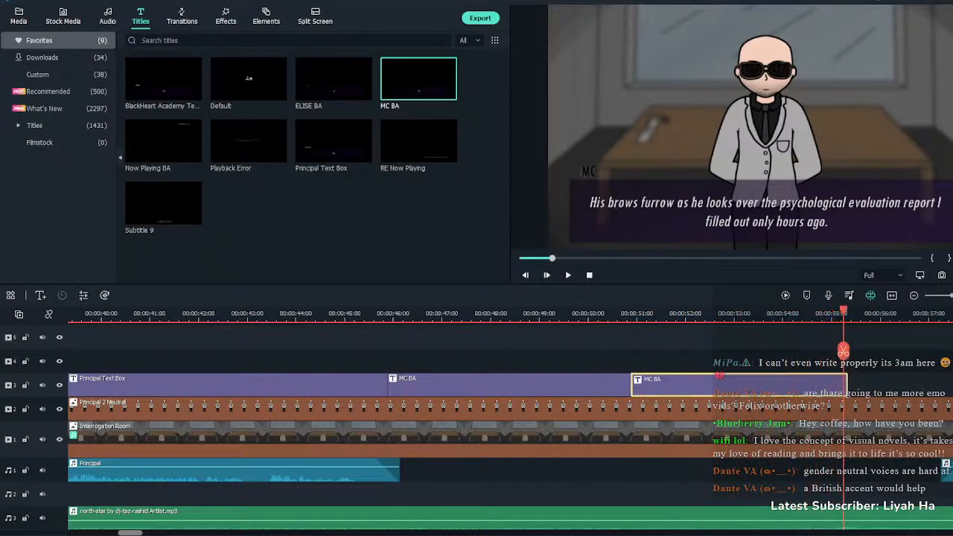
{"action": "left_click_drag", "start_coordinate": [847, 385], "coordinate": [909, 385]}
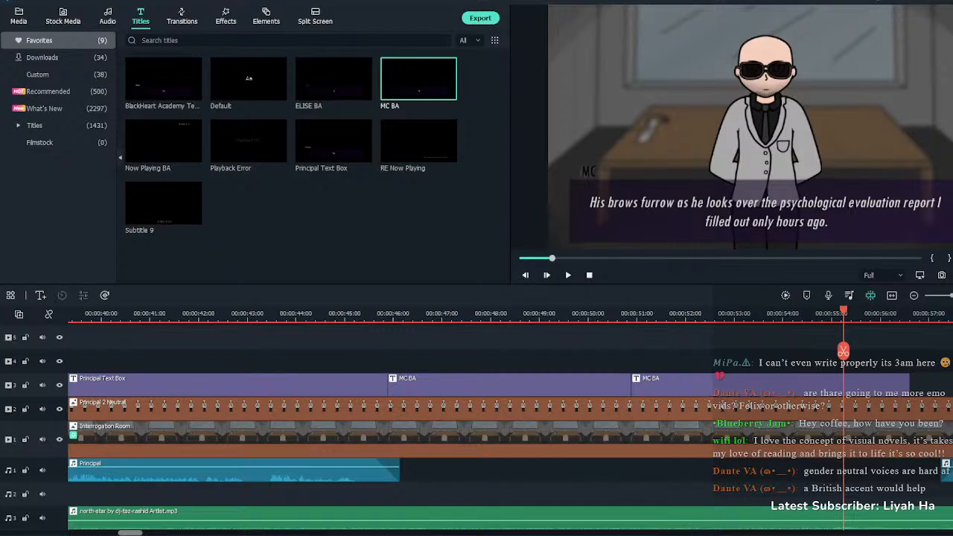
Add an MC BA title directly after it, reading "After a few uncomfortable moments of silence, he looks up from the tablet." in italics
{"action": "left_click_drag", "start_coordinate": [418, 79], "coordinate": [921, 384]}
{"action": "double_click", "coordinate": [931, 384]}
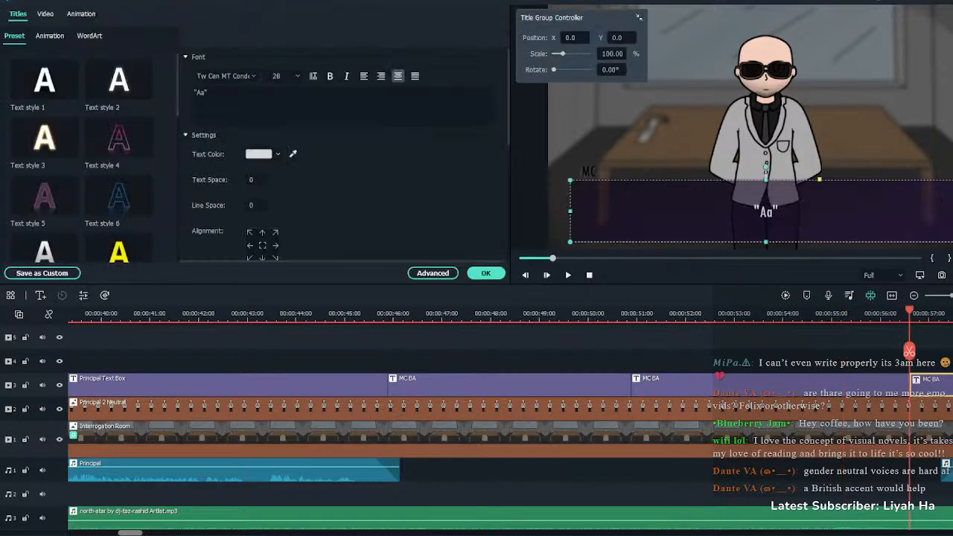
{"action": "key", "text": "ctrl+a"}
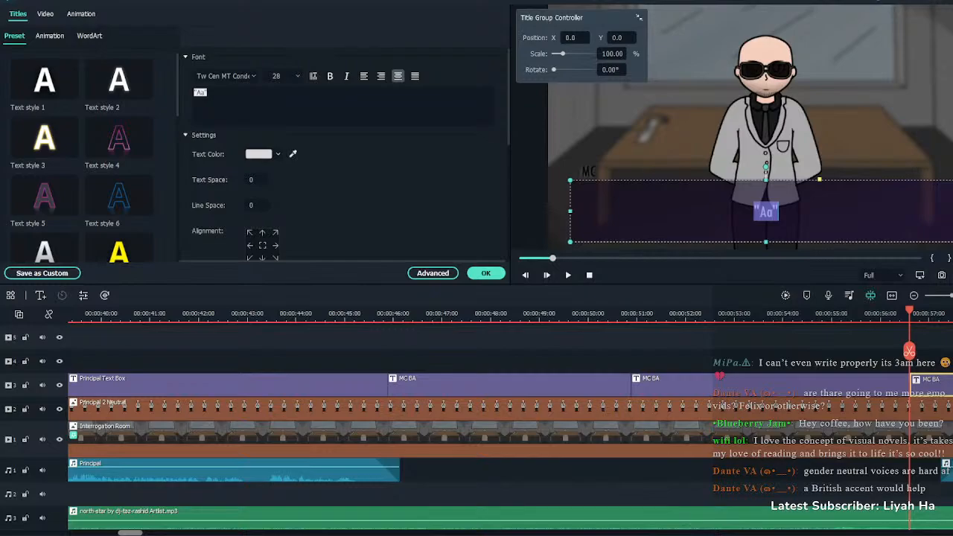
{"action": "left_click", "coordinate": [767, 212]}
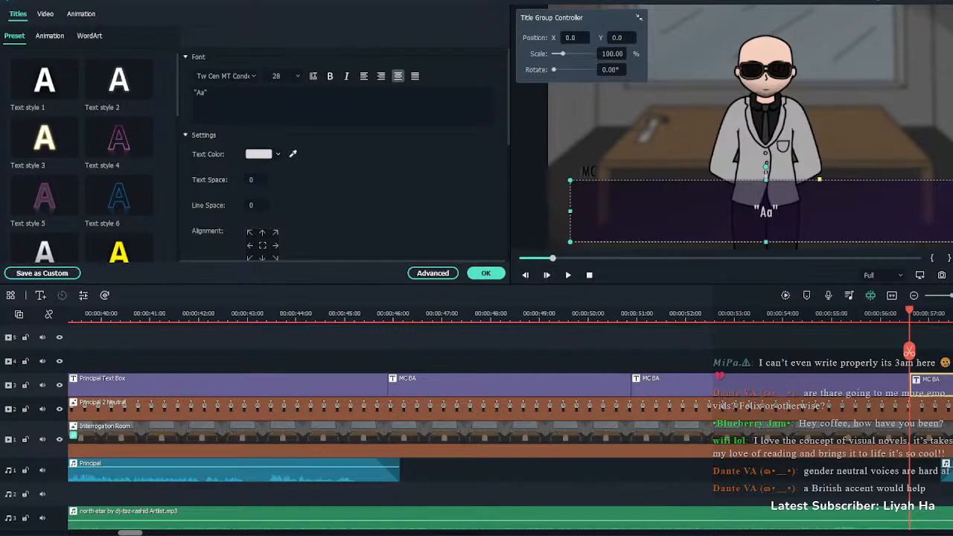
{"action": "key", "text": "ctrl+a"}
{"action": "type", "text": "After a few uncomfortable moments of silence, he looks up from the tablet."}
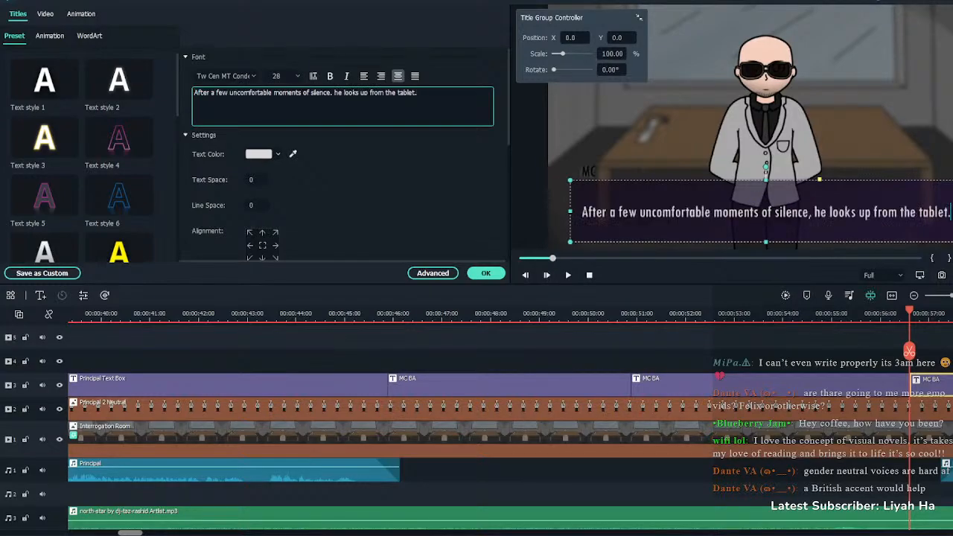
{"action": "key", "text": "ctrl+a"}
{"action": "left_click", "coordinate": [347, 76]}
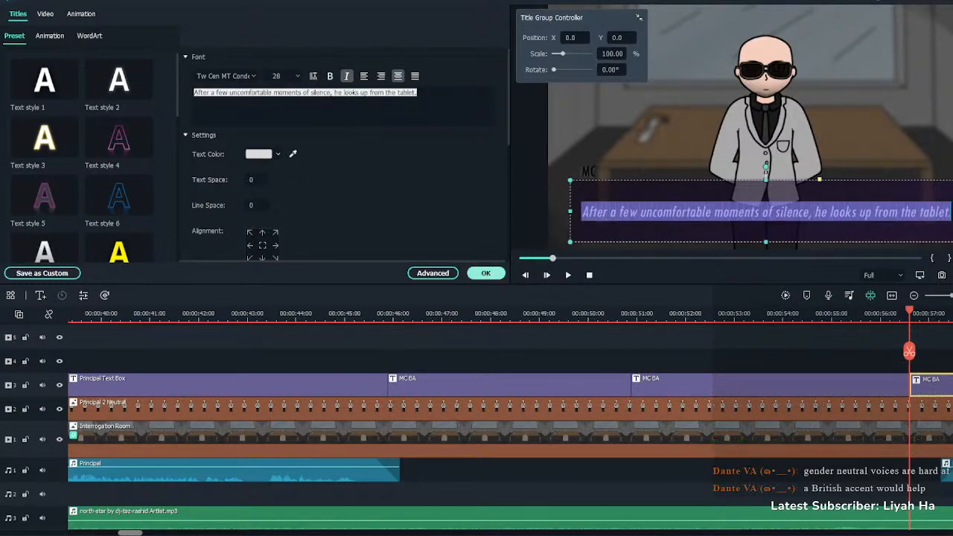
{"action": "left_click", "coordinate": [486, 273]}
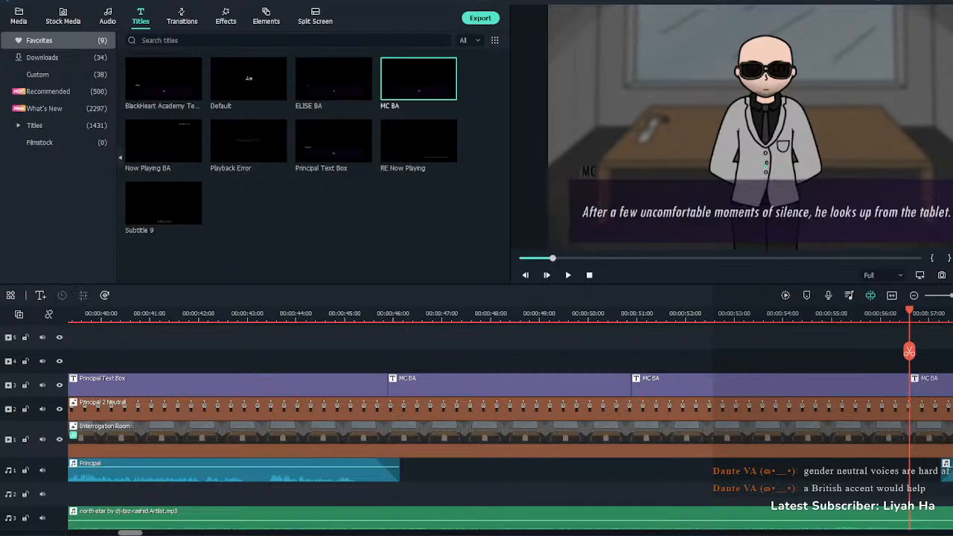
Move the next Principal voice clip past the last MC BA title, starting at about 1:03
{"action": "left_click_drag", "start_coordinate": [947, 470], "coordinate": [926, 470]}
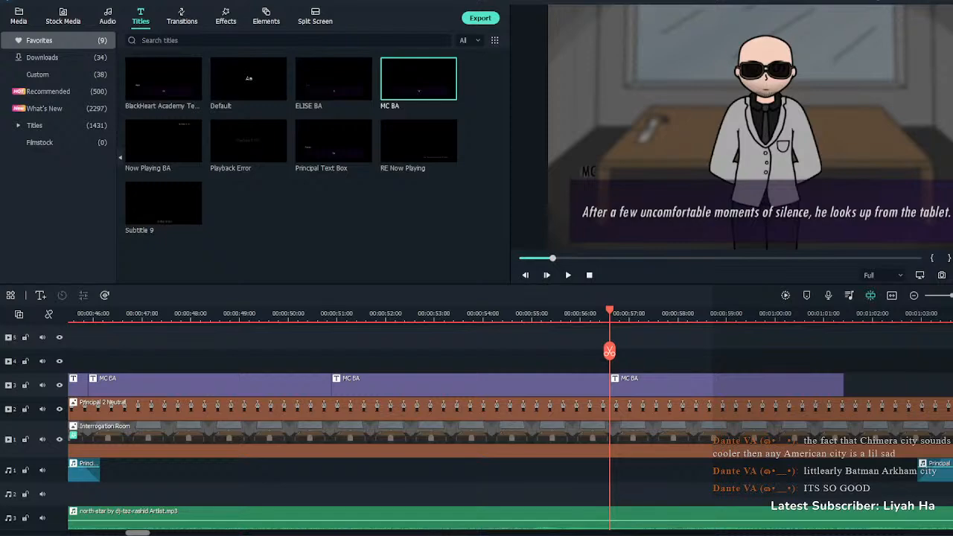
Play the "After a few uncomfortable moments" title to check its reading time and trim its end to about 1:00.8
{"action": "left_click_drag", "start_coordinate": [610, 350], "coordinate": [370, 350]}
{"action": "key", "text": "space"}
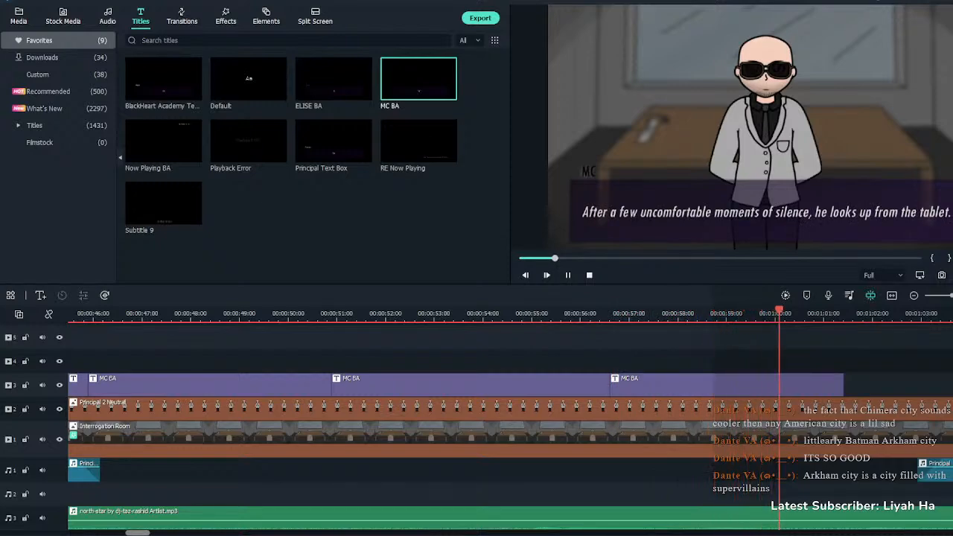
{"action": "left_click", "coordinate": [727, 384]}
{"action": "key", "text": "space"}
{"action": "left_click_drag", "start_coordinate": [843, 384], "coordinate": [816, 385]}
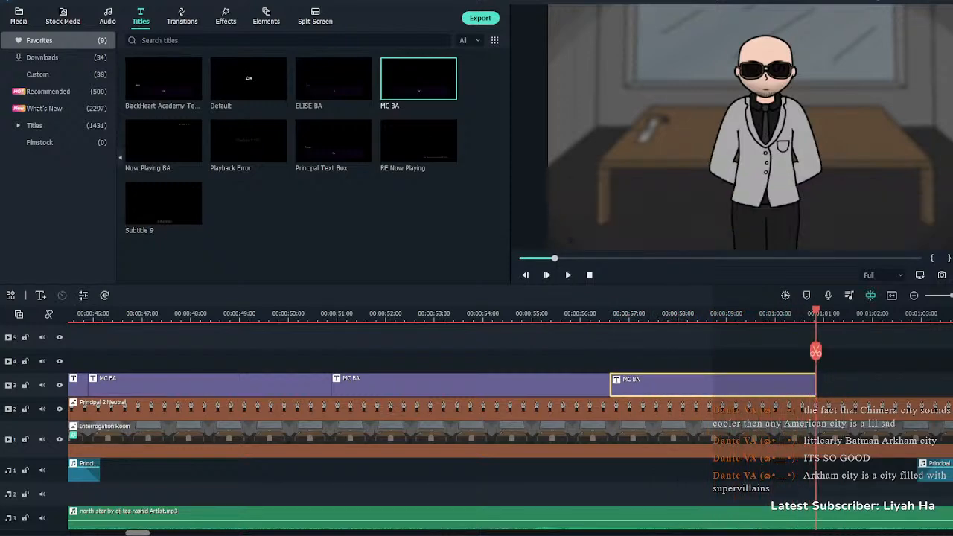
Move the next Principal voice clip back to start at about 1:00.7, near the MC BA title's end, and play it
{"action": "left_click", "coordinate": [886, 385]}
{"action": "left_click_drag", "start_coordinate": [935, 469], "coordinate": [833, 461]}
{"action": "key", "text": "space"}
{"action": "key", "text": "space"}
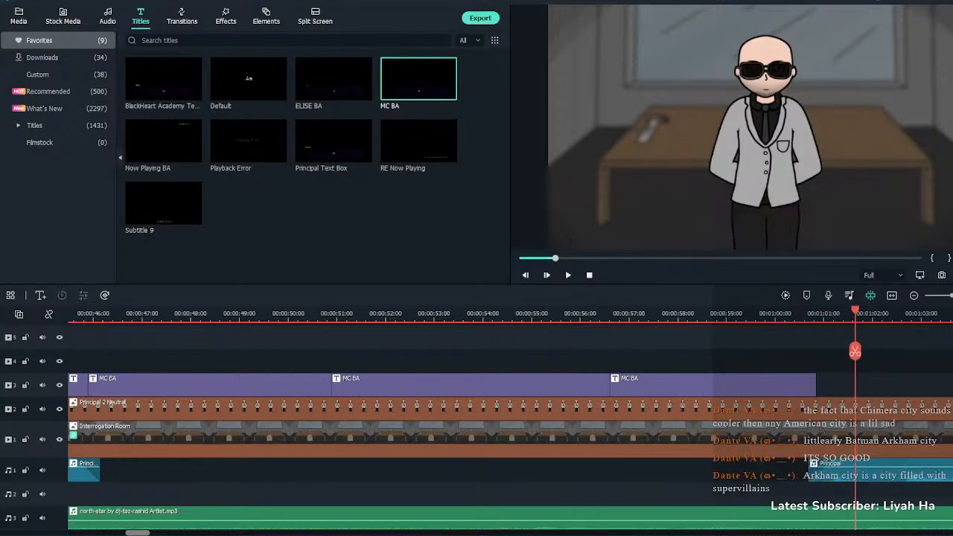
Add a Principal Text Box title directly after the last MC BA title and extend it over the voice line to about 1:05
{"action": "left_click_drag", "start_coordinate": [333, 141], "coordinate": [826, 385]}
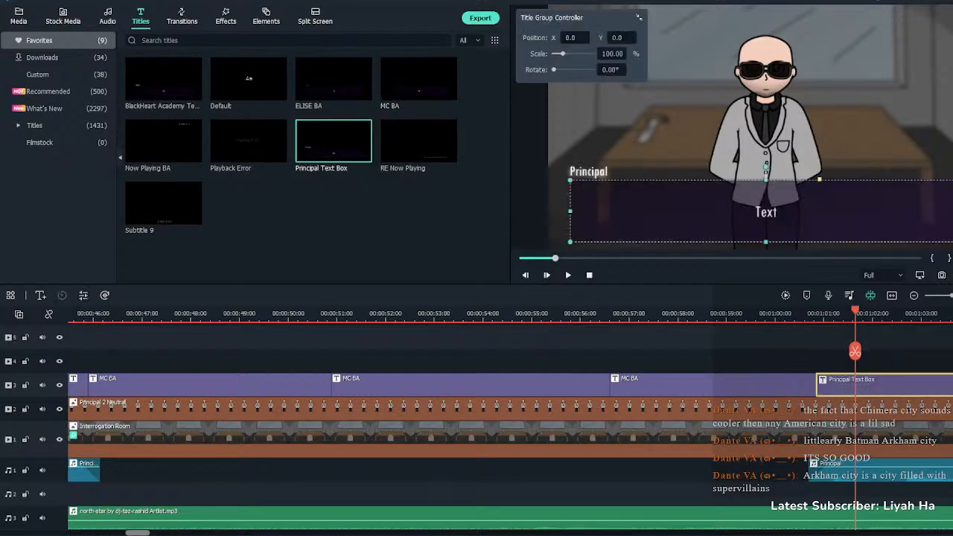
{"action": "key", "text": "space"}
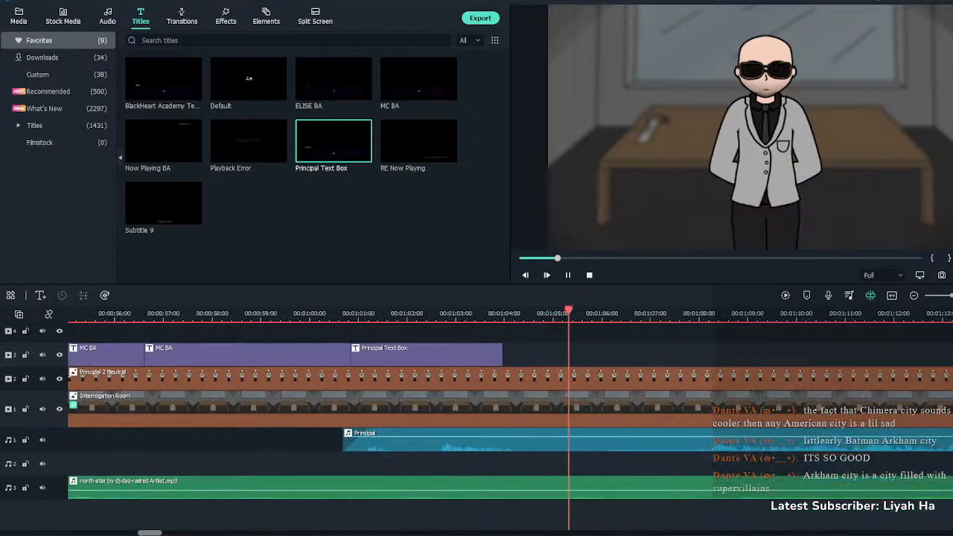
{"action": "left_click", "coordinate": [285, 314]}
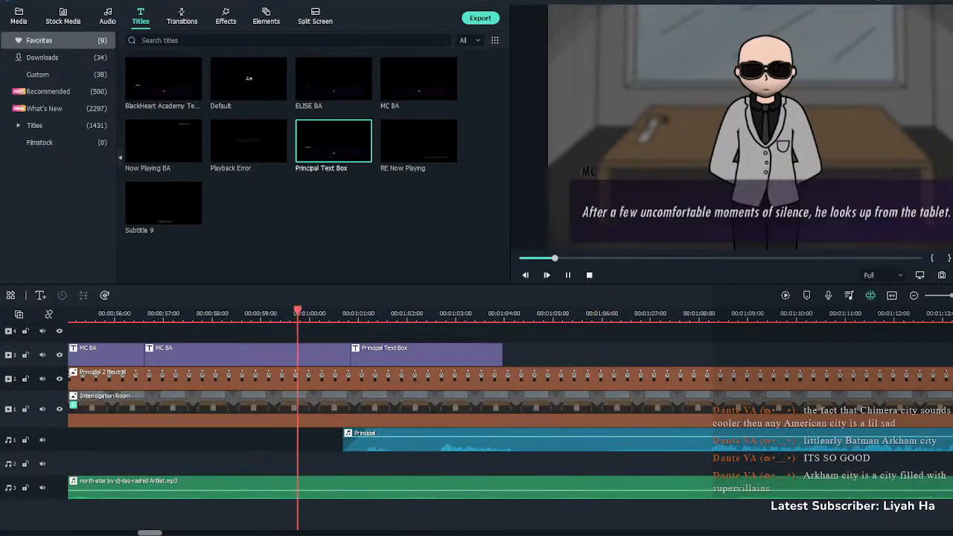
{"action": "scroll", "coordinate": [476, 424], "scroll_direction": "up", "scroll_amount": 1}
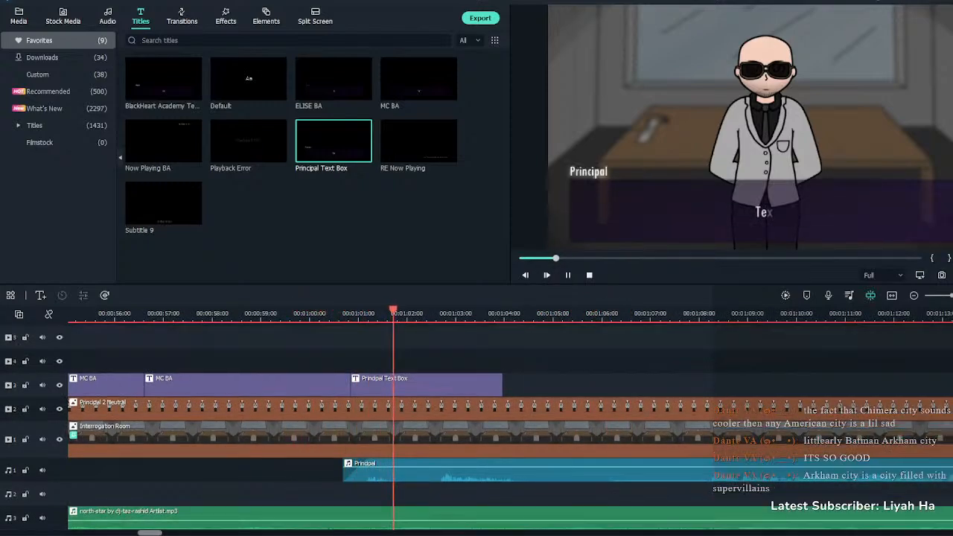
{"action": "key", "text": "space"}
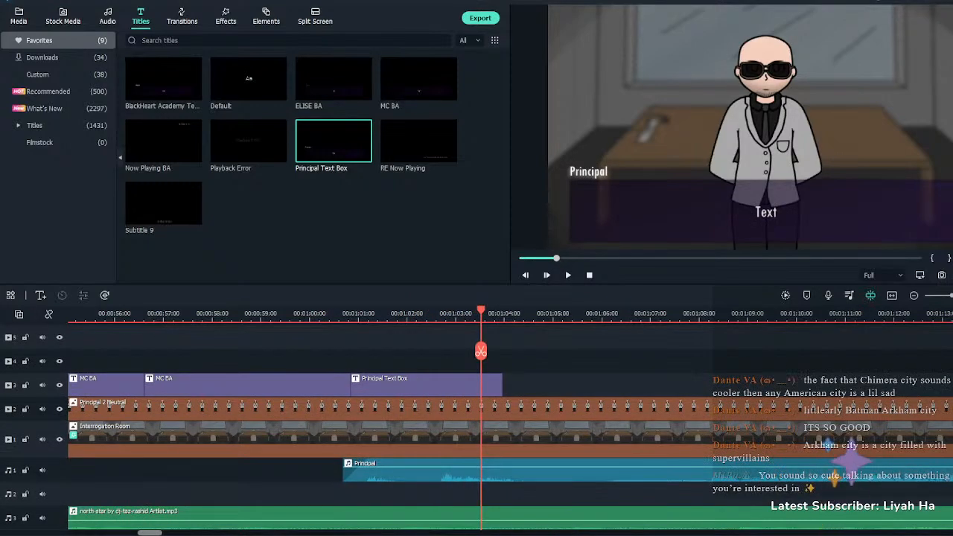
{"action": "left_click", "coordinate": [426, 384]}
{"action": "left_click_drag", "start_coordinate": [503, 385], "coordinate": [557, 385]}
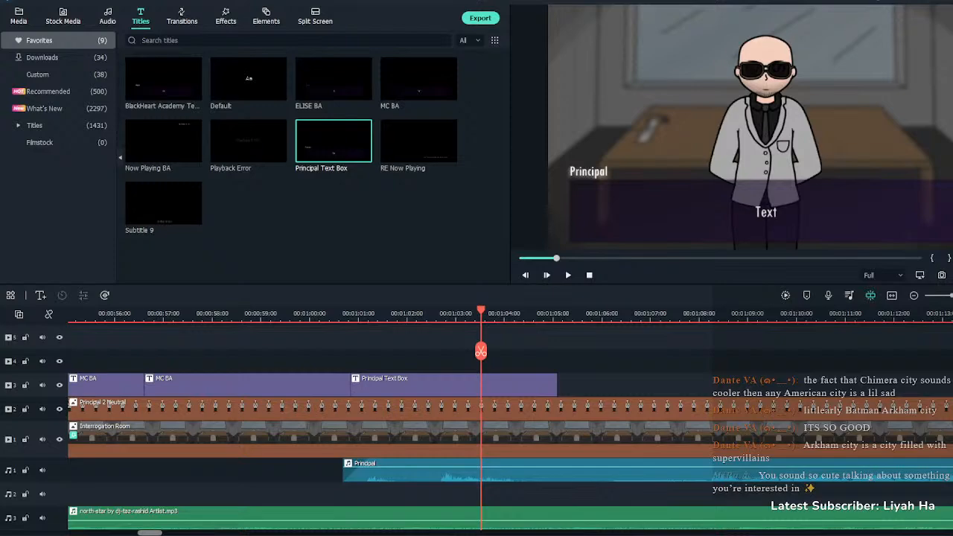
Set the new Principal title's text to "Right then, time to get your alias in order." and apply it
{"action": "double_click", "coordinate": [453, 384]}
{"action": "left_click_drag", "start_coordinate": [210, 92], "coordinate": [149, 93]}
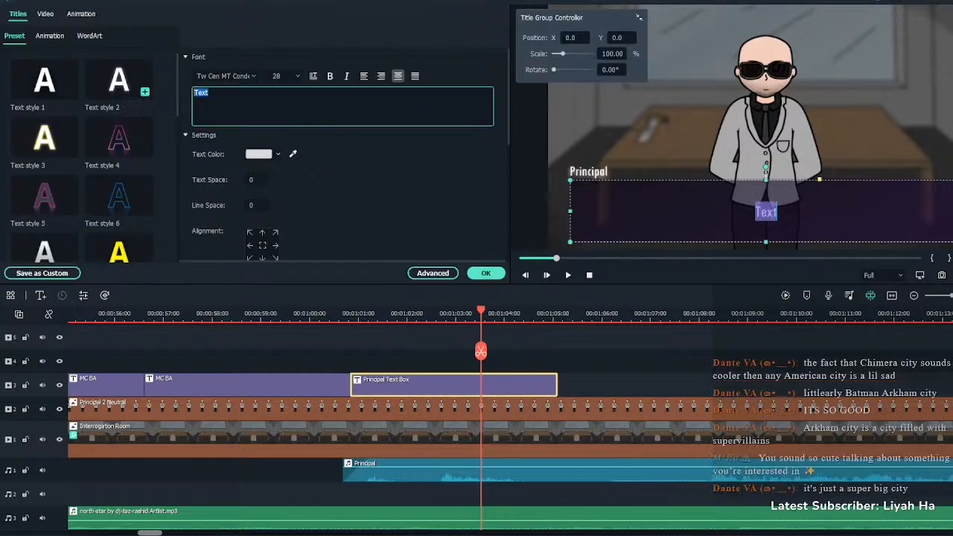
{"action": "type", "text": "\"Right then, time to get your alias in order.\""}
{"action": "left_click", "coordinate": [486, 273]}
{"action": "key", "text": "Escape"}
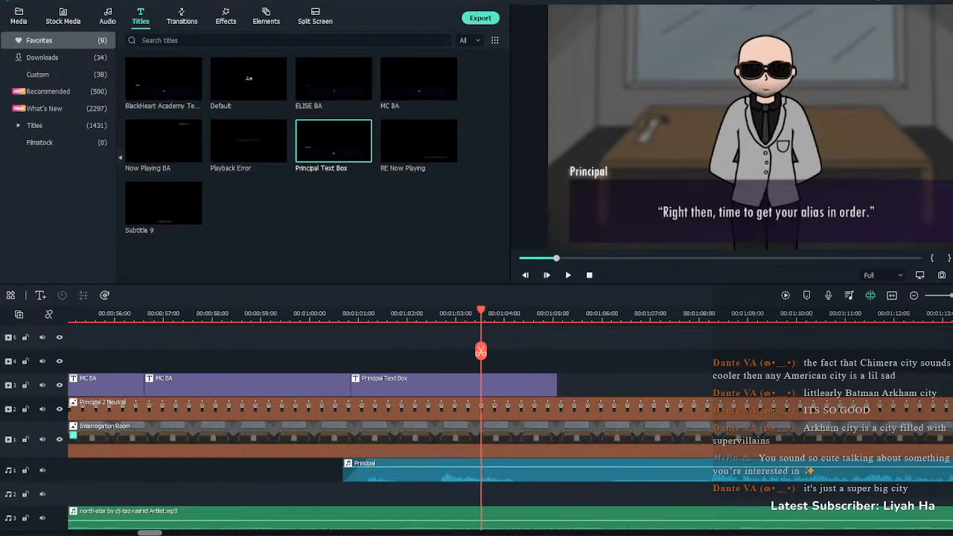
Play the "Right then" line and split the Principal voice clip where it ends, at about 1:05.3
{"action": "left_click", "coordinate": [333, 313]}
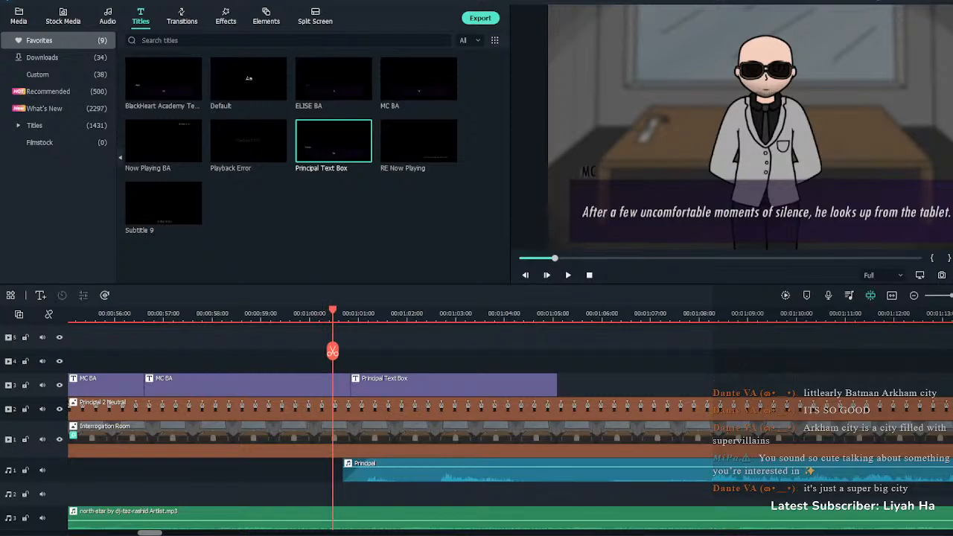
{"action": "key", "text": "space"}
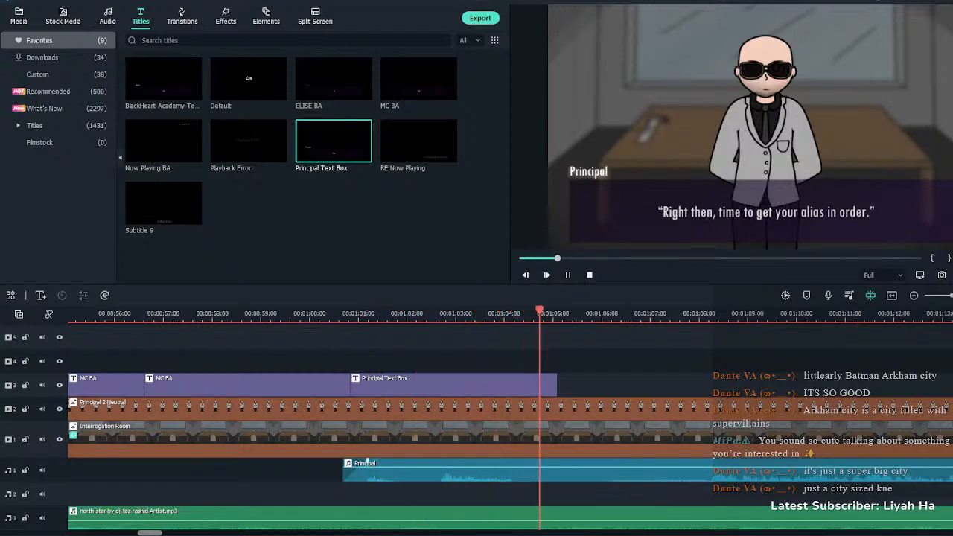
{"action": "left_click", "coordinate": [367, 463]}
{"action": "key", "text": "space"}
{"action": "key", "text": "ctrl+b"}
Move the split-off Principal voice clip to start at about 1:09.2 and fade out the first clip's last 0.9 seconds or so
{"action": "left_click_drag", "start_coordinate": [618, 470], "coordinate": [811, 470]}
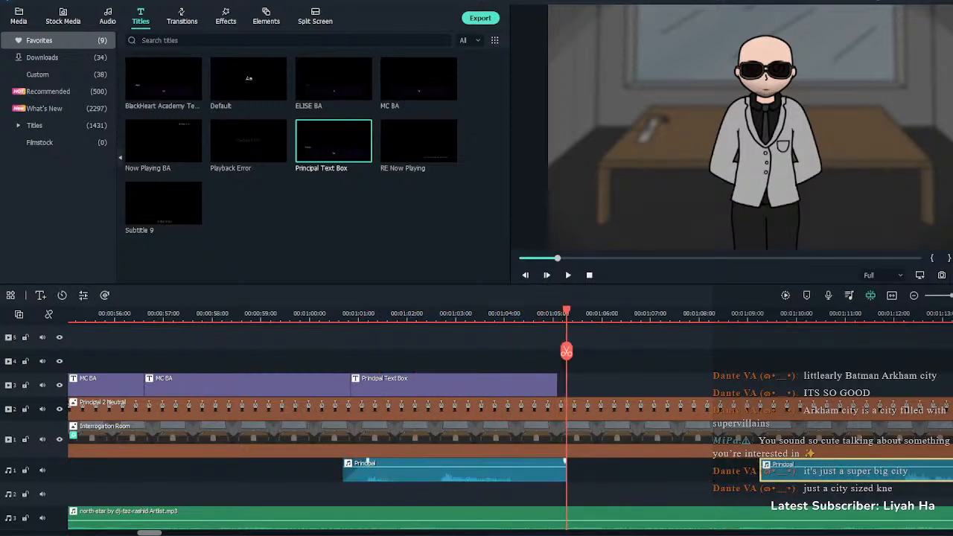
{"action": "left_click_drag", "start_coordinate": [563, 462], "coordinate": [520, 462]}
{"action": "left_click", "coordinate": [662, 470]}
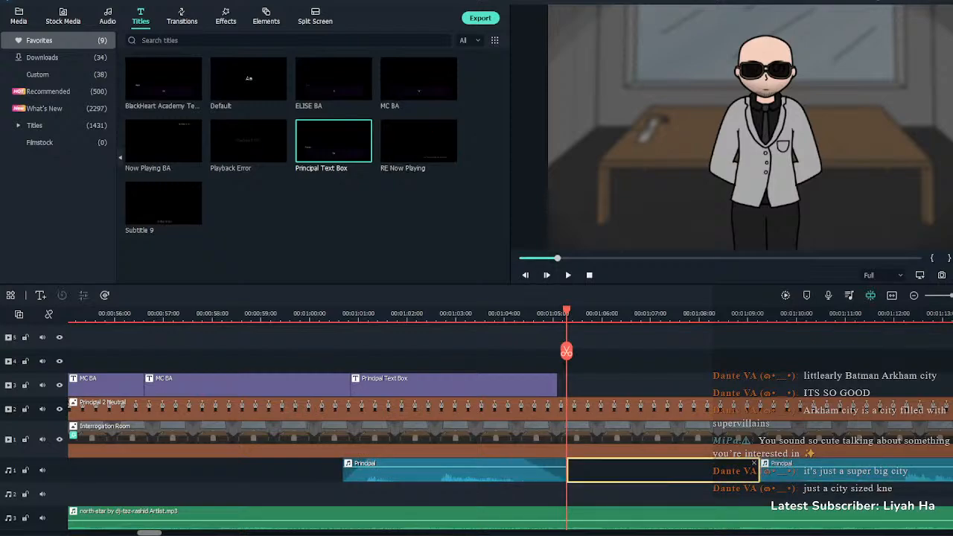
Add an MC BA title after the "Right then" title, reading "He flicks to another page in the tablet and begins typing away."
{"action": "left_click_drag", "start_coordinate": [419, 78], "coordinate": [570, 385]}
{"action": "double_click", "coordinate": [581, 385]}
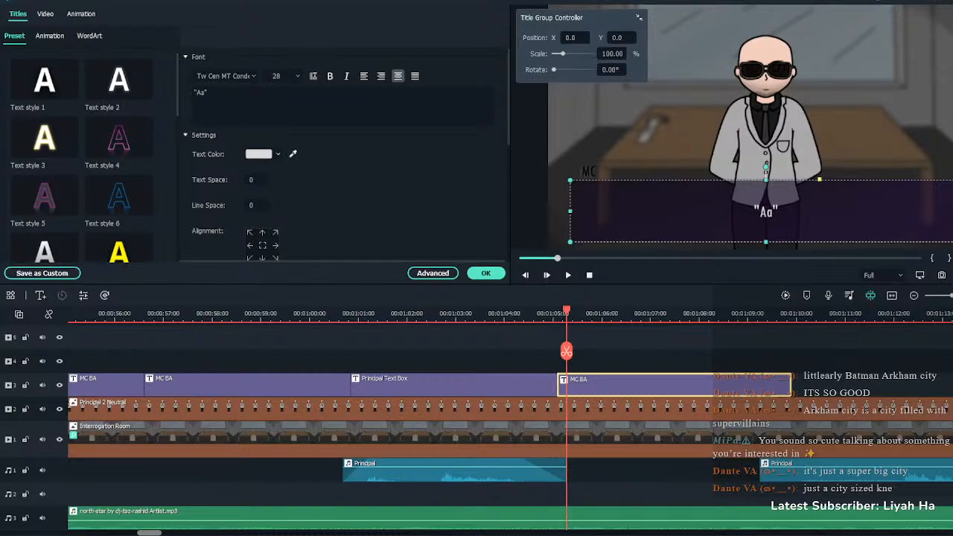
{"action": "key", "text": "ctrl+a"}
{"action": "type", "text": "He flicks to another page in the tablet and begins typing away."}
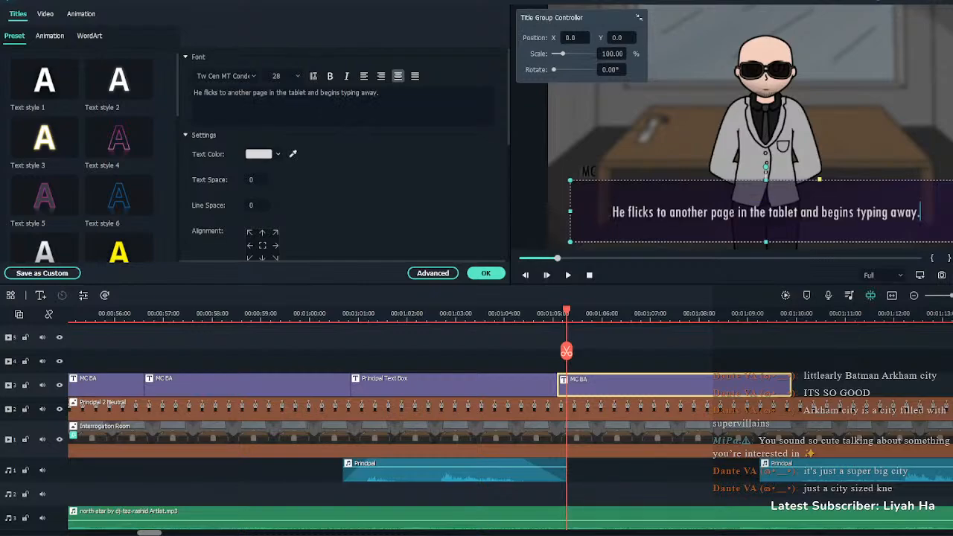
{"action": "left_click", "coordinate": [486, 274]}
Play the "He flicks" narration, shift the following Principal voice clip to start at about 1:09.7 and recheck the timing
{"action": "left_click", "coordinate": [500, 362]}
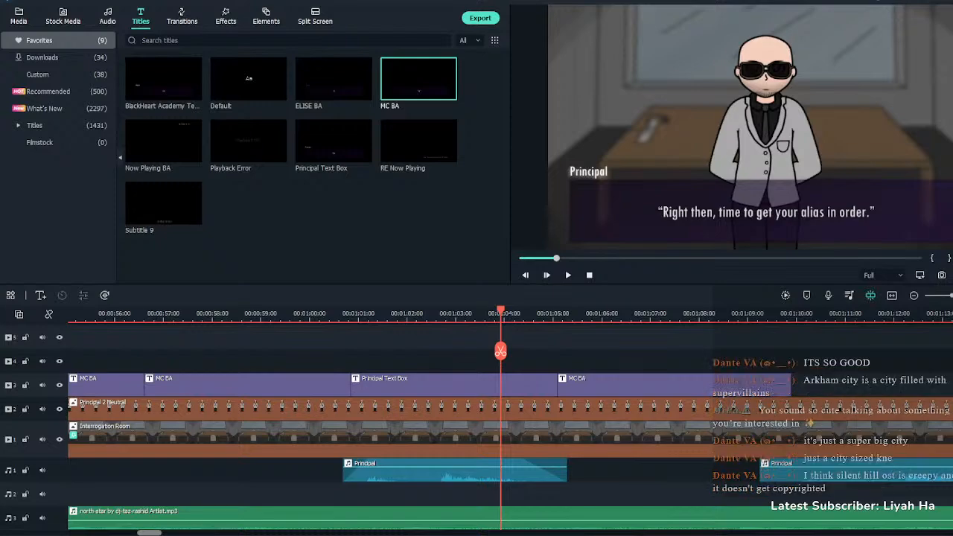
{"action": "key", "text": "space"}
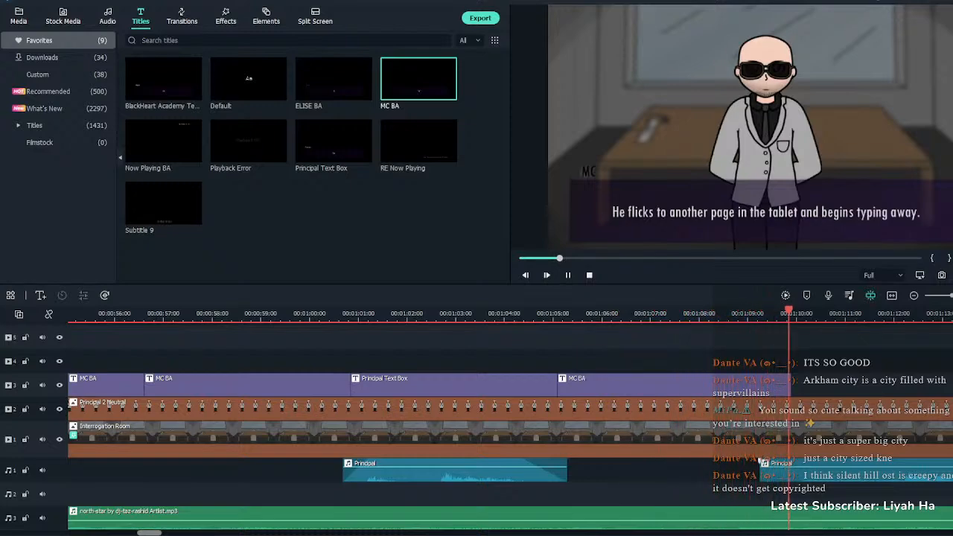
{"action": "key", "text": "space"}
{"action": "mouse_move", "coordinate": [782, 470]}
{"action": "left_mouse_down"}
{"action": "mouse_move", "coordinate": [902, 471]}
{"action": "mouse_move", "coordinate": [780, 470]}
{"action": "left_mouse_up"}
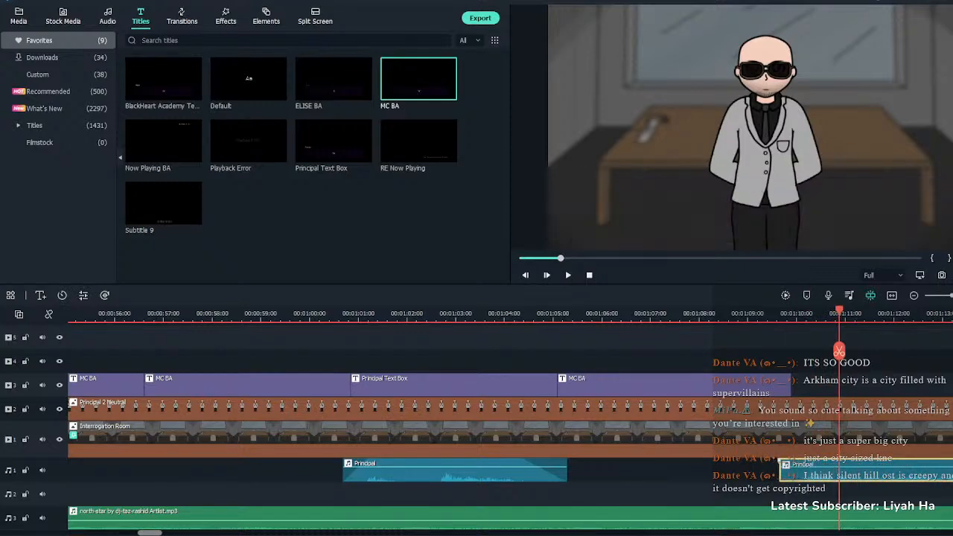
{"action": "left_click", "coordinate": [762, 314]}
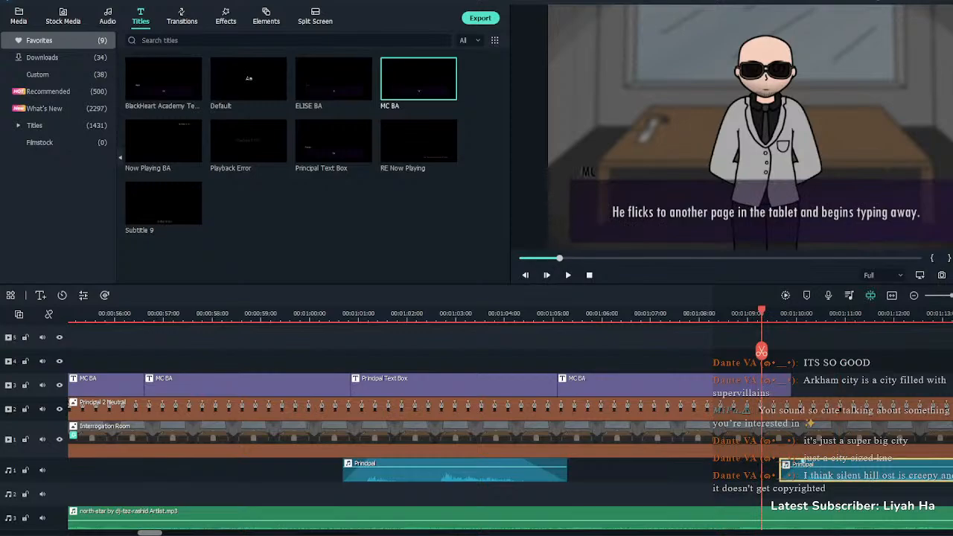
{"action": "key", "text": "space"}
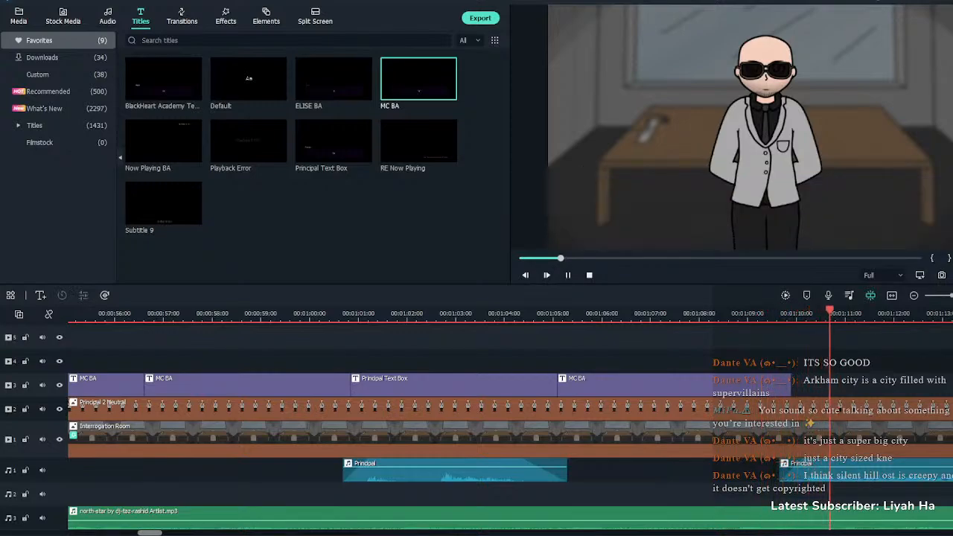
{"action": "key", "text": "space"}
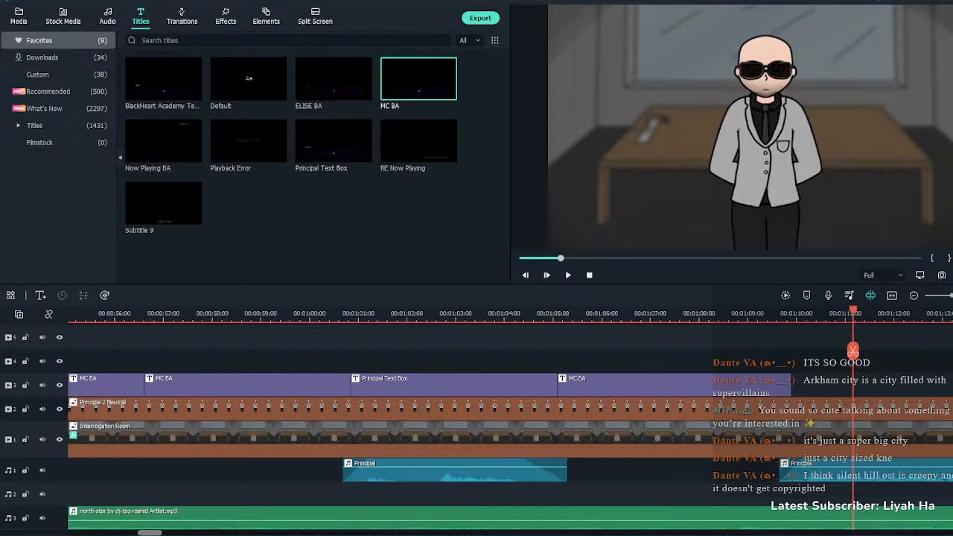
Append Principal Text Box: "…And as previously discussed in your enrolment letter, your real name and background up to this point are null and void beyond these walls."
{"action": "left_click_drag", "start_coordinate": [333, 142], "coordinate": [793, 389]}
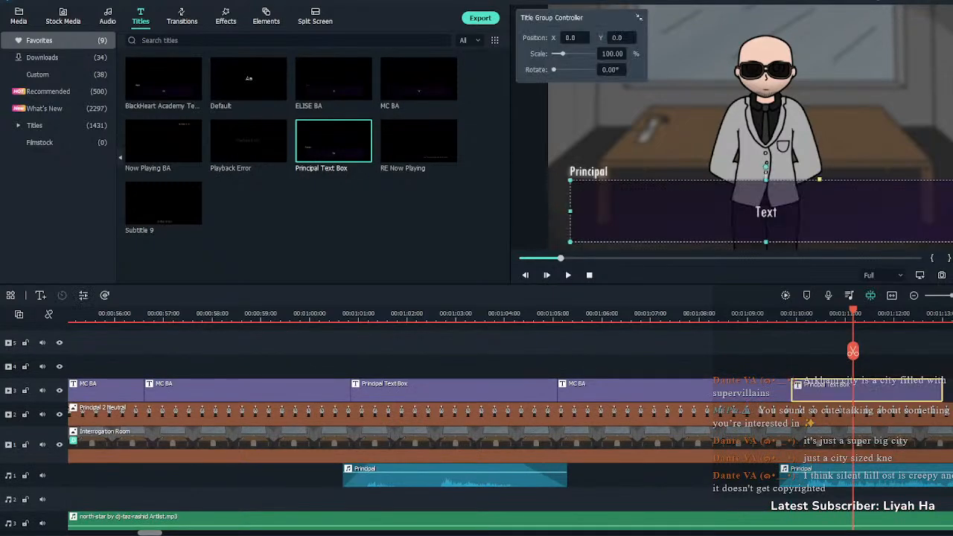
{"action": "double_click", "coordinate": [820, 390]}
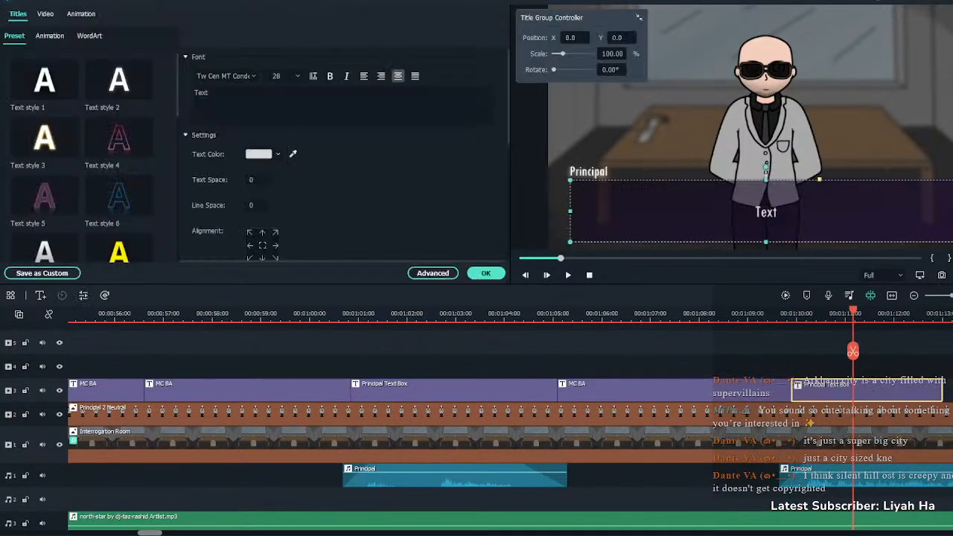
{"action": "double_click", "coordinate": [201, 92]}
{"action": "key", "text": "ctrl+v"}
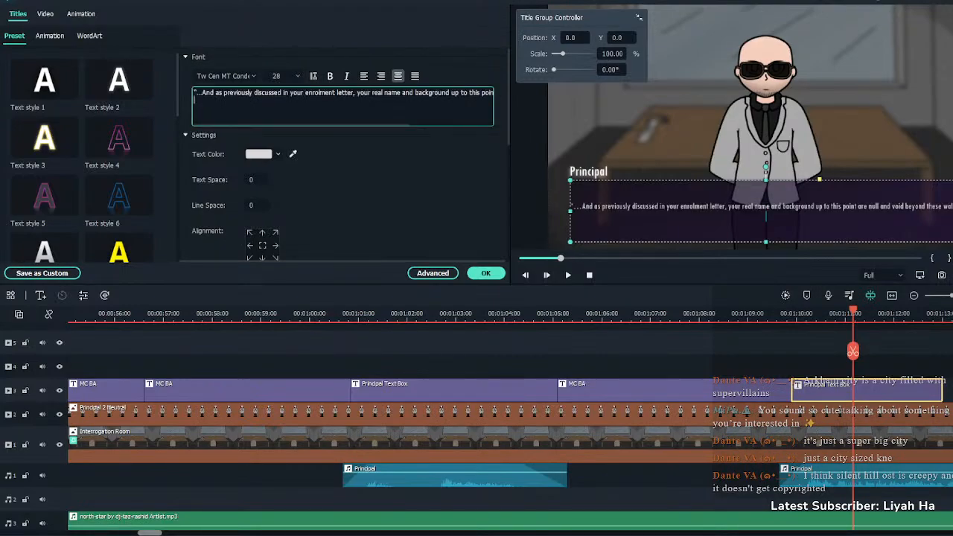
{"action": "key", "text": "BackSpace"}
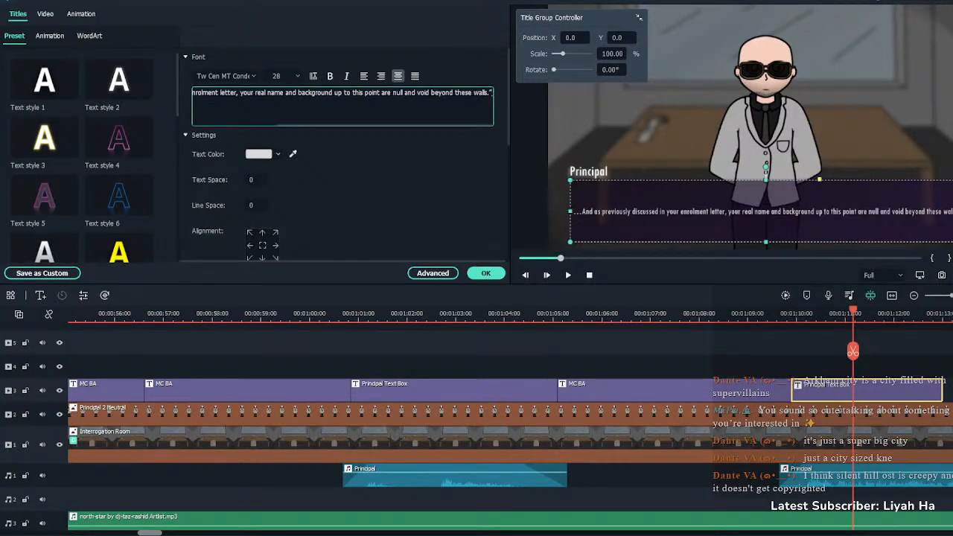
Break the enrolment letter line after "your real" so it fits the text box, and apply the text edit
{"action": "left_click", "coordinate": [404, 92]}
{"action": "key", "text": "Return"}
{"action": "key", "text": "BackSpace"}
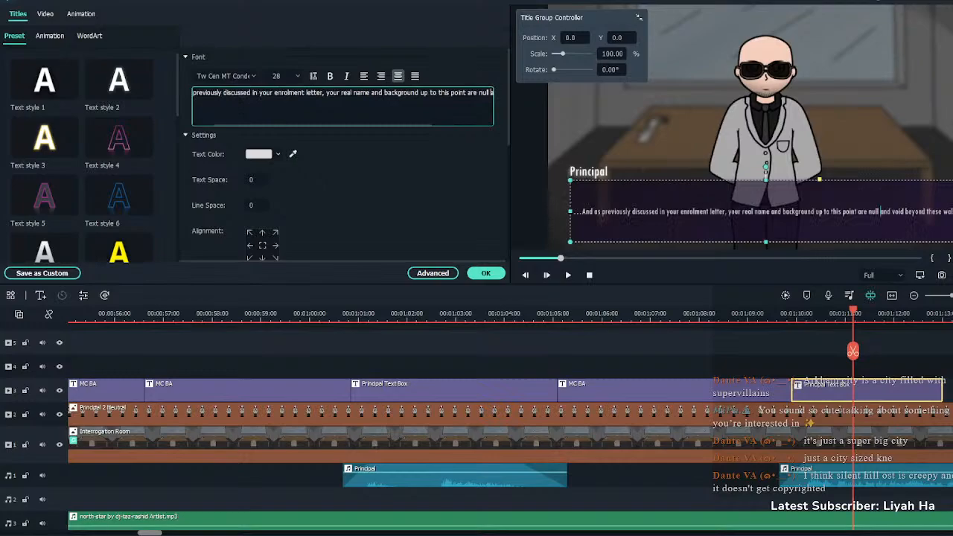
{"action": "left_click", "coordinate": [341, 92]}
{"action": "key", "text": "Return"}
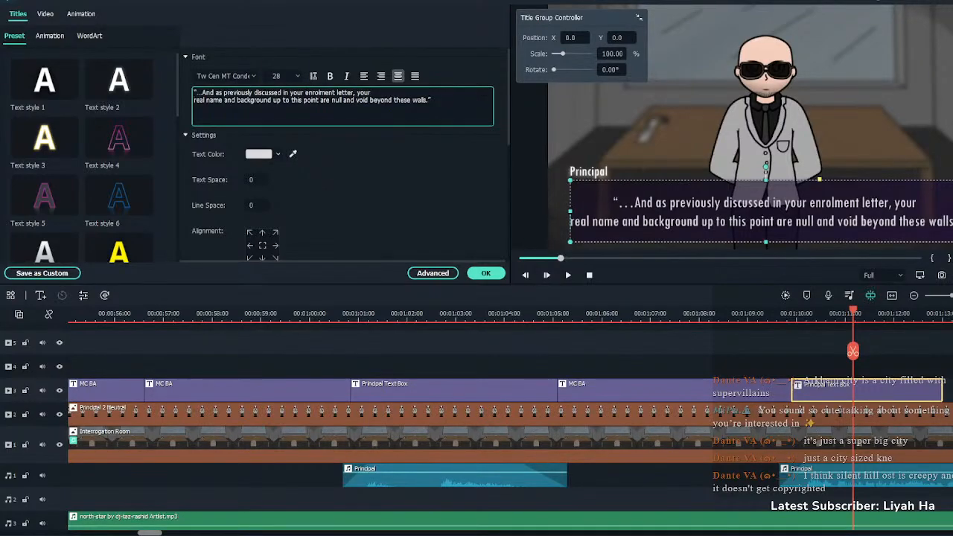
{"action": "key", "text": "BackSpace"}
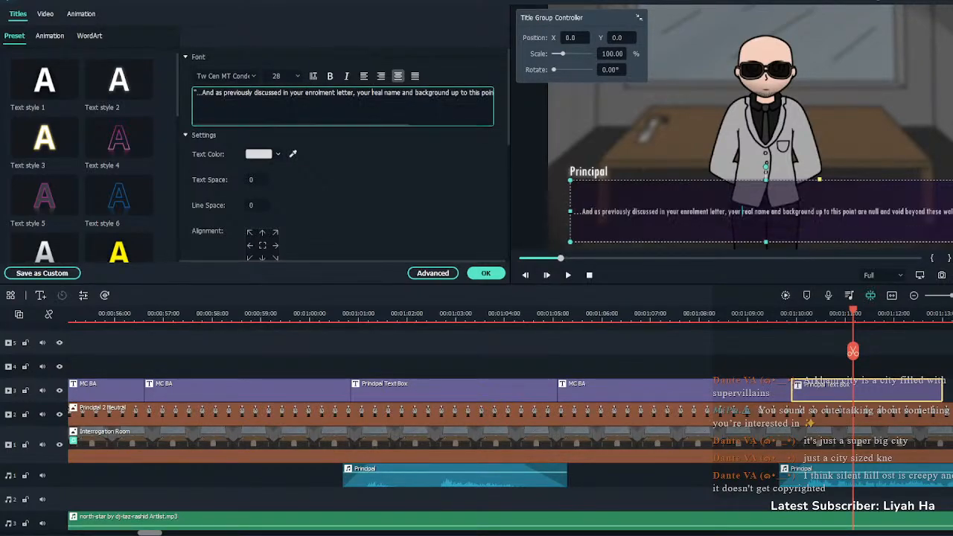
{"action": "left_click", "coordinate": [384, 93]}
{"action": "key", "text": "Return"}
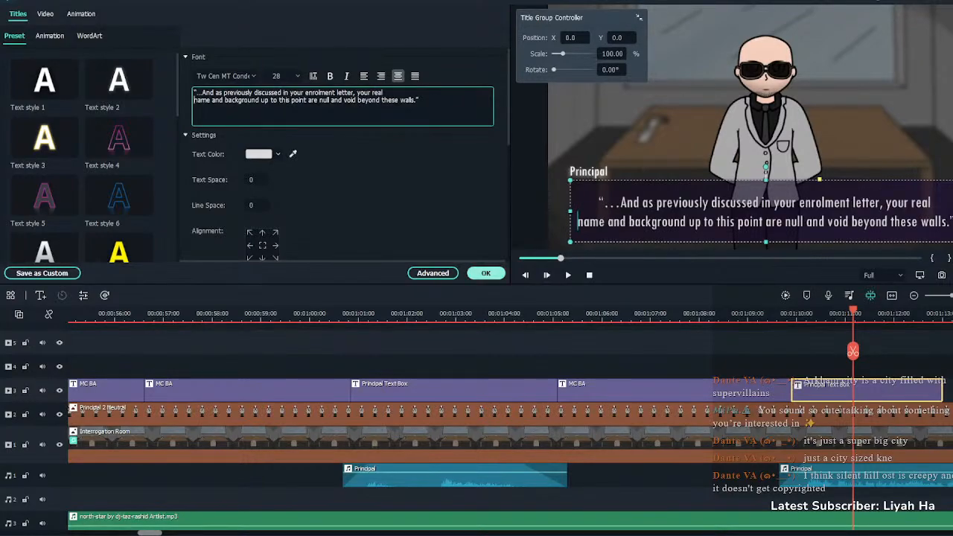
{"action": "left_click", "coordinate": [486, 272]}
Play the enrolment letter line and extend its Principal title to match the voice, ending at about 1:18
{"action": "left_click", "coordinate": [775, 314]}
{"action": "key", "text": "space"}
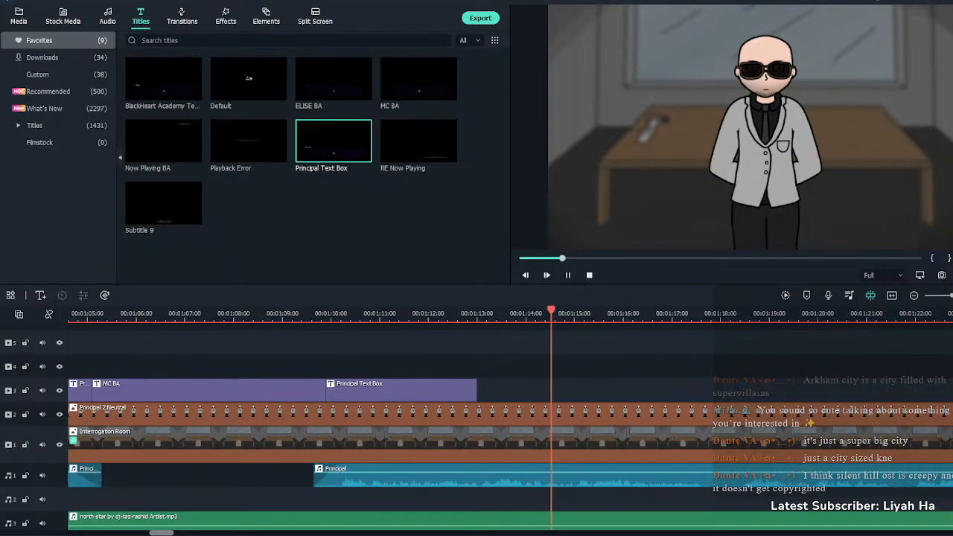
{"action": "left_click", "coordinate": [400, 389]}
{"action": "key", "text": "space"}
{"action": "left_click_drag", "start_coordinate": [477, 390], "coordinate": [709, 390]}
{"action": "key", "text": "space"}
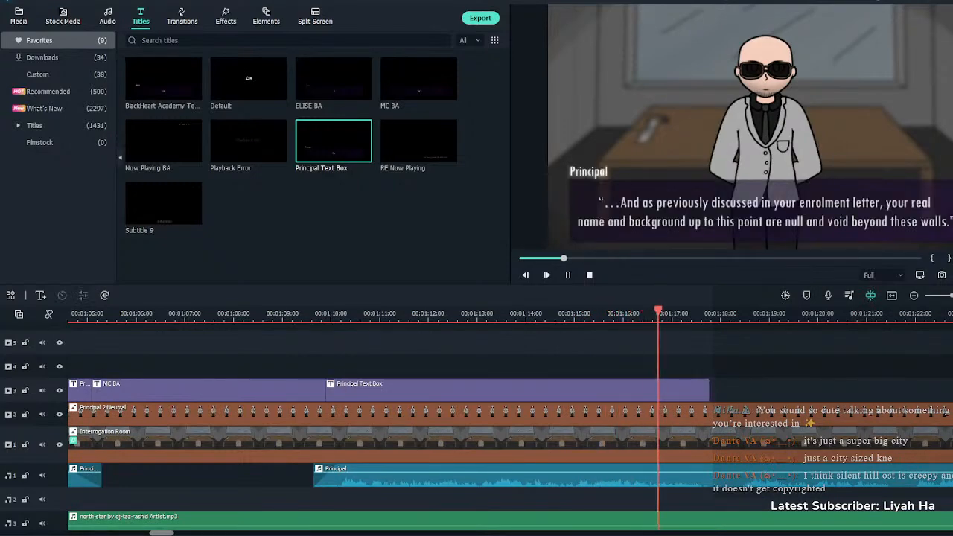
{"action": "left_click", "coordinate": [517, 389]}
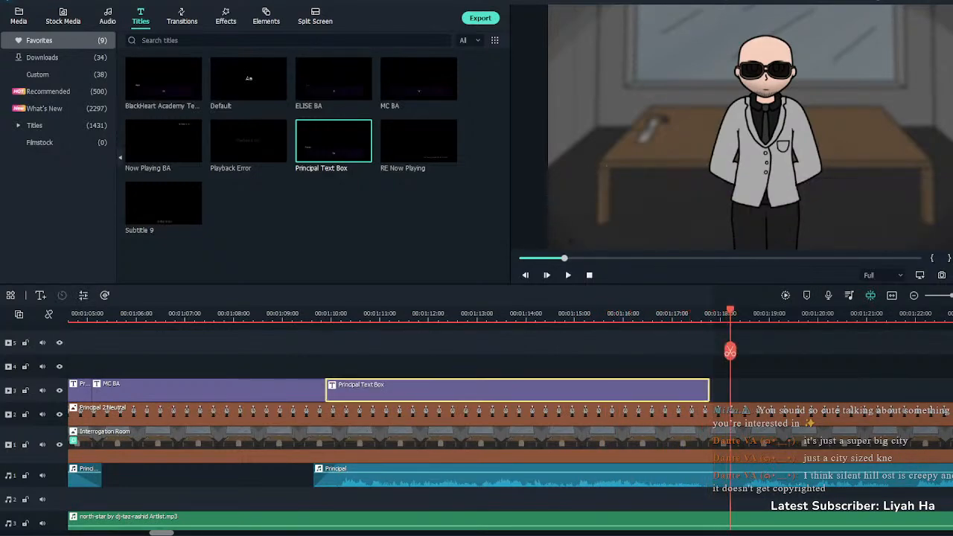
{"action": "left_click_drag", "start_coordinate": [709, 389], "coordinate": [721, 389]}
Append a Principal Text Box at about 1:18, play the voice line and extend the title to end at about 1:29.9
{"action": "left_click_drag", "start_coordinate": [333, 142], "coordinate": [745, 389]}
{"action": "left_click", "coordinate": [670, 313]}
{"action": "key", "text": "space"}
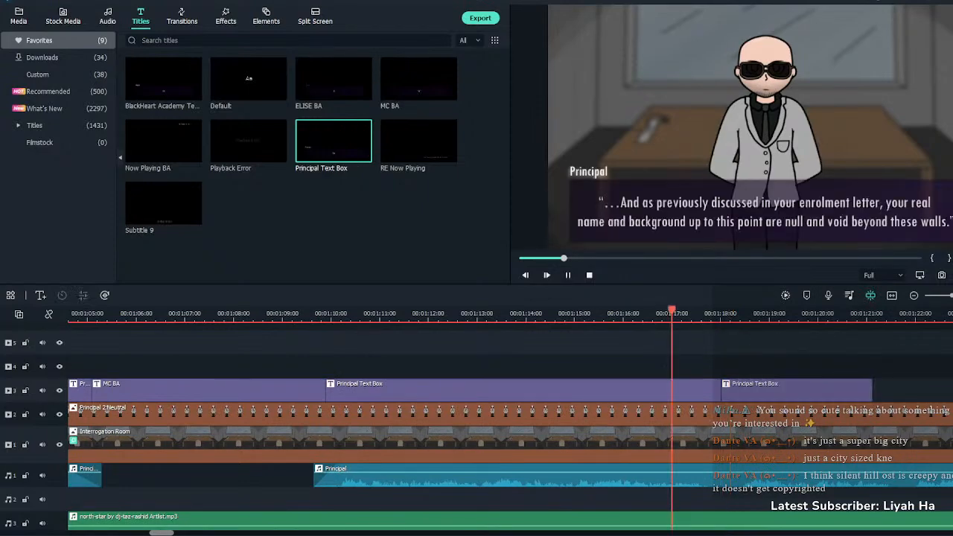
{"action": "key", "text": "space"}
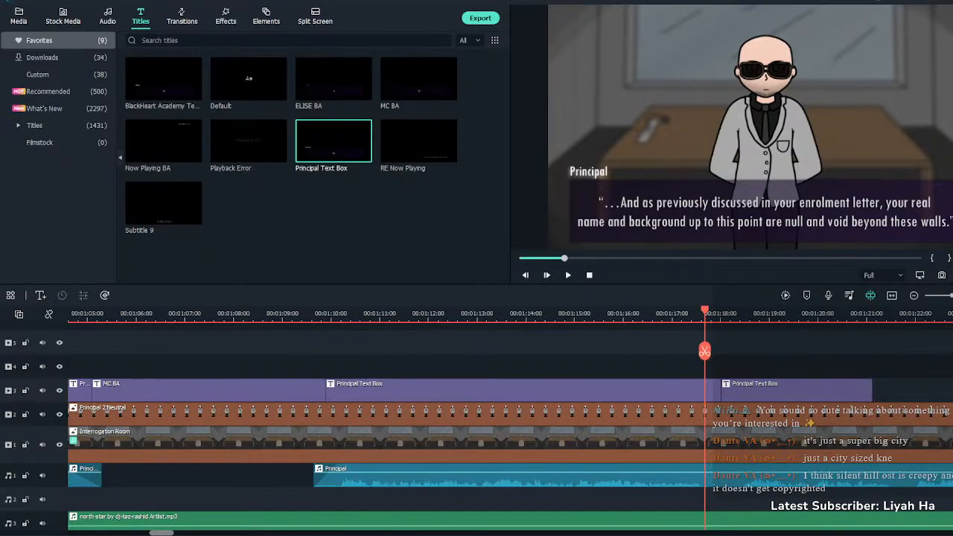
{"action": "left_click_drag", "start_coordinate": [705, 350], "coordinate": [664, 351]}
{"action": "key", "text": "space"}
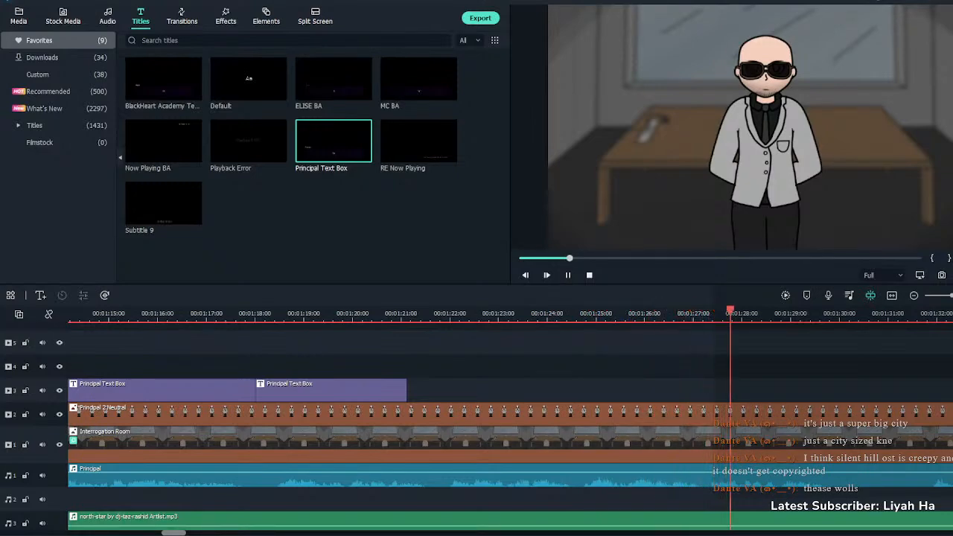
{"action": "left_click", "coordinate": [331, 390]}
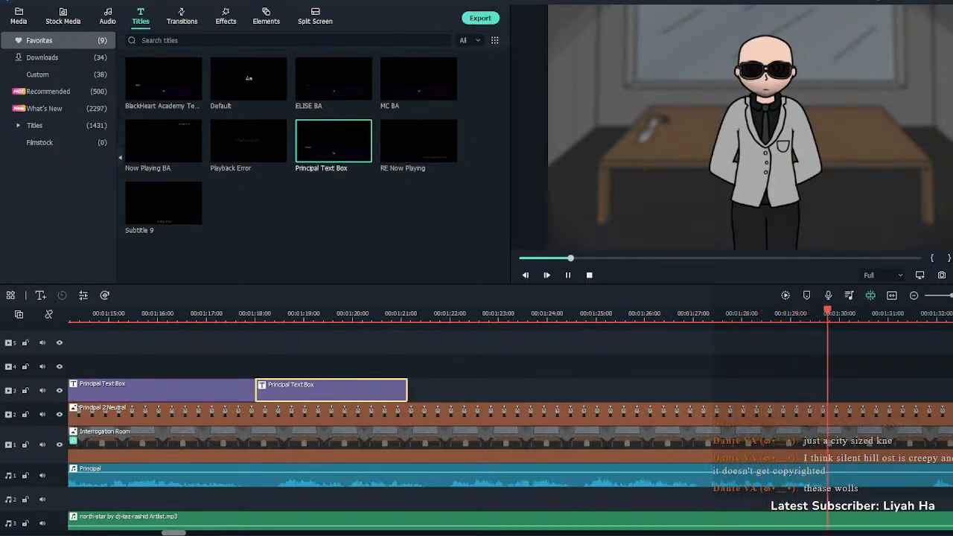
{"action": "left_click_drag", "start_coordinate": [407, 390], "coordinate": [834, 351]}
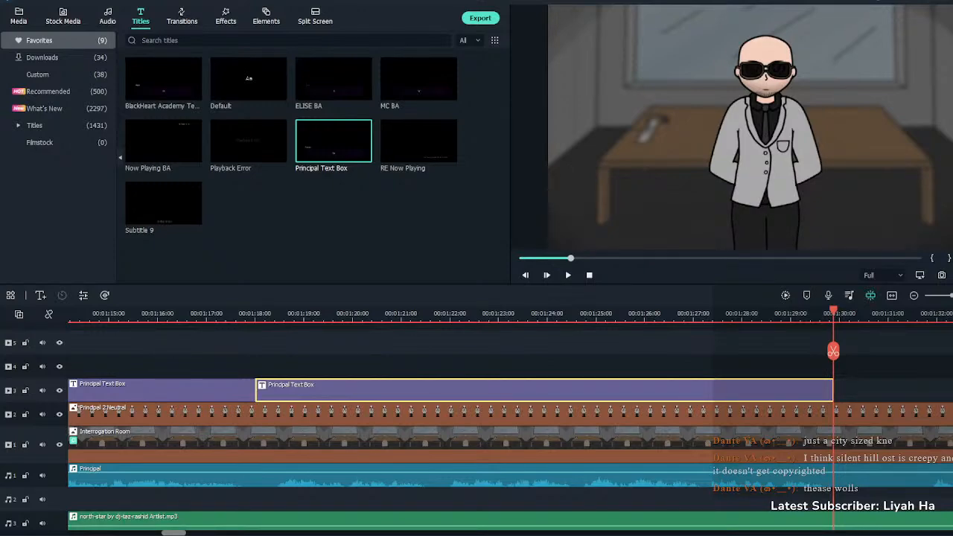
Replace the new Principal title's text with the alias line, from “Your new alias will be” through “this will be your quote-unquote ‘real name’.”
{"action": "double_click", "coordinate": [544, 391]}
{"action": "key", "text": "ctrl+a"}
{"action": "type", "text": "Your new alias will be, \"Maxwell Clevatte\". You may refer to yourself by any nickname you want, but be aware that to everyone else in the academy, this will be your quote-unquote 'real name'."}
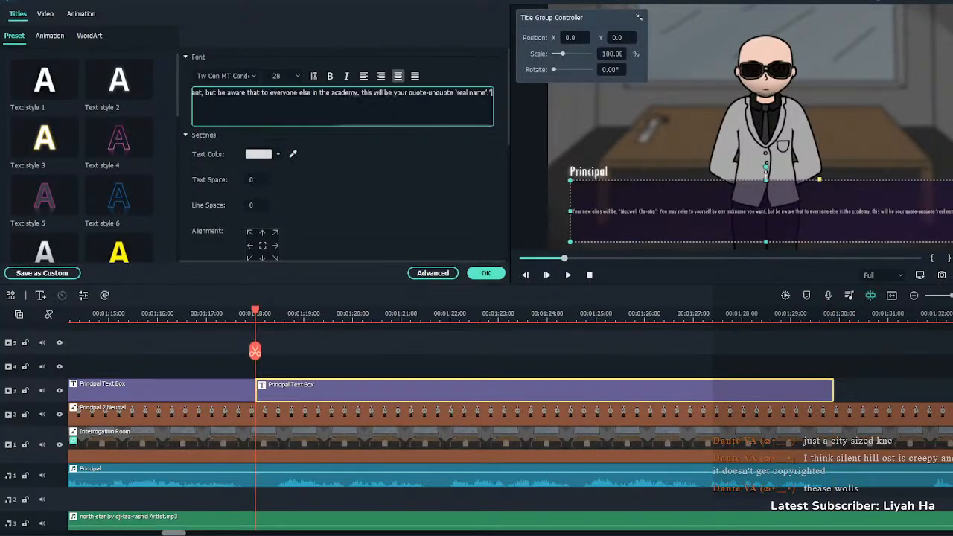
{"action": "key", "text": "Return"}
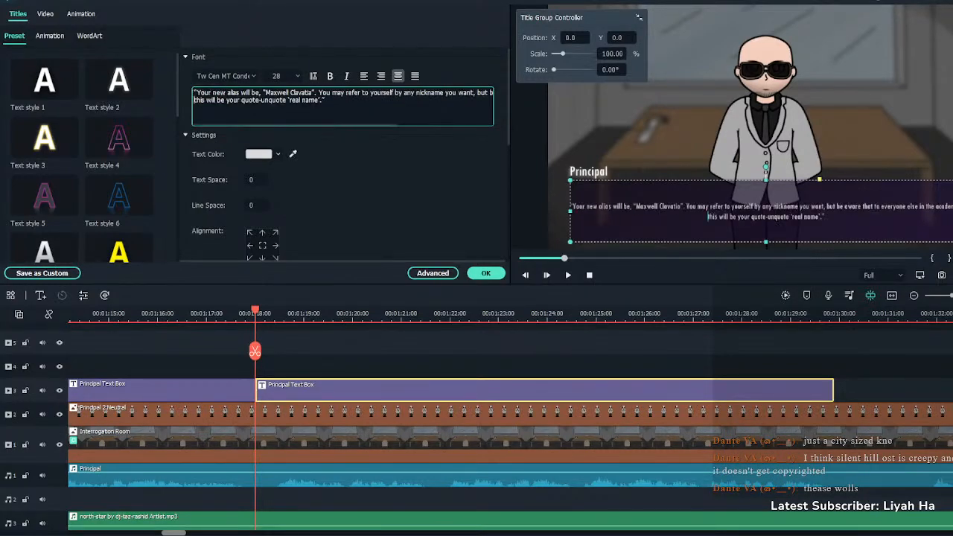
{"action": "key", "text": "BackSpace"}
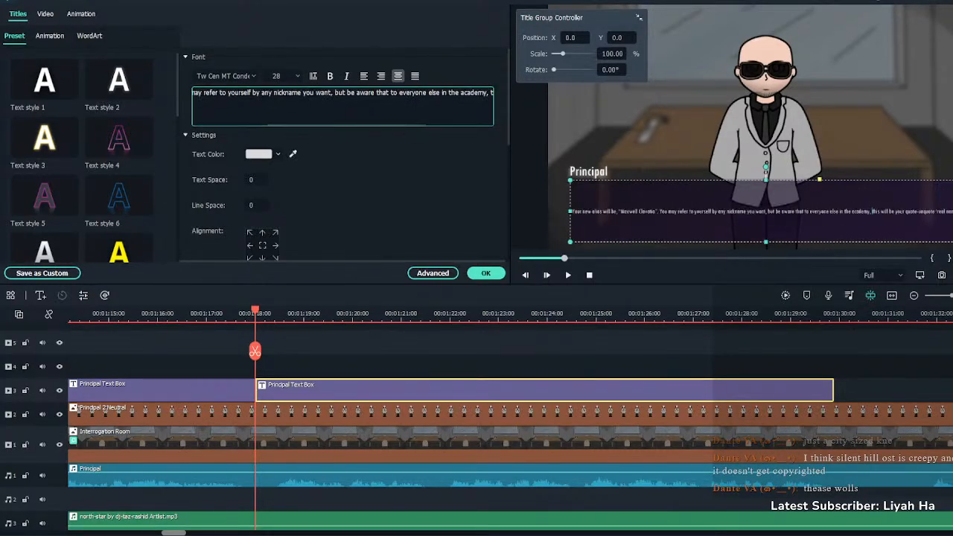
{"action": "key", "text": "Right"}
{"action": "key", "text": "Right"}
{"action": "key", "text": "Right"}
{"action": "key", "text": "Right"}
{"action": "key", "text": "Right"}
{"action": "key", "text": "Right"}
{"action": "key", "text": "Right"}
{"action": "key", "text": "Right"}
{"action": "key", "text": "Right"}
{"action": "key", "text": "Right"}
{"action": "key", "text": "Right"}
{"action": "key", "text": "Right"}
{"action": "key", "text": "Right"}
{"action": "key", "text": "Right"}
{"action": "key", "text": "Right"}
{"action": "key", "text": "Right"}
{"action": "key", "text": "Right"}
{"action": "key", "text": "Right"}
{"action": "key", "text": "Right"}
{"action": "key", "text": "Right"}
{"action": "key", "text": "Right"}
{"action": "key", "text": "Right"}
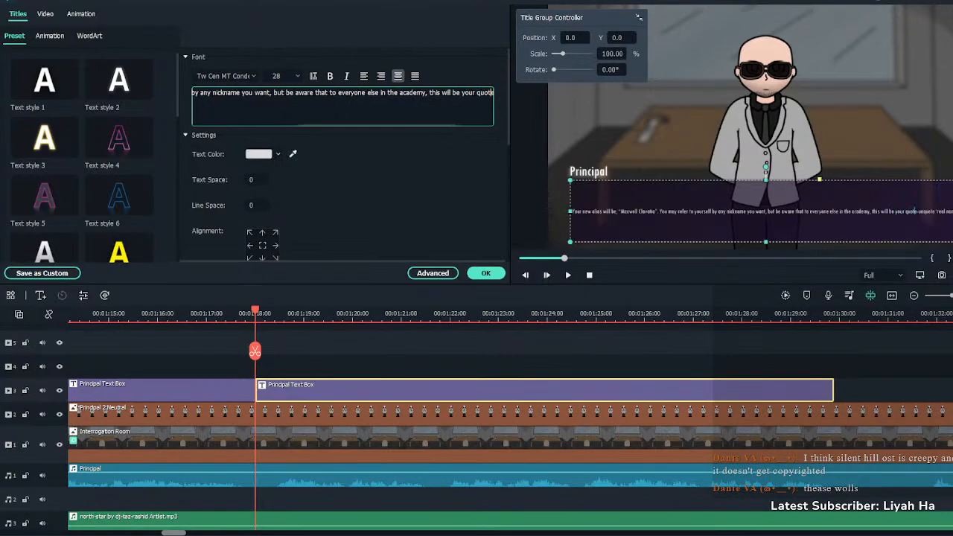
{"action": "left_click", "coordinate": [429, 92]}
{"action": "key", "text": "Return"}
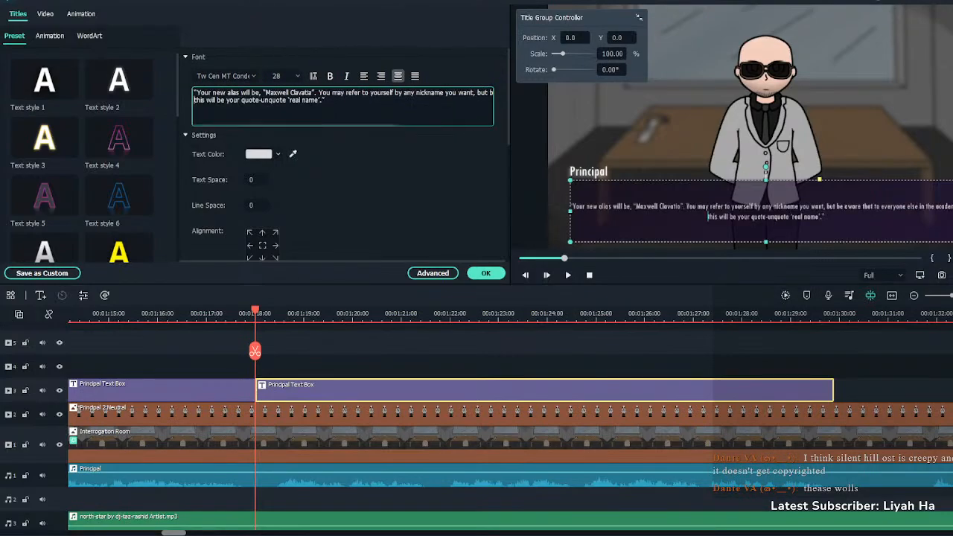
{"action": "key", "text": "BackSpace"}
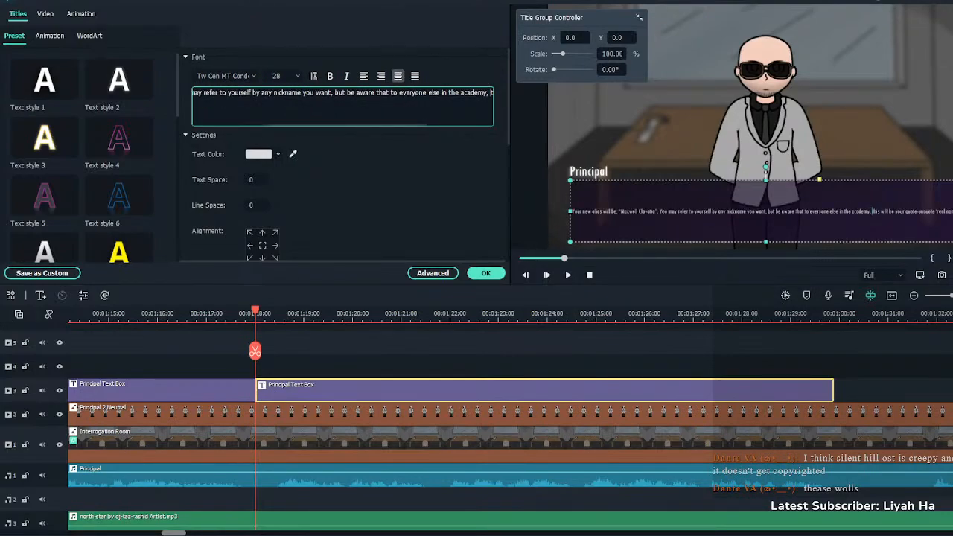
Break the alias line after “refer to yourself by” and after “academy,” so it fills three rows, and apply the text edit
{"action": "left_click", "coordinate": [262, 92]}
{"action": "key", "text": "Return"}
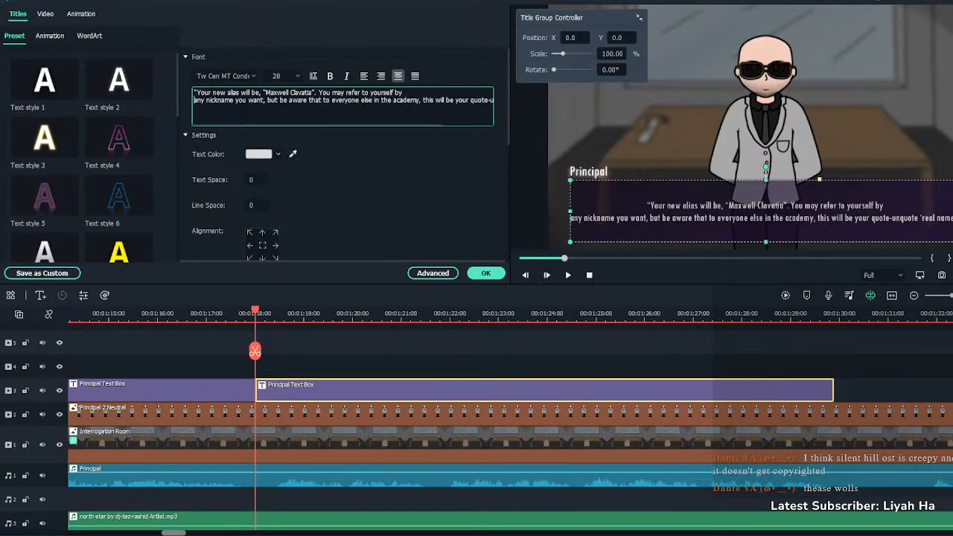
{"action": "key", "text": "Return"}
{"action": "left_click", "coordinate": [485, 273]}
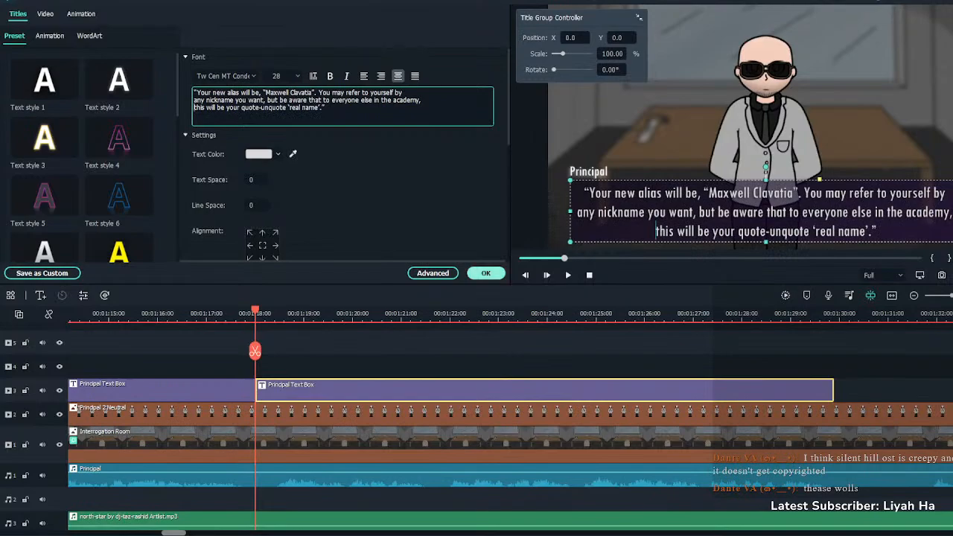
Play the alias line and change “in the academy” to “in this academy” in its Principal title
{"action": "key", "text": "space"}
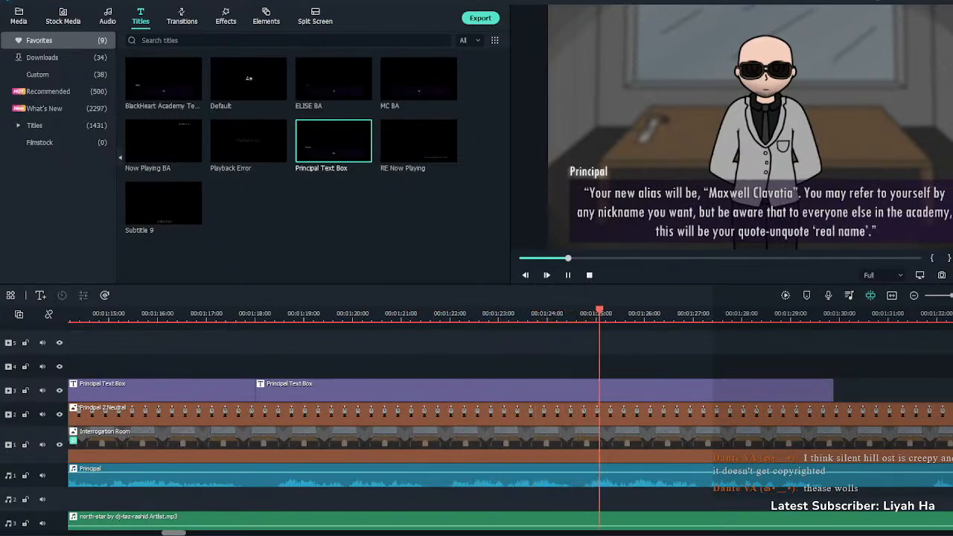
{"action": "left_click", "coordinate": [666, 389]}
{"action": "double_click", "coordinate": [666, 388]}
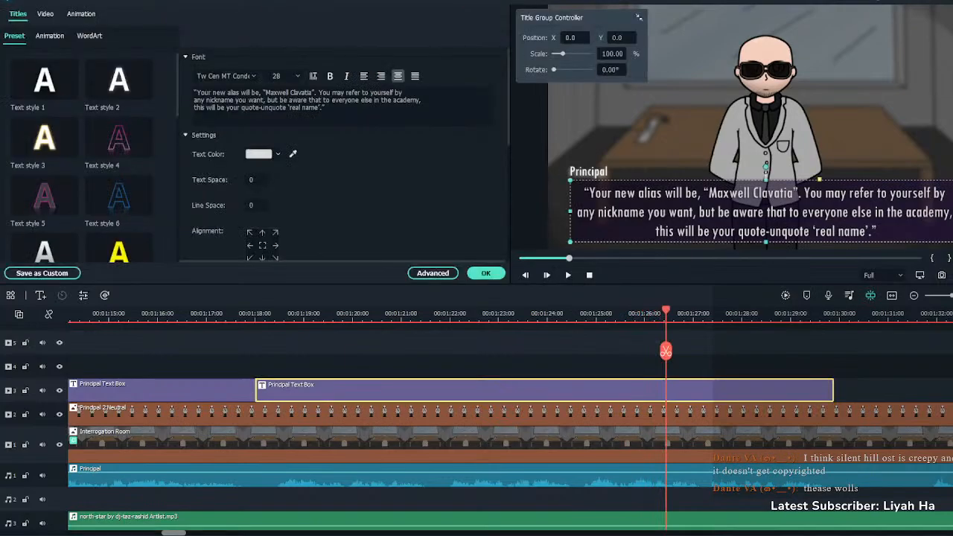
{"action": "double_click", "coordinate": [387, 100]}
{"action": "type", "text": "this"}
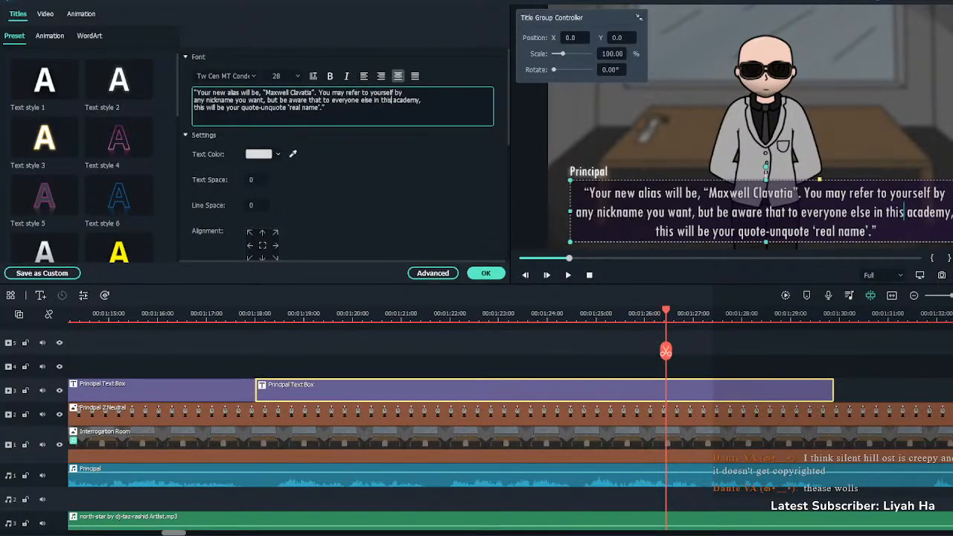
{"action": "left_click", "coordinate": [486, 274]}
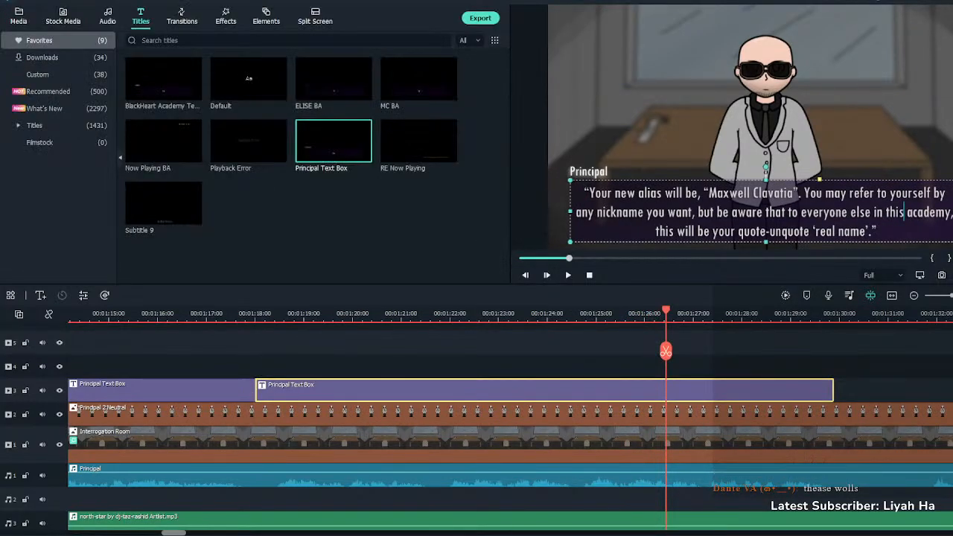
Play the end of the alias line, split the Principal voice clip at about 1:30.7 and move the remainder to start at about 1:32.3
{"action": "key", "text": "space"}
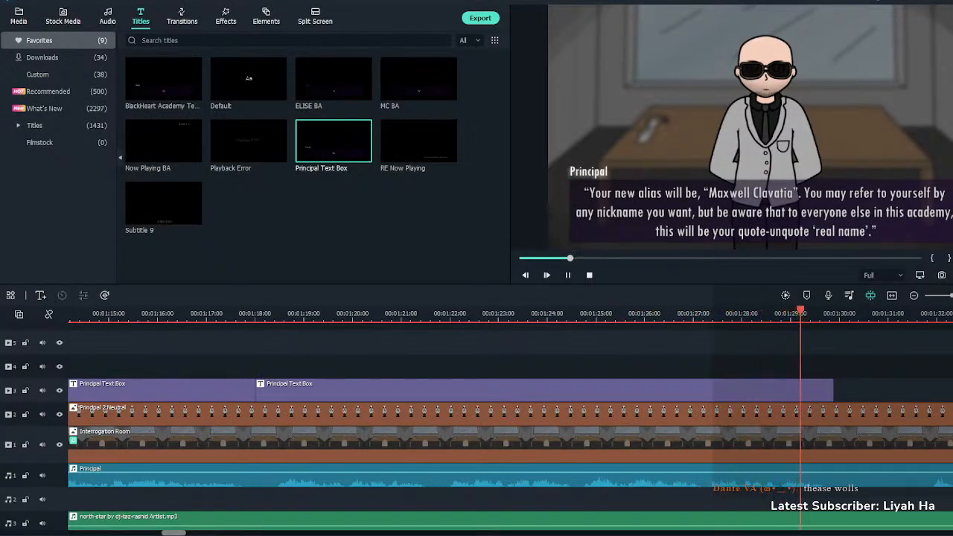
{"action": "key", "text": "space"}
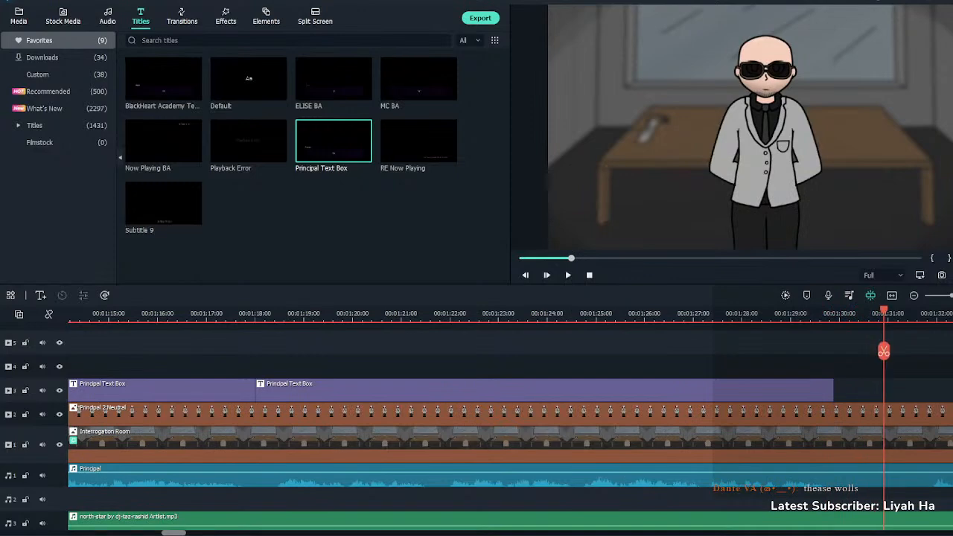
{"action": "left_click", "coordinate": [814, 314]}
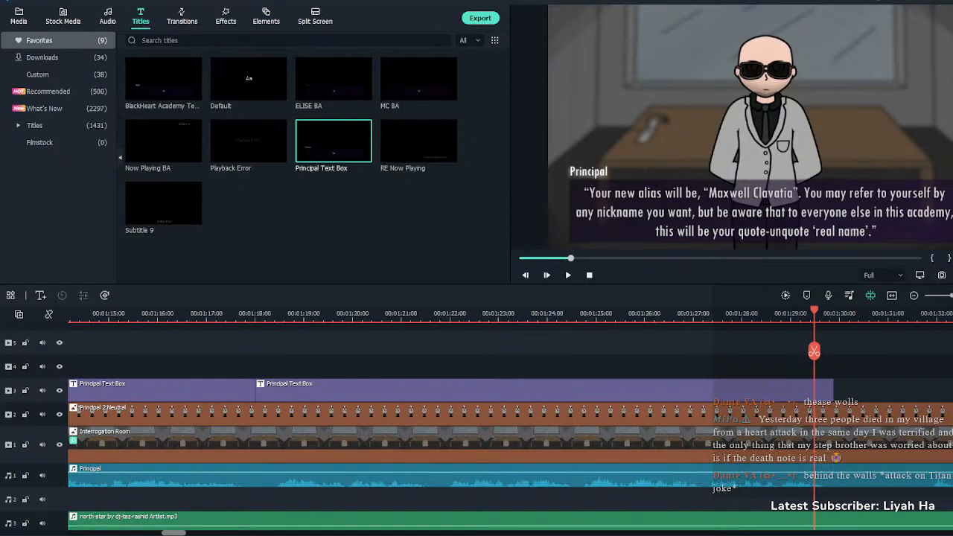
{"action": "key", "text": "space"}
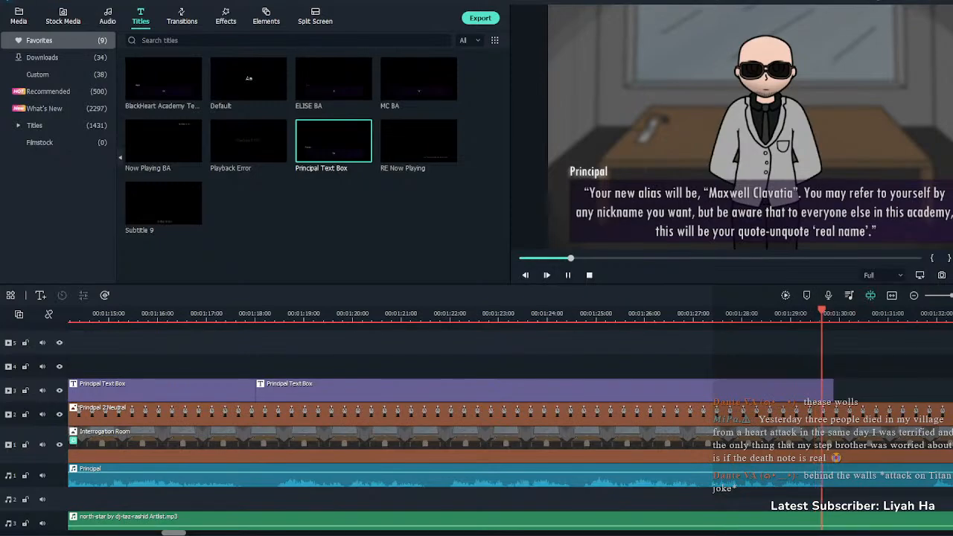
{"action": "key", "text": "space"}
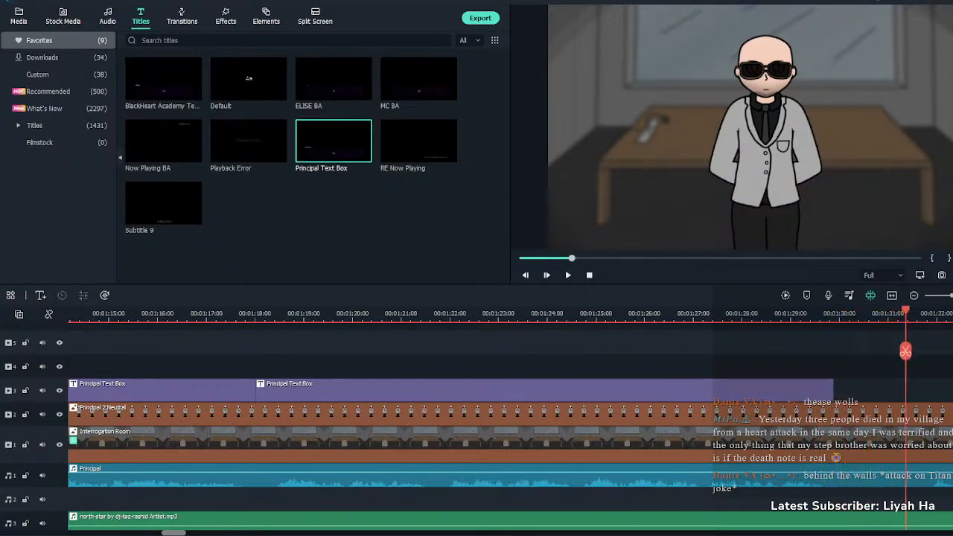
{"action": "left_click", "coordinate": [873, 313]}
{"action": "left_click", "coordinate": [872, 475]}
{"action": "key", "text": "ctrl+b"}
{"action": "left_click_drag", "start_coordinate": [876, 475], "coordinate": [952, 475]}
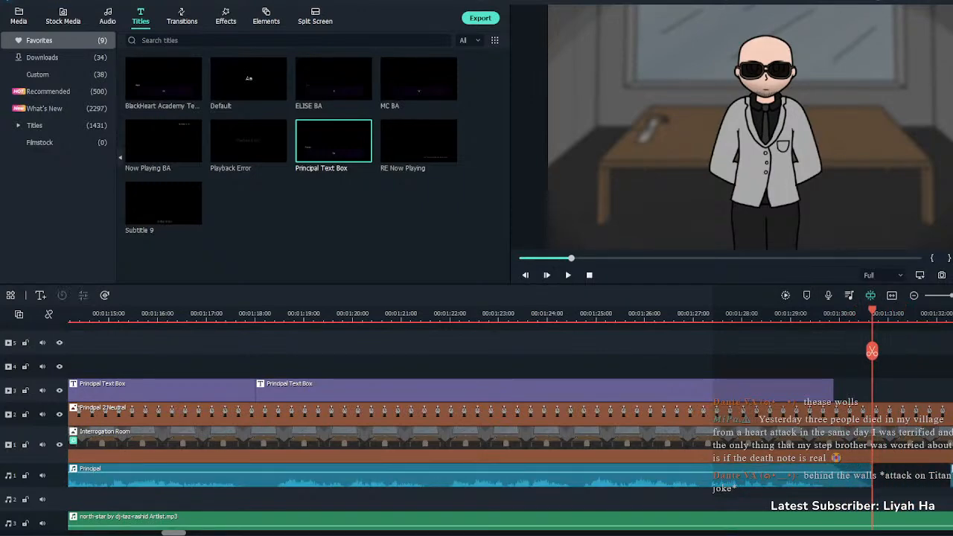
Append an MC BA title after the alias line and set its text to the shortened alias followed by “… okay.” in quotation marks
{"action": "left_click_drag", "start_coordinate": [418, 79], "coordinate": [835, 390]}
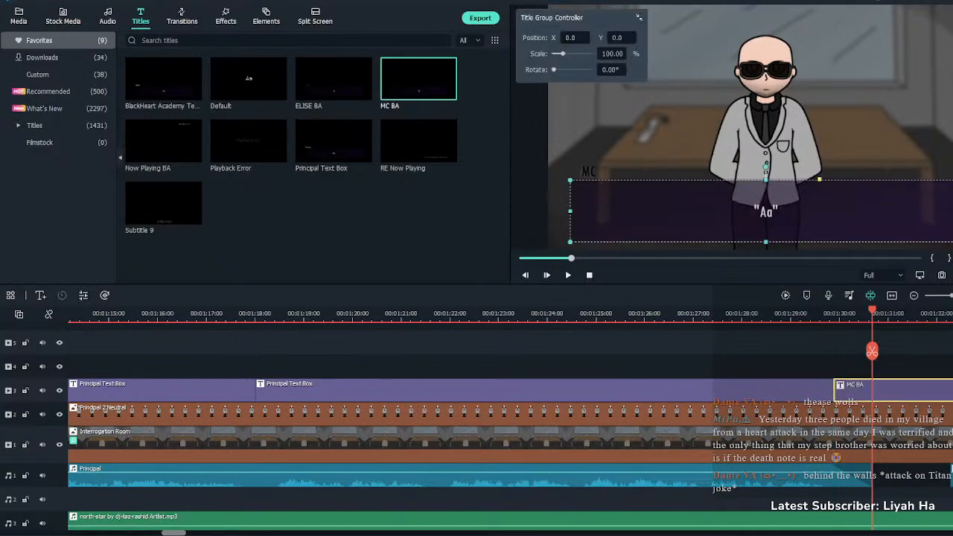
{"action": "key", "text": "space"}
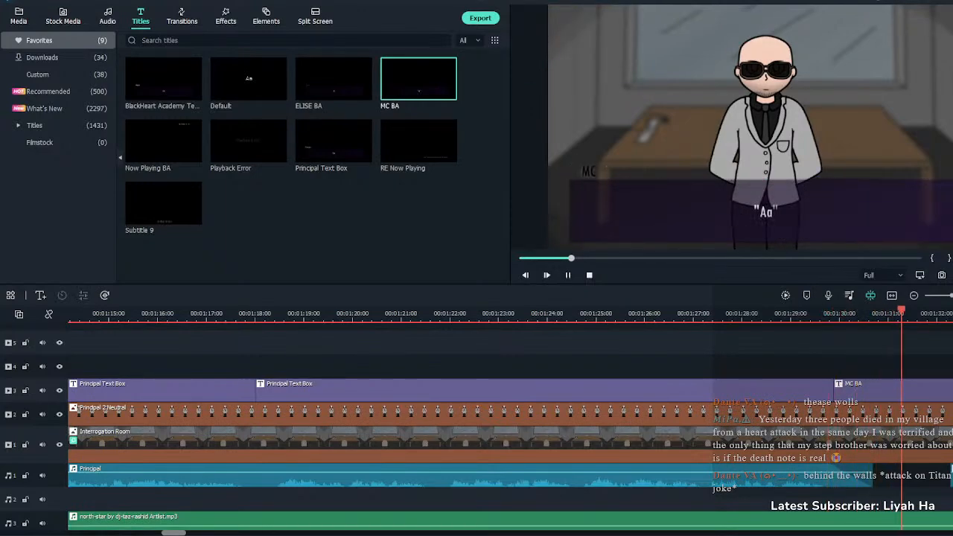
{"action": "key", "text": "space"}
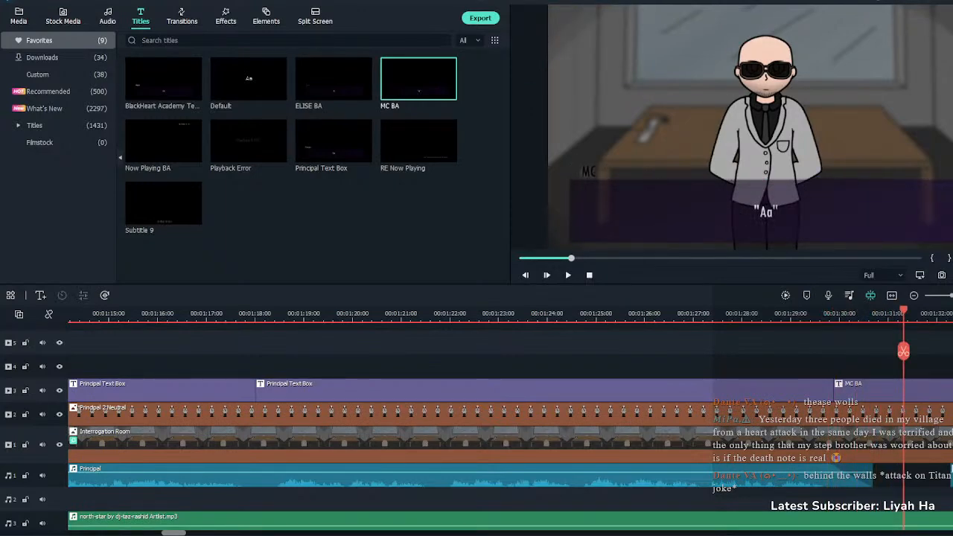
{"action": "double_click", "coordinate": [874, 390]}
{"action": "left_click", "coordinate": [341, 105]}
{"action": "key", "text": "ctrl+a"}
{"action": "type", "text": "\"Max Clavatia... okay.\""}
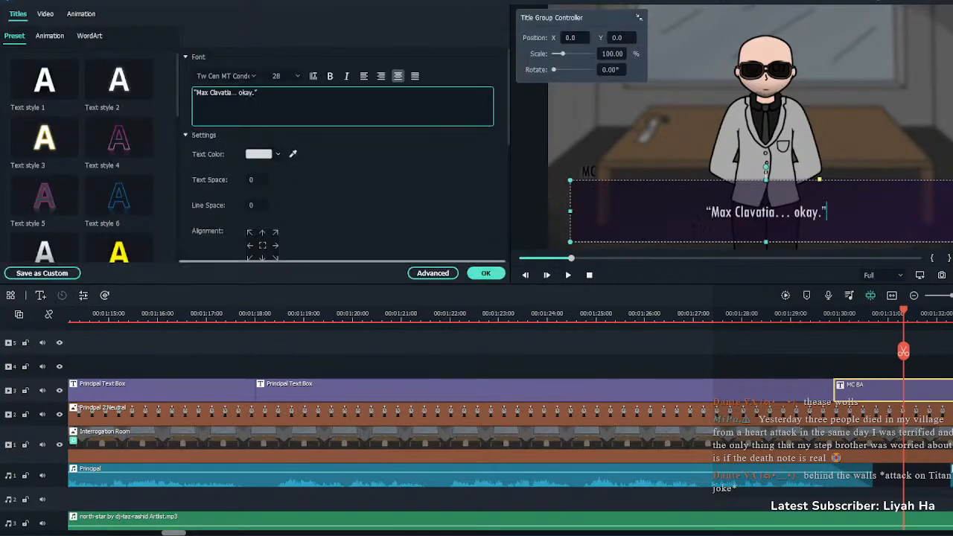
{"action": "left_click", "coordinate": [486, 273]}
Shift the MC title's start to about 1:30.5, extend the preceding Principal title to meet it, and replay the transition
{"action": "key", "text": "space"}
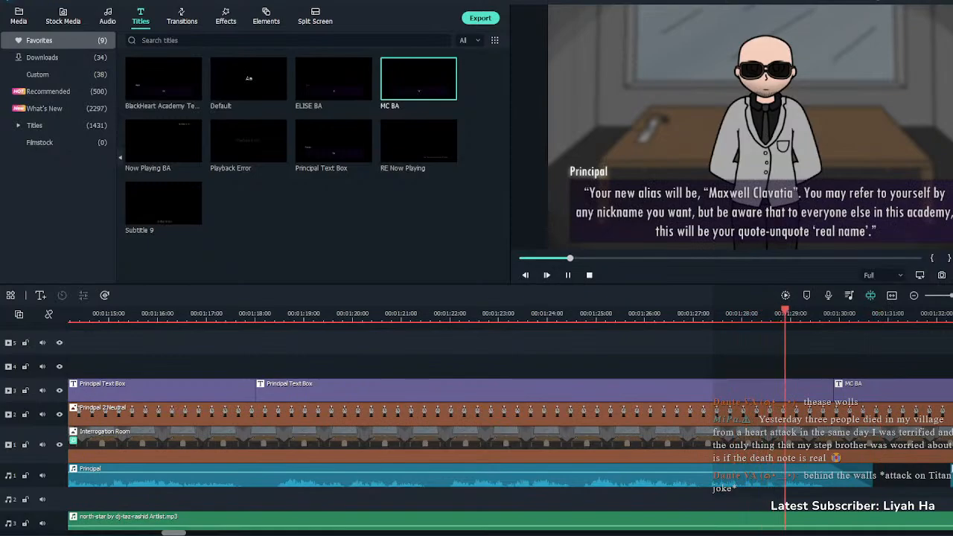
{"action": "key", "text": "space"}
{"action": "left_click_drag", "start_coordinate": [836, 390], "coordinate": [862, 390]}
{"action": "left_click", "coordinate": [831, 390]}
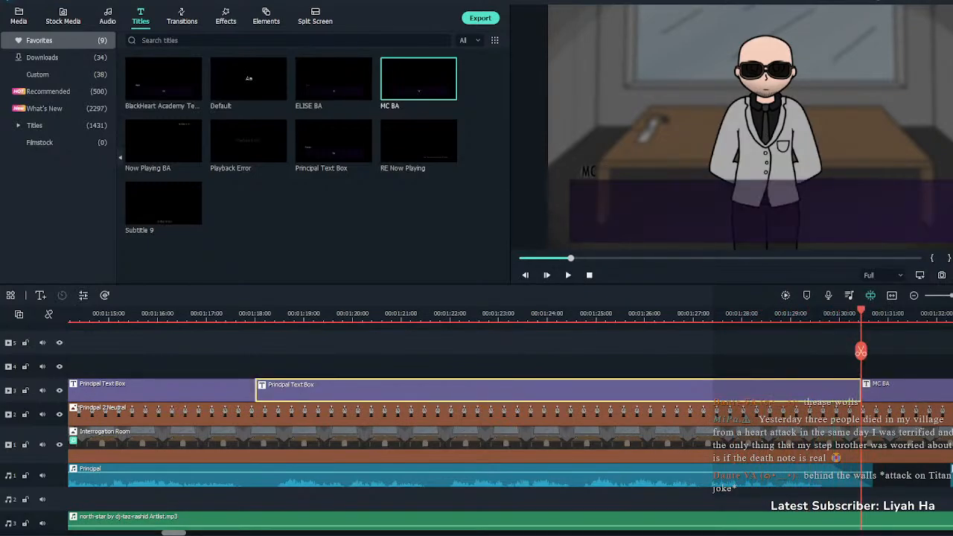
{"action": "left_click", "coordinate": [775, 314]}
{"action": "key", "text": "space"}
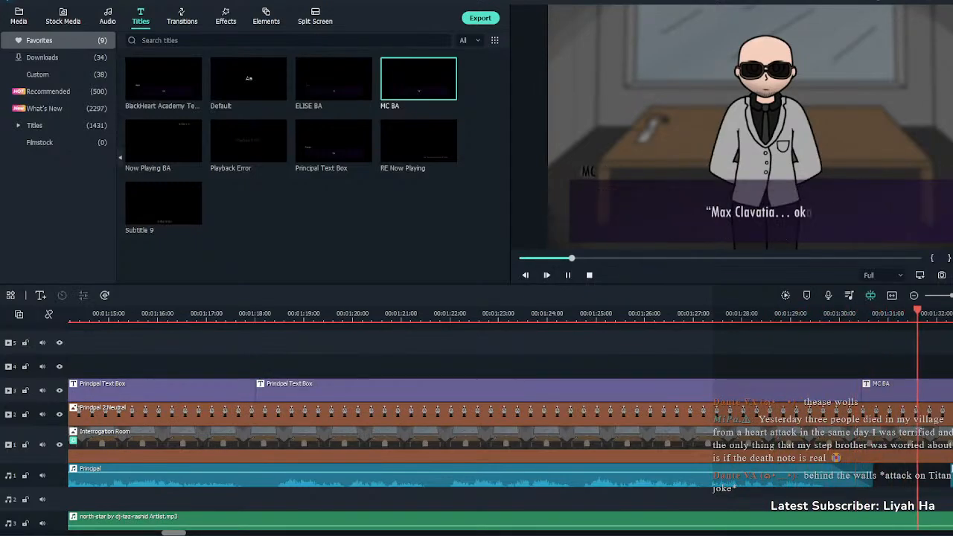
{"action": "key", "text": "space"}
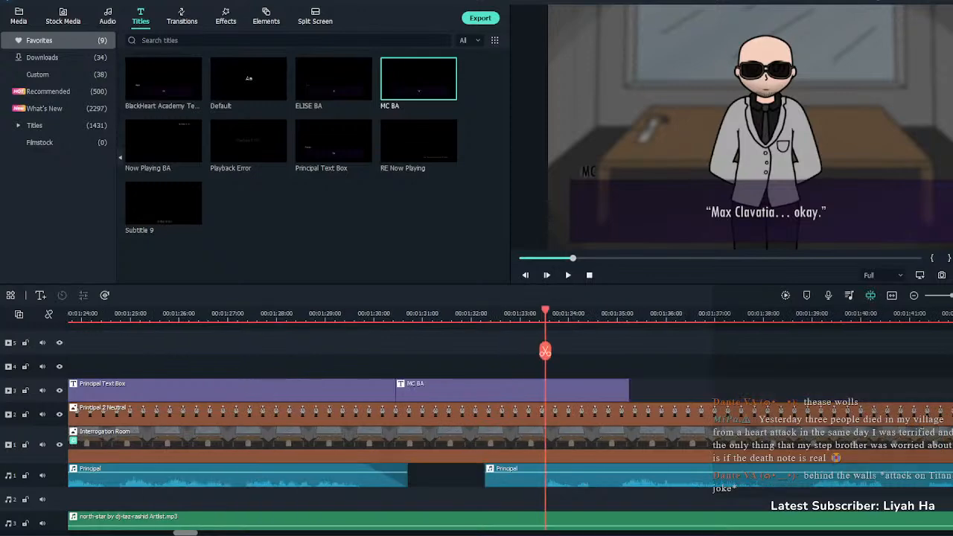
Recheck the MC reply, shift the following Principal voice clip to start at about 1:33 and set the MC title to end at about 1:34.3
{"action": "left_click_drag", "start_coordinate": [628, 390], "coordinate": [548, 390]}
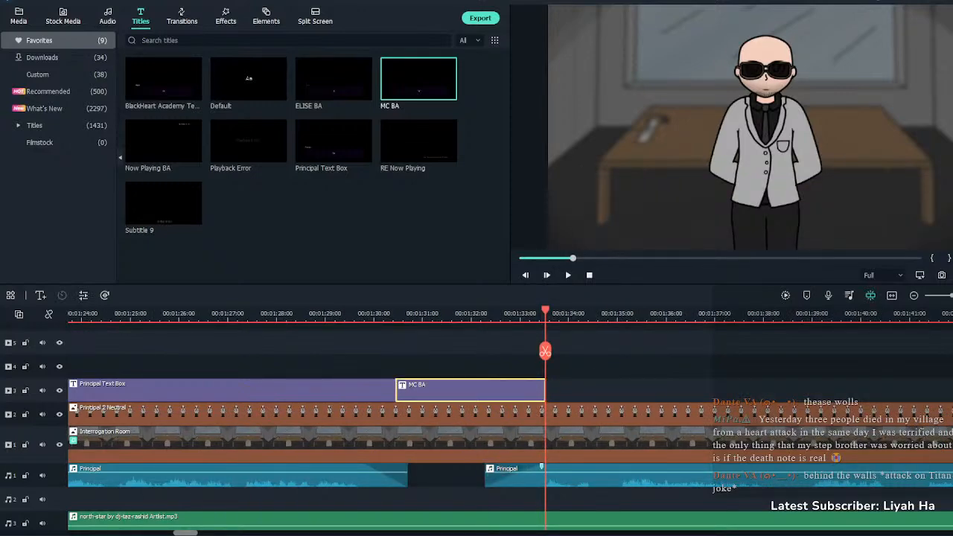
{"action": "left_click", "coordinate": [325, 342]}
{"action": "key", "text": "space"}
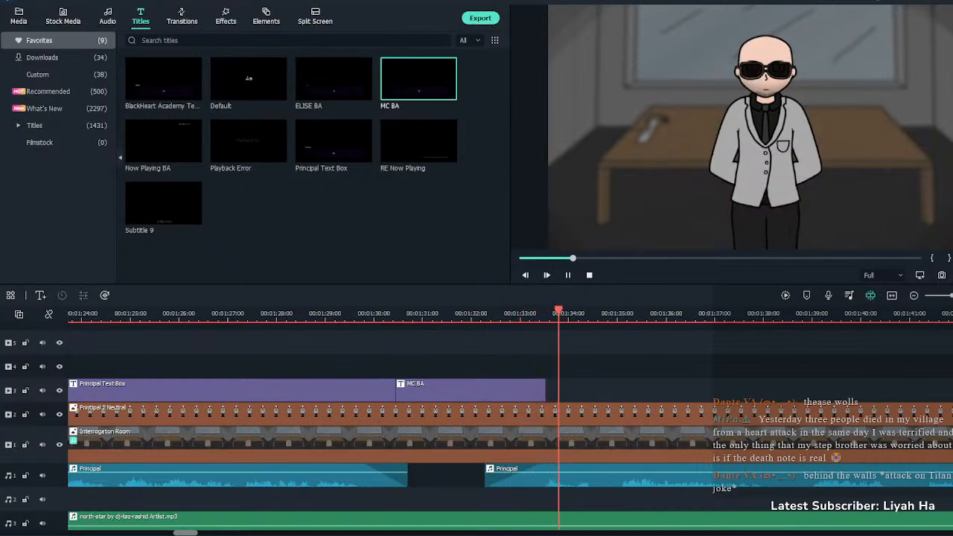
{"action": "key", "text": "space"}
{"action": "left_click_drag", "start_coordinate": [536, 476], "coordinate": [568, 475]}
{"action": "left_click", "coordinate": [470, 390]}
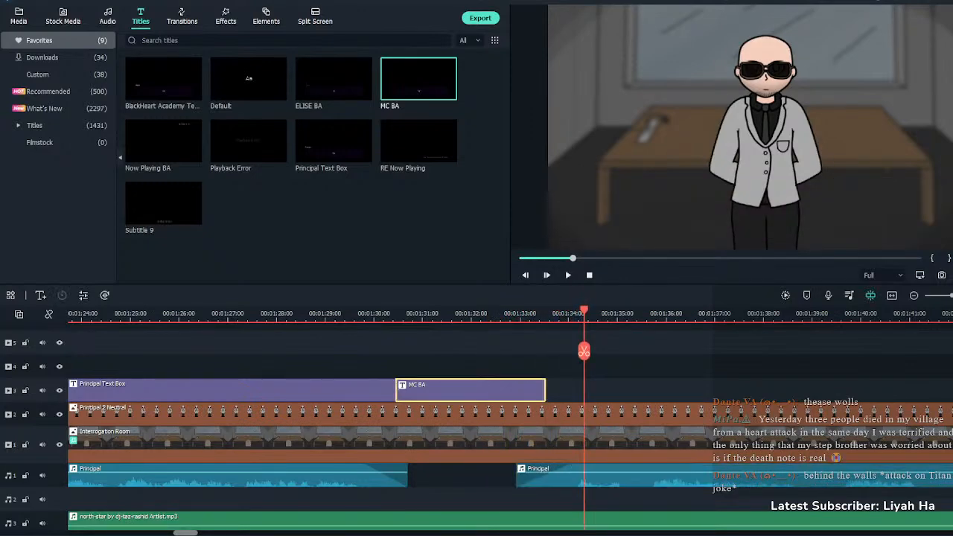
{"action": "left_click_drag", "start_coordinate": [545, 390], "coordinate": [584, 389]}
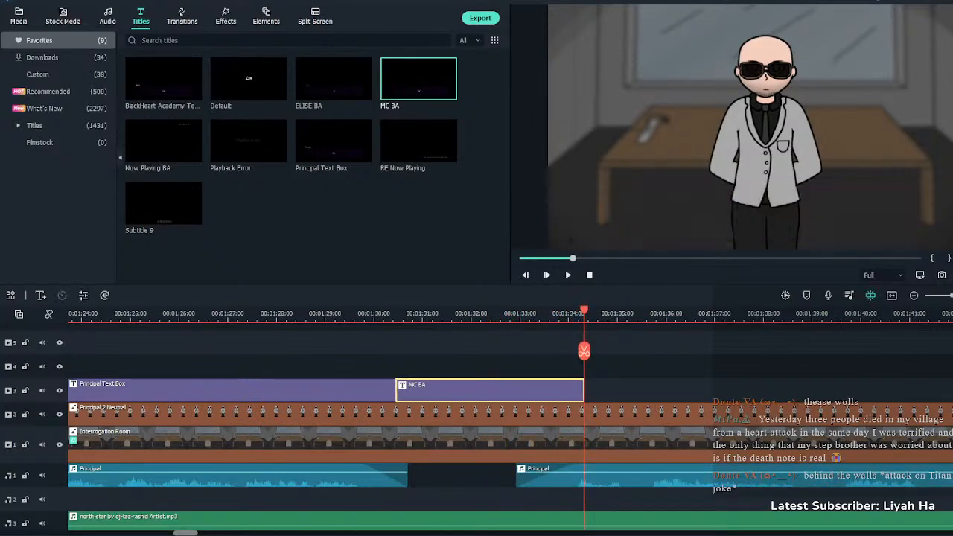
Append a Principal Text Box after the MC title at about 1:34.1, play the spoken line, and extend the box to about 1:39.4
{"action": "key", "text": "Escape"}
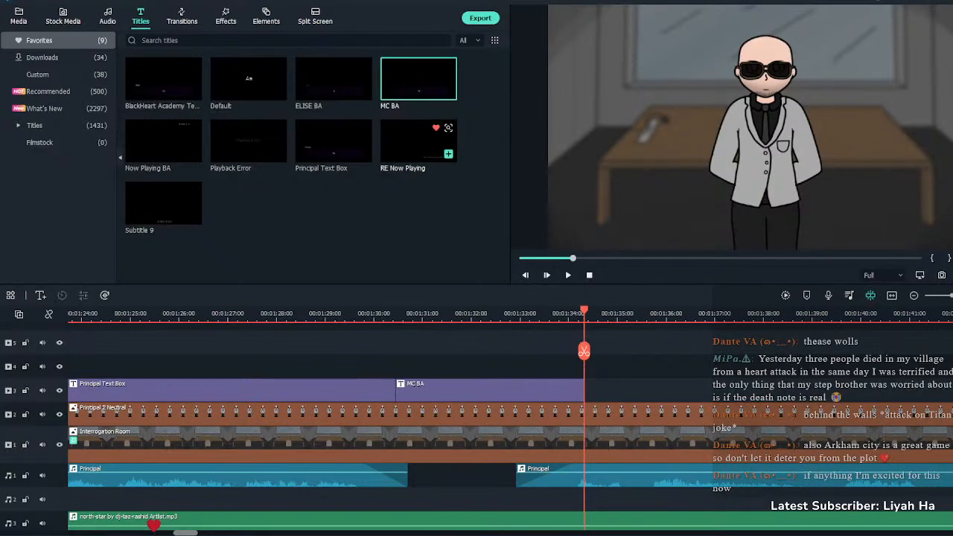
{"action": "left_click_drag", "start_coordinate": [333, 141], "coordinate": [609, 391]}
{"action": "left_click", "coordinate": [552, 314]}
{"action": "key", "text": "space"}
{"action": "key", "text": "space"}
{"action": "left_click", "coordinate": [539, 313]}
{"action": "key", "text": "space"}
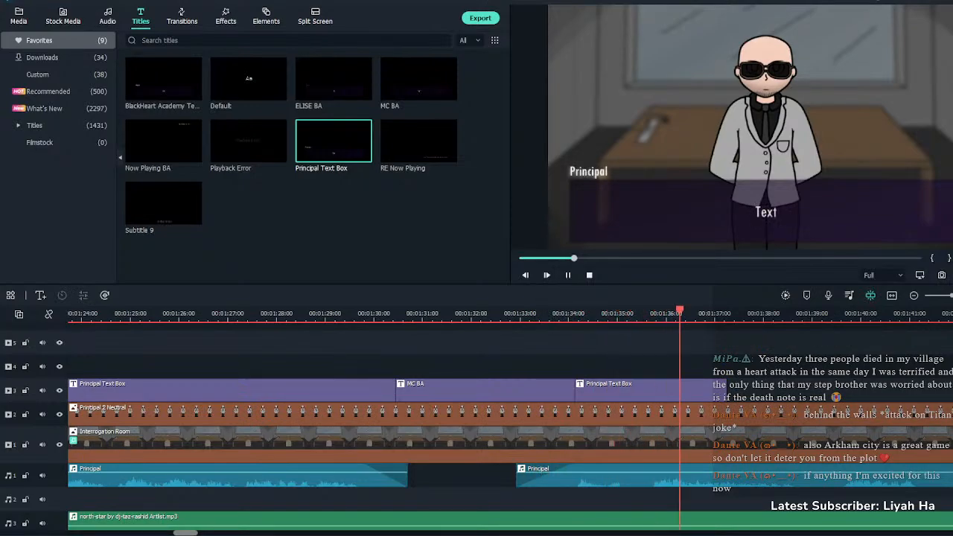
{"action": "key", "text": "space"}
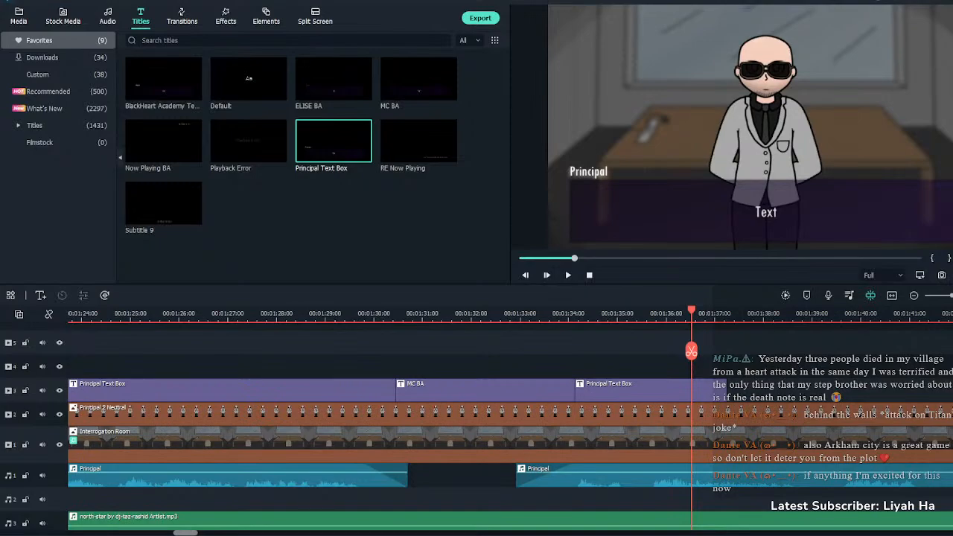
{"action": "key", "text": "space"}
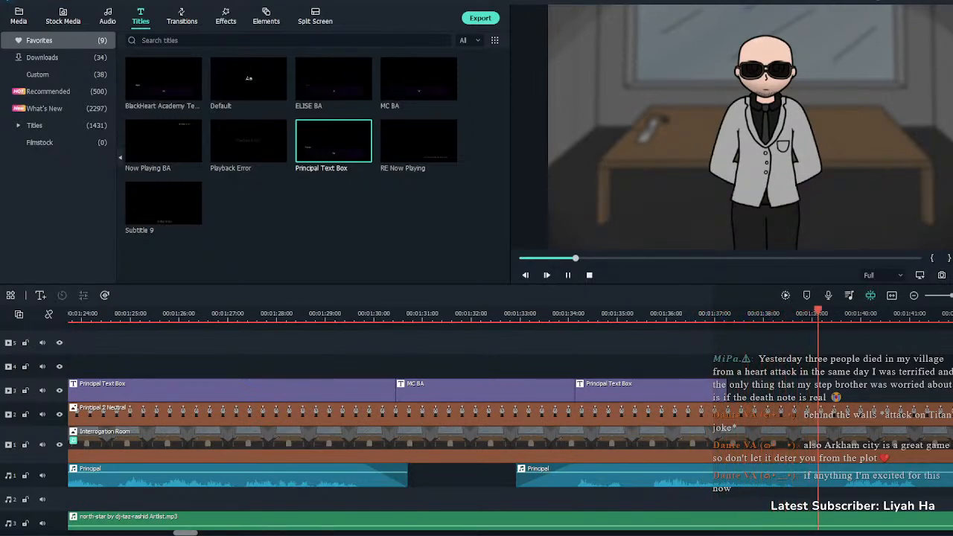
{"action": "key", "text": "space"}
{"action": "left_click_drag", "start_coordinate": [726, 389], "coordinate": [833, 390]}
{"action": "left_click_drag", "start_coordinate": [833, 350], "coordinate": [768, 350]}
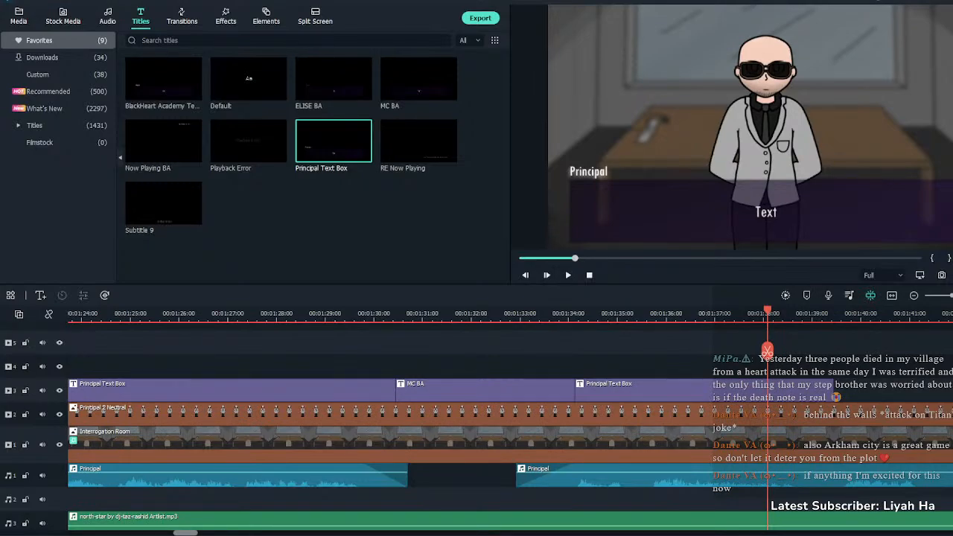
Set the new Principal title to “Now then [MC's alias], are you aware of what you will be doing over the year / at BlackHeart?” on two lines
{"action": "double_click", "coordinate": [664, 389]}
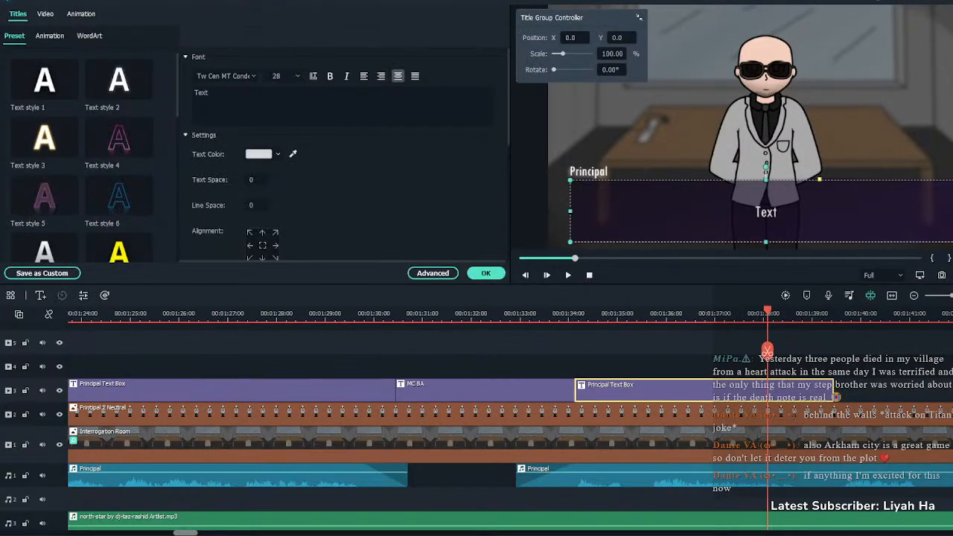
{"action": "left_click", "coordinate": [343, 105]}
{"action": "key", "text": "ctrl+a"}
{"action": "type", "text": "\"Now then Max, are you aware of what you will be doing over the year at Blackheart?\""}
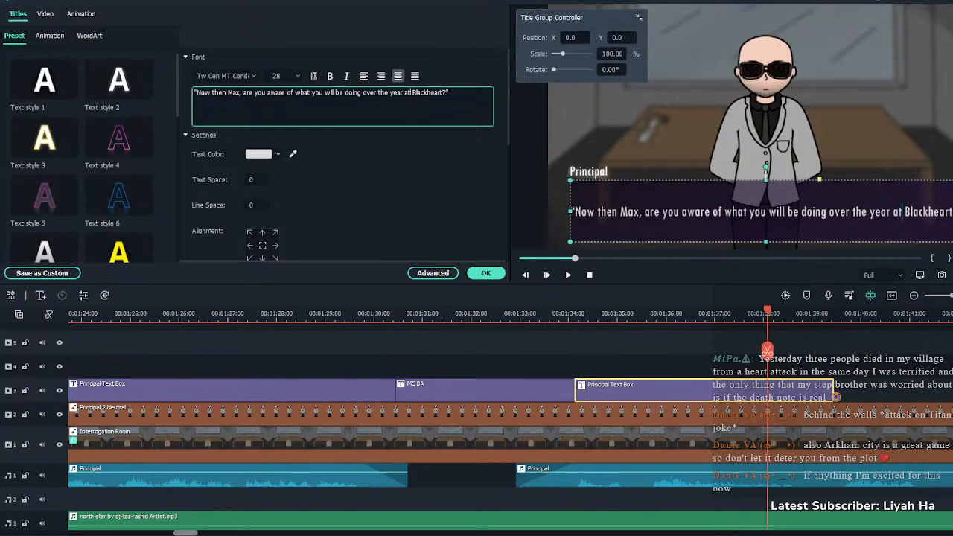
{"action": "key", "text": "Return"}
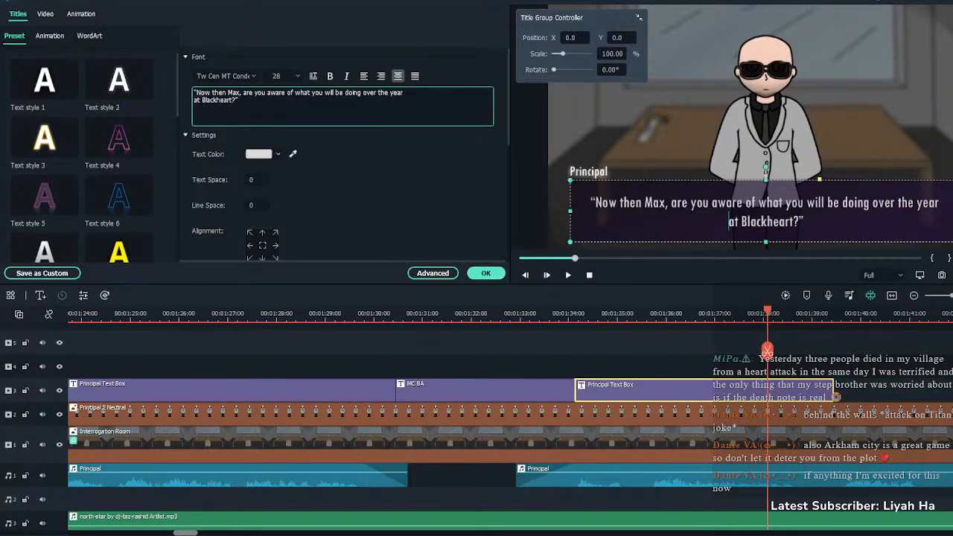
{"action": "left_click", "coordinate": [217, 100]}
{"action": "key", "text": "Delete"}
{"action": "type", "text": "H"}
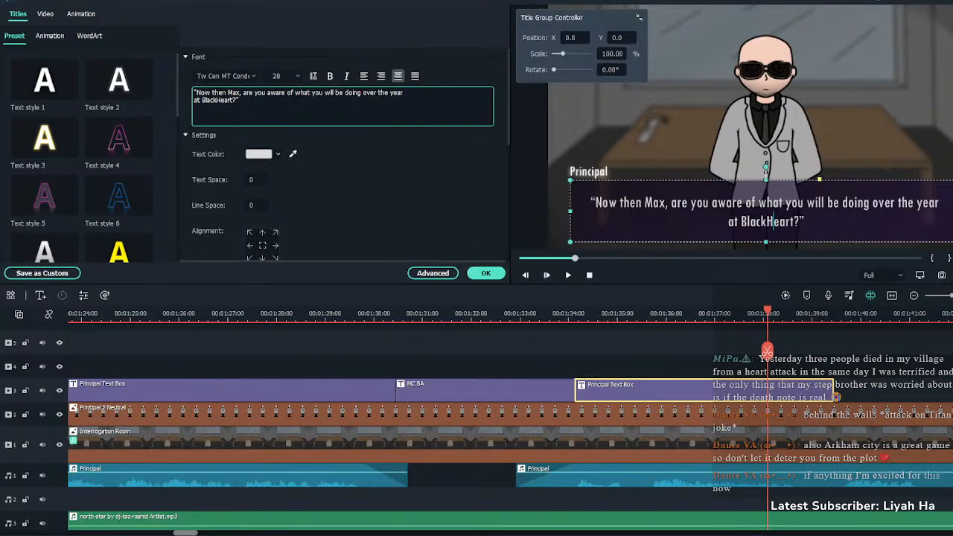
{"action": "left_click", "coordinate": [486, 273]}
Replay the BlackHeart question, extend its title to about 1:39.6, and append another Principal Text Box directly after it
{"action": "left_click", "coordinate": [541, 313]}
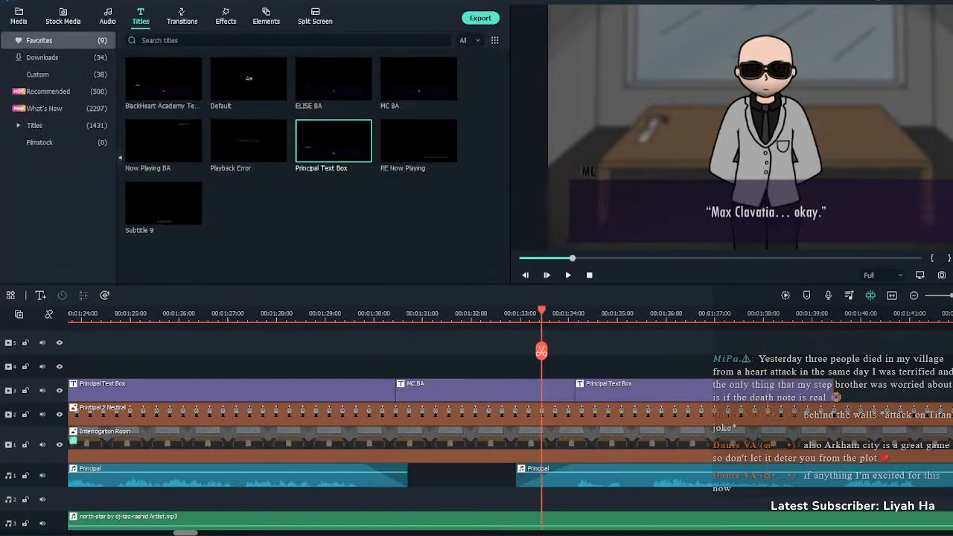
{"action": "key", "text": "space"}
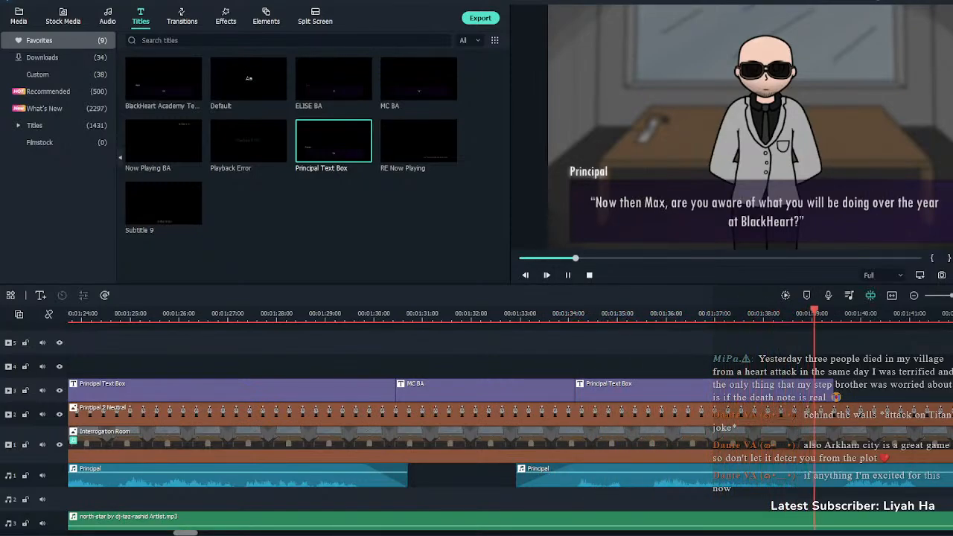
{"action": "key", "text": "space"}
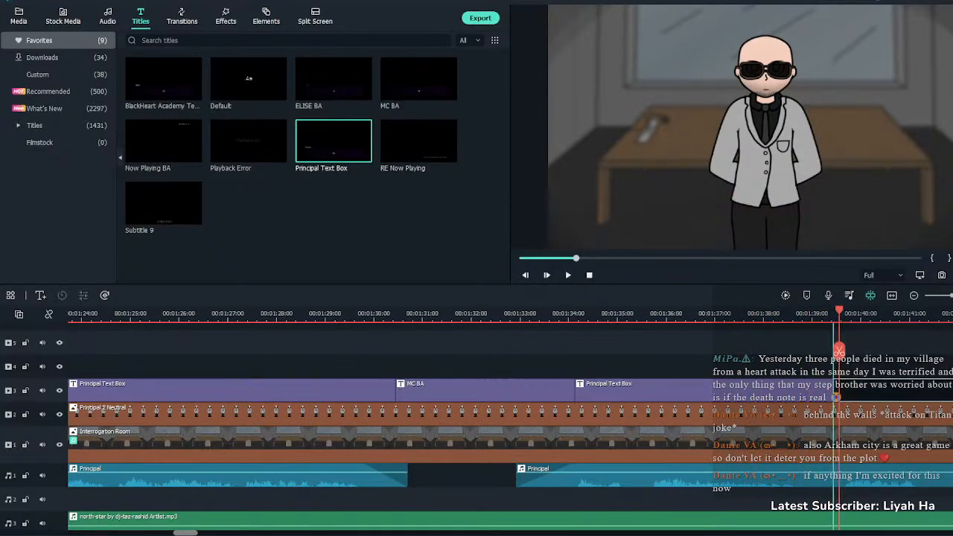
{"action": "left_click_drag", "start_coordinate": [856, 390], "coordinate": [840, 390]}
{"action": "left_click", "coordinate": [827, 390]}
{"action": "left_click", "coordinate": [839, 366]}
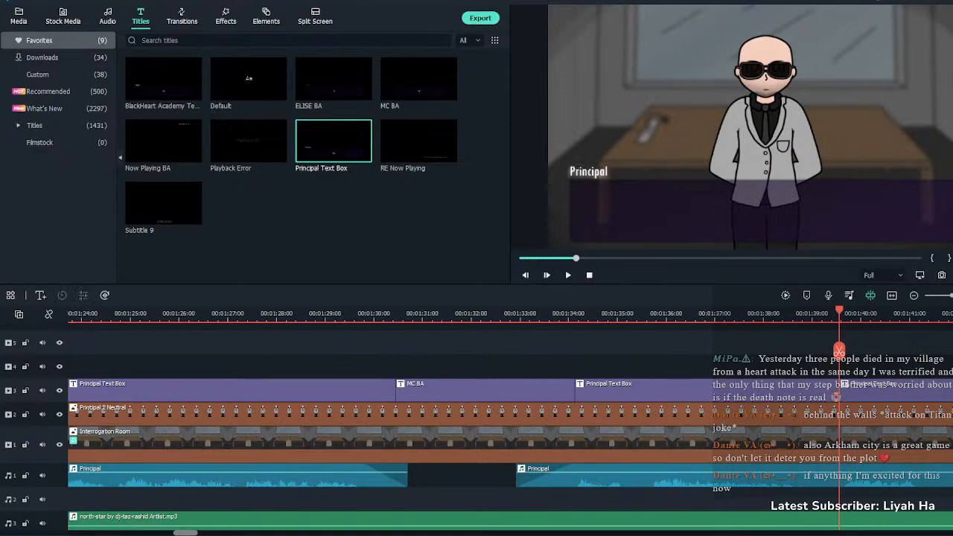
Play the Principal's following line and extend the last Principal title to end at about 1:44.7
{"action": "key", "text": "space"}
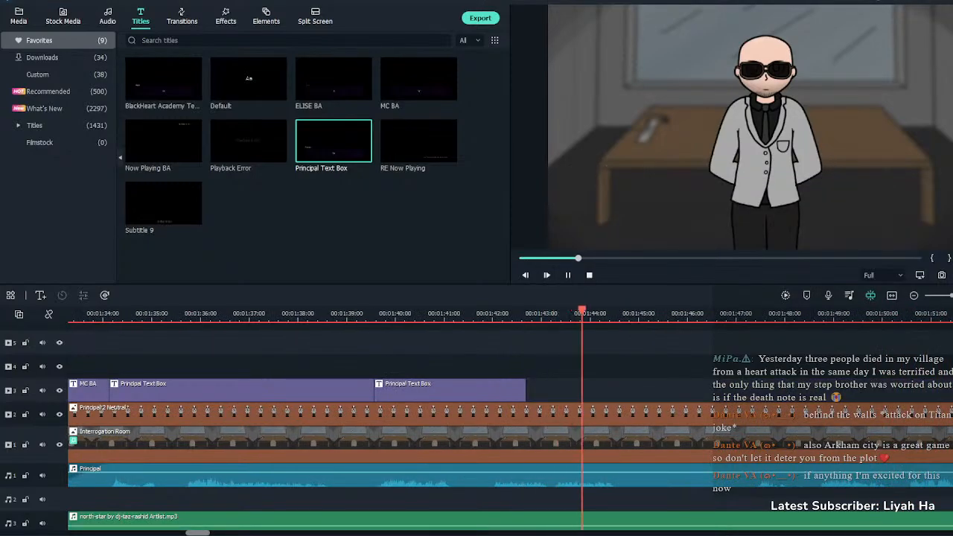
{"action": "key", "text": "space"}
{"action": "left_click_drag", "start_coordinate": [525, 390], "coordinate": [623, 390]}
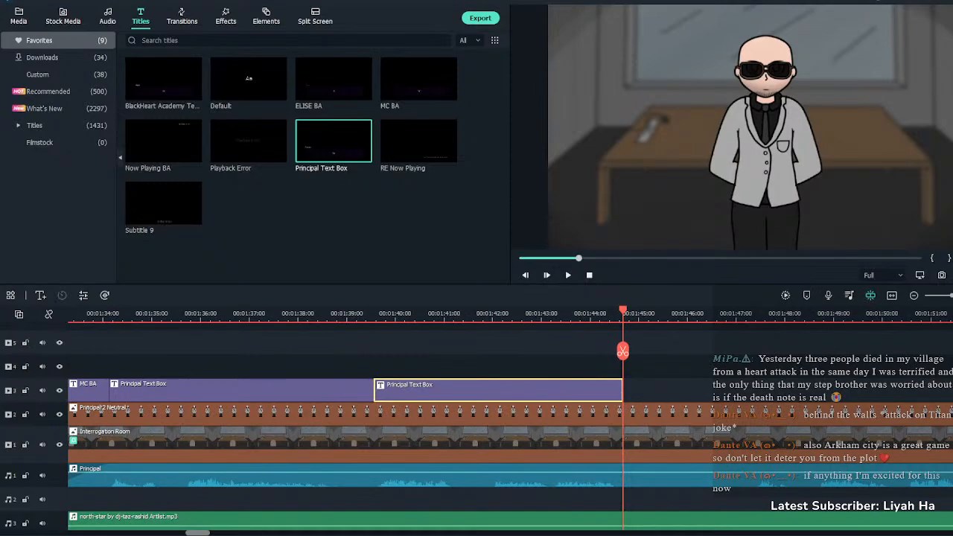
Set the last title to “Do you know what you have agreed to? Do you understand the danger you will be in?” in quotation marks and replay it
{"action": "double_click", "coordinate": [596, 390]}
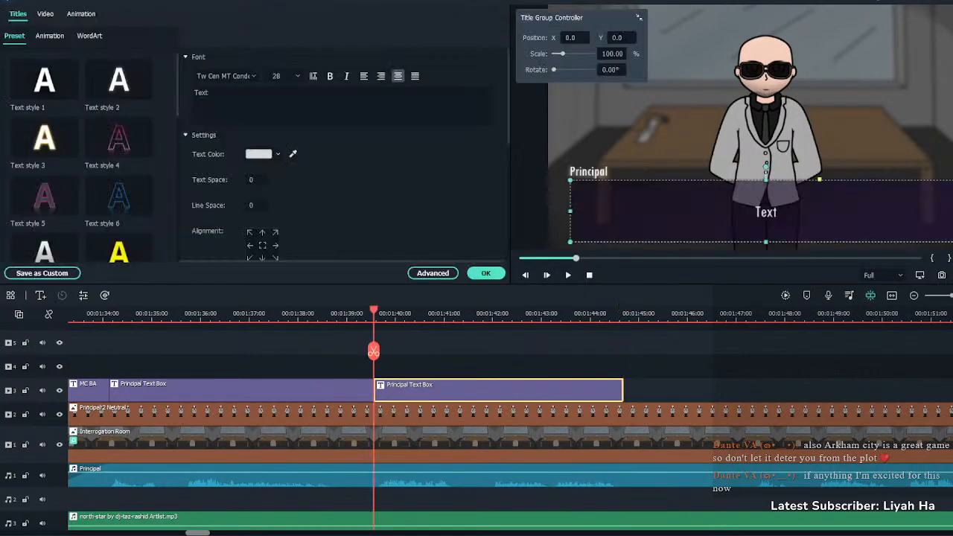
{"action": "type", "text": "\"Do you know what you have agreed to? Do you understand the danger you will be in?\""}
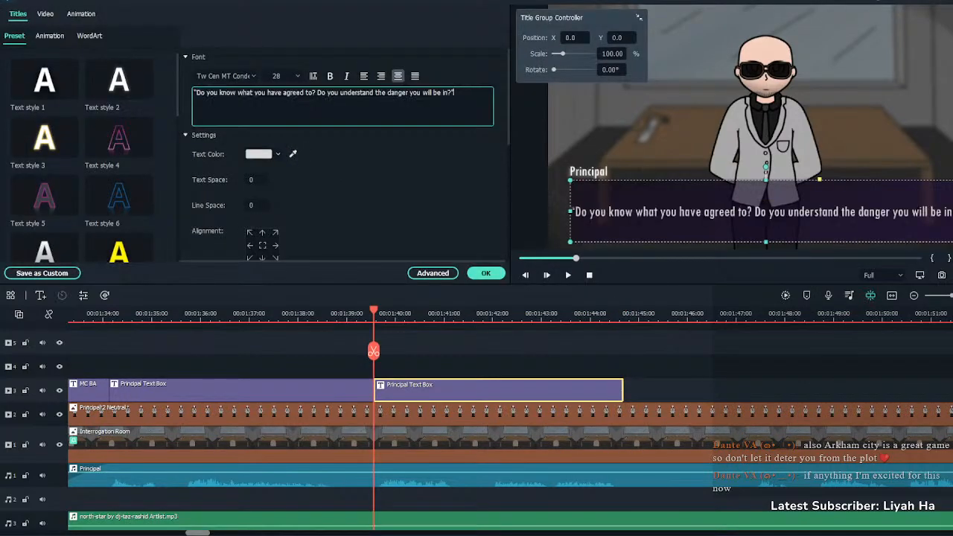
{"action": "left_click", "coordinate": [485, 274]}
{"action": "left_click", "coordinate": [343, 350]}
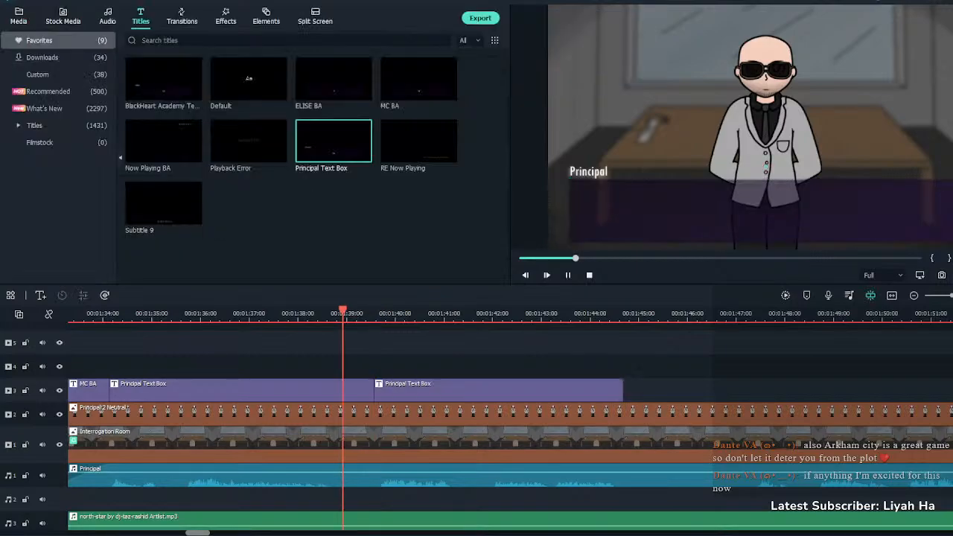
{"action": "key", "text": "space"}
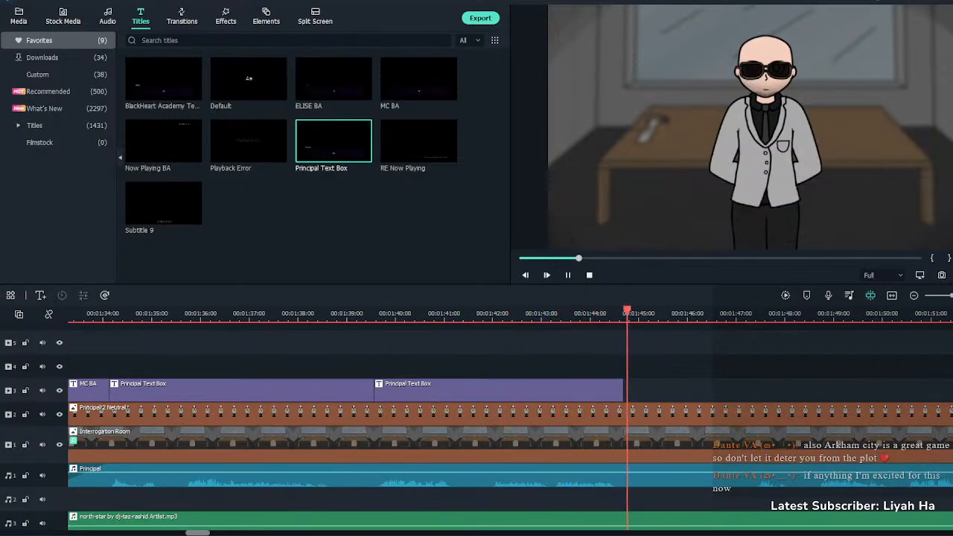
{"action": "key", "text": "space"}
Browse the music library for a background track and preview juggernaut, comforter, coming-down, the Convention Hall ambience and Serenity (Reworked)
{"action": "scroll", "coordinate": [642, 396], "scroll_direction": "down", "scroll_amount": 3}
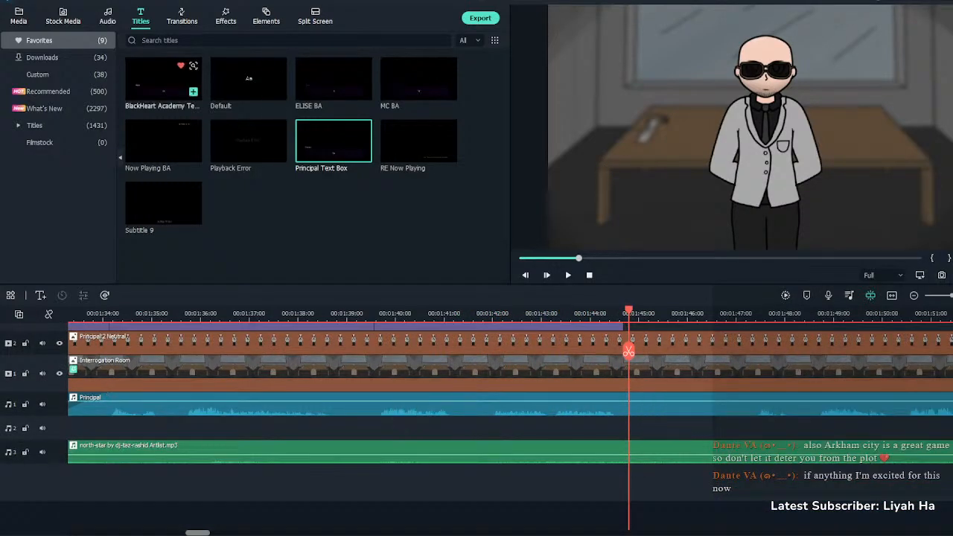
{"action": "left_click", "coordinate": [107, 15]}
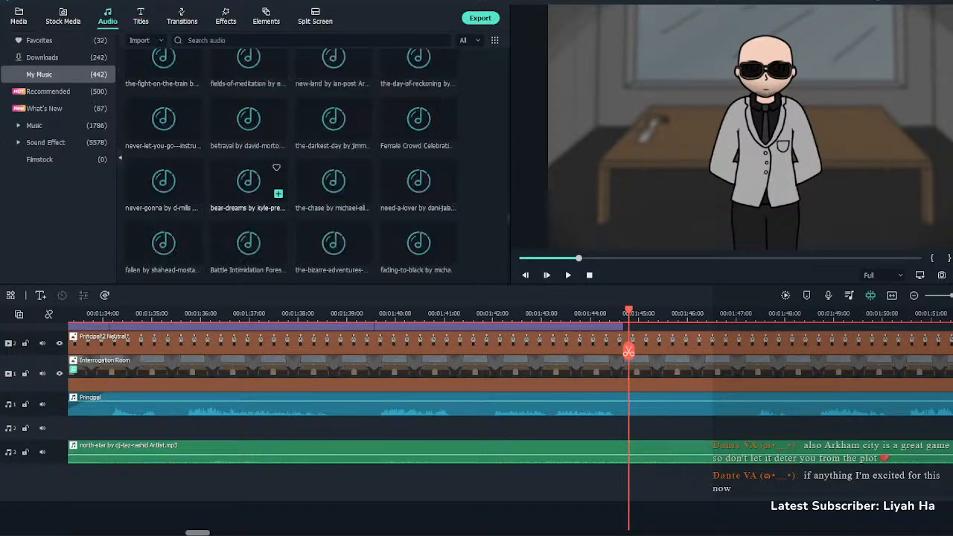
{"action": "scroll", "coordinate": [248, 190], "scroll_direction": "down", "scroll_amount": 15}
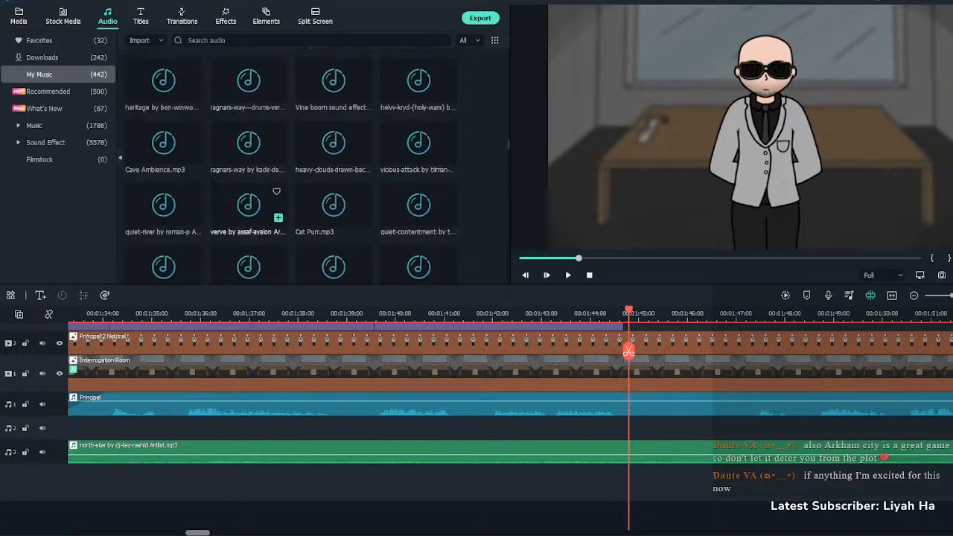
{"action": "scroll", "coordinate": [249, 195], "scroll_direction": "down", "scroll_amount": 8}
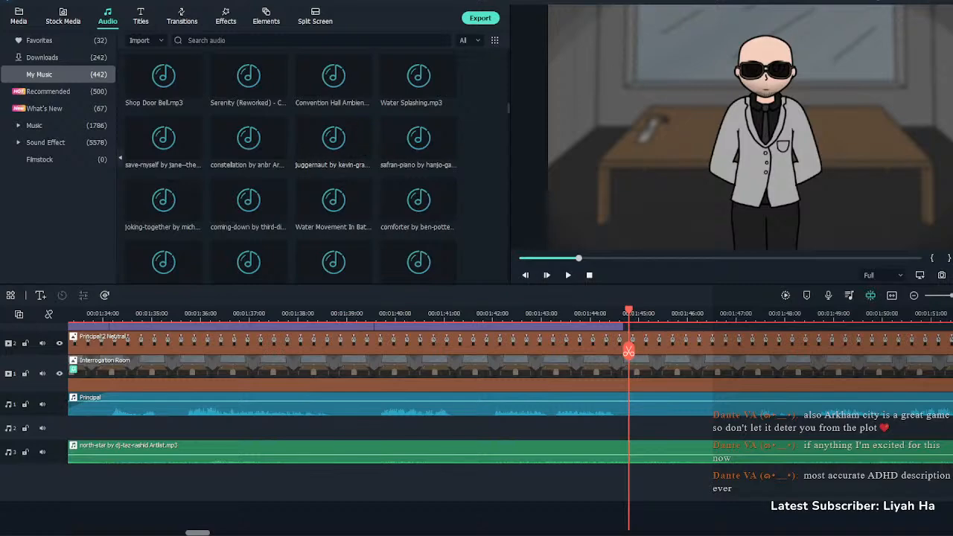
{"action": "double_click", "coordinate": [333, 138]}
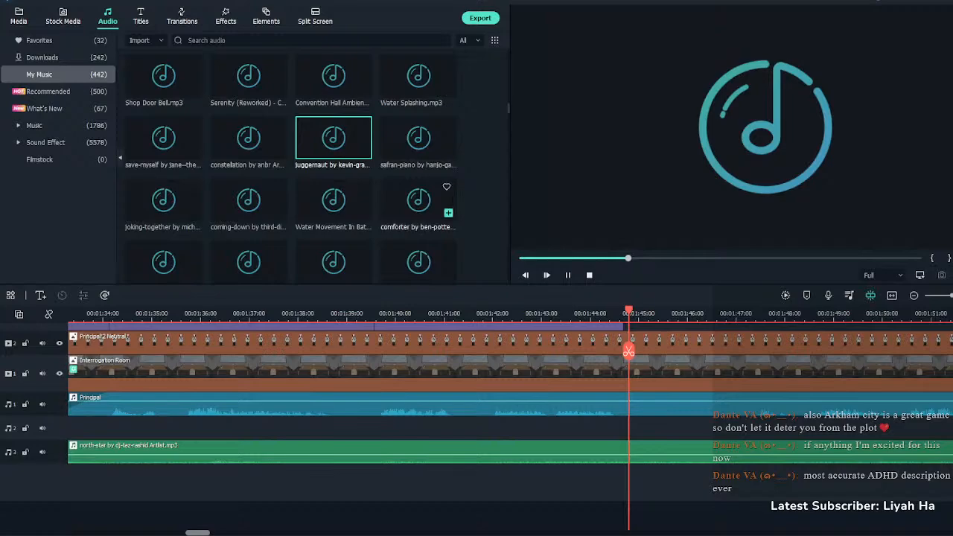
{"action": "double_click", "coordinate": [418, 200]}
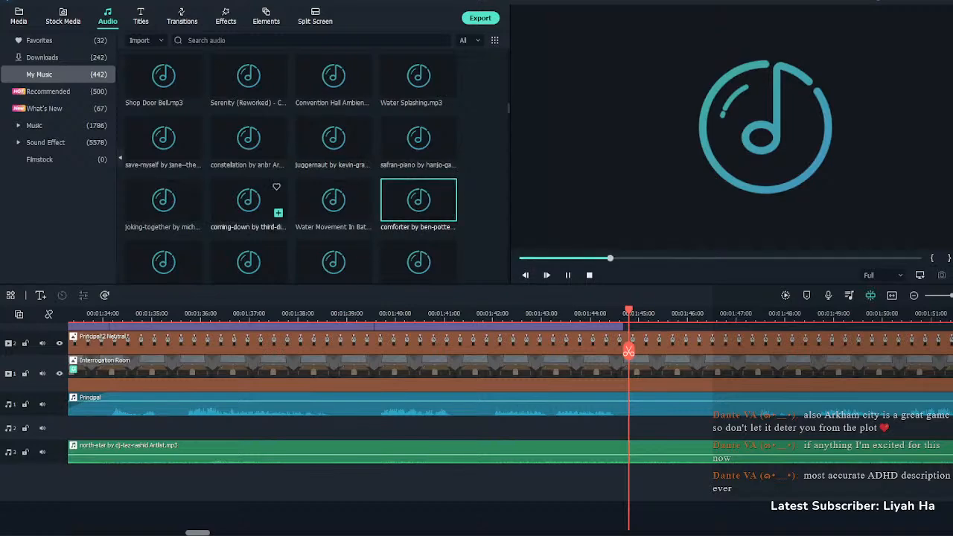
{"action": "double_click", "coordinate": [248, 200]}
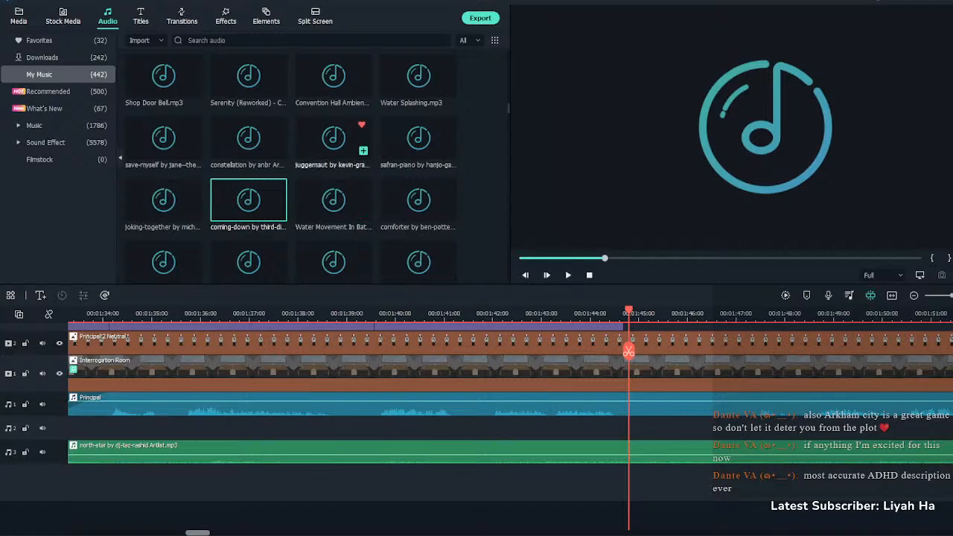
{"action": "double_click", "coordinate": [333, 75]}
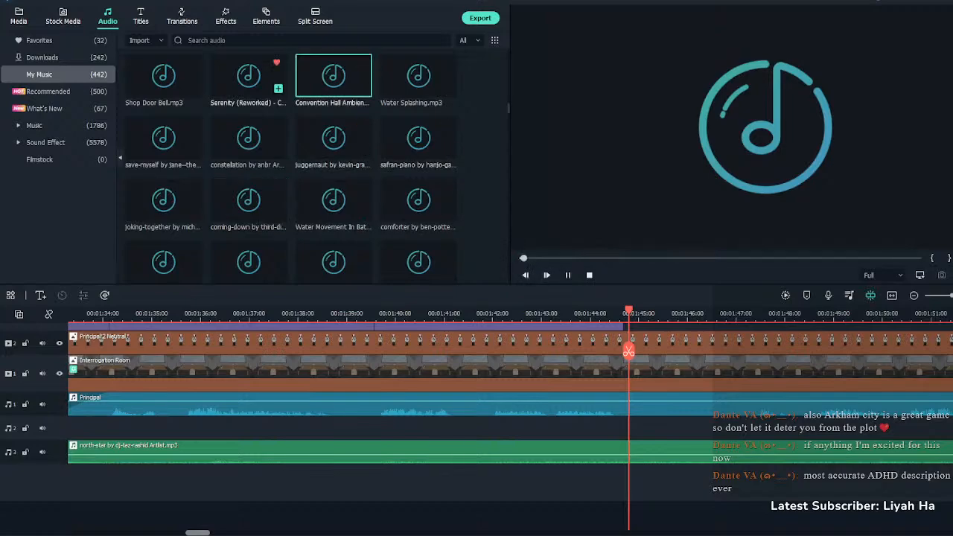
{"action": "left_click", "coordinate": [248, 75]}
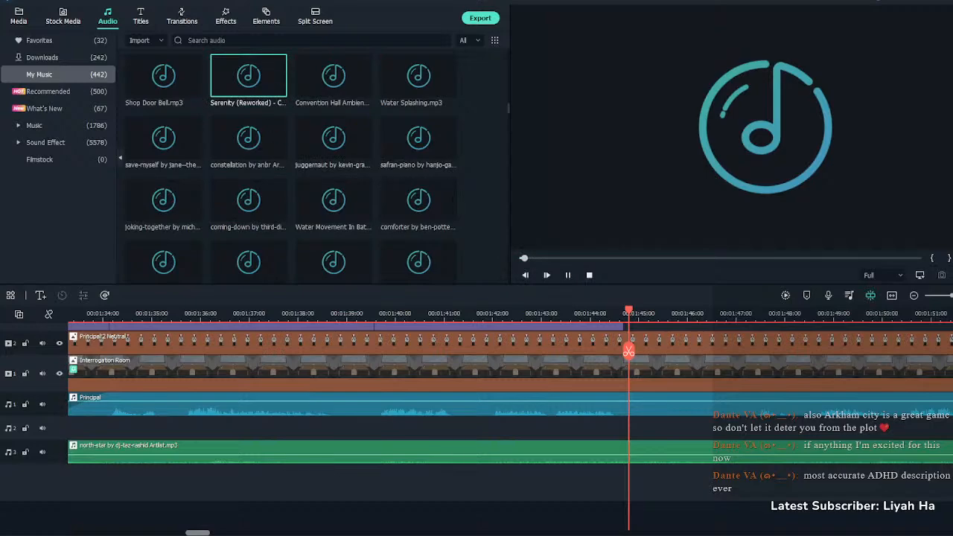
Continue through the music library and preview the tracks rest-these-bones and wander
{"action": "scroll", "coordinate": [418, 199], "scroll_direction": "down", "scroll_amount": 3}
{"action": "scroll", "coordinate": [334, 200], "scroll_direction": "up", "scroll_amount": 3}
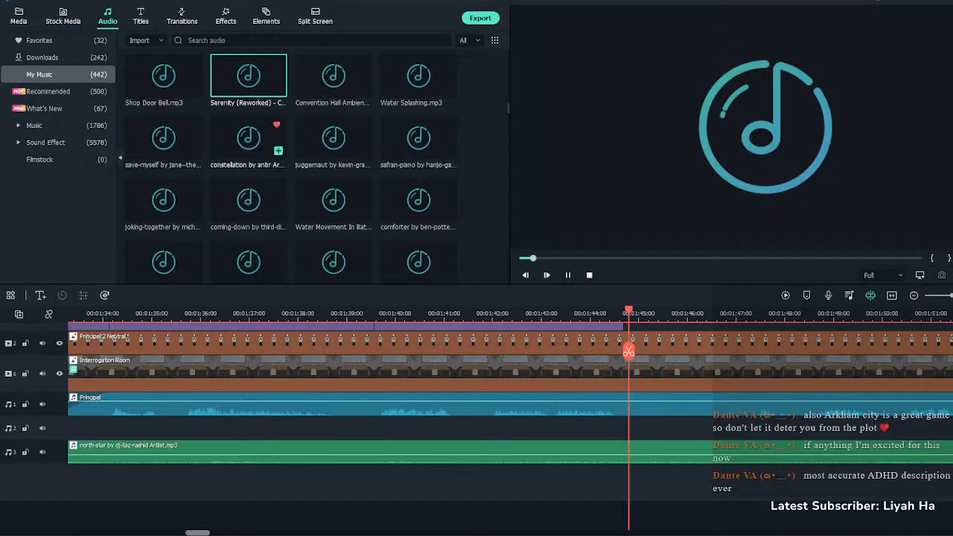
{"action": "scroll", "coordinate": [249, 199], "scroll_direction": "down", "scroll_amount": 5}
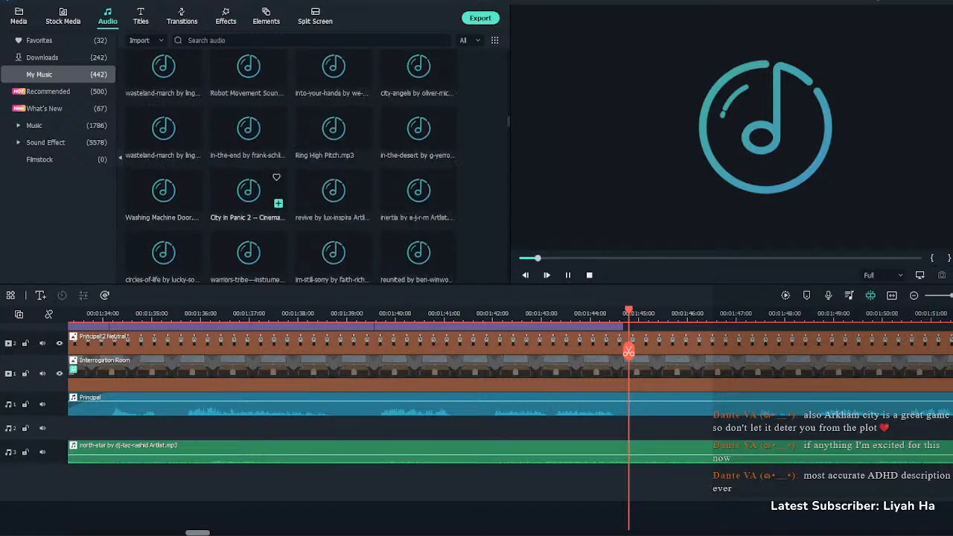
{"action": "scroll", "coordinate": [334, 205], "scroll_direction": "down", "scroll_amount": 3}
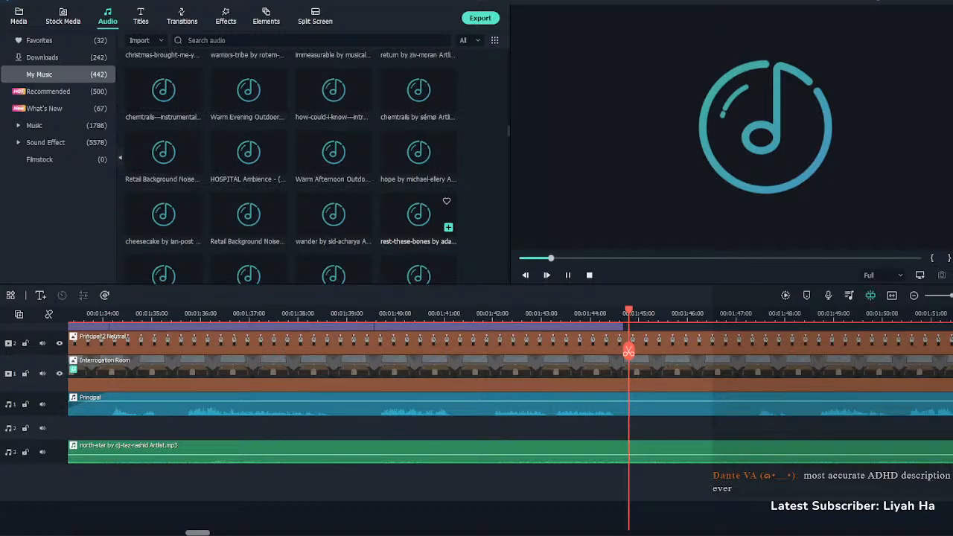
{"action": "double_click", "coordinate": [419, 214]}
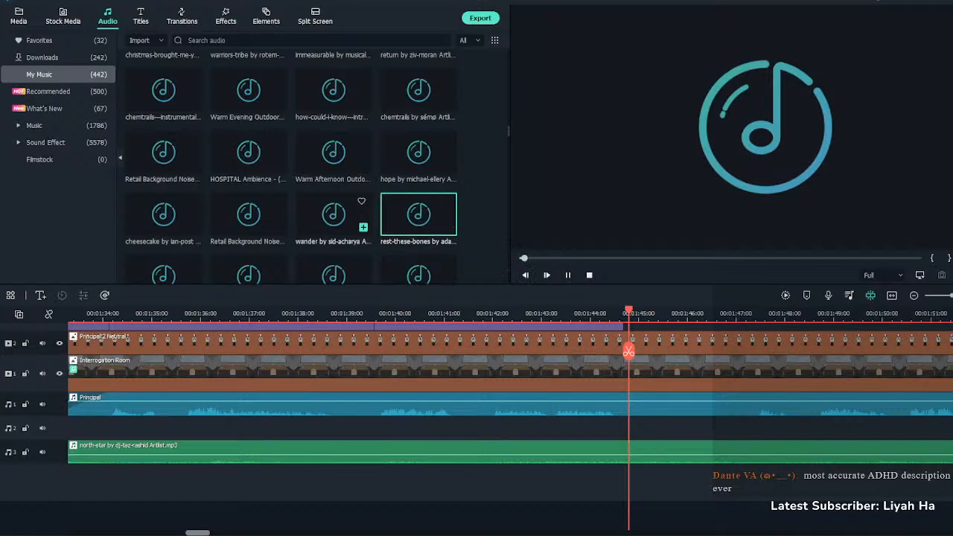
{"action": "double_click", "coordinate": [333, 214]}
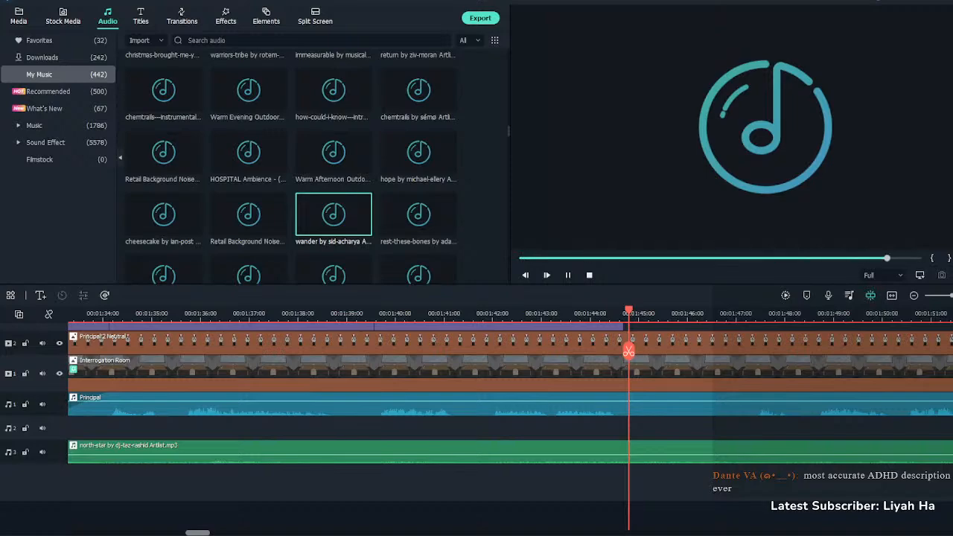
Replace the north-star music on audio track 3 with the wander track, starting at the timeline's beginning, and return the playhead to the start
{"action": "left_click", "coordinate": [891, 295]}
{"action": "left_click_drag", "start_coordinate": [334, 215], "coordinate": [89, 477]}
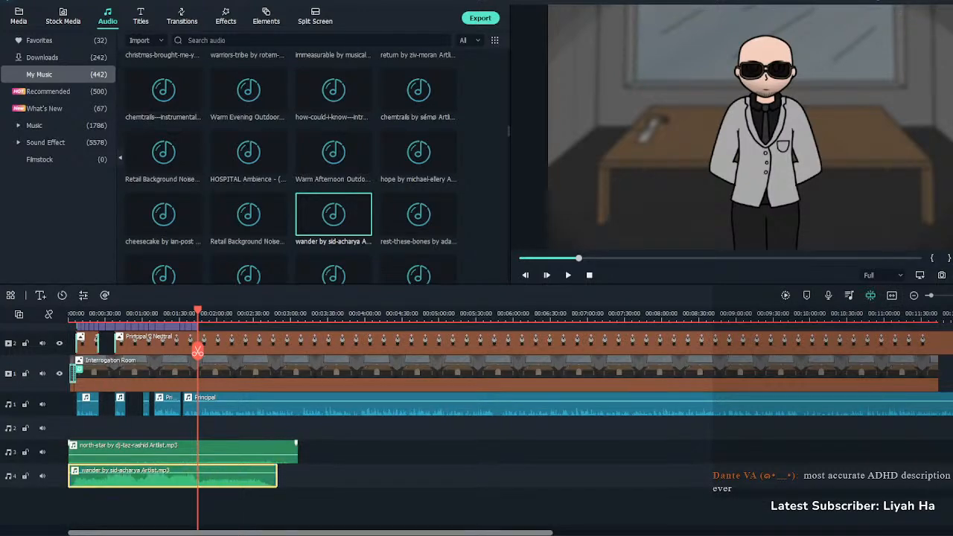
{"action": "left_click", "coordinate": [182, 452]}
{"action": "key", "text": "Delete"}
{"action": "left_click_drag", "start_coordinate": [173, 476], "coordinate": [173, 452]}
{"action": "left_click_drag", "start_coordinate": [197, 311], "coordinate": [69, 311]}
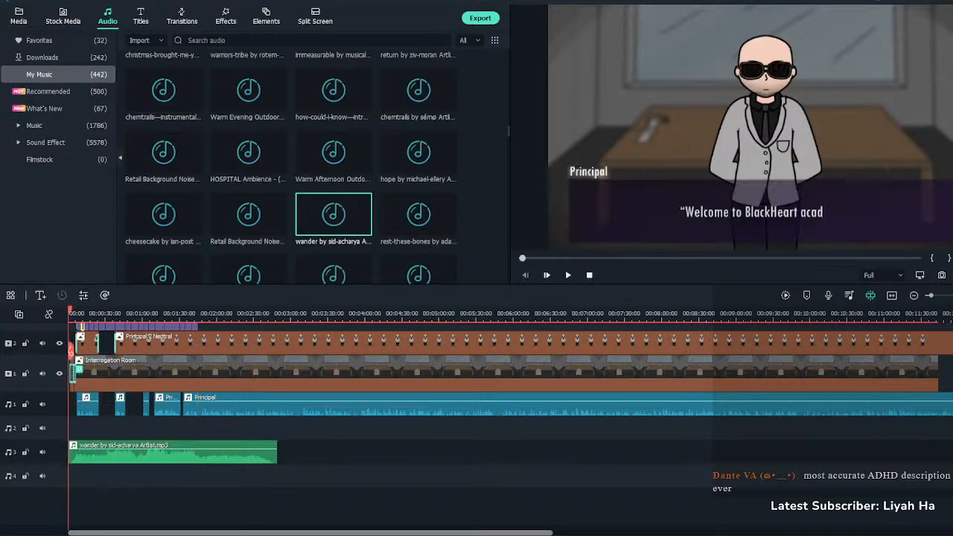
Set the song name in the Now Playing title to "Wander" and the credit after "By:" to the wander track's artist
{"action": "key", "text": "space"}
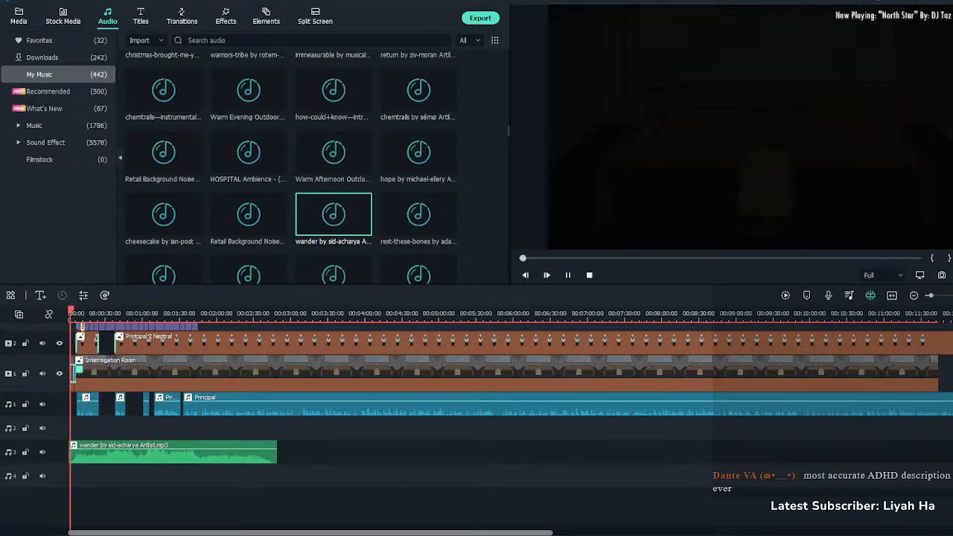
{"action": "scroll", "coordinate": [476, 418], "scroll_direction": "up", "scroll_amount": 3}
{"action": "scroll", "coordinate": [477, 417], "scroll_direction": "up", "scroll_amount": 1}
{"action": "scroll", "coordinate": [477, 417], "scroll_direction": "up", "scroll_amount": 1}
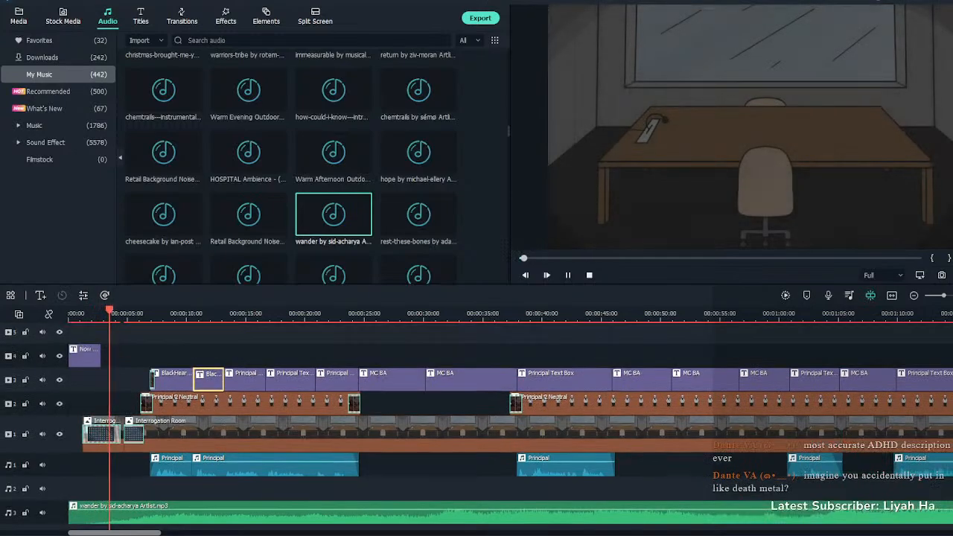
{"action": "left_click", "coordinate": [84, 353]}
{"action": "double_click", "coordinate": [84, 353]}
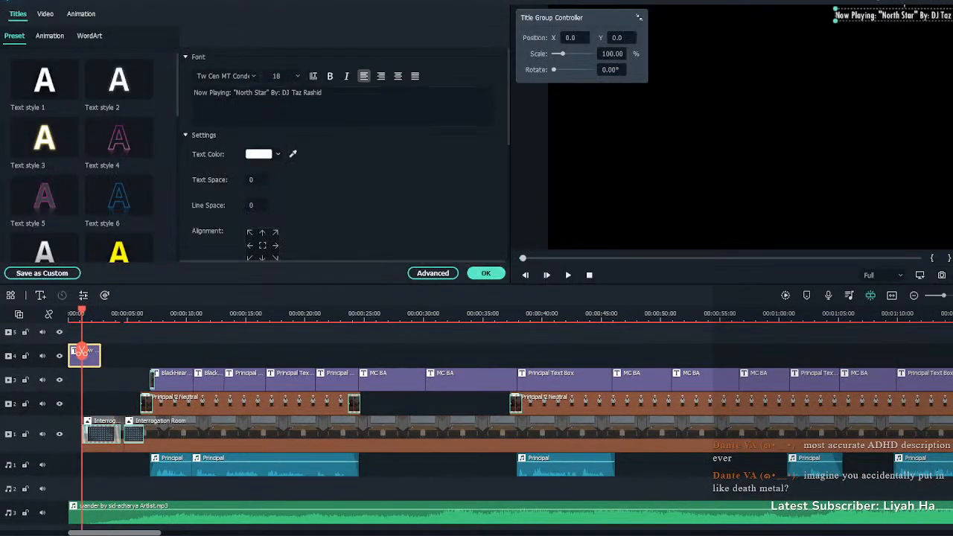
{"action": "left_click_drag", "start_coordinate": [322, 93], "coordinate": [280, 92]}
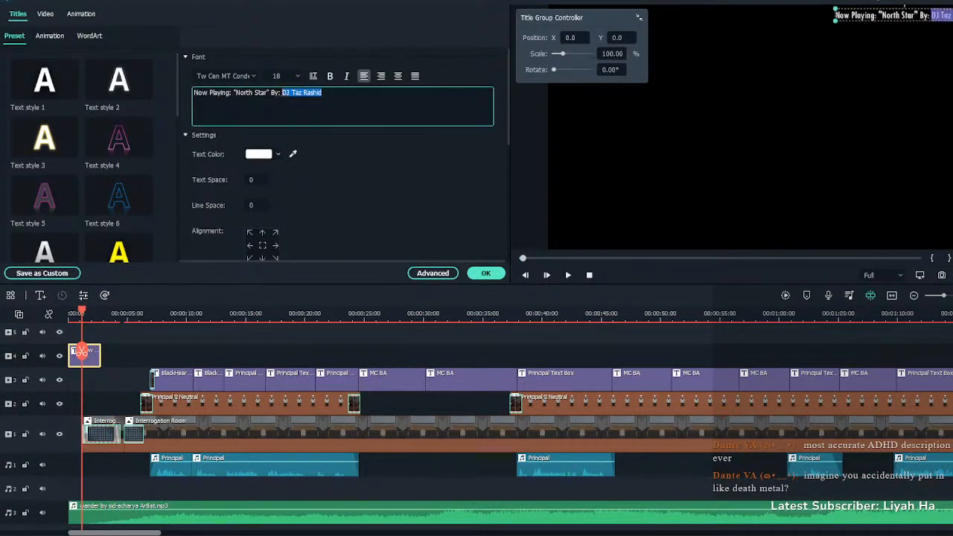
{"action": "type", "text": "Sid"}
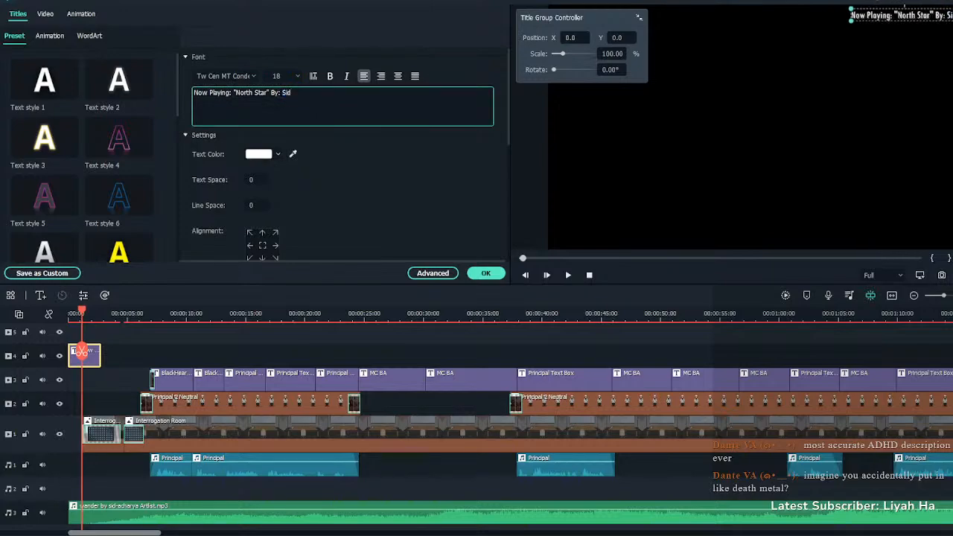
{"action": "type", "text": " Acharya"}
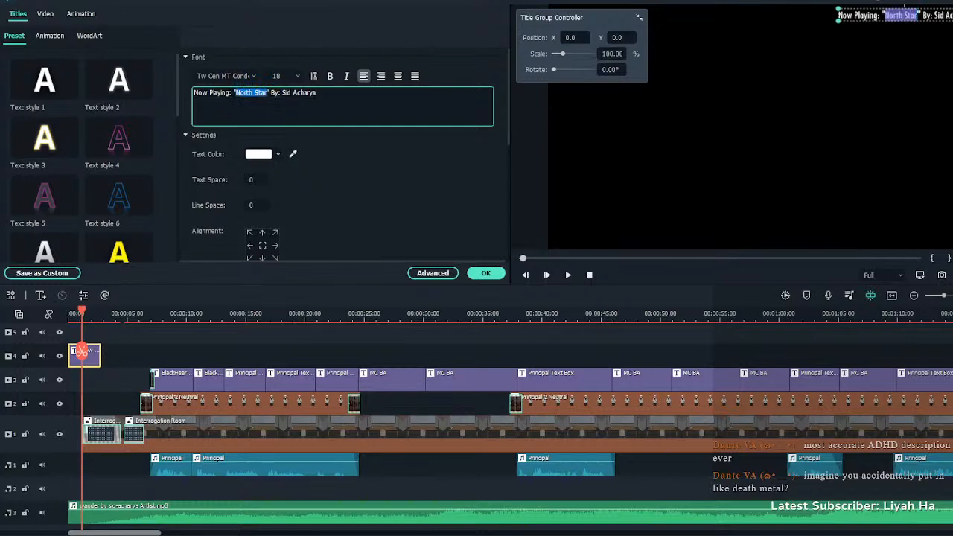
{"action": "type", "text": "Wander"}
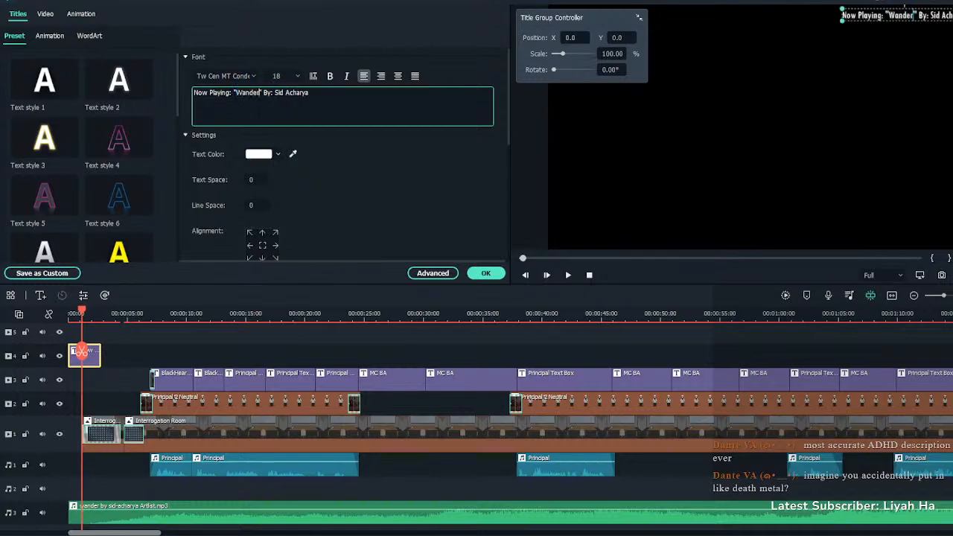
Play the video from the start and lower the wander music's volume on audio track 3 to -25.67 dB
{"action": "left_click", "coordinate": [69, 313]}
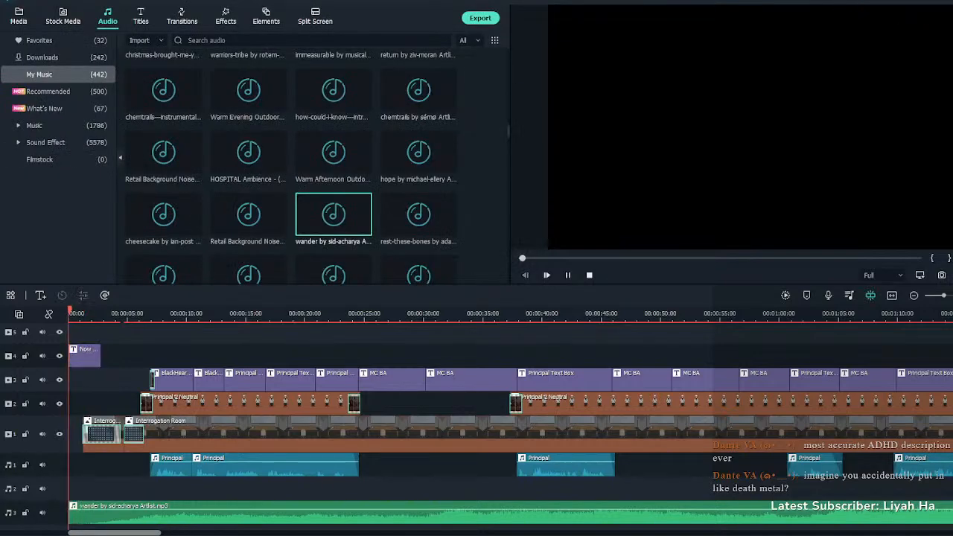
{"action": "key", "text": "space"}
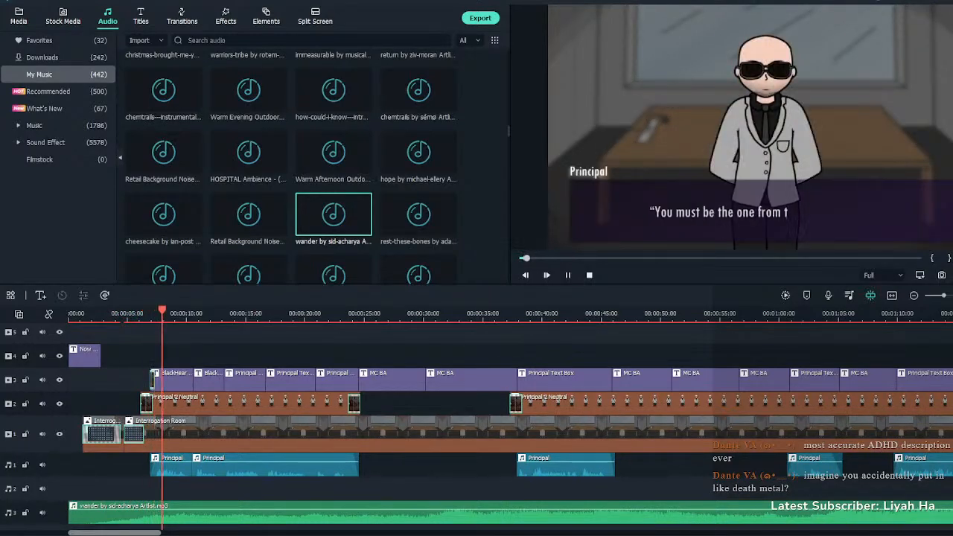
{"action": "double_click", "coordinate": [298, 513]}
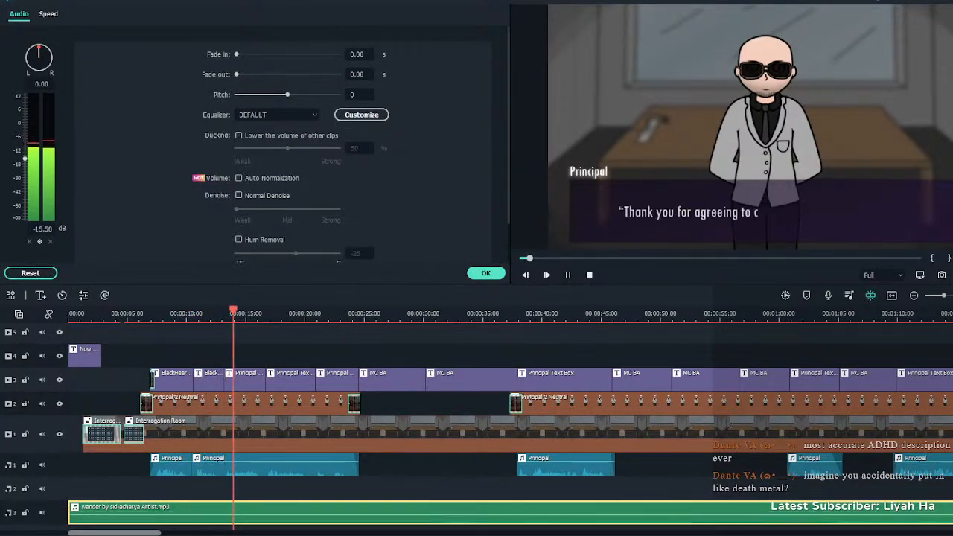
{"action": "key", "text": "Escape"}
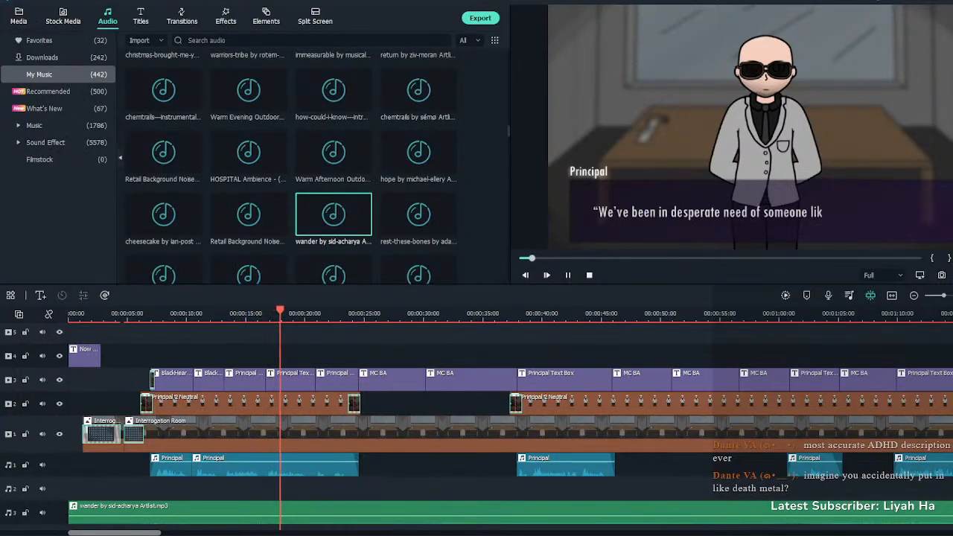
{"action": "double_click", "coordinate": [476, 512]}
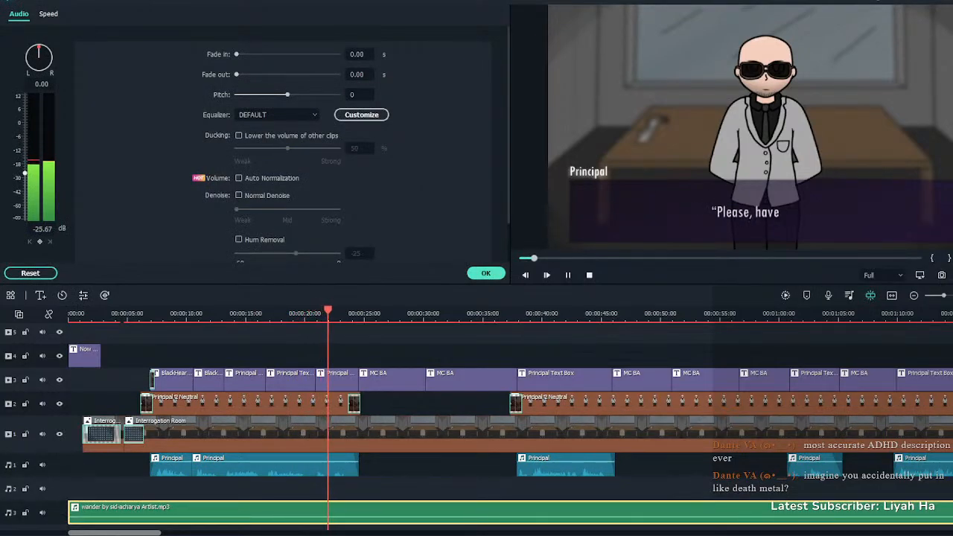
{"action": "key", "text": "Return"}
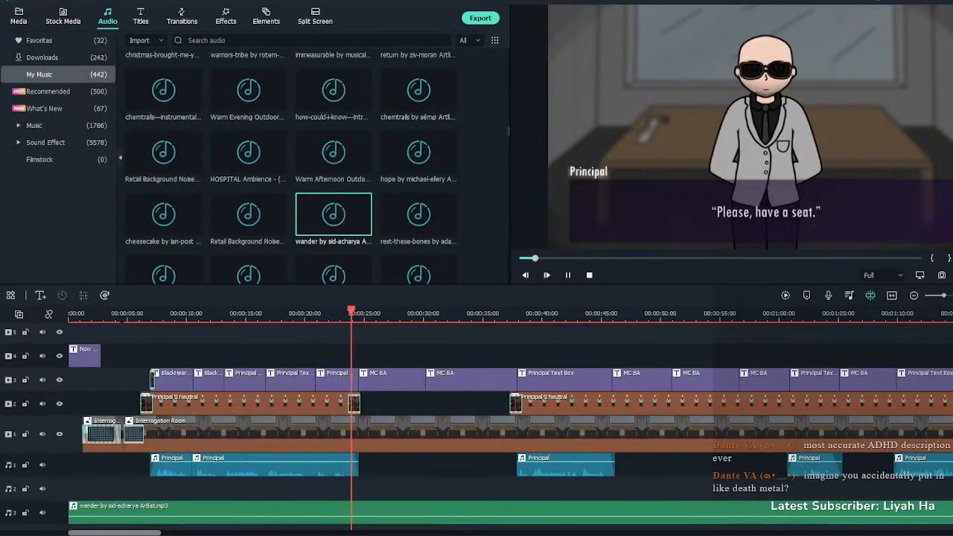
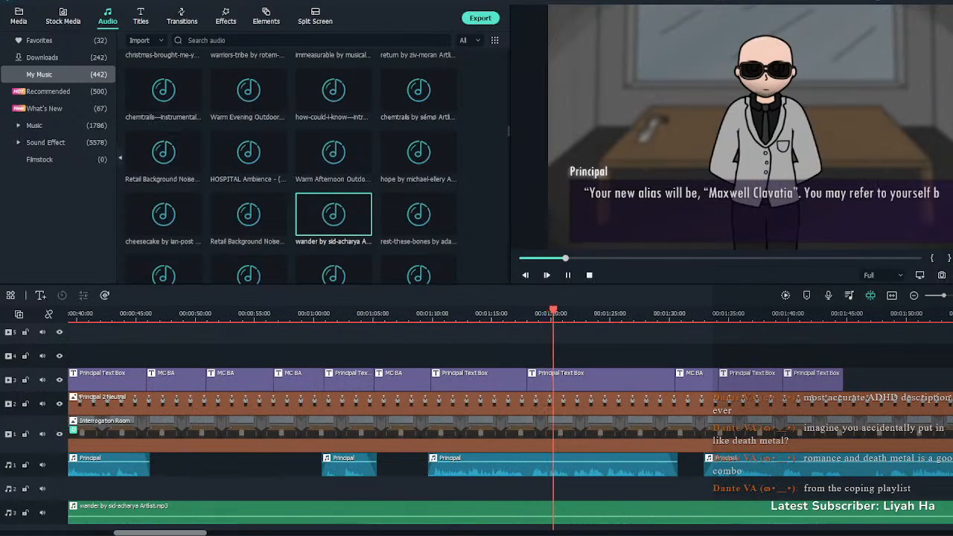
Split the last Principal voice clip where the last text box ends and move the remaining part to about 1:52
{"action": "left_click", "coordinate": [787, 313]}
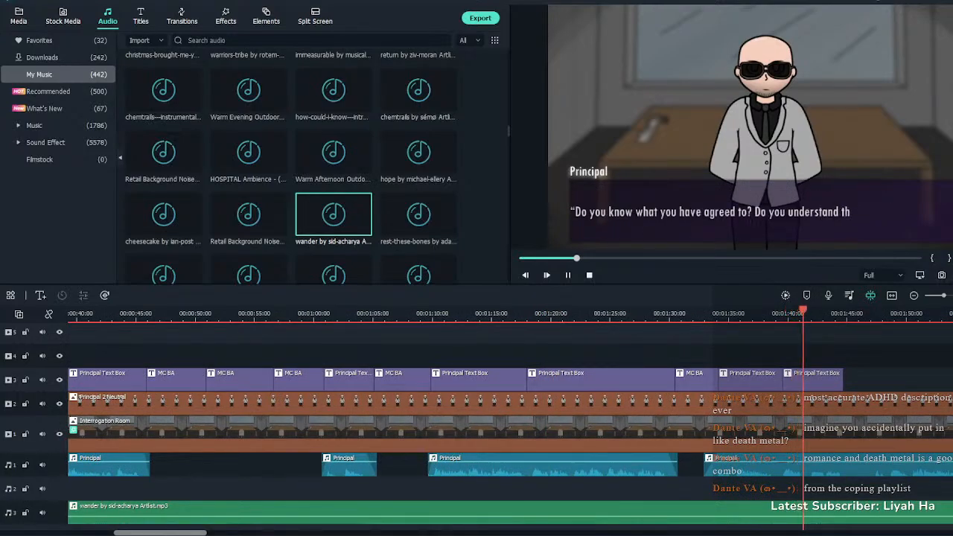
{"action": "key", "text": "ctrl+="}
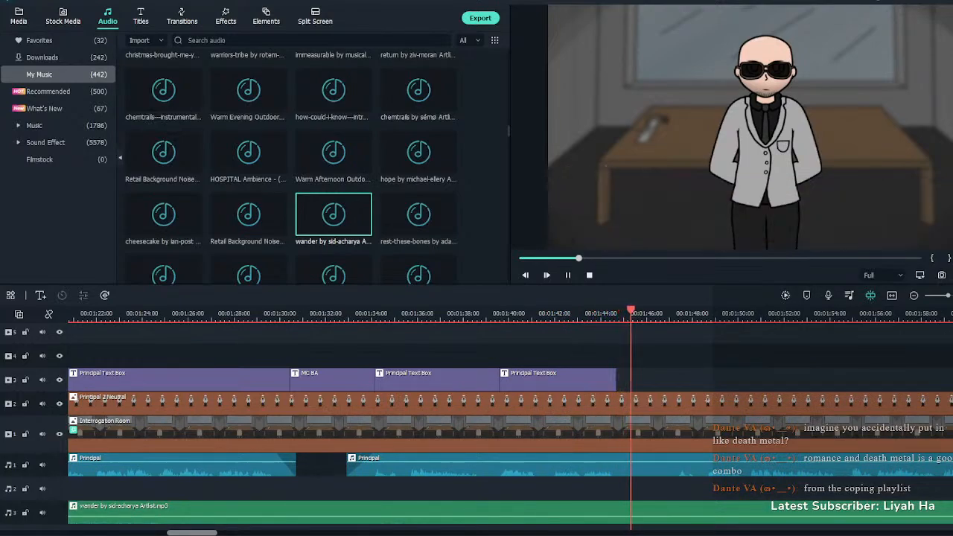
{"action": "key", "text": "space"}
{"action": "left_click", "coordinate": [557, 379]}
{"action": "left_click", "coordinate": [614, 316]}
{"action": "left_click", "coordinate": [619, 355]}
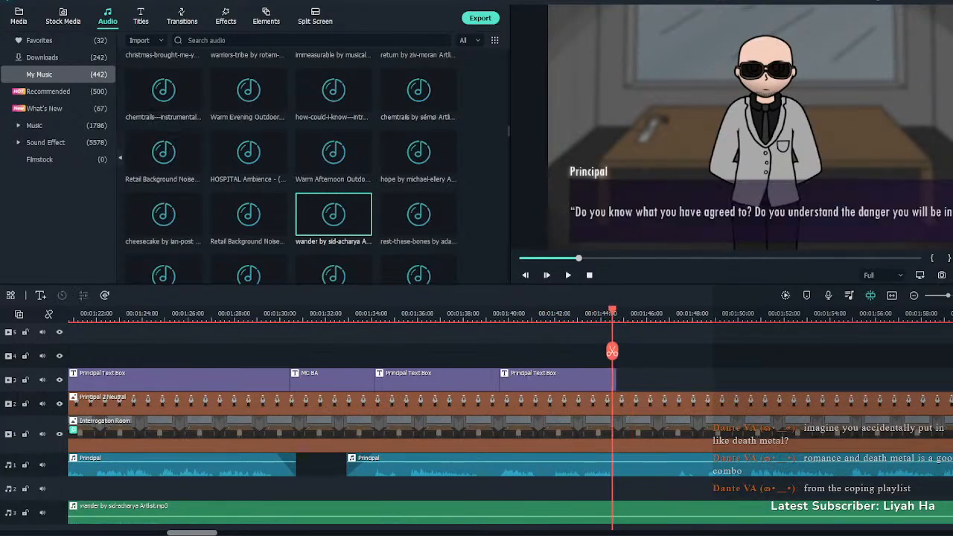
{"action": "left_click", "coordinate": [616, 316]}
{"action": "left_click", "coordinate": [373, 456]}
{"action": "key", "text": "ctrl+b"}
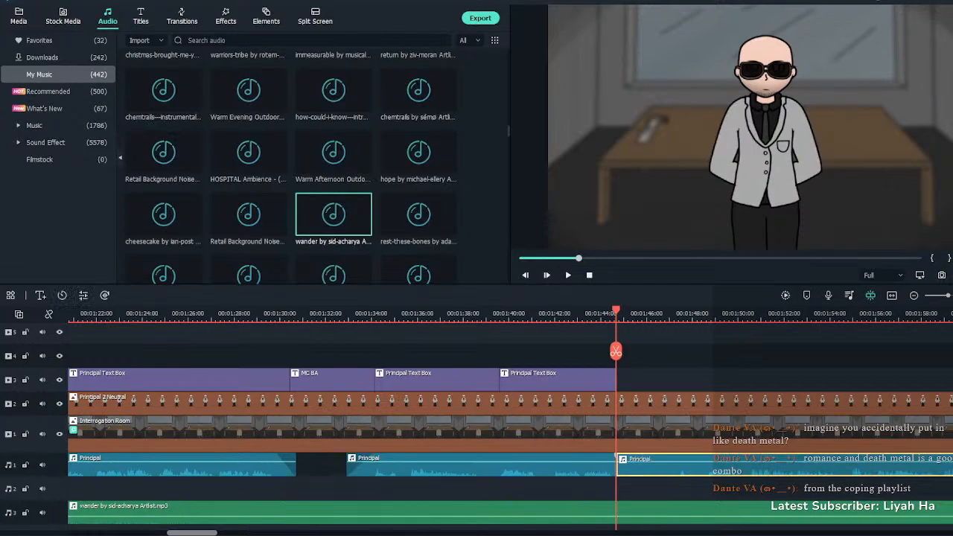
{"action": "left_click_drag", "start_coordinate": [617, 458], "coordinate": [785, 457]}
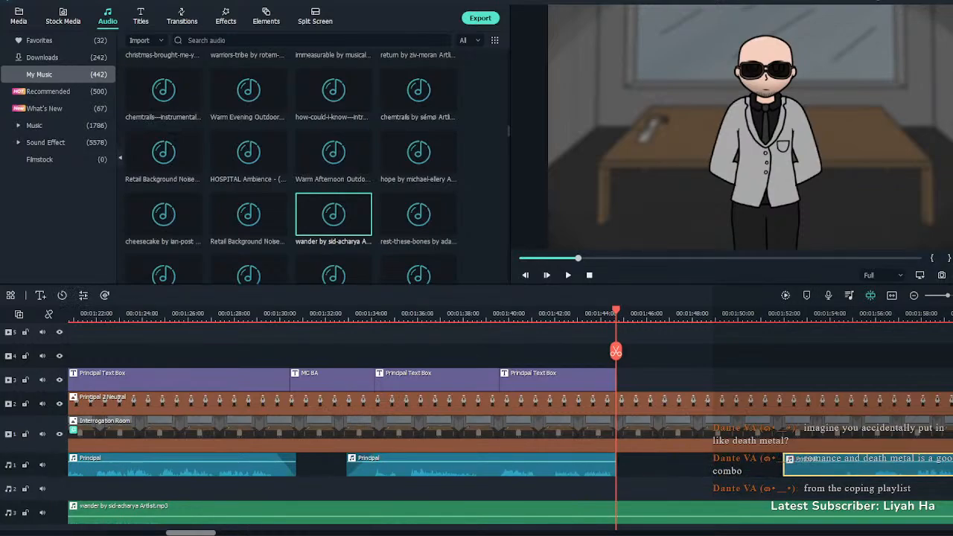
{"action": "key", "text": "Escape"}
Add an MC BA title directly after the last Principal text box and set its text to “Yeah...”
{"action": "left_click", "coordinate": [140, 16]}
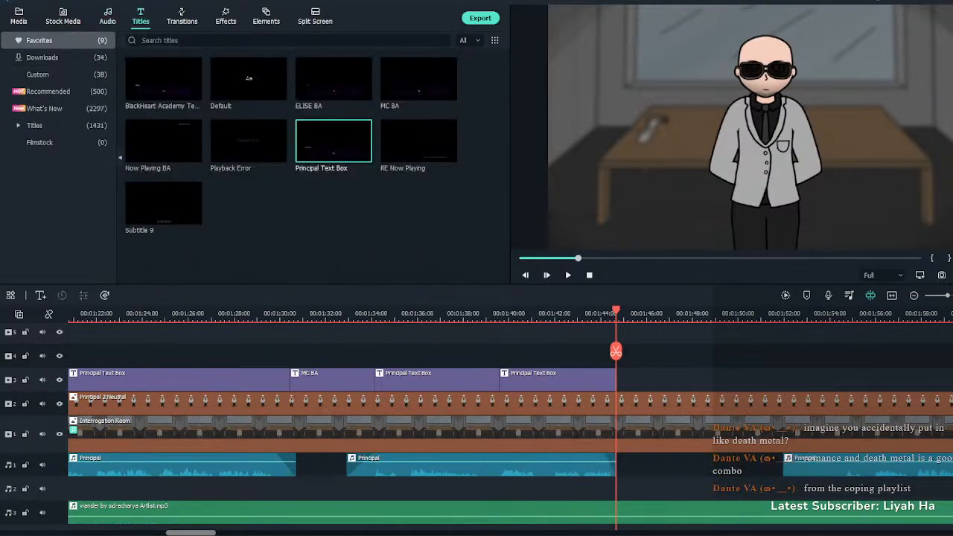
{"action": "left_click", "coordinate": [601, 314]}
{"action": "key", "text": "space"}
{"action": "left_click", "coordinate": [605, 314]}
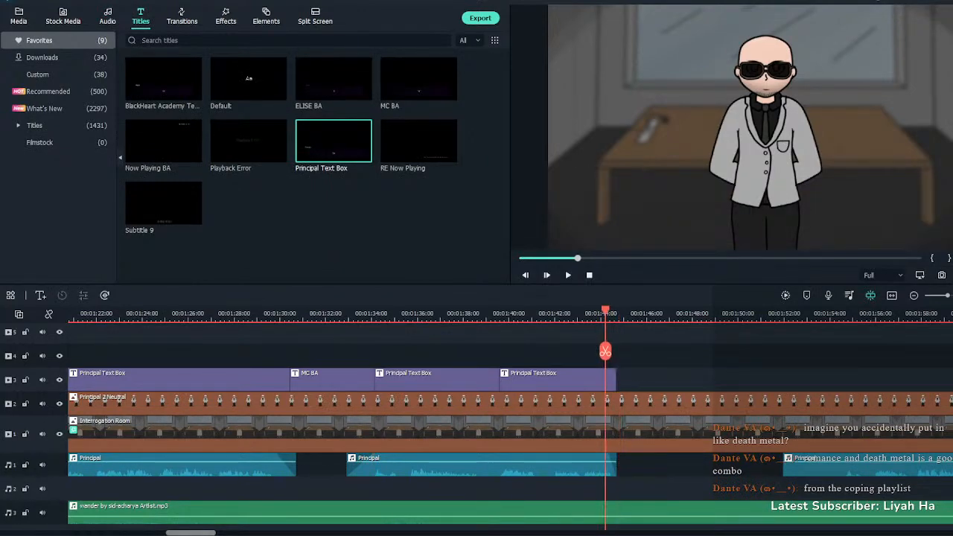
{"action": "key", "text": "space"}
{"action": "key", "text": "space"}
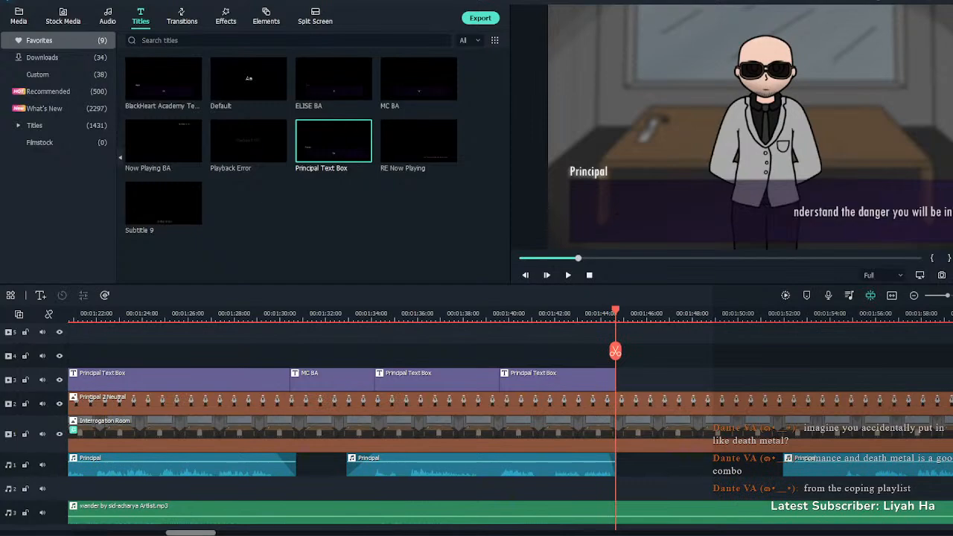
{"action": "left_click_drag", "start_coordinate": [418, 78], "coordinate": [648, 379]}
{"action": "double_click", "coordinate": [648, 378]}
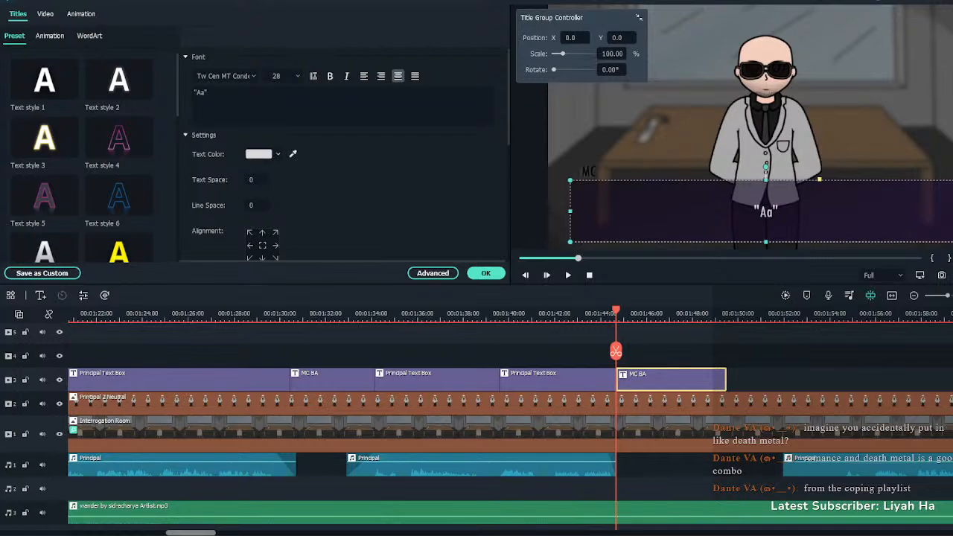
{"action": "left_click", "coordinate": [208, 92]}
{"action": "type", "text": "\"Yeah...\""}
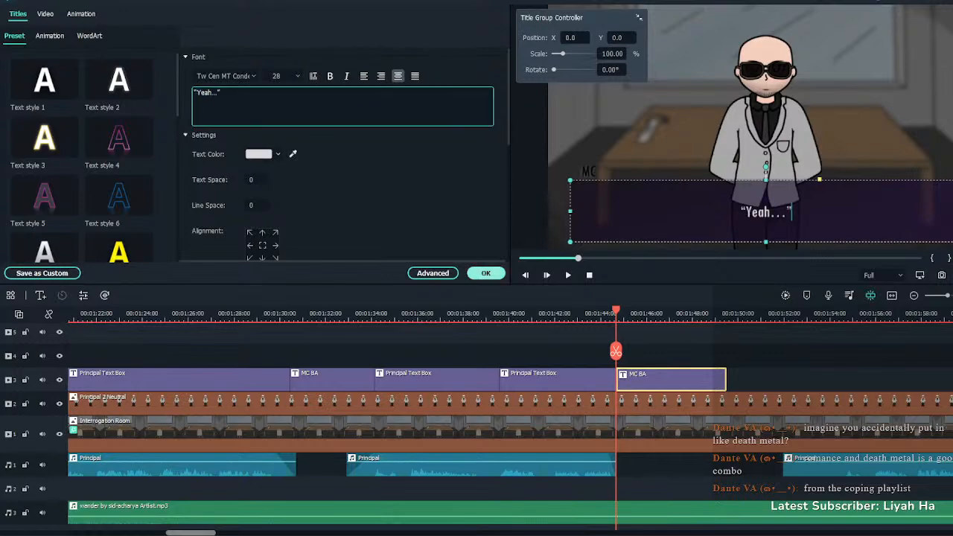
{"action": "left_click", "coordinate": [486, 273]}
Play the “Yeah...” title, split it at about 1:47 and extend the second part to about 1:54
{"action": "key", "text": "space"}
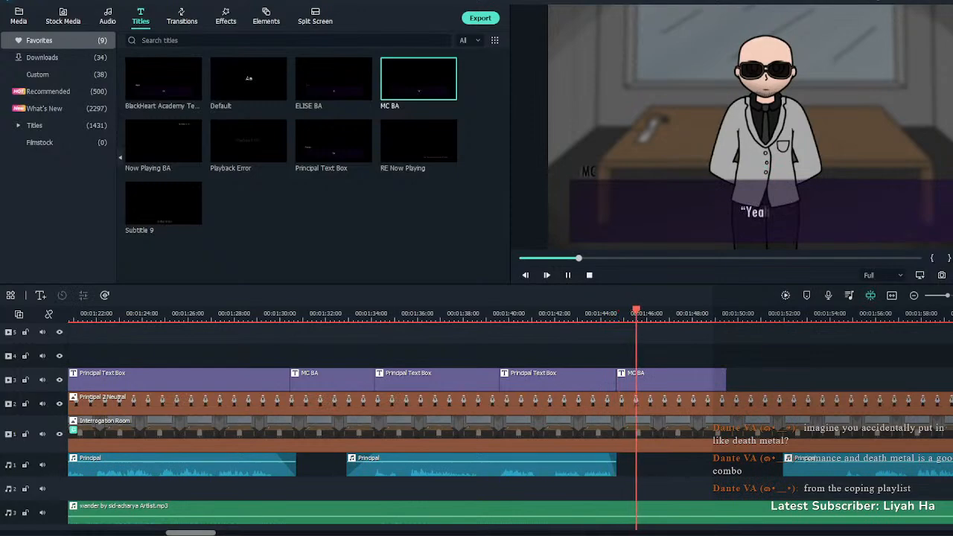
{"action": "key", "text": "space"}
{"action": "key", "text": "ctrl+b"}
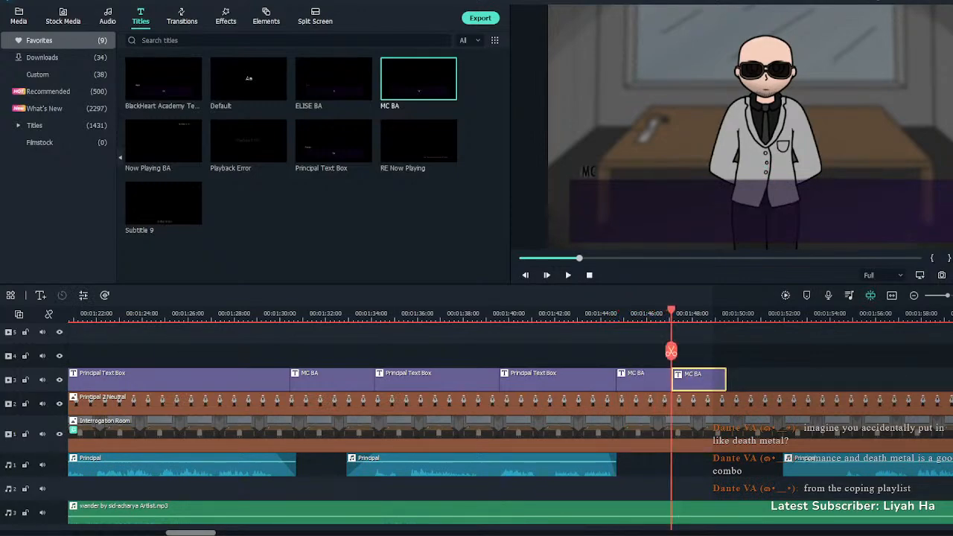
{"action": "left_click_drag", "start_coordinate": [726, 379], "coordinate": [832, 379]}
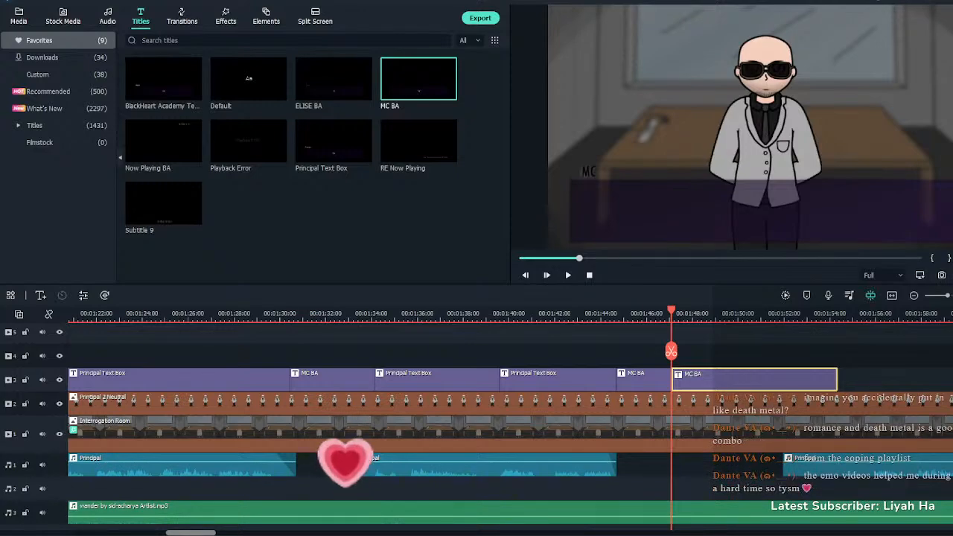
Enter MC's subtitle “I'm supposed to join a class of 6 other people, and basically, just try to befriend them and see how their rehabilitation is coming along.”
{"action": "double_click", "coordinate": [755, 379]}
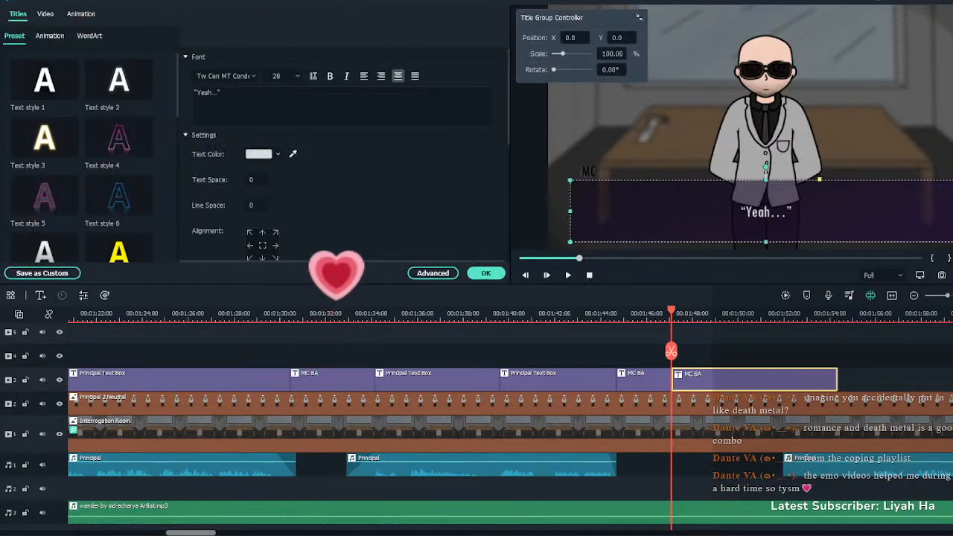
{"action": "left_click", "coordinate": [342, 106]}
{"action": "key", "text": "ctrl+a"}
{"action": "type", "text": "\"I'm supposed to join a class of 6 other people, and basically, just try to befriend them and see how their rehabilitation is coming along.\""}
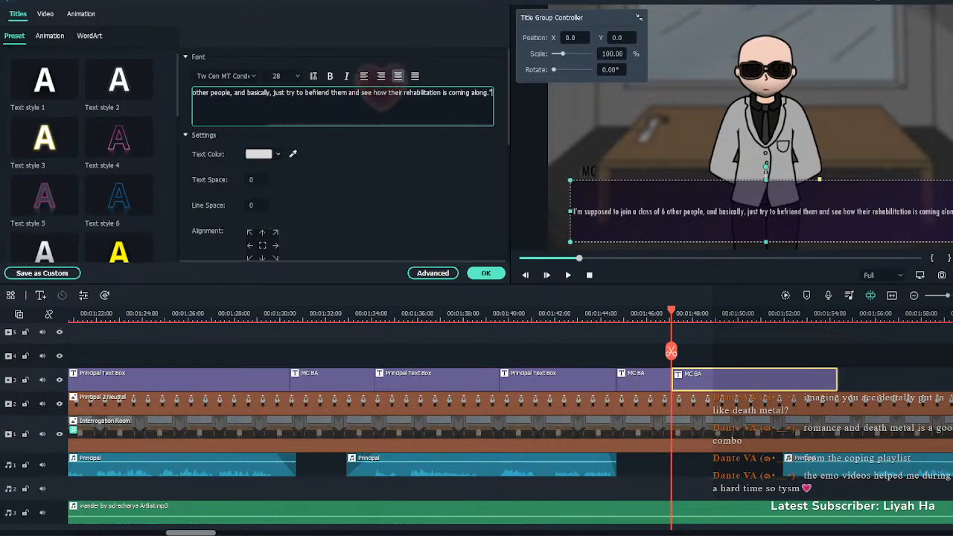
Break the last MC title's text onto a second line after “basically,” without a leading space, and apply it
{"action": "key", "text": "Return"}
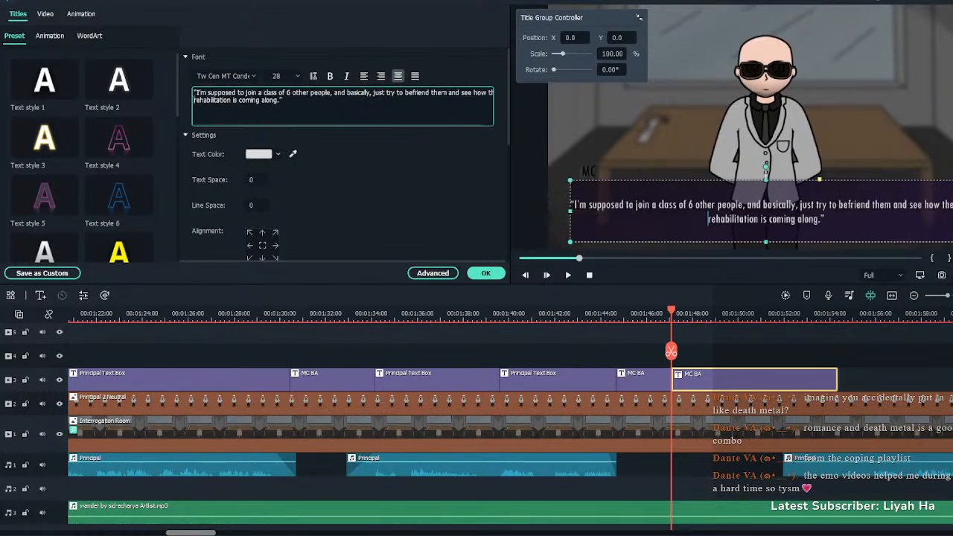
{"action": "key", "text": "BackSpace"}
{"action": "key", "text": "Return"}
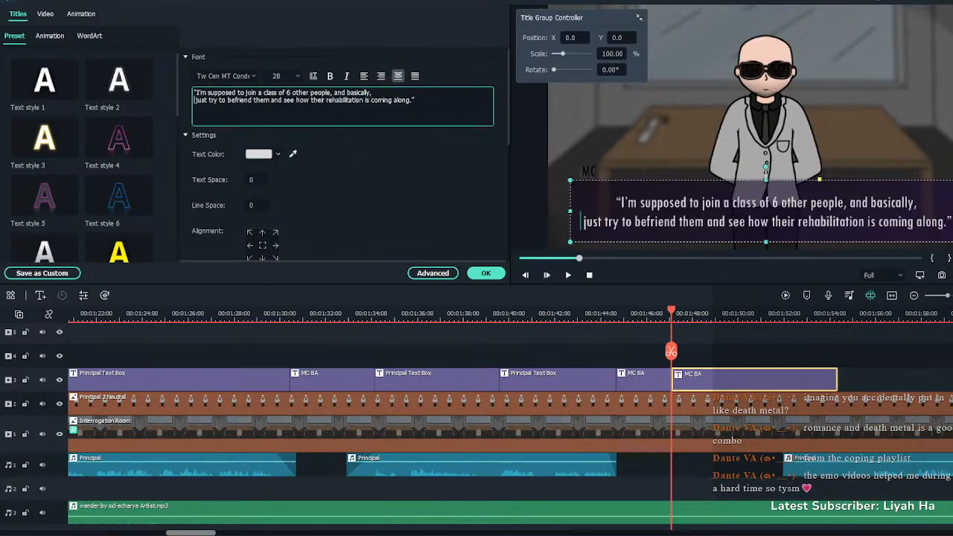
{"action": "key", "text": "Delete"}
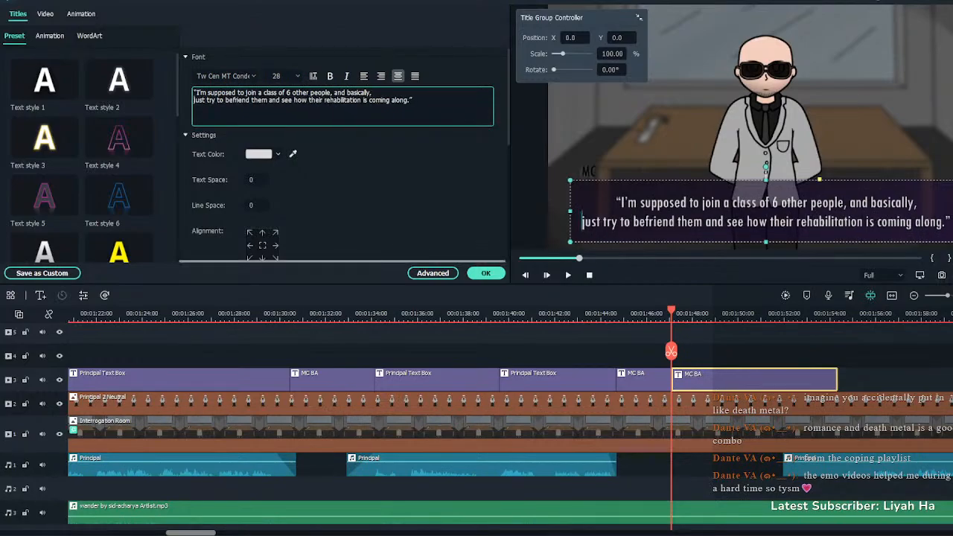
{"action": "left_click", "coordinate": [485, 273]}
Replay the two new MC titles and end the last one's text with a question mark after “coming along”
{"action": "left_click", "coordinate": [605, 315]}
{"action": "key", "text": "space"}
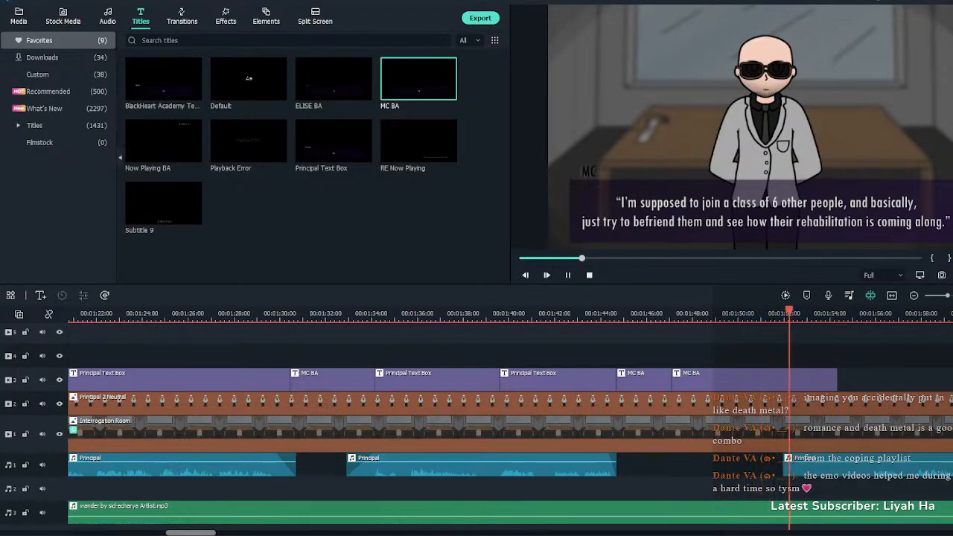
{"action": "key", "text": "space"}
{"action": "double_click", "coordinate": [754, 379]}
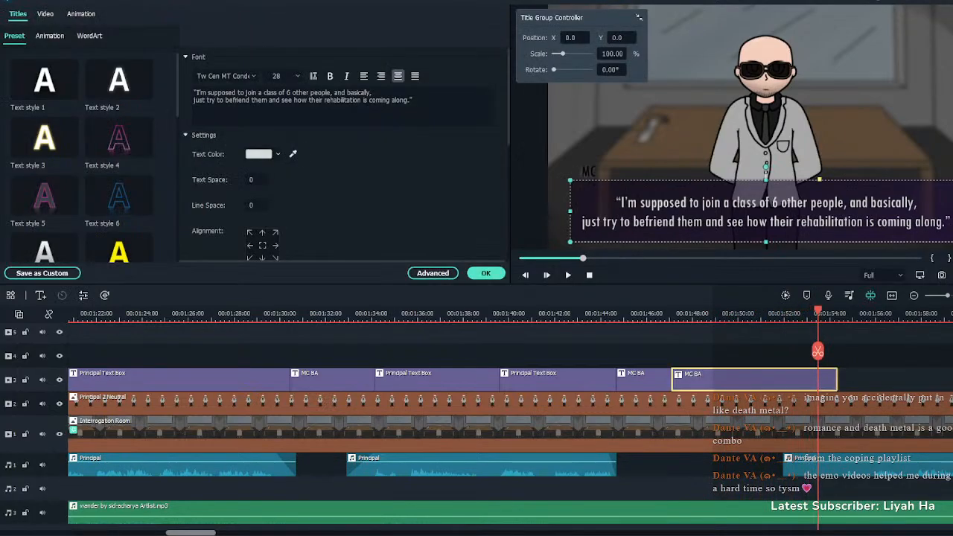
{"action": "left_click", "coordinate": [409, 100]}
{"action": "key", "text": "BackSpace"}
{"action": "type", "text": "?"}
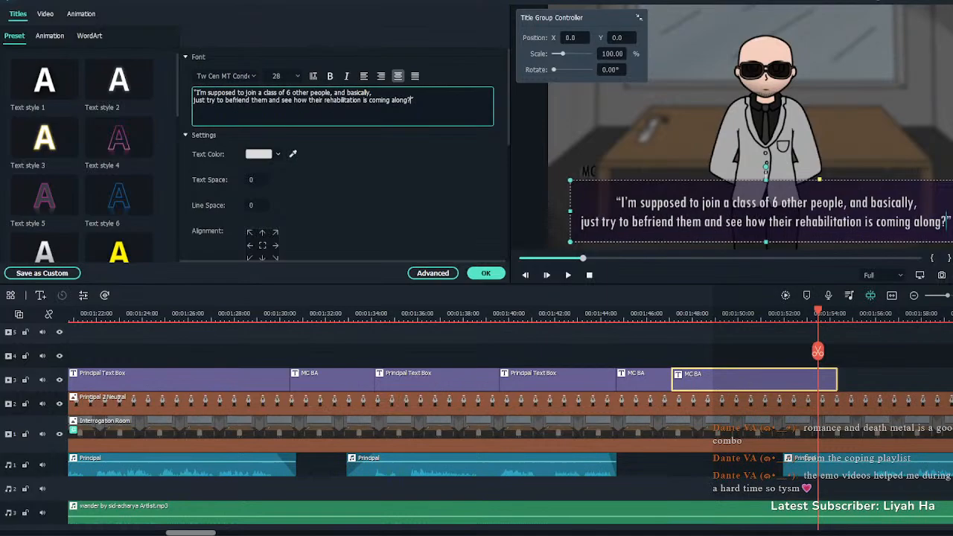
Apply the last MC title's text, extend it slightly to about 1:54.5, and move the following Principal voice clip to start at its end
{"action": "left_click", "coordinate": [485, 273]}
{"action": "key", "text": "space"}
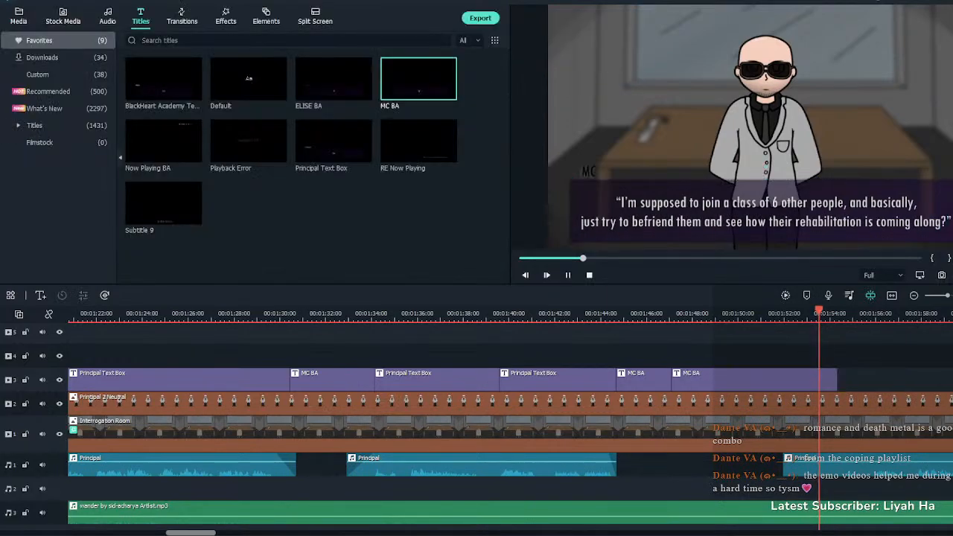
{"action": "left_click", "coordinate": [754, 379]}
{"action": "key", "text": "space"}
{"action": "left_click_drag", "start_coordinate": [836, 379], "coordinate": [841, 379]}
{"action": "left_click_drag", "start_coordinate": [785, 464], "coordinate": [865, 465]}
{"action": "left_click", "coordinate": [827, 314]}
{"action": "key", "text": "space"}
{"action": "key", "text": "space"}
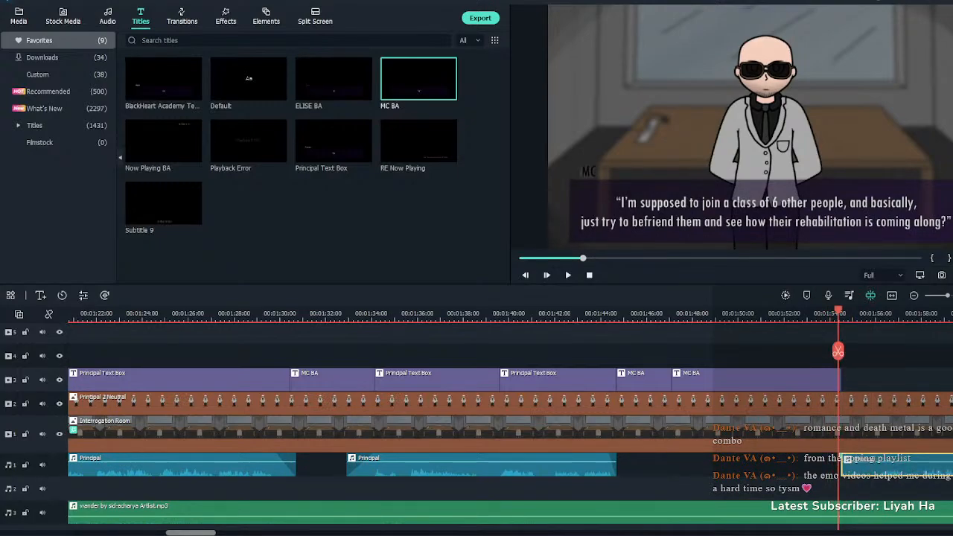
{"action": "key", "text": "Delete"}
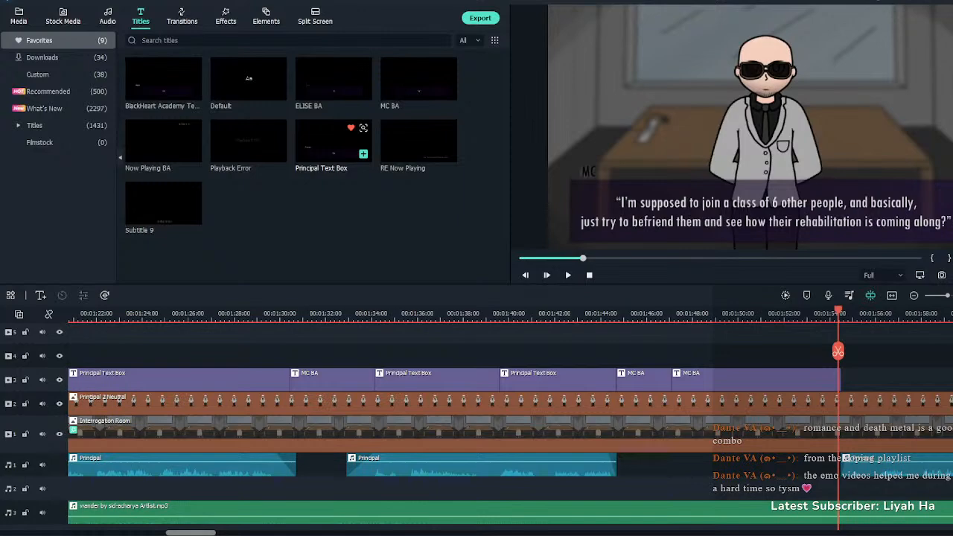
Add a Principal Text Box title directly after the last MC title and split it at about 1:56, following the voice
{"action": "left_click", "coordinate": [363, 153]}
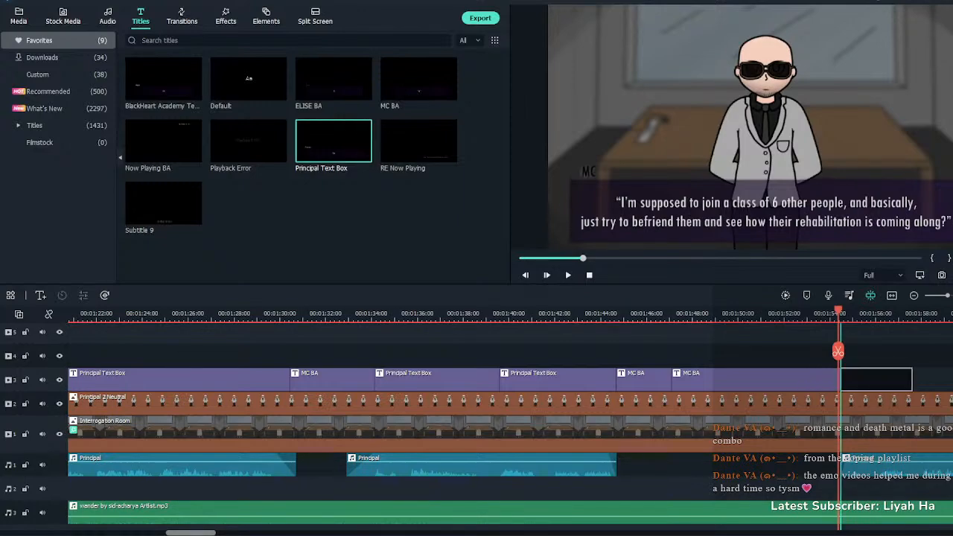
{"action": "key", "text": "ctrl+equal"}
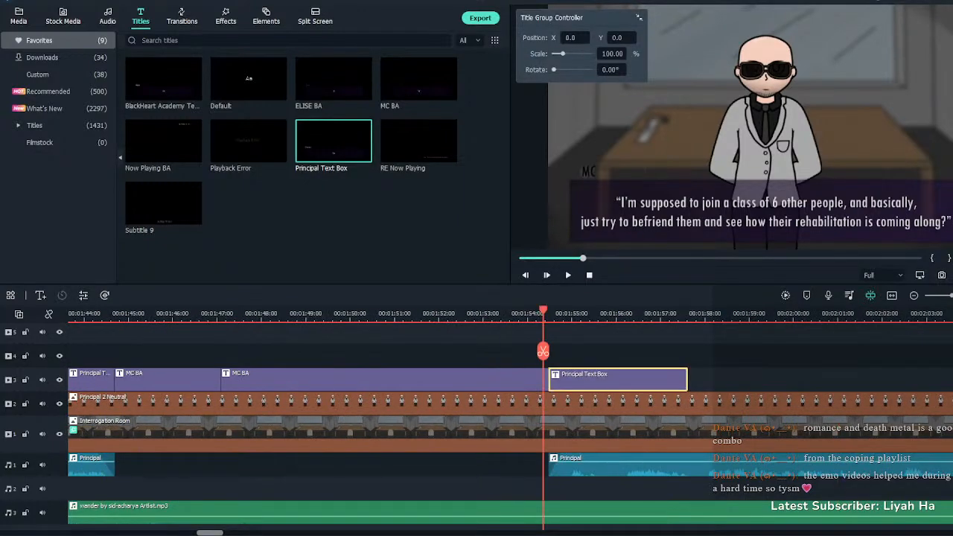
{"action": "key", "text": "Escape"}
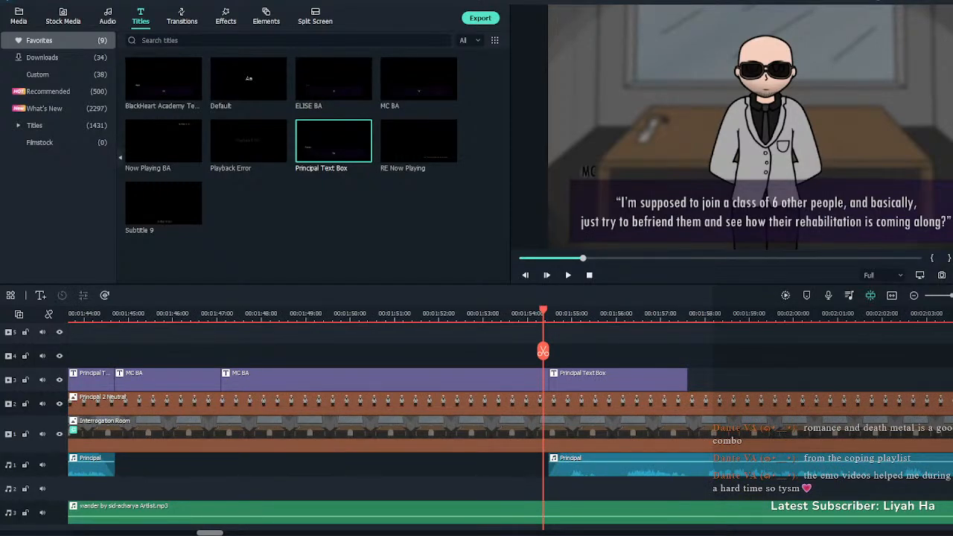
{"action": "key", "text": "space"}
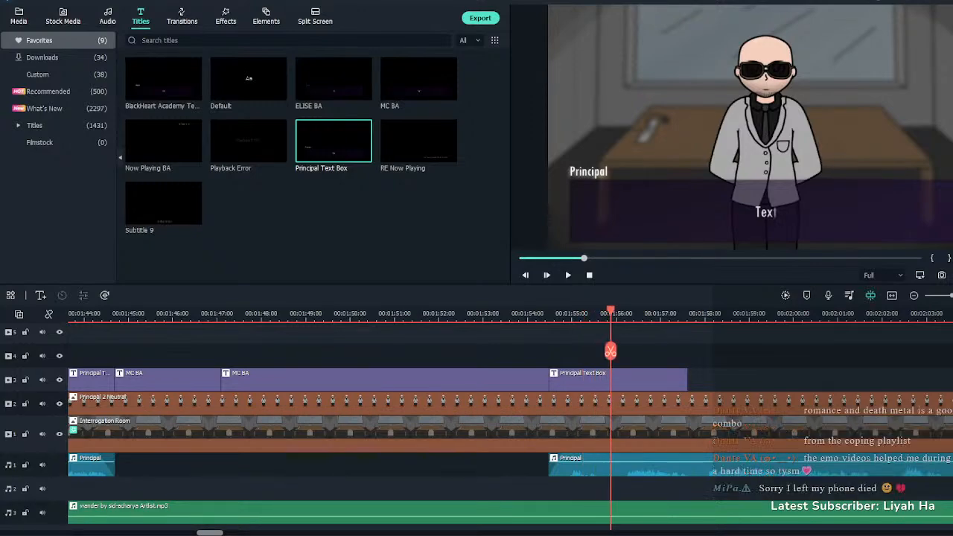
{"action": "key", "text": "space"}
{"action": "key", "text": "space"}
{"action": "left_click", "coordinate": [584, 379]}
{"action": "key", "text": "ctrl+b"}
{"action": "left_click", "coordinate": [584, 379]}
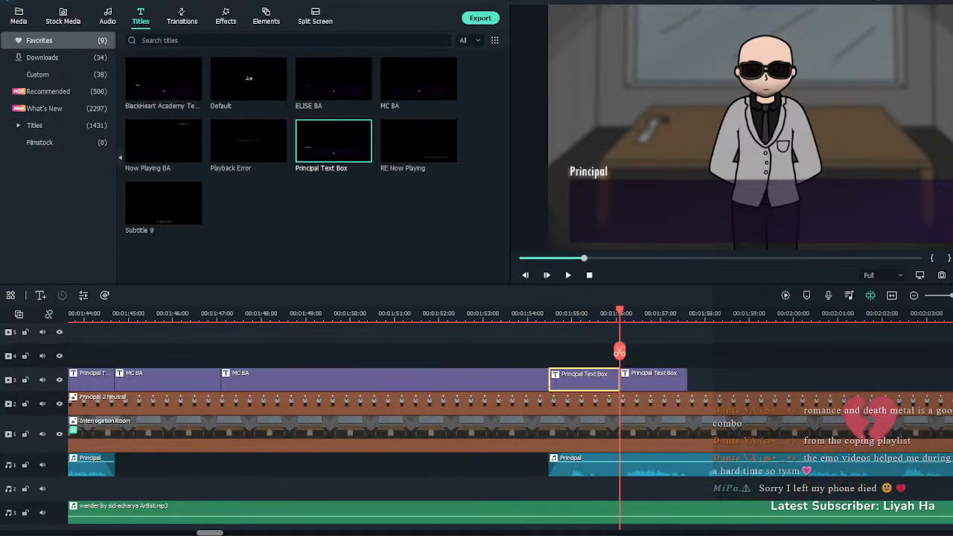
Set the text of the Principal title before the split to “Correct.” in quotation marks, apply it and replay it
{"action": "double_click", "coordinate": [584, 379]}
{"action": "double_click", "coordinate": [202, 92]}
{"action": "type", "text": "\"Correct.\""}
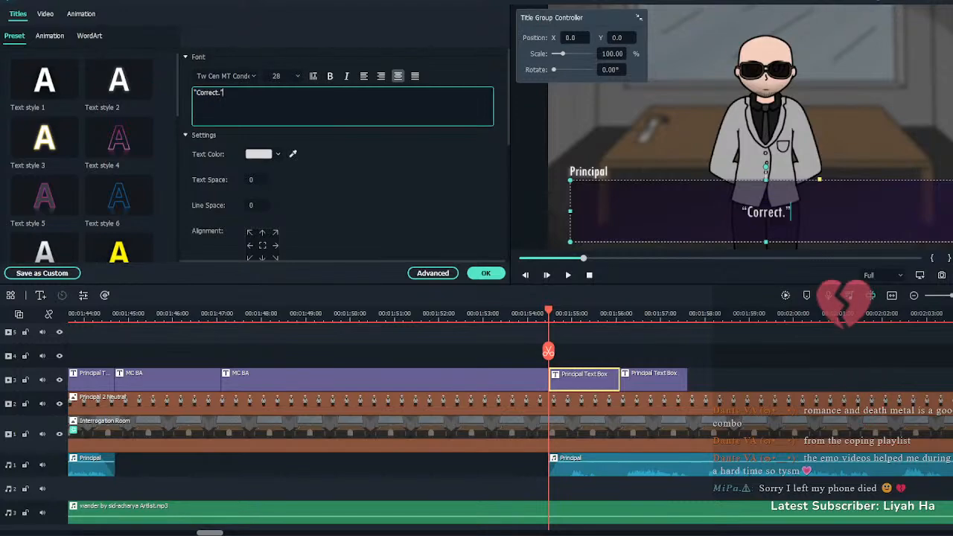
{"action": "left_click", "coordinate": [485, 273]}
{"action": "left_click", "coordinate": [529, 313]}
{"action": "key", "text": "space"}
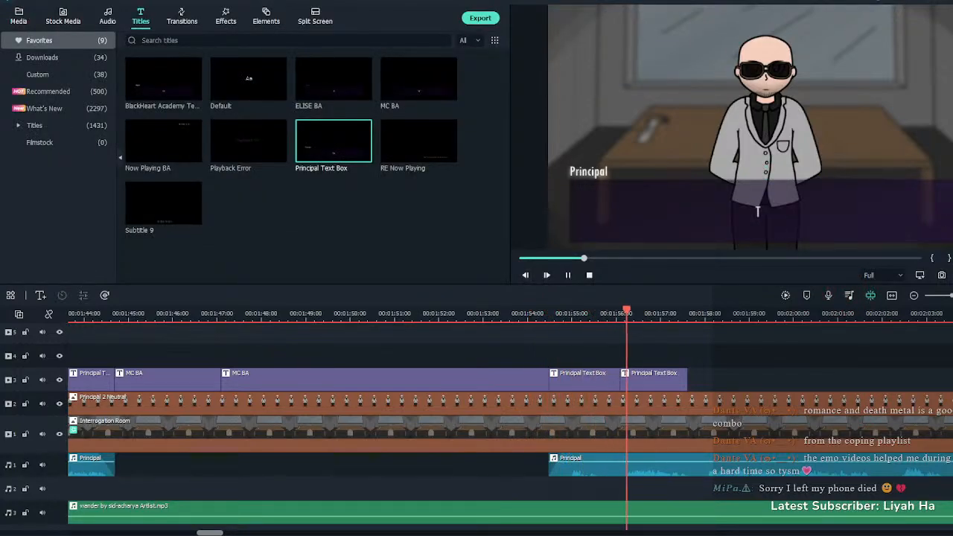
{"action": "key", "text": "space"}
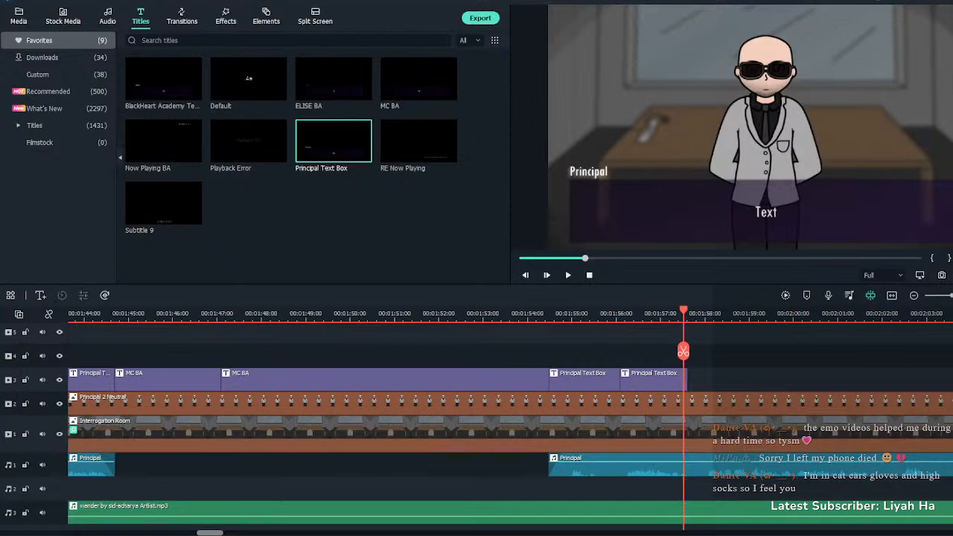
Play the Principal's voice line through and extend the second Principal title to about 2:01.8
{"action": "key", "text": "space"}
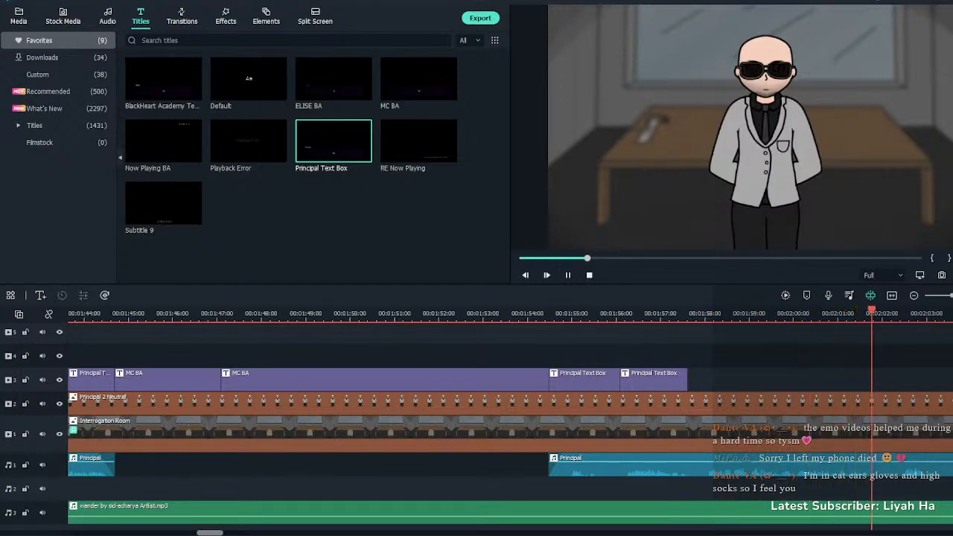
{"action": "key", "text": "space"}
{"action": "left_click_drag", "start_coordinate": [685, 380], "coordinate": [875, 380]}
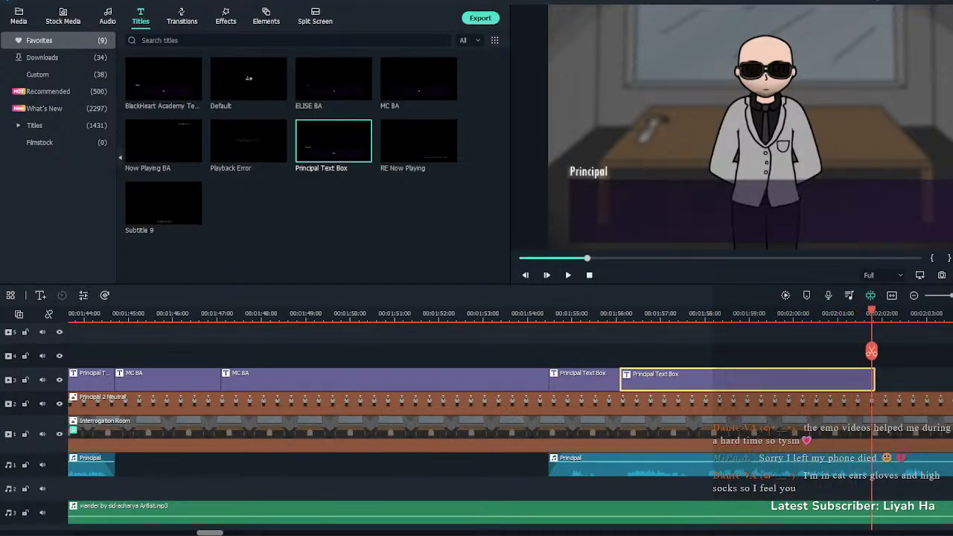
Set its text to “But we need you to understand, you will be locked in the exclusion zone for the next 365 days.”, breaking before “next”
{"action": "double_click", "coordinate": [747, 379]}
{"action": "key", "text": "ctrl+a"}
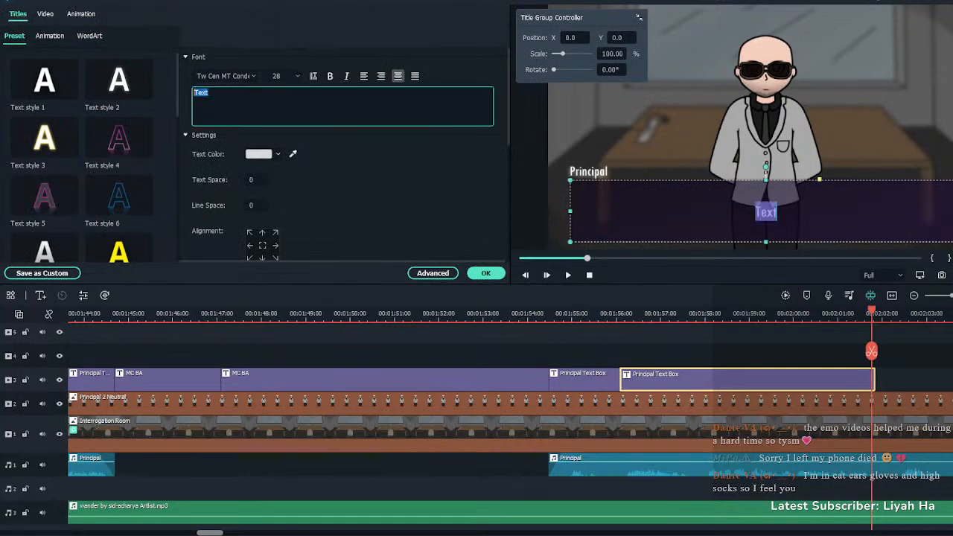
{"action": "type", "text": "\"But we need you to understand, you will be locked in the exclusion zone for the next 365 days.\""}
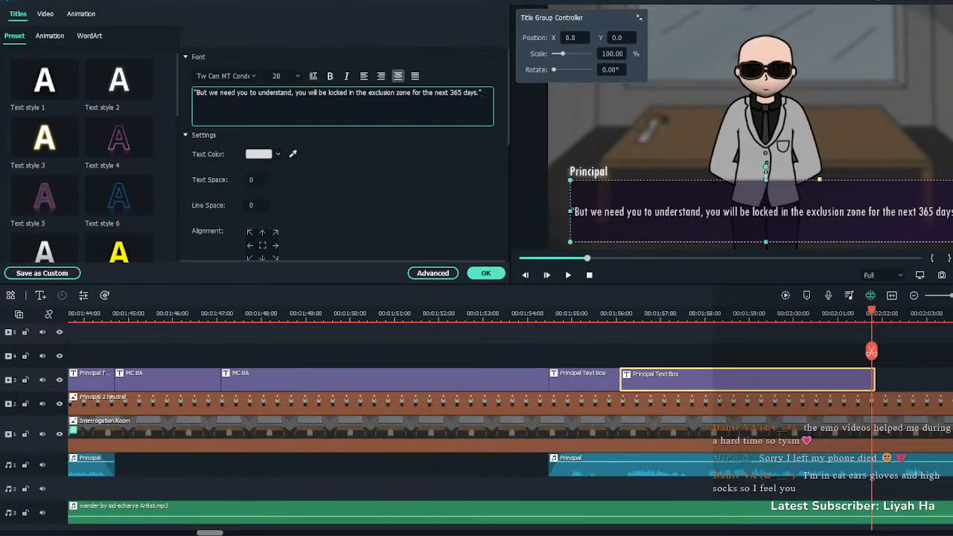
{"action": "key", "text": "Return"}
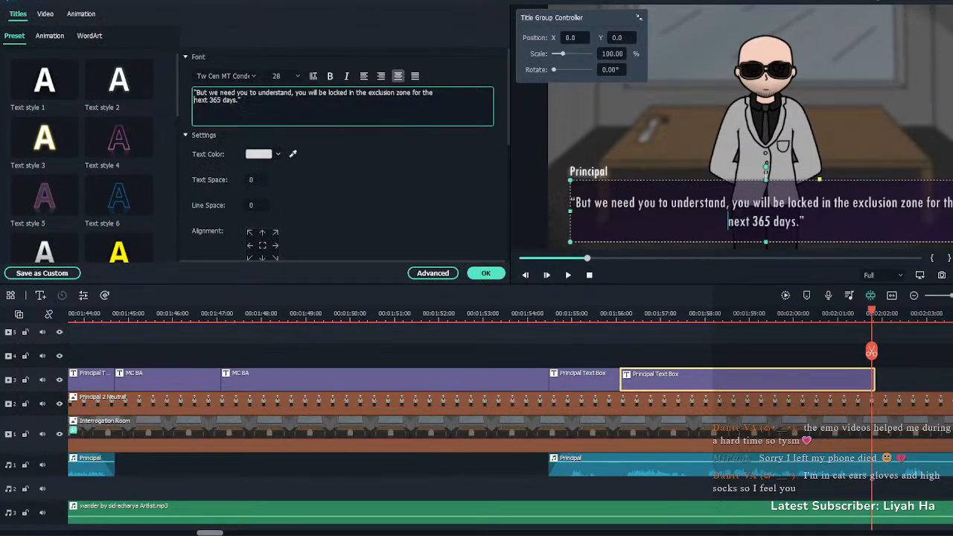
{"action": "left_click", "coordinate": [485, 273]}
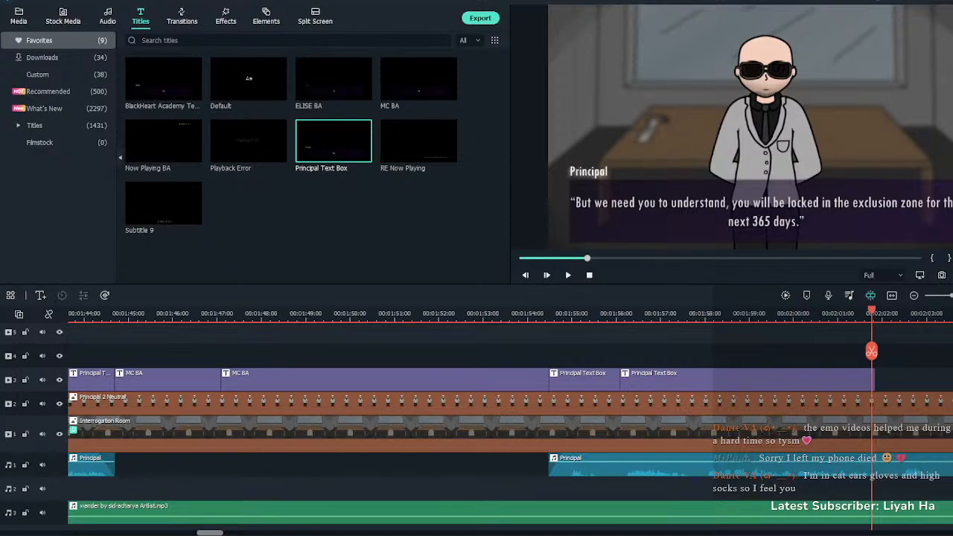
Replay the end of the “365 days” title and extend it slightly to about 2:02.2
{"action": "left_click", "coordinate": [824, 313]}
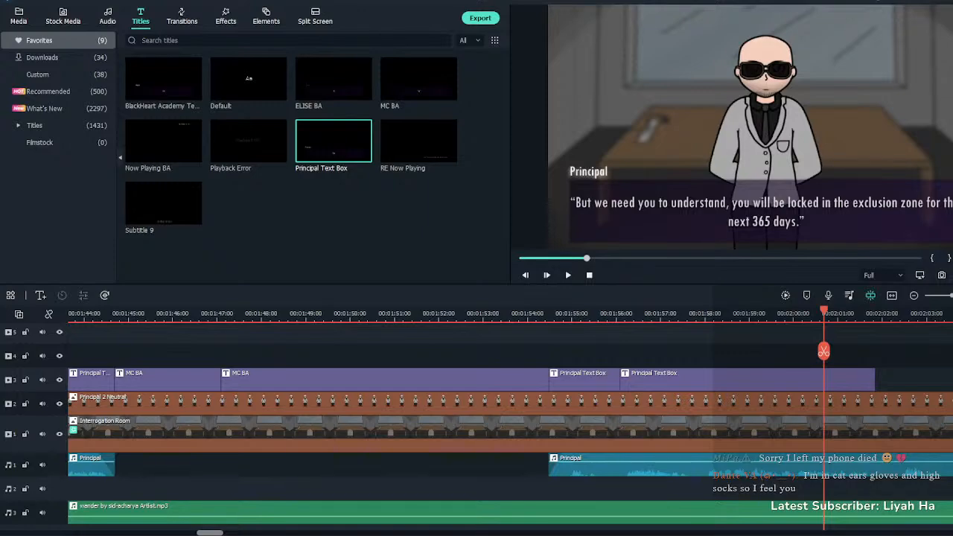
{"action": "key", "text": "space"}
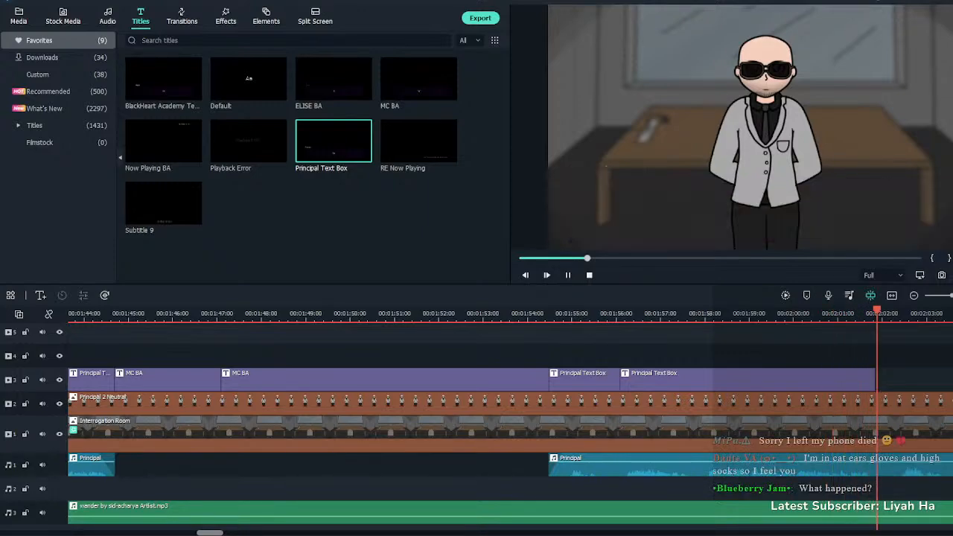
{"action": "left_click", "coordinate": [747, 380]}
{"action": "key", "text": "space"}
{"action": "left_click_drag", "start_coordinate": [875, 380], "coordinate": [891, 380]}
{"action": "left_click", "coordinate": [883, 356]}
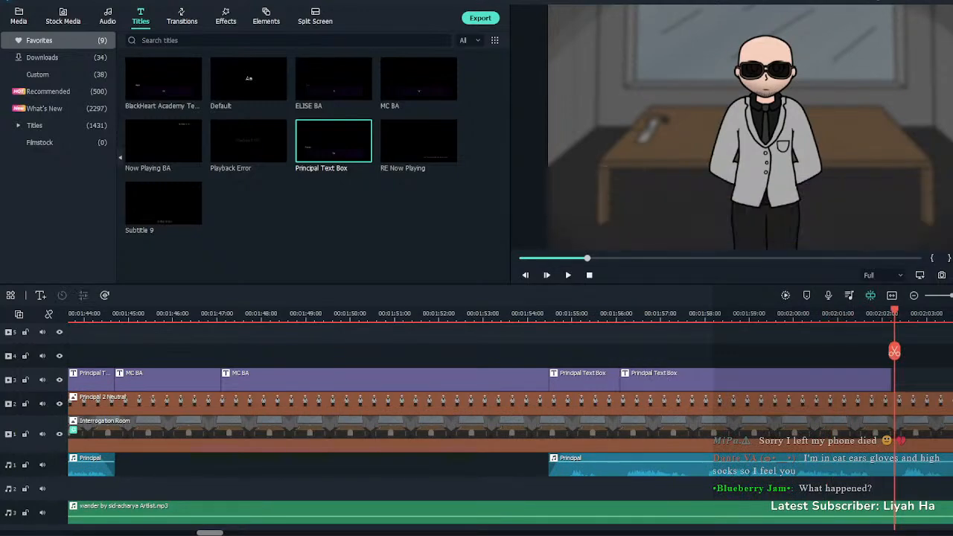
Add another Principal Text Box title, play the voice line ahead, and place the title flush against the end of the “365 days” title
{"action": "left_click_drag", "start_coordinate": [334, 141], "coordinate": [894, 380]}
{"action": "key", "text": "space"}
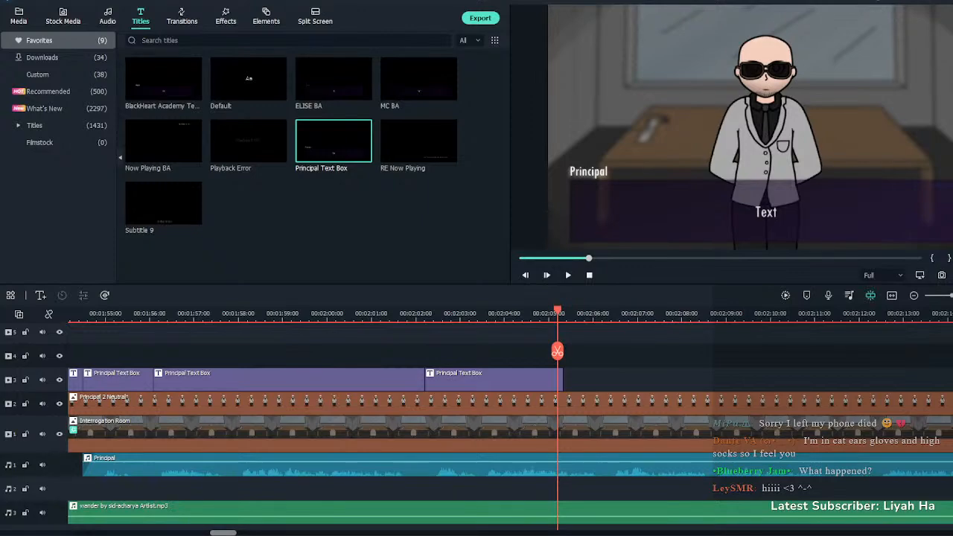
{"action": "left_click", "coordinate": [669, 314]}
{"action": "left_click_drag", "start_coordinate": [668, 313], "coordinate": [826, 313]}
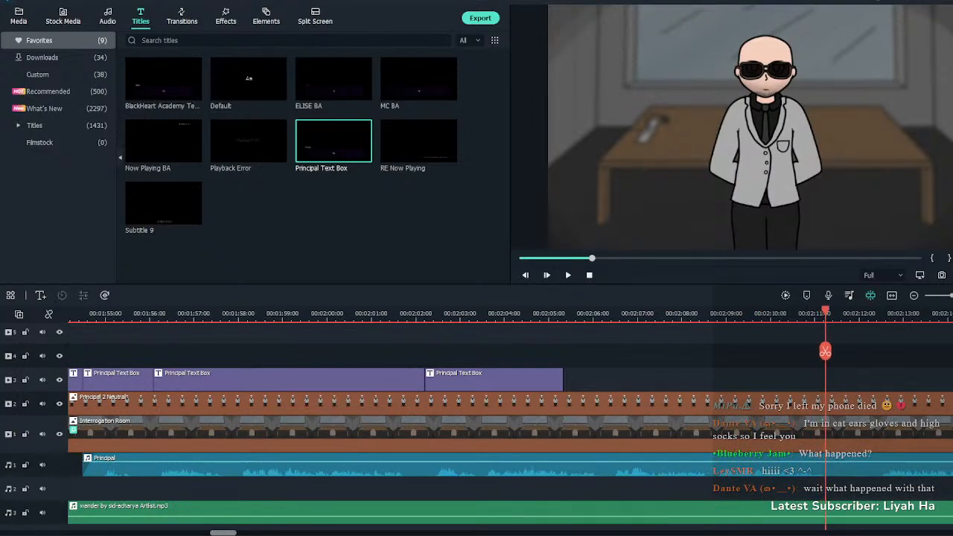
{"action": "left_click_drag", "start_coordinate": [494, 380], "coordinate": [542, 380]}
{"action": "left_click", "coordinate": [415, 314]}
{"action": "key", "text": "Escape"}
{"action": "key", "text": "ctrl+="}
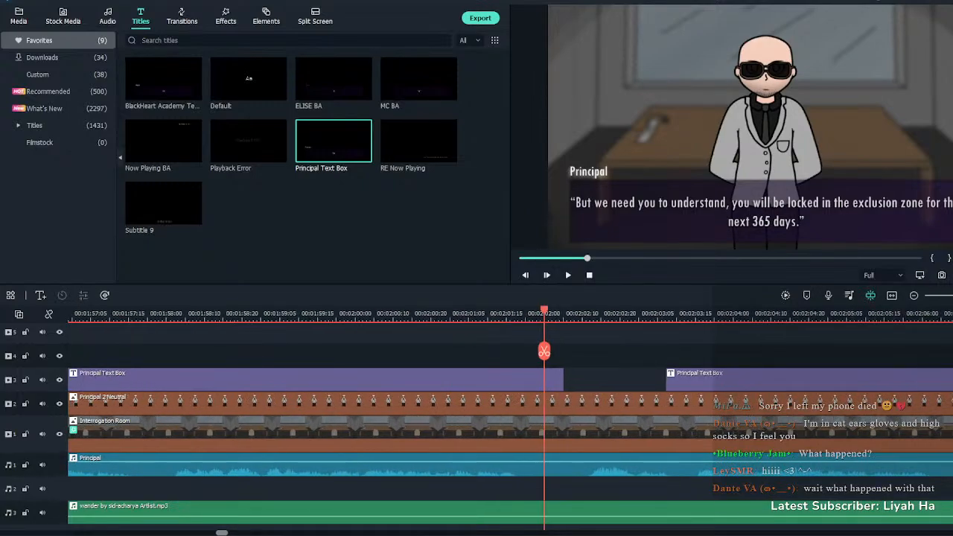
{"action": "left_click_drag", "start_coordinate": [722, 379], "coordinate": [620, 380]}
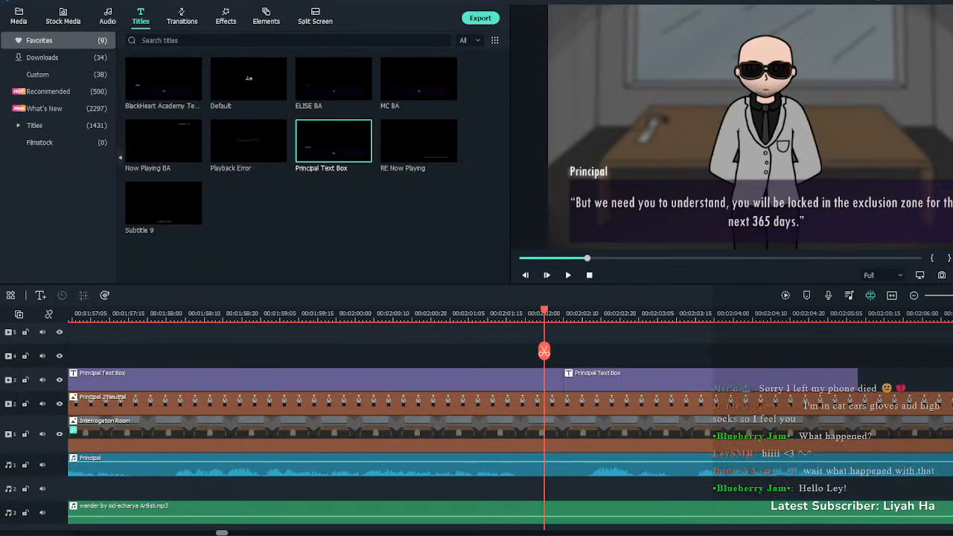
Extend the new Principal title from its default end to about 2:11
{"action": "left_click_drag", "start_coordinate": [952, 295], "coordinate": [950, 295]}
{"action": "left_click", "coordinate": [619, 380]}
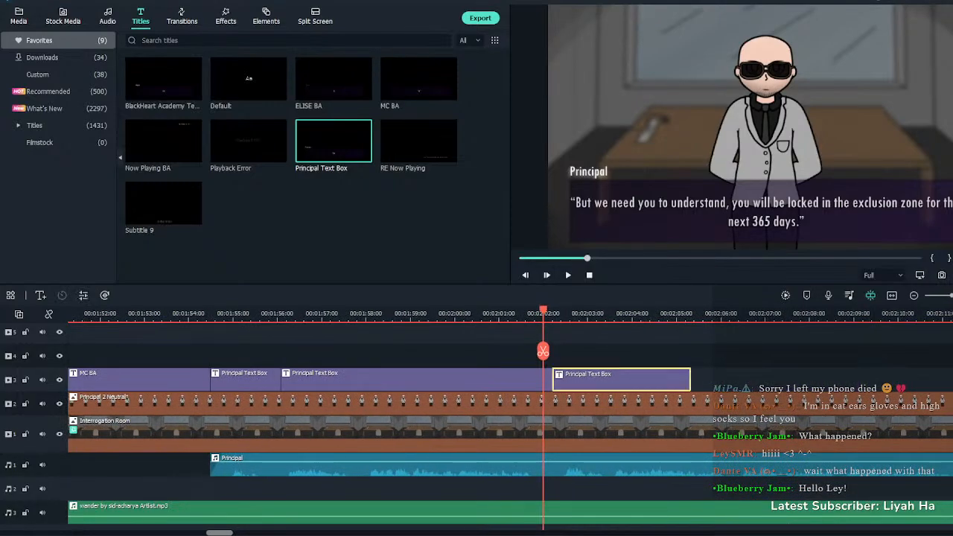
{"action": "left_click_drag", "start_coordinate": [689, 380], "coordinate": [952, 380]}
{"action": "key", "text": "Escape"}
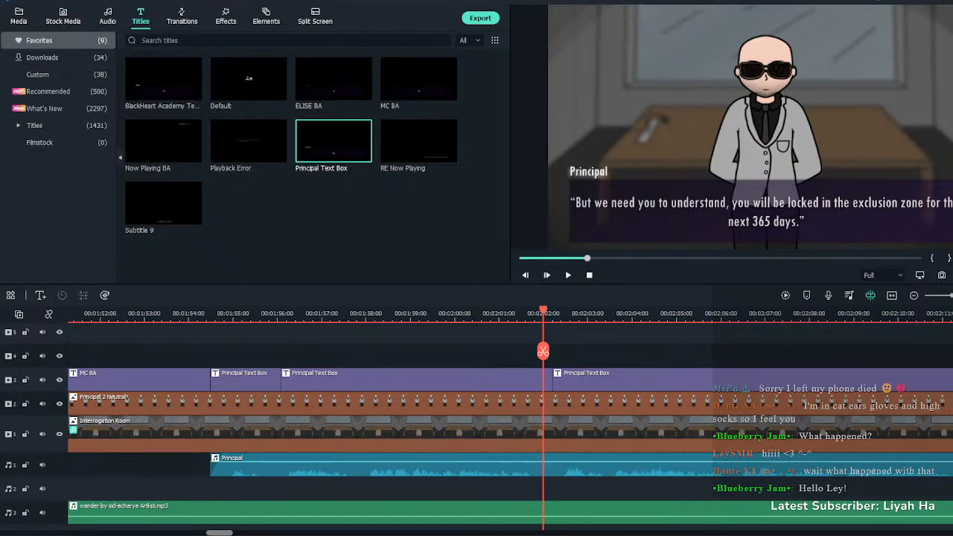
Replay the join between the “365 days” title and the Principal title that follows it to check the timing against the voice
{"action": "left_click", "coordinate": [731, 314]}
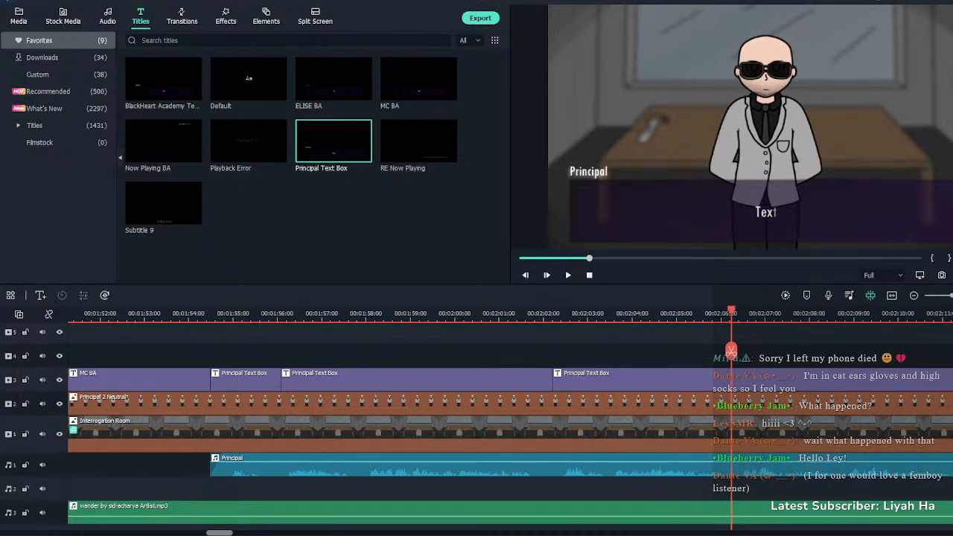
{"action": "left_click_drag", "start_coordinate": [731, 350], "coordinate": [489, 347]}
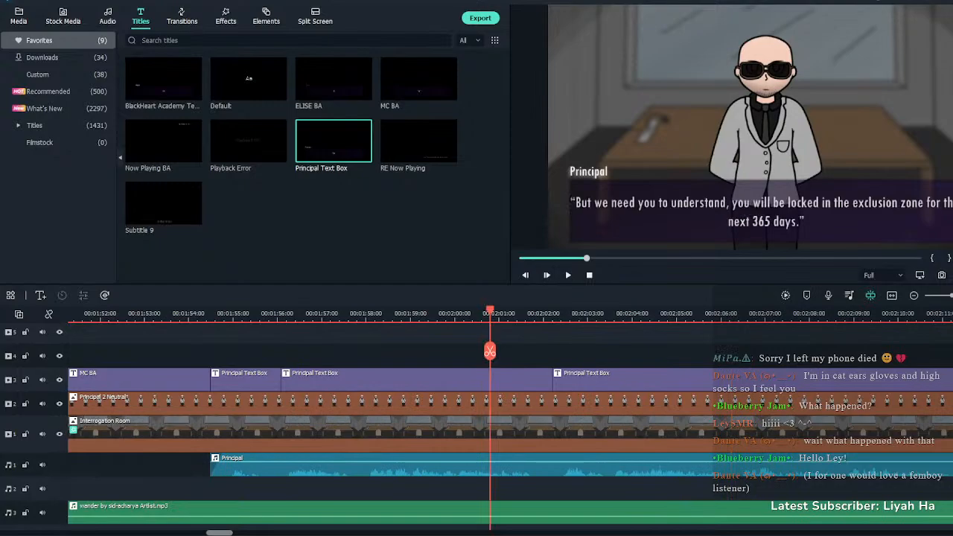
{"action": "key", "text": "space"}
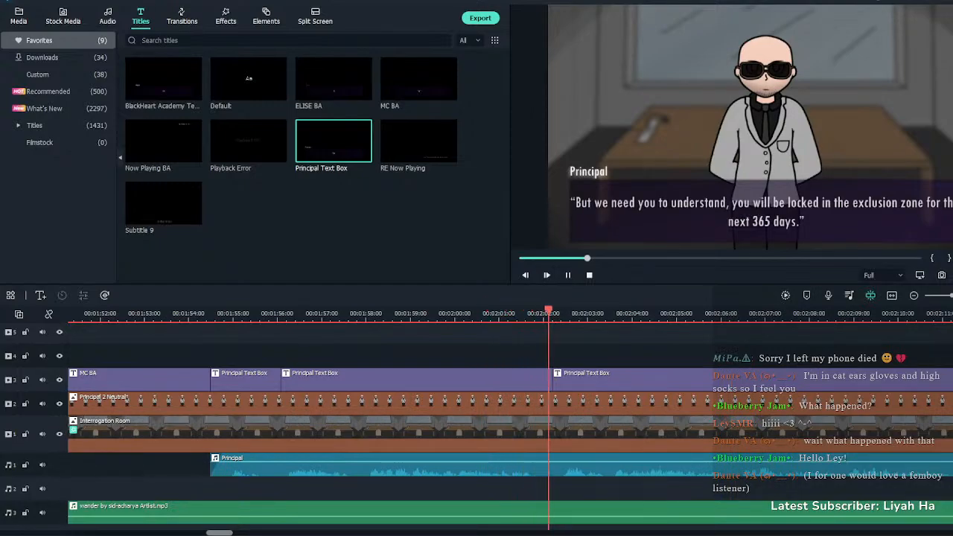
{"action": "key", "text": "space"}
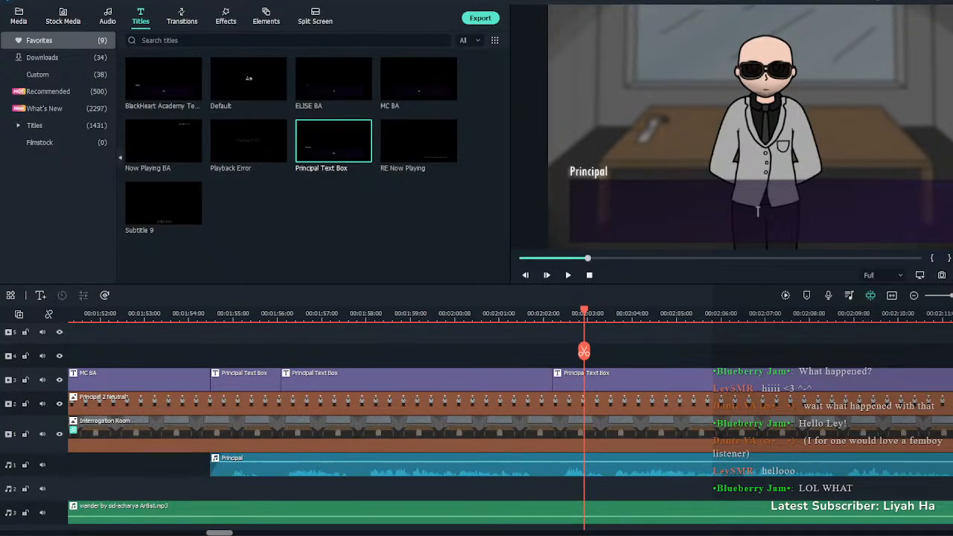
{"action": "left_click_drag", "start_coordinate": [489, 313], "coordinate": [481, 313]}
{"action": "key", "text": "space"}
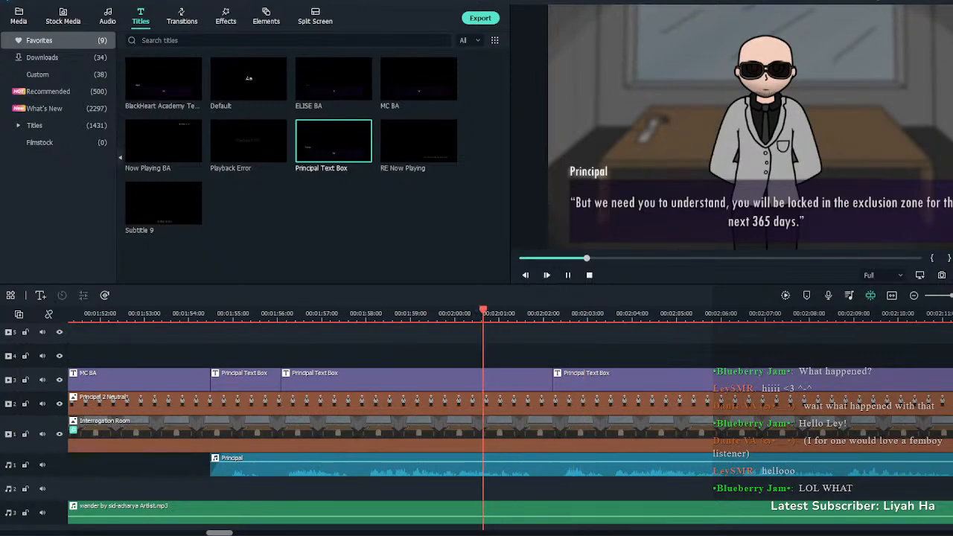
{"action": "key", "text": "space"}
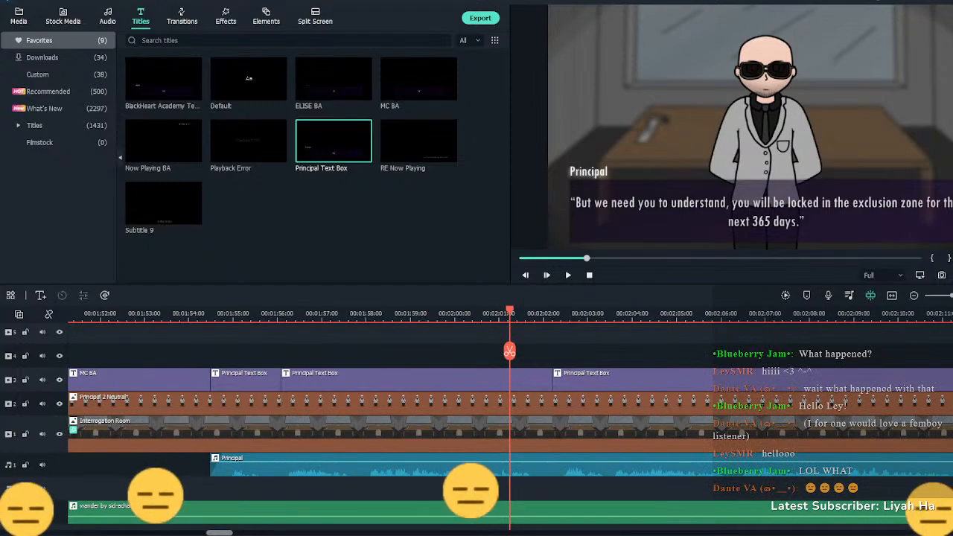
{"action": "key", "text": "space"}
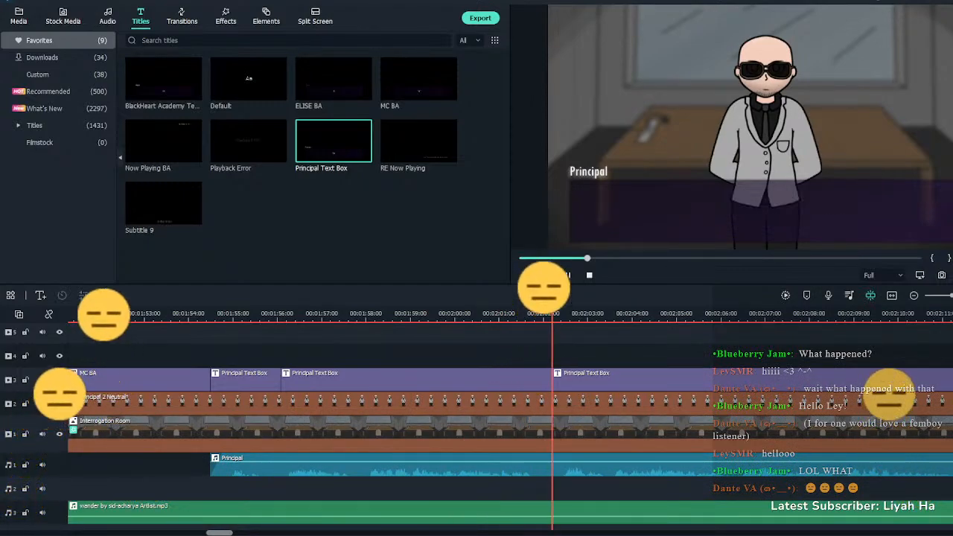
{"action": "key", "text": "space"}
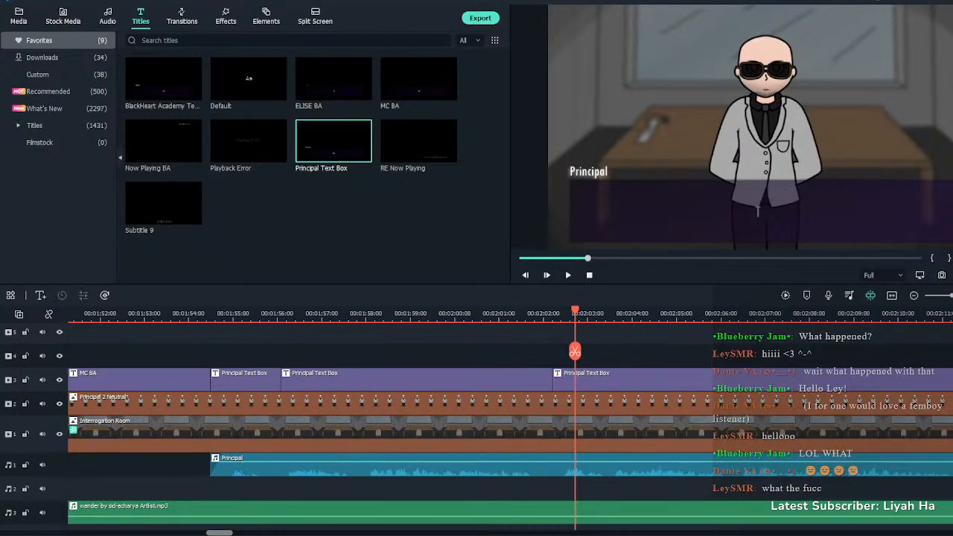
Enter subtitle “During that time, you will be close to several rehabilitated criminals. While they're almost fit to return to society, I won't pretend BlackHeart is completely safe.”
{"action": "double_click", "coordinate": [625, 379]}
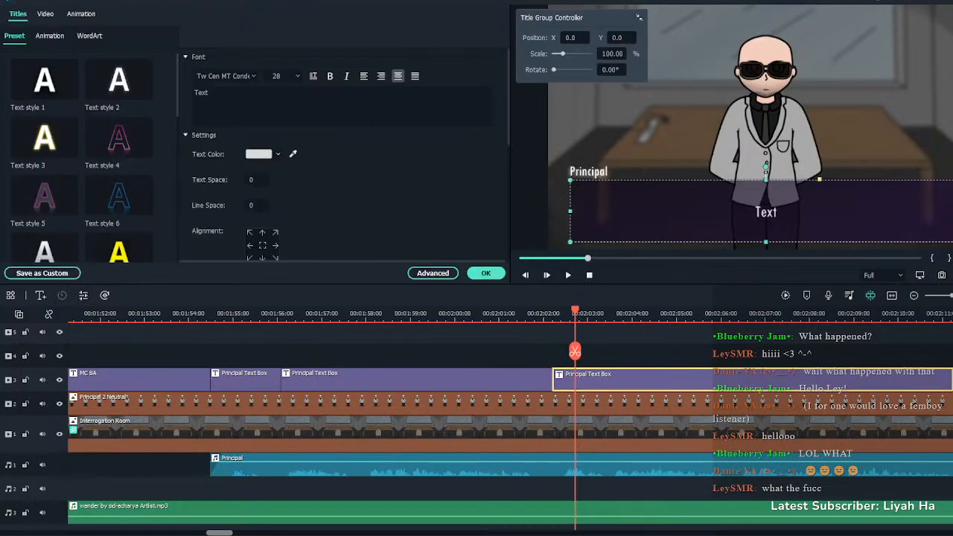
{"action": "key", "text": "ctrl+a"}
{"action": "type", "text": "\"During that time, you will be close to several rehabilitated criminals. While they're almost fit to return to society, I won't pretend BlackHeart is completely safe.\""}
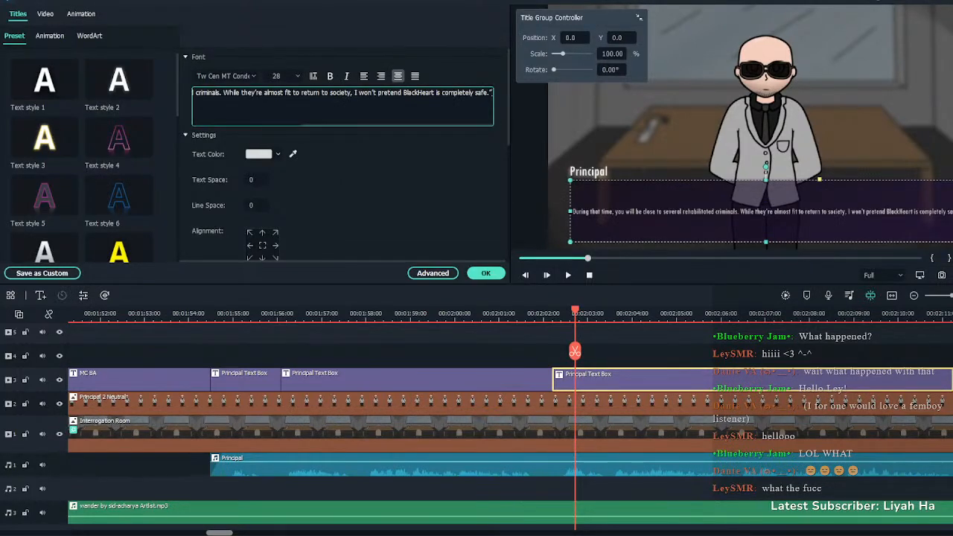
Break the “During that time” title into two lines before “almost” and confirm the text
{"action": "key", "text": "Return"}
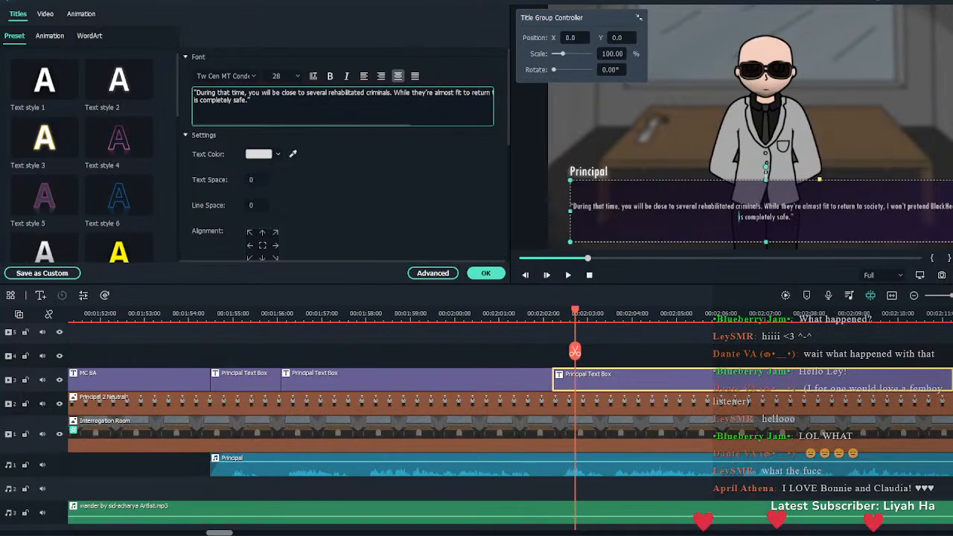
{"action": "key", "text": "BackSpace"}
{"action": "left_click", "coordinate": [346, 92]}
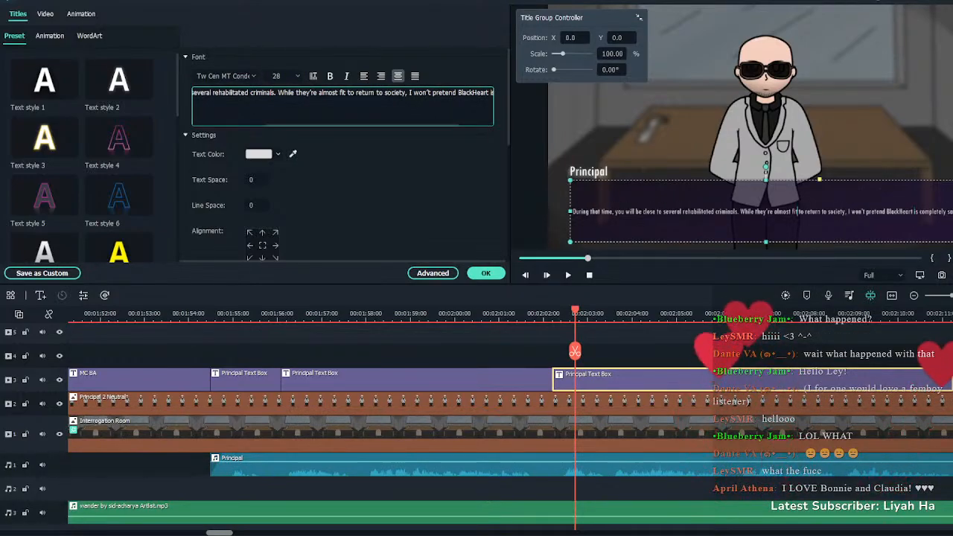
{"action": "key", "text": "Return"}
{"action": "key", "text": "BackSpace"}
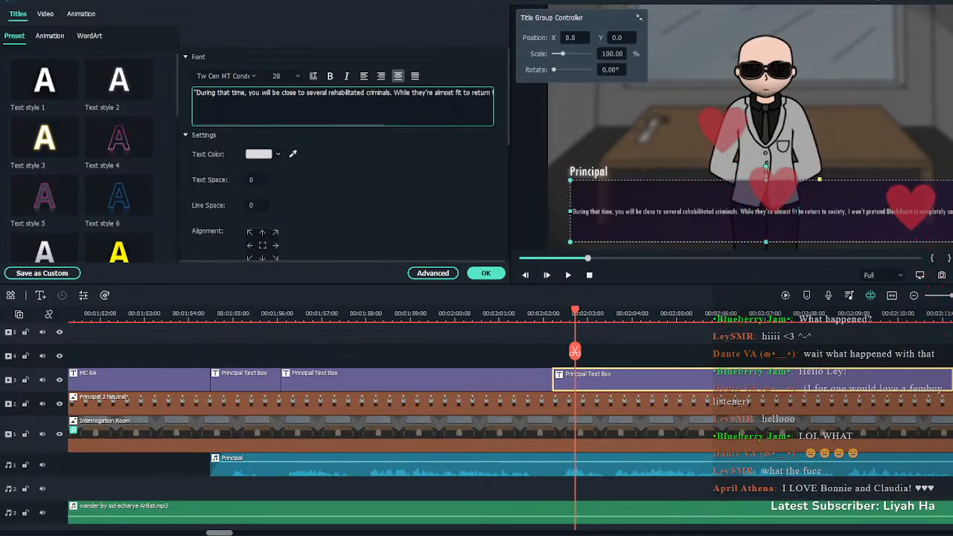
{"action": "left_click", "coordinate": [434, 92]}
{"action": "key", "text": "Return"}
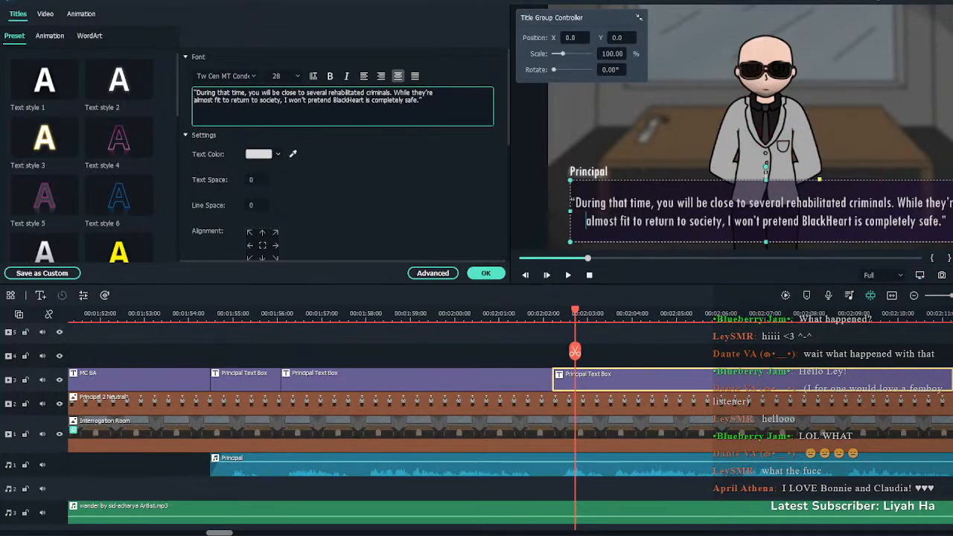
{"action": "left_click", "coordinate": [485, 274]}
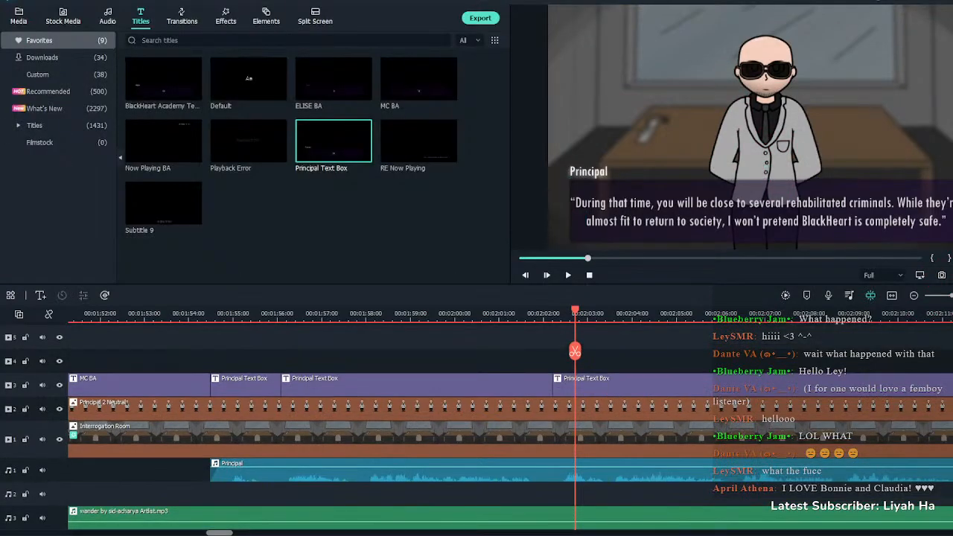
Play the “During that time” title from just before its start to its end, checking it against the voice line
{"action": "left_click", "coordinate": [528, 313]}
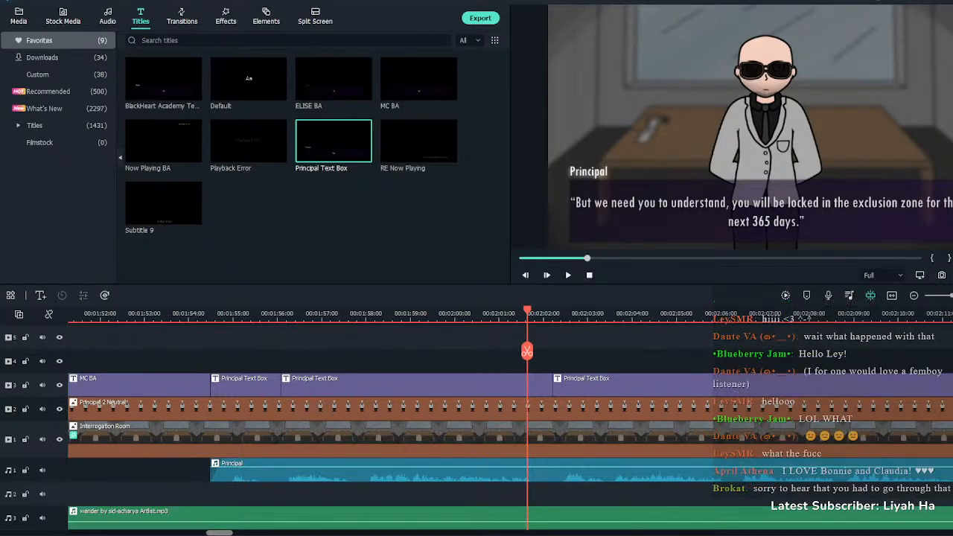
{"action": "left_click_drag", "start_coordinate": [527, 351], "coordinate": [506, 344]}
{"action": "key", "text": "space"}
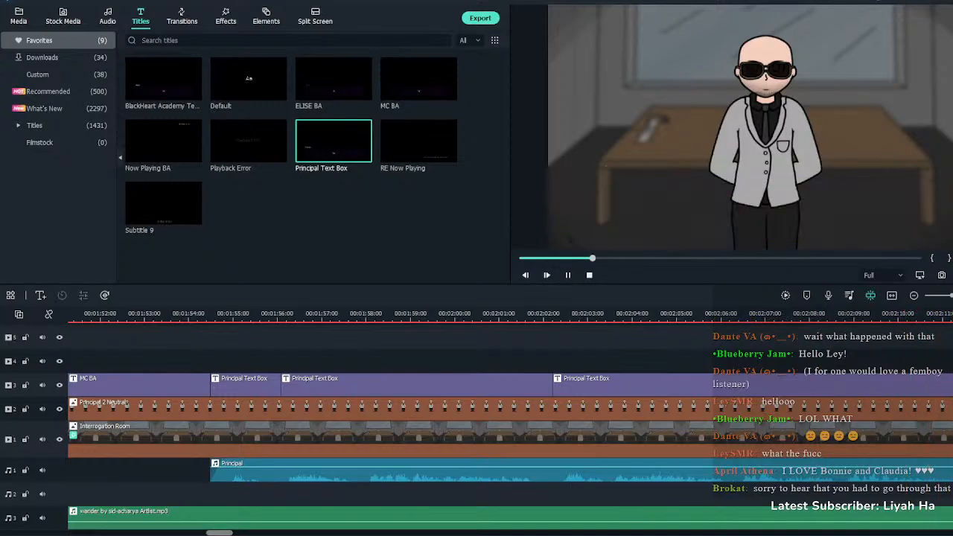
{"action": "key", "text": "space"}
{"action": "left_click", "coordinate": [752, 384]}
{"action": "key", "text": "space"}
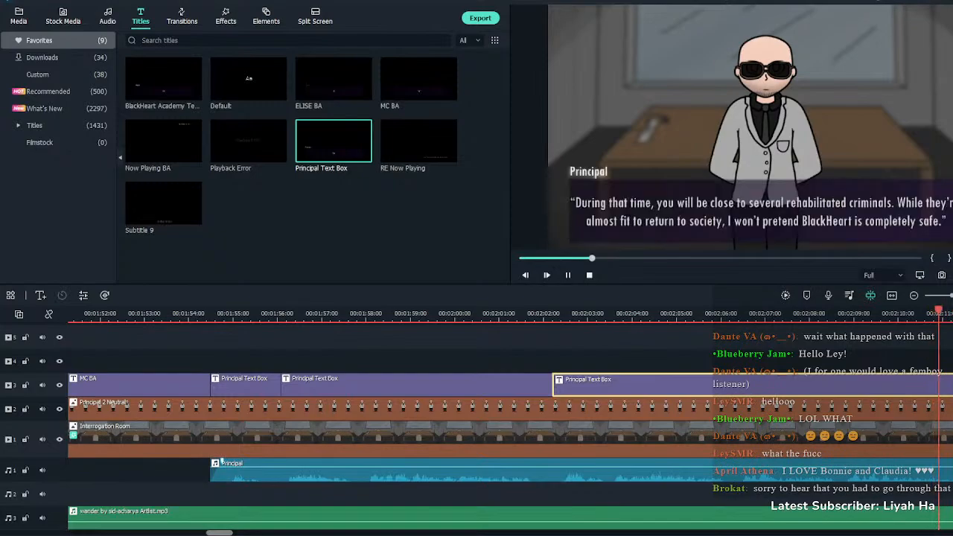
Cut the section from about 2:11.2 to 2:12.2 out of the Principal voice clip and move the remainder up to close the gap
{"action": "left_click", "coordinate": [220, 464]}
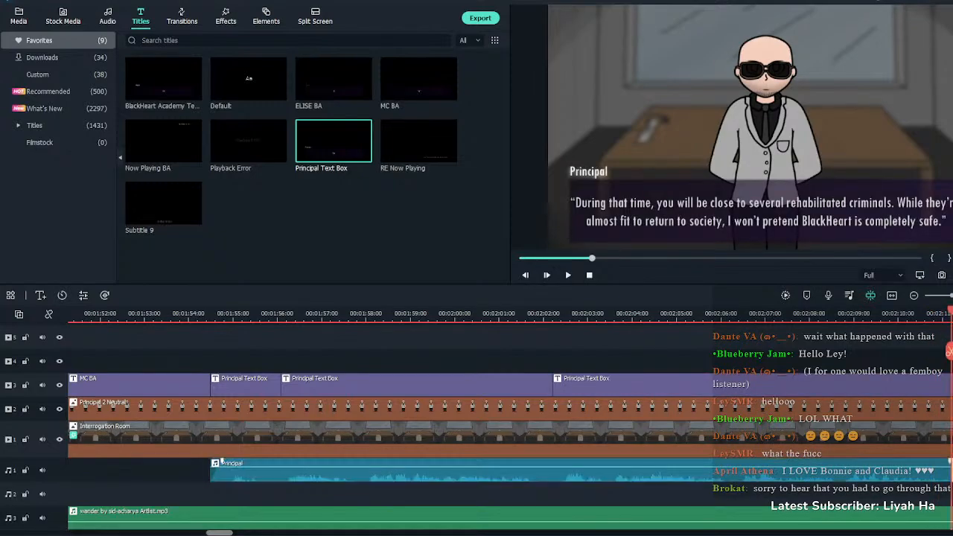
{"action": "key", "text": "space"}
{"action": "key", "text": "space"}
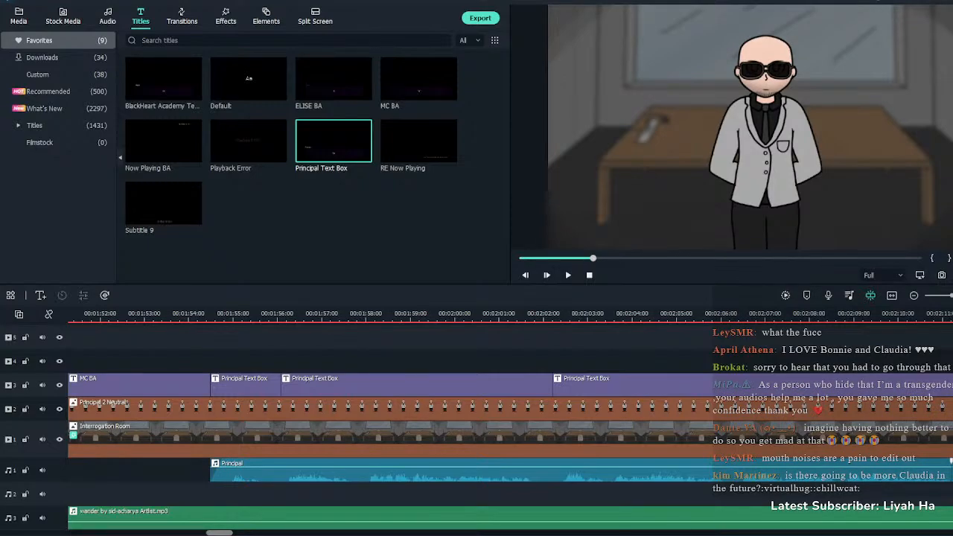
{"action": "key", "text": "space"}
{"action": "key", "text": "space"}
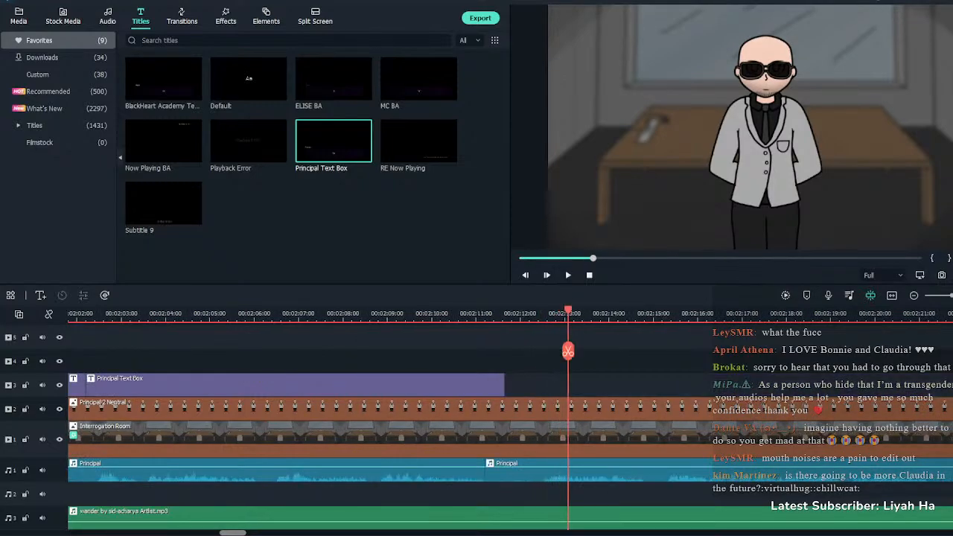
{"action": "left_click", "coordinate": [529, 313]}
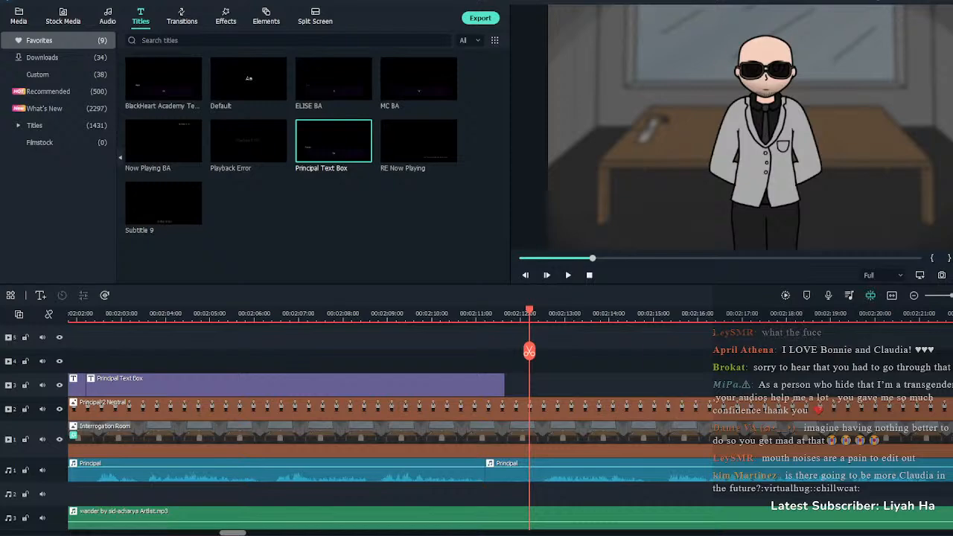
{"action": "left_click", "coordinate": [507, 470]}
{"action": "key", "text": "ctrl+b"}
{"action": "left_click", "coordinate": [507, 470]}
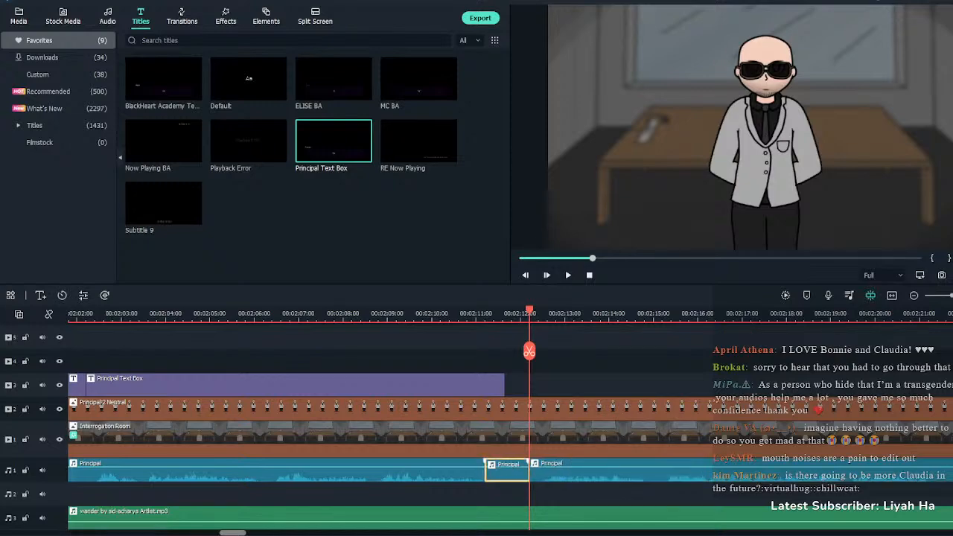
{"action": "key", "text": "Delete"}
{"action": "left_click_drag", "start_coordinate": [566, 470], "coordinate": [521, 470]}
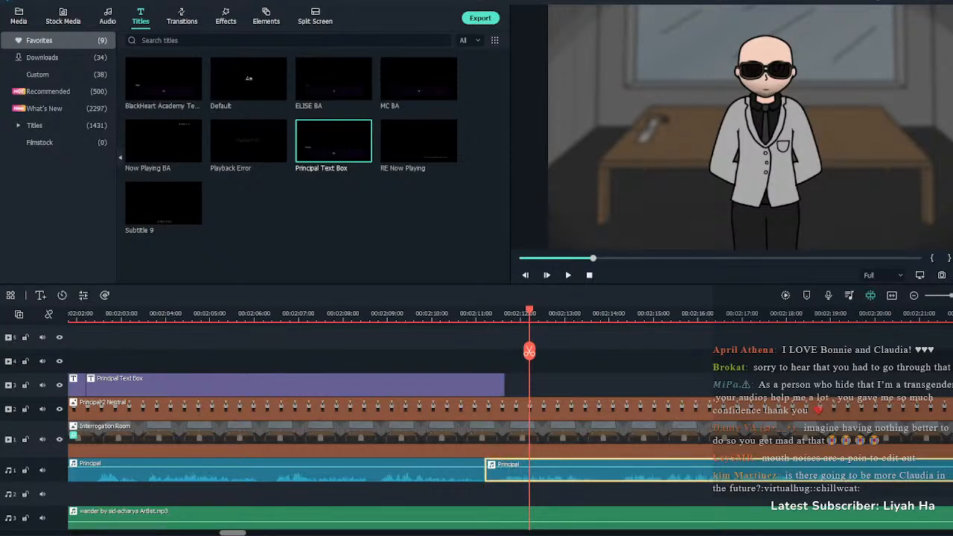
Fade out the Principal voice clip before the cut over about 0.3 seconds and replay the join
{"action": "left_click", "coordinate": [444, 313]}
{"action": "key", "text": "ctrl+equal"}
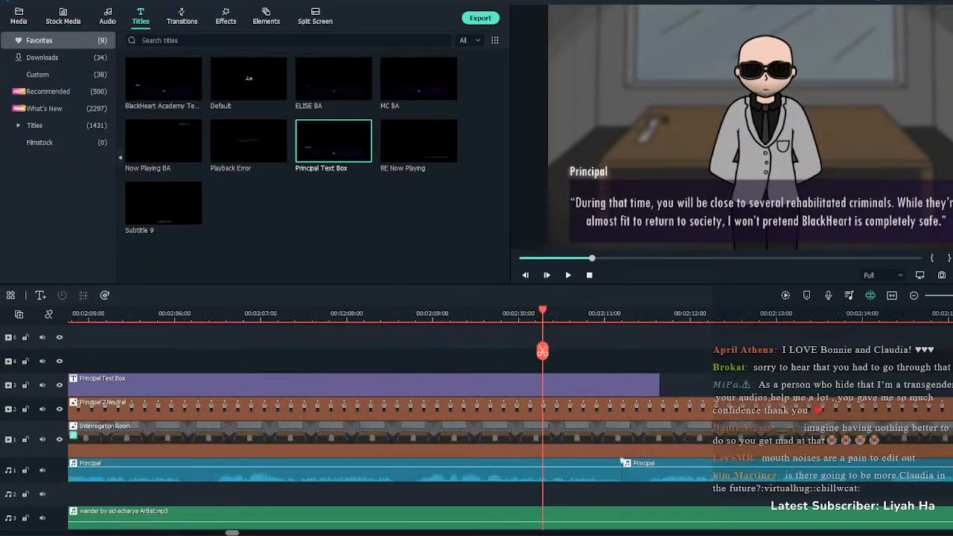
{"action": "left_click_drag", "start_coordinate": [622, 461], "coordinate": [595, 461]}
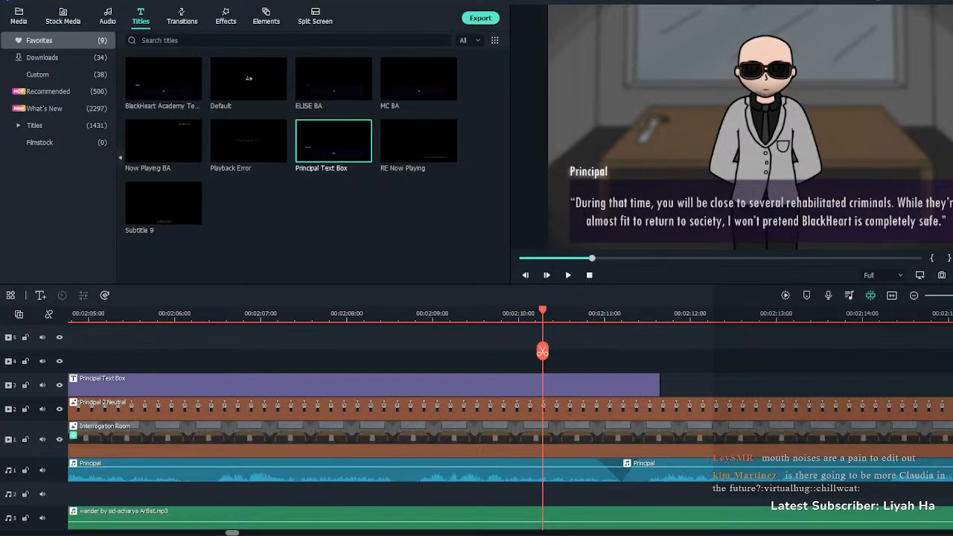
{"action": "key", "text": "space"}
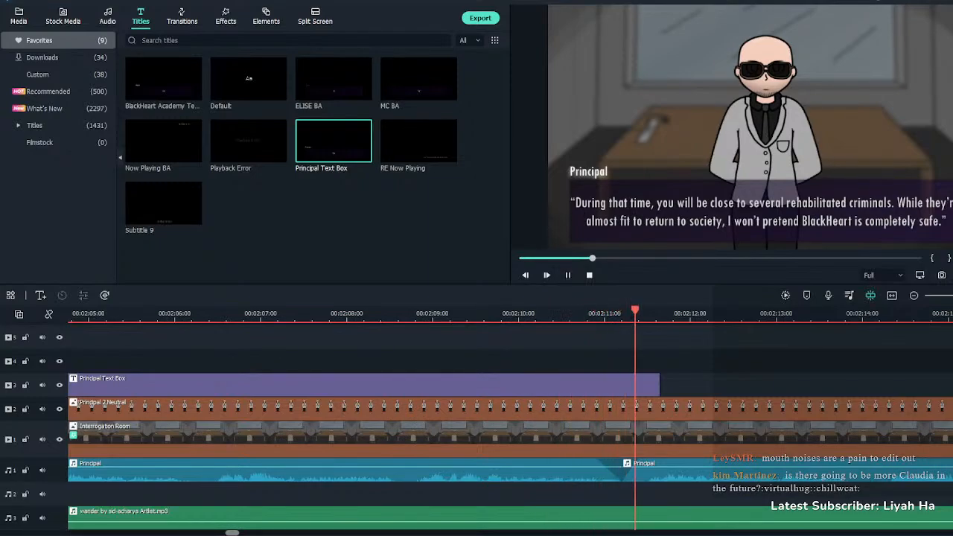
{"action": "key", "text": "space"}
Place a Principal Text Box title directly after the “During that time” title and extend it to about 2:20.4
{"action": "left_click_drag", "start_coordinate": [333, 141], "coordinate": [661, 385]}
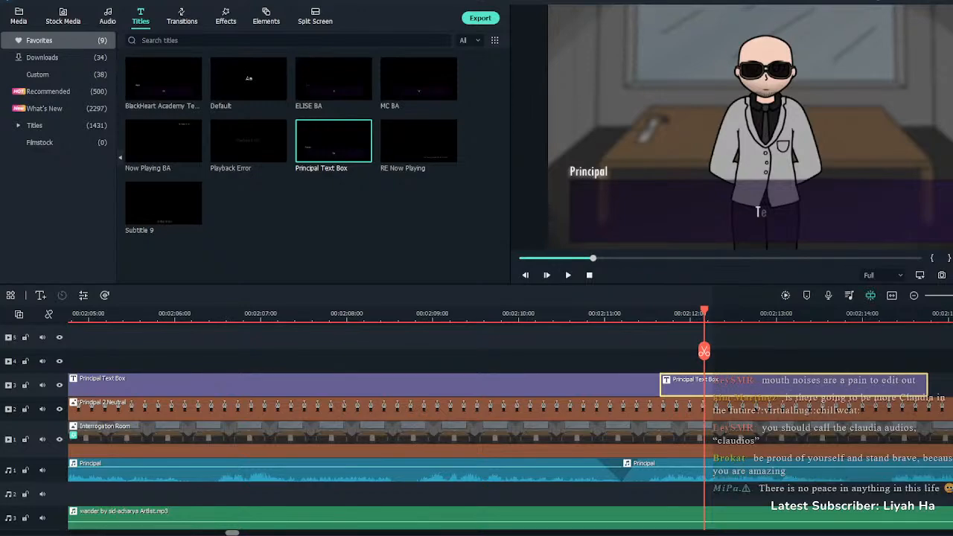
{"action": "key", "text": "Escape"}
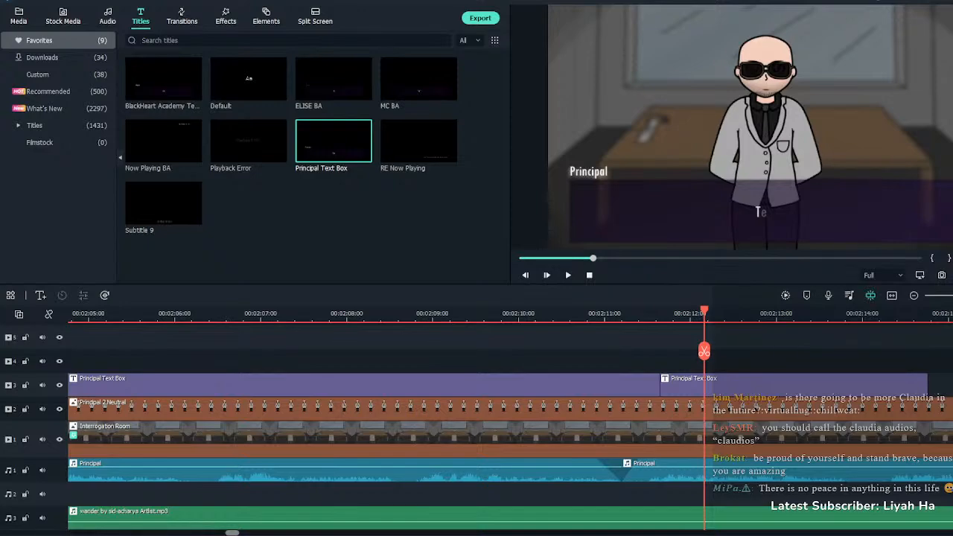
{"action": "key", "text": "space"}
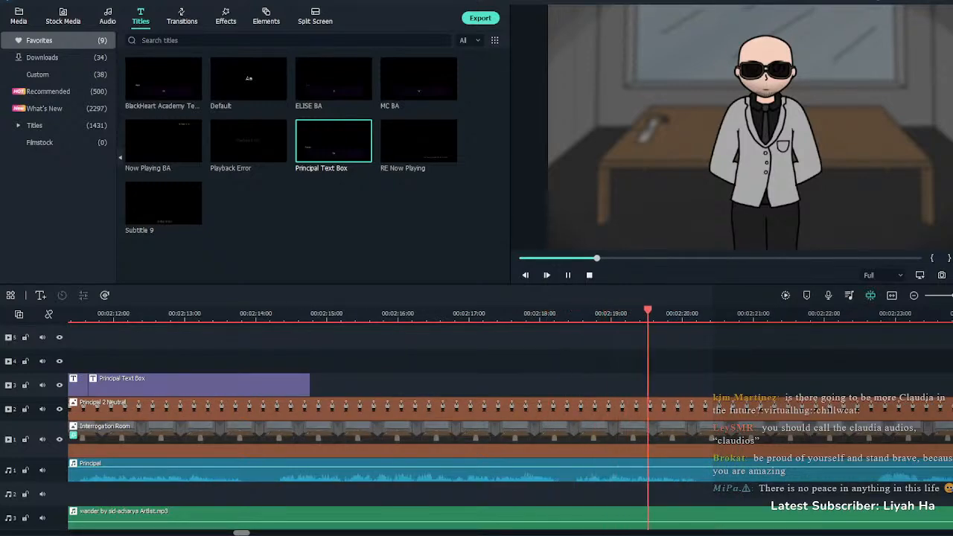
{"action": "key", "text": "space"}
{"action": "left_click_drag", "start_coordinate": [309, 384], "coordinate": [712, 385]}
Replay the voice line around the start of the new Principal title to check where it begins
{"action": "left_click", "coordinate": [88, 313]}
{"action": "key", "text": "space"}
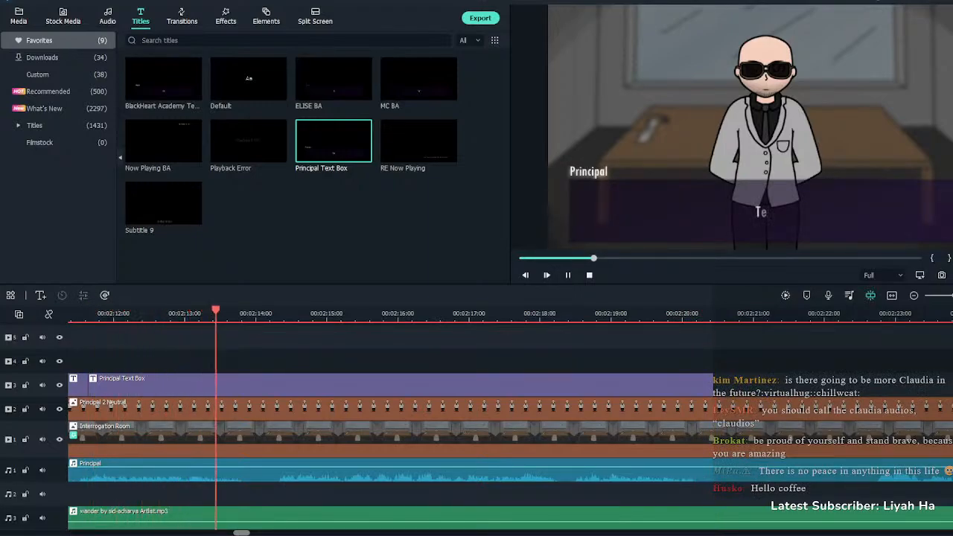
{"action": "key", "text": "space"}
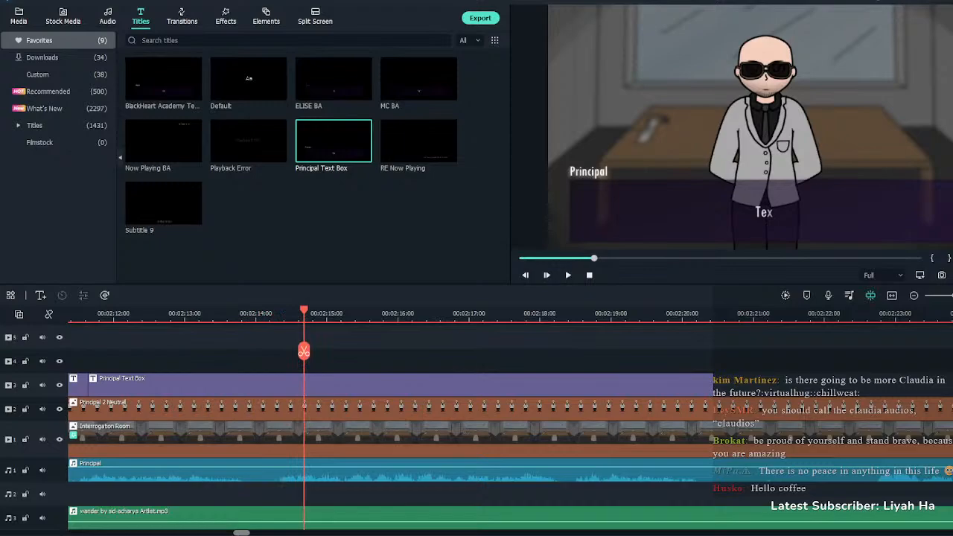
{"action": "left_click_drag", "start_coordinate": [304, 311], "coordinate": [229, 312]}
{"action": "key", "text": "space"}
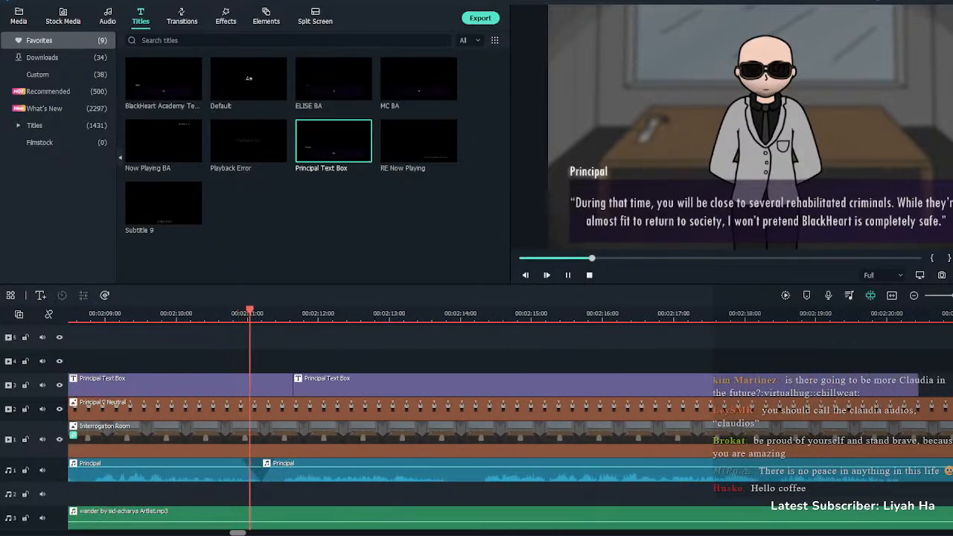
{"action": "key", "text": "space"}
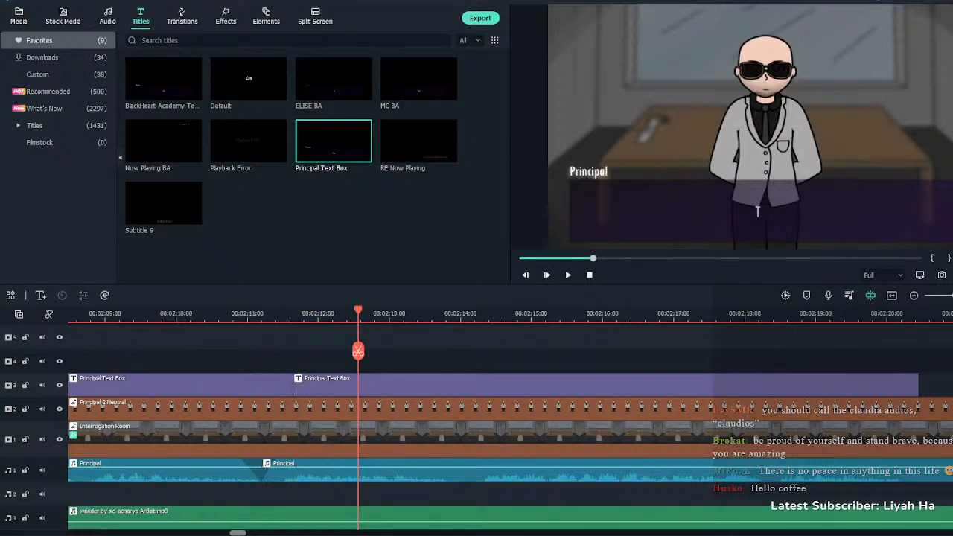
Enter “We have had all sorts of unsavoury occurrences here... and while there will be security personnel and peacekeeping units within the zone, we can't guarantee your safety.”
{"action": "double_click", "coordinate": [758, 212]}
{"action": "type", "text": "We have had all sorts of unsavoury occurrences here... and while there will be security personnel and peacekeeping units within the zone. we can't guarantee your safety.\""}
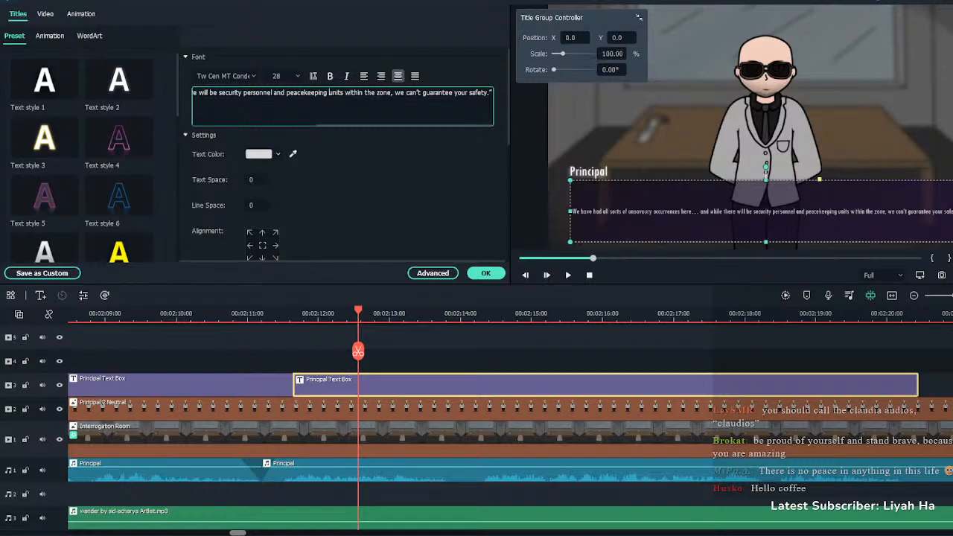
{"action": "key", "text": "Return"}
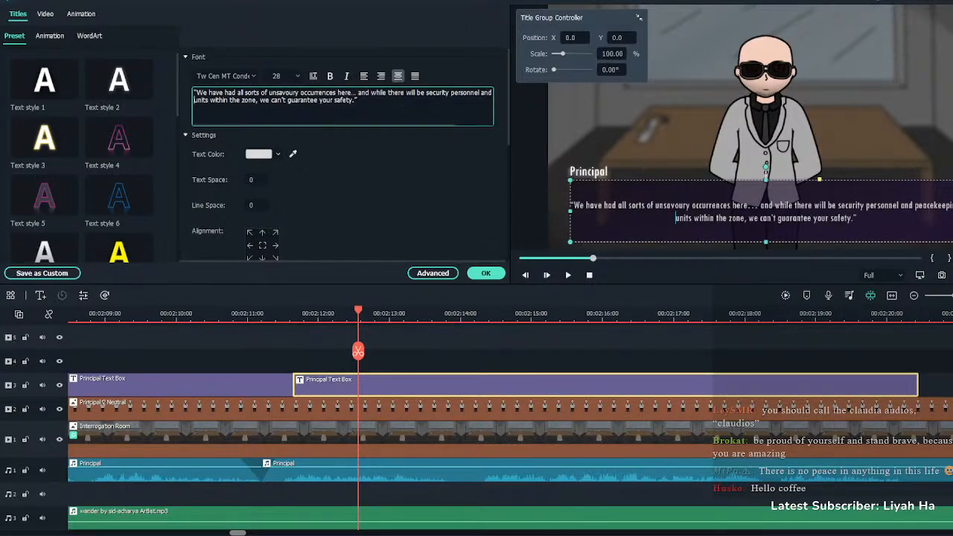
Rearrange the Principal's dialogue into three lines, breaking after "there" and after "can't", and apply the title edit
{"action": "key", "text": "BackSpace"}
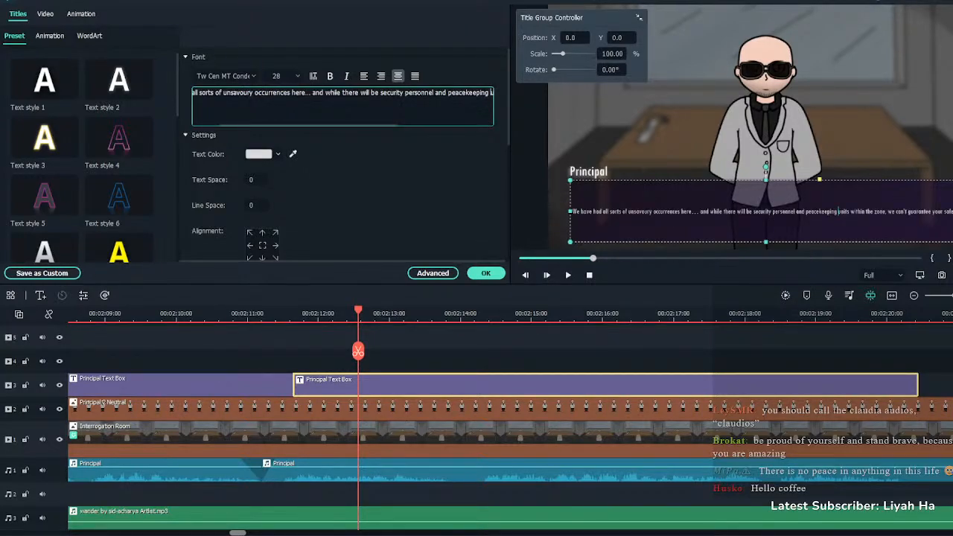
{"action": "left_click", "coordinate": [361, 92]}
{"action": "key", "text": "Return"}
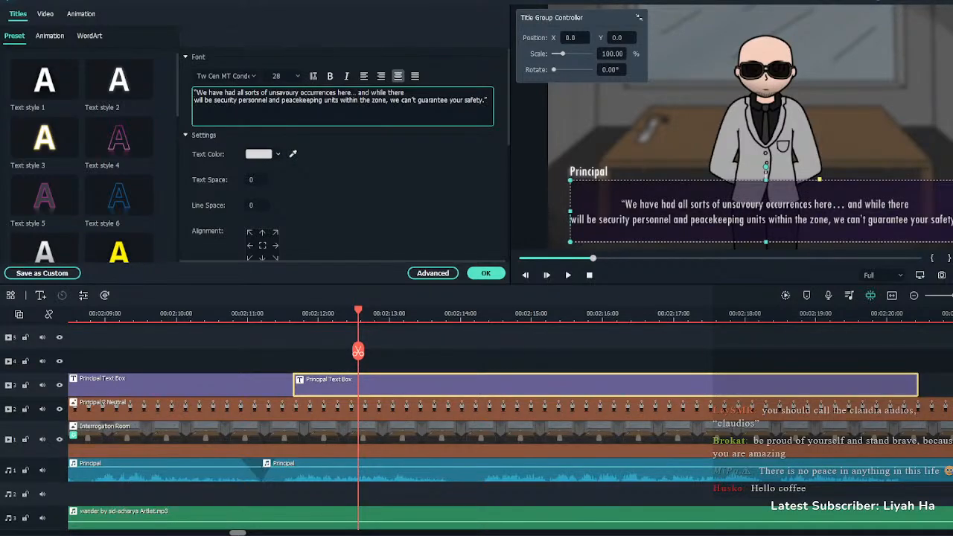
{"action": "left_click", "coordinate": [418, 100]}
{"action": "key", "text": "Return"}
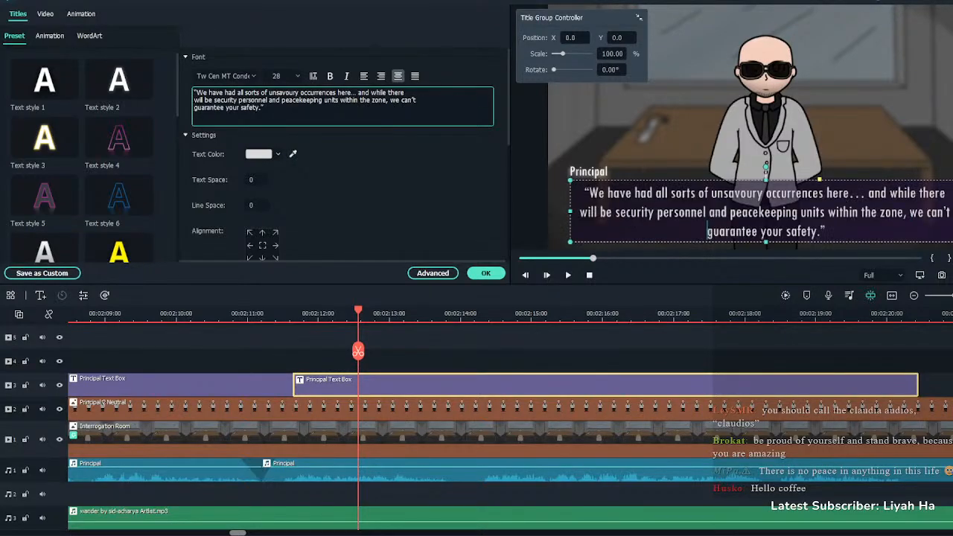
{"action": "left_click", "coordinate": [486, 274]}
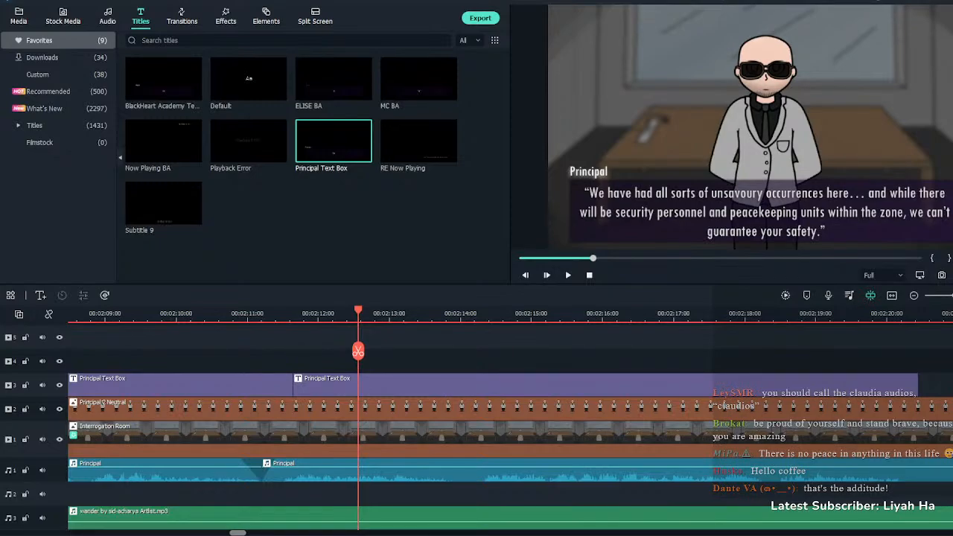
Start the second Principal text box slightly earlier, at about 00:02:11.5, restore its end just after 00:02:20, and play the line to check timing
{"action": "left_click", "coordinate": [244, 313]}
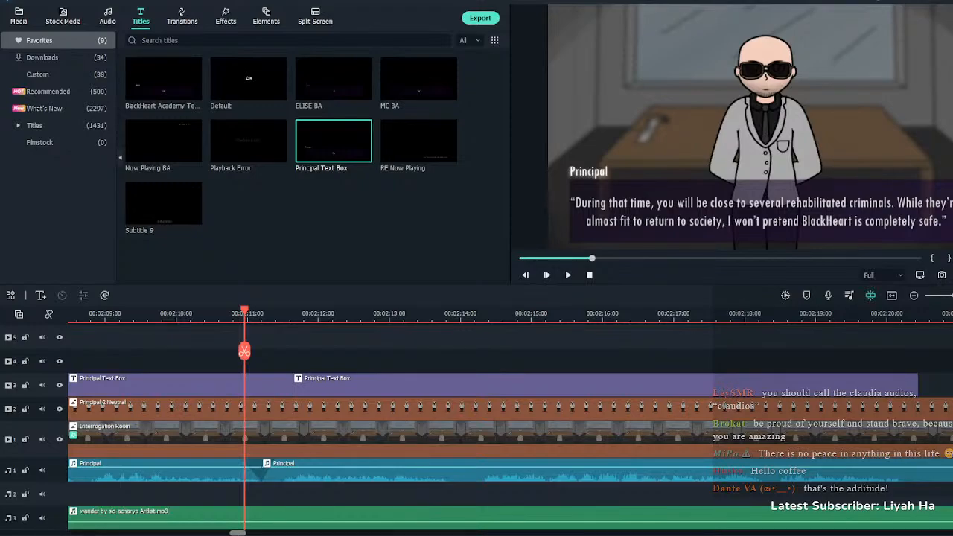
{"action": "left_click", "coordinate": [210, 314]}
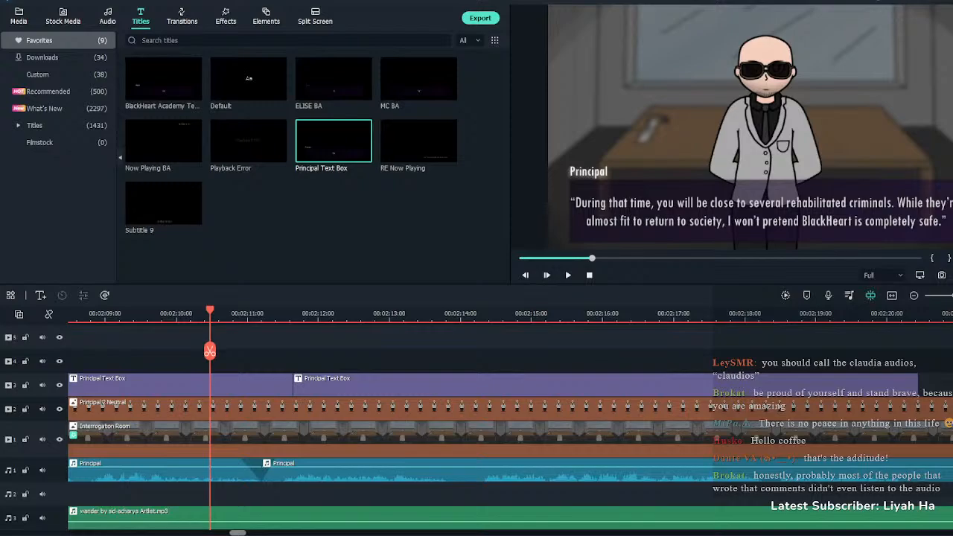
{"action": "key", "text": "space"}
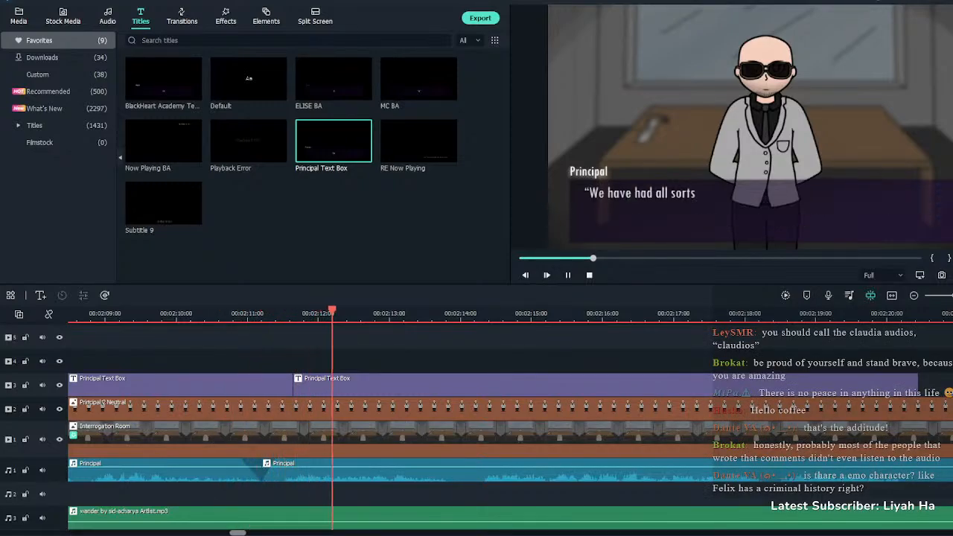
{"action": "key", "text": "space"}
{"action": "left_click_drag", "start_coordinate": [292, 385], "coordinate": [324, 385]}
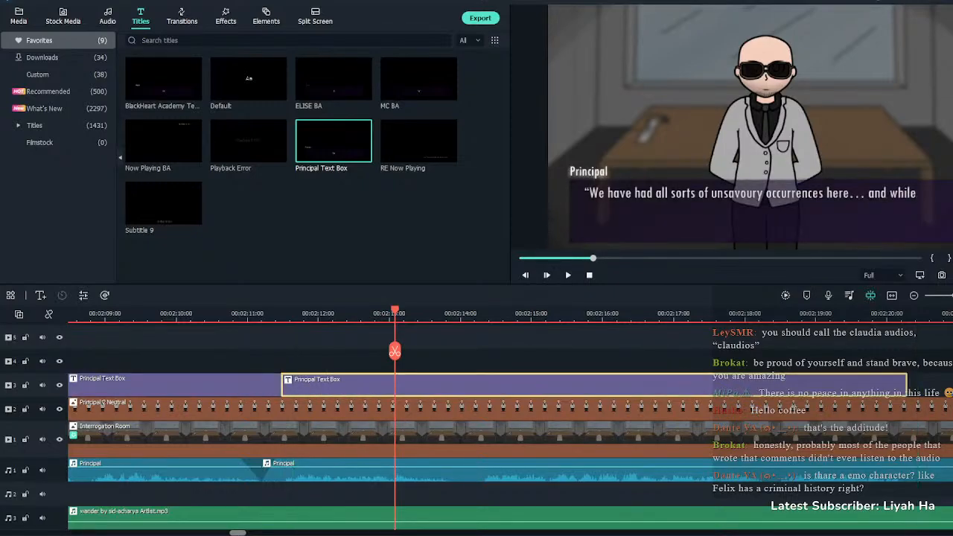
{"action": "left_click_drag", "start_coordinate": [906, 385], "coordinate": [917, 385]}
{"action": "left_click", "coordinate": [183, 361]}
{"action": "key", "text": "space"}
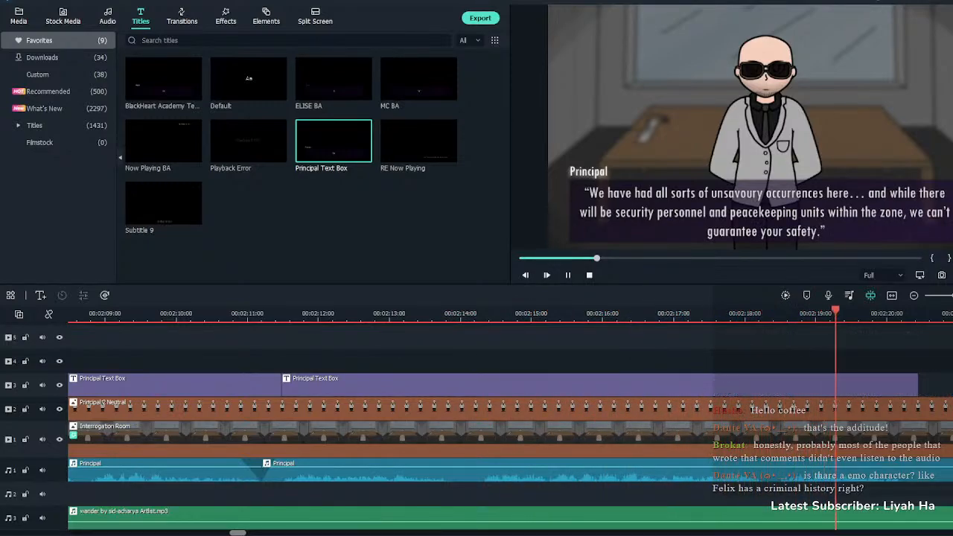
{"action": "key", "text": "space"}
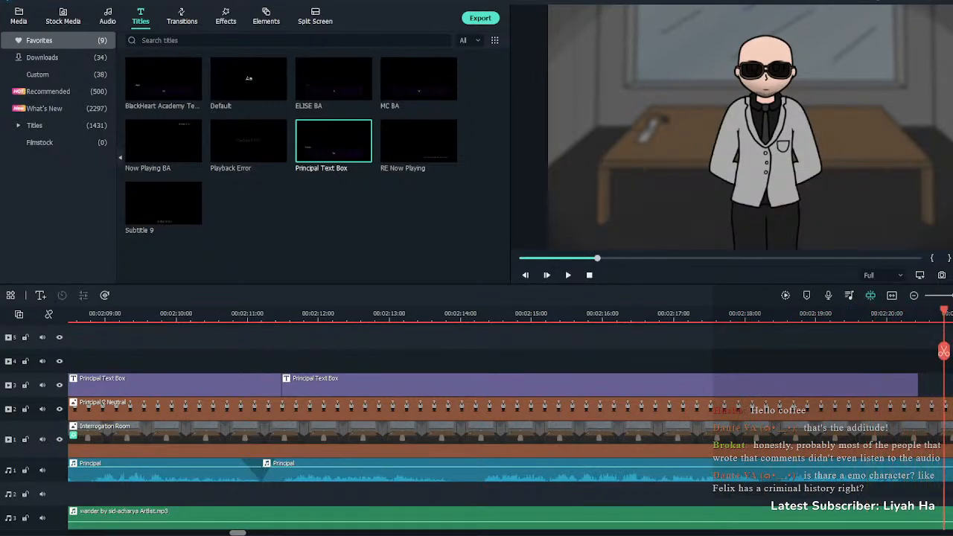
Split the Principal audio after the spoken line and move the remaining part to start just before 00:02:23
{"action": "left_click", "coordinate": [274, 464]}
{"action": "key", "text": "space"}
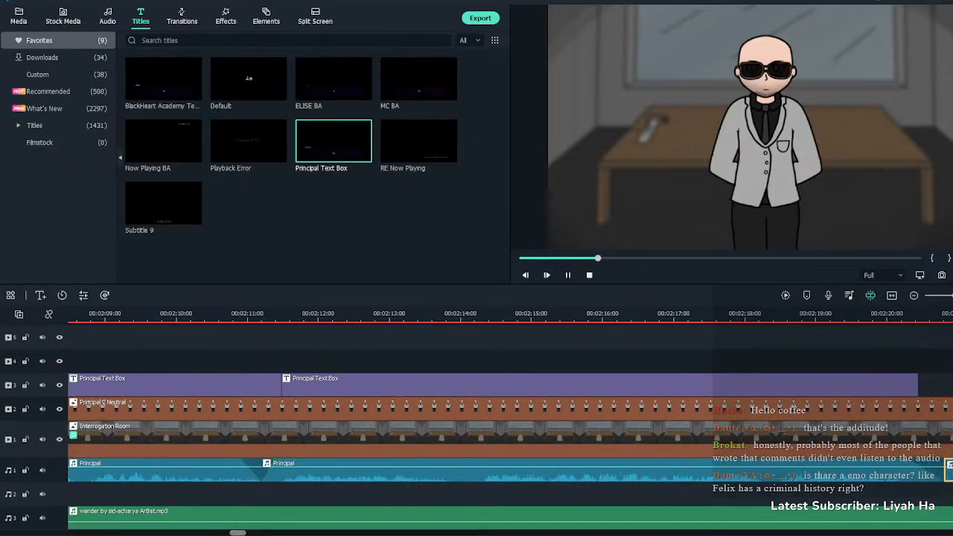
{"action": "key", "text": "space"}
{"action": "left_click_drag", "start_coordinate": [479, 470], "coordinate": [626, 470]}
Add an MC BA title directly after the Principal text box, reading "Right… I had a feeling that would be the case."
{"action": "left_click_drag", "start_coordinate": [419, 78], "coordinate": [454, 384]}
{"action": "left_click", "coordinate": [435, 313]}
{"action": "key", "text": "space"}
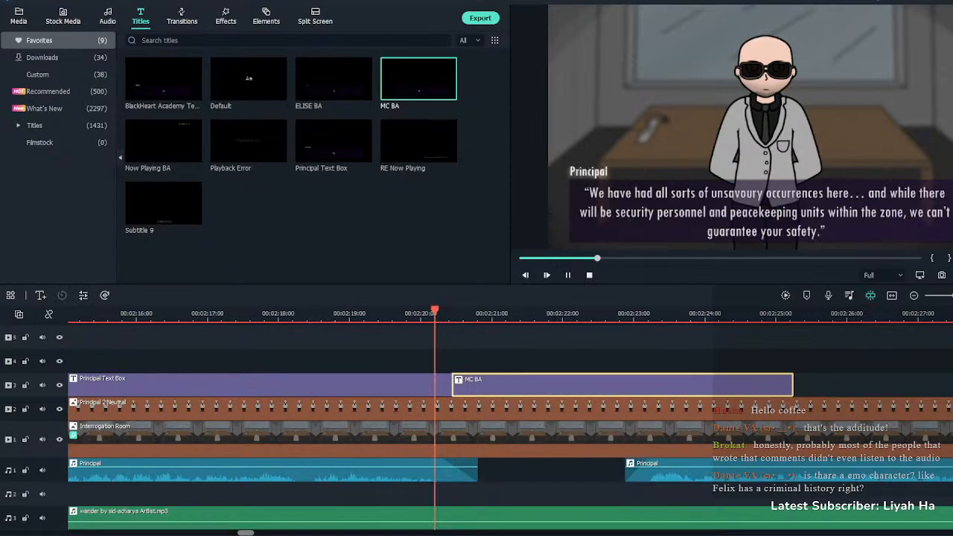
{"action": "key", "text": "space"}
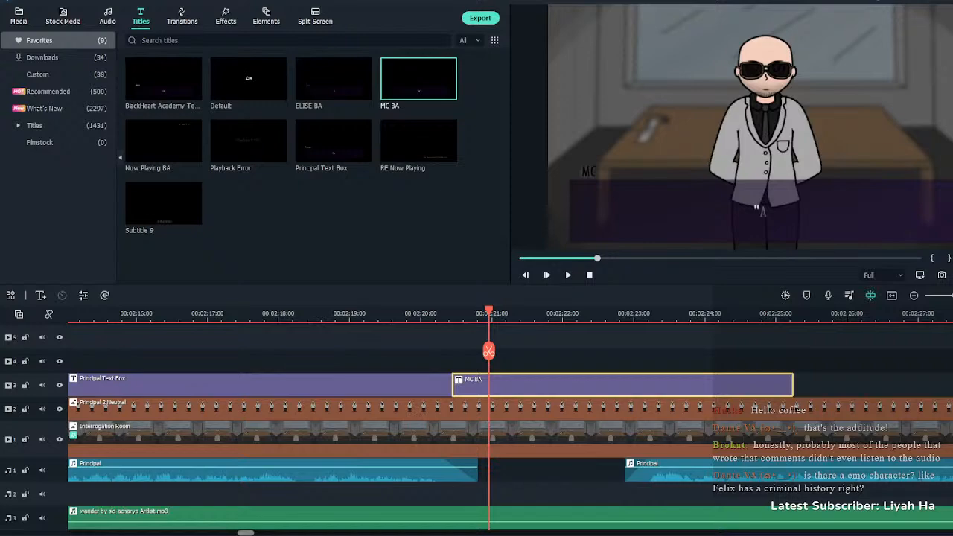
{"action": "double_click", "coordinate": [623, 384]}
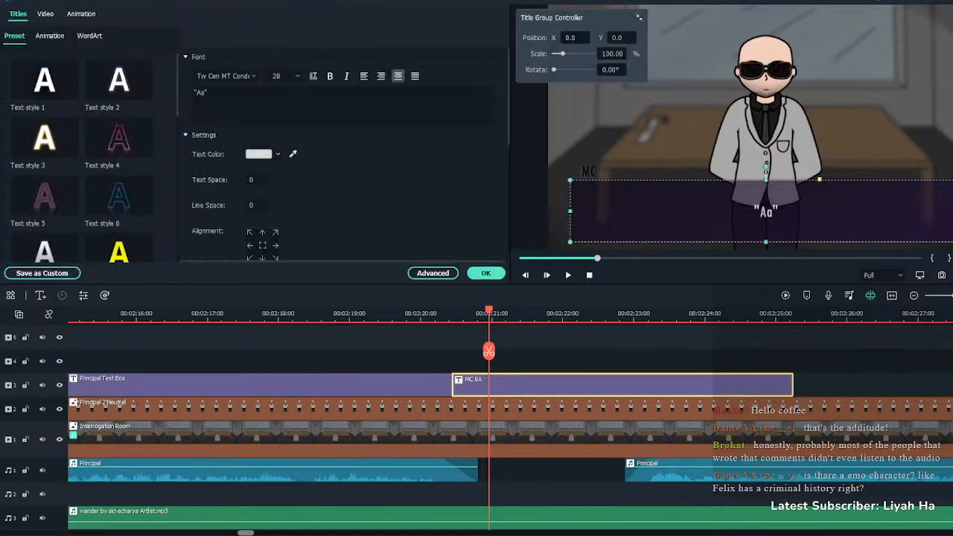
{"action": "left_click", "coordinate": [342, 106]}
{"action": "key", "text": "ctrl+a"}
{"action": "type", "text": "\"Right… I had a feeling that would be the case.\""}
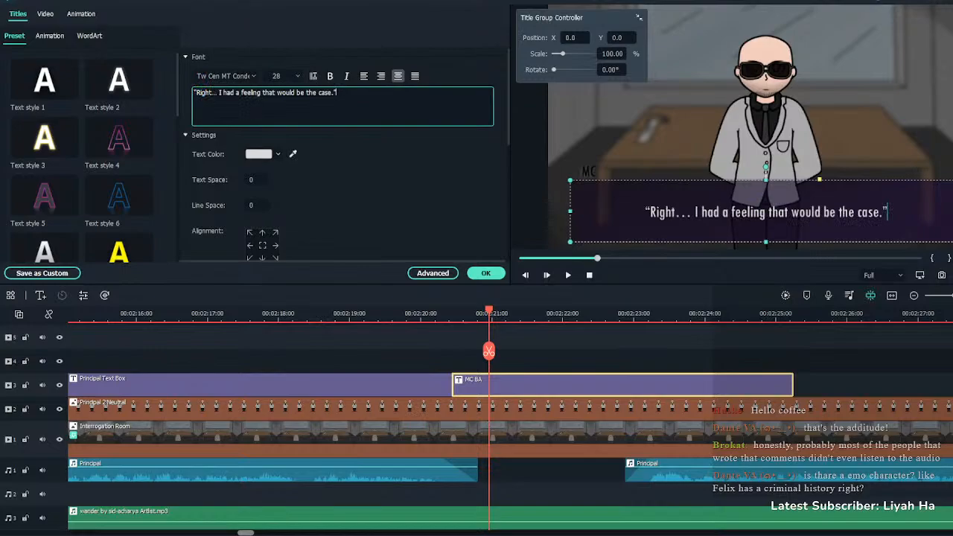
{"action": "left_click", "coordinate": [486, 272]}
Move the following Principal audio to about 00:02:25 and trim the MC title's end to match, playing it back to check
{"action": "left_click", "coordinate": [485, 337]}
{"action": "left_click_drag", "start_coordinate": [488, 311], "coordinate": [437, 311]}
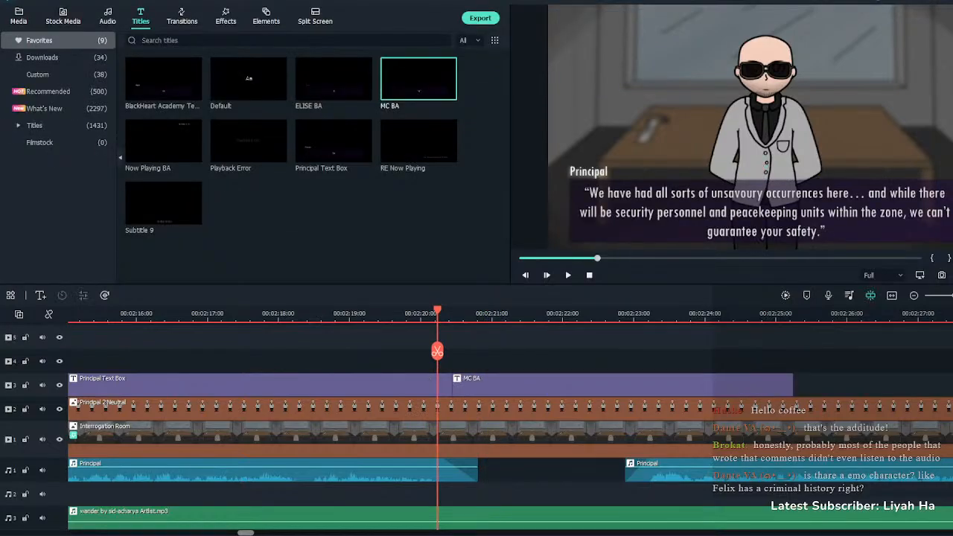
{"action": "left_click_drag", "start_coordinate": [647, 461], "coordinate": [787, 462]}
{"action": "key", "text": "Escape"}
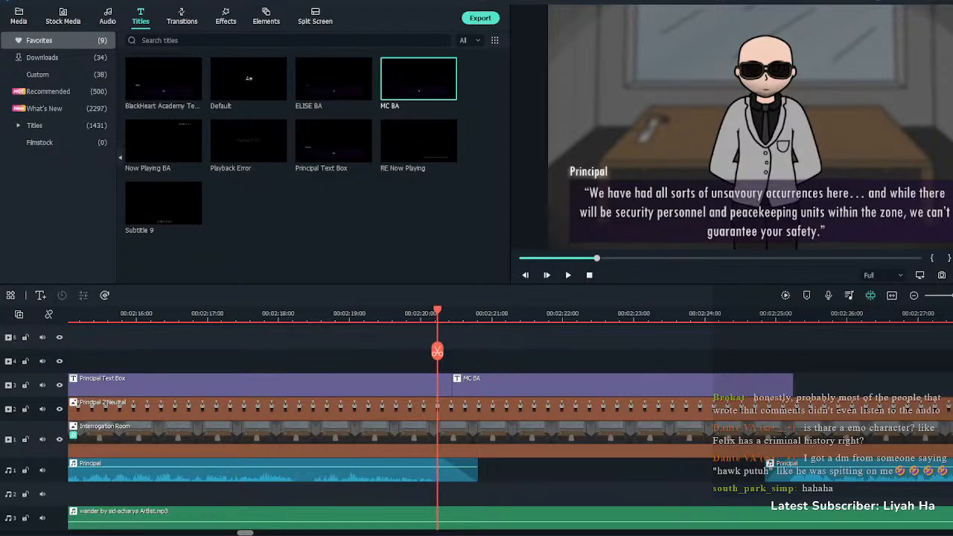
{"action": "key", "text": "space"}
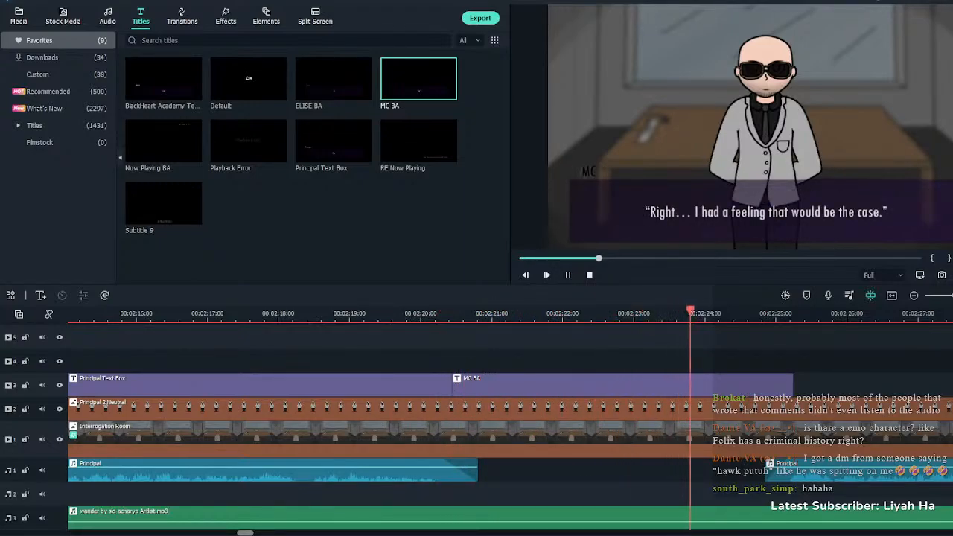
{"action": "key", "text": "space"}
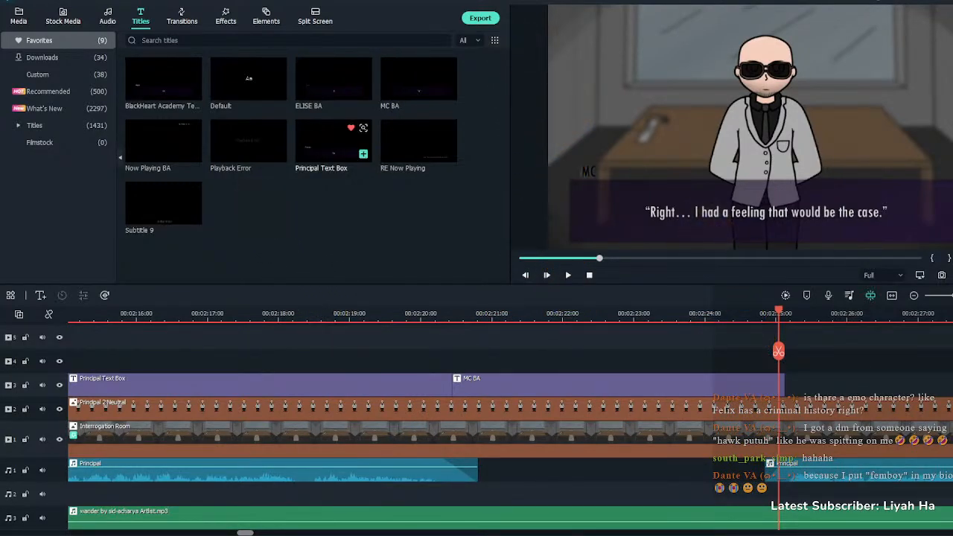
Add a Principal Text Box title directly after the MC title and extend its end to just before 00:02:32
{"action": "left_click_drag", "start_coordinate": [350, 149], "coordinate": [791, 381]}
{"action": "key", "text": "Escape"}
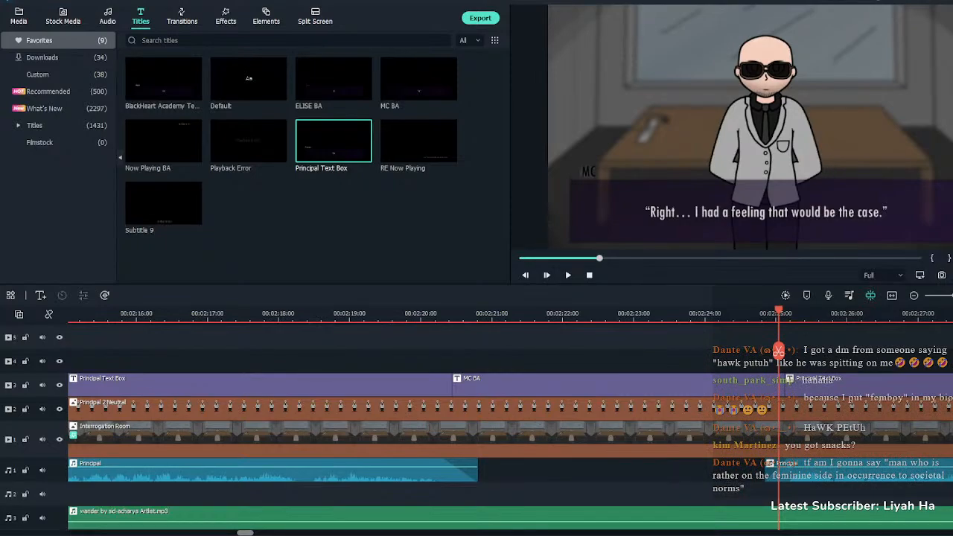
{"action": "left_click_drag", "start_coordinate": [779, 351], "coordinate": [767, 351]}
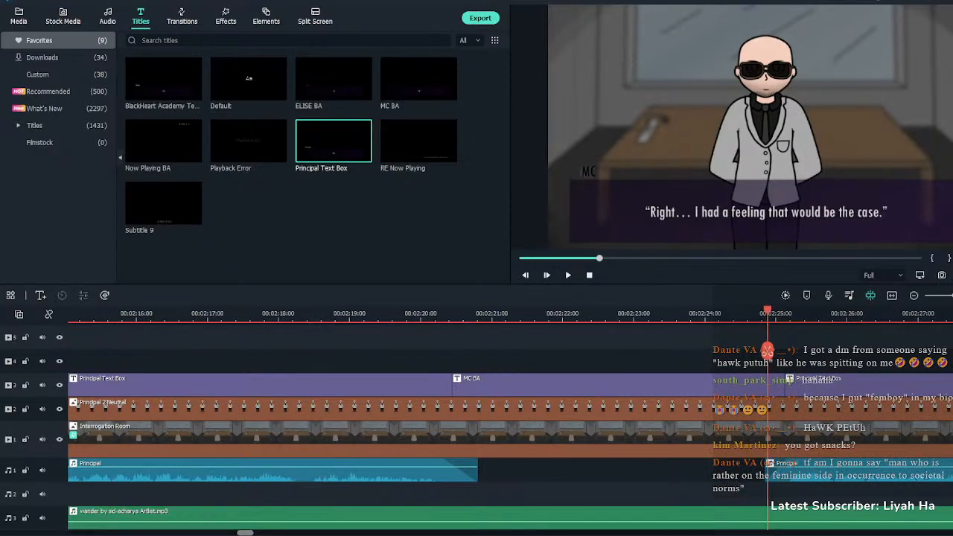
{"action": "key", "text": "space"}
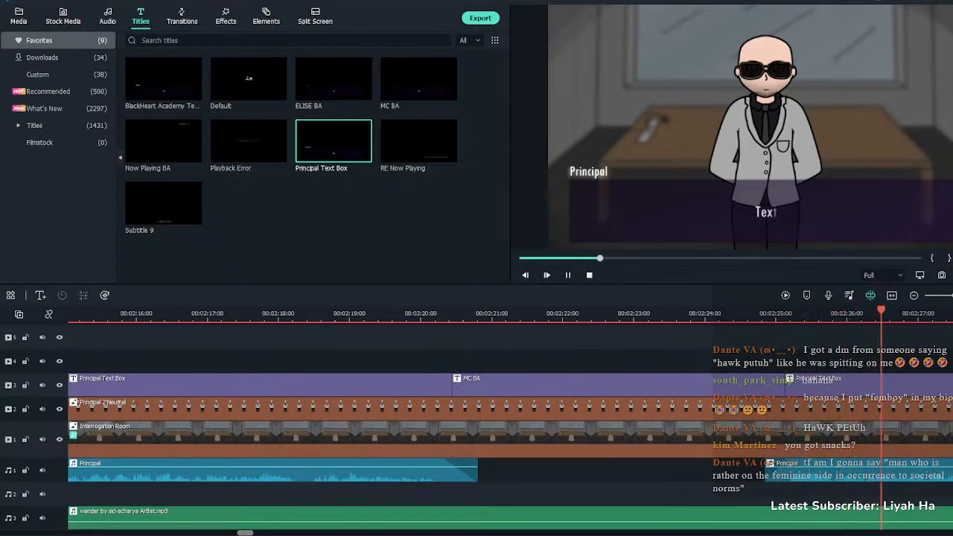
{"action": "key", "text": "space"}
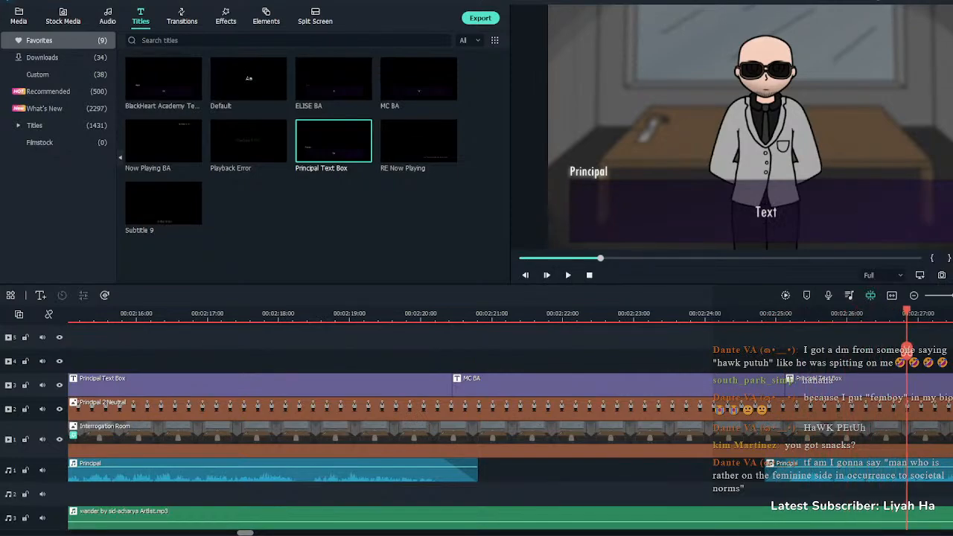
{"action": "left_click_drag", "start_coordinate": [907, 312], "coordinate": [674, 313]}
{"action": "left_click_drag", "start_coordinate": [604, 385], "coordinate": [856, 385]}
Set the text to "We will of course provide you with safe lodging and reliable communication with the outside world, unbeknownst to your fellow students.", breaking after "reliable"
{"action": "double_click", "coordinate": [819, 385]}
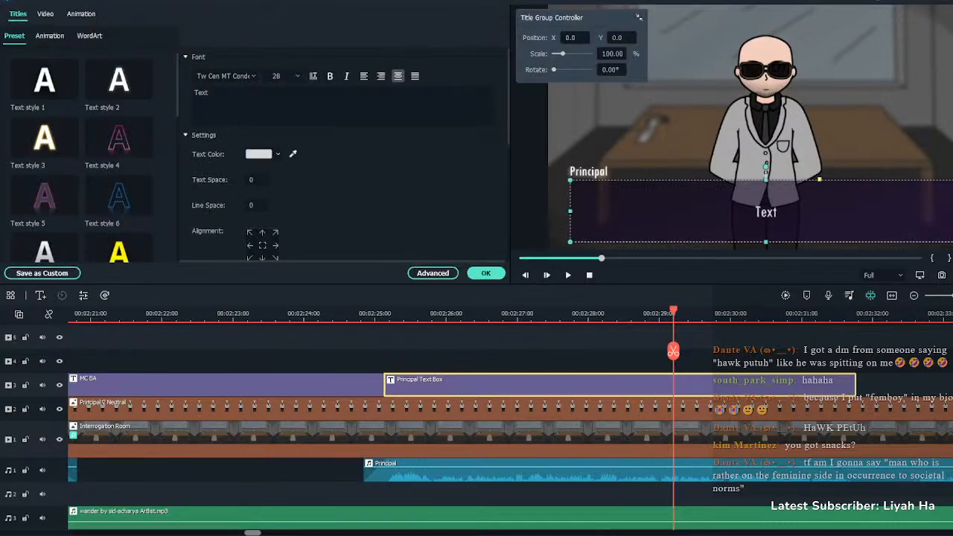
{"action": "left_click", "coordinate": [342, 106]}
{"action": "key", "text": "ctrl+a"}
{"action": "type", "text": "We will of course provide you with safe lodging and reliable communication with the outside world, unbeknownst to your fellow students.\""}
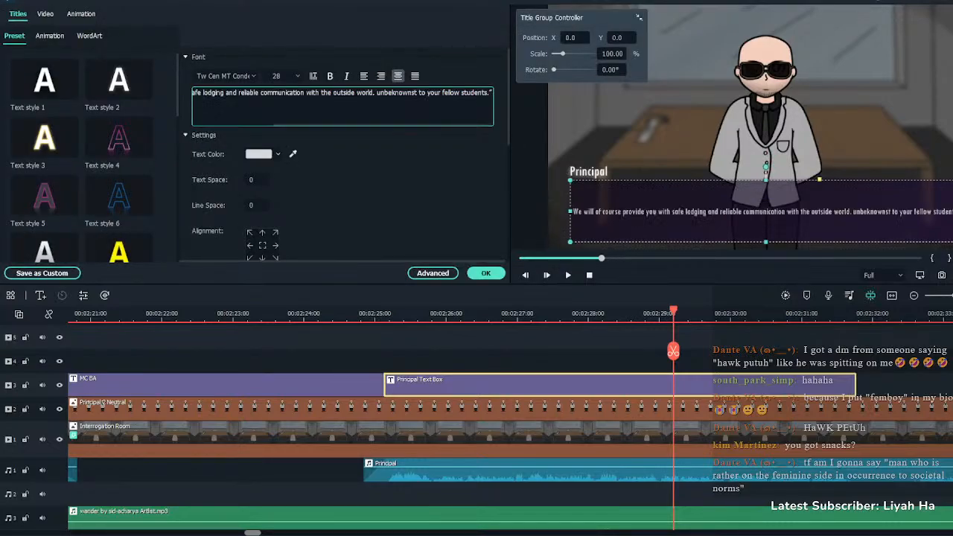
{"action": "key", "text": "Return"}
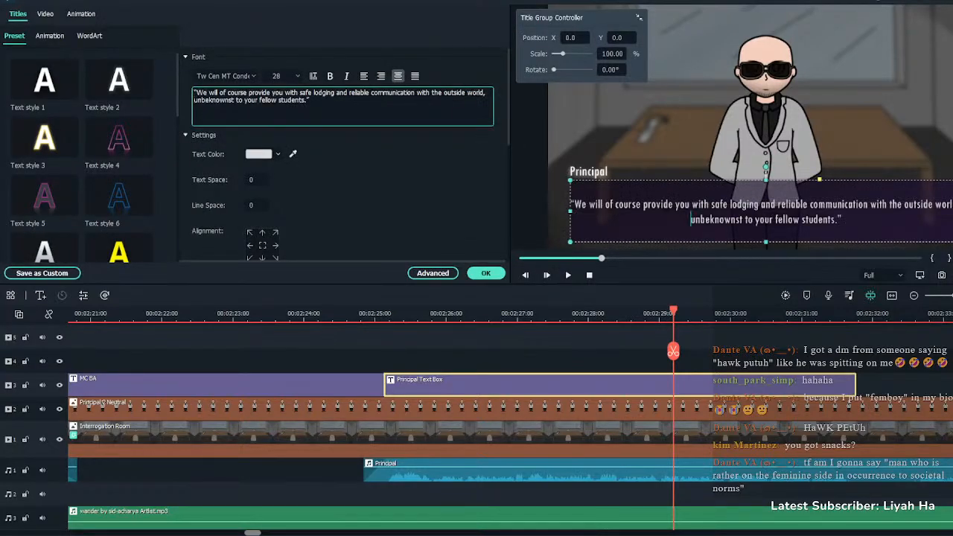
{"action": "key", "text": "BackSpace"}
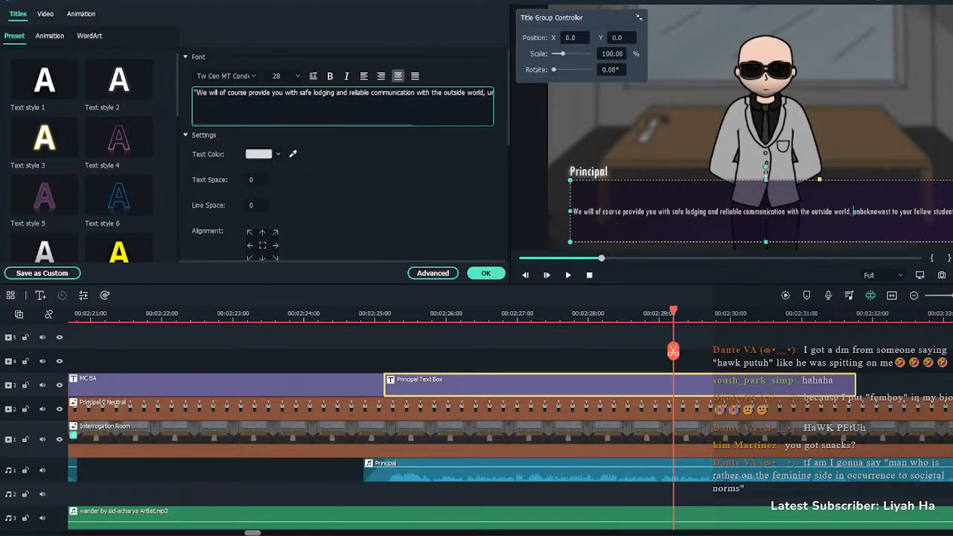
{"action": "left_click", "coordinate": [371, 92]}
{"action": "key", "text": "Return"}
{"action": "left_click", "coordinate": [486, 272]}
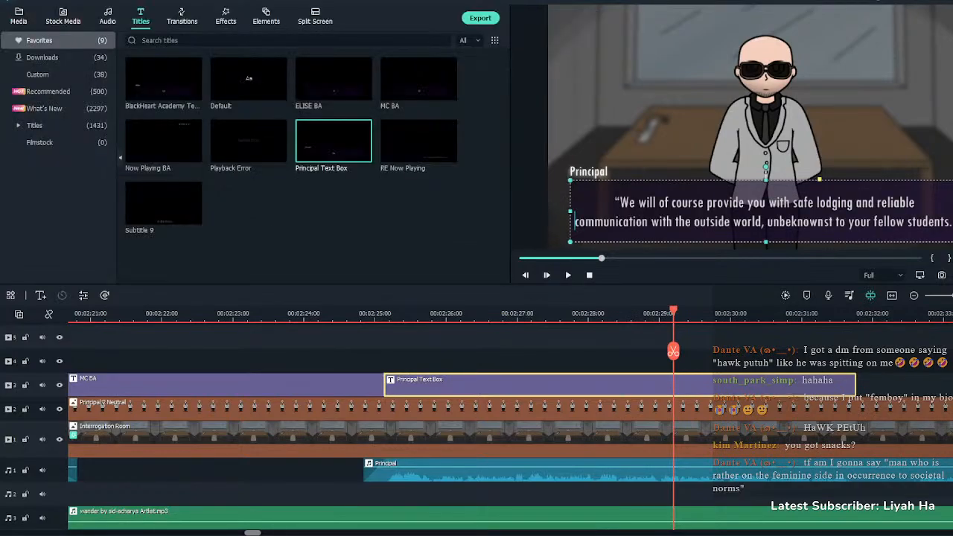
Play the new Principal line against its audio and extend the title's end slightly, to about 00:02:32
{"action": "left_click", "coordinate": [367, 339]}
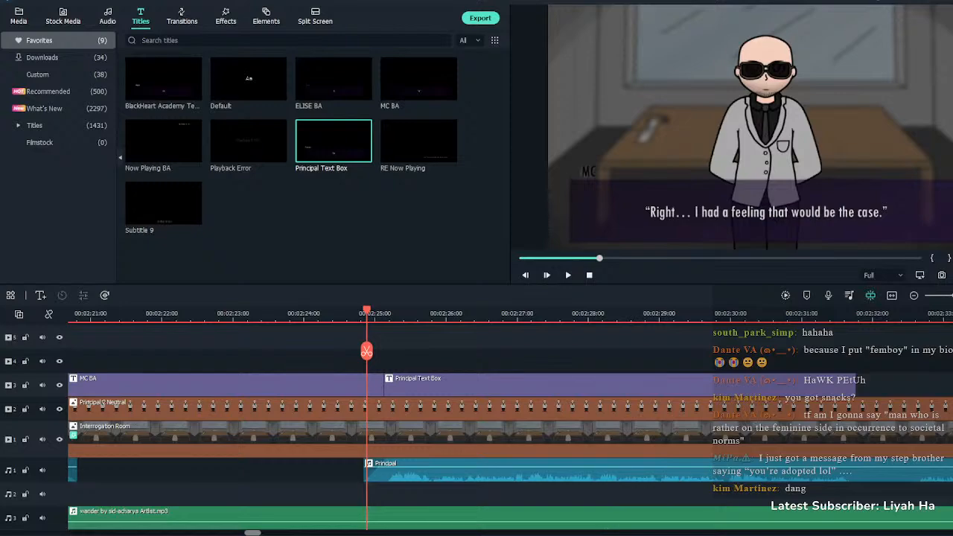
{"action": "key", "text": "space"}
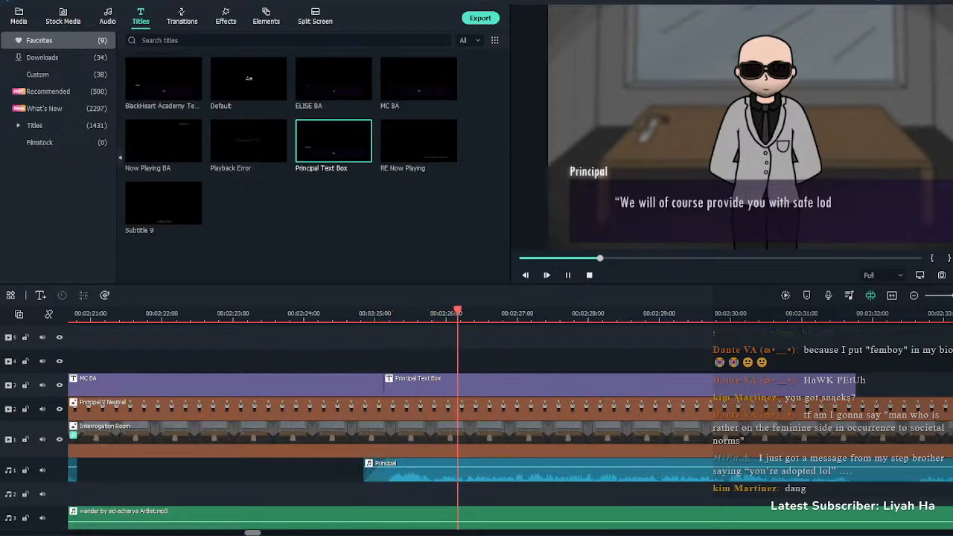
{"action": "key", "text": "space"}
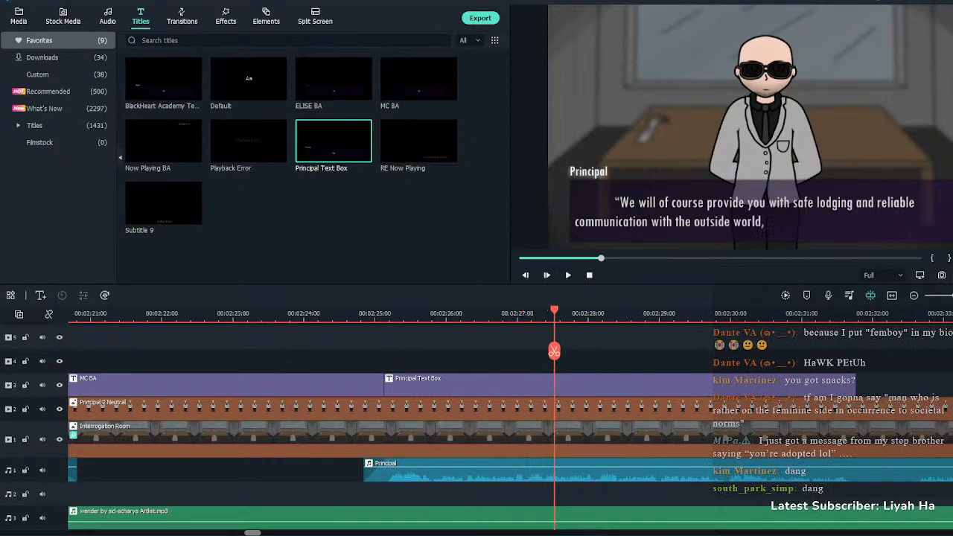
{"action": "key", "text": "space"}
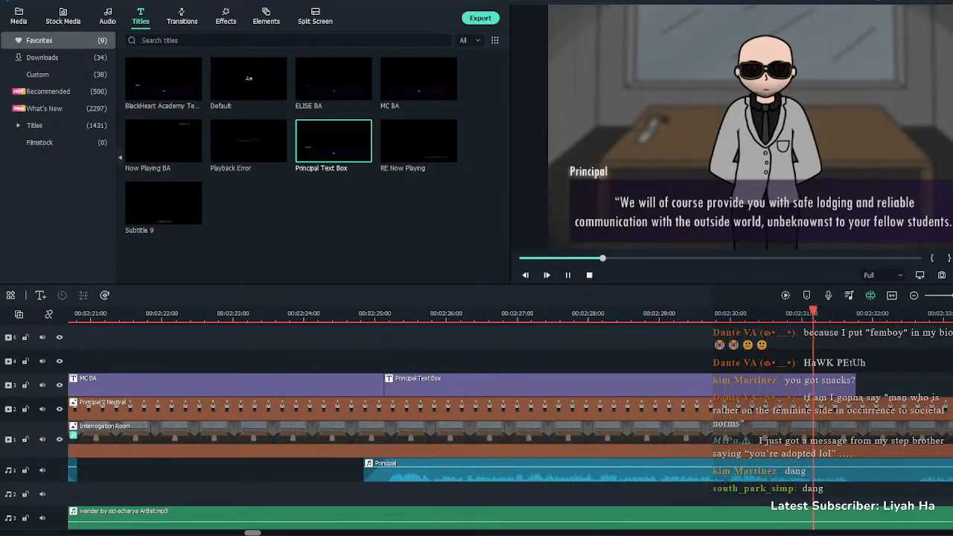
{"action": "key", "text": "space"}
{"action": "left_click", "coordinate": [620, 385]}
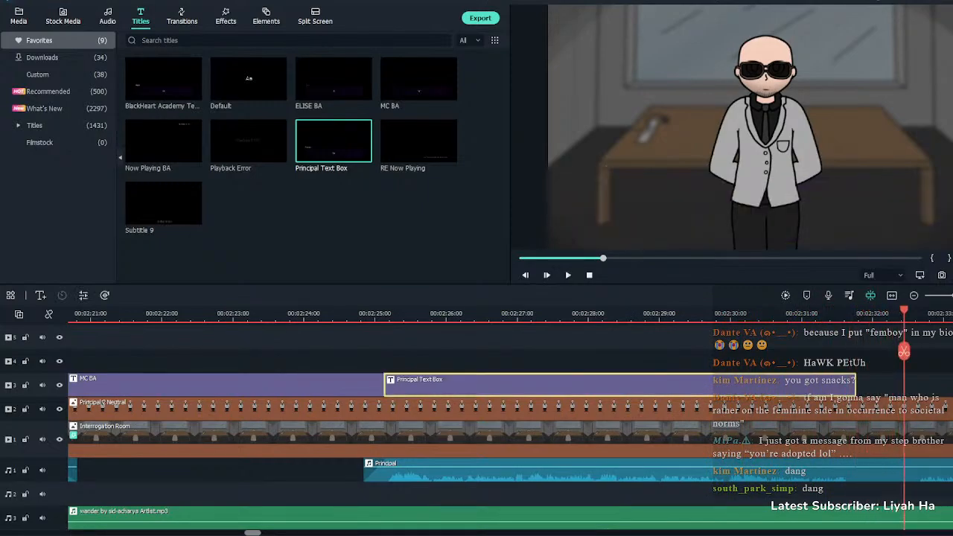
{"action": "left_click_drag", "start_coordinate": [855, 384], "coordinate": [879, 384]}
Split the Principal audio at about 00:02:32, near the title's end, and shift the remaining part slightly later
{"action": "left_click", "coordinate": [835, 313]}
{"action": "key", "text": "space"}
{"action": "left_click", "coordinate": [890, 468]}
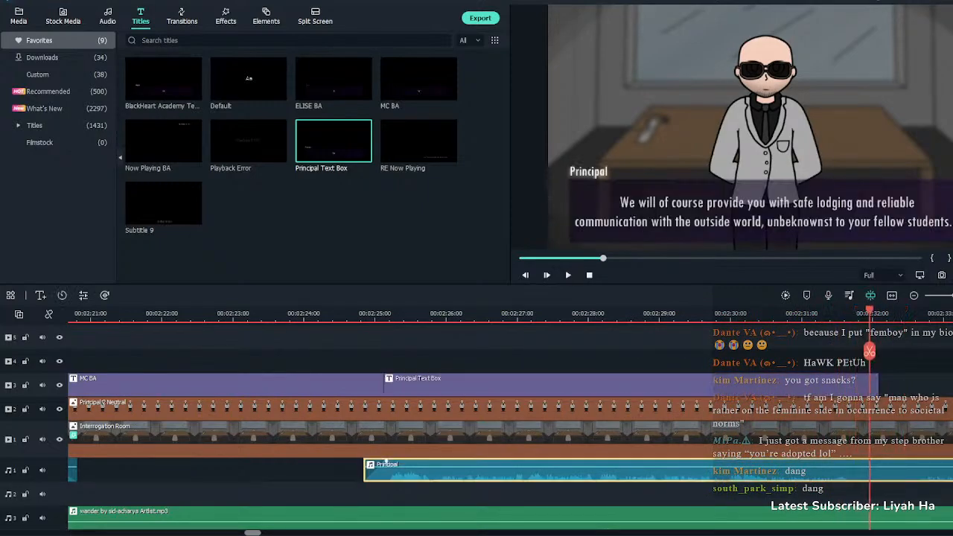
{"action": "key", "text": "ctrl+b"}
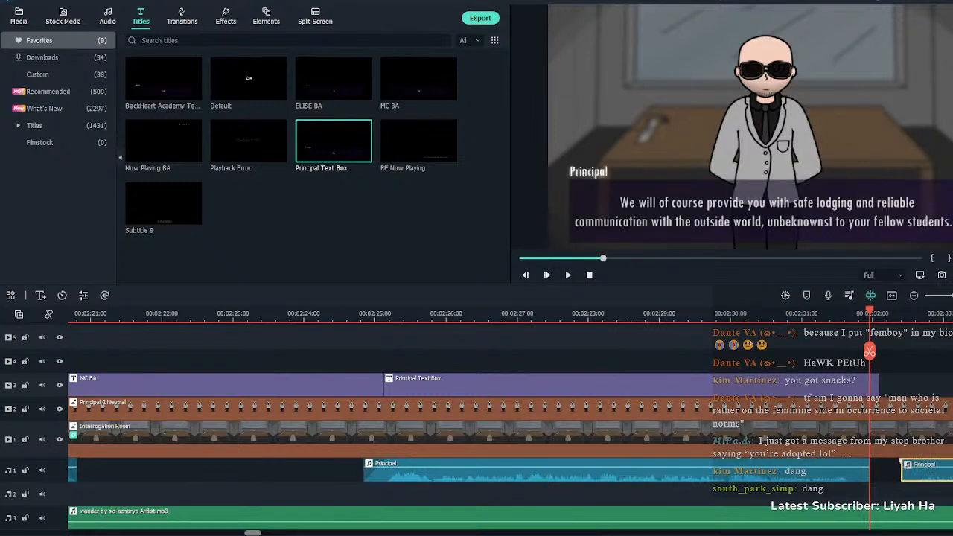
Close the gap after the Principal audio split at about 00:02:32 and add a short fade-out to the earlier clip's end
{"action": "key", "text": "Delete"}
{"action": "left_click", "coordinate": [844, 314]}
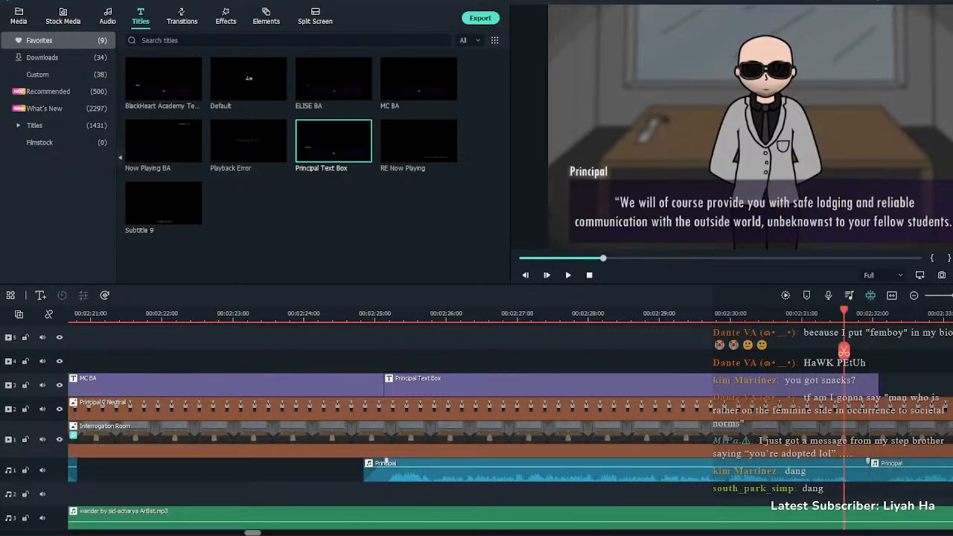
{"action": "left_click_drag", "start_coordinate": [867, 461], "coordinate": [870, 461]}
{"action": "left_click", "coordinate": [813, 314]}
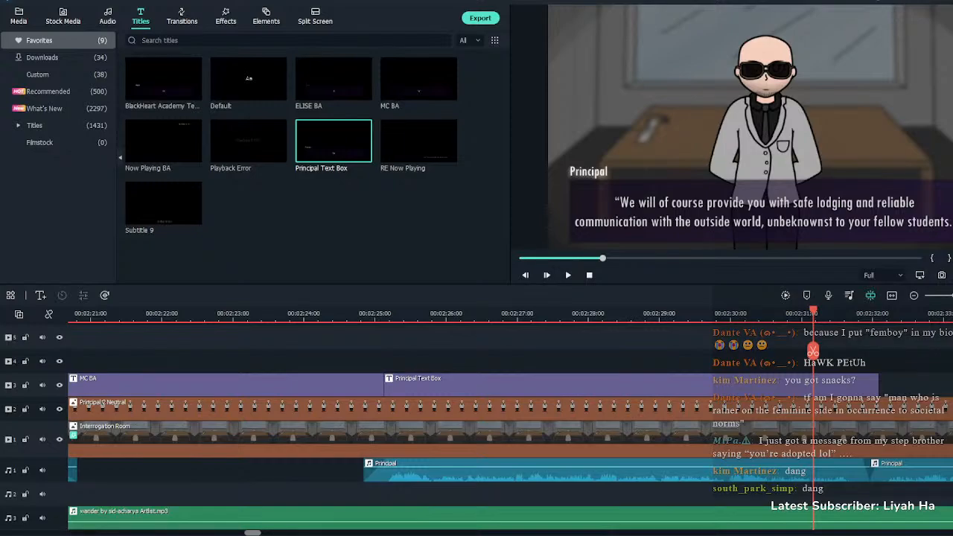
{"action": "key", "text": "space"}
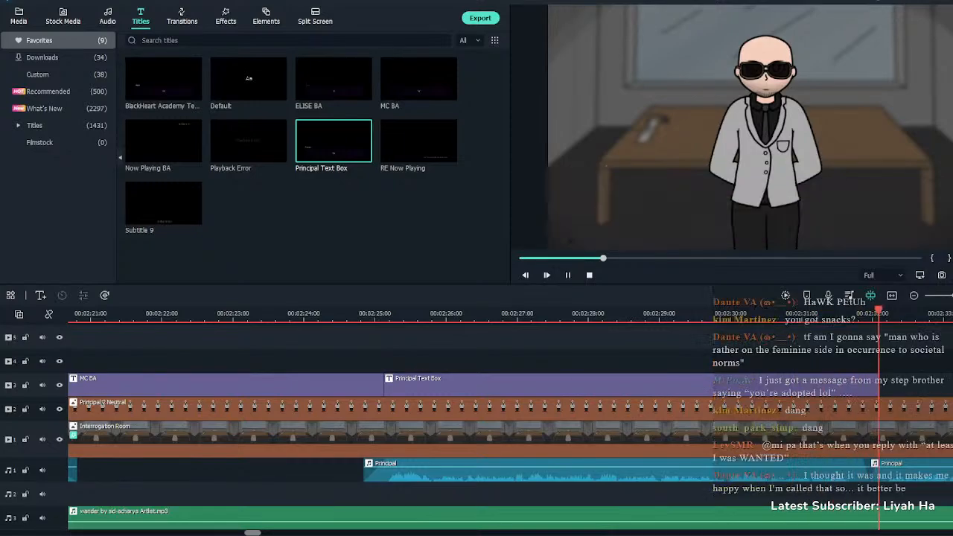
{"action": "key", "text": "space"}
Add a Principal Text Box title directly after the current one, at about 00:02:32, and play the transition into it
{"action": "left_click_drag", "start_coordinate": [835, 361], "coordinate": [881, 385]}
{"action": "left_click", "coordinate": [845, 314]}
{"action": "key", "text": "space"}
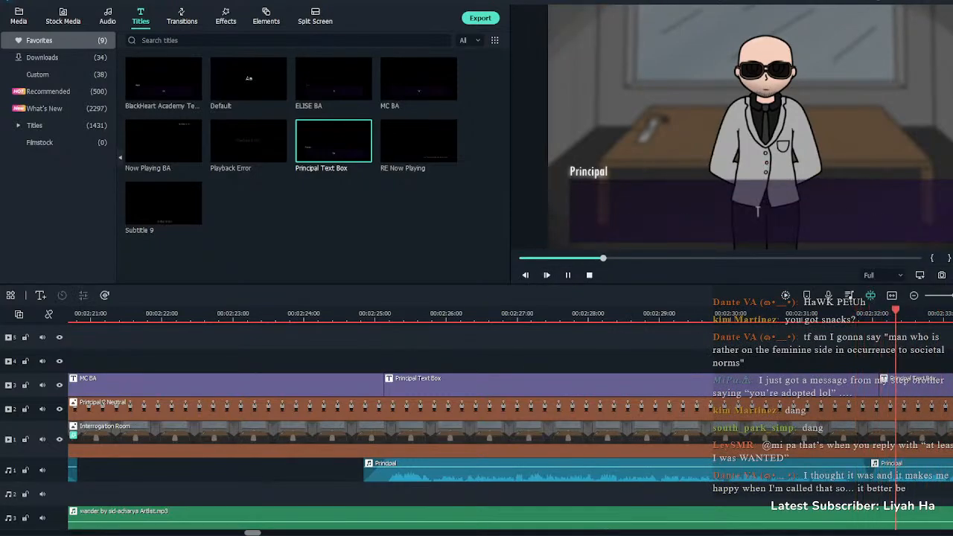
Set its text to "You will be the only student in Blackheart Academy that will have a working phone and an internet connection.", breaking after "have a"
{"action": "double_click", "coordinate": [916, 385]}
{"action": "double_click", "coordinate": [200, 92]}
{"action": "type", "text": "\"You will be the only student in Blackheart Academy that will have a working phone and an internet connection.\""}
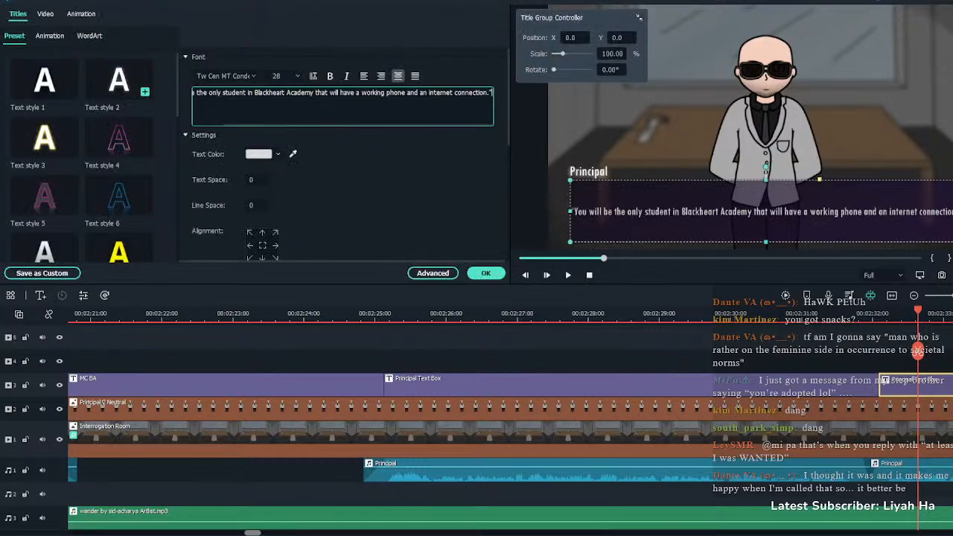
{"action": "left_click", "coordinate": [362, 92]}
{"action": "key", "text": "Return"}
{"action": "left_click", "coordinate": [486, 272]}
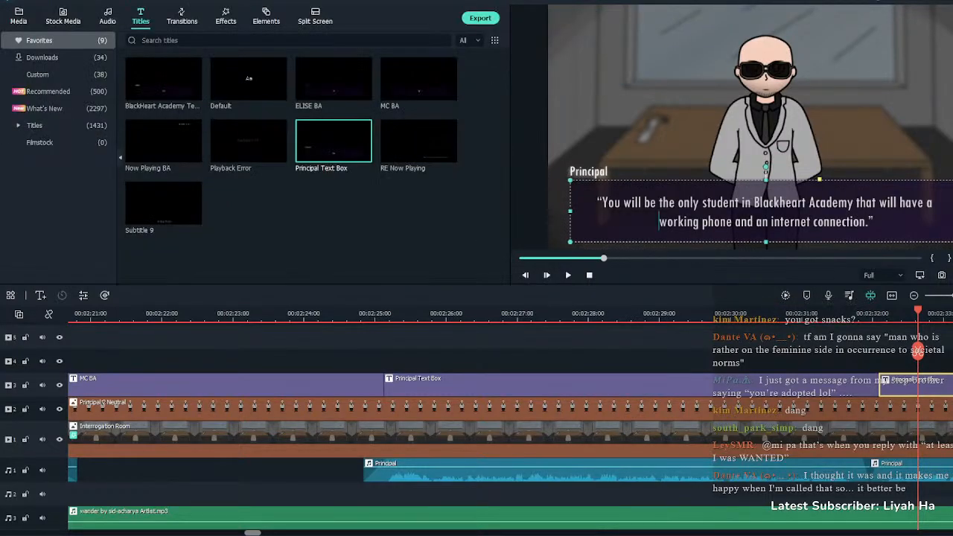
Play the line against its audio and correct the title's text by replacing "Blackheart Academy" with "BlackHeart"
{"action": "key", "text": "space"}
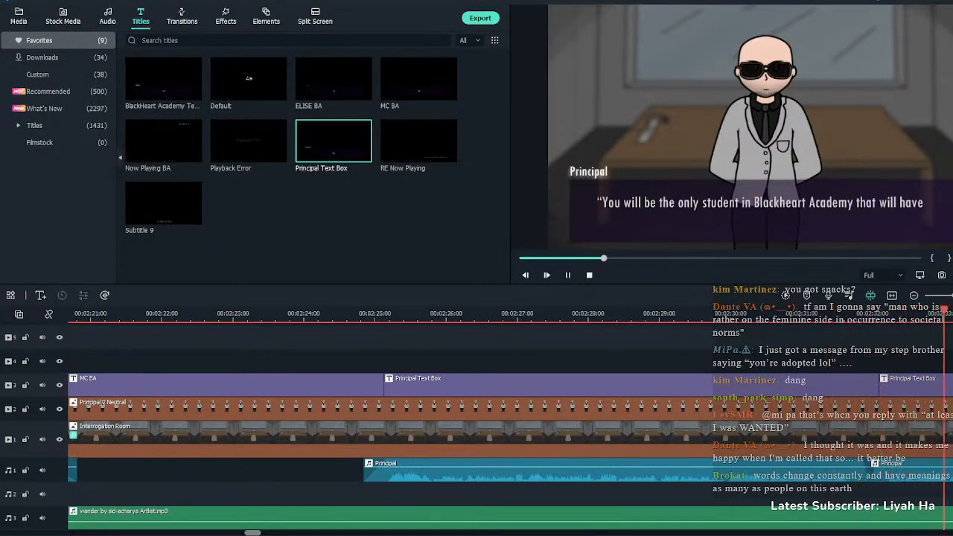
{"action": "key", "text": "space"}
{"action": "left_click", "coordinate": [524, 385]}
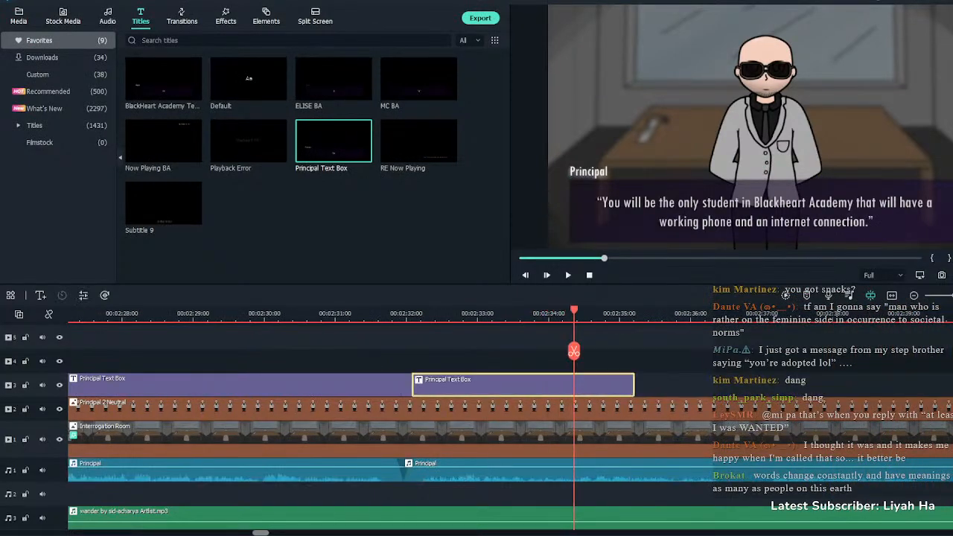
{"action": "double_click", "coordinate": [523, 385]}
{"action": "double_click", "coordinate": [334, 92]}
{"action": "key", "text": "BackSpace"}
{"action": "key", "text": "BackSpace"}
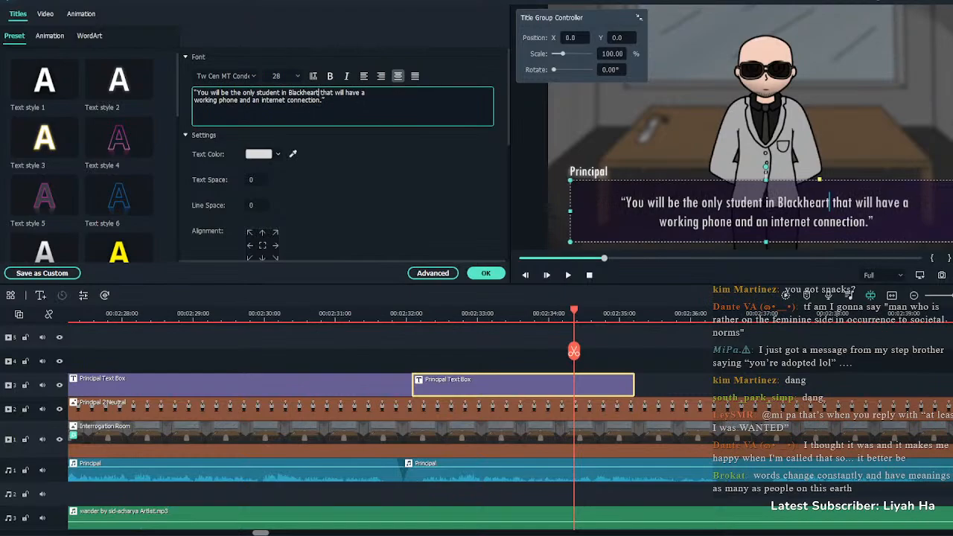
{"action": "left_click", "coordinate": [305, 93]}
{"action": "key", "text": "BackSpace"}
{"action": "type", "text": "H"}
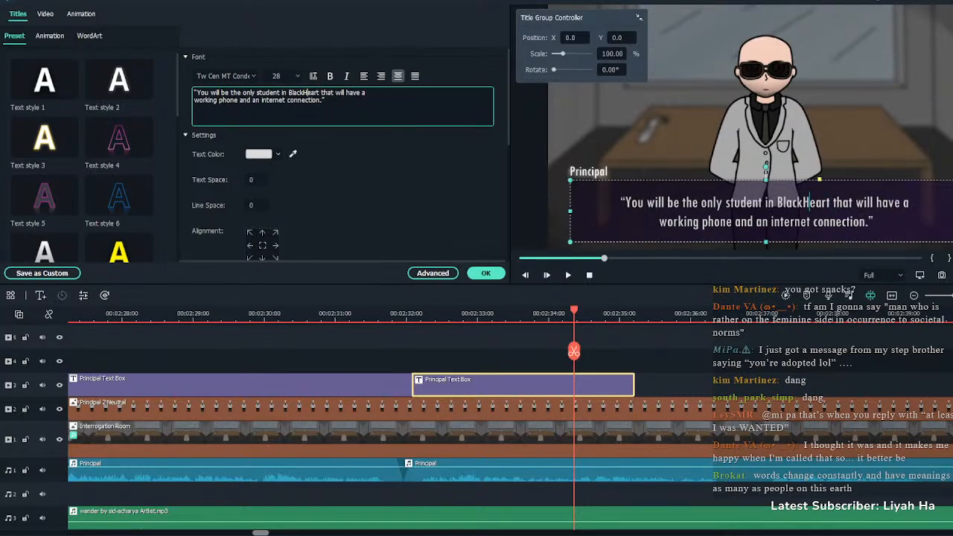
{"action": "left_click", "coordinate": [485, 273]}
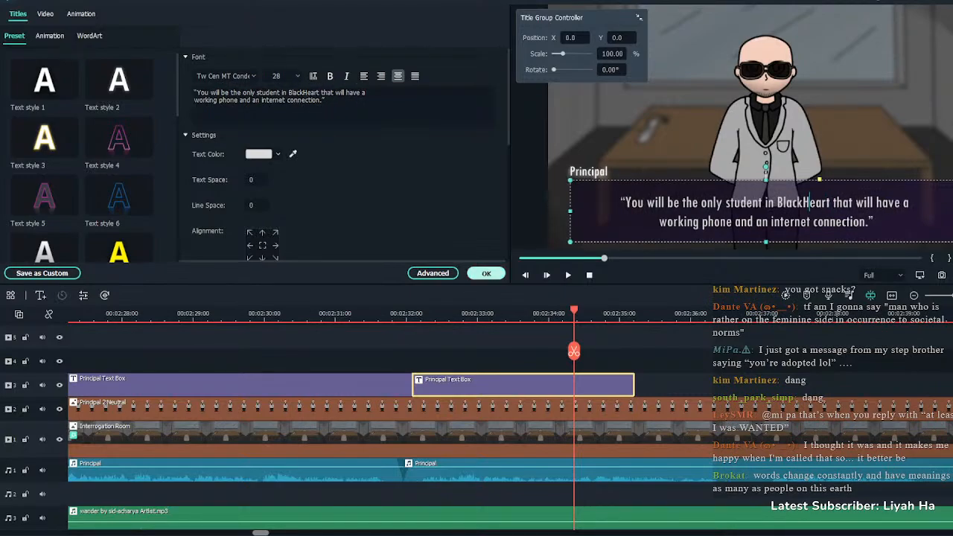
Extend the end of the "working phone" title to just before 00:02:37, checking it against the Principal audio
{"action": "left_click_drag", "start_coordinate": [634, 386], "coordinate": [725, 385]}
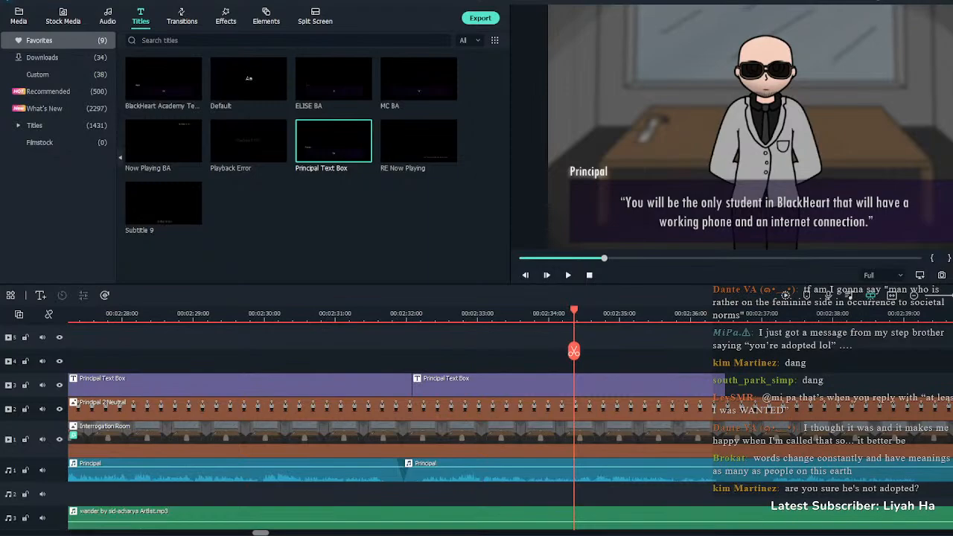
{"action": "key", "text": "space"}
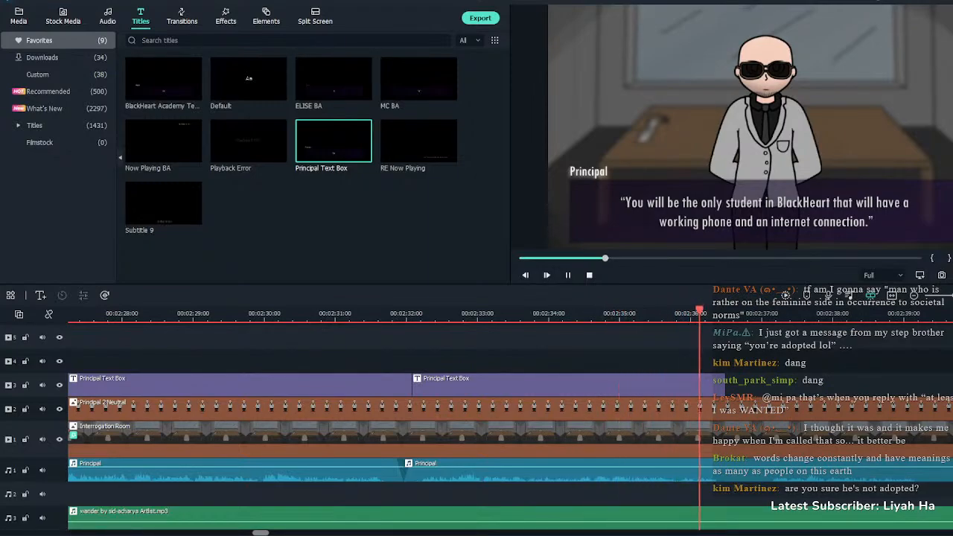
{"action": "key", "text": "space"}
{"action": "left_click", "coordinate": [718, 385]}
{"action": "left_click_drag", "start_coordinate": [723, 385], "coordinate": [745, 385]}
Add another Principal Text Box title directly after it, just before 00:02:37, and play the audio from about 00:02:36
{"action": "left_click", "coordinate": [364, 154]}
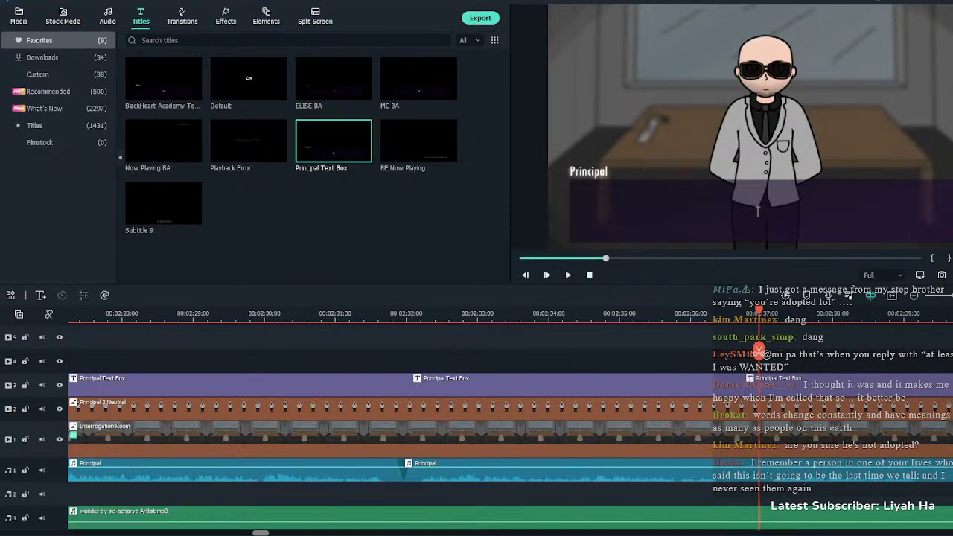
{"action": "left_click", "coordinate": [691, 314]}
{"action": "key", "text": "space"}
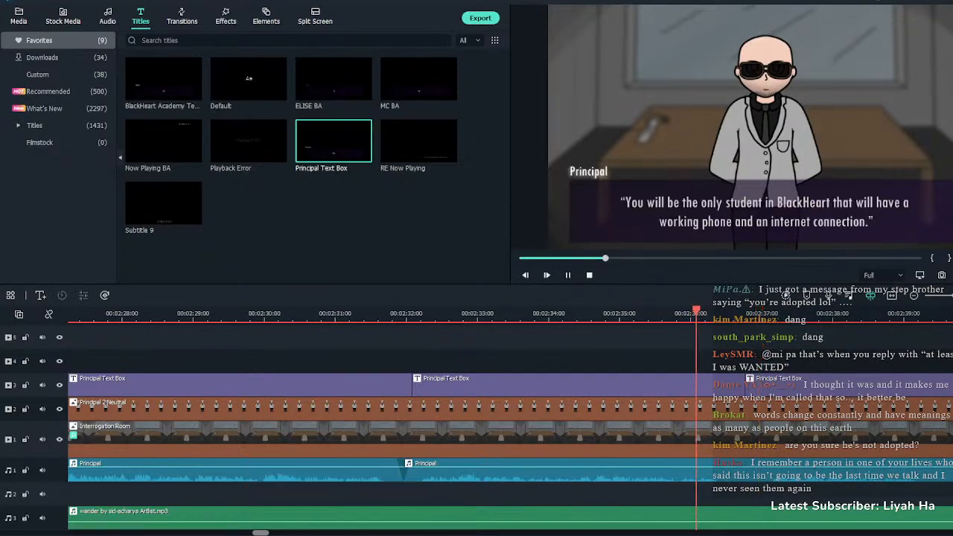
{"action": "key", "text": "space"}
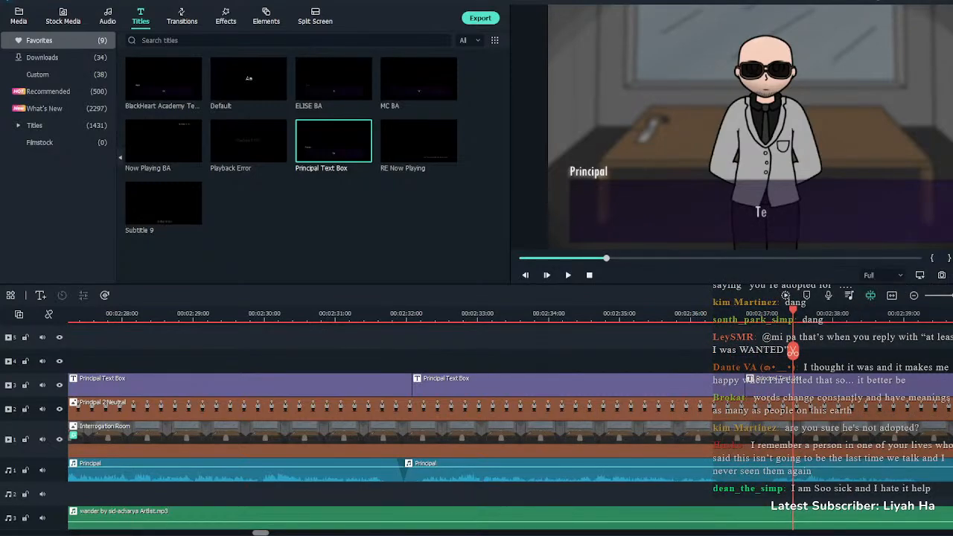
Set the new title's text to "I would suggest you make sure they don't find out." in quotation marks and play it against its audio
{"action": "double_click", "coordinate": [774, 384]}
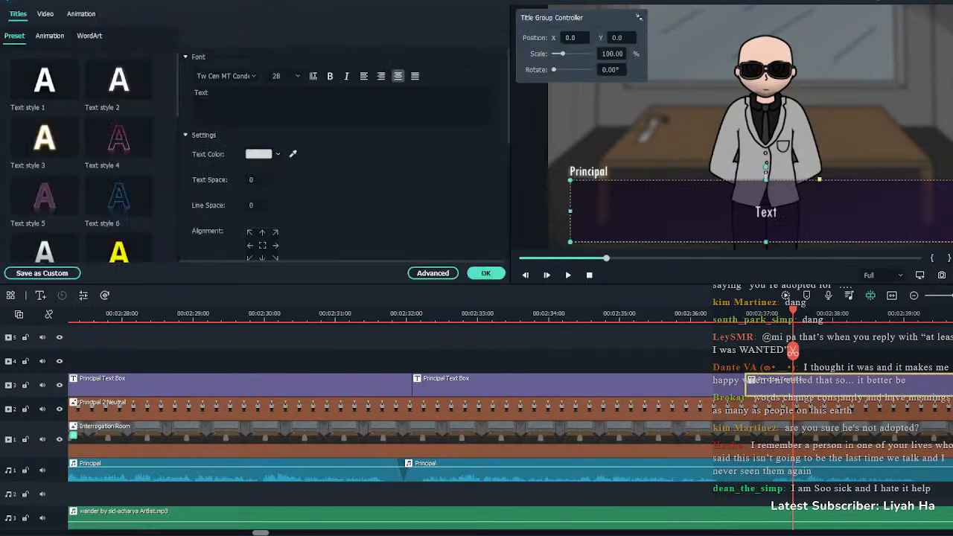
{"action": "left_click_drag", "start_coordinate": [224, 93], "coordinate": [145, 92]}
{"action": "type", "text": "\"I would suggest you make sure they don't find out.\""}
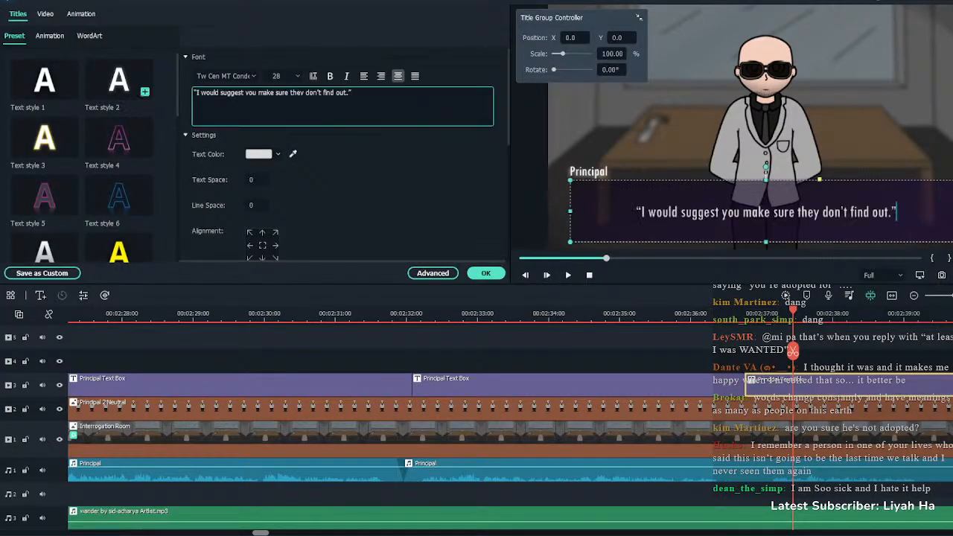
{"action": "left_click", "coordinate": [486, 273]}
{"action": "left_click", "coordinate": [693, 314]}
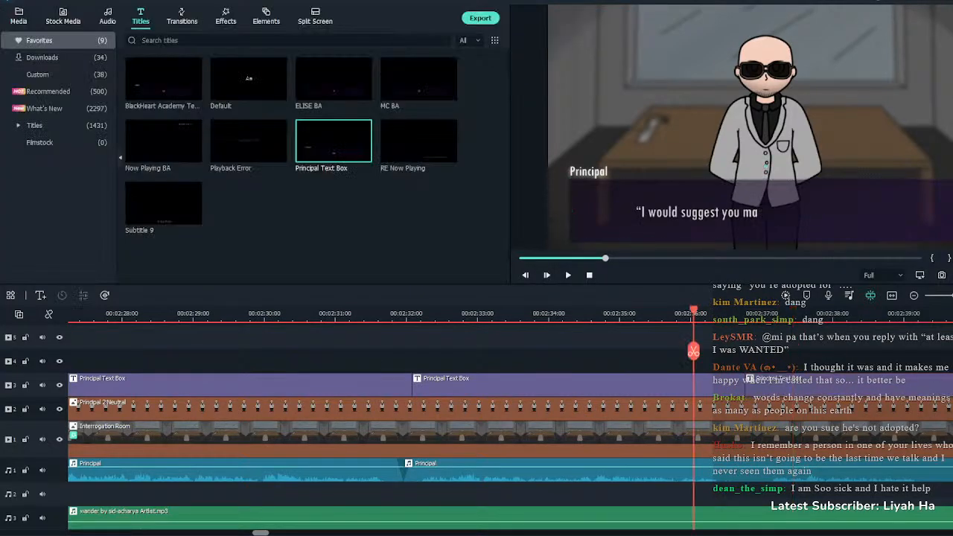
{"action": "key", "text": "space"}
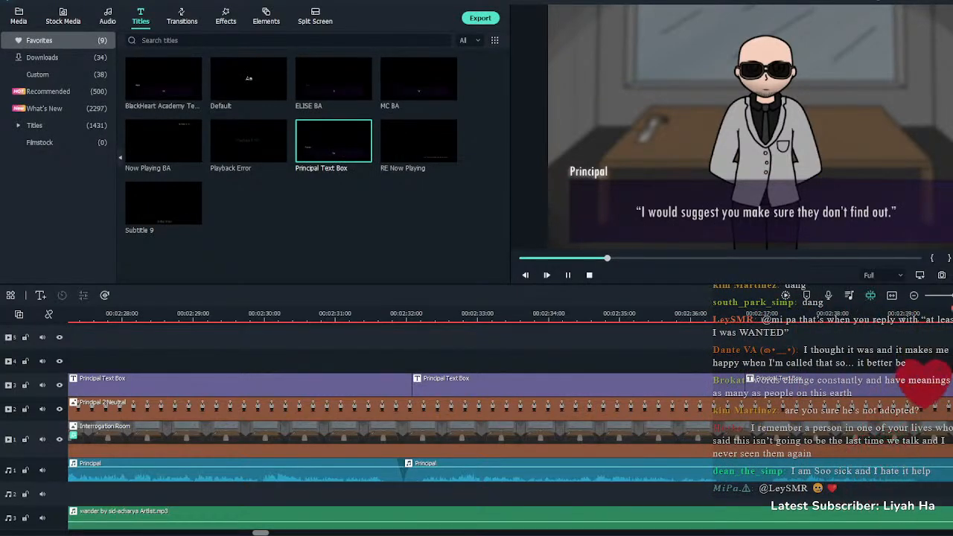
{"action": "key", "text": "space"}
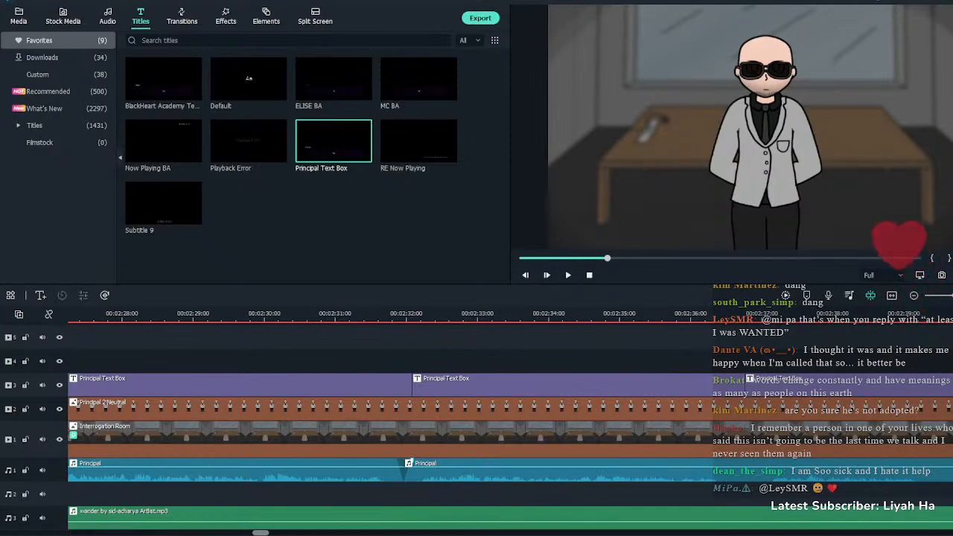
Split the Principal audio at about 00:02:40, where the last title ends, and play the part that follows
{"action": "left_click", "coordinate": [558, 470]}
{"action": "key", "text": "Escape"}
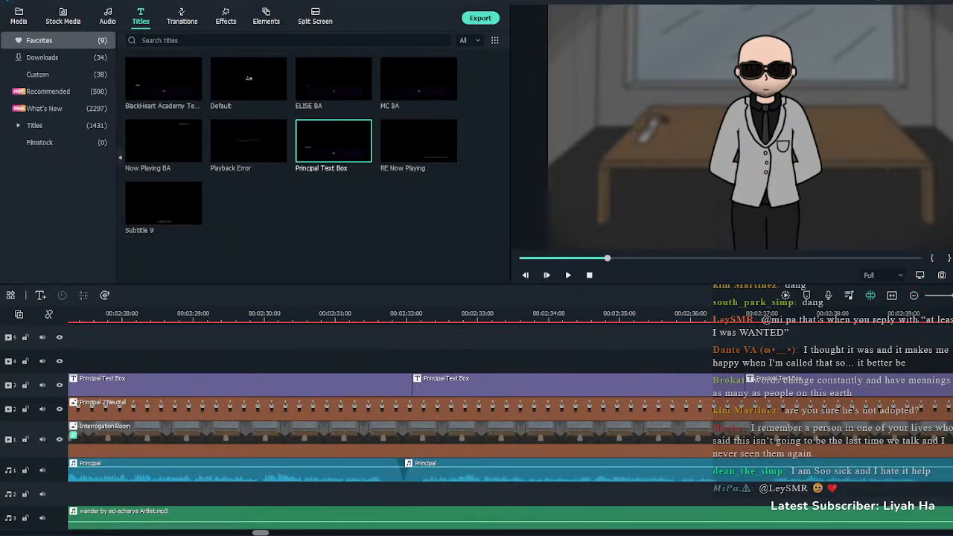
{"action": "key", "text": "space"}
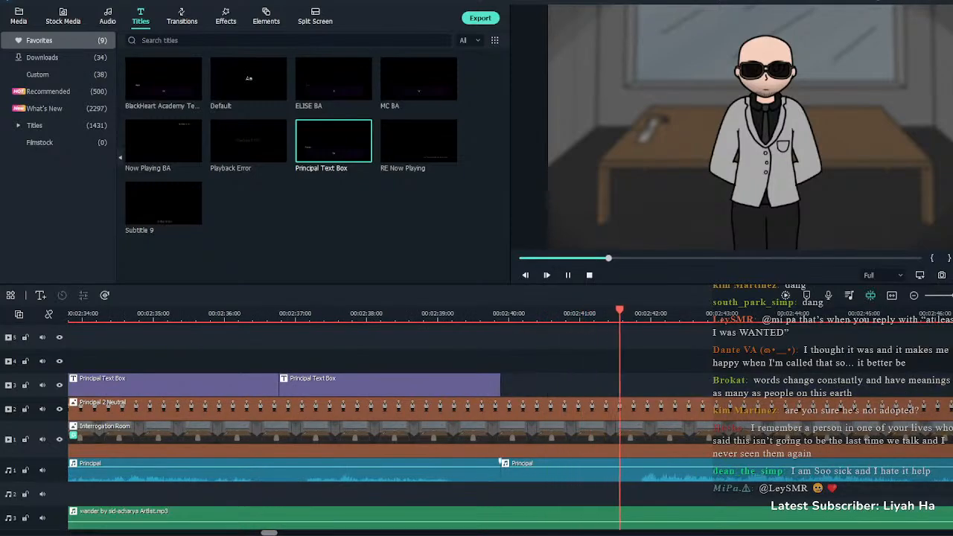
{"action": "key", "text": "space"}
Move the Principal audio after the split to about 00:02:43 and fade out the last half second of the preceding clip
{"action": "left_click", "coordinate": [522, 470]}
{"action": "left_click_drag", "start_coordinate": [502, 469], "coordinate": [734, 461]}
{"action": "key", "text": "Escape"}
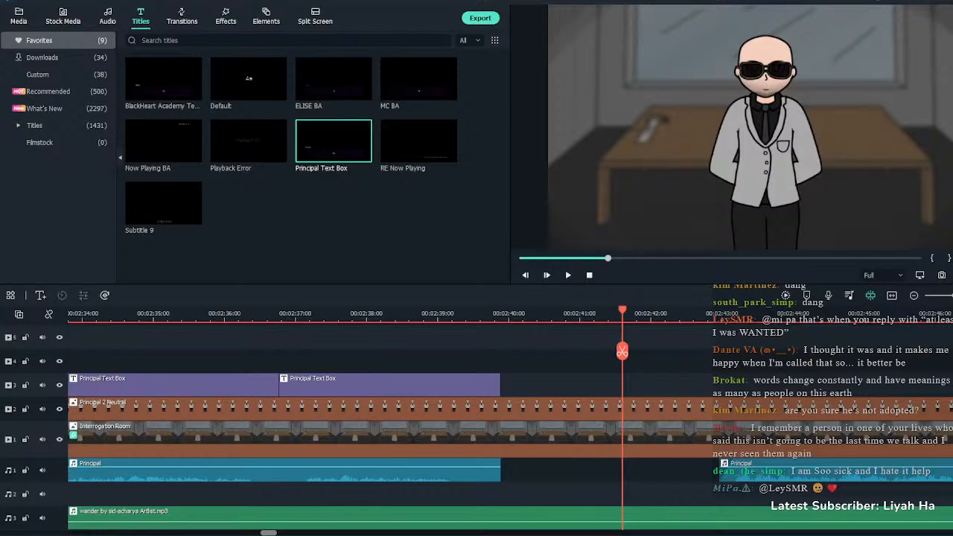
{"action": "left_click_drag", "start_coordinate": [498, 461], "coordinate": [464, 461]}
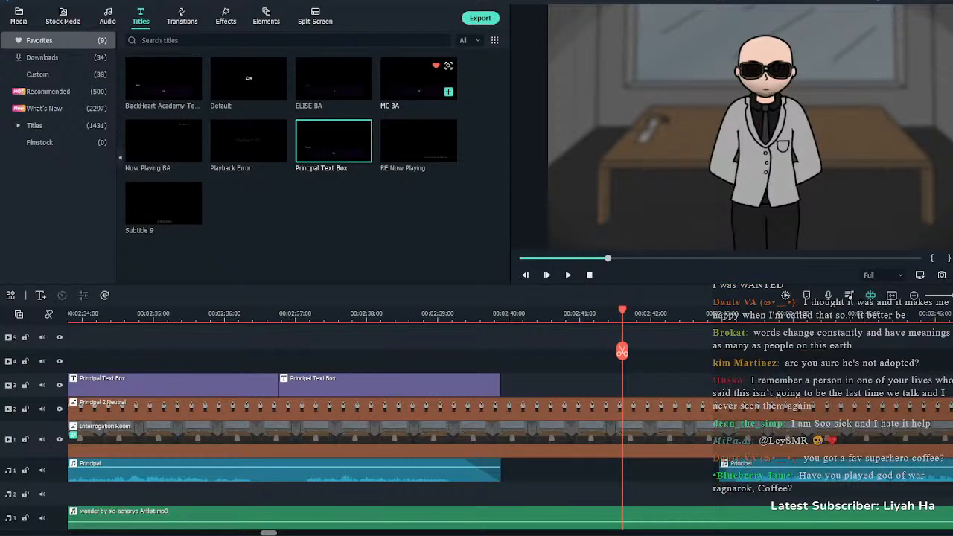
Add an MC BA title directly after the last Principal title and set its text to "I'll be able to talk to people outside the exclusion zone..."
{"action": "left_click_drag", "start_coordinate": [419, 79], "coordinate": [504, 381]}
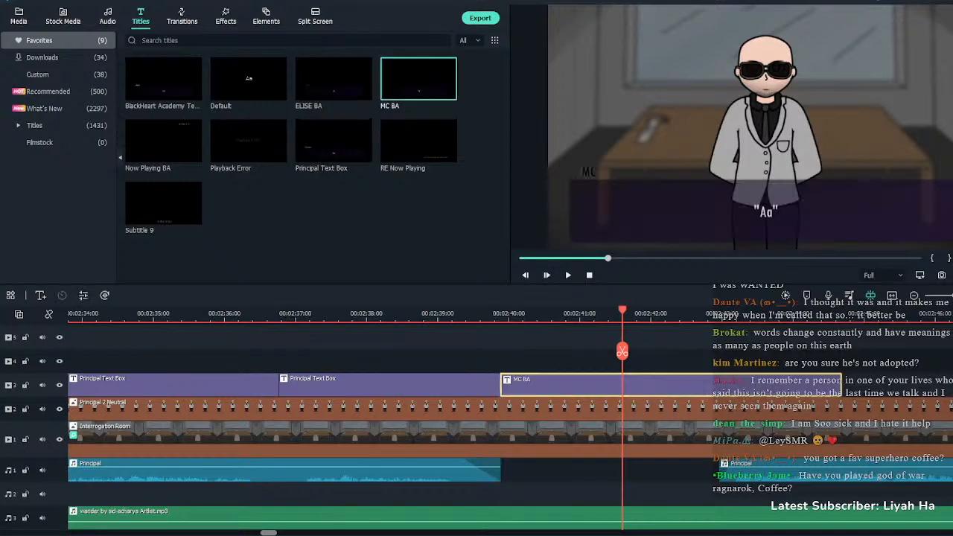
{"action": "left_click", "coordinate": [418, 350]}
{"action": "double_click", "coordinate": [536, 384]}
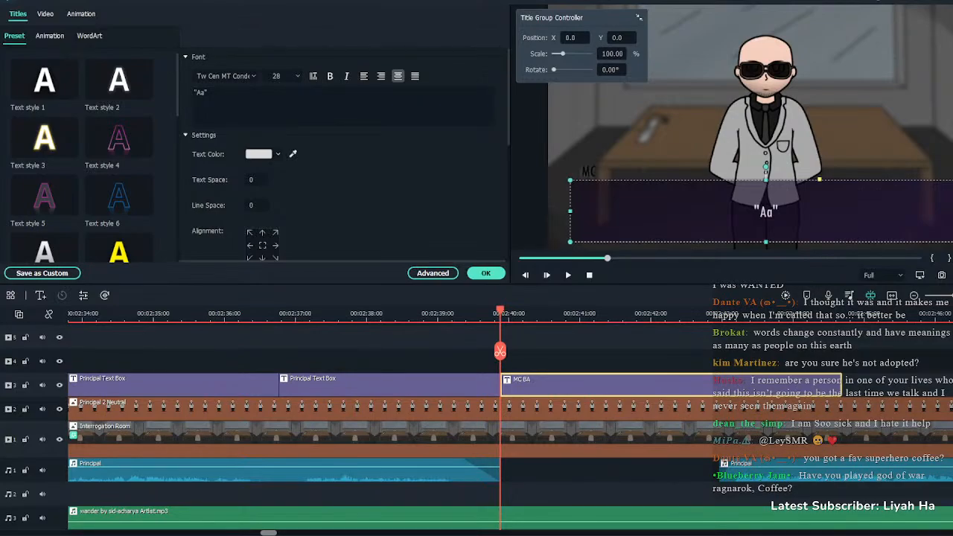
{"action": "left_click_drag", "start_coordinate": [224, 93], "coordinate": [145, 93]}
{"action": "type", "text": "I'll be able to talk to people outside the exclusion zone.."}
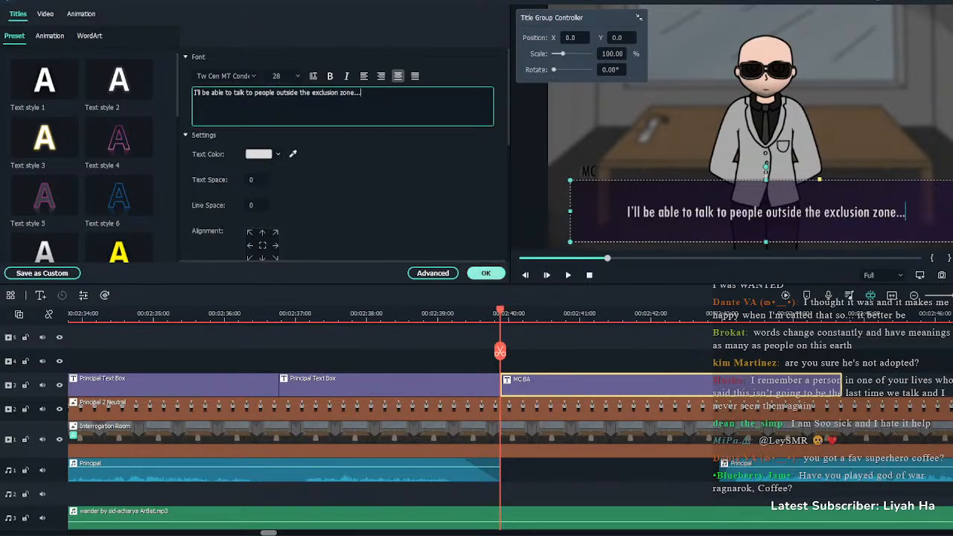
{"action": "left_click", "coordinate": [486, 273]}
Italicize all of the MC title's dialogue text
{"action": "double_click", "coordinate": [521, 385]}
{"action": "left_click_drag", "start_coordinate": [361, 92], "coordinate": [191, 92]}
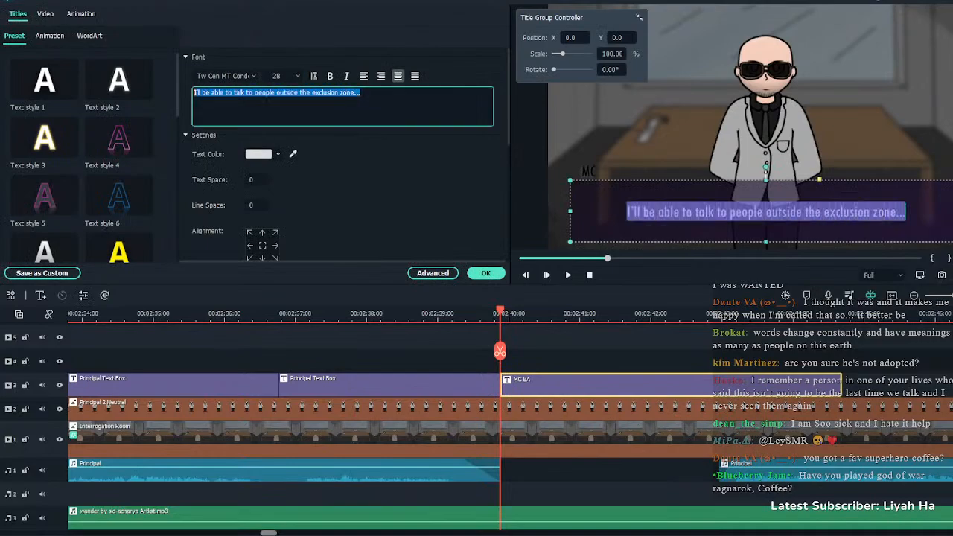
{"action": "left_click", "coordinate": [347, 76]}
{"action": "left_click", "coordinate": [486, 273]}
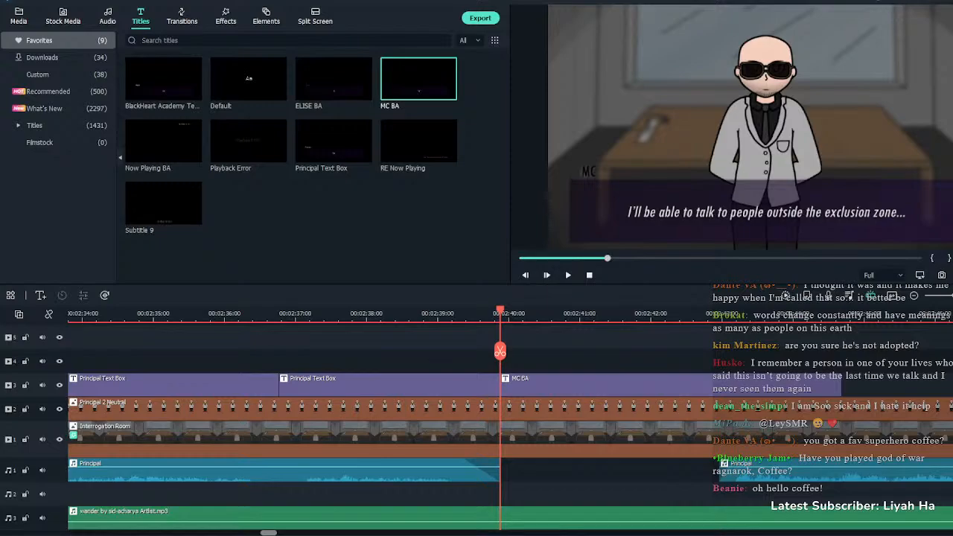
Move the next Principal audio clip later to about 00:02:45 and play the transition into the MC line
{"action": "left_click", "coordinate": [656, 313]}
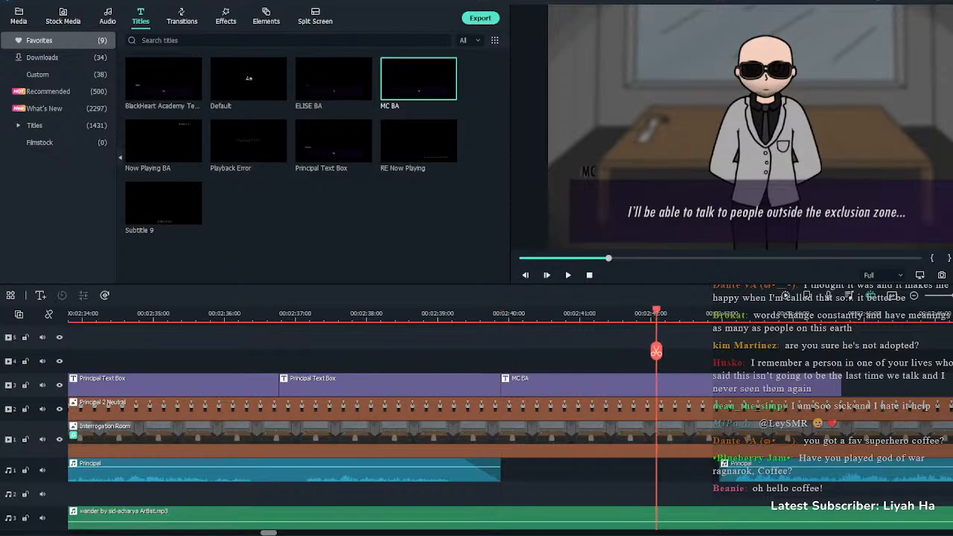
{"action": "left_click", "coordinate": [440, 313]}
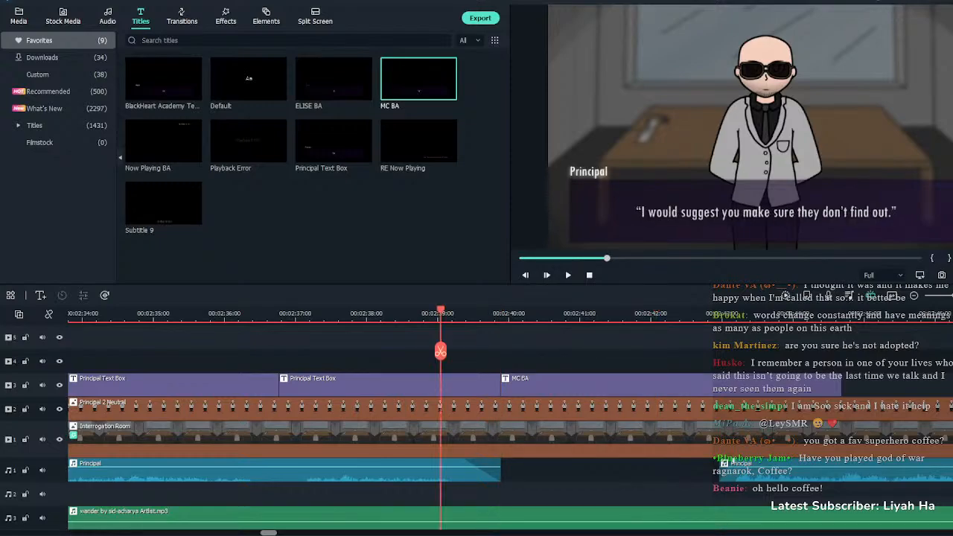
{"action": "key", "text": "space"}
{"action": "left_click_drag", "start_coordinate": [732, 463], "coordinate": [878, 463]}
{"action": "key", "text": "Escape"}
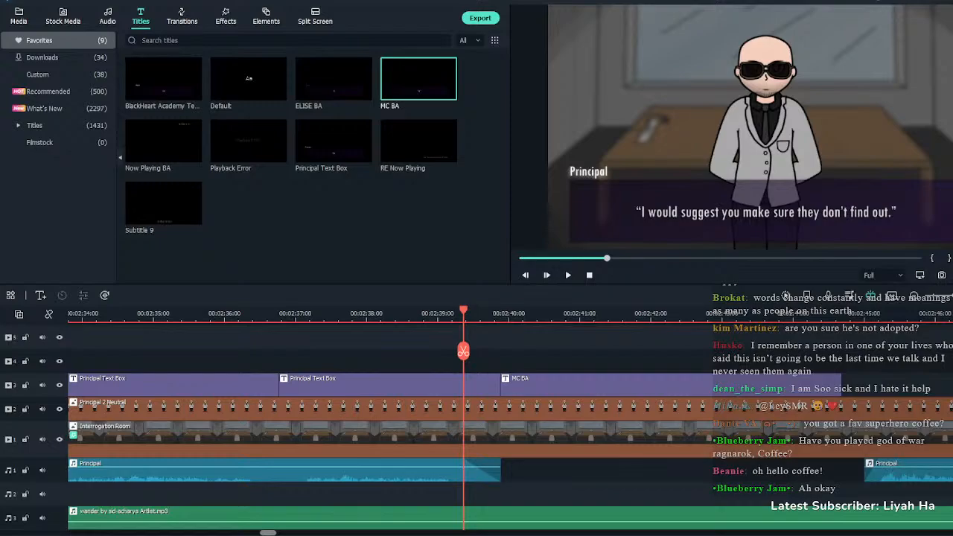
{"action": "key", "text": "space"}
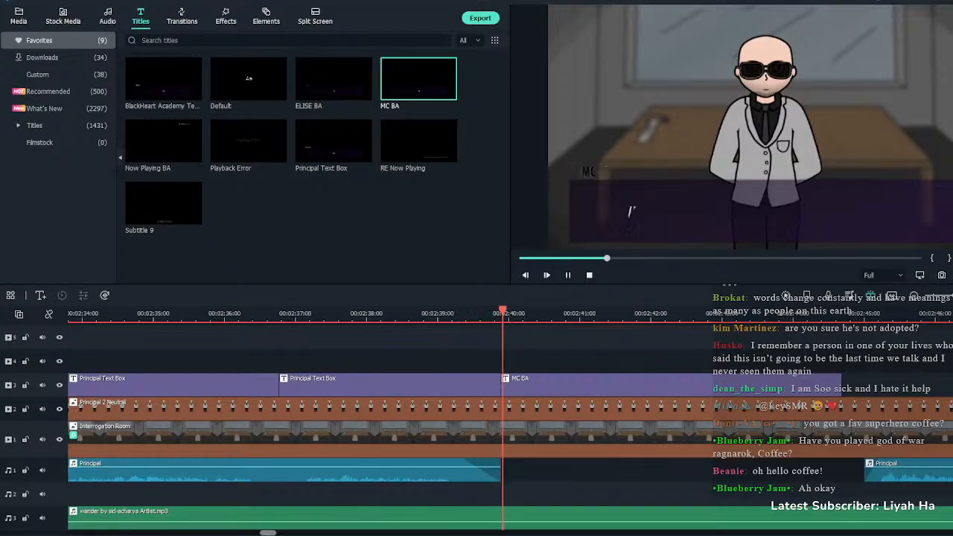
{"action": "key", "text": "space"}
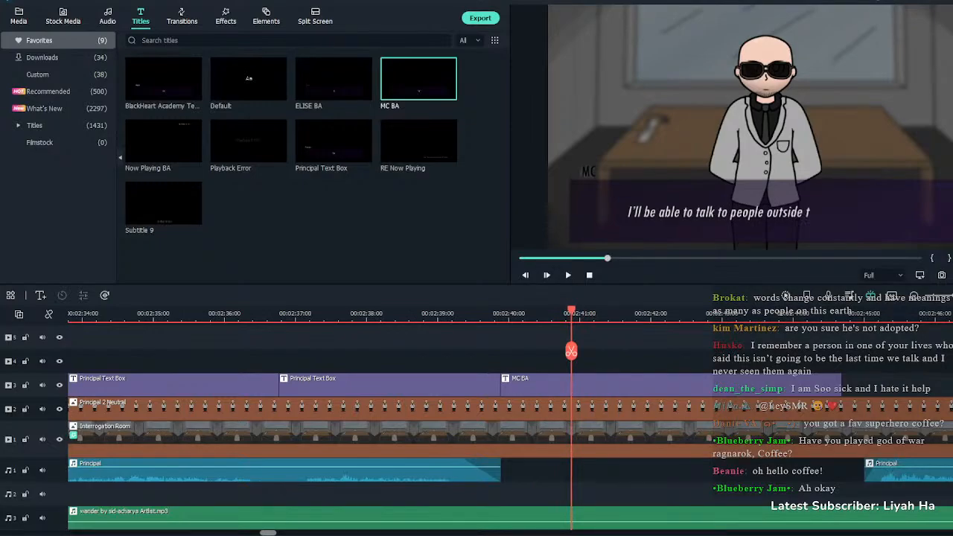
Place a copy of the MC BA title at about 00:02:44, right after the first, and move the next Principal audio to about 00:02:49
{"action": "left_click", "coordinate": [429, 314]}
{"action": "key", "text": "space"}
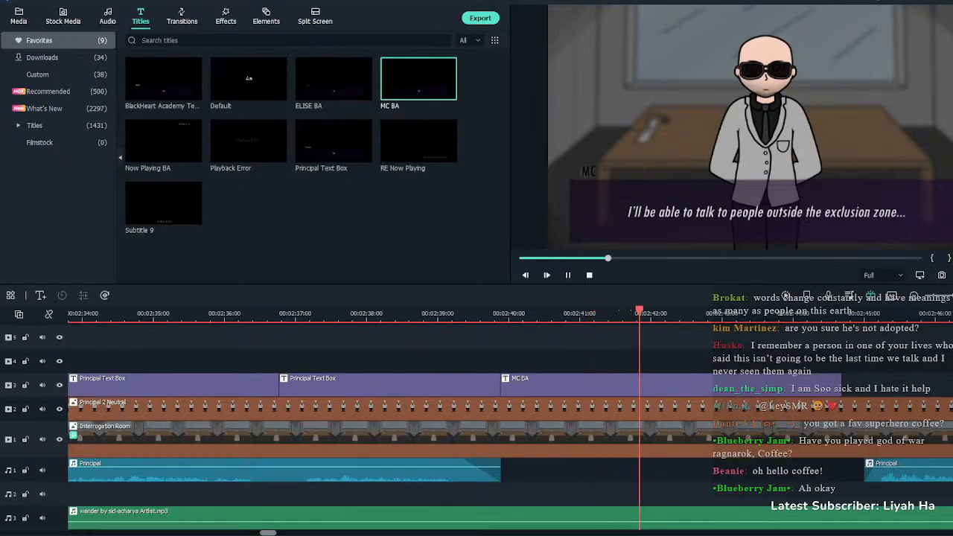
{"action": "left_click", "coordinate": [605, 384]}
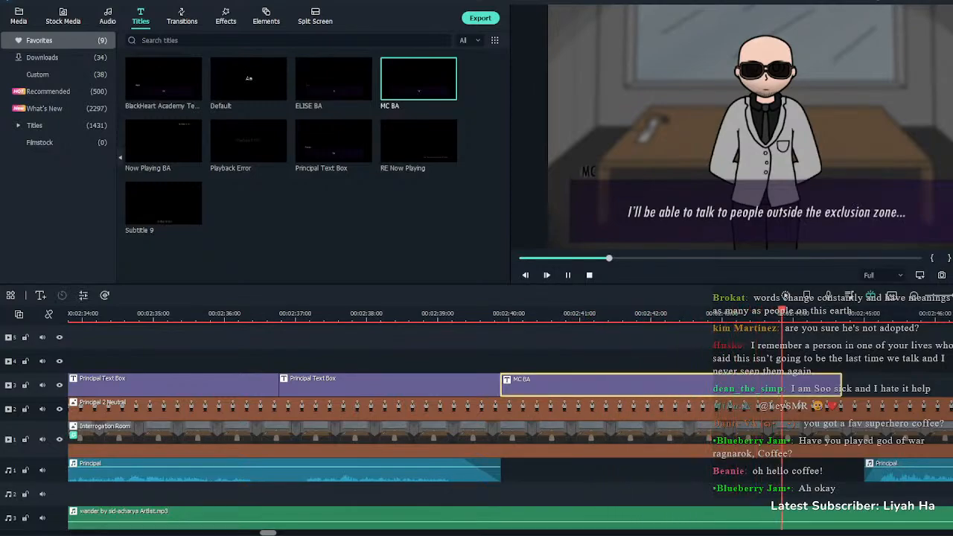
{"action": "key", "text": "space"}
{"action": "key", "text": "ctrl+b"}
{"action": "left_click_drag", "start_coordinate": [842, 384], "coordinate": [952, 384]}
{"action": "scroll", "coordinate": [559, 350], "scroll_direction": "down", "scroll_amount": 2}
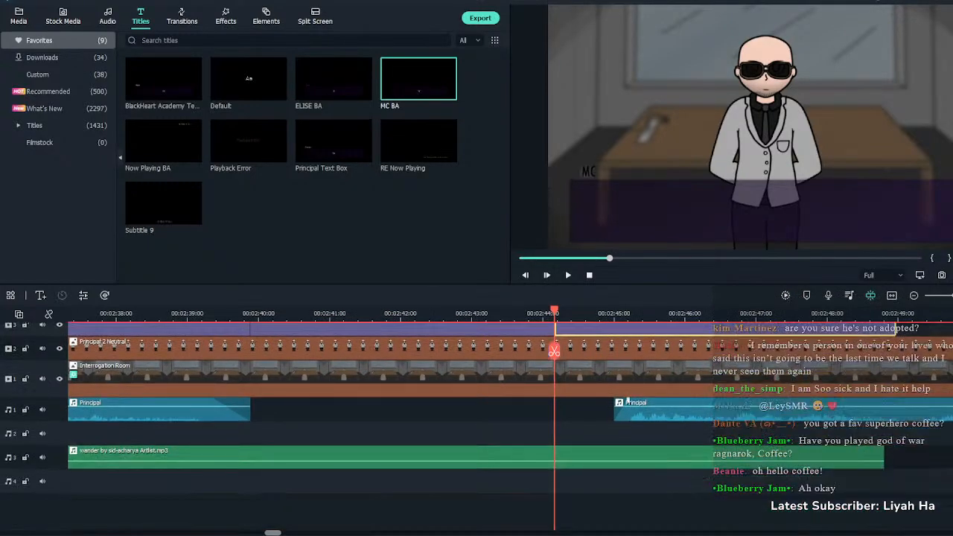
{"action": "left_click_drag", "start_coordinate": [656, 410], "coordinate": [952, 409]}
Paste a copy of the "wander by sid-acharya Artlist.mp3" music clip after the end of the existing one
{"action": "left_click", "coordinate": [881, 458]}
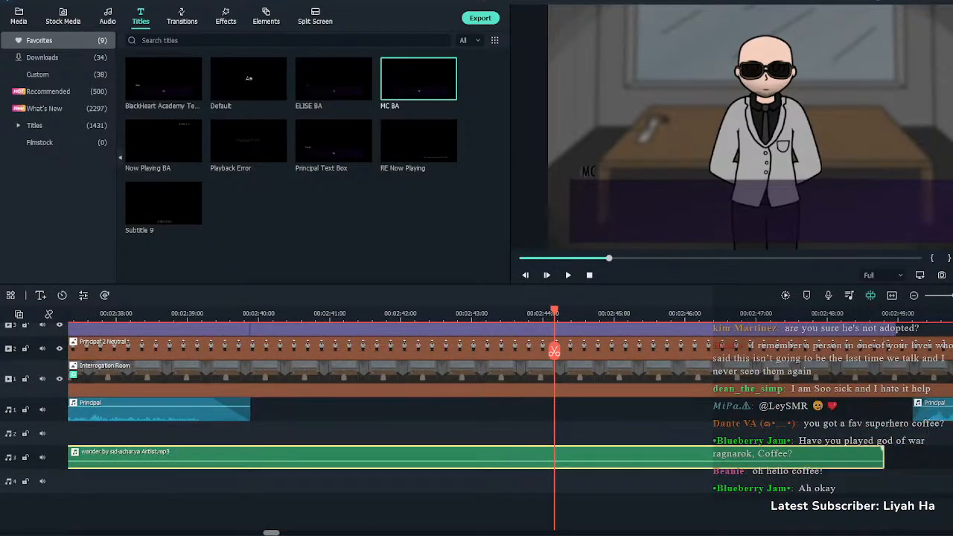
{"action": "left_click", "coordinate": [915, 313]}
{"action": "key", "text": "ctrl+v"}
{"action": "left_click_drag", "start_coordinate": [82, 312], "coordinate": [71, 313]}
{"action": "key", "text": "Up"}
{"action": "key", "text": "Up"}
{"action": "key", "text": "Down"}
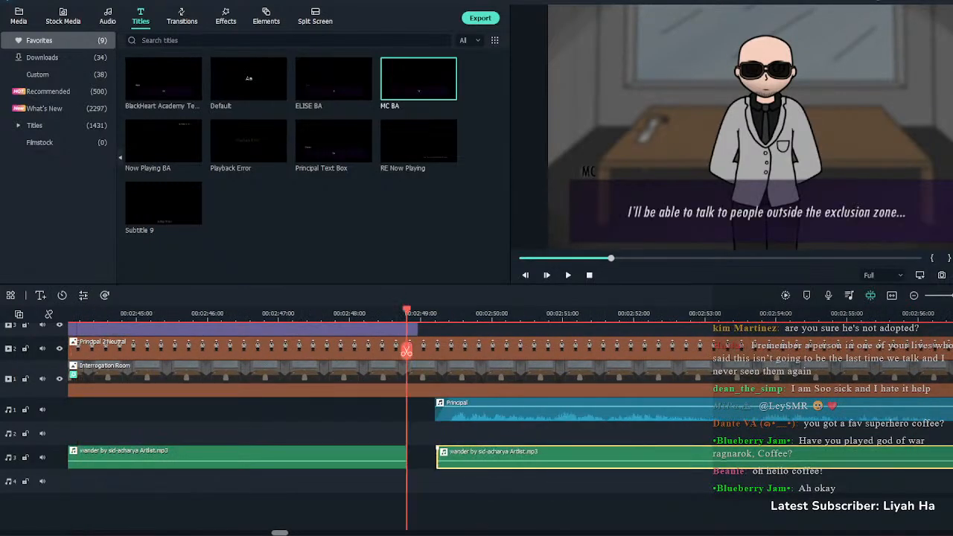
Move the copied music clip to audio track 4 at about 00:02:48, overlapping the first clip's end, and crossfade the two
{"action": "left_click_drag", "start_coordinate": [543, 457], "coordinate": [495, 481]}
{"action": "left_click_drag", "start_coordinate": [390, 474], "coordinate": [358, 449]}
{"action": "left_click", "coordinate": [330, 409]}
{"action": "key", "text": "space"}
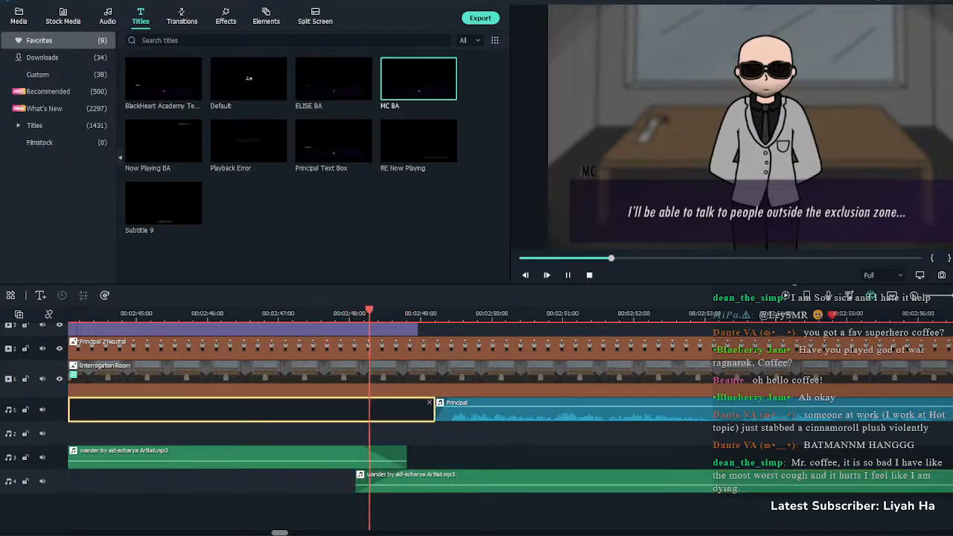
{"action": "scroll", "coordinate": [477, 417], "scroll_direction": "up", "scroll_amount": 2}
{"action": "key", "text": "space"}
Set the second MC title to "But I'm going to be the only one with that kind of privilege..." / "yeah, I'd better make sure I keep THAT a secret."
{"action": "left_click_drag", "start_coordinate": [432, 314], "coordinate": [341, 314]}
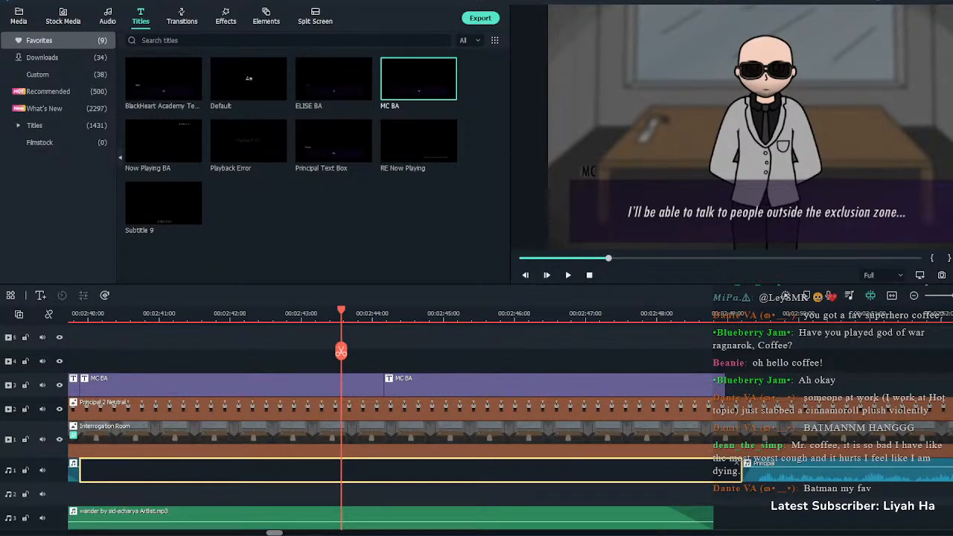
{"action": "double_click", "coordinate": [554, 384]}
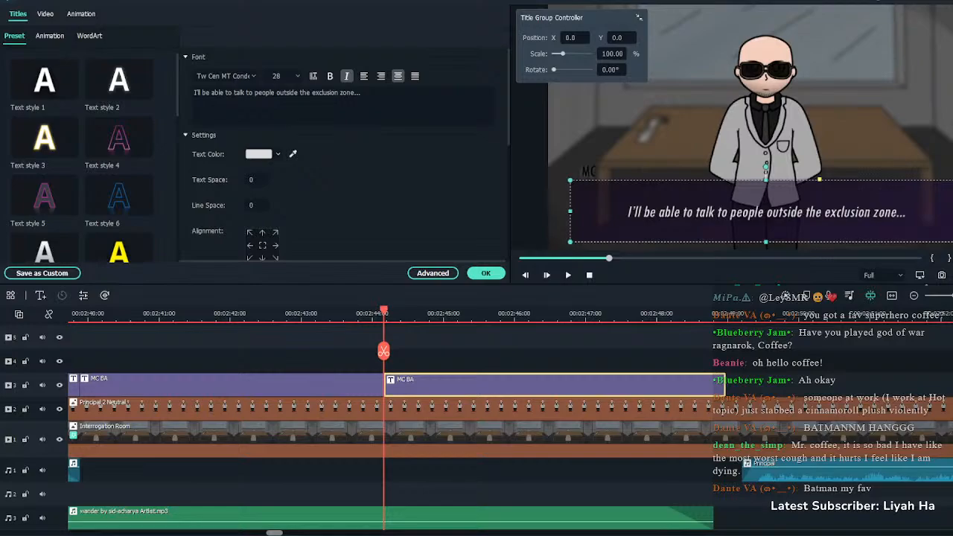
{"action": "key", "text": "ctrl+a"}
{"action": "type", "text": "But I'm going to be the only one with that kind of privilege... yeah, I'd better make sure I keep THAT a secret."}
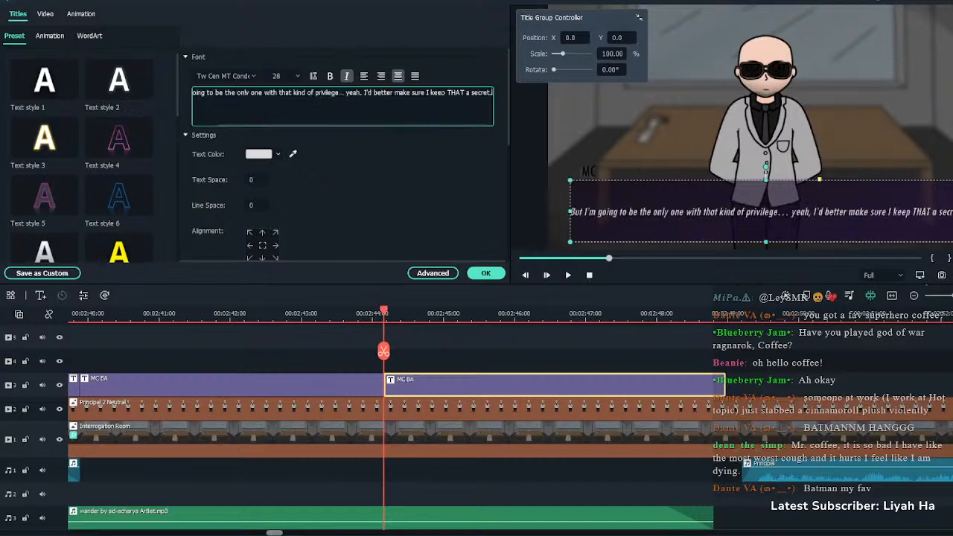
{"action": "key", "text": "Return"}
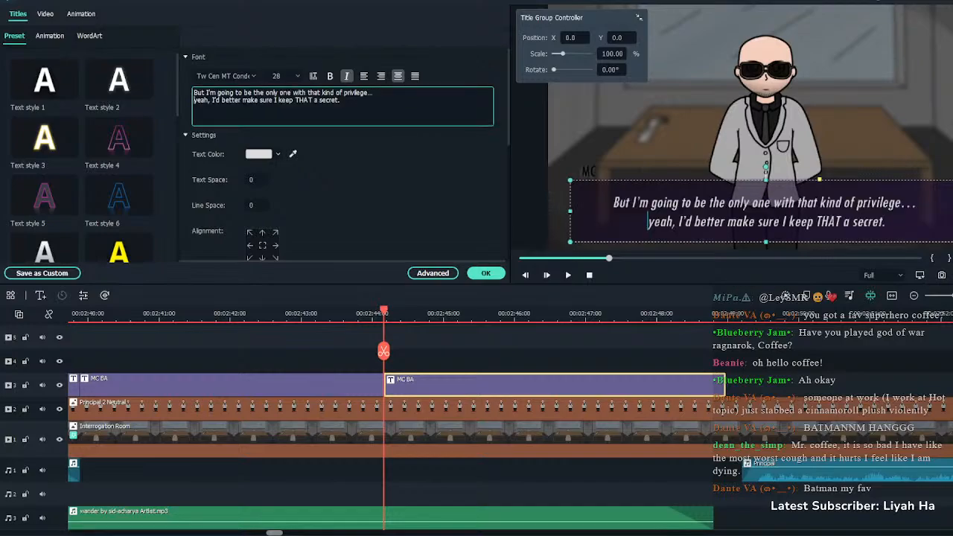
{"action": "left_click", "coordinate": [485, 272]}
Move the second music clip earlier to just before 00:02:44, lengthen its crossfade with the first clip, and play the transition
{"action": "left_click_drag", "start_coordinate": [383, 350], "coordinate": [75, 350]}
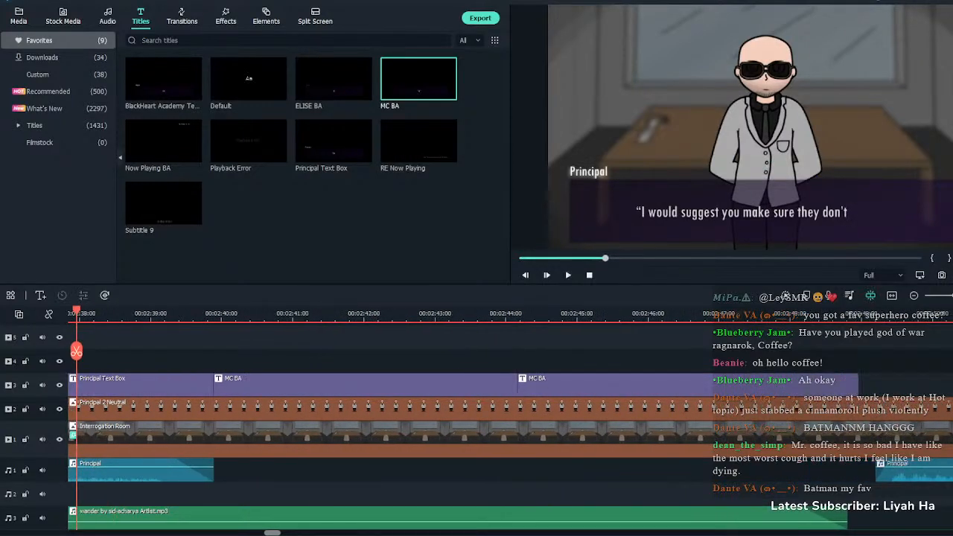
{"action": "scroll", "coordinate": [477, 425], "scroll_direction": "down", "scroll_amount": 3}
{"action": "key", "text": "space"}
{"action": "scroll", "coordinate": [477, 424], "scroll_direction": "up", "scroll_amount": 1}
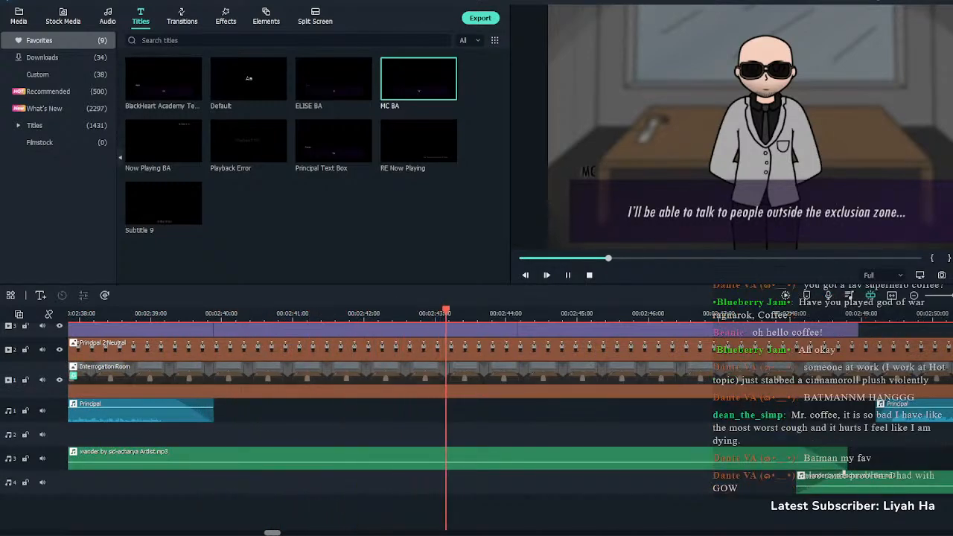
{"action": "key", "text": "space"}
{"action": "left_click_drag", "start_coordinate": [760, 477], "coordinate": [530, 474]}
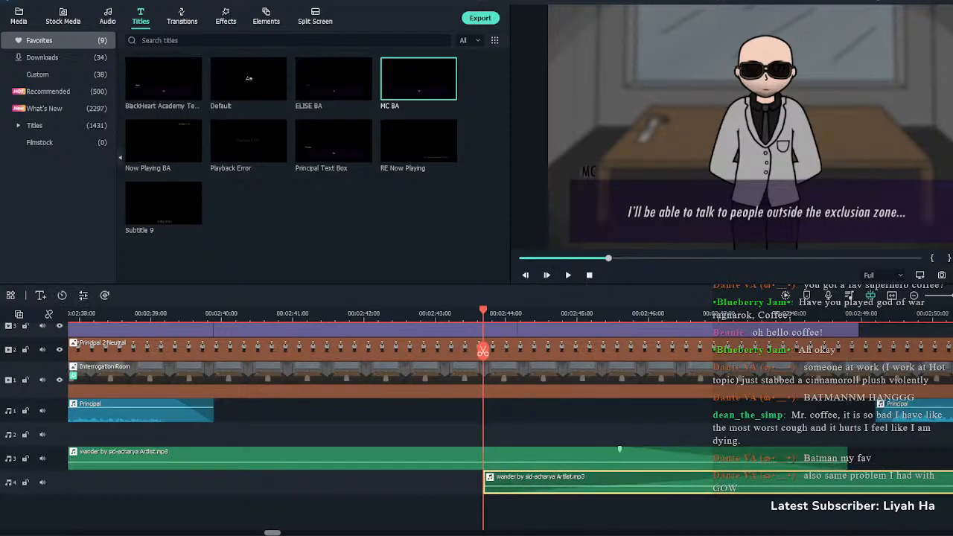
{"action": "left_click", "coordinate": [484, 411]}
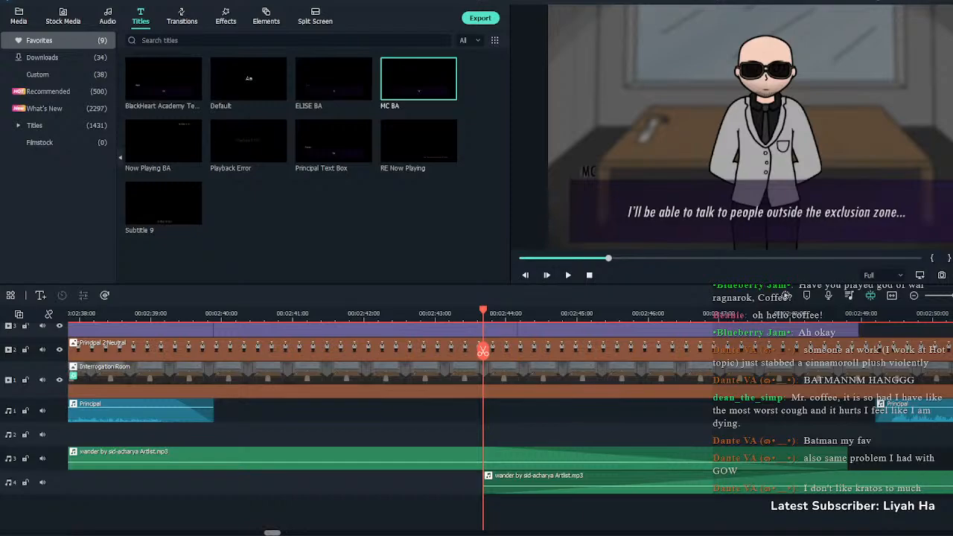
{"action": "scroll", "coordinate": [476, 417], "scroll_direction": "up", "scroll_amount": 1}
{"action": "left_click", "coordinate": [544, 441]}
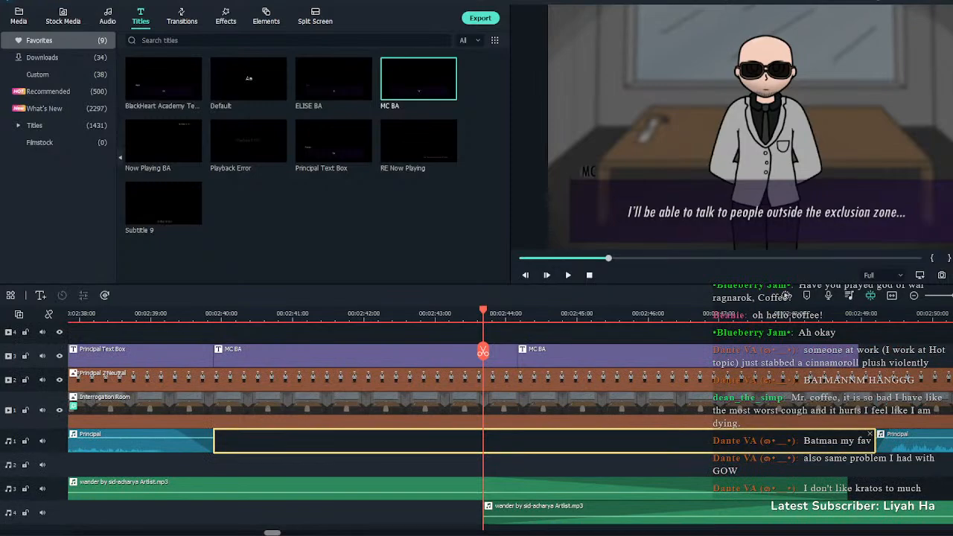
{"action": "key", "text": "space"}
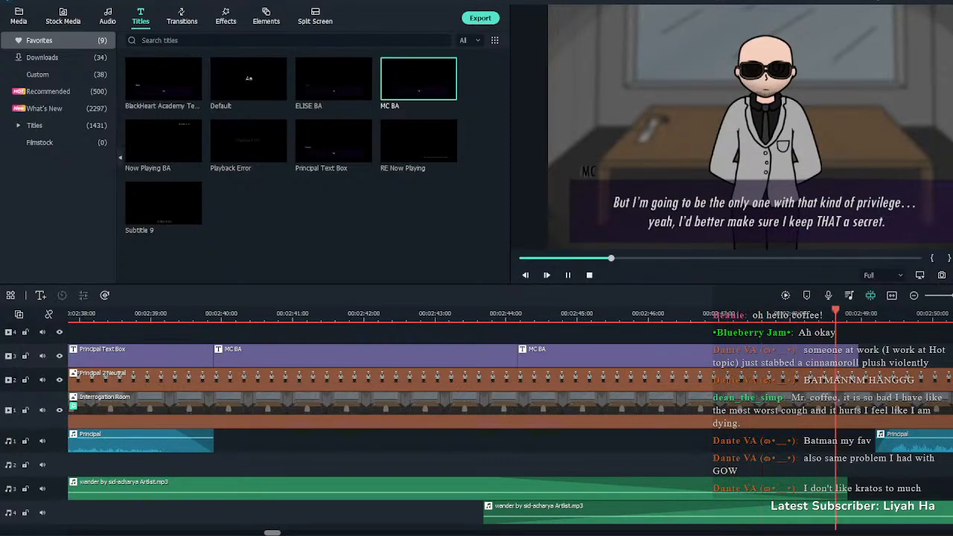
{"action": "key", "text": "space"}
Move the next Principal audio clip earlier so it starts exactly where the second MC title ends, and play the join
{"action": "left_click", "coordinate": [890, 436]}
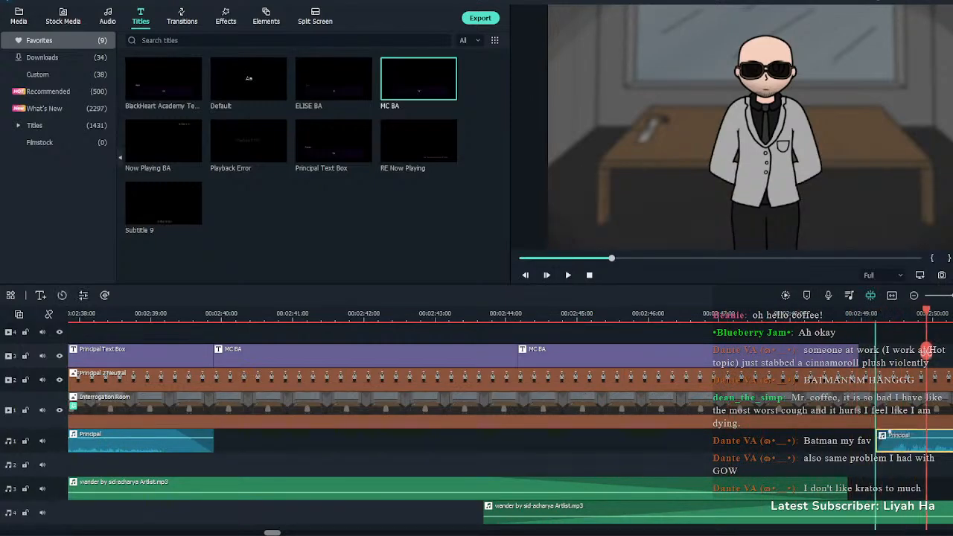
{"action": "left_click_drag", "start_coordinate": [890, 433], "coordinate": [873, 433]}
{"action": "left_click", "coordinate": [823, 314]}
{"action": "key", "text": "space"}
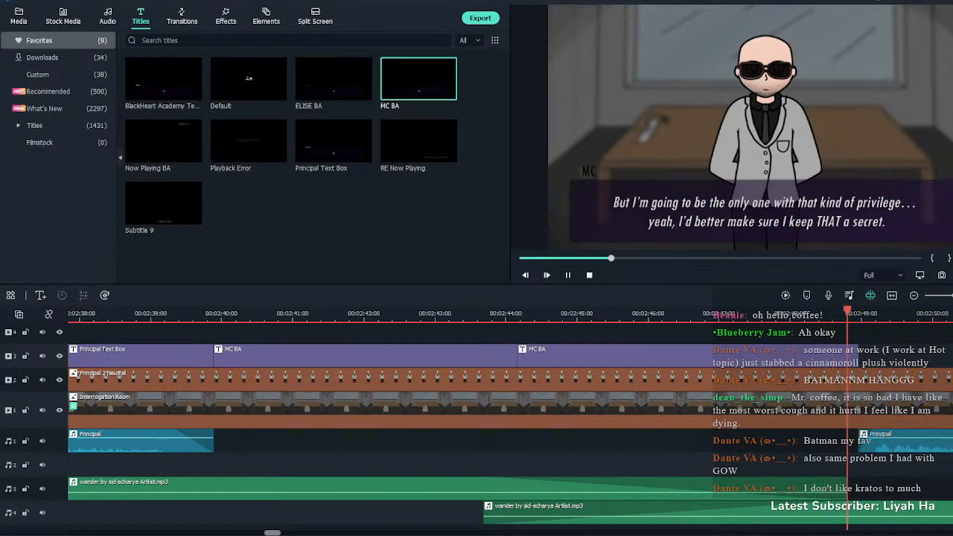
{"action": "key", "text": "space"}
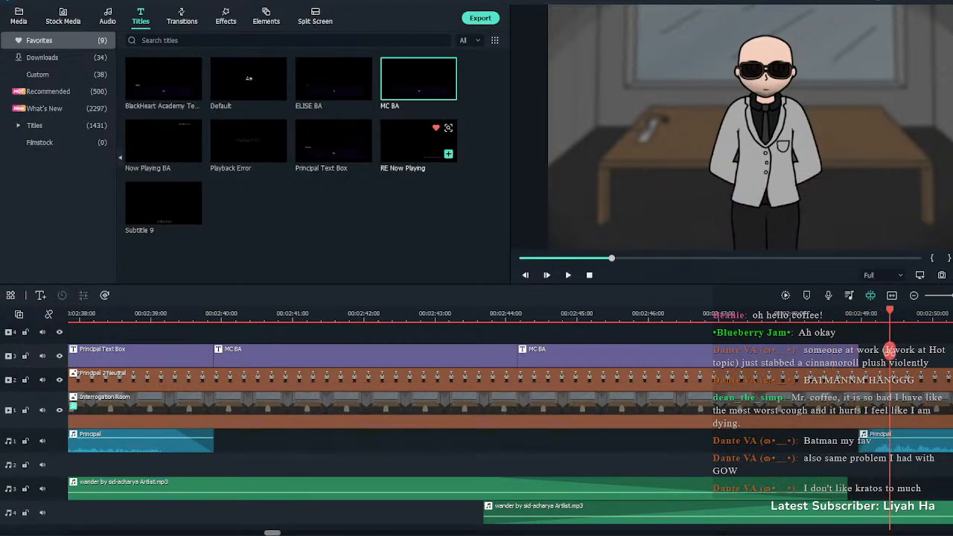
Add a Principal Text Box title directly after the second MC title and extend it to the line's end at about 00:03:01
{"action": "left_click_drag", "start_coordinate": [334, 141], "coordinate": [864, 361]}
{"action": "left_click", "coordinate": [829, 314]}
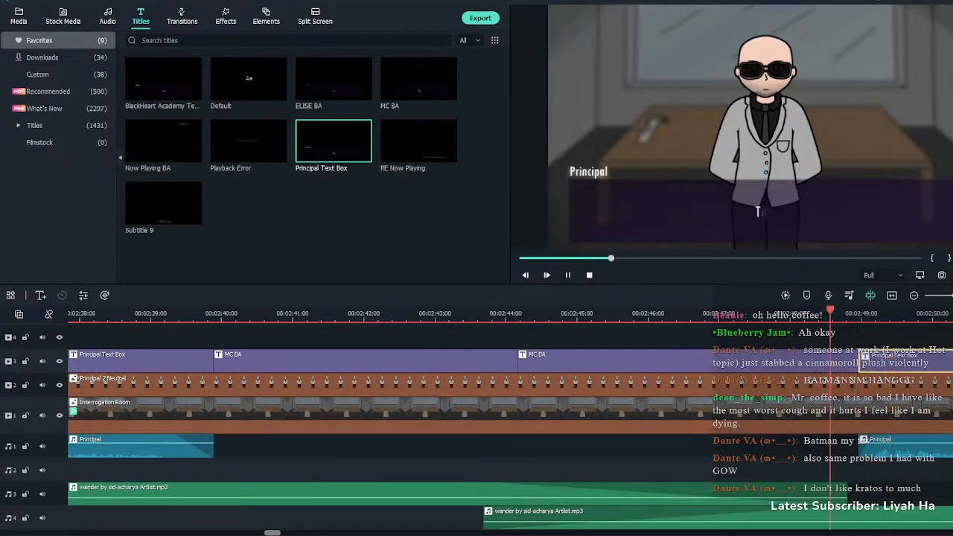
{"action": "left_click", "coordinate": [830, 421]}
{"action": "key", "text": "space"}
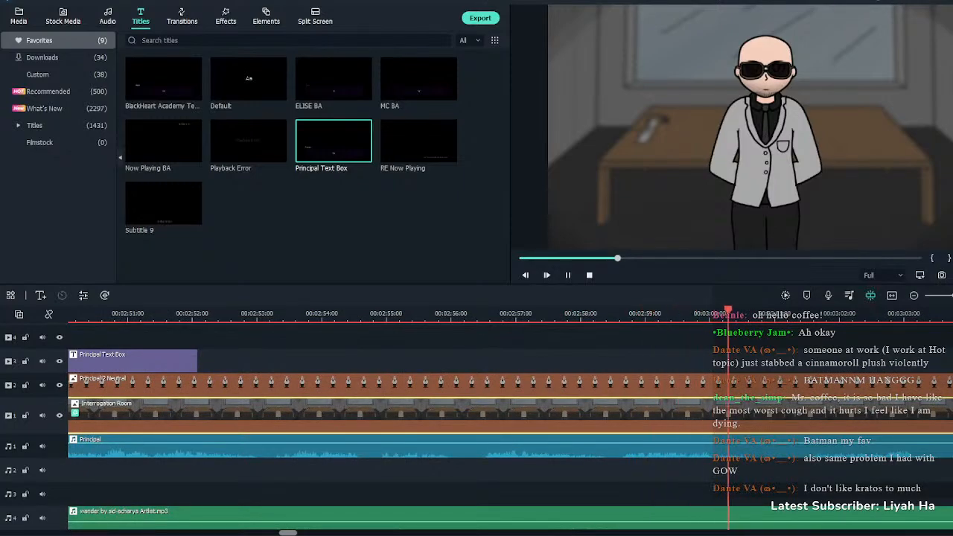
{"action": "left_click", "coordinate": [744, 447]}
{"action": "key", "text": "space"}
{"action": "left_click", "coordinate": [132, 361]}
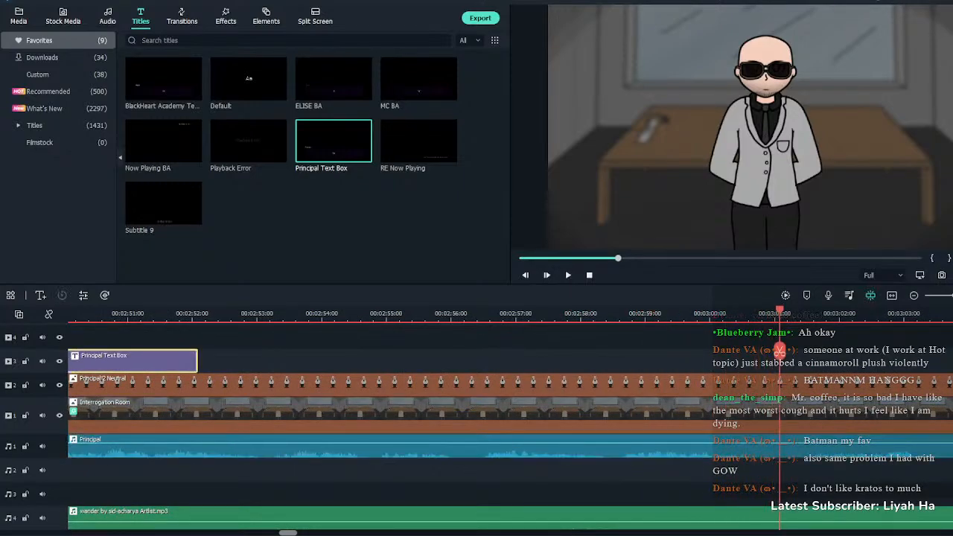
{"action": "left_click_drag", "start_coordinate": [197, 361], "coordinate": [780, 361]}
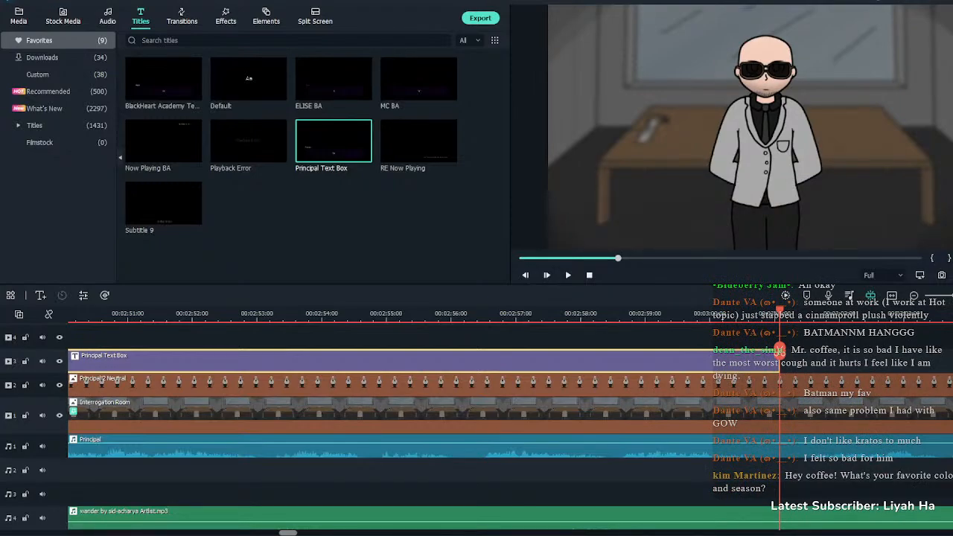
Set the new Principal title's dialogue to the full line "Any conversation that exceeds 2 minutes in length... the outside world will distract you from that."
{"action": "double_click", "coordinate": [778, 361]}
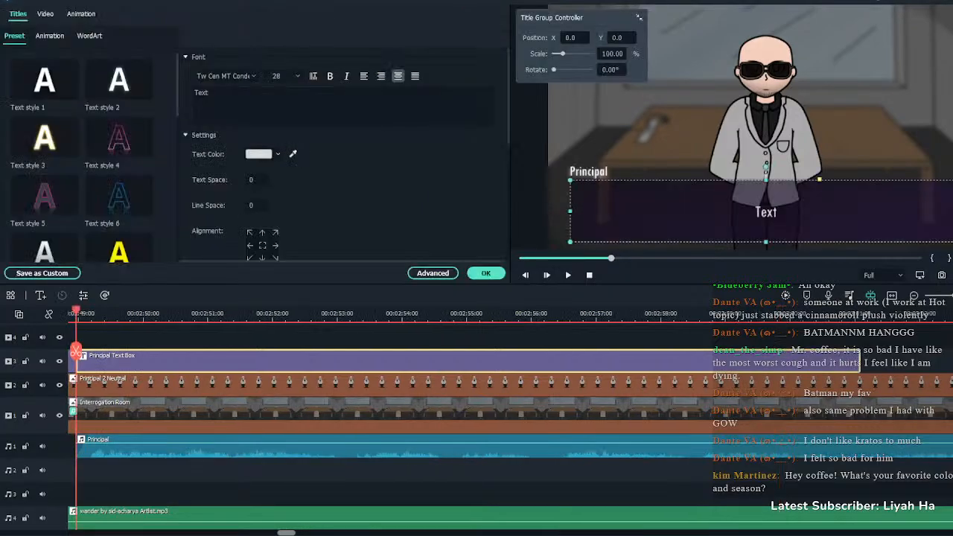
{"action": "key", "text": "ctrl+a"}
{"action": "type", "text": "Any conversation that exceeds 2 minutes in length will be monitored by the Academy. If you value your privacy, keep your calls brief. We need you to focus on the task at hand, the outside world will distract you from that."}
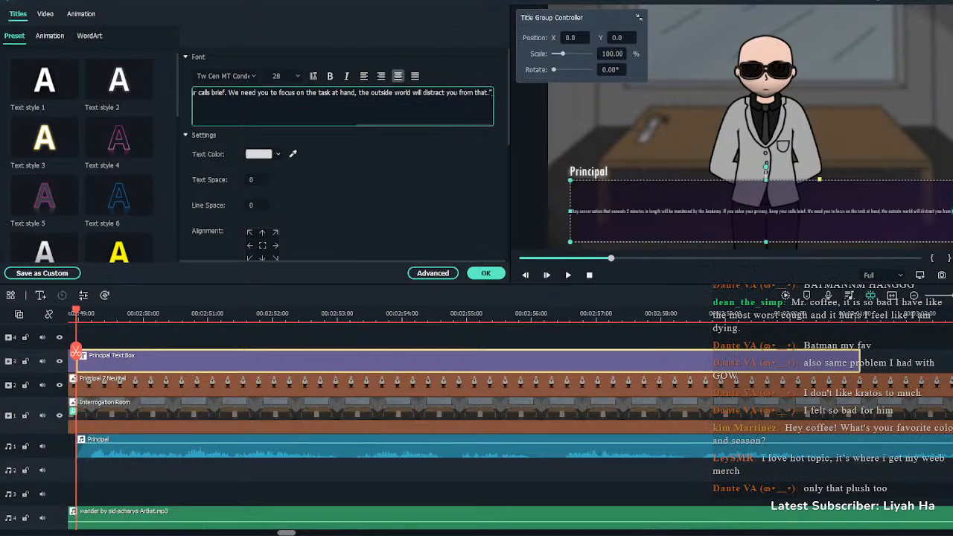
Break the Principal dialogue into separate lines before "If you value your privacy" and before "We need you to focus"
{"action": "left_click", "coordinate": [474, 93]}
{"action": "left_click", "coordinate": [229, 92]}
{"action": "key", "text": "Return"}
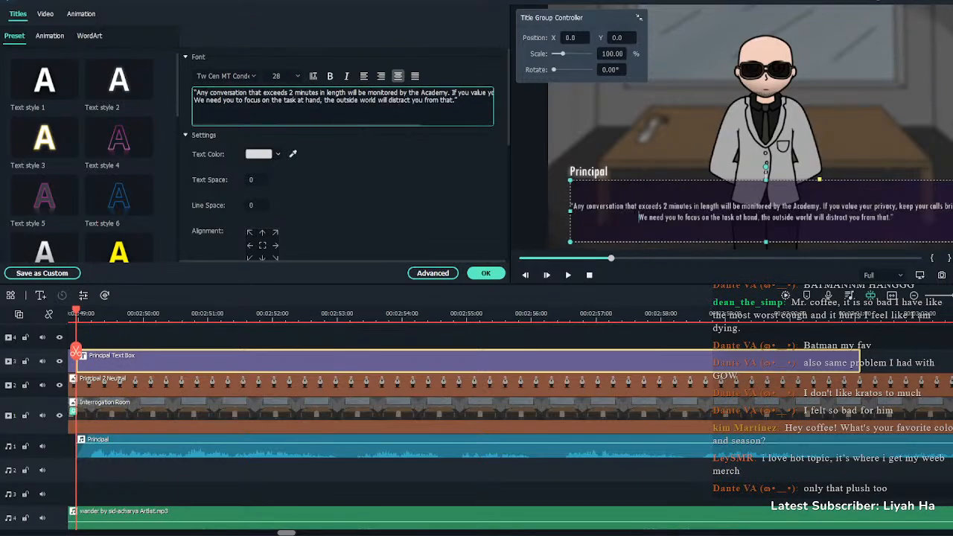
{"action": "double_click", "coordinate": [451, 92]}
{"action": "key", "text": "Return"}
{"action": "key", "text": "BackSpace"}
{"action": "key", "text": "Return"}
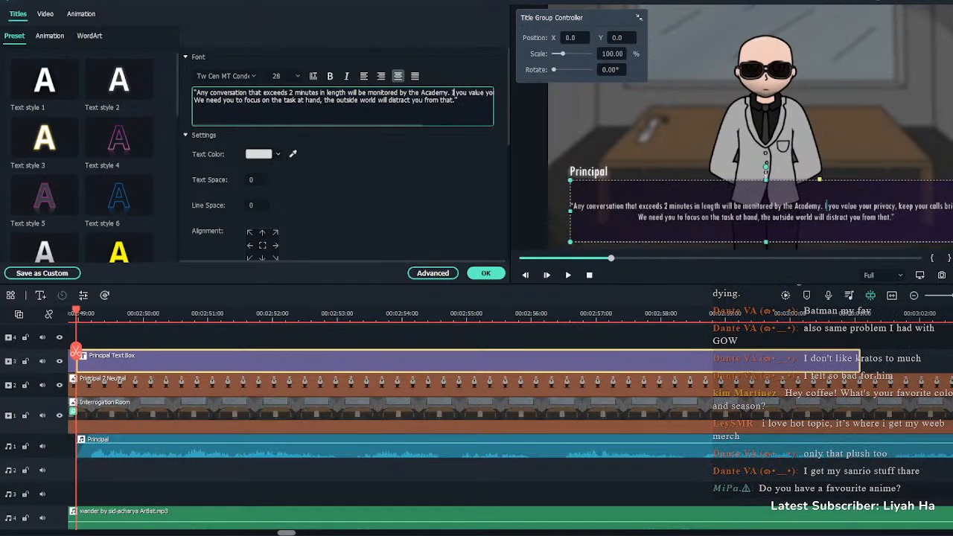
{"action": "type", "text": "If"}
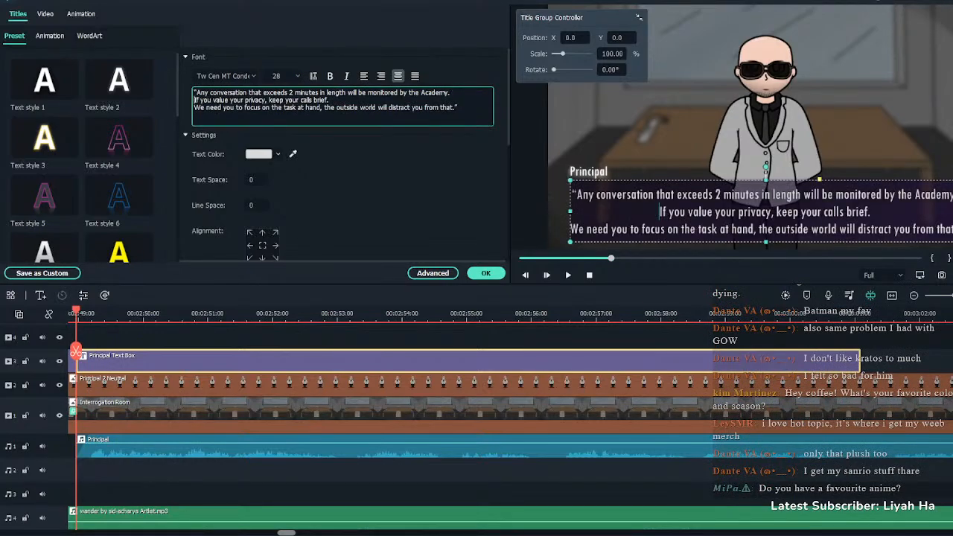
Rejoin "We need you to focus" to the second line and start the third line at "the outside world"
{"action": "left_click", "coordinate": [195, 107]}
{"action": "key", "text": "BackSpace"}
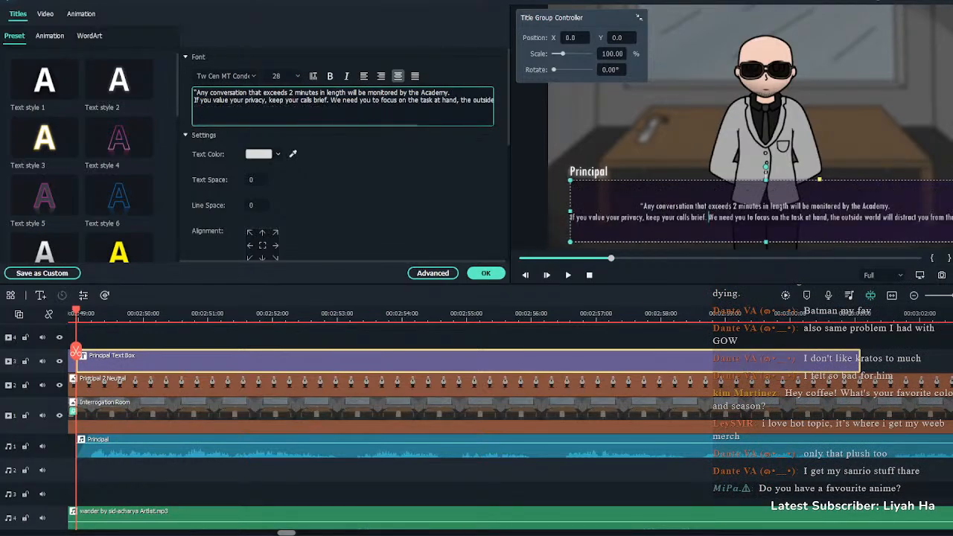
{"action": "left_click", "coordinate": [461, 99]}
{"action": "key", "text": "Return"}
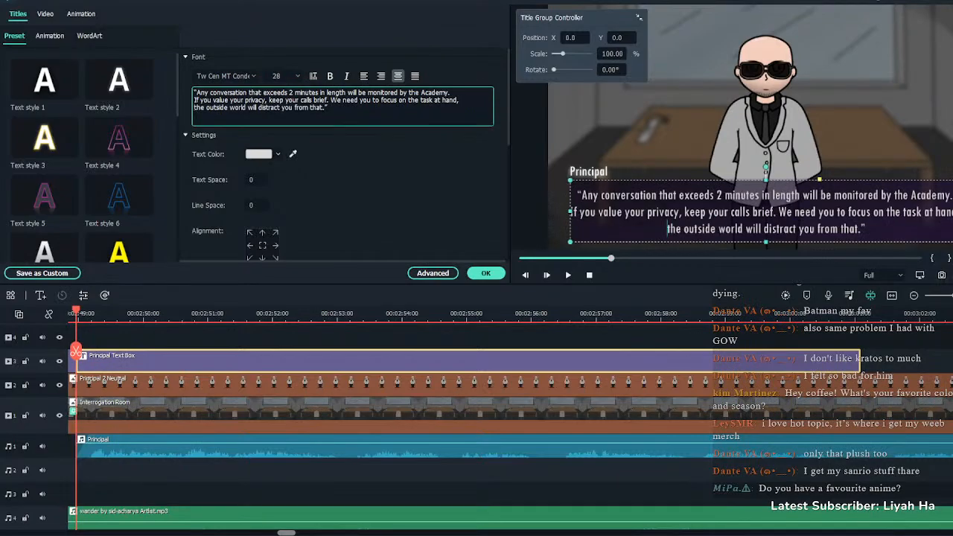
{"action": "left_click", "coordinate": [486, 274]}
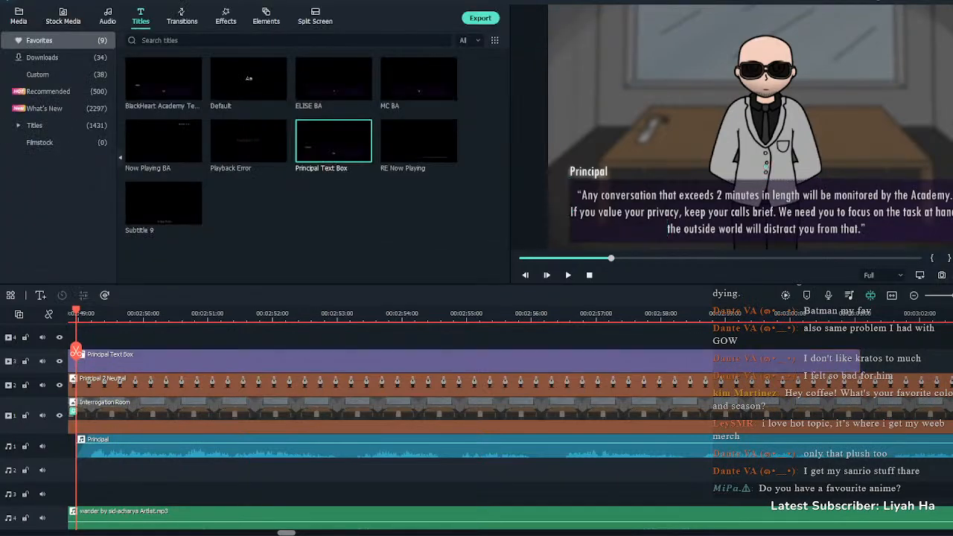
Play the new Principal title and shift its last line break so the third line starts at "the task at hand"
{"action": "key", "text": "Left"}
{"action": "key", "text": "space"}
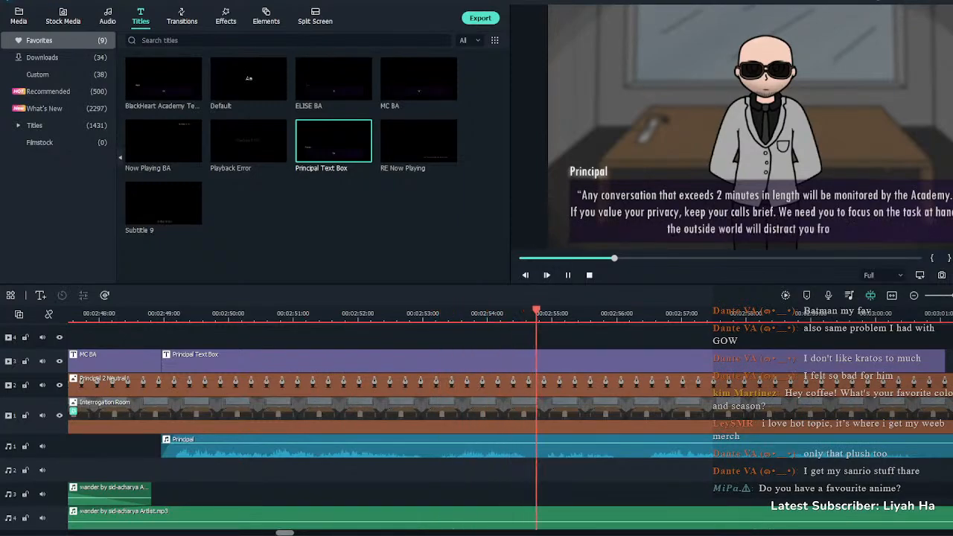
{"action": "left_click", "coordinate": [601, 352]}
{"action": "double_click", "coordinate": [601, 356]}
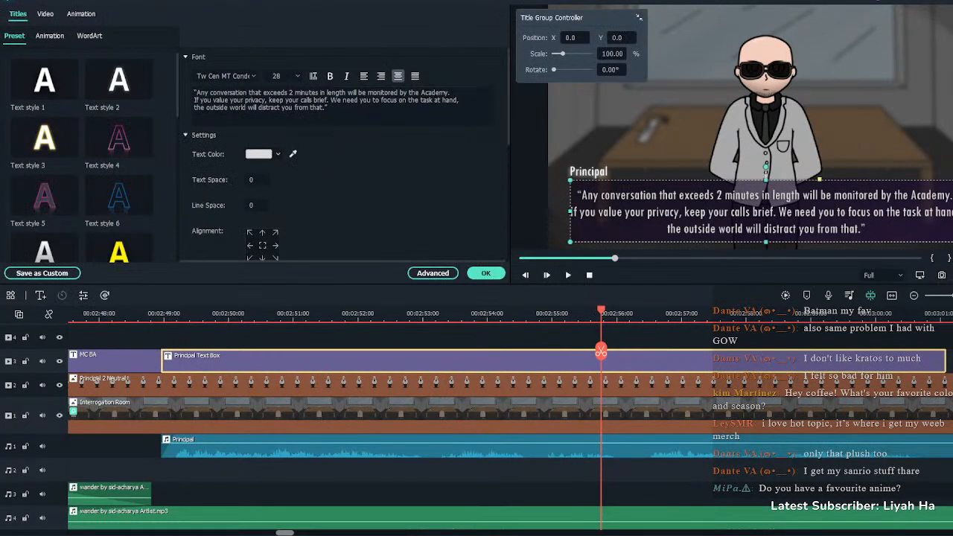
{"action": "left_click", "coordinate": [193, 107]}
{"action": "key", "text": "BackSpace"}
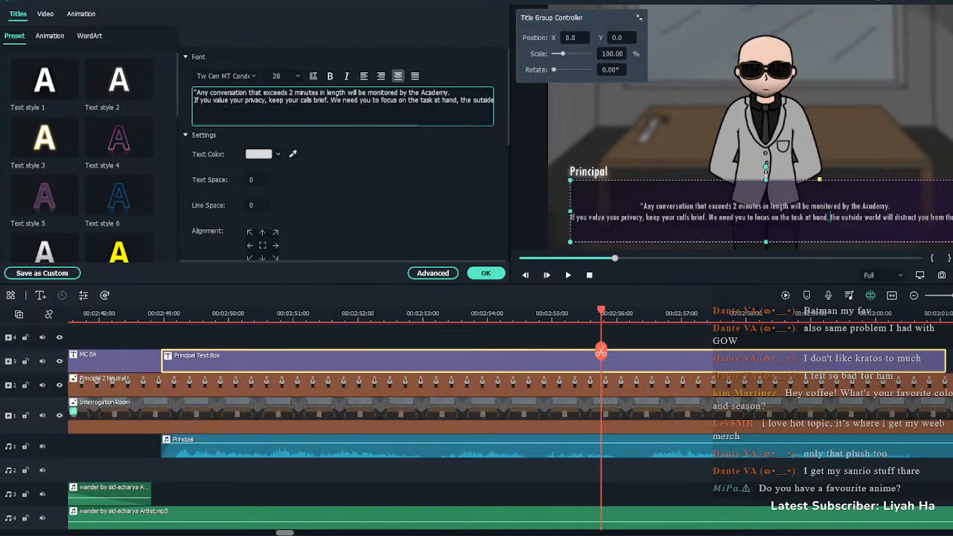
{"action": "key", "text": "BackSpace"}
{"action": "left_click", "coordinate": [409, 100]}
{"action": "key", "text": "Return"}
{"action": "left_click", "coordinate": [485, 273]}
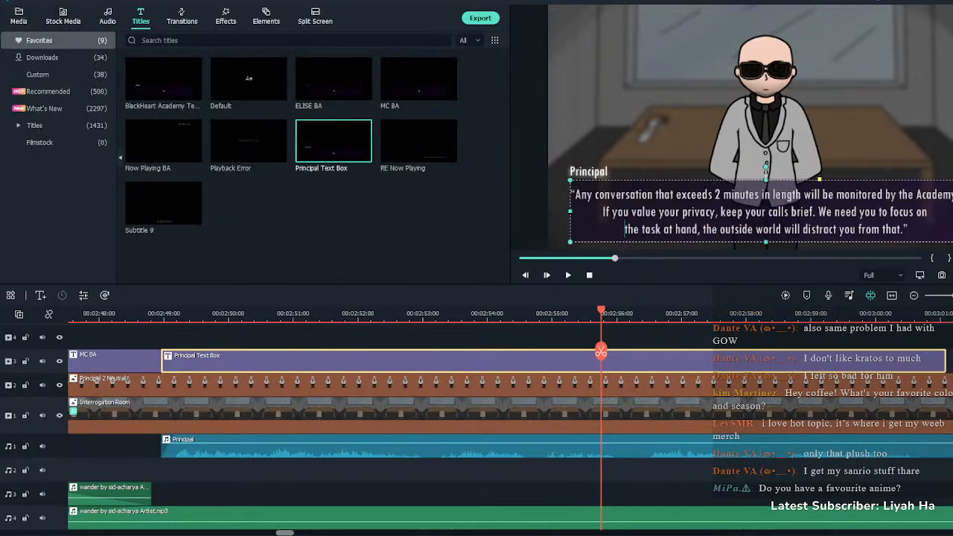
Play the current Principal title against the voice audio and extend its end slightly to match the spoken line
{"action": "left_click", "coordinate": [542, 350]}
{"action": "key", "text": "space"}
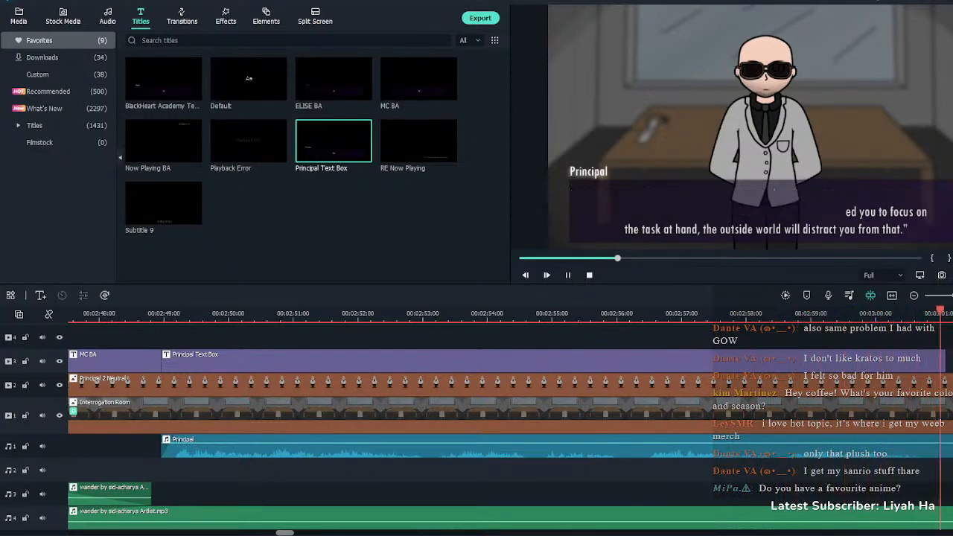
{"action": "key", "text": "space"}
{"action": "left_click_drag", "start_coordinate": [944, 361], "coordinate": [952, 362]}
{"action": "left_click", "coordinate": [946, 337]}
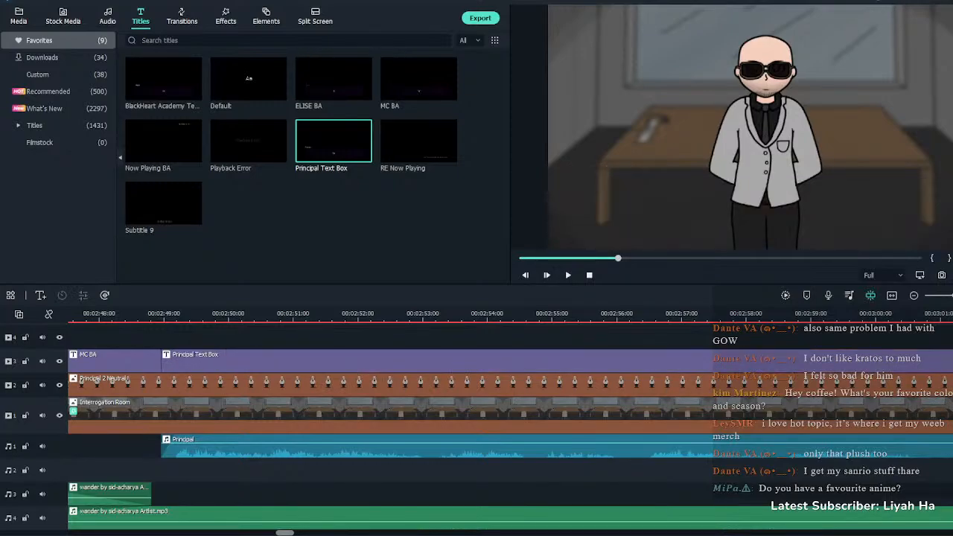
Add another Principal Text Box title directly after it with the dialogue "You will also have access to a meal plan... you won't have a limit on yours."
{"action": "left_click_drag", "start_coordinate": [333, 141], "coordinate": [951, 361]}
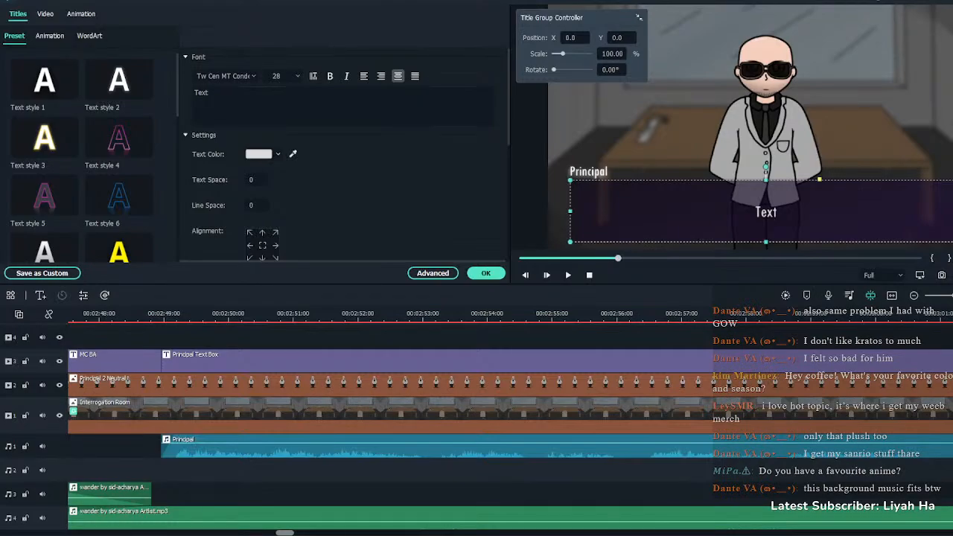
{"action": "left_click_drag", "start_coordinate": [212, 92], "coordinate": [146, 93]}
{"action": "key", "text": "ctrl+v"}
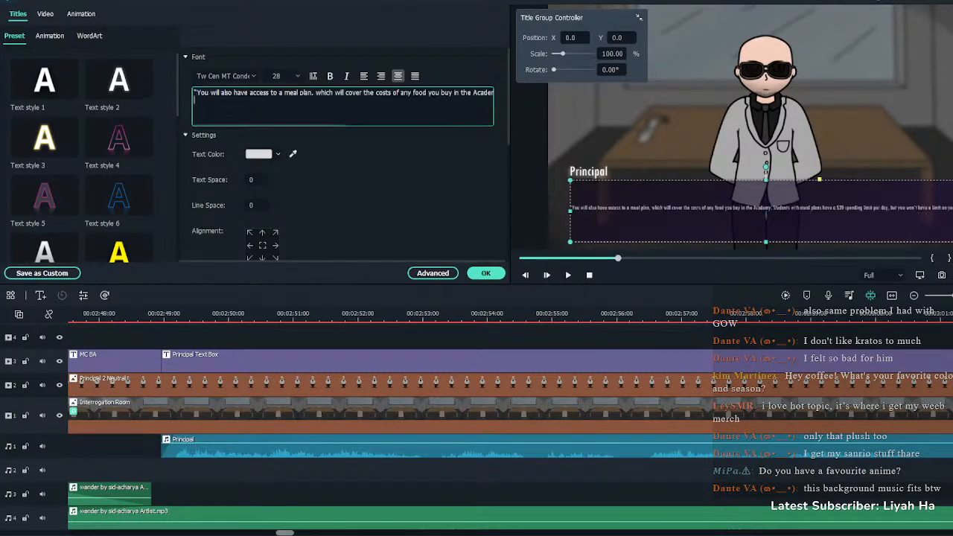
{"action": "triple_click", "coordinate": [750, 207]}
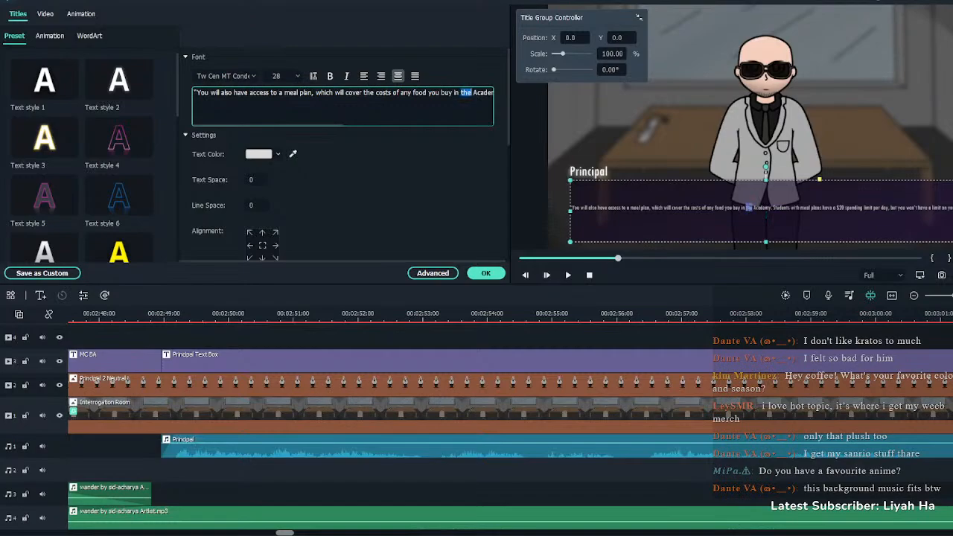
{"action": "key", "text": "Right"}
{"action": "key", "text": "Right"}
{"action": "key", "text": "BackSpace"}
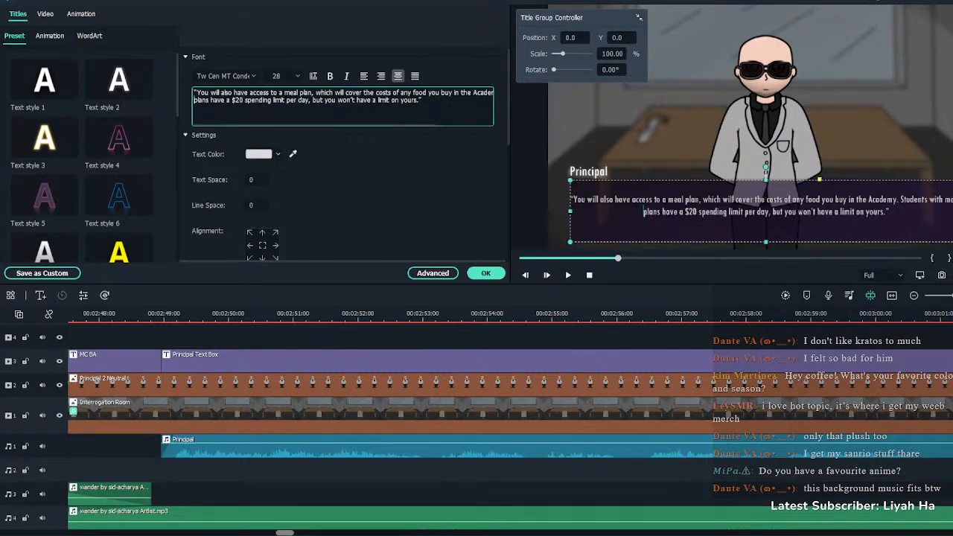
{"action": "key", "text": "BackSpace"}
{"action": "left_click", "coordinate": [243, 92]}
{"action": "key", "text": "Return"}
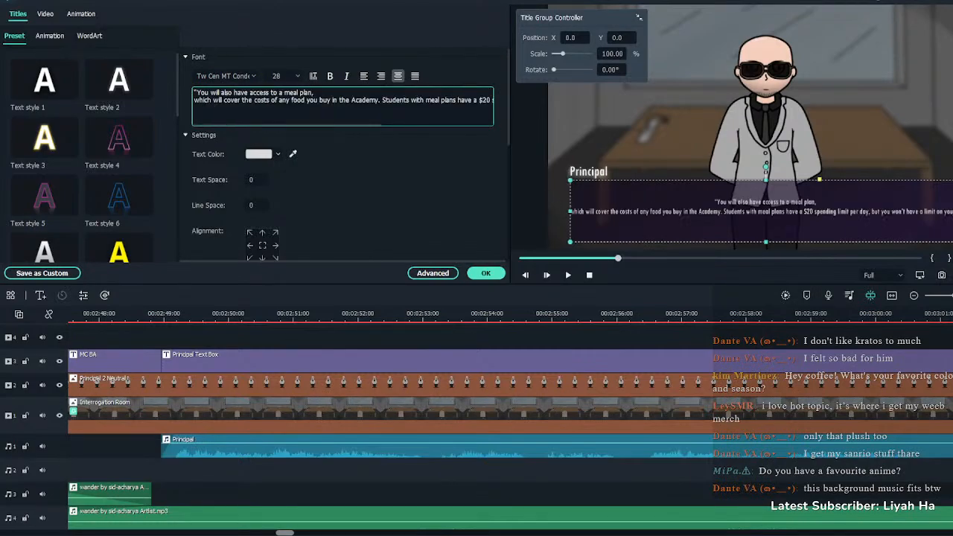
{"action": "key", "text": "BackSpace"}
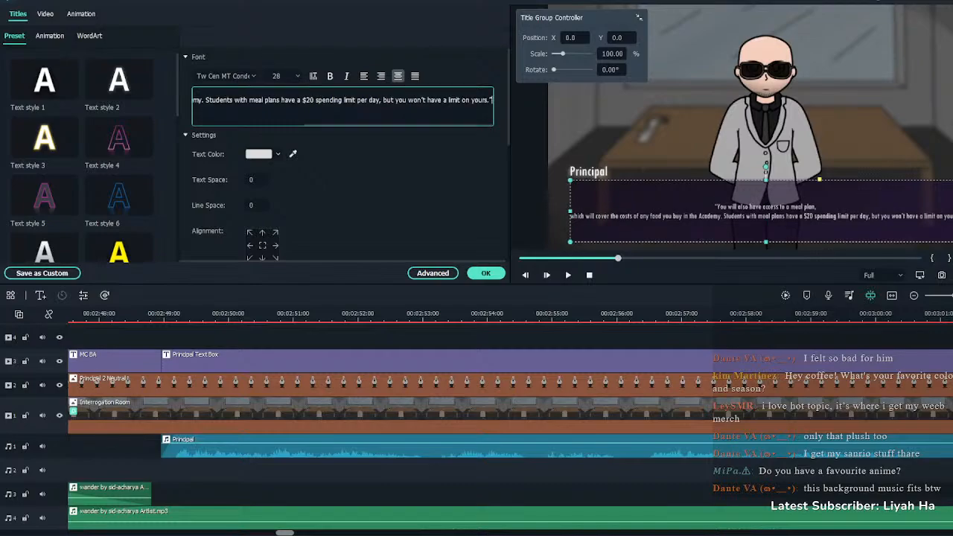
{"action": "left_click", "coordinate": [194, 92]}
{"action": "left_click", "coordinate": [492, 99]}
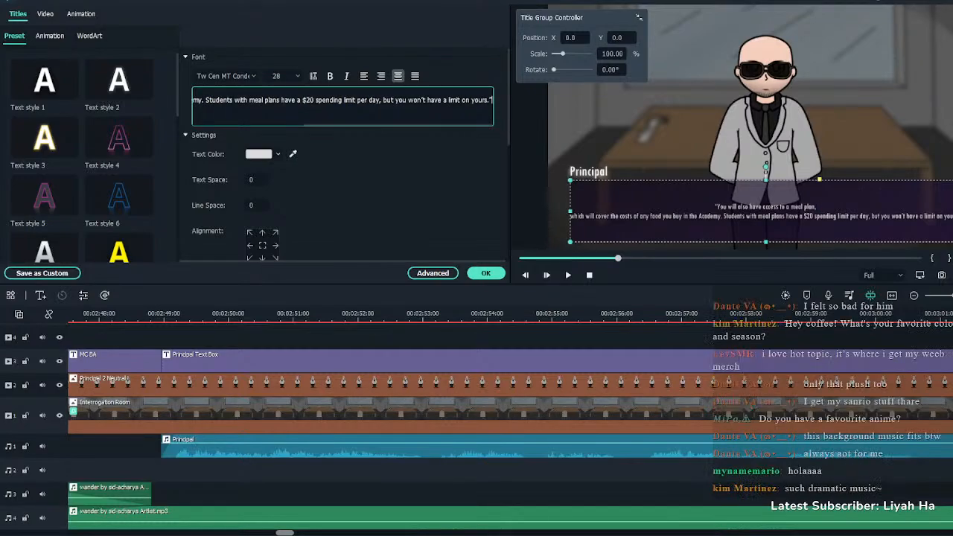
{"action": "left_click", "coordinate": [462, 100]}
{"action": "key", "text": "ctrl+z"}
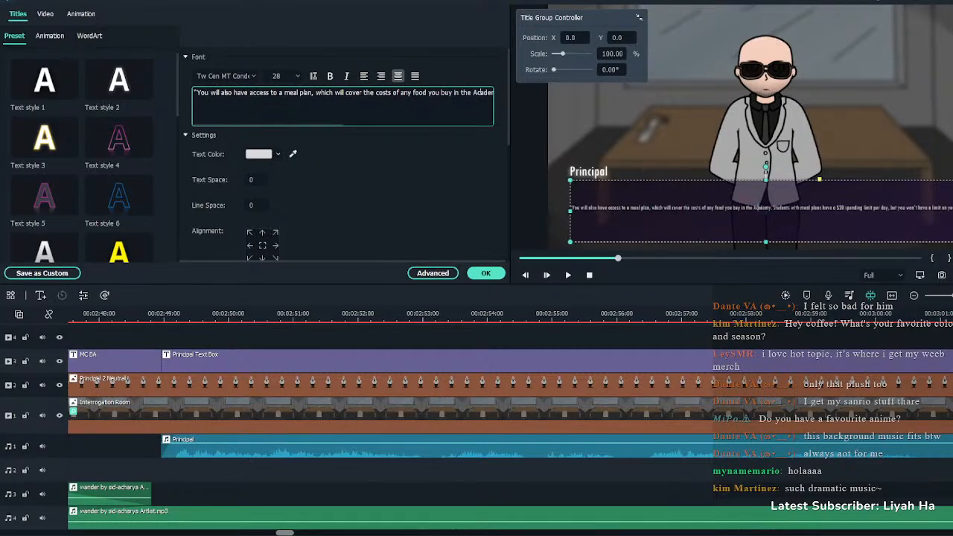
{"action": "key", "text": "Right"}
{"action": "key", "text": "Right"}
{"action": "key", "text": "Right"}
{"action": "key", "text": "Right"}
{"action": "key", "text": "Right"}
{"action": "key", "text": "Right"}
{"action": "key", "text": "Right"}
{"action": "key", "text": "Right"}
{"action": "key", "text": "Right"}
{"action": "key", "text": "Right"}
{"action": "key", "text": "Right"}
{"action": "key", "text": "Right"}
{"action": "key", "text": "Right"}
{"action": "key", "text": "Right"}
{"action": "key", "text": "Right"}
{"action": "key", "text": "Right"}
{"action": "key", "text": "Right"}
{"action": "key", "text": "Right"}
{"action": "key", "text": "Right"}
{"action": "key", "text": "Right"}
{"action": "key", "text": "Return"}
{"action": "key", "text": "Return"}
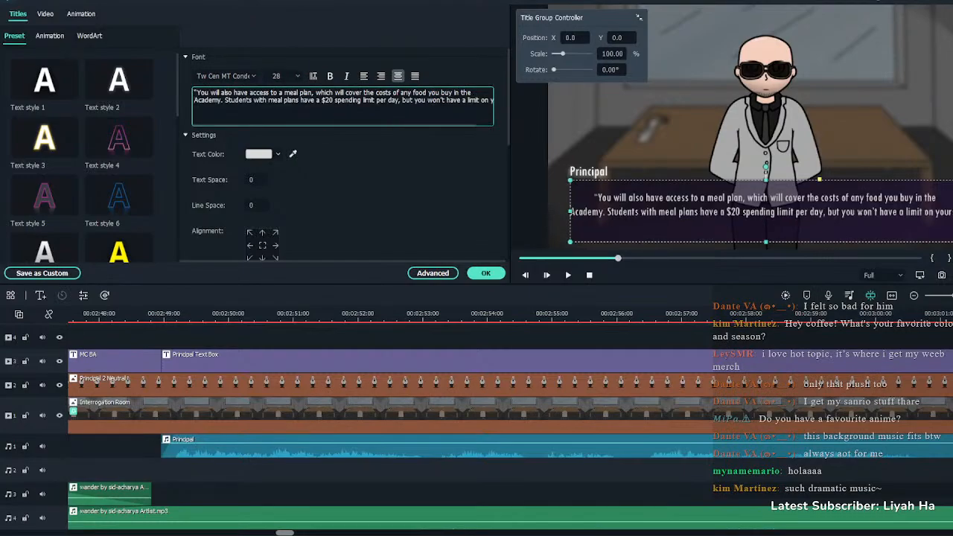
{"action": "key", "text": "BackSpace"}
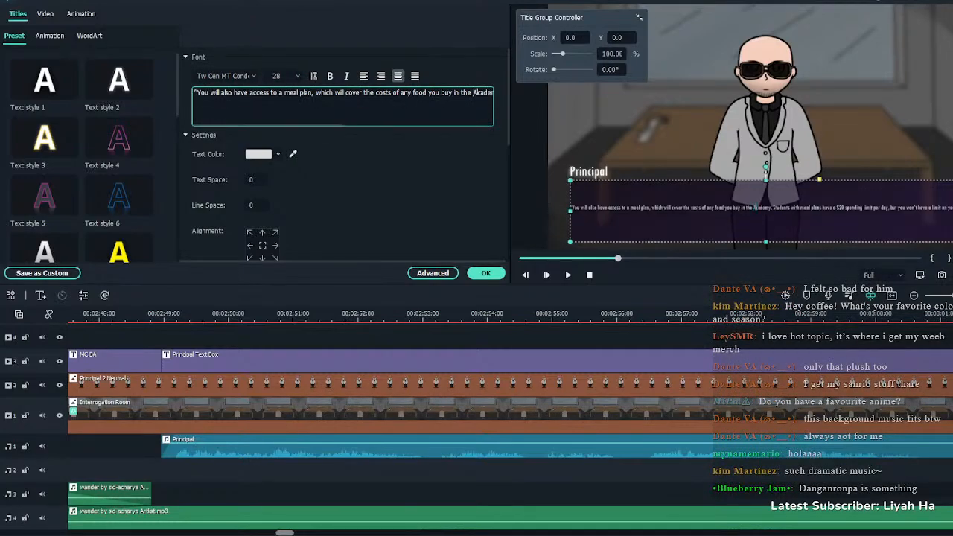
Break the meal plan dialogue before "with meal plans"
{"action": "key", "text": "Right"}
{"action": "key", "text": "Right"}
{"action": "key", "text": "Right"}
{"action": "key", "text": "Right"}
{"action": "key", "text": "Right"}
{"action": "key", "text": "Right"}
{"action": "key", "text": "Right"}
{"action": "key", "text": "Right"}
{"action": "key", "text": "Right"}
{"action": "key", "text": "Right"}
{"action": "key", "text": "Right"}
{"action": "key", "text": "Right"}
{"action": "key", "text": "Right"}
{"action": "key", "text": "Right"}
{"action": "key", "text": "Right"}
{"action": "key", "text": "Right"}
{"action": "key", "text": "Right"}
{"action": "key", "text": "Right"}
{"action": "key", "text": "Right"}
{"action": "key", "text": "Right"}
{"action": "key", "text": "Right"}
{"action": "key", "text": "Right"}
{"action": "key", "text": "Right"}
{"action": "key", "text": "Right"}
{"action": "key", "text": "Right"}
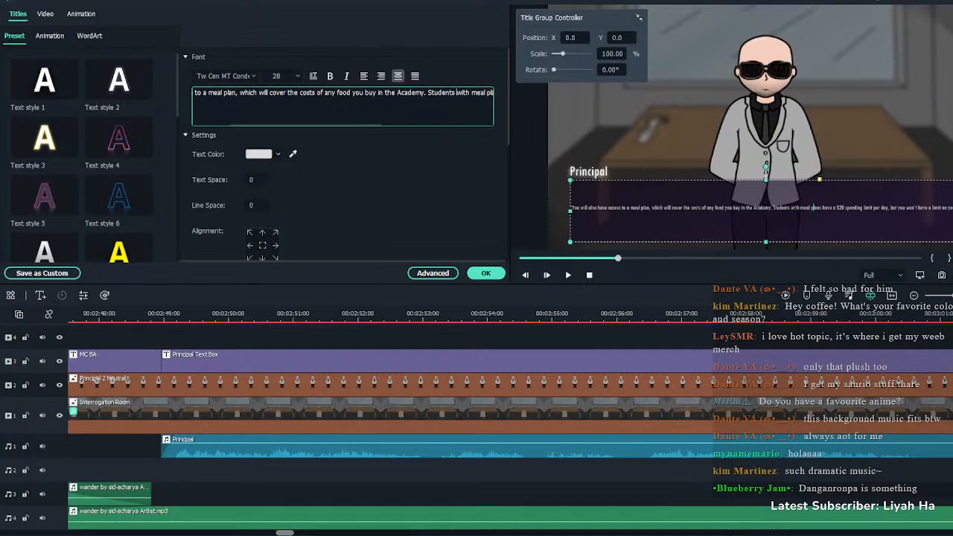
{"action": "key", "text": "Return"}
{"action": "key", "text": "BackSpace"}
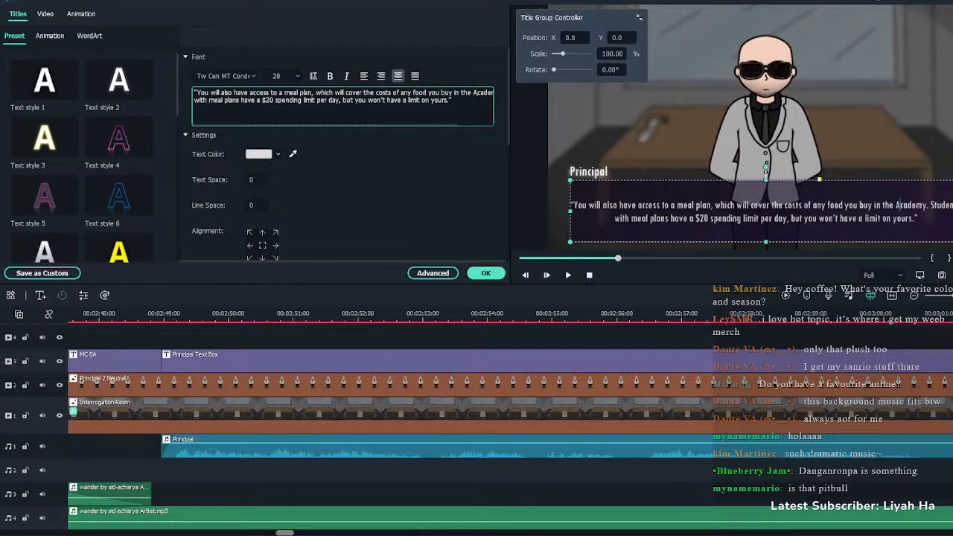
Start the second line of the meal plan dialogue at "the Academy" and rejoin "with meal plans" to that line
{"action": "key", "text": "Right"}
{"action": "key", "text": "Right"}
{"action": "key", "text": "Right"}
{"action": "key", "text": "Right"}
{"action": "key", "text": "Right"}
{"action": "key", "text": "Right"}
{"action": "key", "text": "Right"}
{"action": "key", "text": "Right"}
{"action": "key", "text": "Right"}
{"action": "key", "text": "Right"}
{"action": "key", "text": "Right"}
{"action": "key", "text": "Right"}
{"action": "key", "text": "Right"}
{"action": "key", "text": "Right"}
{"action": "key", "text": "Right"}
{"action": "key", "text": "Right"}
{"action": "key", "text": "Right"}
{"action": "key", "text": "Right"}
{"action": "key", "text": "Right"}
{"action": "key", "text": "Right"}
{"action": "key", "text": "Return"}
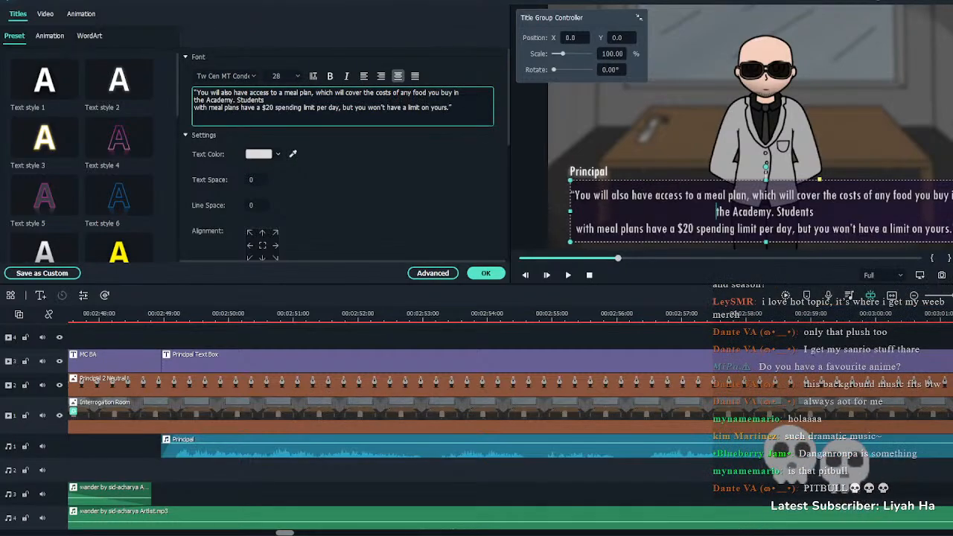
{"action": "key", "text": "Down"}
{"action": "key", "text": "BackSpace"}
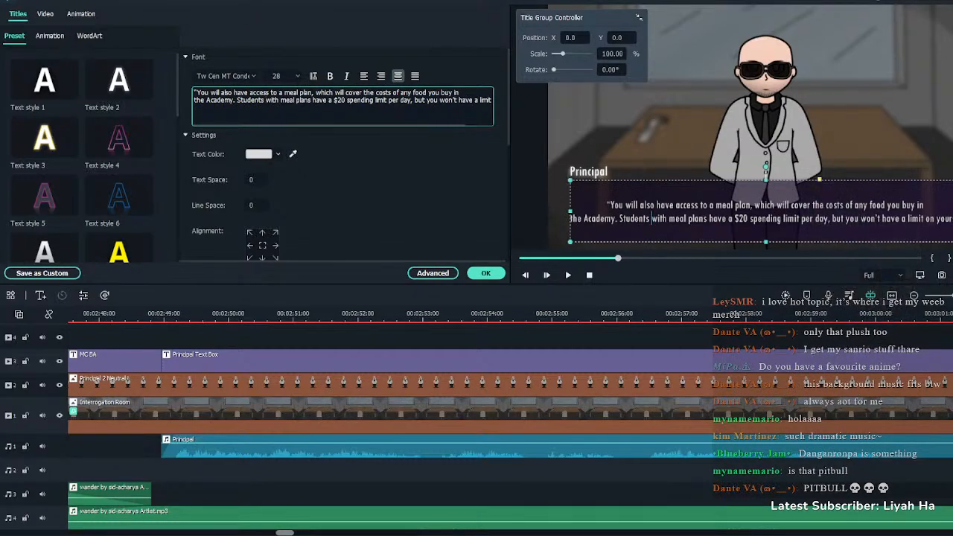
Start the third line of the dialogue at "have a limit on yours" and apply the title changes
{"action": "left_click", "coordinate": [459, 100]}
{"action": "key", "text": "Return"}
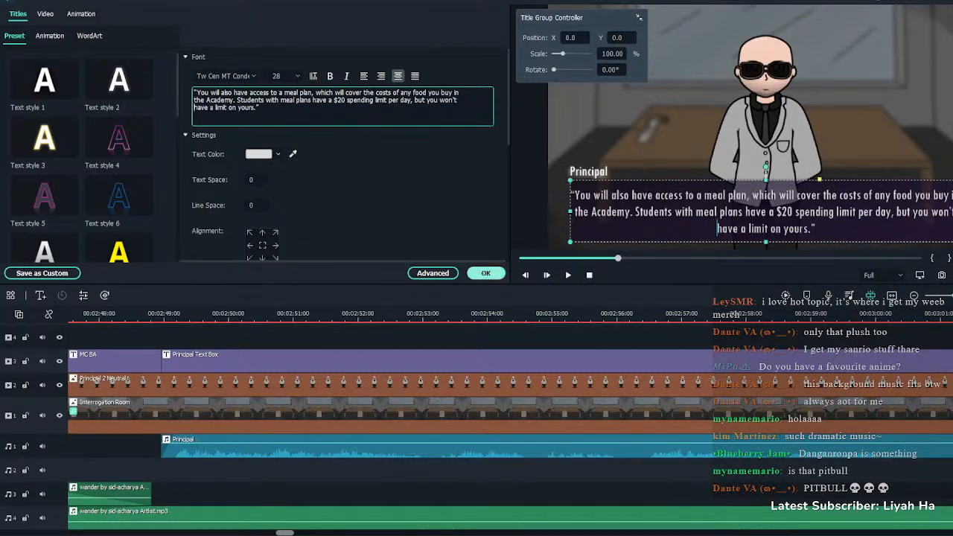
{"action": "left_click", "coordinate": [485, 273]}
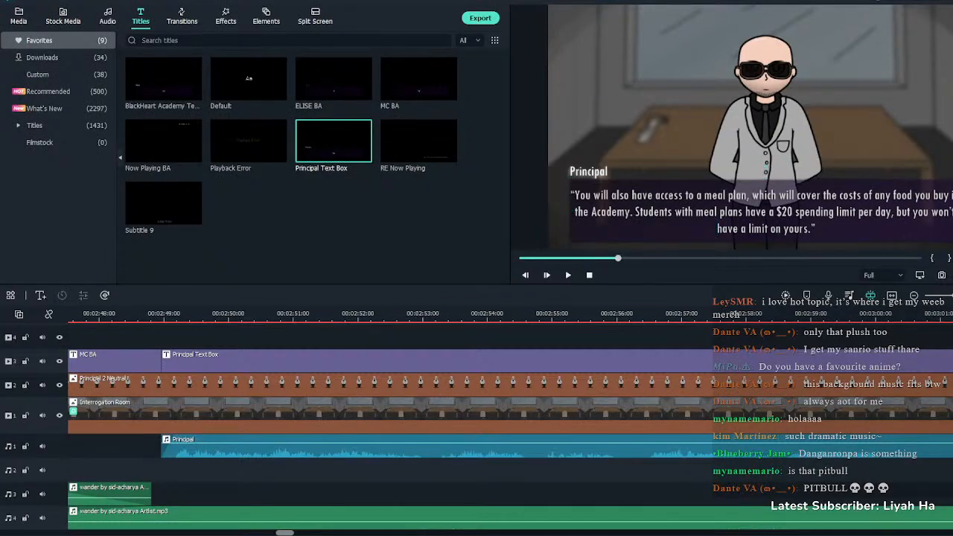
Play the voice audio and extend the meal plan title to just past 3:12 so it covers the spoken line
{"action": "key", "text": "space"}
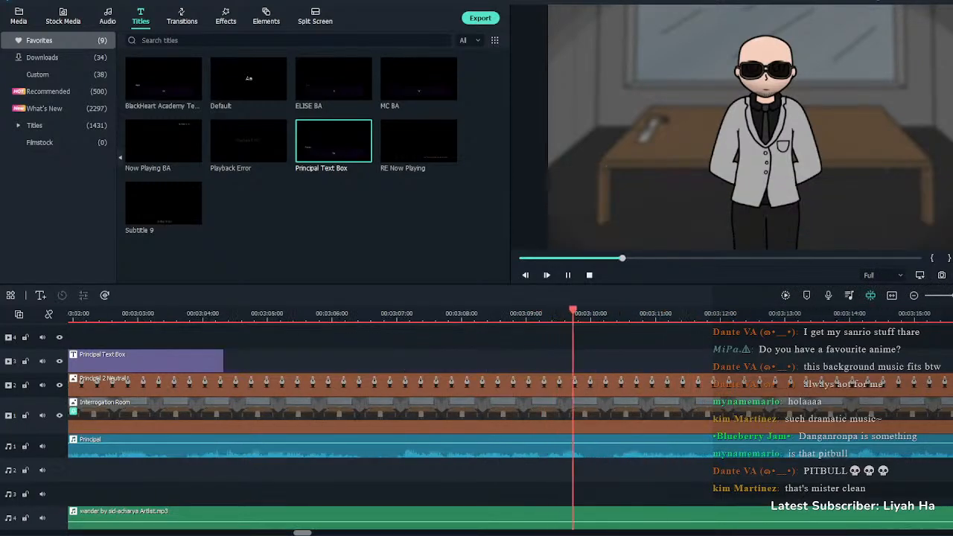
{"action": "left_click", "coordinate": [145, 361]}
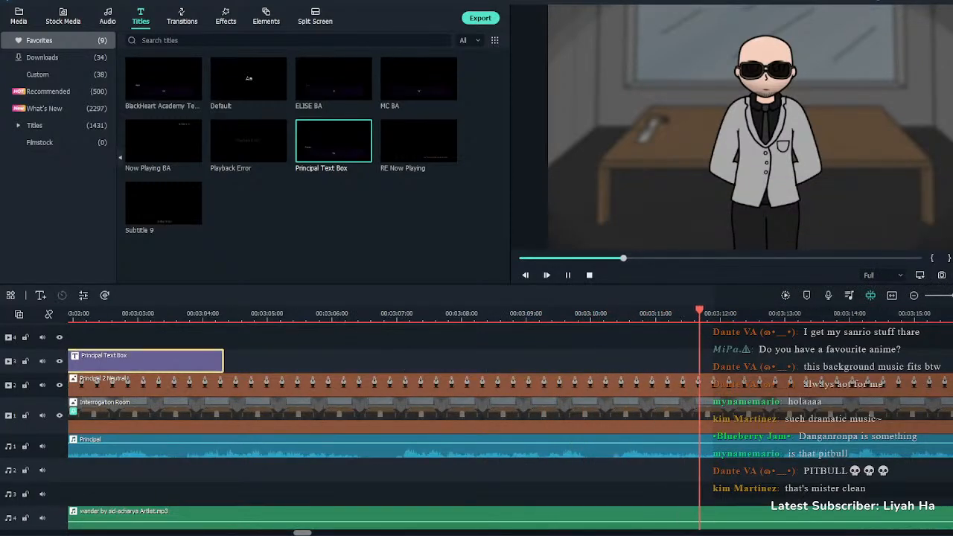
{"action": "key", "text": "space"}
{"action": "left_click_drag", "start_coordinate": [222, 361], "coordinate": [762, 361]}
{"action": "left_click", "coordinate": [706, 314]}
{"action": "key", "text": "space"}
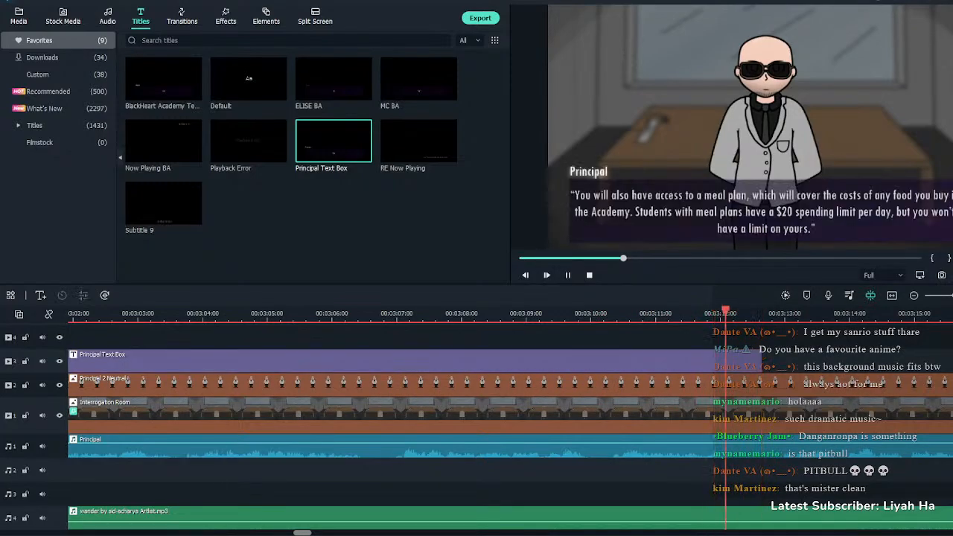
{"action": "key", "text": "space"}
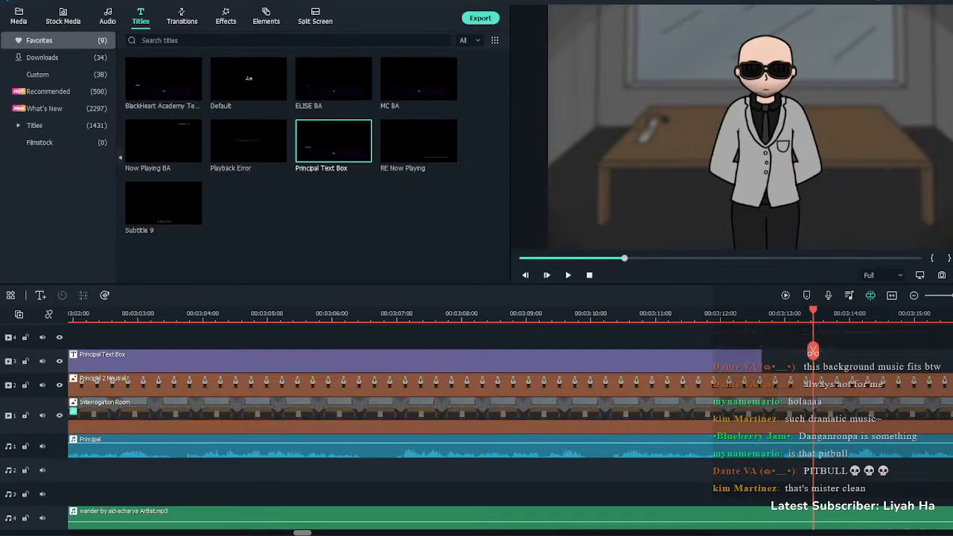
Add a new Principal Text Box title directly after the meal plan title and place the playhead at its start
{"action": "left_click_drag", "start_coordinate": [334, 141], "coordinate": [763, 361]}
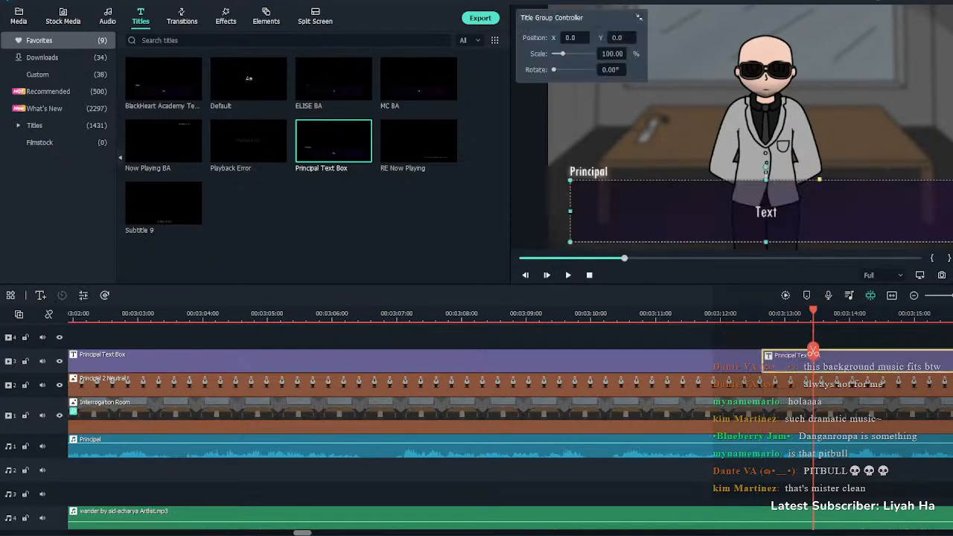
{"action": "left_click", "coordinate": [746, 313]}
{"action": "double_click", "coordinate": [790, 361]}
Split the Principal 2 Neutral image at the new title's start and clear its second part from there, leaving a gap
{"action": "left_click", "coordinate": [789, 385]}
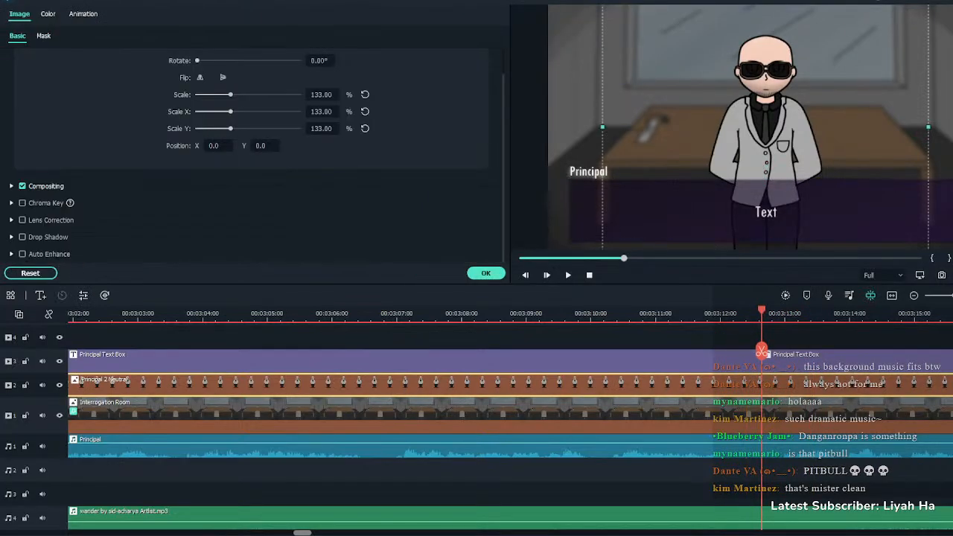
{"action": "key", "text": "ctrl+b"}
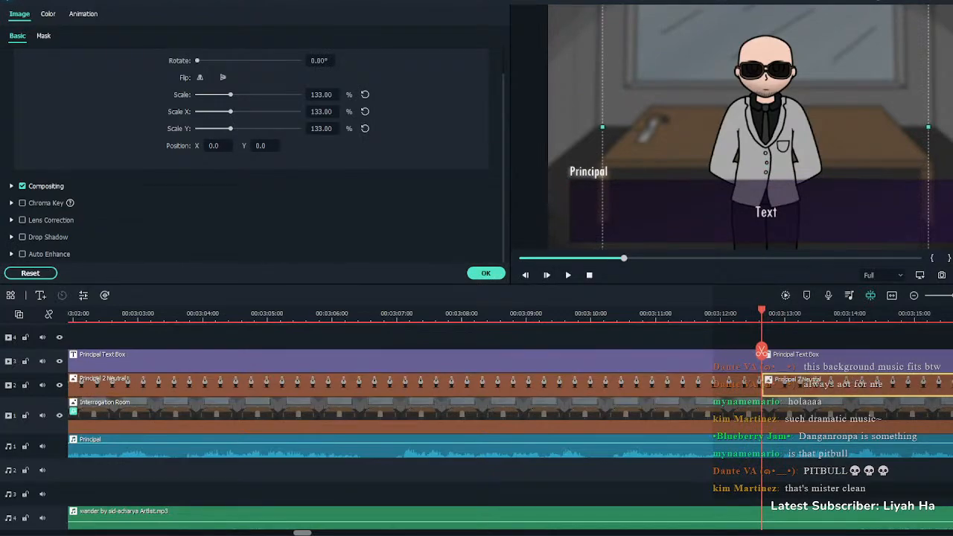
{"action": "key", "text": "Delete"}
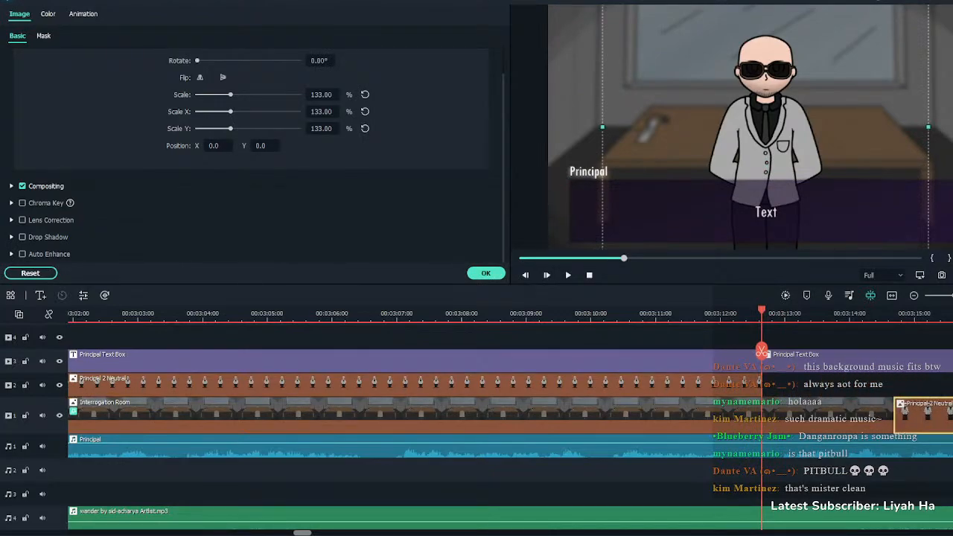
{"action": "scroll", "coordinate": [477, 417], "scroll_direction": "right", "scroll_amount": 4}
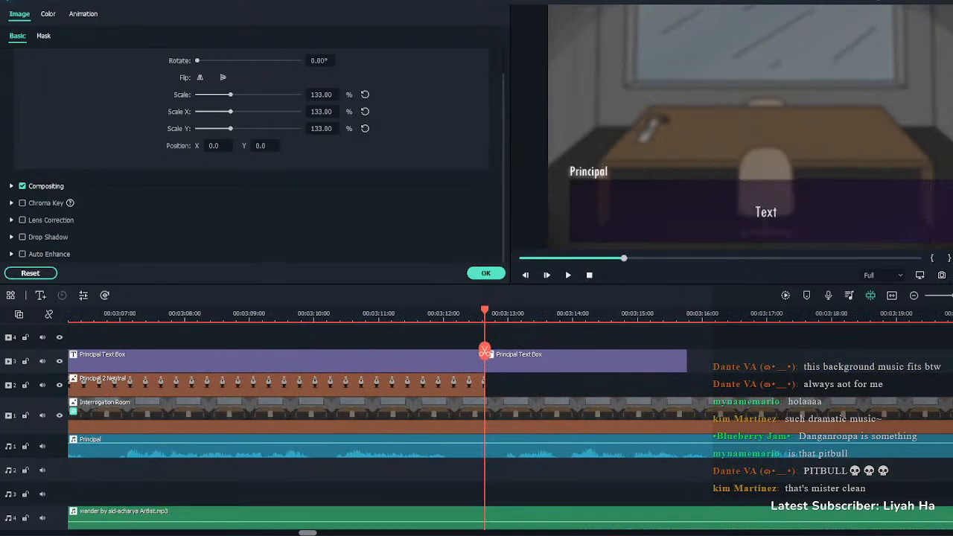
{"action": "left_click", "coordinate": [559, 385]}
Preview the Principal 2 Confused and Principal 2 Anger images in the project media
{"action": "left_click", "coordinate": [18, 16]}
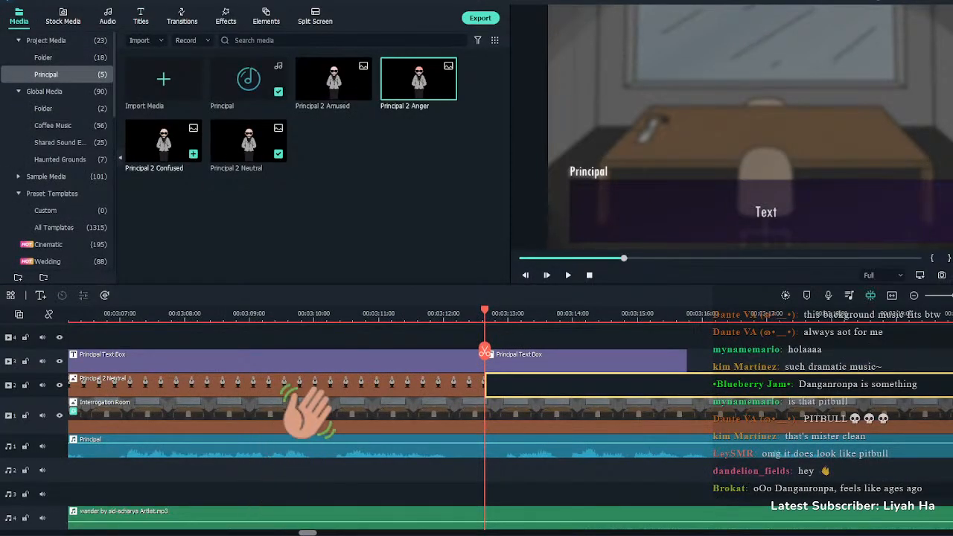
{"action": "left_click", "coordinate": [333, 79]}
{"action": "double_click", "coordinate": [163, 141]}
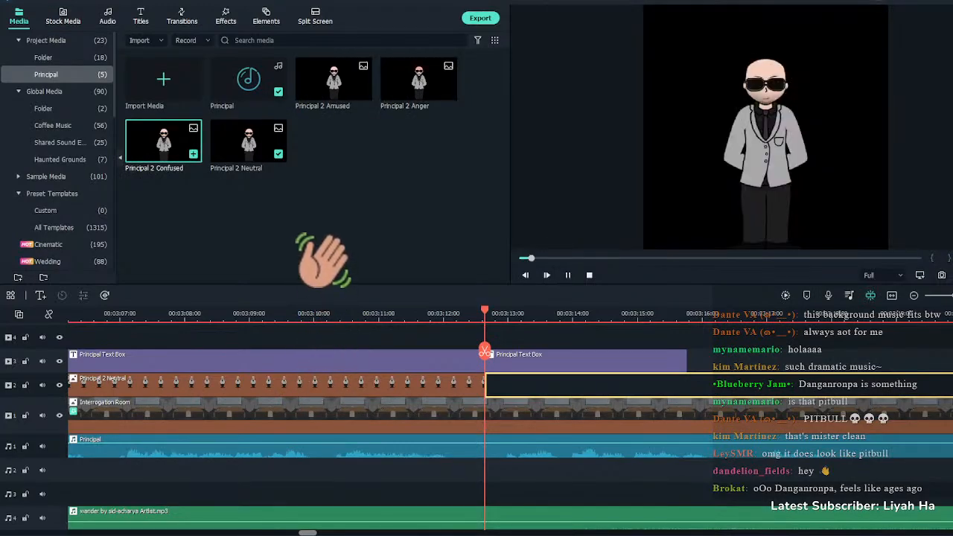
{"action": "double_click", "coordinate": [418, 79]}
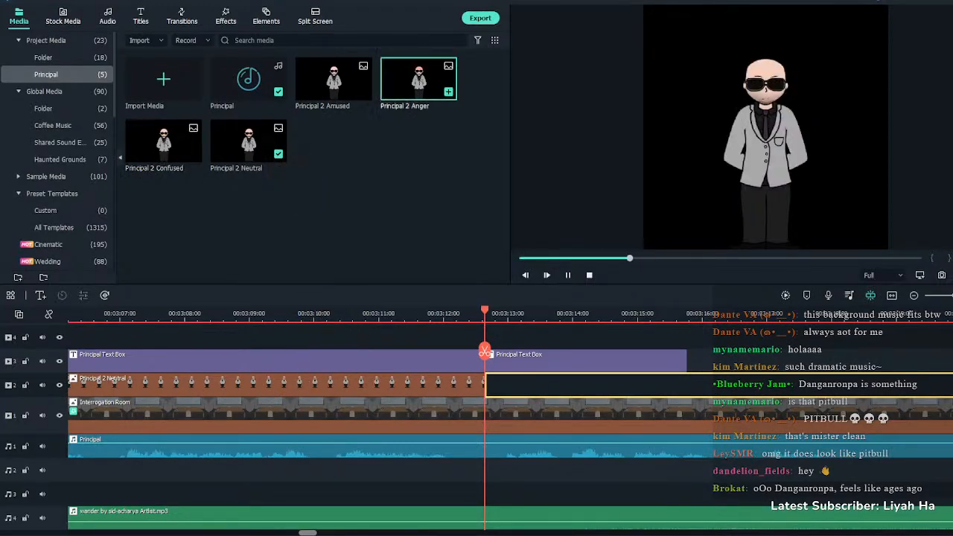
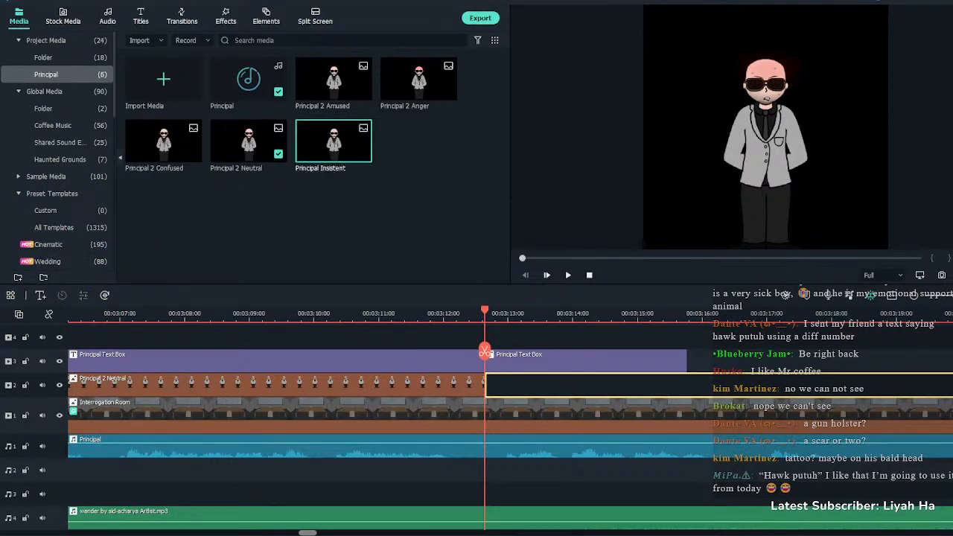
Place the Principal Insistent image in the gap after the first Principal 2 Neutral clip, ending at about 3:20
{"action": "left_click_drag", "start_coordinate": [334, 142], "coordinate": [493, 337]}
{"action": "left_click", "coordinate": [933, 296]}
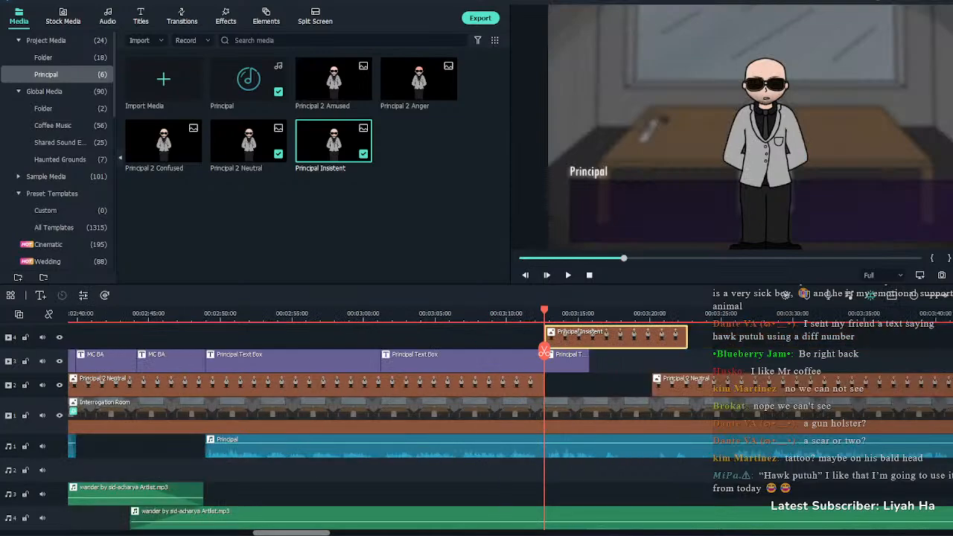
{"action": "left_click_drag", "start_coordinate": [686, 336], "coordinate": [596, 385]}
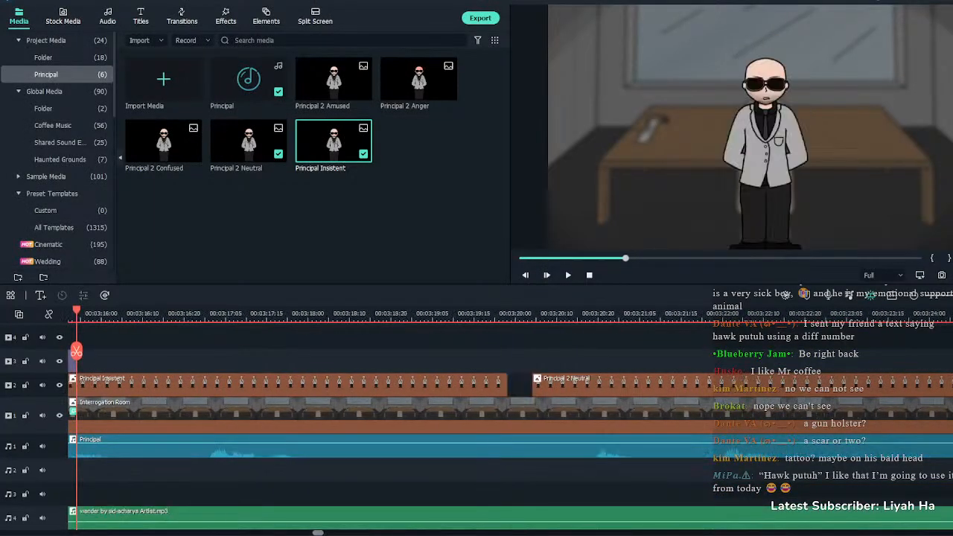
Set the Principal Insistent image's scale to 133%
{"action": "double_click", "coordinate": [287, 384]}
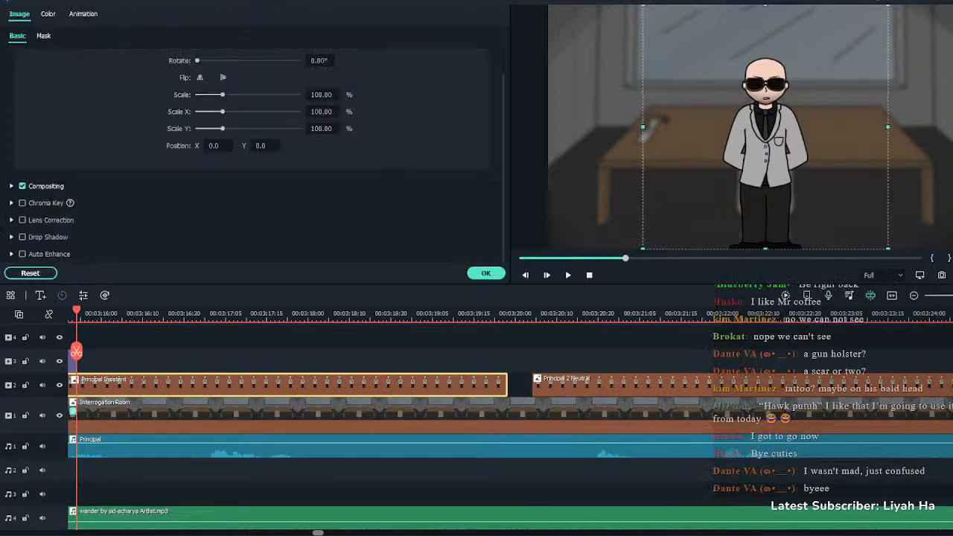
{"action": "left_click", "coordinate": [321, 94]}
{"action": "type", "text": "133"}
{"action": "key", "text": "Return"}
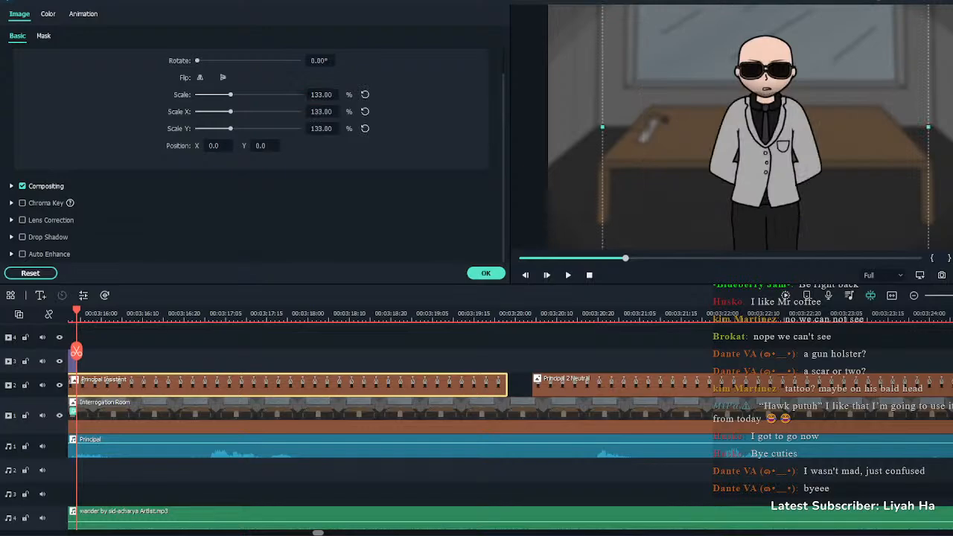
Play back the change from the Principal 2 Neutral image to the Principal Insistent image at about 3:12 against the voice audio
{"action": "left_click", "coordinate": [485, 273]}
{"action": "left_click_drag", "start_coordinate": [76, 311], "coordinate": [336, 311]}
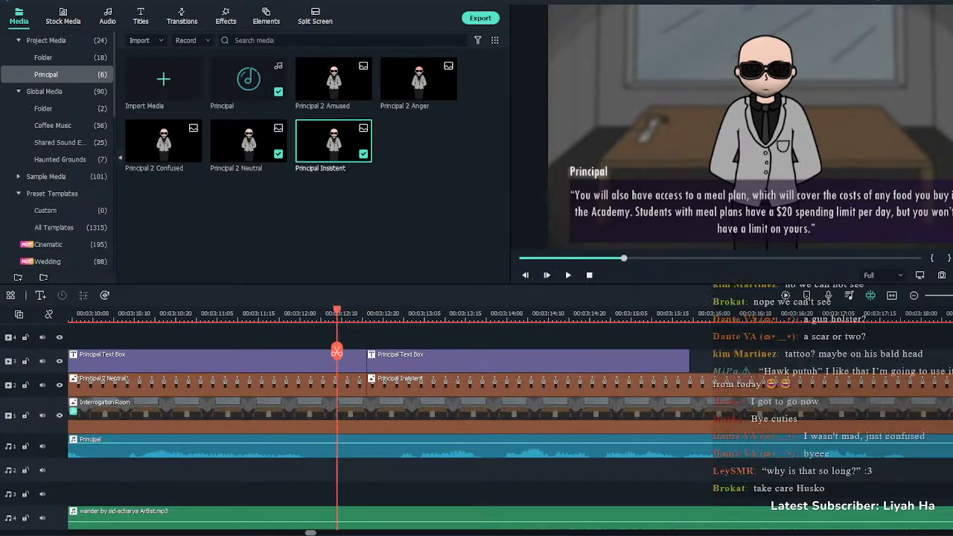
{"action": "key", "text": "space"}
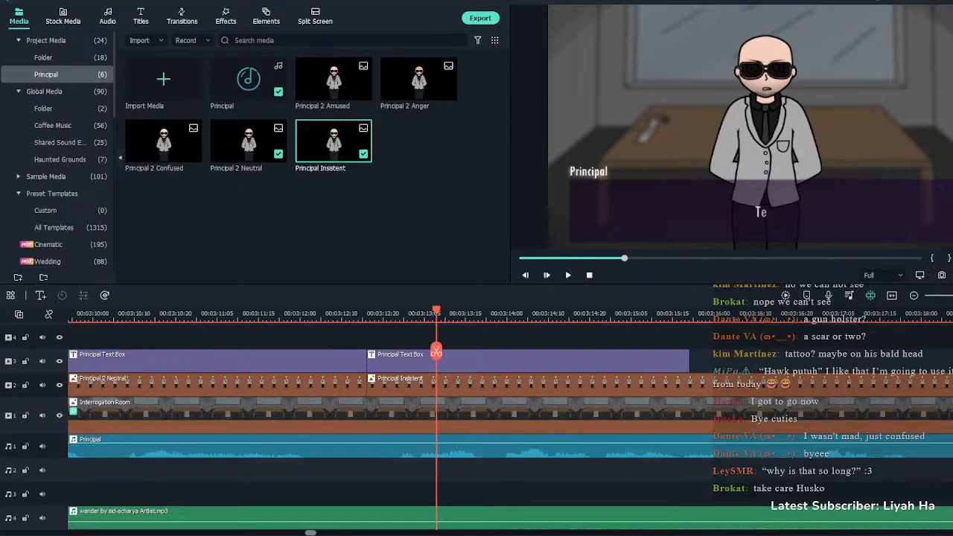
{"action": "left_click", "coordinate": [353, 313]}
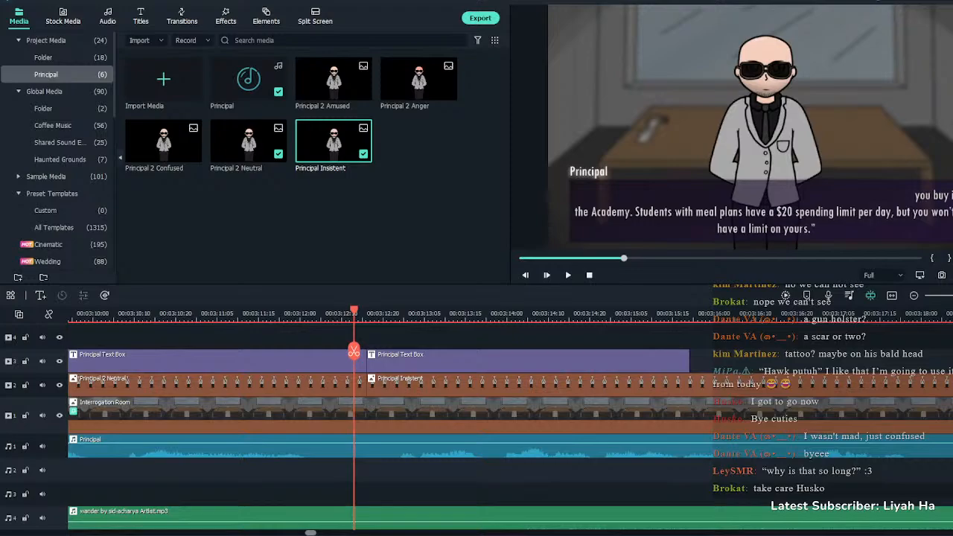
{"action": "left_click", "coordinate": [288, 314]}
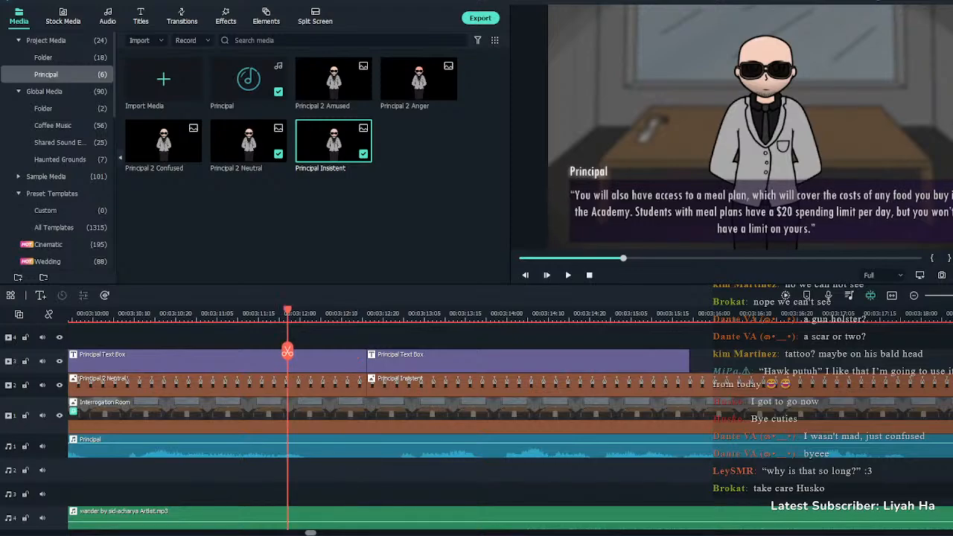
{"action": "key", "text": "space"}
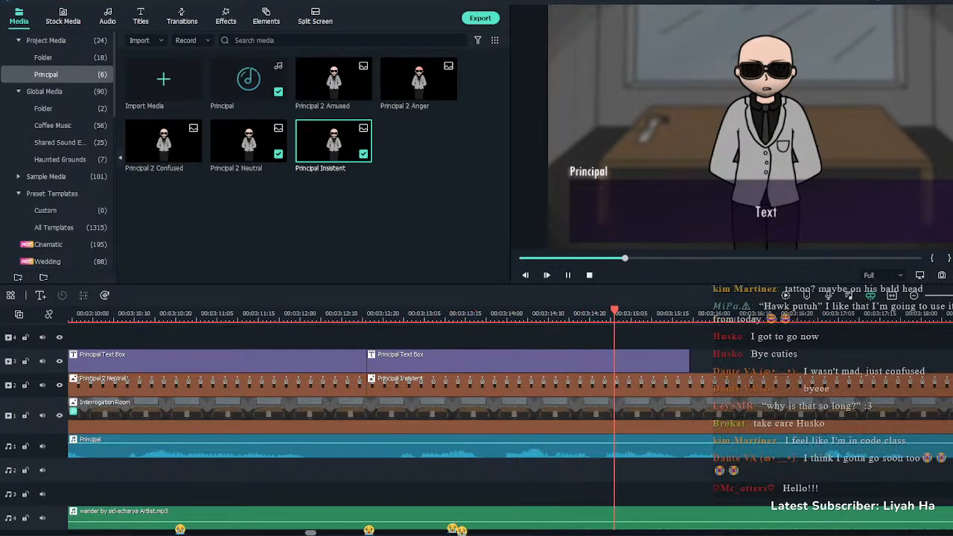
Extend the second Principal Text Box to about 3:16:00 and set its dialogue to "That being said, abuse this, and we will know."
{"action": "left_click", "coordinate": [677, 361]}
{"action": "key", "text": "space"}
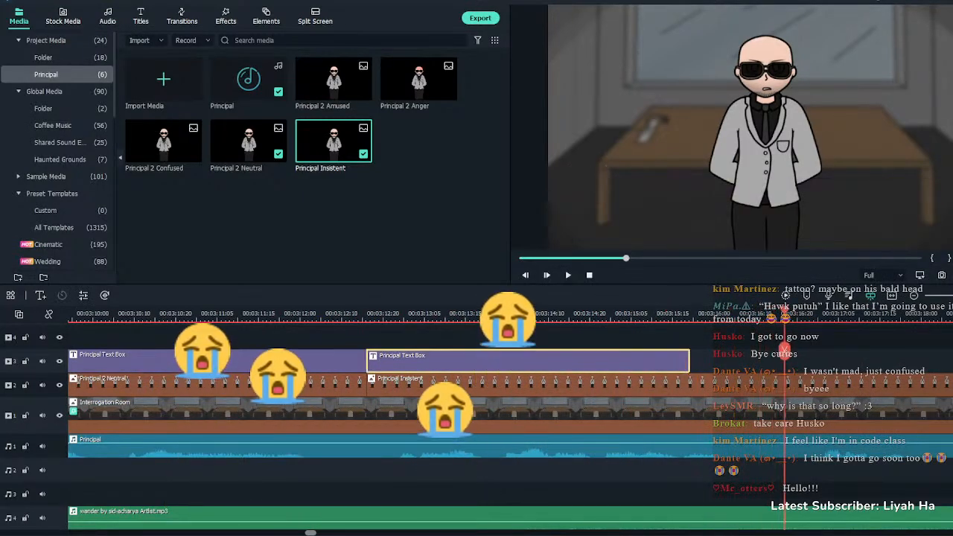
{"action": "left_click_drag", "start_coordinate": [689, 362], "coordinate": [726, 361]}
{"action": "double_click", "coordinate": [677, 362]}
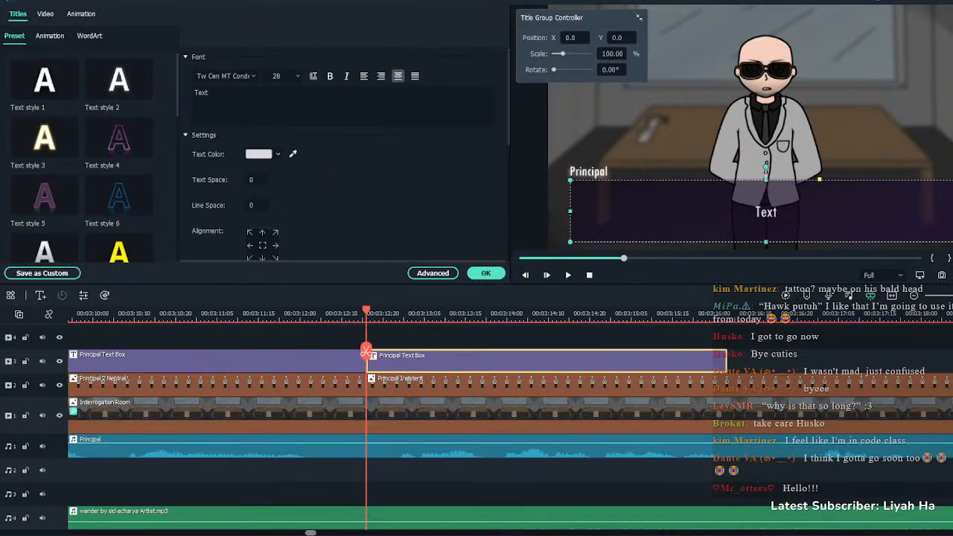
{"action": "left_click_drag", "start_coordinate": [212, 92], "coordinate": [149, 92]}
{"action": "type", "text": "\"That being said, abuse this, and we will know.\""}
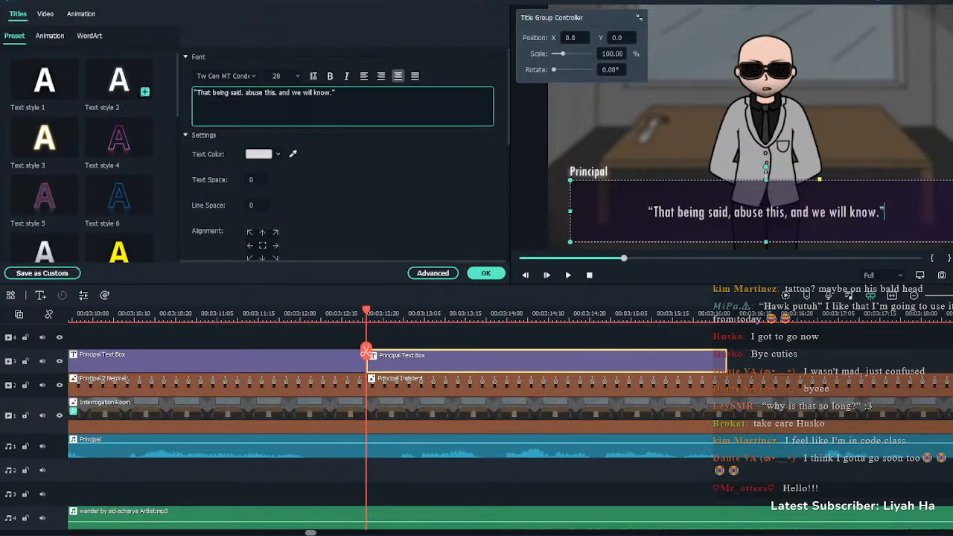
{"action": "left_click", "coordinate": [485, 272]}
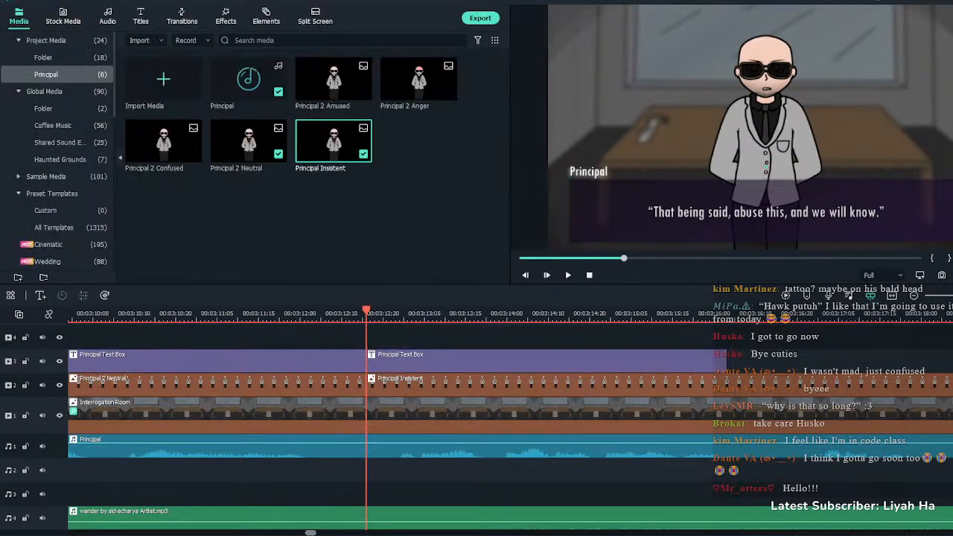
Make the word "will" bold and italic in the "That being said" dialogue
{"action": "key", "text": "space"}
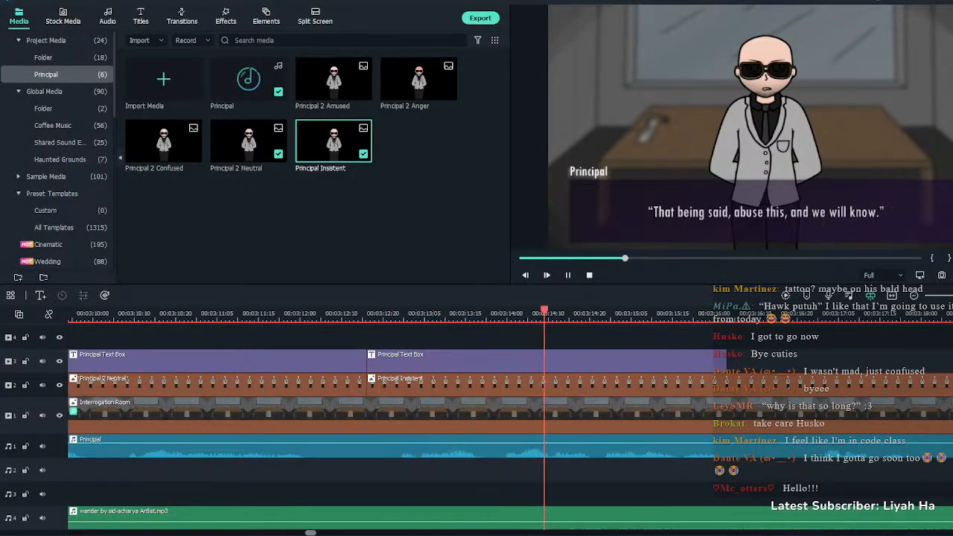
{"action": "double_click", "coordinate": [685, 356]}
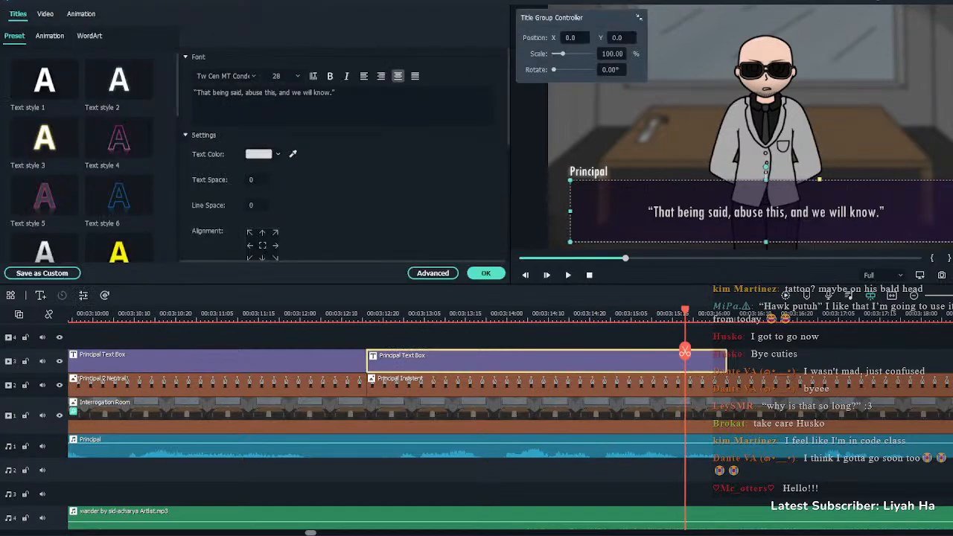
{"action": "double_click", "coordinate": [308, 92]}
{"action": "left_click", "coordinate": [330, 76]}
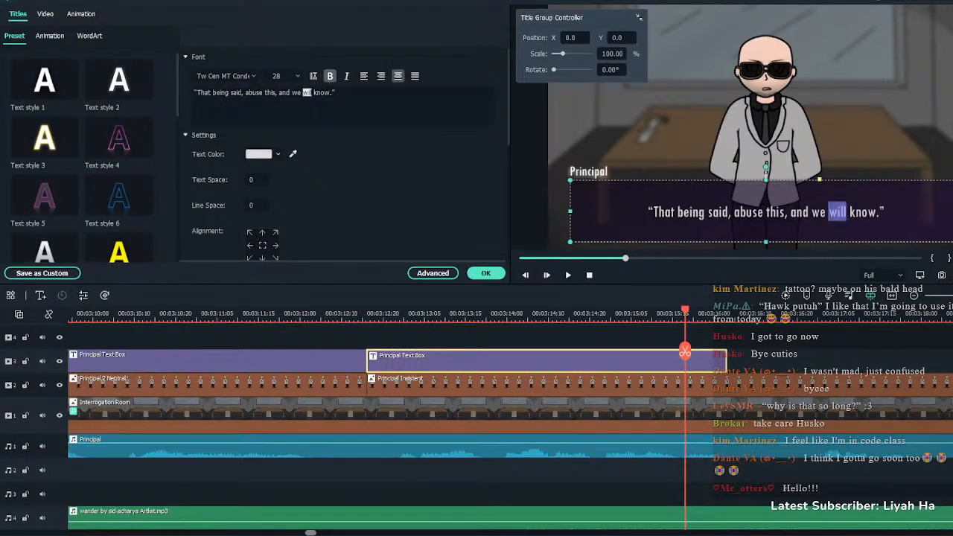
{"action": "left_click", "coordinate": [335, 92]}
{"action": "double_click", "coordinate": [308, 92]}
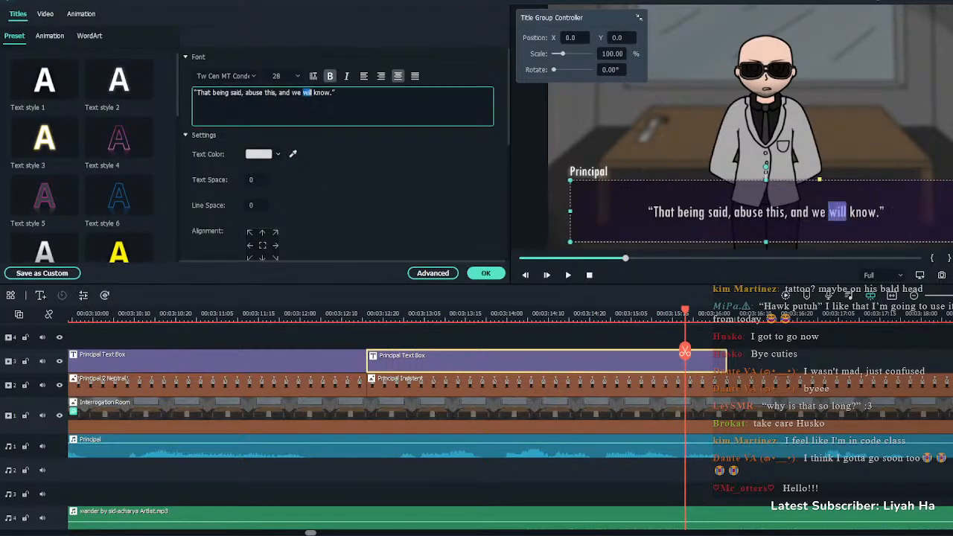
{"action": "left_click", "coordinate": [346, 76]}
{"action": "left_click", "coordinate": [335, 93]}
{"action": "left_click", "coordinate": [485, 273]}
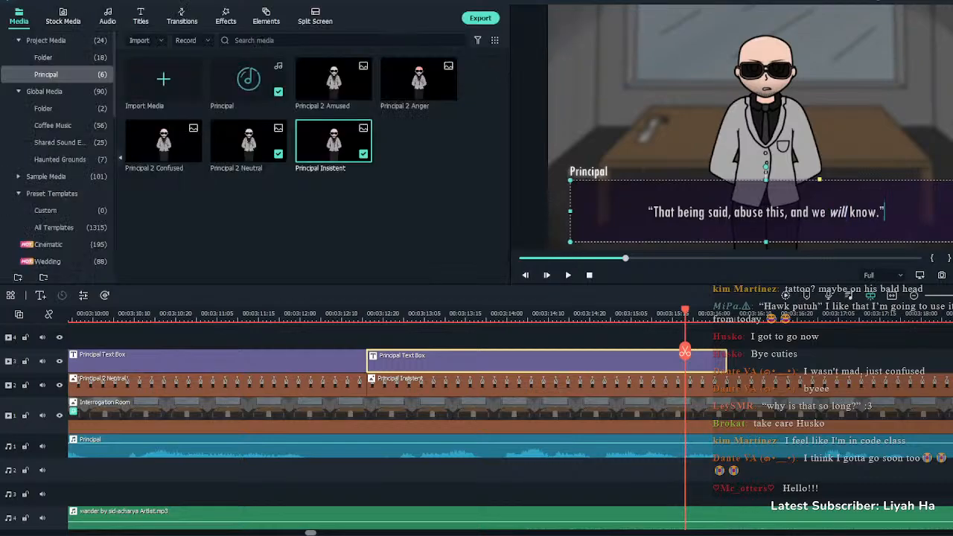
Play the "That being said" line and extend its text box to about 3:16:19
{"action": "left_click", "coordinate": [612, 338]}
{"action": "key", "text": "space"}
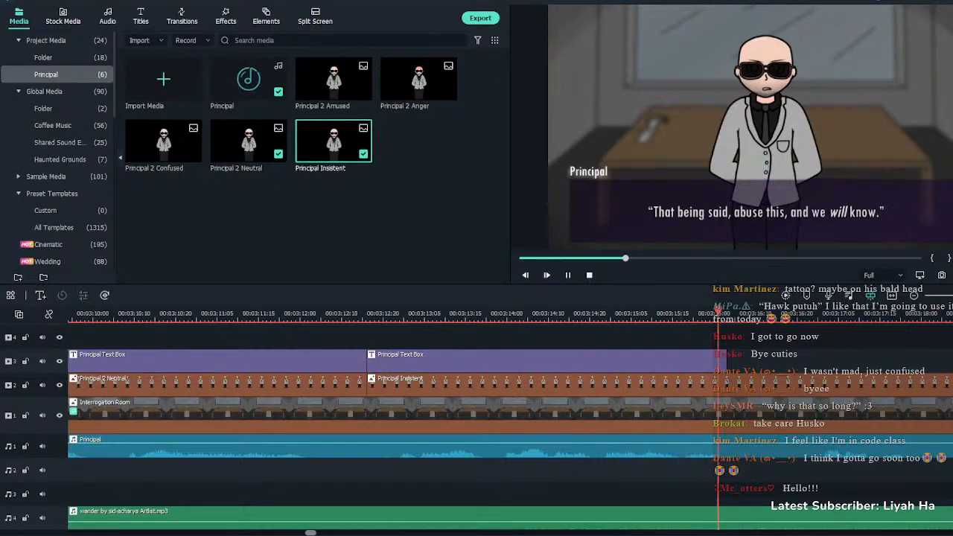
{"action": "left_click", "coordinate": [547, 361]}
{"action": "key", "text": "space"}
{"action": "left_click_drag", "start_coordinate": [727, 361], "coordinate": [793, 361]}
Split the Principal voice audio at about 3:16:11, after the "we will know" line
{"action": "left_click", "coordinate": [723, 314]}
{"action": "key", "text": "space"}
{"action": "left_click", "coordinate": [723, 446]}
{"action": "key", "text": "space"}
{"action": "key", "text": "ctrl+b"}
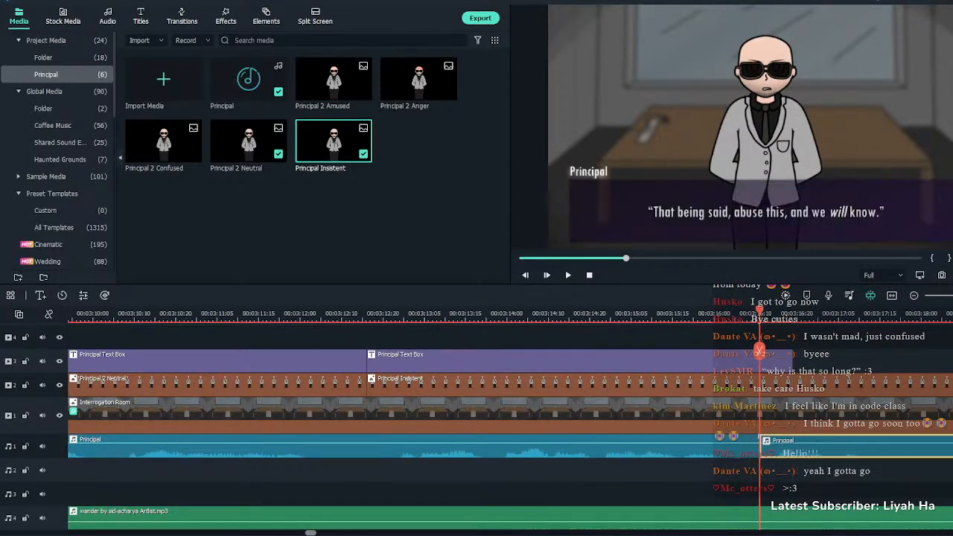
Split the Principal Insistent image at the new audio cut and delete its second part
{"action": "left_click", "coordinate": [723, 385]}
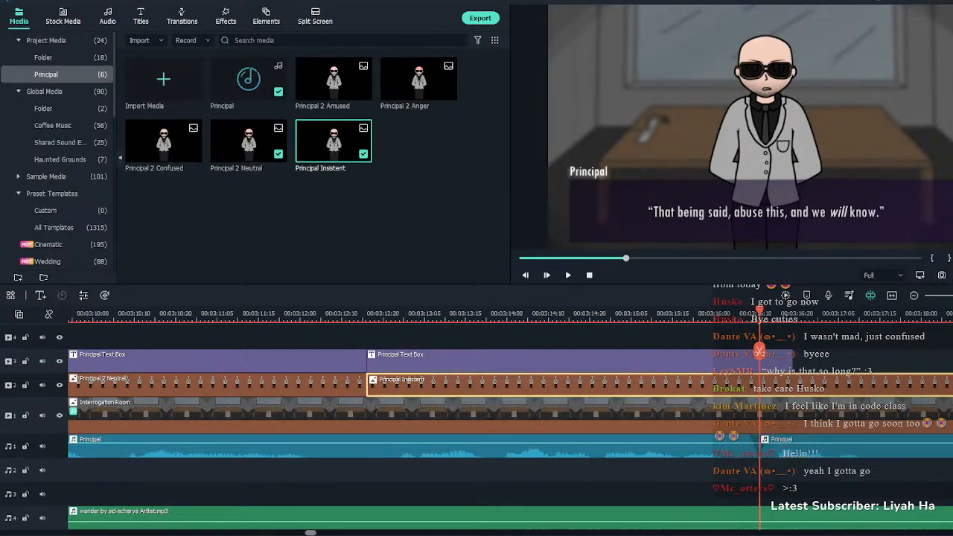
{"action": "key", "text": "ctrl+b"}
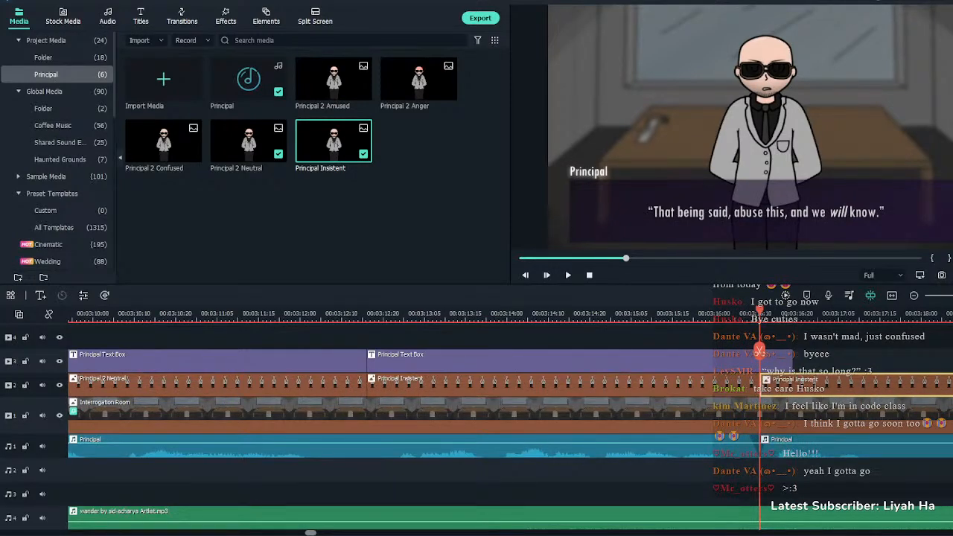
{"action": "key", "text": "Delete"}
Move the following Principal 2 Neutral clip back against the end of Principal Insistent and play the join
{"action": "scroll", "coordinate": [720, 382], "scroll_direction": "down", "scroll_amount": 5}
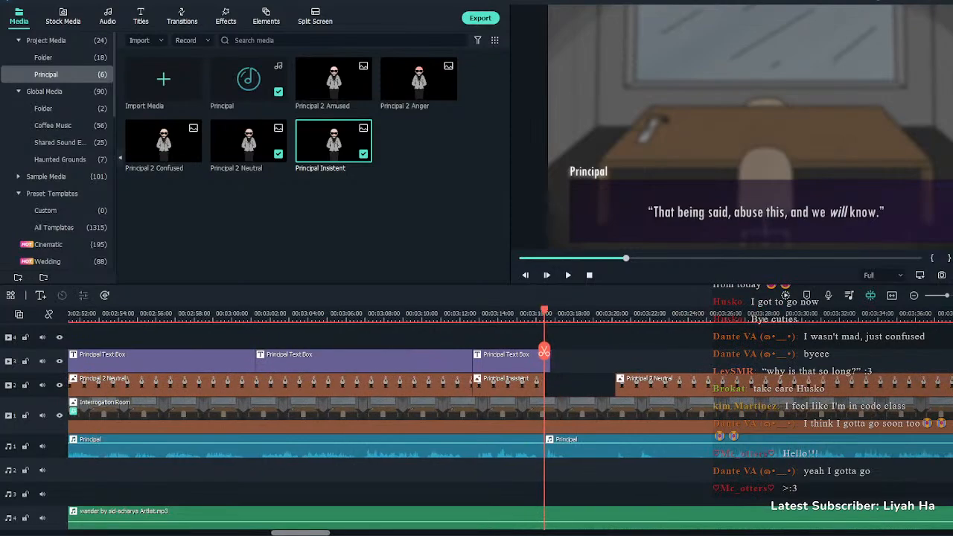
{"action": "left_click", "coordinate": [720, 382]}
{"action": "left_click_drag", "start_coordinate": [719, 382], "coordinate": [563, 385]}
{"action": "scroll", "coordinate": [688, 382], "scroll_direction": "up", "scroll_amount": 5}
{"action": "left_click", "coordinate": [474, 314]}
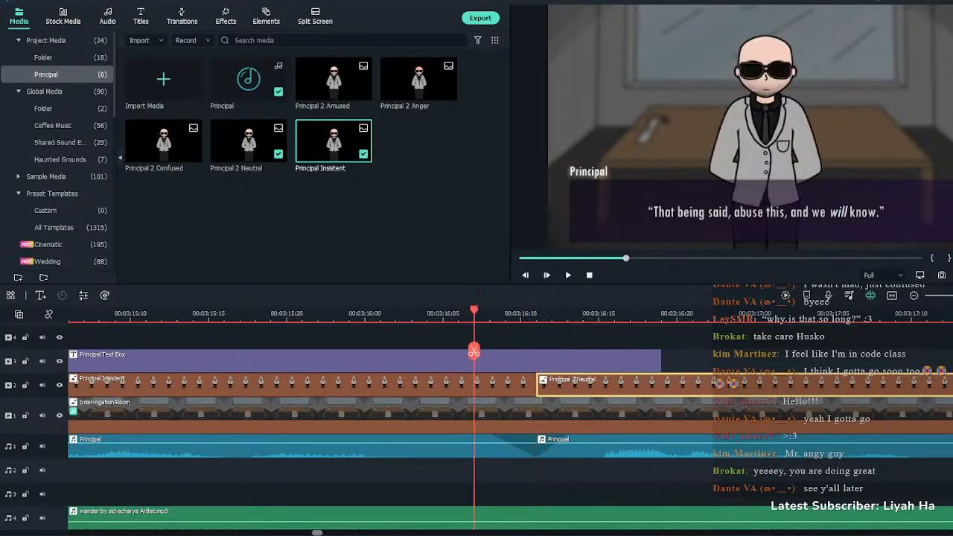
{"action": "key", "text": "space"}
{"action": "key", "text": "space"}
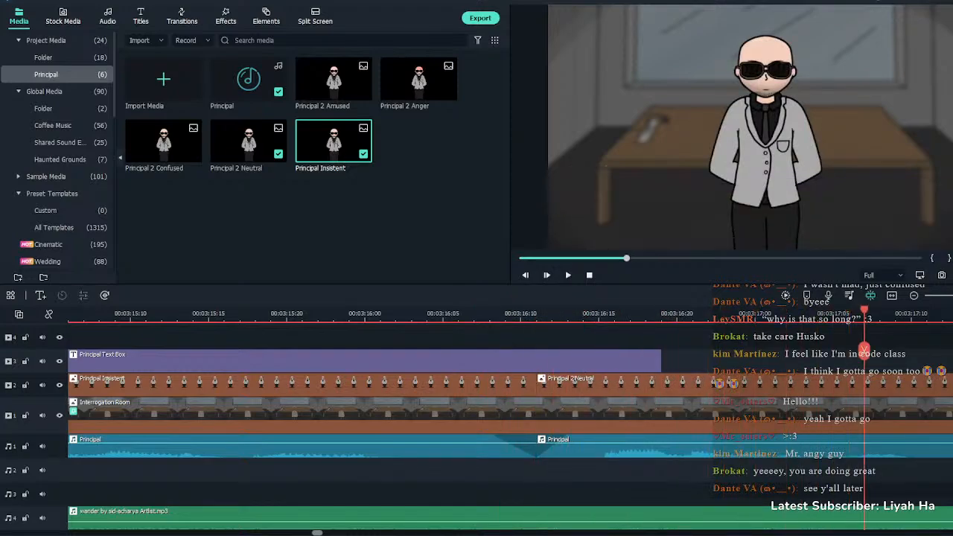
Split the "That being said" text box at the start of the Principal 2 Neutral clip
{"action": "left_click", "coordinate": [457, 314]}
{"action": "double_click", "coordinate": [600, 384]}
{"action": "left_click", "coordinate": [600, 360]}
{"action": "key", "text": "ctrl+b"}
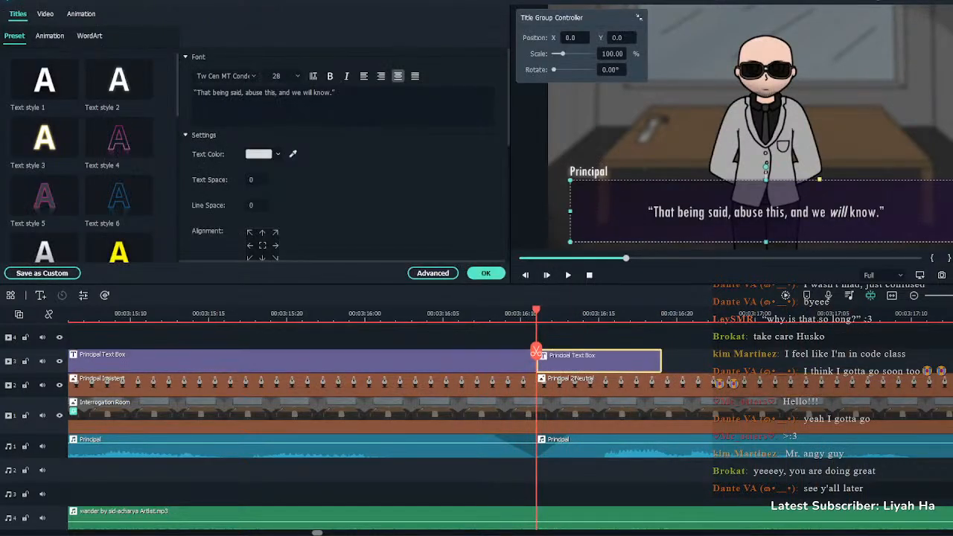
Extend the split-off text box to about 3:17:12 and replace its dialogue with "Any questions?"
{"action": "key", "text": "space"}
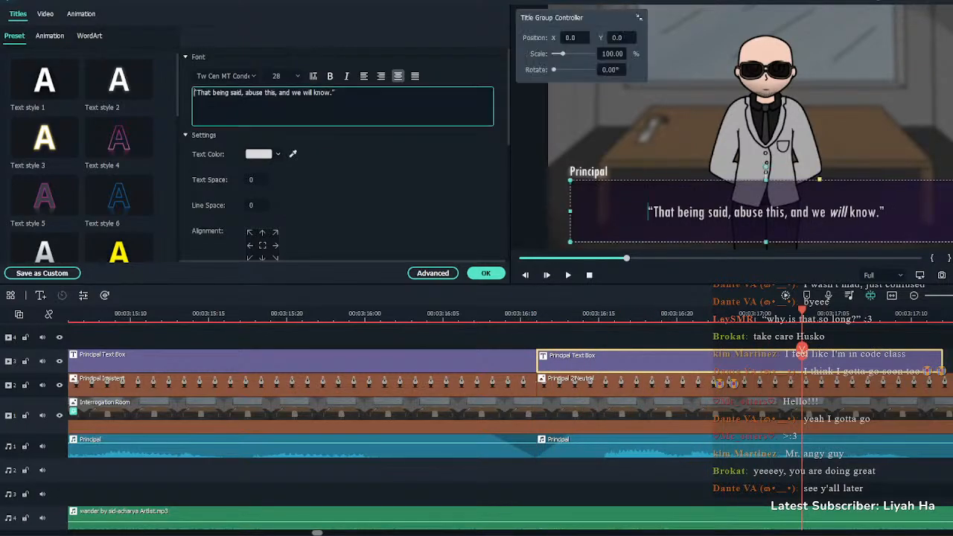
{"action": "key", "text": "ctrl+a"}
{"action": "type", "text": "\"Any questions?\""}
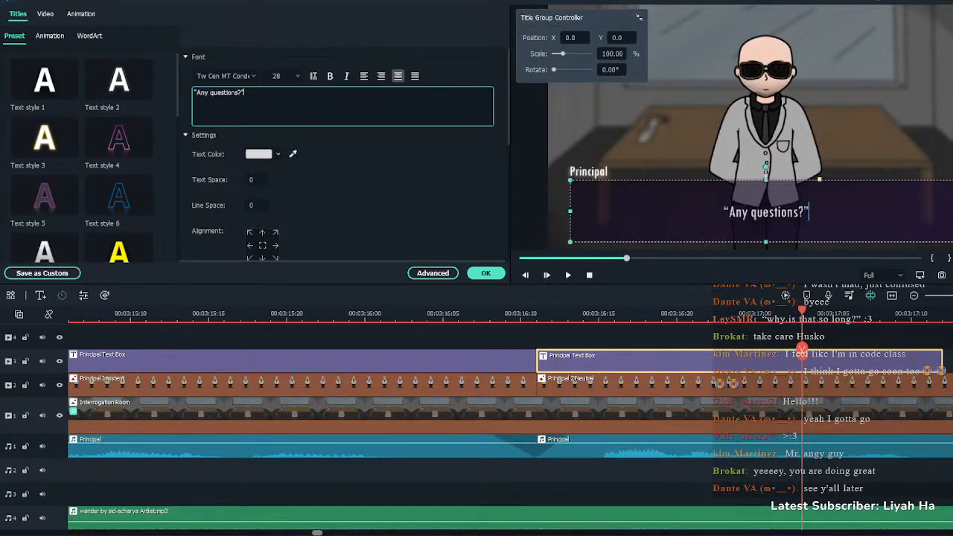
{"action": "key", "text": "Escape"}
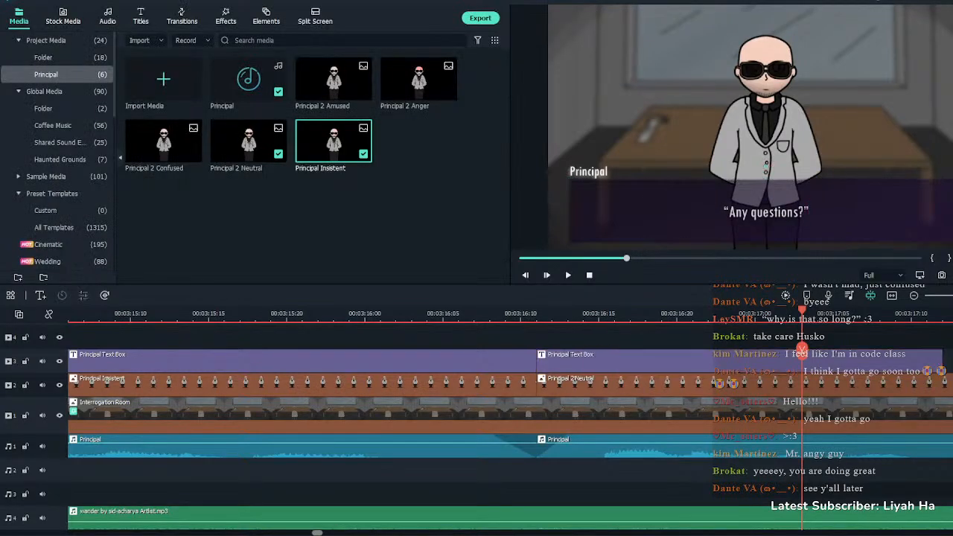
Extend the "Any questions?" text box to about 3:17:13 and play it against the voice audio
{"action": "key", "text": "space"}
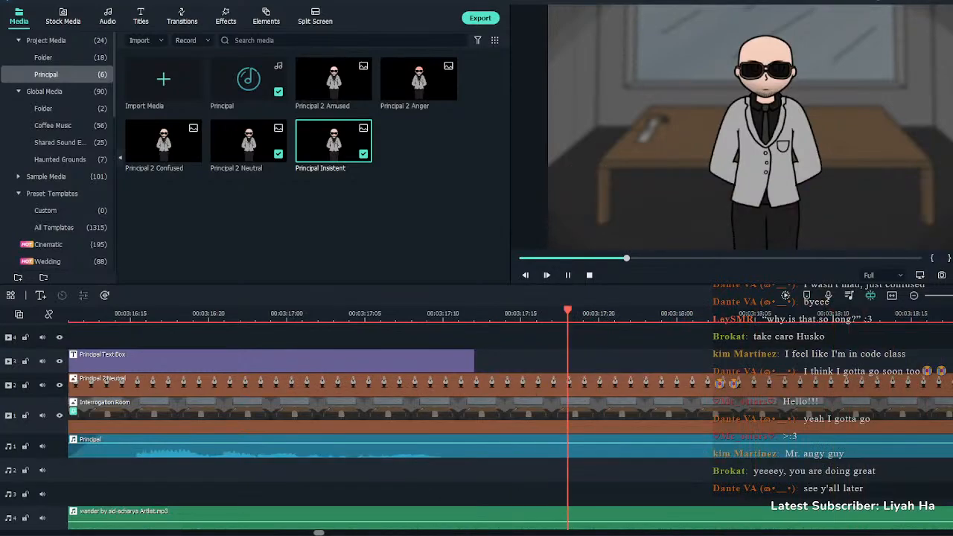
{"action": "key", "text": "space"}
{"action": "key", "text": "ctrl+minus"}
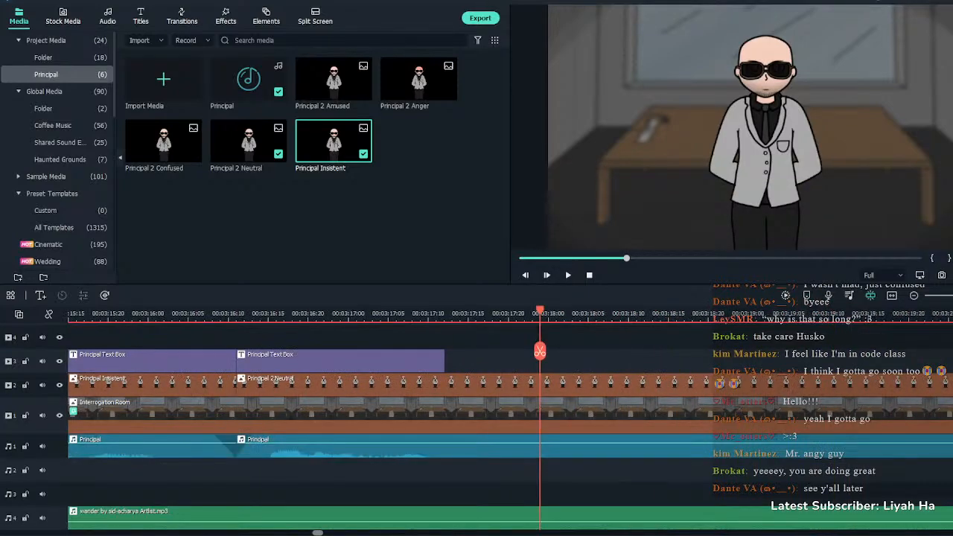
{"action": "left_click", "coordinate": [340, 361]}
{"action": "left_click_drag", "start_coordinate": [444, 361], "coordinate": [452, 361]}
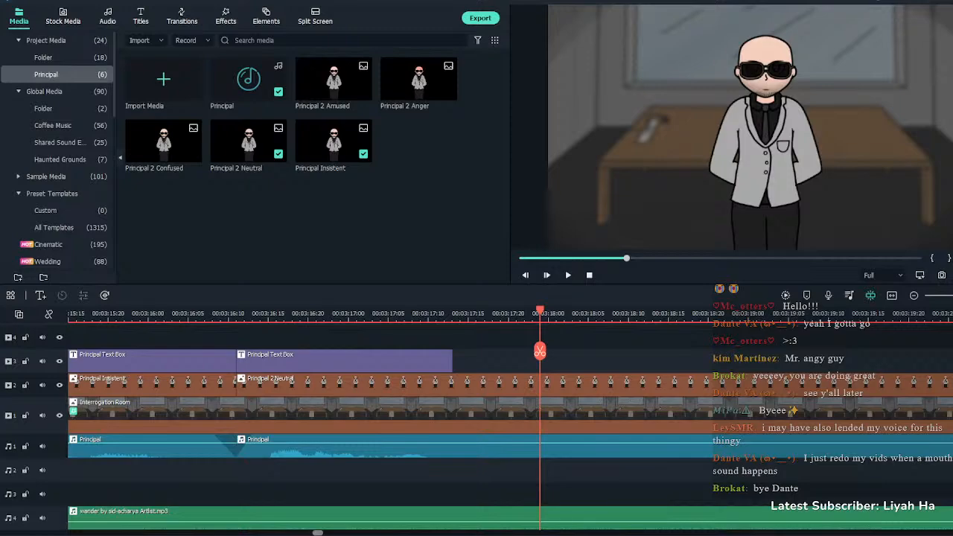
{"action": "left_click", "coordinate": [316, 313]}
{"action": "key", "text": "space"}
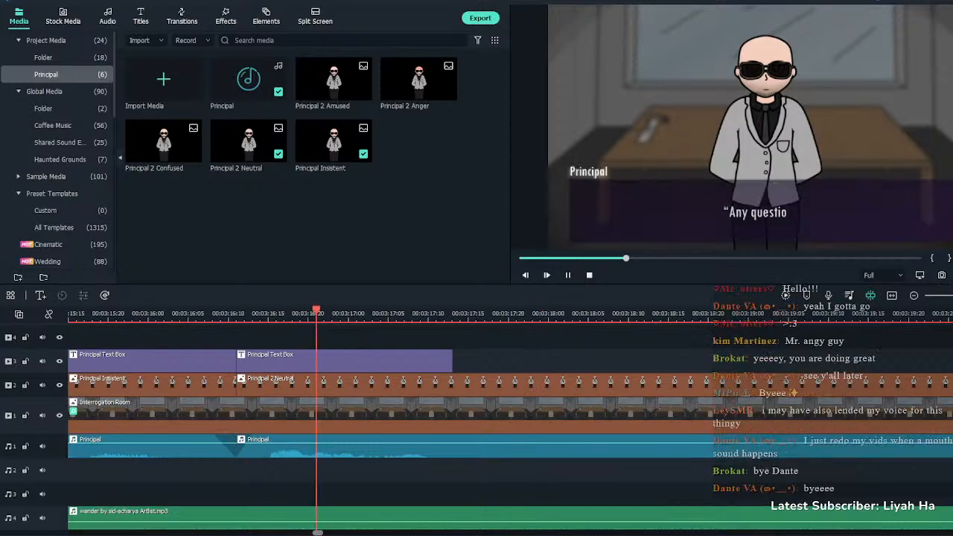
{"action": "key", "text": "space"}
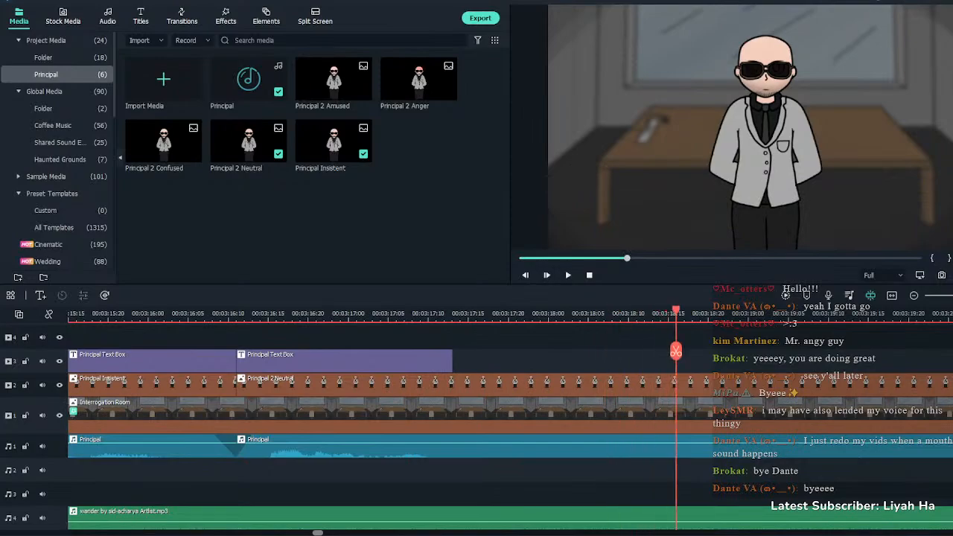
Split the Principal voice audio at about 3:18:16 and move the second part to start at about 3:20:13
{"action": "key", "text": "ctrl+minus"}
{"action": "key", "text": "ctrl+minus"}
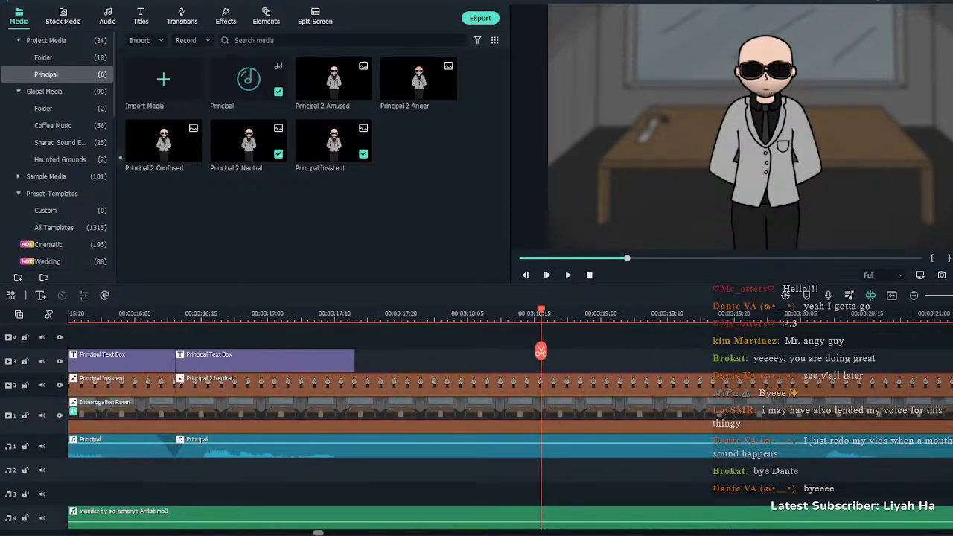
{"action": "left_click", "coordinate": [390, 446]}
{"action": "key", "text": "ctrl+b"}
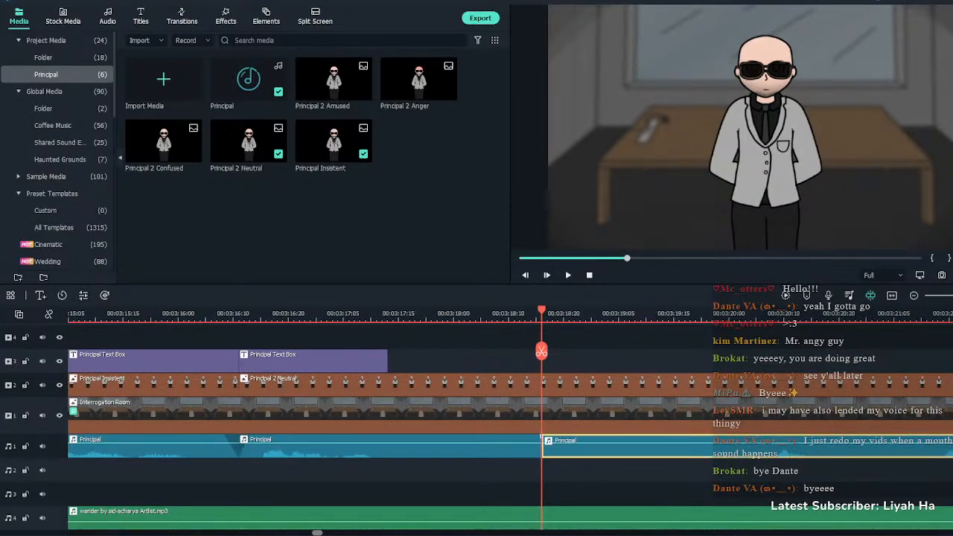
{"action": "left_click_drag", "start_coordinate": [555, 447], "coordinate": [760, 446]}
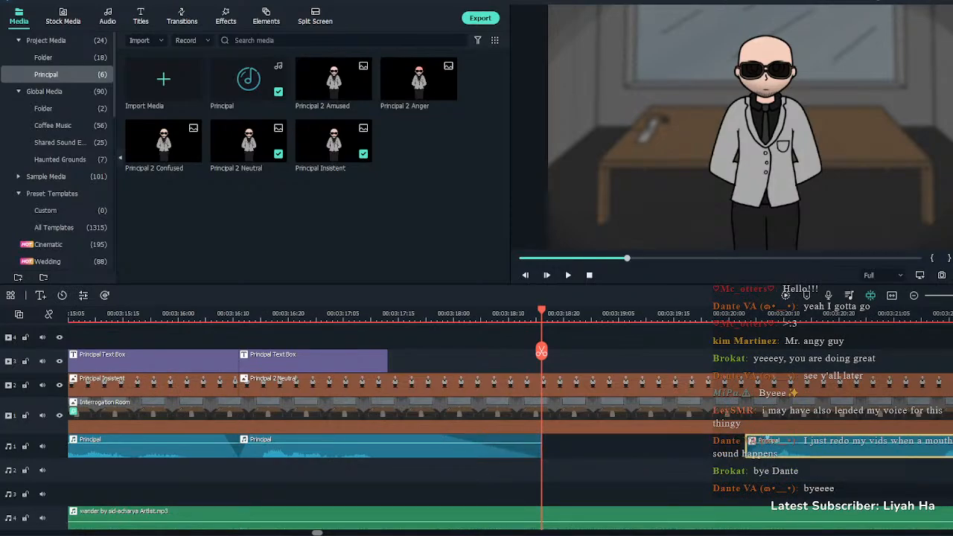
{"action": "left_click", "coordinate": [733, 470]}
{"action": "left_click_drag", "start_coordinate": [760, 446], "coordinate": [816, 447]}
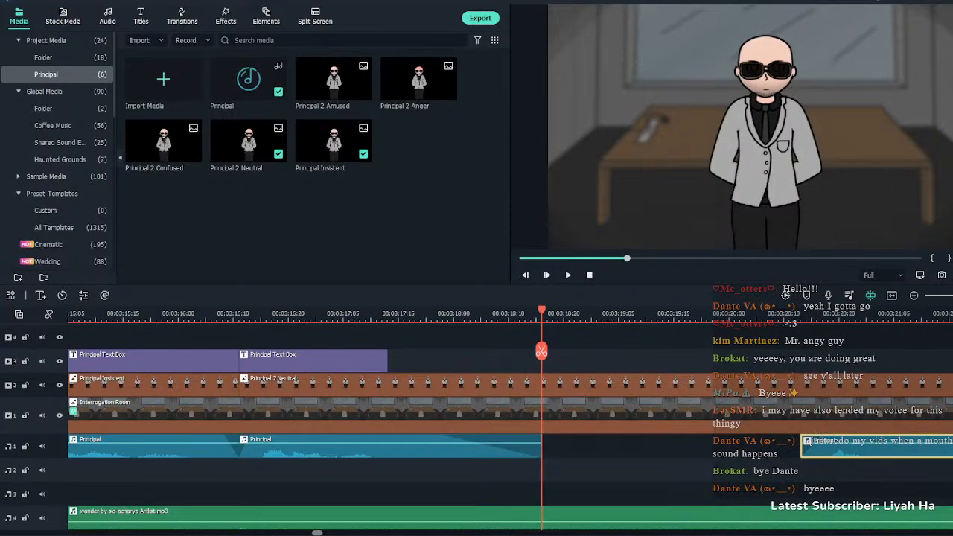
Add the MC BA title directly after the "Any questions?" text box and play it back
{"action": "left_click", "coordinate": [140, 17]}
{"action": "left_click_drag", "start_coordinate": [419, 79], "coordinate": [389, 370]}
{"action": "left_click", "coordinate": [370, 314]}
{"action": "key", "text": "space"}
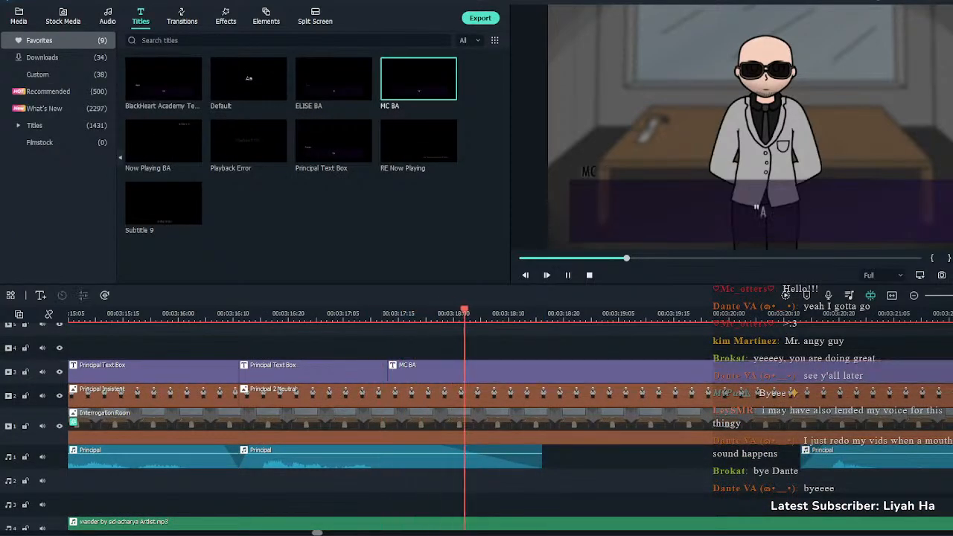
Replace the dialogue of the MC text box following "Any questions?" with "No sir." and play it back
{"action": "double_click", "coordinate": [447, 372]}
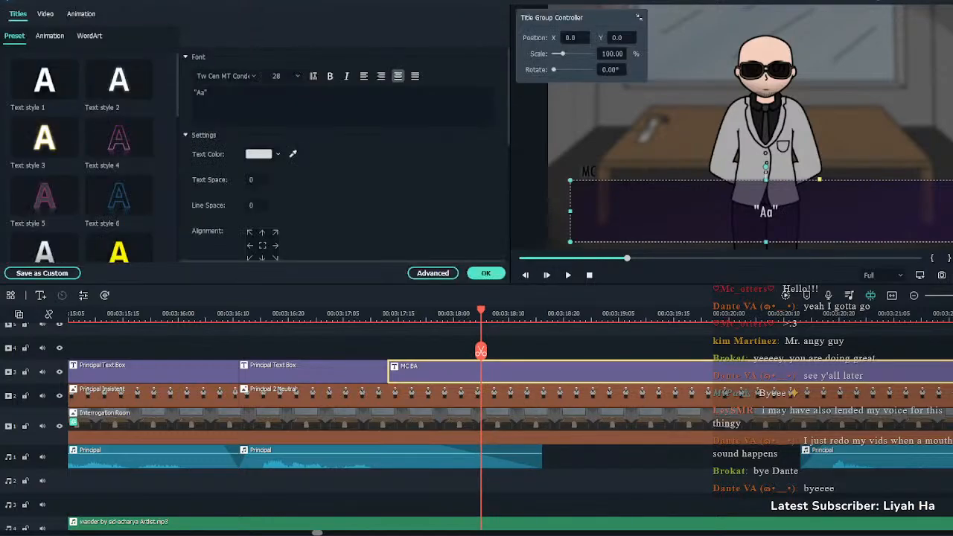
{"action": "double_click", "coordinate": [200, 92]}
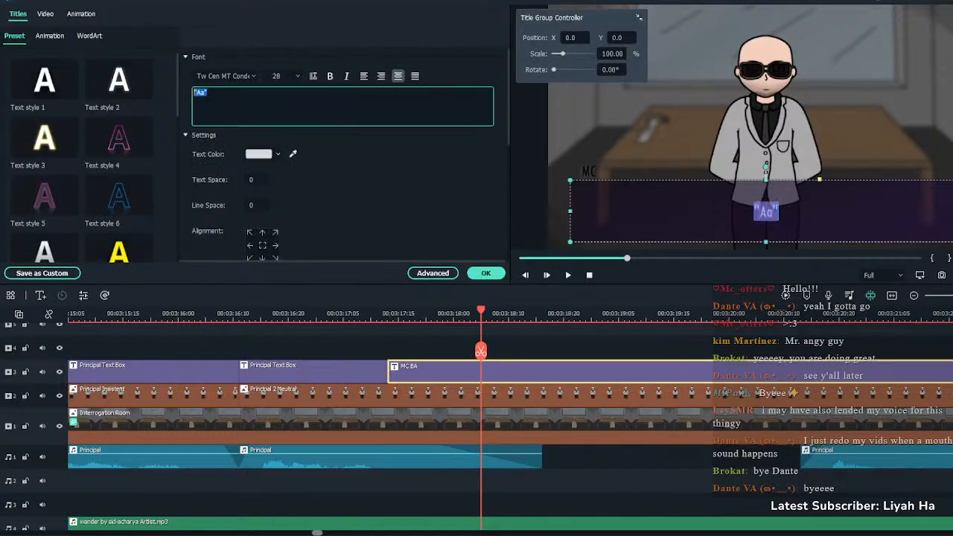
{"action": "type", "text": "No sir."}
{"action": "left_click", "coordinate": [486, 274]}
{"action": "left_click", "coordinate": [344, 314]}
{"action": "key", "text": "space"}
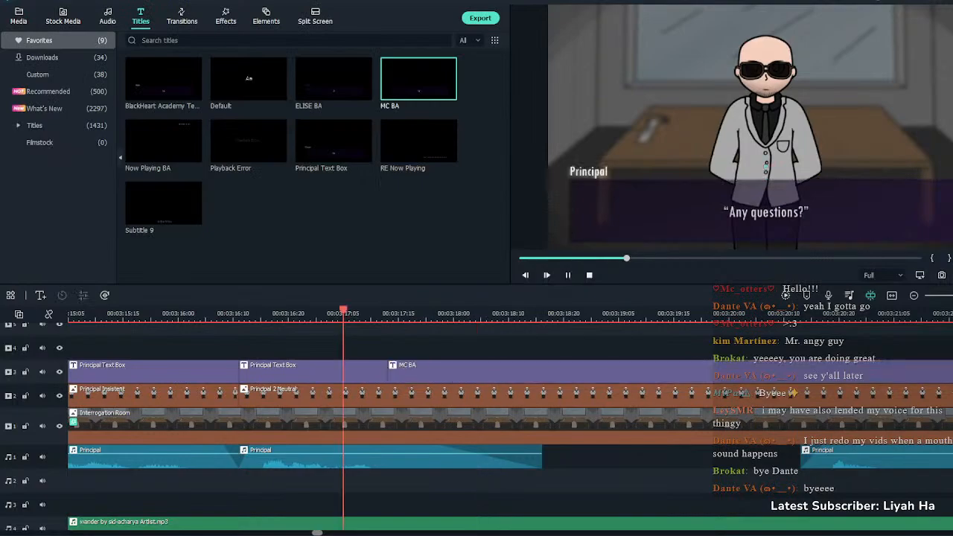
Trim the end of the "No sir." text box to about 3:19:18, timing it against playback
{"action": "left_click", "coordinate": [551, 371]}
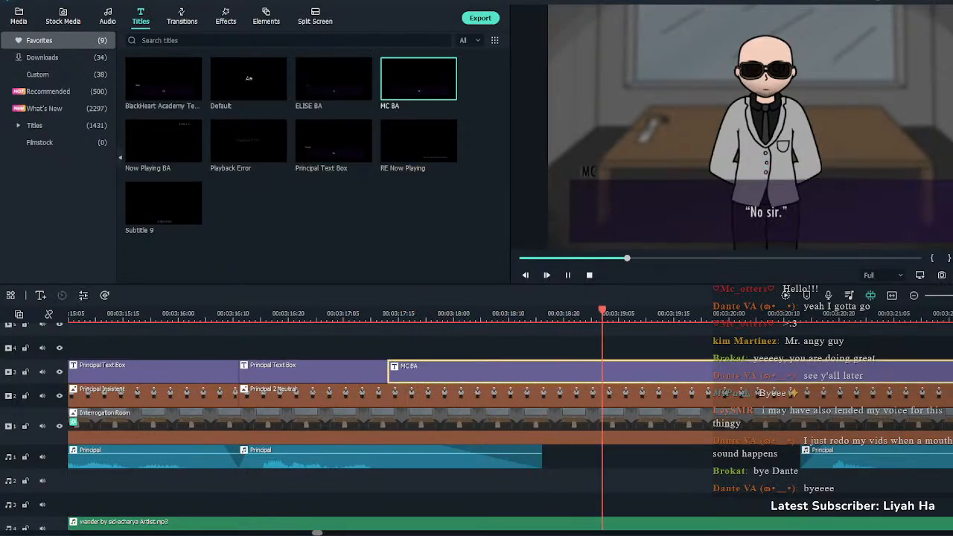
{"action": "key", "text": "space"}
{"action": "key", "text": "ctrl+b"}
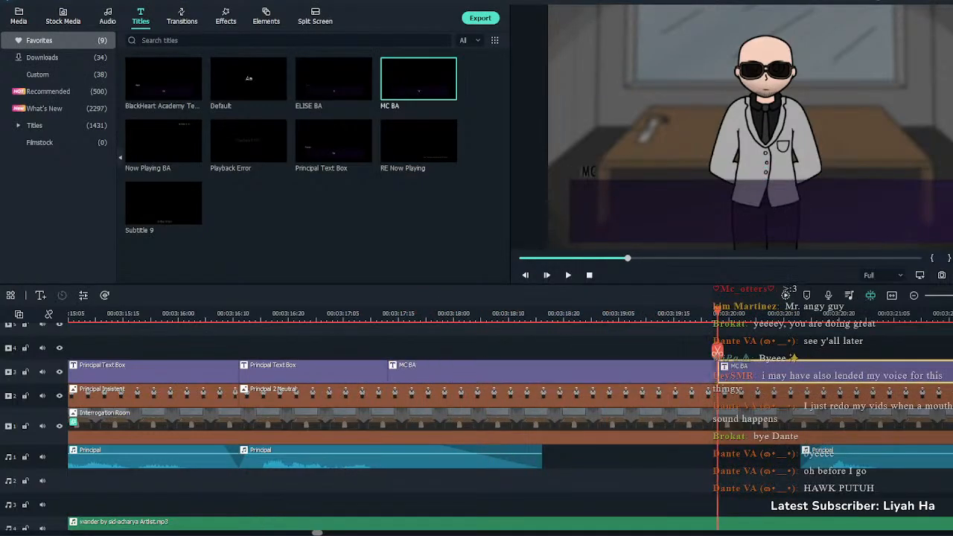
{"action": "key", "text": "Delete"}
{"action": "left_click", "coordinate": [353, 314]}
{"action": "key", "text": "space"}
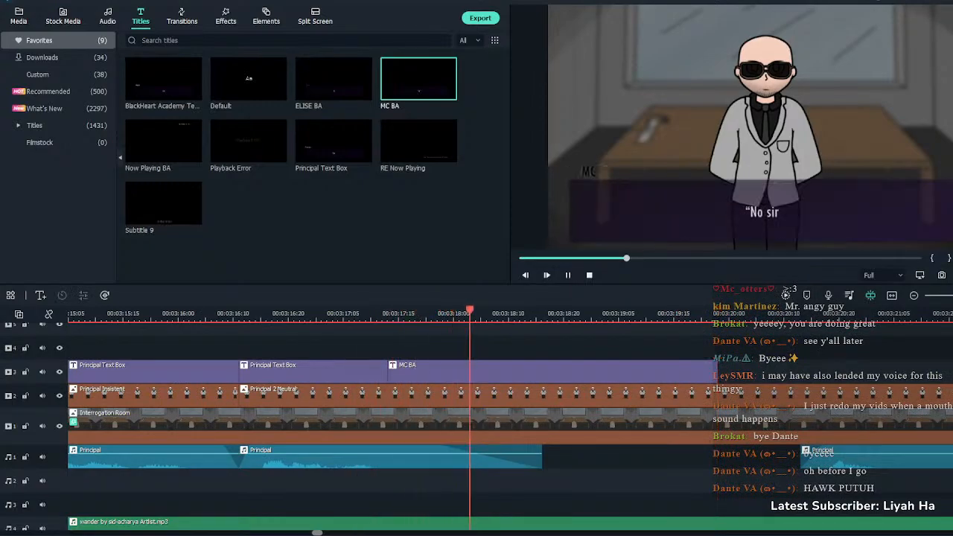
{"action": "left_click", "coordinate": [552, 371]}
{"action": "key", "text": "space"}
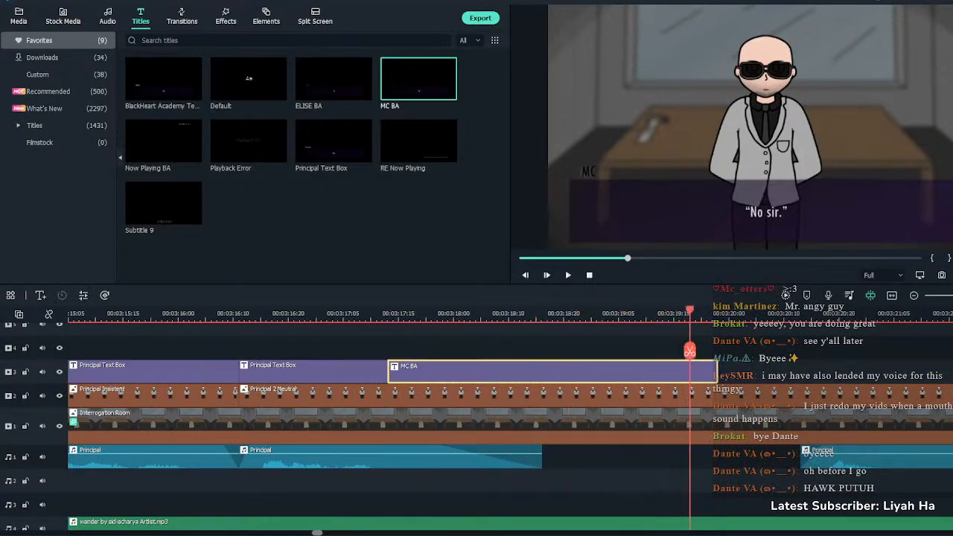
{"action": "key", "text": "ctrl+b"}
{"action": "key", "text": "Delete"}
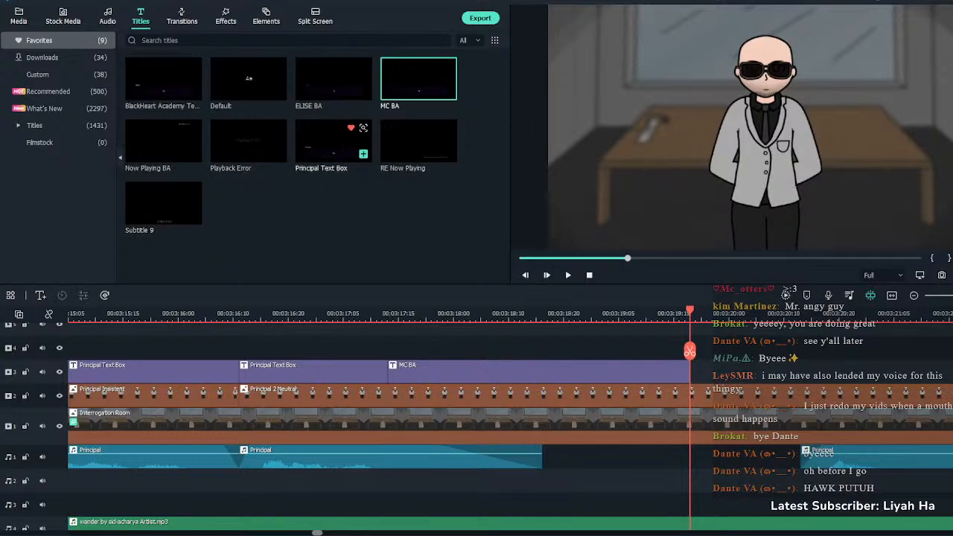
Add a Principal Text Box directly after "No sir." and move the next Principal audio clip to start with it
{"action": "left_click", "coordinate": [363, 153]}
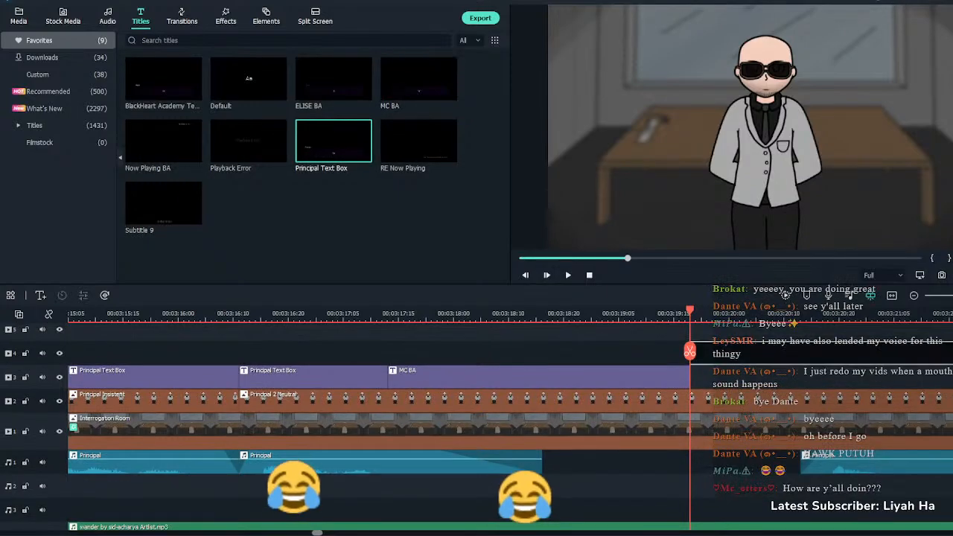
{"action": "left_click_drag", "start_coordinate": [842, 462], "coordinate": [731, 462]}
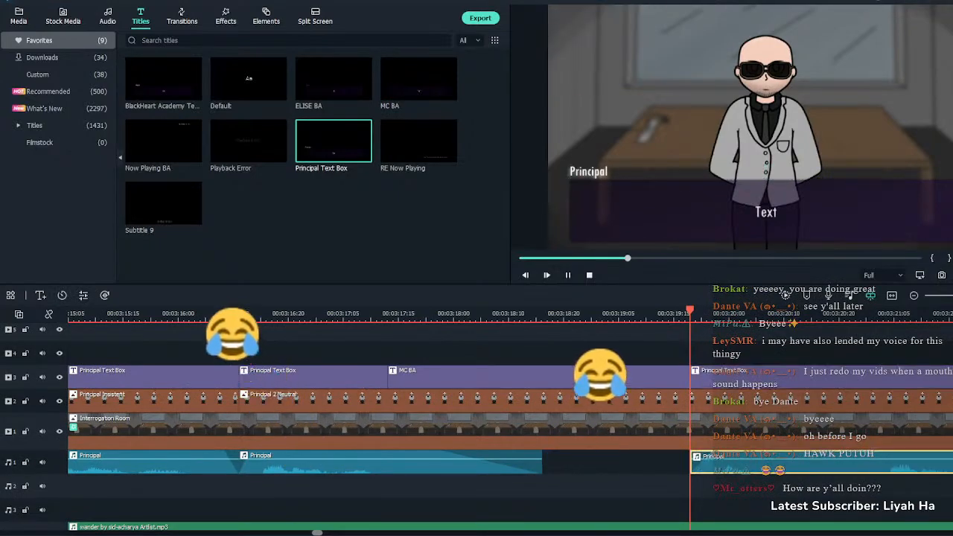
{"action": "key", "text": "space"}
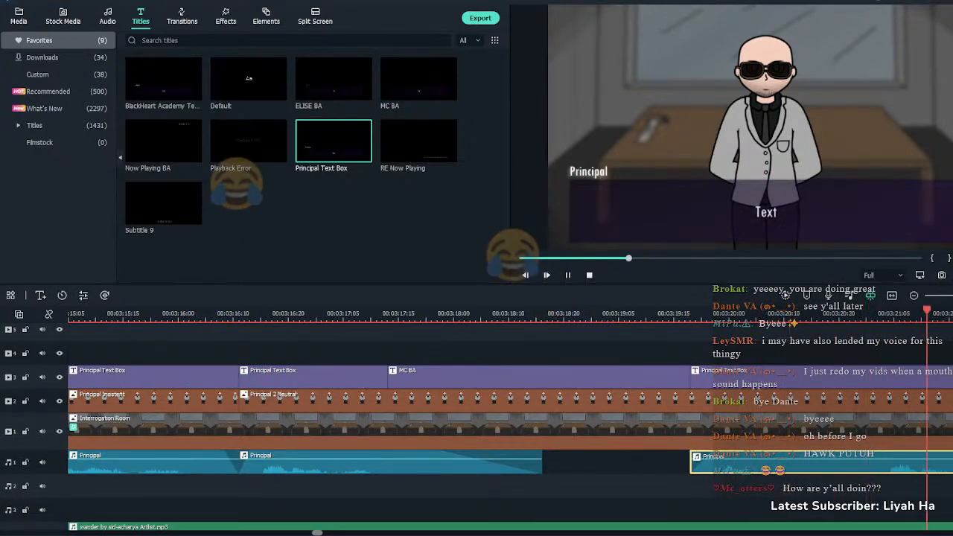
Cut out the section of the Principal voice audio between about 3:20:13 and 3:20:19, leaving a gap
{"action": "key", "text": "space"}
{"action": "key", "text": "ctrl+b"}
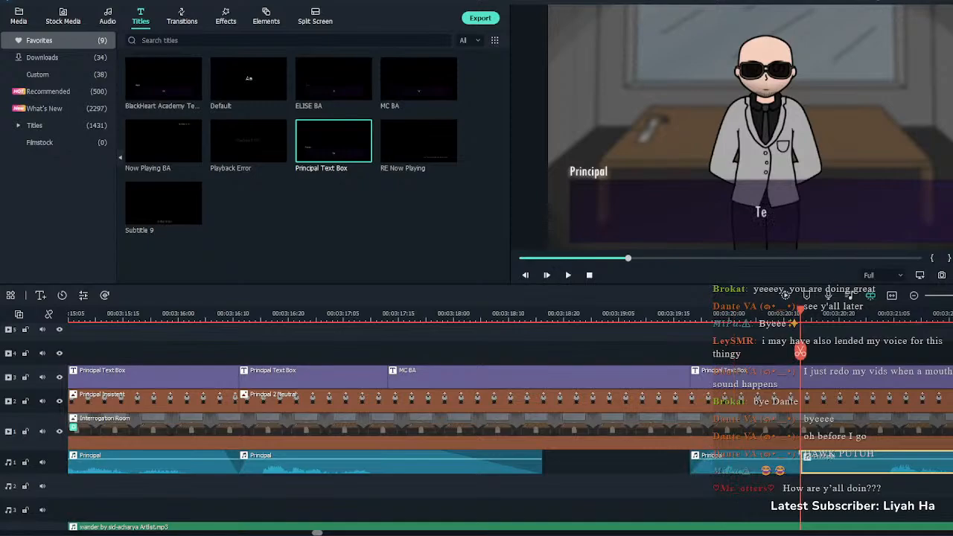
{"action": "key", "text": "space"}
{"action": "key", "text": "space"}
{"action": "key", "text": "ctrl+b"}
{"action": "key", "text": "Delete"}
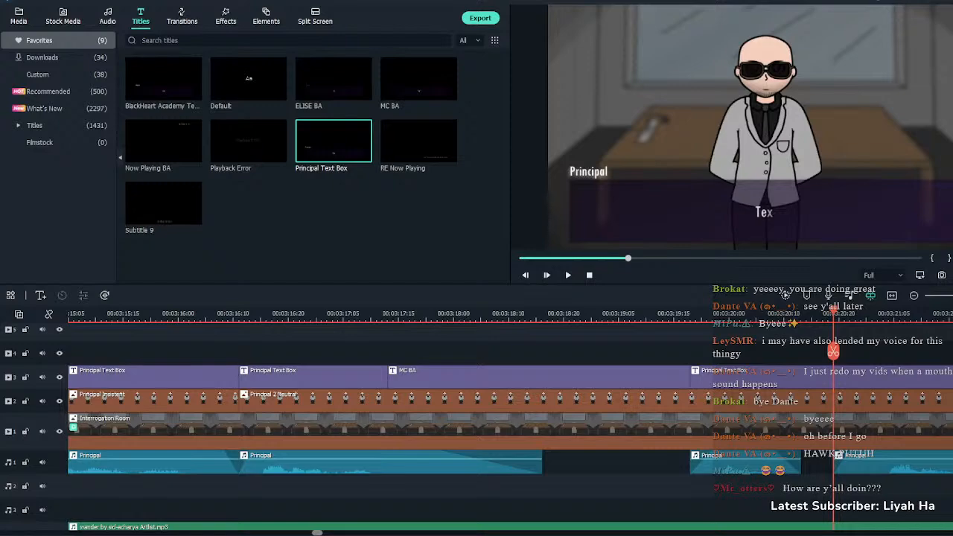
Play the new Principal text box against the voice audio and trim its end to about 3:22:02
{"action": "left_click", "coordinate": [685, 317]}
{"action": "double_click", "coordinate": [745, 377]}
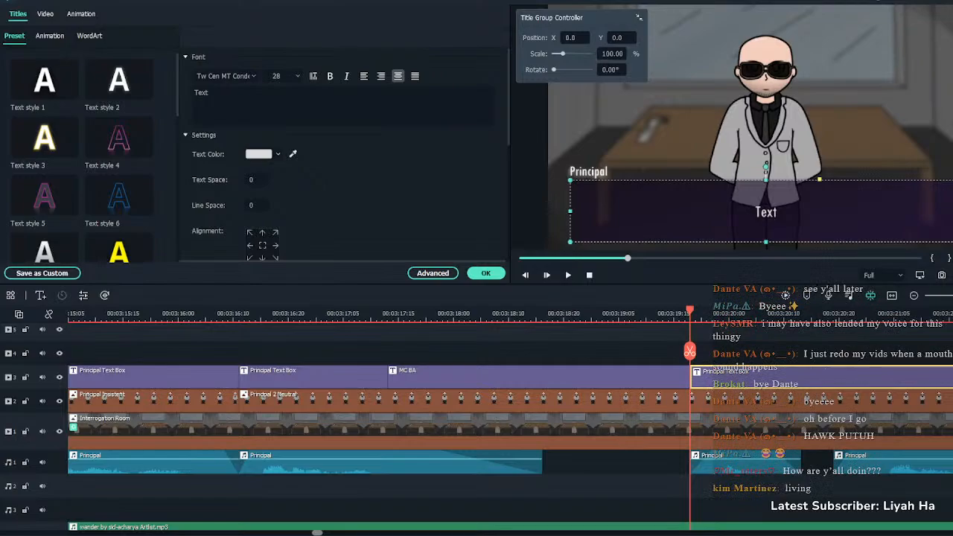
{"action": "left_click", "coordinate": [652, 317]}
{"action": "key", "text": "space"}
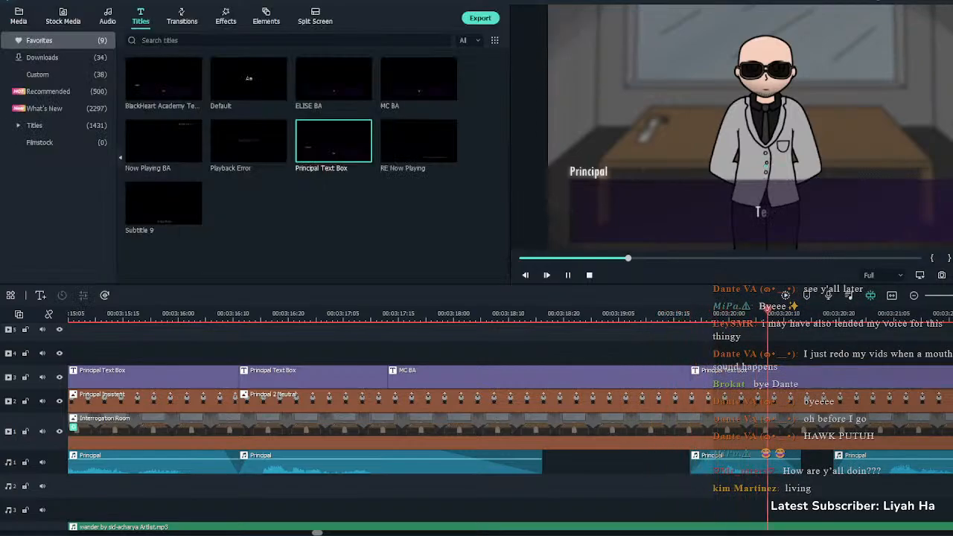
{"action": "left_click", "coordinate": [819, 377]}
{"action": "key", "text": "space"}
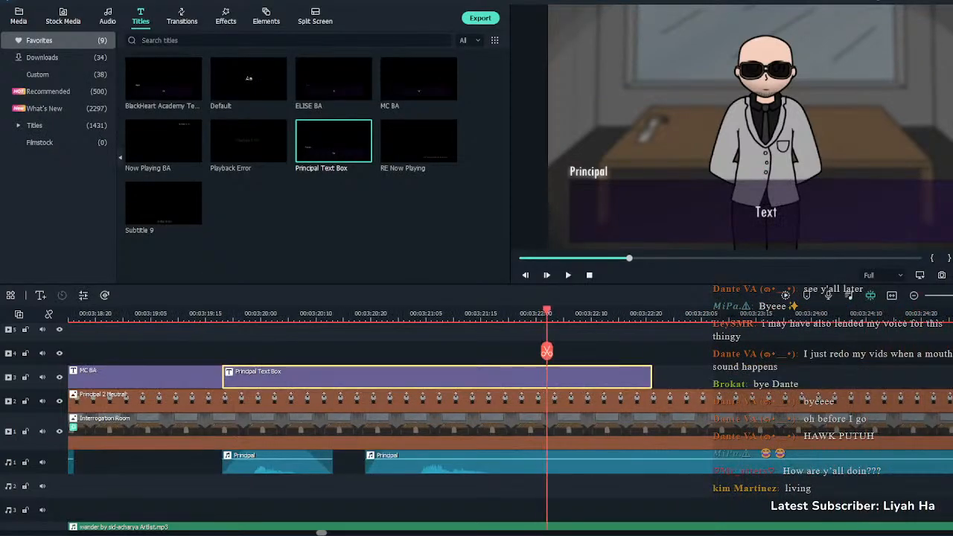
{"action": "key", "text": "ctrl+b"}
{"action": "left_click", "coordinate": [385, 377]}
{"action": "left_click", "coordinate": [600, 377]}
{"action": "key", "text": "Delete"}
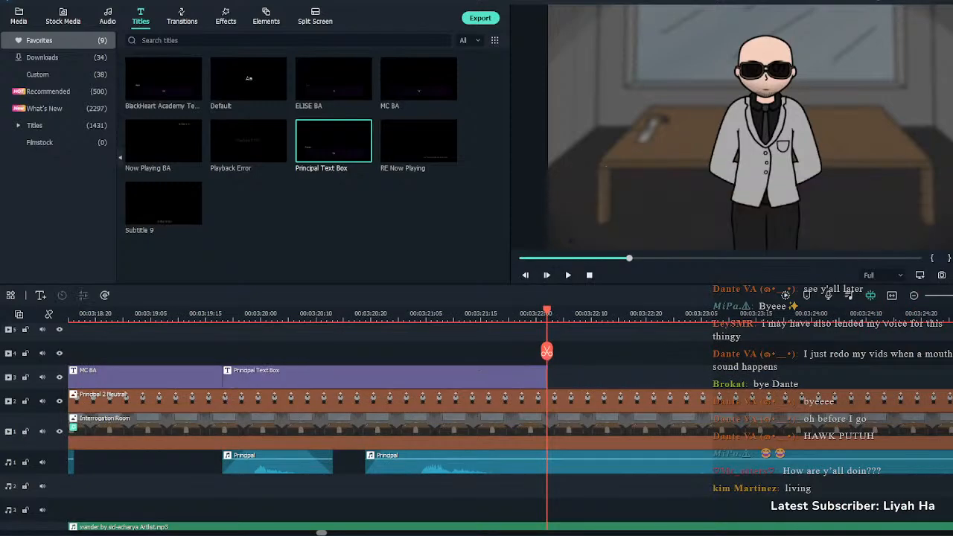
Replace the trimmed Principal text box's dialogue with "Good. Now then…" and play it back
{"action": "left_click", "coordinate": [384, 377]}
{"action": "double_click", "coordinate": [384, 377]}
{"action": "left_click_drag", "start_coordinate": [213, 92], "coordinate": [145, 91]}
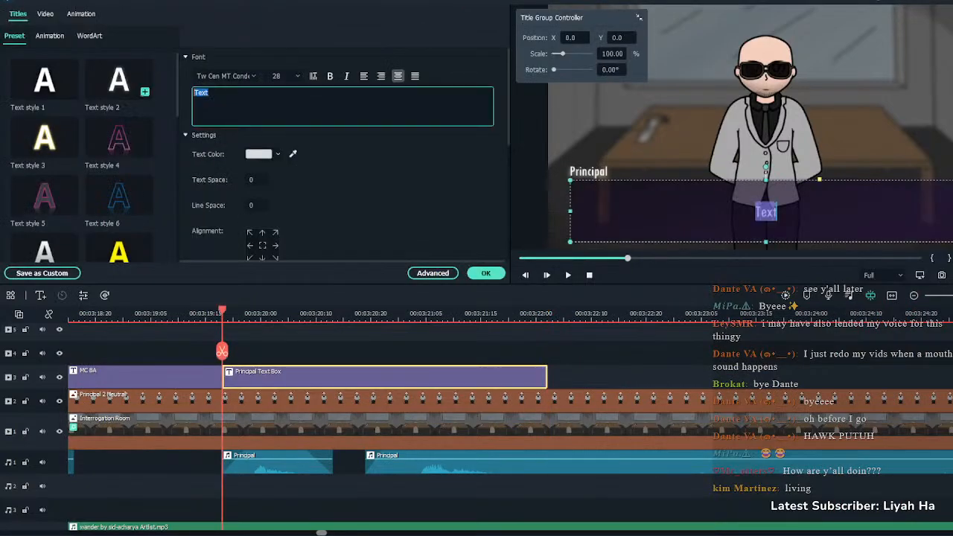
{"action": "type", "text": "\"Good. Now then…\""}
{"action": "left_click", "coordinate": [486, 274]}
{"action": "key", "text": "space"}
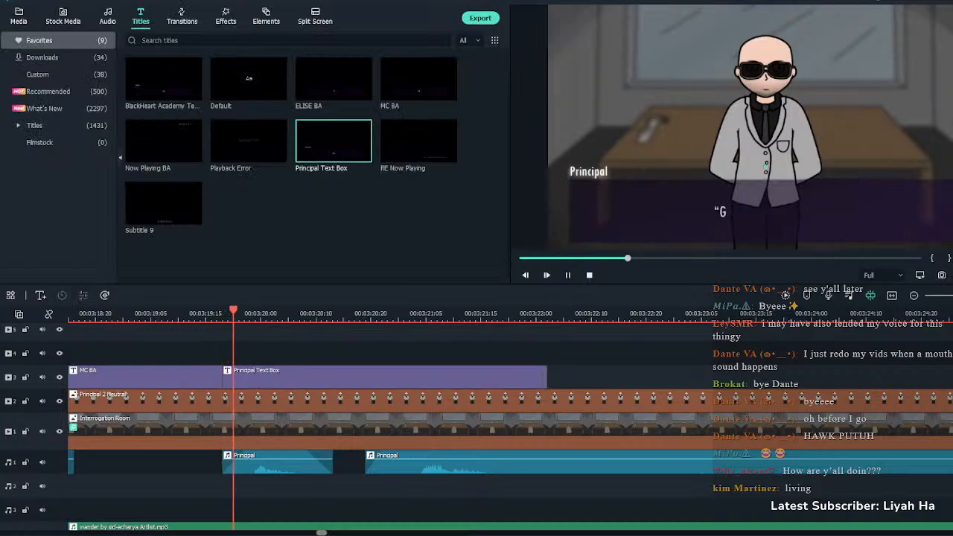
{"action": "key", "text": "space"}
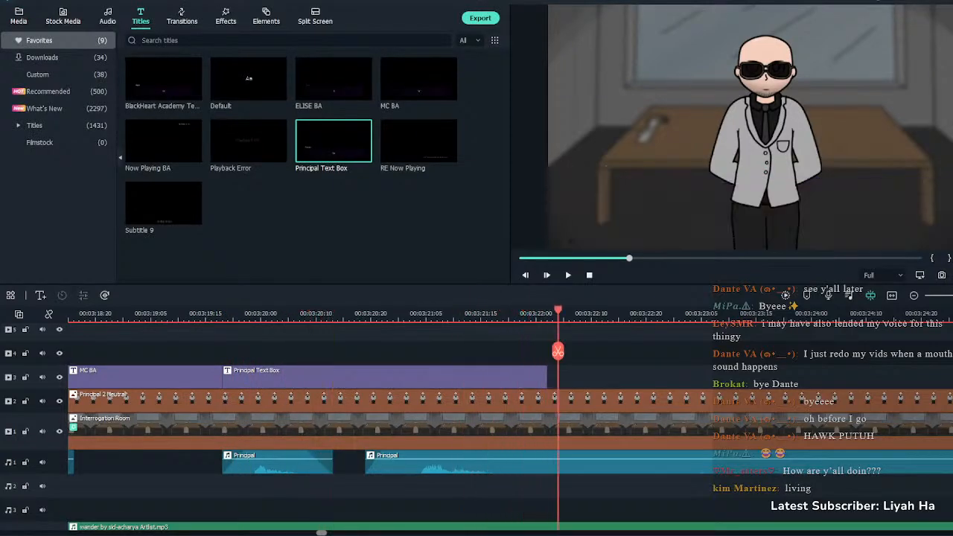
Add the MC BA title directly after the "Good. Now then…" text box and open it for editing
{"action": "left_click_drag", "start_coordinate": [418, 79], "coordinate": [551, 376]}
{"action": "double_click", "coordinate": [568, 377]}
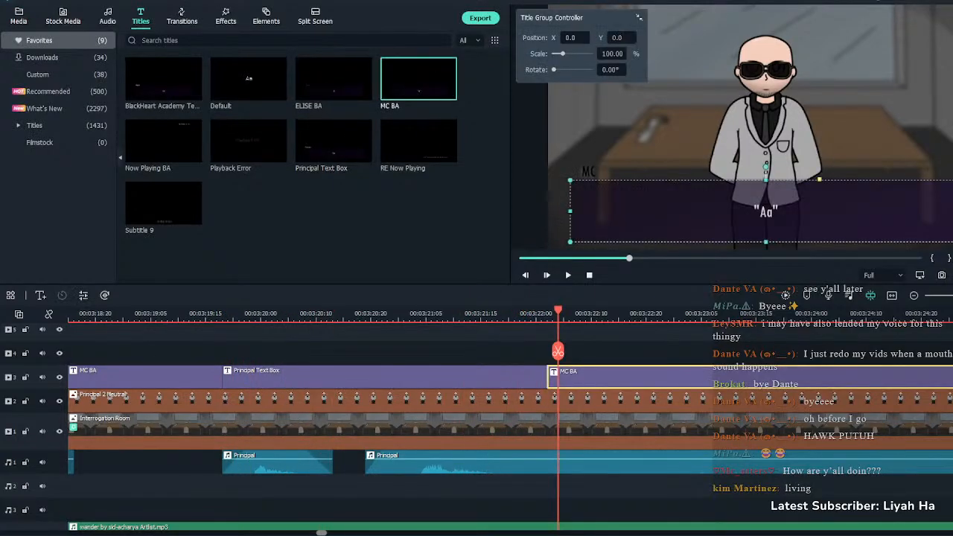
Split the Principal voice audio at about 3:22:04 and add fades to the first part
{"action": "left_click", "coordinate": [604, 460]}
{"action": "key", "text": "ctrl+b"}
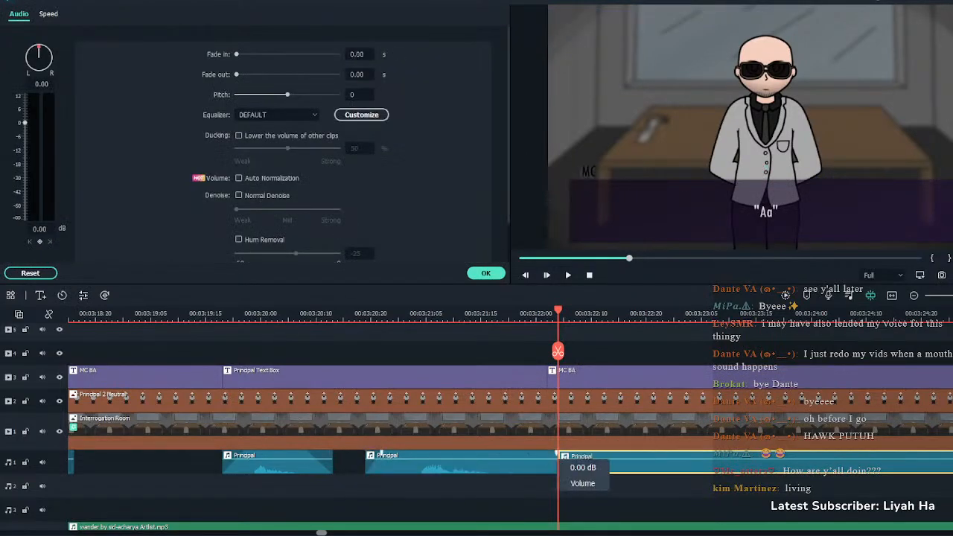
{"action": "left_click", "coordinate": [381, 453]}
Move the split-off Principal voice audio to start at about 3:27:19
{"action": "left_click_drag", "start_coordinate": [555, 453], "coordinate": [950, 461]}
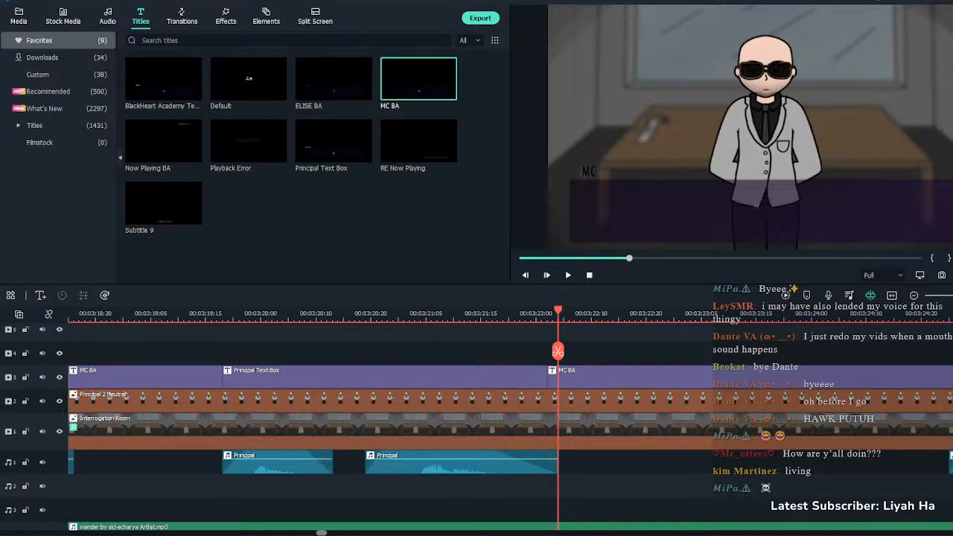
{"action": "key", "text": "ctrl+minus"}
{"action": "key", "text": "ctrl+minus"}
{"action": "left_click_drag", "start_coordinate": [696, 461], "coordinate": [808, 461]}
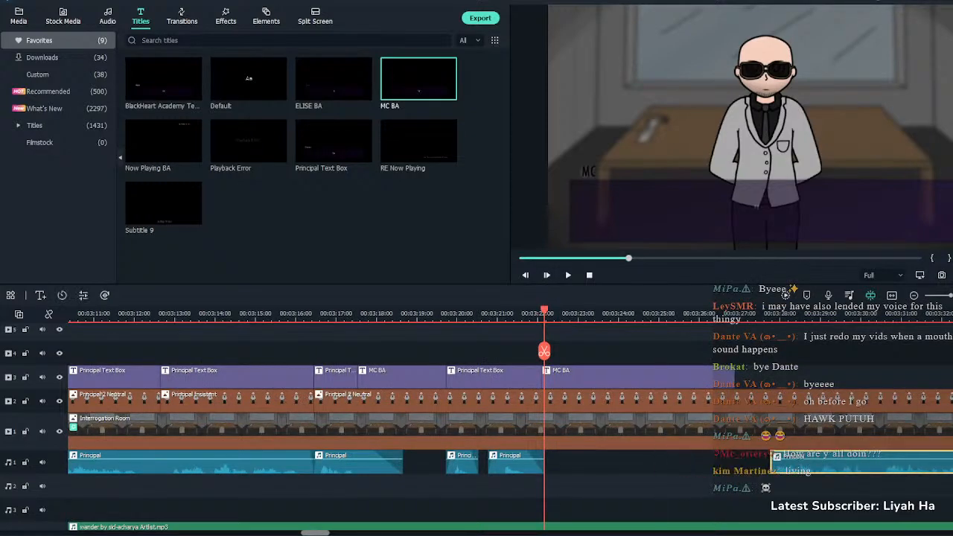
Play through the new MC text box and split it at about 3:26:08
{"action": "key", "text": "space"}
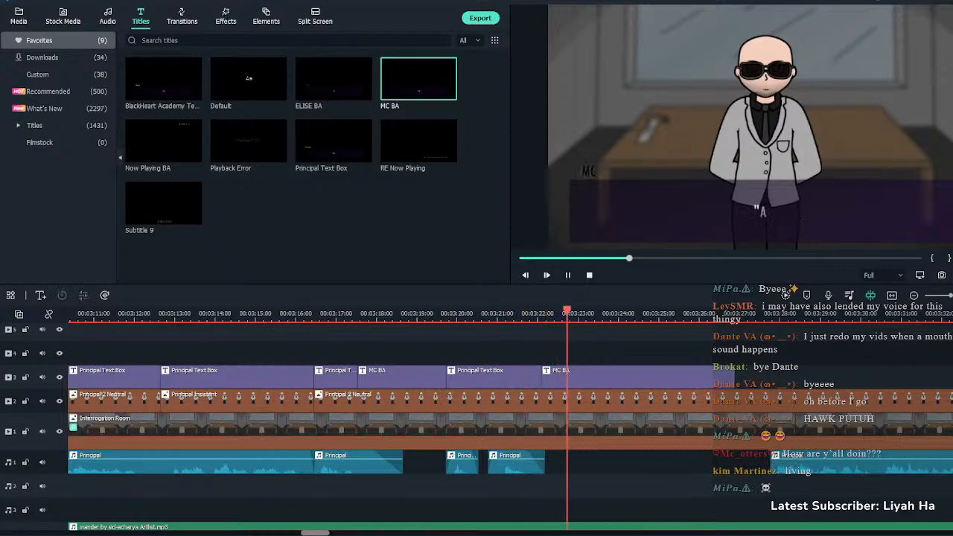
{"action": "key", "text": "ctrl+plus"}
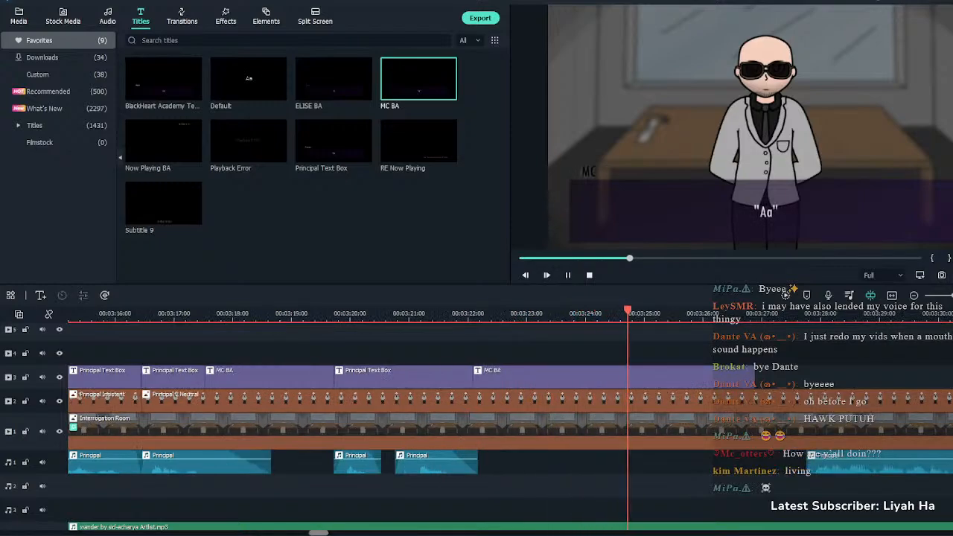
{"action": "left_click", "coordinate": [614, 376]}
{"action": "key", "text": "space"}
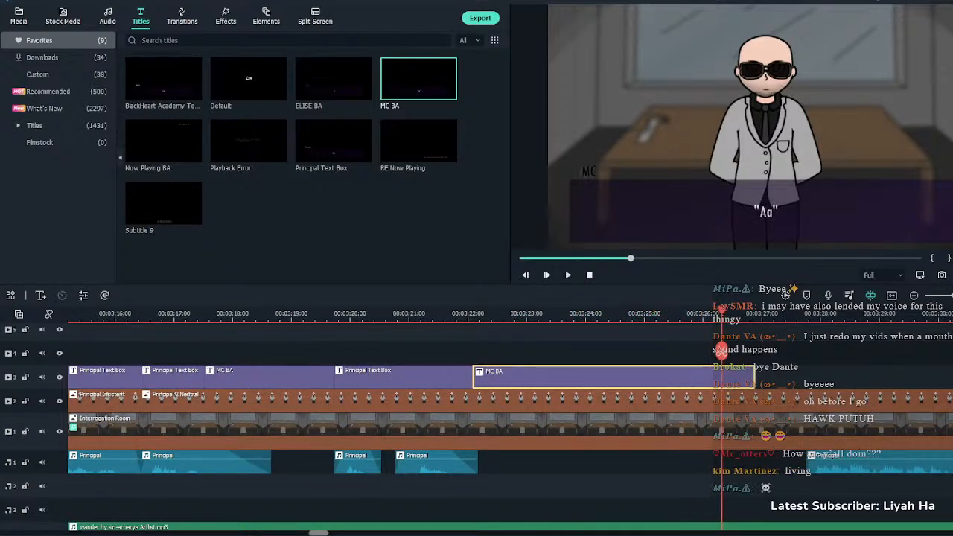
{"action": "key", "text": "ctrl+b"}
Extend the split-off MC text box to about 3:29:11 and move the following Principal audio to start there
{"action": "left_click_drag", "start_coordinate": [754, 377], "coordinate": [905, 377]}
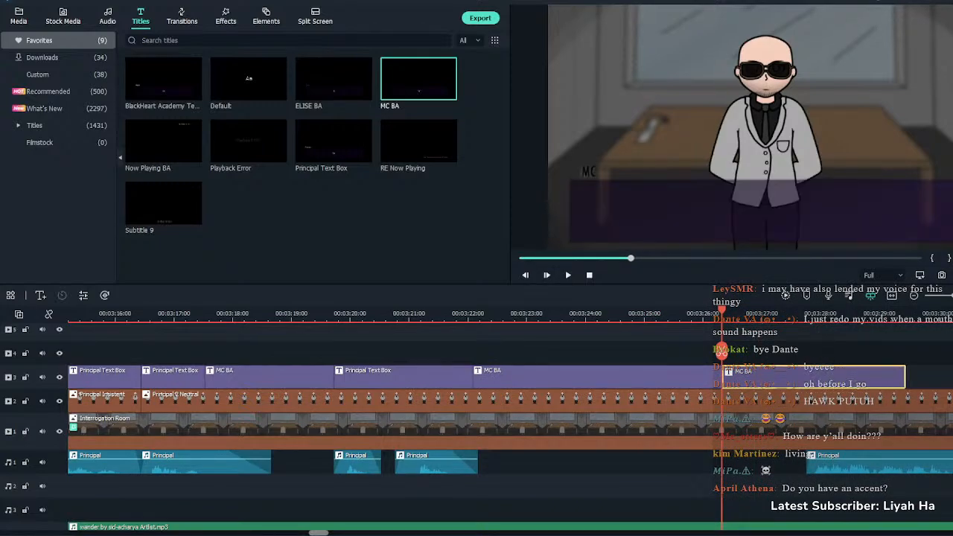
{"action": "left_click_drag", "start_coordinate": [834, 462], "coordinate": [933, 461]}
{"action": "left_click", "coordinate": [857, 462]}
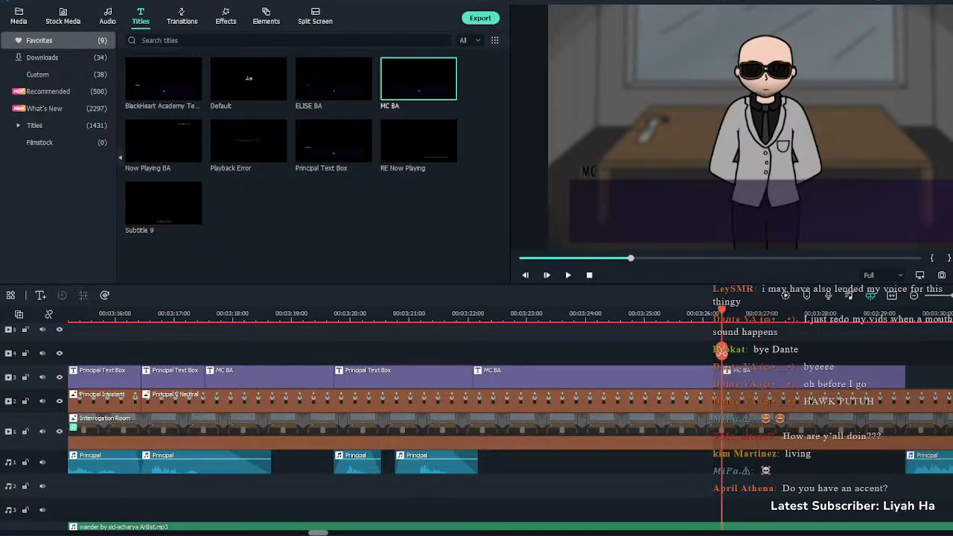
Set the first MC box's text to "He places the tablet face-up on the table and slides it over to me." in italics
{"action": "left_click", "coordinate": [593, 313]}
{"action": "double_click", "coordinate": [593, 377]}
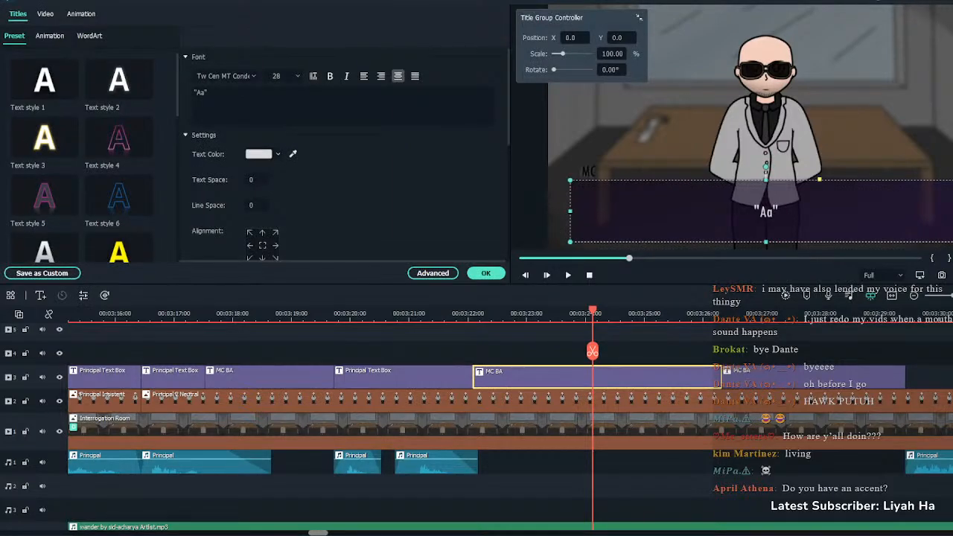
{"action": "key", "text": "ctrl+a"}
{"action": "type", "text": "He places the tablet face-up on the table and slides it over to me."}
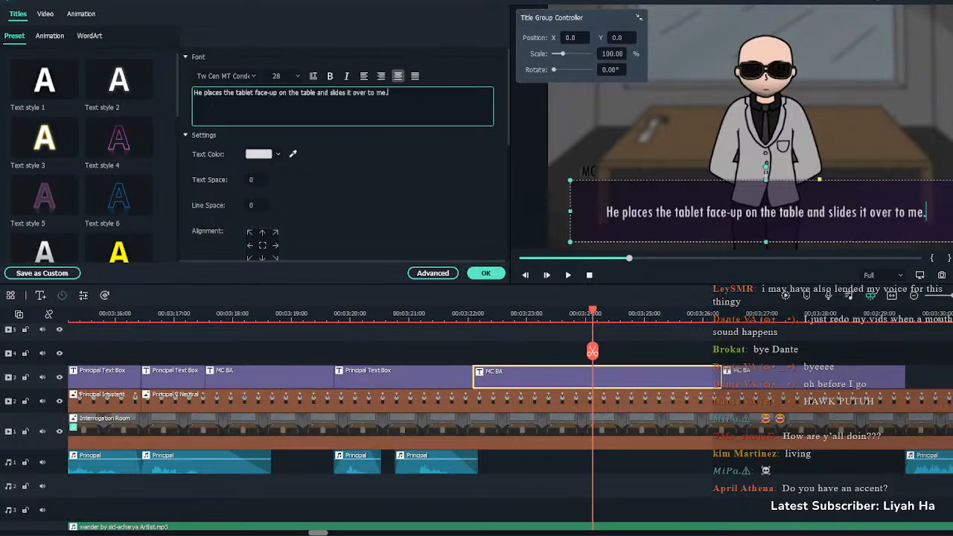
{"action": "left_click_drag", "start_coordinate": [389, 92], "coordinate": [194, 92]}
{"action": "left_click", "coordinate": [347, 76]}
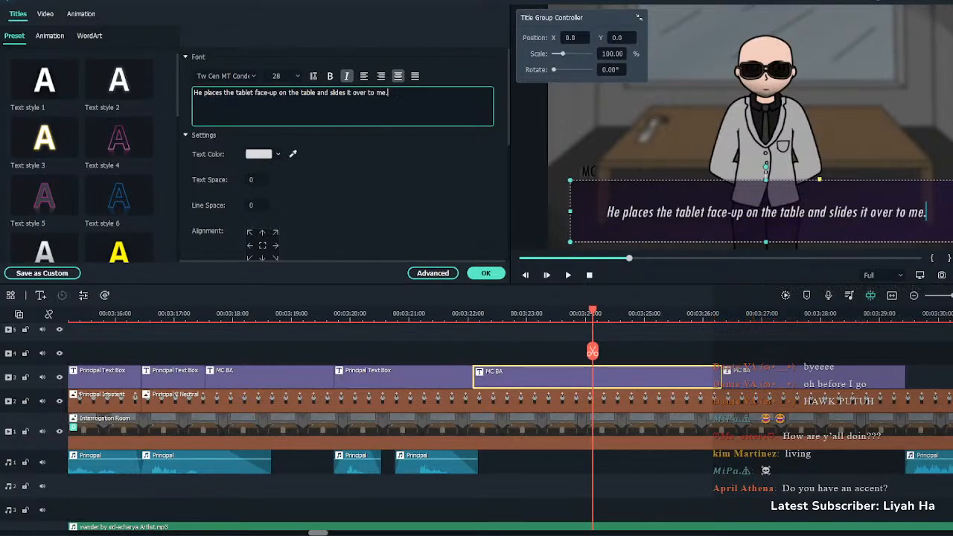
{"action": "left_click", "coordinate": [486, 272]}
{"action": "left_click", "coordinate": [691, 462]}
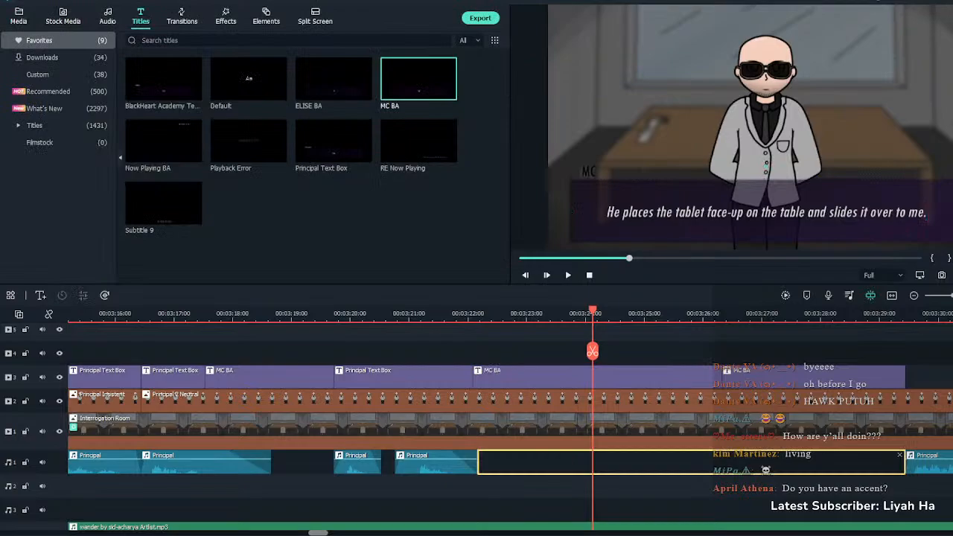
Set the second MC box's text to "On the screen are a collection of dossiers… six to be exact." in italics
{"action": "double_click", "coordinate": [813, 377]}
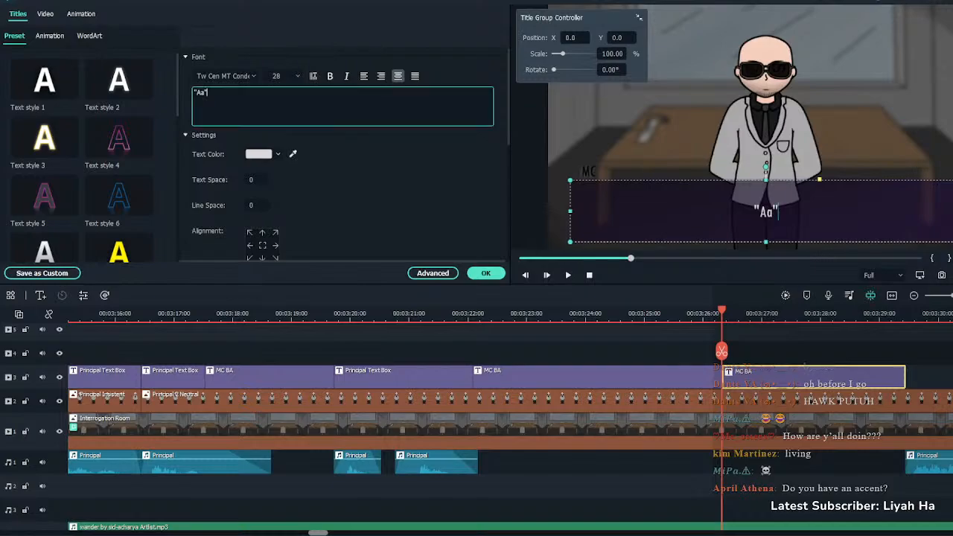
{"action": "left_click_drag", "start_coordinate": [208, 92], "coordinate": [146, 92]}
{"action": "type", "text": "On the screen are a collection of dossiers… six to be exact."}
{"action": "key", "text": "ctrl+a"}
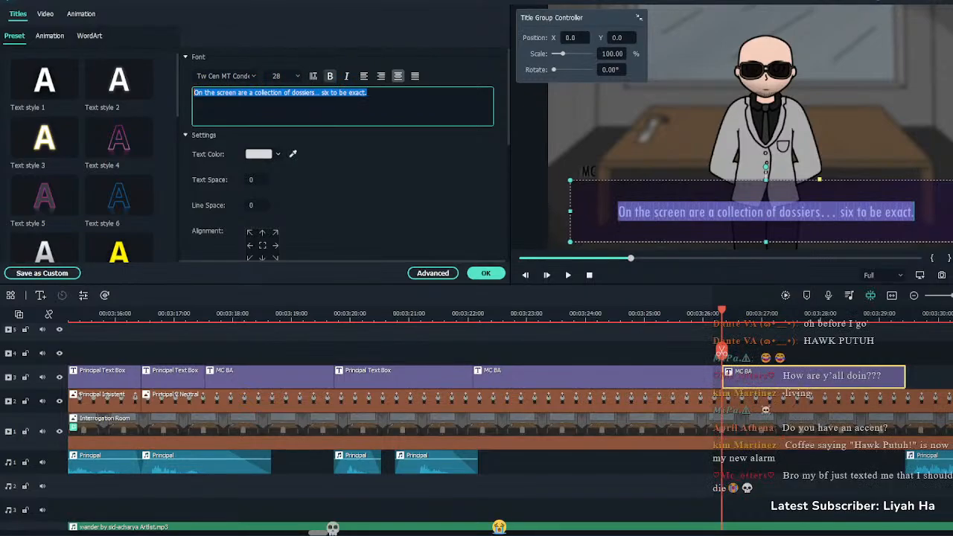
{"action": "left_click", "coordinate": [347, 76]}
{"action": "left_click", "coordinate": [485, 273]}
{"action": "key", "text": "Escape"}
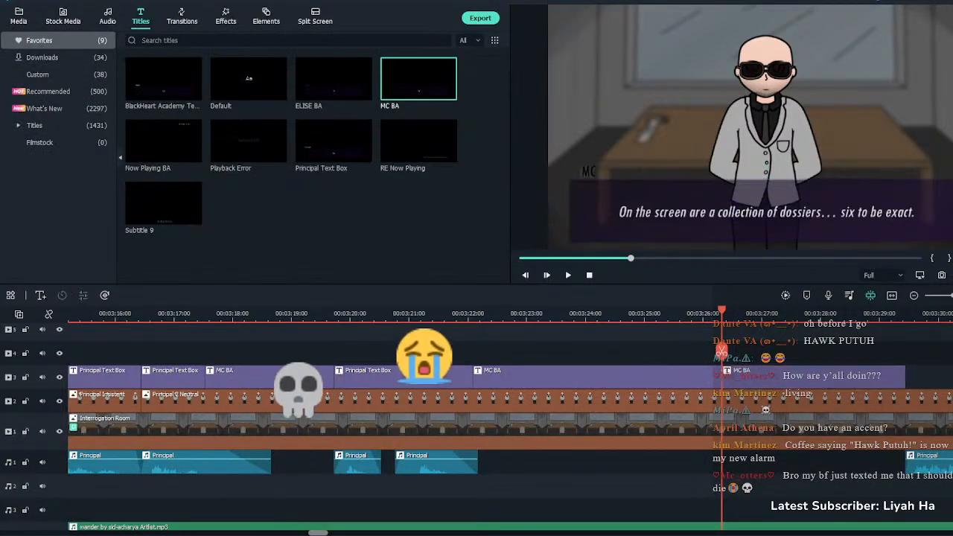
Play through both MC boxes, extend the second to about 3:30:11 and move the following Principal audio to start there
{"action": "key", "text": "Up"}
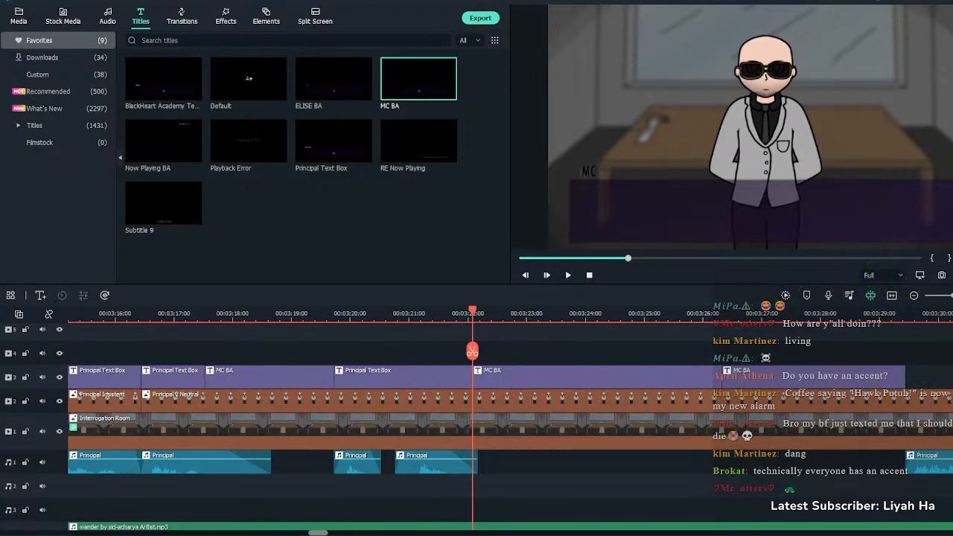
{"action": "left_click_drag", "start_coordinate": [473, 350], "coordinate": [435, 350]}
{"action": "key", "text": "space"}
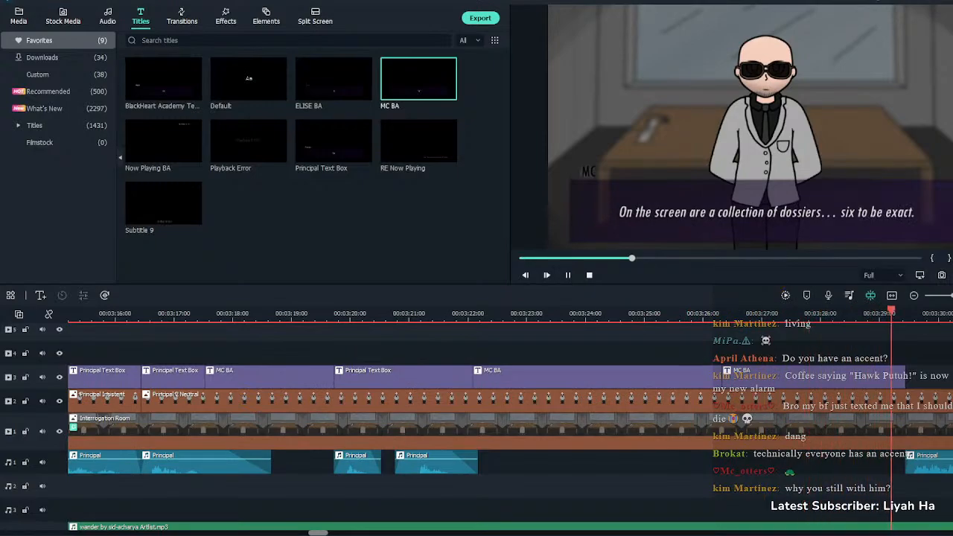
{"action": "key", "text": "space"}
{"action": "left_click_drag", "start_coordinate": [905, 376], "coordinate": [952, 377]}
{"action": "key", "text": "Escape"}
{"action": "left_click_drag", "start_coordinate": [929, 462], "coordinate": [952, 462]}
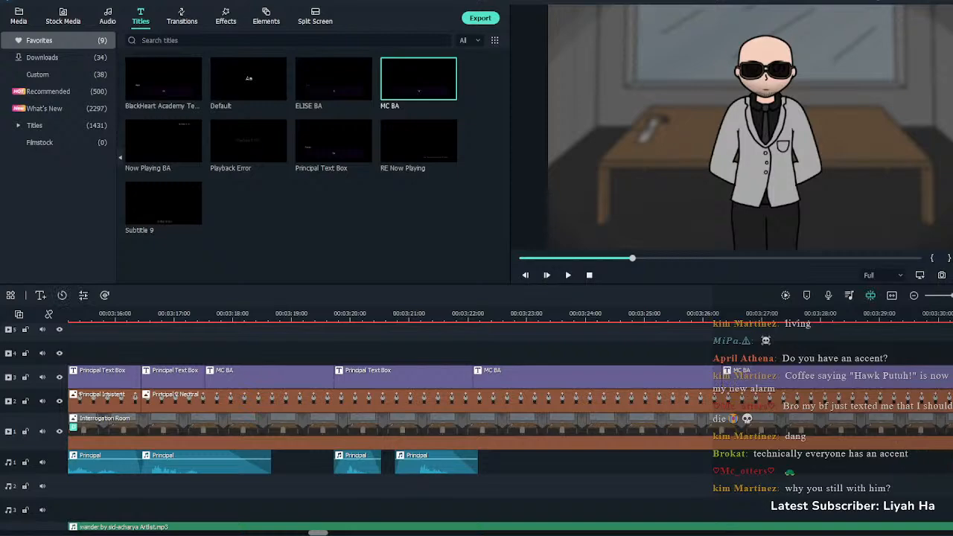
{"action": "key", "text": "Escape"}
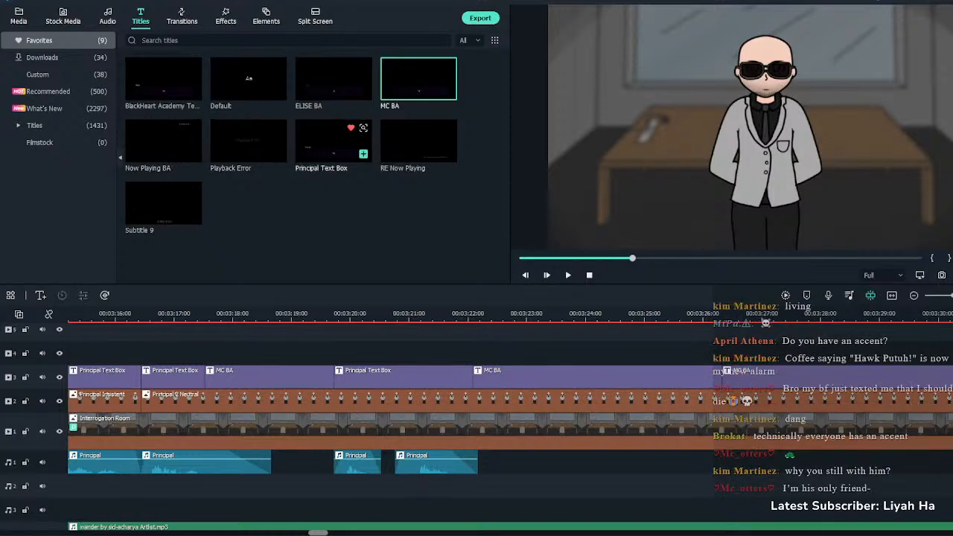
Add a Principal Text Box where the Principal audio starts and extend its end to about 3:40:00
{"action": "left_click", "coordinate": [333, 142]}
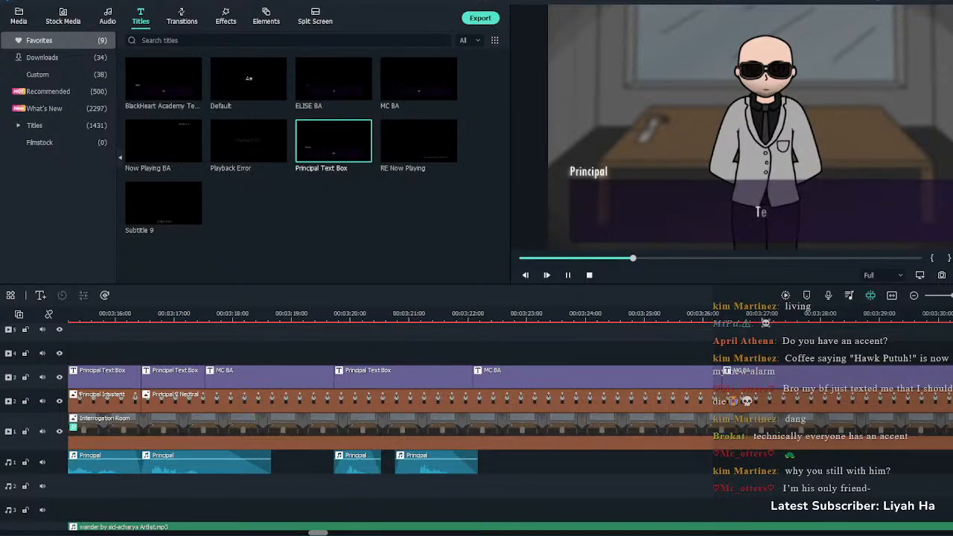
{"action": "double_click", "coordinate": [590, 376]}
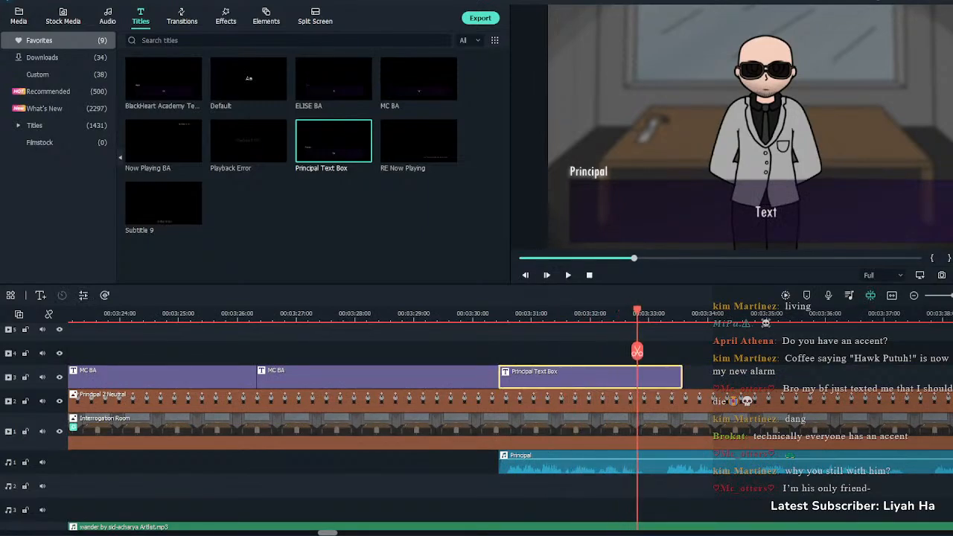
{"action": "left_click_drag", "start_coordinate": [682, 377], "coordinate": [888, 377]}
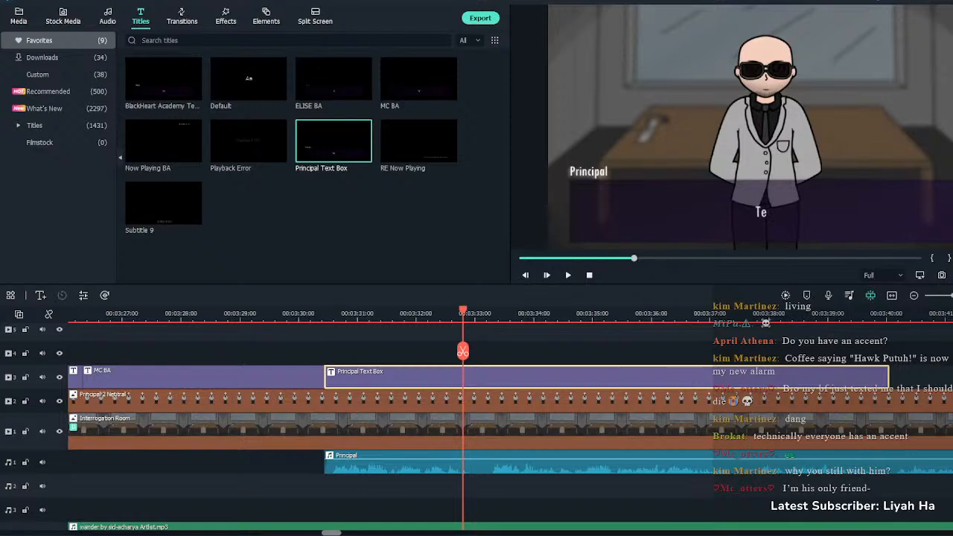
Enter the two-line Principal text "You will be assigned to class 2-O. Every other class is separated by gender, and there are only 6 students in each class."
{"action": "double_click", "coordinate": [606, 376]}
{"action": "left_click_drag", "start_coordinate": [216, 93], "coordinate": [146, 92]}
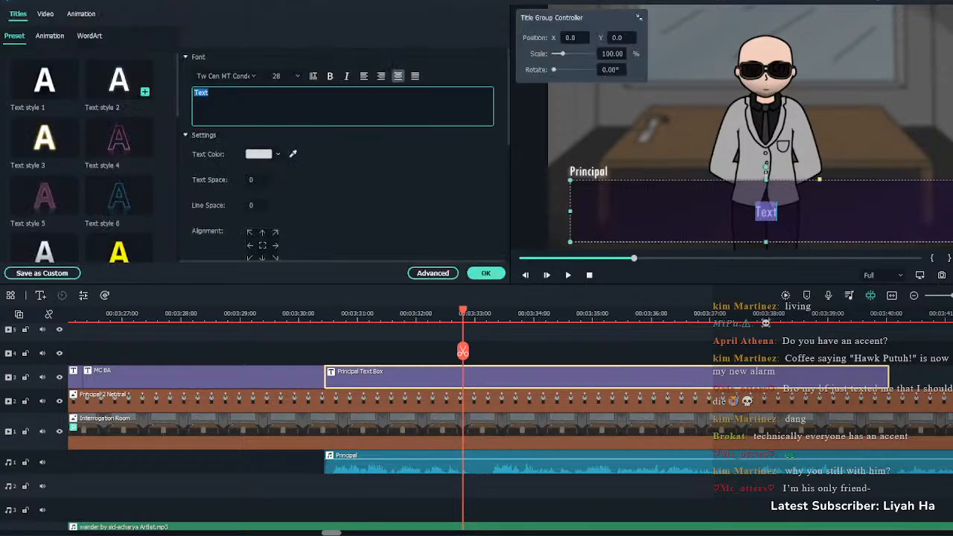
{"action": "type", "text": "\"You will be assigned to class 2-O. Every other class is separated by gender, and there are only 6 students in each class.\""}
{"action": "left_click", "coordinate": [361, 93]}
{"action": "key", "text": "Return"}
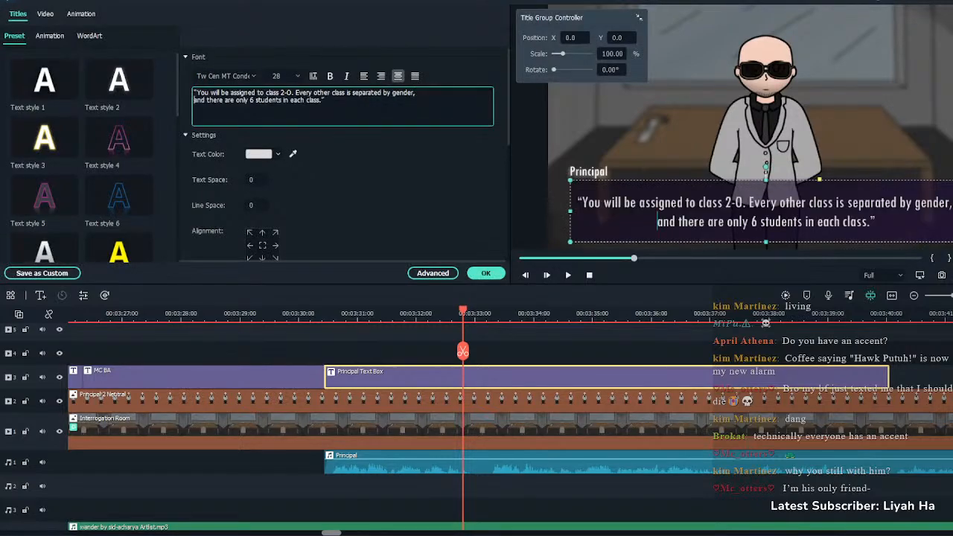
{"action": "left_click", "coordinate": [486, 273]}
Play the Principal box against the voice audio, split it at about 3:37:17 and remove the remainder
{"action": "left_click", "coordinate": [316, 350]}
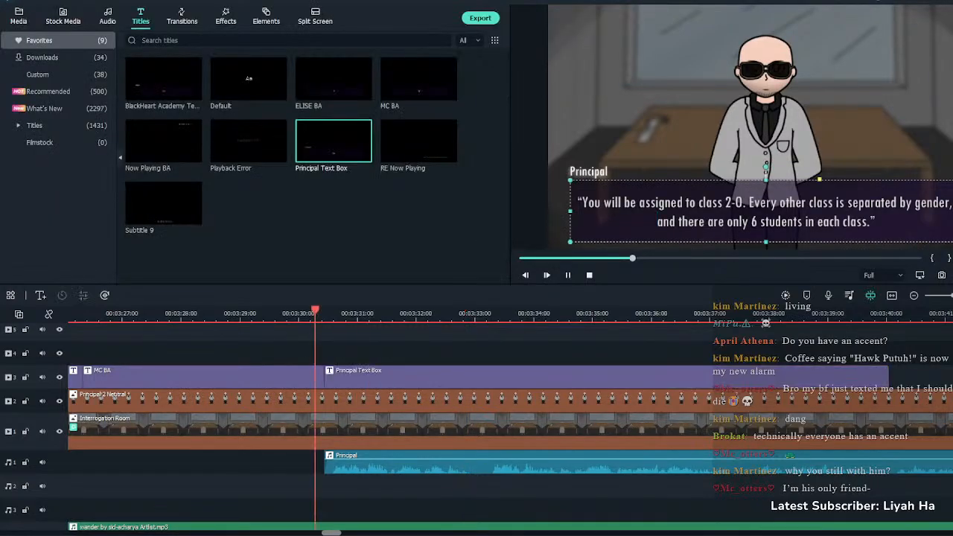
{"action": "key", "text": "space"}
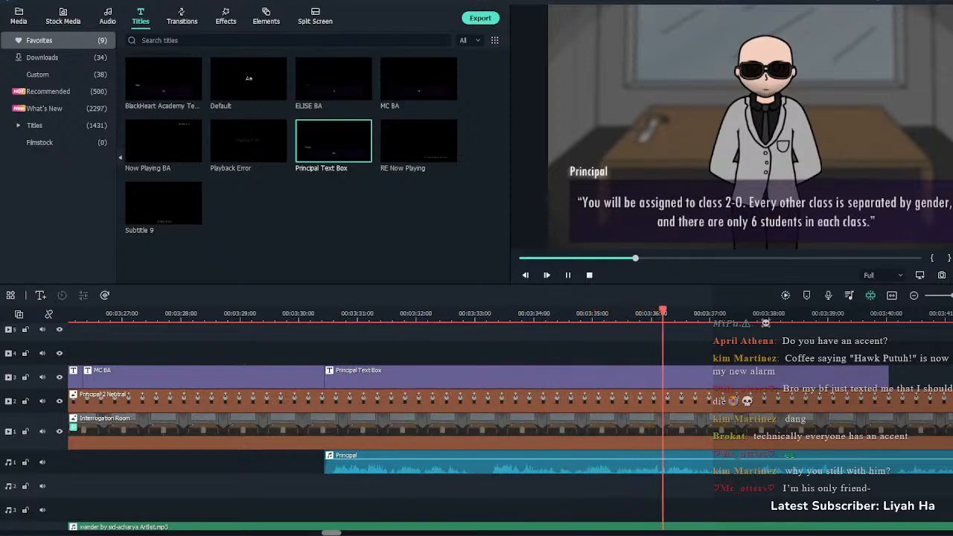
{"action": "left_click", "coordinate": [753, 376]}
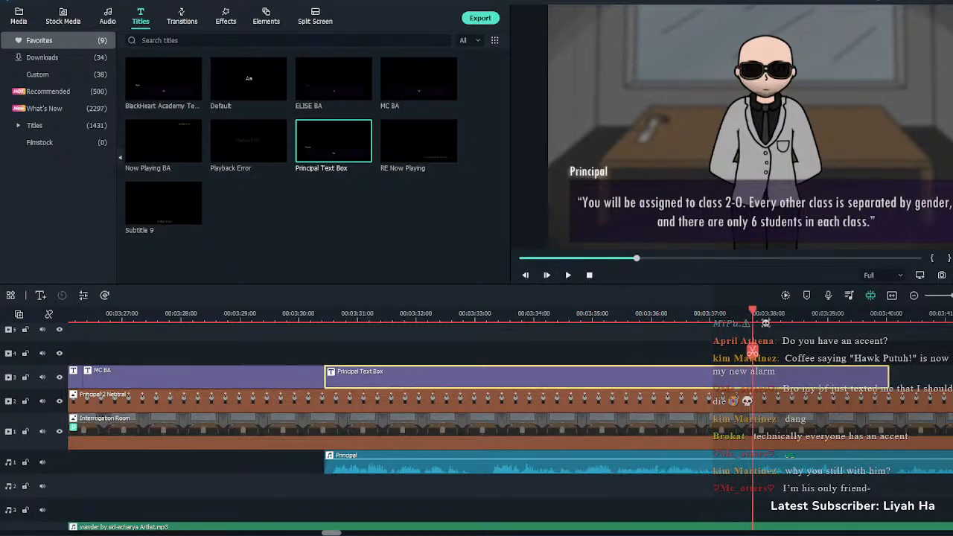
{"action": "key", "text": "ctrl+b"}
{"action": "key", "text": "Delete"}
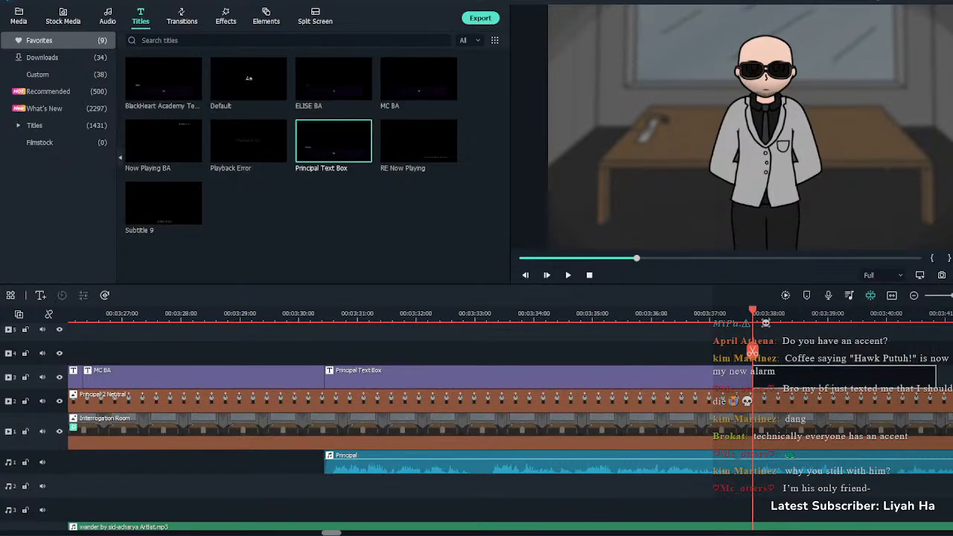
Add another Principal Text Box directly after the trimmed one and extend its end to about 3:45:10
{"action": "key", "text": "space"}
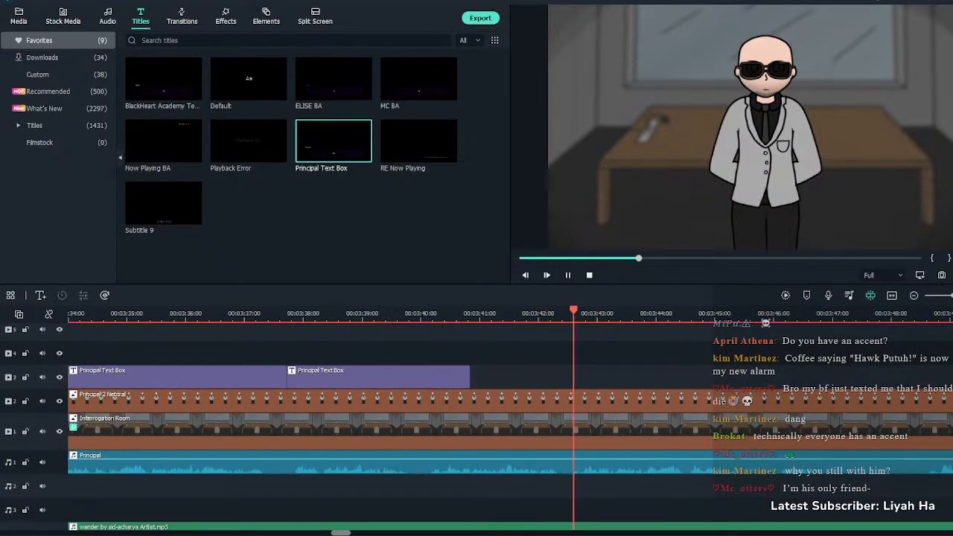
{"action": "key", "text": "space"}
{"action": "left_click_drag", "start_coordinate": [469, 377], "coordinate": [740, 377]}
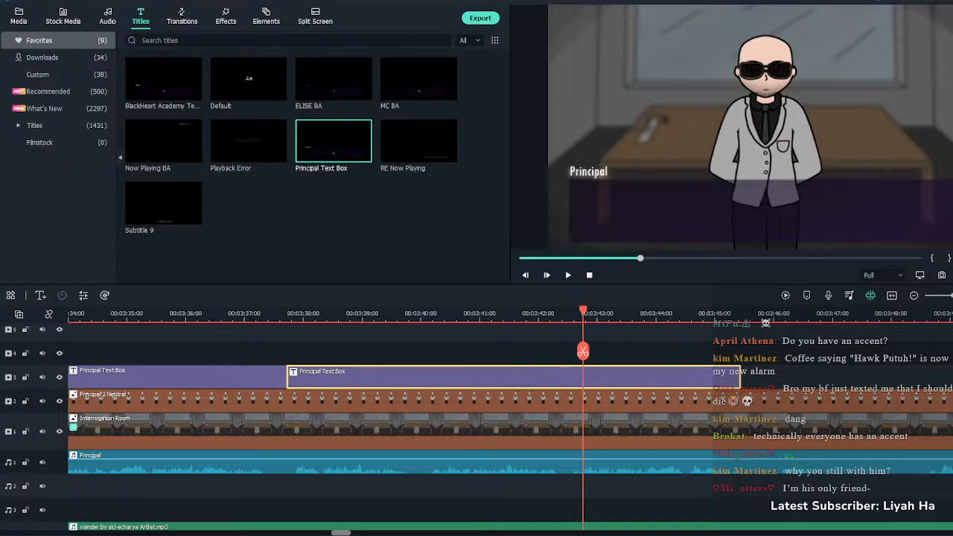
Enter the two-line Principal text "You will be the exception to the rule. Your class will consist of 7 students, your classmates consist of 3 boys, and 3 girls… and you."
{"action": "double_click", "coordinate": [733, 377]}
{"action": "left_click", "coordinate": [210, 92]}
{"action": "key", "text": "ctrl+a"}
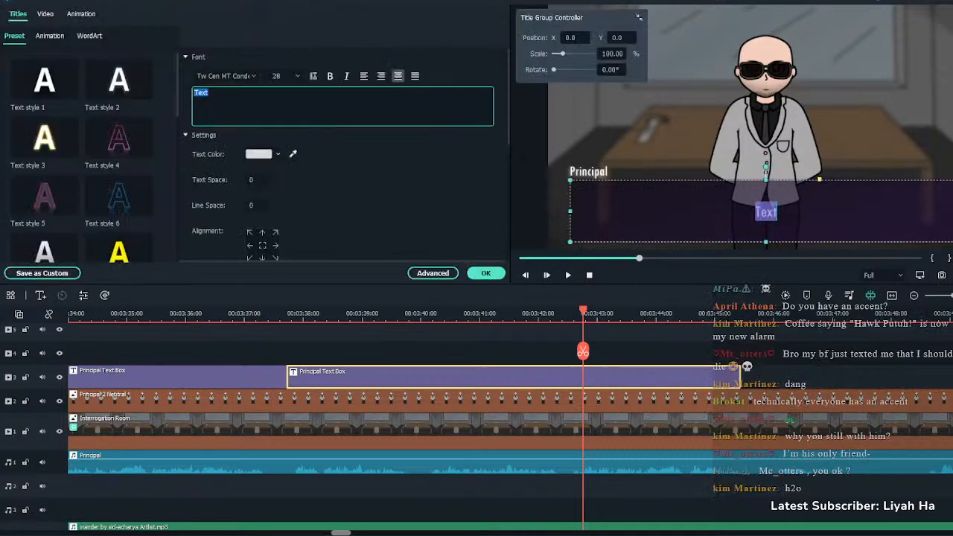
{"action": "type", "text": "You will be the exception to the rule. Your class will consist of 7 students, your classmates consist of 3 boys, and 3 girls... and you."}
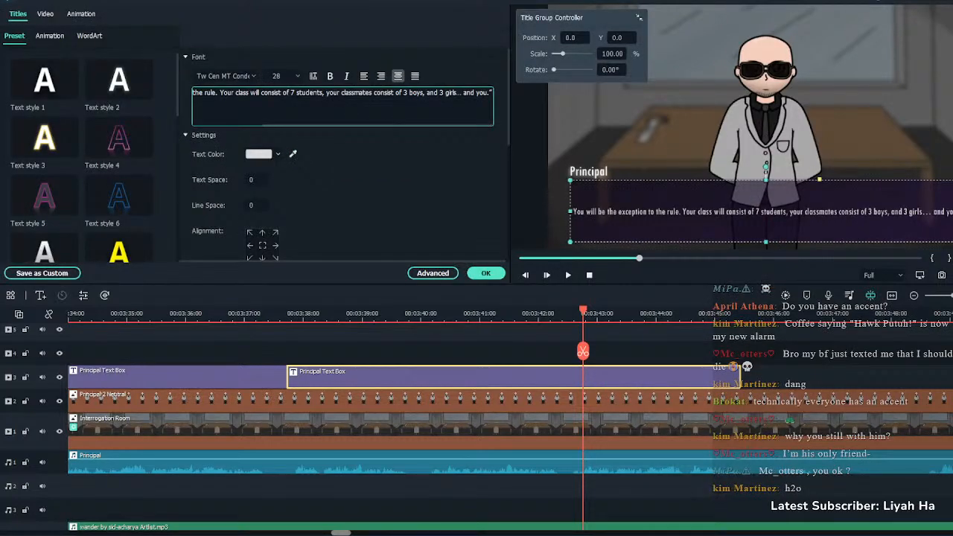
{"action": "left_click", "coordinate": [464, 93]}
{"action": "key", "text": "Return"}
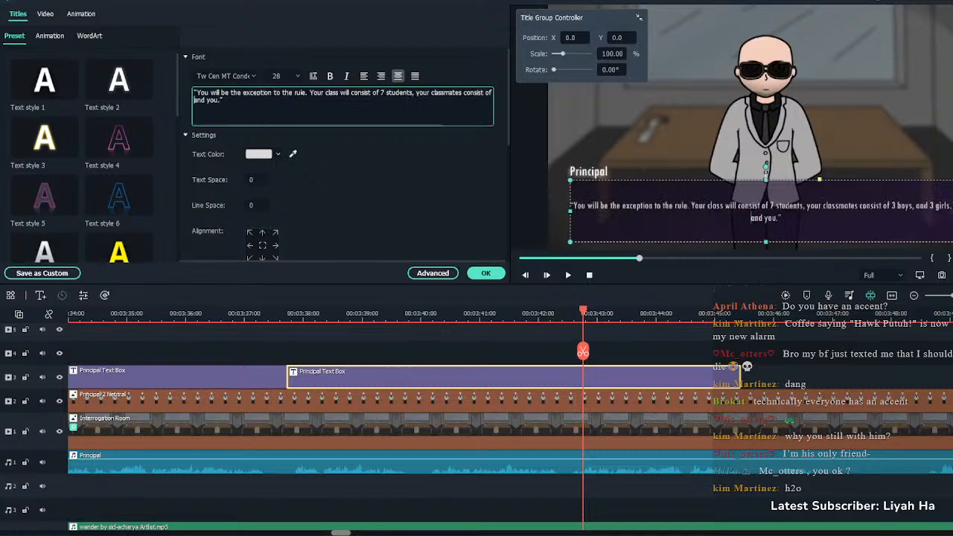
{"action": "key", "text": "BackSpace"}
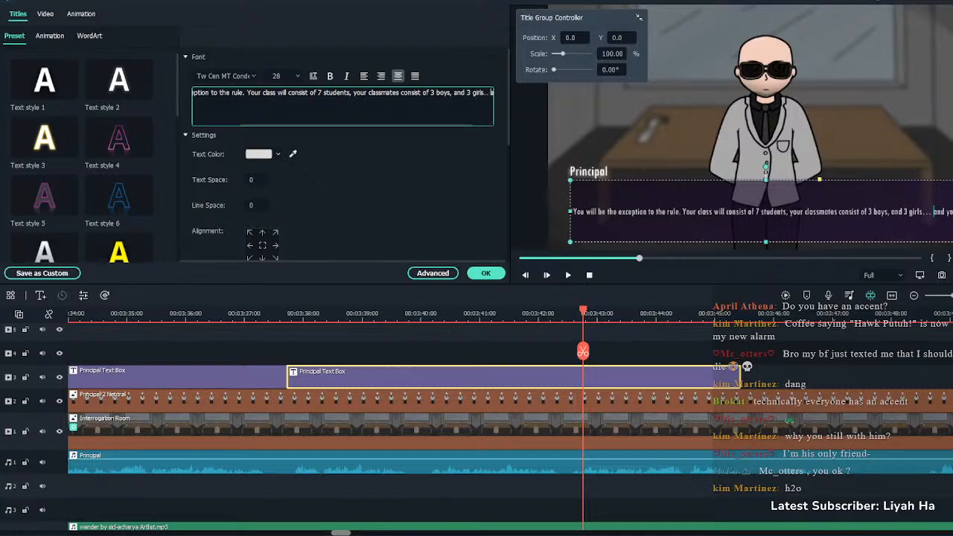
{"action": "left_click", "coordinate": [353, 92]}
{"action": "key", "text": "Return"}
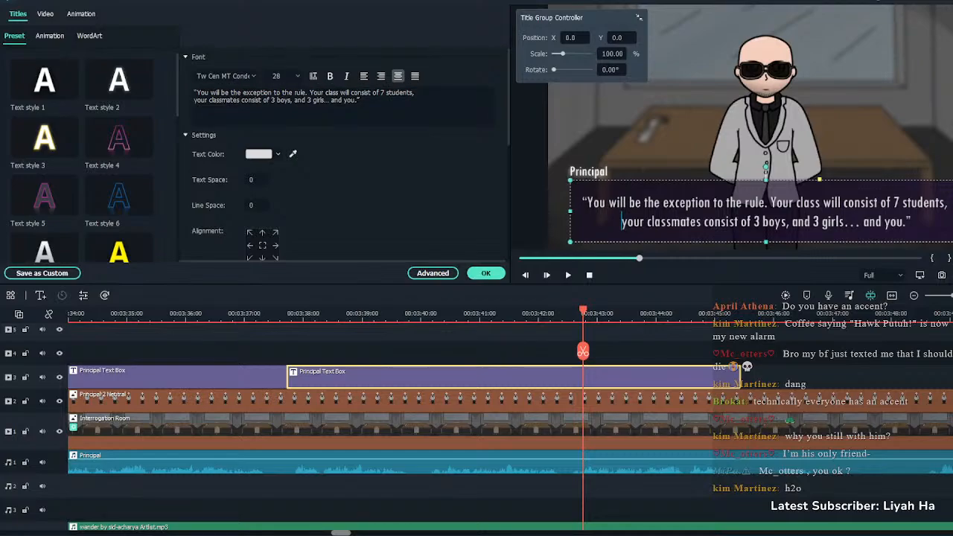
{"action": "left_click", "coordinate": [486, 272]}
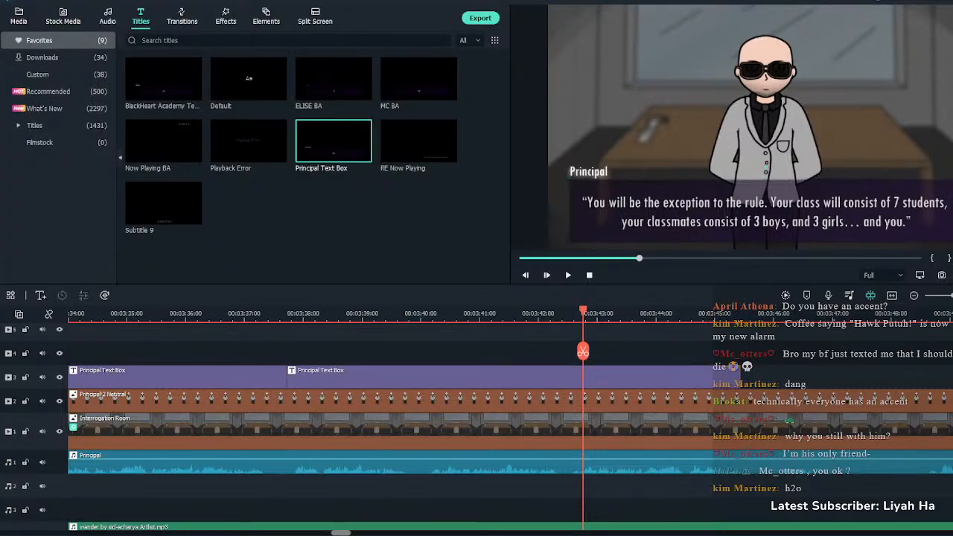
Play the new Principal box against the voice audio and extend its end to about 3:46:21
{"action": "left_click", "coordinate": [152, 313]}
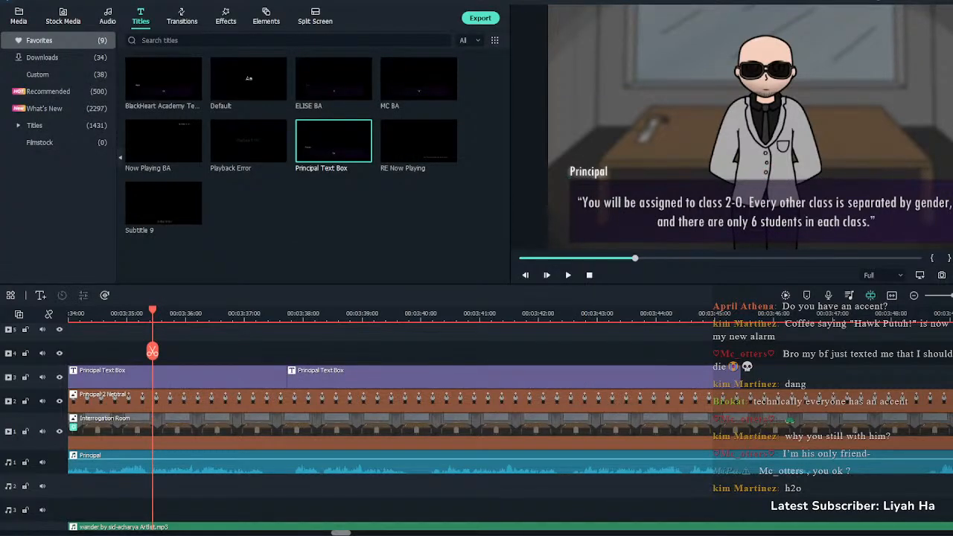
{"action": "left_click", "coordinate": [237, 313]}
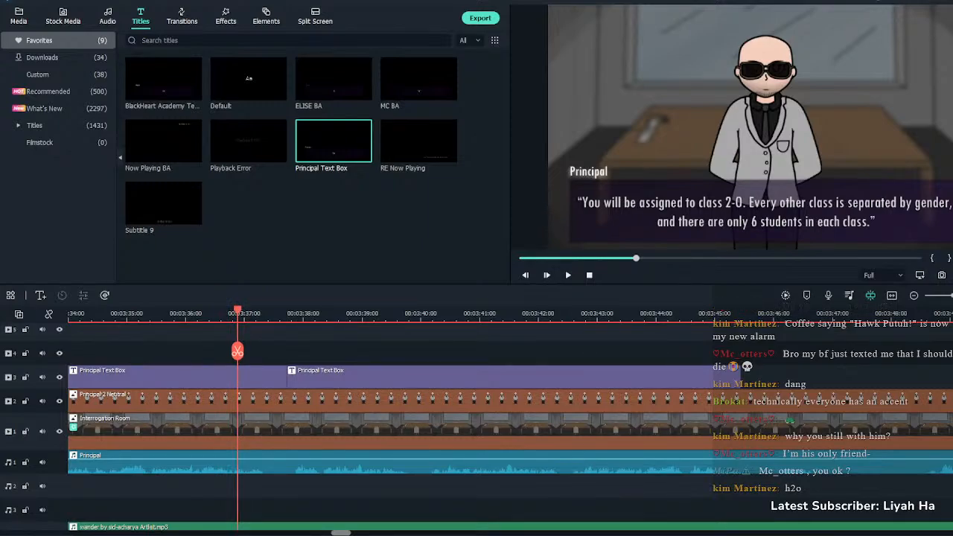
{"action": "key", "text": "space"}
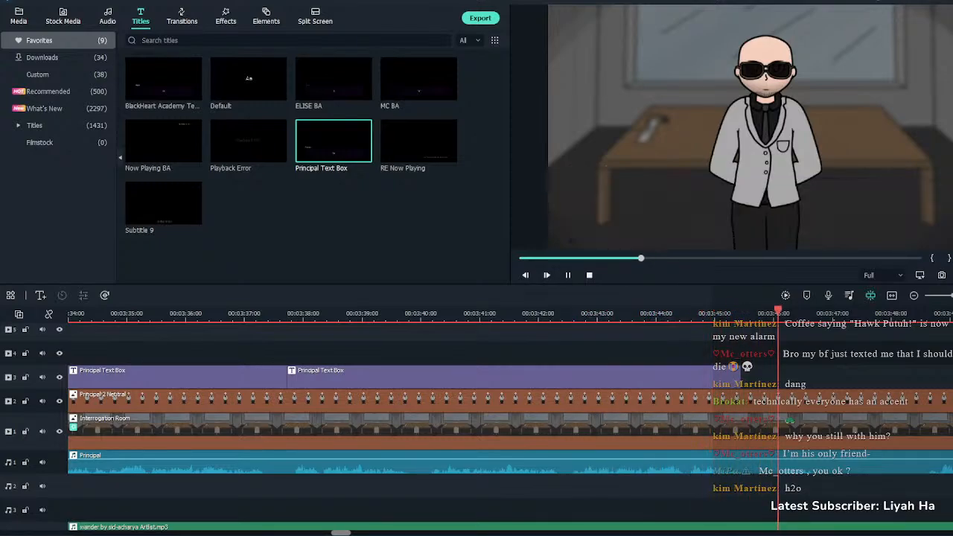
{"action": "key", "text": "space"}
{"action": "left_click_drag", "start_coordinate": [740, 377], "coordinate": [826, 377]}
{"action": "left_click", "coordinate": [845, 377]}
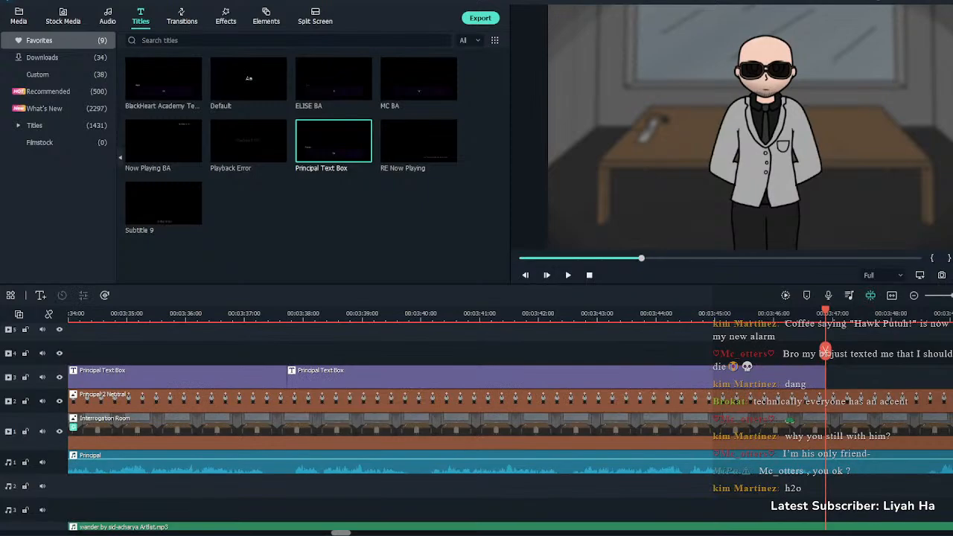
{"action": "left_click", "coordinate": [791, 313]}
{"action": "key", "text": "space"}
{"action": "key", "text": "space"}
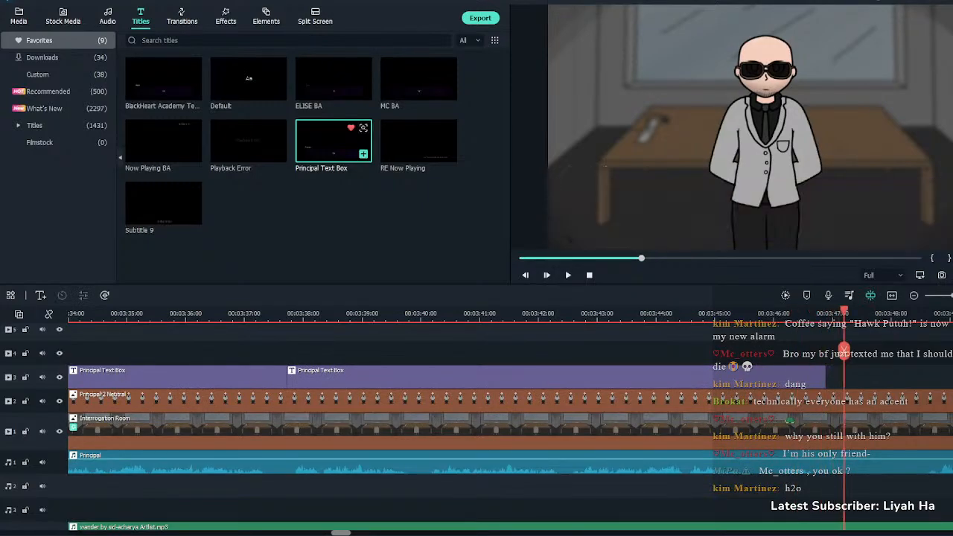
Add an MC BA text box directly after the last Principal box and set its text to "Why is that?" in quotation marks
{"action": "left_click", "coordinate": [419, 78]}
{"action": "left_click_drag", "start_coordinate": [419, 78], "coordinate": [826, 376]}
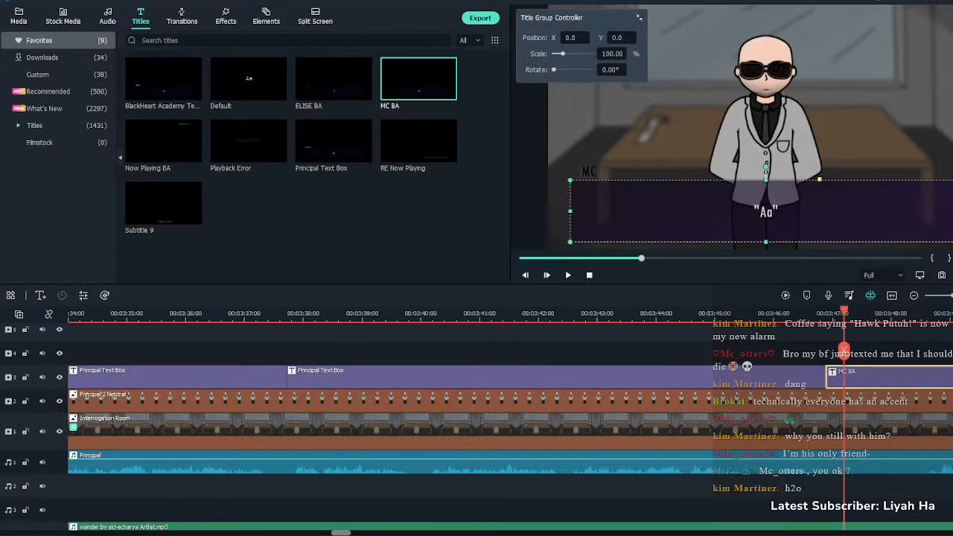
{"action": "double_click", "coordinate": [849, 377]}
{"action": "left_click_drag", "start_coordinate": [212, 93], "coordinate": [192, 92]}
{"action": "type", "text": "\"Why is that?\""}
{"action": "left_click", "coordinate": [486, 272]}
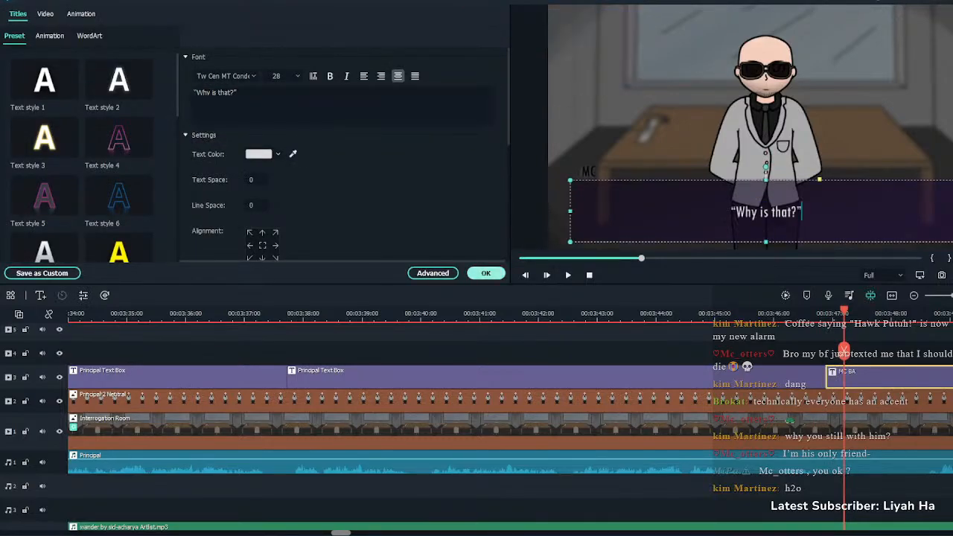
Split the Principal audio under the new MC box at about 3:48:08 and clear the split-off part from behind the cut
{"action": "key", "text": "space"}
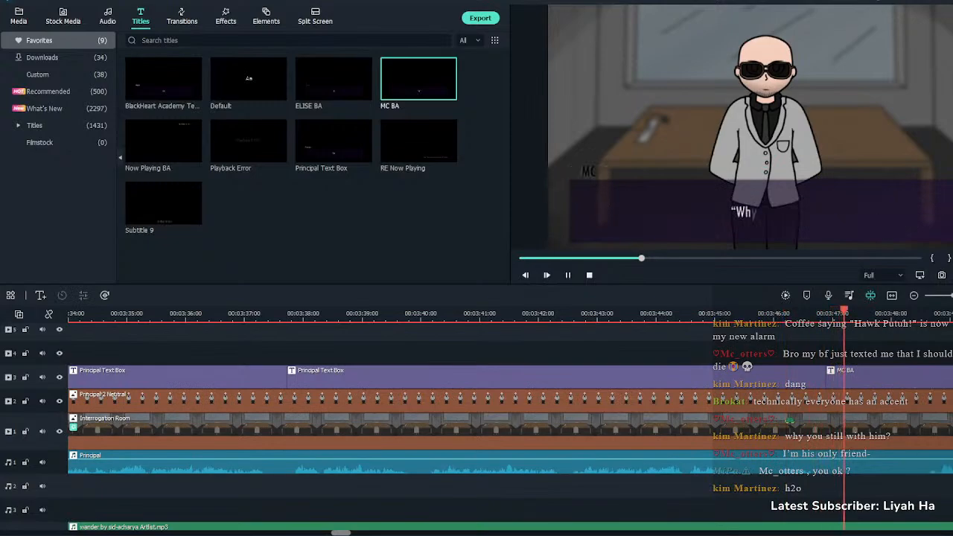
{"action": "left_click", "coordinate": [886, 376]}
{"action": "key", "text": "space"}
{"action": "left_click", "coordinate": [887, 462]}
{"action": "key", "text": "ctrl+b"}
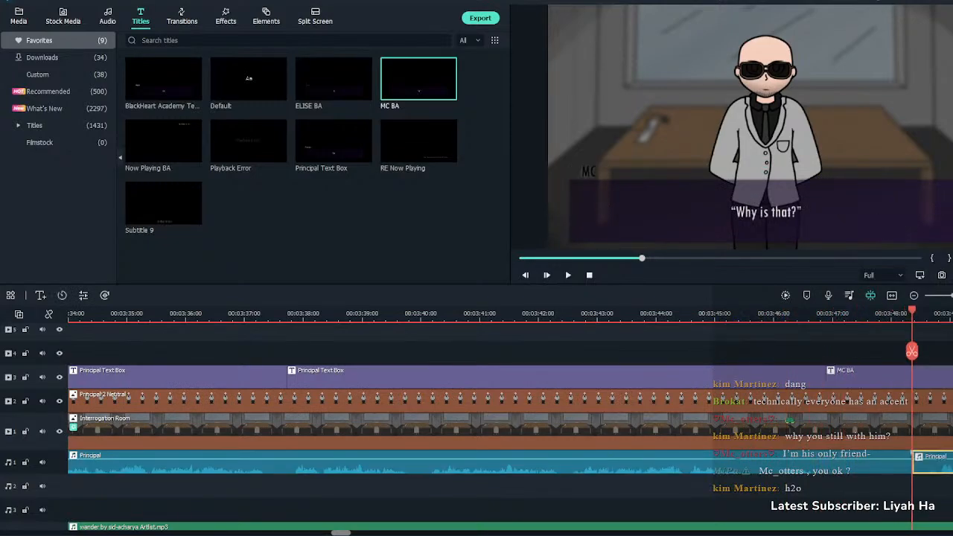
{"action": "key", "text": "Delete"}
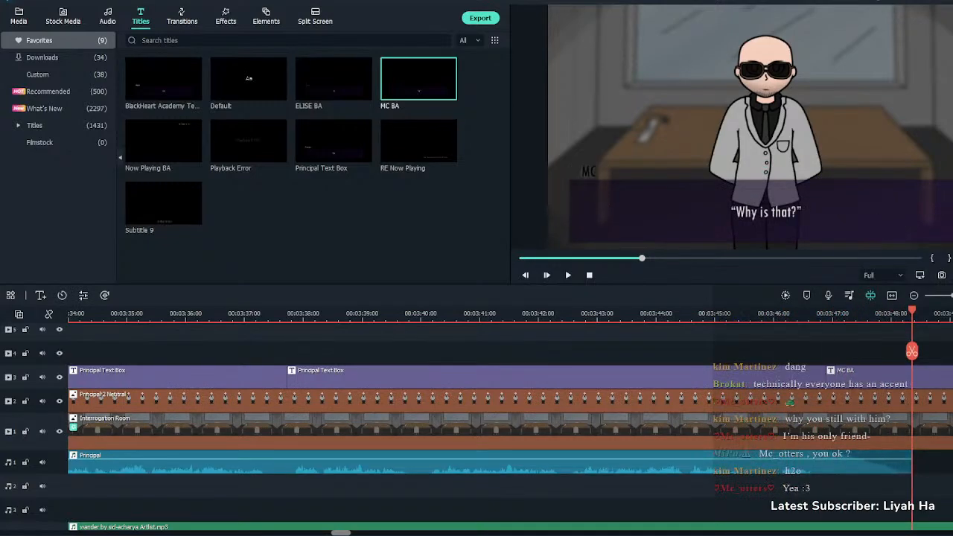
{"action": "left_click", "coordinate": [785, 314]}
{"action": "key", "text": "space"}
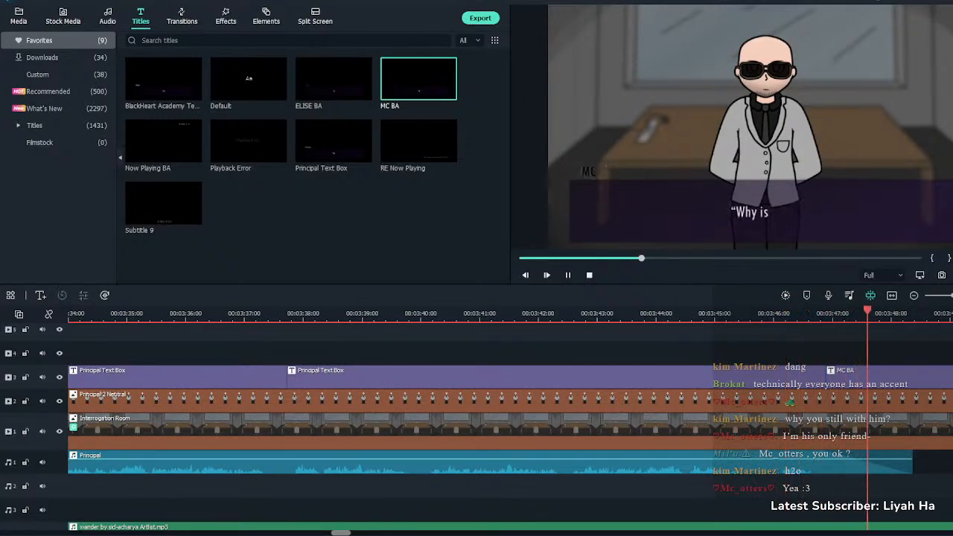
Play the Principal audio following the MC box and add a Principal Text Box directly after the MC box
{"action": "key", "text": "space"}
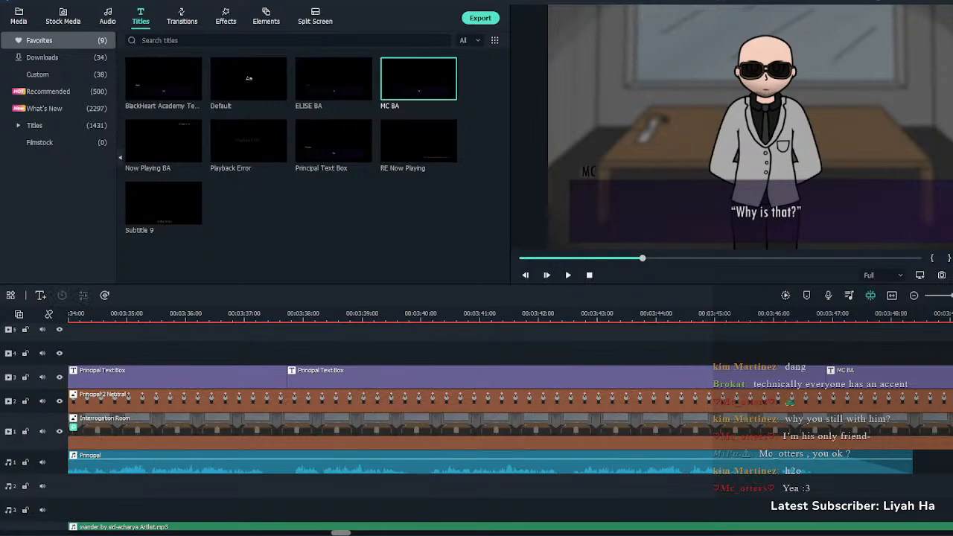
{"action": "left_click", "coordinate": [889, 377]}
{"action": "double_click", "coordinate": [889, 377]}
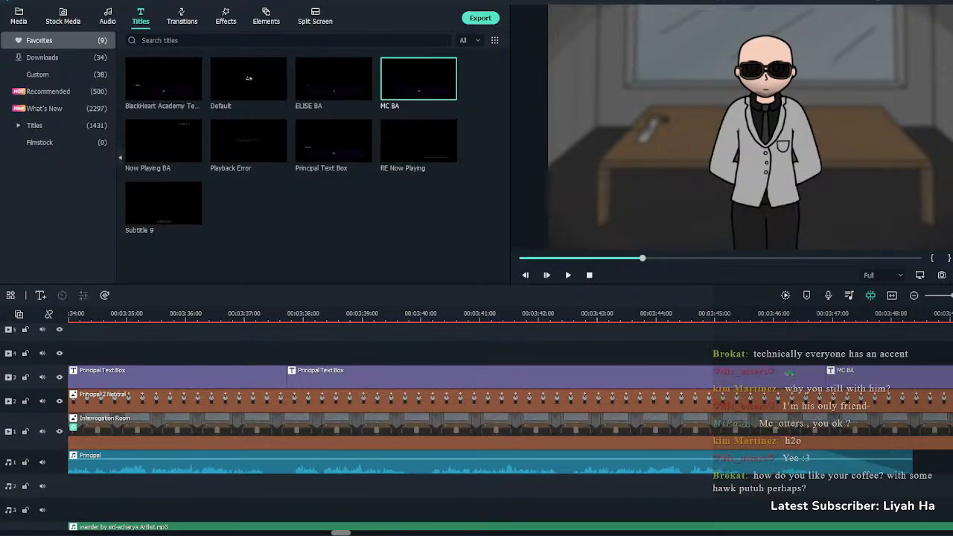
{"action": "key", "text": "space"}
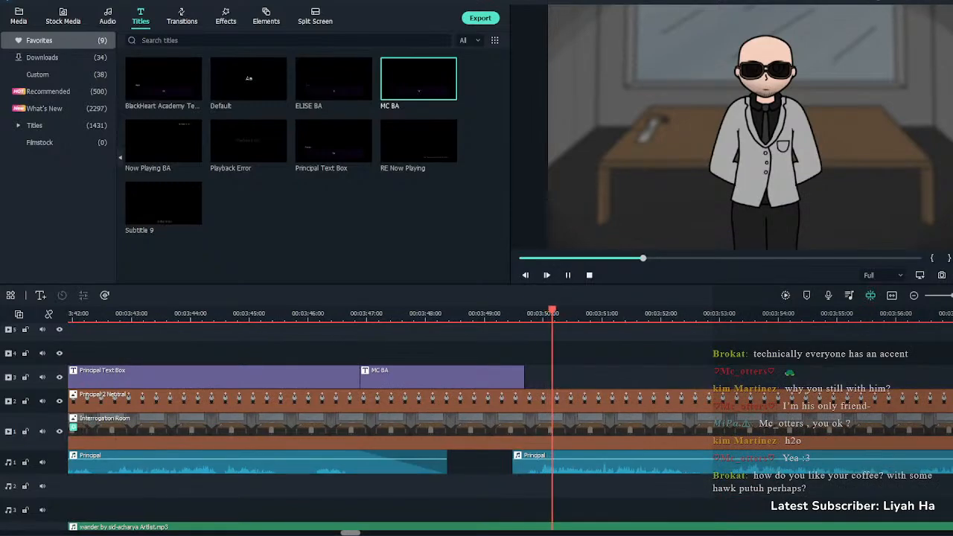
{"action": "key", "text": "space"}
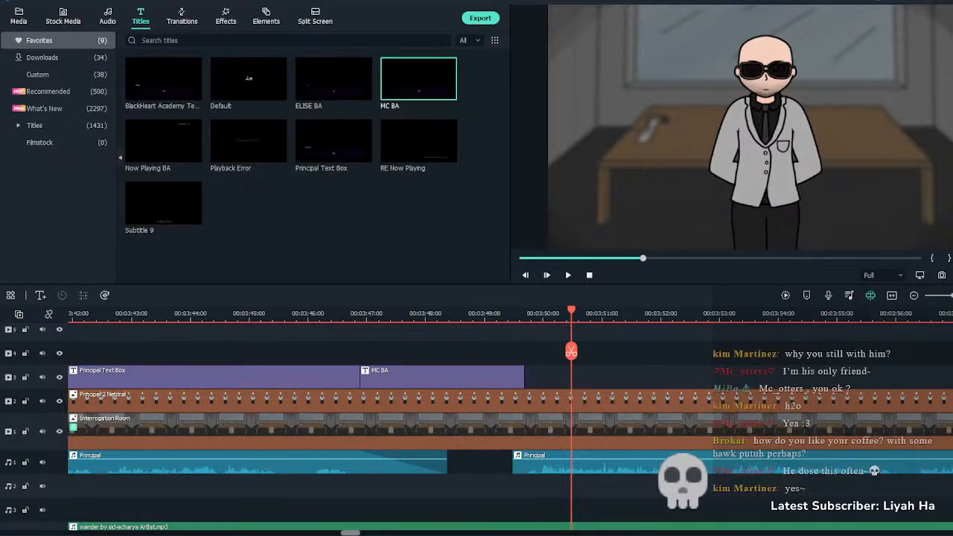
{"action": "left_click", "coordinate": [504, 313]}
{"action": "key", "text": "space"}
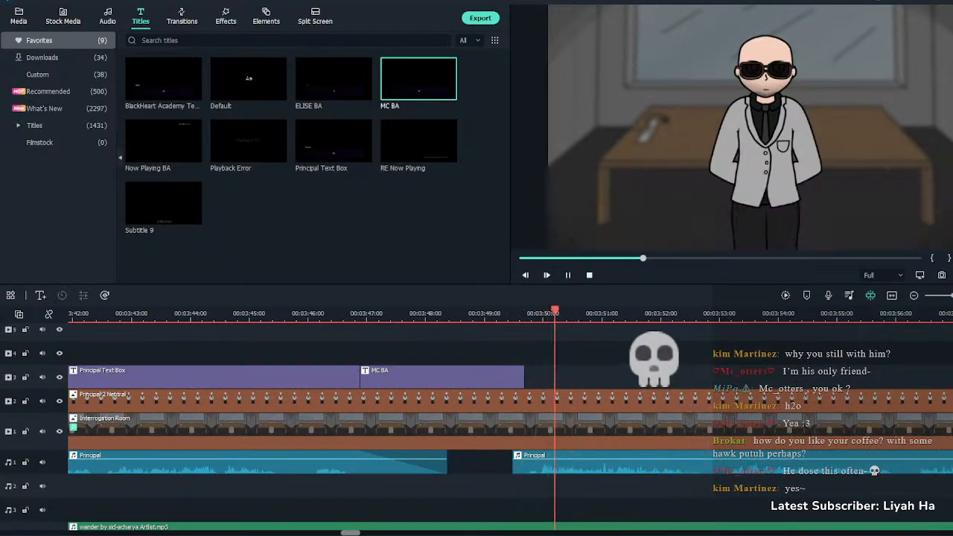
{"action": "key", "text": "space"}
{"action": "left_click", "coordinate": [333, 141]}
{"action": "left_click_drag", "start_coordinate": [333, 141], "coordinate": [526, 377]}
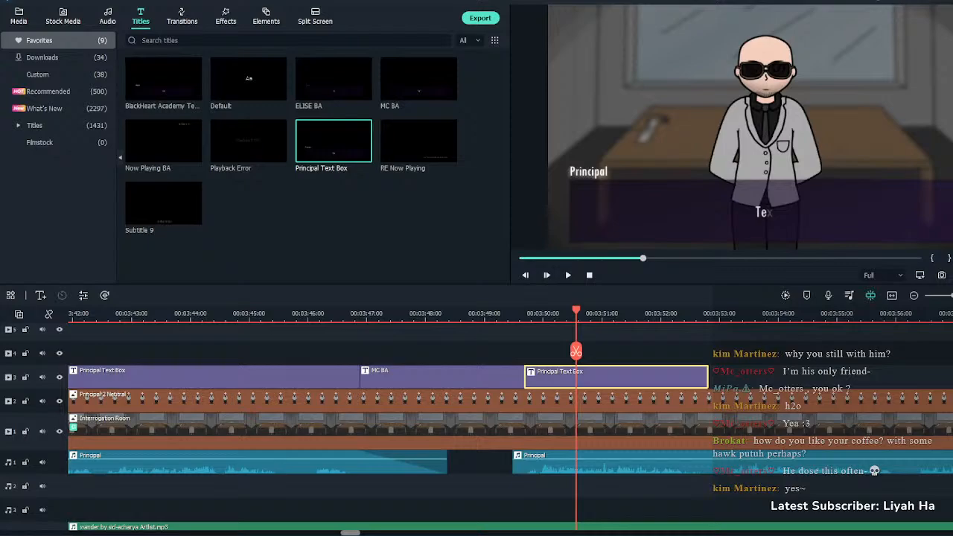
Set the new Principal box's text to "This class consists of the 6 students we would like monitored.." in quotation marks
{"action": "double_click", "coordinate": [616, 377]}
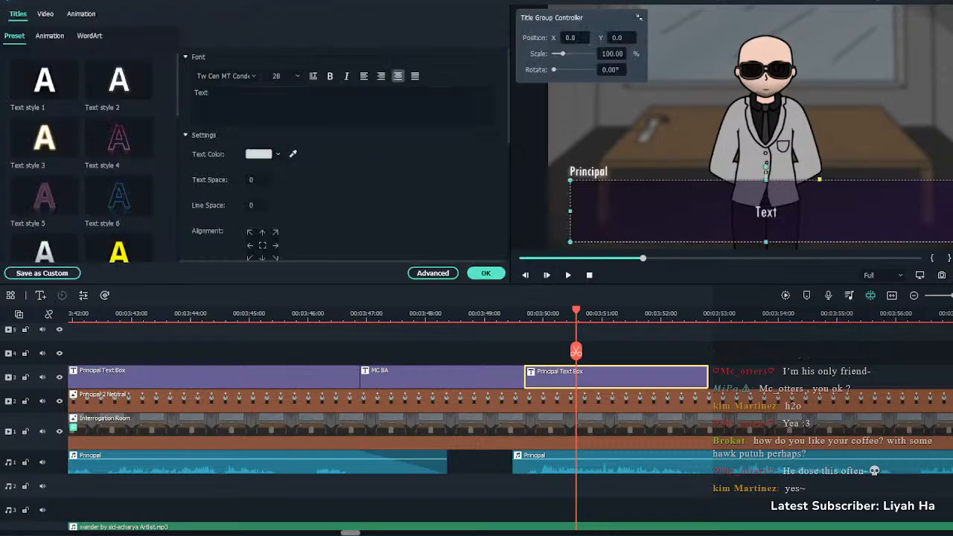
{"action": "double_click", "coordinate": [200, 92]}
{"action": "type", "text": "\"This class consists of the 6 students we would like monitored..\""}
{"action": "left_click", "coordinate": [486, 273]}
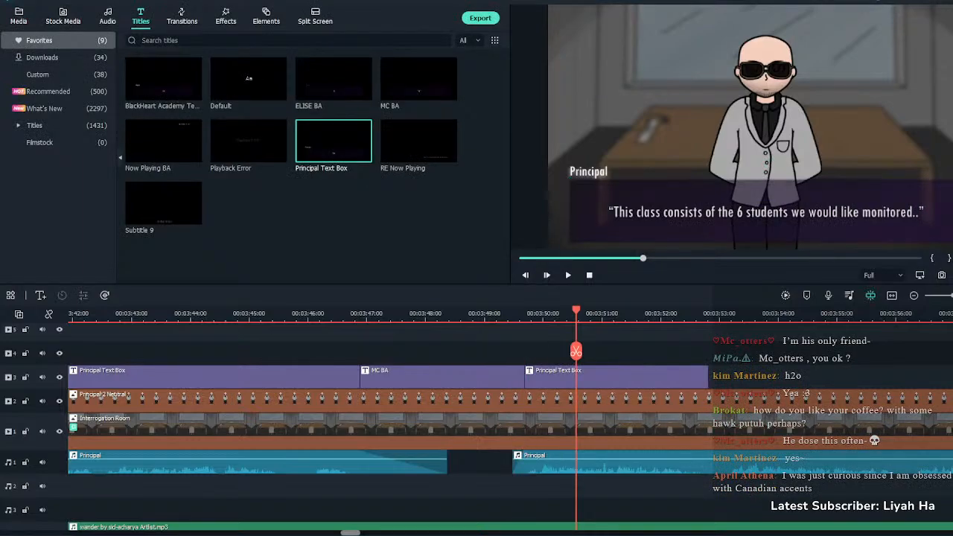
Play the MC line, then shift the following Principal box to about 3:50:01 and extend the MC box to meet it
{"action": "left_click", "coordinate": [346, 313]}
{"action": "key", "text": "space"}
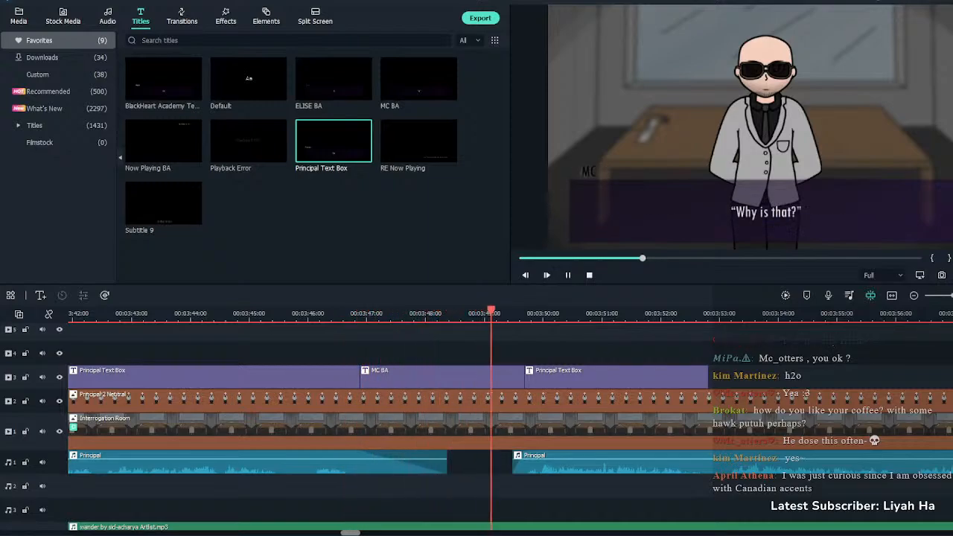
{"action": "key", "text": "space"}
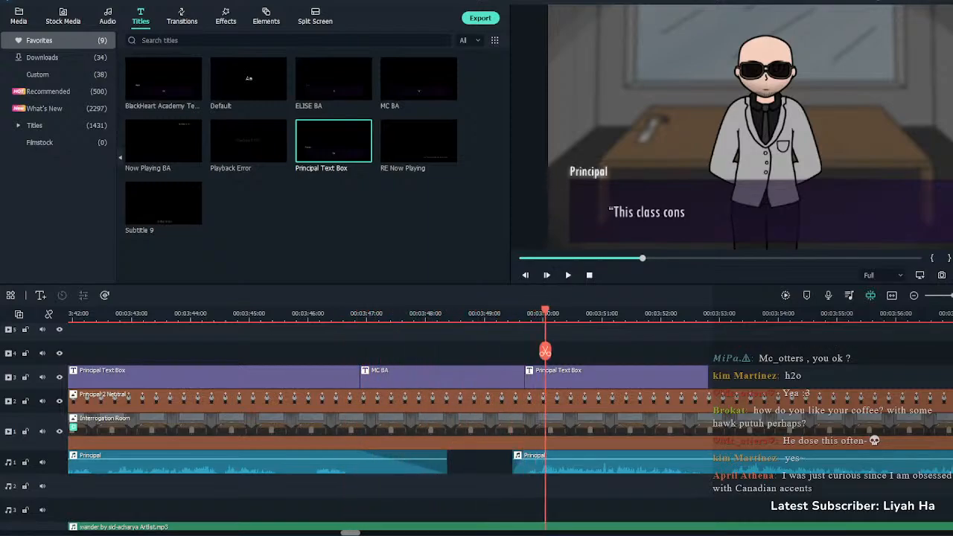
{"action": "left_click_drag", "start_coordinate": [566, 376], "coordinate": [587, 377]}
{"action": "left_click", "coordinate": [514, 377]}
{"action": "left_click_drag", "start_coordinate": [524, 377], "coordinate": [545, 377]}
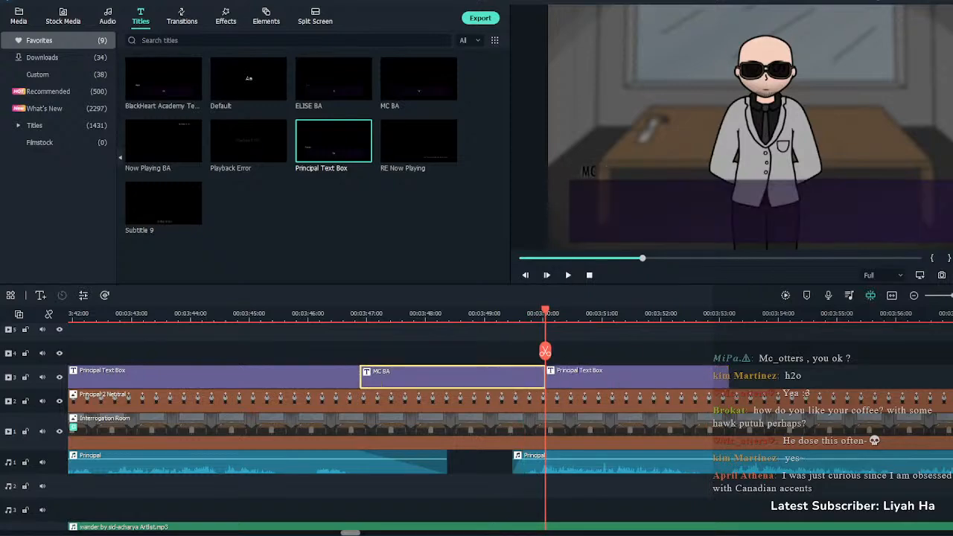
Move the Principal audio clip to start at about 3:49:21, slightly ahead of its text box
{"action": "left_click_drag", "start_coordinate": [529, 464], "coordinate": [562, 464]}
{"action": "key", "text": "Escape"}
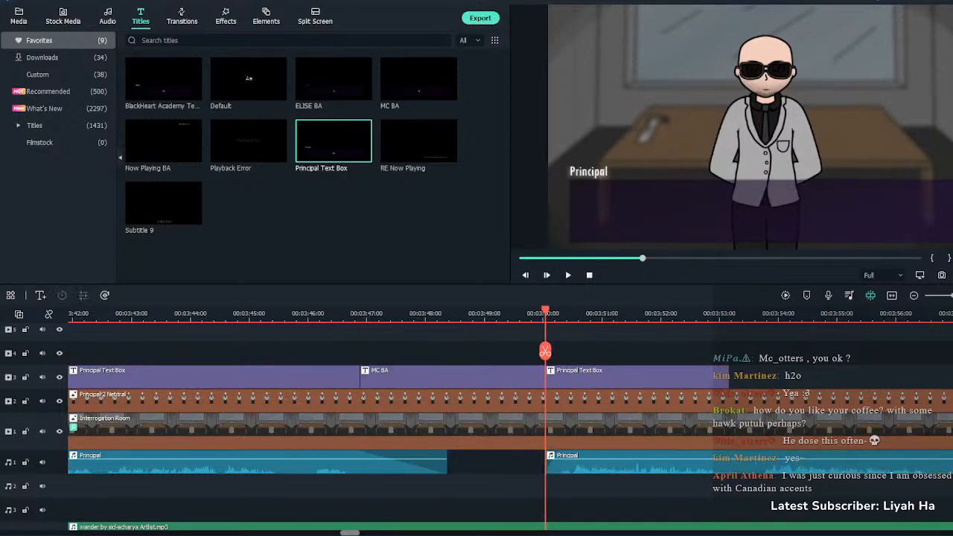
{"action": "left_click", "coordinate": [536, 314]}
{"action": "left_click_drag", "start_coordinate": [557, 454], "coordinate": [548, 454]}
{"action": "key", "text": "Escape"}
Play the MC and Principal lines and extend the Principal box's end to about 3:53:09
{"action": "left_click", "coordinate": [320, 314]}
{"action": "key", "text": "space"}
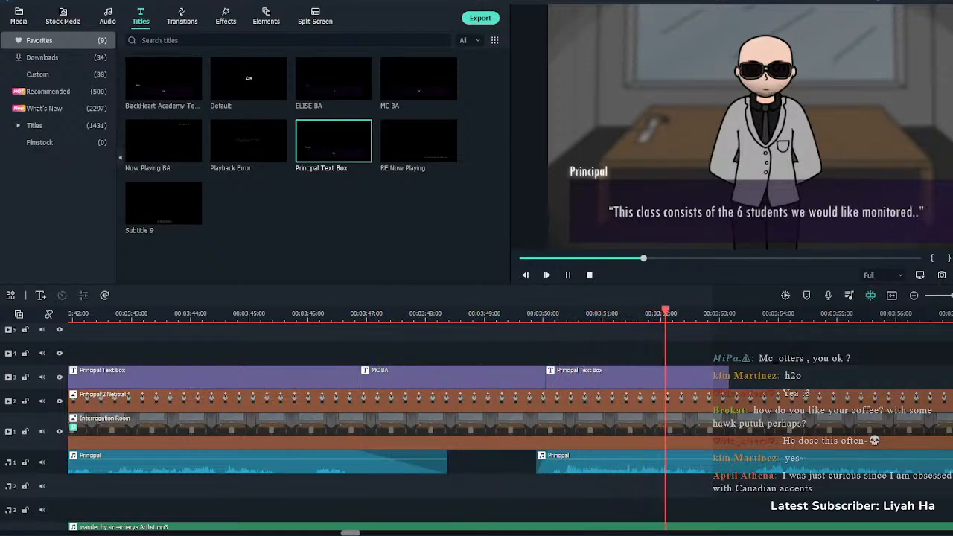
{"action": "key", "text": "space"}
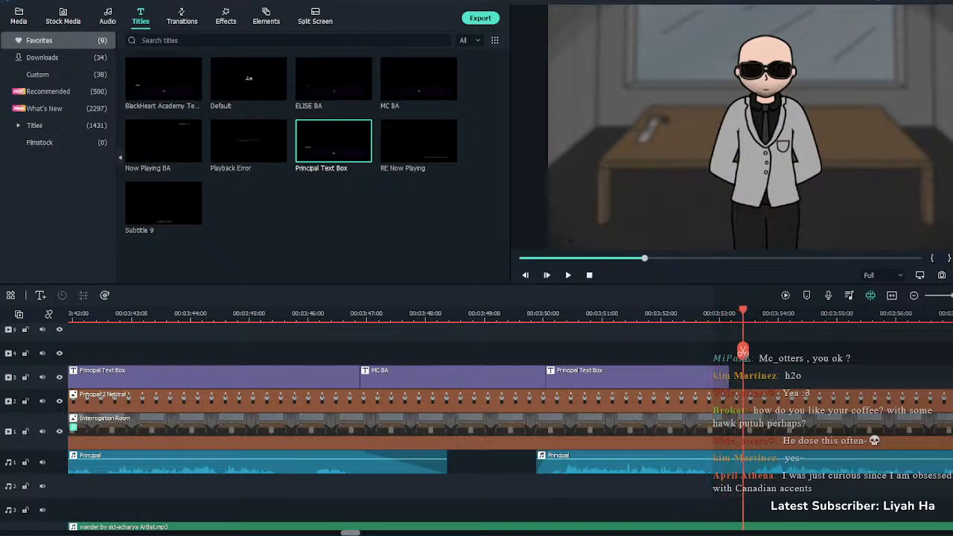
{"action": "left_click_drag", "start_coordinate": [728, 377], "coordinate": [743, 377]}
Add another Principal Text Box directly after the last one and, checking against the audio, extend its end to about 4:04:07
{"action": "left_click", "coordinate": [419, 78]}
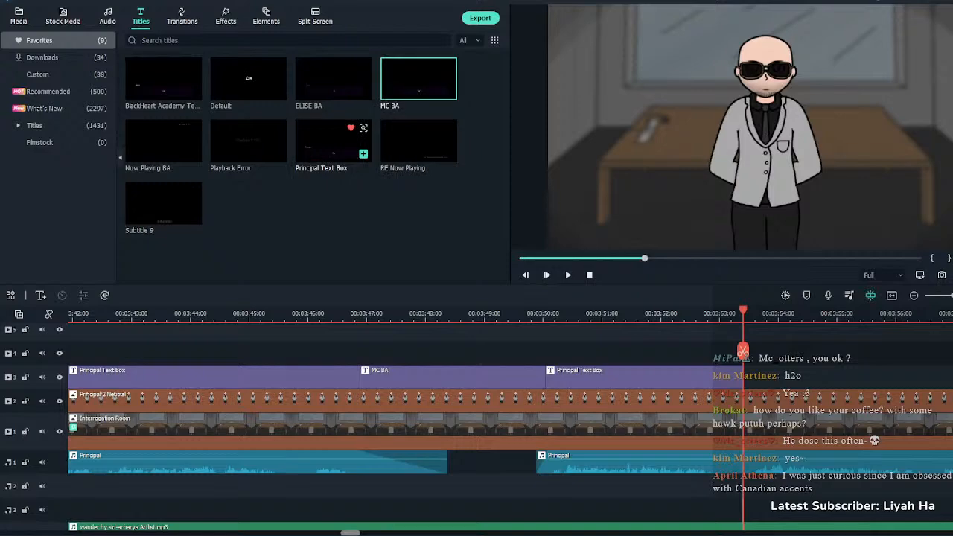
{"action": "left_click_drag", "start_coordinate": [333, 141], "coordinate": [745, 377]}
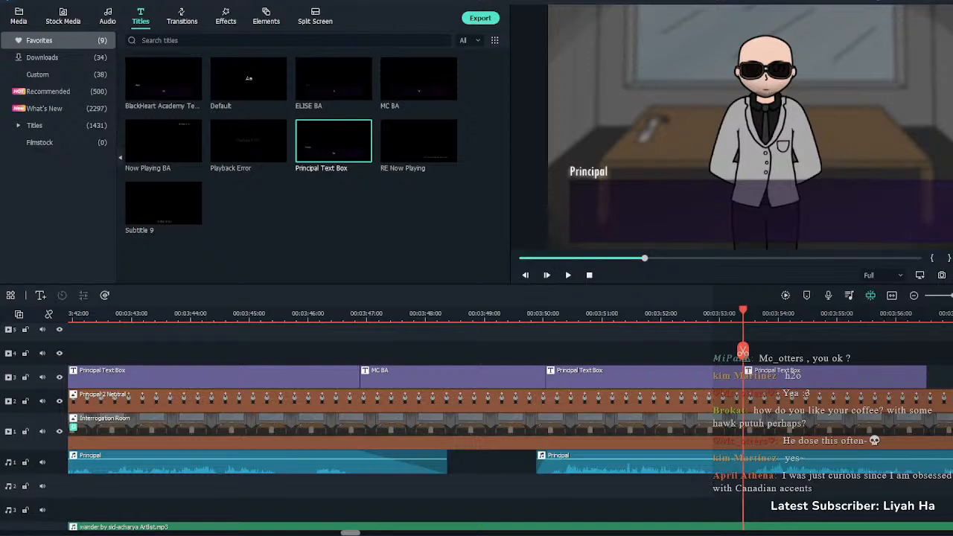
{"action": "key", "text": "space"}
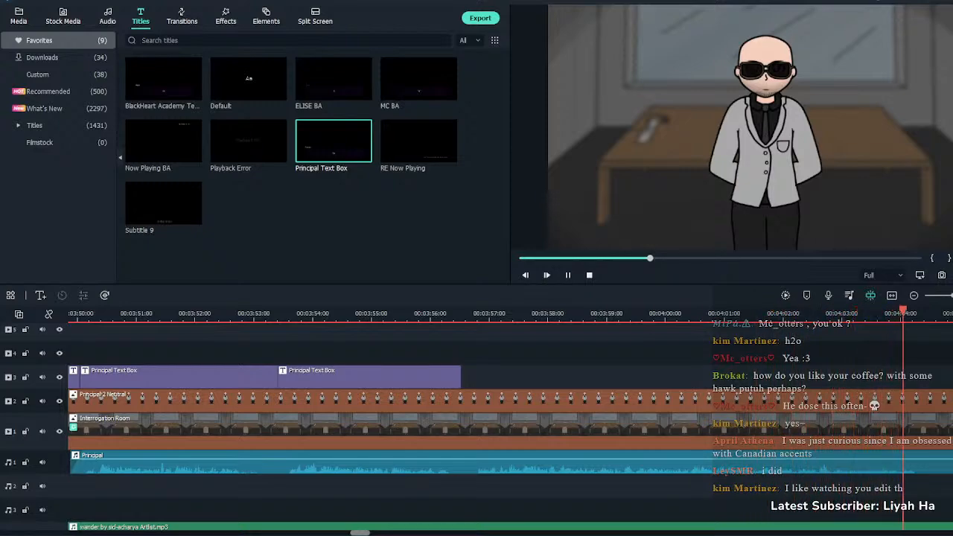
{"action": "key", "text": "space"}
{"action": "left_click_drag", "start_coordinate": [459, 377], "coordinate": [917, 377]}
Enter "This entire process is also an experiment of sorts… for security reasons." in the long Principal box, copying out and removing the sentence about organizing students
{"action": "double_click", "coordinate": [594, 377]}
{"action": "left_click_drag", "start_coordinate": [210, 92], "coordinate": [192, 92]}
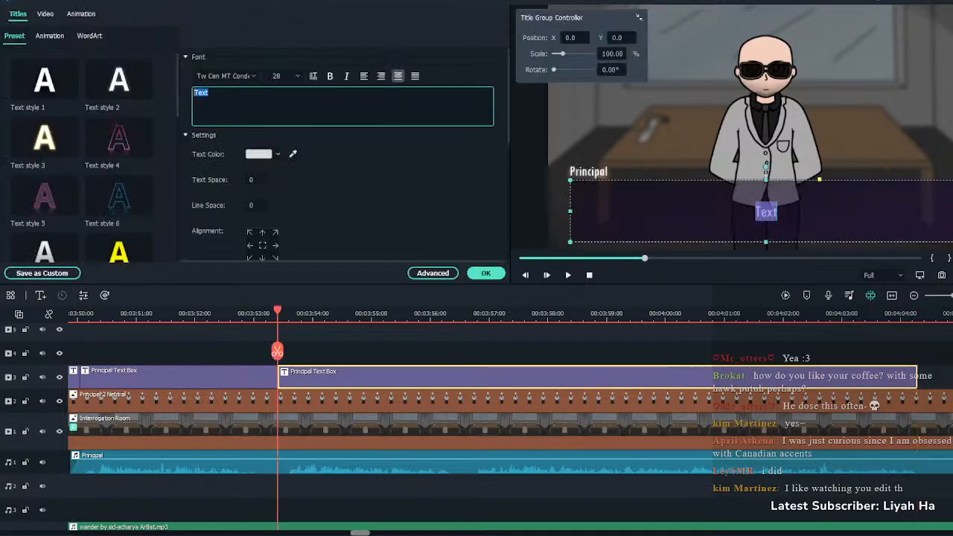
{"action": "key", "text": "ctrl+v"}
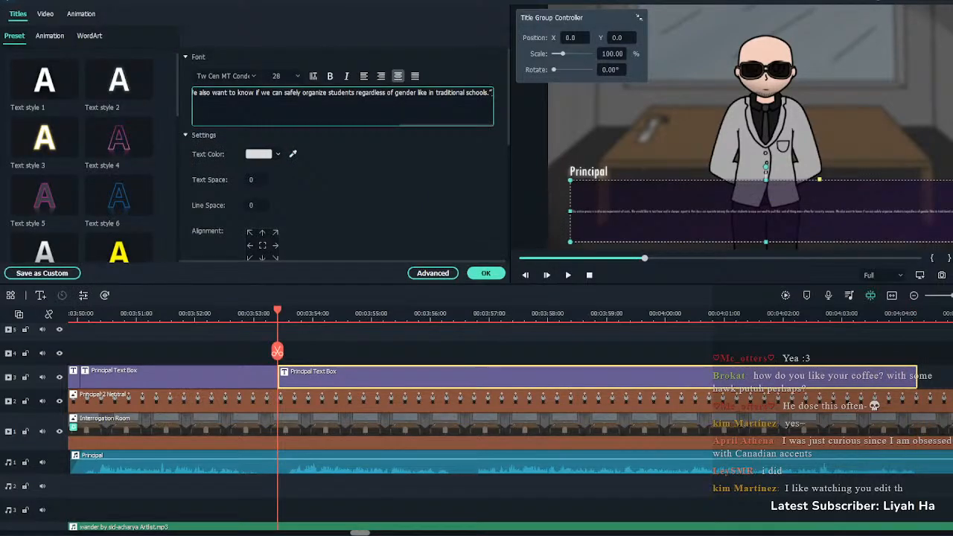
{"action": "left_click_drag", "start_coordinate": [492, 92], "coordinate": [431, 92]}
{"action": "key", "text": "ctrl+c"}
{"action": "key", "text": "BackSpace"}
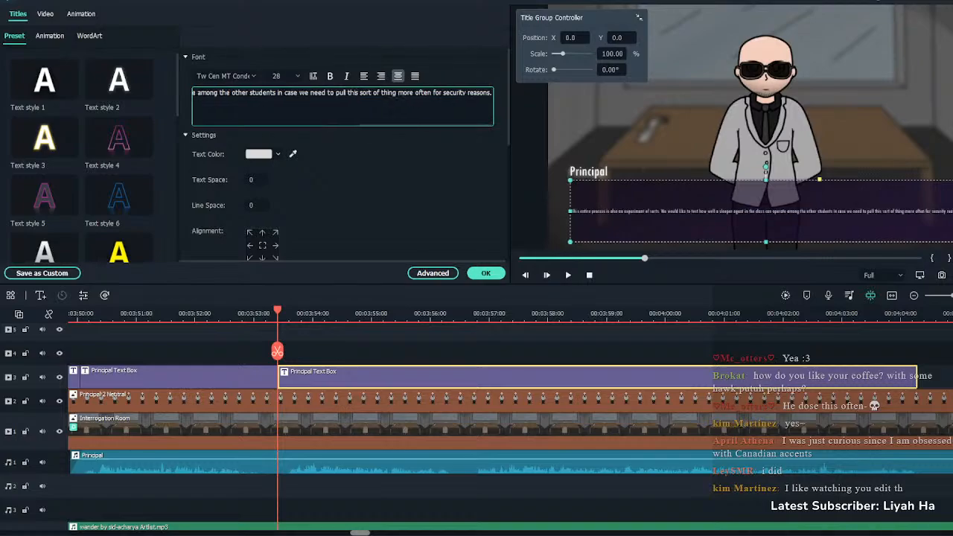
{"action": "type", "text": "\""}
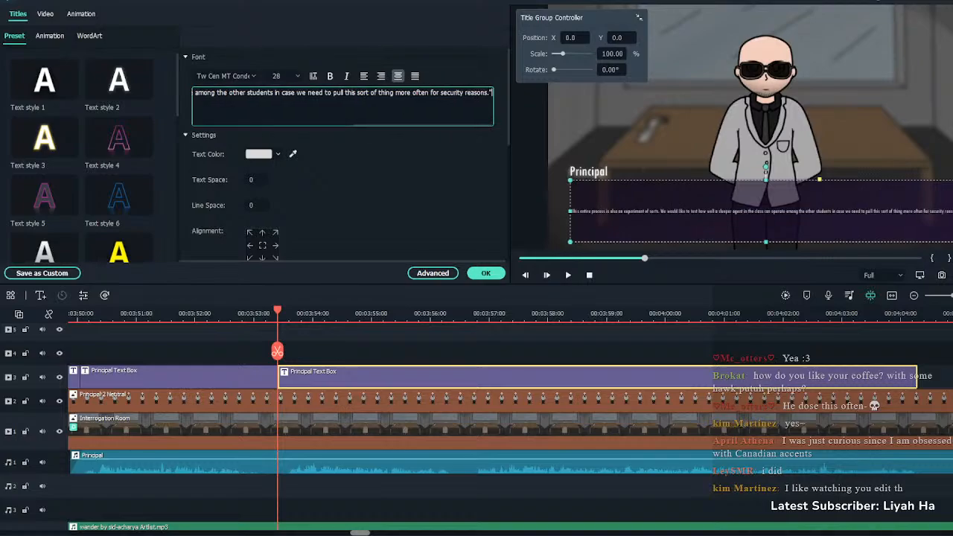
{"action": "key", "text": "Return"}
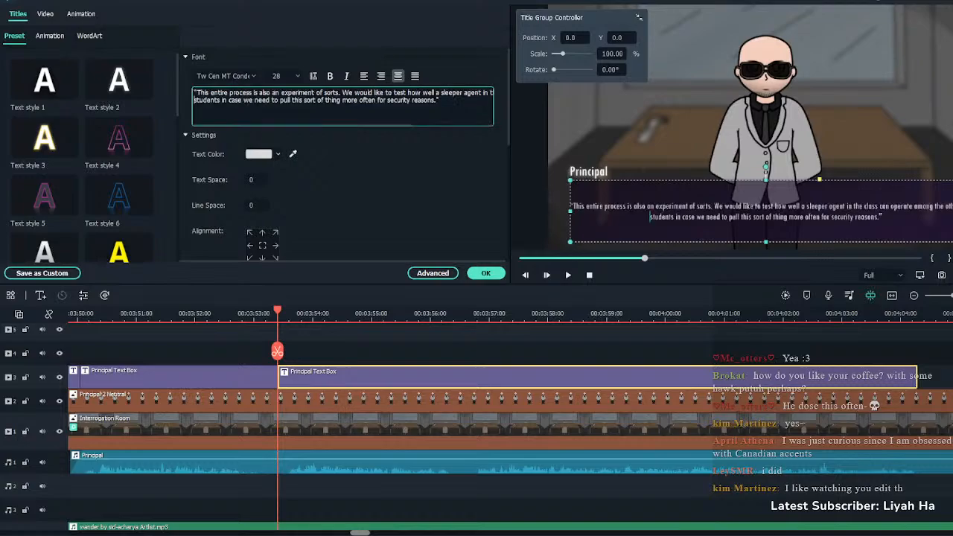
{"action": "key", "text": "BackSpace"}
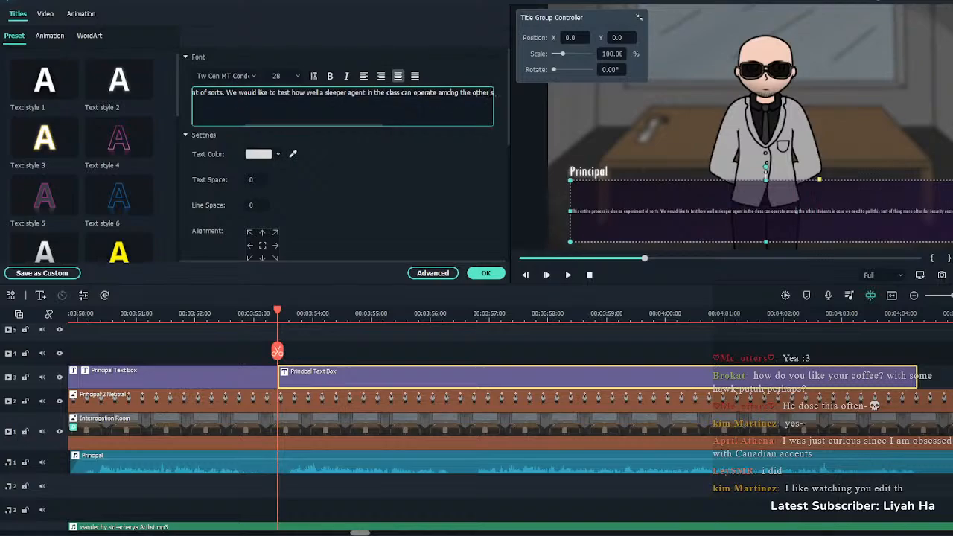
{"action": "key", "text": "Return"}
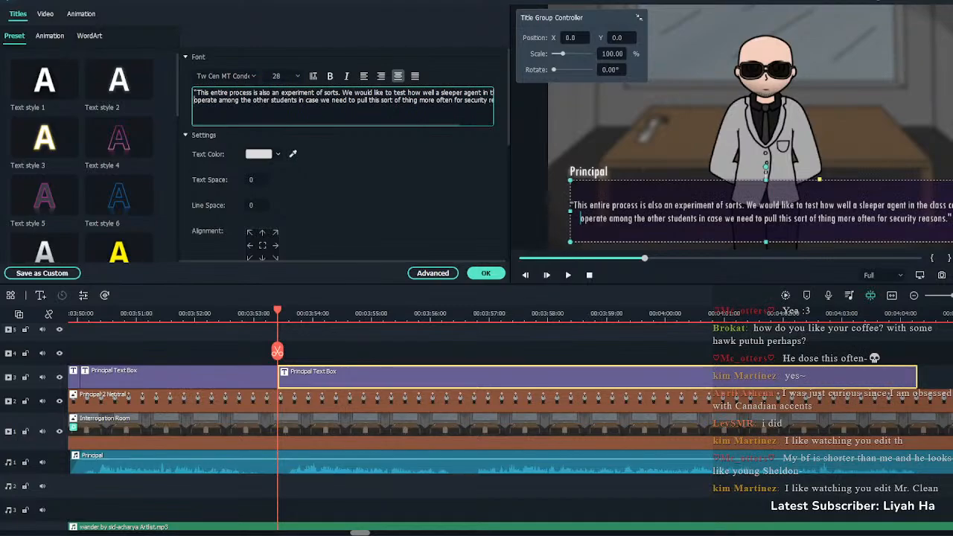
{"action": "key", "text": "BackSpace"}
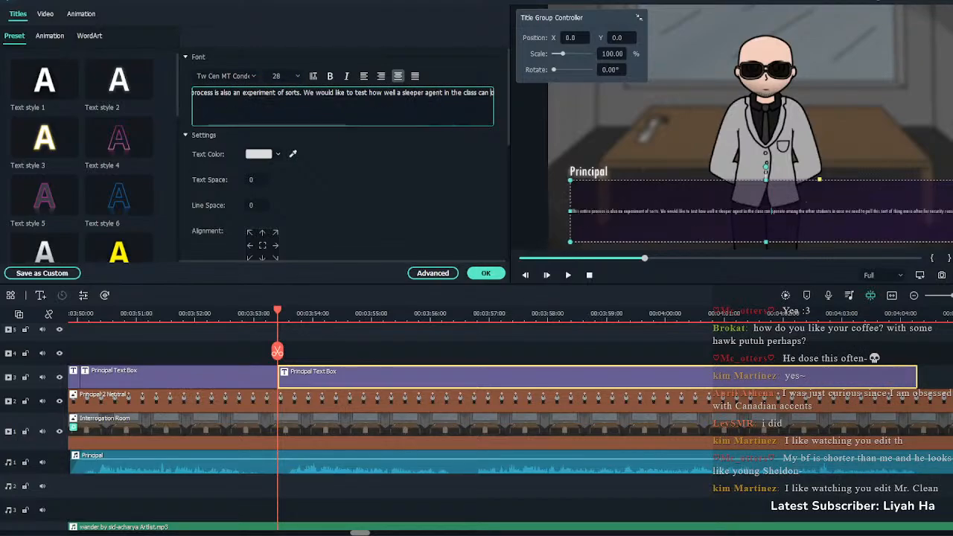
{"action": "key", "text": "Return"}
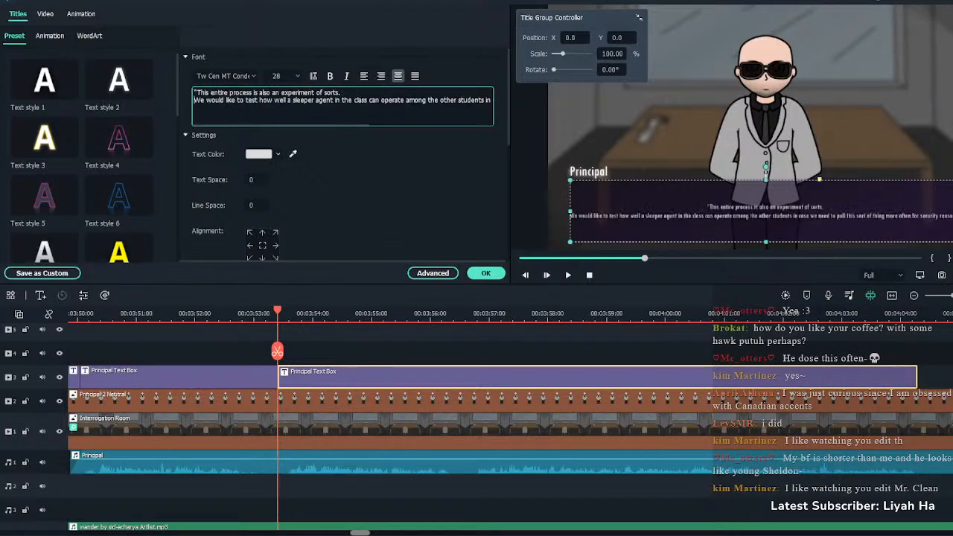
{"action": "key", "text": "BackSpace"}
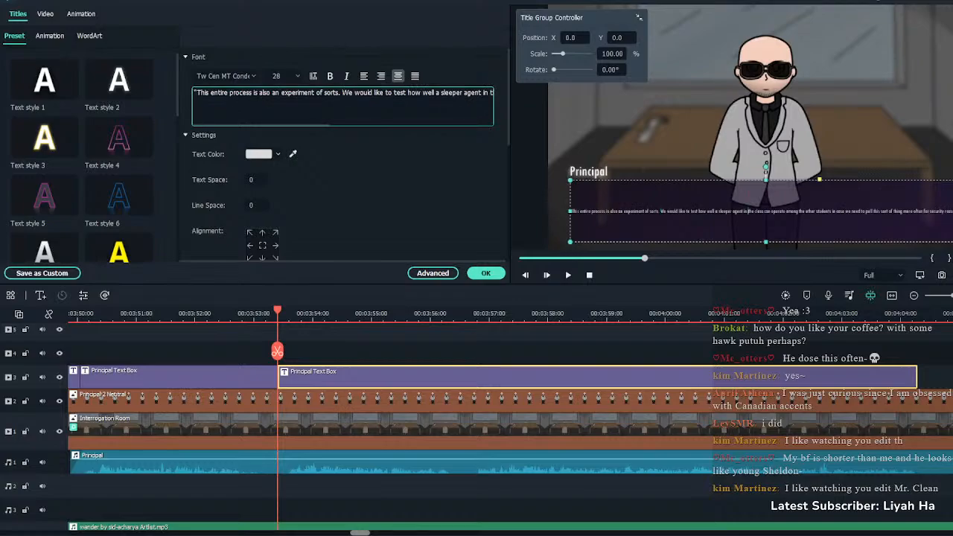
{"action": "key", "text": "Return"}
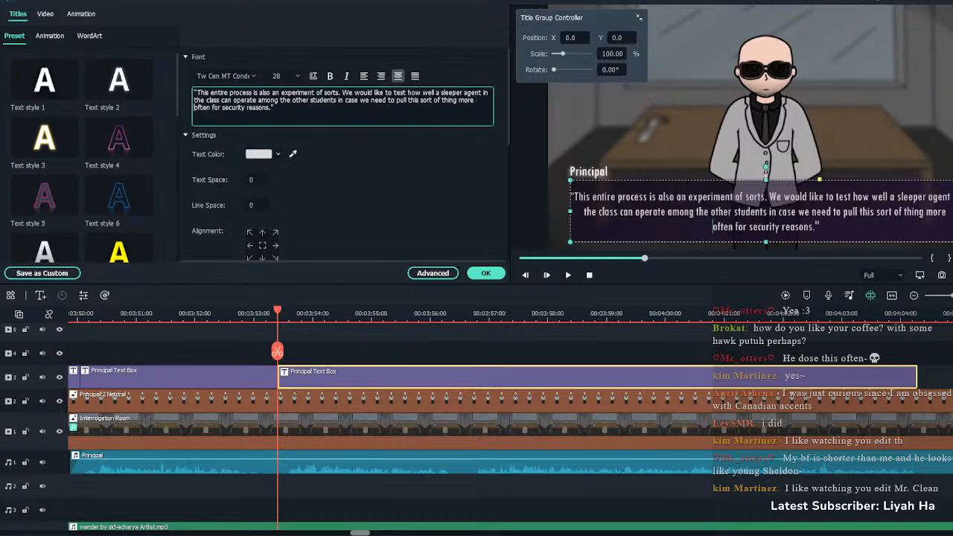
{"action": "key", "text": "BackSpace"}
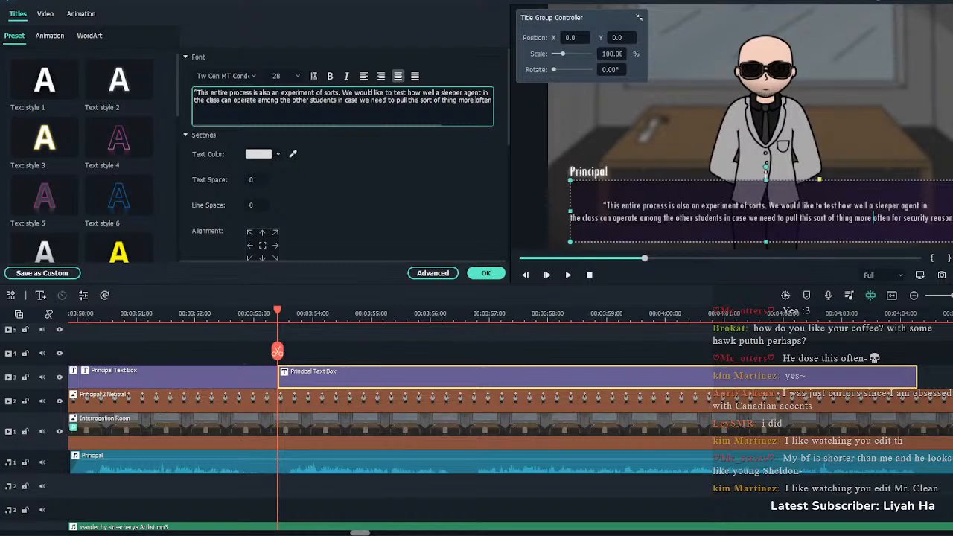
{"action": "key", "text": "BackSpace"}
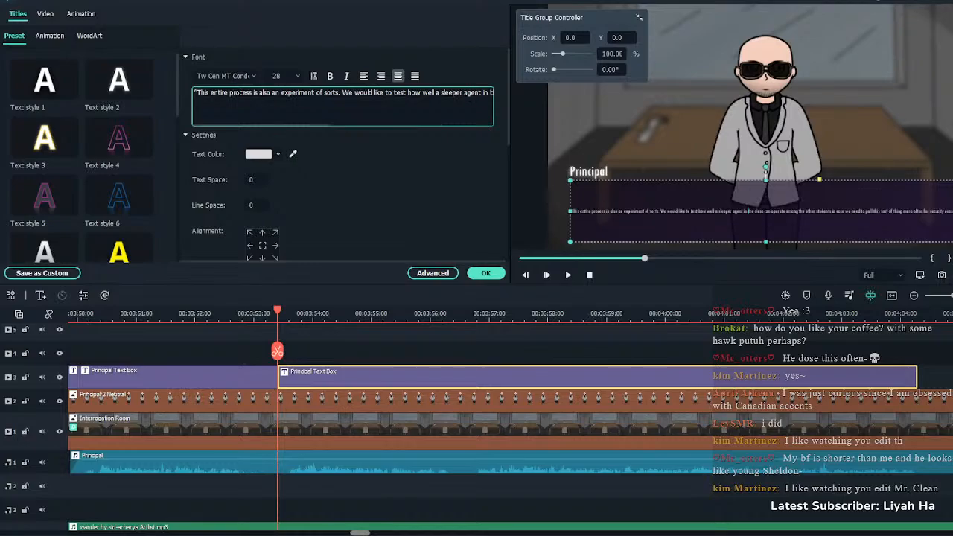
Break the Principal text into three lines, with new lines starting at "sleeper agent" and "pull this sort of thing", and accept it
{"action": "key", "text": "Return"}
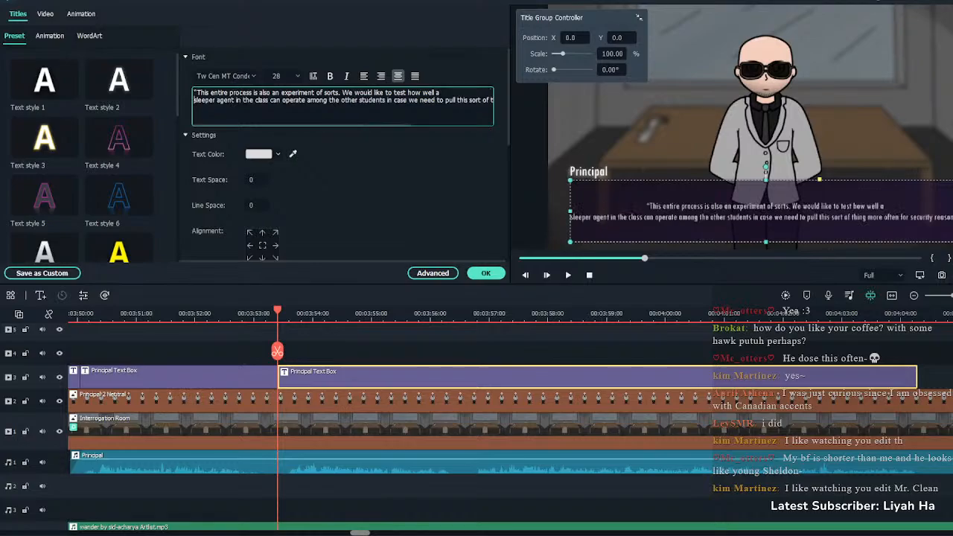
{"action": "key", "text": "Return"}
{"action": "left_click", "coordinate": [485, 274]}
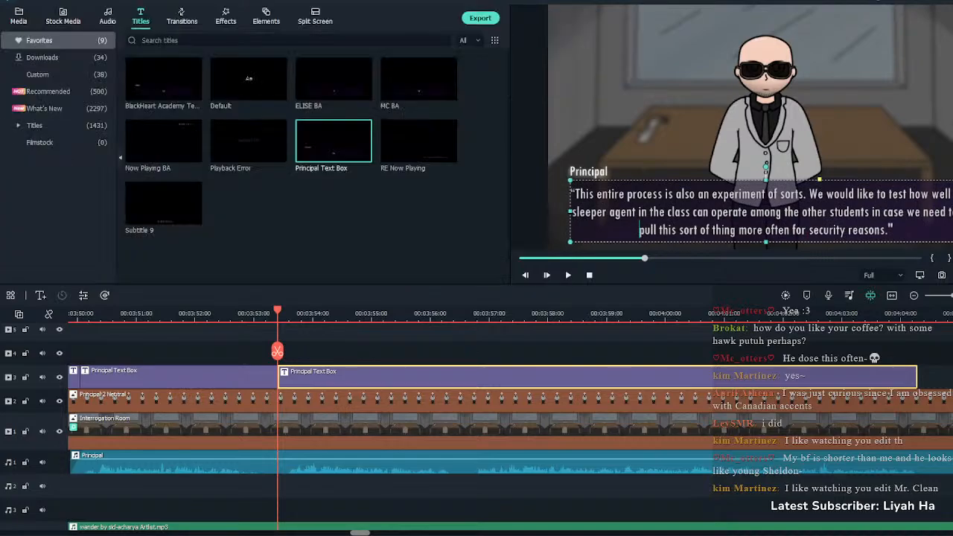
Play the long Principal box against the voice audio and add another Principal Text Box directly after it
{"action": "key", "text": "space"}
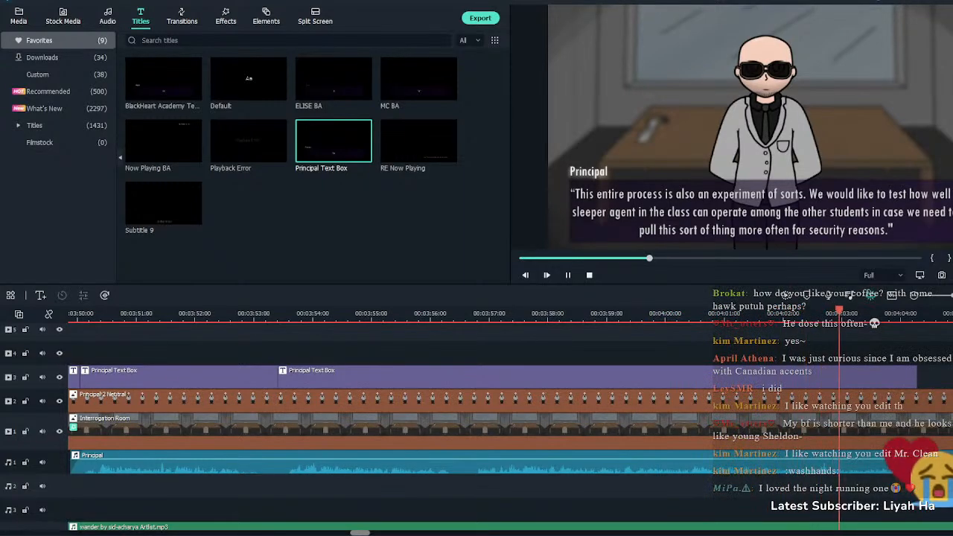
{"action": "key", "text": "space"}
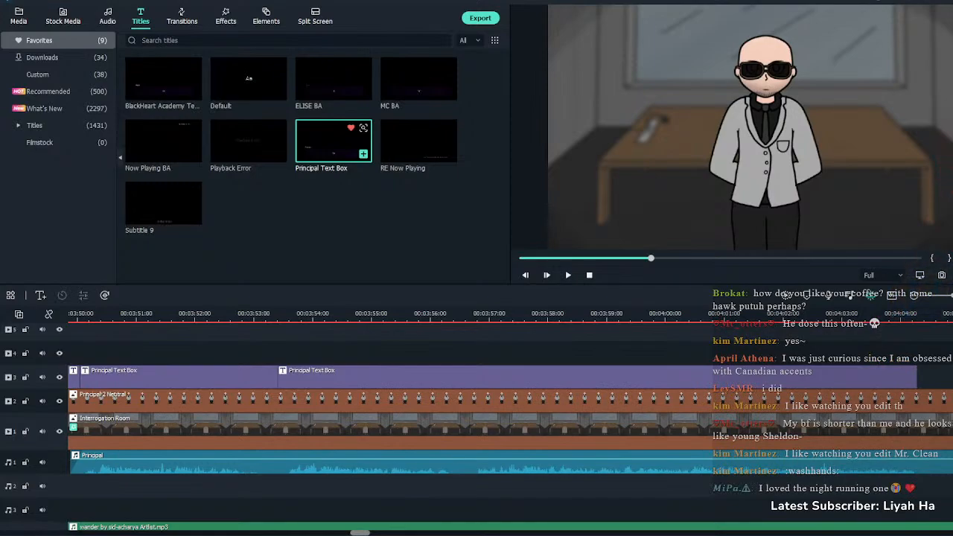
{"action": "left_click", "coordinate": [364, 155]}
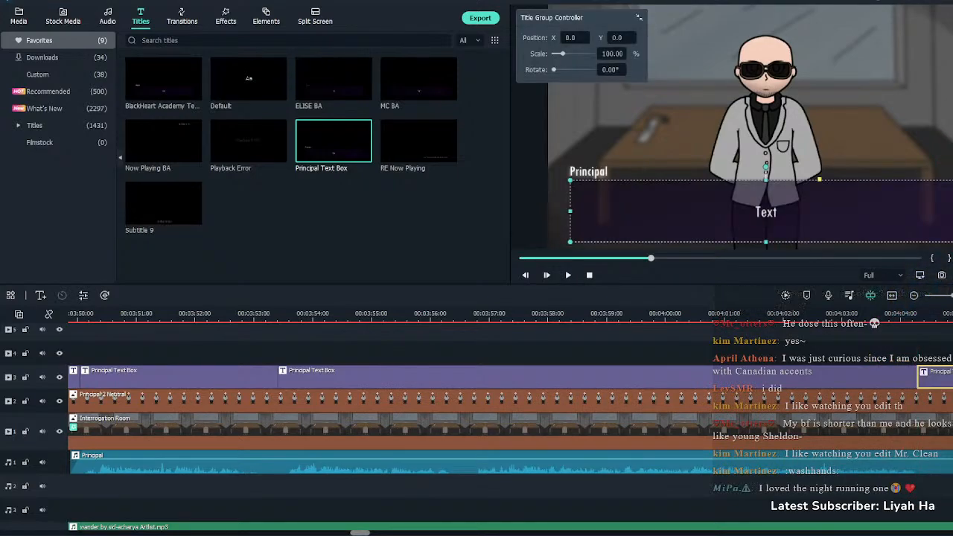
Enter "We also want to know if we can safely organize students…" in the new Principal box, starting a second line at "traditional schools"
{"action": "double_click", "coordinate": [935, 376]}
{"action": "double_click", "coordinate": [201, 94]}
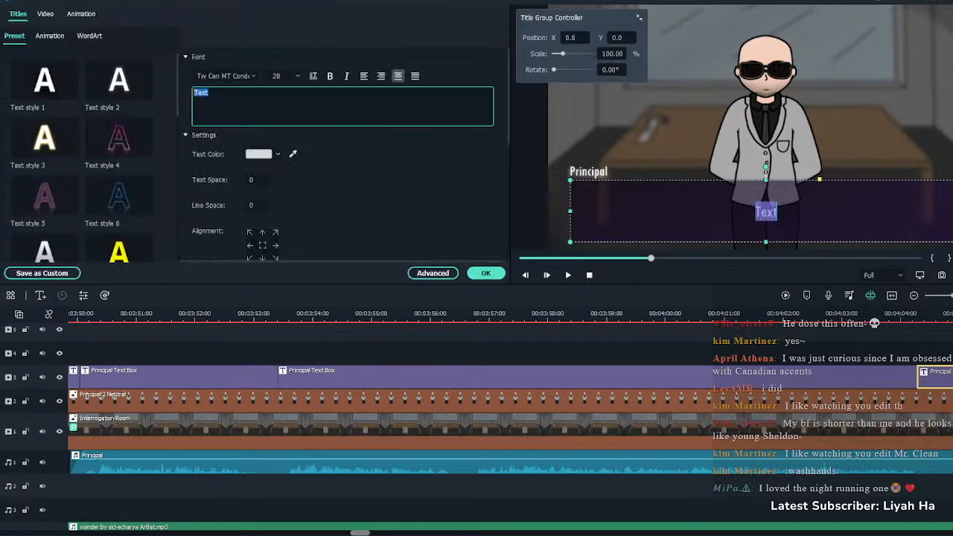
{"action": "key", "text": "ctrl+v"}
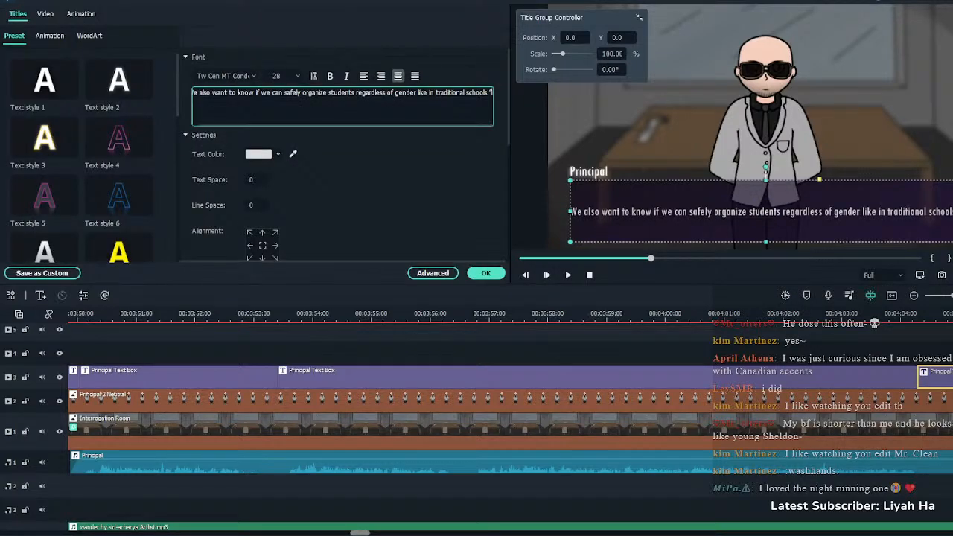
{"action": "left_click", "coordinate": [486, 274]}
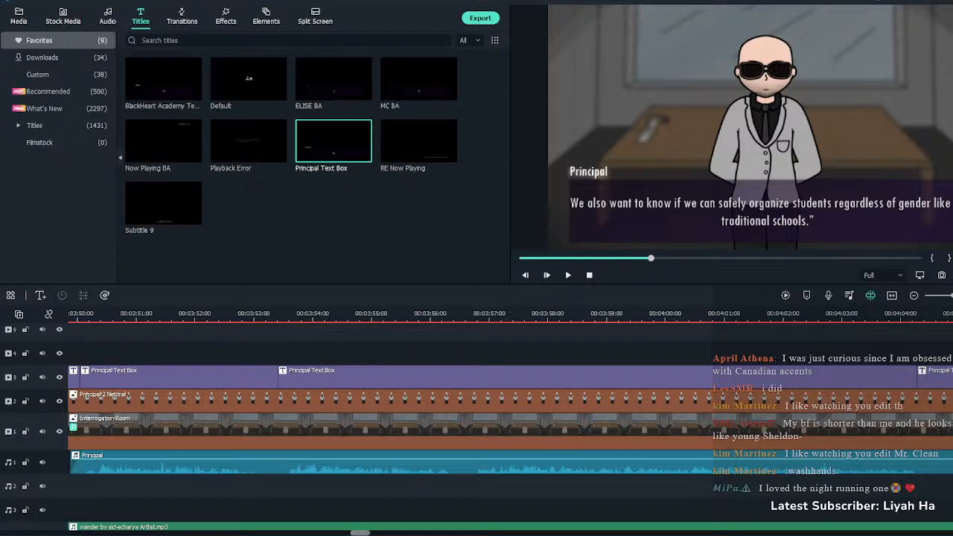
Check the Principal box against the voice audio, extend its end to about 4:10.6, and add an MC BA title directly after it
{"action": "left_click", "coordinate": [863, 314]}
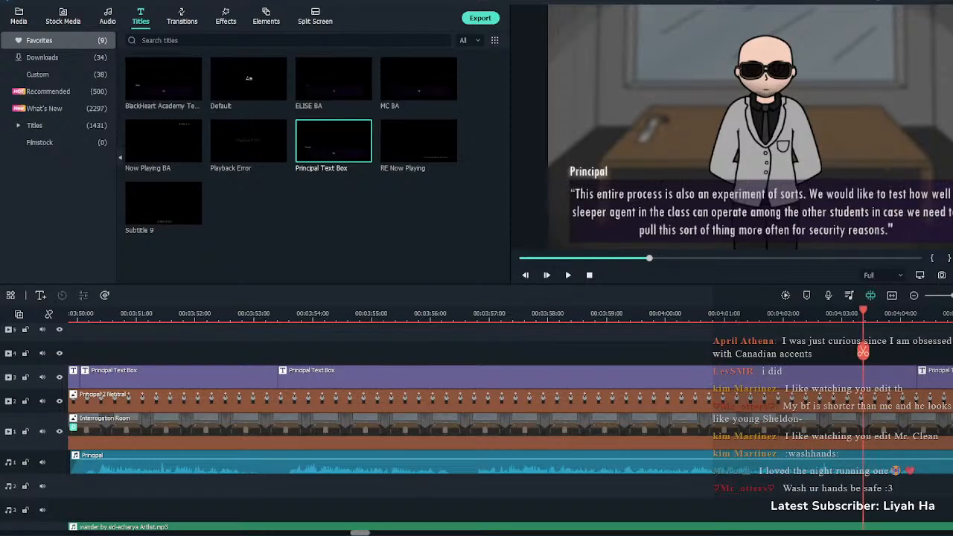
{"action": "key", "text": "space"}
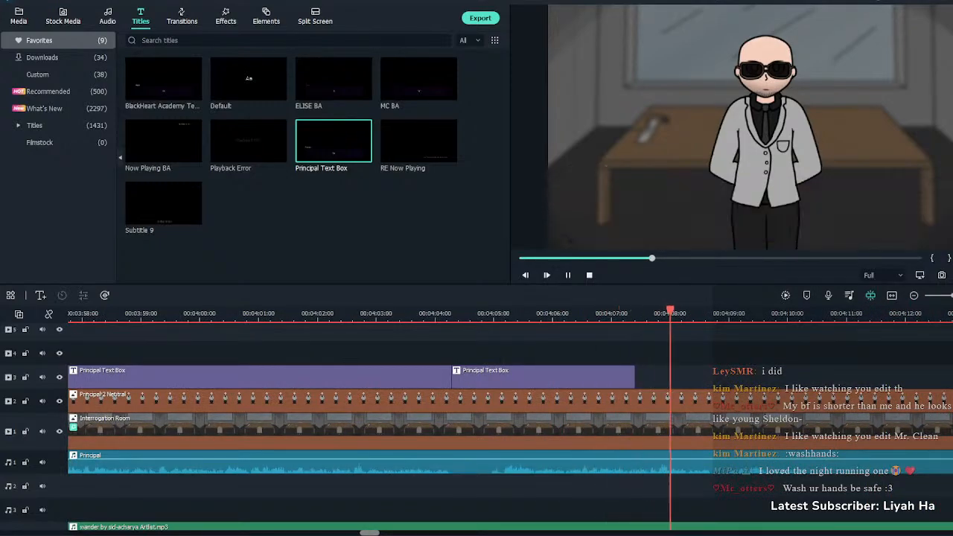
{"action": "left_click", "coordinate": [543, 377]}
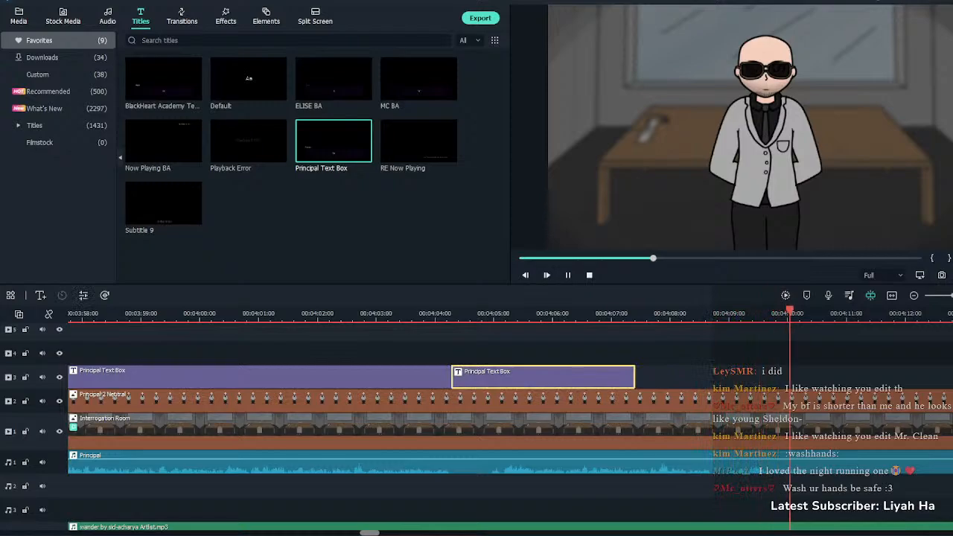
{"action": "key", "text": "space"}
{"action": "left_click_drag", "start_coordinate": [635, 377], "coordinate": [823, 376]}
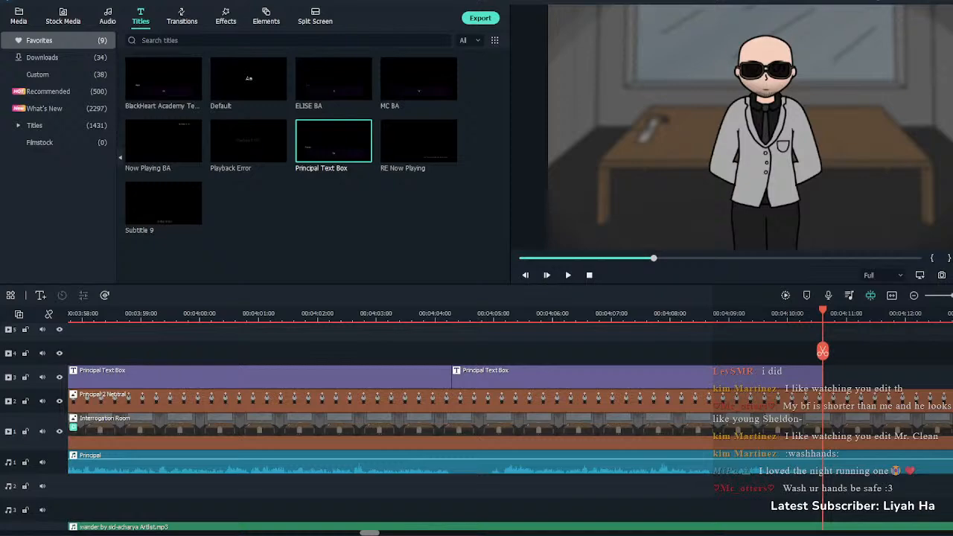
{"action": "left_click_drag", "start_coordinate": [418, 79], "coordinate": [824, 377]}
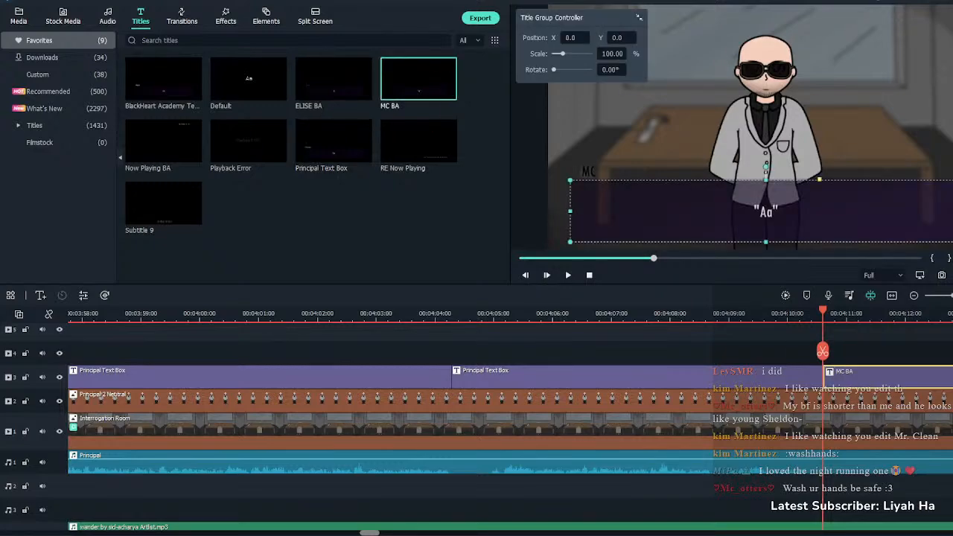
Split the Principal audio at about 4:10.9, moving the remainder later on the track, and give the earlier part a short fade-out
{"action": "key", "text": "space"}
{"action": "left_click", "coordinate": [839, 463]}
{"action": "key", "text": "space"}
{"action": "key", "text": "ctrl+b"}
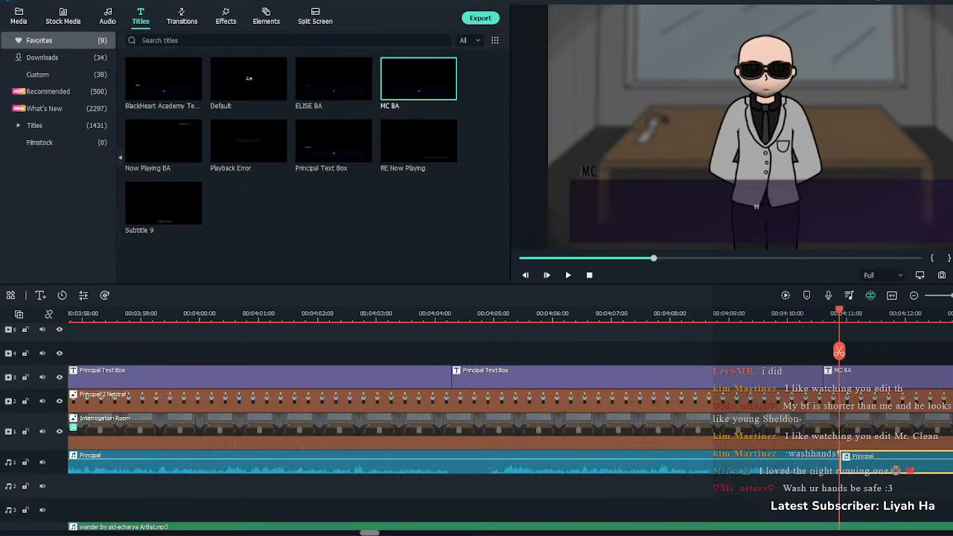
{"action": "key", "text": "Delete"}
{"action": "scroll", "coordinate": [477, 417], "scroll_direction": "right", "scroll_amount": 5}
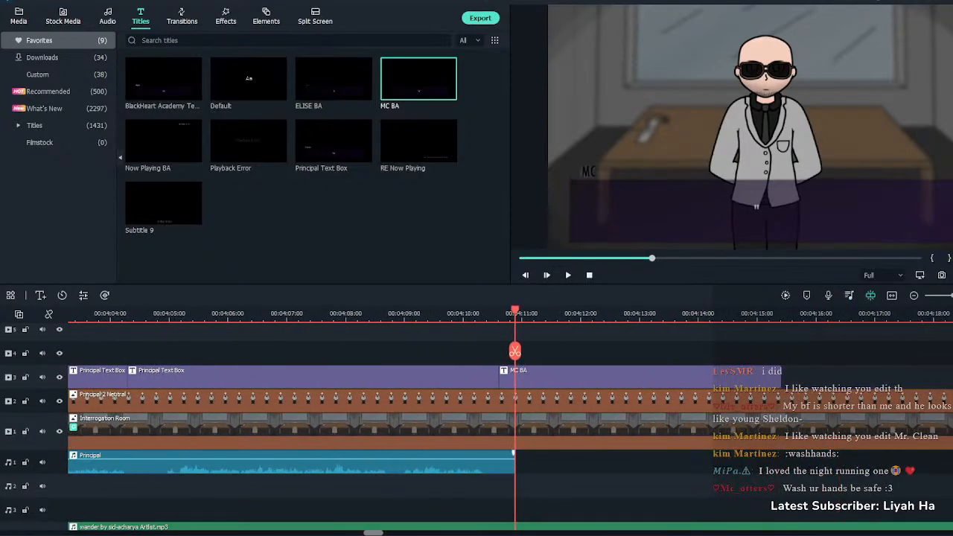
{"action": "left_click_drag", "start_coordinate": [513, 454], "coordinate": [495, 453]}
Replace the placeholder in the new MC box with "Um, okay?" in quotation marks and accept it
{"action": "double_click", "coordinate": [639, 377]}
{"action": "left_click", "coordinate": [341, 106]}
{"action": "key", "text": "ctrl+a"}
{"action": "type", "text": "\"Um, okay?\""}
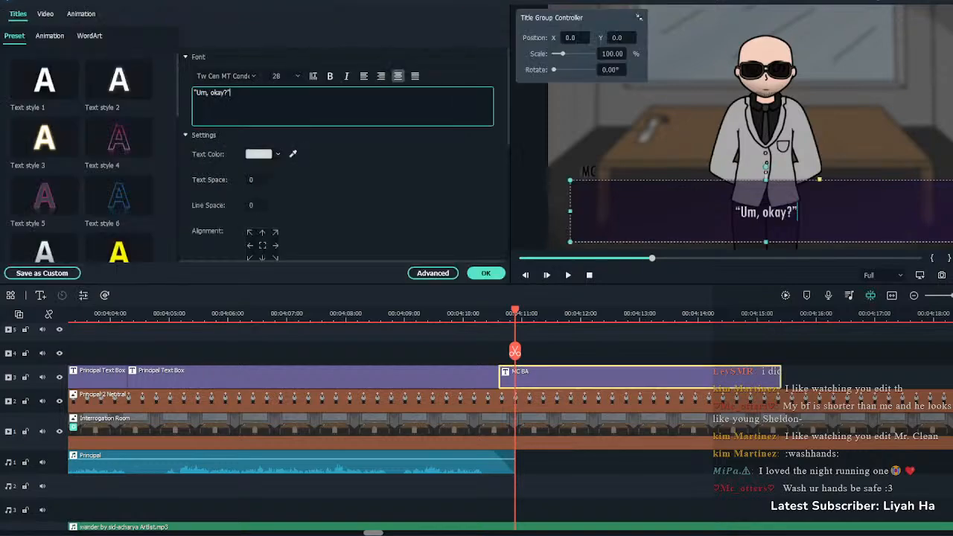
{"action": "left_click", "coordinate": [486, 273]}
Play the "Um, okay?" box, trim its end to about 4:13.5, and add another MC BA title directly after it
{"action": "left_click", "coordinate": [466, 352]}
{"action": "key", "text": "space"}
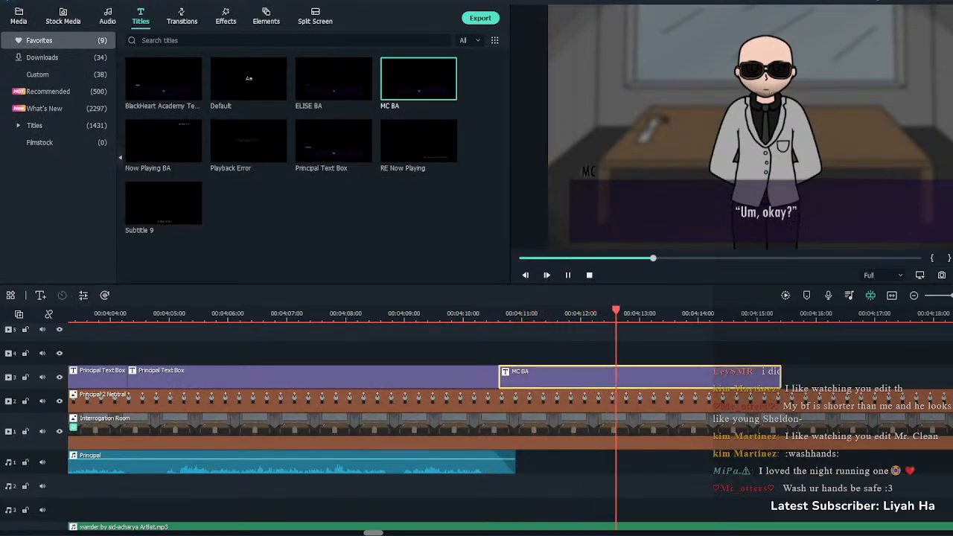
{"action": "key", "text": "space"}
{"action": "key", "text": "ctrl+b"}
{"action": "key", "text": "Delete"}
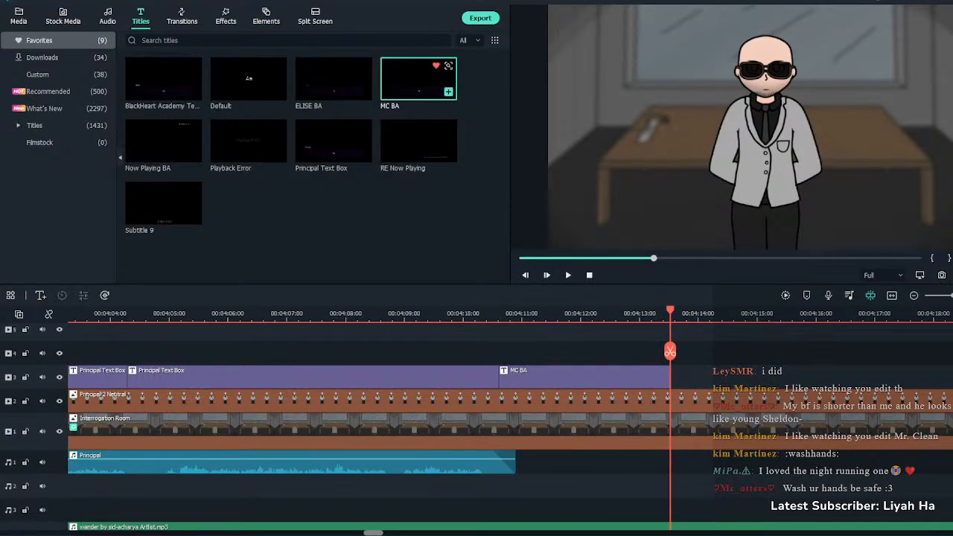
{"action": "left_click", "coordinate": [449, 92]}
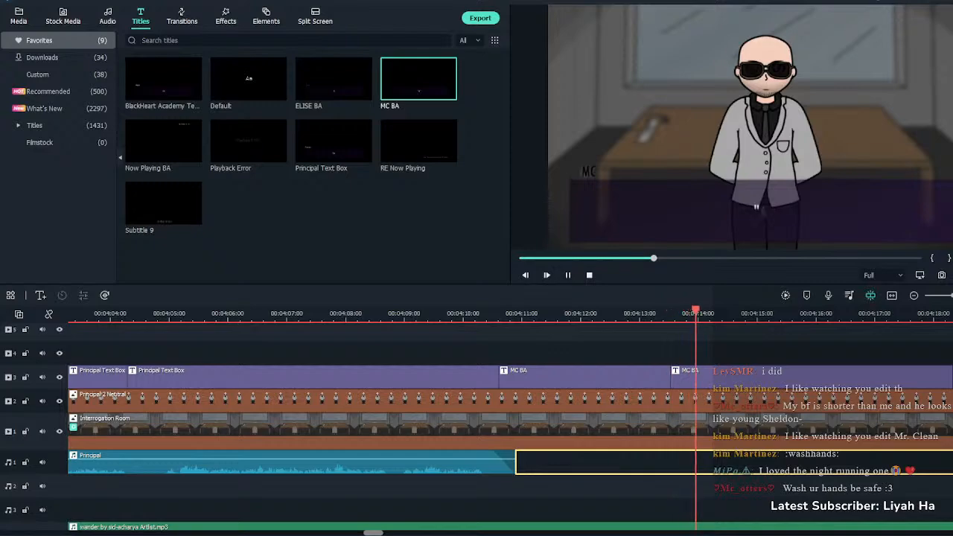
{"action": "key", "text": "space"}
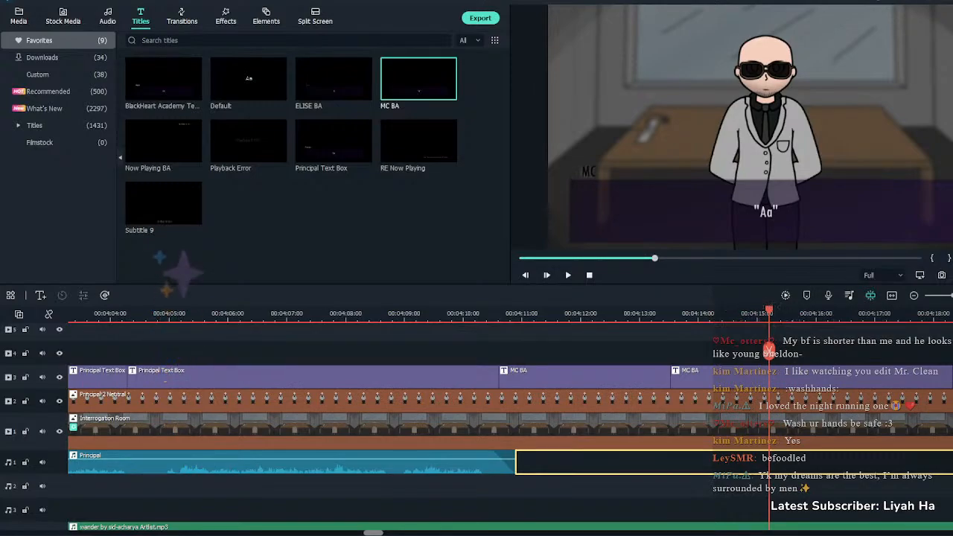
Enter "I can't see the Principal's eyes behind his sunglasses... but he doesn't look amused." in the second MC box
{"action": "double_click", "coordinate": [811, 377]}
{"action": "left_click", "coordinate": [342, 106]}
{"action": "key", "text": "ctrl+a"}
{"action": "type", "text": "I can't see the Principal's eyes behind his sunglasses... but he doesn't look amused."}
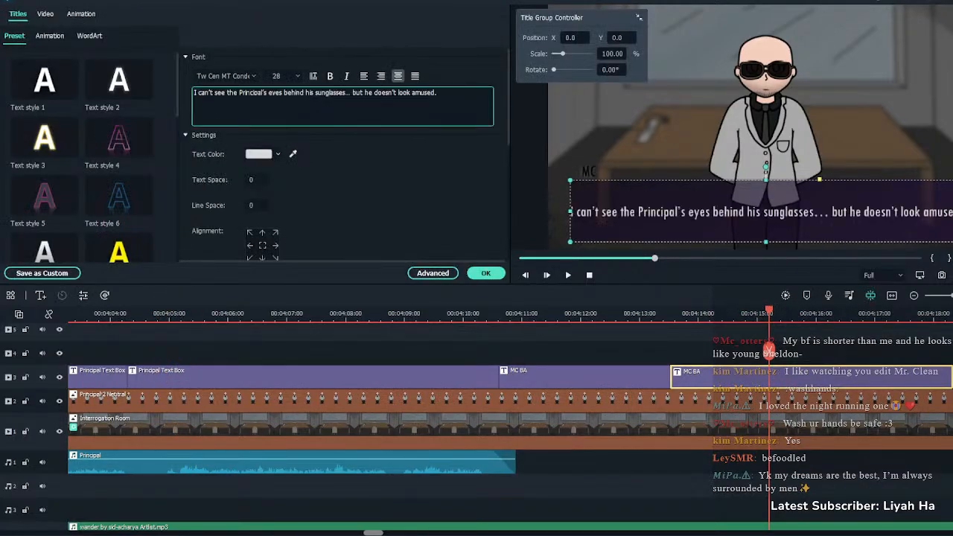
Italicize the sunglasses narration, start a second line at "look amused", and accept the title
{"action": "key", "text": "ctrl+a"}
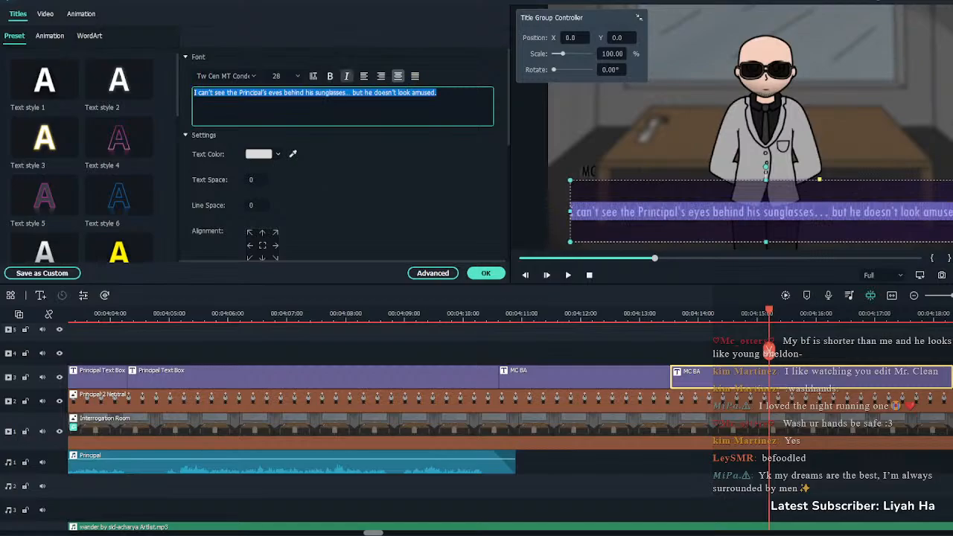
{"action": "left_click", "coordinate": [346, 76]}
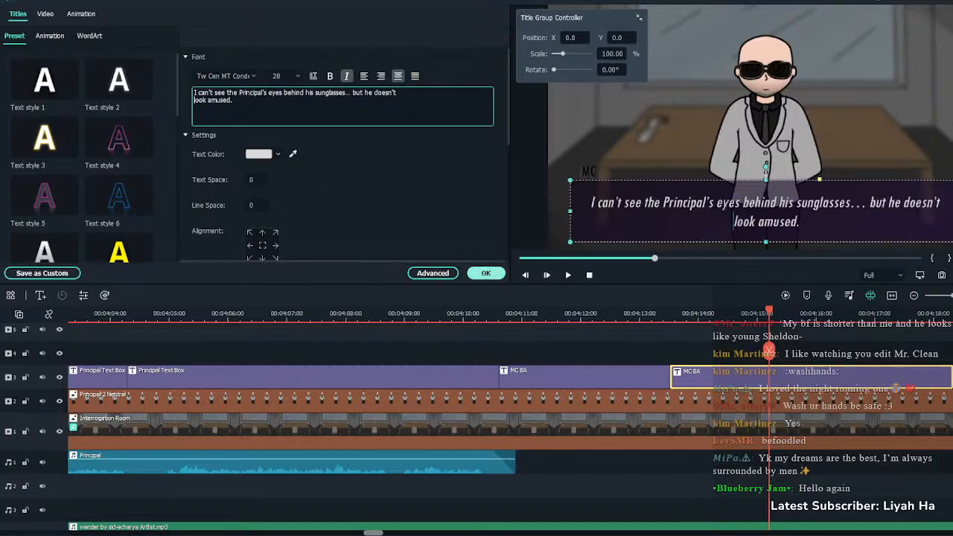
{"action": "left_click", "coordinate": [486, 273]}
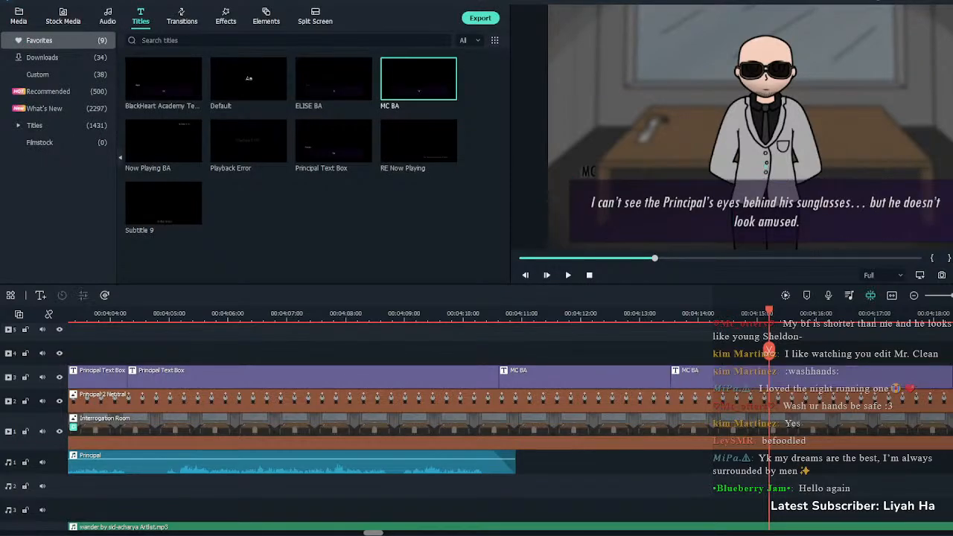
Play back from the end of the Principal's line through both MC boxes to check their pacing
{"action": "left_click", "coordinate": [944, 314]}
{"action": "left_click", "coordinate": [923, 377]}
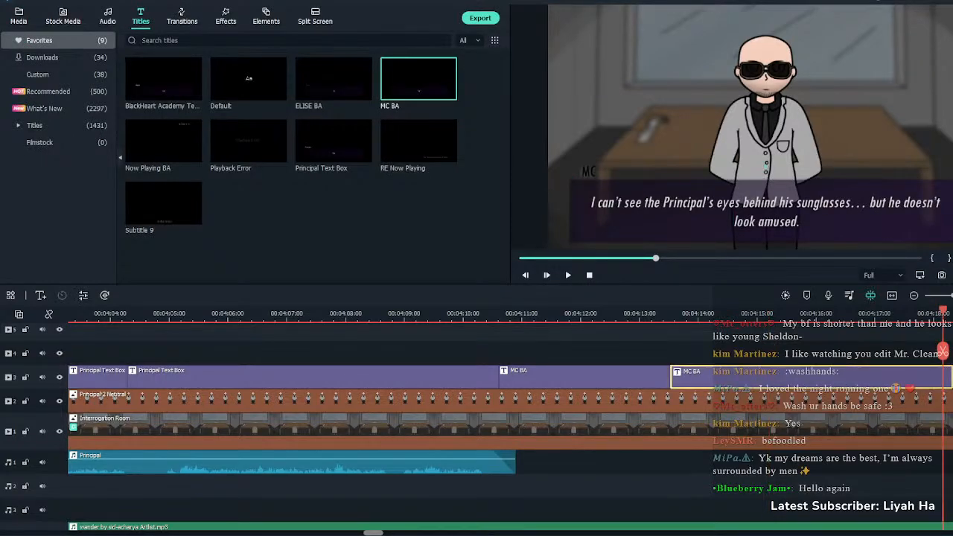
{"action": "left_click", "coordinate": [475, 313]}
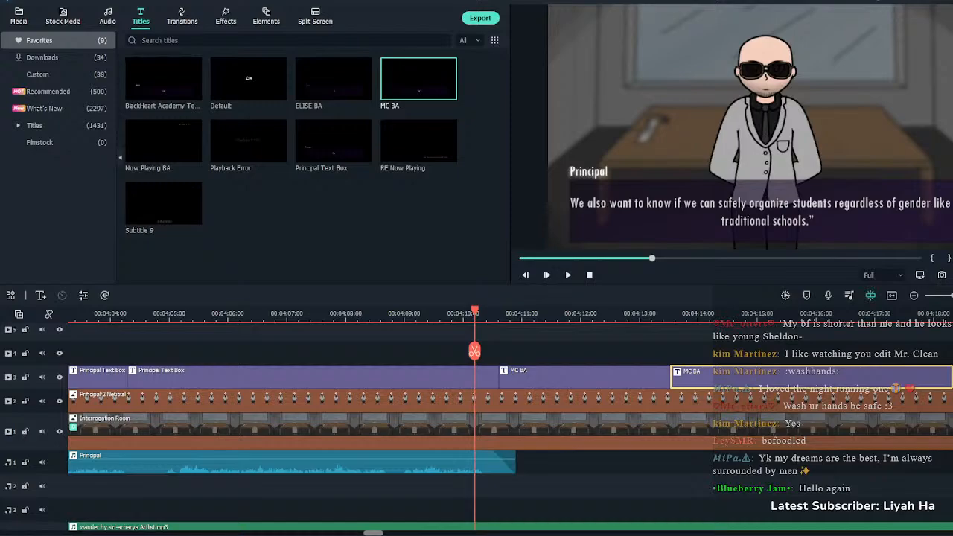
{"action": "mouse_move", "coordinate": [952, 462]}
{"action": "left_mouse_down"}
{"action": "mouse_move", "coordinate": [810, 462]}
{"action": "mouse_move", "coordinate": [952, 455]}
{"action": "left_mouse_up"}
{"action": "left_click", "coordinate": [940, 463]}
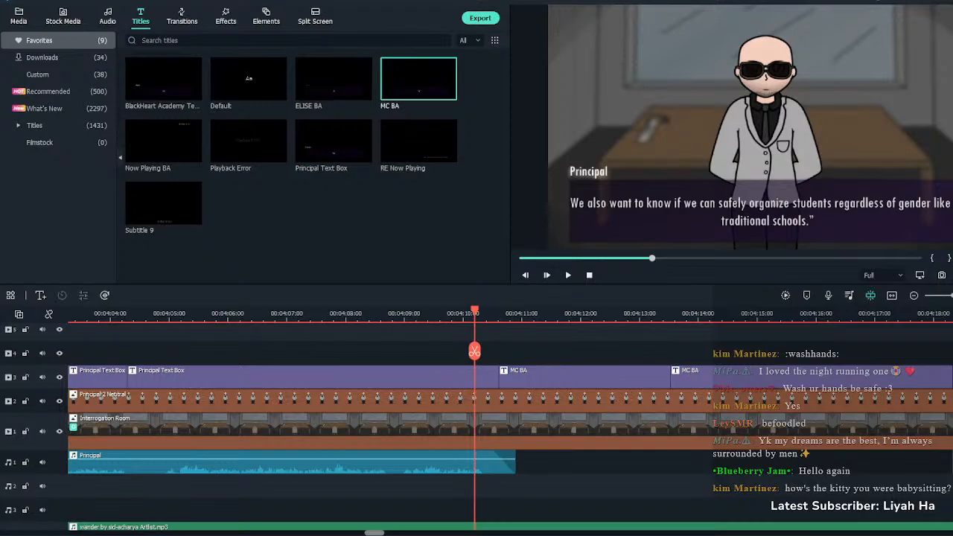
{"action": "left_click", "coordinate": [456, 314]}
{"action": "left_click", "coordinate": [449, 313]}
{"action": "key", "text": "space"}
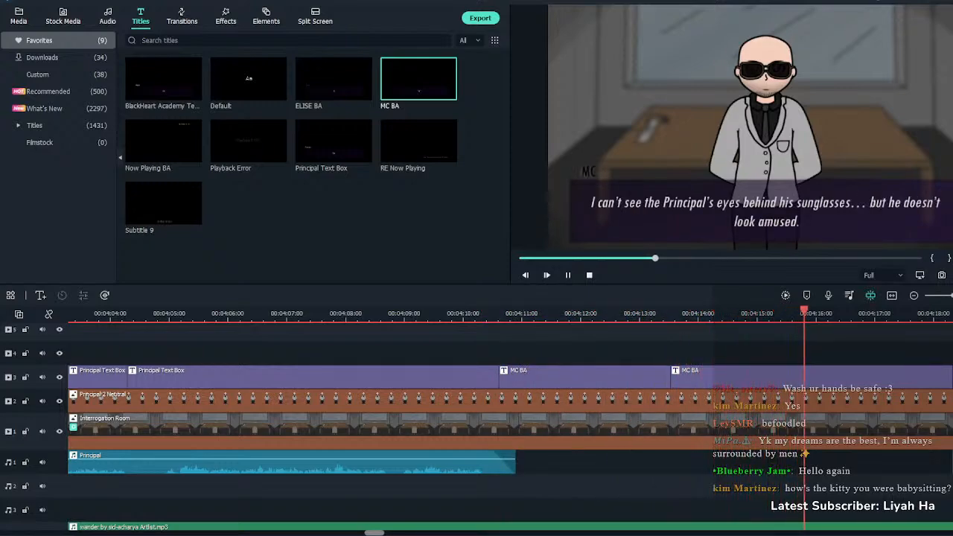
{"action": "key", "text": "space"}
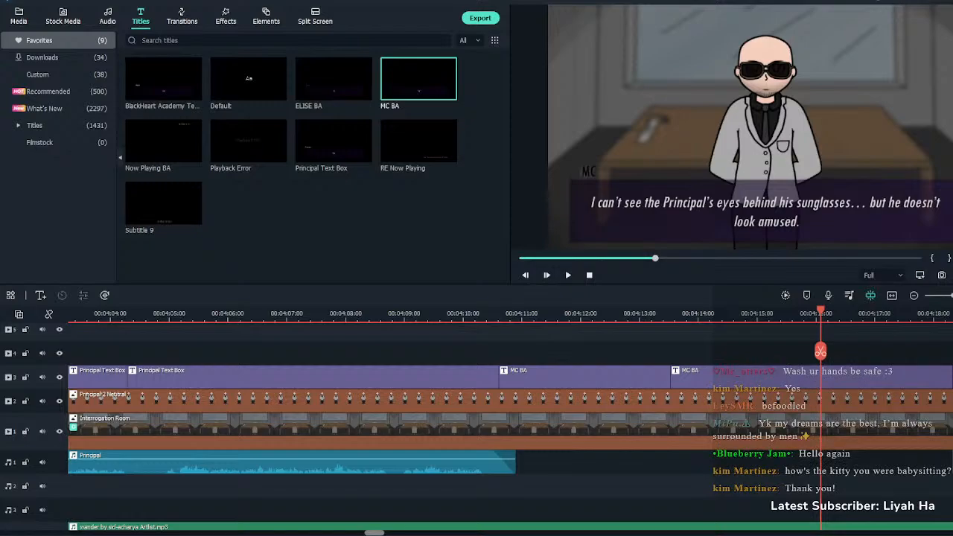
Play the sunglasses narration box and cut off its excess so it ends at about 4:17.1
{"action": "left_click", "coordinate": [733, 462]}
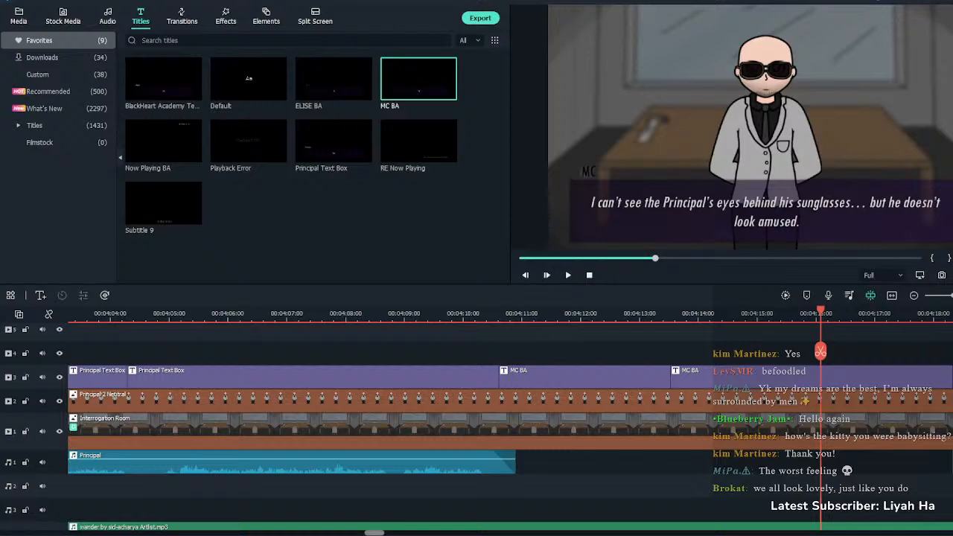
{"action": "left_click", "coordinate": [736, 462]}
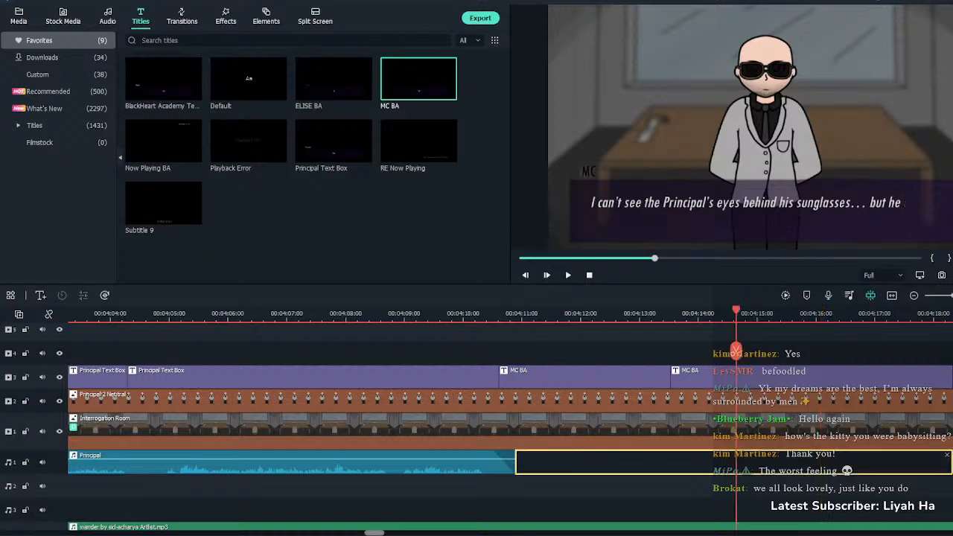
{"action": "key", "text": "space"}
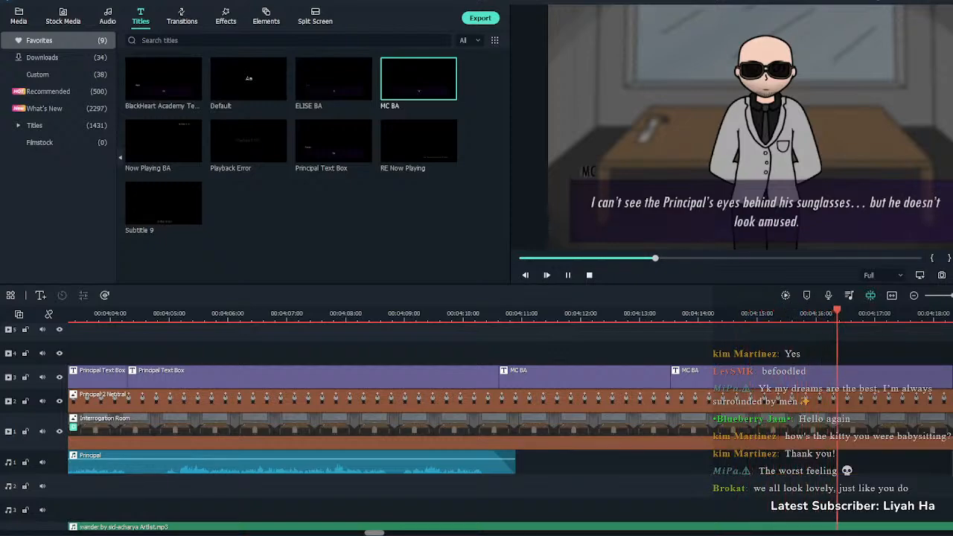
{"action": "key", "text": "space"}
{"action": "left_click", "coordinate": [812, 377]}
{"action": "key", "text": "ctrl+b"}
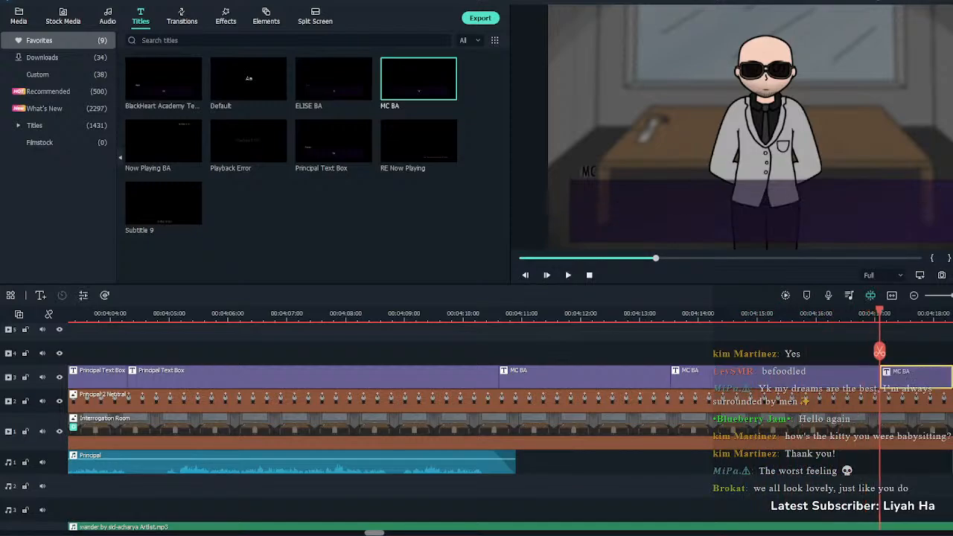
{"action": "key", "text": "Delete"}
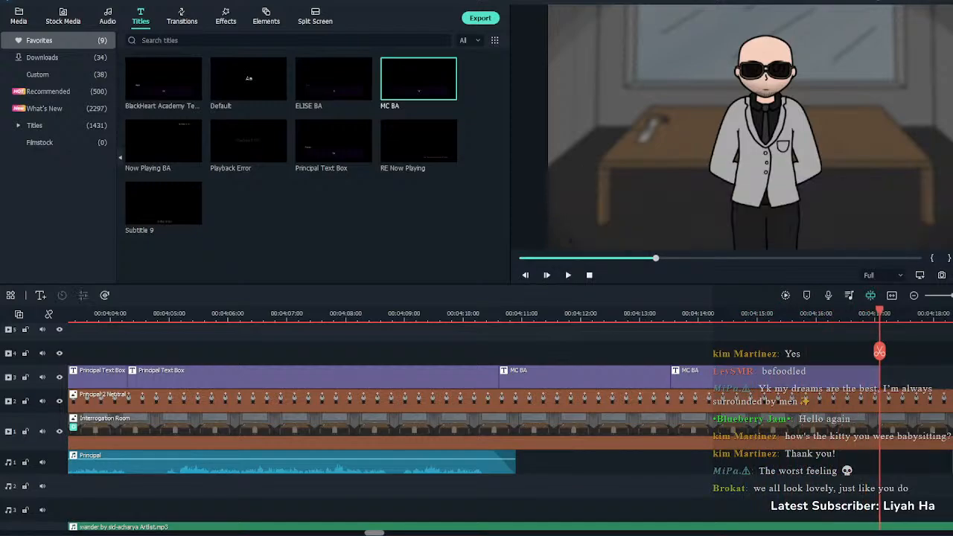
Replay both MC boxes and extend the end of the sunglasses narration to about 4:17.5
{"action": "left_click", "coordinate": [511, 313]}
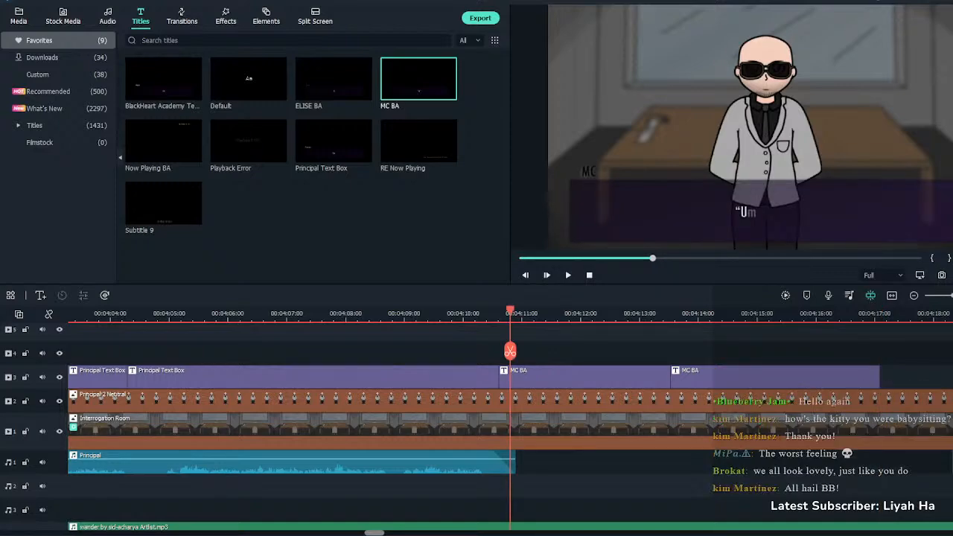
{"action": "key", "text": "space"}
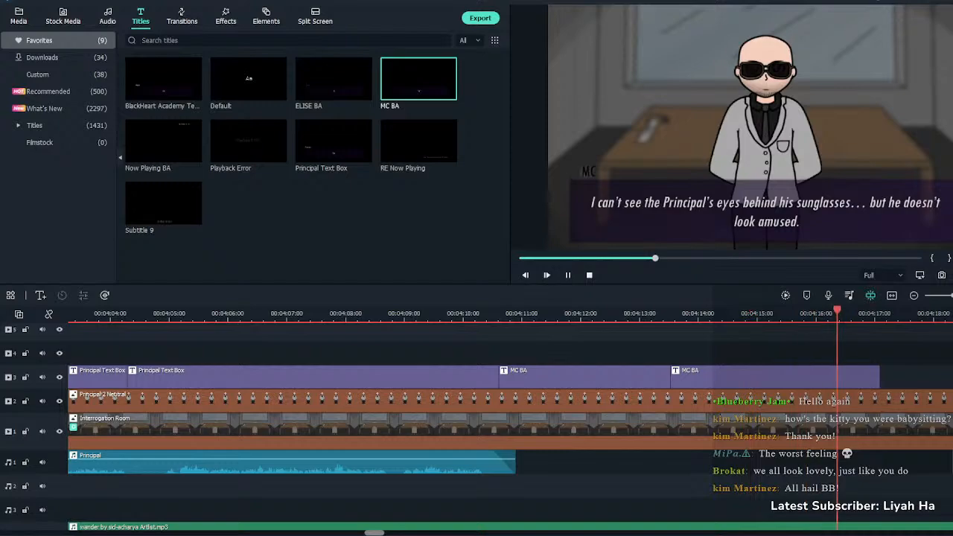
{"action": "left_click", "coordinate": [775, 377]}
{"action": "key", "text": "space"}
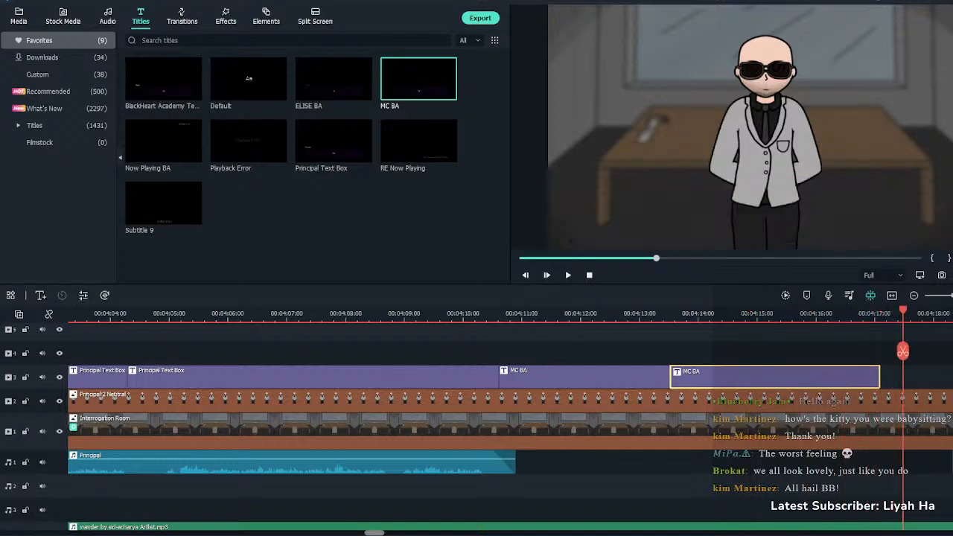
{"action": "left_click_drag", "start_coordinate": [879, 377], "coordinate": [904, 377]}
Move the next Principal audio clip to start at about 4:17.2, check it by playback, and add a Principal Text Box after the sunglasses narration
{"action": "key", "text": "Escape"}
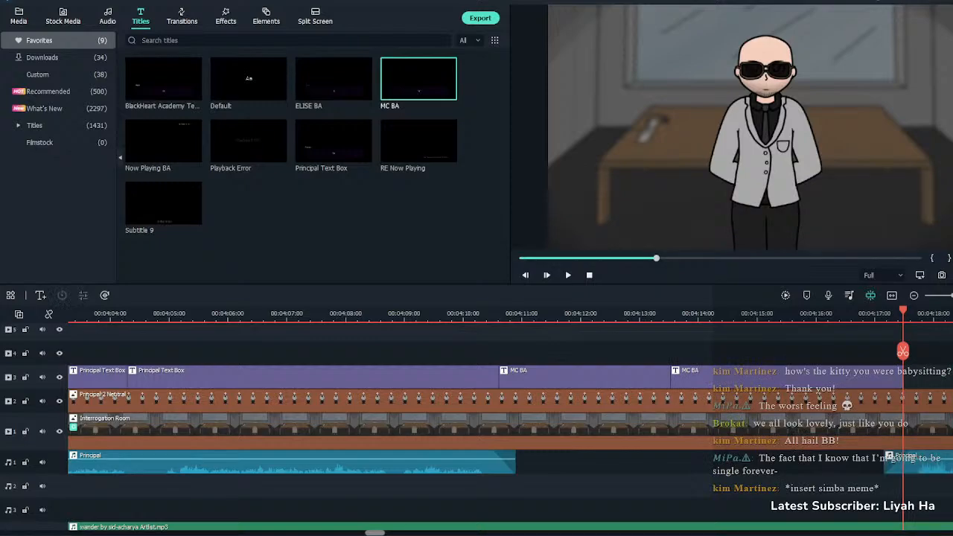
{"action": "key", "text": "space"}
{"action": "key", "text": "space"}
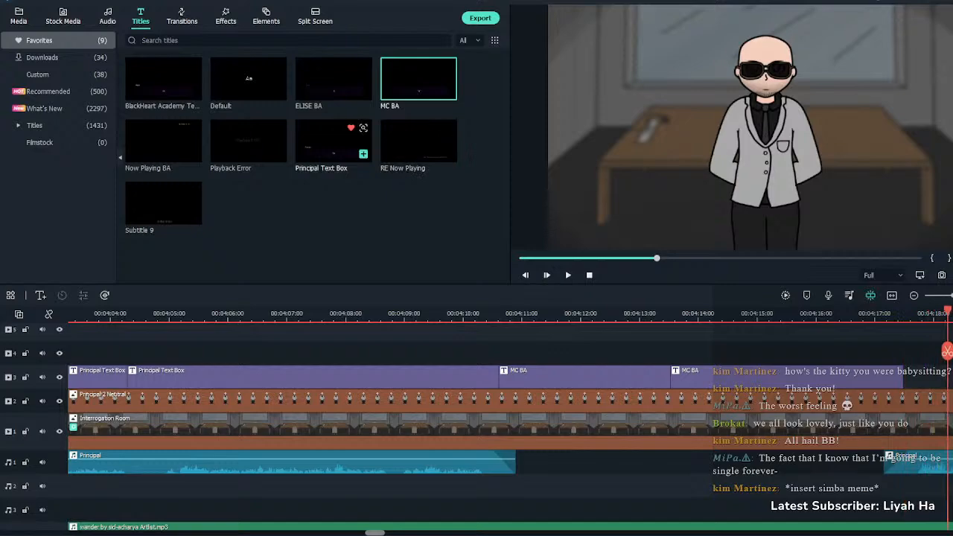
{"action": "left_click_drag", "start_coordinate": [333, 141], "coordinate": [912, 377]}
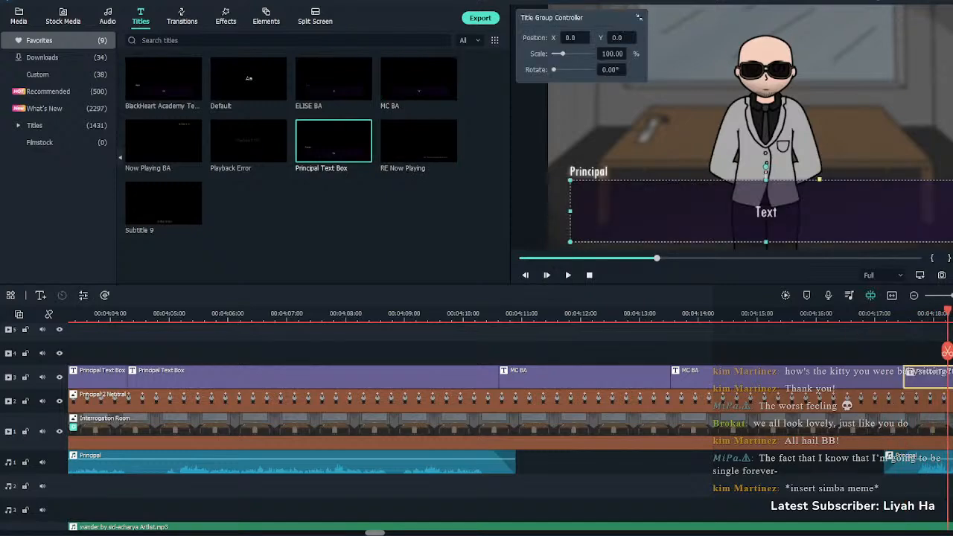
Play back the end of the sunglasses narration into the new Principal Text Box
{"action": "left_click", "coordinate": [896, 314]}
{"action": "key", "text": "space"}
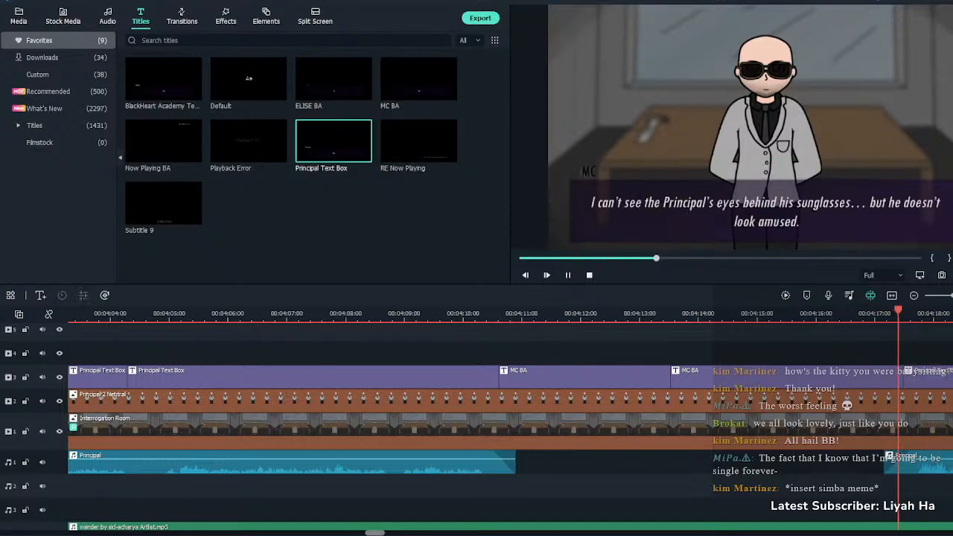
{"action": "key", "text": "space"}
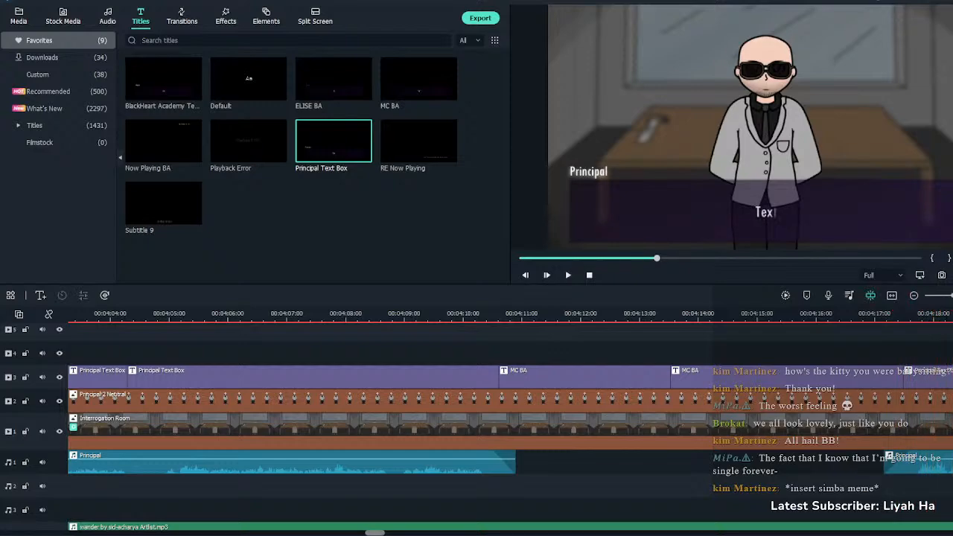
{"action": "double_click", "coordinate": [928, 376]}
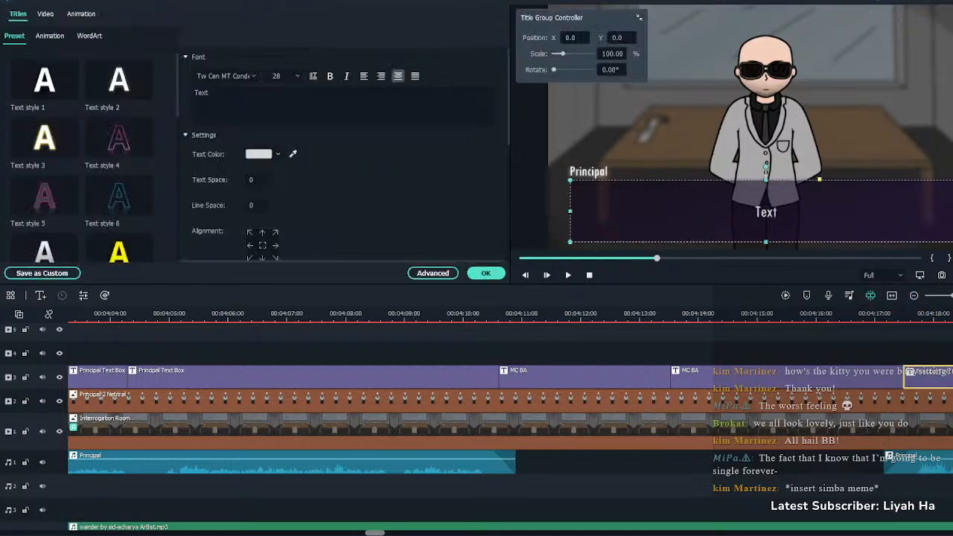
{"action": "key", "text": "ctrl+a"}
{"action": "key", "text": "Escape"}
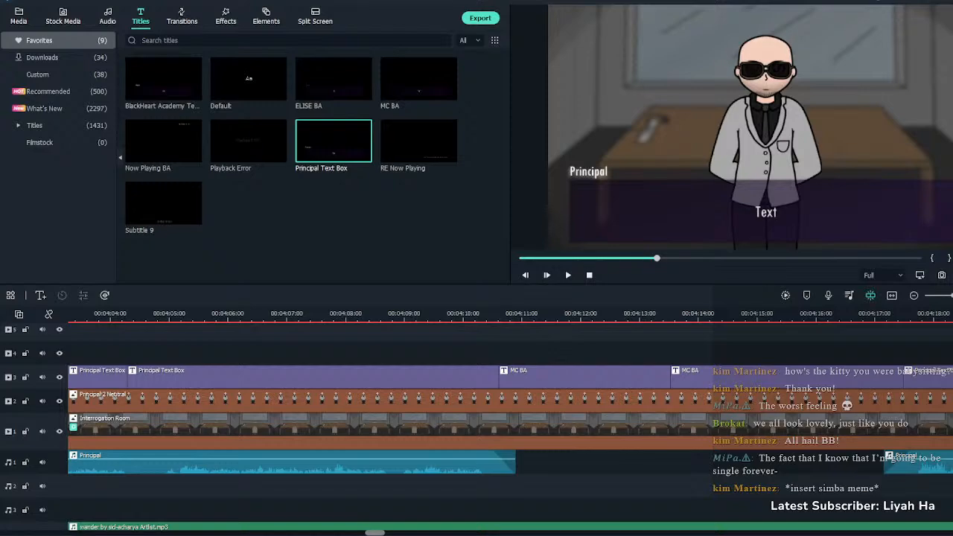
Replace the placeholder in the new Principal Text Box with "You're a lab rat." in quotation marks
{"action": "double_click", "coordinate": [928, 376]}
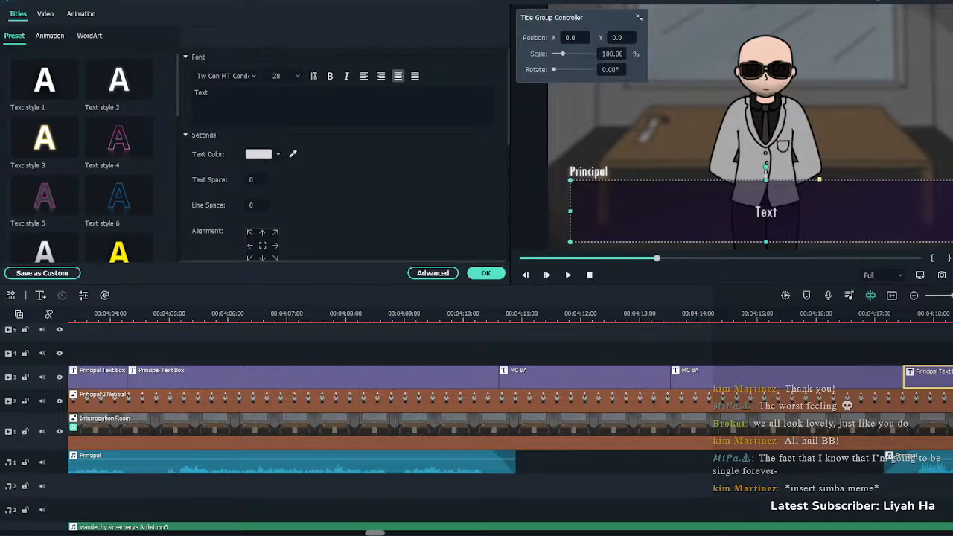
{"action": "key", "text": "ctrl+a"}
{"action": "type", "text": "\"You're a lab rat.\""}
{"action": "left_click", "coordinate": [485, 272]}
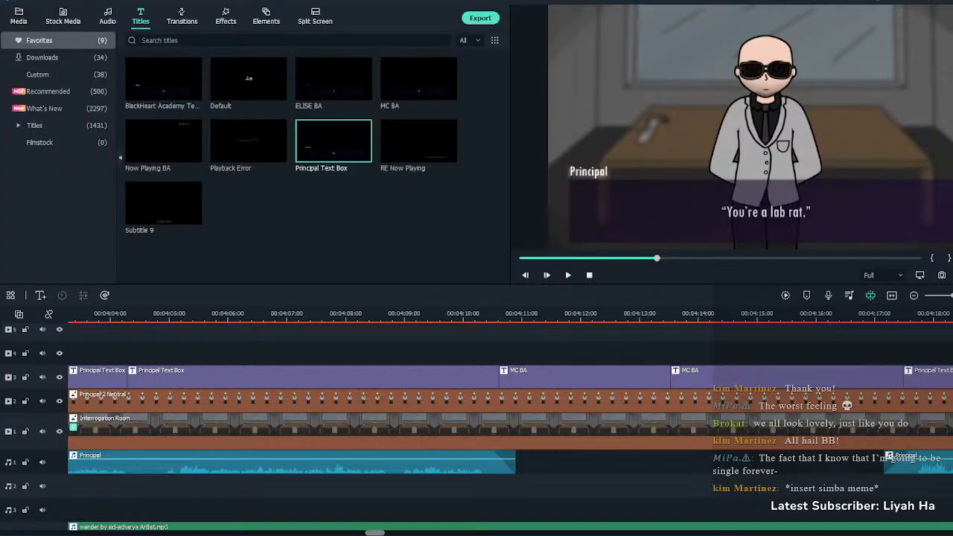
Play the lab rat box, split it at about 4:18.8, and end the second piece at about 4:20.3
{"action": "key", "text": "space"}
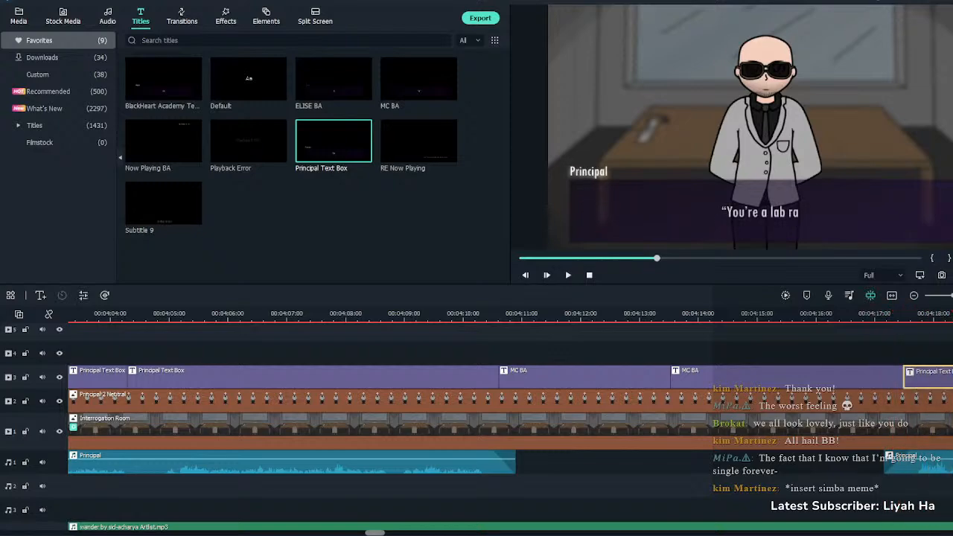
{"action": "key", "text": "space"}
{"action": "key", "text": "space"}
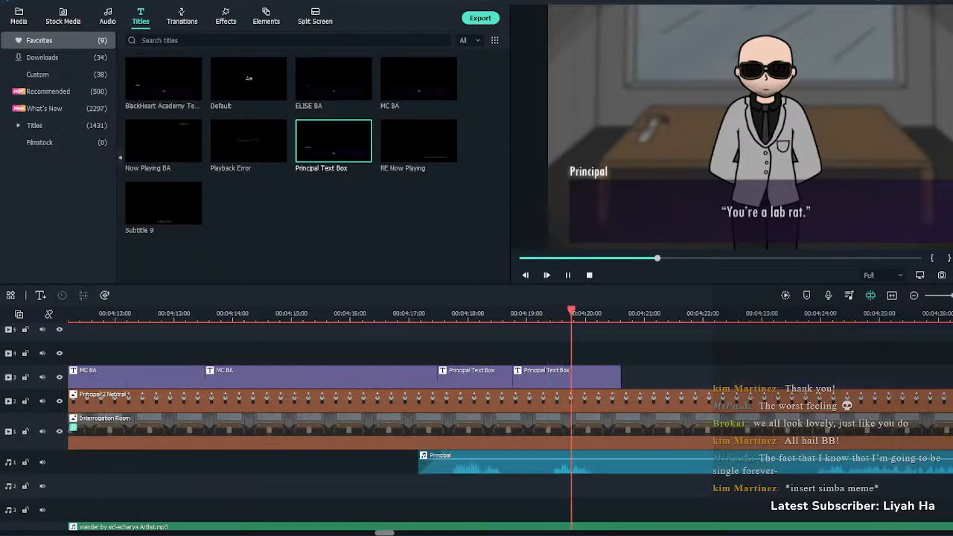
{"action": "key", "text": "space"}
{"action": "left_click_drag", "start_coordinate": [620, 377], "coordinate": [604, 377]}
Change the second piece of the split Principal Text Box to read "Is that better?" in quotation marks
{"action": "double_click", "coordinate": [558, 377]}
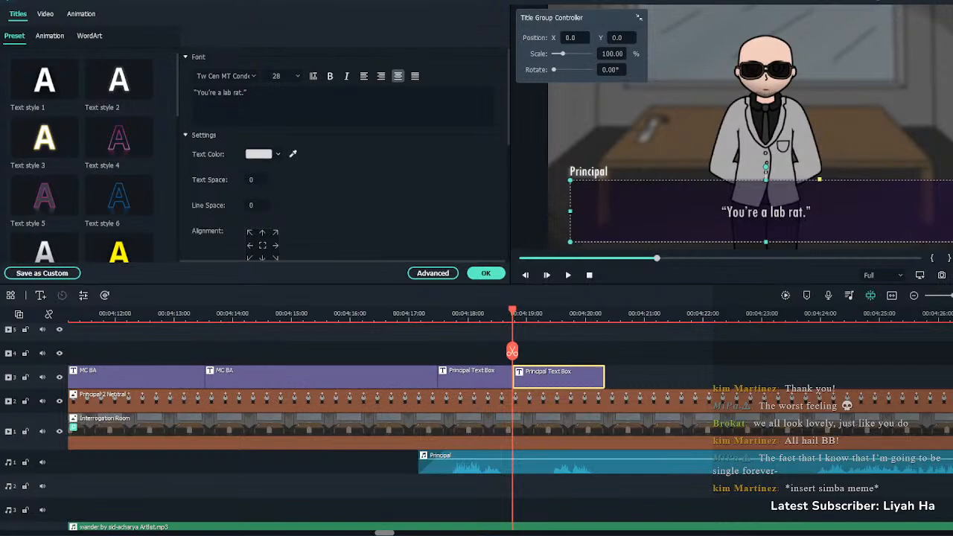
{"action": "triple_click", "coordinate": [253, 96]}
{"action": "type", "text": "\"Is that better?\""}
{"action": "left_click", "coordinate": [486, 272]}
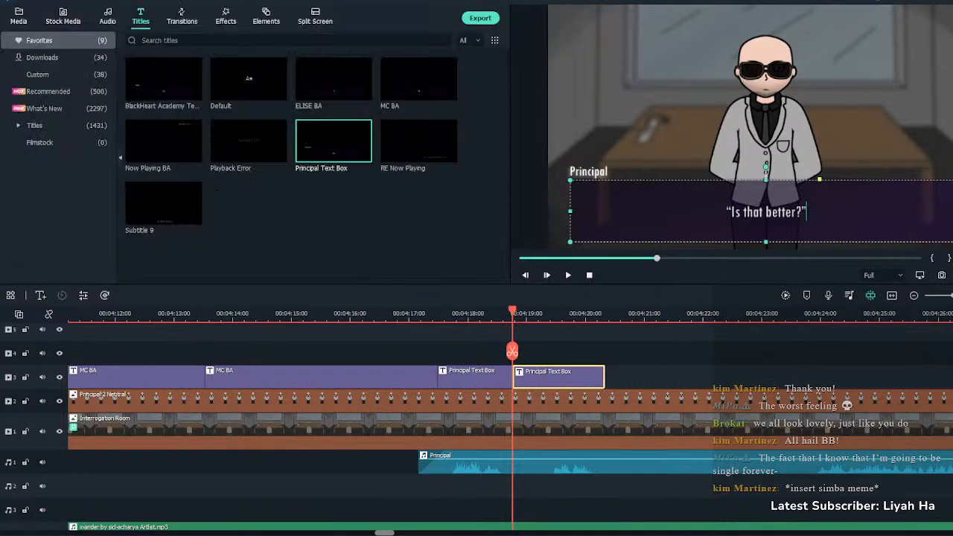
Play past the "Is that better?" box and split the Principal audio clip at about 4:20.8
{"action": "left_click", "coordinate": [419, 314]}
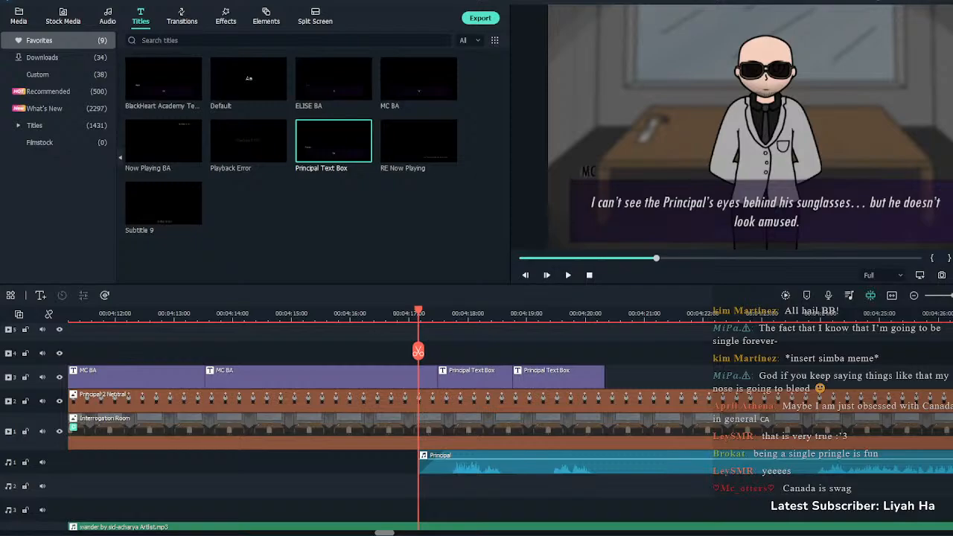
{"action": "left_click", "coordinate": [599, 313]}
{"action": "key", "text": "space"}
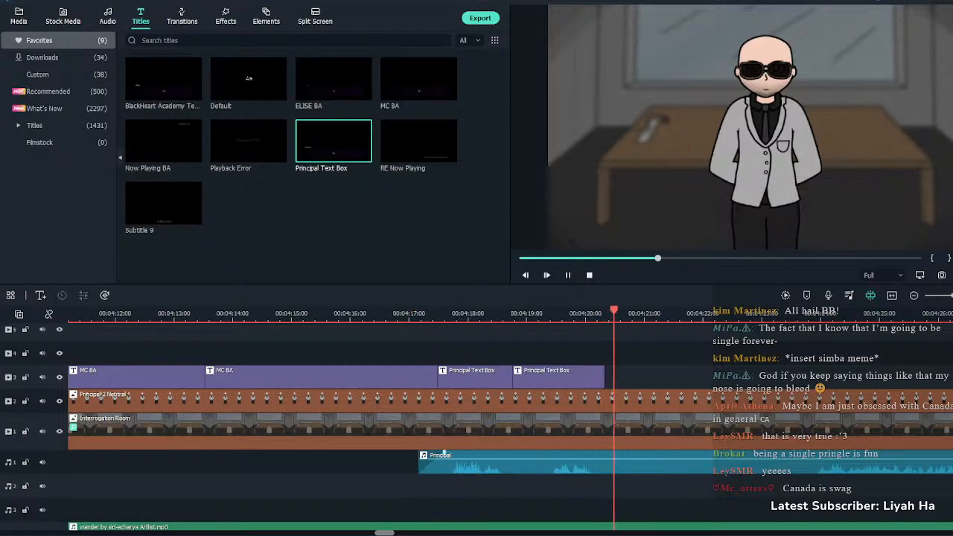
{"action": "left_click", "coordinate": [632, 461]}
{"action": "key", "text": "space"}
{"action": "key", "text": "ctrl+b"}
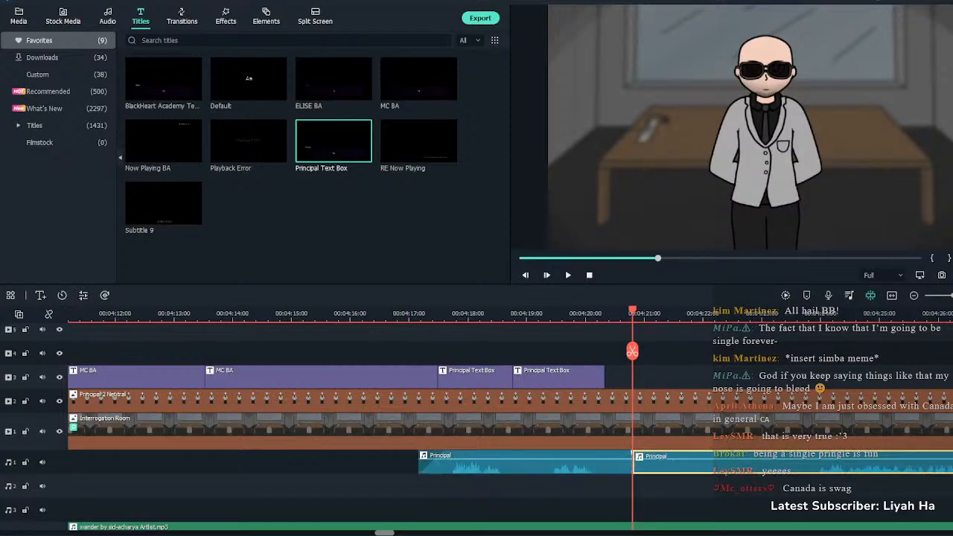
Give the first Principal audio piece a fade-out of about 0.6 seconds and move the remaining audio to start at about 4:26.4
{"action": "left_click", "coordinate": [611, 462]}
{"action": "left_click_drag", "start_coordinate": [631, 452], "coordinate": [598, 452]}
{"action": "left_click", "coordinate": [600, 486]}
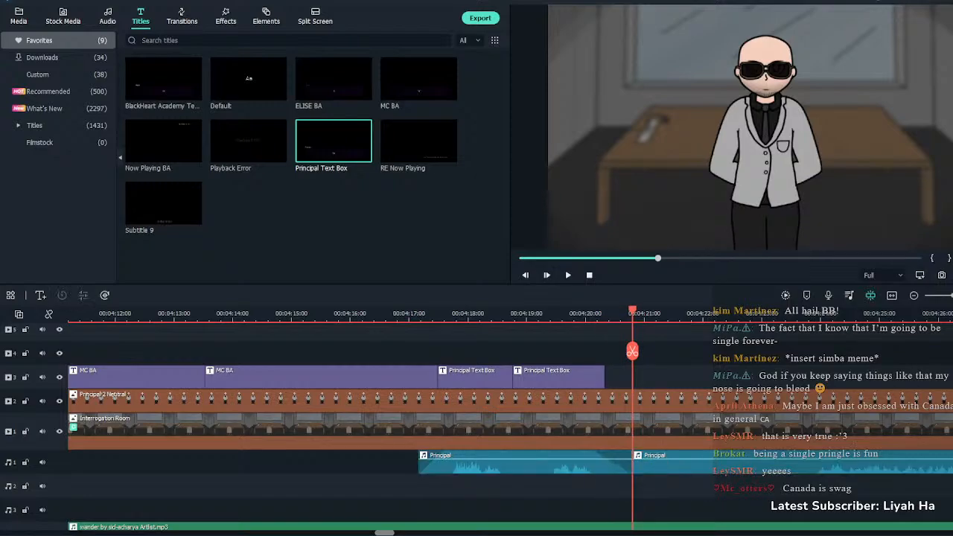
{"action": "left_click", "coordinate": [671, 462]}
{"action": "left_click_drag", "start_coordinate": [670, 462], "coordinate": [952, 454]}
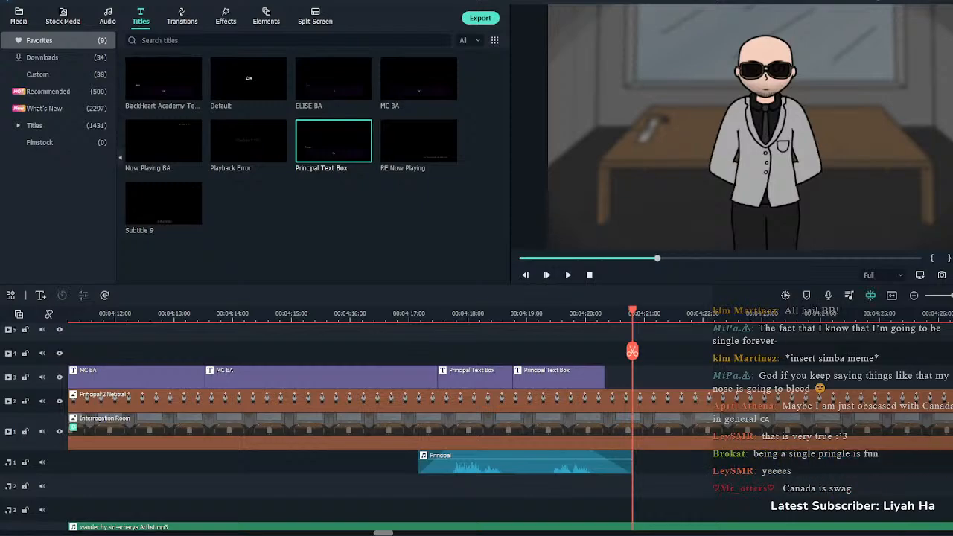
Add an MC BA title directly after the "Is that better?" box and play back the transition
{"action": "left_click", "coordinate": [419, 78]}
{"action": "left_click_drag", "start_coordinate": [419, 78], "coordinate": [610, 377]}
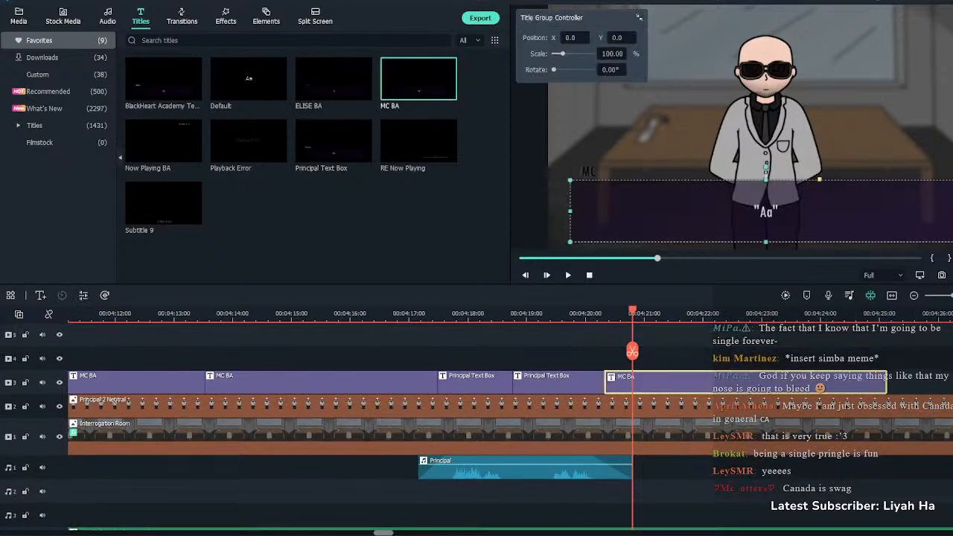
{"action": "left_click", "coordinate": [587, 313]}
{"action": "key", "text": "space"}
{"action": "key", "text": "space"}
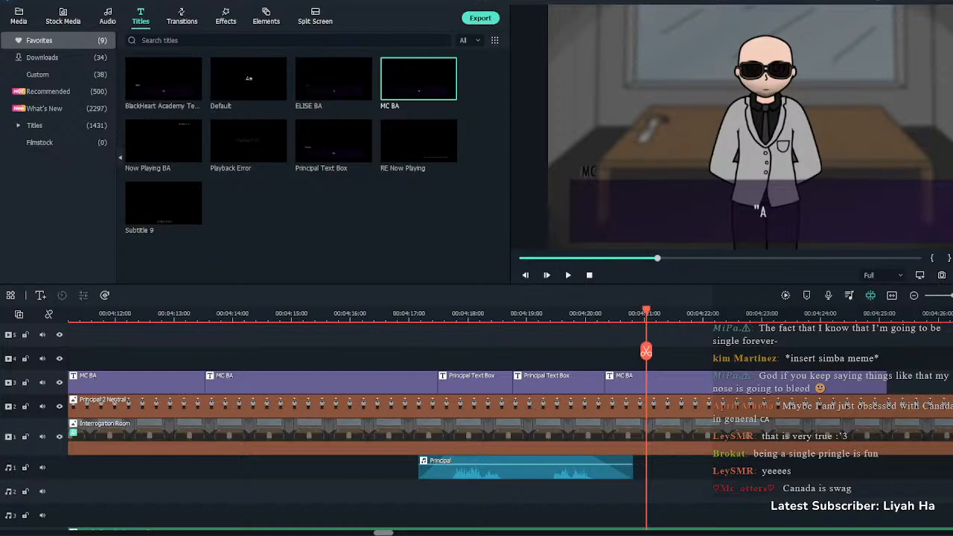
Replace the placeholder in the new MC box with "Alright, fair enough." in quotation marks
{"action": "double_click", "coordinate": [626, 382]}
{"action": "left_click", "coordinate": [261, 93]}
{"action": "key", "text": "ctrl+a"}
{"action": "type", "text": "\"Alright, fair enough.\""}
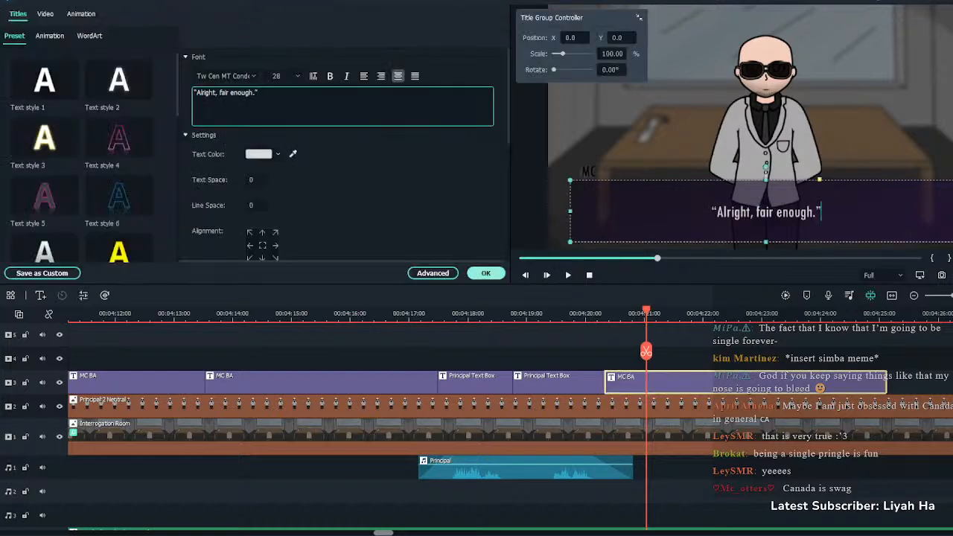
{"action": "left_click", "coordinate": [485, 274]}
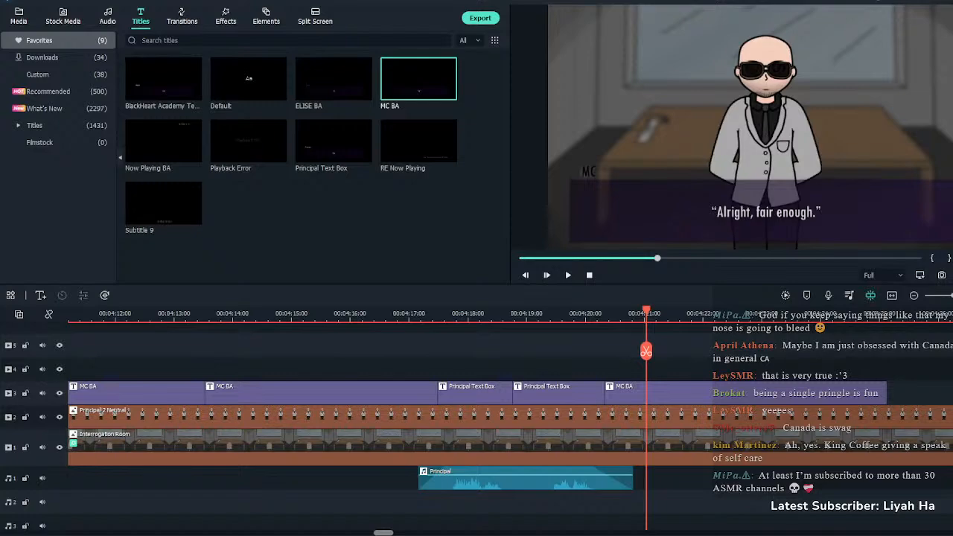
Play the "Alright, fair enough." box from just before its start and split it at about 4:23.7
{"action": "left_click_drag", "start_coordinate": [646, 350], "coordinate": [588, 350]}
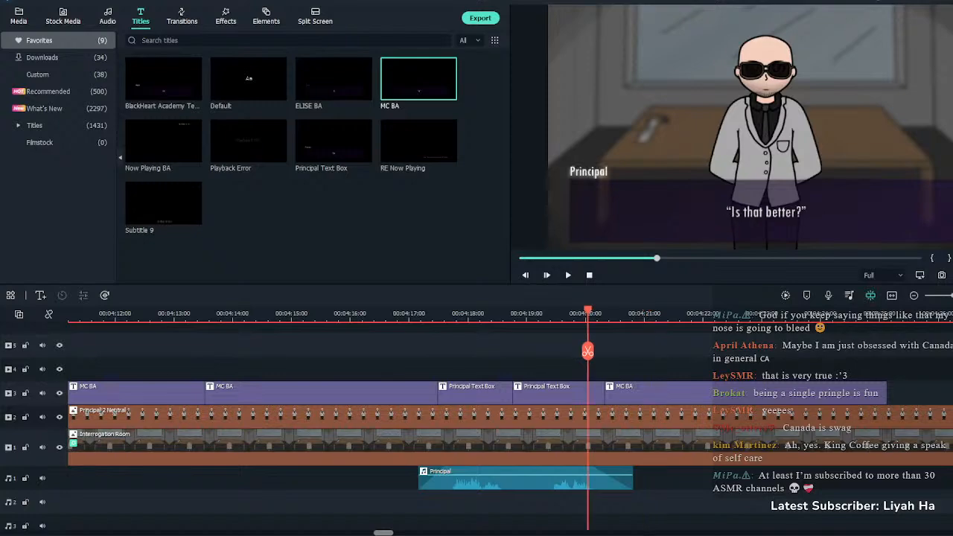
{"action": "key", "text": "space"}
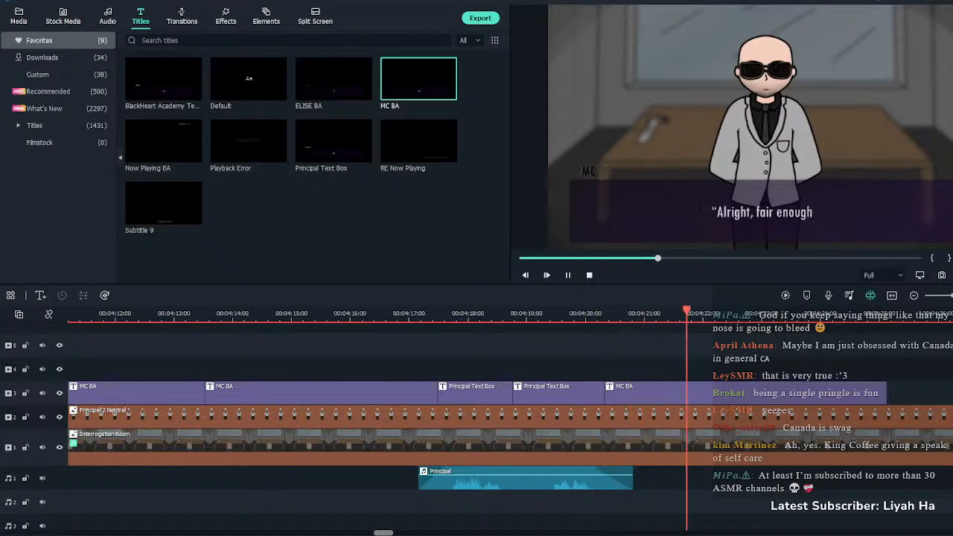
{"action": "left_click", "coordinate": [659, 393]}
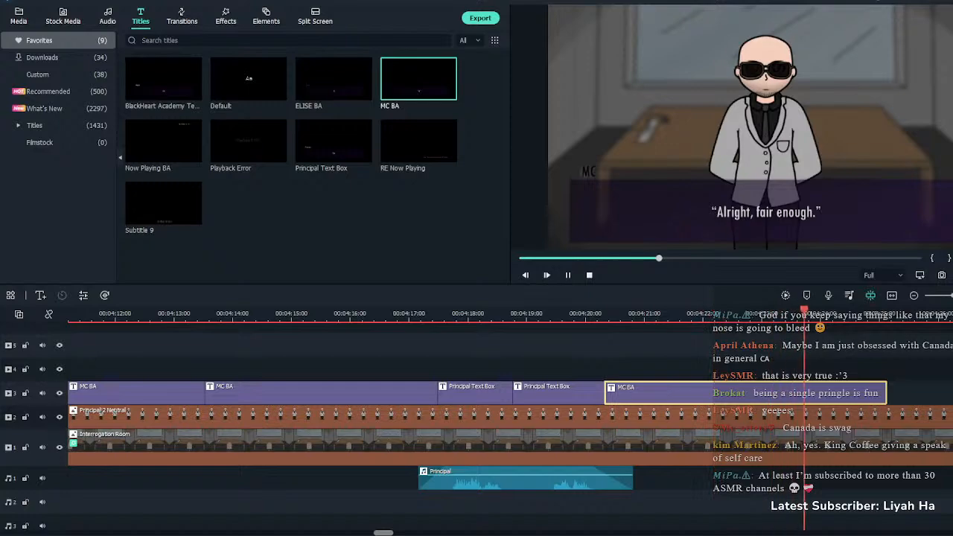
{"action": "key", "text": "space"}
{"action": "left_click", "coordinate": [807, 352]}
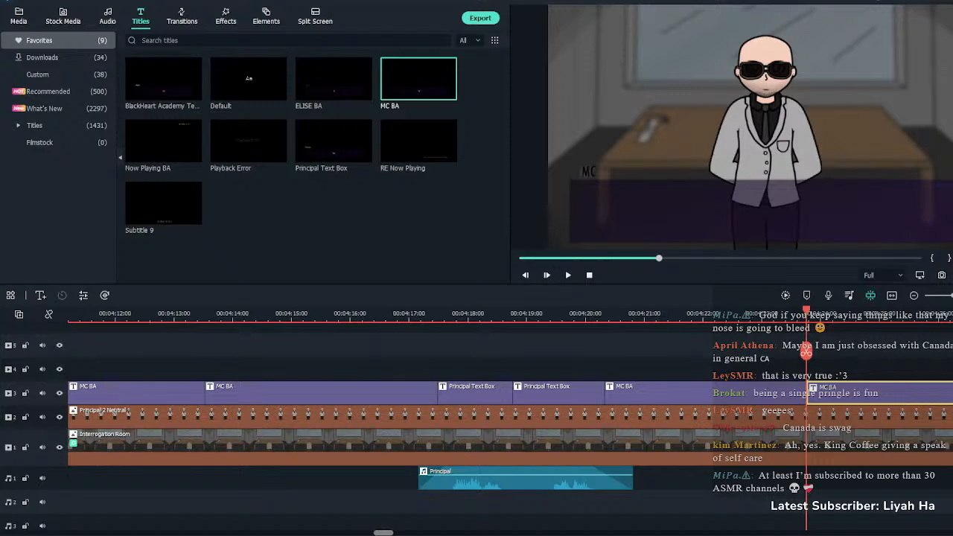
Change the second MC piece to the italic narration "I pick up the Tablet and open the first dossier..."
{"action": "double_click", "coordinate": [842, 393]}
{"action": "left_click_drag", "start_coordinate": [265, 92], "coordinate": [145, 91]}
{"action": "type", "text": "I pick up the Tablet and open the first dossier..."}
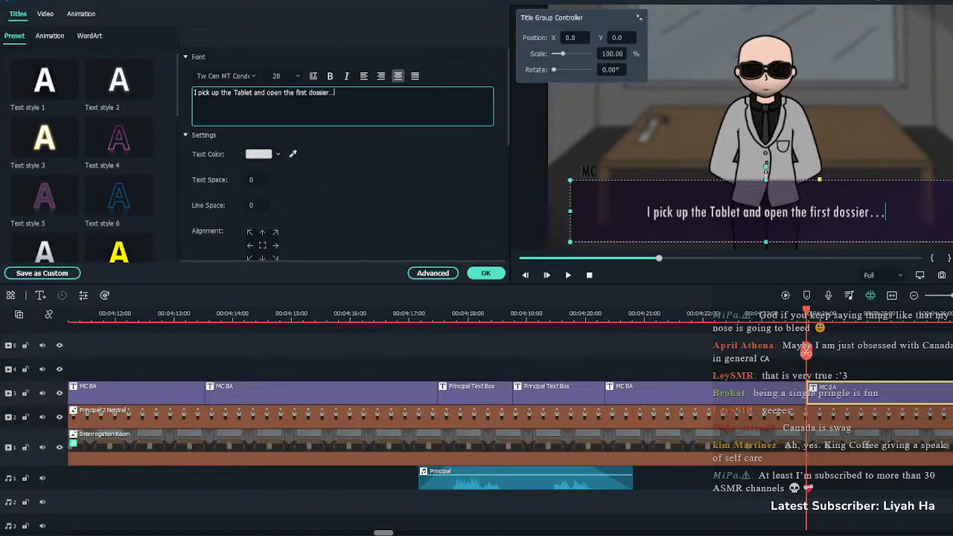
{"action": "key", "text": "ctrl+a"}
{"action": "key", "text": "ctrl+i"}
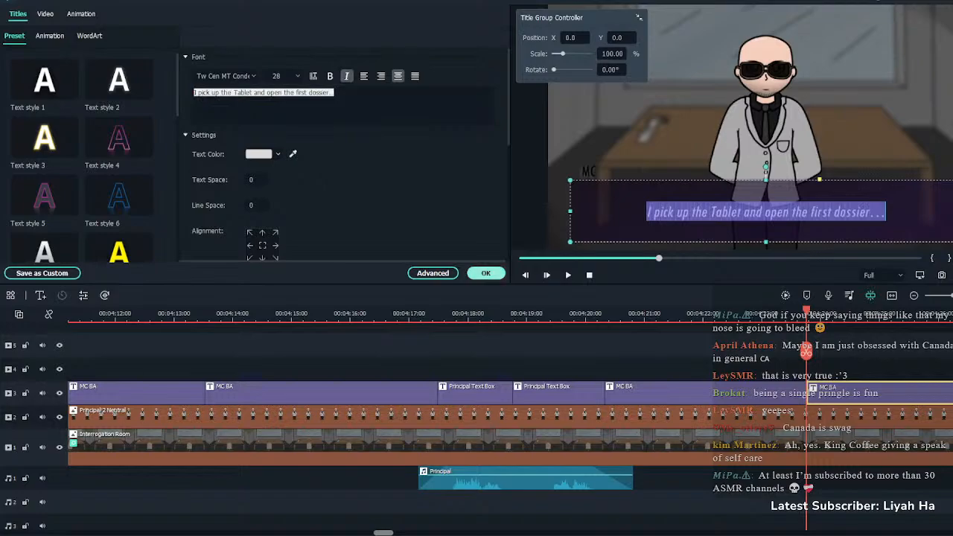
{"action": "left_click", "coordinate": [485, 272]}
Play the Tablet narration through into the next Principal audio and end its box at about 4:26.9
{"action": "key", "text": "space"}
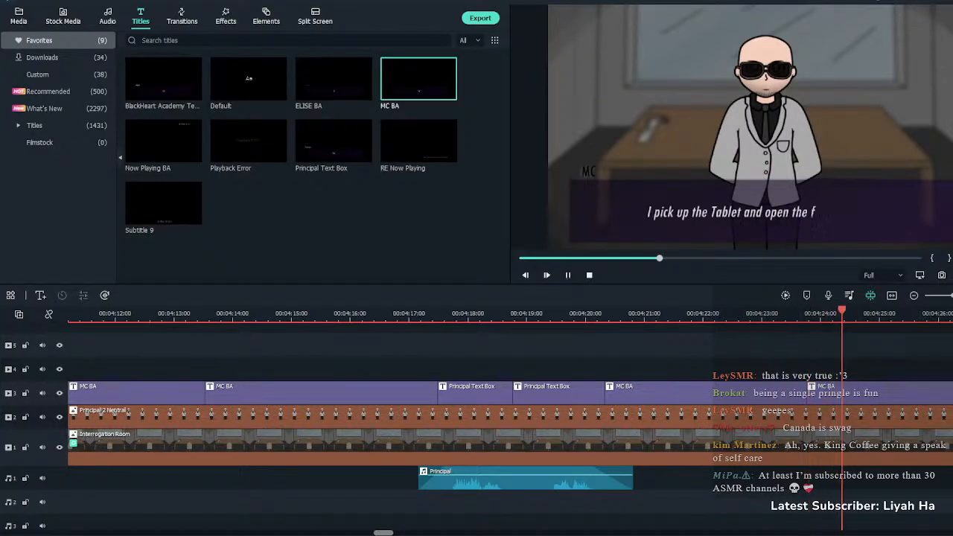
{"action": "left_click", "coordinate": [879, 393]}
{"action": "key", "text": "space"}
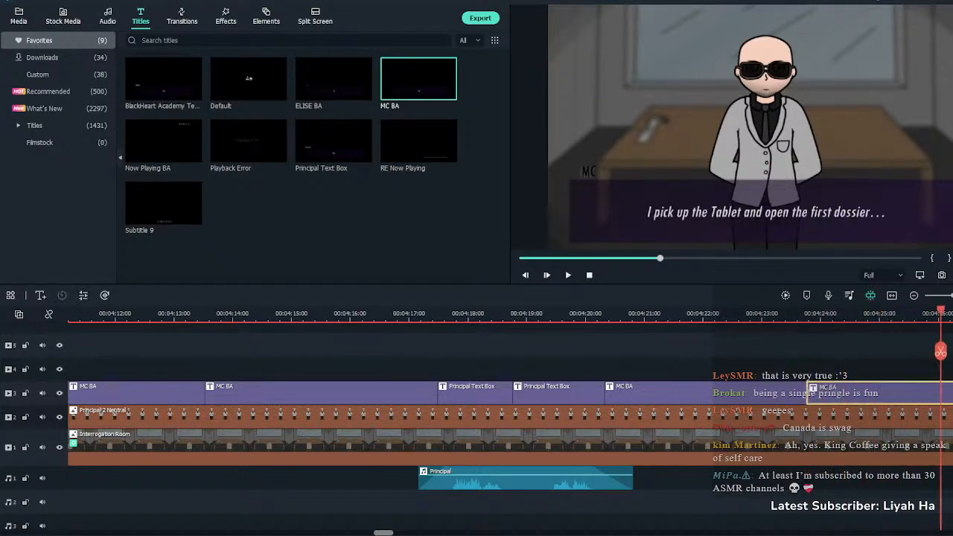
{"action": "key", "text": "Escape"}
{"action": "key", "text": "space"}
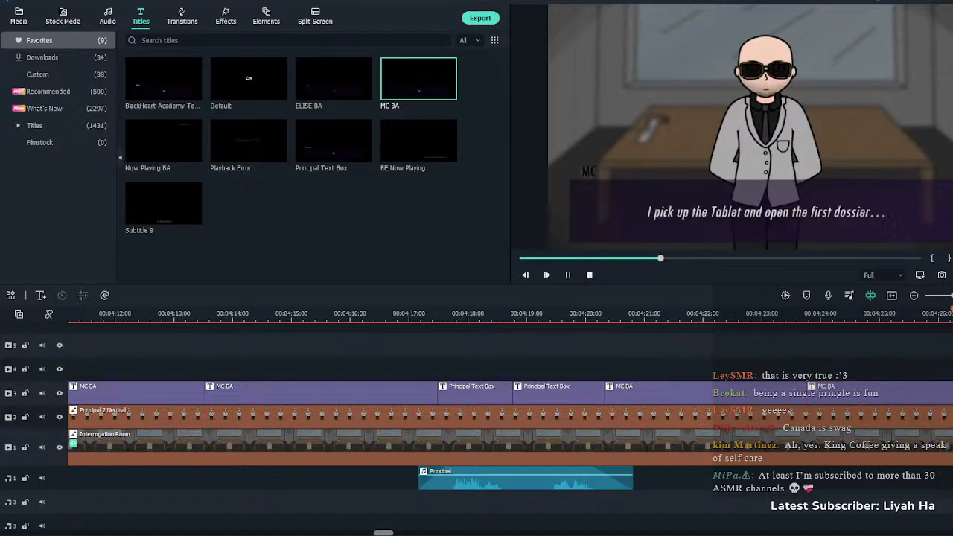
{"action": "key", "text": "space"}
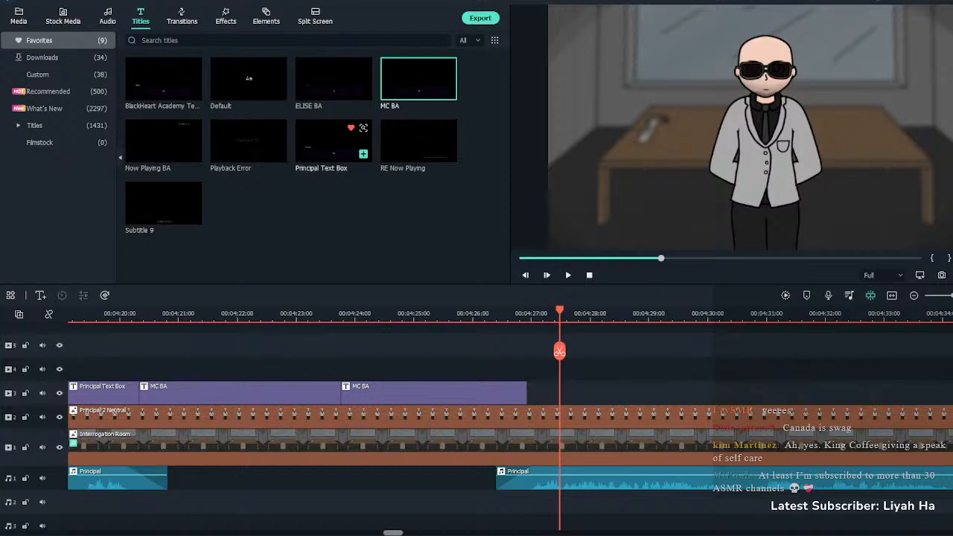
Add a Principal Text Box directly after the Tablet narration and extend its end past 4:34 to follow the voice audio
{"action": "left_click_drag", "start_coordinate": [333, 141], "coordinate": [566, 393]}
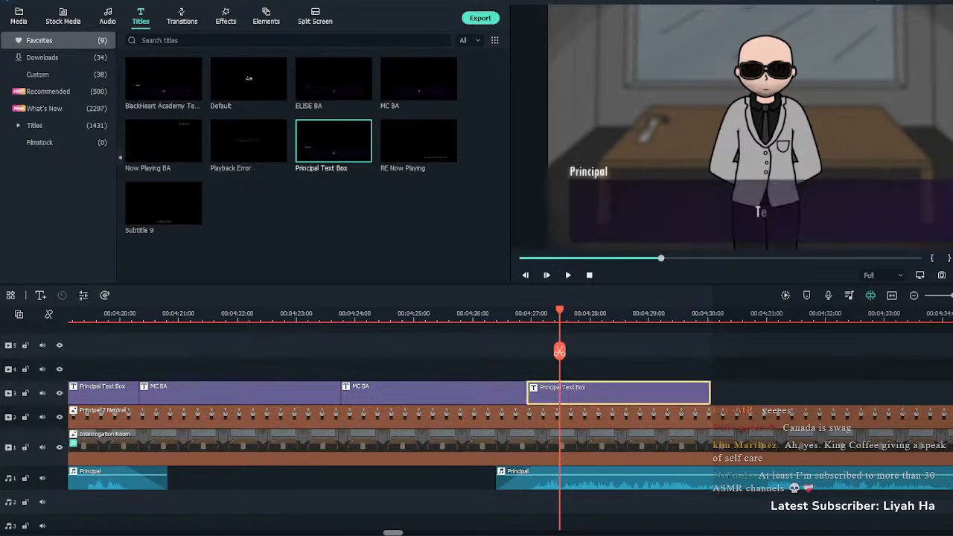
{"action": "left_click_drag", "start_coordinate": [559, 351], "coordinate": [519, 351]}
{"action": "key", "text": "space"}
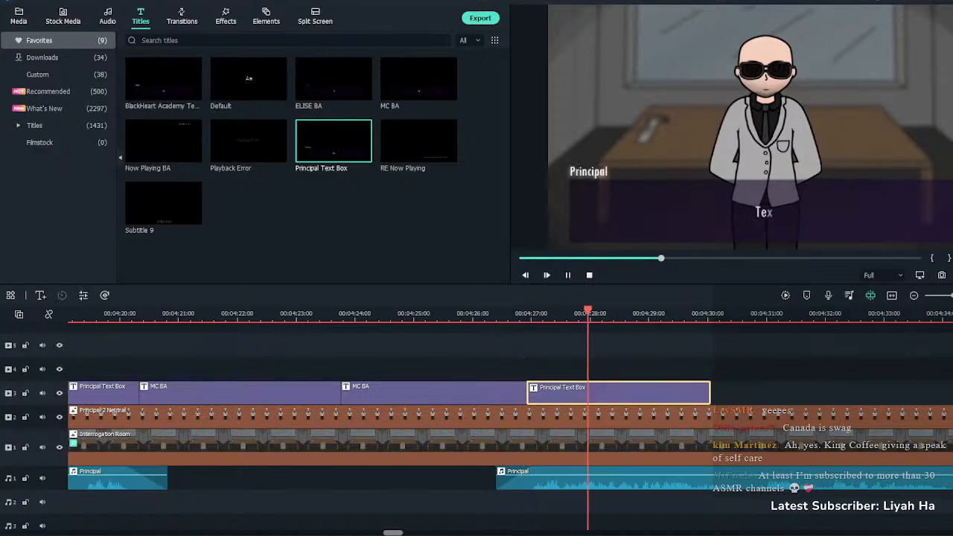
{"action": "left_click_drag", "start_coordinate": [709, 393], "coordinate": [949, 393]}
{"action": "key", "text": "space"}
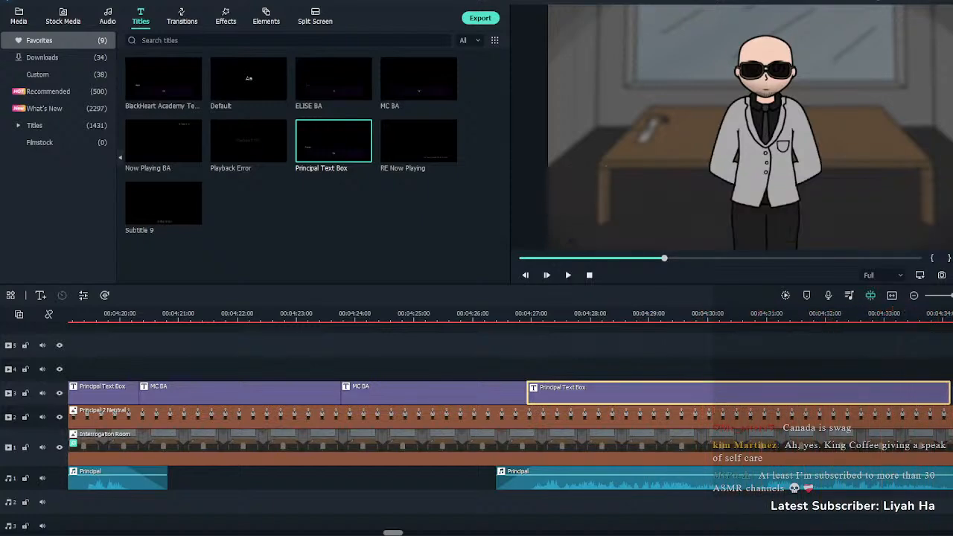
{"action": "left_click_drag", "start_coordinate": [950, 393], "coordinate": [952, 393]}
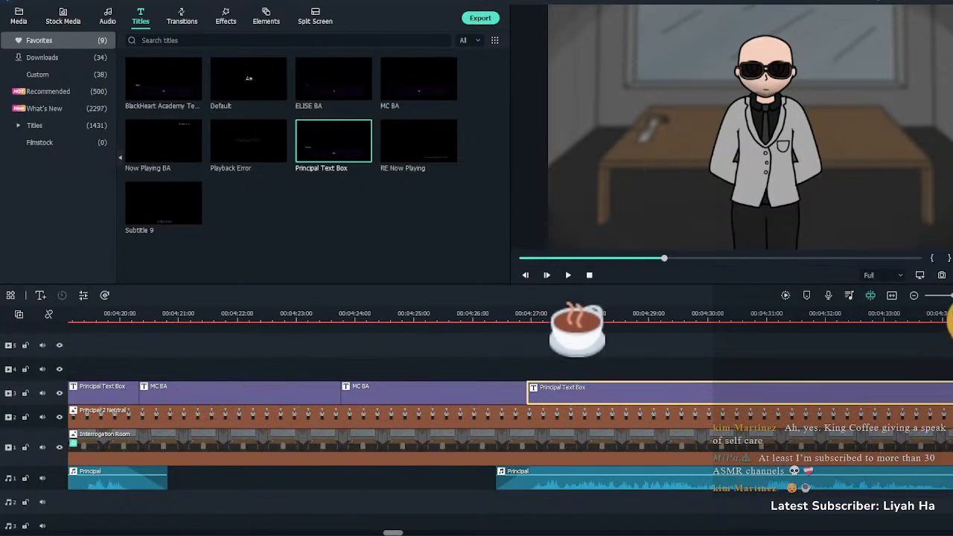
Fill the new Principal box with two lines, "Your job for the year...these students." and "Befriend them...your own safety.", and play its start
{"action": "double_click", "coordinate": [563, 392]}
{"action": "double_click", "coordinate": [201, 92]}
{"action": "type", "text": "Your job for the year will be to get close to each and every one of these students. Befriend them, learn what you can without compromising your own safety."}
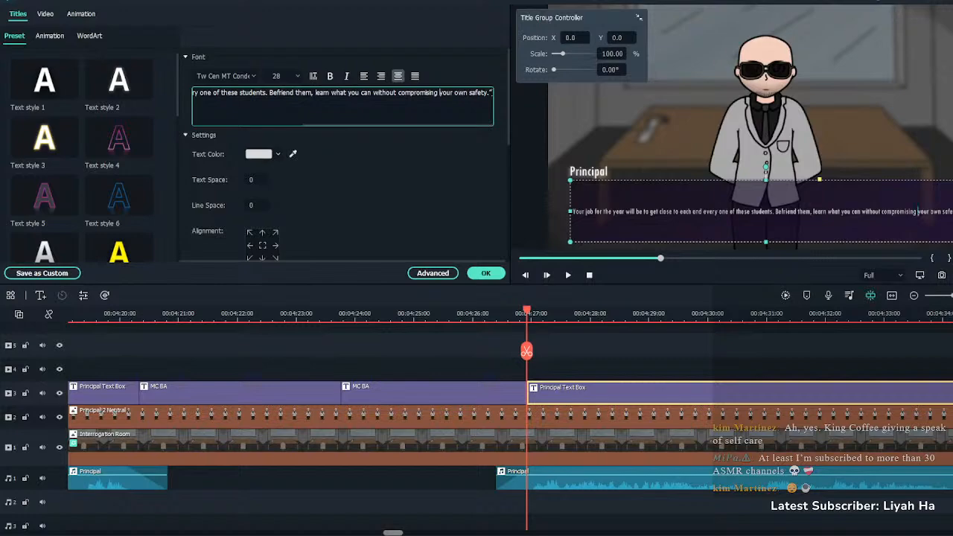
{"action": "key", "text": "Return"}
{"action": "key", "text": "BackSpace"}
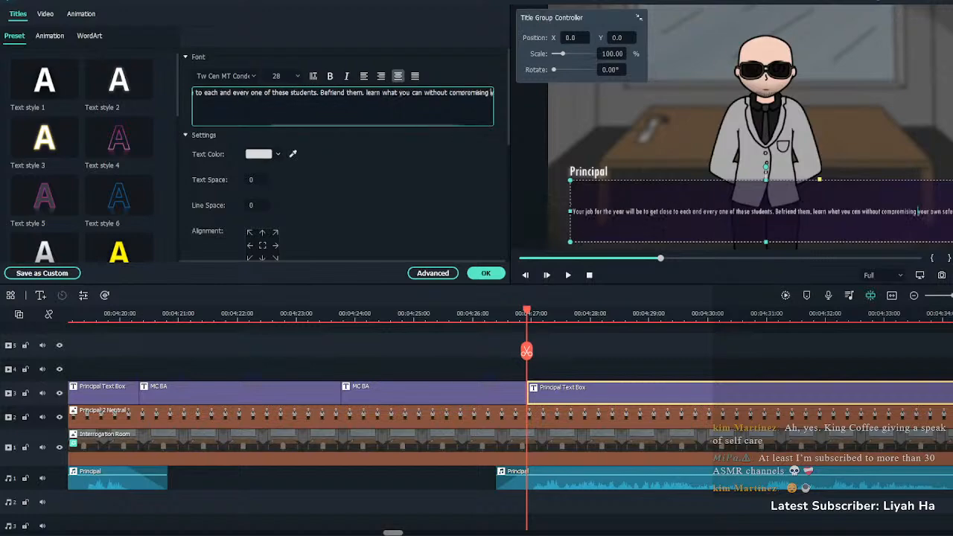
{"action": "left_click", "coordinate": [320, 92]}
{"action": "key", "text": "Return"}
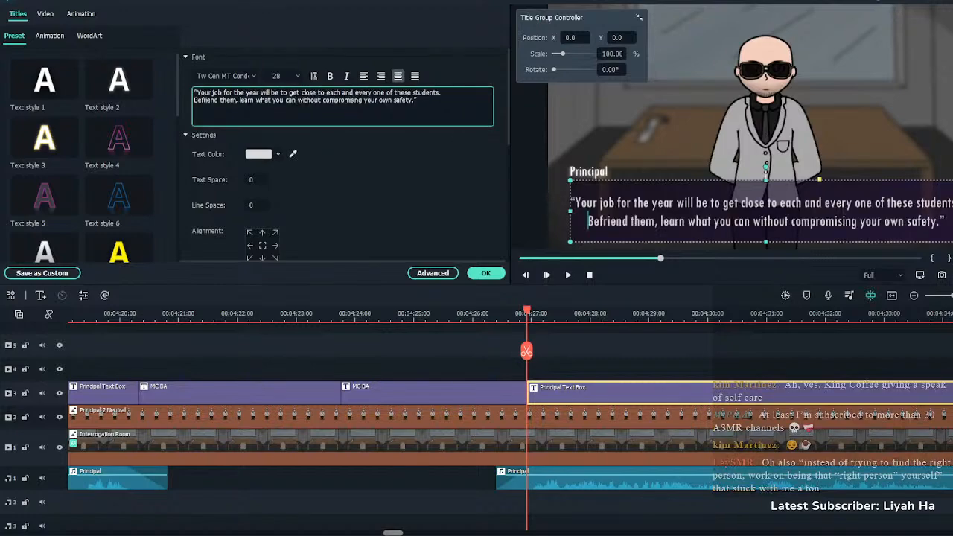
{"action": "left_click", "coordinate": [485, 273]}
{"action": "key", "text": "space"}
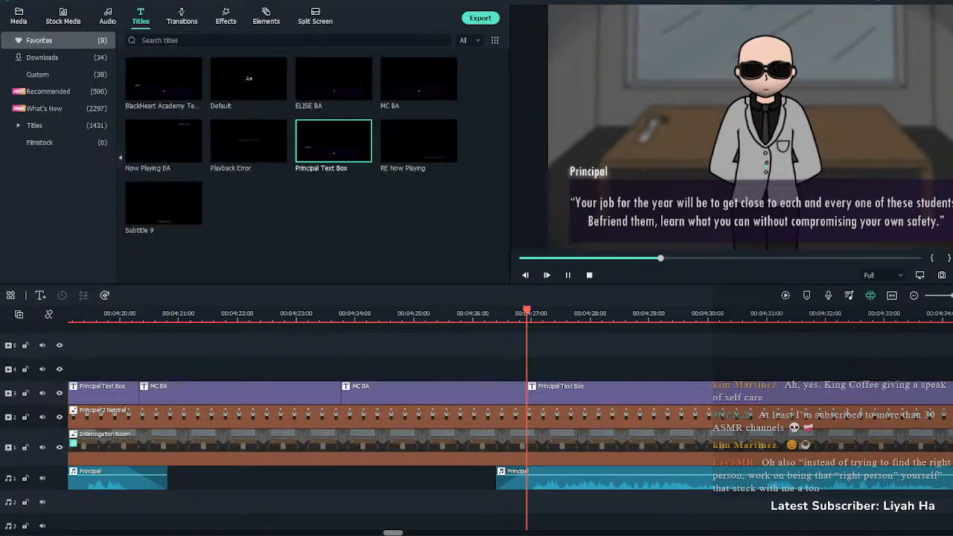
{"action": "key", "text": "space"}
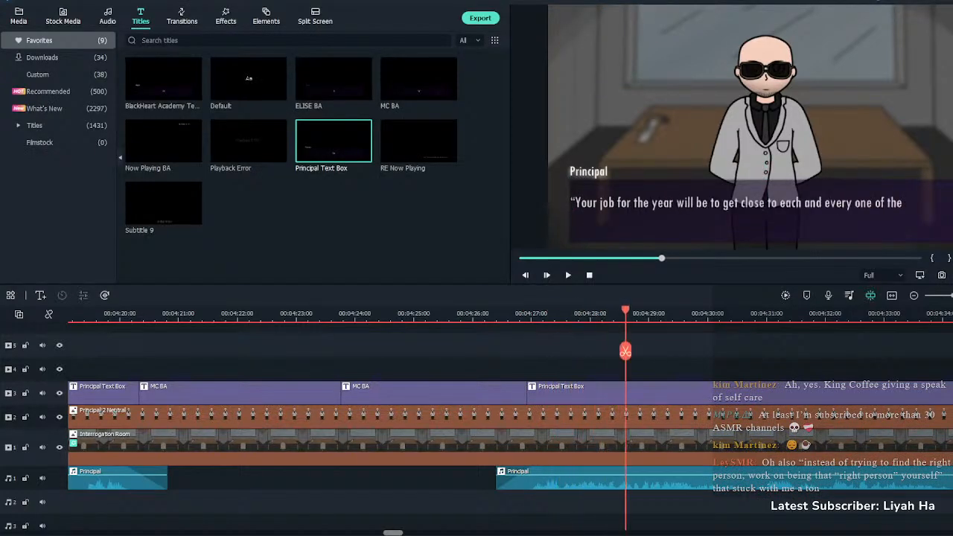
Move the playhead back to about 4:25.4 and preview the chasing-the-sun and hold-you instrumental tracks from My Music
{"action": "scroll", "coordinate": [625, 350], "scroll_direction": "down", "scroll_amount": 2}
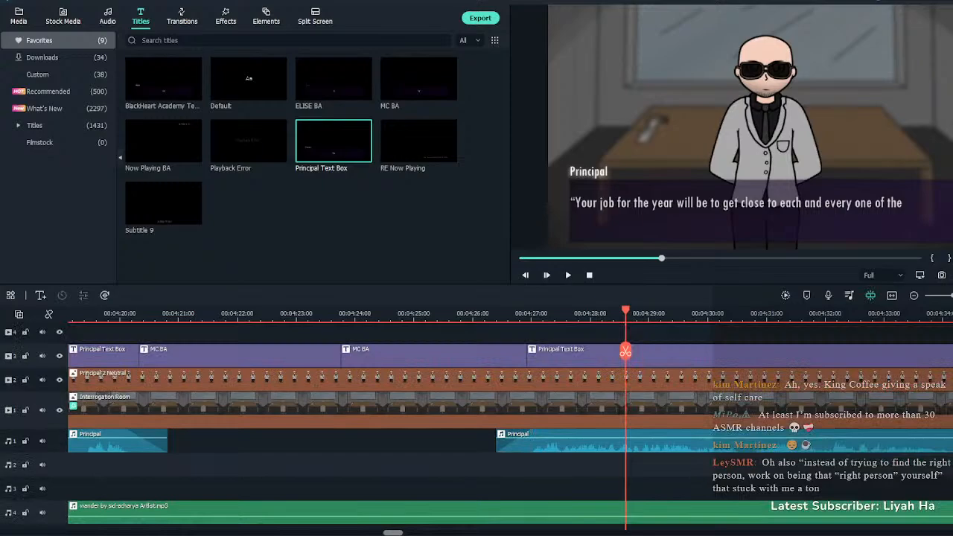
{"action": "left_click_drag", "start_coordinate": [625, 352], "coordinate": [439, 350]}
{"action": "scroll", "coordinate": [412, 349], "scroll_direction": "down", "scroll_amount": 3}
{"action": "left_click", "coordinate": [108, 16]}
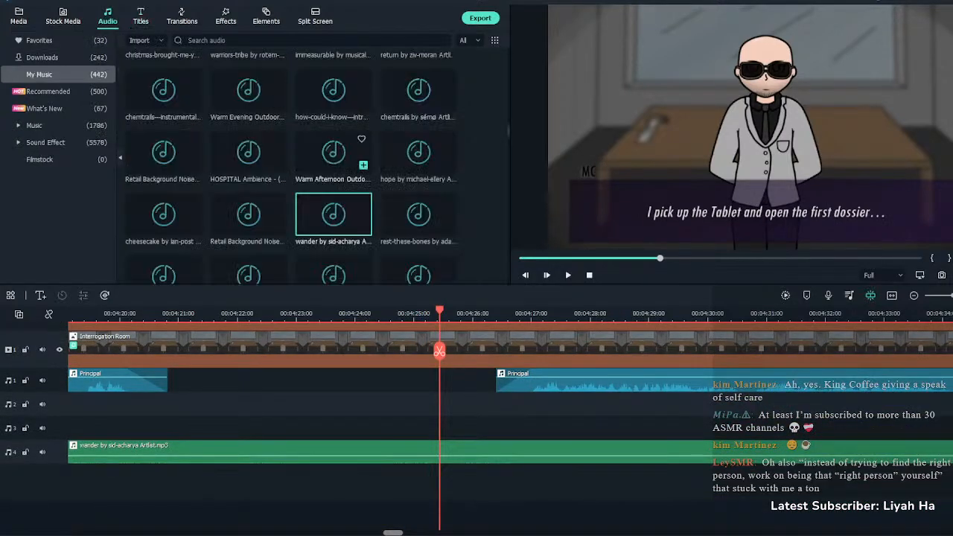
{"action": "scroll", "coordinate": [164, 186], "scroll_direction": "down", "scroll_amount": 2}
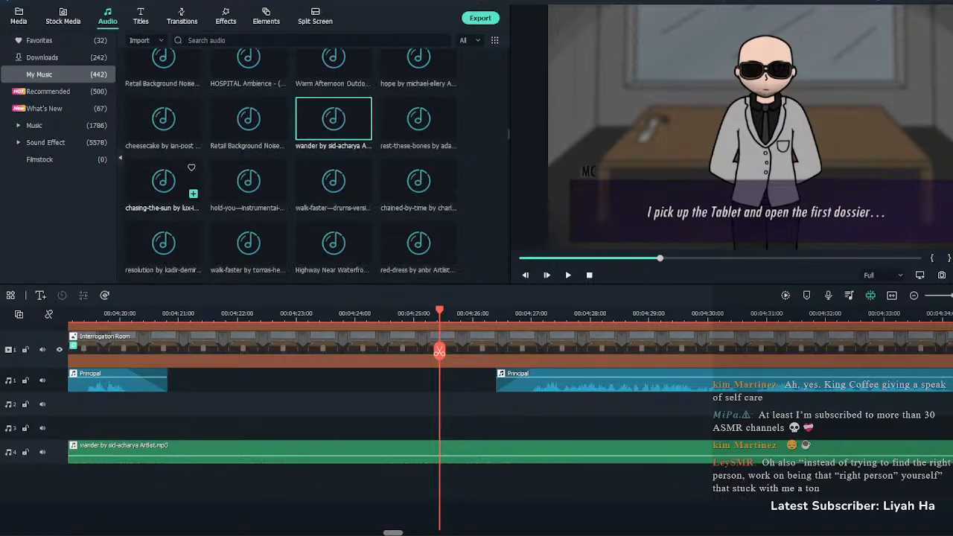
{"action": "double_click", "coordinate": [164, 181]}
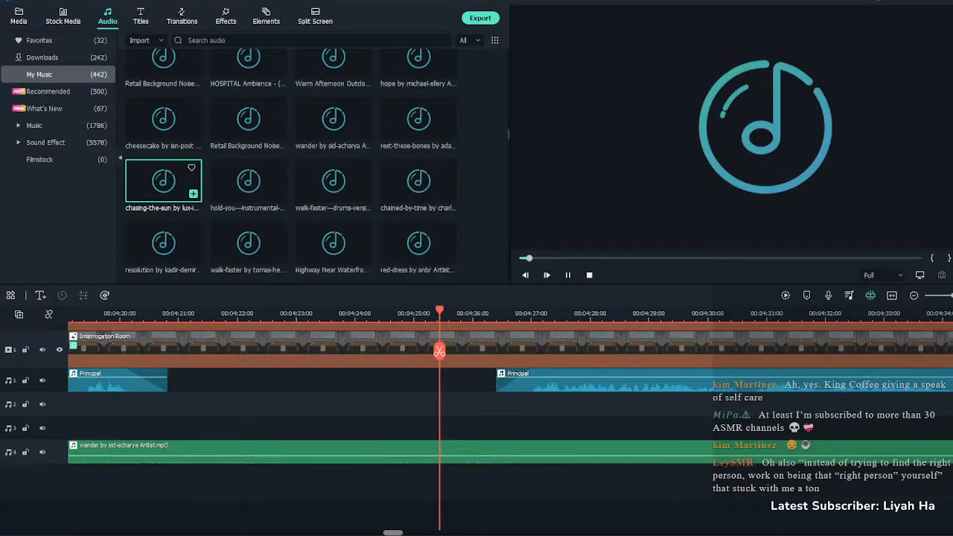
{"action": "double_click", "coordinate": [248, 181]}
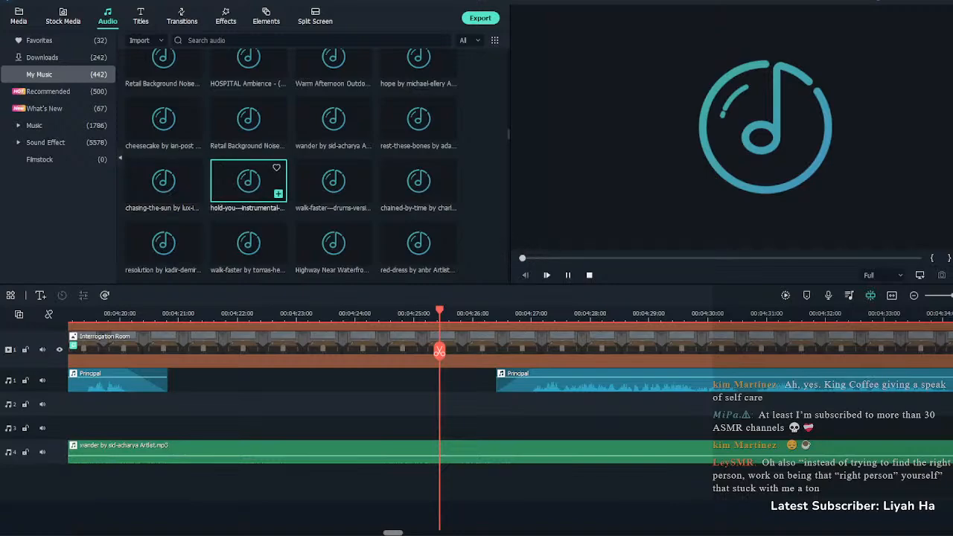
{"action": "left_click", "coordinate": [567, 275]}
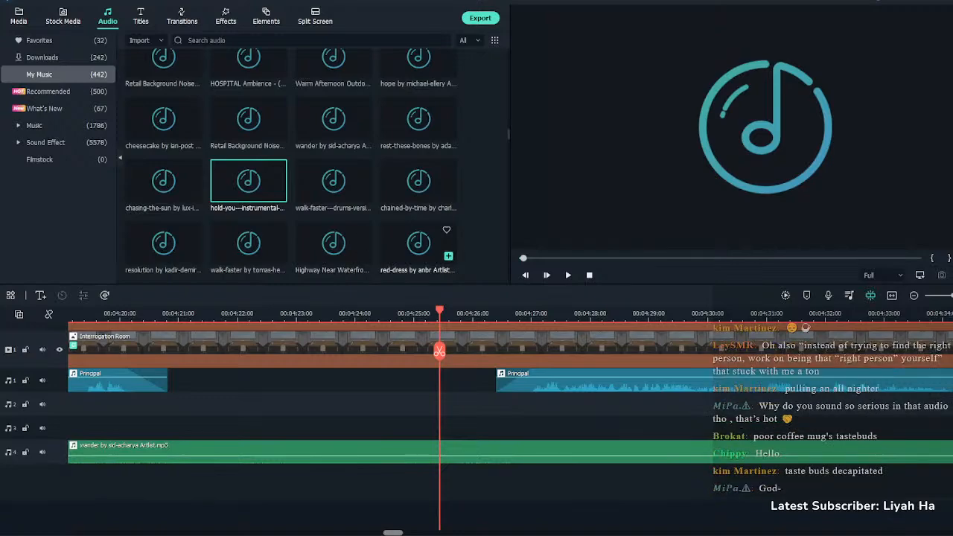
Preview the red-dress, chained-by-time, Highway Near Waterfront and walk-faster tracks in My Music as background audio candidates
{"action": "double_click", "coordinate": [418, 243]}
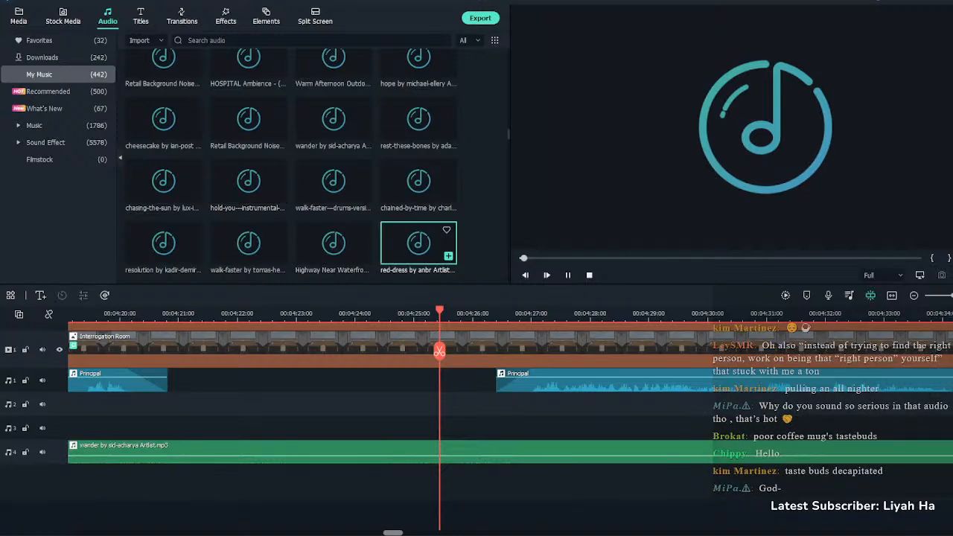
{"action": "left_click", "coordinate": [567, 275]}
{"action": "left_click", "coordinate": [418, 181]}
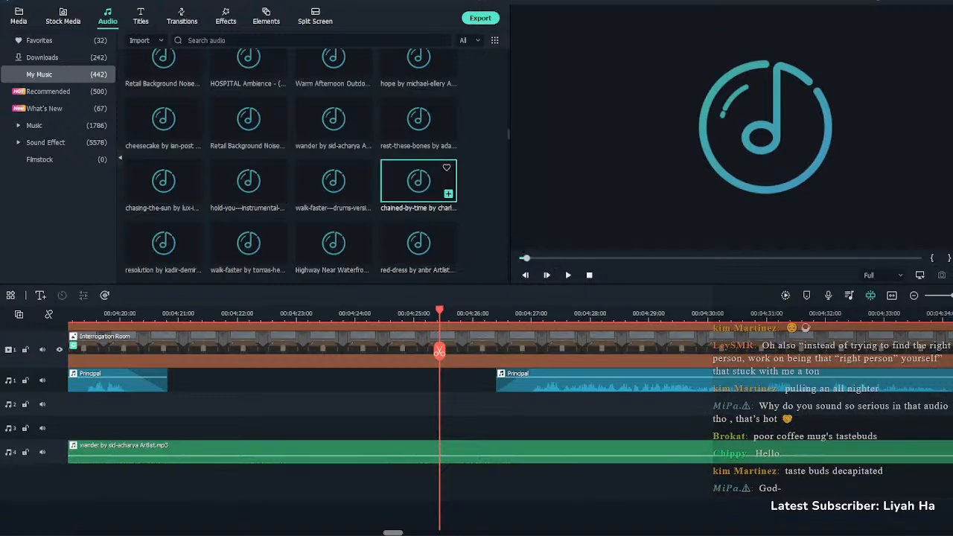
{"action": "double_click", "coordinate": [333, 243]}
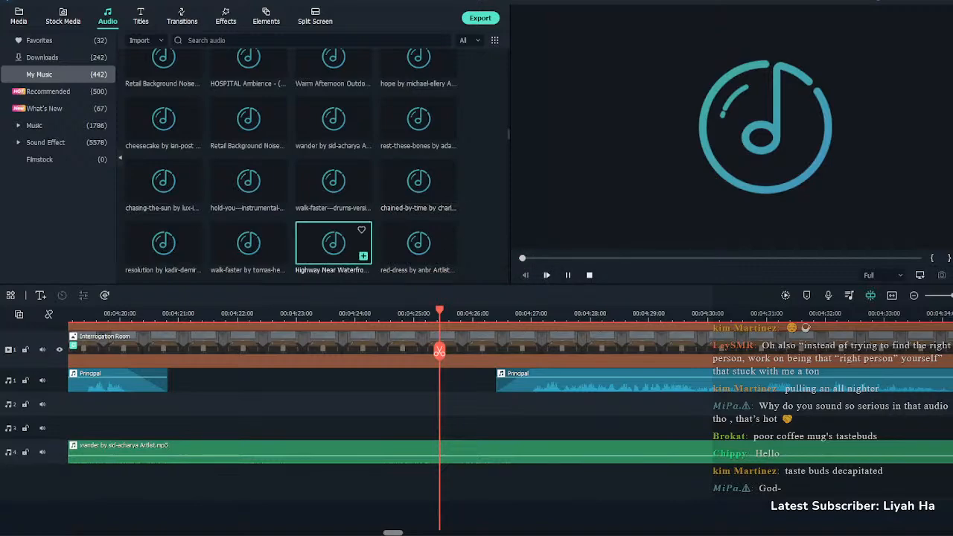
{"action": "left_click", "coordinate": [248, 242]}
Preview the hey-hey, rain, voices-from-afar and helvv-kryd (holy-wars) tracks further down in My Music
{"action": "scroll", "coordinate": [248, 242], "scroll_direction": "down", "scroll_amount": 2}
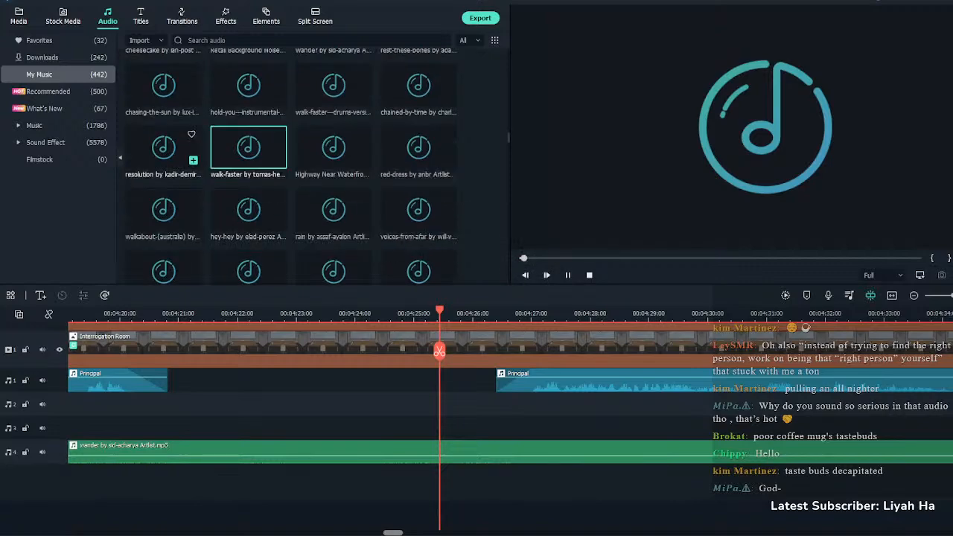
{"action": "double_click", "coordinate": [248, 209]}
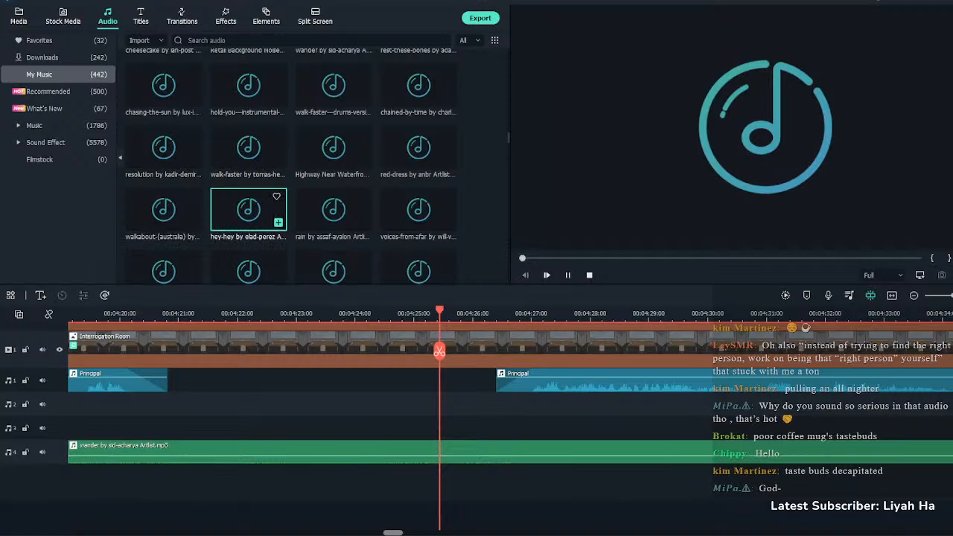
{"action": "left_click", "coordinate": [567, 275]}
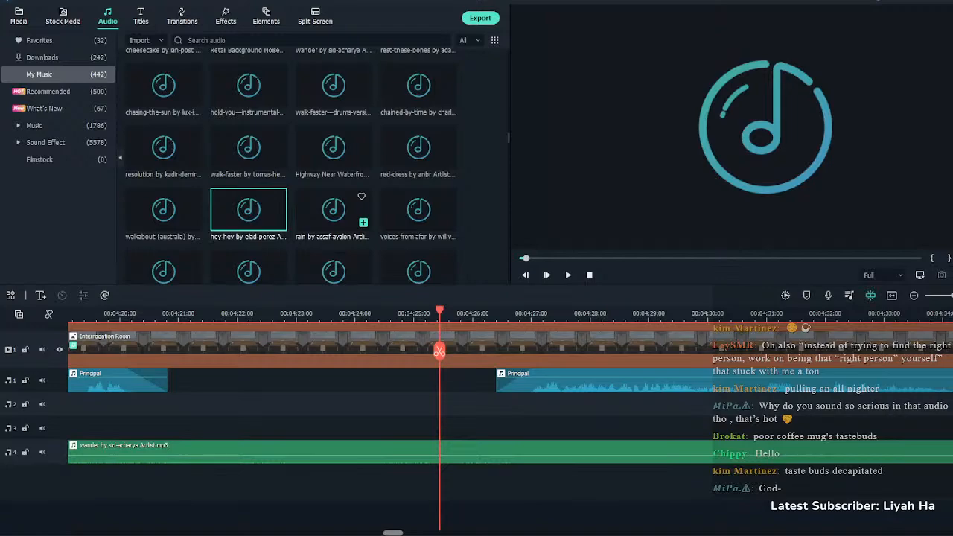
{"action": "double_click", "coordinate": [333, 209]}
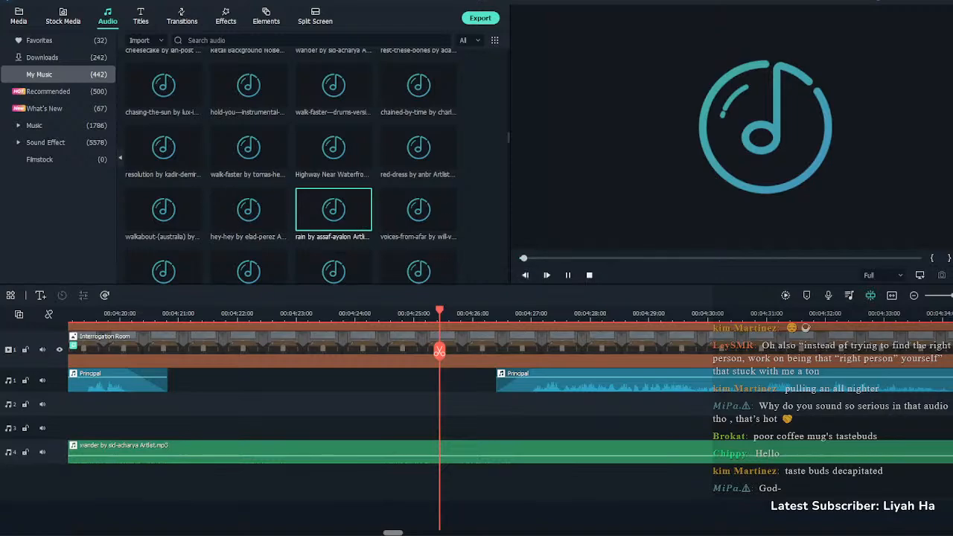
{"action": "double_click", "coordinate": [419, 209]}
{"action": "scroll", "coordinate": [418, 179], "scroll_direction": "down", "scroll_amount": 2}
{"action": "double_click", "coordinate": [418, 175]}
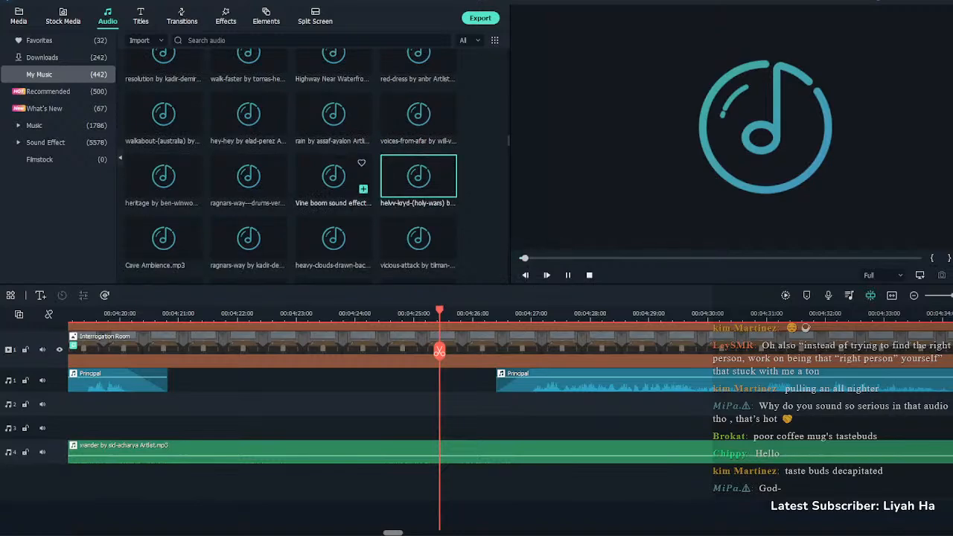
{"action": "left_click", "coordinate": [567, 275]}
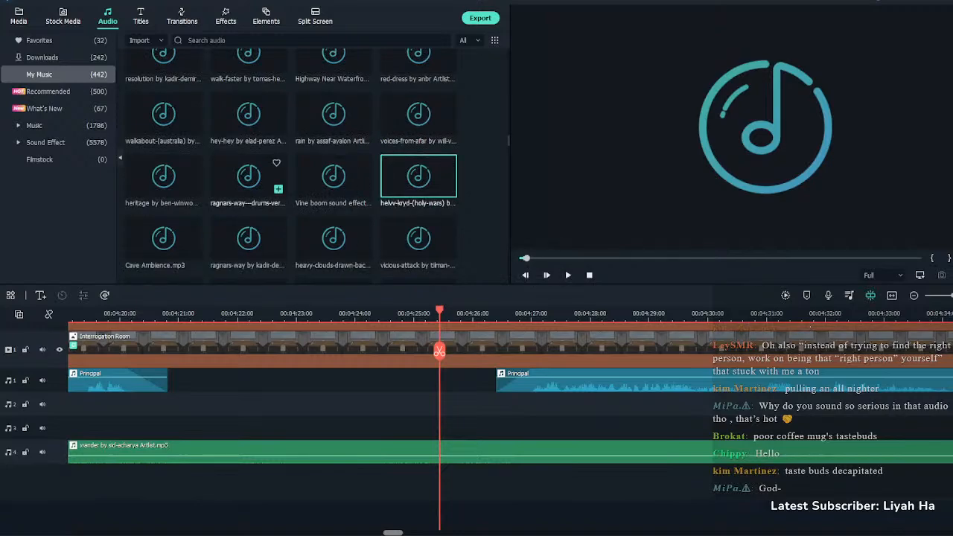
Preview the ragnars-way drums version, heritage and full ragnars-way tracks, and browse the music that follows them
{"action": "double_click", "coordinate": [249, 176]}
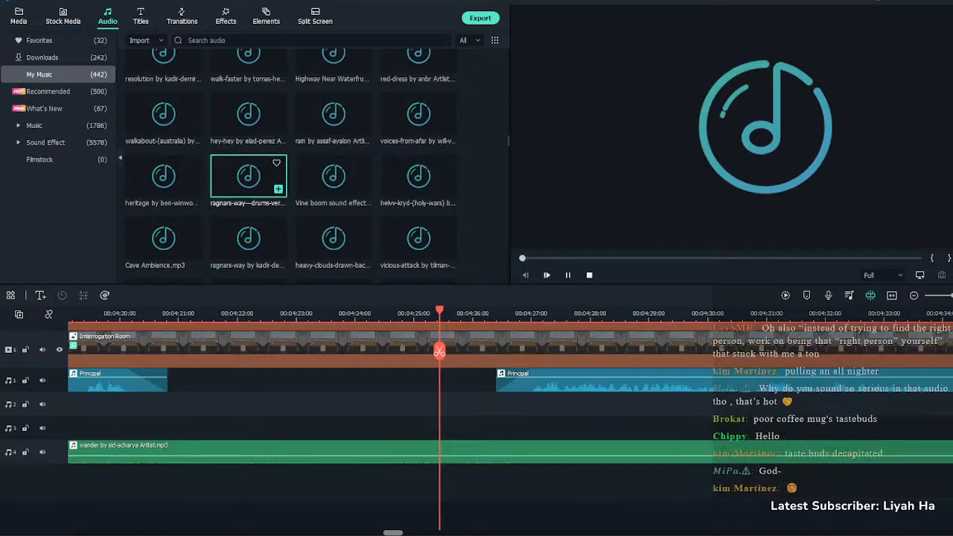
{"action": "double_click", "coordinate": [163, 176]}
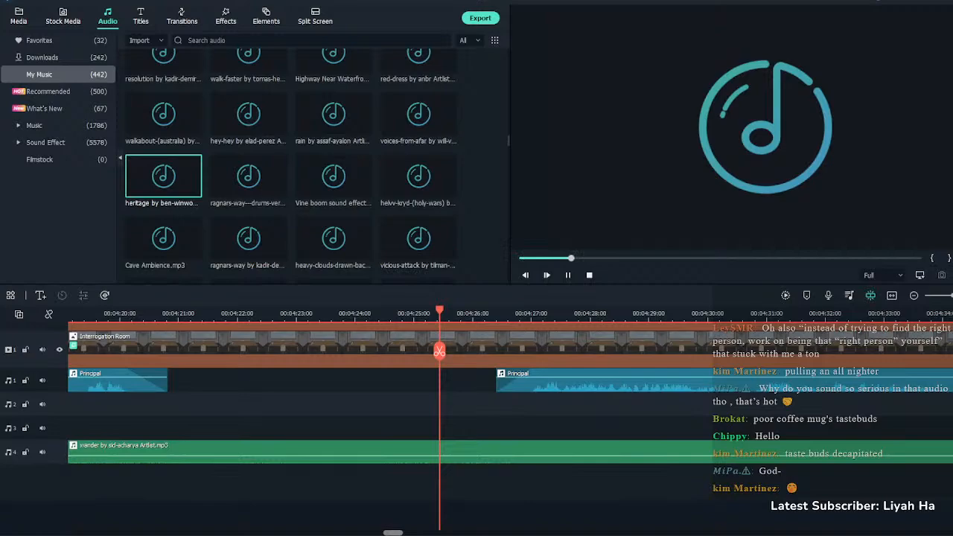
{"action": "double_click", "coordinate": [248, 238]}
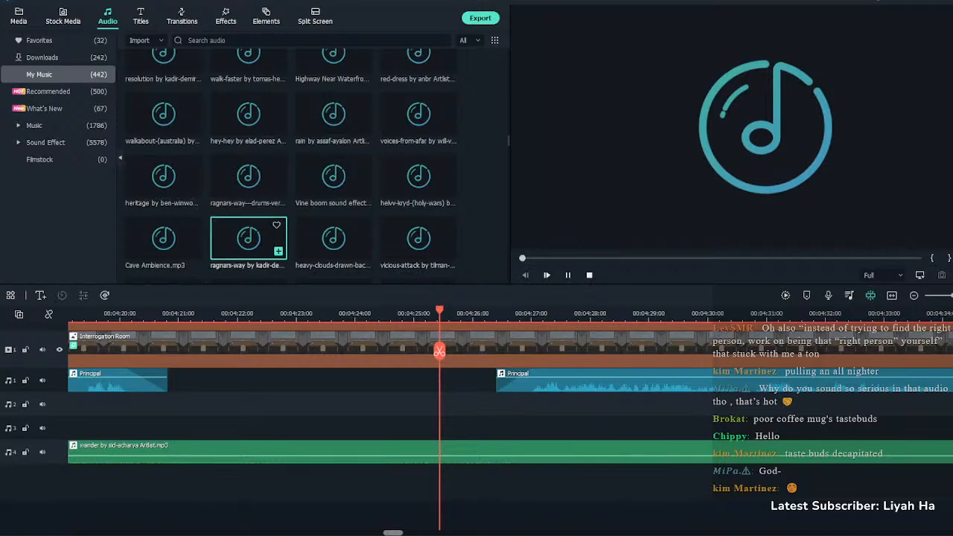
{"action": "scroll", "coordinate": [248, 239], "scroll_direction": "down", "scroll_amount": 2}
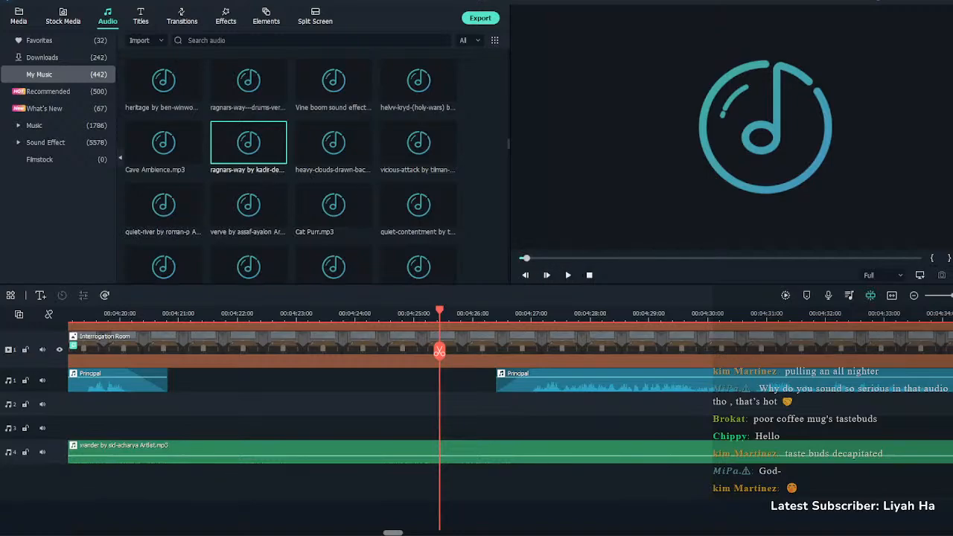
{"action": "scroll", "coordinate": [292, 164], "scroll_direction": "down", "scroll_amount": 2}
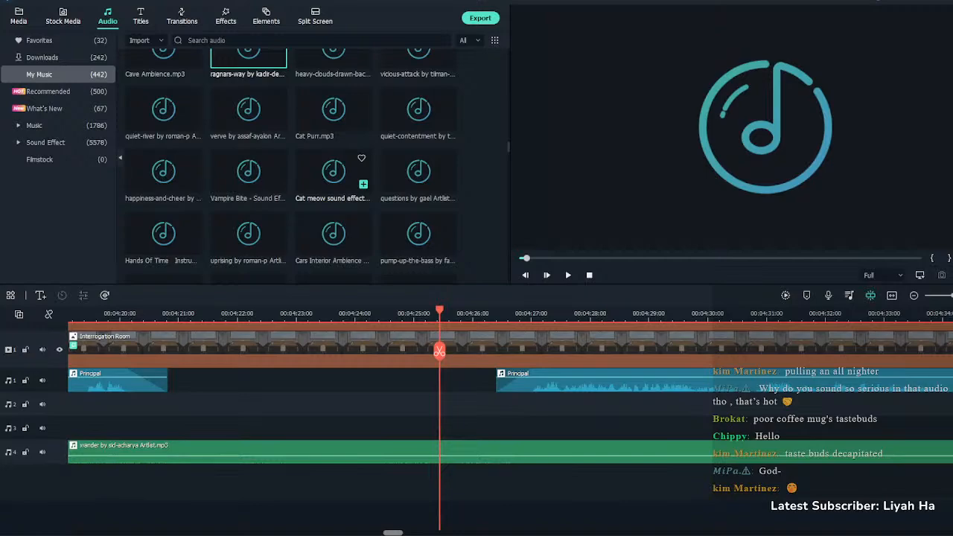
Play the timeline from about 4:24.7 within the Tablet narration to hear the current music leading into the Principal audio
{"action": "left_click", "coordinate": [395, 313]}
{"action": "key", "text": "space"}
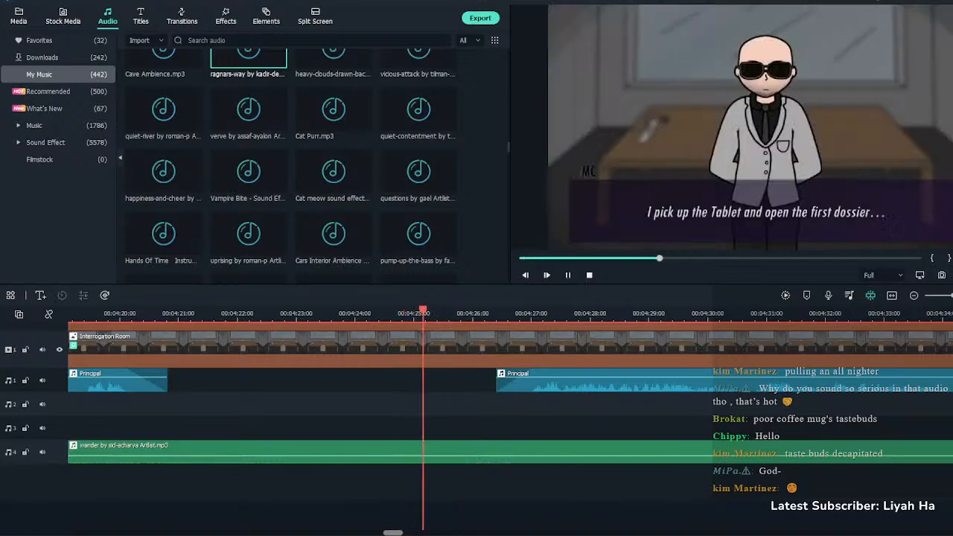
Cut the wander music clip just before 00:04:26, delete the remainder, and give the kept part a fade-out, checking it in playback
{"action": "key", "text": "space"}
{"action": "left_click", "coordinate": [465, 452]}
{"action": "key", "text": "ctrl+b"}
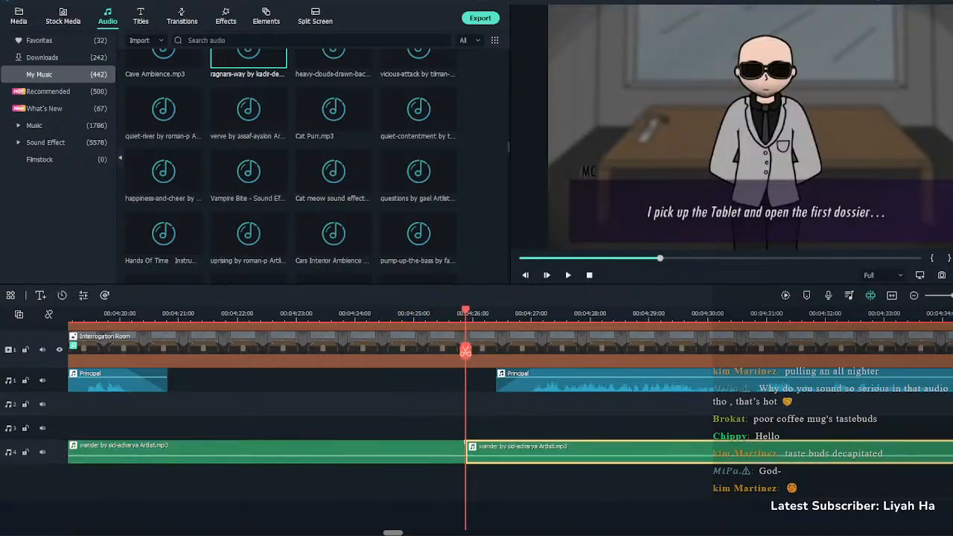
{"action": "key", "text": "Delete"}
{"action": "left_click", "coordinate": [323, 313]}
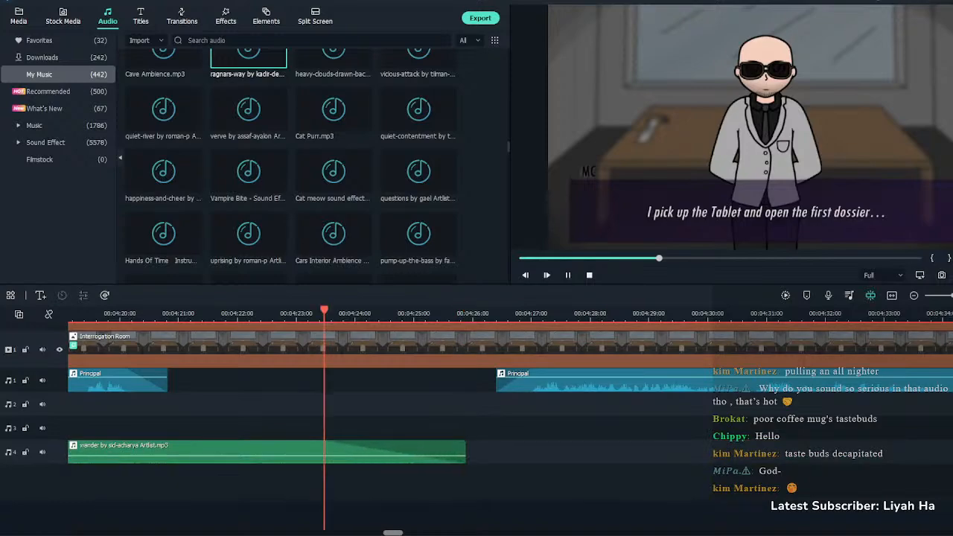
{"action": "key", "text": "space"}
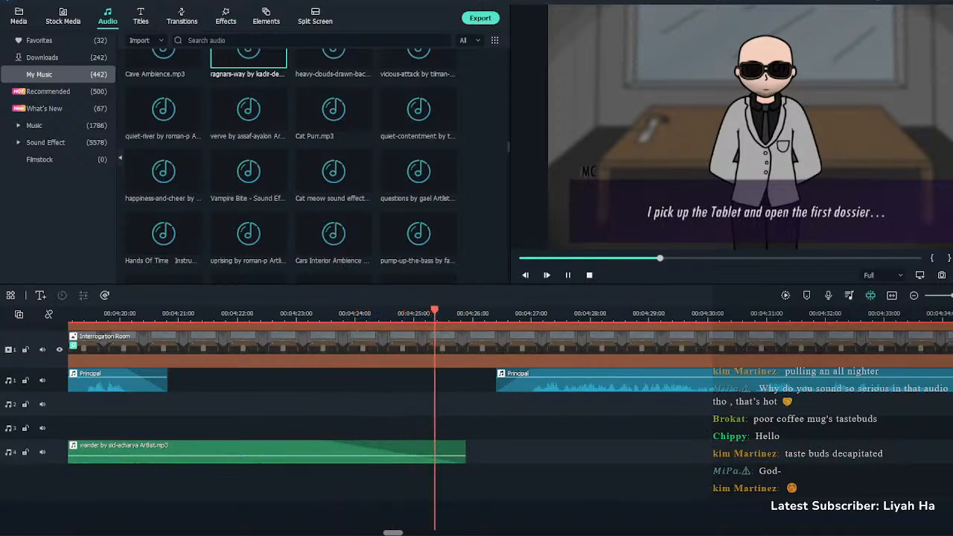
Extend the end of the wander music clip to about 00:04:26.8, under the start of the Principal's next line, with a longer fade-out
{"action": "left_click", "coordinate": [462, 452]}
{"action": "key", "text": "space"}
{"action": "left_click_drag", "start_coordinate": [465, 452], "coordinate": [519, 452]}
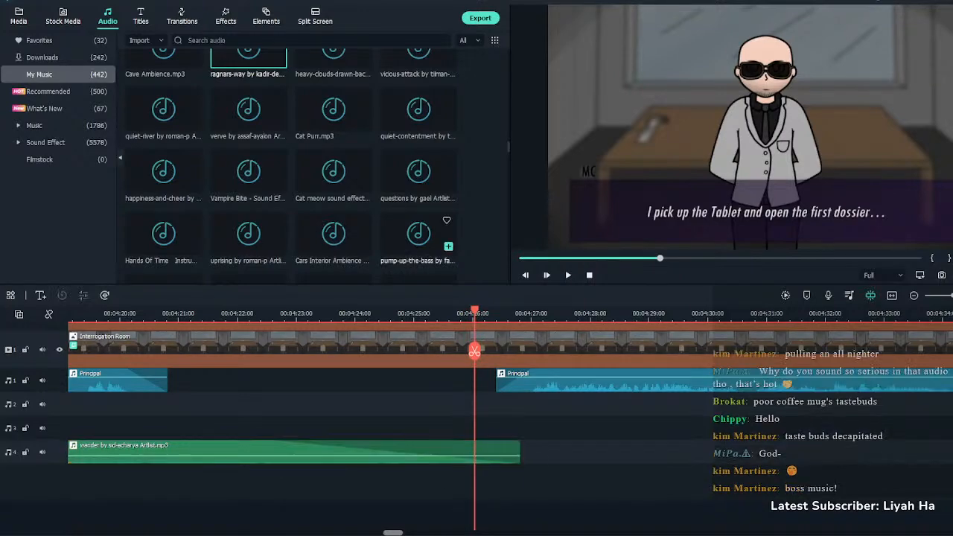
Try the pump-up-the-bass track after the wander clip under the Principal's dialogue, play it back, and undo its placement
{"action": "left_click", "coordinate": [419, 234]}
{"action": "scroll", "coordinate": [419, 223], "scroll_direction": "down", "scroll_amount": 2}
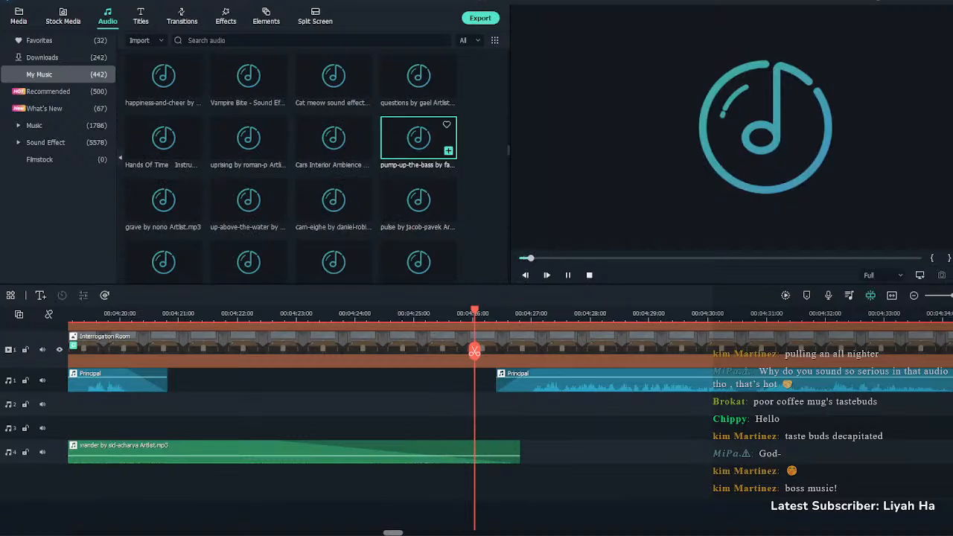
{"action": "left_click_drag", "start_coordinate": [419, 138], "coordinate": [540, 452]}
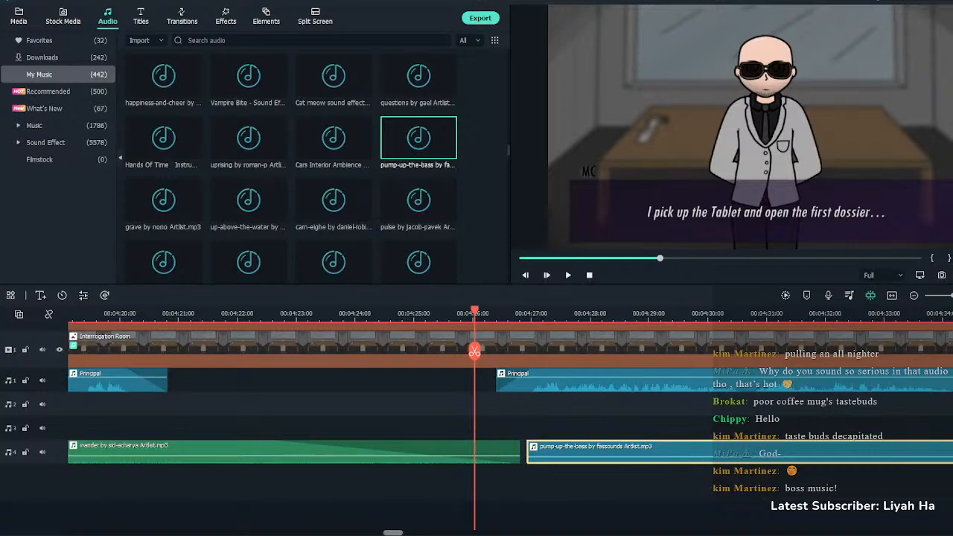
{"action": "key", "text": "space"}
{"action": "scroll", "coordinate": [474, 350], "scroll_direction": "up", "scroll_amount": 2}
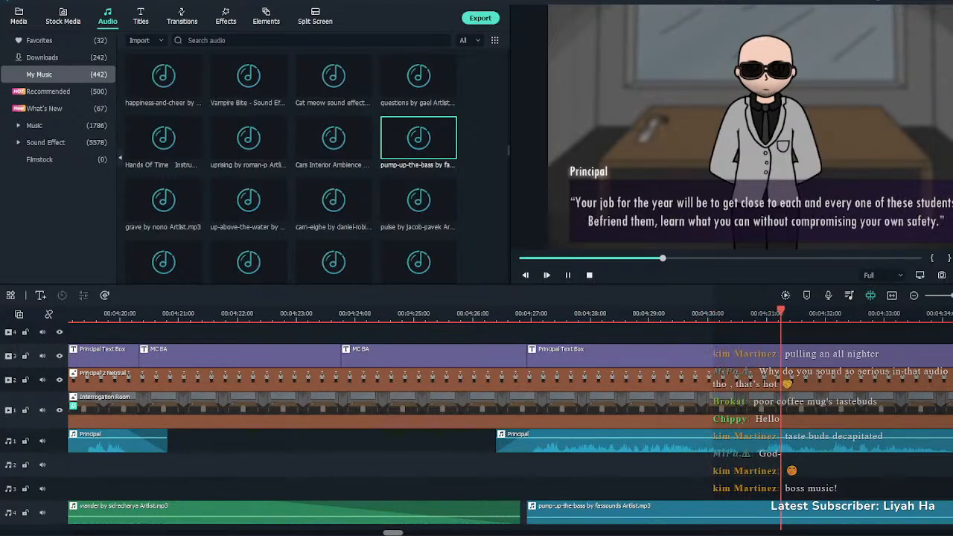
{"action": "key", "text": "space"}
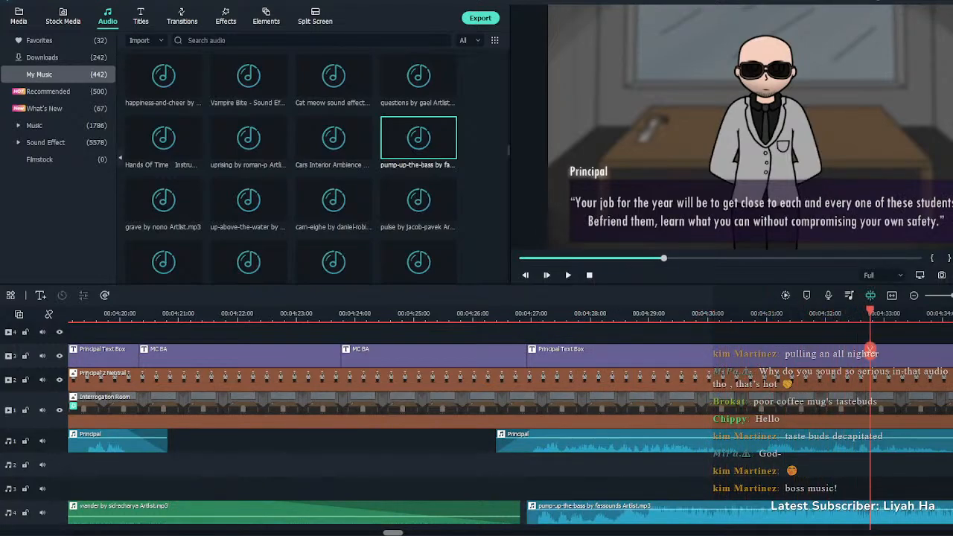
{"action": "key", "text": "ctrl+z"}
Audition the up-above-the-water, cam-eighe and pulse tracks, adding up-above-the-water and cam-eighe to the favorites
{"action": "double_click", "coordinate": [249, 199]}
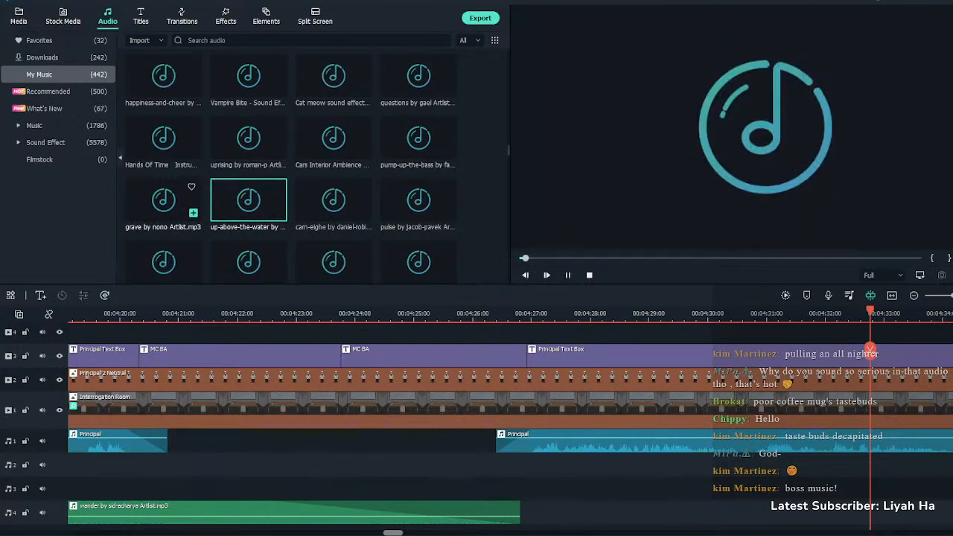
{"action": "left_click", "coordinate": [277, 187]}
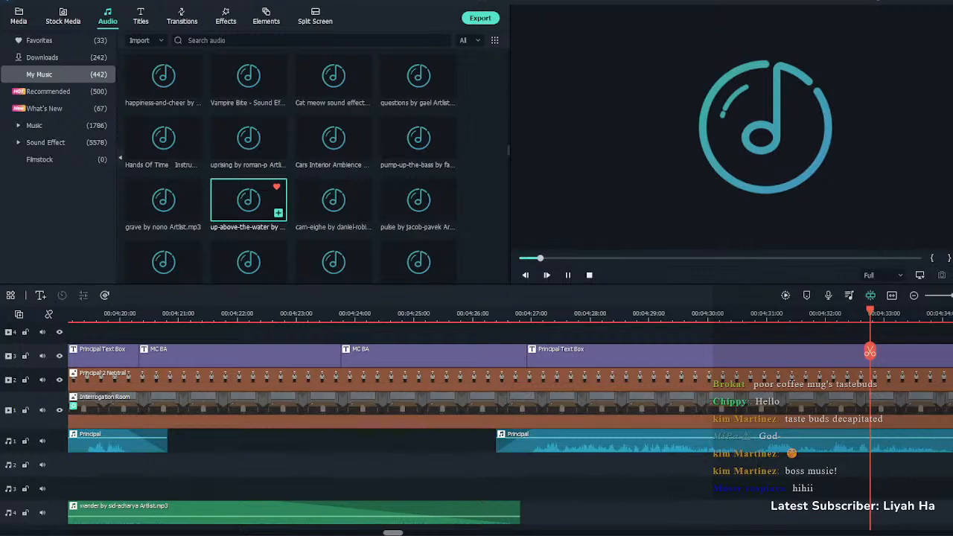
{"action": "left_click", "coordinate": [333, 200]}
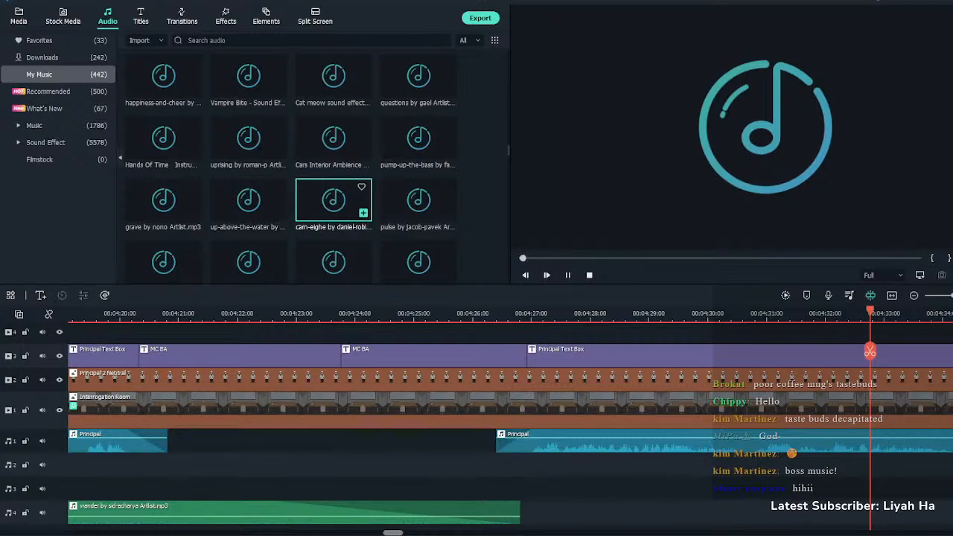
{"action": "left_click", "coordinate": [419, 200]}
{"action": "left_click", "coordinate": [362, 187]}
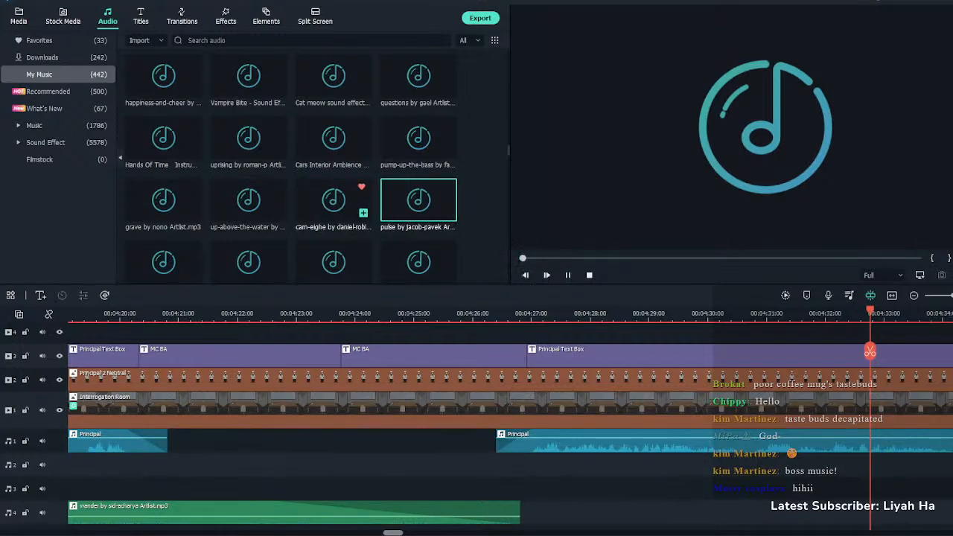
Audition the proud-waves-be-stayed, unspeakable-terror, grateful, unplanned-run and primal-war-drums tracks as music for the Principal's scene
{"action": "left_click", "coordinate": [333, 200]}
{"action": "scroll", "coordinate": [249, 229], "scroll_direction": "down", "scroll_amount": 2}
{"action": "left_click", "coordinate": [333, 168]}
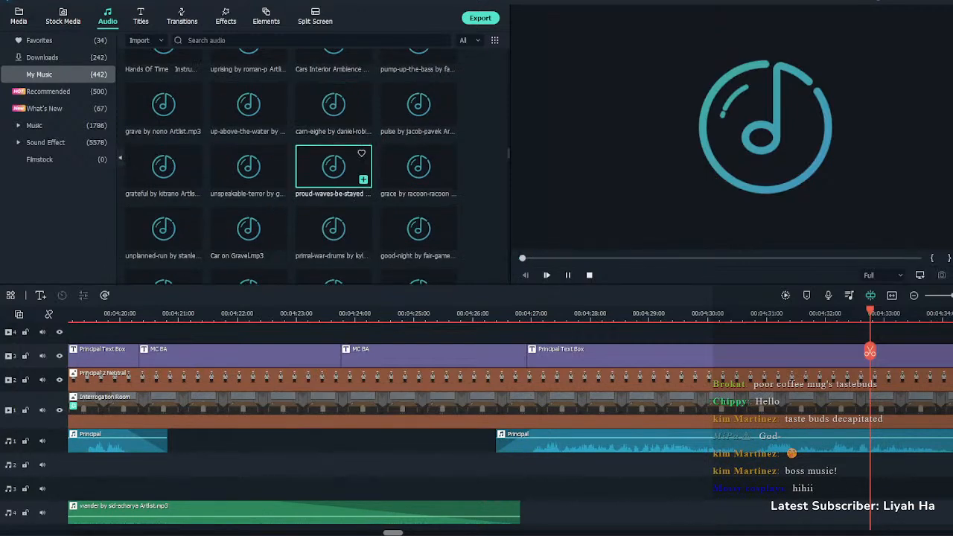
{"action": "left_click", "coordinate": [249, 169]}
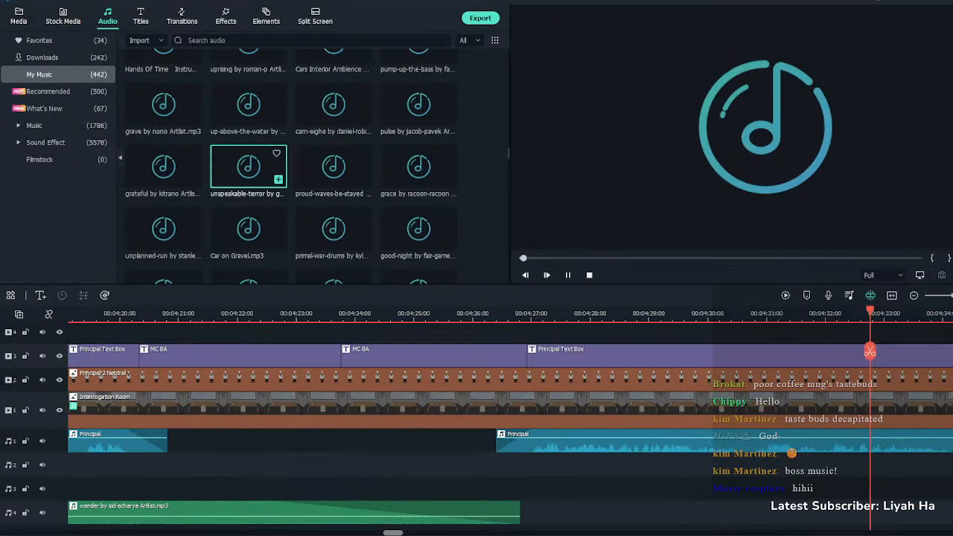
{"action": "left_click", "coordinate": [164, 168]}
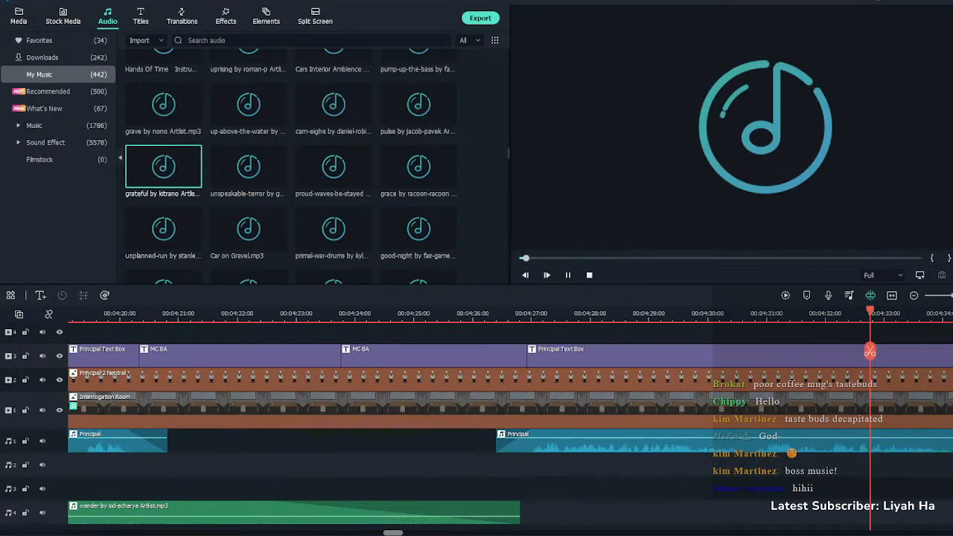
{"action": "left_click", "coordinate": [164, 229]}
{"action": "left_click", "coordinate": [334, 228]}
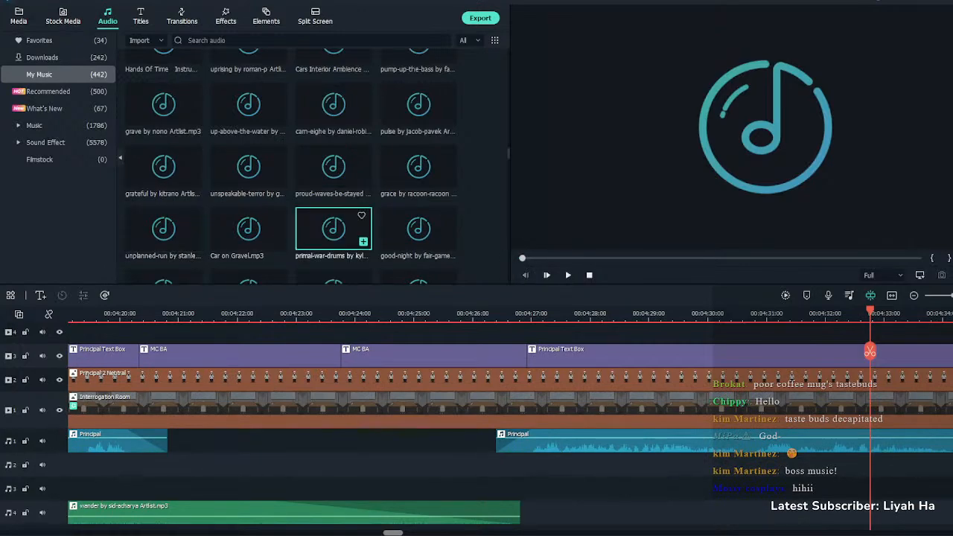
{"action": "scroll", "coordinate": [334, 224], "scroll_direction": "down", "scroll_amount": 2}
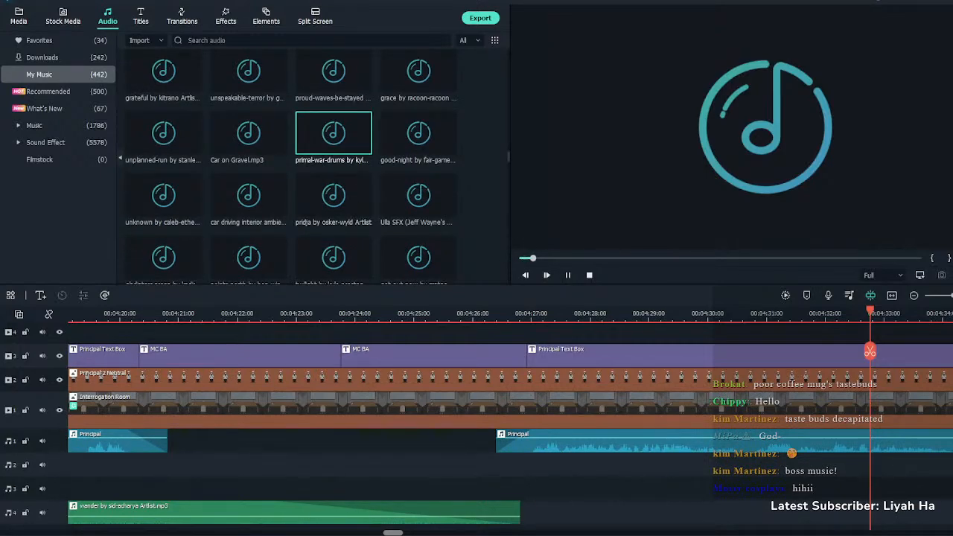
{"action": "left_click", "coordinate": [567, 275]}
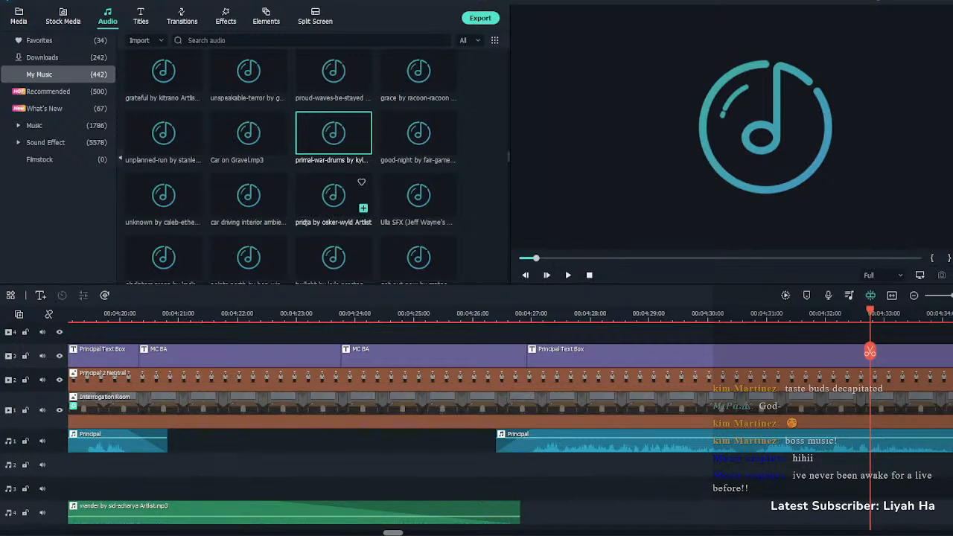
Audition pridja, twilight, get-out-now, points-north, gladiators-arena and please-send-rain as candidate background music
{"action": "left_click", "coordinate": [333, 195]}
{"action": "scroll", "coordinate": [332, 195], "scroll_direction": "down", "scroll_amount": 2}
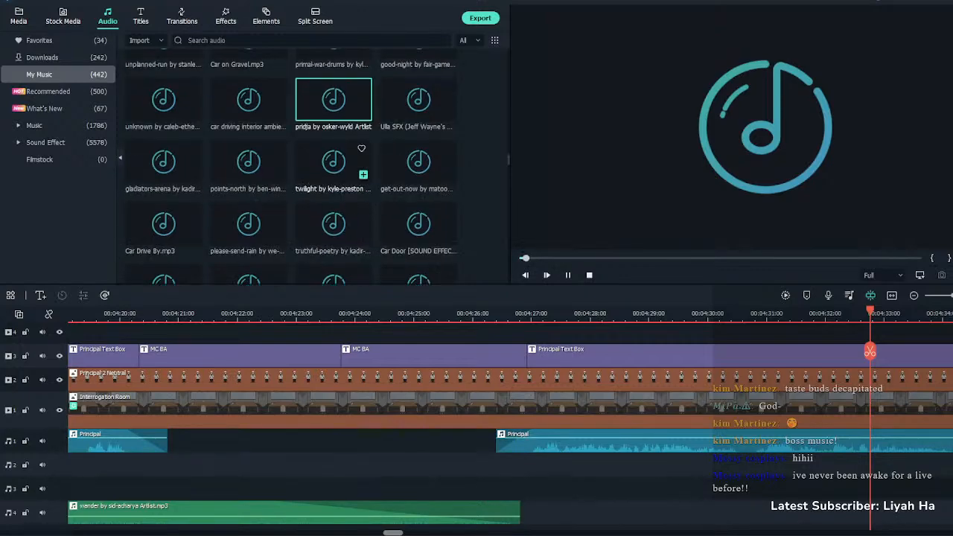
{"action": "left_click", "coordinate": [333, 167]}
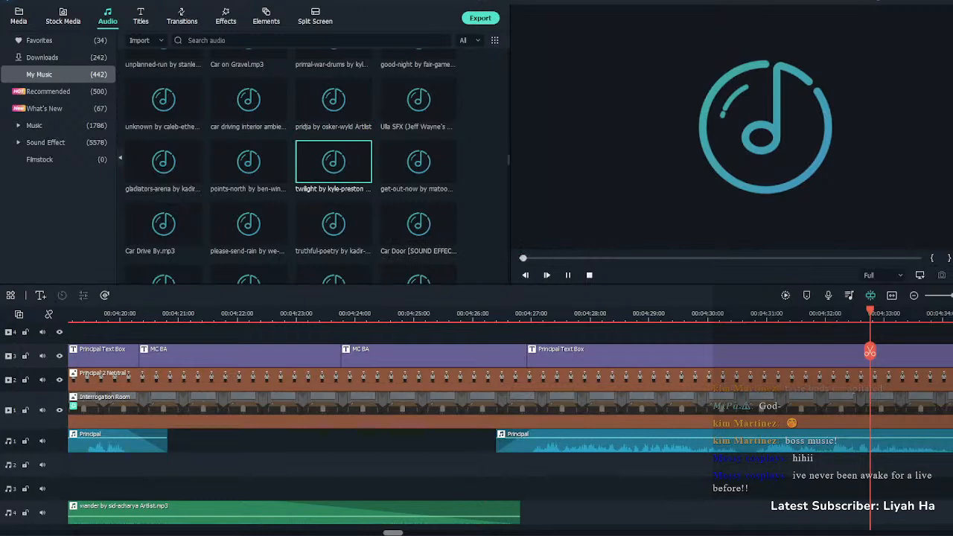
{"action": "left_click", "coordinate": [418, 161]}
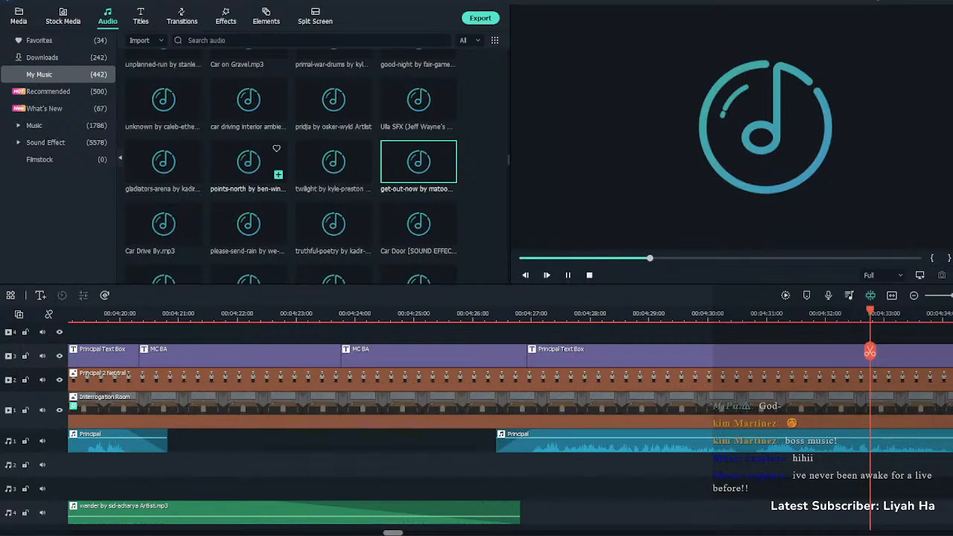
{"action": "left_click", "coordinate": [248, 162]}
{"action": "double_click", "coordinate": [163, 162]}
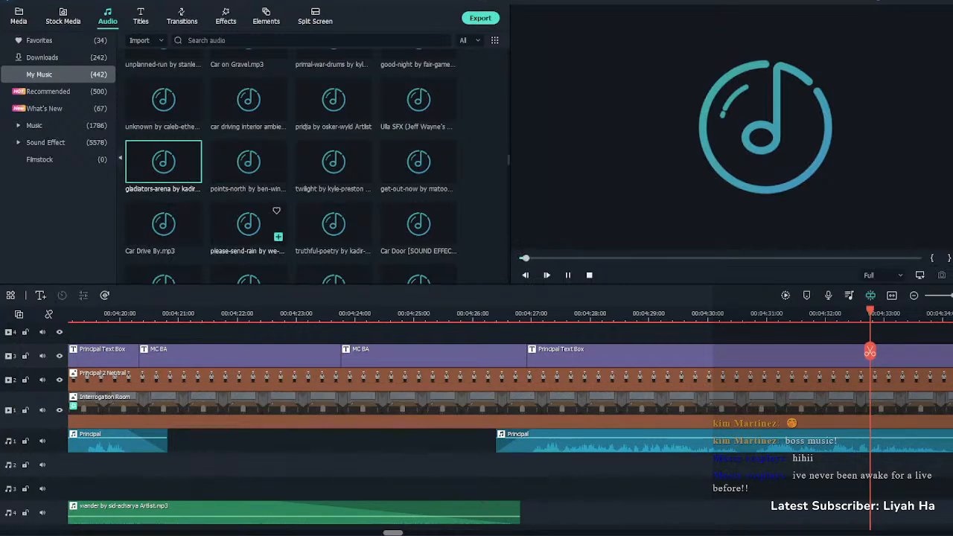
{"action": "double_click", "coordinate": [249, 223]}
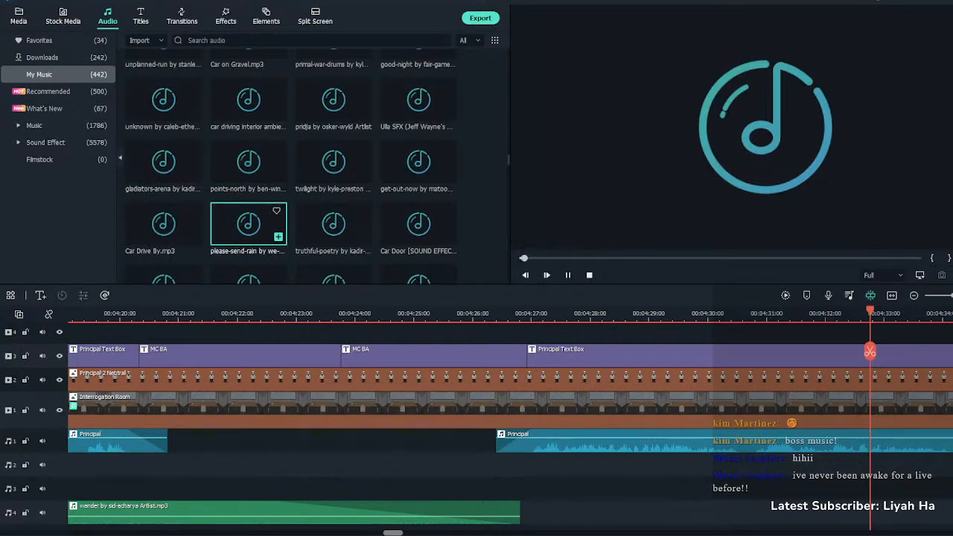
{"action": "left_click", "coordinate": [569, 275]}
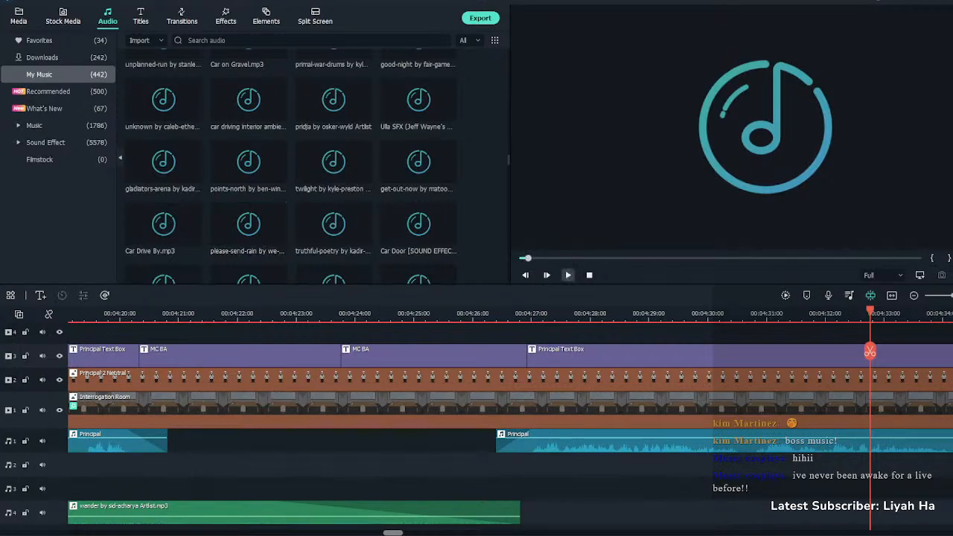
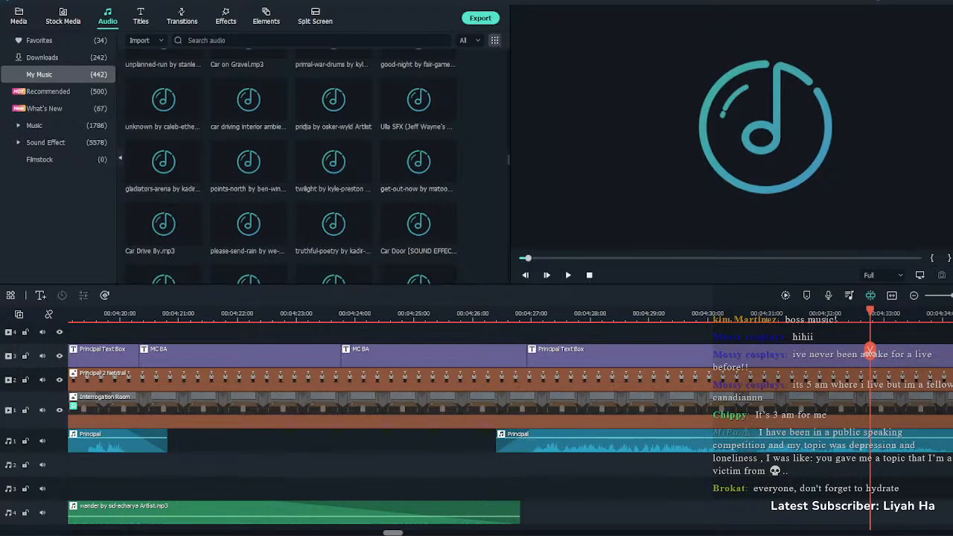
Audition Zombie Heartbeat, zen and both versions of you-wont-find-me at the end of the music library
{"action": "scroll", "coordinate": [291, 160], "scroll_direction": "down", "scroll_amount": 5}
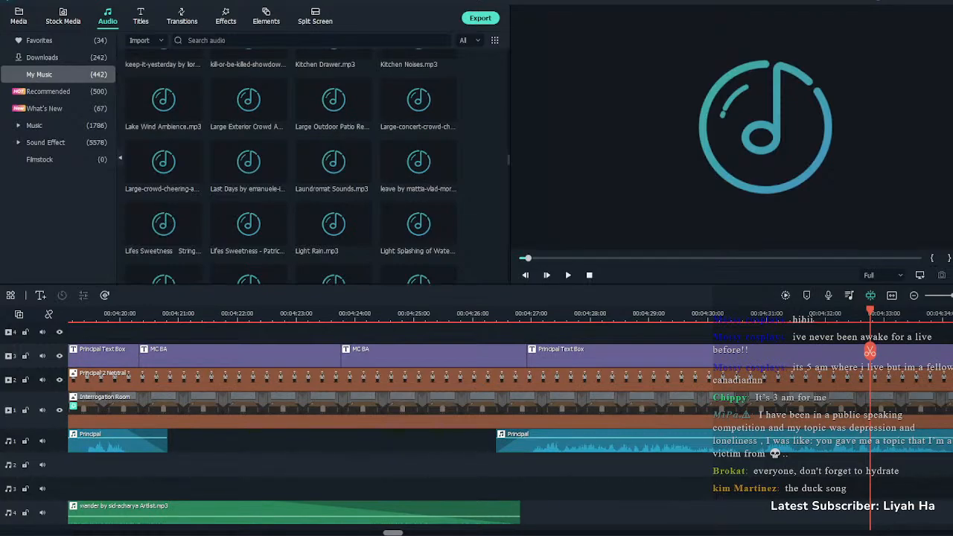
{"action": "left_click_drag", "start_coordinate": [508, 160], "coordinate": [509, 279]}
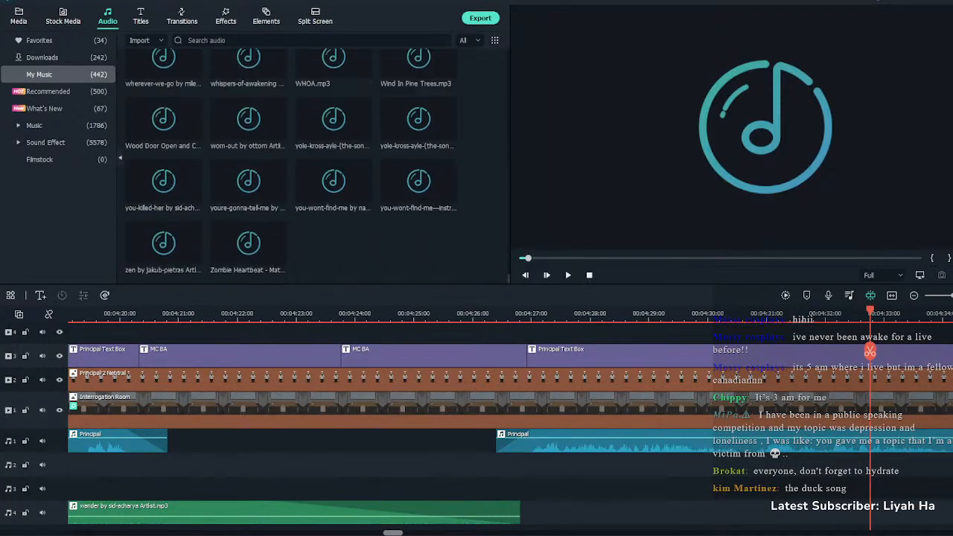
{"action": "left_click", "coordinate": [248, 243]}
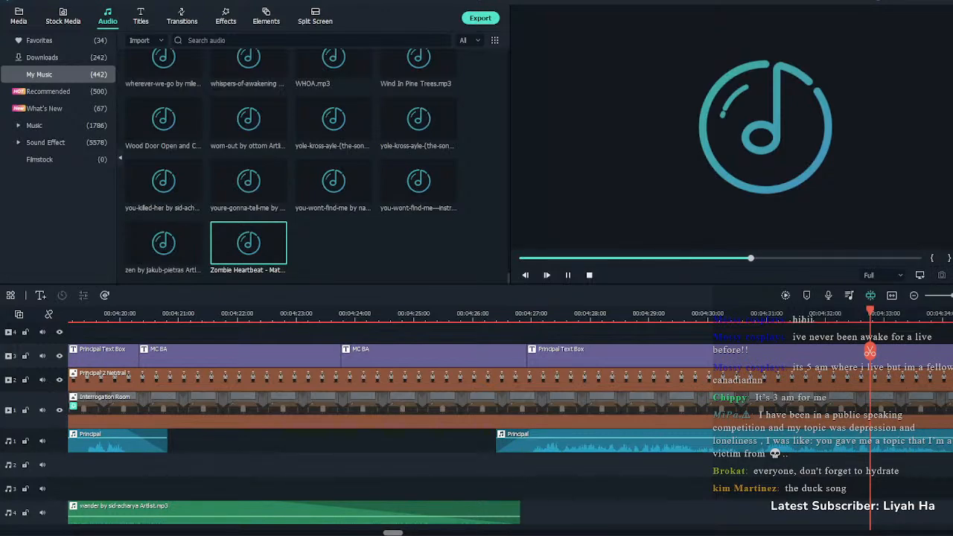
{"action": "left_click", "coordinate": [163, 242]}
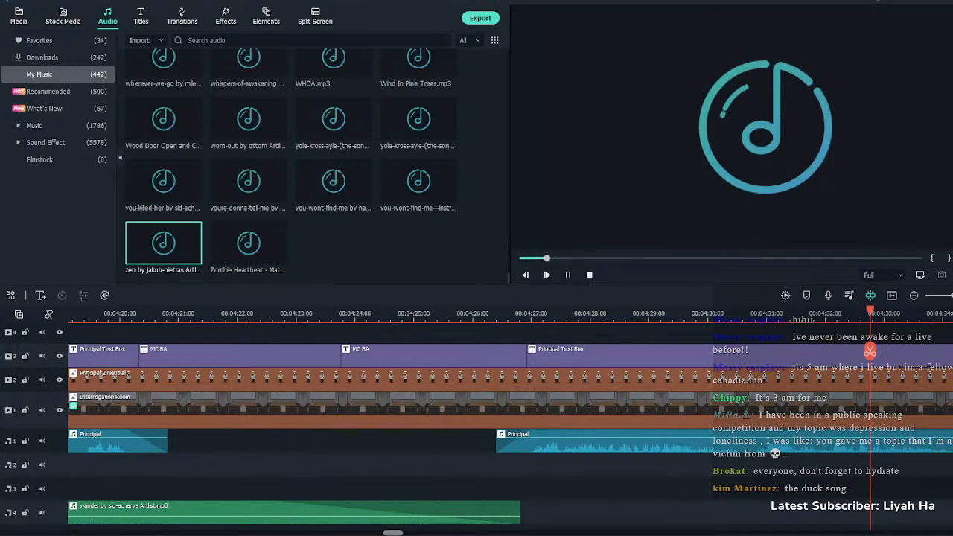
{"action": "double_click", "coordinate": [418, 181]}
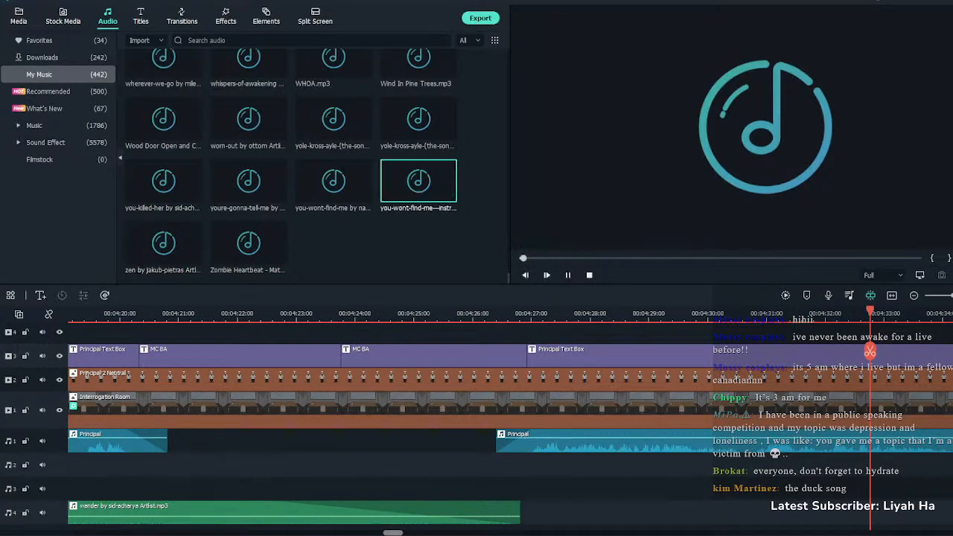
{"action": "double_click", "coordinate": [333, 181]}
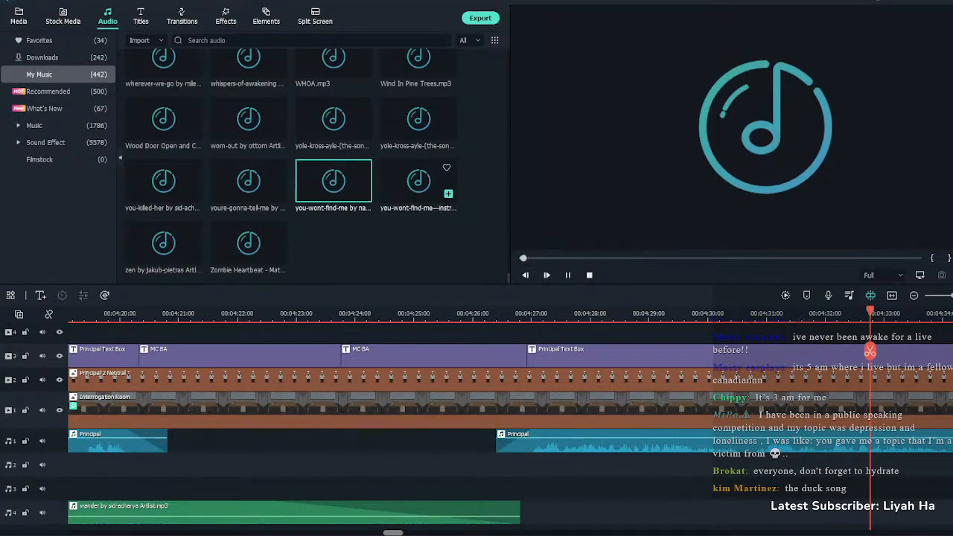
{"action": "double_click", "coordinate": [419, 181]}
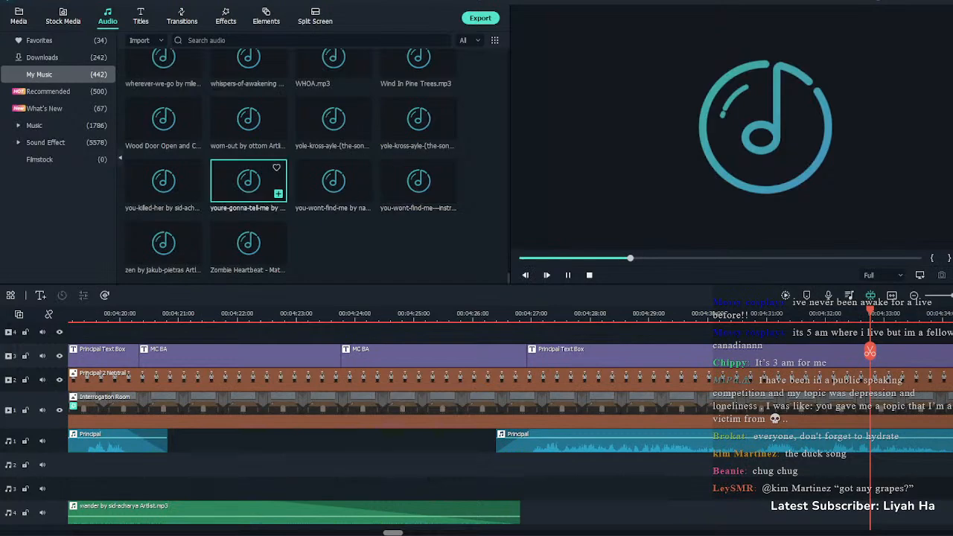
Audition youre-gonna-tell-me, you-killed-her, worn-out, Wind In Pine Trees and were-you-there as candidate background music
{"action": "double_click", "coordinate": [249, 181]}
{"action": "double_click", "coordinate": [163, 181]}
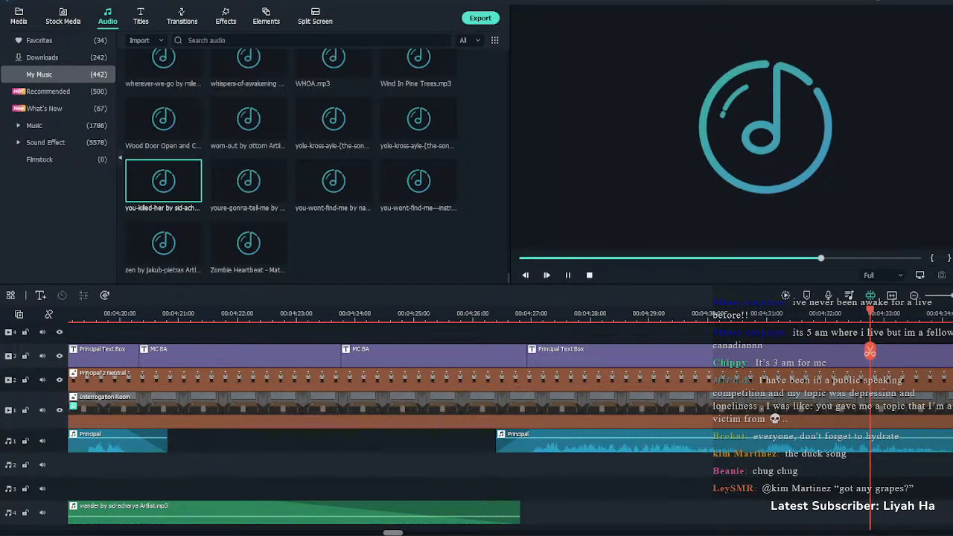
{"action": "double_click", "coordinate": [249, 119]}
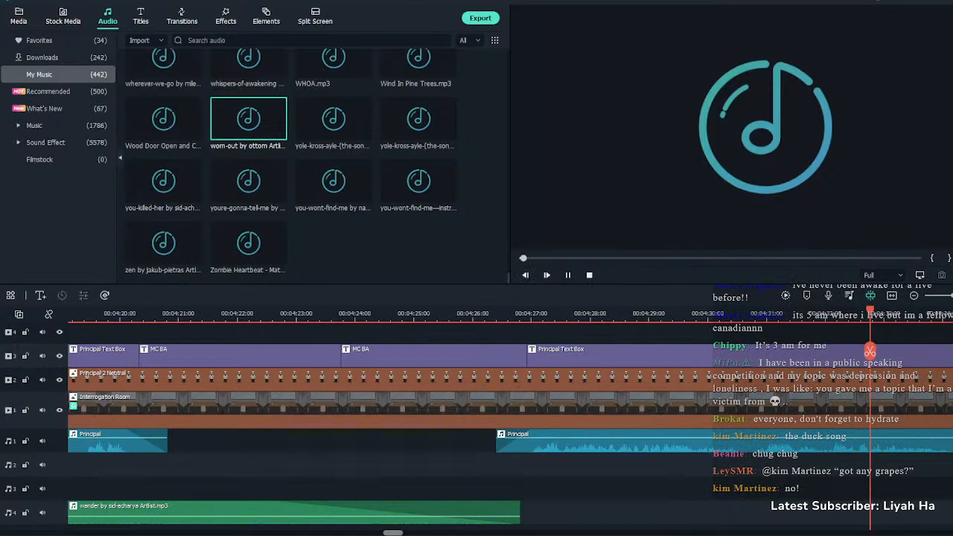
{"action": "double_click", "coordinate": [419, 63]}
{"action": "scroll", "coordinate": [418, 163], "scroll_direction": "up", "scroll_amount": 2}
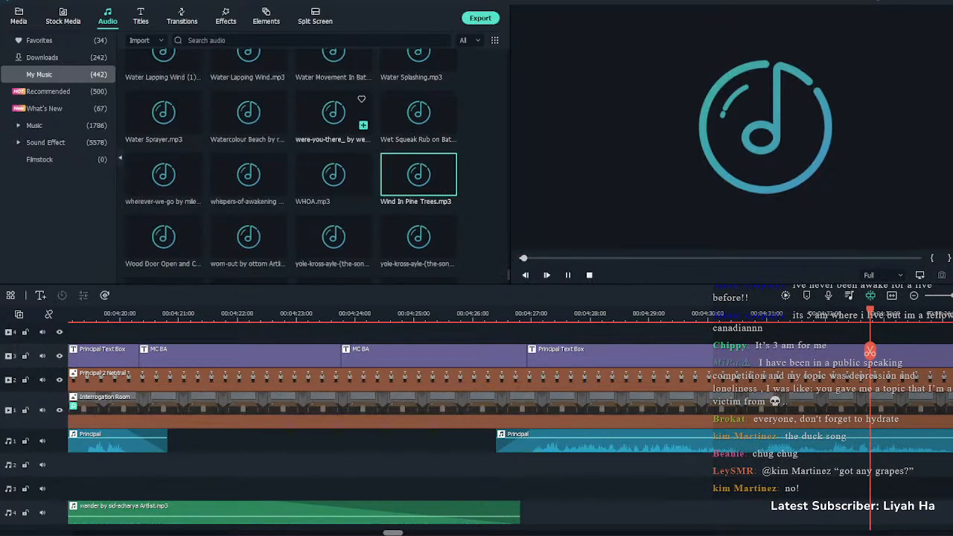
{"action": "double_click", "coordinate": [334, 112]}
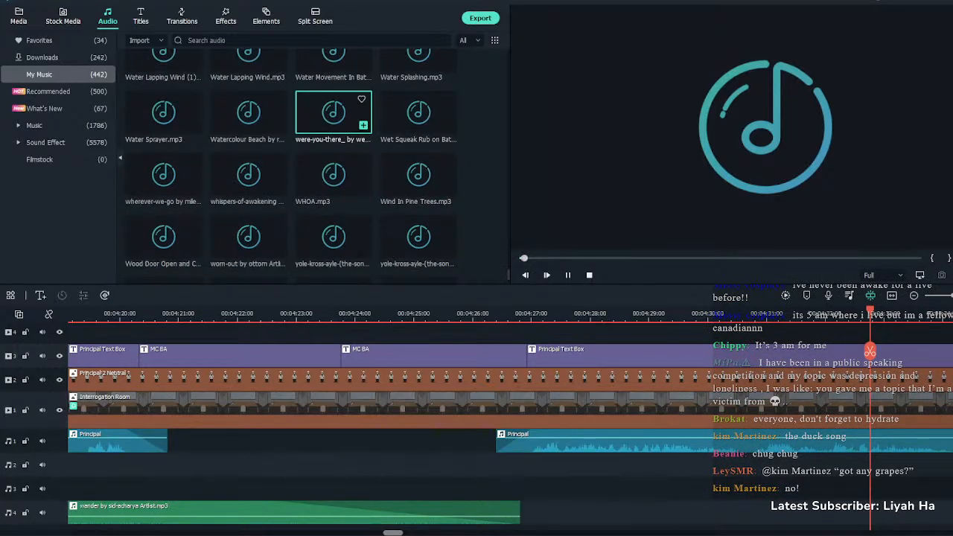
{"action": "scroll", "coordinate": [334, 149], "scroll_direction": "up", "scroll_amount": 2}
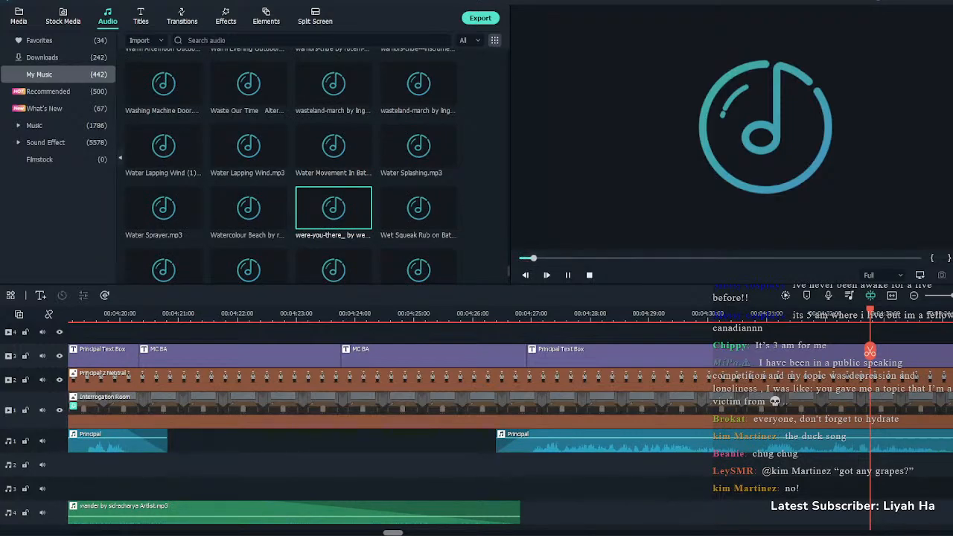
Return to the beginning of the My Music library, auditioning amy-blue on the way
{"action": "scroll", "coordinate": [425, 193], "scroll_direction": "down", "scroll_amount": 5}
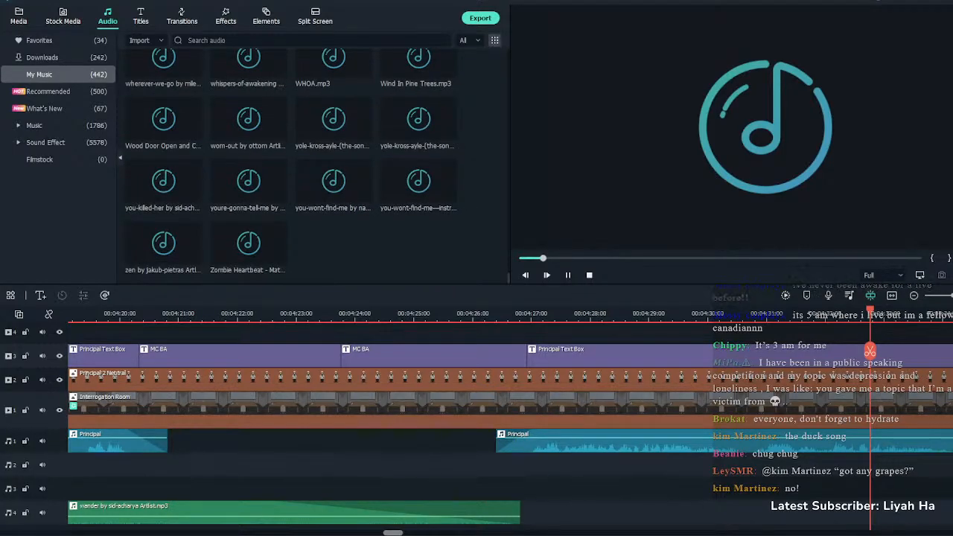
{"action": "scroll", "coordinate": [291, 164], "scroll_direction": "up", "scroll_amount": 10}
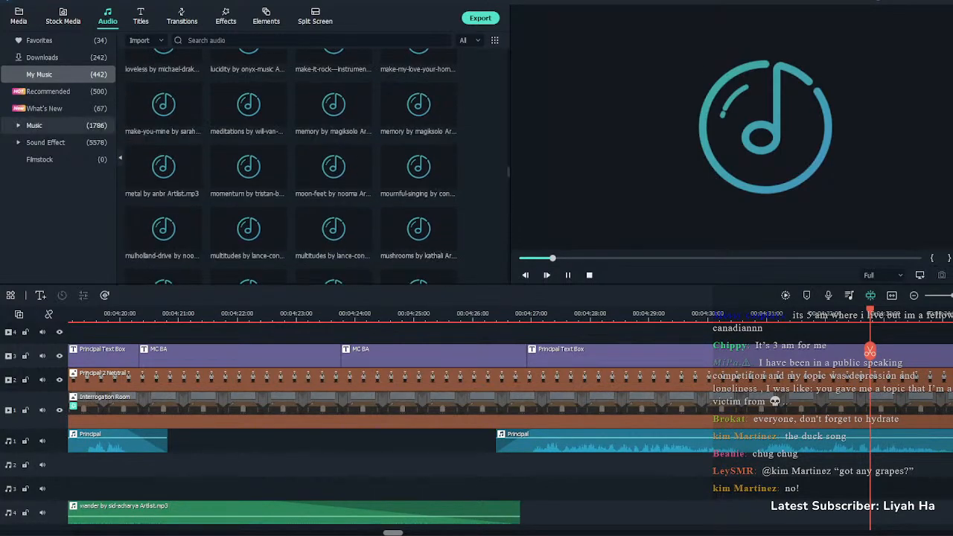
{"action": "left_click", "coordinate": [41, 57]}
{"action": "left_click", "coordinate": [40, 74]}
{"action": "double_click", "coordinate": [164, 64]}
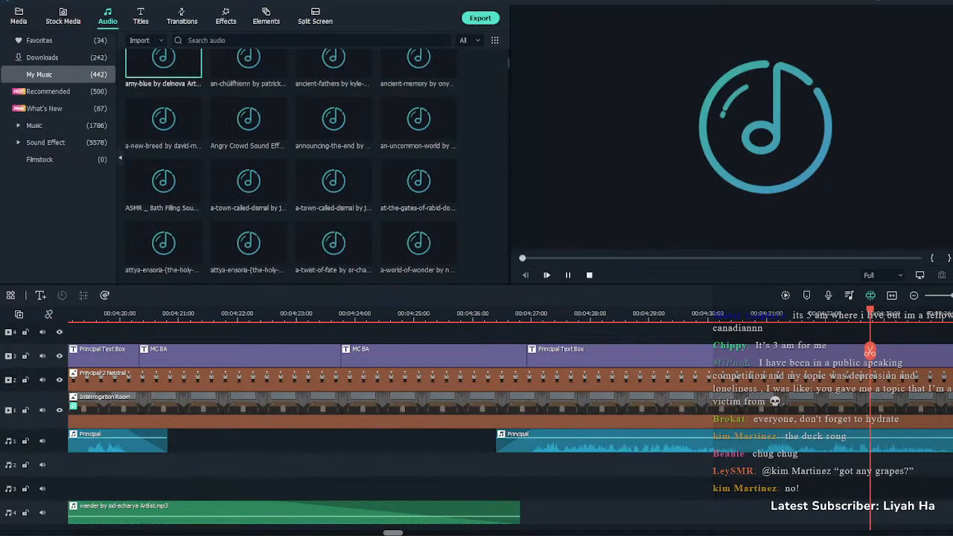
{"action": "left_click", "coordinate": [41, 57]}
{"action": "left_click", "coordinate": [39, 74]}
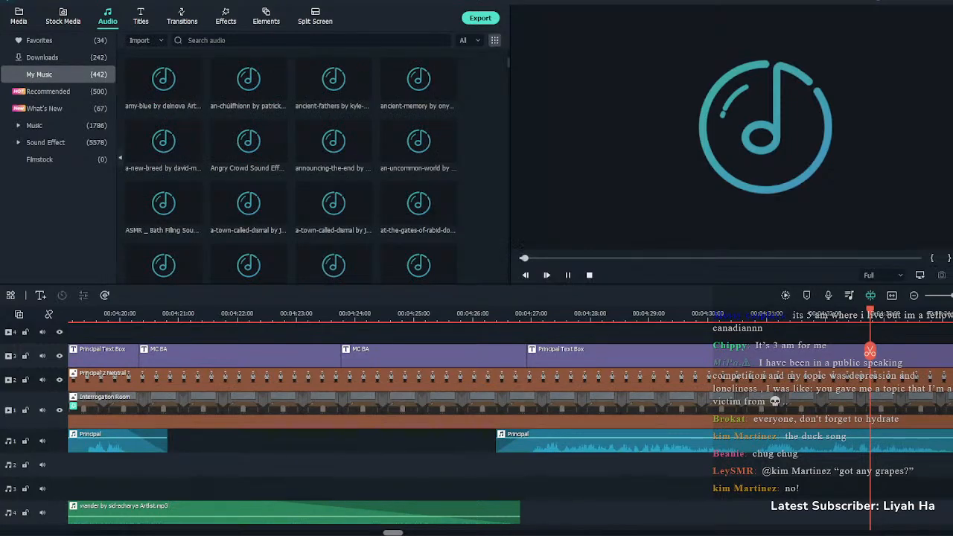
{"action": "scroll", "coordinate": [291, 168], "scroll_direction": "up", "scroll_amount": 3}
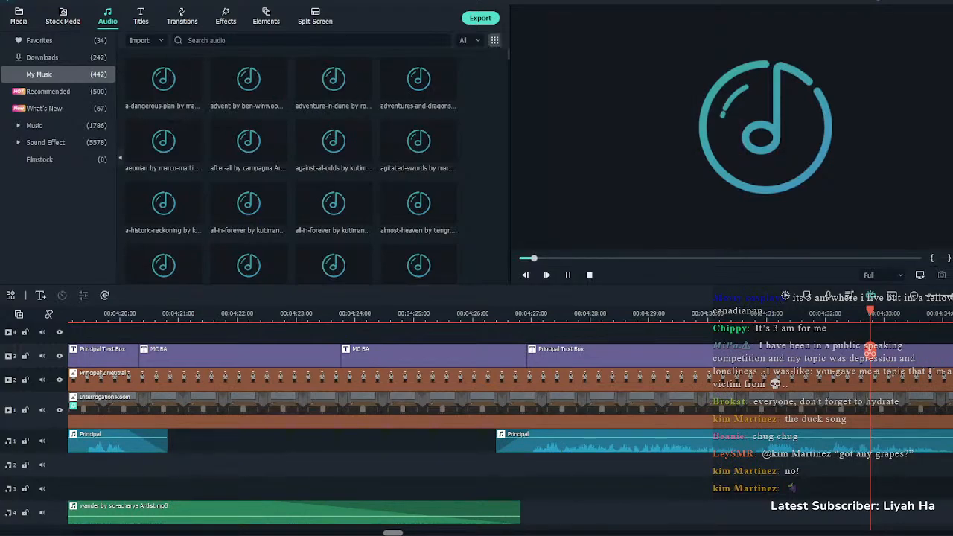
{"action": "left_click", "coordinate": [494, 41]}
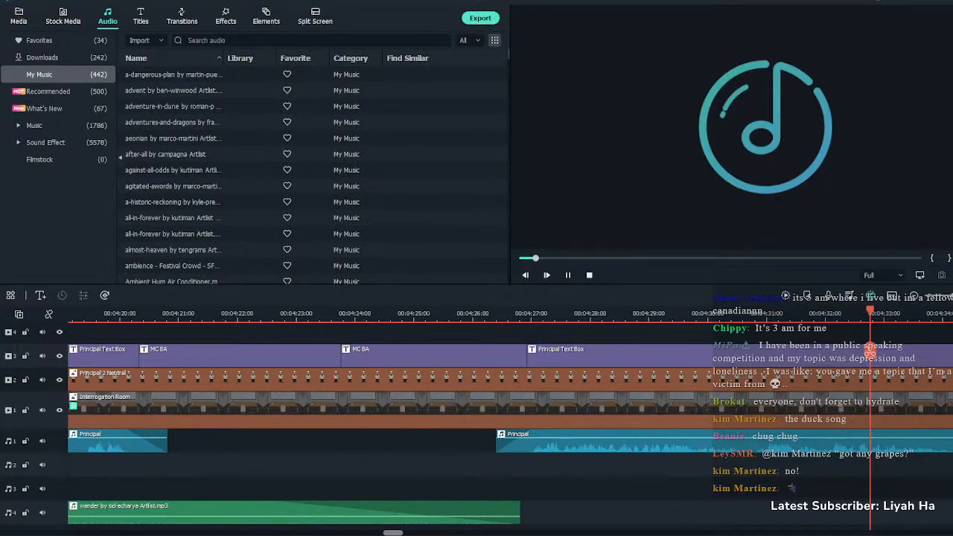
{"action": "left_click", "coordinate": [494, 40]}
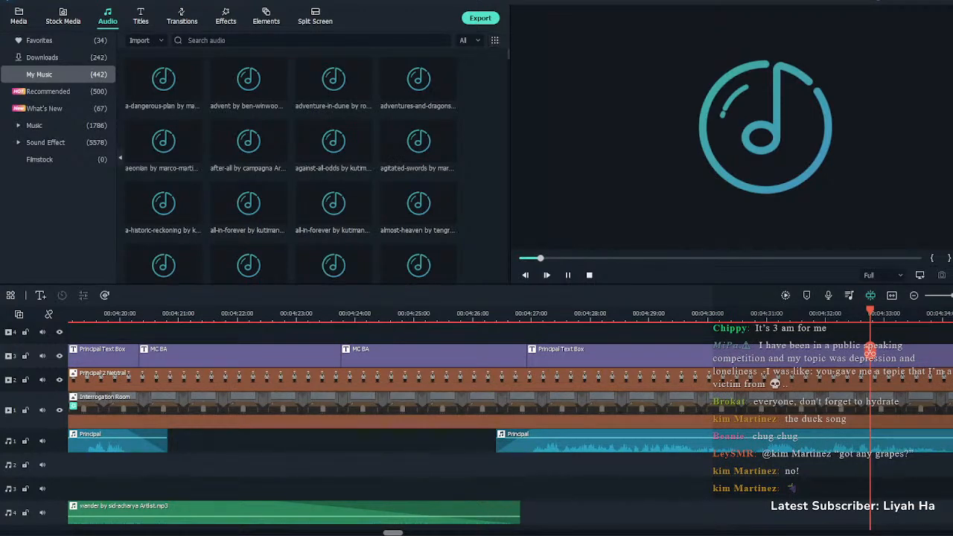
Audition agitated-swords, against-all-odds, adventure-in-dune, advent and aeonian from the start of the music library
{"action": "left_click", "coordinate": [419, 141]}
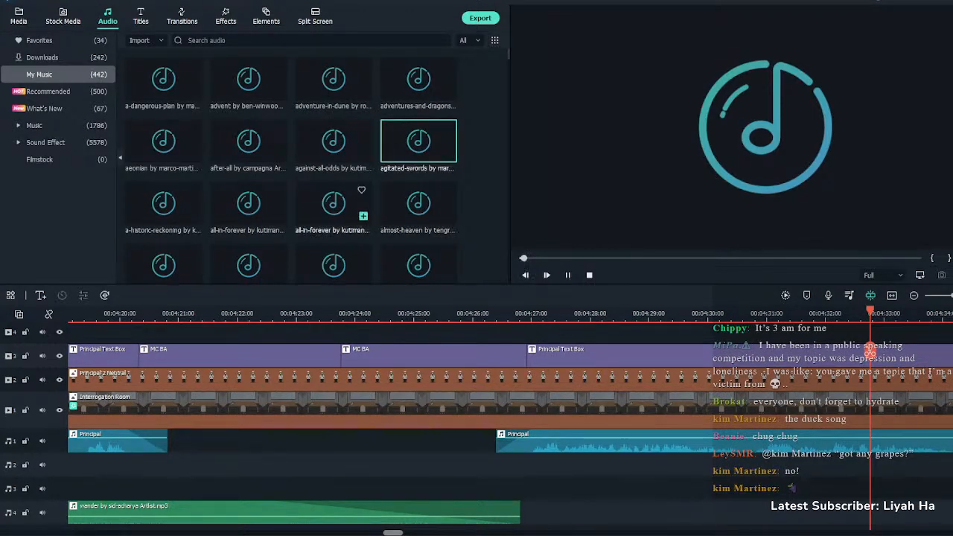
{"action": "double_click", "coordinate": [333, 141]}
{"action": "double_click", "coordinate": [334, 79]}
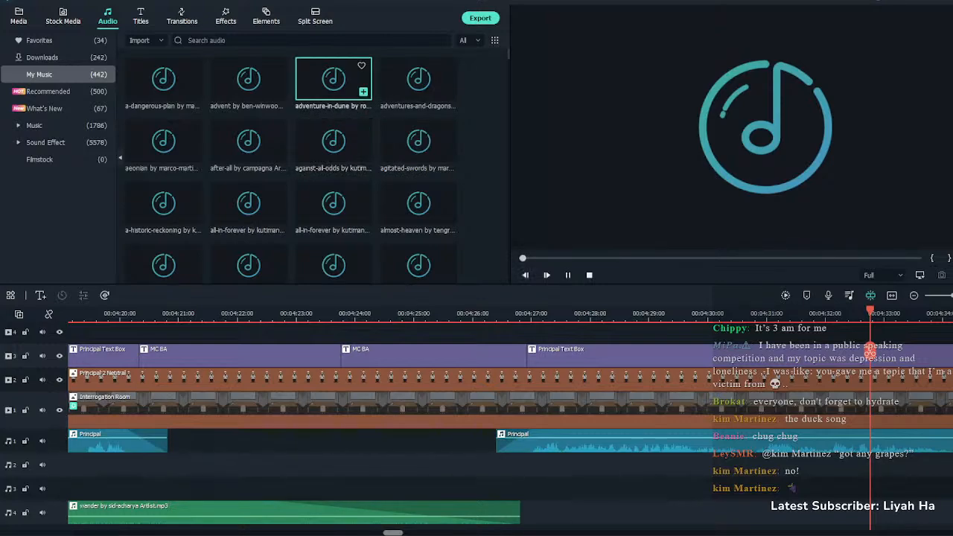
{"action": "double_click", "coordinate": [249, 79]}
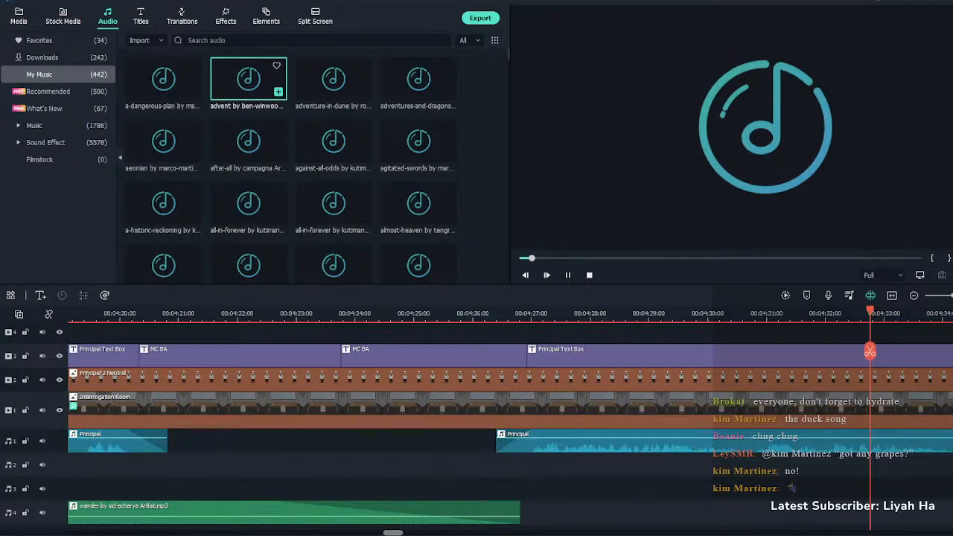
{"action": "double_click", "coordinate": [163, 141]}
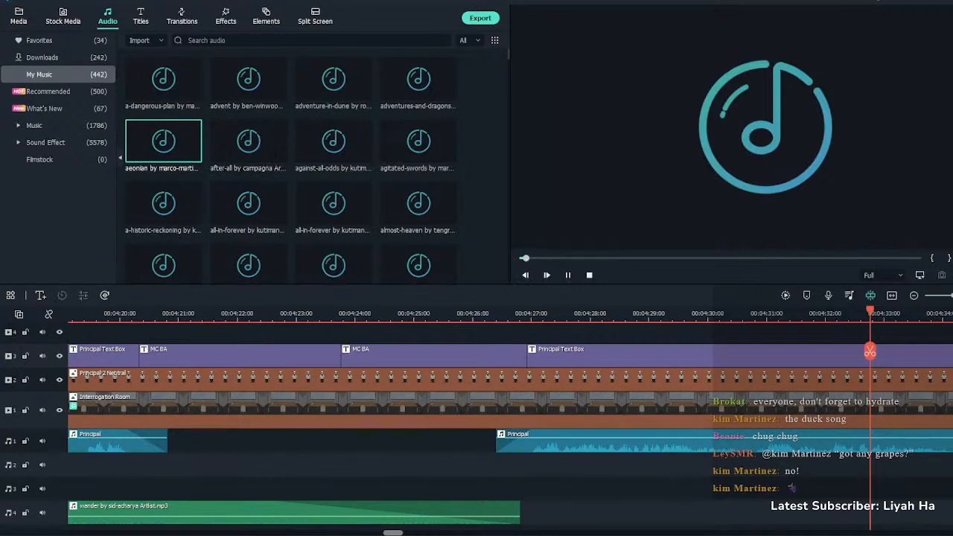
Audition ambience - Festival Crowd, a-new-breed and an-uncommon-world, sampling the middle and later parts of an-uncommon-world
{"action": "scroll", "coordinate": [291, 179], "scroll_direction": "down", "scroll_amount": 2}
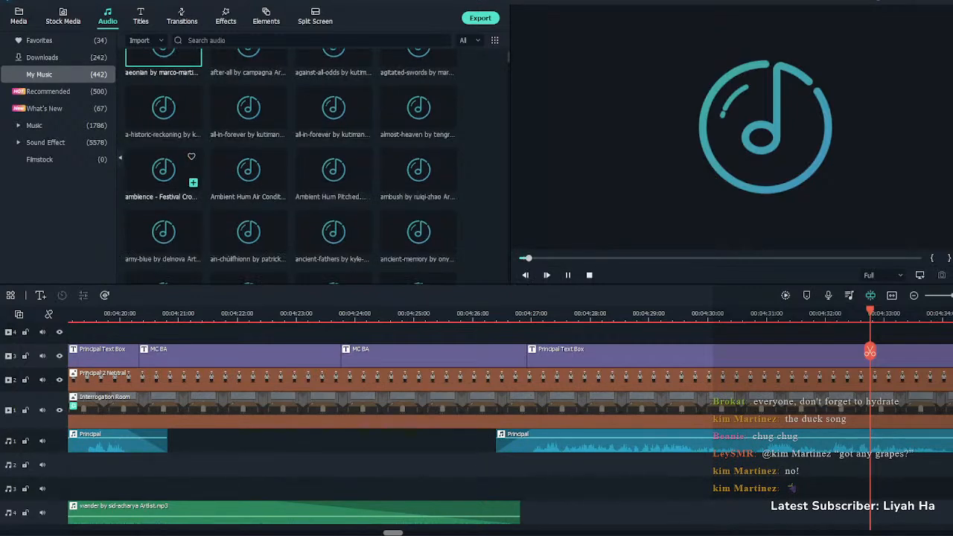
{"action": "left_click", "coordinate": [163, 170]}
{"action": "scroll", "coordinate": [249, 175], "scroll_direction": "down", "scroll_amount": 2}
{"action": "left_click", "coordinate": [163, 198]}
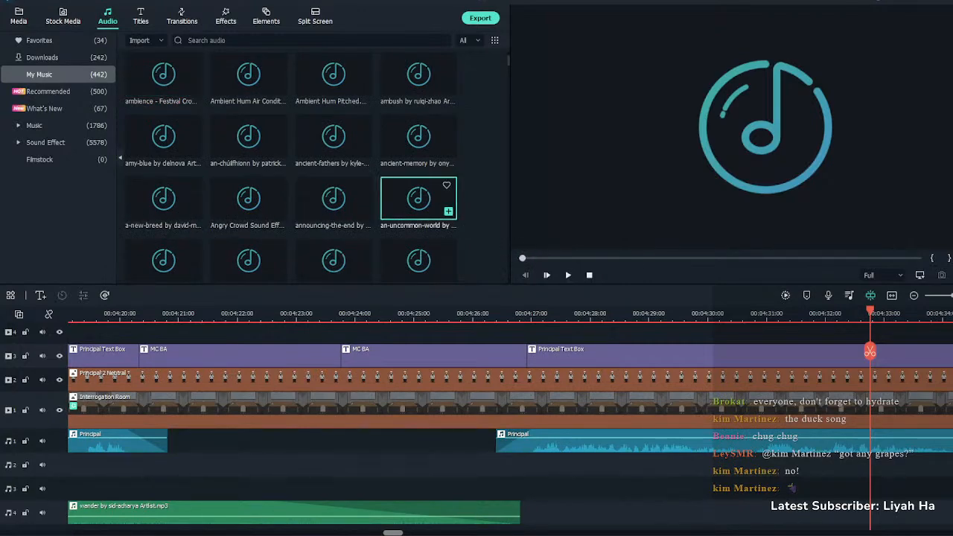
{"action": "double_click", "coordinate": [419, 198]}
{"action": "scroll", "coordinate": [291, 160], "scroll_direction": "down", "scroll_amount": 2}
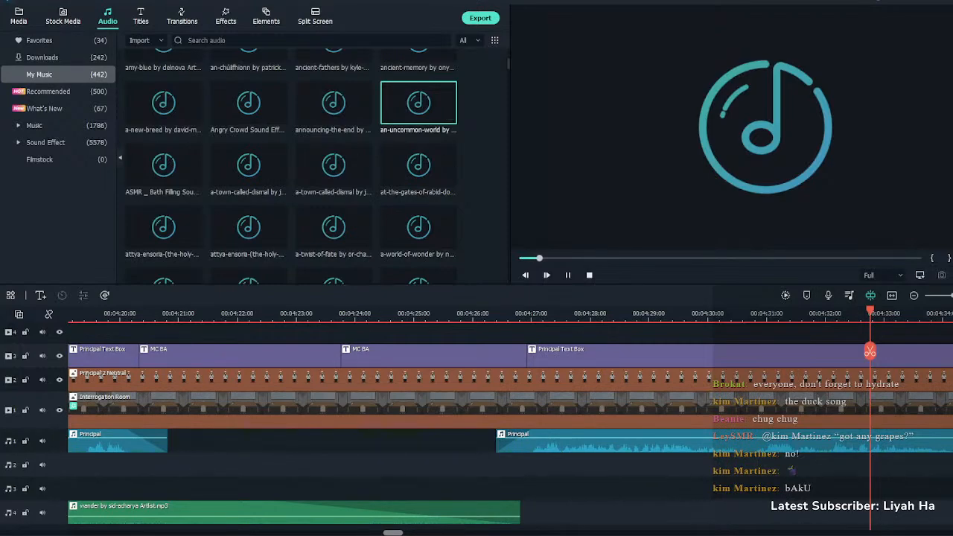
{"action": "left_click", "coordinate": [628, 257]}
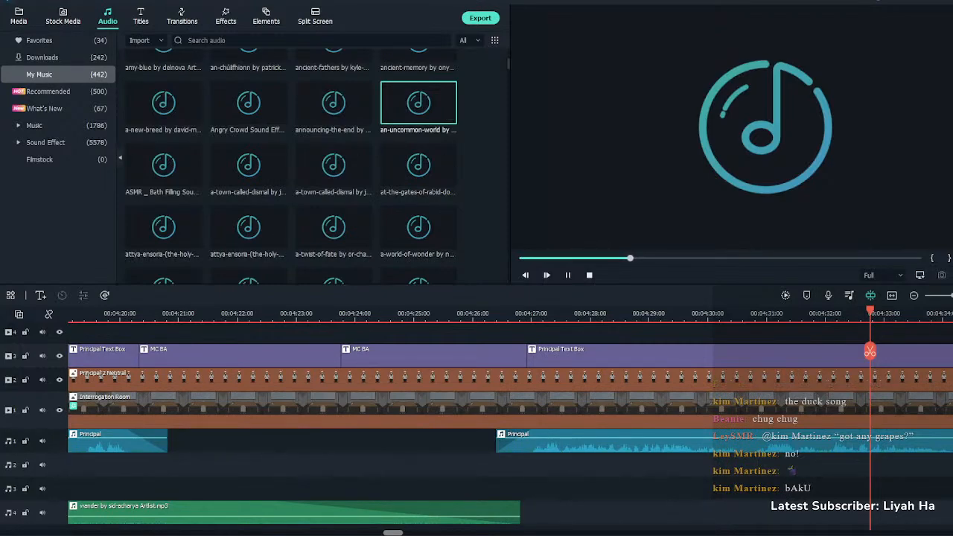
{"action": "left_click", "coordinate": [795, 257]}
Audition the second a-town-called-dismal track at several points, pausing the preview at the end
{"action": "double_click", "coordinate": [333, 165]}
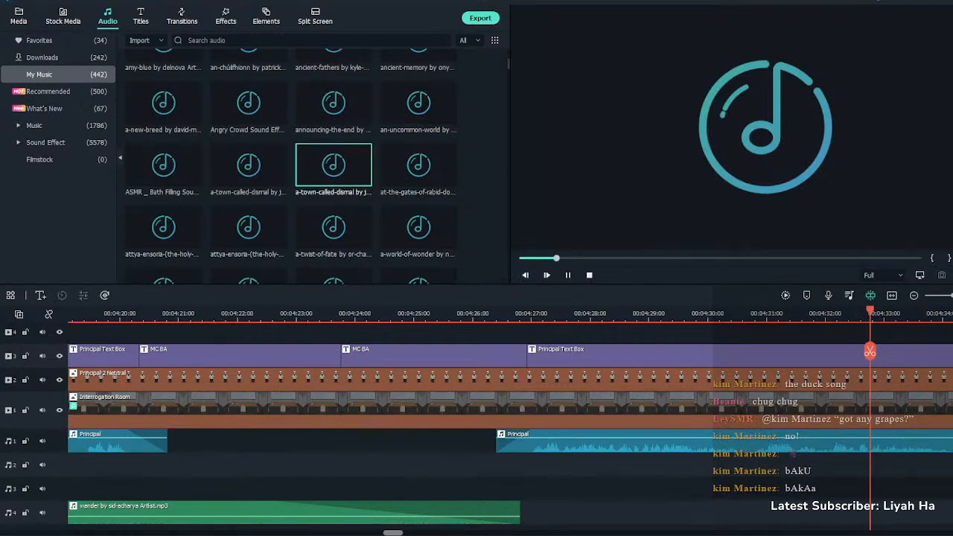
{"action": "left_click", "coordinate": [682, 258]}
{"action": "left_click", "coordinate": [792, 258]}
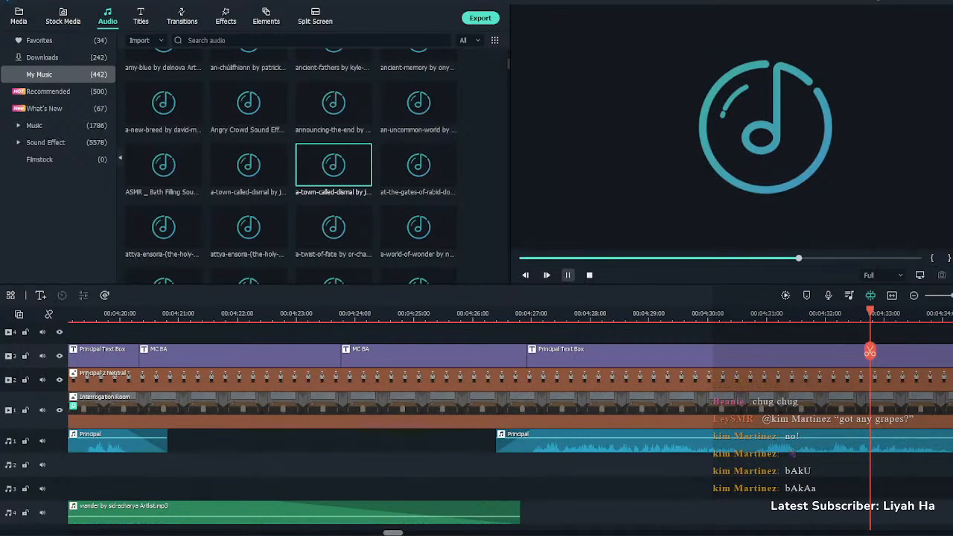
{"action": "left_click", "coordinate": [568, 274]}
Audition both versions of balance, followed by bear-dreams, betrayal and bitter-sweet
{"action": "scroll", "coordinate": [450, 223], "scroll_direction": "down", "scroll_amount": 2}
{"action": "double_click", "coordinate": [249, 193]}
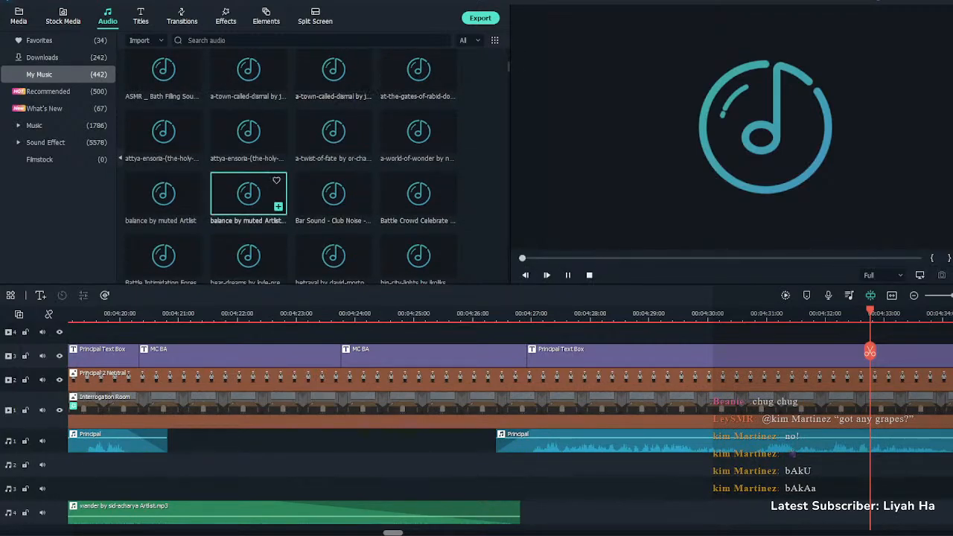
{"action": "double_click", "coordinate": [163, 194]}
{"action": "scroll", "coordinate": [163, 222], "scroll_direction": "down", "scroll_amount": 2}
{"action": "double_click", "coordinate": [249, 160]}
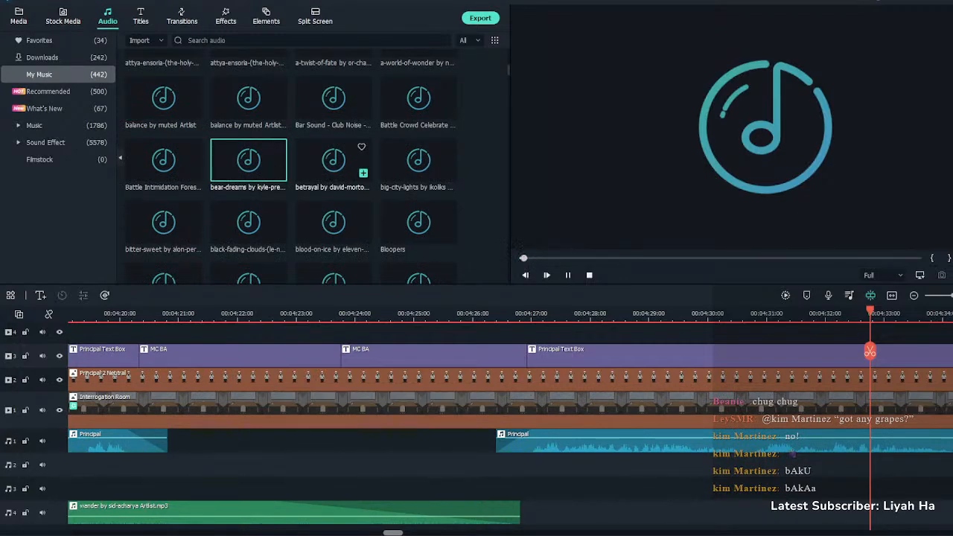
{"action": "double_click", "coordinate": [333, 160]}
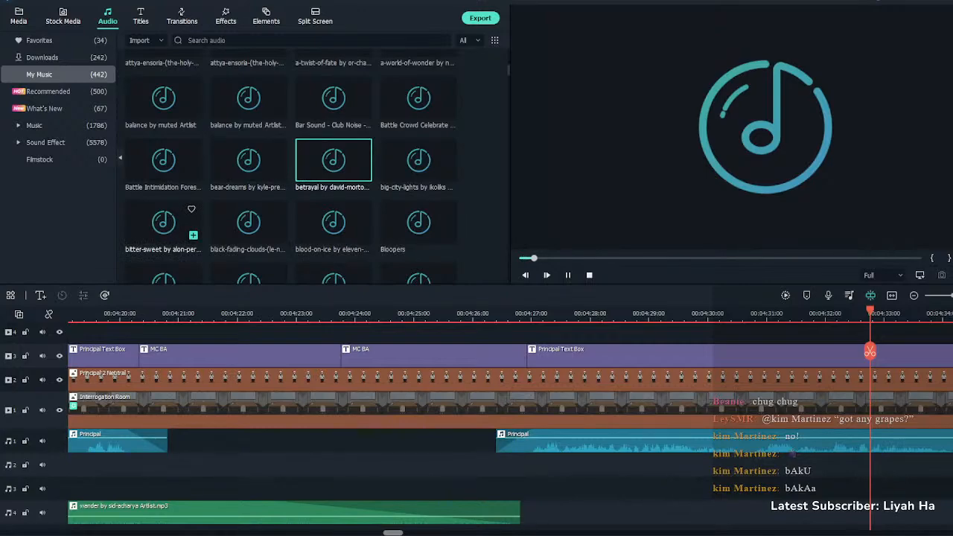
{"action": "double_click", "coordinate": [163, 222]}
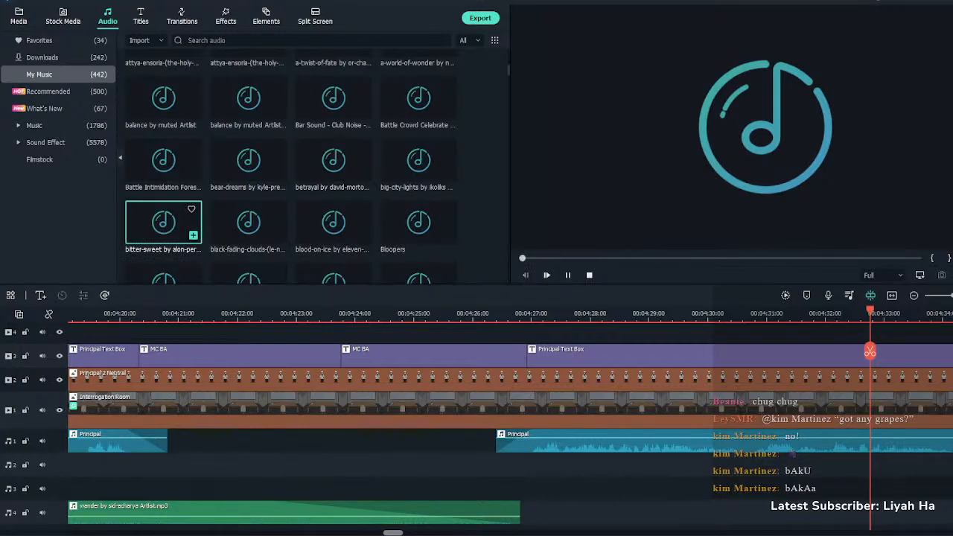
{"action": "scroll", "coordinate": [249, 194], "scroll_direction": "down", "scroll_amount": 1}
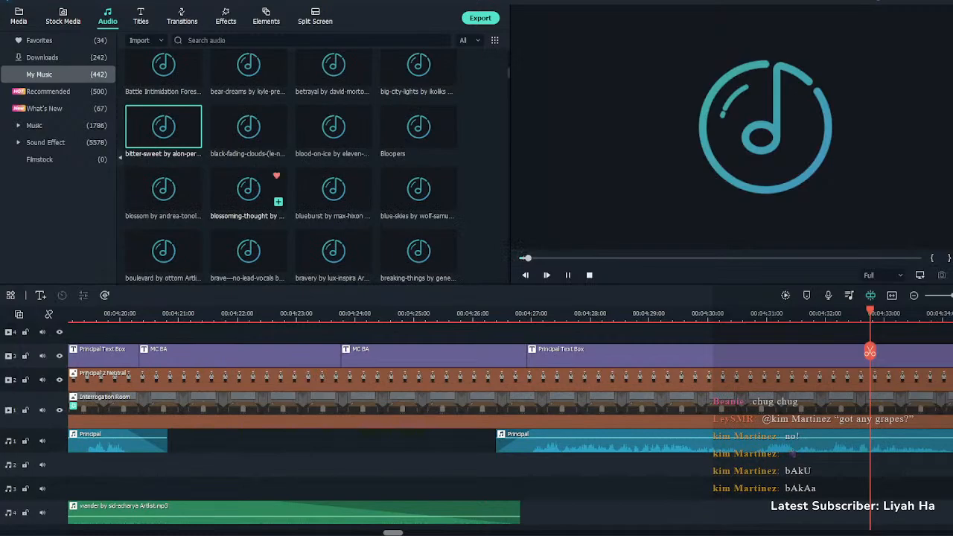
Audition blueburst, blossoming-thought, boulevard, bravery and breaking-things as music for the Principal's scene
{"action": "double_click", "coordinate": [333, 190]}
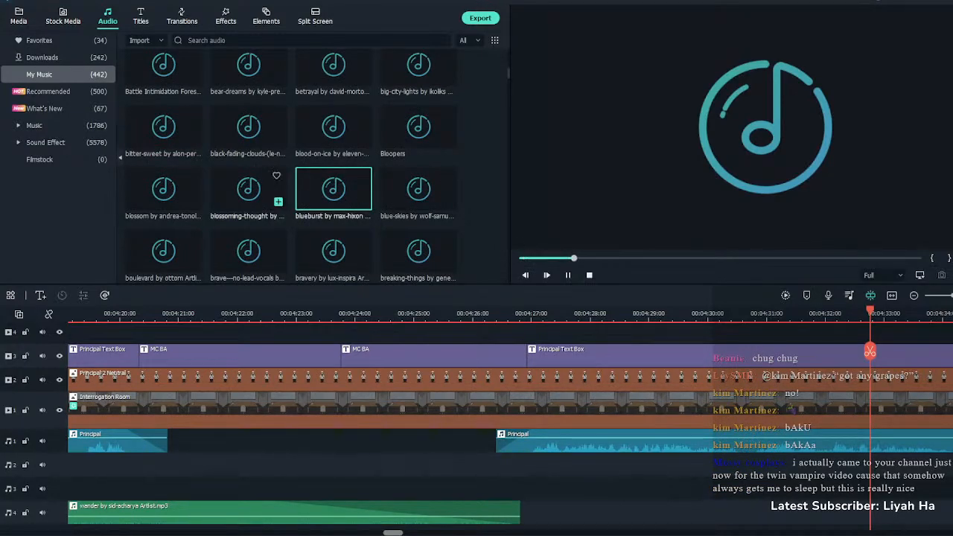
{"action": "double_click", "coordinate": [249, 190]}
{"action": "double_click", "coordinate": [163, 251]}
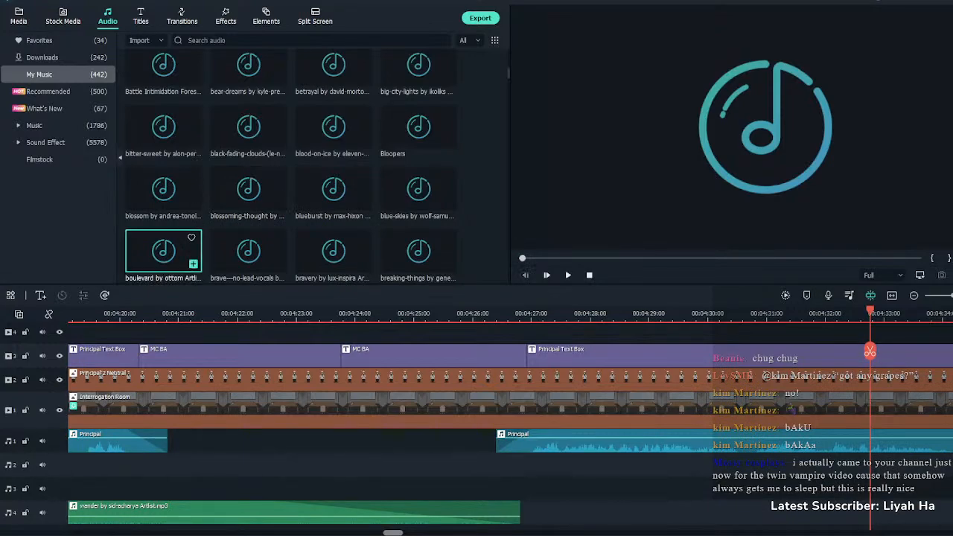
{"action": "scroll", "coordinate": [332, 160], "scroll_direction": "down", "scroll_amount": 3}
{"action": "double_click", "coordinate": [334, 155]}
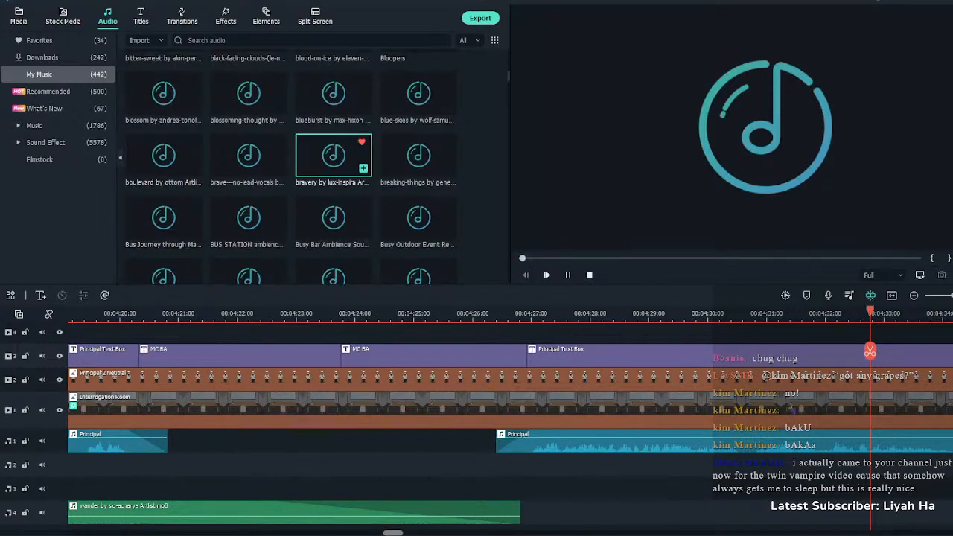
{"action": "double_click", "coordinate": [419, 155]}
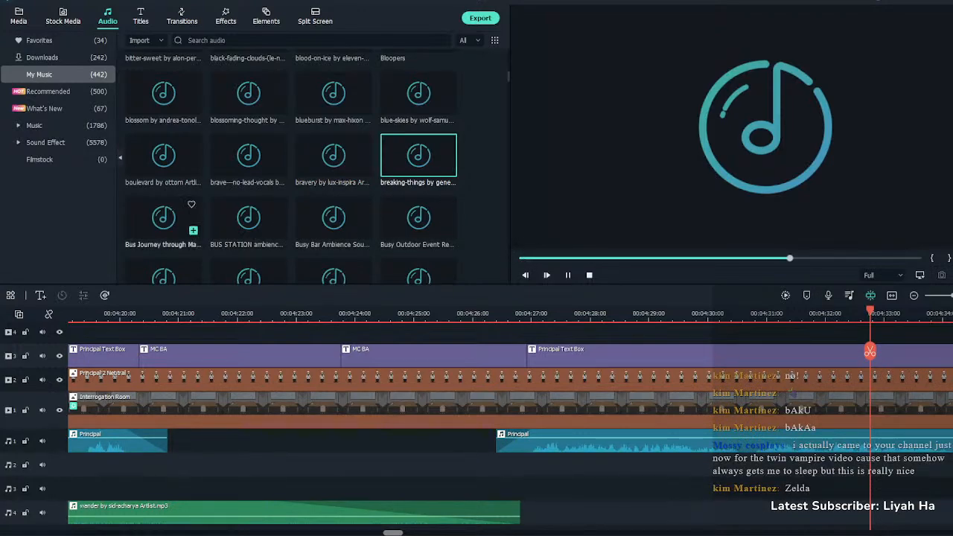
Audition by-your-side, By Streams Of Water and the first Calm Seashore track, and pause the preview
{"action": "scroll", "coordinate": [248, 201], "scroll_direction": "down", "scroll_amount": 2}
{"action": "left_click", "coordinate": [249, 187]}
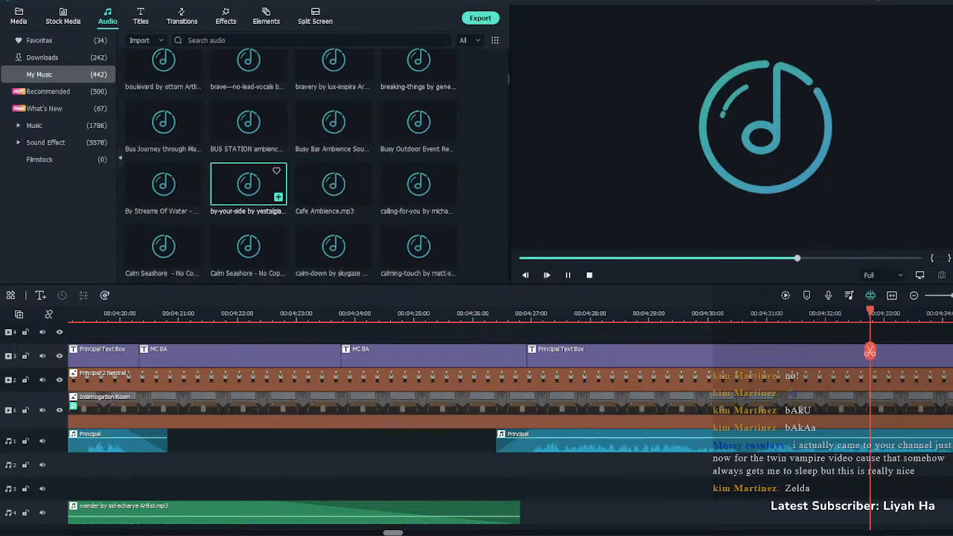
{"action": "left_click", "coordinate": [164, 187]}
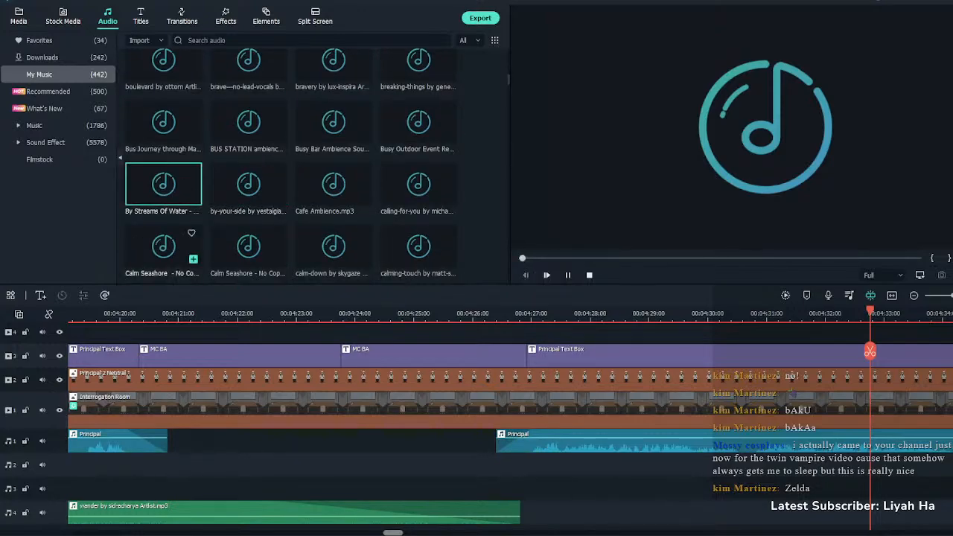
{"action": "double_click", "coordinate": [163, 246]}
{"action": "left_click", "coordinate": [568, 274]}
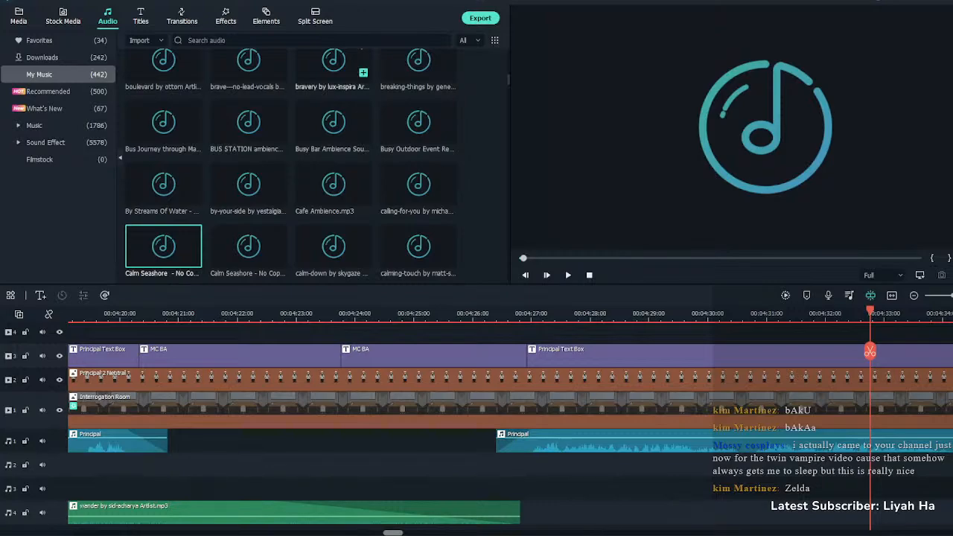
Search the My Music library for "narc" and clear the search again
{"action": "left_click", "coordinate": [298, 40]}
{"action": "type", "text": "nar"}
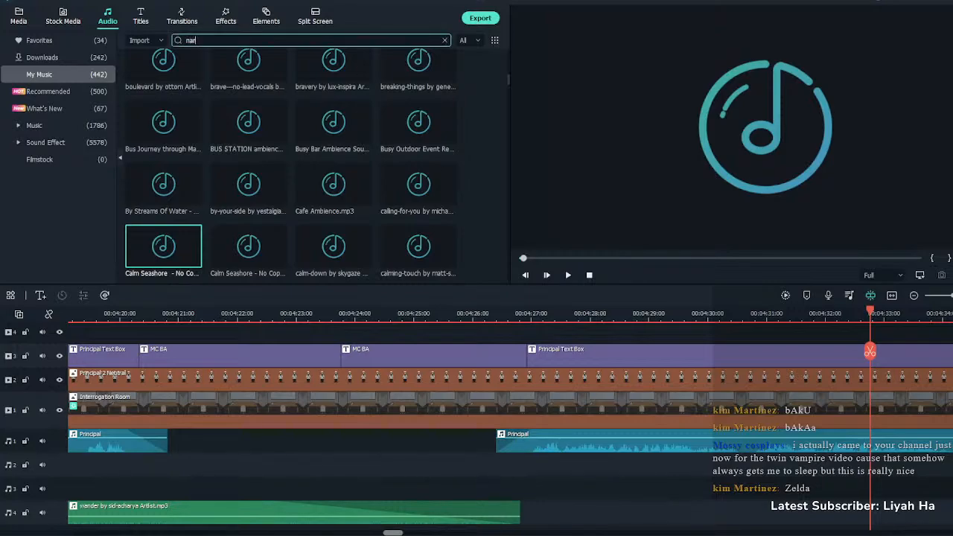
{"action": "type", "text": "c"}
{"action": "key", "text": "Return"}
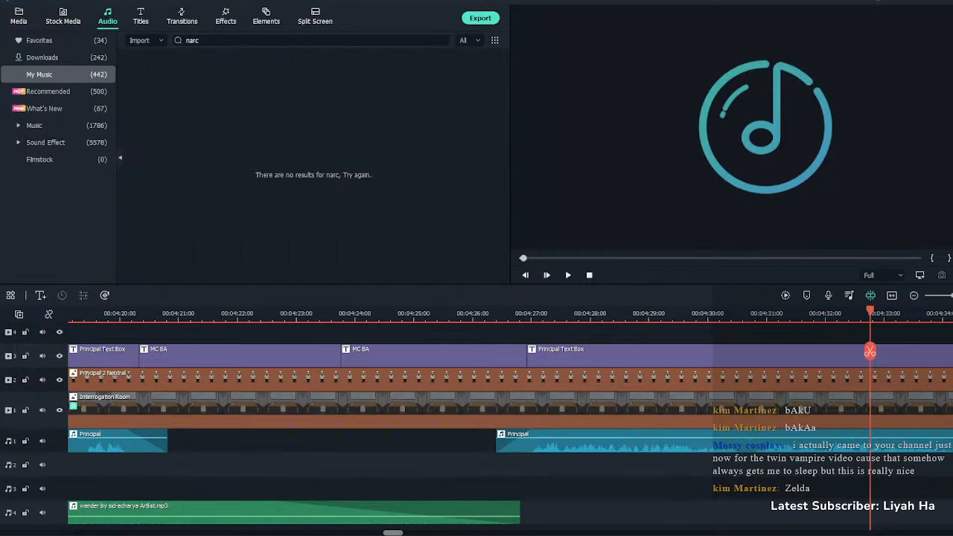
{"action": "double_click", "coordinate": [192, 41]}
{"action": "key", "text": "BackSpace"}
{"action": "key", "text": "Return"}
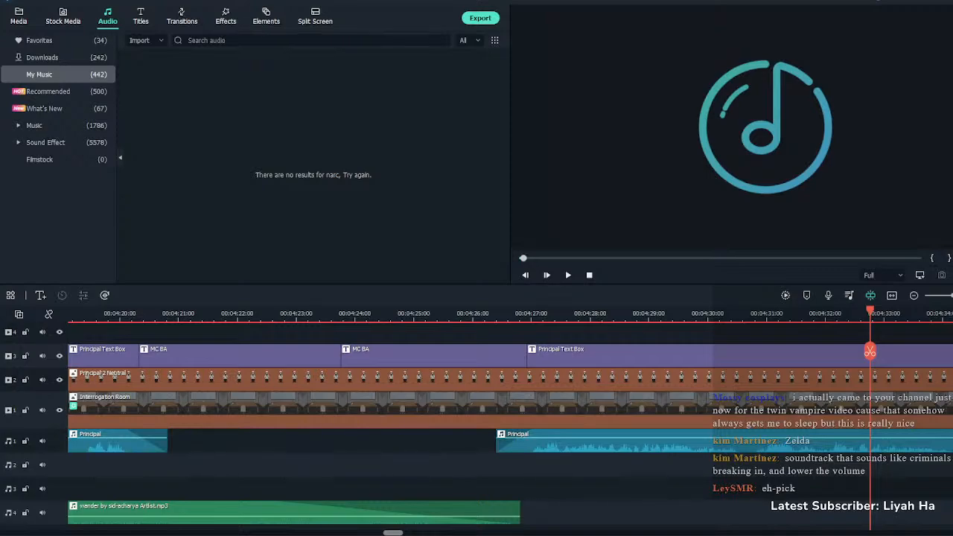
Look through the downloaded audio and the start of the My Music library for a suitable track
{"action": "left_click", "coordinate": [58, 57]}
{"action": "left_click", "coordinate": [58, 74]}
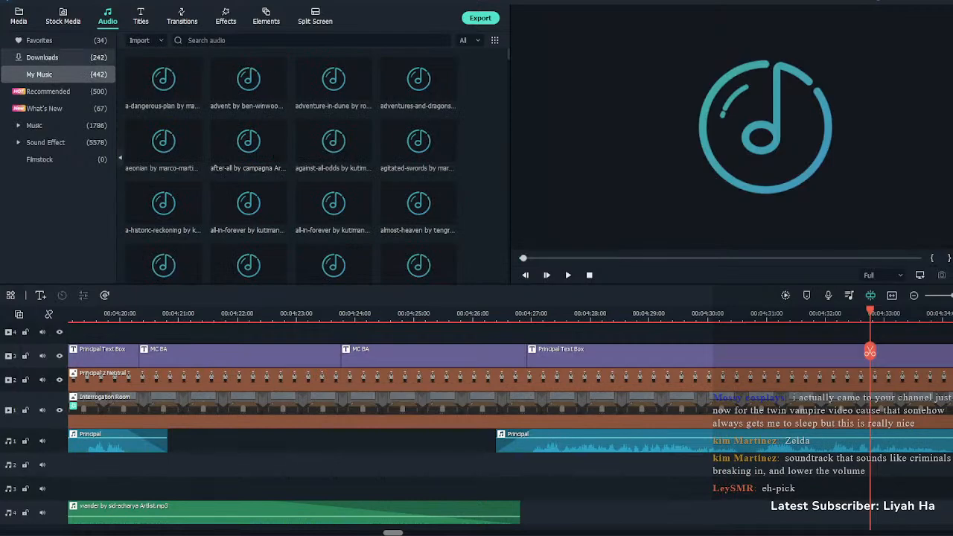
{"action": "left_click", "coordinate": [58, 57]}
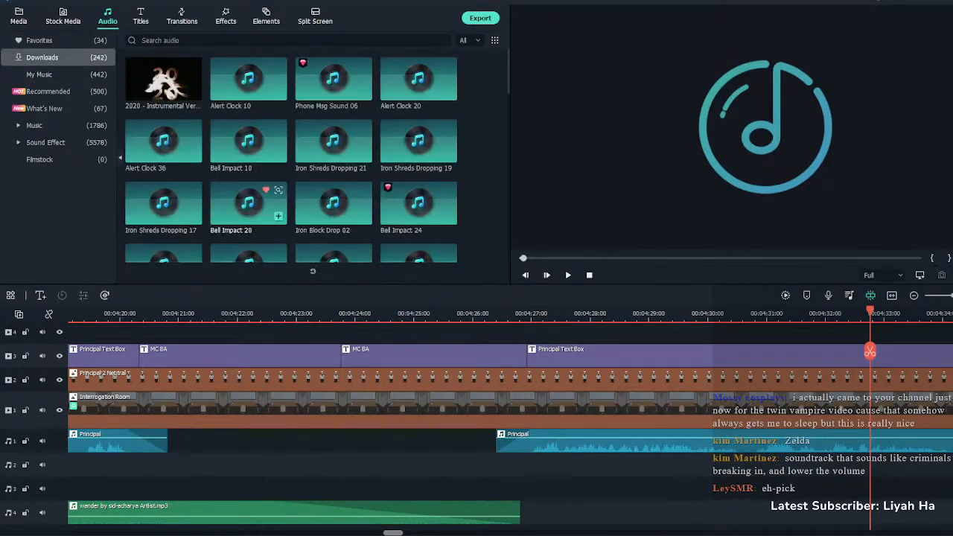
{"action": "scroll", "coordinate": [248, 160], "scroll_direction": "down", "scroll_amount": 5}
{"action": "left_click", "coordinate": [58, 74]}
{"action": "scroll", "coordinate": [248, 203], "scroll_direction": "down", "scroll_amount": 6}
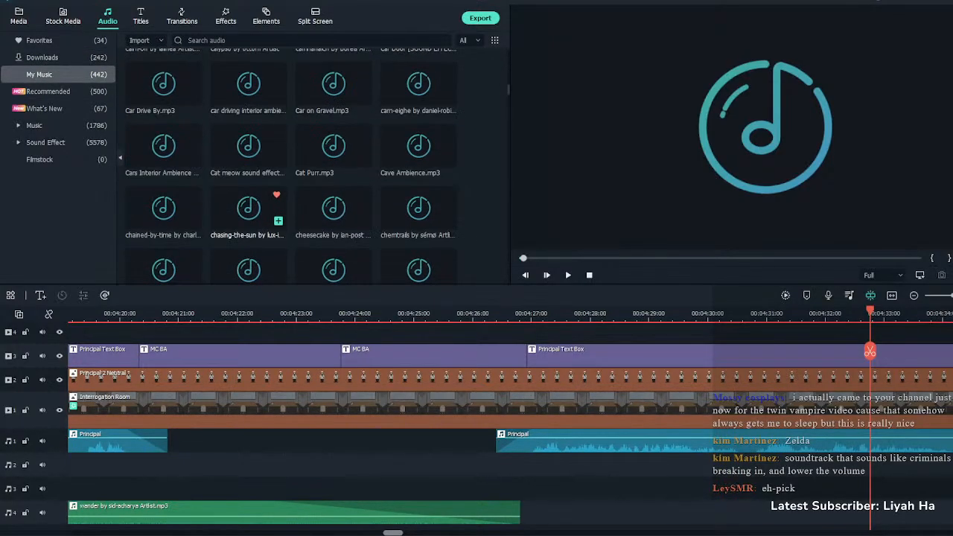
{"action": "scroll", "coordinate": [334, 224], "scroll_direction": "up", "scroll_amount": 5}
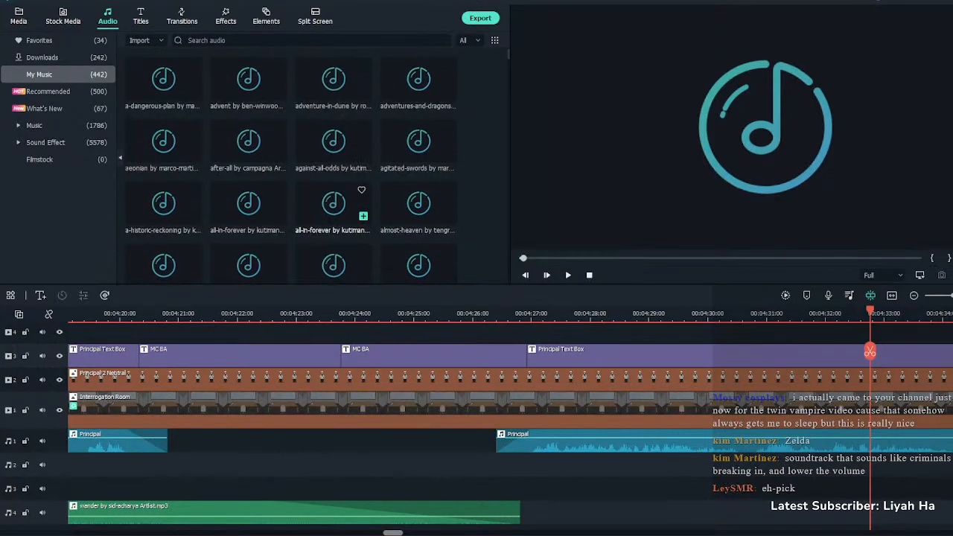
{"action": "scroll", "coordinate": [334, 223], "scroll_direction": "down", "scroll_amount": 3}
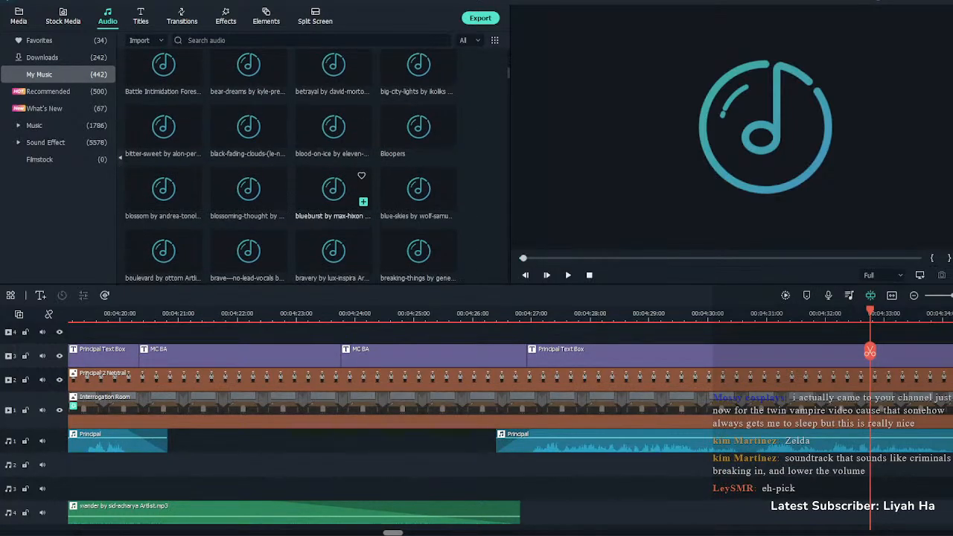
{"action": "scroll", "coordinate": [333, 216], "scroll_direction": "down", "scroll_amount": 2}
{"action": "scroll", "coordinate": [333, 216], "scroll_direction": "up", "scroll_amount": 1}
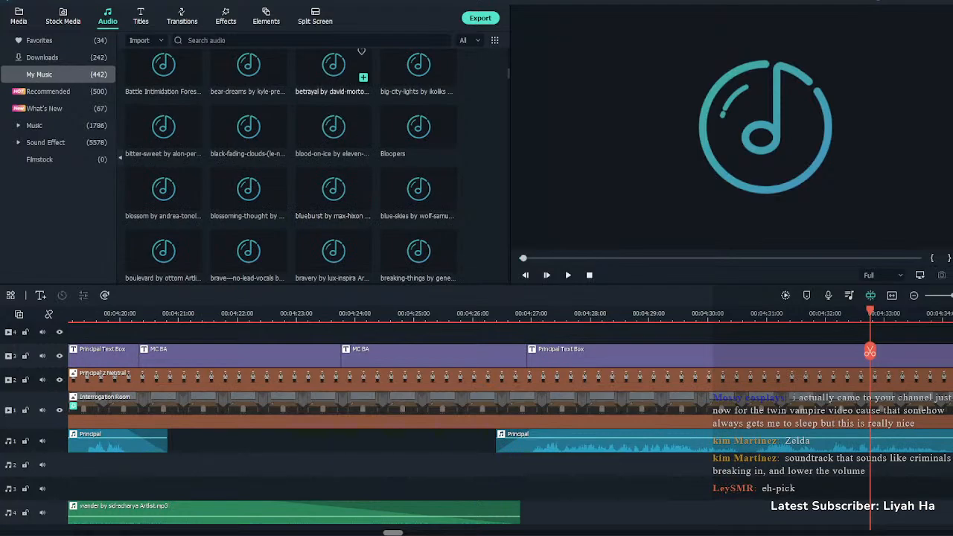
Audition betrayal, Battle Intimidation, the first balance track and bitter-sweet as music for the Principal's scene
{"action": "left_click", "coordinate": [333, 78]}
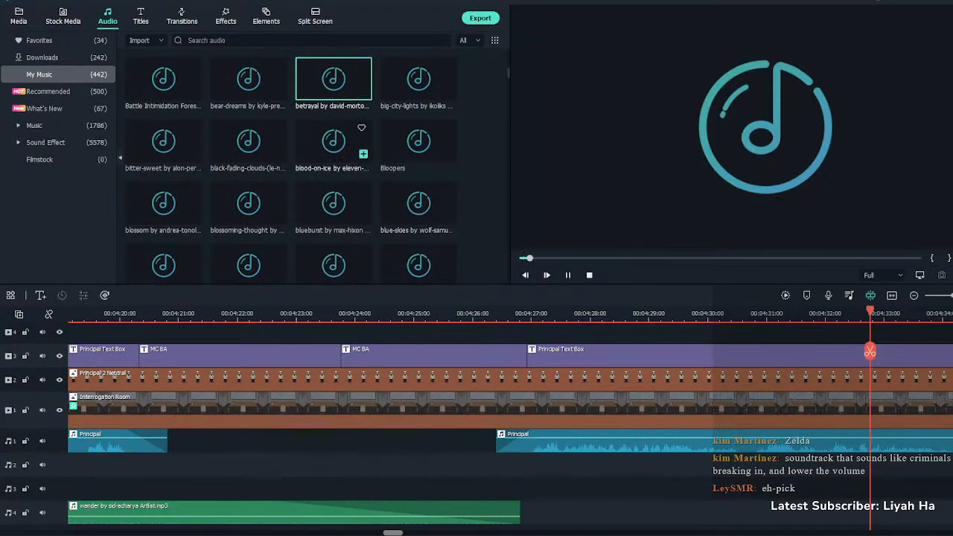
{"action": "scroll", "coordinate": [248, 203], "scroll_direction": "up", "scroll_amount": 2}
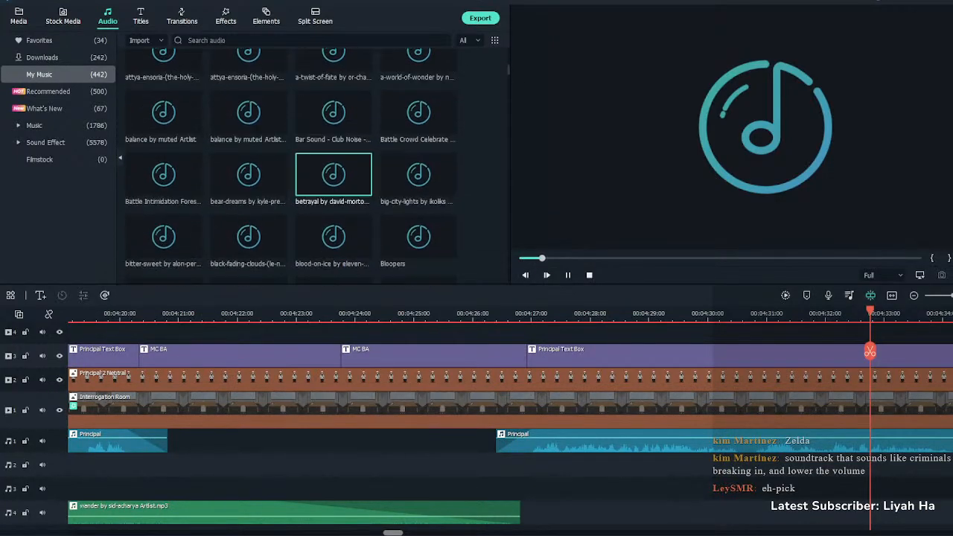
{"action": "left_click", "coordinate": [163, 174]}
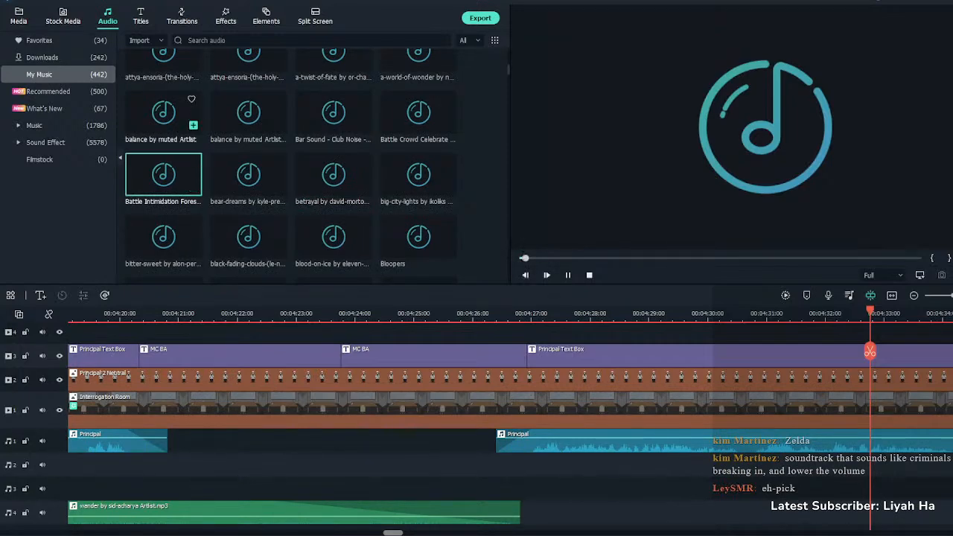
{"action": "double_click", "coordinate": [164, 111]}
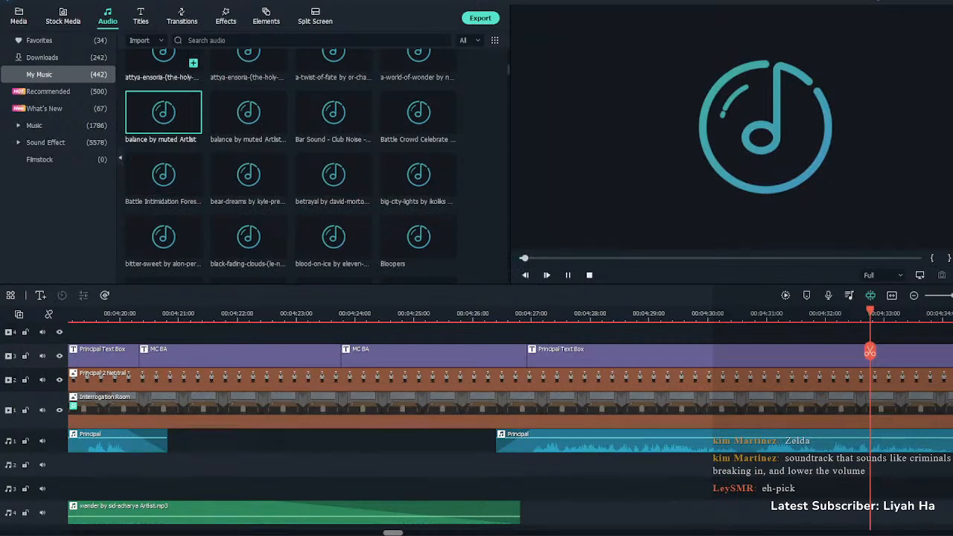
{"action": "double_click", "coordinate": [163, 236]}
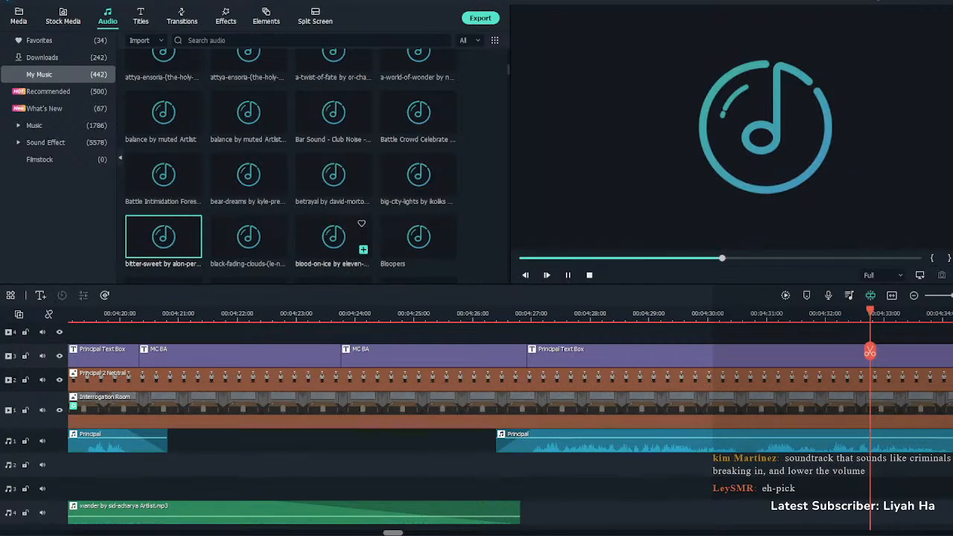
Audition chasing-the-sun and chained-by-time from the My Music library, and pause the preview
{"action": "scroll", "coordinate": [334, 216], "scroll_direction": "down", "scroll_amount": 1}
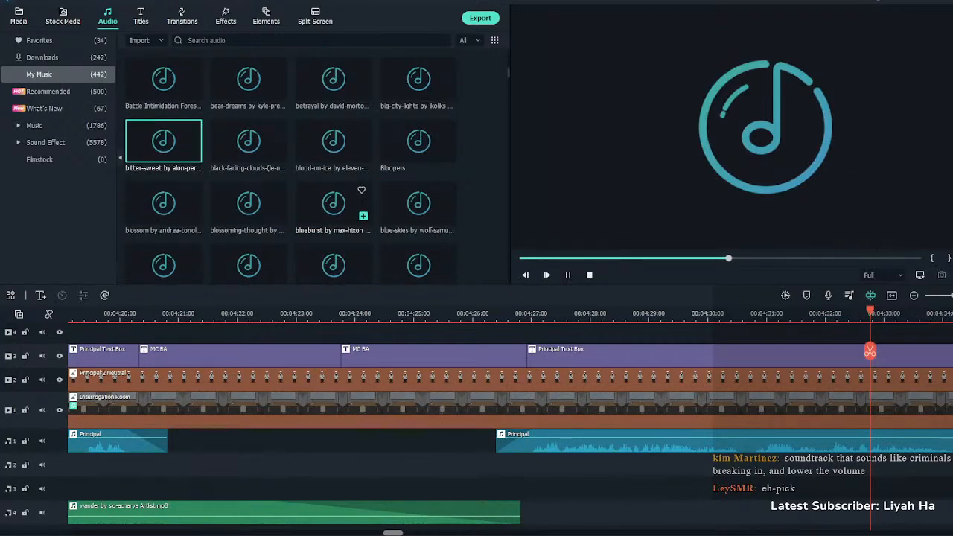
{"action": "scroll", "coordinate": [417, 197], "scroll_direction": "down", "scroll_amount": 3}
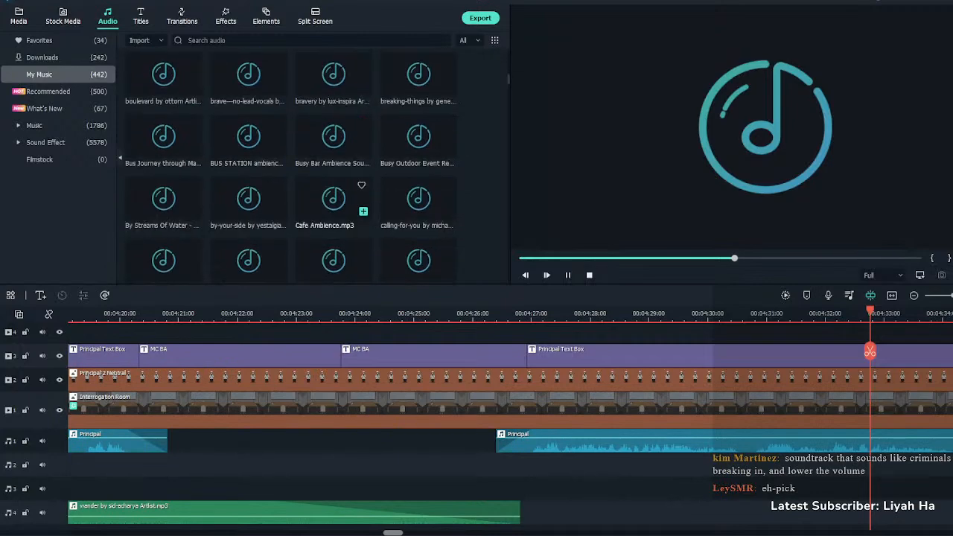
{"action": "scroll", "coordinate": [417, 198], "scroll_direction": "down", "scroll_amount": 3}
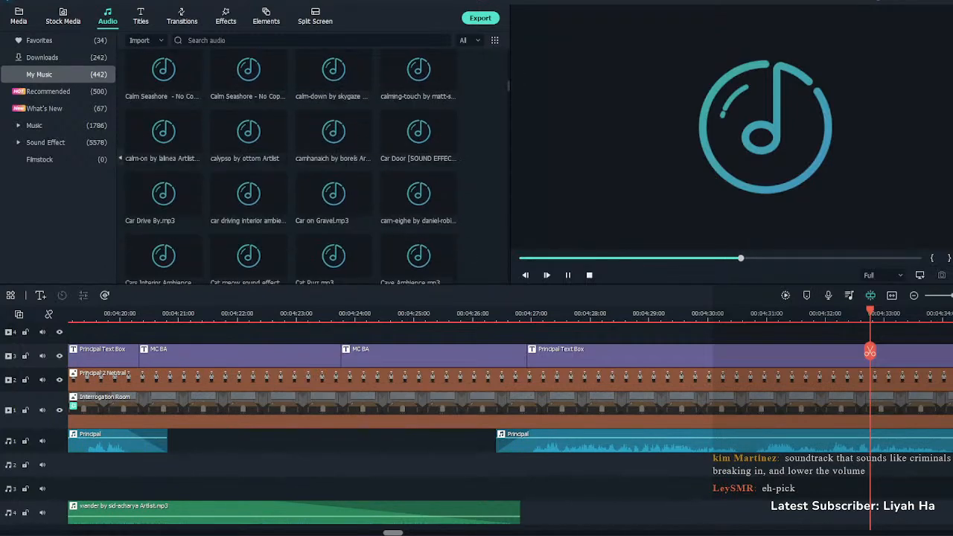
{"action": "scroll", "coordinate": [249, 223], "scroll_direction": "down", "scroll_amount": 2}
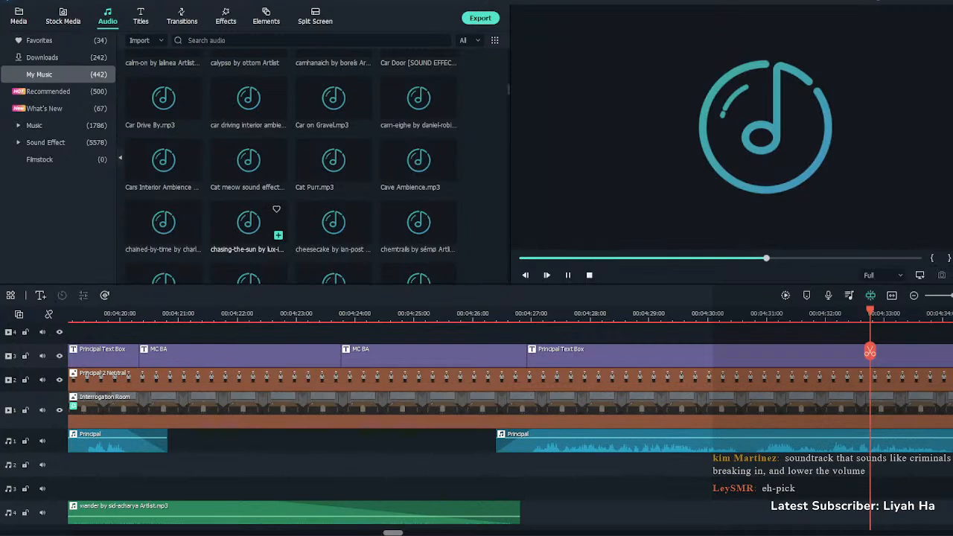
{"action": "double_click", "coordinate": [248, 222]}
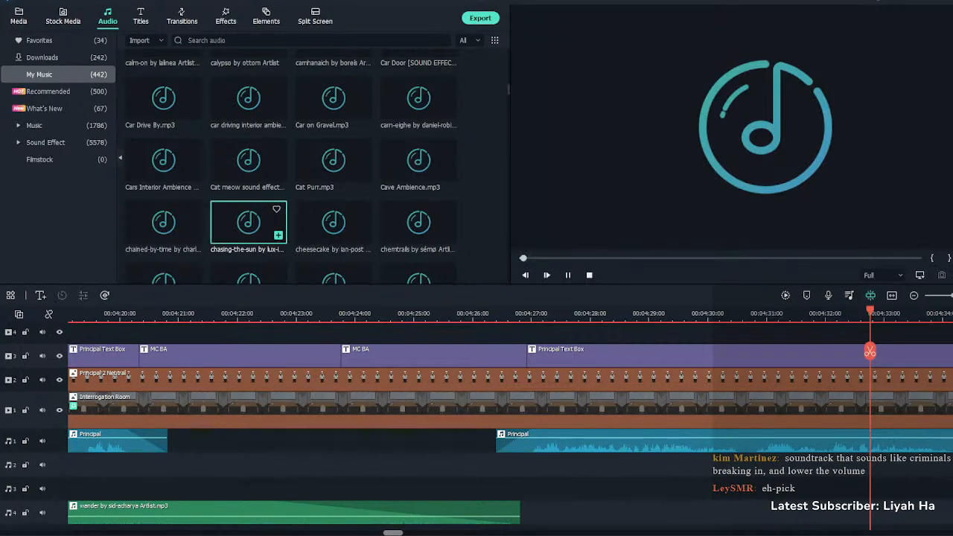
{"action": "double_click", "coordinate": [164, 222]}
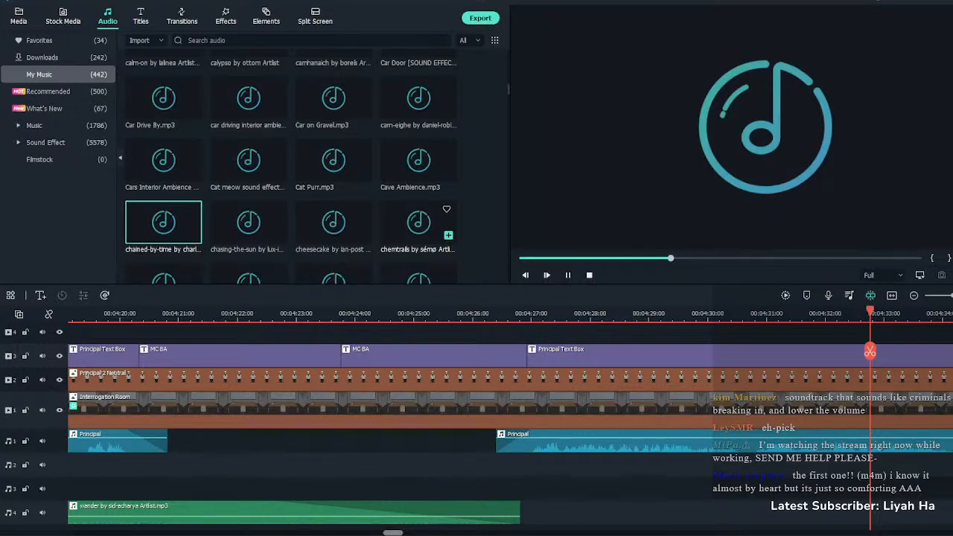
{"action": "left_click", "coordinate": [567, 275]}
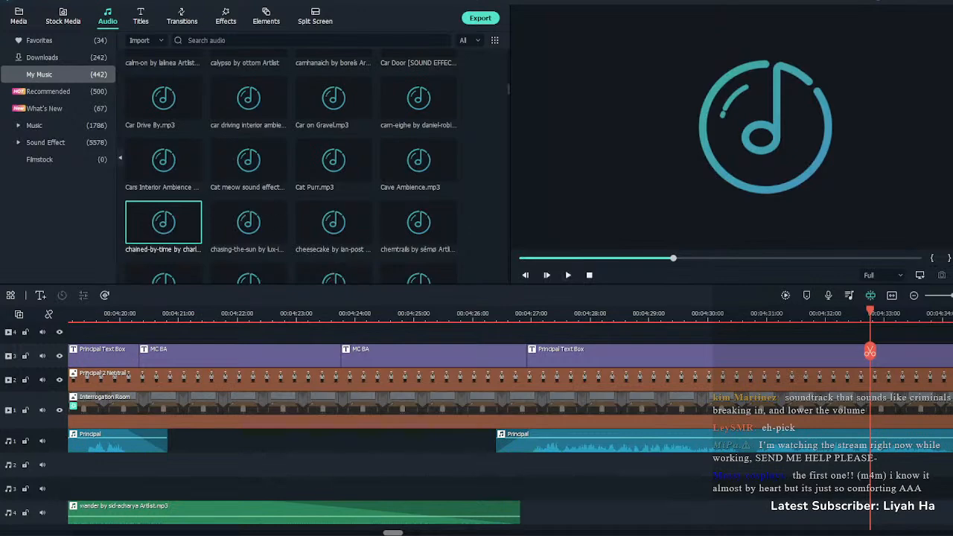
Audition the christmas-brought-me track, circles-of-life, City in Panic 2 and coal-mine-rhythm
{"action": "scroll", "coordinate": [290, 186], "scroll_direction": "down", "scroll_amount": 2}
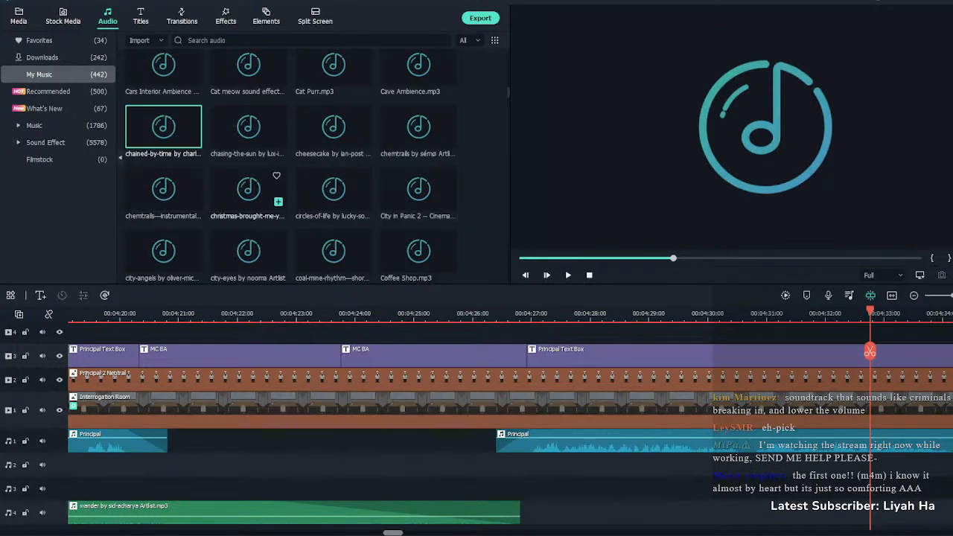
{"action": "double_click", "coordinate": [248, 189]}
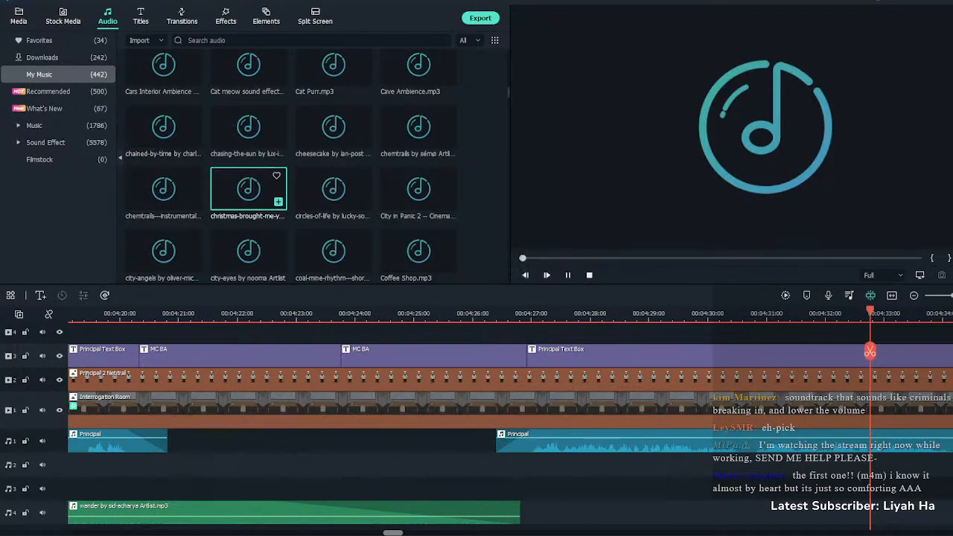
{"action": "double_click", "coordinate": [333, 189]}
{"action": "double_click", "coordinate": [419, 190]}
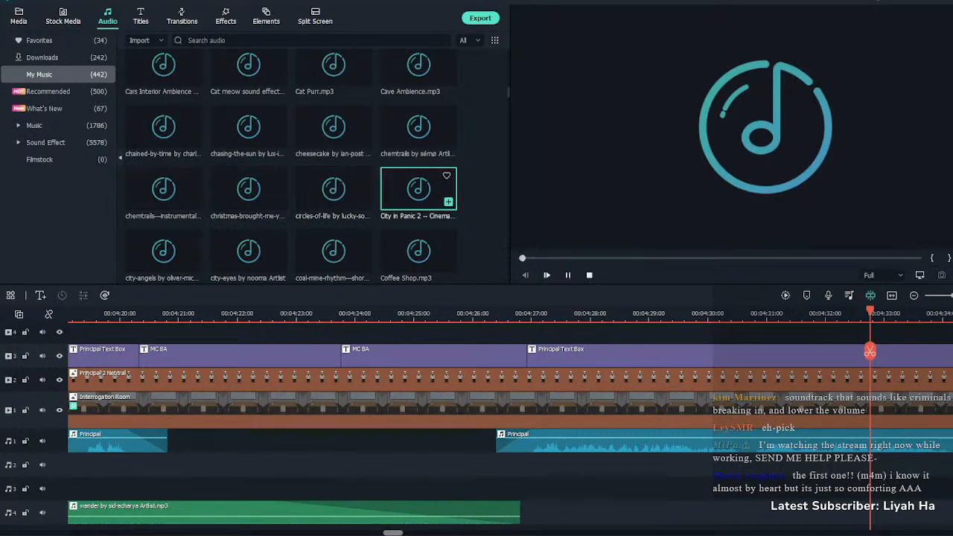
{"action": "double_click", "coordinate": [333, 251]}
Audition come-back-alive, crimson-sunset and dark-forces, followed by the Crowd Talking and Crowd panic sounds
{"action": "scroll", "coordinate": [297, 194], "scroll_direction": "down", "scroll_amount": 3}
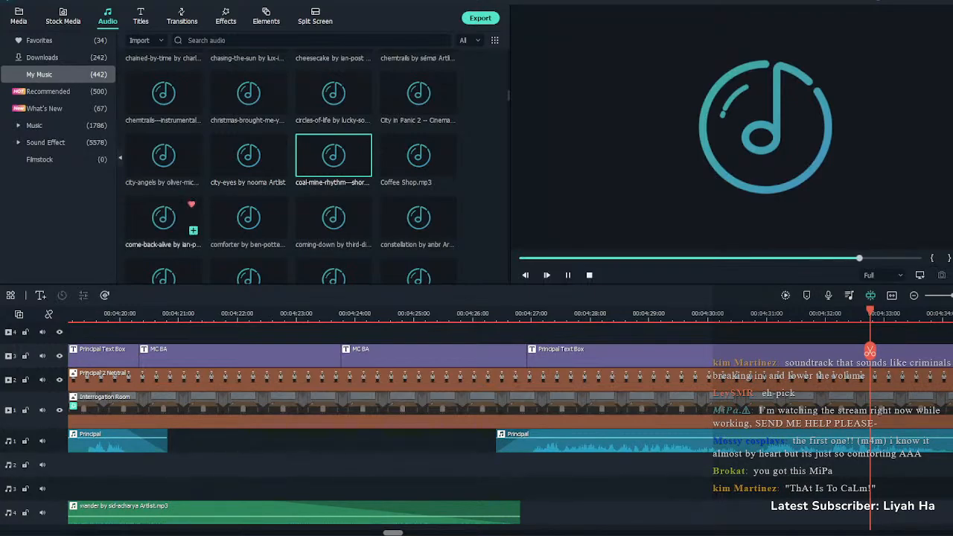
{"action": "double_click", "coordinate": [163, 217]}
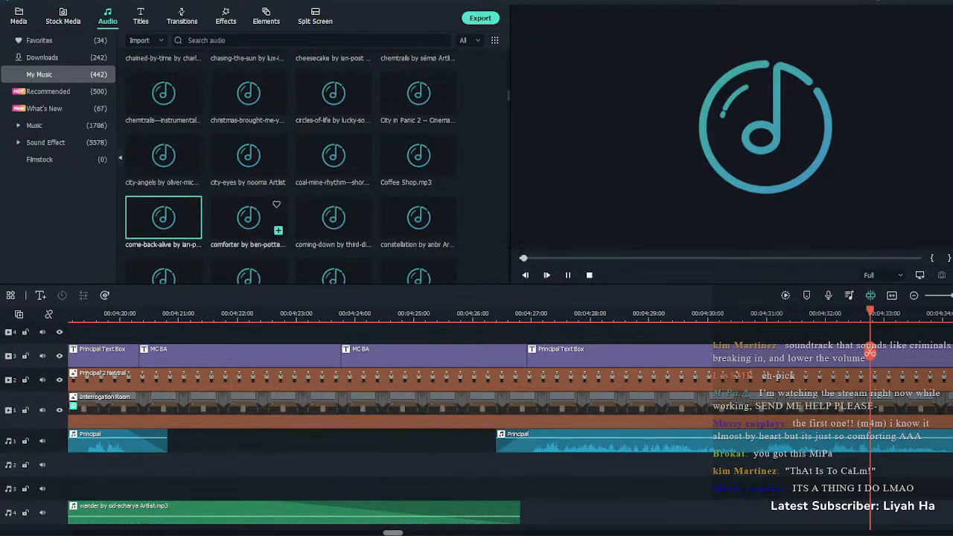
{"action": "scroll", "coordinate": [164, 216], "scroll_direction": "down", "scroll_amount": 2}
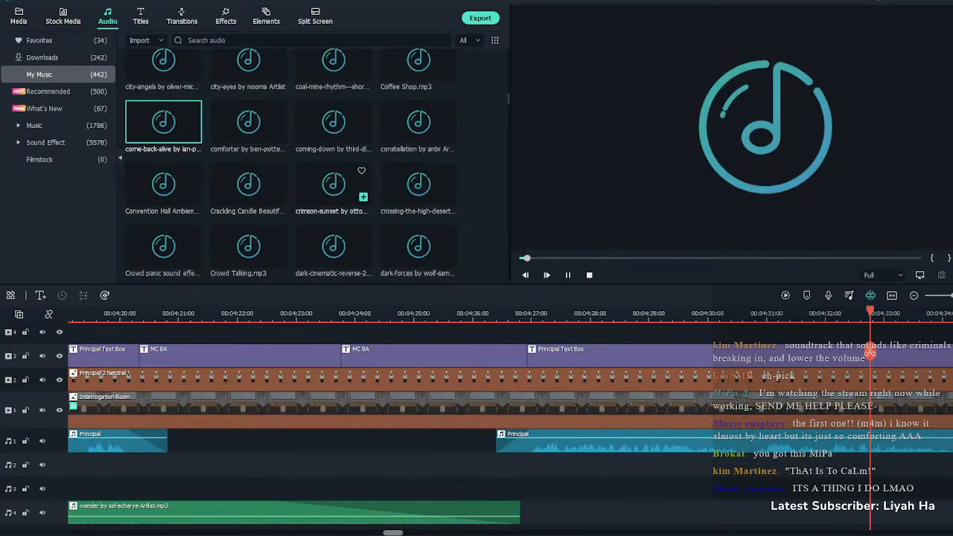
{"action": "double_click", "coordinate": [333, 184]}
{"action": "double_click", "coordinate": [419, 247]}
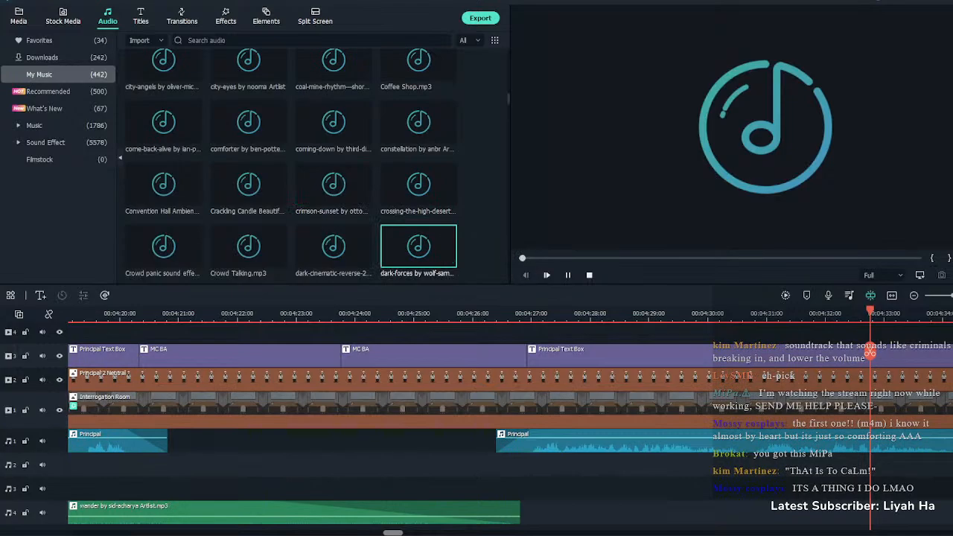
{"action": "scroll", "coordinate": [419, 247], "scroll_direction": "down", "scroll_amount": 2}
{"action": "double_click", "coordinate": [248, 151]}
{"action": "double_click", "coordinate": [163, 152]}
Audition dark-hollows-02, dark-hollows-03, dark-hollows-04 and dark-hollows-12 one after another
{"action": "double_click", "coordinate": [163, 213]}
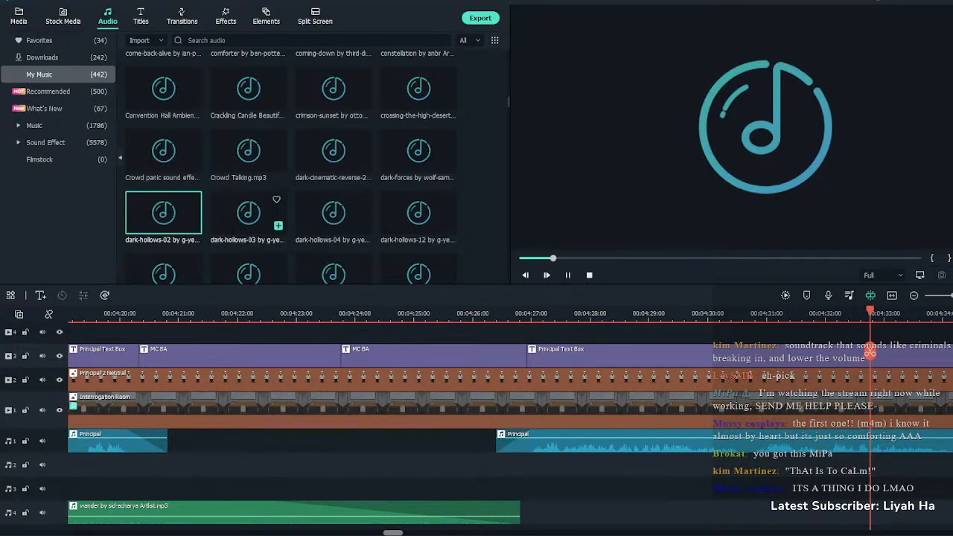
{"action": "double_click", "coordinate": [248, 213]}
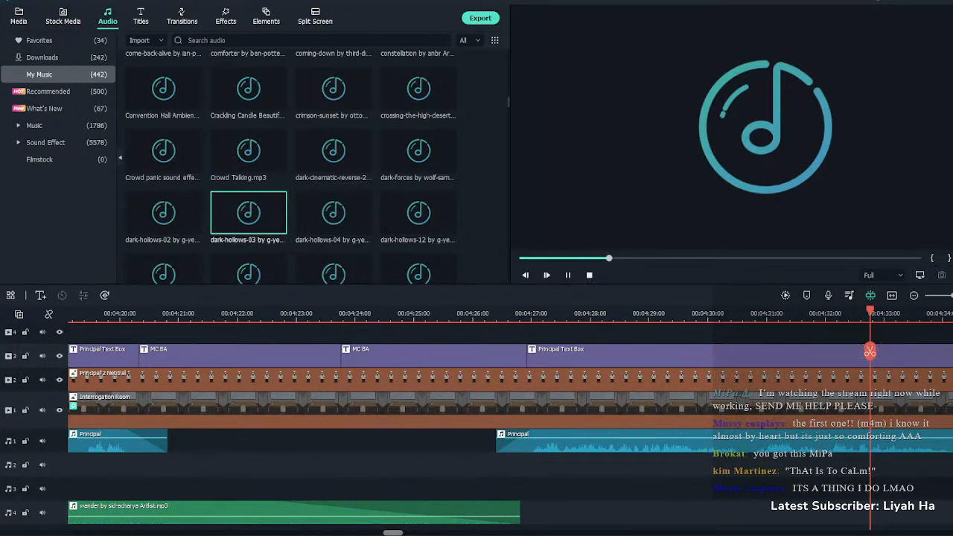
{"action": "double_click", "coordinate": [334, 213]}
{"action": "scroll", "coordinate": [334, 213], "scroll_direction": "down", "scroll_amount": 1}
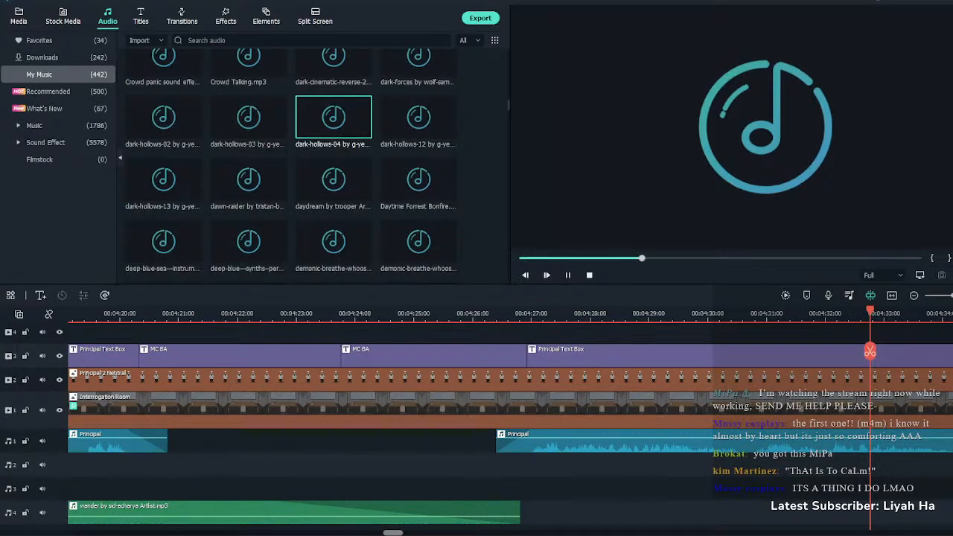
{"action": "double_click", "coordinate": [418, 117]}
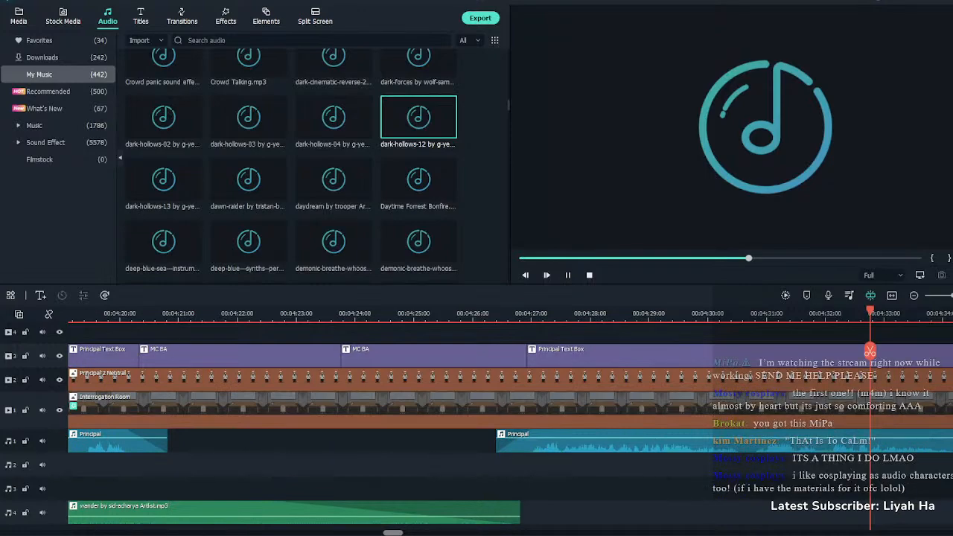
Compare the deep-blue-sea instrumental with the deep-blue synths version, returning to the instrumental
{"action": "left_click", "coordinate": [165, 242]}
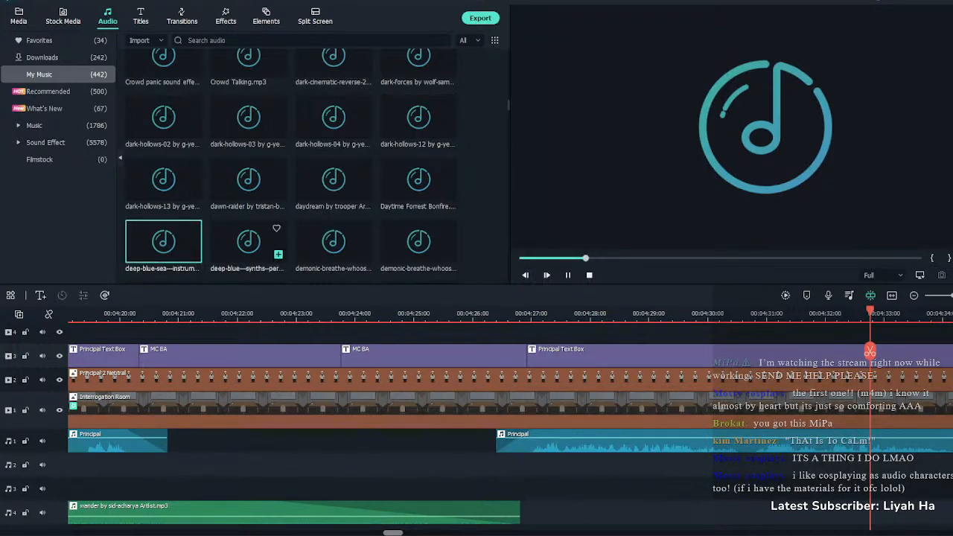
{"action": "left_click", "coordinate": [249, 242]}
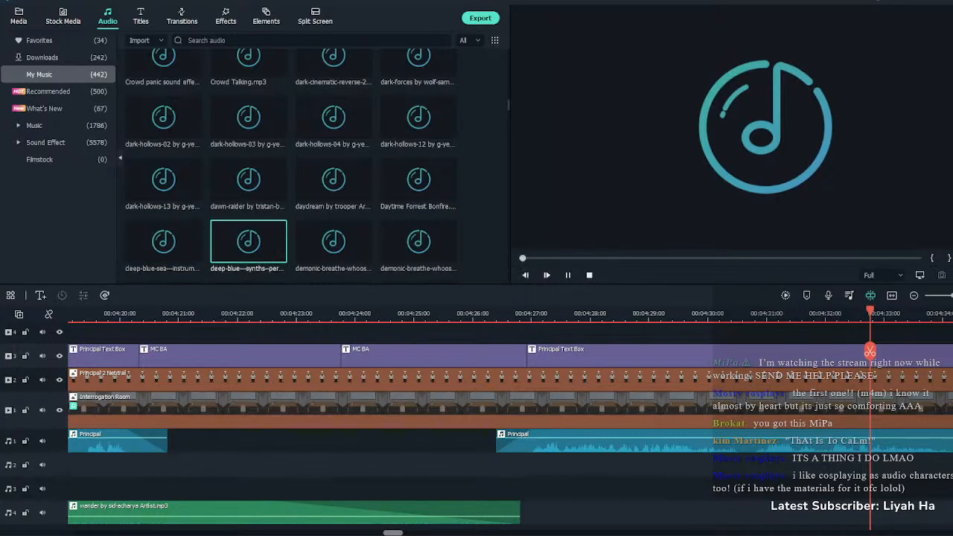
{"action": "left_click", "coordinate": [165, 242]}
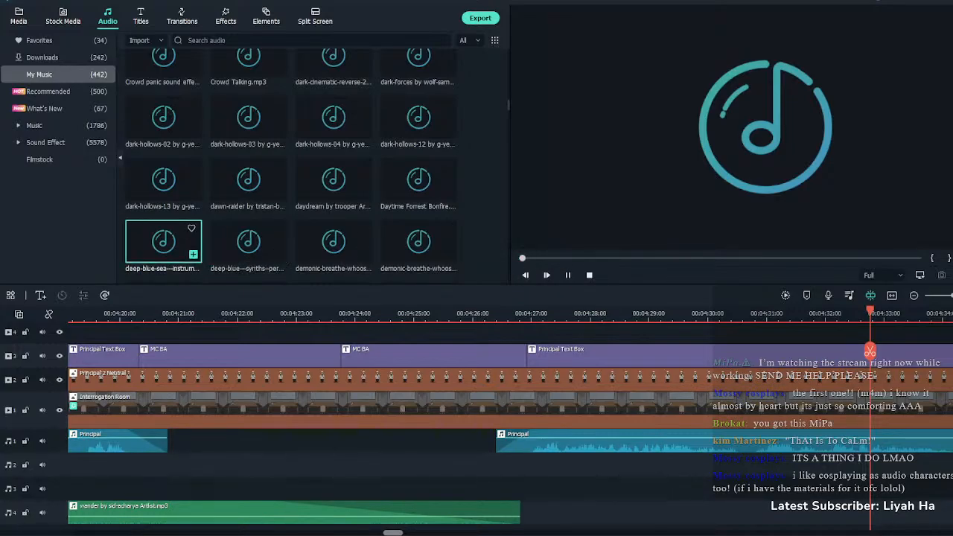
Place the deep-blue-sea instrumental track directly after the wander clip and play the transition into the Principal's line
{"action": "left_click_drag", "start_coordinate": [166, 242], "coordinate": [520, 462]}
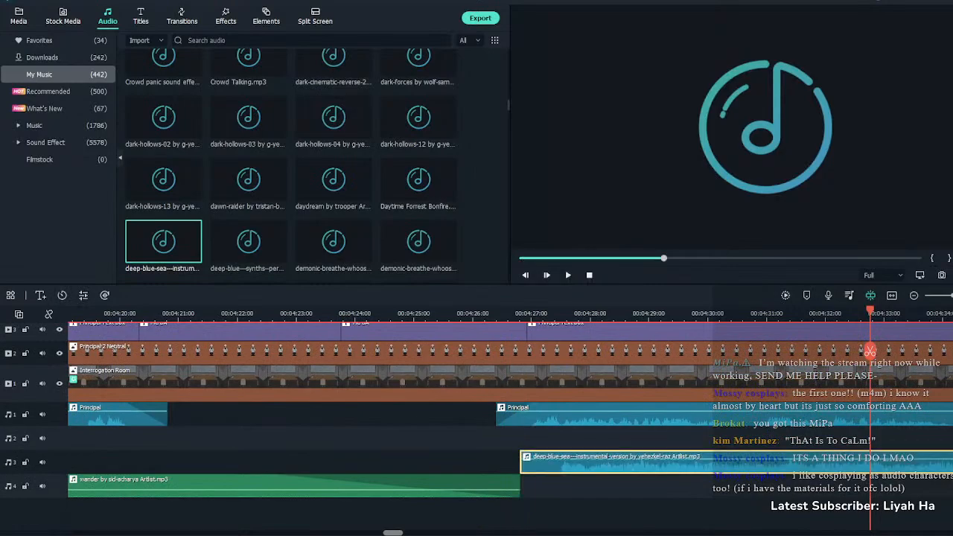
{"action": "left_click", "coordinate": [493, 314]}
{"action": "key", "text": "space"}
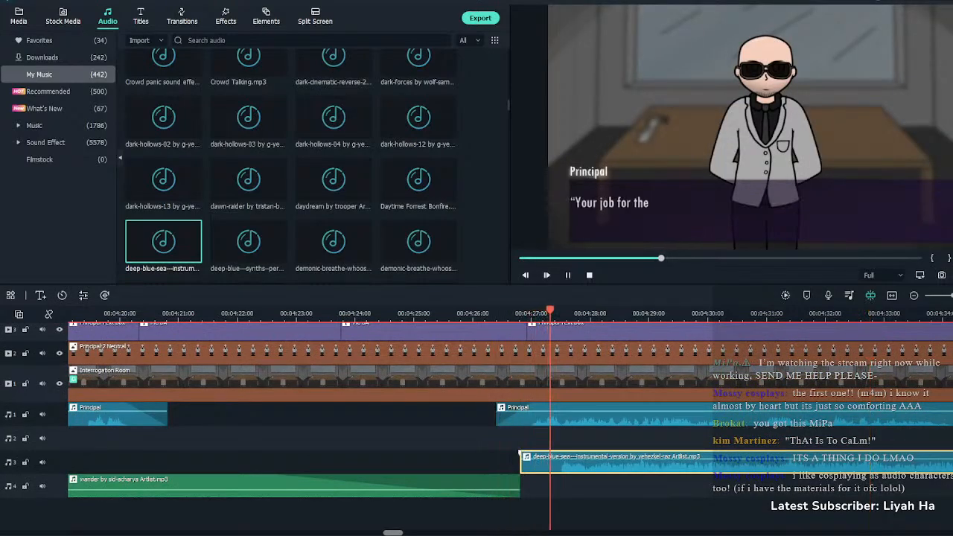
{"action": "key", "text": "space"}
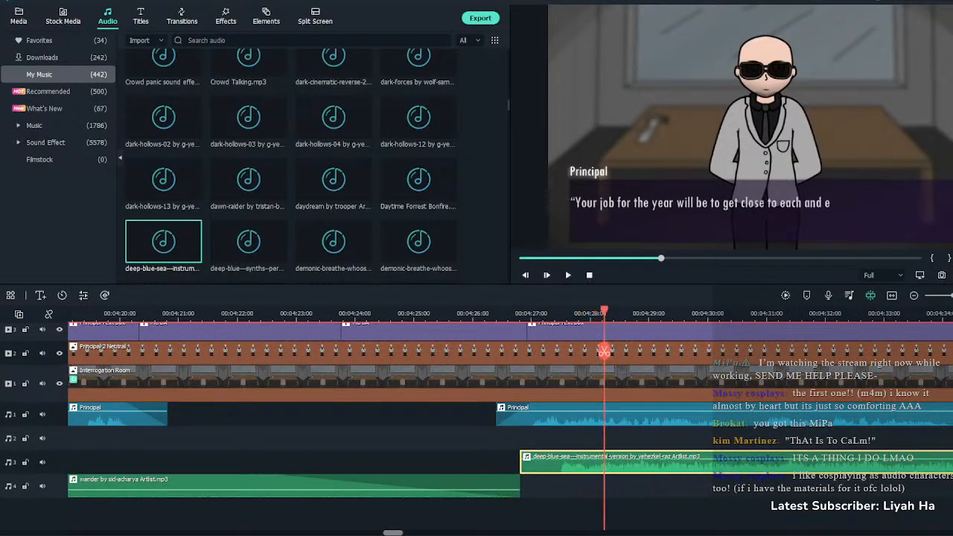
{"action": "left_click", "coordinate": [329, 313]}
{"action": "key", "text": "space"}
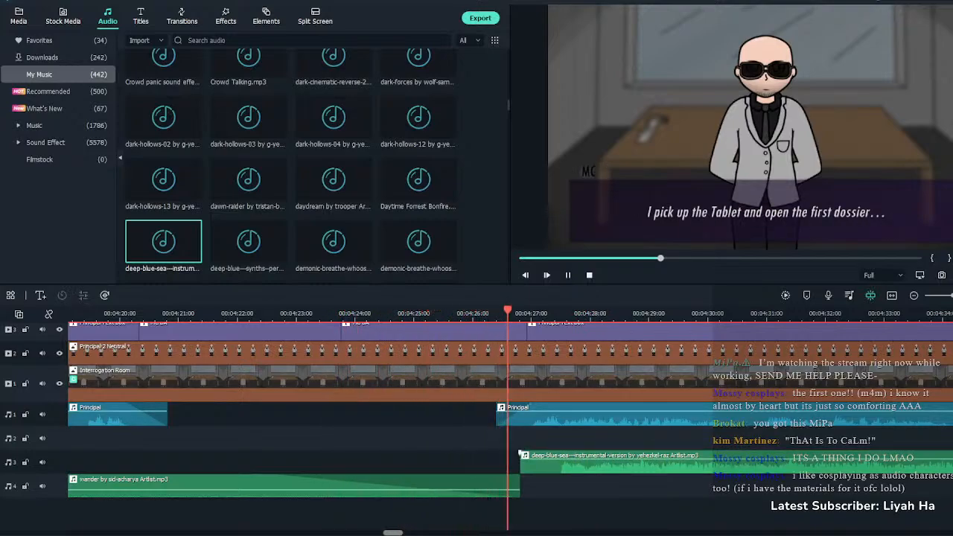
Move the deep-blue-sea clip onto the wander clip's audio track, starting at about 4:30, and play it against the Principal's line
{"action": "left_click_drag", "start_coordinate": [522, 454], "coordinate": [549, 458]}
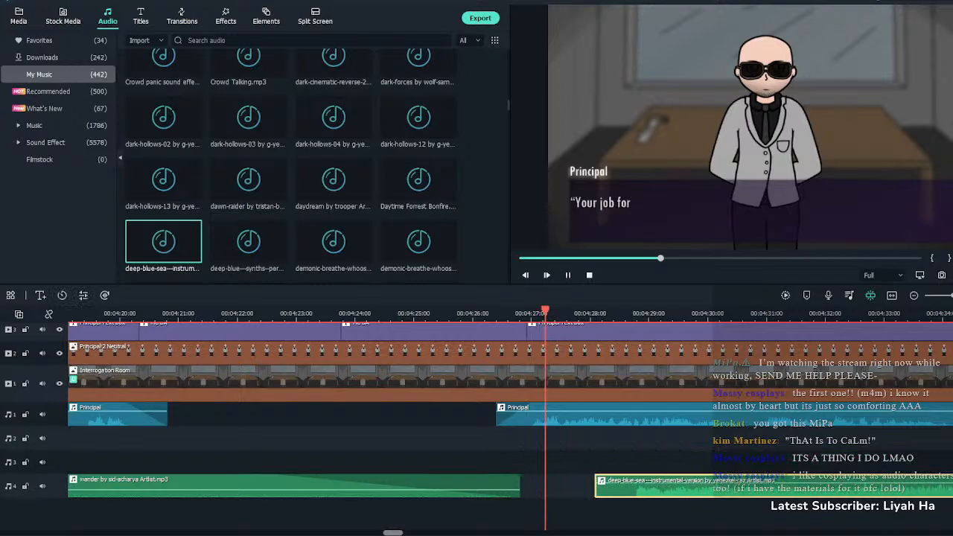
{"action": "key", "text": "space"}
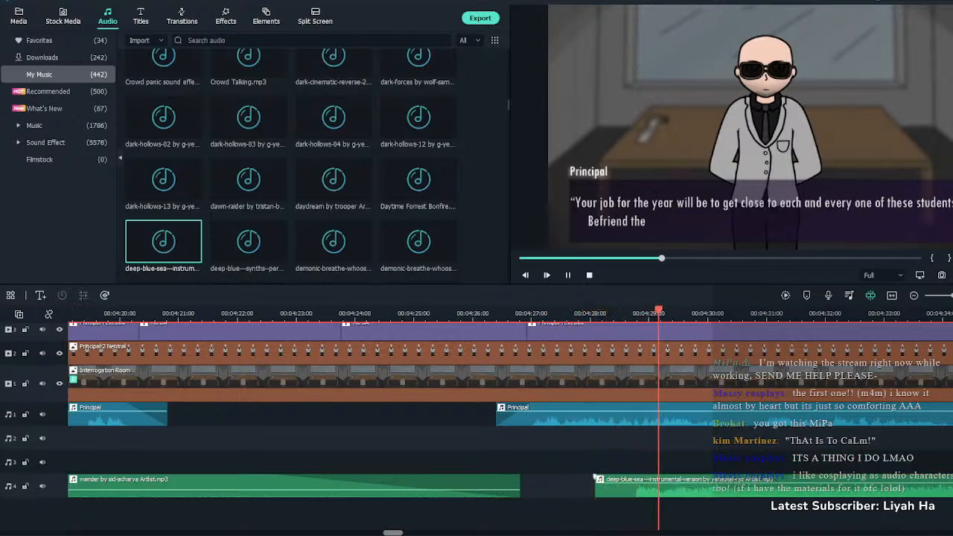
{"action": "key", "text": "space"}
{"action": "left_click_drag", "start_coordinate": [633, 485], "coordinate": [733, 486]}
{"action": "key", "text": "space"}
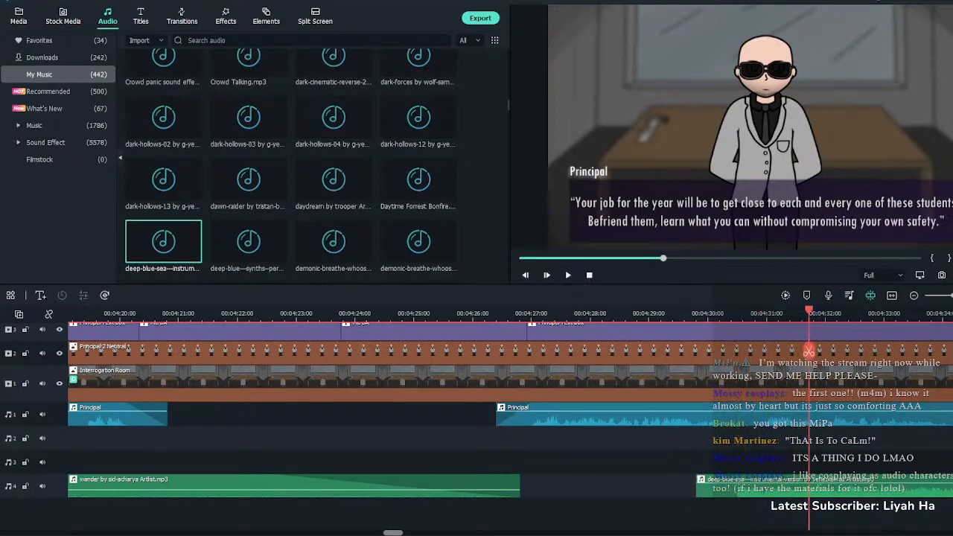
{"action": "key", "text": "space"}
Add a Now Playing BA title above the start of the Principal text box at about 4:27 and open it for editing
{"action": "left_click_drag", "start_coordinate": [511, 313], "coordinate": [524, 313]}
{"action": "left_click", "coordinate": [140, 17]}
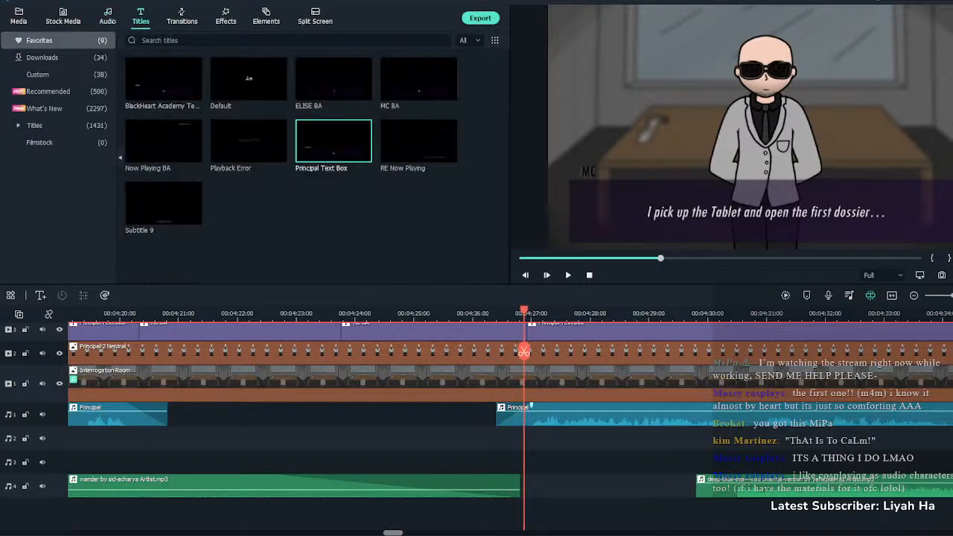
{"action": "scroll", "coordinate": [477, 413], "scroll_direction": "up", "scroll_amount": 1}
{"action": "left_click_drag", "start_coordinate": [163, 141], "coordinate": [532, 372]}
{"action": "double_click", "coordinate": [533, 373]}
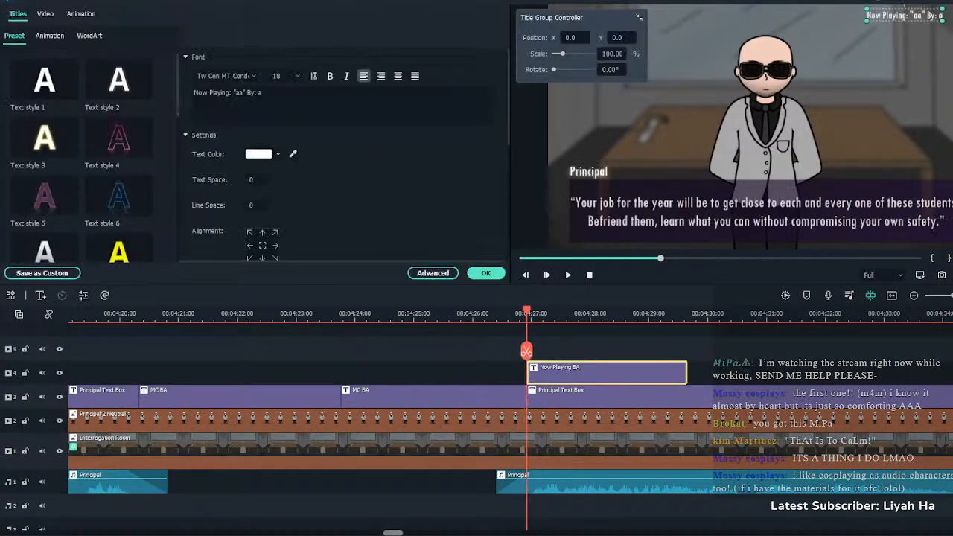
Set the title to Now Playing: "Deep Blue Sea (Instrumental Version)" By: plus the artist's name, and shift it inward in the frame
{"action": "scroll", "coordinate": [527, 372], "scroll_direction": "down", "scroll_amount": 3}
{"action": "double_click", "coordinate": [260, 92]}
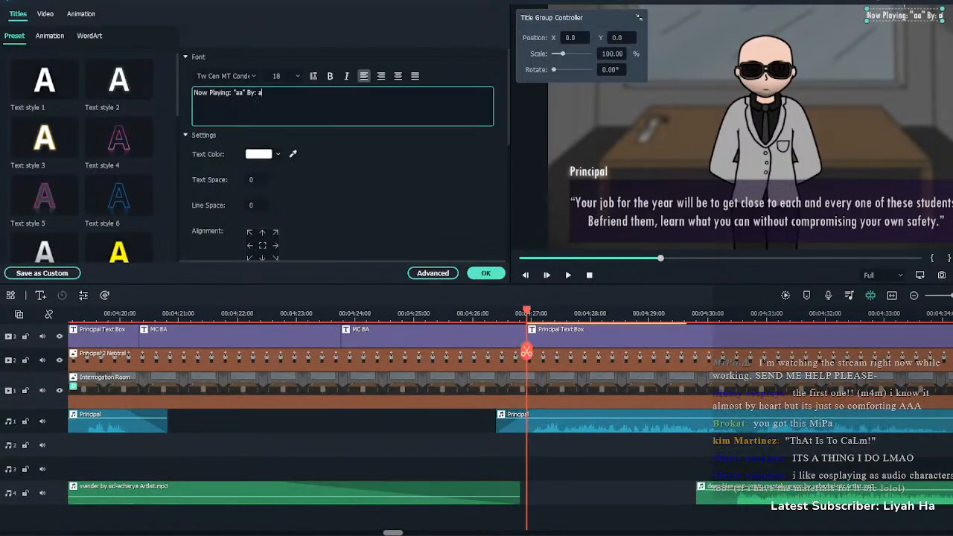
{"action": "type", "text": "Yeh"}
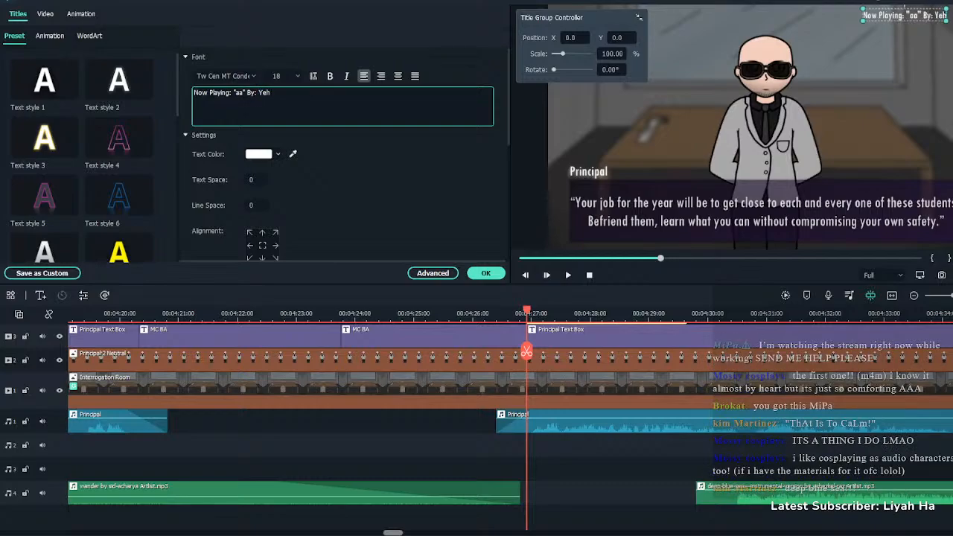
{"action": "type", "text": "ezkel Raz"}
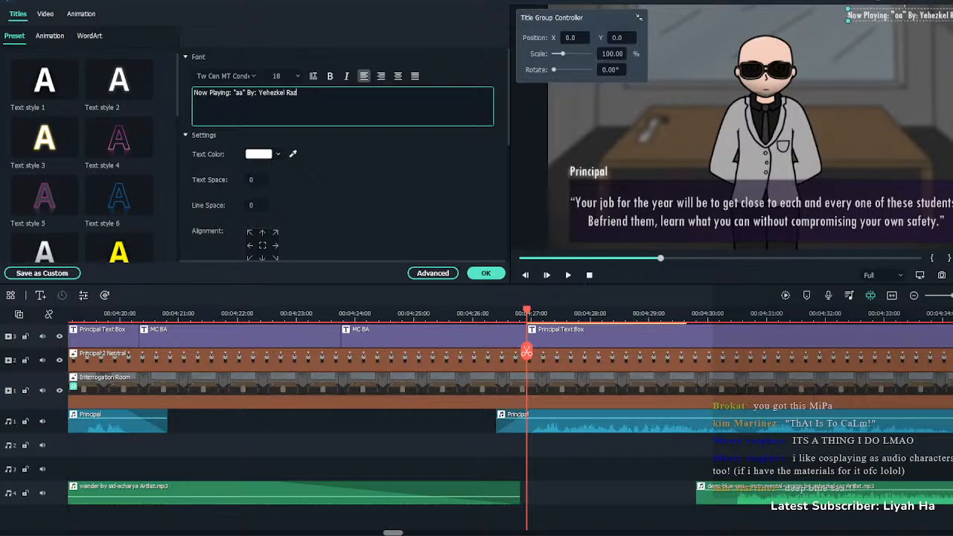
{"action": "double_click", "coordinate": [239, 92]}
{"action": "type", "text": "Deep Blue"}
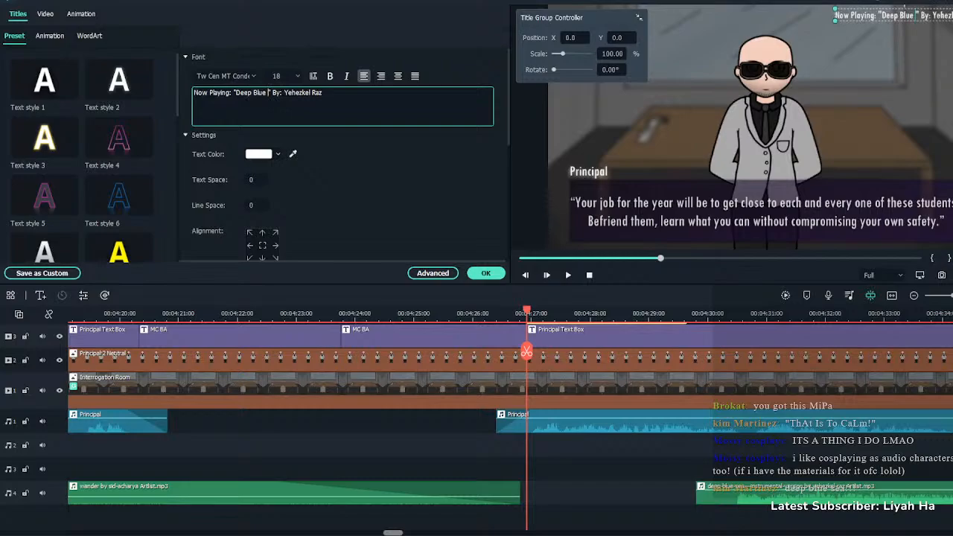
{"action": "type", "text": " Sea"}
{"action": "type", "text": " (Instr"}
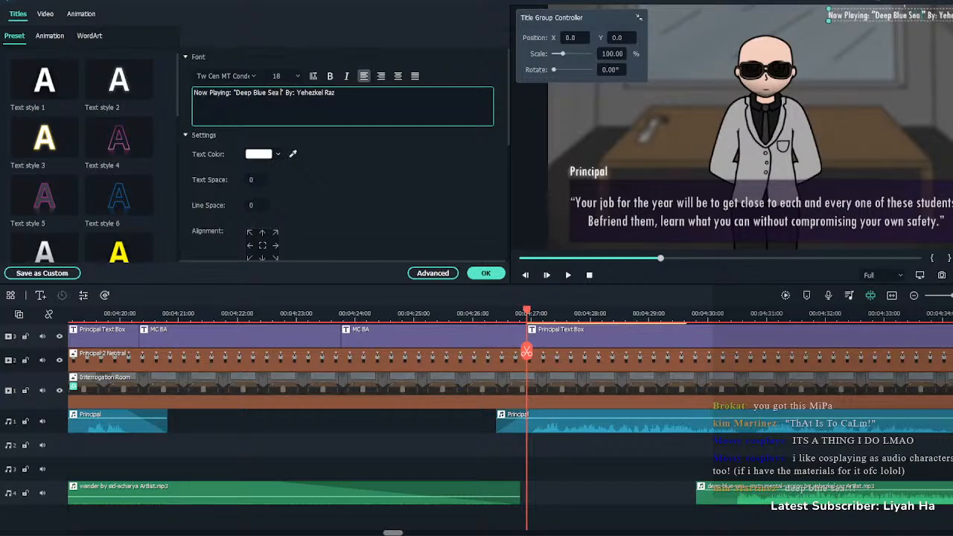
{"action": "type", "text": "umental Versi"}
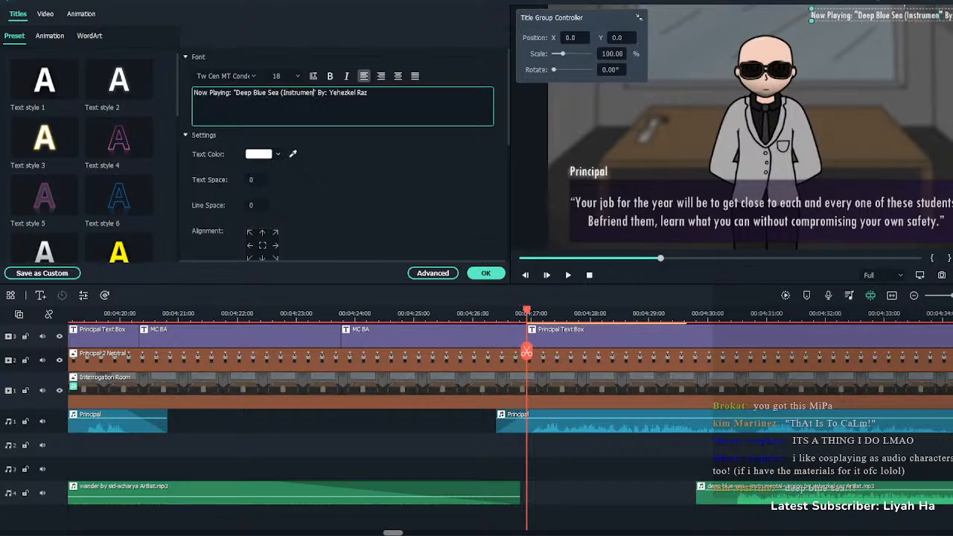
{"action": "type", "text": "on)"}
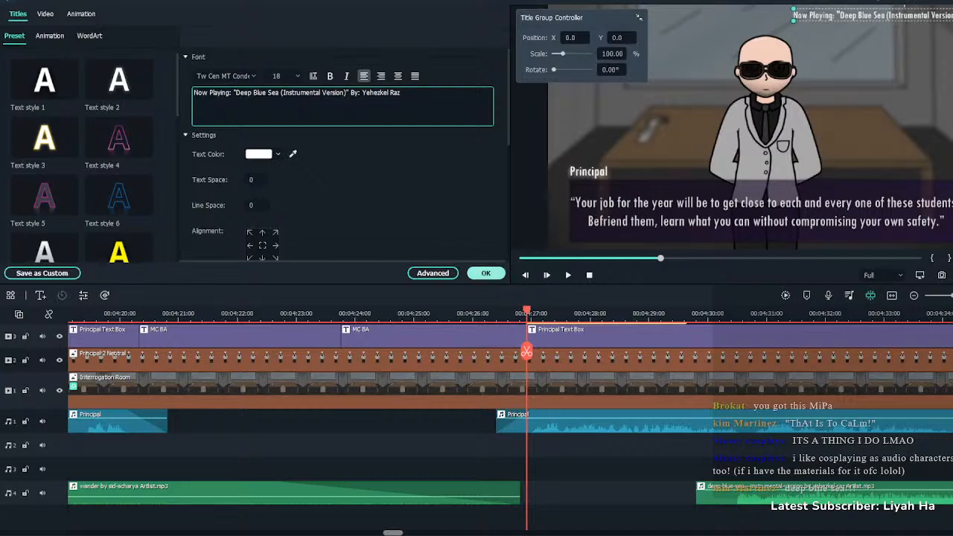
{"action": "left_click", "coordinate": [485, 274]}
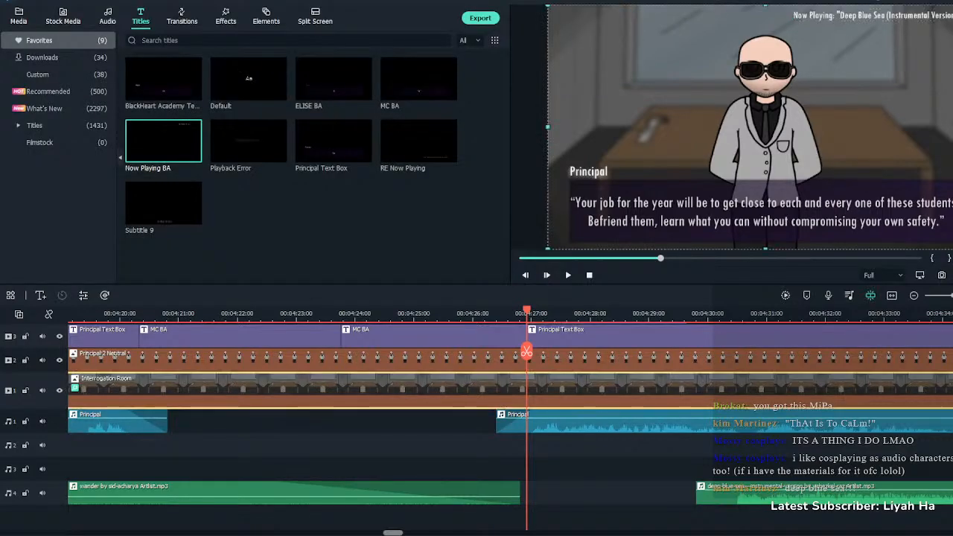
{"action": "left_click_drag", "start_coordinate": [873, 14], "coordinate": [835, 18]}
Play back the Principal's line with the Now Playing credit and the music entry, and check the deep-blue-sea clip's audio settings
{"action": "left_click", "coordinate": [496, 446]}
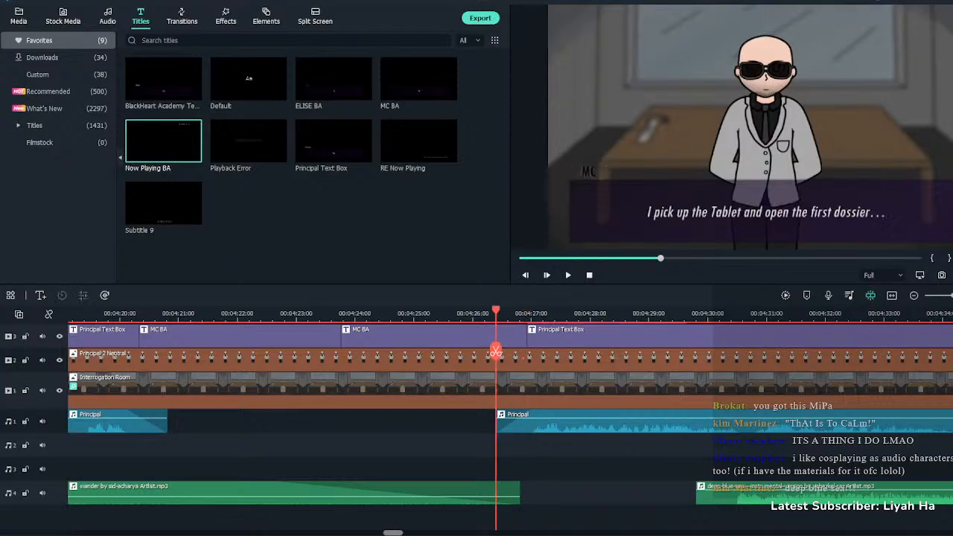
{"action": "key", "text": "space"}
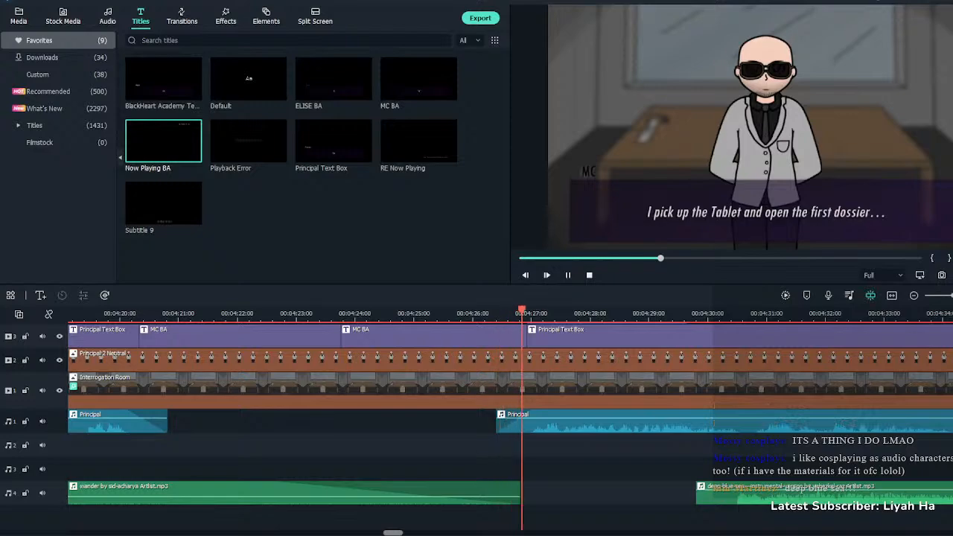
{"action": "key", "text": "space"}
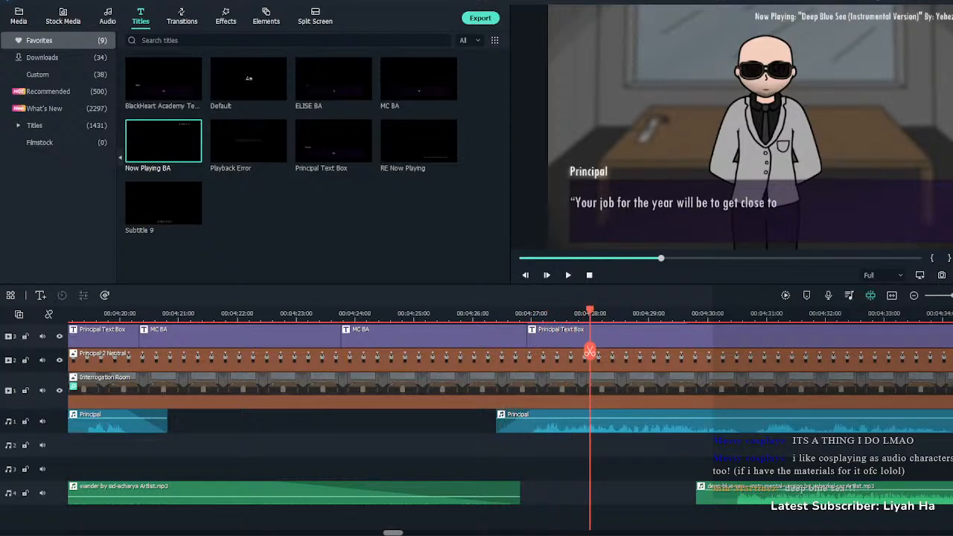
{"action": "left_click", "coordinate": [520, 314]}
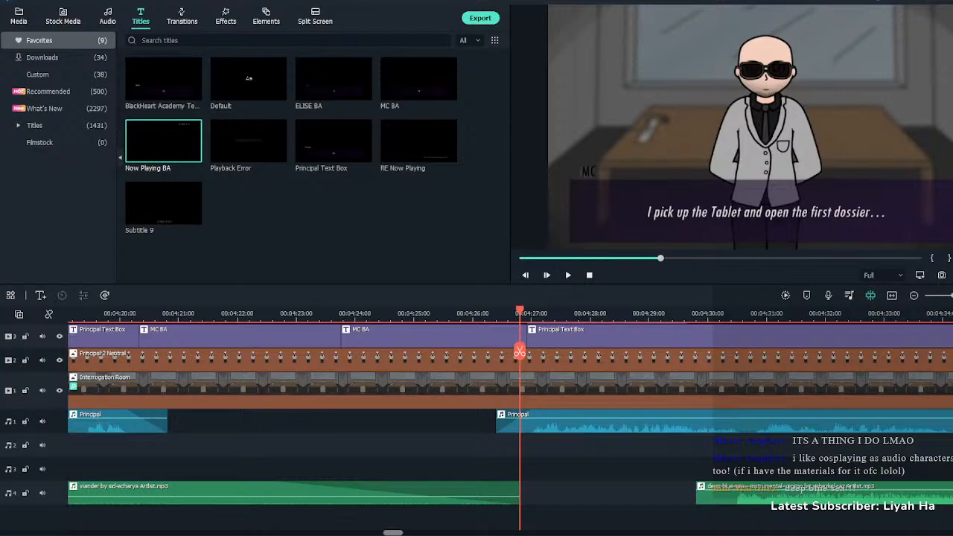
{"action": "left_click", "coordinate": [494, 314]}
{"action": "key", "text": "space"}
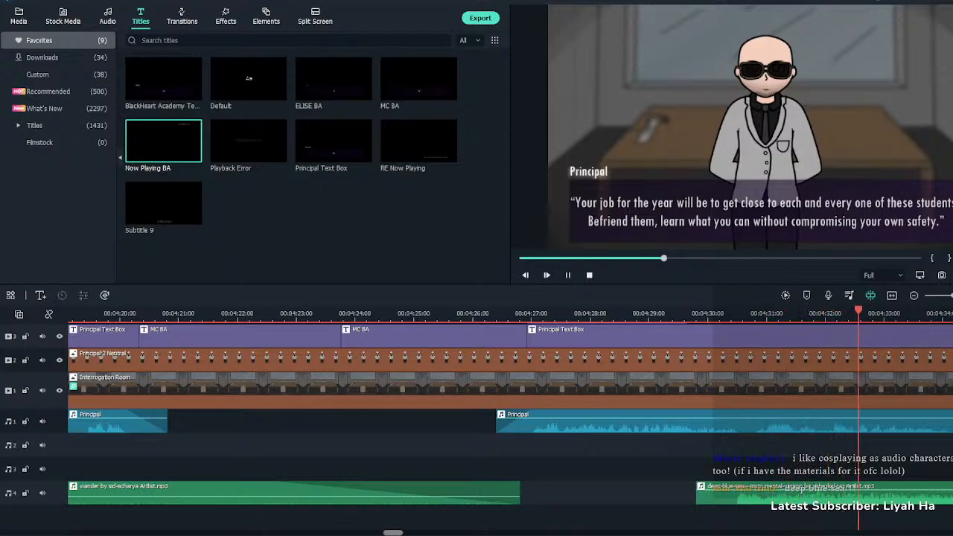
{"action": "double_click", "coordinate": [704, 493]}
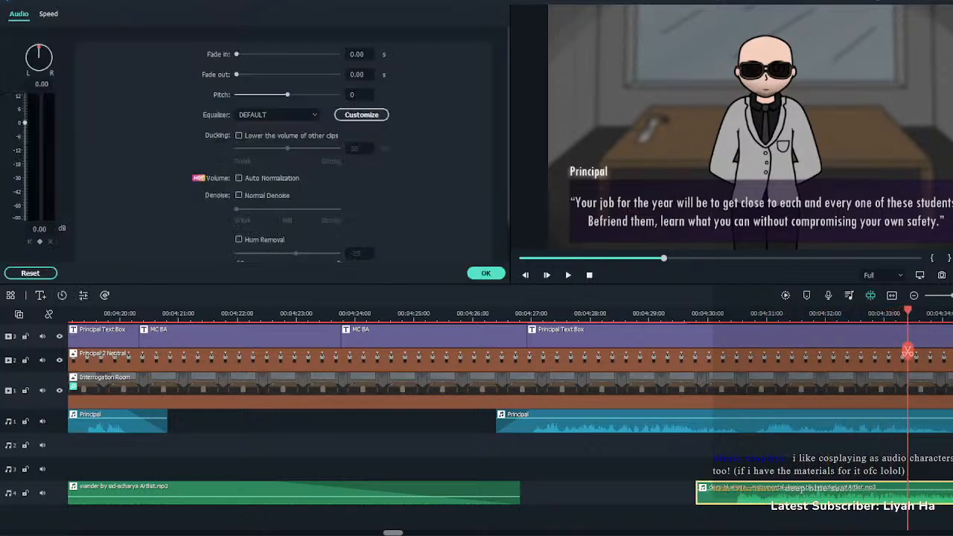
{"action": "left_click", "coordinate": [485, 272]}
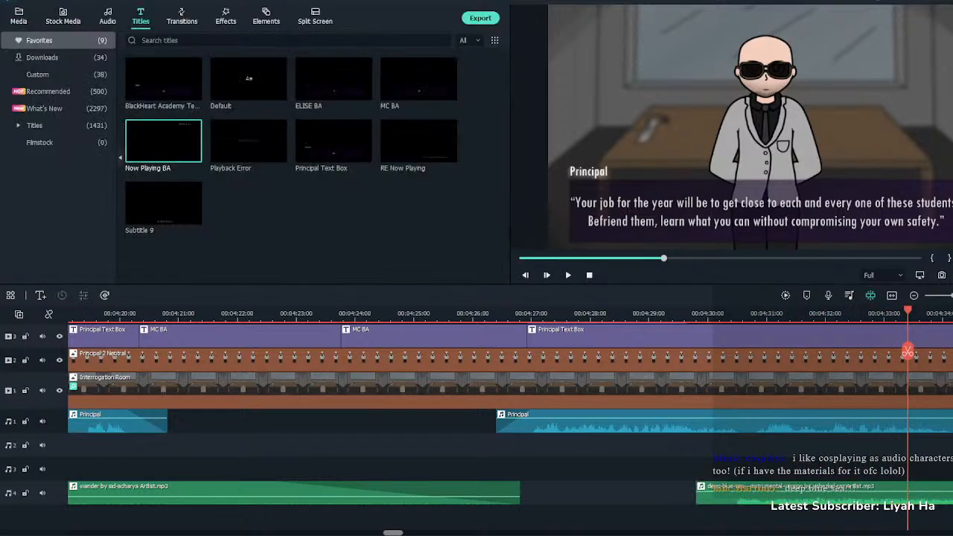
Play on into the Principal's next line and add a Principal Text Box directly after the previous one, extended to about 4:39
{"action": "key", "text": "space"}
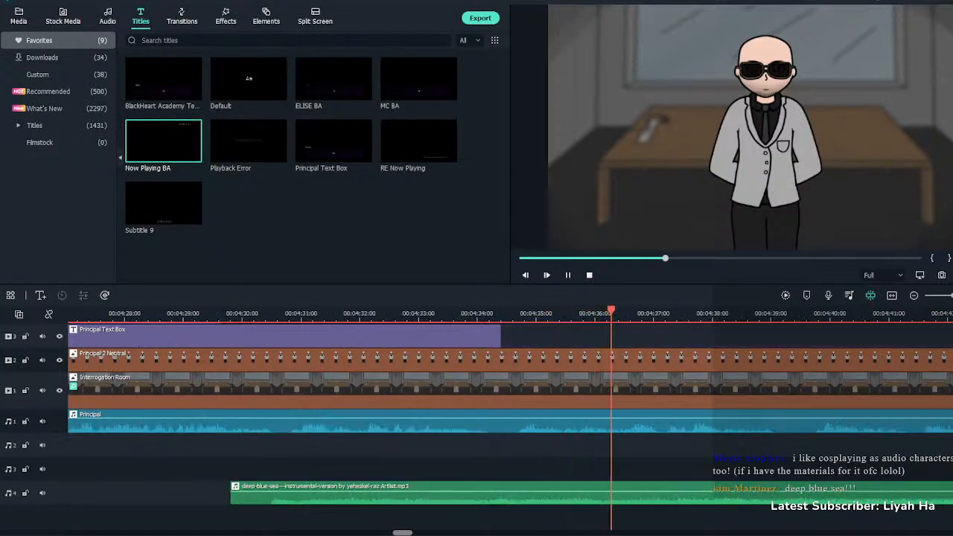
{"action": "key", "text": "space"}
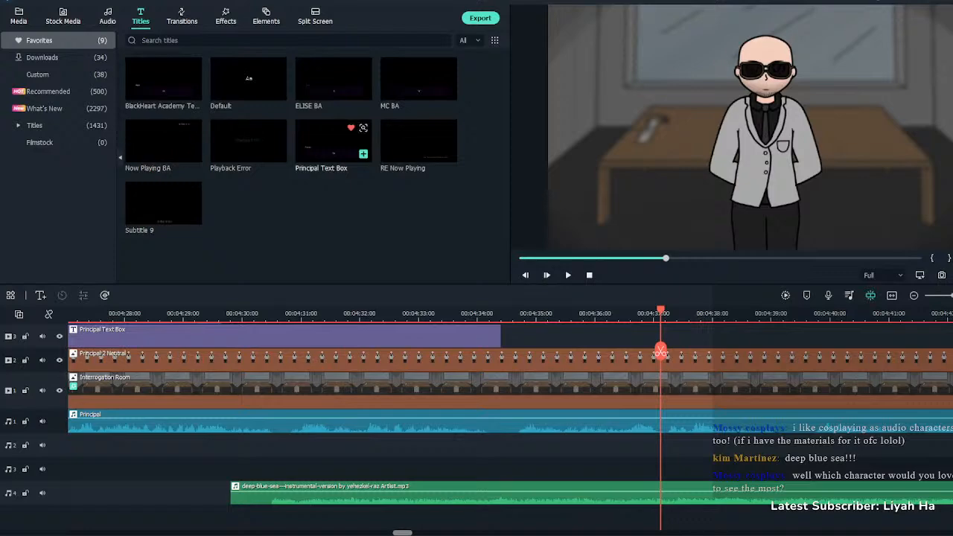
{"action": "left_click_drag", "start_coordinate": [333, 142], "coordinate": [514, 339]}
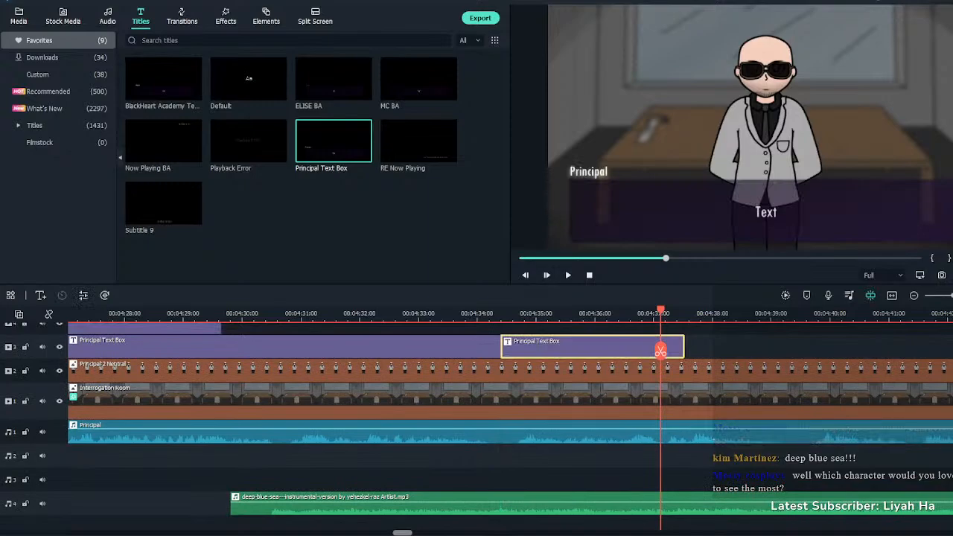
{"action": "left_click_drag", "start_coordinate": [683, 346], "coordinate": [782, 346]}
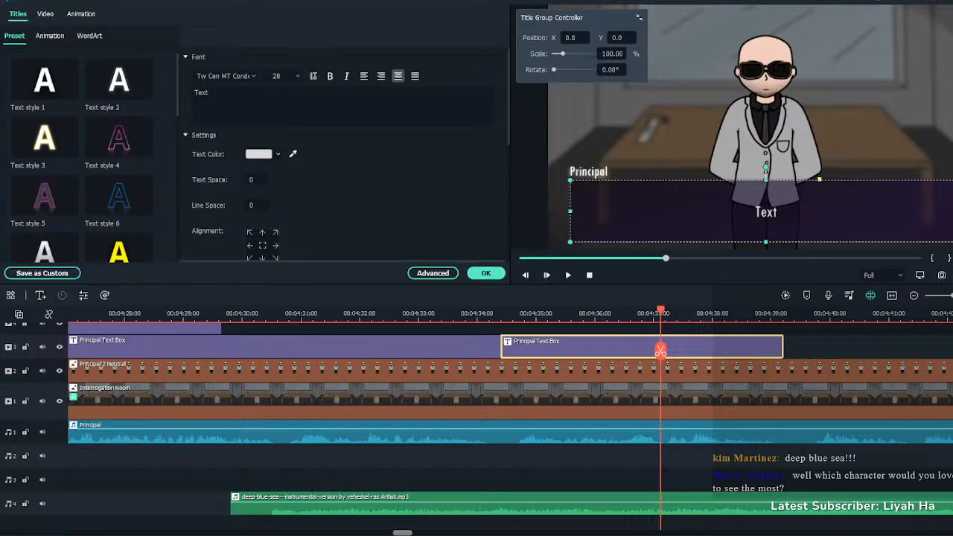
Enter "See how their rehabilitation is coming along, and if they're planning anything underhanded." in the new text box, with the last word on a second line
{"action": "key", "text": "ctrl+a"}
{"action": "type", "text": "\"See how their rehabilitation is coming along, and if they're planning anything underhanded.\""}
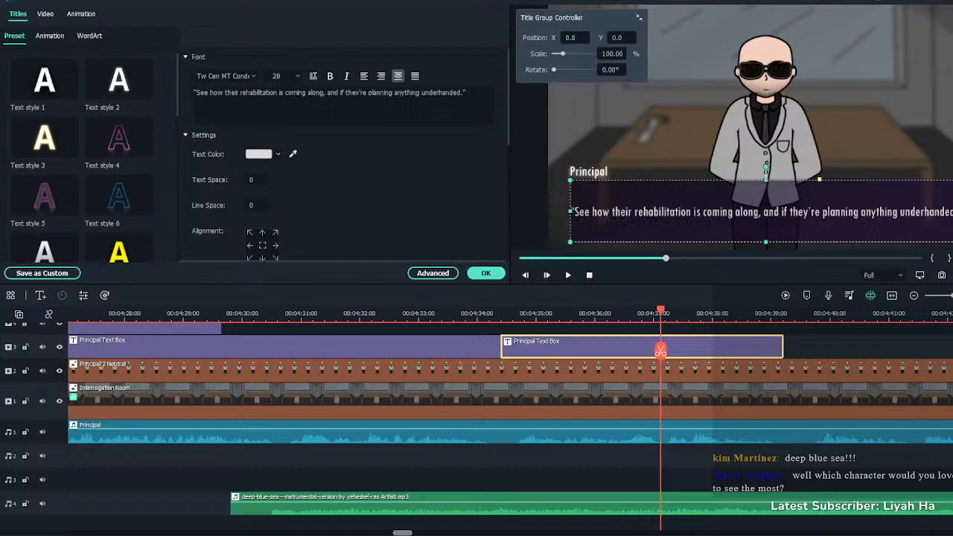
{"action": "left_click", "coordinate": [414, 92]}
{"action": "key", "text": "Return"}
{"action": "left_click", "coordinate": [486, 272]}
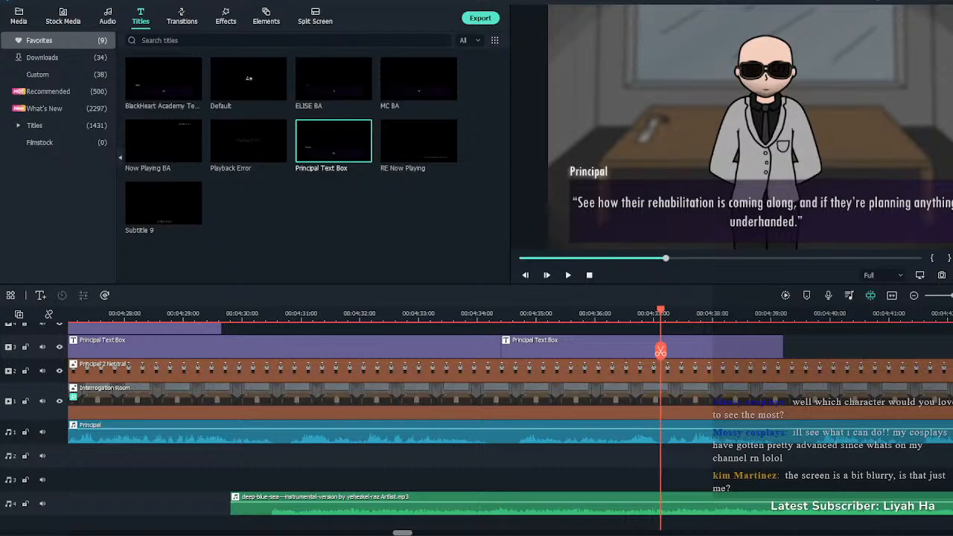
Compare the Interrogation Room background without and with its Square Blur effect, and return the playhead to the start of the new line
{"action": "double_click", "coordinate": [477, 401]}
{"action": "left_click", "coordinate": [45, 36]}
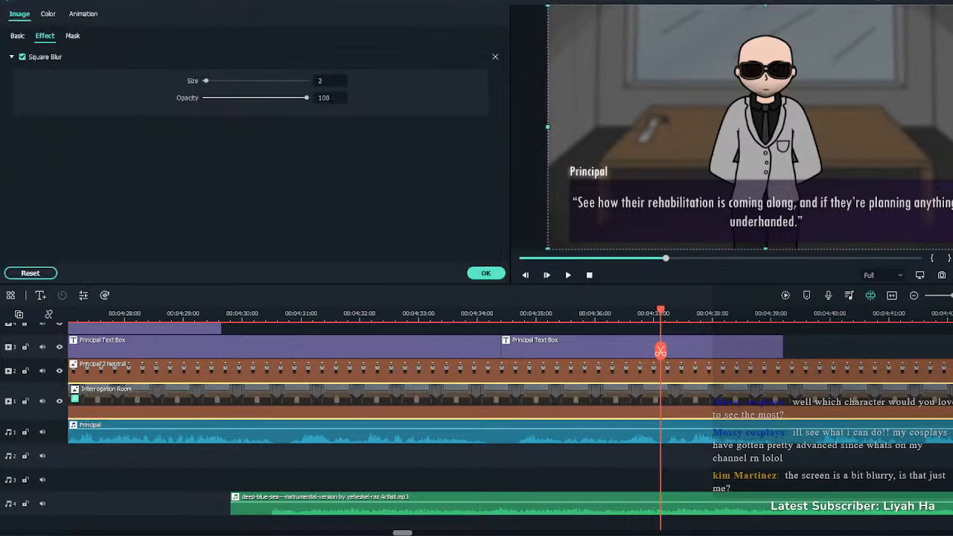
{"action": "left_click", "coordinate": [22, 57]}
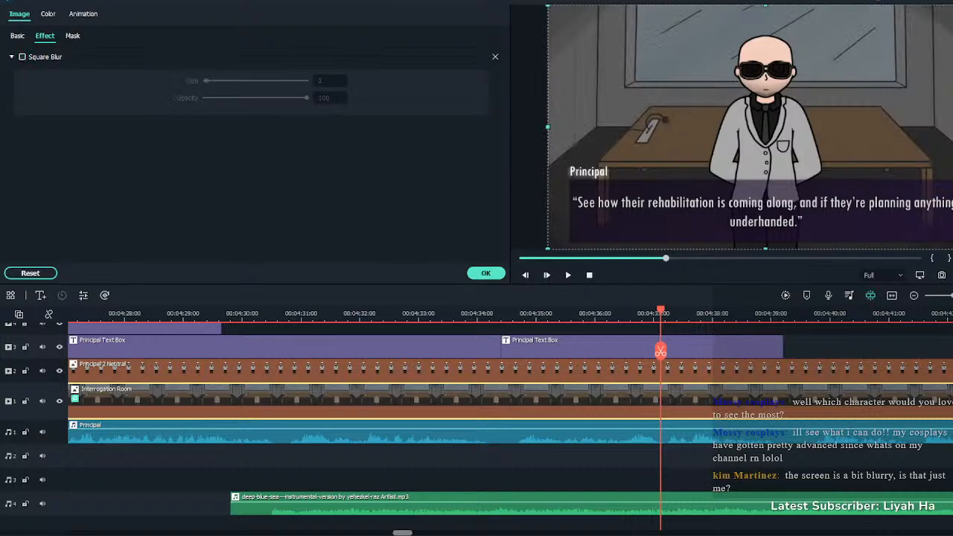
{"action": "left_click", "coordinate": [22, 57]}
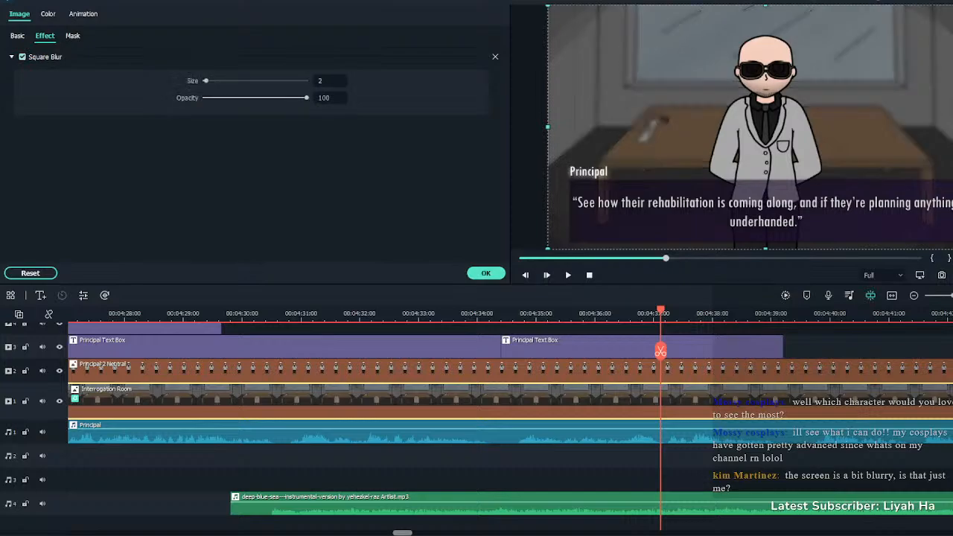
{"action": "left_click", "coordinate": [486, 273]}
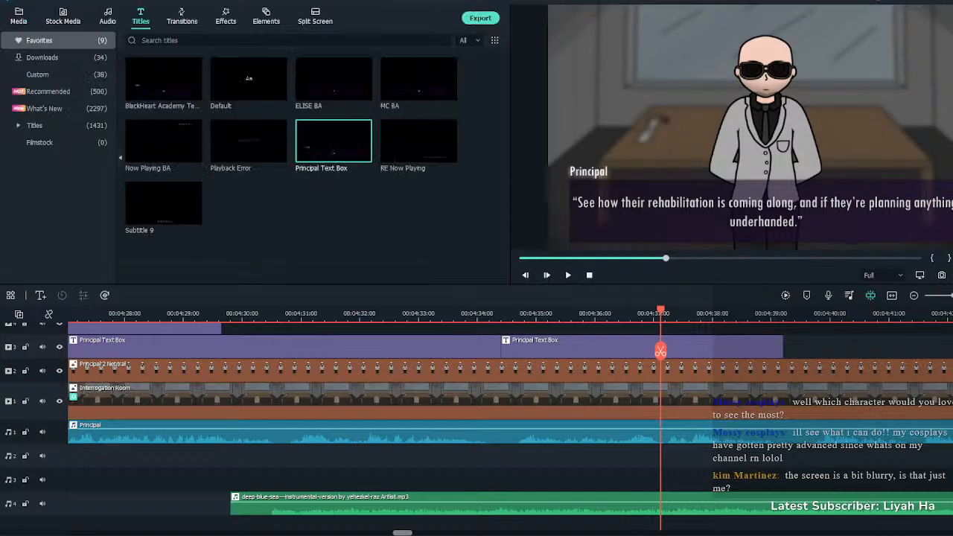
{"action": "left_click", "coordinate": [548, 313]}
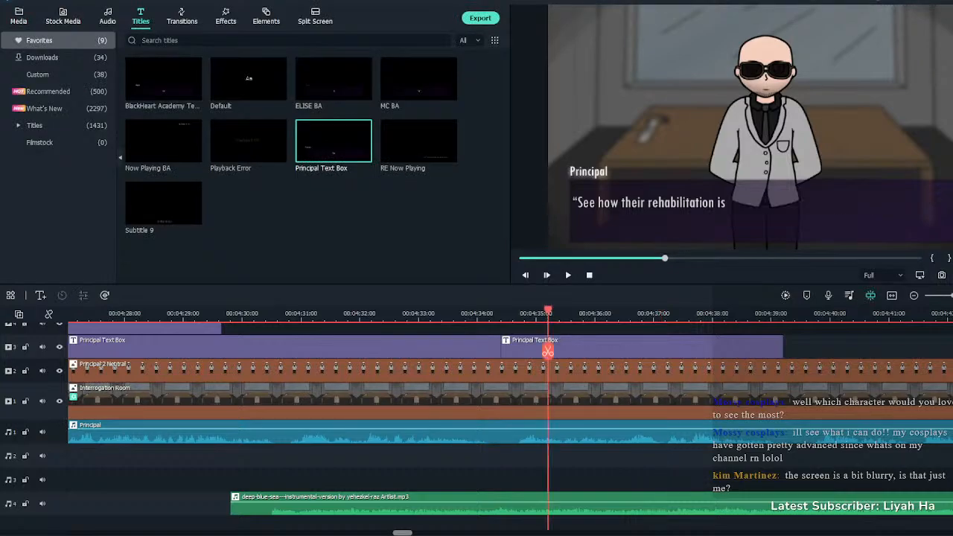
Play the Principal's line and extend the last Principal Text Box to about 5:04
{"action": "key", "text": "space"}
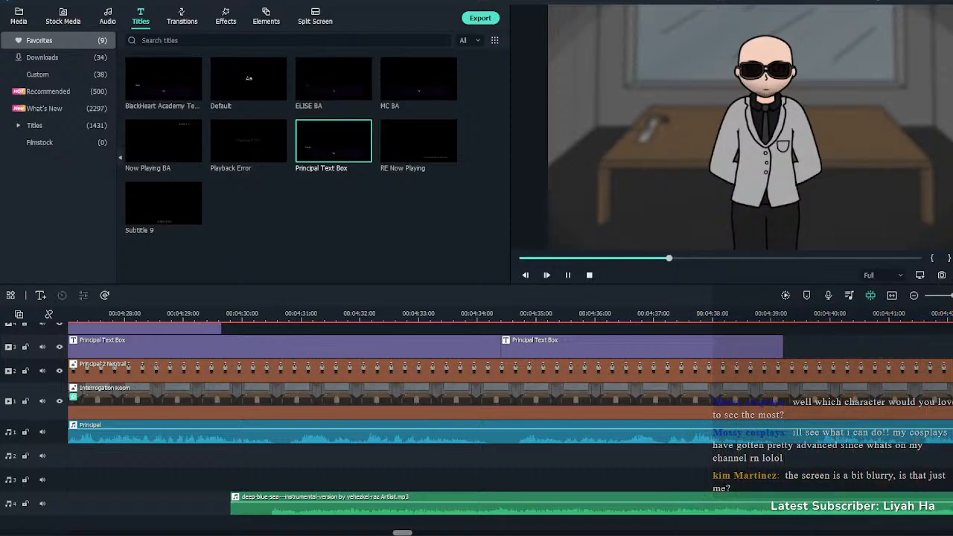
{"action": "key", "text": "ctrl+minus"}
{"action": "key", "text": "ctrl+minus"}
{"action": "key", "text": "ctrl+minus"}
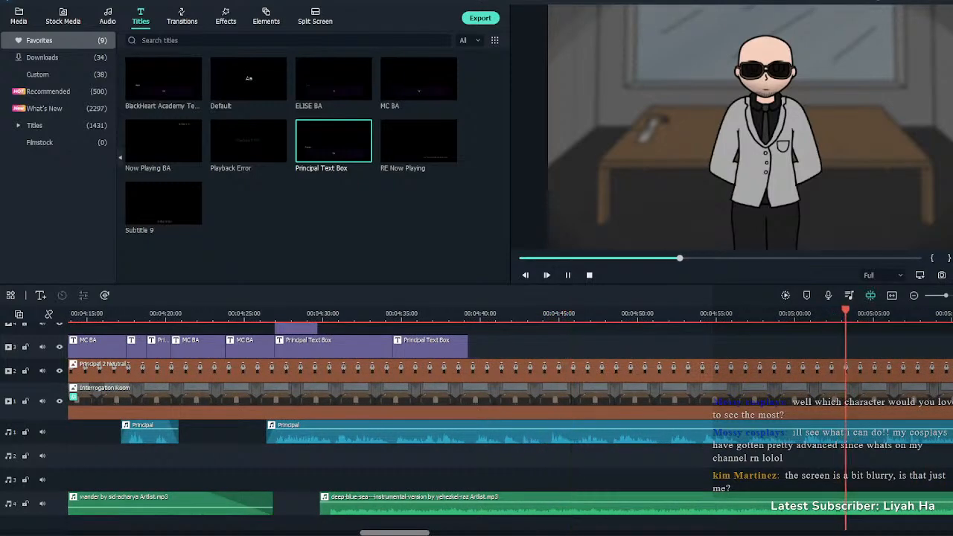
{"action": "key", "text": "space"}
{"action": "left_click", "coordinate": [430, 346]}
{"action": "left_click_drag", "start_coordinate": [480, 346], "coordinate": [849, 346]}
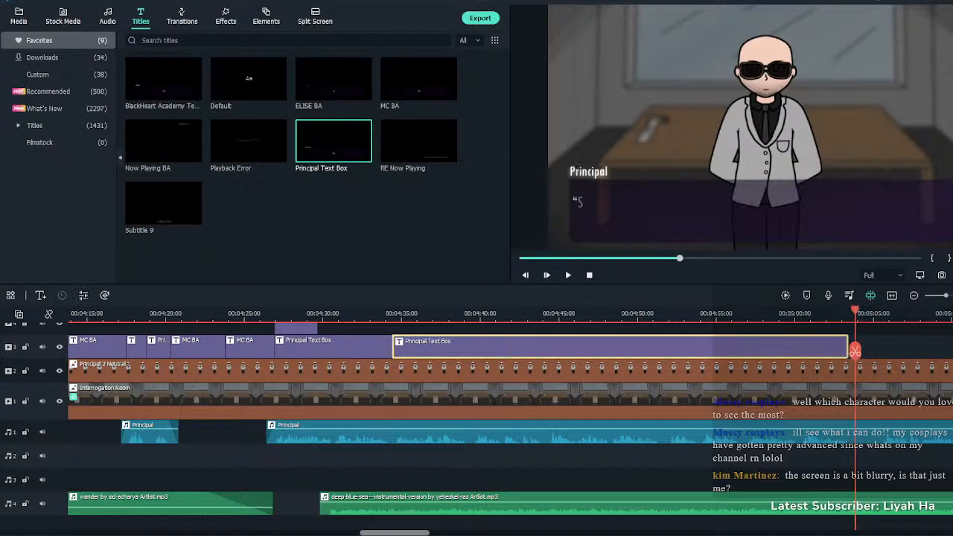
{"action": "scroll", "coordinate": [477, 421], "scroll_direction": "up", "scroll_amount": 1}
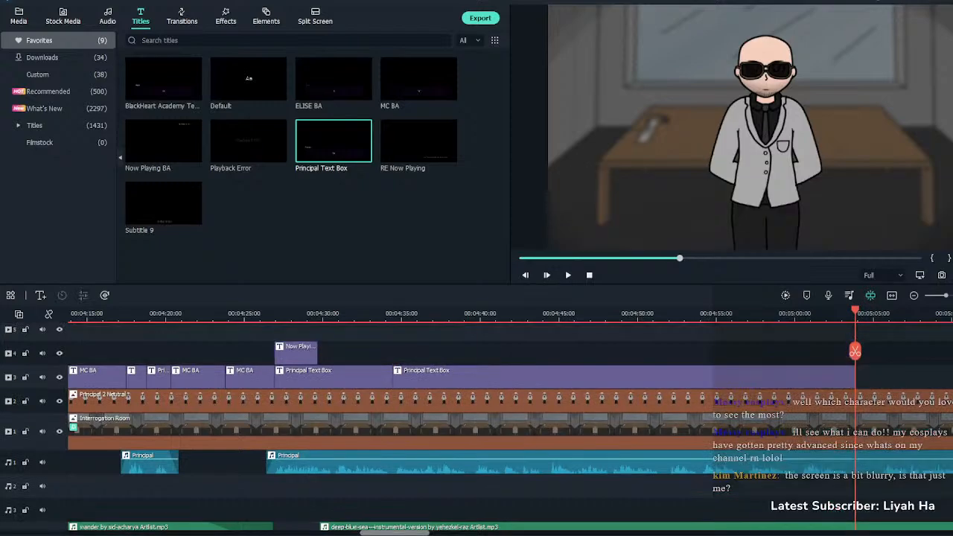
Play back the rehabilitation line and split the extended Principal Text Box where it ends, at about 4:39
{"action": "left_click", "coordinate": [421, 314]}
{"action": "key", "text": "space"}
{"action": "key", "text": "ctrl+equal"}
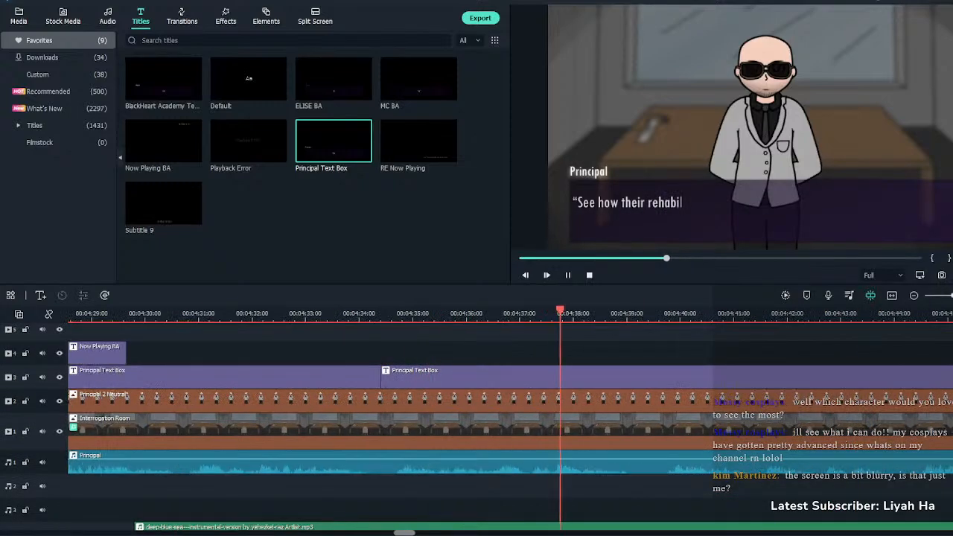
{"action": "left_click", "coordinate": [641, 377]}
{"action": "key", "text": "space"}
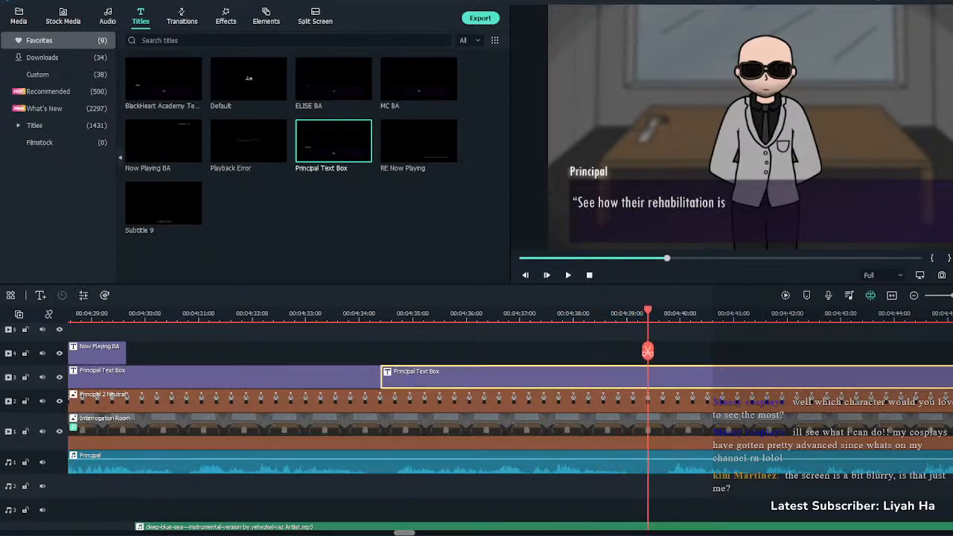
{"action": "left_click", "coordinate": [648, 351]}
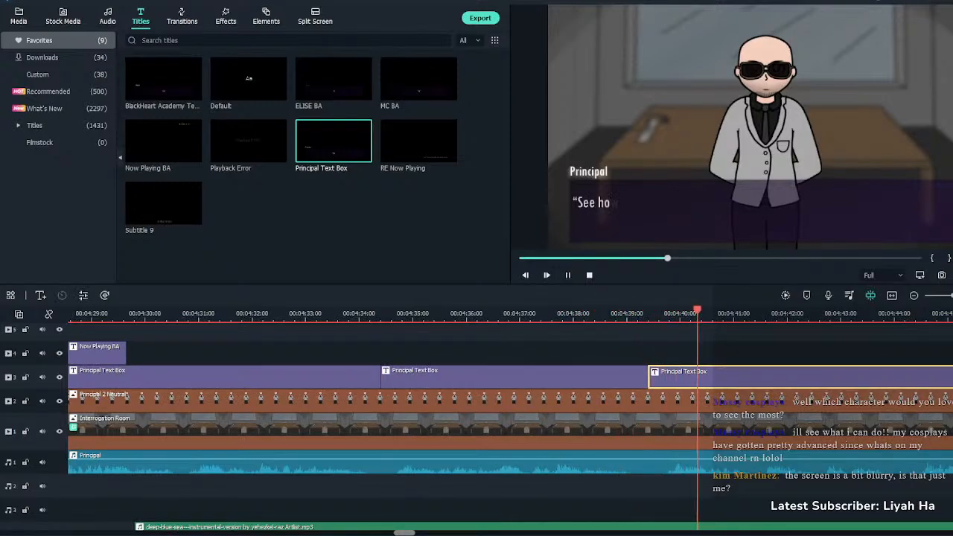
Play on through the next spoken line and split the second part of the text box at about 4:44
{"action": "key", "text": "space"}
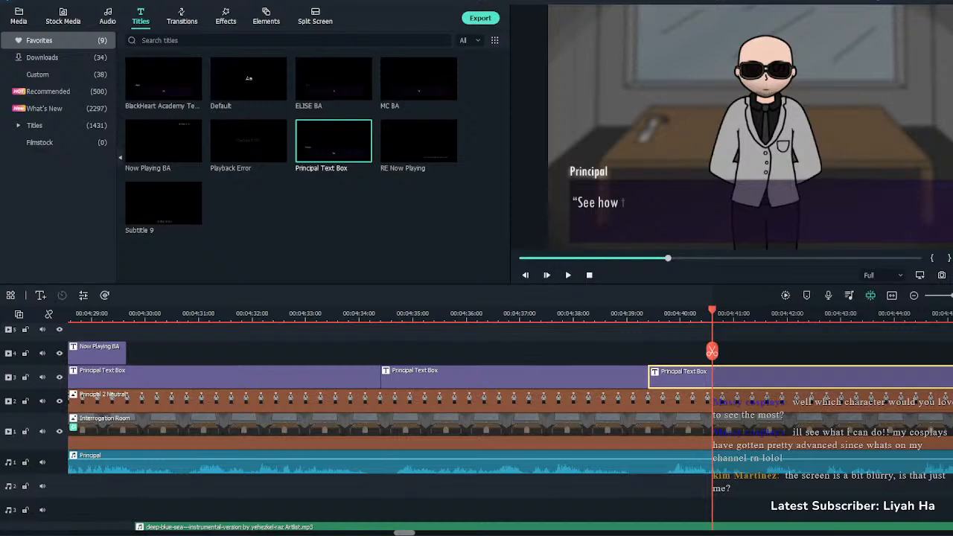
{"action": "key", "text": "space"}
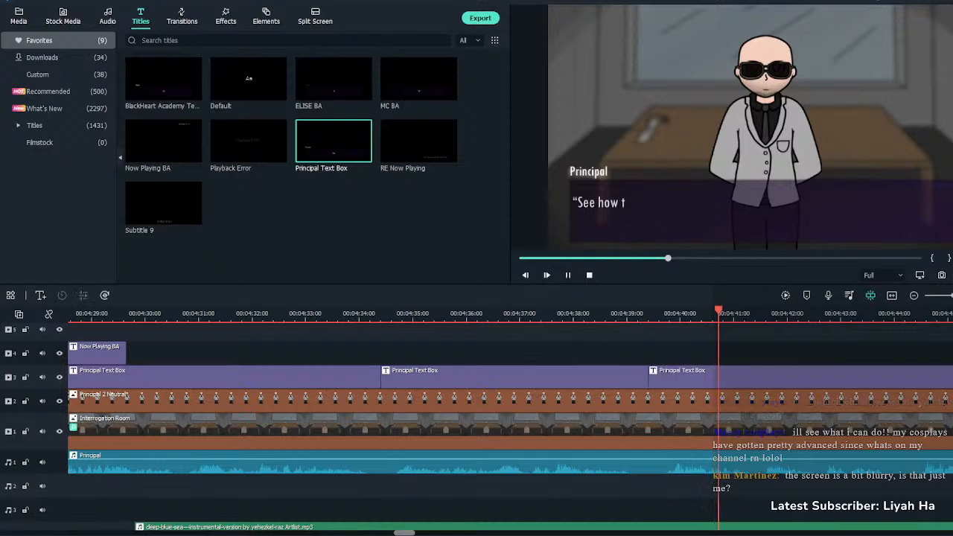
{"action": "key", "text": "space"}
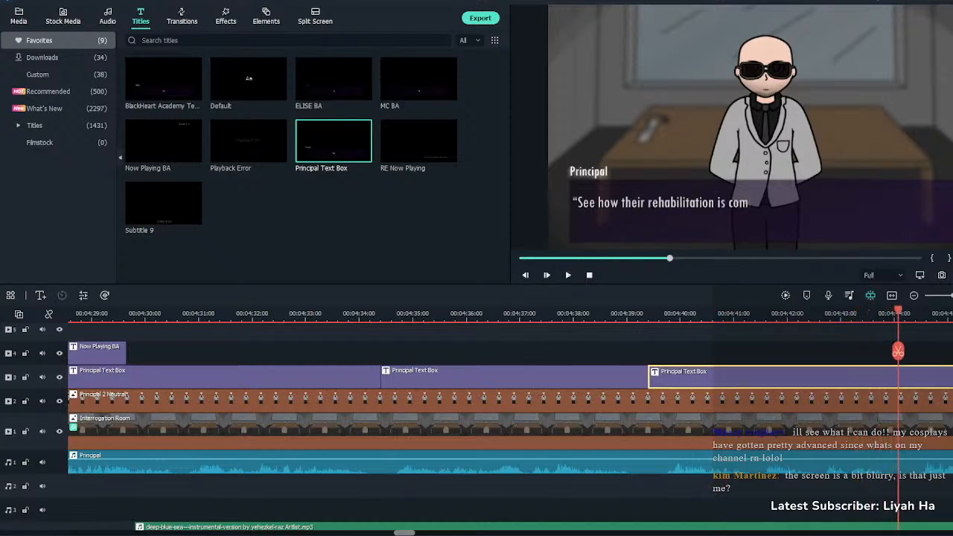
{"action": "key", "text": "ctrl+b"}
Replace the text of the box starting at about 4:39 with "The first on your list is a big one, Hayden Oracle. Male, 24"
{"action": "double_click", "coordinate": [772, 377]}
{"action": "key", "text": "ctrl+a"}
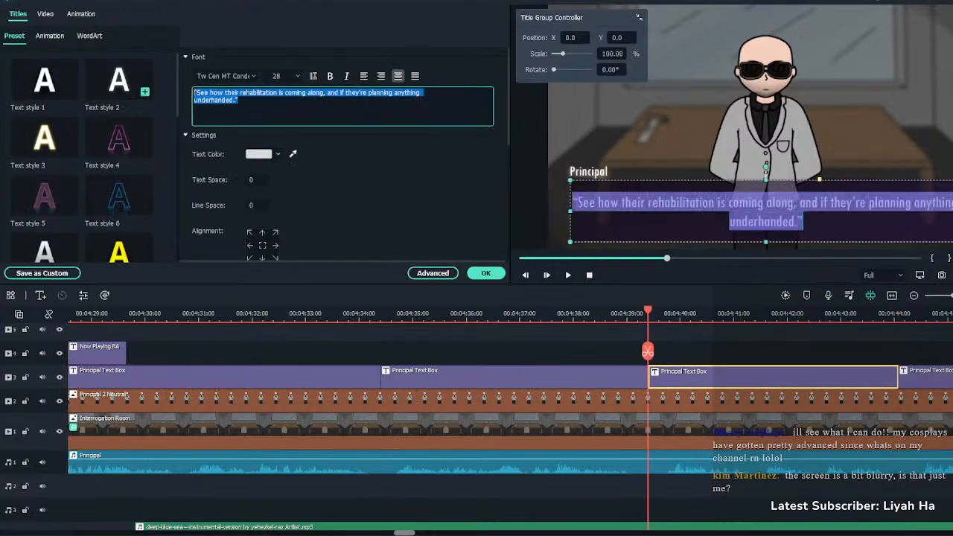
{"action": "type", "text": "\"The first on your list is a big one, Hayden Oracle. Male, 24\""}
{"action": "left_click", "coordinate": [486, 274]}
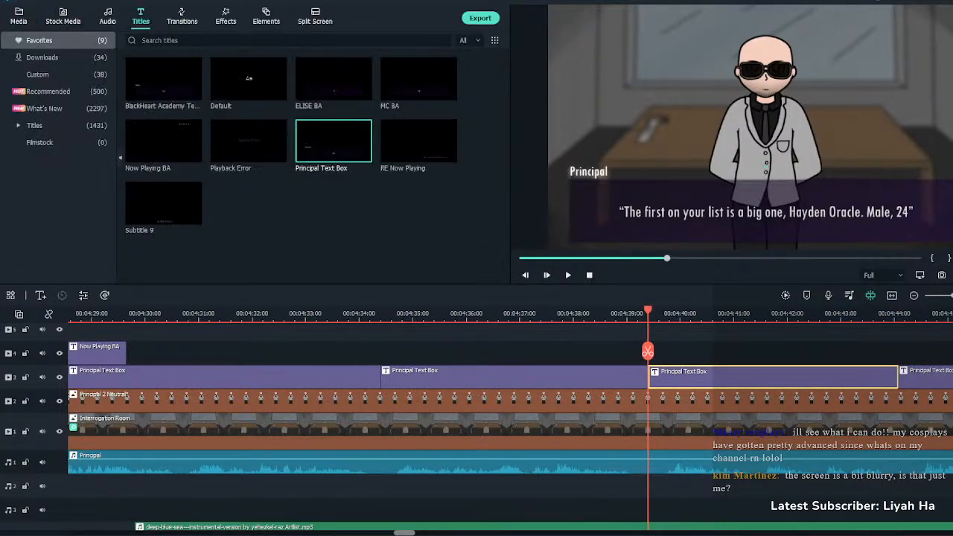
Import the Hayden Mugshot image into the project folder and place it on the track above the text boxes at about 4:41
{"action": "key", "text": "space"}
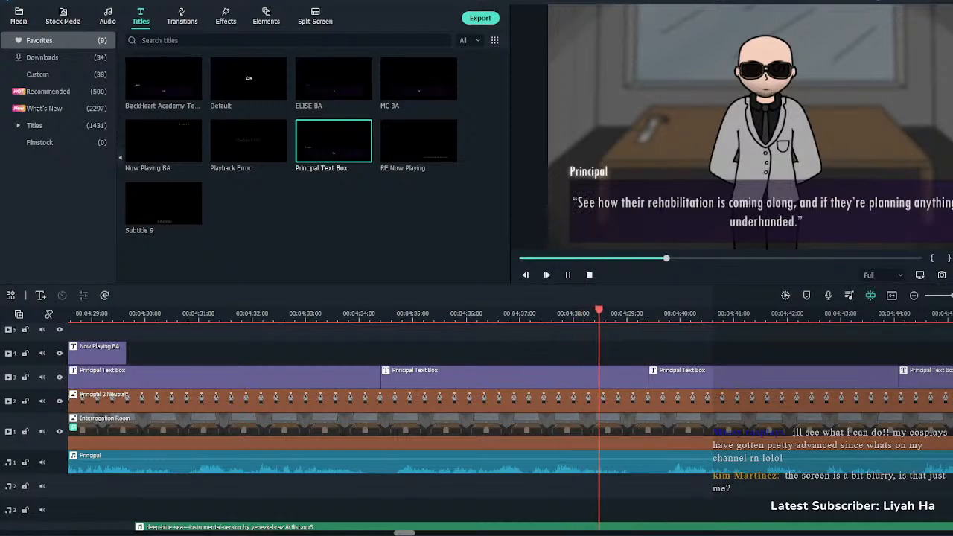
{"action": "scroll", "coordinate": [477, 420], "scroll_direction": "up", "scroll_amount": 2}
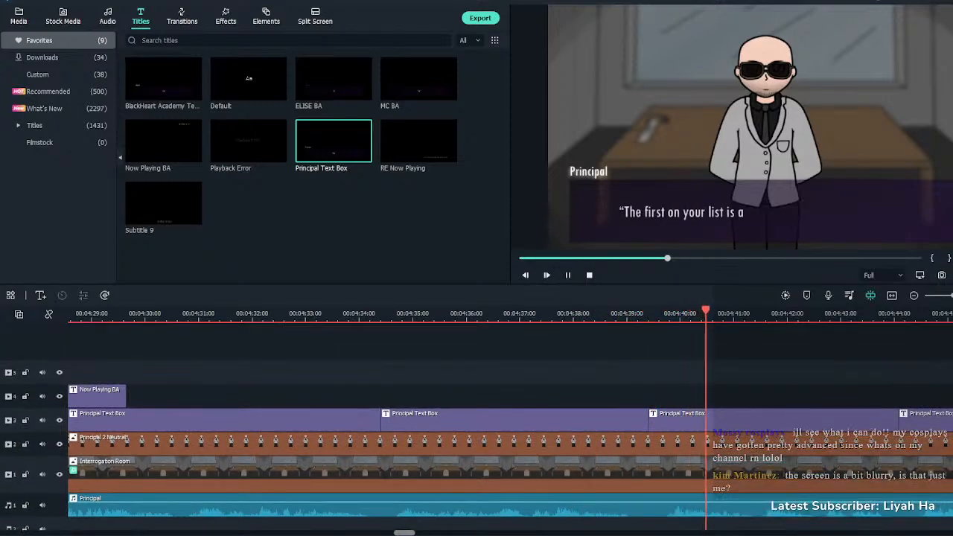
{"action": "key", "text": "space"}
{"action": "left_click", "coordinate": [18, 15]}
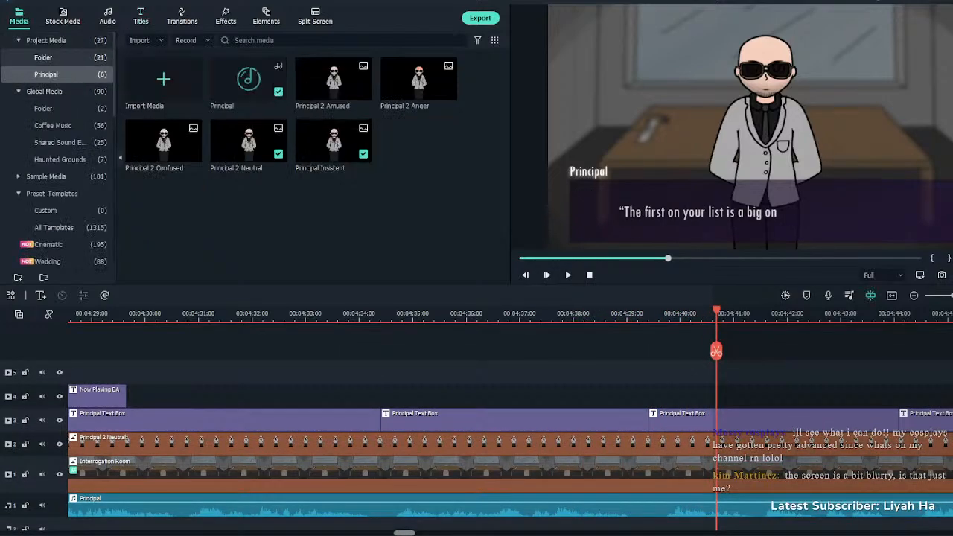
{"action": "left_click", "coordinate": [43, 57]}
{"action": "scroll", "coordinate": [318, 167], "scroll_direction": "down", "scroll_amount": 3}
{"action": "scroll", "coordinate": [318, 167], "scroll_direction": "up", "scroll_amount": 3}
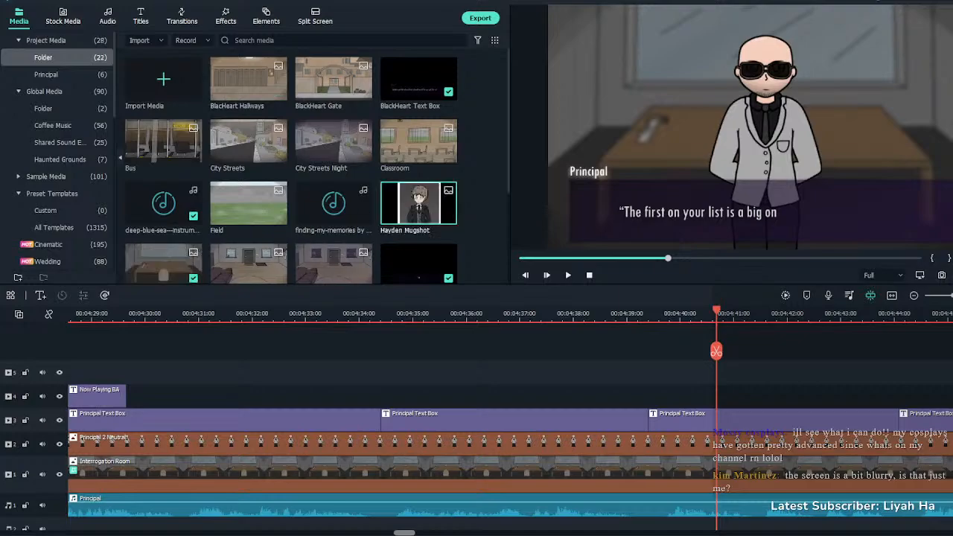
{"action": "left_click", "coordinate": [447, 216]}
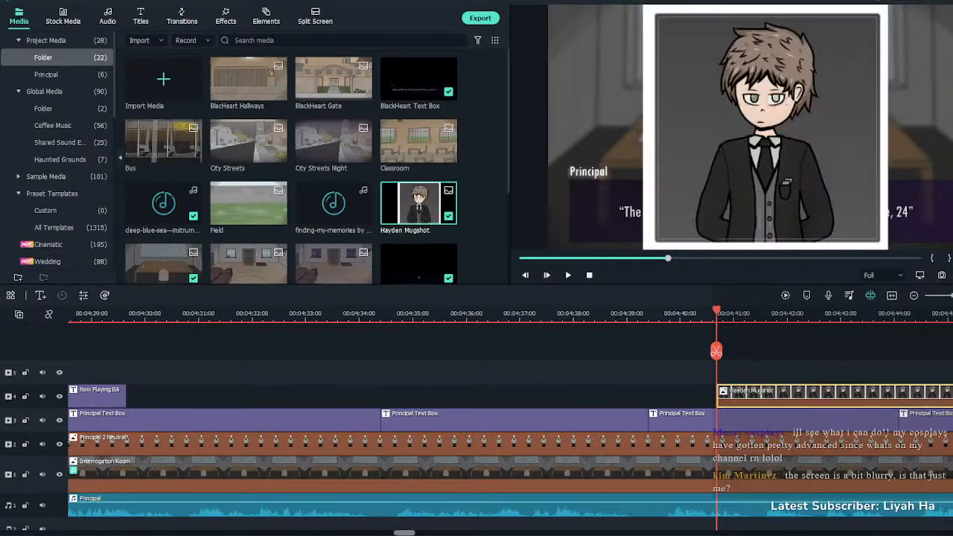
Scale the Hayden Mugshot image to about 46.64% and position it in the frame's upper left area, beside the Principal
{"action": "key", "text": "alt+e"}
{"action": "left_click_drag", "start_coordinate": [644, 249], "coordinate": [775, 118]}
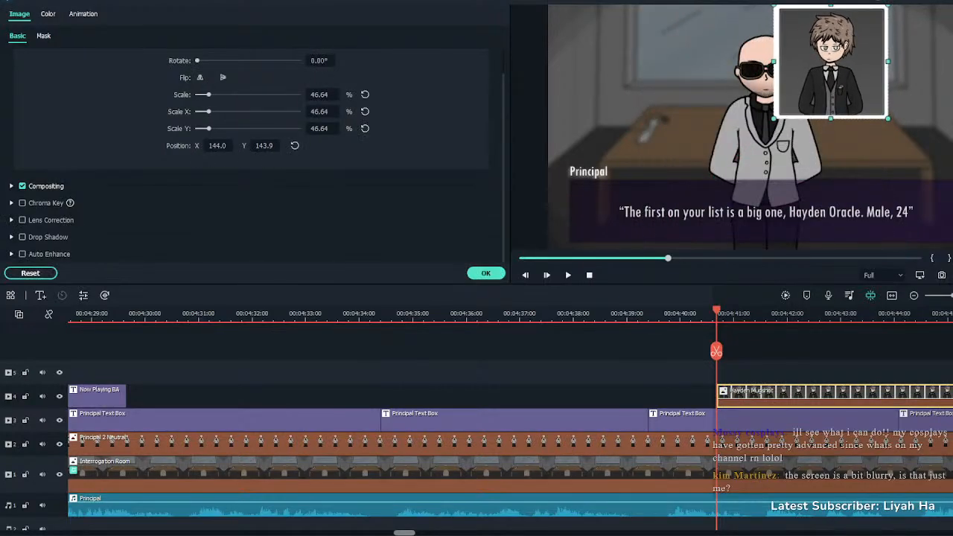
{"action": "left_click_drag", "start_coordinate": [831, 61], "coordinate": [633, 69]}
{"action": "left_click", "coordinate": [485, 273]}
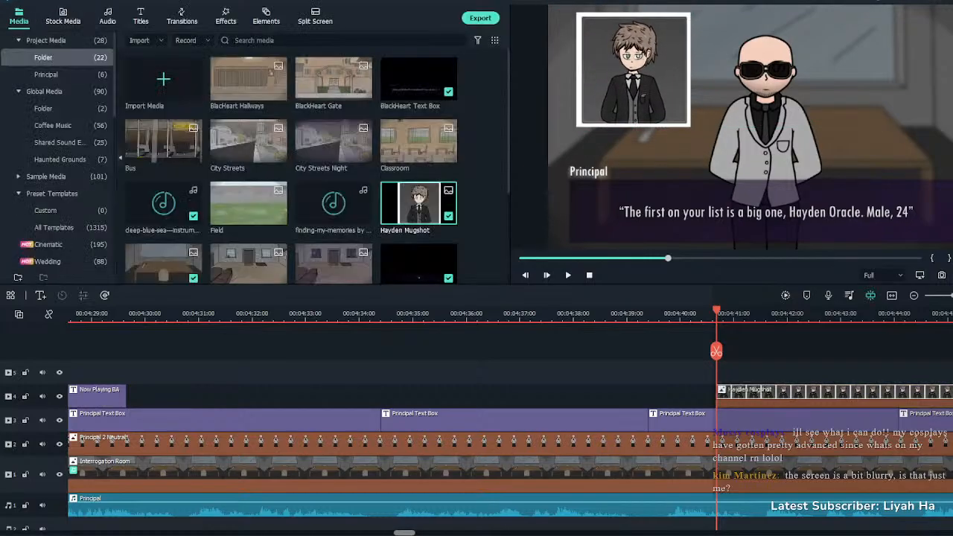
Apply the Erase Slide transition to the start of the Hayden Mugshot clip and play back its entrance
{"action": "left_click", "coordinate": [182, 15]}
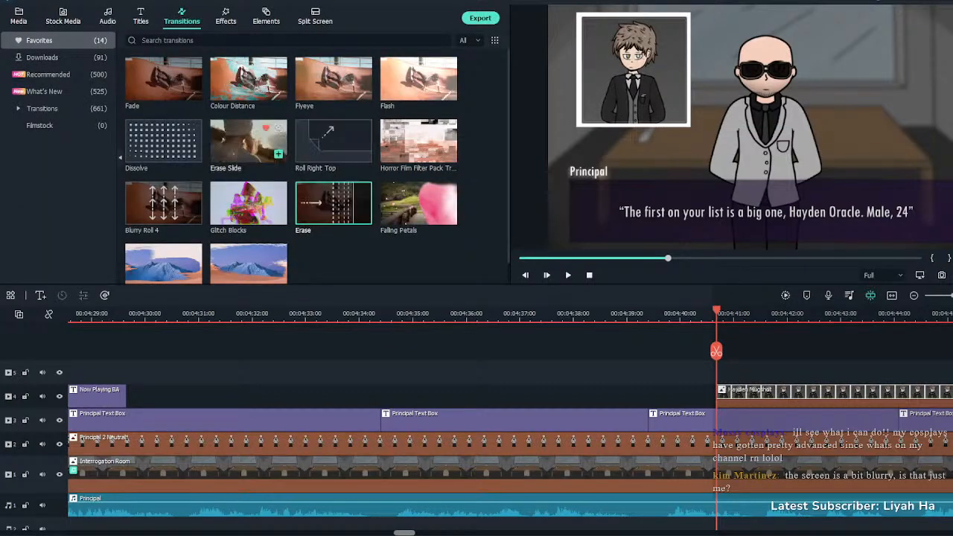
{"action": "key", "text": "space"}
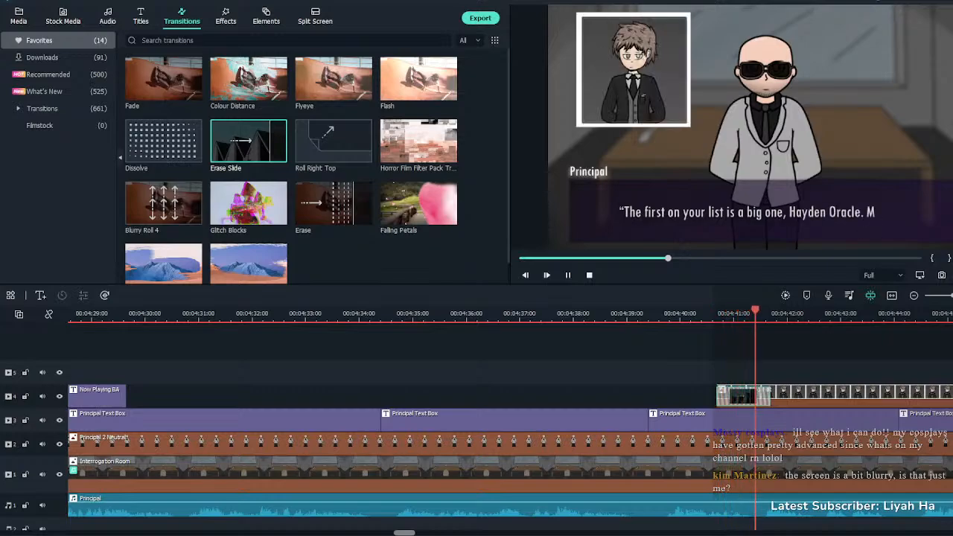
{"action": "key", "text": "space"}
{"action": "left_click", "coordinate": [658, 313]}
{"action": "key", "text": "space"}
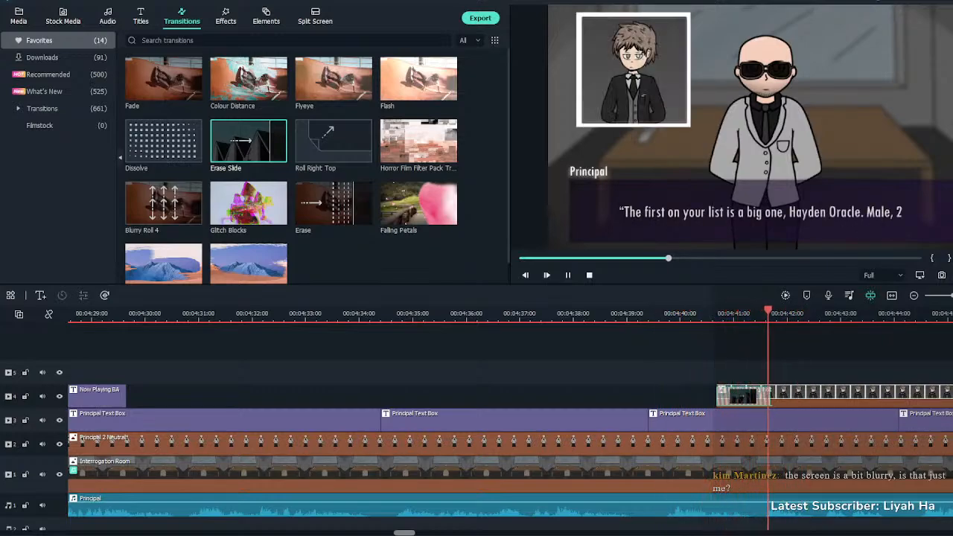
{"action": "key", "text": "space"}
Move the Hayden Mugshot clip later so that it starts at about 4:42, and return the playhead to just before it
{"action": "left_click_drag", "start_coordinate": [718, 395], "coordinate": [813, 395]}
{"action": "left_click_drag", "start_coordinate": [813, 351], "coordinate": [794, 351]}
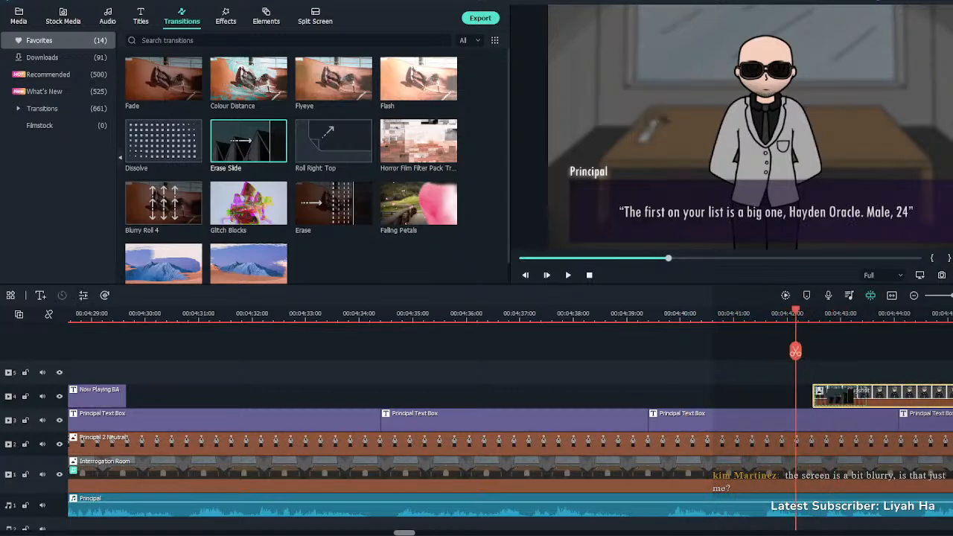
{"action": "key", "text": "space"}
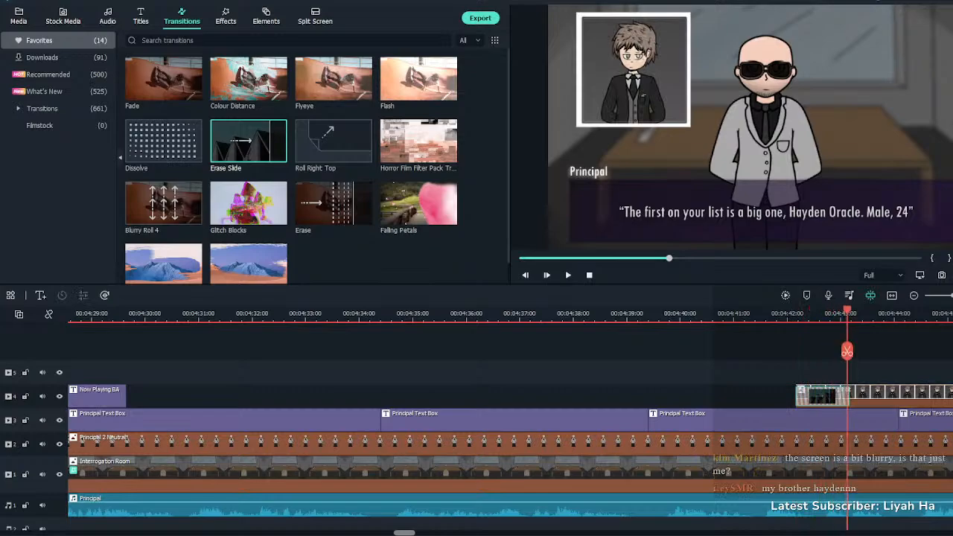
{"action": "left_click_drag", "start_coordinate": [849, 351], "coordinate": [775, 350]}
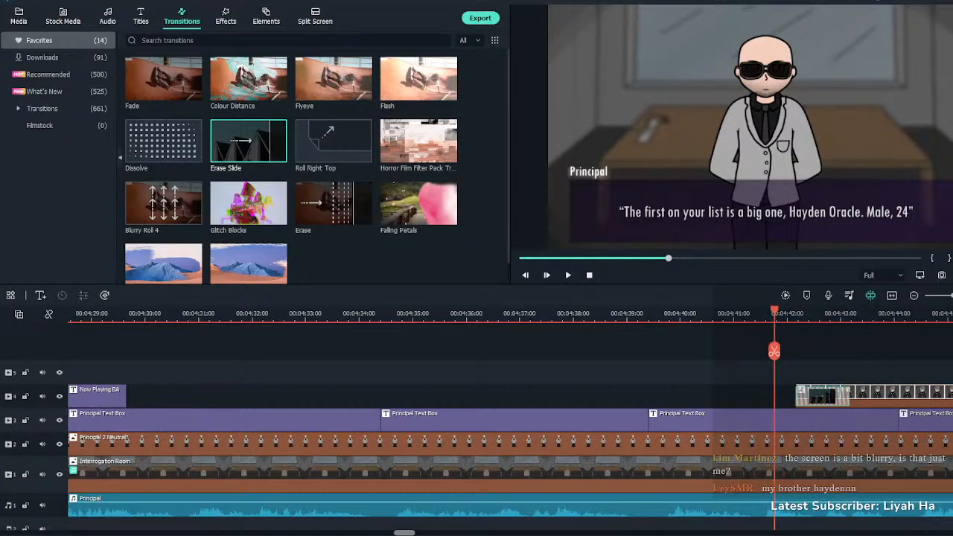
Play the mugshot's entrance and the Principal's next line, and split the last text box at about 4:52
{"action": "key", "text": "space"}
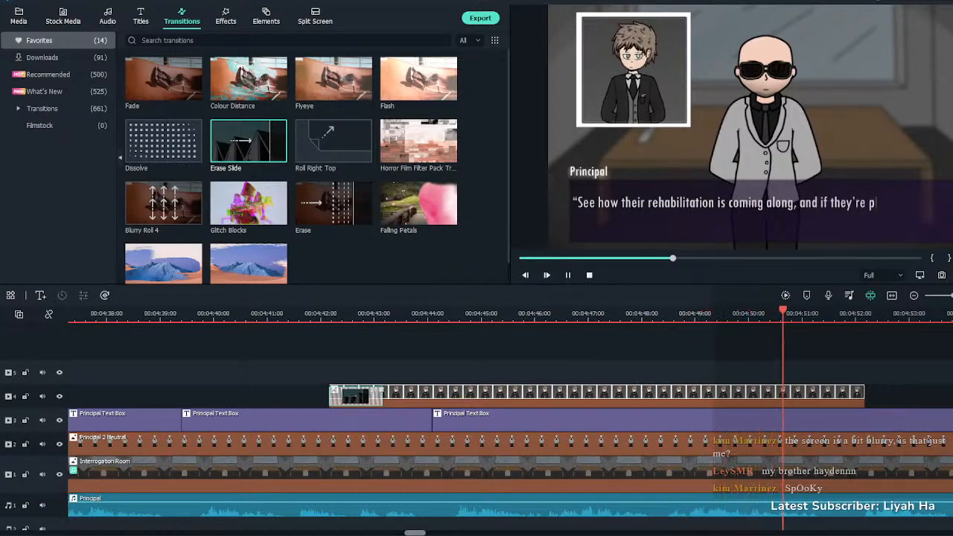
{"action": "key", "text": "space"}
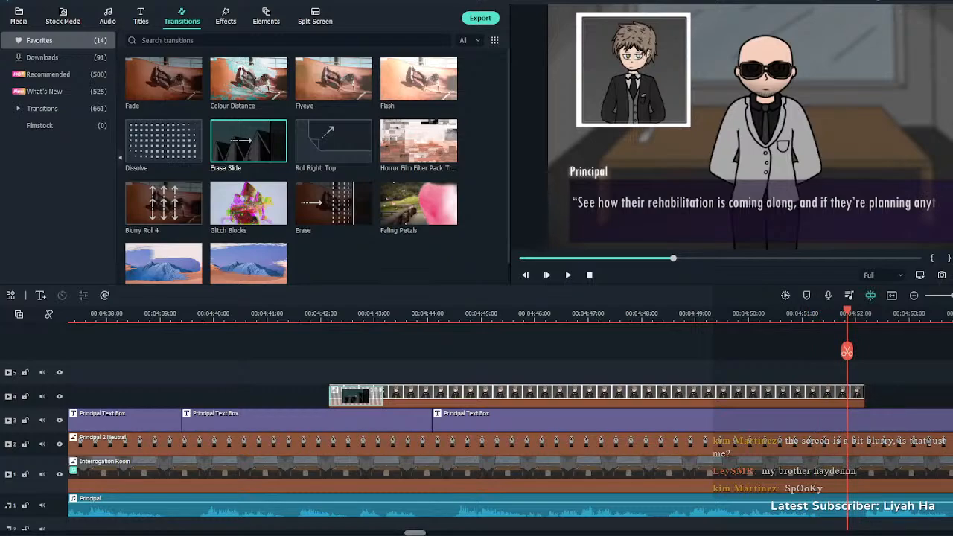
{"action": "left_click", "coordinate": [639, 420]}
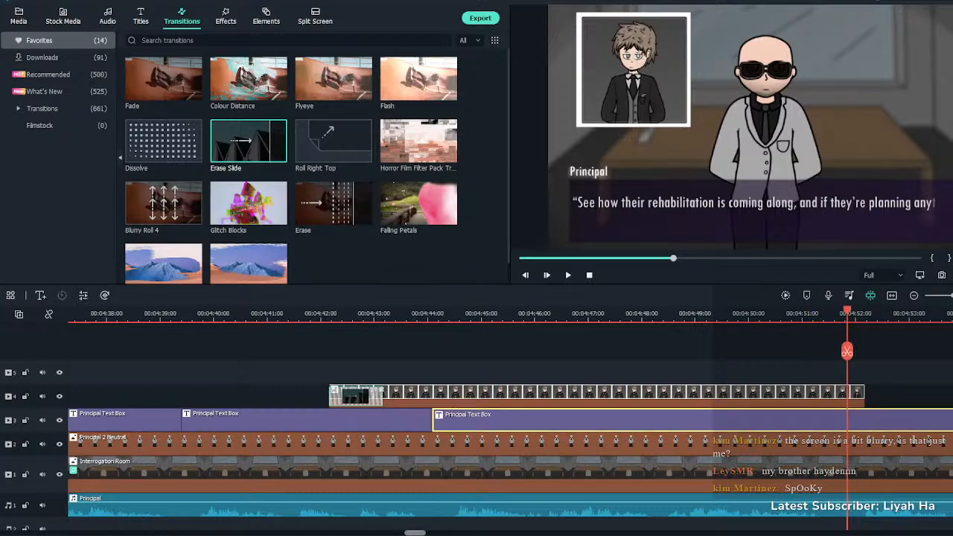
{"action": "key", "text": "ctrl+b"}
Replace the 4:44 box's text with "Son of Richard and Helena Oracle. Next in line heir of the Oracle family. Charged with gang affiliation and accomplice to armed assault." on two lines
{"action": "double_click", "coordinate": [639, 420]}
{"action": "left_click", "coordinate": [238, 100]}
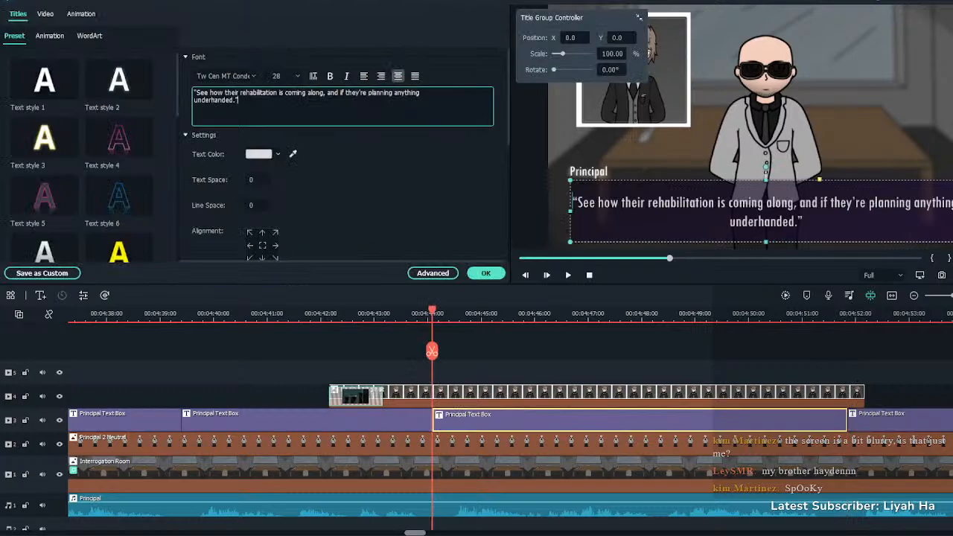
{"action": "key", "text": "ctrl+a"}
{"action": "key", "text": "ctrl+v"}
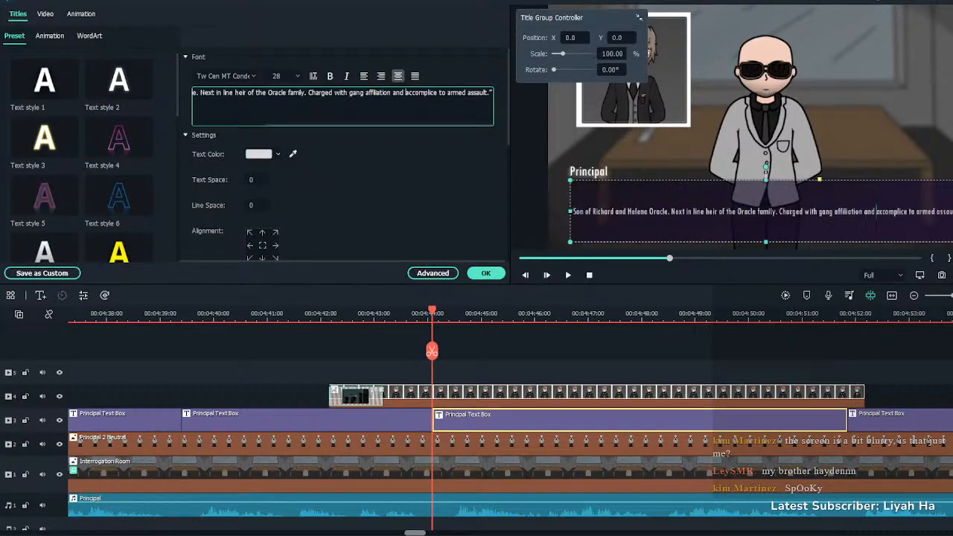
{"action": "key", "text": "Return"}
{"action": "key", "text": "BackSpace"}
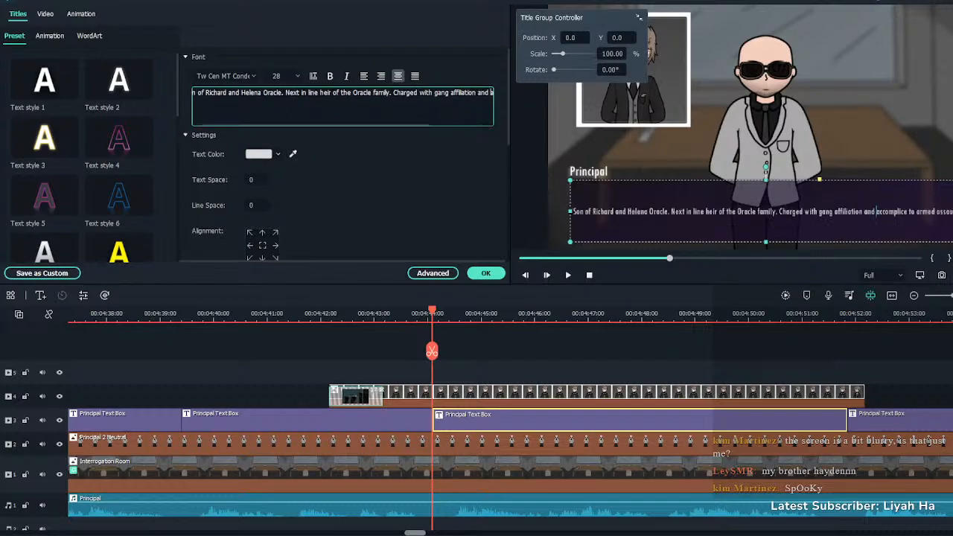
{"action": "key", "text": "Return"}
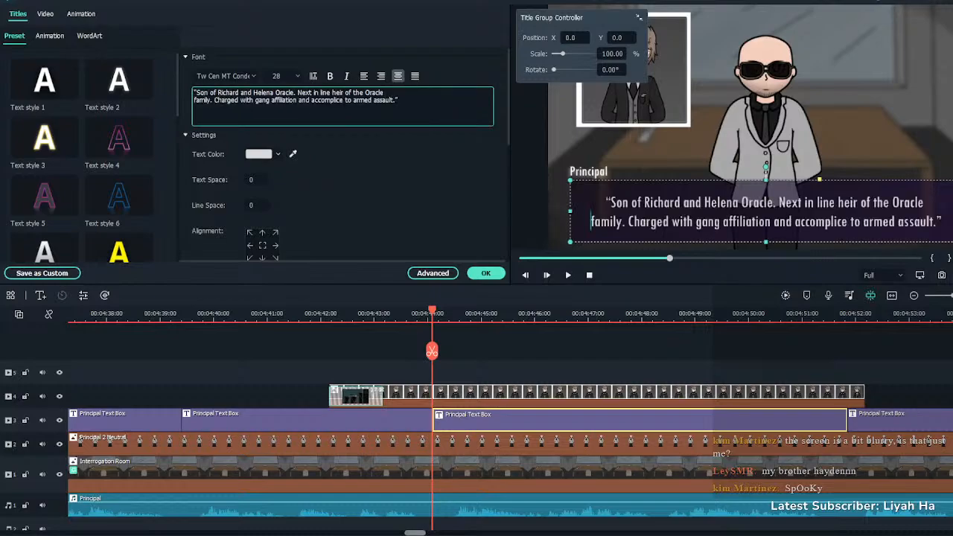
{"action": "left_click", "coordinate": [486, 273]}
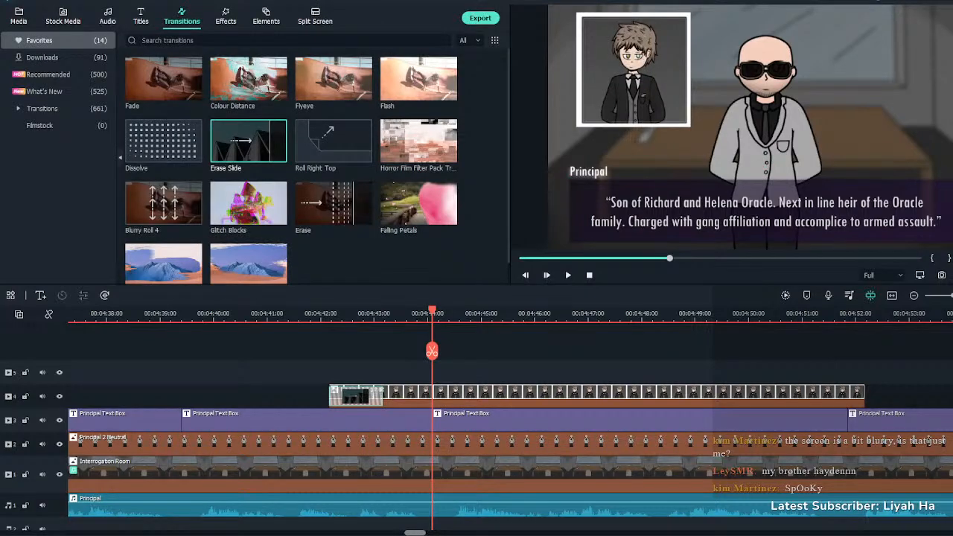
Extend the end of the Hayden Mugshot clip past 5:30, beyond the last Principal Text Box
{"action": "scroll", "coordinate": [510, 417], "scroll_direction": "down", "scroll_amount": 5}
{"action": "scroll", "coordinate": [510, 417], "scroll_direction": "up", "scroll_amount": 1}
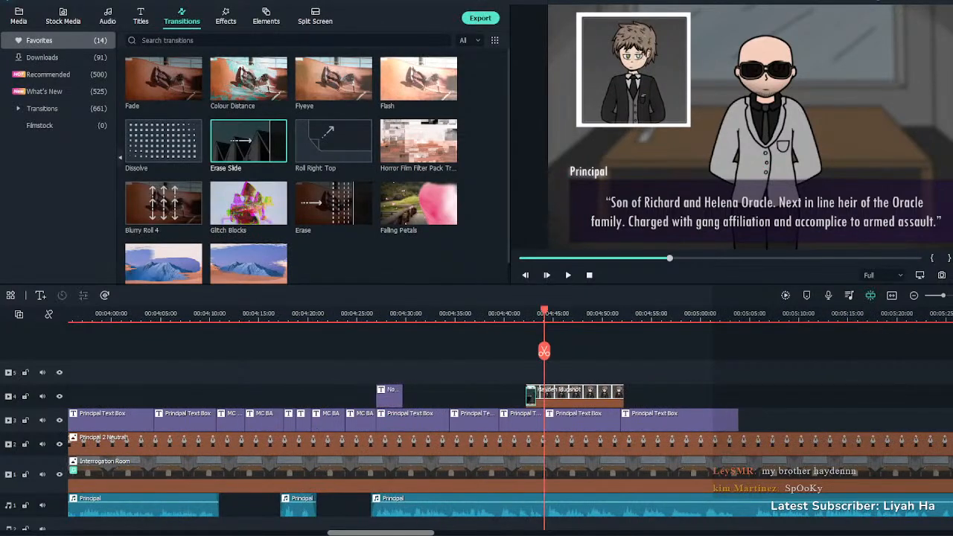
{"action": "left_click_drag", "start_coordinate": [623, 396], "coordinate": [952, 396]}
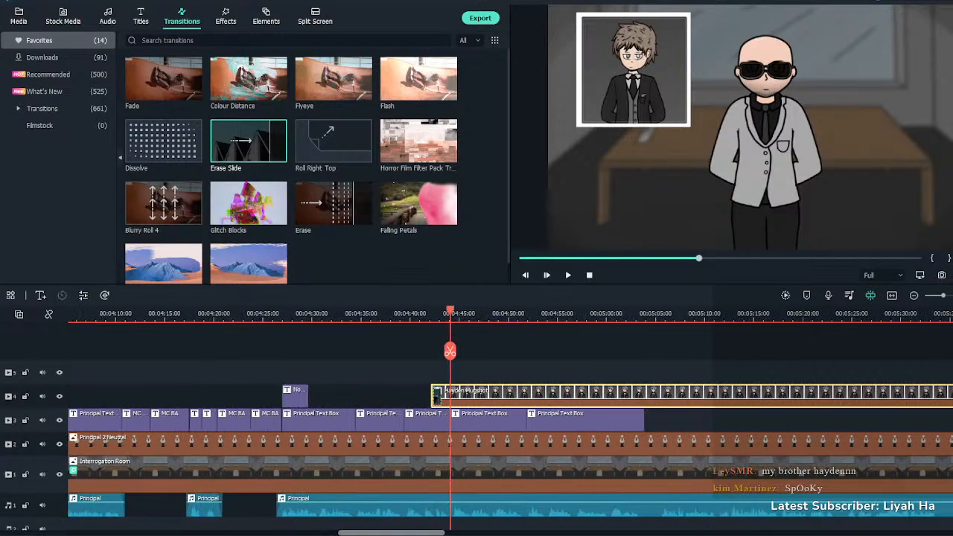
Select the transition at the start of the Hayden Mugshot clip and play the mugshot's entrance from just before 4:42
{"action": "left_click", "coordinate": [436, 396]}
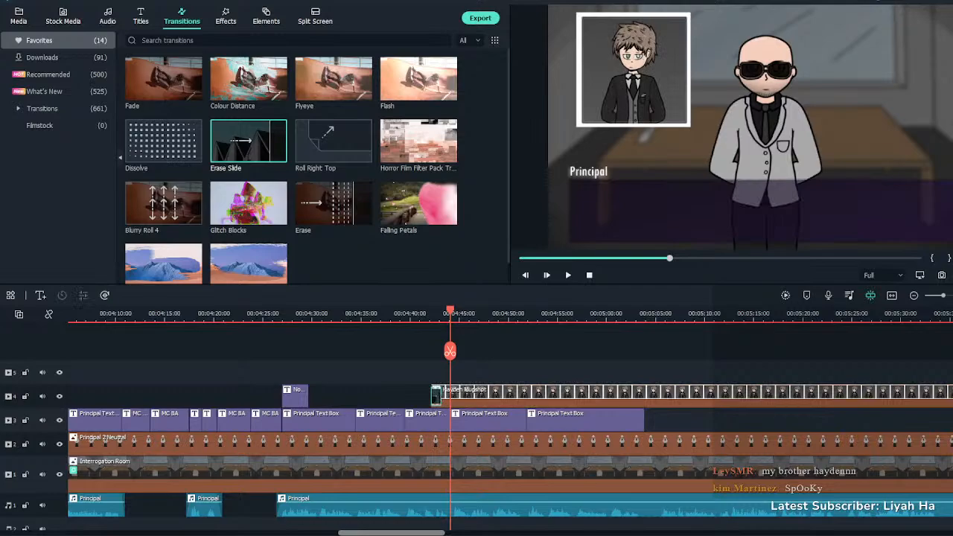
{"action": "left_click", "coordinate": [425, 314]}
{"action": "key", "text": "ctrl+="}
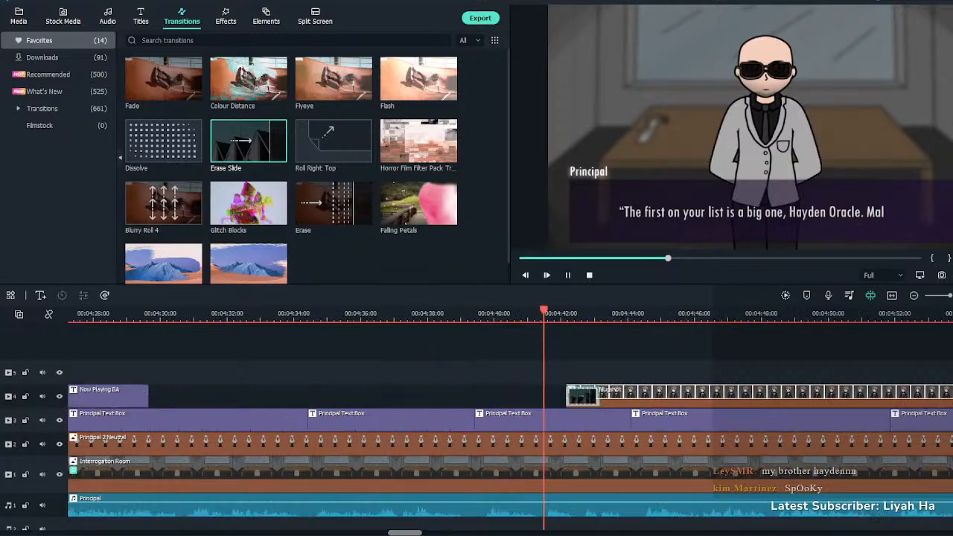
{"action": "key", "text": "space"}
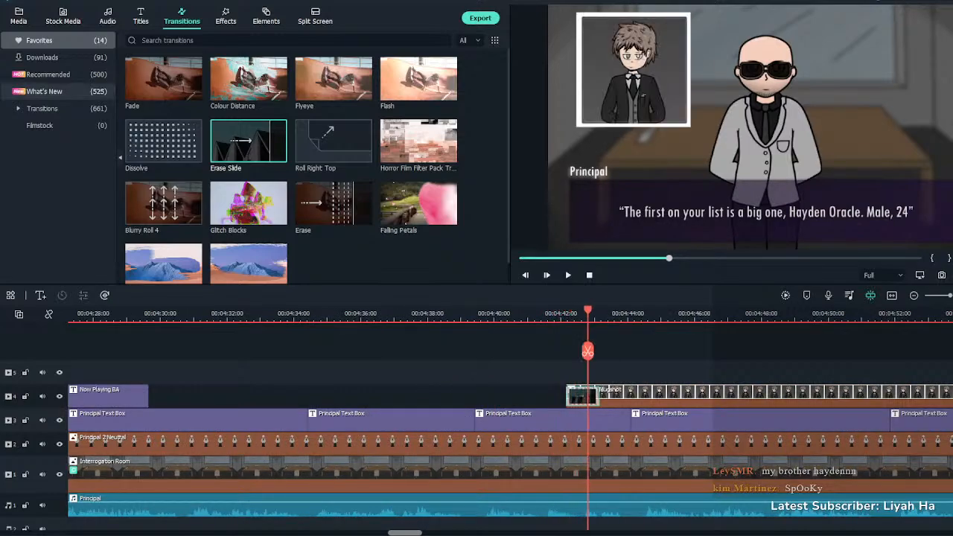
Try the downloaded Col Split transition at the start of the Hayden Mugshot clip and play the entrance
{"action": "left_click", "coordinate": [42, 57]}
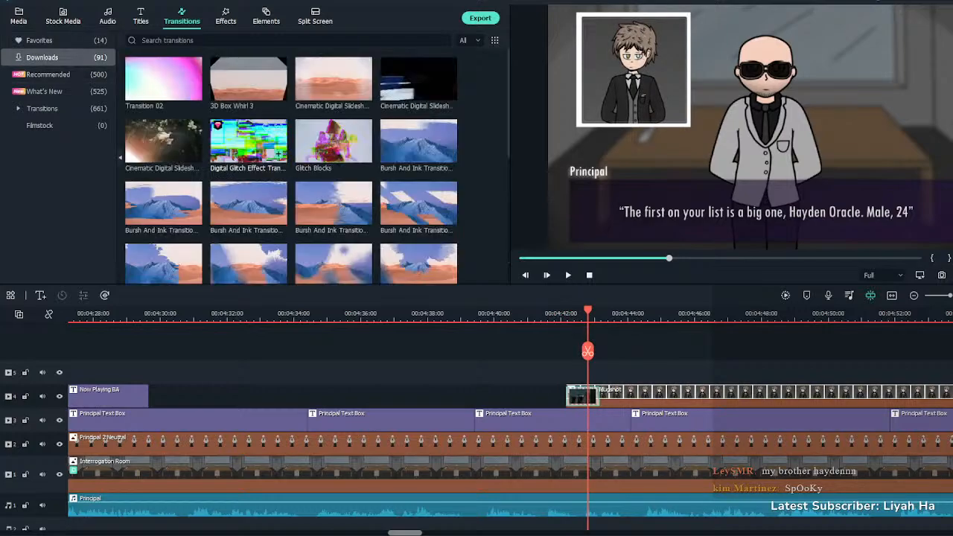
{"action": "scroll", "coordinate": [332, 138], "scroll_direction": "down", "scroll_amount": 3}
{"action": "left_click_drag", "start_coordinate": [261, 192], "coordinate": [583, 396]}
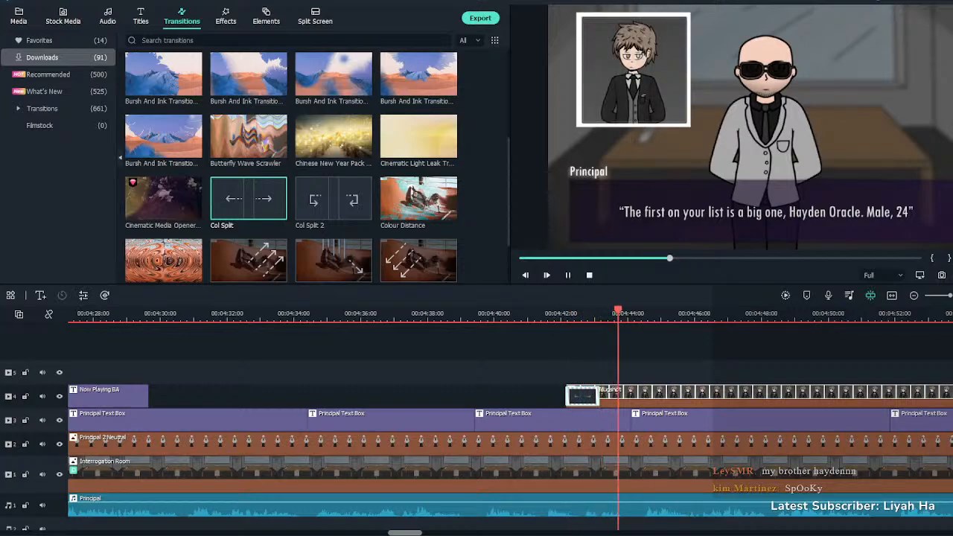
{"action": "key", "text": "space"}
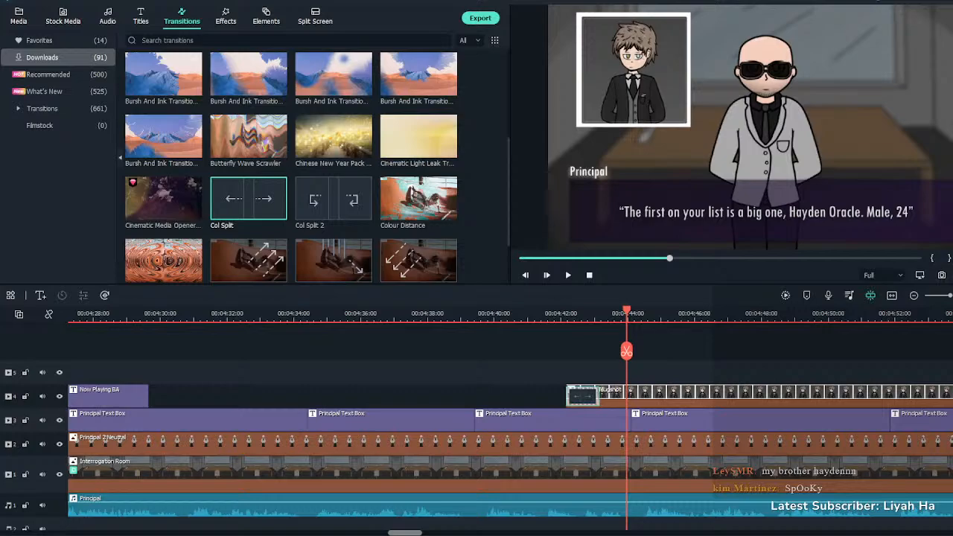
Swap the mugshot's opening transition for Flip Roll 3 from the downloaded transitions and play it from about 4:42
{"action": "scroll", "coordinate": [290, 163], "scroll_direction": "down", "scroll_amount": 2}
{"action": "scroll", "coordinate": [317, 164], "scroll_direction": "down", "scroll_amount": 2}
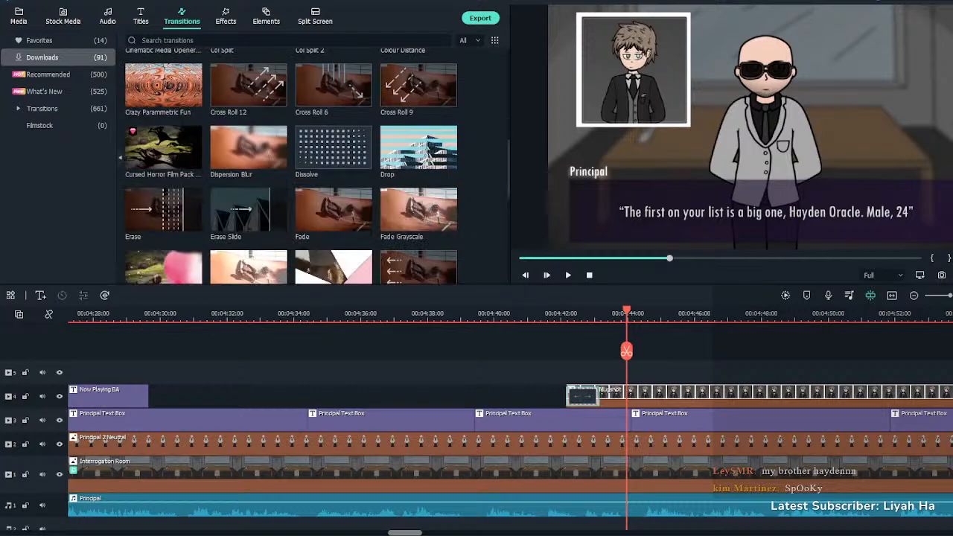
{"action": "scroll", "coordinate": [290, 164], "scroll_direction": "down", "scroll_amount": 2}
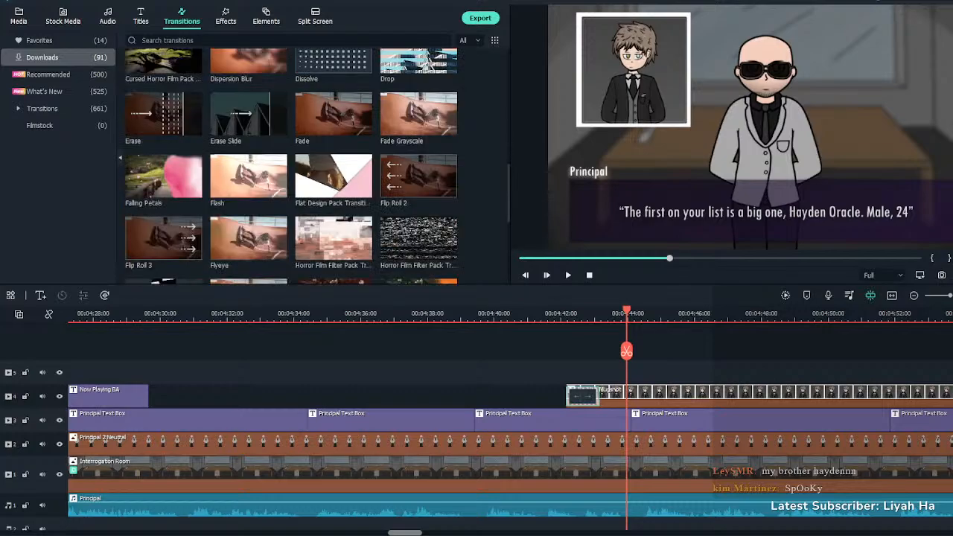
{"action": "left_click_drag", "start_coordinate": [163, 238], "coordinate": [583, 395]}
{"action": "left_click", "coordinate": [560, 314]}
{"action": "key", "text": "space"}
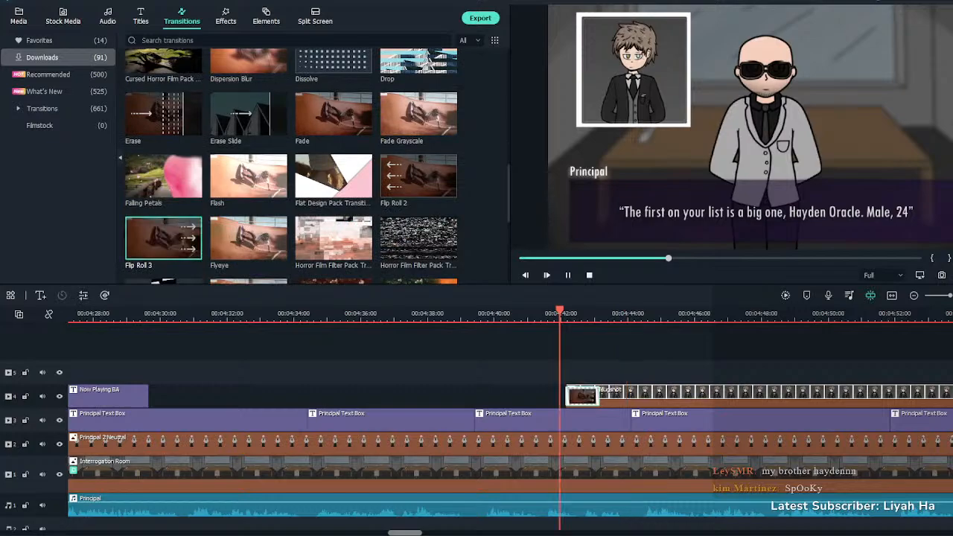
{"action": "key", "text": "space"}
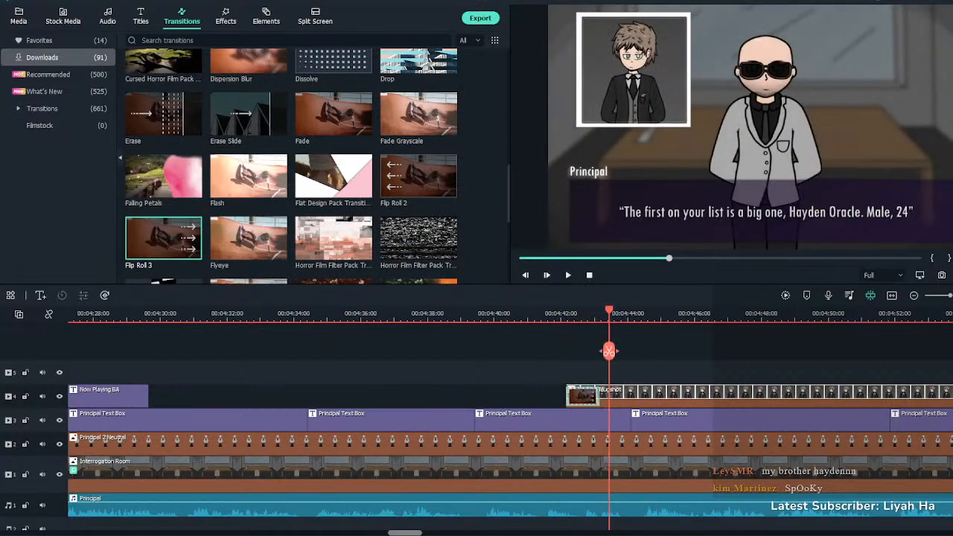
Search the downloaded transitions for "slide", try the first Cinematic Digital Slideshow on the mugshot's start, and apply Erase Slide instead
{"action": "scroll", "coordinate": [291, 164], "scroll_direction": "down", "scroll_amount": 2}
{"action": "scroll", "coordinate": [290, 164], "scroll_direction": "down", "scroll_amount": 3}
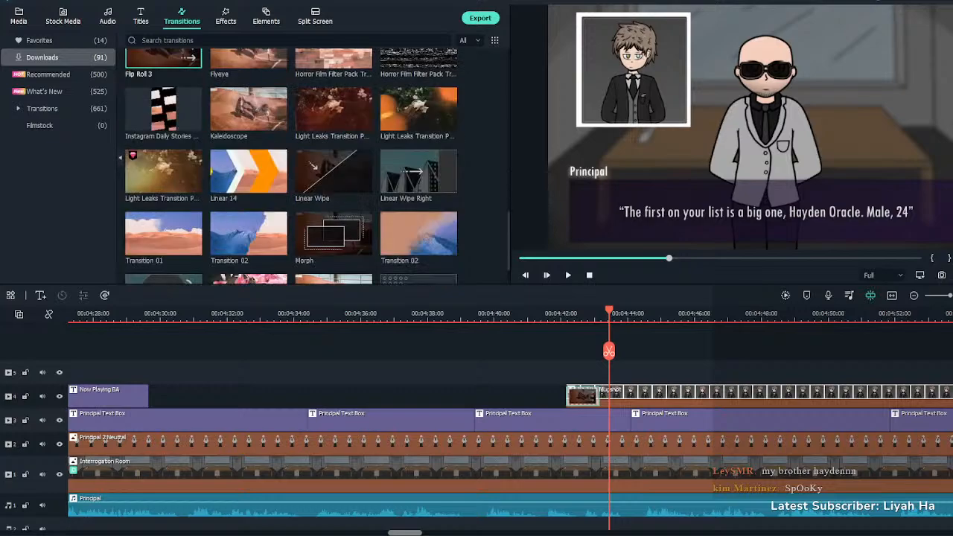
{"action": "left_click", "coordinate": [166, 41]}
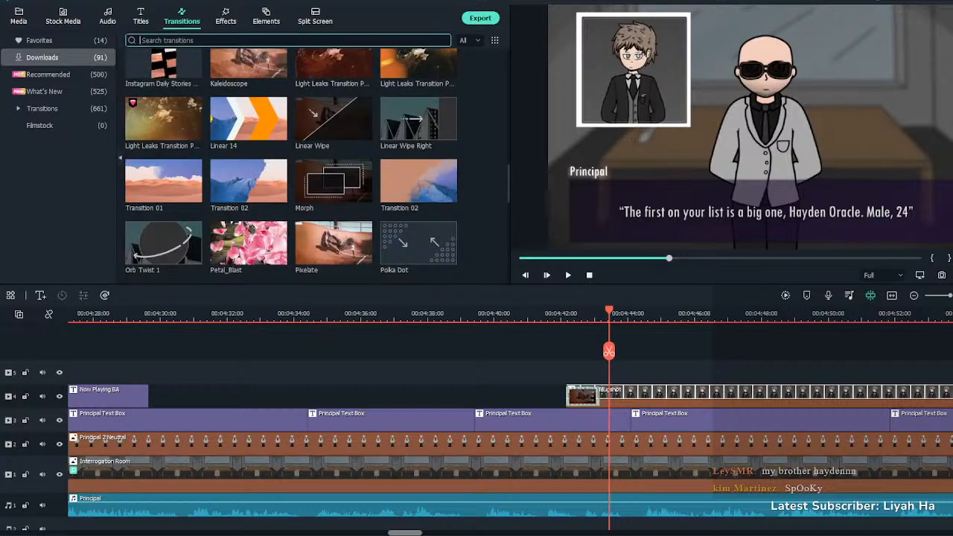
{"action": "type", "text": "slide"}
{"action": "left_click", "coordinate": [163, 78]}
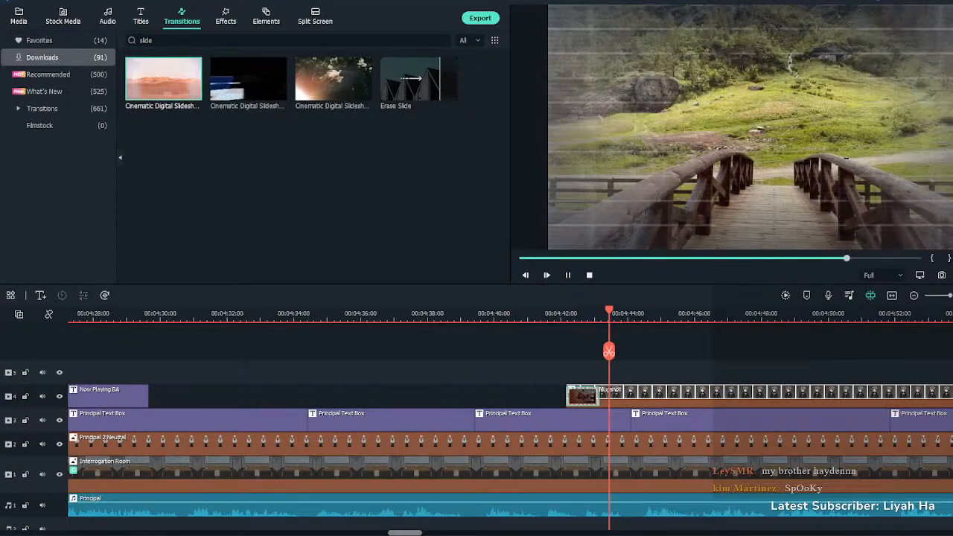
{"action": "left_click_drag", "start_coordinate": [163, 78], "coordinate": [583, 396]}
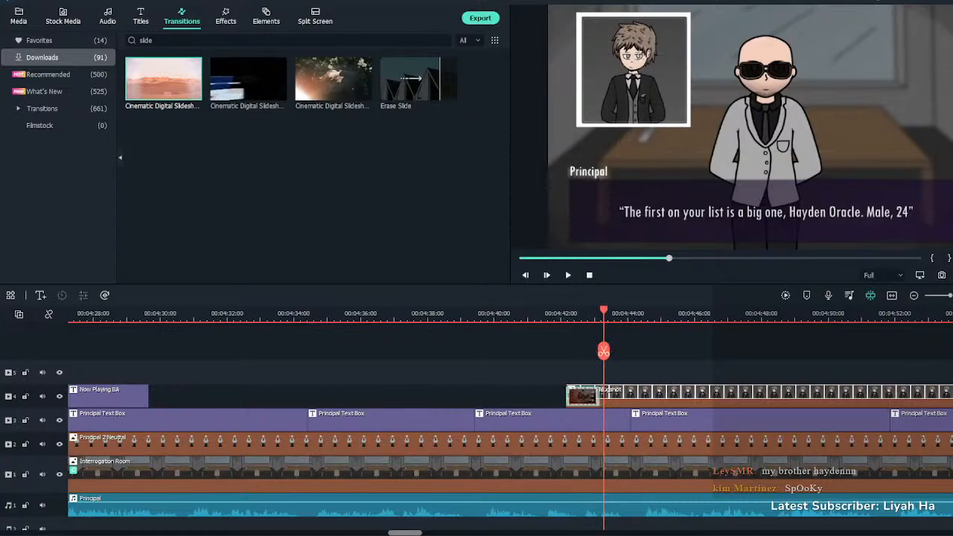
{"action": "left_click_drag", "start_coordinate": [418, 79], "coordinate": [583, 396]}
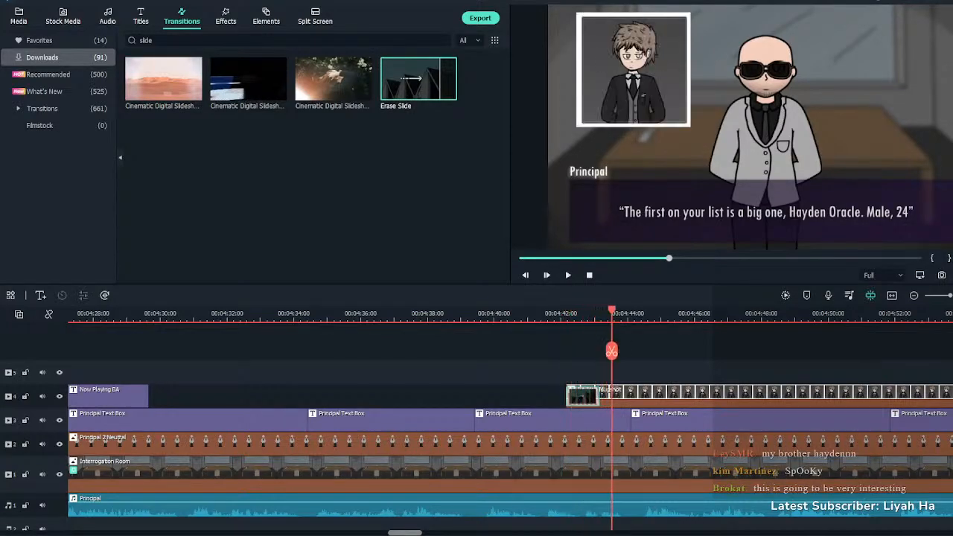
Look through the downloaded transitions, search the recommended ones for "cross", and preview Cross Zoom
{"action": "left_click", "coordinate": [153, 40]}
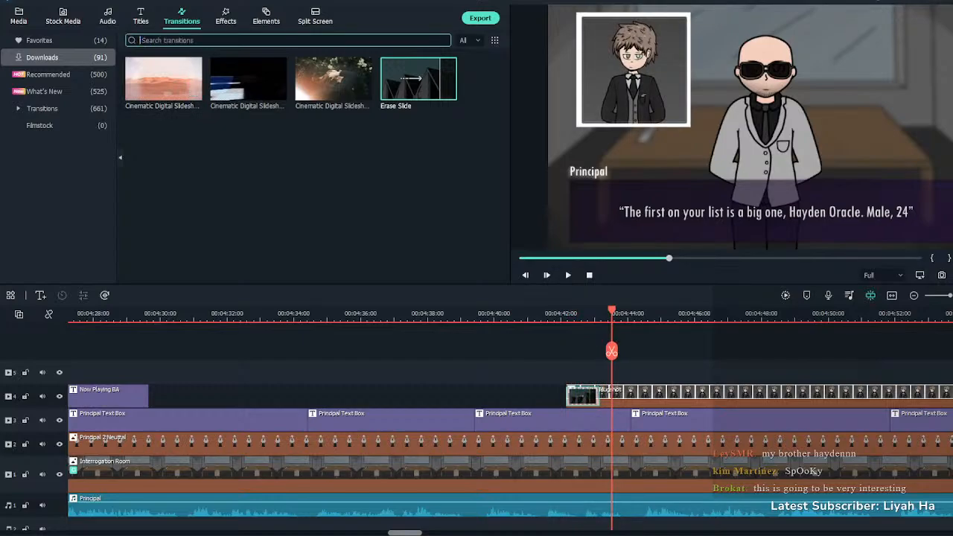
{"action": "left_click", "coordinate": [48, 75]}
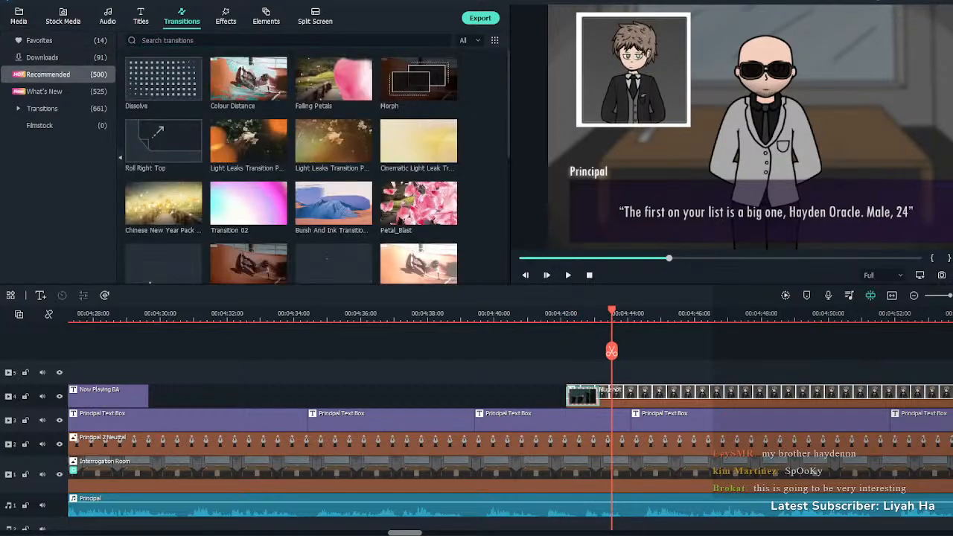
{"action": "left_click", "coordinate": [42, 58]}
{"action": "scroll", "coordinate": [253, 168], "scroll_direction": "down", "scroll_amount": 5}
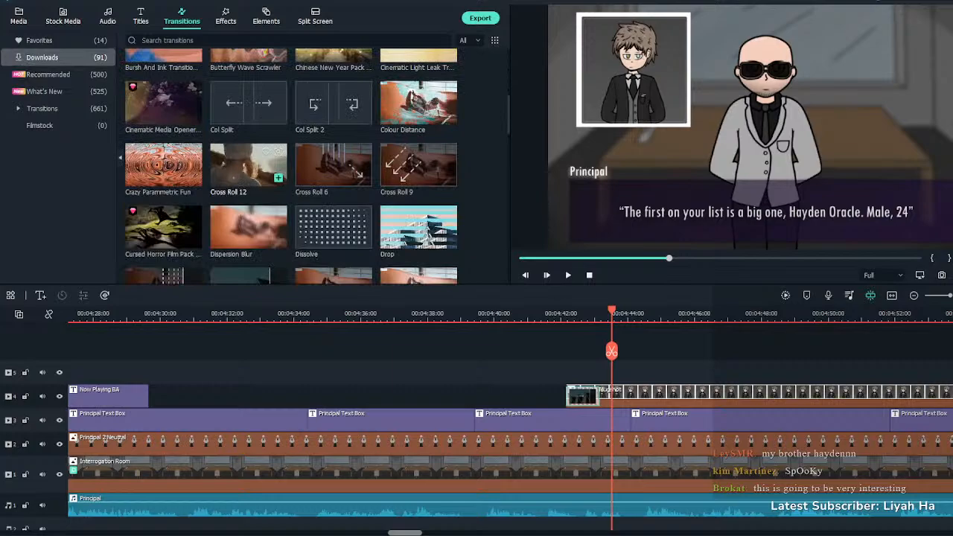
{"action": "scroll", "coordinate": [253, 168], "scroll_direction": "down", "scroll_amount": 2}
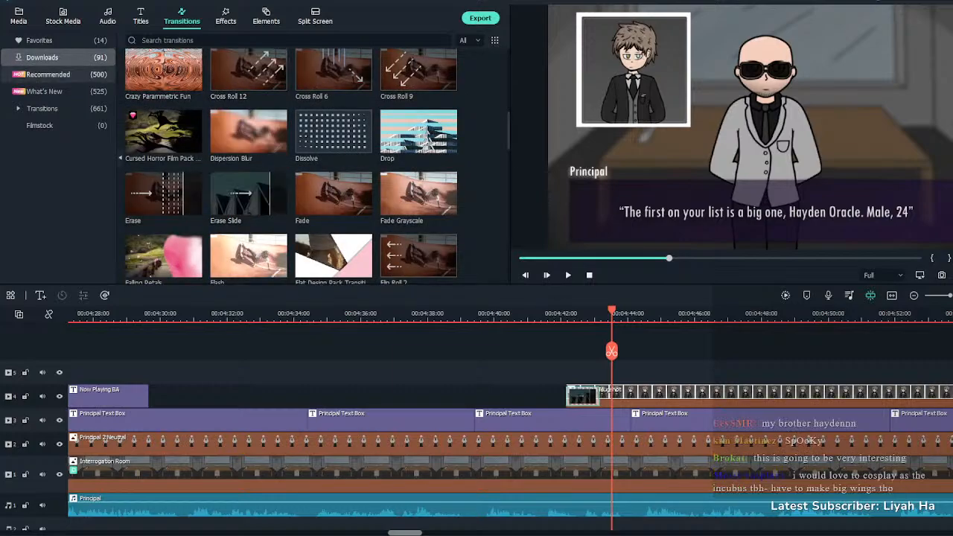
{"action": "left_click", "coordinate": [48, 75]}
{"action": "left_click", "coordinate": [287, 40]}
{"action": "type", "text": "c"}
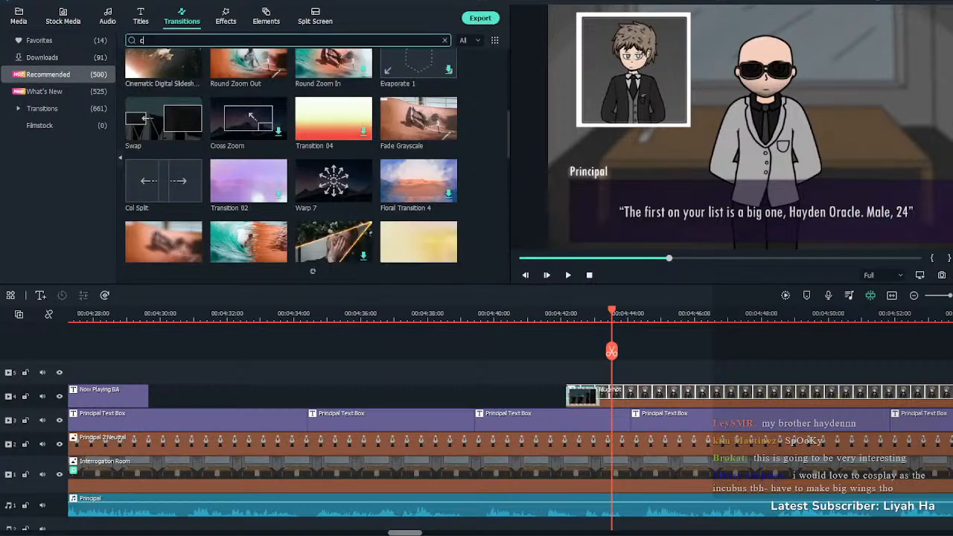
{"action": "type", "text": "ross"}
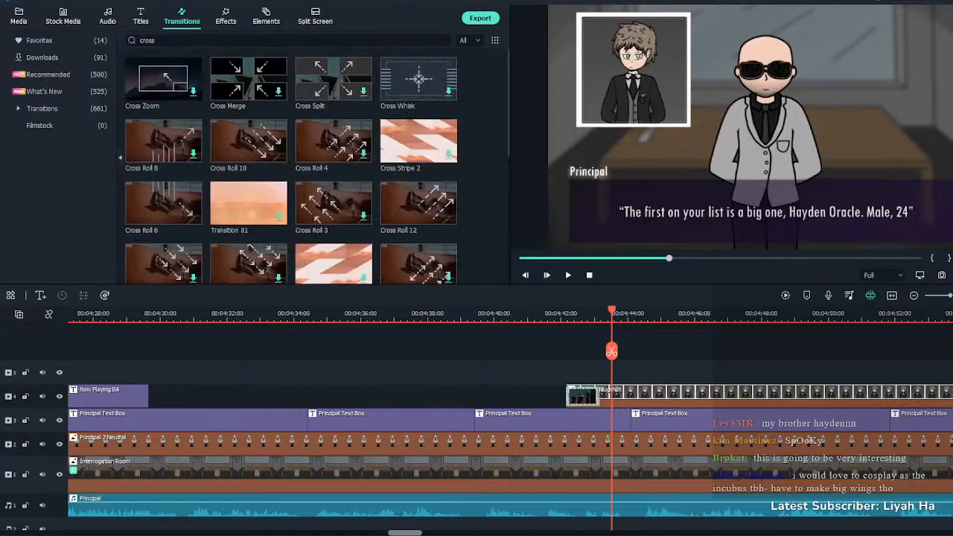
{"action": "scroll", "coordinate": [334, 163], "scroll_direction": "down", "scroll_amount": 3}
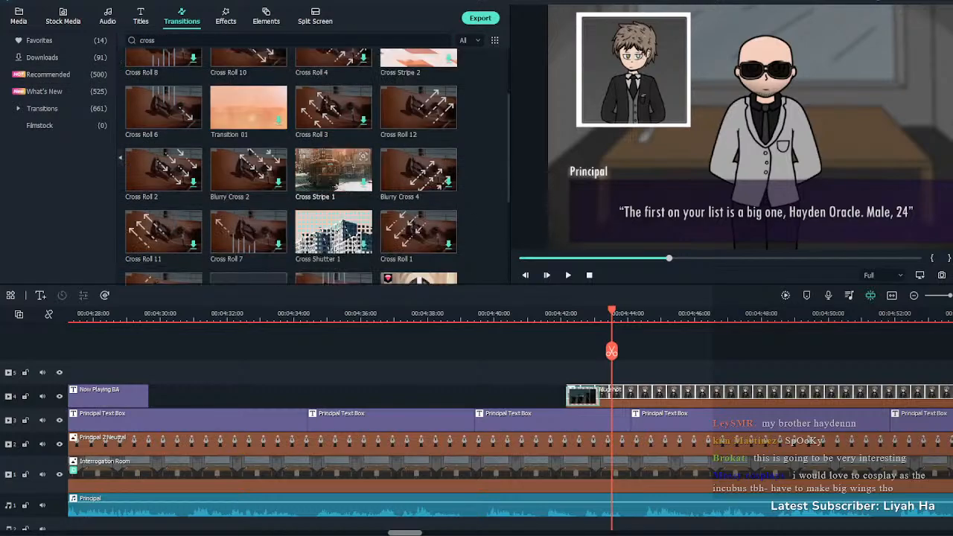
{"action": "scroll", "coordinate": [224, 238], "scroll_direction": "down", "scroll_amount": 1}
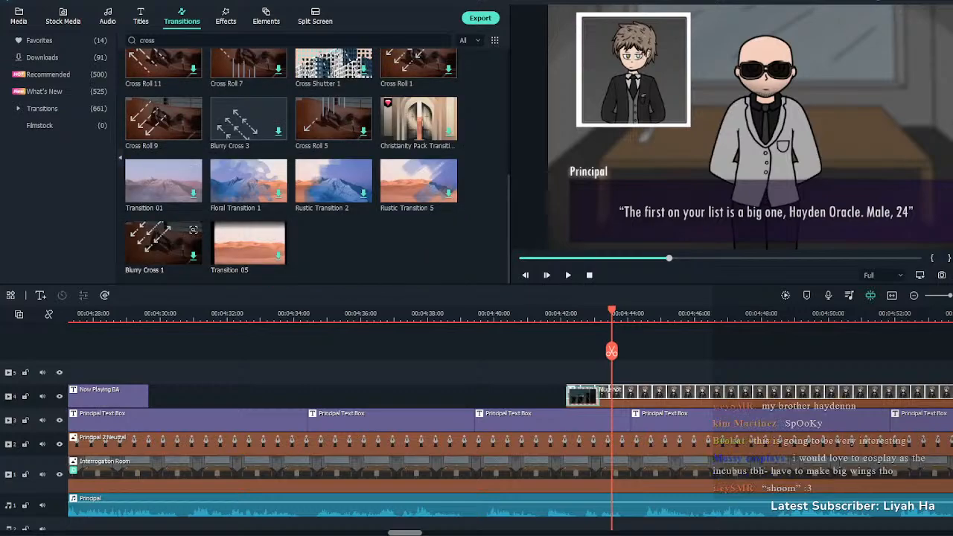
{"action": "scroll", "coordinate": [163, 182], "scroll_direction": "up", "scroll_amount": 4}
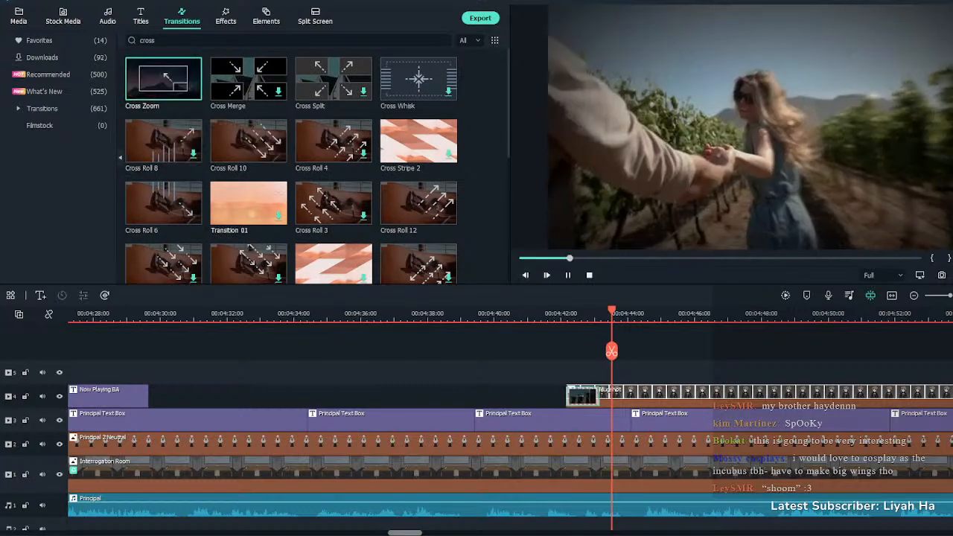
{"action": "scroll", "coordinate": [290, 164], "scroll_direction": "down", "scroll_amount": 8}
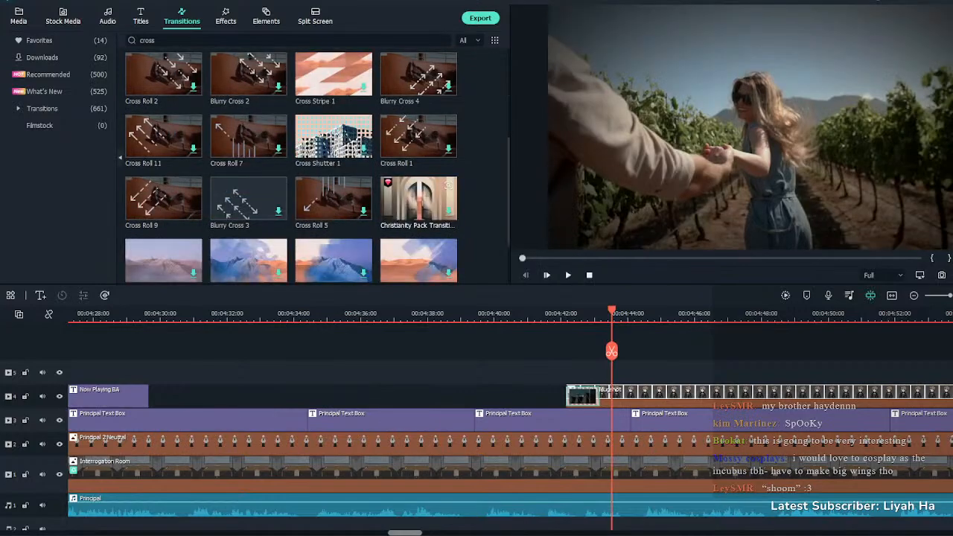
Look through the favorite and downloaded transitions, preview Flip Roll 2, and try Flip Roll 3 again on the mugshot's entrance with playback
{"action": "left_click", "coordinate": [39, 40]}
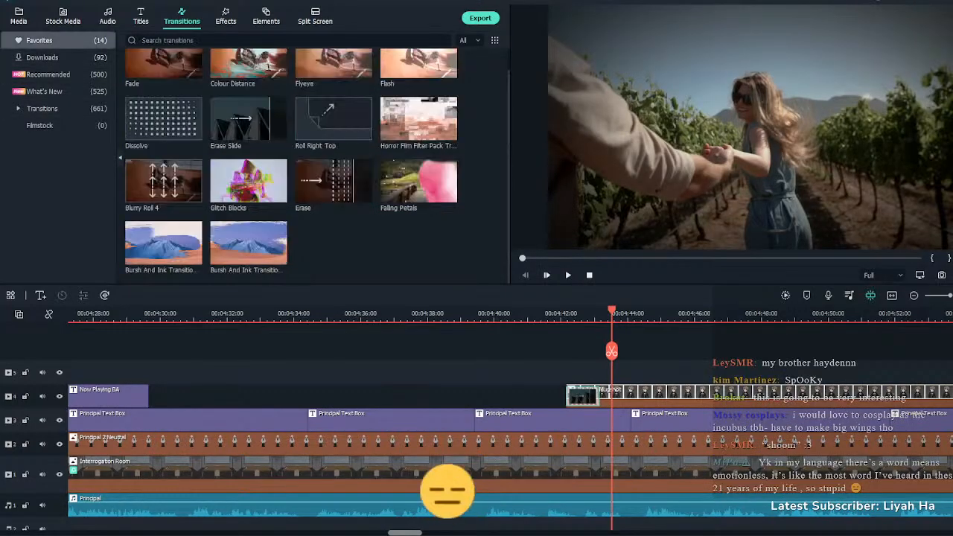
{"action": "scroll", "coordinate": [333, 141], "scroll_direction": "up", "scroll_amount": 1}
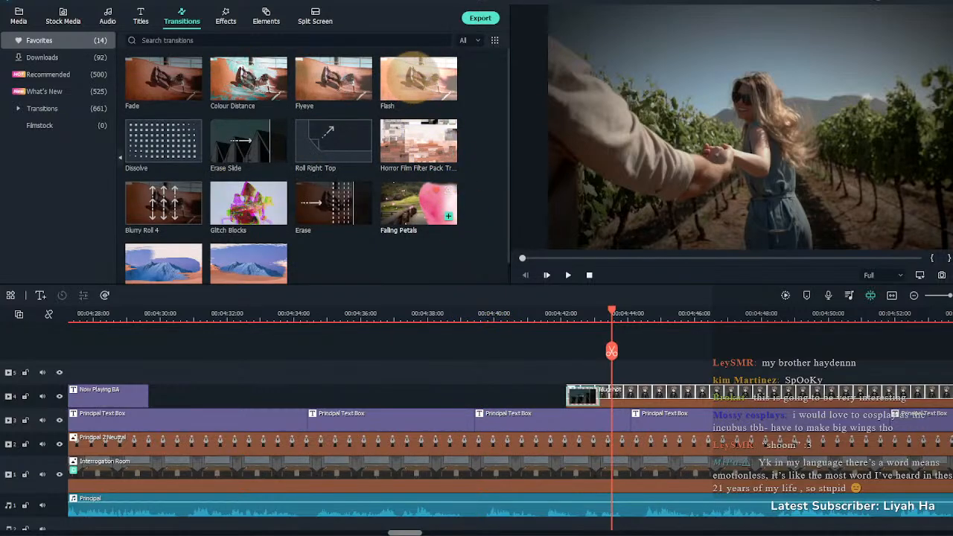
{"action": "scroll", "coordinate": [248, 201], "scroll_direction": "down", "scroll_amount": 1}
{"action": "left_click", "coordinate": [42, 58]}
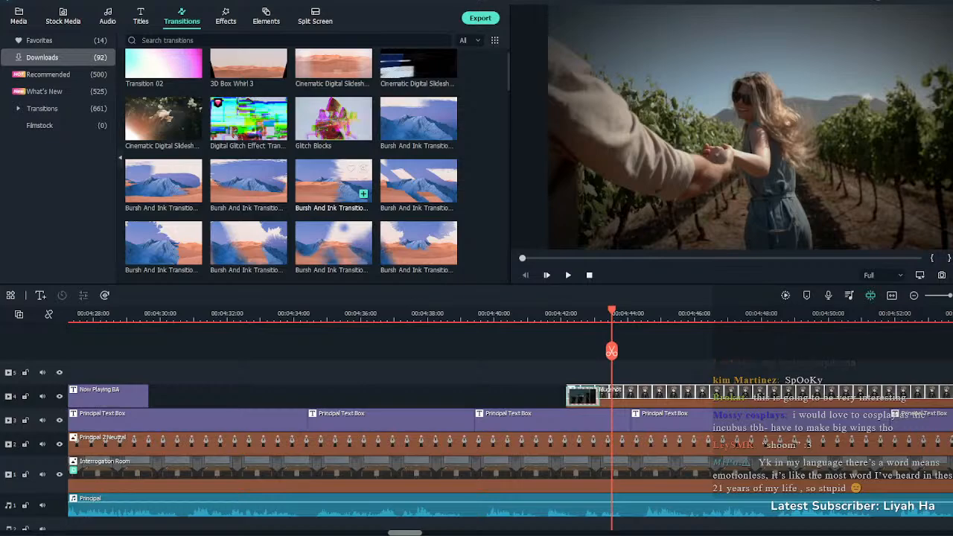
{"action": "scroll", "coordinate": [334, 187], "scroll_direction": "down", "scroll_amount": 5}
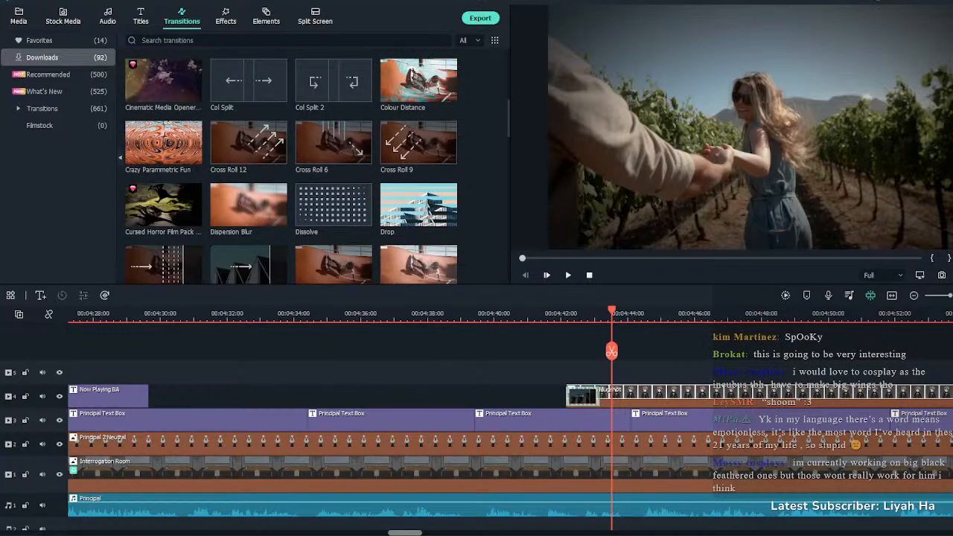
{"action": "scroll", "coordinate": [333, 200], "scroll_direction": "down", "scroll_amount": 3}
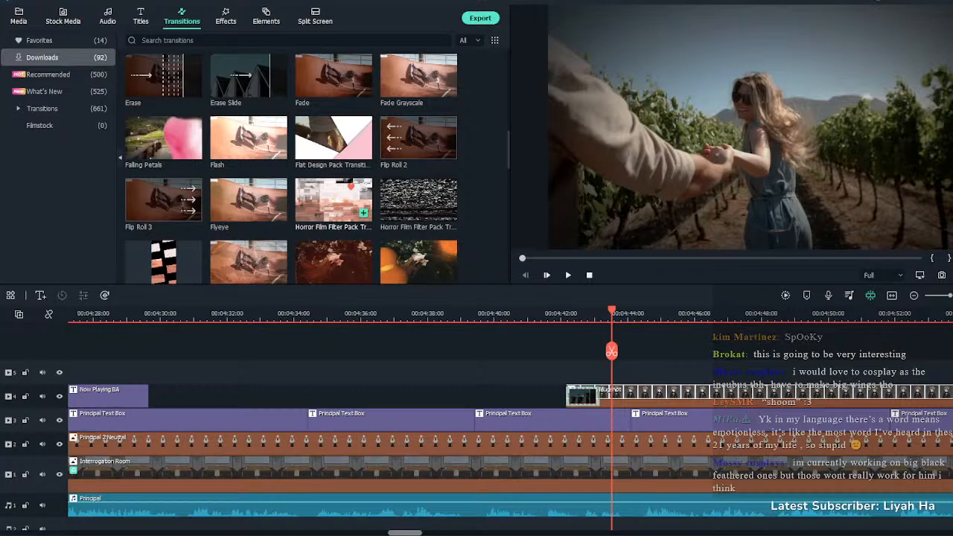
{"action": "double_click", "coordinate": [417, 138]}
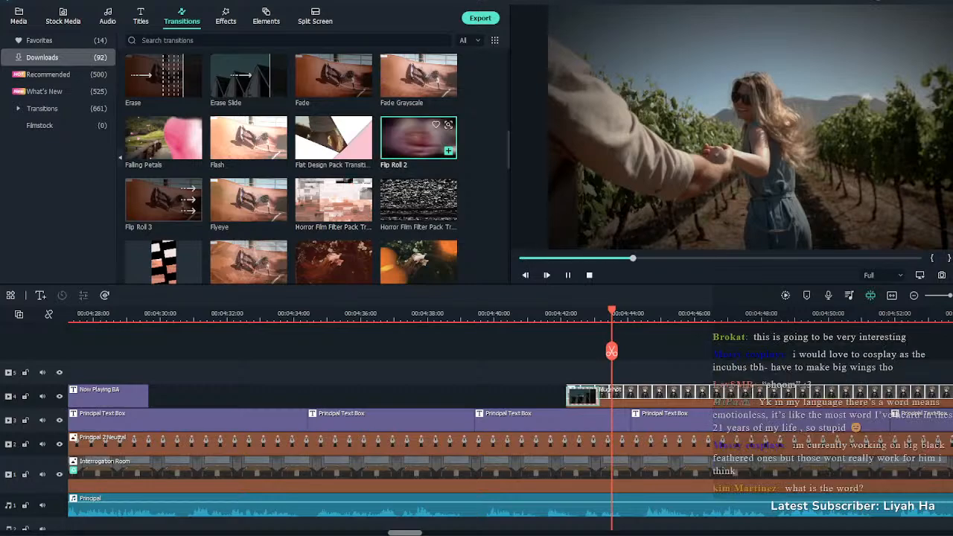
{"action": "double_click", "coordinate": [163, 200]}
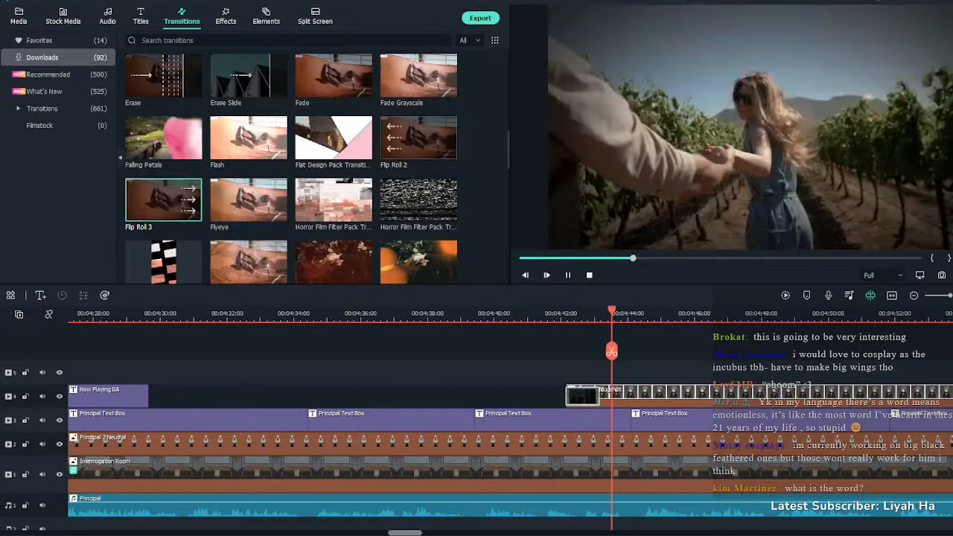
{"action": "left_click", "coordinate": [558, 313]}
{"action": "key", "text": "space"}
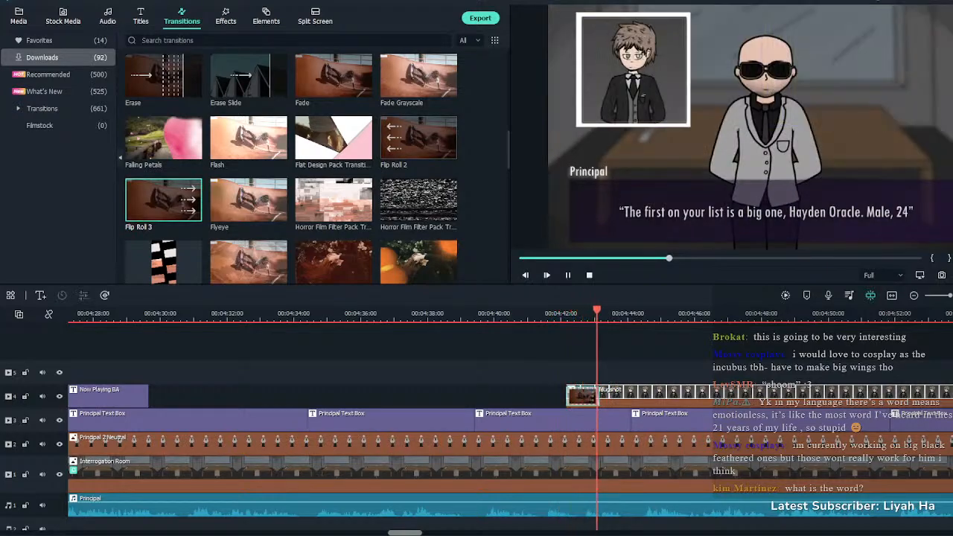
{"action": "key", "text": "space"}
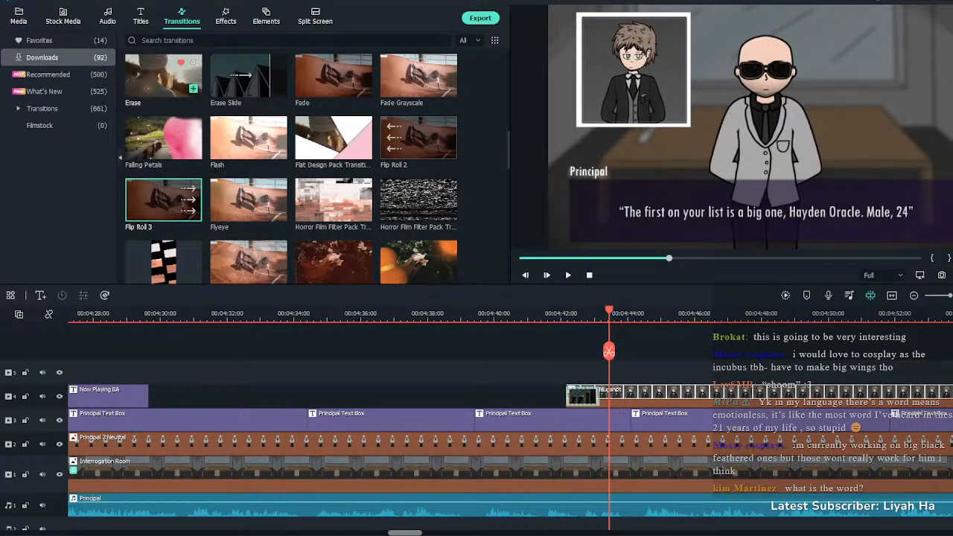
Try Erase and Erase Slide from the downloaded transitions on the mugshot's entrance with playback
{"action": "left_click", "coordinate": [164, 75]}
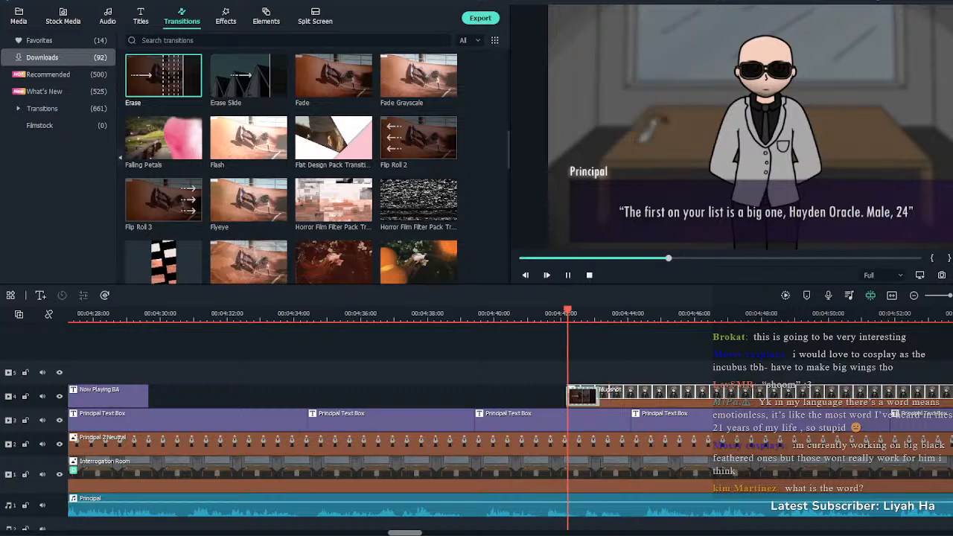
{"action": "left_click", "coordinate": [248, 75]}
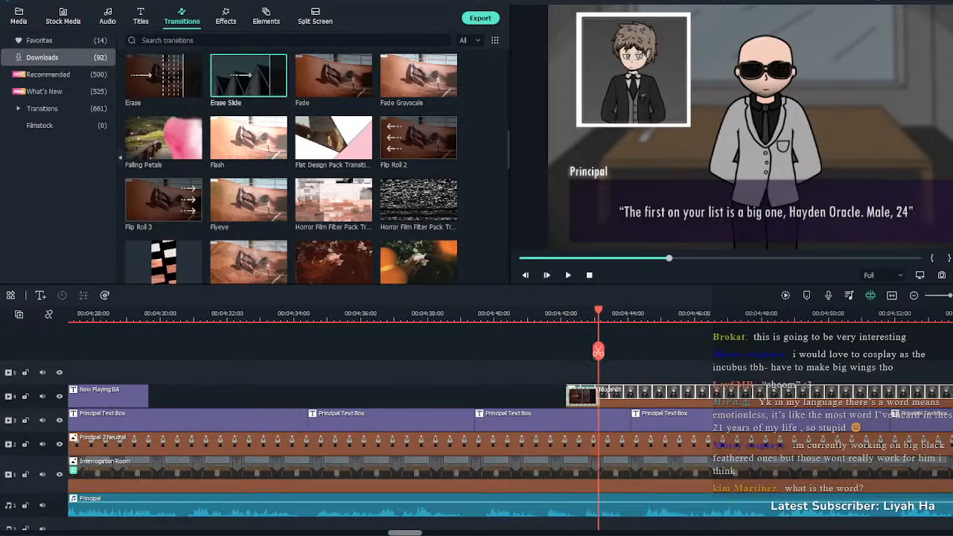
{"action": "left_click_drag", "start_coordinate": [248, 75], "coordinate": [582, 396]}
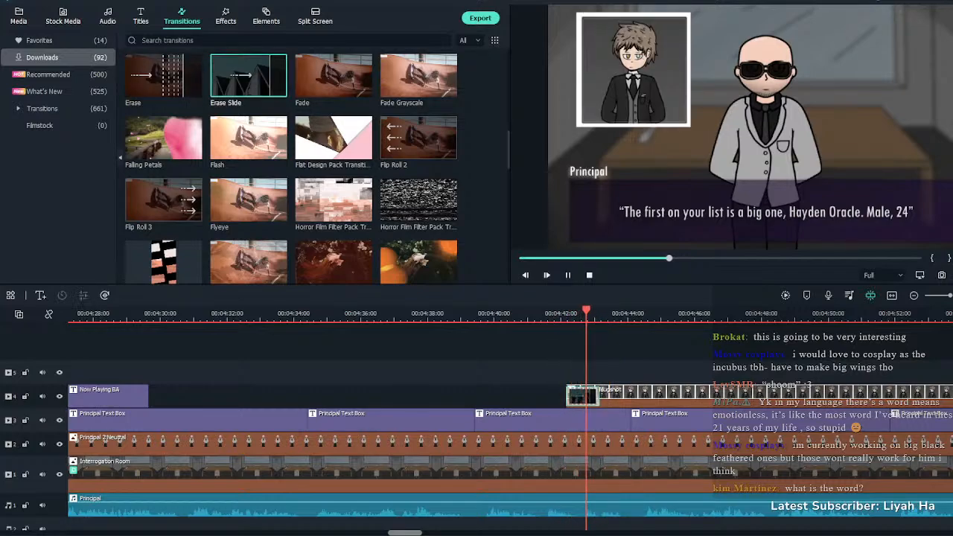
Apply the Push transition from the downloaded transitions to the start of the mugshot clip and play it
{"action": "scroll", "coordinate": [417, 223], "scroll_direction": "down", "scroll_amount": 2}
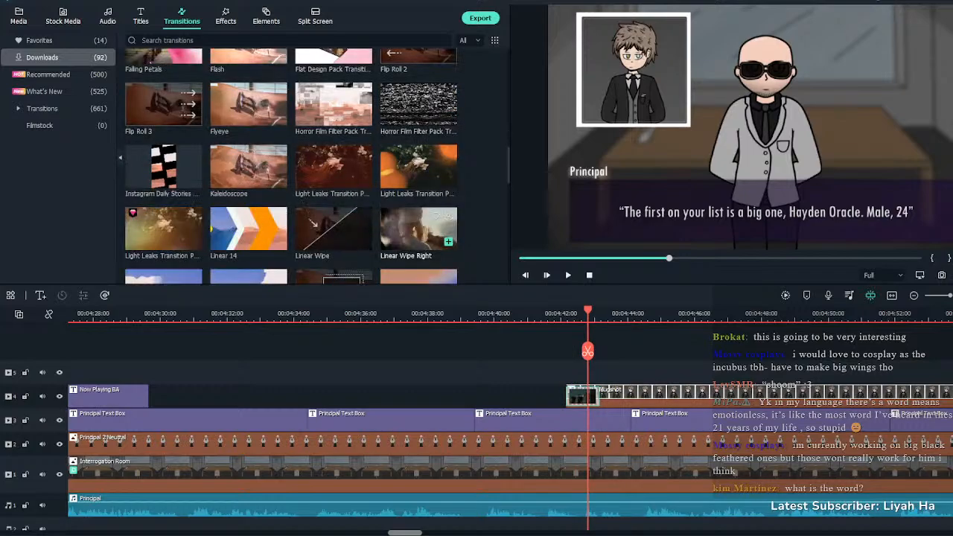
{"action": "scroll", "coordinate": [248, 168], "scroll_direction": "down", "scroll_amount": 3}
{"action": "scroll", "coordinate": [333, 160], "scroll_direction": "down", "scroll_amount": 3}
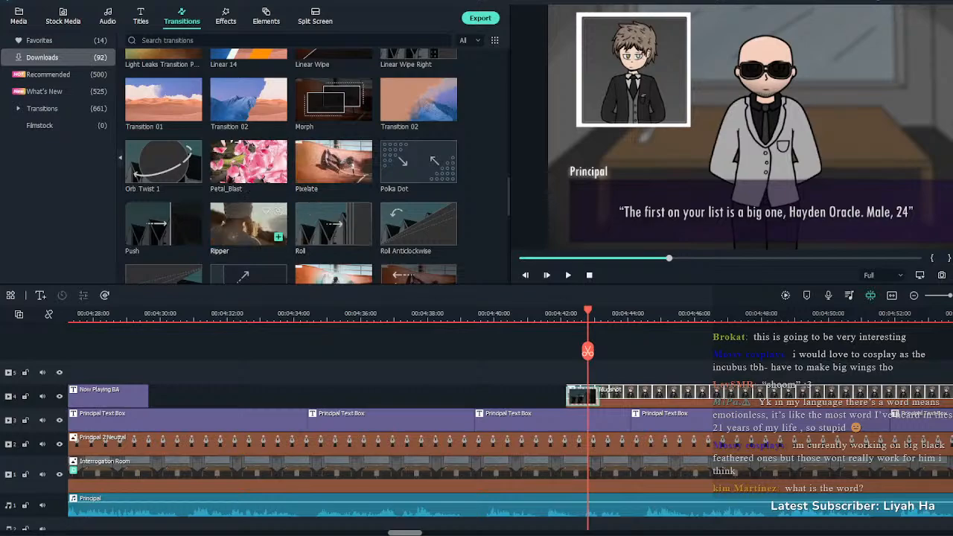
{"action": "left_click", "coordinate": [164, 224]}
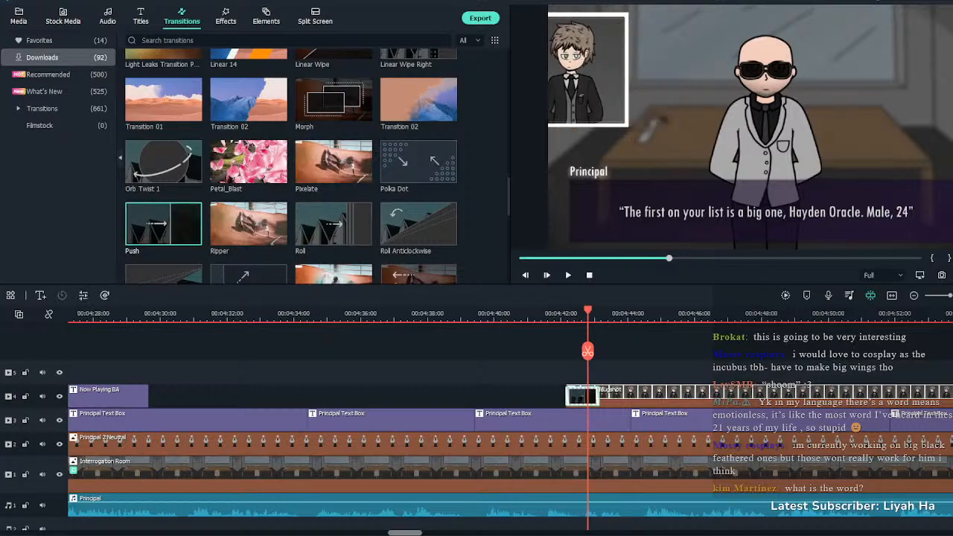
{"action": "key", "text": "space"}
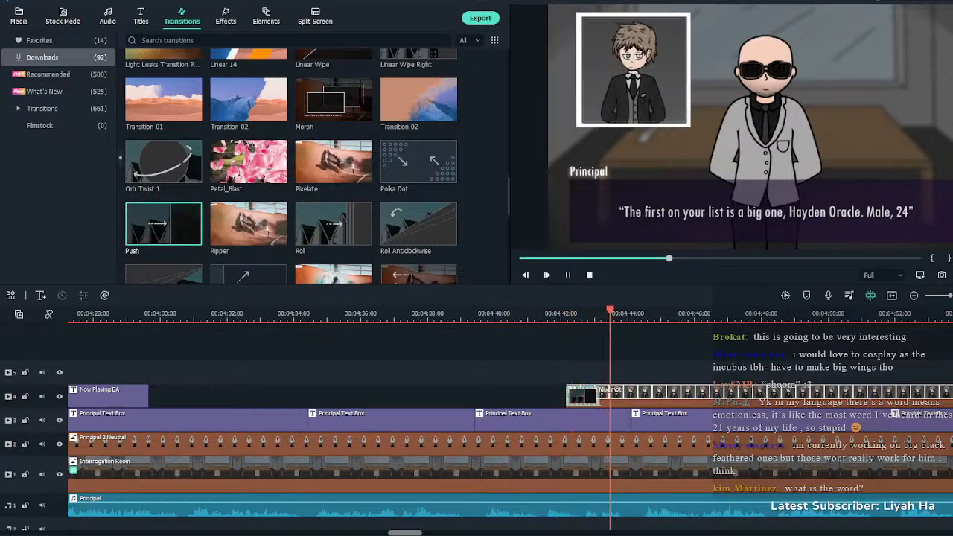
{"action": "key", "text": "space"}
Shorten the mugshot's Push transition, replay the entrance, and return the playhead to the mugshot's start at about 4:42
{"action": "left_click_drag", "start_coordinate": [599, 396], "coordinate": [573, 396]}
{"action": "left_click", "coordinate": [549, 313]}
{"action": "key", "text": "space"}
{"action": "key", "text": "space"}
{"action": "key", "text": "space"}
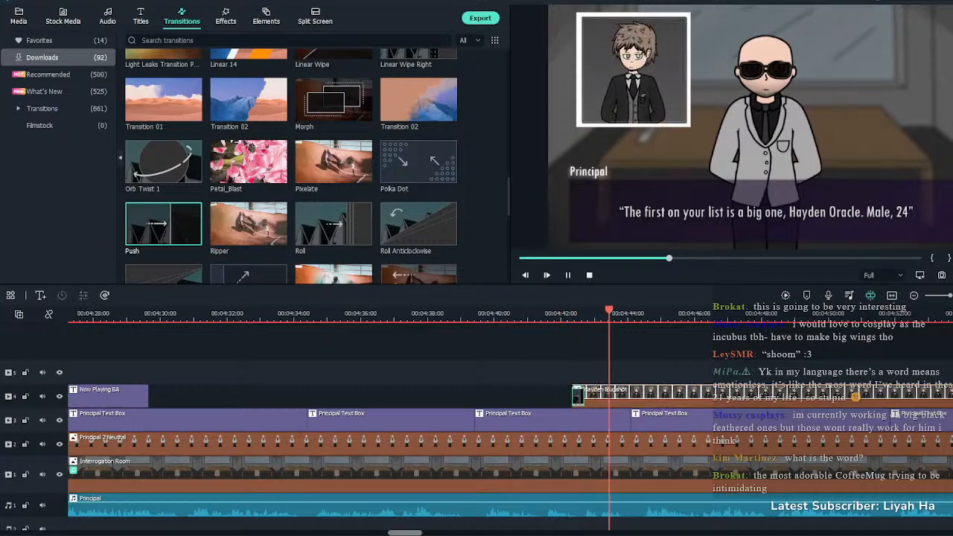
{"action": "left_click", "coordinate": [566, 351]}
{"action": "left_click_drag", "start_coordinate": [567, 351], "coordinate": [572, 351]}
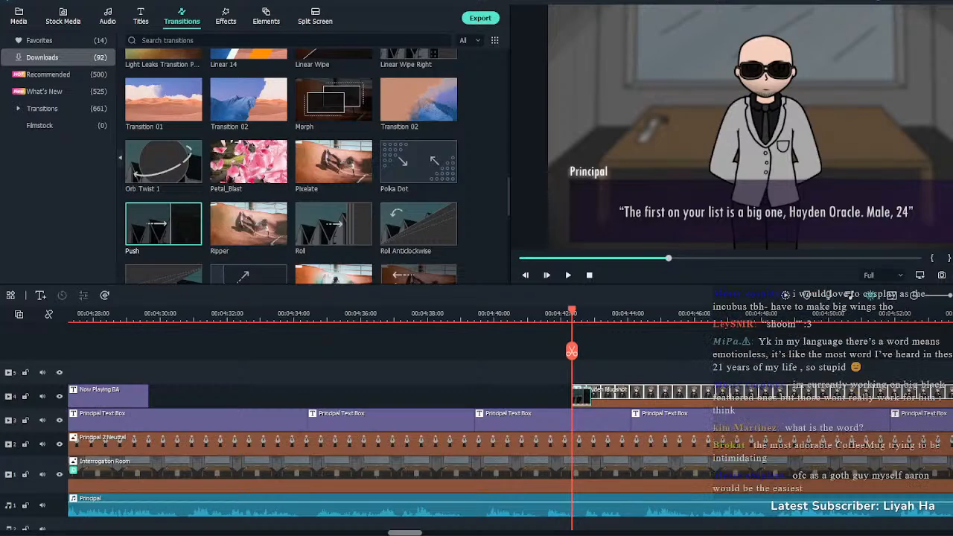
Browse the Click sound effects and preview Click Button 10, Mouse click, Click Button 07 and Click Button 03
{"action": "left_click", "coordinate": [107, 17]}
{"action": "left_click", "coordinate": [45, 142]}
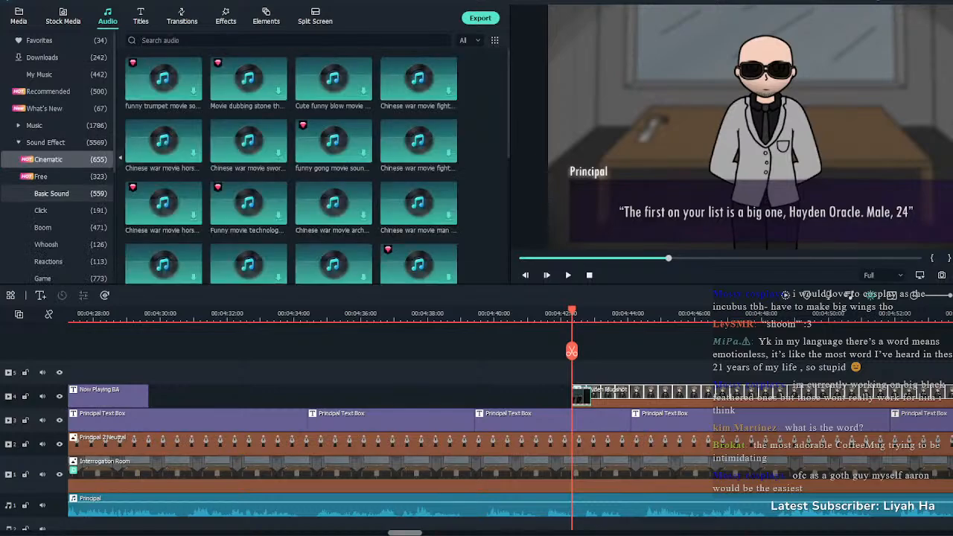
{"action": "left_click", "coordinate": [52, 210]}
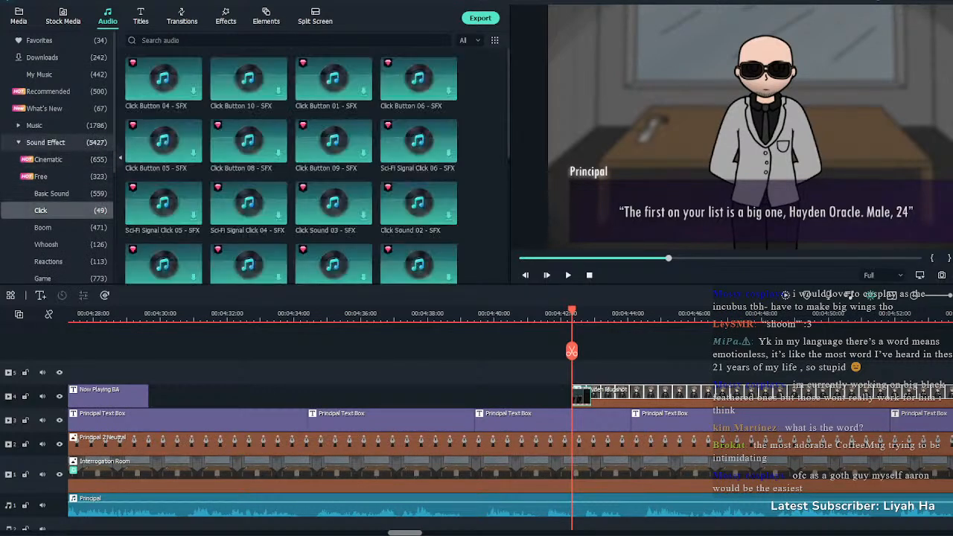
{"action": "left_click", "coordinate": [248, 78]}
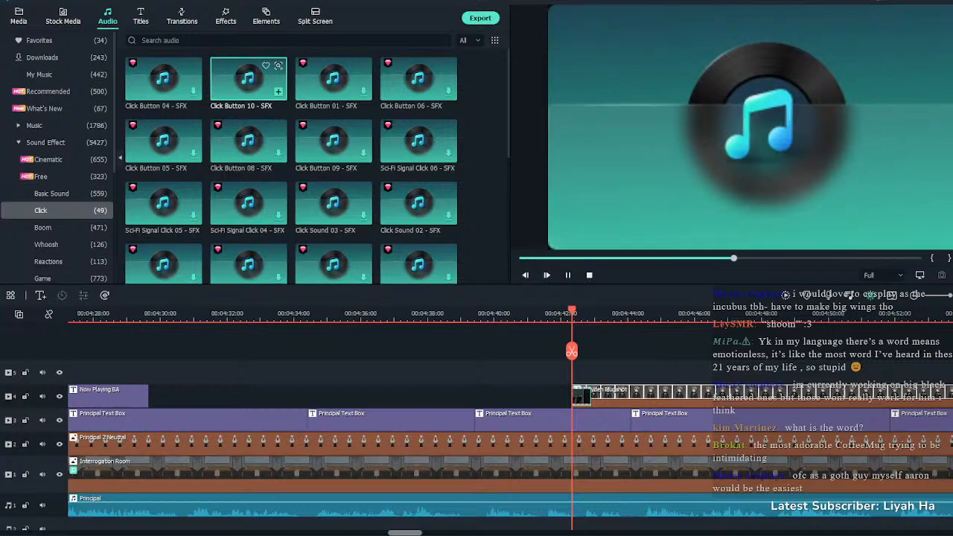
{"action": "scroll", "coordinate": [291, 164], "scroll_direction": "down", "scroll_amount": 2}
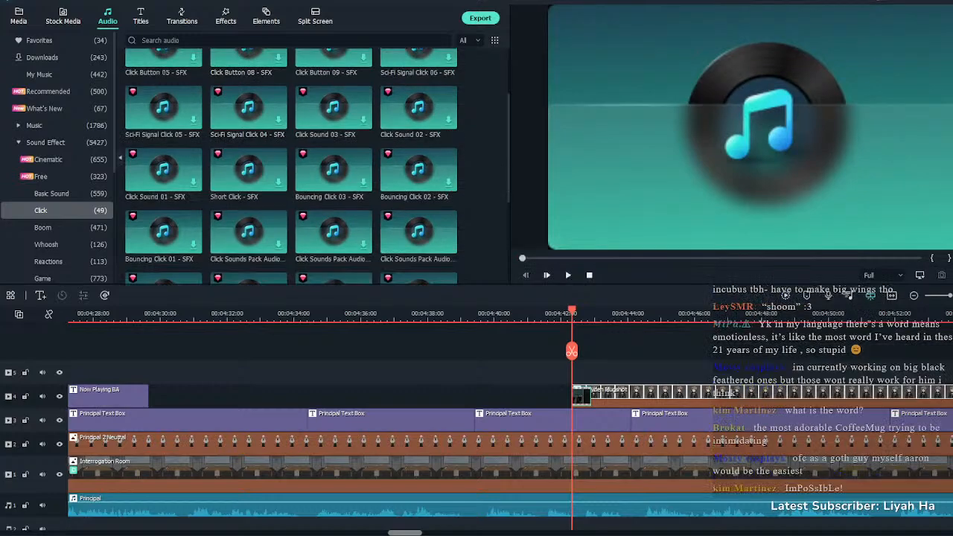
{"action": "scroll", "coordinate": [312, 271], "scroll_direction": "down", "scroll_amount": 3}
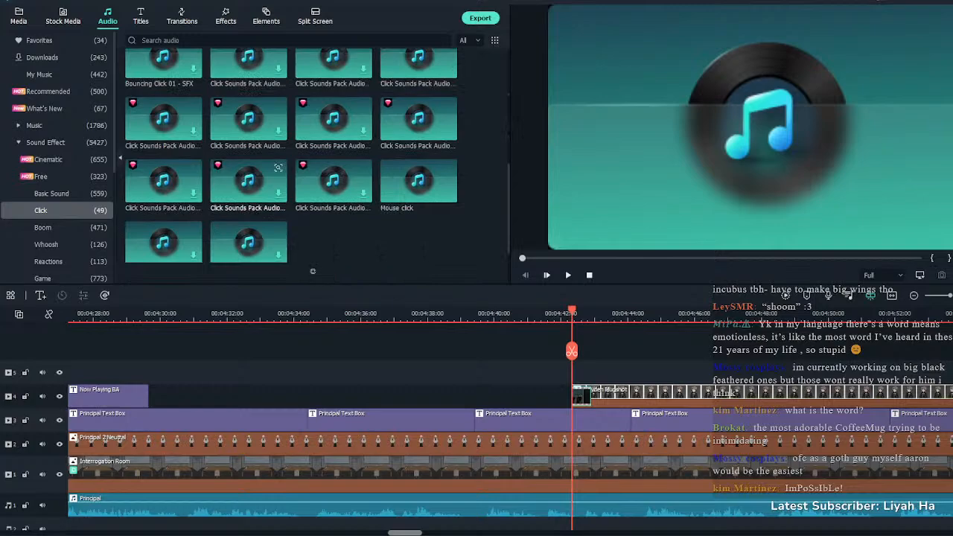
{"action": "double_click", "coordinate": [419, 180]}
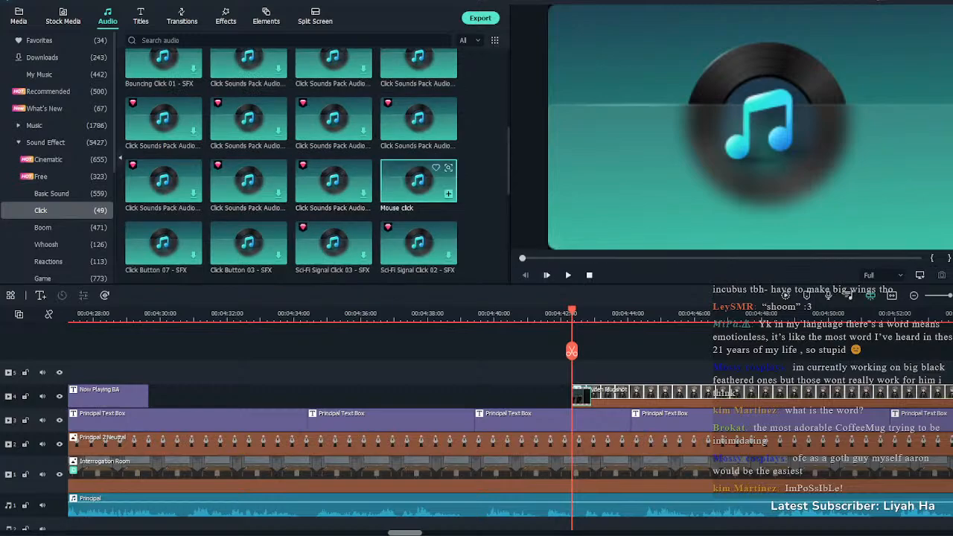
{"action": "left_click", "coordinate": [163, 243]}
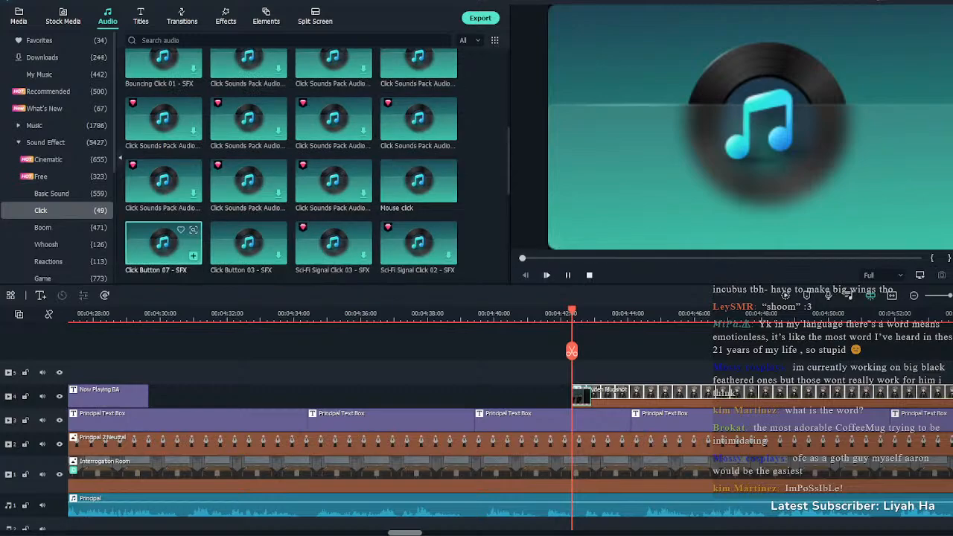
{"action": "left_click", "coordinate": [248, 243]}
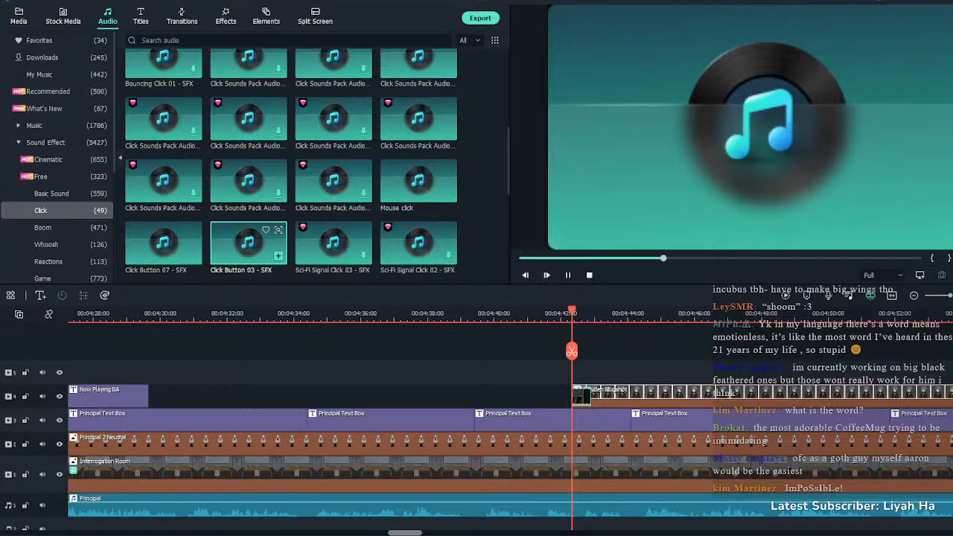
Preview Very Short Click 02, Very Short Click 01, Short Click and Sci-Fi Click Sound among the Click effects
{"action": "scroll", "coordinate": [417, 208], "scroll_direction": "down", "scroll_amount": 2}
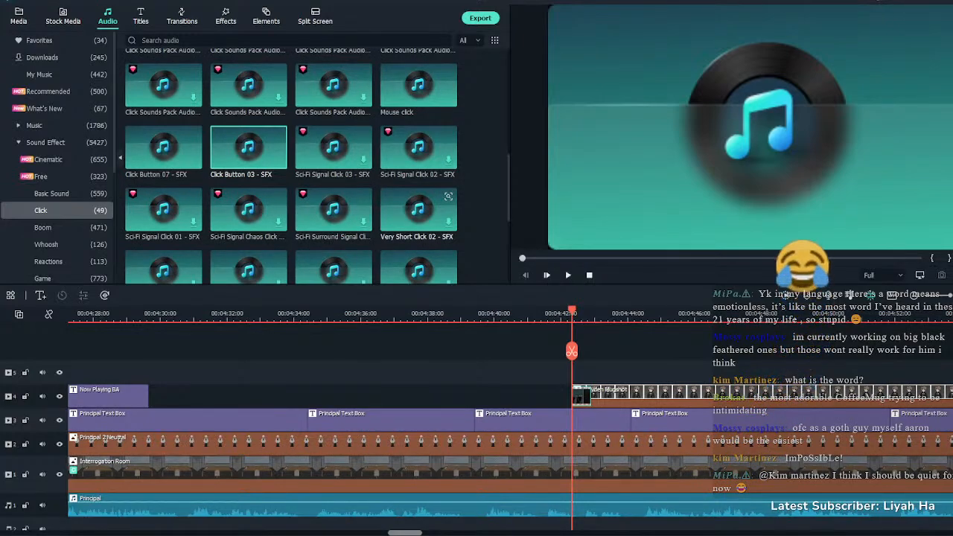
{"action": "double_click", "coordinate": [419, 209]}
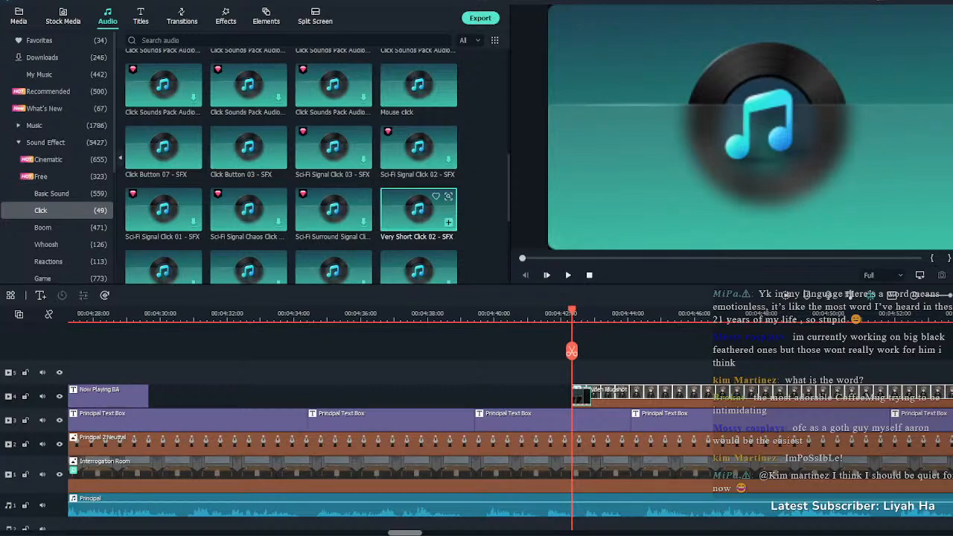
{"action": "scroll", "coordinate": [419, 210], "scroll_direction": "down", "scroll_amount": 3}
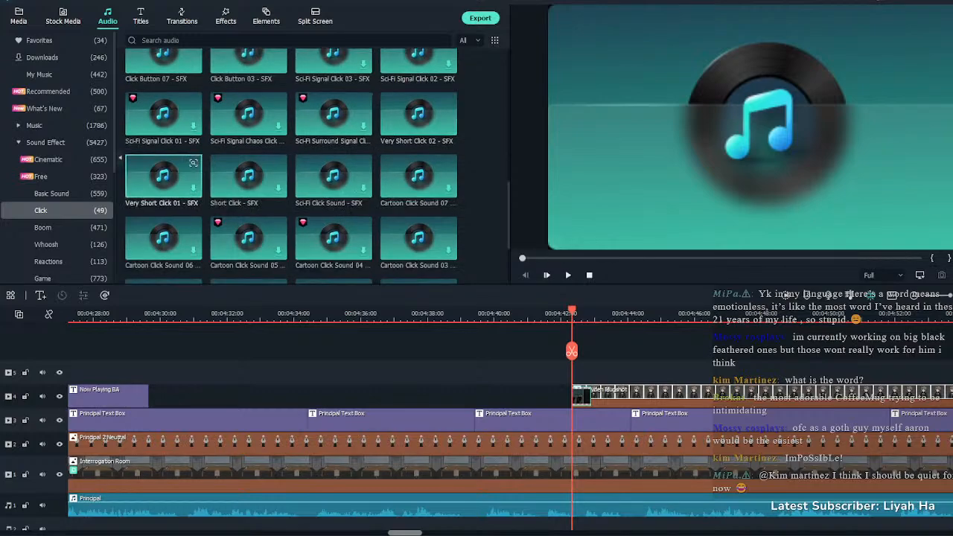
{"action": "double_click", "coordinate": [164, 175]}
{"action": "double_click", "coordinate": [248, 175]}
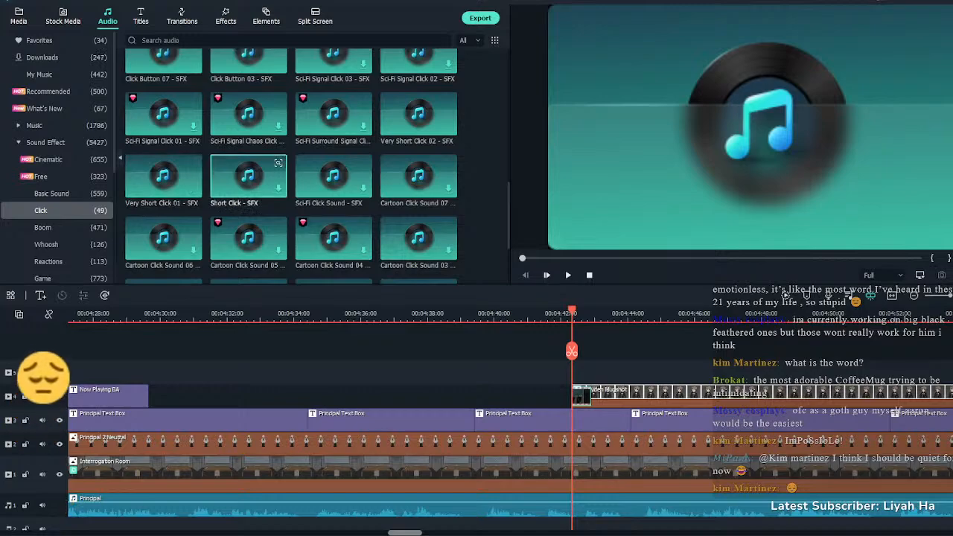
{"action": "double_click", "coordinate": [332, 176]}
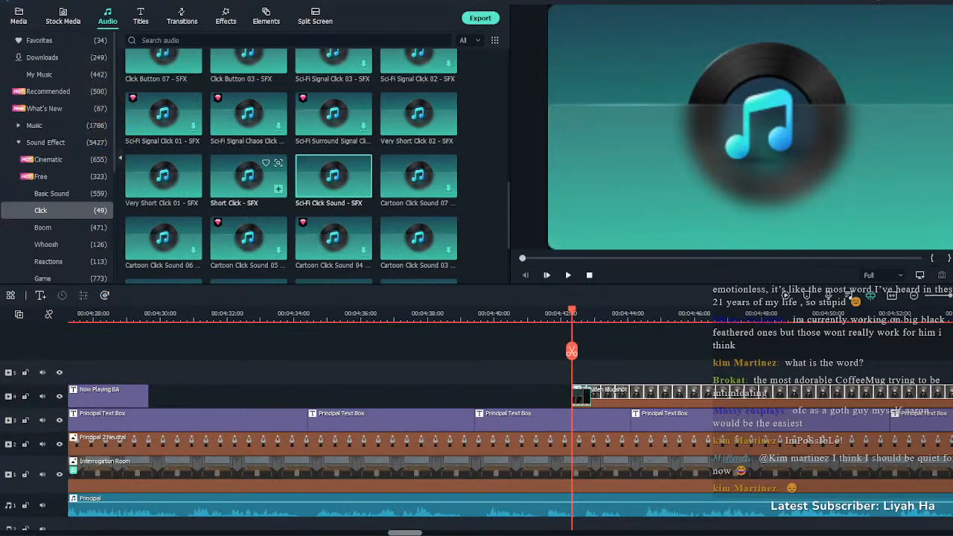
Place Short Click - SFX on audio track 2 at the mugshot's start and play the entrance
{"action": "left_click_drag", "start_coordinate": [248, 176], "coordinate": [577, 477]}
{"action": "key", "text": "space"}
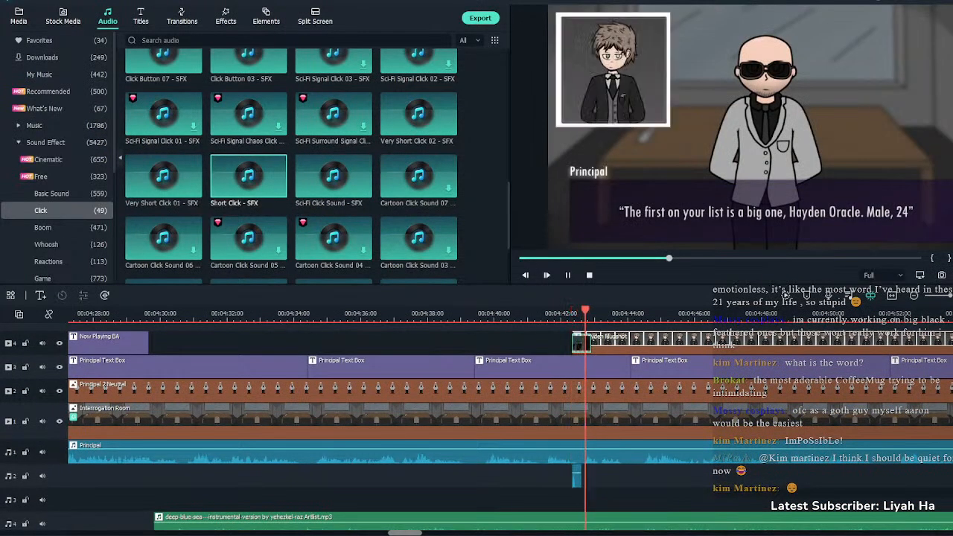
{"action": "key", "text": "space"}
{"action": "left_click", "coordinate": [571, 311]}
{"action": "left_click", "coordinate": [577, 312]}
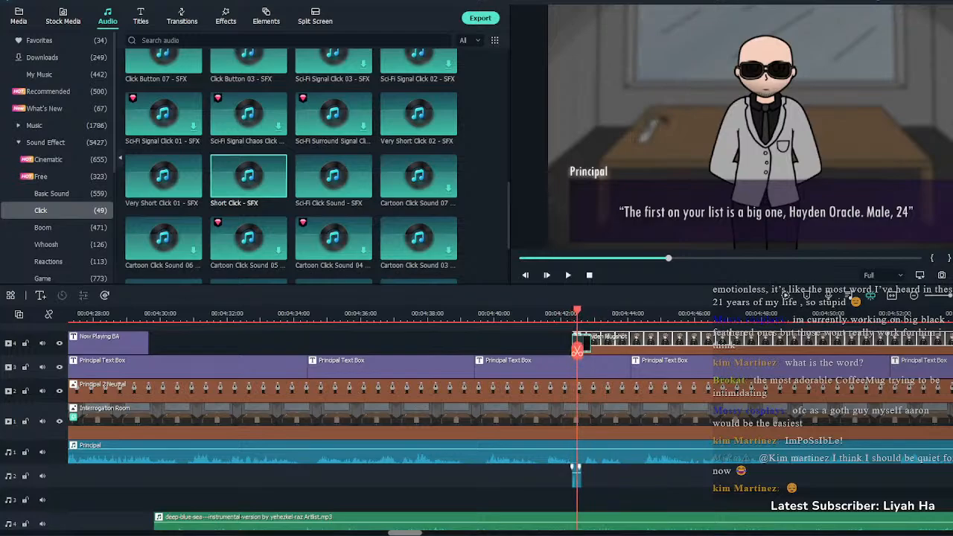
Shift the Short Click sound on audio track 2 until it starts midway through the mugshot's Push transition, replaying the entrance between adjustments
{"action": "left_click_drag", "start_coordinate": [576, 476], "coordinate": [582, 476]}
{"action": "key", "text": "space"}
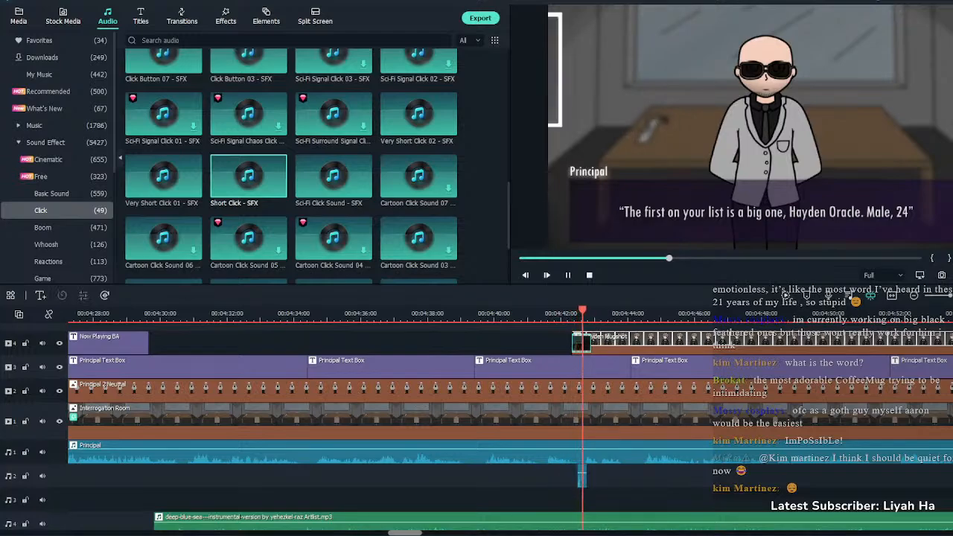
{"action": "left_click", "coordinate": [577, 313]}
{"action": "key", "text": "space"}
{"action": "key", "text": "space"}
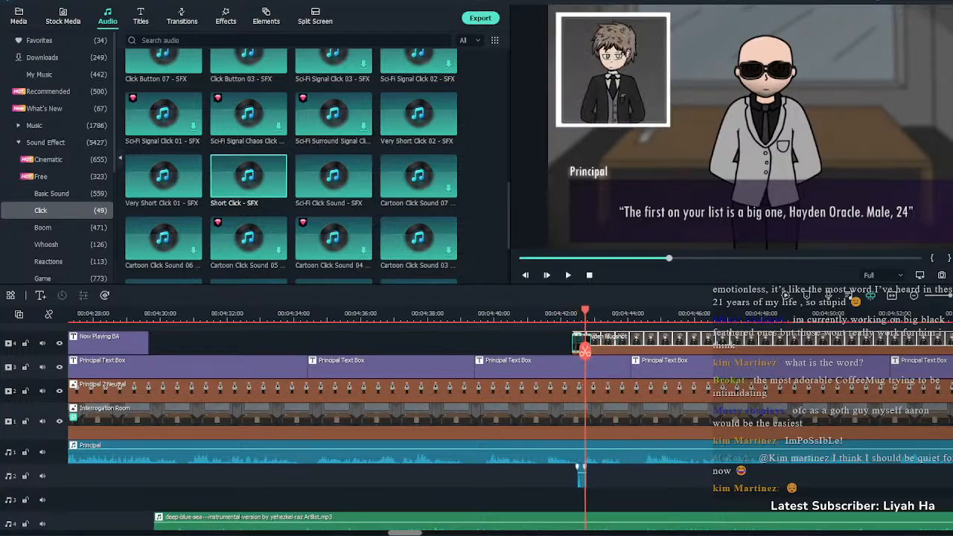
{"action": "left_click_drag", "start_coordinate": [582, 476], "coordinate": [590, 476]}
{"action": "key", "text": "ctrl+="}
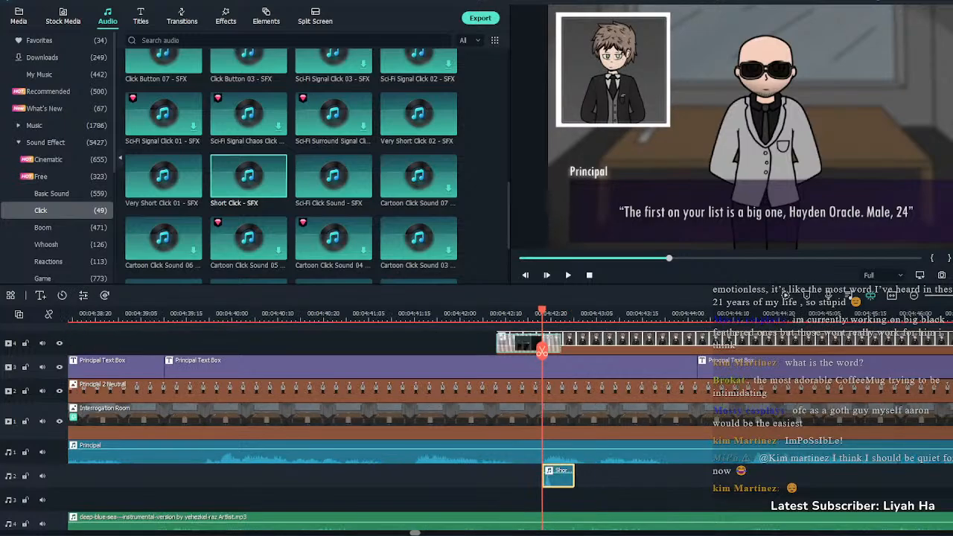
{"action": "key", "text": "Left"}
{"action": "key", "text": "Left"}
{"action": "key", "text": "Left"}
{"action": "left_click_drag", "start_coordinate": [558, 476], "coordinate": [545, 476]}
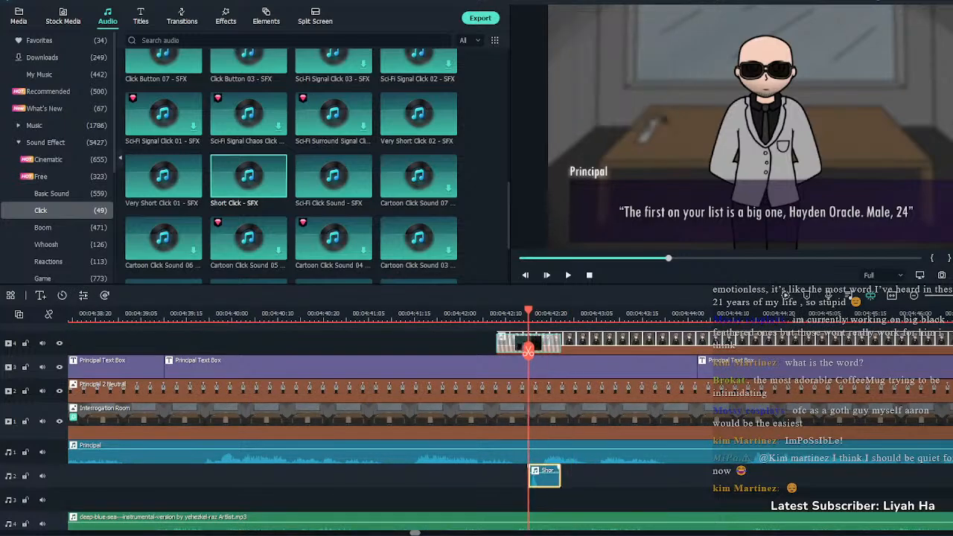
Play the mugshot's entrance twice to check the timing of the Short Click sound
{"action": "left_click", "coordinate": [502, 476]}
{"action": "key", "text": "space"}
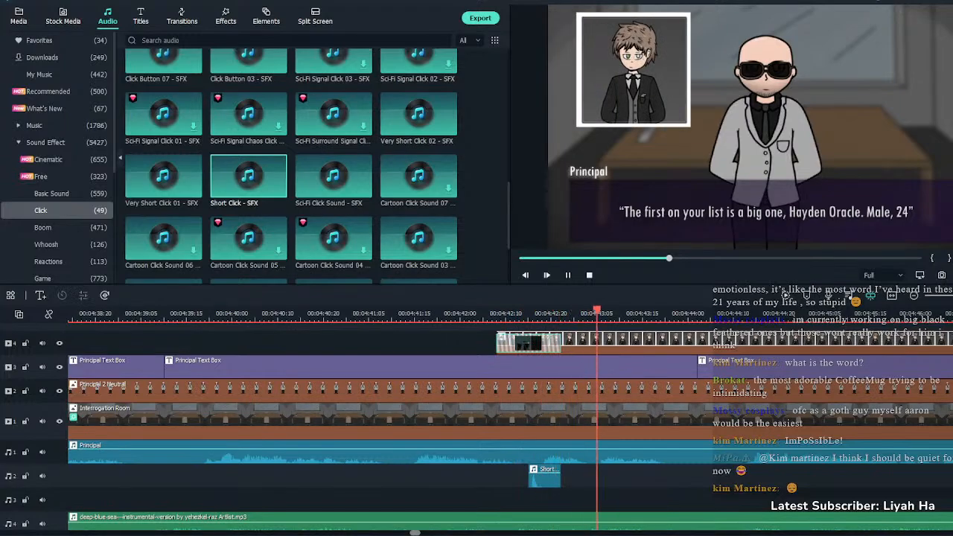
{"action": "key", "text": "space"}
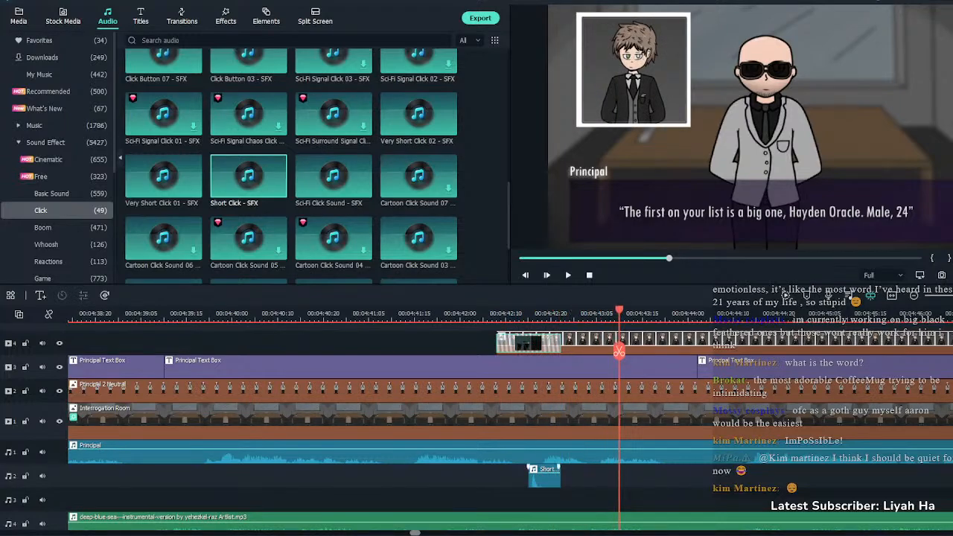
{"action": "left_click", "coordinate": [504, 476]}
{"action": "key", "text": "space"}
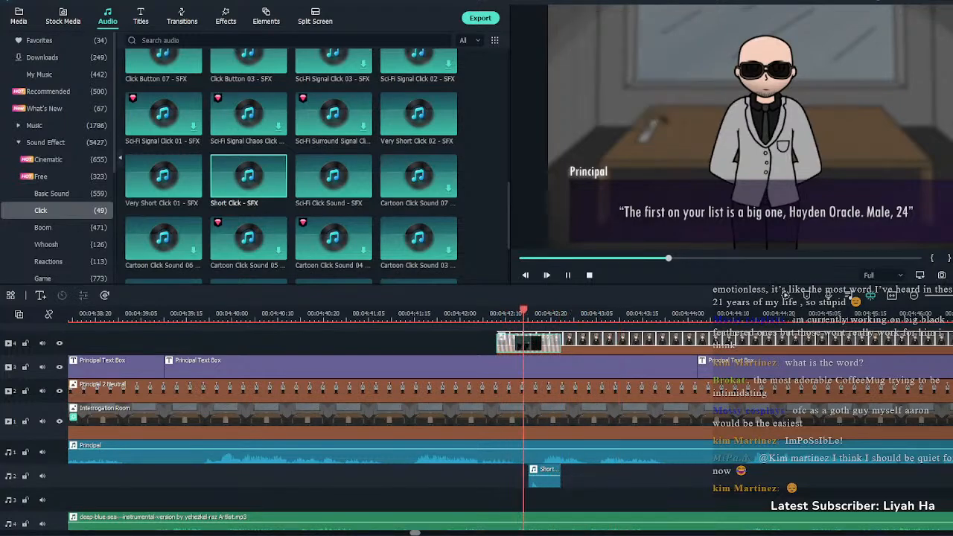
{"action": "key", "text": "space"}
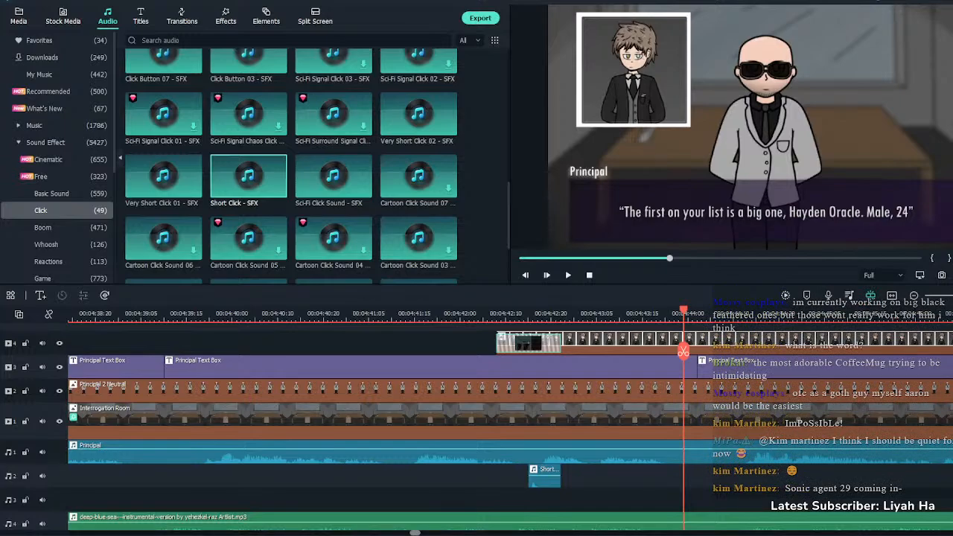
Play from just before the mugshot's entrance through the Oracle family line to about 4:51
{"action": "left_click", "coordinate": [464, 314]}
{"action": "key", "text": "space"}
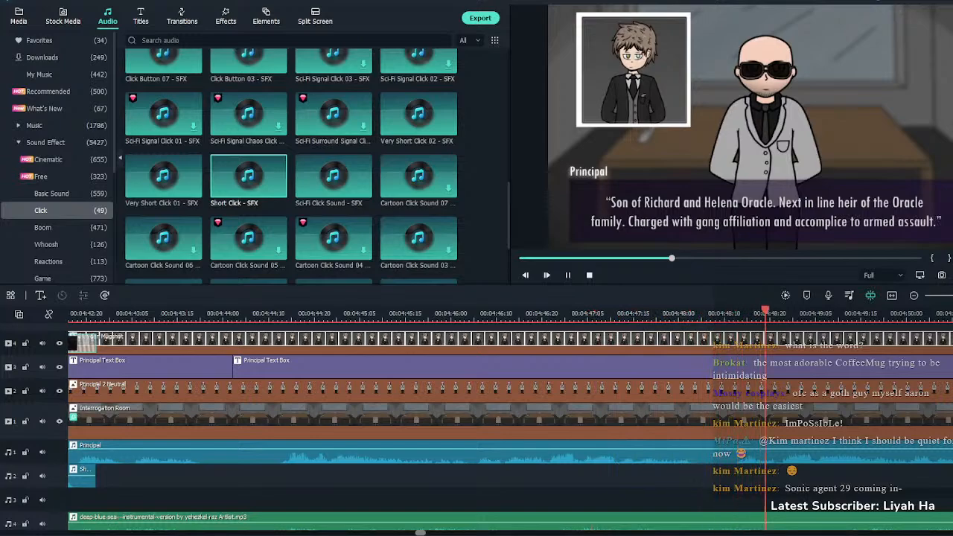
{"action": "key", "text": "ctrl+minus"}
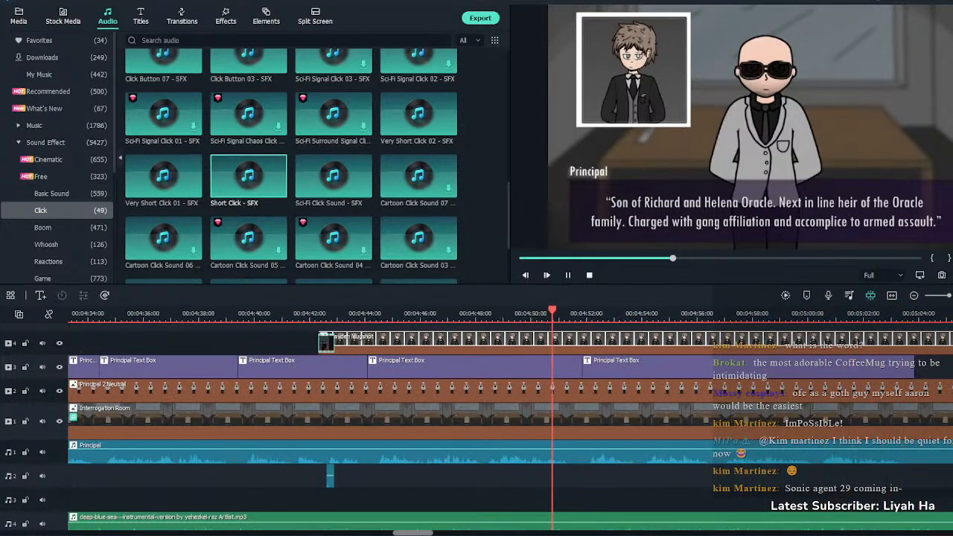
{"action": "key", "text": "space"}
Turn the Hayden Mugshot clip black and white with its color settings
{"action": "double_click", "coordinate": [633, 341]}
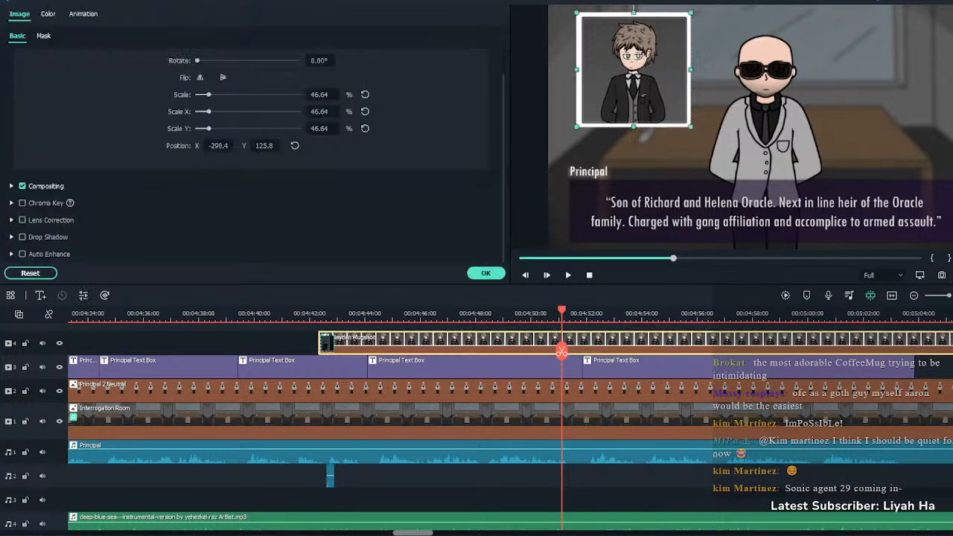
{"action": "left_click", "coordinate": [48, 14]}
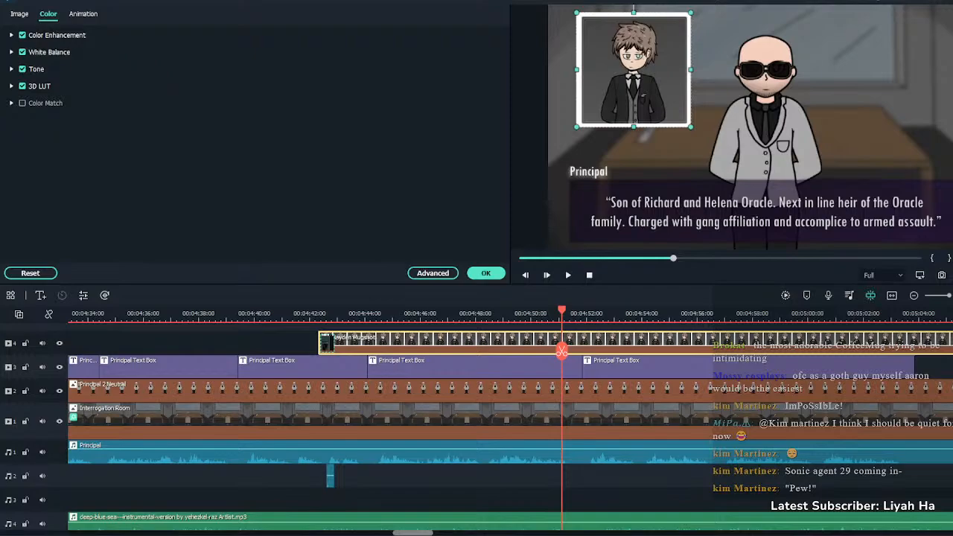
{"action": "left_click", "coordinate": [485, 274]}
Replace the 4:52 Principal Text Box line with "He's the son of the Oracle family. I'm sure I don't need to tell you how dangerous they are."
{"action": "key", "text": "space"}
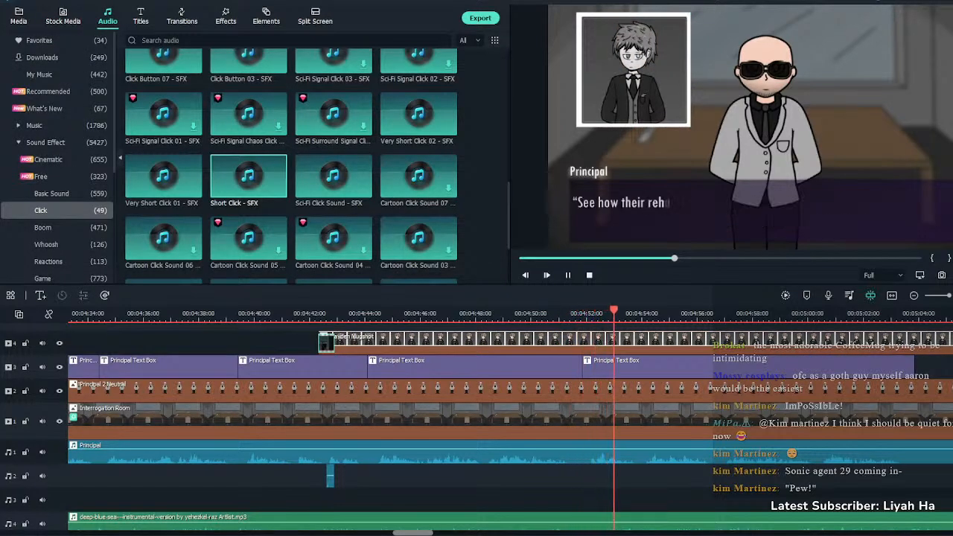
{"action": "key", "text": "space"}
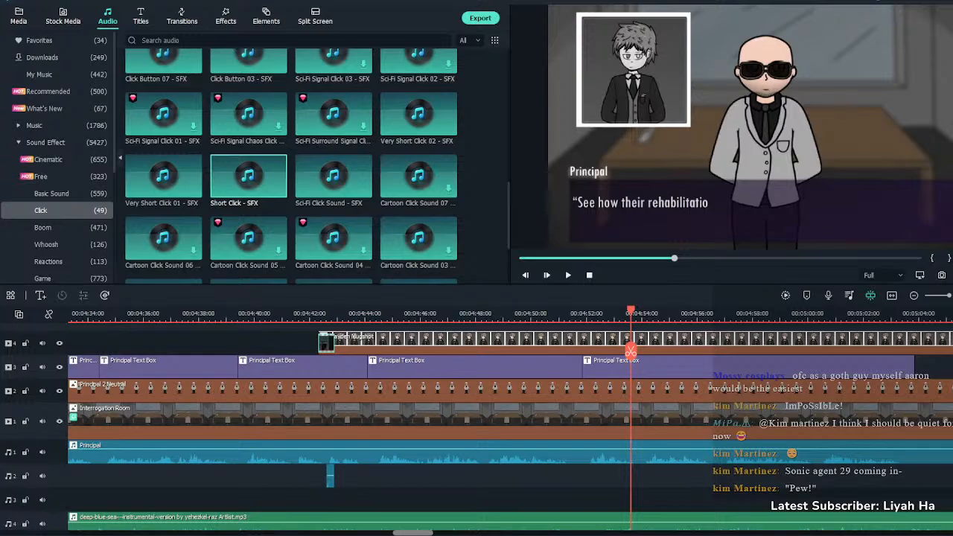
{"action": "double_click", "coordinate": [630, 356]}
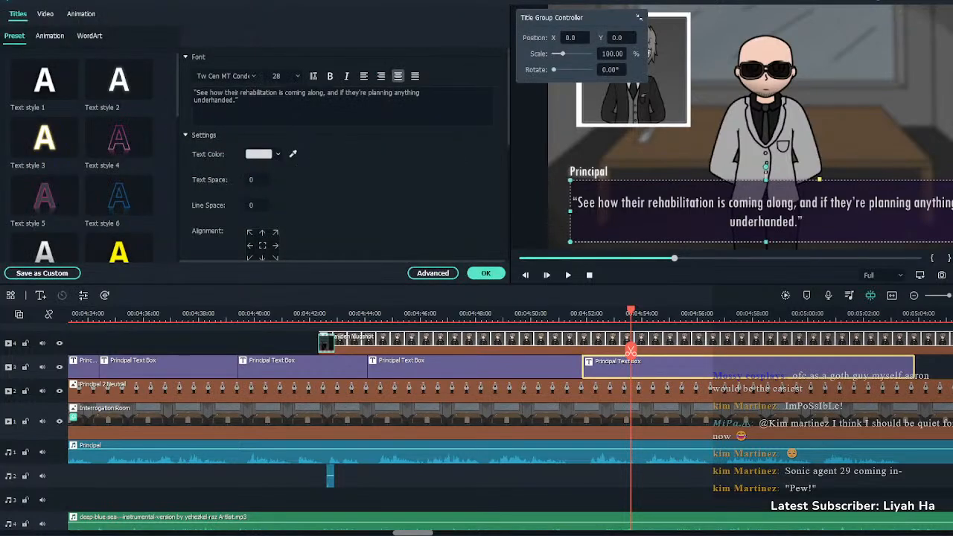
{"action": "key", "text": "ctrl+a"}
{"action": "type", "text": "\"He's the son of the Oracle family. I'm sure I don't need to tell you how dangerous they are."}
{"action": "key", "text": "BackSpace"}
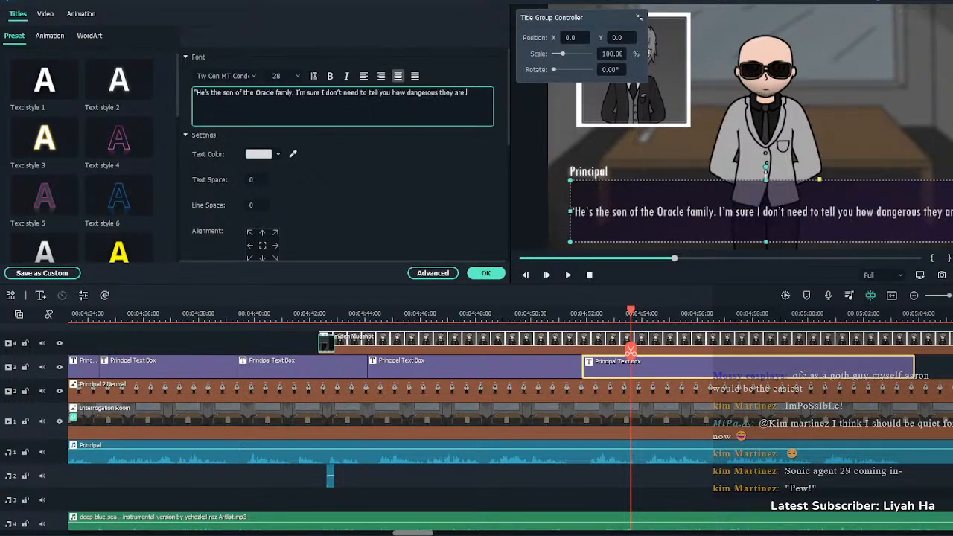
{"action": "type", "text": "\""}
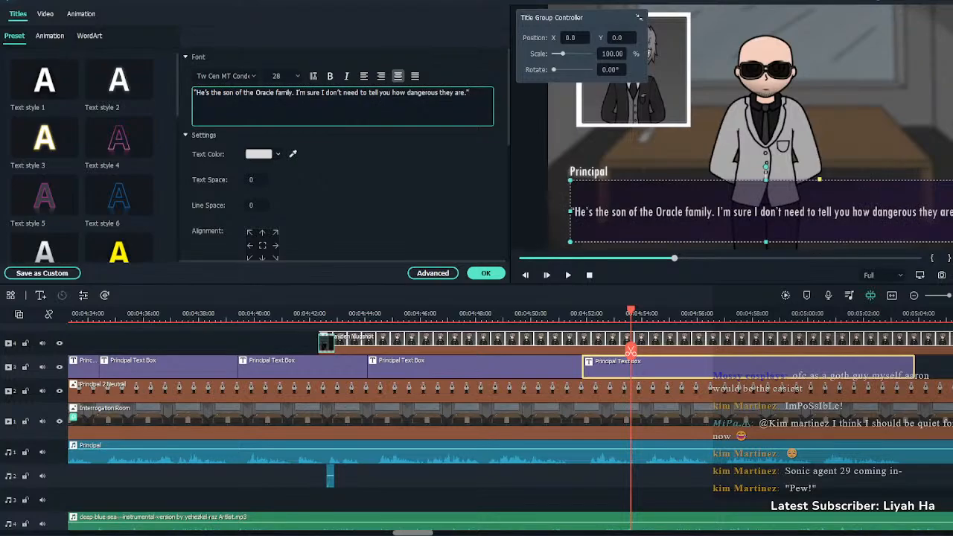
{"action": "key", "text": "Return"}
{"action": "left_click", "coordinate": [485, 272]}
Play the Principal's "son of the Oracle family" line and split its text box at about 4:57
{"action": "left_click", "coordinate": [573, 313]}
{"action": "key", "text": "space"}
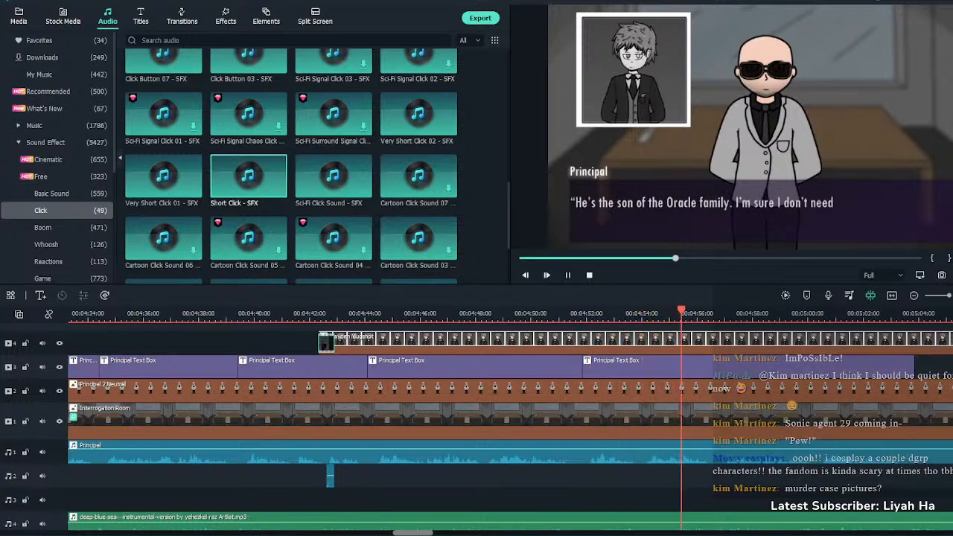
{"action": "left_click", "coordinate": [642, 367]}
{"action": "key", "text": "space"}
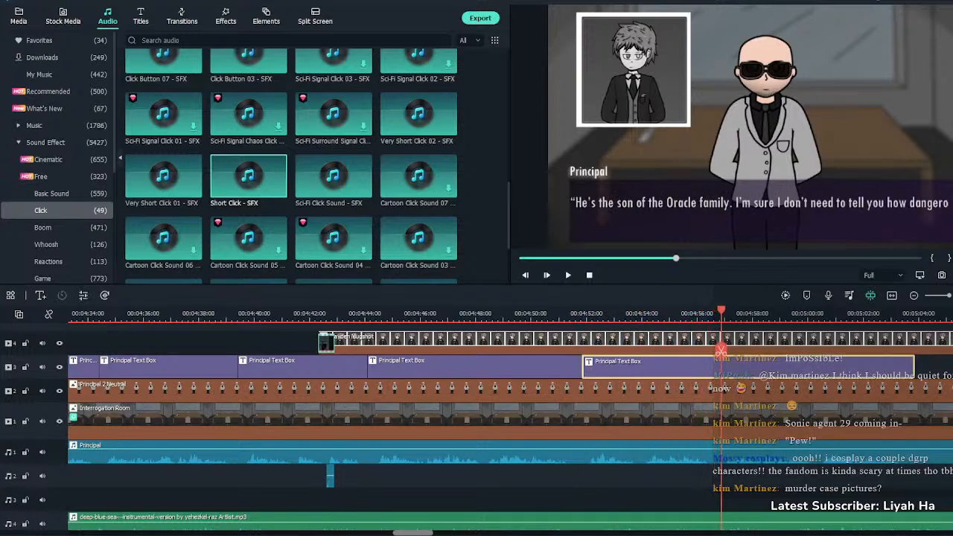
{"action": "left_click", "coordinate": [721, 349]}
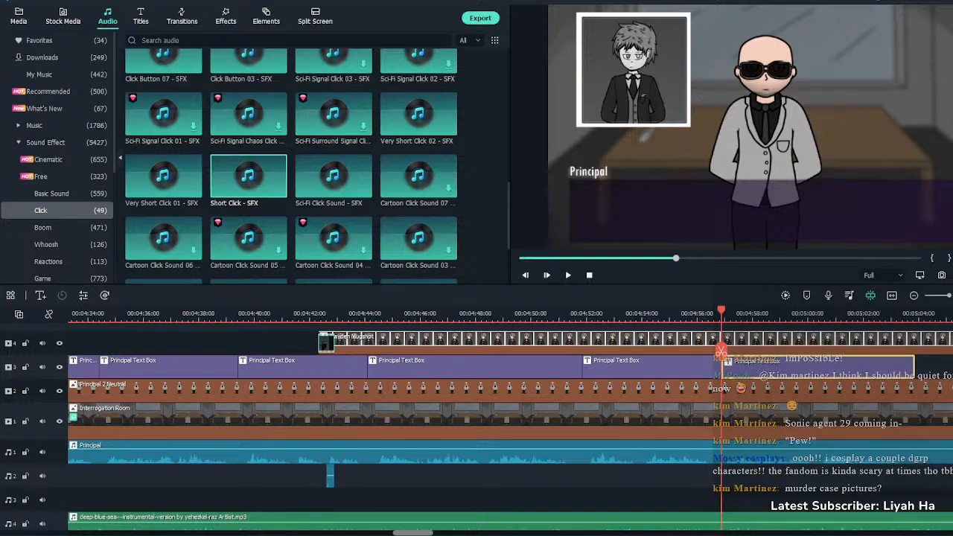
Retype the split-off text as "They were even able to get a family home built in the exclusion zone. They know we have him, but can't do much for the time being."
{"action": "double_click", "coordinate": [775, 366]}
{"action": "left_click_drag", "start_coordinate": [245, 103], "coordinate": [192, 92]}
{"action": "type", "text": "\"They were even able to get a family home built in the exclusion zone. They know we have him, but can’t do much for the time being.\""}
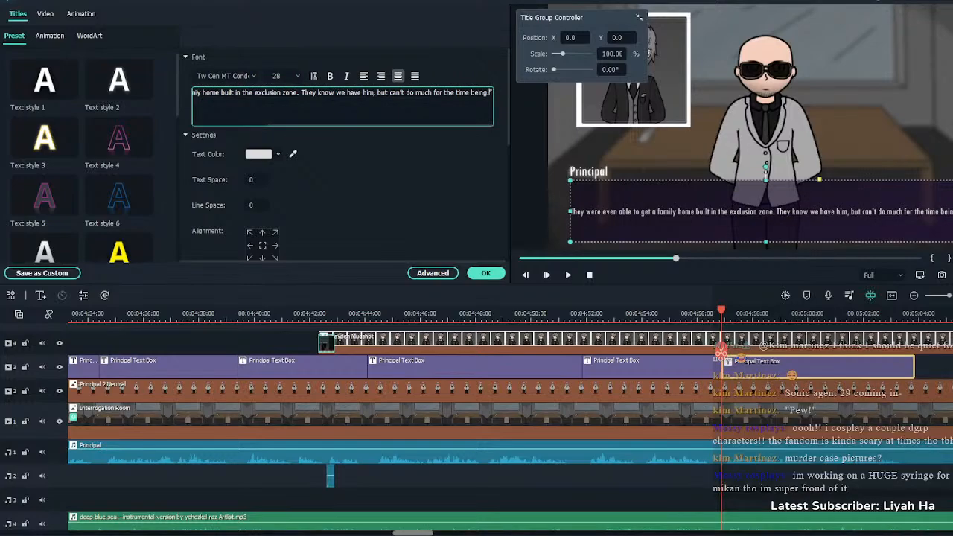
{"action": "left_click_drag", "start_coordinate": [380, 123], "coordinate": [304, 124]}
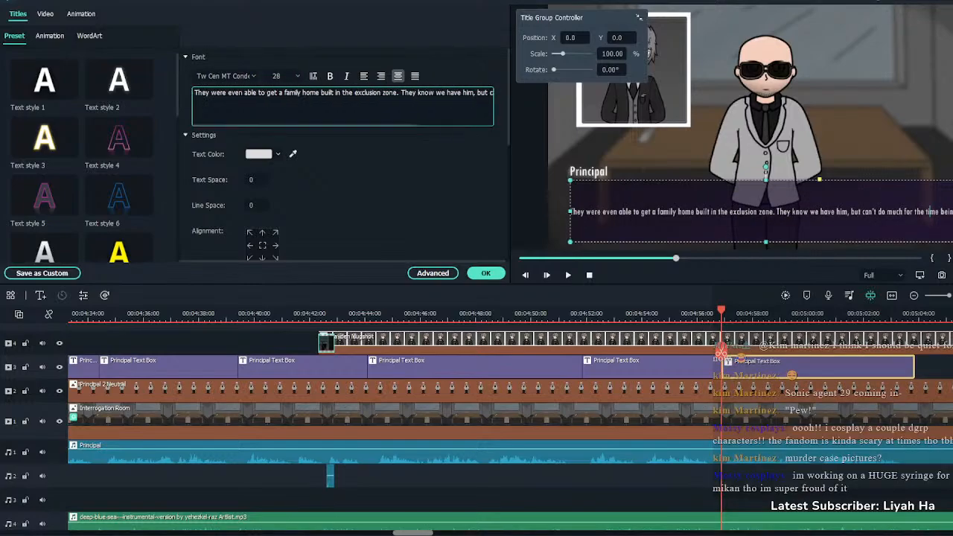
{"action": "type", "text": "\""}
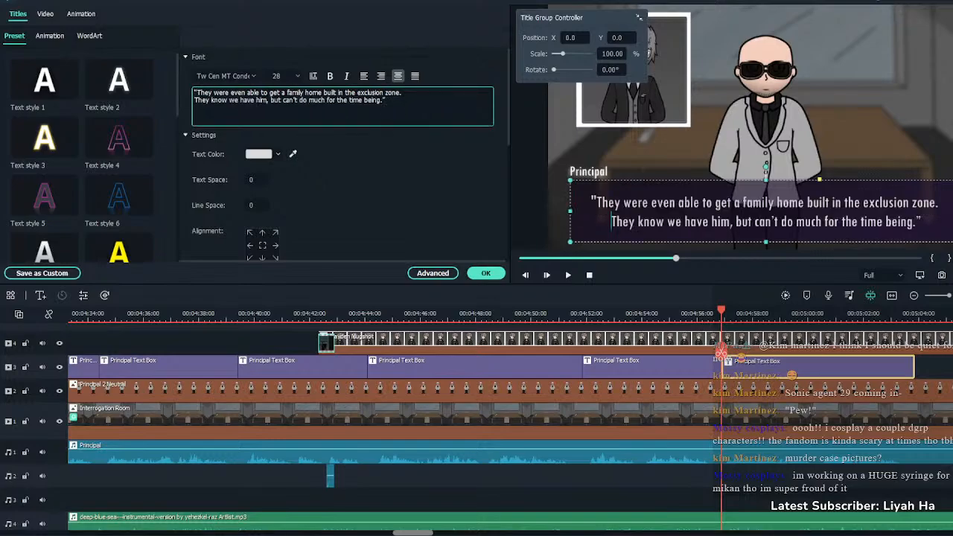
{"action": "left_click", "coordinate": [486, 273]}
Play the exclusion zone line to its end and open a gap in the Principal audio from about 5:04 to 5:09
{"action": "key", "text": "space"}
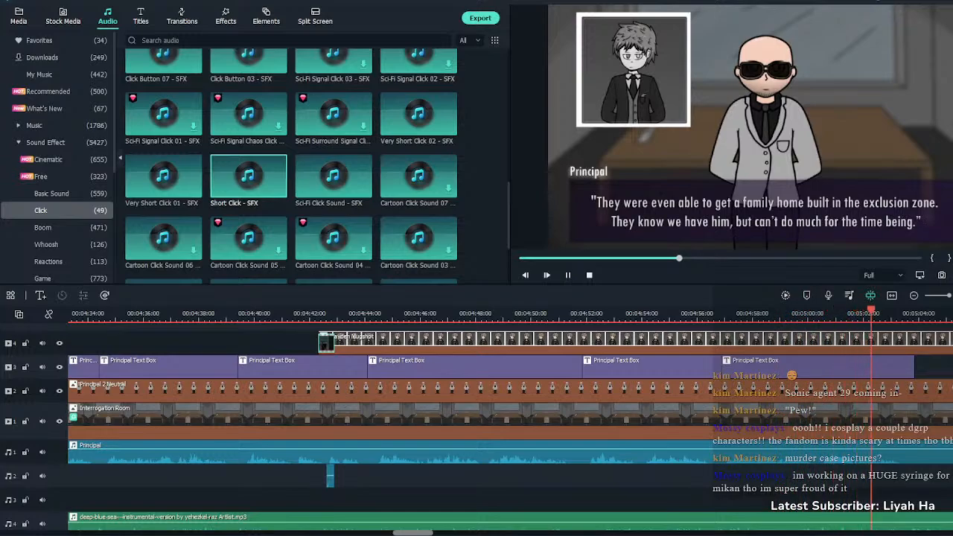
{"action": "key", "text": "space"}
{"action": "scroll", "coordinate": [894, 447], "scroll_direction": "down", "scroll_amount": 1}
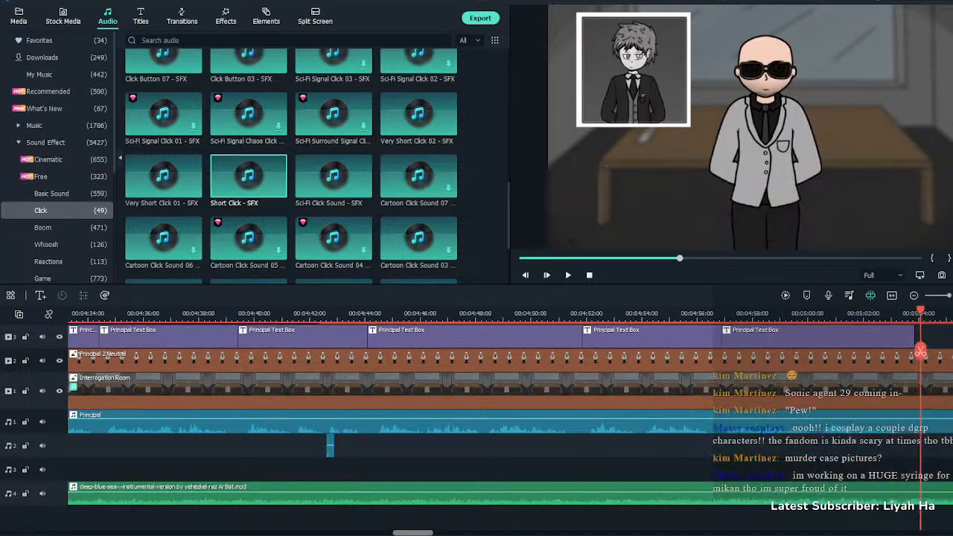
{"action": "left_click_drag", "start_coordinate": [893, 501], "coordinate": [894, 494]}
{"action": "key", "text": "space"}
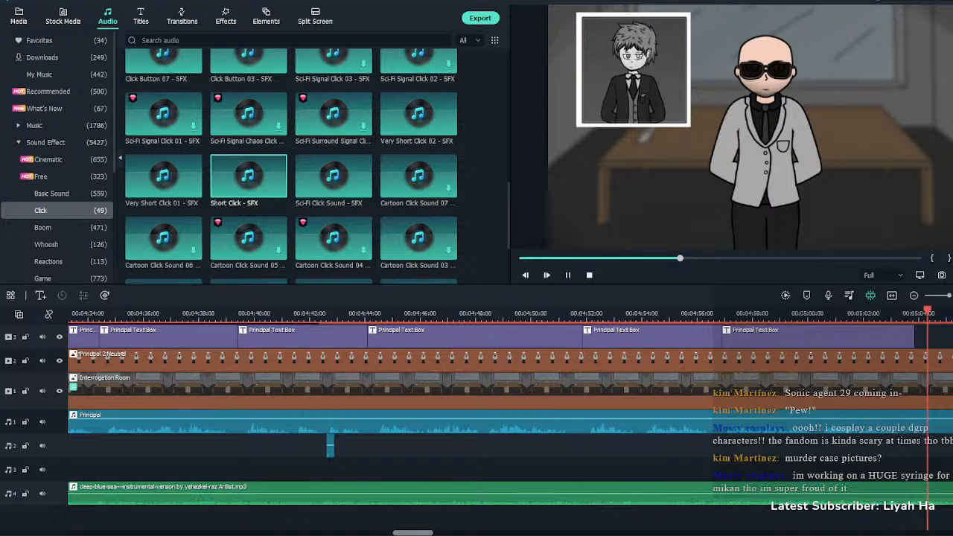
{"action": "scroll", "coordinate": [476, 417], "scroll_direction": "up", "scroll_amount": 1}
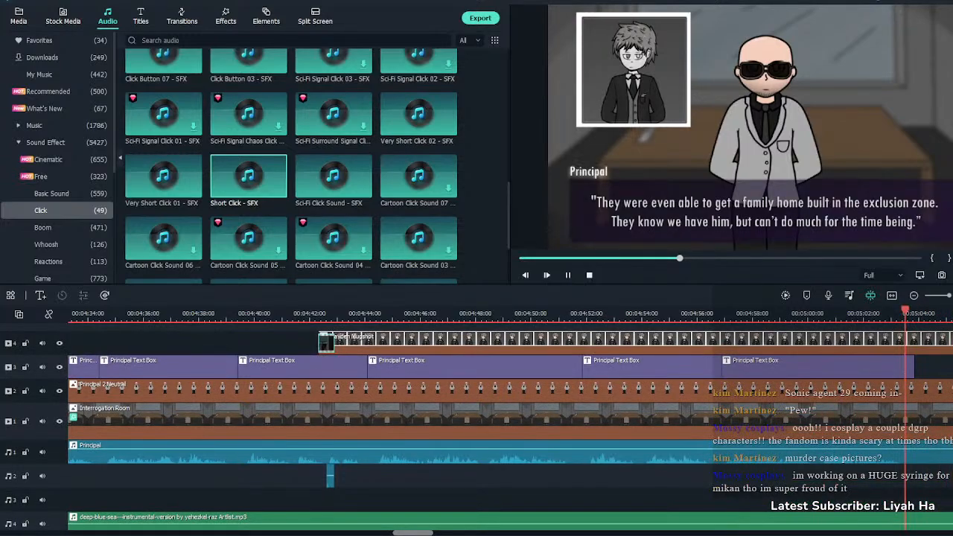
{"action": "key", "text": "space"}
{"action": "left_click_drag", "start_coordinate": [944, 451], "coordinate": [927, 451]}
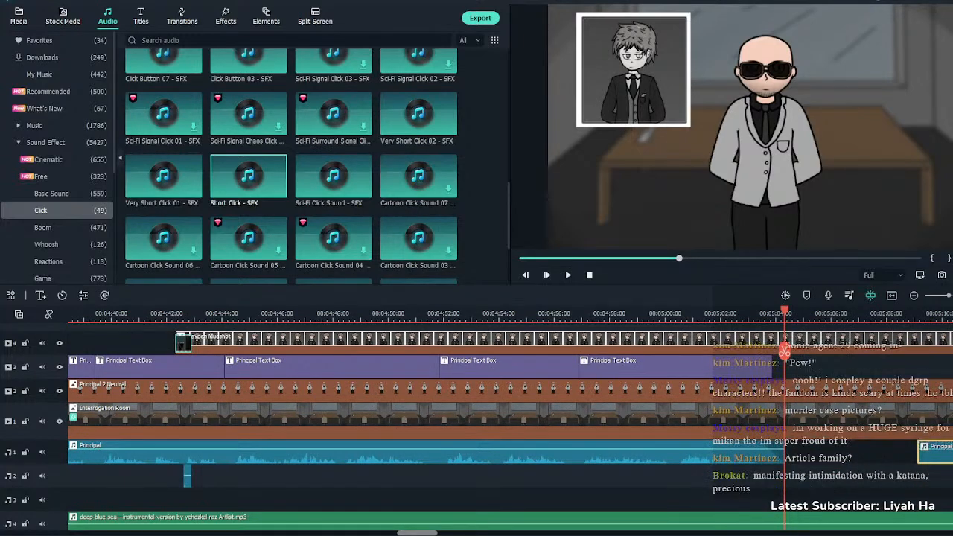
{"action": "left_click", "coordinate": [857, 452]}
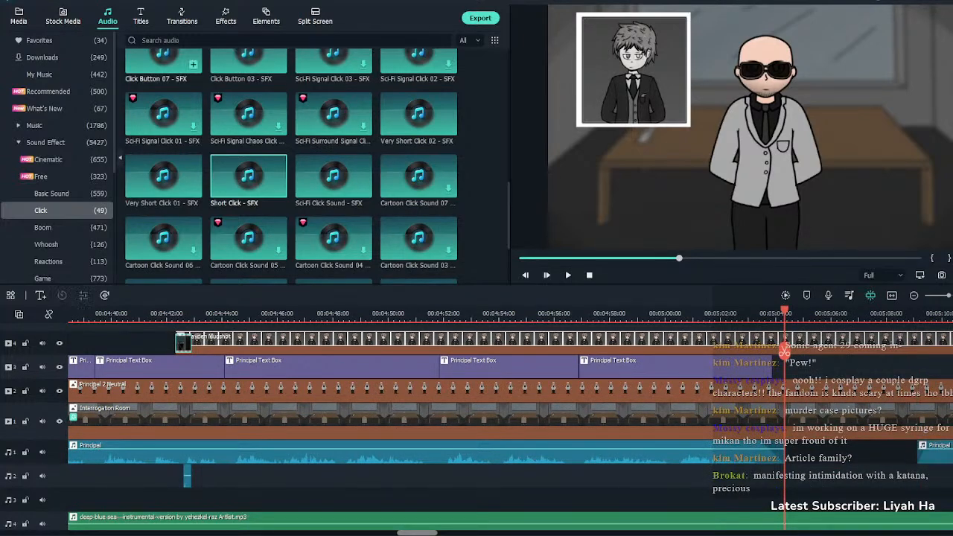
Place an MC BA title on video track 3 directly after the last Principal Text Box and play its start
{"action": "left_click", "coordinate": [140, 17]}
{"action": "left_click_drag", "start_coordinate": [334, 79], "coordinate": [785, 328]}
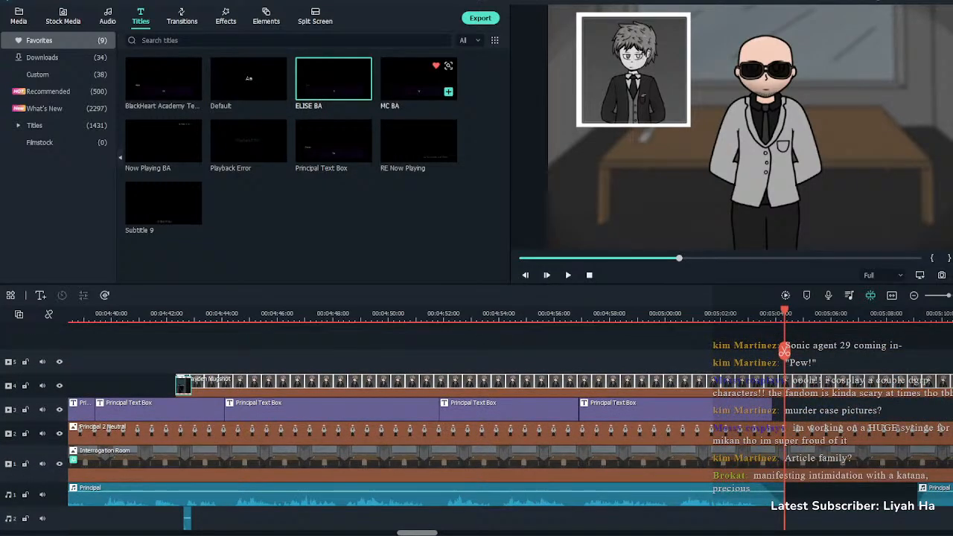
{"action": "left_click_drag", "start_coordinate": [419, 78], "coordinate": [790, 411]}
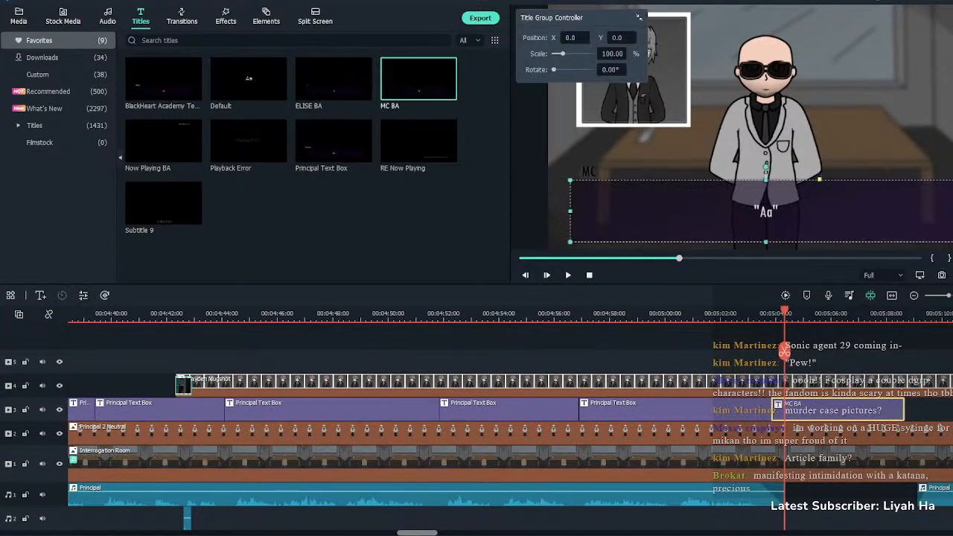
{"action": "left_click", "coordinate": [747, 314]}
{"action": "key", "text": "space"}
{"action": "scroll", "coordinate": [477, 421], "scroll_direction": "down", "scroll_amount": 1}
{"action": "scroll", "coordinate": [477, 421], "scroll_direction": "up", "scroll_amount": 2}
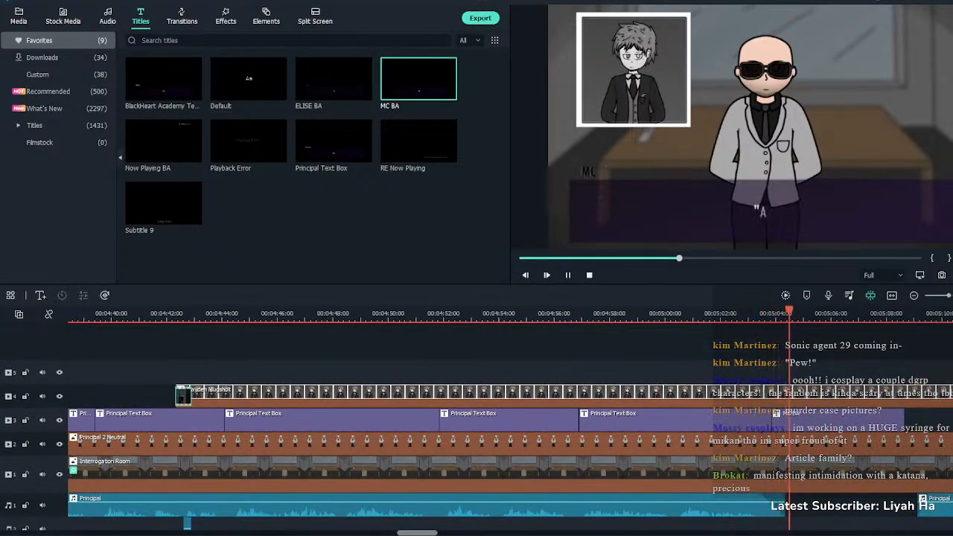
{"action": "key", "text": "space"}
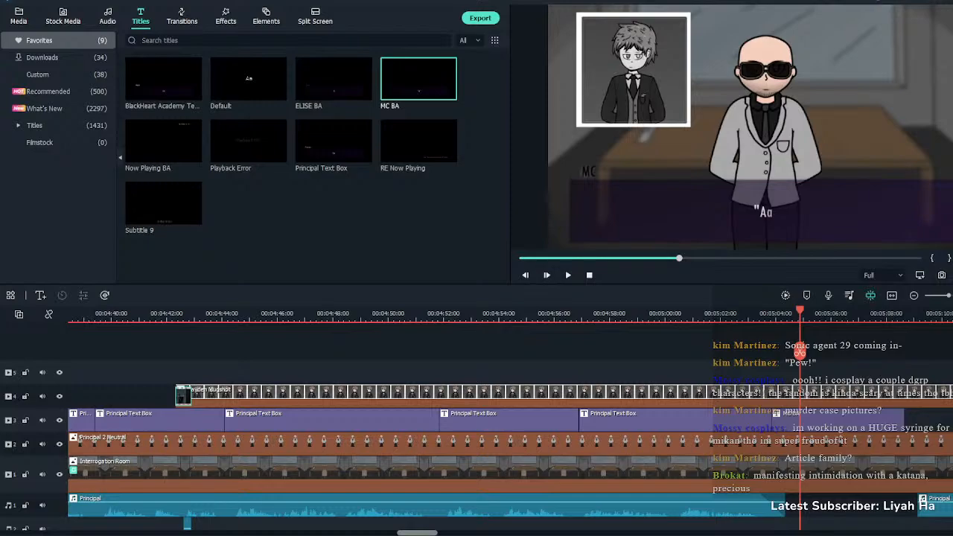
Set the MC BA title's text to "The Oracles have that much power? Even here?"
{"action": "double_click", "coordinate": [838, 420]}
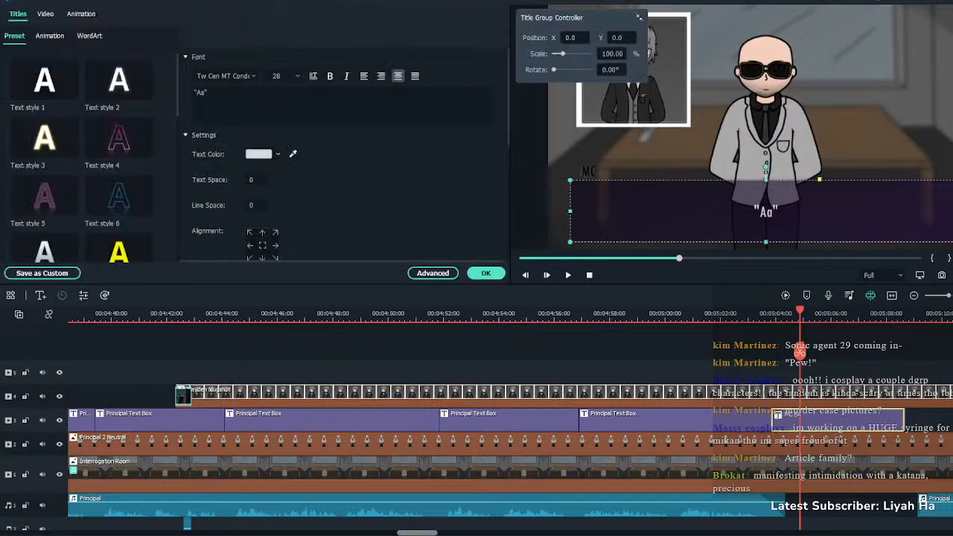
{"action": "left_click", "coordinate": [196, 92]}
{"action": "key", "text": "ctrl+a"}
{"action": "type", "text": "\"The Oracles have that much power? Even here?\""}
{"action": "left_click", "coordinate": [485, 273]}
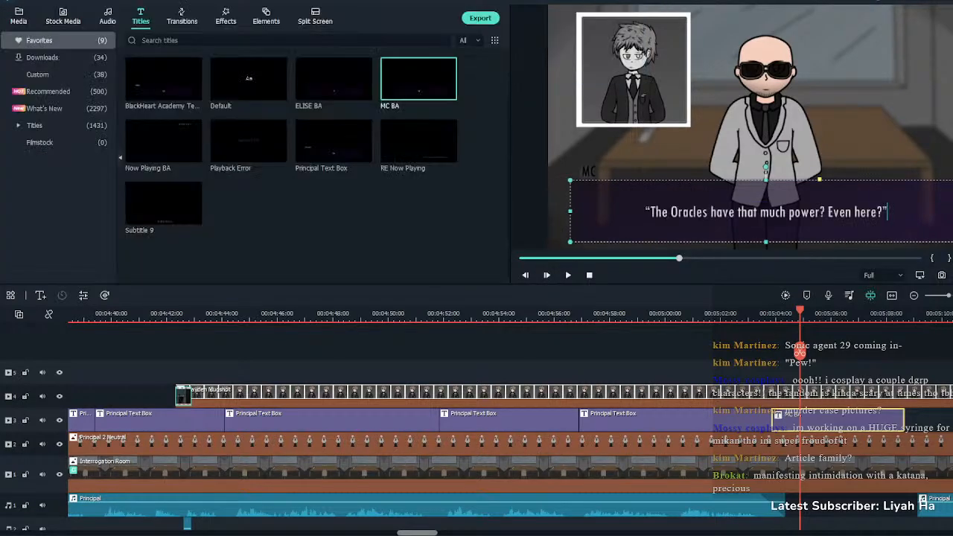
Play through the MC's line and insert a Principal Text Box on video track 3 at about 5:08
{"action": "left_click", "coordinate": [739, 314]}
{"action": "key", "text": "space"}
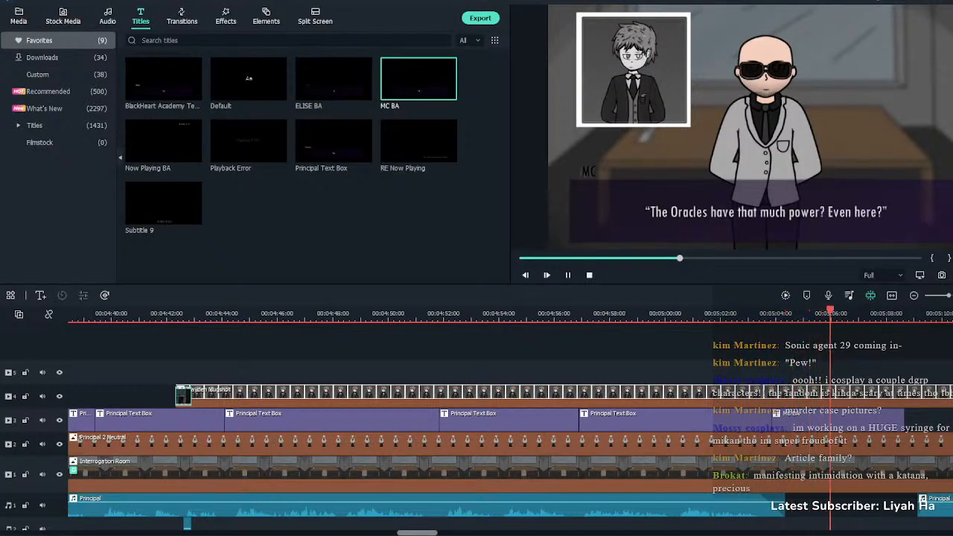
{"action": "key", "text": "space"}
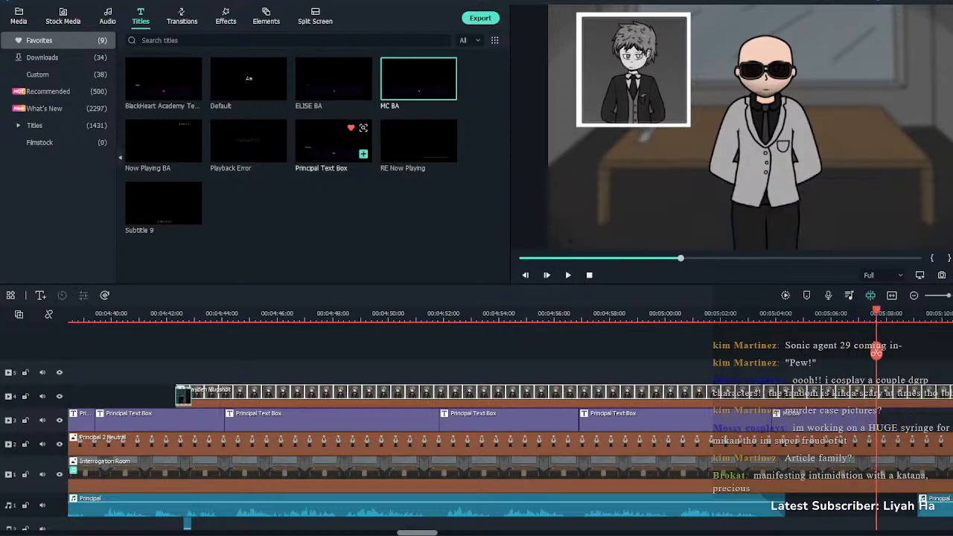
{"action": "left_click", "coordinate": [363, 153]}
Move the second Principal audio clip earlier to start together with the new Principal Text Box, replaying the junction
{"action": "key", "text": "space"}
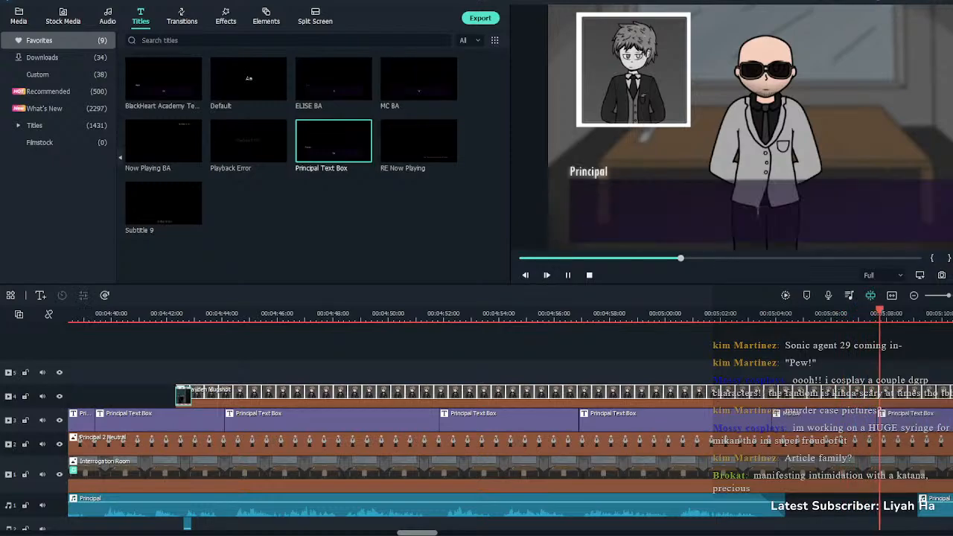
{"action": "key", "text": "space"}
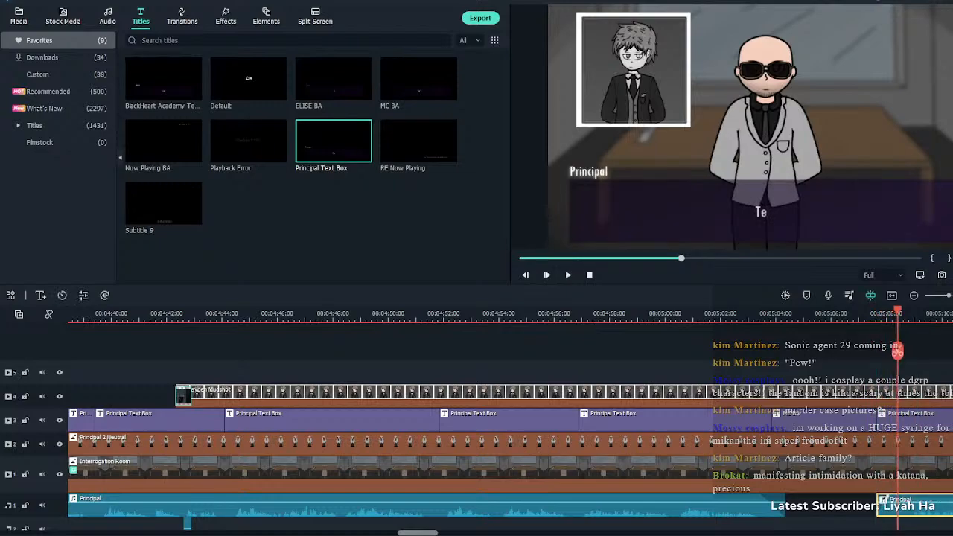
{"action": "left_click", "coordinate": [869, 313]}
{"action": "key", "text": "space"}
{"action": "key", "text": "space"}
{"action": "left_click_drag", "start_coordinate": [923, 505], "coordinate": [896, 505]}
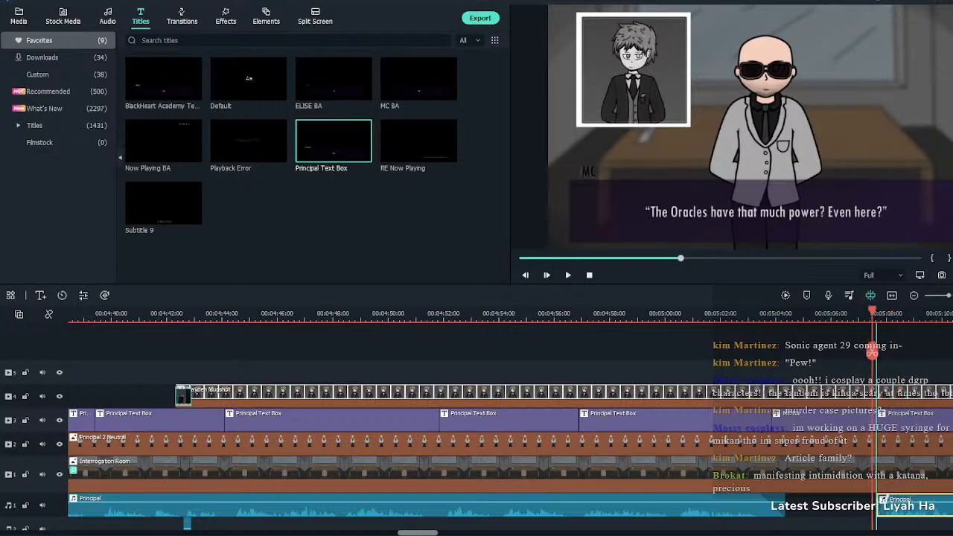
Play the Principal's reply and extend its text box to end at about 5:20
{"action": "key", "text": "space"}
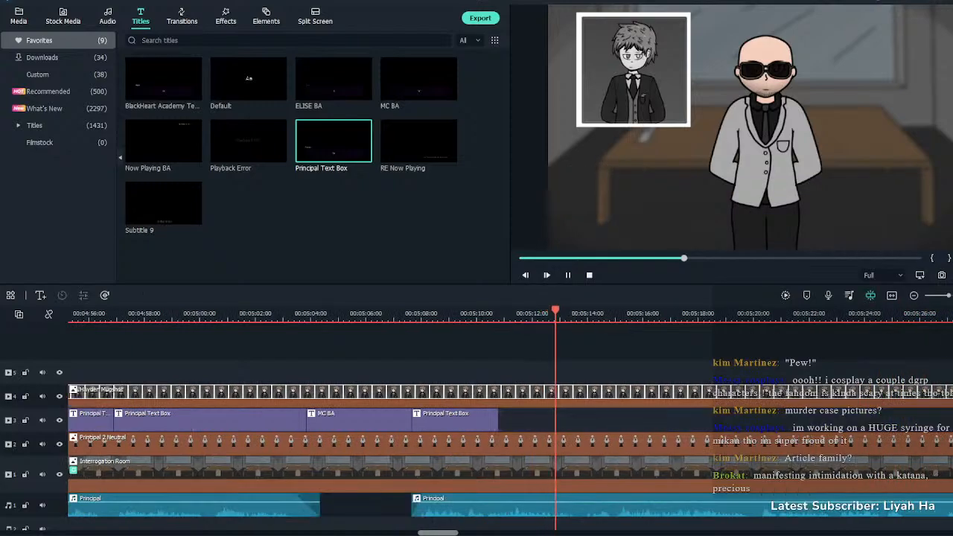
{"action": "key", "text": "space"}
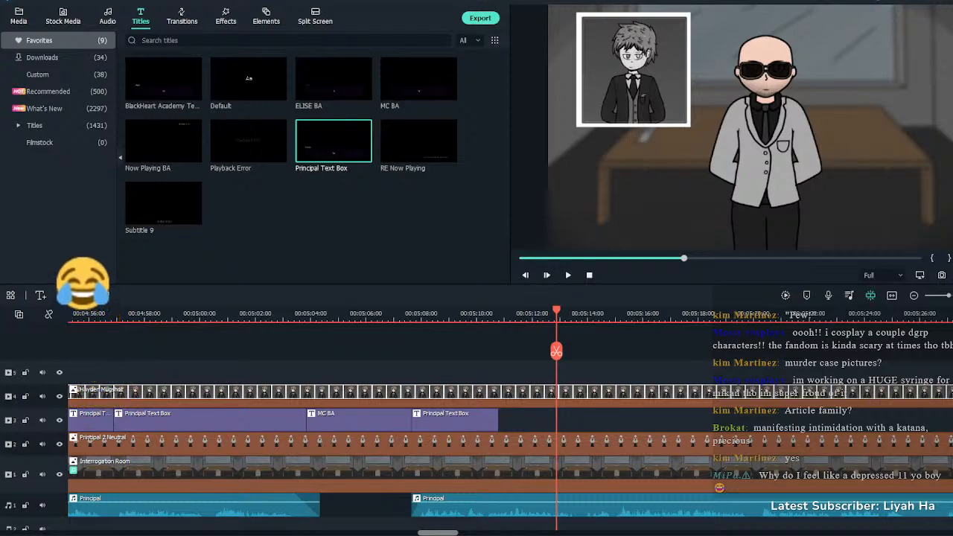
{"action": "key", "text": "space"}
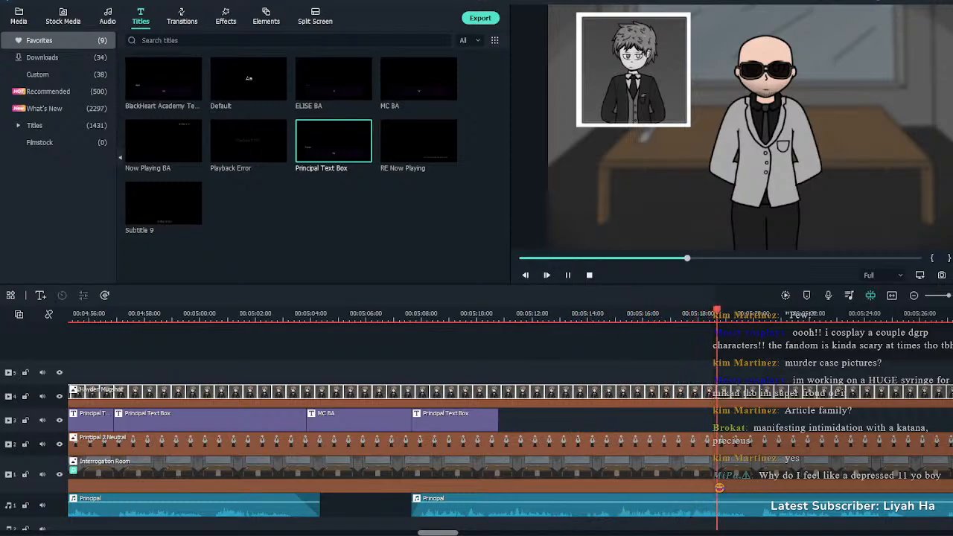
{"action": "left_click", "coordinate": [454, 419]}
{"action": "key", "text": "space"}
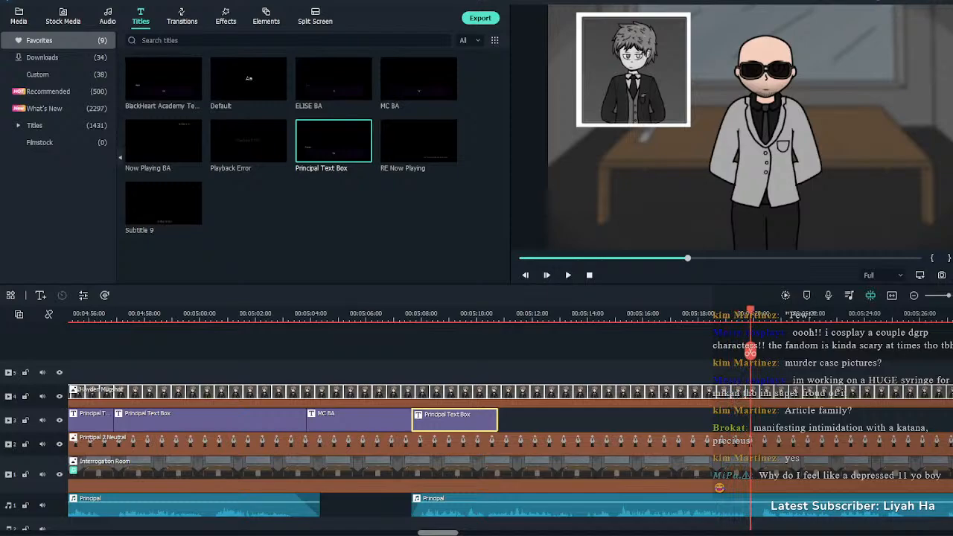
{"action": "left_click_drag", "start_coordinate": [496, 420], "coordinate": [749, 420]}
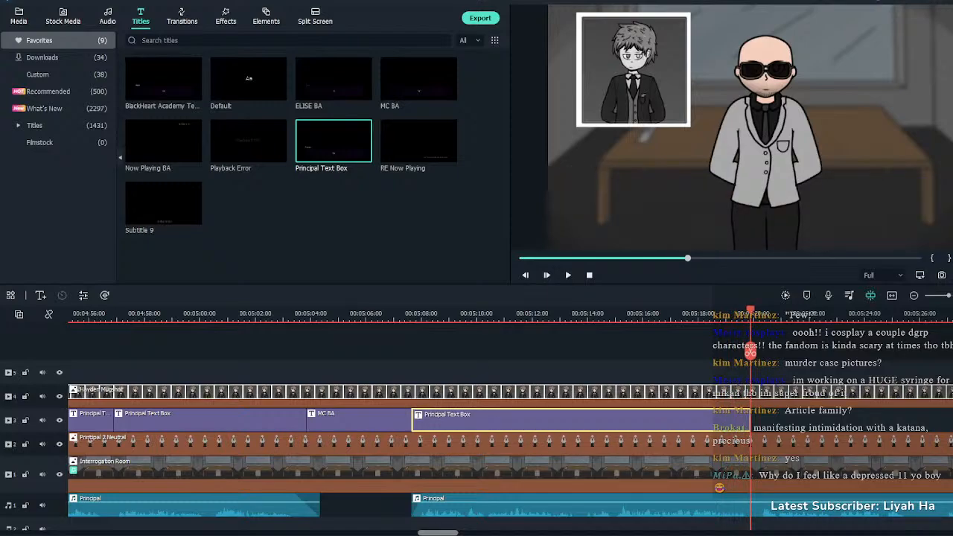
Replace the 5:08 Principal Text Box's placeholder with the speech running from "We couldn't safely refuse the "offer"" to "daughter within these walls."
{"action": "double_click", "coordinate": [581, 419]}
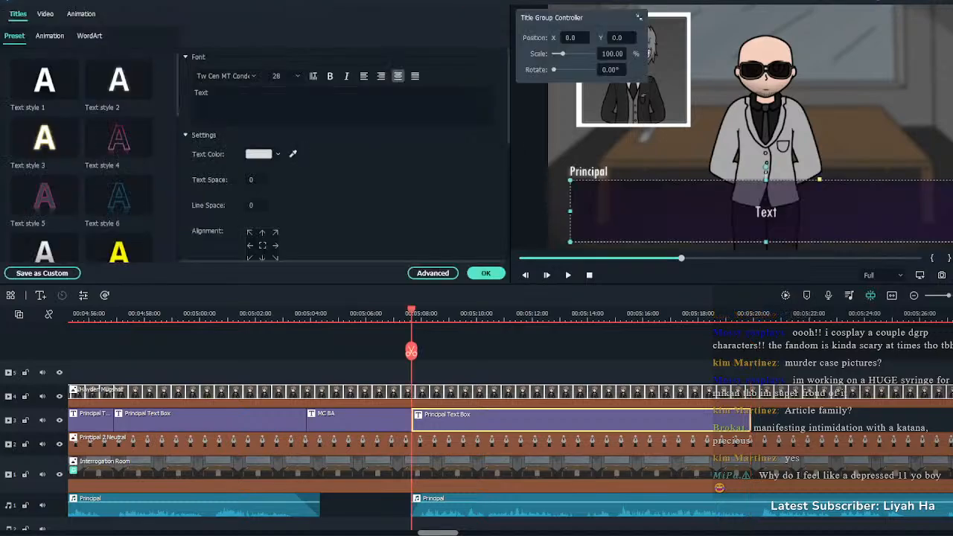
{"action": "left_click_drag", "start_coordinate": [212, 93], "coordinate": [146, 92]}
{"action": "type", "text": "We couldn't safely refuse the \"offer\" they made us, without compromising the safety of BlackHeart Academy. That being said, it seems like they couldn't do much more than build a small home for their dear son and daughter within these walls."}
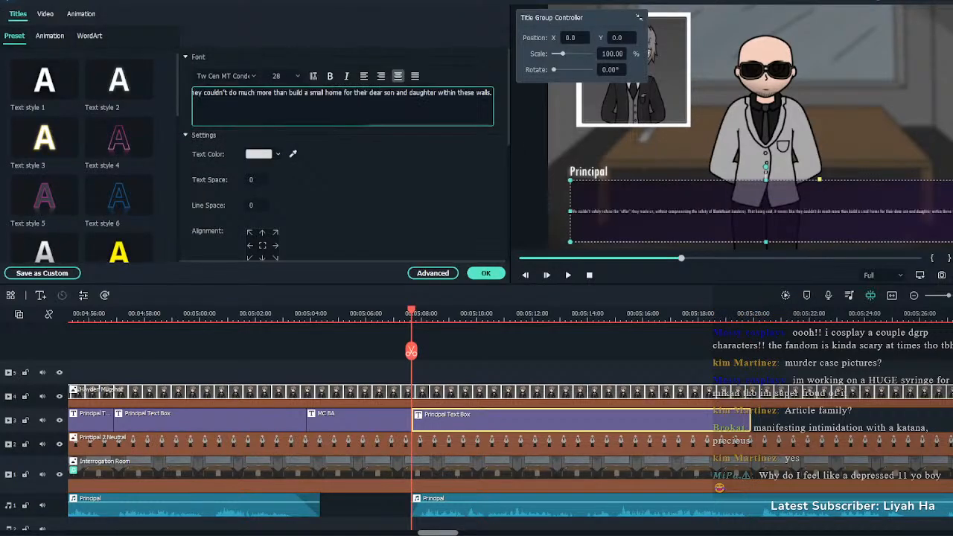
{"action": "key", "text": "Return"}
{"action": "key", "text": "BackSpace"}
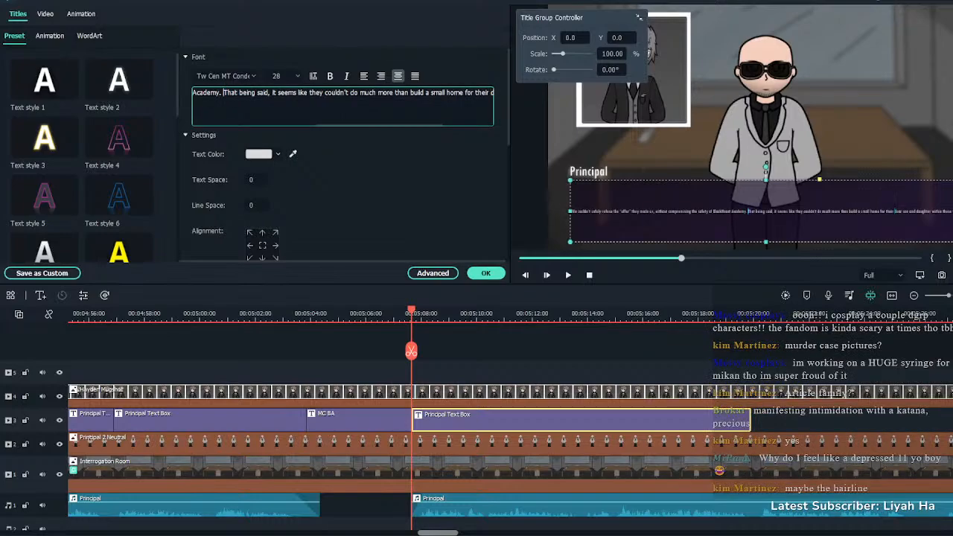
Break the Principal's speech into three lines, starting the second at "the safety of BlackHeart Academy" and the third at "much more than build"
{"action": "key", "text": "Return"}
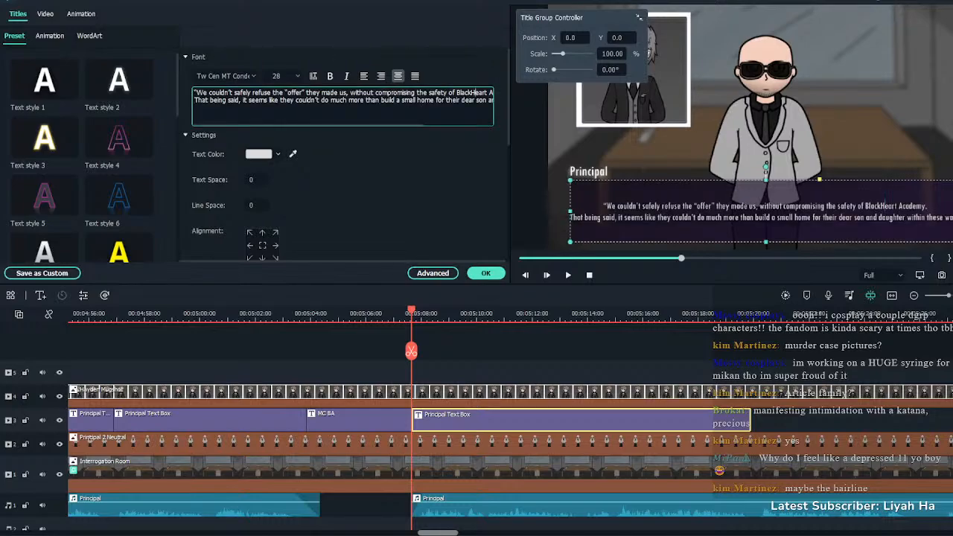
{"action": "key", "text": "Return"}
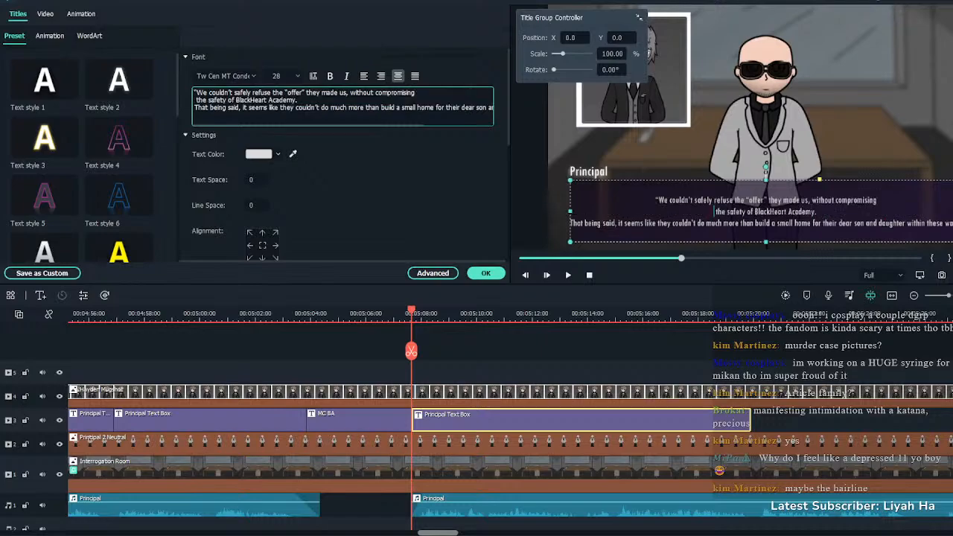
{"action": "key", "text": "BackSpace"}
{"action": "key", "text": "Return"}
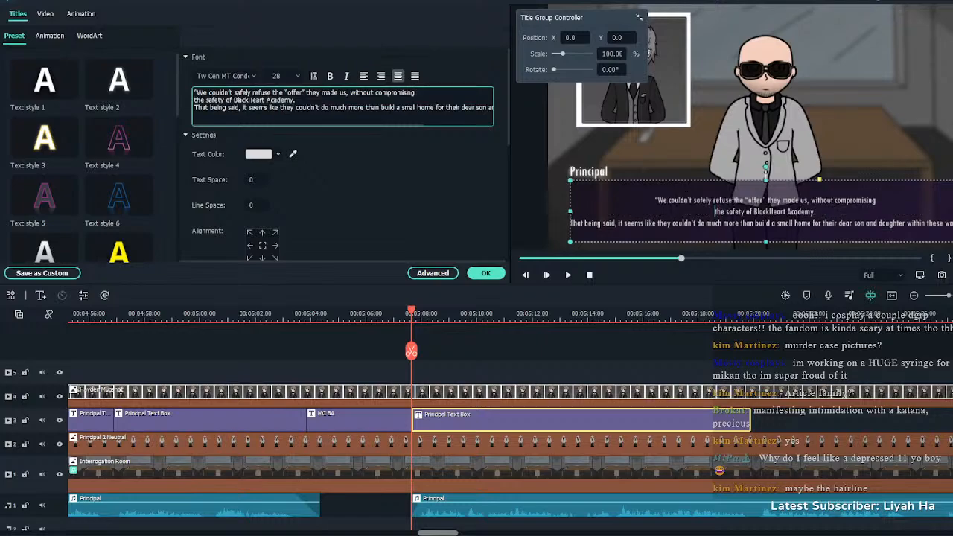
{"action": "key", "text": "BackSpace"}
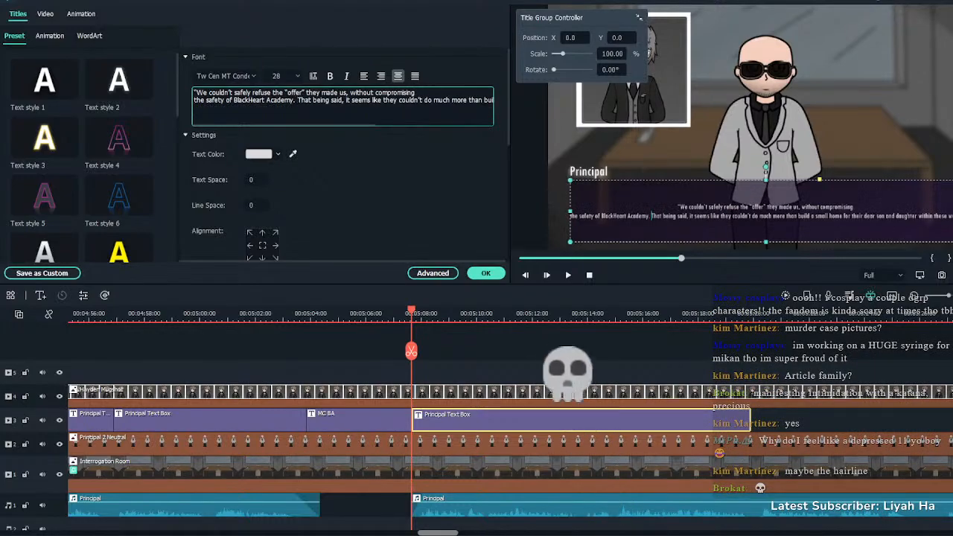
{"action": "left_click", "coordinate": [423, 99]}
{"action": "key", "text": "Return"}
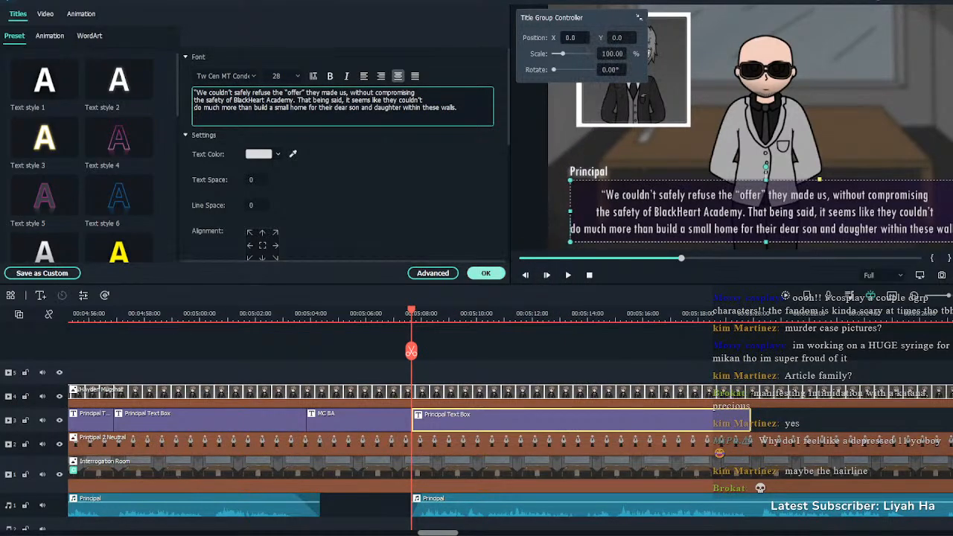
{"action": "key", "text": "BackSpace"}
{"action": "left_click", "coordinate": [434, 100]}
{"action": "key", "text": "Return"}
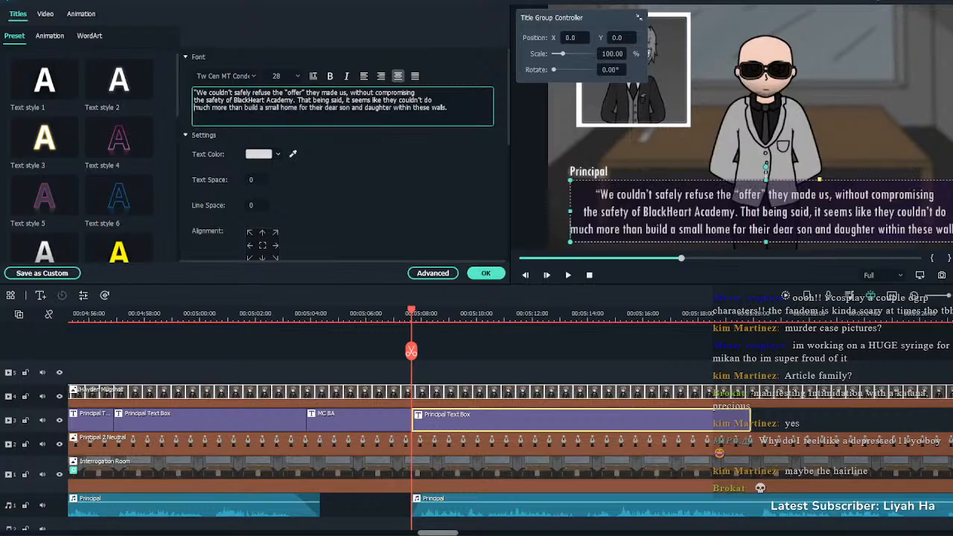
{"action": "left_click", "coordinate": [486, 272]}
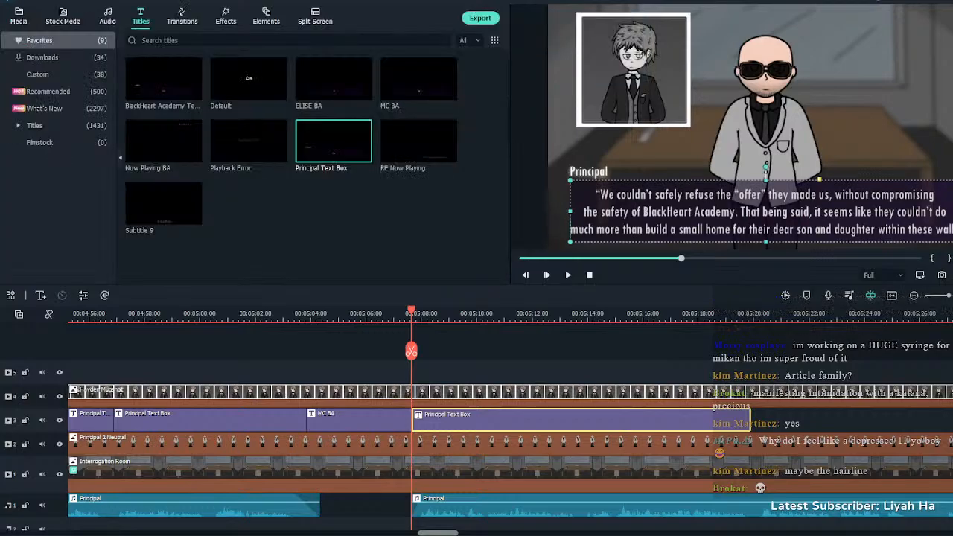
Play the Principal's line, change "they couldn't do" to "they can't do", and start the third line at "more than build"
{"action": "key", "text": "space"}
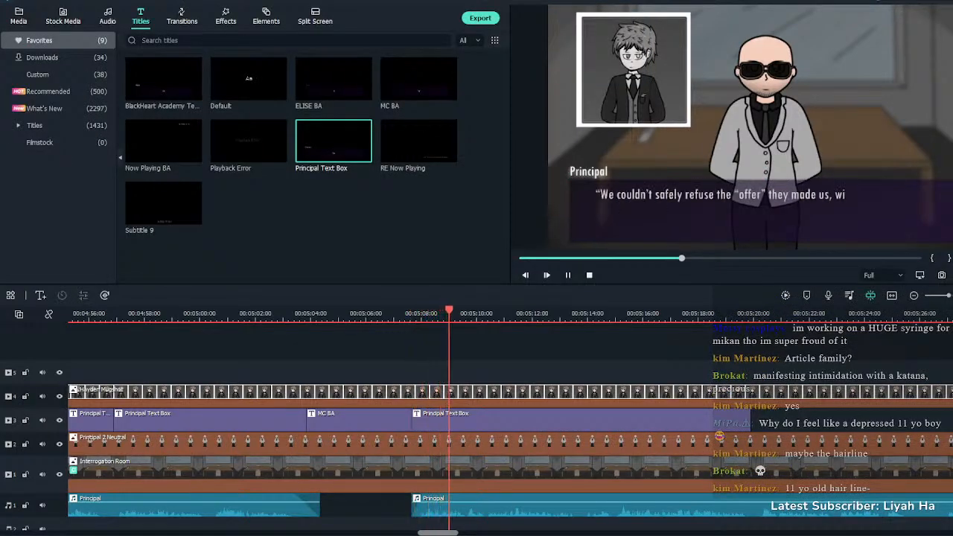
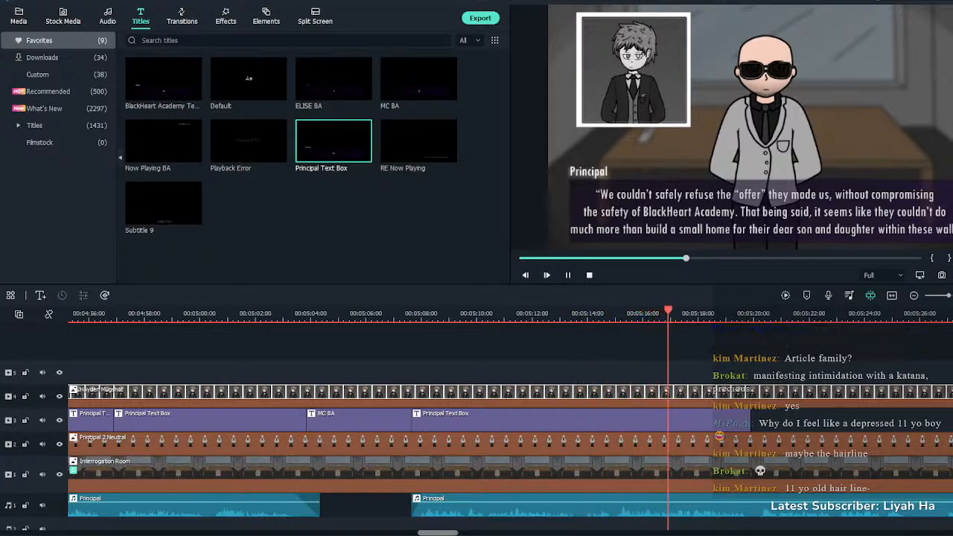
{"action": "key", "text": "space"}
{"action": "double_click", "coordinate": [581, 420]}
{"action": "double_click", "coordinate": [410, 100]}
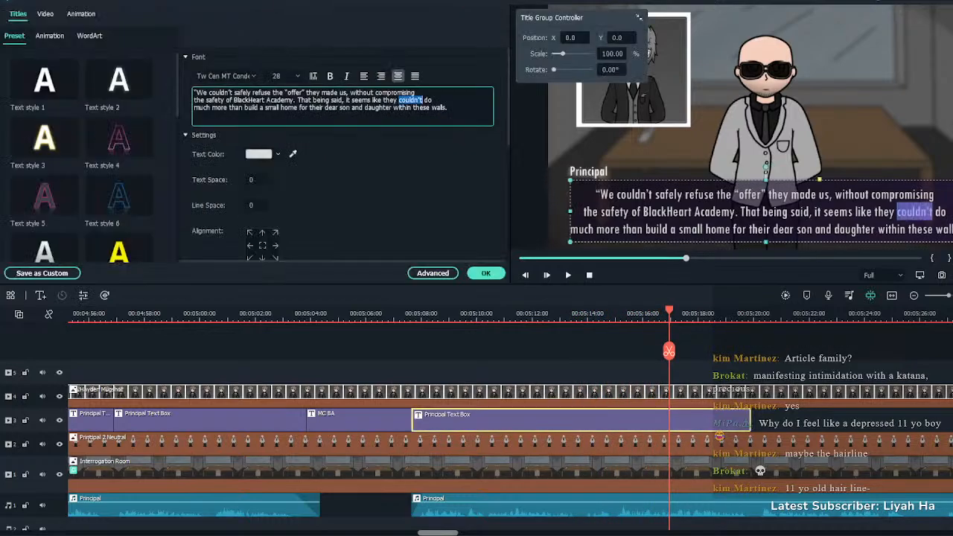
{"action": "type", "text": "can't"}
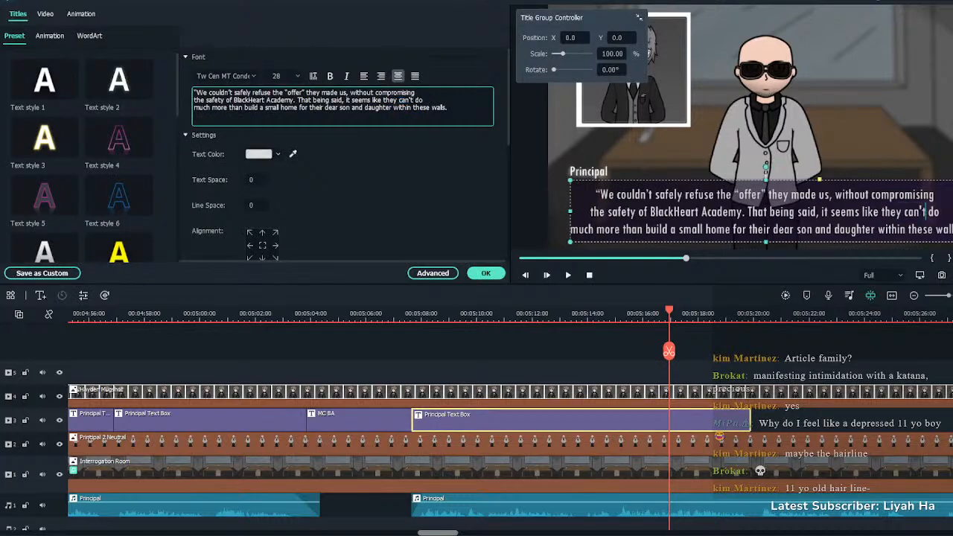
{"action": "key", "text": "BackSpace"}
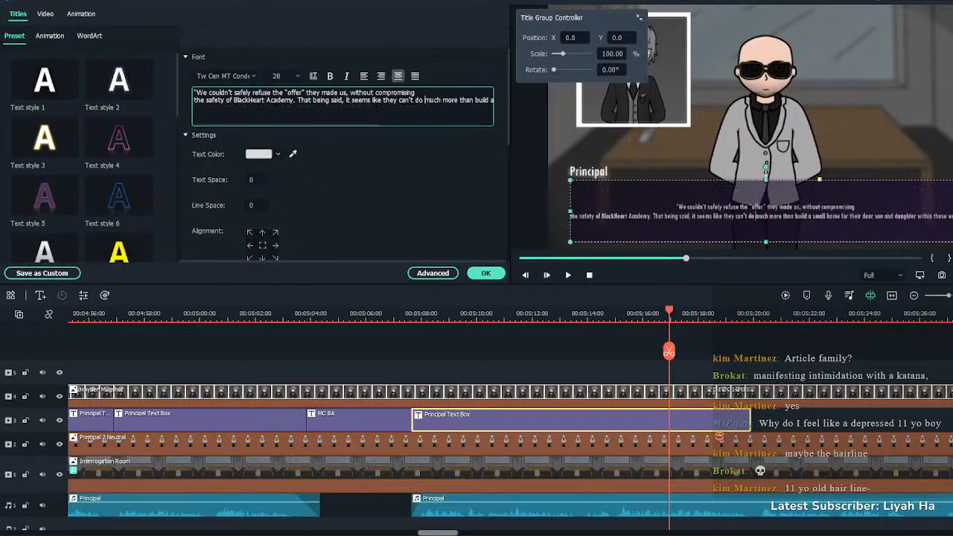
{"action": "key", "text": "Return"}
{"action": "left_click", "coordinate": [485, 273]}
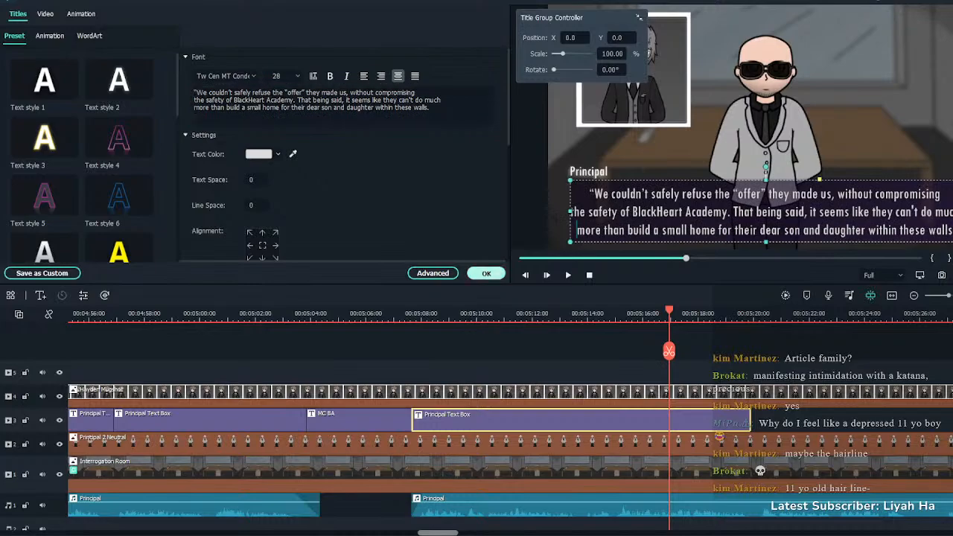
Insert another Principal Text Box on video track 3 at about 5:20 and extend it to about 5:26 to match the audio
{"action": "key", "text": "space"}
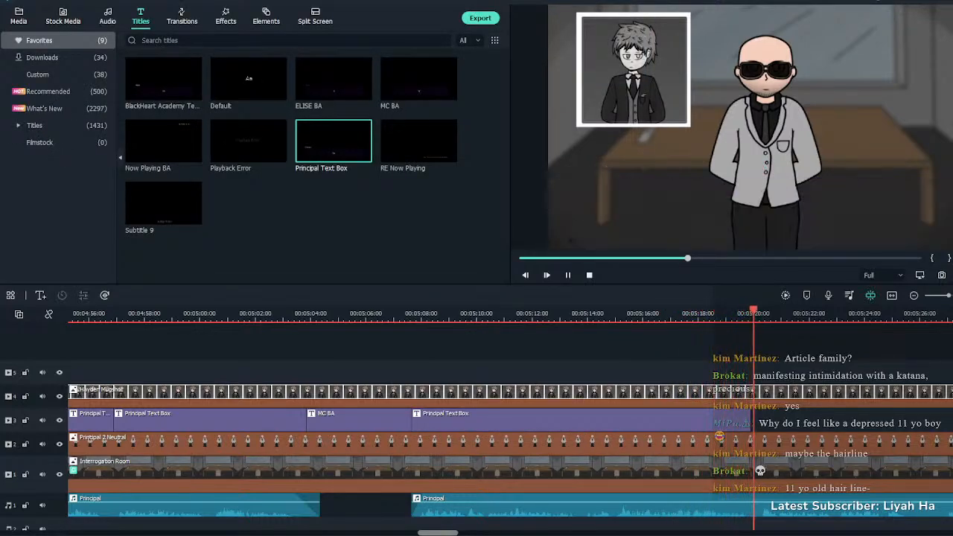
{"action": "key", "text": "space"}
{"action": "left_click_drag", "start_coordinate": [334, 141], "coordinate": [752, 420]}
{"action": "key", "text": "space"}
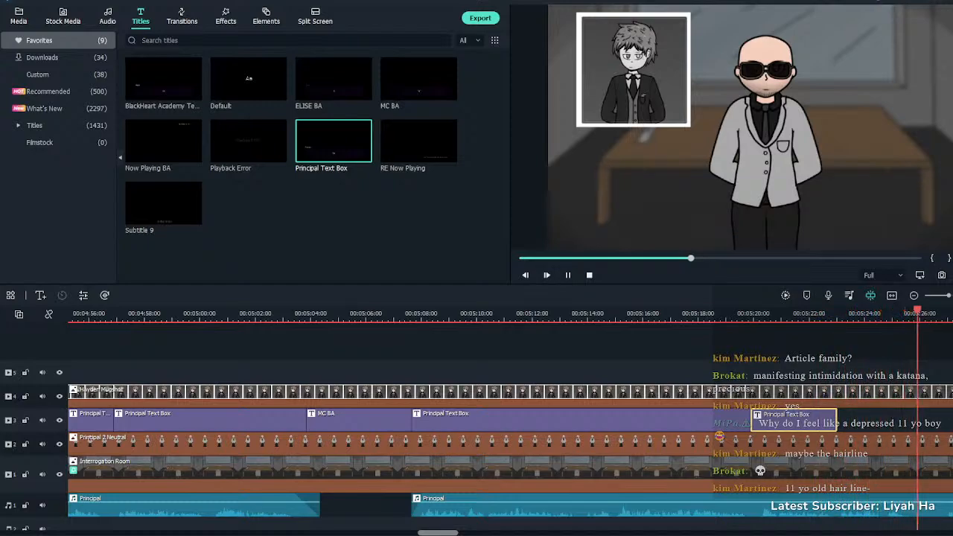
{"action": "key", "text": "space"}
{"action": "left_click_drag", "start_coordinate": [836, 420], "coordinate": [920, 420]}
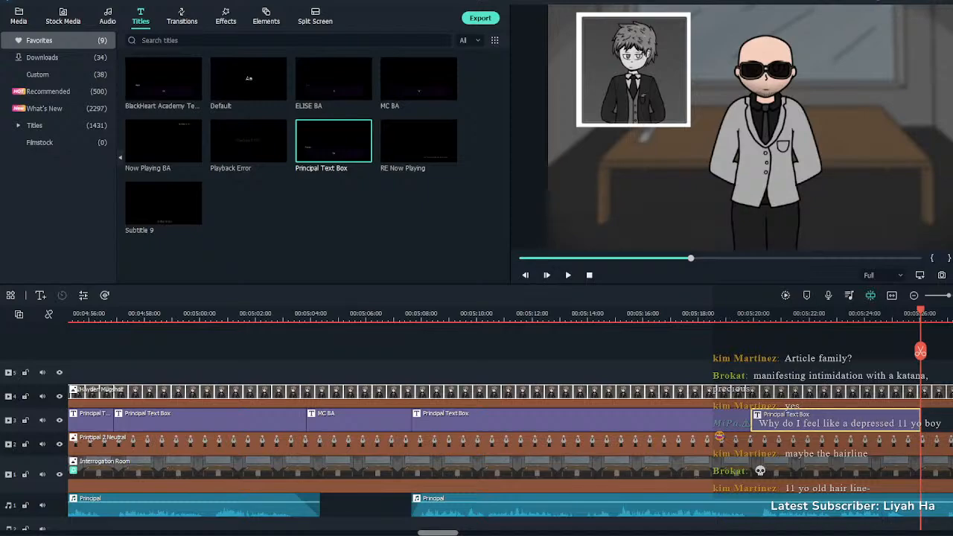
Set its text to "Clearly, they're hesitant to risk open war with us. But we can't touch them either, and they know it." on two lines
{"action": "double_click", "coordinate": [836, 420]}
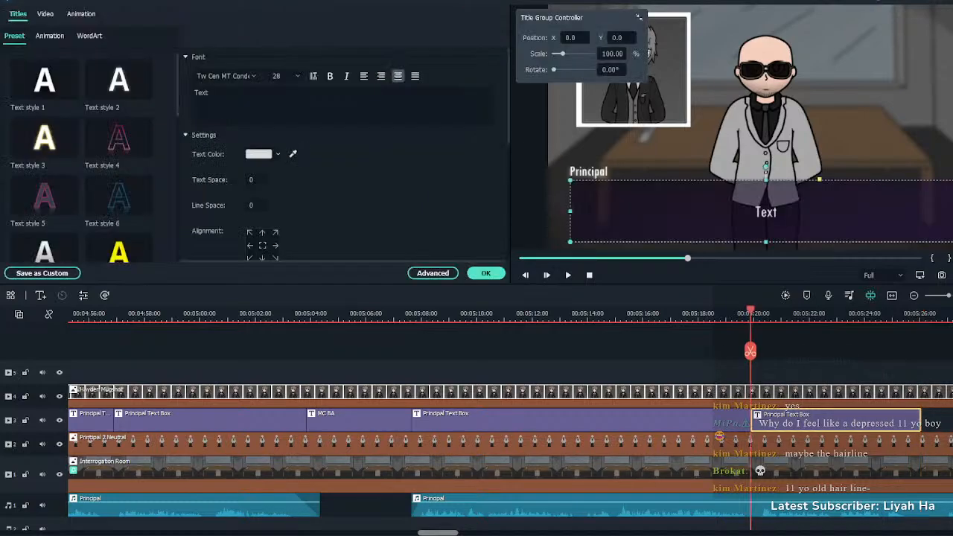
{"action": "double_click", "coordinate": [200, 92]}
{"action": "type", "text": "Clearly, they’re hesitant to risk open war with us. But we can’t touch them either, and they know it.\""}
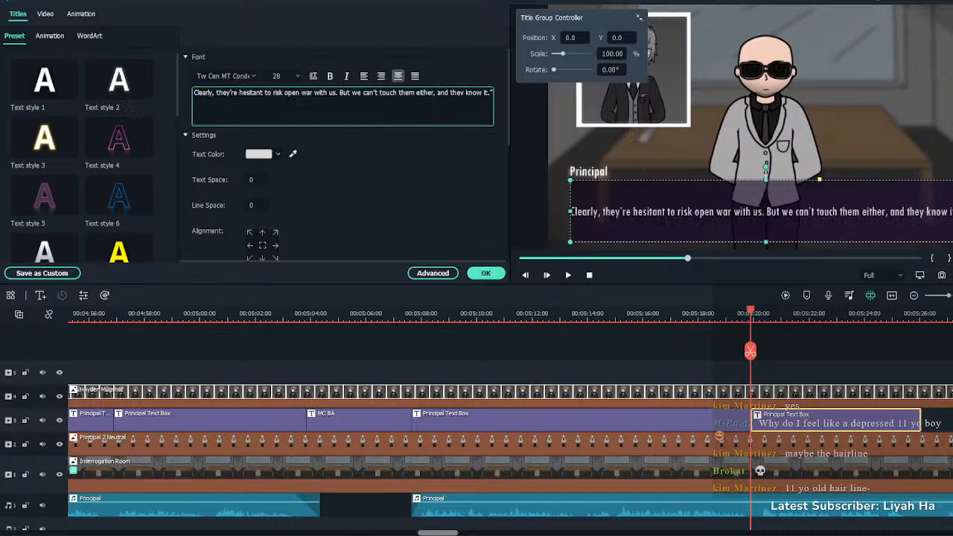
{"action": "type", "text": "\""}
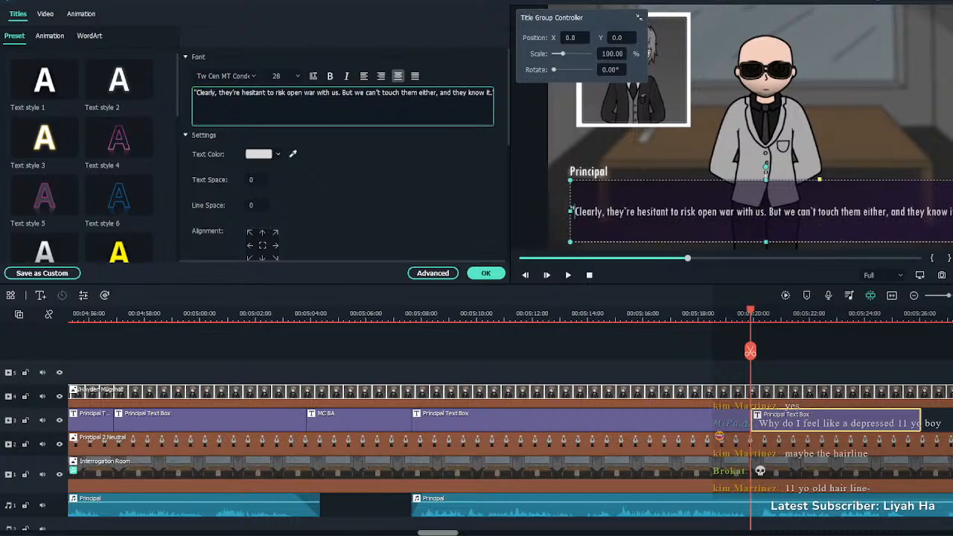
{"action": "key", "text": "Return"}
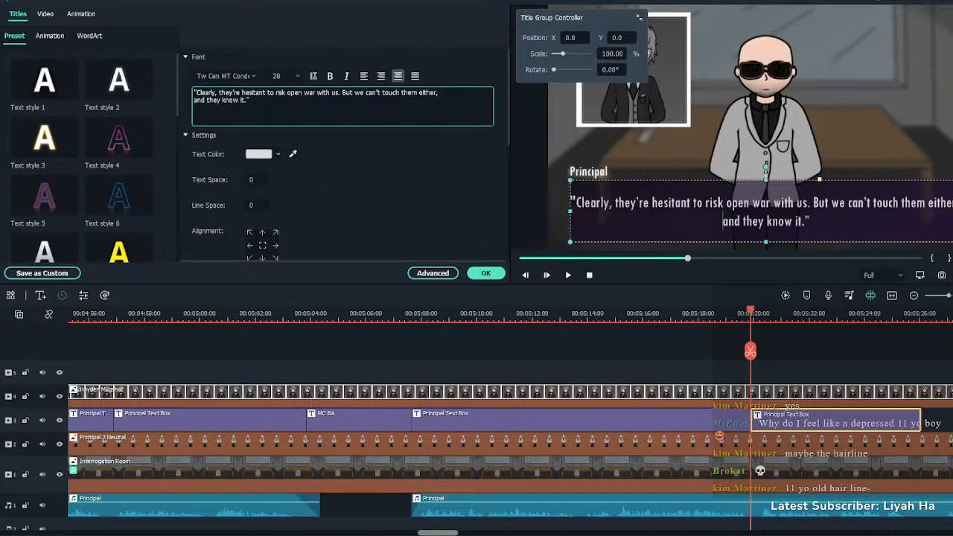
{"action": "left_click", "coordinate": [485, 272]}
Add a closing quotation mark after "within these walls." in the 5:08 Principal Text Box and play through the following line
{"action": "double_click", "coordinate": [581, 419]}
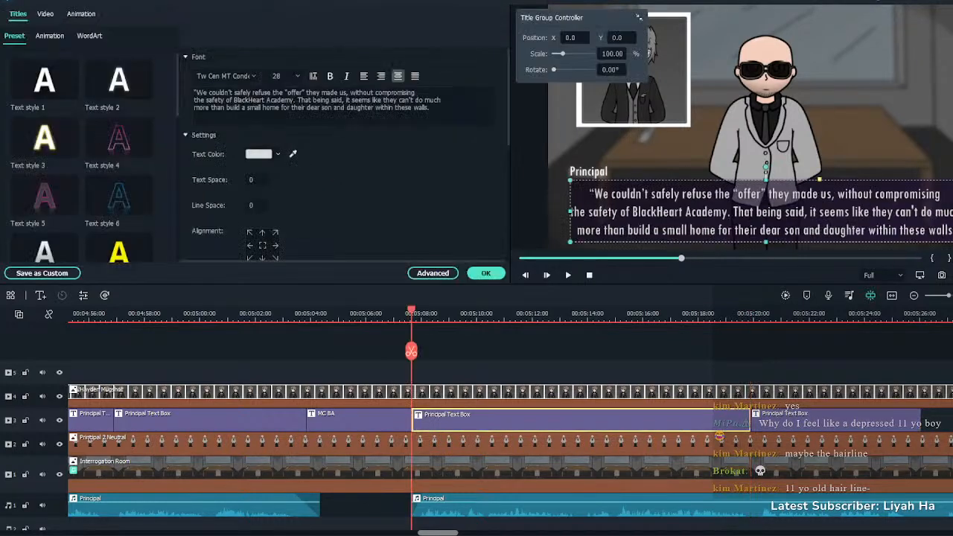
{"action": "left_click", "coordinate": [430, 107]}
{"action": "type", "text": "\""}
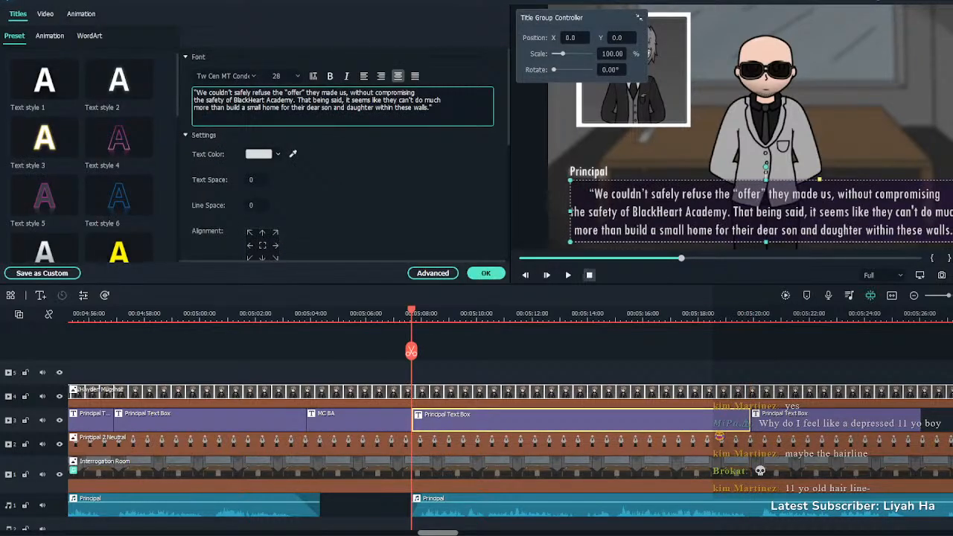
{"action": "left_click", "coordinate": [486, 273]}
{"action": "left_click", "coordinate": [717, 314]}
{"action": "key", "text": "space"}
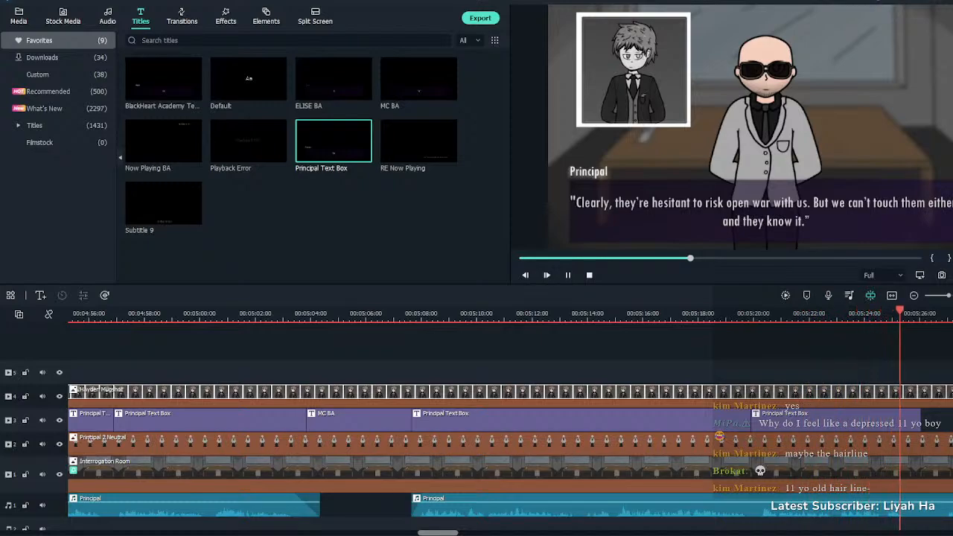
{"action": "key", "text": "space"}
Insert an MC BA title on video track 3 at about 5:26 with the text "Huh… he looks kind of scary."
{"action": "left_click_drag", "start_coordinate": [418, 79], "coordinate": [933, 417]}
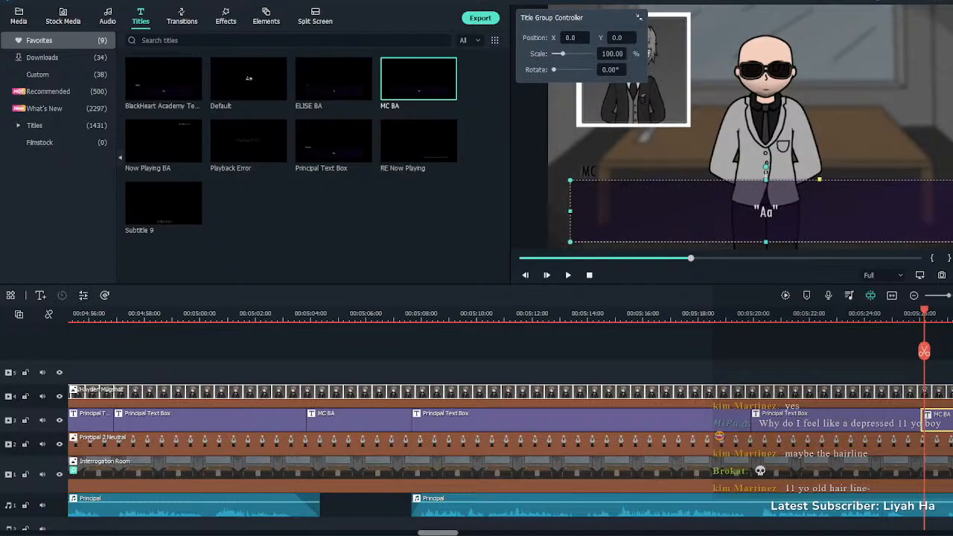
{"action": "double_click", "coordinate": [765, 211]}
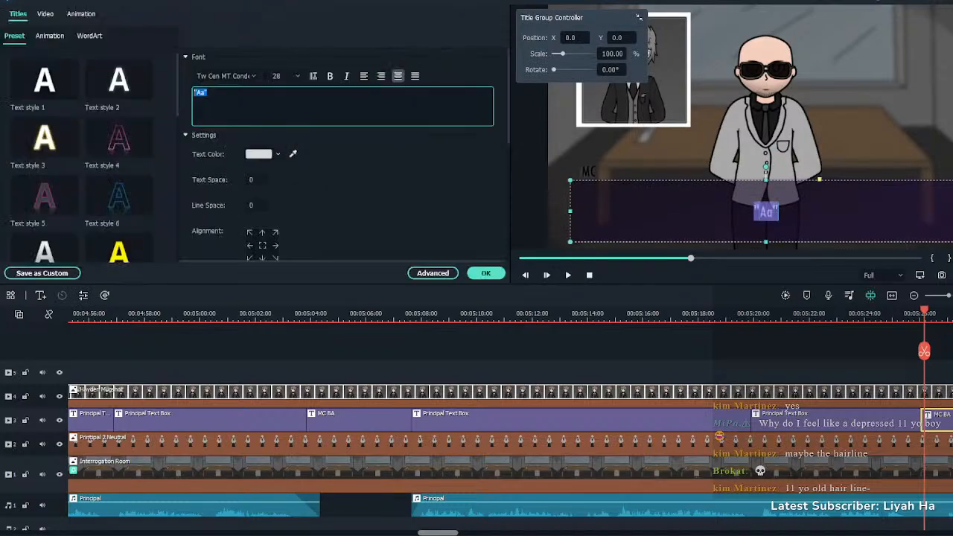
{"action": "type", "text": "\"Huh... he looks kind of scary.\""}
{"action": "left_click", "coordinate": [485, 272]}
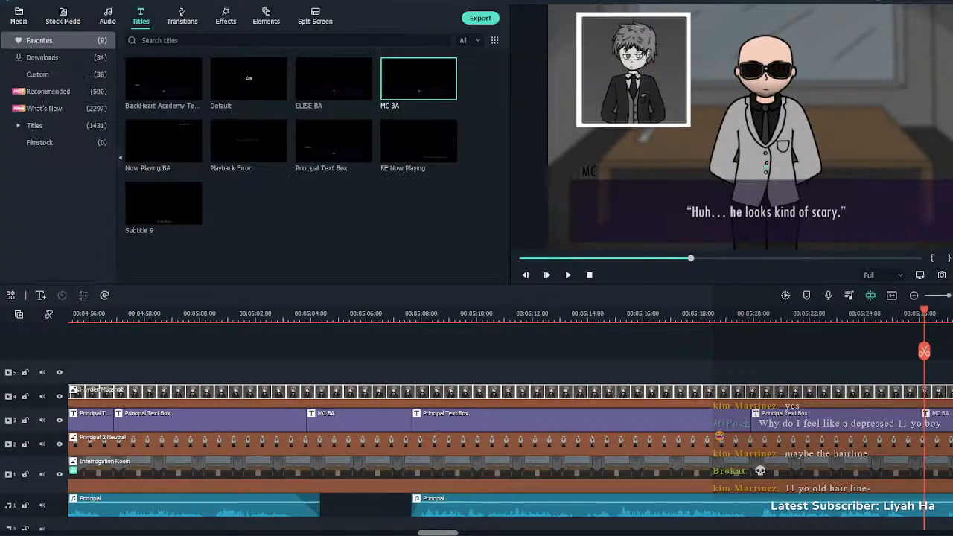
Move the new MC BA title to about 5:38 and insert a Principal Text Box from 5:26 to the end of the mugshot clip
{"action": "left_click", "coordinate": [900, 313]}
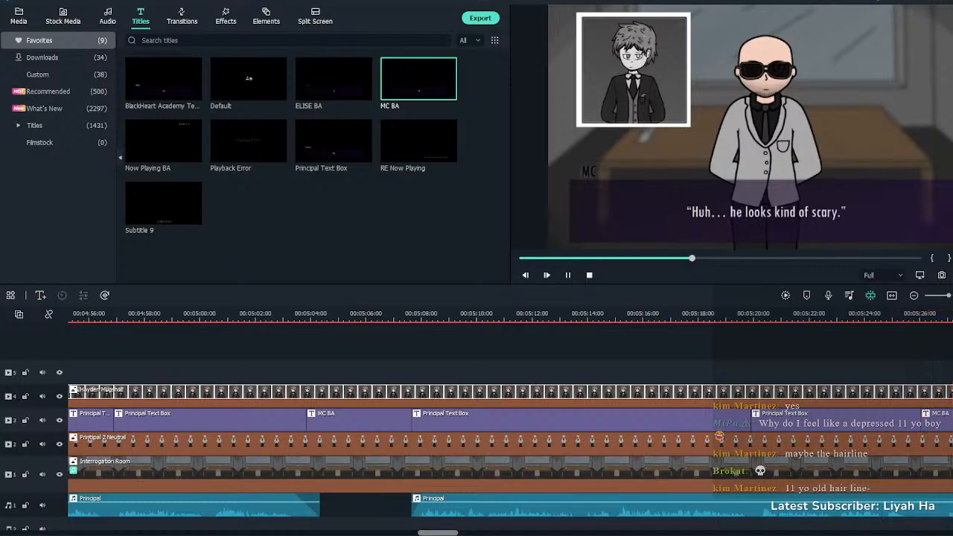
{"action": "left_click", "coordinate": [912, 314]}
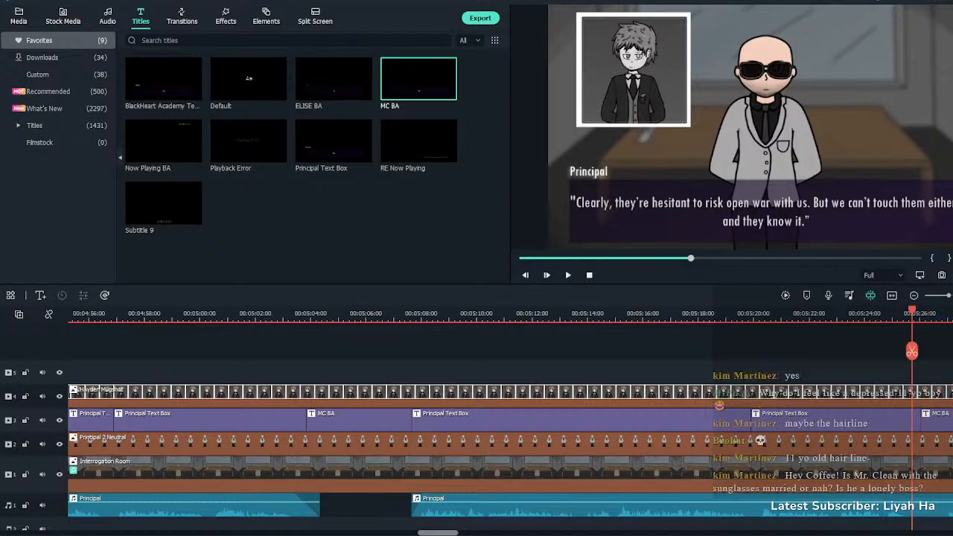
{"action": "mouse_move", "coordinate": [936, 421]}
{"action": "left_mouse_down"}
{"action": "mouse_move", "coordinate": [952, 420]}
{"action": "mouse_move", "coordinate": [933, 420]}
{"action": "left_mouse_up"}
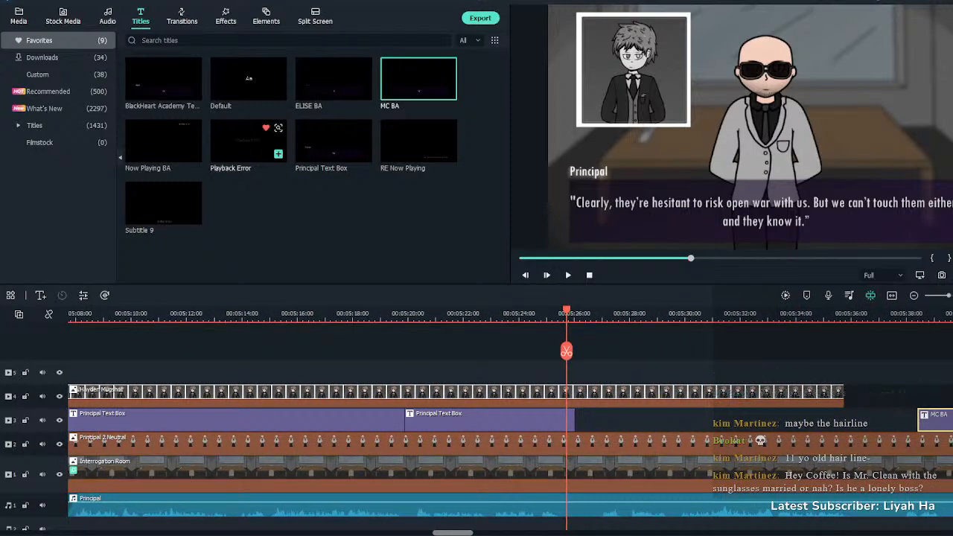
{"action": "left_click_drag", "start_coordinate": [333, 141], "coordinate": [577, 419]}
{"action": "left_click_drag", "start_coordinate": [661, 420], "coordinate": [844, 420]}
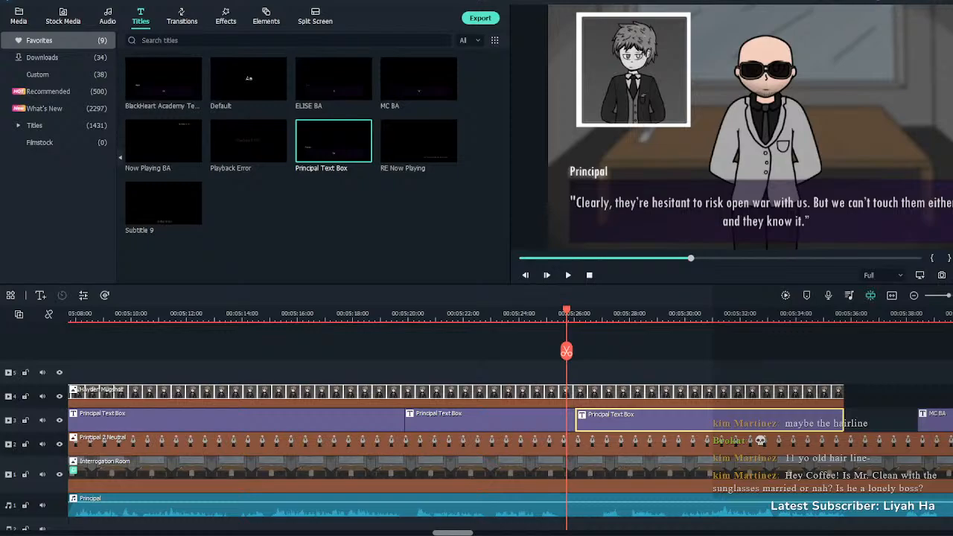
Replace the text of the 5:26 Principal Text Box with the line running from "In short, they scared us shitless." to "have to play by their rules."
{"action": "double_click", "coordinate": [709, 420]}
{"action": "left_click", "coordinate": [342, 105]}
{"action": "key", "text": "ctrl+a"}
{"action": "key", "text": "ctrl+v"}
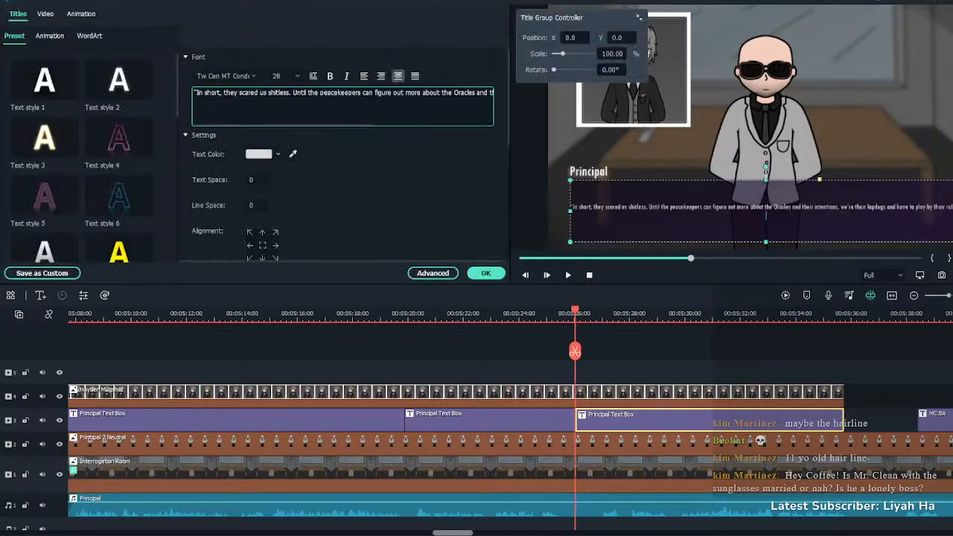
{"action": "key", "text": "Return"}
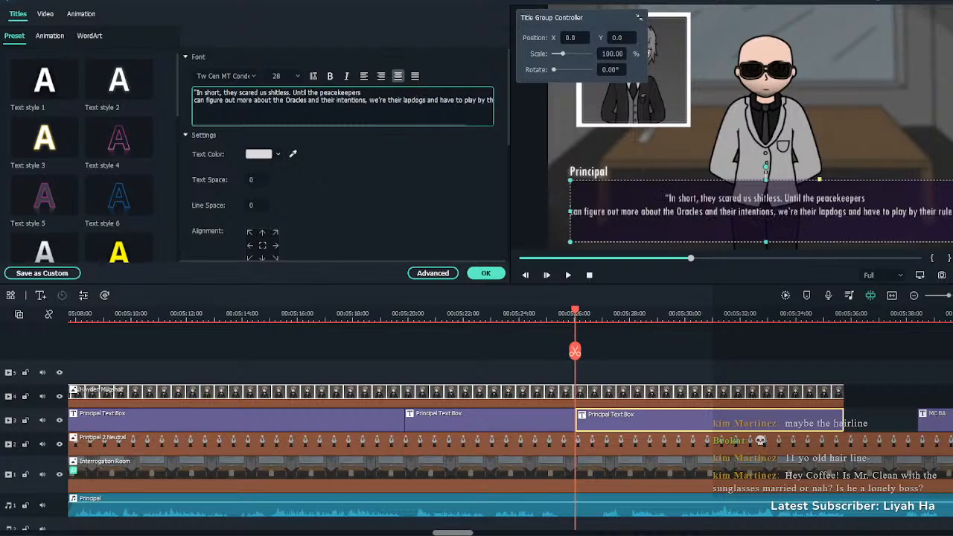
{"action": "left_click", "coordinate": [195, 108]}
{"action": "key", "text": "BackSpace"}
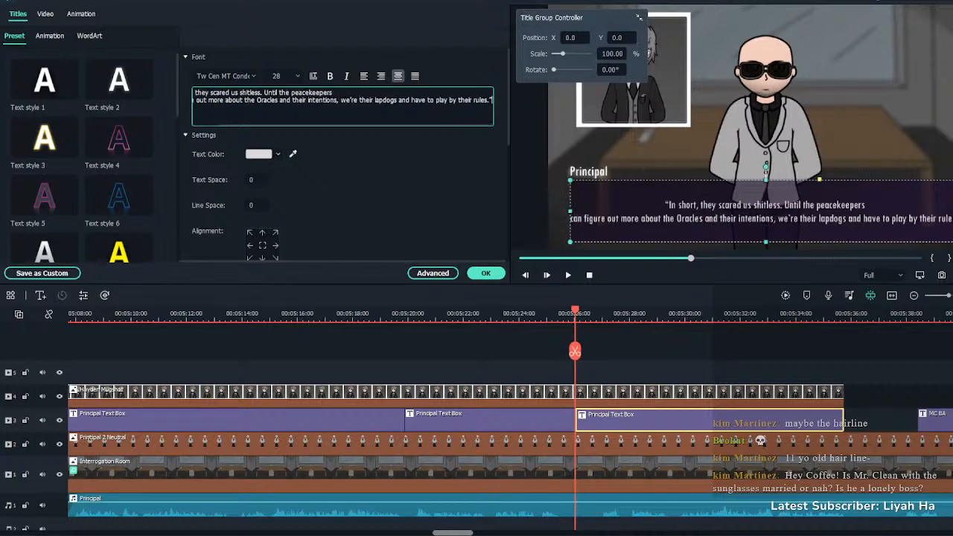
{"action": "key", "text": "Return"}
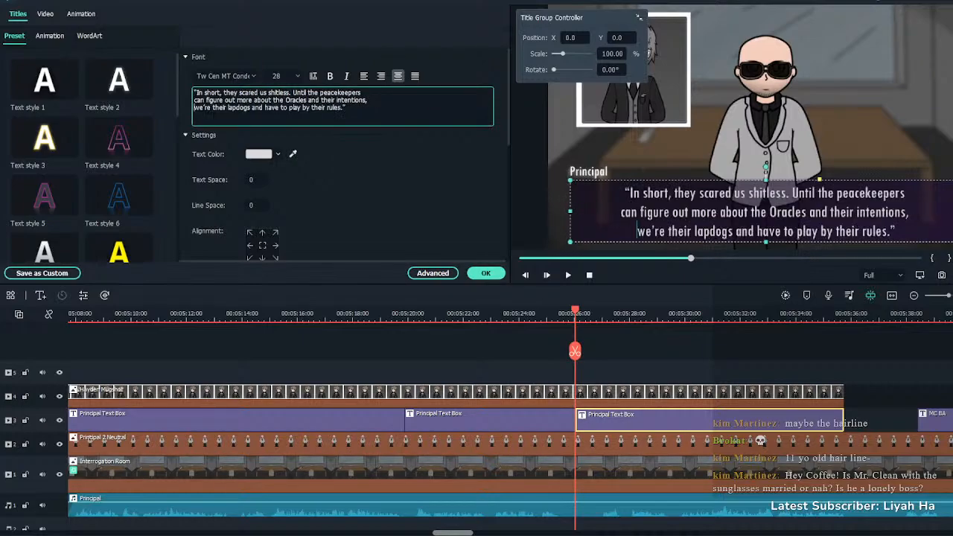
{"action": "key", "text": "BackSpace"}
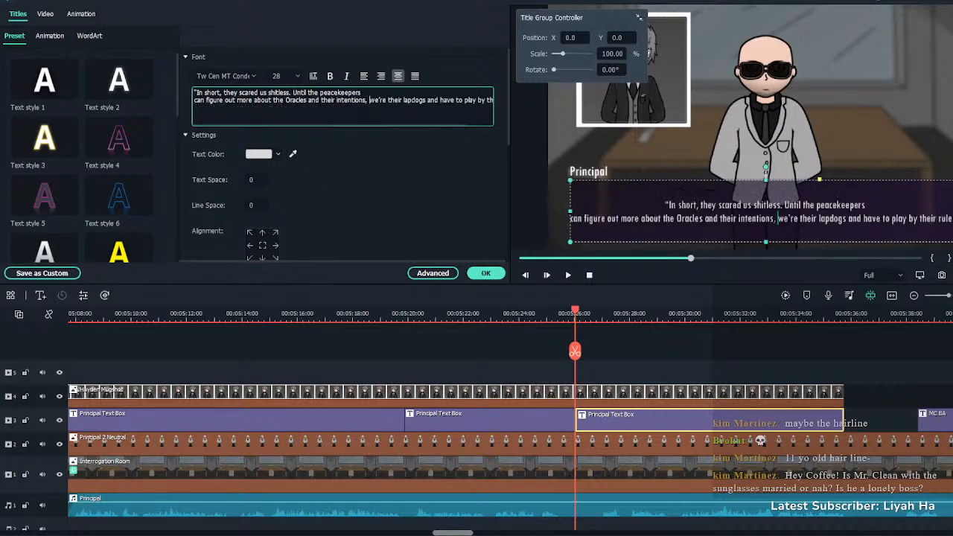
{"action": "left_click", "coordinate": [194, 99]}
{"action": "key", "text": "BackSpace"}
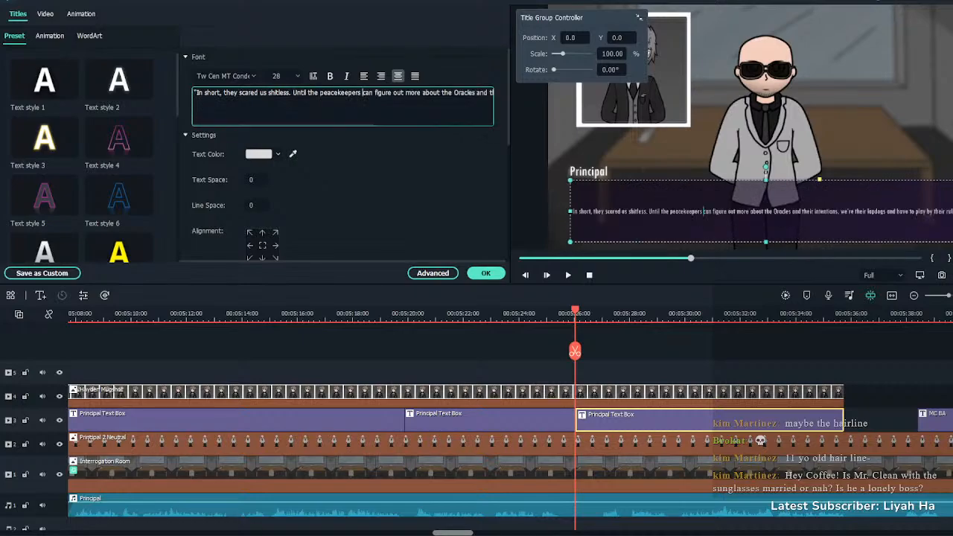
Break the text onto a second line before "the Oracles and their intentions", apply the edit and play the title back
{"action": "key", "text": "Return"}
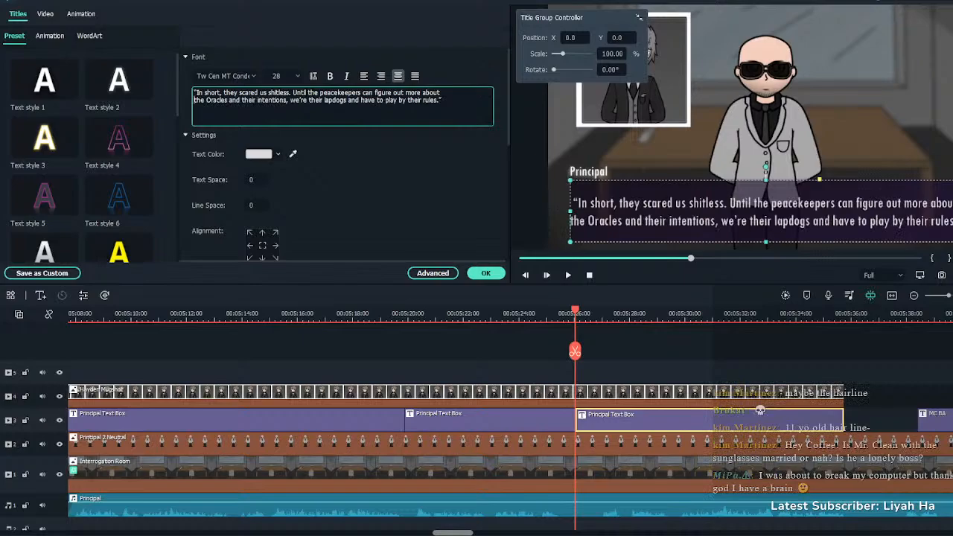
{"action": "left_click", "coordinate": [486, 273]}
{"action": "key", "text": "space"}
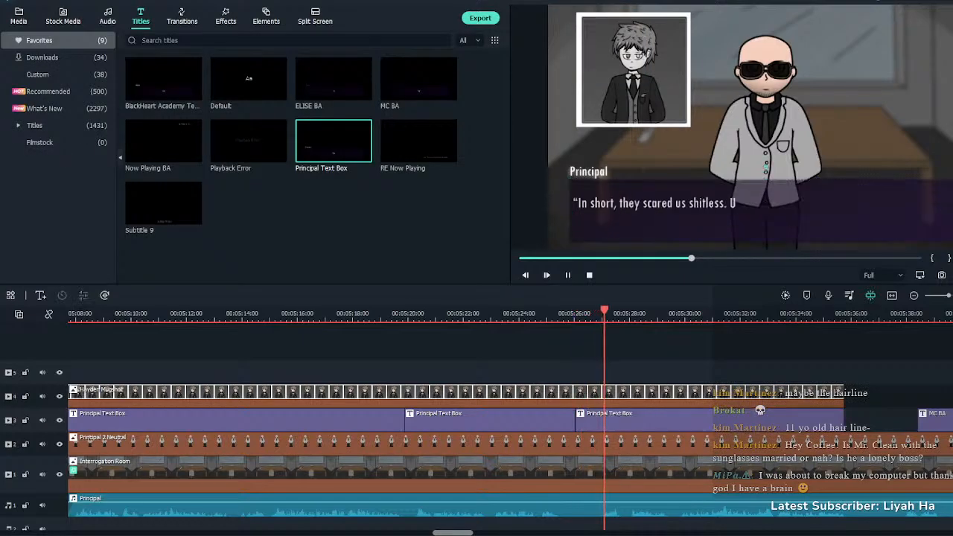
Split the Principal voice audio at about 5:26, at the start of the new Principal Text Box
{"action": "left_click", "coordinate": [541, 314]}
{"action": "key", "text": "space"}
{"action": "left_click", "coordinate": [573, 505]}
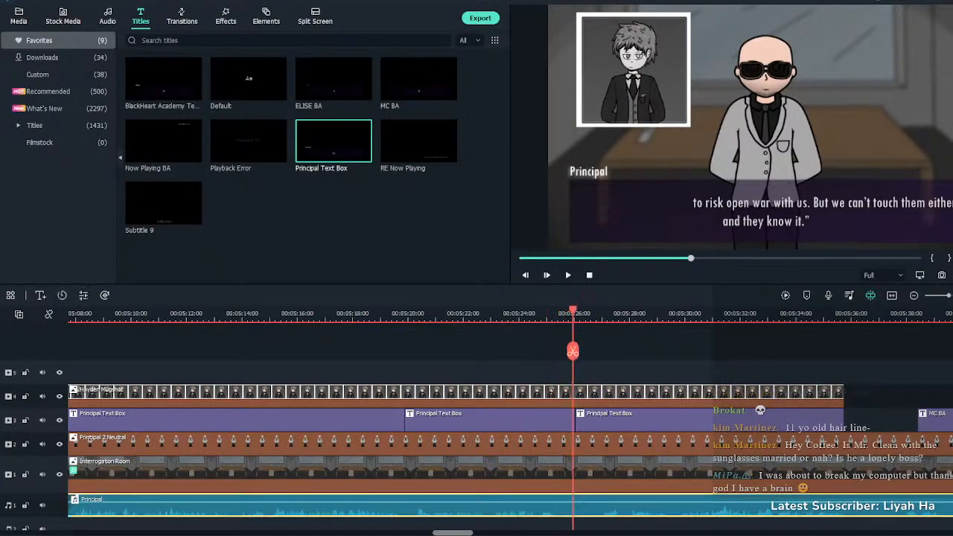
{"action": "key", "text": "ctrl+b"}
{"action": "left_click_drag", "start_coordinate": [574, 505], "coordinate": [599, 506]}
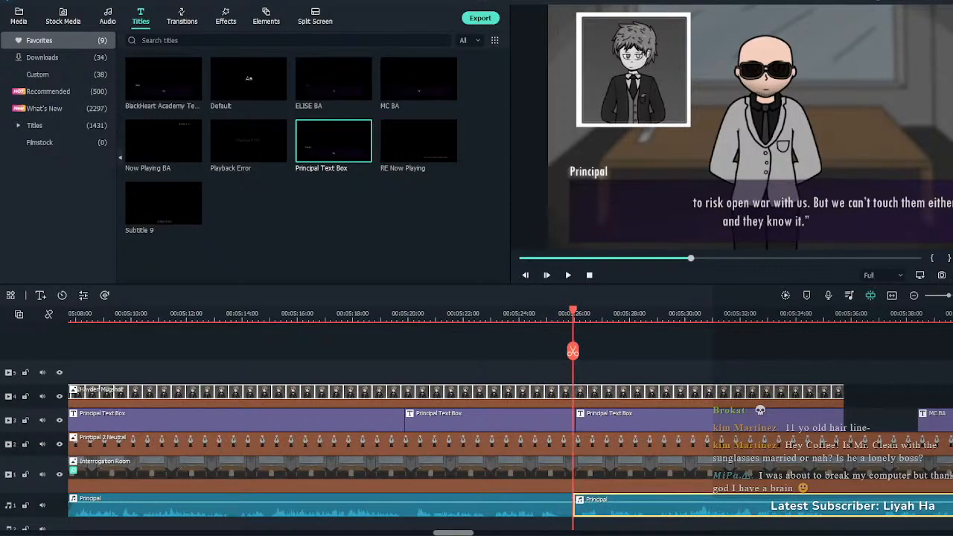
Play through the line and change "figure" to "find" in the 5:26 Principal Text Box
{"action": "key", "text": "ctrl+equal"}
{"action": "left_click", "coordinate": [486, 314]}
{"action": "key", "text": "space"}
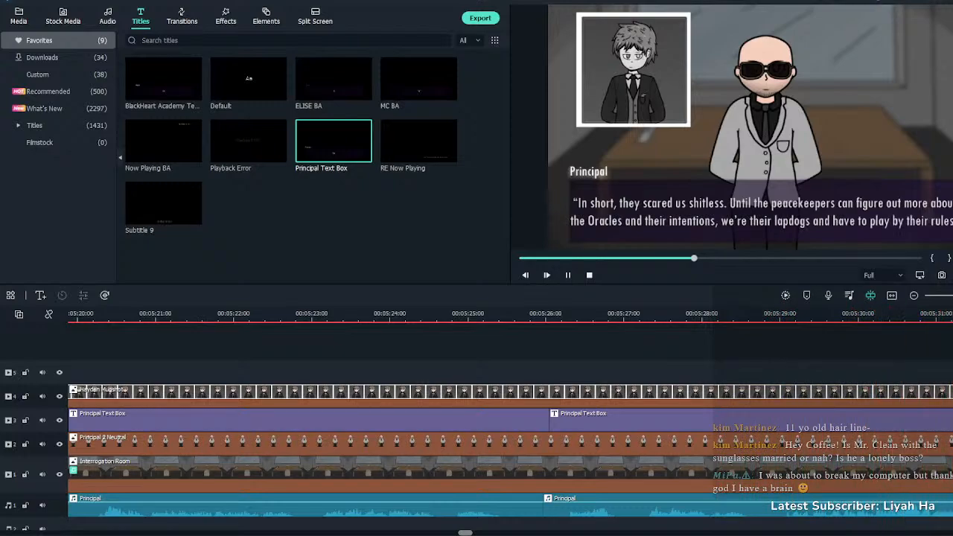
{"action": "key", "text": "space"}
{"action": "double_click", "coordinate": [461, 419]}
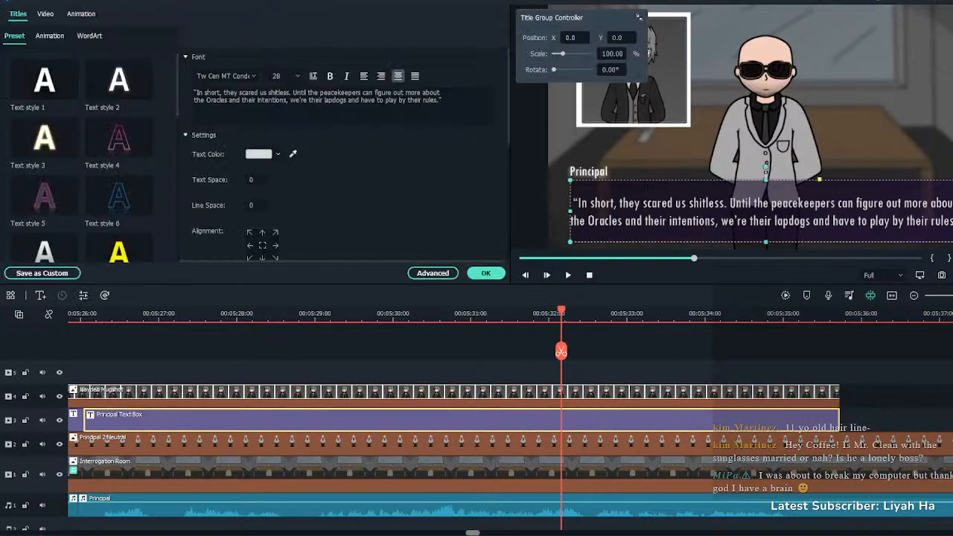
{"action": "double_click", "coordinate": [383, 92]}
{"action": "type", "text": "find"}
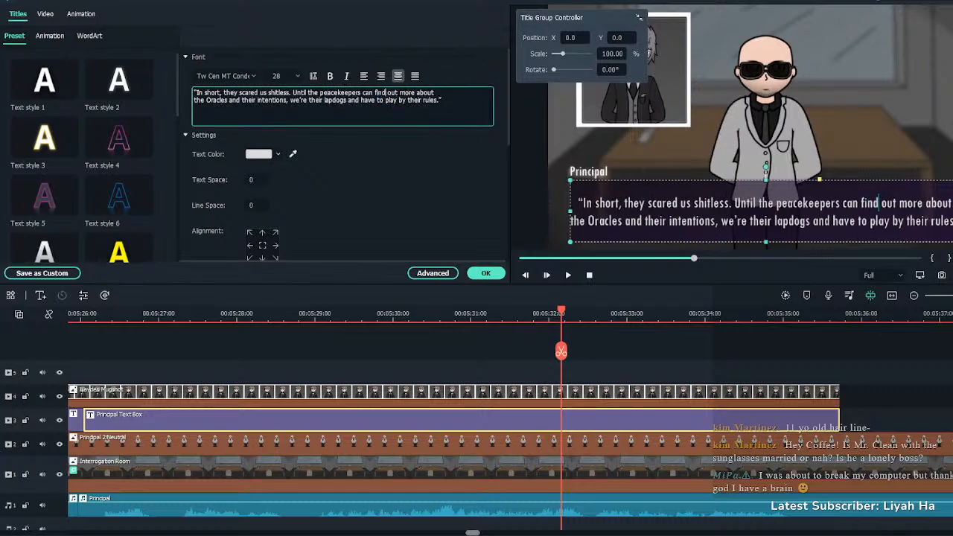
{"action": "left_click", "coordinate": [485, 274]}
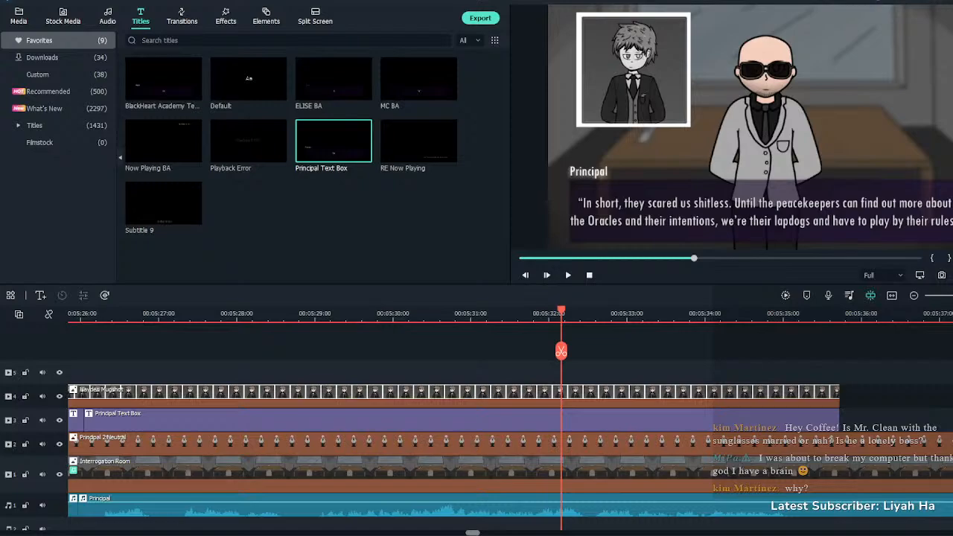
Play on to about 5:35 and add a comma after "lapdogs" in the same Principal Text Box
{"action": "key", "text": "space"}
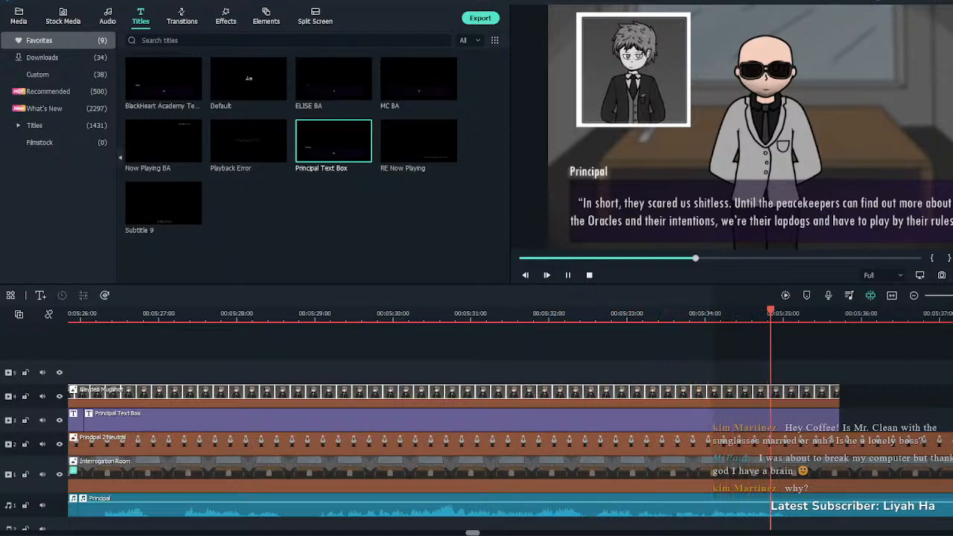
{"action": "key", "text": "space"}
{"action": "double_click", "coordinate": [461, 419]}
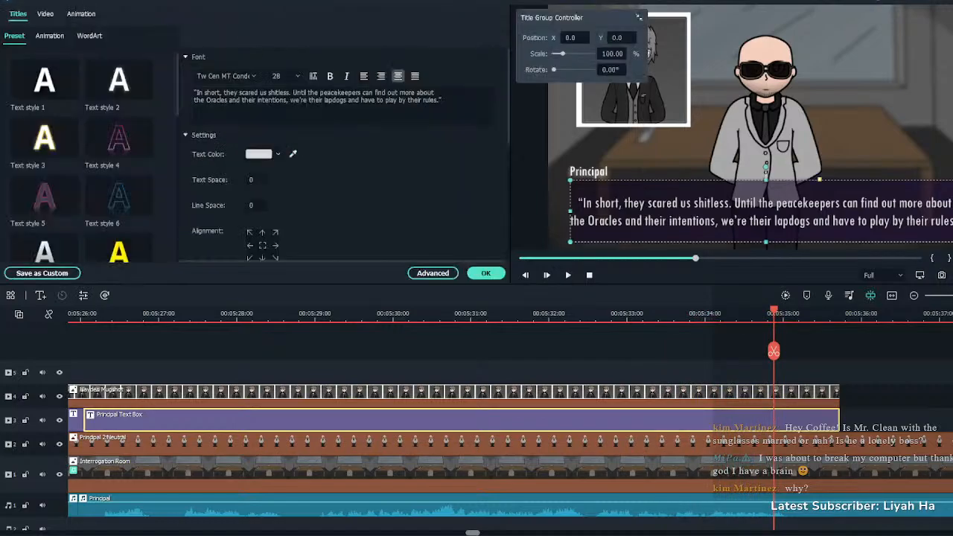
{"action": "left_click", "coordinate": [346, 100]}
{"action": "type", "text": ","}
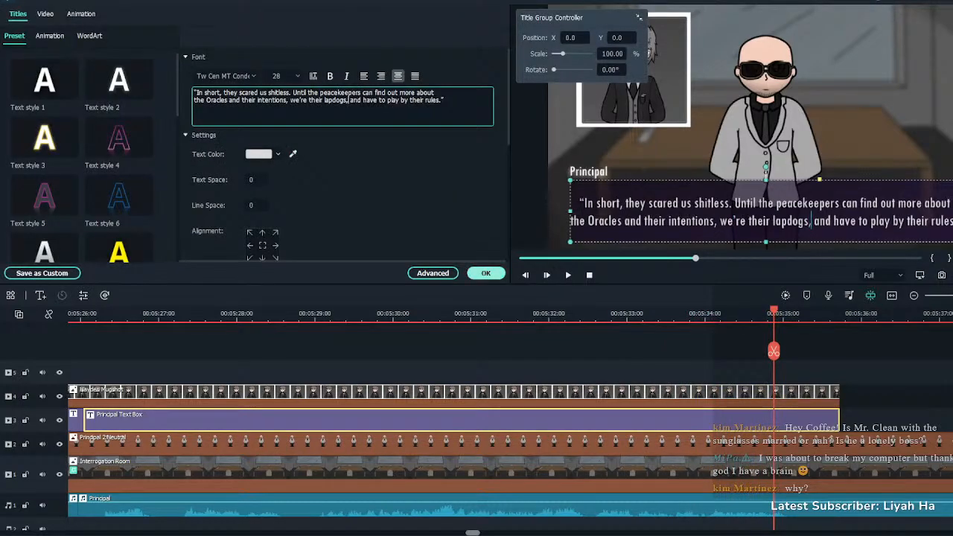
{"action": "left_click", "coordinate": [486, 273]}
Extend the Hayden Mugshot clip to about 6:21 and close the gap so the MC BA title directly follows the 5:26 Principal Text Box
{"action": "key", "text": "space"}
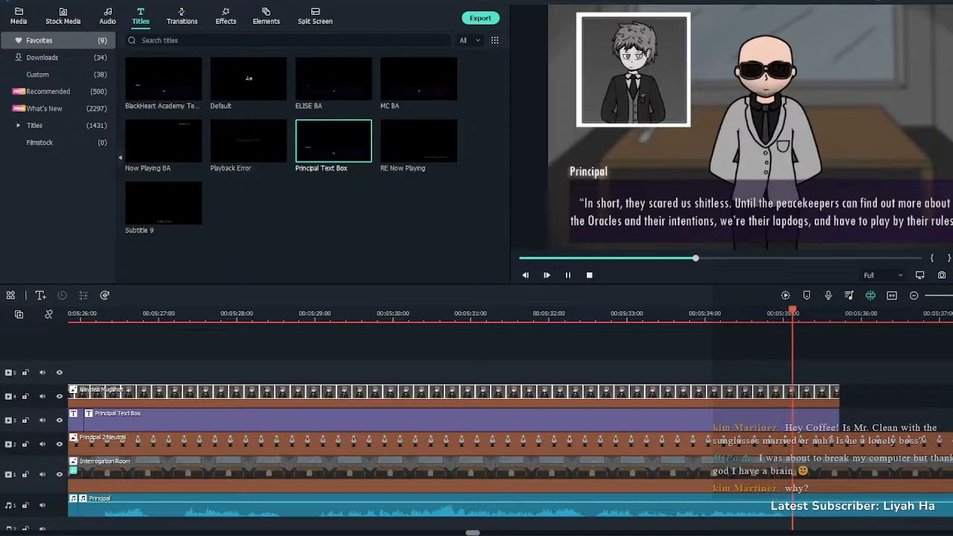
{"action": "key", "text": "ctrl+minus"}
{"action": "key", "text": "ctrl+minus"}
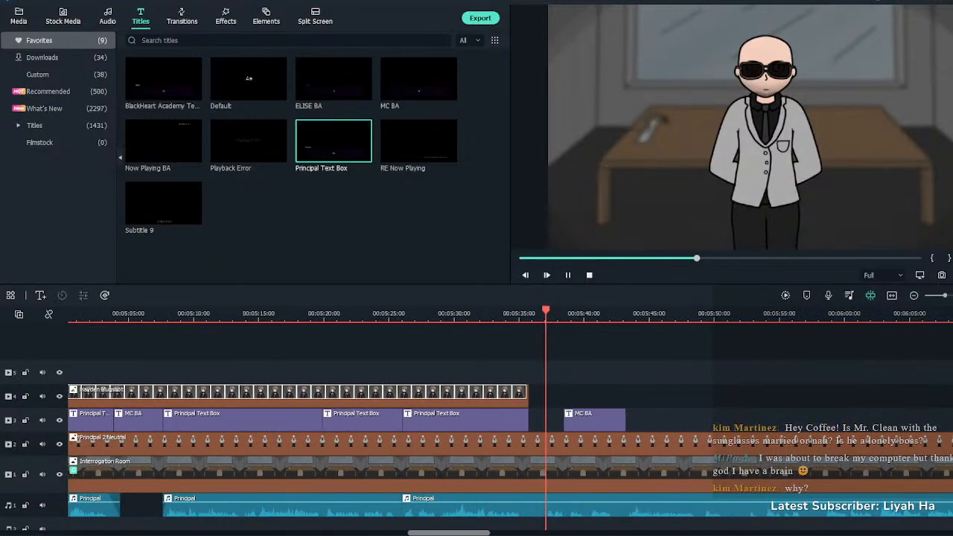
{"action": "key", "text": "ctrl+minus"}
{"action": "key", "text": "space"}
{"action": "left_click_drag", "start_coordinate": [587, 420], "coordinate": [861, 395]}
{"action": "left_click", "coordinate": [511, 395]}
{"action": "left_click", "coordinate": [299, 343]}
Play into the MC line, split the Principal audio at about 5:36 and move the remaining part to start at about 5:39
{"action": "key", "text": "space"}
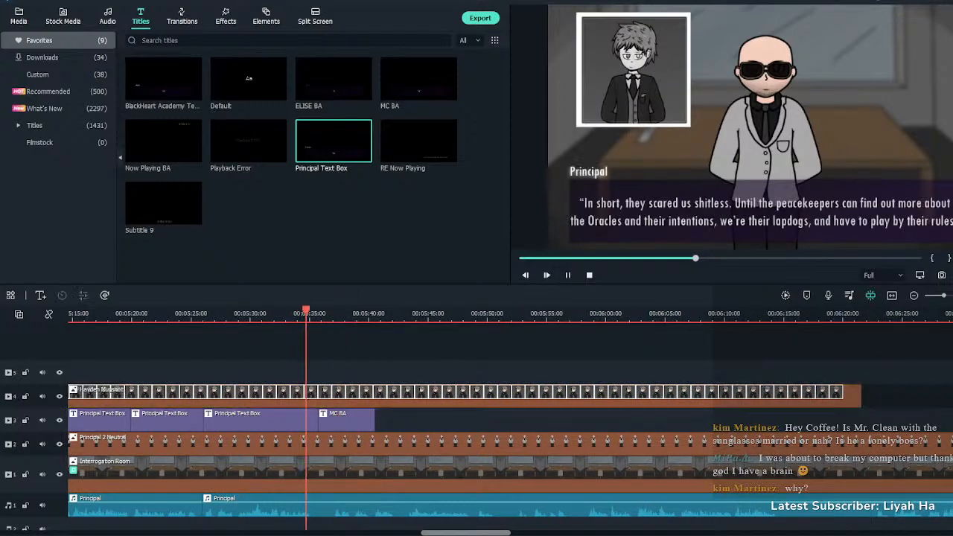
{"action": "key", "text": "ctrl+plus"}
{"action": "key", "text": "ctrl+plus"}
{"action": "key", "text": "ctrl+plus"}
{"action": "key", "text": "space"}
{"action": "left_click", "coordinate": [596, 506]}
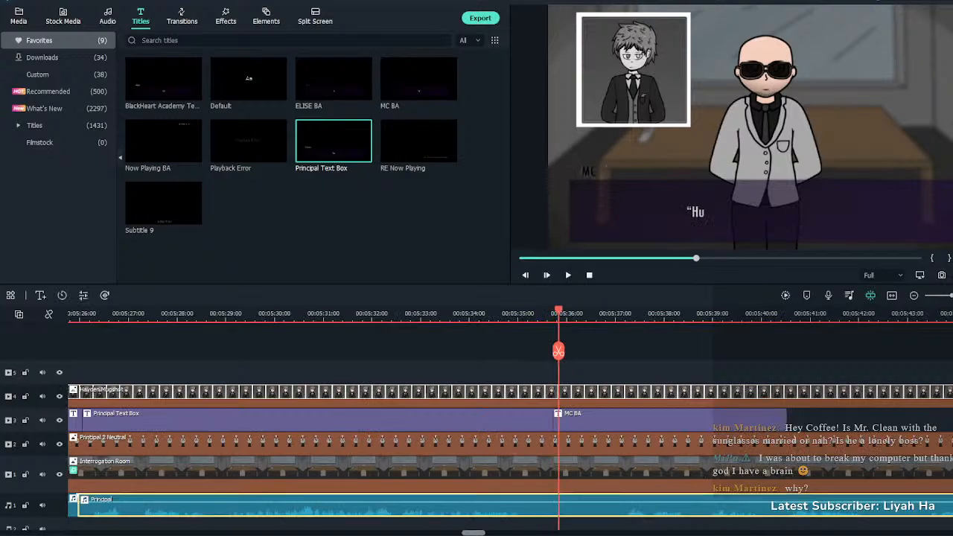
{"action": "key", "text": "ctrl+b"}
{"action": "left_click_drag", "start_coordinate": [596, 507], "coordinate": [748, 508]}
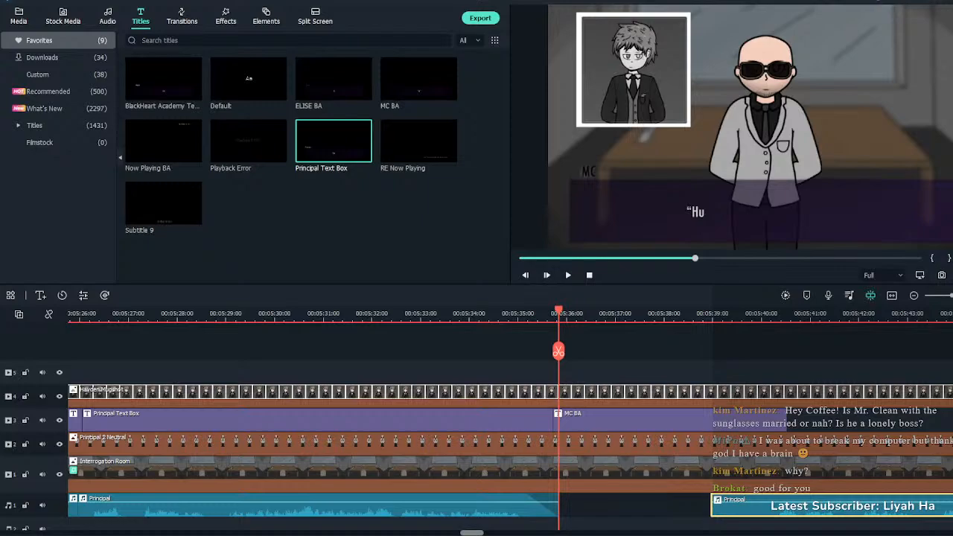
{"action": "double_click", "coordinate": [671, 420]}
{"action": "left_click", "coordinate": [284, 92]}
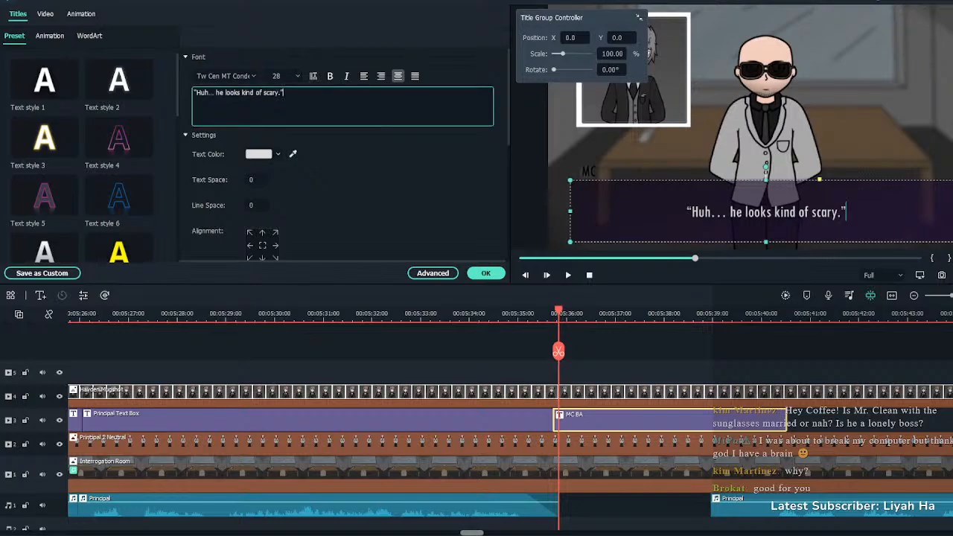
{"action": "key", "text": "ctrl+a"}
{"action": "left_click", "coordinate": [284, 92]}
{"action": "left_click", "coordinate": [486, 272]}
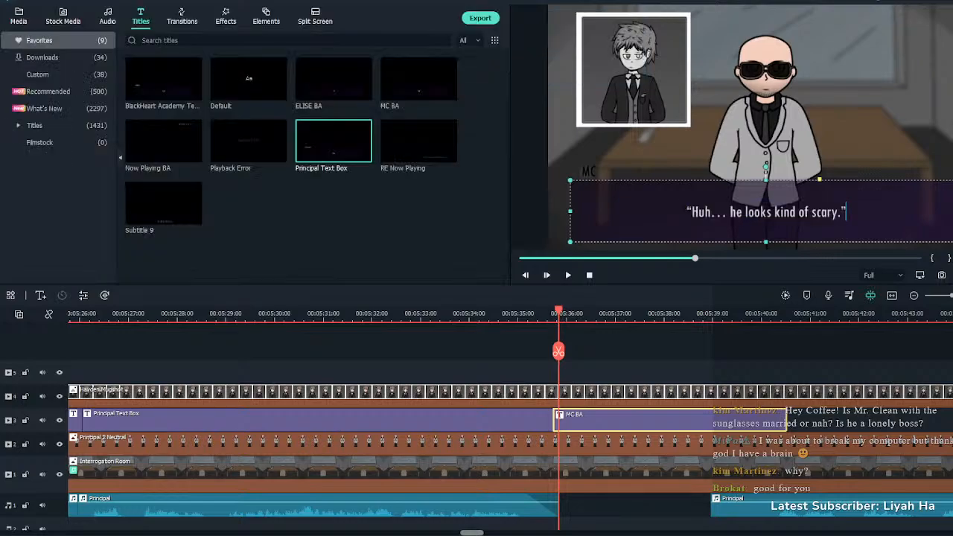
Play the MC line and shorten its MC BA title to end at about 5:39
{"action": "left_click", "coordinate": [529, 350]}
{"action": "key", "text": "space"}
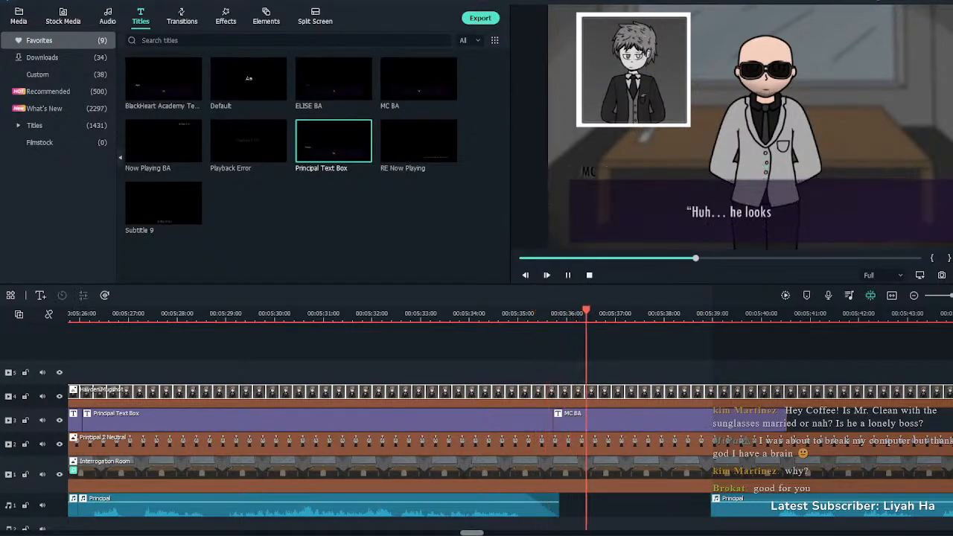
{"action": "left_click", "coordinate": [633, 420]}
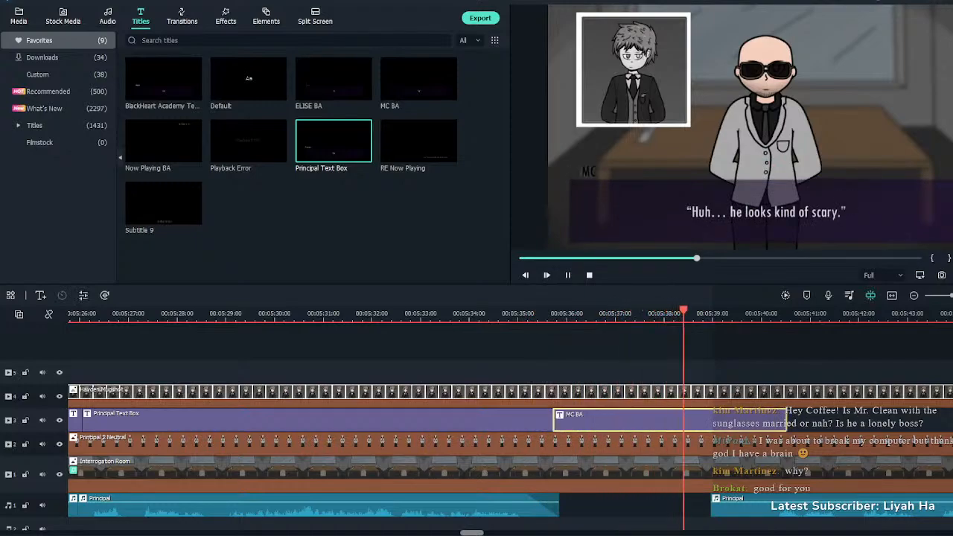
{"action": "key", "text": "space"}
{"action": "left_click_drag", "start_coordinate": [786, 420], "coordinate": [706, 420]}
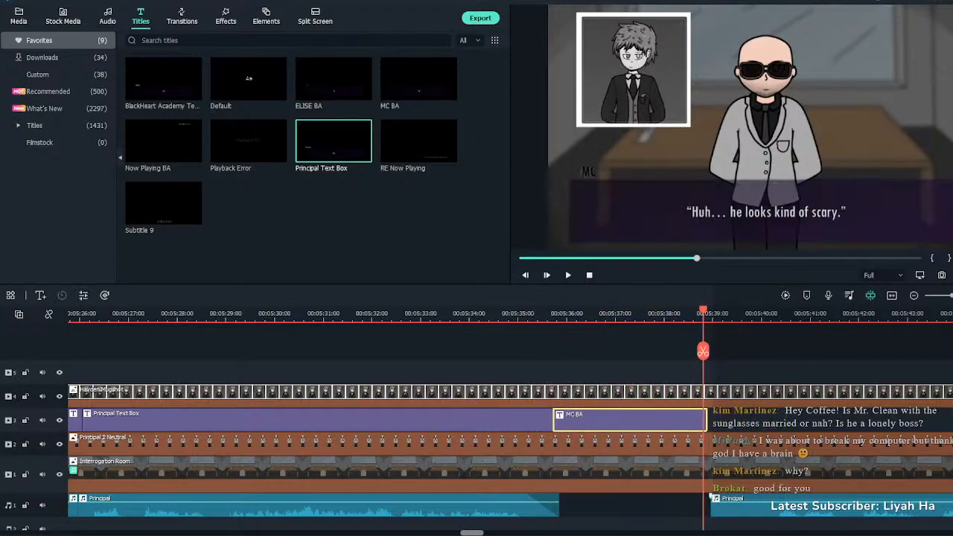
Shift the start of the following Principal audio to about 5:38.5 and play through the Principal's reply
{"action": "left_click_drag", "start_coordinate": [711, 497], "coordinate": [691, 495]}
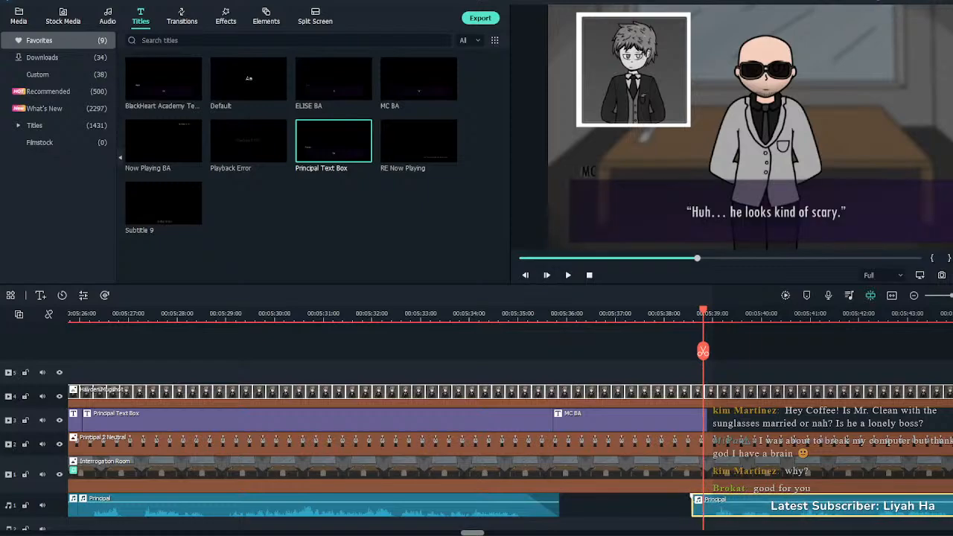
{"action": "left_click", "coordinate": [674, 498]}
{"action": "key", "text": "space"}
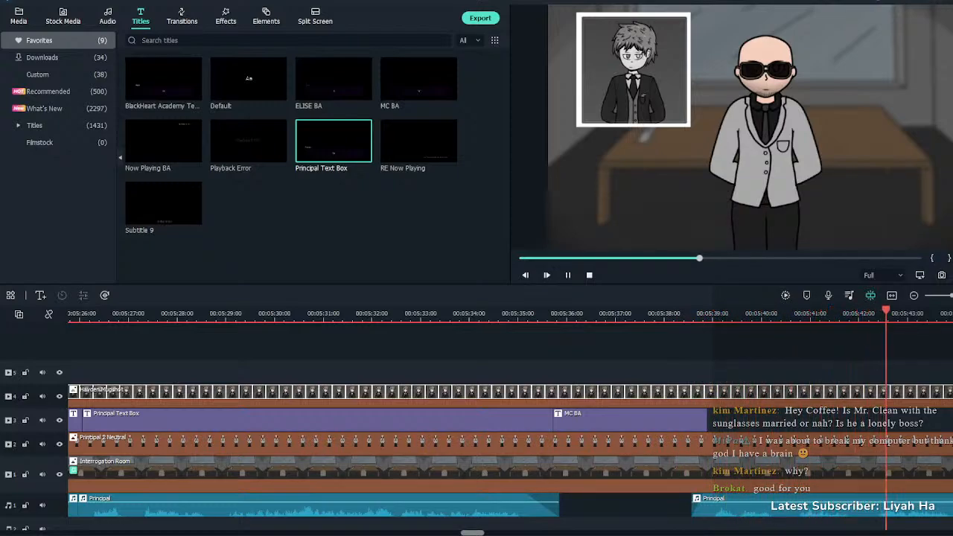
{"action": "left_click", "coordinate": [418, 78]}
{"action": "key", "text": "space"}
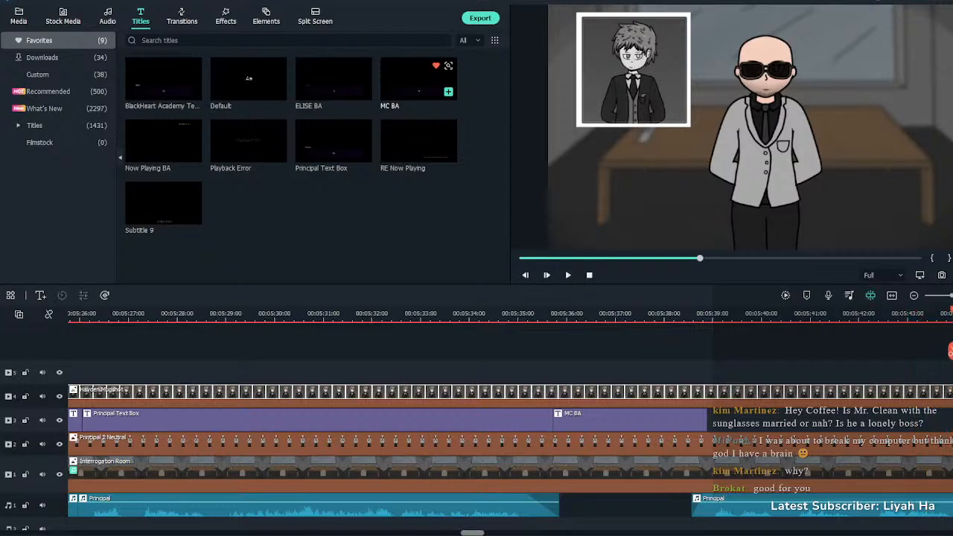
Insert a Principal Text Box directly after the MC BA title at about 5:39 and extend its end past 5:43
{"action": "left_click_drag", "start_coordinate": [333, 140], "coordinate": [711, 419]}
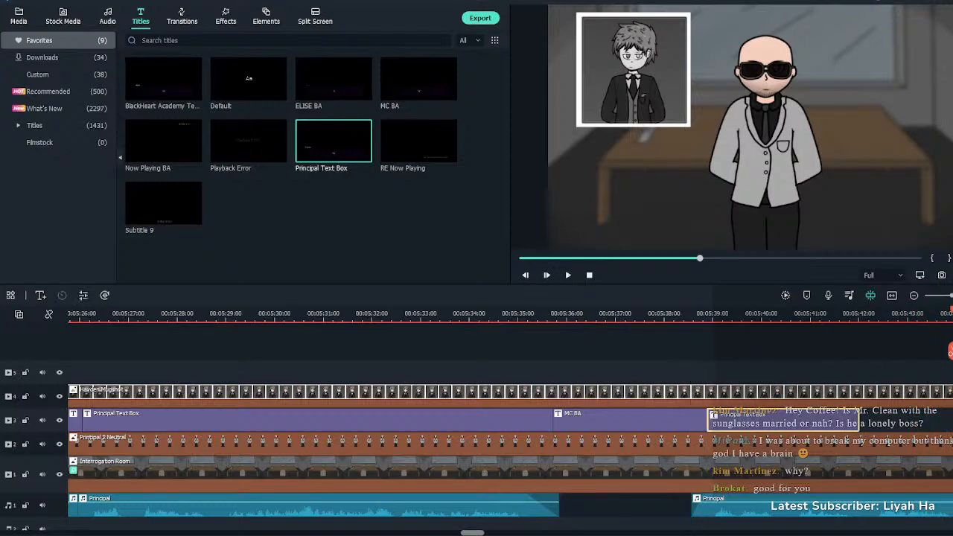
{"action": "left_click", "coordinate": [684, 314]}
{"action": "key", "text": "space"}
{"action": "key", "text": "space"}
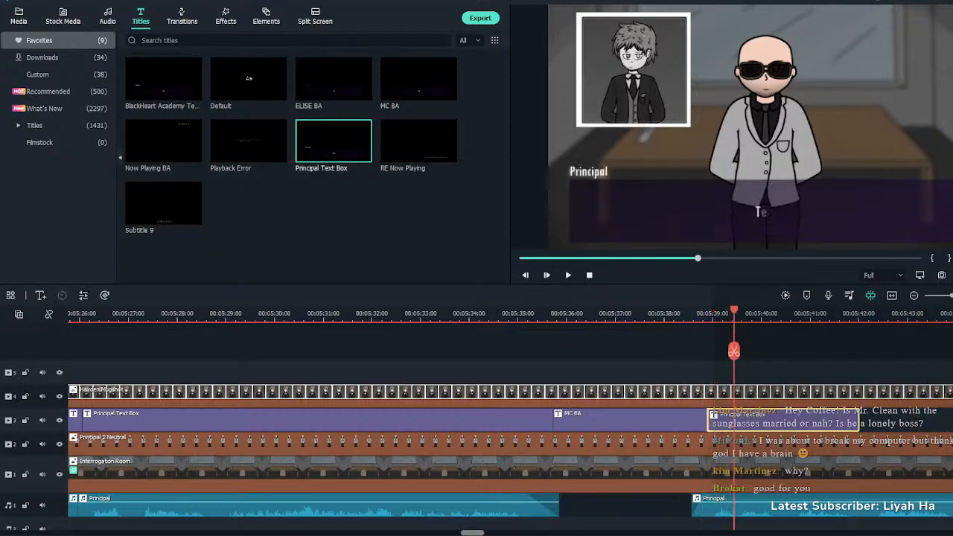
{"action": "left_click_drag", "start_coordinate": [858, 420], "coordinate": [933, 420]}
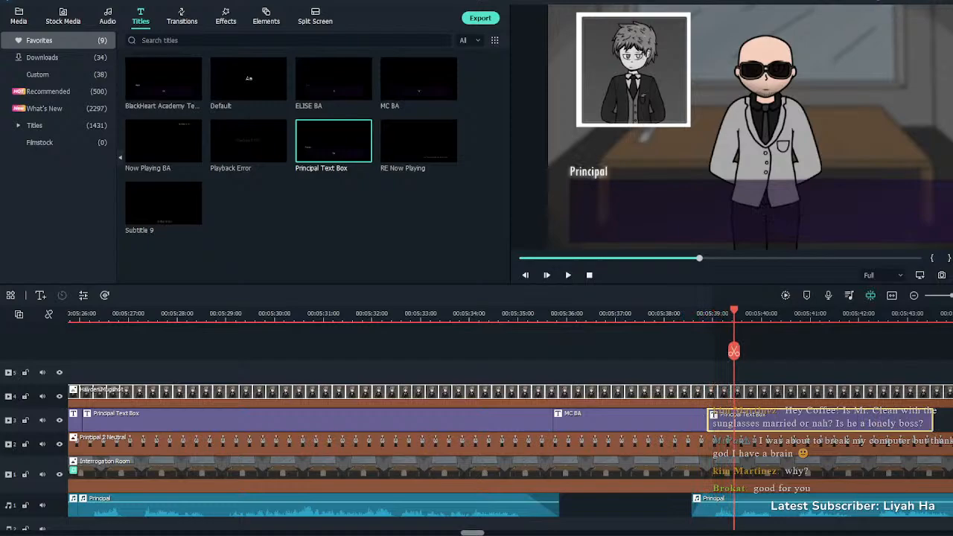
Set the new Principal Text Box's text to "Oh, he is. Be careful around him. He knows how to command a room." in quotation marks
{"action": "double_click", "coordinate": [758, 211]}
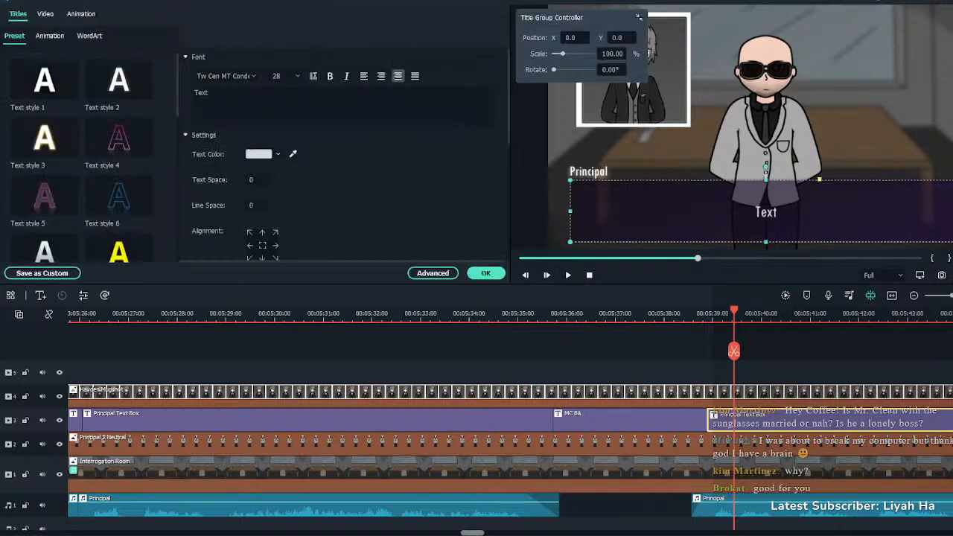
{"action": "type", "text": "\"Oh, he is. Be careful around him. He knows how to command a room.\""}
{"action": "left_click", "coordinate": [485, 273]}
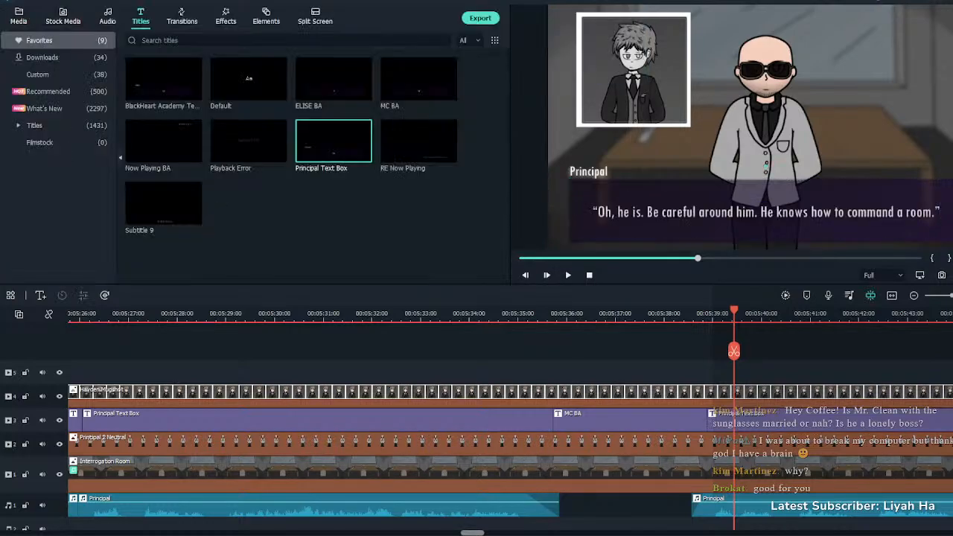
Play the Principal's reply and set the background music clip's volume to -13.26 dB
{"action": "left_click", "coordinate": [676, 313]}
{"action": "key", "text": "space"}
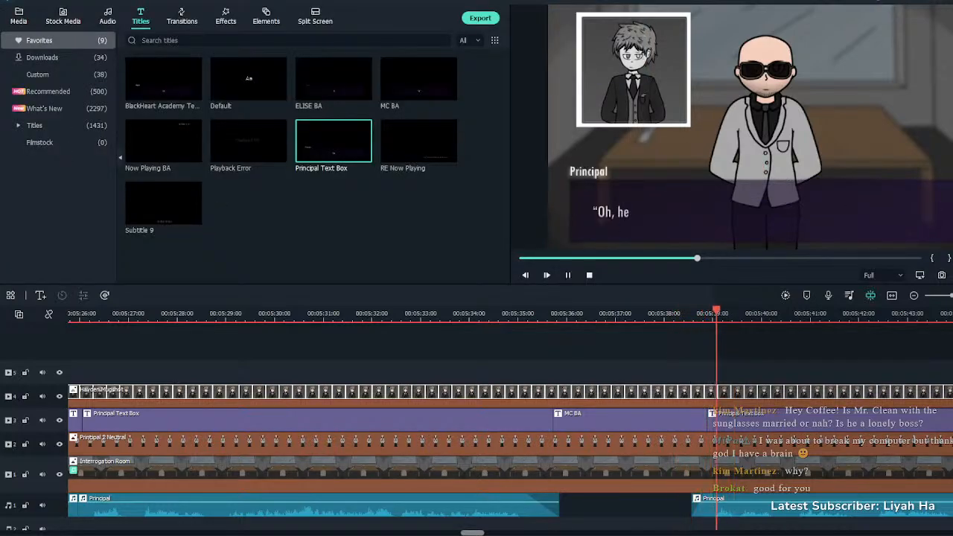
{"action": "scroll", "coordinate": [476, 424], "scroll_direction": "down", "scroll_amount": 2}
{"action": "key", "text": "space"}
{"action": "scroll", "coordinate": [477, 425], "scroll_direction": "down", "scroll_amount": 1}
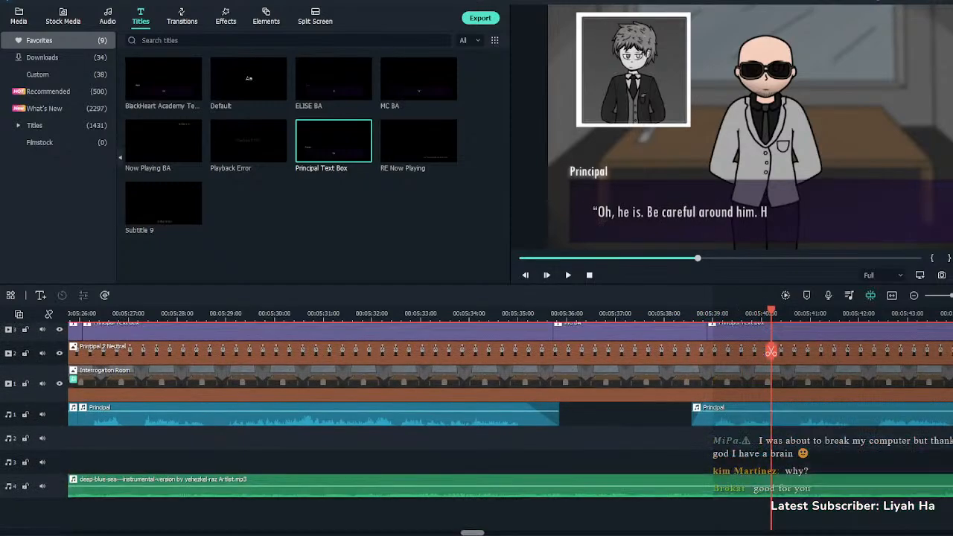
{"action": "double_click", "coordinate": [477, 485]}
{"action": "left_click_drag", "start_coordinate": [25, 147], "coordinate": [24, 153]}
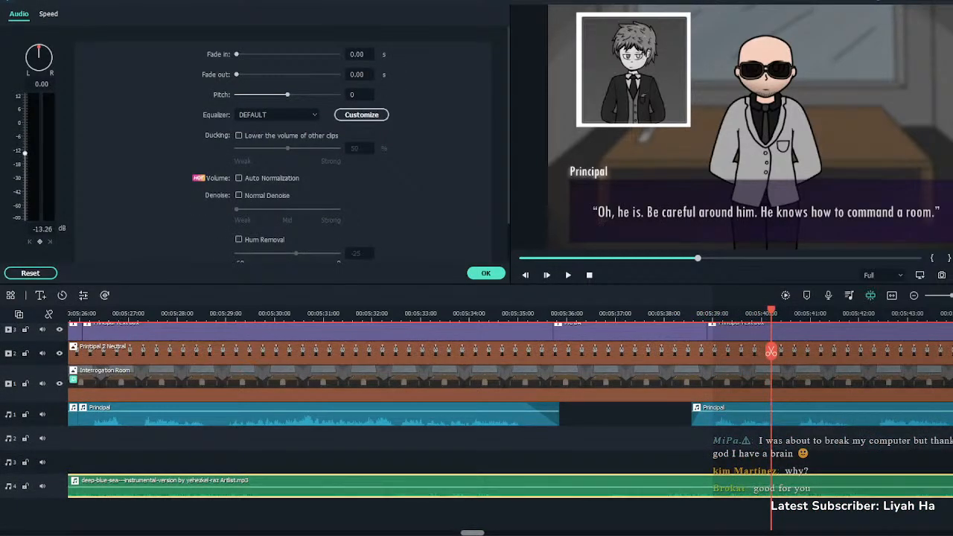
{"action": "left_click", "coordinate": [485, 273]}
{"action": "left_click", "coordinate": [625, 414]}
{"action": "scroll", "coordinate": [625, 415], "scroll_direction": "up", "scroll_amount": 2}
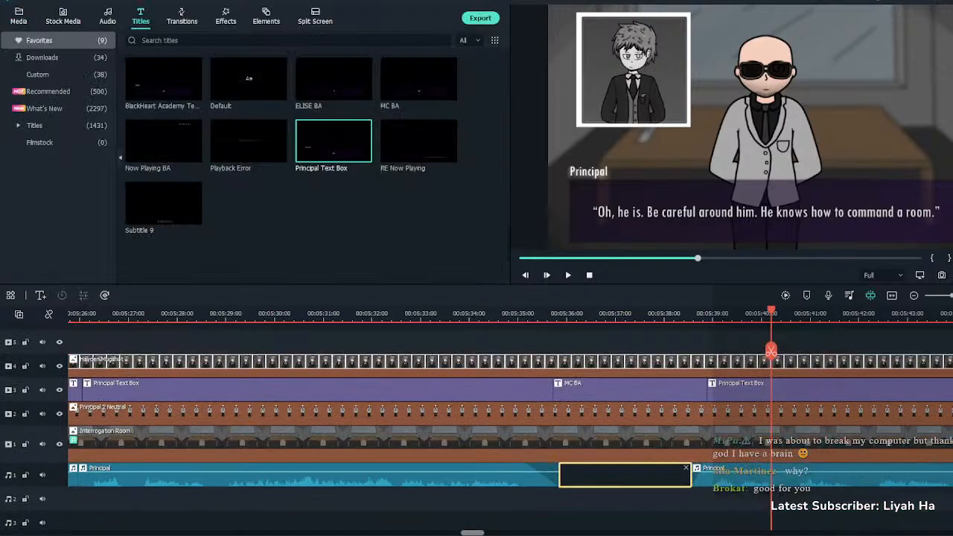
Play through the Principal's reply from about 5:38.5 and split the Principal audio in the pause at about 5:44.5
{"action": "left_click", "coordinate": [686, 314]}
{"action": "key", "text": "space"}
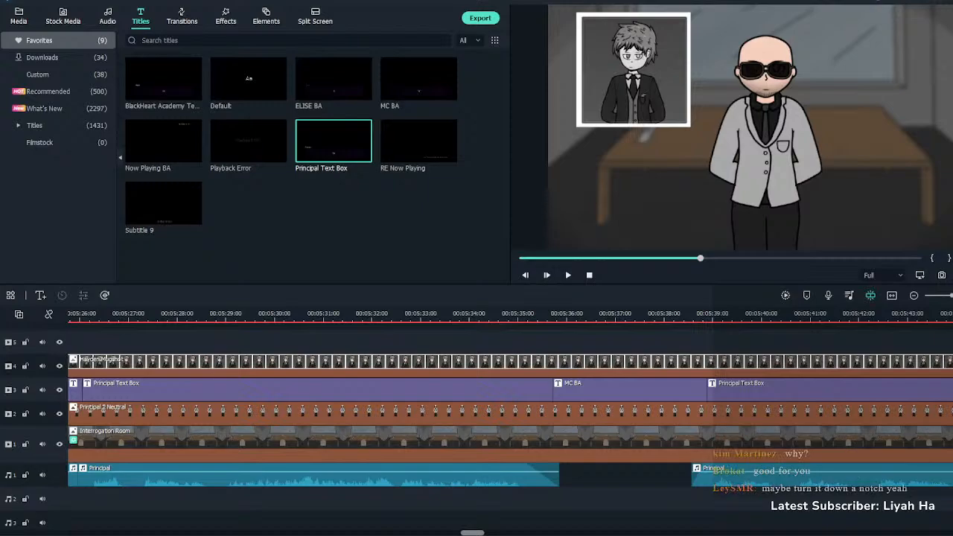
{"action": "key", "text": "space"}
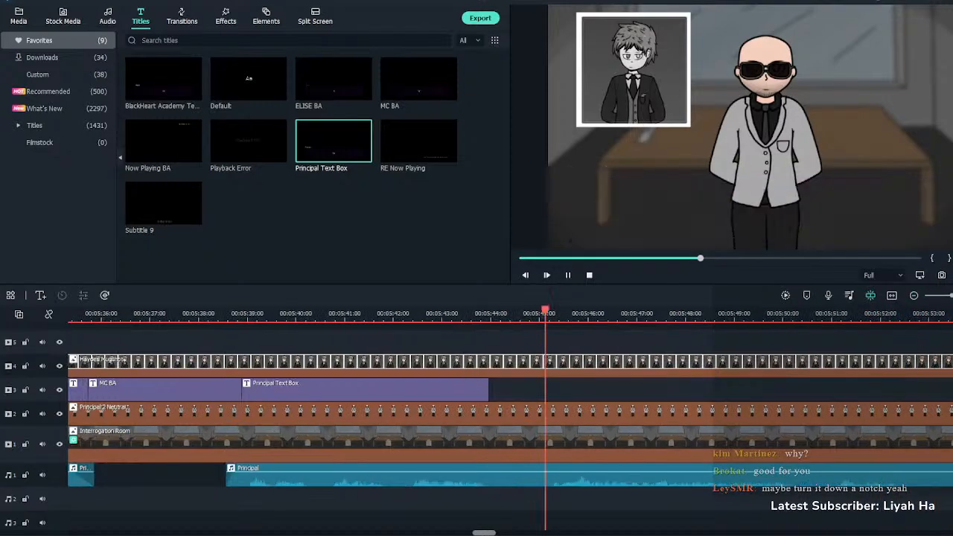
{"action": "left_click", "coordinate": [365, 389]}
{"action": "scroll", "coordinate": [581, 462], "scroll_direction": "down", "scroll_amount": 3}
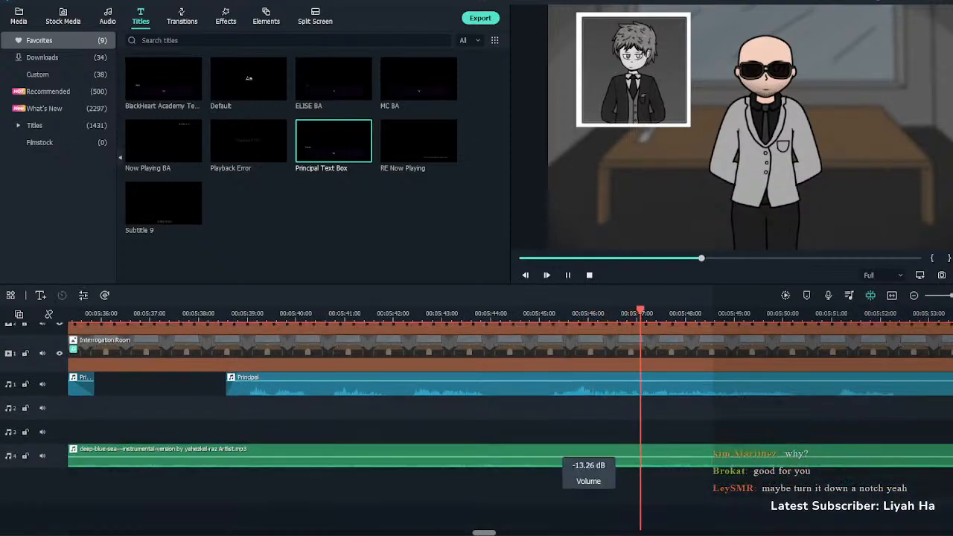
{"action": "scroll", "coordinate": [533, 462], "scroll_direction": "up", "scroll_amount": 3}
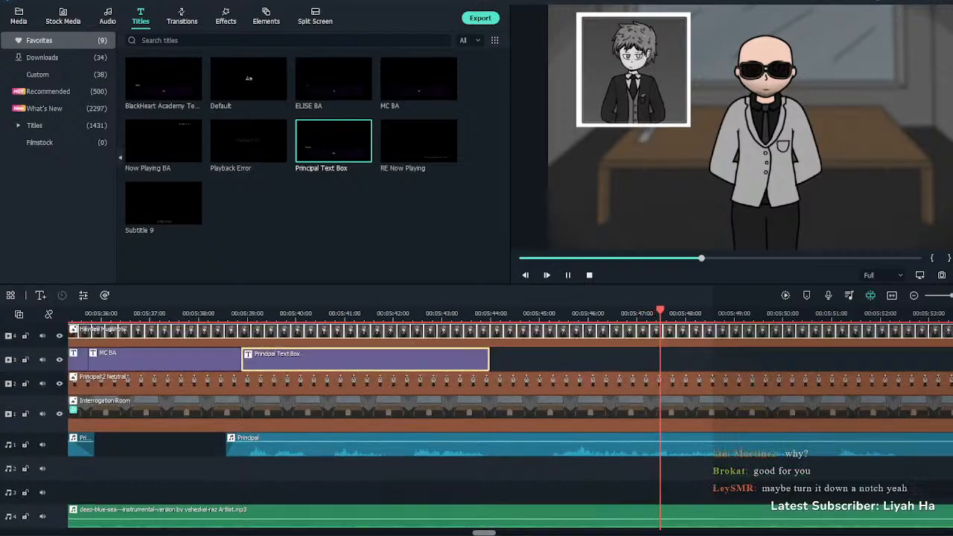
{"action": "left_click", "coordinate": [455, 499]}
{"action": "left_click", "coordinate": [558, 470]}
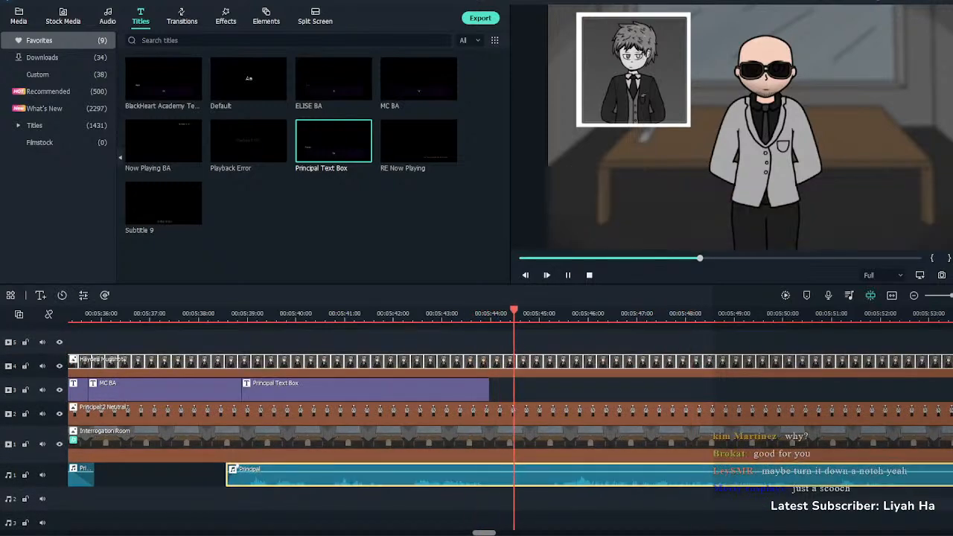
{"action": "key", "text": "ctrl+b"}
{"action": "left_click_drag", "start_coordinate": [517, 475], "coordinate": [548, 474]}
{"action": "left_click", "coordinate": [548, 457]}
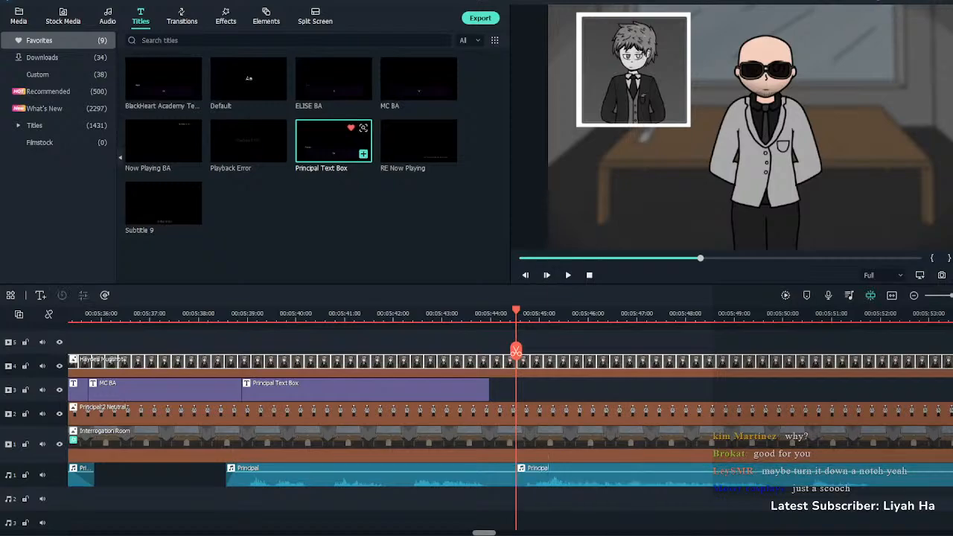
Insert a Principal Text Box directly after the previous one at about 5:44 and extend its end to about 5:51
{"action": "left_click_drag", "start_coordinate": [334, 141], "coordinate": [498, 390]}
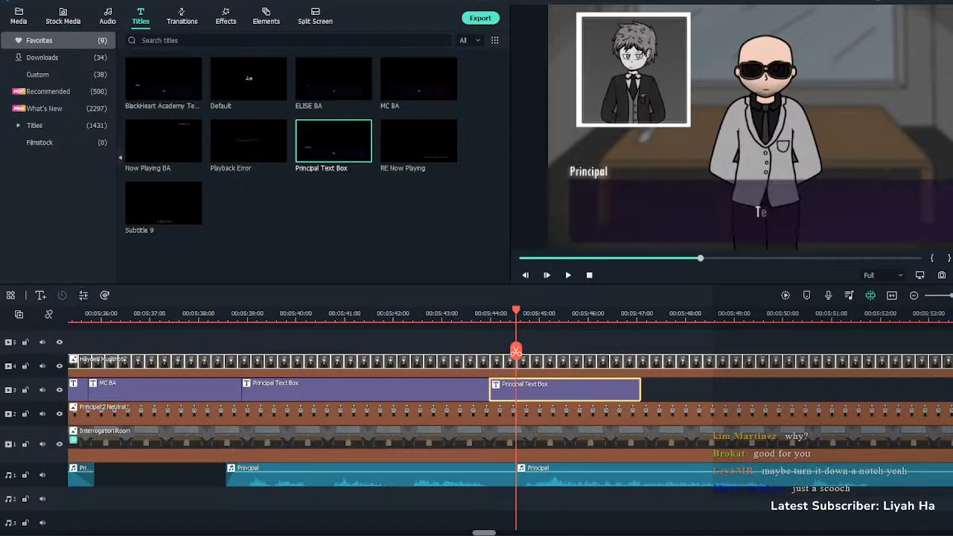
{"action": "left_click_drag", "start_coordinate": [640, 389], "coordinate": [821, 390]}
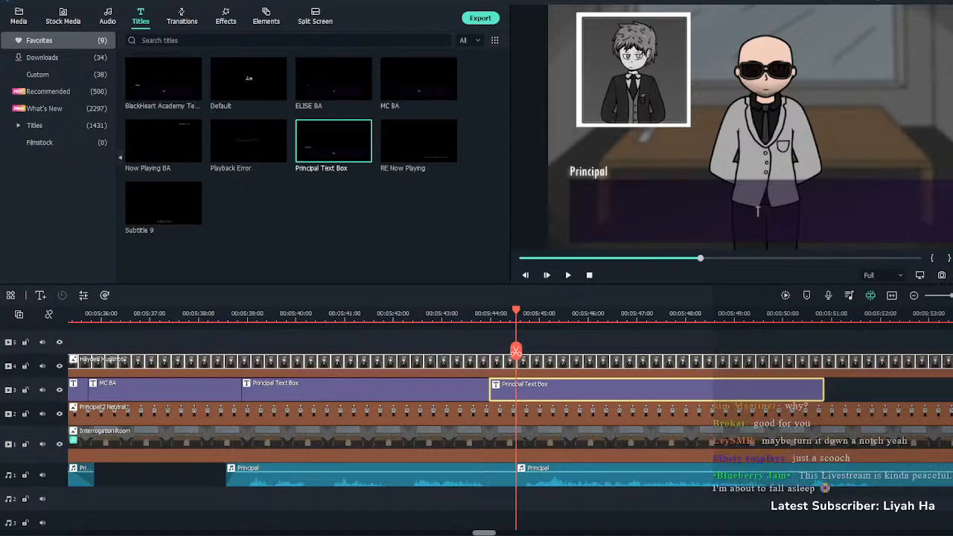
Set the two-line text to "He says he plans to drop out of the Oracle family once his rehabilitation is completed. Find out if he really means it."
{"action": "left_click", "coordinate": [758, 211]}
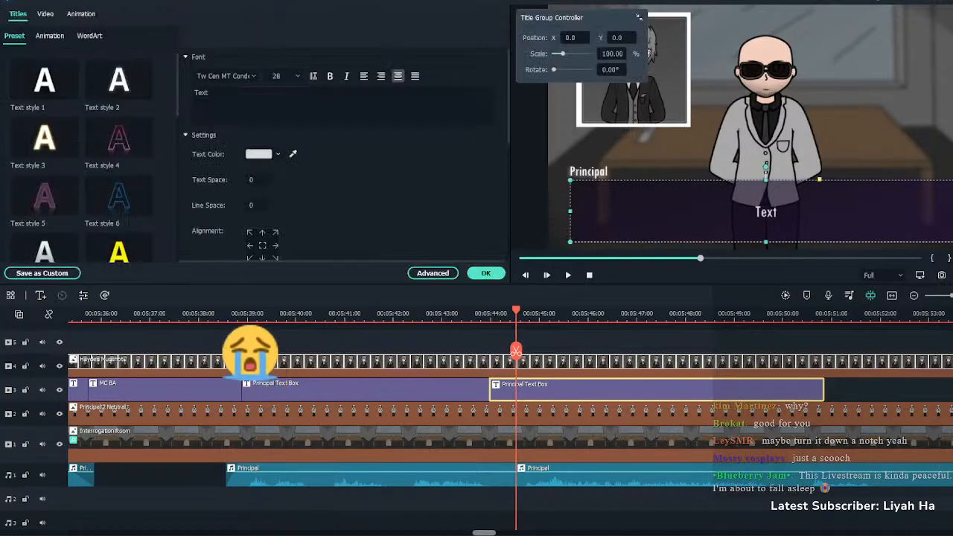
{"action": "type", "text": "\"He says he plans to drop out of the Oracle family once his rehabilitation is completed. Find out if he really means it.\""}
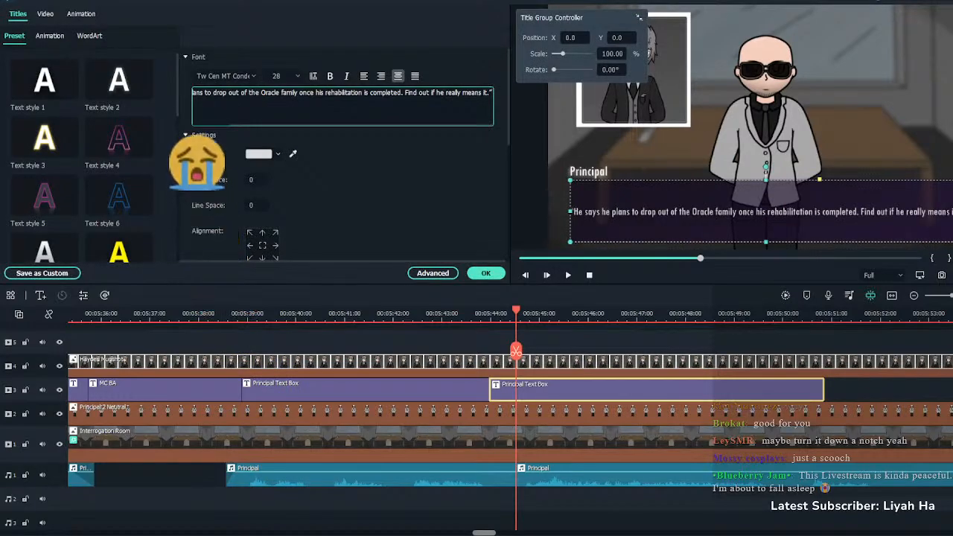
{"action": "key", "text": "Return"}
{"action": "left_click", "coordinate": [486, 273]}
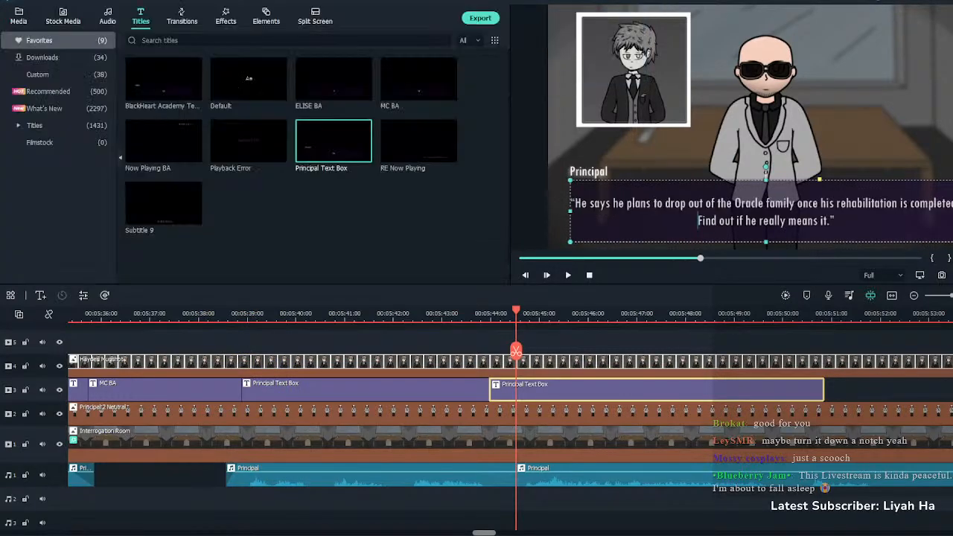
Trim the first Principal audio part to end at about 5:44 and move the second part directly against it
{"action": "left_click", "coordinate": [444, 342]}
{"action": "key", "text": "space"}
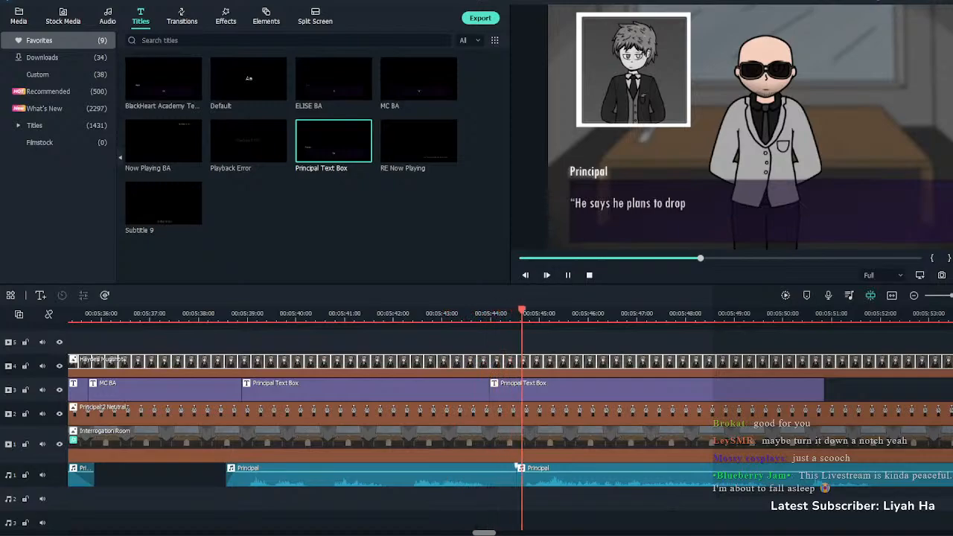
{"action": "key", "text": "space"}
{"action": "left_click", "coordinate": [507, 474]}
{"action": "left_click_drag", "start_coordinate": [515, 474], "coordinate": [493, 474]}
{"action": "left_click_drag", "start_coordinate": [558, 475], "coordinate": [536, 474]}
{"action": "key", "text": "Escape"}
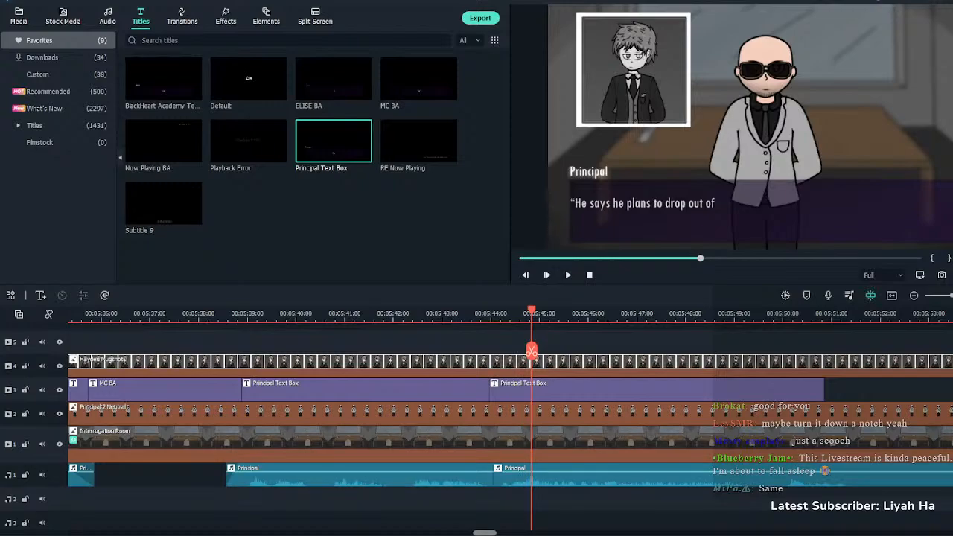
Italicize the word "says" in the Principal Text Box about the Oracle family
{"action": "double_click", "coordinate": [656, 389]}
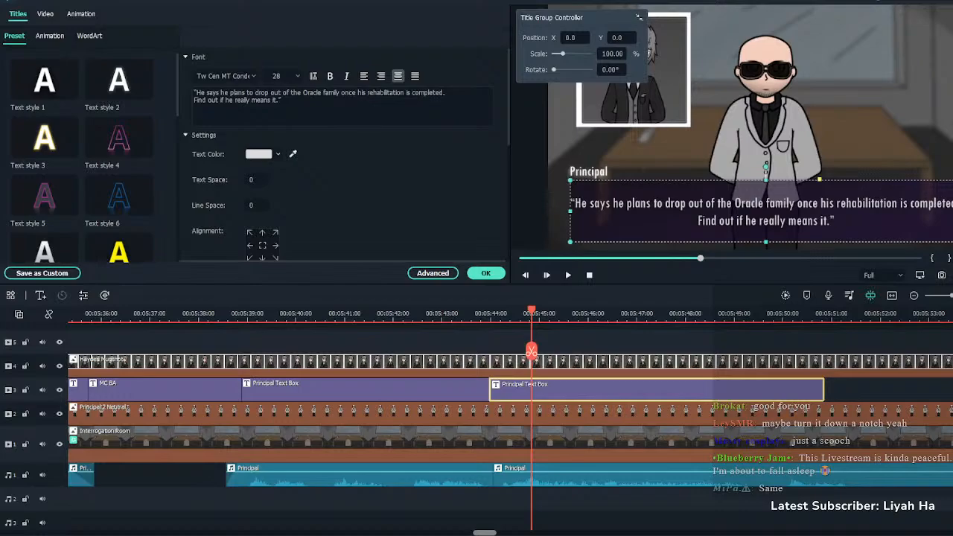
{"action": "double_click", "coordinate": [212, 93]}
{"action": "left_click", "coordinate": [346, 76]}
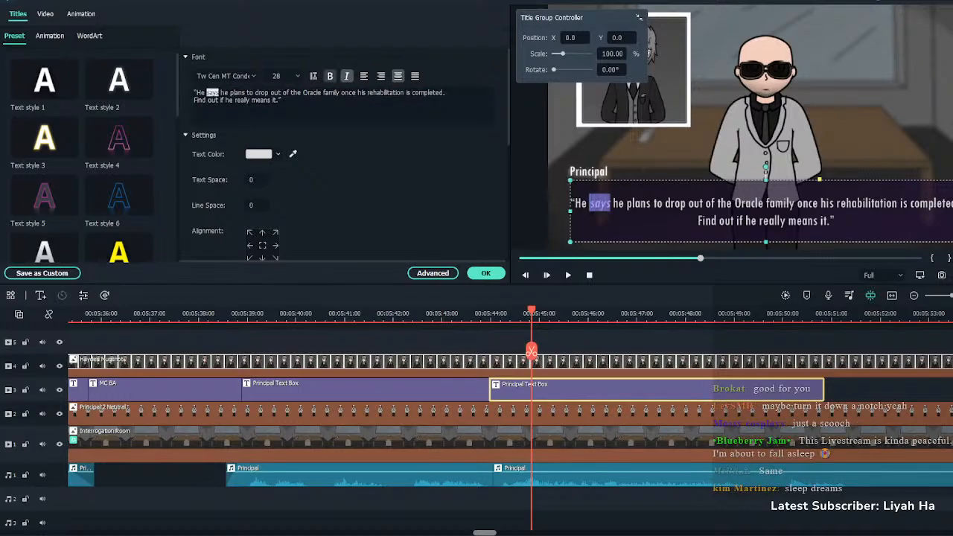
{"action": "left_click", "coordinate": [486, 273]}
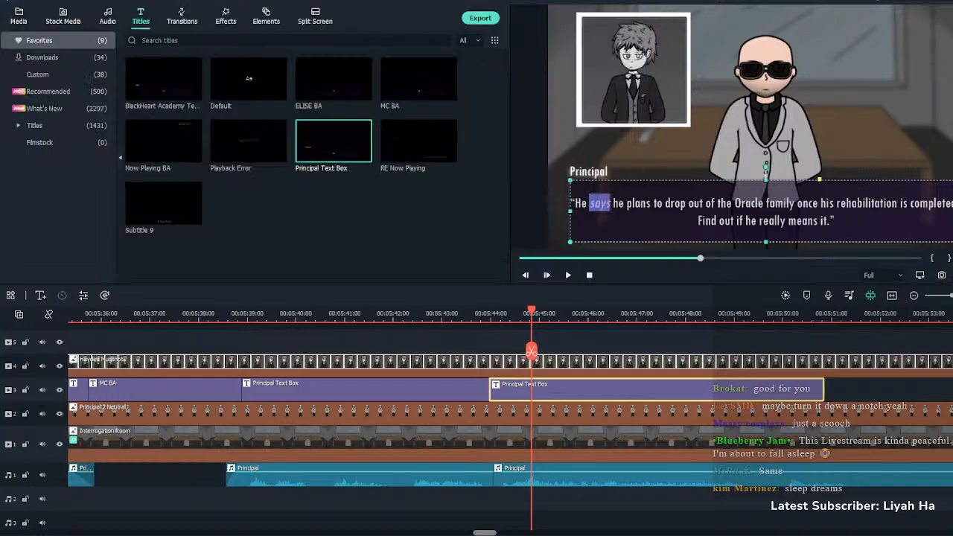
Play the transition between the two Principal lines and shift the second text box slightly later to start at the audio cut
{"action": "left_click", "coordinate": [469, 314]}
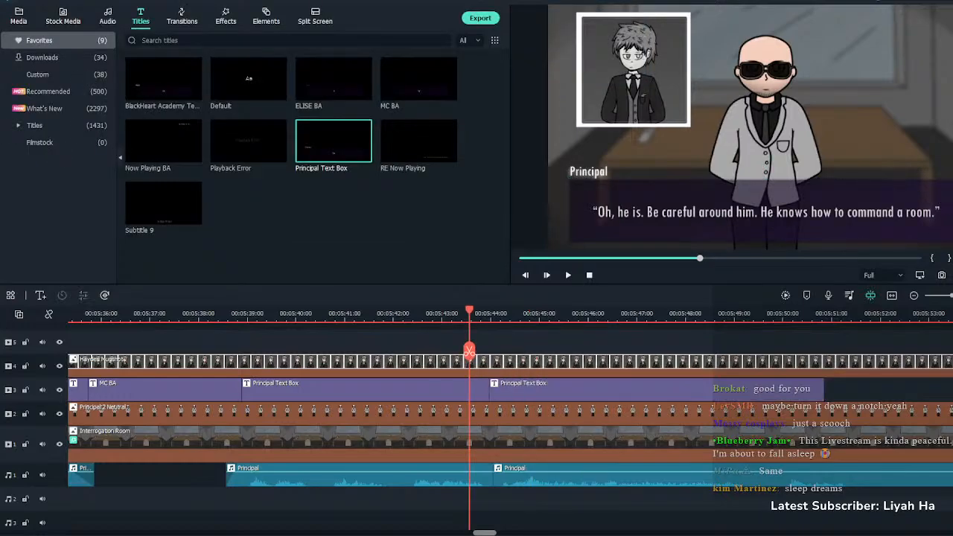
{"action": "key", "text": "space"}
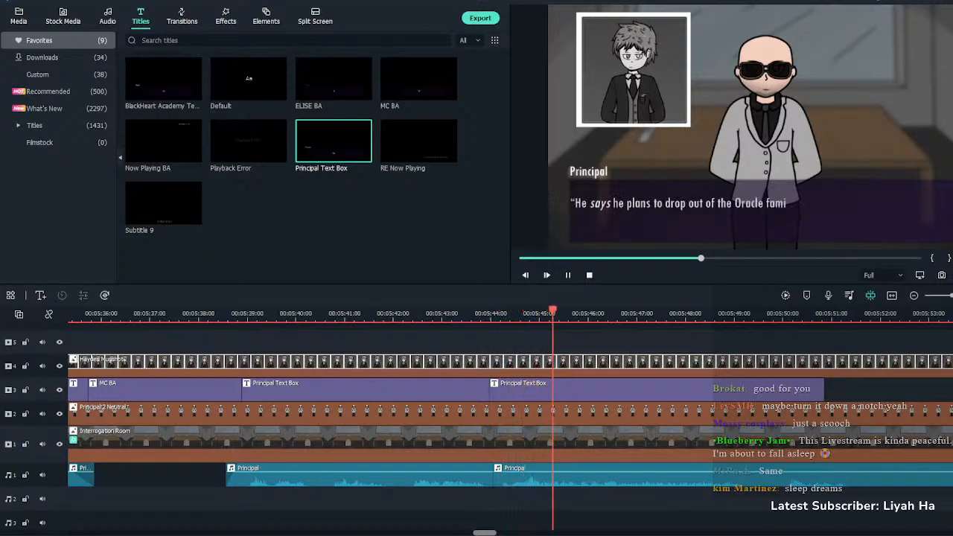
{"action": "left_click", "coordinate": [426, 314]}
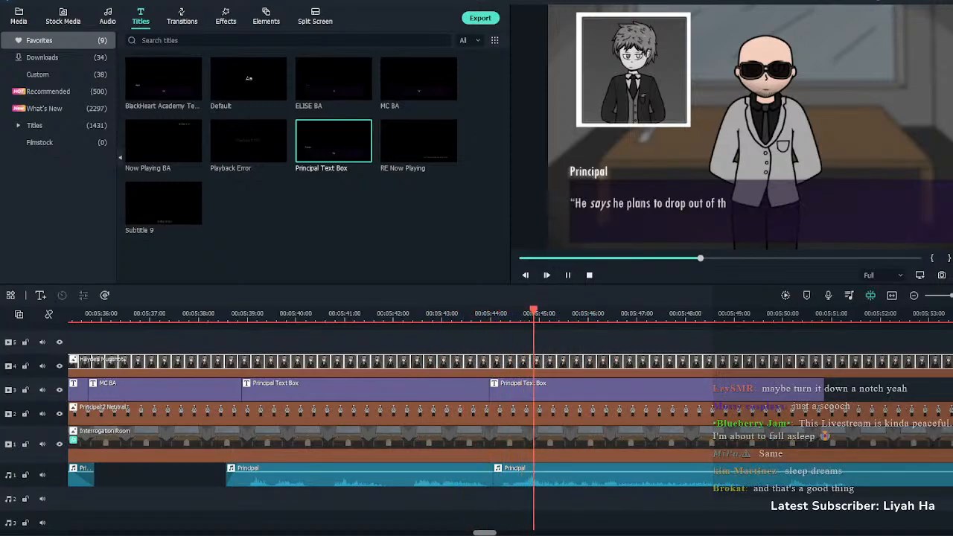
{"action": "key", "text": "space"}
{"action": "left_click_drag", "start_coordinate": [519, 390], "coordinate": [524, 390]}
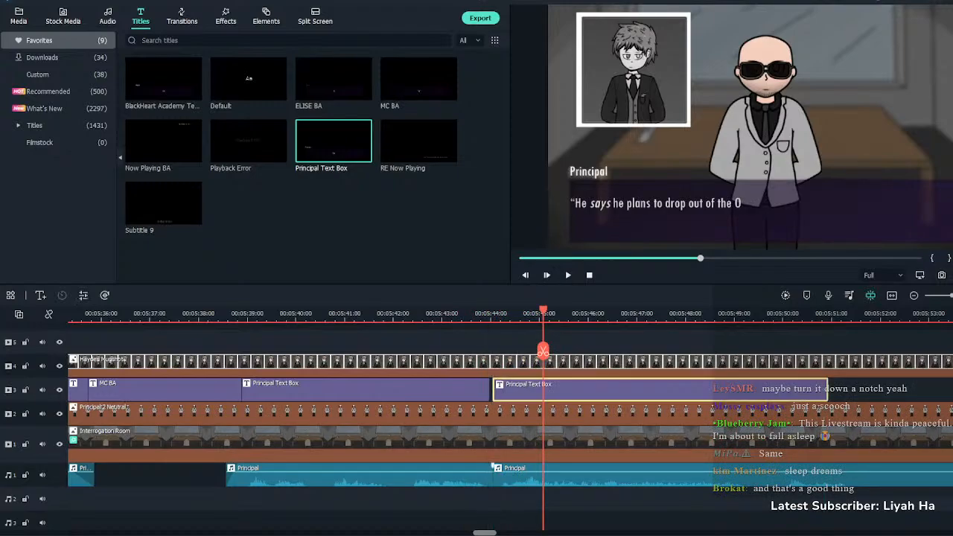
Extend the preceding Principal Text Box to meet the shifted one and place the second Principal audio part directly after the first
{"action": "left_click", "coordinate": [521, 477]}
{"action": "left_click_drag", "start_coordinate": [522, 477], "coordinate": [536, 477]}
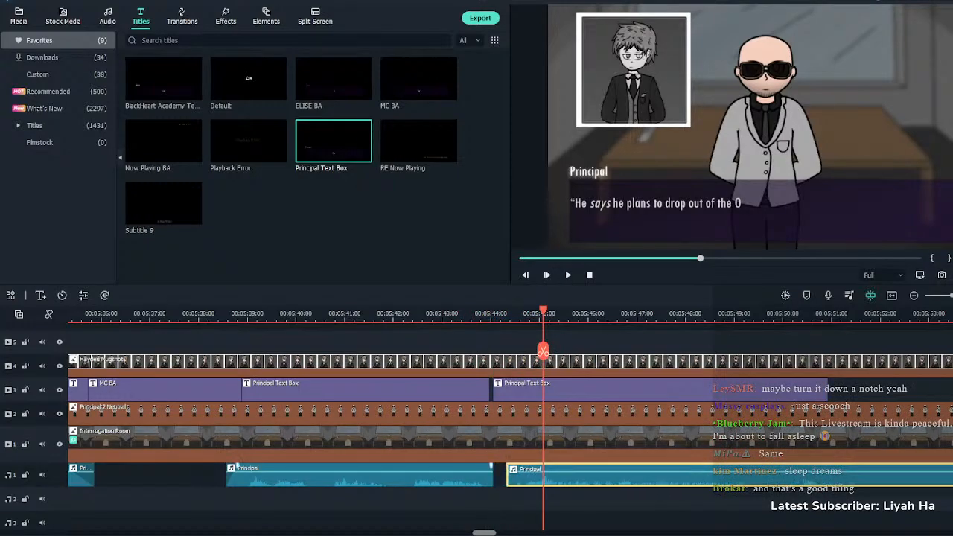
{"action": "left_click", "coordinate": [477, 477]}
{"action": "left_click", "coordinate": [476, 390]}
{"action": "left_click_drag", "start_coordinate": [489, 390], "coordinate": [493, 390]}
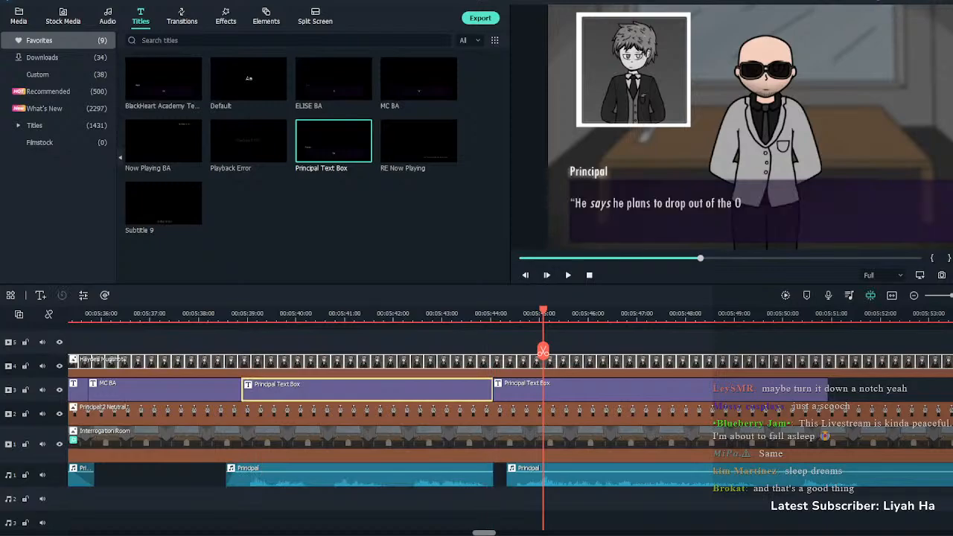
{"action": "left_click_drag", "start_coordinate": [536, 477], "coordinate": [521, 477]}
Play the line about the Oracle family from about 5:43.5 and extend its Principal Text Box to end at about 5:51.8
{"action": "left_click", "coordinate": [472, 313]}
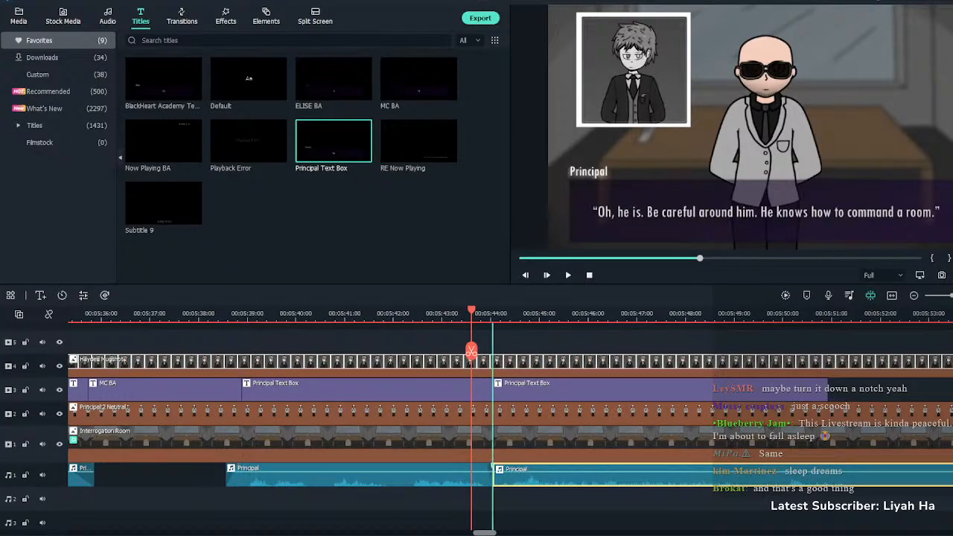
{"action": "key", "text": "space"}
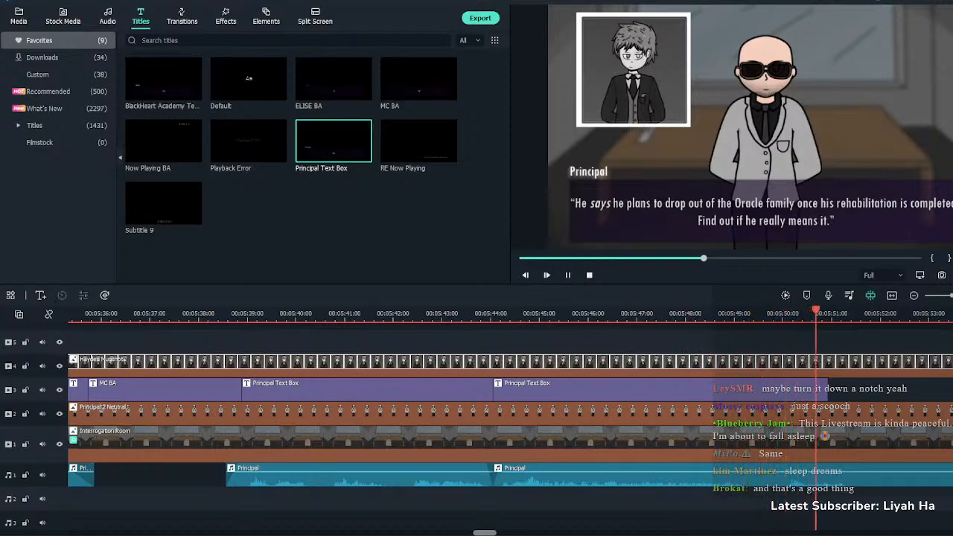
{"action": "left_click", "coordinate": [868, 387]}
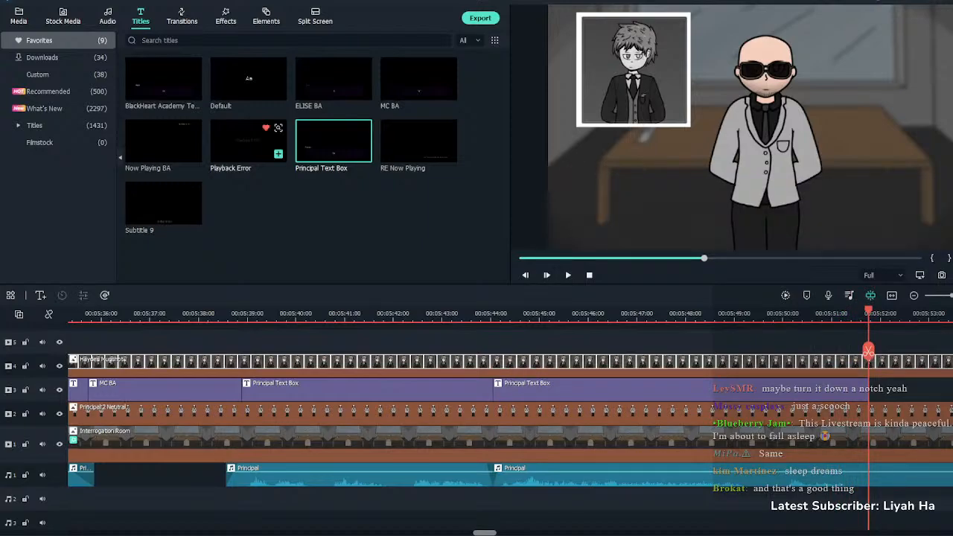
Insert an MC BA title directly after the Principal Text Box at about 5:51.8
{"action": "left_click", "coordinate": [476, 364]}
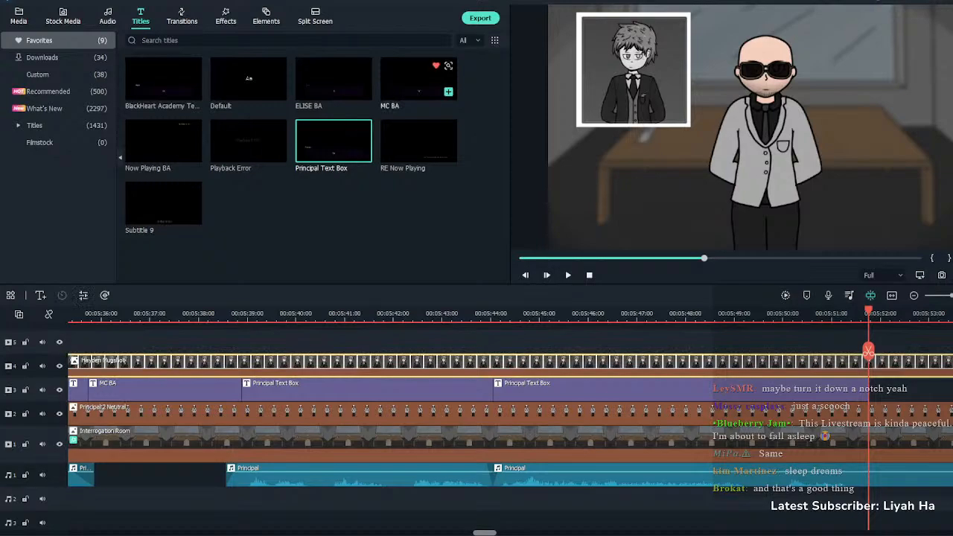
{"action": "left_click", "coordinate": [448, 91]}
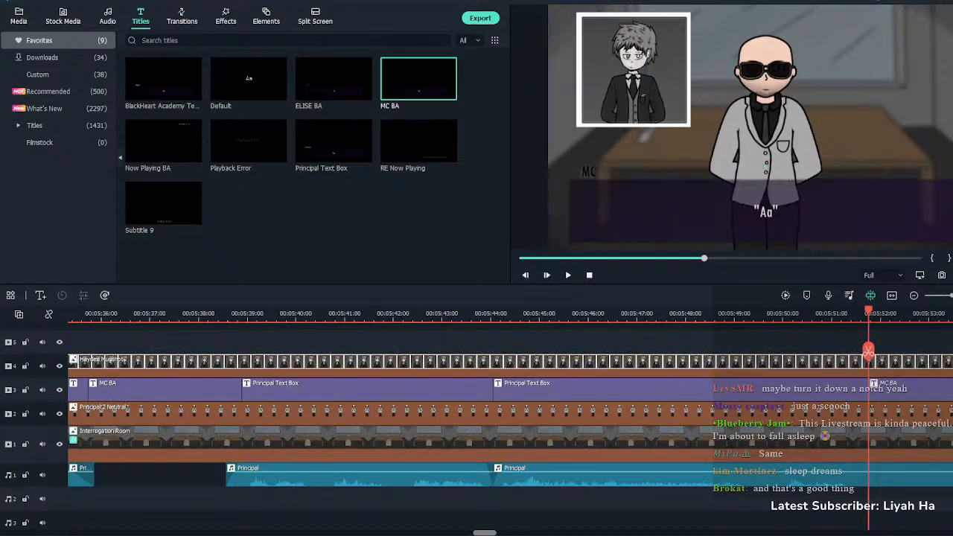
Play back the Principal's dialogue around the mugshot's entrance and the tablet line to examine where his sprite should leave
{"action": "key", "text": "space"}
{"action": "key", "text": "space"}
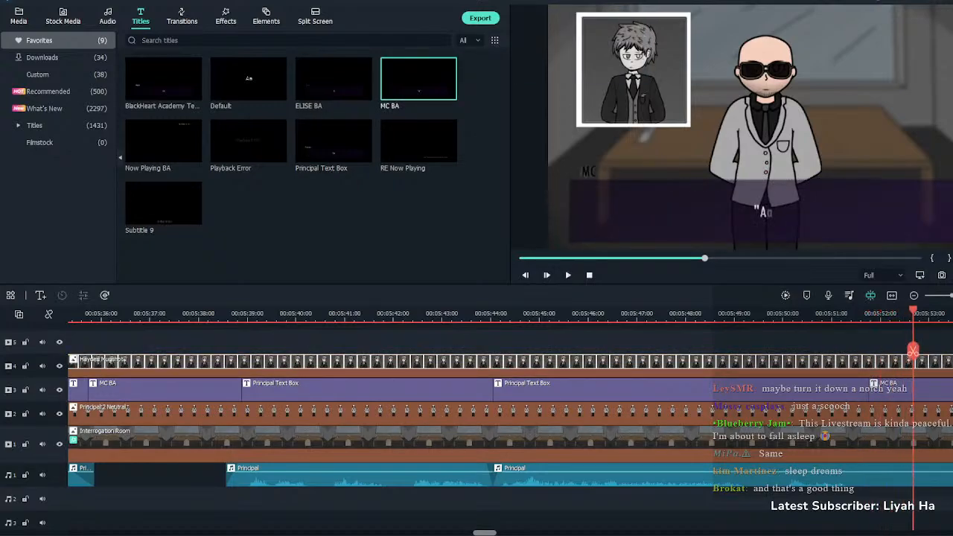
{"action": "key", "text": "ctrl+minus"}
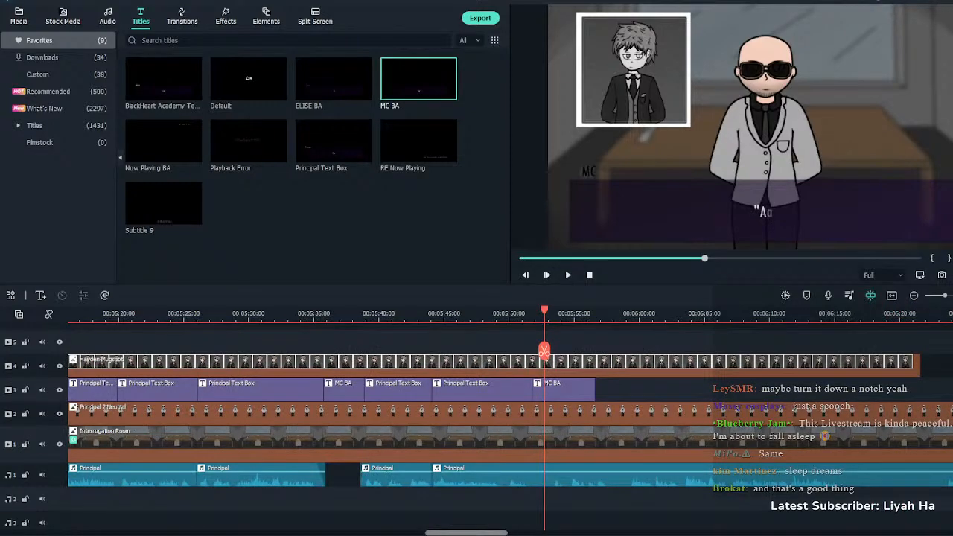
{"action": "left_click_drag", "start_coordinate": [544, 313], "coordinate": [268, 312]}
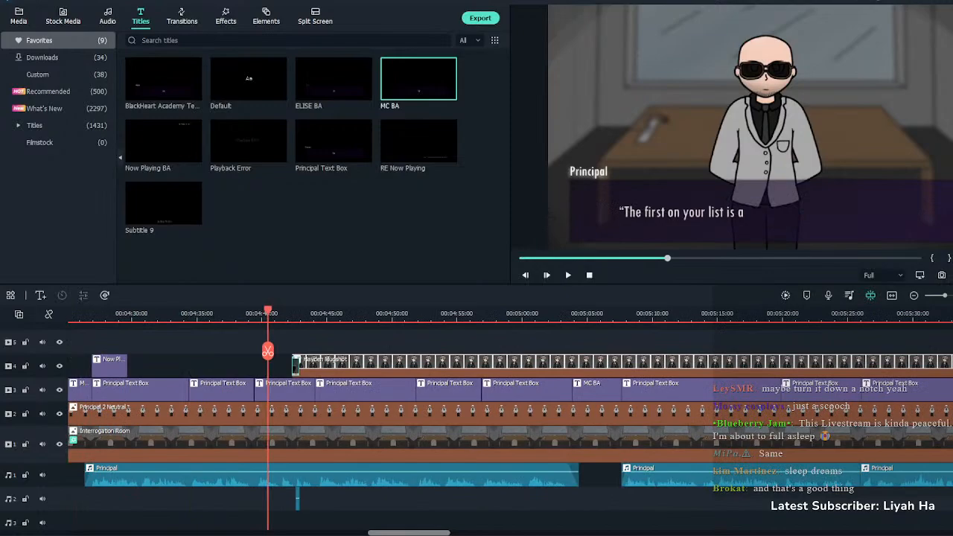
{"action": "key", "text": "space"}
{"action": "left_click", "coordinate": [210, 413]}
{"action": "key", "text": "space"}
{"action": "left_click", "coordinate": [209, 313]}
{"action": "key", "text": "space"}
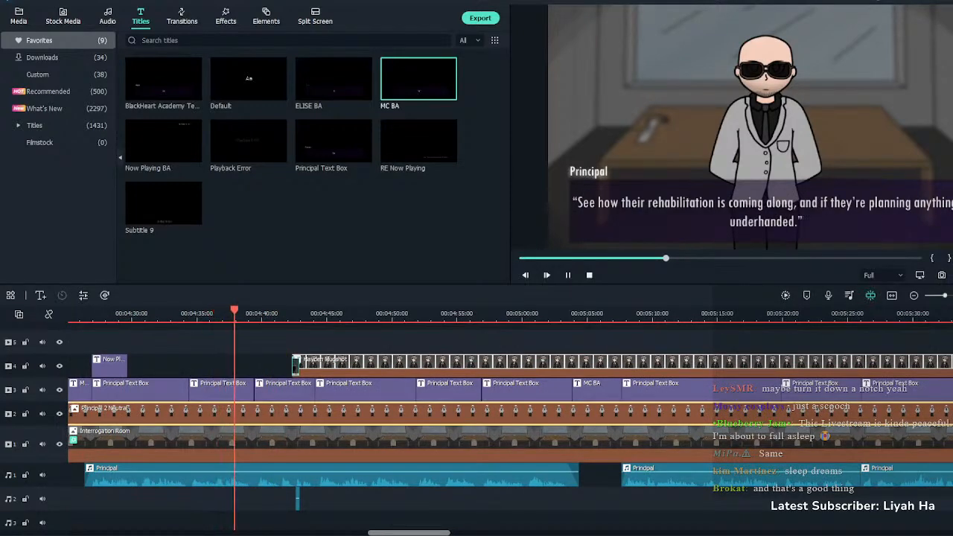
{"action": "key", "text": "ctrl+="}
{"action": "key", "text": "space"}
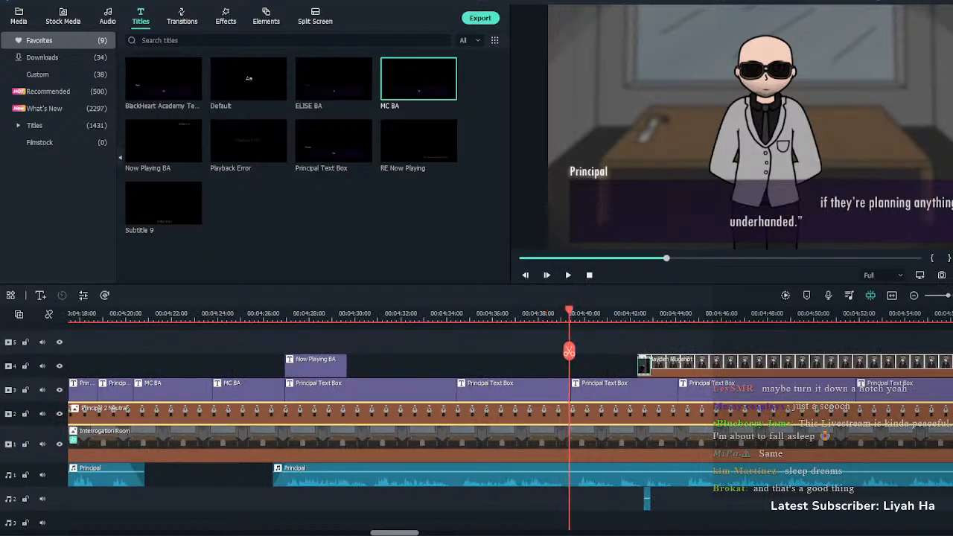
{"action": "left_click", "coordinate": [400, 313]}
{"action": "key", "text": "space"}
{"action": "key", "text": "space"}
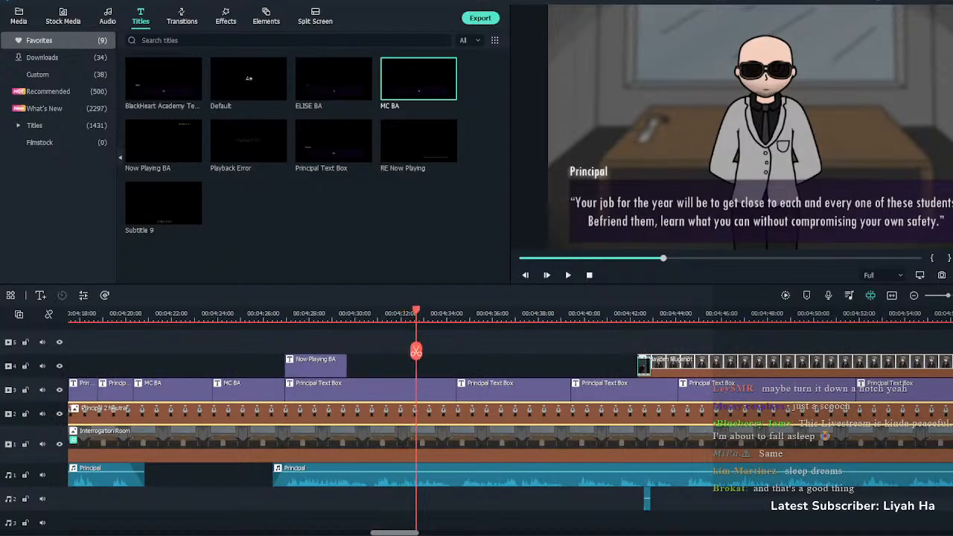
{"action": "left_click", "coordinate": [287, 314]}
{"action": "key", "text": "space"}
{"action": "left_click", "coordinate": [234, 314]}
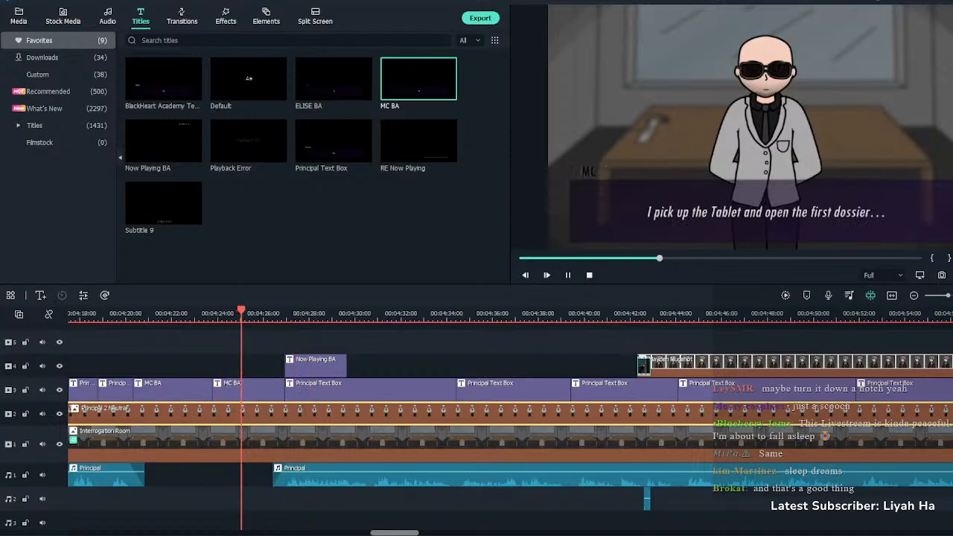
{"action": "key", "text": "space"}
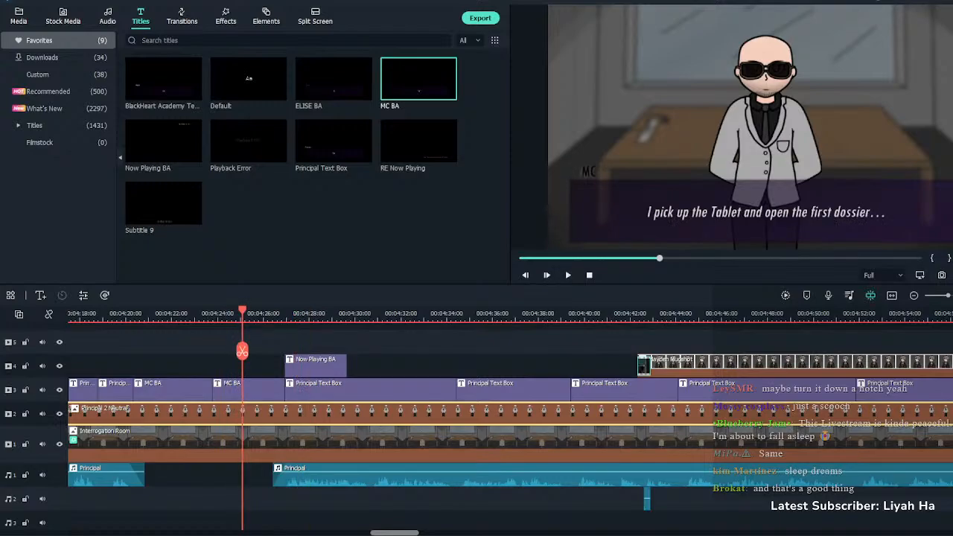
Split the Principal 2 Neutral clip at the start of the "I pick up the Tablet" title and delete the part after it
{"action": "left_click", "coordinate": [209, 314]}
{"action": "double_click", "coordinate": [246, 389]}
{"action": "left_click", "coordinate": [891, 224]}
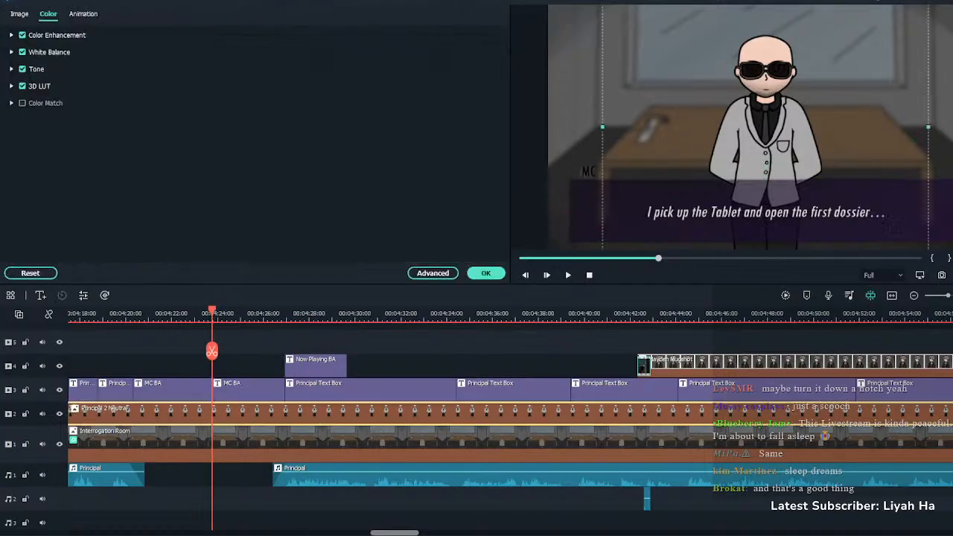
{"action": "key", "text": "ctrl+b"}
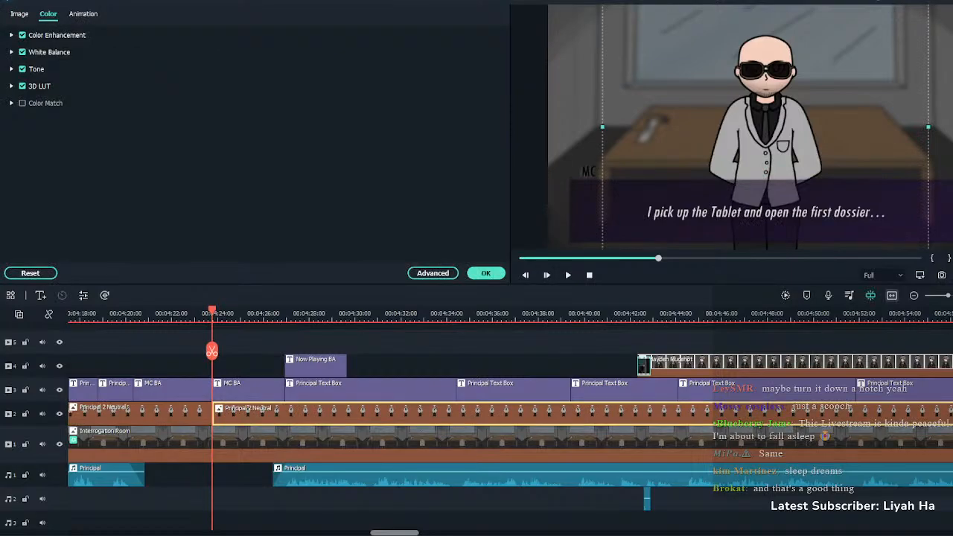
{"action": "key", "text": "shift+z"}
{"action": "key", "text": "Delete"}
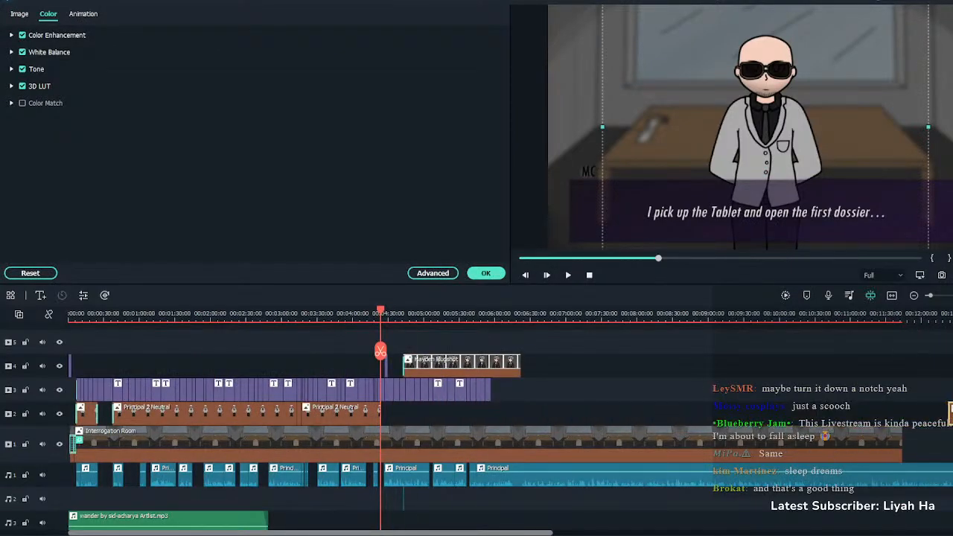
Add the Erase transition to the end of the shortened Principal 2 Neutral clip and play it back
{"action": "scroll", "coordinate": [510, 425], "scroll_direction": "up", "scroll_amount": 5}
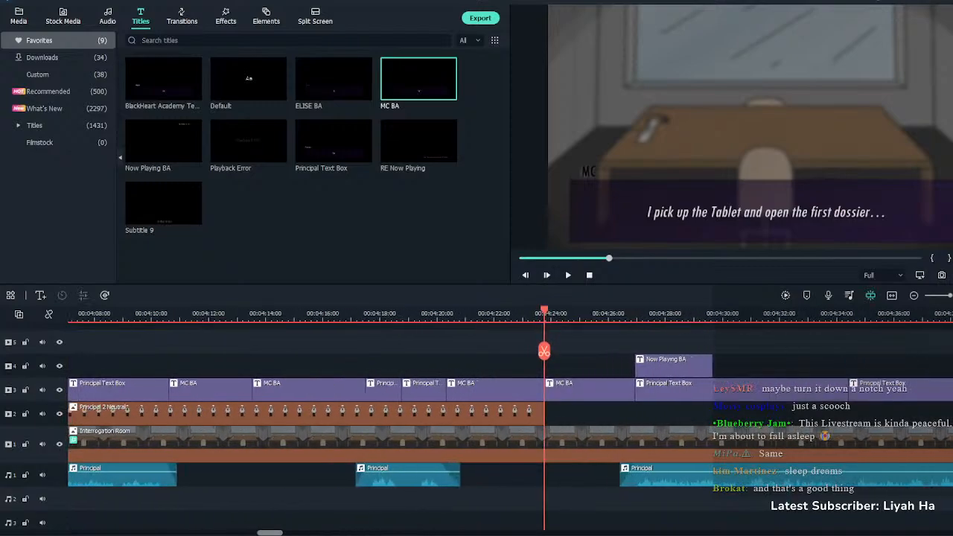
{"action": "left_click", "coordinate": [182, 17]}
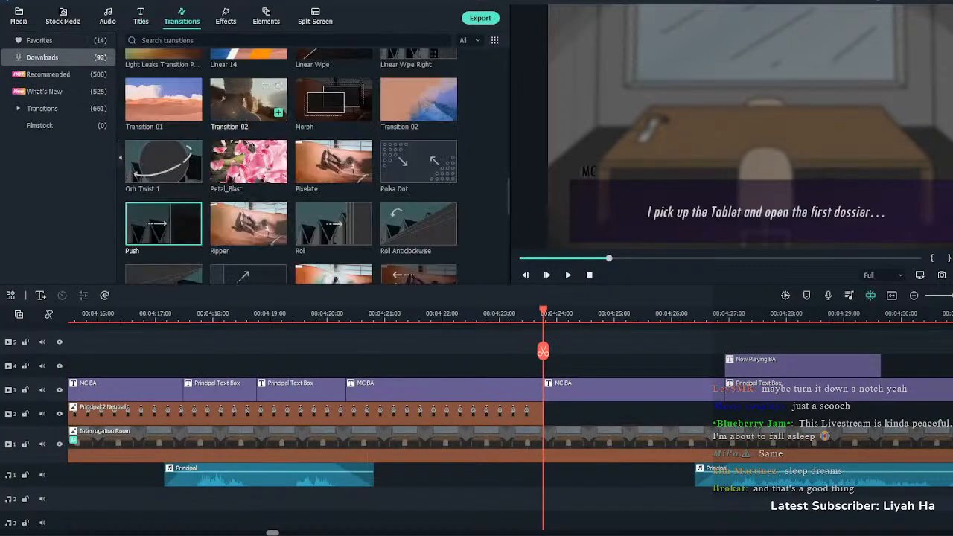
{"action": "left_click", "coordinate": [58, 40]}
{"action": "mouse_move", "coordinate": [333, 181]}
{"action": "left_mouse_down"}
{"action": "mouse_move", "coordinate": [425, 313]}
{"action": "mouse_move", "coordinate": [521, 413]}
{"action": "left_mouse_up"}
{"action": "left_click", "coordinate": [475, 313]}
{"action": "key", "text": "space"}
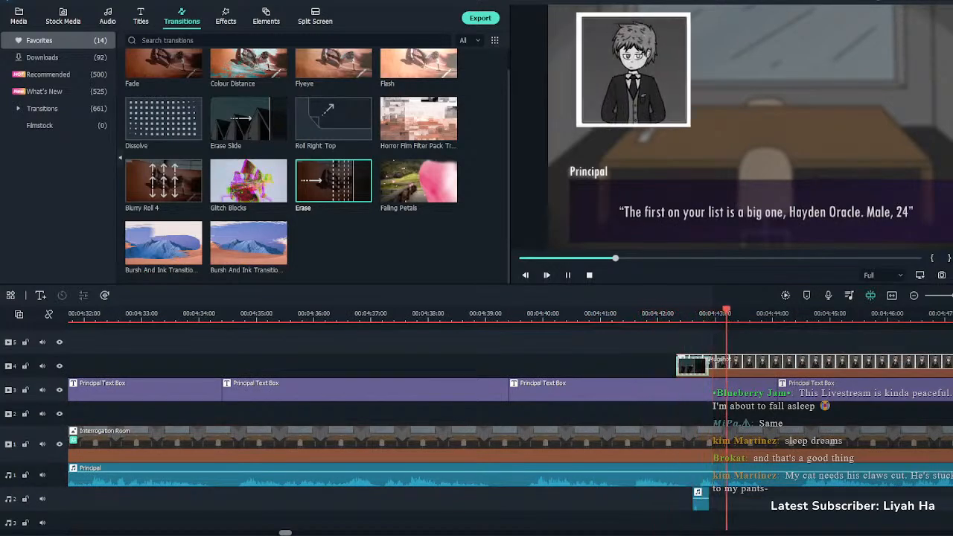
Enlarge the Hayden Mugshot image and centre it above the text box, then play back the scene
{"action": "double_click", "coordinate": [736, 362]}
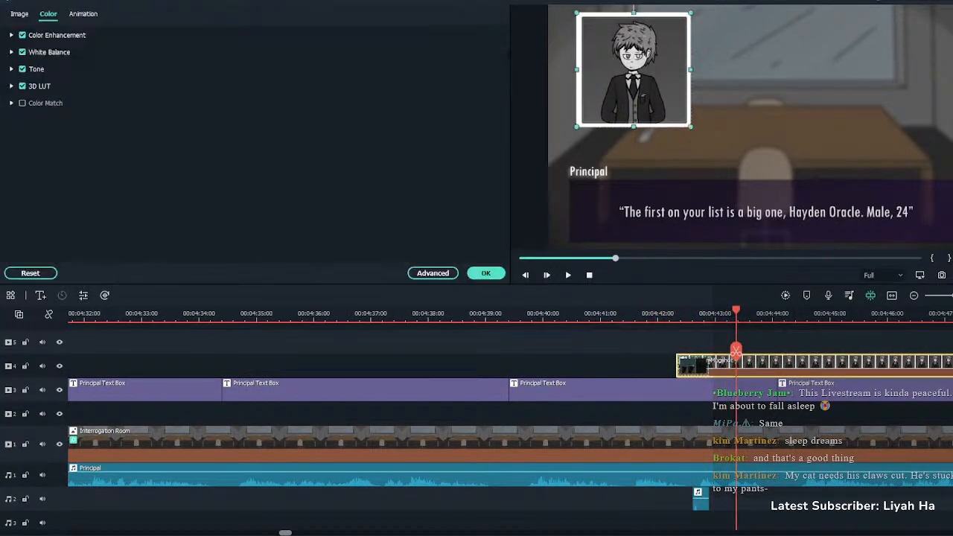
{"action": "left_click_drag", "start_coordinate": [691, 127], "coordinate": [734, 170]}
{"action": "left_click_drag", "start_coordinate": [654, 90], "coordinate": [765, 93]}
{"action": "left_click", "coordinate": [485, 272]}
{"action": "left_click", "coordinate": [674, 314]}
{"action": "key", "text": "space"}
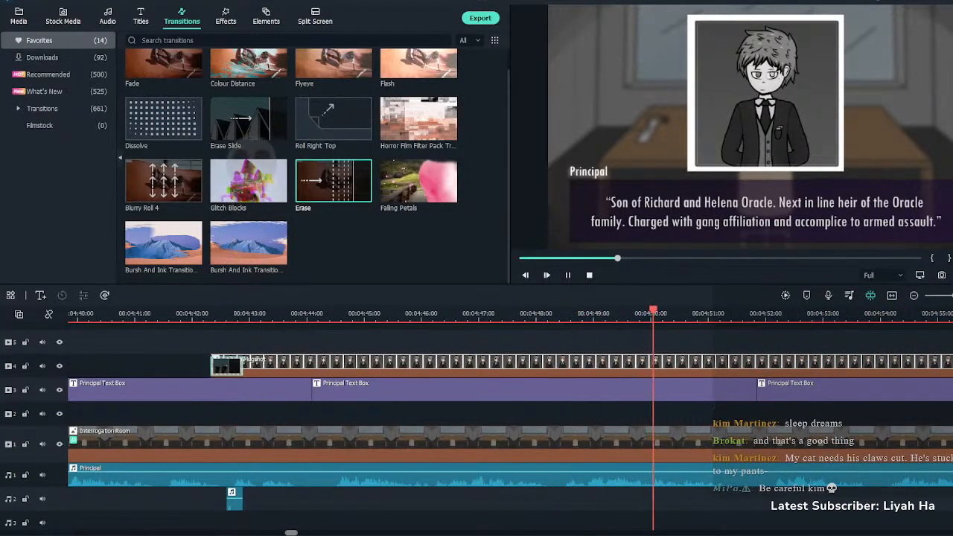
Review the end of the edited dialogue around the last MC BA title for where the Principal's line finishes
{"action": "key", "text": "ctrl+minus"}
{"action": "key", "text": "ctrl+minus"}
{"action": "key", "text": "ctrl+minus"}
{"action": "key", "text": "ctrl+minus"}
{"action": "key", "text": "ctrl+minus"}
{"action": "key", "text": "ctrl+minus"}
{"action": "key", "text": "ctrl+minus"}
{"action": "key", "text": "ctrl+minus"}
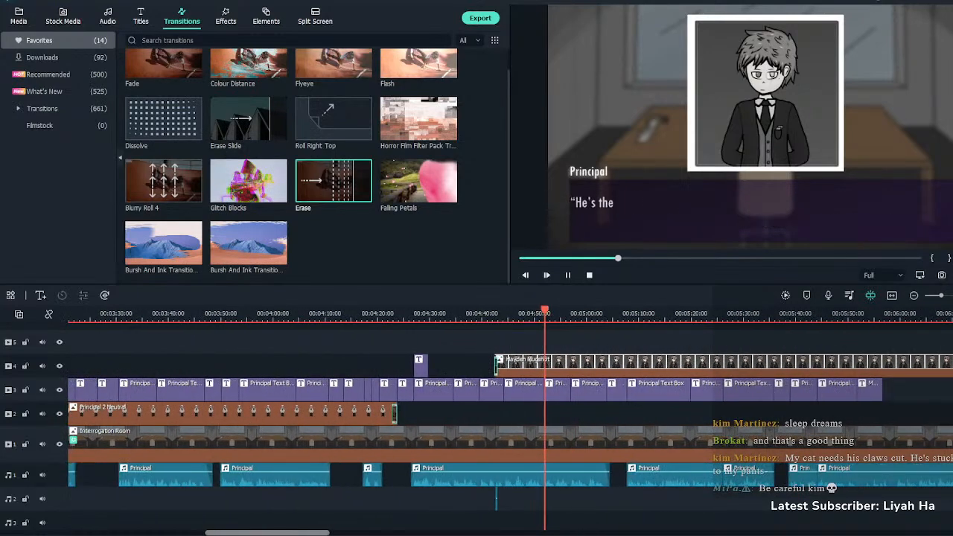
{"action": "left_click", "coordinate": [873, 313]}
{"action": "key", "text": "ctrl+plus"}
{"action": "key", "text": "ctrl+plus"}
{"action": "key", "text": "ctrl+plus"}
{"action": "key", "text": "ctrl+plus"}
{"action": "key", "text": "ctrl+plus"}
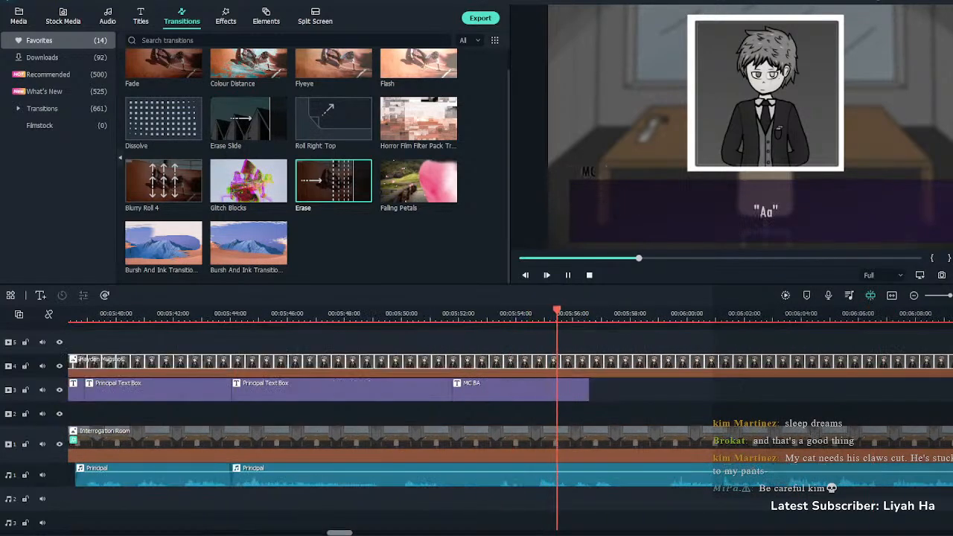
{"action": "left_click", "coordinate": [413, 313]}
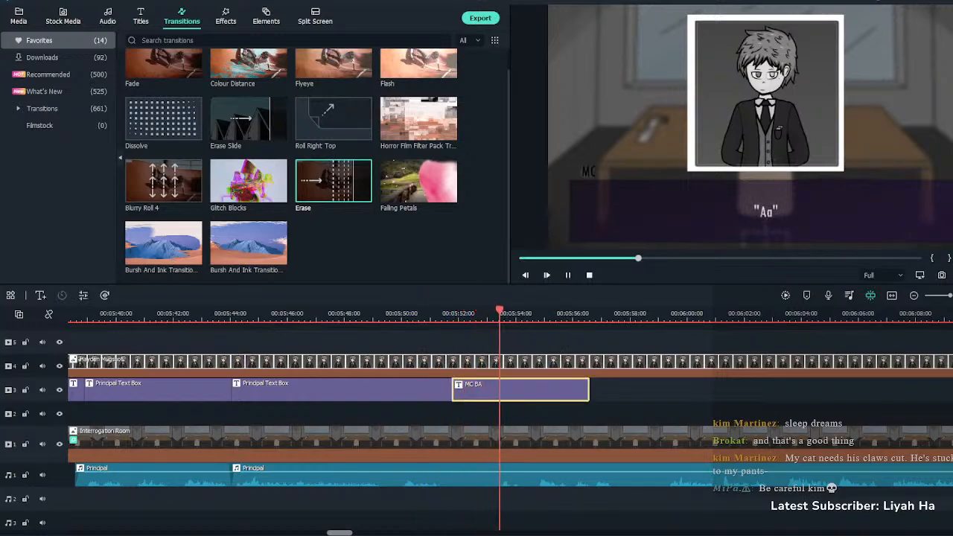
Split the Principal audio shortly after the last MC BA title starts, separating the parts by about 1.7 seconds with a fade-out on the first
{"action": "left_click", "coordinate": [500, 474]}
{"action": "left_click", "coordinate": [482, 313]}
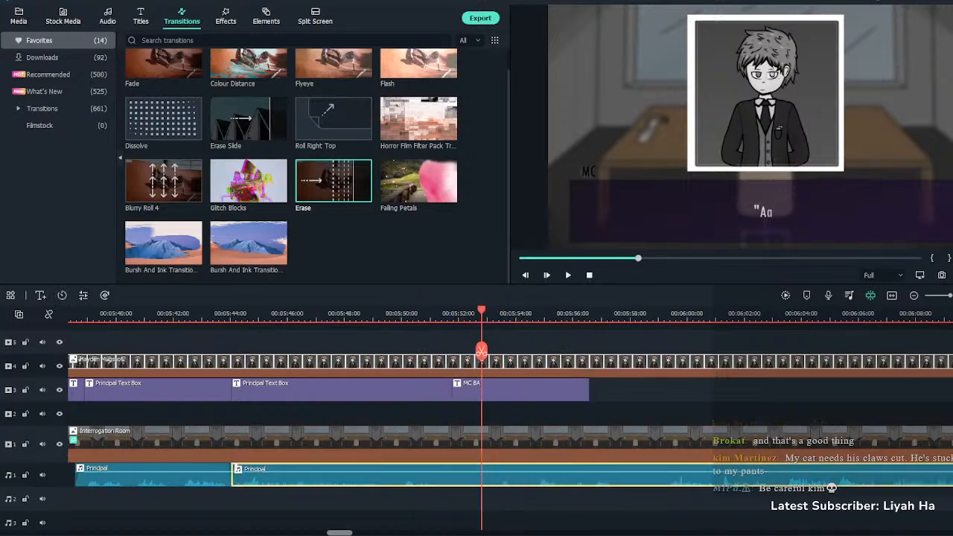
{"action": "key", "text": "ctrl+b"}
{"action": "left_click_drag", "start_coordinate": [500, 474], "coordinate": [549, 475]}
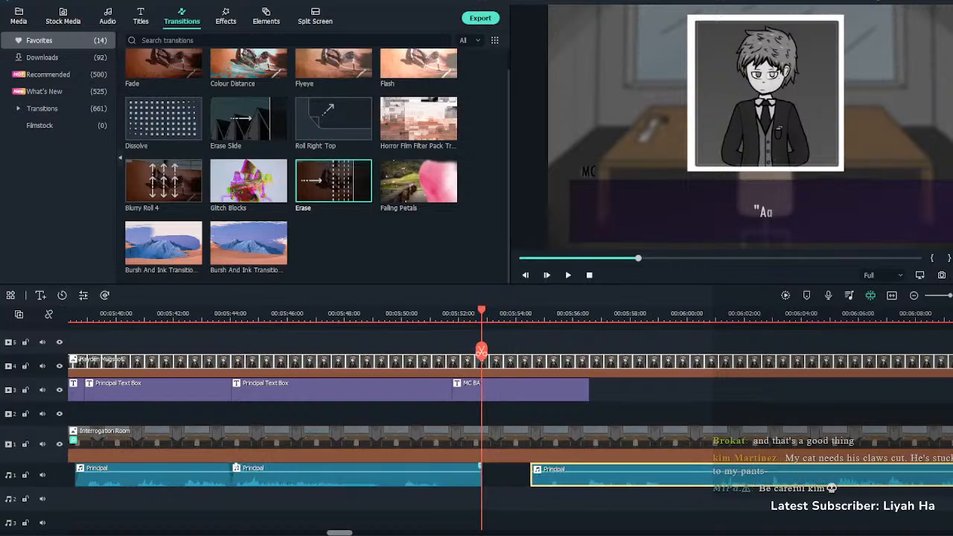
{"action": "left_click", "coordinate": [504, 474]}
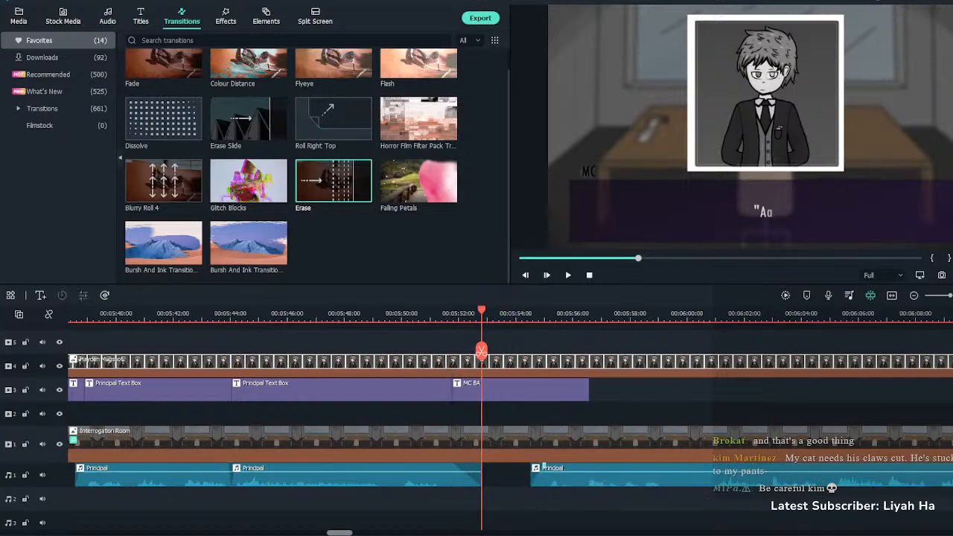
Split the last MC BA title at about 00:05:55 and delete its remainder
{"action": "left_click", "coordinate": [454, 313]}
{"action": "key", "text": "space"}
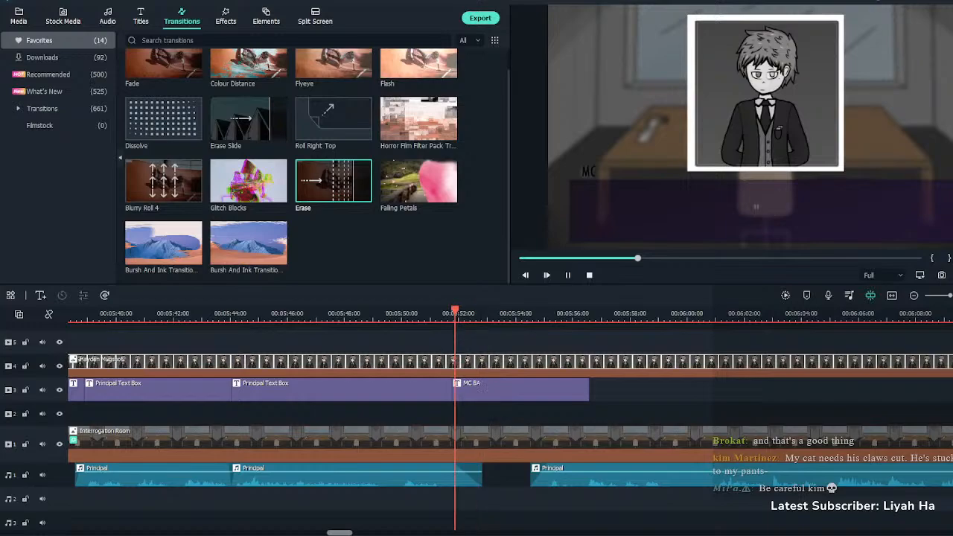
{"action": "left_click", "coordinate": [520, 390]}
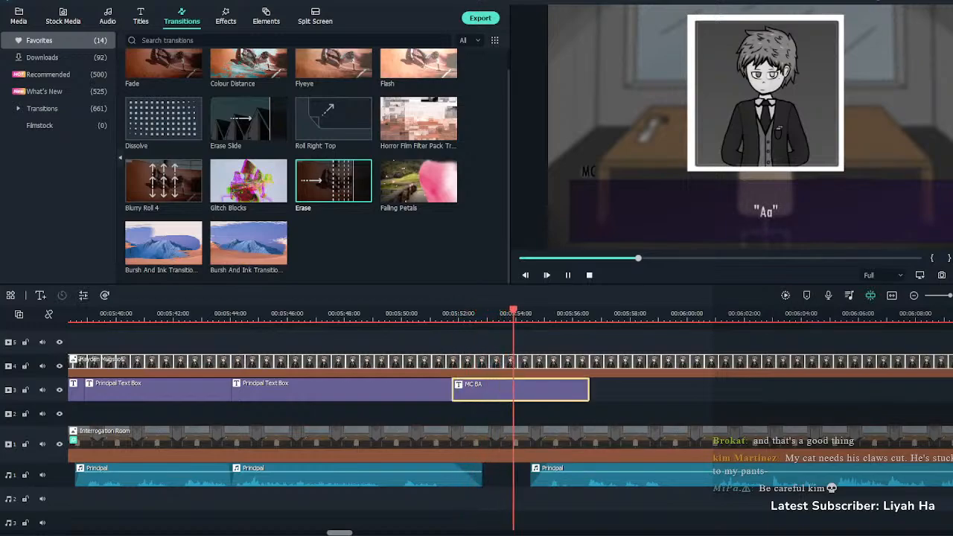
{"action": "key", "text": "space"}
{"action": "left_click", "coordinate": [544, 350]}
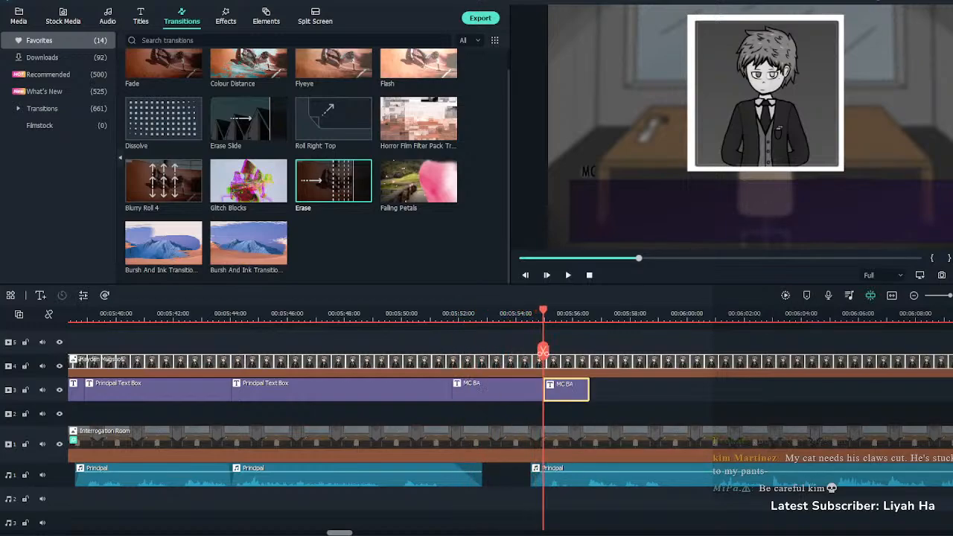
{"action": "key", "text": "Delete"}
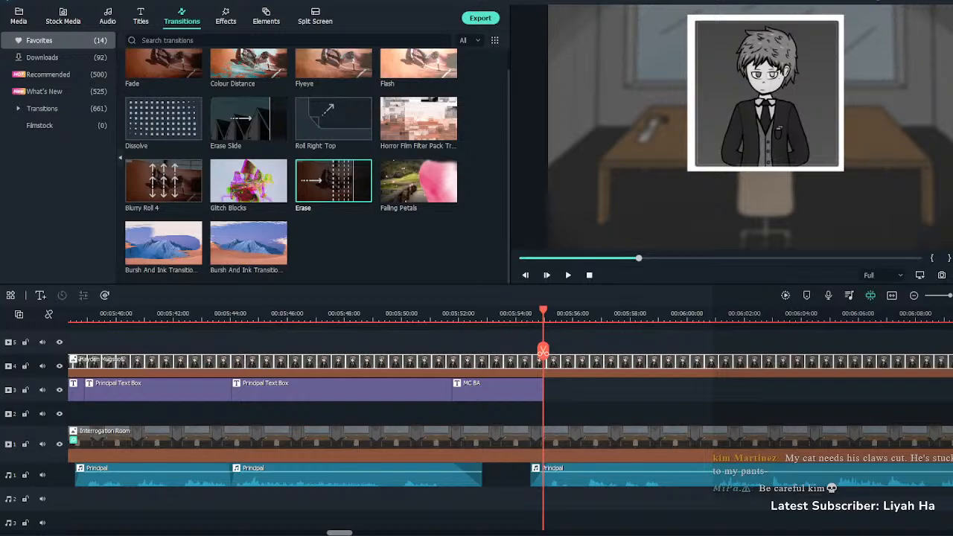
Replace the last MC BA title's text with "I swipe to the next dossier." and make it italic
{"action": "double_click", "coordinate": [497, 389]}
{"action": "triple_click", "coordinate": [201, 93]}
{"action": "type", "text": "I swipe to the next dossier."}
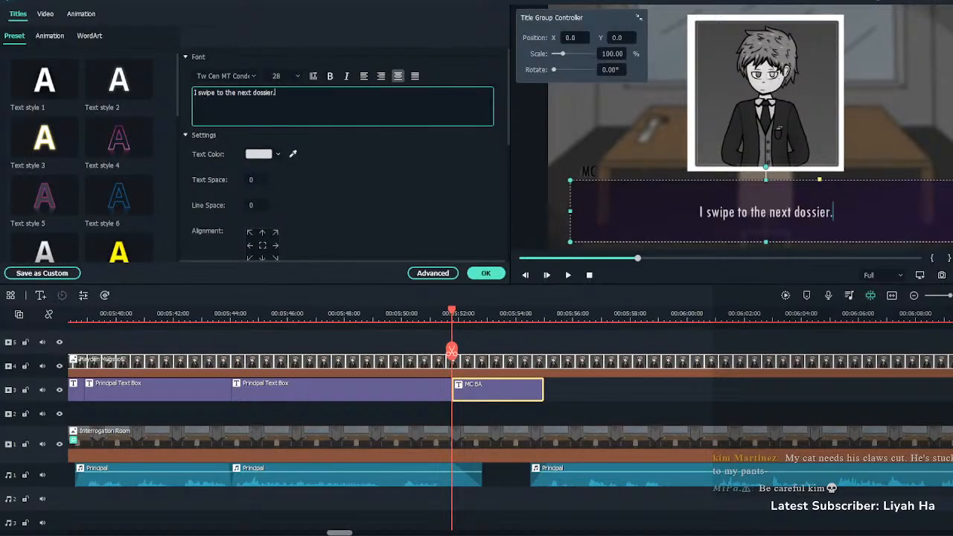
{"action": "key", "text": "ctrl+shift+Left"}
{"action": "key", "text": "ctrl+shift+Left"}
{"action": "key", "text": "ctrl+shift+Left"}
{"action": "key", "text": "ctrl+shift+Left"}
{"action": "key", "text": "ctrl+shift+Left"}
{"action": "key", "text": "ctrl+shift+Left"}
{"action": "key", "text": "ctrl+i"}
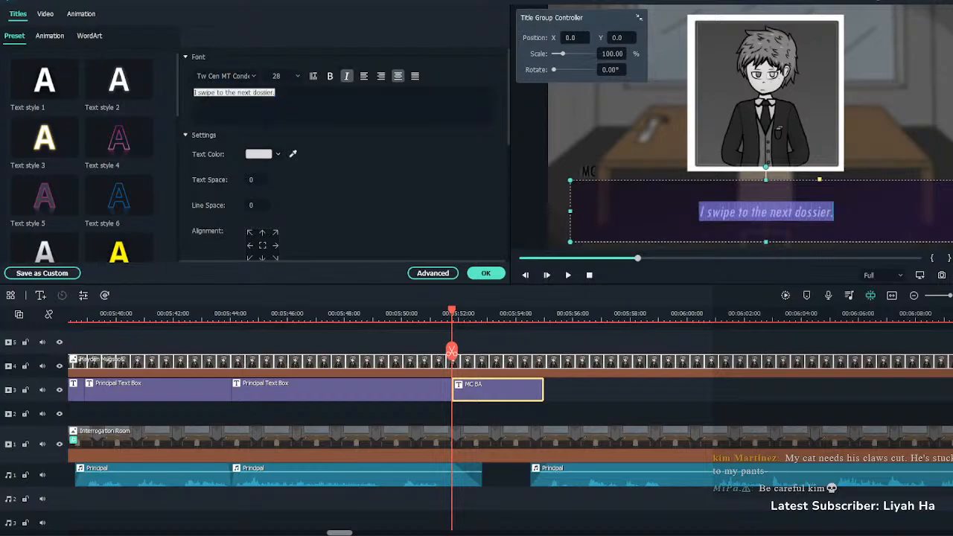
{"action": "left_click", "coordinate": [486, 273]}
Move the remaining Principal audio to about 00:06:00 and add another MC BA title directly after the dossier title
{"action": "left_click_drag", "start_coordinate": [548, 465], "coordinate": [698, 468]}
{"action": "left_click", "coordinate": [497, 389]}
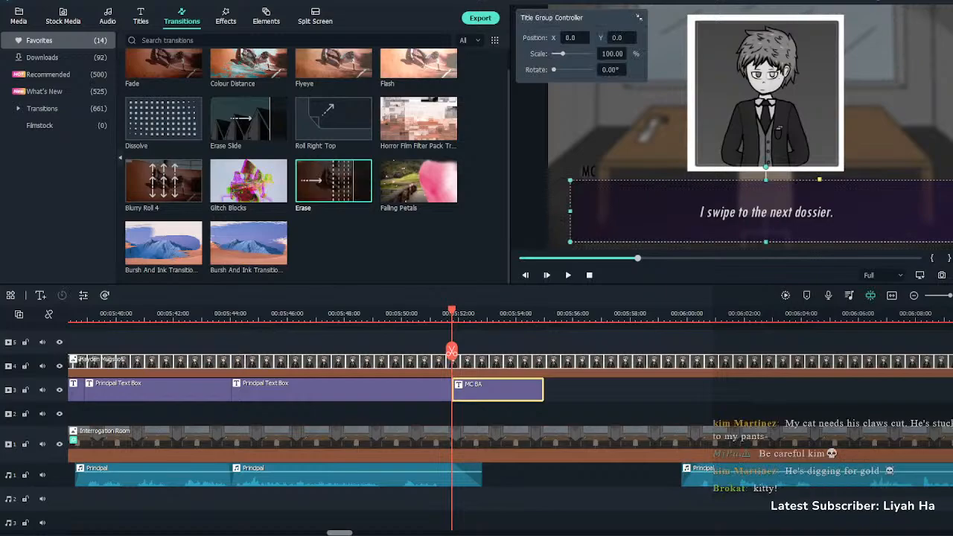
{"action": "left_click", "coordinate": [19, 17]}
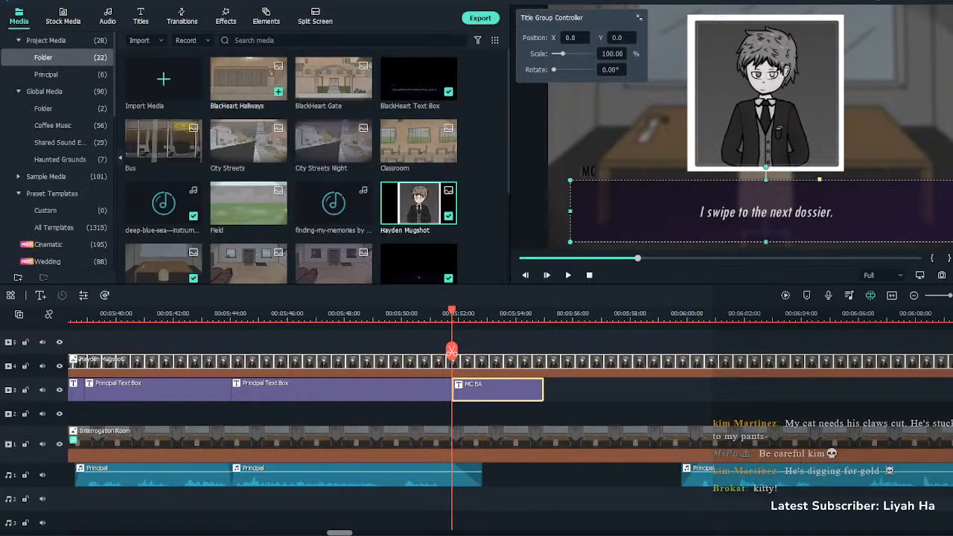
{"action": "left_click", "coordinate": [140, 16]}
{"action": "left_click", "coordinate": [448, 91]}
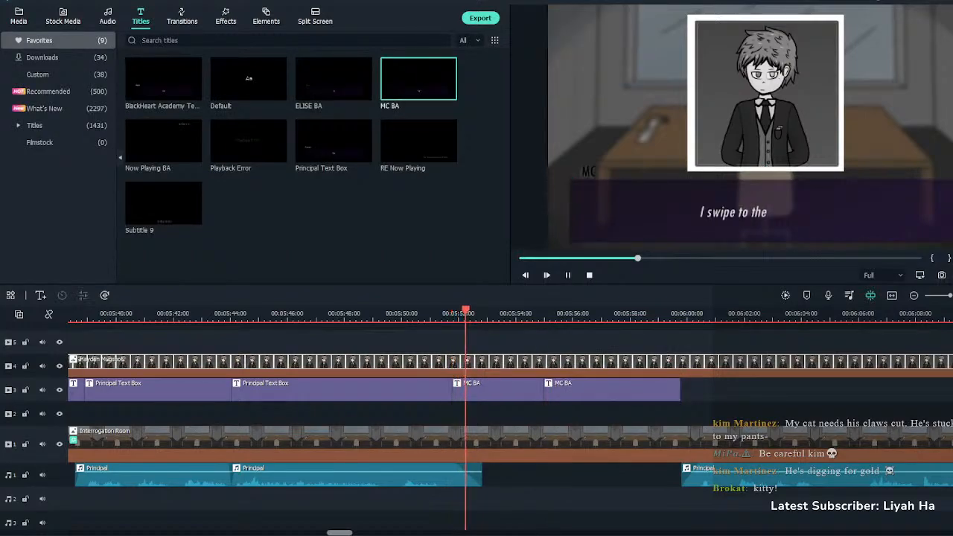
Set the new MC BA title's text to “Oh right, you mentioned they were looking after a son and a daughter.”
{"action": "left_click", "coordinate": [611, 390]}
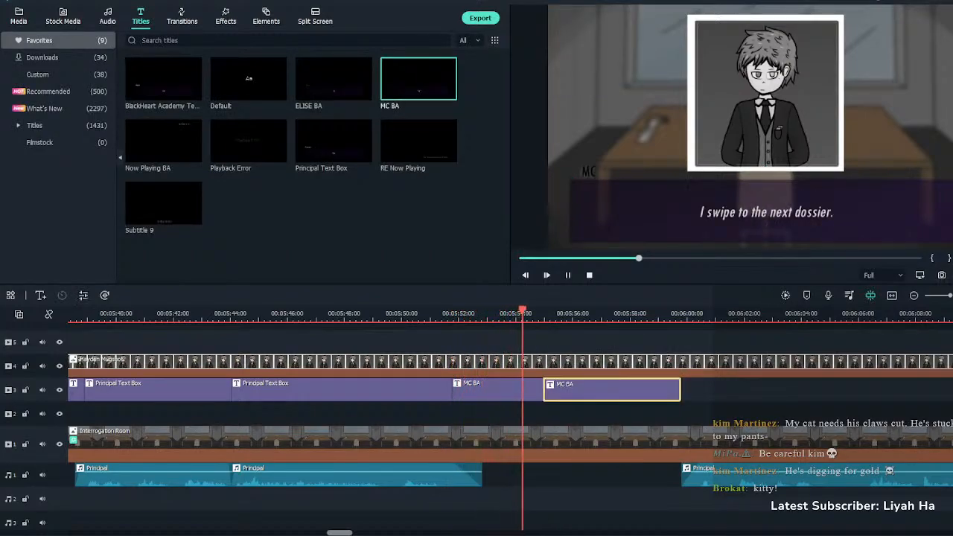
{"action": "key", "text": "space"}
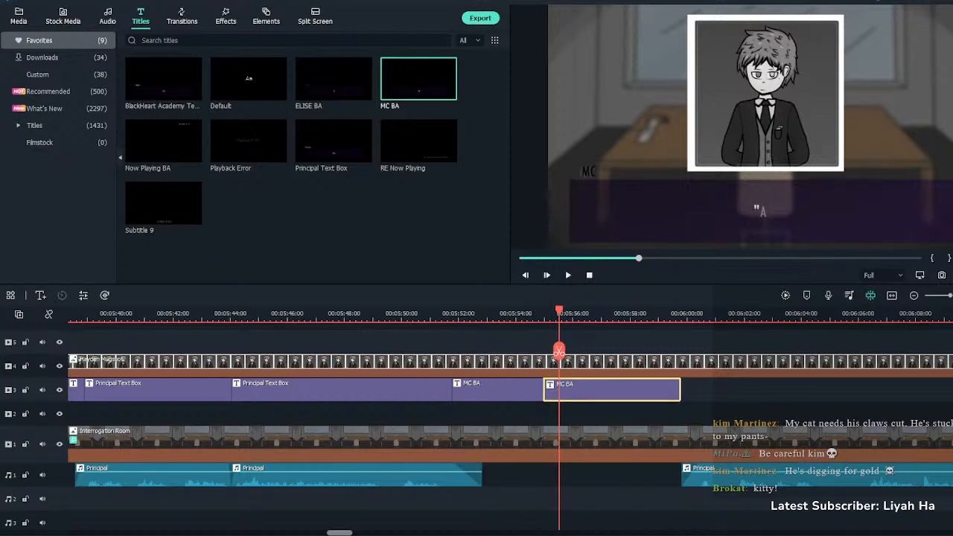
{"action": "double_click", "coordinate": [686, 185]}
{"action": "left_click_drag", "start_coordinate": [223, 93], "coordinate": [144, 93]}
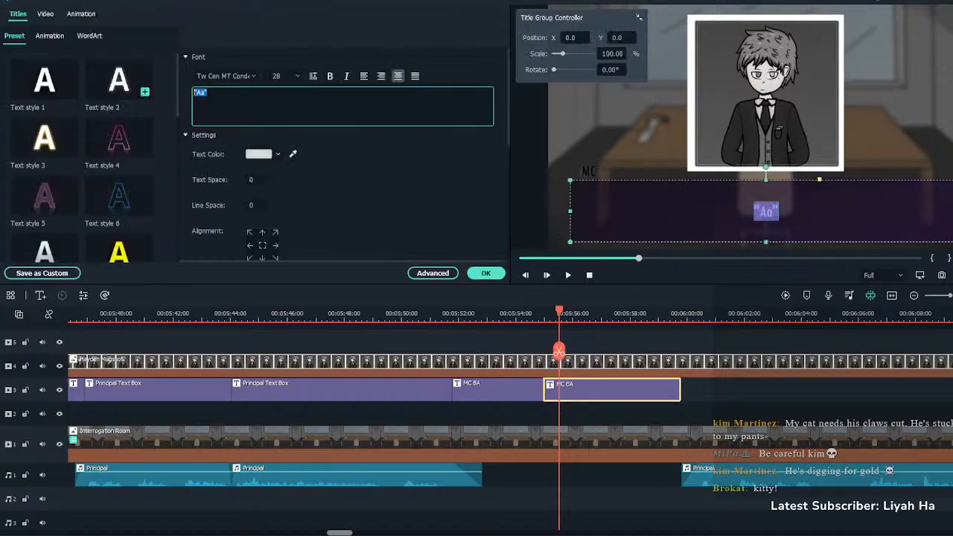
{"action": "type", "text": "\"Oh right, you mentioned they were looking after a son and a daughter.\""}
{"action": "left_click", "coordinate": [486, 274]}
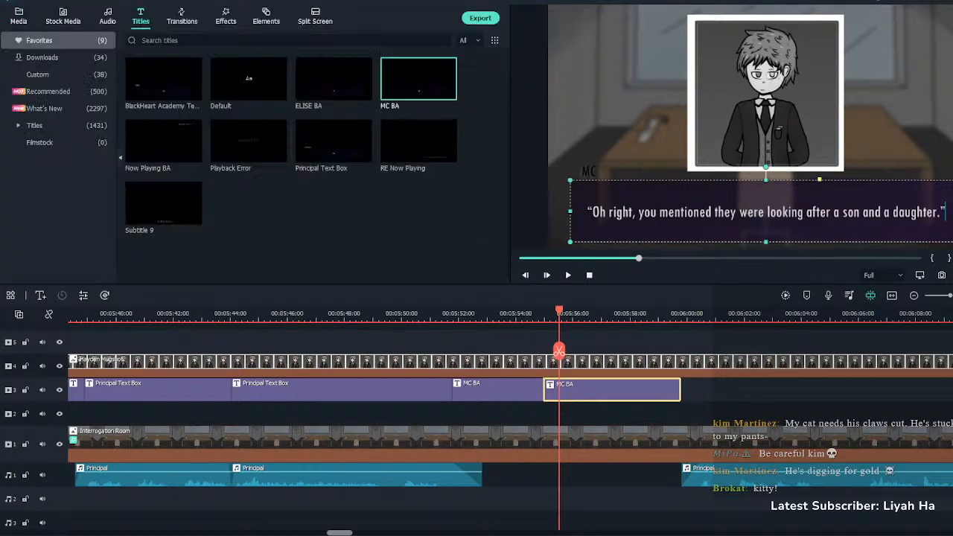
Split the Hayden Mugshot clip at the start of the “I swipe to the next dossier.” title and delete the remainder
{"action": "left_click", "coordinate": [505, 342]}
{"action": "key", "text": "space"}
{"action": "key", "text": "space"}
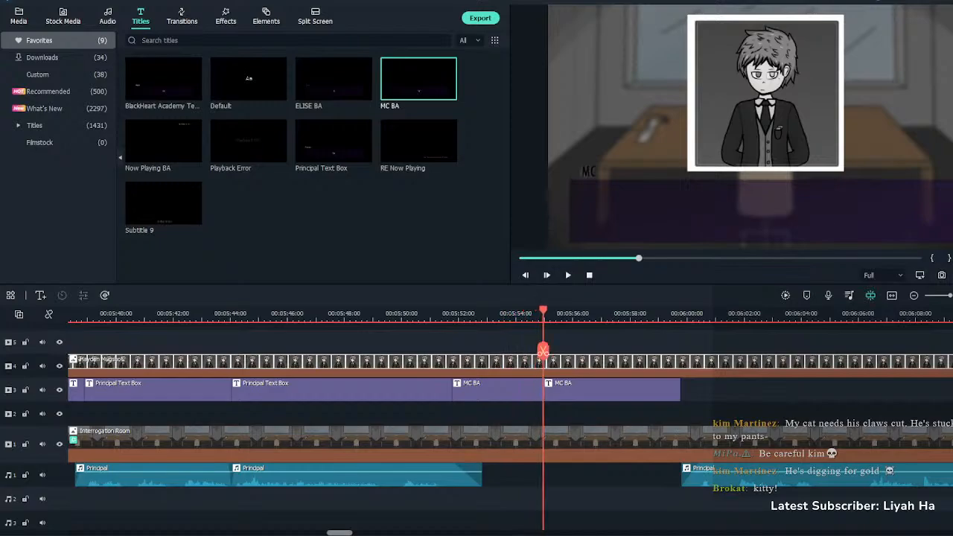
{"action": "left_click", "coordinate": [446, 342]}
{"action": "key", "text": "space"}
{"action": "key", "text": "space"}
{"action": "left_click", "coordinate": [427, 342]}
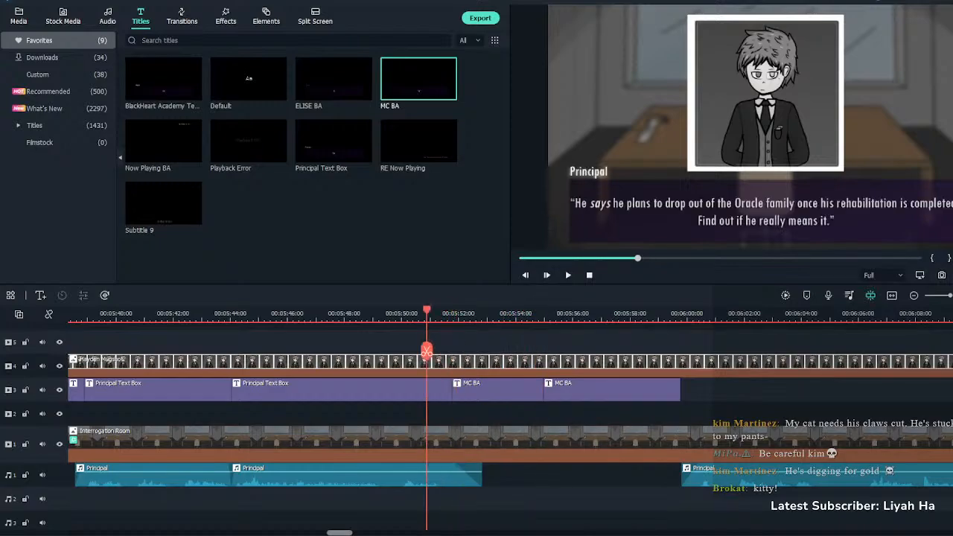
{"action": "double_click", "coordinate": [498, 390]}
{"action": "left_click", "coordinate": [498, 365]}
{"action": "key", "text": "ctrl+b"}
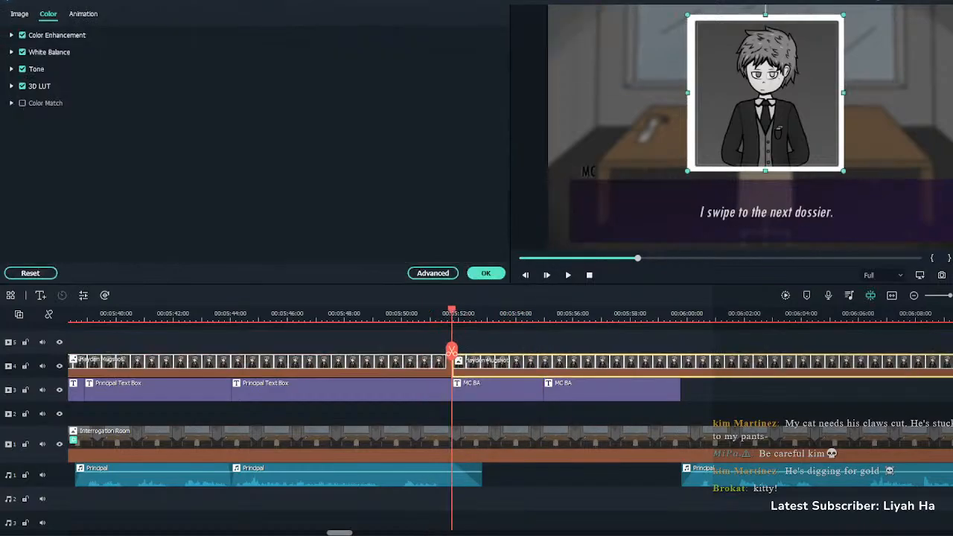
{"action": "key", "text": "Delete"}
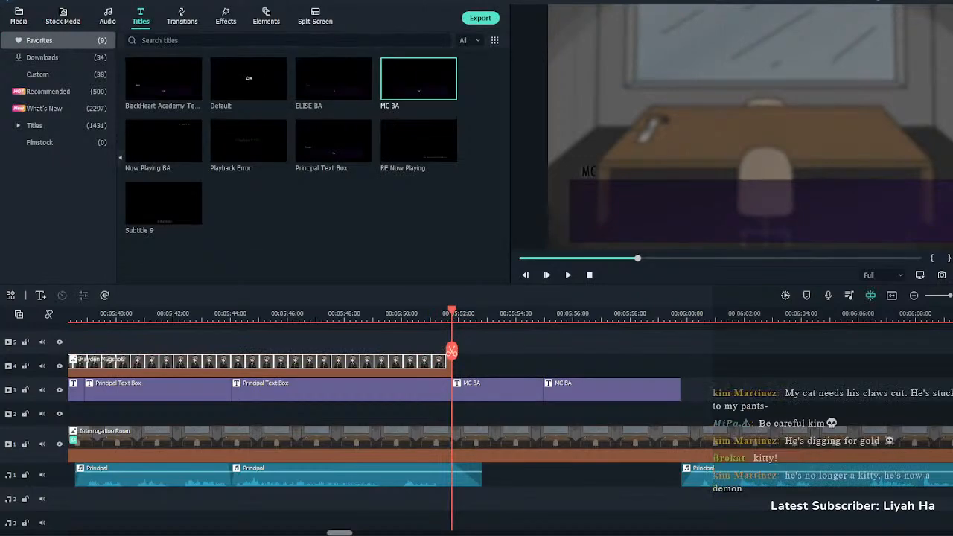
Apply the Erase transition to the end of the Hayden Mugshot clip and play back the result
{"action": "left_click", "coordinate": [182, 16]}
{"action": "left_click_drag", "start_coordinate": [333, 181], "coordinate": [438, 365]}
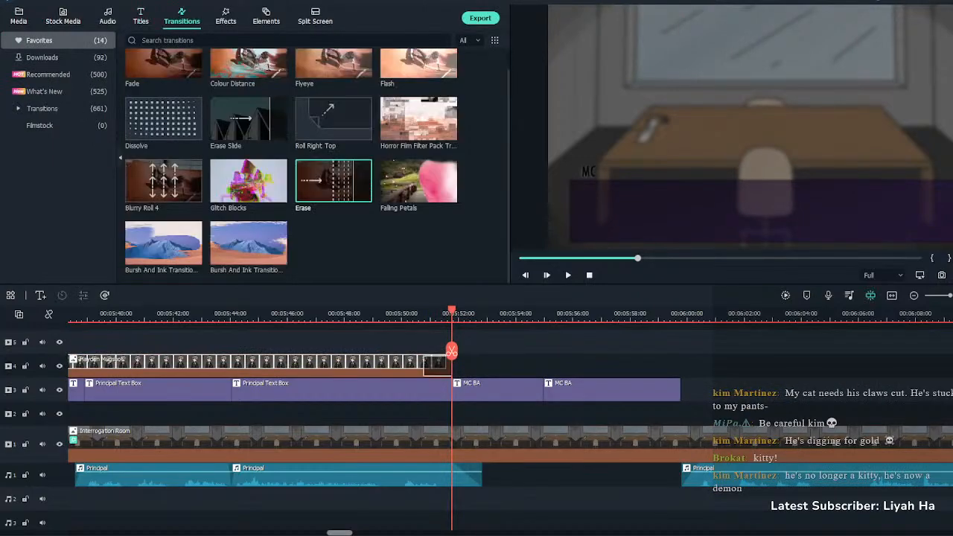
{"action": "key", "text": "space"}
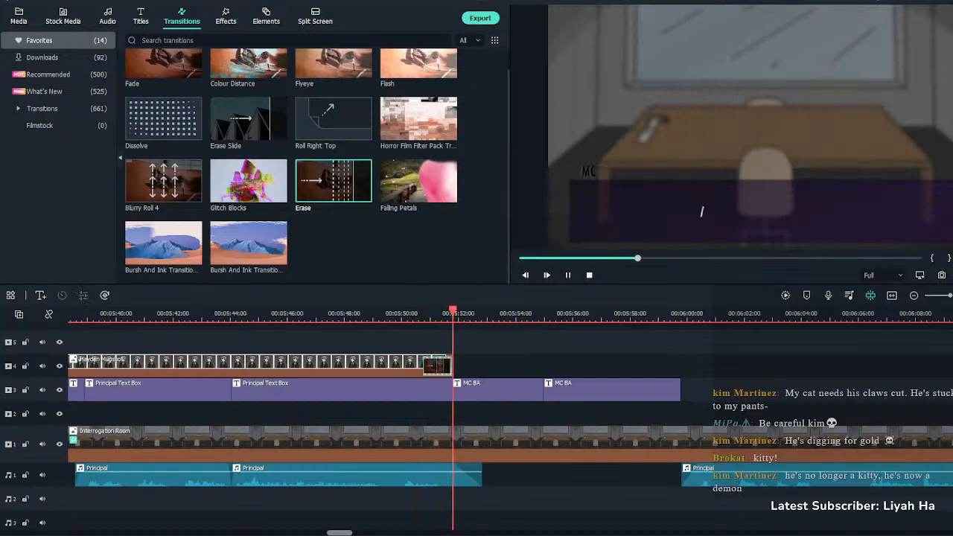
{"action": "left_click", "coordinate": [260, 365]}
{"action": "key", "text": "space"}
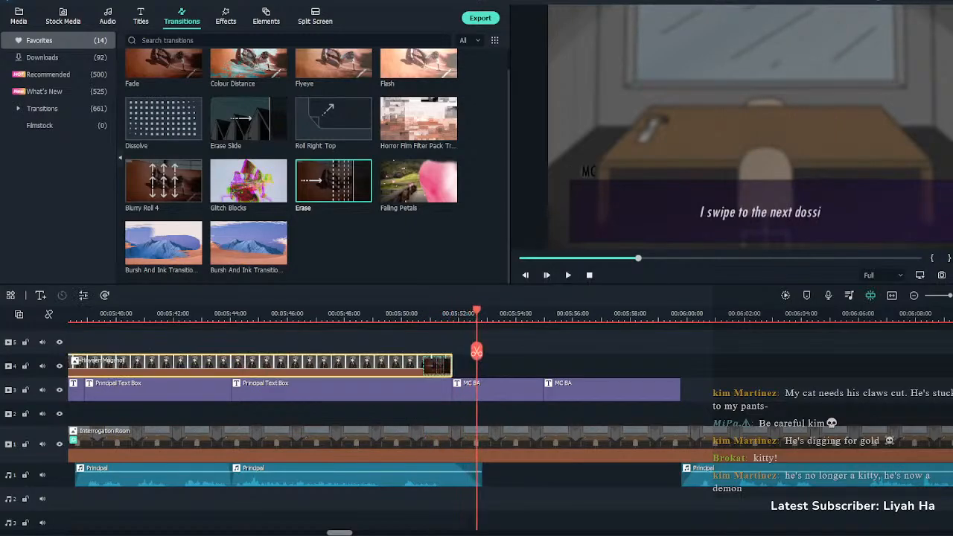
Extend the end of the Hayden Mugshot clip slightly past the start of the dossier title and preview the timing
{"action": "left_click_drag", "start_coordinate": [452, 365], "coordinate": [472, 365]}
{"action": "left_click", "coordinate": [436, 342]}
{"action": "key", "text": "space"}
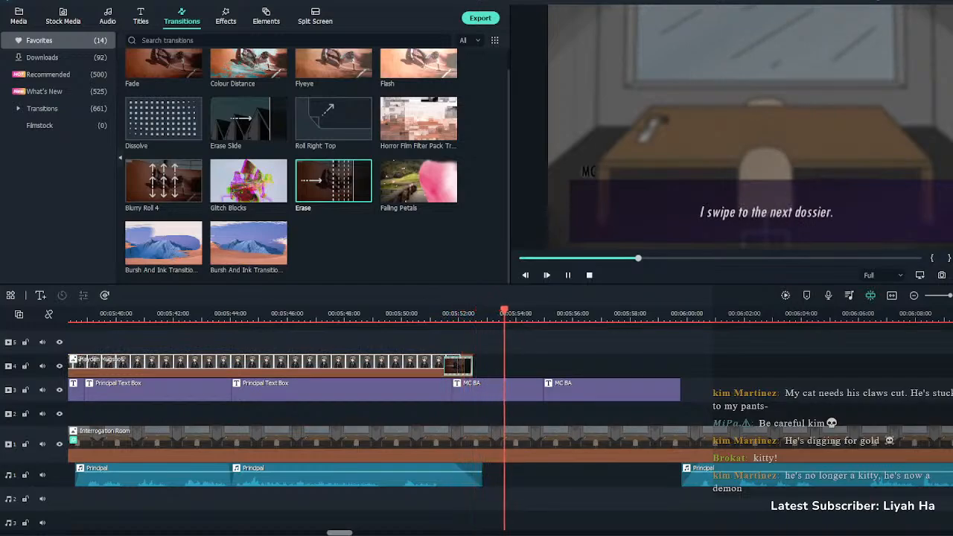
{"action": "left_click", "coordinate": [388, 342]}
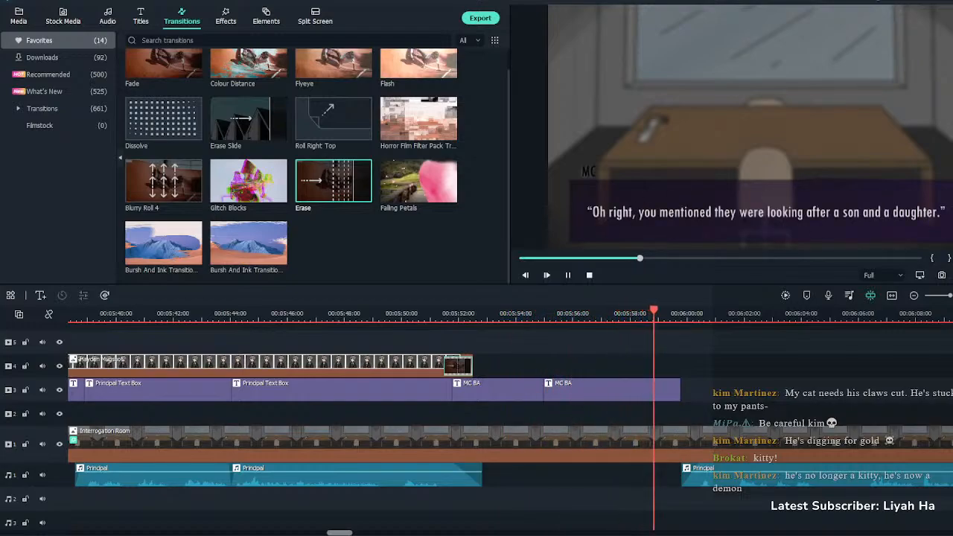
Trim the last MC BA title at about 00:05:59 and shift the following Principal audio to start just before that cut
{"action": "left_click", "coordinate": [612, 389]}
{"action": "key", "text": "ctrl+b"}
{"action": "key", "text": "Delete"}
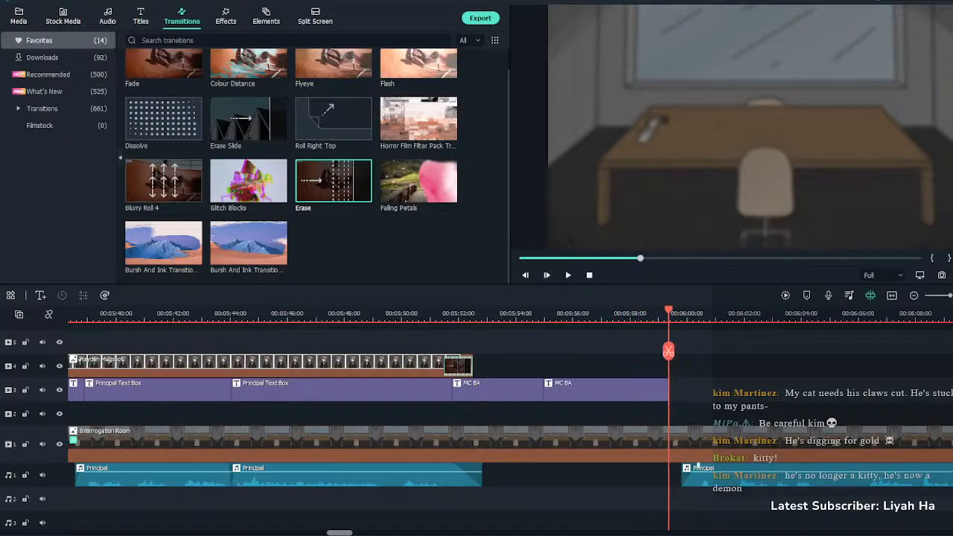
{"action": "left_click_drag", "start_coordinate": [715, 474], "coordinate": [702, 474]}
{"action": "key", "text": "Escape"}
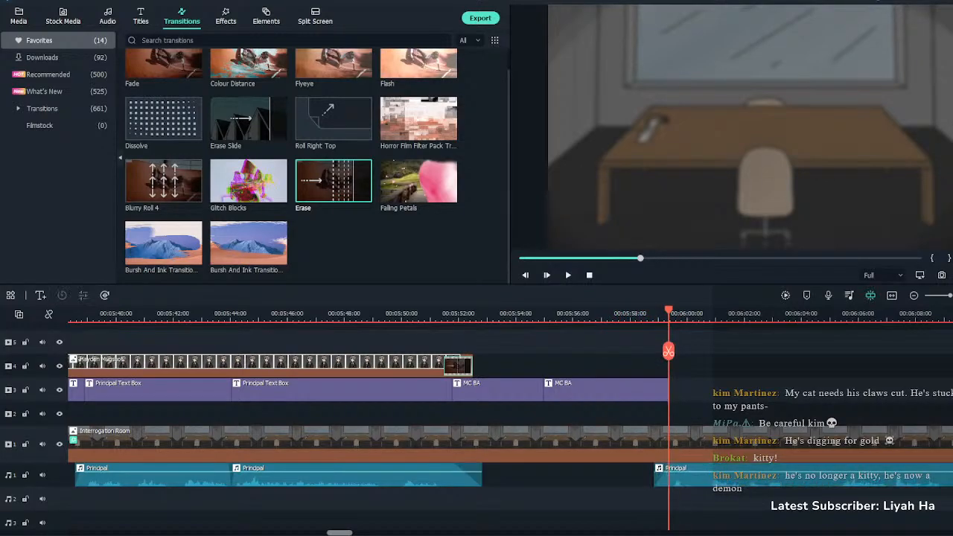
Add a Principal Text Box title directly after the last MC BA title and extend its end to about 00:06:03.5
{"action": "left_click", "coordinate": [140, 16]}
{"action": "left_click_drag", "start_coordinate": [332, 141], "coordinate": [674, 390]}
{"action": "key", "text": "space"}
{"action": "left_click", "coordinate": [674, 414]}
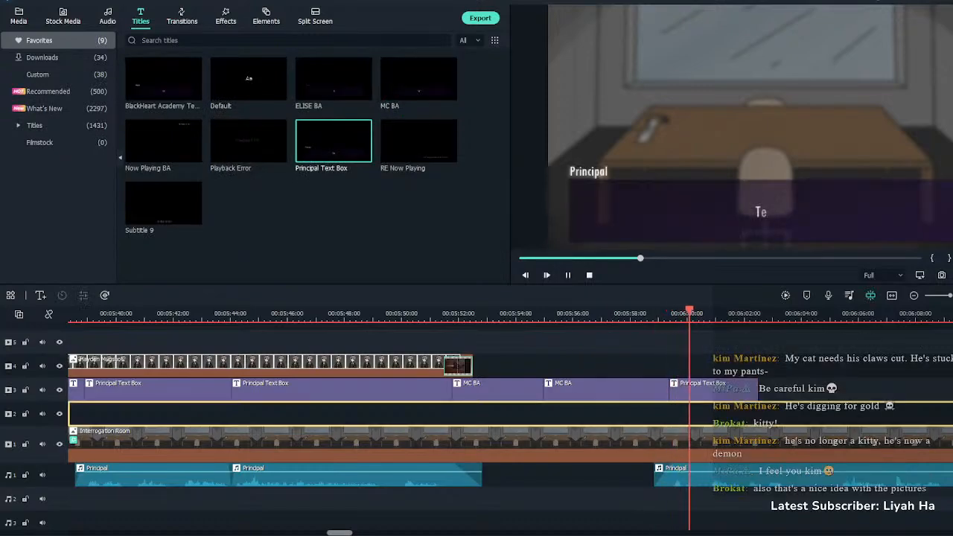
{"action": "key", "text": "space"}
{"action": "left_click", "coordinate": [713, 390]}
{"action": "left_click_drag", "start_coordinate": [758, 390], "coordinate": [791, 390]}
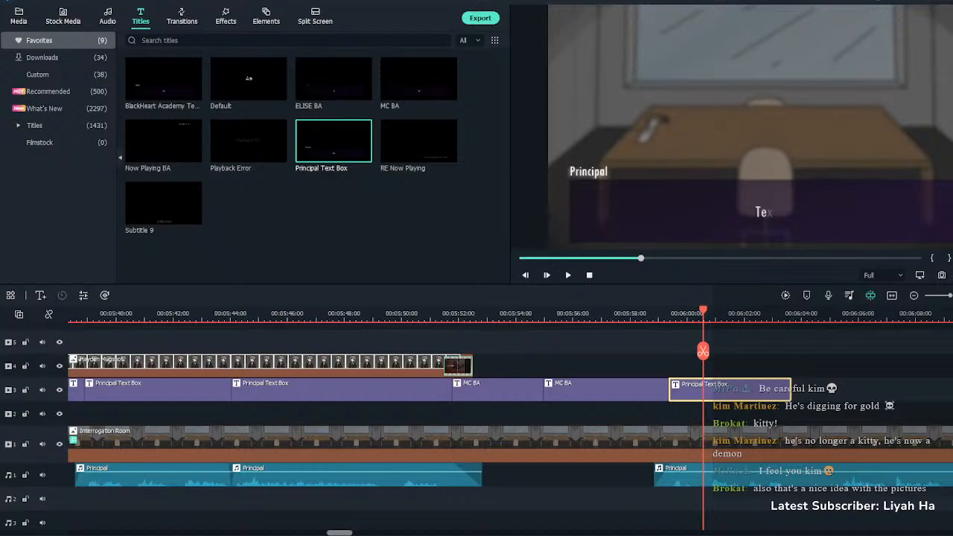
Split the new Principal Text Box title at about 00:06:00.5, following the voice audio
{"action": "left_click", "coordinate": [656, 313]}
{"action": "key", "text": "space"}
{"action": "left_click", "coordinate": [728, 390]}
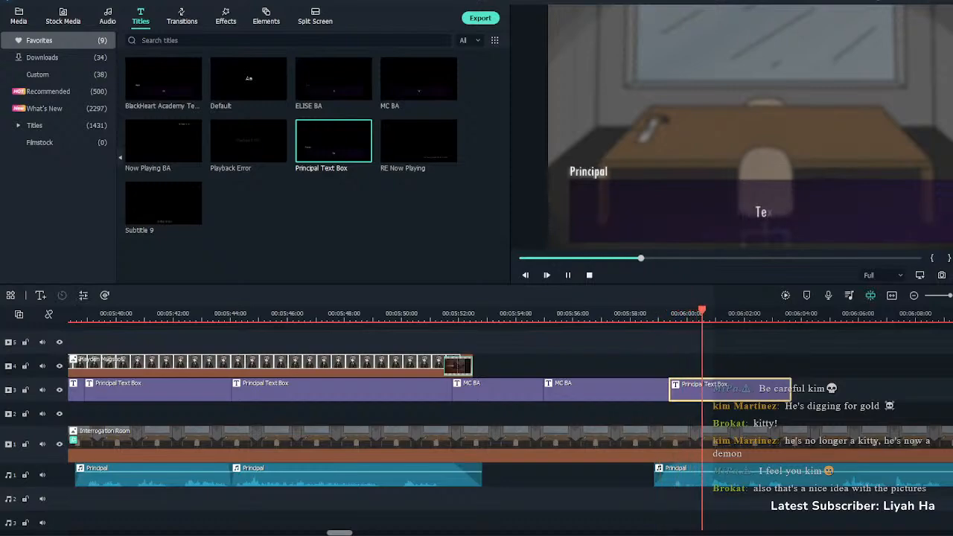
{"action": "key", "text": "space"}
{"action": "key", "text": "ctrl+b"}
Set the text of the short first Principal Text Box piece to “Correct.”
{"action": "double_click", "coordinate": [686, 389]}
{"action": "double_click", "coordinate": [200, 92]}
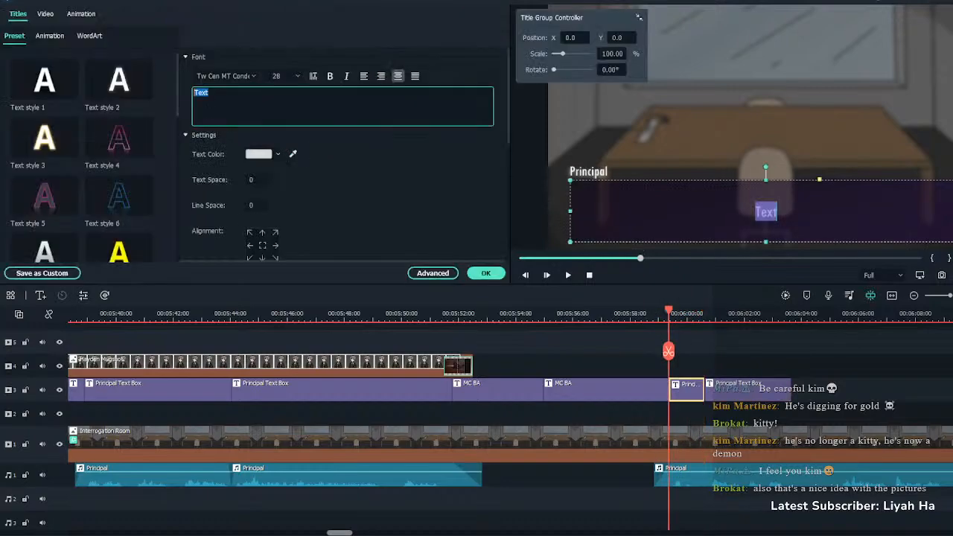
{"action": "type", "text": "Correct.”"}
{"action": "left_click", "coordinate": [485, 273]}
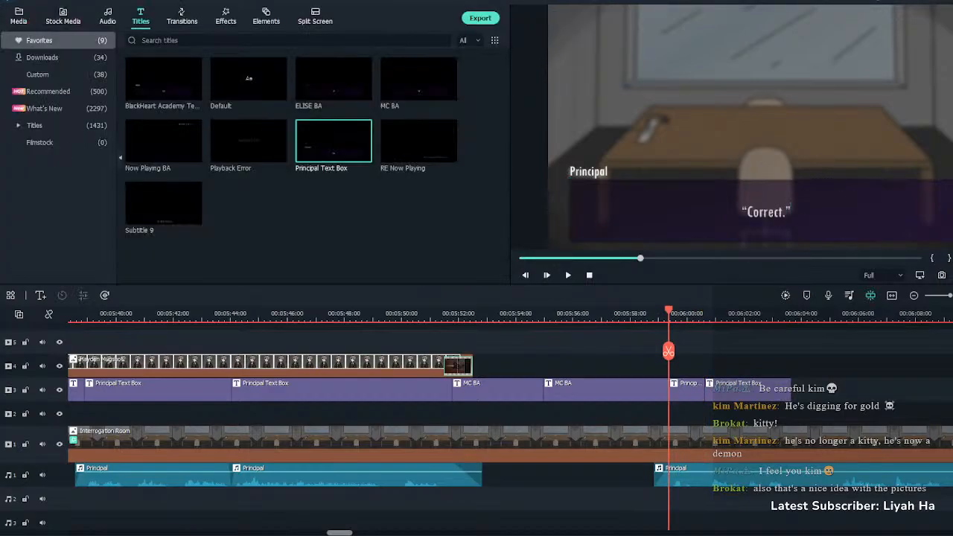
Set the text of the second Principal Text Box piece to “Elise Oracle. Female, 21”
{"action": "double_click", "coordinate": [745, 389]}
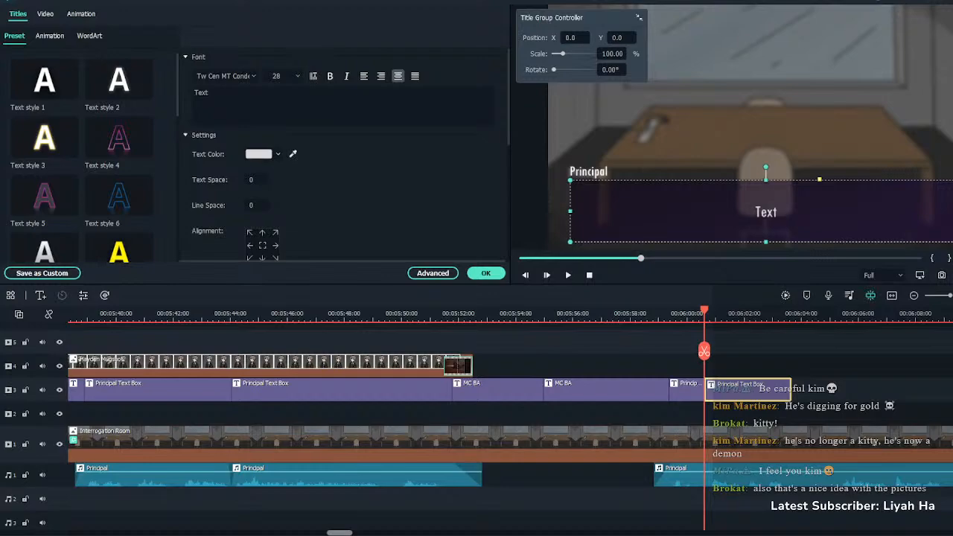
{"action": "left_click_drag", "start_coordinate": [209, 92], "coordinate": [201, 92]}
{"action": "type", "text": "\"Elise Oracle. Female, 21\""}
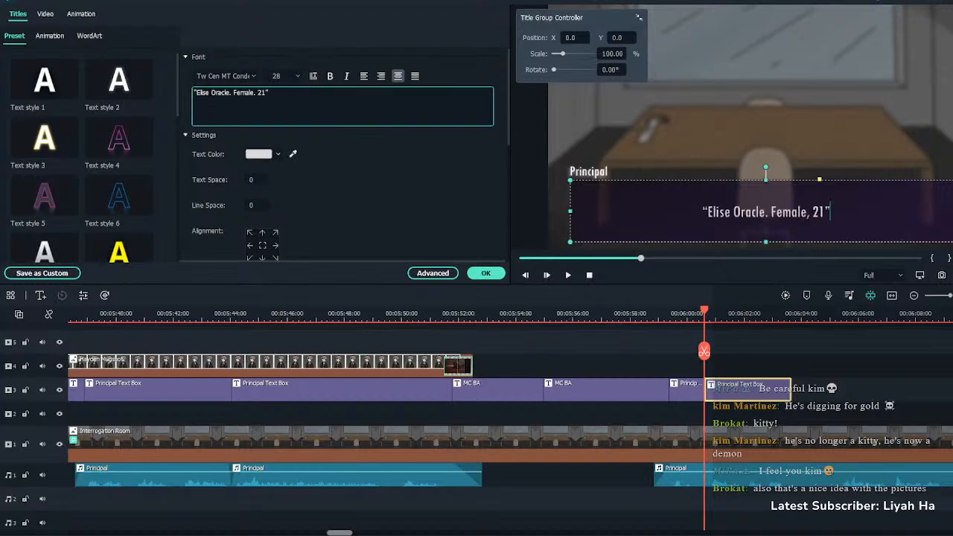
{"action": "left_click", "coordinate": [485, 272]}
Import the Elise Mugshot image and place it on video track 4 at about 00:06:02
{"action": "key", "text": "space"}
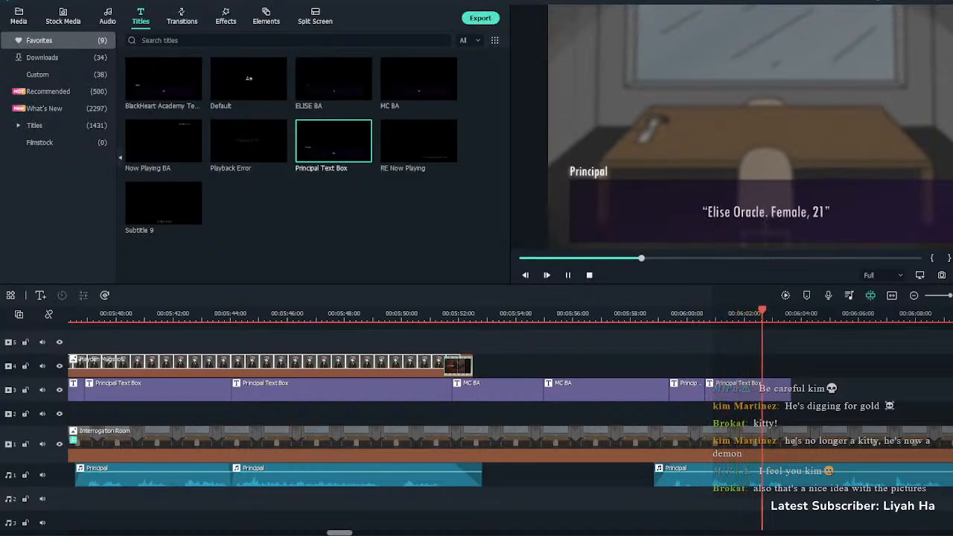
{"action": "key", "text": "space"}
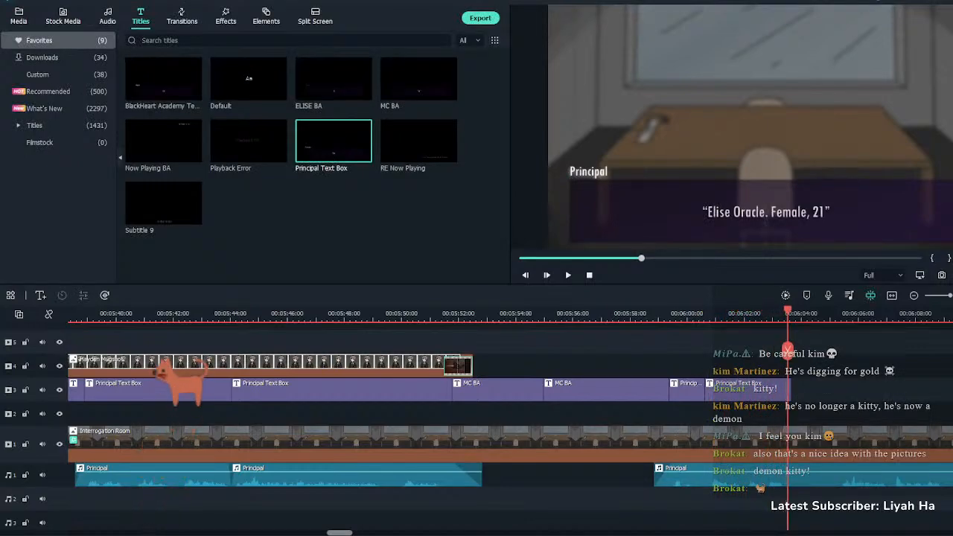
{"action": "left_click", "coordinate": [18, 16]}
{"action": "left_click", "coordinate": [163, 79]}
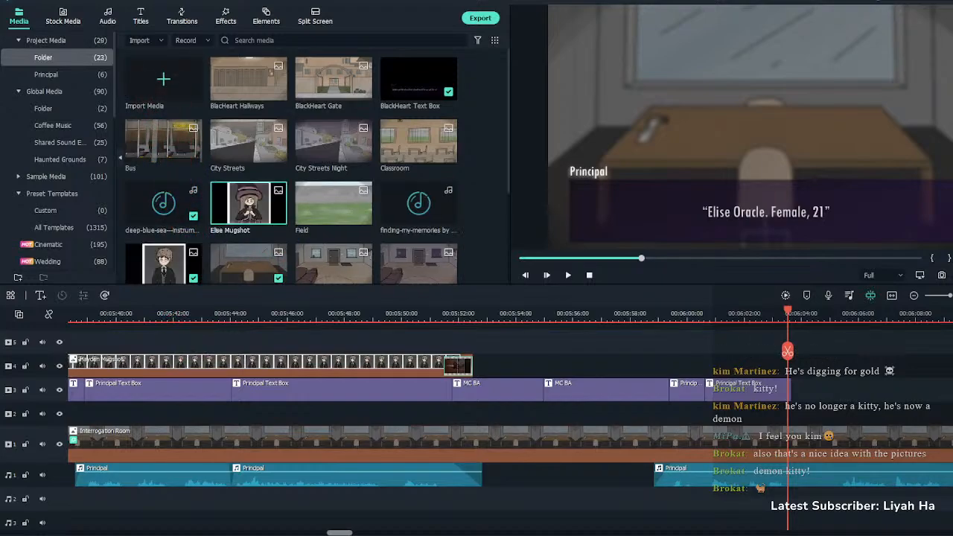
{"action": "left_click_drag", "start_coordinate": [248, 204], "coordinate": [749, 366]}
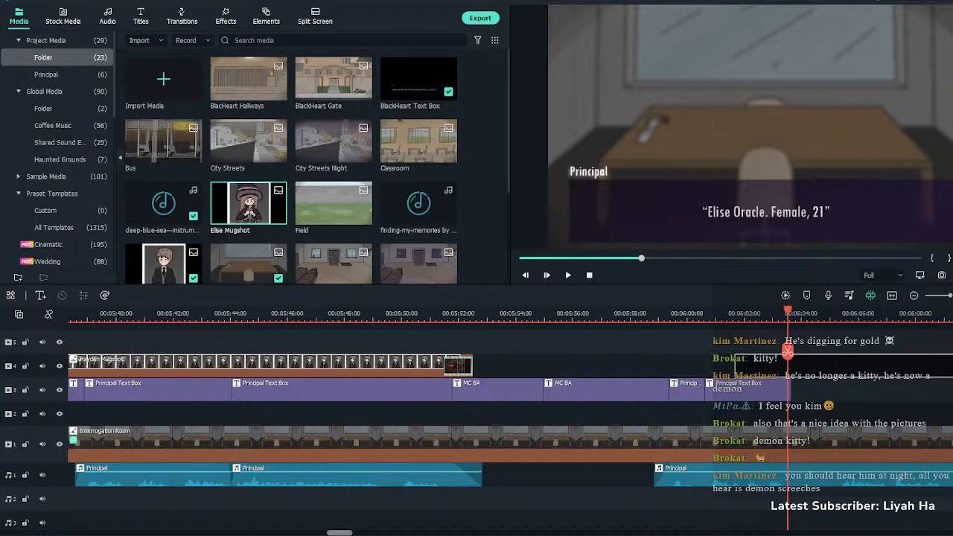
{"action": "left_click_drag", "start_coordinate": [749, 366], "coordinate": [750, 366]}
Shrink the Elise Mugshot, centre it above the dialogue box, and make it greyscale
{"action": "left_click", "coordinate": [718, 313]}
{"action": "key", "text": "space"}
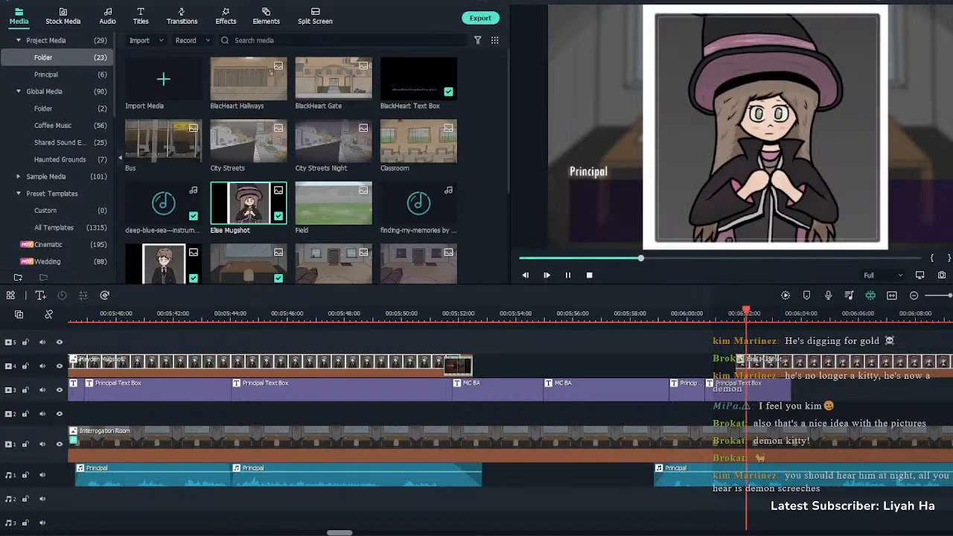
{"action": "double_click", "coordinate": [753, 359]}
{"action": "left_click_drag", "start_coordinate": [644, 249], "coordinate": [742, 150]}
{"action": "left_click_drag", "start_coordinate": [814, 78], "coordinate": [765, 93]}
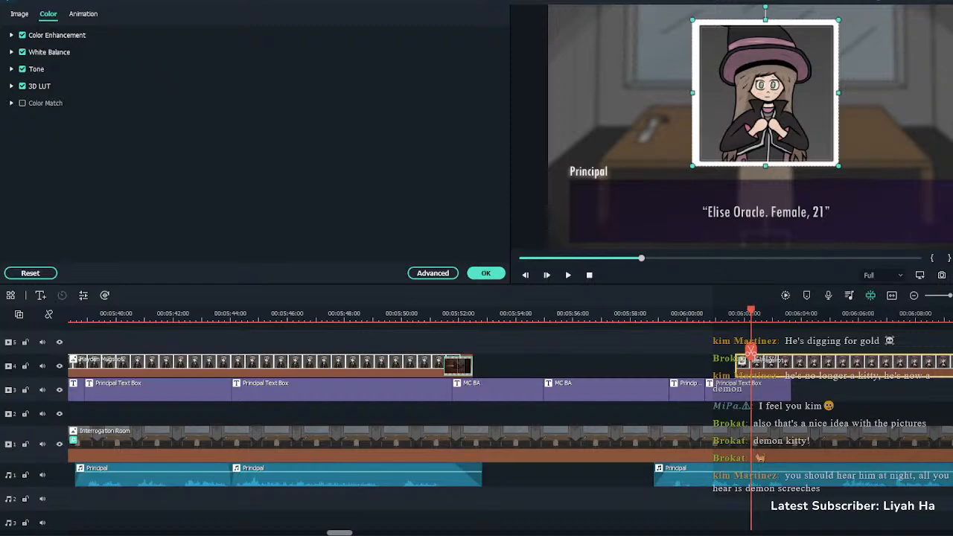
{"action": "left_click", "coordinate": [751, 351]}
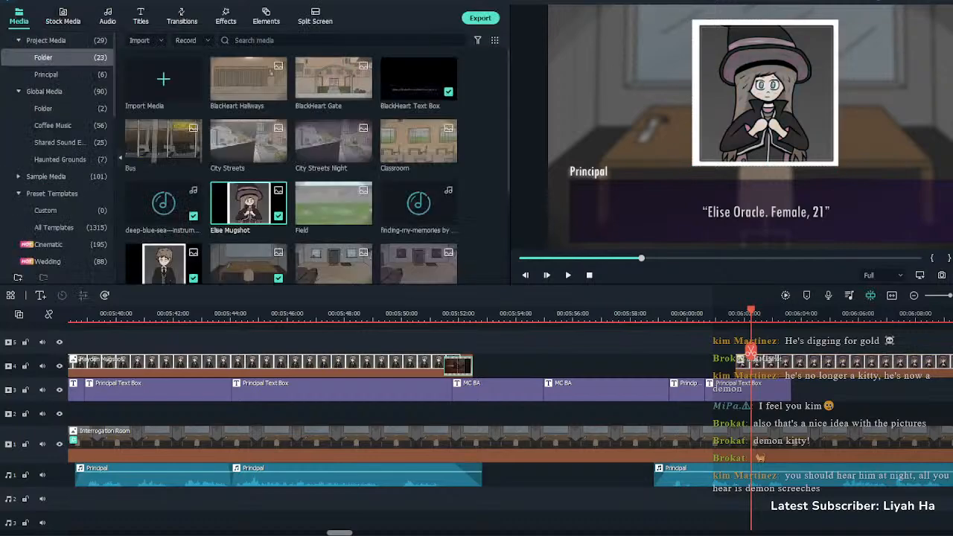
Apply the Erase transition to the start of the Elise Mugshot clip and play it back
{"action": "left_click", "coordinate": [182, 16]}
{"action": "mouse_move", "coordinate": [333, 180]}
{"action": "left_mouse_down"}
{"action": "mouse_move", "coordinate": [776, 390]}
{"action": "mouse_move", "coordinate": [751, 365]}
{"action": "left_mouse_up"}
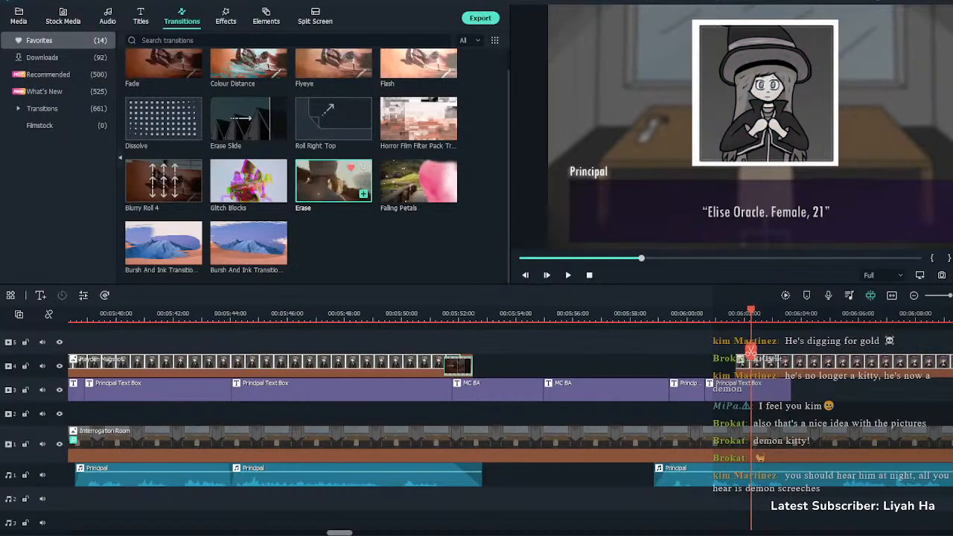
{"action": "mouse_move", "coordinate": [333, 180]}
{"action": "left_mouse_down"}
{"action": "mouse_move", "coordinate": [749, 369]}
{"action": "mouse_move", "coordinate": [730, 350]}
{"action": "left_mouse_up"}
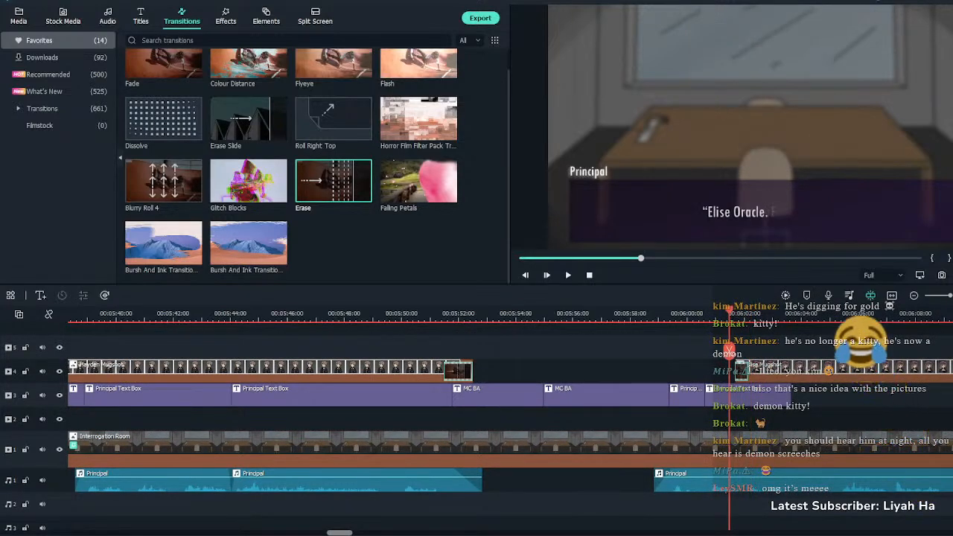
{"action": "key", "text": "space"}
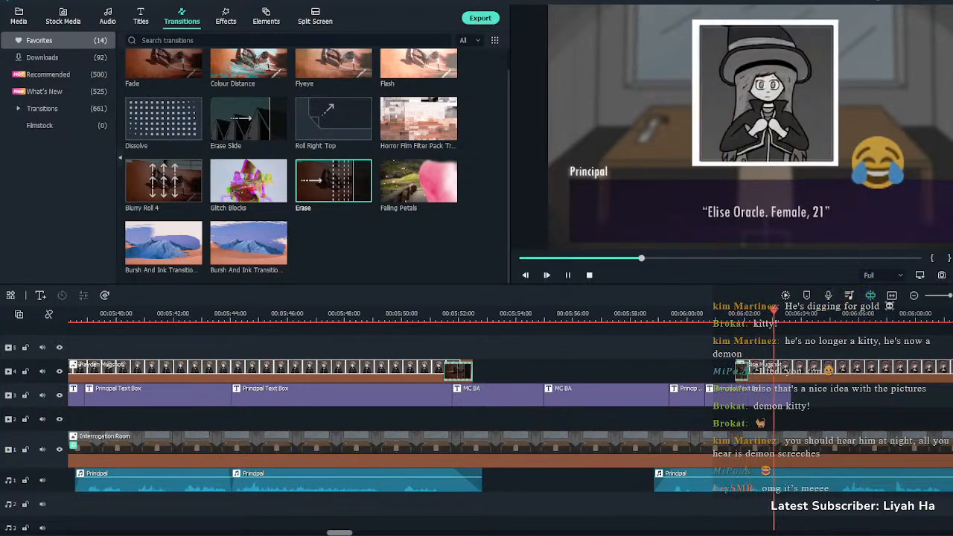
{"action": "key", "text": "space"}
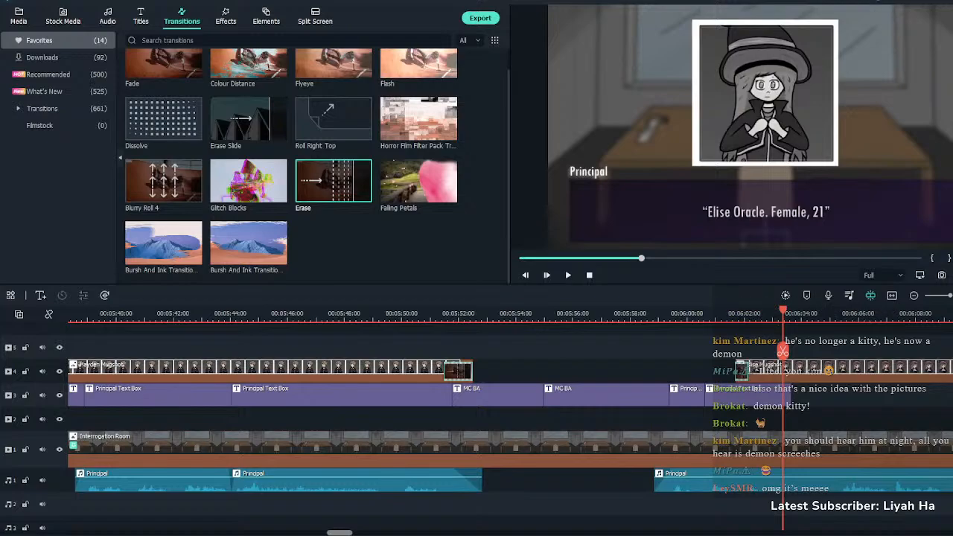
Extend the “Elise Oracle. Female, 21” title to end at about 00:06:05.5 and play back its start
{"action": "key", "text": "space"}
{"action": "key", "text": "space"}
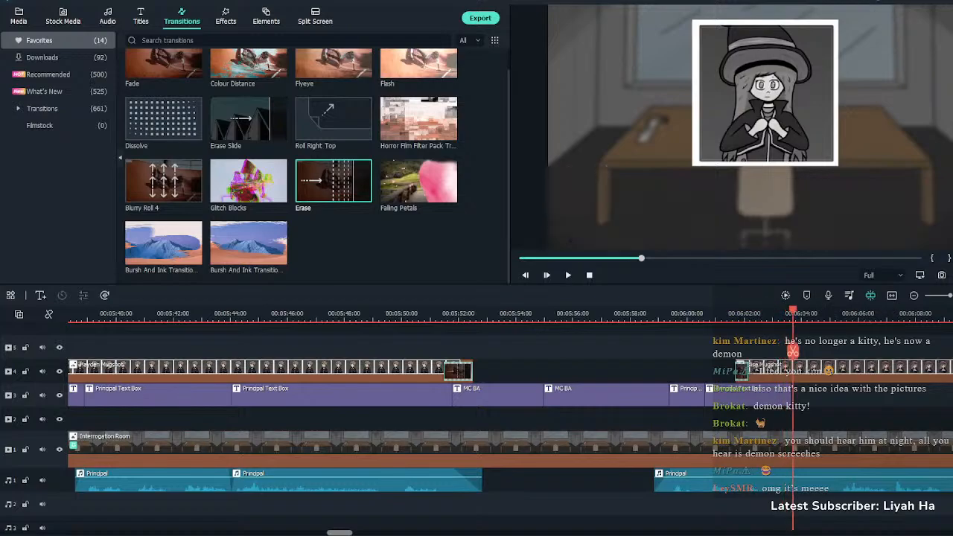
{"action": "left_click", "coordinate": [748, 394]}
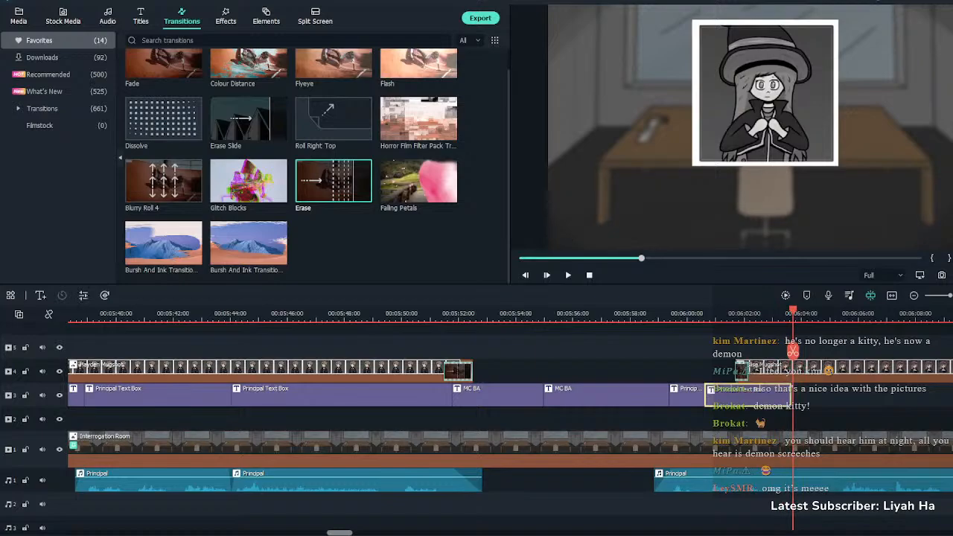
{"action": "left_click", "coordinate": [736, 313]}
{"action": "key", "text": "space"}
{"action": "scroll", "coordinate": [476, 424], "scroll_direction": "up", "scroll_amount": 1}
{"action": "left_click", "coordinate": [748, 402]}
{"action": "key", "text": "space"}
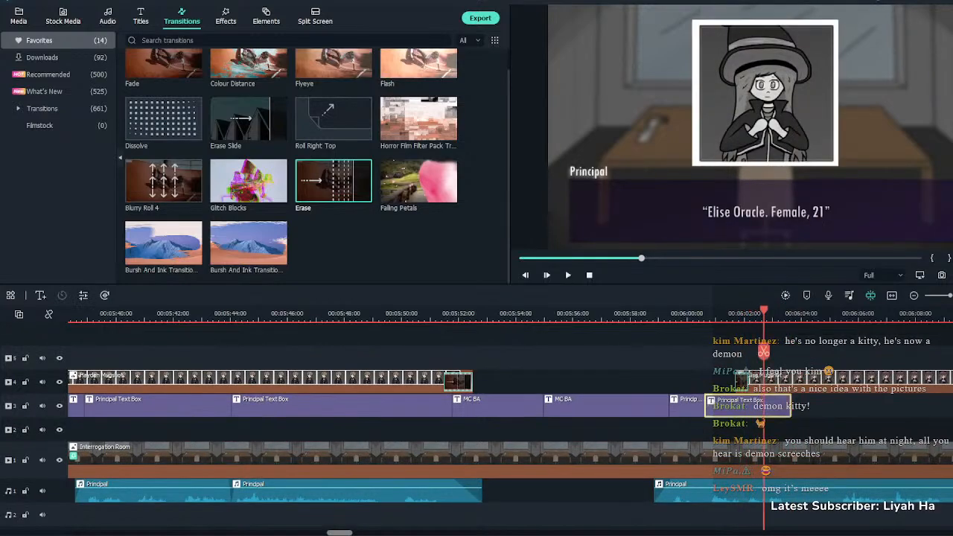
{"action": "left_click_drag", "start_coordinate": [789, 406], "coordinate": [845, 405]}
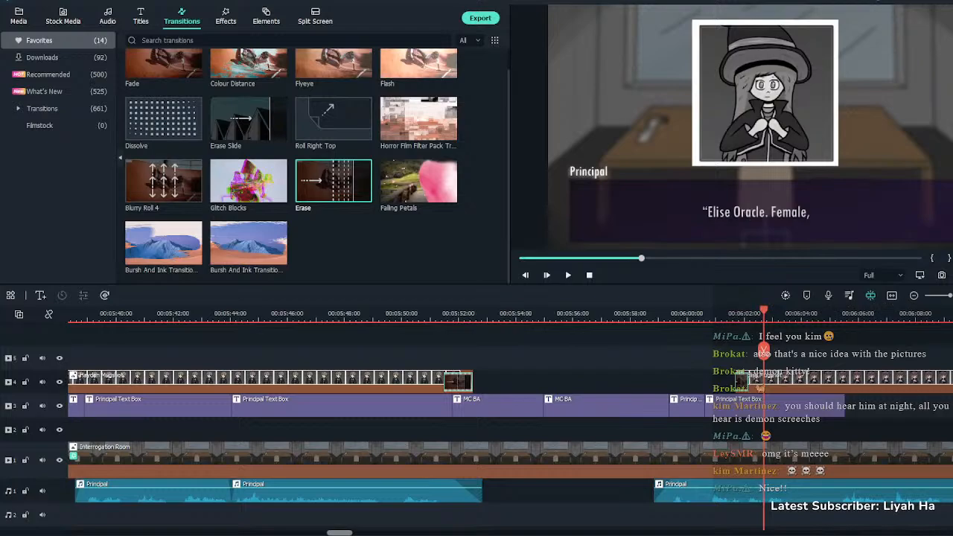
{"action": "key", "text": "Up"}
{"action": "key", "text": "space"}
{"action": "key", "text": "space"}
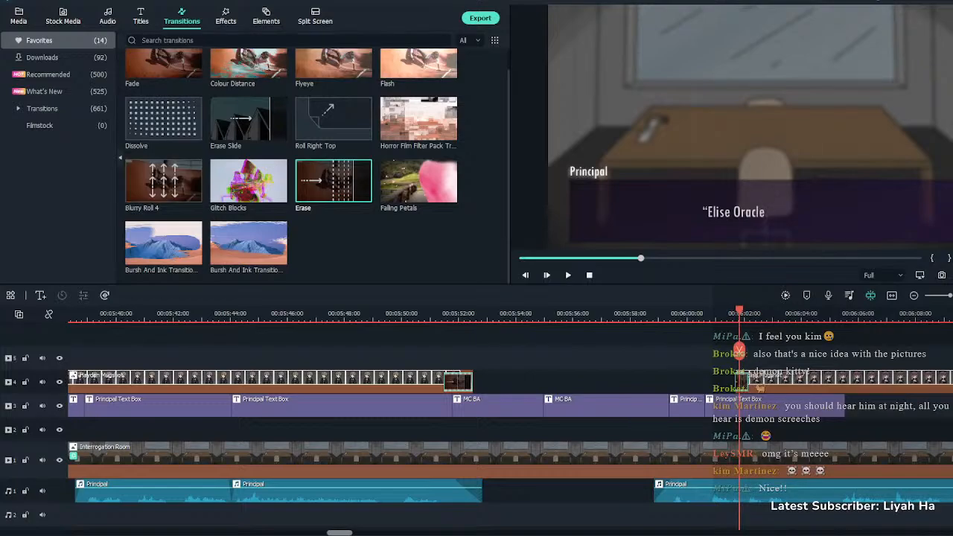
{"action": "key", "text": "ctrl+minus"}
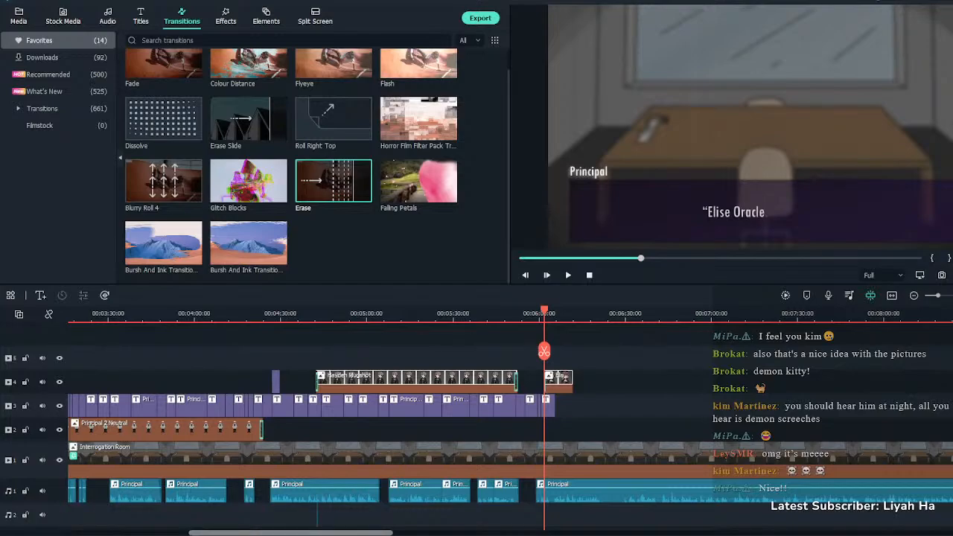
Copy the short sound effect from the Hayden Mugshot's start to audio track 2 at about 00:06:02, and play it back
{"action": "left_click", "coordinate": [317, 517]}
{"action": "key", "text": "ctrl+v"}
{"action": "key", "text": "ctrl+equal"}
{"action": "key", "text": "ctrl+equal"}
{"action": "key", "text": "ctrl+equal"}
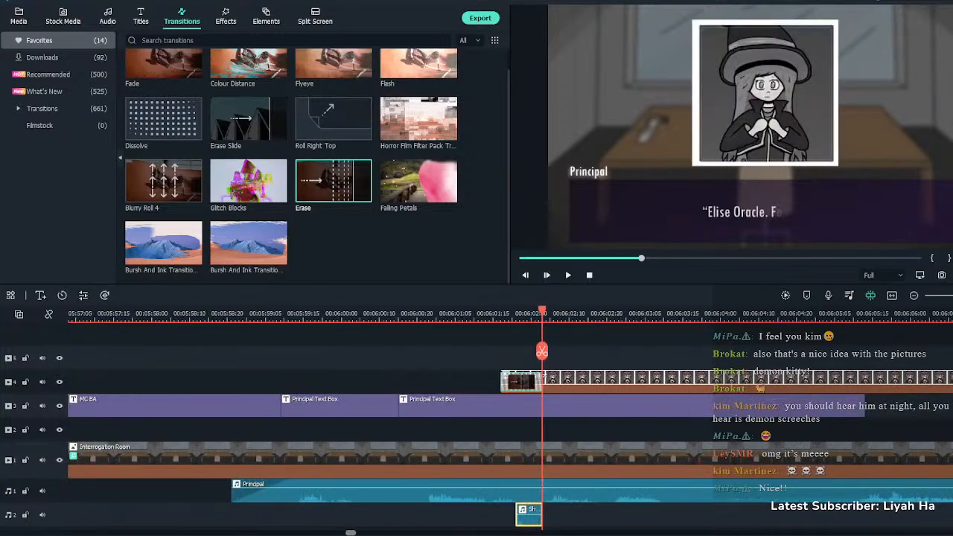
{"action": "key", "text": "space"}
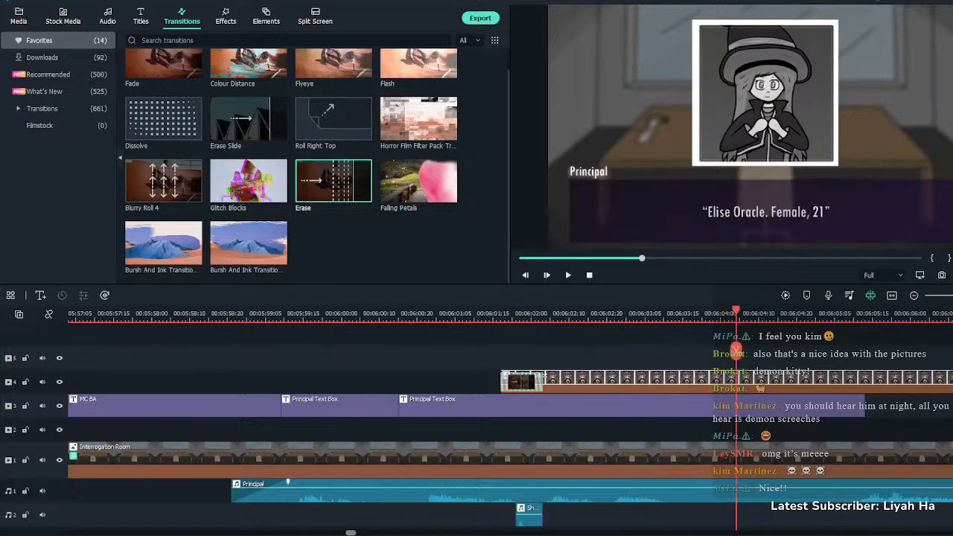
Split the Principal voice clip at about 00:06:03:13, try shifting its second part slightly along the track, and undo the shift
{"action": "left_click", "coordinate": [287, 484]}
{"action": "left_click", "coordinate": [648, 313]}
{"action": "key", "text": "space"}
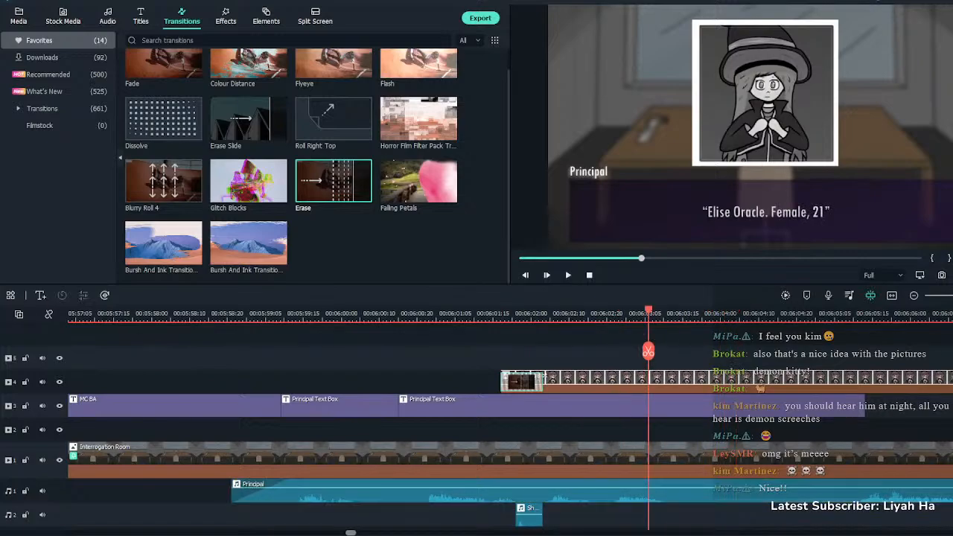
{"action": "key", "text": "space"}
{"action": "key", "text": "ctrl+b"}
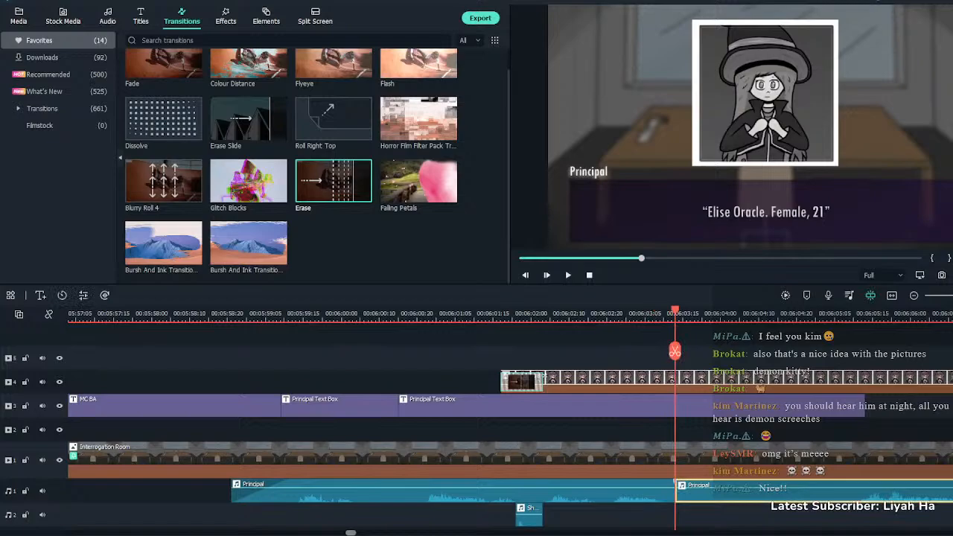
{"action": "mouse_move", "coordinate": [715, 491]}
{"action": "left_mouse_down"}
{"action": "mouse_move", "coordinate": [823, 491]}
{"action": "mouse_move", "coordinate": [730, 491]}
{"action": "left_mouse_up"}
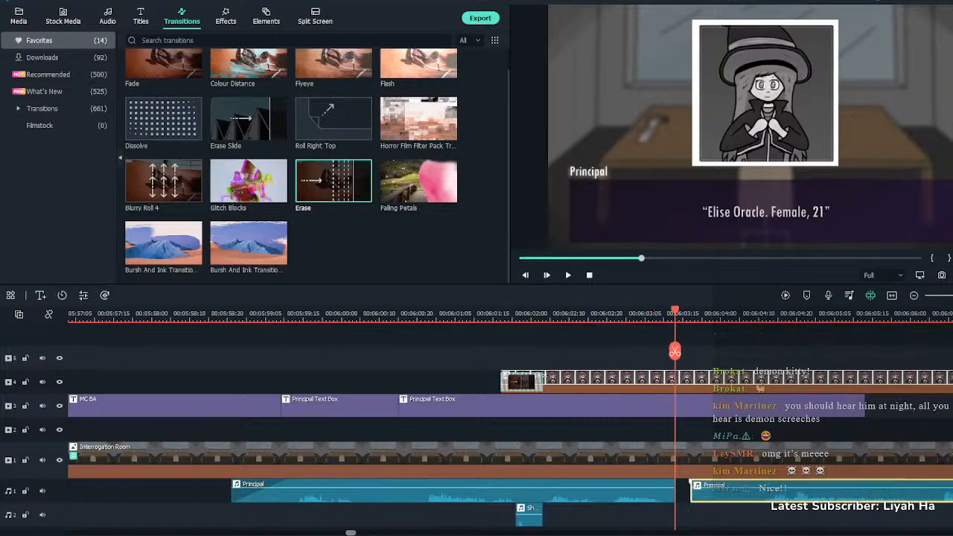
{"action": "key", "text": "ctrl+z"}
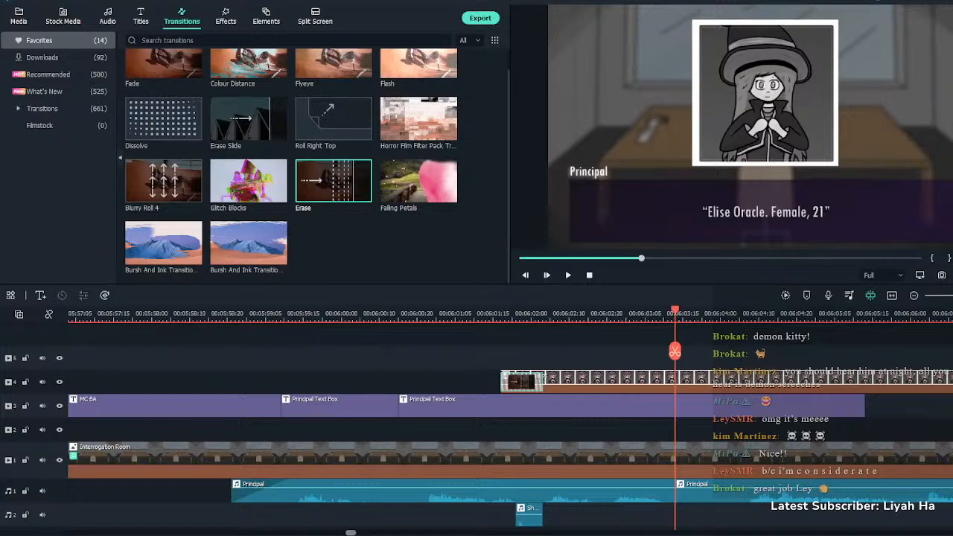
Play back Elise's introduction from about 00:06:00:20 across the voice clip's cut to check the timing
{"action": "left_click_drag", "start_coordinate": [393, 314], "coordinate": [447, 313]}
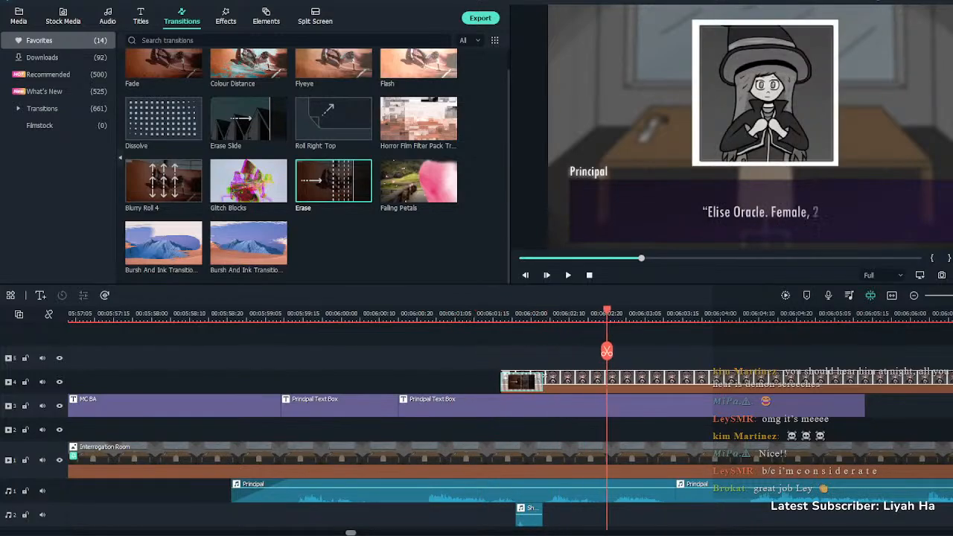
{"action": "left_click_drag", "start_coordinate": [607, 314], "coordinate": [390, 314]}
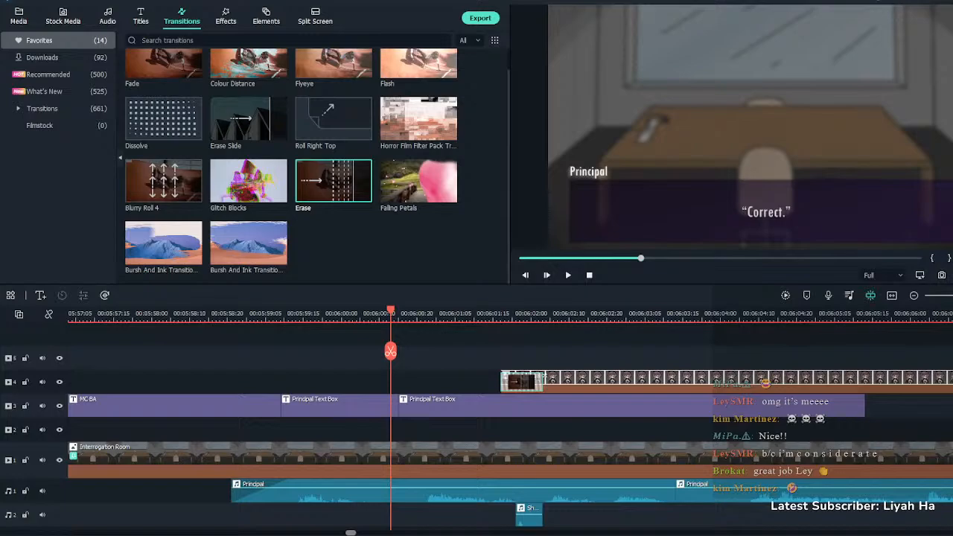
{"action": "mouse_move", "coordinate": [390, 314]}
{"action": "left_mouse_down"}
{"action": "mouse_move", "coordinate": [455, 314]}
{"action": "mouse_move", "coordinate": [405, 314]}
{"action": "left_mouse_up"}
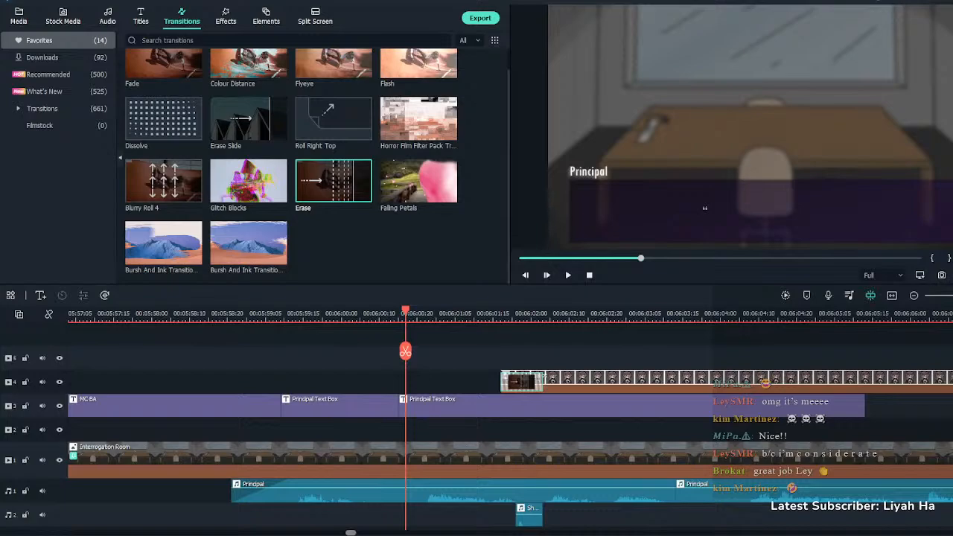
{"action": "key", "text": "space"}
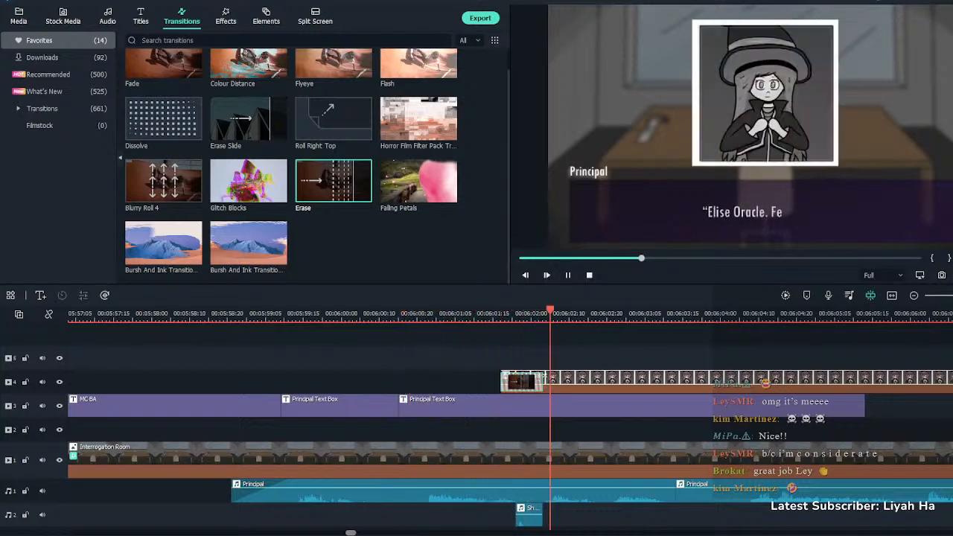
{"action": "key", "text": "space"}
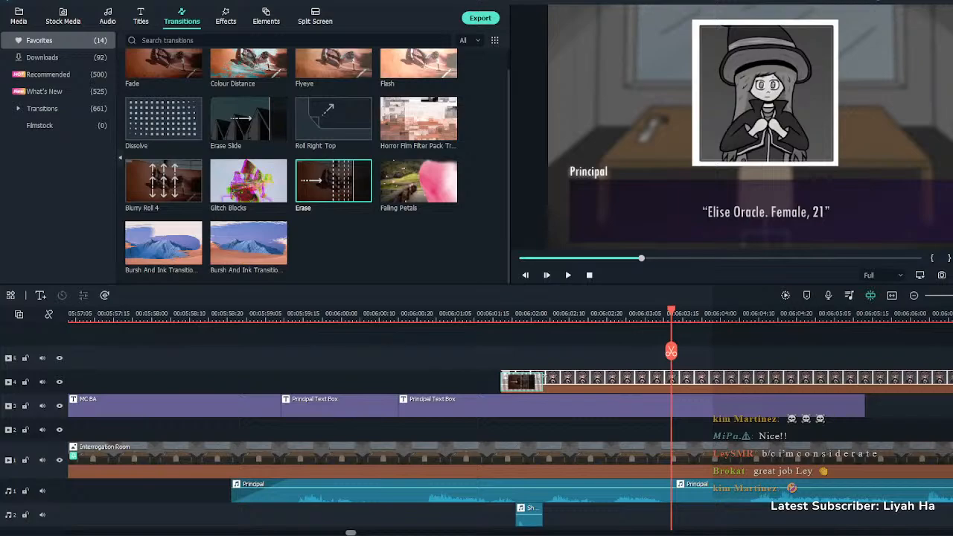
{"action": "left_click", "coordinate": [511, 430]}
{"action": "key", "text": "space"}
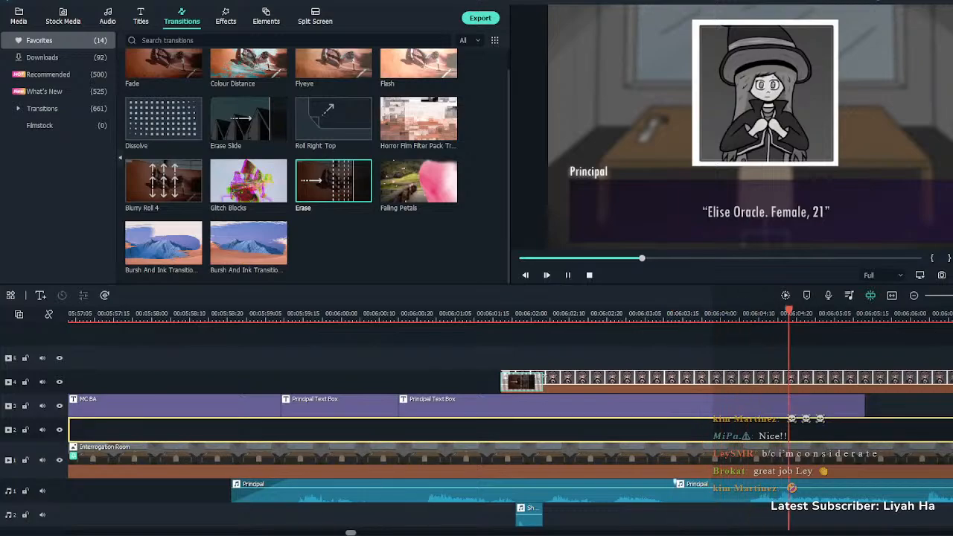
{"action": "key", "text": "space"}
Split the “Elise Oracle. Female, 21” title at the cut in the Principal voice audio
{"action": "left_click_drag", "start_coordinate": [797, 314], "coordinate": [663, 314]}
{"action": "double_click", "coordinate": [697, 491]}
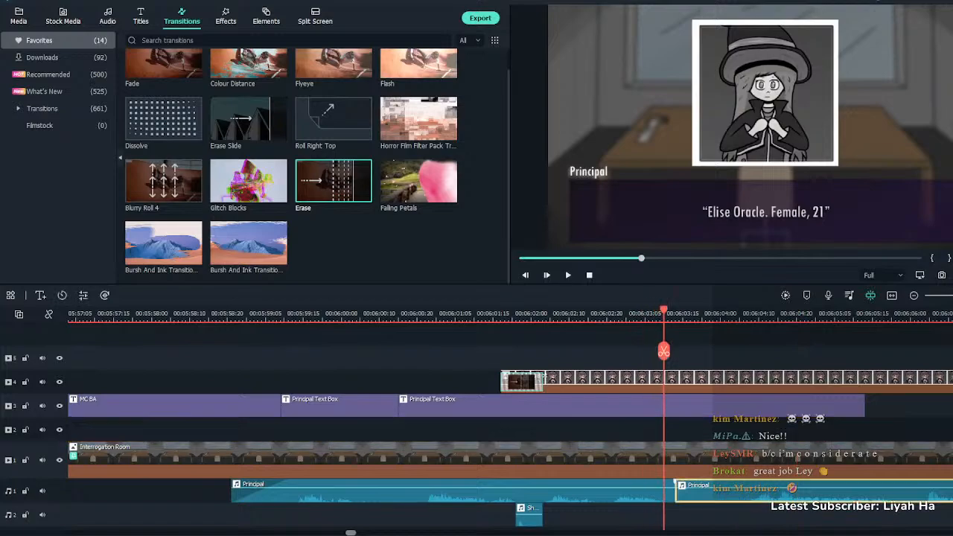
{"action": "double_click", "coordinate": [632, 406]}
{"action": "key", "text": "ctrl+b"}
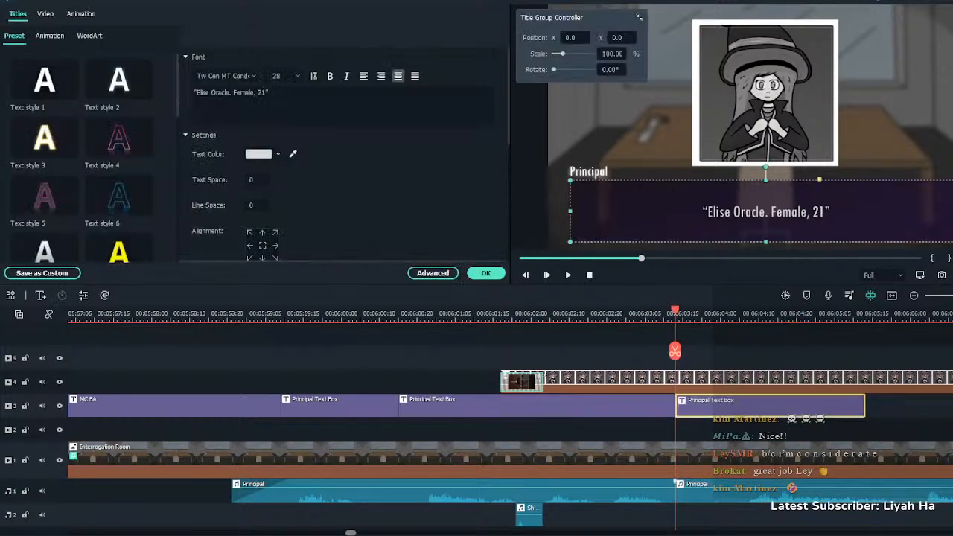
{"action": "left_click", "coordinate": [696, 491]}
{"action": "left_click_drag", "start_coordinate": [677, 491], "coordinate": [748, 490]}
{"action": "left_click", "coordinate": [486, 272]}
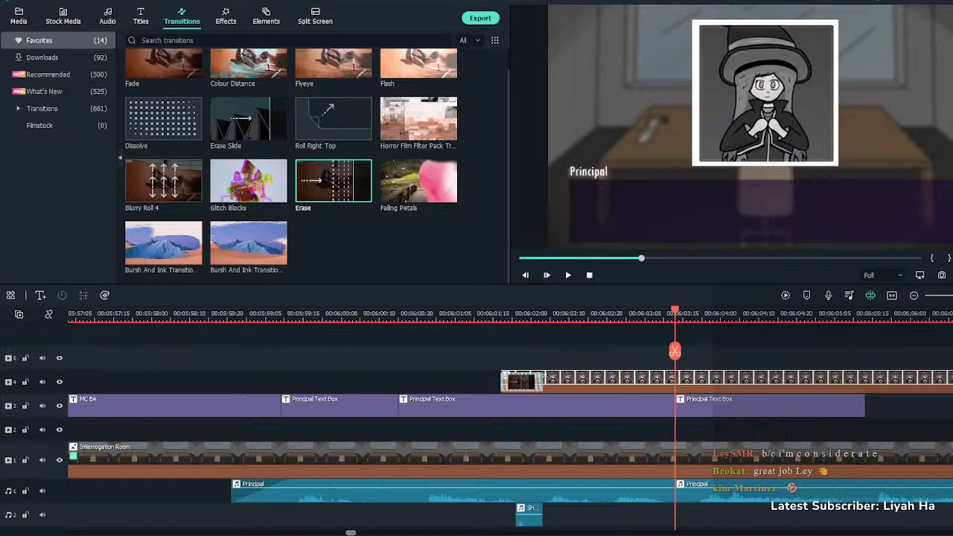
Play through the Principal's next line and extend the second part of the title to end at about 00:06:19.6
{"action": "left_click", "coordinate": [769, 405]}
{"action": "key", "text": "Escape"}
{"action": "left_click", "coordinate": [769, 405]}
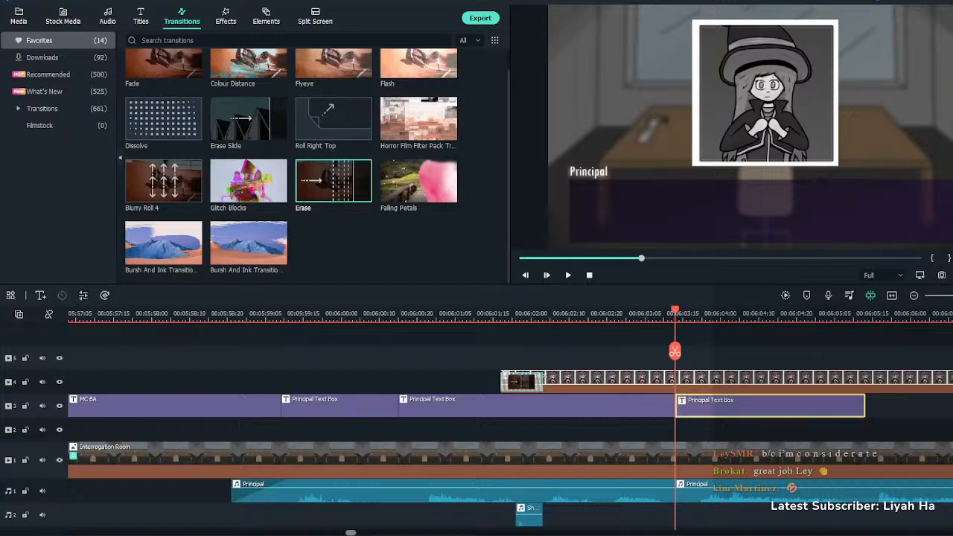
{"action": "key", "text": "ctrl+minus"}
{"action": "key", "text": "space"}
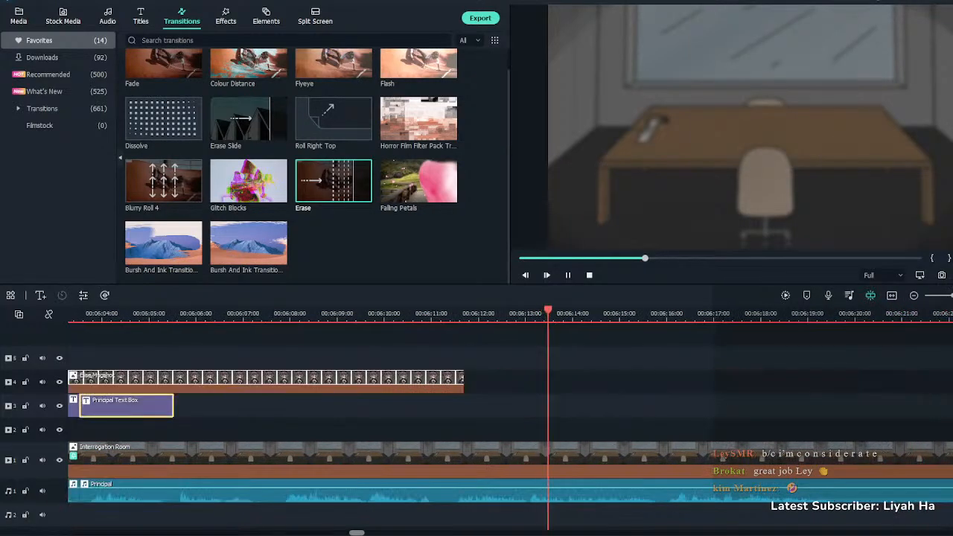
{"action": "key", "text": "ctrl+minus"}
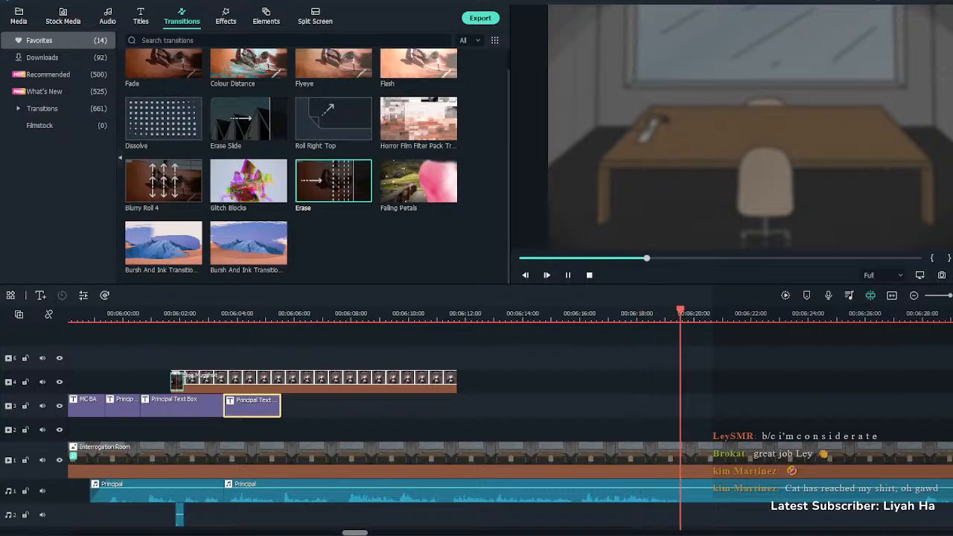
{"action": "key", "text": "space"}
{"action": "left_click_drag", "start_coordinate": [280, 405], "coordinate": [684, 405]}
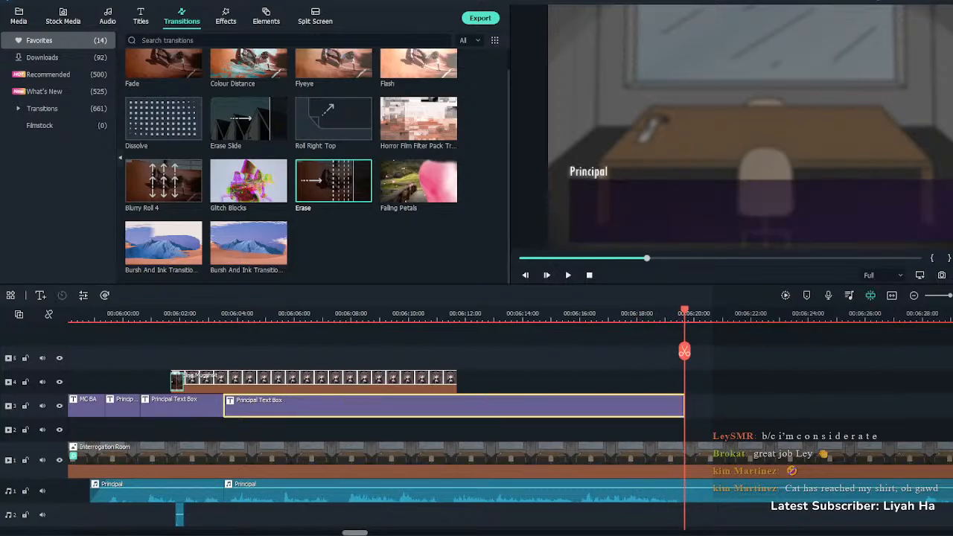
Replace the extended title's text with the prepared dialogue beginning “She's Hayden's twin sister” and break it into four lines
{"action": "double_click", "coordinate": [655, 405]}
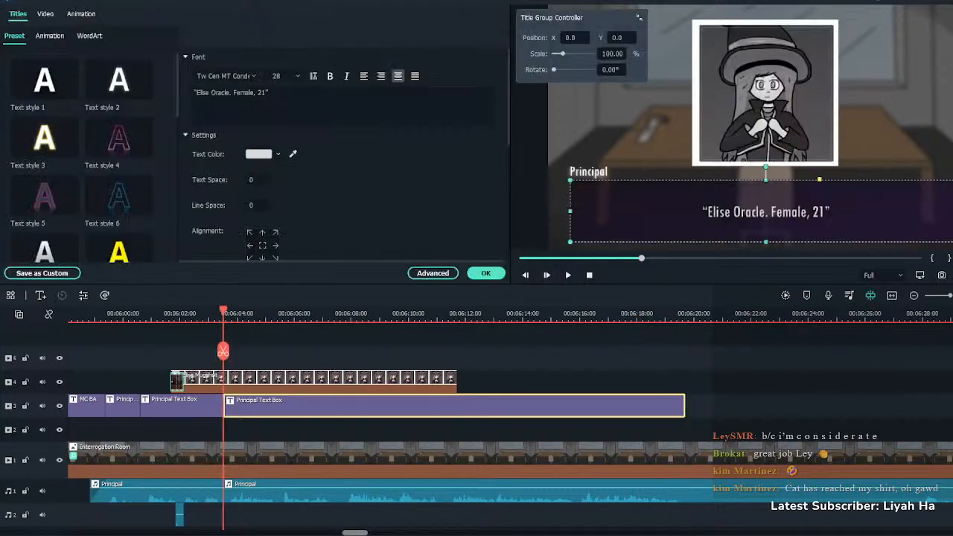
{"action": "key", "text": "ctrl+a"}
{"action": "key", "text": "ctrl+v"}
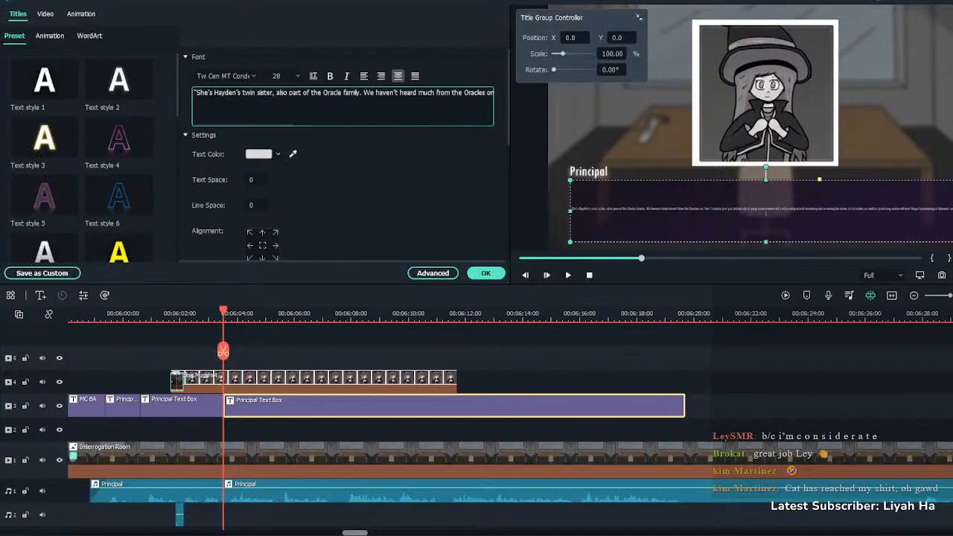
{"action": "key", "text": "BackSpace"}
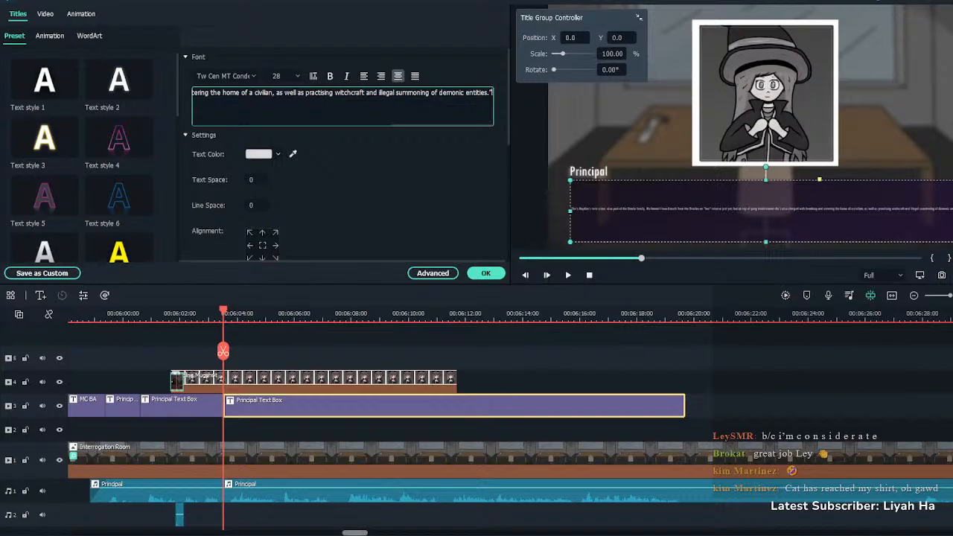
{"action": "key", "text": "Return"}
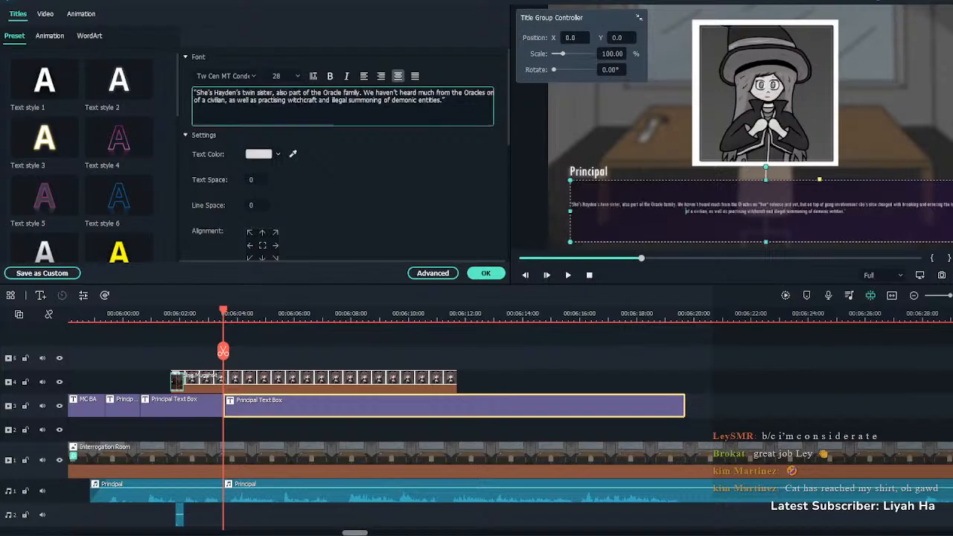
{"action": "key", "text": "Return"}
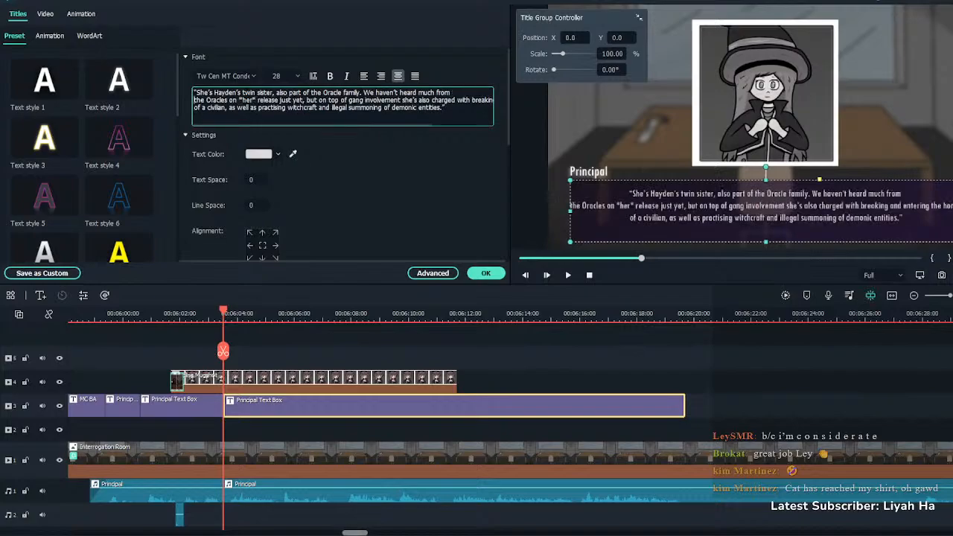
{"action": "key", "text": "Return"}
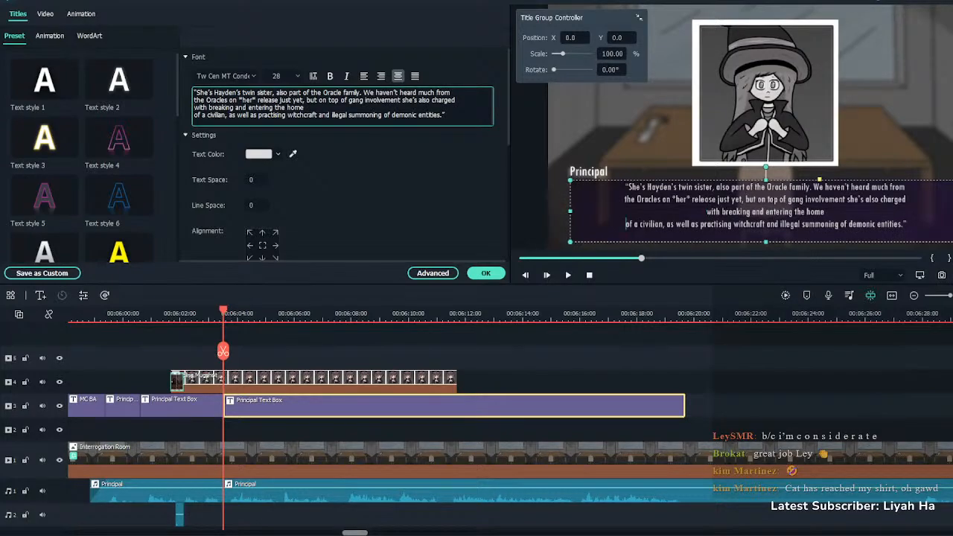
{"action": "left_click", "coordinate": [195, 114]}
{"action": "key", "text": "BackSpace"}
{"action": "left_click", "coordinate": [461, 107]}
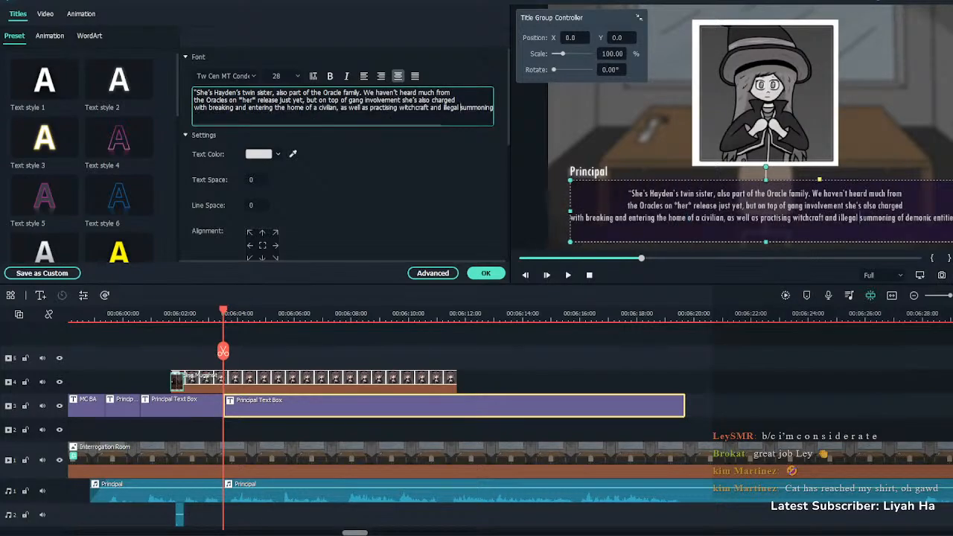
{"action": "key", "text": "Return"}
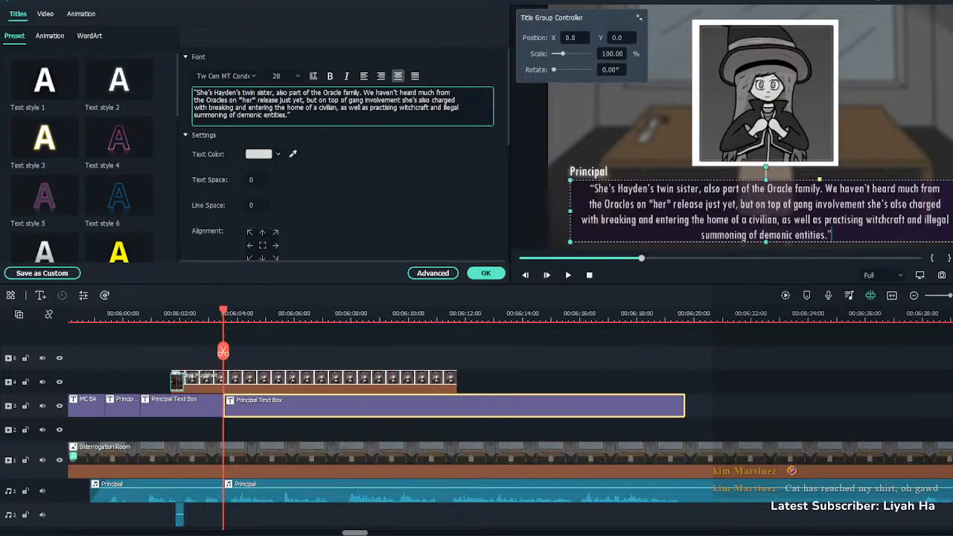
Copy the dialogue from “but on top of gang involvement” onward, remove it from the title, and end the remaining text with “just yet...”
{"action": "left_click_drag", "start_coordinate": [290, 115], "coordinate": [194, 107]}
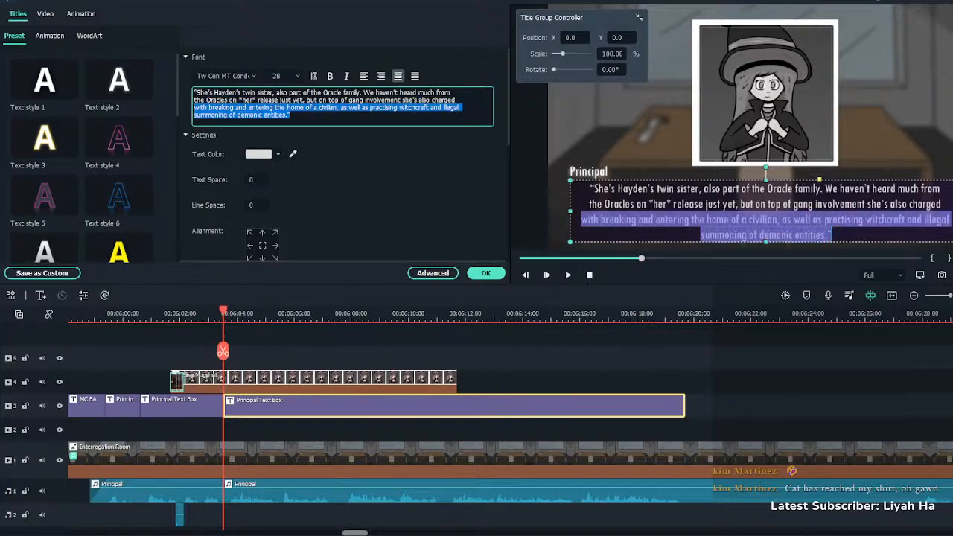
{"action": "left_click_drag", "start_coordinate": [290, 115], "coordinate": [306, 100]}
{"action": "key", "text": "ctrl+c"}
{"action": "key", "text": "BackSpace"}
{"action": "key", "text": "BackSpace"}
{"action": "key", "text": "BackSpace"}
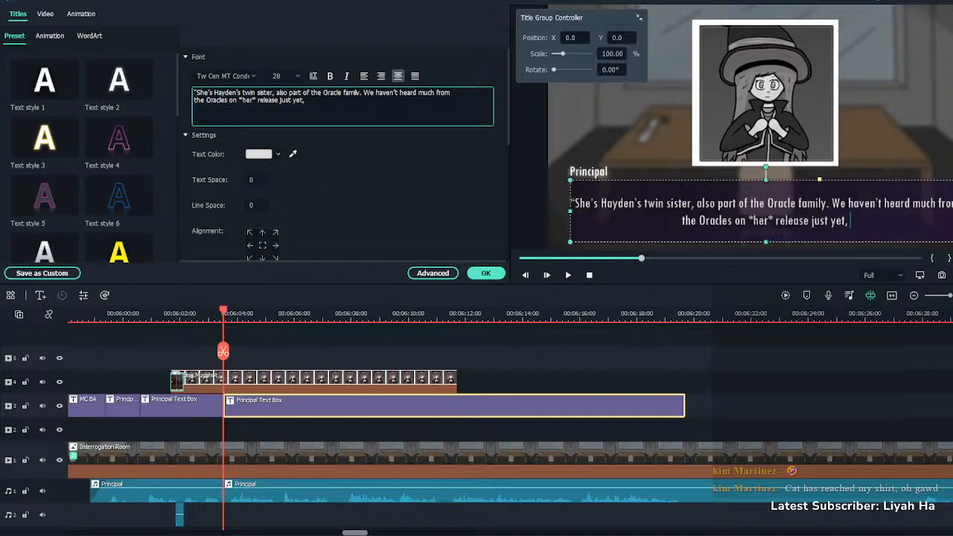
{"action": "type", "text": "...\""}
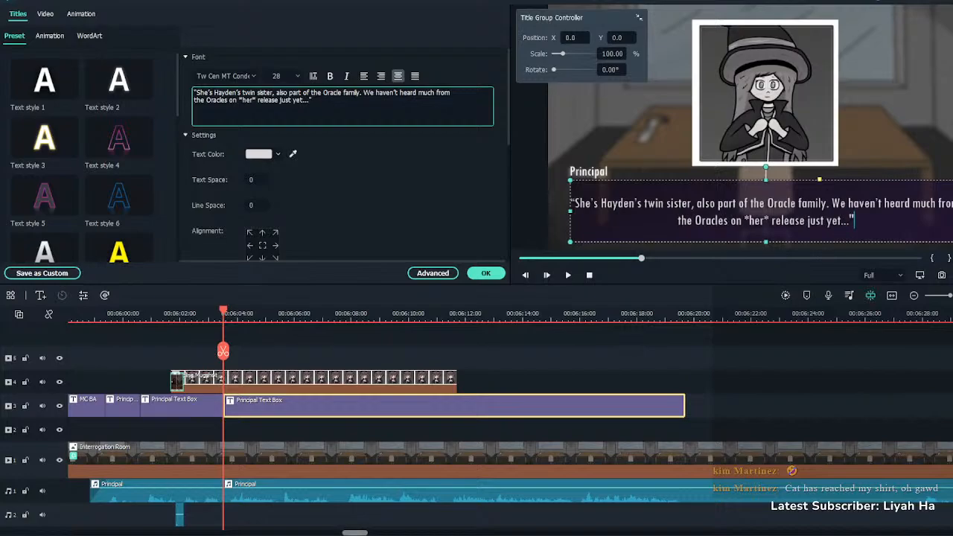
{"action": "left_click", "coordinate": [486, 273]}
Play back the “She's Hayden's twin sister” title from its start and split it at about 00:06:11.4
{"action": "left_click", "coordinate": [311, 339]}
{"action": "left_click", "coordinate": [222, 315]}
{"action": "key", "text": "space"}
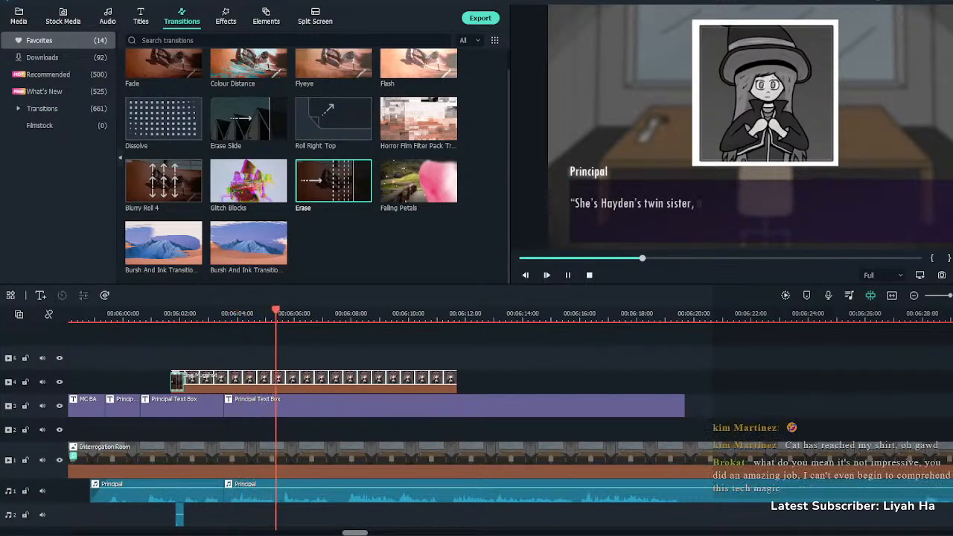
{"action": "key", "text": "ctrl+="}
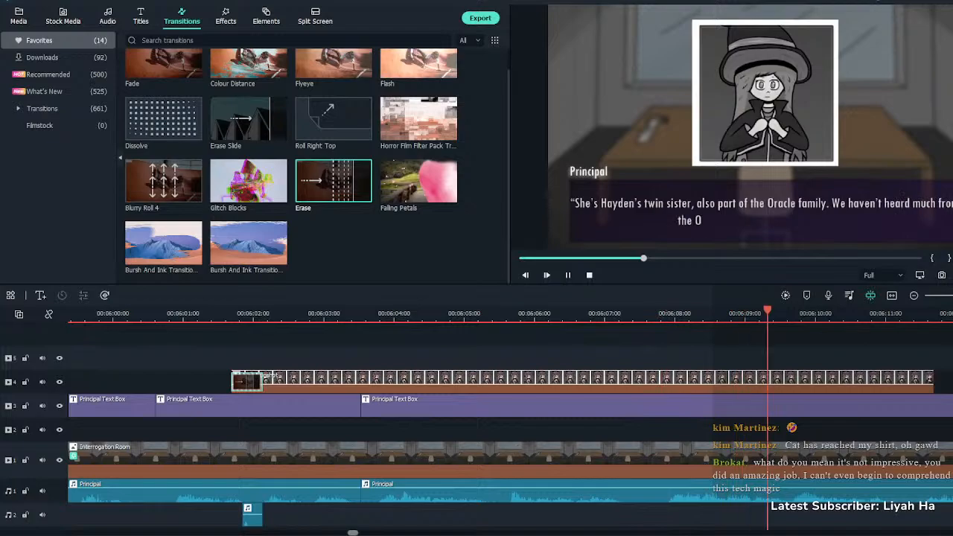
{"action": "left_click", "coordinate": [655, 405]}
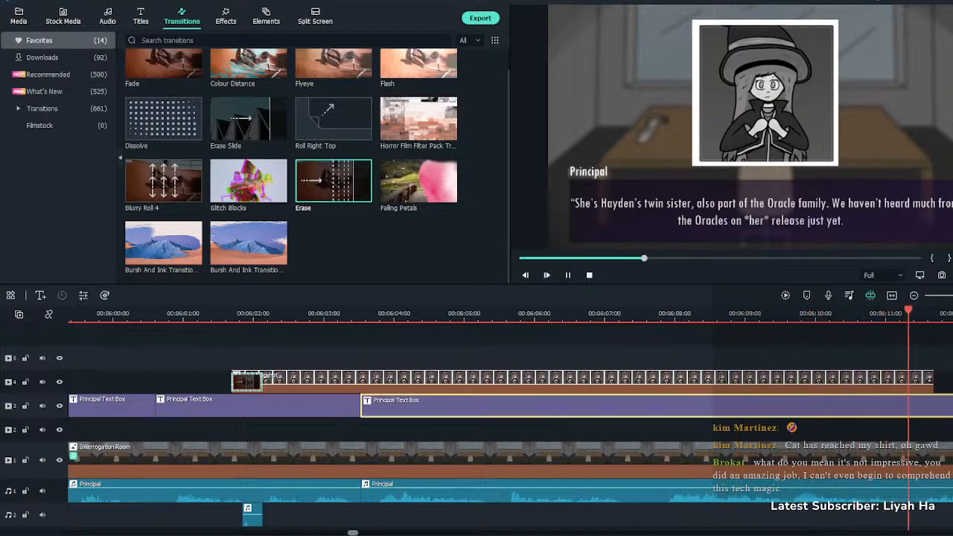
{"action": "key", "text": "space"}
{"action": "key", "text": "ctrl+b"}
Replace the split-off title's text with the copied “but on top of gang involvement” dialogue and prefix it with an opening quotation mark and ellipsis
{"action": "double_click", "coordinate": [932, 406]}
{"action": "key", "text": "ctrl+a"}
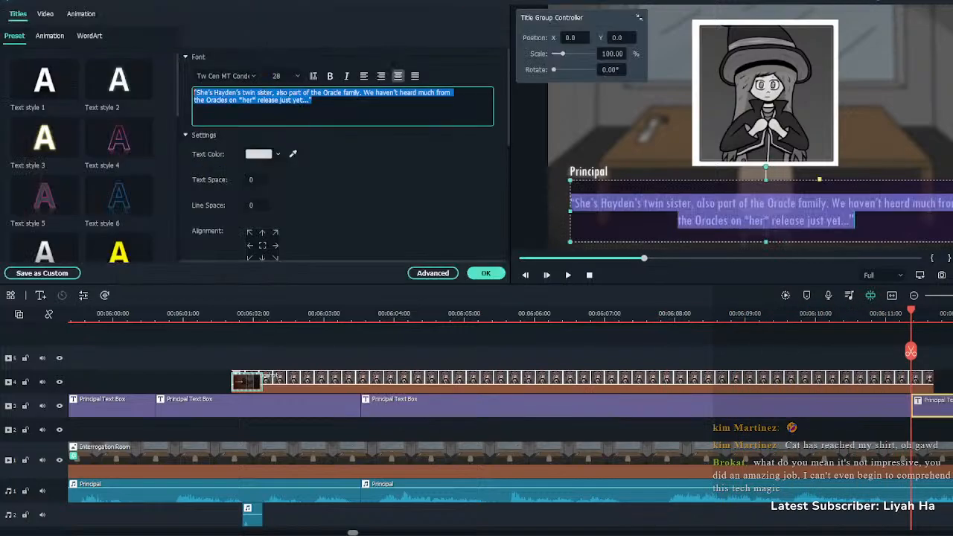
{"action": "key", "text": "ctrl+v"}
{"action": "left_click", "coordinate": [660, 196]}
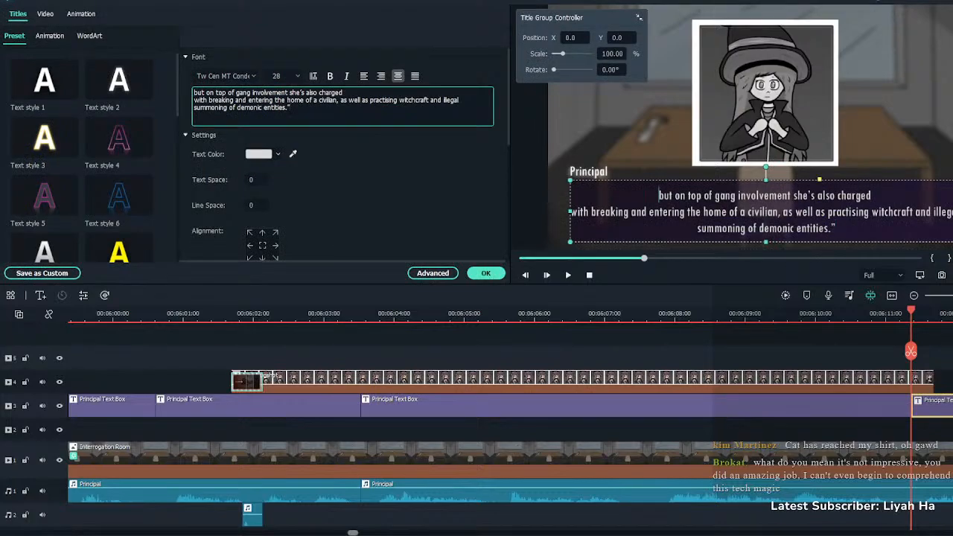
{"action": "type", "text": "..."}
{"action": "key", "text": "Left"}
{"action": "key", "text": "Left"}
{"action": "key", "text": "Left"}
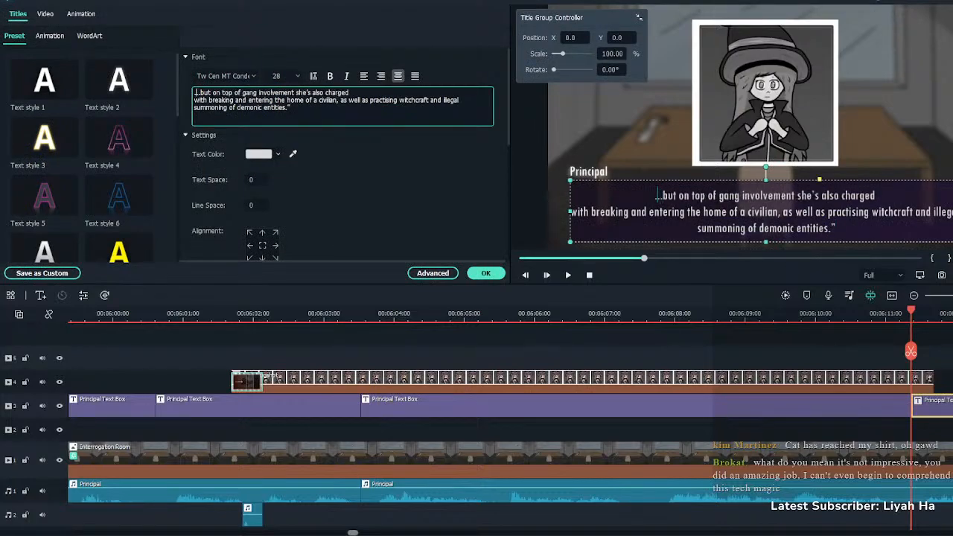
{"action": "type", "text": "\""}
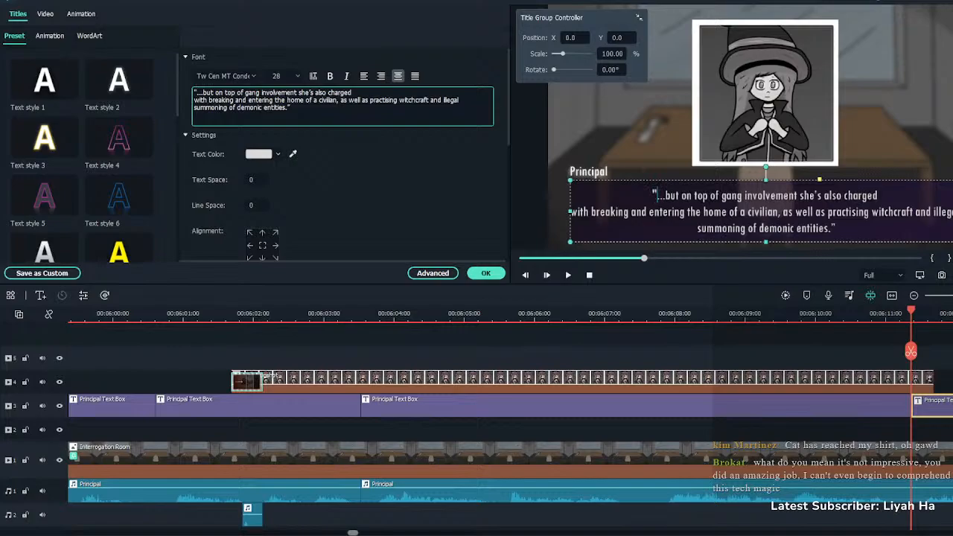
Reflow the “...but on top of gang involvement” dialogue into two lines, breaking after “entering the”, and accept the title edit
{"action": "left_click", "coordinate": [571, 212]}
{"action": "key", "text": "BackSpace"}
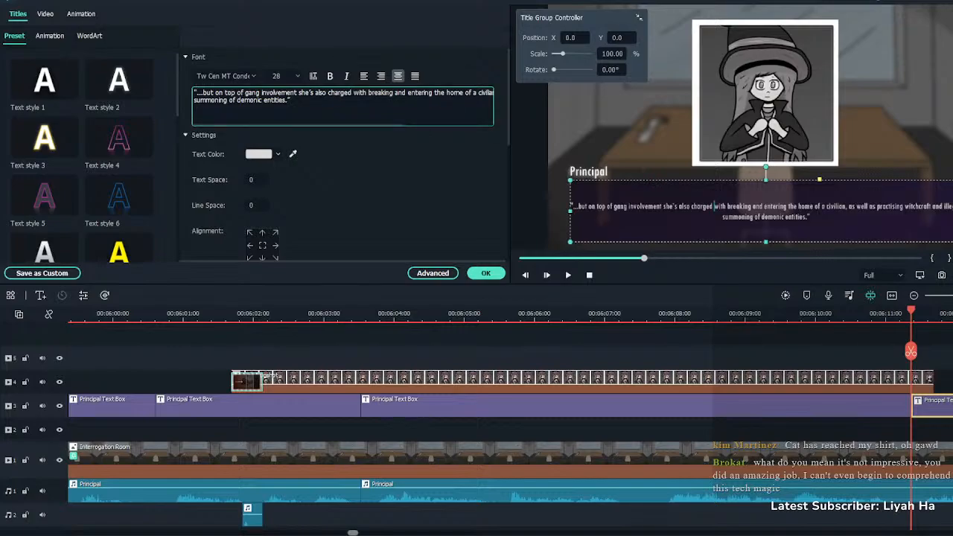
{"action": "left_click", "coordinate": [799, 206]}
{"action": "key", "text": "Return"}
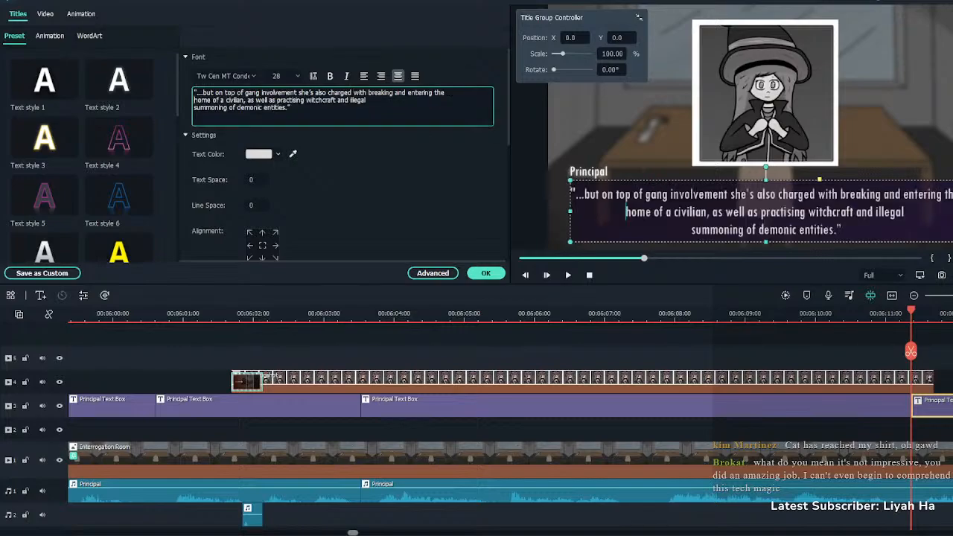
{"action": "left_click", "coordinate": [692, 230]}
{"action": "key", "text": "BackSpace"}
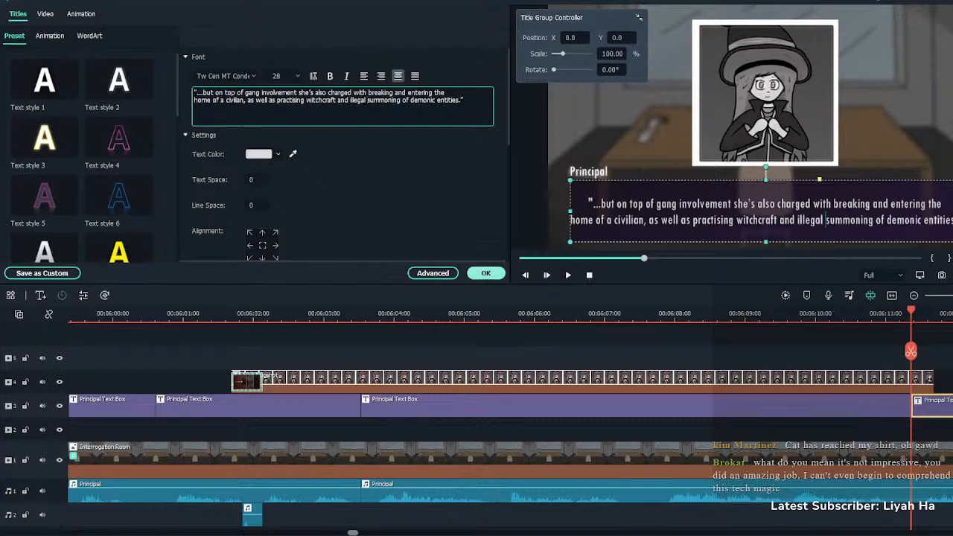
{"action": "left_click", "coordinate": [485, 274]}
Play back the change between the two Principal titles through to the second one's end
{"action": "left_click", "coordinate": [850, 314]}
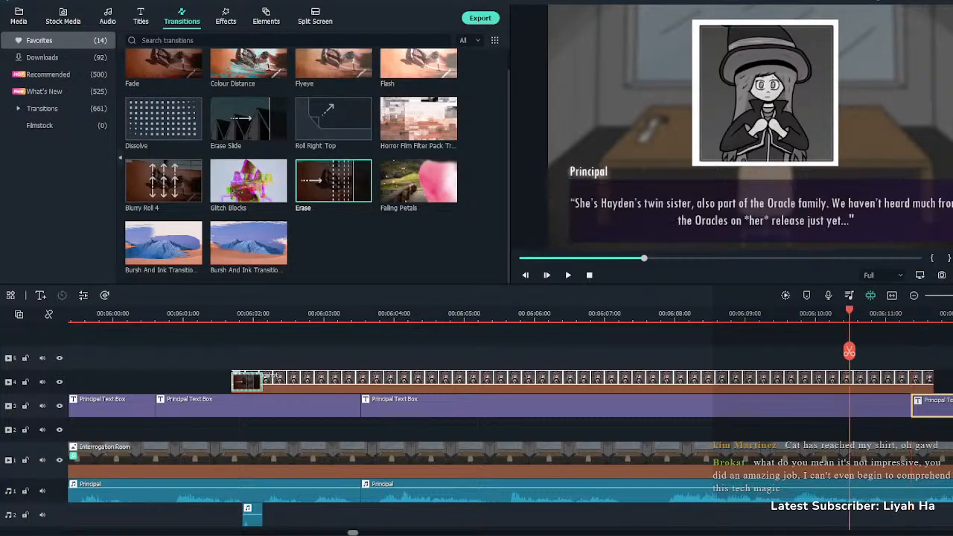
{"action": "key", "text": "space"}
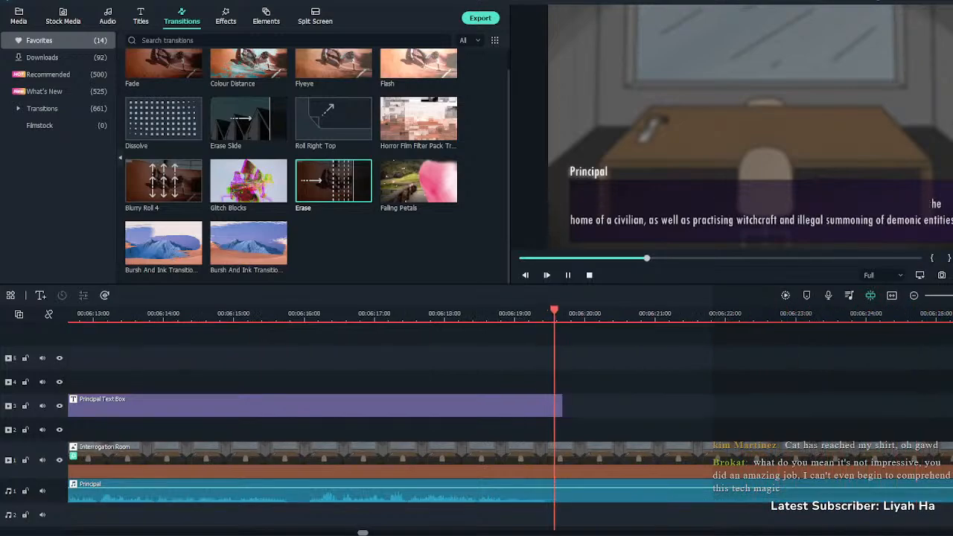
{"action": "key", "text": "space"}
Extend the mugshot clip on track 4 past the last title to end at about 00:07:18
{"action": "key", "text": "ctrl+minus"}
{"action": "key", "text": "ctrl+minus"}
{"action": "key", "text": "ctrl+minus"}
{"action": "key", "text": "ctrl+minus"}
{"action": "key", "text": "ctrl+minus"}
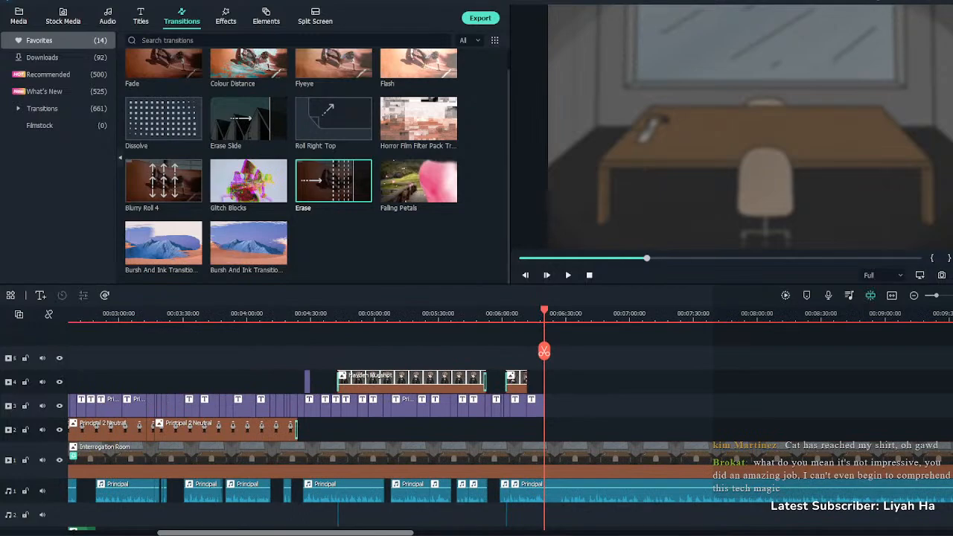
{"action": "left_click", "coordinate": [516, 382]}
{"action": "left_click_drag", "start_coordinate": [526, 381], "coordinate": [667, 381]}
{"action": "key", "text": "Escape"}
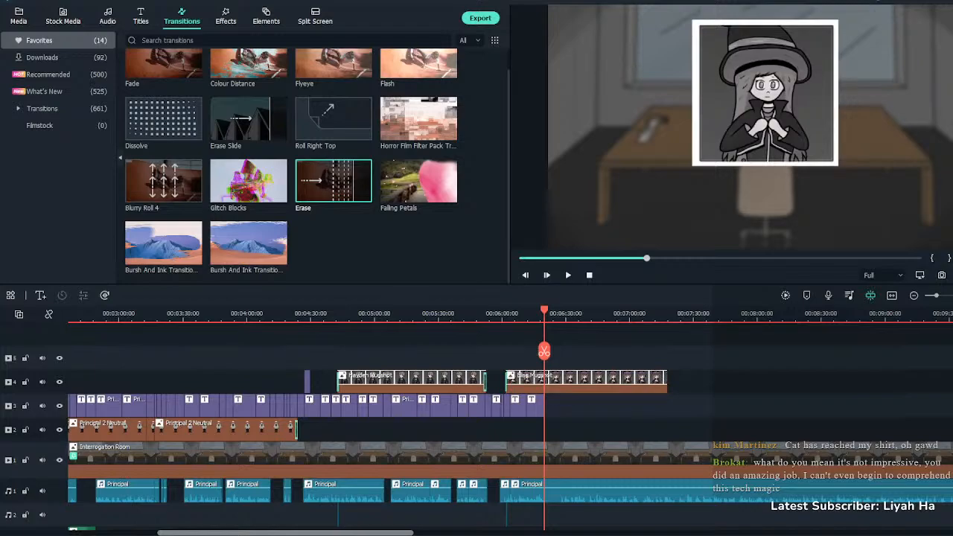
Play back the final seconds of the “...but on top of gang involvement” title with the Principal's audio
{"action": "key", "text": "ctrl+="}
{"action": "key", "text": "ctrl+="}
{"action": "key", "text": "ctrl+="}
{"action": "key", "text": "ctrl+="}
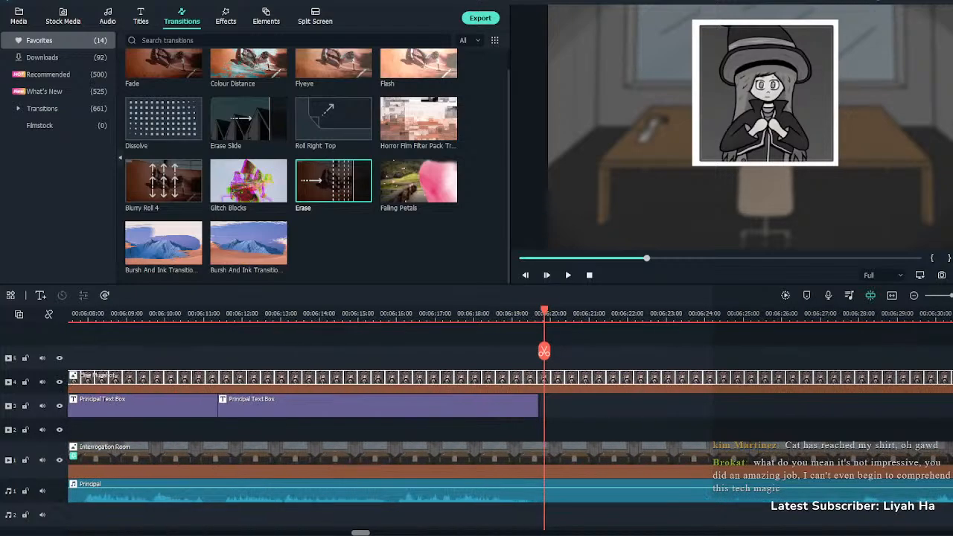
{"action": "left_click", "coordinate": [477, 314]}
{"action": "key", "text": "space"}
{"action": "key", "text": "space"}
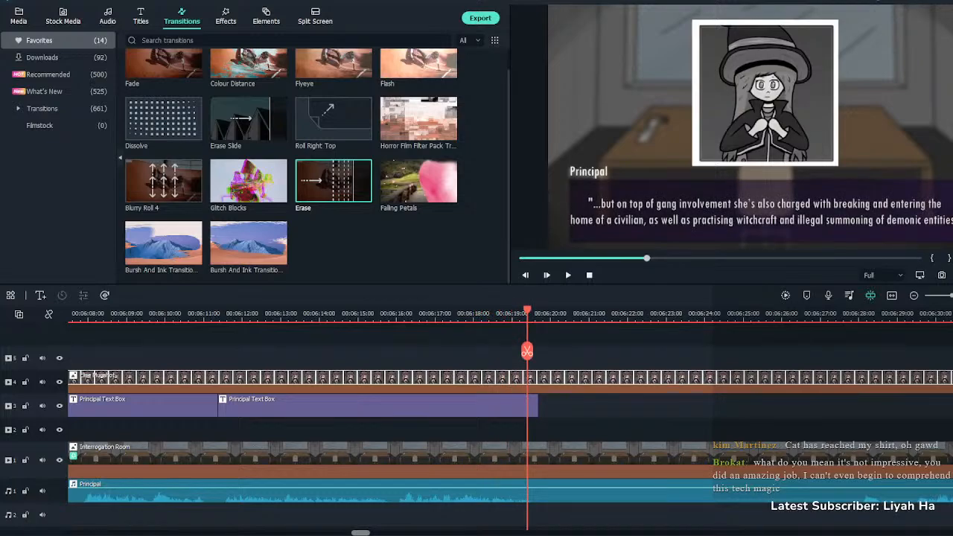
{"action": "key", "text": "space"}
{"action": "key", "text": "space"}
Split the Principal audio at the last title's end and move the remainder to start at about 00:06:27
{"action": "left_click", "coordinate": [538, 429]}
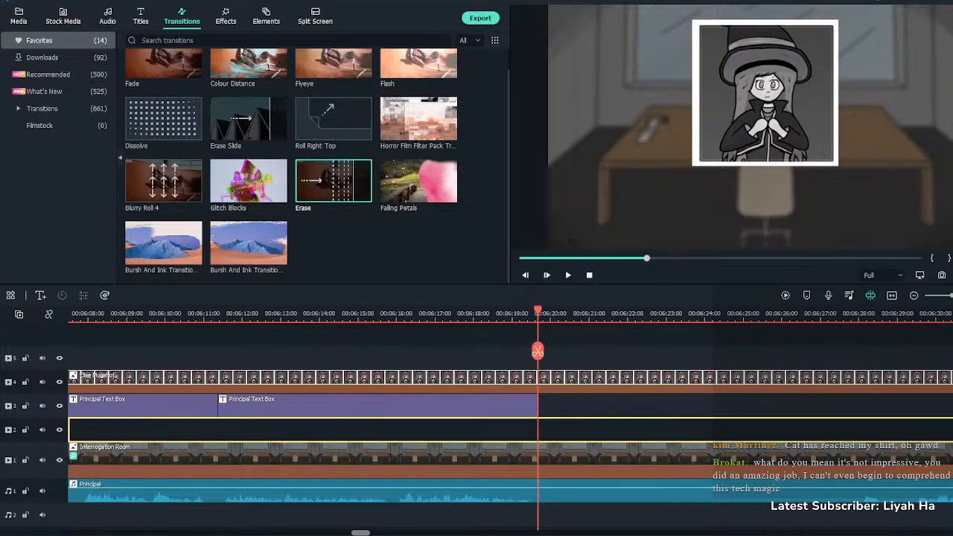
{"action": "left_click", "coordinate": [537, 491]}
{"action": "key", "text": "ctrl+b"}
{"action": "left_click", "coordinate": [537, 430]}
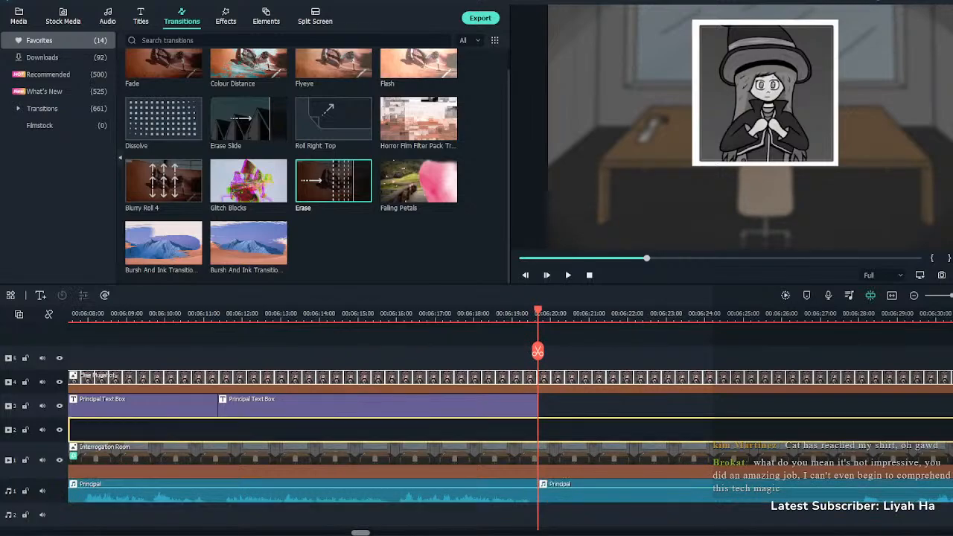
{"action": "left_click_drag", "start_coordinate": [559, 491], "coordinate": [846, 491]}
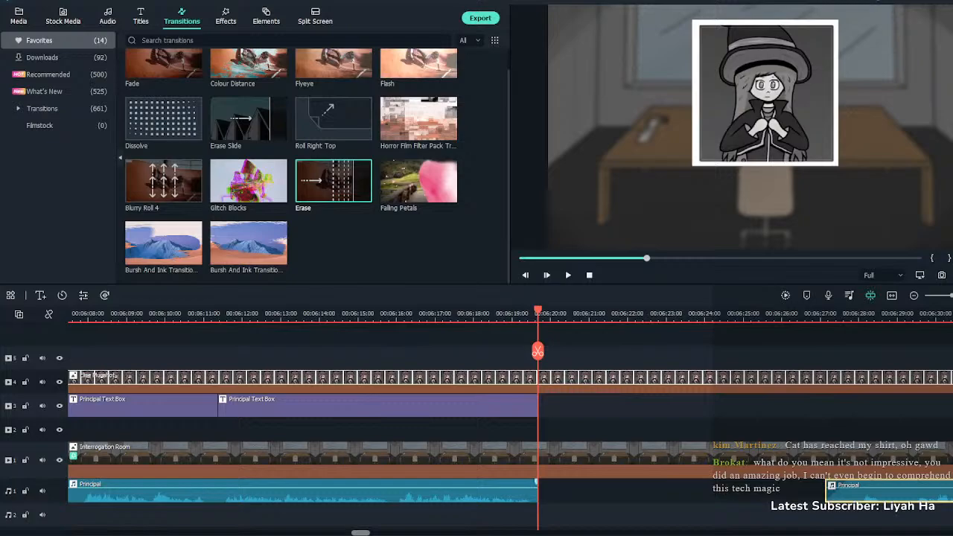
{"action": "left_click", "coordinate": [551, 491]}
Add an MC BA title directly after the last Principal title and extend it to the start of the moved audio
{"action": "left_click", "coordinate": [140, 16]}
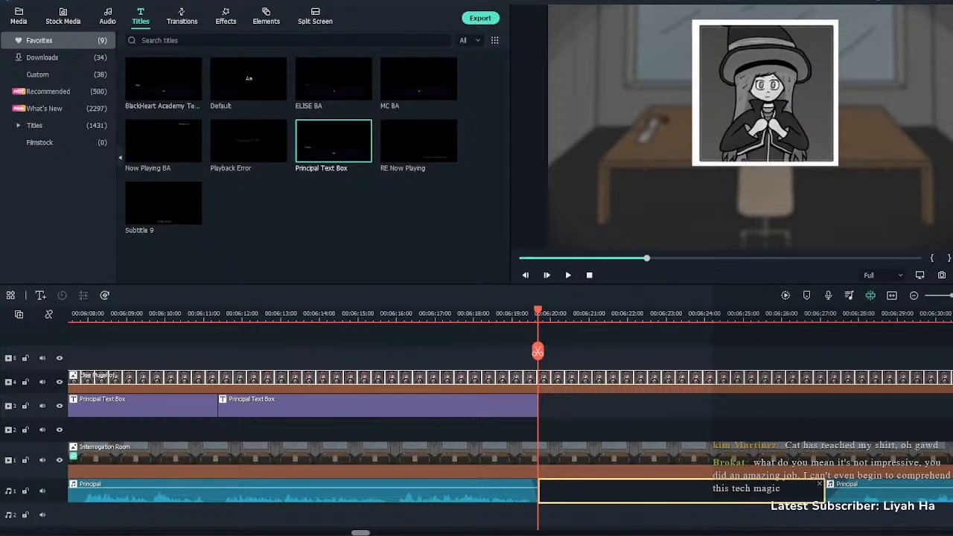
{"action": "left_click", "coordinate": [559, 430]}
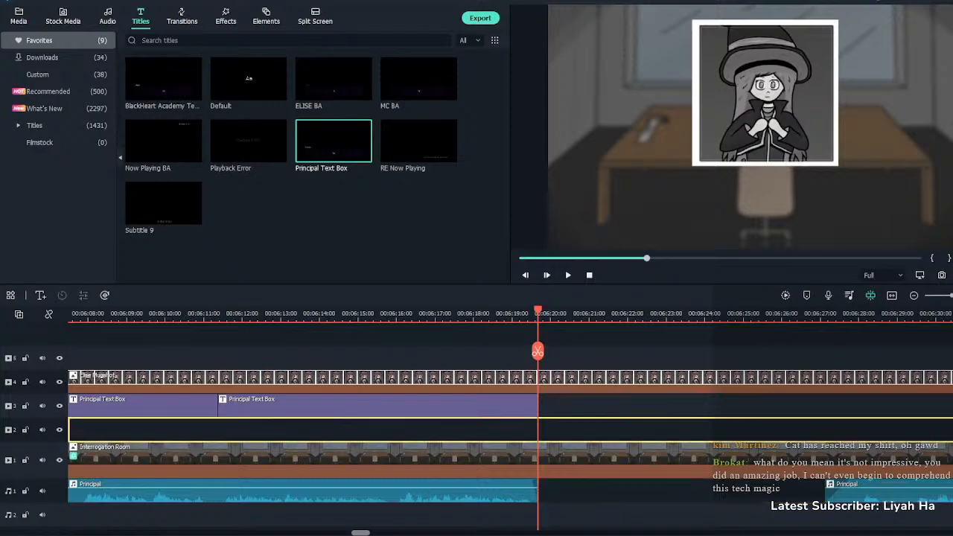
{"action": "left_click", "coordinate": [449, 92]}
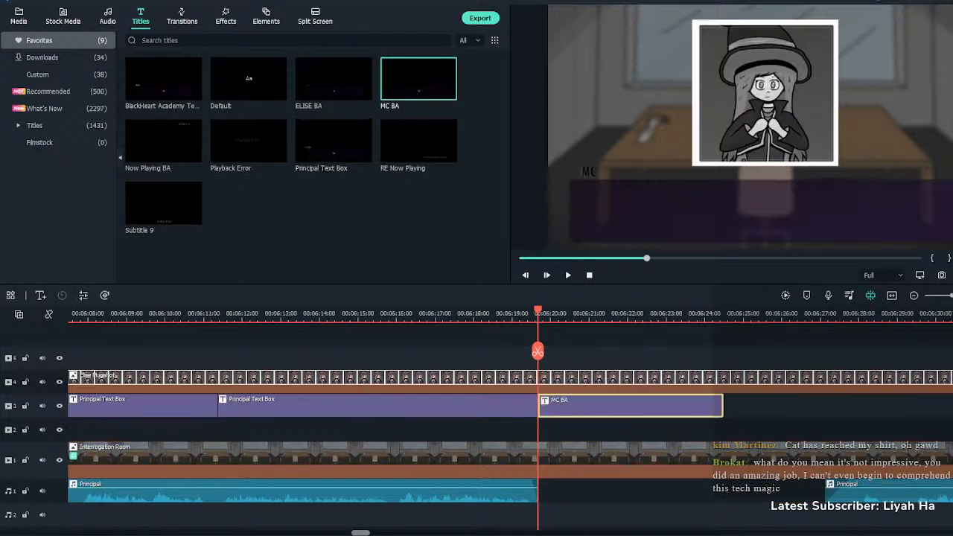
{"action": "left_click_drag", "start_coordinate": [721, 406], "coordinate": [825, 406]}
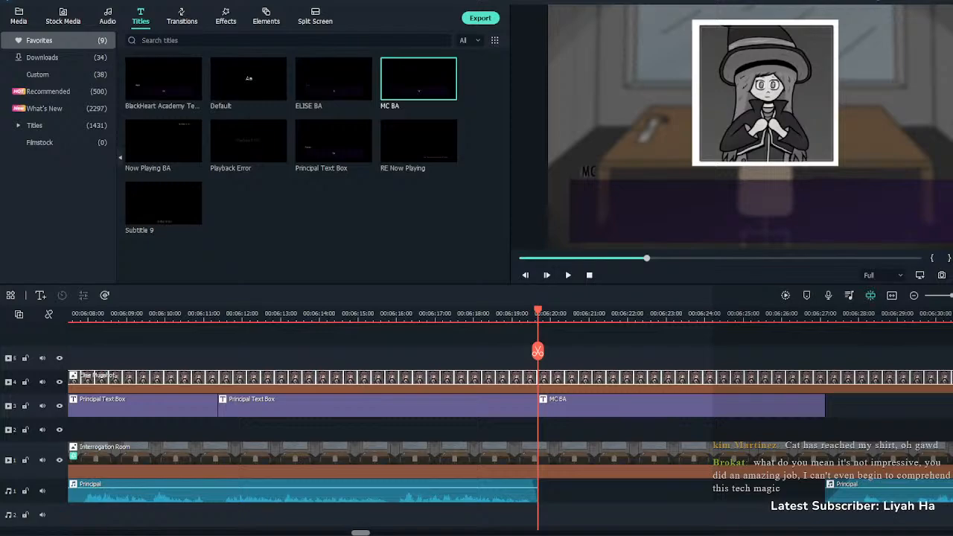
Set the MC title's dialogue text to “She's a witch?” including the quotation marks
{"action": "double_click", "coordinate": [682, 405]}
{"action": "double_click", "coordinate": [766, 212]}
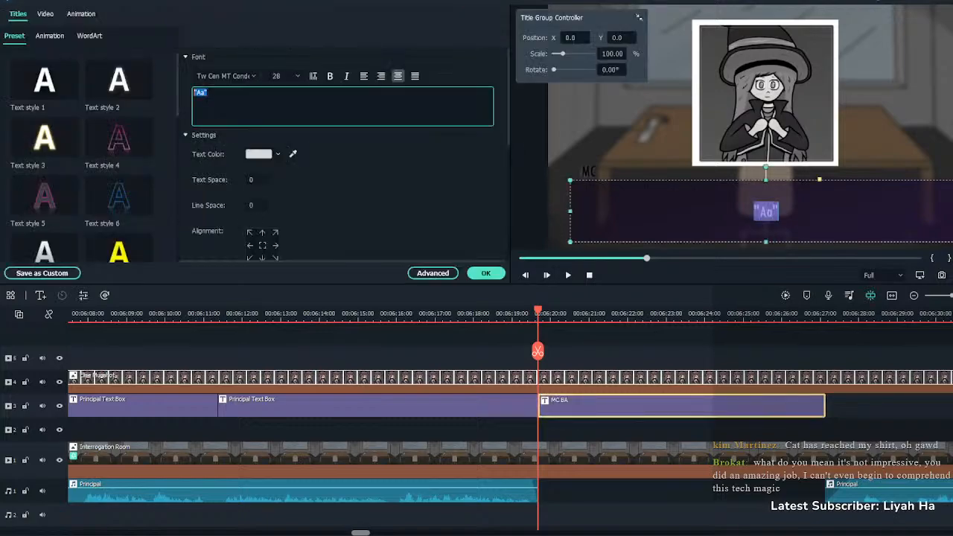
{"action": "type", "text": "\"She's a witch?\""}
{"action": "left_click", "coordinate": [486, 273]}
Play back the MC title, split it at about 00:06:22.4 and delete the remainder
{"action": "left_click", "coordinate": [499, 313]}
{"action": "key", "text": "space"}
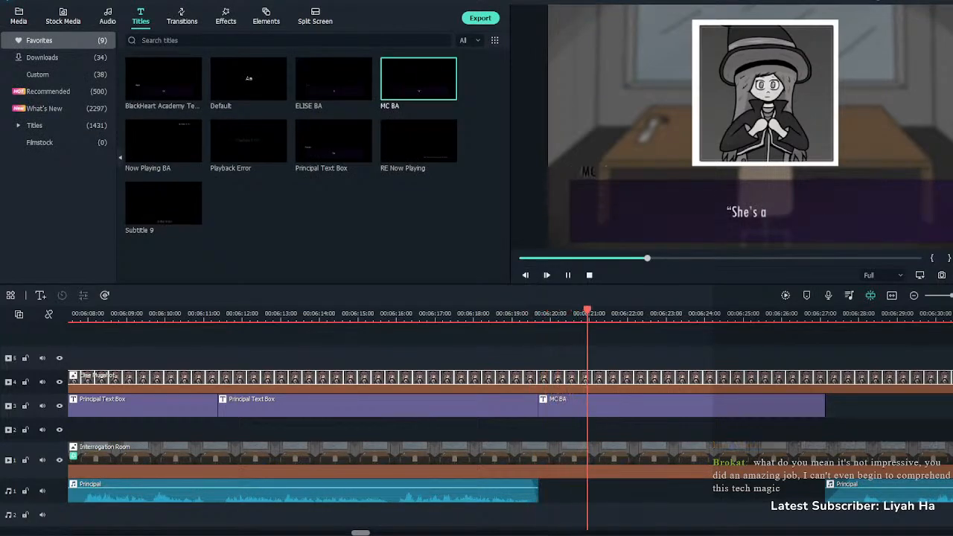
{"action": "left_click", "coordinate": [682, 405]}
{"action": "key", "text": "space"}
{"action": "left_click", "coordinate": [643, 350]}
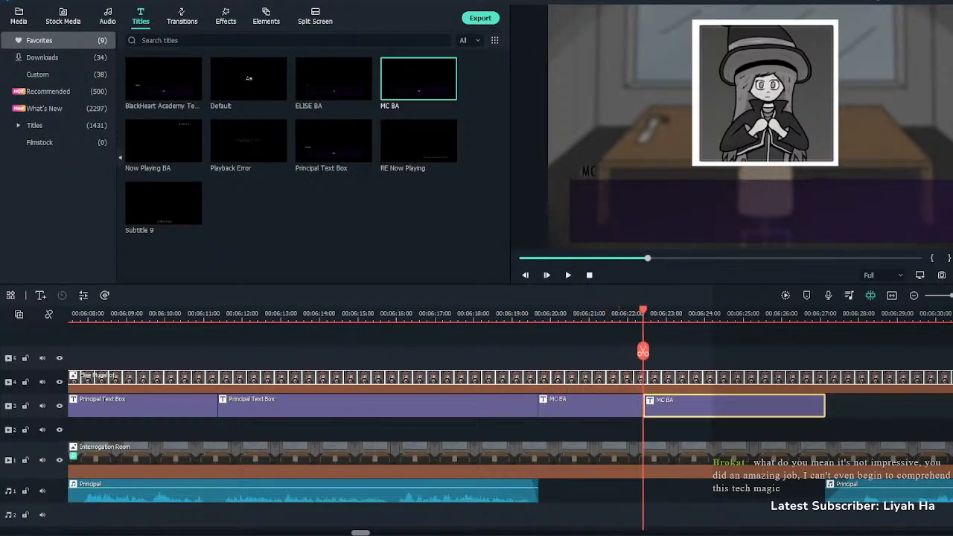
{"action": "key", "text": "Delete"}
Move the next Principal audio clip back to start at about 00:06:21.7 and listen to it from the MC title's end
{"action": "left_click_drag", "start_coordinate": [849, 492], "coordinate": [639, 484]}
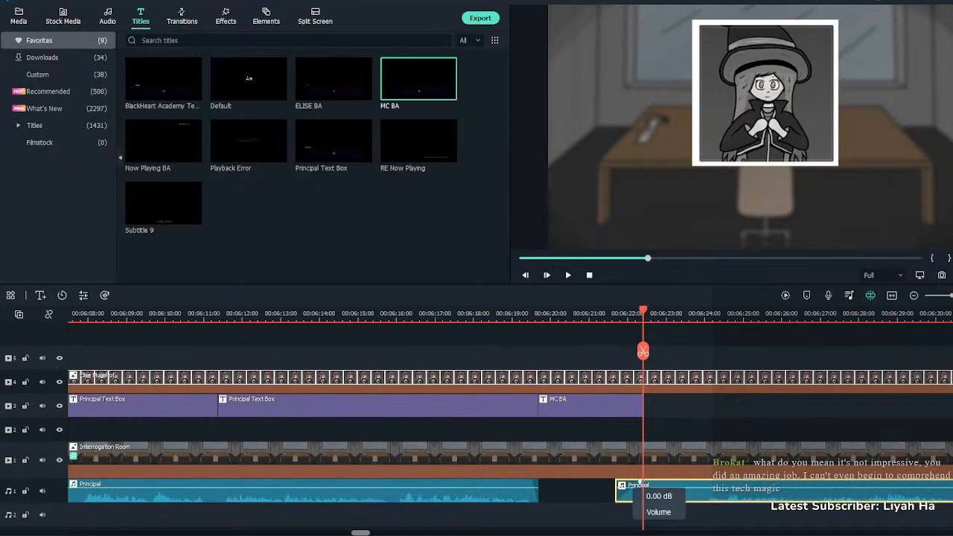
{"action": "left_click", "coordinate": [645, 430]}
{"action": "key", "text": "space"}
{"action": "key", "text": "space"}
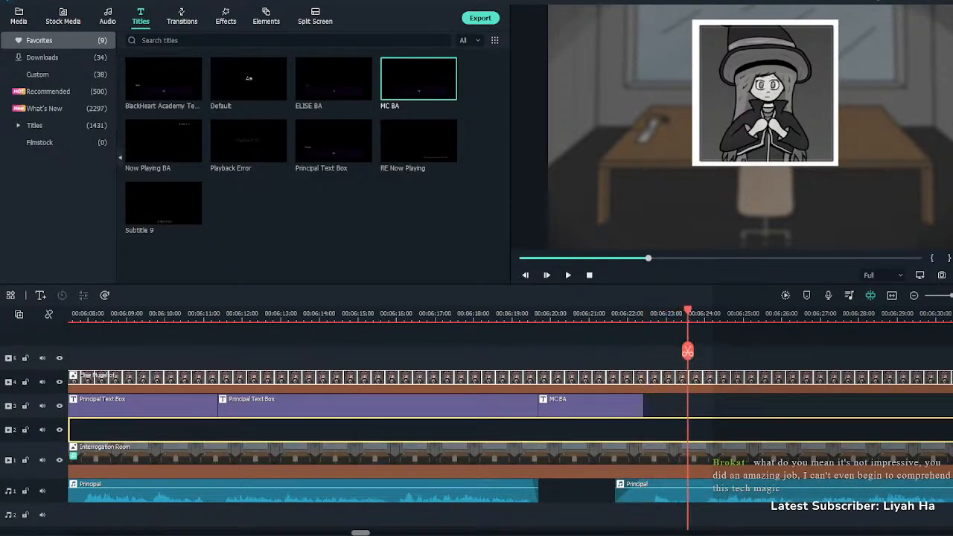
Add a lengthened Principal Text Box title directly after the MC title and set its dialogue to “Exactly.” in quotation marks
{"action": "left_click_drag", "start_coordinate": [332, 146], "coordinate": [645, 406]}
{"action": "left_click_drag", "start_coordinate": [763, 405], "coordinate": [952, 406]}
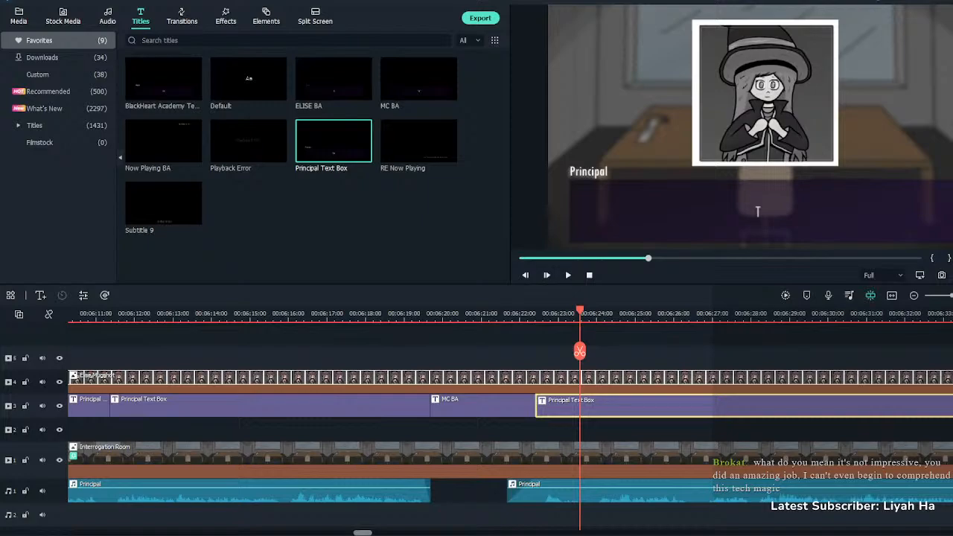
{"action": "double_click", "coordinate": [744, 406]}
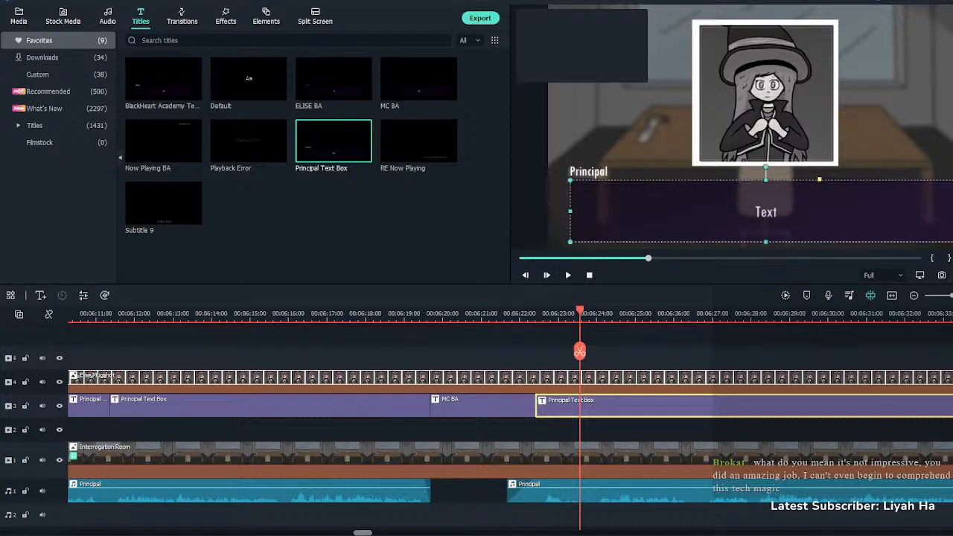
{"action": "left_click", "coordinate": [211, 93]}
{"action": "key", "text": "ctrl+a"}
{"action": "type", "text": "\"Exactly.\""}
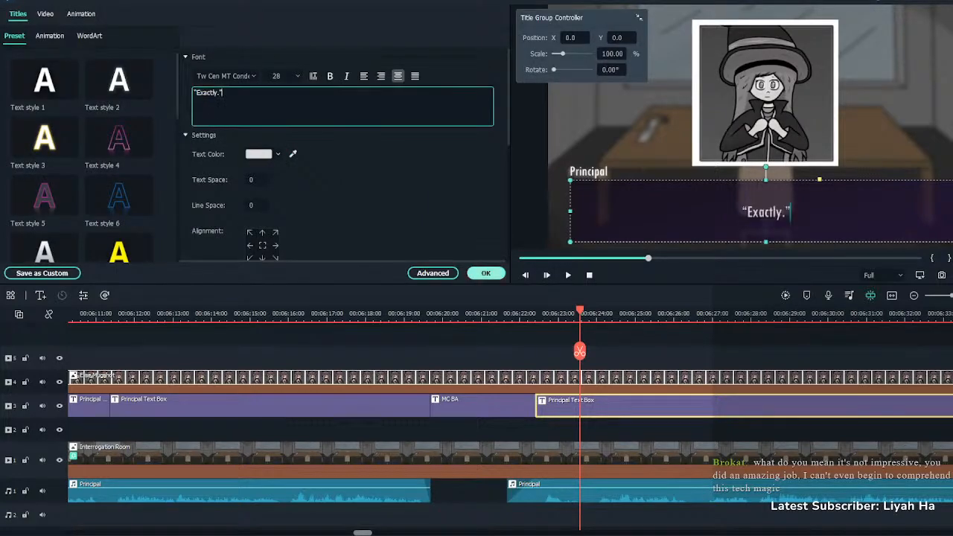
{"action": "left_click", "coordinate": [485, 273]}
Play back the “Exactly.” title and split it at about 00:06:23.8
{"action": "left_click", "coordinate": [527, 314]}
{"action": "key", "text": "space"}
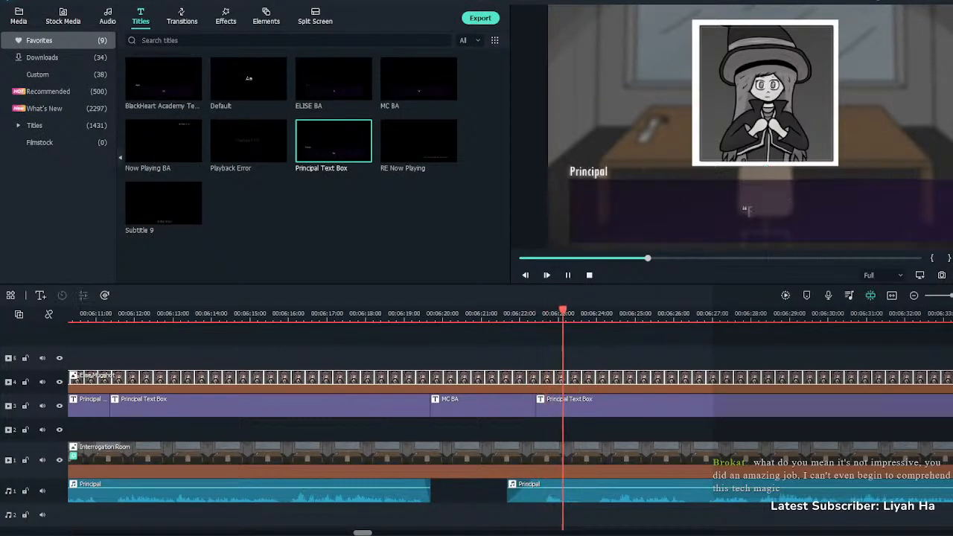
{"action": "double_click", "coordinate": [744, 406]}
{"action": "key", "text": "ctrl+b"}
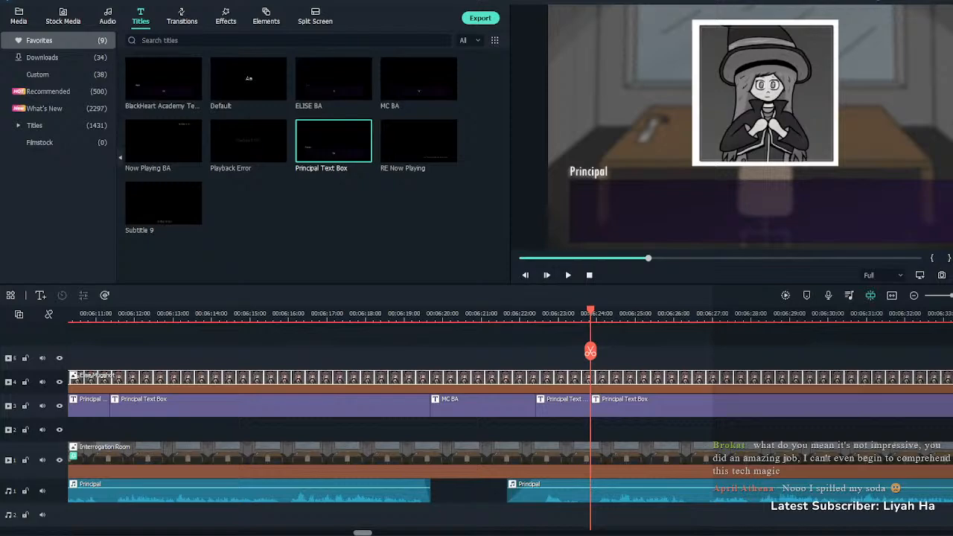
Set the last Principal Text Box's dialogue to the full “I'm told she's a bit of an oddball…” line, with a line break after “she plans”
{"action": "double_click", "coordinate": [744, 406]}
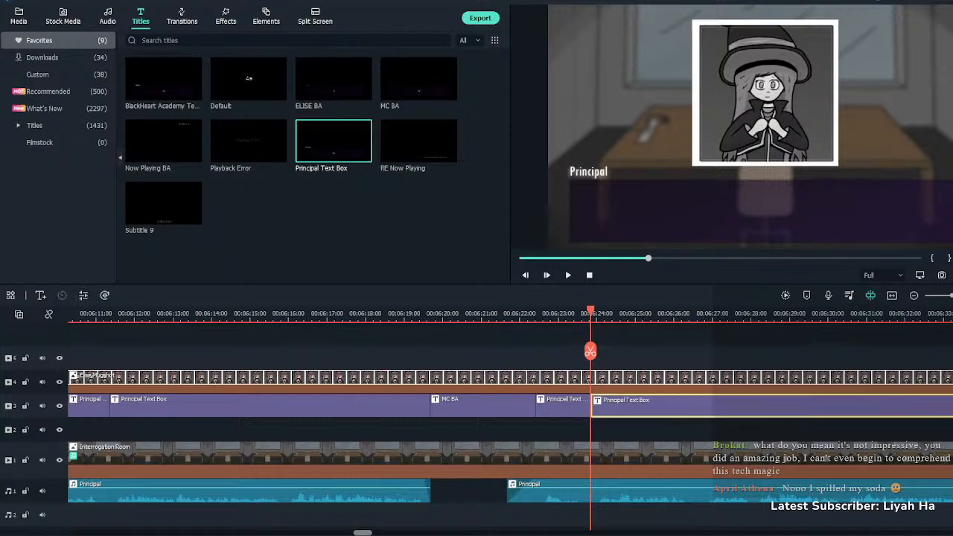
{"action": "triple_click", "coordinate": [212, 93]}
{"action": "type", "text": "\"I'm told she's a bit of an oddball… but just like with Hayden, see if she plans on leaving the Oracle family and if she is still practising any form of illegal witchcraft.\""}
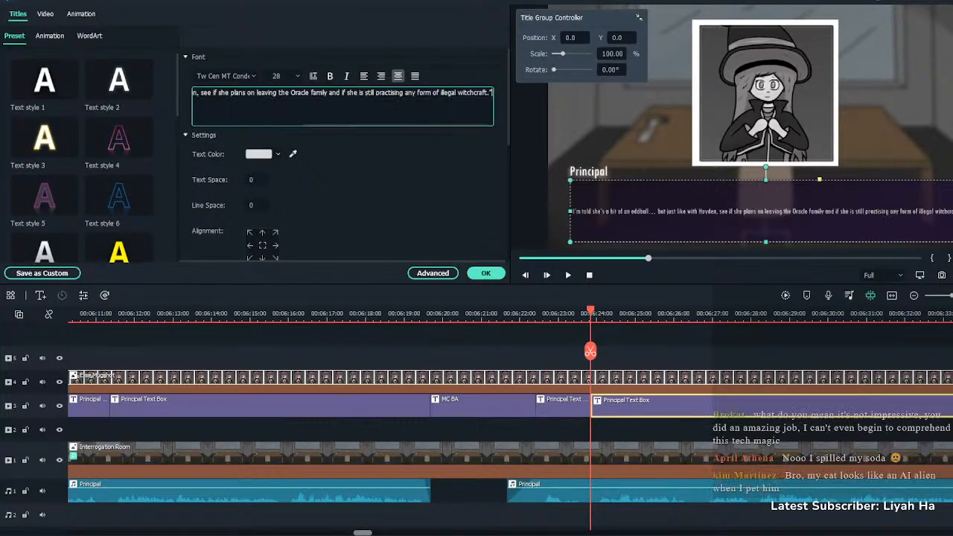
{"action": "key", "text": "Return"}
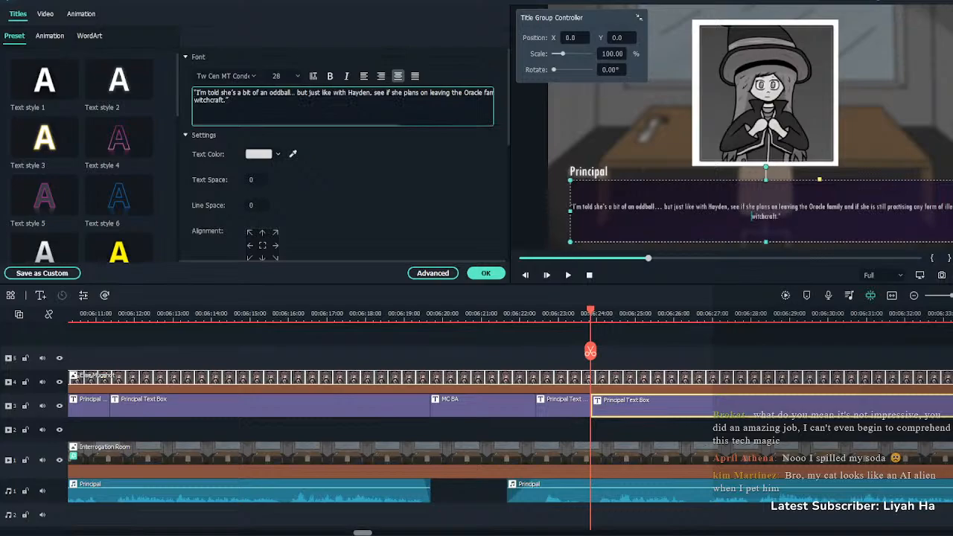
{"action": "key", "text": "BackSpace"}
{"action": "left_click", "coordinate": [323, 92]}
{"action": "key", "text": "Return"}
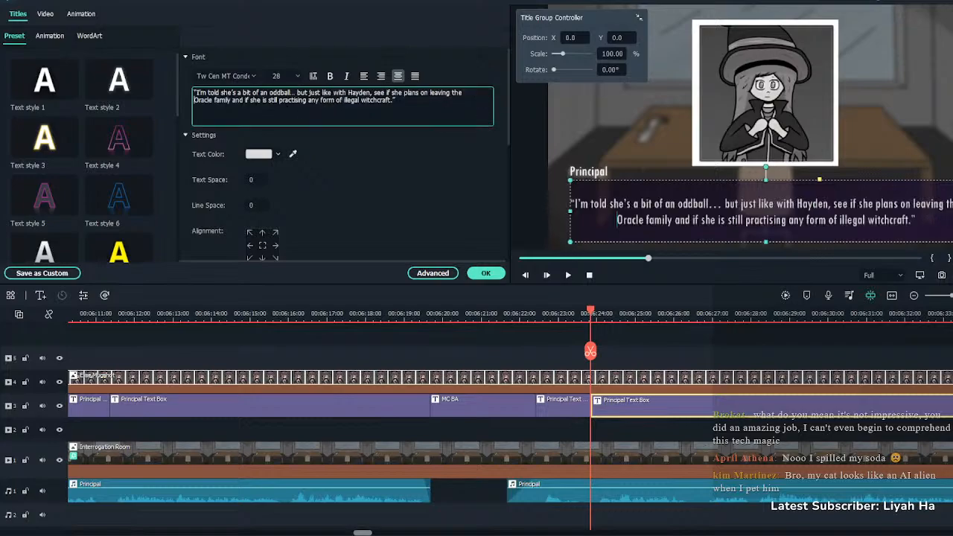
{"action": "key", "text": "BackSpace"}
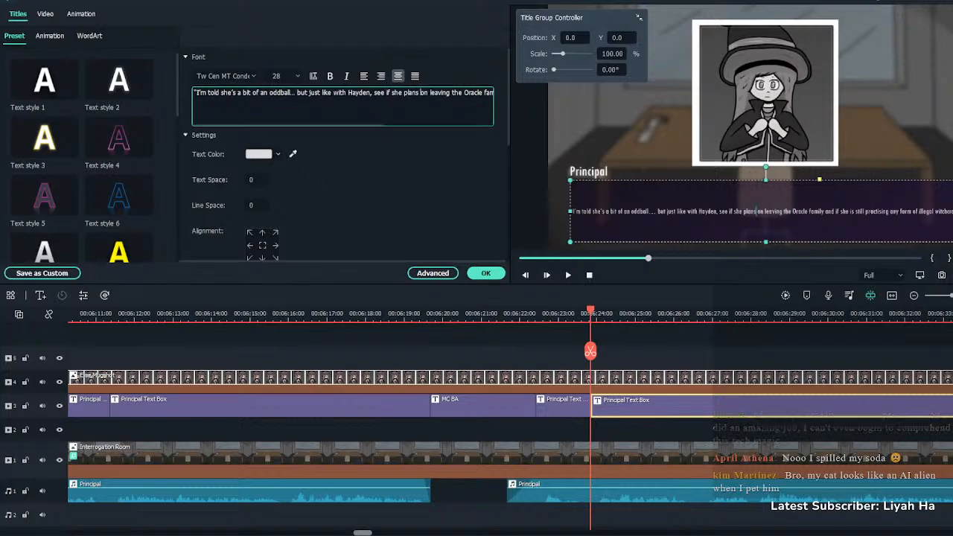
{"action": "key", "text": "Return"}
{"action": "left_click", "coordinate": [485, 273]}
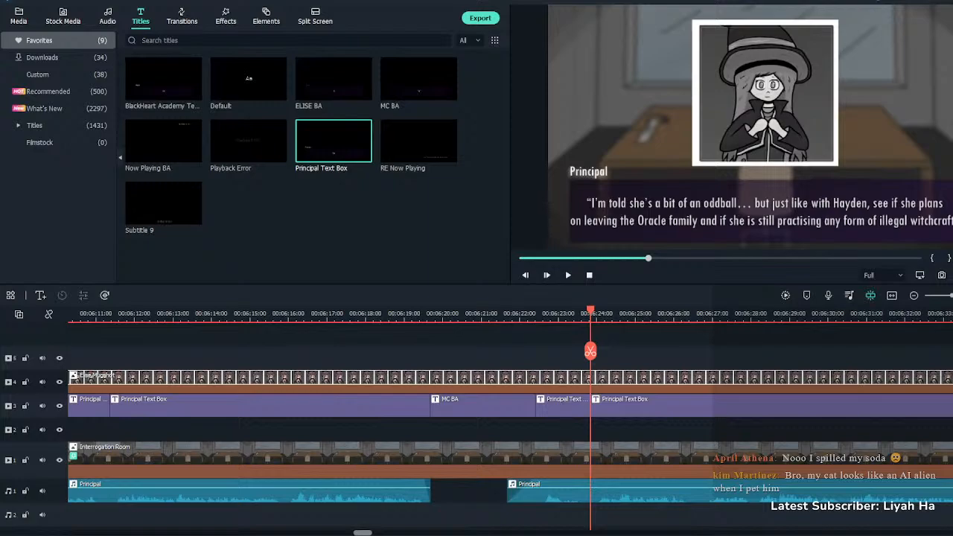
Listen to the Principal's oddball line from about 00:06:21.4 and add a comma after “family” and asterisks around “is” in its dialogue
{"action": "left_click_drag", "start_coordinate": [591, 351], "coordinate": [494, 350]}
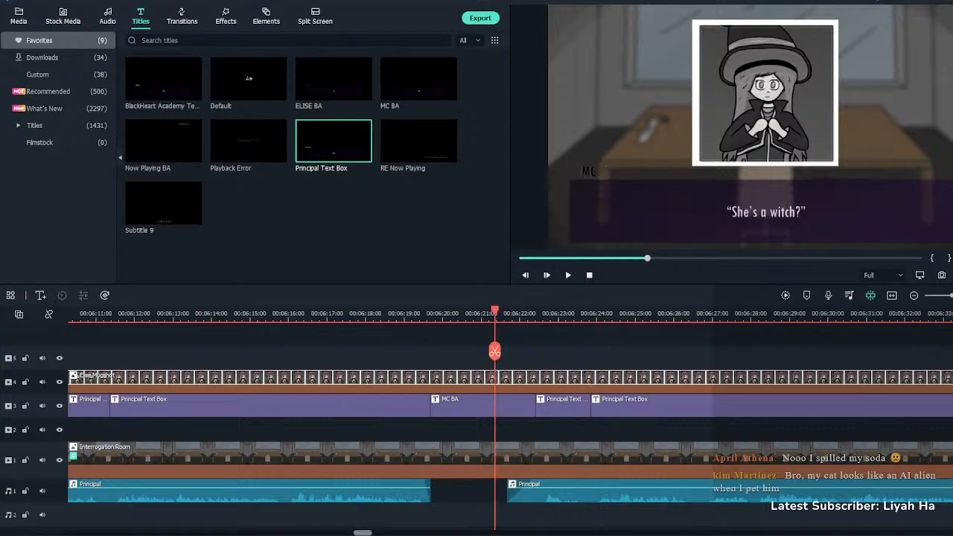
{"action": "key", "text": "space"}
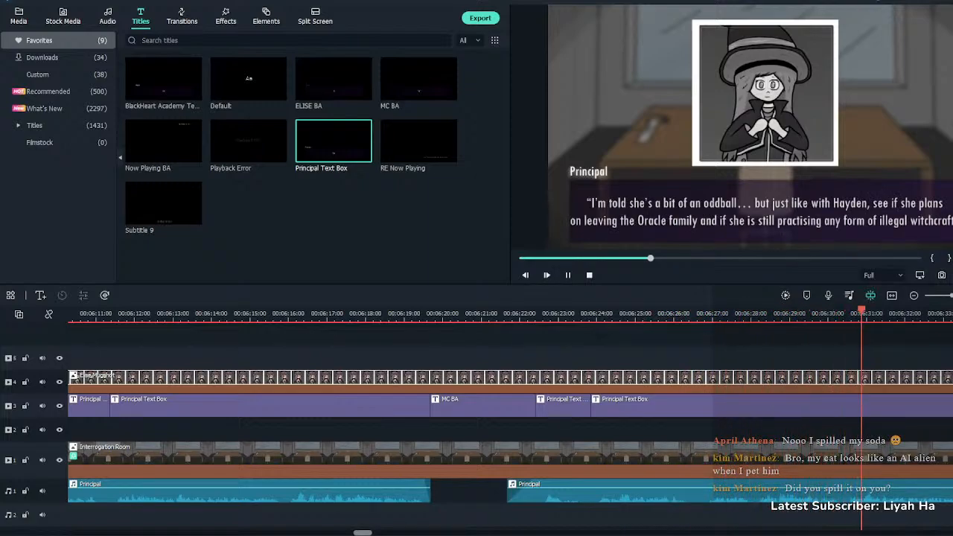
{"action": "key", "text": "space"}
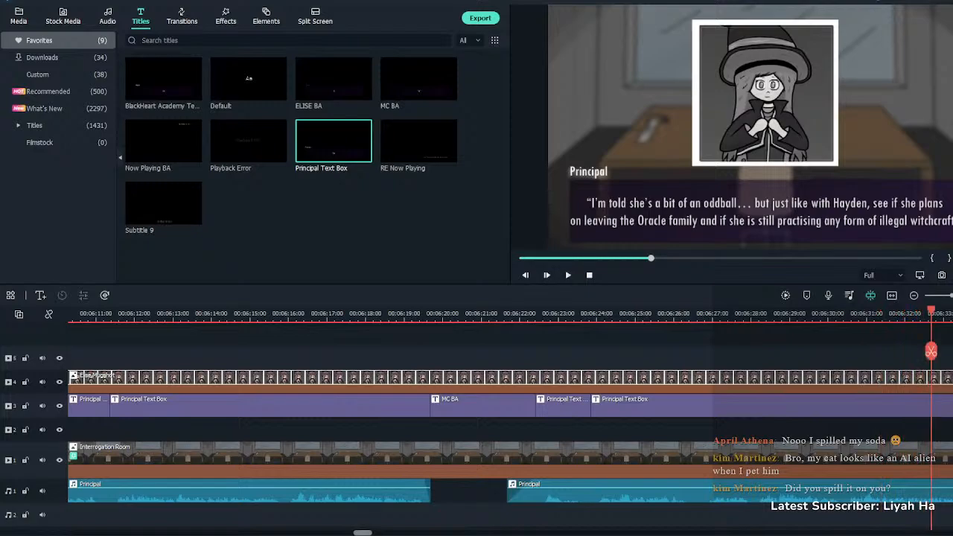
{"action": "double_click", "coordinate": [771, 405]}
{"action": "left_click", "coordinate": [273, 100]}
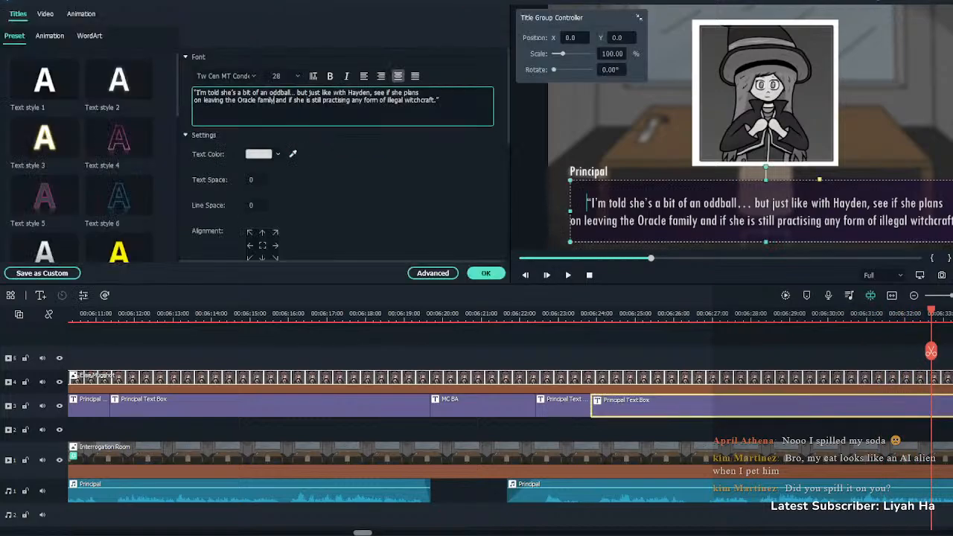
{"action": "type", "text": ","}
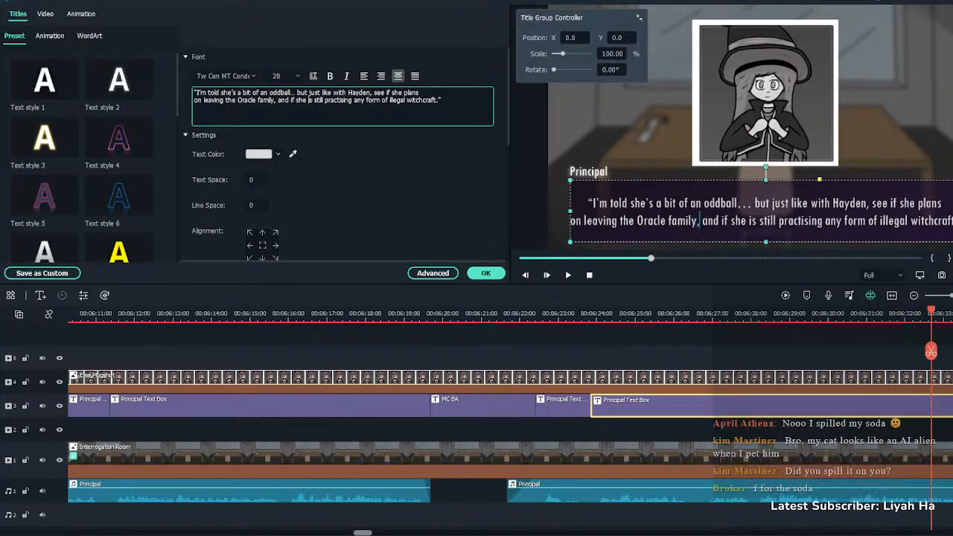
{"action": "type", "text": "*"}
{"action": "key", "text": "Right"}
{"action": "key", "text": "Right"}
{"action": "type", "text": "*"}
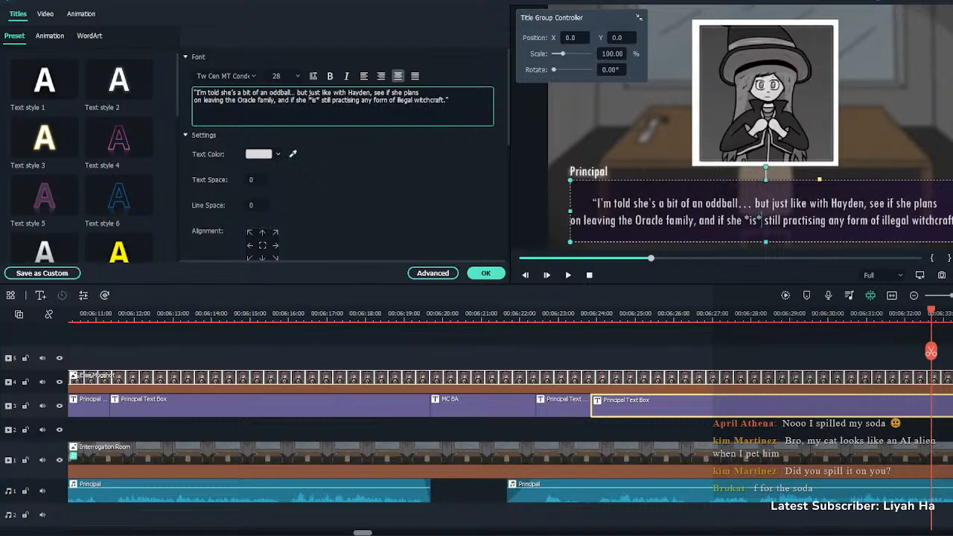
Play back the end of the Principal's oddball line and add an MC BA title directly after it at about 00:06:33.5
{"action": "left_click", "coordinate": [845, 350]}
{"action": "key", "text": "space"}
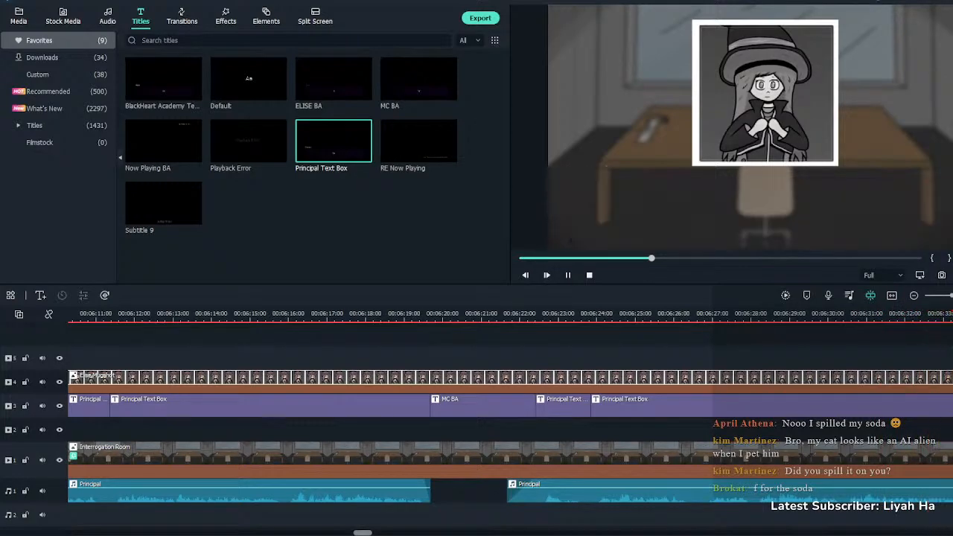
{"action": "key", "text": "space"}
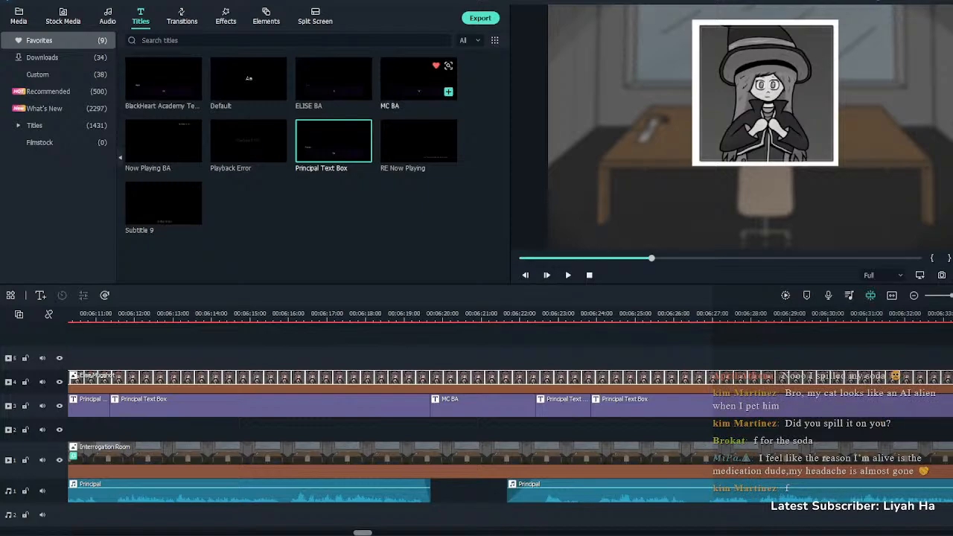
{"action": "left_click_drag", "start_coordinate": [418, 78], "coordinate": [931, 405]}
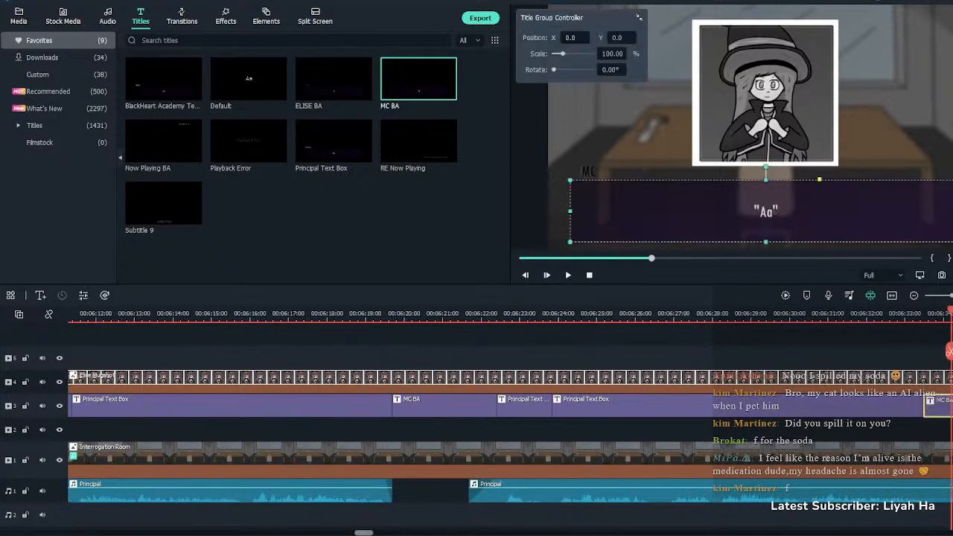
Split the Principal audio at about 00:06:35.0 and move the second part to start at about 00:06:37.0
{"action": "key", "text": "space"}
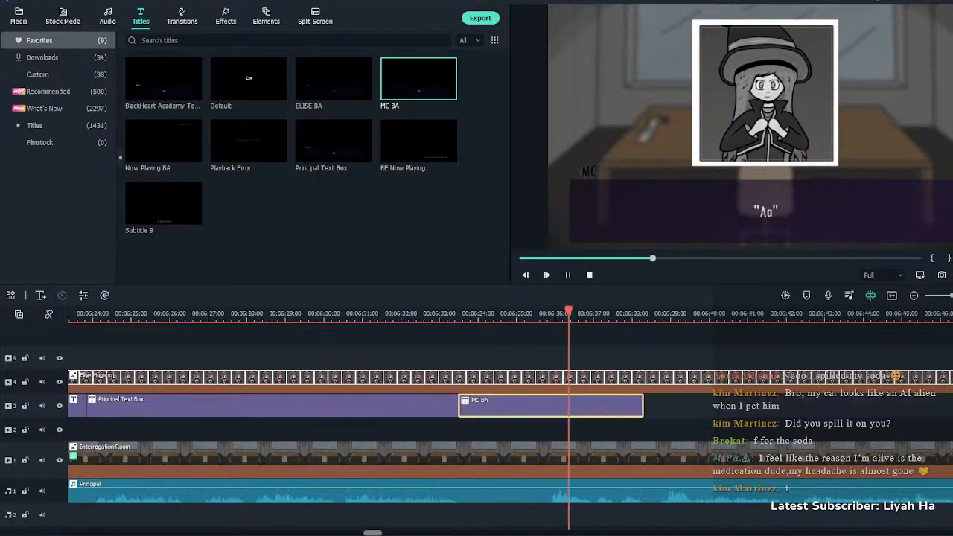
{"action": "key", "text": "space"}
{"action": "left_click", "coordinate": [518, 314]}
{"action": "left_click", "coordinate": [566, 491]}
{"action": "key", "text": "ctrl+b"}
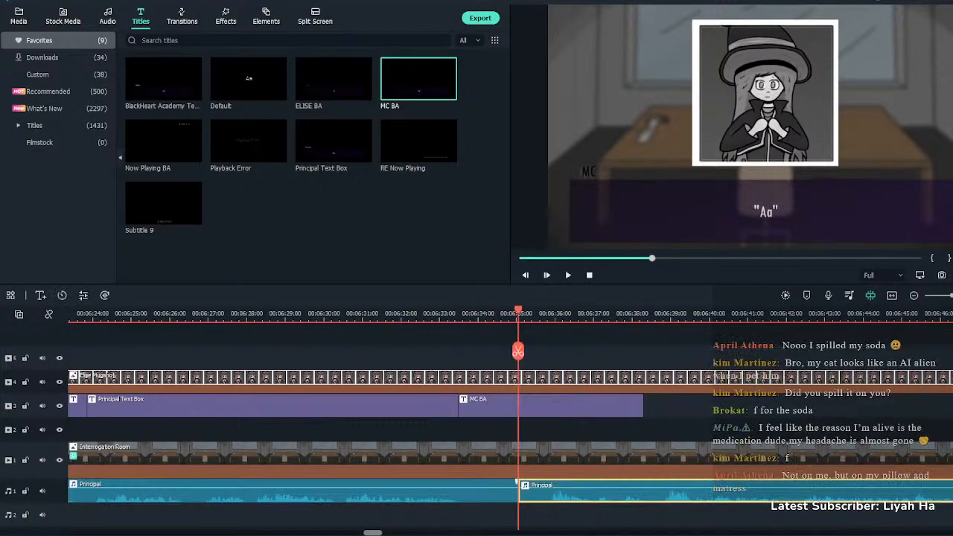
{"action": "left_click_drag", "start_coordinate": [566, 491], "coordinate": [642, 491]}
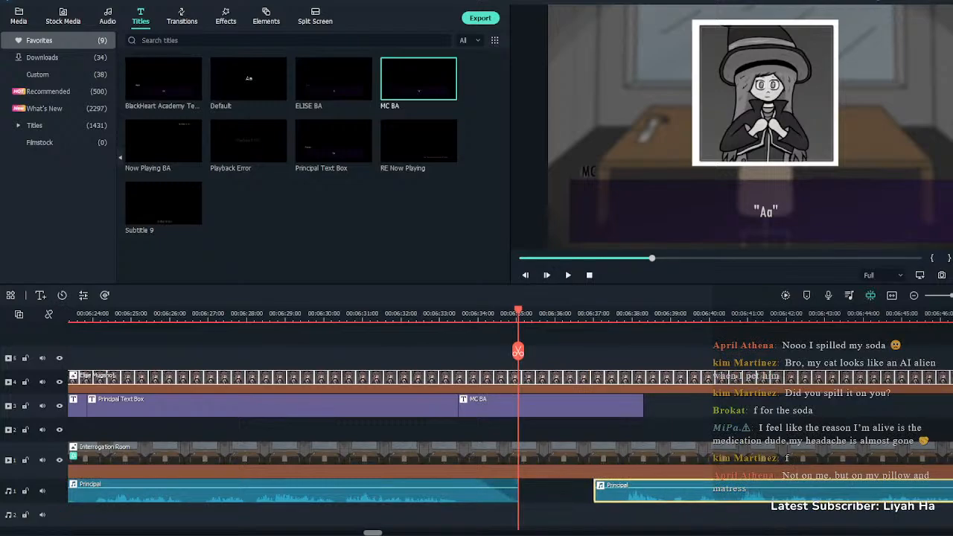
{"action": "left_click", "coordinate": [588, 488]}
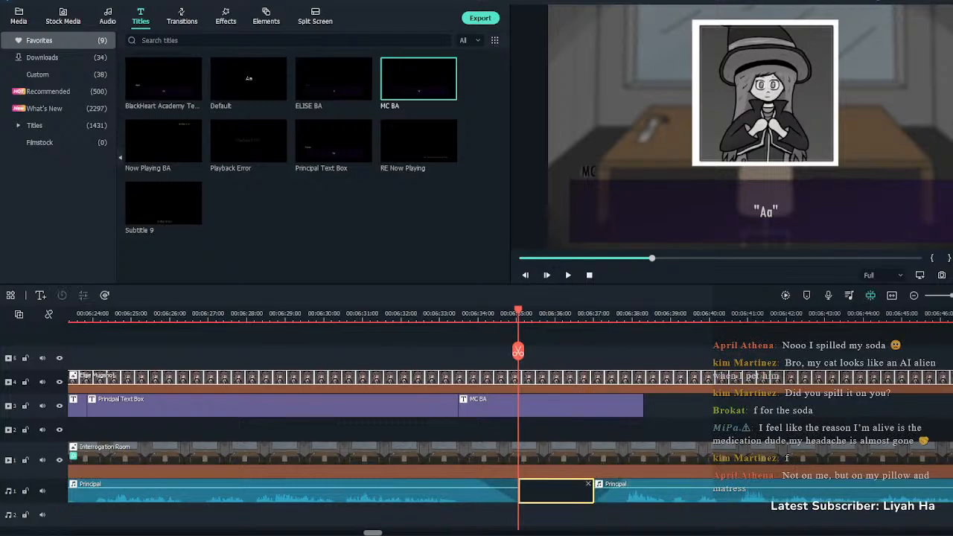
Play back the new MC title and split it at about 00:06:35.7
{"action": "left_click", "coordinate": [437, 314]}
{"action": "key", "text": "space"}
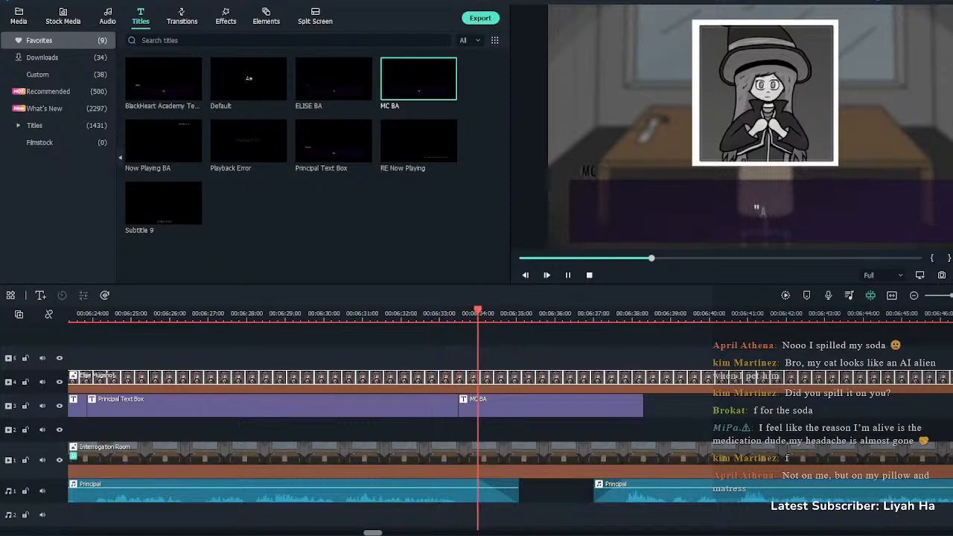
{"action": "left_click", "coordinate": [551, 405]}
{"action": "key", "text": "space"}
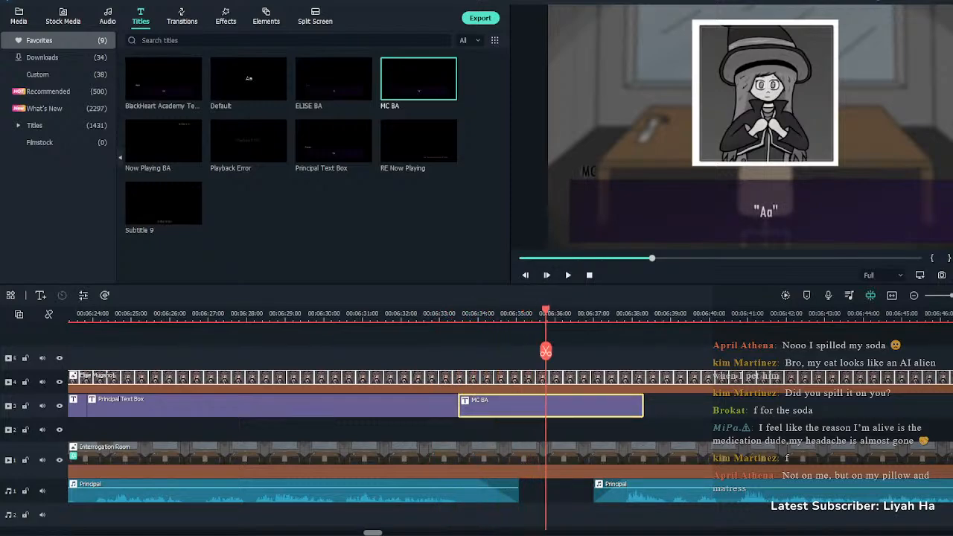
{"action": "key", "text": "ctrl+b"}
Set the dialogue of the first half of the split MC title to “Got it.” in quotation marks
{"action": "double_click", "coordinate": [502, 406]}
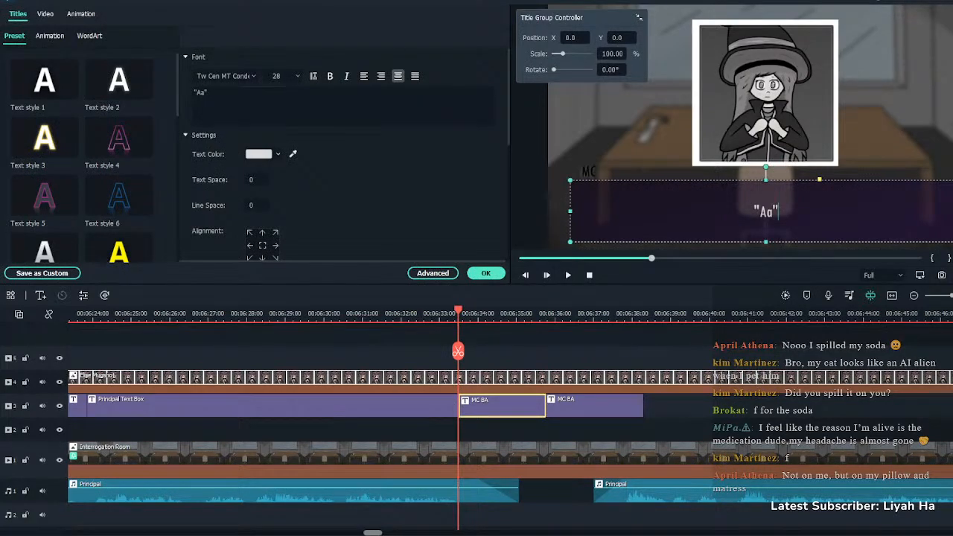
{"action": "left_click", "coordinate": [342, 106]}
{"action": "key", "text": "ctrl+a"}
{"action": "type", "text": "\"Got it.\""}
{"action": "left_click", "coordinate": [485, 273]}
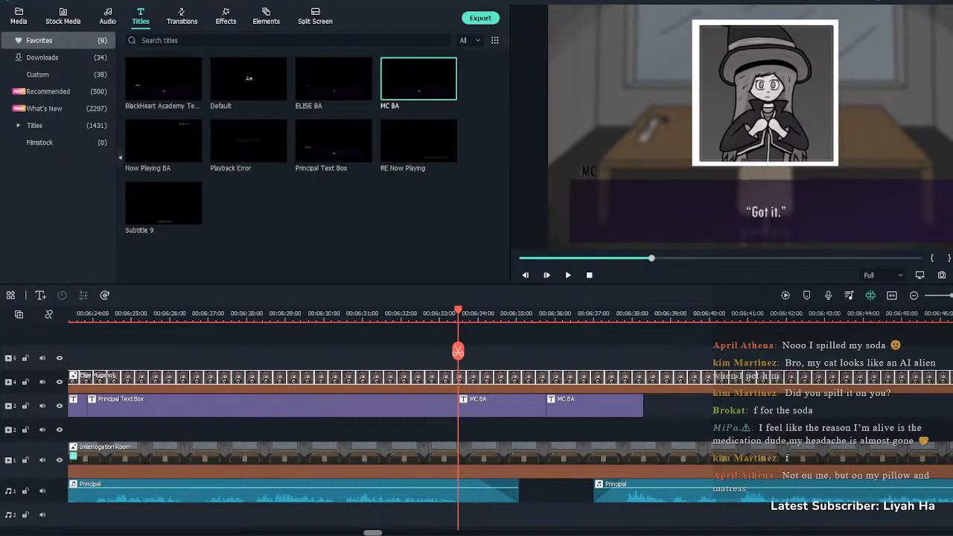
Set the second MC title's text to “I swipe to the next name on the list.” without quotation marks and make it italic
{"action": "double_click", "coordinate": [594, 405]}
{"action": "left_click", "coordinate": [343, 105]}
{"action": "key", "text": "ctrl+a"}
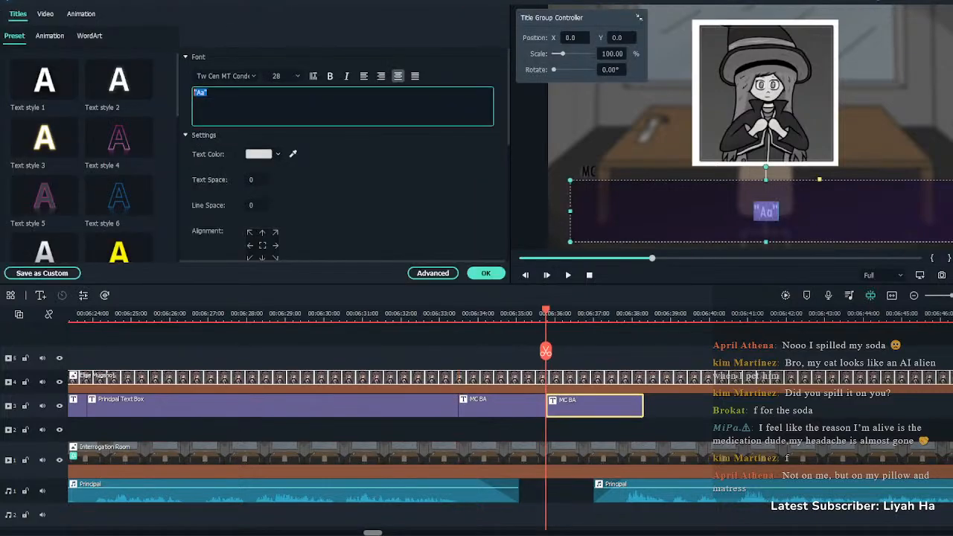
{"action": "type", "text": "I swipe to the next name on the list."}
{"action": "key", "text": "ctrl+a"}
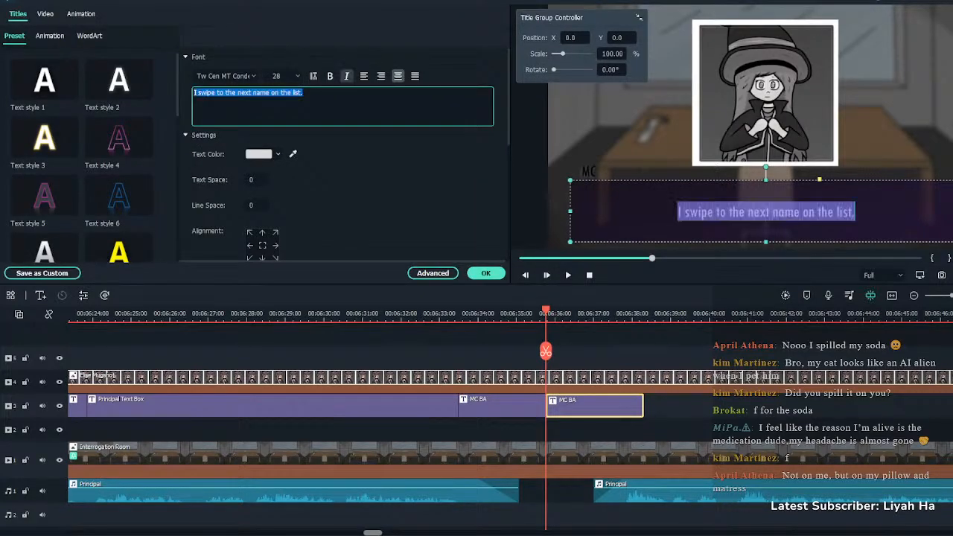
{"action": "left_click", "coordinate": [347, 76]}
{"action": "left_click", "coordinate": [486, 272]}
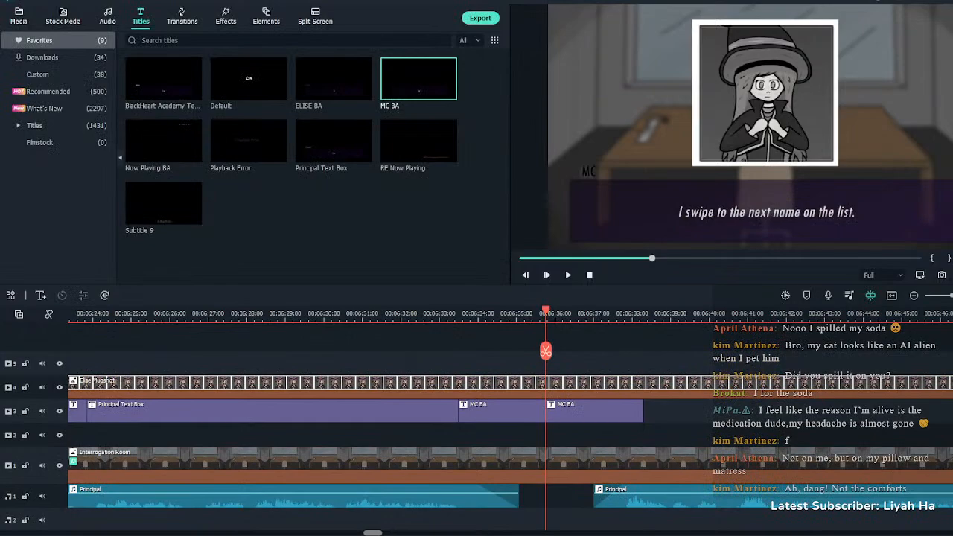
Split the Elise Mugshot clip at about 00:06:35.9, delete the remainder and add an Erase transition at the clip's end
{"action": "left_click", "coordinate": [481, 314]}
{"action": "key", "text": "space"}
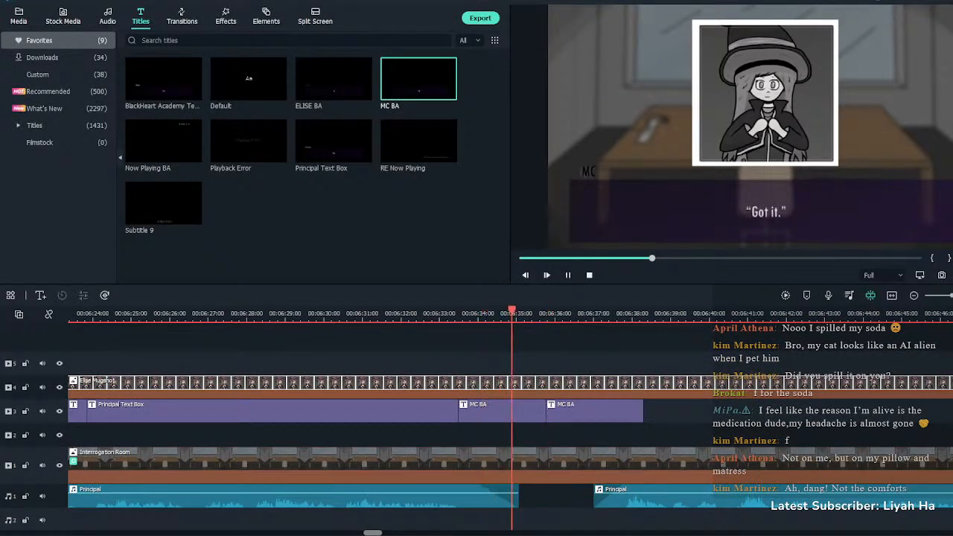
{"action": "key", "text": "space"}
{"action": "left_click", "coordinate": [566, 384]}
{"action": "key", "text": "ctrl+b"}
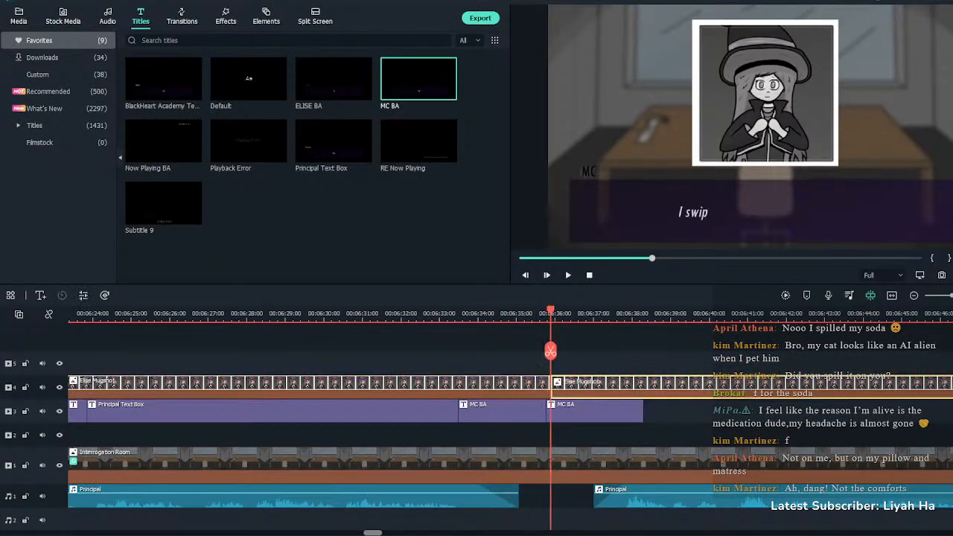
{"action": "key", "text": "Delete"}
{"action": "left_click", "coordinate": [182, 17]}
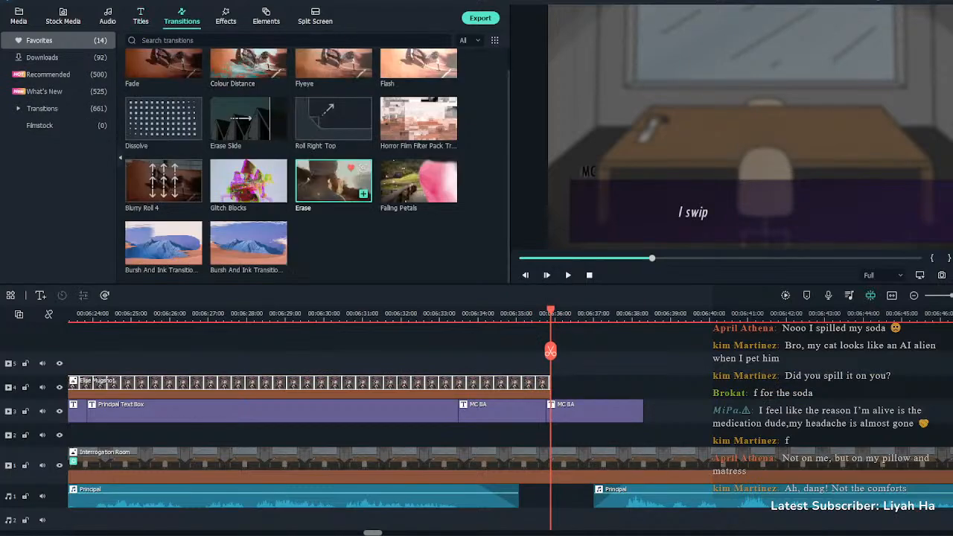
{"action": "left_click_drag", "start_coordinate": [334, 180], "coordinate": [534, 386]}
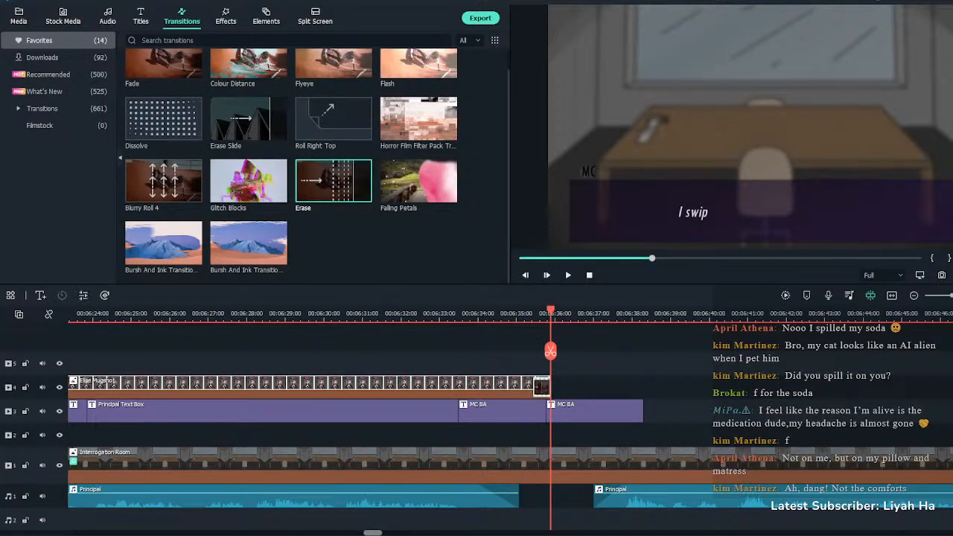
Play back the mugshot's exit and move the next Principal audio clip to start at about 00:06:37.6
{"action": "left_click", "coordinate": [510, 313]}
{"action": "key", "text": "space"}
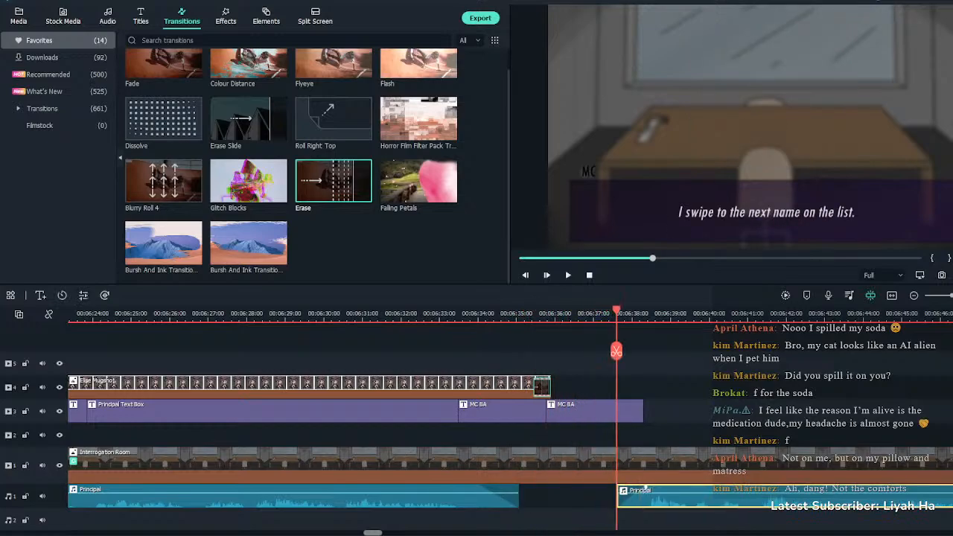
{"action": "key", "text": "space"}
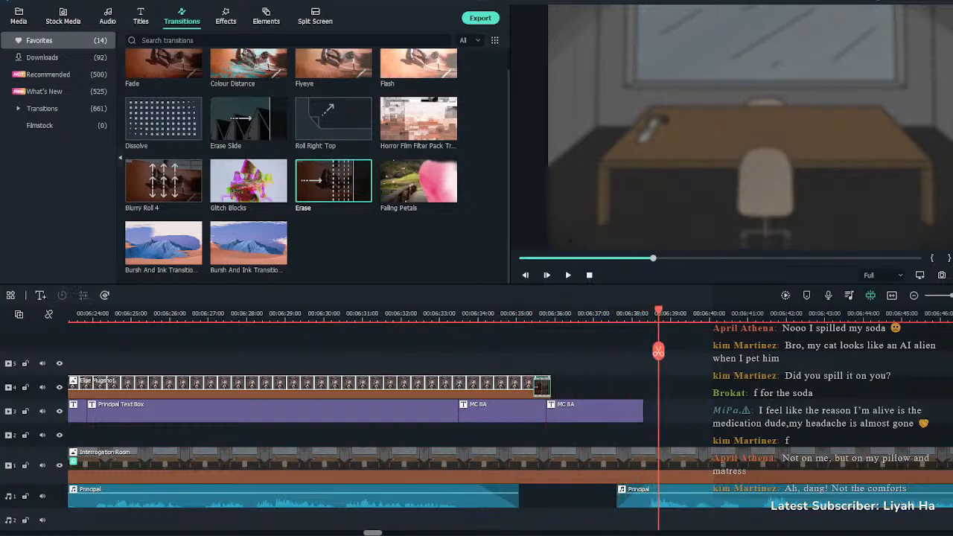
Add a Principal Text Box title directly after the last MC title and set its dialogue to “Gideon Hyberion. Male, 28.” in quotation marks
{"action": "left_click", "coordinate": [140, 16]}
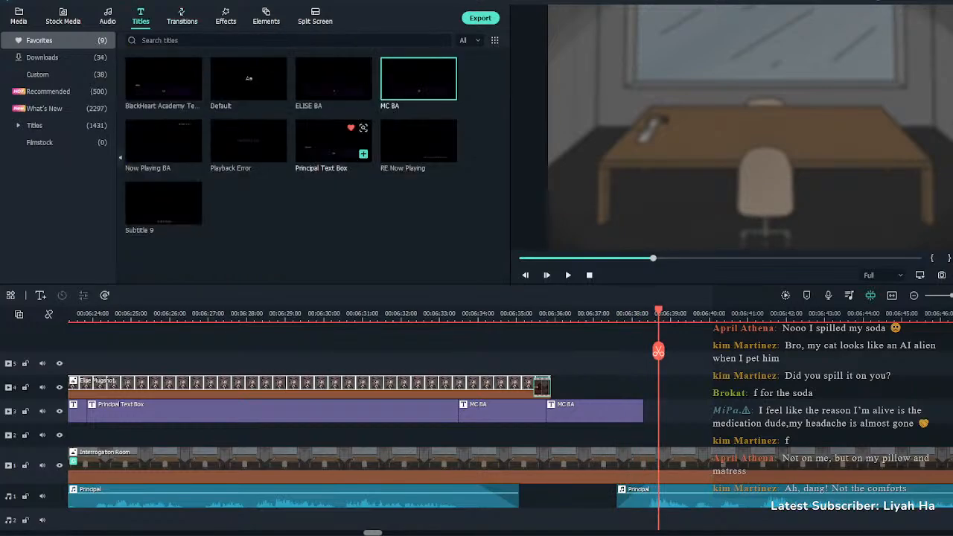
{"action": "left_click_drag", "start_coordinate": [334, 142], "coordinate": [703, 411]}
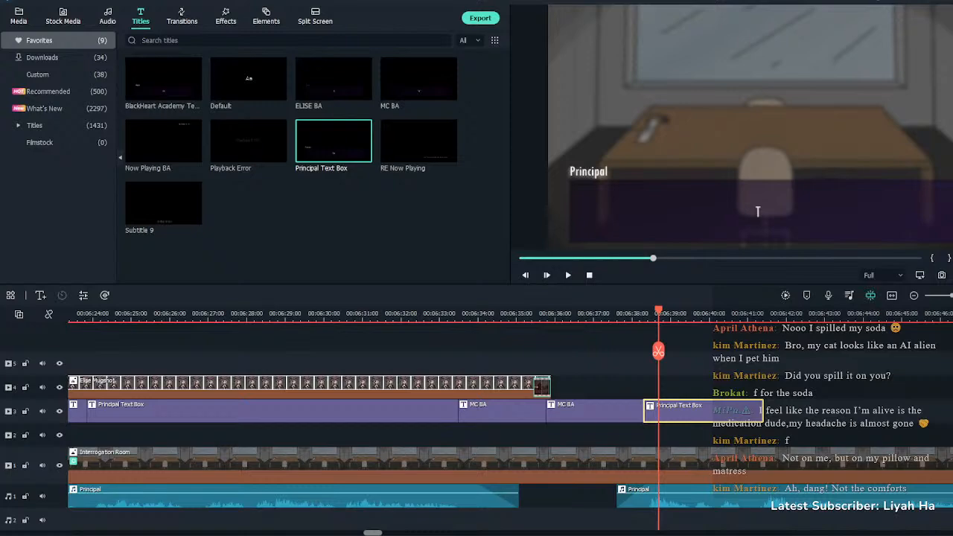
{"action": "double_click", "coordinate": [757, 211]}
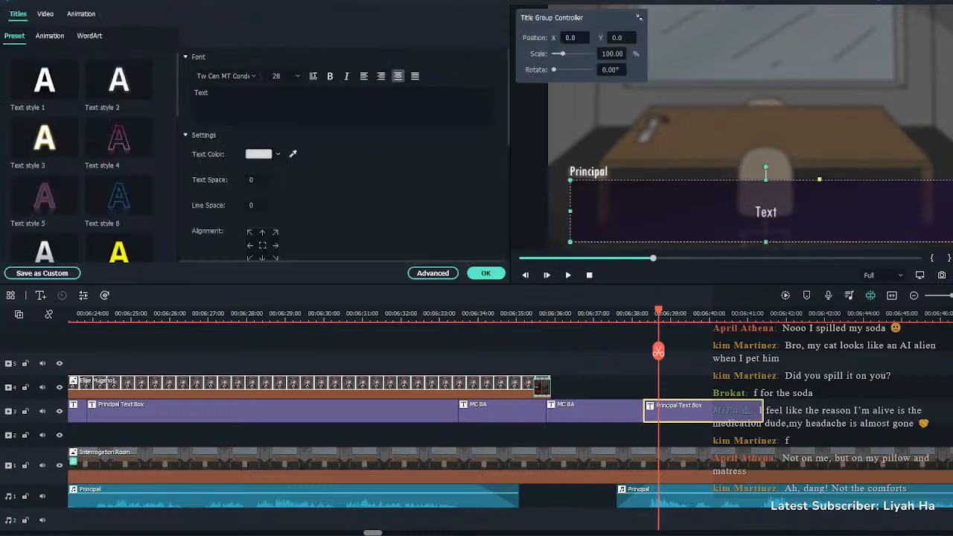
{"action": "double_click", "coordinate": [757, 211]}
{"action": "type", "text": "\"Gideon Hyberion. Male, 28.\""}
{"action": "left_click", "coordinate": [486, 274]}
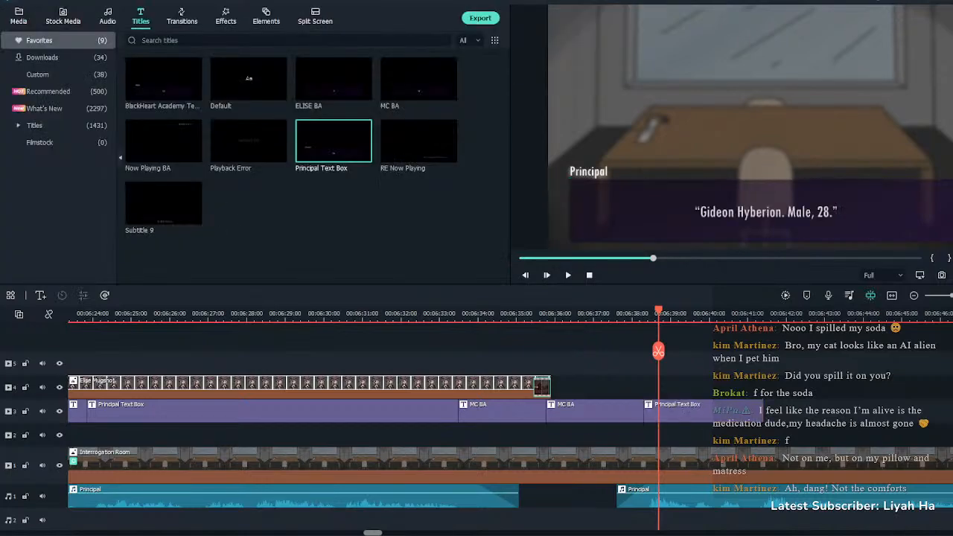
Place the Gideon Mugshot image above the new Principal title at about 00:06:38.7, make it greyscale, shrink it and center it above the text box
{"action": "left_click", "coordinate": [19, 16]}
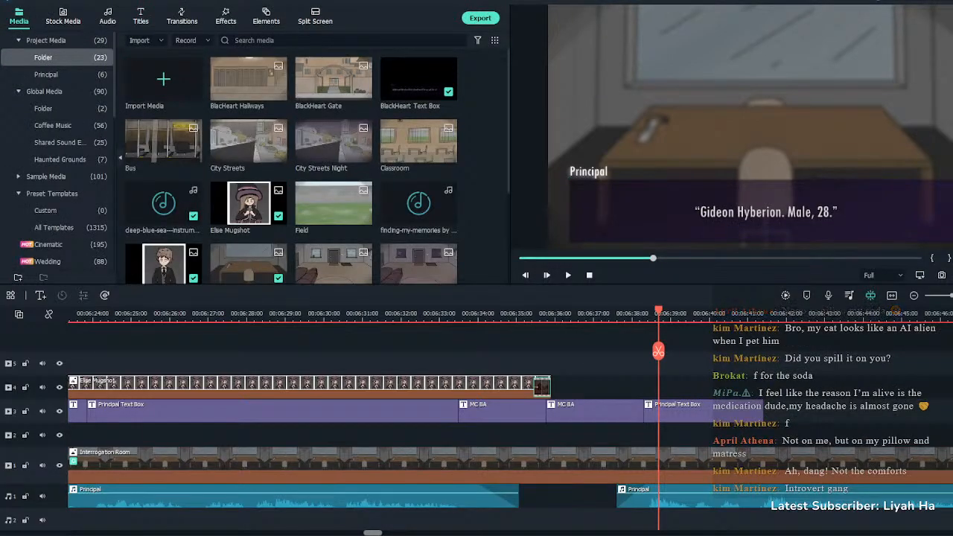
{"action": "scroll", "coordinate": [248, 170], "scroll_direction": "down", "scroll_amount": 1}
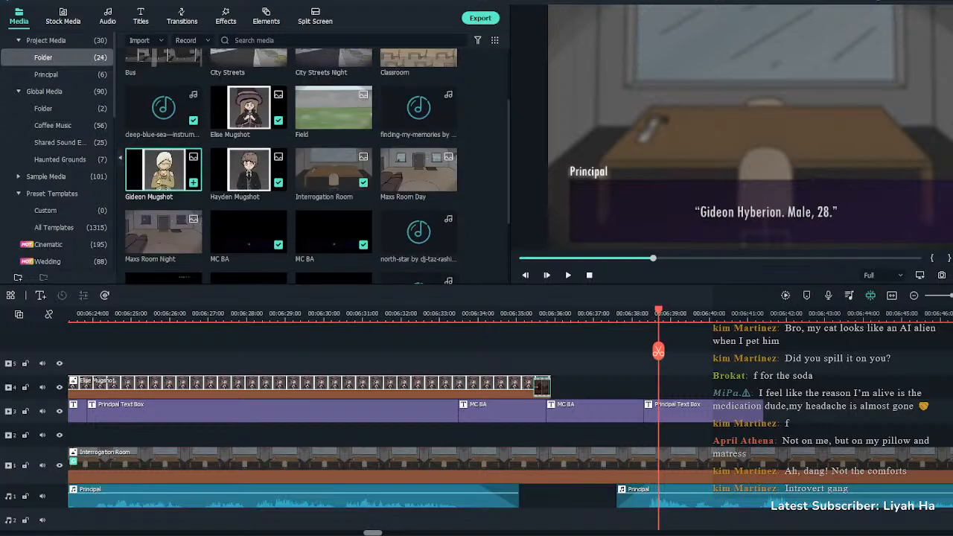
{"action": "left_click", "coordinate": [193, 181]}
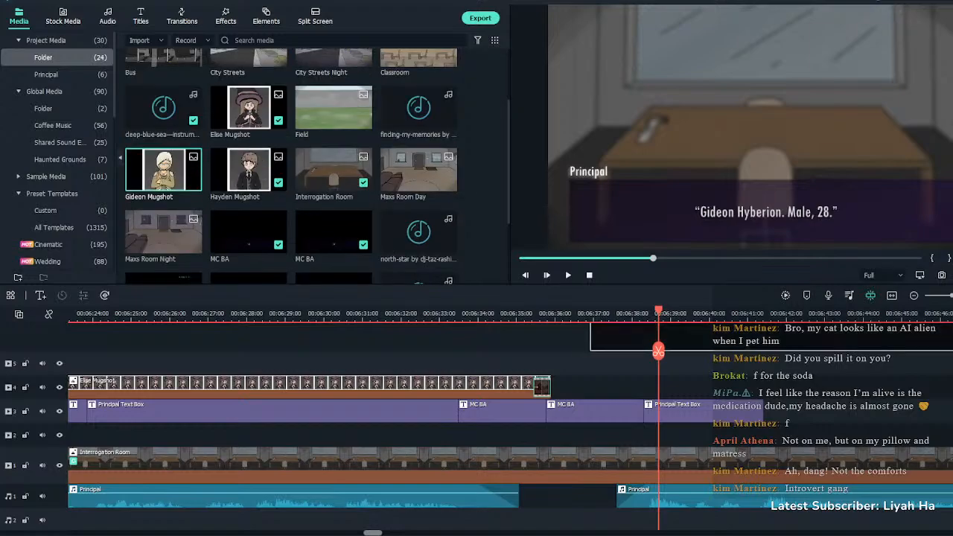
{"action": "double_click", "coordinate": [641, 141]}
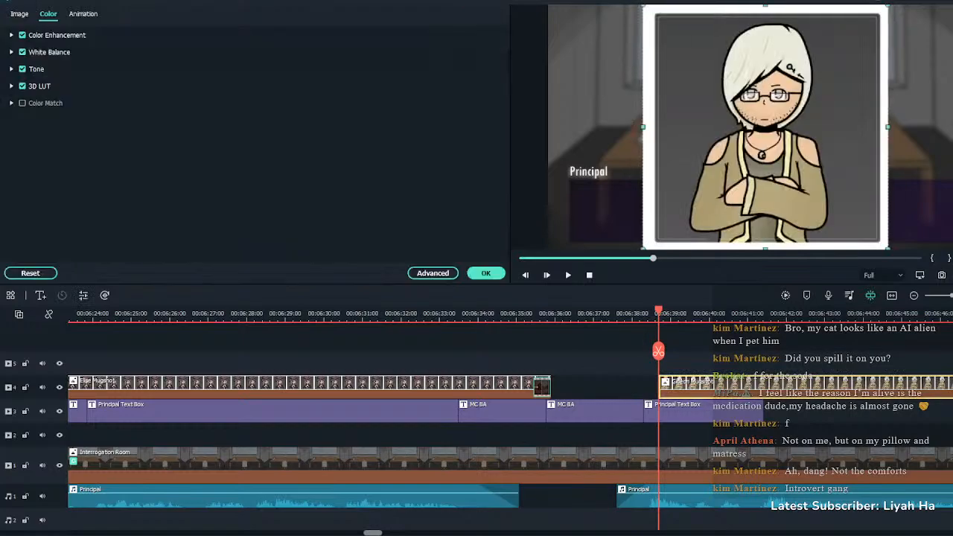
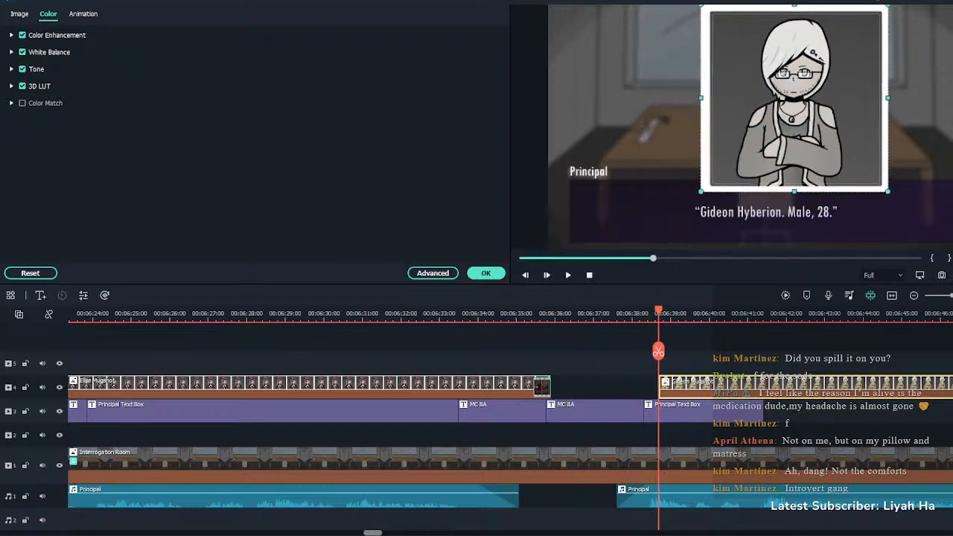
{"action": "left_click_drag", "start_coordinate": [781, 89], "coordinate": [766, 94]}
{"action": "left_click", "coordinate": [485, 273]}
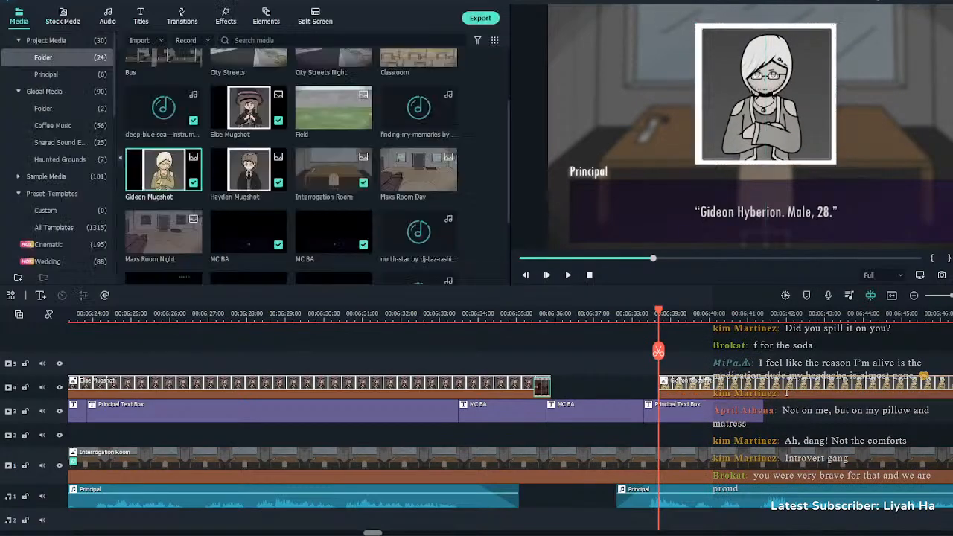
Add an Erase transition to the start of the Gideon Mugshot clip, shift the clip to about 00:06:39.0 and play back its entrance
{"action": "left_click", "coordinate": [182, 16]}
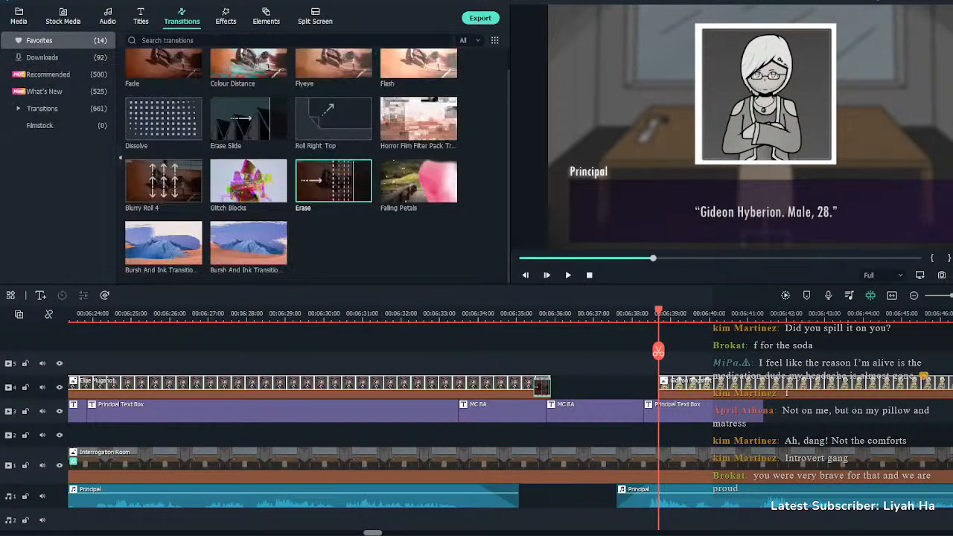
{"action": "mouse_move", "coordinate": [333, 180]}
{"action": "left_mouse_down"}
{"action": "mouse_move", "coordinate": [507, 298]}
{"action": "mouse_move", "coordinate": [676, 387]}
{"action": "left_mouse_up"}
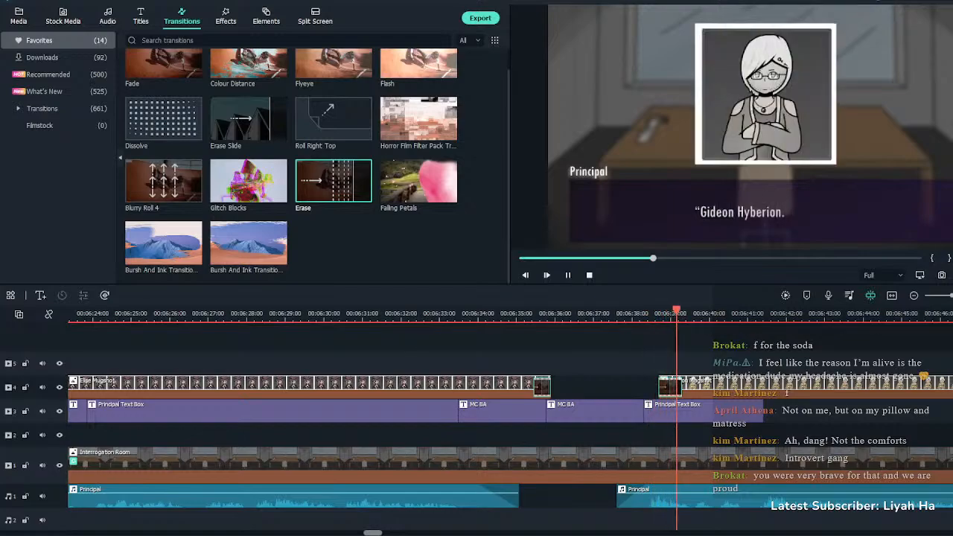
{"action": "mouse_move", "coordinate": [727, 387]}
{"action": "left_mouse_down"}
{"action": "mouse_move", "coordinate": [758, 387]}
{"action": "mouse_move", "coordinate": [726, 387]}
{"action": "left_mouse_up"}
{"action": "key", "text": "space"}
{"action": "left_click", "coordinate": [666, 313]}
{"action": "key", "text": "space"}
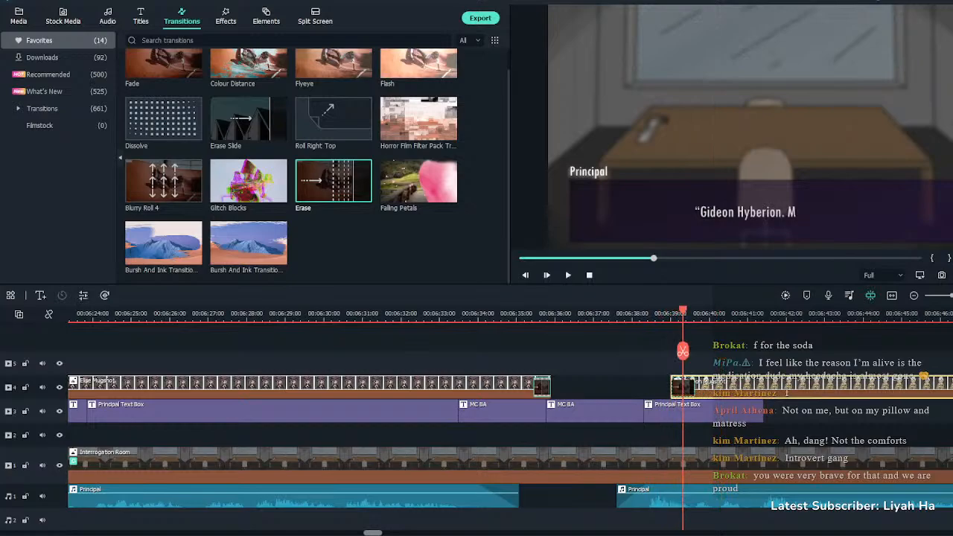
{"action": "key", "text": "space"}
{"action": "key", "text": "space"}
{"action": "left_click", "coordinate": [662, 350]}
{"action": "key", "text": "space"}
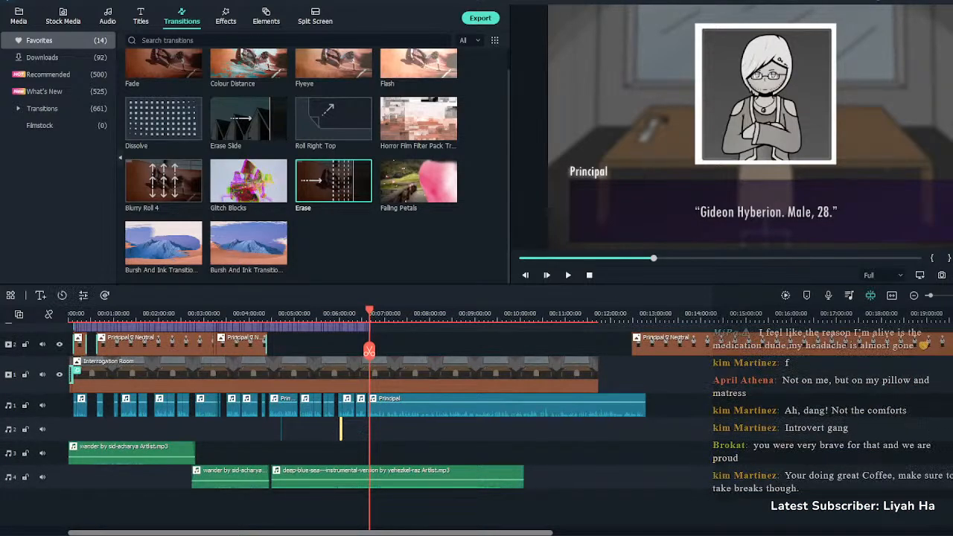
Copy the Short Click sound from the Elise mugshot's entrance to the start of the Gideon Mugshot clip on audio track 2 and play it back
{"action": "scroll", "coordinate": [511, 417], "scroll_direction": "up", "scroll_amount": 6}
{"action": "scroll", "coordinate": [511, 417], "scroll_direction": "up", "scroll_amount": 2}
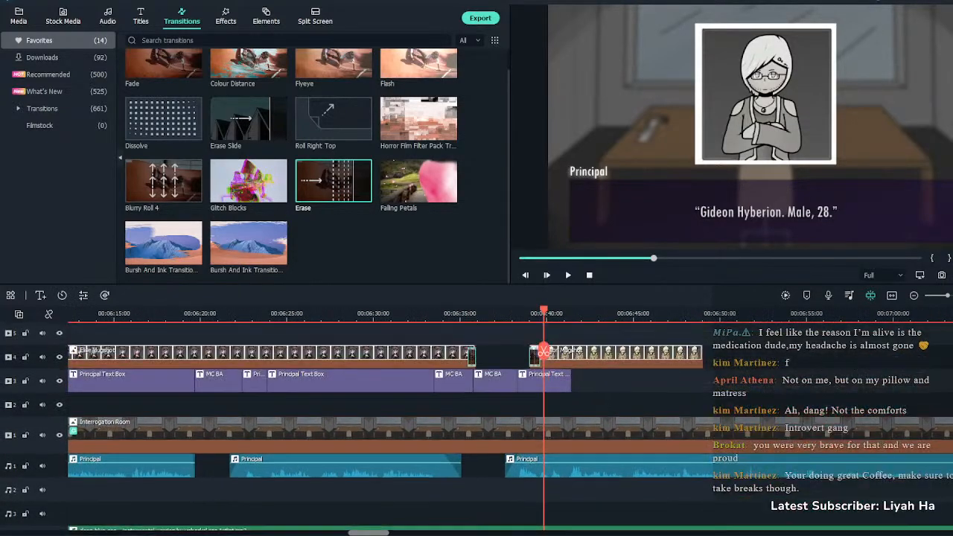
{"action": "left_click", "coordinate": [528, 313]}
{"action": "left_click", "coordinate": [528, 405]}
{"action": "key", "text": "space"}
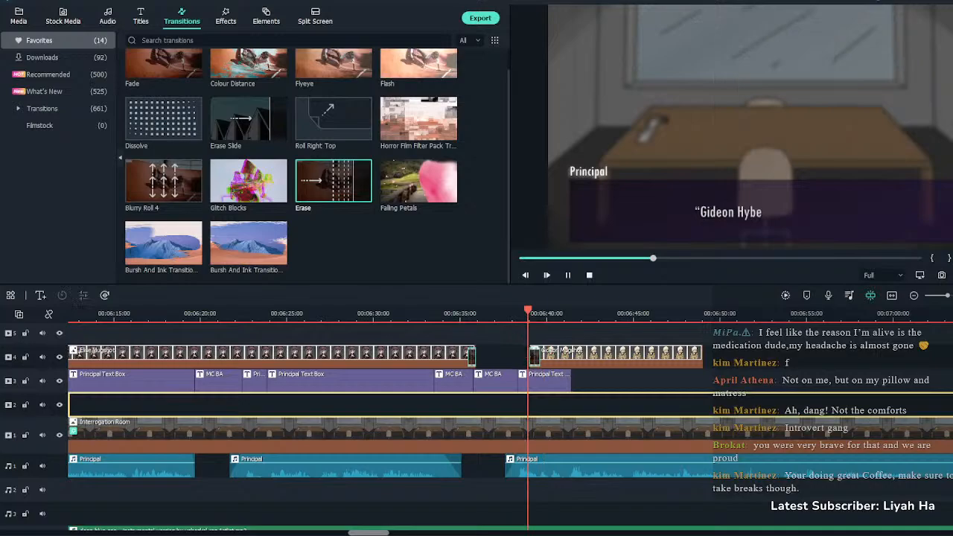
{"action": "key", "text": "space"}
{"action": "key", "text": "space"}
{"action": "left_click", "coordinate": [520, 314]}
{"action": "key", "text": "space"}
{"action": "left_click", "coordinate": [519, 435]}
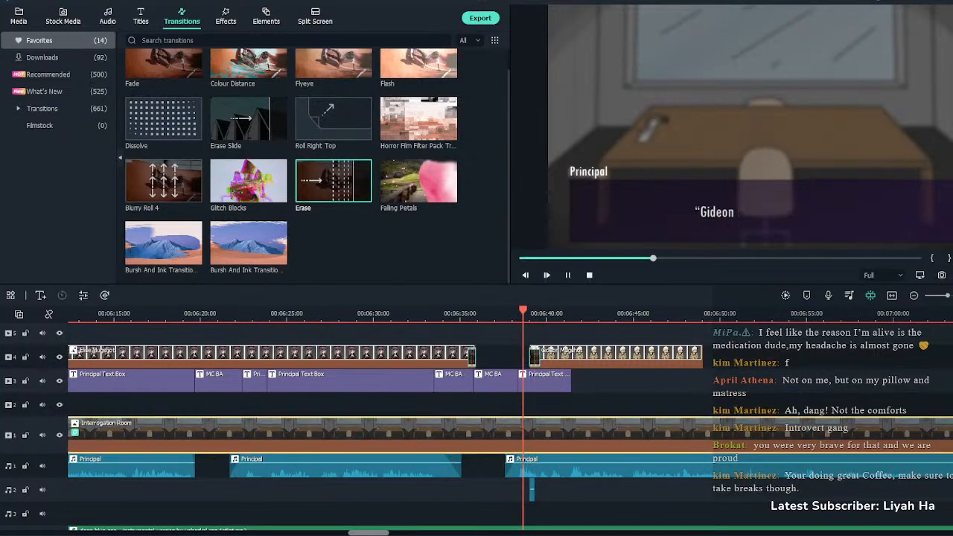
{"action": "key", "text": "space"}
Shift the copied Short Click clip a few frames later, just after the start of the Gideon mugshot's Erase transition
{"action": "key", "text": "ctrl+equal"}
{"action": "key", "text": "ctrl+equal"}
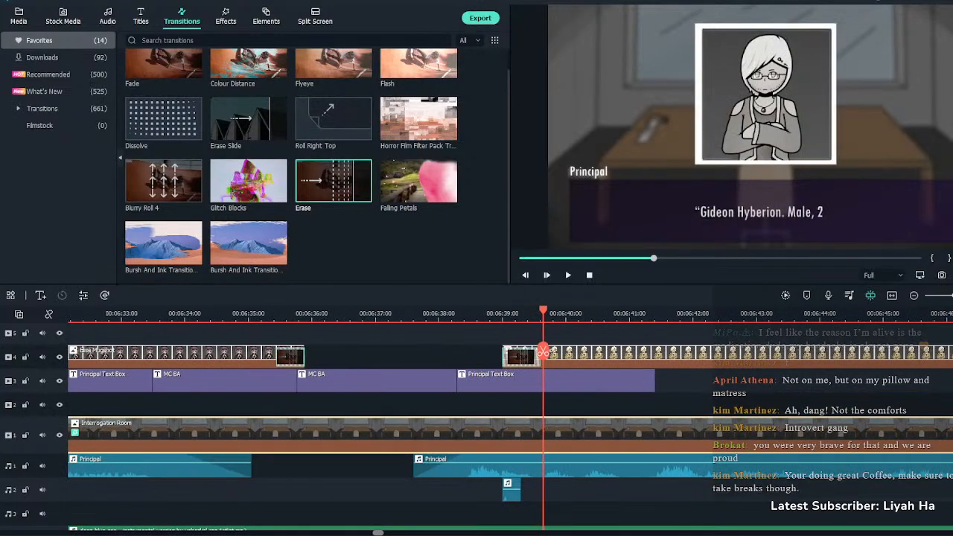
{"action": "left_click", "coordinate": [505, 313]}
{"action": "left_click", "coordinate": [507, 486]}
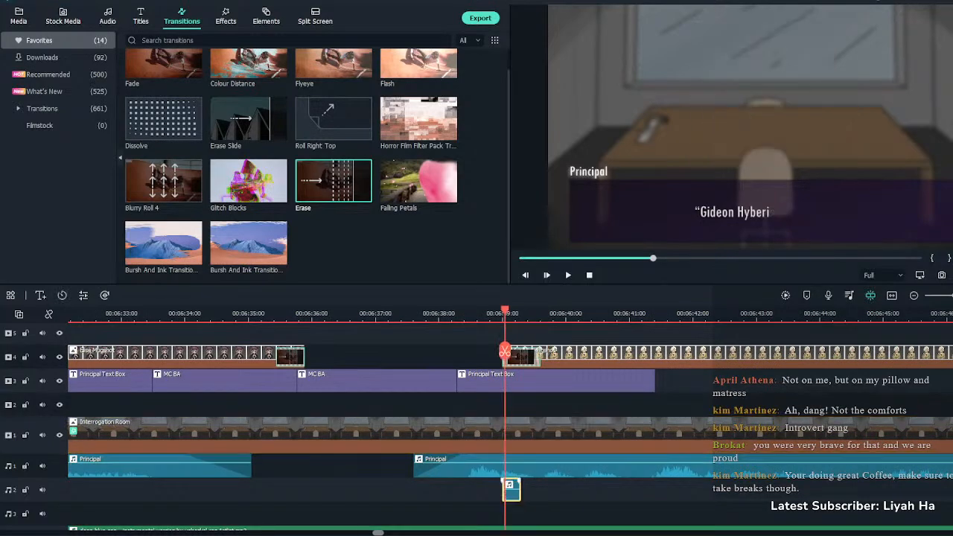
{"action": "key", "text": "ctrl+equal"}
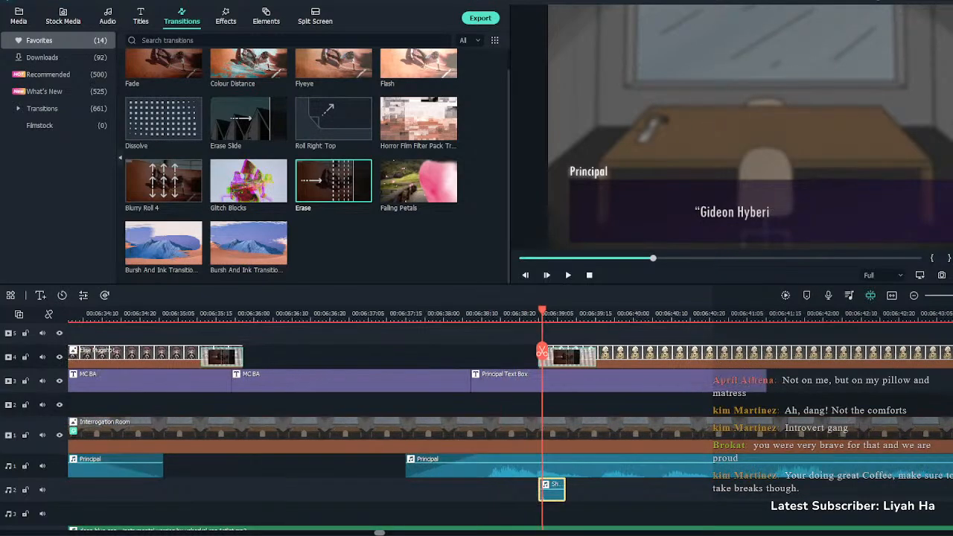
{"action": "left_click_drag", "start_coordinate": [552, 489], "coordinate": [555, 490]}
{"action": "key", "text": "Escape"}
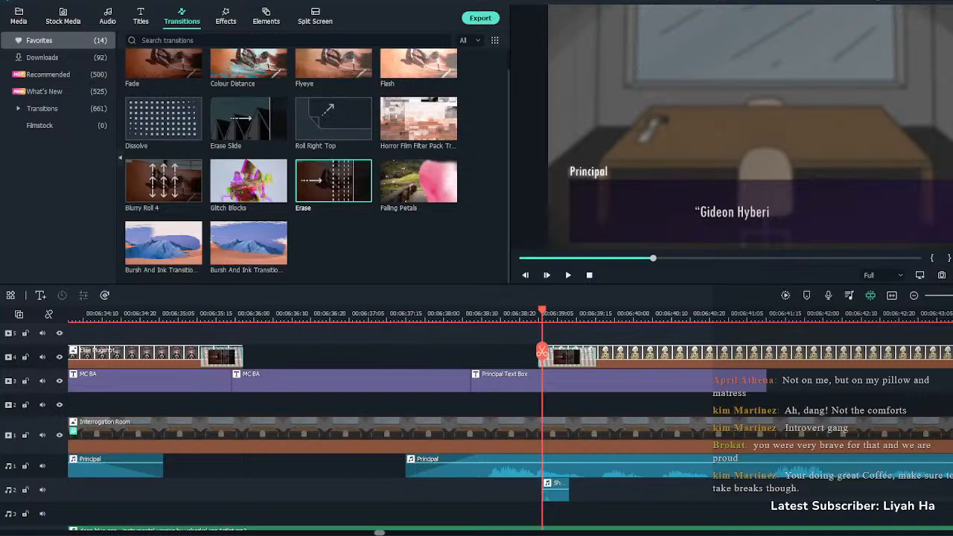
Extend the end of the Gideon Mugshot clip to about 00:08:06
{"action": "key", "text": "ctrl+minus"}
{"action": "key", "text": "ctrl+minus"}
{"action": "key", "text": "ctrl+minus"}
{"action": "left_click_drag", "start_coordinate": [601, 356], "coordinate": [904, 356]}
{"action": "key", "text": "Escape"}
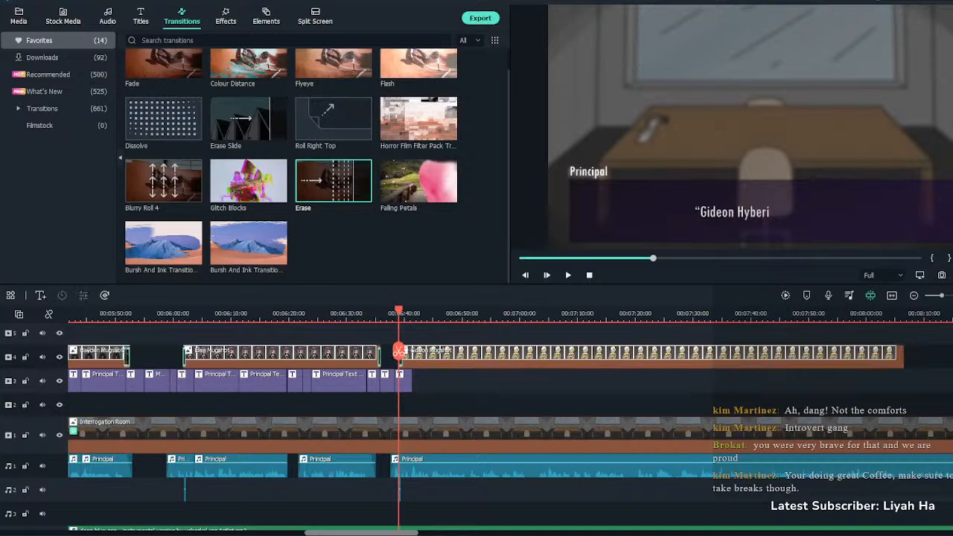
Play back the Gideon mugshot's entrance to check the Short Click sound against the Erase transition
{"action": "left_click", "coordinate": [405, 380]}
{"action": "key", "text": "ctrl+plus"}
{"action": "key", "text": "ctrl+plus"}
{"action": "key", "text": "ctrl+plus"}
{"action": "key", "text": "ctrl+plus"}
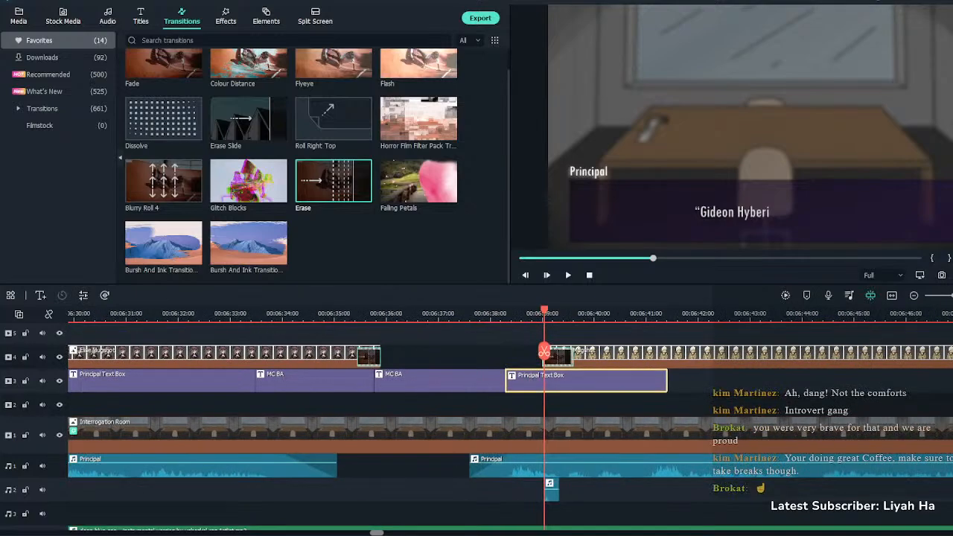
{"action": "key", "text": "space"}
{"action": "left_click", "coordinate": [512, 415]}
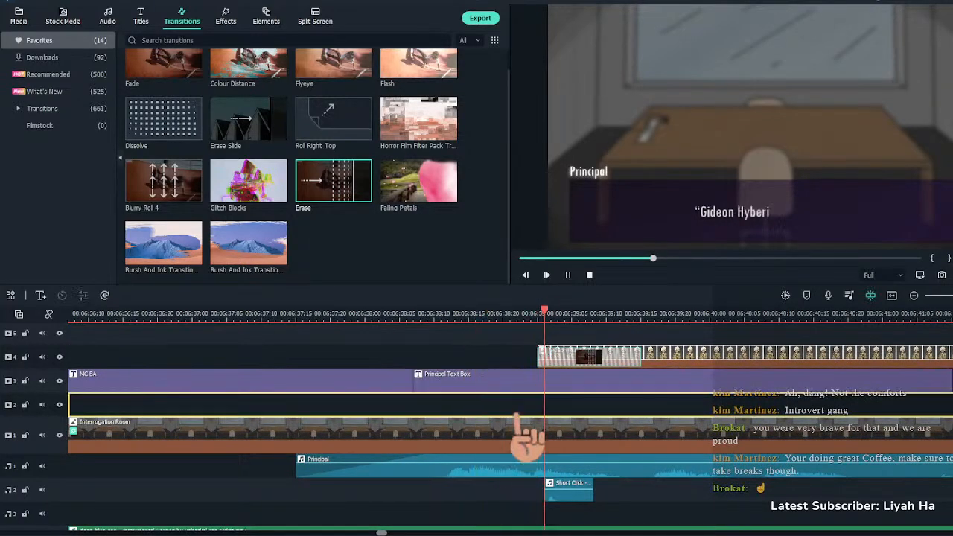
{"action": "key", "text": "space"}
Move the Short Click clip to start about halfway through the Gideon mugshot's Erase transition and replay the entrance
{"action": "left_click", "coordinate": [551, 313]}
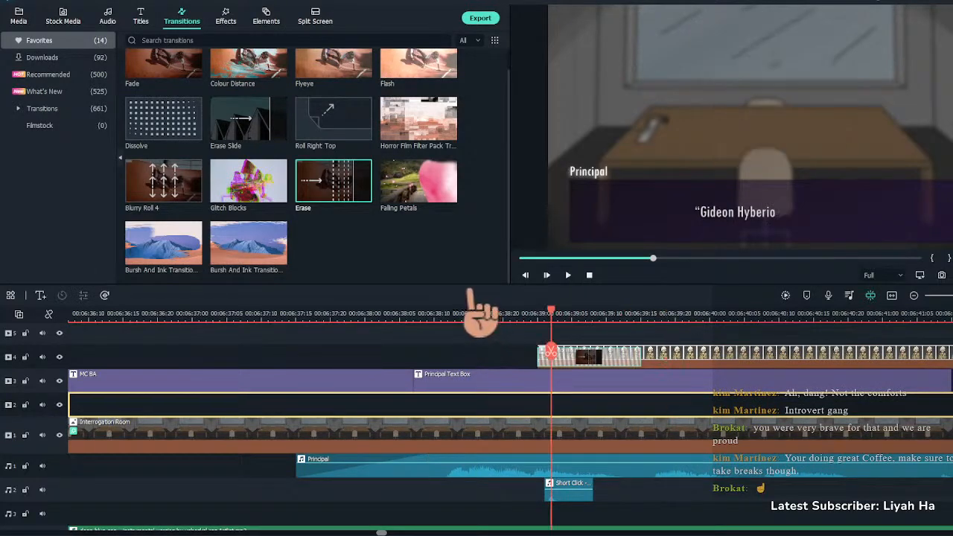
{"action": "left_click_drag", "start_coordinate": [569, 489], "coordinate": [575, 489]}
{"action": "left_click", "coordinate": [503, 313]}
{"action": "key", "text": "space"}
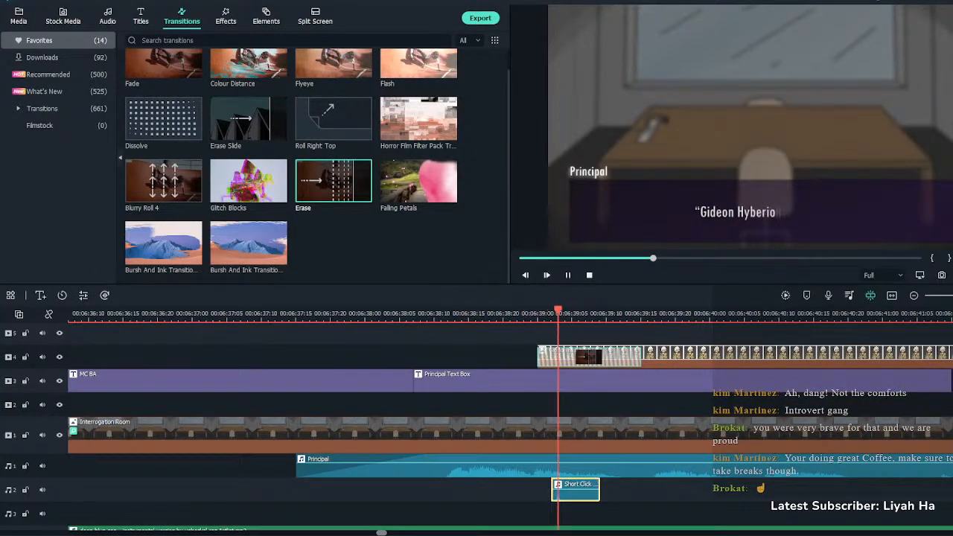
{"action": "key", "text": "space"}
{"action": "left_click", "coordinate": [586, 314]}
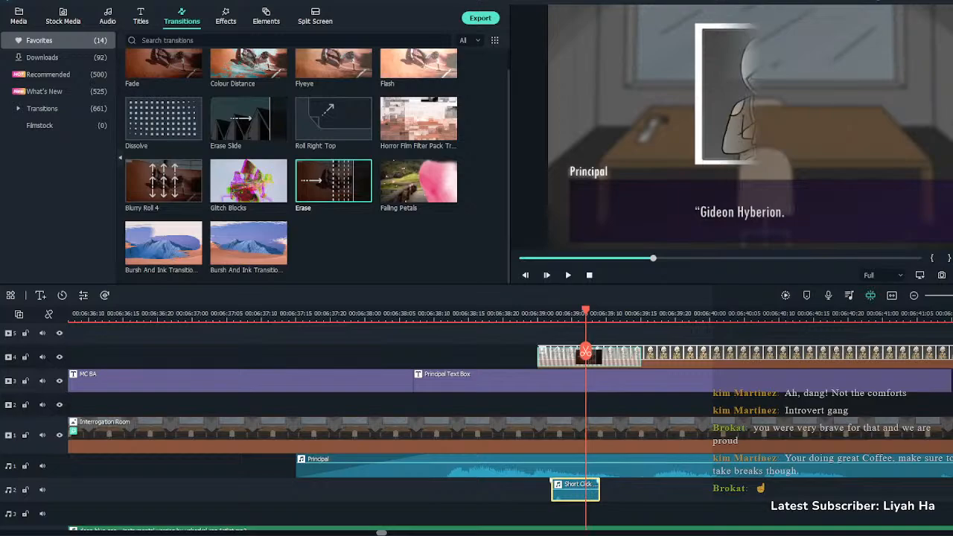
{"action": "left_click_drag", "start_coordinate": [575, 489], "coordinate": [610, 489]}
{"action": "key", "text": "space"}
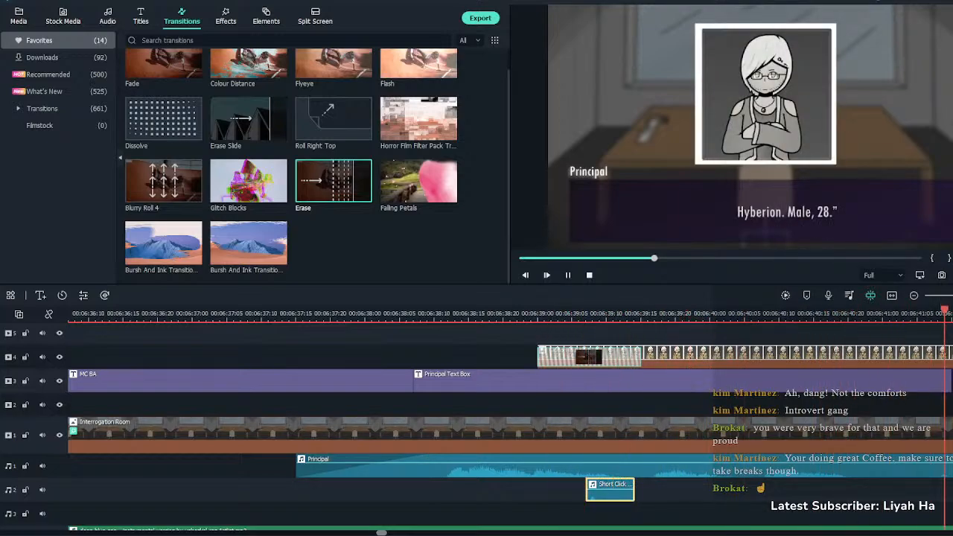
Listen on to the Principal's line, add a Principal Text Box title directly after the previous one and extend it to about 00:06:50.9
{"action": "key", "text": "ctrl+minus"}
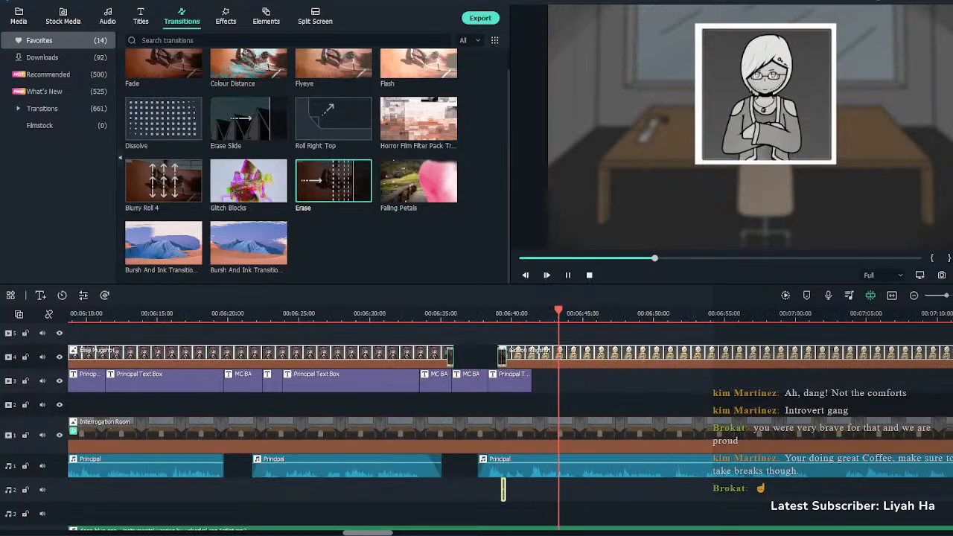
{"action": "key", "text": "Escape"}
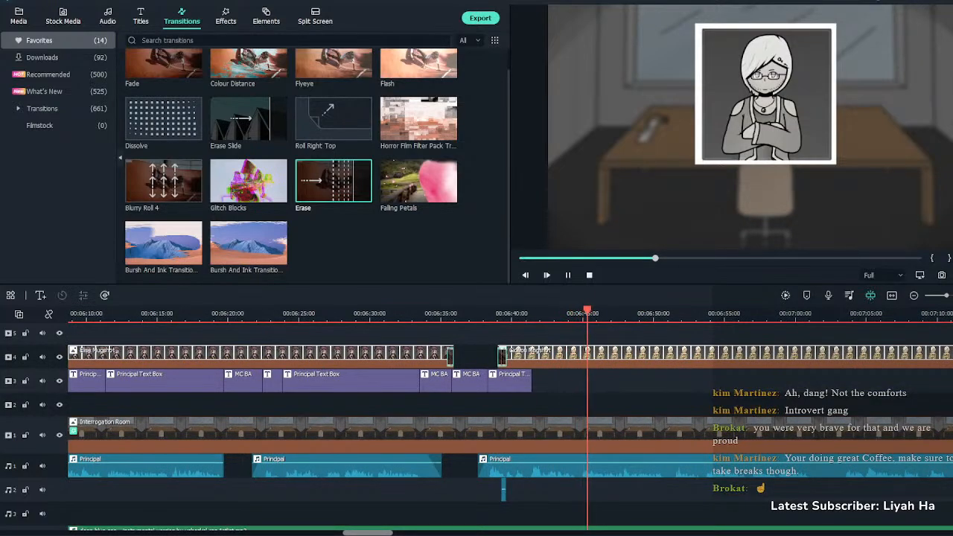
{"action": "left_click", "coordinate": [140, 16]}
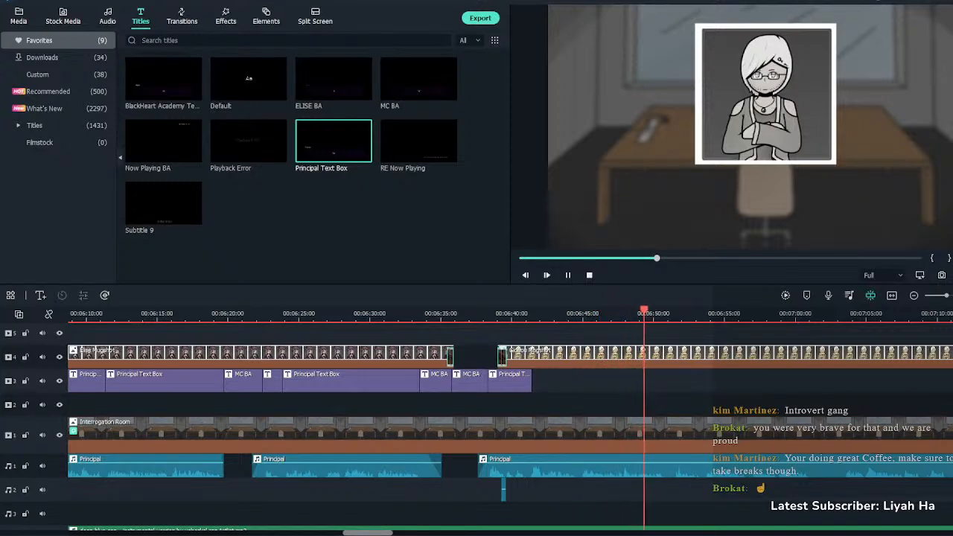
{"action": "left_click_drag", "start_coordinate": [360, 150], "coordinate": [666, 381]}
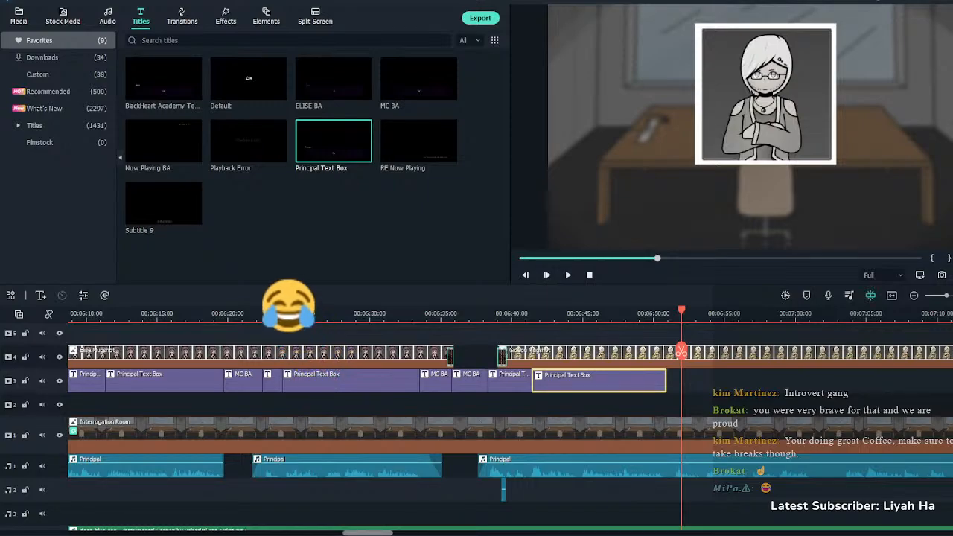
Play the new Principal title from its start and split it at about 00:06:44.7
{"action": "left_click", "coordinate": [533, 314]}
{"action": "key", "text": "space"}
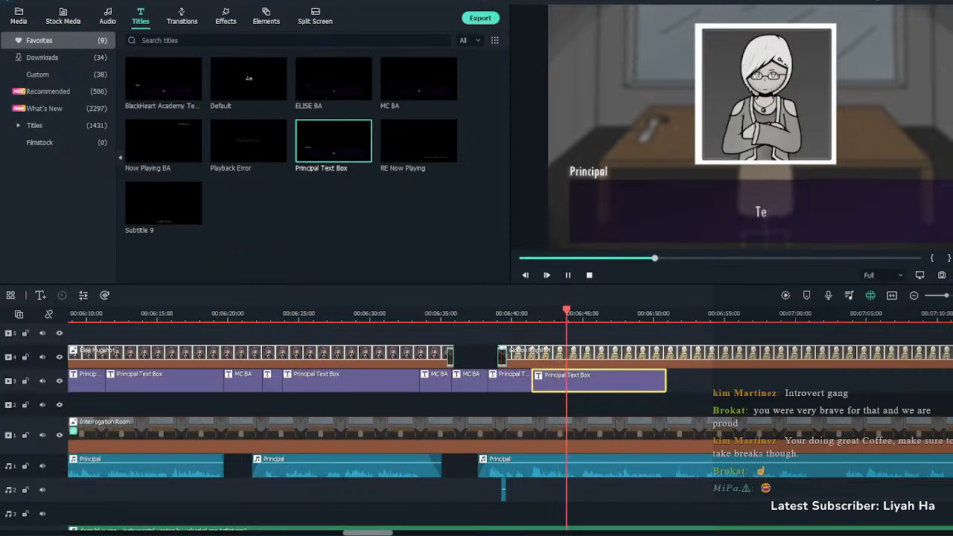
{"action": "key", "text": "space"}
{"action": "key", "text": "ctrl+b"}
Set the shorter title before the split to “A con artist, convicted scammer, and master of escaping.” and play through it
{"action": "double_click", "coordinate": [555, 381]}
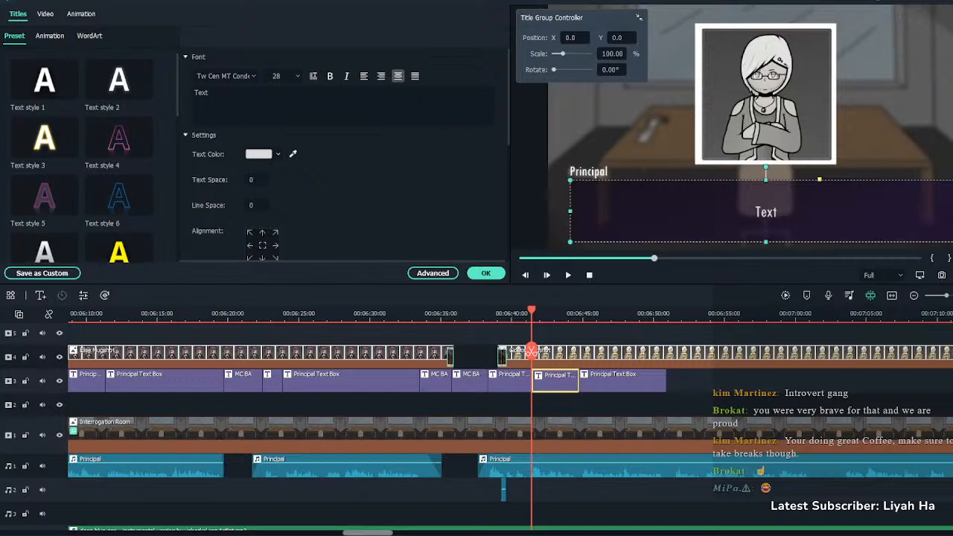
{"action": "double_click", "coordinate": [201, 92]}
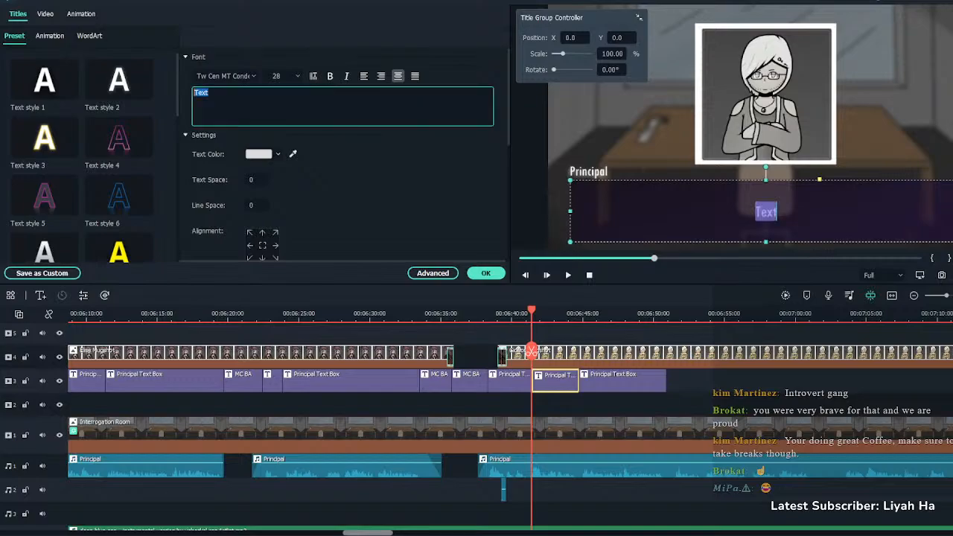
{"action": "type", "text": "\"A con artist, convicted scammer, and master of escaping.\""}
{"action": "left_click", "coordinate": [486, 274]}
{"action": "key", "text": "space"}
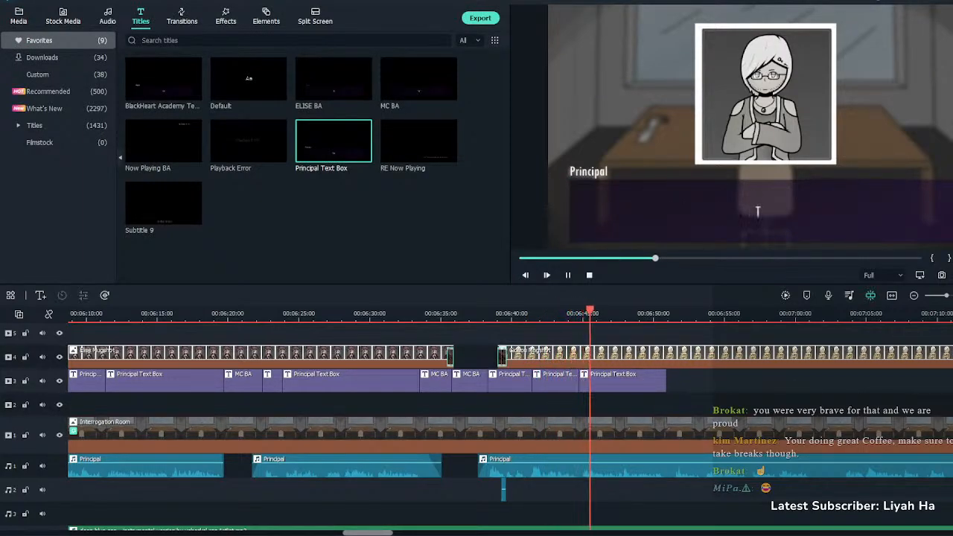
{"action": "key", "text": "space"}
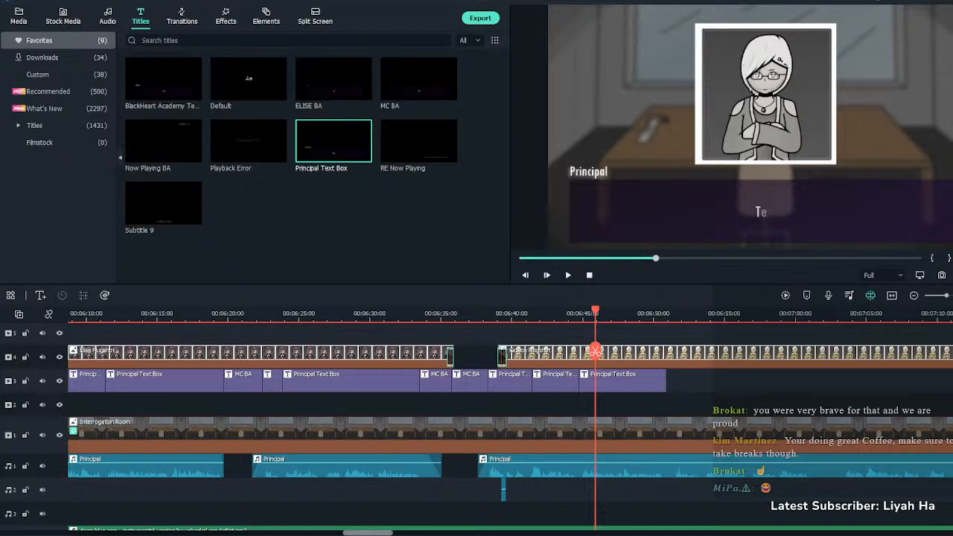
Set the last title to “This isn’t the first time he’s been caught by the authorities, but / this IS his first time being held at BlackHeart Academy.”
{"action": "double_click", "coordinate": [622, 380]}
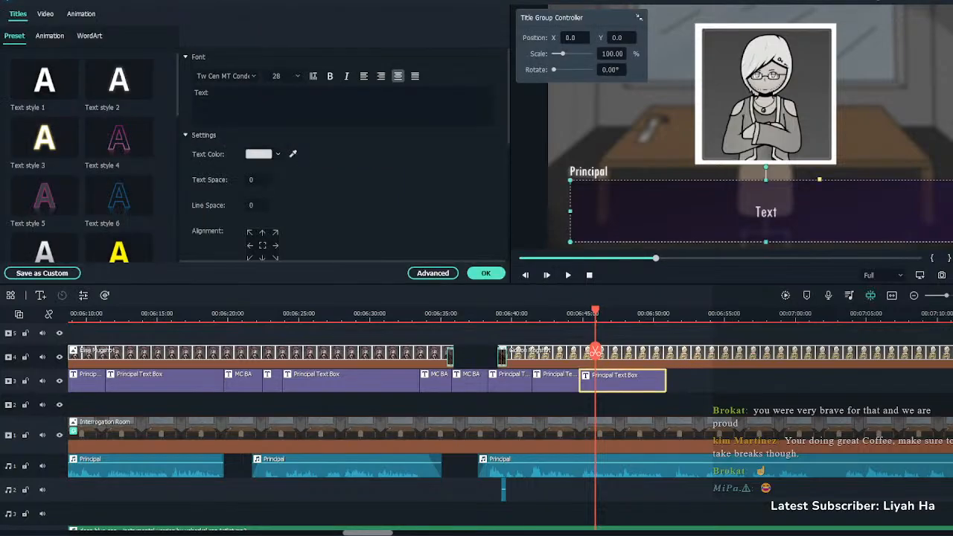
{"action": "double_click", "coordinate": [201, 93]}
{"action": "type", "text": "\"This isn’t the first time he’s been caught by the authorities, but this IS his first time being held at BlackHeart Academy.\""}
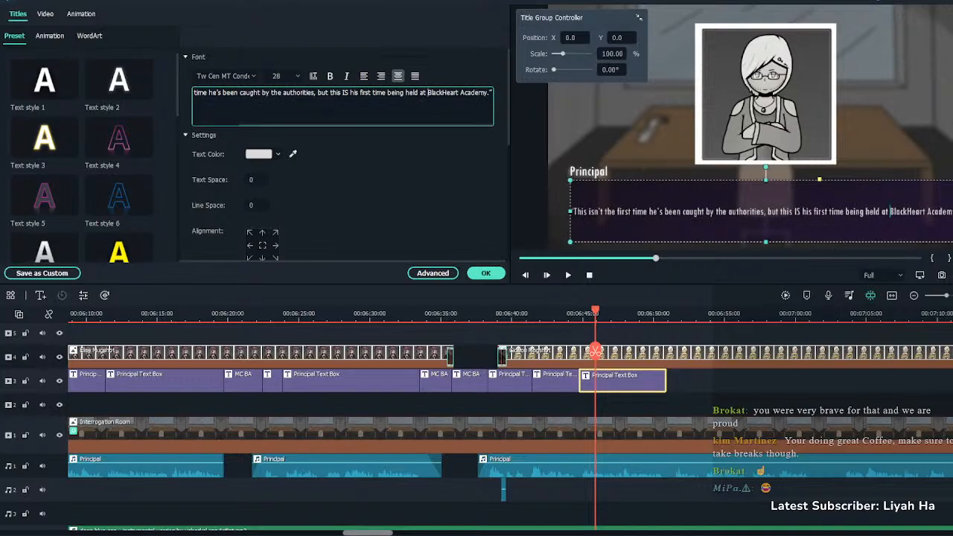
{"action": "key", "text": "Return"}
{"action": "key", "text": "BackSpace"}
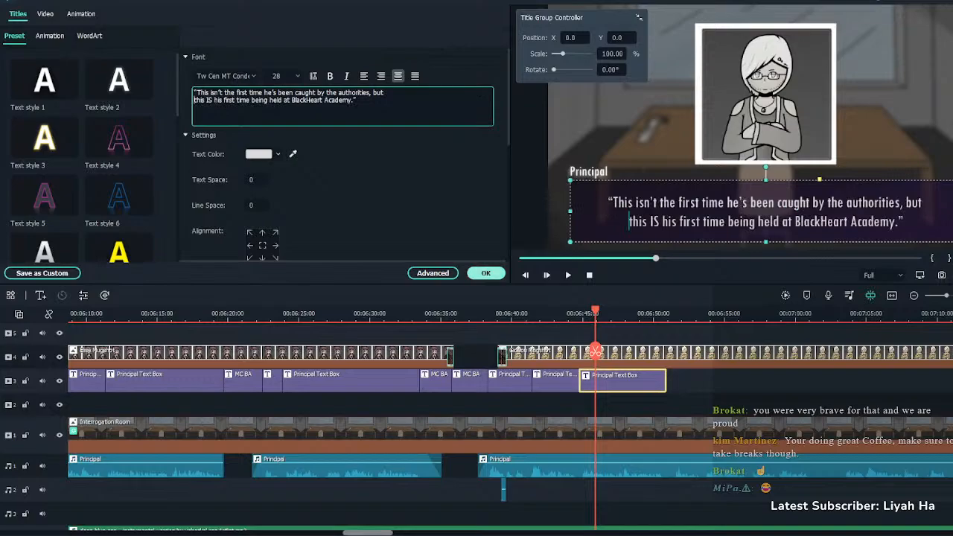
{"action": "left_click", "coordinate": [486, 272]}
Listen through the BlackHeart Academy line and a little beyond, and extend its title's end to about 00:06:51
{"action": "key", "text": "ctrl+="}
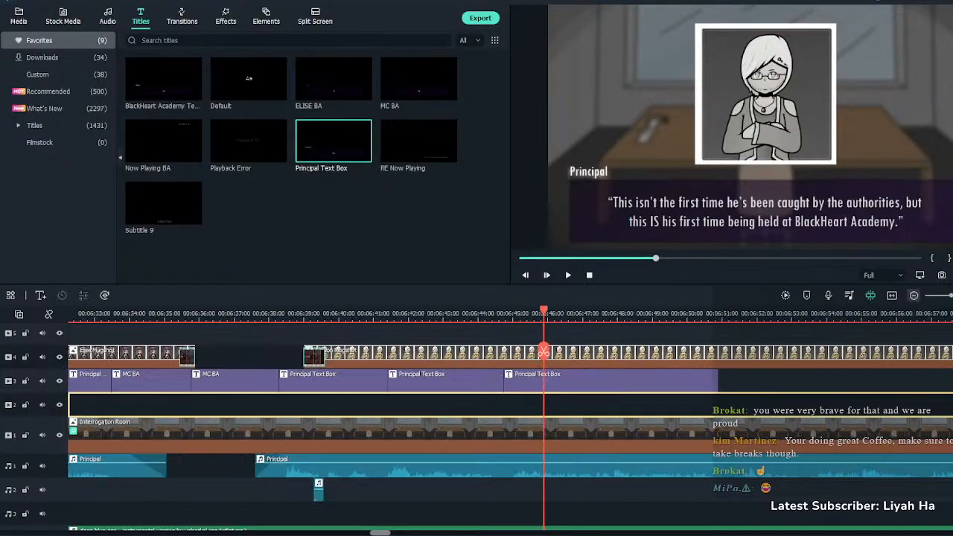
{"action": "left_click", "coordinate": [479, 314]}
{"action": "key", "text": "space"}
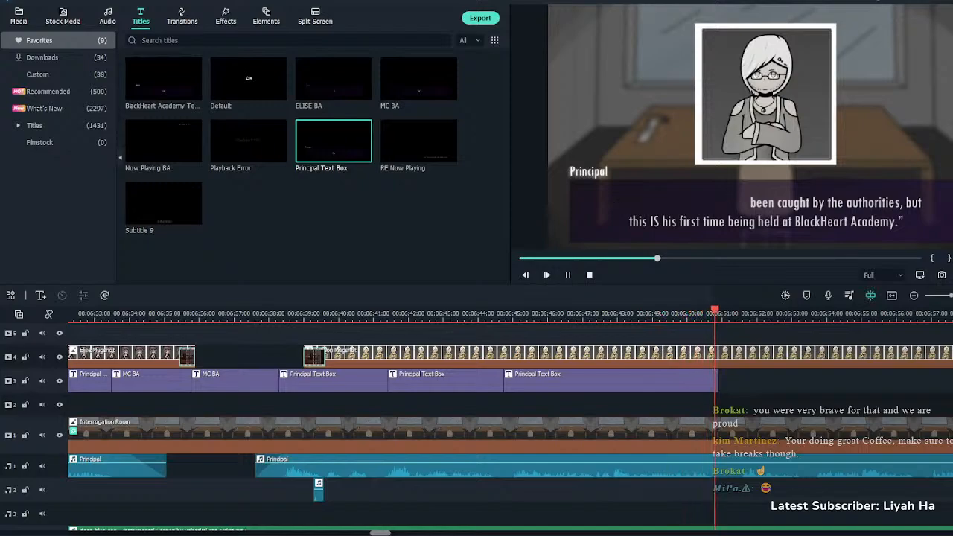
{"action": "key", "text": "space"}
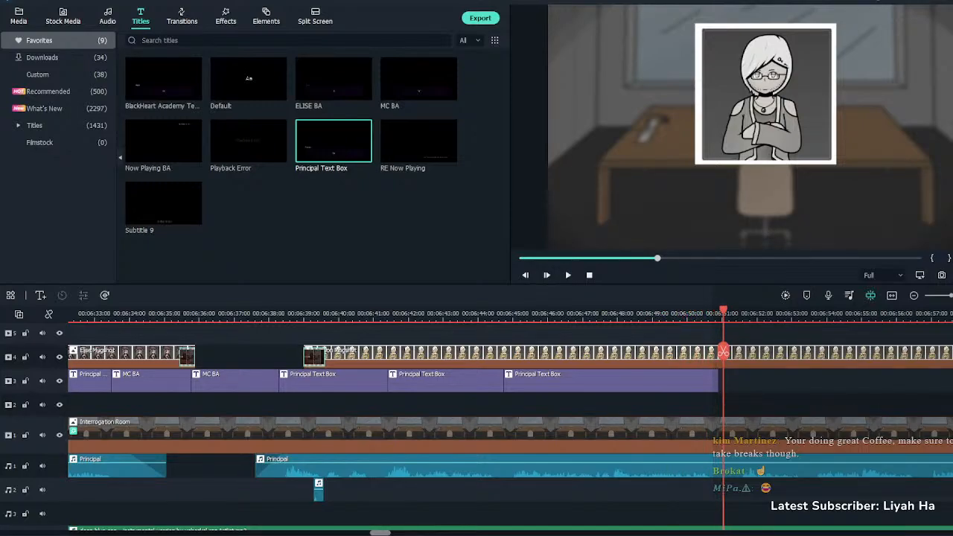
{"action": "key", "text": "space"}
{"action": "key", "text": "space"}
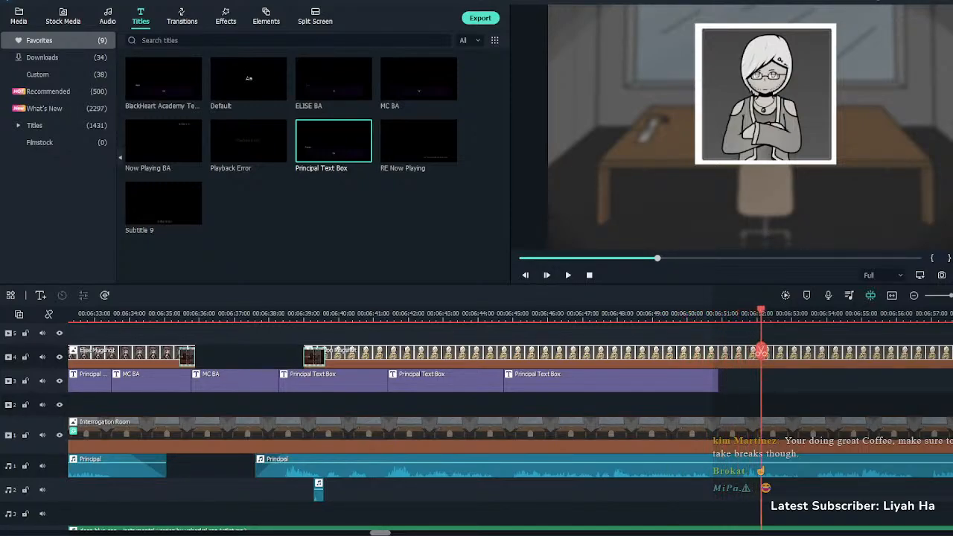
{"action": "left_click", "coordinate": [711, 314]}
{"action": "left_click_drag", "start_coordinate": [717, 381], "coordinate": [723, 381]}
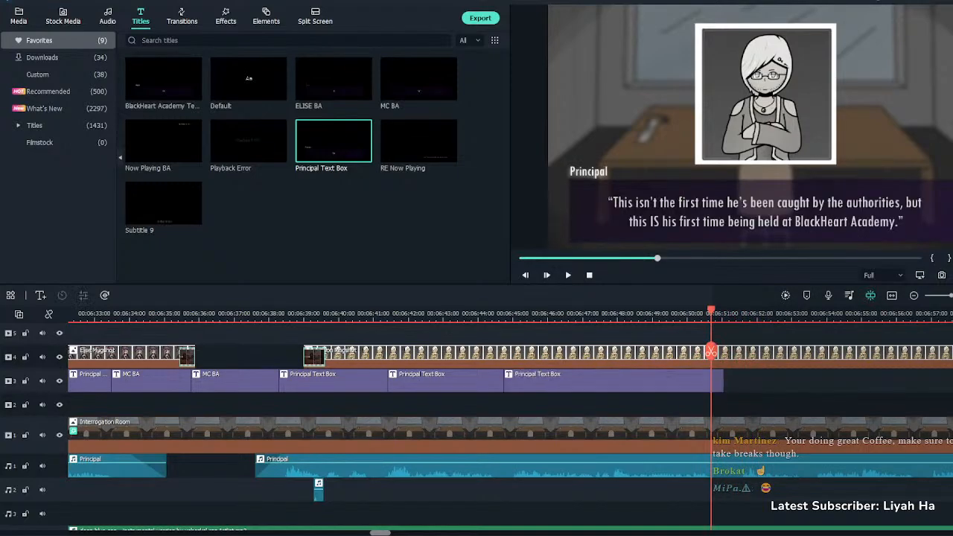
Add a Principal Text Box title directly after it, listen on through the Principal's line, and extend the title to about 00:07:01.2
{"action": "left_click_drag", "start_coordinate": [333, 141], "coordinate": [726, 381]}
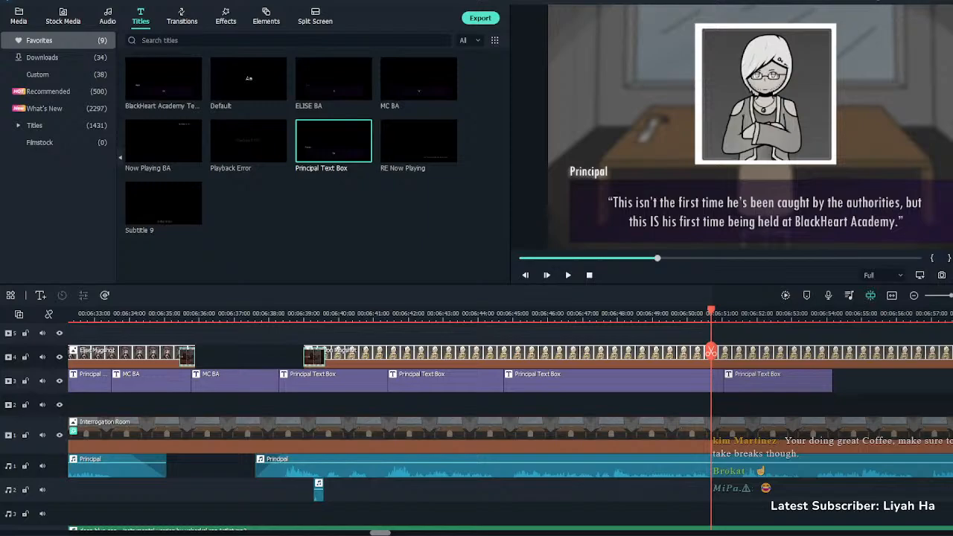
{"action": "key", "text": "space"}
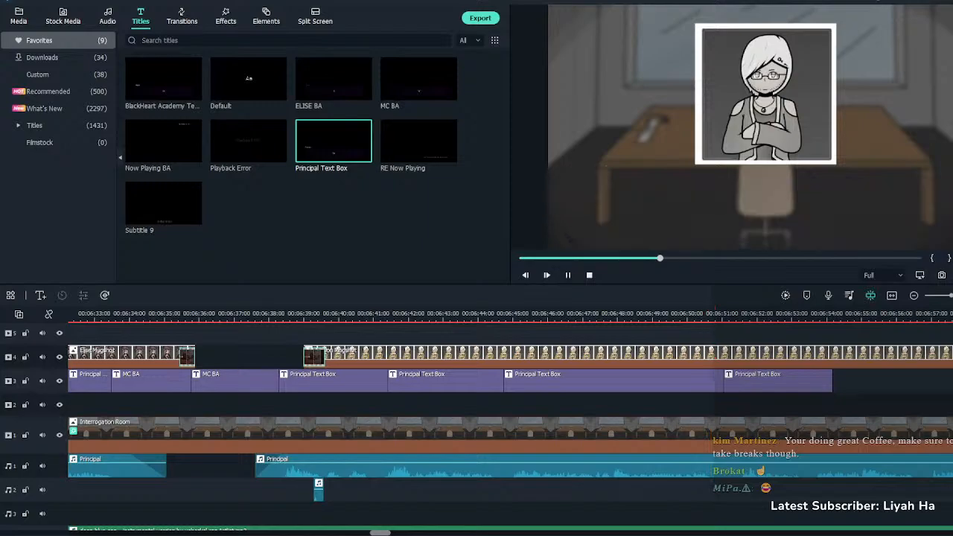
{"action": "left_click", "coordinate": [312, 380]}
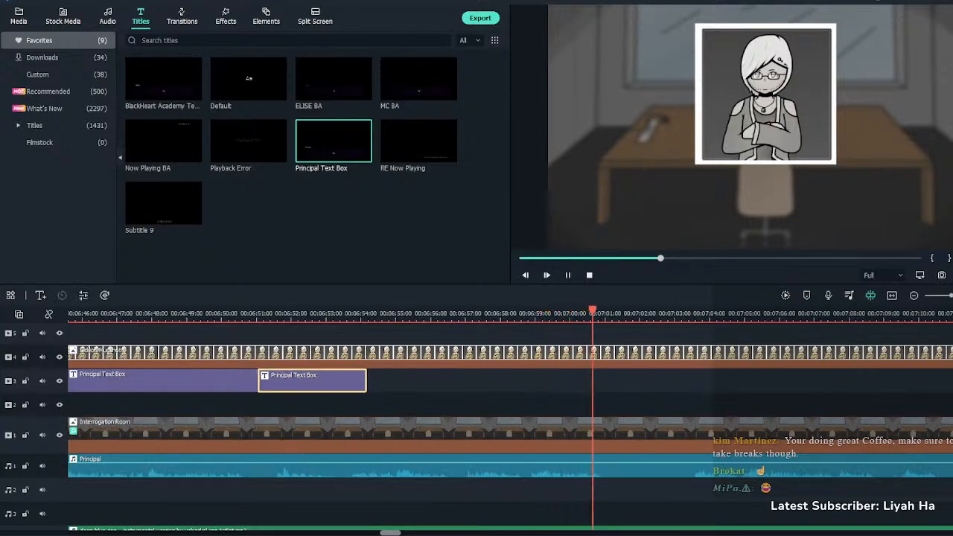
{"action": "key", "text": "space"}
{"action": "left_click_drag", "start_coordinate": [365, 381], "coordinate": [612, 380]}
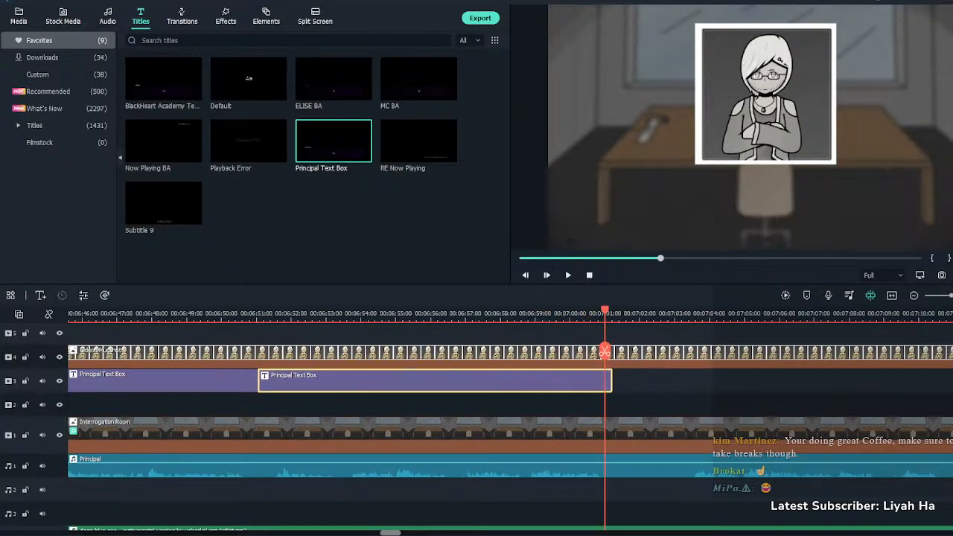
Enter the Principal's line “Be careful when talking to this one. … to get what he wants.” in the new title and delete the double space after “word”
{"action": "double_click", "coordinate": [201, 92]}
{"action": "type", "text": "\"Be careful when talking to this one. He's the type to shake your hand with one arm and stab you with the other. Don't trust a word  of what he says, he'll try to manipulate you to get what he wants.\""}
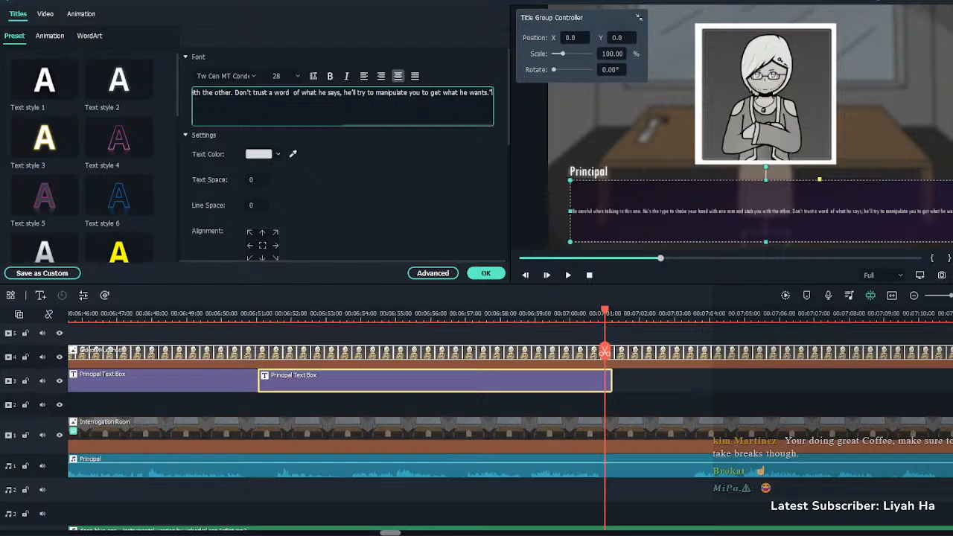
{"action": "left_click", "coordinate": [423, 92]}
{"action": "key", "text": "Return"}
{"action": "key", "text": "BackSpace"}
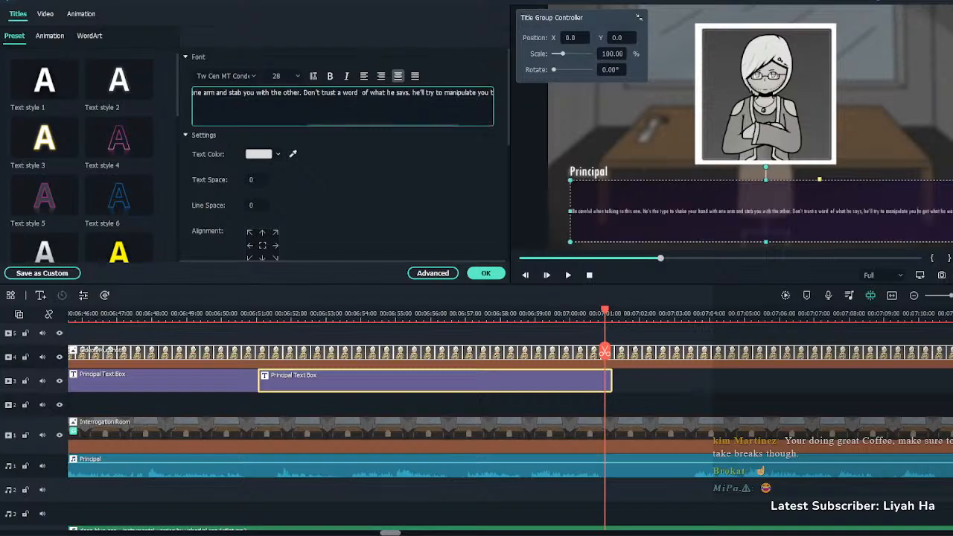
{"action": "left_click", "coordinate": [361, 92]}
{"action": "key", "text": "BackSpace"}
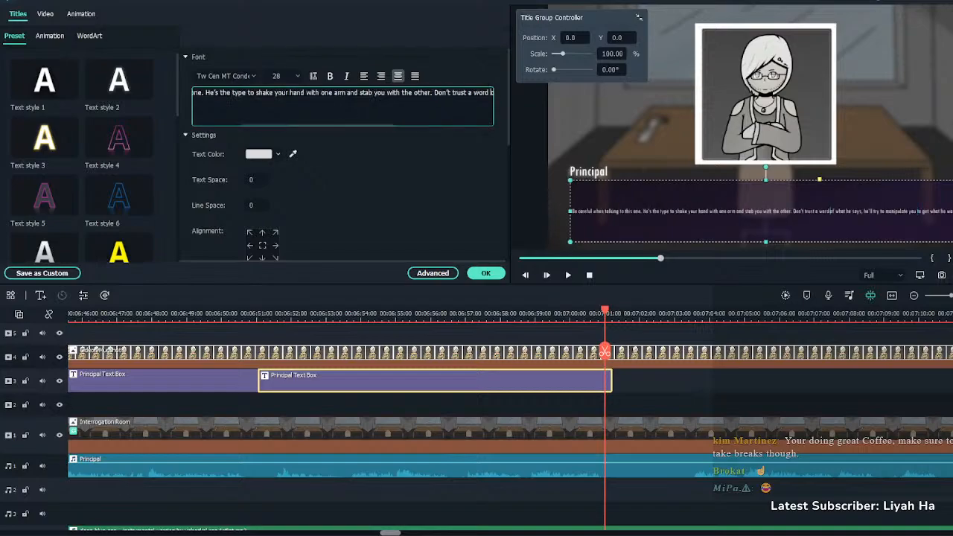
Try breaking the title's text into lines before “Don't”, before “arm” and before “manipulate”
{"action": "key", "text": "Return"}
{"action": "left_click", "coordinate": [470, 92]}
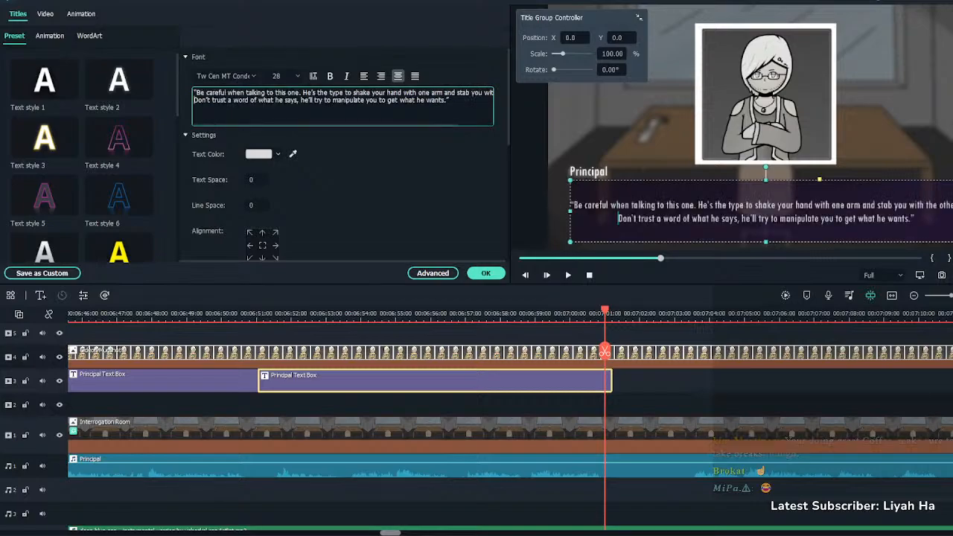
{"action": "key", "text": "Return"}
{"action": "key", "text": "BackSpace"}
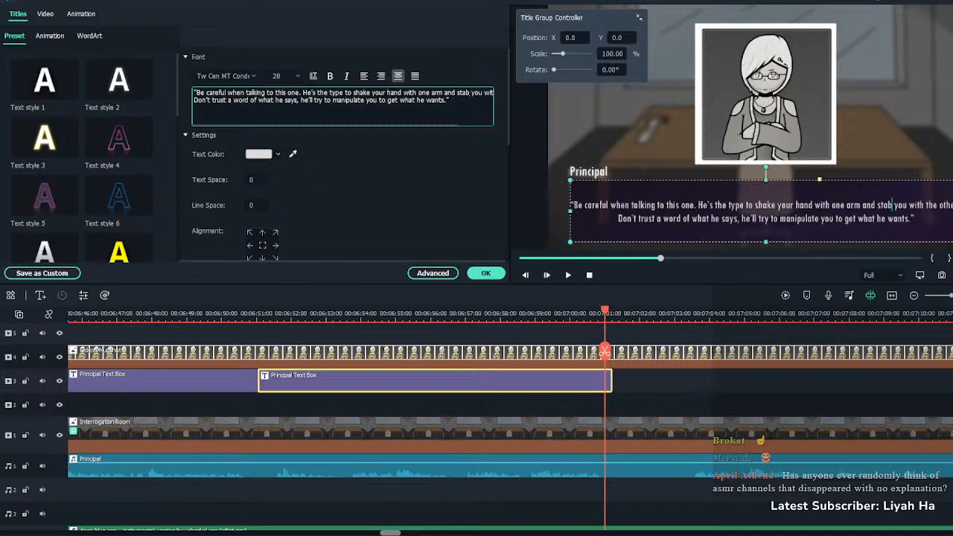
{"action": "key", "text": "Return"}
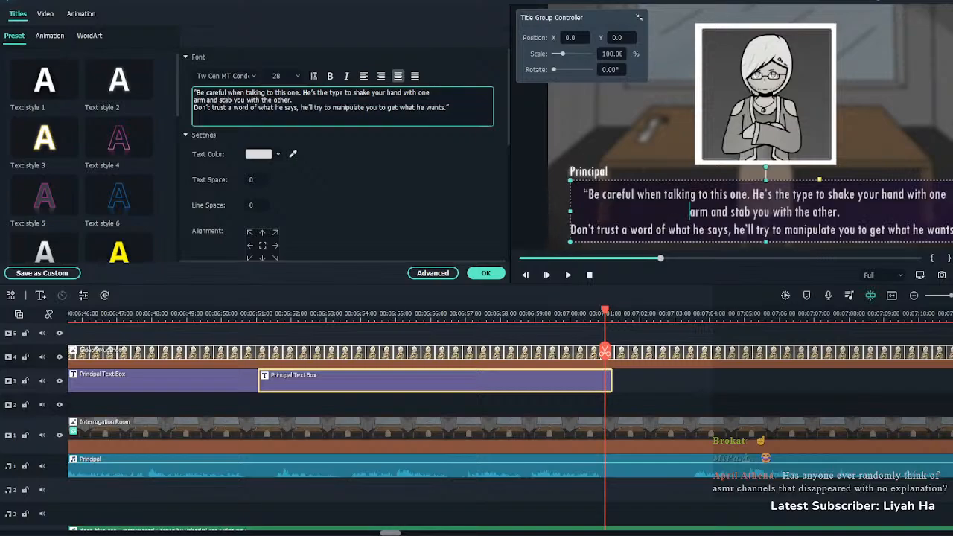
{"action": "key", "text": "Down"}
{"action": "key", "text": "BackSpace"}
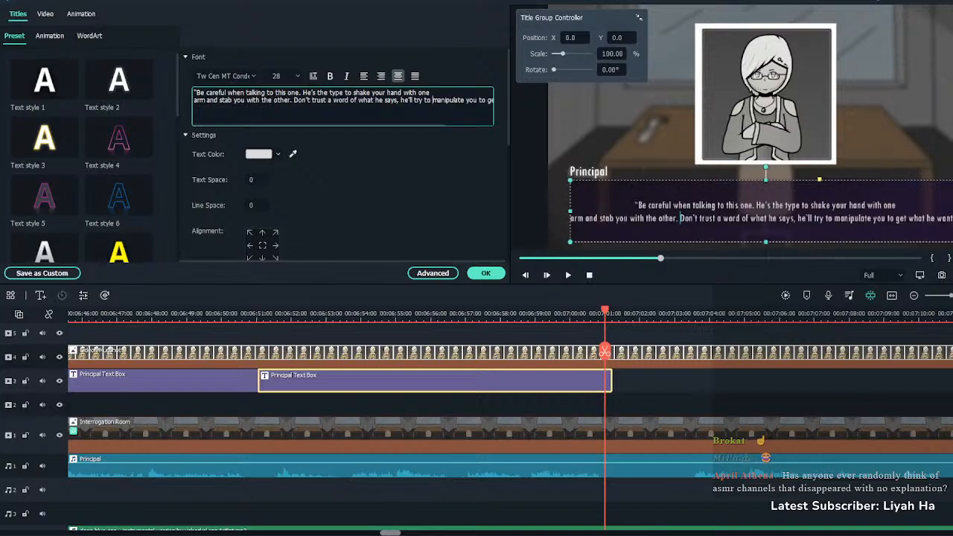
{"action": "key", "text": "Return"}
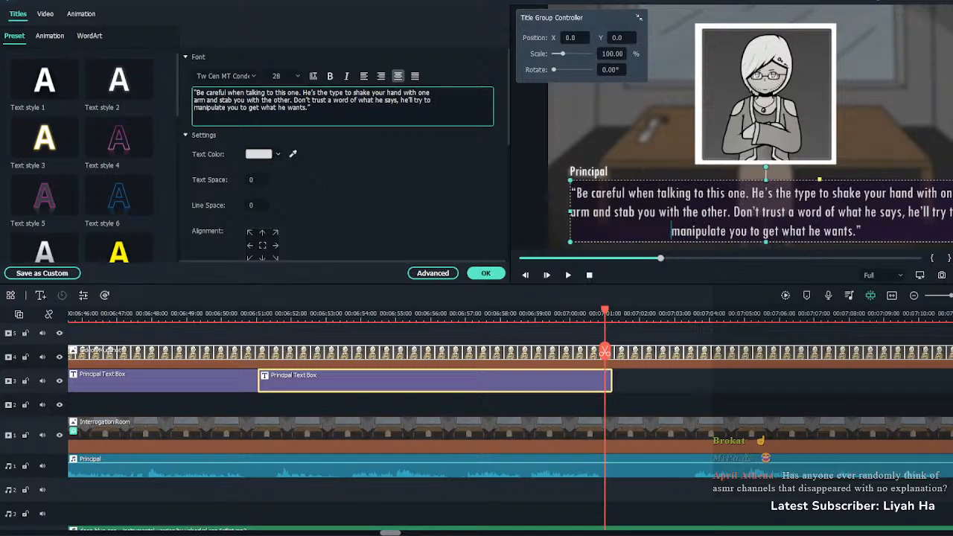
{"action": "key", "text": "BackSpace"}
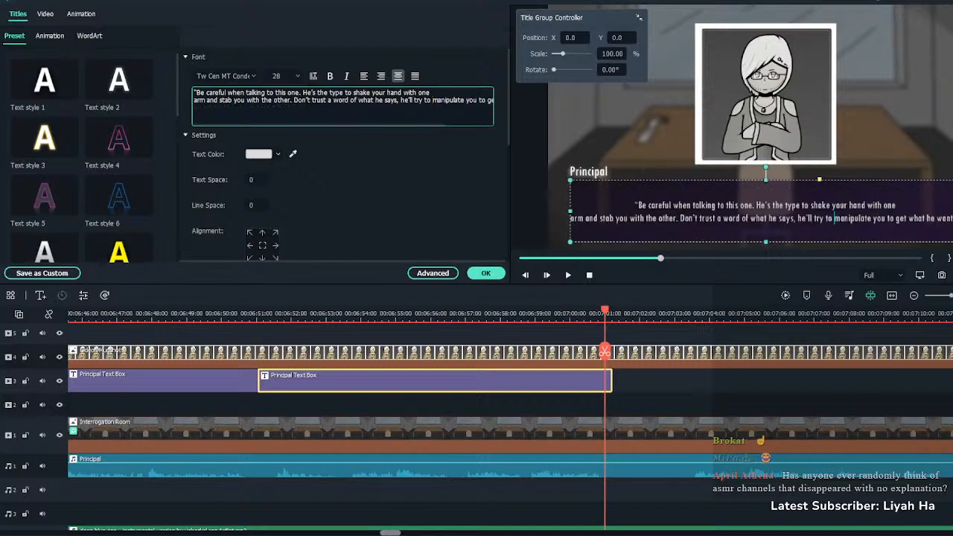
{"action": "key", "text": "BackSpace"}
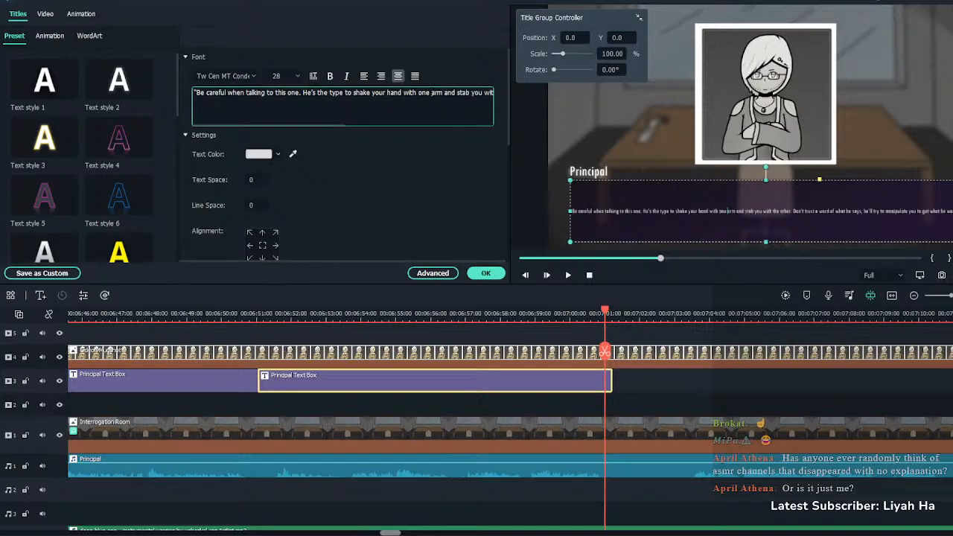
Break the title's text after “shake your hand” and after “a word of what”, apply it, and play the title from its start
{"action": "key", "text": "Return"}
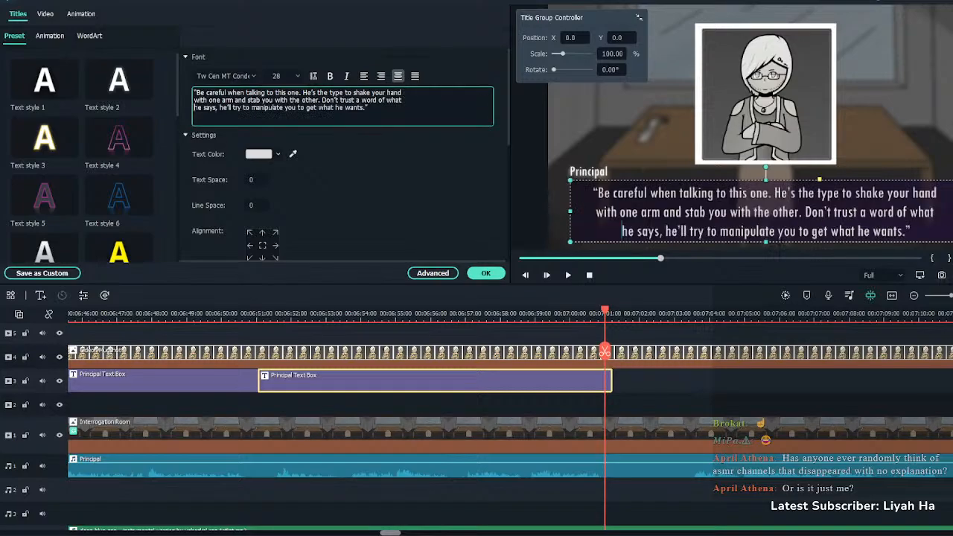
{"action": "left_click", "coordinate": [486, 274]}
{"action": "left_click", "coordinate": [564, 314]}
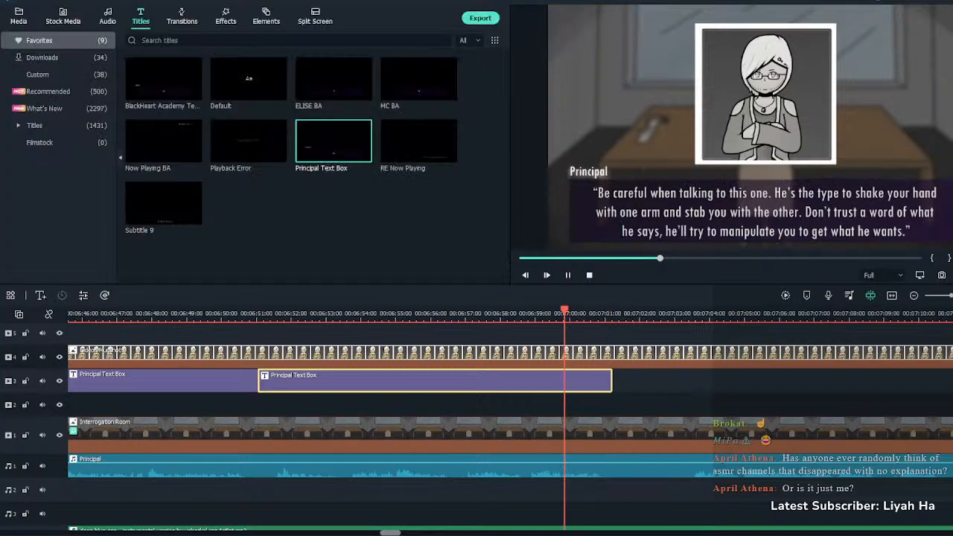
{"action": "key", "text": "space"}
{"action": "left_click", "coordinate": [255, 313]}
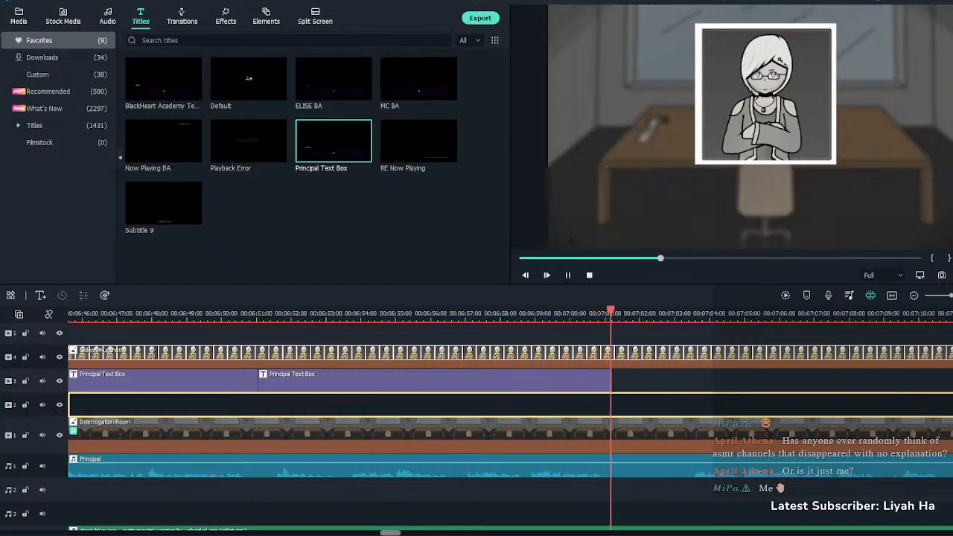
{"action": "key", "text": "space"}
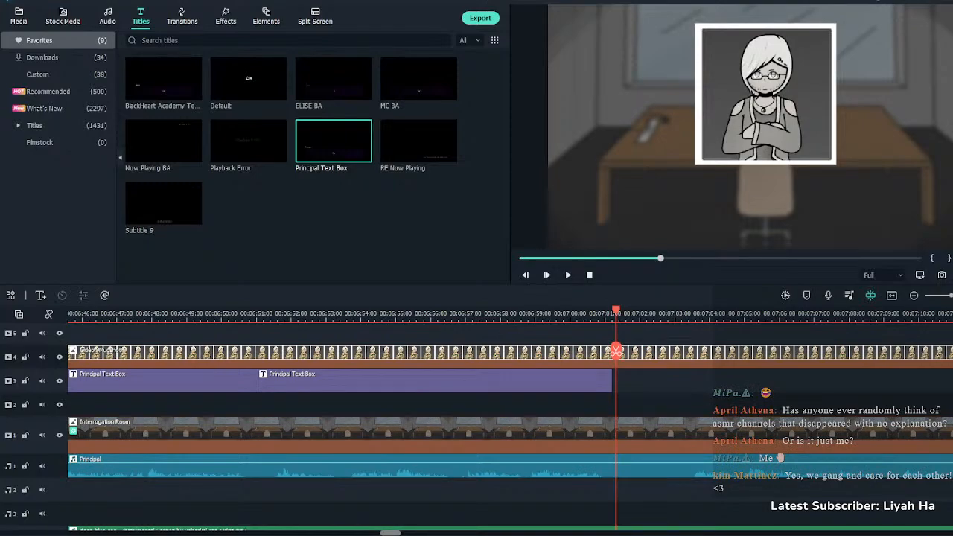
Add an MC BA title directly after the Principal's title and listen on to about 00:07:03.2
{"action": "left_click_drag", "start_coordinate": [419, 78], "coordinate": [619, 381]}
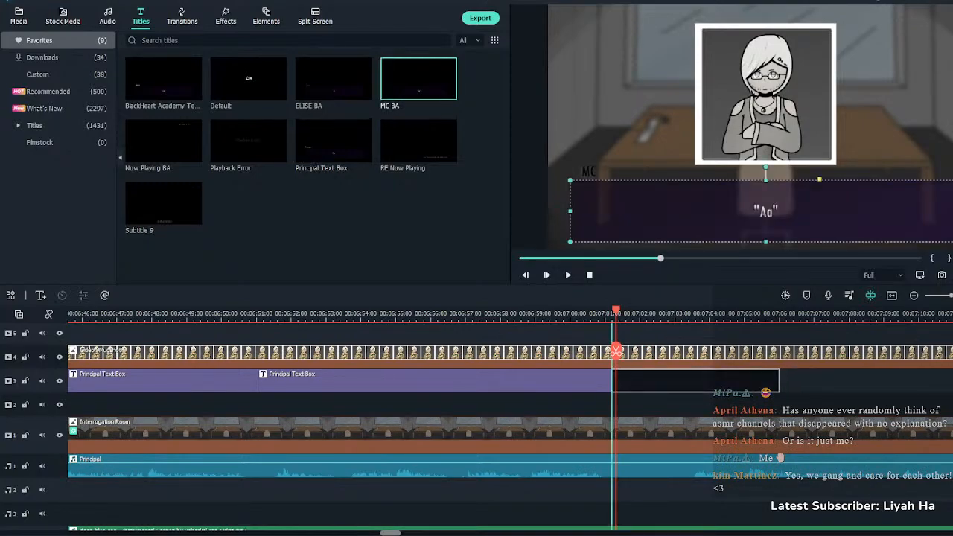
{"action": "key", "text": "space"}
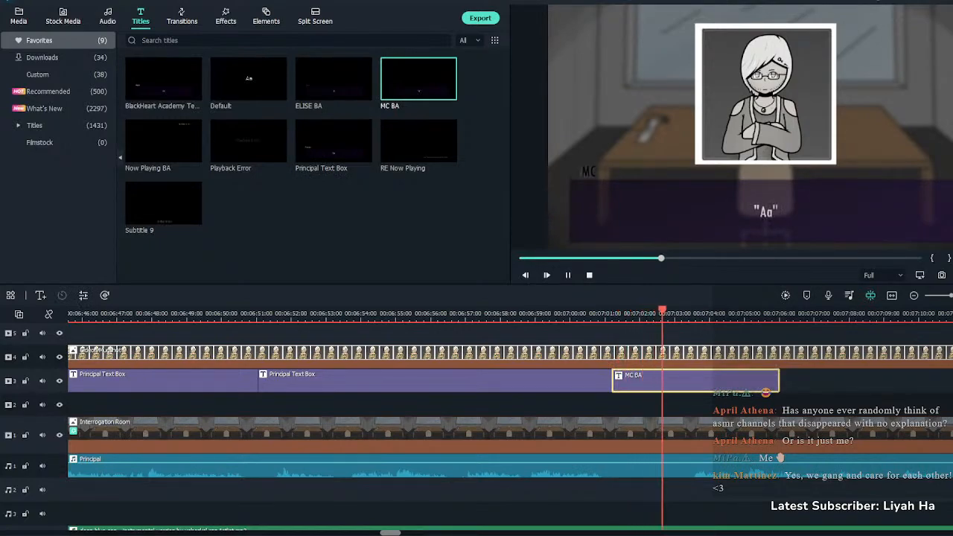
{"action": "key", "text": "space"}
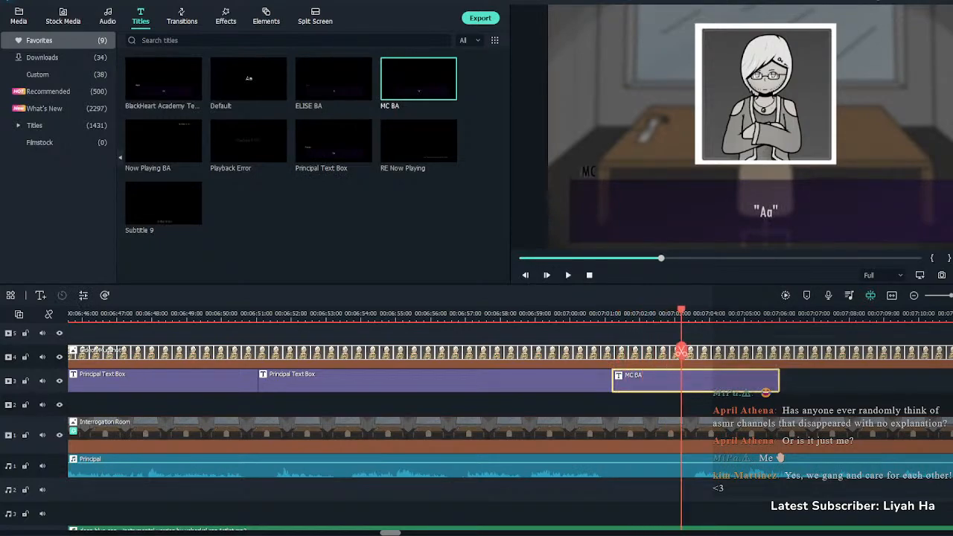
Split the Principal audio at about 00:07:03.2 and move the later part to start at the end of the MC BA title
{"action": "left_click", "coordinate": [656, 466]}
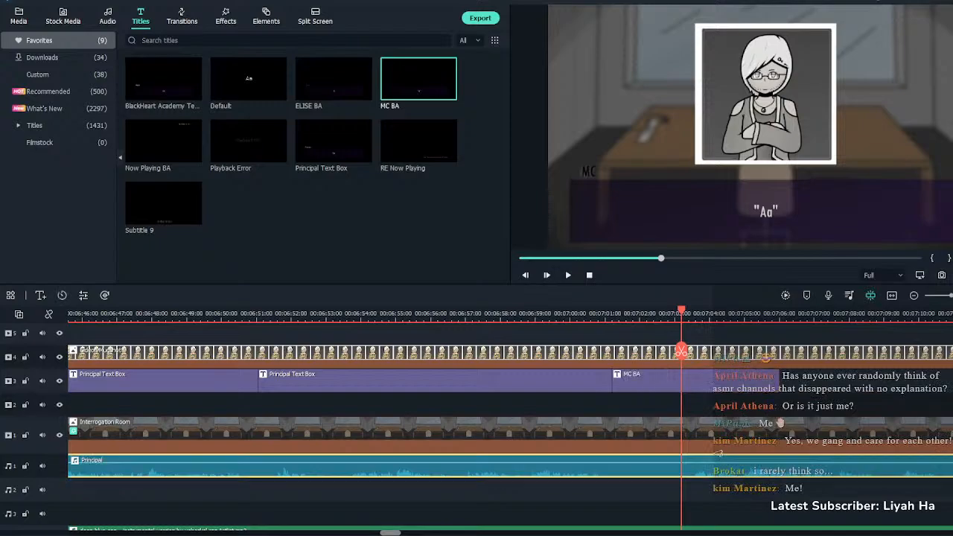
{"action": "key", "text": "ctrl+b"}
{"action": "left_click_drag", "start_coordinate": [700, 466], "coordinate": [799, 466]}
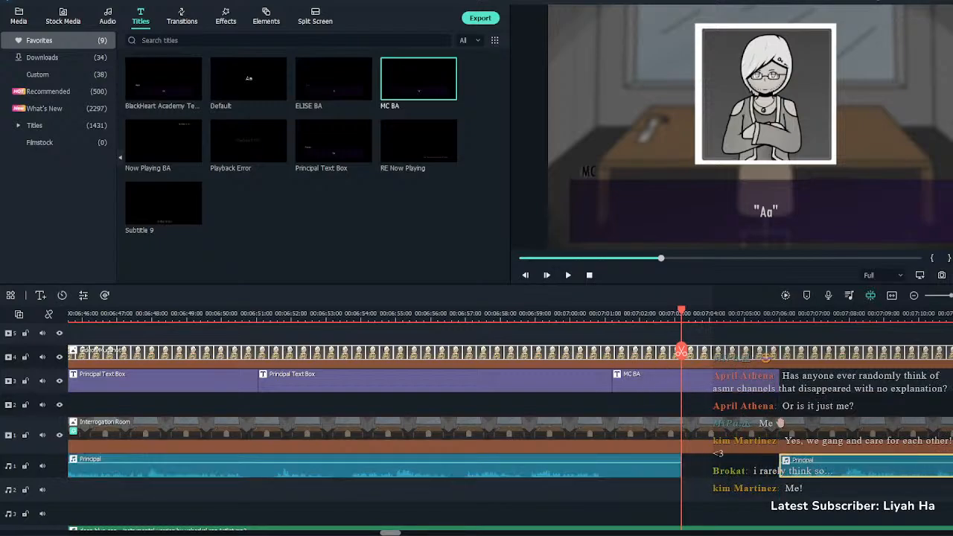
Fade out the Principal audio's end and set the MC BA title to “Jeez… I think I've heard his name before, come to think of it.”
{"action": "left_click_drag", "start_coordinate": [680, 456], "coordinate": [619, 457]}
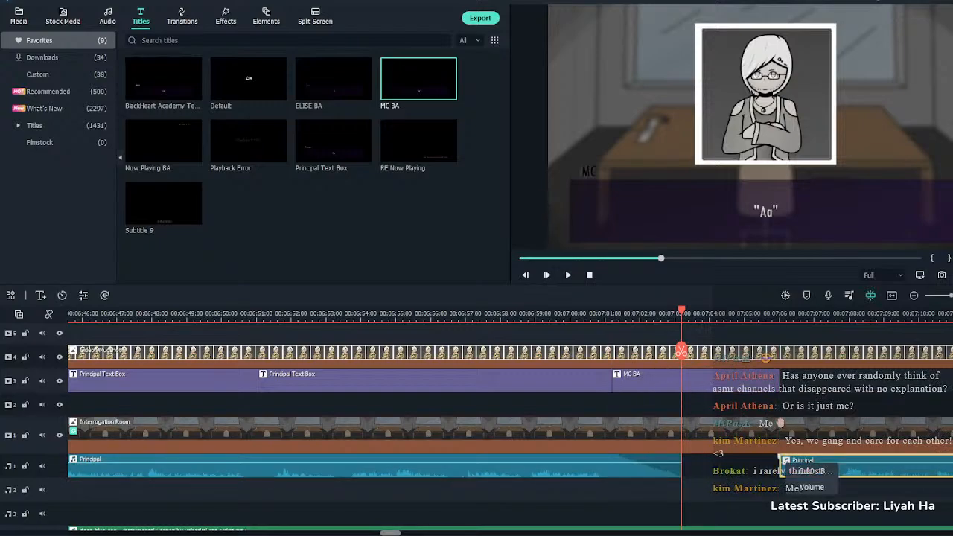
{"action": "double_click", "coordinate": [663, 381]}
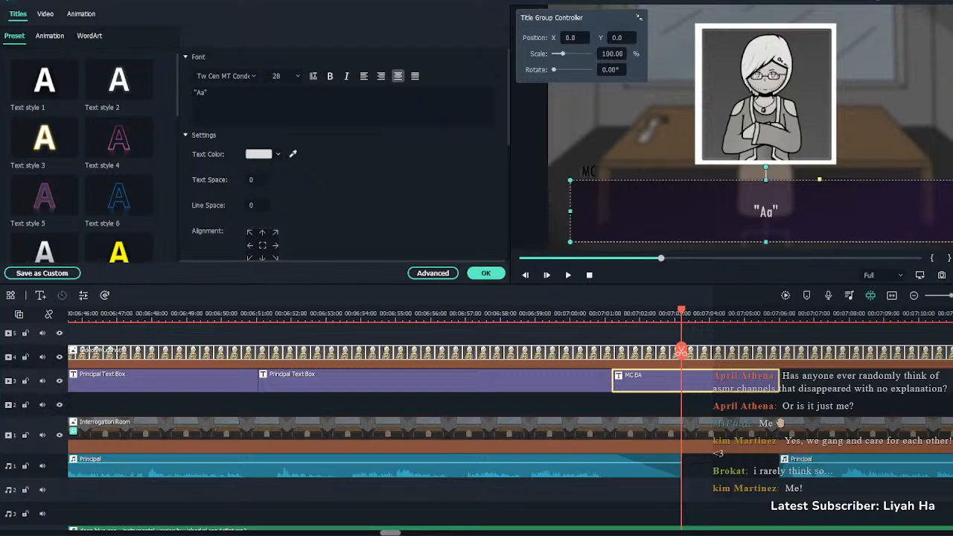
{"action": "key", "text": "ctrl+a"}
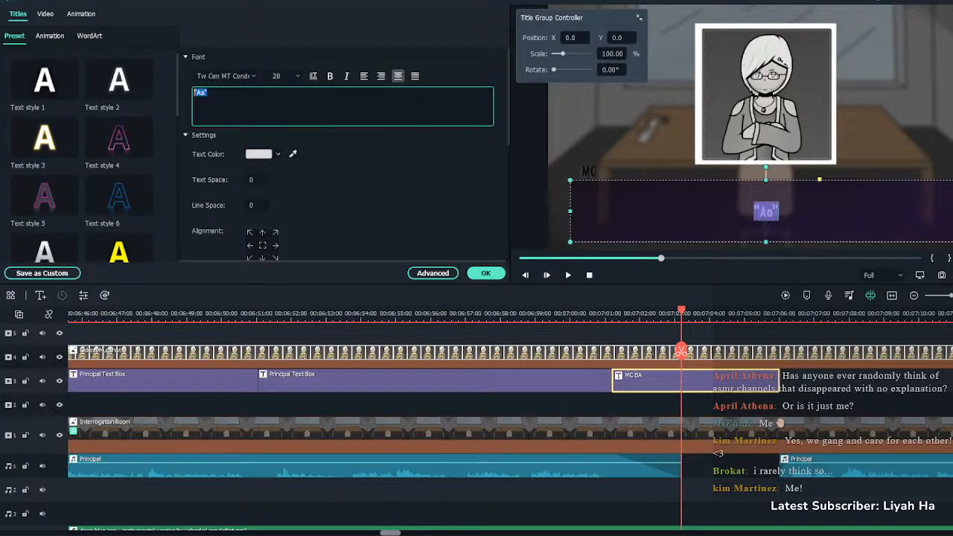
{"action": "type", "text": "\"Jeez... I think I've heard his name before, come to think of it.\""}
{"action": "left_click", "coordinate": [485, 273]}
Play through the MC BA title and place a Principal Text Box title directly after it on the same track
{"action": "left_click", "coordinate": [599, 404]}
{"action": "key", "text": "space"}
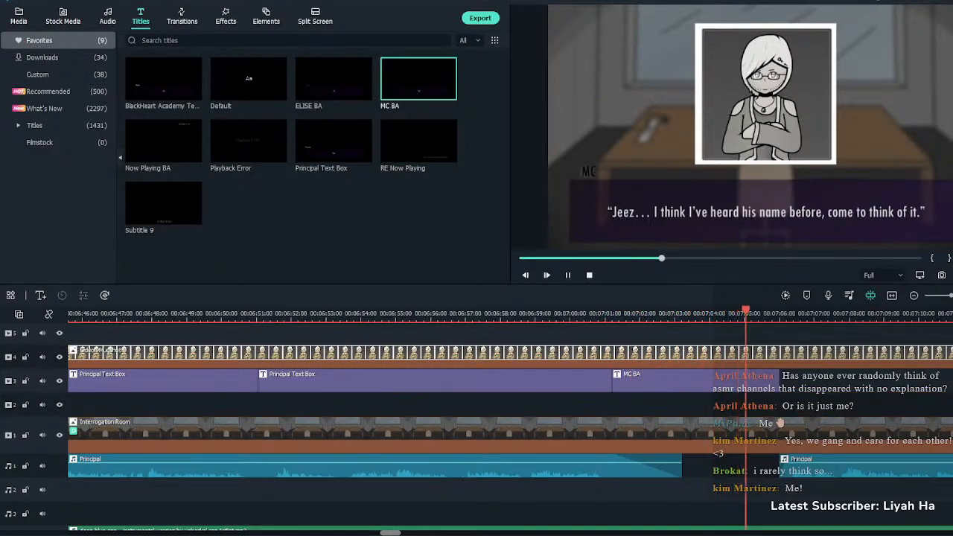
{"action": "key", "text": "space"}
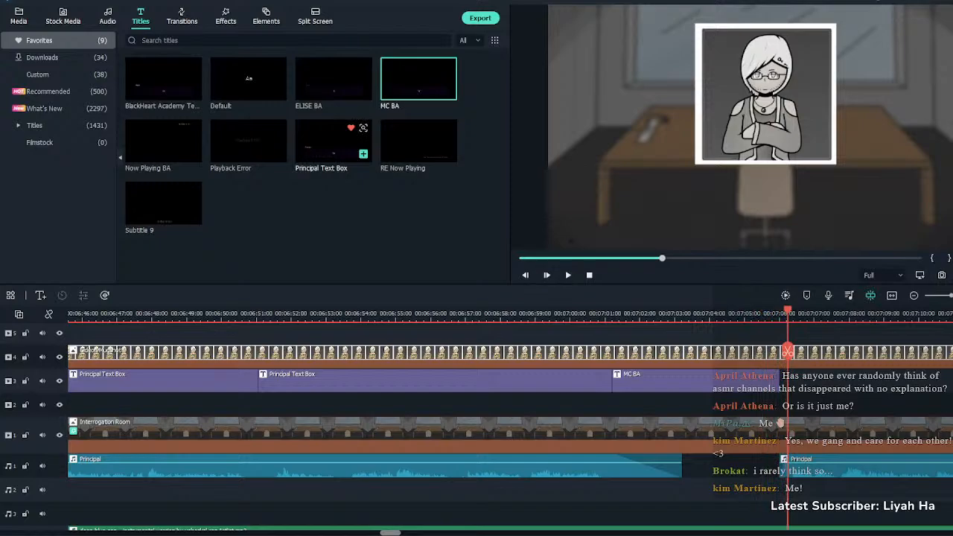
{"action": "left_click_drag", "start_coordinate": [333, 141], "coordinate": [782, 381]}
{"action": "left_click", "coordinate": [770, 313]}
{"action": "left_click", "coordinate": [771, 404]}
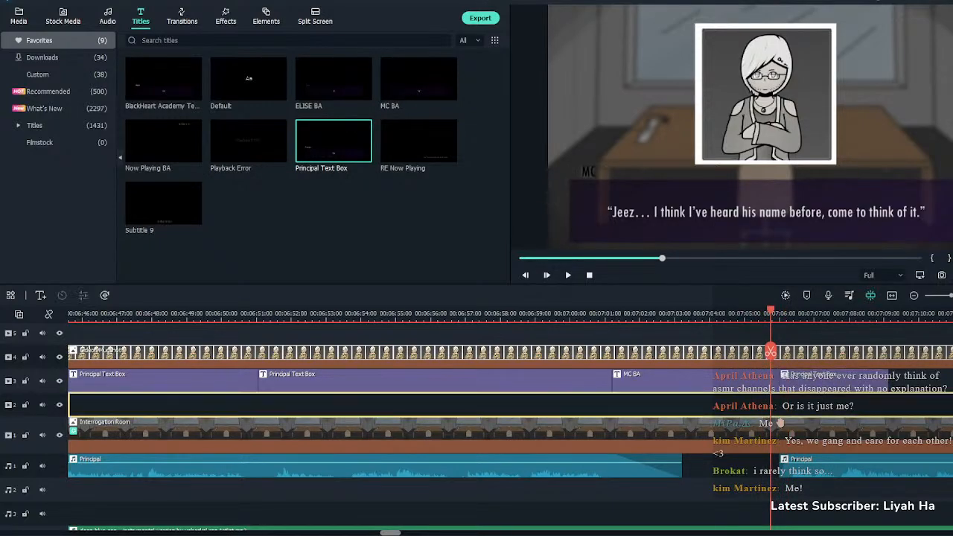
Listen to the Principal's next line up to about 00:07:13 and extend the new Principal title to about 00:07:21
{"action": "key", "text": "space"}
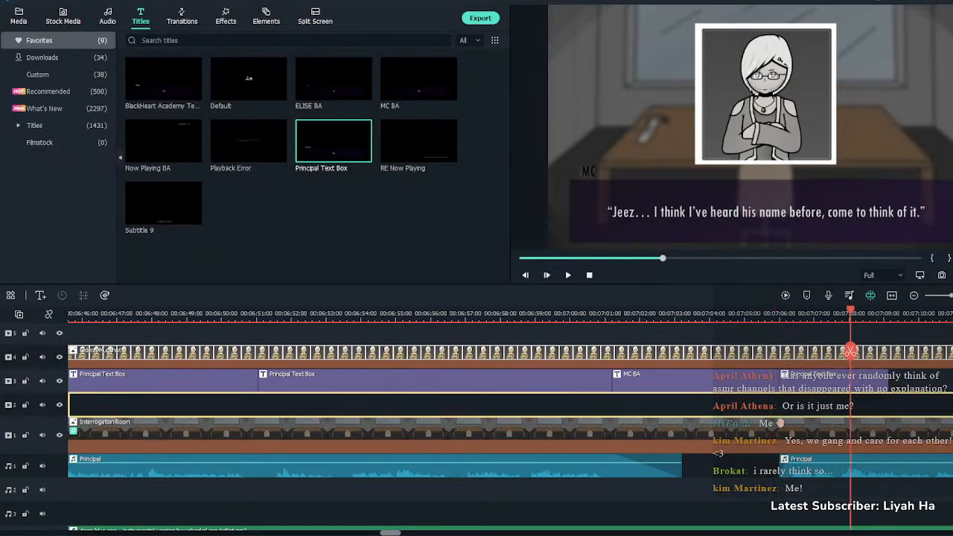
{"action": "key", "text": "space"}
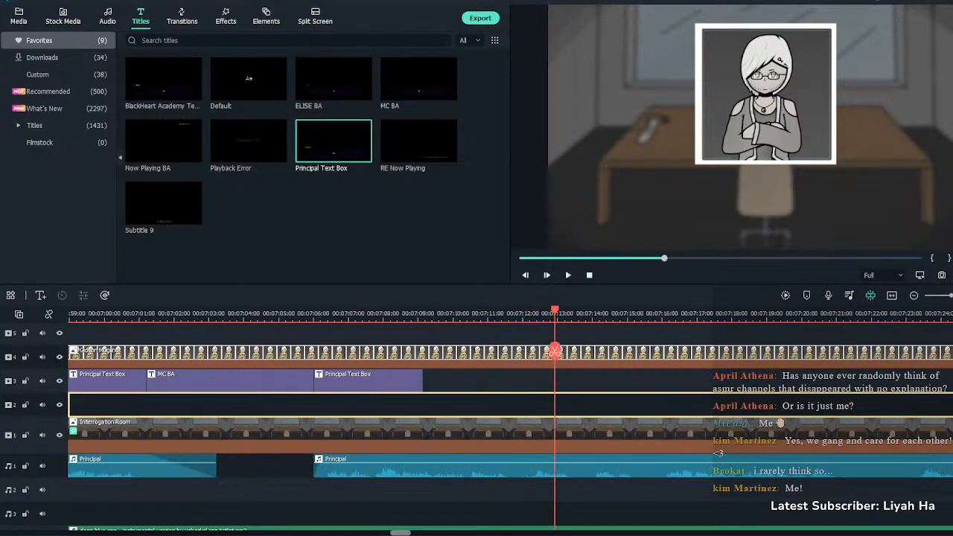
{"action": "left_click", "coordinate": [367, 381]}
{"action": "left_click_drag", "start_coordinate": [421, 381], "coordinate": [844, 381]}
Set the extended title to “I wouldn’t be surprised. He’s well-known in the criminal underworld of Chimera City, and on the streets.”, breaking before “Chimera”
{"action": "double_click", "coordinate": [834, 380]}
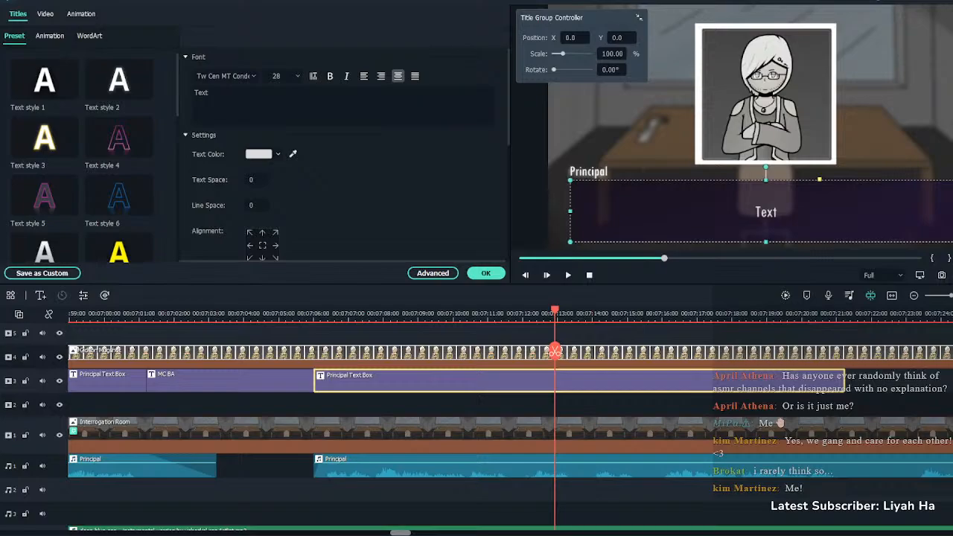
{"action": "double_click", "coordinate": [200, 93]}
{"action": "type", "text": "\"I wouldn’t be surprised. He’s well-known in the criminal underworld of Chimera City, and on the streets.\""}
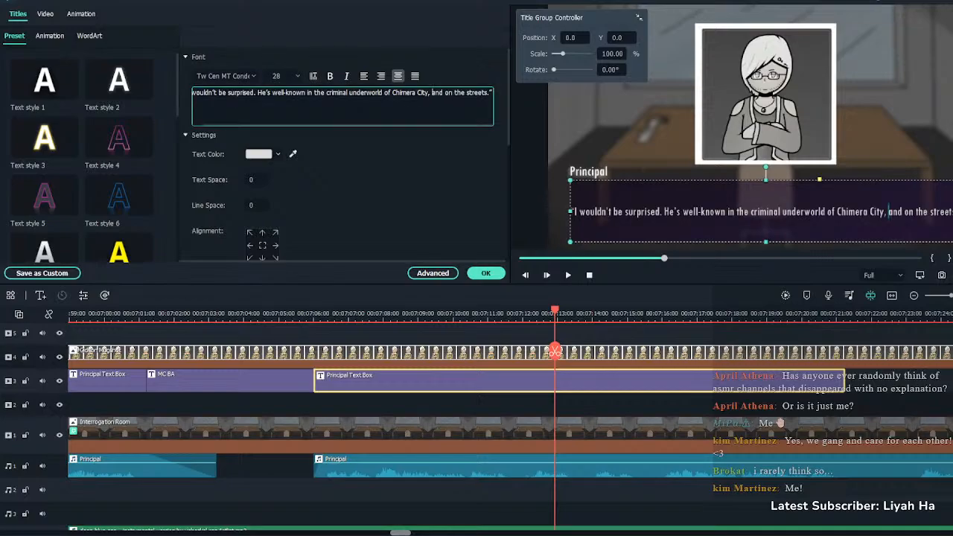
{"action": "key", "text": "Return"}
{"action": "key", "text": "BackSpace"}
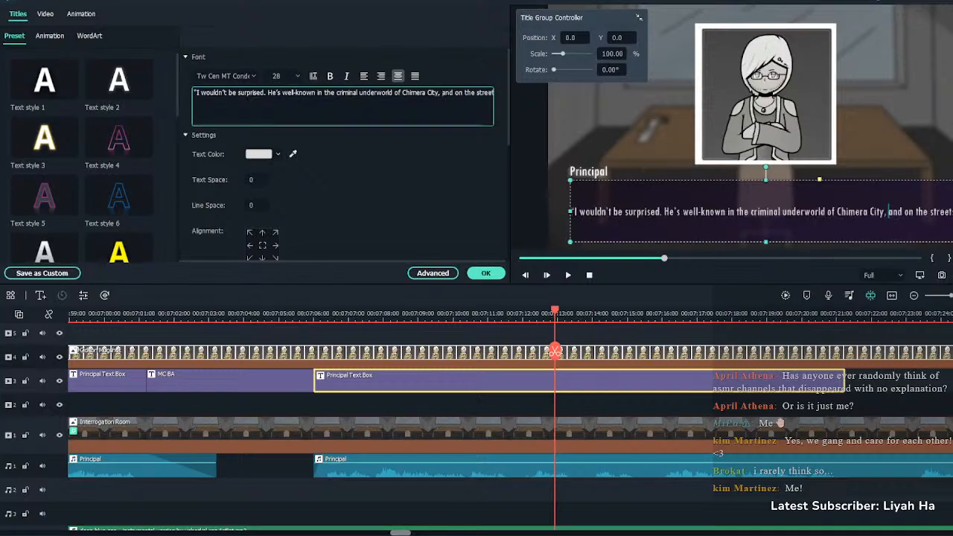
{"action": "left_click", "coordinate": [402, 92]}
{"action": "key", "text": "Return"}
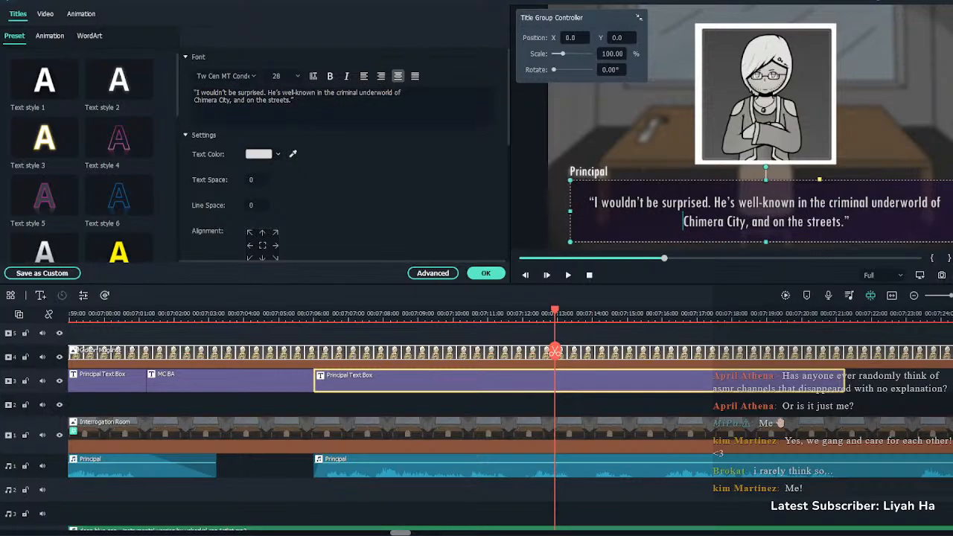
{"action": "left_click", "coordinate": [486, 273]}
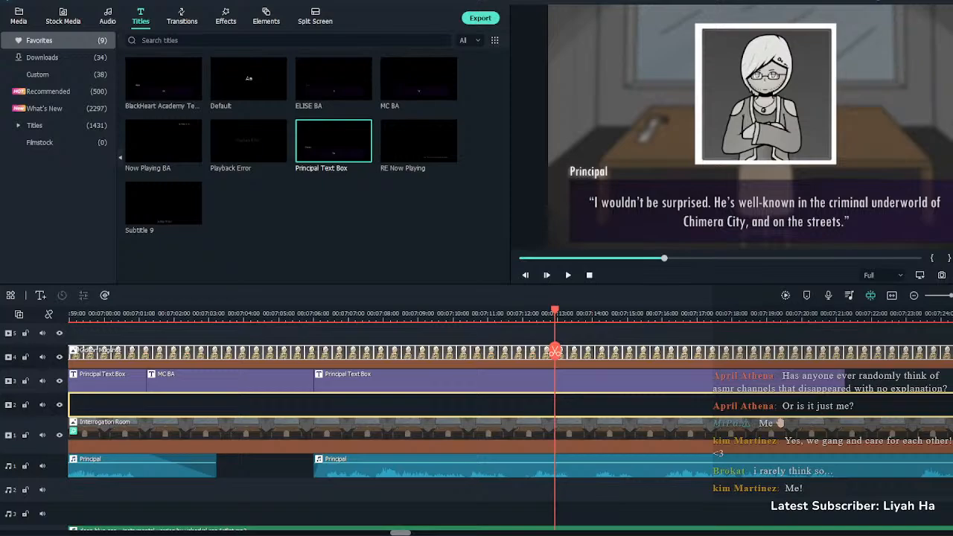
Replay the Principal's line to find its end and split the Principal title at about 00:07:11.7
{"action": "left_click", "coordinate": [294, 313]}
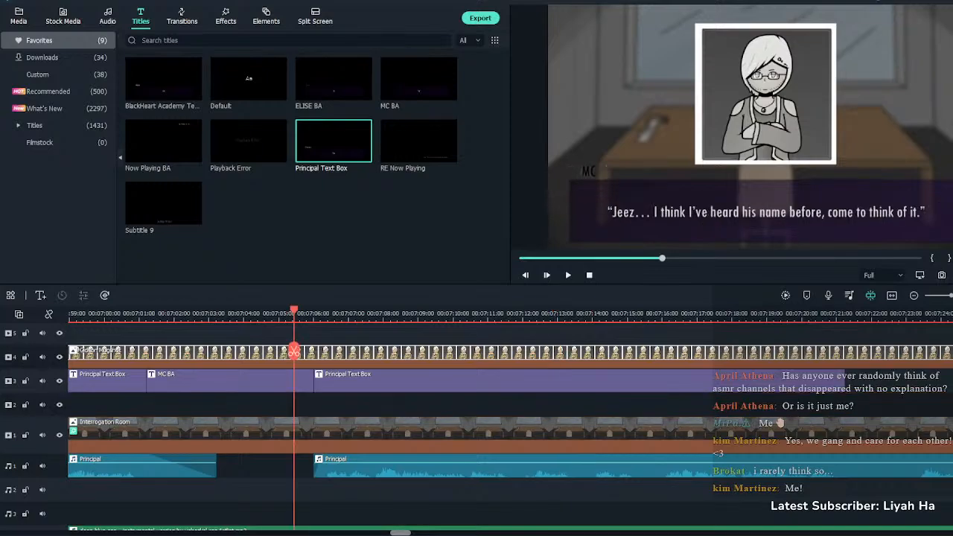
{"action": "key", "text": "space"}
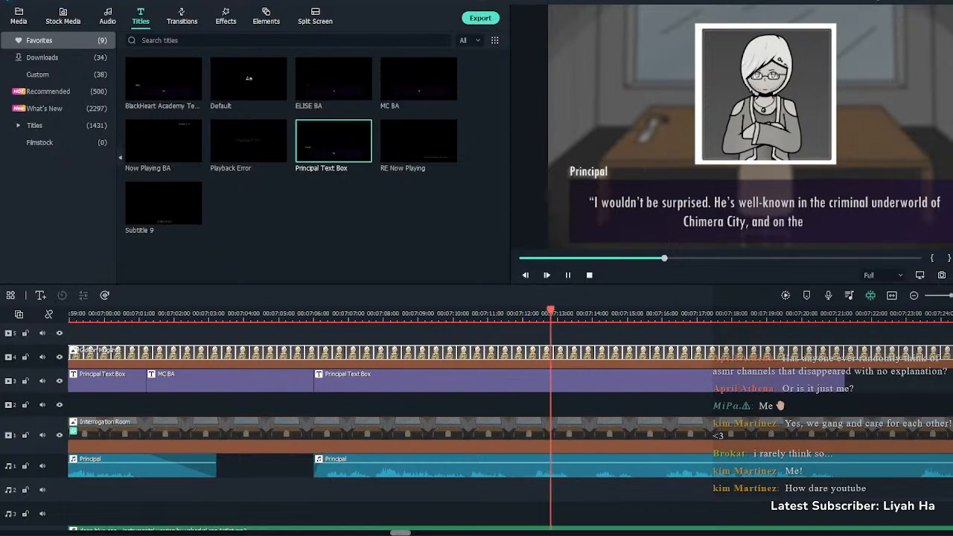
{"action": "key", "text": "space"}
{"action": "left_click", "coordinate": [492, 314]}
{"action": "key", "text": "space"}
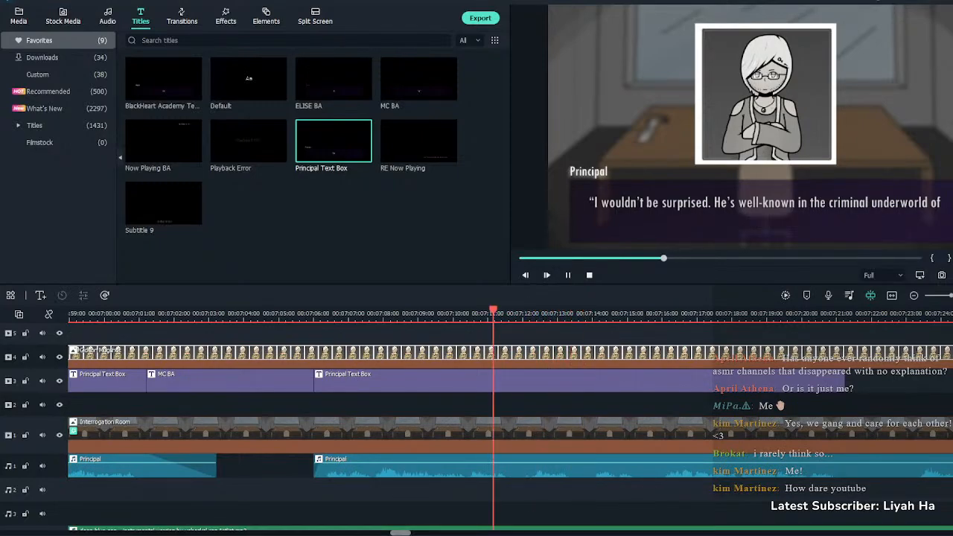
{"action": "key", "text": "space"}
{"action": "left_click", "coordinate": [578, 381]}
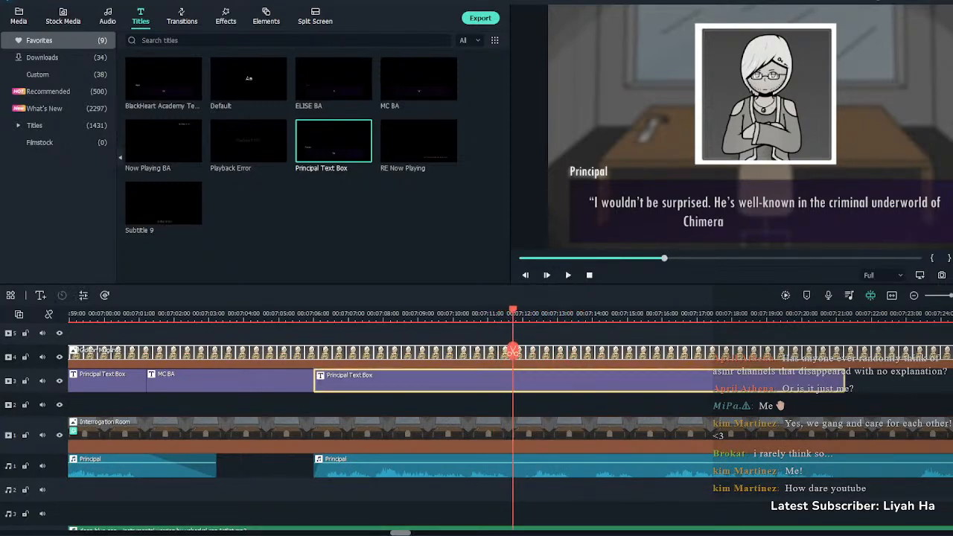
{"action": "key", "text": "ctrl+b"}
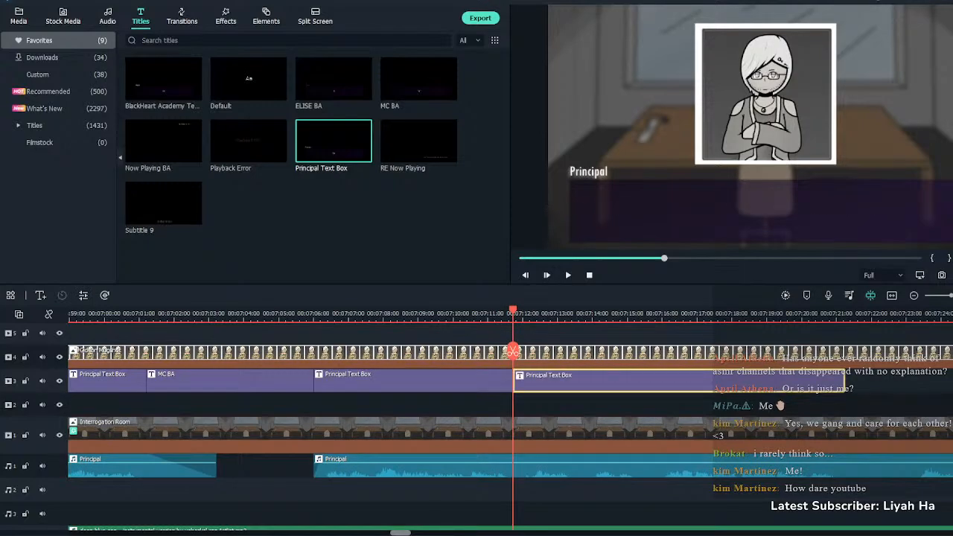
Set the text of the title part after the split to “The problem is… he knows it too.”
{"action": "double_click", "coordinate": [579, 381]}
{"action": "left_click_drag", "start_coordinate": [317, 101], "coordinate": [192, 91]}
{"action": "type", "text": "\"The problem is… he knows it too.\""}
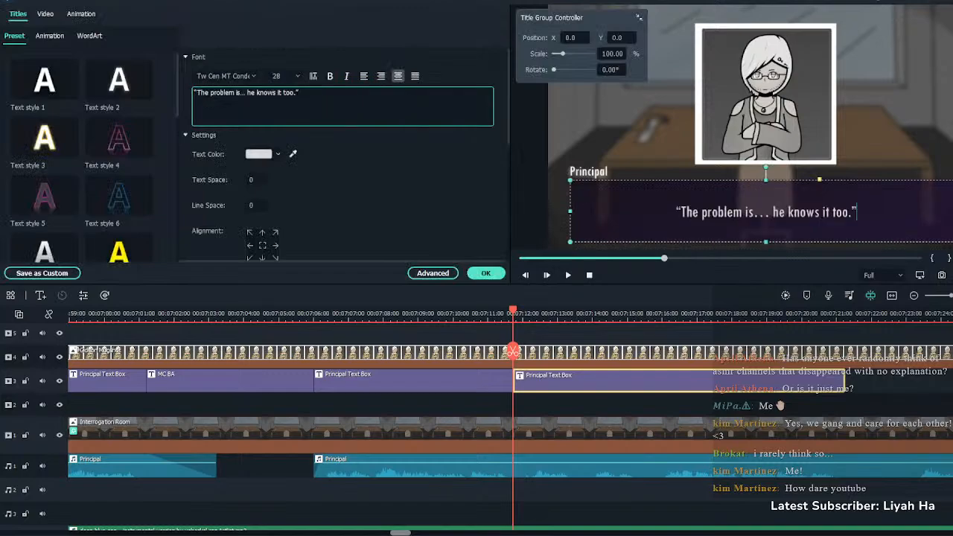
{"action": "left_click", "coordinate": [486, 273]}
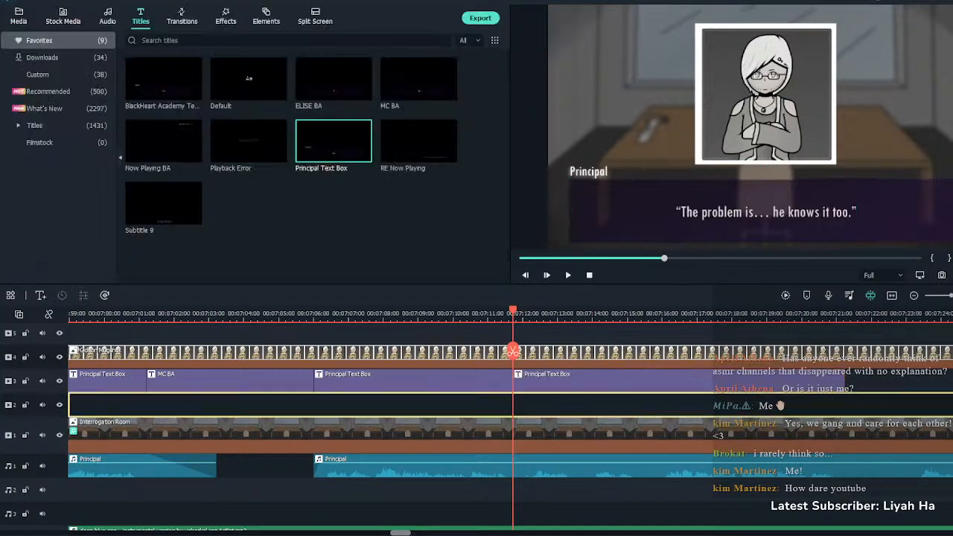
Play the “The problem is” title and split it at about 00:07:15.7 where the spoken line ends
{"action": "key", "text": "space"}
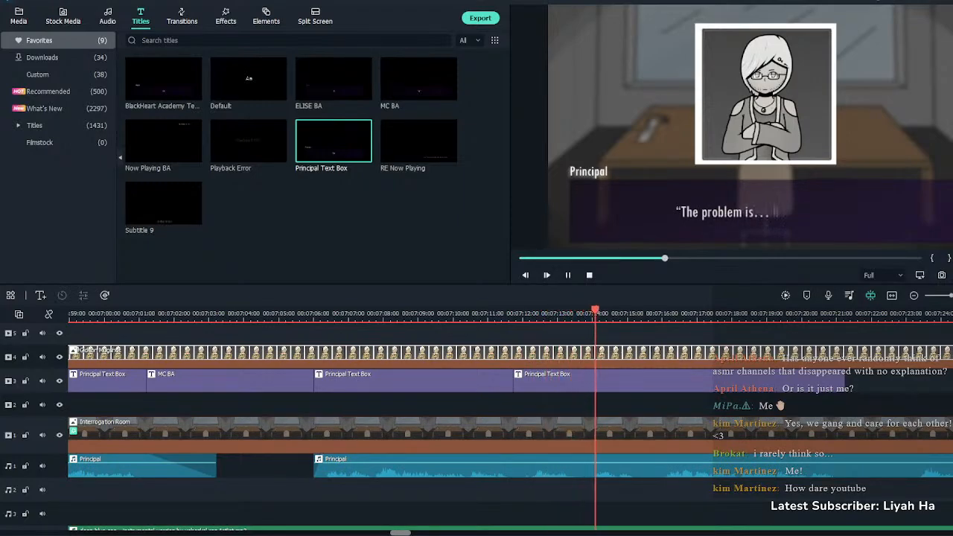
{"action": "key", "text": "space"}
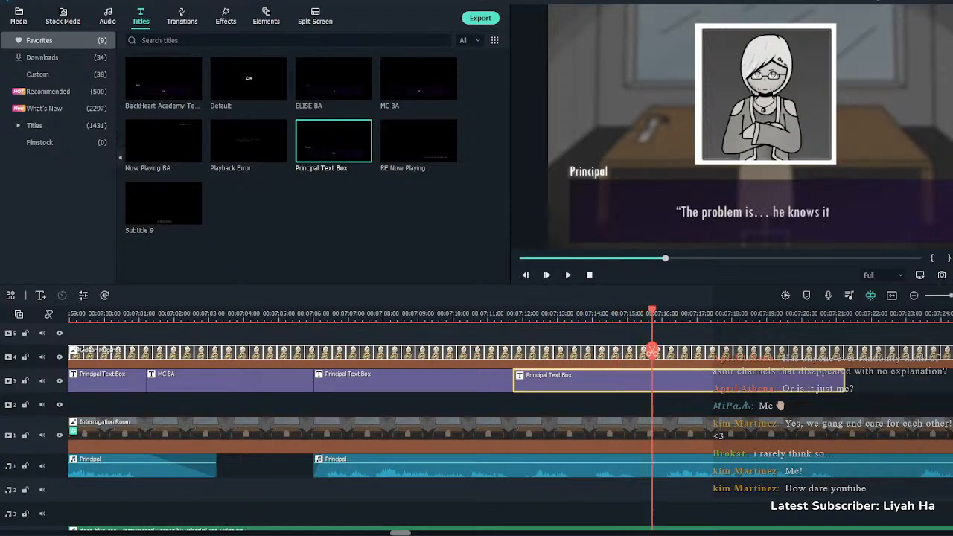
{"action": "key", "text": "ctrl+b"}
Set the last title to “See if he's finally put away his con-artistry and plans on living a more honest life from now on.”, breaking before “honest”
{"action": "double_click", "coordinate": [748, 380]}
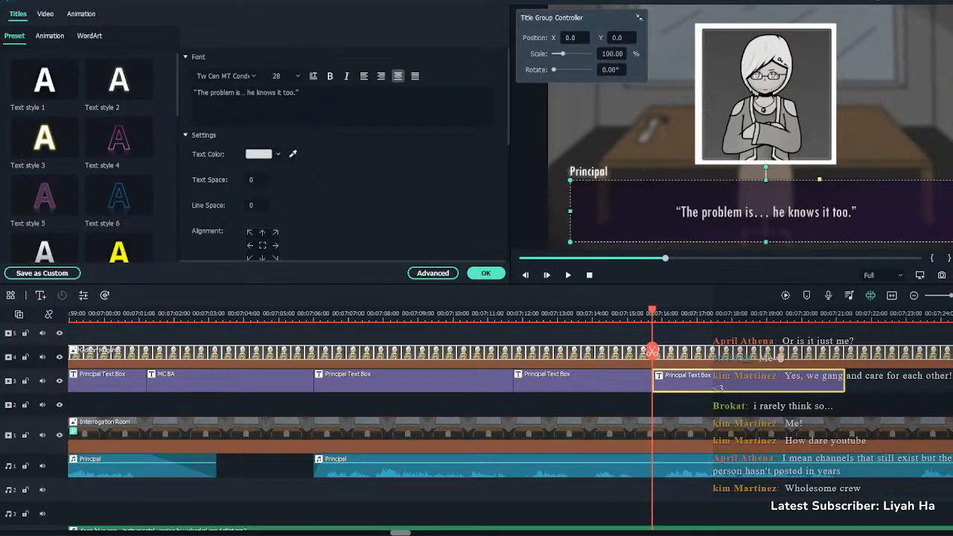
{"action": "key", "text": "ctrl+a"}
{"action": "type", "text": "\"See if he's finally put away his con-artistry and plans on living a more honest life from now on.\""}
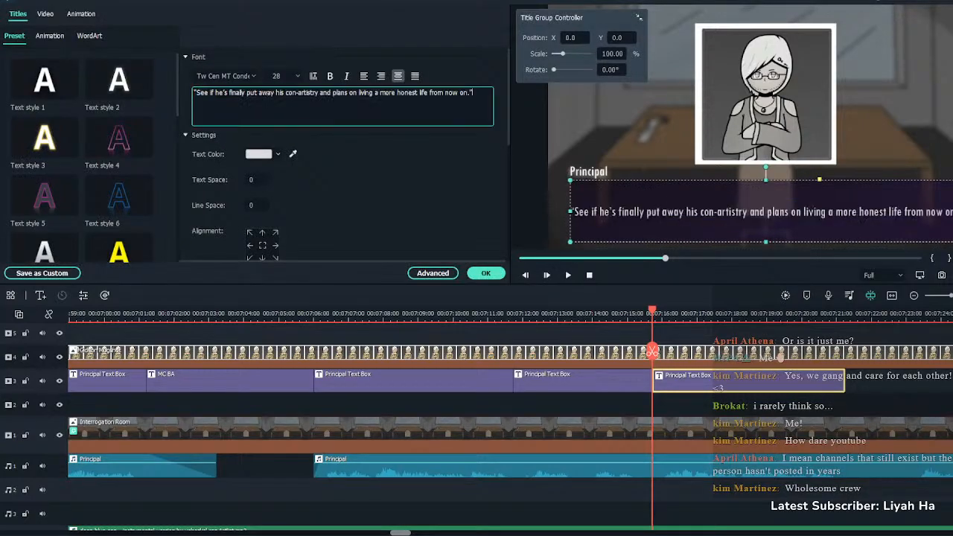
{"action": "left_click", "coordinate": [397, 93]}
{"action": "key", "text": "Return"}
{"action": "left_click", "coordinate": [486, 273]}
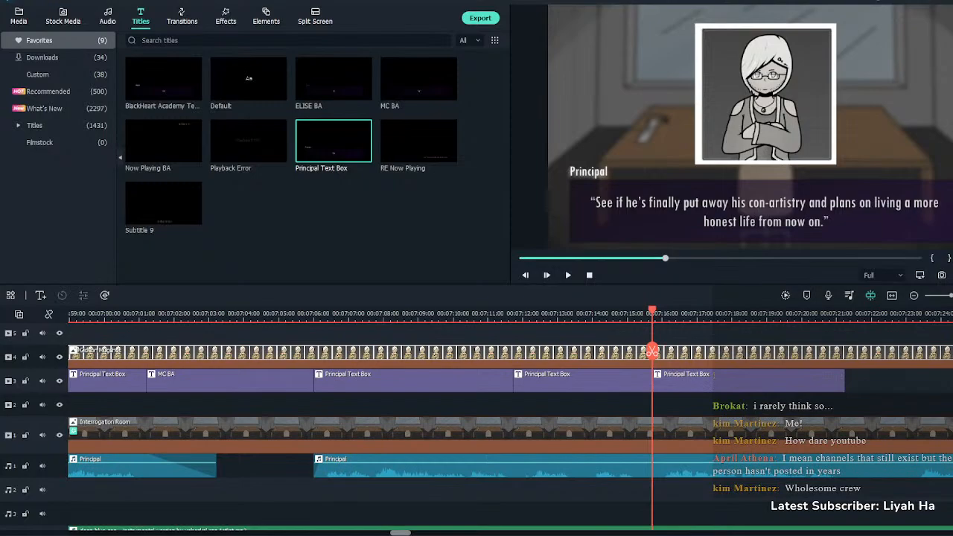
Play the last Principal title against the voice and add a comma after “con-artistry” in its text
{"action": "key", "text": "space"}
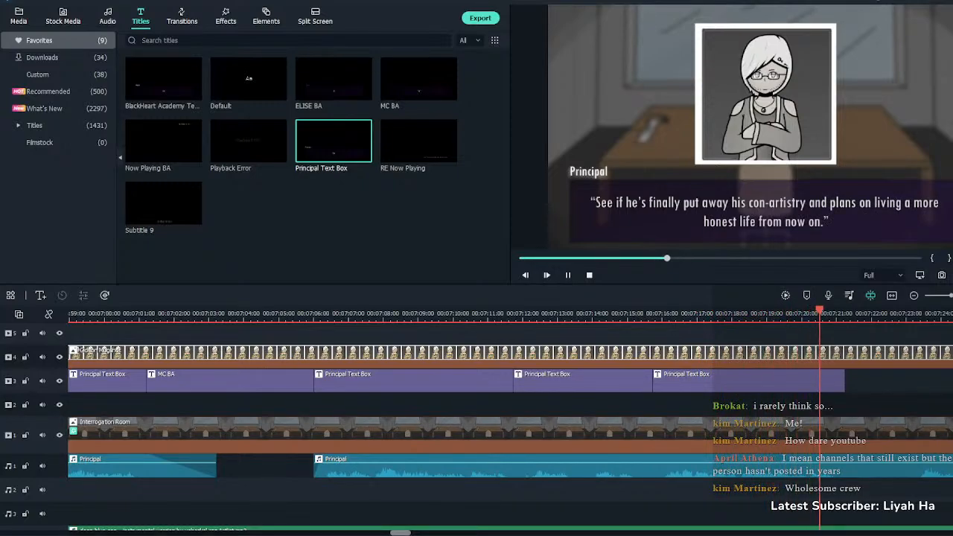
{"action": "key", "text": "space"}
{"action": "double_click", "coordinate": [749, 381]}
{"action": "left_click", "coordinate": [318, 92]}
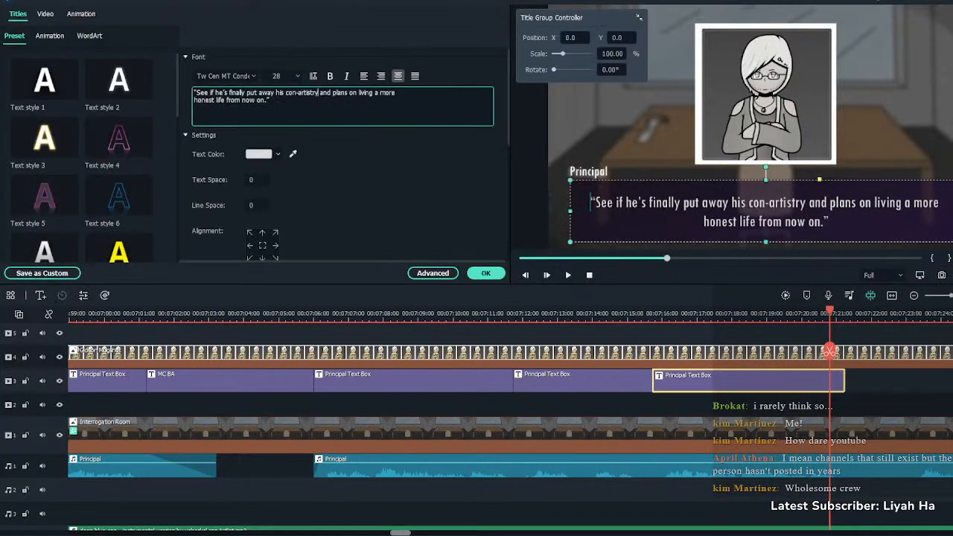
{"action": "type", "text": ","}
{"action": "left_click", "coordinate": [486, 273]}
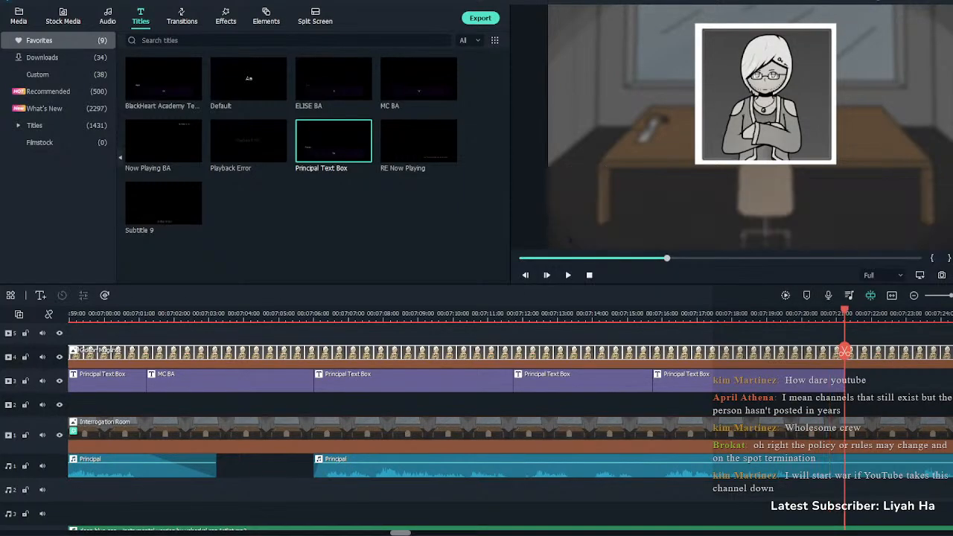
Split the Principal audio at the end of the last Principal title and move the later part to about 00:07:23.8
{"action": "left_click", "coordinate": [868, 466]}
{"action": "key", "text": "ctrl+b"}
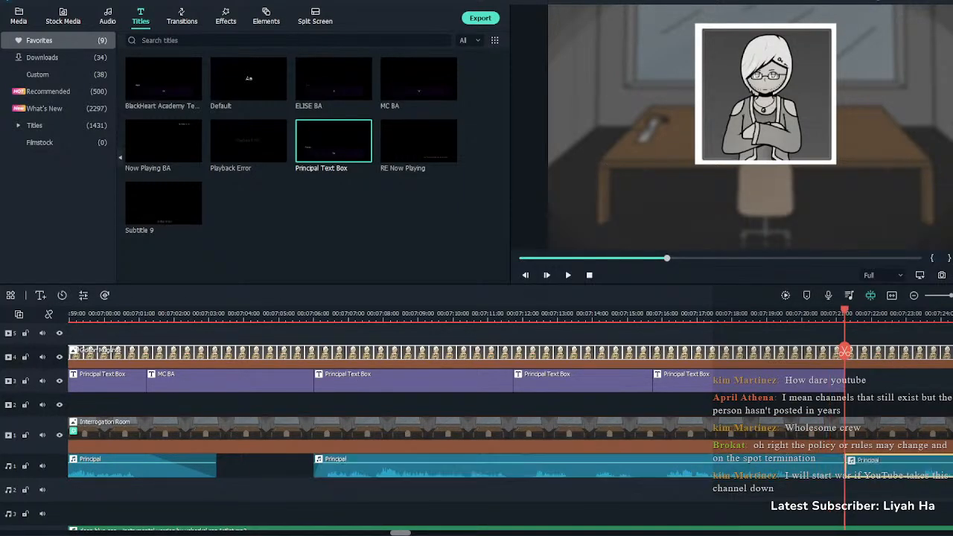
{"action": "left_click", "coordinate": [868, 405]}
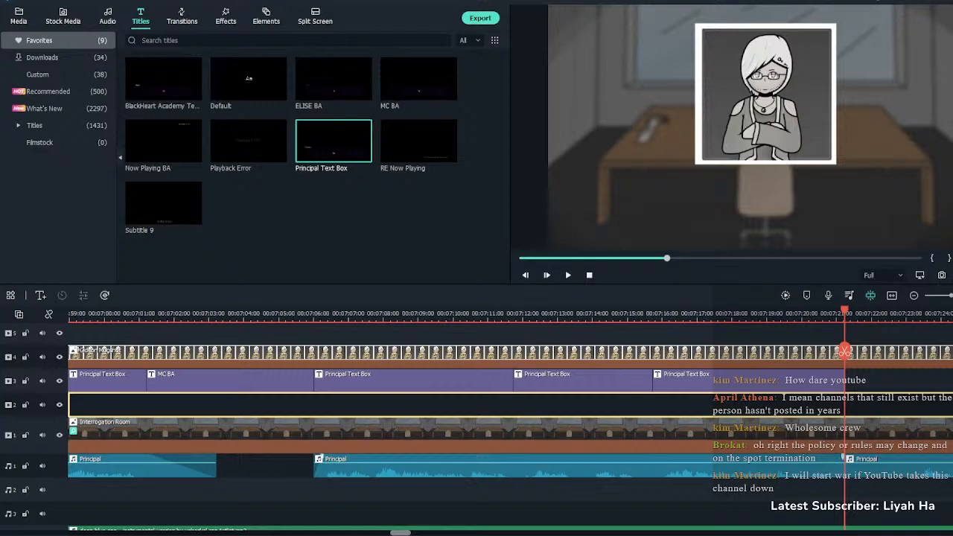
{"action": "left_click_drag", "start_coordinate": [846, 459], "coordinate": [934, 458]}
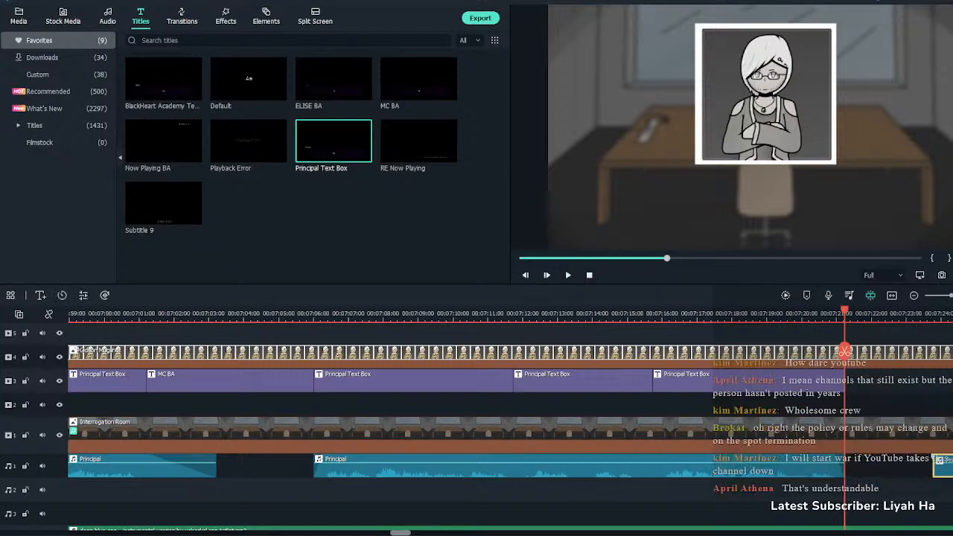
{"action": "left_click", "coordinate": [888, 465]}
{"action": "key", "text": "Delete"}
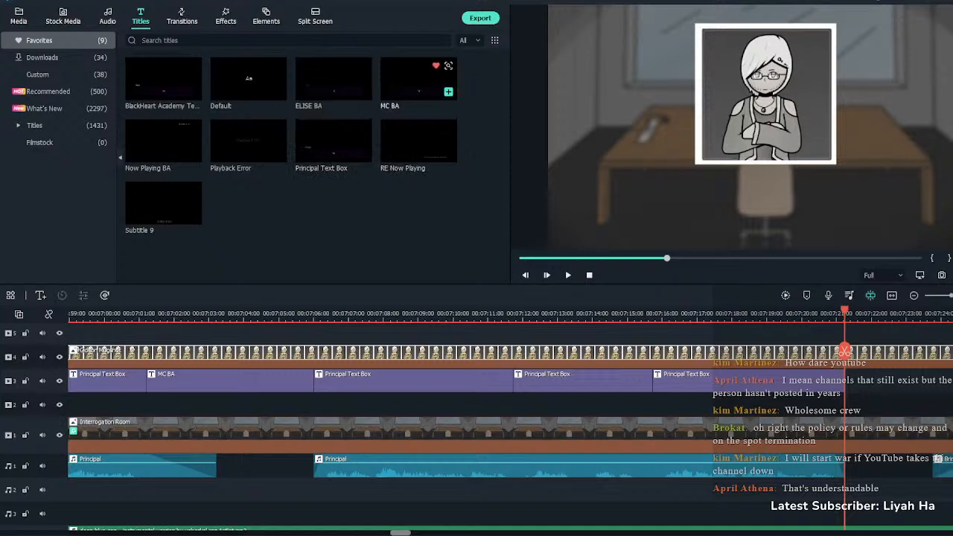
Add an MC BA title directly after the last Principal title, with the text “I swipe to the next dossier.” in italics
{"action": "left_click", "coordinate": [418, 78]}
{"action": "left_click_drag", "start_coordinate": [419, 78], "coordinate": [875, 380]}
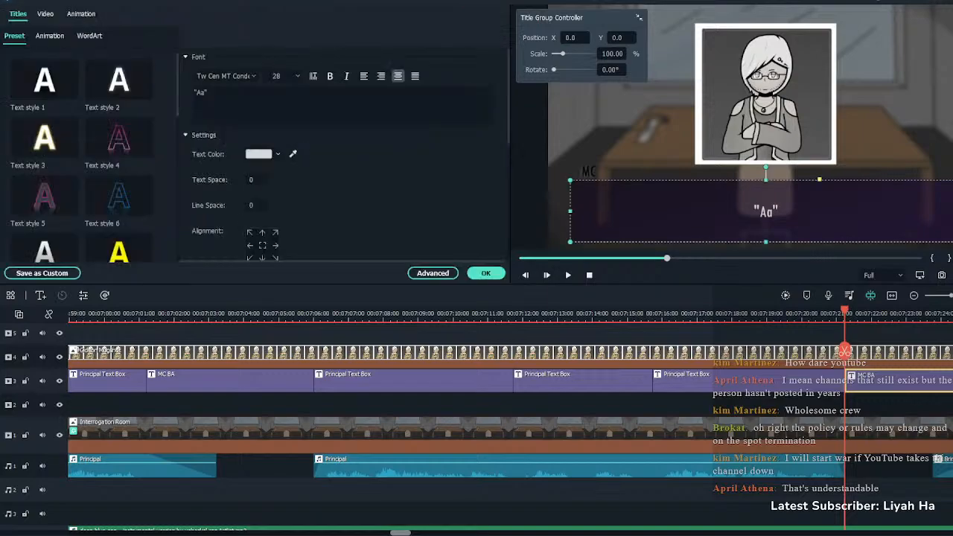
{"action": "left_click", "coordinate": [208, 93]}
{"action": "key", "text": "ctrl+a"}
{"action": "type", "text": "I swipe to the next dossier."}
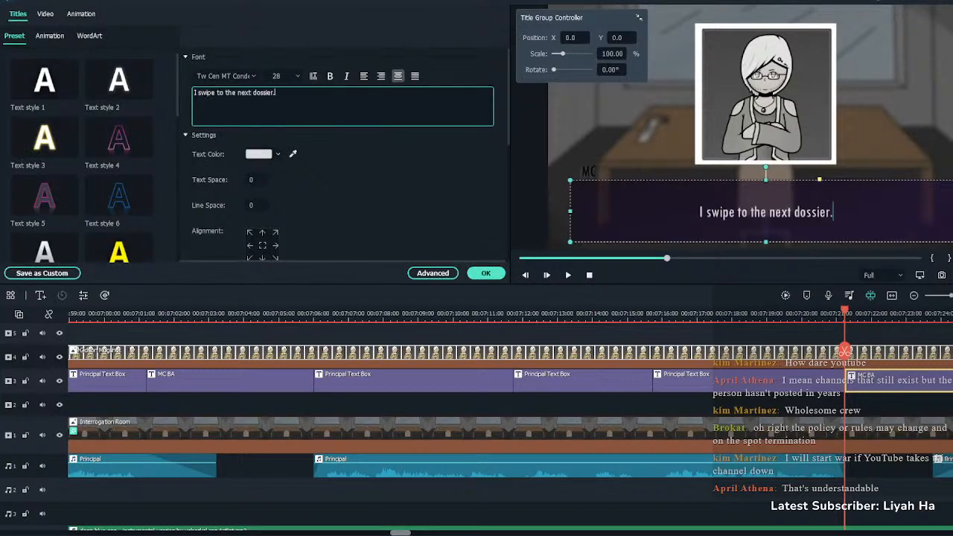
{"action": "key", "text": "ctrl+a"}
{"action": "left_click", "coordinate": [346, 76]}
{"action": "left_click", "coordinate": [486, 273]}
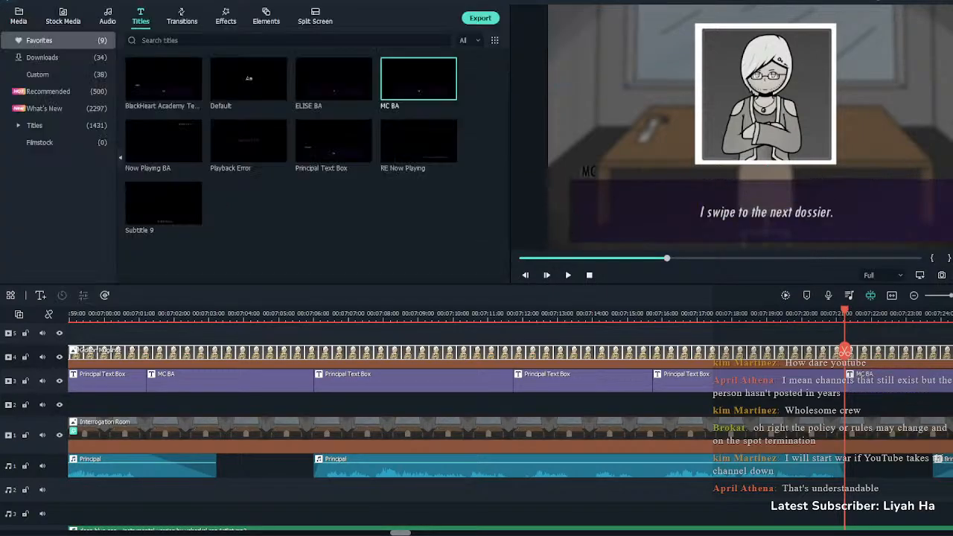
Split the white-haired character's mugshot clip at about 00:07:21.4 and delete the part after it
{"action": "left_click", "coordinate": [852, 314]}
{"action": "left_click", "coordinate": [871, 354]}
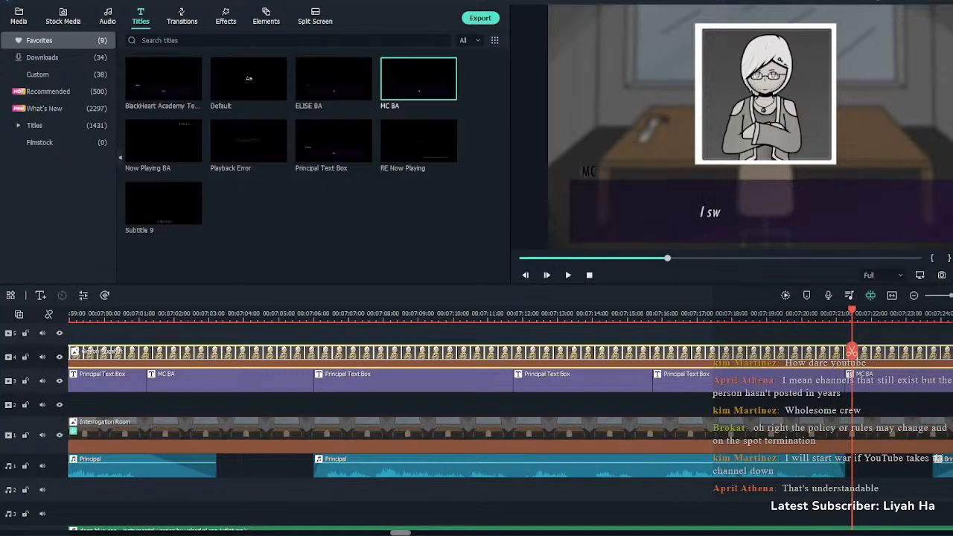
{"action": "key", "text": "ctrl+b"}
{"action": "key", "text": "Delete"}
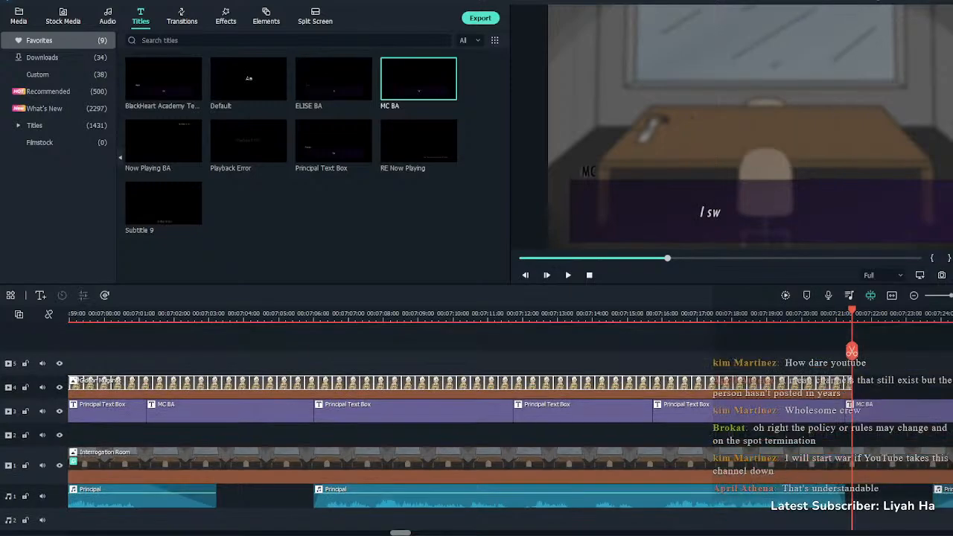
Apply the Erase transition to the end of the white-haired character's mugshot clip and play through it
{"action": "left_click", "coordinate": [181, 17]}
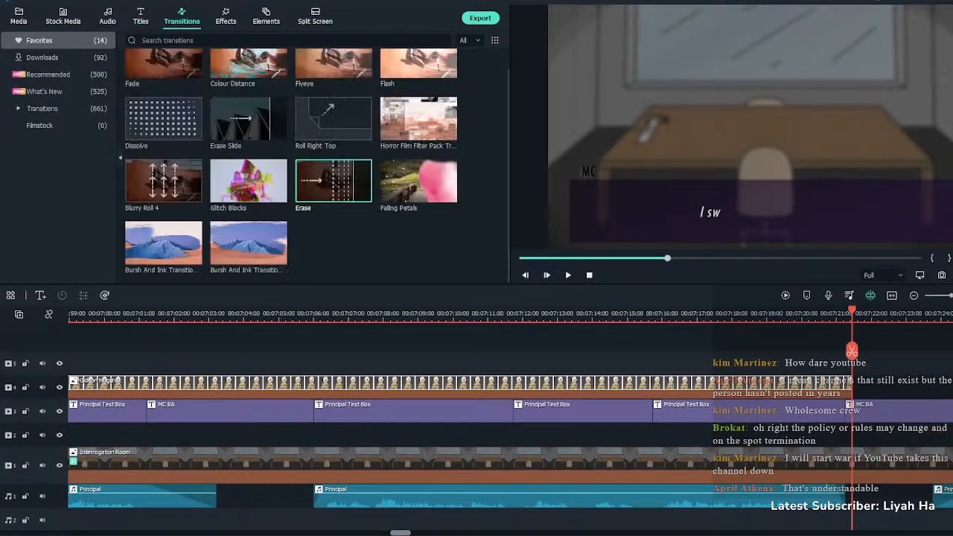
{"action": "left_click_drag", "start_coordinate": [333, 181], "coordinate": [835, 386]}
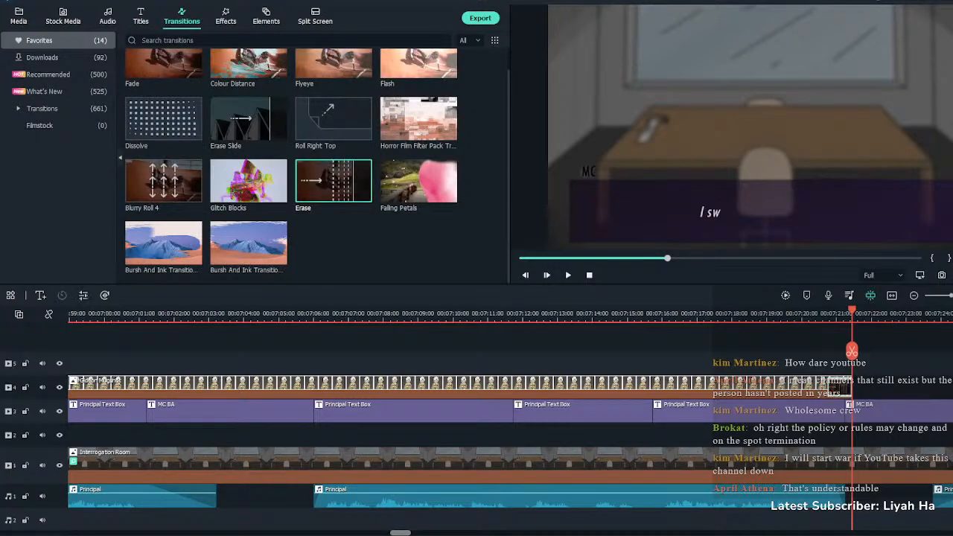
{"action": "left_click", "coordinate": [818, 314]}
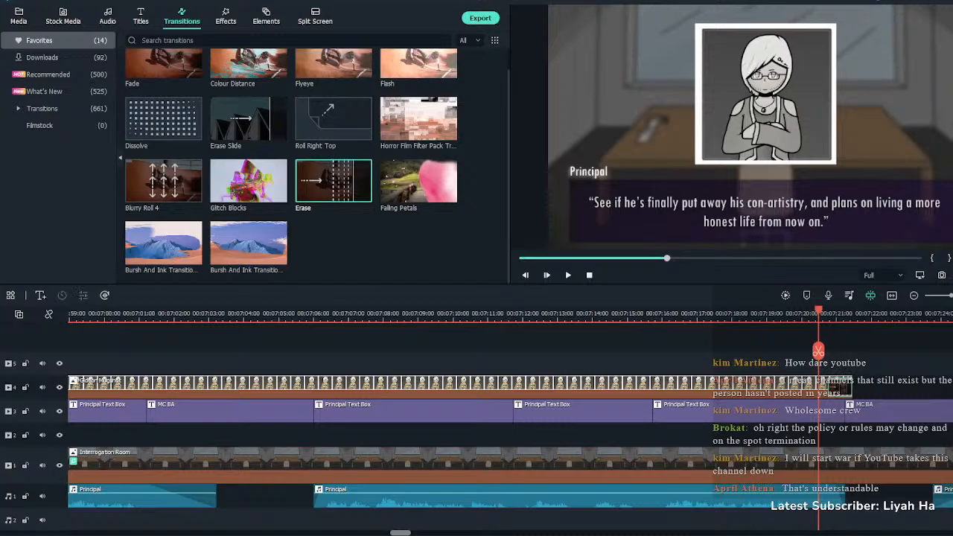
{"action": "key", "text": "space"}
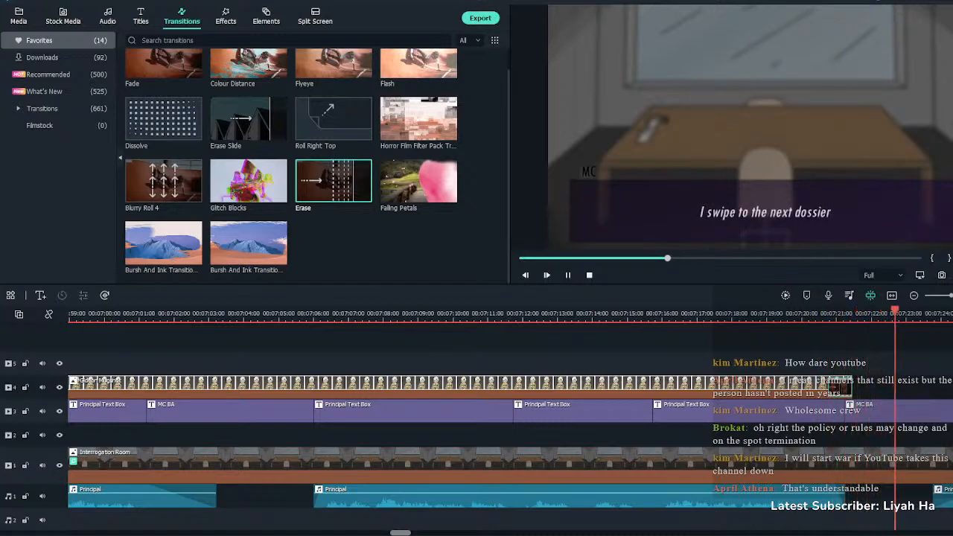
{"action": "key", "text": "space"}
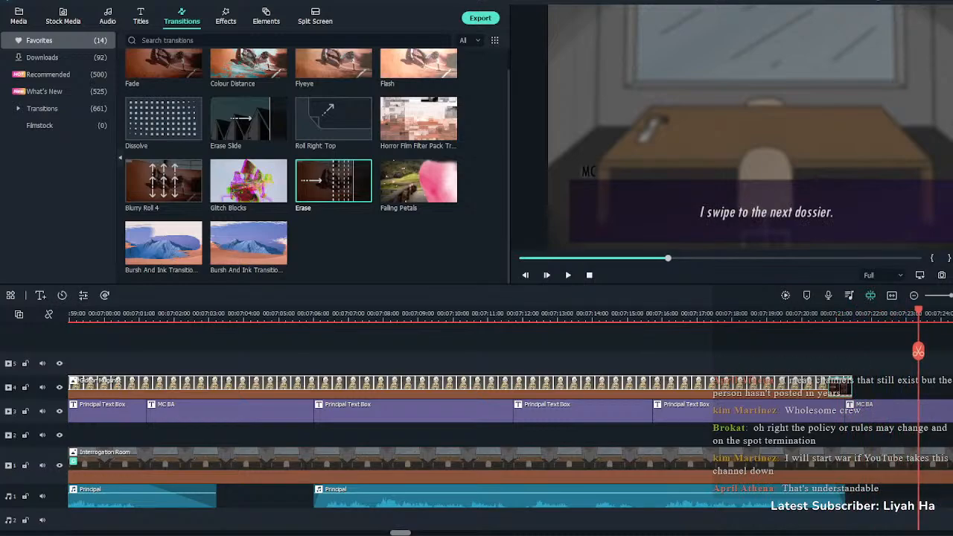
Trim the last MC BA title to end at about 00:07:24.2 and play it back with the mugshot transition
{"action": "left_click", "coordinate": [898, 496]}
{"action": "left_click", "coordinate": [897, 411]}
{"action": "left_click", "coordinate": [833, 313]}
{"action": "key", "text": "space"}
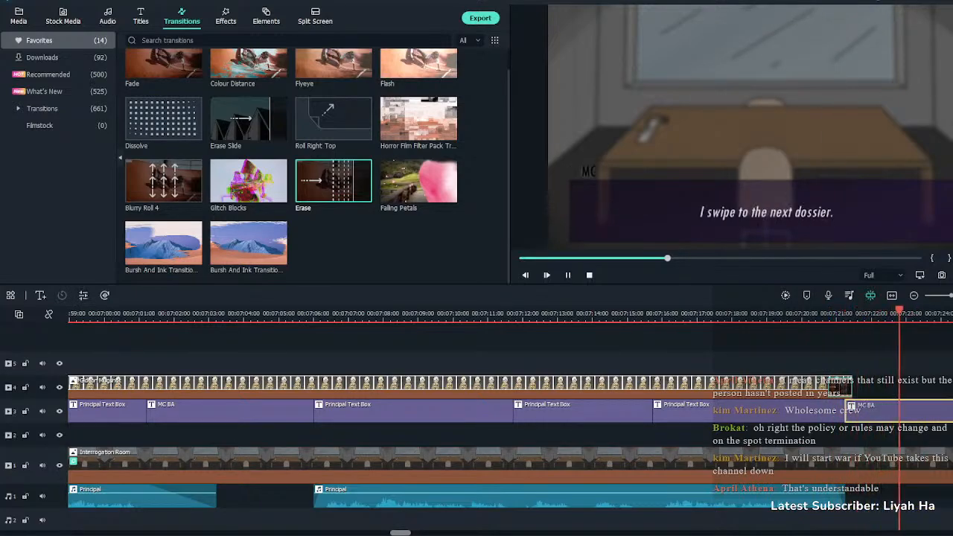
{"action": "key", "text": "space"}
{"action": "key", "text": "ctrl+b"}
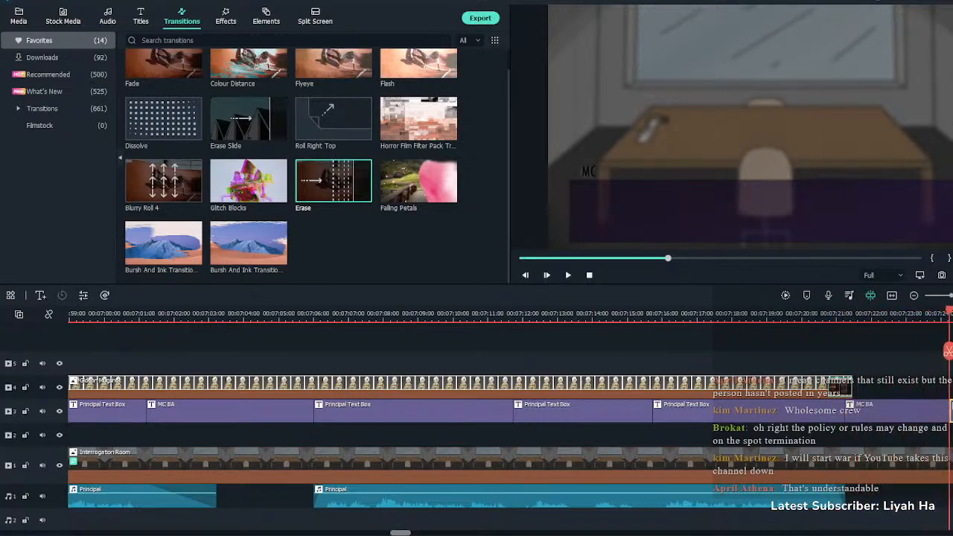
{"action": "key", "text": "Delete"}
{"action": "left_click", "coordinate": [824, 313]}
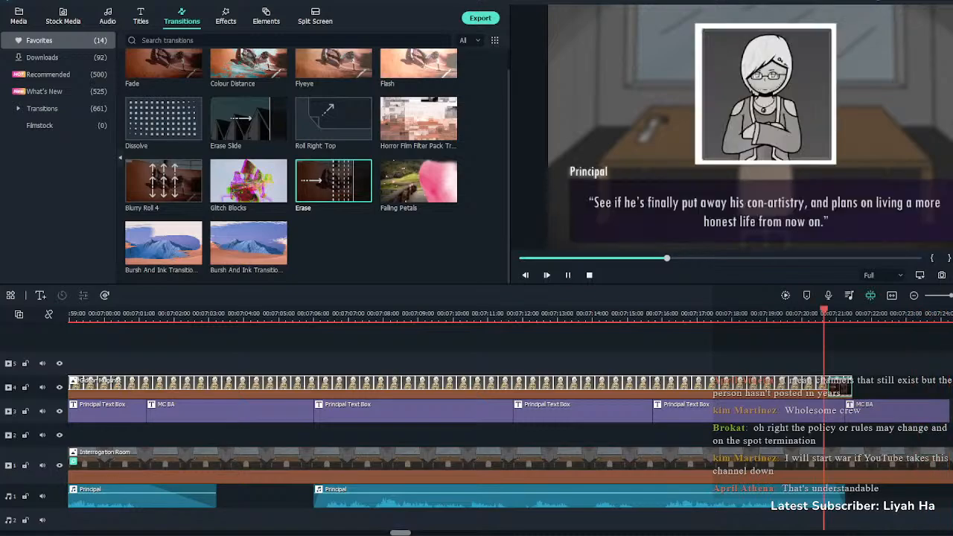
{"action": "key", "text": "space"}
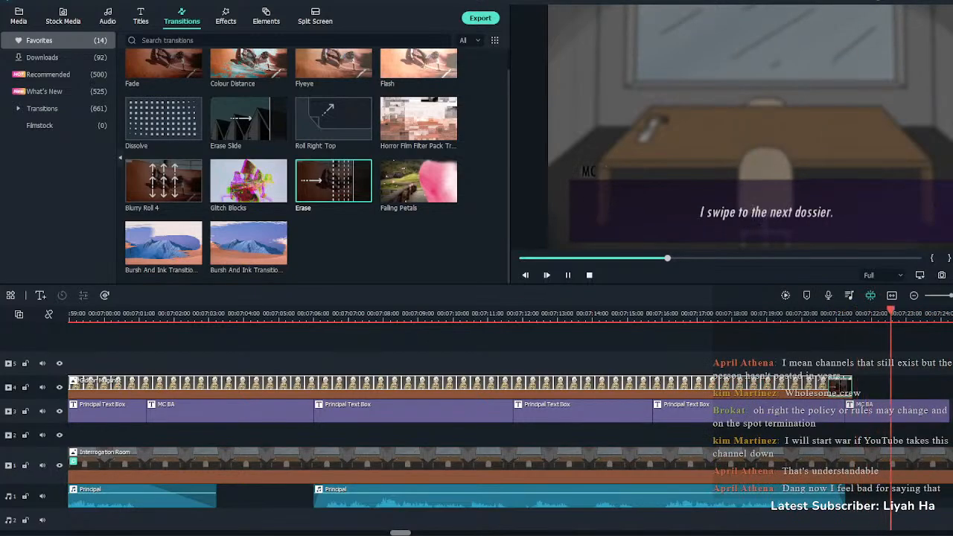
{"action": "key", "text": "space"}
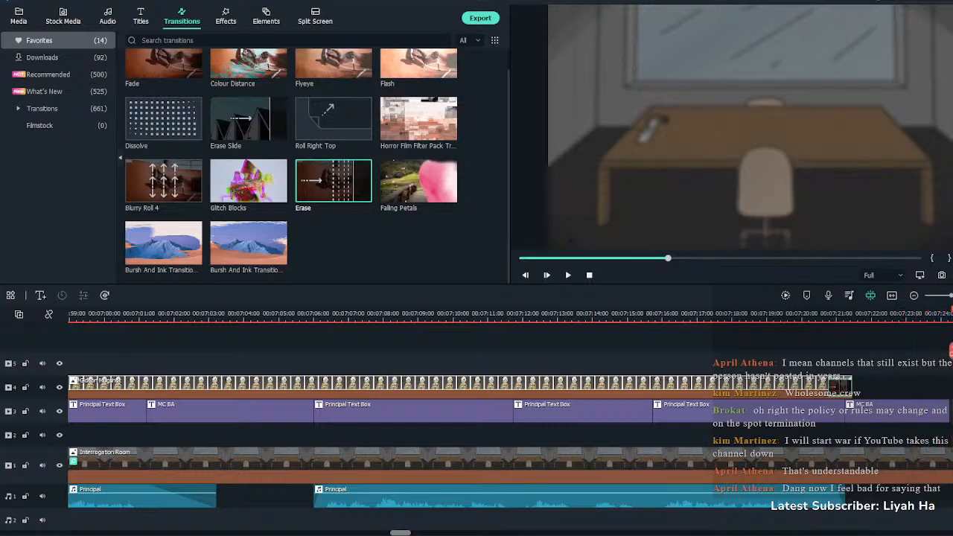
Add a Principal Text Box title after the last MC BA title, quoting the new character's full name followed by “Female. 24”, and play it against the voice
{"action": "left_click", "coordinate": [141, 17]}
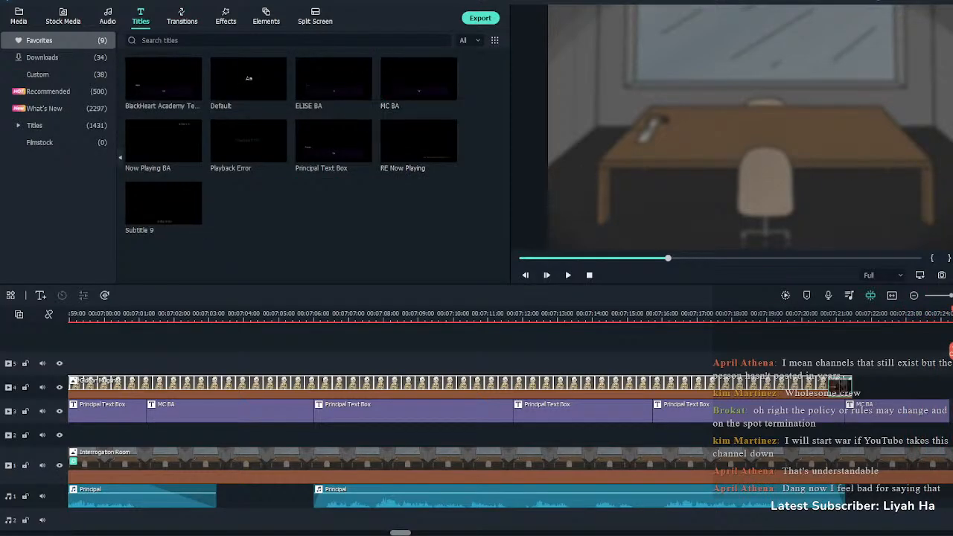
{"action": "left_click_drag", "start_coordinate": [333, 142], "coordinate": [950, 410]}
{"action": "double_click", "coordinate": [950, 410]}
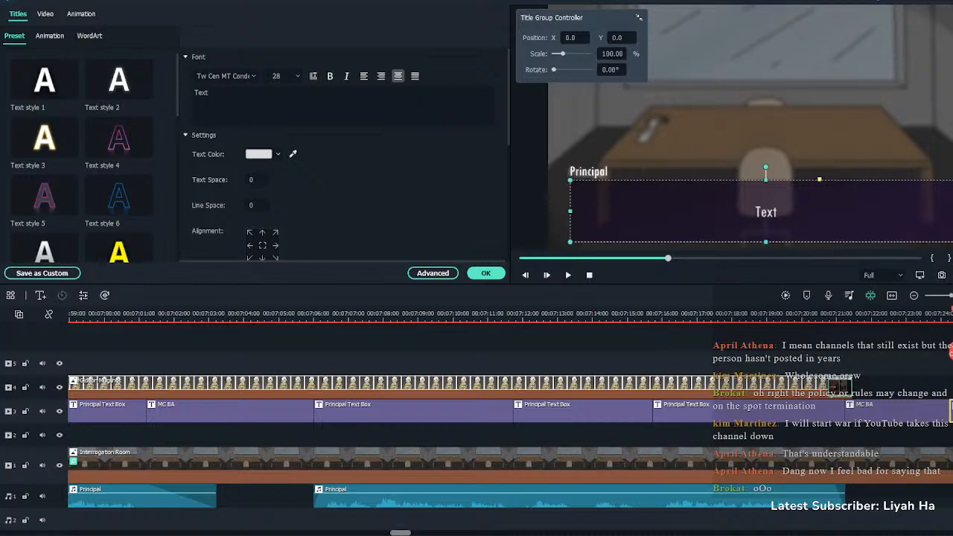
{"action": "key", "text": "ctrl+a"}
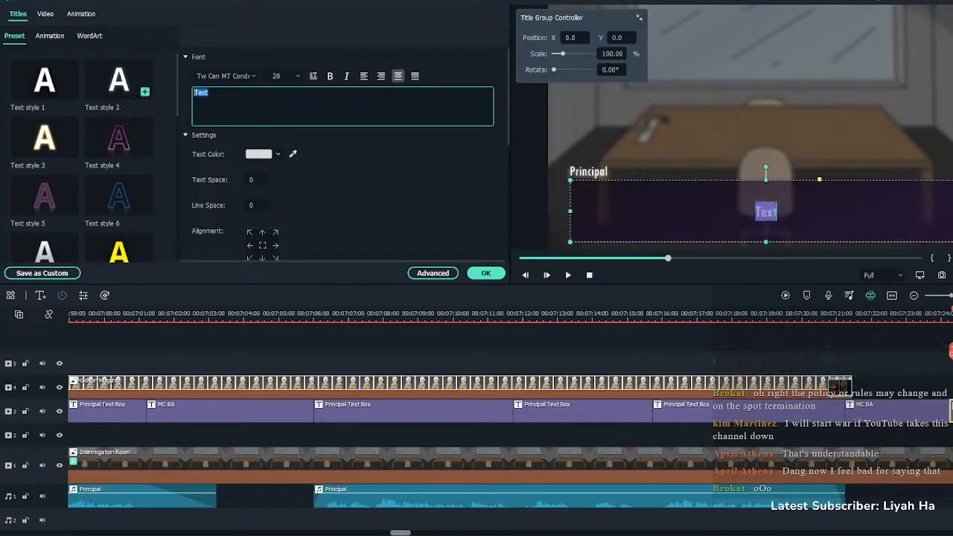
{"action": "type", "text": "\"Cheryl Reynauld. Female. 24\""}
{"action": "left_click", "coordinate": [486, 273]}
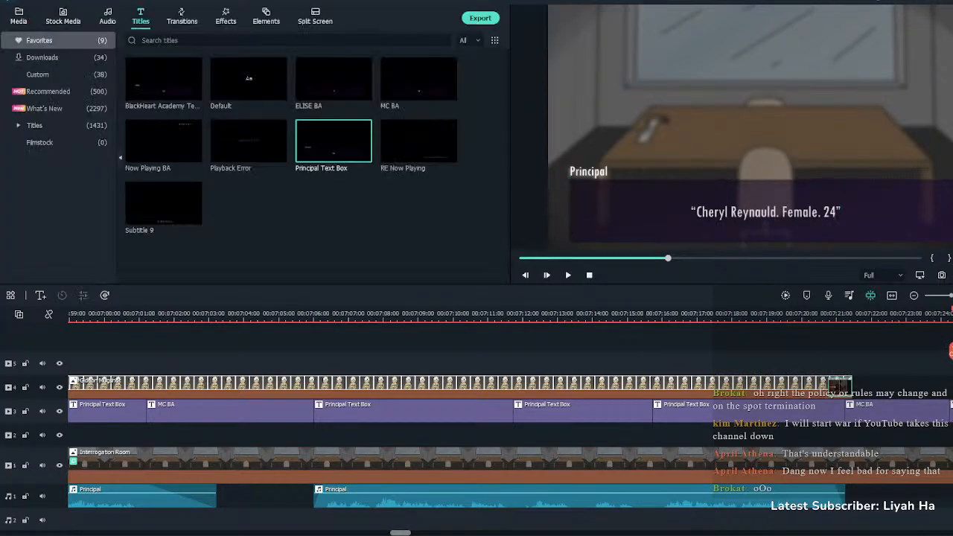
{"action": "key", "text": "Up"}
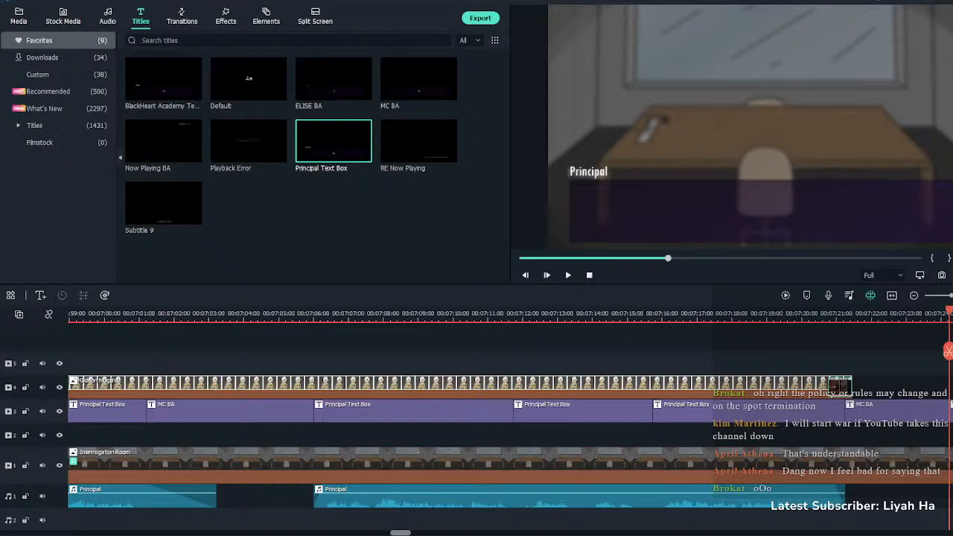
{"action": "key", "text": "space"}
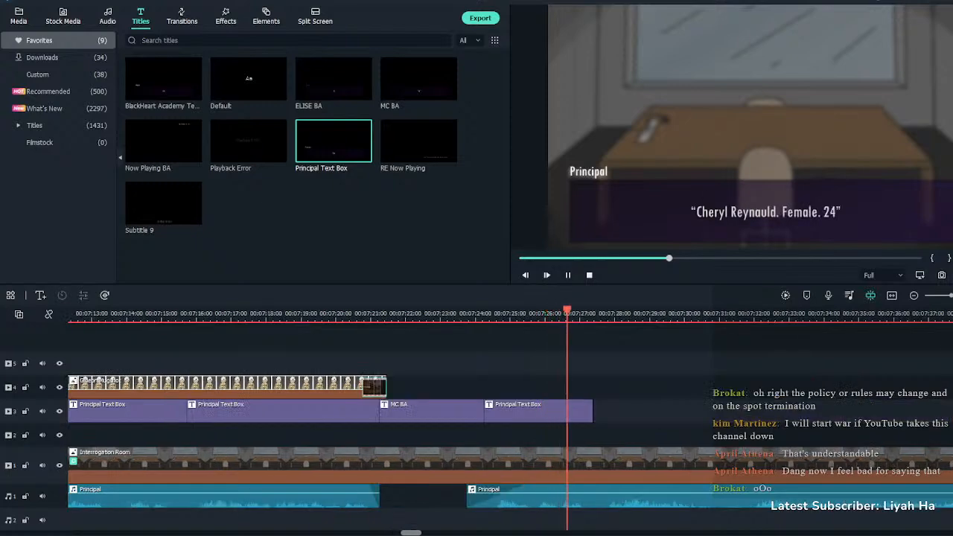
{"action": "key", "text": "space"}
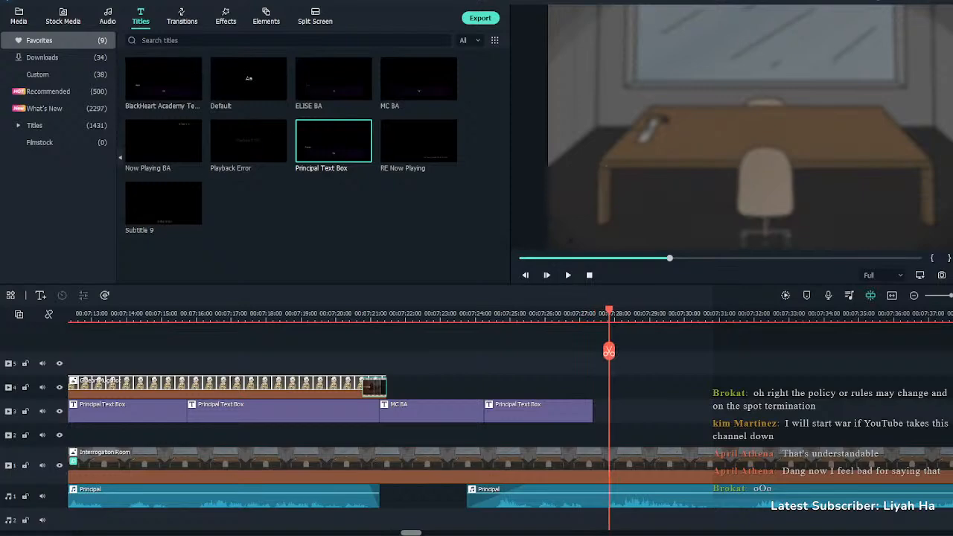
Add the Cheryl Mugshot image to video track 4, starting at about 00:07:25.4 during the new Principal title
{"action": "left_click", "coordinate": [459, 315]}
{"action": "left_click", "coordinate": [19, 17]}
{"action": "scroll", "coordinate": [163, 142], "scroll_direction": "up", "scroll_amount": 2}
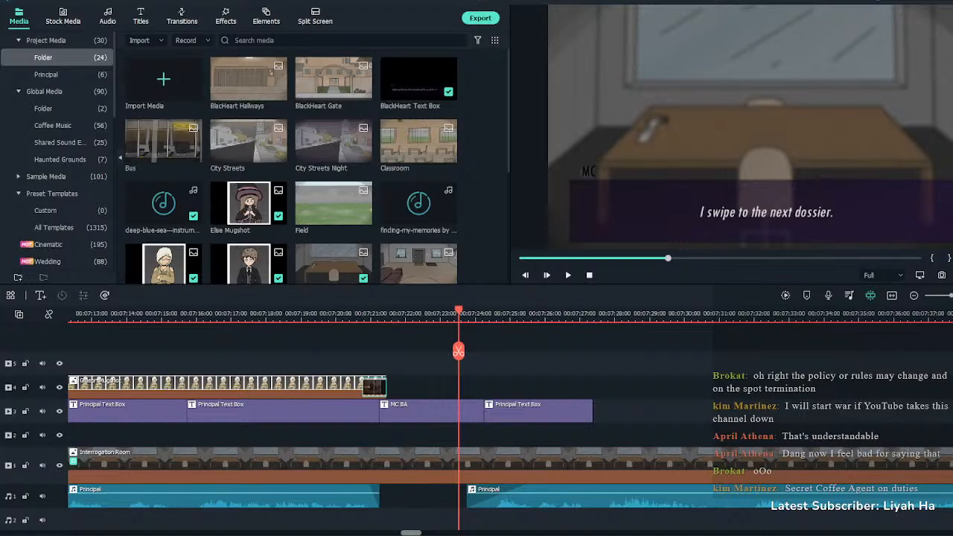
{"action": "left_click_drag", "start_coordinate": [248, 141], "coordinate": [484, 387]}
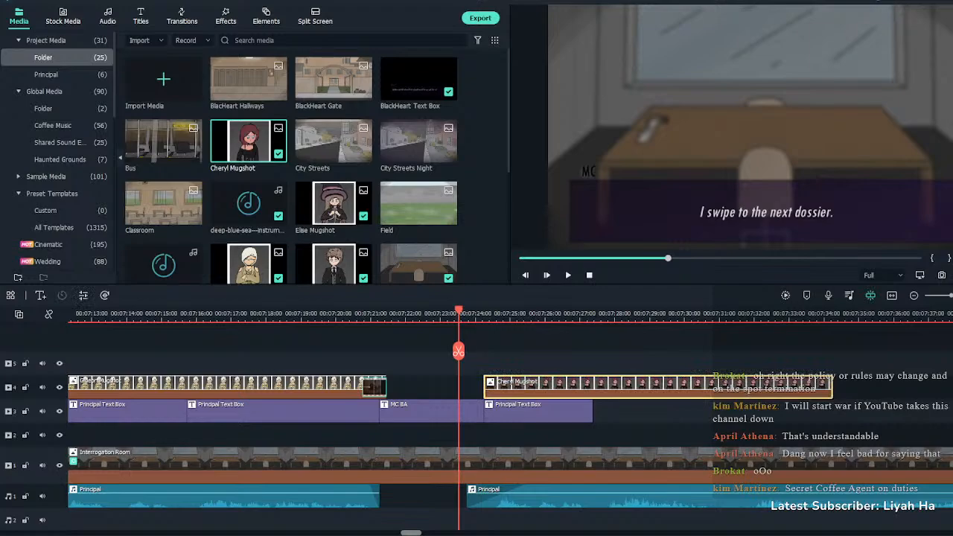
{"action": "key", "text": "space"}
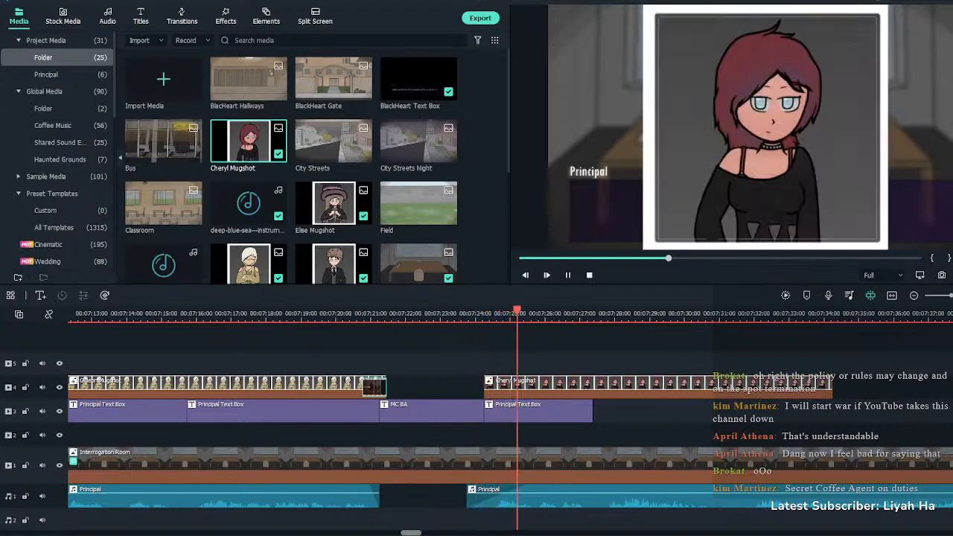
{"action": "key", "text": "space"}
{"action": "left_click_drag", "start_coordinate": [514, 386], "coordinate": [554, 386]}
Shrink the Cheryl Mugshot and center it above the dialogue box, and apply the Erase transition to its start
{"action": "double_click", "coordinate": [554, 386]}
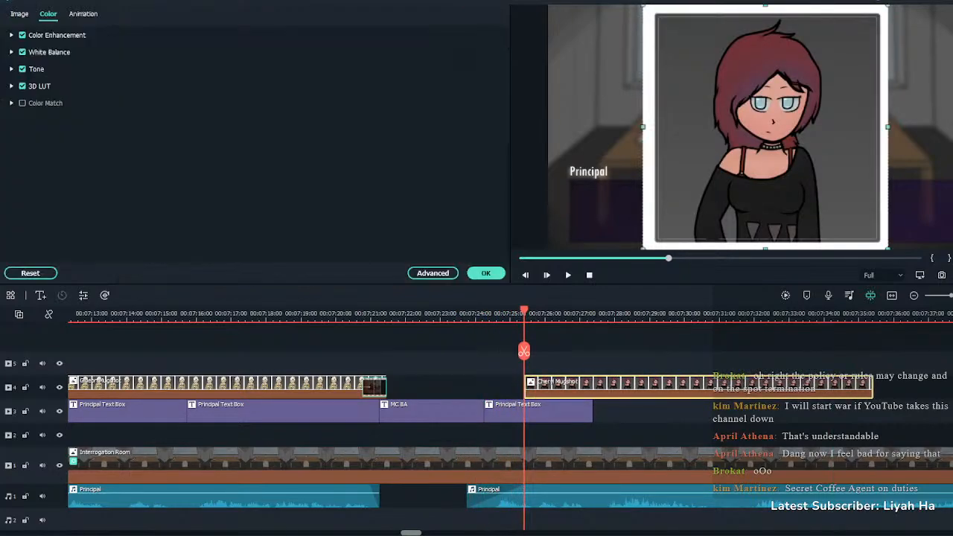
{"action": "left_click_drag", "start_coordinate": [643, 249], "coordinate": [734, 159]}
{"action": "left_click_drag", "start_coordinate": [811, 82], "coordinate": [766, 95]}
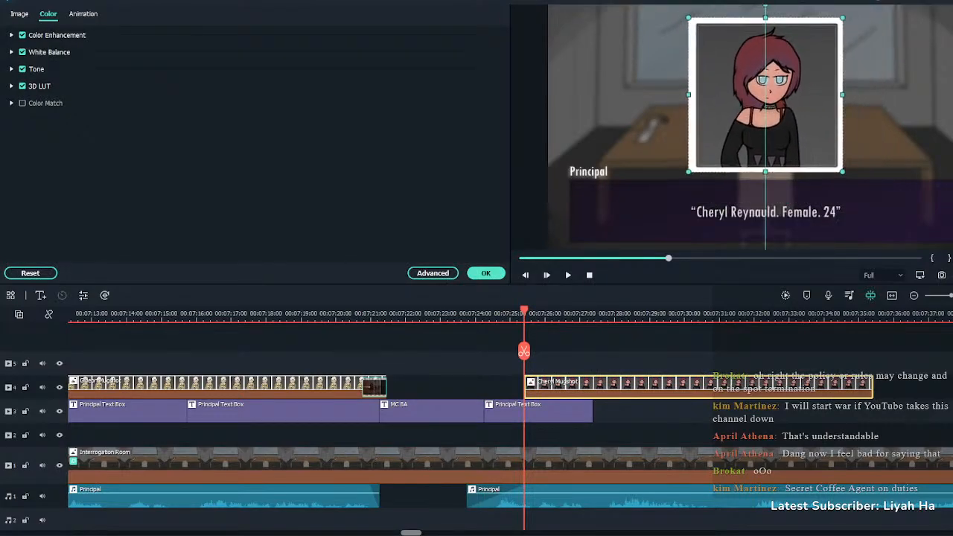
{"action": "left_click_drag", "start_coordinate": [766, 10], "coordinate": [765, 16]}
{"action": "left_click", "coordinate": [485, 272]}
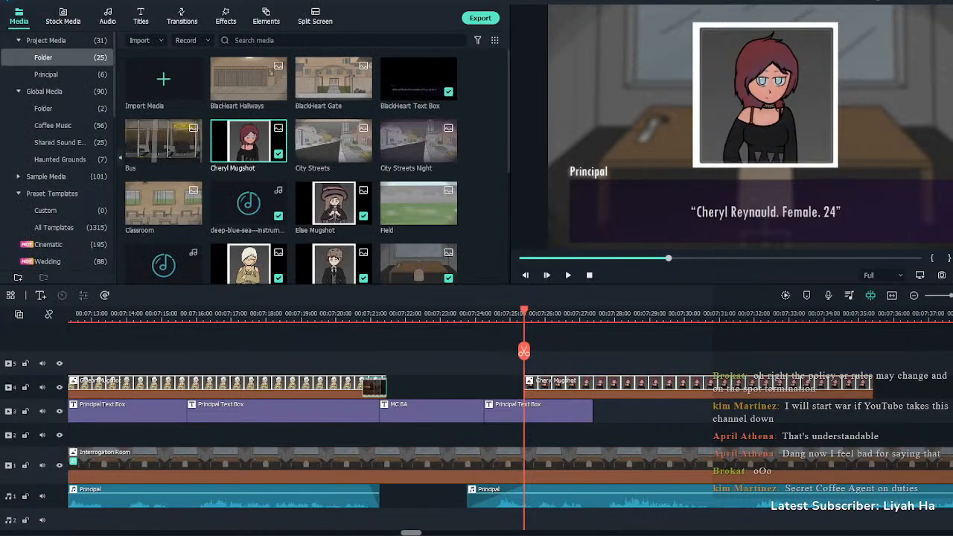
{"action": "left_click", "coordinate": [182, 16]}
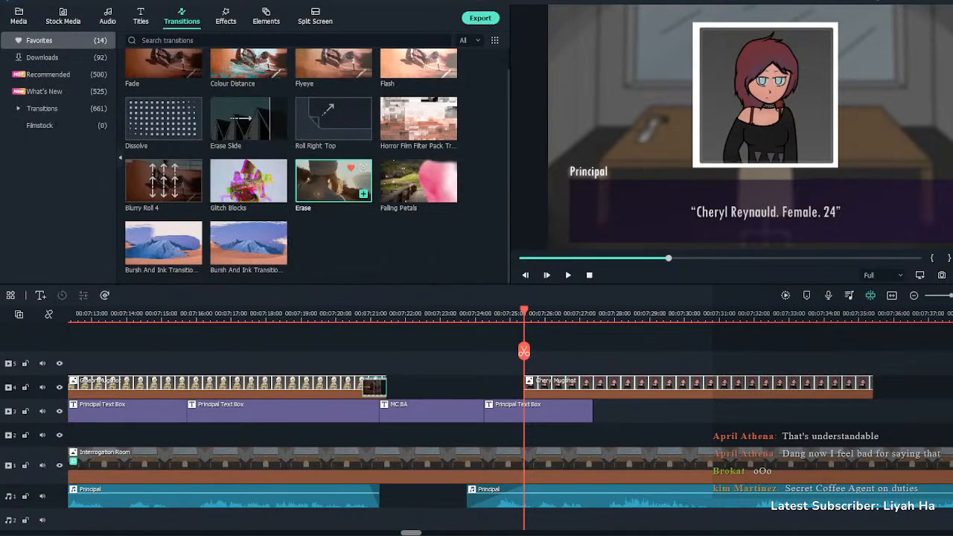
{"action": "left_click_drag", "start_coordinate": [333, 181], "coordinate": [541, 387]}
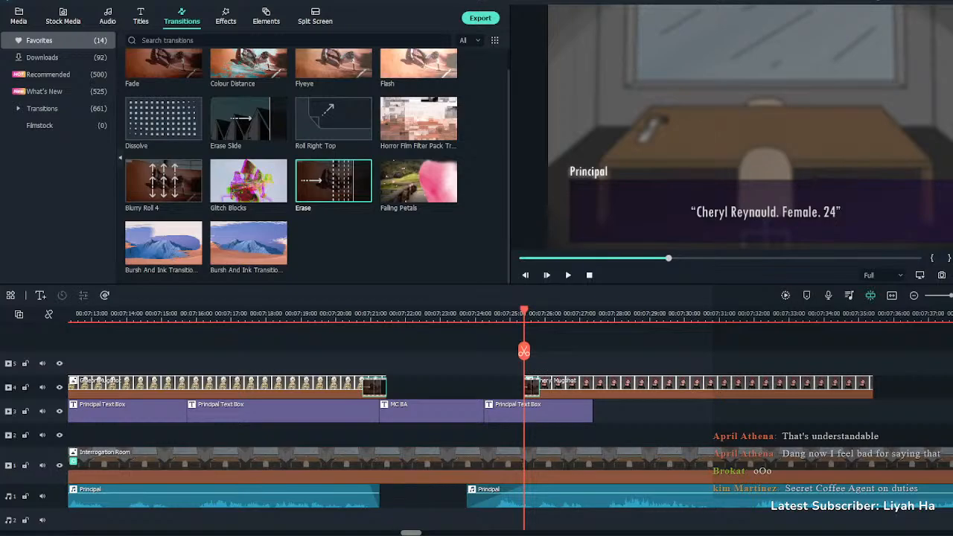
Copy an earlier short click sound on audio track 2 and paste it at the start of the Cheryl Mugshot clip
{"action": "left_click", "coordinate": [893, 295]}
{"action": "scroll", "coordinate": [476, 426], "scroll_direction": "down", "scroll_amount": 1}
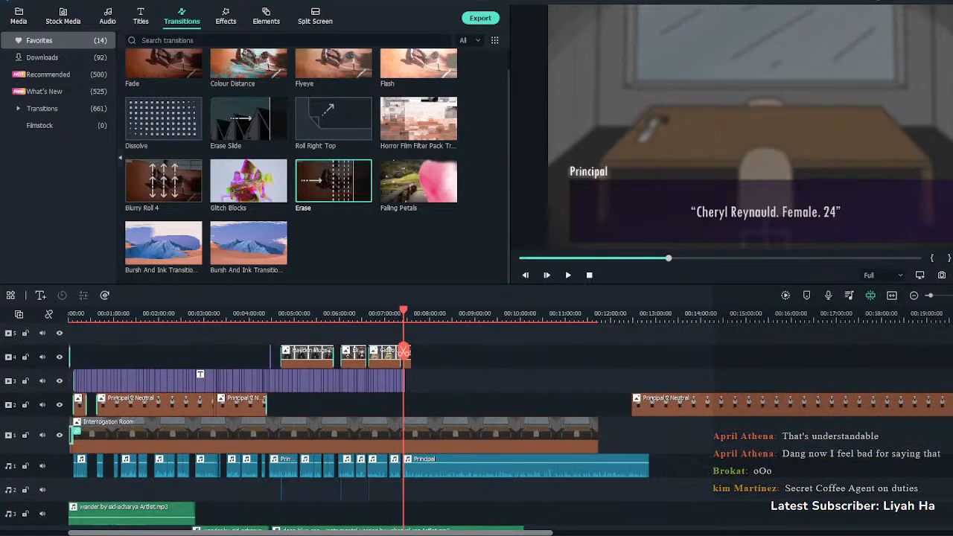
{"action": "left_click", "coordinate": [369, 491]}
{"action": "left_click_drag", "start_coordinate": [930, 296], "coordinate": [951, 296]}
{"action": "key", "text": "ctrl+v"}
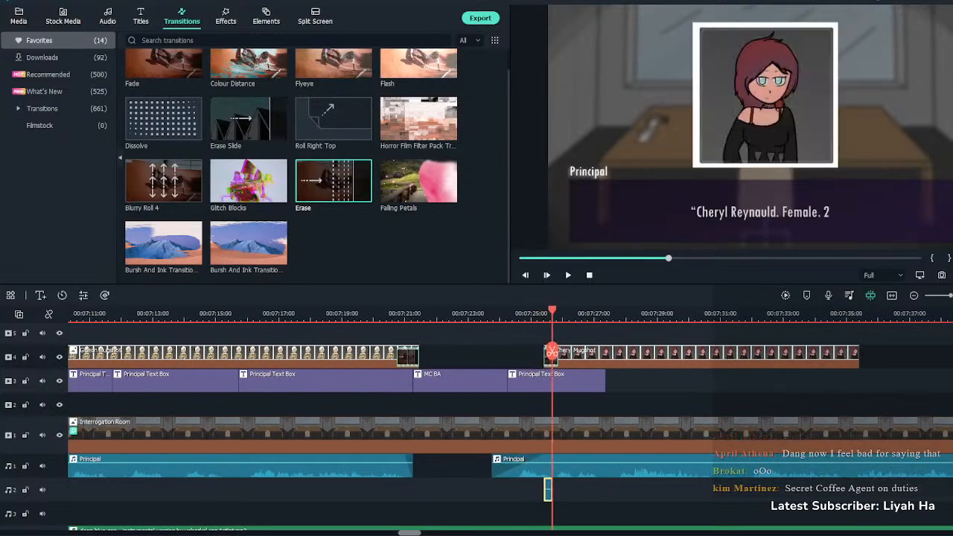
Move the pasted click sound to about 00:07:25.6, within the Cheryl Mugshot's Erase transition, and play it back to check the timing
{"action": "left_click", "coordinate": [541, 313]}
{"action": "key", "text": "space"}
{"action": "key", "text": "space"}
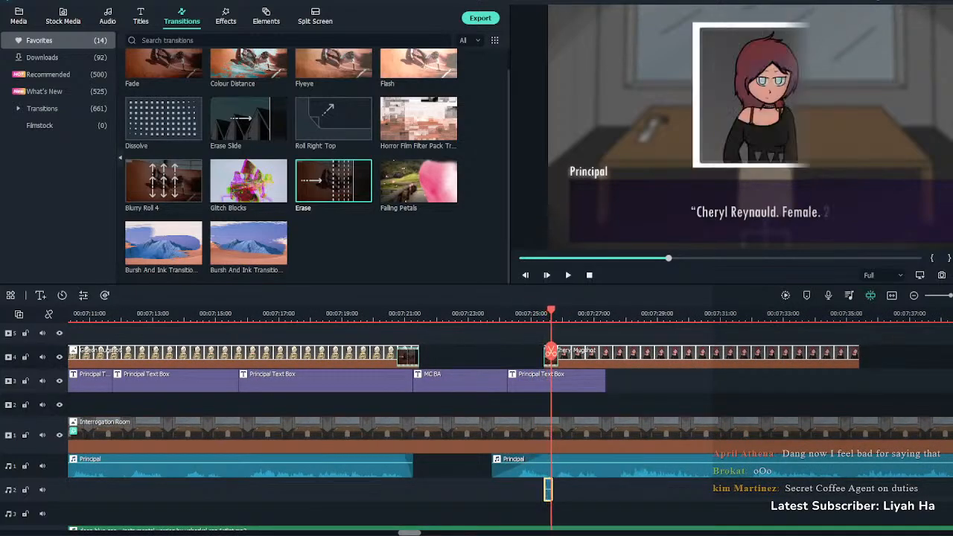
{"action": "key", "text": "ctrl+="}
{"action": "key", "text": "Left"}
{"action": "key", "text": "Left"}
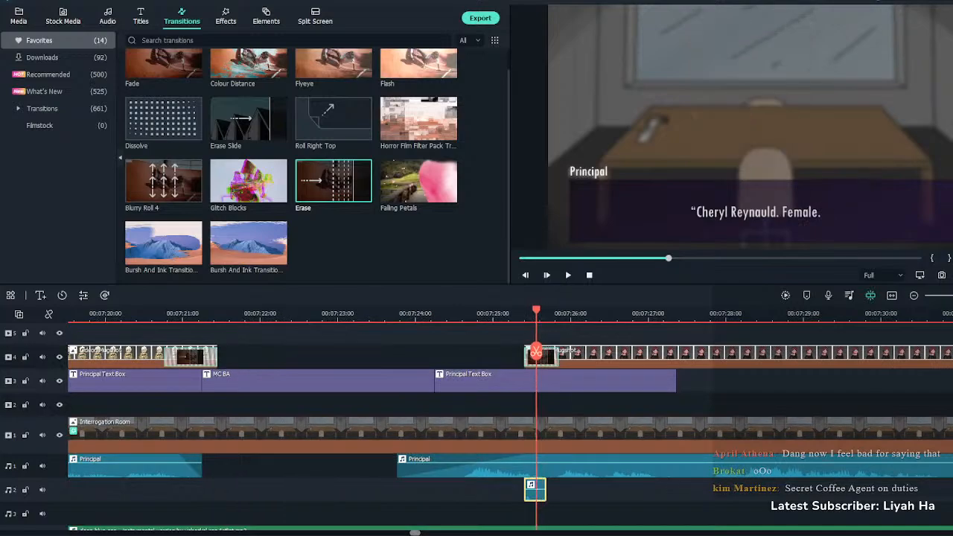
{"action": "left_click_drag", "start_coordinate": [535, 490], "coordinate": [547, 490]}
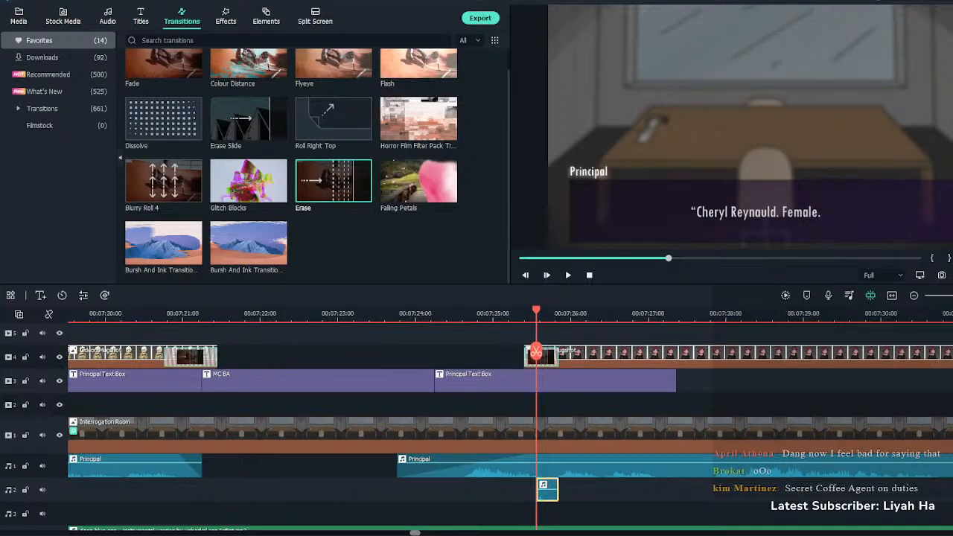
{"action": "key", "text": "Escape"}
{"action": "key", "text": "space"}
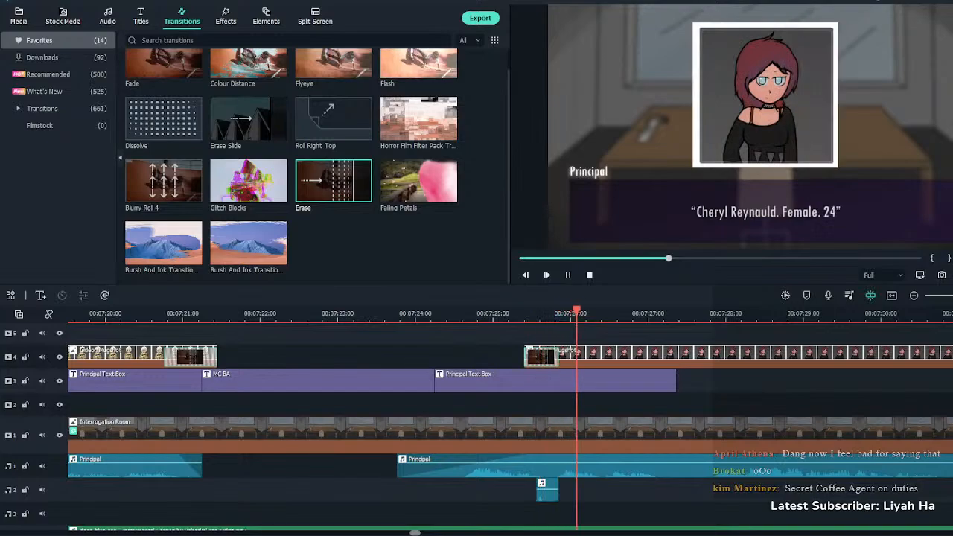
{"action": "key", "text": "space"}
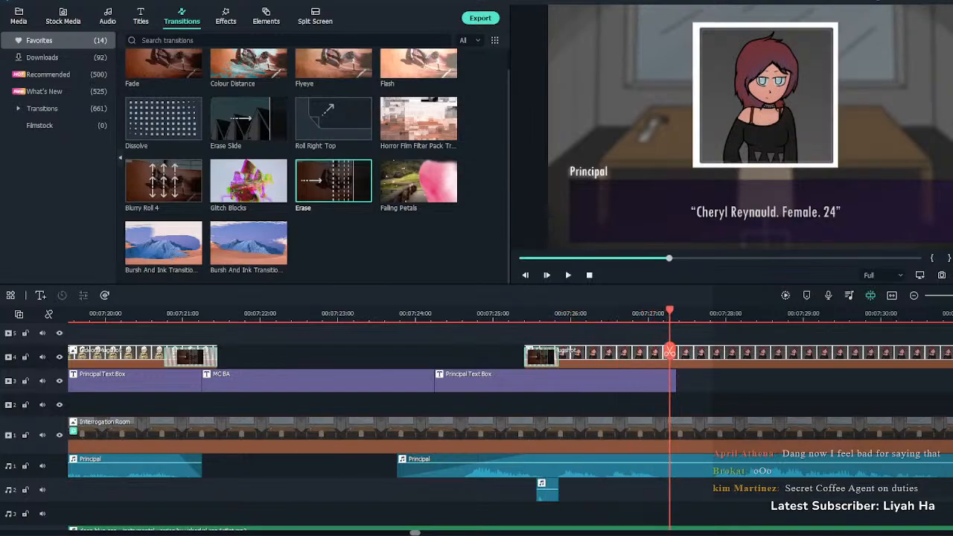
Desaturate the Cheryl Mugshot image to a muted, nearly grey look with its colour settings, and play the scene
{"action": "double_click", "coordinate": [670, 353]}
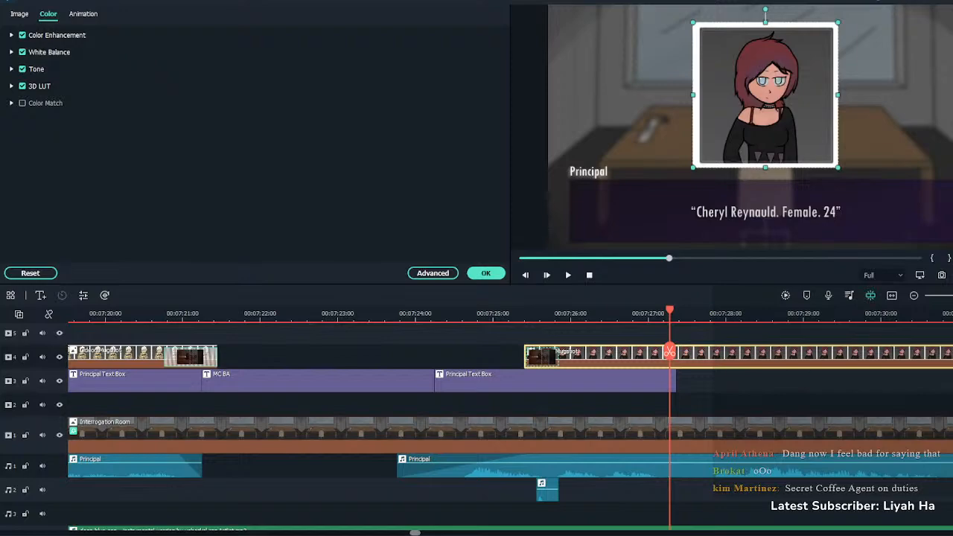
{"action": "left_click", "coordinate": [804, 182]}
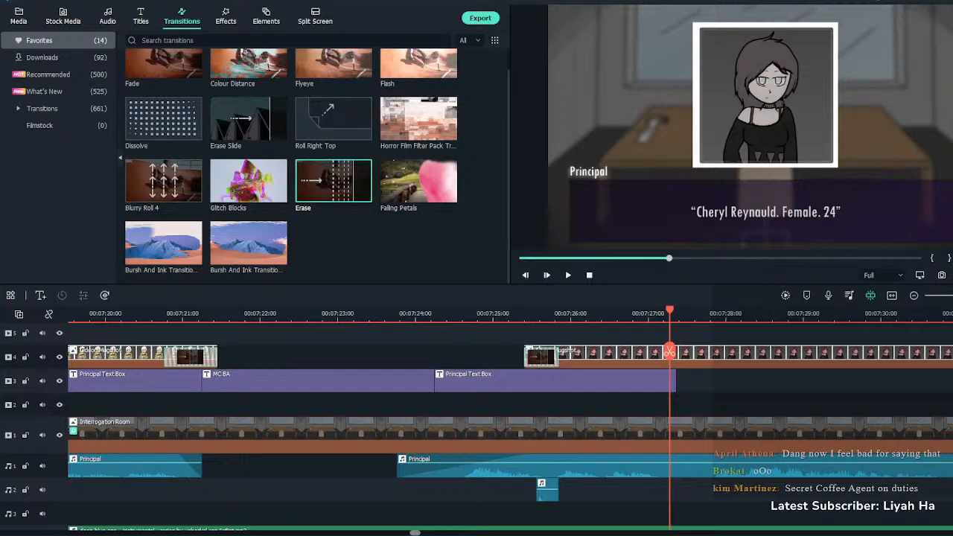
{"action": "left_click", "coordinate": [515, 404]}
{"action": "key", "text": "space"}
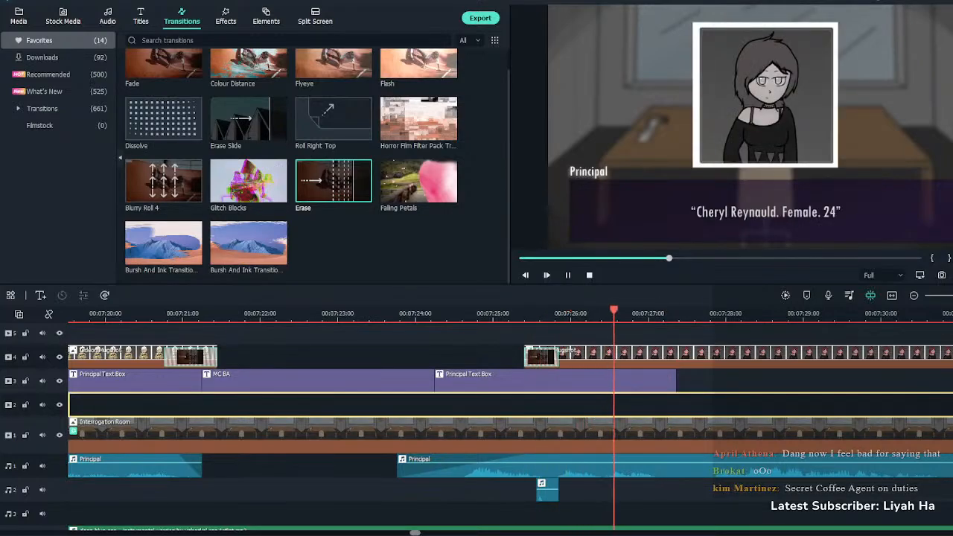
Add a Principal Text Box title on video track 3 at about 00:07:27.4 and extend its end to about 00:07:30.7
{"action": "left_click", "coordinate": [140, 17]}
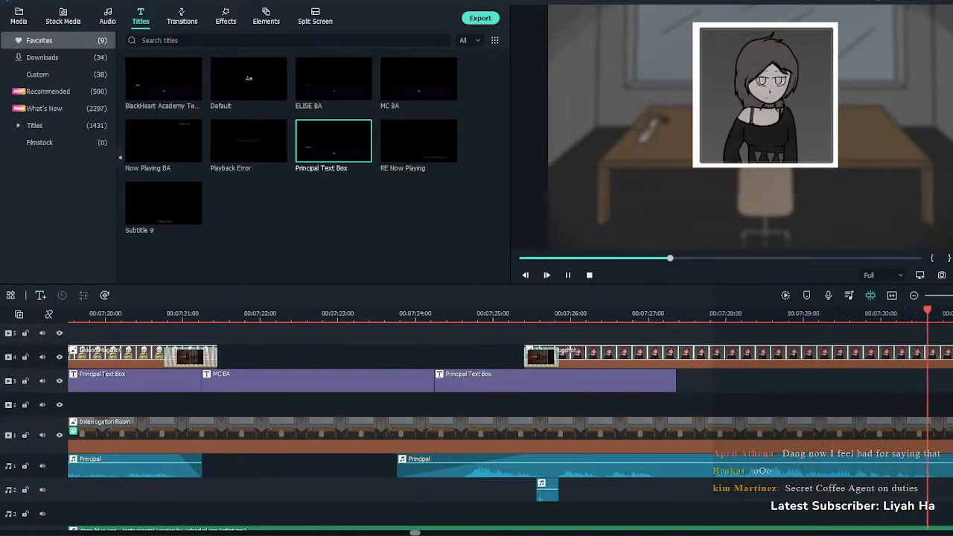
{"action": "key", "text": "space"}
{"action": "left_click_drag", "start_coordinate": [333, 141], "coordinate": [677, 380]}
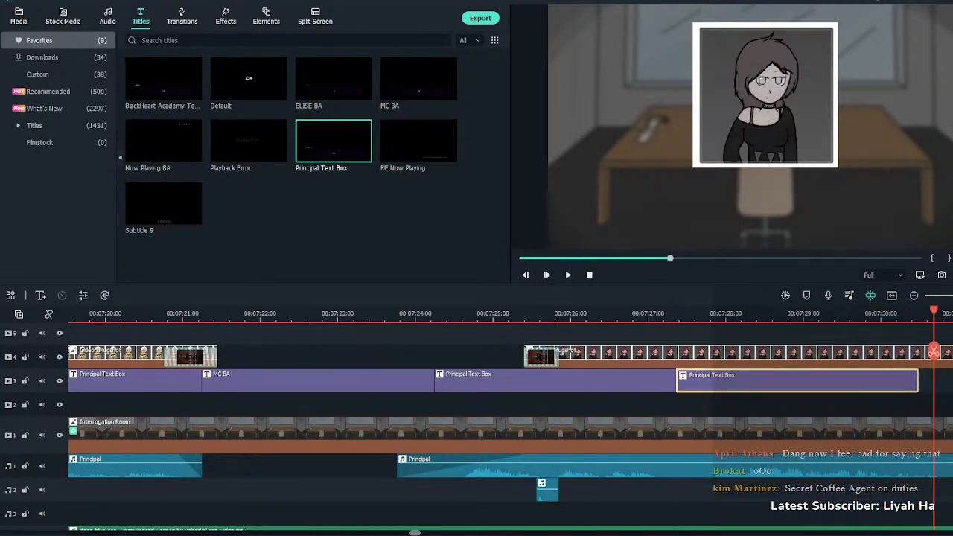
{"action": "left_click_drag", "start_coordinate": [917, 381], "coordinate": [934, 380]}
Set the new title's text to “Charged with vandalism, armed assault and theft of property.” and play it back from before the Cheryl Mugshot
{"action": "double_click", "coordinate": [804, 380]}
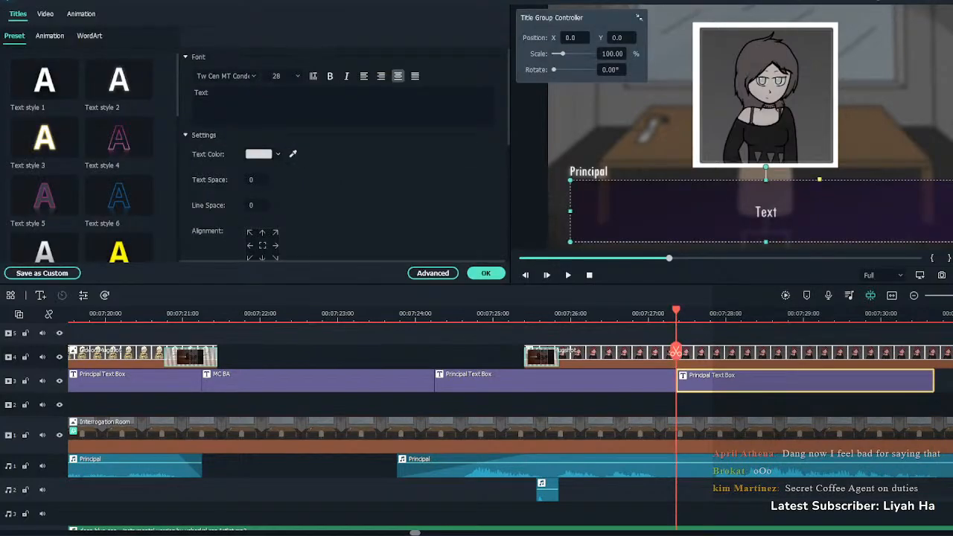
{"action": "double_click", "coordinate": [201, 92]}
{"action": "type", "text": "\"Charged with vandalism, armed assault and theft of property.\""}
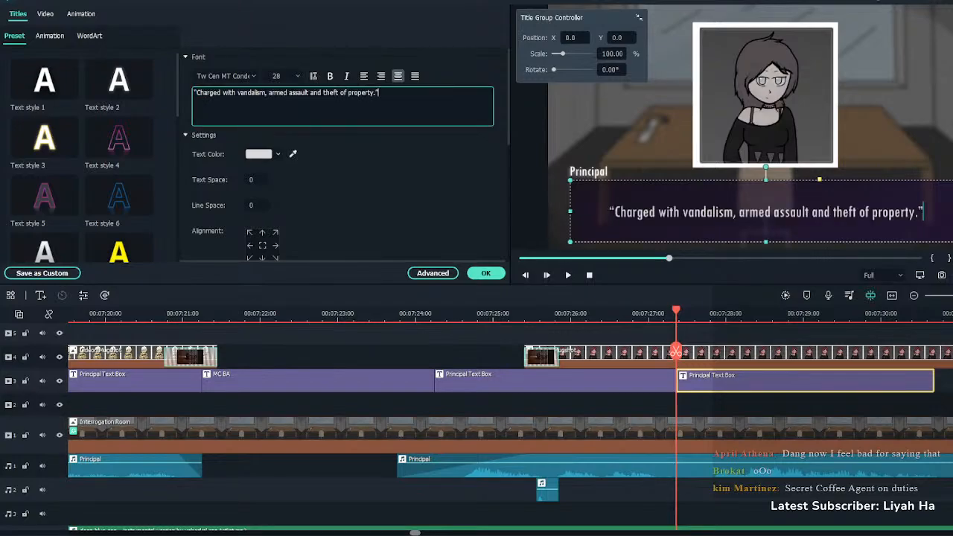
{"action": "left_click", "coordinate": [485, 274]}
{"action": "left_click", "coordinate": [485, 404]}
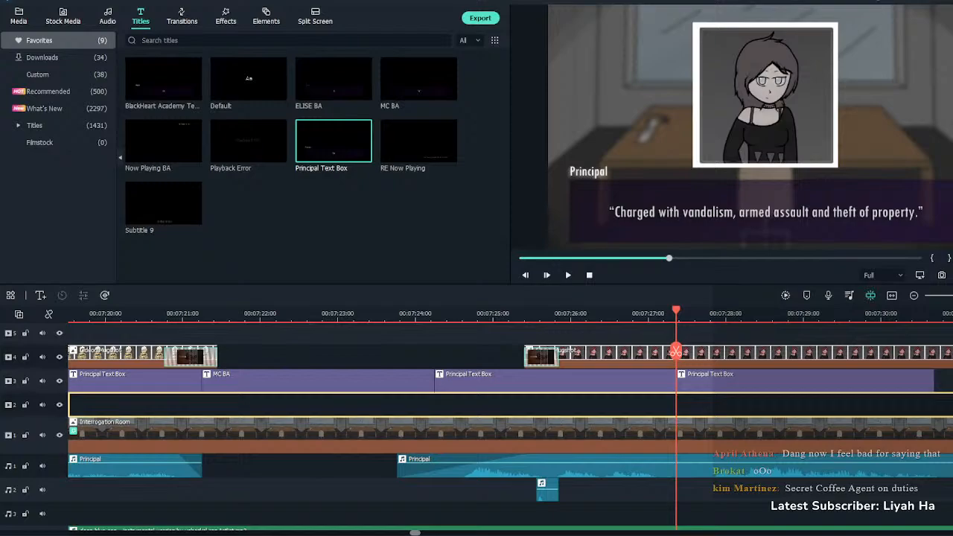
{"action": "left_click", "coordinate": [511, 313]}
{"action": "key", "text": "space"}
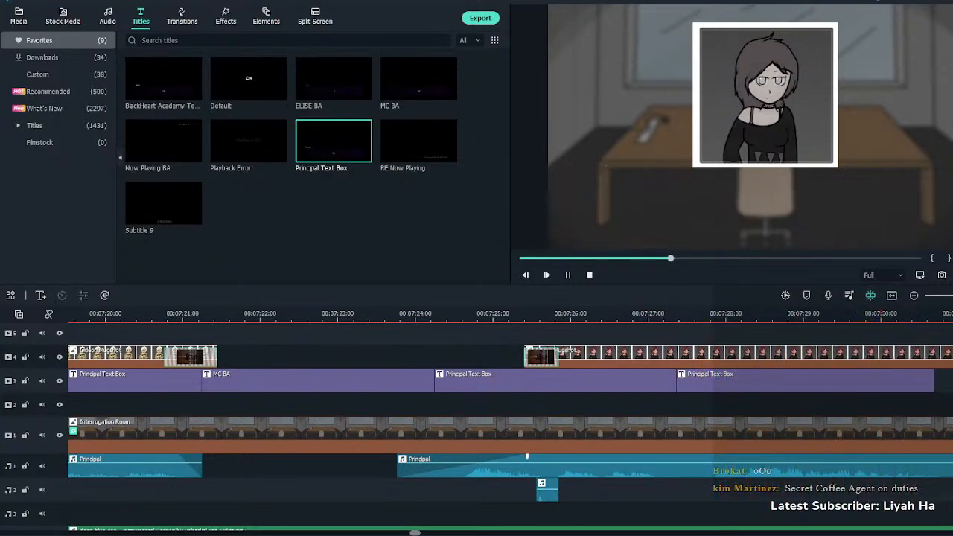
{"action": "key", "text": "space"}
Play the Principal audio from about 00:07:30.4 and split it at about 00:07:31.0, after the charges line
{"action": "scroll", "coordinate": [477, 417], "scroll_direction": "up", "scroll_amount": 1}
{"action": "left_click", "coordinate": [449, 314]}
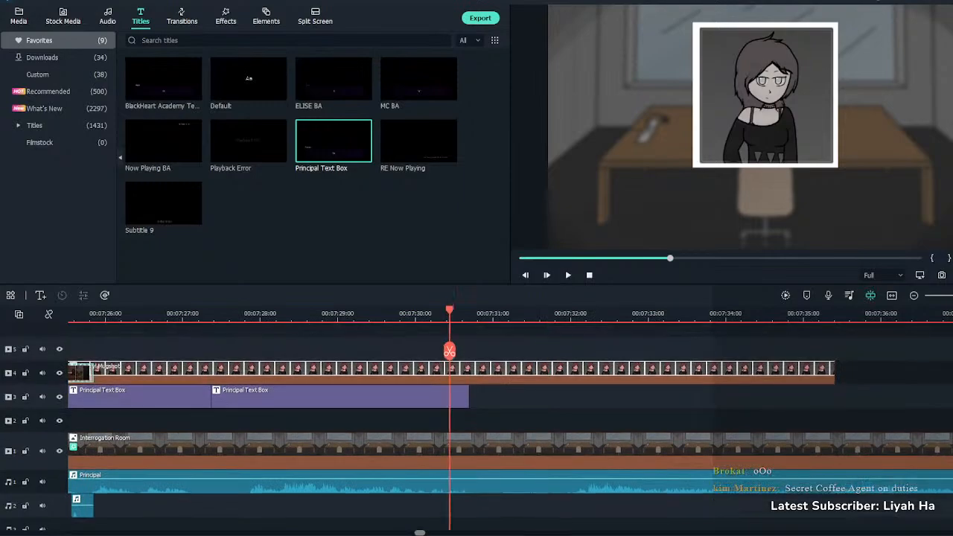
{"action": "key", "text": "space"}
{"action": "left_click", "coordinate": [507, 477]}
{"action": "key", "text": "space"}
{"action": "key", "text": "ctrl+b"}
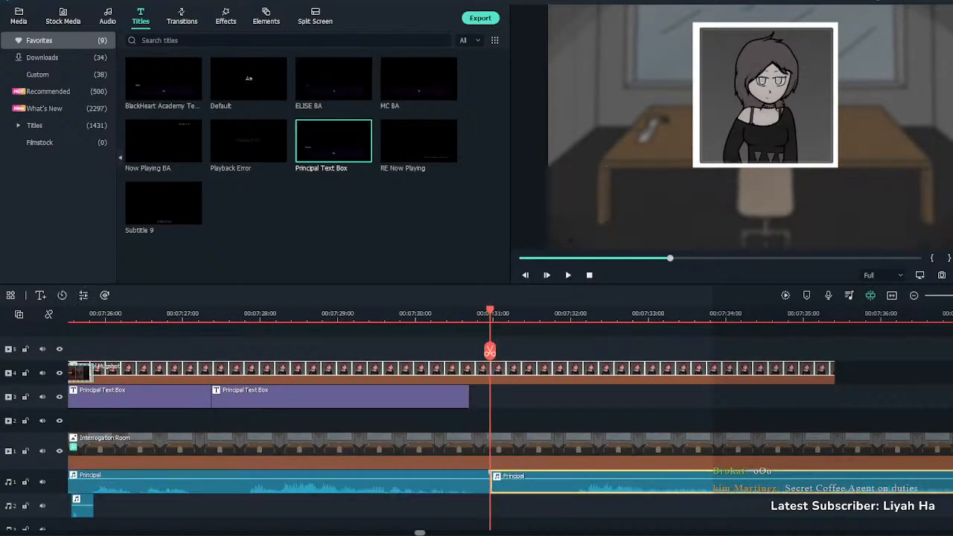
Add a short fade-out to the end of the first Principal audio part and close the gap before the second part
{"action": "left_click_drag", "start_coordinate": [514, 482], "coordinate": [567, 482]}
{"action": "left_click_drag", "start_coordinate": [488, 472], "coordinate": [477, 473]}
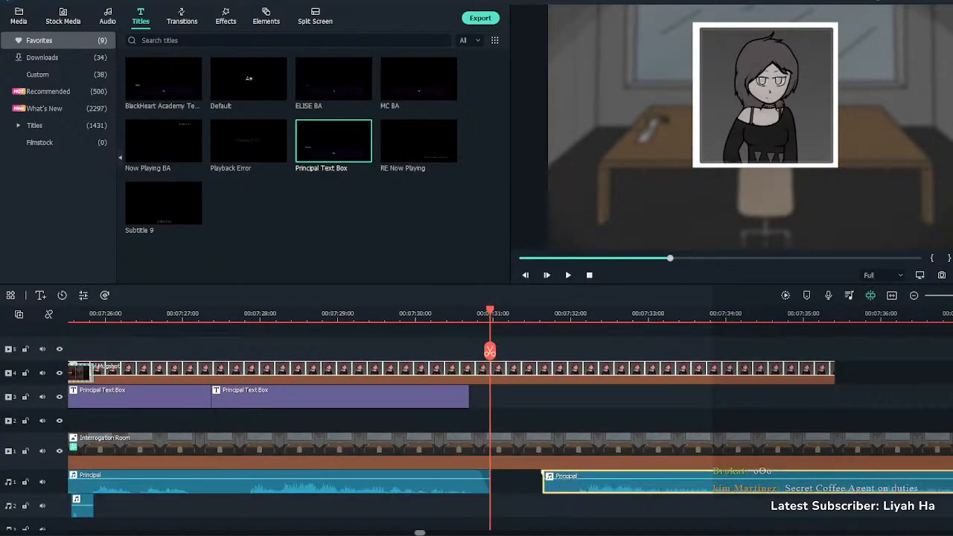
{"action": "left_click", "coordinate": [516, 482]}
{"action": "key", "text": "Delete"}
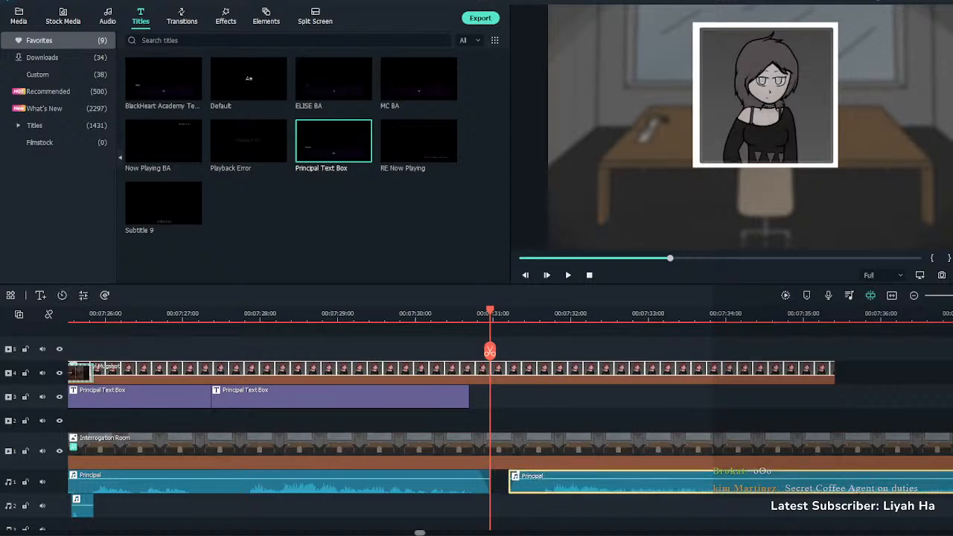
Extend the charges title to about 00:07:30.9 and add another Principal Text Box title directly after it on video track 3
{"action": "left_click_drag", "start_coordinate": [467, 397], "coordinate": [484, 397]}
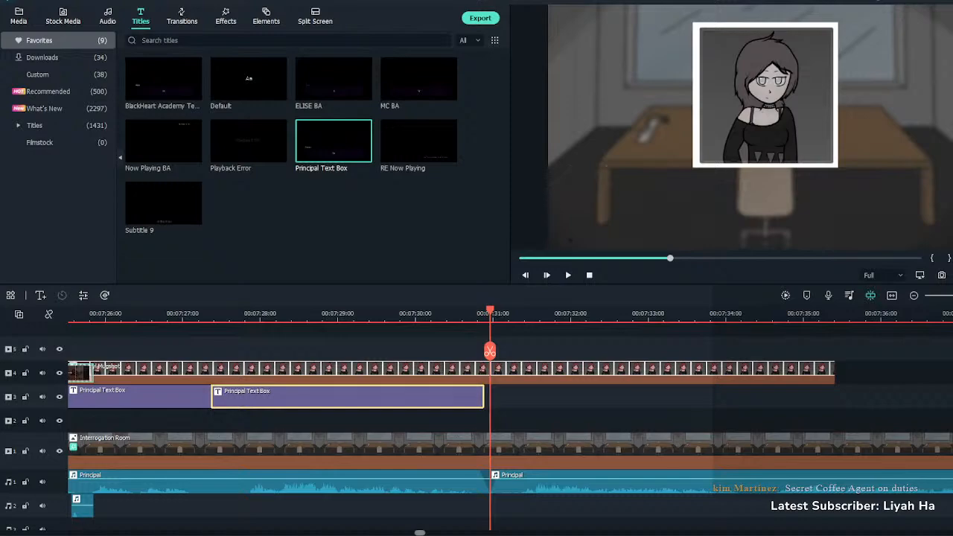
{"action": "left_click", "coordinate": [427, 421]}
{"action": "left_click_drag", "start_coordinate": [427, 311], "coordinate": [493, 311]}
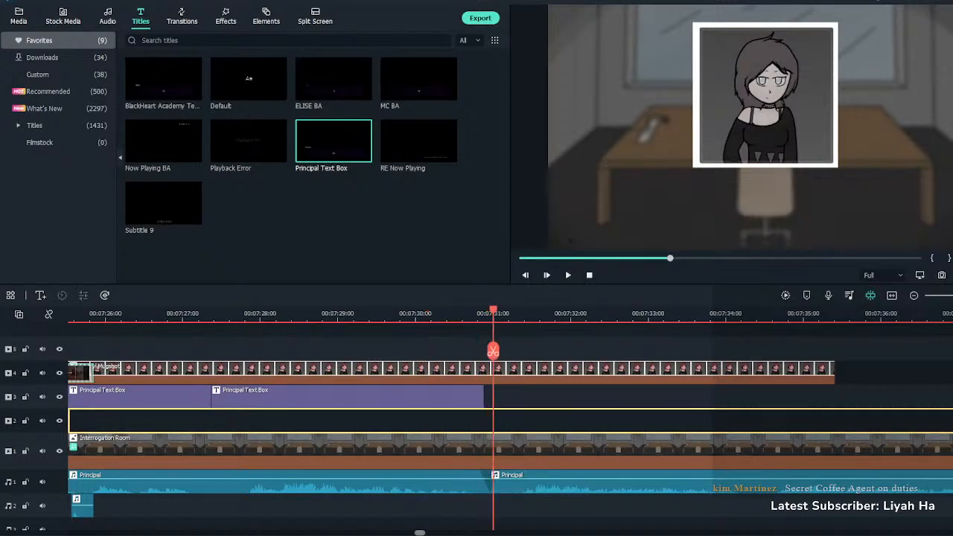
{"action": "left_click_drag", "start_coordinate": [343, 145], "coordinate": [488, 396]}
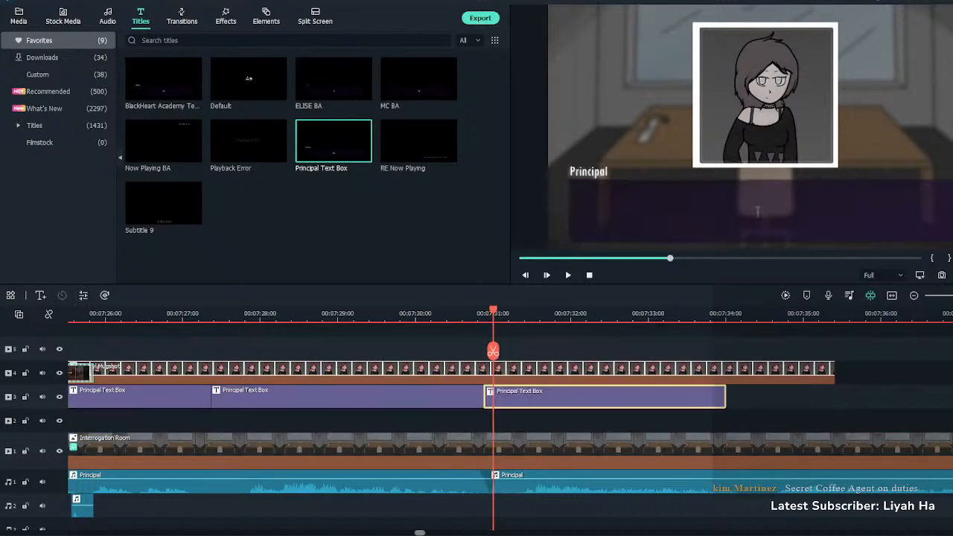
{"action": "left_click", "coordinate": [449, 421]}
Listen to the next Principal line, then extend the new title to about 00:07:44.0 and the Cheryl Mugshot past 00:07:51
{"action": "key", "text": "space"}
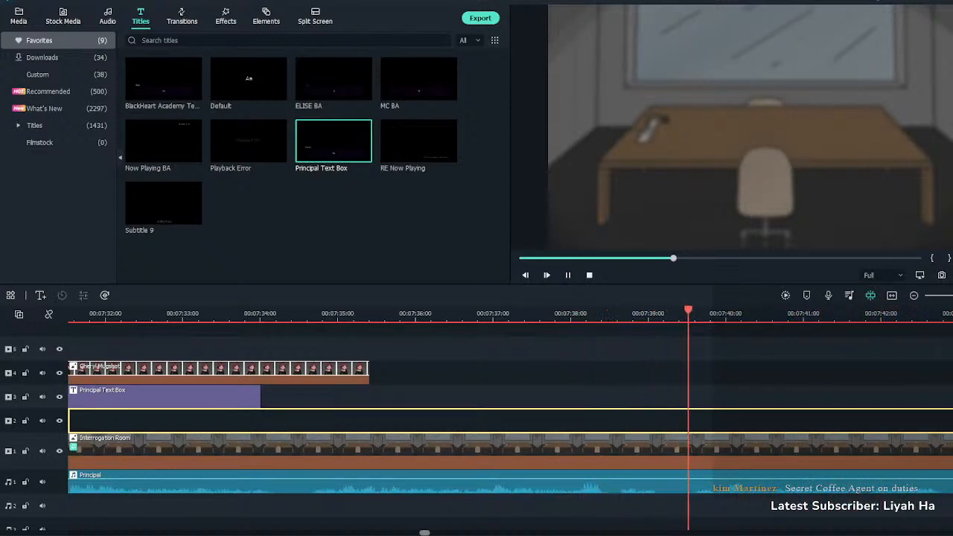
{"action": "key", "text": "ctrl+minus"}
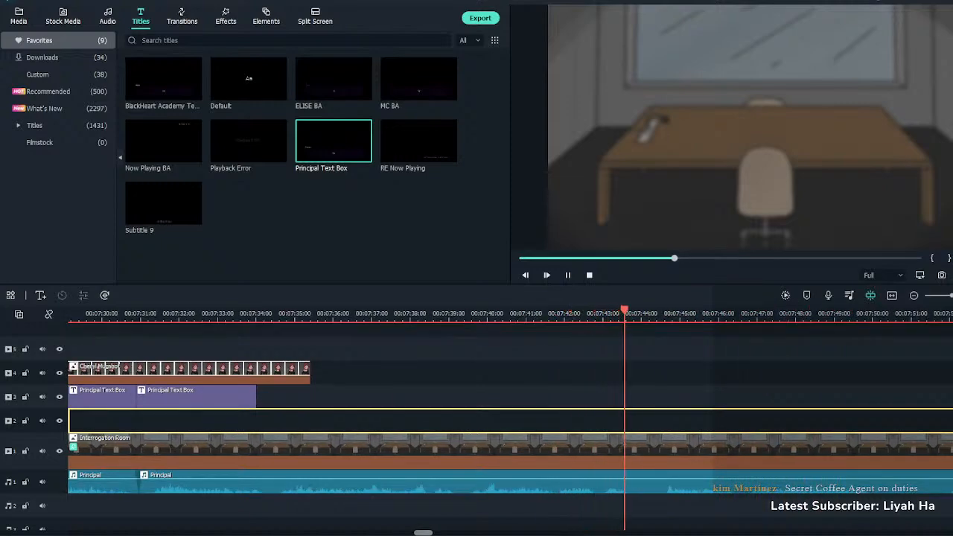
{"action": "key", "text": "space"}
{"action": "left_click_drag", "start_coordinate": [256, 397], "coordinate": [640, 396]}
{"action": "left_click", "coordinate": [305, 373]}
{"action": "left_click_drag", "start_coordinate": [309, 372], "coordinate": [952, 373]}
Replace the long title's text with the passage from “We don't have very much information on Cheryl's family.” to “Prone to anger, moody.”
{"action": "left_click", "coordinate": [635, 396]}
{"action": "double_click", "coordinate": [635, 396]}
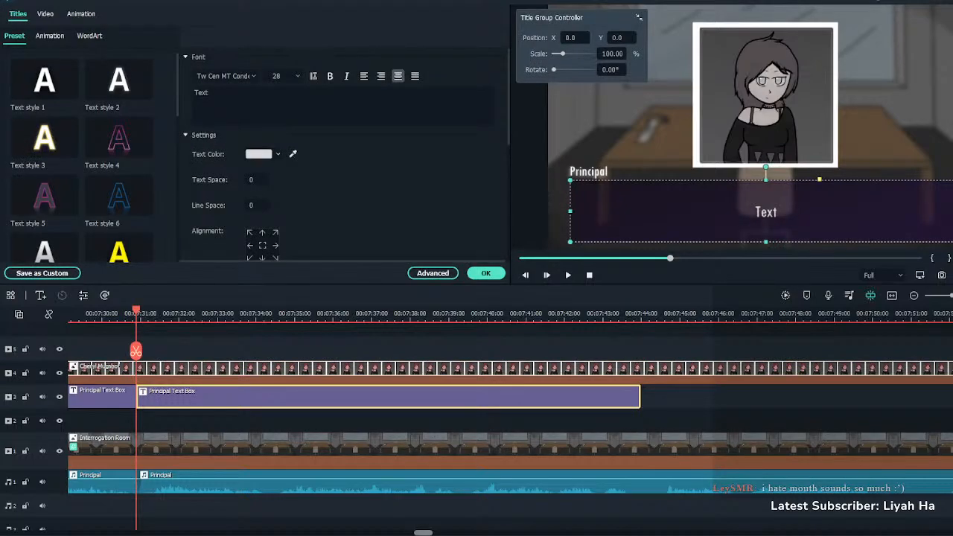
{"action": "key", "text": "ctrl+a"}
{"action": "type", "text": "We don't have very much information on Cheryl's family. She was tossed out and into an orphanage before eventually getting tossed out of \"that\" too. As a result, she's extremely excitable. Prone to anger, moody."}
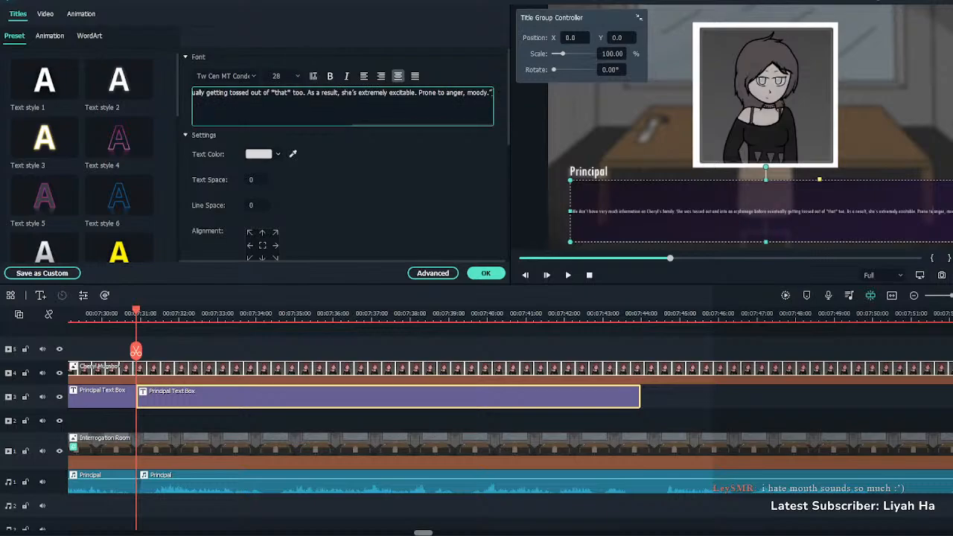
Break the family passage into three lines, starting new lines before “orphanage” and “excitable”, and apply the text
{"action": "key", "text": "Return"}
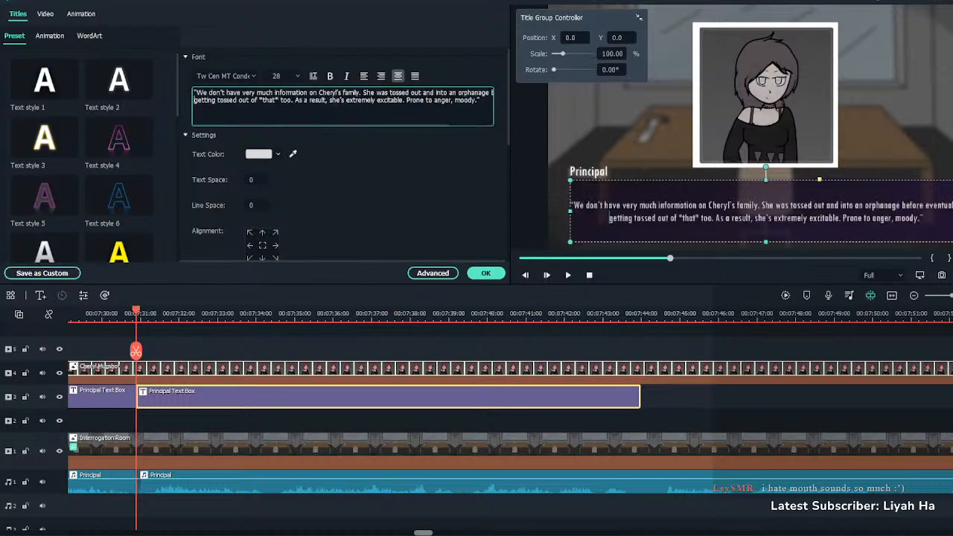
{"action": "key", "text": "Return"}
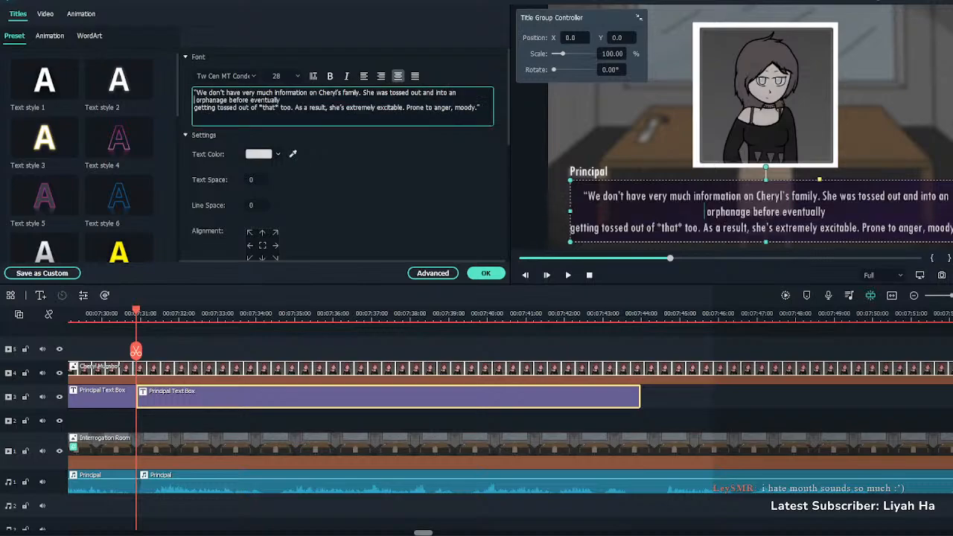
{"action": "left_click", "coordinate": [195, 107]}
{"action": "key", "text": "BackSpace"}
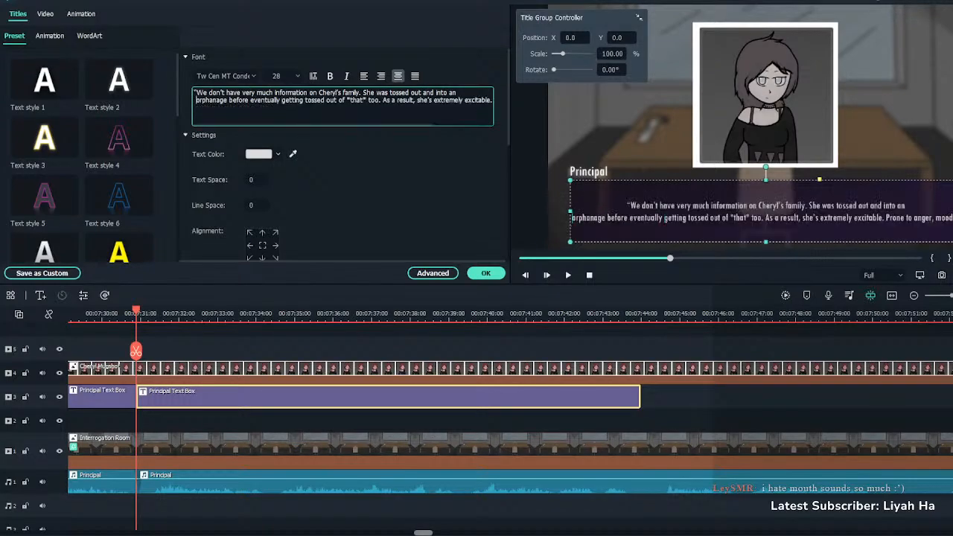
{"action": "key", "text": "BackSpace"}
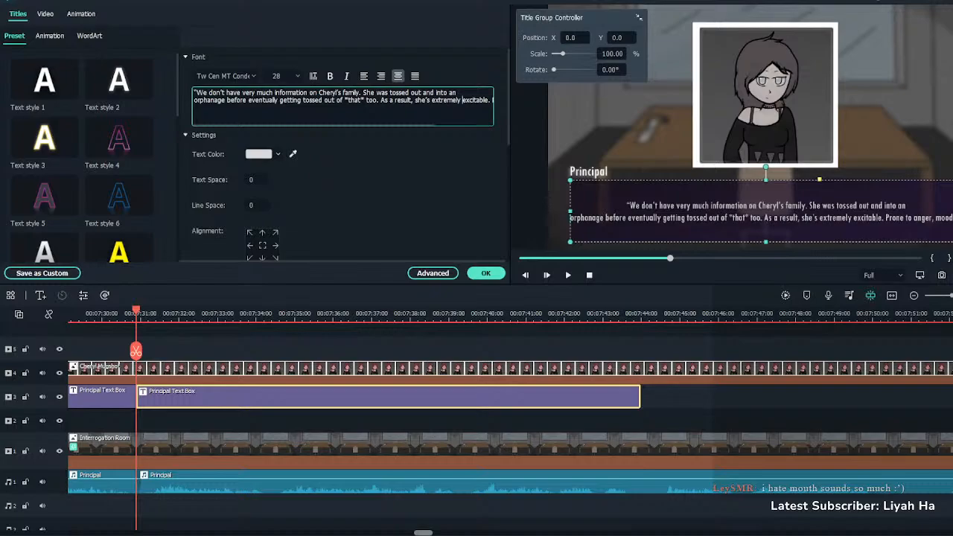
{"action": "key", "text": "Return"}
{"action": "left_click", "coordinate": [485, 273]}
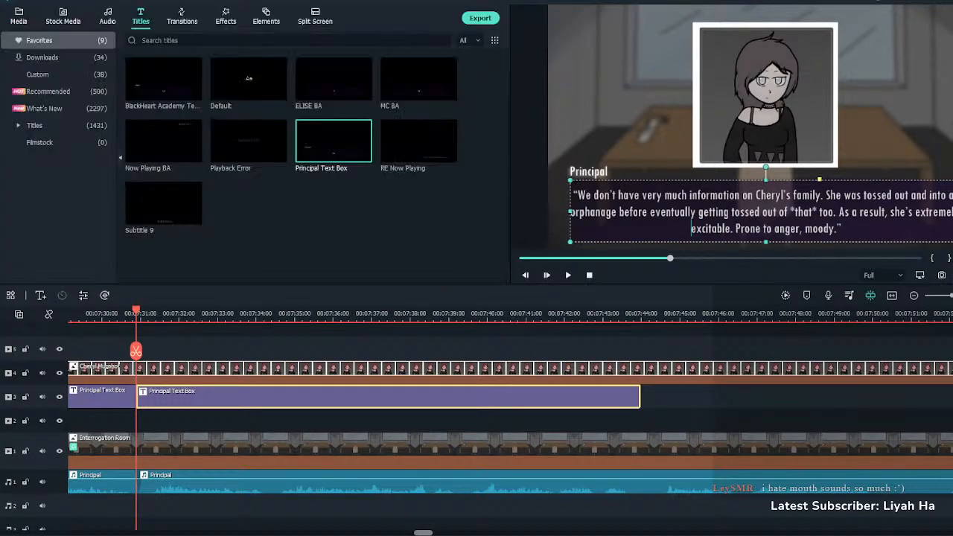
Play back the family passage and extend its title's end to about 00:07:44.1
{"action": "left_click", "coordinate": [118, 314]}
{"action": "key", "text": "space"}
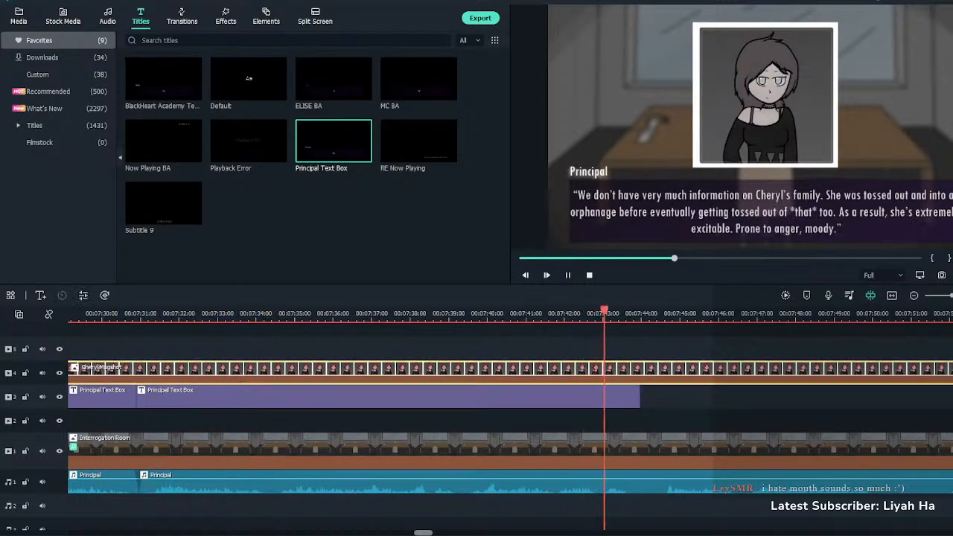
{"action": "left_click_drag", "start_coordinate": [639, 396], "coordinate": [647, 396]}
{"action": "left_click", "coordinate": [613, 313]}
{"action": "left_click", "coordinate": [612, 421]}
{"action": "key", "text": "space"}
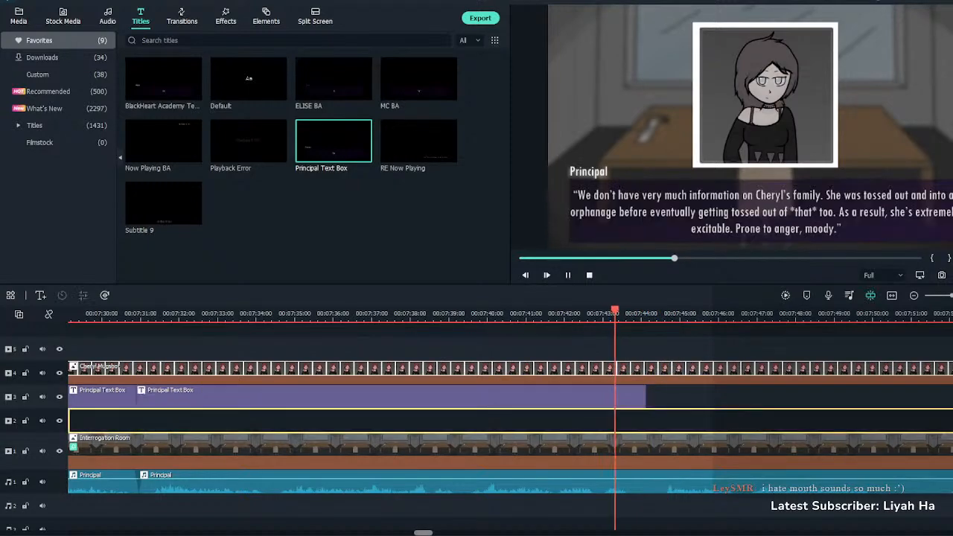
{"action": "key", "text": "space"}
Add a Principal Text Box title at about 00:07:44.1 on video track 3 and play it against the Principal audio
{"action": "left_click_drag", "start_coordinate": [333, 141], "coordinate": [647, 395]}
{"action": "key", "text": "space"}
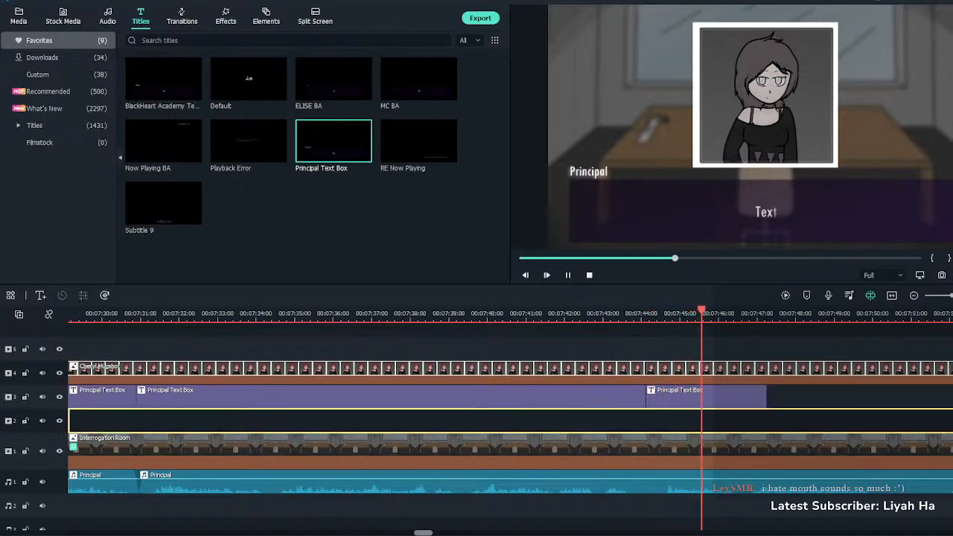
{"action": "key", "text": "space"}
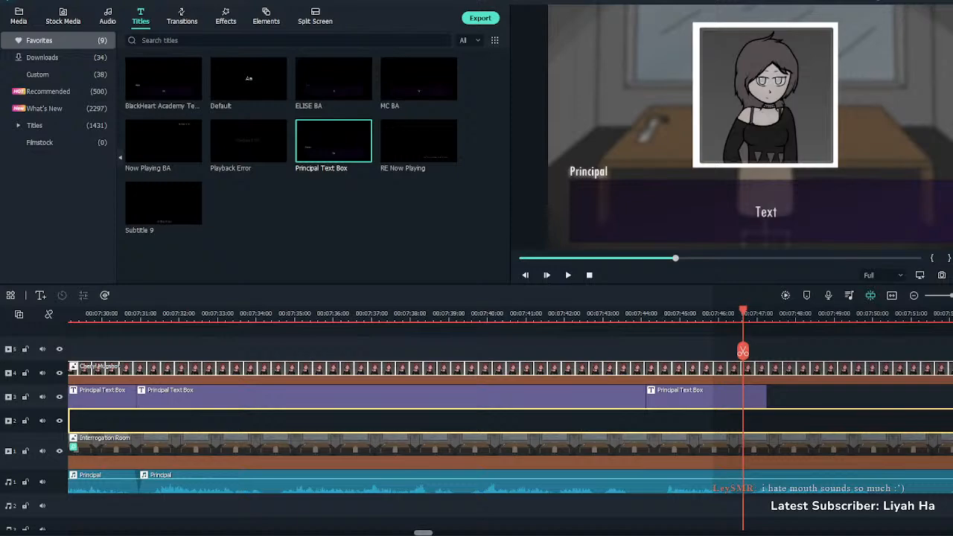
Set the title's text to “Watch how she behaves when you're around her… she's the most prone to violence out of all of the other names on the list.”
{"action": "double_click", "coordinate": [706, 397]}
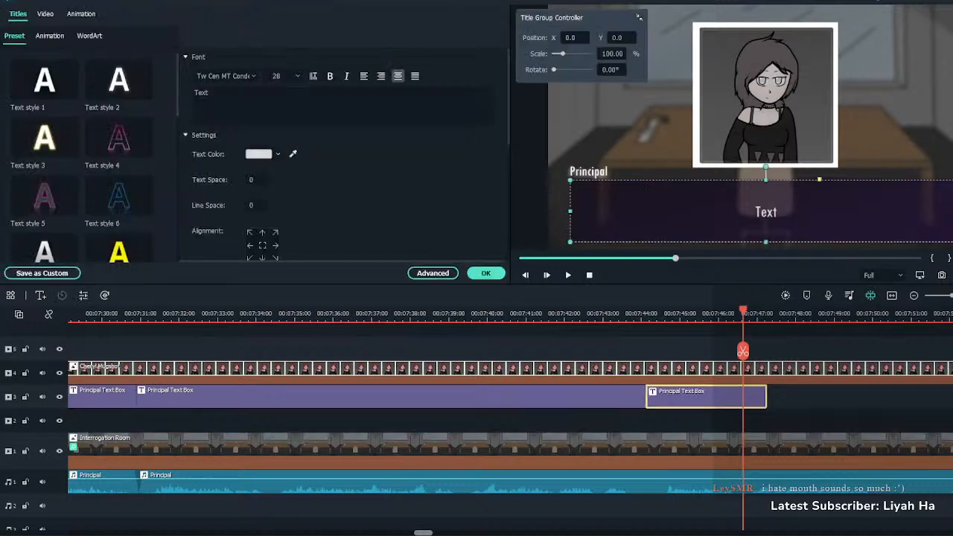
{"action": "double_click", "coordinate": [201, 93]}
{"action": "type", "text": "Watch how she behaves when you’re around her… she’s the most prone to violence out of all of the other names on the list.\""}
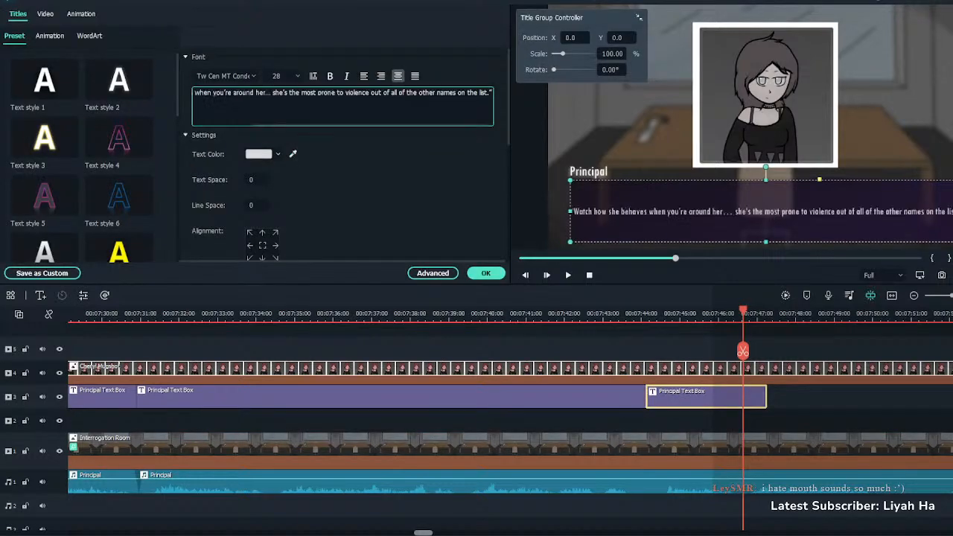
Break the warning line into two lines before “most prone to violence”, apply the text, and return to about 00:07:43.9
{"action": "key", "text": "Return"}
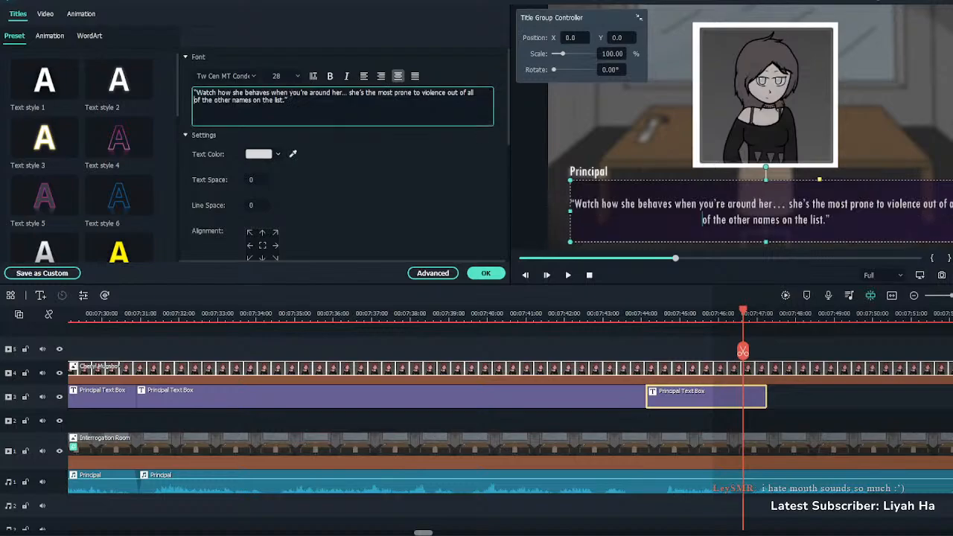
{"action": "key", "text": "BackSpace"}
{"action": "key", "text": "Return"}
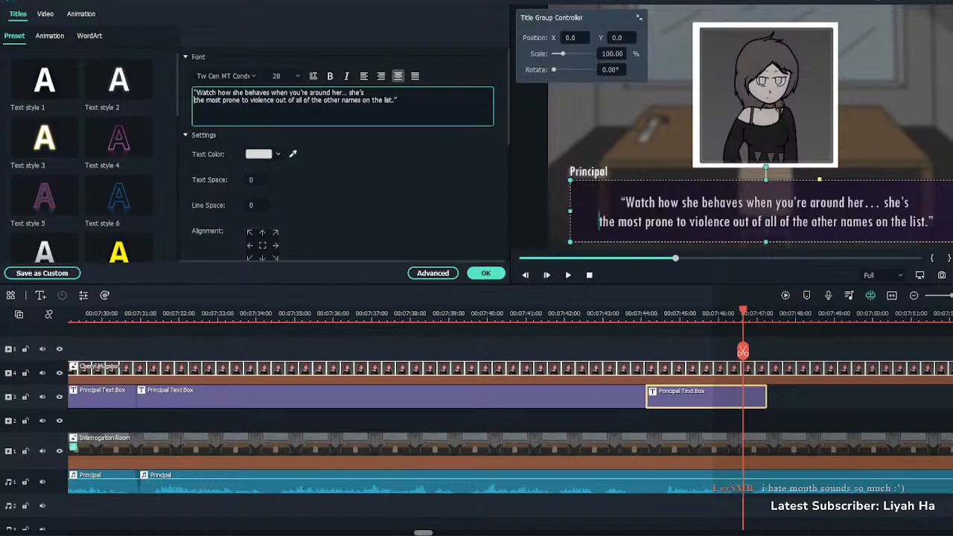
{"action": "key", "text": "BackSpace"}
{"action": "key", "text": "Return"}
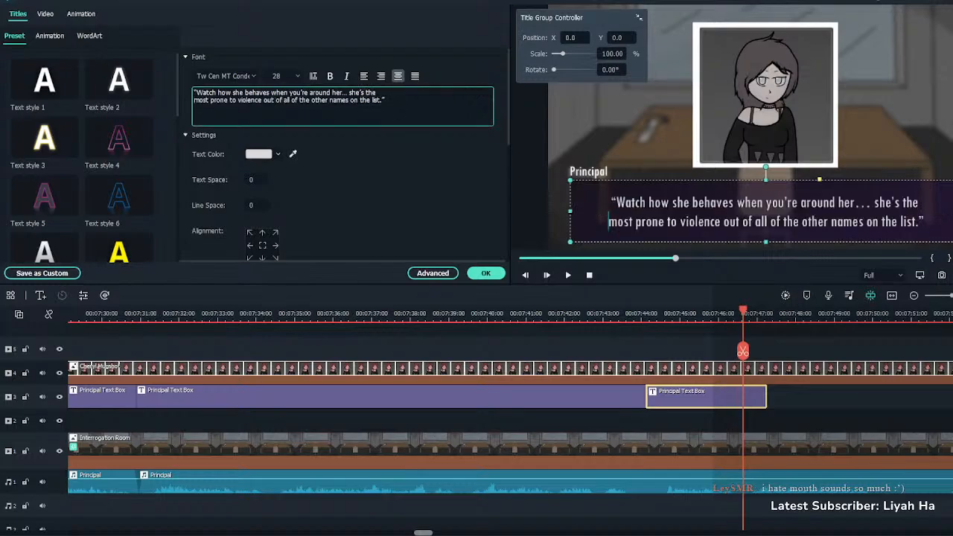
{"action": "left_click", "coordinate": [486, 274]}
{"action": "left_click", "coordinate": [637, 314]}
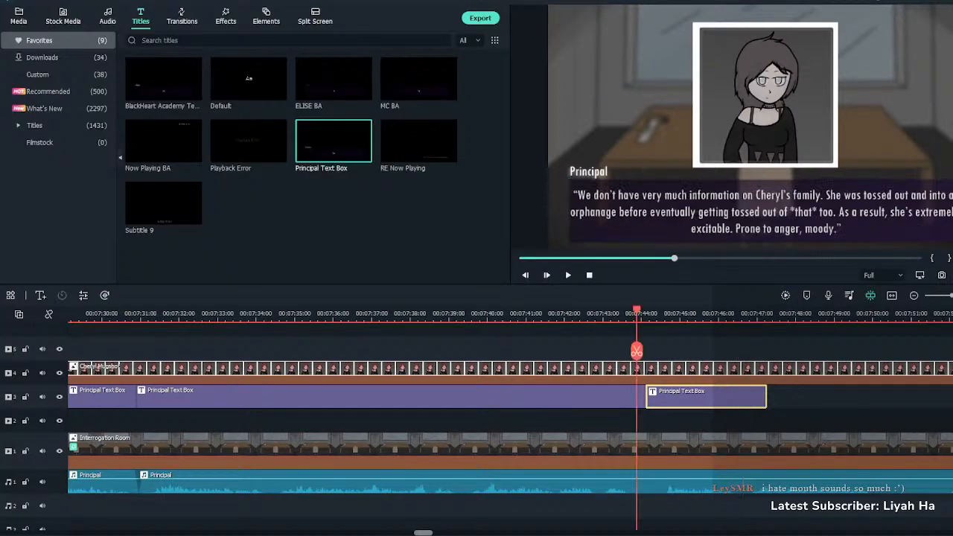
Play back the warning line and extend its title's end to about 00:07:50.1
{"action": "key", "text": "space"}
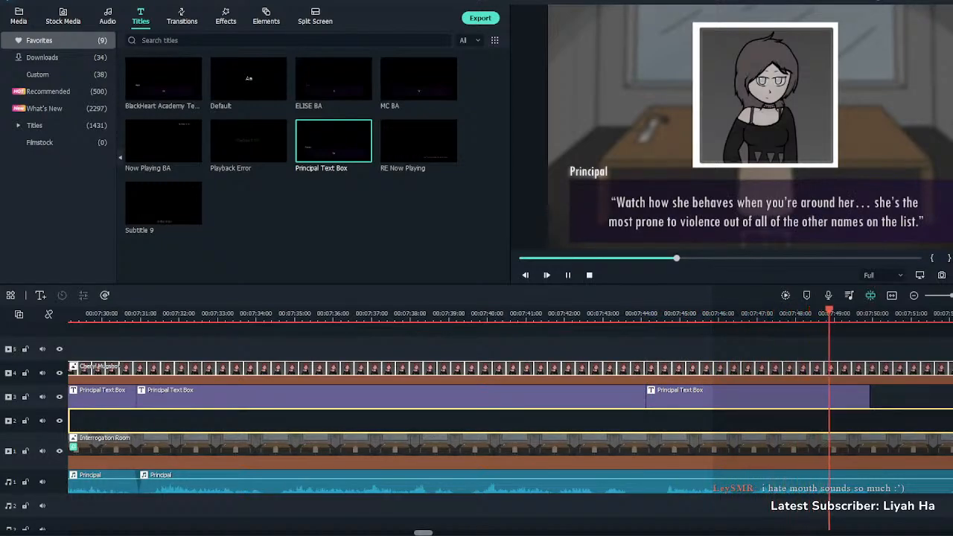
{"action": "key", "text": "space"}
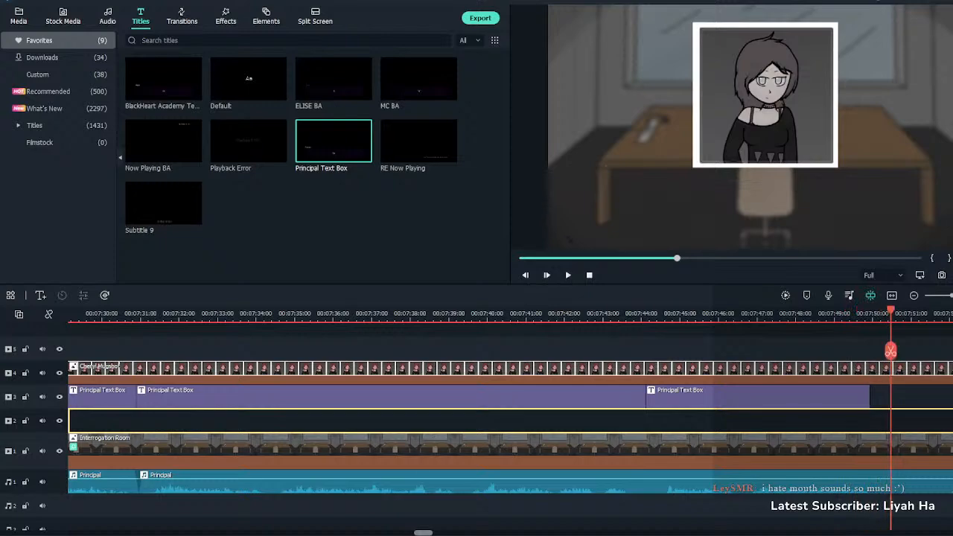
{"action": "left_click_drag", "start_coordinate": [869, 396], "coordinate": [878, 397]}
{"action": "left_click", "coordinate": [893, 421]}
{"action": "left_click", "coordinate": [851, 314]}
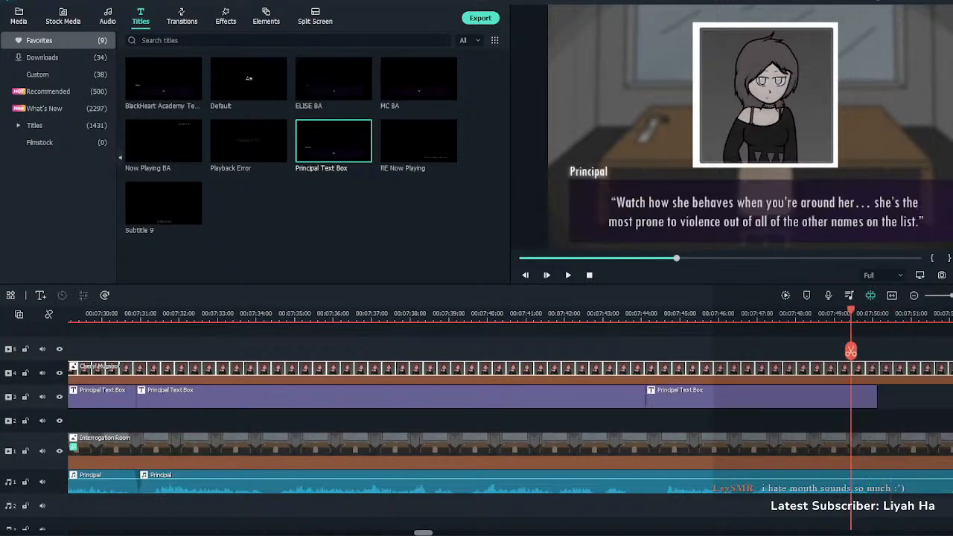
{"action": "key", "text": "space"}
{"action": "left_click", "coordinate": [893, 421]}
{"action": "key", "text": "space"}
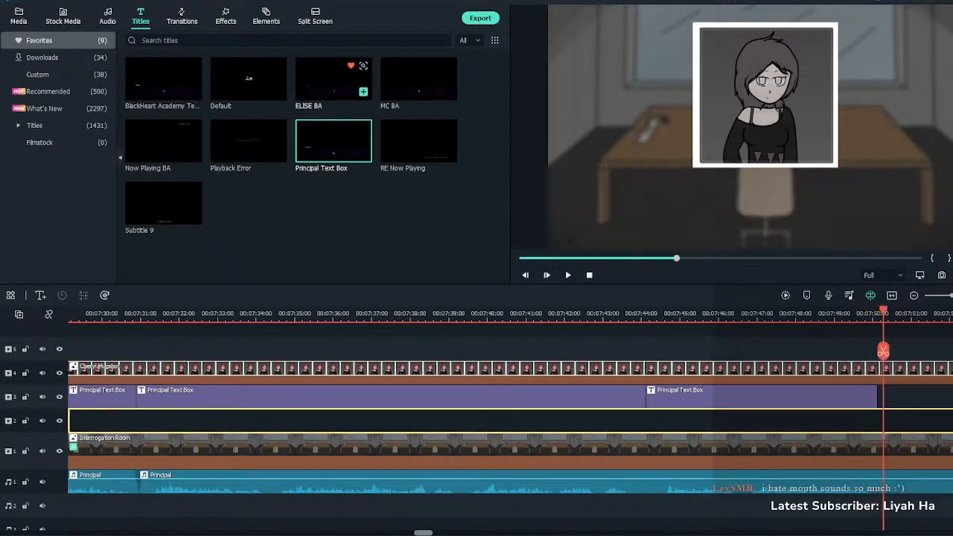
Add an MC BA title at about 00:07:50.1 on video track 3 and move the following Principal audio clip to about 00:07:58.8
{"action": "left_click_drag", "start_coordinate": [418, 78], "coordinate": [880, 396]}
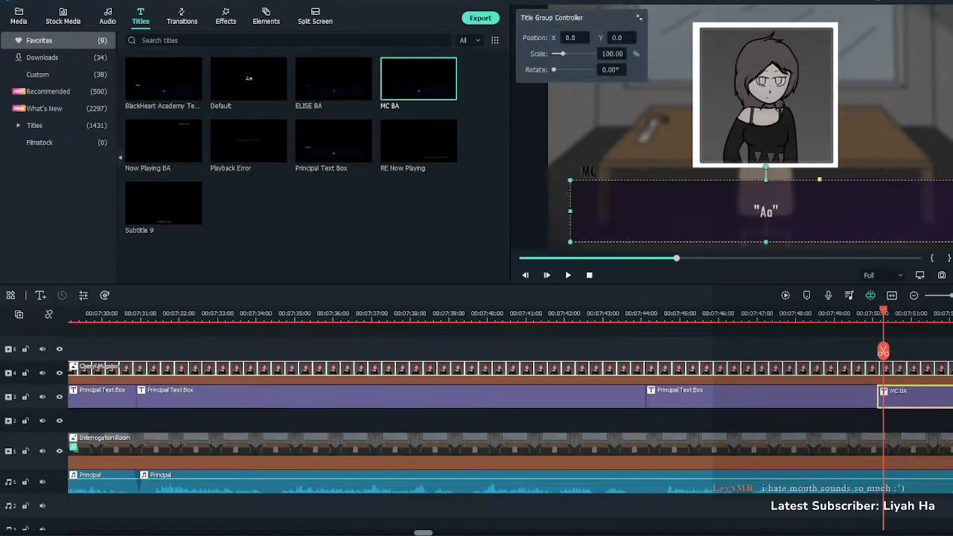
{"action": "key", "text": "space"}
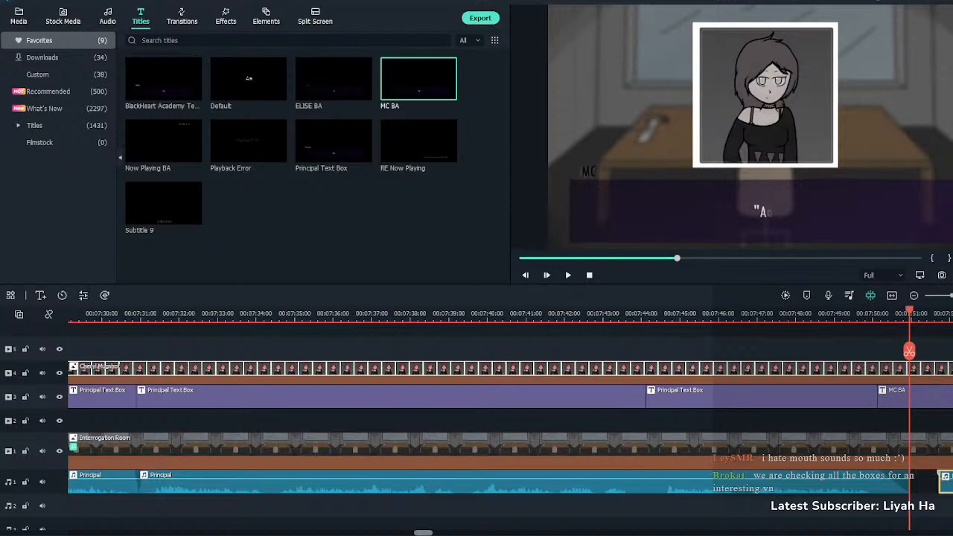
{"action": "left_click_drag", "start_coordinate": [944, 482], "coordinate": [807, 482]}
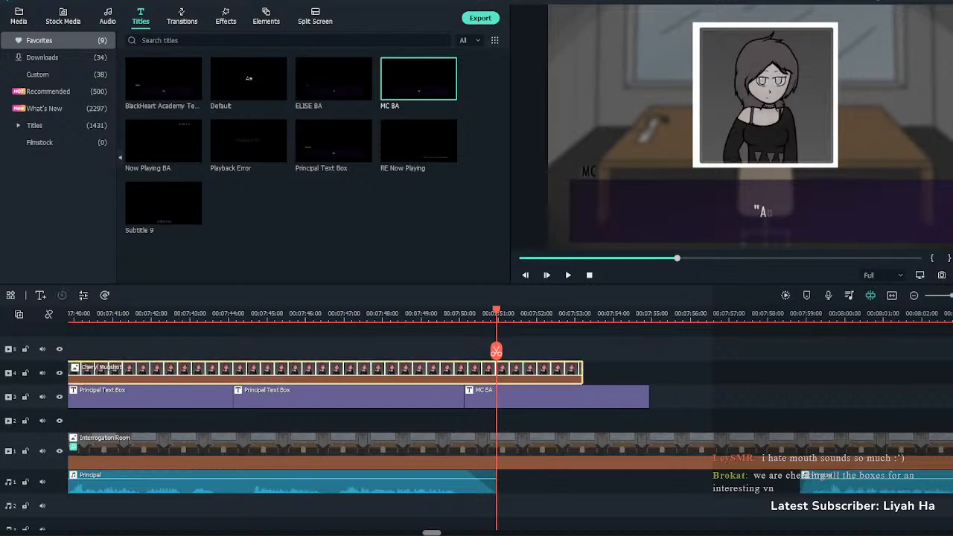
Play from about 00:07:49, split the MC BA title at about 00:07:53.9 and delete its remainder
{"action": "left_click", "coordinate": [421, 314]}
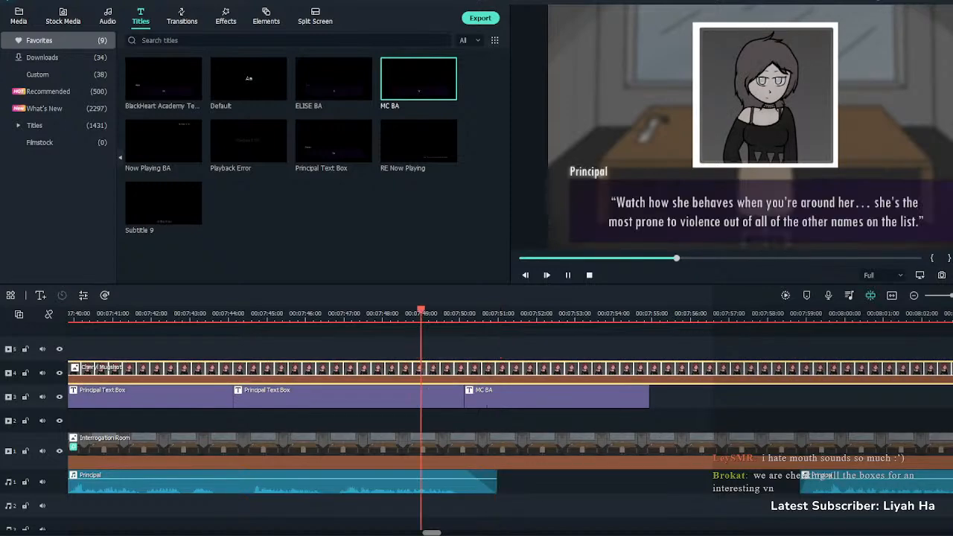
{"action": "left_click", "coordinate": [648, 482]}
{"action": "key", "text": "space"}
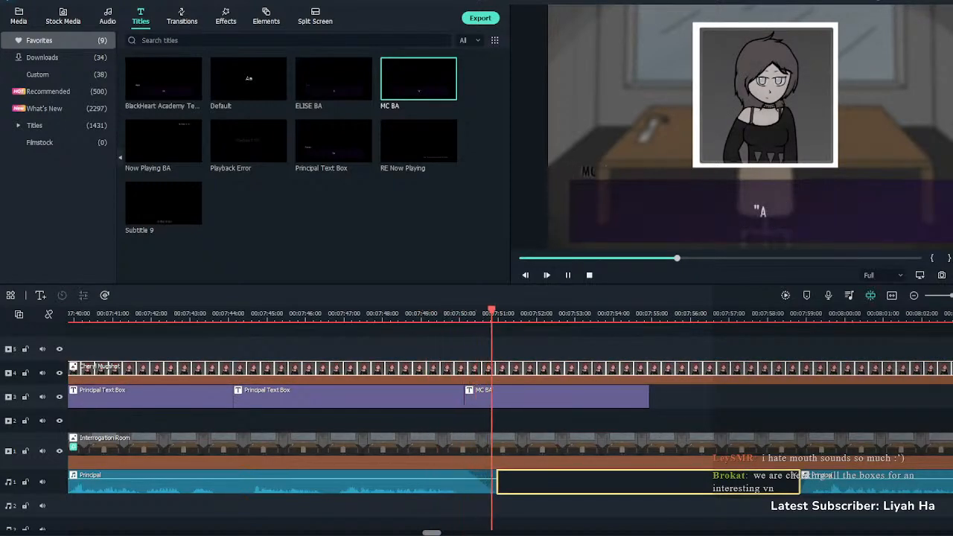
{"action": "left_click", "coordinate": [557, 396]}
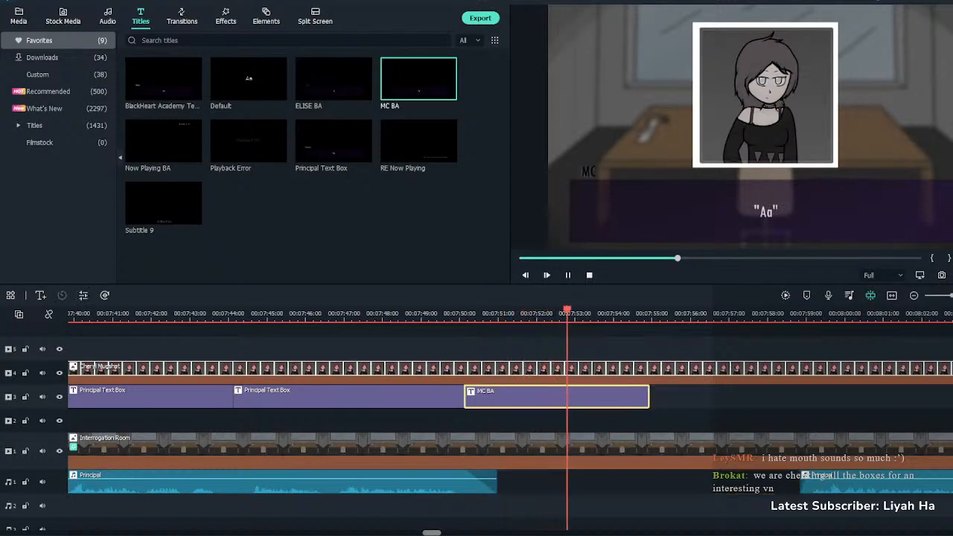
{"action": "key", "text": "space"}
{"action": "key", "text": "ctrl+b"}
{"action": "key", "text": "Delete"}
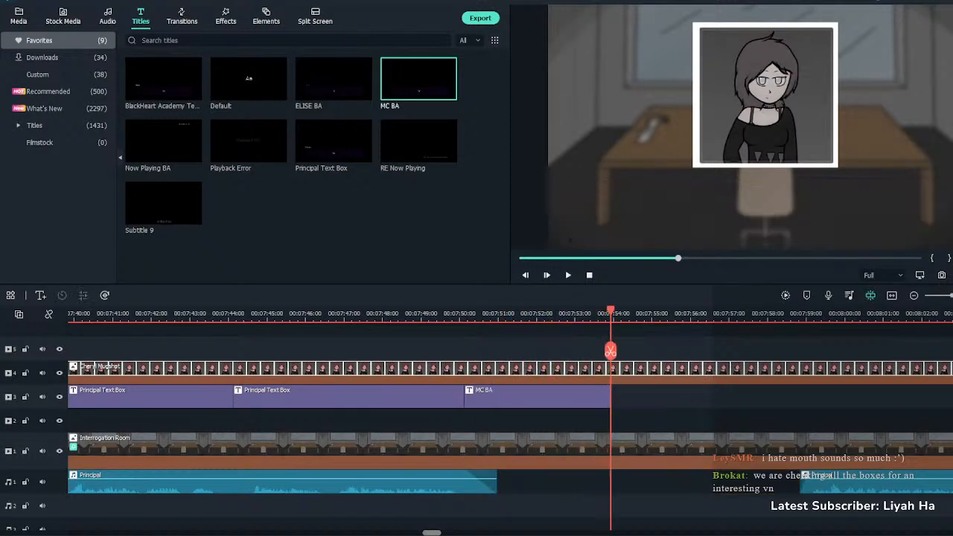
Set the MC title's text to “Wait, ‘armed assault’? She's been known to attack people?” and play it back
{"action": "double_click", "coordinate": [537, 396]}
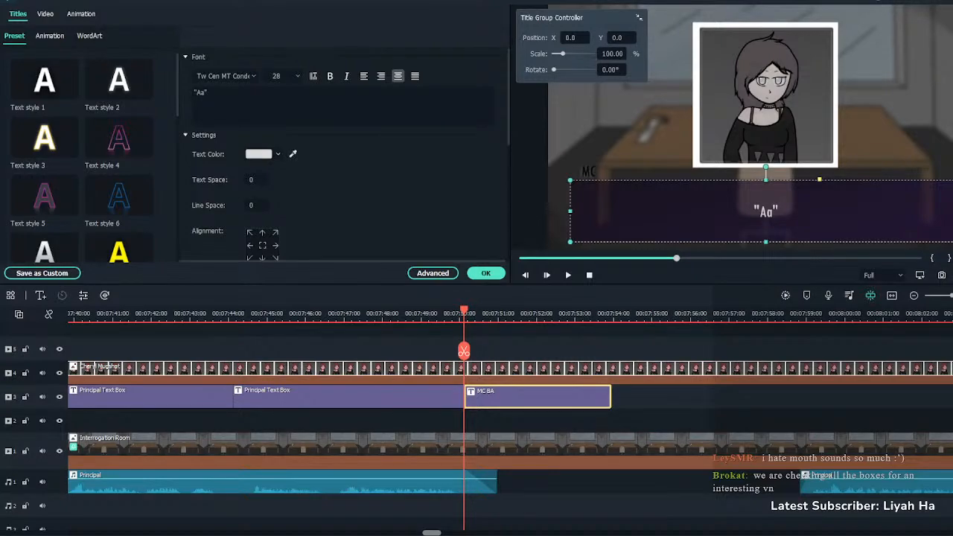
{"action": "key", "text": "ctrl+a"}
{"action": "type", "text": "\"Wait, 'armed assault'? She's been known to attack people?\""}
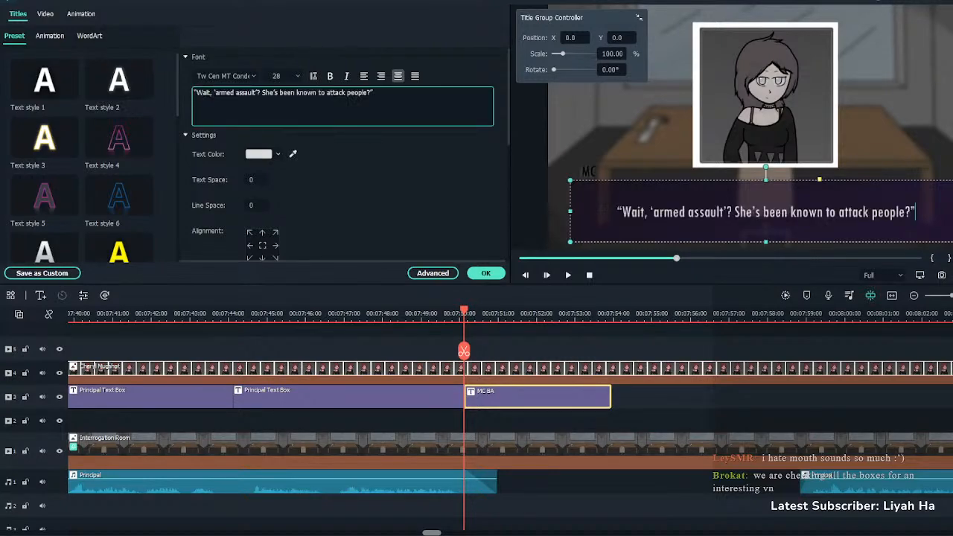
{"action": "left_click", "coordinate": [486, 273]}
{"action": "key", "text": "space"}
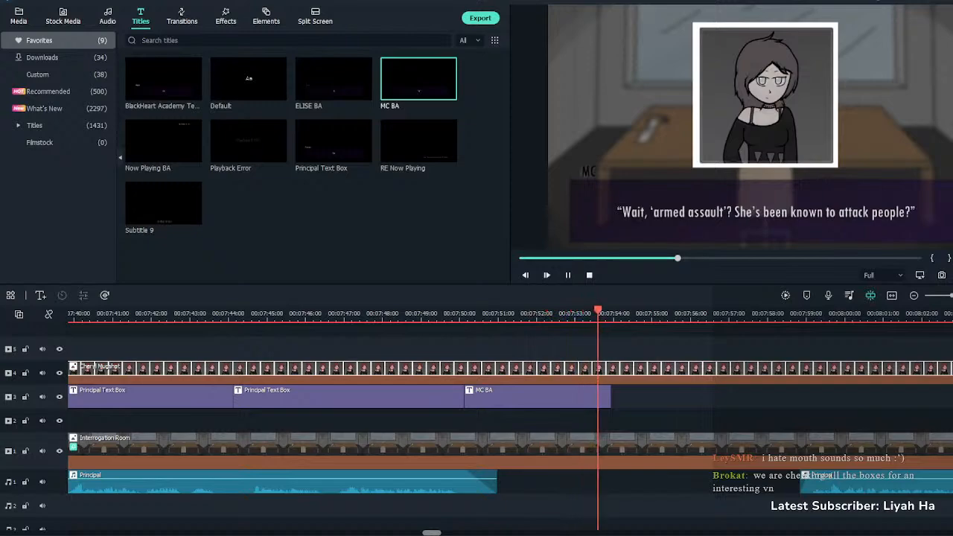
Add a Principal Text Box title from about 00:07:53.9 to 00:08:02.6 and move the following Principal audio's start to about 00:07:53.8
{"action": "key", "text": "space"}
{"action": "left_click_drag", "start_coordinate": [333, 141], "coordinate": [656, 397]}
{"action": "left_click_drag", "start_coordinate": [730, 396], "coordinate": [944, 397]}
{"action": "left_click_drag", "start_coordinate": [842, 482], "coordinate": [646, 483]}
{"action": "key", "text": "space"}
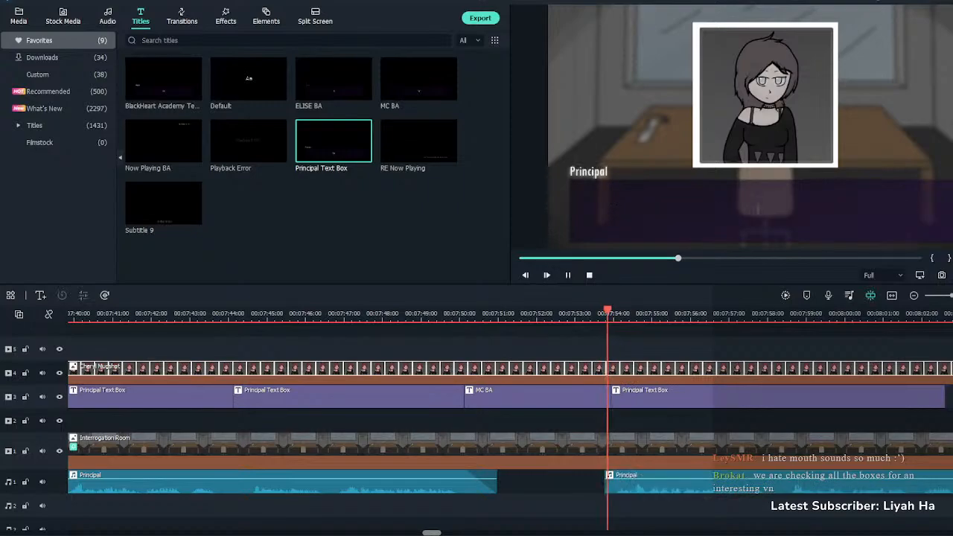
{"action": "key", "text": "space"}
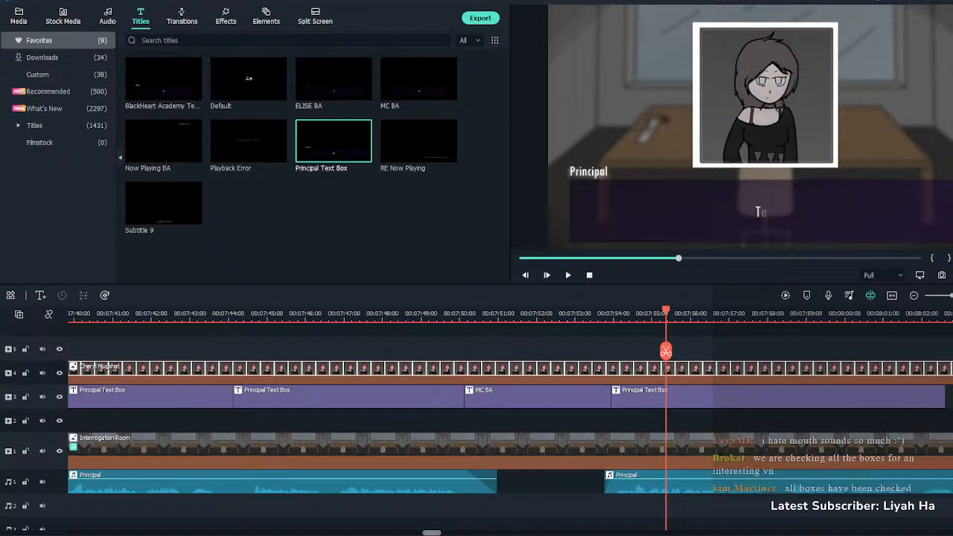
Set the new Principal title's text to “She was caught jumping an armed peacekeeper with a pipe on the streets.”
{"action": "double_click", "coordinate": [778, 396]}
{"action": "left_click", "coordinate": [342, 104]}
{"action": "key", "text": "ctrl+a"}
{"action": "type", "text": "\"She was caught jumping an armed peacekeeper with a pipe on the streets.\""}
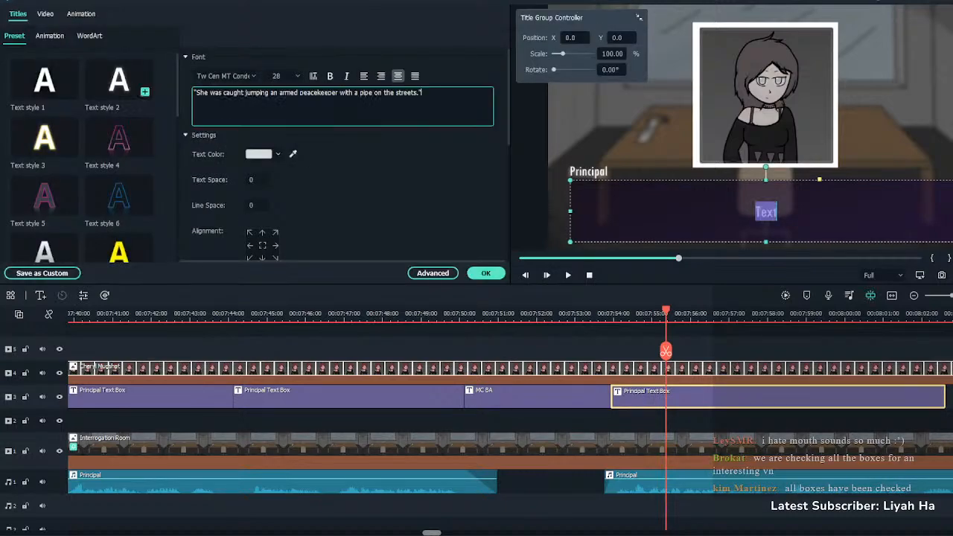
{"action": "left_click", "coordinate": [485, 272]}
Play the peacekeeper line from about 00:07:53.4 and split its title at about 00:07:58.4
{"action": "left_click", "coordinate": [590, 316]}
{"action": "key", "text": "space"}
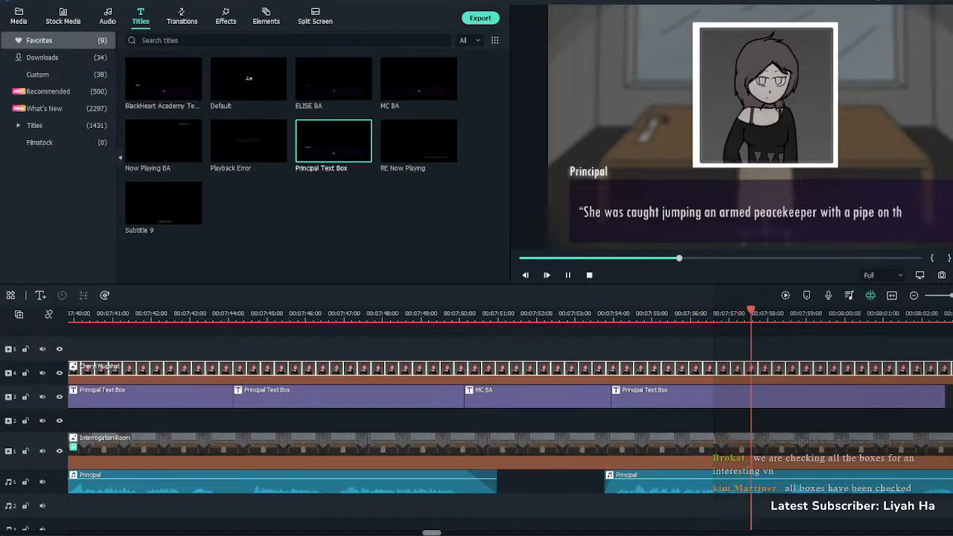
{"action": "left_click", "coordinate": [778, 396]}
{"action": "key", "text": "space"}
{"action": "key", "text": "ctrl+b"}
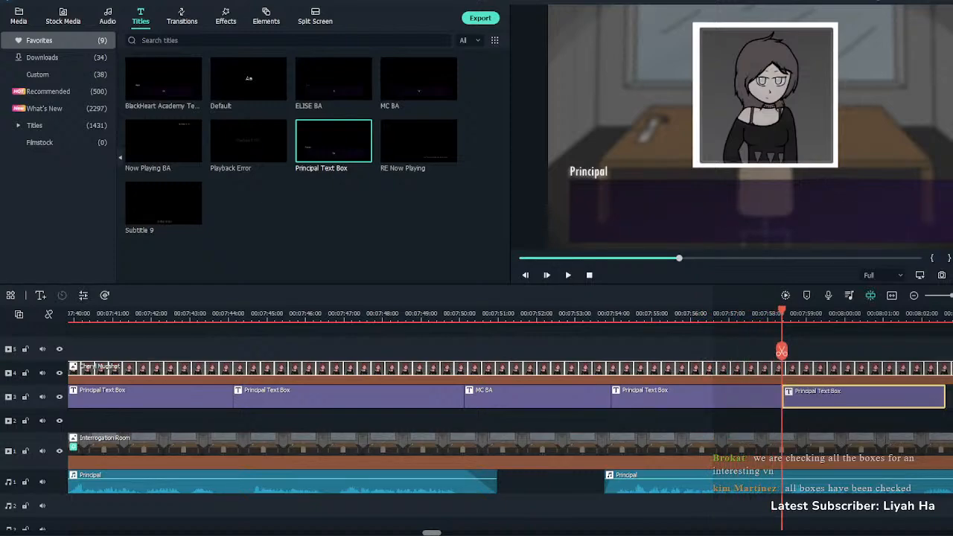
Set the second half's text to “Apparently she's quite the fighter, likely due to her upbringing. The word around the academy is that she's a stereotypical delinquent.”
{"action": "double_click", "coordinate": [863, 397]}
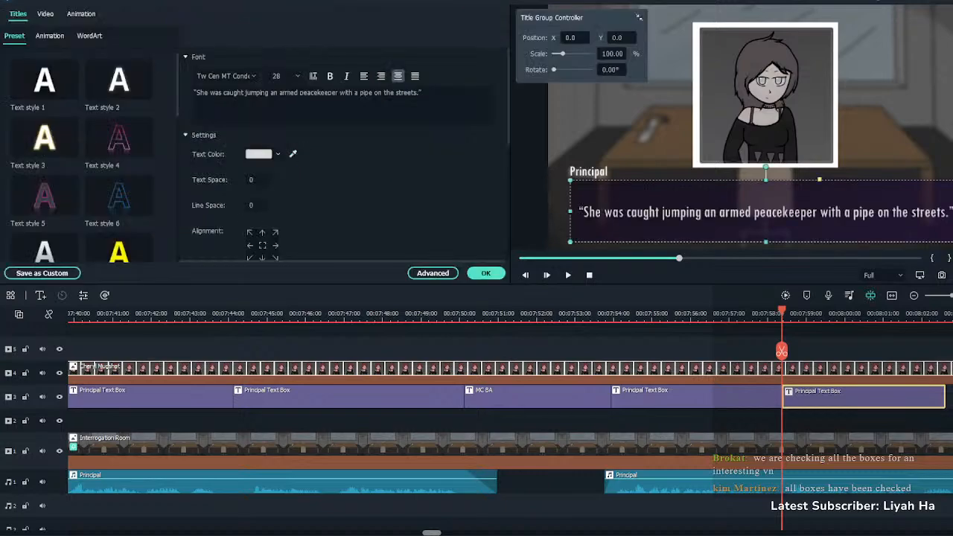
{"action": "key", "text": "ctrl+a"}
{"action": "type", "text": "\"Apparently she's quite the fighter, likely due to her upbringing. The word around the academy is that she's a stereotypical delinquent.\""}
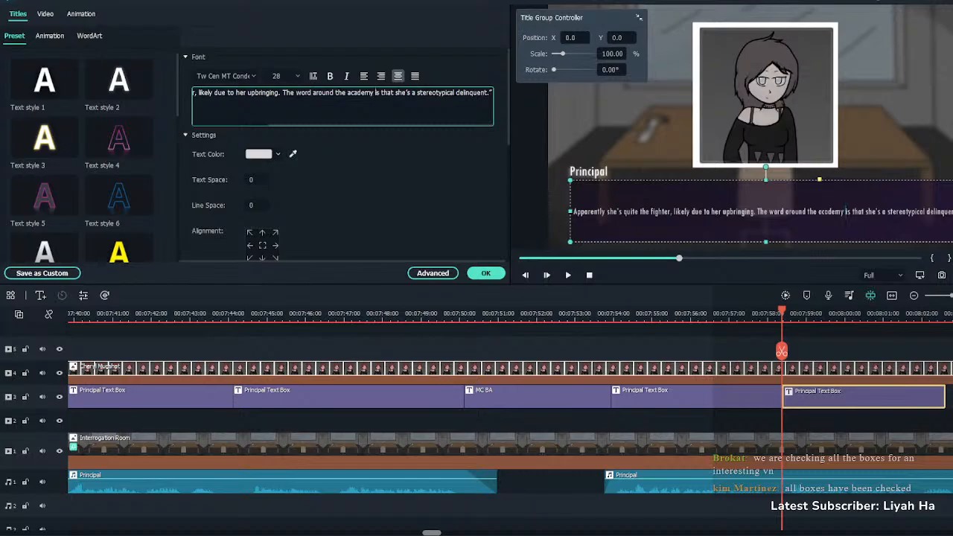
Break the delinquent line into two lines before “The word around the academy” and apply the text
{"action": "key", "text": "Return"}
{"action": "key", "text": "BackSpace"}
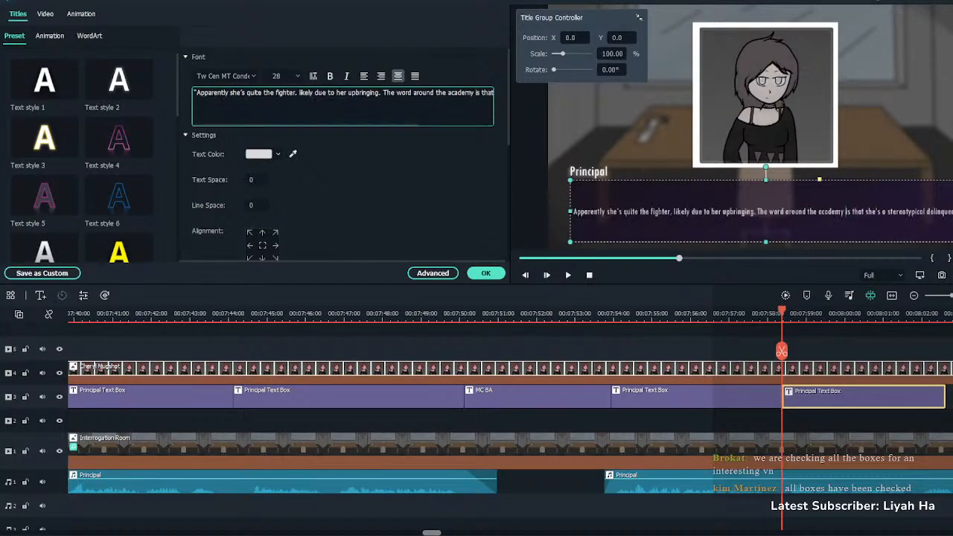
{"action": "left_click", "coordinate": [383, 93]}
{"action": "key", "text": "Return"}
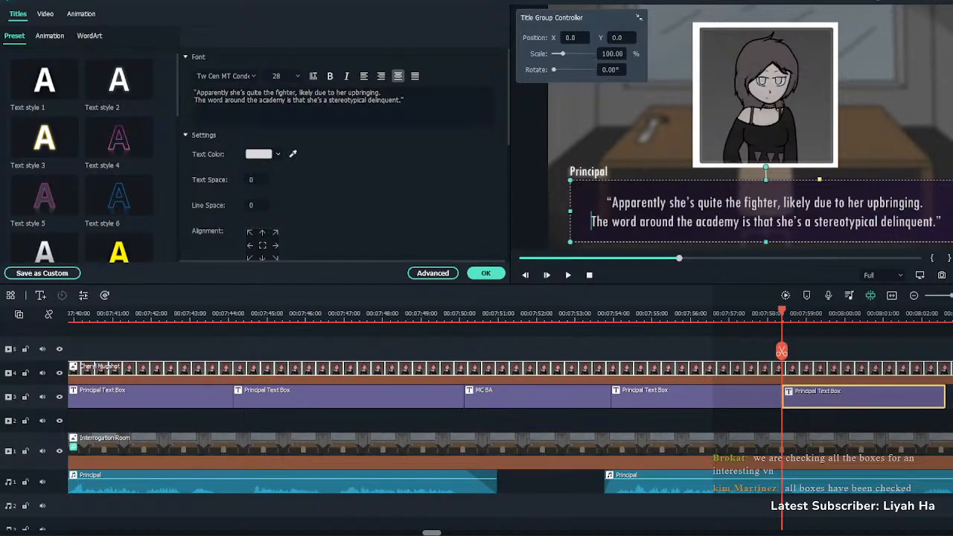
{"action": "left_click", "coordinate": [485, 274]}
Play the delinquent line, extend its title's end to about 00:08:05.7 and the Cheryl mugshot's end to about 00:08:12.7
{"action": "key", "text": "space"}
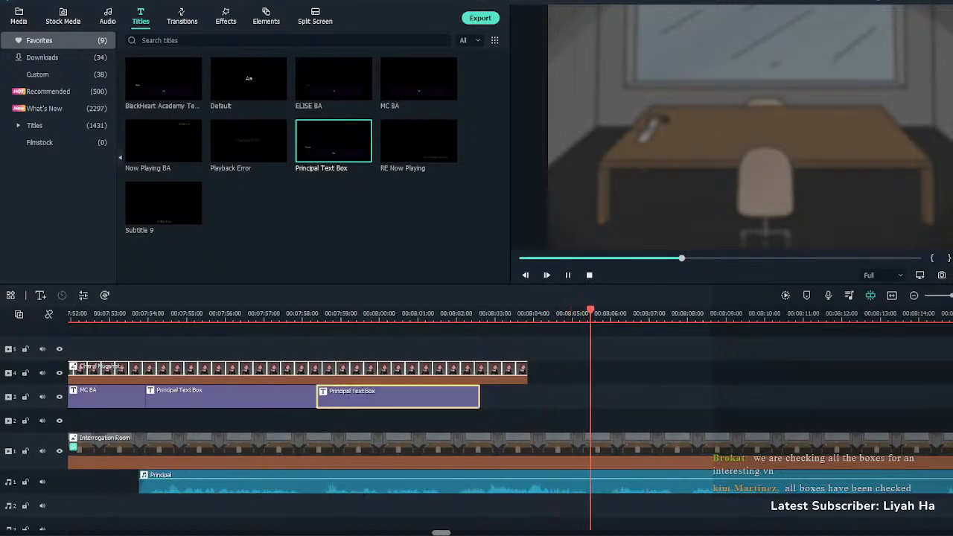
{"action": "key", "text": "space"}
{"action": "left_click_drag", "start_coordinate": [479, 397], "coordinate": [598, 396]}
{"action": "left_click", "coordinate": [524, 372]}
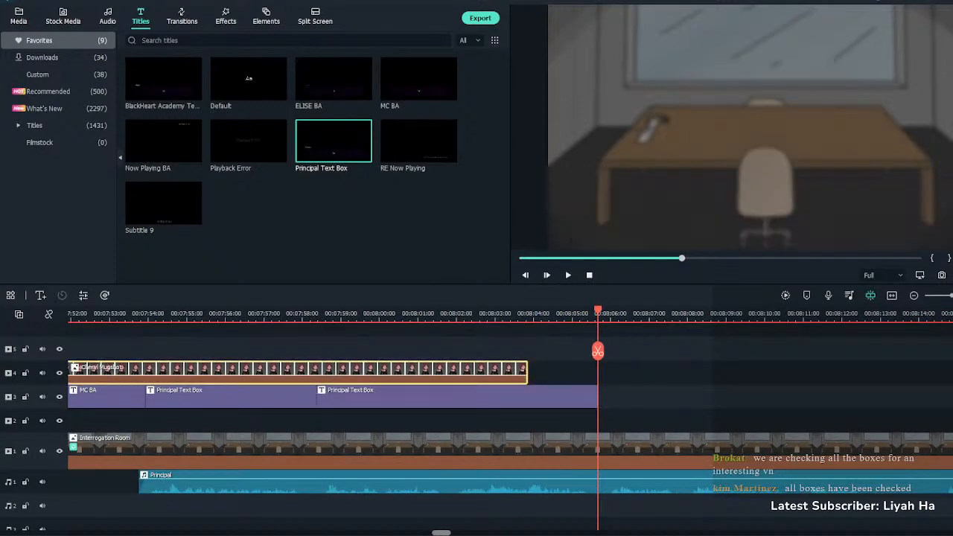
{"action": "left_click_drag", "start_coordinate": [528, 372], "coordinate": [868, 372]}
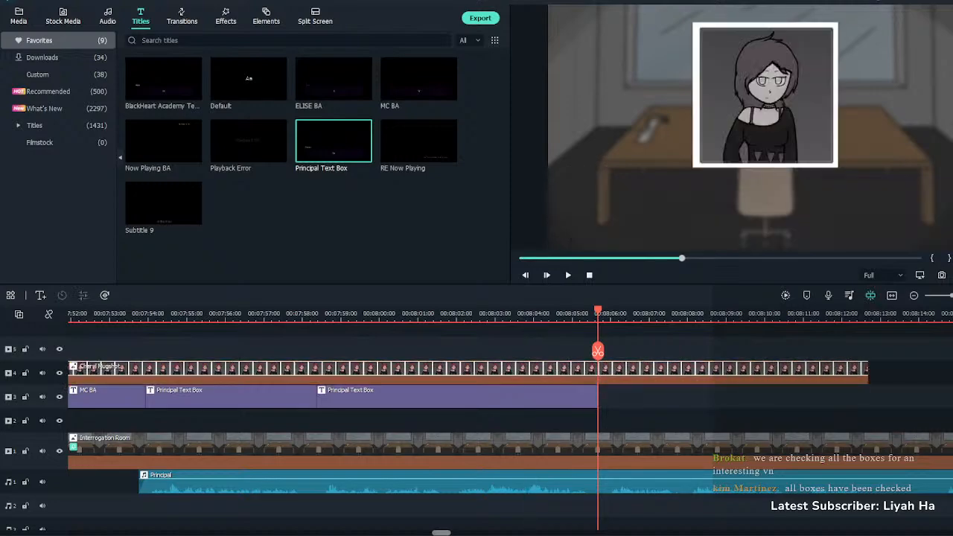
Add a Principal Text Box title at about 00:08:05.7 on video track 3 and extend its end to about 00:08:12.7
{"action": "key", "text": "space"}
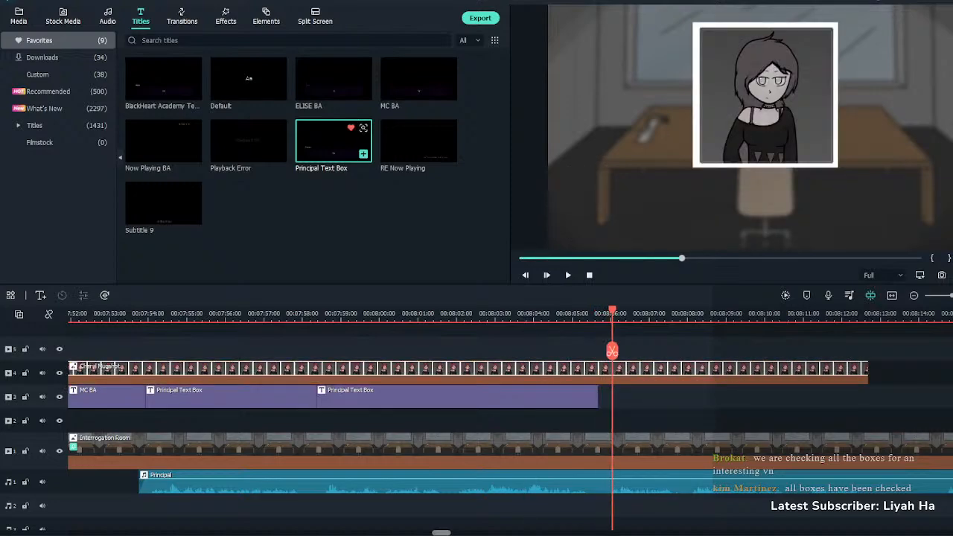
{"action": "left_click_drag", "start_coordinate": [333, 142], "coordinate": [659, 397]}
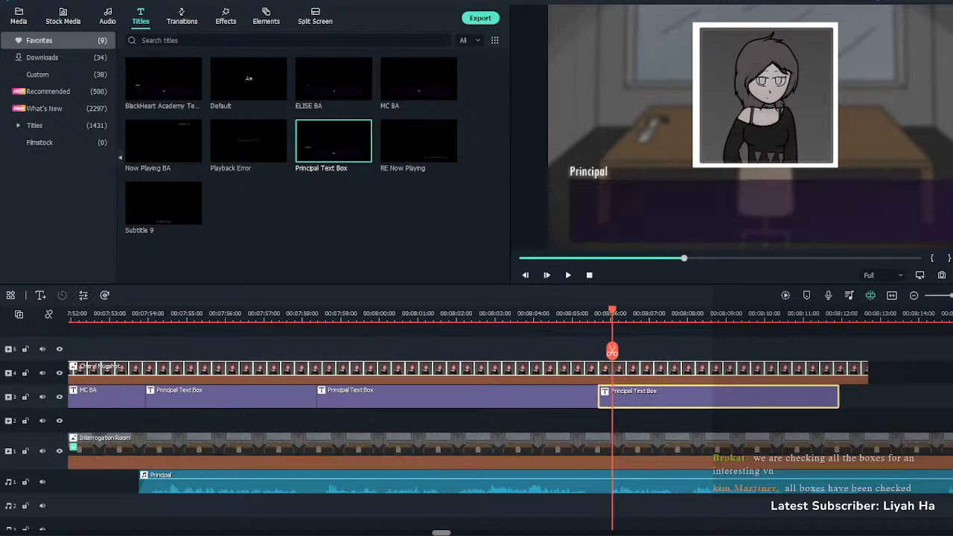
{"action": "left_click_drag", "start_coordinate": [838, 397], "coordinate": [868, 397]}
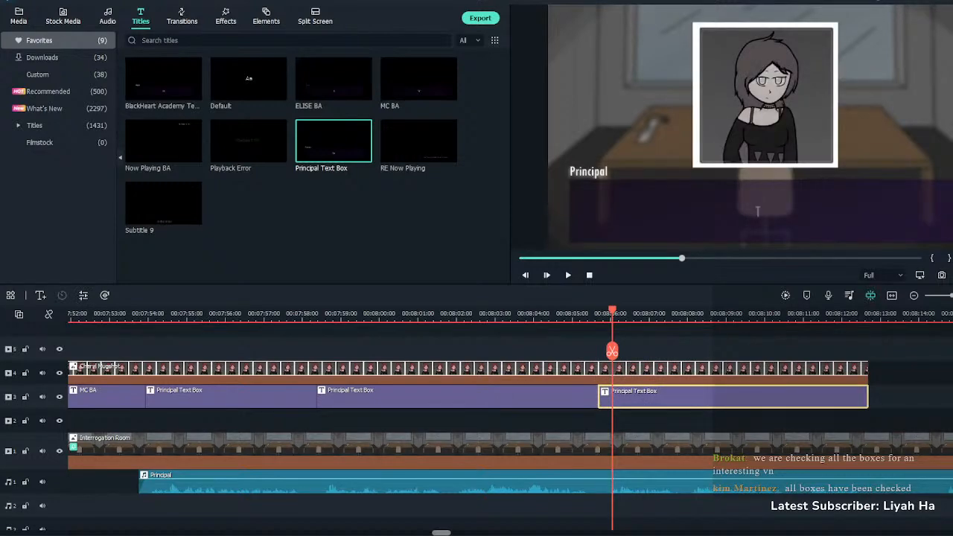
Set the title to “So do your best not to anger her. She hasn't fatally wounded anyone yet... make sure that doesn't change.”, breaking before “make sure”
{"action": "double_click", "coordinate": [758, 211]}
{"action": "type", "text": "\"So do your best not to anger her. She hasn't fatally wounded anyone yet... make sure that doesn't change.\""}
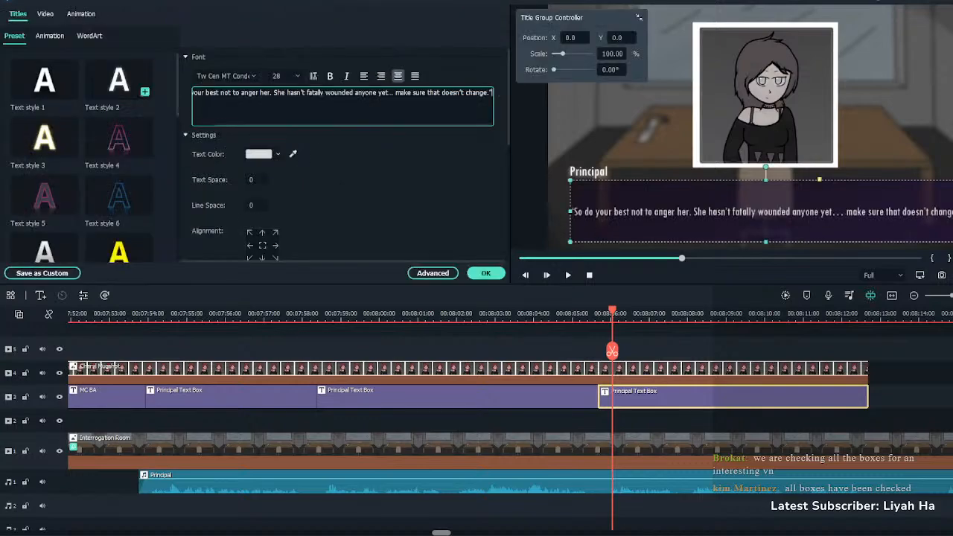
{"action": "key", "text": "Return"}
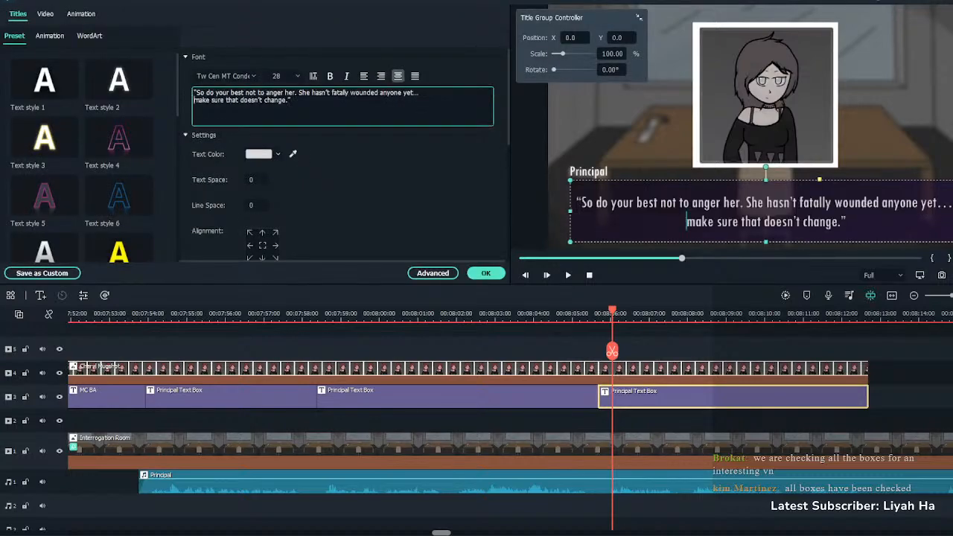
{"action": "left_click", "coordinate": [485, 274]}
{"action": "key", "text": "space"}
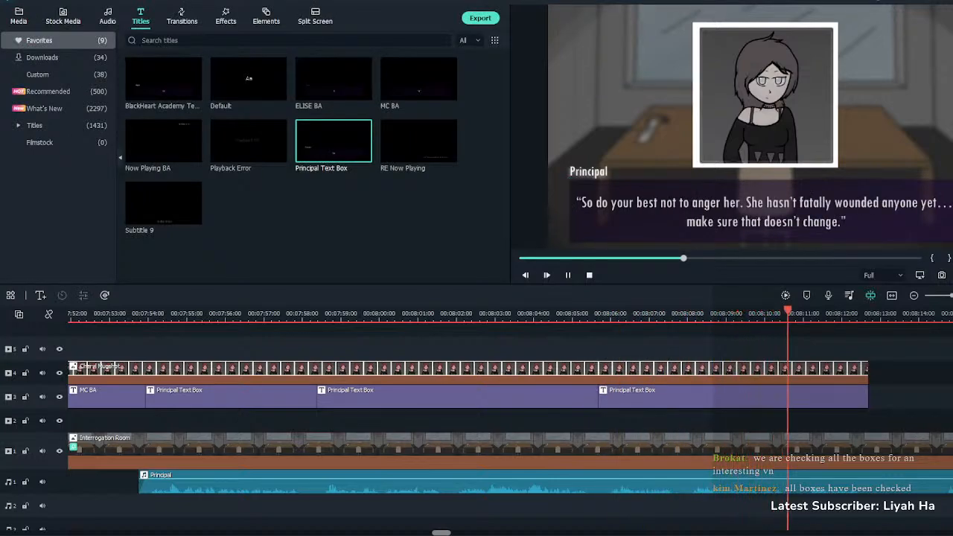
Insert a comma after “anyone” in the last Principal title and play on to about 00:08:13
{"action": "double_click", "coordinate": [808, 395]}
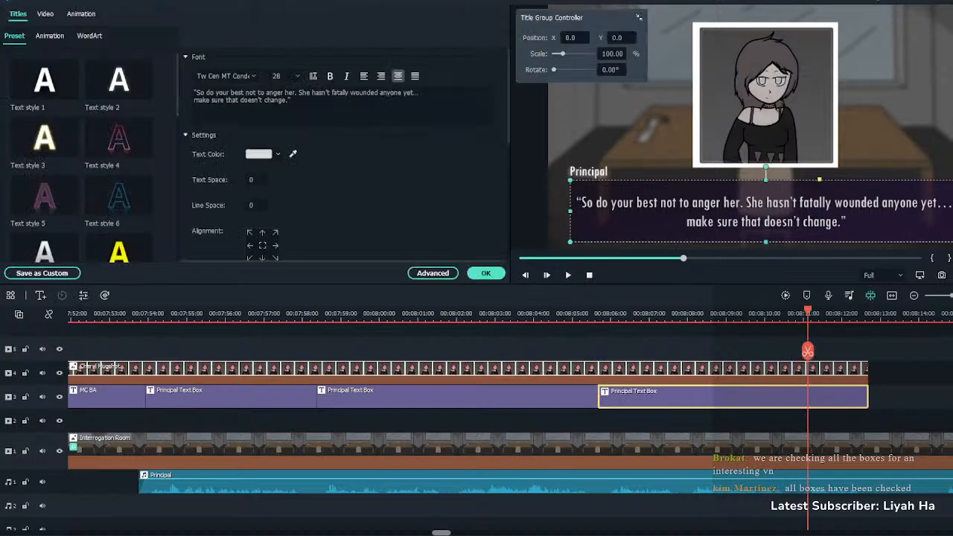
{"action": "left_click", "coordinate": [402, 92]}
{"action": "type", "text": ","}
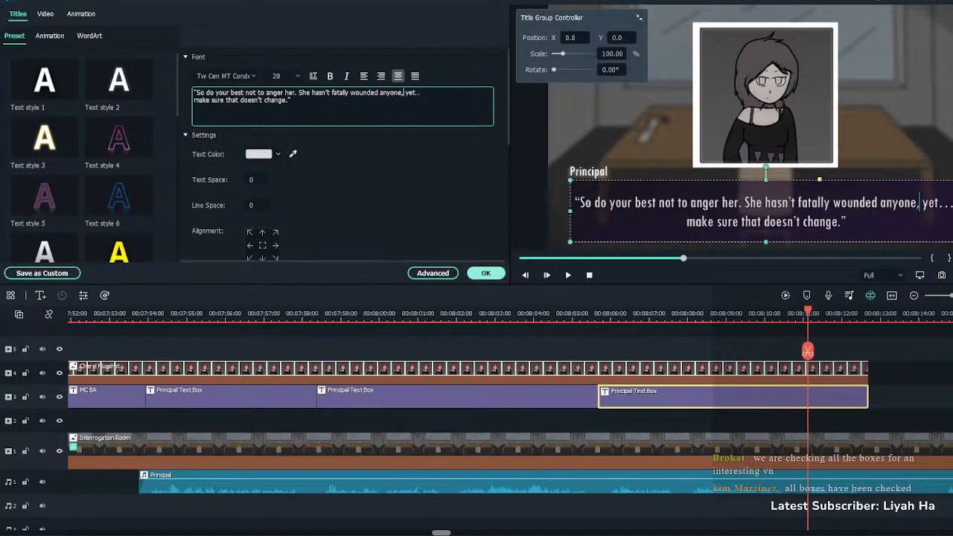
{"action": "left_click", "coordinate": [485, 273]}
{"action": "key", "text": "space"}
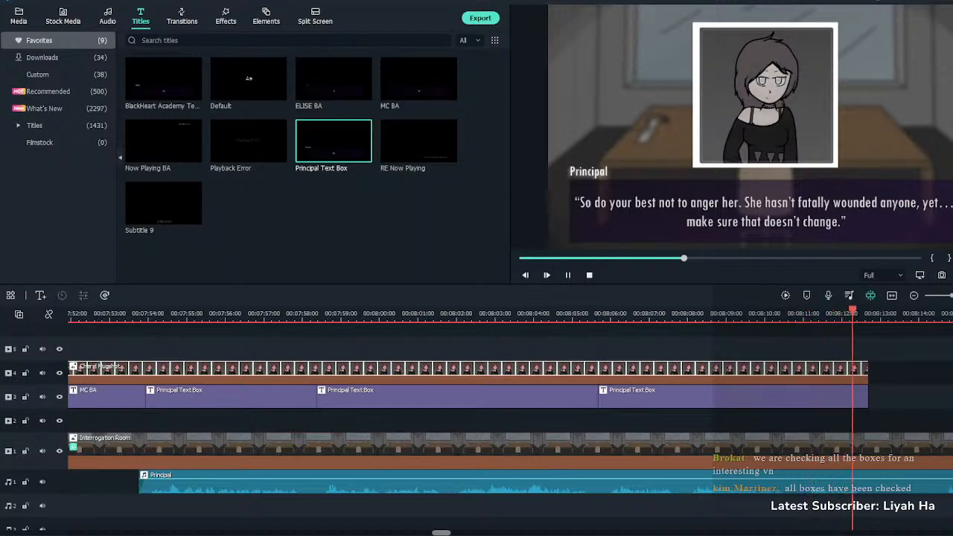
{"action": "key", "text": "space"}
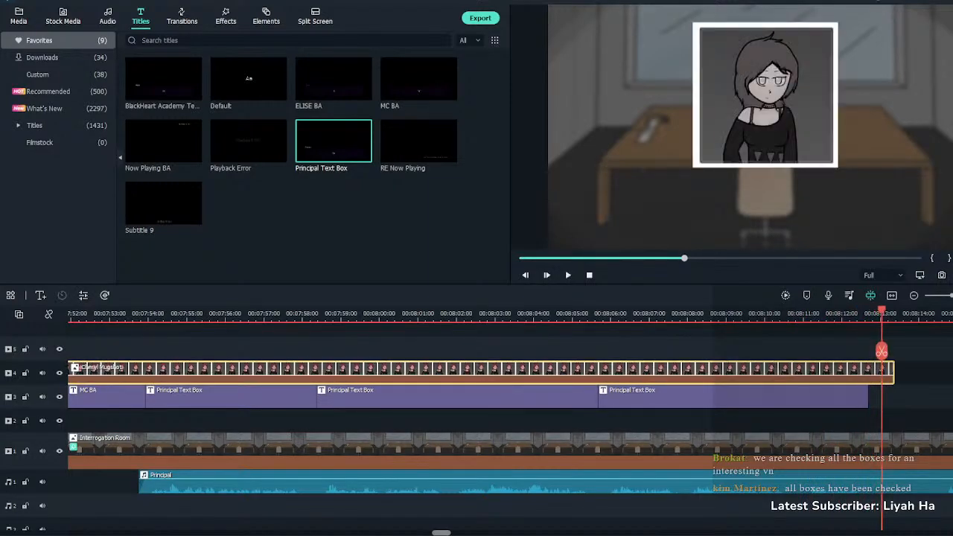
Apply the Erase transition to the end of the mugshot clip and add an MC BA title after the last Principal Text Box
{"action": "left_click", "coordinate": [182, 17]}
{"action": "left_click_drag", "start_coordinate": [333, 181], "coordinate": [868, 372]}
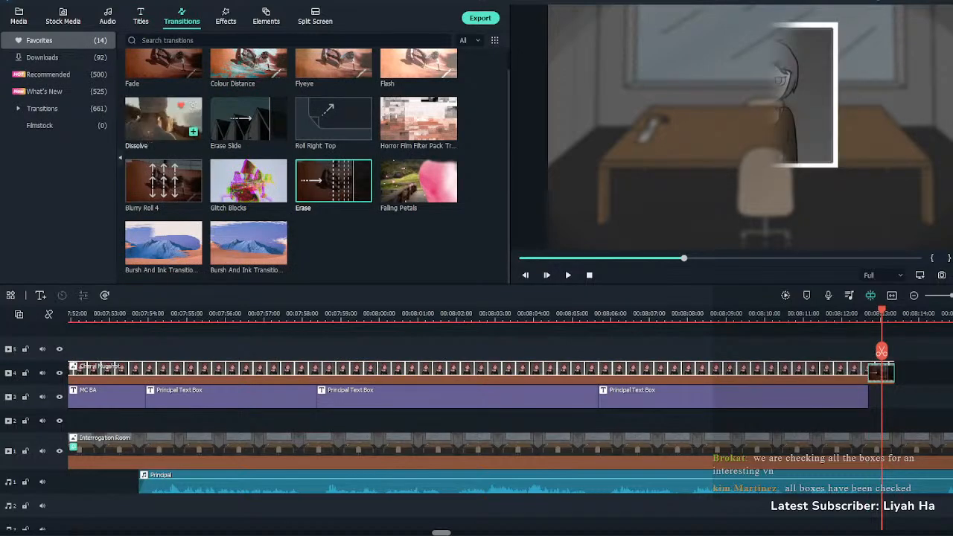
{"action": "left_click", "coordinate": [141, 17]}
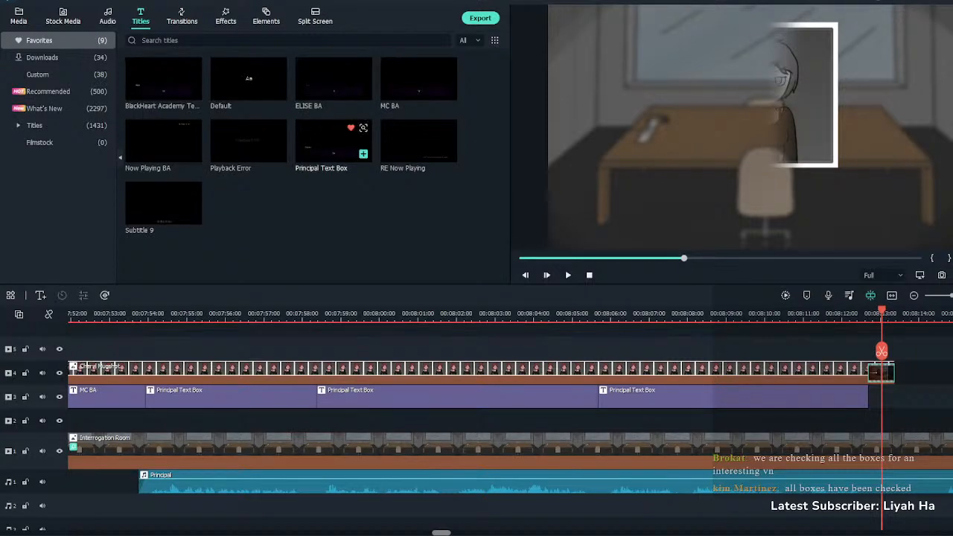
{"action": "left_click", "coordinate": [333, 141]}
{"action": "left_click_drag", "start_coordinate": [417, 78], "coordinate": [872, 396]}
Split the Principal audio clip at about 00:08:13 and move the second part to start at about 00:08:21
{"action": "left_click", "coordinate": [852, 314]}
{"action": "left_click", "coordinate": [931, 484]}
{"action": "key", "text": "space"}
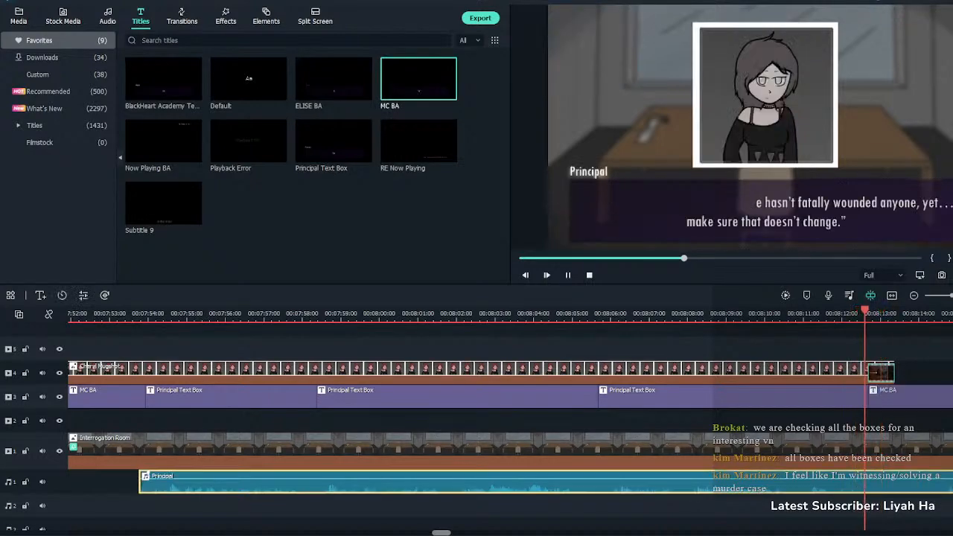
{"action": "key", "text": "space"}
{"action": "key", "text": "ctrl+b"}
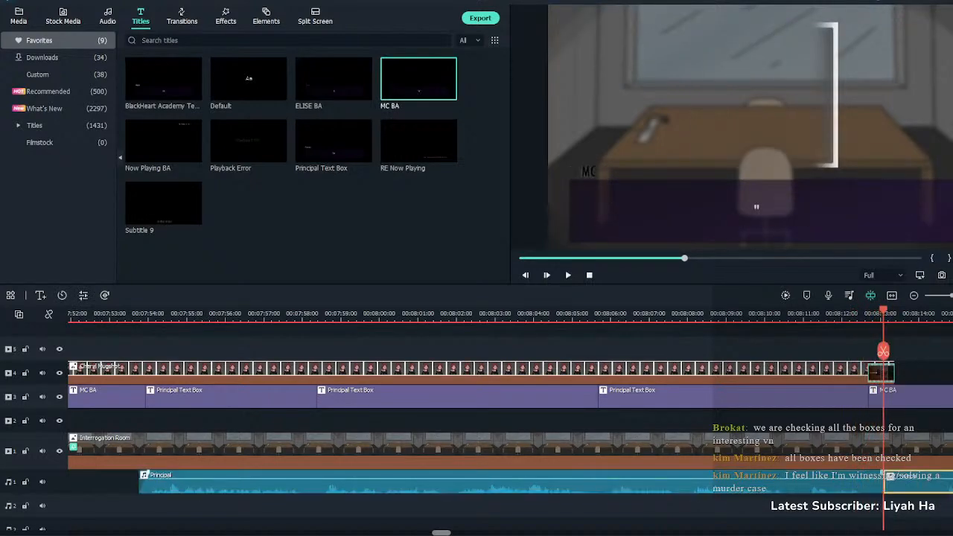
{"action": "left_click_drag", "start_coordinate": [884, 481], "coordinate": [798, 482]}
{"action": "left_click", "coordinate": [907, 482]}
Set the new MC BA title's text to "Right… don’t piss off the ‘delinquent’." in italics
{"action": "mouse_move", "coordinate": [467, 310]}
{"action": "left_mouse_down"}
{"action": "mouse_move", "coordinate": [447, 310]}
{"action": "mouse_move", "coordinate": [480, 309]}
{"action": "left_mouse_up"}
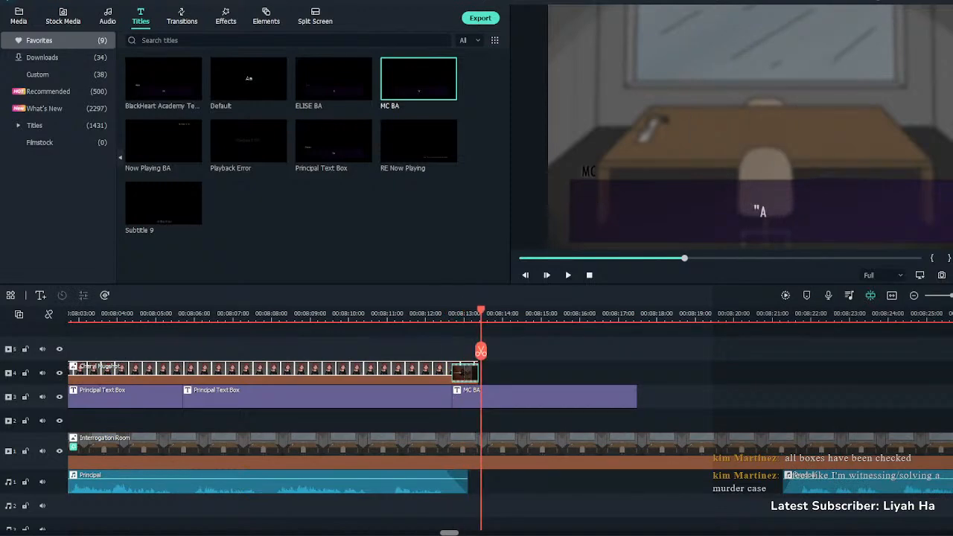
{"action": "double_click", "coordinate": [544, 396]}
{"action": "left_click", "coordinate": [342, 105]}
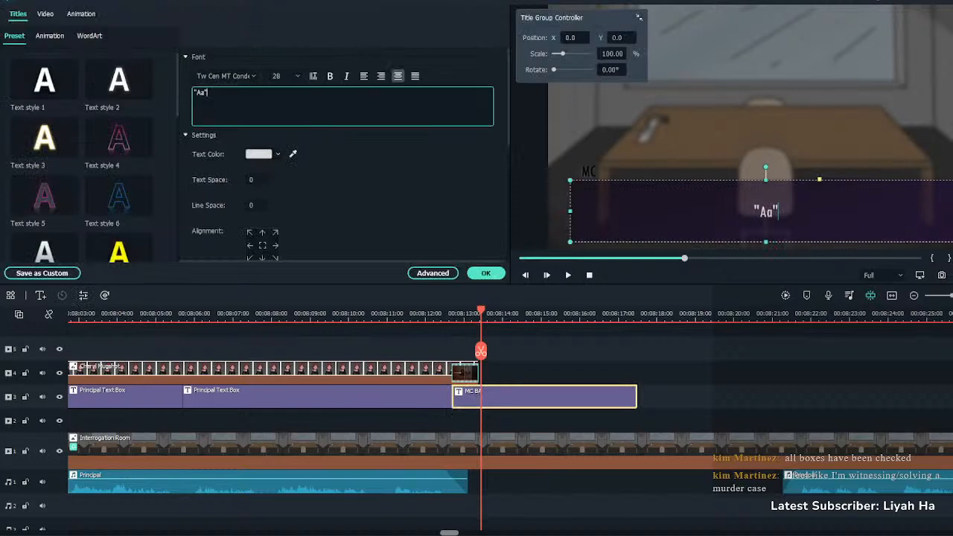
{"action": "key", "text": "ctrl+a"}
{"action": "type", "text": "Right… don’t piss off the ‘delinquent’."}
{"action": "left_click_drag", "start_coordinate": [305, 93], "coordinate": [192, 92]}
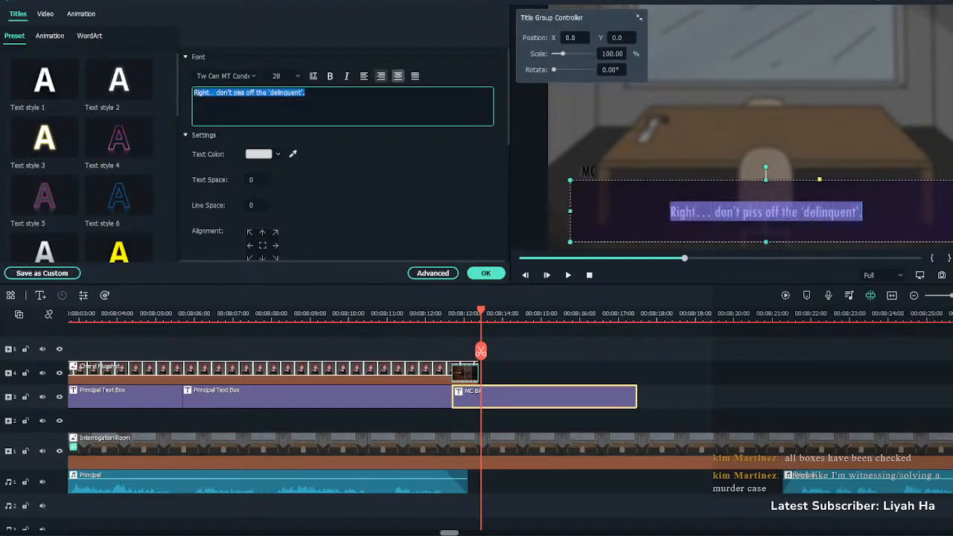
{"action": "left_click", "coordinate": [346, 76]}
{"action": "left_click", "coordinate": [486, 273]}
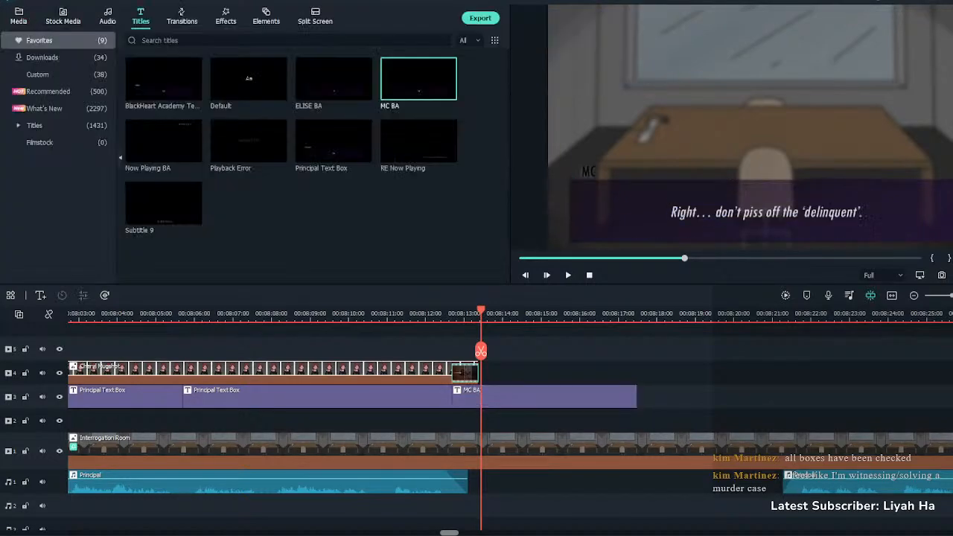
Split the MC BA title at about 00:08:16 and extend its second piece to about 00:08:22
{"action": "key", "text": "space"}
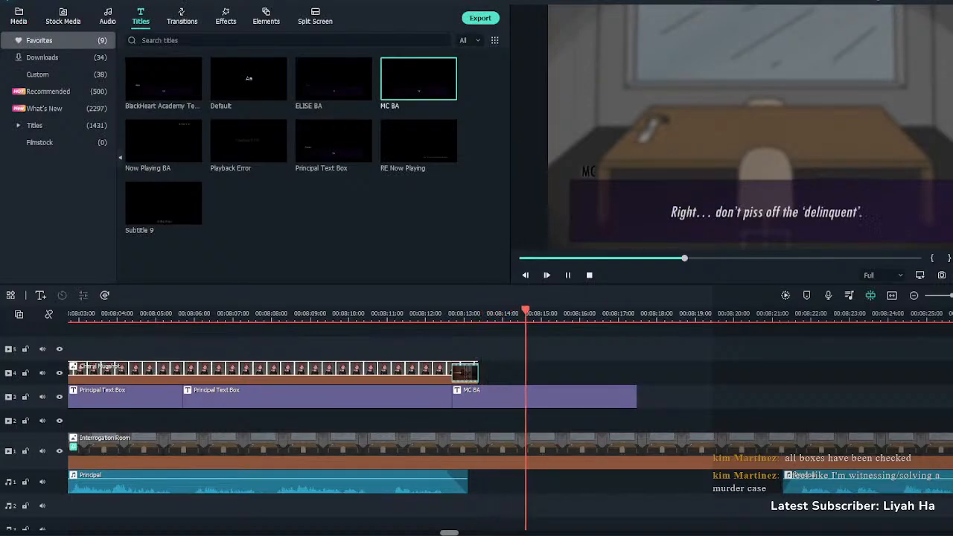
{"action": "left_click", "coordinate": [544, 396]}
{"action": "left_click", "coordinate": [594, 350]}
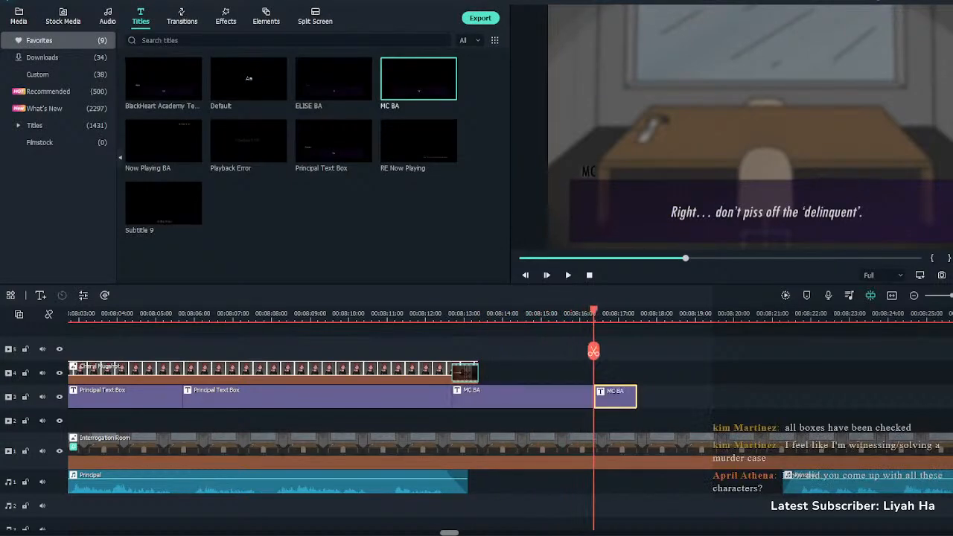
{"action": "left_click_drag", "start_coordinate": [637, 397], "coordinate": [825, 396]}
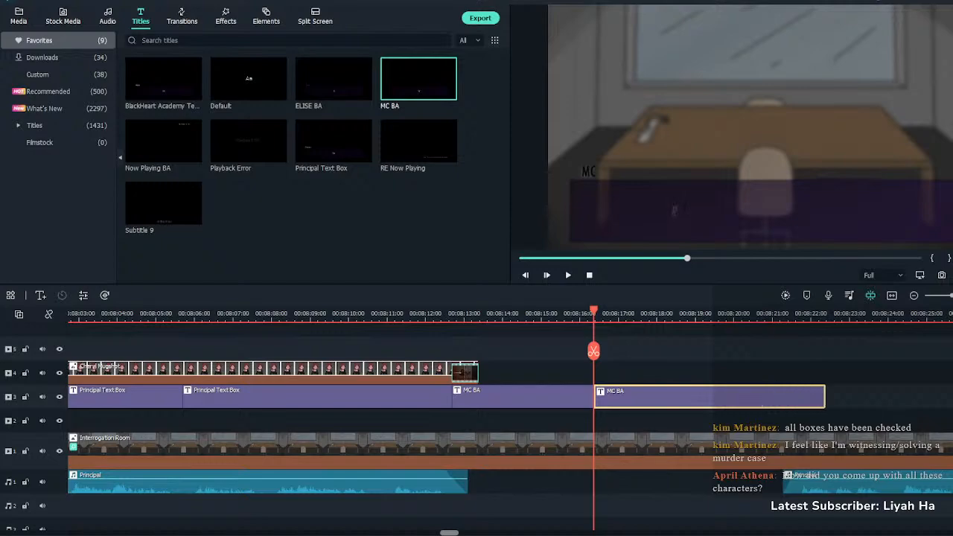
Split the extended MC BA title at about 00:08:19 and change its first part's text to "I flip to the next file."
{"action": "key", "text": "space"}
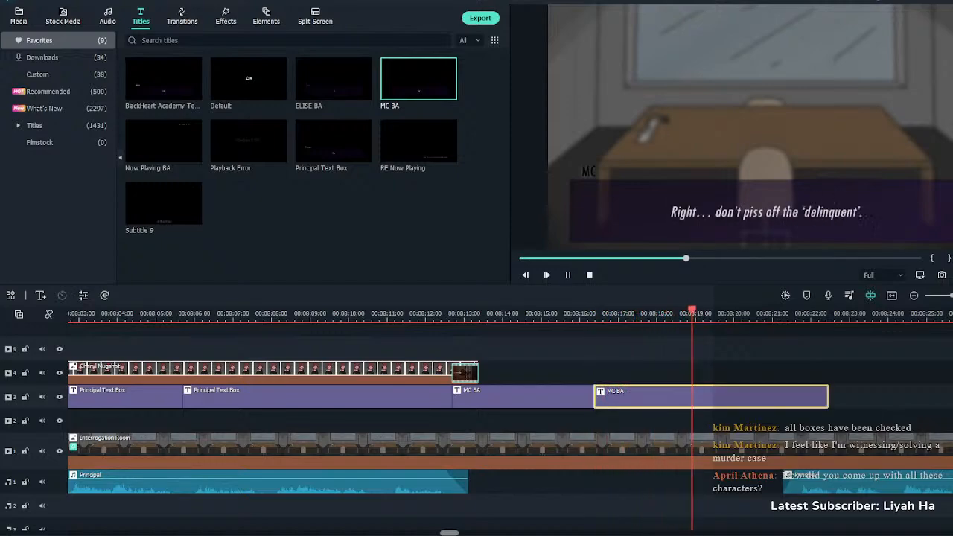
{"action": "key", "text": "space"}
{"action": "key", "text": "ctrl+b"}
{"action": "double_click", "coordinate": [654, 396]}
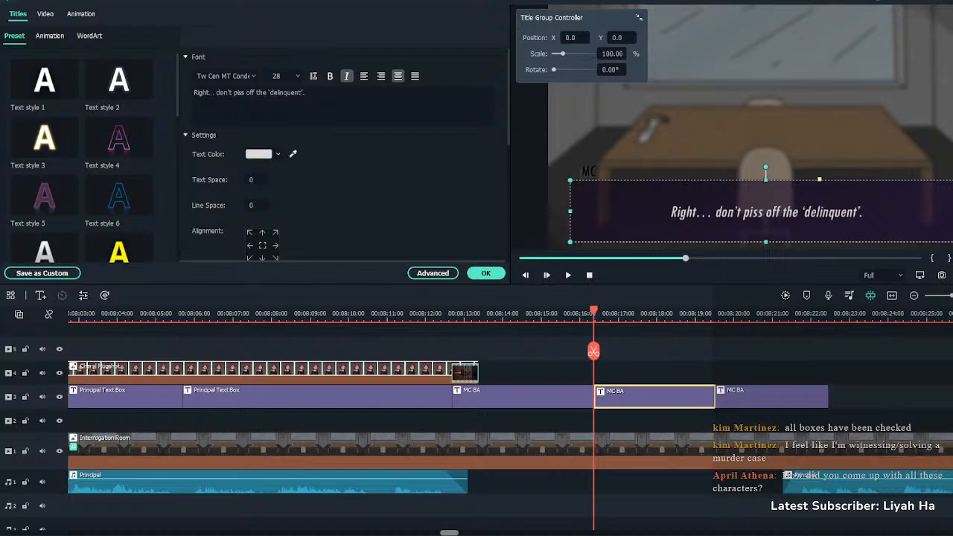
{"action": "left_click_drag", "start_coordinate": [305, 92], "coordinate": [143, 92]}
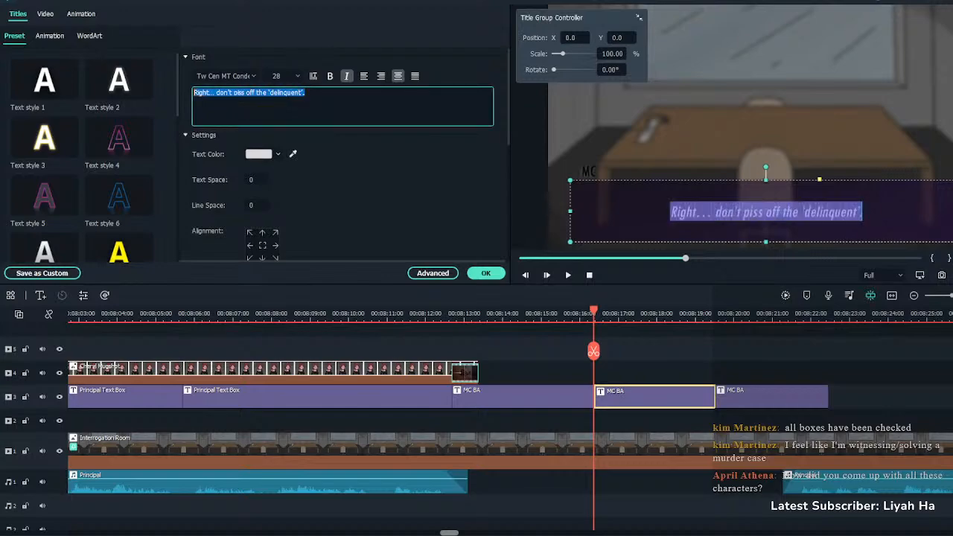
{"action": "type", "text": "I flip to the next file."}
{"action": "left_click", "coordinate": [485, 274]}
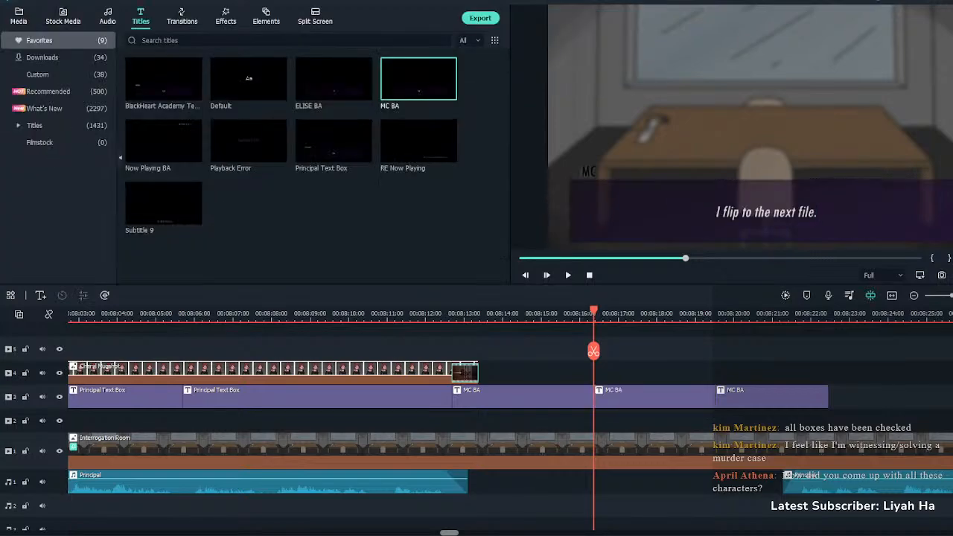
Change the last MC BA title's text to "It’s getting hard to remember all of these names!" and move the next Principal audio to about 00:08:22
{"action": "double_click", "coordinate": [772, 396]}
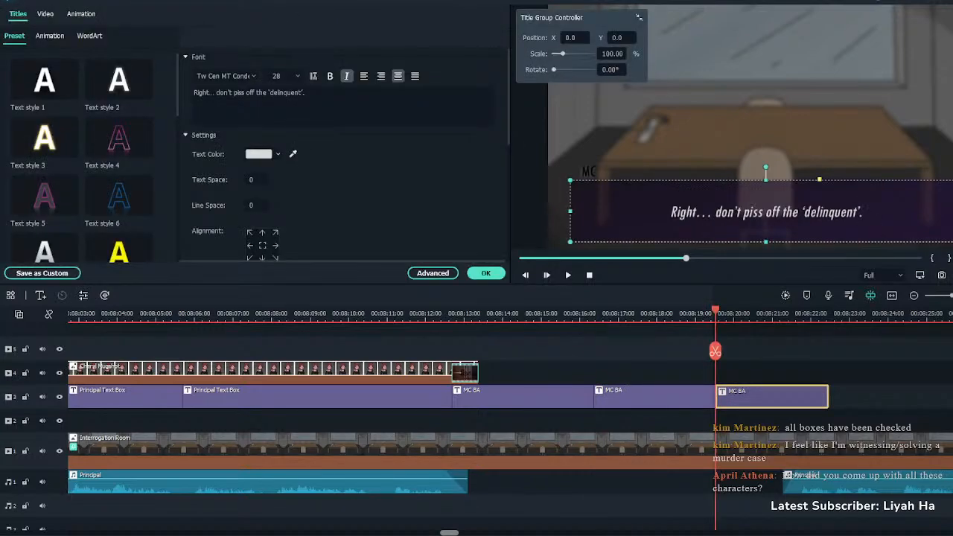
{"action": "left_click_drag", "start_coordinate": [305, 93], "coordinate": [145, 92]}
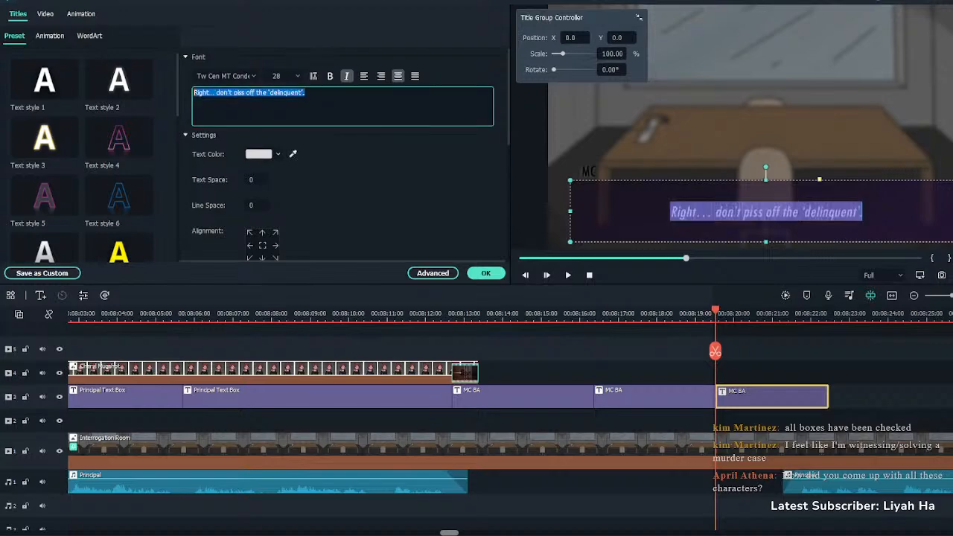
{"action": "type", "text": "It’s getting hard to remember all of these names!"}
{"action": "left_click", "coordinate": [485, 273]}
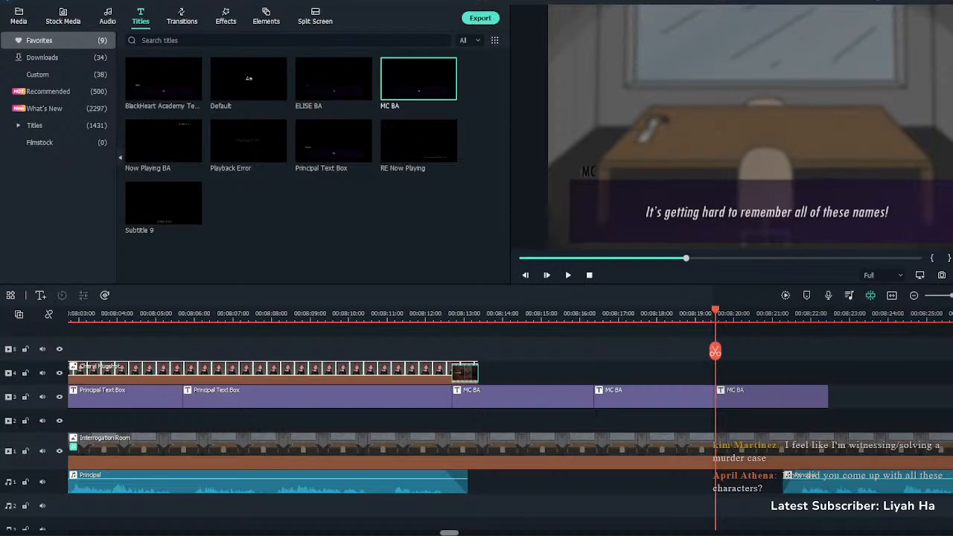
{"action": "left_click_drag", "start_coordinate": [796, 477], "coordinate": [825, 477]}
{"action": "key", "text": "Escape"}
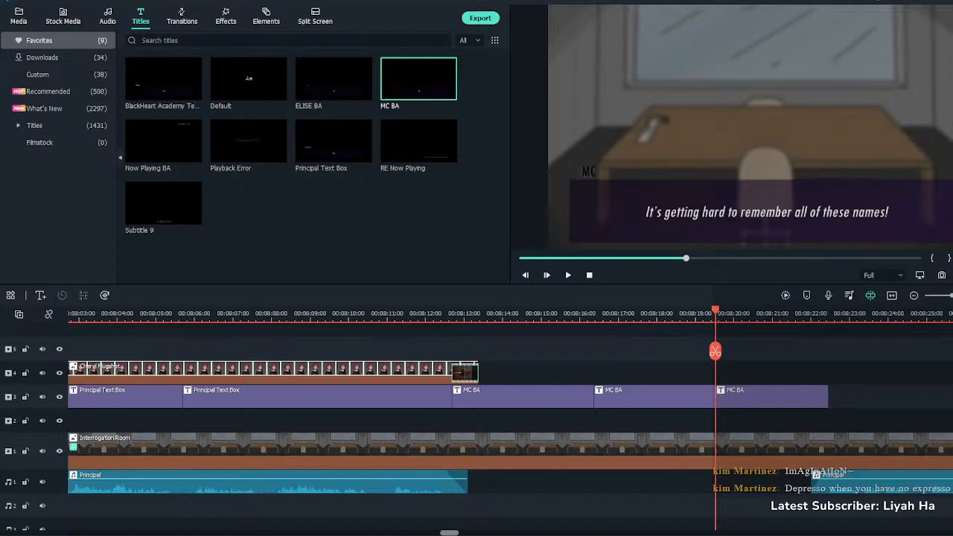
Review the sequence from about 00:08:10 to 00:08:21, checking the MC titles' timing against the audio tracks
{"action": "left_click", "coordinate": [339, 313]}
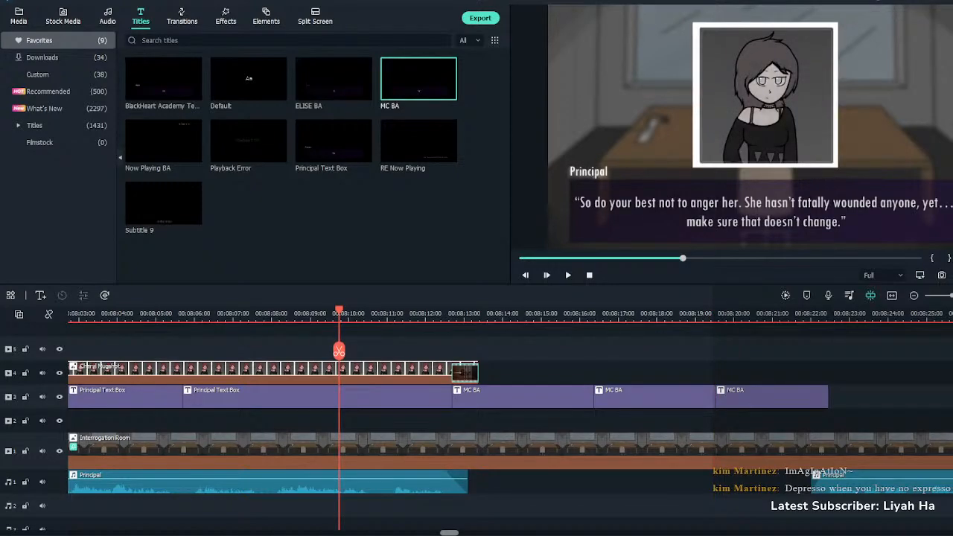
{"action": "left_click_drag", "start_coordinate": [339, 313], "coordinate": [634, 314]}
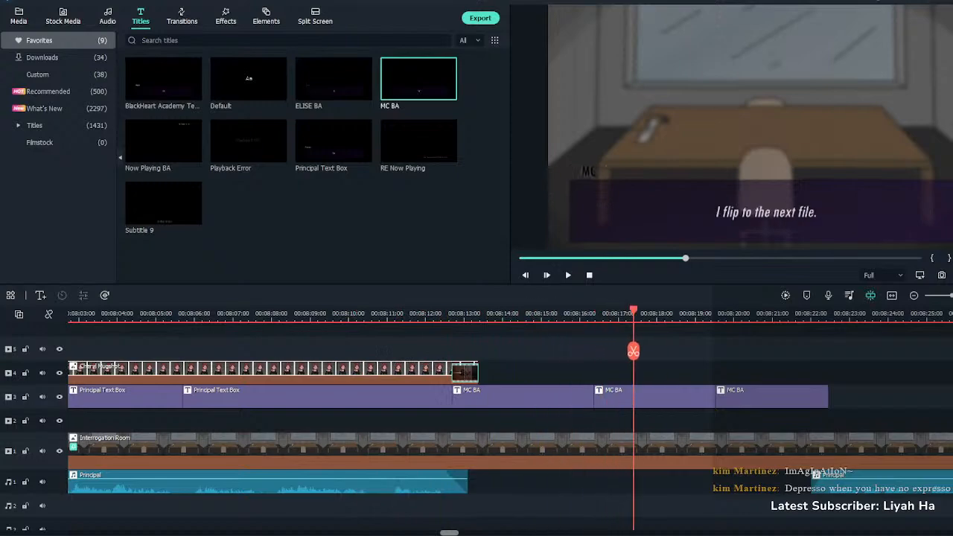
{"action": "left_click", "coordinate": [735, 314]}
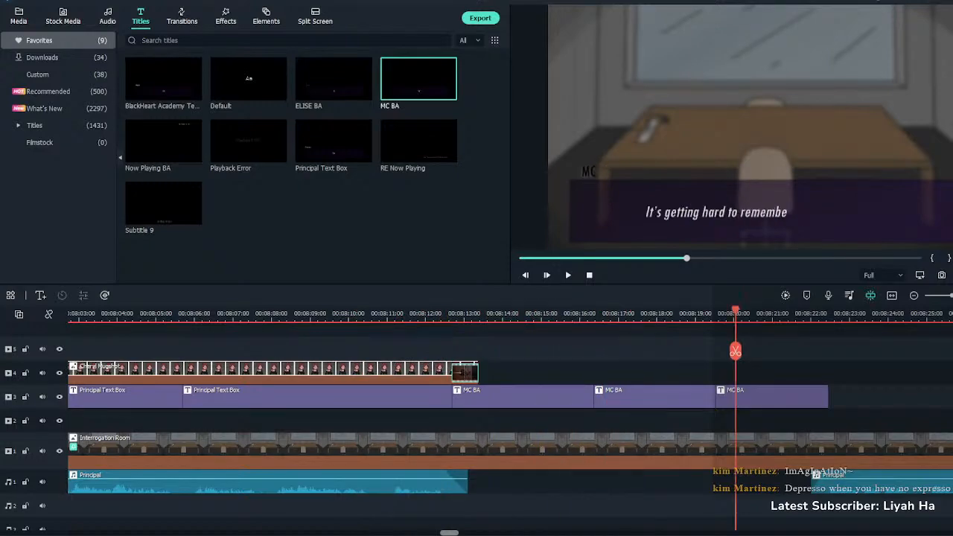
{"action": "scroll", "coordinate": [736, 350], "scroll_direction": "down", "scroll_amount": 3}
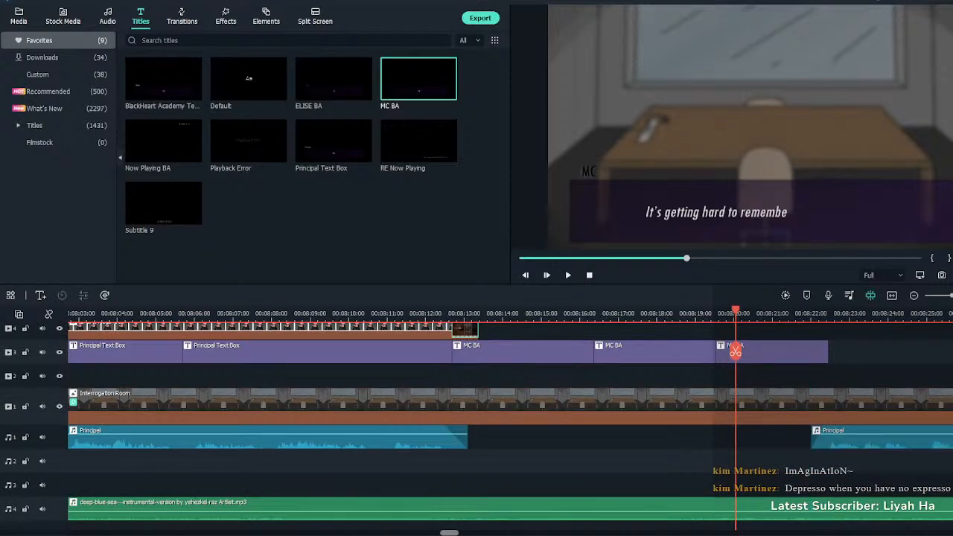
{"action": "key", "text": "space"}
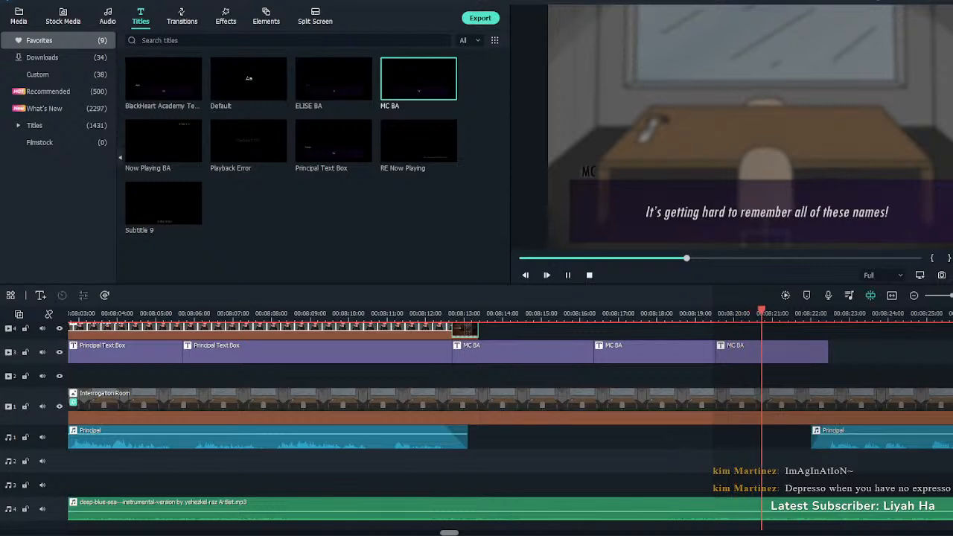
{"action": "scroll", "coordinate": [736, 350], "scroll_direction": "up", "scroll_amount": 3}
{"action": "key", "text": "space"}
{"action": "left_click", "coordinate": [771, 412]}
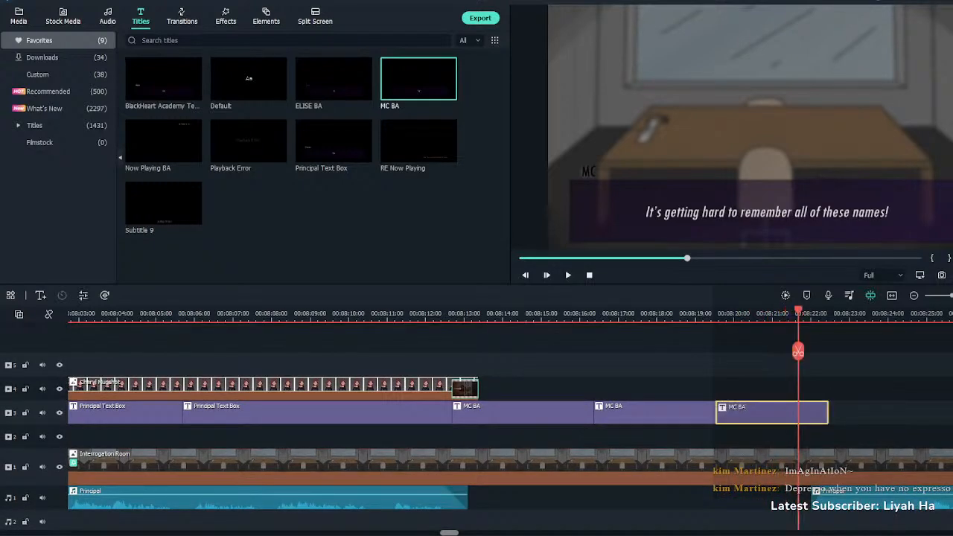
{"action": "key", "text": "Escape"}
Append an MC BA title reading "What the? Is this a child?" after the last title, and move the next Principal audio to about 00:08:28
{"action": "left_click", "coordinate": [449, 92]}
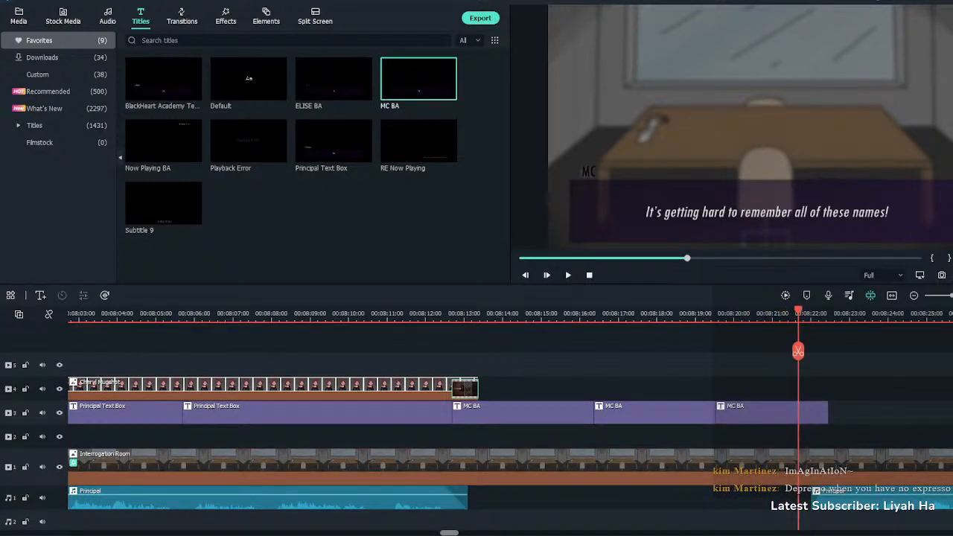
{"action": "mouse_move", "coordinate": [856, 497]}
{"action": "left_mouse_down"}
{"action": "mouse_move", "coordinate": [952, 497]}
{"action": "mouse_move", "coordinate": [868, 498]}
{"action": "left_mouse_up"}
{"action": "double_click", "coordinate": [685, 412]}
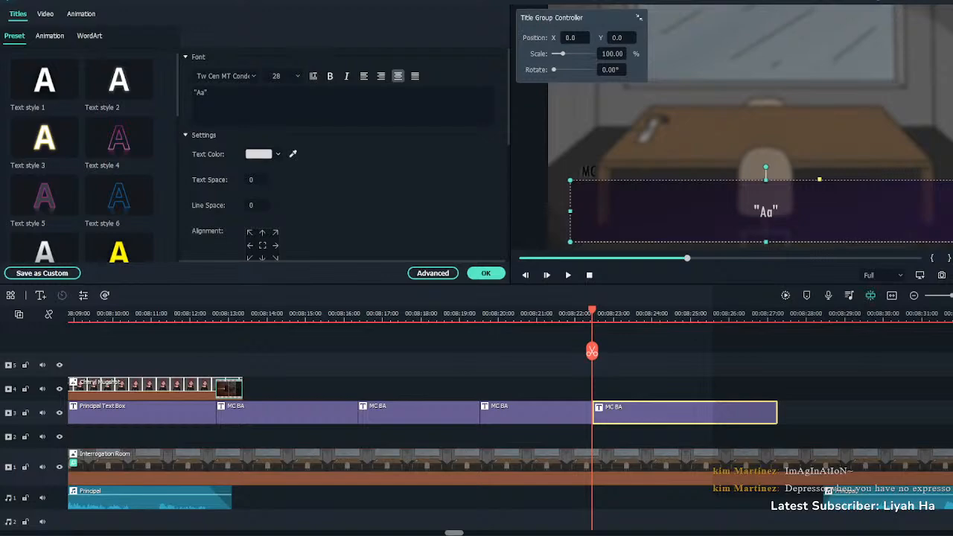
{"action": "left_click", "coordinate": [206, 94]}
{"action": "key", "text": "ctrl+a"}
{"action": "type", "text": "\"What the? Is this a child?\""}
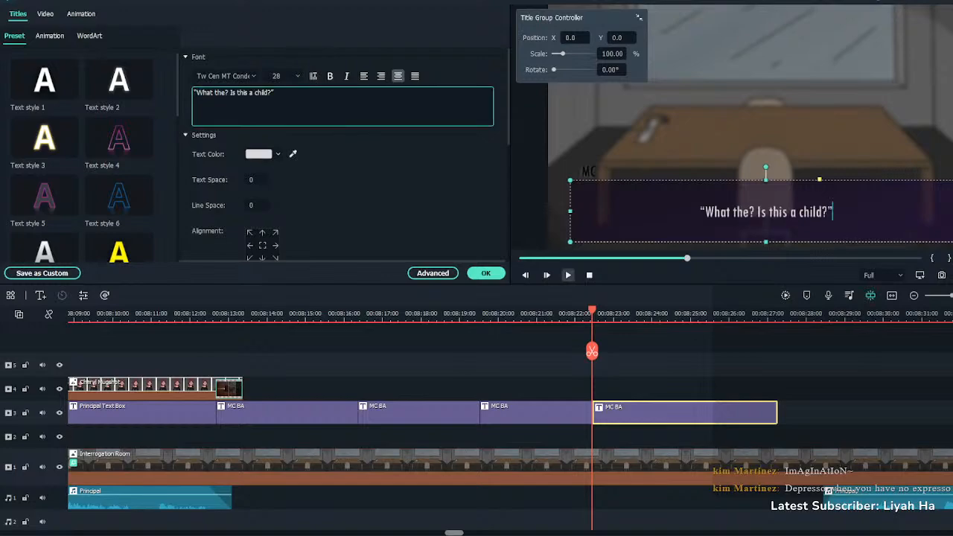
{"action": "left_click", "coordinate": [485, 273]}
Trim the last MC BA title to end at about 00:08:26 and move the next Principal audio to start just before that end
{"action": "key", "text": "space"}
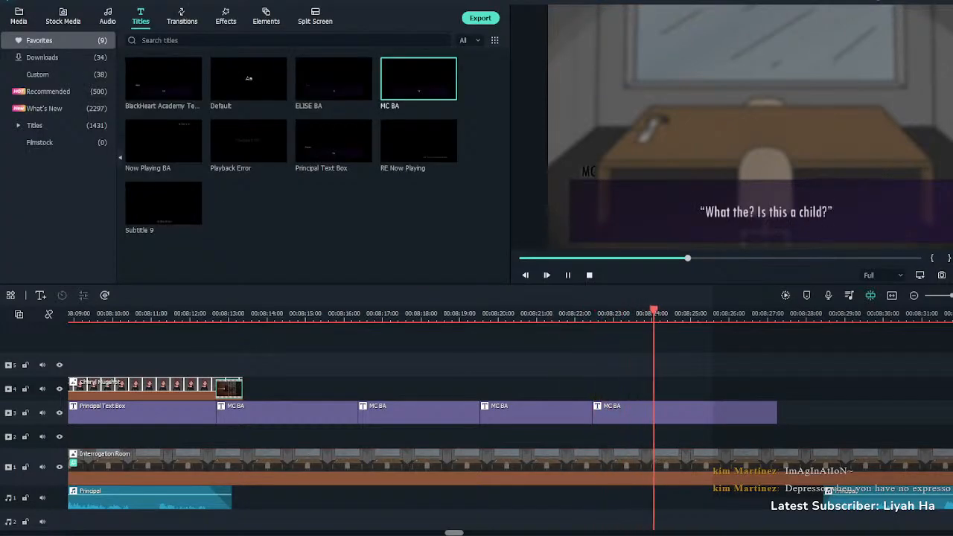
{"action": "left_click", "coordinate": [684, 413]}
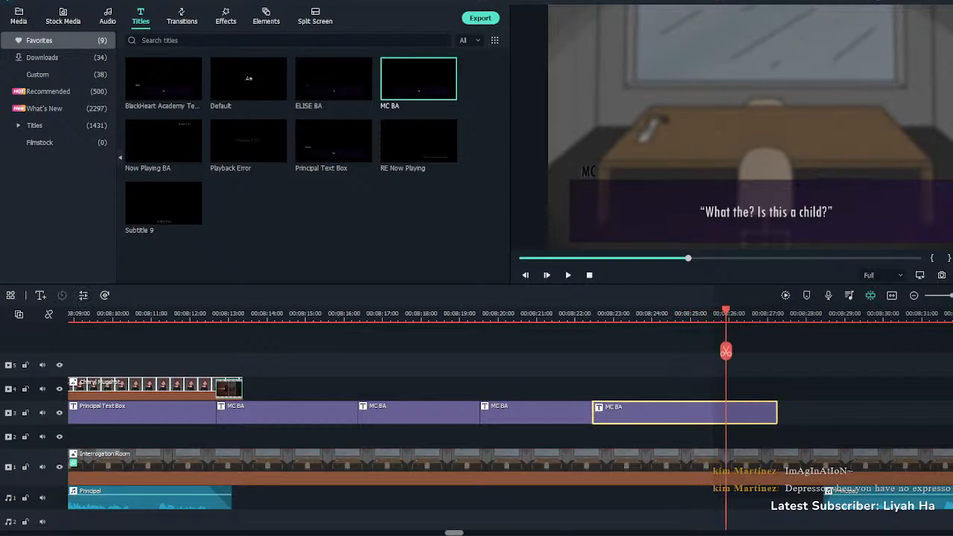
{"action": "left_click", "coordinate": [726, 350]}
{"action": "key", "text": "Delete"}
{"action": "left_click_drag", "start_coordinate": [826, 497], "coordinate": [713, 497]}
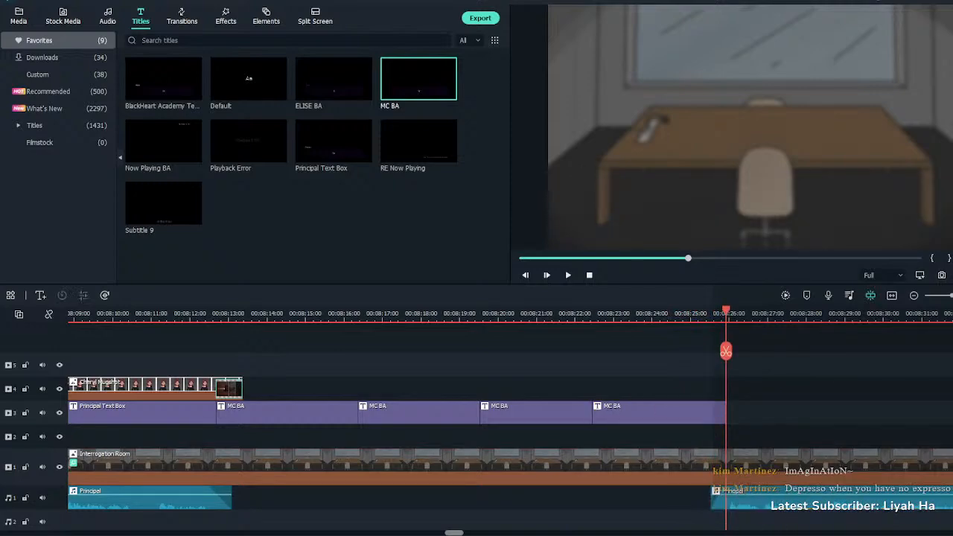
Keyframe the background music's volume at about 00:08:21 at -16.50 dB, dropping to -22.43 dB just before the next Principal audio starts
{"action": "key", "text": "space"}
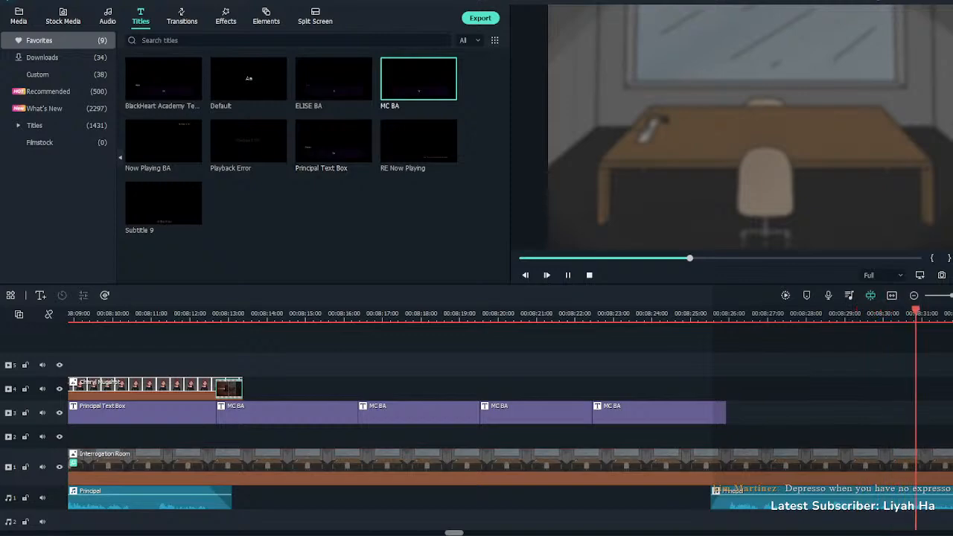
{"action": "scroll", "coordinate": [477, 418], "scroll_direction": "down", "scroll_amount": 3}
{"action": "left_click", "coordinate": [492, 313]}
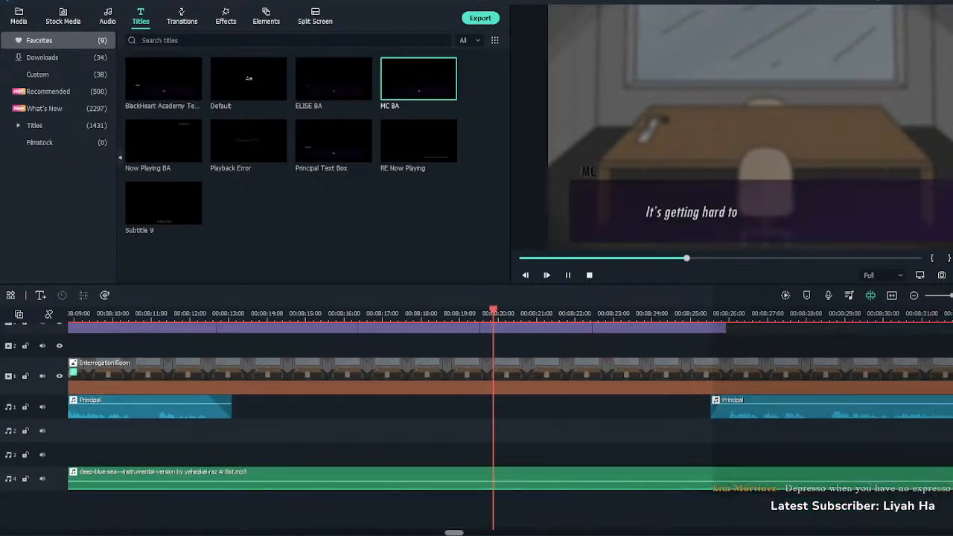
{"action": "double_click", "coordinate": [476, 478]}
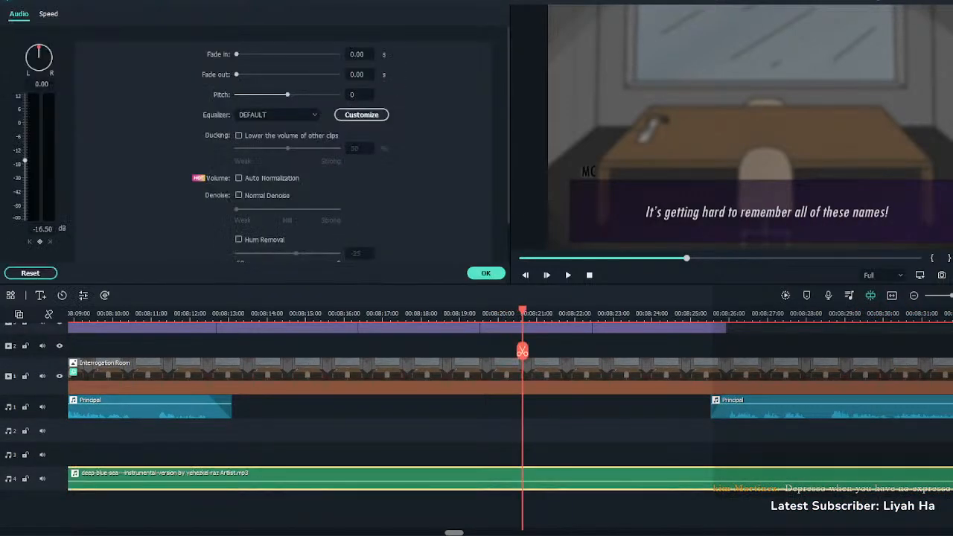
{"action": "key", "text": "space"}
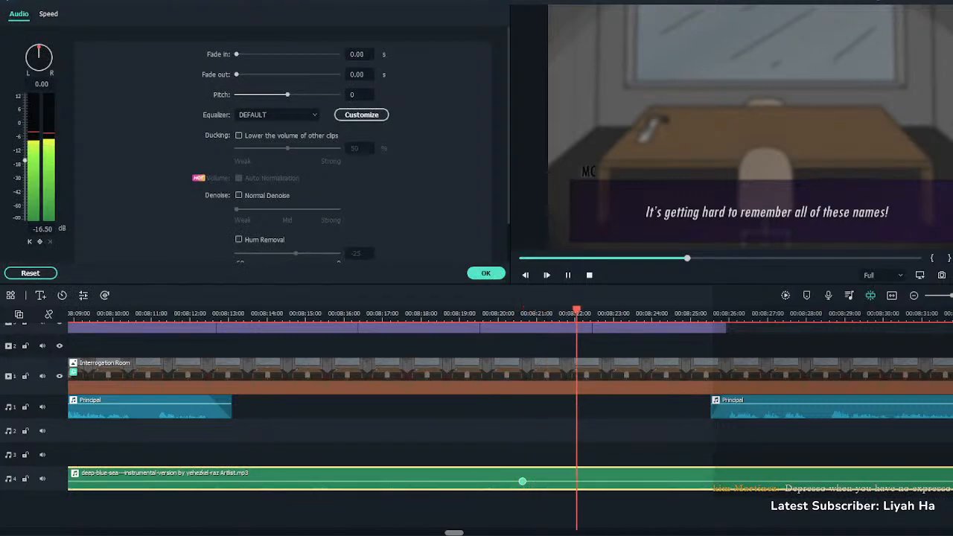
{"action": "left_click", "coordinate": [702, 313]}
{"action": "key", "text": "space"}
{"action": "left_click_drag", "start_coordinate": [24, 160], "coordinate": [24, 170]}
{"action": "key", "text": "space"}
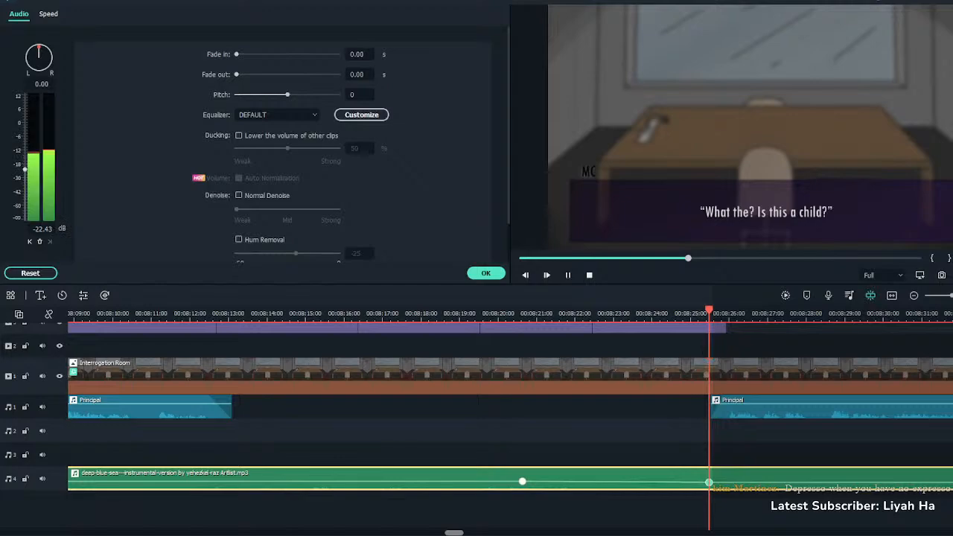
{"action": "scroll", "coordinate": [477, 417], "scroll_direction": "up", "scroll_amount": 2}
{"action": "left_click", "coordinate": [662, 357]}
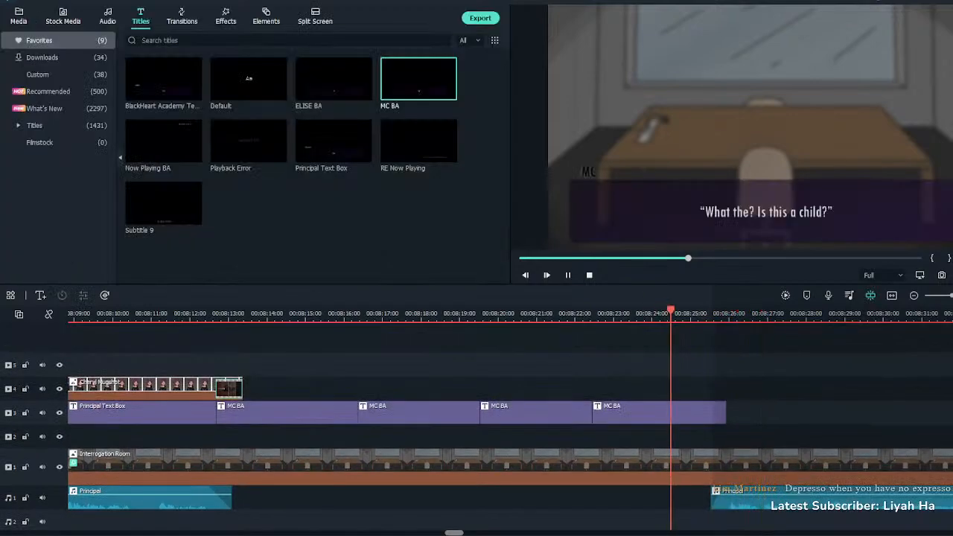
Append a Principal Text Box title after the last MC BA title, reading the character's full name followed by "Male. 21" in quotes
{"action": "left_click_drag", "start_coordinate": [333, 141], "coordinate": [745, 413]}
{"action": "double_click", "coordinate": [745, 413]}
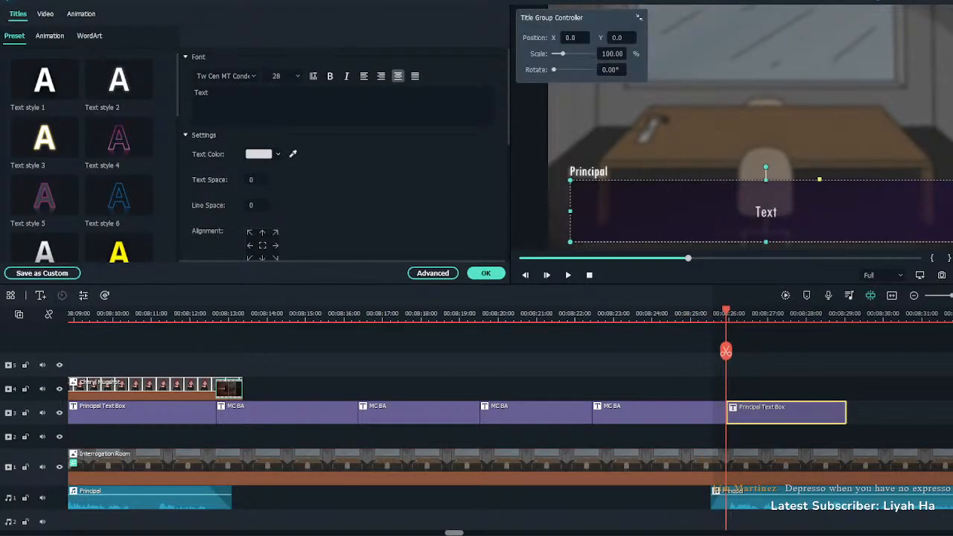
{"action": "left_click_drag", "start_coordinate": [216, 93], "coordinate": [145, 93]}
{"action": "type", "text": "\"Lucas Terra. Male. 21\""}
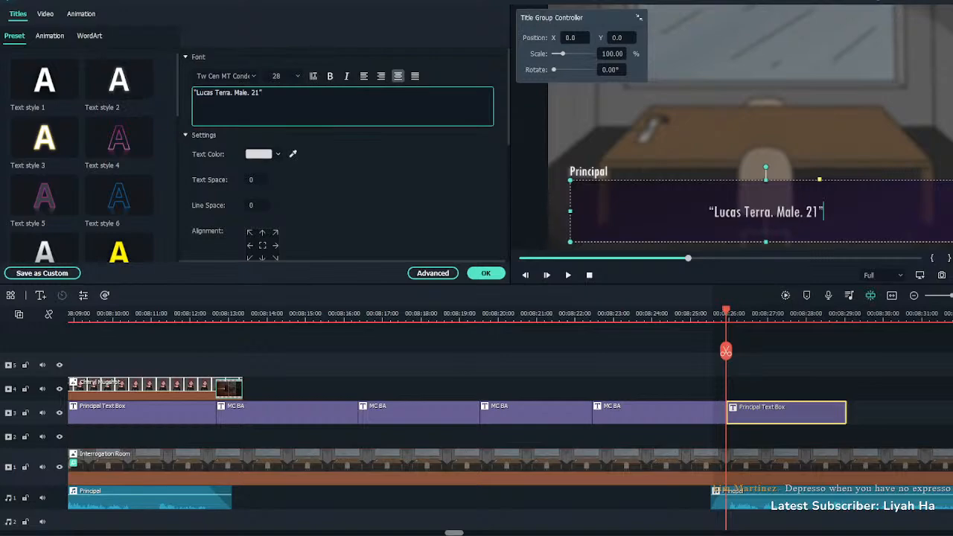
{"action": "left_click", "coordinate": [485, 273]}
Play the Principal's line and trim the new Principal Text Box title to end at about 00:08:28.5
{"action": "key", "text": "space"}
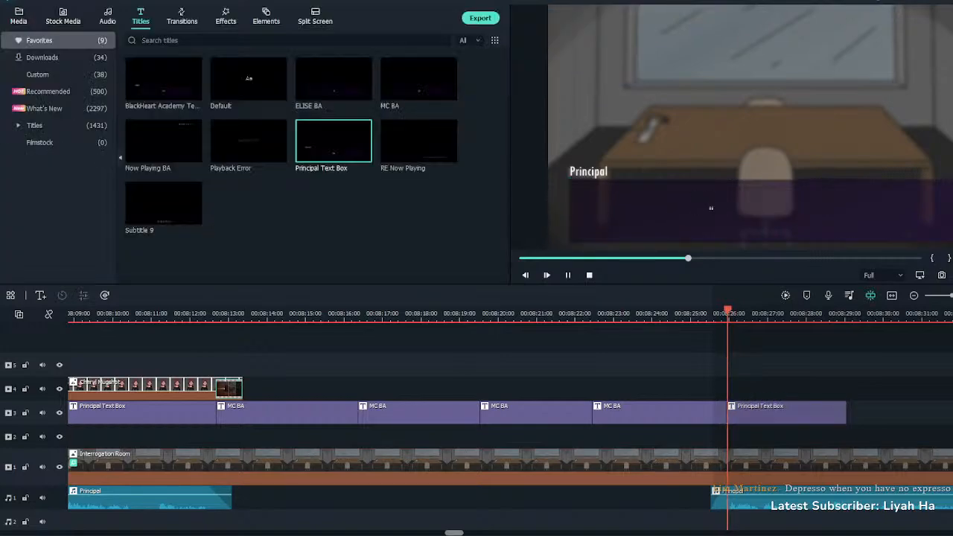
{"action": "left_click", "coordinate": [786, 413]}
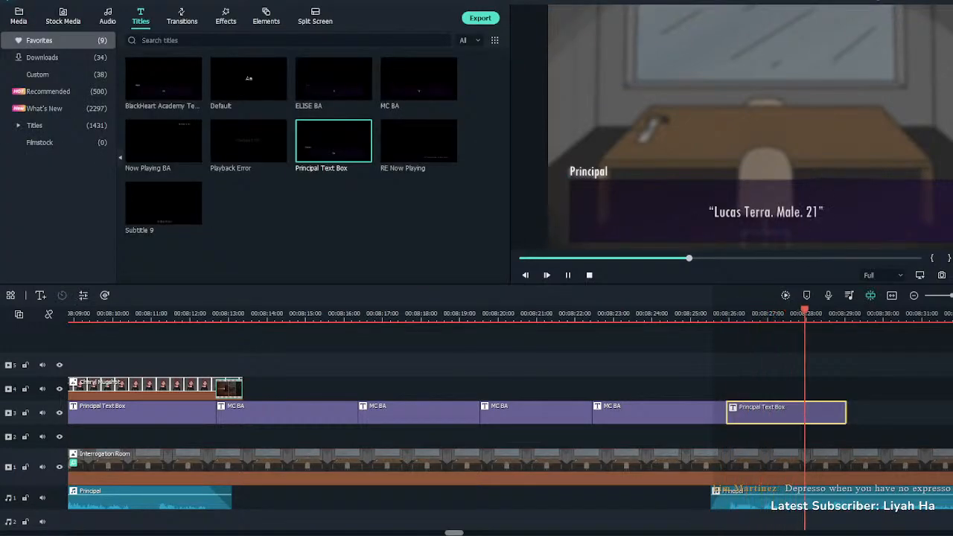
{"action": "key", "text": "space"}
{"action": "key", "text": "alt+]"}
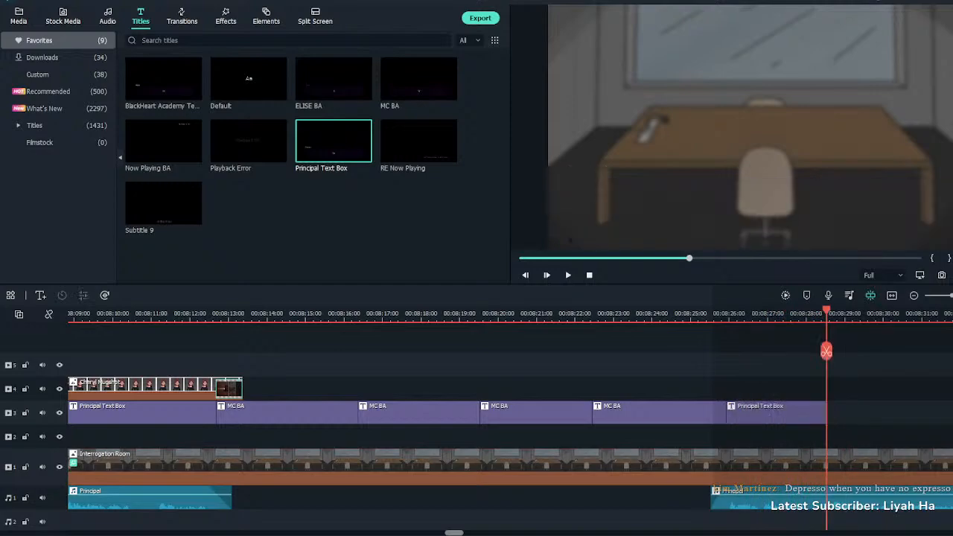
Place the Lucas Mugshot image on video track 4 from the last title's end, shrink it and center it above the dialogue box
{"action": "left_click", "coordinate": [19, 16]}
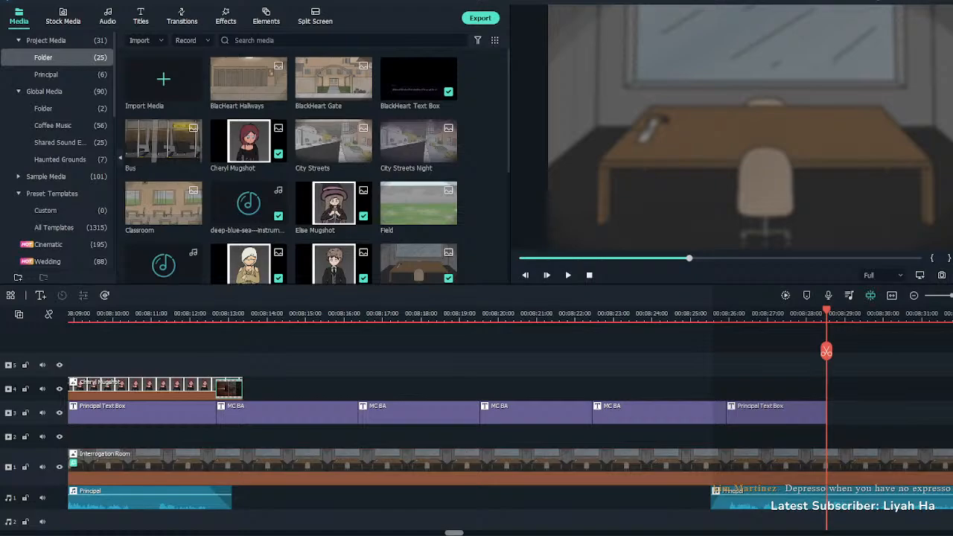
{"action": "scroll", "coordinate": [333, 142], "scroll_direction": "down", "scroll_amount": 3}
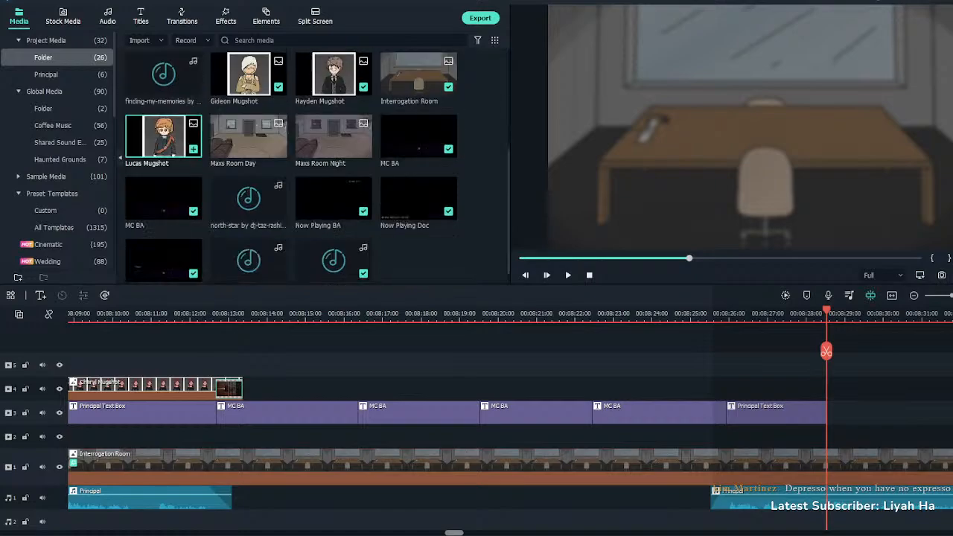
{"action": "left_click_drag", "start_coordinate": [163, 136], "coordinate": [832, 388]}
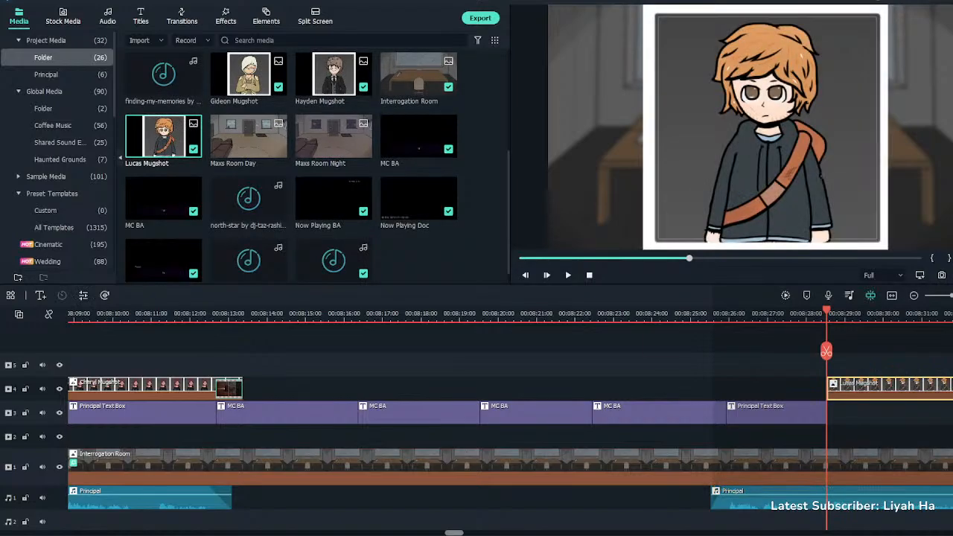
{"action": "double_click", "coordinate": [857, 388]}
{"action": "left_click_drag", "start_coordinate": [644, 248], "coordinate": [742, 150]}
{"action": "left_click_drag", "start_coordinate": [814, 79], "coordinate": [778, 97]}
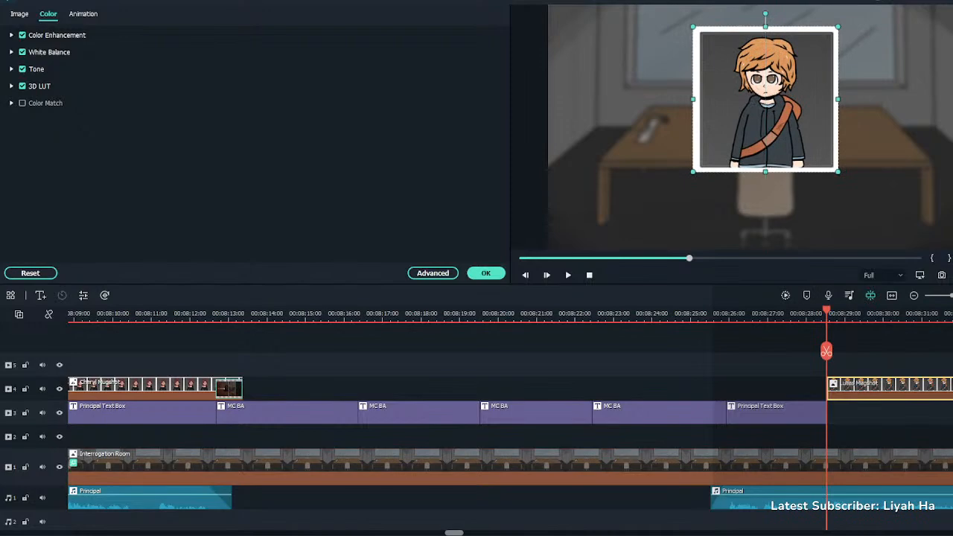
{"action": "left_click", "coordinate": [799, 436]}
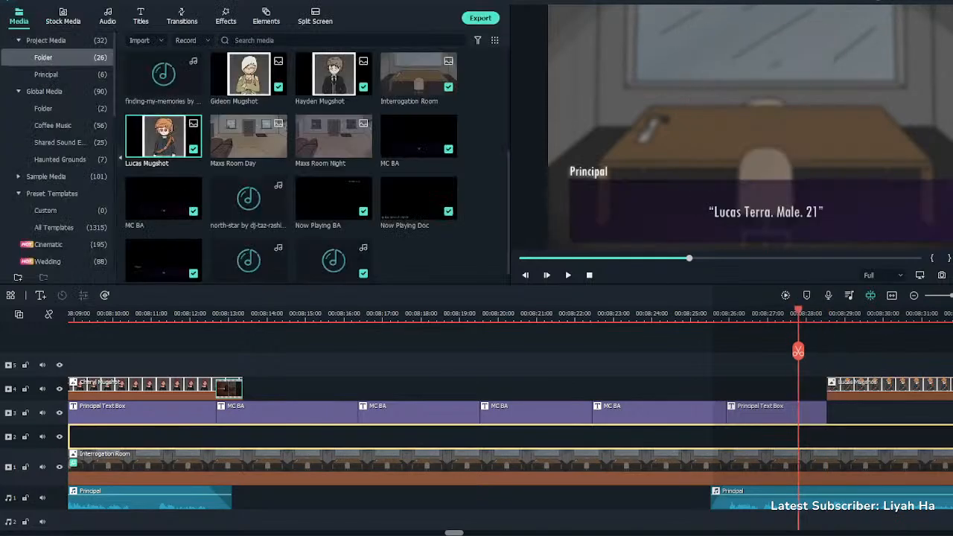
Append another Principal Text Box title after the last one and extend it to about 00:08:35 to match the voice audio
{"action": "left_click", "coordinate": [140, 16]}
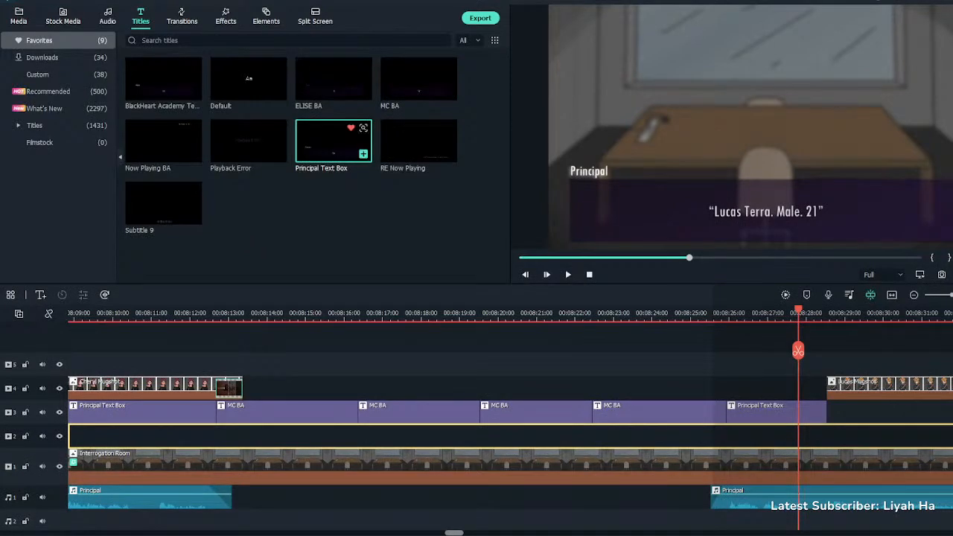
{"action": "left_click", "coordinate": [362, 155]}
{"action": "key", "text": "space"}
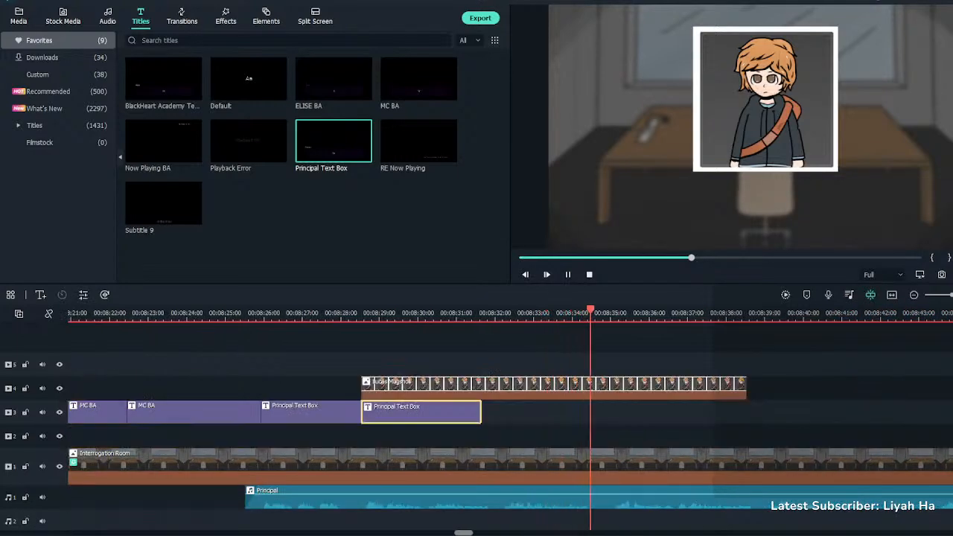
{"action": "key", "text": "space"}
{"action": "left_click_drag", "start_coordinate": [480, 412], "coordinate": [602, 412]}
Make the title read "And no, he is not a child, he's just very small for his age. His mother and father aren't much taller than he is."
{"action": "double_click", "coordinate": [482, 412]}
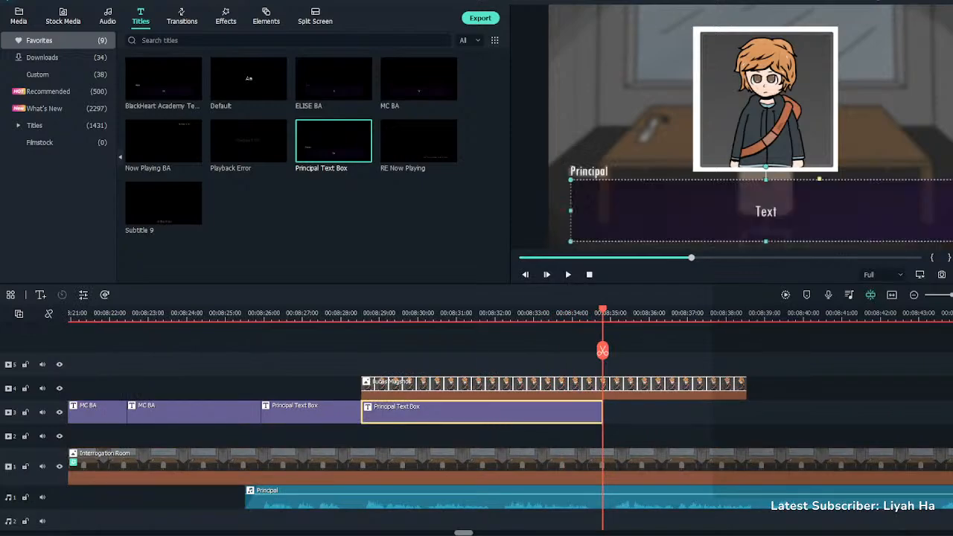
{"action": "key", "text": "ctrl+a"}
{"action": "type", "text": "\"And no, he is not a child, he's just very small for his age. His mother and father aren't much taller than he is.\""}
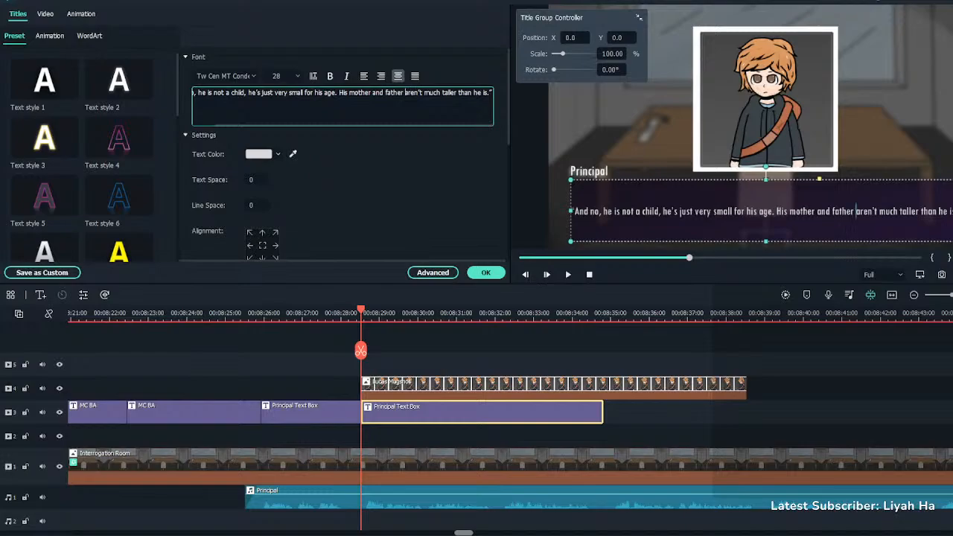
Split the title's dialogue into two lines, with the second line beginning at "mother and father"
{"action": "key", "text": "Return"}
{"action": "key", "text": "BackSpace"}
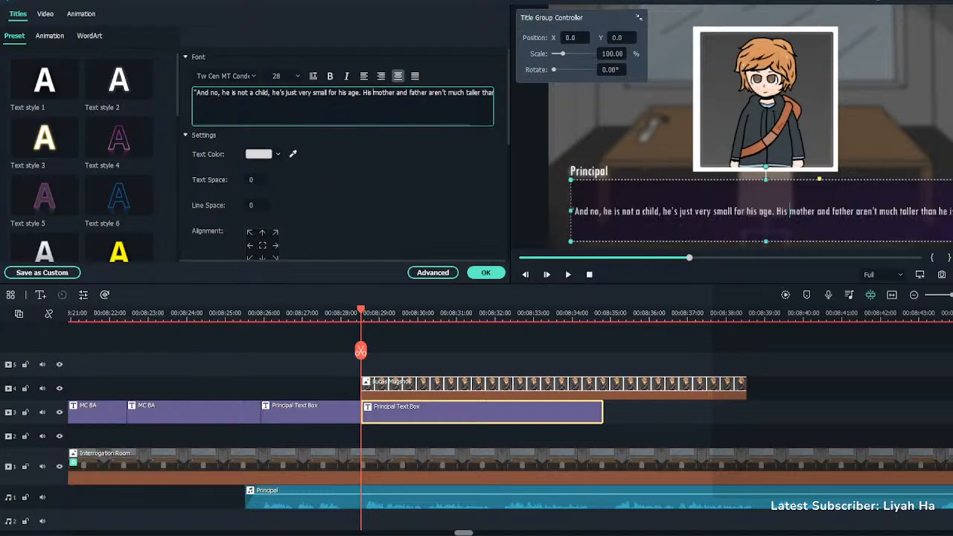
{"action": "key", "text": "Return"}
{"action": "left_click", "coordinate": [486, 273]}
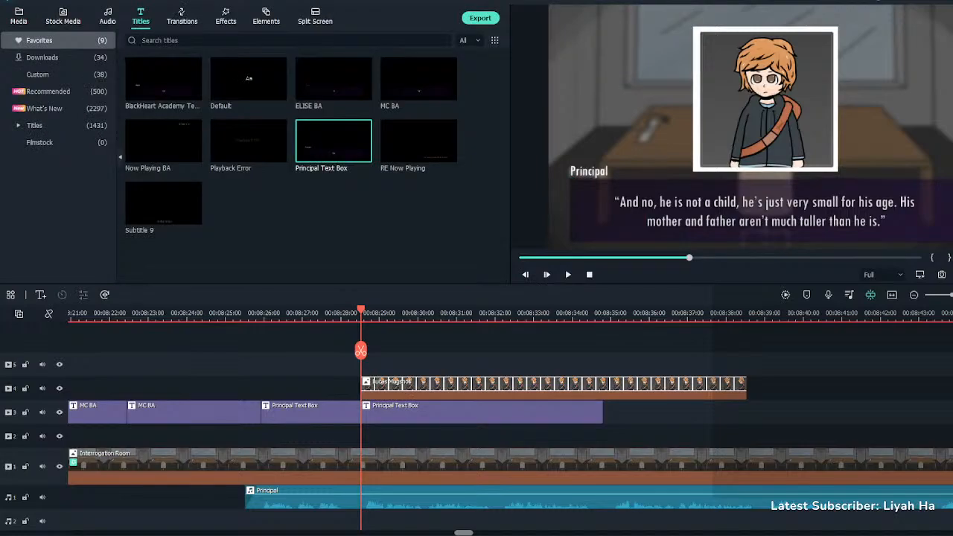
Desaturate the Lucas Mugshot image to grayscale and move its clip to start at about 00:08:27, during the previous Principal title
{"action": "double_click", "coordinate": [553, 387]}
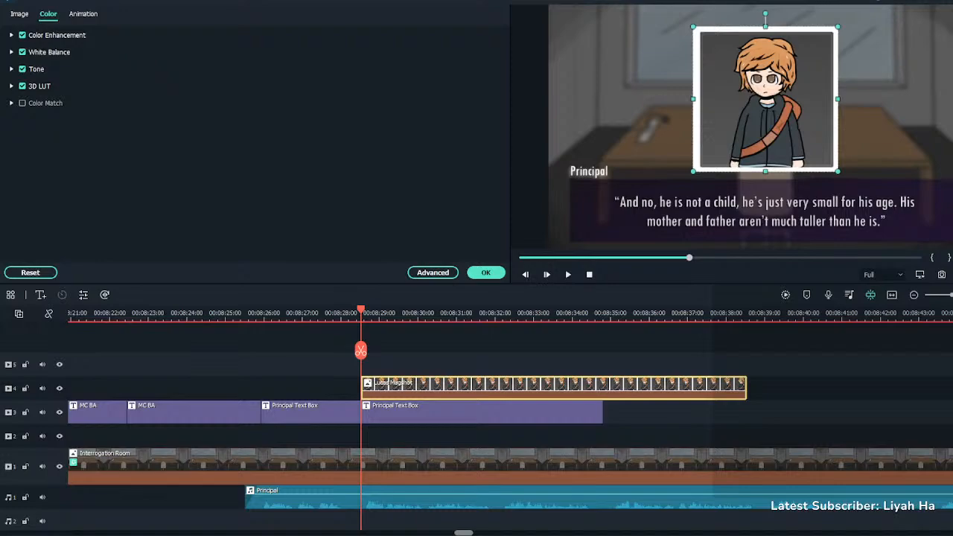
{"action": "left_click", "coordinate": [485, 273]}
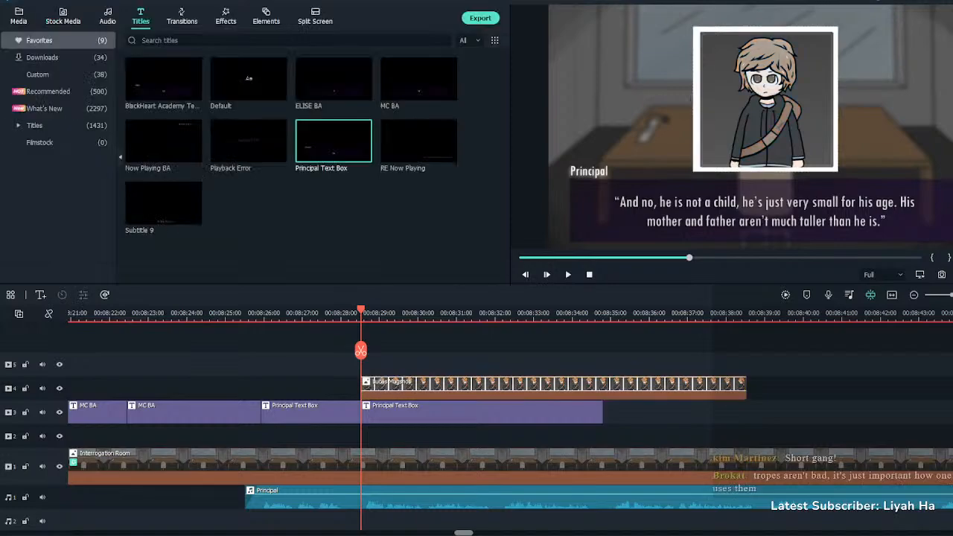
{"action": "left_click", "coordinate": [278, 313]}
{"action": "key", "text": "space"}
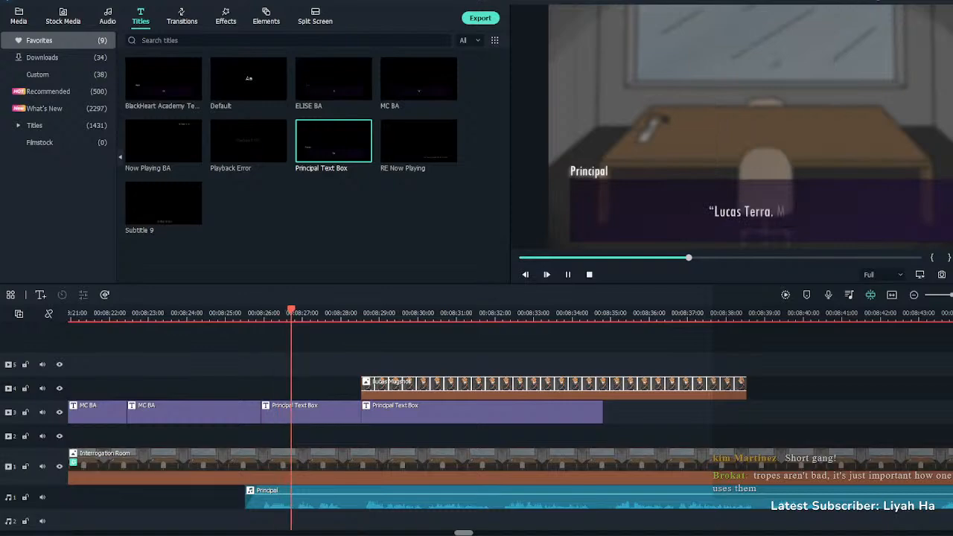
{"action": "key", "text": "space"}
{"action": "left_click", "coordinate": [275, 313]}
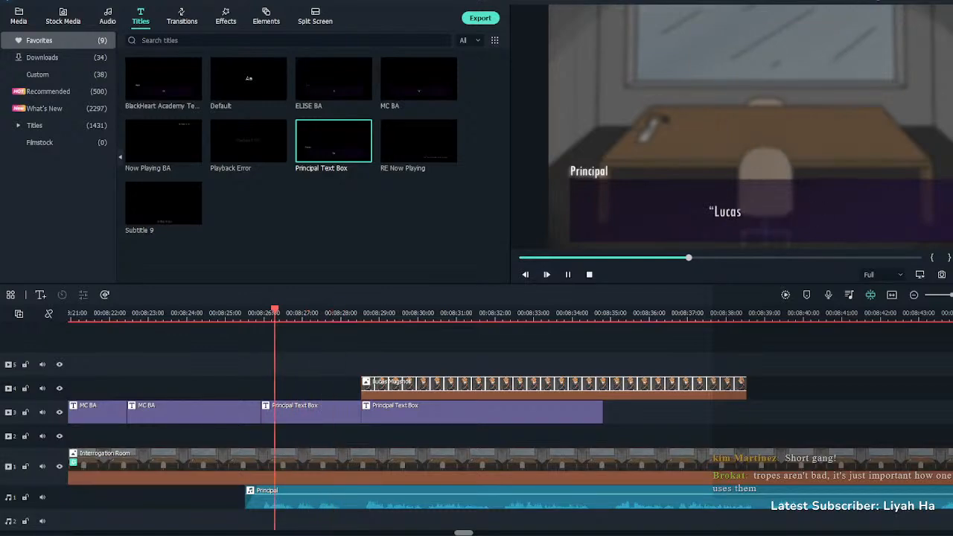
{"action": "key", "text": "space"}
{"action": "key", "text": "space"}
{"action": "left_click_drag", "start_coordinate": [417, 387], "coordinate": [348, 387]}
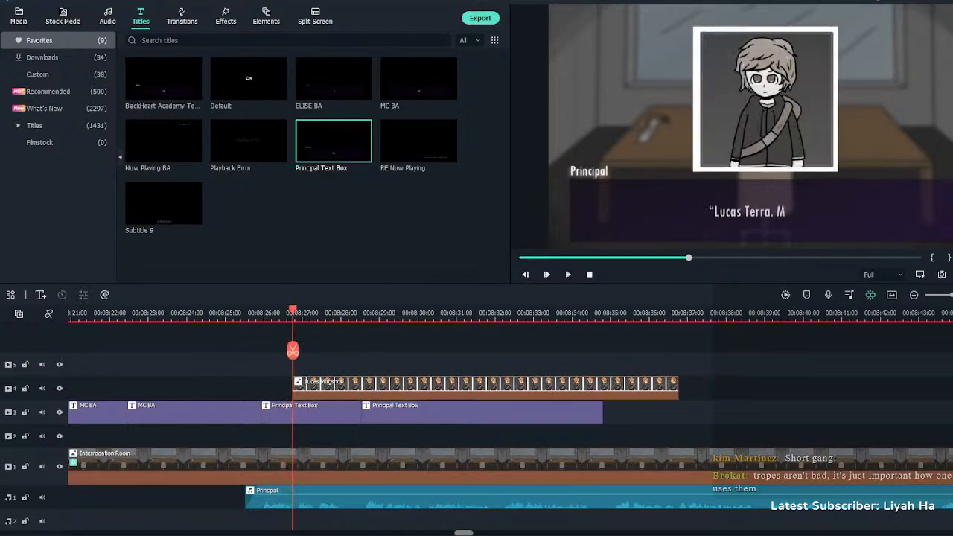
Apply the Erase transition to the start of the Lucas Mugshot clip and preview it
{"action": "left_click", "coordinate": [181, 17]}
{"action": "left_click_drag", "start_coordinate": [332, 181], "coordinate": [313, 388]}
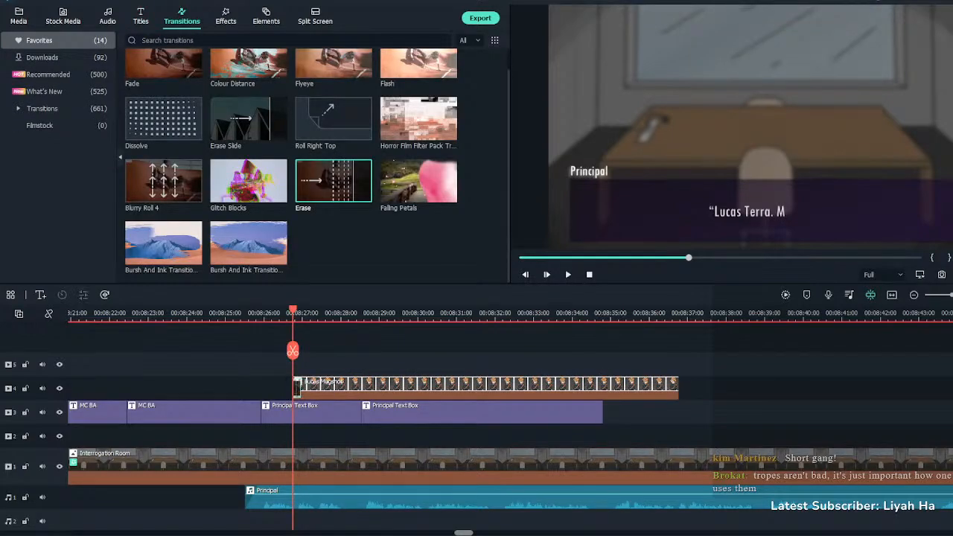
{"action": "key", "text": "space"}
{"action": "key", "text": "space"}
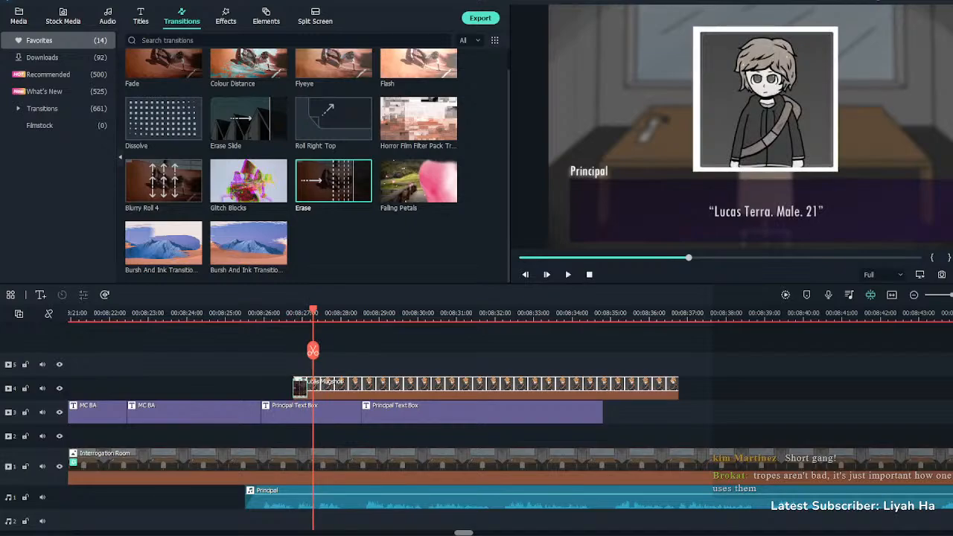
Copy the short sound effect from an earlier mugshot on audio track 2 to about 00:08:27 under the Erase transition, and preview it
{"action": "left_click_drag", "start_coordinate": [313, 350], "coordinate": [291, 349]}
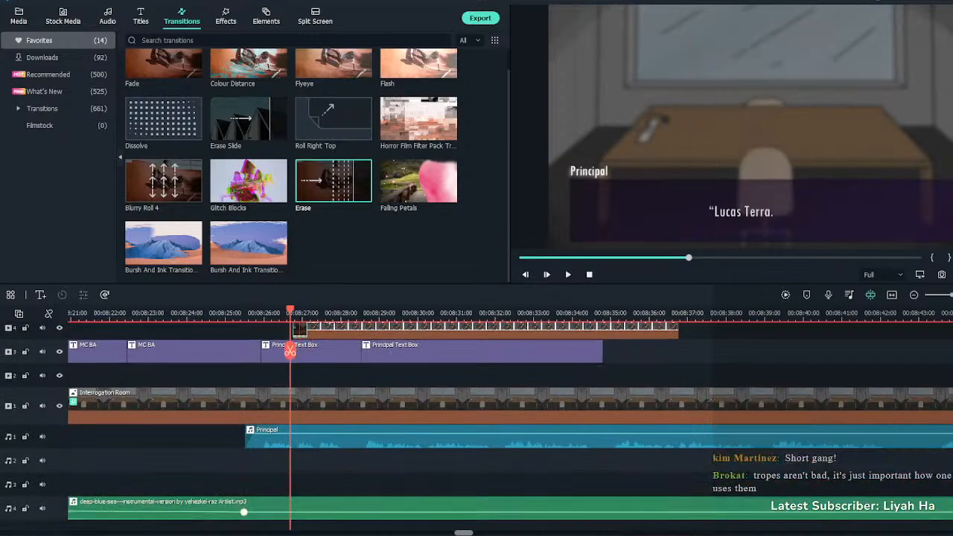
{"action": "scroll", "coordinate": [291, 350], "scroll_direction": "down", "scroll_amount": 2}
{"action": "left_click", "coordinate": [892, 295]}
{"action": "left_click", "coordinate": [404, 460]}
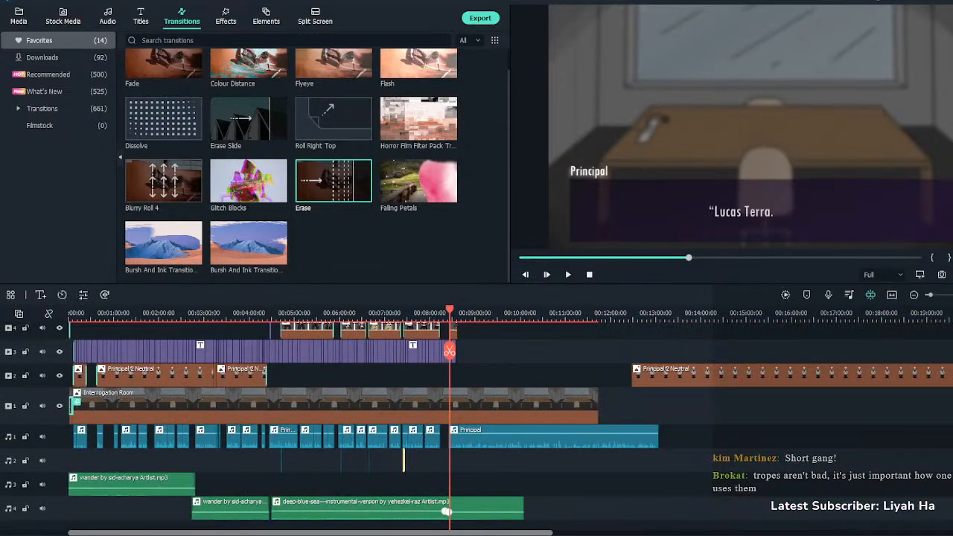
{"action": "left_click_drag", "start_coordinate": [930, 295], "coordinate": [952, 295]}
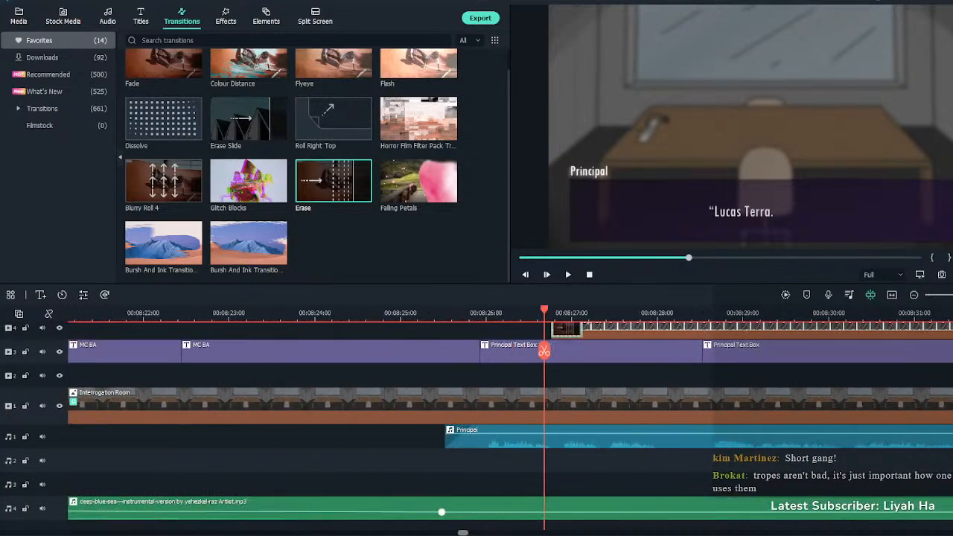
{"action": "key", "text": "space"}
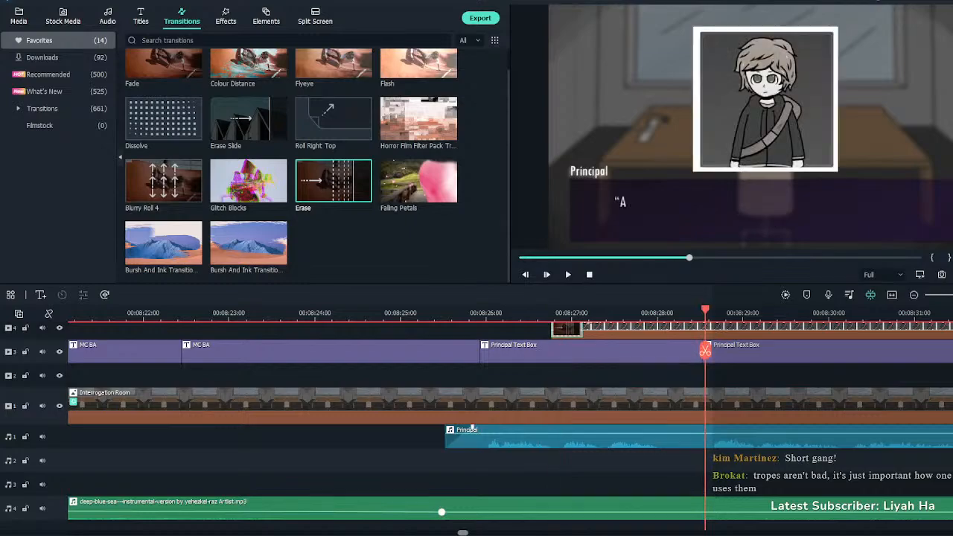
{"action": "left_click", "coordinate": [561, 313]}
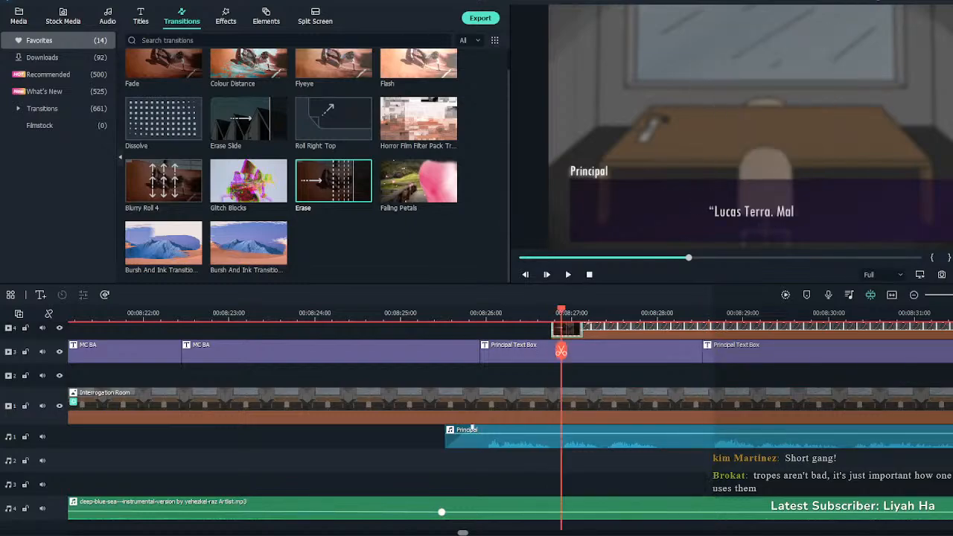
{"action": "key", "text": "ctrl+v"}
{"action": "left_click", "coordinate": [533, 313]}
{"action": "key", "text": "space"}
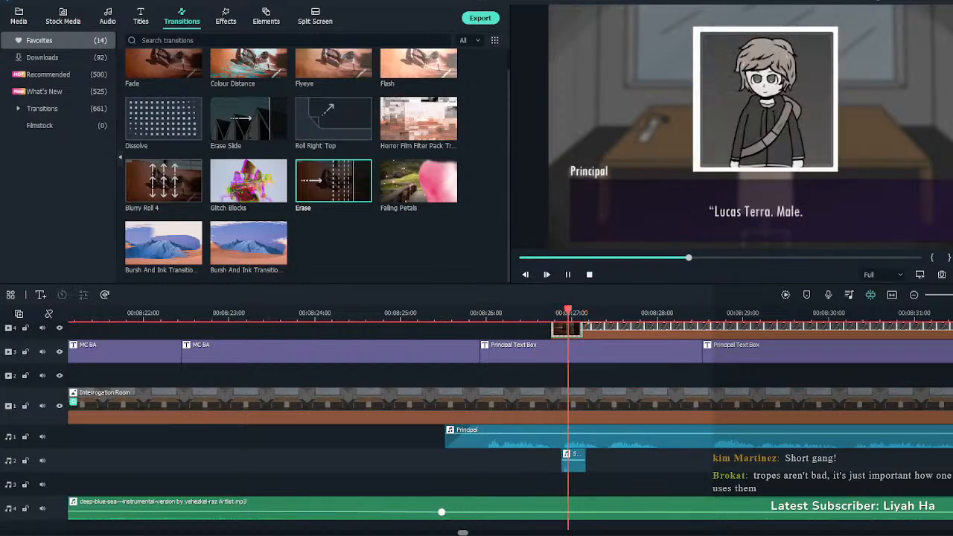
Preview the rest of the Principal dialogue, and extend the end of the Lucas Mugshot clip to about 00:09:31
{"action": "scroll", "coordinate": [472, 426], "scroll_direction": "up", "scroll_amount": 1}
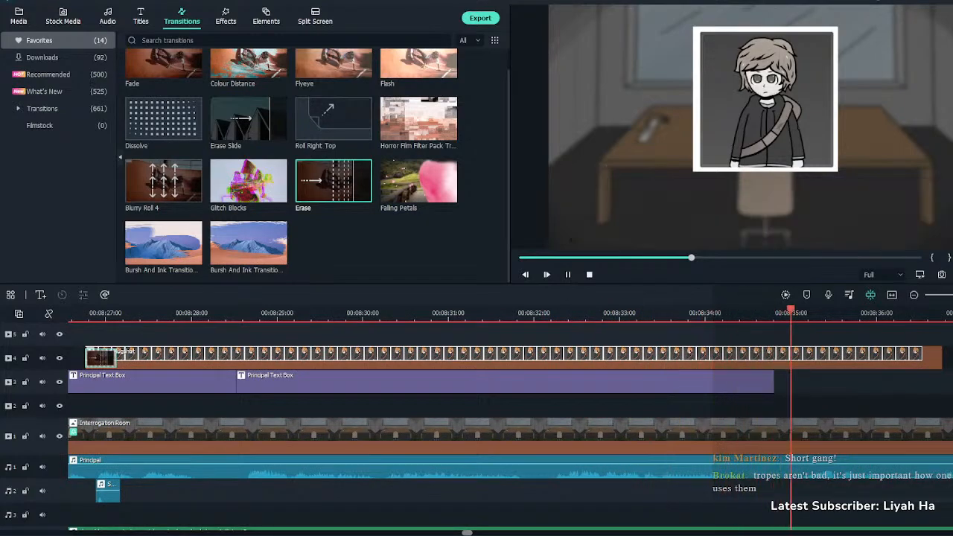
{"action": "key", "text": "space"}
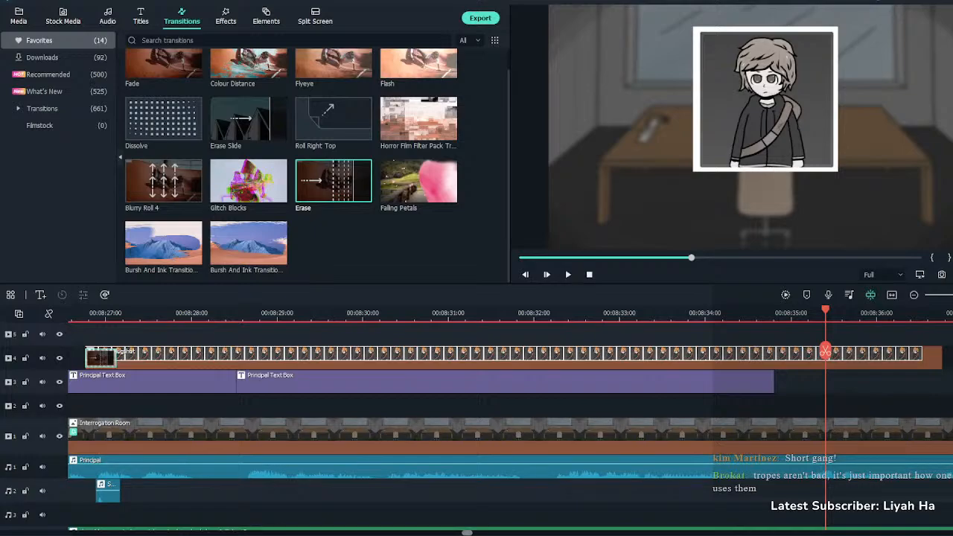
{"action": "key", "text": "ctrl+minus"}
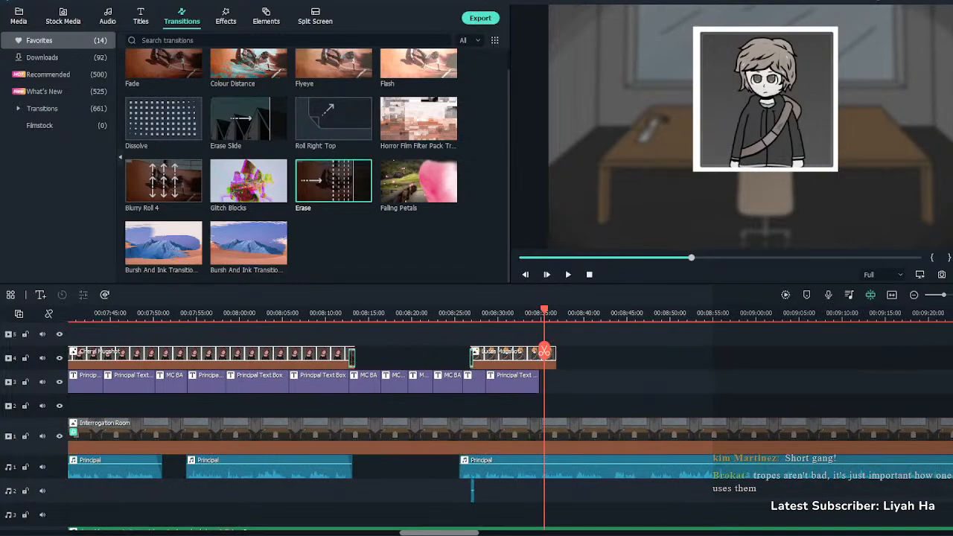
{"action": "left_click_drag", "start_coordinate": [555, 357], "coordinate": [941, 358]}
{"action": "key", "text": "Escape"}
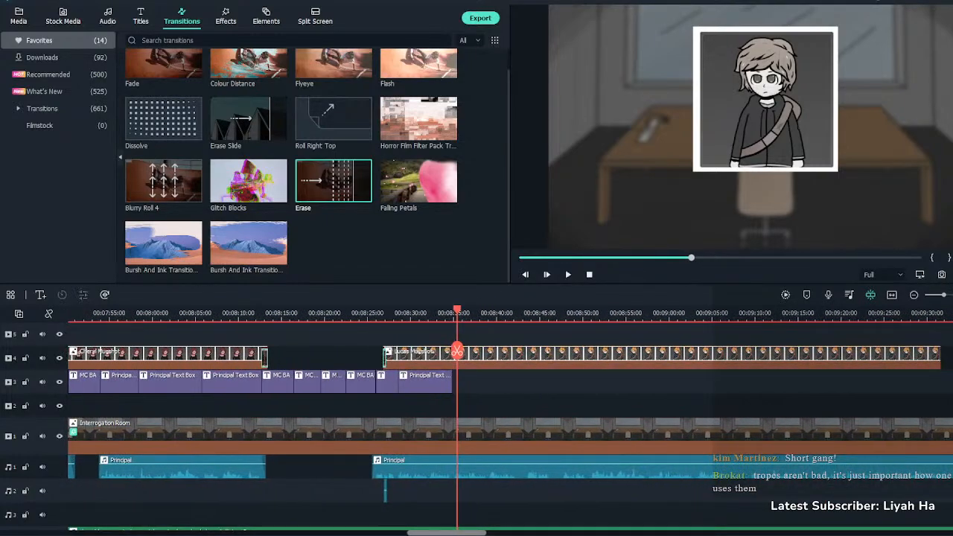
{"action": "key", "text": "ctrl+plus"}
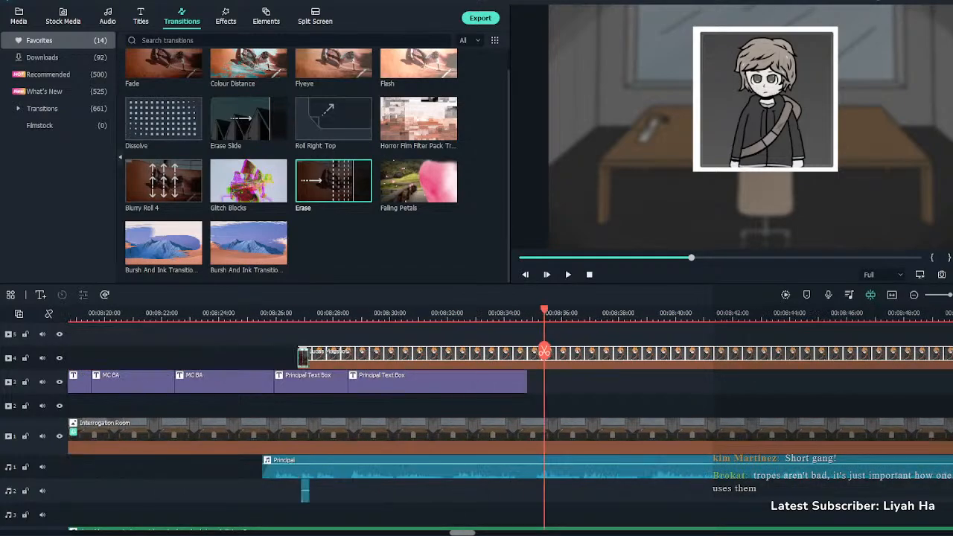
Add a Principal Text Box title directly after the last title, at about 00:08:35, and preview it
{"action": "left_click", "coordinate": [140, 16]}
{"action": "left_click_drag", "start_coordinate": [333, 141], "coordinate": [529, 381]}
{"action": "key", "text": "Up"}
{"action": "key", "text": "space"}
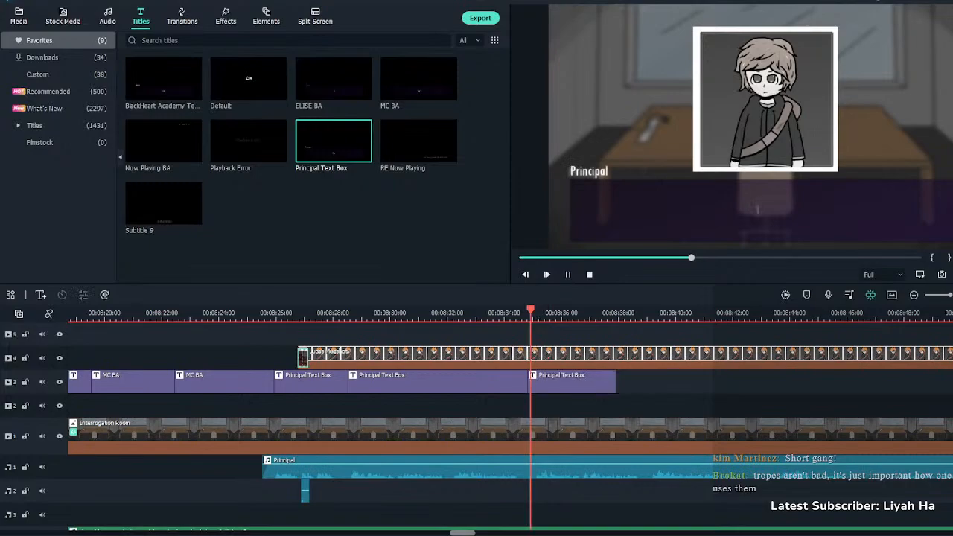
{"action": "key", "text": "space"}
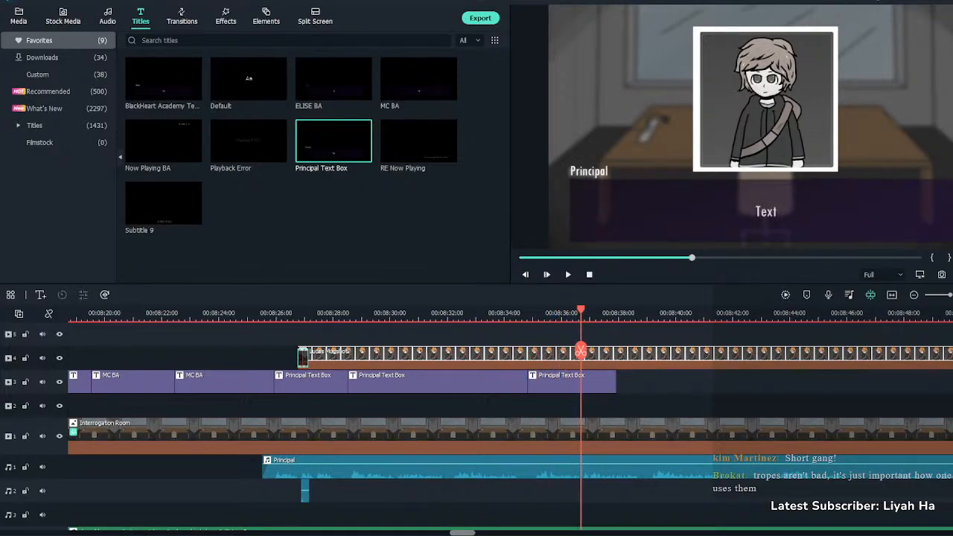
Enter the title text “Lucas has a temper, but he isn't dangerous by any means... he's convicted of multiple BNEs, and theft of property... mainly pet stores.”
{"action": "double_click", "coordinate": [572, 381]}
{"action": "double_click", "coordinate": [200, 92]}
{"action": "type", "text": "Lucas has a temper, but he isn't dangerous by any means... he's convicted of multiple BNEs, and theft of property... mainly pet stores.\""}
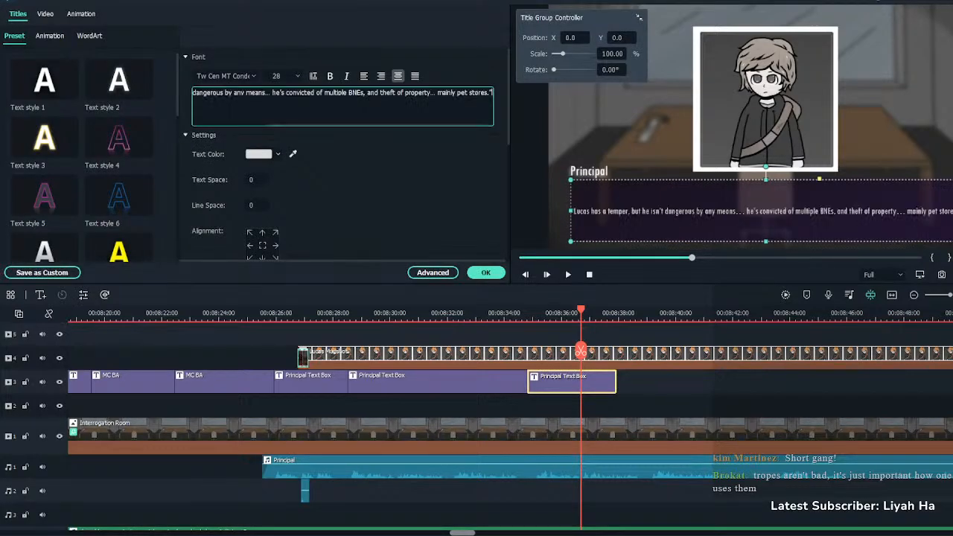
Break the title's dialogue into two lines, with the second line beginning at "convicted of multiple BNEs"
{"action": "left_click", "coordinate": [437, 92]}
{"action": "key", "text": "Return"}
{"action": "key", "text": "BackSpace"}
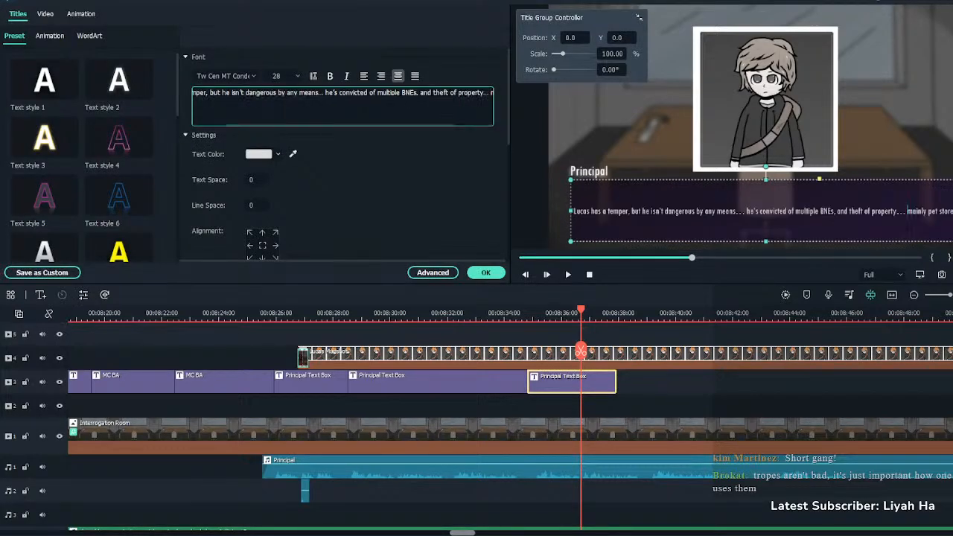
{"action": "left_click", "coordinate": [419, 92]}
{"action": "key", "text": "Return"}
{"action": "key", "text": "BackSpace"}
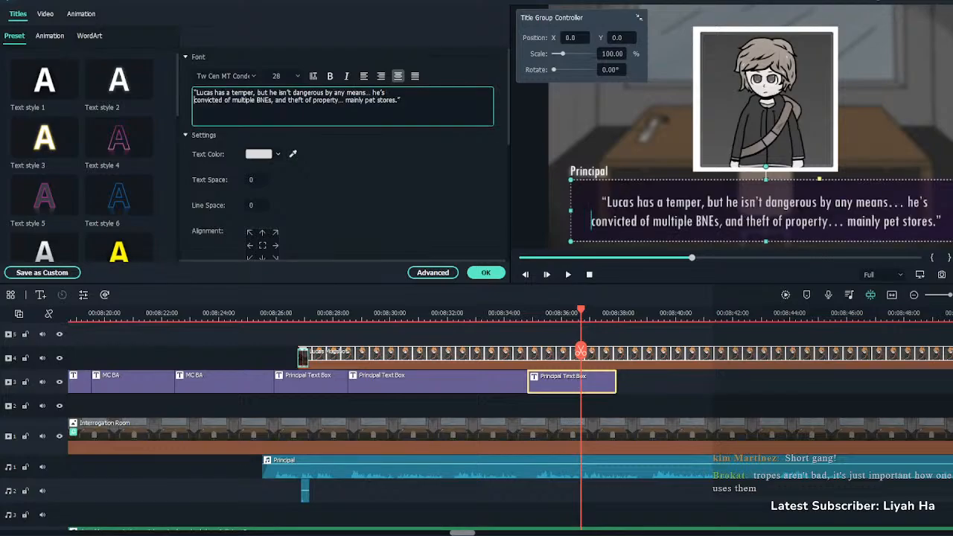
{"action": "left_click", "coordinate": [486, 273]}
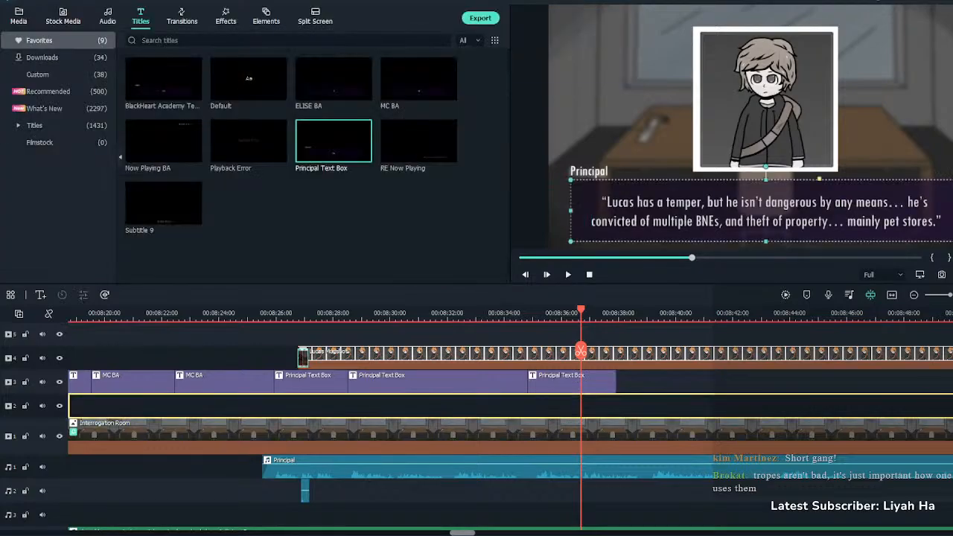
Extend the new Principal title to about 00:08:46 and preview it against the voice audio
{"action": "left_click_drag", "start_coordinate": [616, 382], "coordinate": [840, 383]}
{"action": "left_click", "coordinate": [518, 313]}
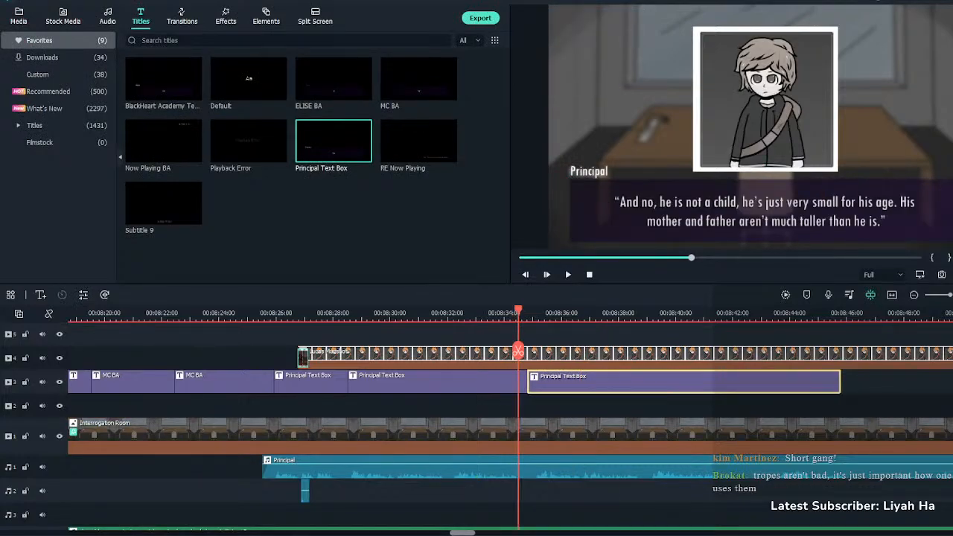
{"action": "key", "text": "space"}
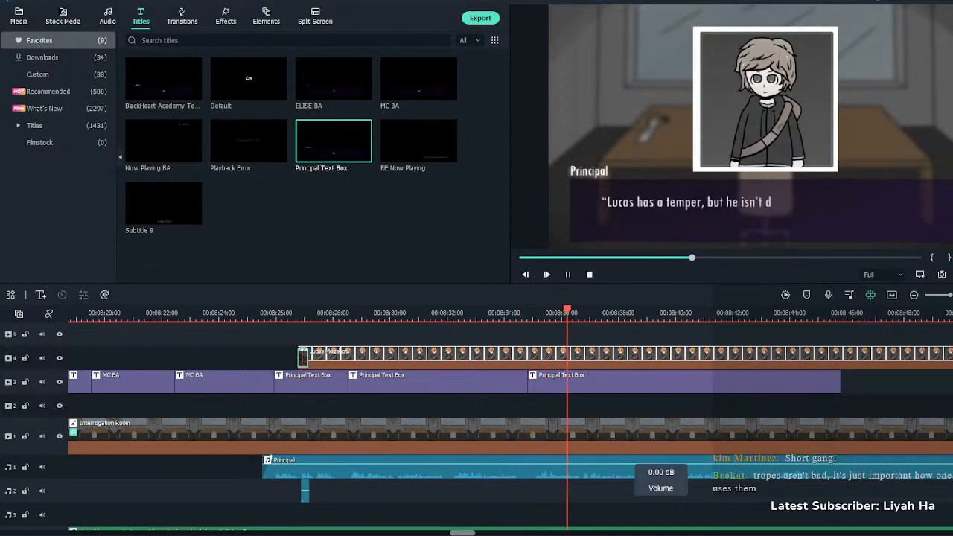
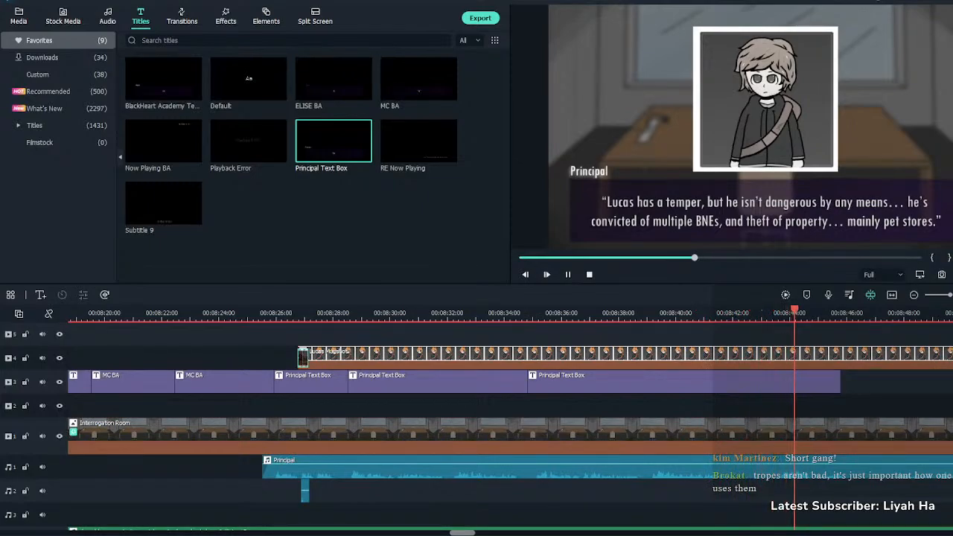
Split the Principal voice clip and the Principal title at about 00:08:42, just before the pet stores remark
{"action": "left_click", "coordinate": [698, 313]}
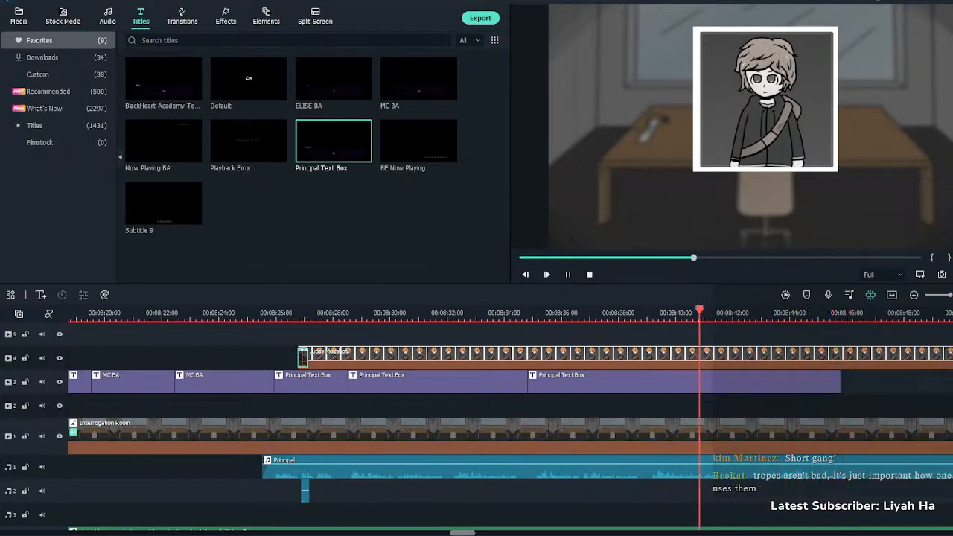
{"action": "left_click", "coordinate": [700, 467]}
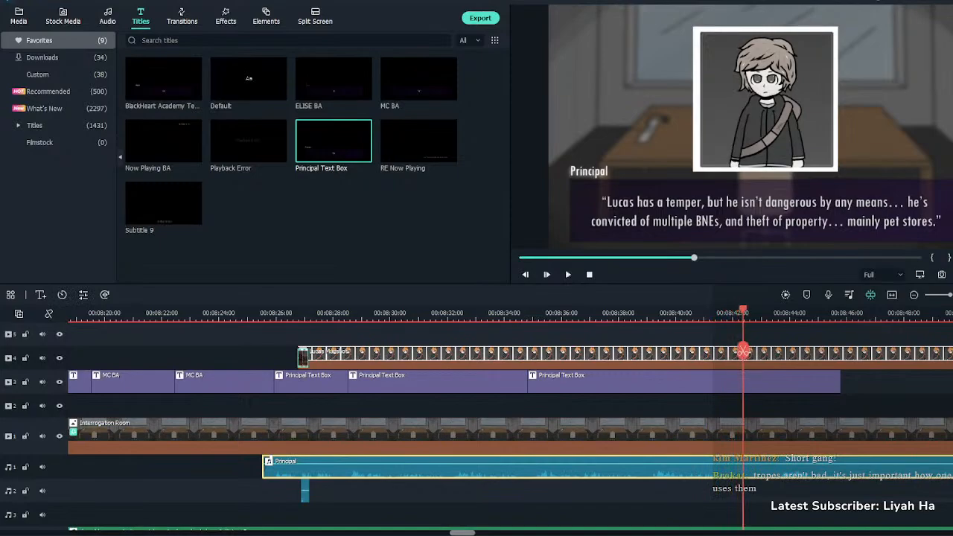
{"action": "left_click", "coordinate": [744, 350]}
{"action": "key", "text": "Escape"}
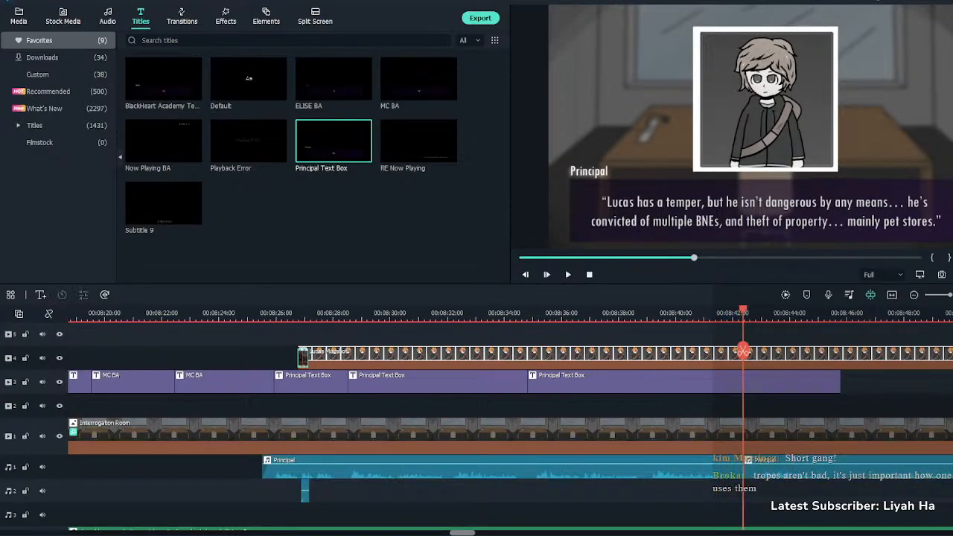
{"action": "left_click", "coordinate": [635, 382]}
{"action": "key", "text": "ctrl+b"}
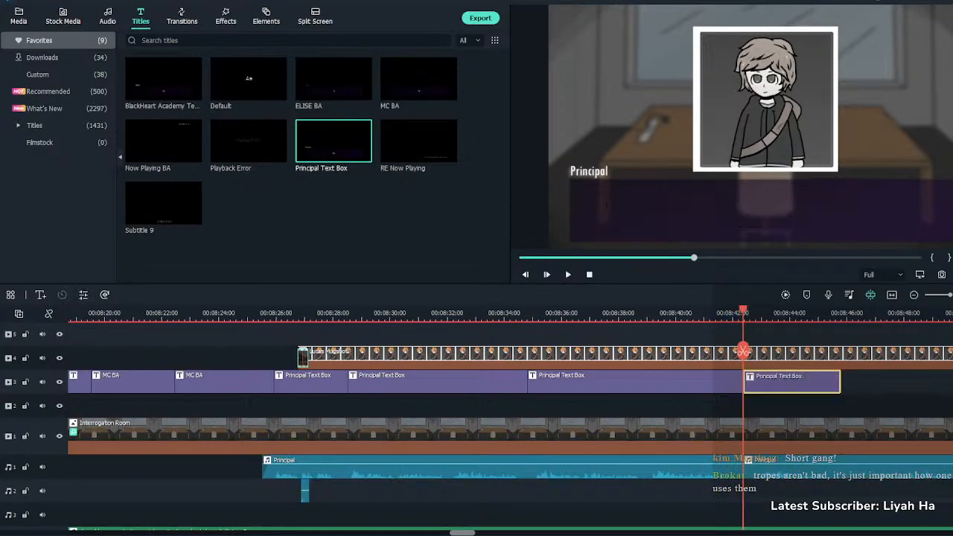
Remove "mainly pet stores" from the first half of the split title, copying it and ending the line with "theft of property..." and a closing quote
{"action": "double_click", "coordinate": [636, 381]}
{"action": "left_click_drag", "start_coordinate": [346, 100], "coordinate": [400, 100]}
{"action": "key", "text": "ctrl+c"}
{"action": "key", "text": "BackSpace"}
{"action": "key", "text": "BackSpace"}
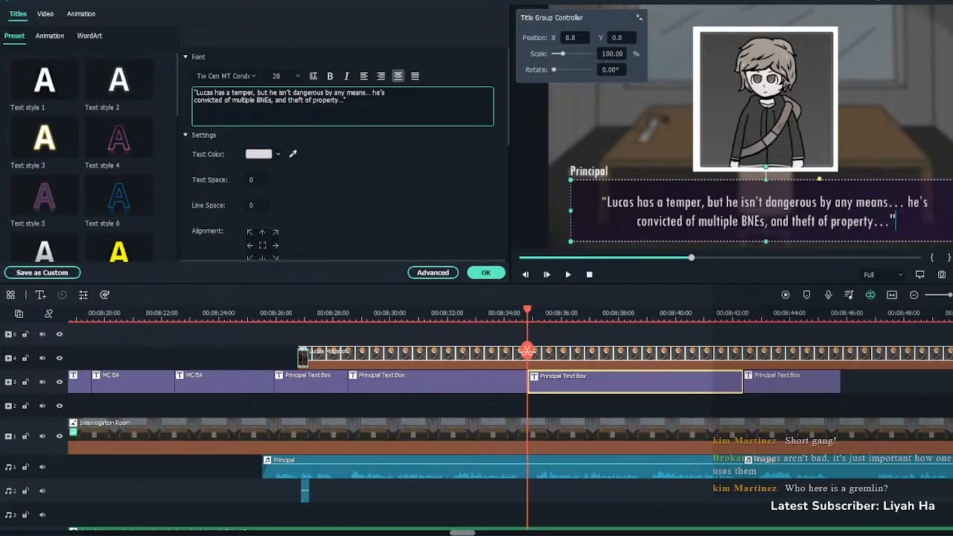
{"action": "left_click", "coordinate": [485, 272]}
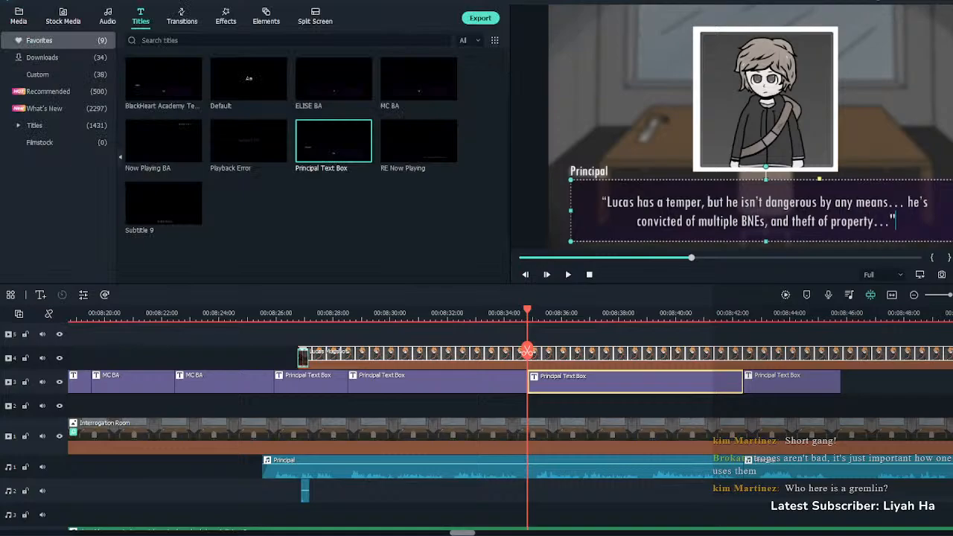
Replace the second half's title text with "...mainly pet stores." in quotation marks, and preview it
{"action": "double_click", "coordinate": [792, 381]}
{"action": "key", "text": "ctrl+a"}
{"action": "key", "text": "ctrl+v"}
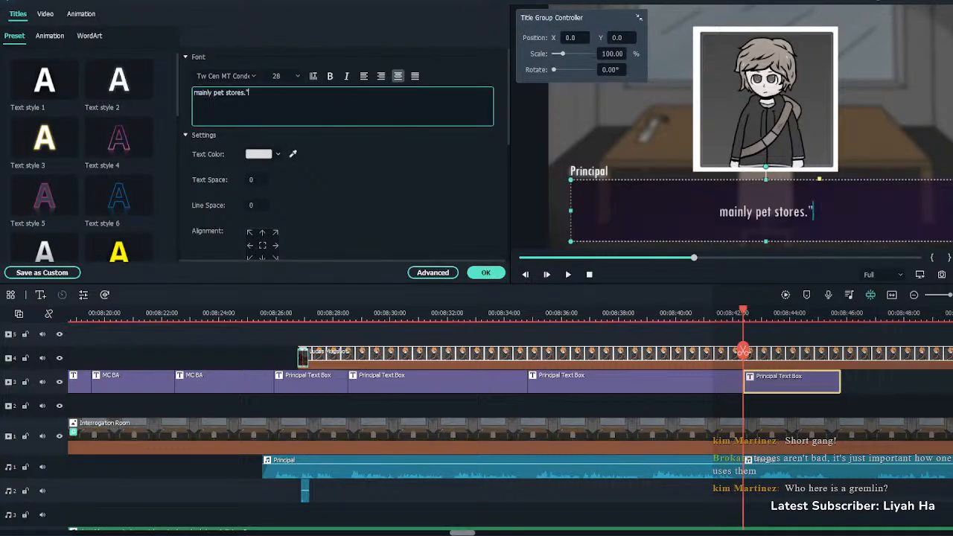
{"action": "left_click", "coordinate": [719, 212]}
{"action": "type", "text": "\"..."}
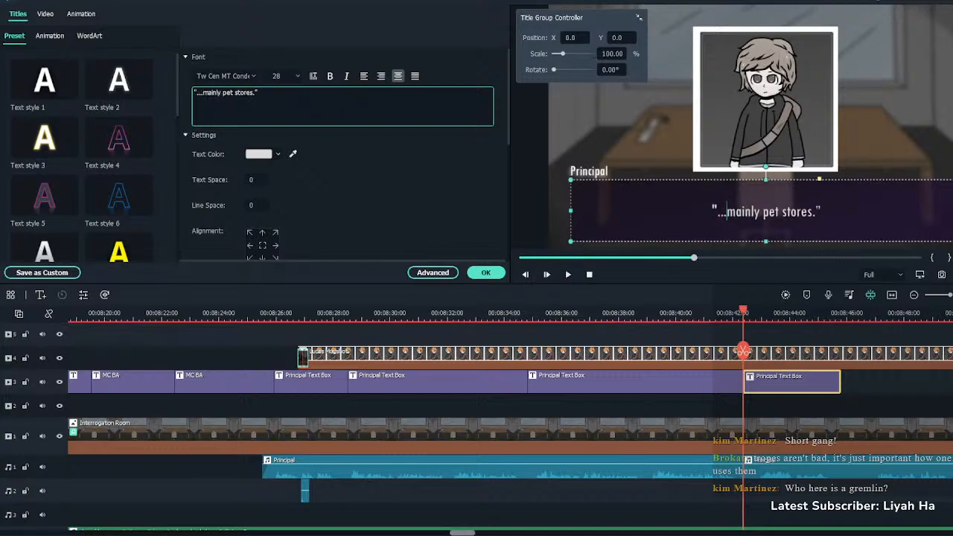
{"action": "left_click", "coordinate": [485, 273]}
{"action": "key", "text": "space"}
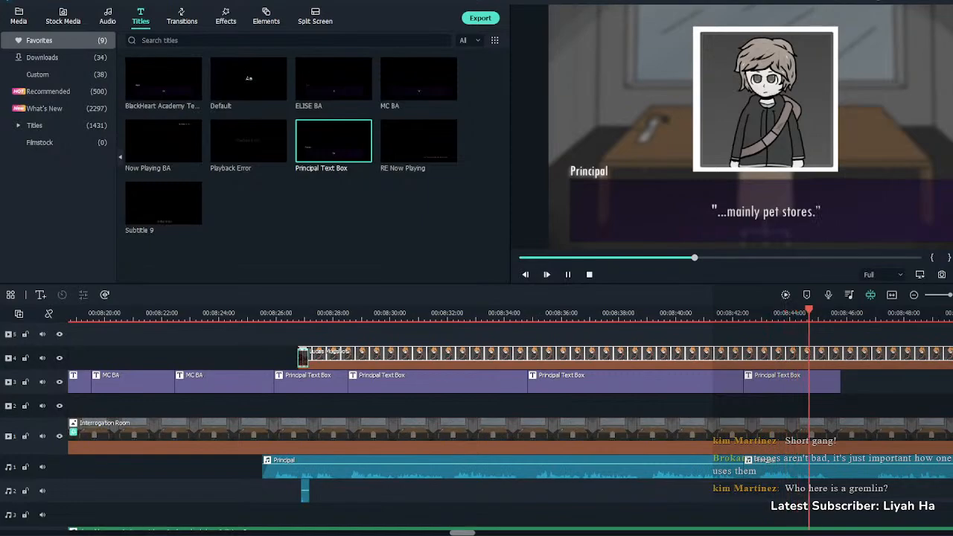
{"action": "key", "text": "space"}
Split the deep-blue-sea music on audio track 4 at about 00:08:44 and move the second part to about 00:08:49
{"action": "scroll", "coordinate": [827, 350], "scroll_direction": "down", "scroll_amount": 2}
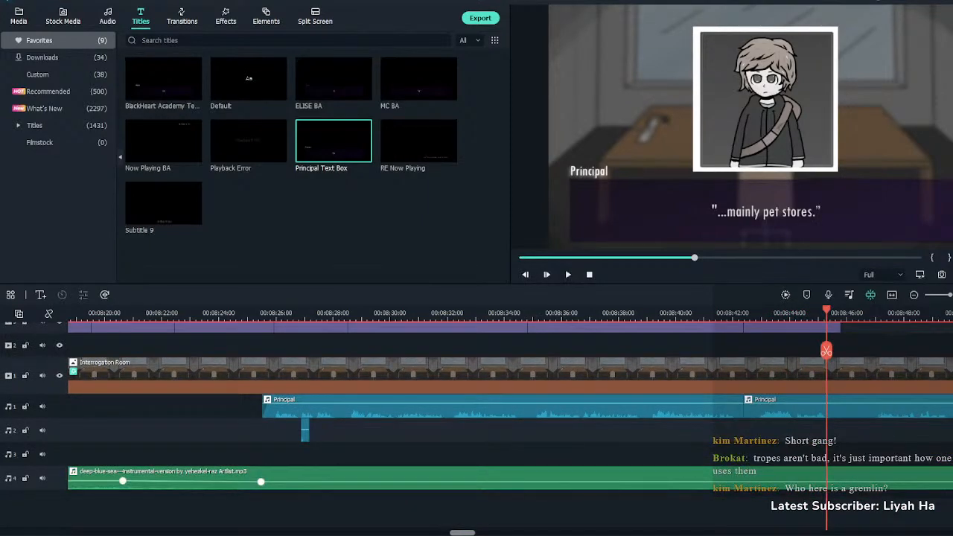
{"action": "left_click", "coordinate": [758, 313]}
{"action": "key", "text": "space"}
{"action": "left_click", "coordinate": [772, 478]}
{"action": "key", "text": "space"}
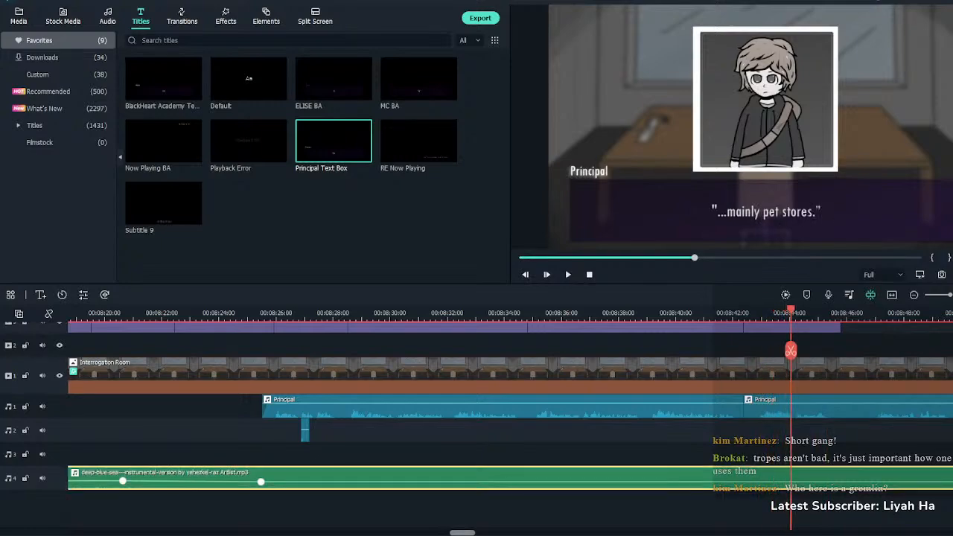
{"action": "key", "text": "ctrl+b"}
{"action": "left_click_drag", "start_coordinate": [800, 478], "coordinate": [950, 478]}
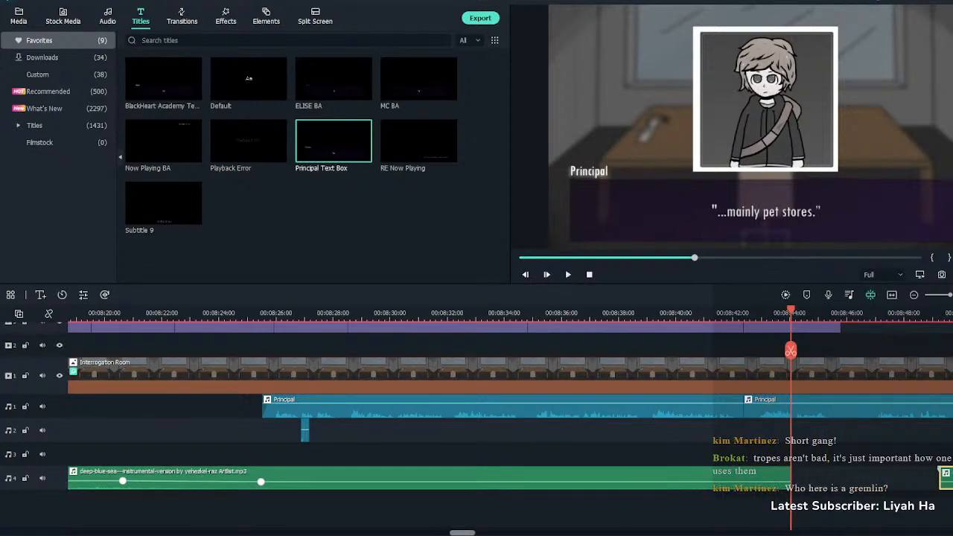
Move the second deep-blue-sea music clip farther along audio track 4 and extend its start back to about 00:09:10
{"action": "scroll", "coordinate": [510, 424], "scroll_direction": "right", "scroll_amount": 2}
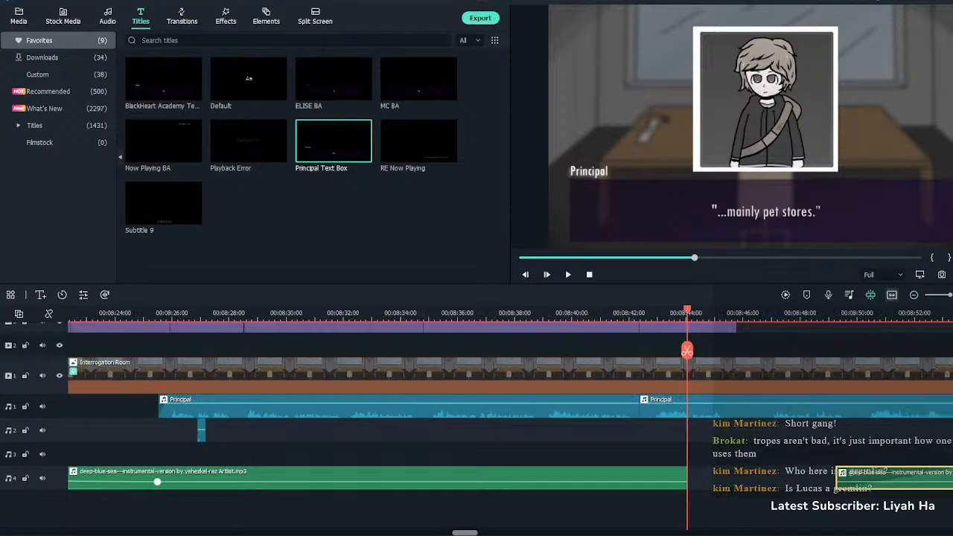
{"action": "left_click", "coordinate": [893, 295]}
{"action": "left_click_drag", "start_coordinate": [498, 478], "coordinate": [725, 478]}
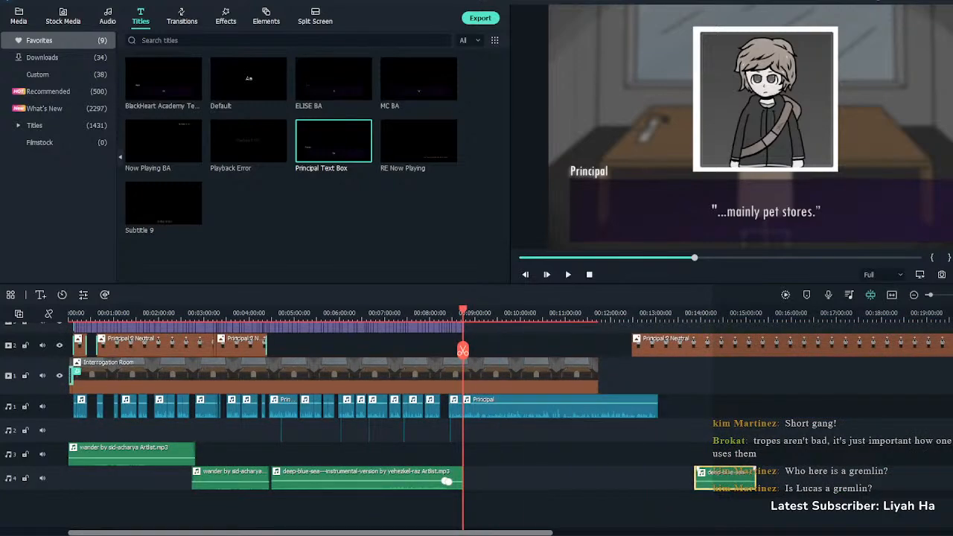
{"action": "left_click_drag", "start_coordinate": [697, 478], "coordinate": [505, 470]}
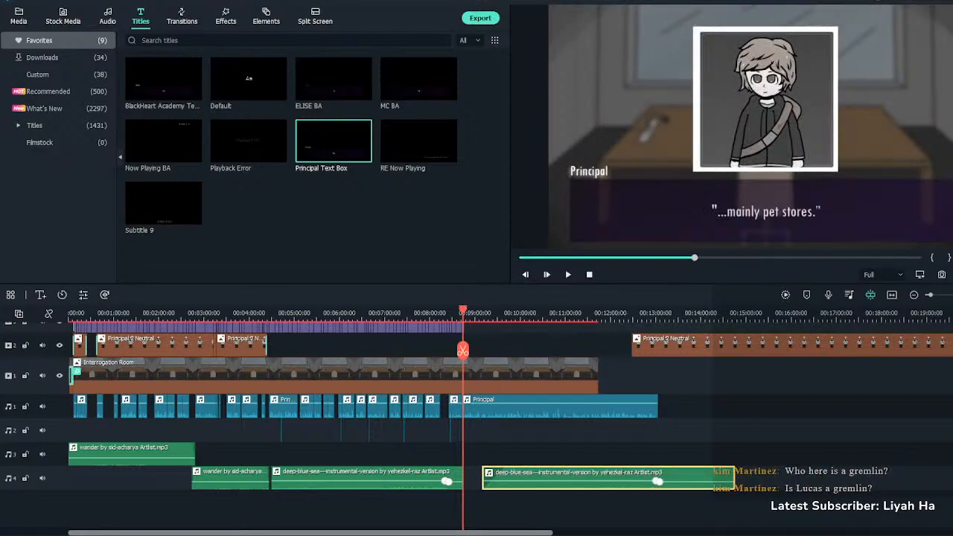
Play back the music cut-off at about 00:08:44 together with the "...mainly pet stores." title to check the timing
{"action": "scroll", "coordinate": [511, 417], "scroll_direction": "up", "scroll_amount": 6}
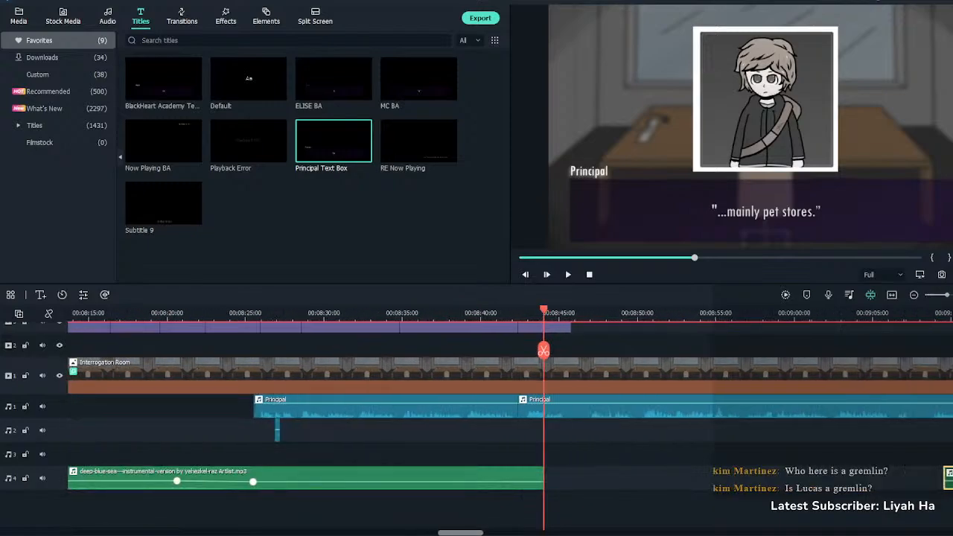
{"action": "left_click", "coordinate": [633, 478]}
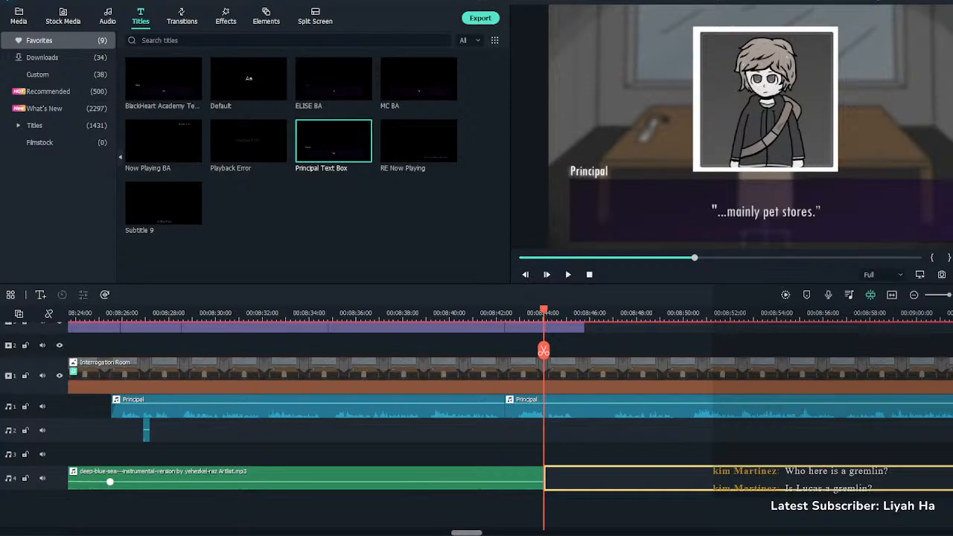
{"action": "left_click", "coordinate": [494, 313]}
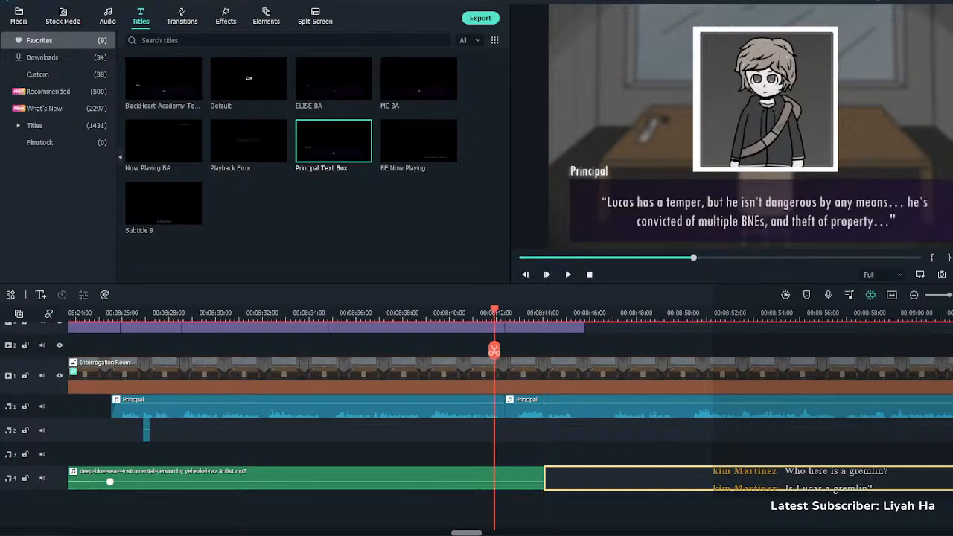
{"action": "scroll", "coordinate": [494, 417], "scroll_direction": "up", "scroll_amount": 1}
{"action": "key", "text": "space"}
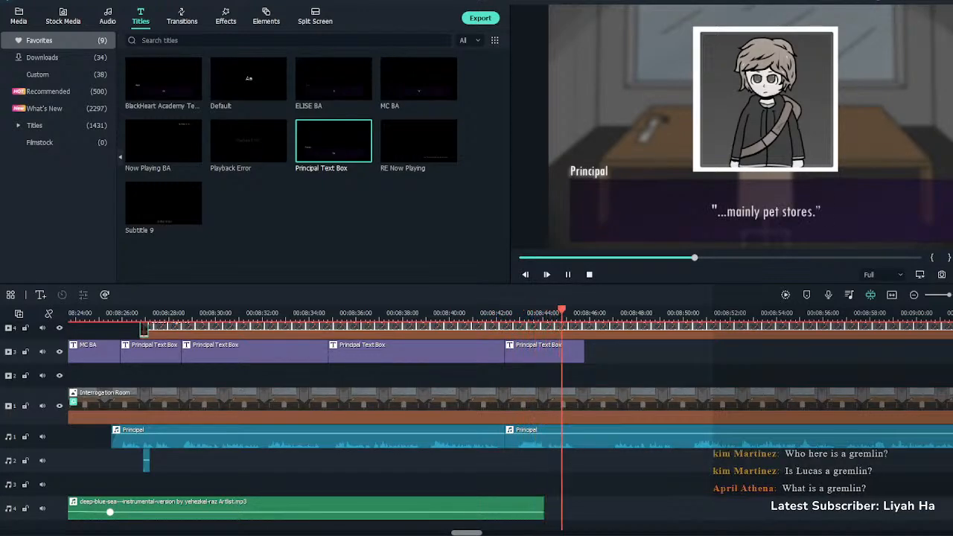
{"action": "key", "text": "space"}
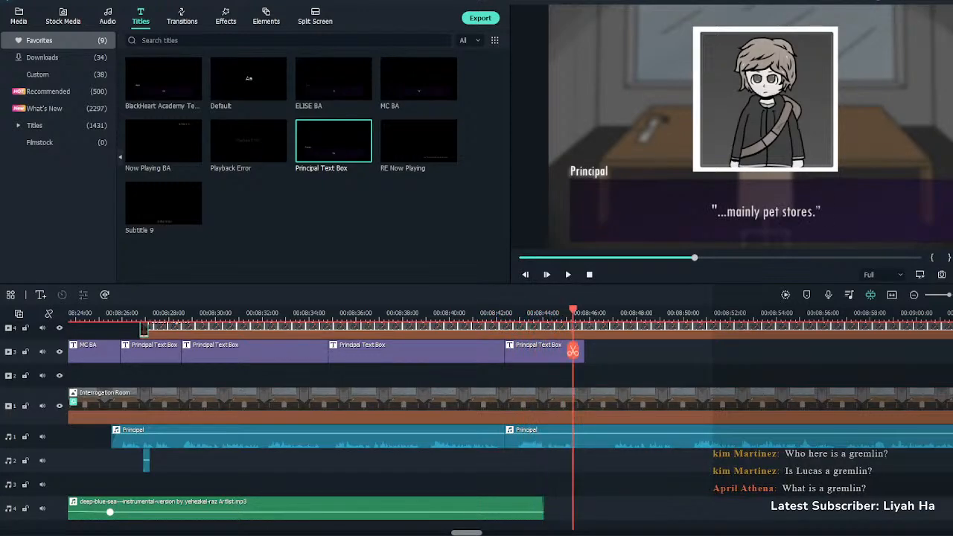
{"action": "left_click", "coordinate": [535, 313]}
{"action": "key", "text": "space"}
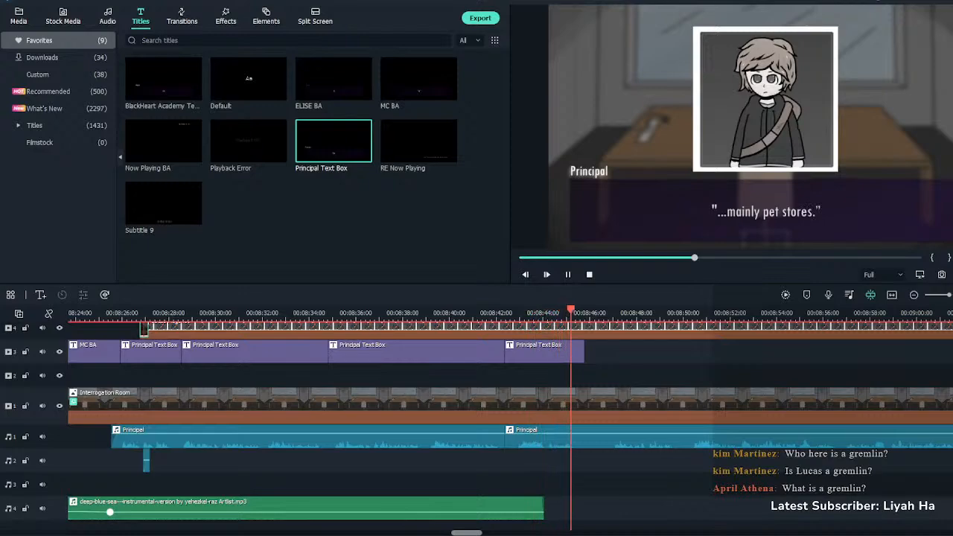
Add an MC BA title after the "...mainly pet stores." title on video track 3 and set its text to "He breaks into pet stores?" in quotation marks
{"action": "key", "text": "space"}
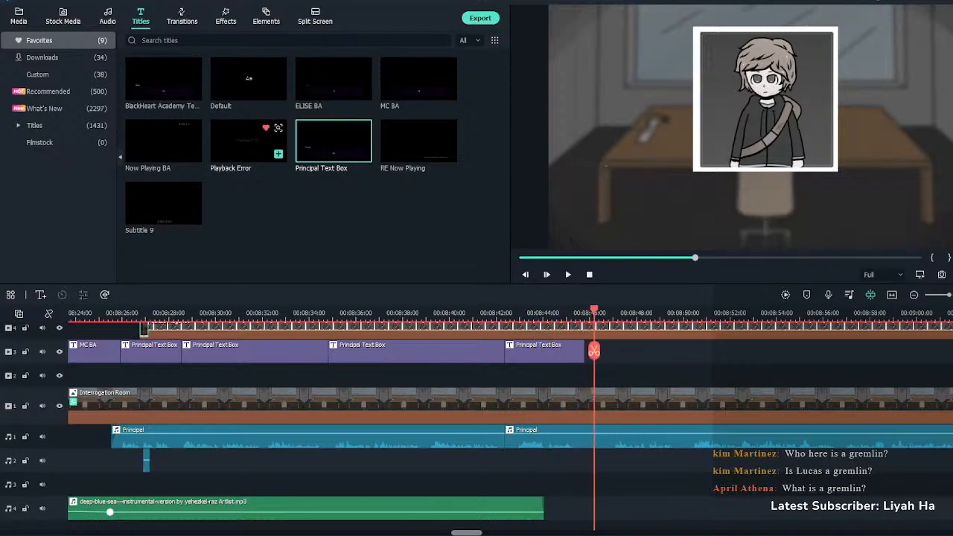
{"action": "left_click_drag", "start_coordinate": [419, 78], "coordinate": [594, 351]}
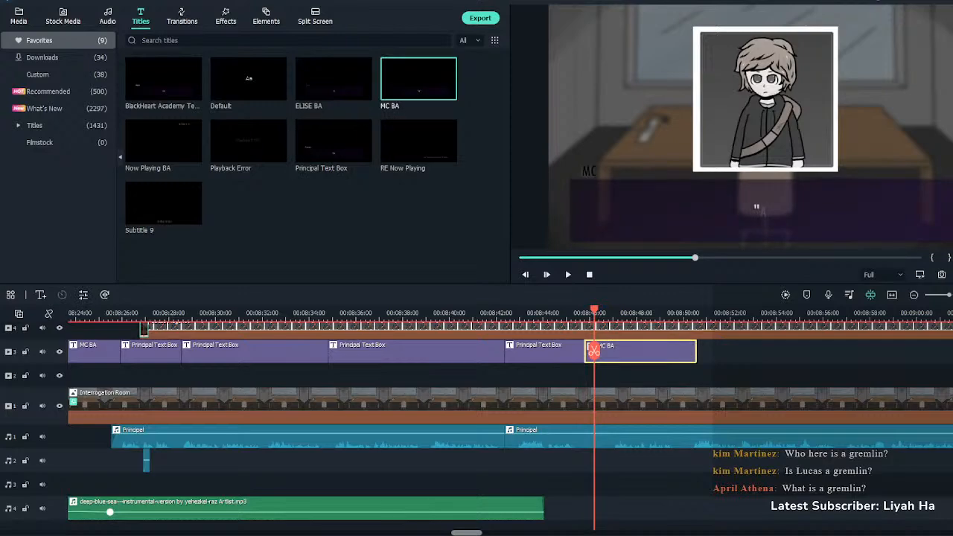
{"action": "double_click", "coordinate": [610, 351]}
{"action": "left_click", "coordinate": [210, 92]}
{"action": "key", "text": "ctrl+a"}
{"action": "type", "text": "\"He breaks into pet stores?\""}
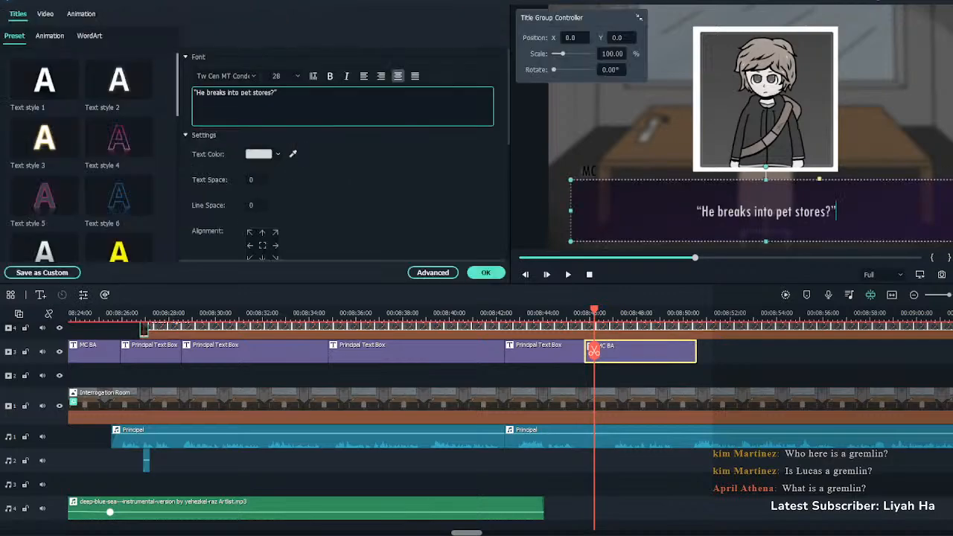
Insert a three-dot ellipsis before "He" in the MC title so it reads "...He breaks into pet stores?"
{"action": "type", "text": "......"}
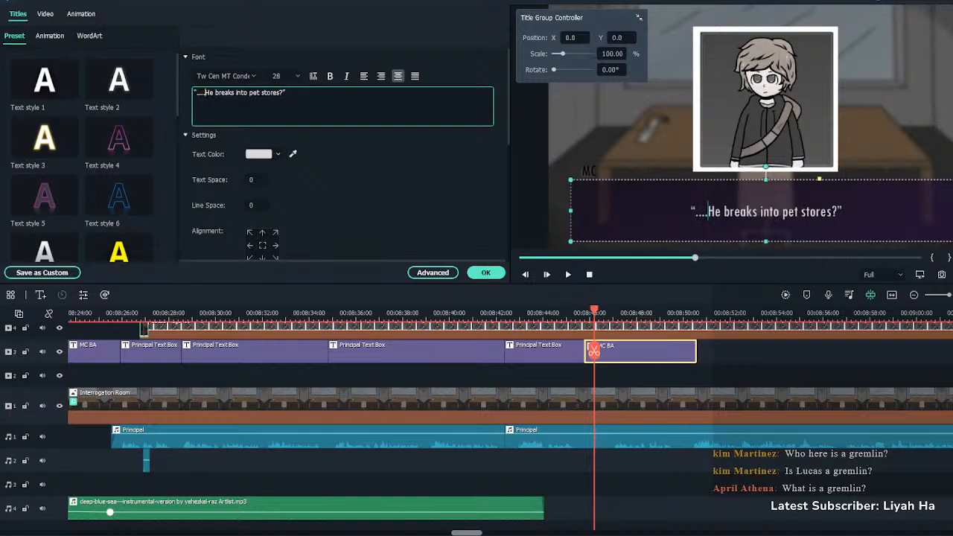
{"action": "left_click", "coordinate": [485, 273]}
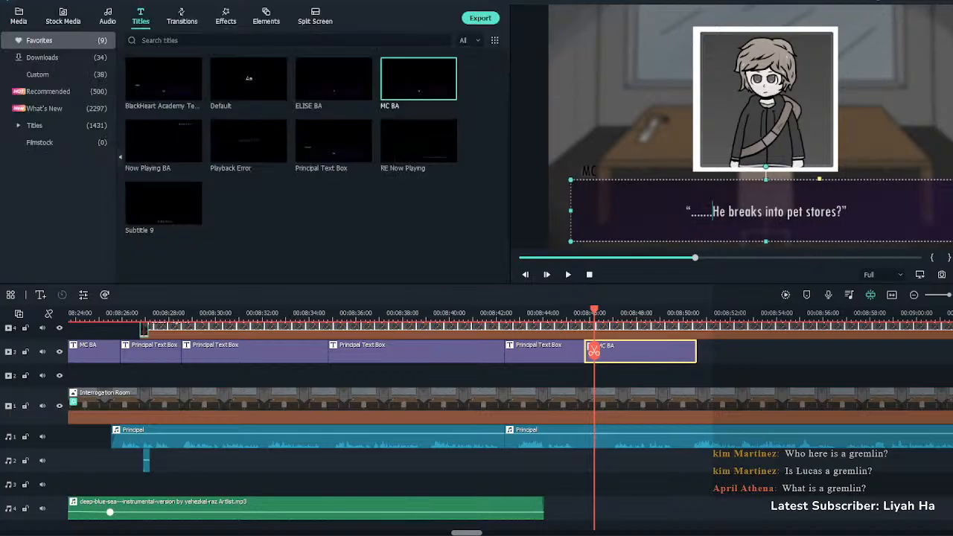
{"action": "key", "text": "BackSpace"}
{"action": "key", "text": "BackSpace"}
{"action": "key", "text": "BackSpace"}
{"action": "key", "text": "BackSpace"}
{"action": "key", "text": "BackSpace"}
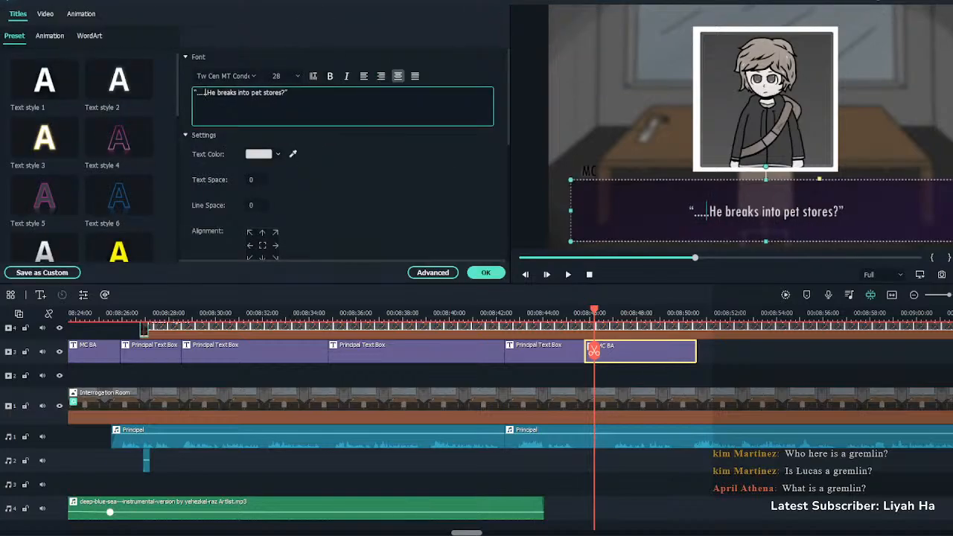
{"action": "left_click", "coordinate": [485, 273]}
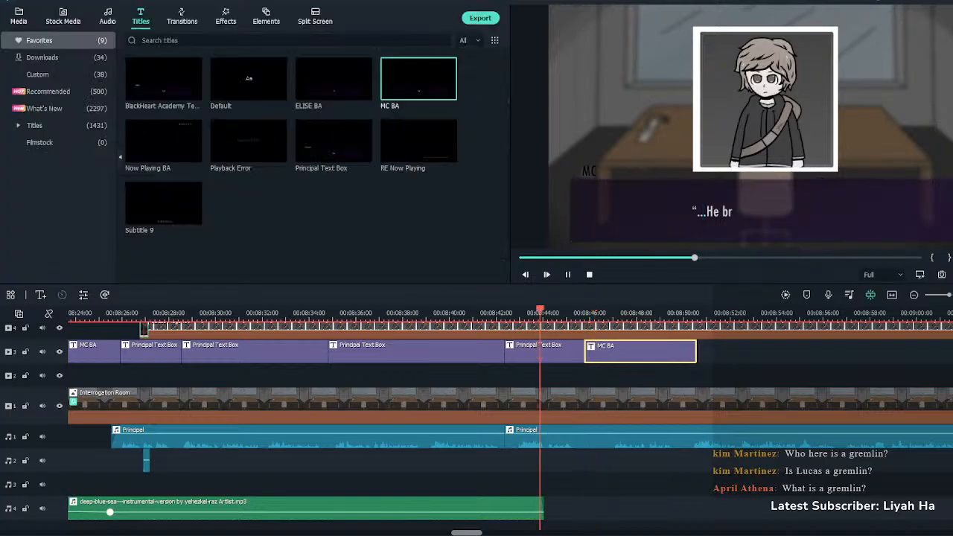
Split the Principal voice clip at about 00:08:46, fade out the first part's end and move the second part to about 00:08:49
{"action": "left_click", "coordinate": [541, 437]}
{"action": "key", "text": "space"}
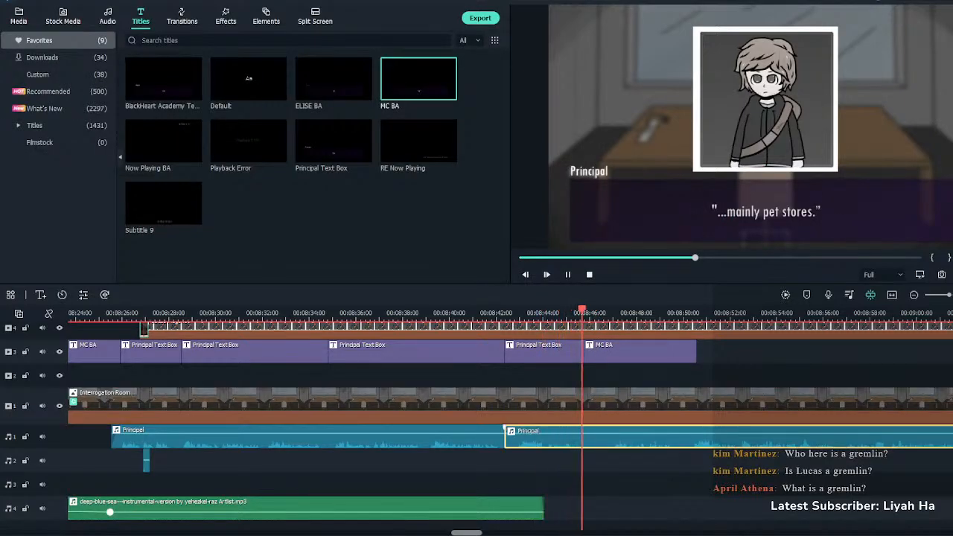
{"action": "key", "text": "space"}
{"action": "left_click_drag", "start_coordinate": [624, 436], "coordinate": [656, 436]}
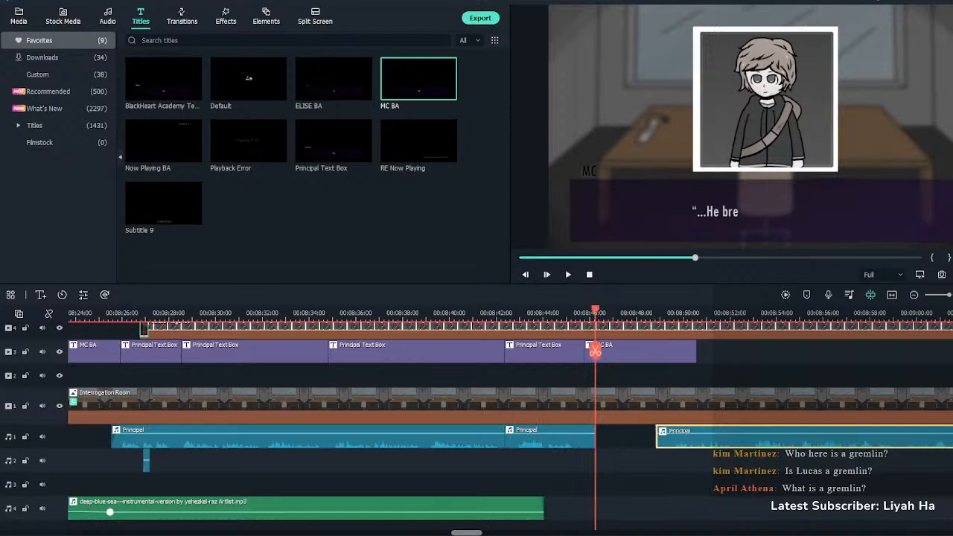
Play back the MC title, split it at about 00:08:49 and delete the remainder
{"action": "key", "text": "space"}
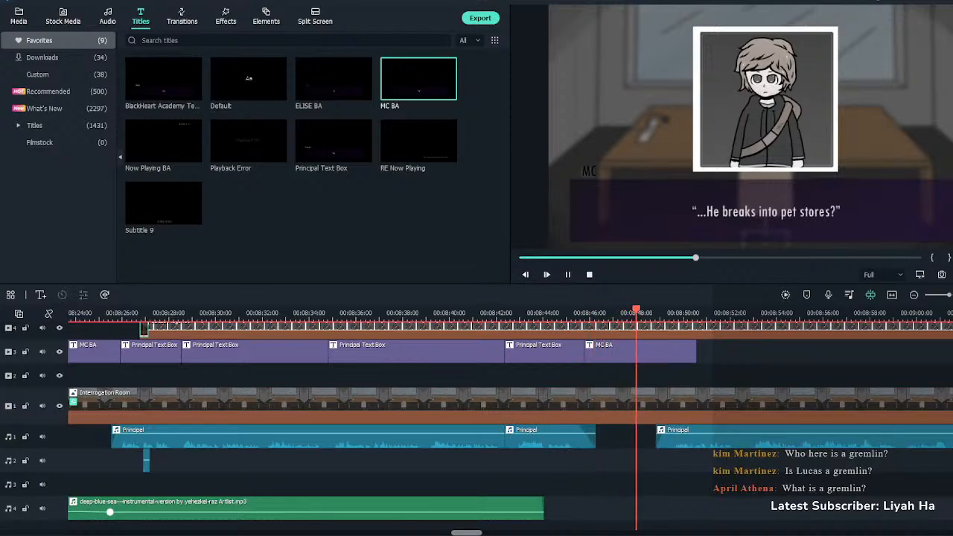
{"action": "left_click", "coordinate": [641, 351]}
{"action": "key", "text": "space"}
{"action": "left_click", "coordinate": [666, 351]}
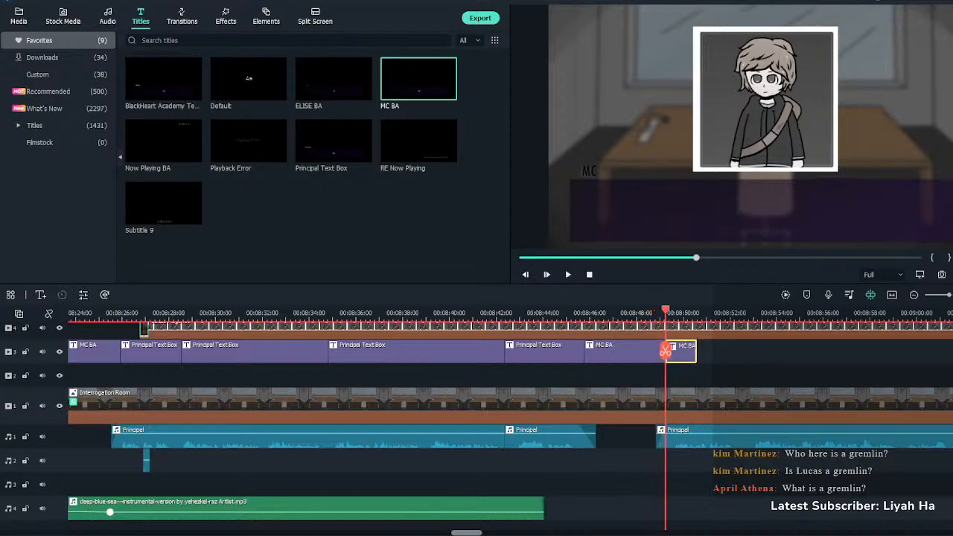
{"action": "key", "text": "Delete"}
Add a Principal Text Box title after the MC title reading "I just read the reports, I don't write them." in quotation marks, and preview it
{"action": "left_click_drag", "start_coordinate": [332, 141], "coordinate": [674, 351]}
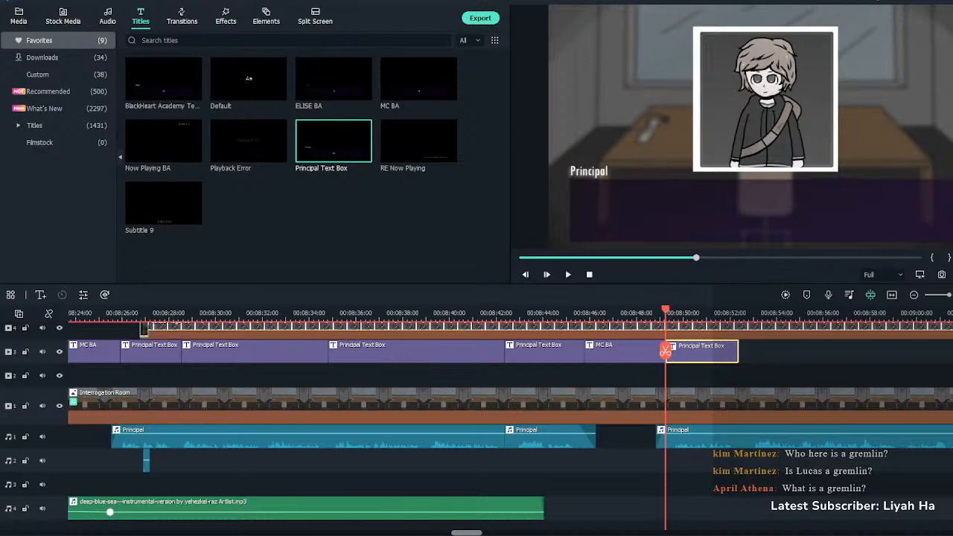
{"action": "double_click", "coordinate": [700, 351]}
{"action": "left_click_drag", "start_coordinate": [211, 93], "coordinate": [193, 93]}
{"action": "type", "text": "\"I just read the reports, I don't write them.\""}
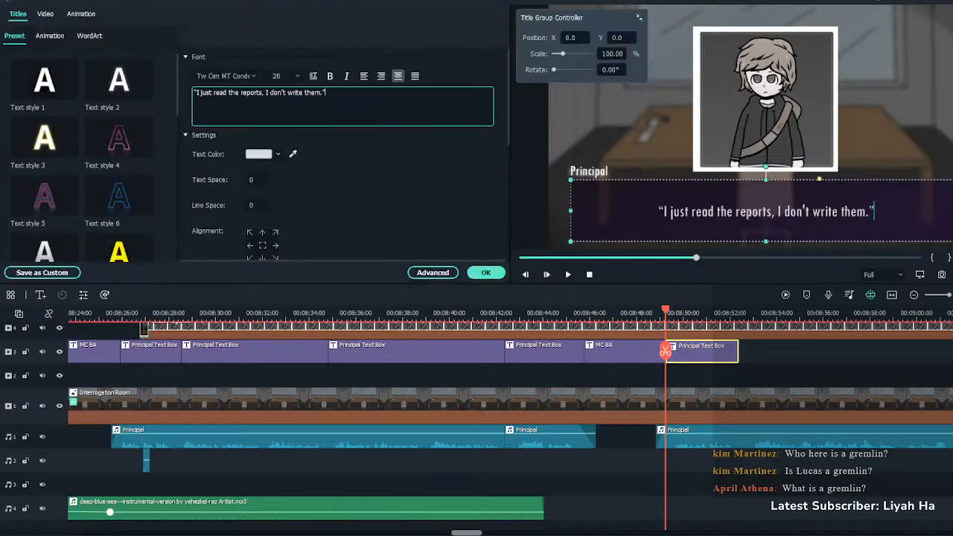
{"action": "left_click", "coordinate": [485, 273]}
{"action": "key", "text": "space"}
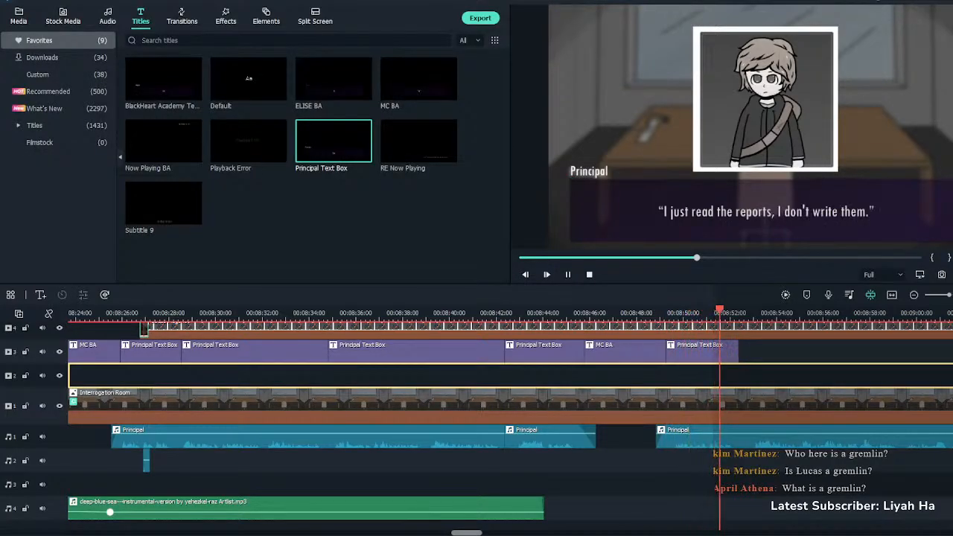
{"action": "key", "text": "space"}
Move the second deep-blue-sea music clip back to start at about 00:08:52, where the "I just read the reports" title ends
{"action": "key", "text": "ctrl+minus"}
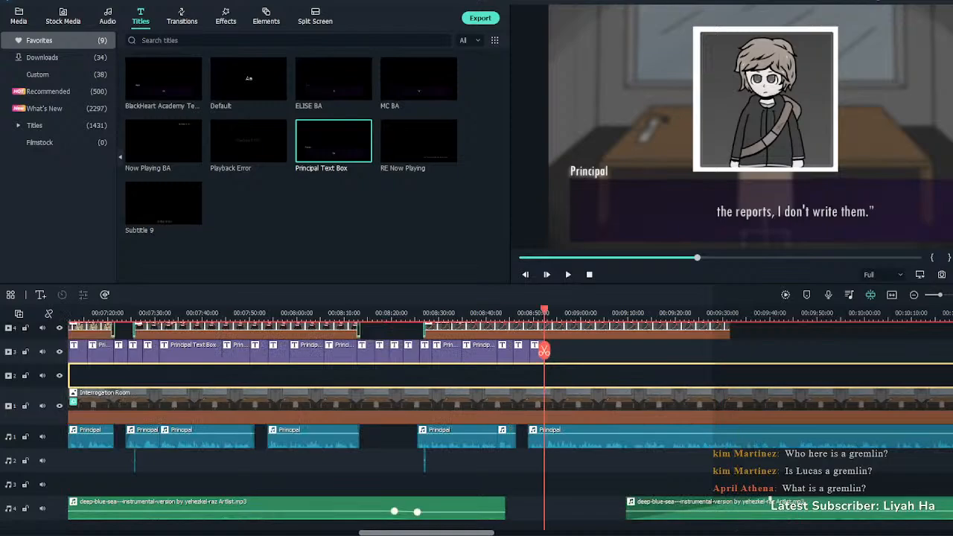
{"action": "left_click_drag", "start_coordinate": [671, 508], "coordinate": [589, 508]}
{"action": "key", "text": "Escape"}
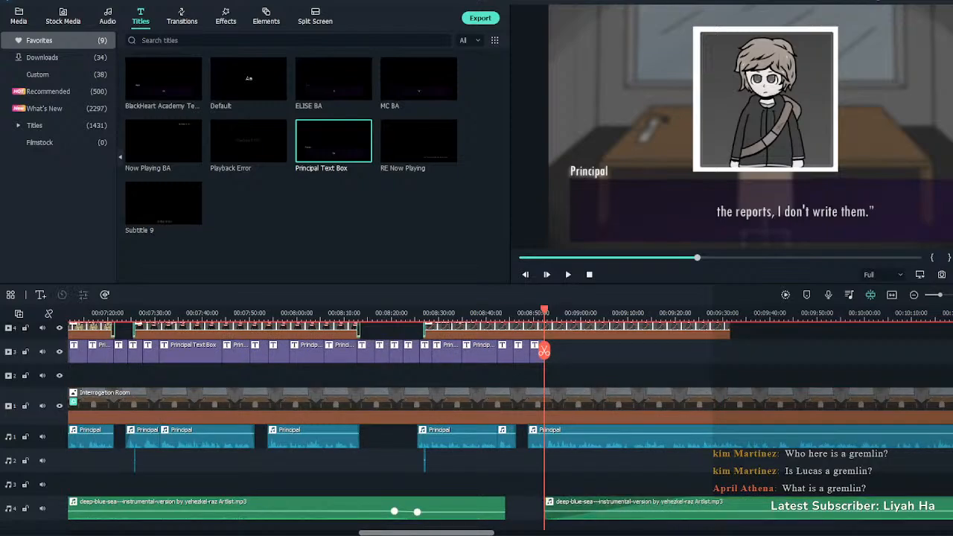
Add another Principal Text Box title after the "I just read the reports" title and play it against the voice audio
{"action": "key", "text": "ctrl+plus"}
{"action": "key", "text": "ctrl+plus"}
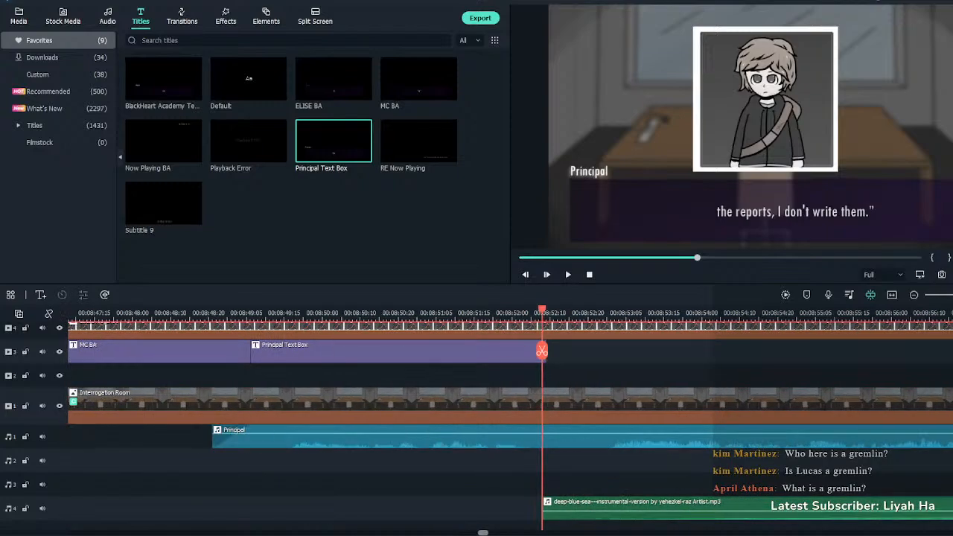
{"action": "left_click_drag", "start_coordinate": [334, 141], "coordinate": [567, 352]}
{"action": "key", "text": "space"}
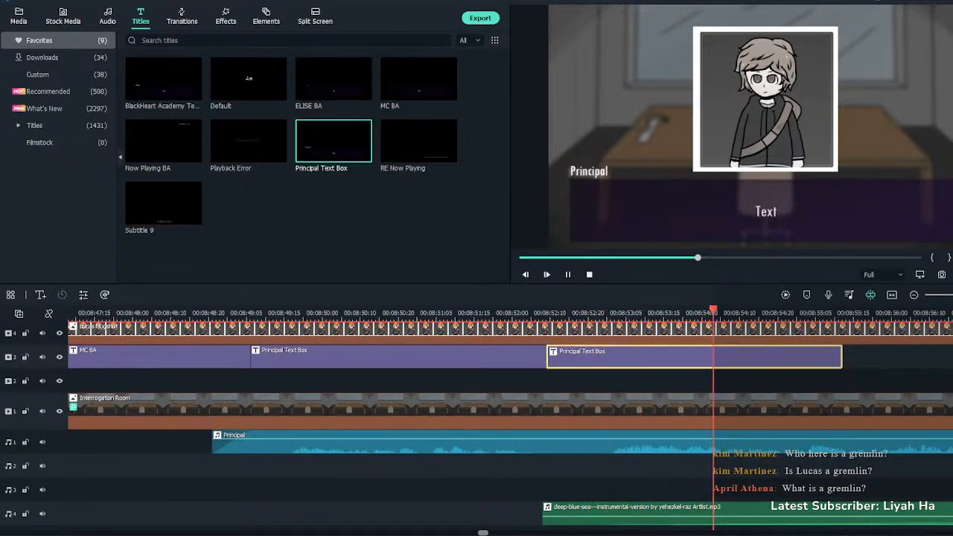
Shorten the fade-in at the start of the second deep-blue-sea music clip on audio track 4
{"action": "key", "text": "ctrl+minus"}
{"action": "key", "text": "space"}
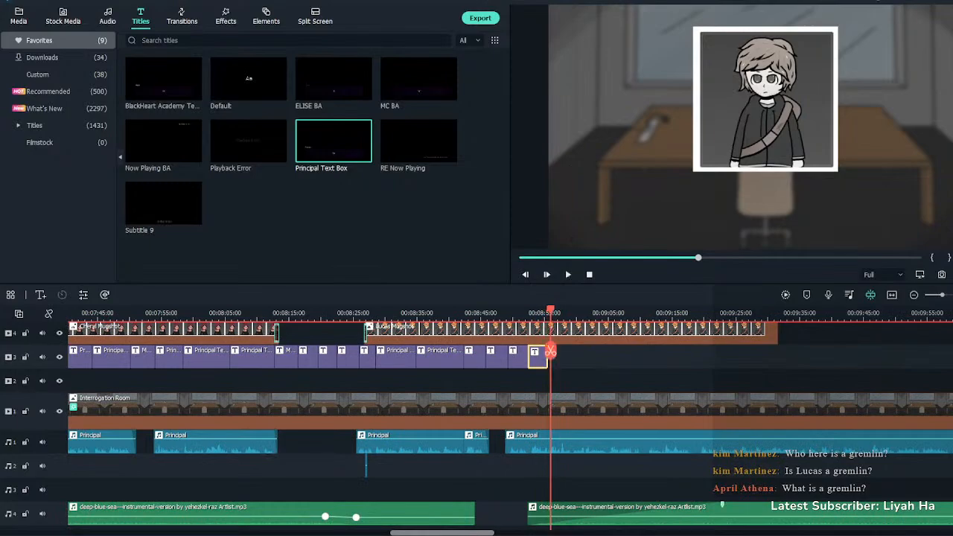
{"action": "left_click_drag", "start_coordinate": [721, 505], "coordinate": [564, 505]}
{"action": "key", "text": "space"}
{"action": "left_click", "coordinate": [564, 380]}
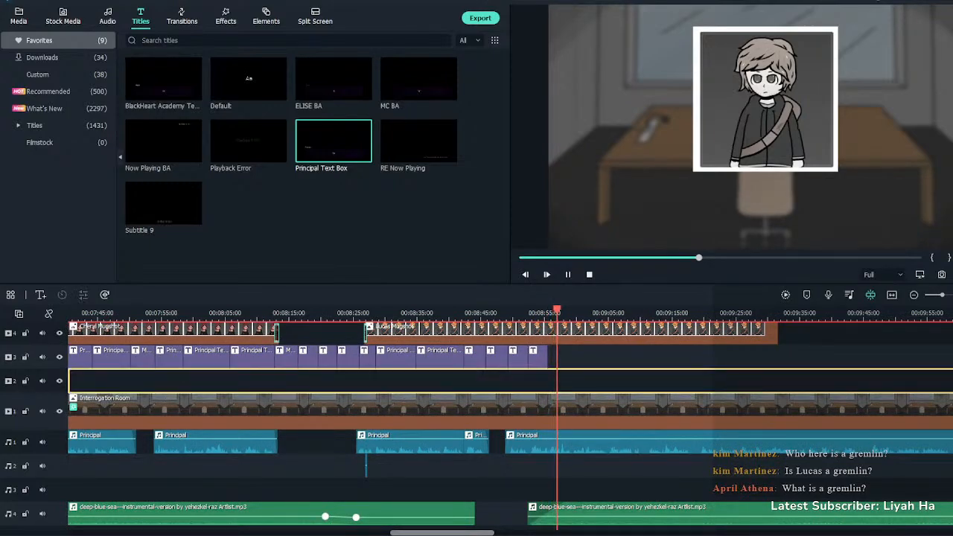
Play through the Principal's voice line and extend the last Principal Text Box title to end at about 00:09:05
{"action": "key", "text": "ctrl+plus"}
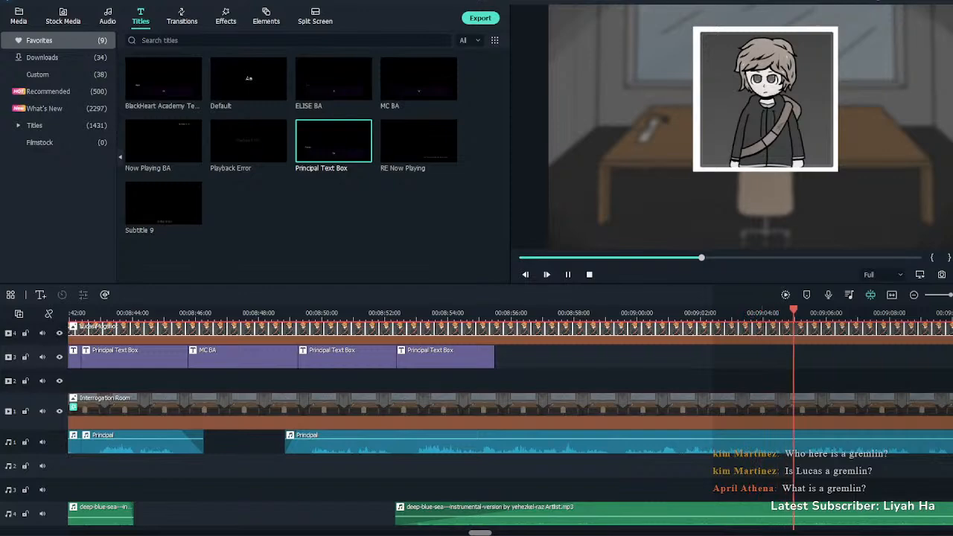
{"action": "key", "text": "space"}
{"action": "left_click_drag", "start_coordinate": [494, 358], "coordinate": [794, 357]}
Replace the extended title's placeholder with the pasted line from "The main reason he's in BlackHeart Academy" through "hidden from security systems."
{"action": "double_click", "coordinate": [397, 356]}
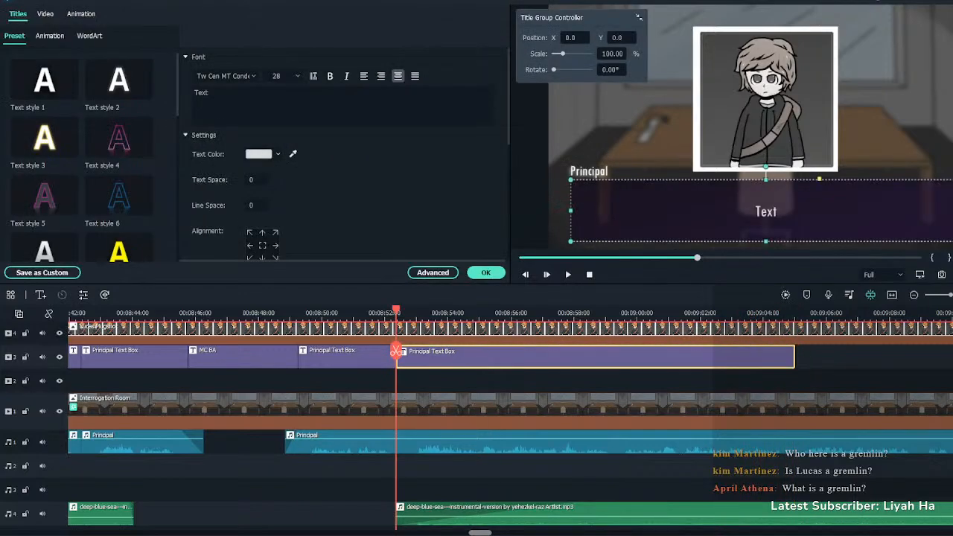
{"action": "double_click", "coordinate": [201, 93]}
{"action": "key", "text": "ctrl+v"}
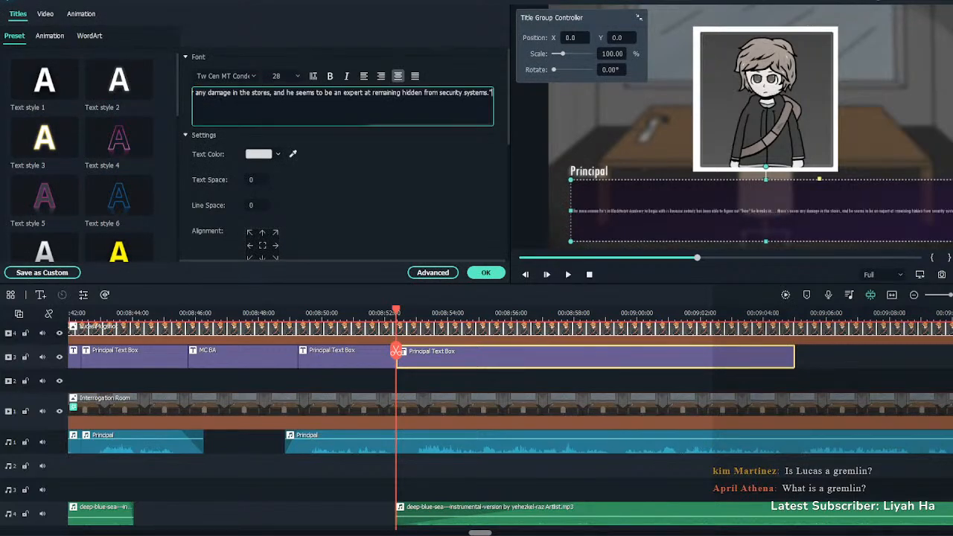
Try wrapping the pasted dialogue with line breaks after "has been able to" and "he seems to be an"
{"action": "key", "text": "Return"}
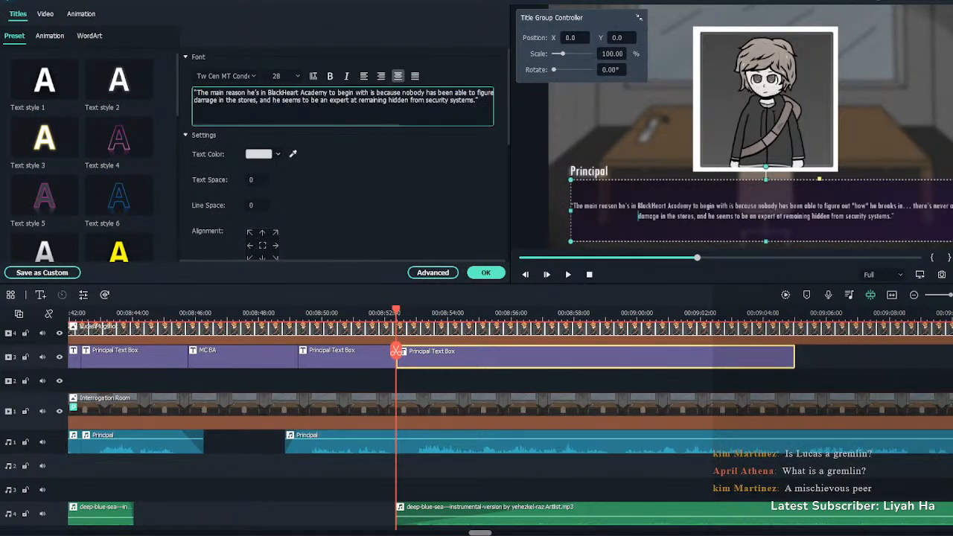
{"action": "left_click", "coordinate": [477, 93]}
{"action": "key", "text": "Return"}
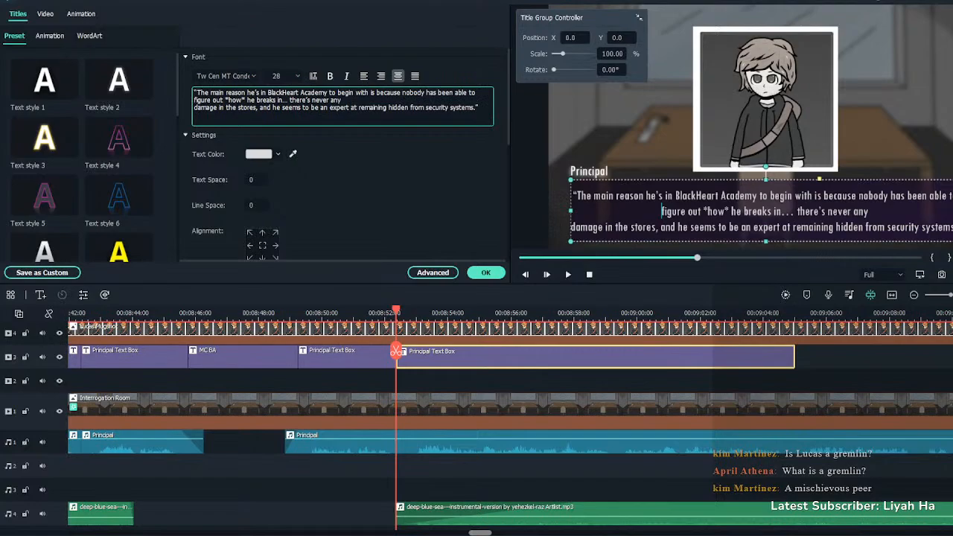
{"action": "left_click", "coordinate": [195, 106]}
{"action": "key", "text": "BackSpace"}
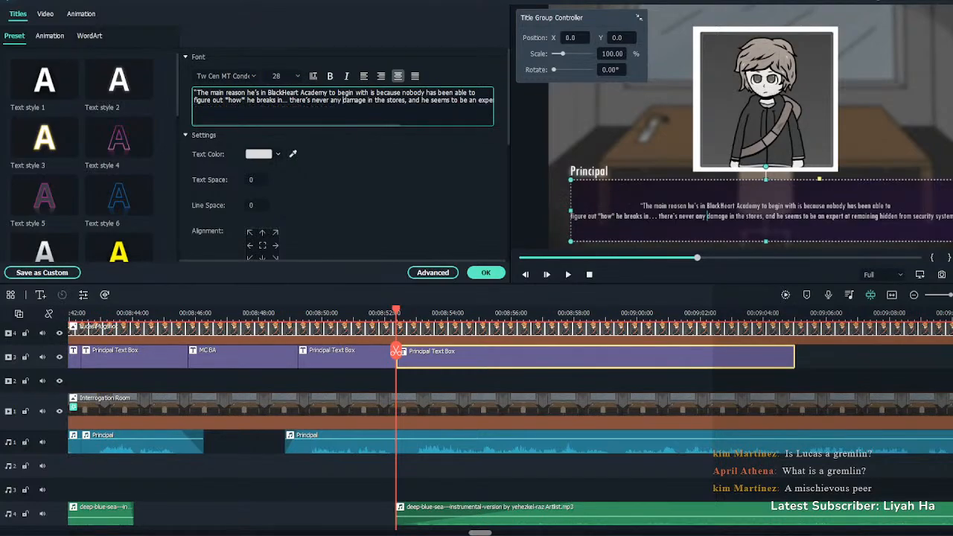
{"action": "left_click", "coordinate": [478, 100]}
{"action": "key", "text": "Return"}
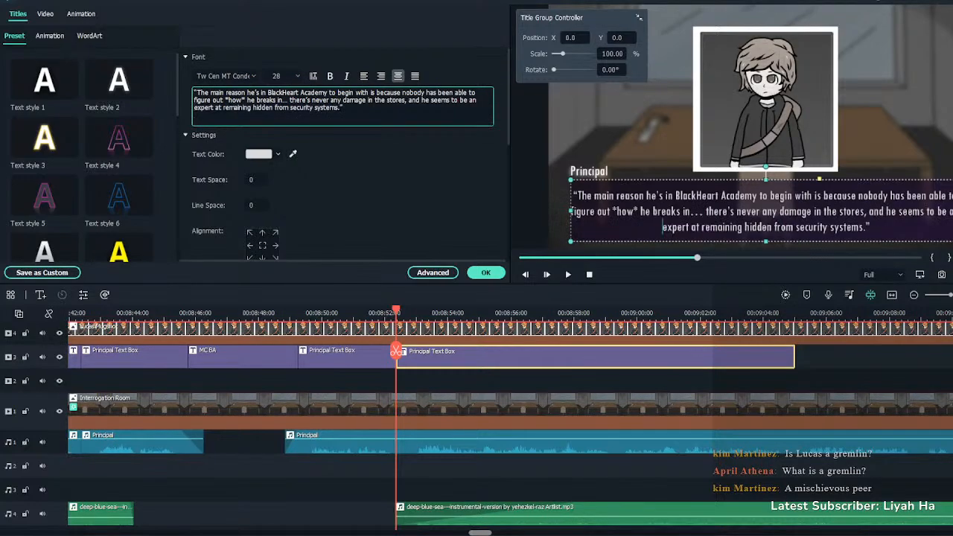
Rewrap the dialogue into three lines, breaking after "nobody has" and after "damage in the", and apply the title text
{"action": "key", "text": "BackSpace"}
{"action": "left_click", "coordinate": [436, 92]}
{"action": "key", "text": "Return"}
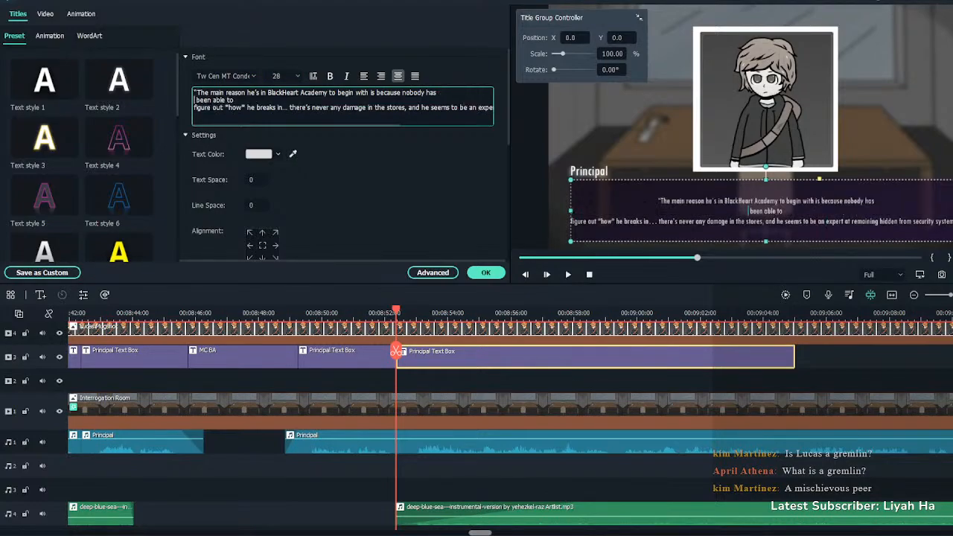
{"action": "key", "text": "BackSpace"}
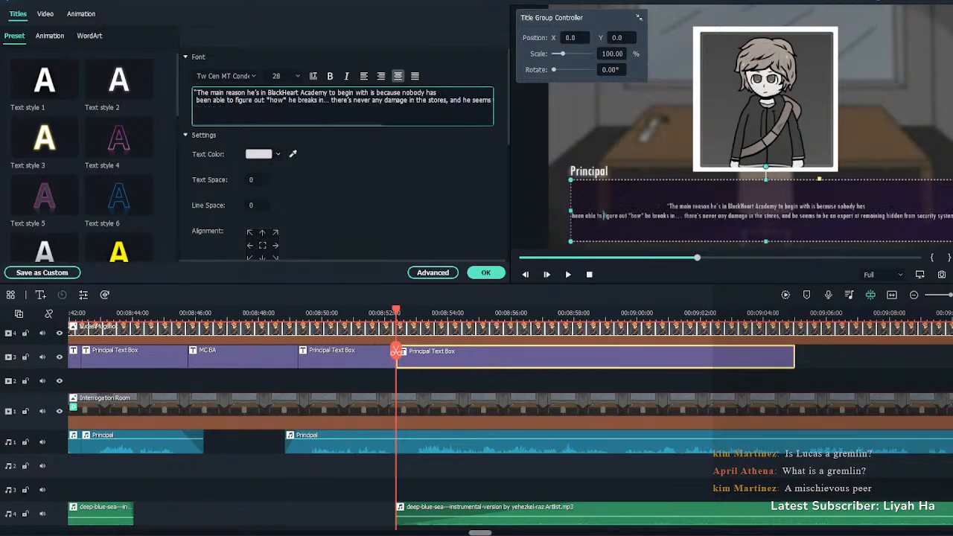
{"action": "left_click", "coordinate": [428, 100]}
{"action": "key", "text": "Return"}
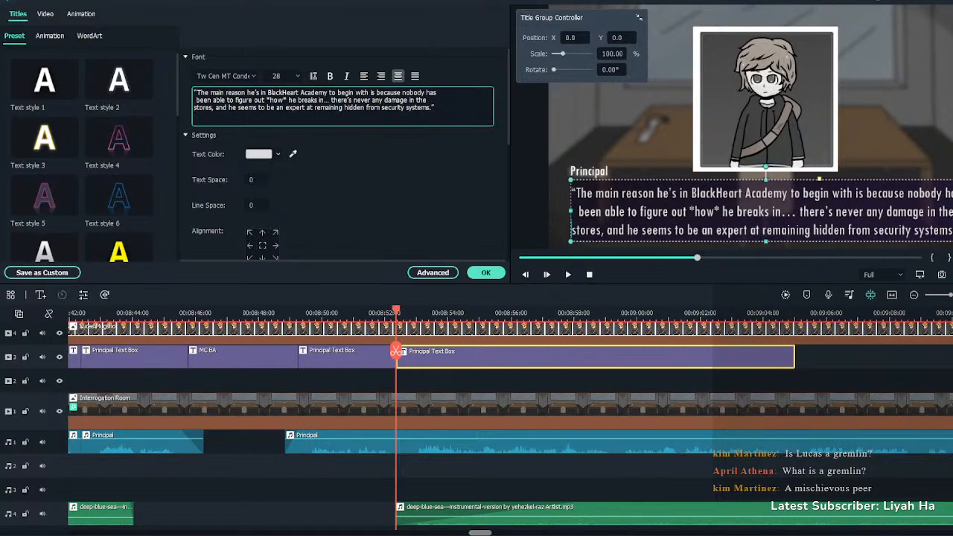
{"action": "left_click", "coordinate": [486, 272]}
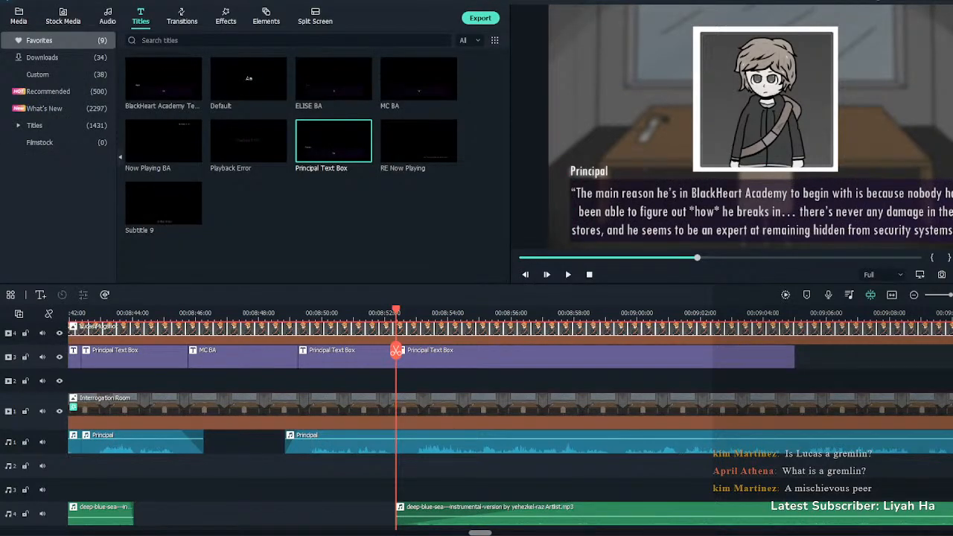
Play through the Principal's line, split the Principal audio at about 00:08:59:03, and shift the remainder about half a second later to open a gap
{"action": "key", "text": "space"}
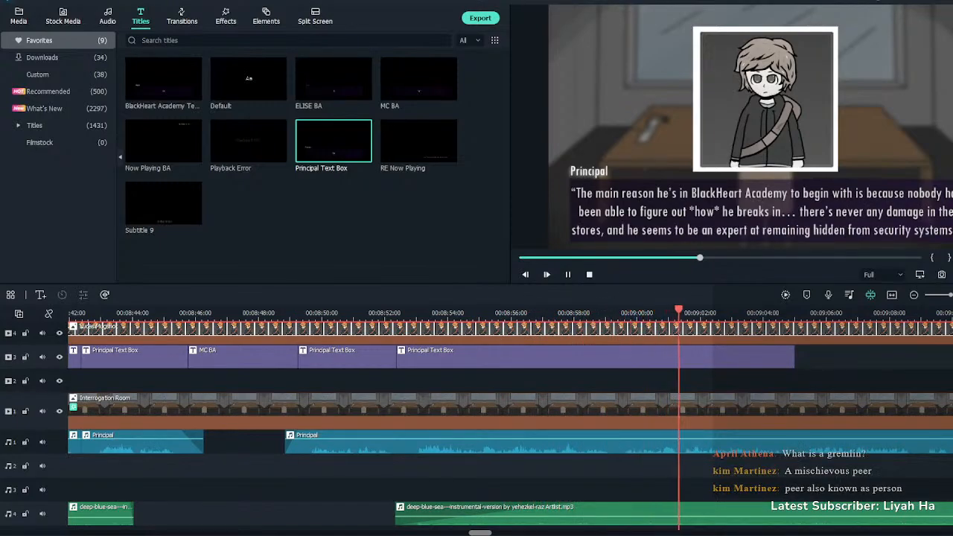
{"action": "left_click", "coordinate": [603, 313]}
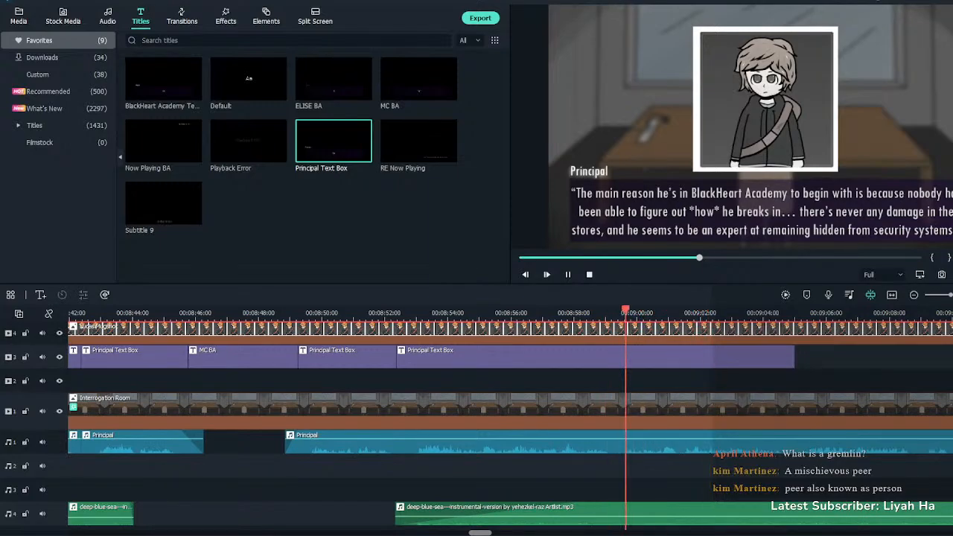
{"action": "left_click", "coordinate": [604, 313]}
{"action": "key", "text": "space"}
{"action": "scroll", "coordinate": [544, 351], "scroll_direction": "up", "scroll_amount": 3}
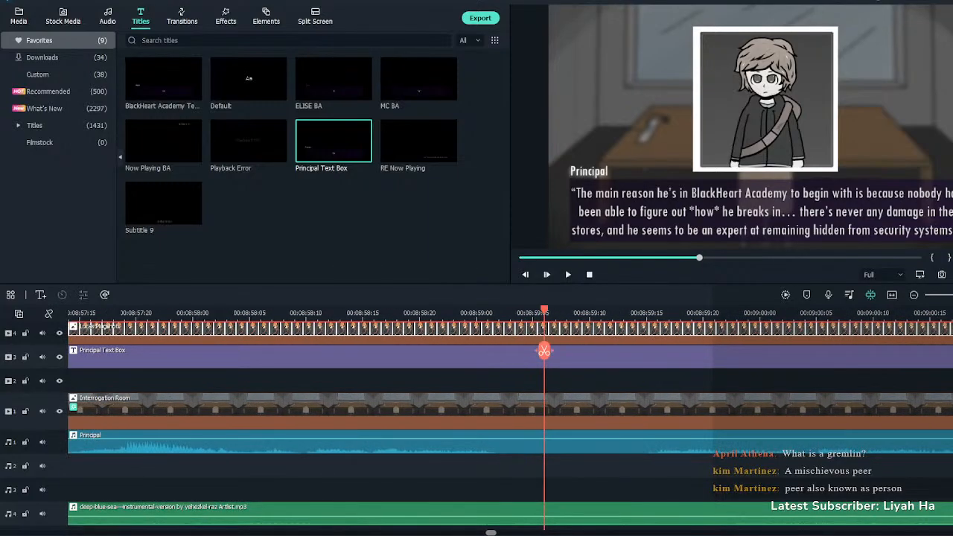
{"action": "left_click", "coordinate": [511, 313]}
{"action": "left_click", "coordinate": [511, 442]}
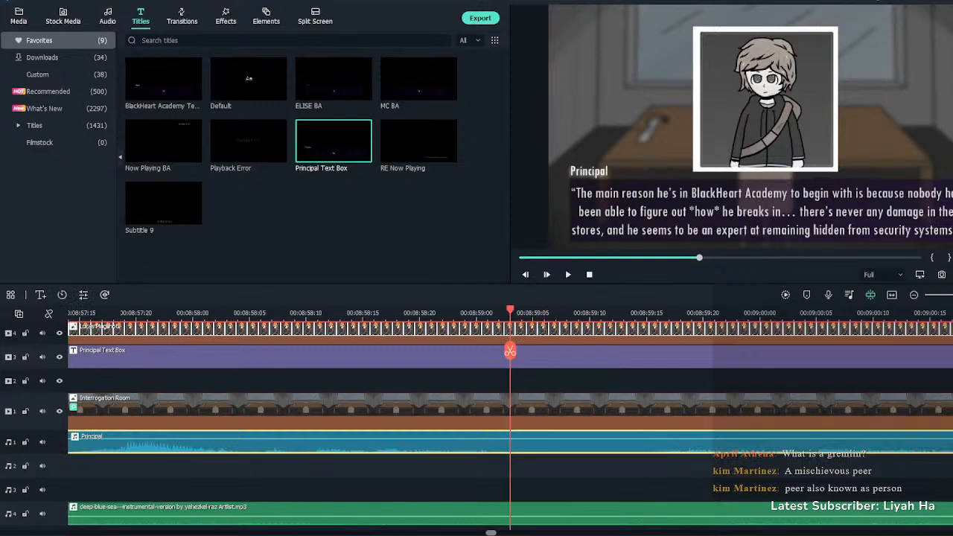
{"action": "key", "text": "ctrl+b"}
{"action": "left_click_drag", "start_coordinate": [512, 443], "coordinate": [636, 442]}
{"action": "left_click", "coordinate": [572, 442]}
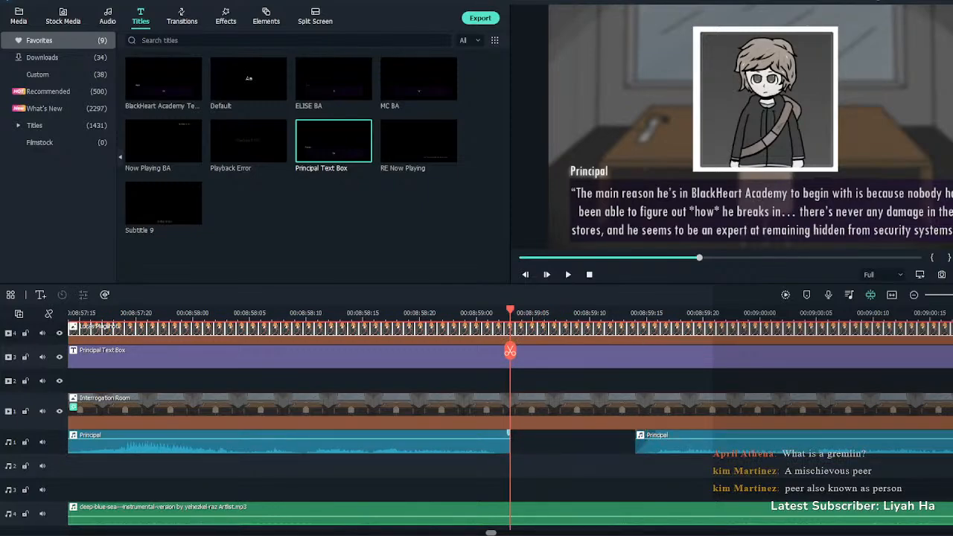
Fade out the end of the Principal clip before the gap and play the audio through past the last title
{"action": "left_click_drag", "start_coordinate": [509, 433], "coordinate": [499, 433]}
{"action": "left_click", "coordinate": [453, 312]}
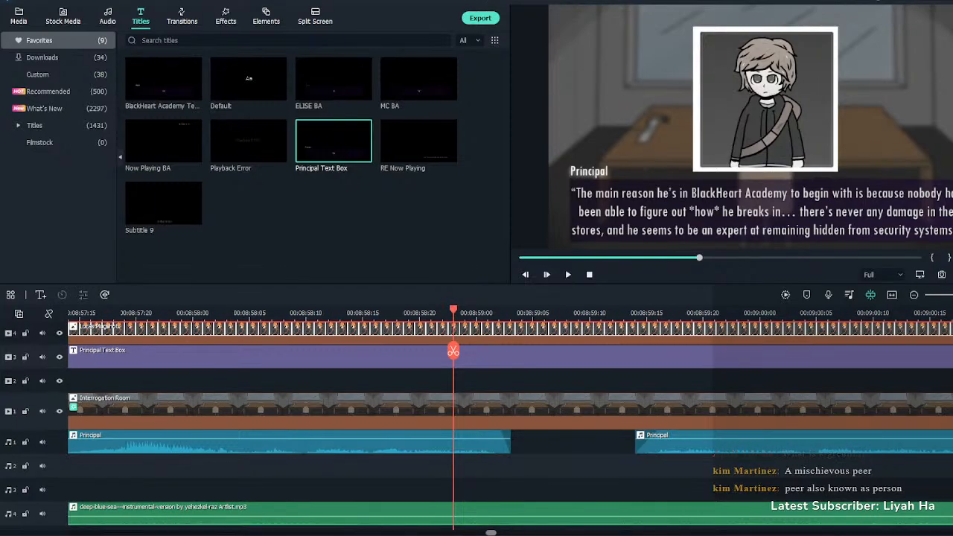
{"action": "left_click", "coordinate": [363, 313]}
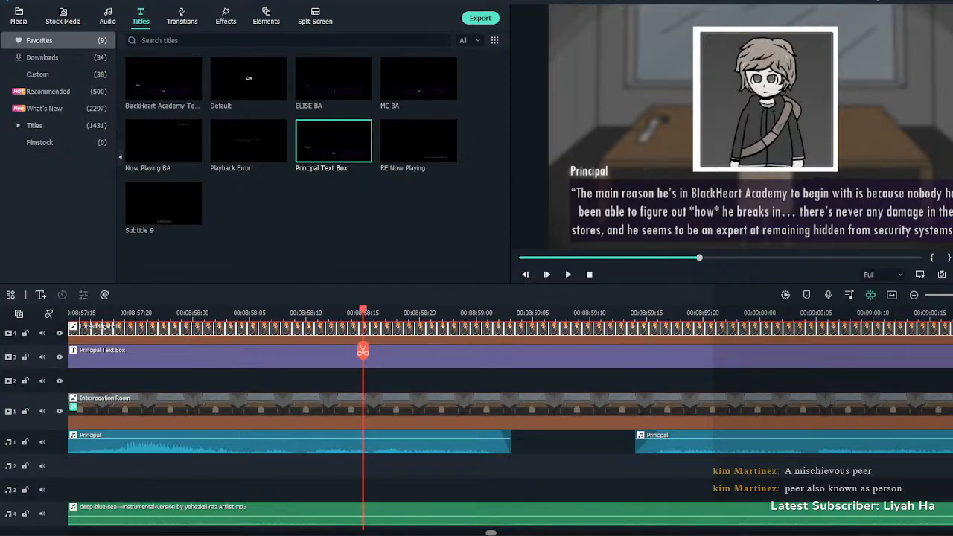
{"action": "key", "text": "space"}
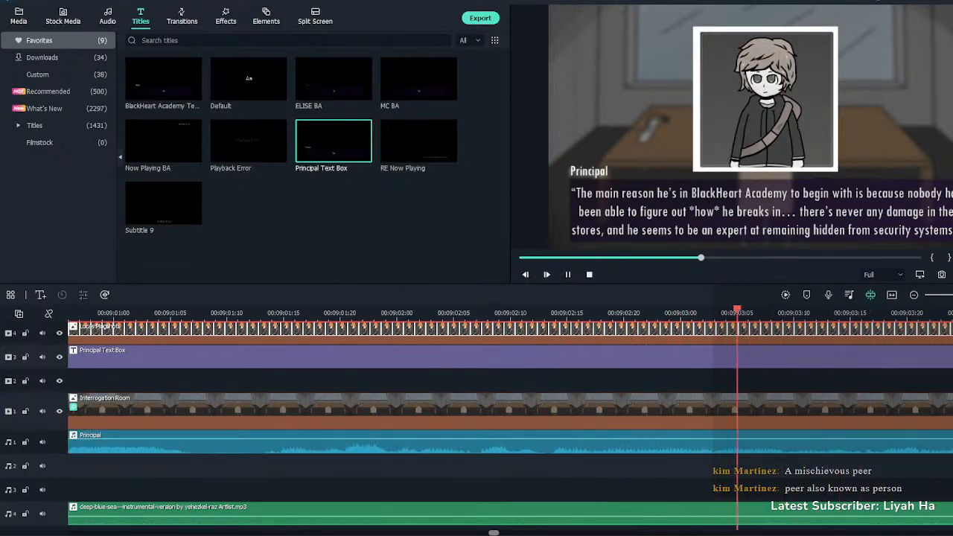
{"action": "key", "text": "ctrl+minus"}
{"action": "key", "text": "ctrl+minus"}
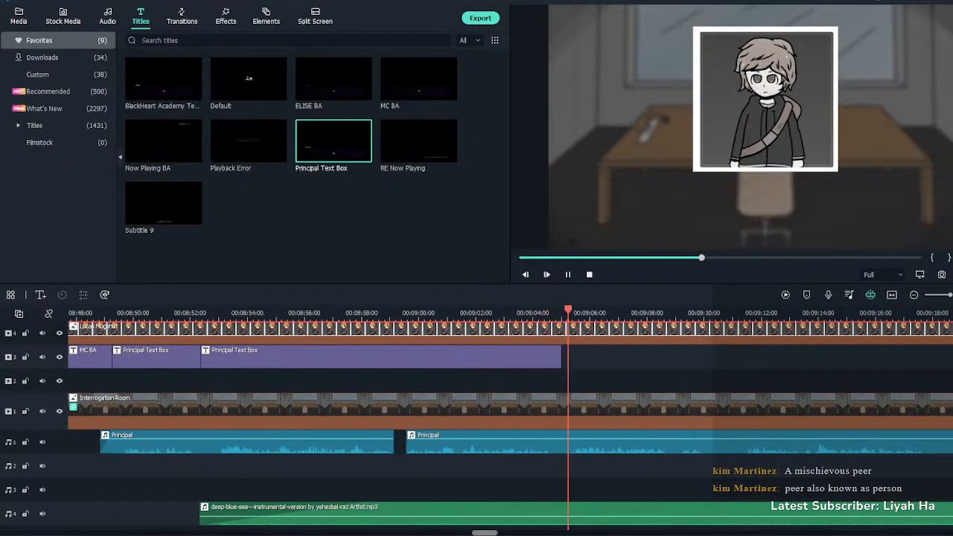
{"action": "key", "text": "space"}
Add a Principal Text Box title at about 00:09:05 reading "But in every store he has raided, he has always taken some kind of item for cats."
{"action": "left_click_drag", "start_coordinate": [333, 141], "coordinate": [925, 357]}
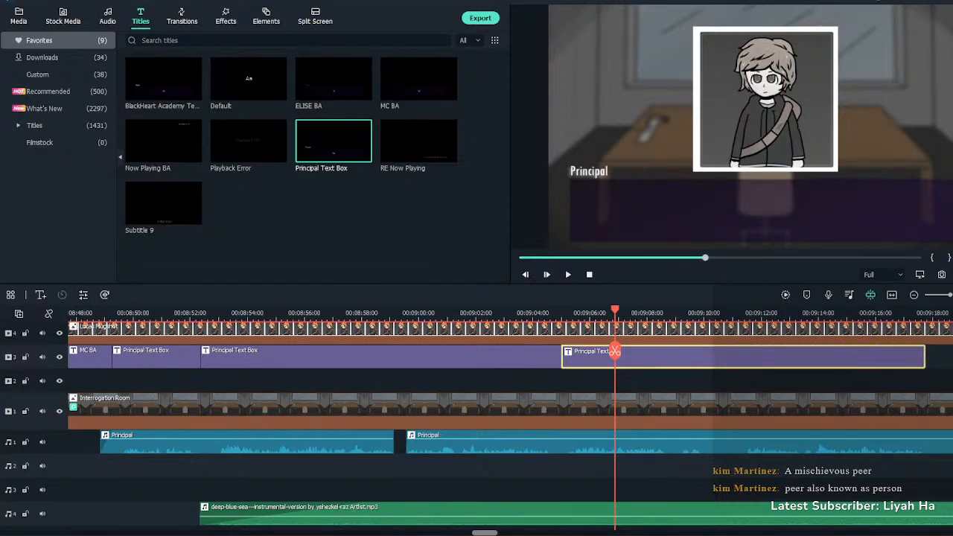
{"action": "double_click", "coordinate": [759, 211]}
{"action": "key", "text": "ctrl+a"}
{"action": "type", "text": "\"But in every store he has raided, he has always taken some kind of item for cats.\""}
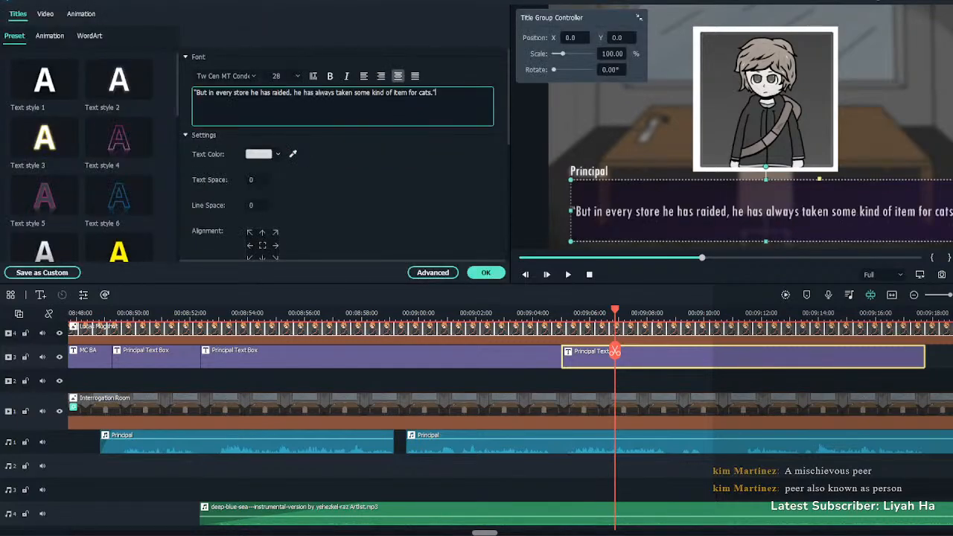
{"action": "left_click", "coordinate": [486, 273]}
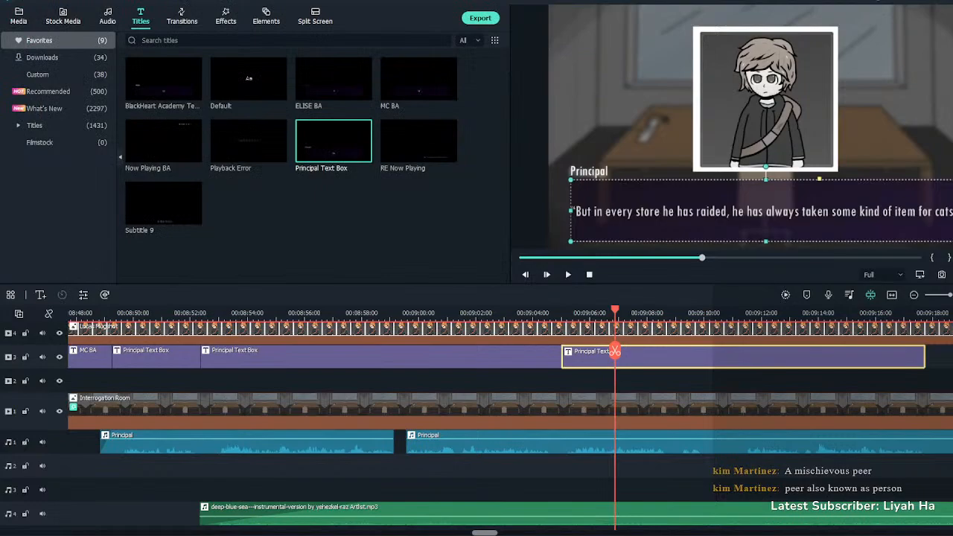
Play through the cat-items line, trim its title to end at about 00:09:10, and place an MC BA title directly behind it
{"action": "left_click", "coordinate": [546, 313]}
{"action": "key", "text": "space"}
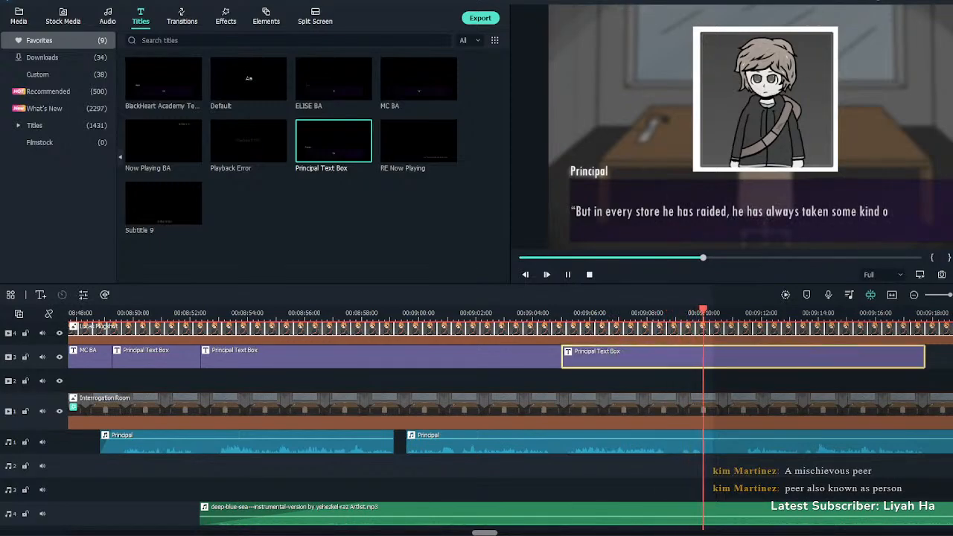
{"action": "left_click_drag", "start_coordinate": [924, 358], "coordinate": [707, 351]}
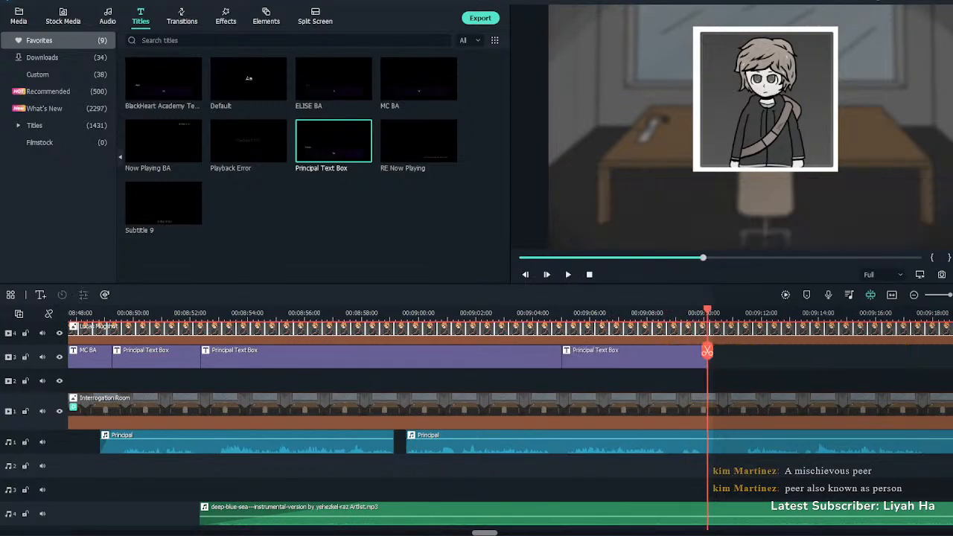
{"action": "left_click_drag", "start_coordinate": [418, 78], "coordinate": [715, 355]}
Split the Principal audio just before 00:09:11, shift the remainder to start at about 00:09:12, and fade out the earlier part's end
{"action": "key", "text": "ctrl+="}
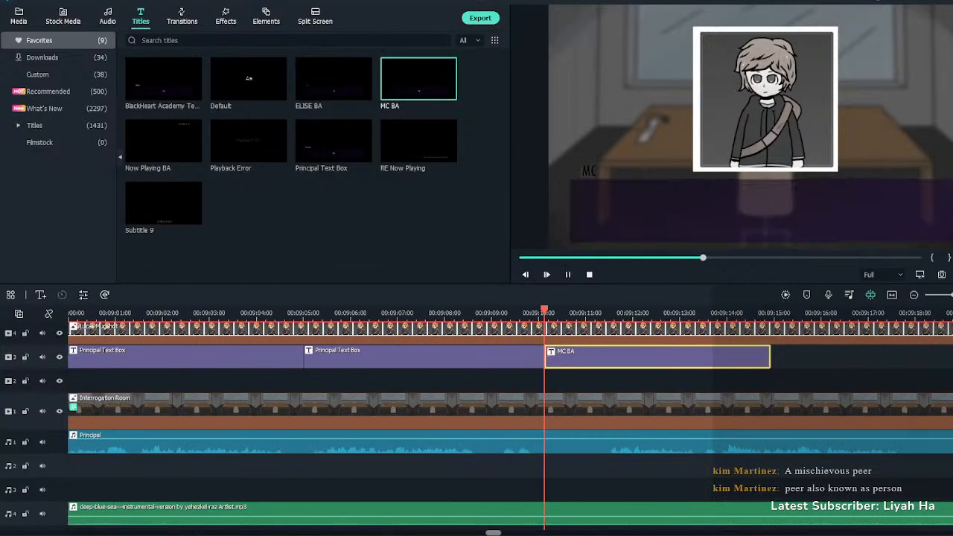
{"action": "left_click", "coordinate": [566, 442]}
{"action": "key", "text": "space"}
{"action": "key", "text": "space"}
{"action": "key", "text": "ctrl+b"}
{"action": "left_click_drag", "start_coordinate": [611, 441], "coordinate": [669, 441]}
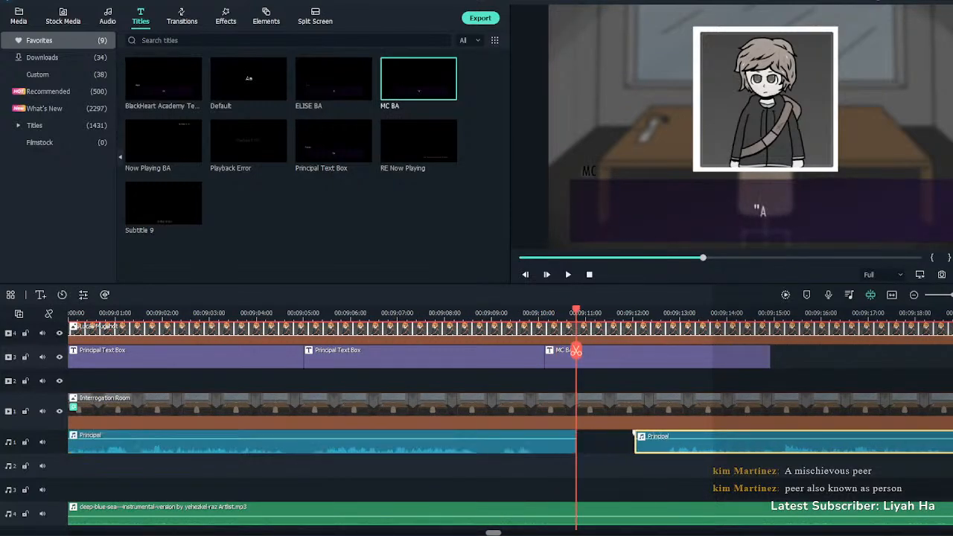
{"action": "left_click_drag", "start_coordinate": [565, 433], "coordinate": [538, 434]}
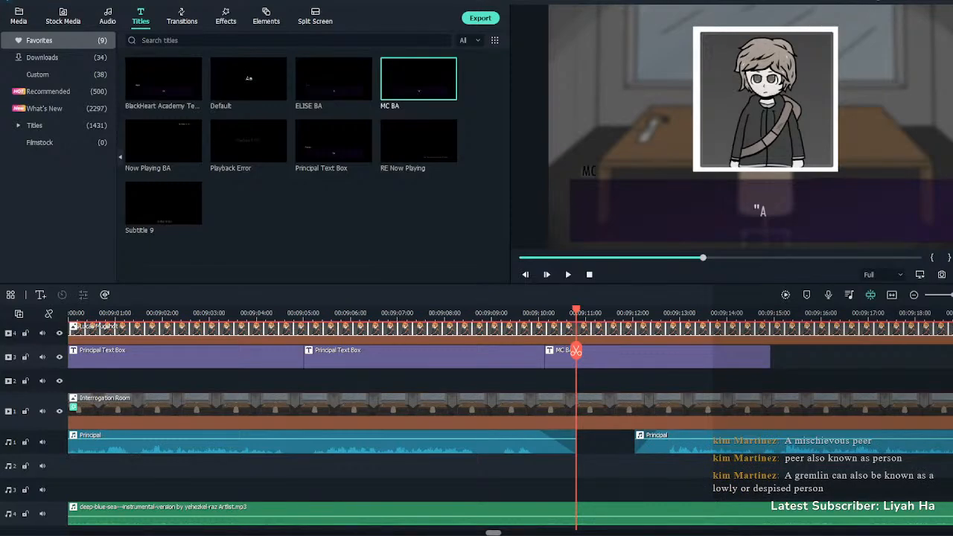
Replace the MC BA title's placeholder text with "Huh… that's oddly specific." and apply it
{"action": "double_click", "coordinate": [577, 356]}
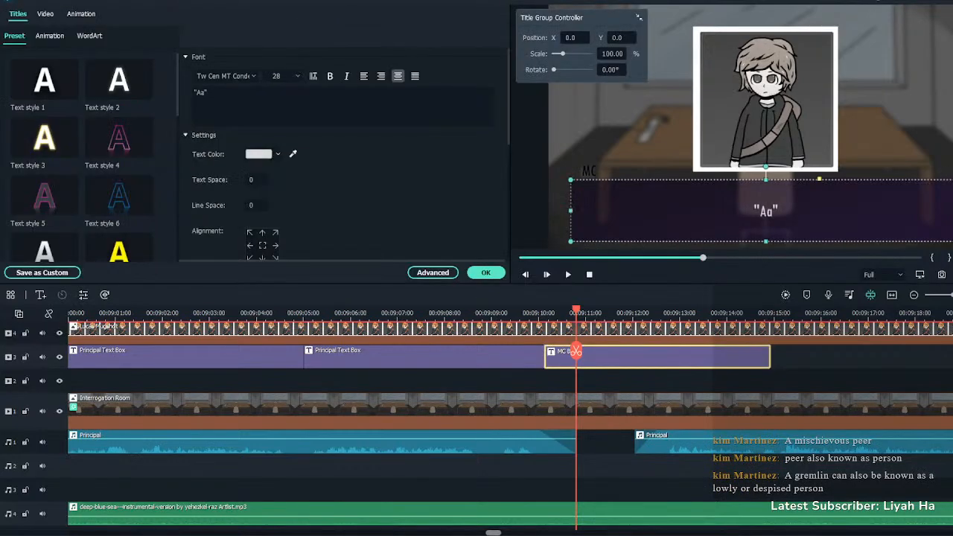
{"action": "left_click_drag", "start_coordinate": [211, 93], "coordinate": [146, 92]}
{"action": "type", "text": "\"Huh… that’s oddly specific.\""}
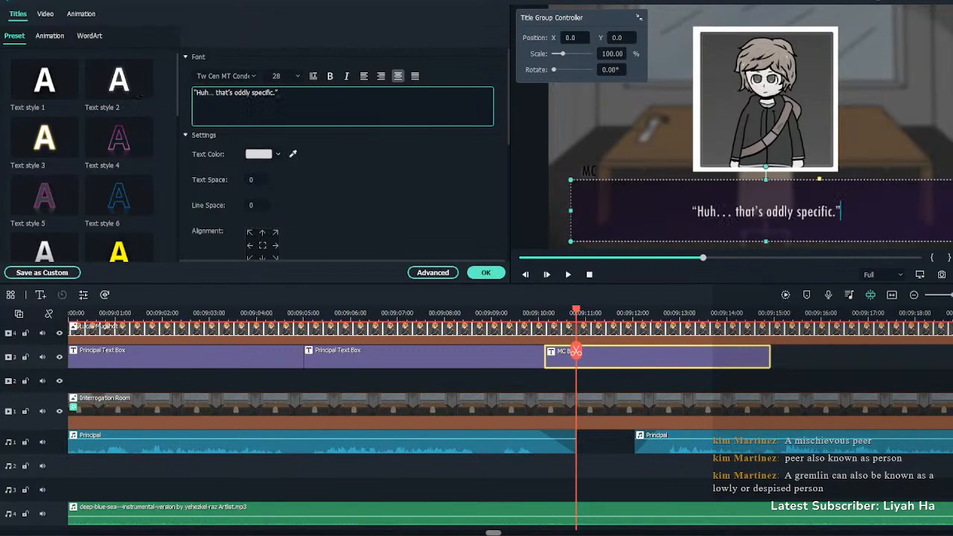
{"action": "left_click", "coordinate": [486, 272]}
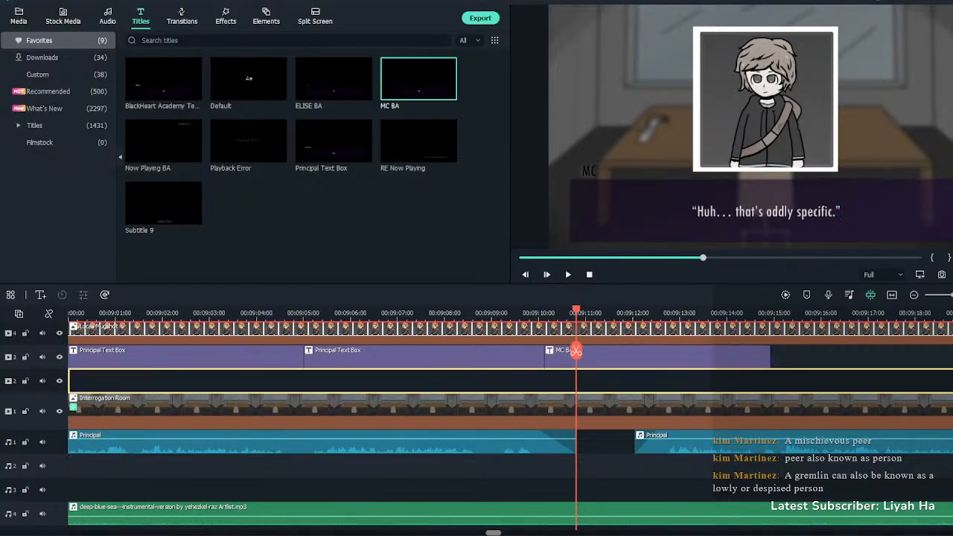
Play through the MC title and shift the following Principal audio clip about one second later, to start at about 00:09:13
{"action": "left_click", "coordinate": [498, 313]}
{"action": "key", "text": "space"}
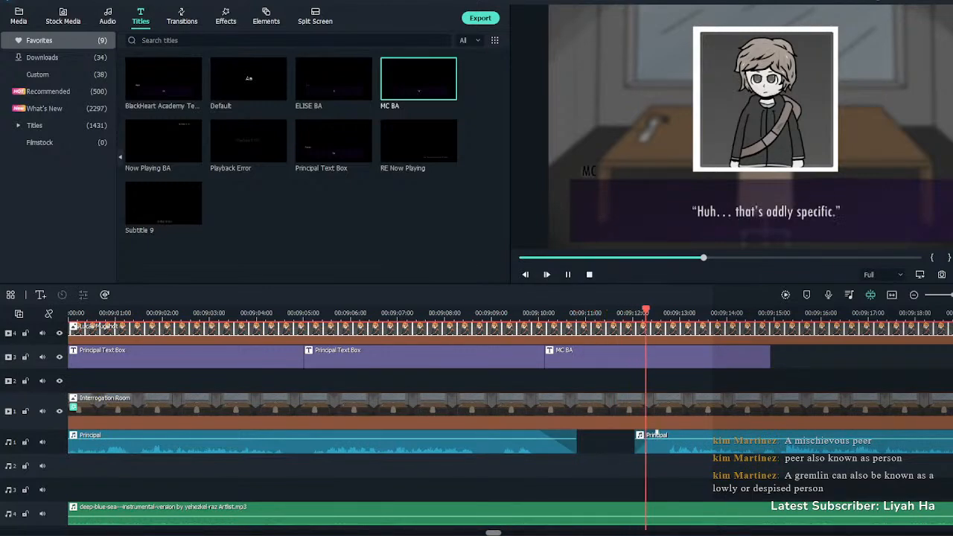
{"action": "key", "text": "space"}
{"action": "left_click_drag", "start_coordinate": [657, 433], "coordinate": [705, 433]}
Play until the Principal speaks, split the MC BA title at about 00:09:13.5, and delete its remainder
{"action": "key", "text": "space"}
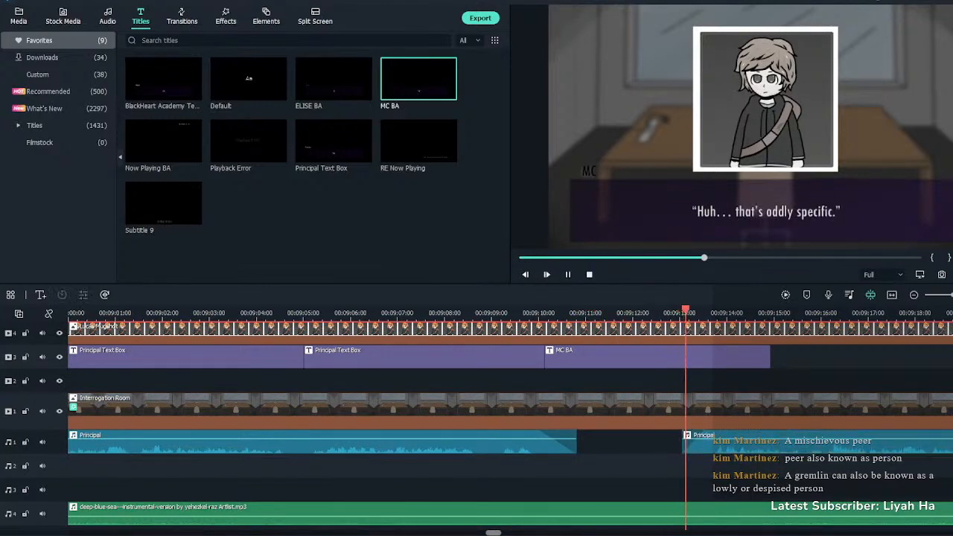
{"action": "key", "text": "space"}
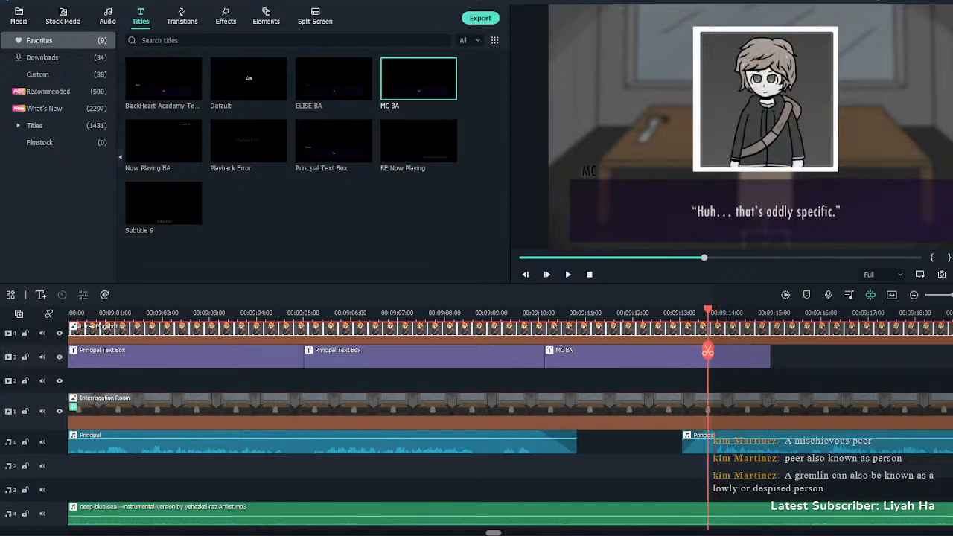
{"action": "left_click", "coordinate": [708, 350]}
{"action": "left_click", "coordinate": [708, 350]}
{"action": "key", "text": "Delete"}
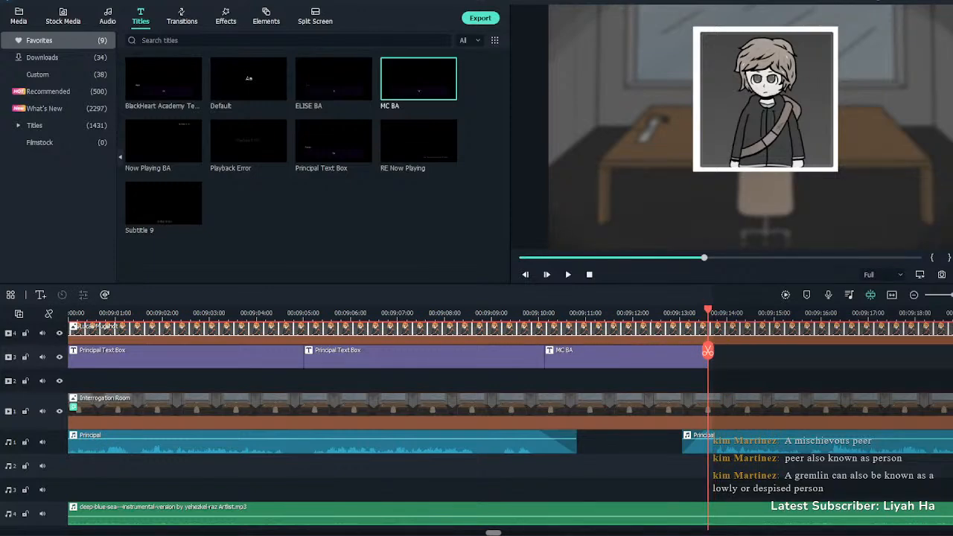
Add a Principal Text Box title directly after the MC title and extend it to about 00:09:20, matching the Principal's spoken line
{"action": "left_click_drag", "start_coordinate": [334, 142], "coordinate": [713, 358]}
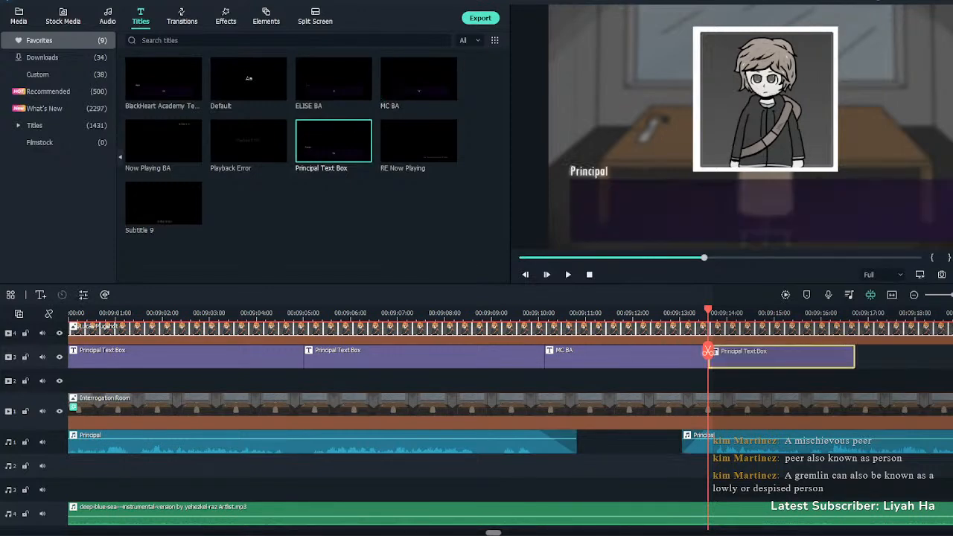
{"action": "key", "text": "space"}
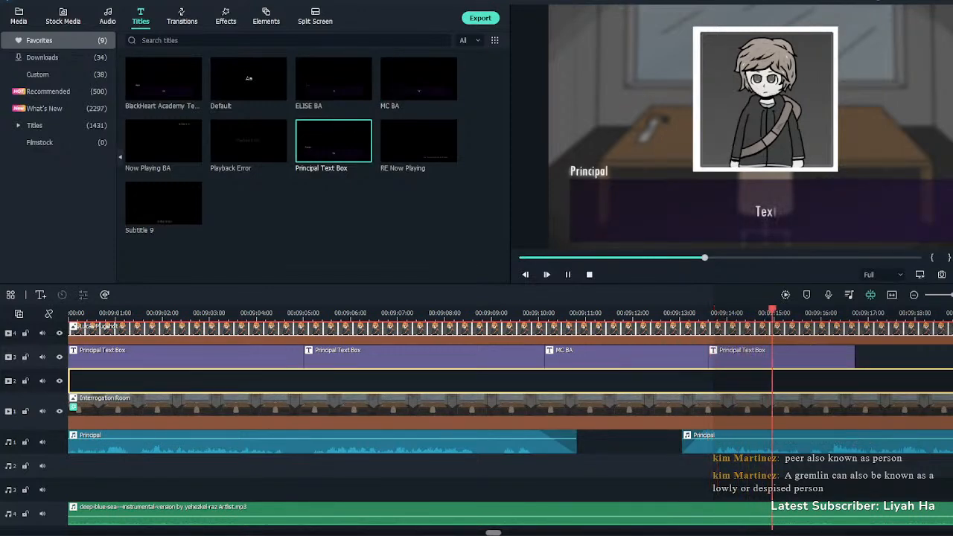
{"action": "key", "text": "space"}
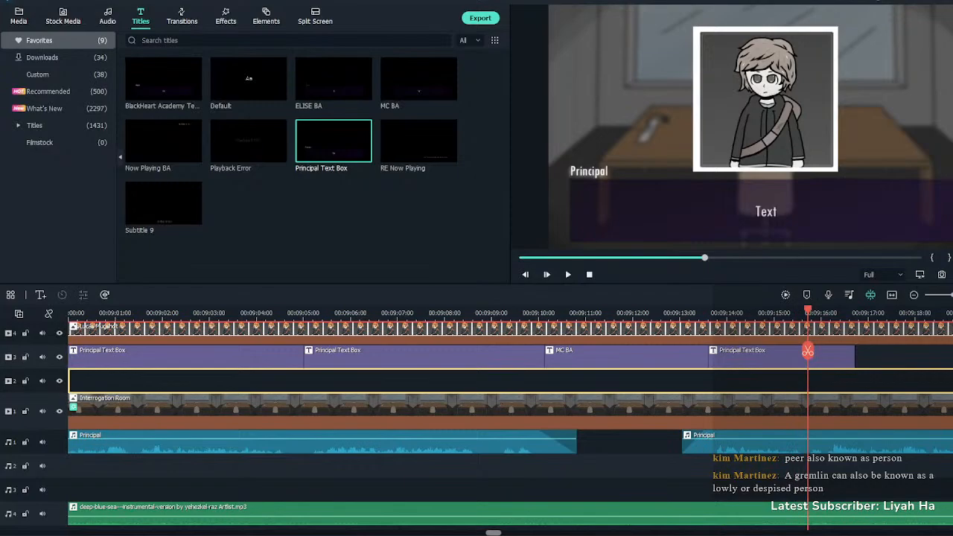
{"action": "key", "text": "space"}
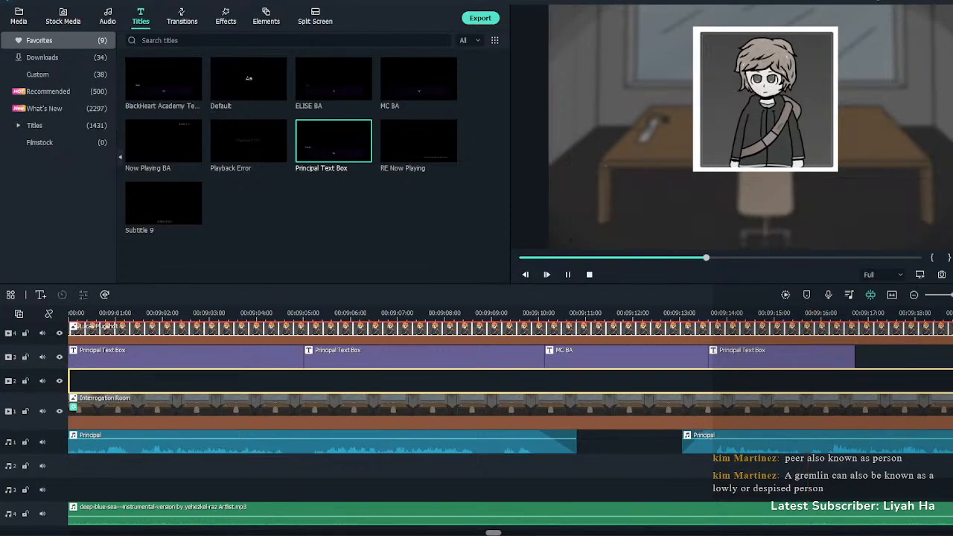
{"action": "key", "text": "space"}
{"action": "left_click_drag", "start_coordinate": [390, 356], "coordinate": [562, 357]}
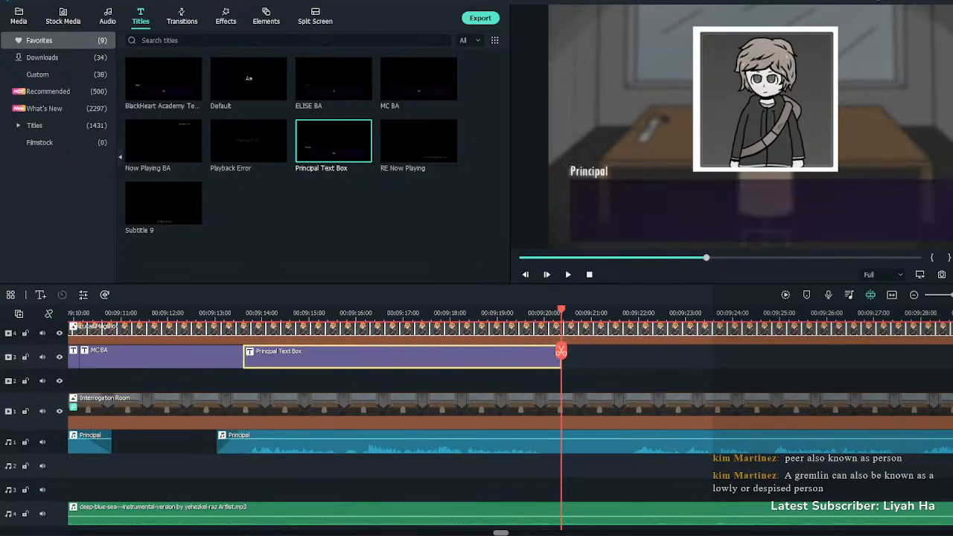
Replace the new title's placeholder with the line from "Lucas should give you the least amount of trouble." through "whether or not he plans to do it again."
{"action": "double_click", "coordinate": [246, 357]}
{"action": "key", "text": "ctrl+a"}
{"action": "type", "text": "Lucas should give you the least amount of trouble. Just find out how he was breaking into the pet stores, and whether or not he plans to do it again."}
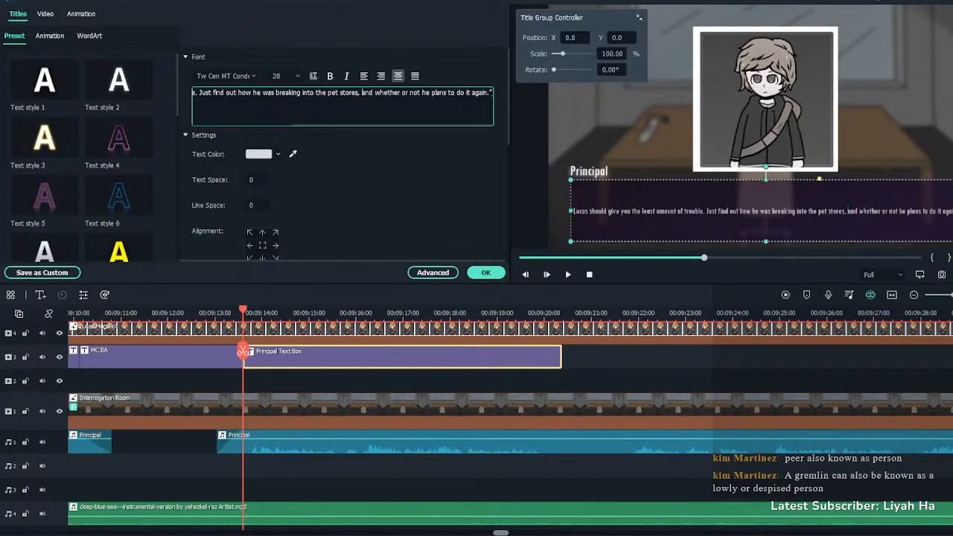
{"action": "key", "text": "Return"}
{"action": "key", "text": "BackSpace"}
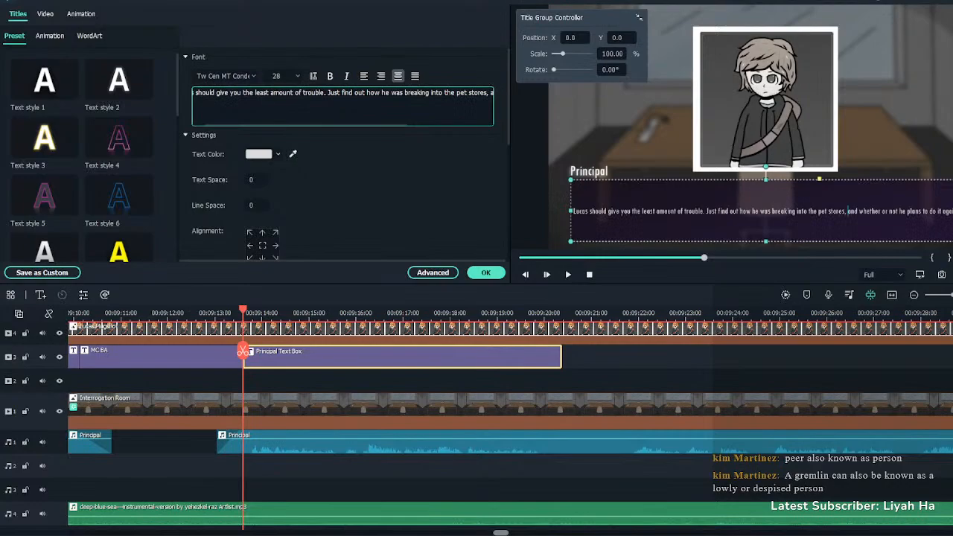
{"action": "key", "text": "Right"}
{"action": "key", "text": "Right"}
{"action": "key", "text": "Right"}
{"action": "key", "text": "Right"}
{"action": "key", "text": "Right"}
{"action": "key", "text": "Right"}
{"action": "key", "text": "Right"}
{"action": "key", "text": "Right"}
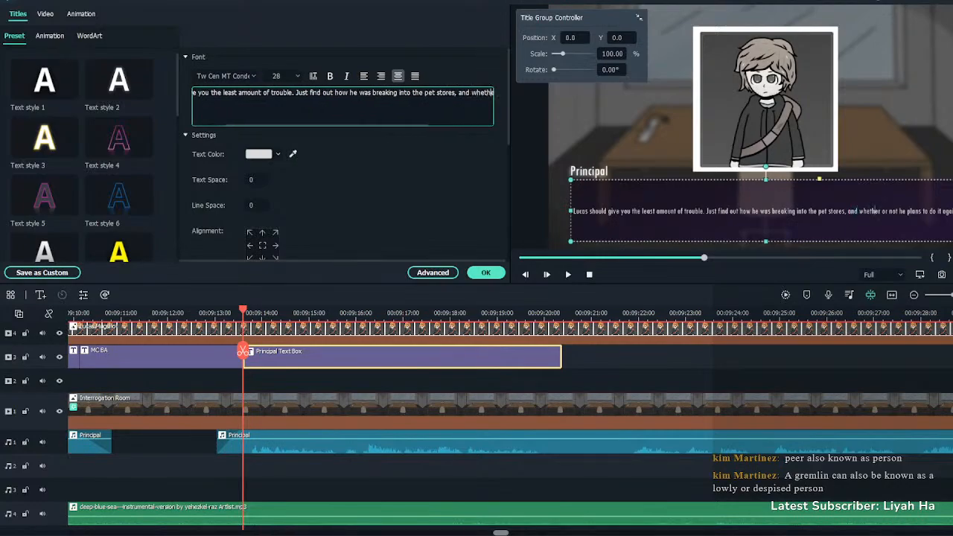
{"action": "key", "text": "Return"}
{"action": "key", "text": "BackSpace"}
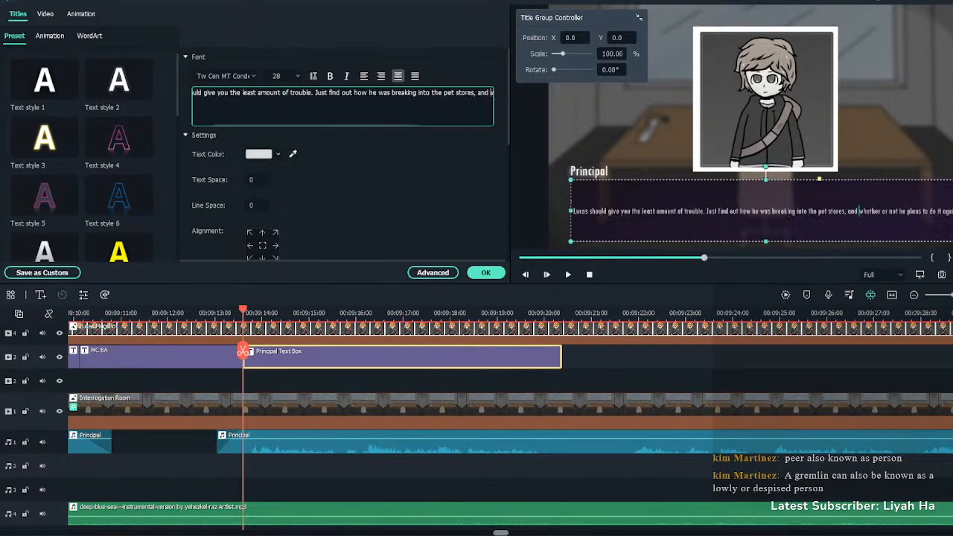
{"action": "key", "text": "Return"}
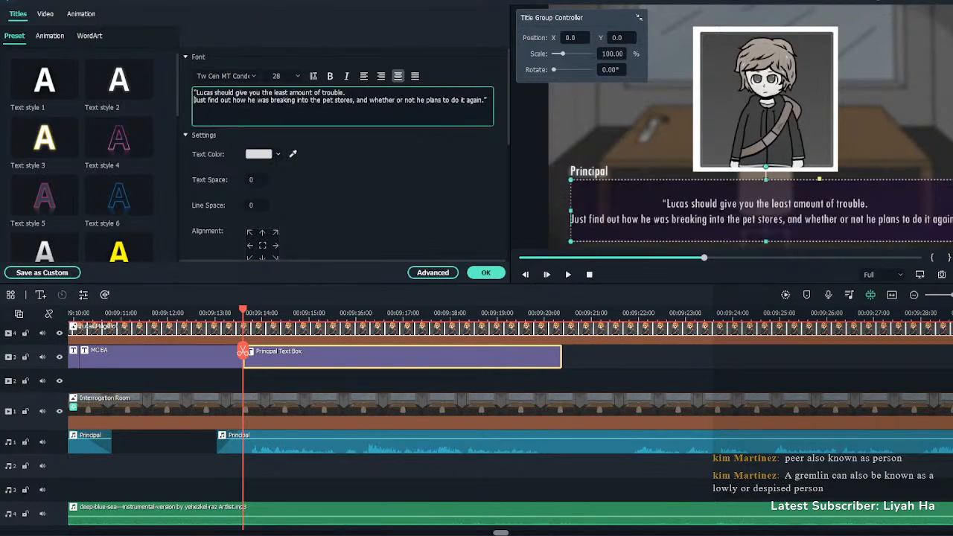
{"action": "key", "text": "BackSpace"}
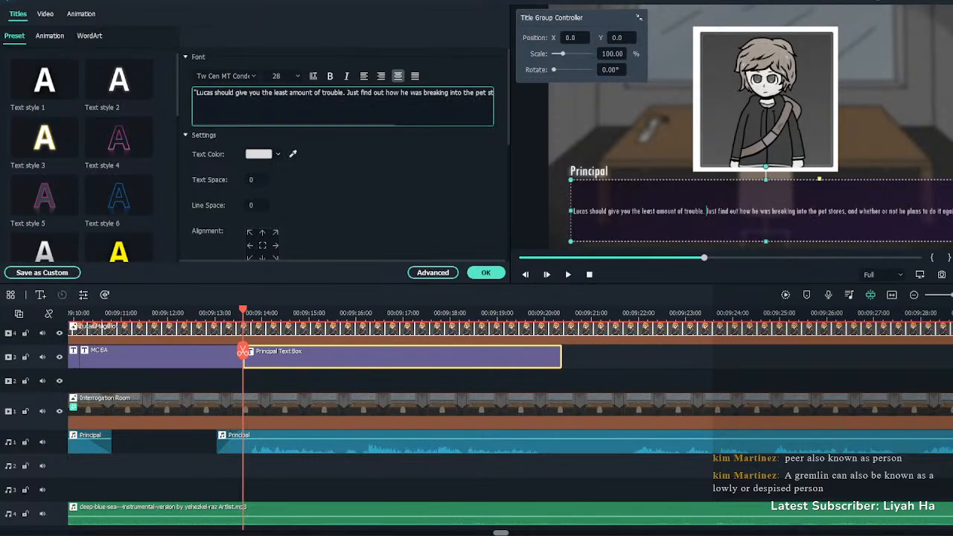
{"action": "left_click", "coordinate": [740, 211]}
{"action": "key", "text": "Return"}
{"action": "key", "text": "BackSpace"}
Break the Principal title's dialogue onto a second line before "was breaking into the pet stores" and apply the text edit
{"action": "left_click", "coordinate": [760, 211]}
{"action": "key", "text": "Return"}
{"action": "left_click", "coordinate": [485, 272]}
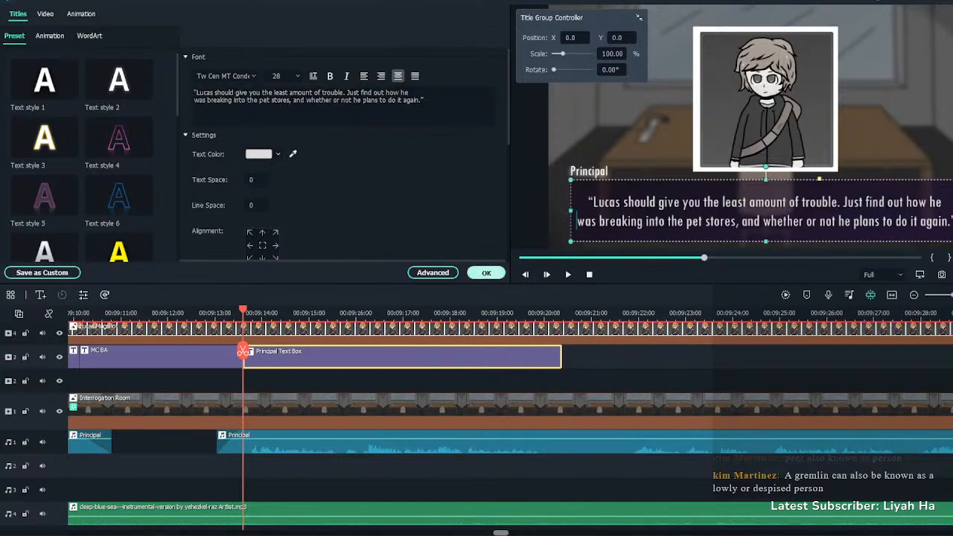
Play the Principal's line, split the Lucas Mugshot clip where the Principal title ends, at about 00:09:20.3, and delete its remainder
{"action": "left_click", "coordinate": [221, 313]}
{"action": "key", "text": "space"}
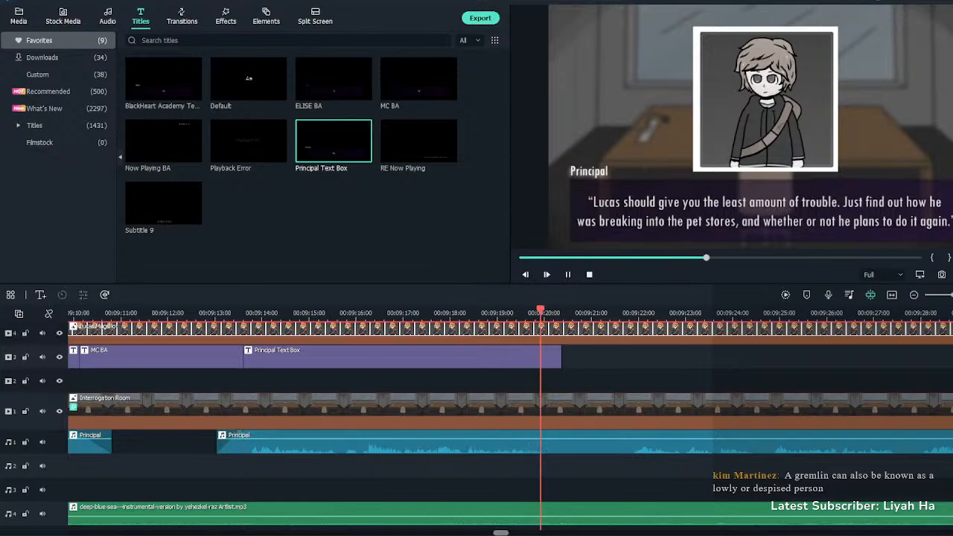
{"action": "key", "text": "space"}
{"action": "left_click_drag", "start_coordinate": [544, 352], "coordinate": [561, 352]}
{"action": "scroll", "coordinate": [477, 424], "scroll_direction": "up", "scroll_amount": 1}
{"action": "left_click", "coordinate": [544, 363]}
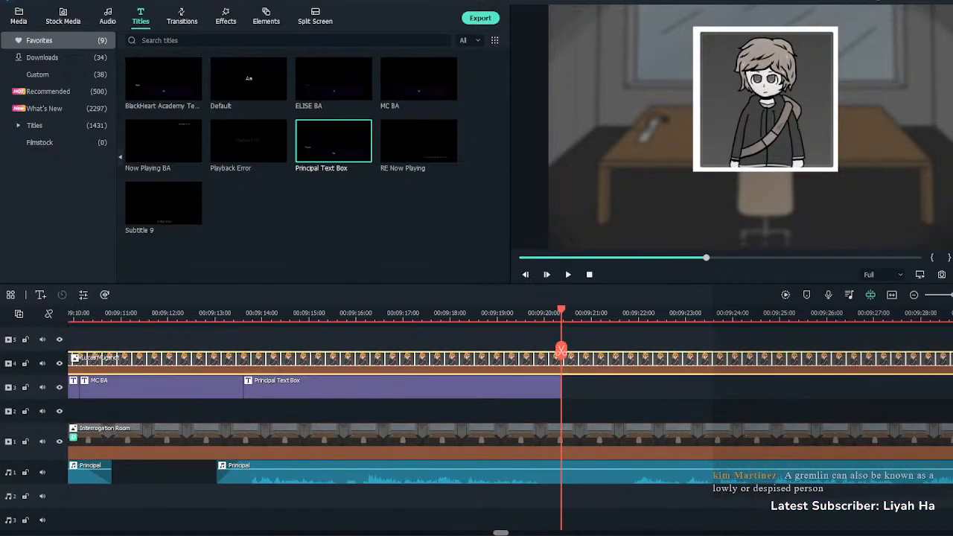
{"action": "key", "text": "ctrl+b"}
{"action": "key", "text": "Delete"}
Apply the Erase transition to the end of the Lucas Mugshot clip and preview it
{"action": "left_click", "coordinate": [182, 16]}
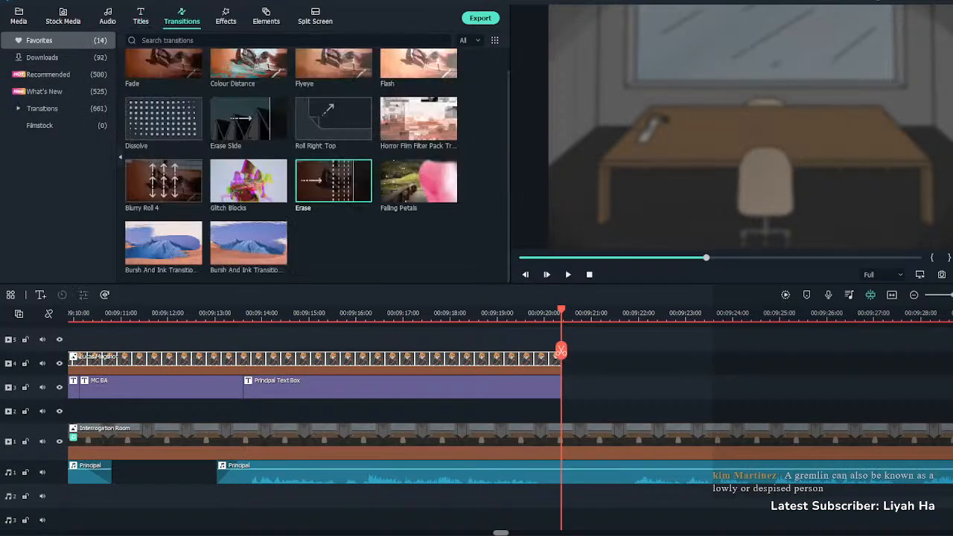
{"action": "mouse_move", "coordinate": [333, 181]}
{"action": "left_mouse_down"}
{"action": "mouse_move", "coordinate": [555, 335]}
{"action": "mouse_move", "coordinate": [551, 368]}
{"action": "mouse_move", "coordinate": [532, 347]}
{"action": "left_mouse_up"}
{"action": "key", "text": "space"}
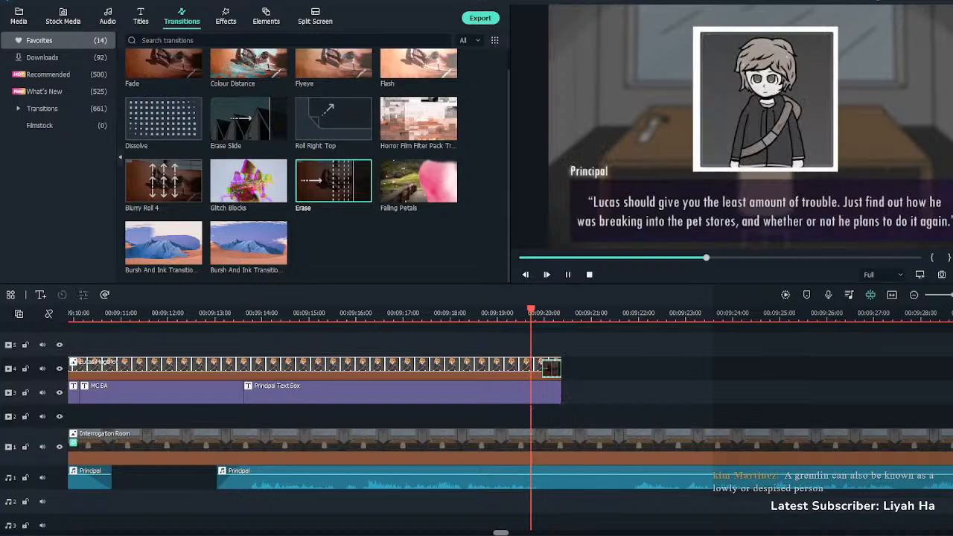
{"action": "key", "text": "space"}
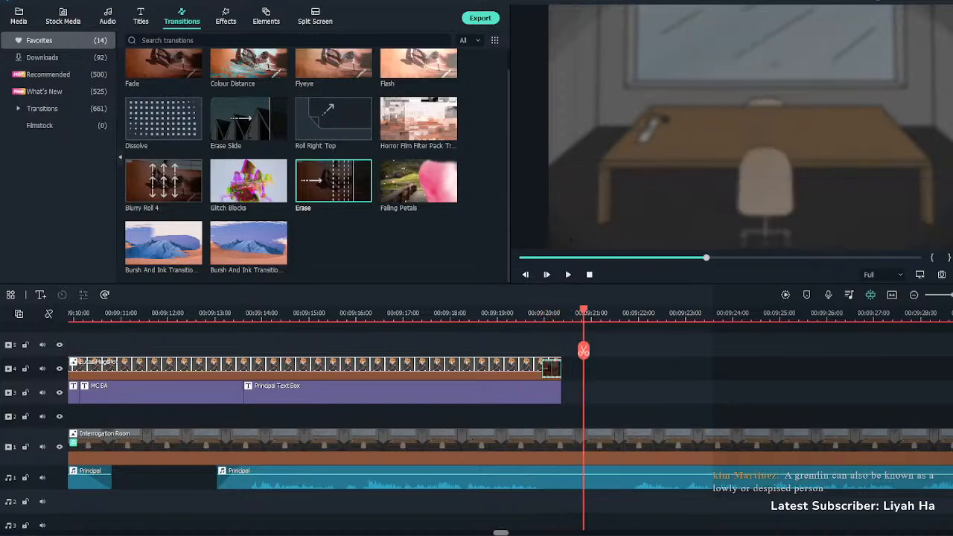
Split the Principal audio at about 00:09:20, shift the remainder to start at about 00:09:21.6, and play back the section
{"action": "left_click", "coordinate": [534, 313]}
{"action": "key", "text": "space"}
{"action": "left_click", "coordinate": [534, 478]}
{"action": "key", "text": "space"}
{"action": "key", "text": "ctrl+b"}
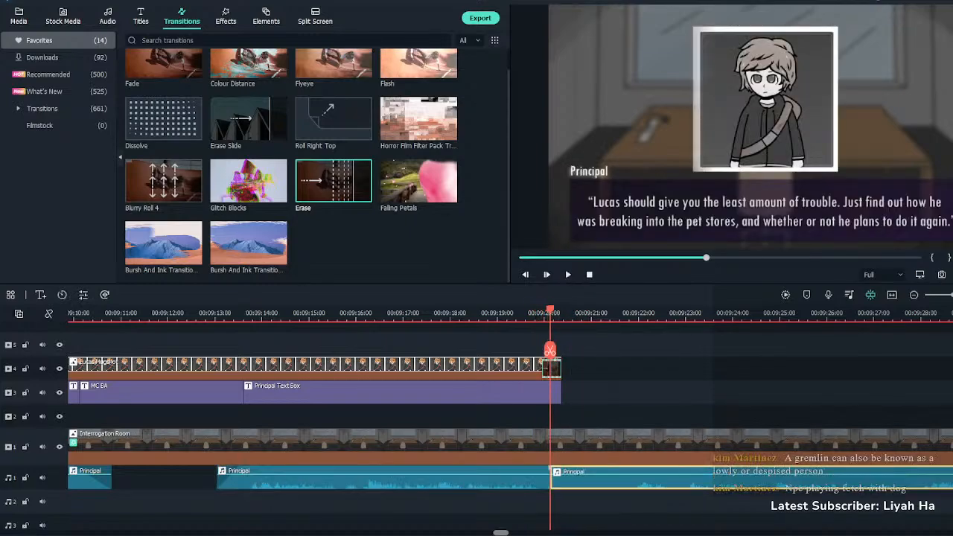
{"action": "left_click_drag", "start_coordinate": [554, 481], "coordinate": [626, 481]}
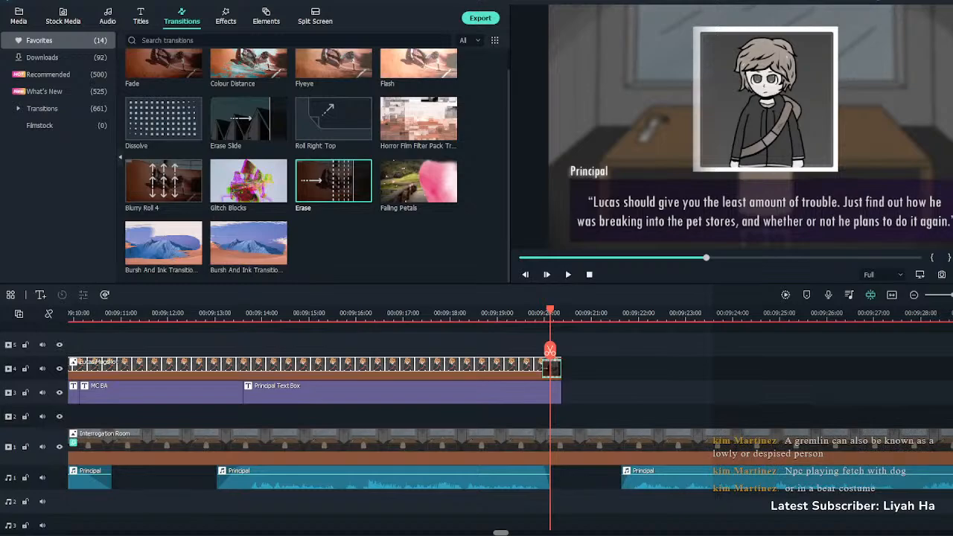
{"action": "left_click", "coordinate": [119, 313]}
{"action": "key", "text": "space"}
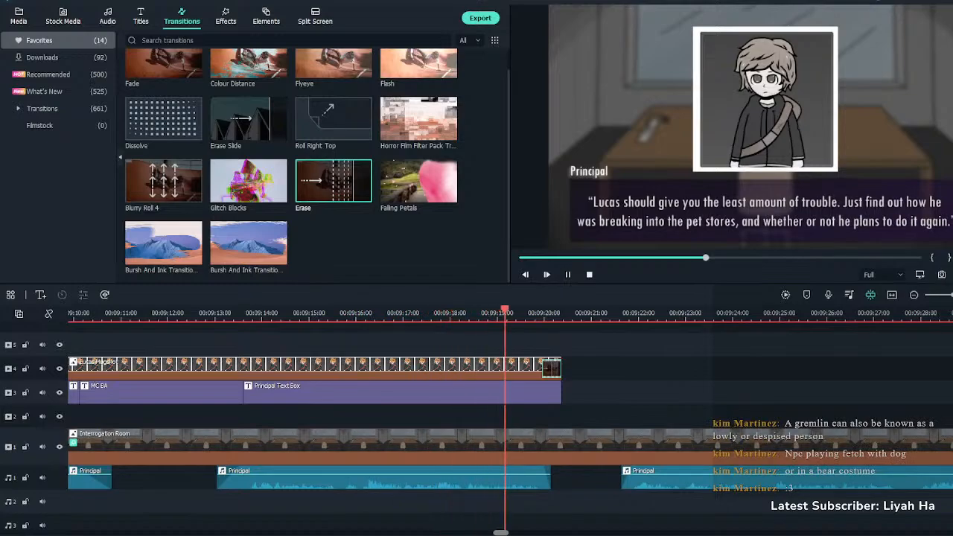
{"action": "key", "text": "space"}
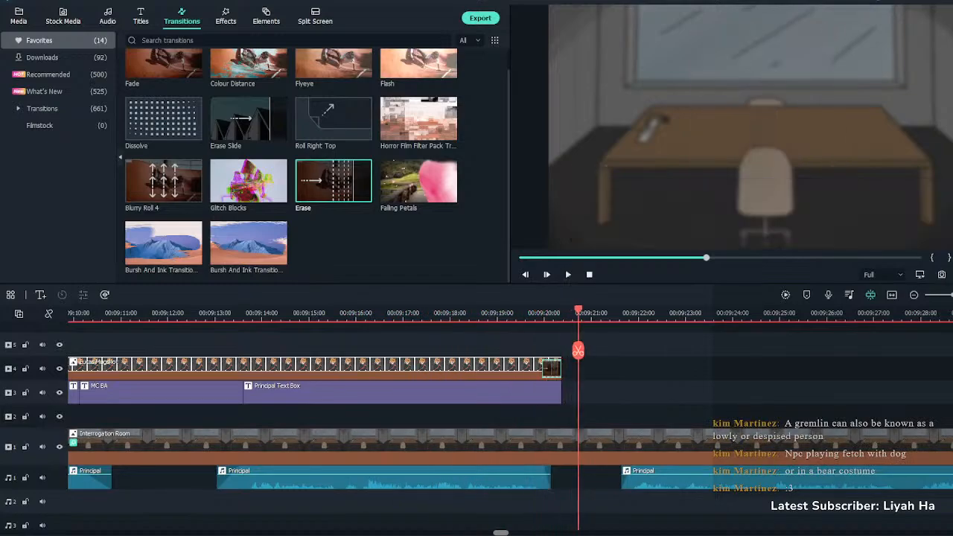
Add an MC BA title directly after the Principal title, reading "I swipe to the final dossier on the list." in italics
{"action": "left_click", "coordinate": [140, 17]}
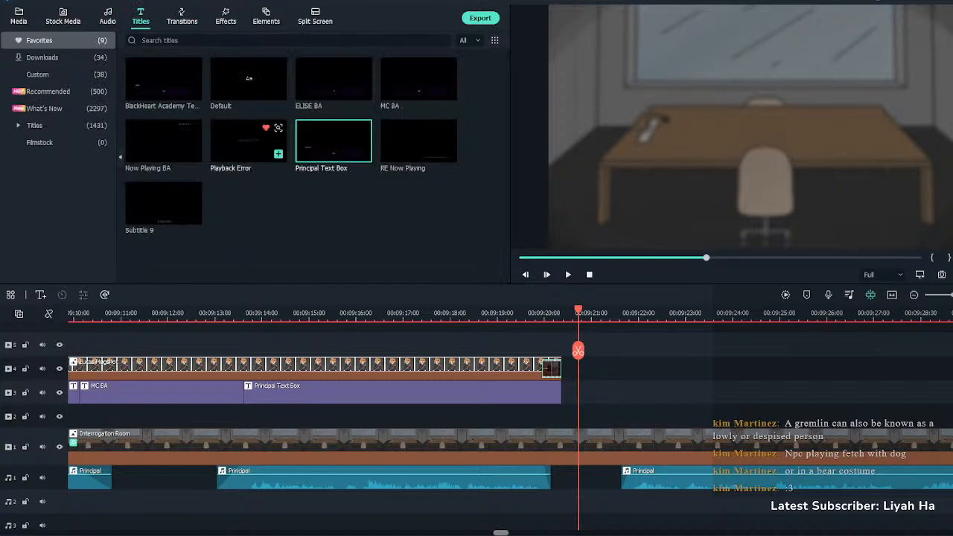
{"action": "left_click_drag", "start_coordinate": [418, 79], "coordinate": [574, 393]}
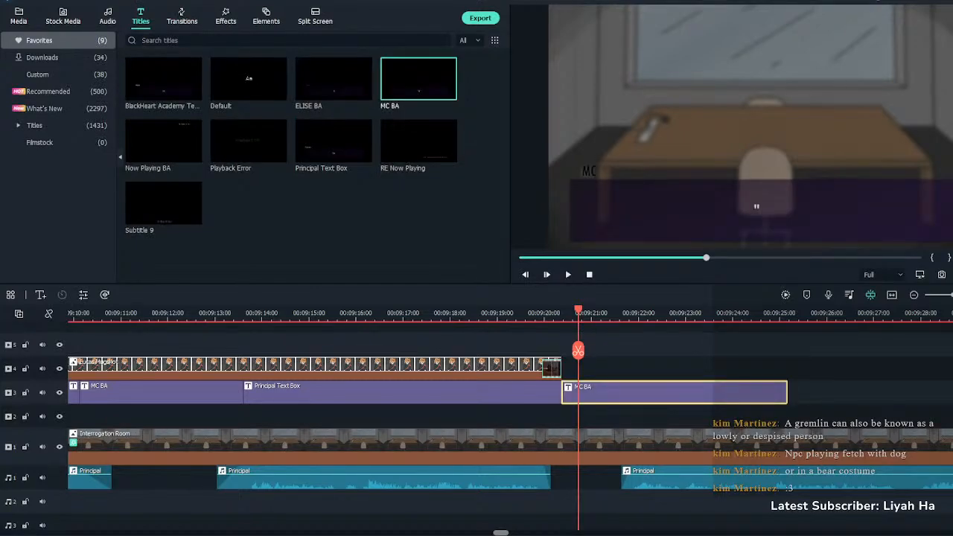
{"action": "double_click", "coordinate": [573, 393]}
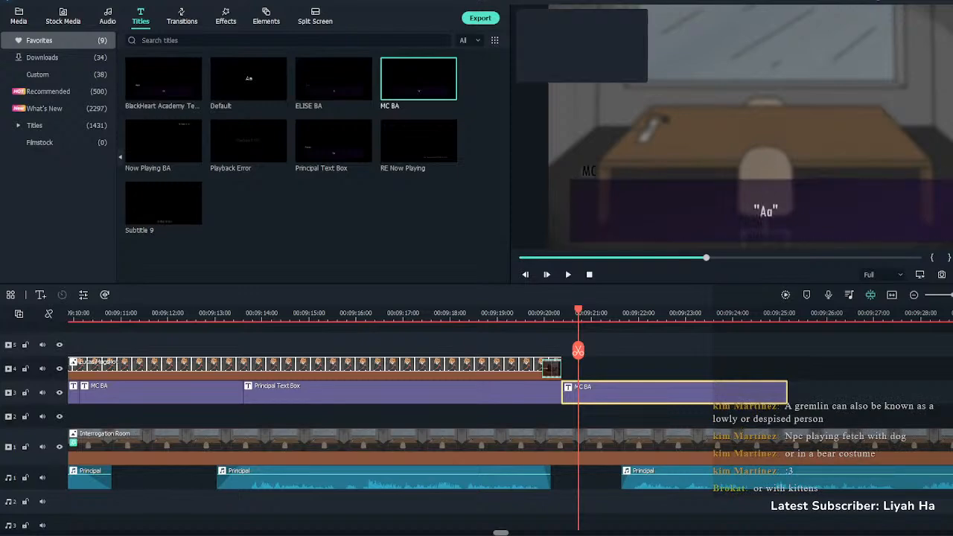
{"action": "left_click", "coordinate": [223, 94]}
{"action": "key", "text": "ctrl+a"}
{"action": "type", "text": "I swipe to the final dossier on the list."}
{"action": "left_click_drag", "start_coordinate": [303, 92], "coordinate": [194, 93]}
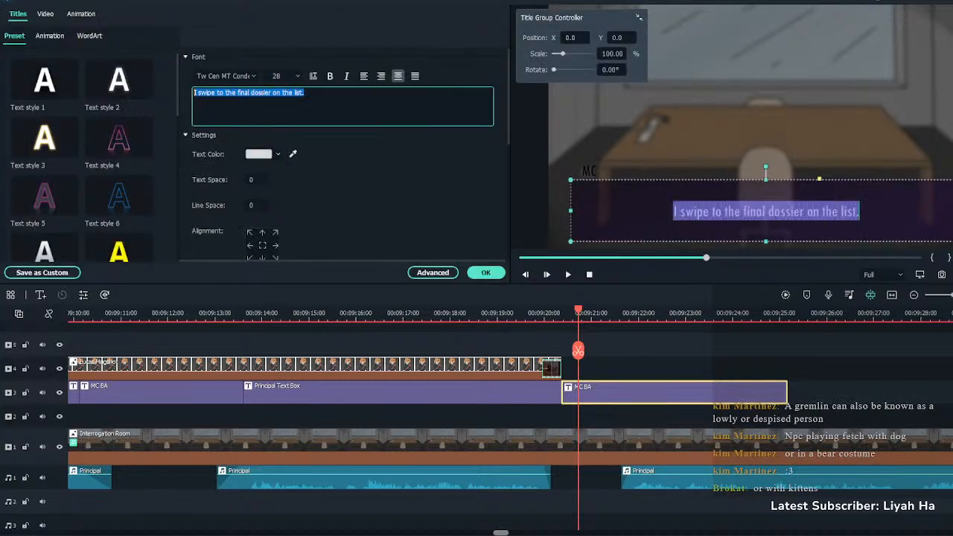
{"action": "left_click", "coordinate": [346, 76]}
{"action": "left_click", "coordinate": [485, 273]}
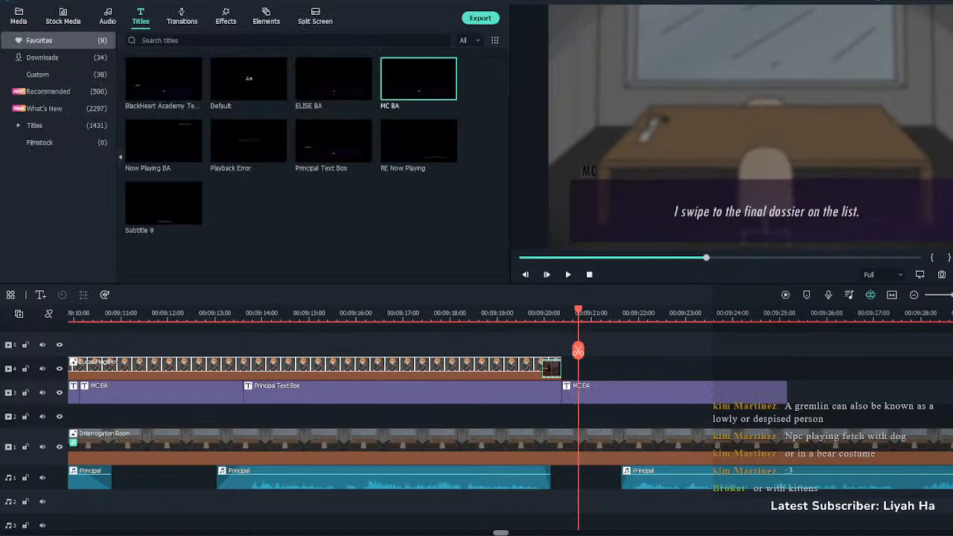
Shift the next Principal audio clip to about 00:09:23.4, and cut the MC title off at about 00:09:23.5 where that audio begins
{"action": "left_click_drag", "start_coordinate": [666, 475], "coordinate": [750, 474]}
{"action": "left_click", "coordinate": [533, 312]}
{"action": "key", "text": "space"}
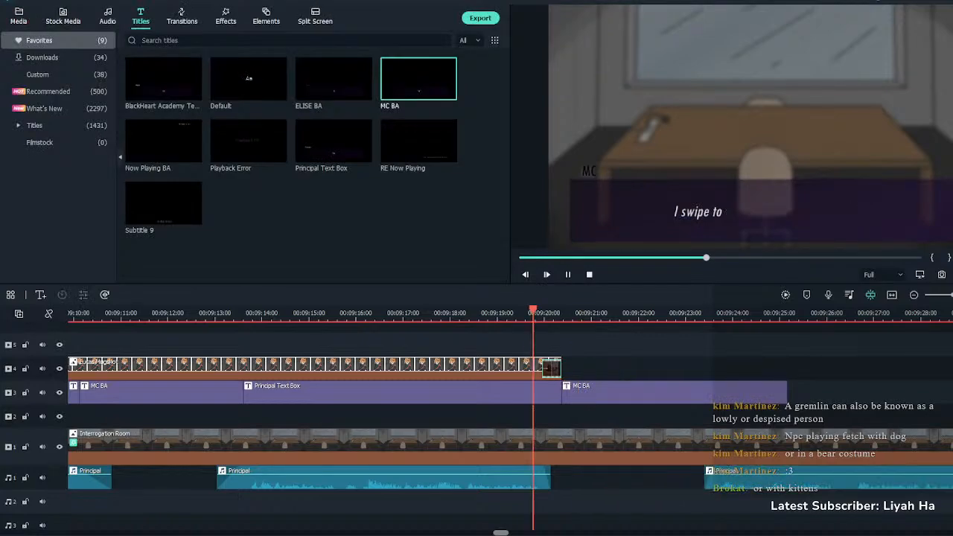
{"action": "left_click", "coordinate": [674, 392]}
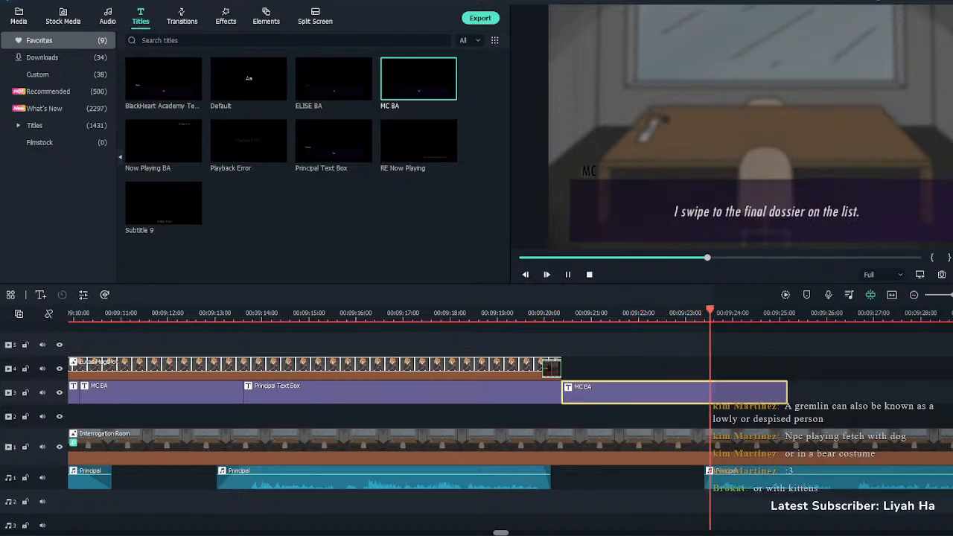
{"action": "key", "text": "space"}
{"action": "left_click", "coordinate": [712, 350]}
{"action": "key", "text": "Delete"}
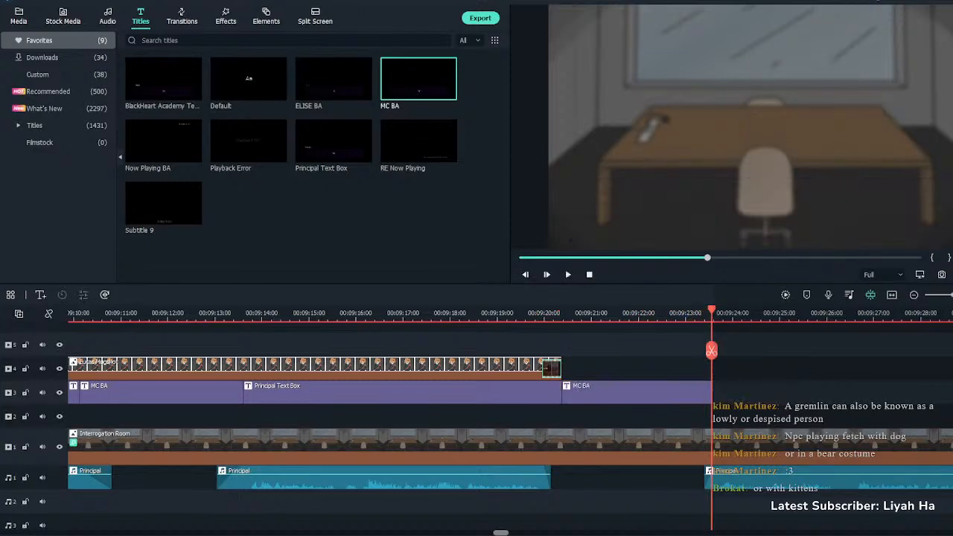
Add a Principal Text Box title directly after the MC title, enter the suspect's full name followed by "Female, 27.", and play it through
{"action": "left_click_drag", "start_coordinate": [333, 142], "coordinate": [726, 392]}
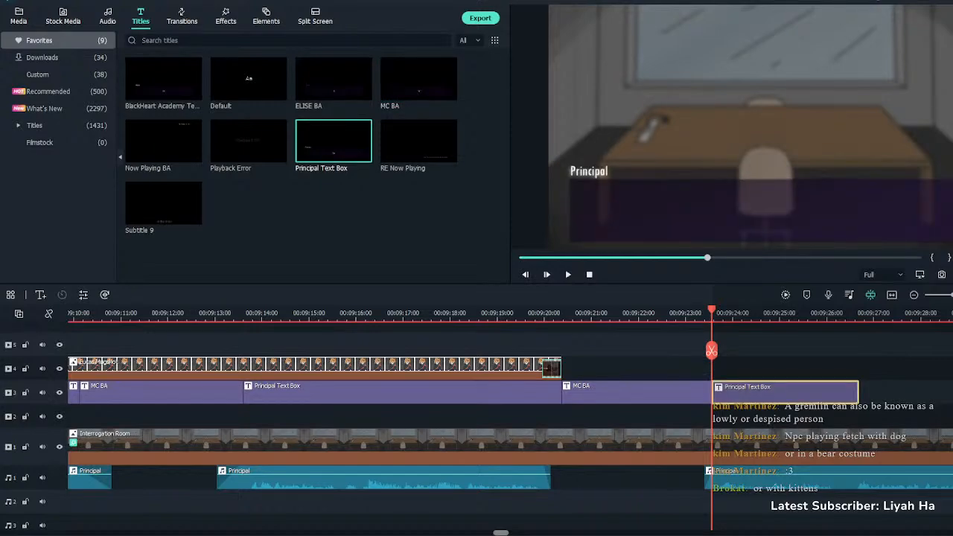
{"action": "double_click", "coordinate": [726, 393]}
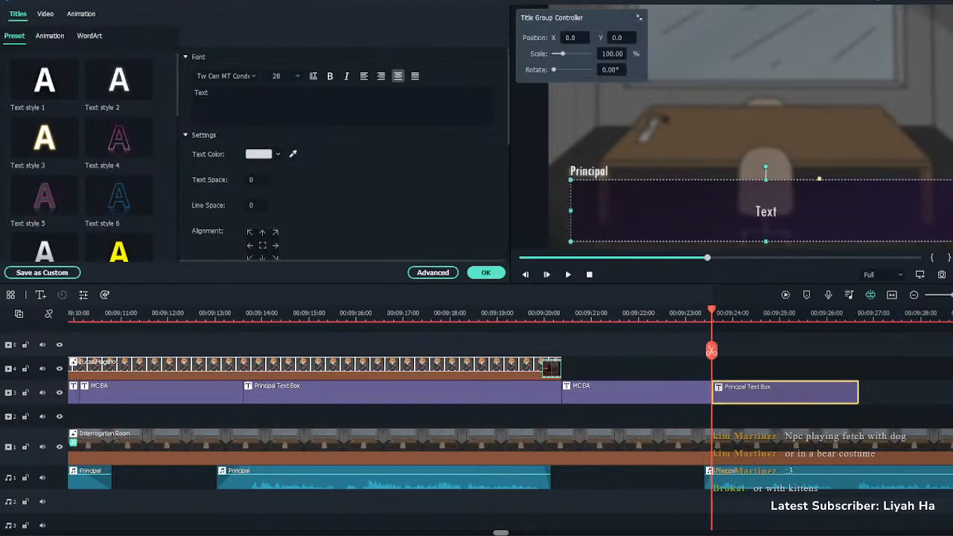
{"action": "left_click", "coordinate": [343, 106]}
{"action": "key", "text": "ctrl+a"}
{"action": "type", "text": "\"Celeste Ferrlyn. Female, 27.\""}
{"action": "left_click", "coordinate": [485, 273]}
{"action": "key", "text": "space"}
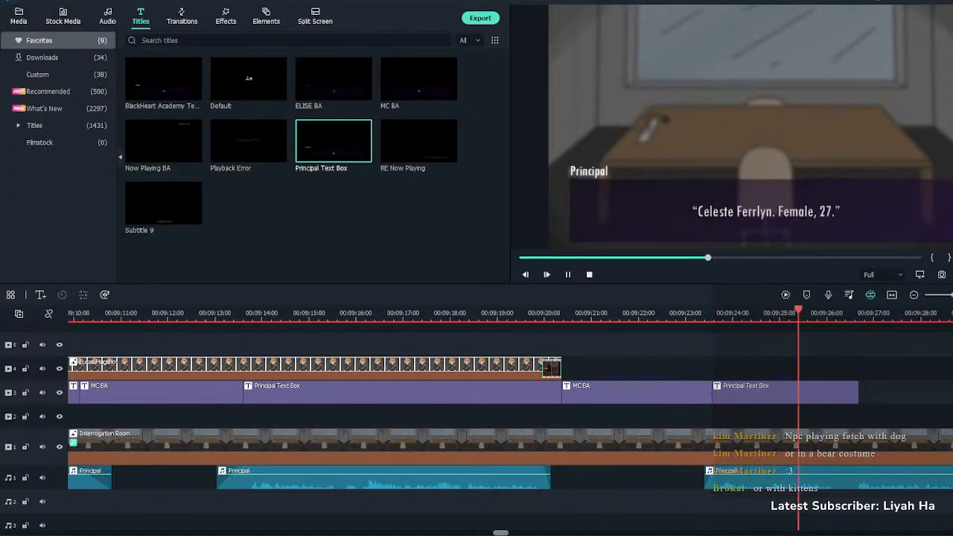
{"action": "key", "text": "space"}
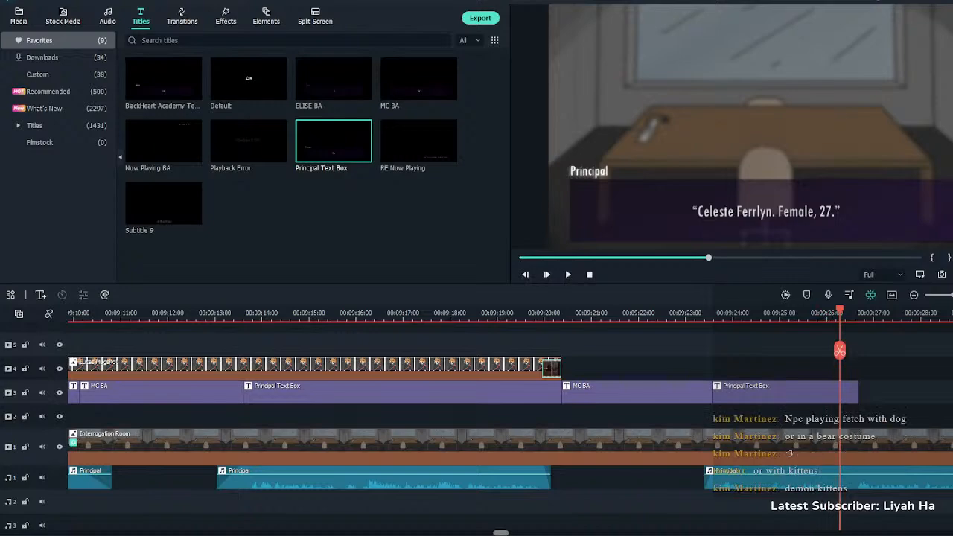
{"action": "key", "text": "space"}
{"action": "key", "text": "space"}
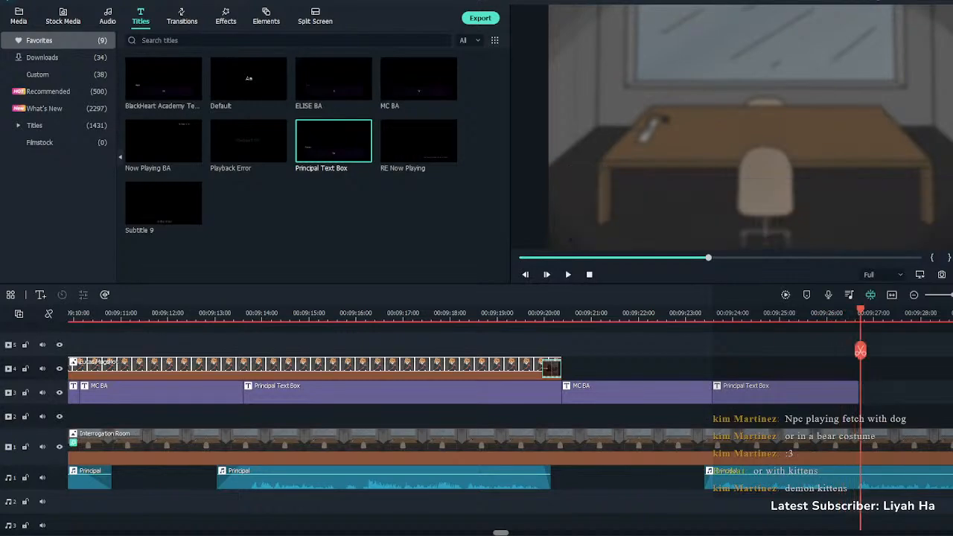
Return the playhead to just before the new Principal title and import the Celeste Mugshot image into the project media
{"action": "left_click", "coordinate": [701, 313]}
{"action": "key", "text": "space"}
{"action": "key", "text": "space"}
{"action": "left_click", "coordinate": [19, 17]}
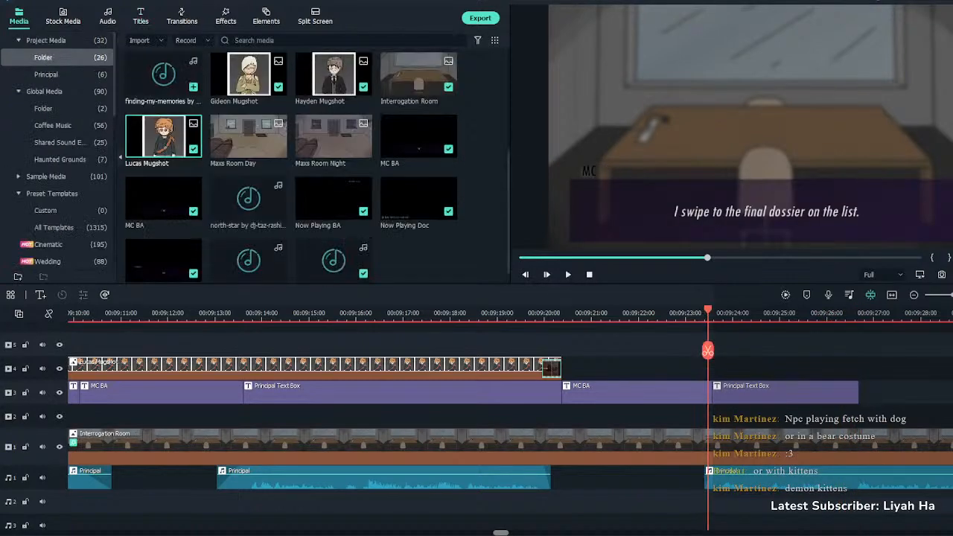
{"action": "left_click", "coordinate": [163, 74]}
{"action": "scroll", "coordinate": [163, 79], "scroll_direction": "up", "scroll_amount": 3}
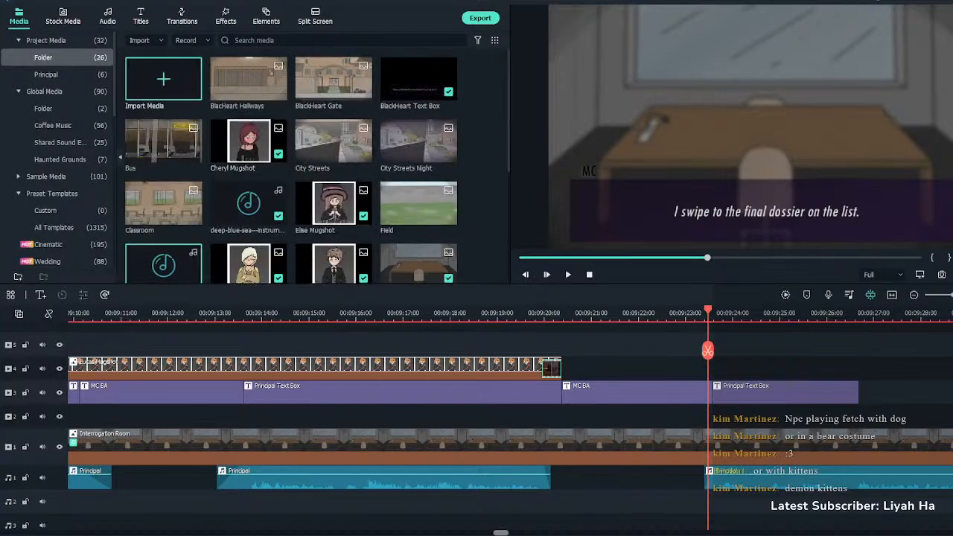
{"action": "left_click", "coordinate": [163, 79]}
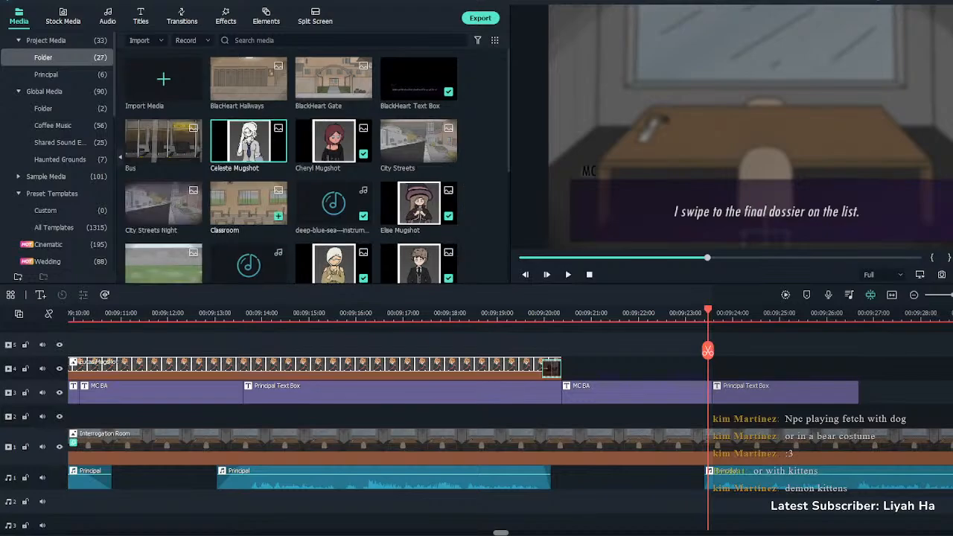
Place the Celeste Mugshot on the track above the Principal title, starting at about 00:09:24.7 in time with the voice
{"action": "left_click", "coordinate": [277, 153]}
{"action": "key", "text": "space"}
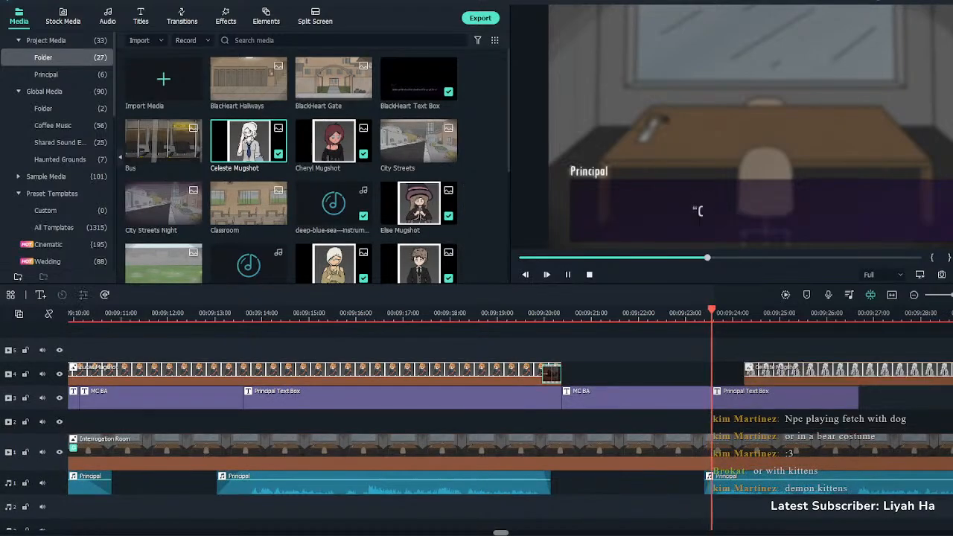
{"action": "left_click", "coordinate": [764, 350]}
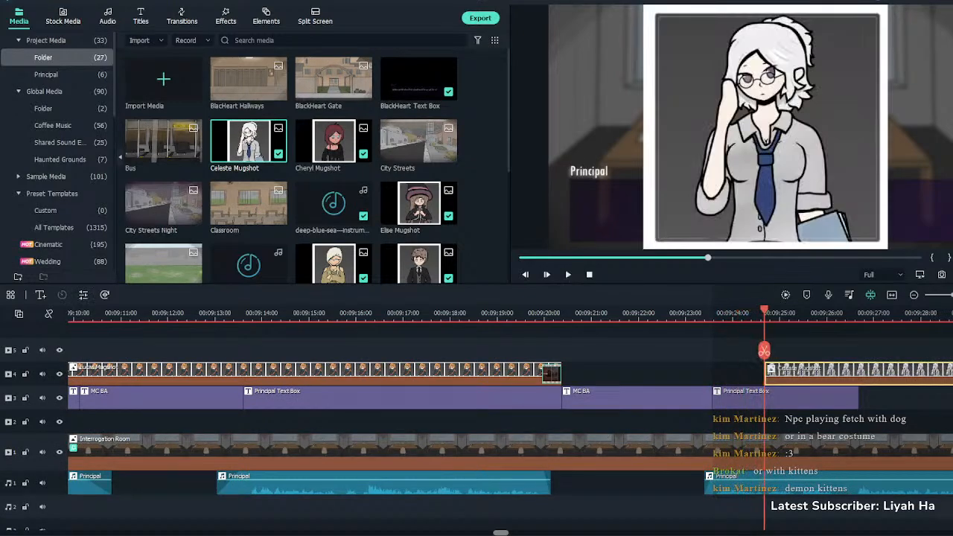
Scale the Celeste Mugshot down to roughly half size and centre it above the dialogue box
{"action": "key", "text": "ctrl+e"}
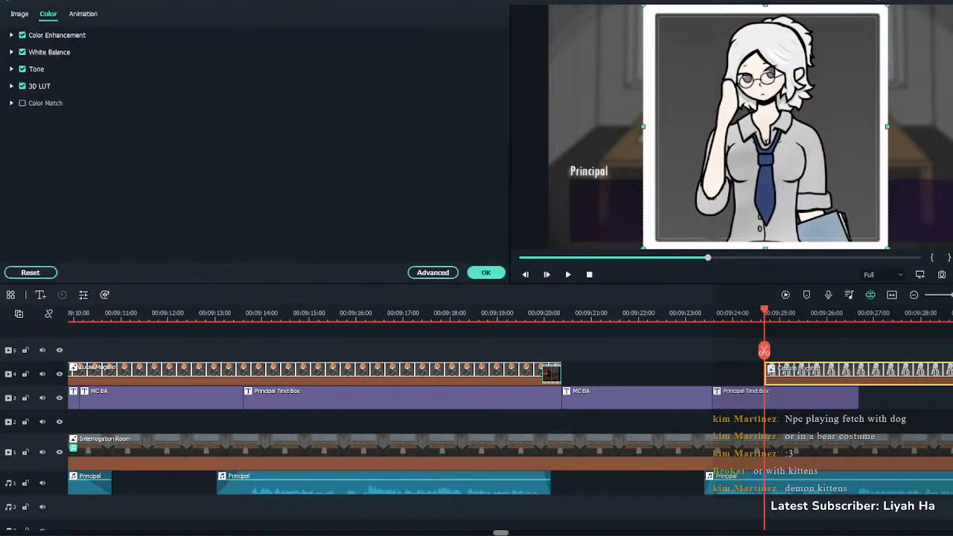
{"action": "left_click_drag", "start_coordinate": [644, 249], "coordinate": [768, 124]}
{"action": "left_click_drag", "start_coordinate": [828, 64], "coordinate": [766, 92]}
{"action": "left_click_drag", "start_coordinate": [706, 152], "coordinate": [692, 165]}
{"action": "left_click_drag", "start_coordinate": [758, 99], "coordinate": [766, 89]}
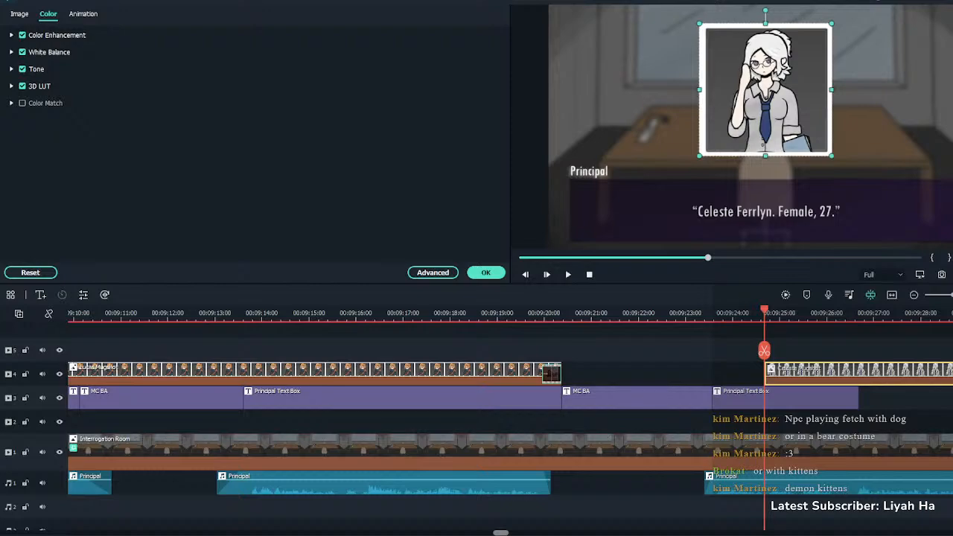
Confirm the mugshot's placement and apply the Erase transition to the start of the Celeste Mugshot clip
{"action": "key", "text": "Return"}
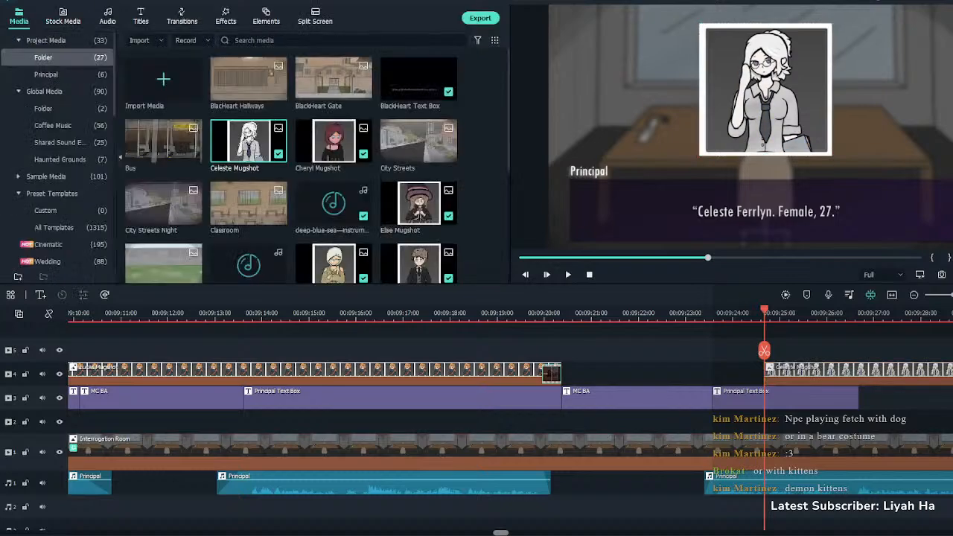
{"action": "left_click", "coordinate": [181, 16]}
{"action": "mouse_move", "coordinate": [333, 181]}
{"action": "left_mouse_down"}
{"action": "mouse_move", "coordinate": [779, 373]}
{"action": "mouse_move", "coordinate": [806, 374]}
{"action": "mouse_move", "coordinate": [788, 374]}
{"action": "left_mouse_up"}
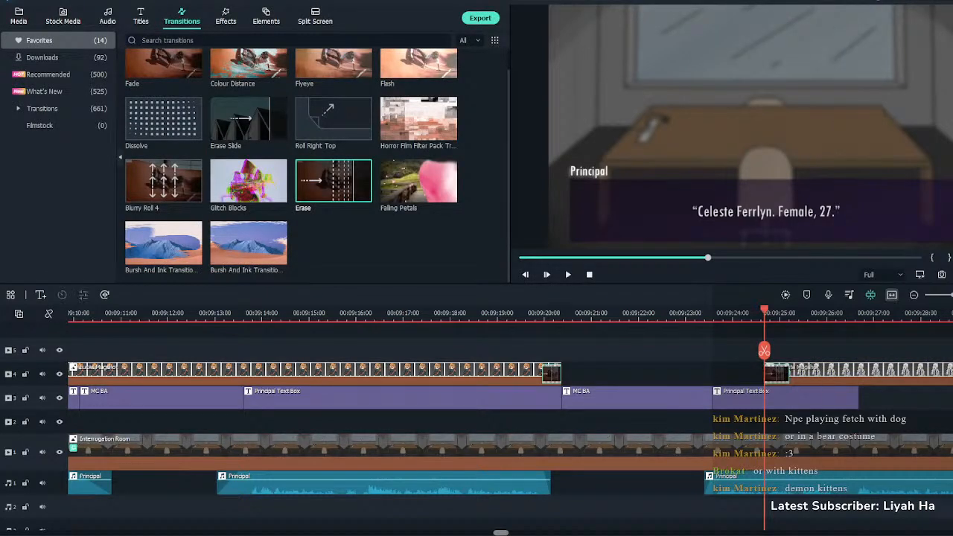
Copy the short click sound effect from the previous mugshot to midway through Celeste's Erase transition, then play the passage
{"action": "left_click", "coordinate": [892, 295]}
{"action": "left_click", "coordinate": [450, 507]}
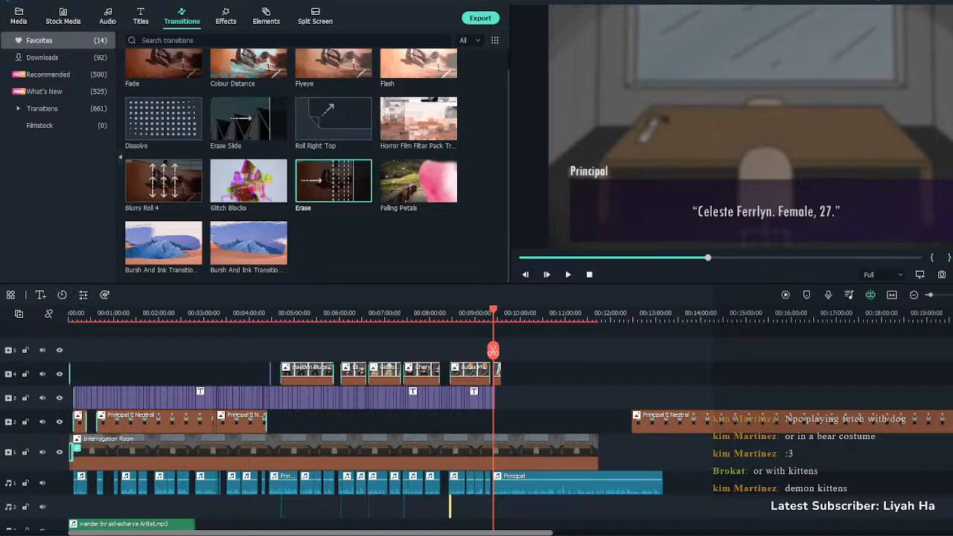
{"action": "key", "text": "Delete"}
{"action": "left_click_drag", "start_coordinate": [930, 295], "coordinate": [952, 295]}
{"action": "mouse_move", "coordinate": [543, 313]}
{"action": "left_mouse_down"}
{"action": "mouse_move", "coordinate": [511, 313]}
{"action": "mouse_move", "coordinate": [544, 313]}
{"action": "left_mouse_up"}
{"action": "left_click_drag", "start_coordinate": [530, 504], "coordinate": [564, 506]}
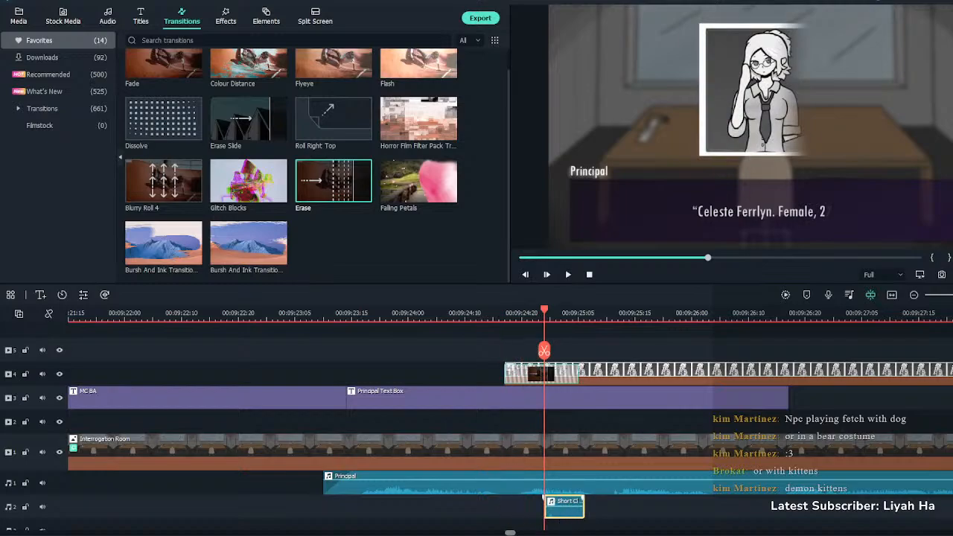
{"action": "key", "text": "Escape"}
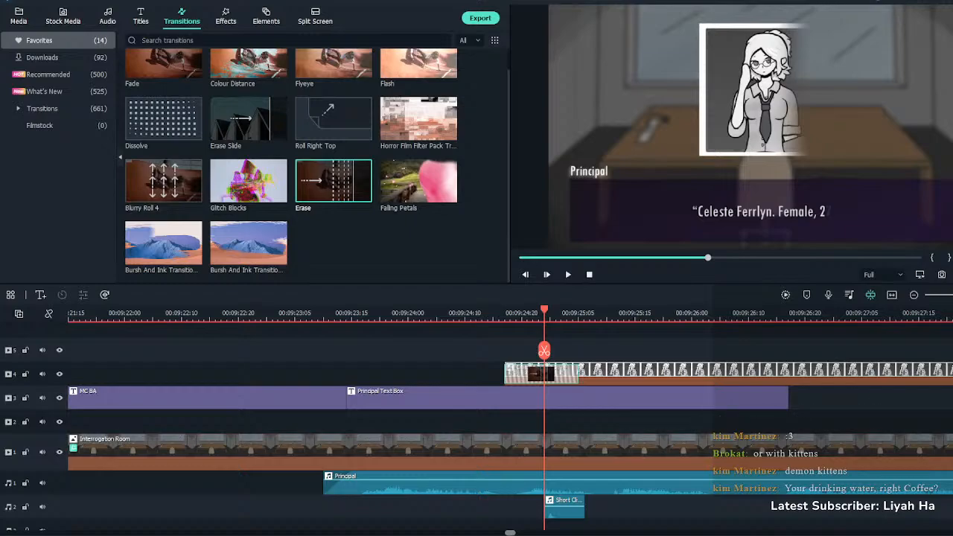
{"action": "left_click", "coordinate": [493, 313]}
{"action": "key", "text": "space"}
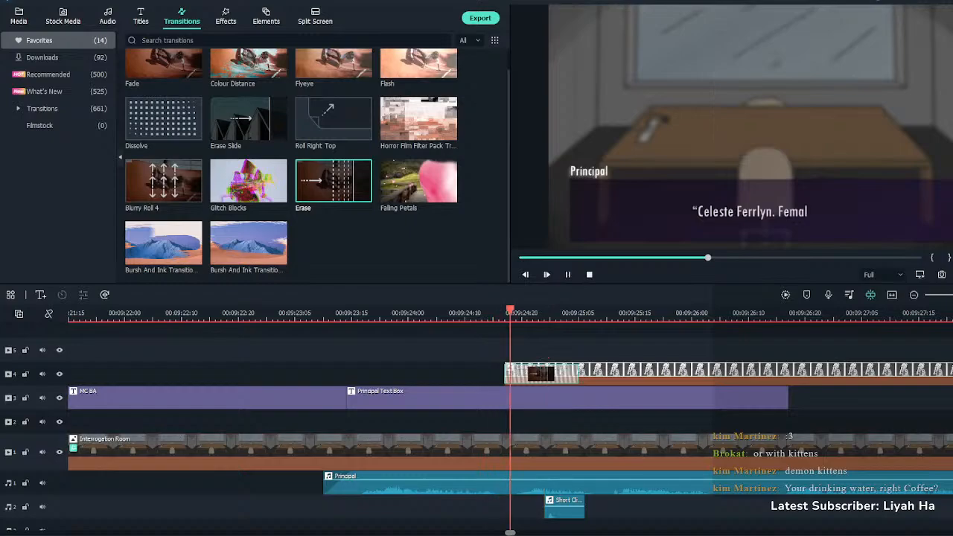
{"action": "key", "text": "space"}
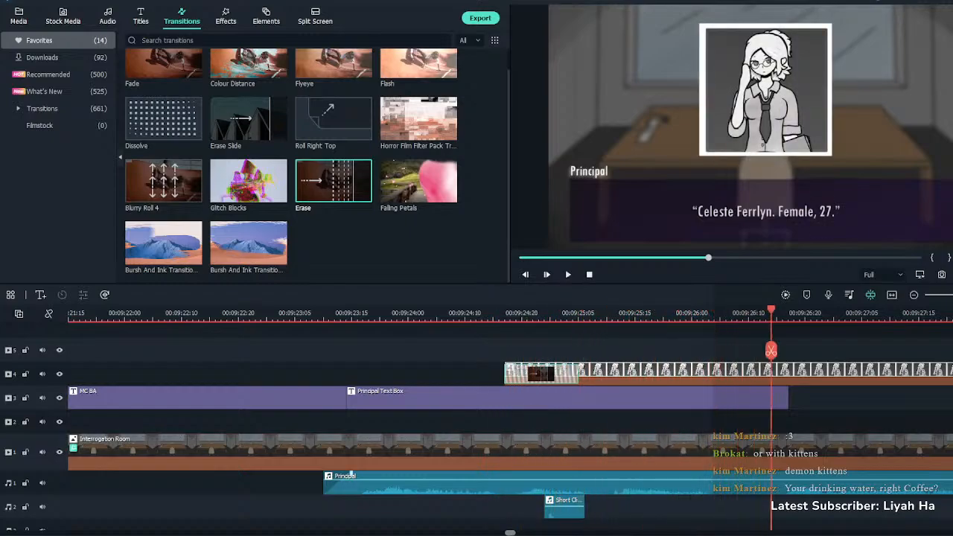
Add a Principal Text Box title after the last one and enter the speech from "Used to be a nurse" to "on the black market."
{"action": "left_click", "coordinate": [140, 15]}
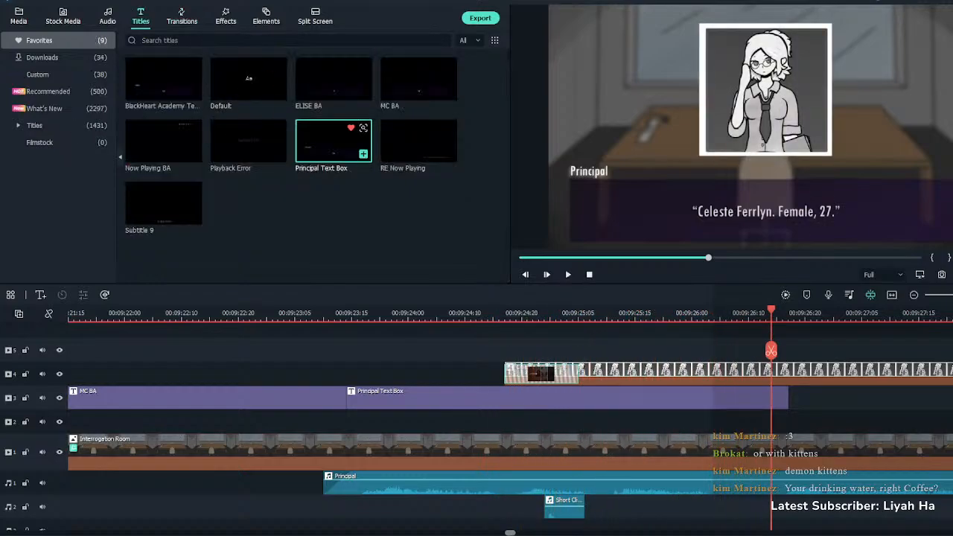
{"action": "left_click", "coordinate": [362, 154]}
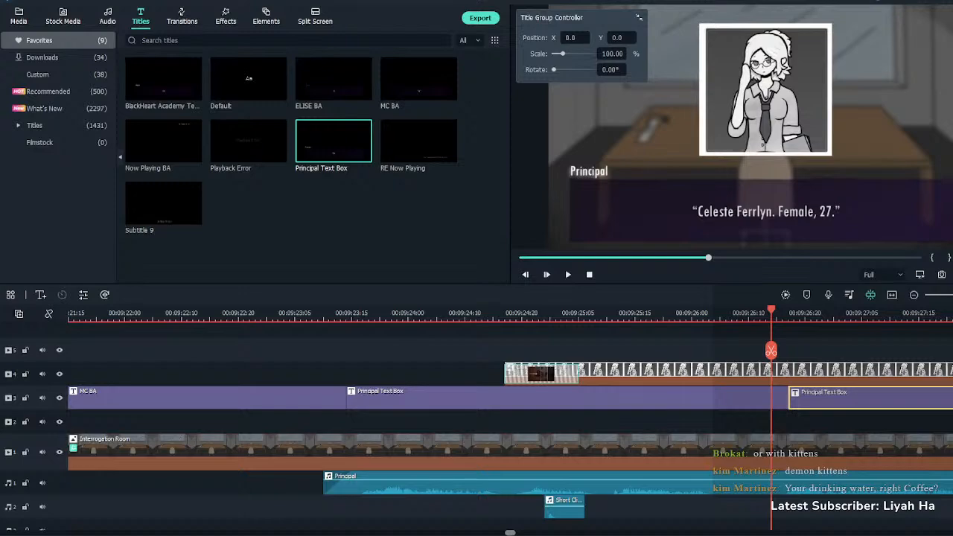
{"action": "double_click", "coordinate": [825, 397]}
{"action": "left_click", "coordinate": [208, 94]}
{"action": "key", "text": "ctrl+a"}
{"action": "type", "text": "\"Used to be a nurse, and technically still is. She's been very well-behaved during her time here in BlackHeart Academy, but before she was sent here she was caught illegally selling the organs of her patients to buyers on the black market.\""}
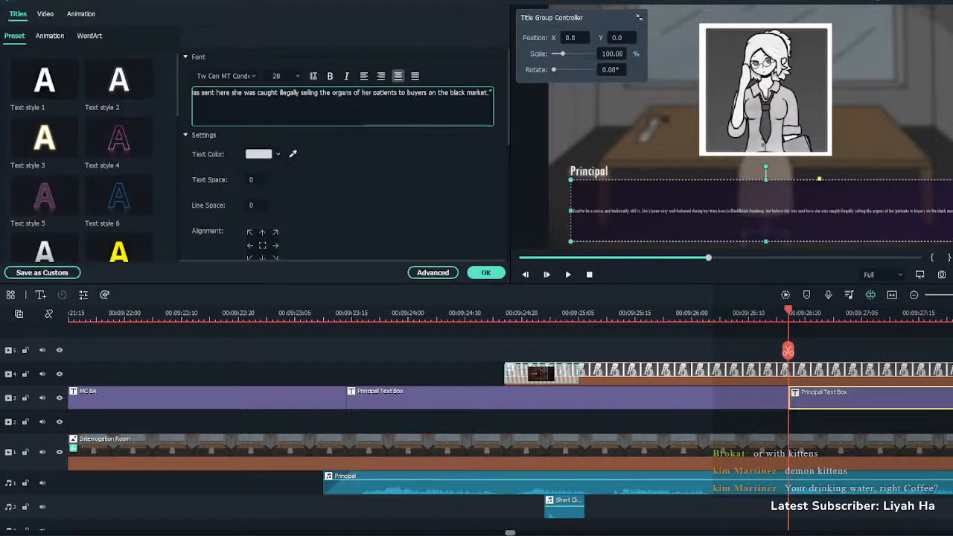
Break the nurse speech into three lines, with the second starting at "here in BlackHeart Academy" and the third at "the organs of her patients"
{"action": "key", "text": "Return"}
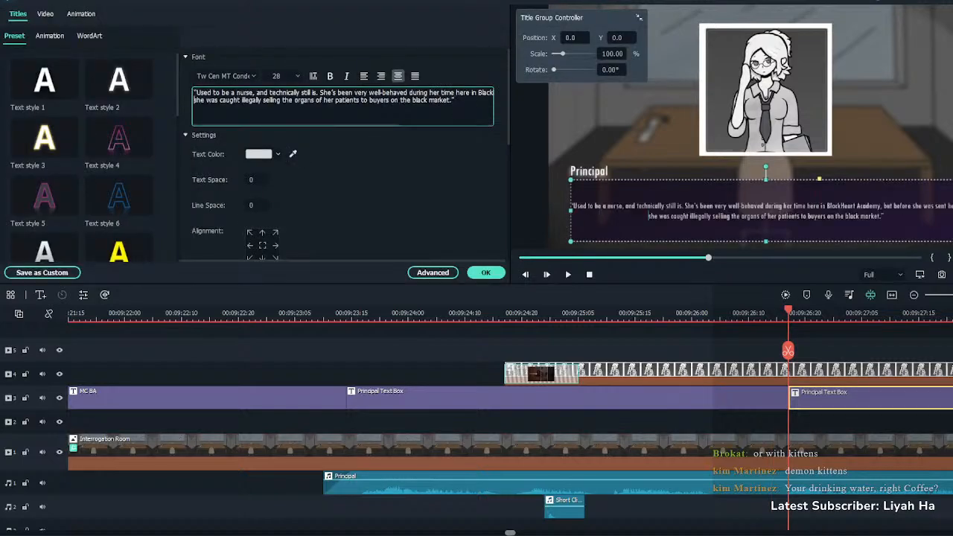
{"action": "left_click", "coordinate": [456, 92]}
{"action": "key", "text": "Return"}
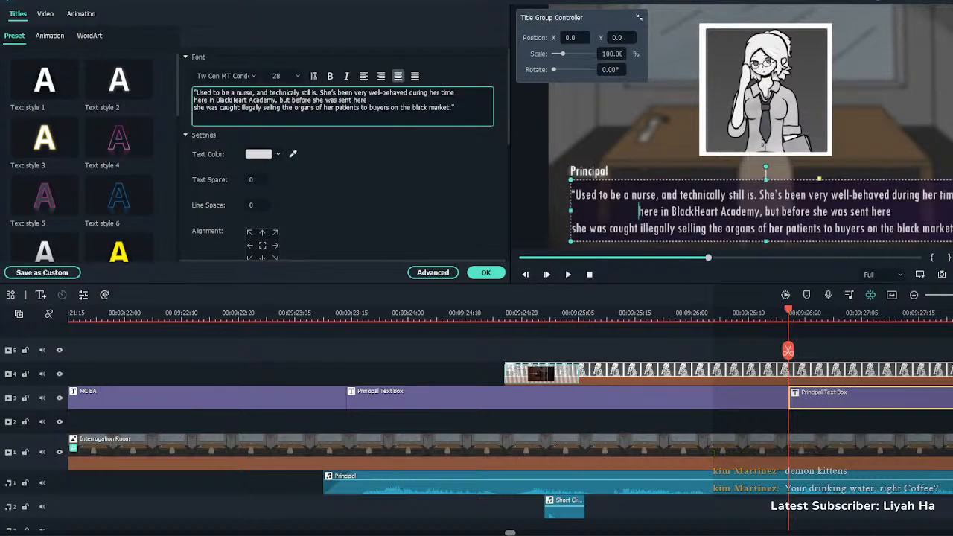
{"action": "left_click", "coordinate": [194, 108]}
{"action": "key", "text": "BackSpace"}
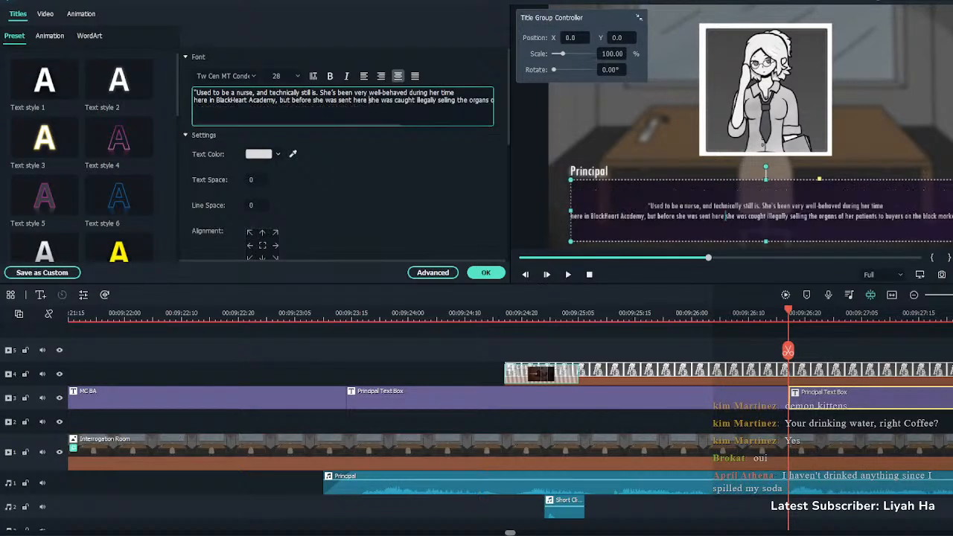
{"action": "left_click", "coordinate": [457, 100]}
{"action": "key", "text": "Return"}
{"action": "left_click", "coordinate": [486, 273]}
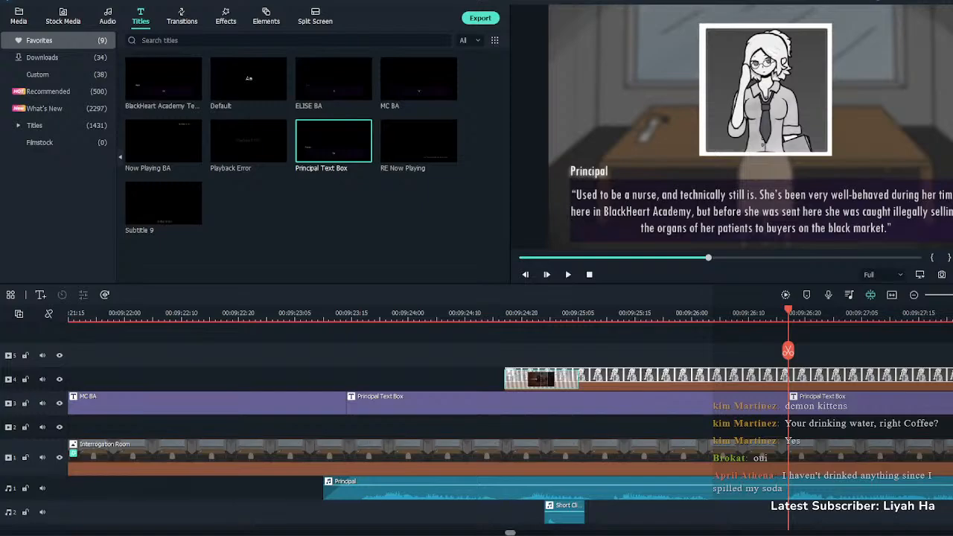
Play the start of the nurse title and extend its end to about 00:09:38
{"action": "key", "text": "space"}
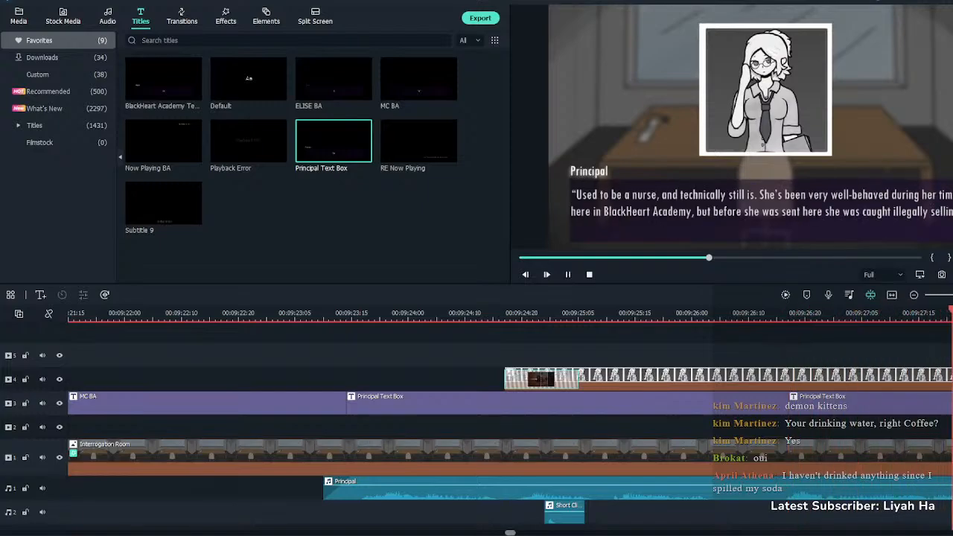
{"action": "key", "text": "space"}
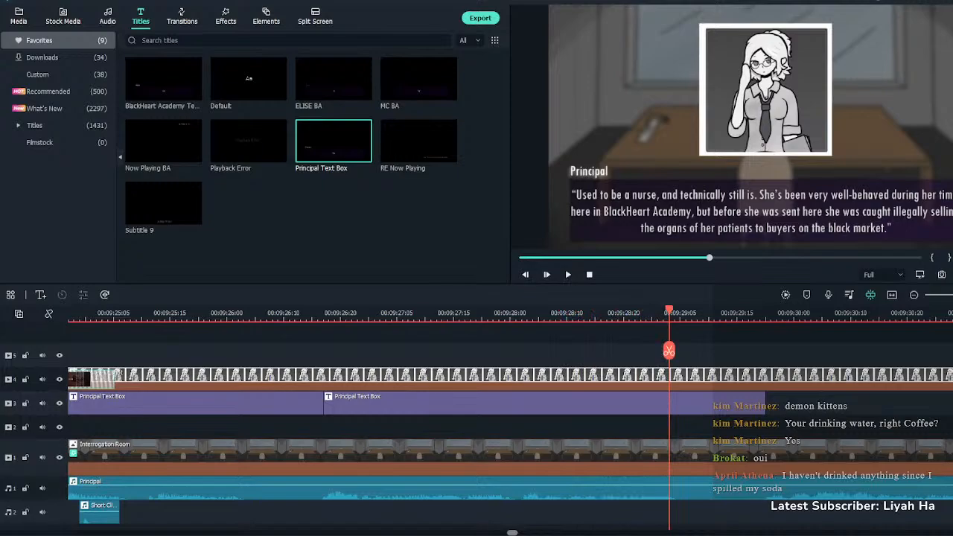
{"action": "scroll", "coordinate": [519, 417], "scroll_direction": "down", "scroll_amount": 3}
{"action": "left_click_drag", "start_coordinate": [560, 403], "coordinate": [759, 402]}
{"action": "left_click", "coordinate": [759, 427]}
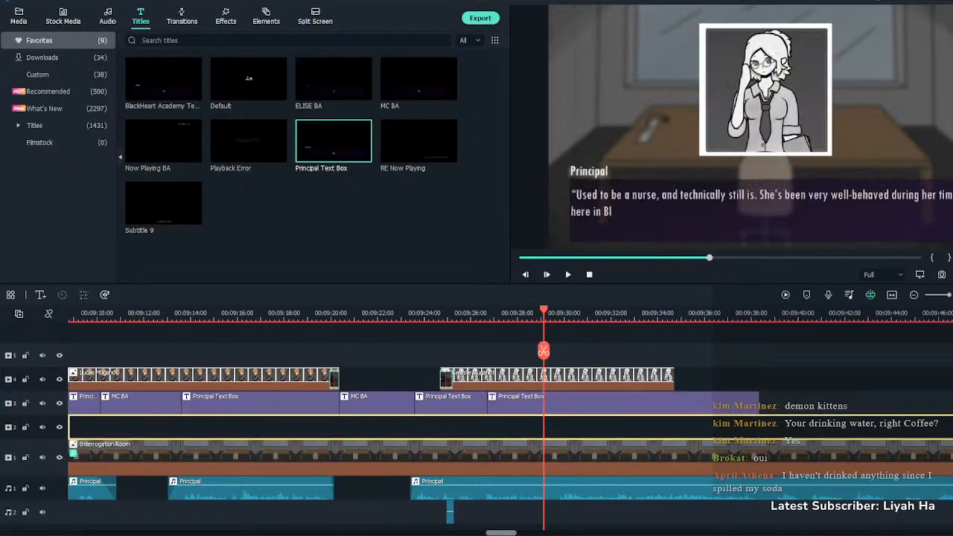
Play the nurse title against the voice and extend the Celeste Mugshot clip to about 00:09:49.6
{"action": "key", "text": "space"}
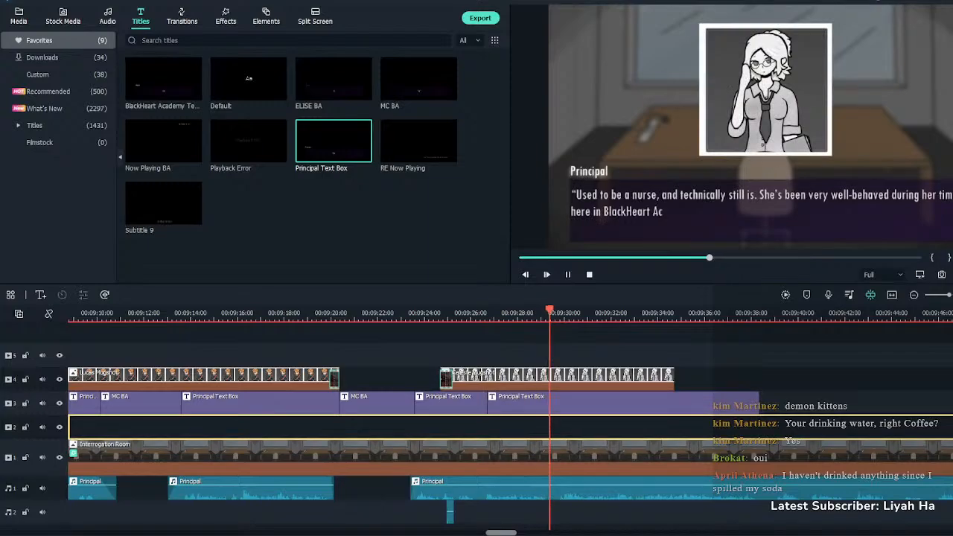
{"action": "key", "text": "ctrl+plus"}
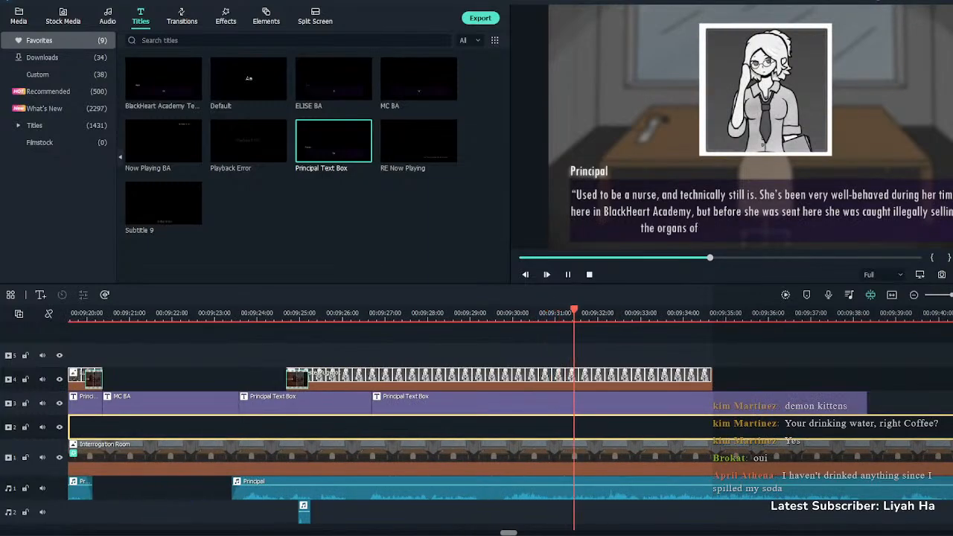
{"action": "left_click", "coordinate": [374, 313]}
{"action": "left_click", "coordinate": [358, 356]}
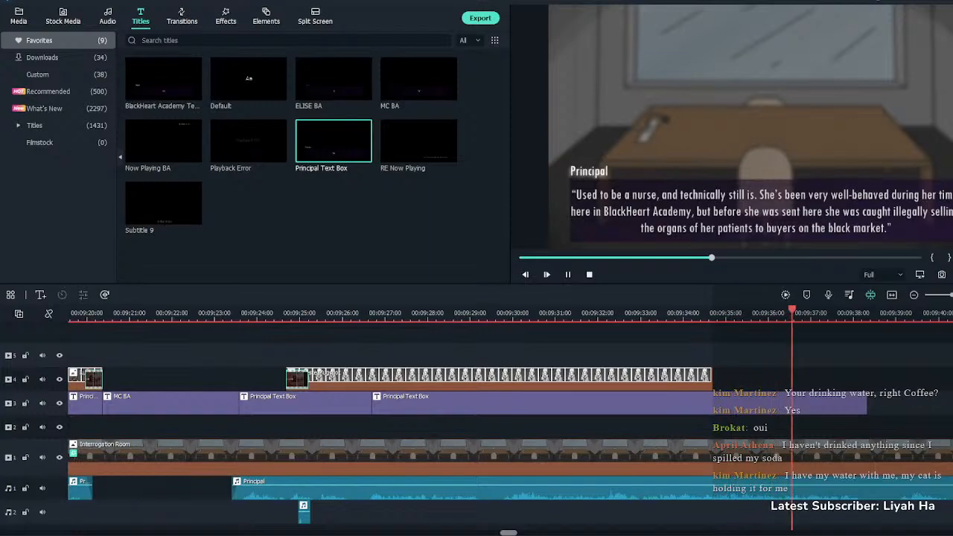
{"action": "mouse_move", "coordinate": [711, 379]}
{"action": "left_mouse_down"}
{"action": "mouse_move", "coordinate": [952, 378]}
{"action": "mouse_move", "coordinate": [695, 379]}
{"action": "left_mouse_up"}
Add another Principal Text Box and enter the speech from "She's very reserved" to "get her to open up.", with a line break before "But"
{"action": "left_click_drag", "start_coordinate": [333, 140], "coordinate": [281, 403]}
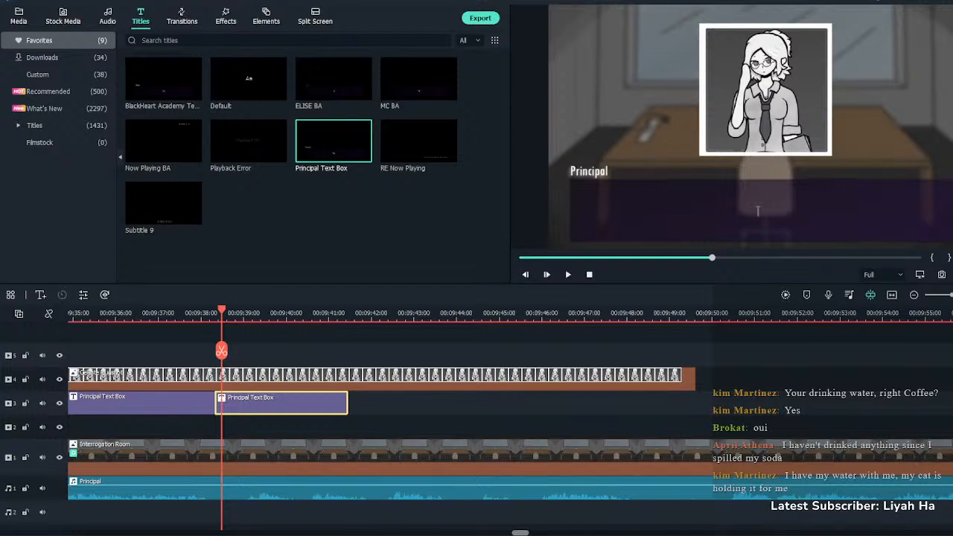
{"action": "double_click", "coordinate": [759, 211]}
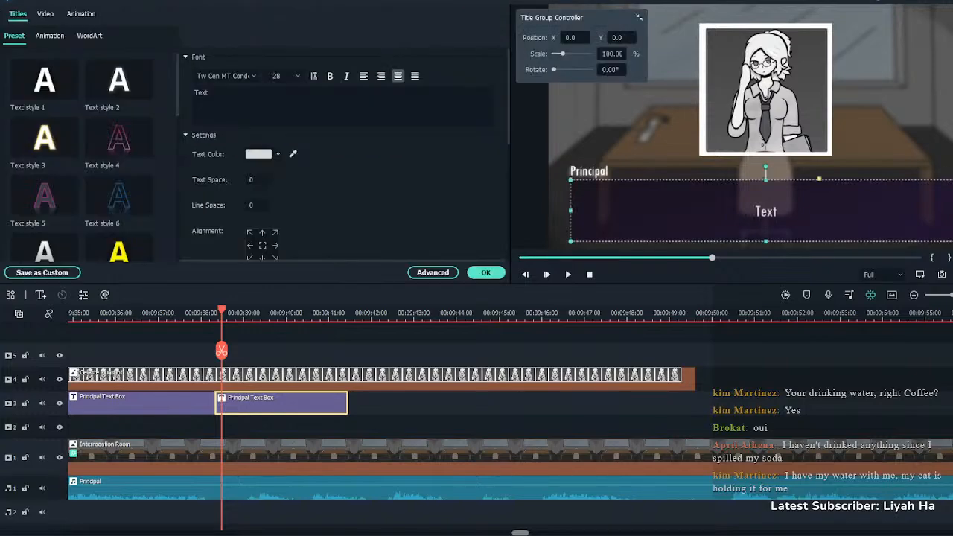
{"action": "double_click", "coordinate": [761, 210]}
{"action": "type", "text": "\"She's very reserved, and not very social either. Approaching her might be difficult. But we need you to find a way to get her to open up.\""}
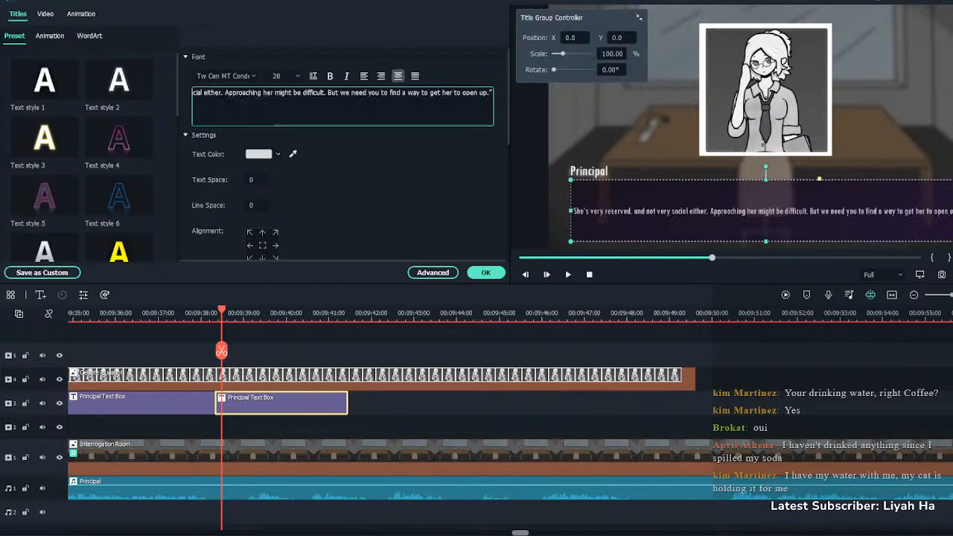
{"action": "key", "text": "Return"}
{"action": "left_click", "coordinate": [486, 272]}
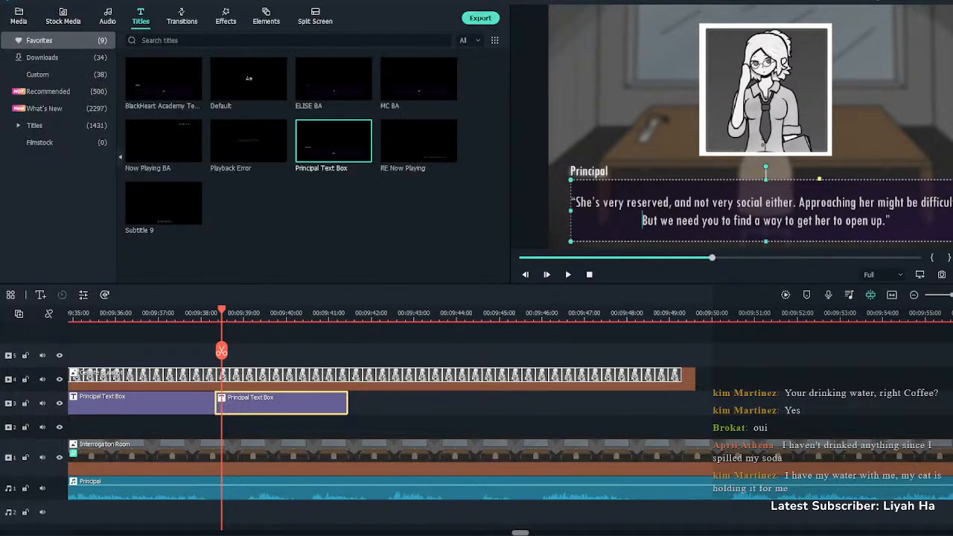
Extend the new Principal title to the end of the Celeste Mugshot and play it against the voice
{"action": "left_click_drag", "start_coordinate": [346, 403], "coordinate": [696, 403]}
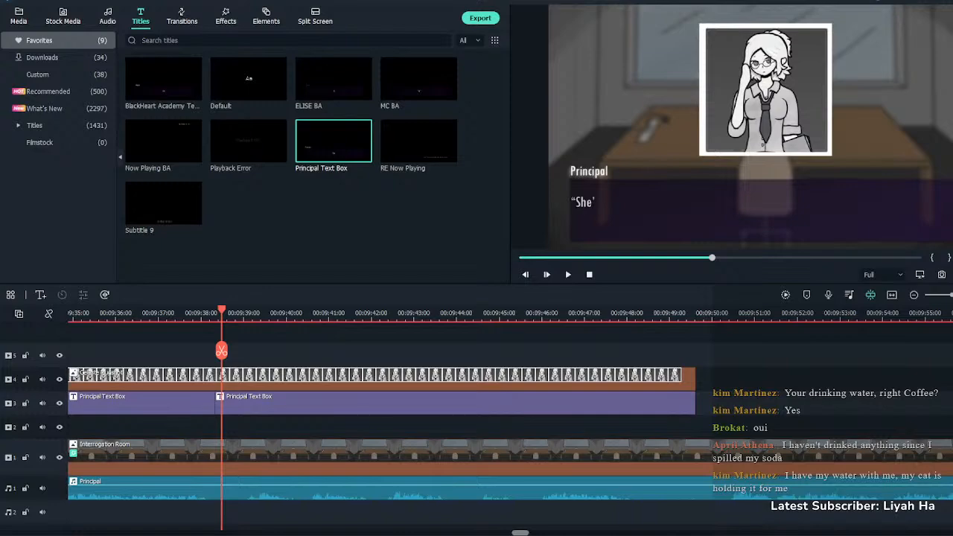
{"action": "key", "text": "space"}
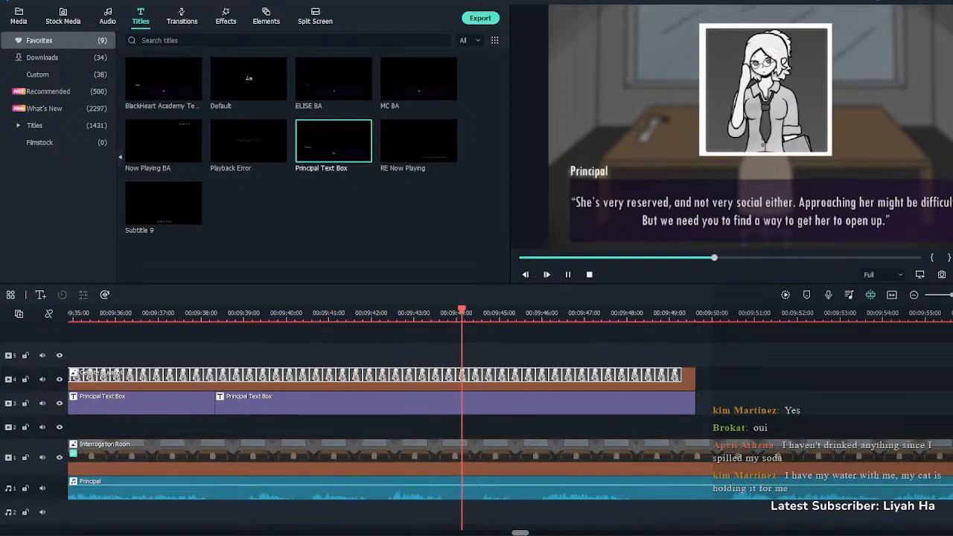
{"action": "key", "text": "space"}
Insert an ellipsis after "might be" in the Principal title and move "difficult." onto the second line before "But we need you"
{"action": "double_click", "coordinate": [455, 403]}
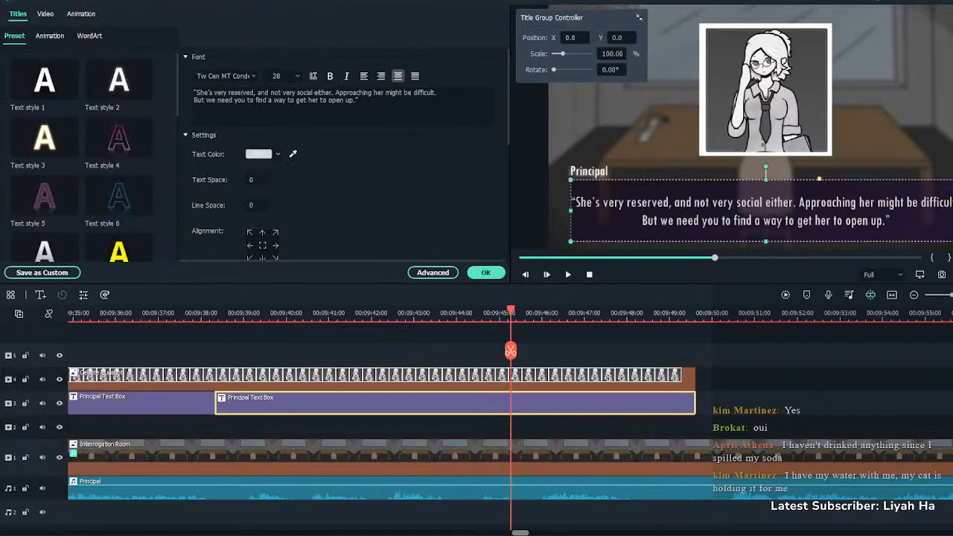
{"action": "left_click", "coordinate": [412, 92]}
{"action": "type", "text": "..."}
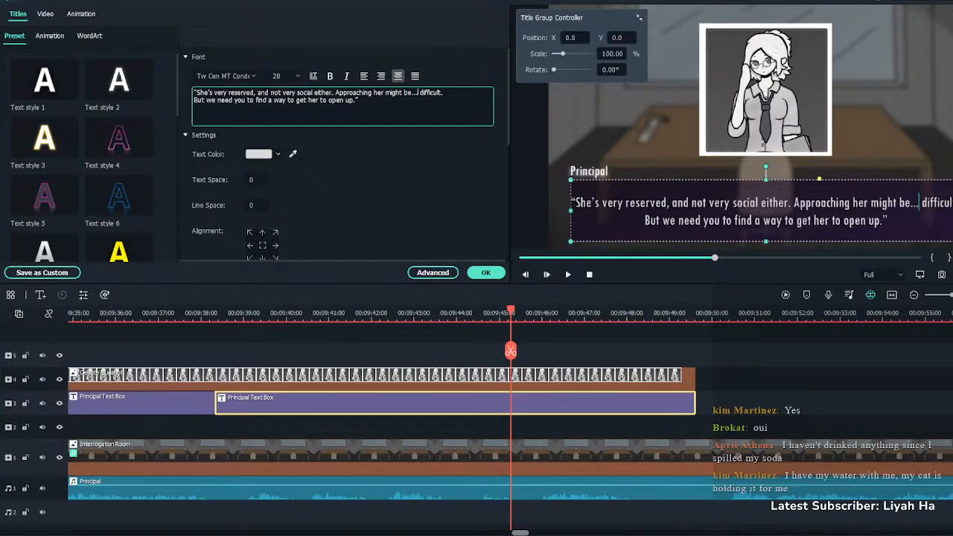
{"action": "key", "text": "Return"}
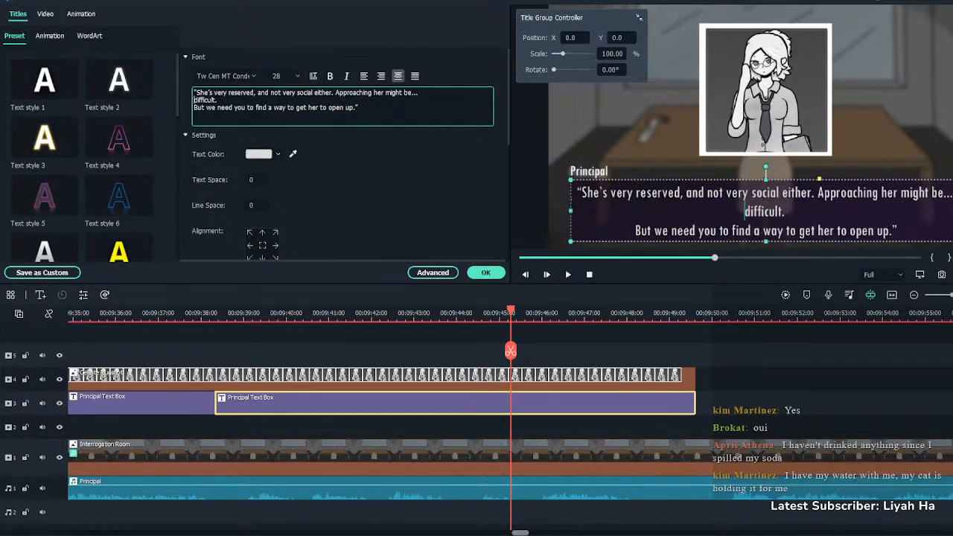
{"action": "key", "text": "Down"}
{"action": "key", "text": "BackSpace"}
{"action": "left_click", "coordinate": [486, 273]}
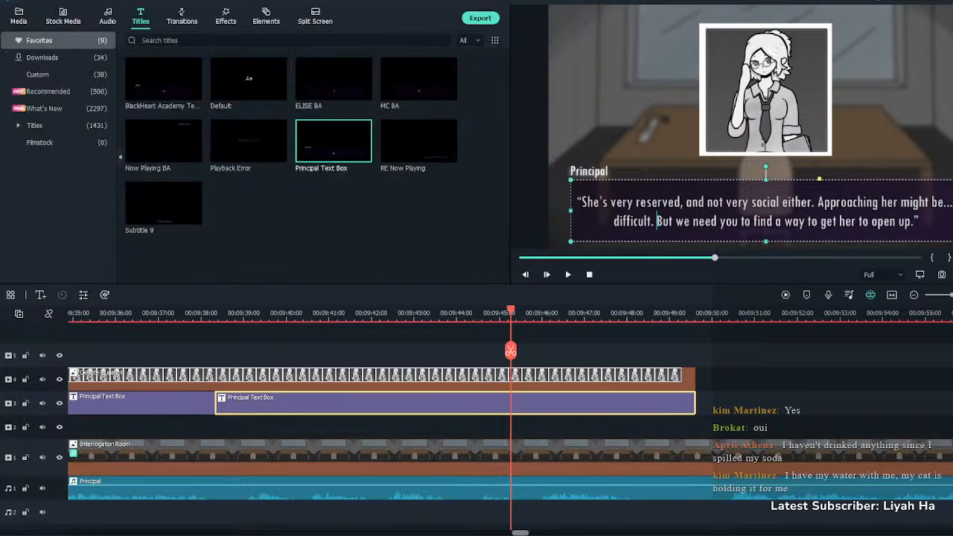
Play the revised Principal title and cut off everything after about 00:09:48.8, where the spoken line ends
{"action": "scroll", "coordinate": [477, 439], "scroll_direction": "up", "scroll_amount": 1}
{"action": "key", "text": "space"}
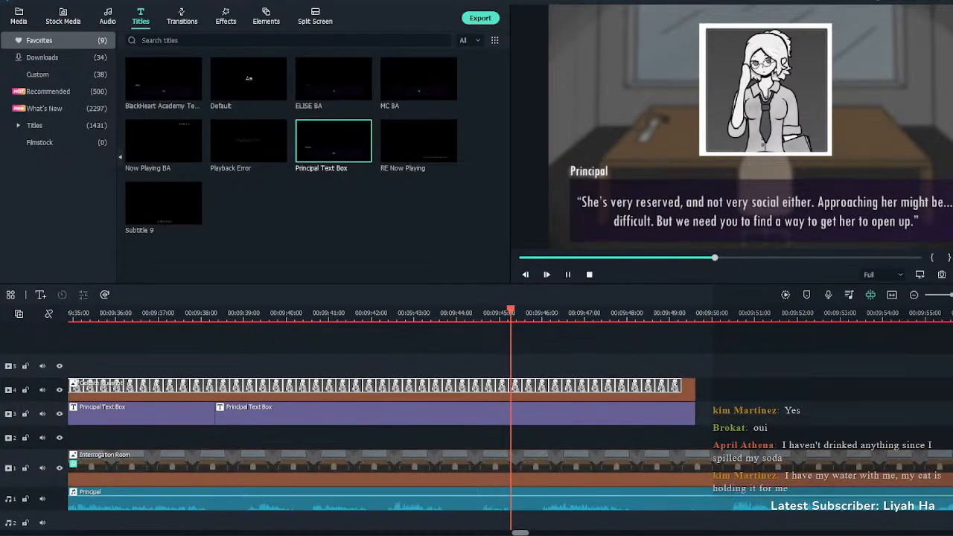
{"action": "left_click", "coordinate": [463, 312]}
{"action": "left_click", "coordinate": [415, 313]}
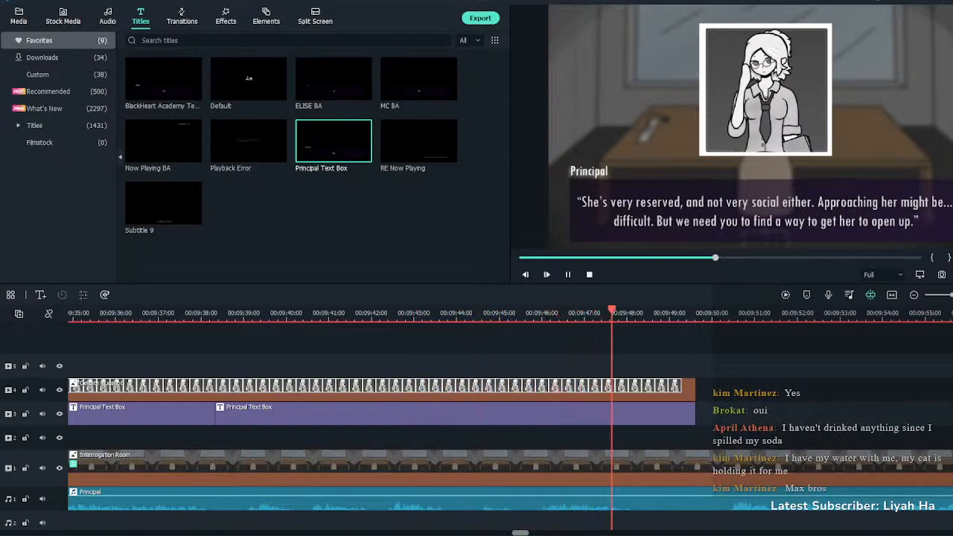
{"action": "left_click", "coordinate": [455, 413]}
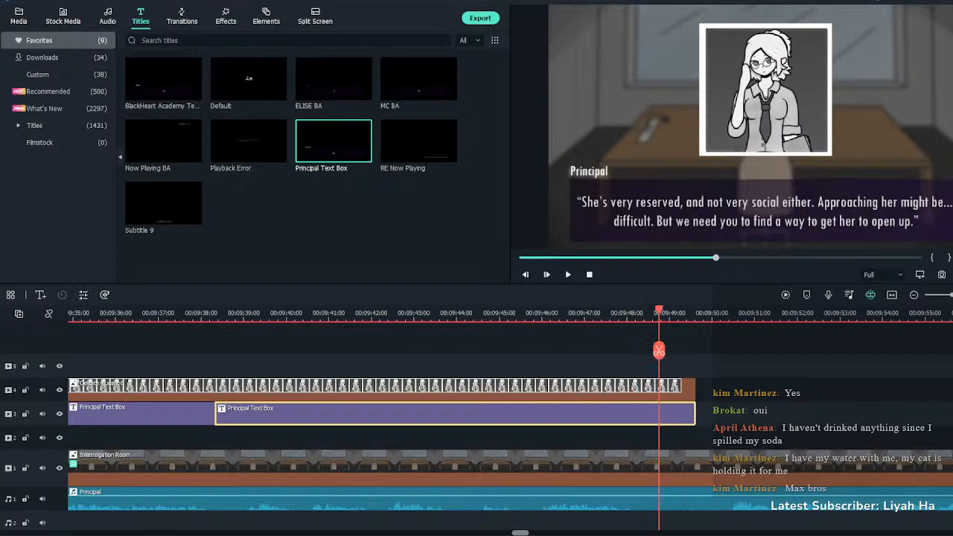
{"action": "key", "text": "ctrl+b"}
{"action": "key", "text": "Delete"}
Extend the Celeste Mugshot clip to about 00:10:34
{"action": "scroll", "coordinate": [535, 414], "scroll_direction": "down", "scroll_amount": 5}
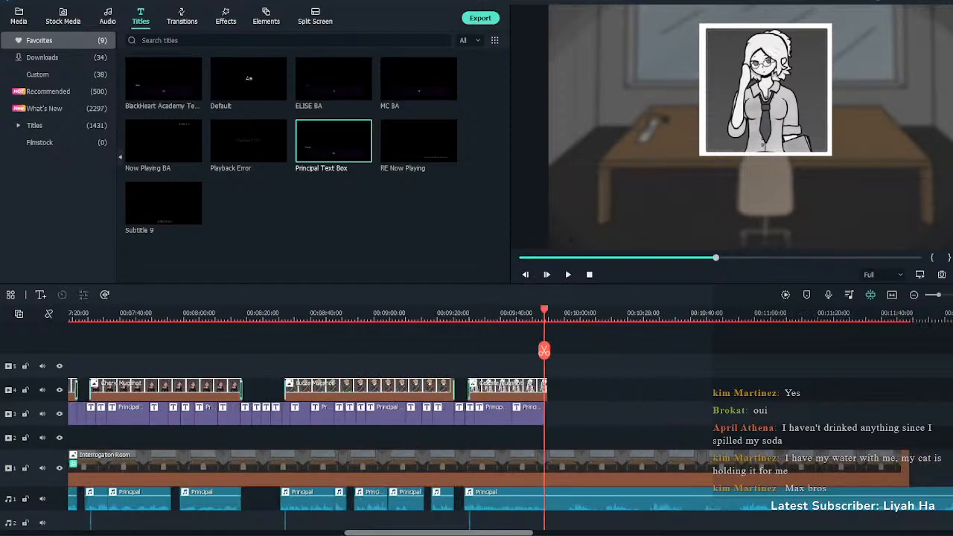
{"action": "scroll", "coordinate": [536, 413], "scroll_direction": "up", "scroll_amount": 2}
{"action": "left_click", "coordinate": [522, 389]}
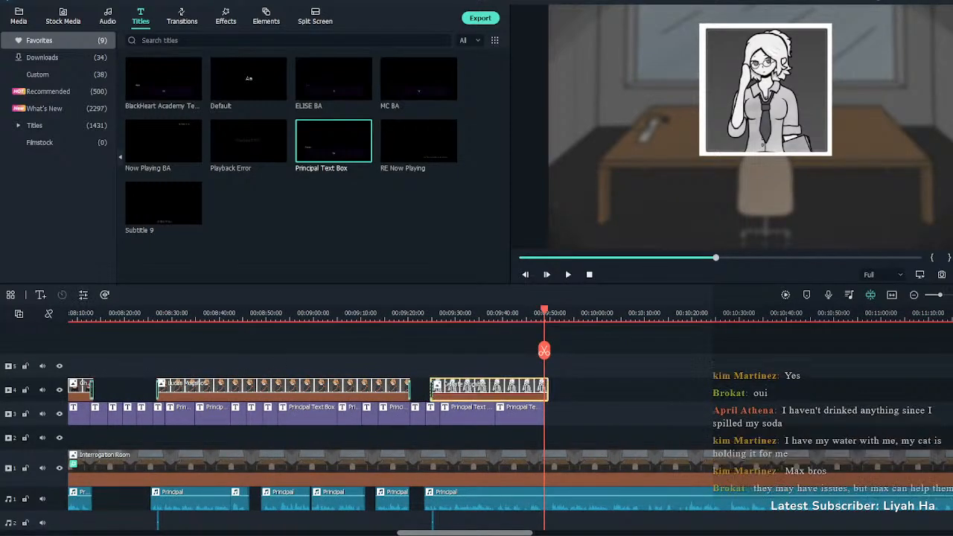
{"action": "left_click_drag", "start_coordinate": [547, 390], "coordinate": [759, 388]}
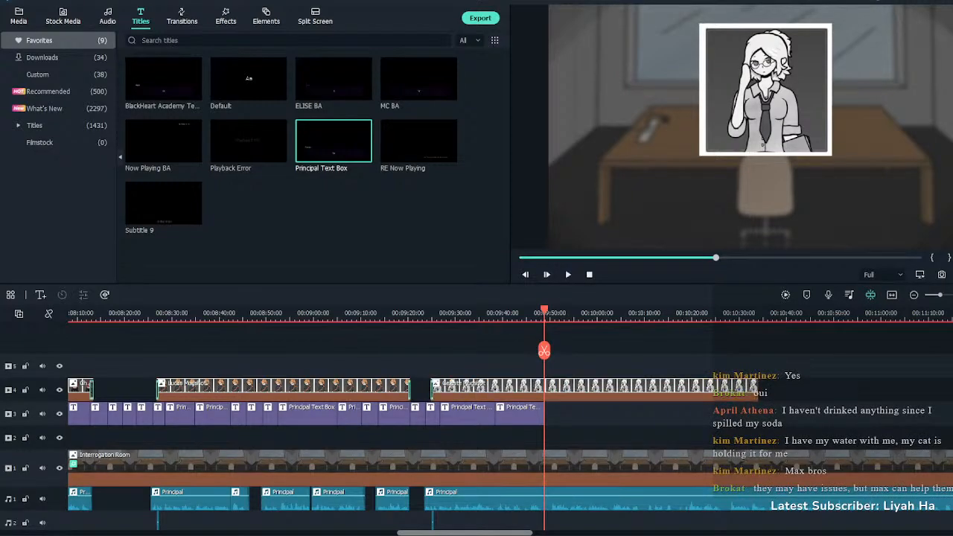
Add an MC BA title after the last Principal title, split the Principal audio near its start and shift the remainder to about 00:09:53
{"action": "scroll", "coordinate": [544, 413], "scroll_direction": "up", "scroll_amount": 5}
{"action": "left_click_drag", "start_coordinate": [418, 79], "coordinate": [557, 413]}
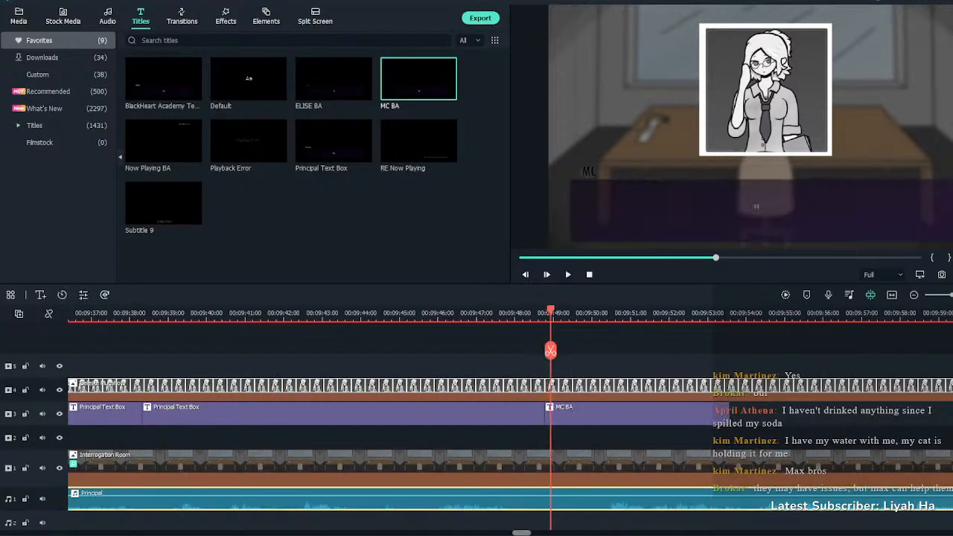
{"action": "key", "text": "ctrl+b"}
{"action": "left_click_drag", "start_coordinate": [550, 492], "coordinate": [732, 488]}
{"action": "left_click", "coordinate": [630, 488]}
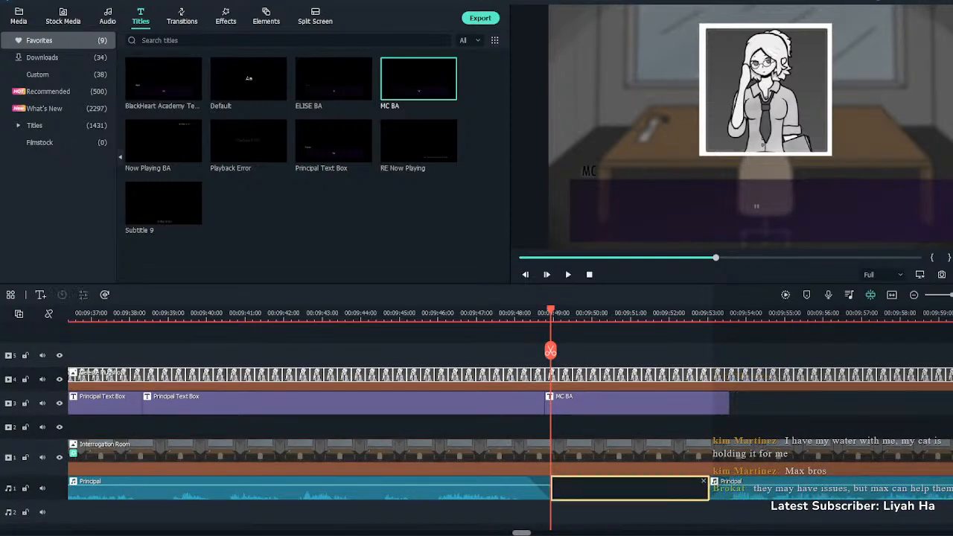
Replace the new MC title's placeholder text with "She looks so intense...", including the quotation marks
{"action": "double_click", "coordinate": [630, 402]}
{"action": "triple_click", "coordinate": [200, 92]}
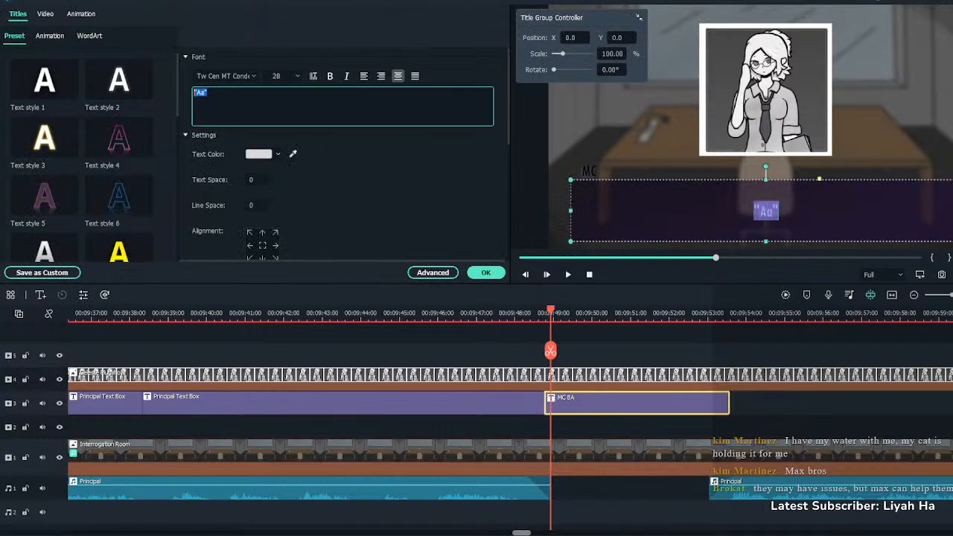
{"action": "type", "text": "\"She looks so intense...\""}
{"action": "left_click", "coordinate": [485, 273]}
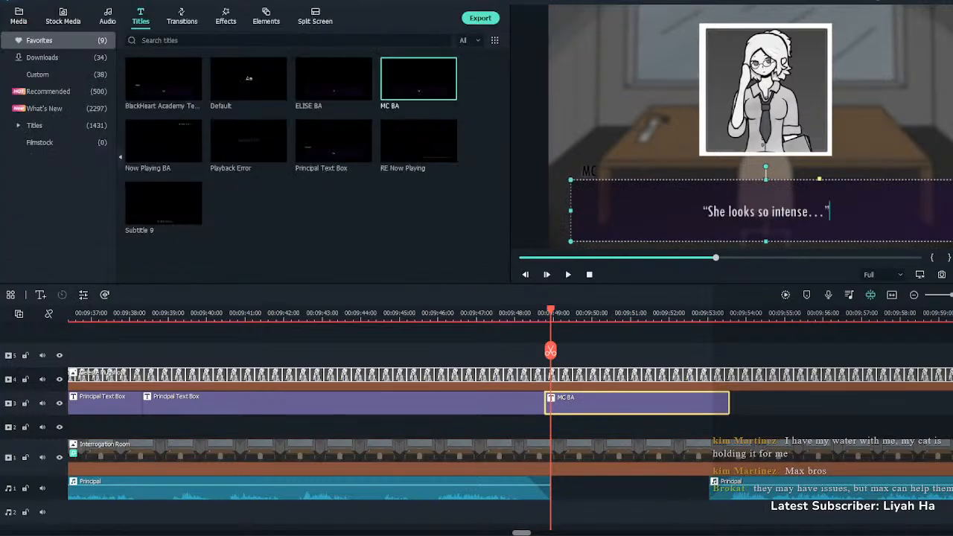
{"action": "left_click", "coordinate": [629, 487]}
Play the MC title, cut it off after about 00:09:51, and move the following Principal audio back to just before its end
{"action": "left_click", "coordinate": [532, 313]}
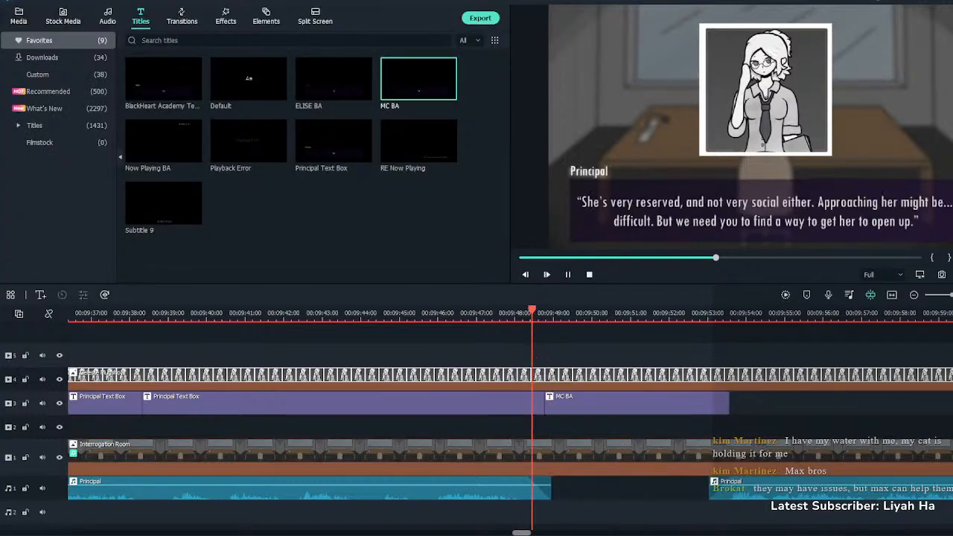
{"action": "key", "text": "space"}
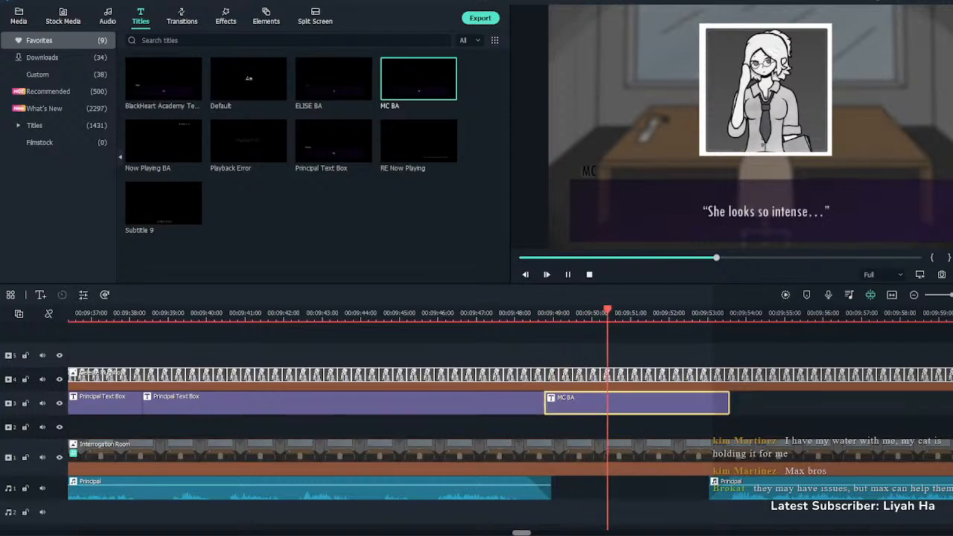
{"action": "key", "text": "space"}
{"action": "left_click", "coordinate": [640, 350]}
{"action": "key", "text": "Delete"}
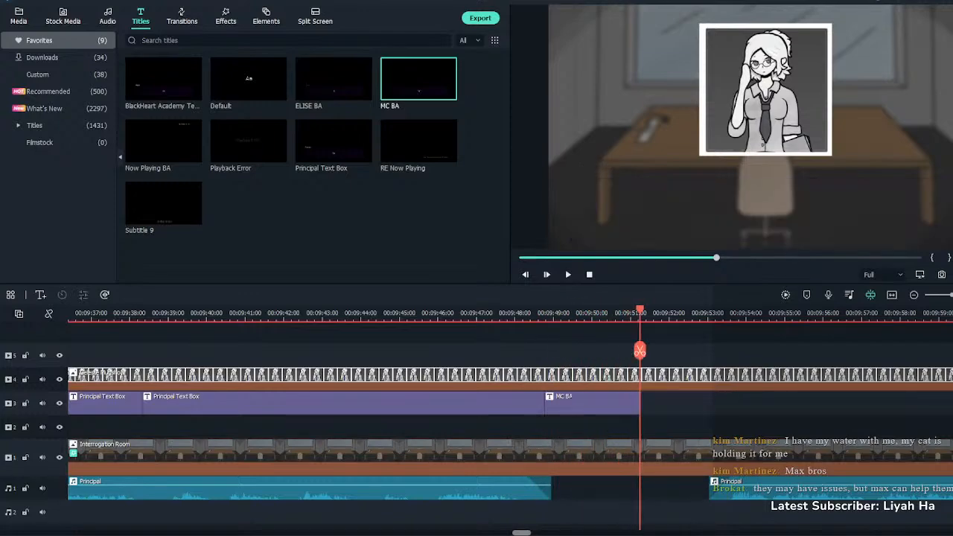
{"action": "left_click_drag", "start_coordinate": [731, 481], "coordinate": [644, 481]}
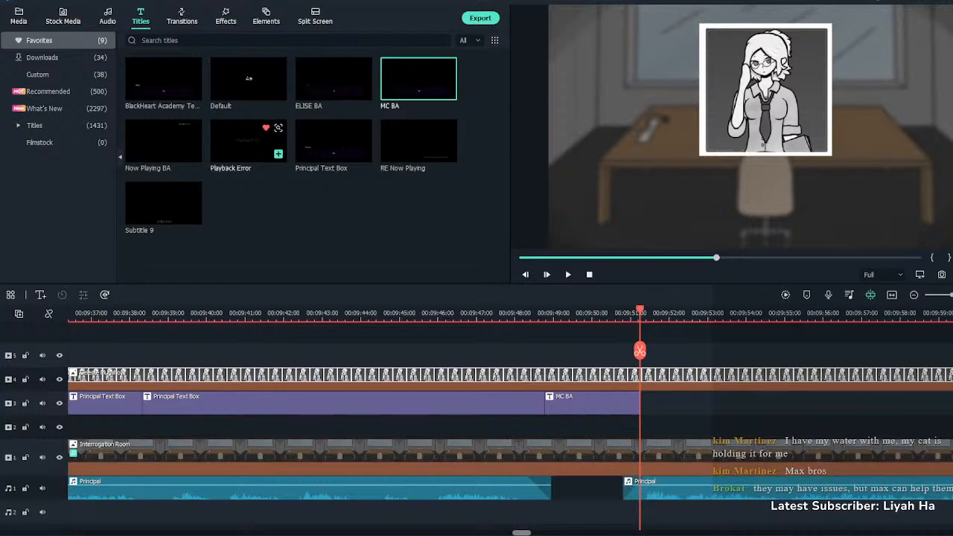
Add a Principal Text Box after the MC title and enter the speech from "Yes... to her credit" to "in her apartment too."
{"action": "left_click_drag", "start_coordinate": [333, 141], "coordinate": [656, 403]}
{"action": "key", "text": "space"}
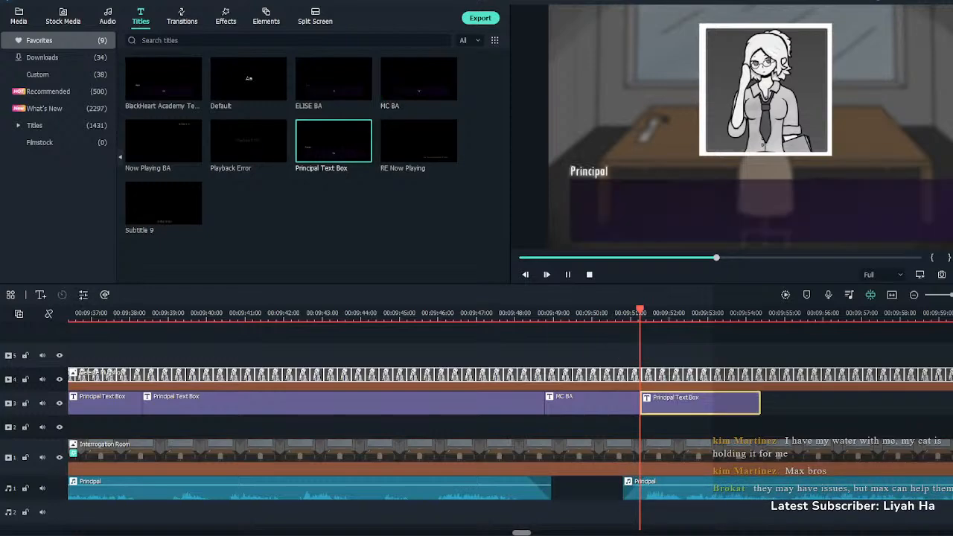
{"action": "left_click", "coordinate": [656, 427]}
{"action": "key", "text": "space"}
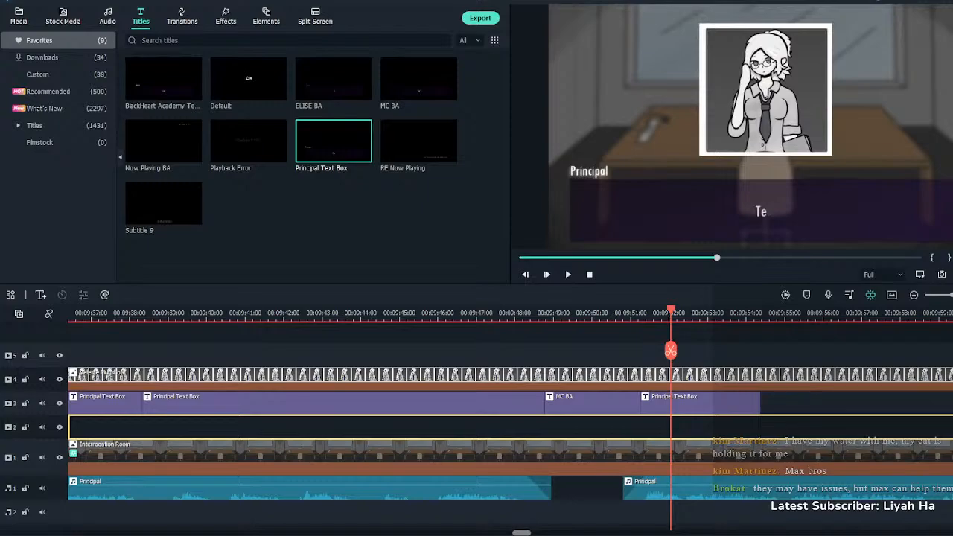
{"action": "double_click", "coordinate": [700, 403]}
{"action": "key", "text": "ctrl+a"}
{"action": "key", "text": "ctrl+v"}
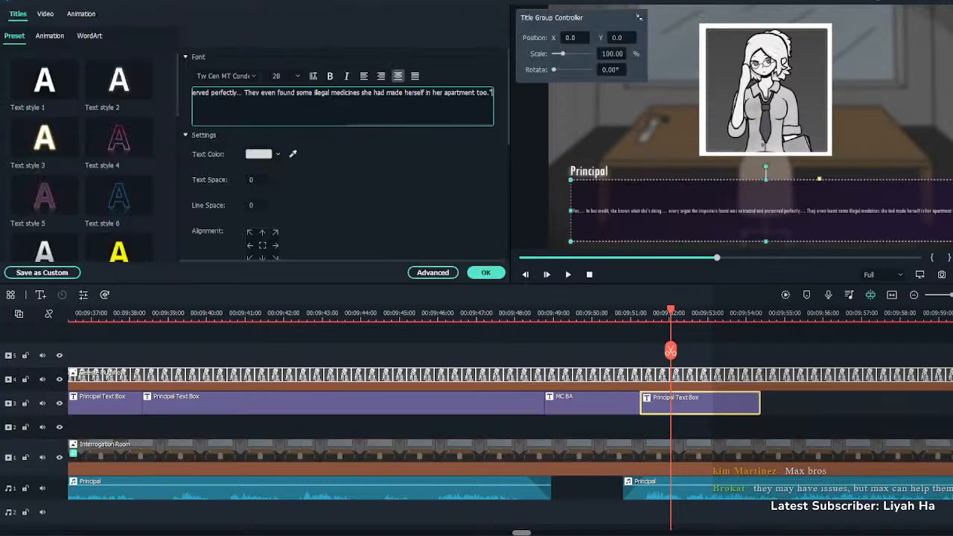
Arrange the Principal speech on three lines, breaking after "inspectors found" and after "illegal medicines"
{"action": "key", "text": "Return"}
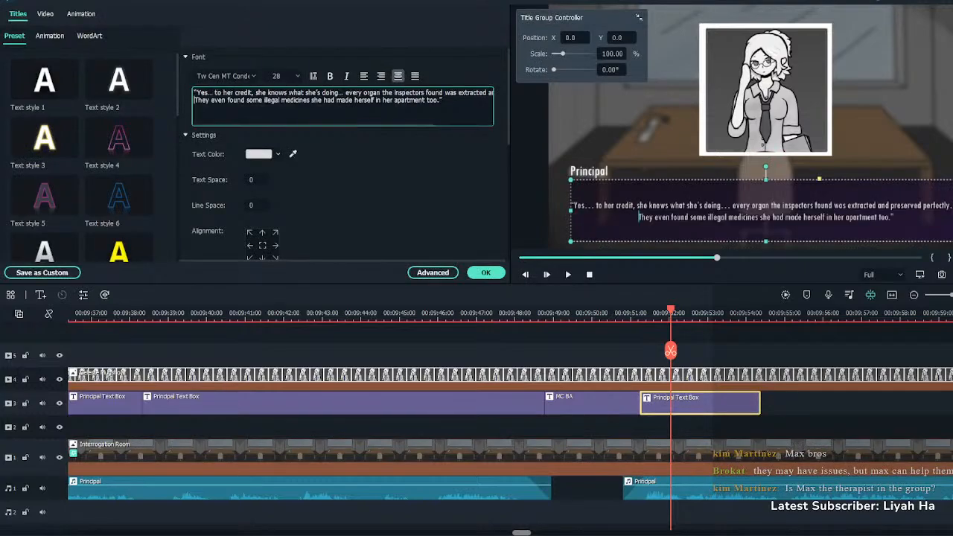
{"action": "left_click", "coordinate": [444, 92]}
{"action": "key", "text": "Return"}
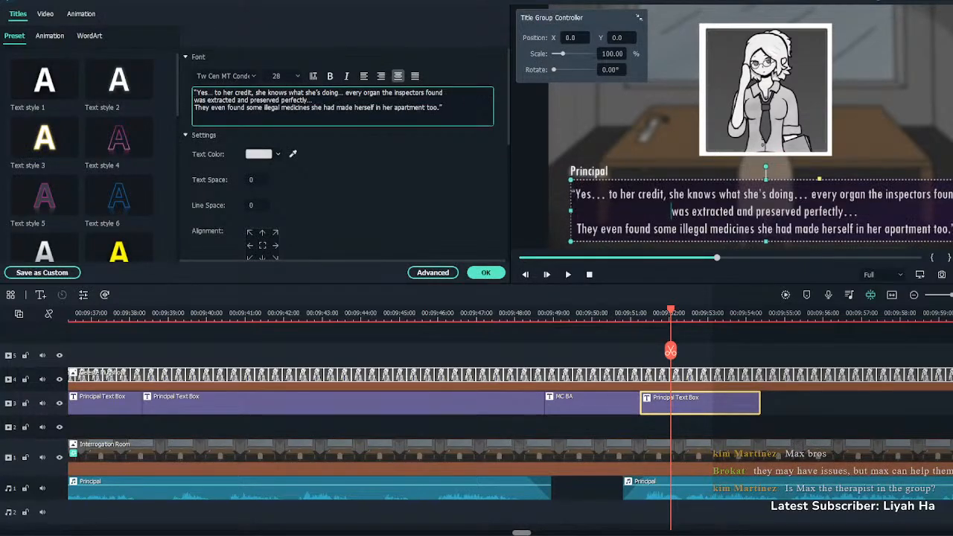
{"action": "left_click", "coordinate": [195, 107]}
{"action": "key", "text": "BackSpace"}
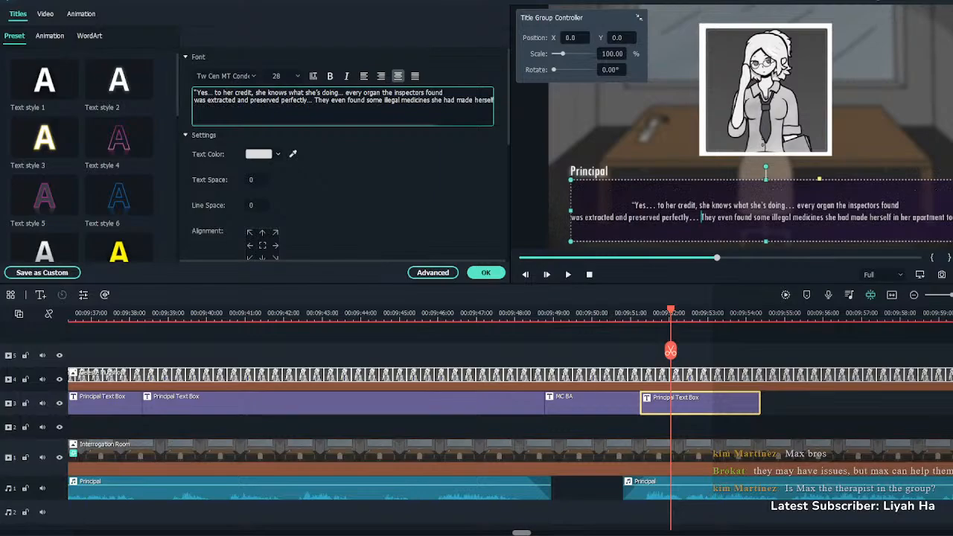
{"action": "left_click", "coordinate": [432, 100]}
{"action": "key", "text": "Return"}
{"action": "left_click", "coordinate": [485, 273]}
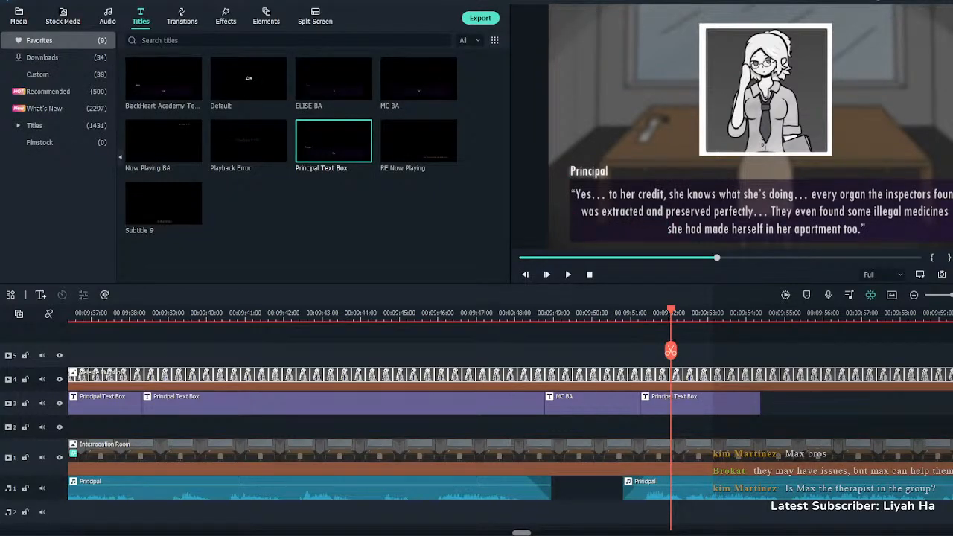
Extend the new Principal title to about 00:10:03
{"action": "left_click", "coordinate": [766, 211]}
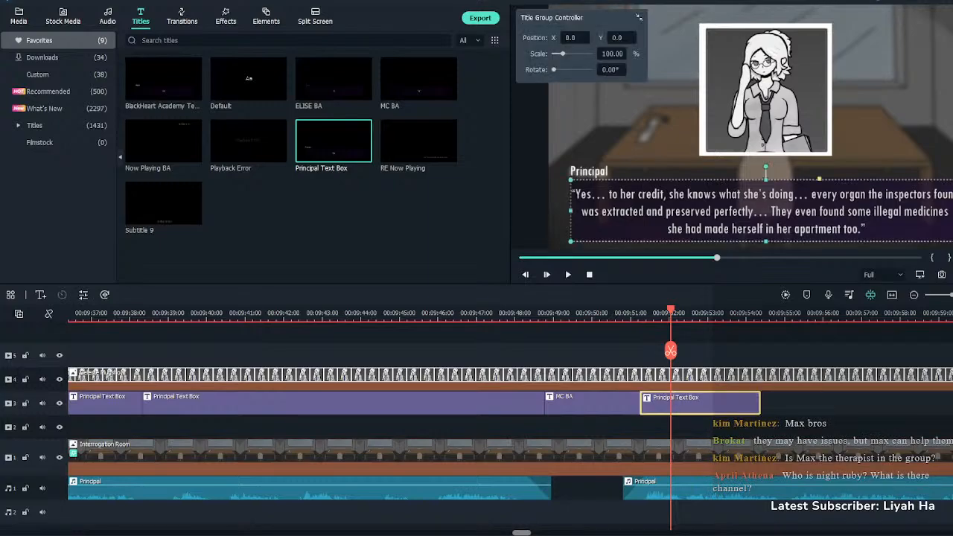
{"action": "left_click_drag", "start_coordinate": [759, 403], "coordinate": [945, 403]}
{"action": "key", "text": "Escape"}
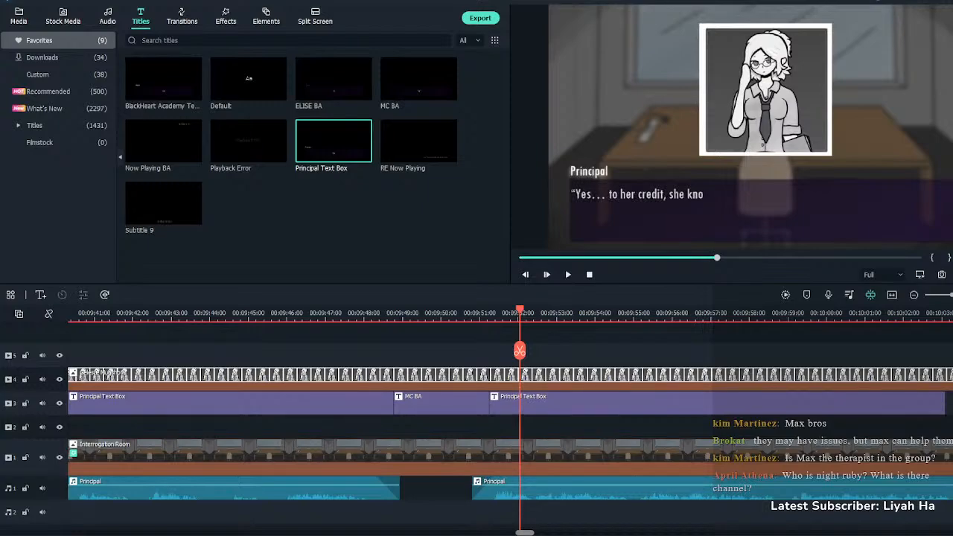
Play the Principal title against the voice and adjust its end to about 00:10:03.7
{"action": "left_click_drag", "start_coordinate": [520, 350], "coordinate": [487, 350]}
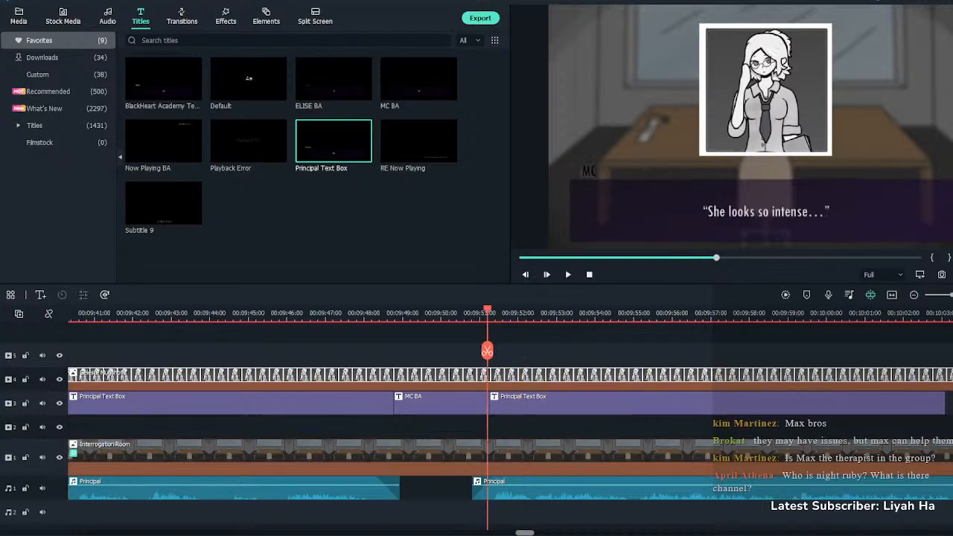
{"action": "key", "text": "space"}
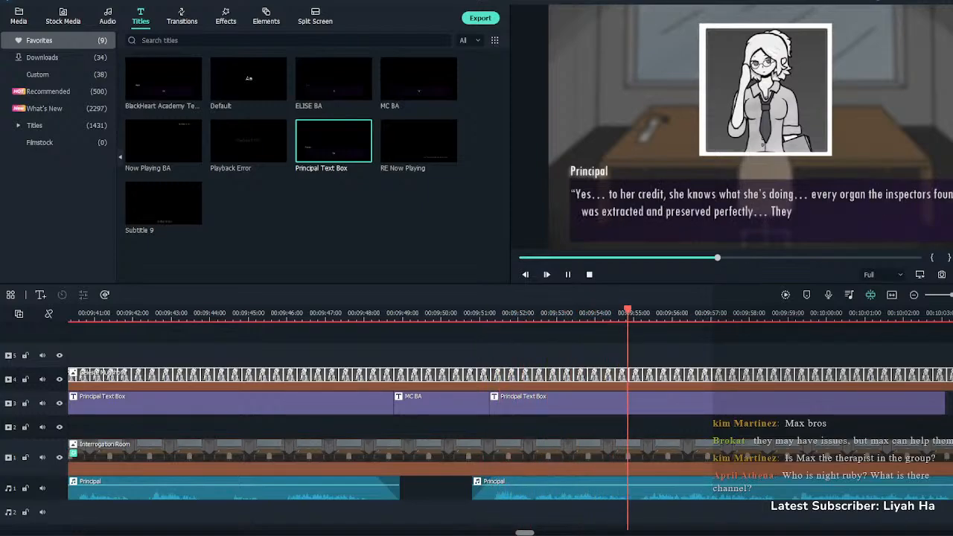
{"action": "key", "text": "space"}
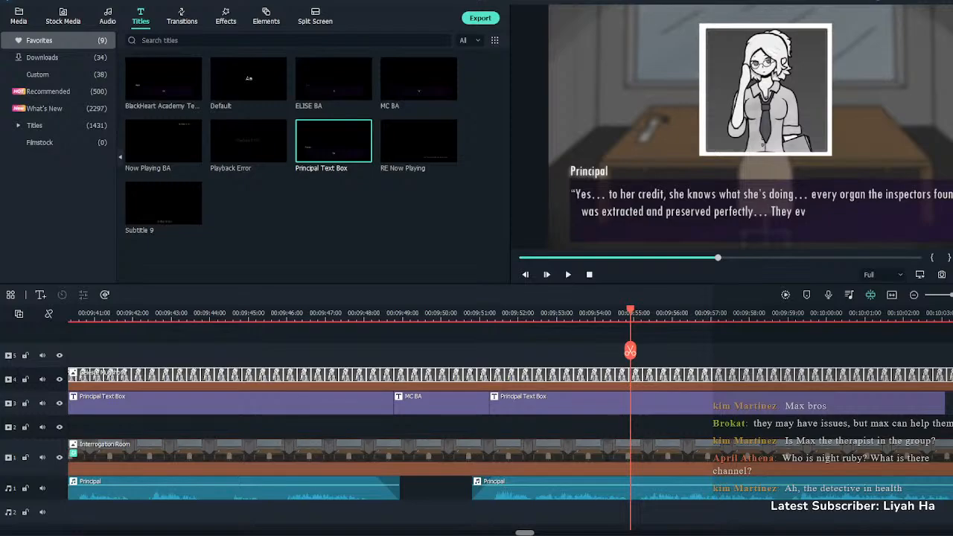
{"action": "left_click", "coordinate": [525, 313]}
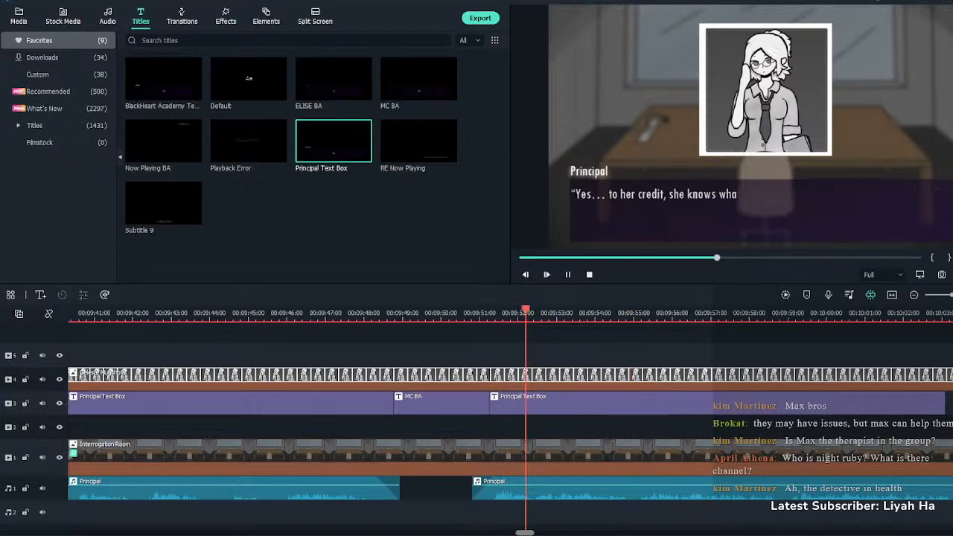
{"action": "key", "text": "space"}
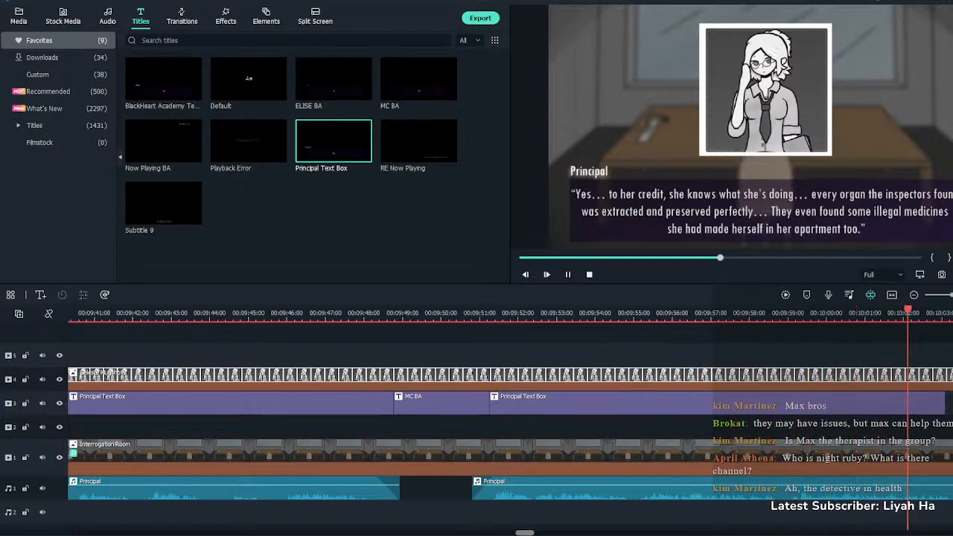
{"action": "left_click", "coordinate": [717, 403]}
{"action": "key", "text": "space"}
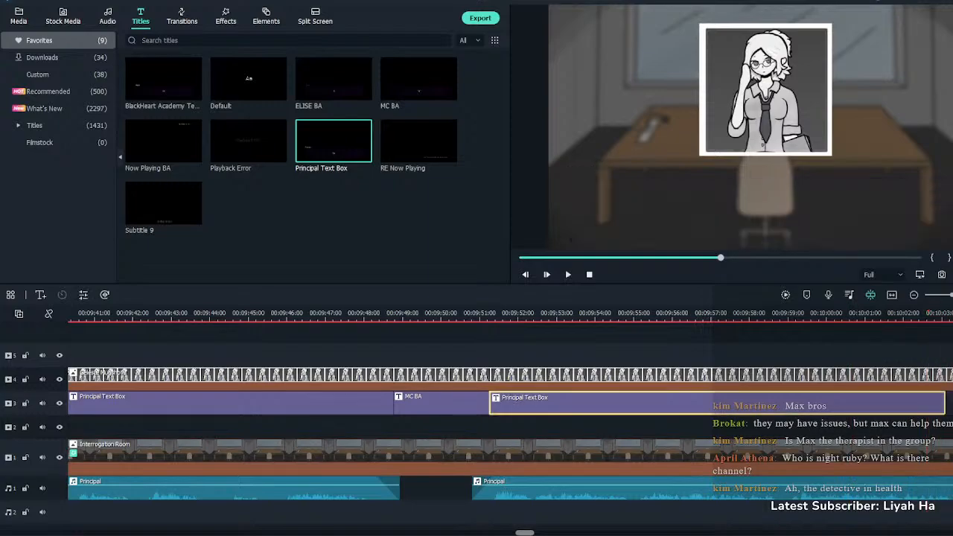
{"action": "key", "text": "space"}
{"action": "key", "text": "space"}
Add another Principal Text Box lasting to about 00:10:10 and enter the speech from "According to her mother" to "Perhaps you can work with that."
{"action": "left_click_drag", "start_coordinate": [333, 140], "coordinate": [505, 403]}
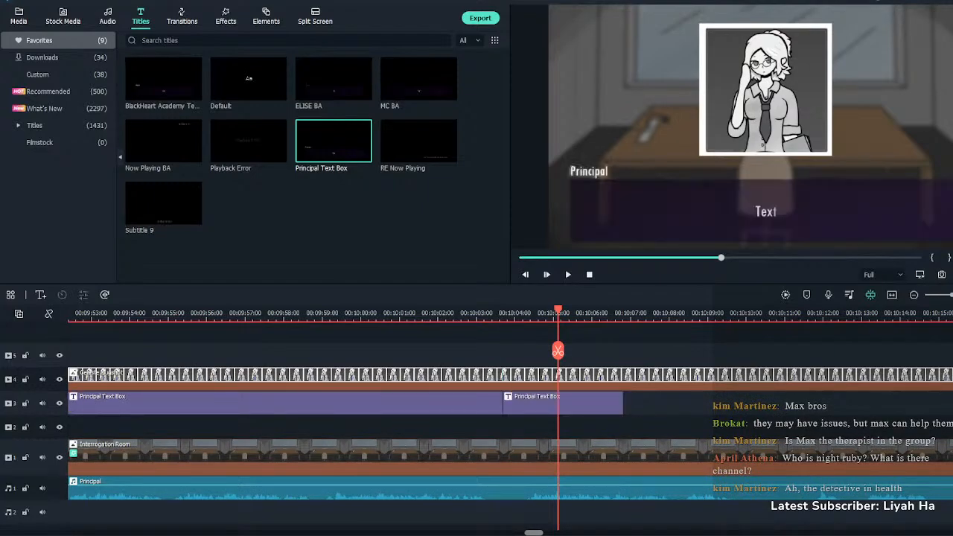
{"action": "left_click_drag", "start_coordinate": [623, 403], "coordinate": [746, 403]}
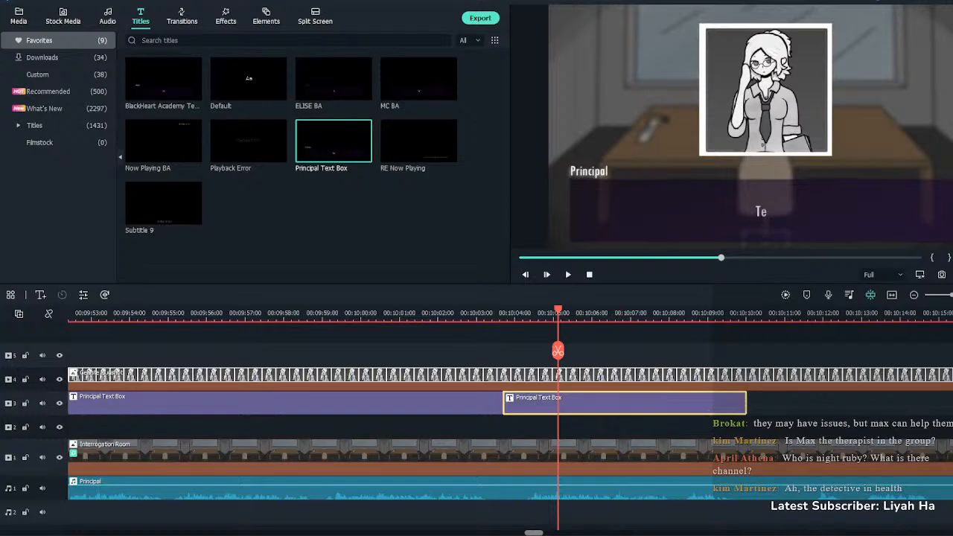
{"action": "double_click", "coordinate": [624, 403]}
{"action": "type", "text": "\"According to her mother, she's trying to make her father proud by practising medicine... Perhaps you can work with that.\""}
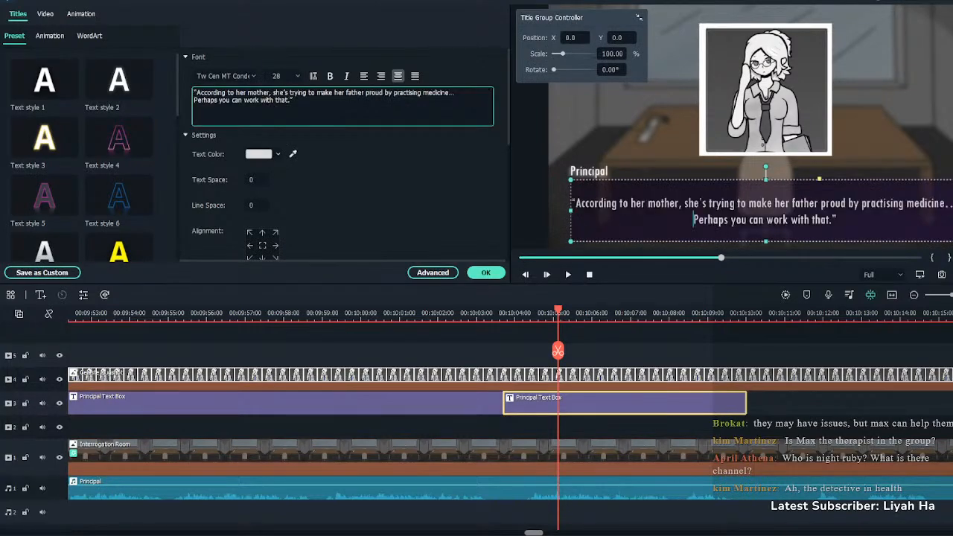
Move the line break in the new Principal speech from before "Perhaps" to before "practising medicine"
{"action": "key", "text": "BackSpace"}
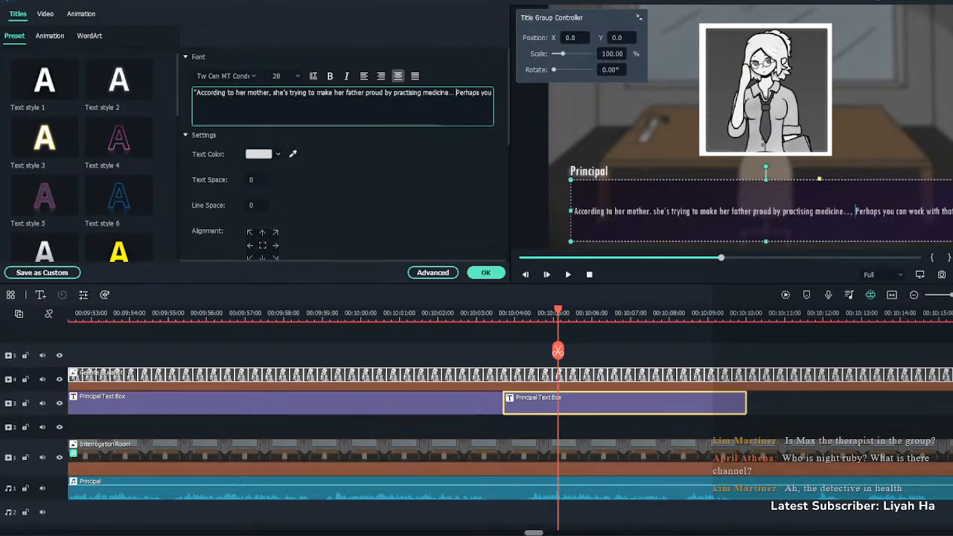
{"action": "left_click", "coordinate": [394, 93]}
{"action": "key", "text": "Return"}
{"action": "left_click", "coordinate": [486, 273]}
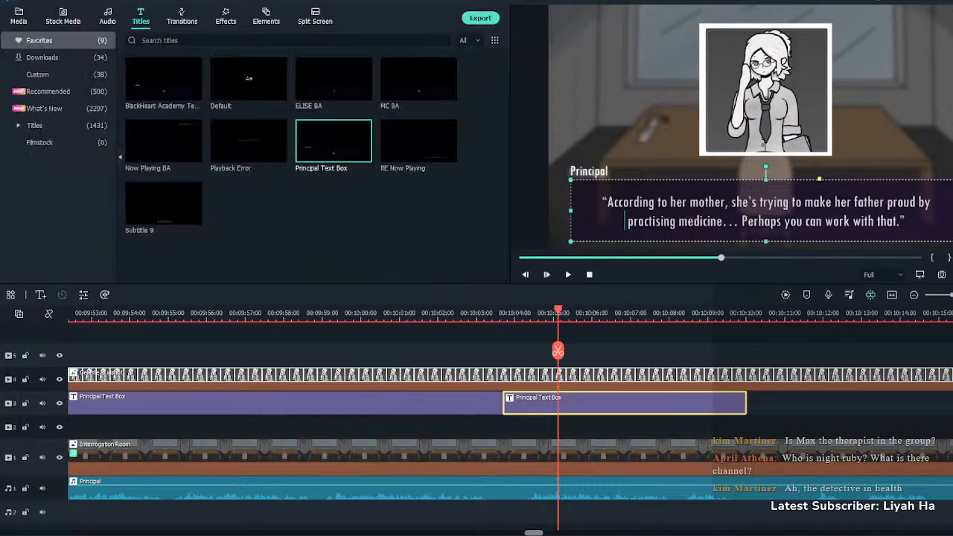
Play the new Principal title against the voice and cut off the Celeste Mugshot after about 00:10:10, where the title ends
{"action": "left_click", "coordinate": [496, 350]}
{"action": "key", "text": "space"}
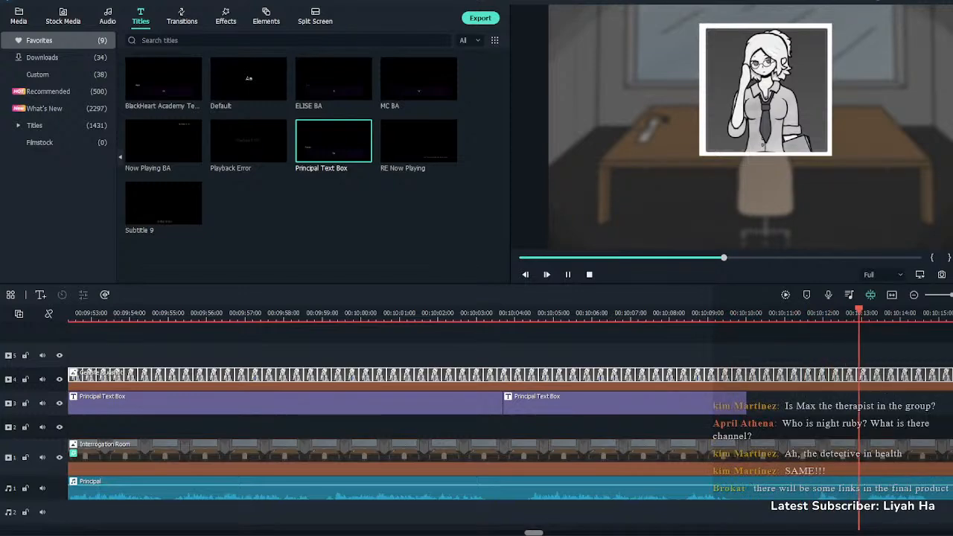
{"action": "key", "text": "space"}
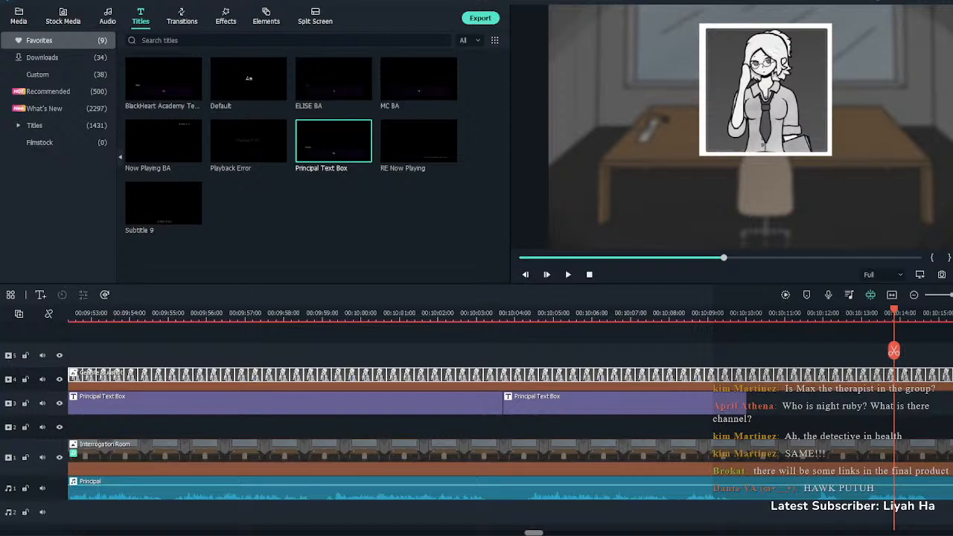
{"action": "left_click", "coordinate": [688, 313]}
{"action": "key", "text": "space"}
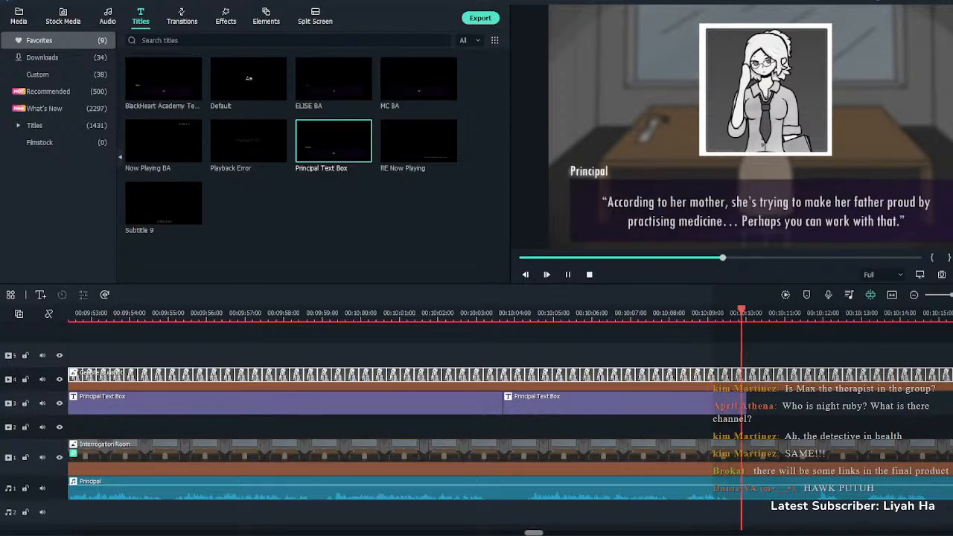
{"action": "key", "text": "space"}
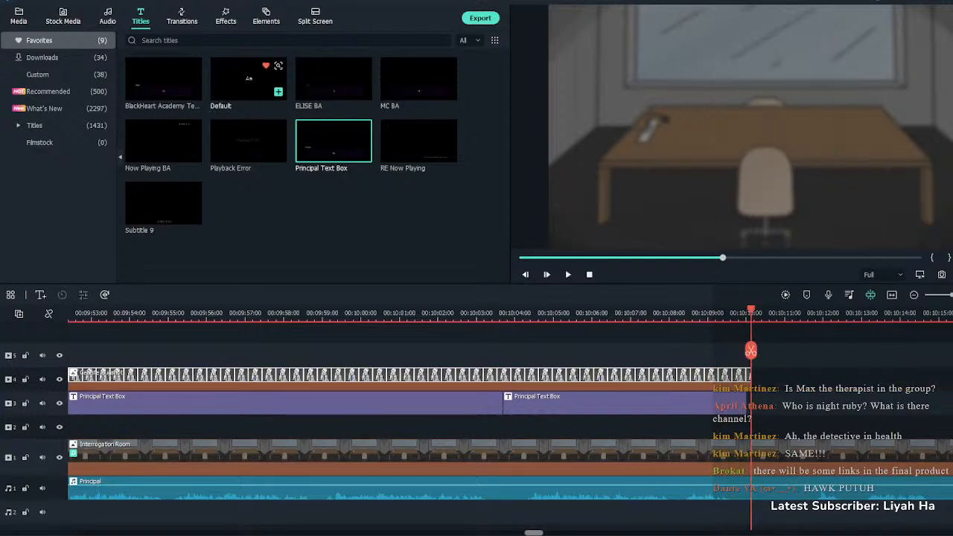
Add an Erase transition to the end of the Celeste Mugshot clip and play past it
{"action": "left_click", "coordinate": [182, 16]}
{"action": "left_click_drag", "start_coordinate": [333, 180], "coordinate": [732, 378]}
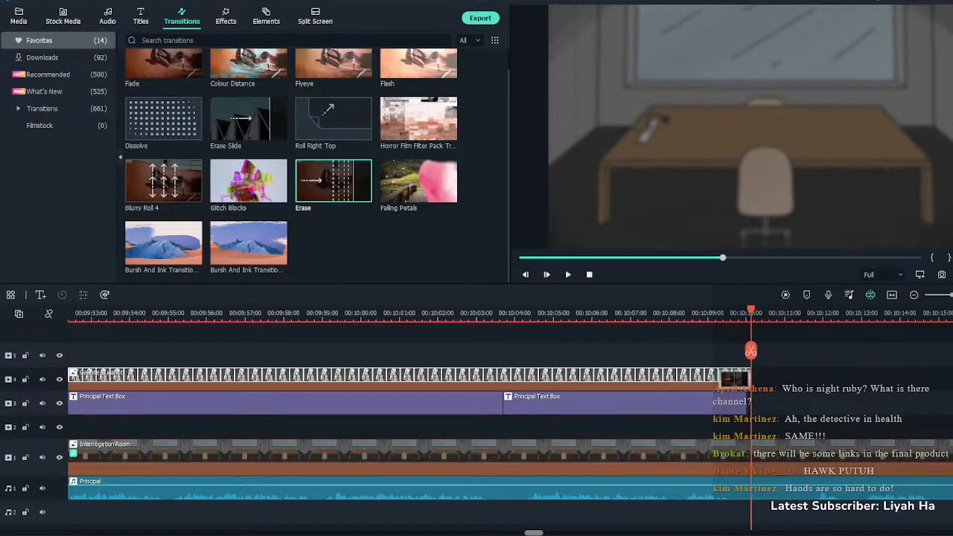
{"action": "key", "text": "shift+Left"}
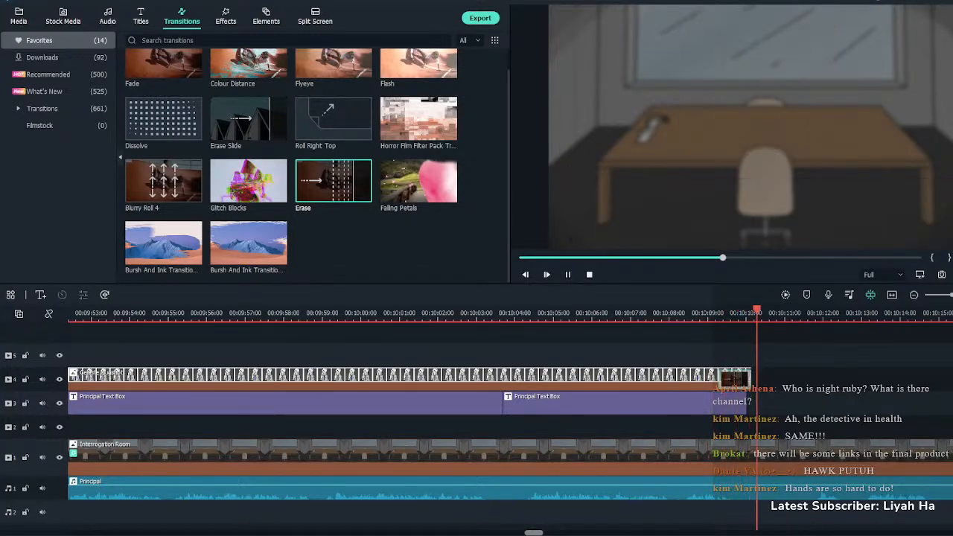
Add an MC BA title after the last Principal title, enter "Celeste, Lucas, Cheryl, Gideon, Elise, Hayden..." and play it
{"action": "left_click", "coordinate": [19, 16]}
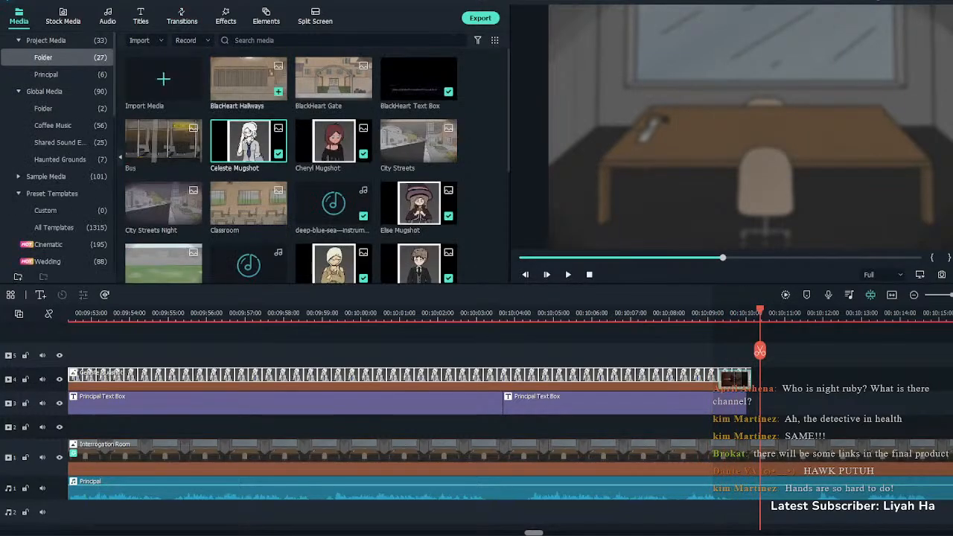
{"action": "left_click", "coordinate": [140, 16]}
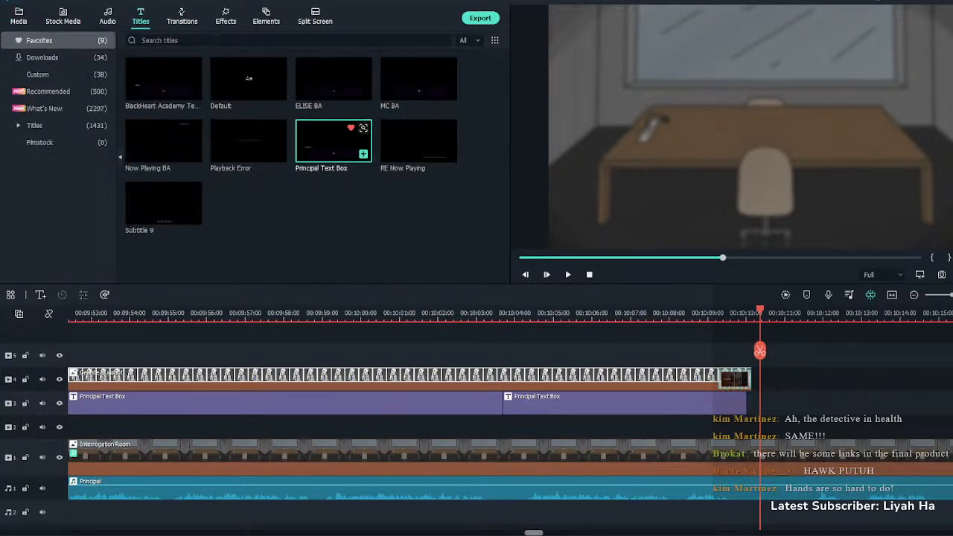
{"action": "left_click_drag", "start_coordinate": [418, 78], "coordinate": [748, 403]}
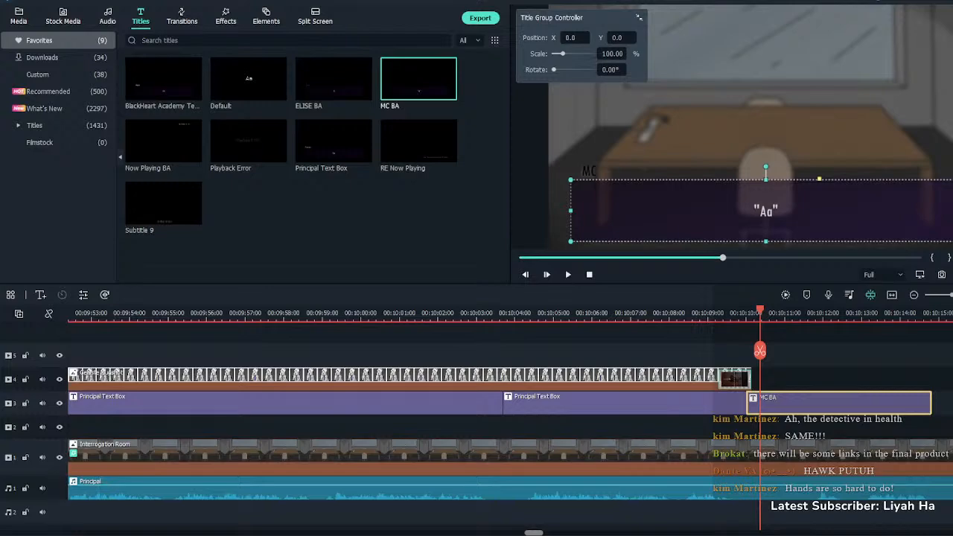
{"action": "double_click", "coordinate": [774, 403]}
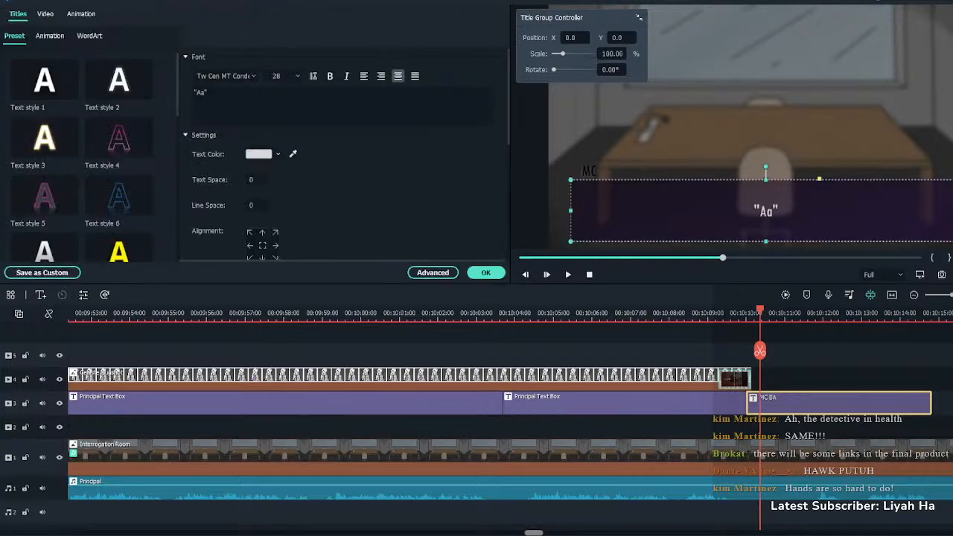
{"action": "type", "text": "Celeste, Lucas, Cheryl, Gideon, Elise, Hayden..."}
{"action": "left_click", "coordinate": [735, 313]}
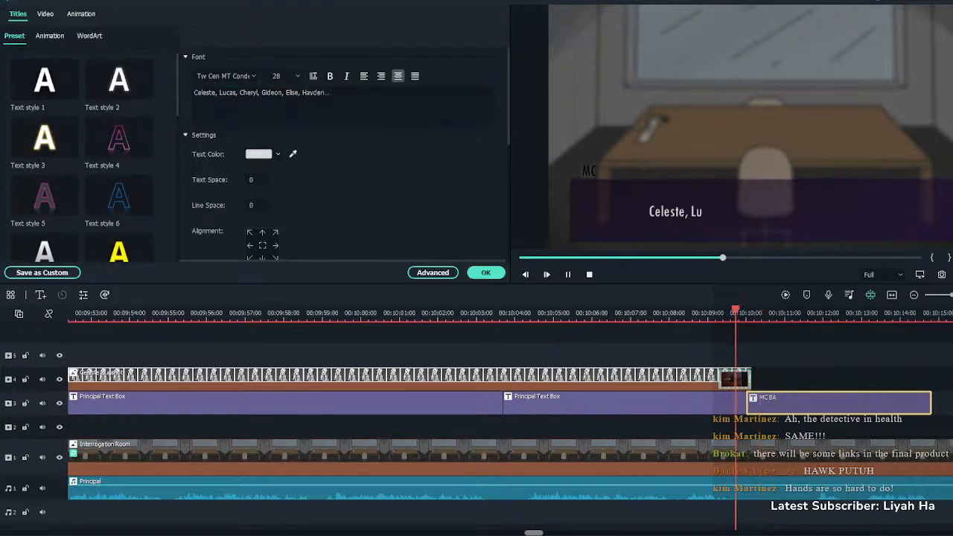
{"action": "key", "text": "space"}
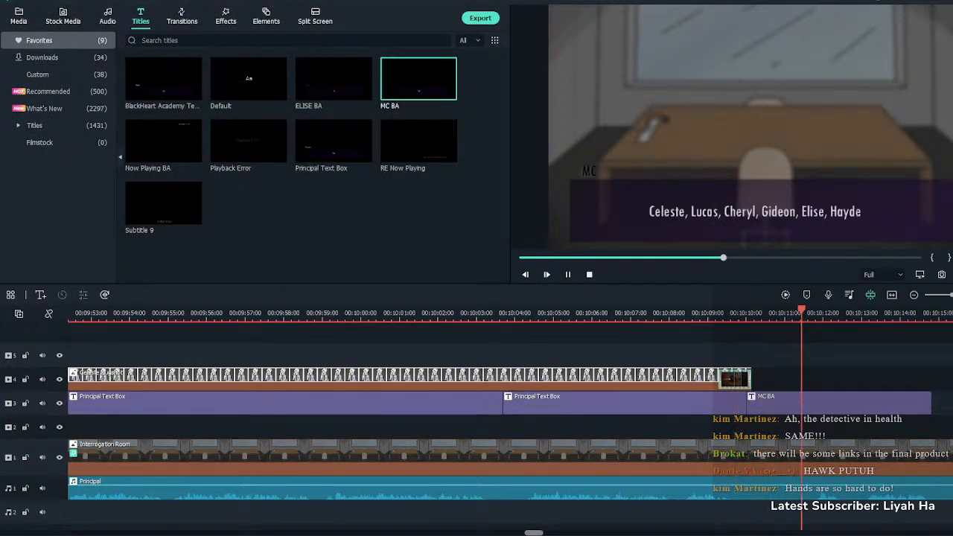
{"action": "key", "text": "space"}
Split the Principal voice at about 00:10:10.5 and move the remainder to start at about 00:10:20.3
{"action": "left_click_drag", "start_coordinate": [844, 350], "coordinate": [768, 350]}
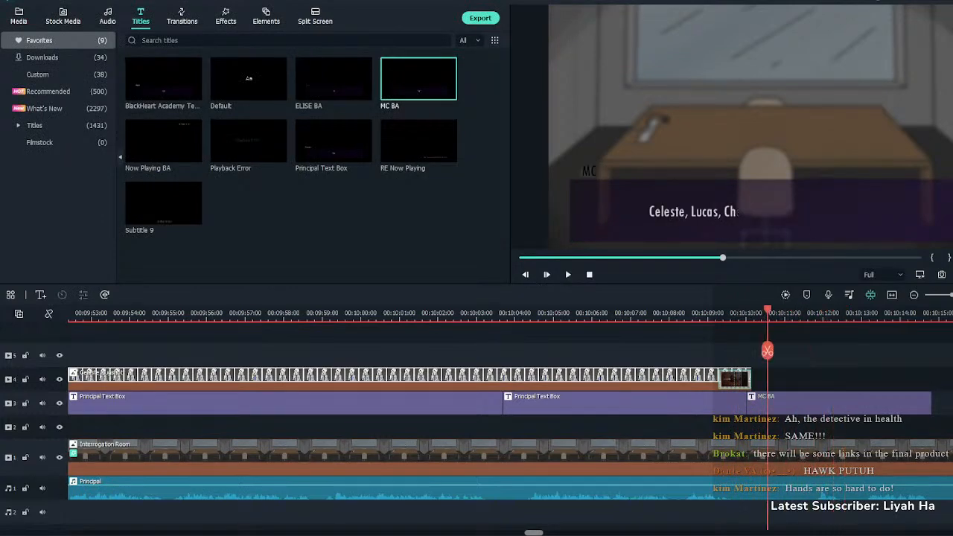
{"action": "left_click", "coordinate": [768, 350]}
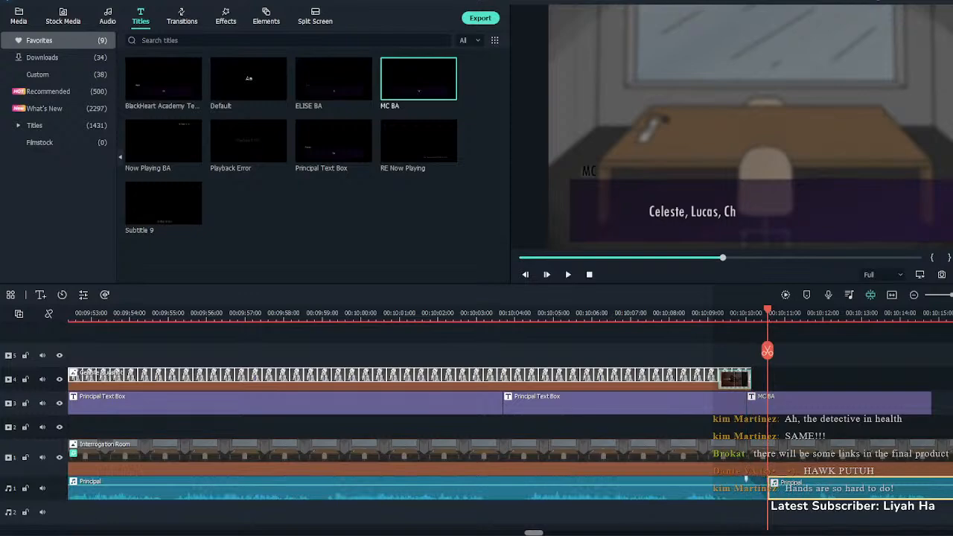
{"action": "key", "text": "Delete"}
{"action": "scroll", "coordinate": [477, 417], "scroll_direction": "right", "scroll_amount": 5}
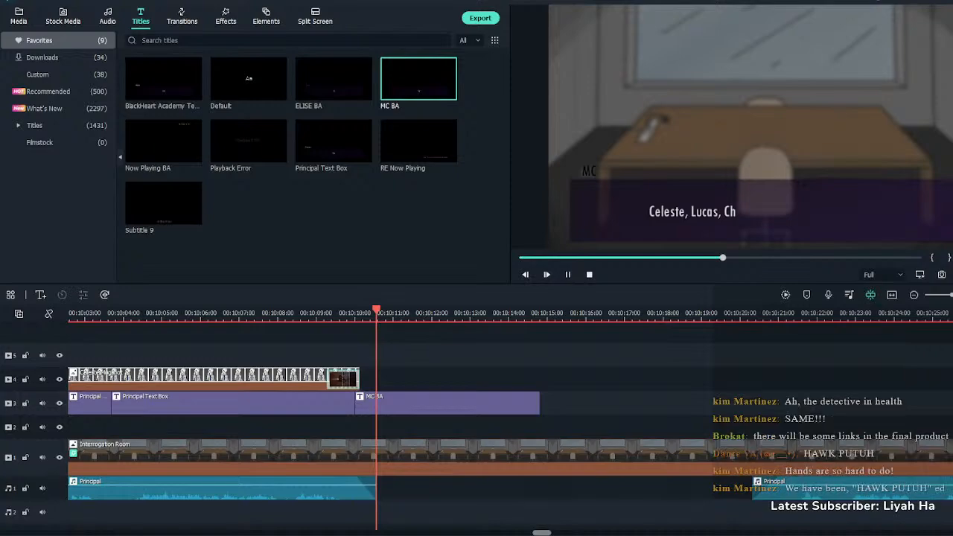
Split the MC title at about 00:10:13 and extend its second part to about 00:10:17
{"action": "left_click", "coordinate": [447, 403]}
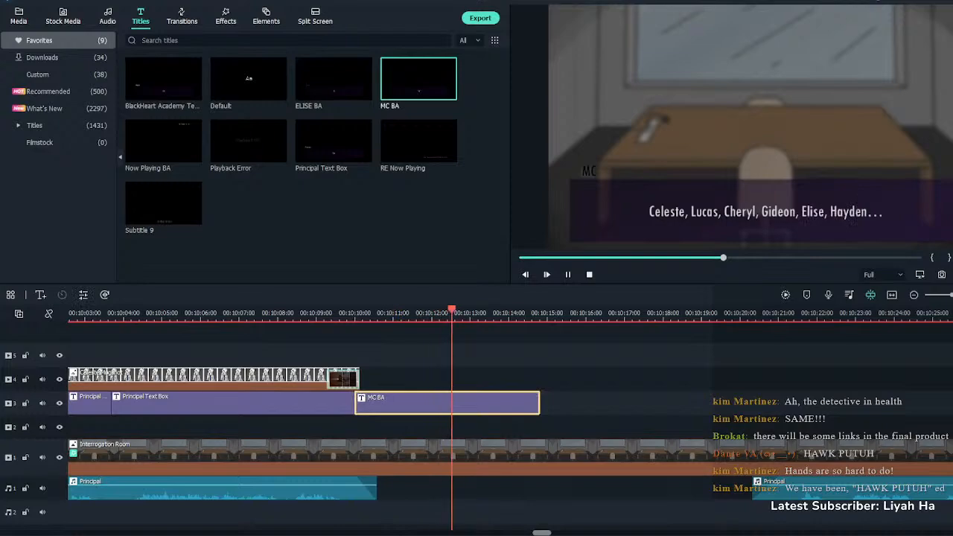
{"action": "key", "text": "space"}
{"action": "key", "text": "ctrl+b"}
{"action": "left_click_drag", "start_coordinate": [539, 402], "coordinate": [625, 403]}
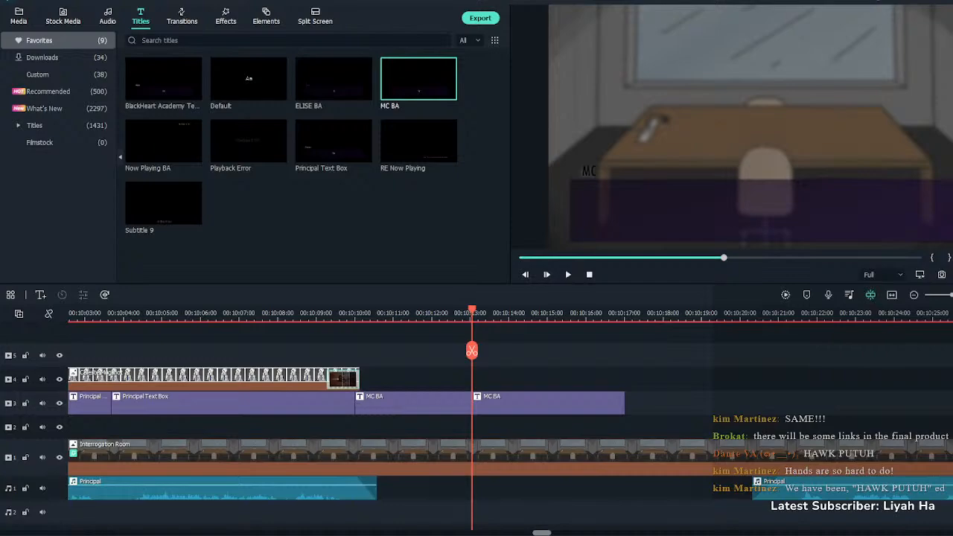
Replace the second MC title's text with "Those are the 6 students I need to look out for and get close to..."
{"action": "double_click", "coordinate": [548, 403]}
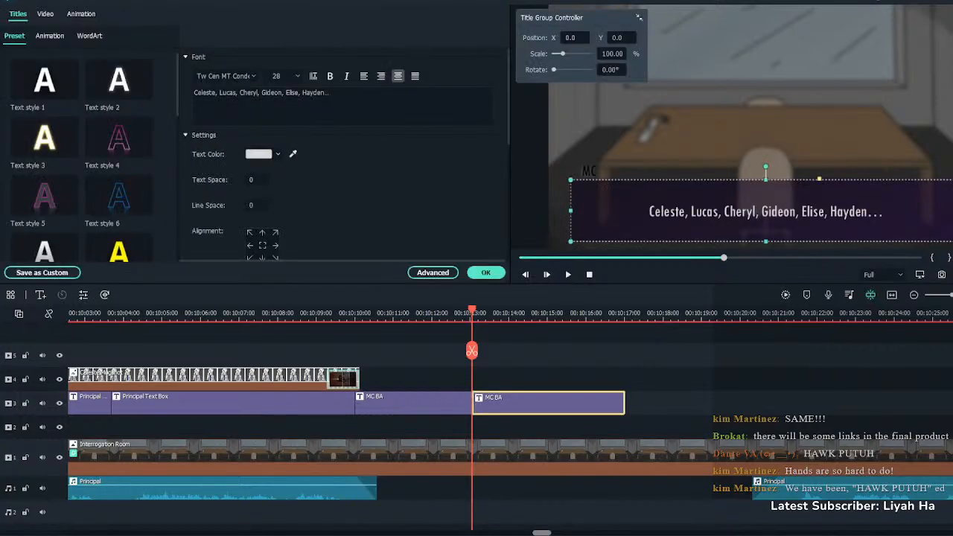
{"action": "left_click", "coordinate": [342, 106]}
{"action": "key", "text": "ctrl+a"}
{"action": "type", "text": "Those are the 6 students I need to look out for and get close to..."}
{"action": "left_click", "coordinate": [485, 272]}
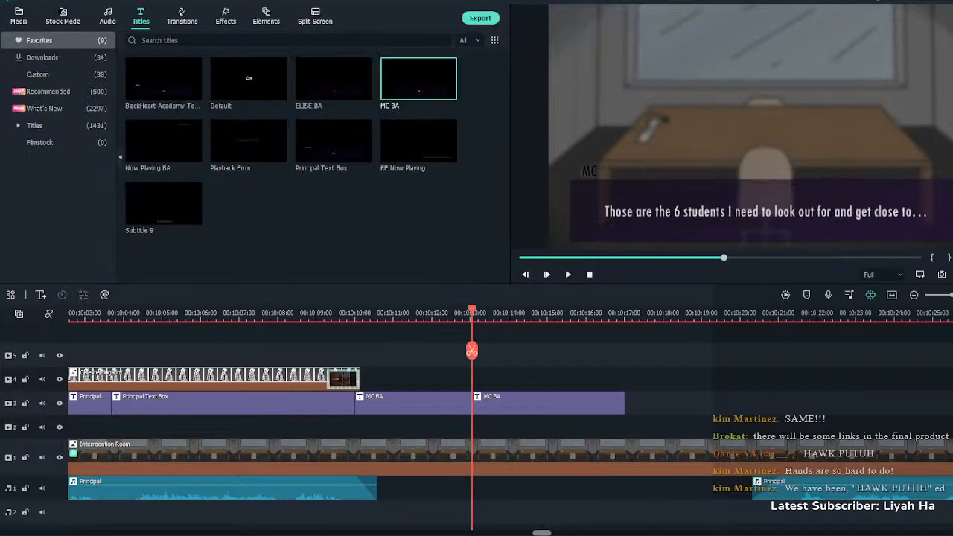
Play the second MC title and extend its end to about 00:10:17.4
{"action": "key", "text": "space"}
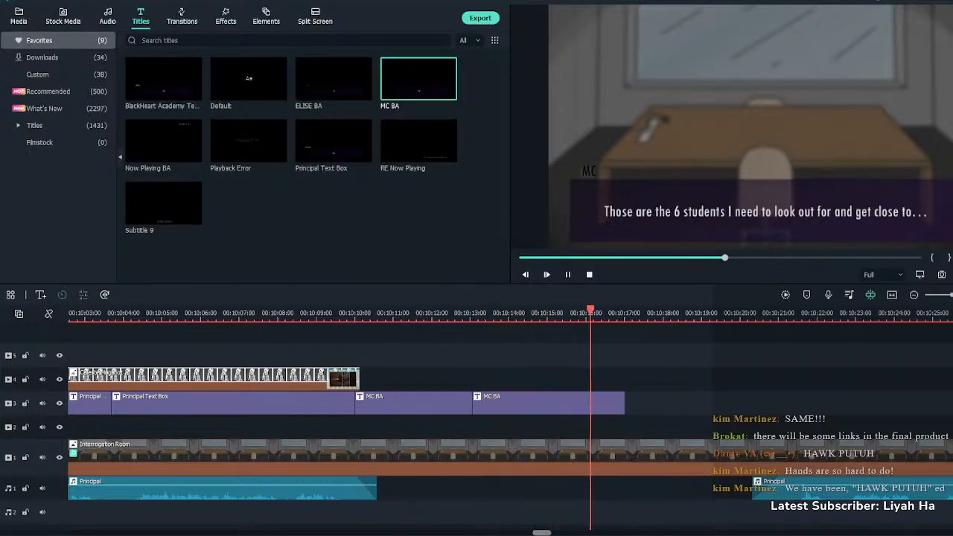
{"action": "key", "text": "space"}
{"action": "left_click_drag", "start_coordinate": [623, 403], "coordinate": [639, 403]}
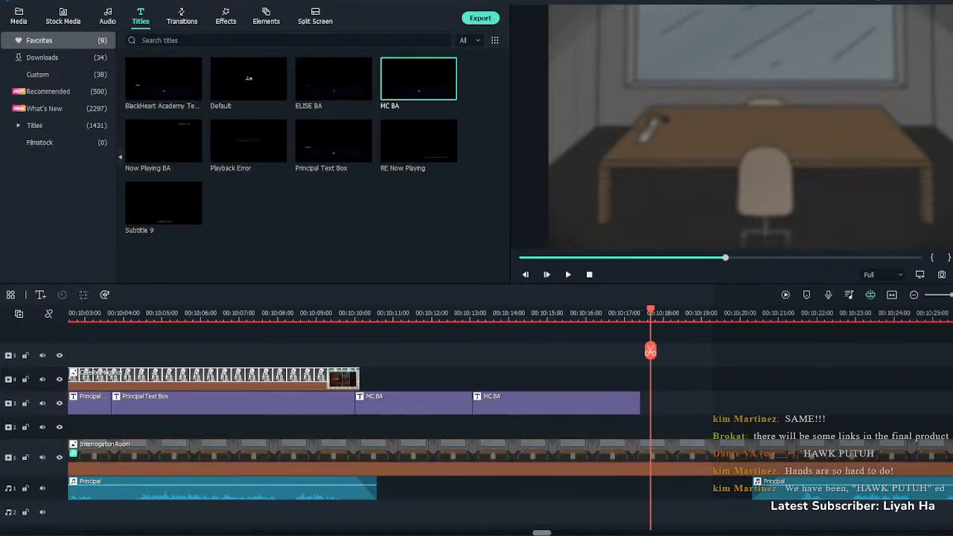
Append a third MC BA title with the text "After glancing over them one last time, I slide the tablet back to the Principal."
{"action": "left_click_drag", "start_coordinate": [418, 78], "coordinate": [642, 403]}
{"action": "double_click", "coordinate": [655, 403]}
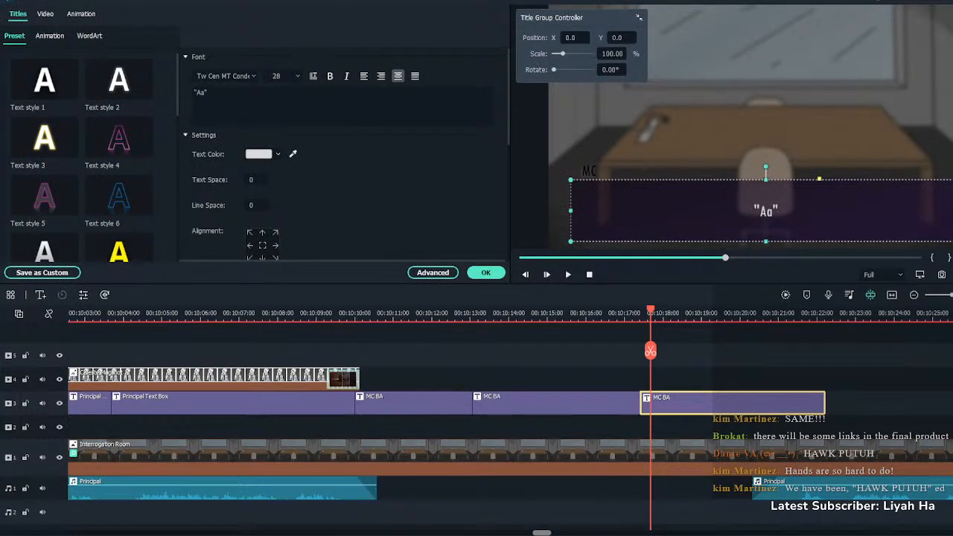
{"action": "triple_click", "coordinate": [201, 93]}
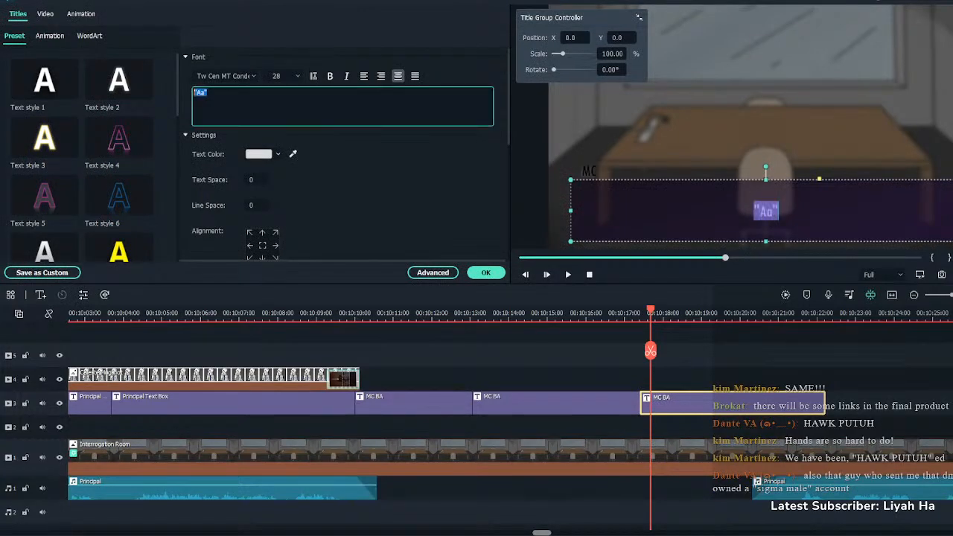
{"action": "type", "text": "After glancing over them one last time, I slide the tablet back to the Principal."}
Italicize the text of all three new MC titles, from "Celeste, Lucas" to "back to the Principal."
{"action": "key", "text": "ctrl+a"}
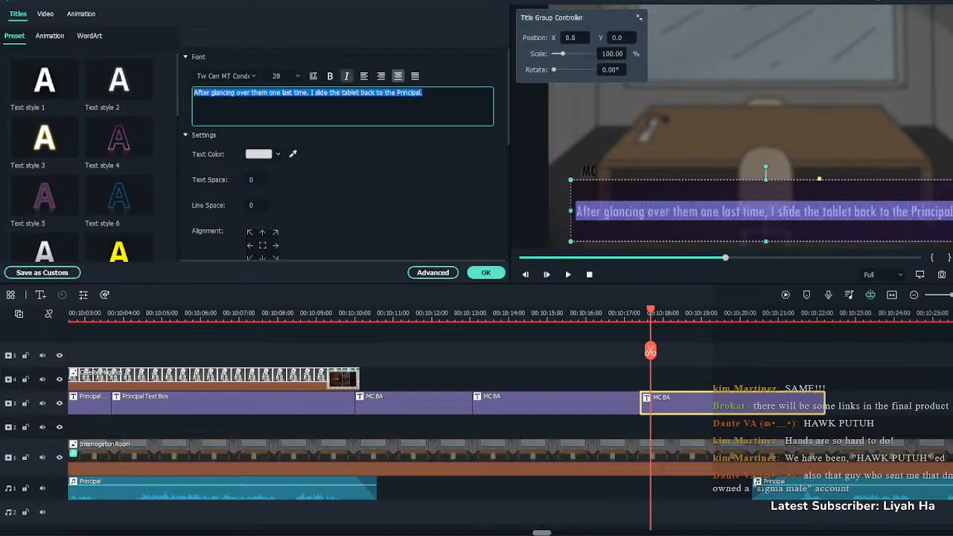
{"action": "left_click", "coordinate": [346, 76]}
{"action": "double_click", "coordinate": [555, 403]}
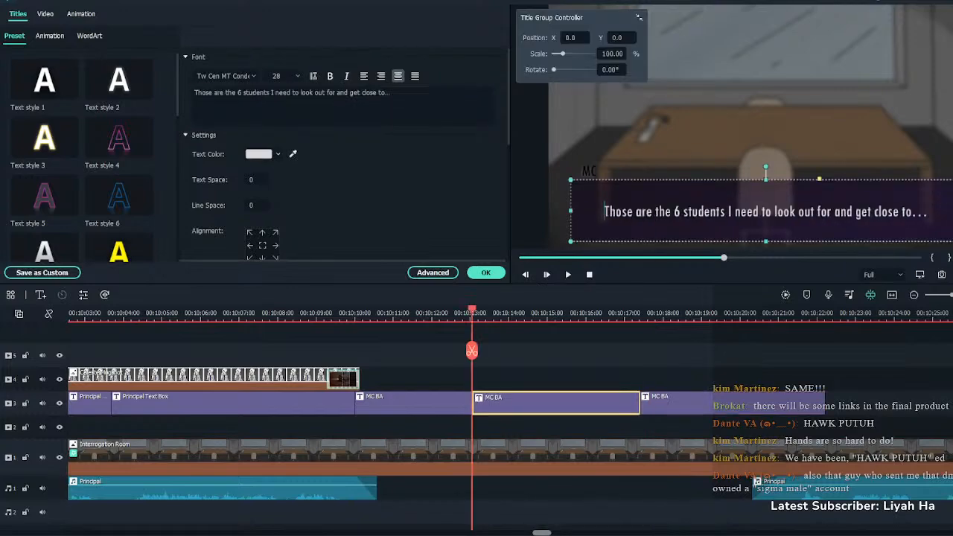
{"action": "triple_click", "coordinate": [291, 93]}
{"action": "left_click", "coordinate": [346, 76]}
{"action": "double_click", "coordinate": [412, 402]}
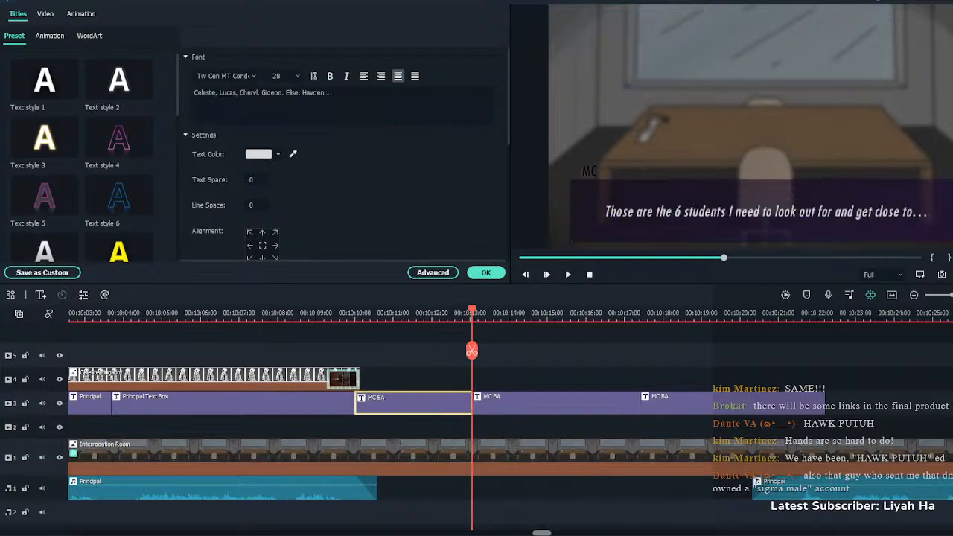
{"action": "triple_click", "coordinate": [291, 92]}
{"action": "left_click", "coordinate": [347, 76]}
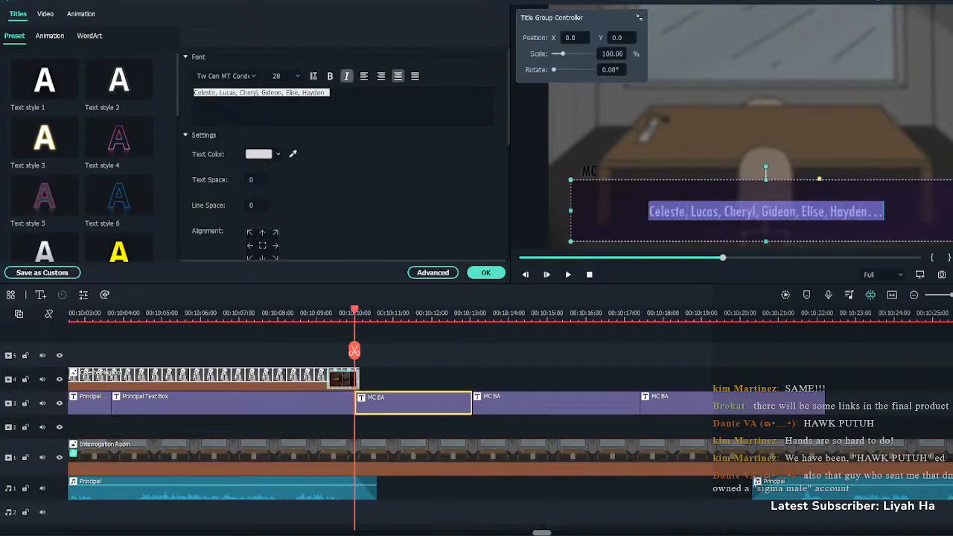
{"action": "left_click", "coordinate": [486, 273]}
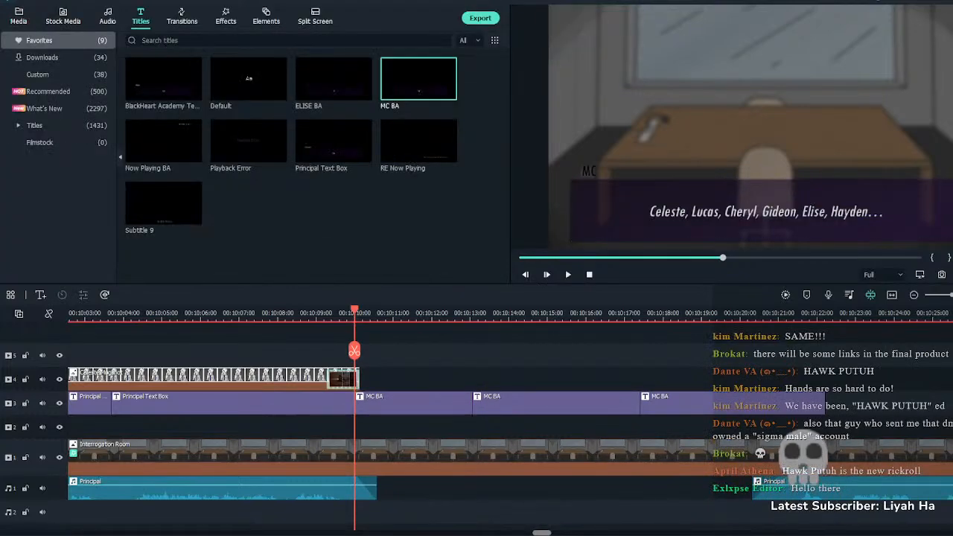
Play the three MC titles repeatedly to check their timing and shift the following Principal voice clip to start at about 00:10:21.1
{"action": "key", "text": "space"}
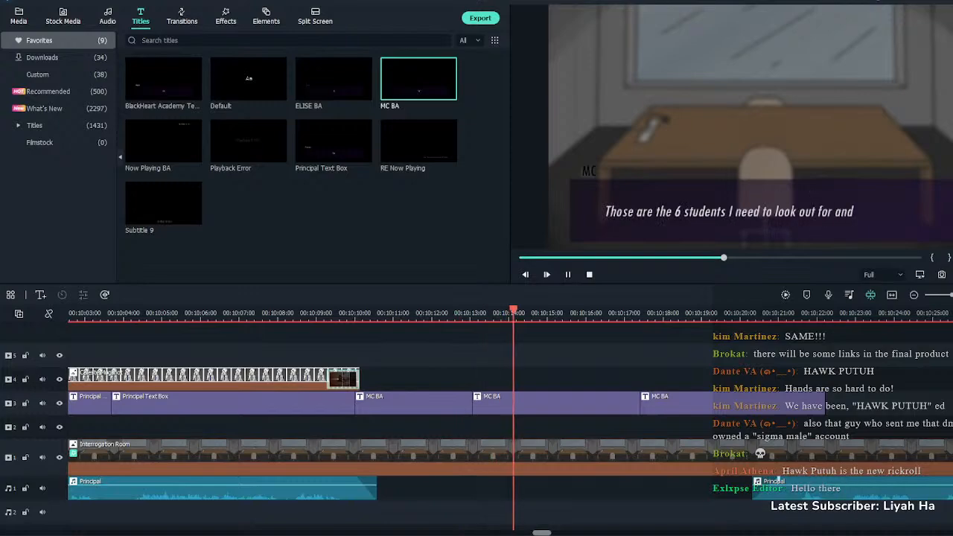
{"action": "key", "text": "space"}
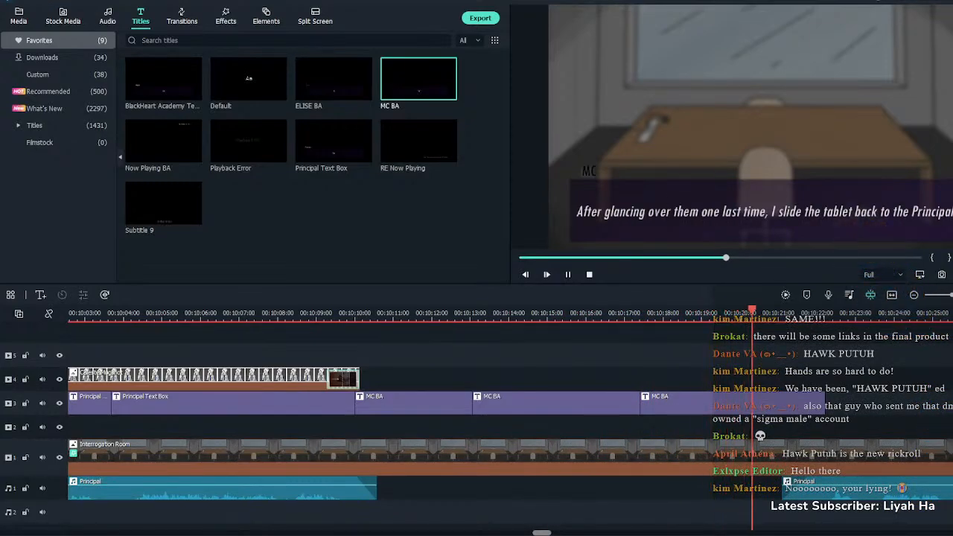
{"action": "key", "text": "space"}
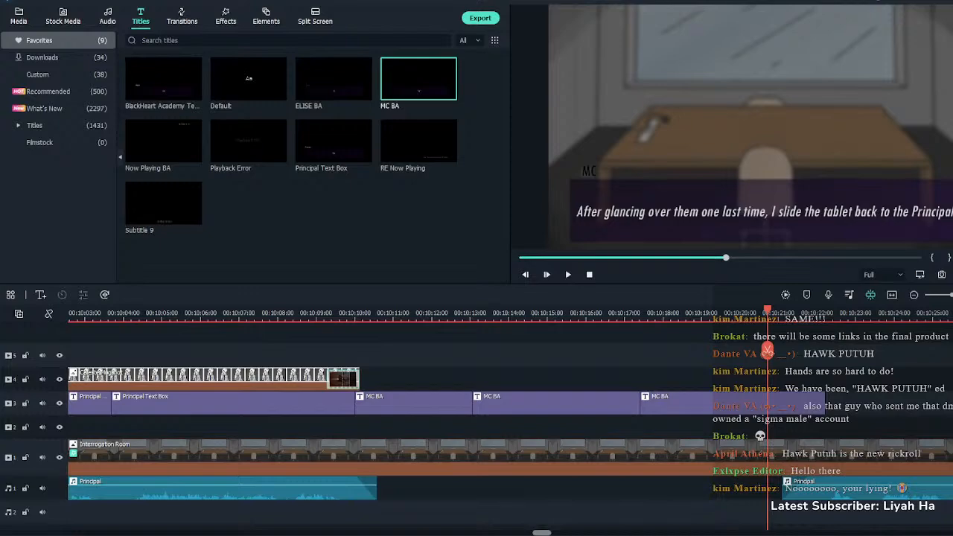
{"action": "left_click", "coordinate": [481, 312]}
{"action": "key", "text": "space"}
{"action": "left_click", "coordinate": [387, 313]}
{"action": "key", "text": "space"}
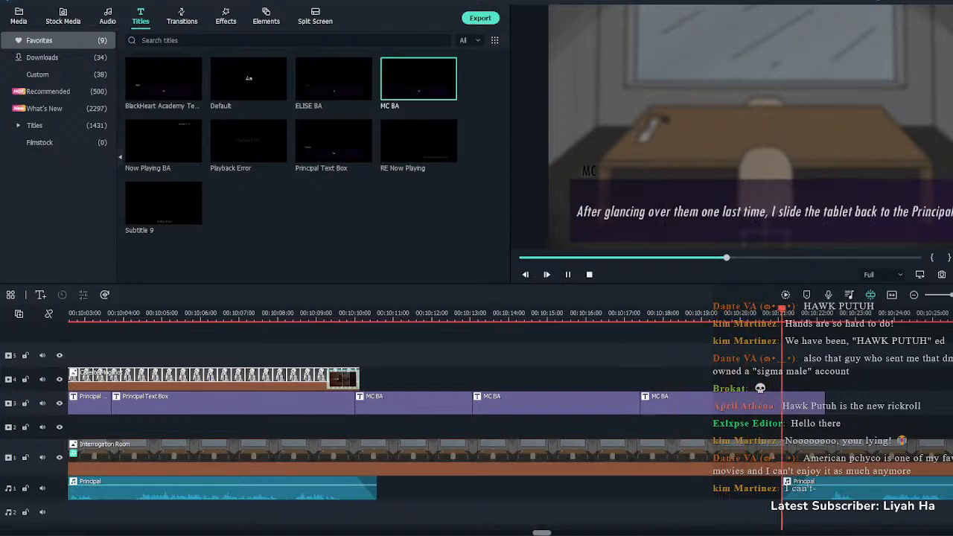
{"action": "key", "text": "space"}
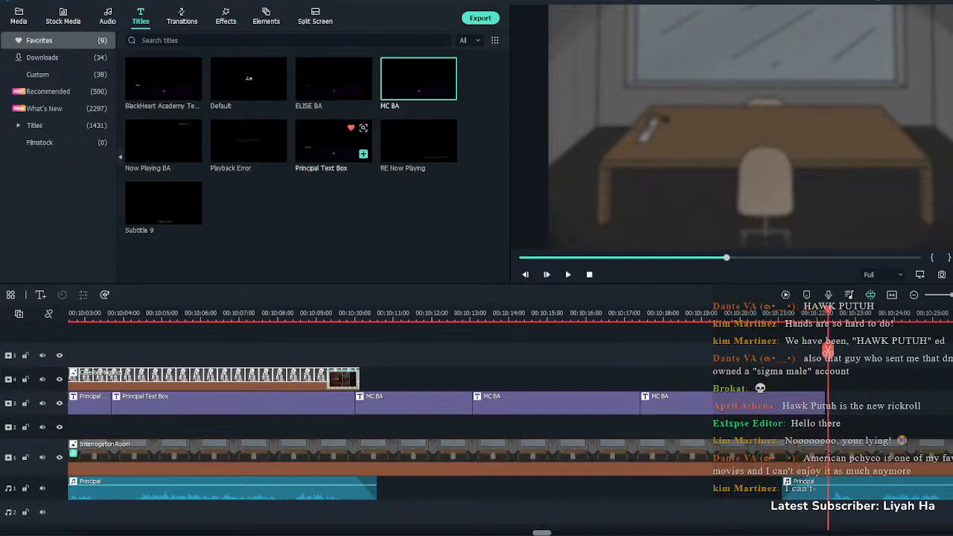
Add a Principal Text Box from about 00:10:22.2 to 00:10:25.3 reading "So then… Do you understand your task clearly?" in quotation marks
{"action": "left_click_drag", "start_coordinate": [333, 145], "coordinate": [857, 402]}
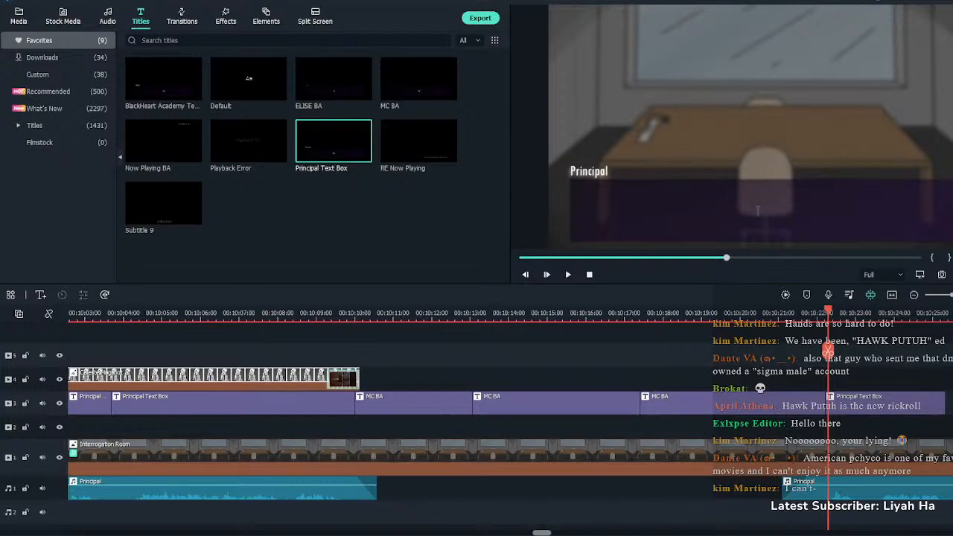
{"action": "double_click", "coordinate": [885, 403]}
{"action": "left_click", "coordinate": [342, 106]}
{"action": "key", "text": "ctrl+a"}
{"action": "type", "text": "\"So then… Do you understand your task clearly?\""}
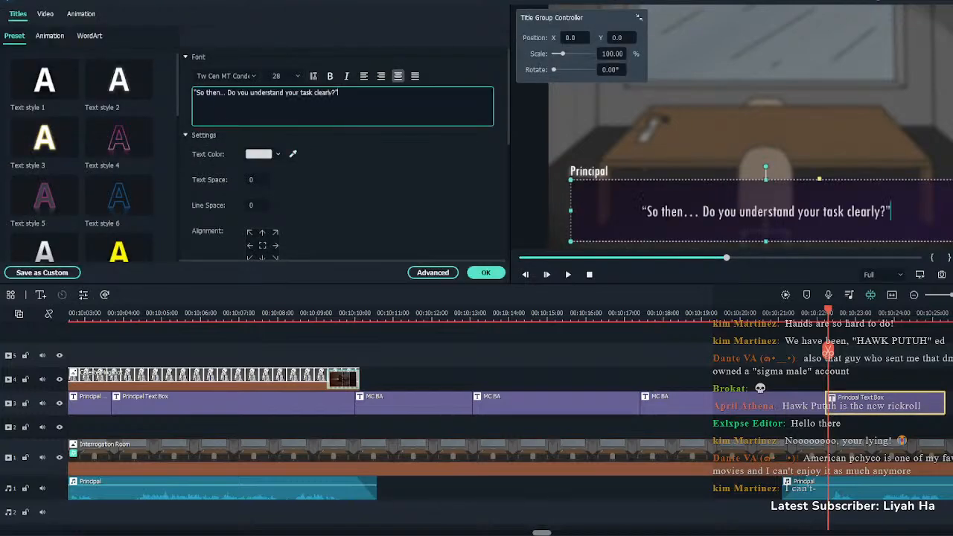
{"action": "left_click", "coordinate": [485, 273]}
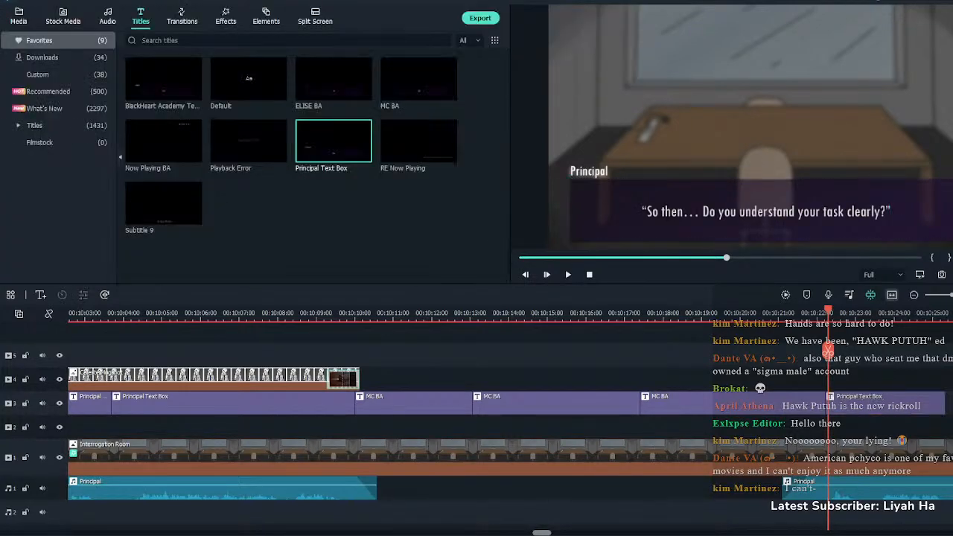
Place the Principal 2 Neutral image at the start of the new Principal title, on video track 2 behind the text box
{"action": "left_click", "coordinate": [891, 295]}
{"action": "left_click_drag", "start_coordinate": [792, 427], "coordinate": [697, 379]}
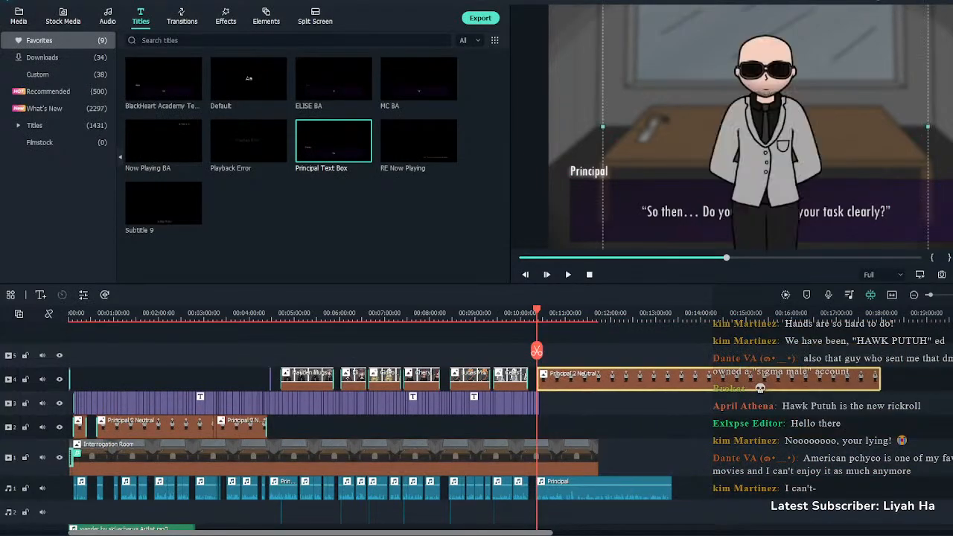
{"action": "key", "text": "ctrl+plus"}
{"action": "key", "text": "ctrl+plus"}
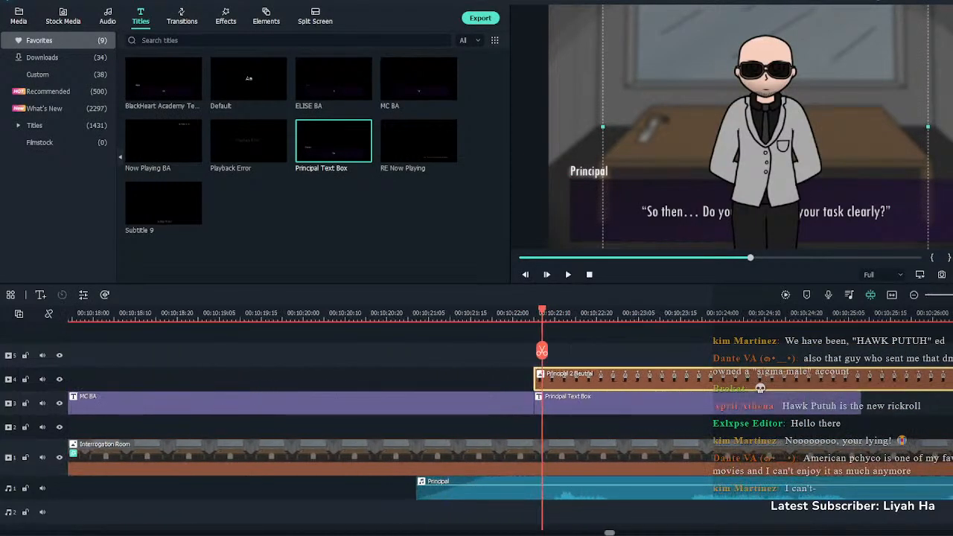
{"action": "left_click_drag", "start_coordinate": [746, 379], "coordinate": [746, 426]}
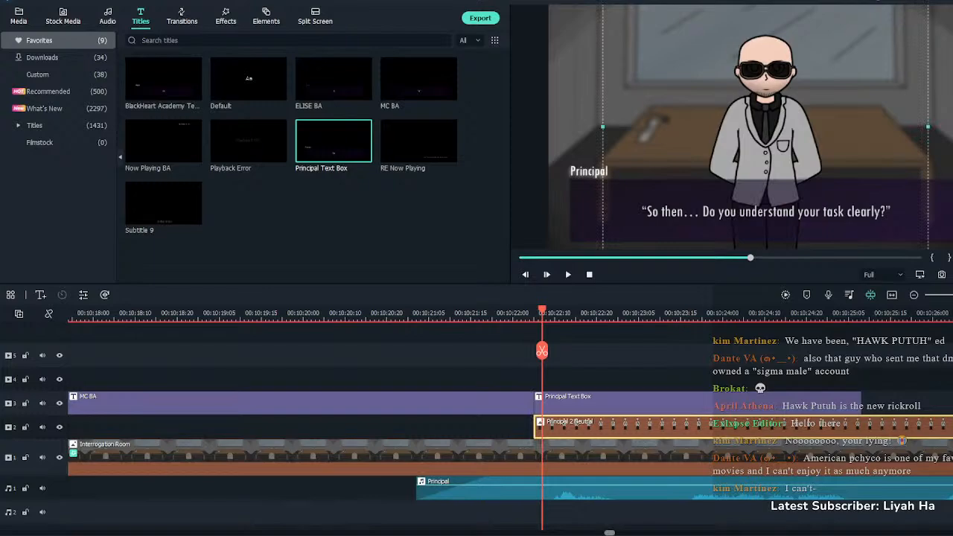
Add an Erase transition at the start of the Principal 2 Neutral image, shorten it to about 6 frames and preview it
{"action": "left_click", "coordinate": [530, 355]}
{"action": "key", "text": "space"}
{"action": "key", "text": "space"}
{"action": "left_click", "coordinate": [182, 16]}
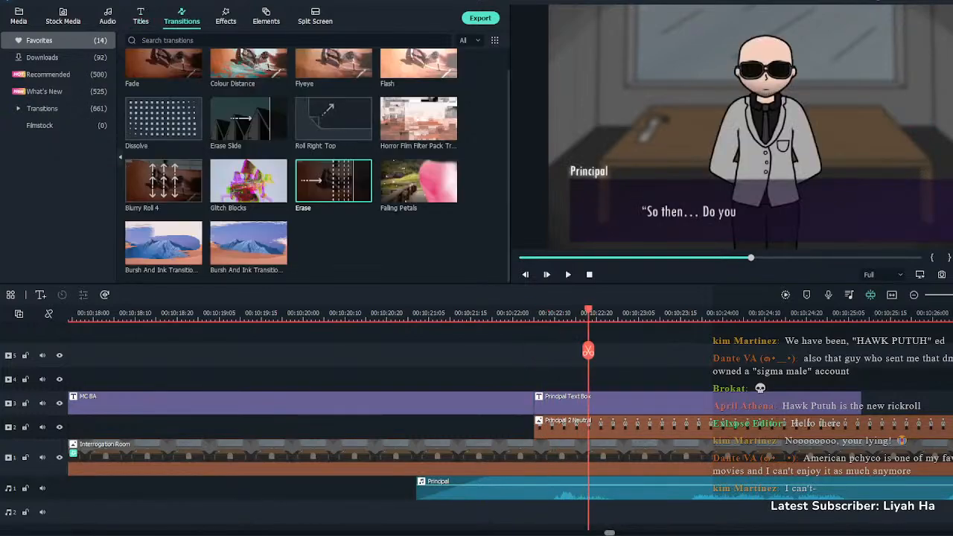
{"action": "left_click_drag", "start_coordinate": [332, 181], "coordinate": [570, 427]}
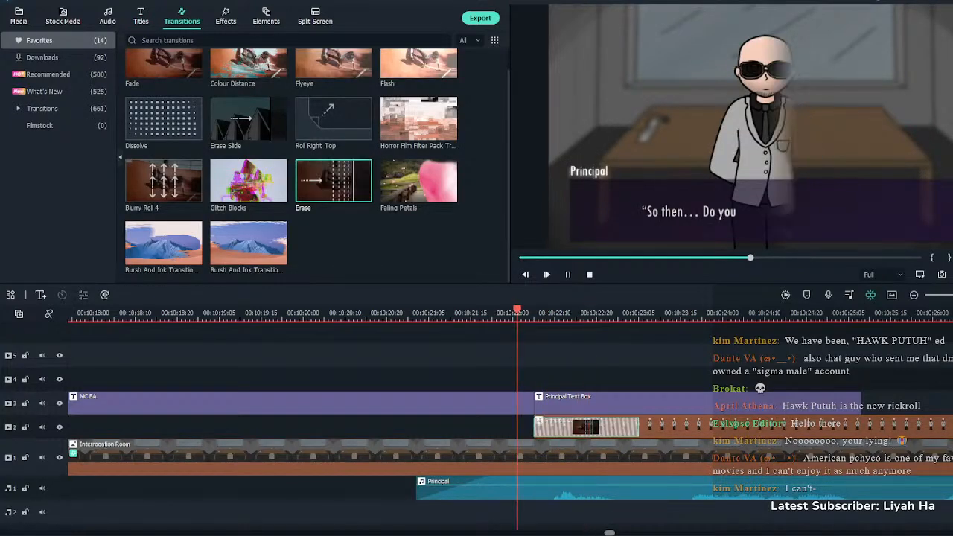
{"action": "key", "text": "space"}
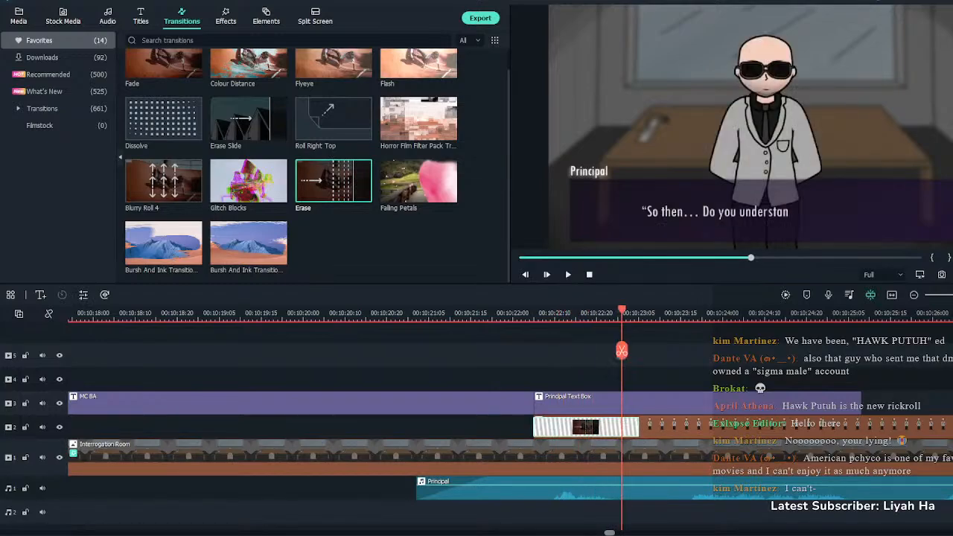
{"action": "left_click_drag", "start_coordinate": [637, 427], "coordinate": [558, 426]}
{"action": "left_click", "coordinate": [517, 355]}
{"action": "key", "text": "space"}
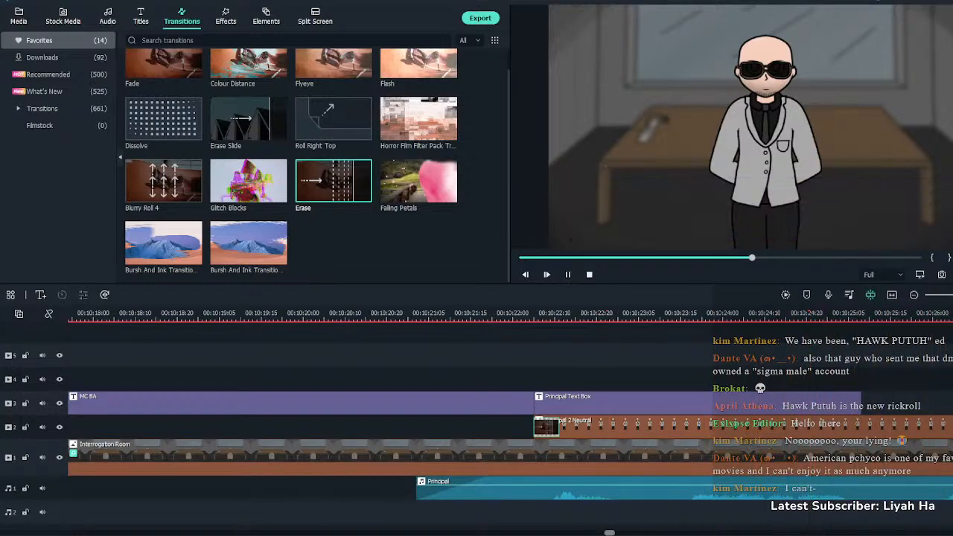
Extend the Principal title to about 00:10:27:08 and append "Any questions?" after "your task clearly?", inside the closing quotation mark
{"action": "left_click_drag", "start_coordinate": [394, 403], "coordinate": [604, 403]}
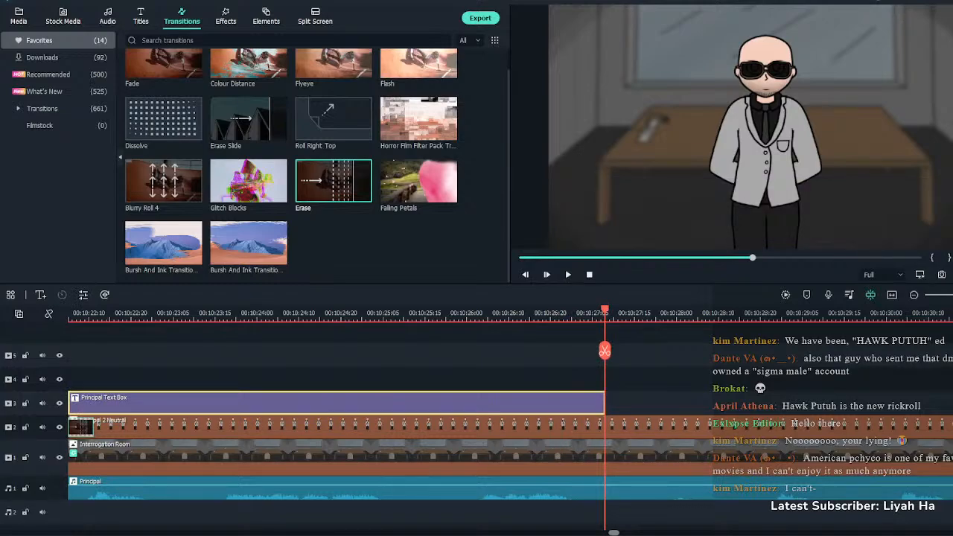
{"action": "double_click", "coordinate": [581, 403]}
{"action": "left_click", "coordinate": [339, 93]}
{"action": "key", "text": "BackSpace"}
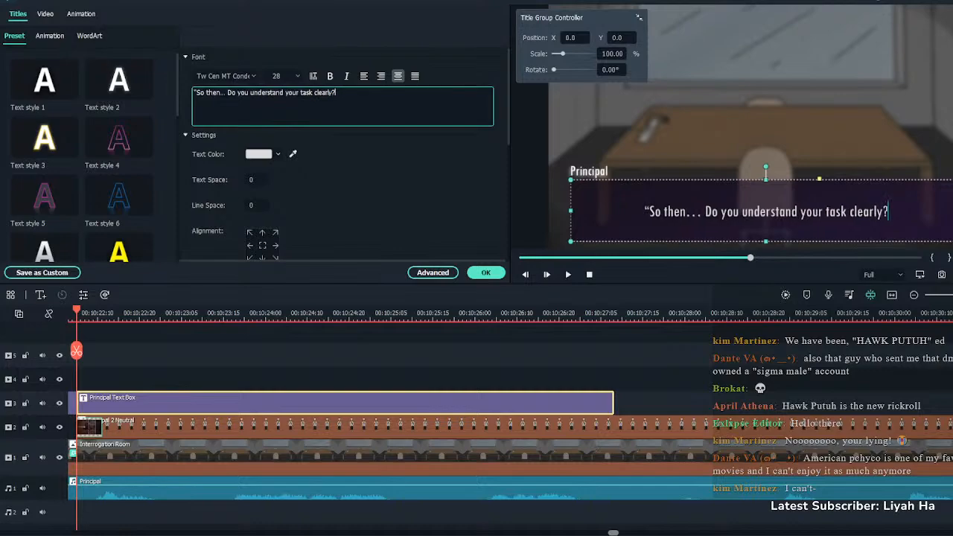
{"action": "type", "text": "\"Any questions?\""}
{"action": "key", "text": "BackSpace"}
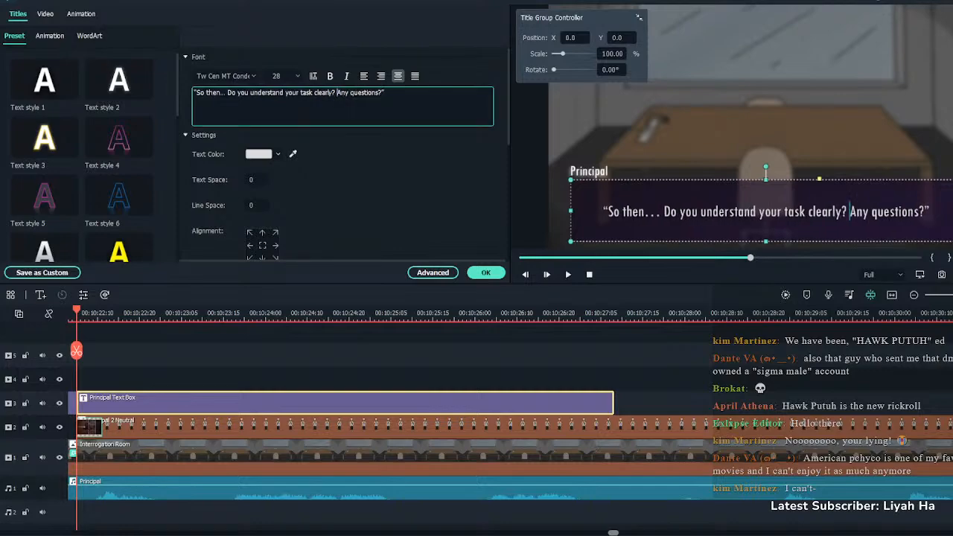
{"action": "key", "text": "BackSpace"}
{"action": "left_click", "coordinate": [485, 272]}
Play the Principal title against the voice audio and trim its end to about 00:10:27:03
{"action": "key", "text": "space"}
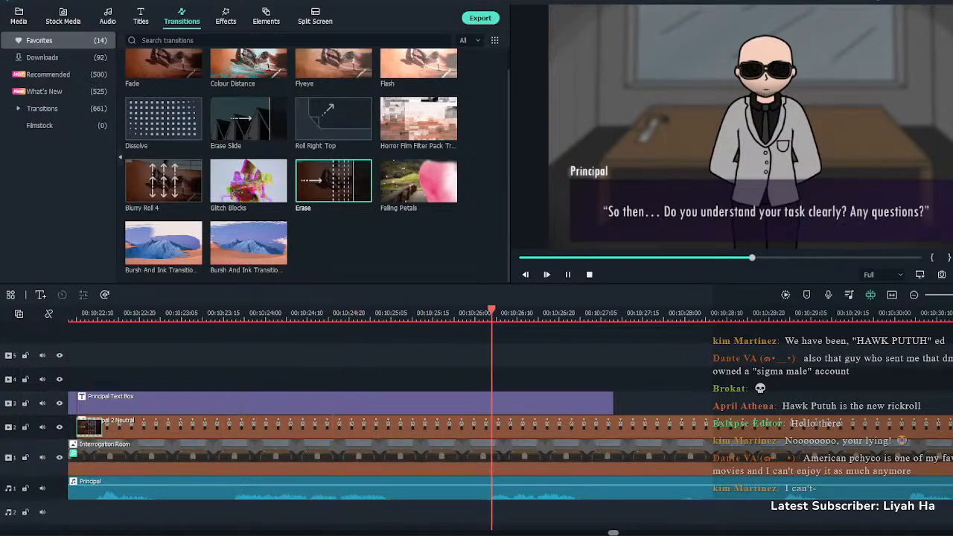
{"action": "key", "text": "space"}
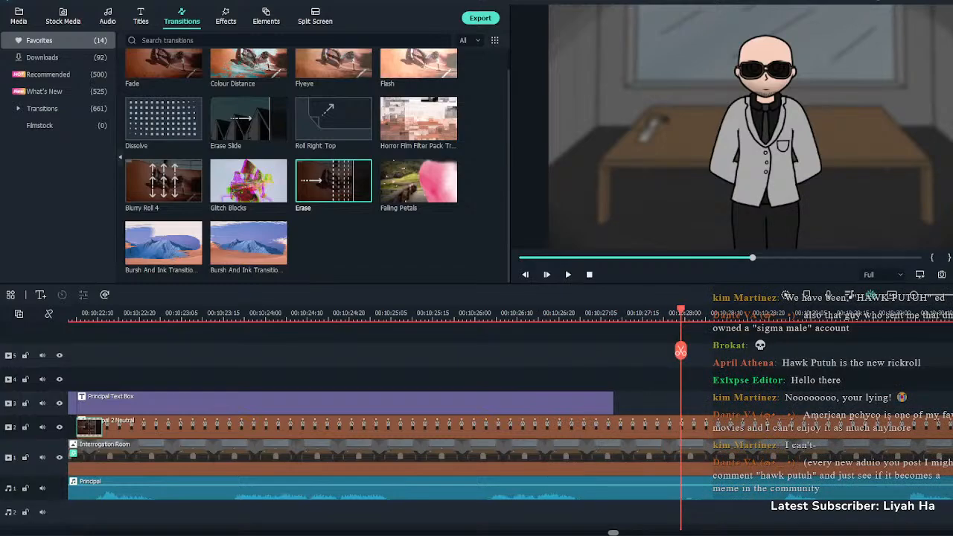
{"action": "left_click", "coordinate": [555, 316]}
{"action": "key", "text": "space"}
{"action": "key", "text": "space"}
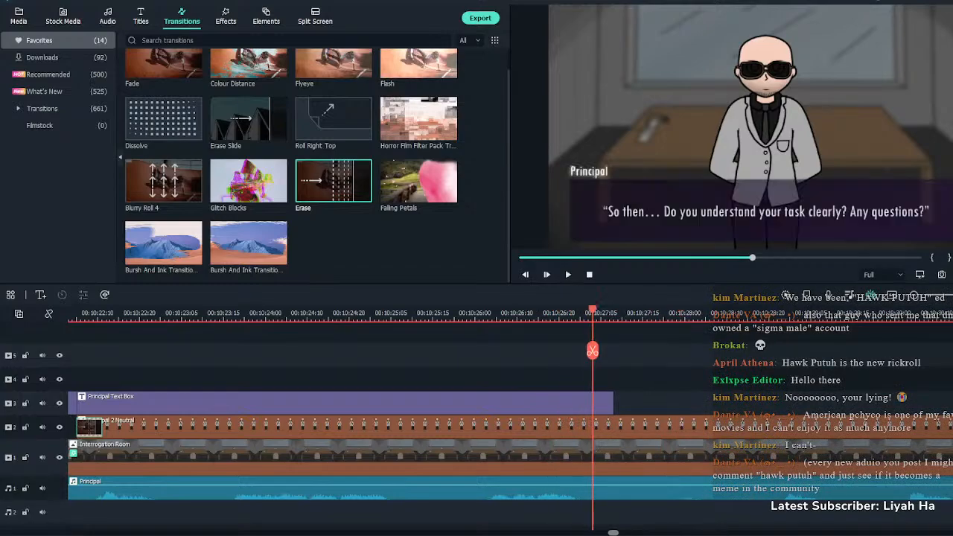
{"action": "left_click", "coordinate": [593, 403]}
{"action": "left_click_drag", "start_coordinate": [613, 403], "coordinate": [592, 403]}
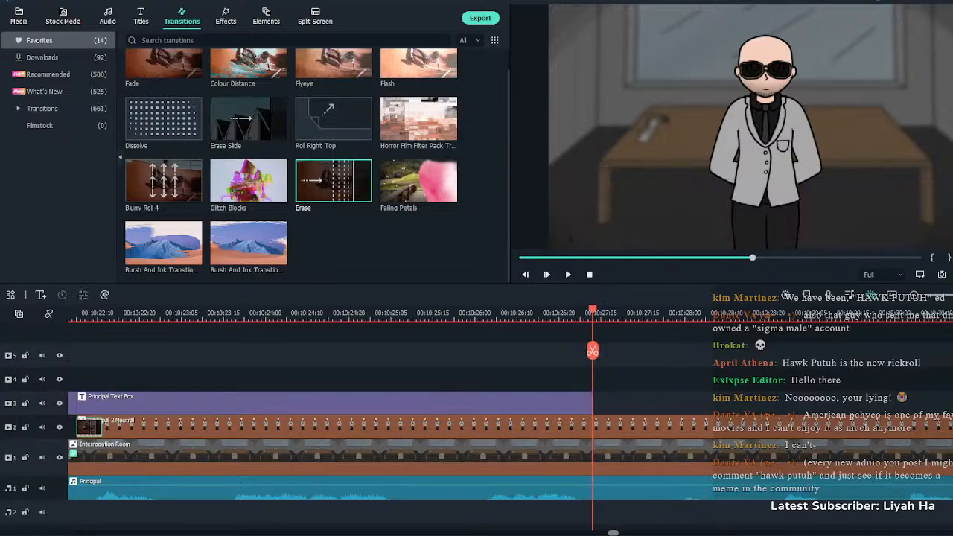
Split the Principal voice clip at about 00:10:27:10 and move the second part to start at about 00:10:31:10
{"action": "left_click", "coordinate": [593, 487]}
{"action": "key", "text": "space"}
{"action": "key", "text": "space"}
{"action": "key", "text": "ctrl+b"}
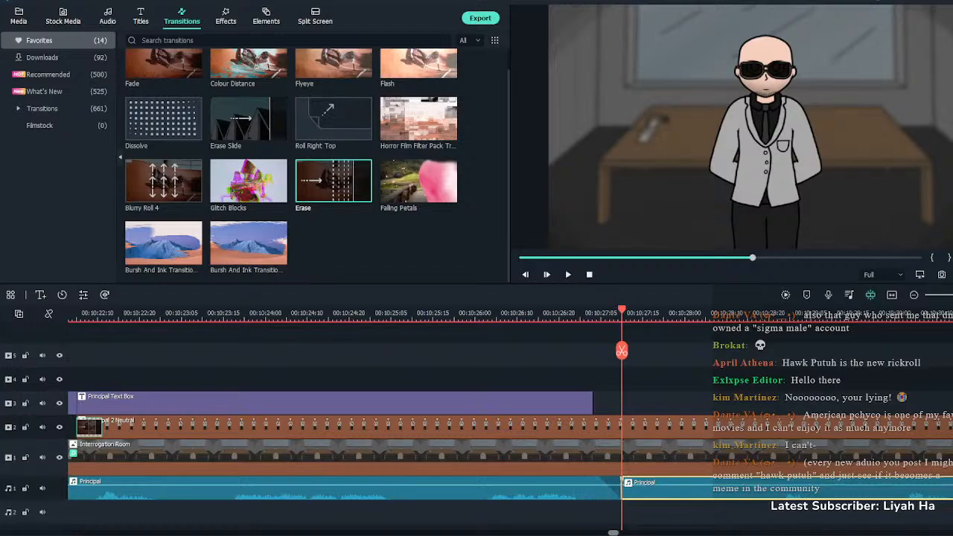
{"action": "left_click_drag", "start_coordinate": [624, 488], "coordinate": [710, 488]}
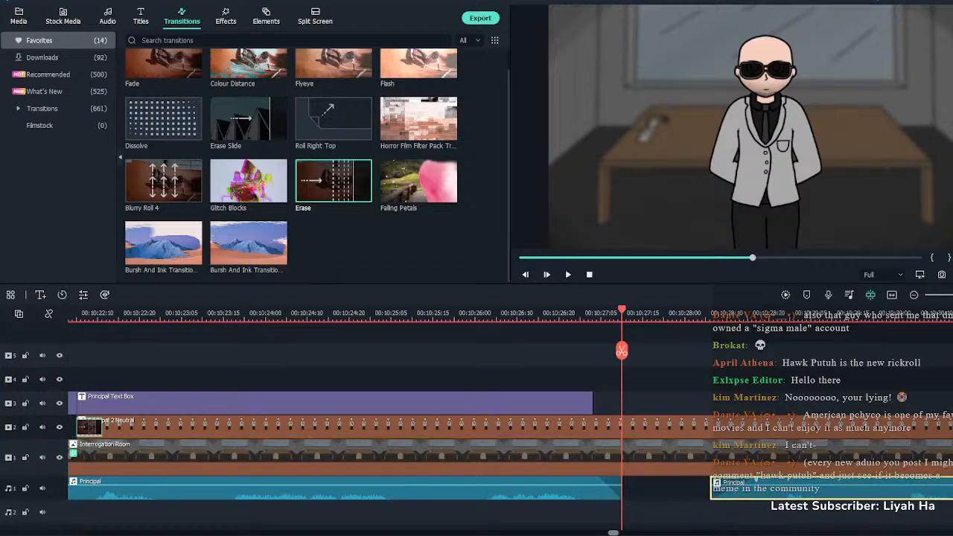
{"action": "left_click", "coordinate": [666, 488]}
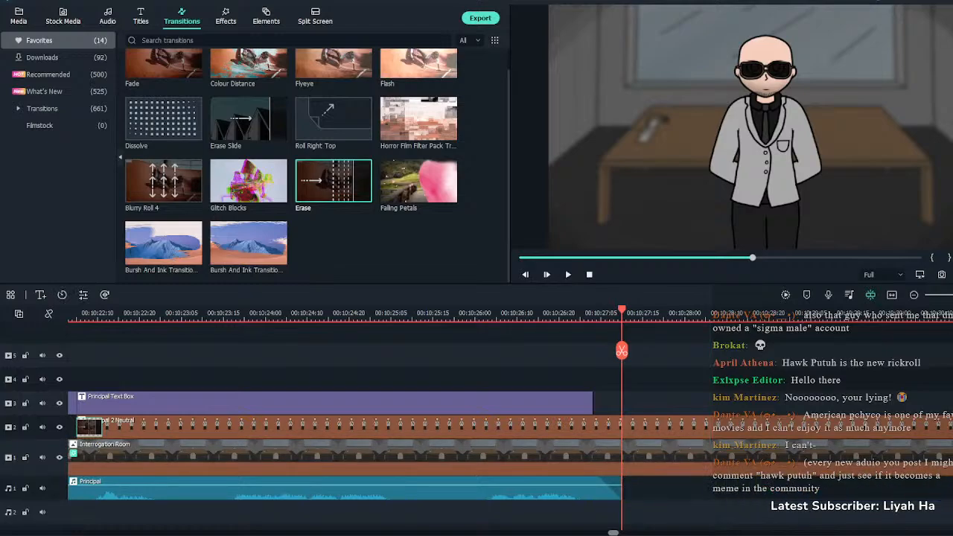
{"action": "key", "text": "Delete"}
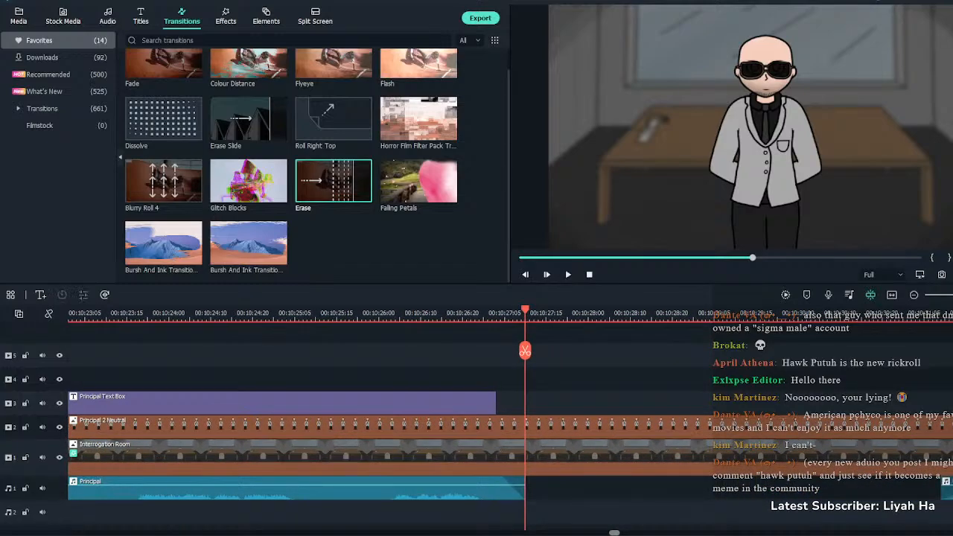
Add an MC BA title directly after the Principal title, reading "None." in quotation marks
{"action": "left_click", "coordinate": [140, 16]}
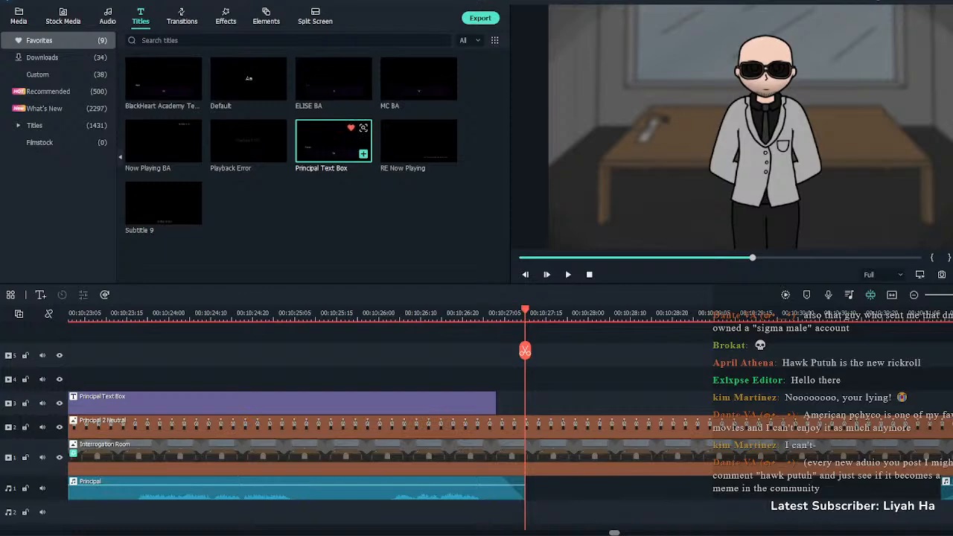
{"action": "left_click", "coordinate": [448, 91]}
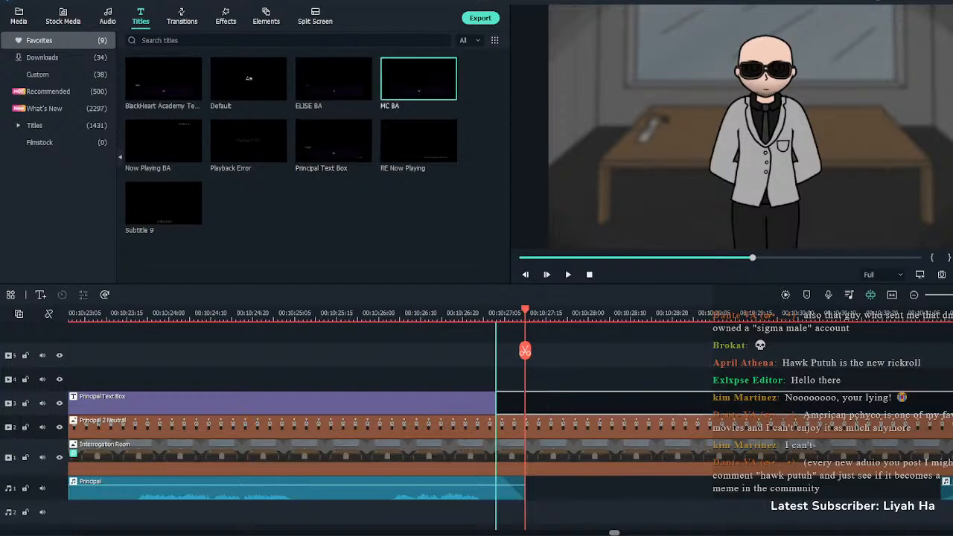
{"action": "left_click_drag", "start_coordinate": [525, 313], "coordinate": [589, 313]}
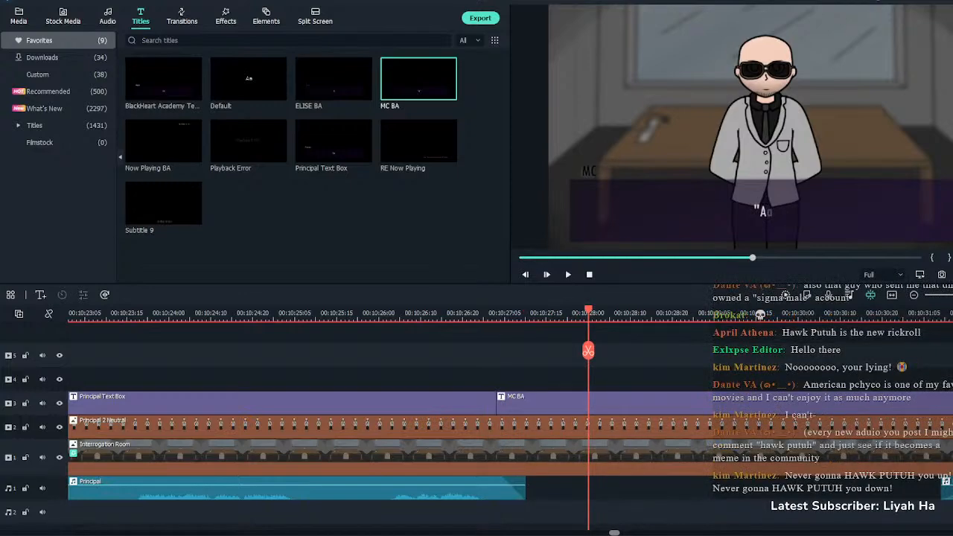
{"action": "double_click", "coordinate": [589, 402]}
{"action": "left_click", "coordinate": [209, 93]}
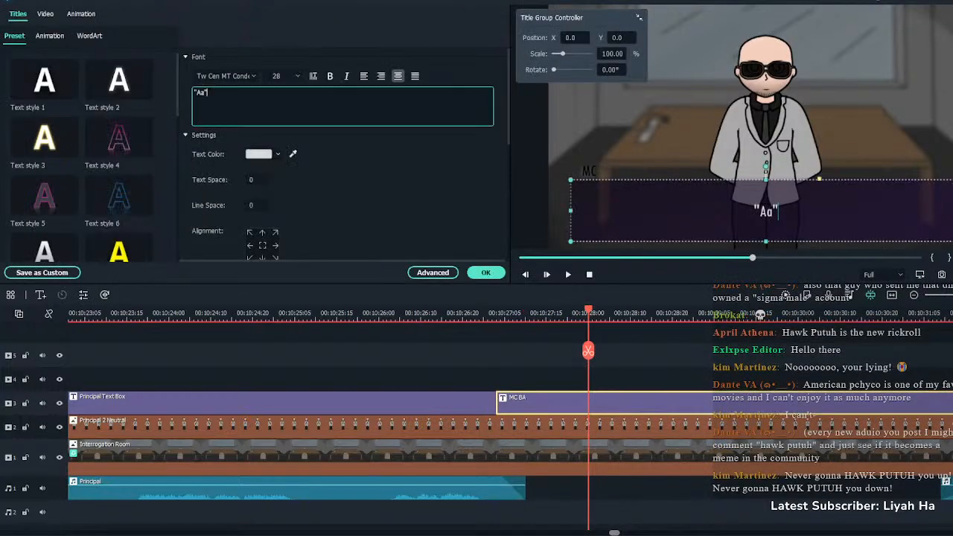
{"action": "left_click", "coordinate": [486, 272]}
Cut the "None." title off at about 00:10:30 and move the following Principal voice clip to start at about 00:10:29:17
{"action": "left_click", "coordinate": [483, 312]}
{"action": "key", "text": "space"}
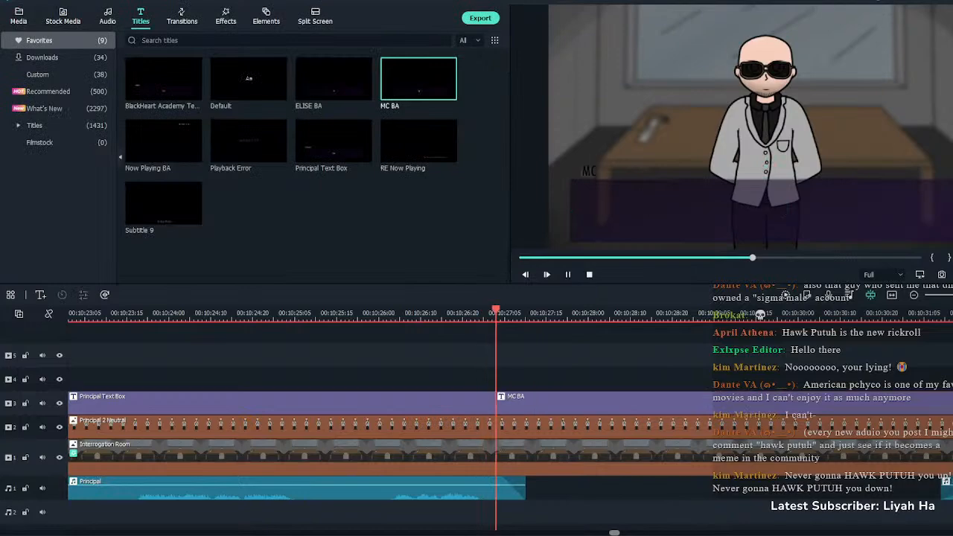
{"action": "left_click", "coordinate": [588, 403]}
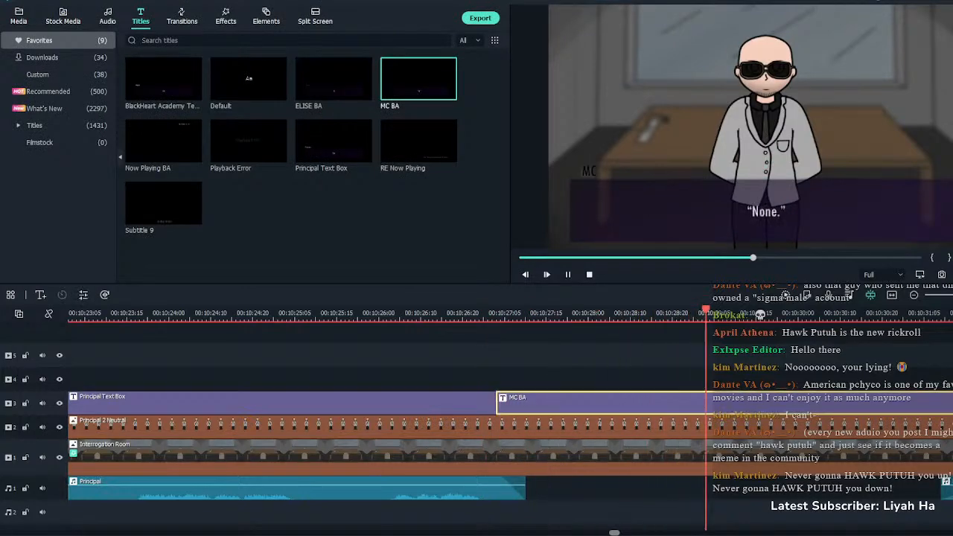
{"action": "key", "text": "space"}
{"action": "key", "text": "ctrl+b"}
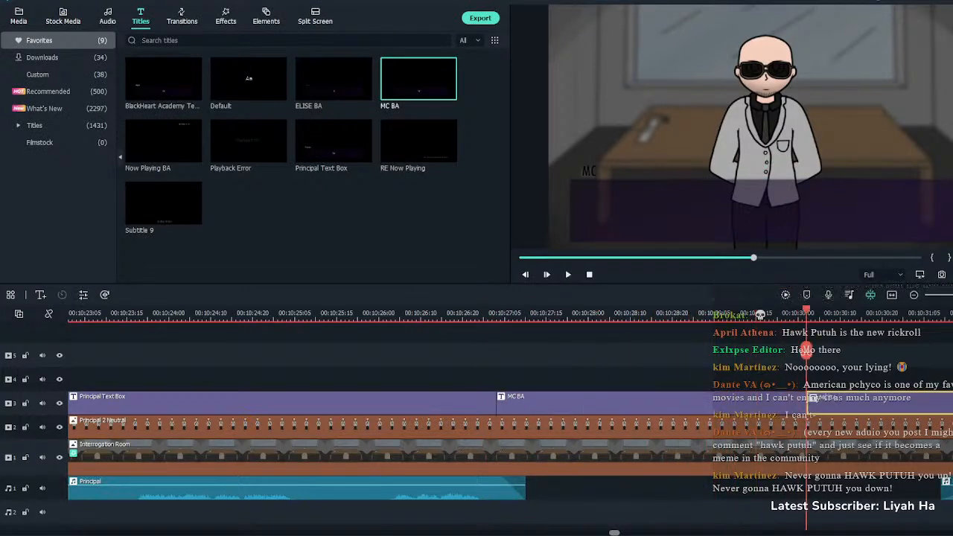
{"action": "key", "text": "Delete"}
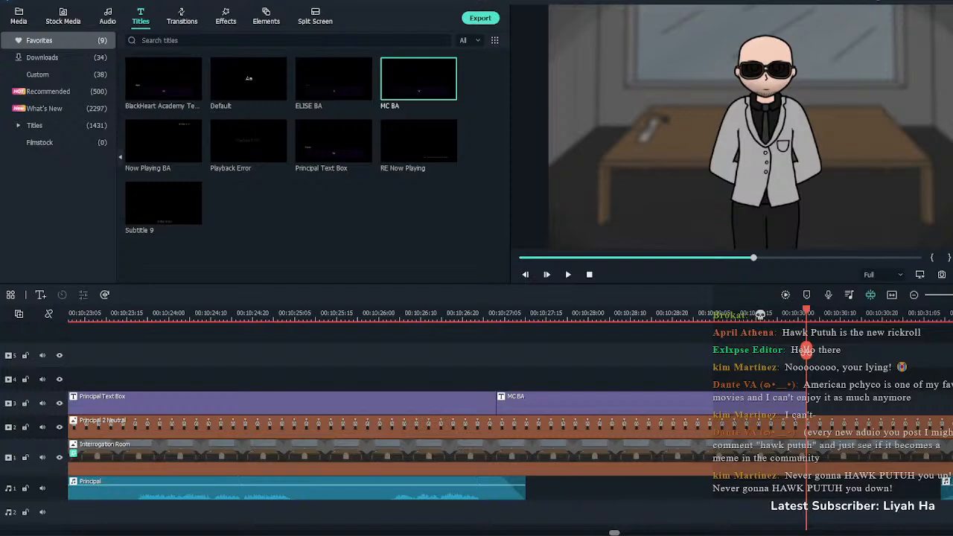
{"action": "left_click_drag", "start_coordinate": [947, 487], "coordinate": [770, 488]}
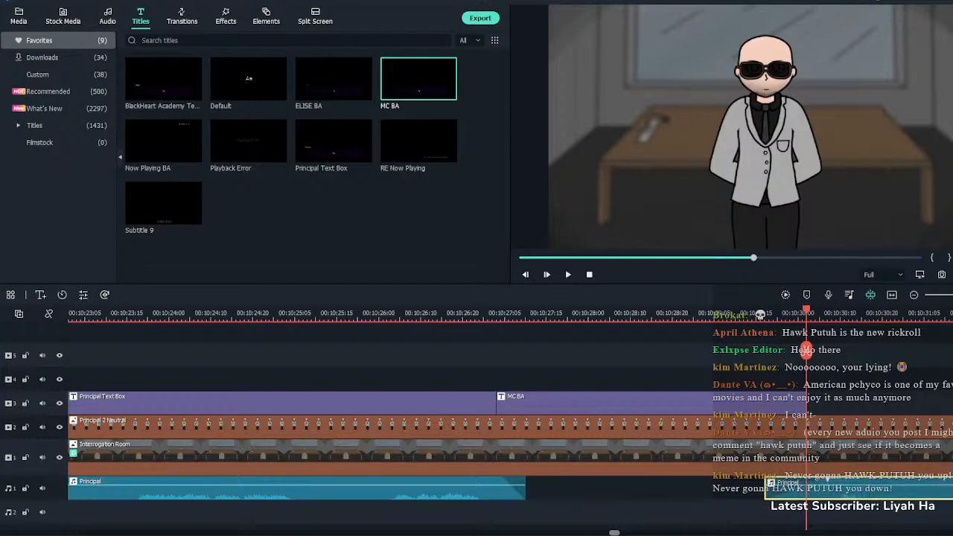
Add a Principal Text Box directly after the MC title, check it against the voice, and set its text to "Good" in quotation marks
{"action": "left_click_drag", "start_coordinate": [807, 313], "coordinate": [840, 313]}
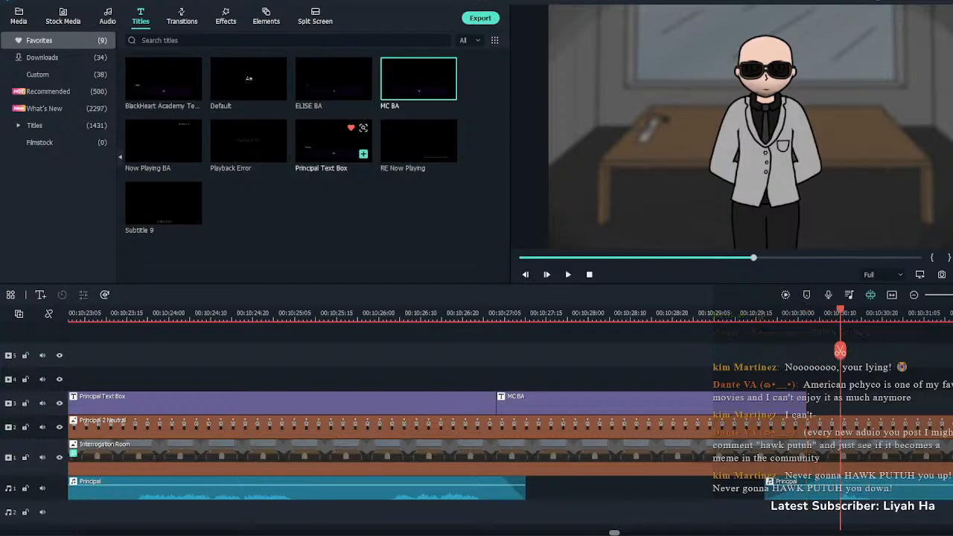
{"action": "left_click_drag", "start_coordinate": [334, 141], "coordinate": [812, 403]}
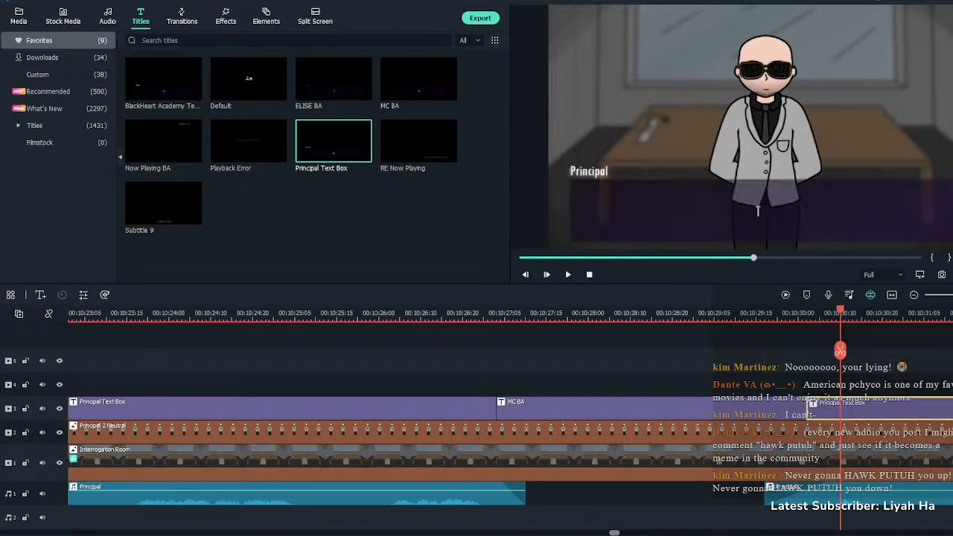
{"action": "key", "text": "space"}
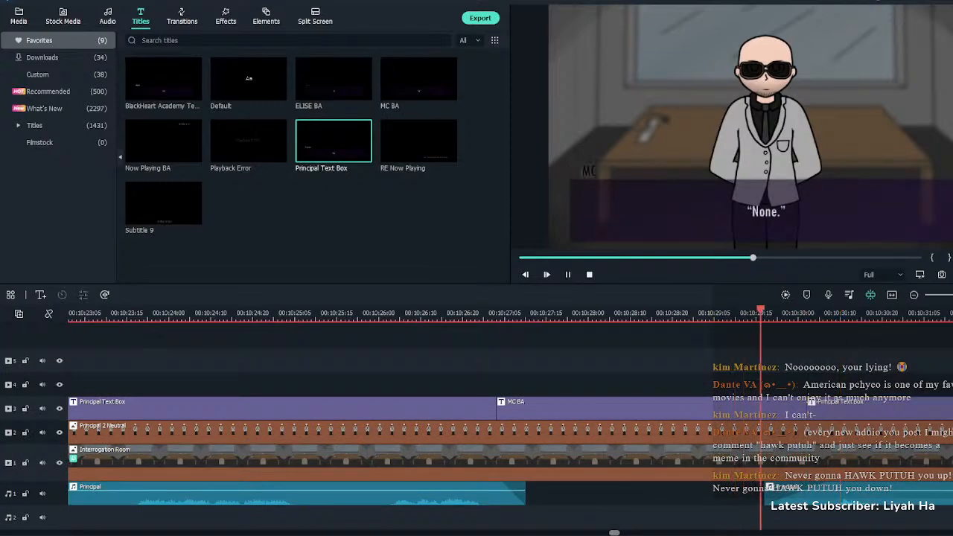
{"action": "key", "text": "space"}
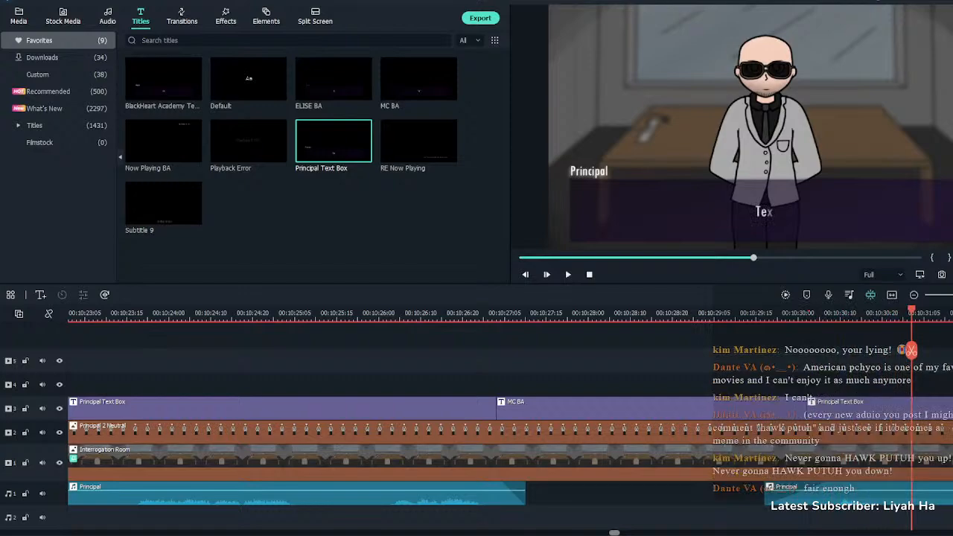
{"action": "double_click", "coordinate": [857, 408]}
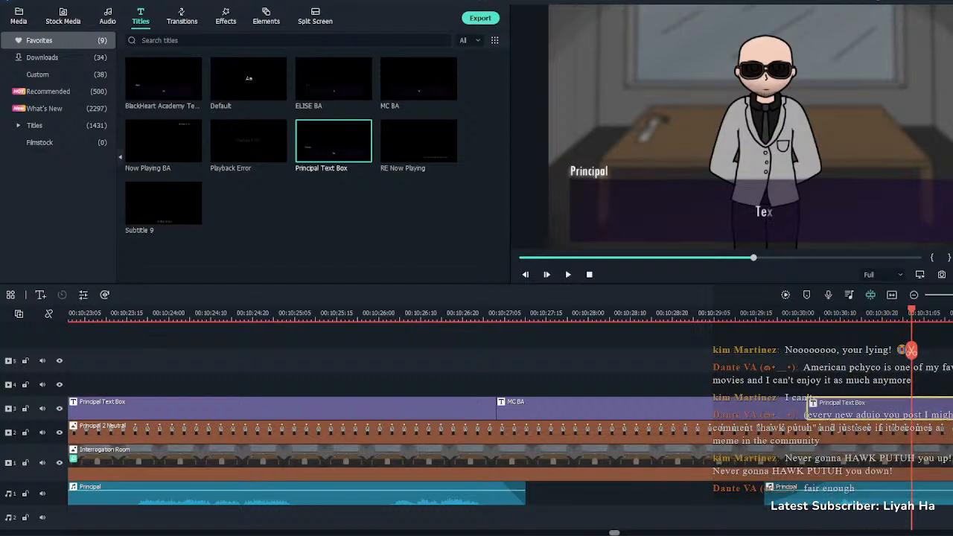
{"action": "left_click", "coordinate": [342, 106]}
{"action": "key", "text": "ctrl+a"}
{"action": "type", "text": "\"Good\""}
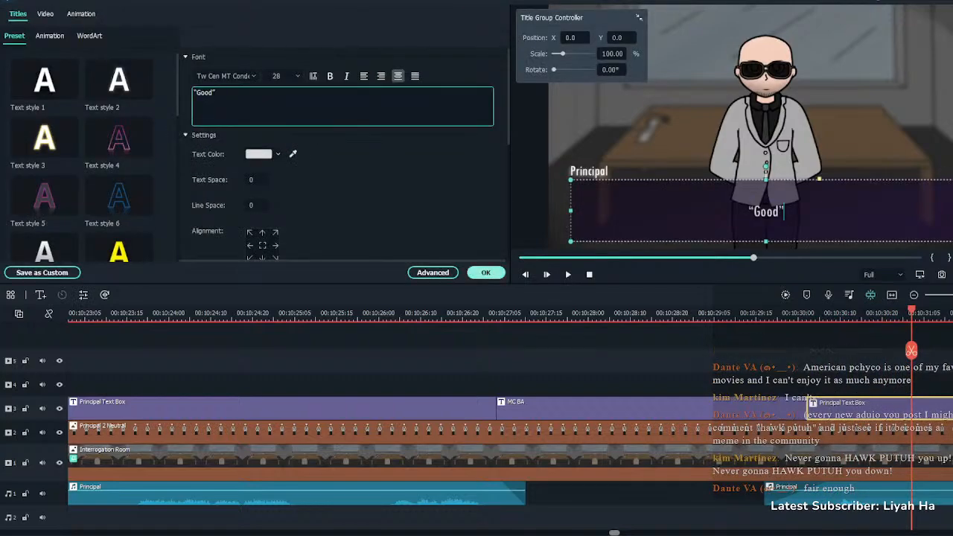
{"action": "left_click", "coordinate": [486, 272]}
Play the "Good" title and split it at about 00:10:31:10, where the word ends
{"action": "left_click", "coordinate": [781, 343]}
{"action": "key", "text": "space"}
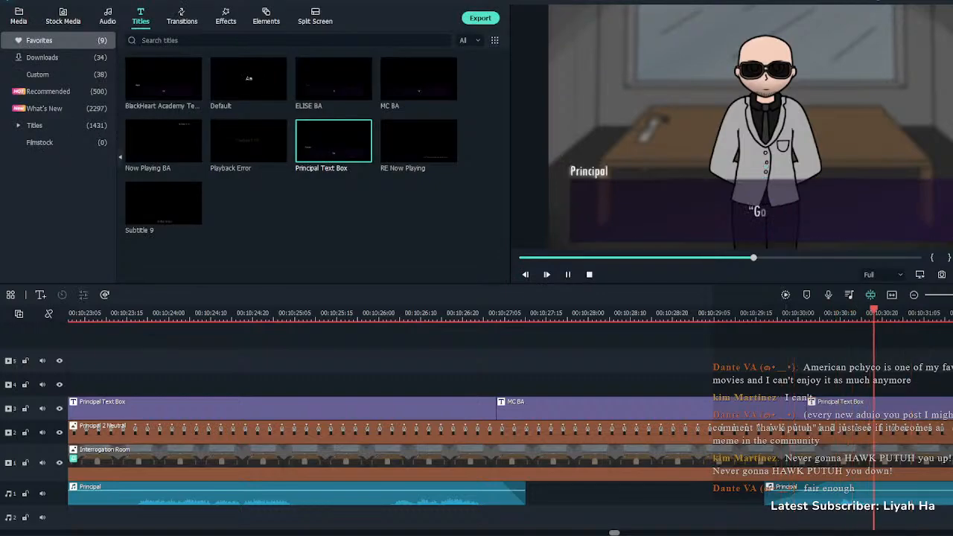
{"action": "key", "text": "space"}
{"action": "left_click", "coordinate": [857, 408]}
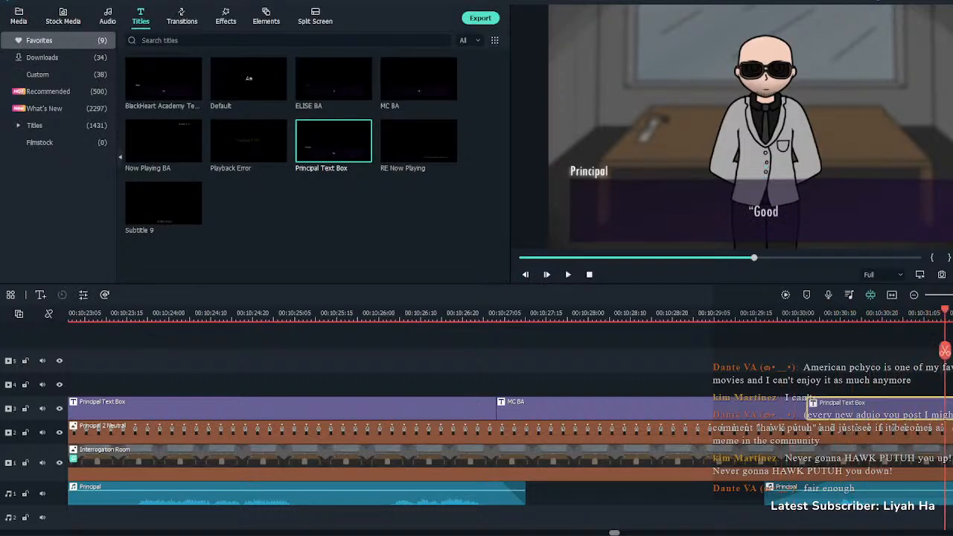
{"action": "key", "text": "ctrl+b"}
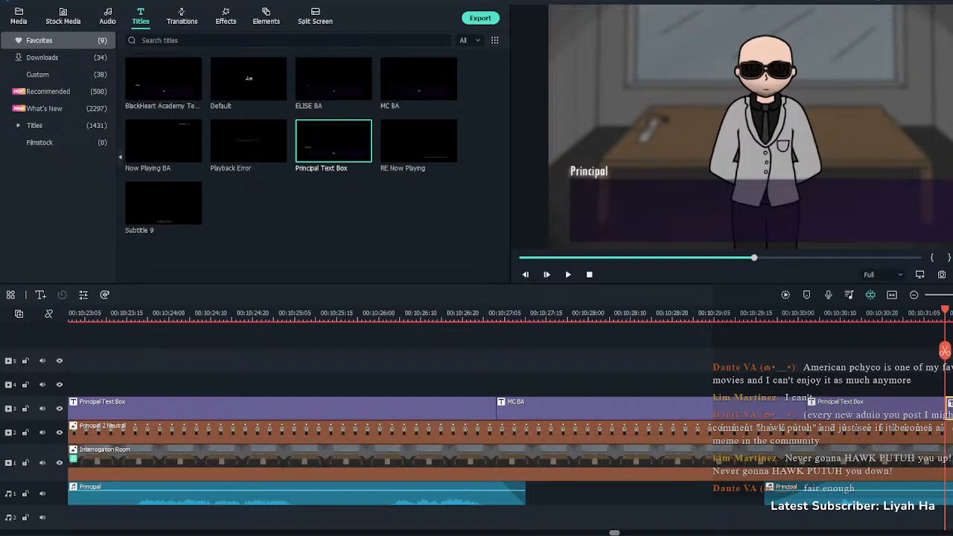
Set the next Principal title to two lines, "Now then, the security officers will escort you…" and "They will be adorned… to prevent any kind of break in."
{"action": "double_click", "coordinate": [950, 408]}
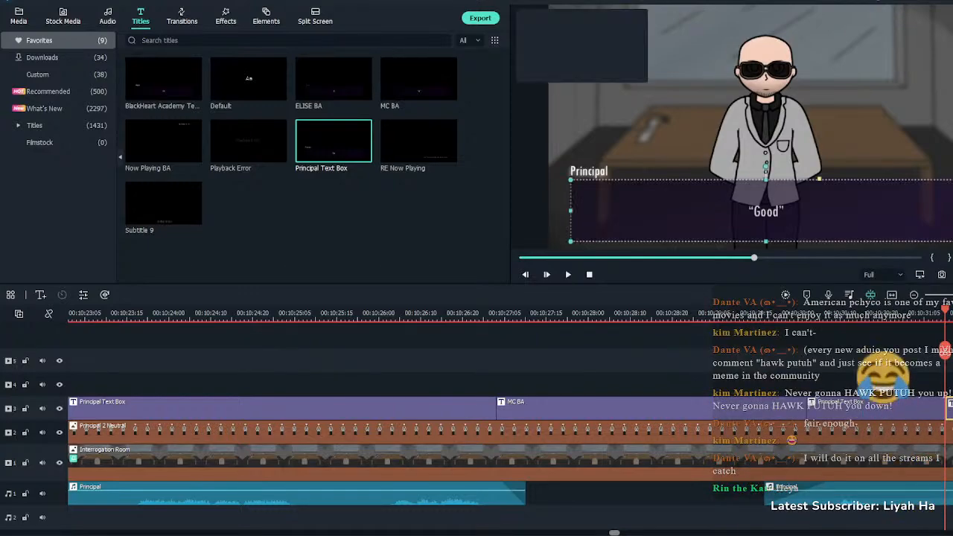
{"action": "key", "text": "ctrl+a"}
{"action": "type", "text": "Now then, the security officers will escort you to your private quarters. They will be adorned with the latest security features to prevent any kind of break in."}
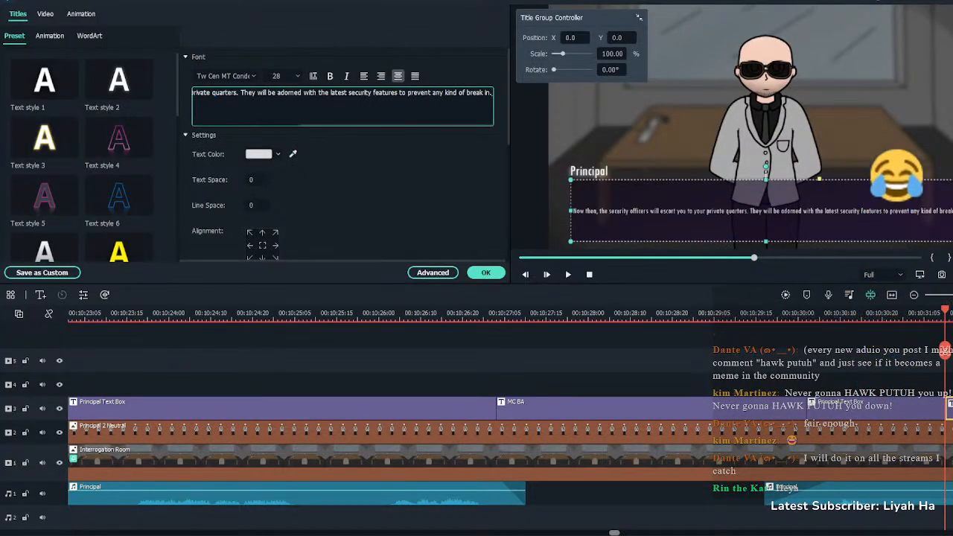
{"action": "key", "text": "Return"}
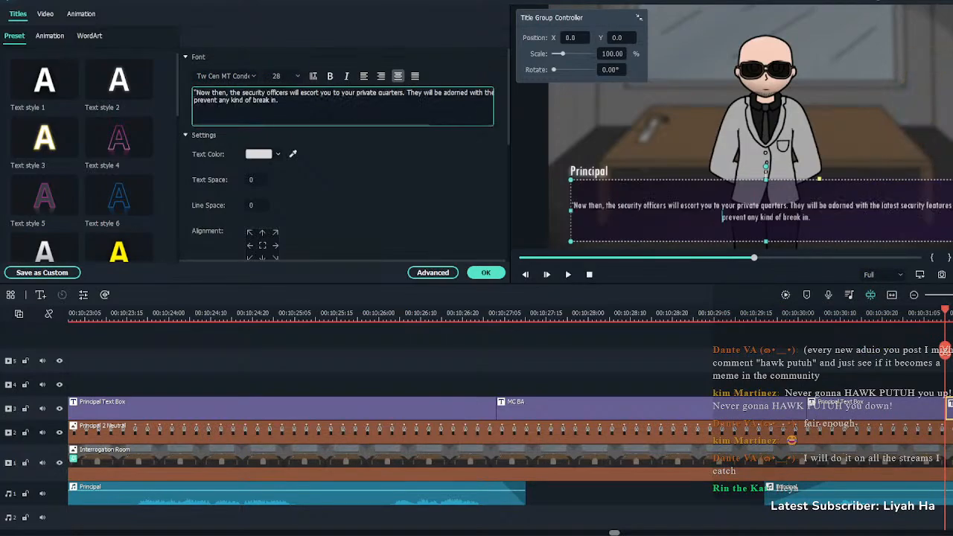
{"action": "key", "text": "BackSpace"}
{"action": "key", "text": "Return"}
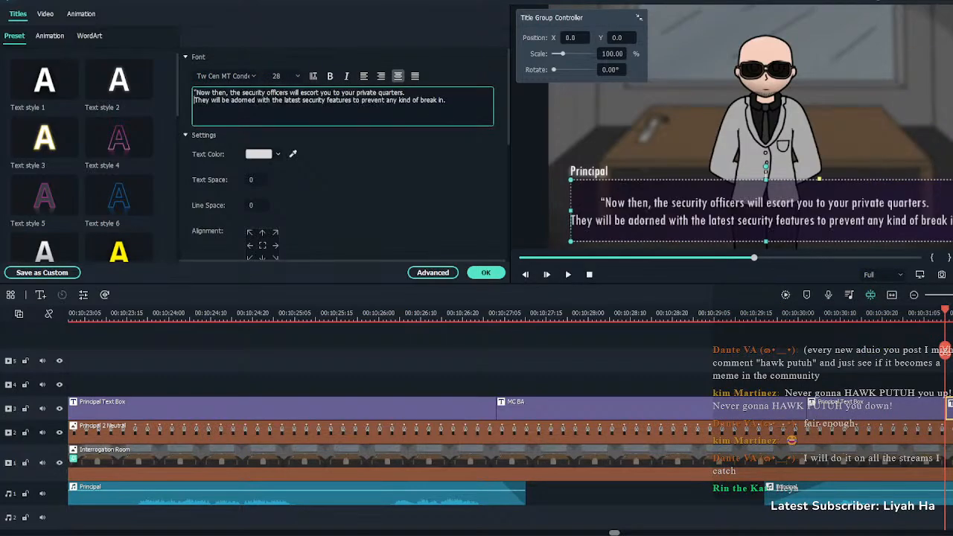
{"action": "left_click", "coordinate": [485, 273]}
Play the Principal line about the private quarters and extend its title to end at about 00:10:39, matching the voice
{"action": "key", "text": "space"}
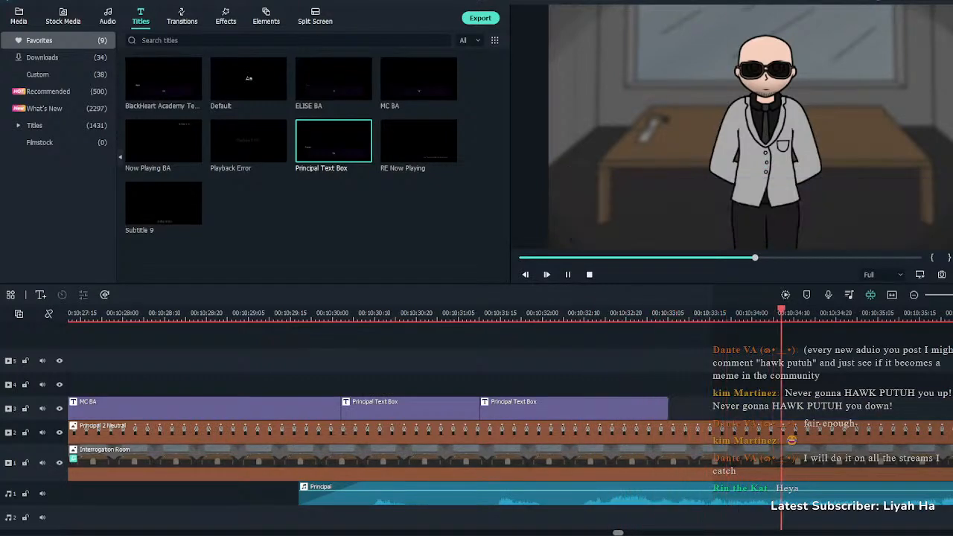
{"action": "scroll", "coordinate": [487, 408], "scroll_direction": "down", "scroll_amount": 3}
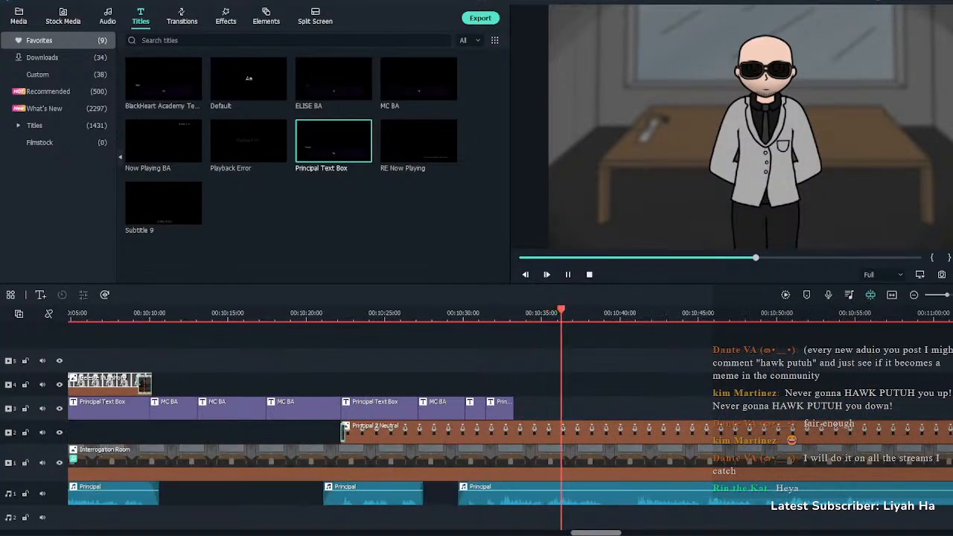
{"action": "left_click", "coordinate": [497, 408]}
{"action": "key", "text": "space"}
{"action": "left_click_drag", "start_coordinate": [513, 409], "coordinate": [602, 408]}
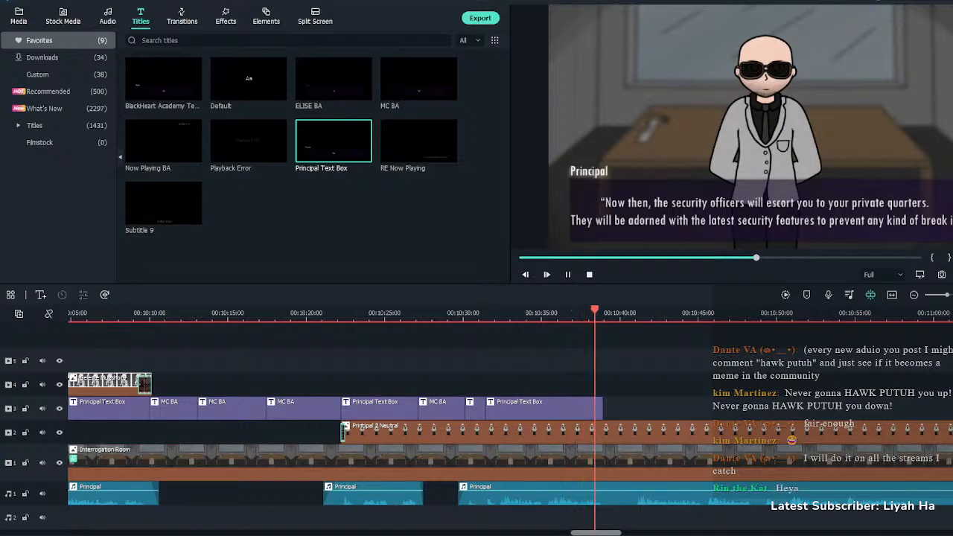
{"action": "key", "text": "space"}
{"action": "key", "text": "ctrl+="}
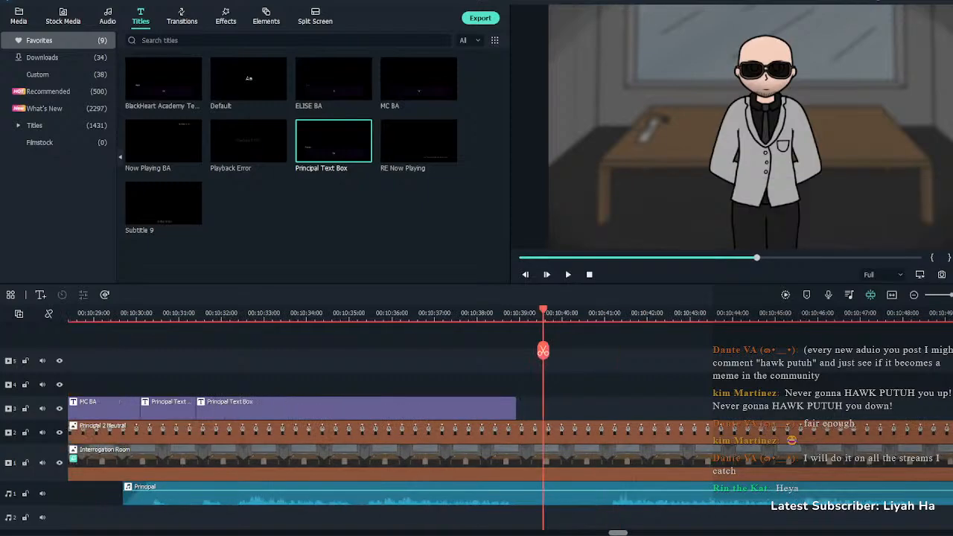
{"action": "left_click_drag", "start_coordinate": [517, 408], "coordinate": [522, 408]}
{"action": "key", "text": "shift+Left"}
{"action": "key", "text": "space"}
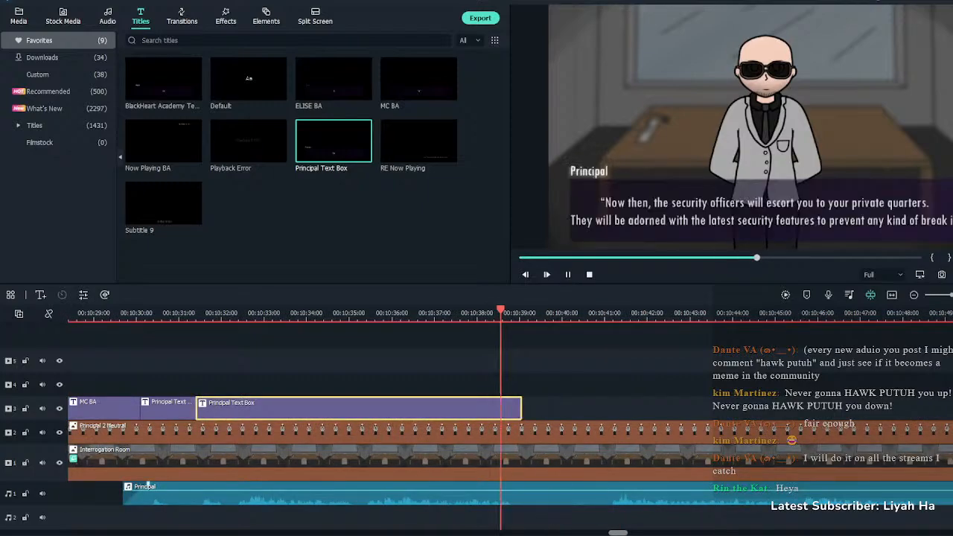
Split the Principal voice clip at about 00:10:39 and 00:10:40:23, and delete the silent piece between the cuts
{"action": "left_click", "coordinate": [521, 493]}
{"action": "key", "text": "space"}
{"action": "key", "text": "ctrl+b"}
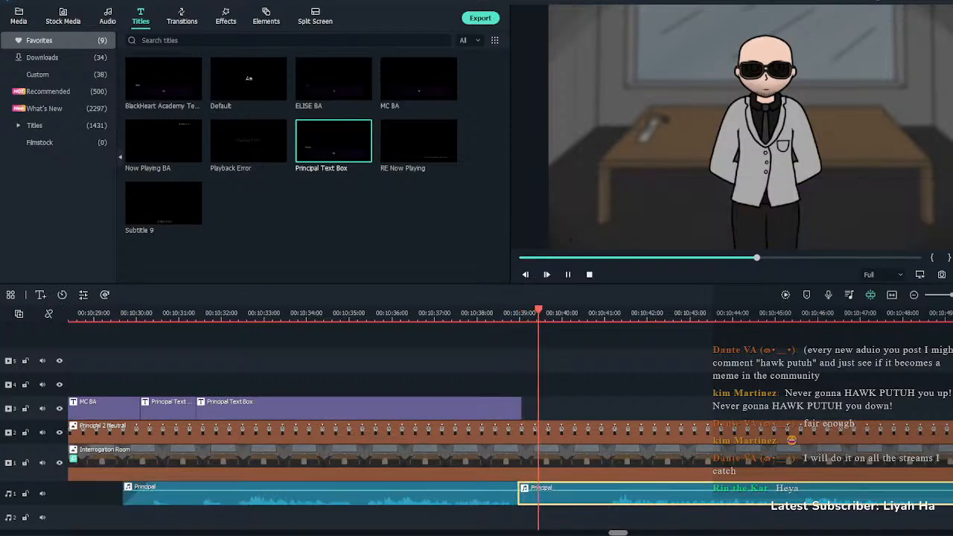
{"action": "key", "text": "space"}
{"action": "key", "text": "ctrl+b"}
{"action": "left_click", "coordinate": [566, 493]}
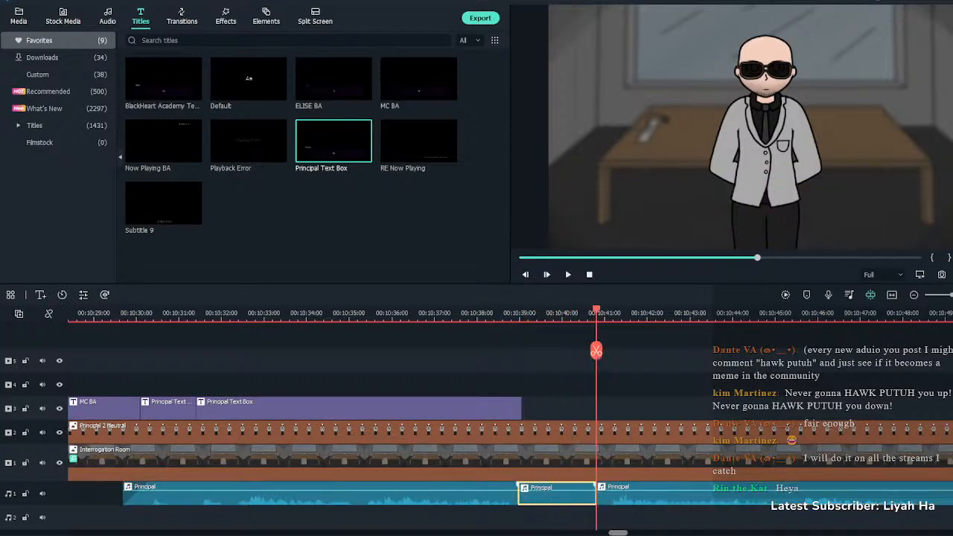
{"action": "key", "text": "Delete"}
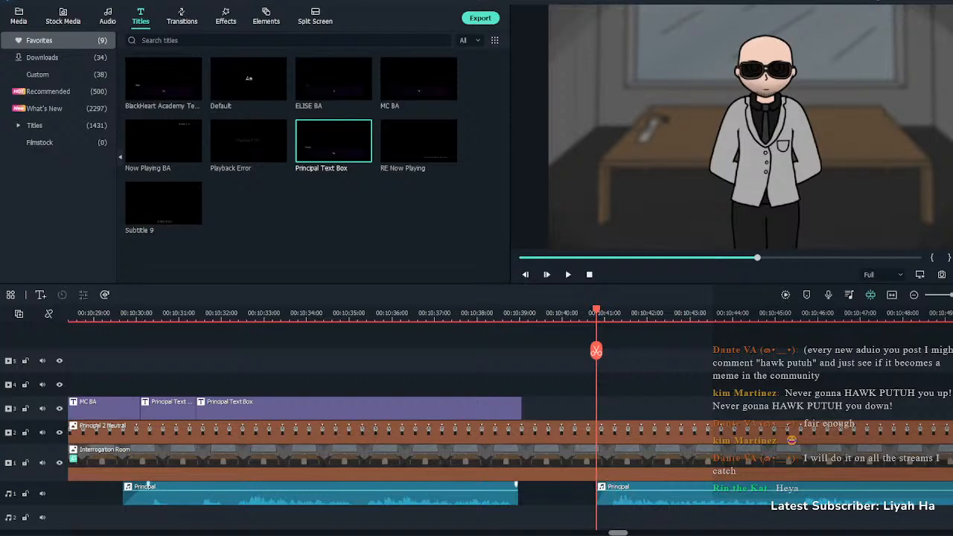
Cut the background music off at about 00:10:40:23, give its end a fade-out of about 4 seconds, and play it back
{"action": "scroll", "coordinate": [596, 350], "scroll_direction": "down", "scroll_amount": 3}
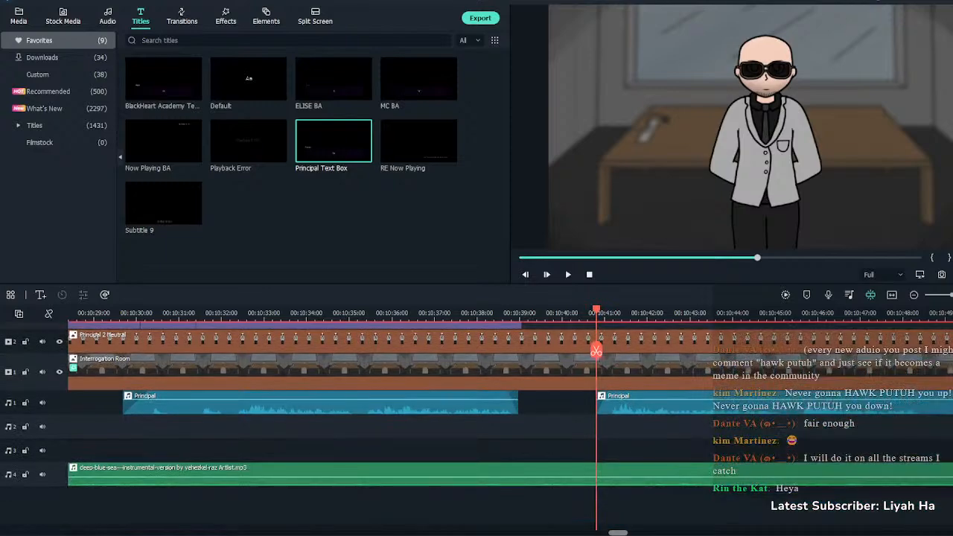
{"action": "left_click", "coordinate": [633, 475]}
{"action": "key", "text": "ctrl+b"}
{"action": "key", "text": "Delete"}
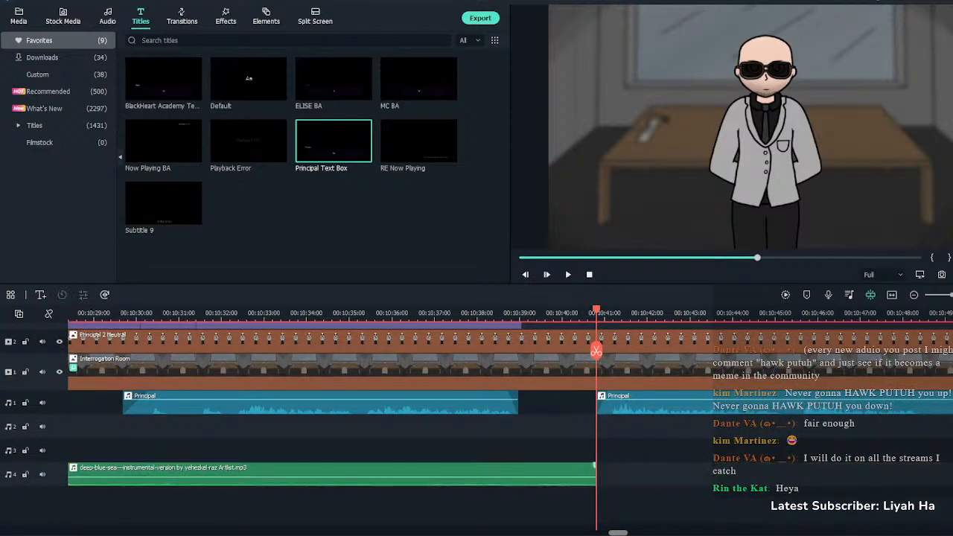
{"action": "left_click_drag", "start_coordinate": [594, 465], "coordinate": [395, 466]}
{"action": "left_click", "coordinate": [406, 313]}
{"action": "key", "text": "space"}
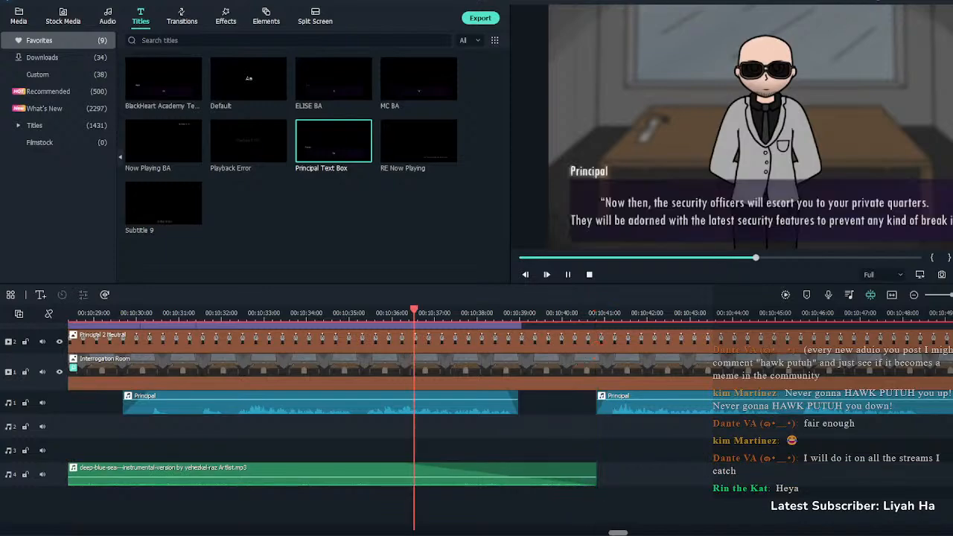
{"action": "scroll", "coordinate": [607, 422], "scroll_direction": "up", "scroll_amount": 1}
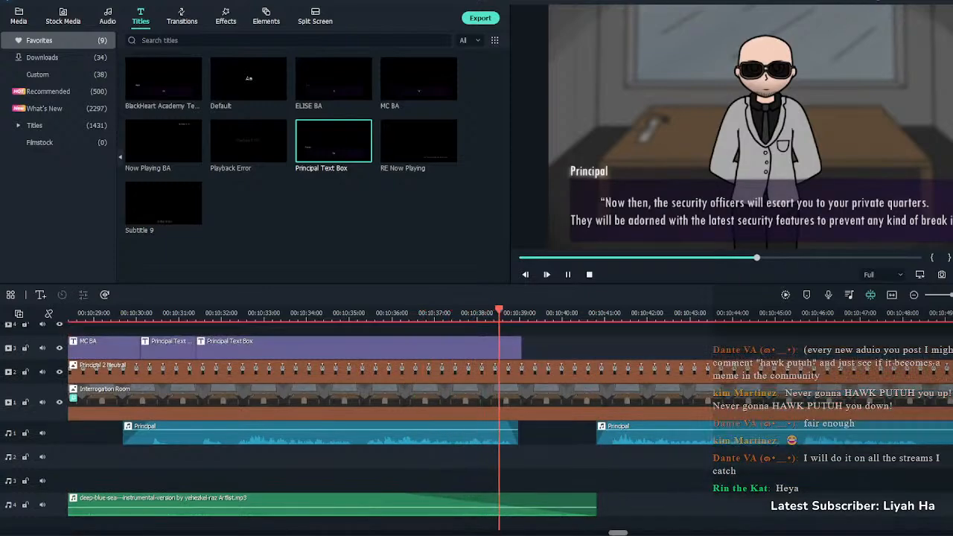
{"action": "key", "text": "space"}
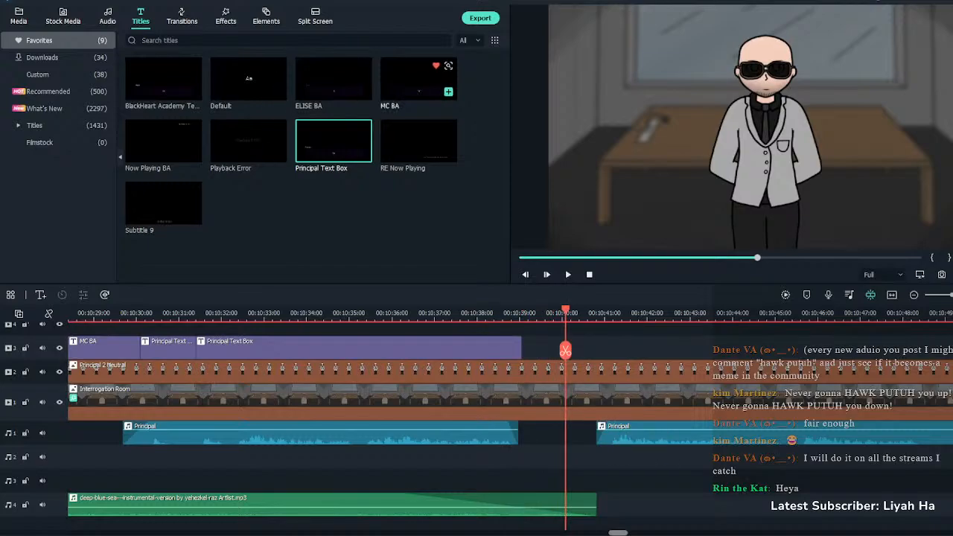
Add an MC BA title directly after the Principal title, reading "Whoa… Is living here really *that* dangerous?" on one line, in quotation marks
{"action": "left_click_drag", "start_coordinate": [417, 82], "coordinate": [533, 362]}
{"action": "double_click", "coordinate": [551, 364]}
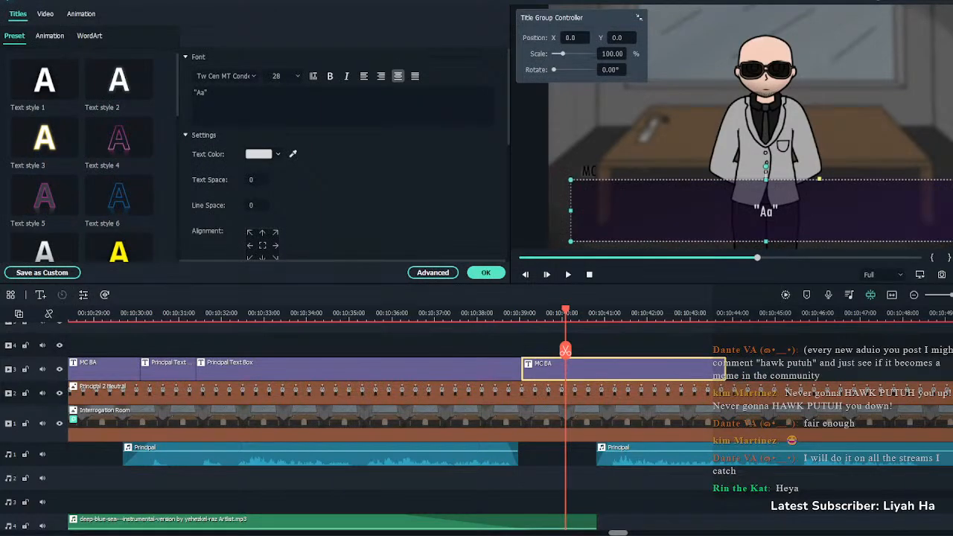
{"action": "left_click_drag", "start_coordinate": [210, 92], "coordinate": [144, 94]}
{"action": "type", "text": "\"Whoa…\" \"Is living here really *that* dangerous?\""}
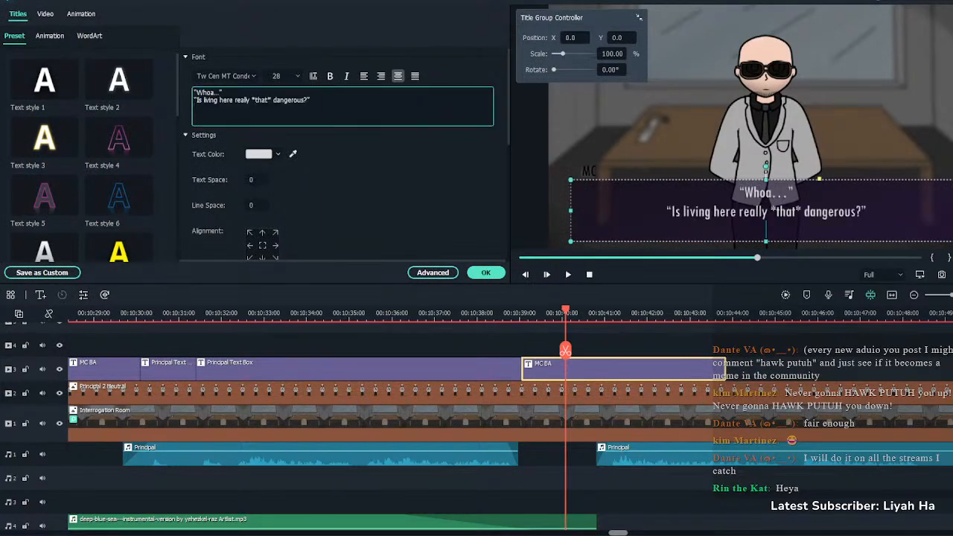
{"action": "key", "text": "BackSpace"}
{"action": "key", "text": "BackSpace"}
{"action": "key", "text": "BackSpace"}
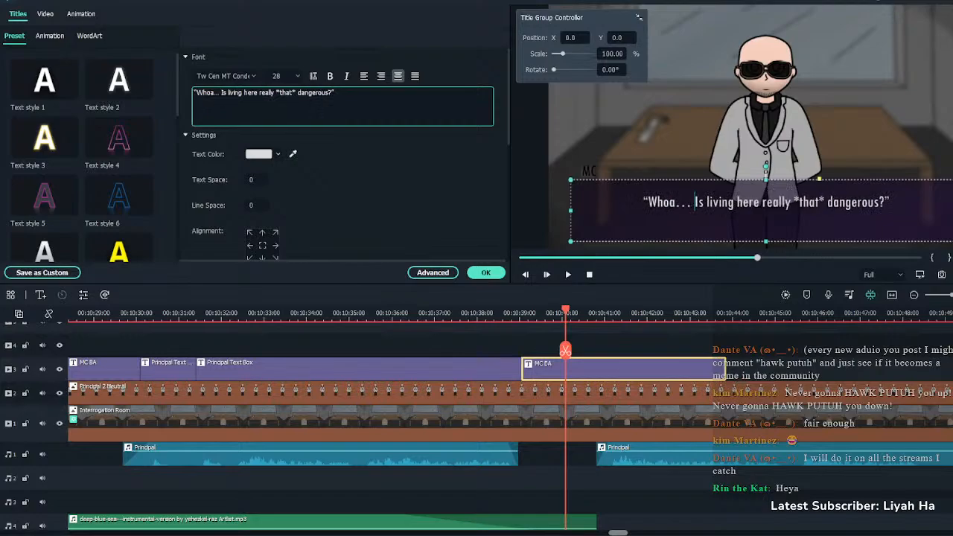
{"action": "left_click", "coordinate": [485, 272]}
Remove the leftover blank line below the text of the new MC title
{"action": "double_click", "coordinate": [623, 368]}
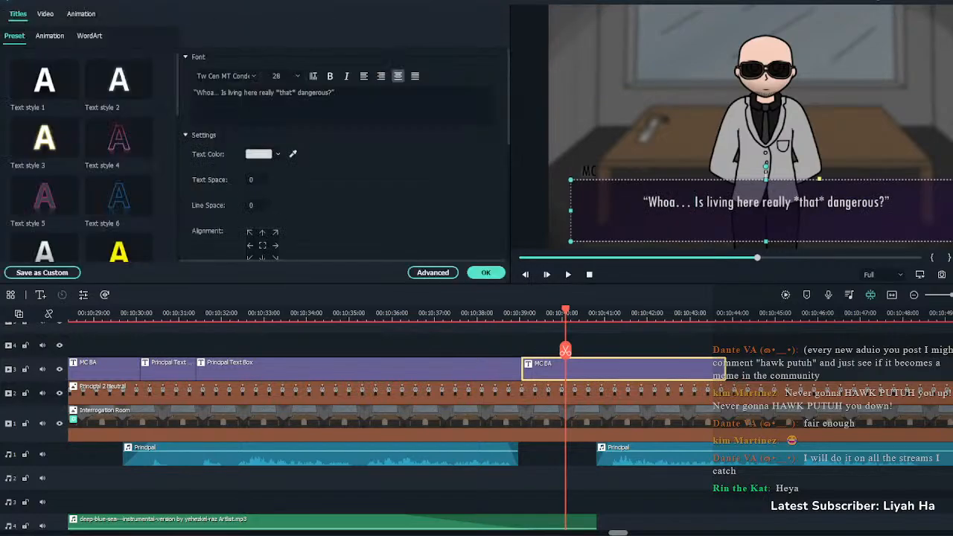
{"action": "left_click", "coordinate": [195, 102]}
{"action": "key", "text": "BackSpace"}
{"action": "left_click", "coordinate": [485, 273]}
Play the MC title, cut it off at about 00:10:42:20, and move the following Principal voice clip to start at about 00:10:42:10
{"action": "left_click", "coordinate": [504, 312]}
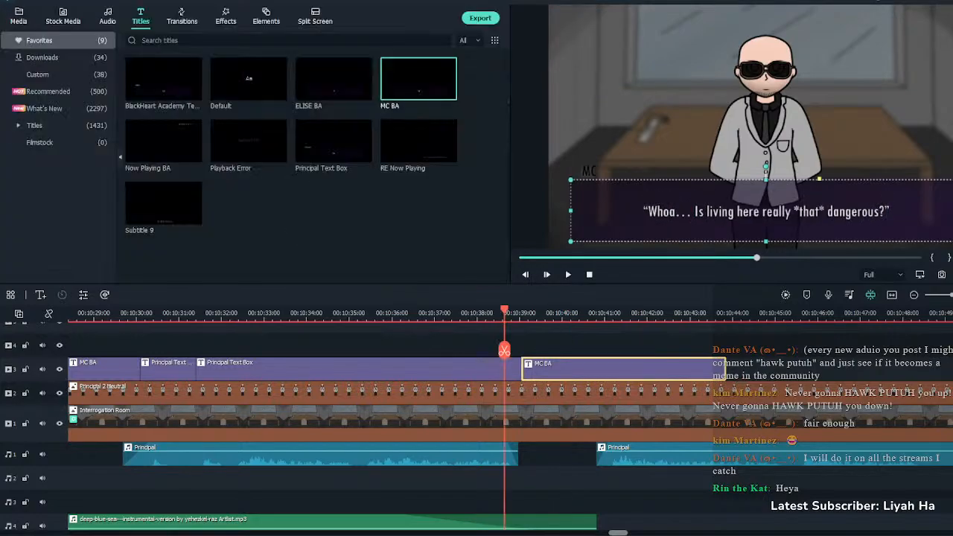
{"action": "key", "text": "space"}
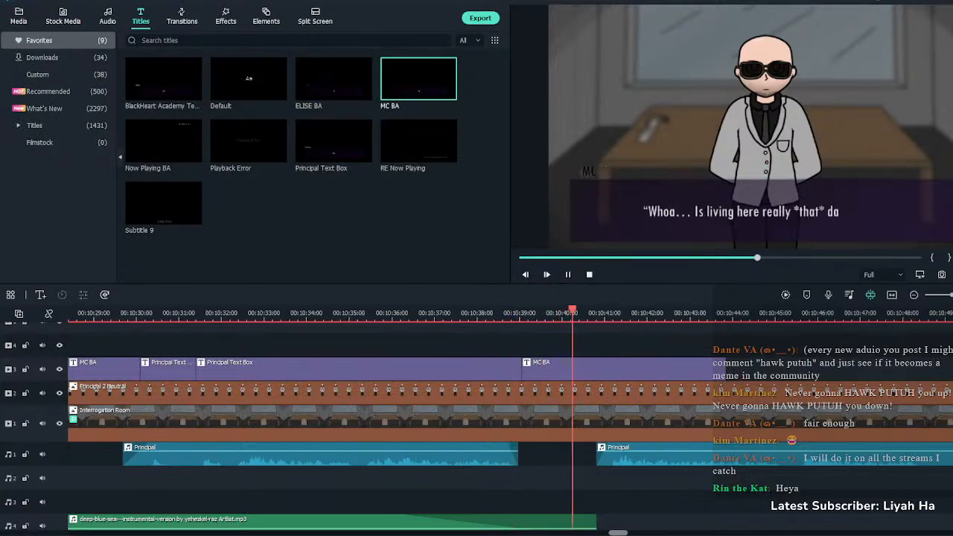
{"action": "left_click", "coordinate": [618, 369]}
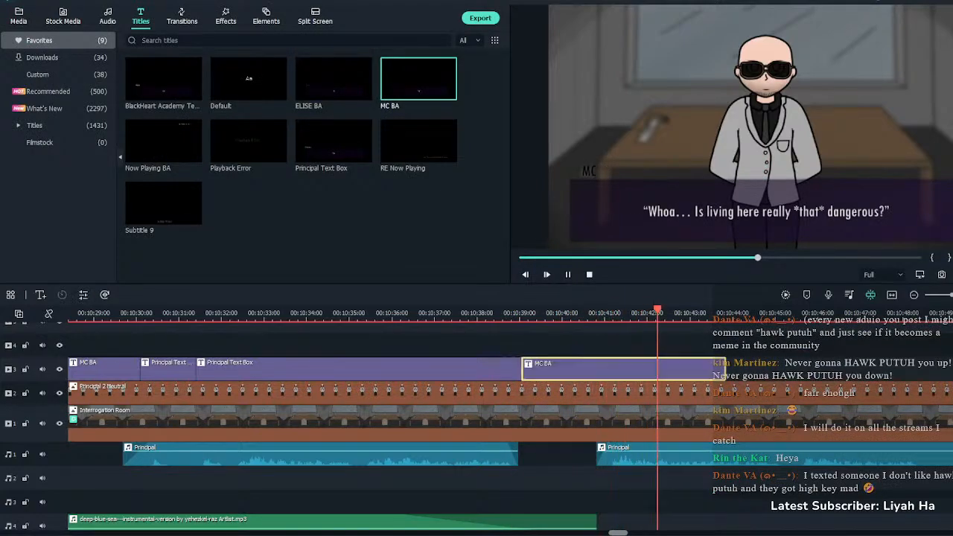
{"action": "key", "text": "space"}
{"action": "key", "text": "ctrl+b"}
{"action": "key", "text": "Delete"}
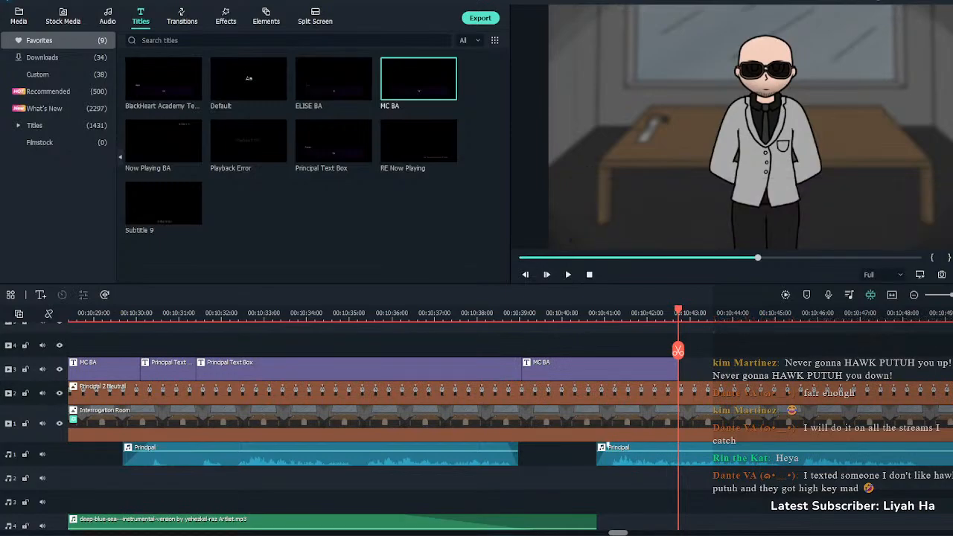
{"action": "left_click_drag", "start_coordinate": [607, 446], "coordinate": [663, 453]}
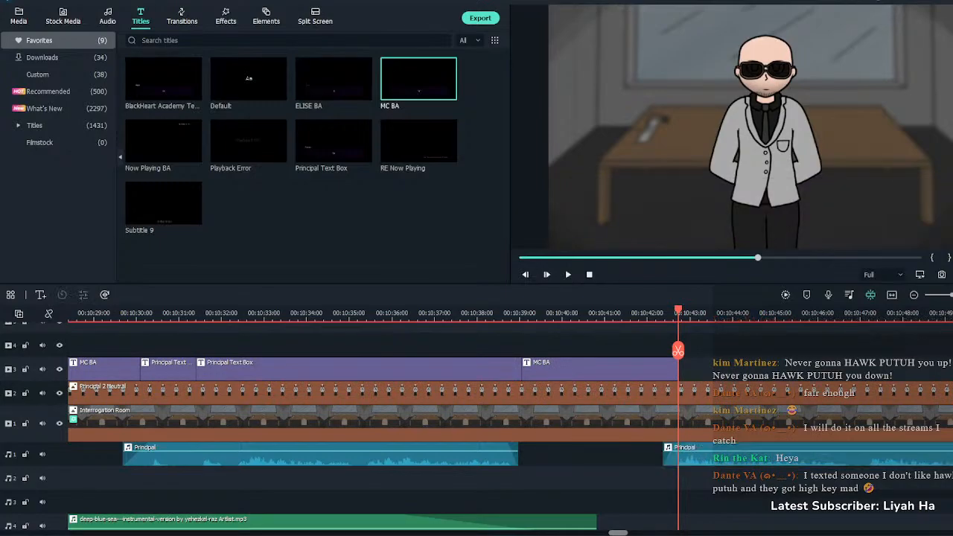
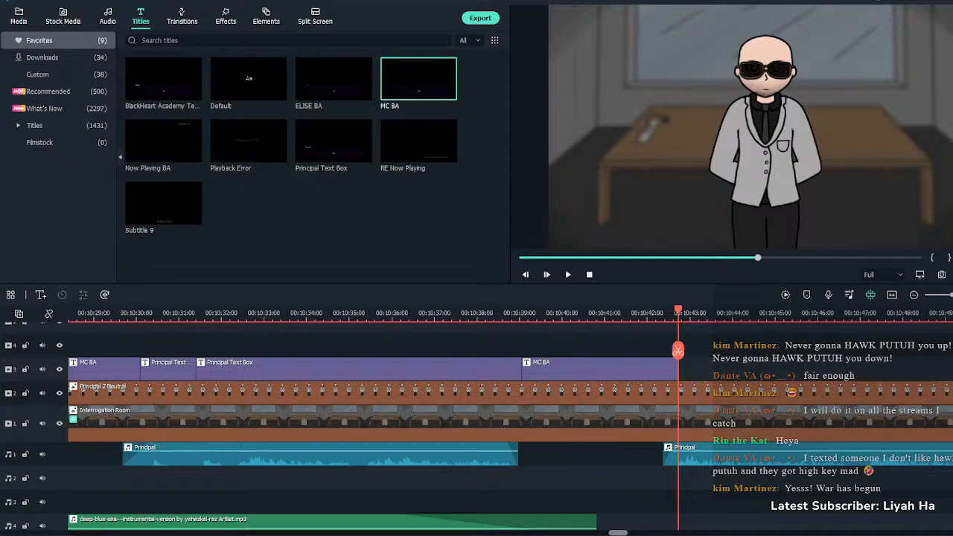
Add a Principal Text Box directly after the MC title, check it against the voice, and extend it to about 00:11:00
{"action": "key", "text": "space"}
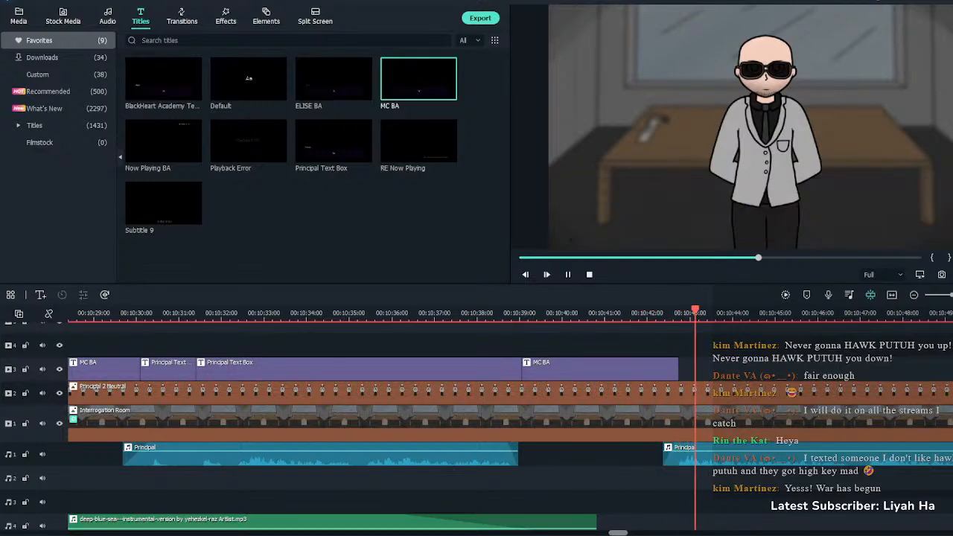
{"action": "left_click_drag", "start_coordinate": [333, 141], "coordinate": [682, 368]}
{"action": "key", "text": "space"}
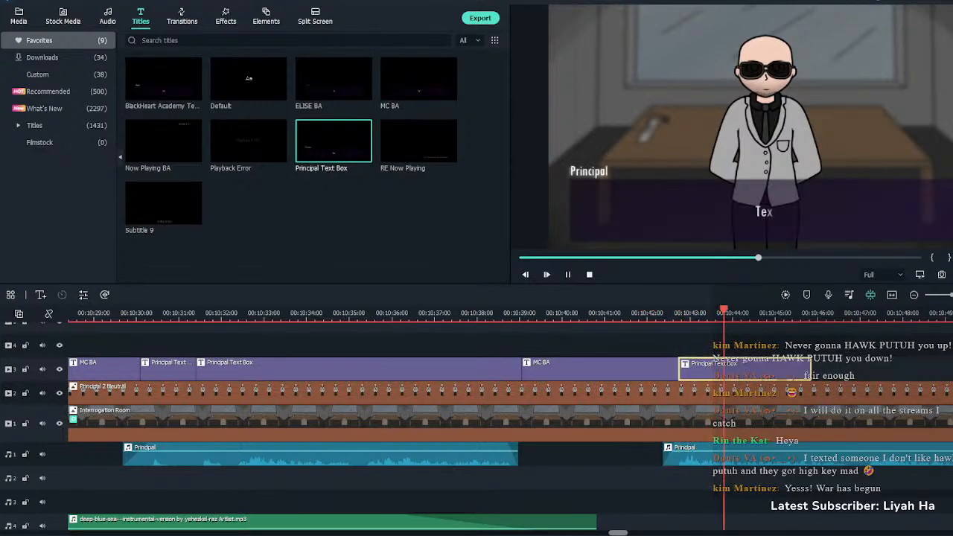
{"action": "scroll", "coordinate": [476, 417], "scroll_direction": "down", "scroll_amount": 1}
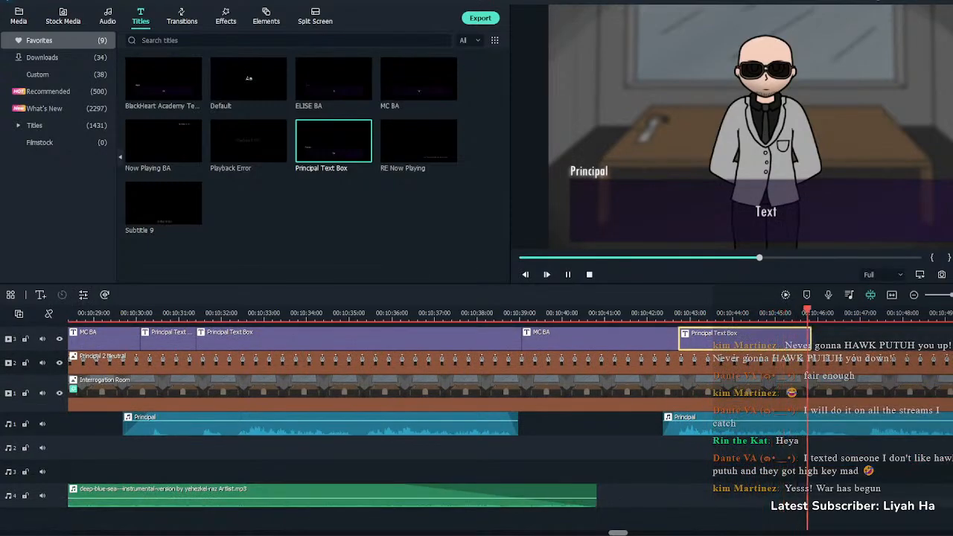
{"action": "key", "text": "ctrl+minus"}
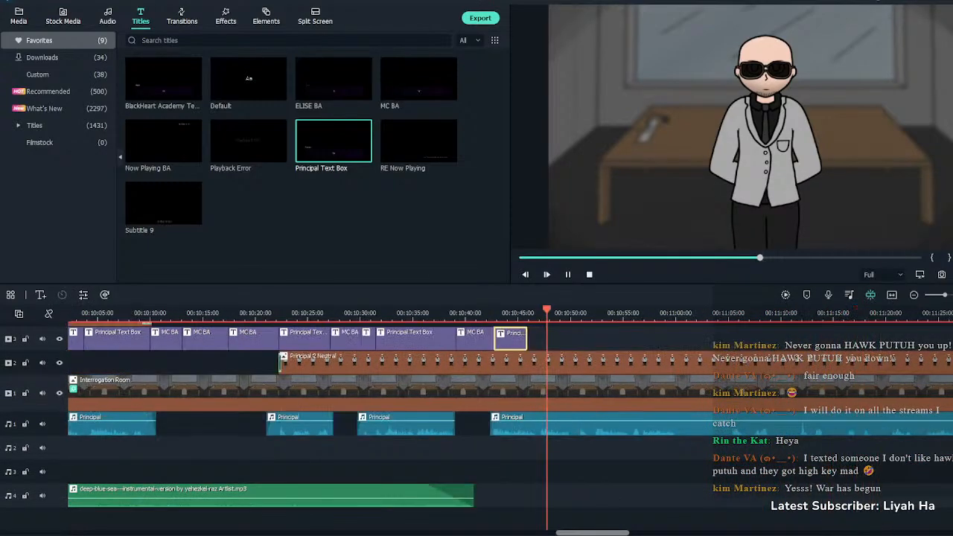
{"action": "scroll", "coordinate": [565, 350], "scroll_direction": "up", "scroll_amount": 1}
{"action": "key", "text": "space"}
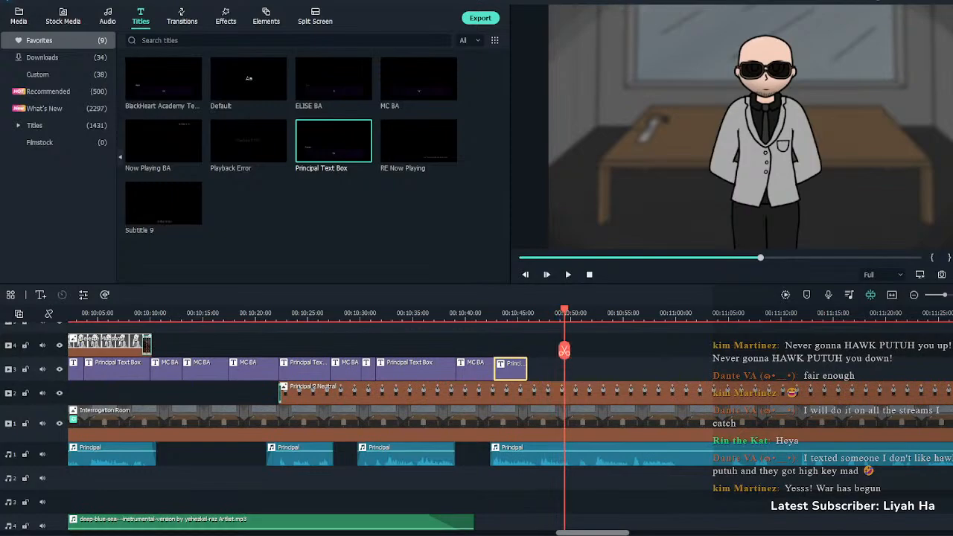
{"action": "left_click_drag", "start_coordinate": [527, 364], "coordinate": [664, 365]}
Split the Principal title at about 00:10:47 and set its first part to "We run an academy for rehabilitated criminals in a sectioned-off part of the city."
{"action": "key", "text": "alt+e"}
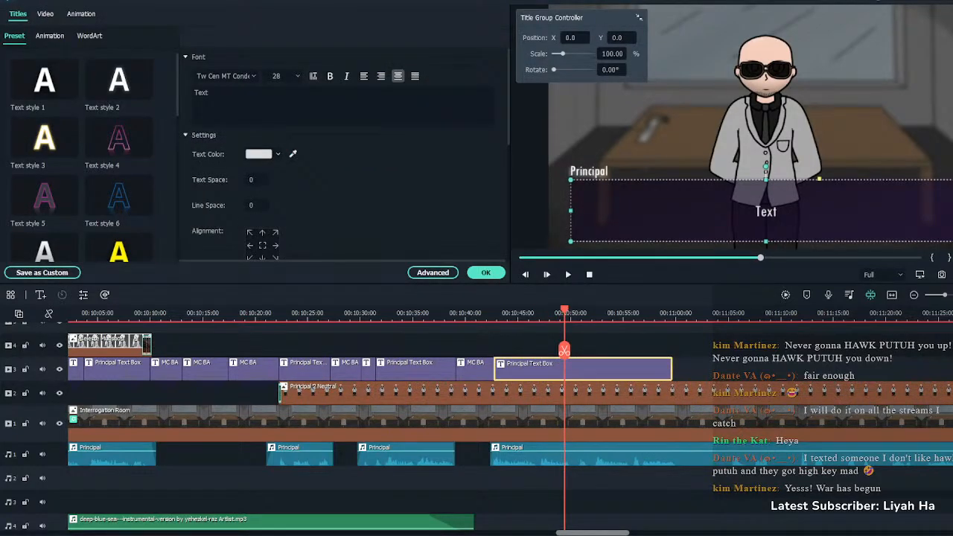
{"action": "left_click_drag", "start_coordinate": [565, 350], "coordinate": [494, 350]}
{"action": "left_click", "coordinate": [538, 350]}
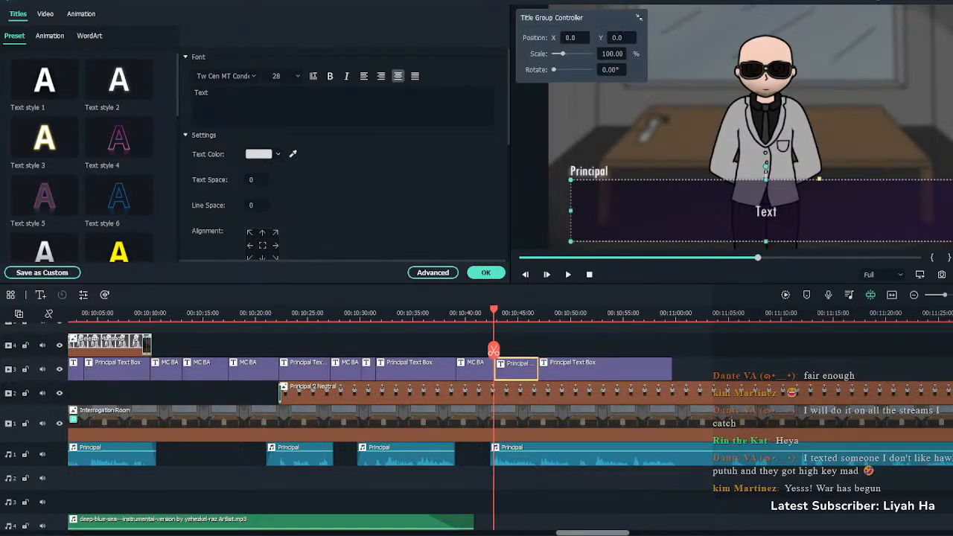
{"action": "type", "text": "\"We run an academy for rehabilitated criminals in a sectioned-off part of the city.\""}
{"action": "left_click", "coordinate": [485, 272]}
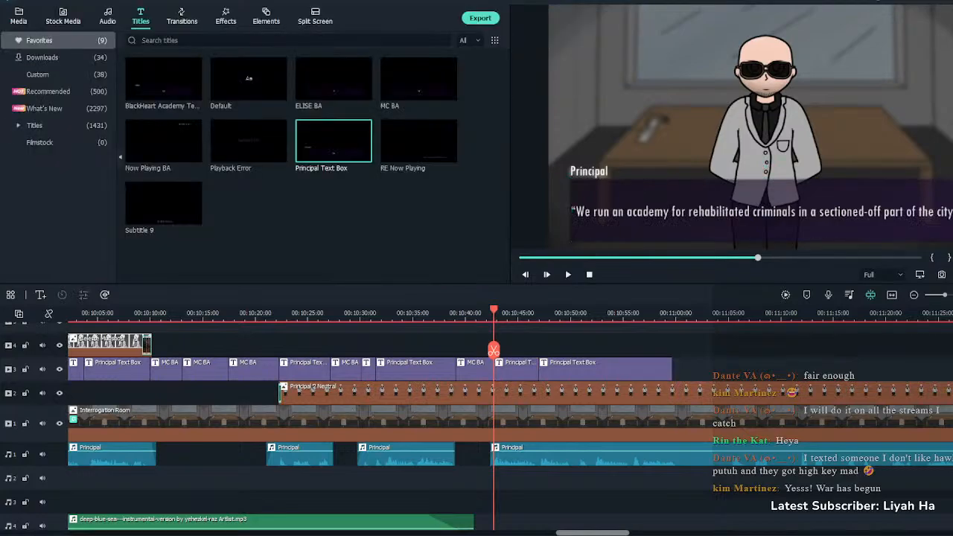
Play the academy line, split the following Principal title at about 00:10:50, and open the piece before the cut for text editing
{"action": "key", "text": "space"}
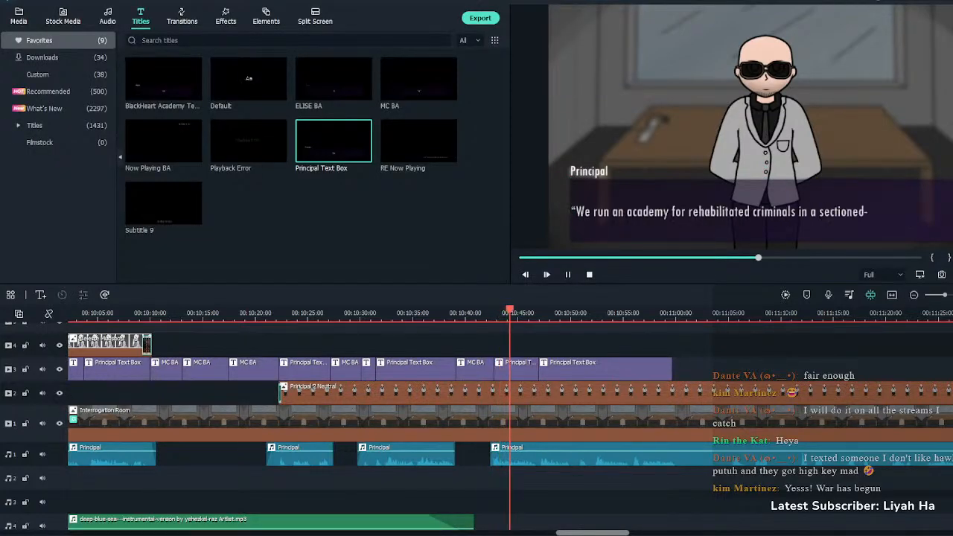
{"action": "key", "text": "ctrl+equal"}
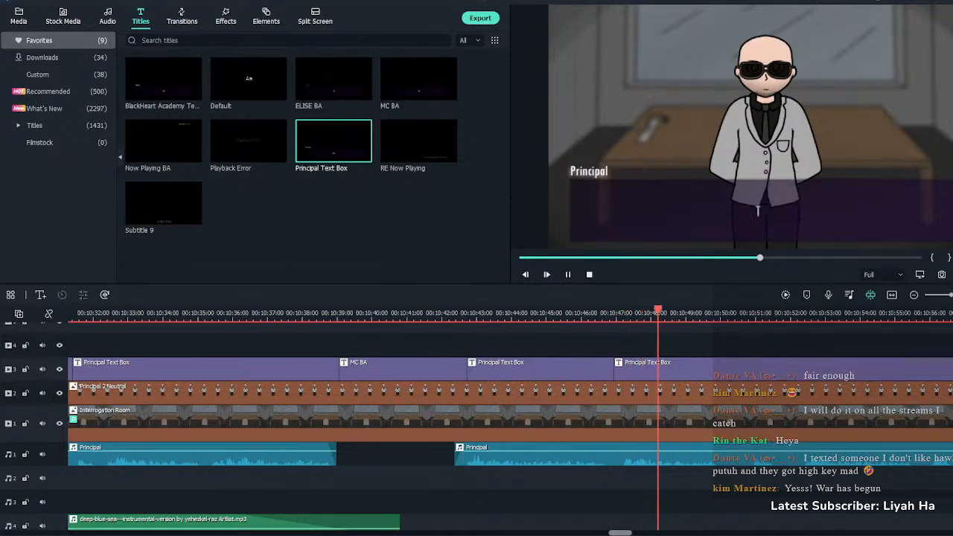
{"action": "left_click", "coordinate": [663, 368]}
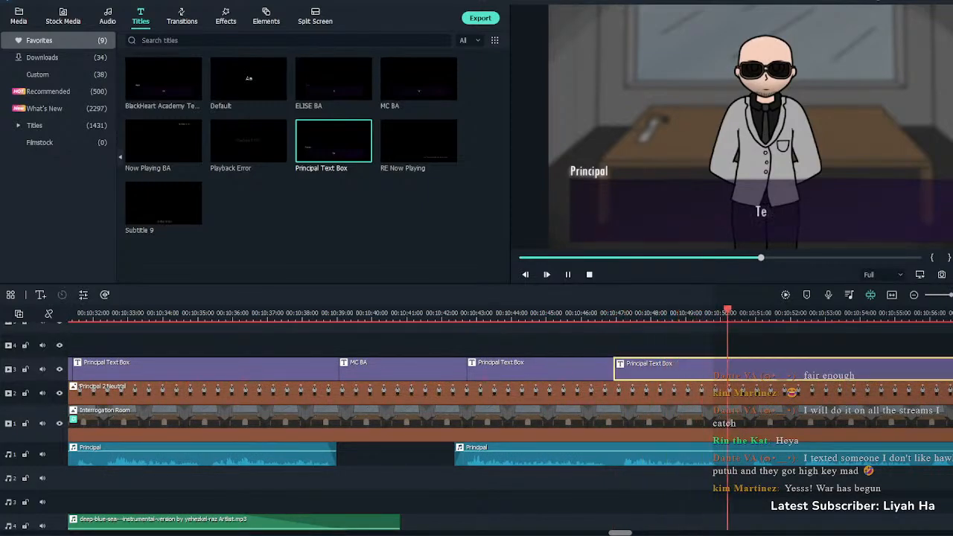
{"action": "key", "text": "ctrl+b"}
{"action": "double_click", "coordinate": [670, 369]}
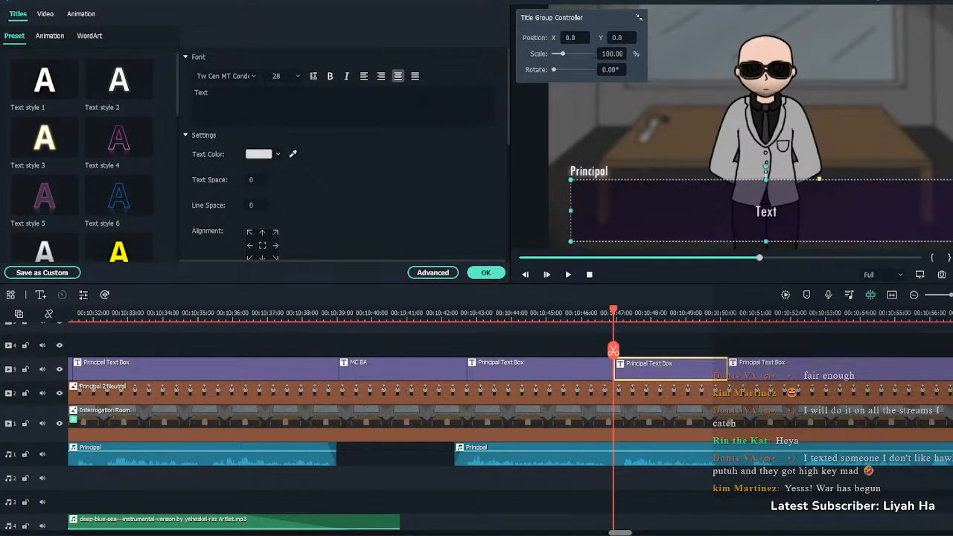
Set the Principal title at 10:47 to “There is no such thing as being too cautious.” and apply it
{"action": "double_click", "coordinate": [201, 92]}
{"action": "type", "text": "\"There is no such thing as being too cautious.\""}
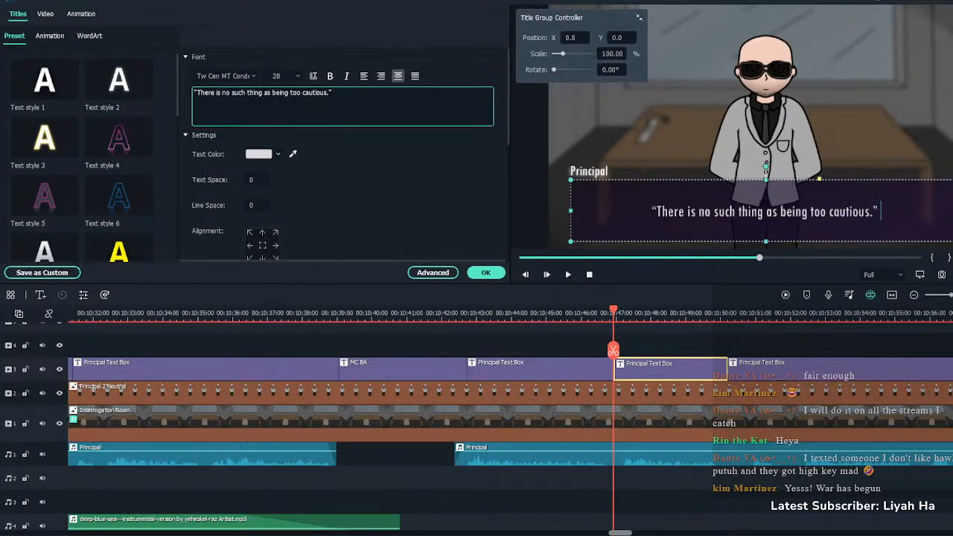
{"action": "left_click", "coordinate": [486, 273]}
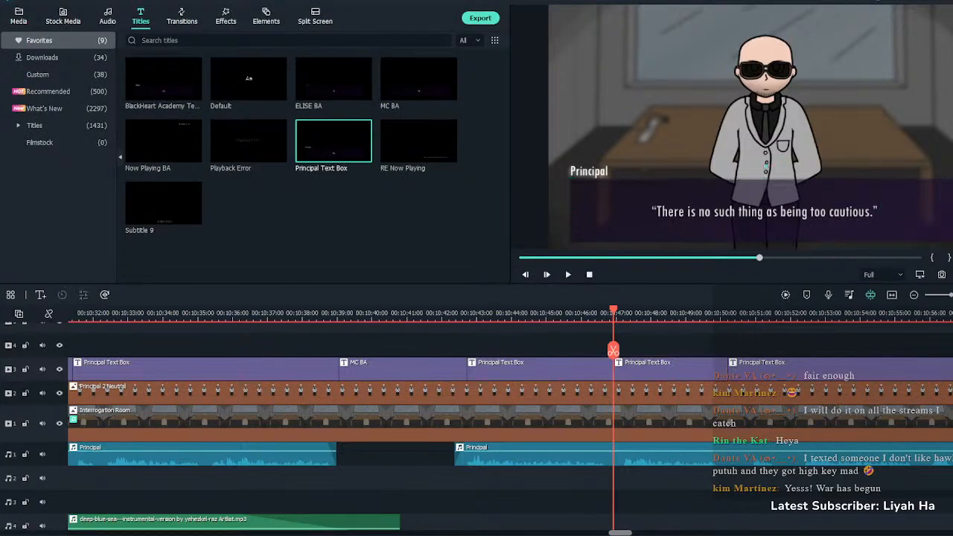
Play through the remaining dialogue and extend the last Principal Text Box title slightly past the end of the Principal's speech
{"action": "key", "text": "space"}
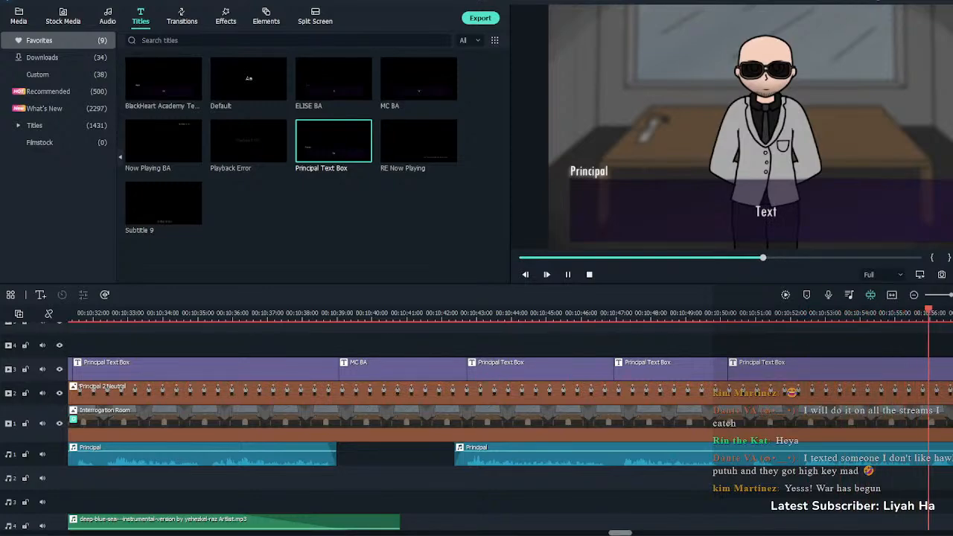
{"action": "left_click", "coordinate": [840, 369]}
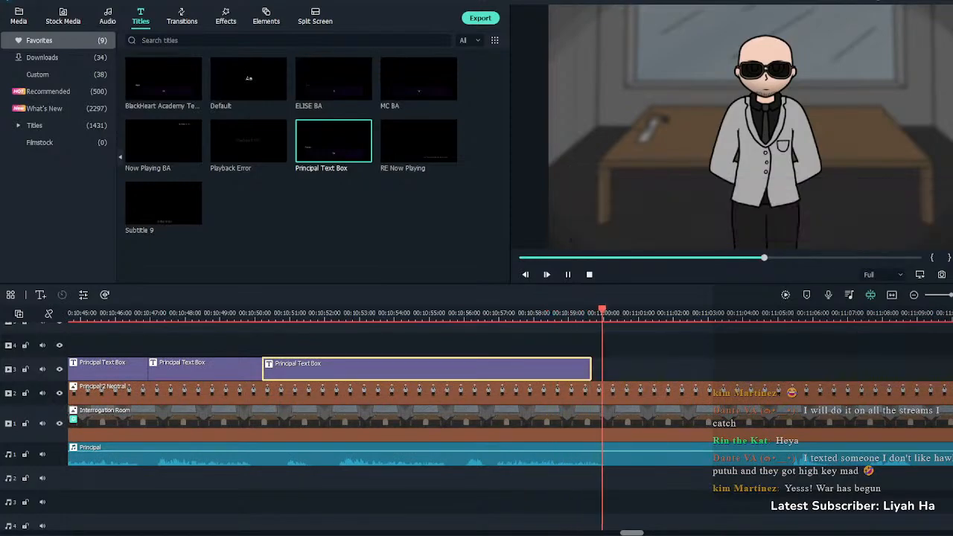
{"action": "key", "text": "space"}
{"action": "left_click_drag", "start_coordinate": [591, 369], "coordinate": [614, 369]}
Set the last Principal title to “Now go on. We'll send you more details … your new home.”, broken into two lines before “For now”
{"action": "double_click", "coordinate": [588, 369]}
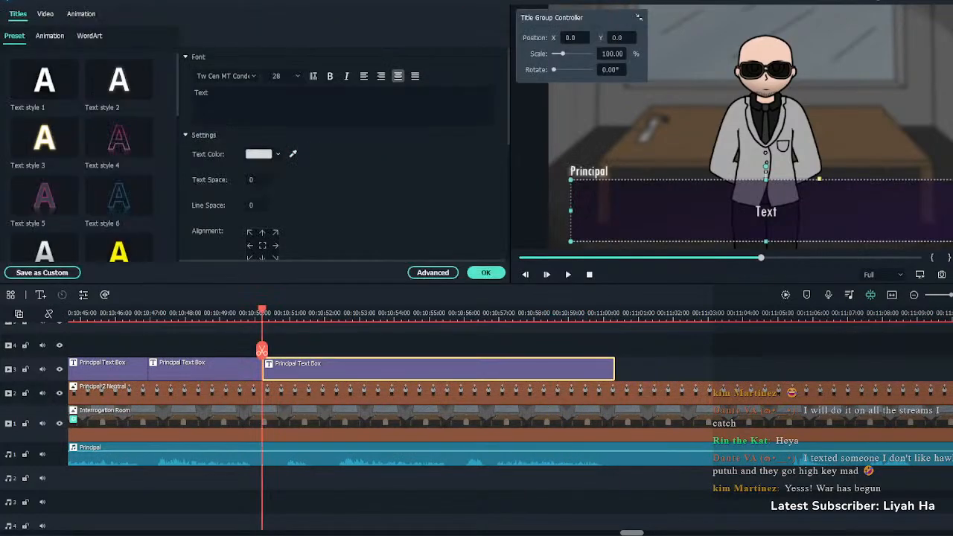
{"action": "key", "text": "ctrl+a"}
{"action": "type", "text": "Now go on. We'll send you more details on the finer points of your job later tonight. For now, I suggest you take some time to familiarise yourself with your new home."}
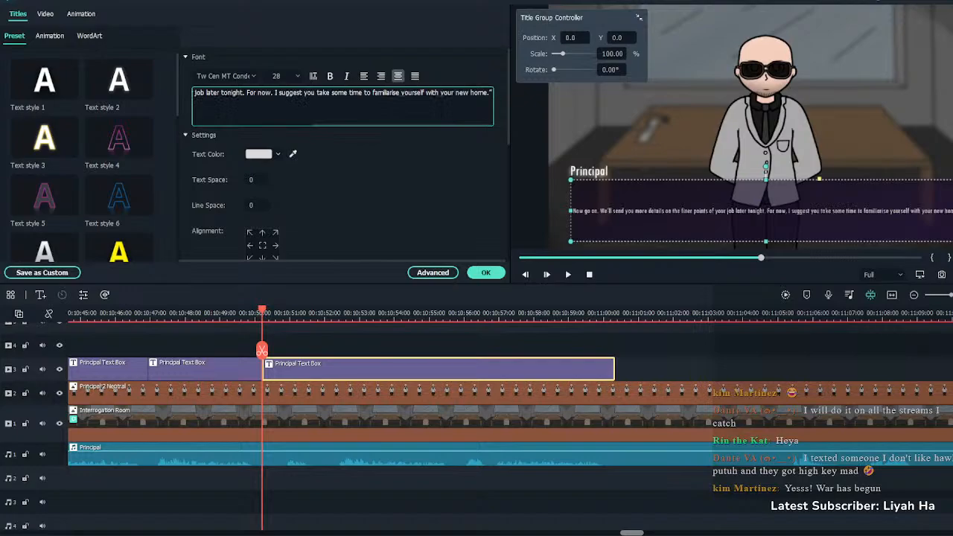
{"action": "left_click", "coordinate": [372, 92]}
{"action": "key", "text": "Return"}
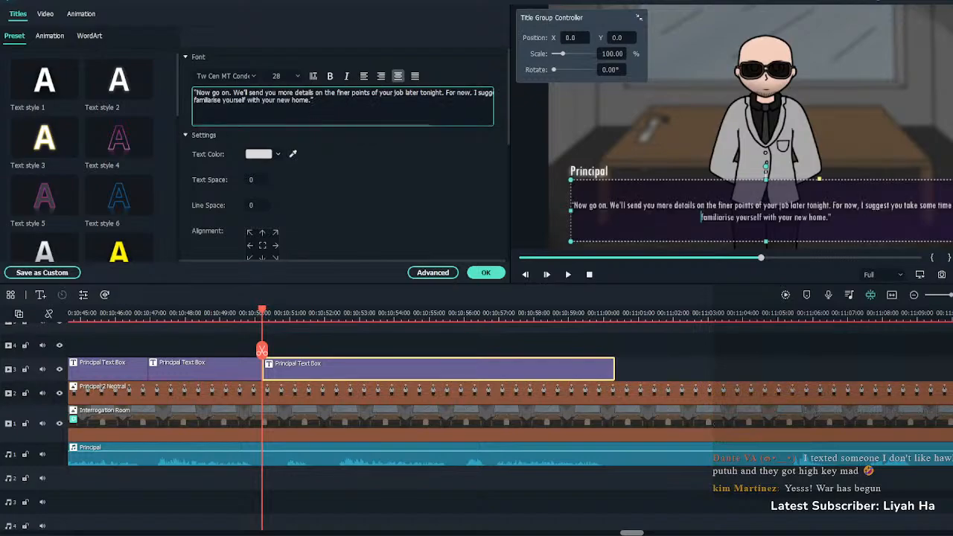
{"action": "left_click", "coordinate": [446, 93]}
{"action": "key", "text": "Return"}
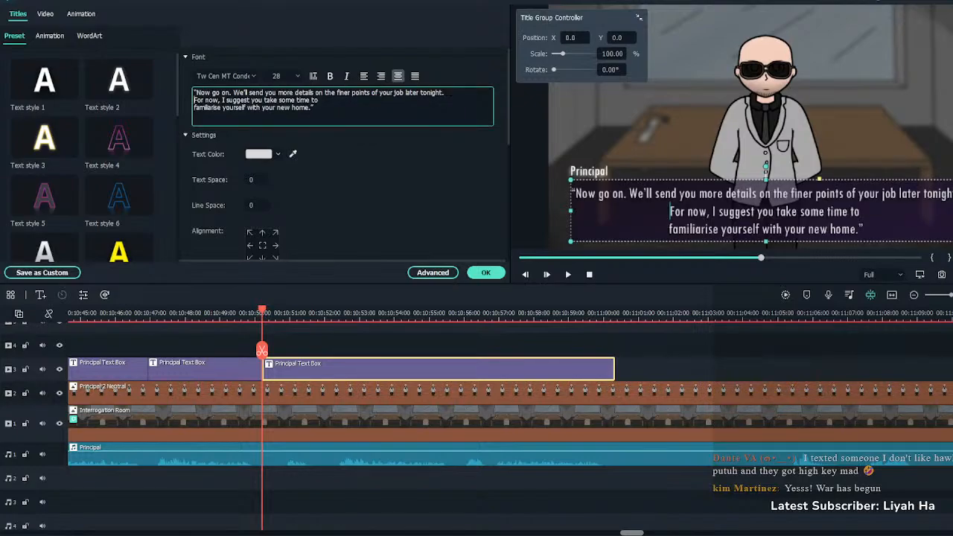
{"action": "key", "text": "BackSpace"}
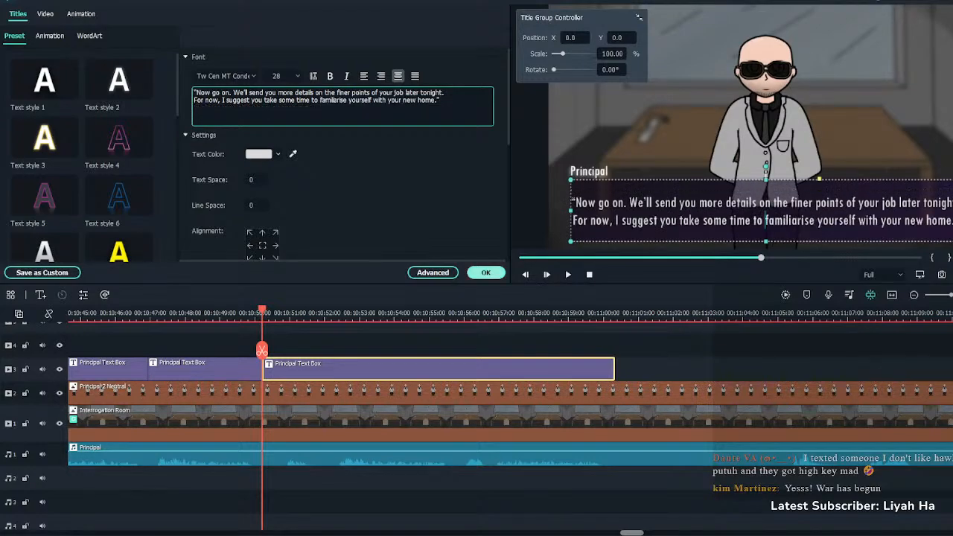
{"action": "left_click", "coordinate": [486, 273]}
Split the Principal voice clip about two seconds after the last title, delete the remainder, and add a fade-out of about two seconds
{"action": "key", "text": "space"}
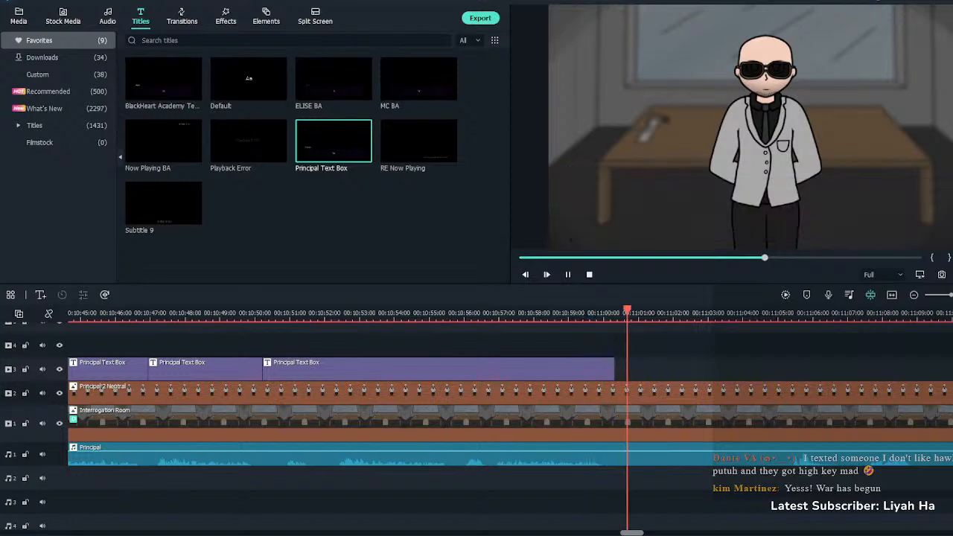
{"action": "left_click", "coordinate": [602, 313]}
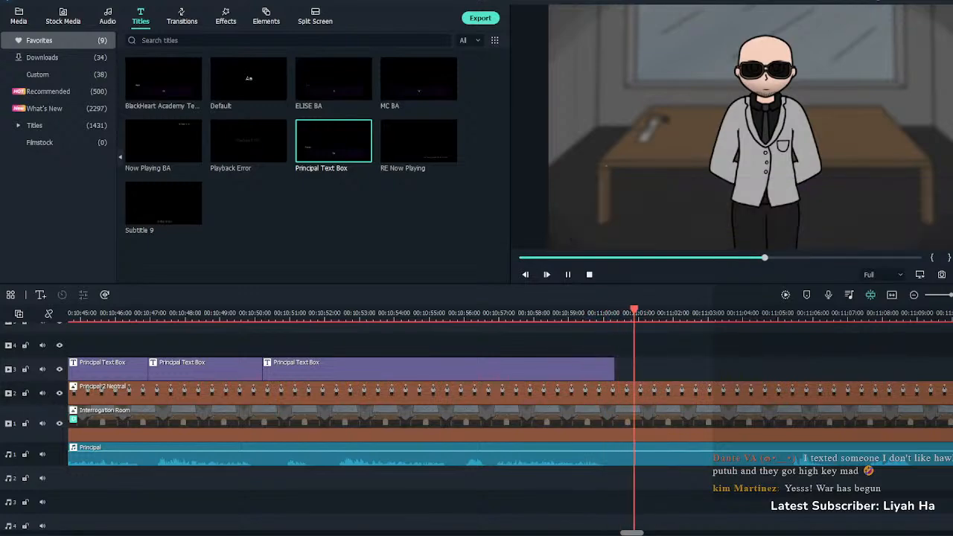
{"action": "left_click", "coordinate": [655, 454]}
{"action": "key", "text": "space"}
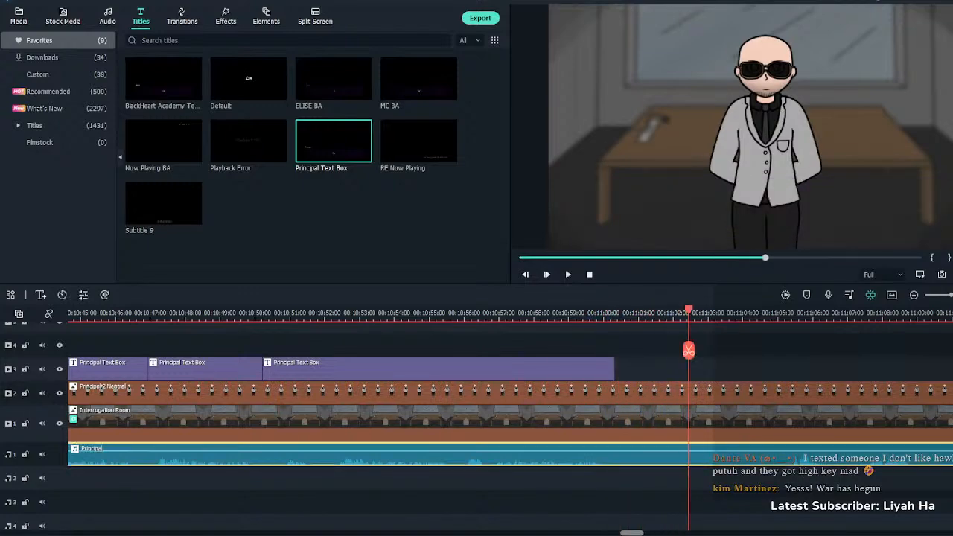
{"action": "key", "text": "ctrl+b"}
{"action": "key", "text": "Delete"}
{"action": "left_click_drag", "start_coordinate": [669, 444], "coordinate": [615, 444]}
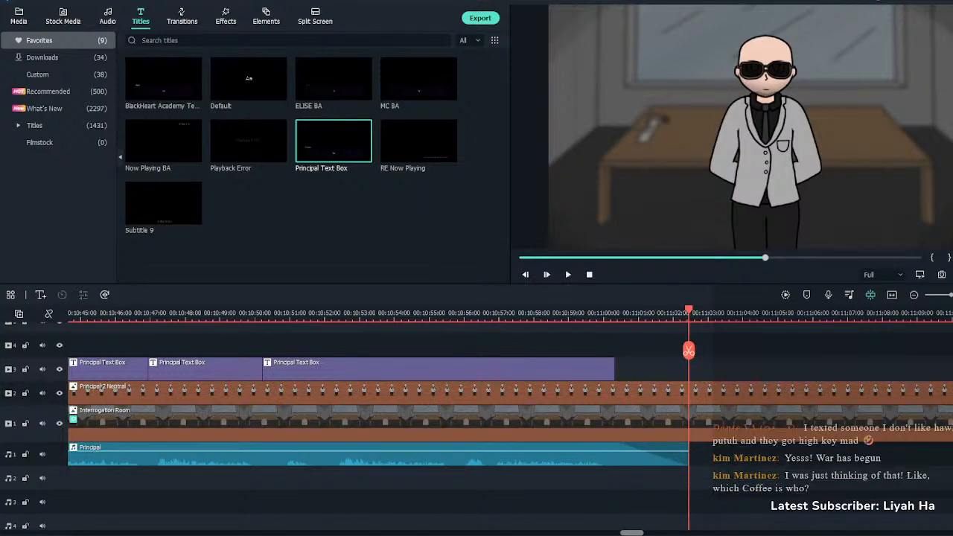
Play back the Principal's closing lines from about 10:43 and replay the MC line before them
{"action": "scroll", "coordinate": [482, 418], "scroll_direction": "down", "scroll_amount": 3}
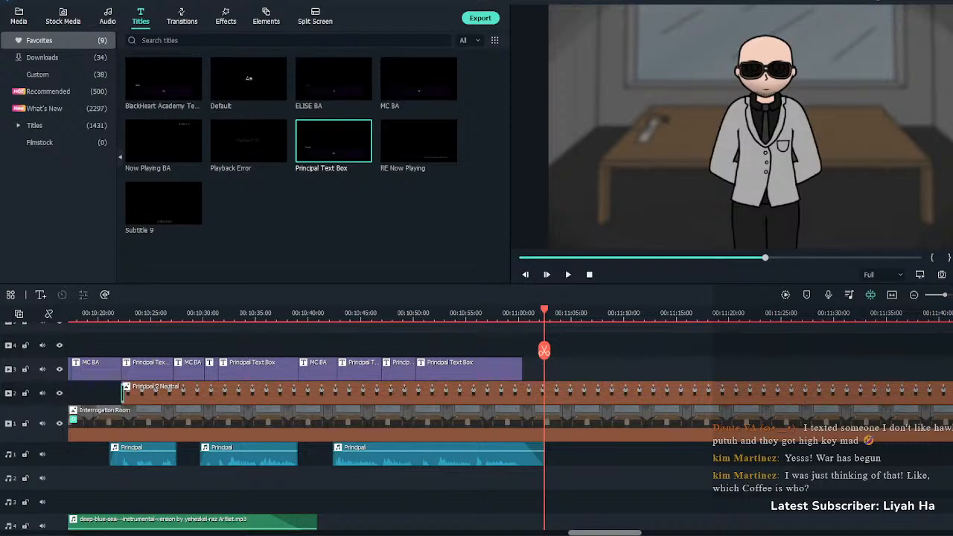
{"action": "left_click", "coordinate": [341, 312]}
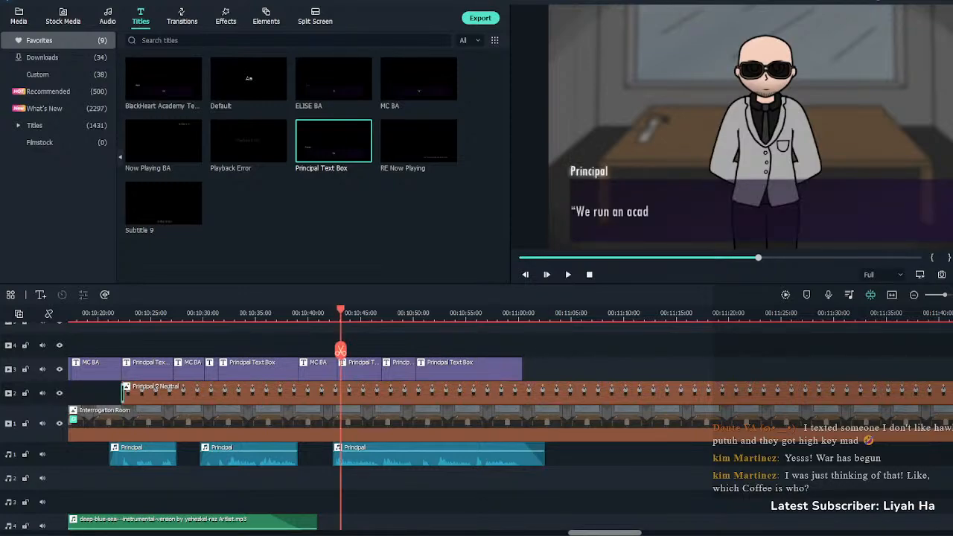
{"action": "key", "text": "space"}
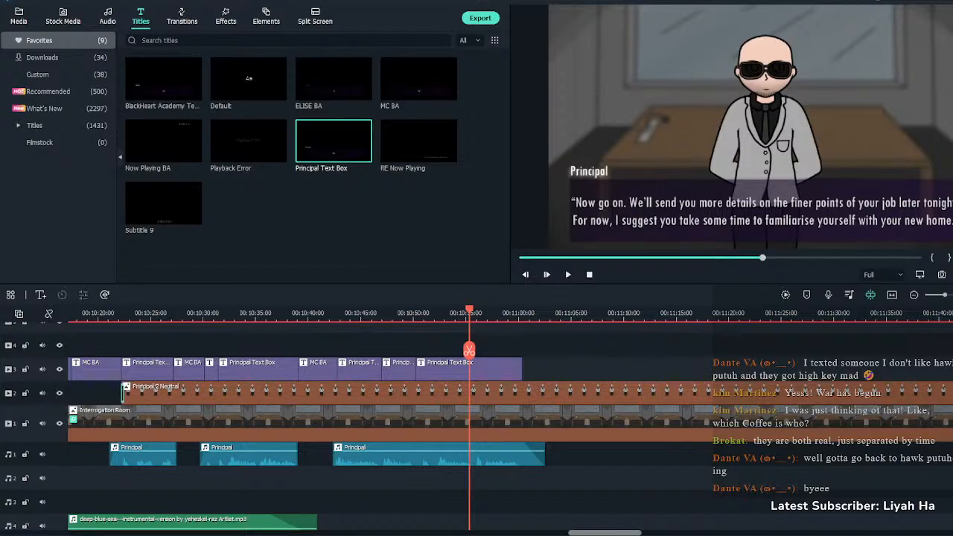
{"action": "left_click", "coordinate": [299, 313]}
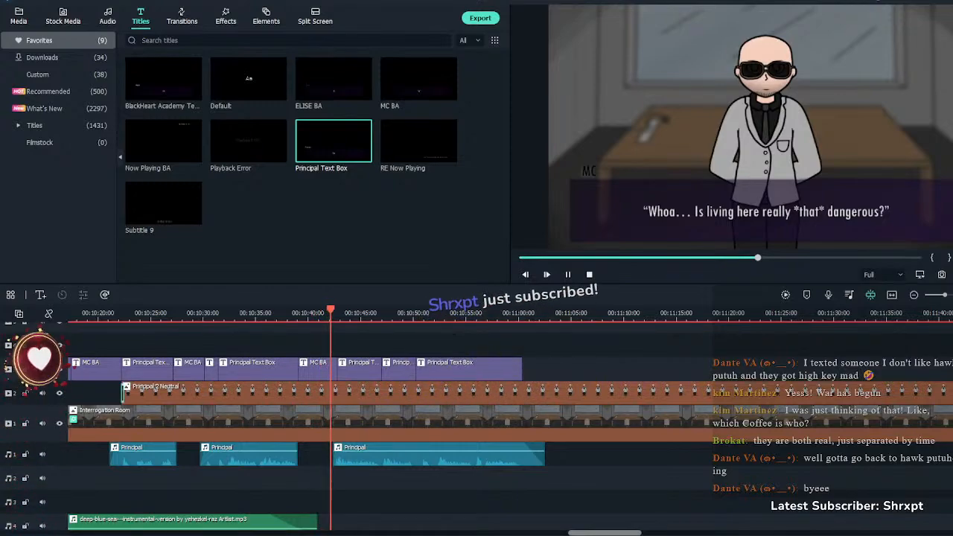
{"action": "key", "text": "space"}
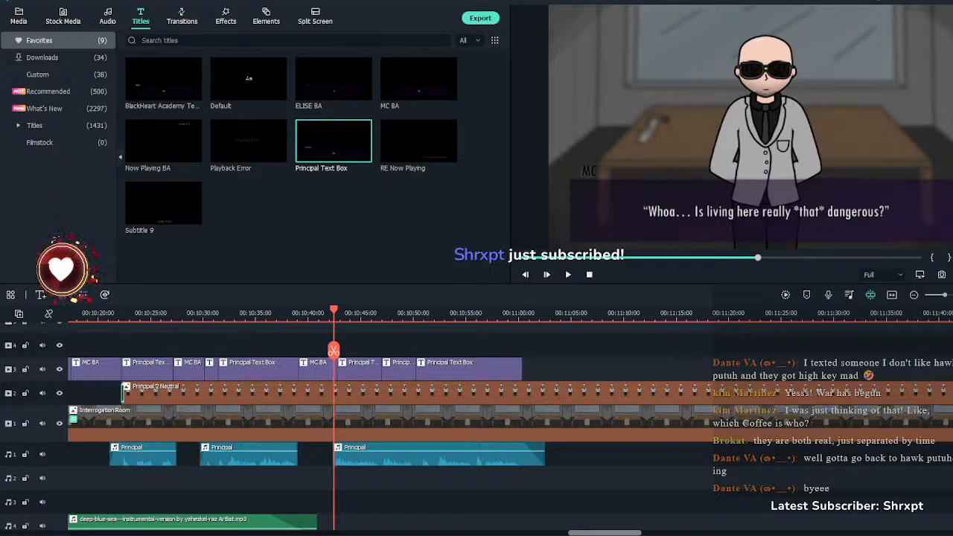
Search the audio library for “fore”, and repeat the search within the downloaded audio
{"action": "scroll", "coordinate": [476, 402], "scroll_direction": "down", "scroll_amount": 2}
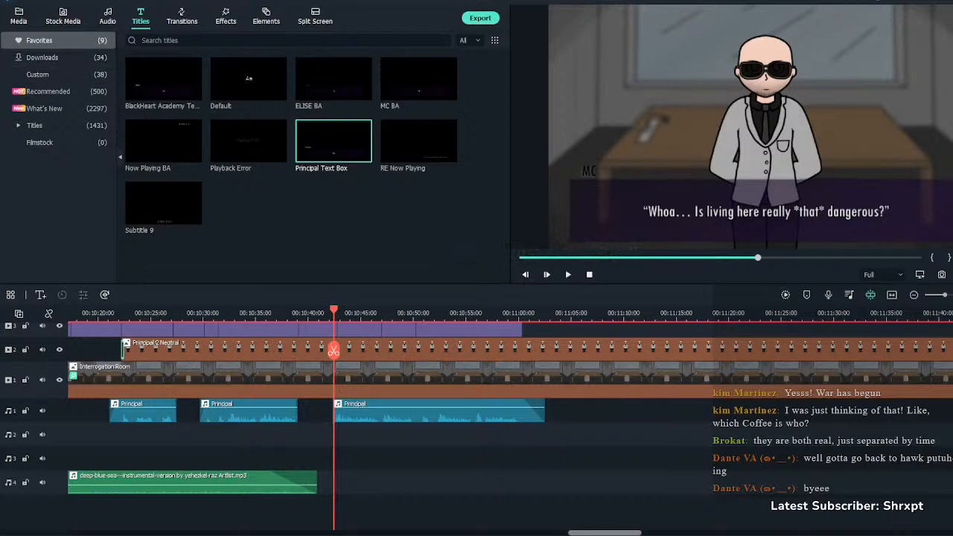
{"action": "left_click", "coordinate": [107, 16]}
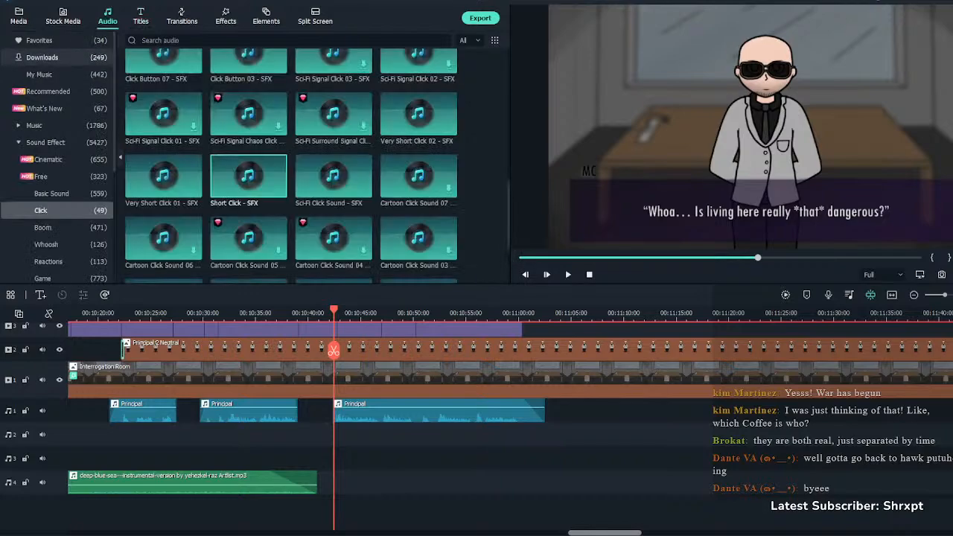
{"action": "left_click", "coordinate": [171, 41]}
{"action": "type", "text": "fore"}
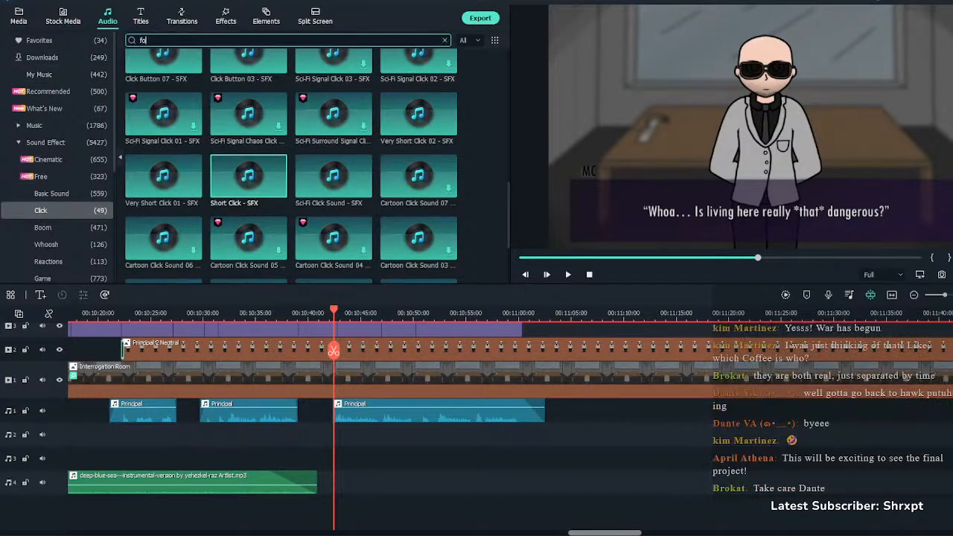
{"action": "key", "text": "Return"}
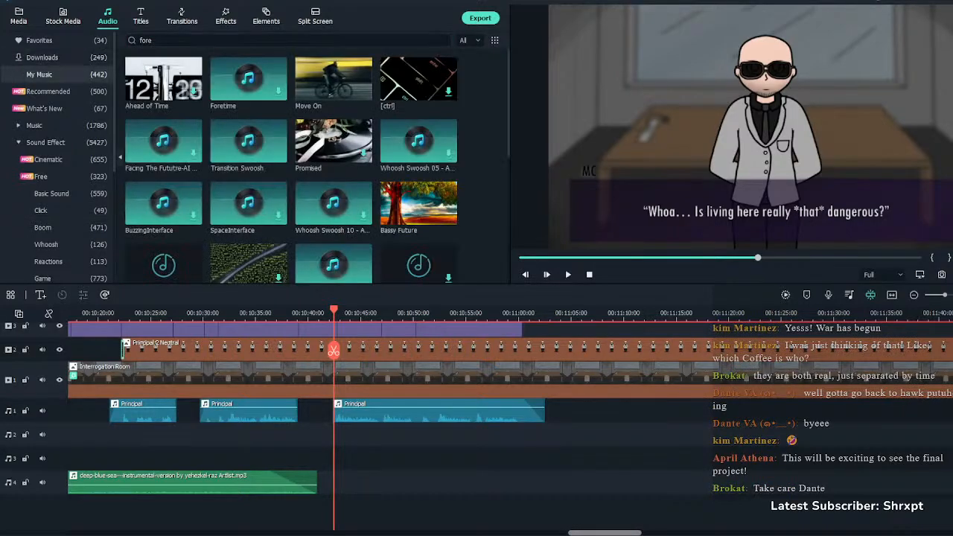
{"action": "left_click", "coordinate": [41, 58]}
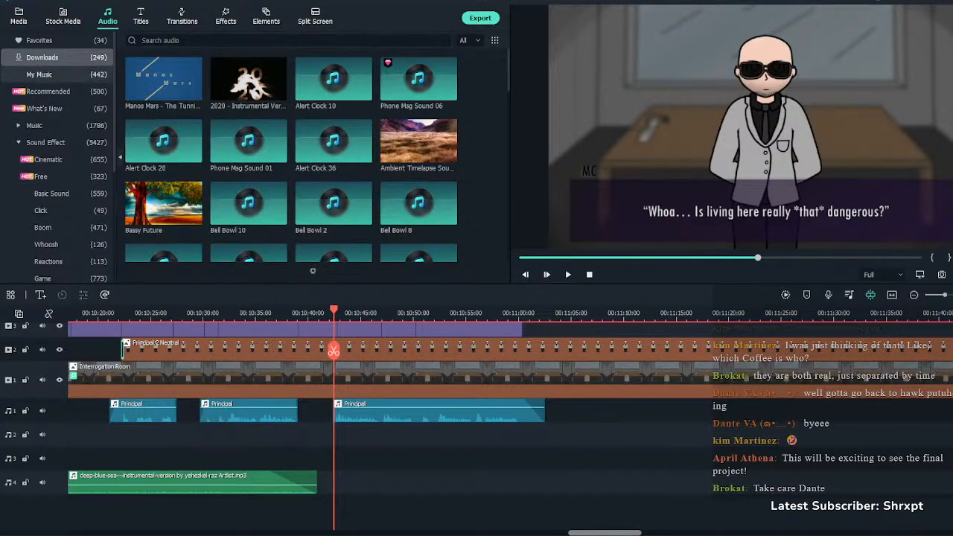
{"action": "left_click", "coordinate": [39, 75]}
{"action": "left_click", "coordinate": [42, 57]}
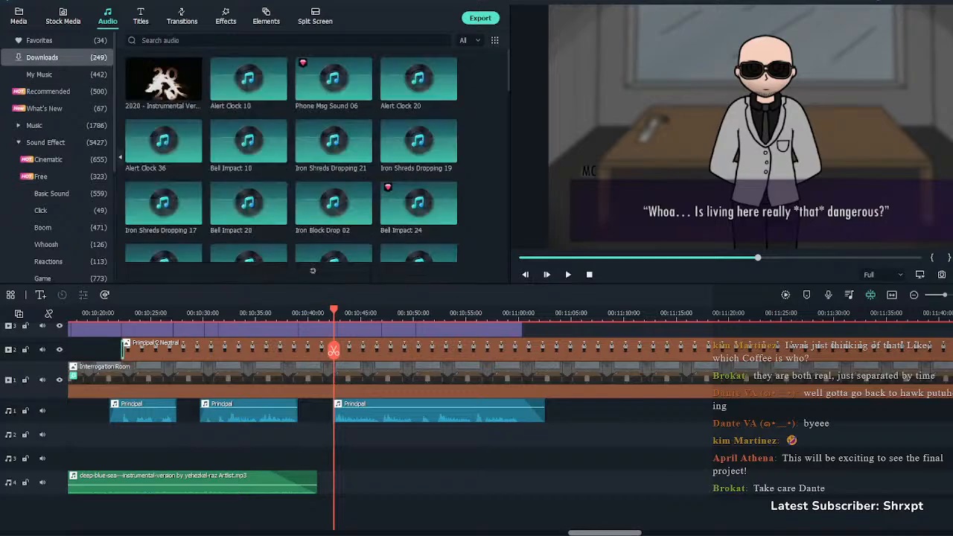
{"action": "left_click", "coordinate": [140, 41]}
{"action": "type", "text": "fore"}
{"action": "key", "text": "Return"}
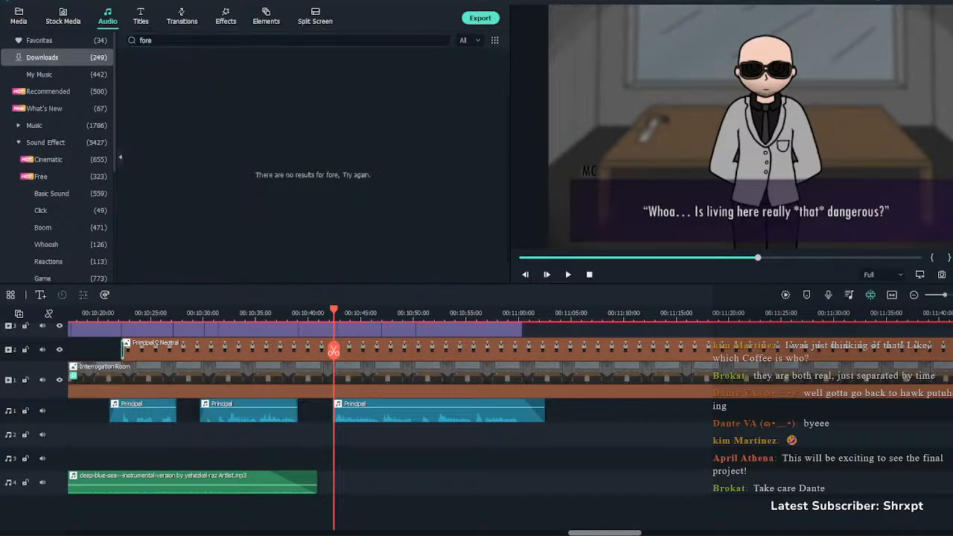
Search the downloaded audio for “horror” and preview Horror Atmosphere_01 and Horror Atmosphere_02
{"action": "double_click", "coordinate": [145, 40]}
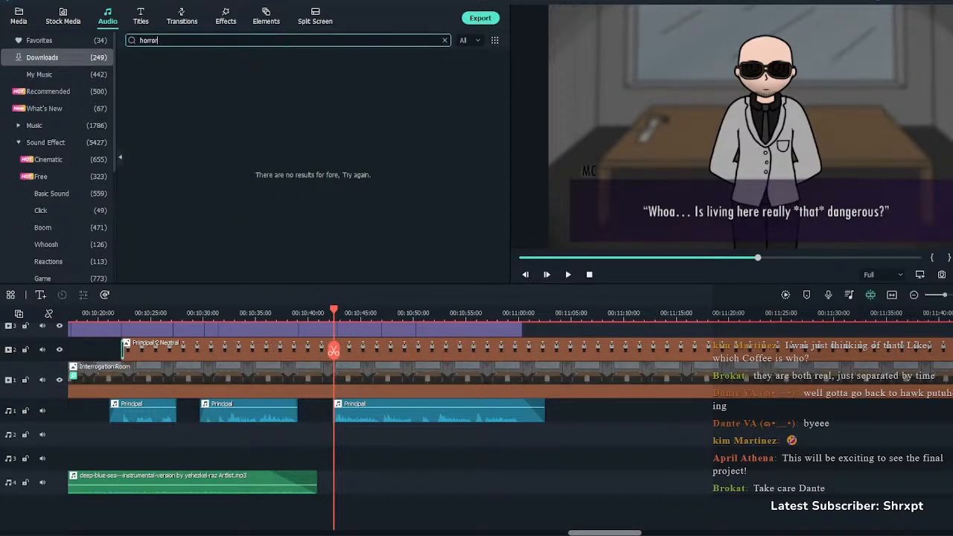
{"action": "type", "text": "horror"}
{"action": "key", "text": "Return"}
{"action": "left_click", "coordinate": [163, 78]}
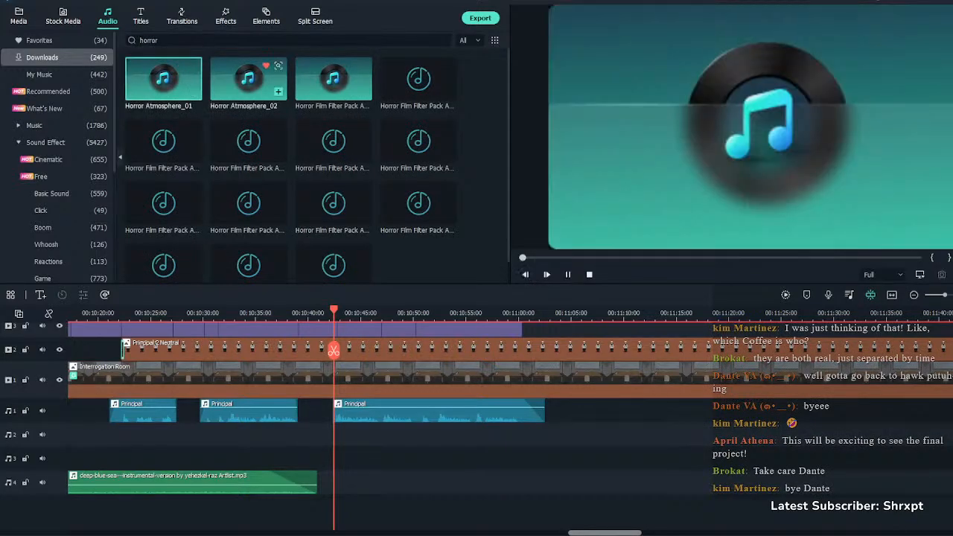
{"action": "left_click", "coordinate": [248, 78]}
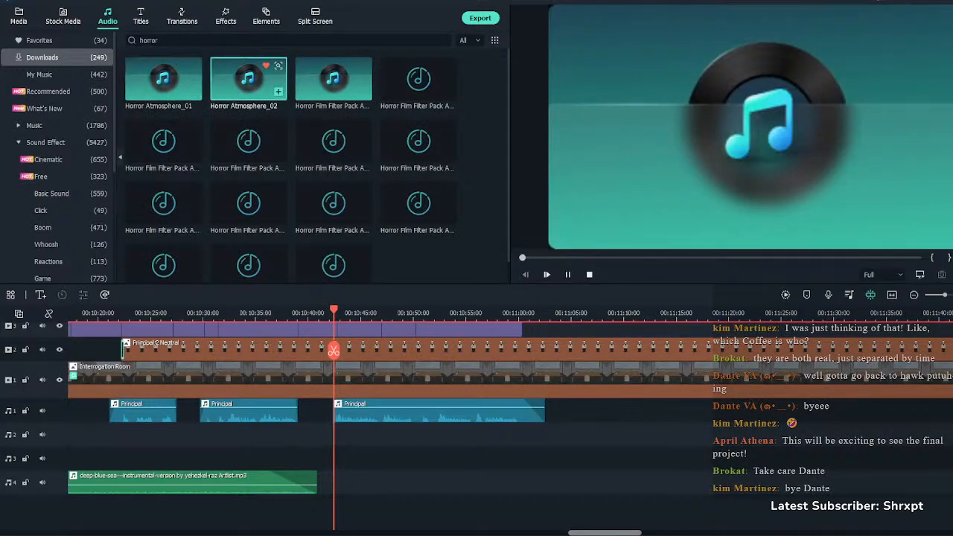
Try placing Horror Atmosphere_01 on a new audio track below the music at the start of the timeline, and undo it
{"action": "scroll", "coordinate": [477, 408], "scroll_direction": "down", "scroll_amount": 5}
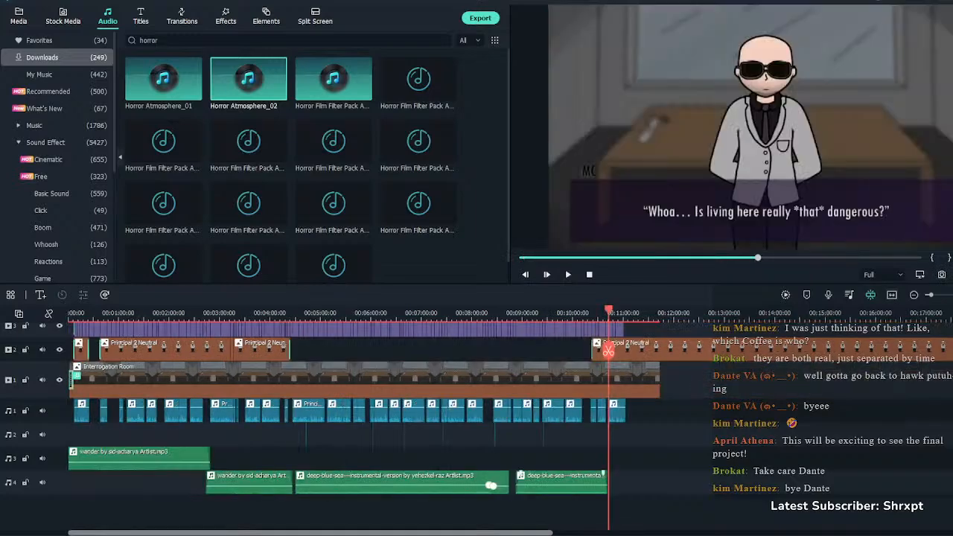
{"action": "scroll", "coordinate": [477, 408], "scroll_direction": "down", "scroll_amount": 1}
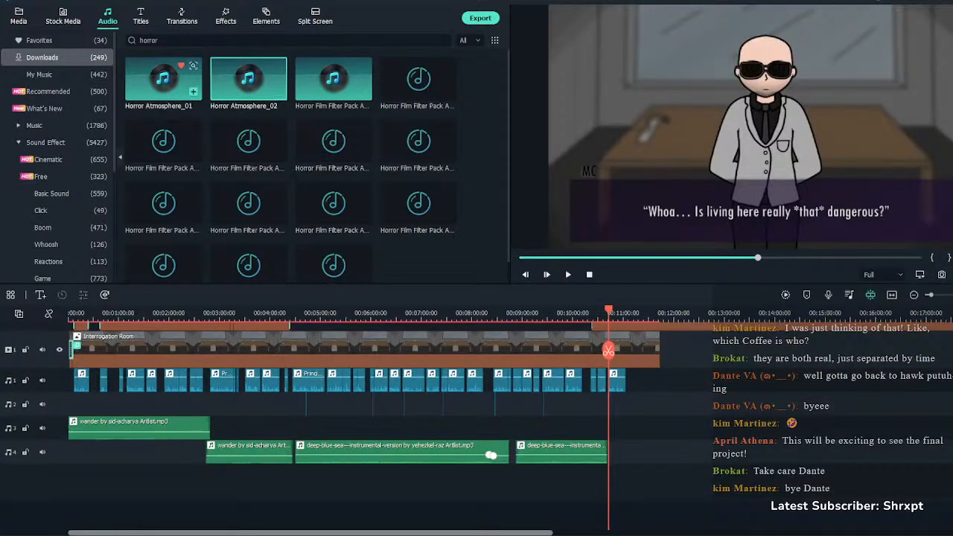
{"action": "left_click_drag", "start_coordinate": [163, 78], "coordinate": [107, 483]}
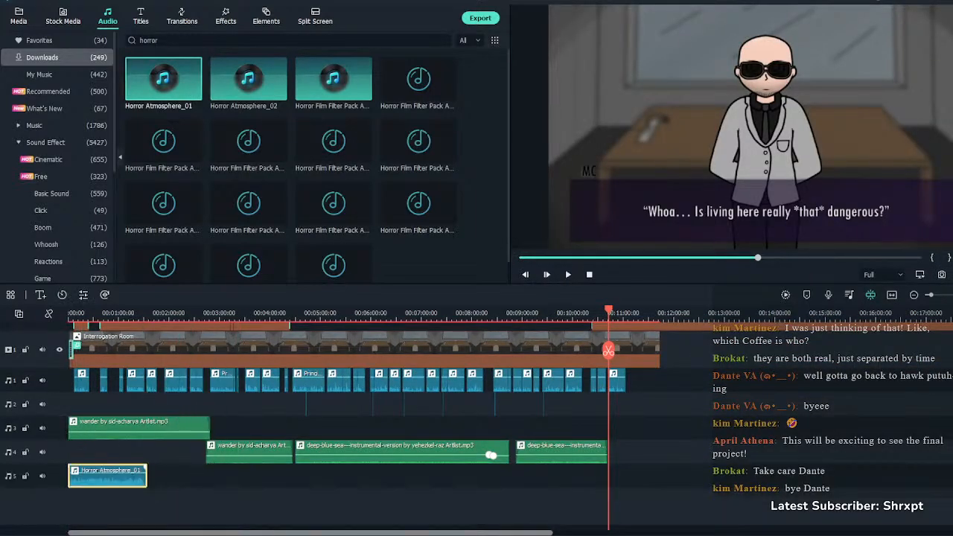
{"action": "key", "text": "ctrl+z"}
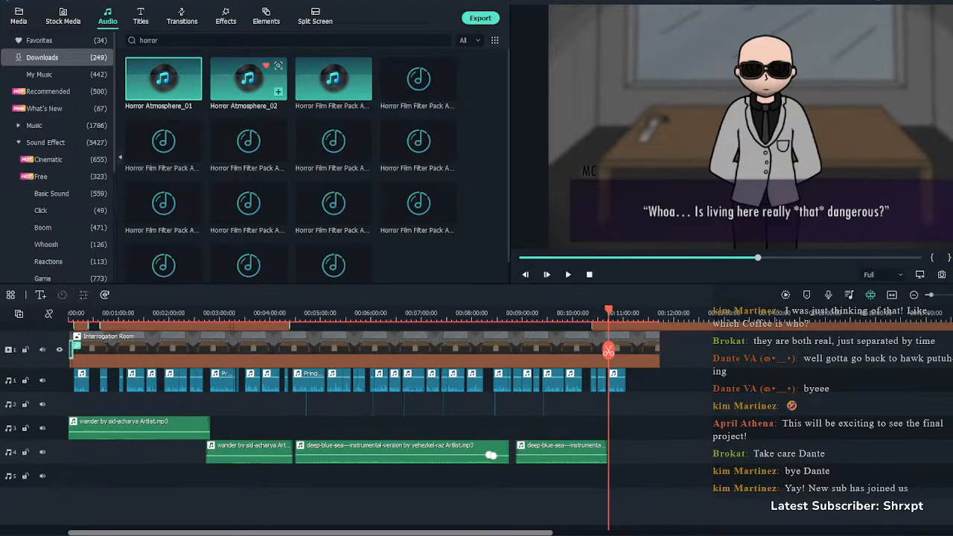
Place Horror Atmosphere_02 on audio track 5 at the start of the timeline and play it with the scene from the beginning
{"action": "left_click_drag", "start_coordinate": [248, 78], "coordinate": [112, 476]}
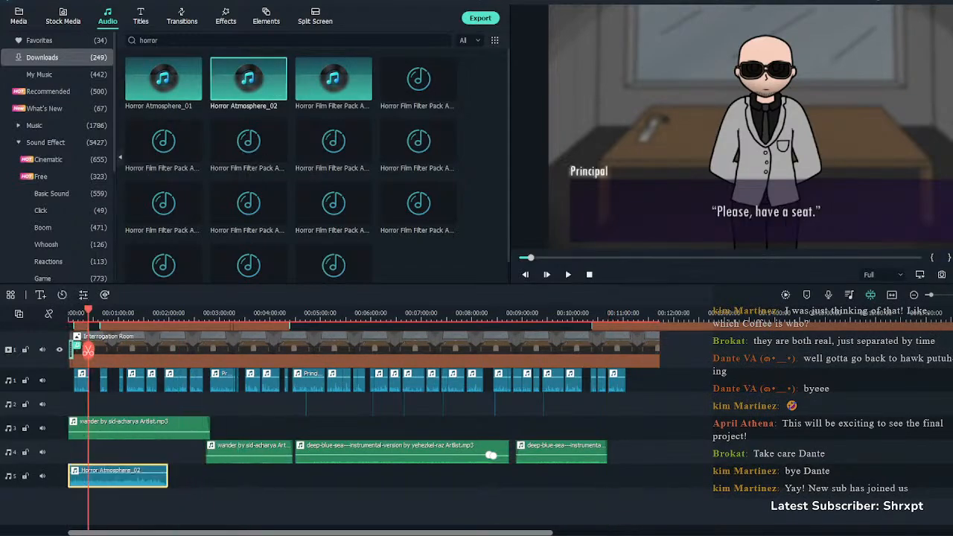
{"action": "key", "text": "Home"}
{"action": "scroll", "coordinate": [477, 402], "scroll_direction": "up", "scroll_amount": 5}
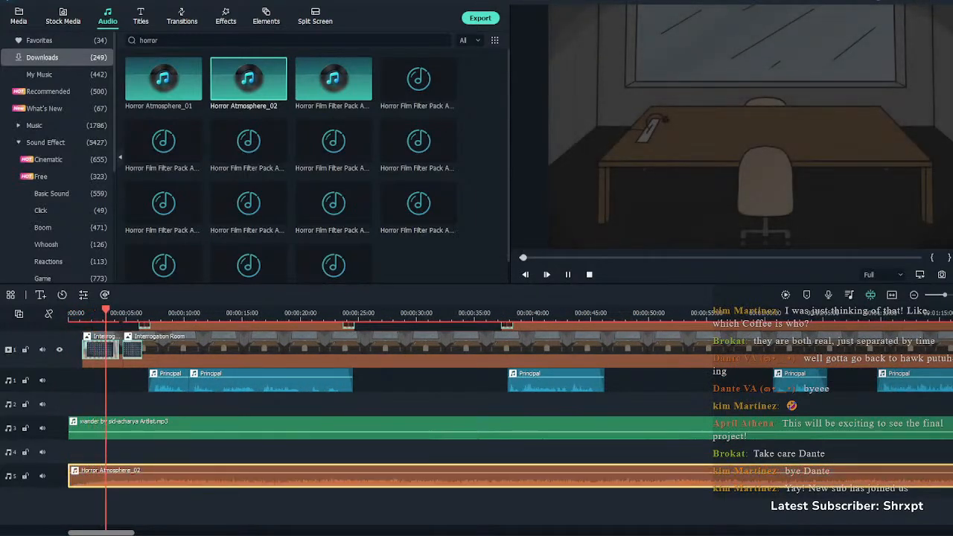
{"action": "left_click_drag", "start_coordinate": [219, 476], "coordinate": [223, 480]}
{"action": "left_click", "coordinate": [223, 452]}
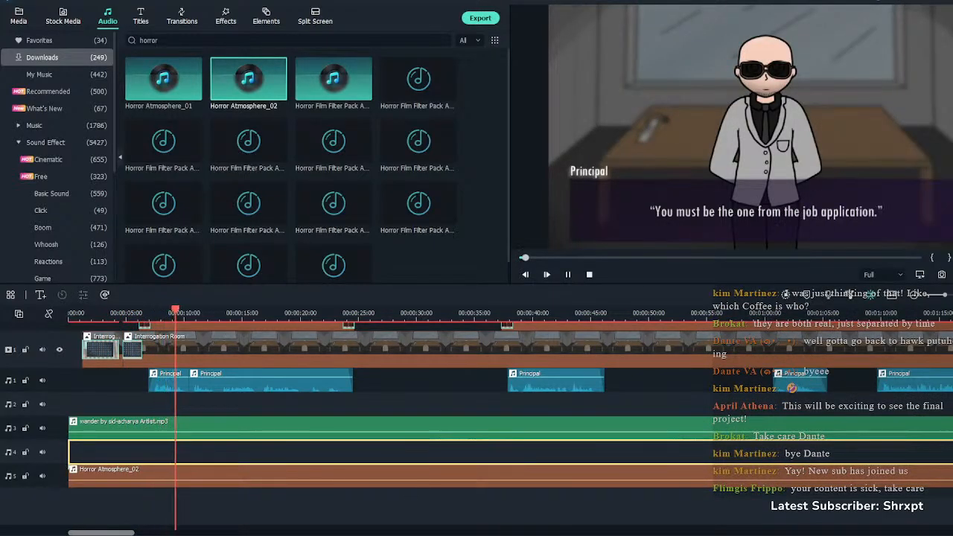
Copy the Horror Atmosphere_02 clip and paste six copies in a row on audio track 5, starting shortly after the original ends
{"action": "left_click", "coordinate": [123, 469]}
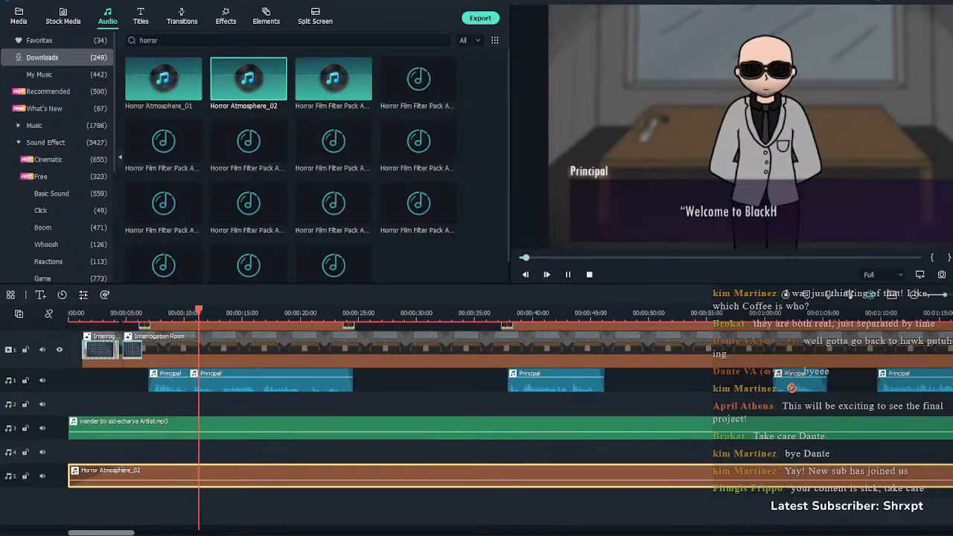
{"action": "key", "text": "shift+z"}
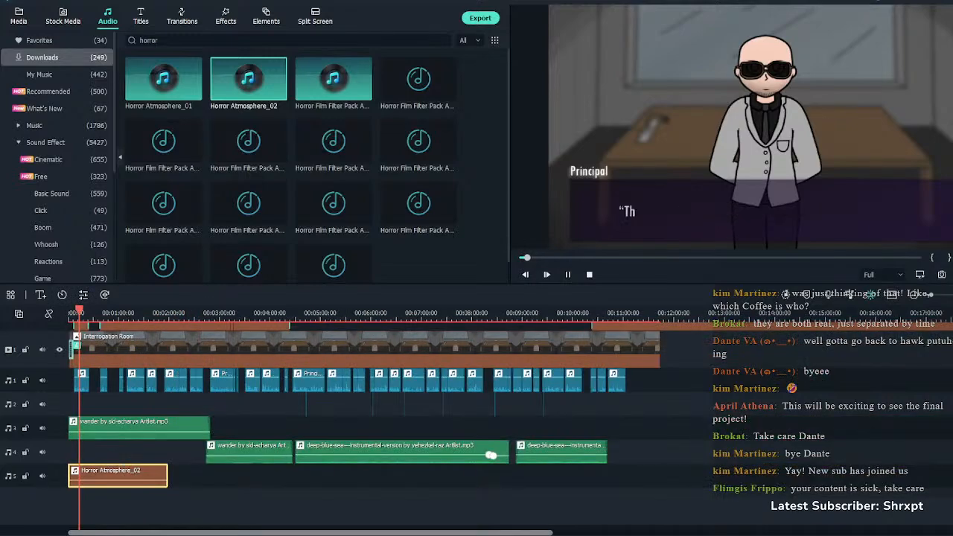
{"action": "key", "text": "space"}
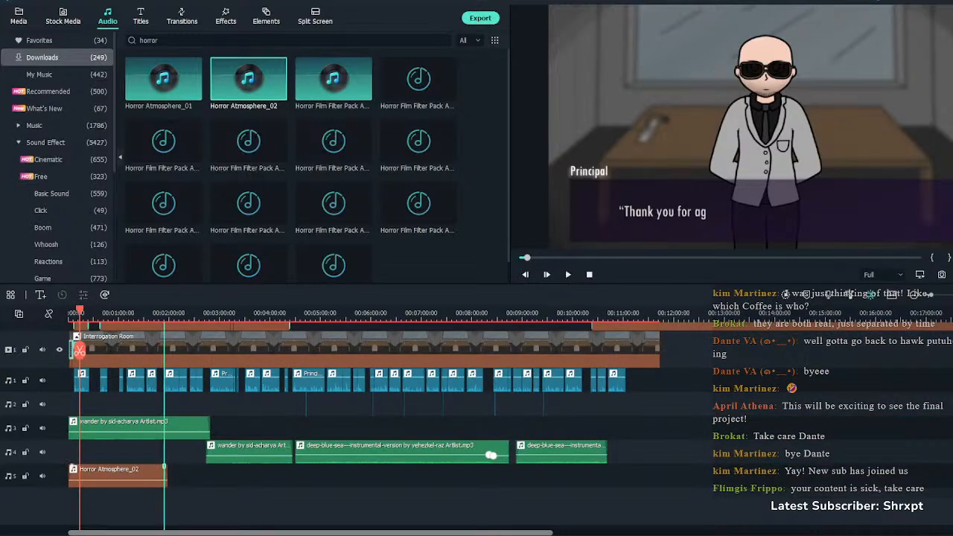
{"action": "left_click", "coordinate": [158, 475]}
{"action": "left_click", "coordinate": [178, 476]}
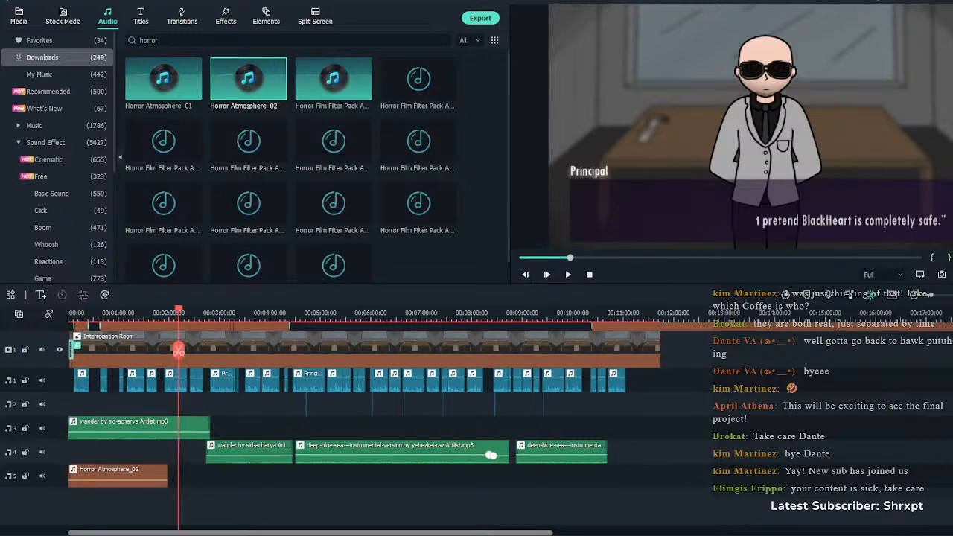
{"action": "key", "text": "ctrl+v"}
{"action": "key", "text": "ctrl+v"}
{"action": "key", "text": "ctrl+v"}
{"action": "key", "text": "ctrl+v"}
{"action": "key", "text": "ctrl+v"}
{"action": "key", "text": "ctrl+v"}
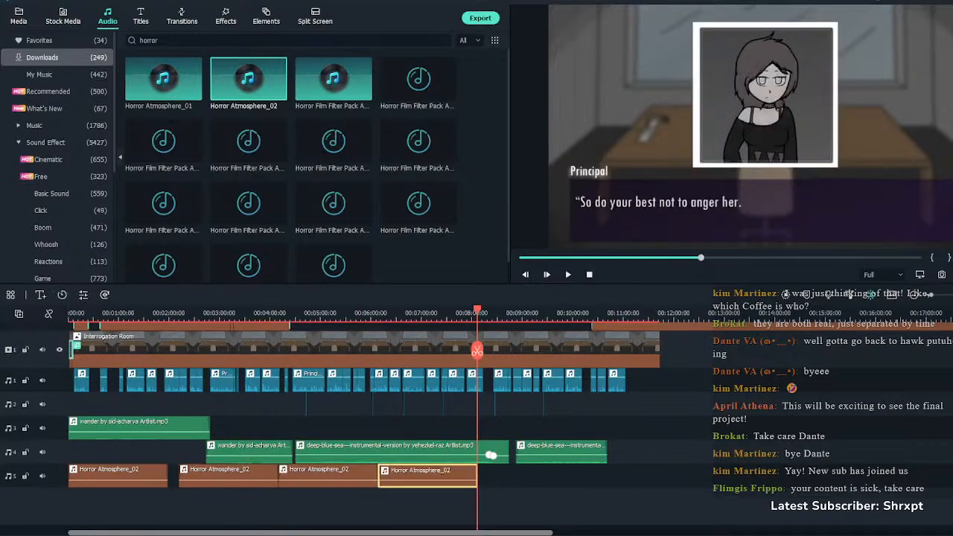
Move the first pasted Horror Atmosphere_02 copy down to a new audio track 6, overlapping the faded end of the original clip
{"action": "left_click_drag", "start_coordinate": [776, 350], "coordinate": [152, 351]}
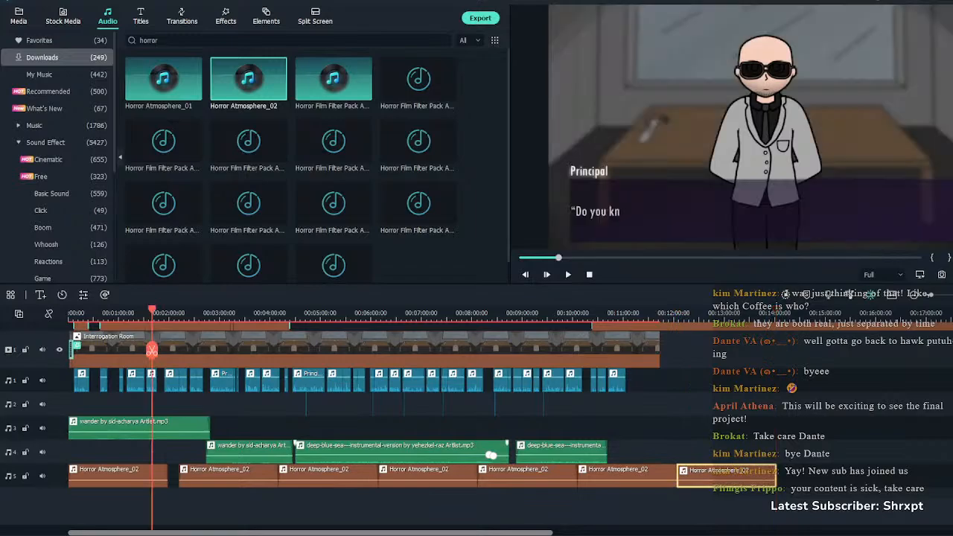
{"action": "key", "text": "ctrl+="}
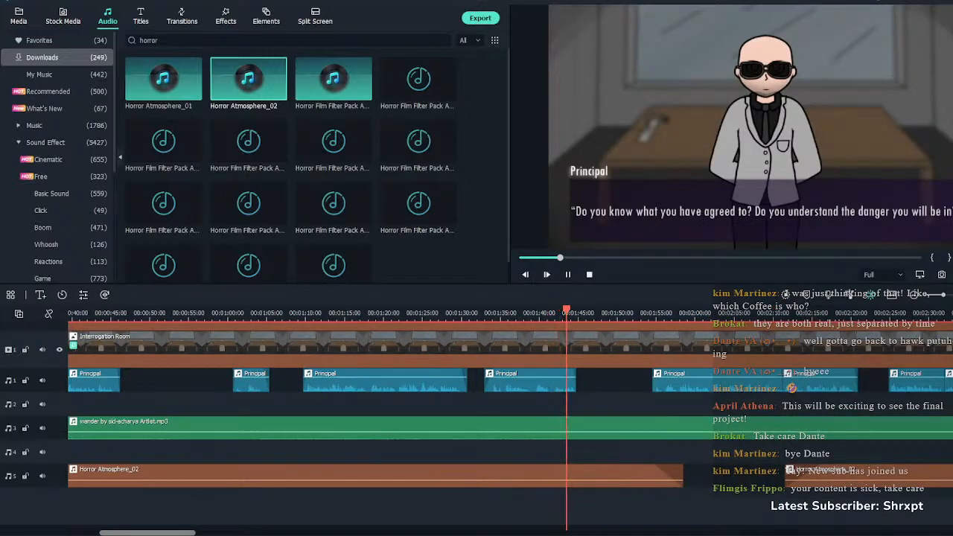
{"action": "key", "text": "space"}
{"action": "left_click_drag", "start_coordinate": [791, 471], "coordinate": [689, 493]}
{"action": "left_click", "coordinate": [689, 452]}
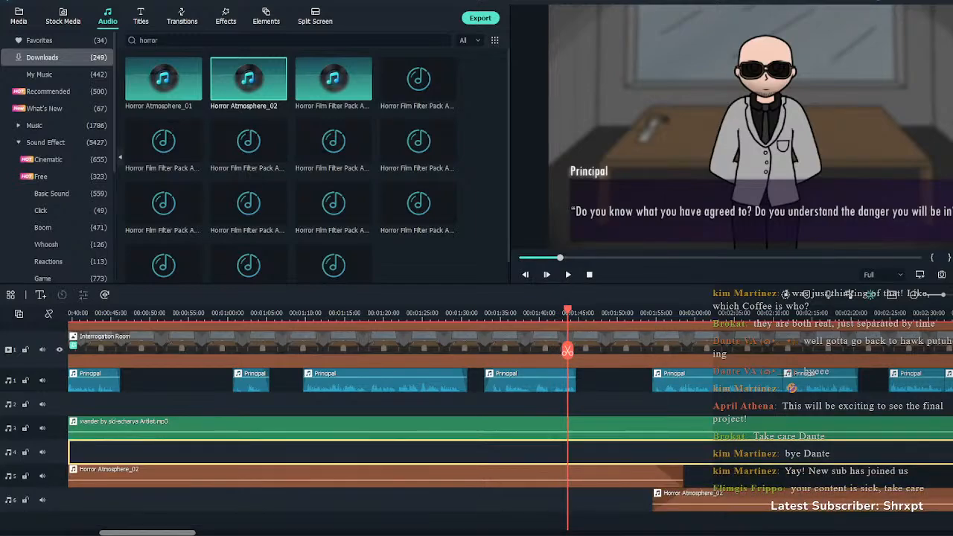
Shift the second pasted Horror Atmosphere_02 copy earlier on audio track 5 so its start overlaps the fade-out of the track 6 copy
{"action": "key", "text": "Down"}
{"action": "key", "text": "Down"}
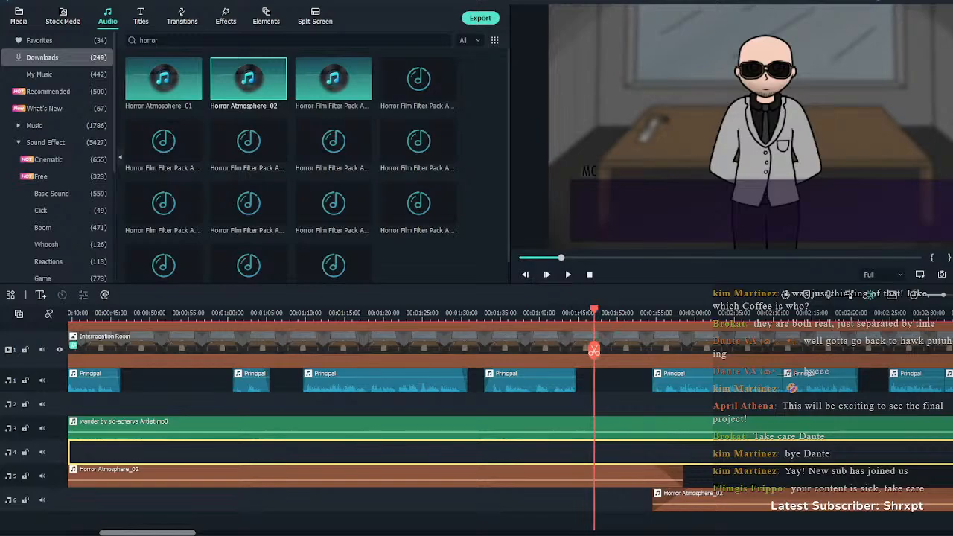
{"action": "key", "text": "Down"}
{"action": "key", "text": "Down"}
{"action": "key", "text": "Down"}
{"action": "key", "text": "Down"}
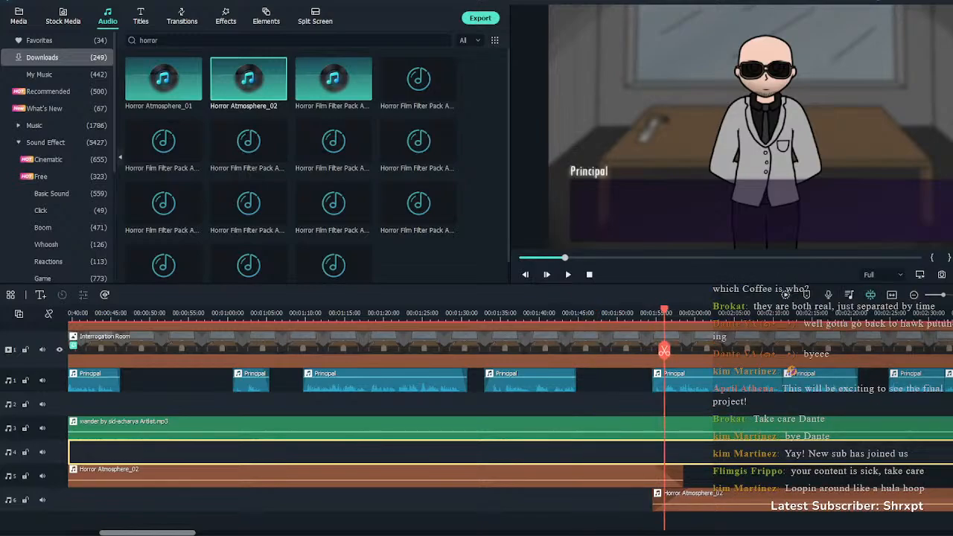
{"action": "key", "text": "Down"}
{"action": "key", "text": "Down"}
{"action": "key", "text": "Down"}
{"action": "key", "text": "Down"}
{"action": "key", "text": "Down"}
{"action": "key", "text": "Down"}
{"action": "key", "text": "Down"}
{"action": "key", "text": "Down"}
{"action": "key", "text": "Down"}
{"action": "key", "text": "Down"}
{"action": "key", "text": "Down"}
{"action": "key", "text": "Down"}
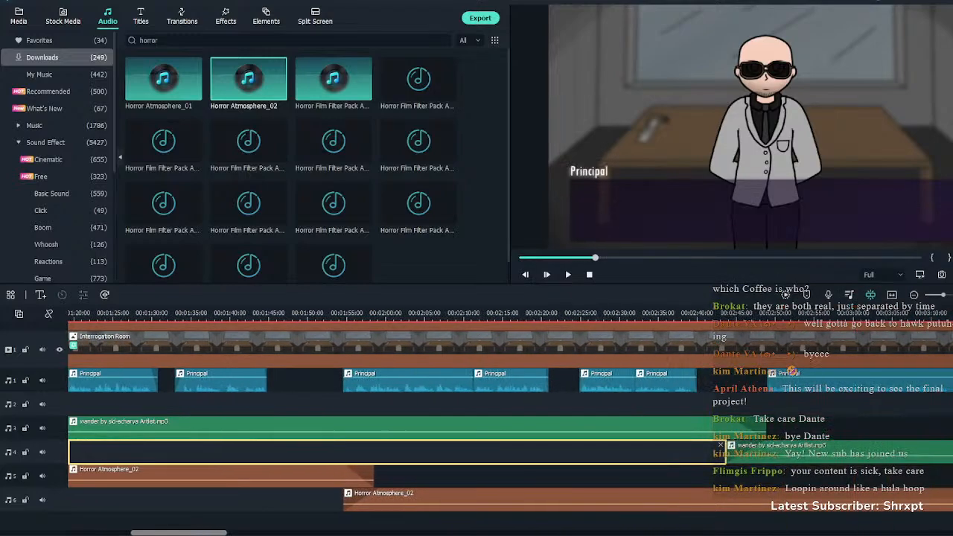
{"action": "left_click_drag", "start_coordinate": [944, 475], "coordinate": [776, 474]}
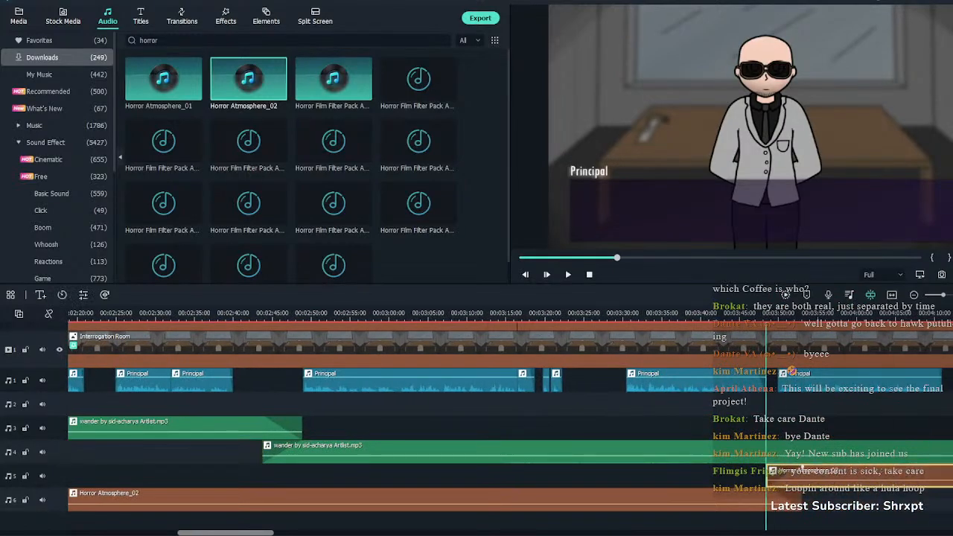
{"action": "key", "text": "Escape"}
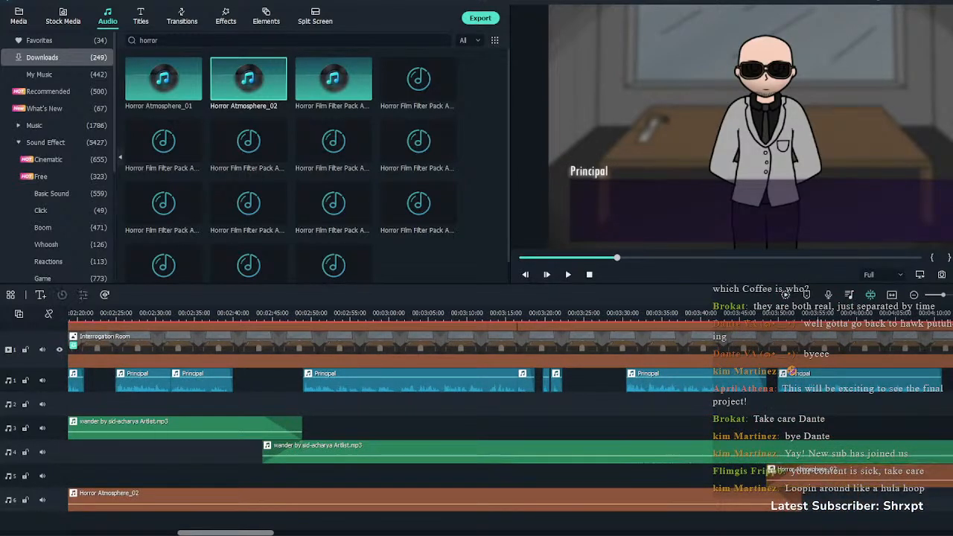
Move the third pasted Horror Atmosphere_02 copy to audio track 6, overlapping the fade-out of the second copy around 5:45
{"action": "key", "text": "Down"}
{"action": "key", "text": "Down"}
{"action": "key", "text": "Down"}
{"action": "key", "text": "Down"}
{"action": "key", "text": "Down"}
{"action": "key", "text": "Down"}
{"action": "key", "text": "Down"}
{"action": "key", "text": "Down"}
{"action": "key", "text": "Down"}
{"action": "key", "text": "Down"}
{"action": "key", "text": "Down"}
{"action": "key", "text": "Down"}
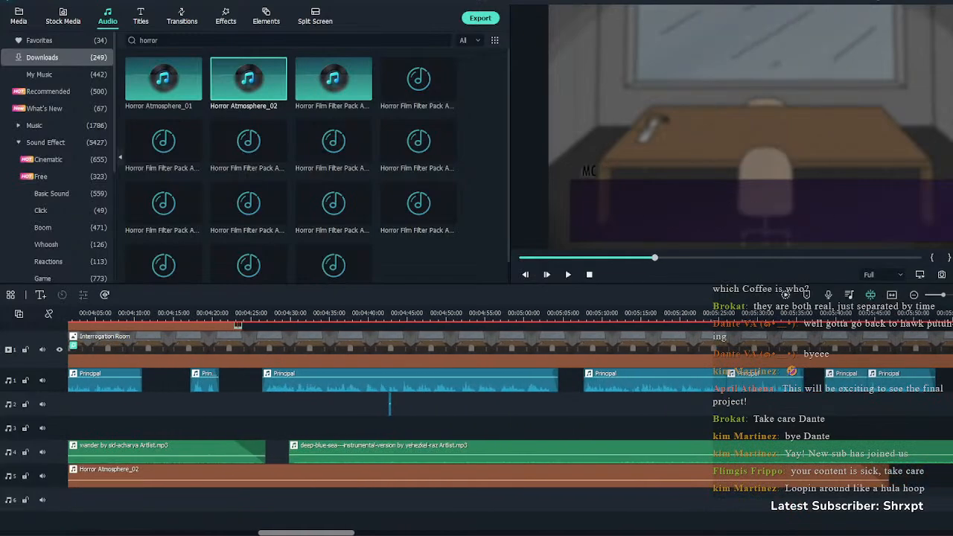
{"action": "left_click_drag", "start_coordinate": [826, 467], "coordinate": [617, 492]}
{"action": "left_click", "coordinate": [668, 476]}
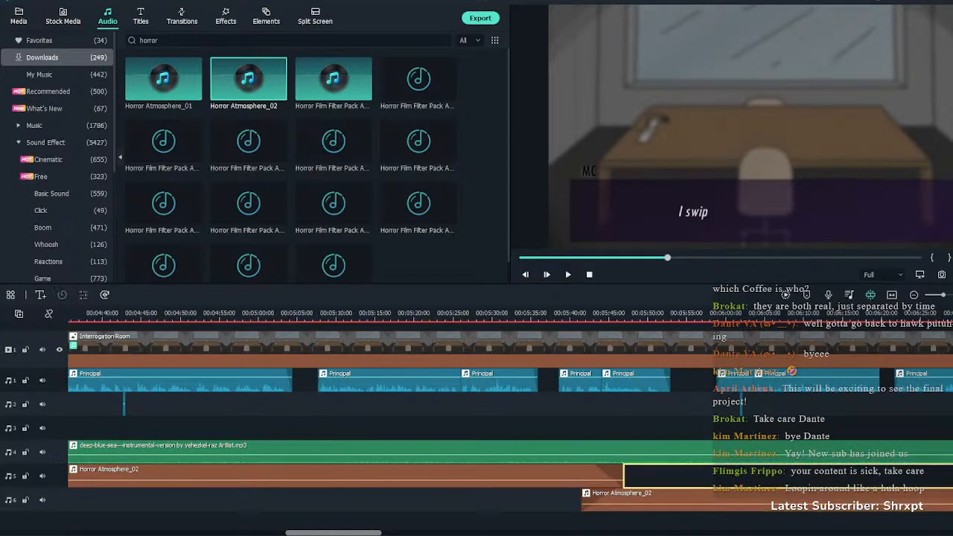
Shift the fourth pasted Horror Atmosphere_02 copy earlier on audio track 5, overlapping the end of the third copy around 7:38
{"action": "key", "text": "Down"}
{"action": "key", "text": "Down"}
{"action": "key", "text": "Down"}
{"action": "key", "text": "Down"}
{"action": "key", "text": "Down"}
{"action": "key", "text": "Down"}
{"action": "key", "text": "Down"}
{"action": "key", "text": "Down"}
{"action": "key", "text": "Down"}
{"action": "key", "text": "Down"}
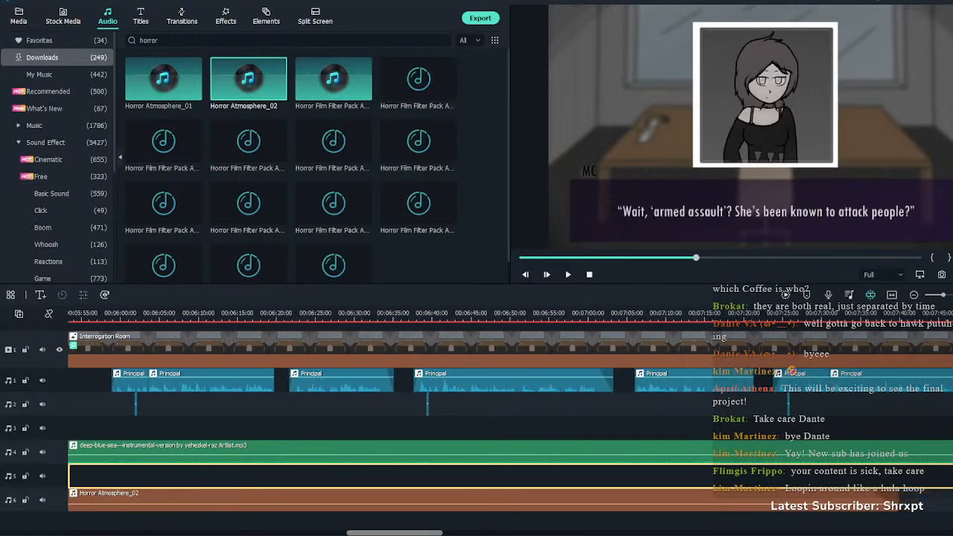
{"action": "key", "text": "Down"}
{"action": "key", "text": "Delete"}
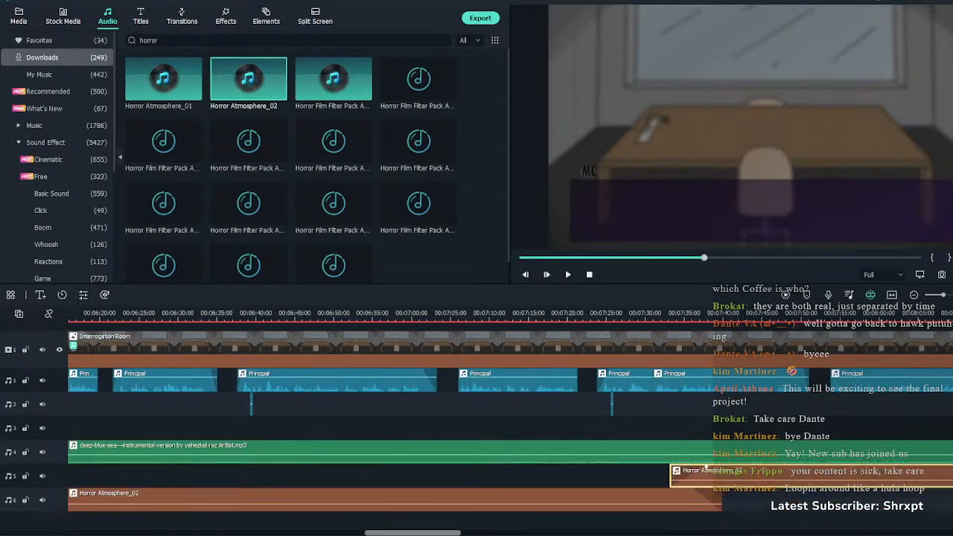
{"action": "key", "text": "Escape"}
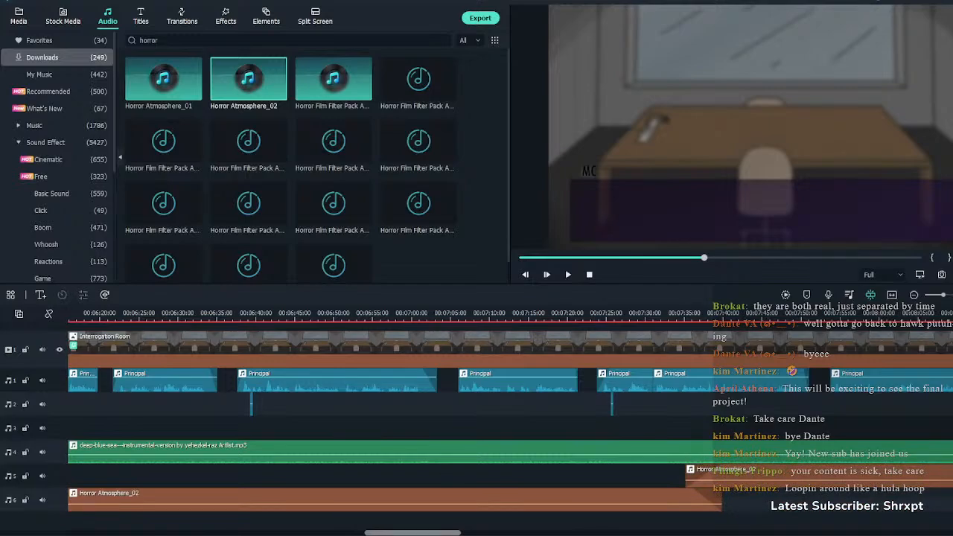
Move the fifth pasted Horror Atmosphere_02 copy to audio track 6, overlapping the fade-out of the fourth copy around 9:30
{"action": "left_click_drag", "start_coordinate": [705, 257], "coordinate": [746, 257]}
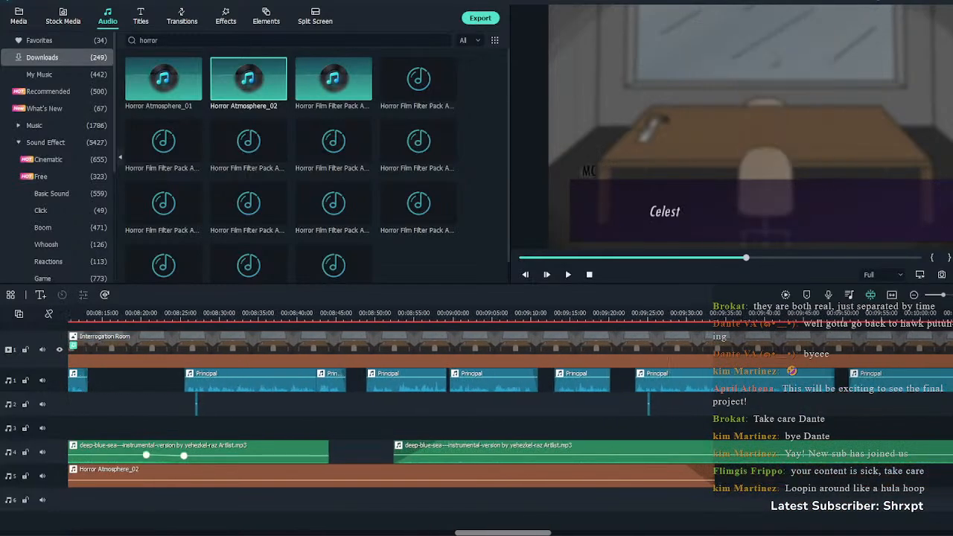
{"action": "left_click_drag", "start_coordinate": [950, 476], "coordinate": [704, 499]}
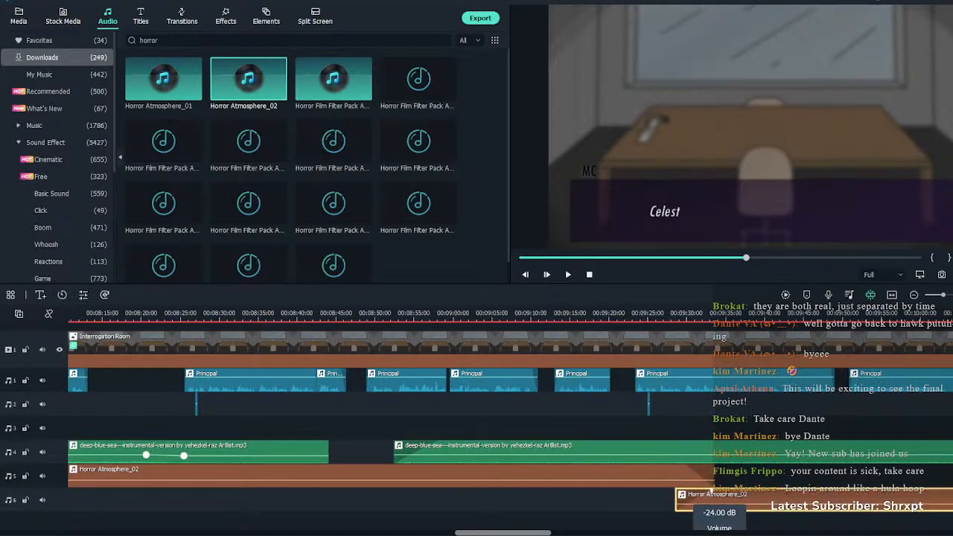
{"action": "left_click", "coordinate": [737, 476]}
Shift the last Horror Atmosphere_02 copy earlier on audio track 5, overlapping the end of the fifth copy around 11:25
{"action": "mouse_move", "coordinate": [747, 257]}
{"action": "left_mouse_down"}
{"action": "mouse_move", "coordinate": [919, 257]}
{"action": "mouse_move", "coordinate": [757, 257]}
{"action": "left_mouse_up"}
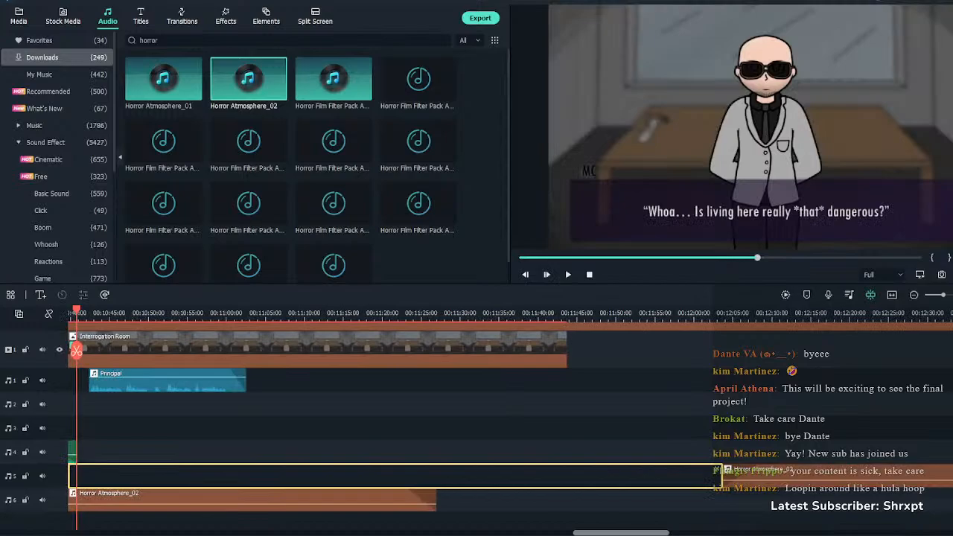
{"action": "left_click_drag", "start_coordinate": [760, 470], "coordinate": [441, 470]}
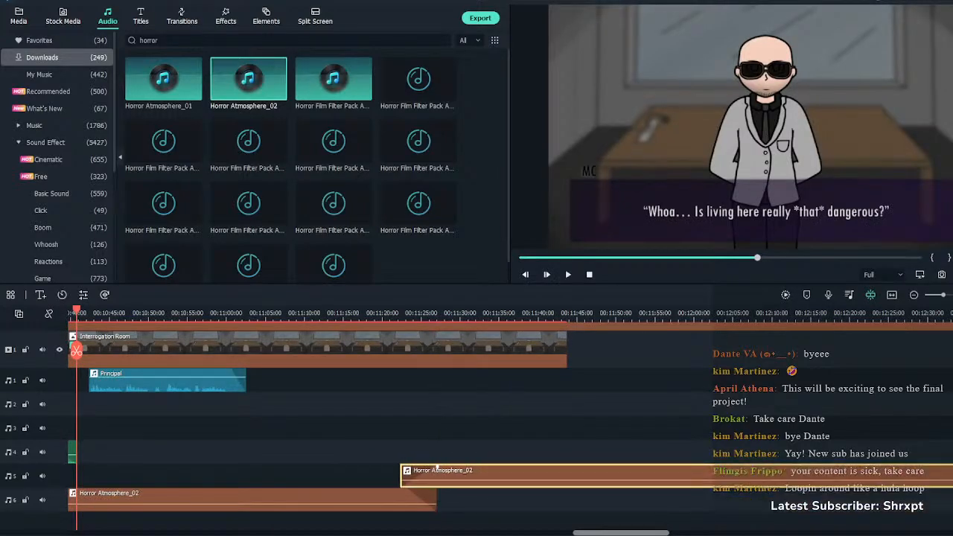
{"action": "key", "text": "Escape"}
Replay the Principal's “We run an academy” line and add a line break before “of the city.” in its text box
{"action": "scroll", "coordinate": [477, 424], "scroll_direction": "up", "scroll_amount": 1}
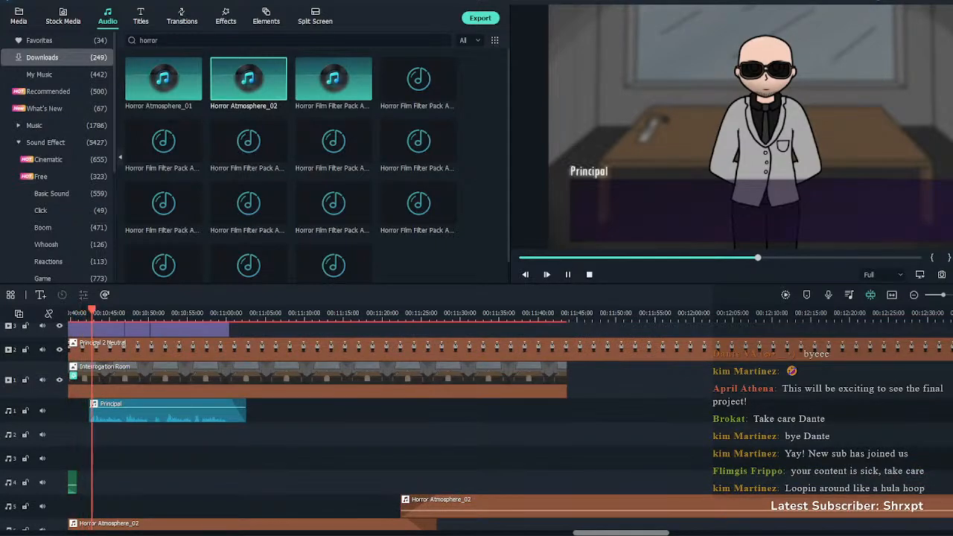
{"action": "scroll", "coordinate": [476, 425], "scroll_direction": "up", "scroll_amount": 1}
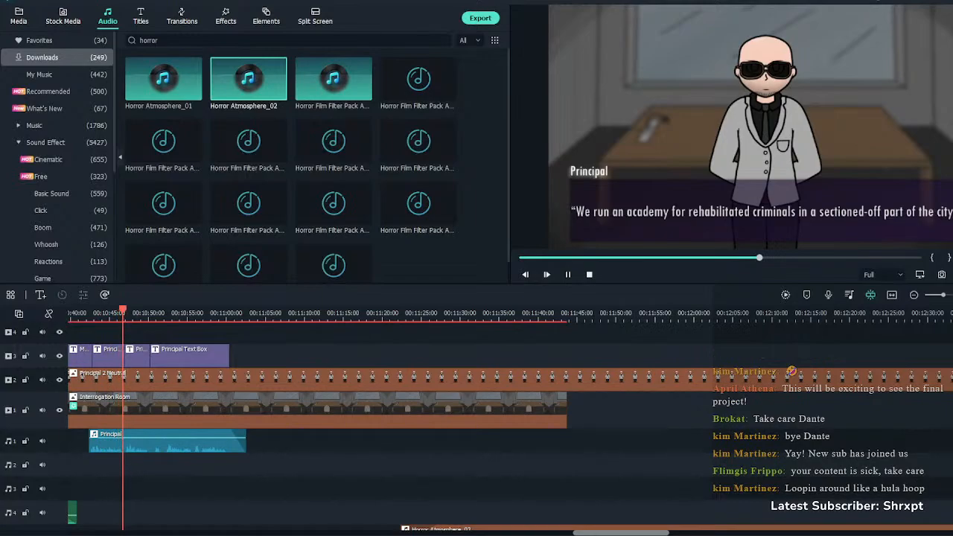
{"action": "left_click", "coordinate": [77, 313]}
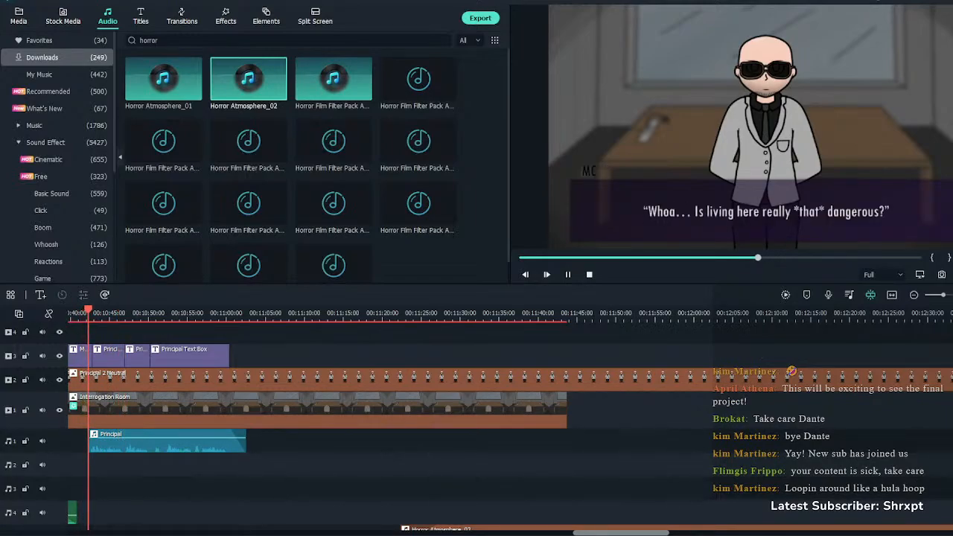
{"action": "key", "text": "space"}
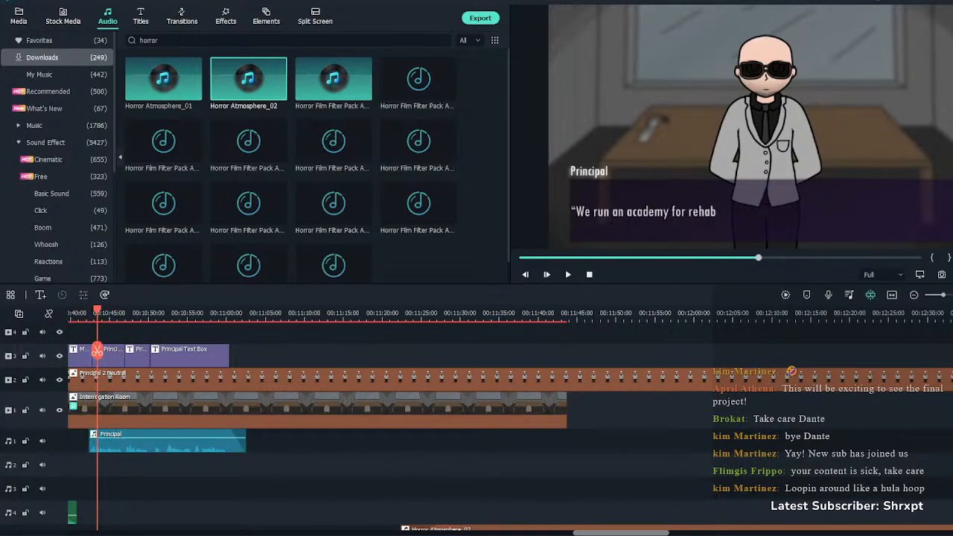
{"action": "mouse_move", "coordinate": [97, 313]}
{"action": "left_mouse_down"}
{"action": "mouse_move", "coordinate": [81, 313]}
{"action": "mouse_move", "coordinate": [121, 313]}
{"action": "mouse_move", "coordinate": [104, 313]}
{"action": "left_mouse_up"}
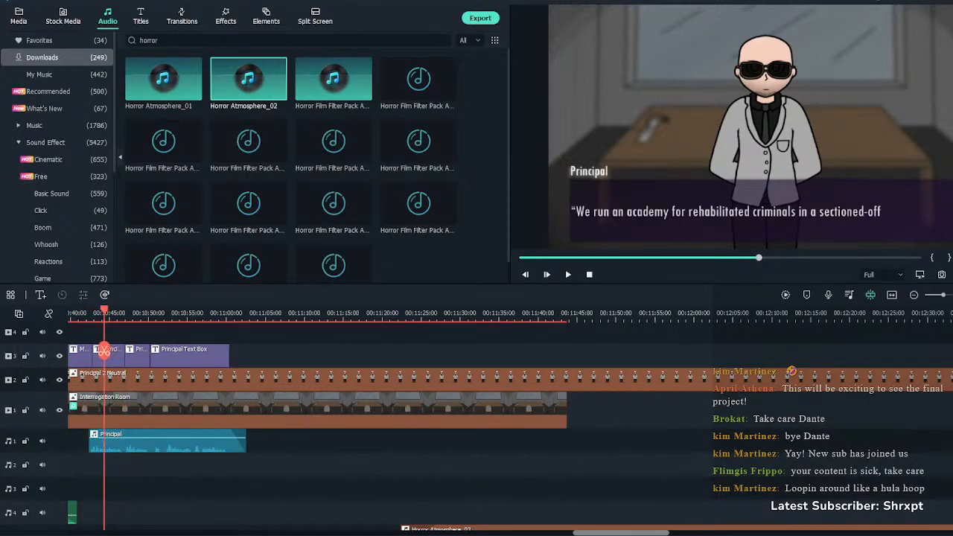
{"action": "double_click", "coordinate": [105, 349]}
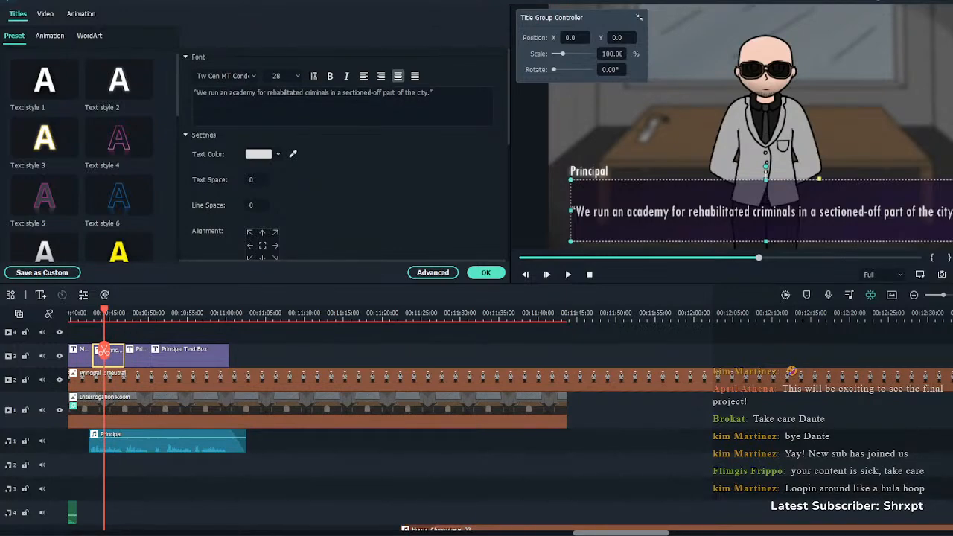
{"action": "left_click", "coordinate": [397, 92]}
{"action": "key", "text": "Return"}
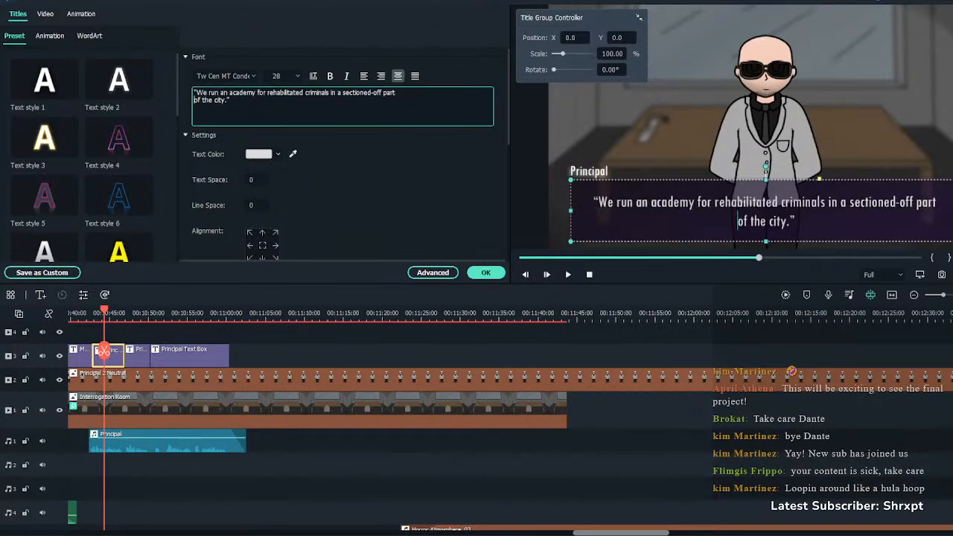
{"action": "left_click", "coordinate": [485, 272]}
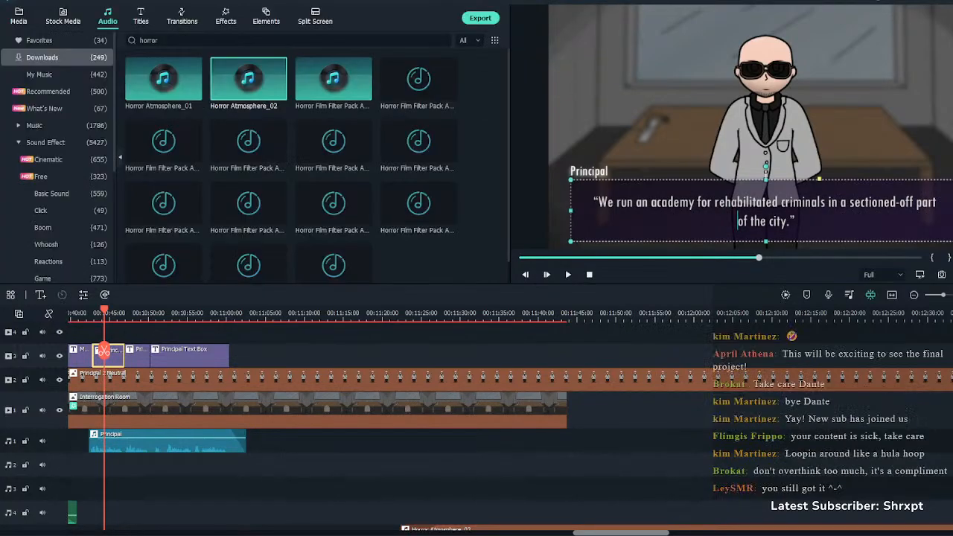
Play the end of the Principal's “Now go on” line and stop just past the last text box
{"action": "left_click_drag", "start_coordinate": [104, 350], "coordinate": [201, 350]}
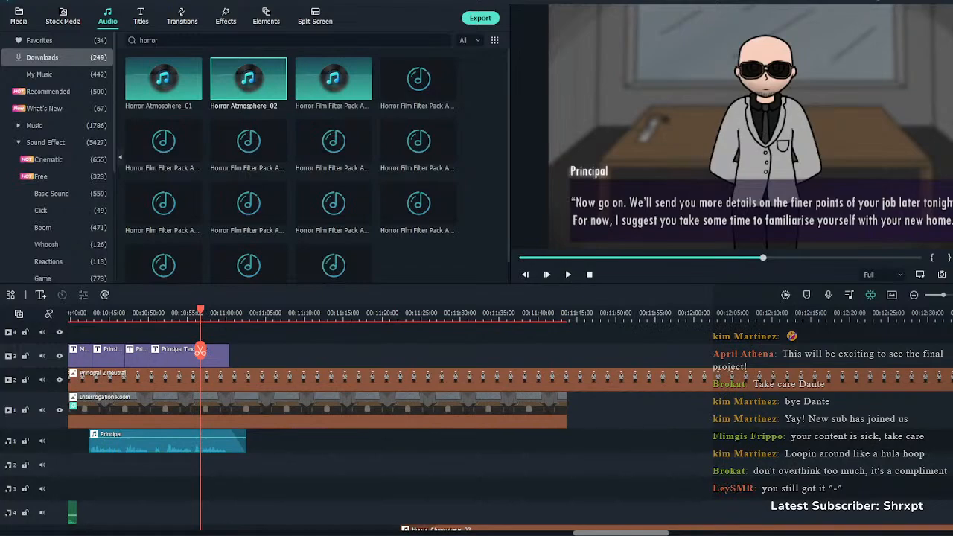
{"action": "left_click_drag", "start_coordinate": [200, 350], "coordinate": [203, 350]}
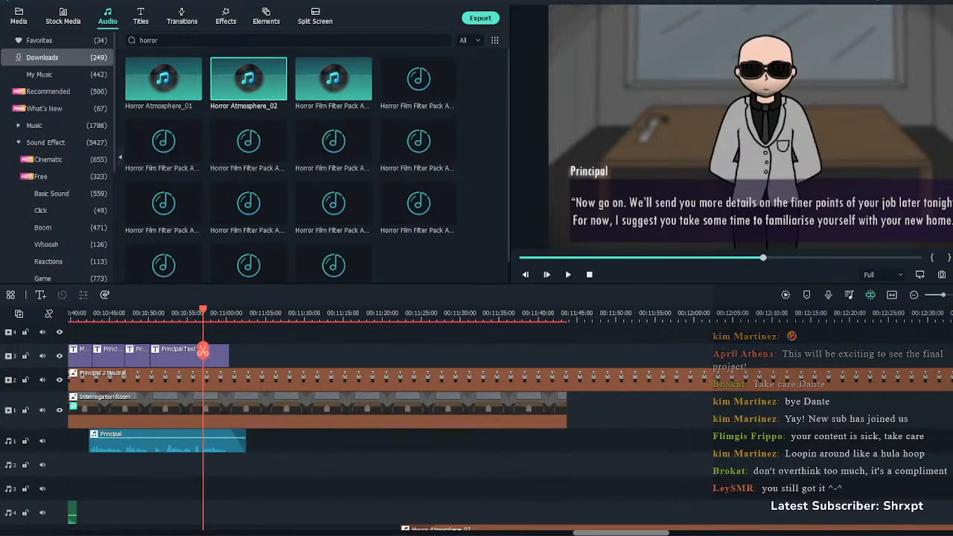
{"action": "key", "text": "space"}
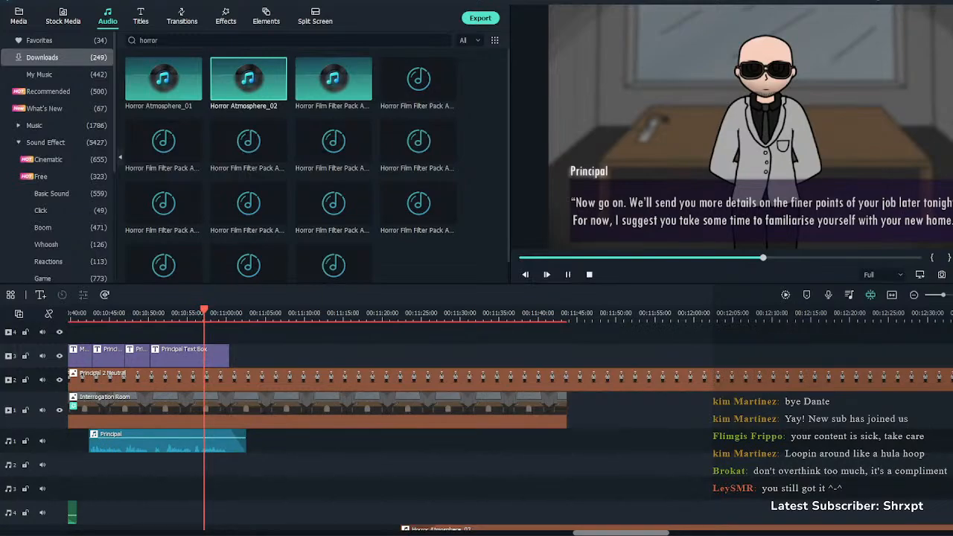
{"action": "key", "text": "ctrl+="}
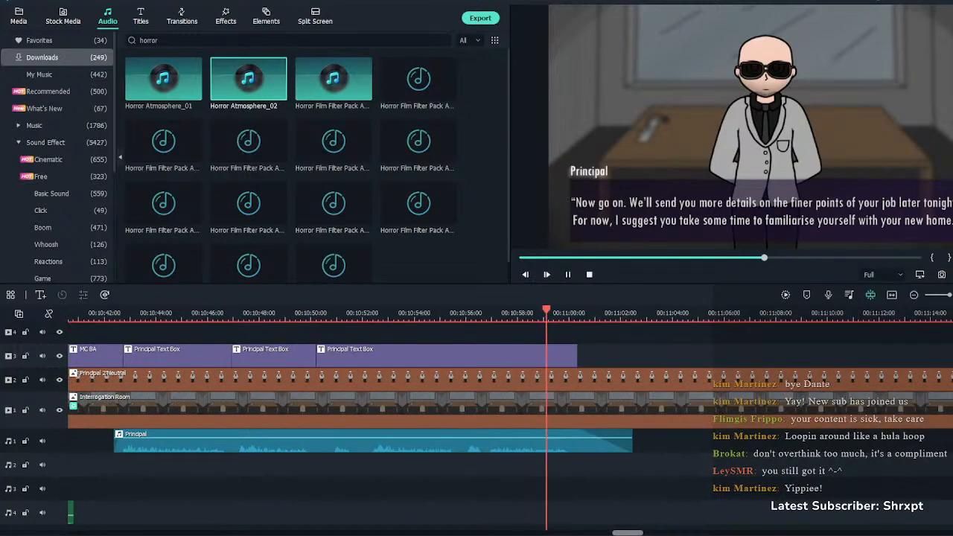
{"action": "key", "text": "space"}
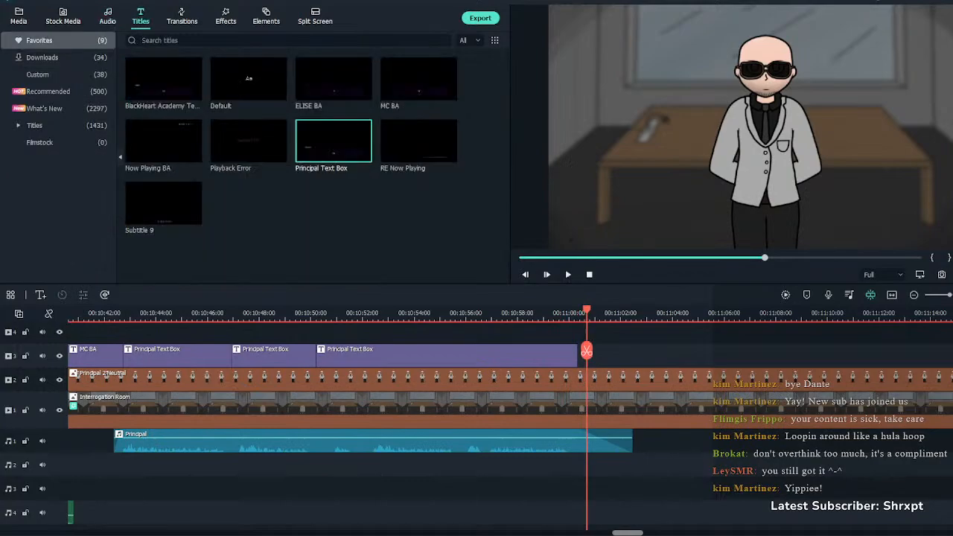
Place an MC BA title right after the last Principal text box and cut off the Principal 2 Neutral clip at about 11:05
{"action": "left_click_drag", "start_coordinate": [418, 79], "coordinate": [579, 364]}
{"action": "key", "text": "space"}
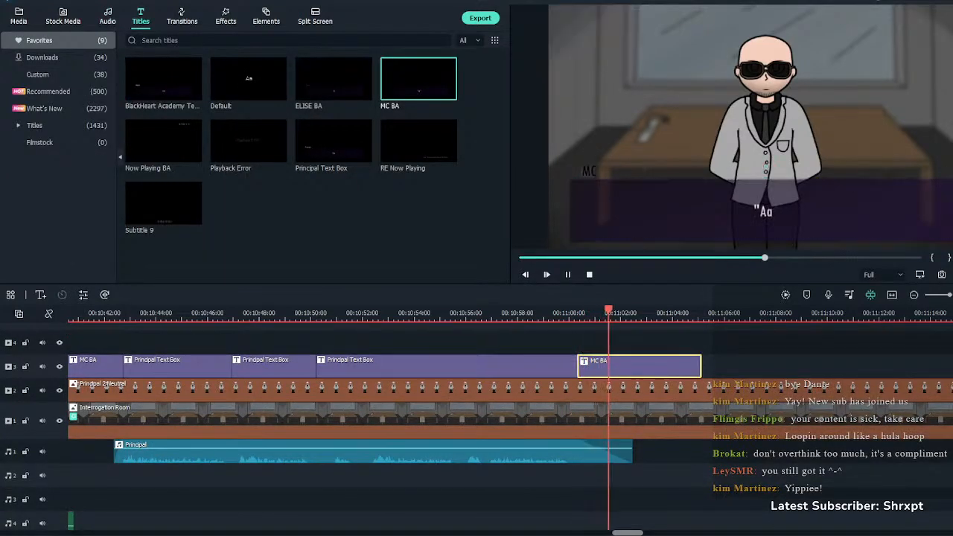
{"action": "left_click", "coordinate": [639, 390]}
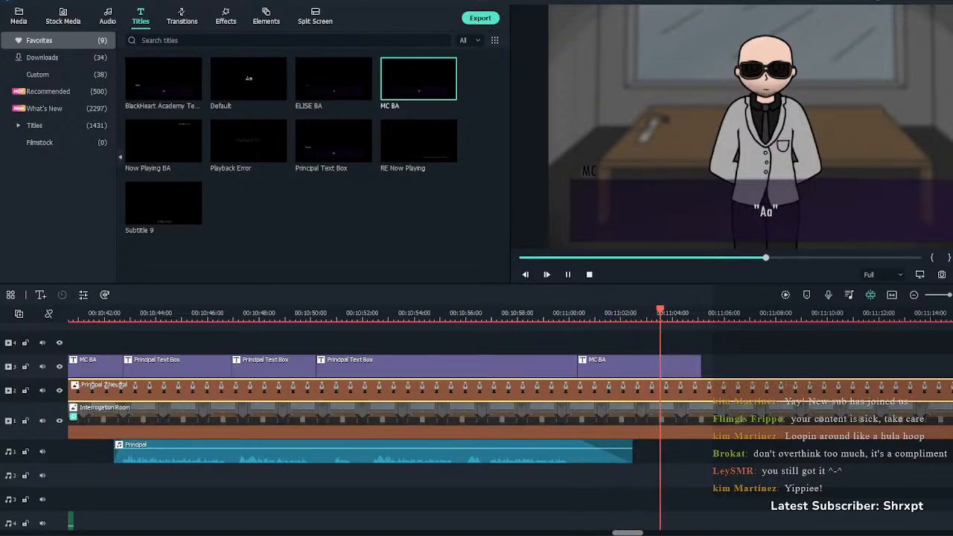
{"action": "key", "text": "space"}
{"action": "key", "text": "ctrl+b"}
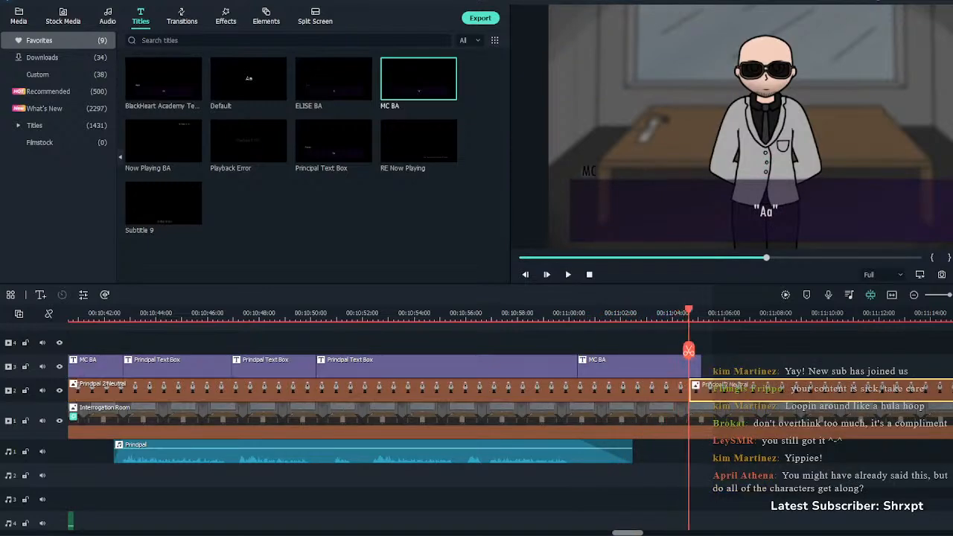
{"action": "key", "text": "Delete"}
Add a Dissolve to the end of Principal 2 Neutral and lengthen it back to the start of the new MC BA title
{"action": "left_click", "coordinate": [181, 16]}
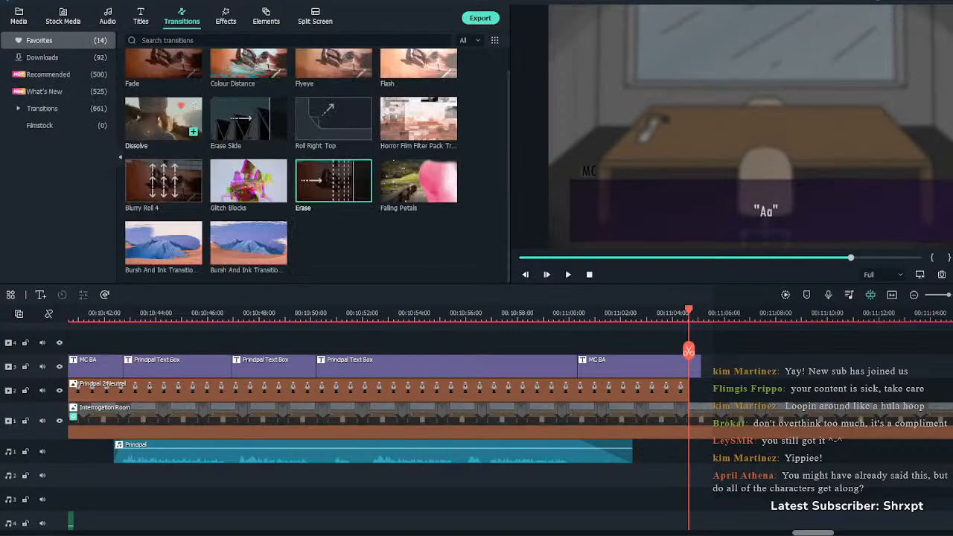
{"action": "scroll", "coordinate": [163, 141], "scroll_direction": "up", "scroll_amount": 1}
{"action": "left_click", "coordinate": [163, 140]}
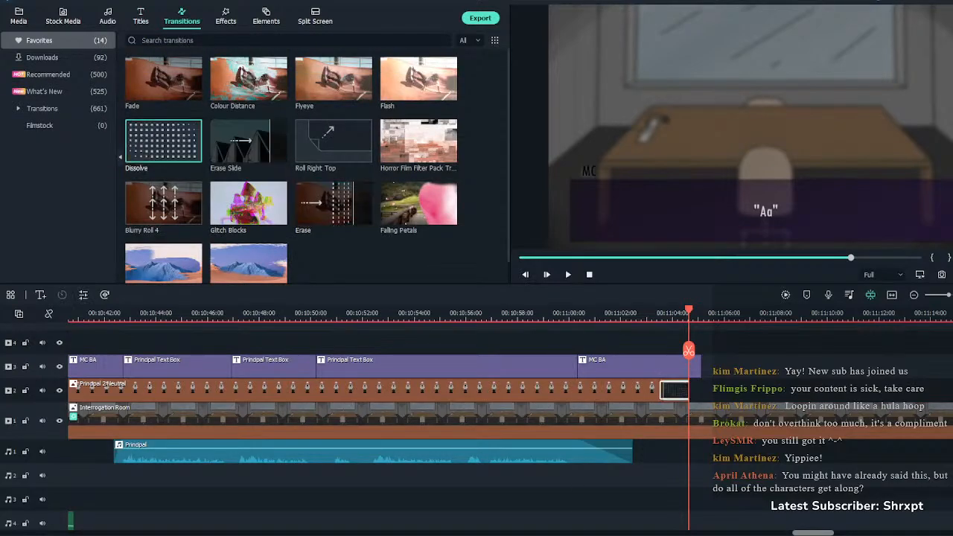
{"action": "left_click_drag", "start_coordinate": [661, 390], "coordinate": [577, 390]}
{"action": "left_click", "coordinate": [572, 314]}
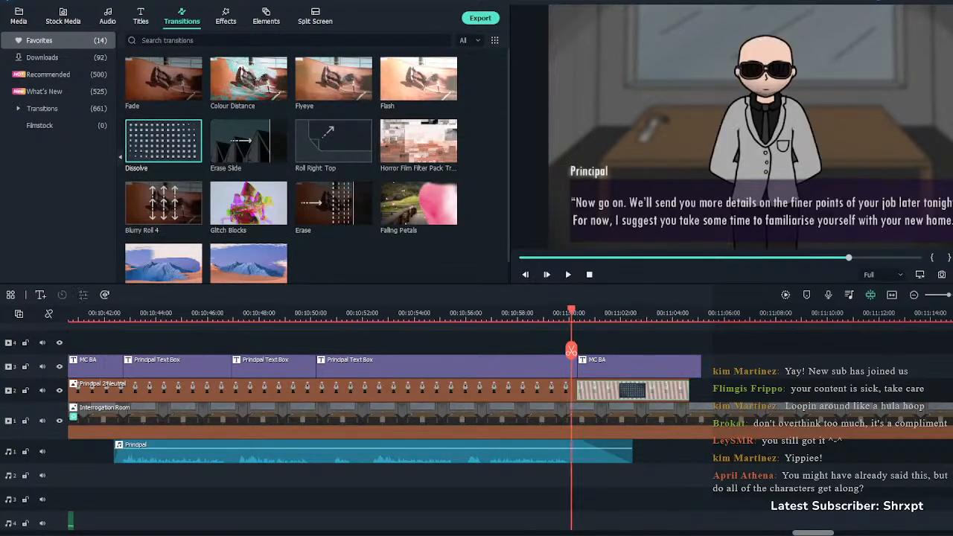
Set the new MC BA text to “He gets up from his chair, and the doors behind me open as two”, line break, “armed guards stand at attention to take me to my dorms.”
{"action": "double_click", "coordinate": [639, 366]}
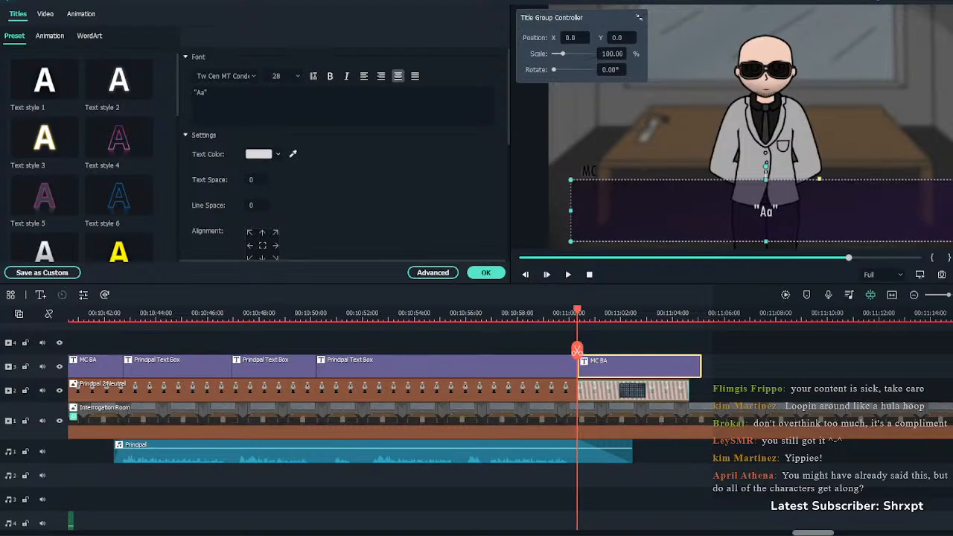
{"action": "left_click", "coordinate": [193, 92]}
{"action": "key", "text": "ctrl+a"}
{"action": "type", "text": "He gets up from his chair, and the doors behind me open as two armed guards stand at attention to take me to my dorms."}
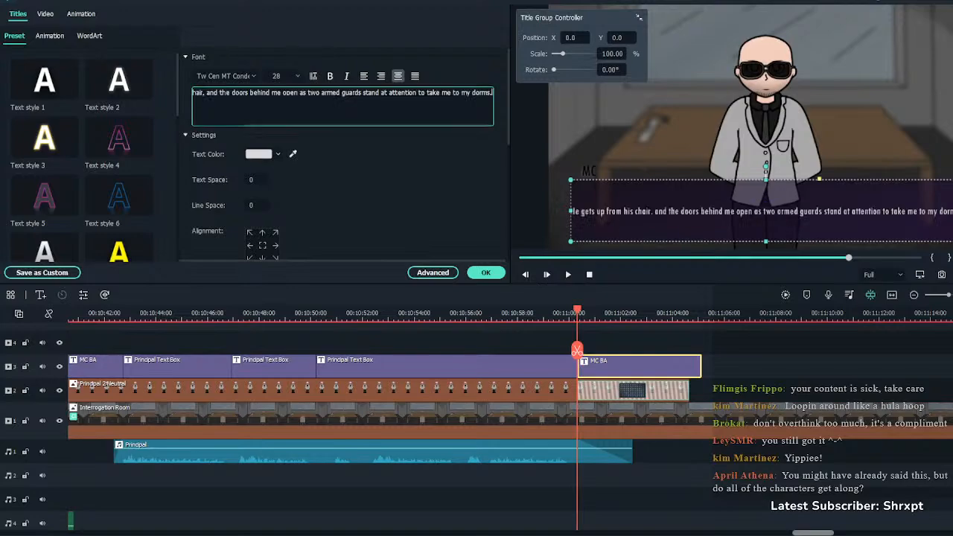
{"action": "left_click", "coordinate": [320, 92]}
{"action": "key", "text": "Return"}
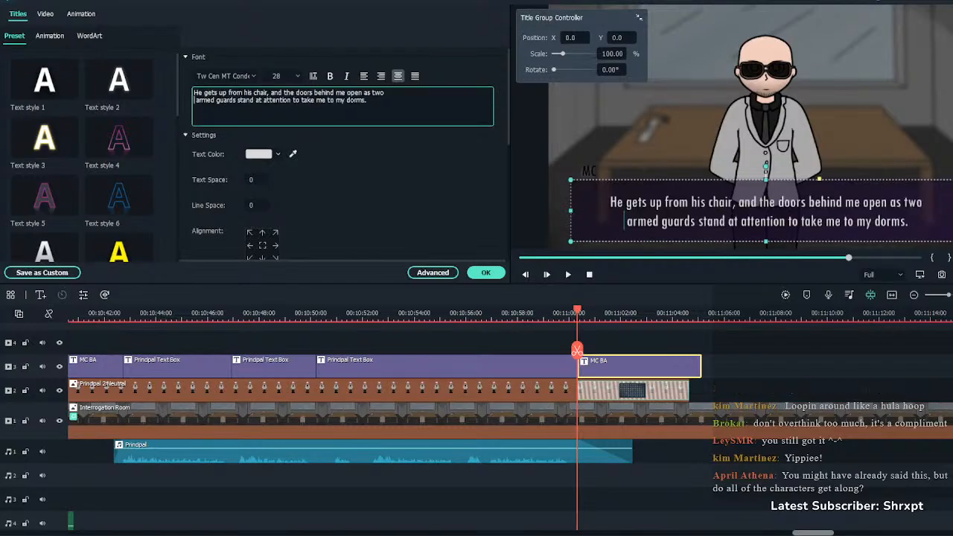
{"action": "left_click", "coordinate": [485, 272]}
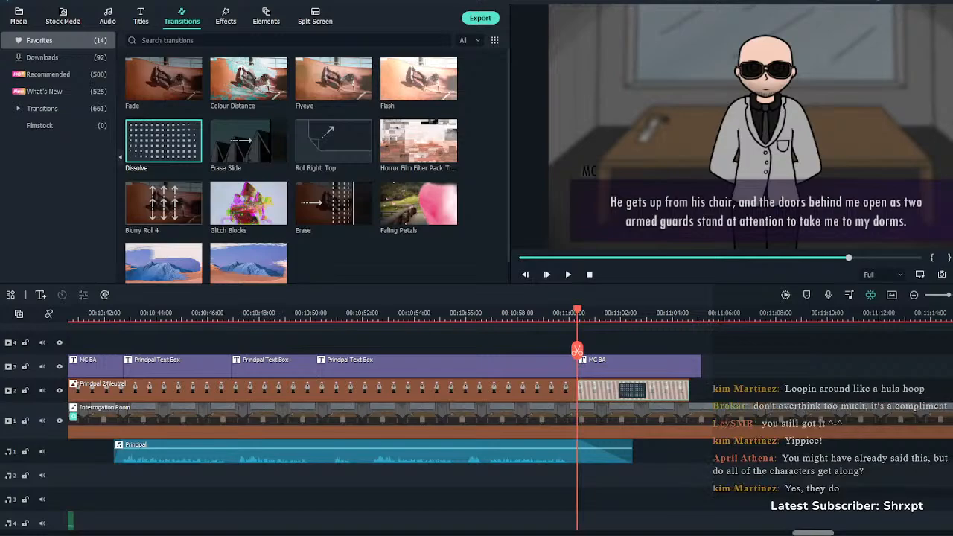
Play the Principal's dissolve with the narration and extend the last MC BA text box to about 11:06
{"action": "left_click", "coordinate": [549, 313]}
{"action": "key", "text": "space"}
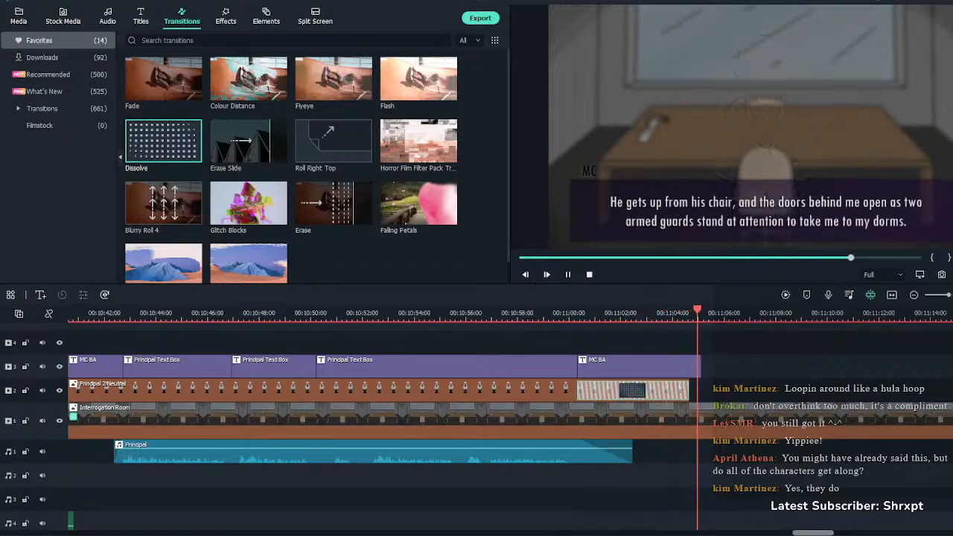
{"action": "key", "text": "space"}
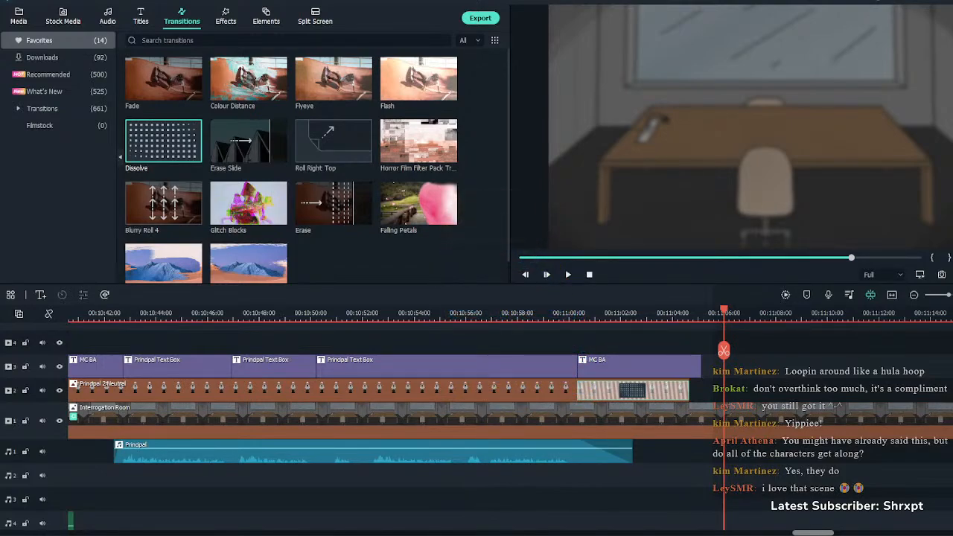
{"action": "left_click", "coordinate": [639, 366]}
{"action": "left_click_drag", "start_coordinate": [731, 367], "coordinate": [734, 366]}
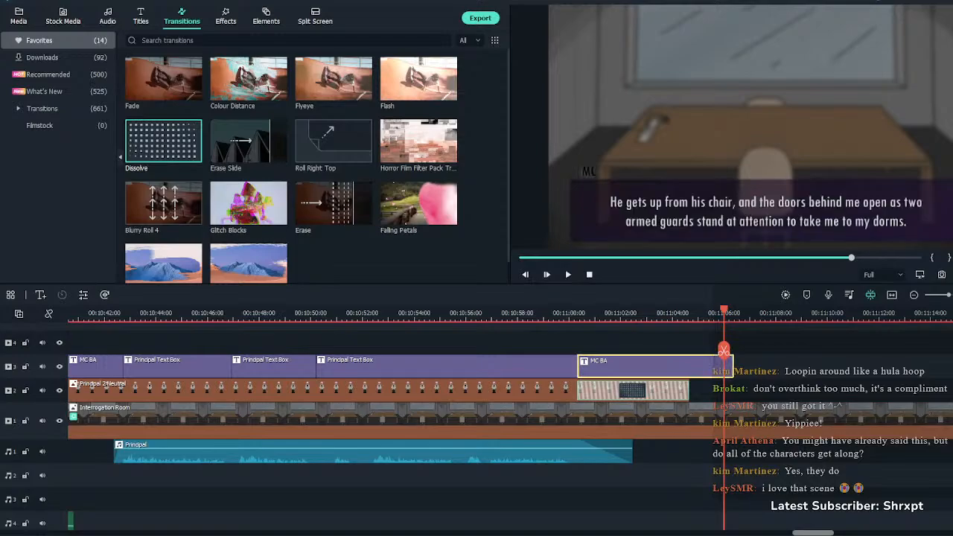
Replay the narration from the end of the Principal's line and extend the last MC BA text box to about 11:08
{"action": "left_click", "coordinate": [573, 313]}
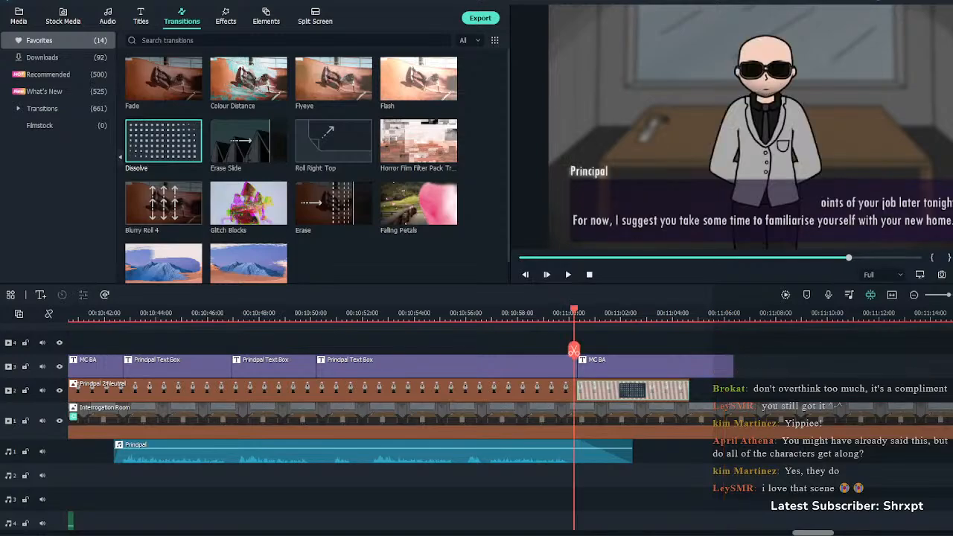
{"action": "key", "text": "space"}
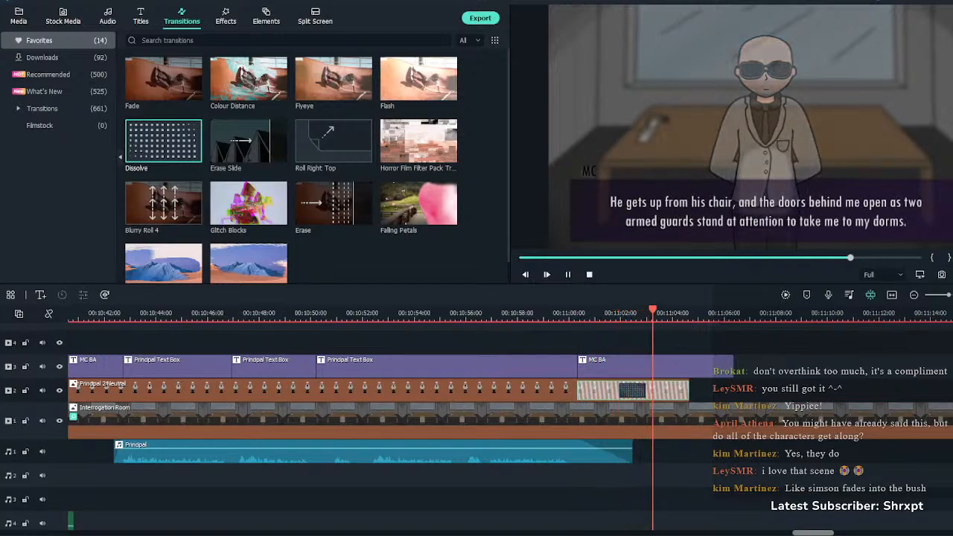
{"action": "left_click", "coordinate": [573, 421]}
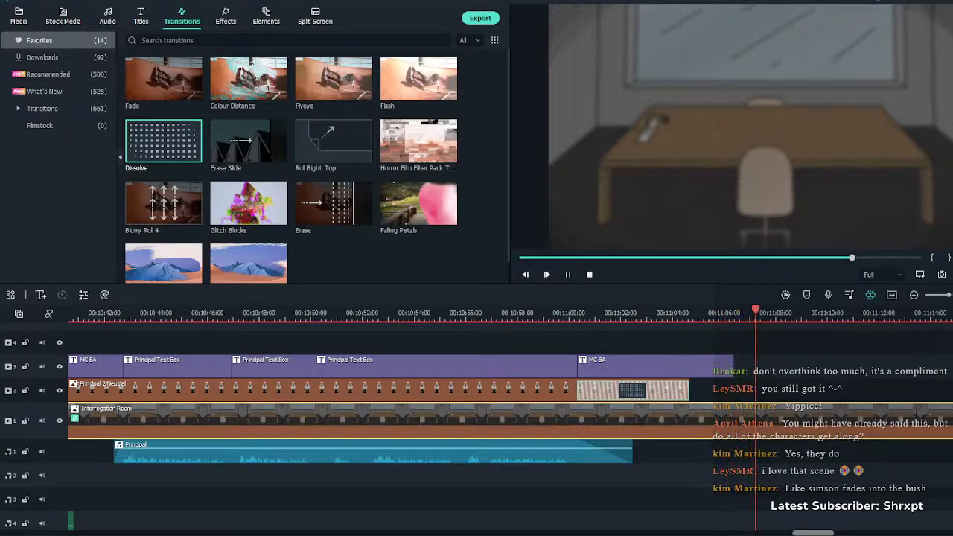
{"action": "key", "text": "space"}
{"action": "left_click", "coordinate": [655, 366]}
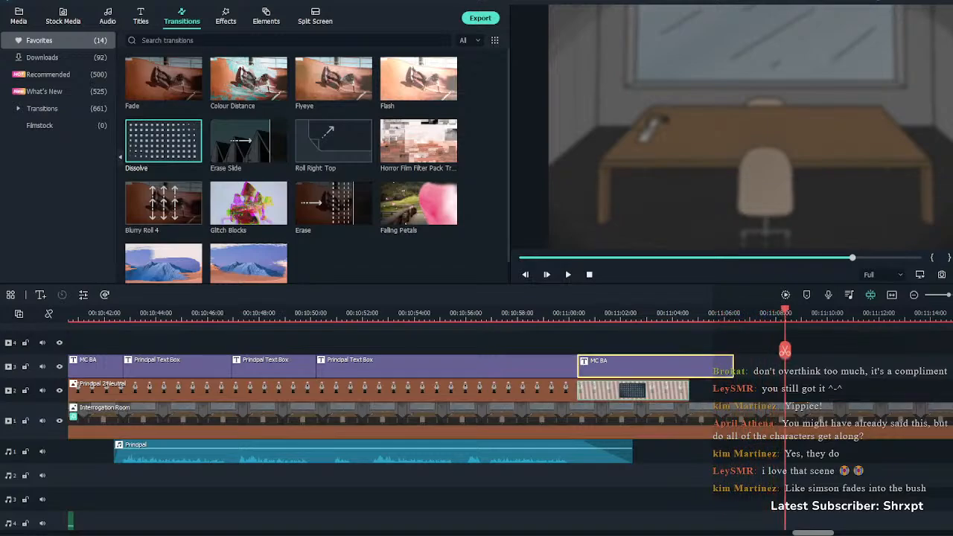
{"action": "left_click_drag", "start_coordinate": [734, 365], "coordinate": [776, 365]}
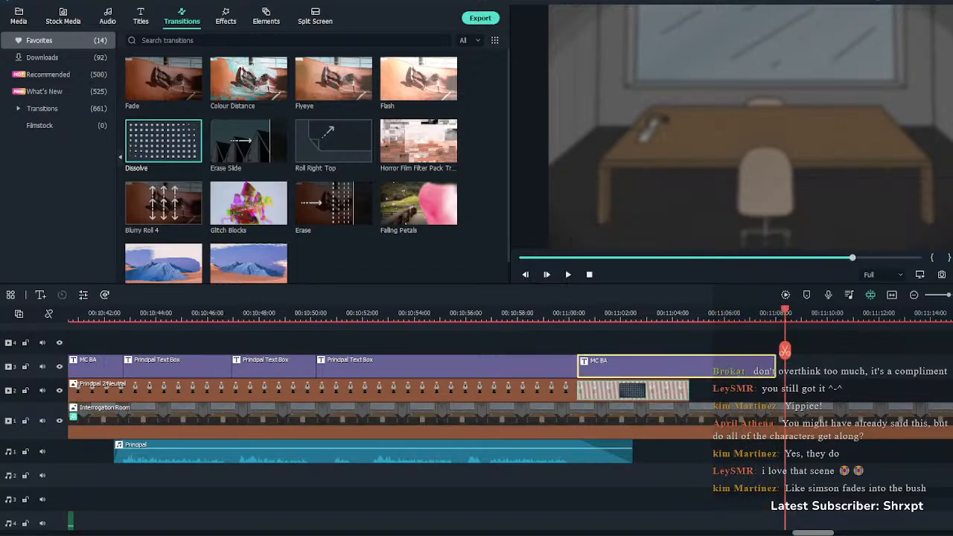
Cut off the Interrogation Room background just after the last text box and end it with a Dissolve about 3 seconds long
{"action": "left_click", "coordinate": [776, 421]}
{"action": "key", "text": "ctrl+b"}
{"action": "key", "text": "Delete"}
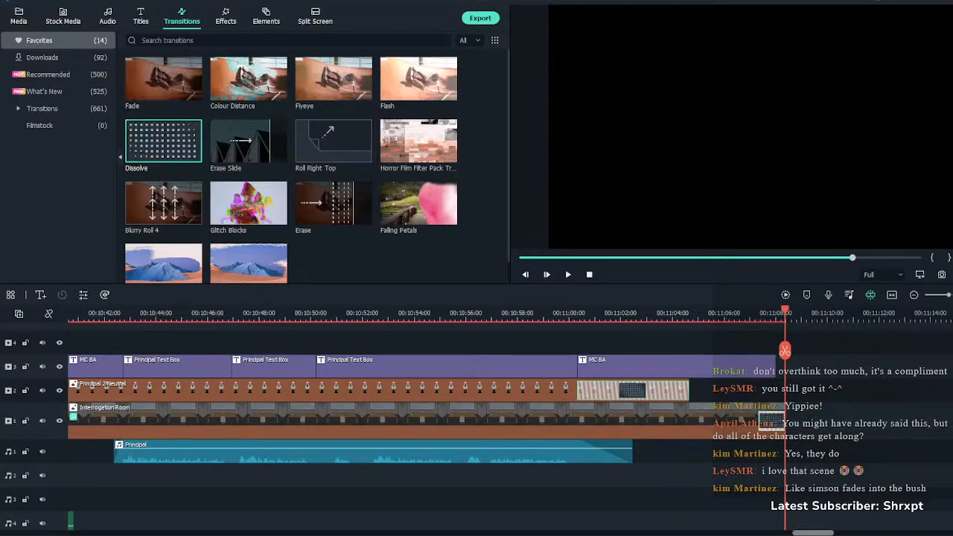
{"action": "left_click_drag", "start_coordinate": [772, 421], "coordinate": [771, 421]}
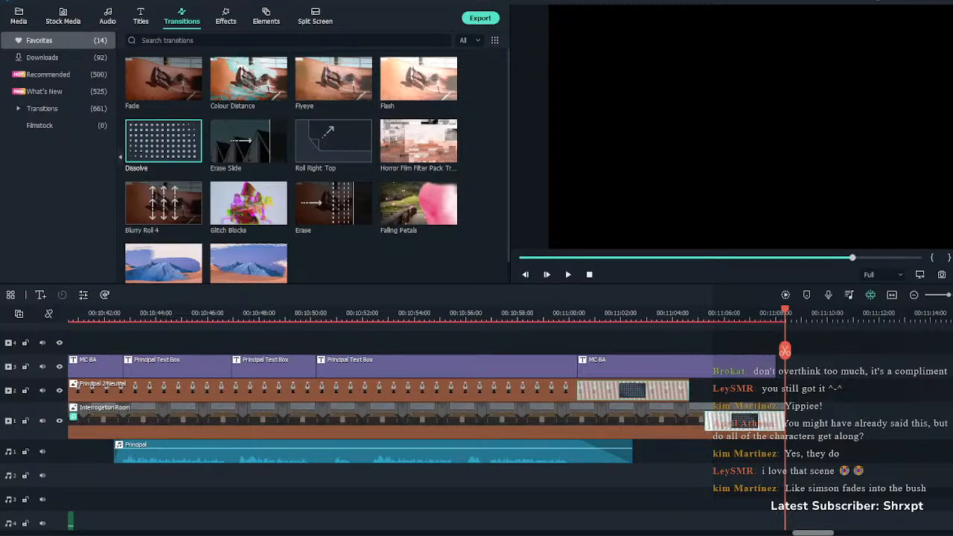
Place the Maxs Room Night background on video track 1 at about 11:22, leaving a gap after the Interrogation Room clip
{"action": "scroll", "coordinate": [510, 421], "scroll_direction": "down", "scroll_amount": 5}
{"action": "scroll", "coordinate": [510, 421], "scroll_direction": "up", "scroll_amount": 3}
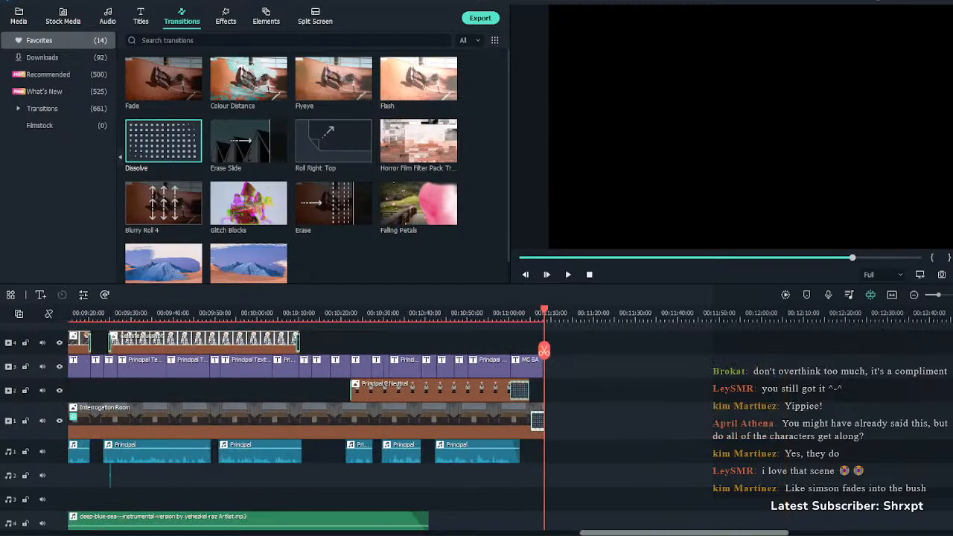
{"action": "left_click", "coordinate": [19, 17]}
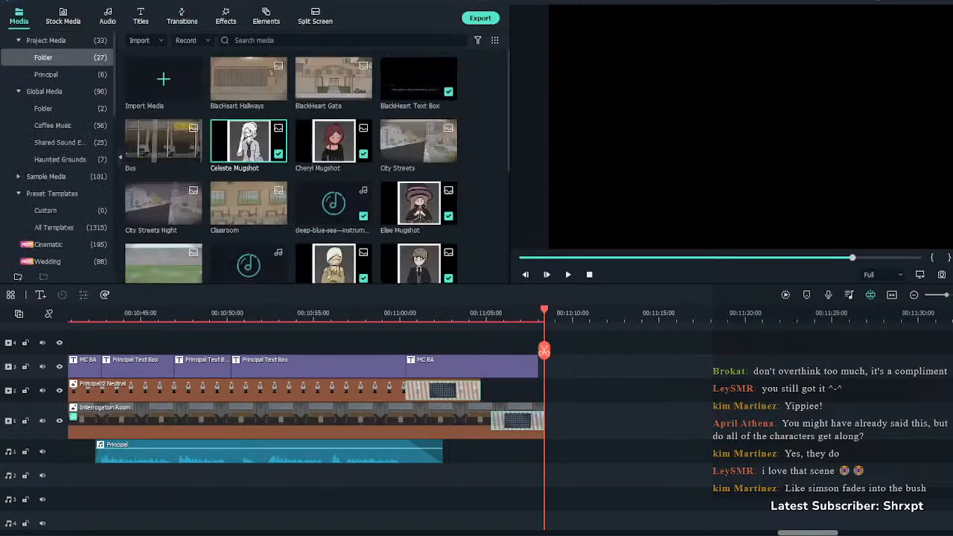
{"action": "scroll", "coordinate": [317, 165], "scroll_direction": "down", "scroll_amount": 3}
{"action": "scroll", "coordinate": [291, 164], "scroll_direction": "up", "scroll_amount": 3}
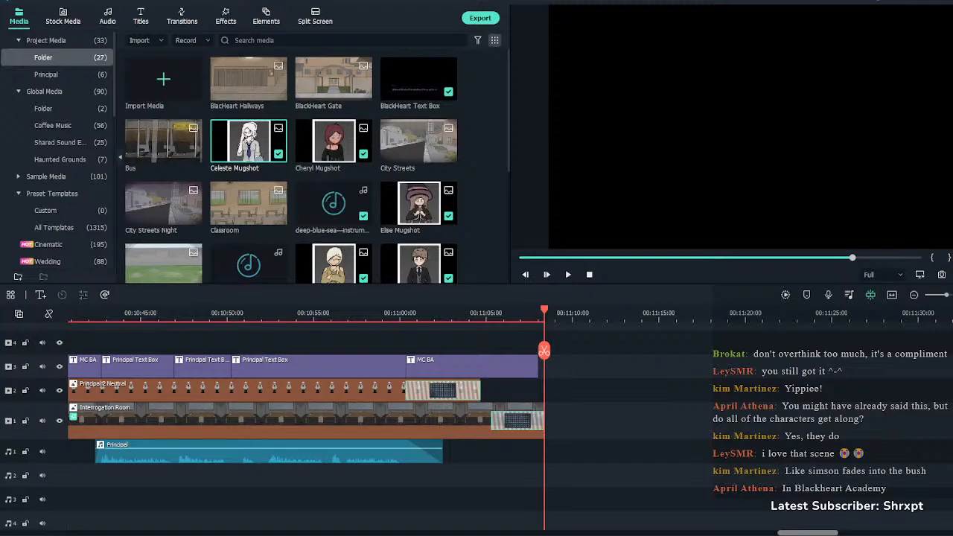
{"action": "scroll", "coordinate": [291, 163], "scroll_direction": "down", "scroll_amount": 2}
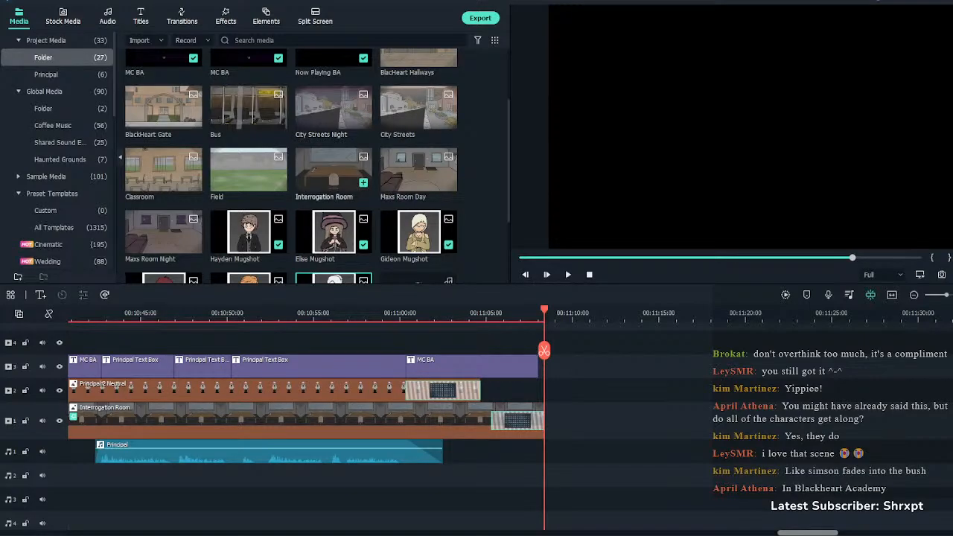
{"action": "left_click_drag", "start_coordinate": [163, 232], "coordinate": [786, 421]}
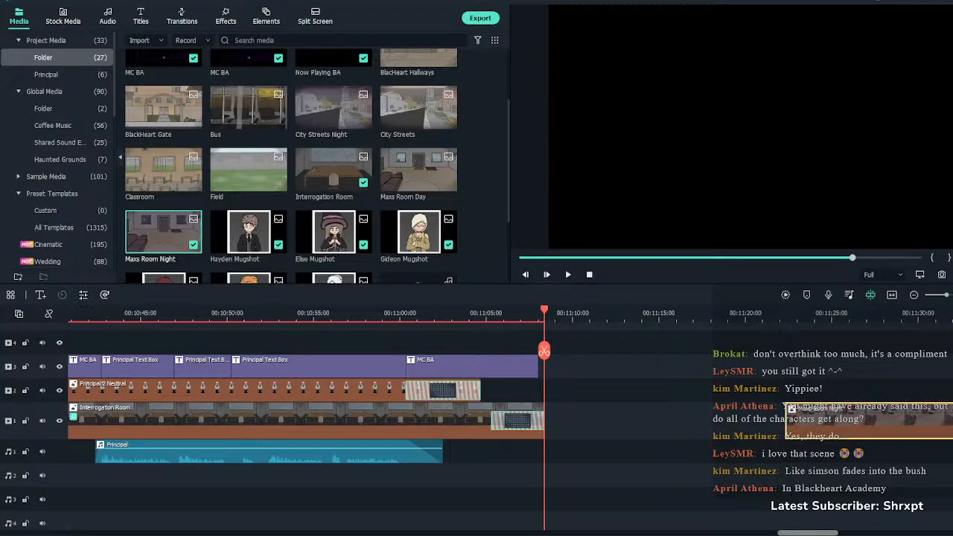
Delete the last Horror Atmosphere_02 copy on audio track 5
{"action": "left_click", "coordinate": [892, 295]}
{"action": "scroll", "coordinate": [477, 425], "scroll_direction": "down", "scroll_amount": 3}
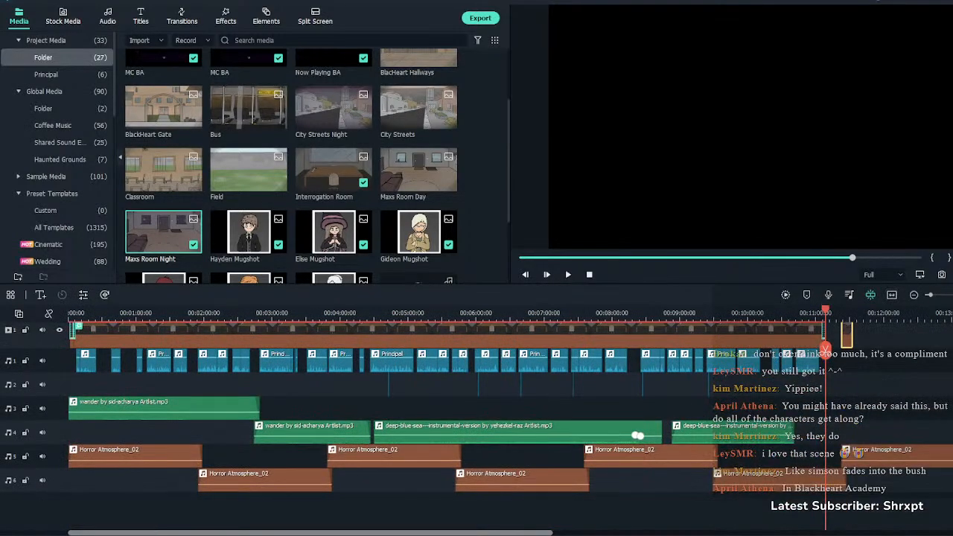
{"action": "left_click", "coordinate": [896, 486]}
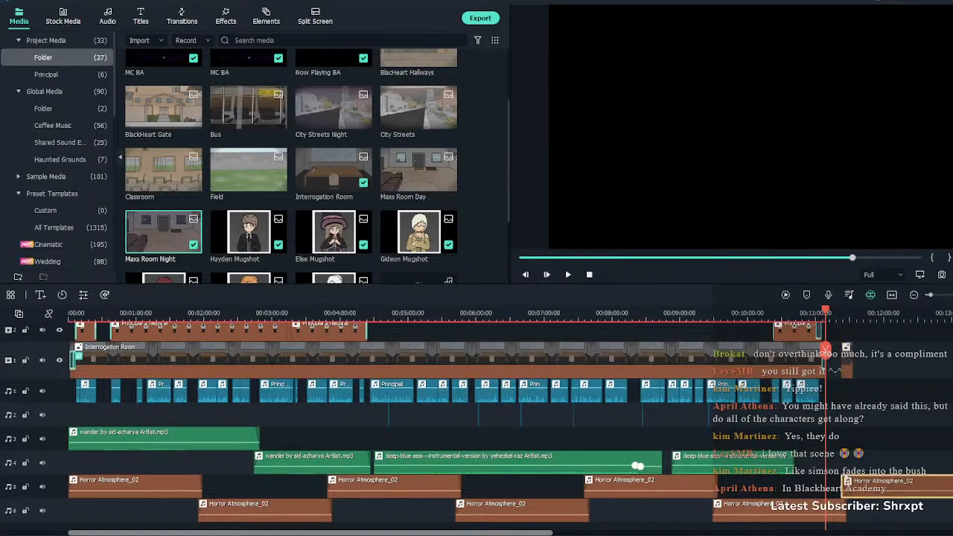
{"action": "key", "text": "Delete"}
Lengthen the Maxs Room Night clip past 12:20 and apply the favourite Square Blur effect to it
{"action": "left_click_drag", "start_coordinate": [847, 350], "coordinate": [846, 350]}
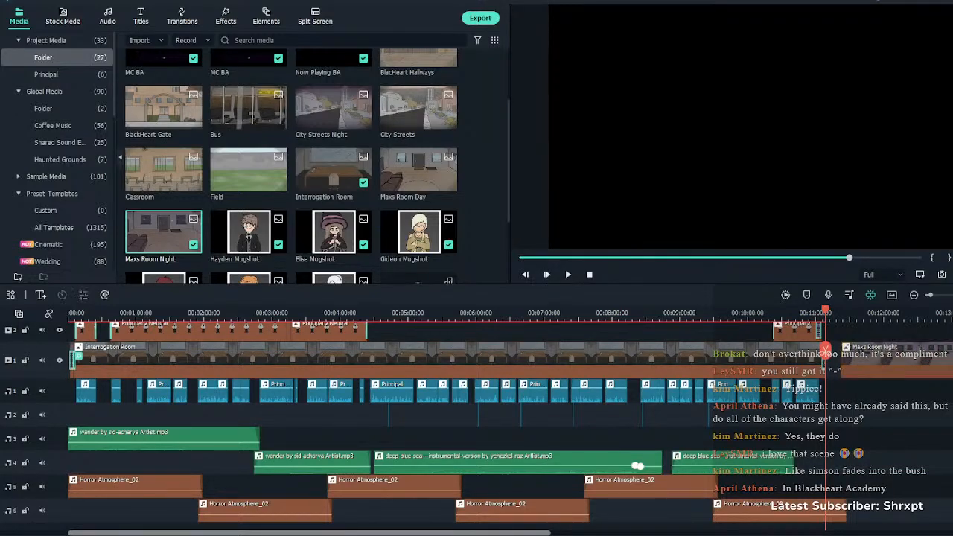
{"action": "key", "text": "ctrl+="}
{"action": "left_click", "coordinate": [225, 16]}
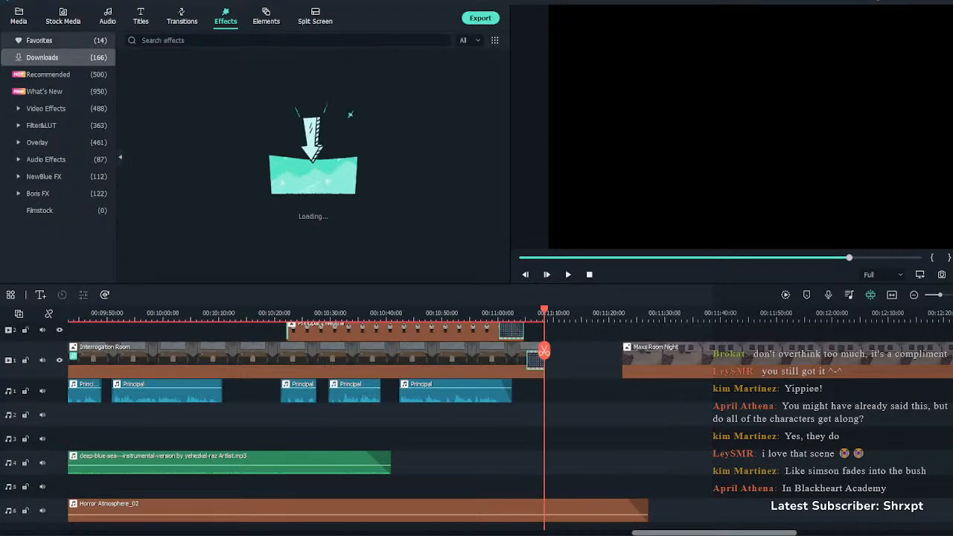
{"action": "left_click", "coordinate": [39, 40]}
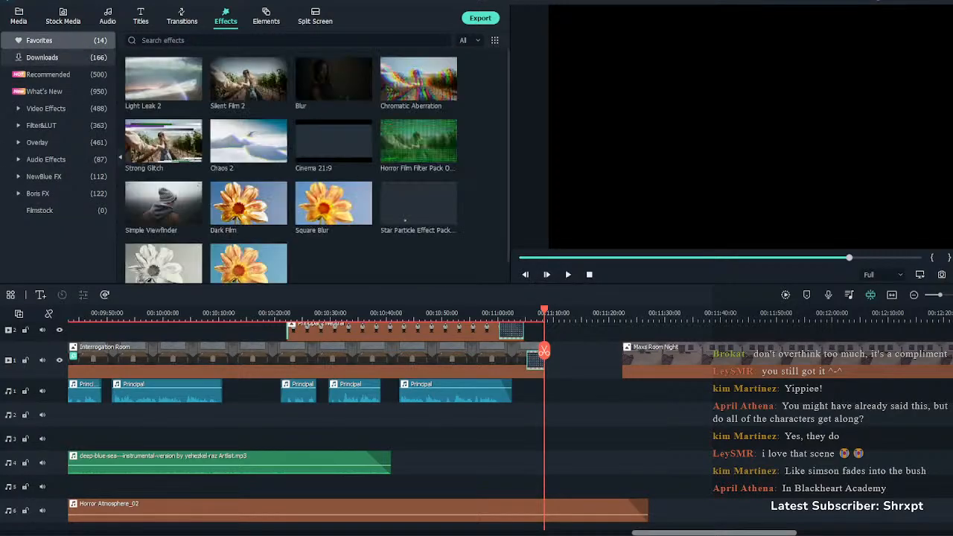
{"action": "left_click", "coordinate": [333, 203]}
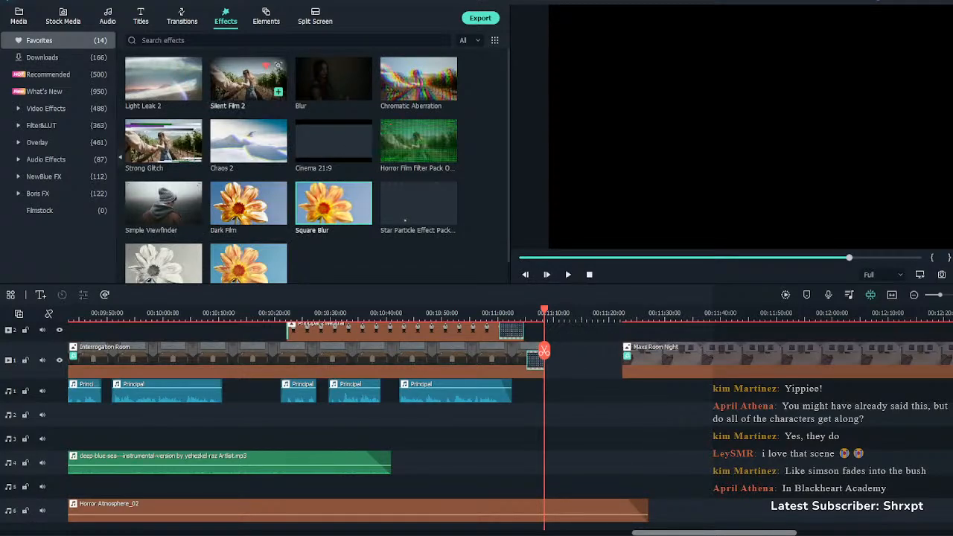
Add a Dissolve transition to the start of the Maxs Room Night clip
{"action": "left_click", "coordinate": [182, 16]}
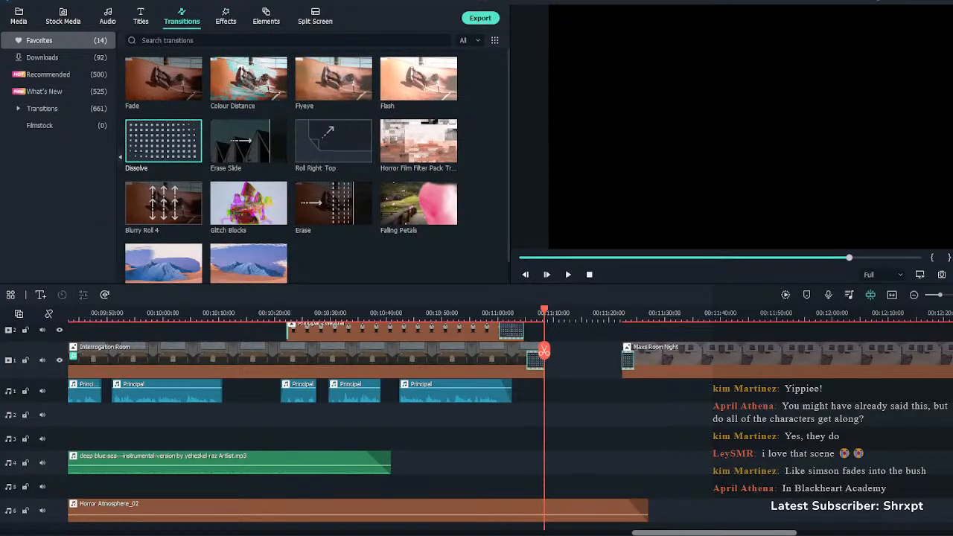
{"action": "key", "text": "ctrl+="}
{"action": "key", "text": "ctrl+="}
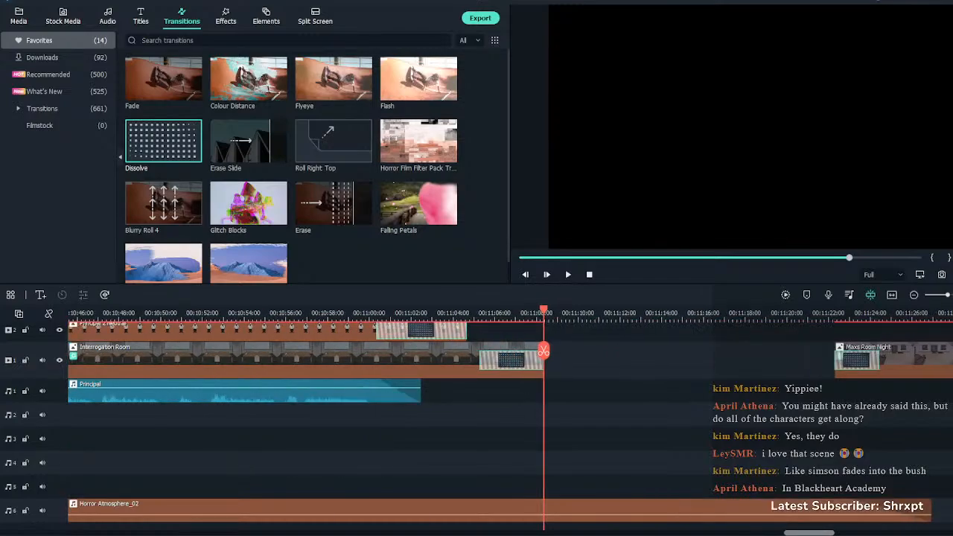
Lengthen the MC BA narration title on video track 3 to end at about 11:10, past the Interrogation Room clip
{"action": "scroll", "coordinate": [544, 350], "scroll_direction": "up", "scroll_amount": 1}
{"action": "left_click", "coordinate": [481, 313]}
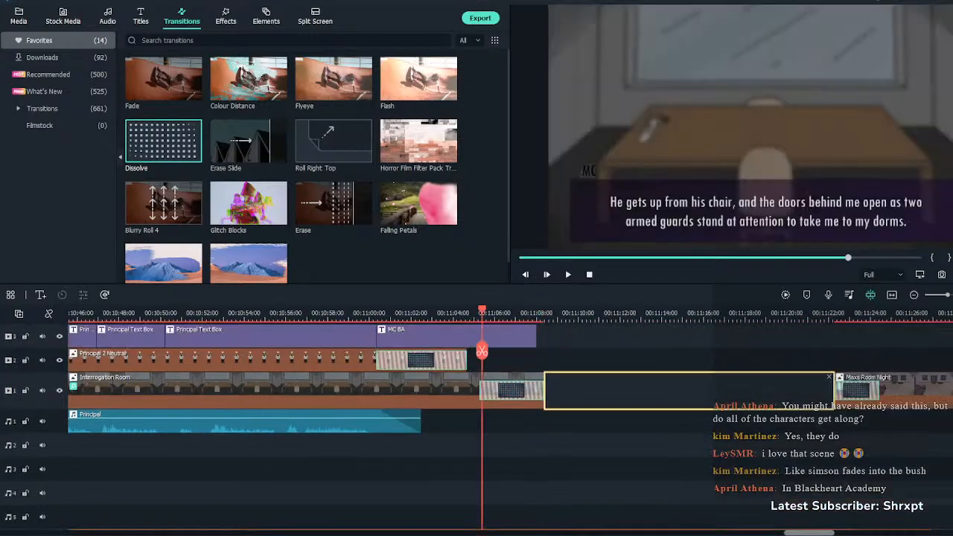
{"action": "key", "text": "space"}
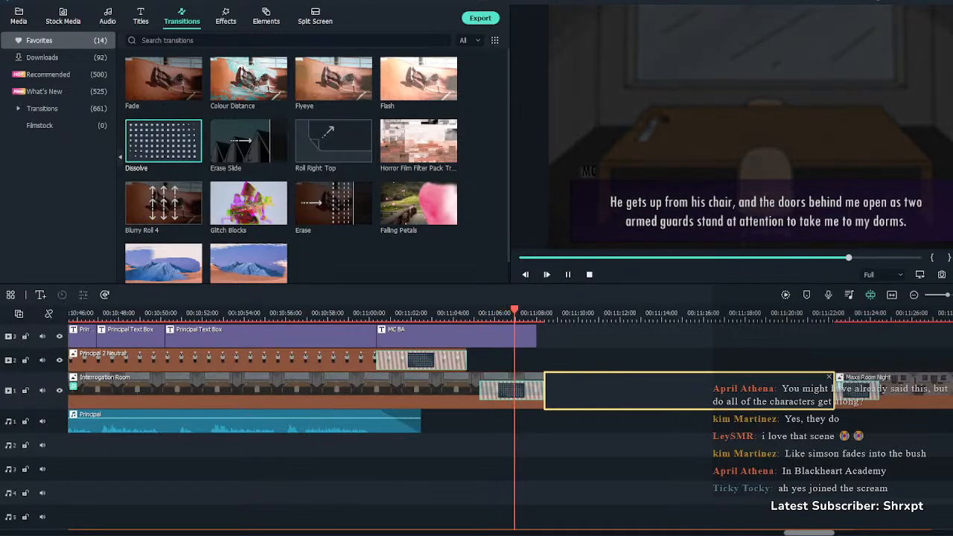
{"action": "key", "text": "space"}
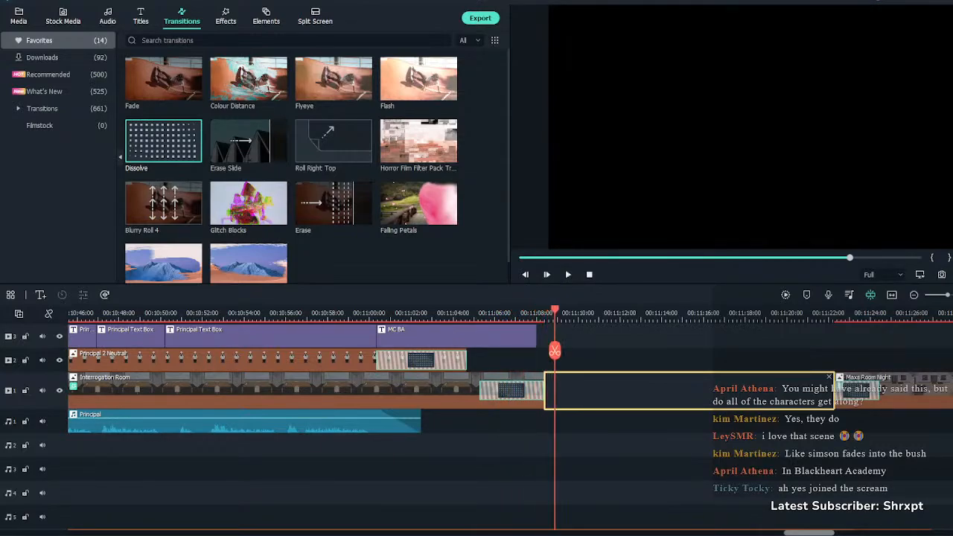
{"action": "scroll", "coordinate": [476, 387], "scroll_direction": "up", "scroll_amount": 1}
{"action": "left_click", "coordinate": [456, 366]}
{"action": "left_click_drag", "start_coordinate": [540, 366], "coordinate": [580, 366]}
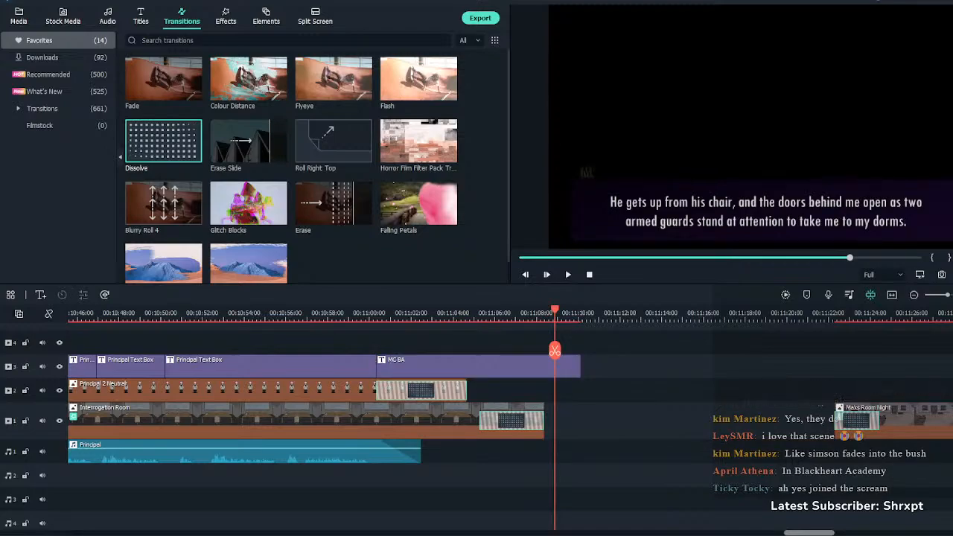
Cut the Horror Atmosphere_02 clip on audio track 6 at about 11:12 and delete the remainder
{"action": "left_click", "coordinate": [524, 313]}
{"action": "key", "text": "space"}
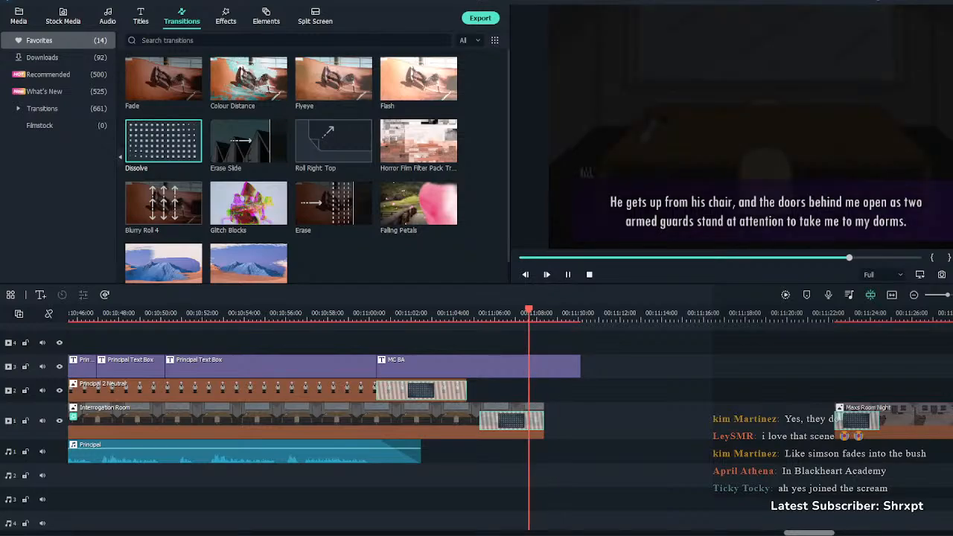
{"action": "scroll", "coordinate": [477, 417], "scroll_direction": "down", "scroll_amount": 3}
{"action": "scroll", "coordinate": [476, 417], "scroll_direction": "up", "scroll_amount": 2}
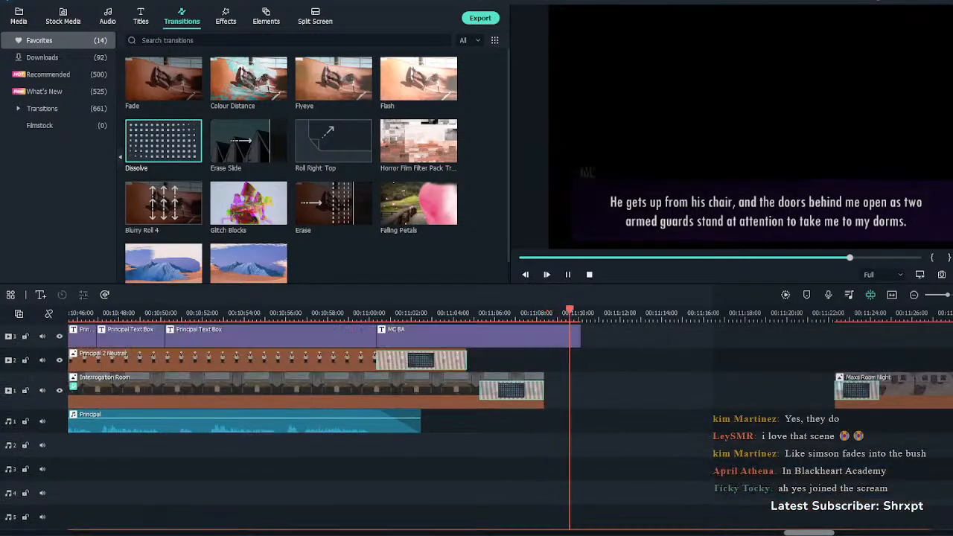
{"action": "scroll", "coordinate": [847, 471], "scroll_direction": "down", "scroll_amount": 2}
{"action": "left_click", "coordinate": [847, 477]}
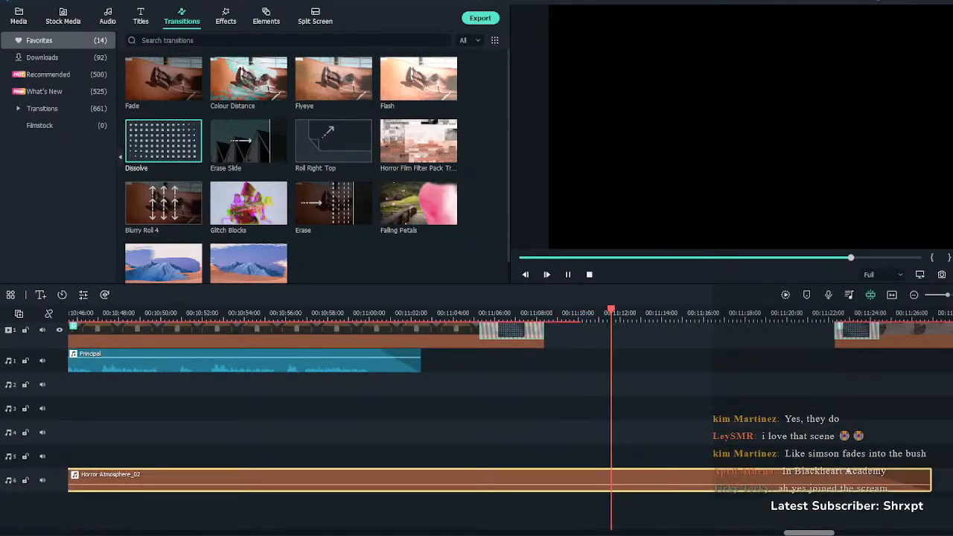
{"action": "key", "text": "space"}
{"action": "left_click", "coordinate": [615, 350]}
{"action": "key", "text": "Delete"}
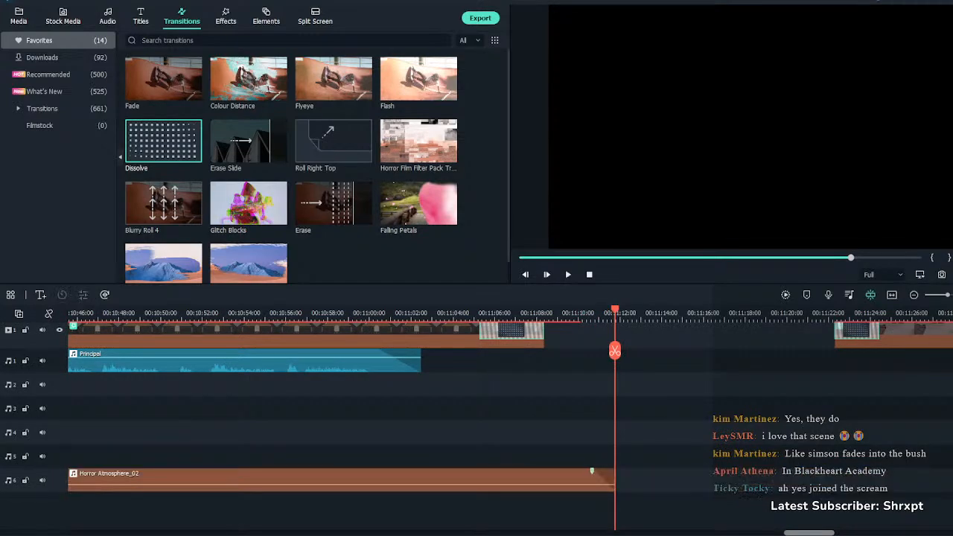
Play back the end of the narration title over the Interrogation Room fade-out to check its timing
{"action": "scroll", "coordinate": [476, 417], "scroll_direction": "up", "scroll_amount": 2}
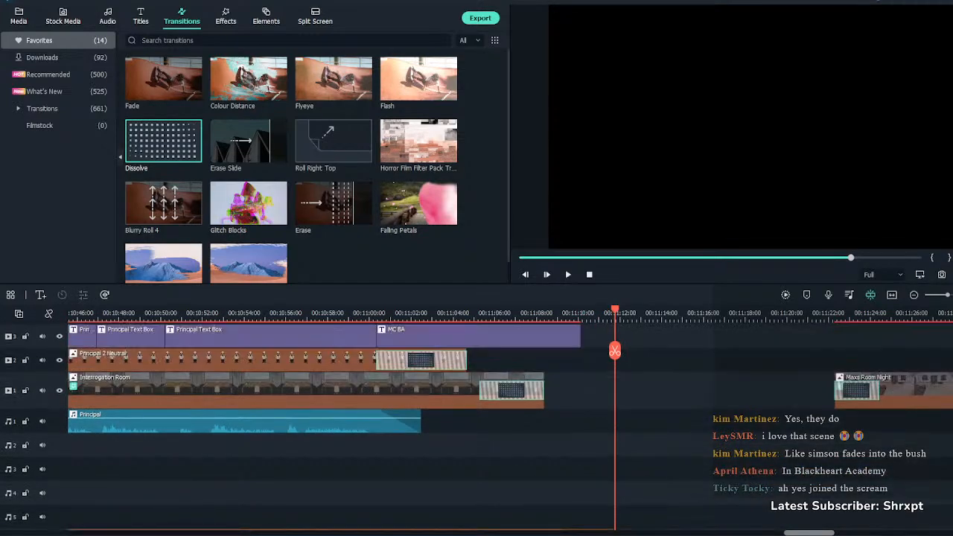
{"action": "left_click", "coordinate": [538, 313]}
{"action": "left_click", "coordinate": [689, 391]}
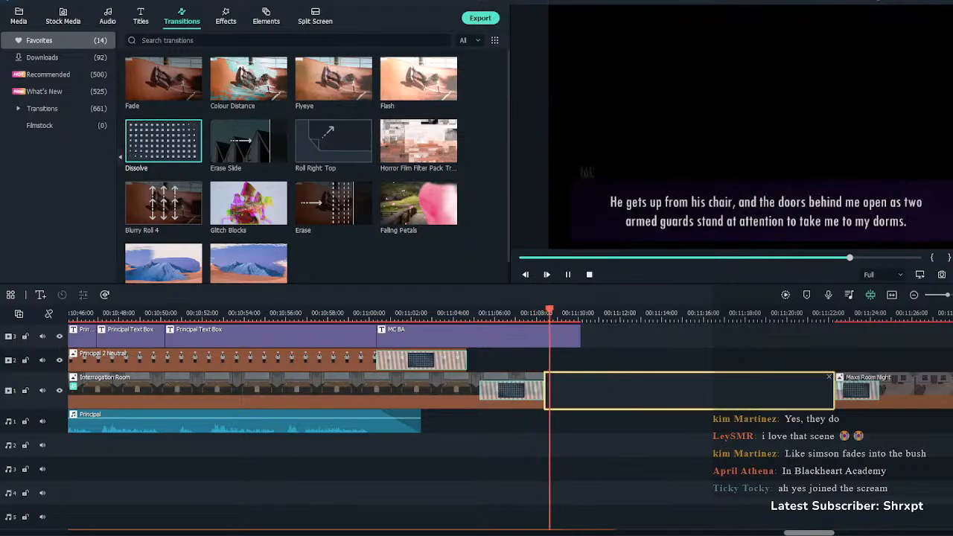
{"action": "key", "text": "space"}
{"action": "scroll", "coordinate": [477, 425], "scroll_direction": "up", "scroll_amount": 1}
{"action": "scroll", "coordinate": [476, 424], "scroll_direction": "down", "scroll_amount": 1}
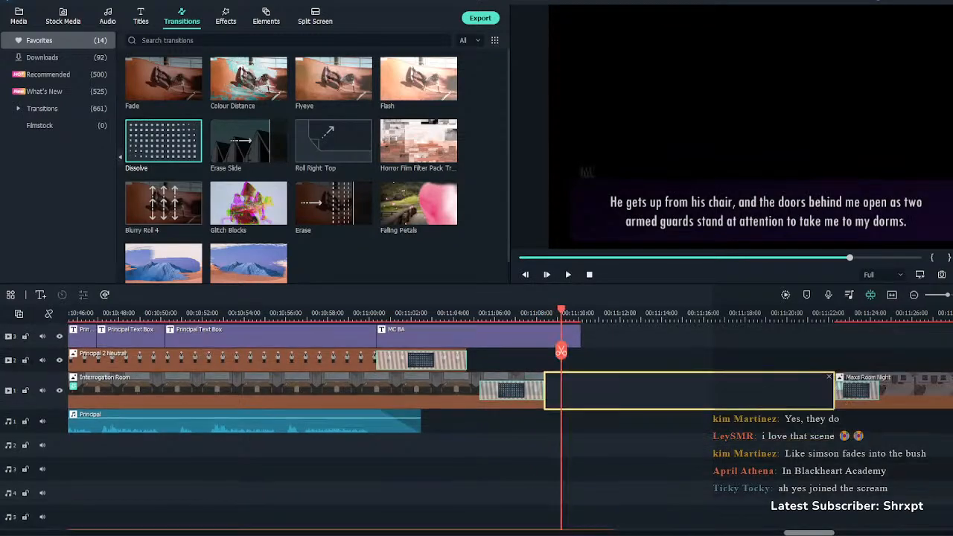
{"action": "scroll", "coordinate": [477, 425], "scroll_direction": "up", "scroll_amount": 1}
{"action": "left_click", "coordinate": [537, 313]}
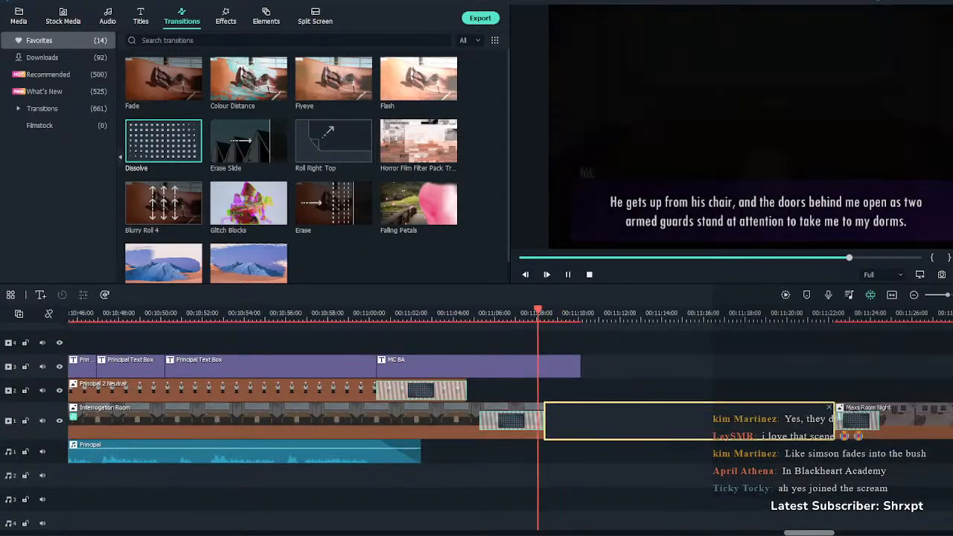
{"action": "key", "text": "space"}
Split the MC BA narration title at about 11:07 and delete the part after the cut
{"action": "left_click", "coordinate": [377, 313]}
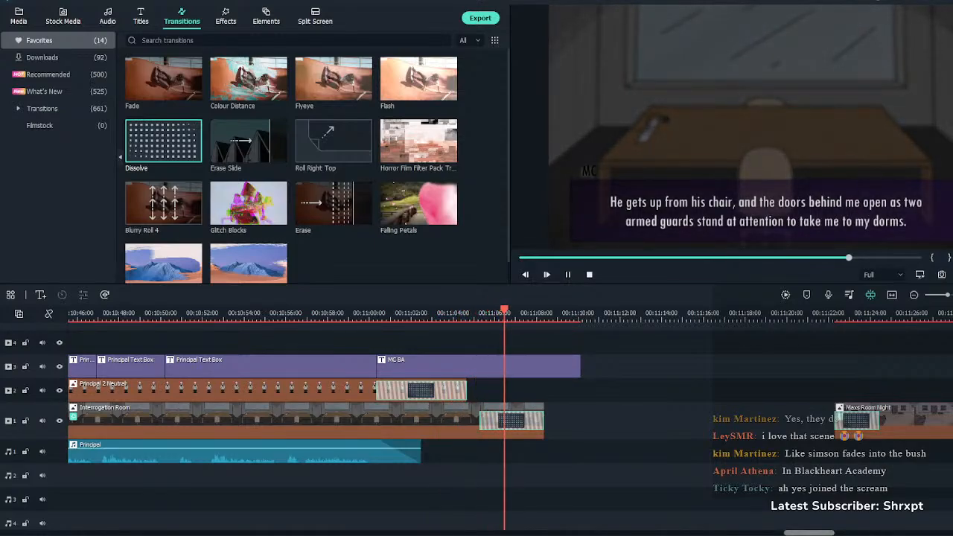
{"action": "key", "text": "space"}
{"action": "left_click", "coordinate": [477, 366]}
{"action": "key", "text": "ctrl+b"}
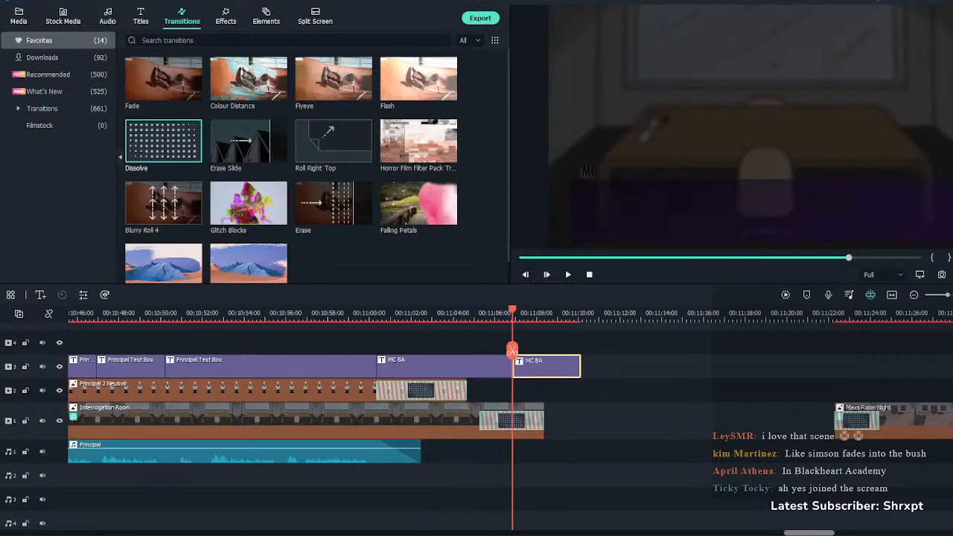
{"action": "key", "text": "Delete"}
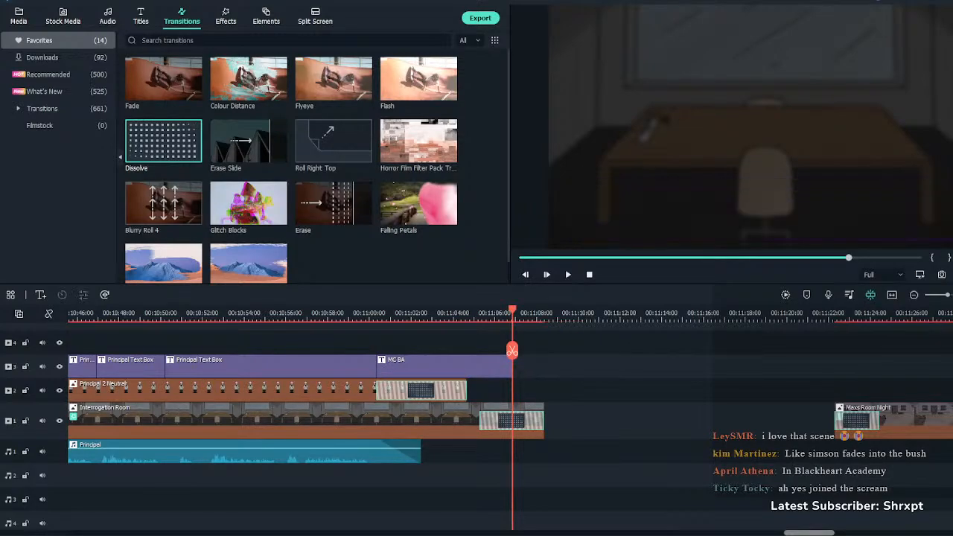
Add another MC BA title on video track 3 directly after the shortened narration title
{"action": "left_click", "coordinate": [140, 16]}
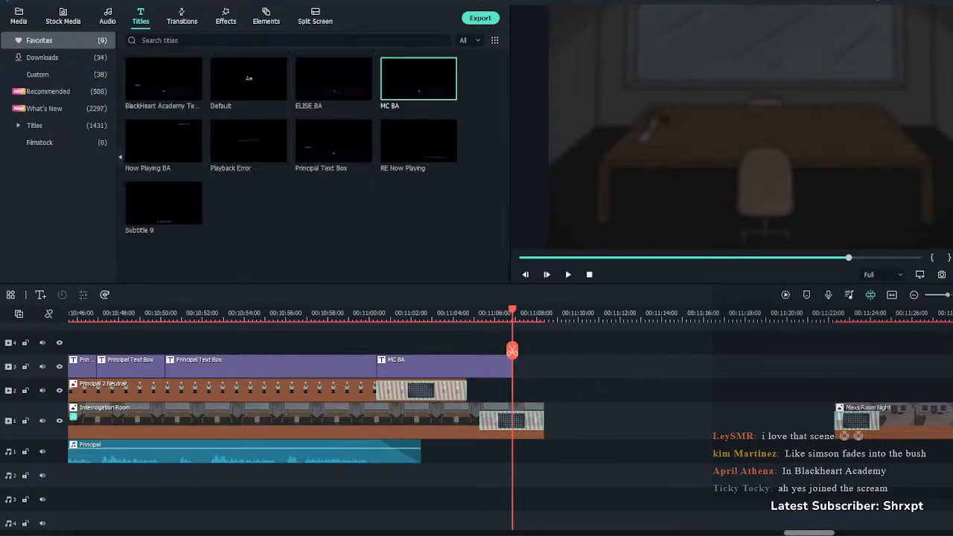
{"action": "left_click_drag", "start_coordinate": [418, 78], "coordinate": [562, 366]}
{"action": "key", "text": "space"}
{"action": "key", "text": "space"}
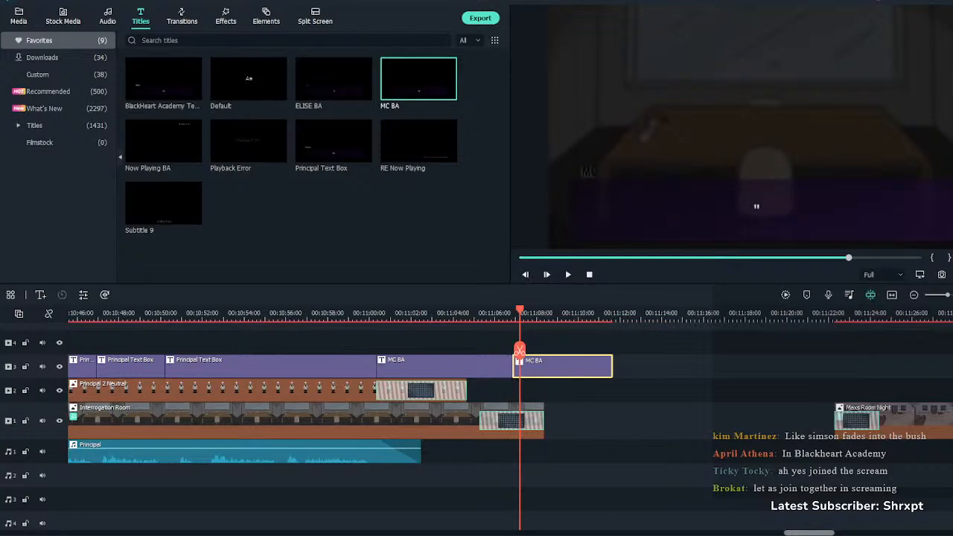
Set the new title's text to "I slowly rise, and walk out the doors to follow them to my new home..." in italics
{"action": "double_click", "coordinate": [562, 367]}
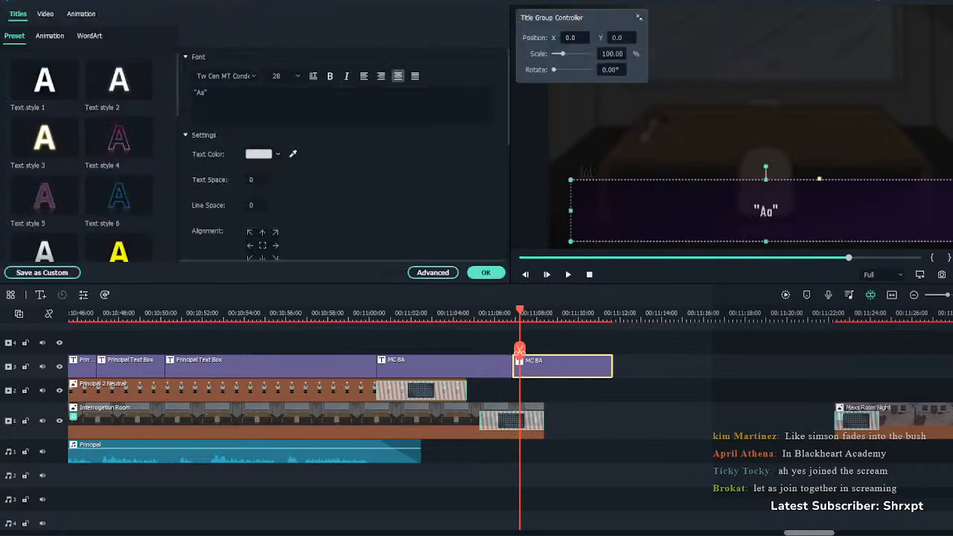
{"action": "type", "text": "I slowly rise, and walk out the doors to follow them to my new home..."}
{"action": "left_click_drag", "start_coordinate": [403, 92], "coordinate": [192, 92]}
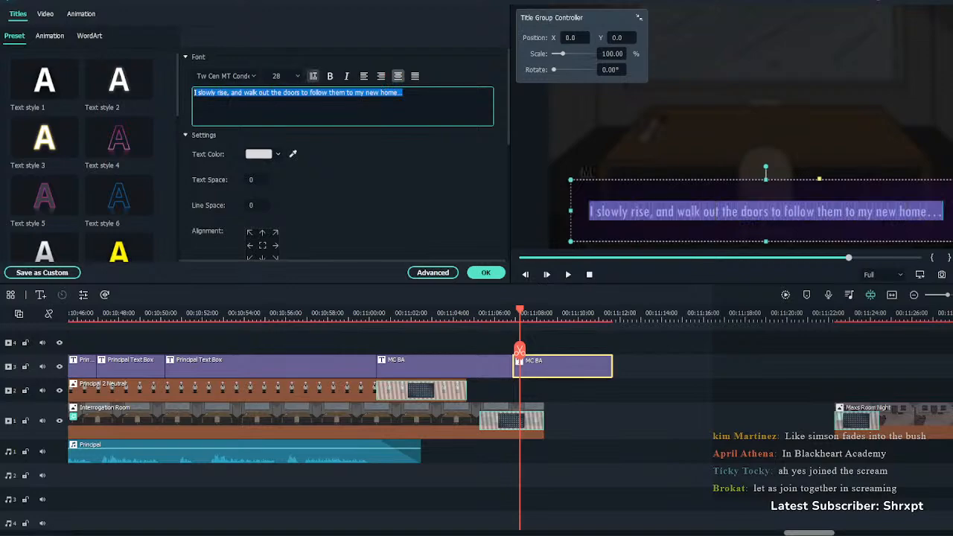
{"action": "left_click", "coordinate": [347, 76]}
Italicize the whole text of the preceding MC BA title, "He gets up from his chair..."
{"action": "double_click", "coordinate": [443, 366]}
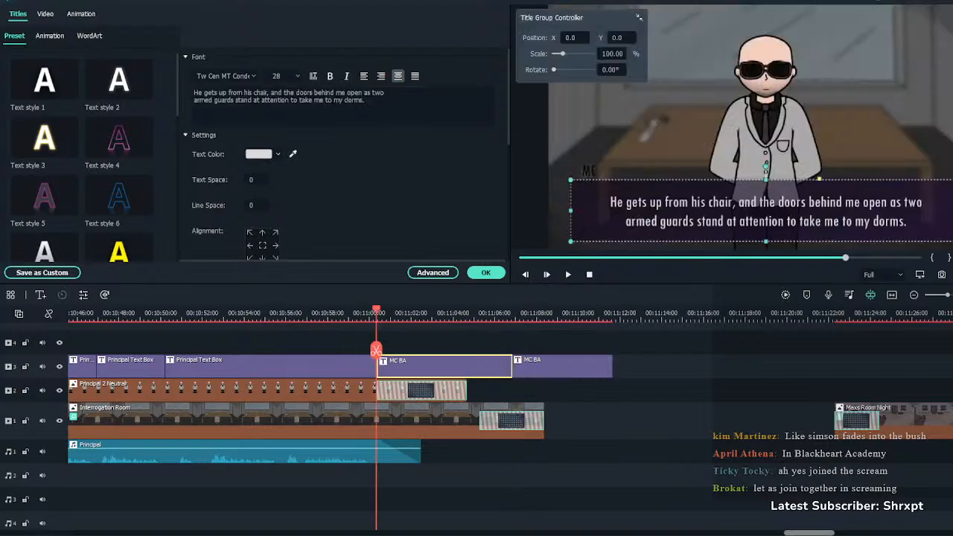
{"action": "left_click", "coordinate": [271, 97]}
{"action": "key", "text": "ctrl+a"}
{"action": "left_click", "coordinate": [346, 76]}
{"action": "left_click", "coordinate": [485, 271]}
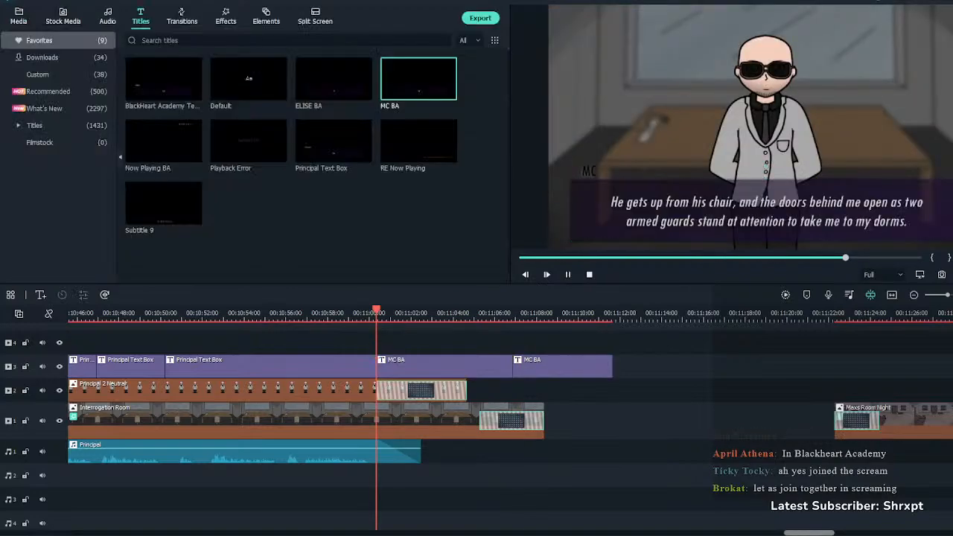
Play through both narration titles and lengthen the second MC BA title to end at about 11:13
{"action": "key", "text": "space"}
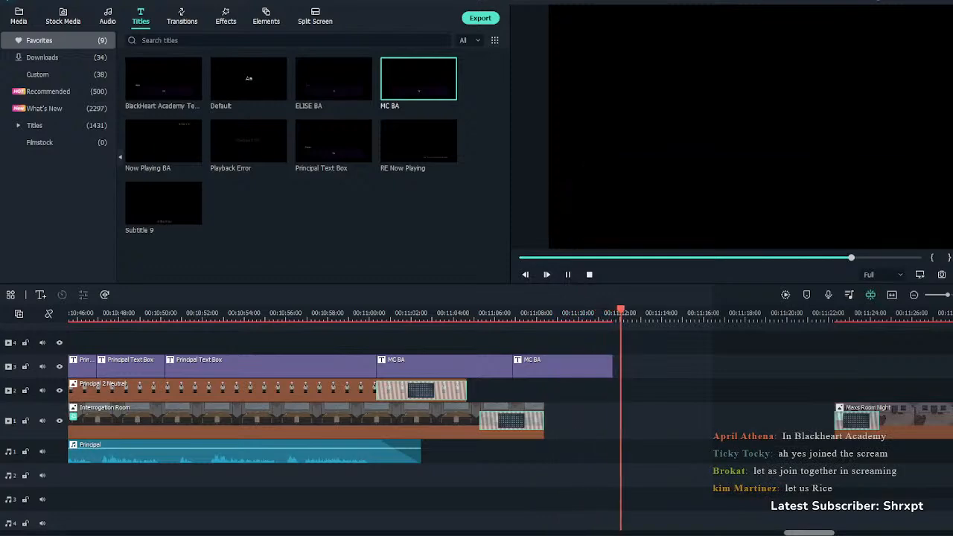
{"action": "left_click", "coordinate": [562, 366]}
{"action": "key", "text": "space"}
{"action": "left_click_drag", "start_coordinate": [612, 367], "coordinate": [638, 366]}
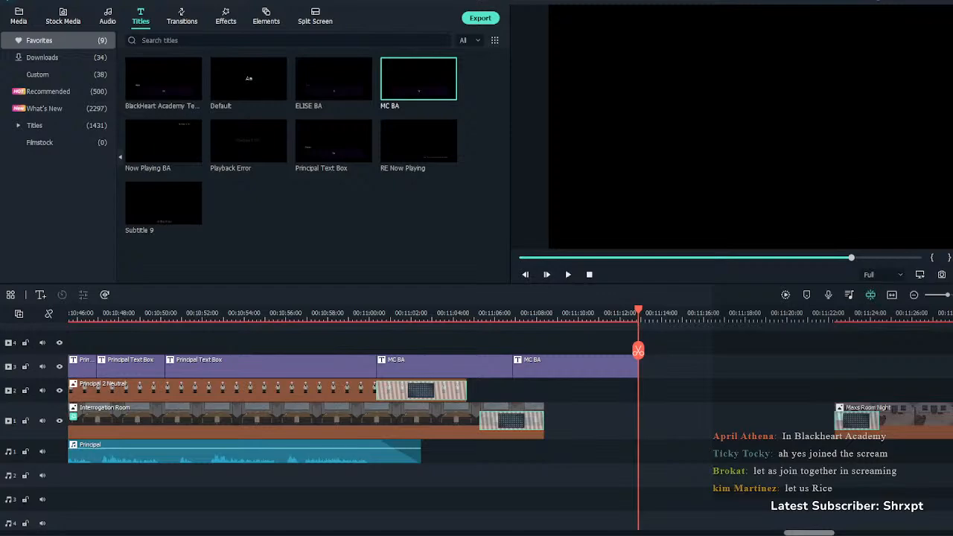
Place a Default title on video track 3 at about 11:15, leaving a gap after the last MC BA title
{"action": "left_click", "coordinate": [608, 313]}
{"action": "key", "text": "space"}
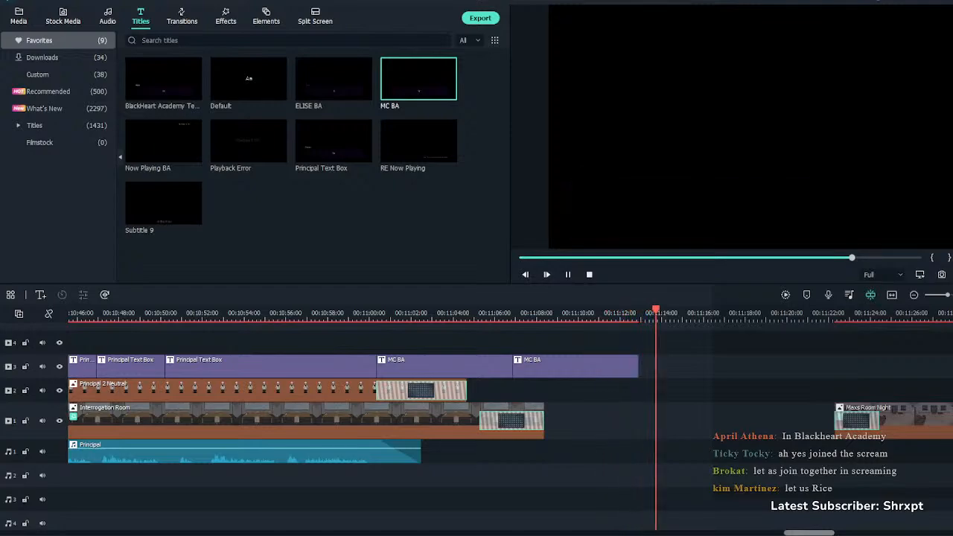
{"action": "key", "text": "space"}
{"action": "left_click_drag", "start_coordinate": [248, 78], "coordinate": [699, 366]}
{"action": "double_click", "coordinate": [700, 365]}
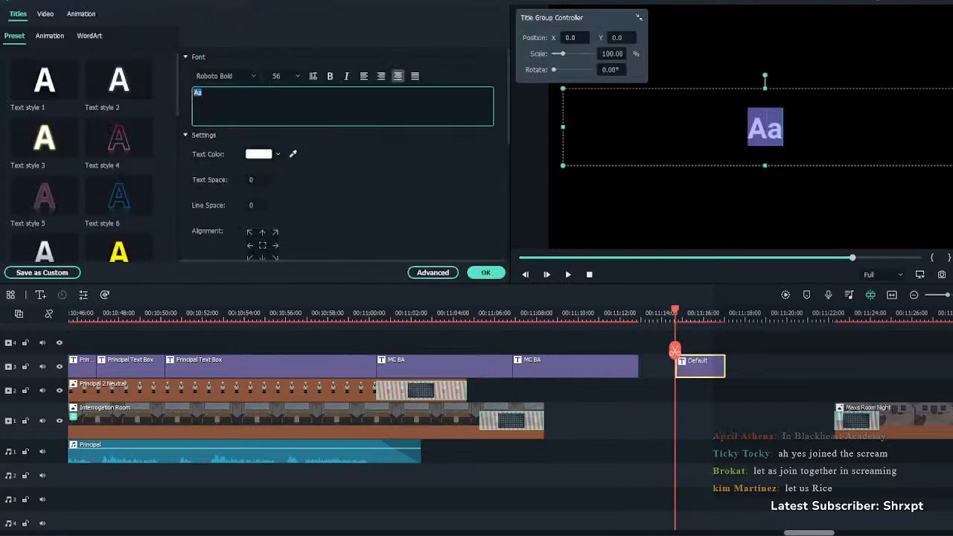
Set the Default title's text to "1 Hour, 30 Minutes Later"
{"action": "type", "text": "1 Hour"}
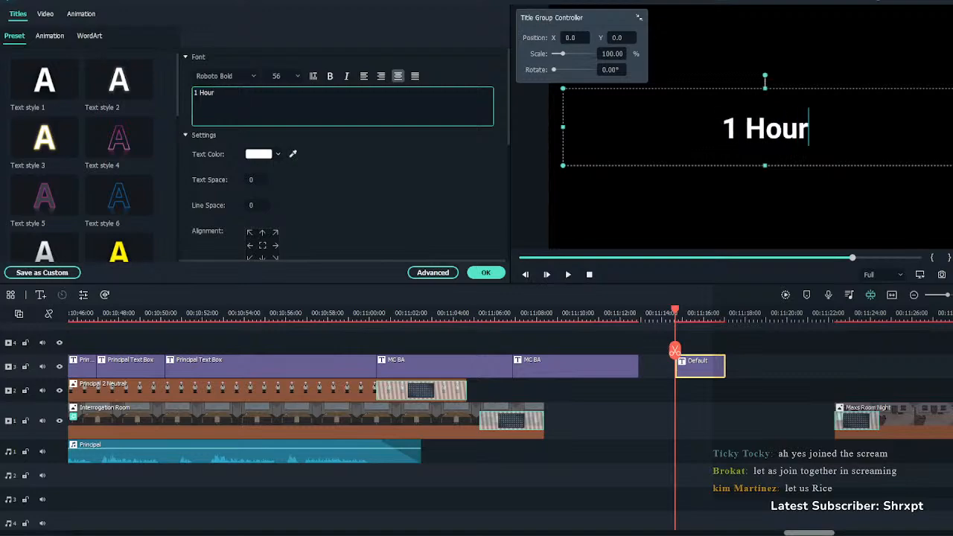
{"action": "type", "text": ", 30 M"}
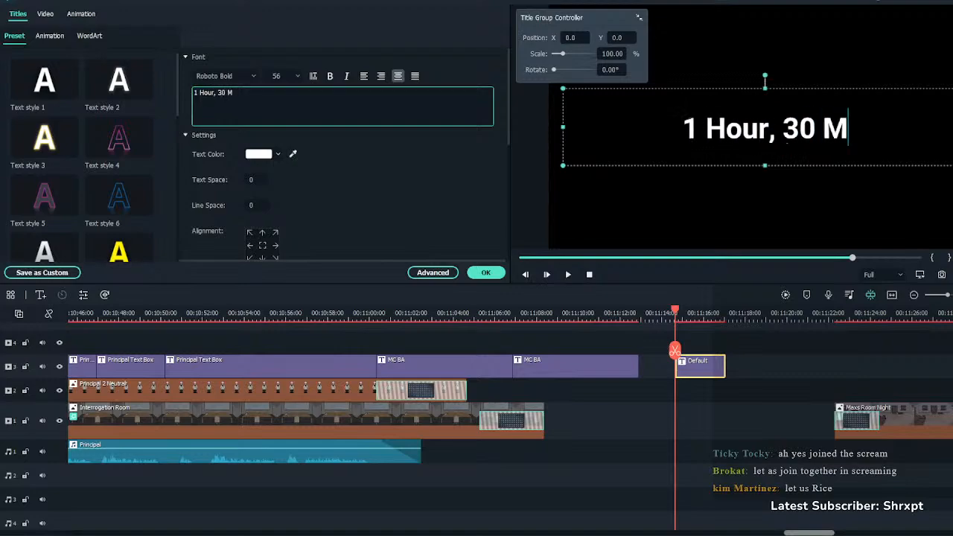
{"action": "type", "text": "inutes LAter"}
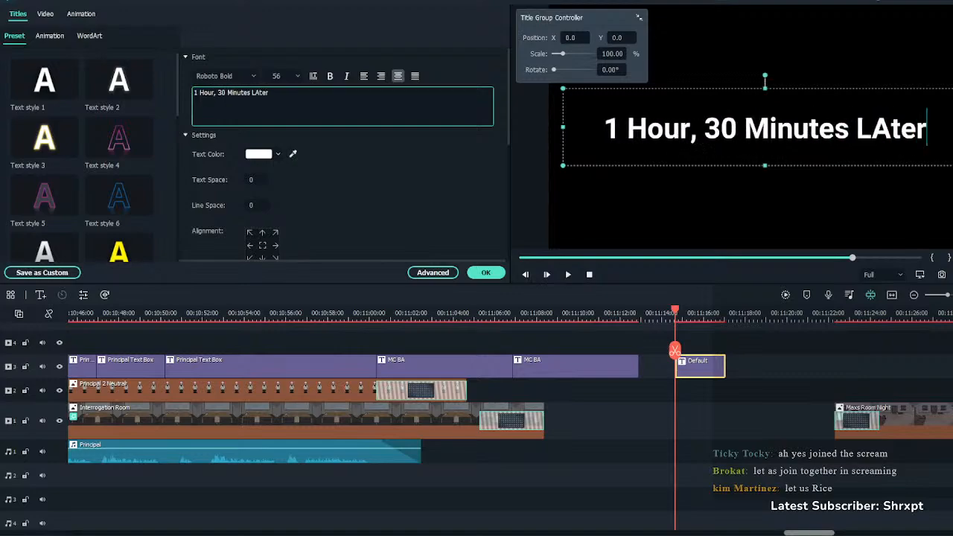
{"action": "key", "text": "BackSpace"}
{"action": "key", "text": "BackSpace"}
{"action": "key", "text": "BackSpace"}
{"action": "type", "text": "a"}
{"action": "key", "text": "BackSpace"}
{"action": "key", "text": "BackSpace"}
{"action": "type", "text": "a"}
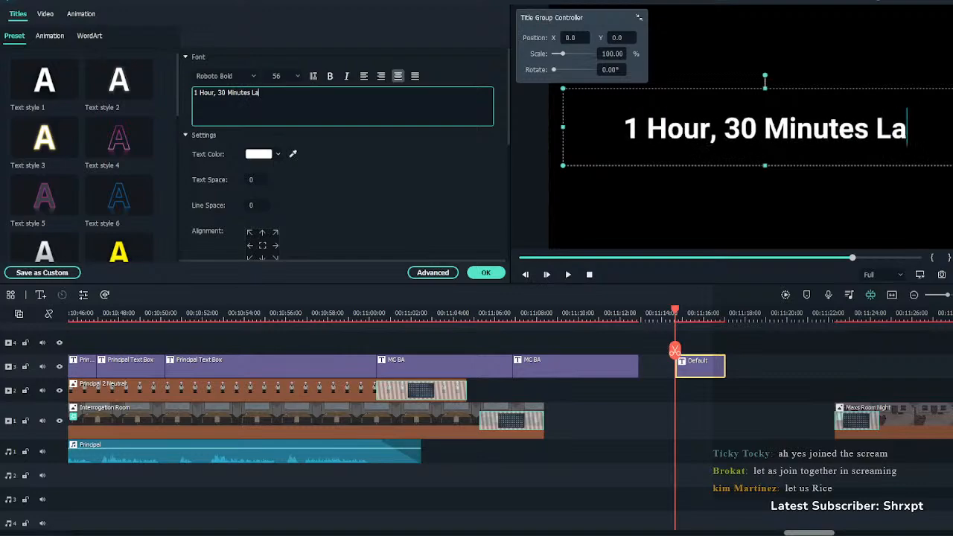
{"action": "type", "text": "ter"}
{"action": "left_click", "coordinate": [485, 272]}
Try a Colour Distance transition at the start of the "1 Hour, 30 Minutes Later" title and preview it
{"action": "left_click", "coordinate": [631, 421]}
{"action": "key", "text": "space"}
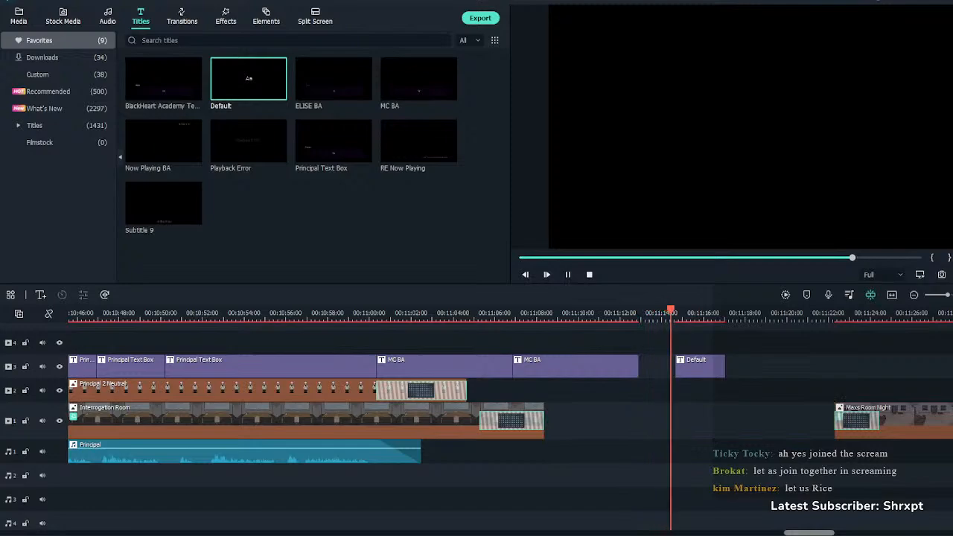
{"action": "key", "text": "space"}
{"action": "left_click", "coordinate": [181, 16]}
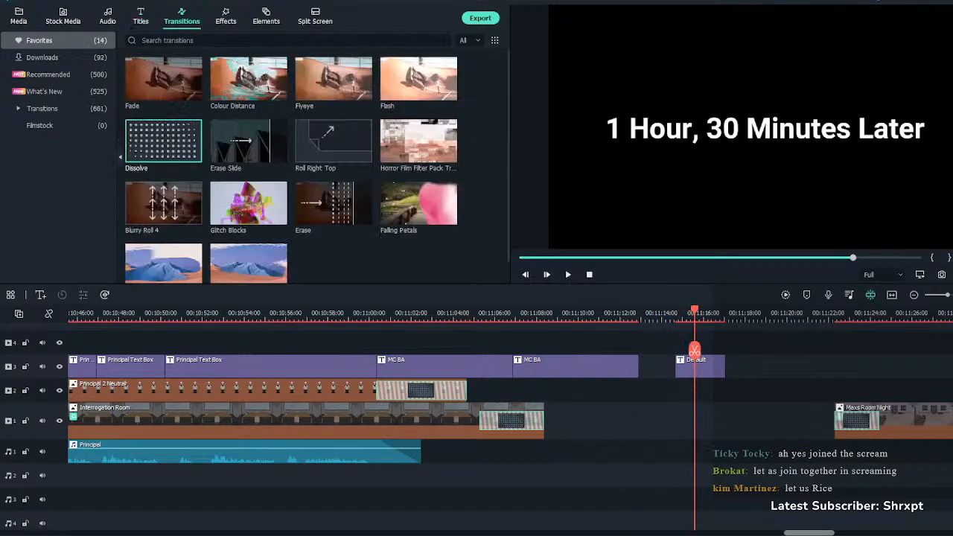
{"action": "left_click_drag", "start_coordinate": [248, 78], "coordinate": [685, 366]}
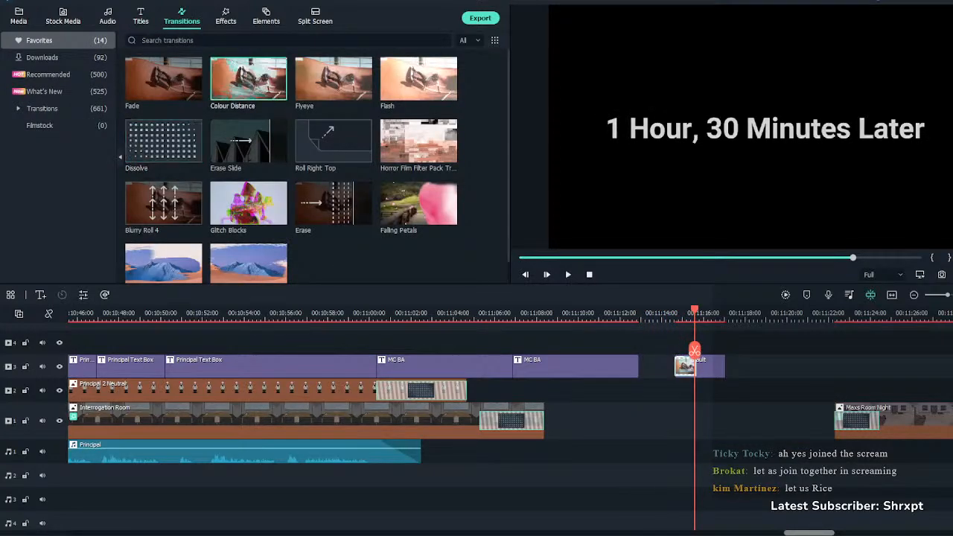
{"action": "left_click", "coordinate": [672, 313]}
{"action": "key", "text": "space"}
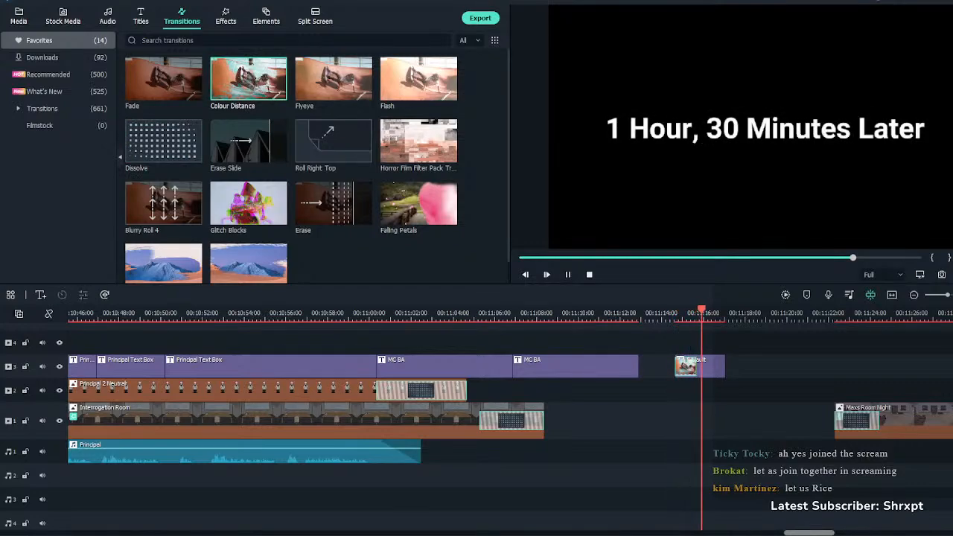
{"action": "key", "text": "space"}
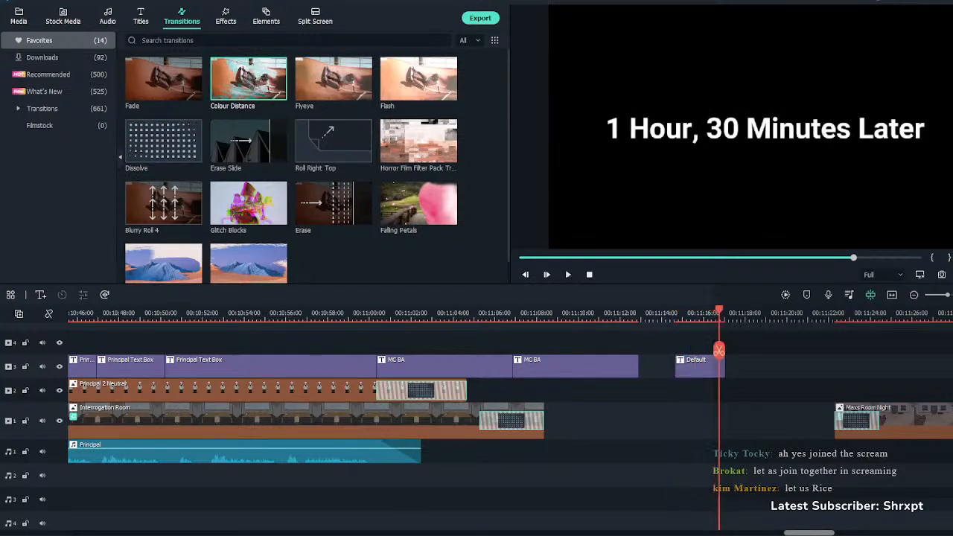
Apply the favourite Horror Film Filter Pack transition to the start of the "1 Hour, 30 Minutes Later" title
{"action": "left_click", "coordinate": [419, 141]}
{"action": "left_click_drag", "start_coordinate": [685, 367], "coordinate": [686, 366]}
{"action": "left_click", "coordinate": [674, 421]}
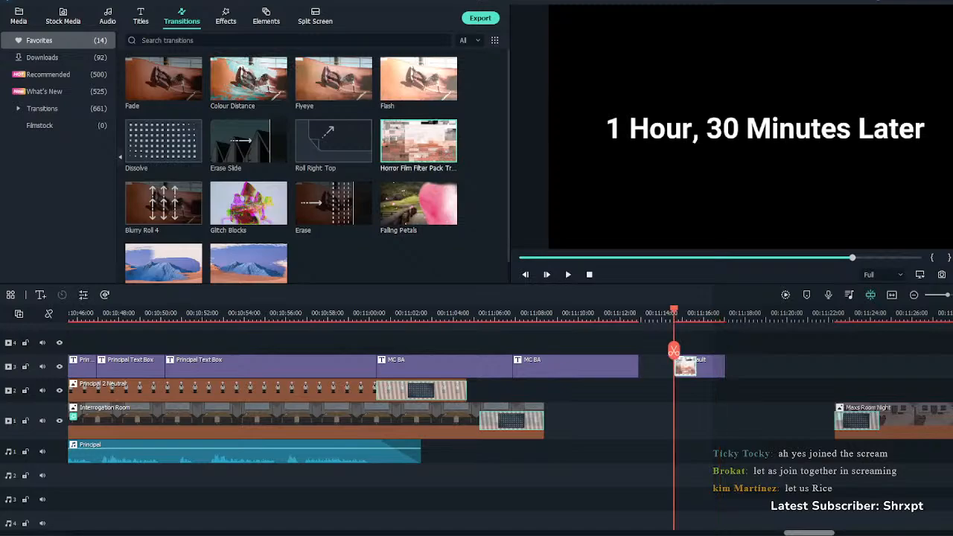
Try the Falling Petals transition at the start of the "1 Hour, 30 Minutes Later" title and preview it
{"action": "key", "text": "space"}
{"action": "key", "text": "space"}
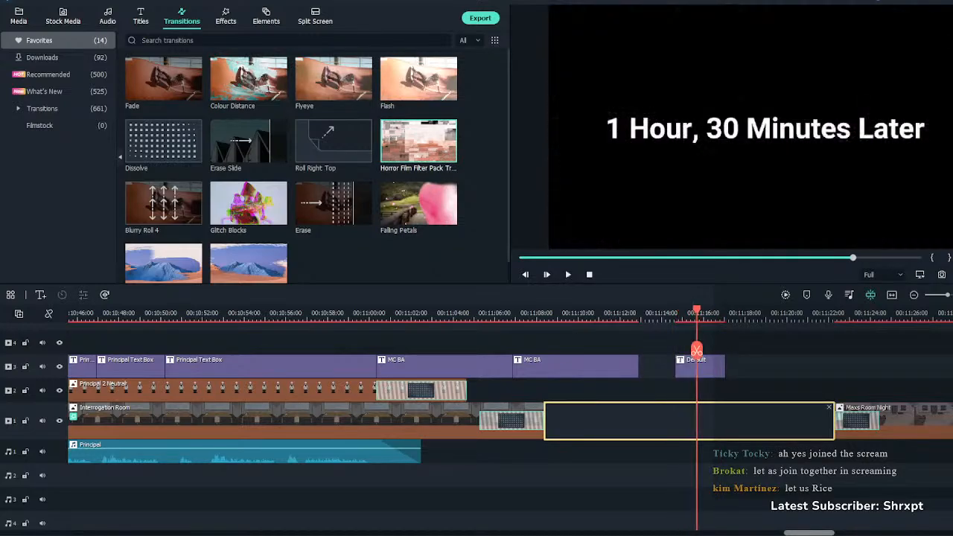
{"action": "left_click", "coordinate": [418, 203]}
{"action": "left_click_drag", "start_coordinate": [686, 367], "coordinate": [686, 366]}
{"action": "left_click", "coordinate": [679, 420]}
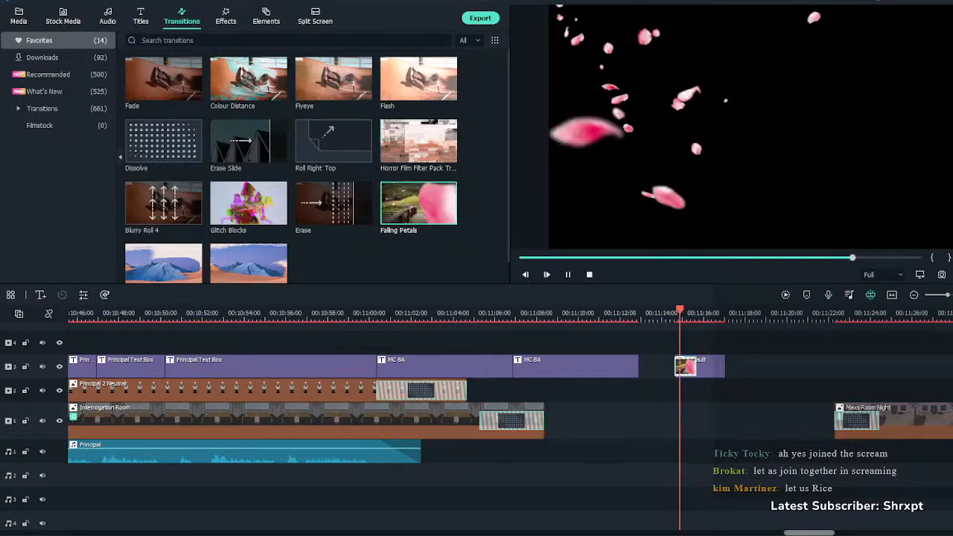
{"action": "key", "text": "space"}
{"action": "key", "text": "space"}
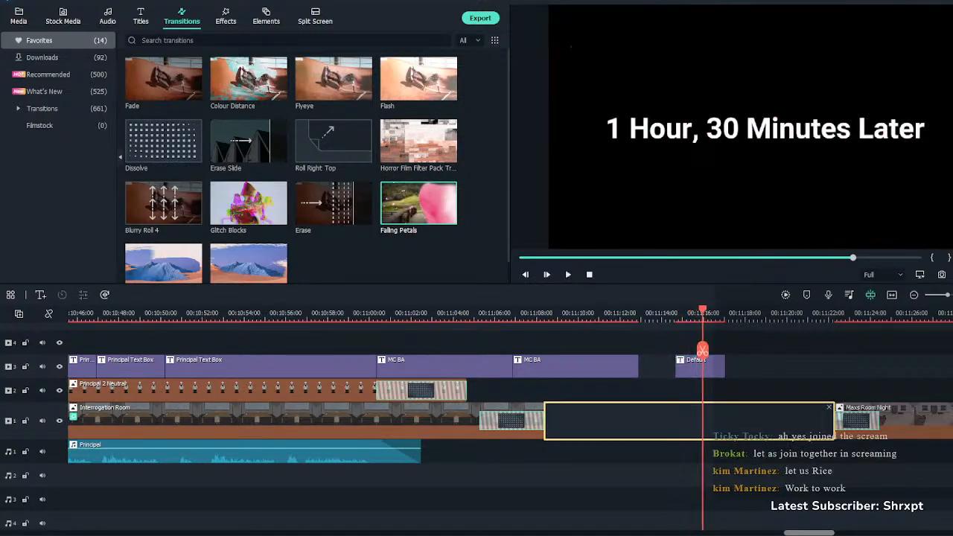
Try the Glitch Blocks transition at the start of the "1 Hour, 30 Minutes Later" title and preview it
{"action": "left_click_drag", "start_coordinate": [248, 204], "coordinate": [685, 367]}
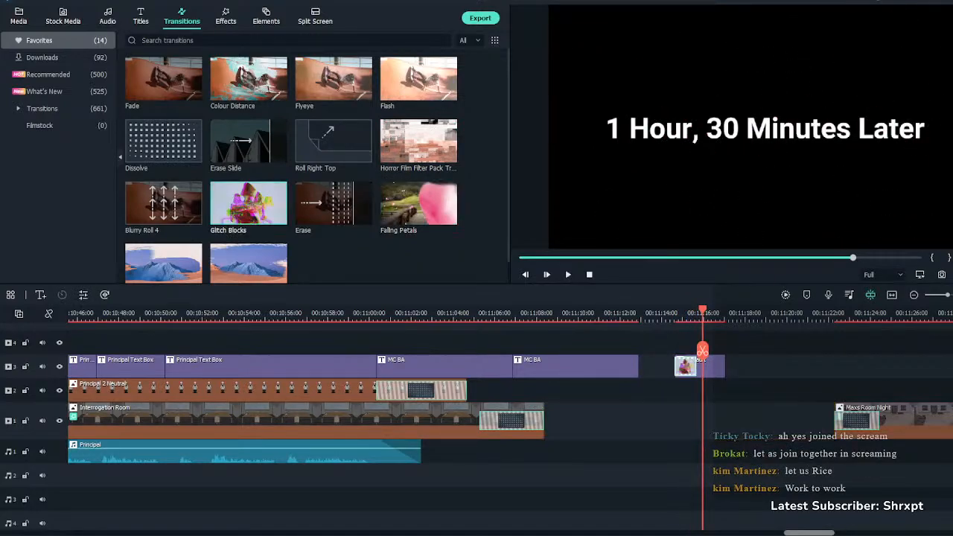
{"action": "key", "text": "space"}
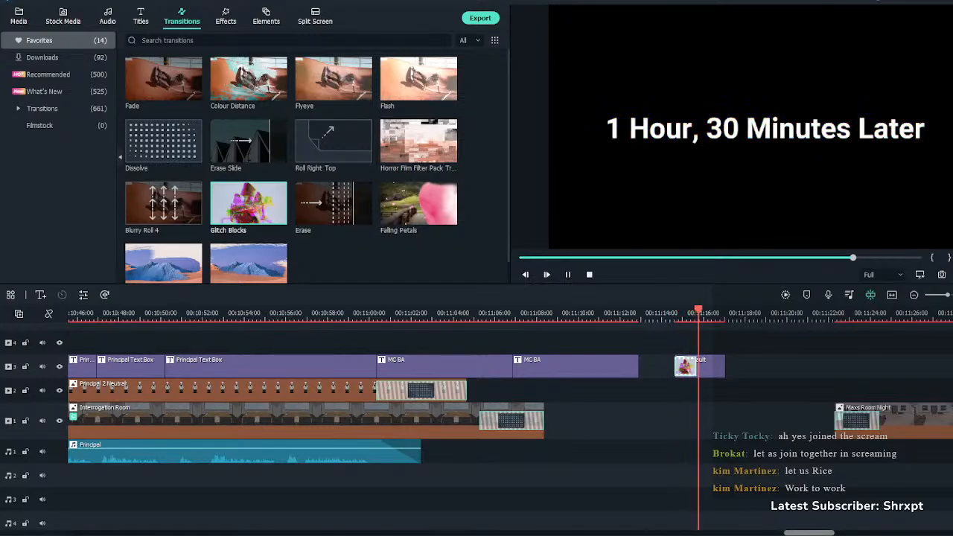
{"action": "key", "text": "space"}
Try both favourite brush-stroke transitions with mountain thumbnails at the start of the "1 Hour, 30 Minutes Later" title and preview each
{"action": "left_click_drag", "start_coordinate": [333, 203], "coordinate": [685, 366]}
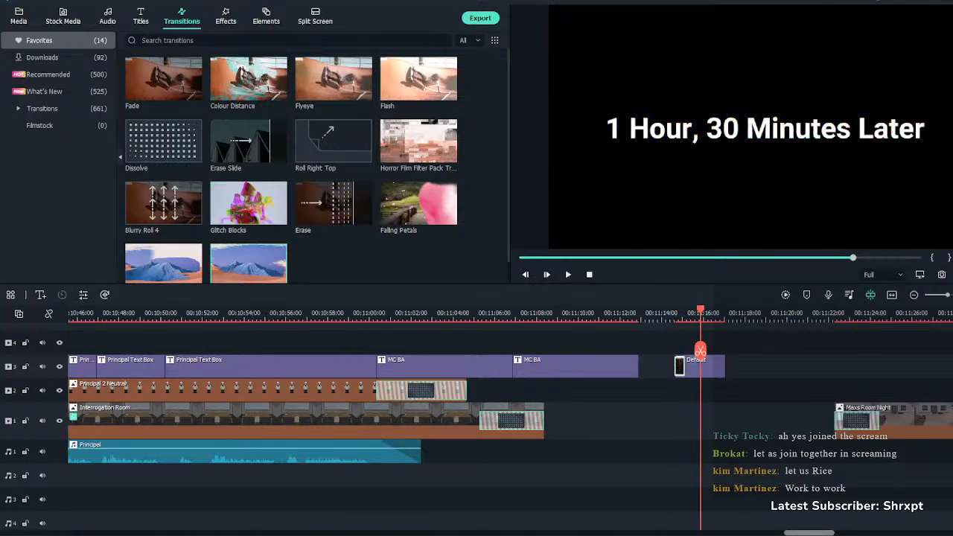
{"action": "left_click", "coordinate": [672, 420]}
{"action": "key", "text": "space"}
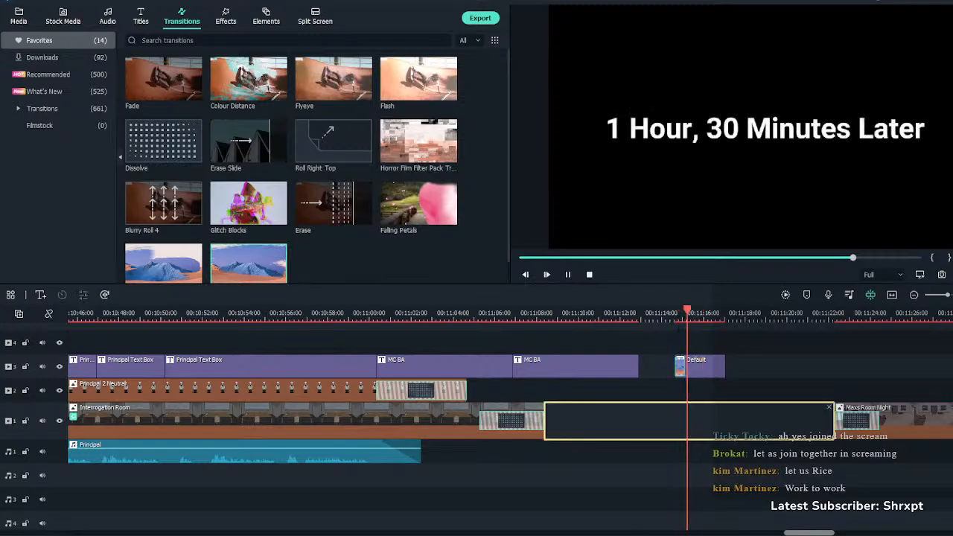
{"action": "left_click_drag", "start_coordinate": [163, 263], "coordinate": [679, 366]}
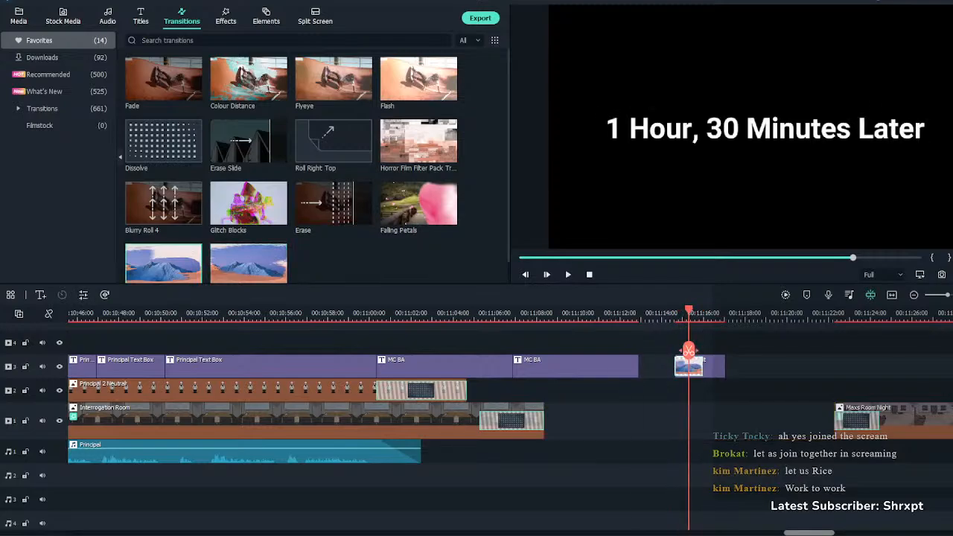
{"action": "left_click", "coordinate": [668, 421]}
{"action": "key", "text": "space"}
{"action": "key", "text": "space"}
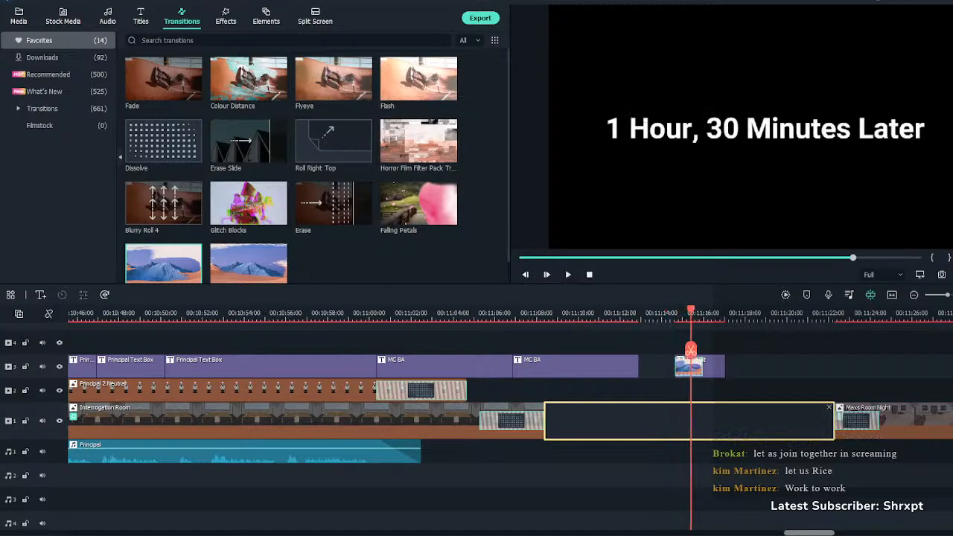
Extend the "1 Hour, 30 Minutes Later" title to about 11:18, lengthen its opening brush-stroke transition to about 3 seconds and preview it
{"action": "left_click_drag", "start_coordinate": [724, 367], "coordinate": [759, 366]}
{"action": "left_click", "coordinate": [248, 263]}
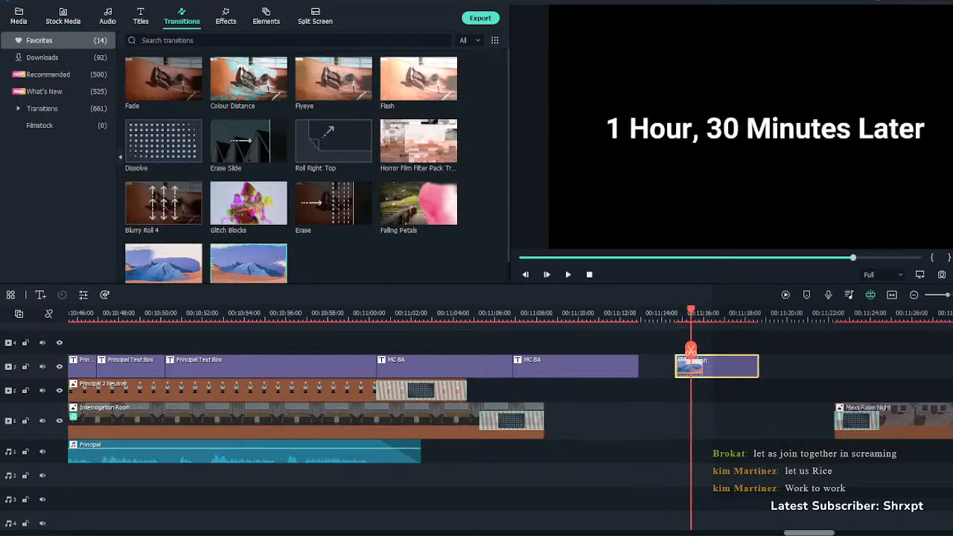
{"action": "left_click", "coordinate": [674, 421]}
{"action": "key", "text": "space"}
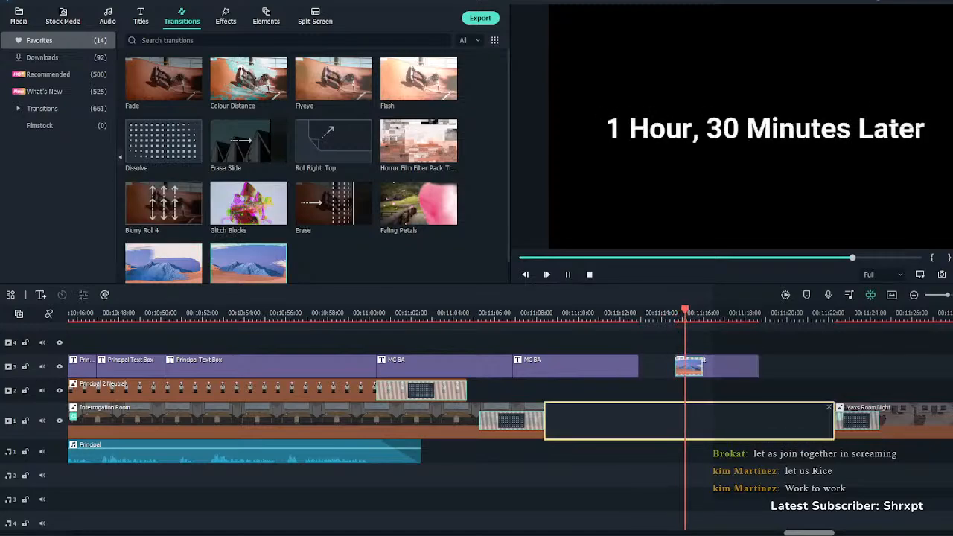
{"action": "key", "text": "space"}
{"action": "left_click", "coordinate": [689, 366]}
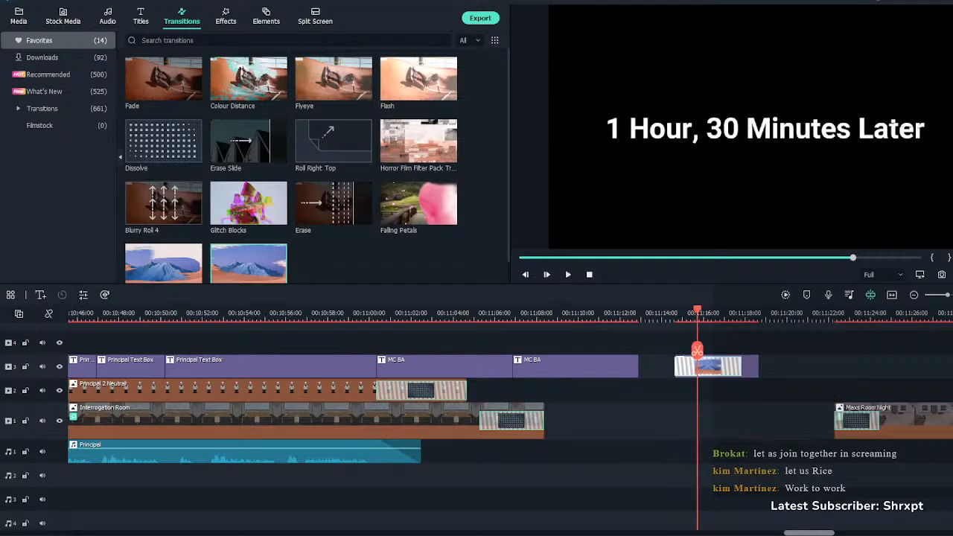
{"action": "left_click", "coordinate": [674, 420]}
{"action": "key", "text": "space"}
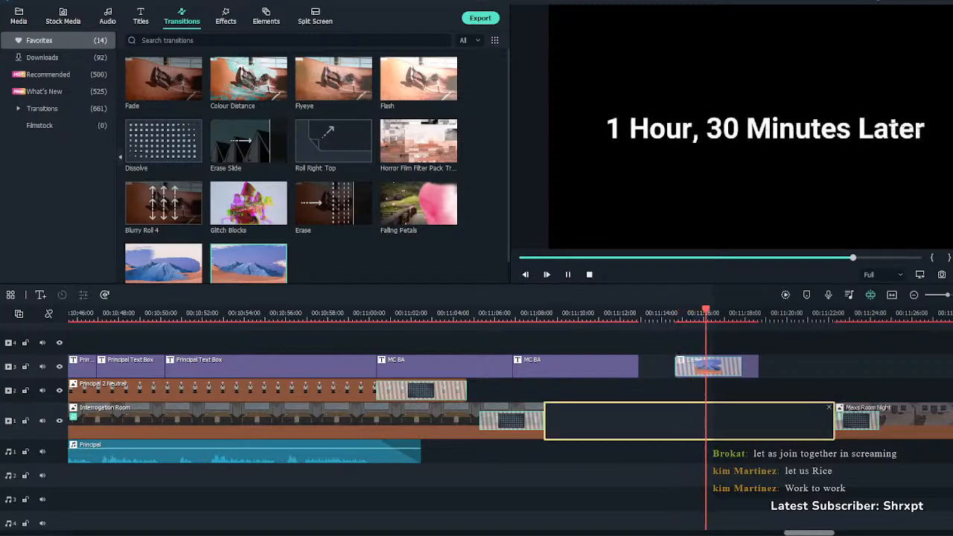
{"action": "key", "text": "space"}
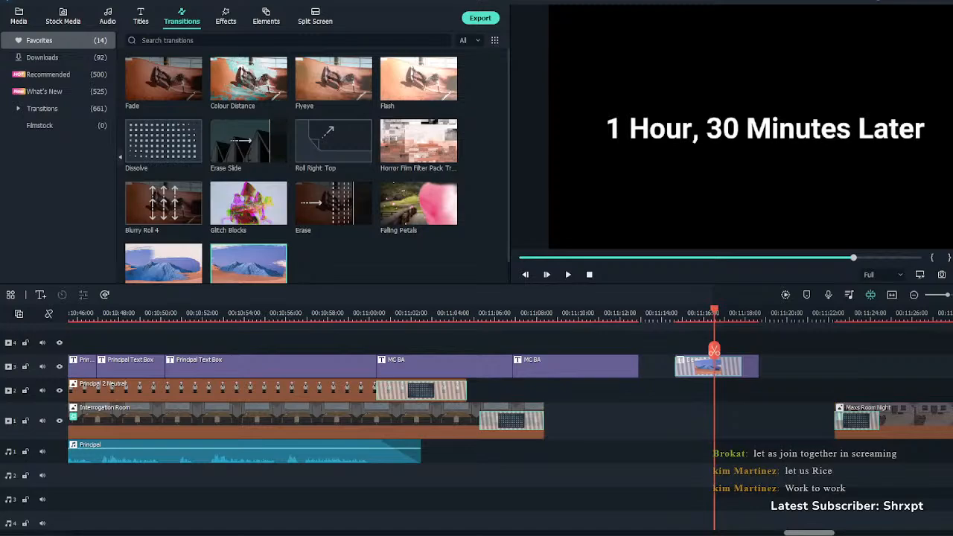
Try the last favourite mountain transition, lengthened, at the start of the Maxs Room Night clip, preview it and undo the lengthening
{"action": "mouse_move", "coordinate": [249, 264]}
{"action": "left_mouse_down"}
{"action": "mouse_move", "coordinate": [849, 421]}
{"action": "mouse_move", "coordinate": [937, 421]}
{"action": "left_mouse_up"}
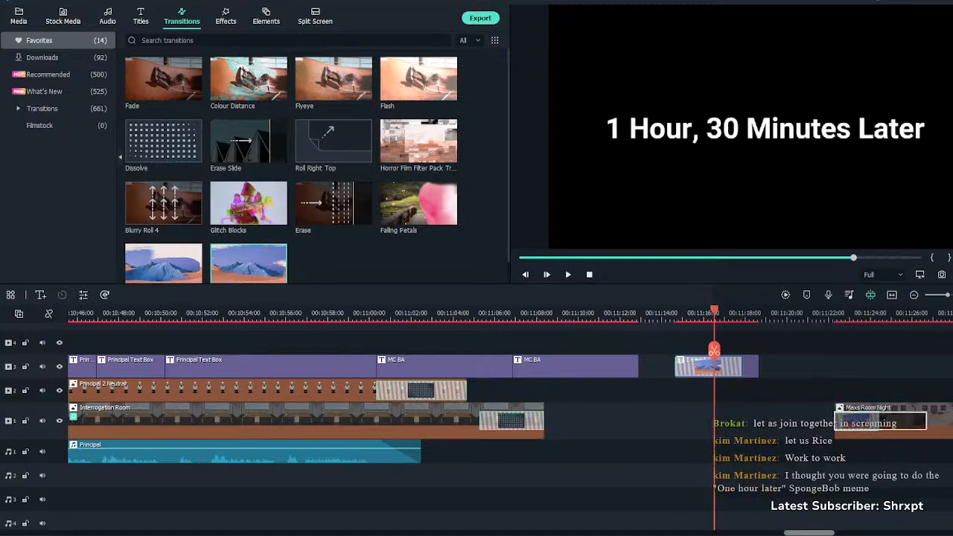
{"action": "left_click", "coordinate": [829, 313]}
{"action": "key", "text": "space"}
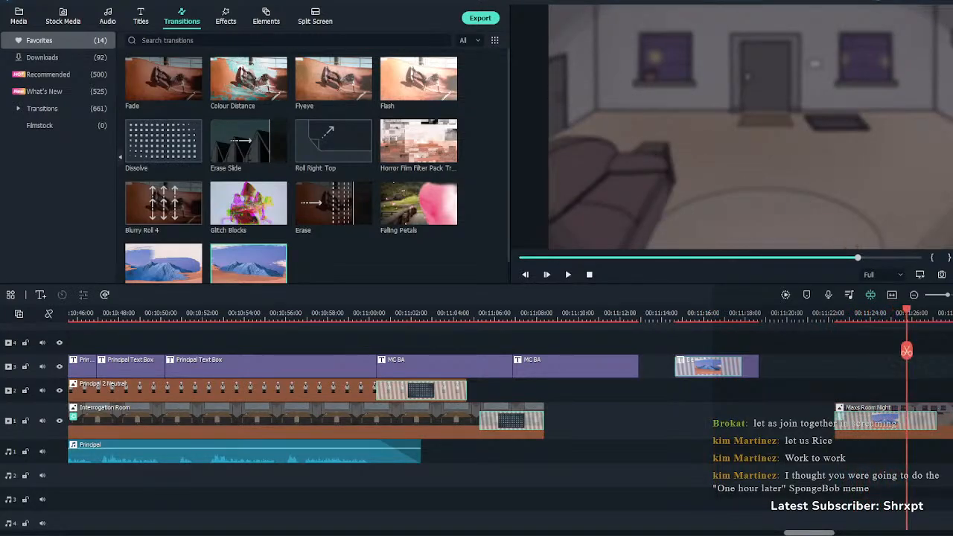
{"action": "key", "text": "ctrl+z"}
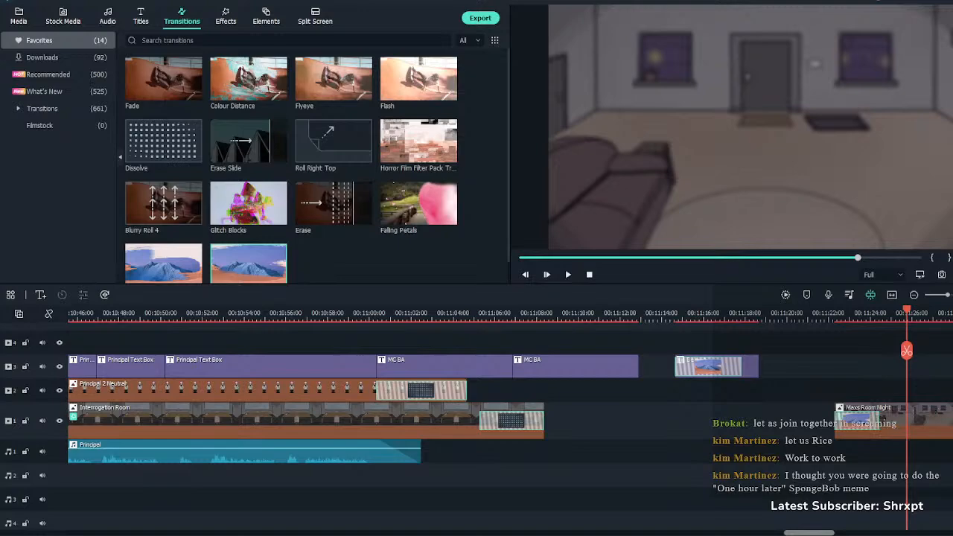
Try the other mountain brush-stroke transition, lengthened, at the start of the Maxs Room Night clip, preview it and delete it
{"action": "left_click_drag", "start_coordinate": [879, 421], "coordinate": [952, 421]}
{"action": "left_click_drag", "start_coordinate": [181, 257], "coordinate": [857, 420]}
{"action": "left_click", "coordinate": [840, 313]}
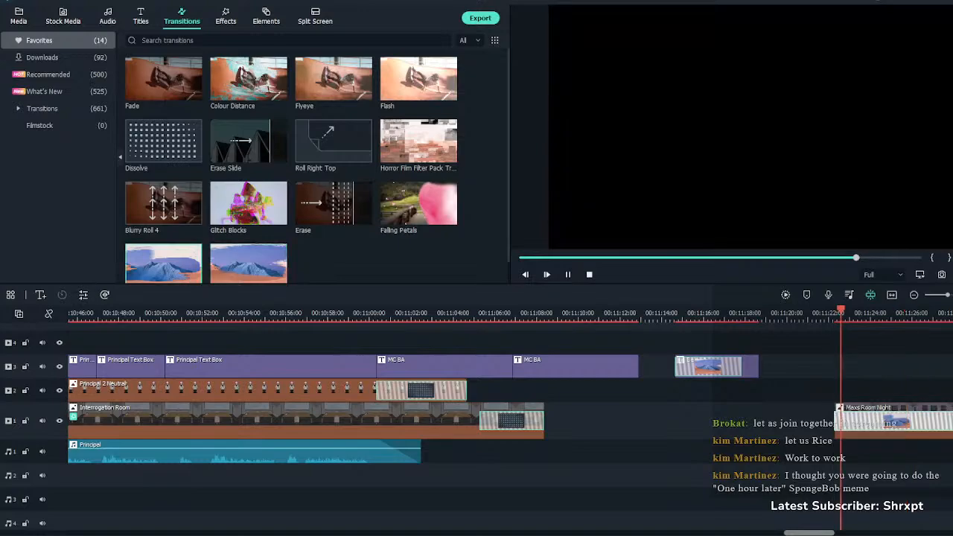
{"action": "key", "text": "space"}
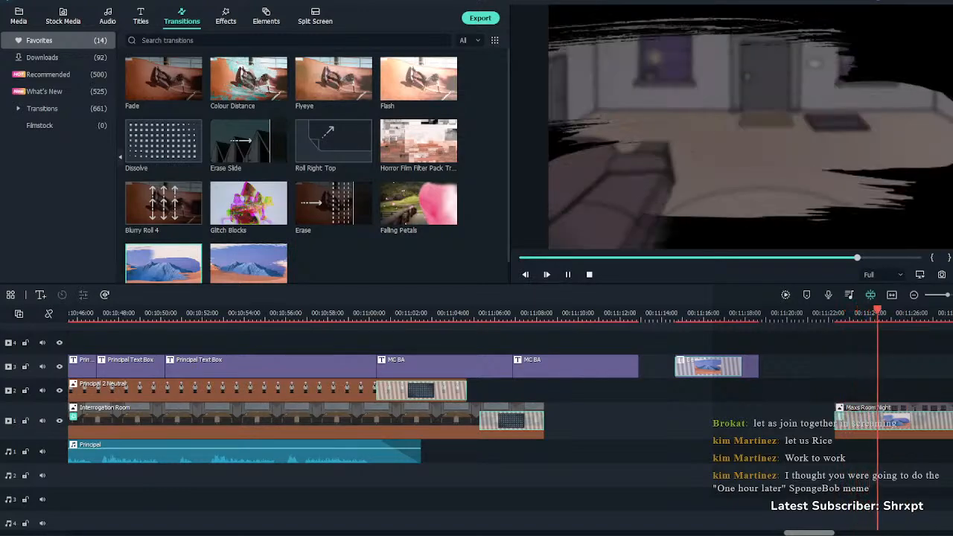
{"action": "key", "text": "space"}
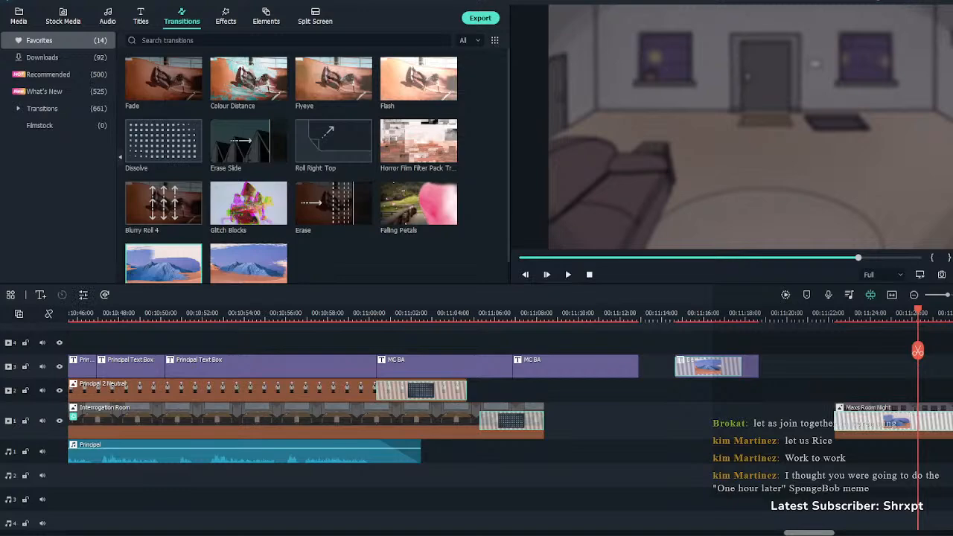
{"action": "key", "text": "Delete"}
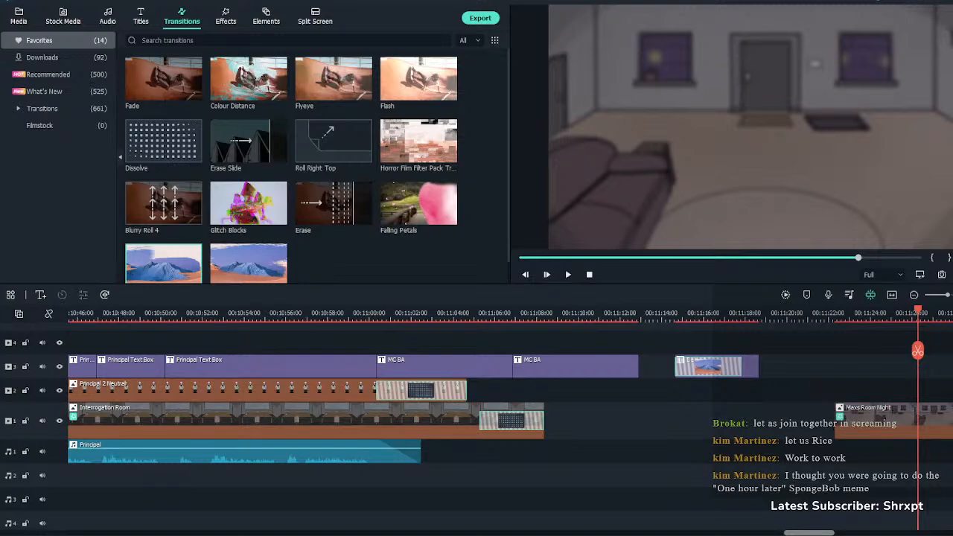
Apply a Dissolve to the start of the Maxs Room Night clip, split the clip at about 11:27 and add a Dissolve at the cut
{"action": "left_click_drag", "start_coordinate": [164, 141], "coordinate": [844, 420]}
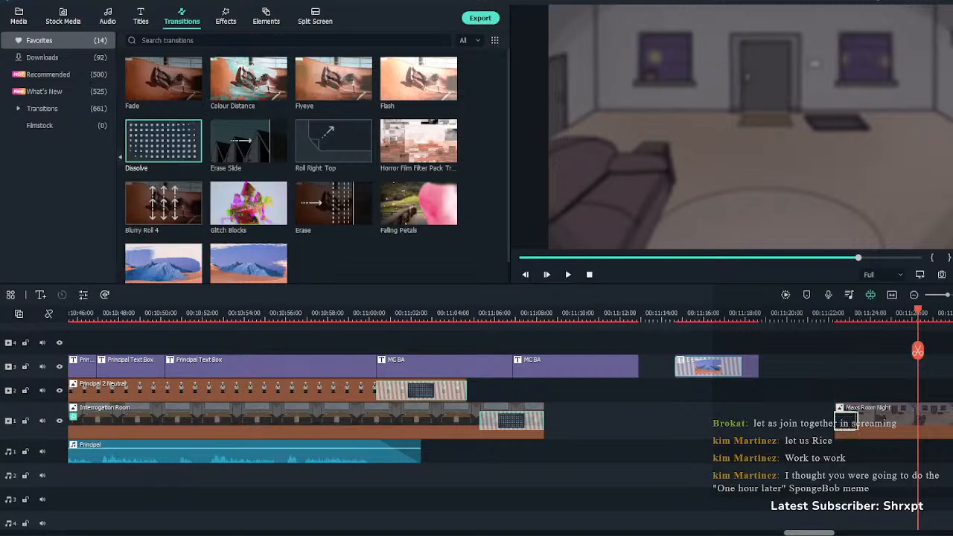
{"action": "left_click", "coordinate": [830, 314]}
{"action": "key", "text": "space"}
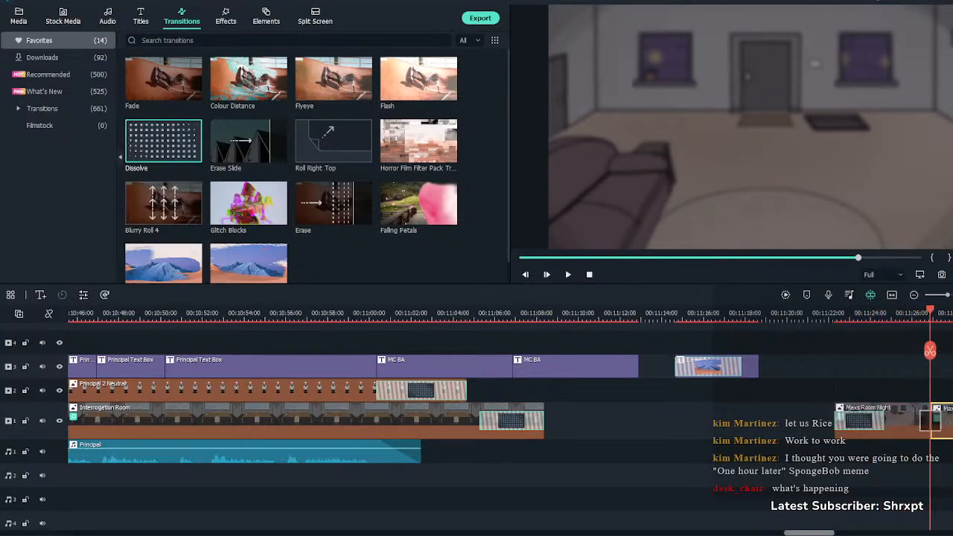
Turn off the Square Blur effect on the first Maxs Room Night segment and preview the dissolve into the blurred segment
{"action": "double_click", "coordinate": [900, 421]}
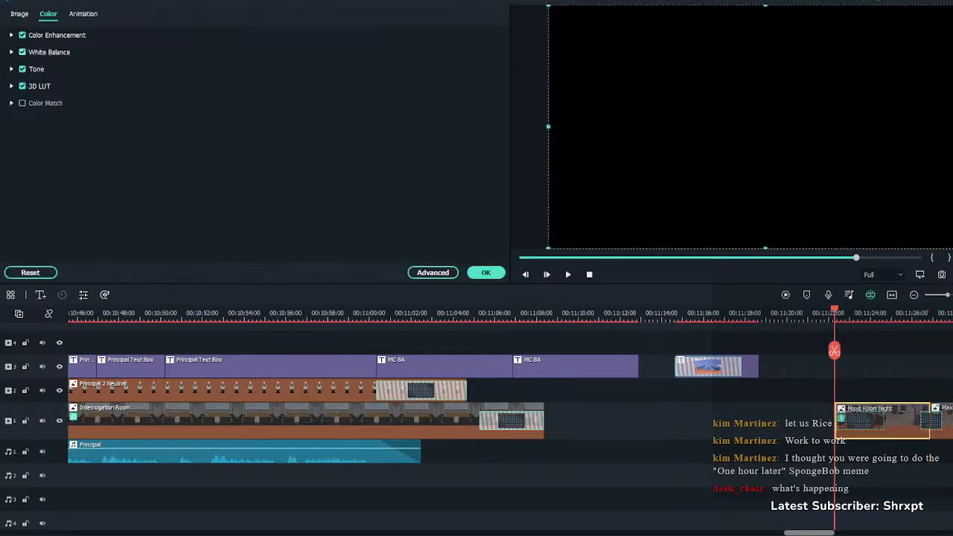
{"action": "left_click", "coordinate": [19, 13]}
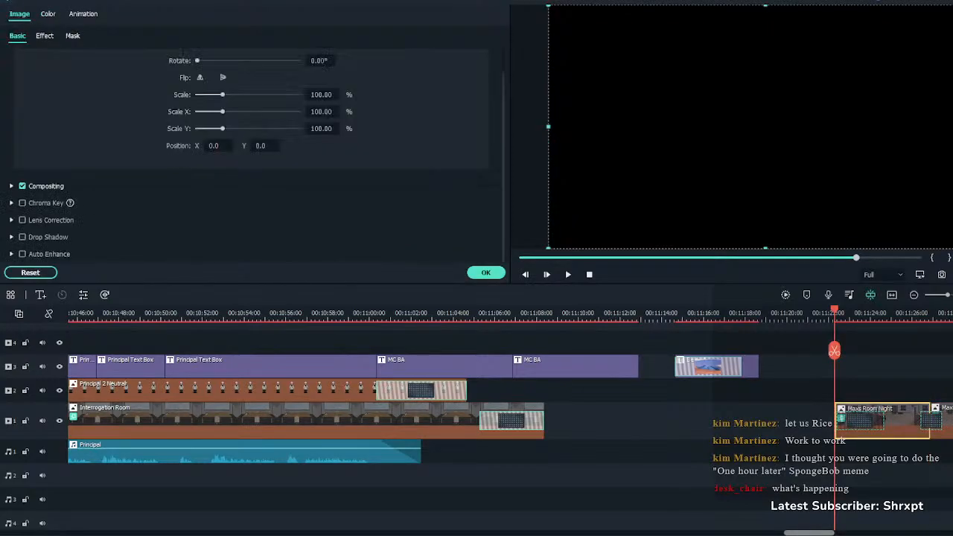
{"action": "left_click", "coordinate": [45, 35]}
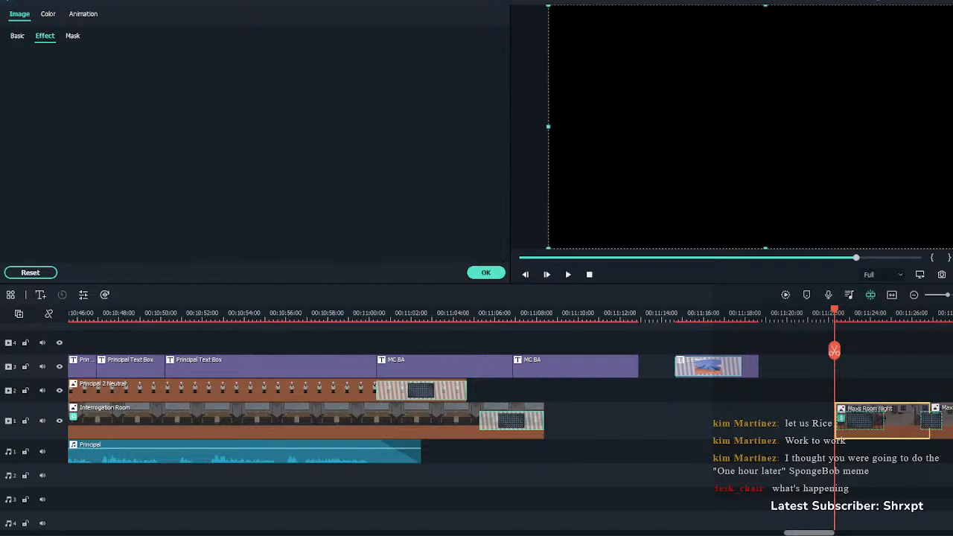
{"action": "left_click", "coordinate": [899, 313]}
{"action": "left_click", "coordinate": [17, 35]}
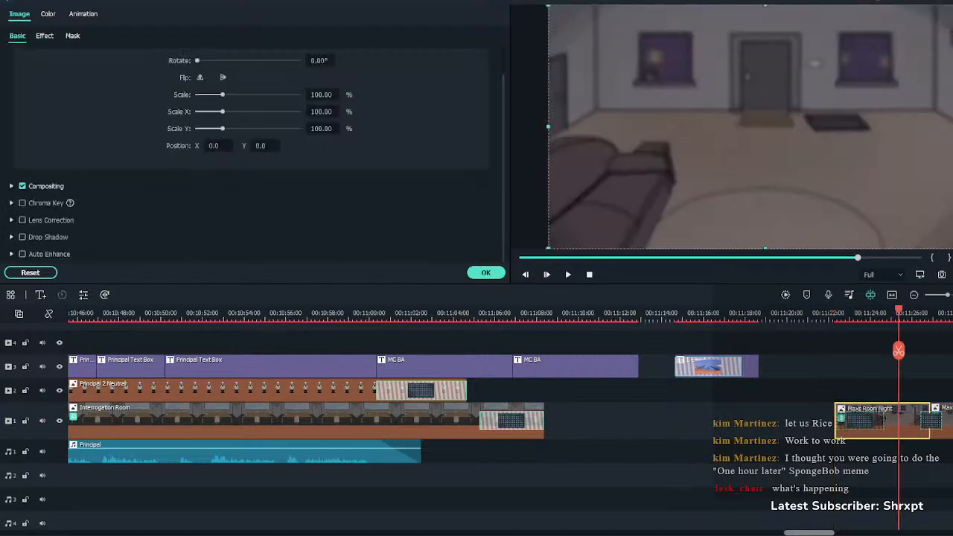
{"action": "left_click", "coordinate": [45, 35]}
{"action": "left_click", "coordinate": [23, 57]}
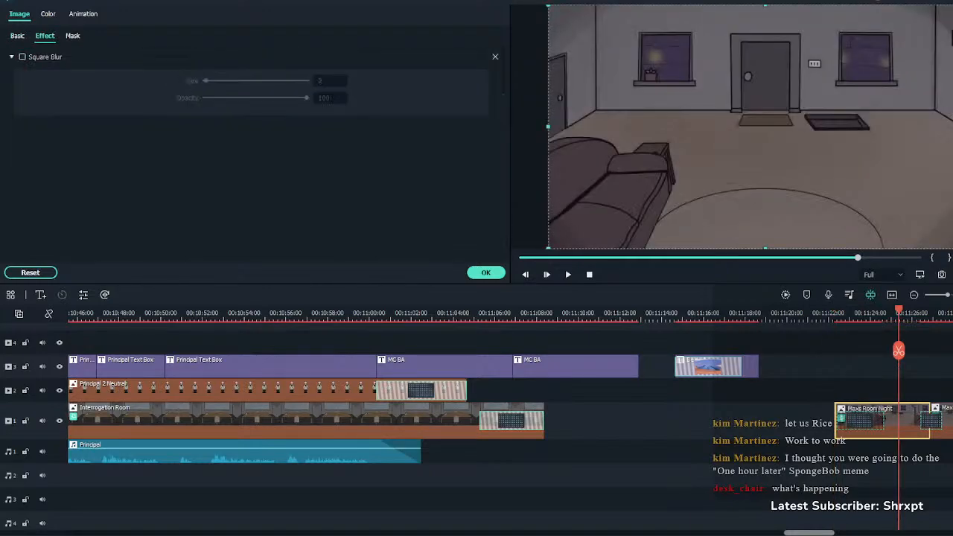
{"action": "left_click", "coordinate": [486, 272]}
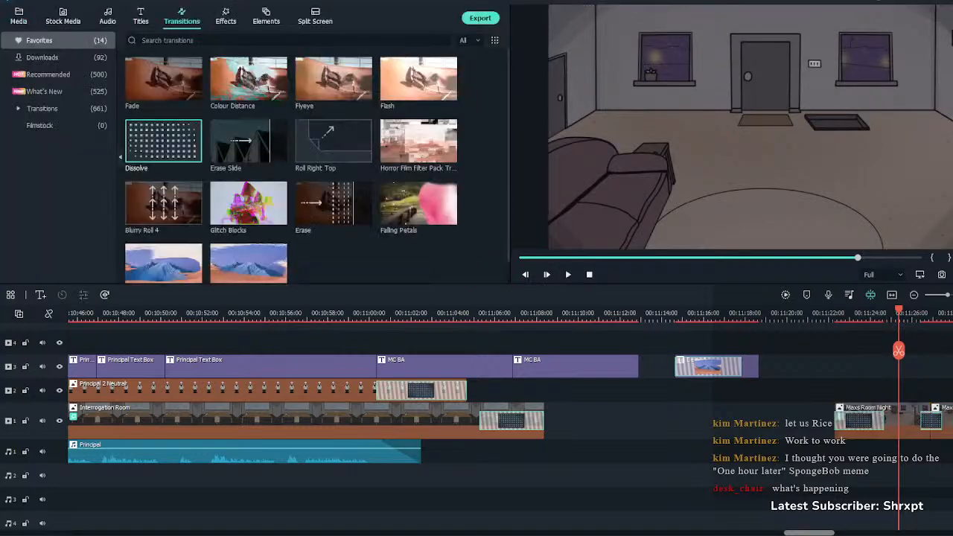
{"action": "left_click", "coordinate": [834, 313]}
{"action": "key", "text": "space"}
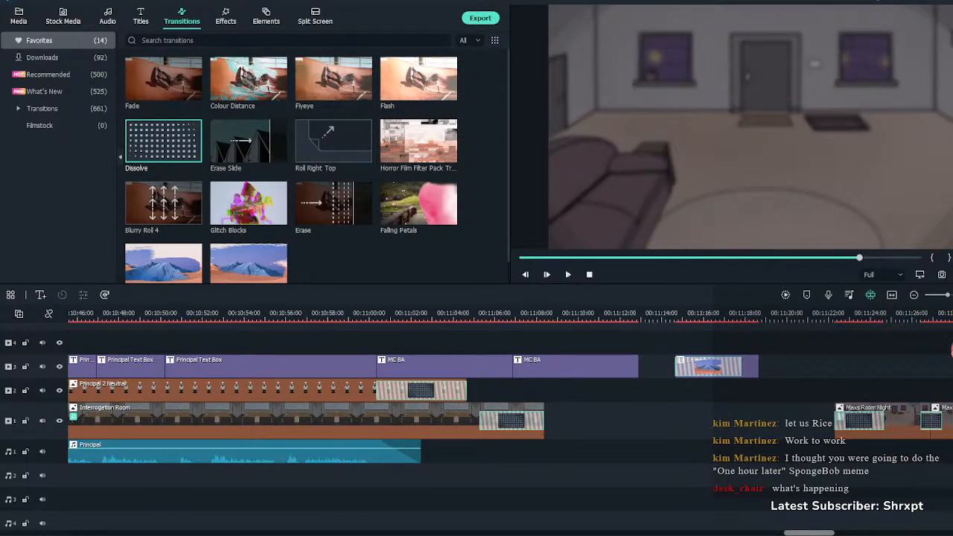
Preview the opening of the "1 Hour, 30 Minutes Later" title and replace its opening transition with a Dissolve
{"action": "left_click", "coordinate": [675, 343]}
{"action": "key", "text": "space"}
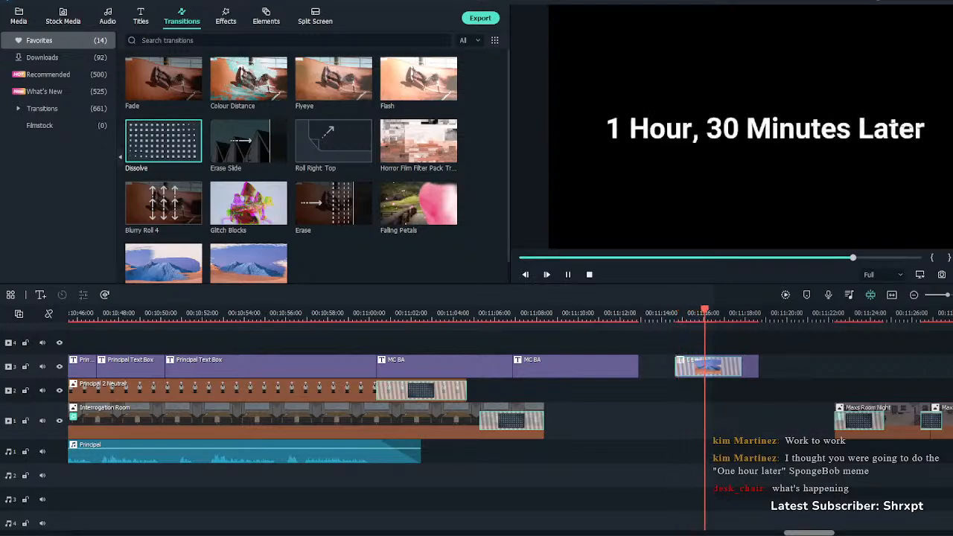
{"action": "key", "text": "space"}
{"action": "left_click_drag", "start_coordinate": [163, 141], "coordinate": [706, 366]}
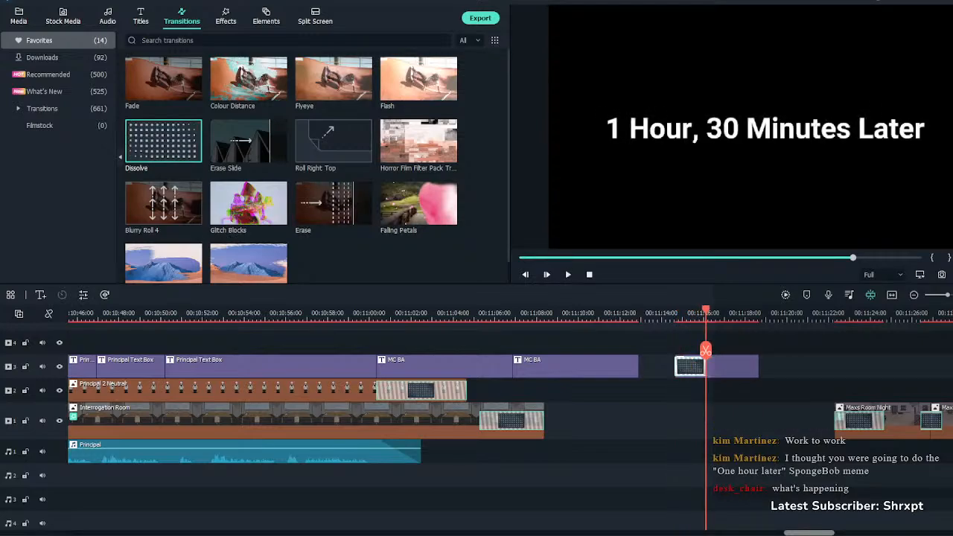
Extend the "1 Hour, 30 Minutes Later" title to about 11:20, add a Dissolve at its end and preview it
{"action": "left_click", "coordinate": [732, 366]}
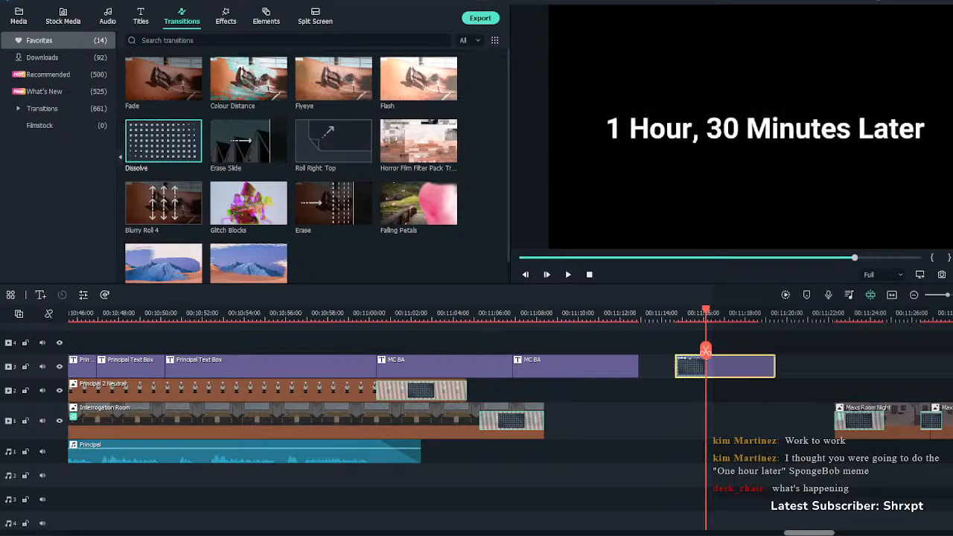
{"action": "left_click_drag", "start_coordinate": [163, 141], "coordinate": [787, 366]}
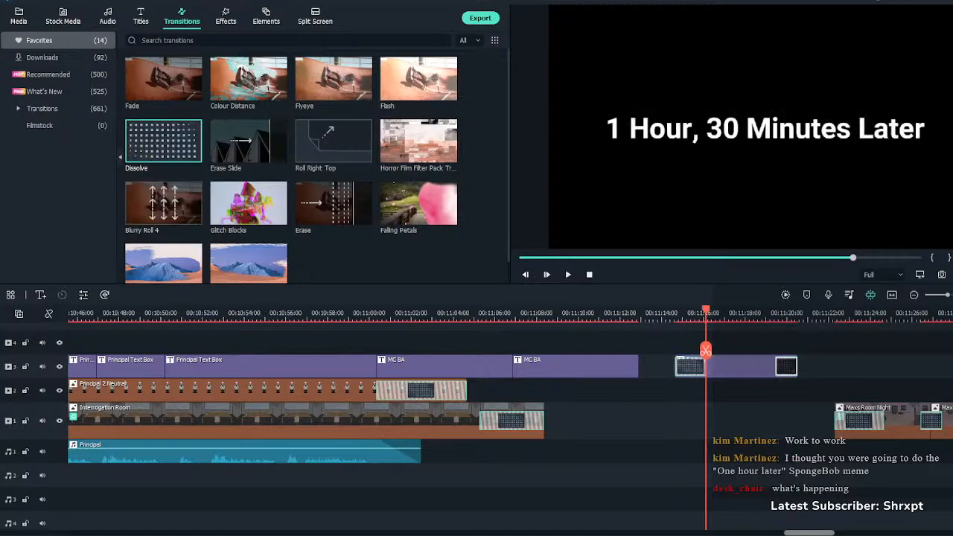
{"action": "left_click", "coordinate": [669, 421]}
{"action": "key", "text": "space"}
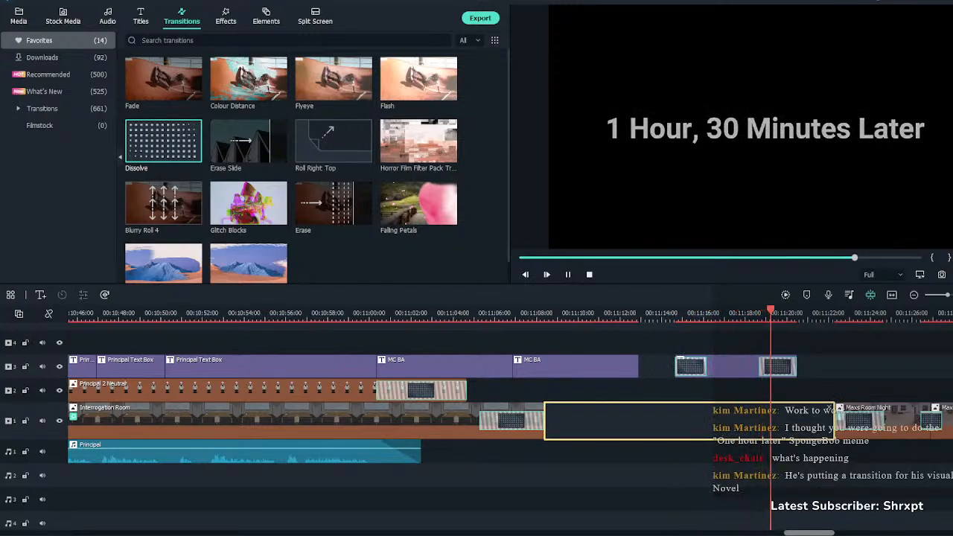
Move both Maxs Room Night segments and their transitions earlier to start where the "1 Hour, 30 Minutes Later" title ends, and preview the result
{"action": "key", "text": "space"}
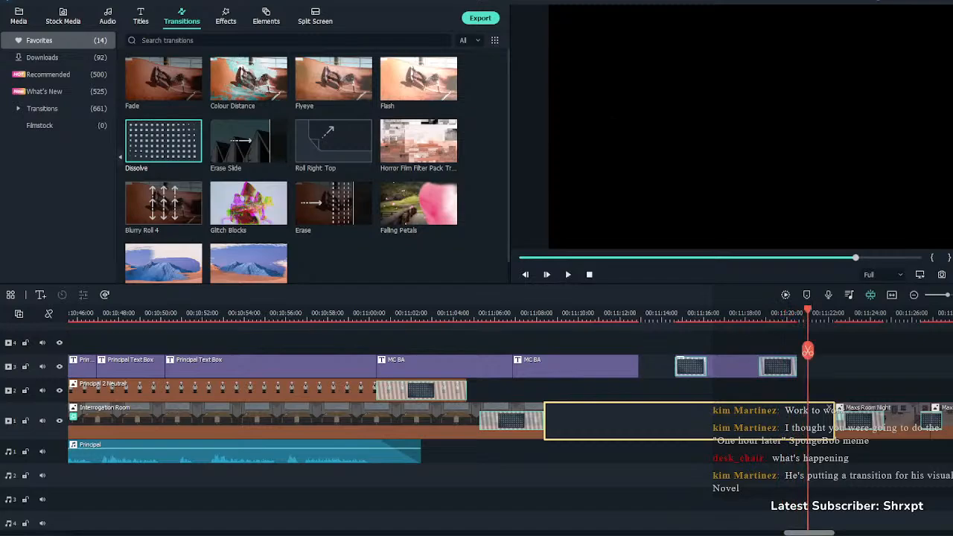
{"action": "left_click_drag", "start_coordinate": [857, 379], "coordinate": [950, 438]}
{"action": "left_click_drag", "start_coordinate": [897, 421], "coordinate": [861, 421]}
{"action": "key", "text": "space"}
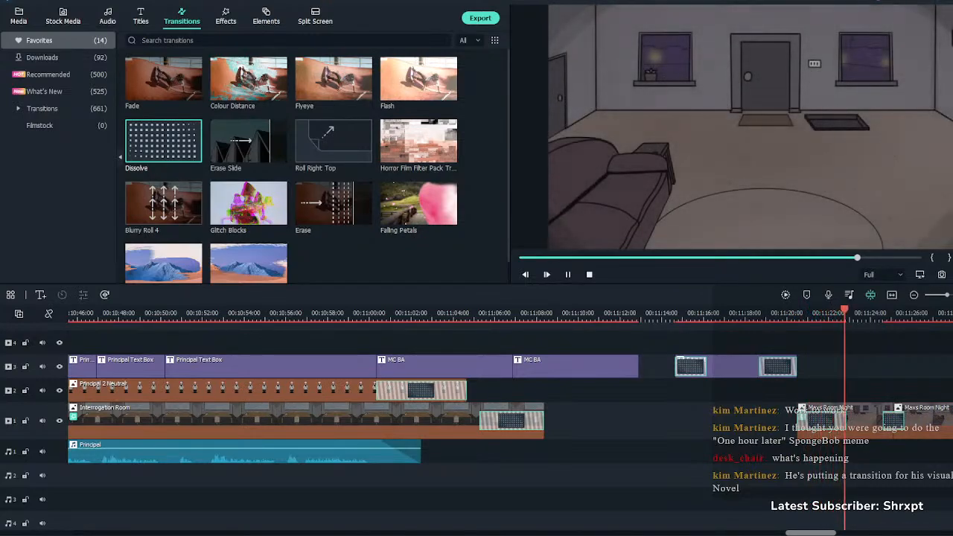
{"action": "key", "text": "space"}
Search the Coffee Music media folder for "outside"
{"action": "left_click", "coordinate": [108, 16]}
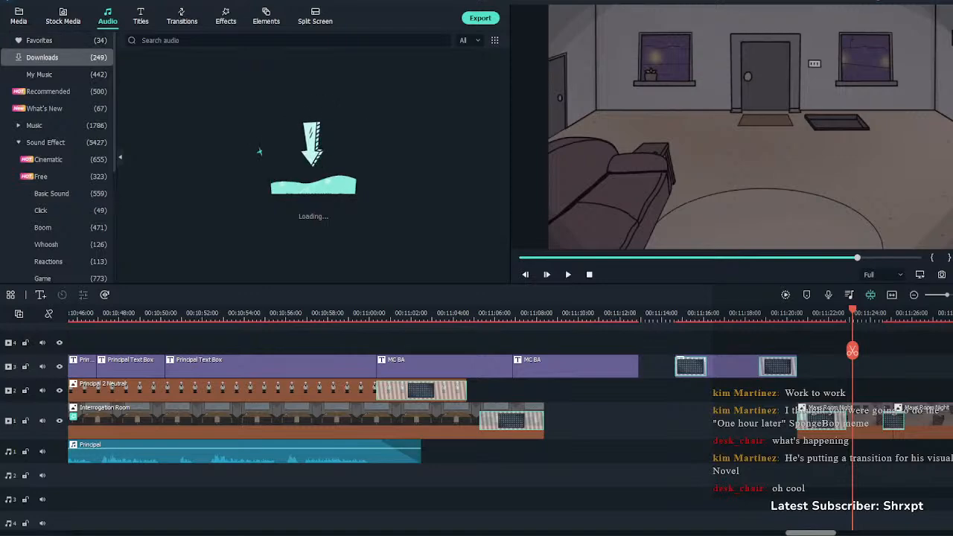
{"action": "left_click", "coordinate": [19, 17]}
{"action": "left_click", "coordinate": [52, 125]}
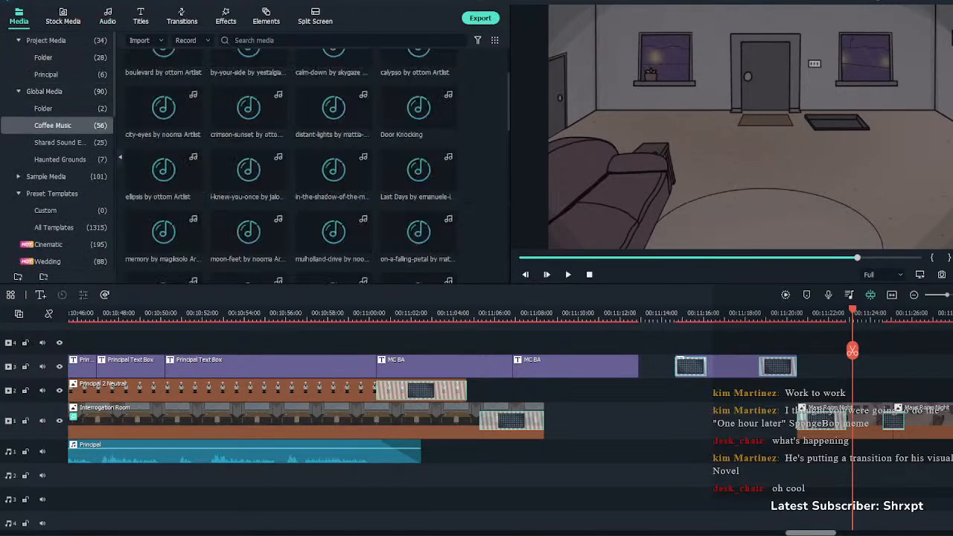
{"action": "scroll", "coordinate": [248, 171], "scroll_direction": "down", "scroll_amount": 5}
{"action": "left_click", "coordinate": [342, 40]}
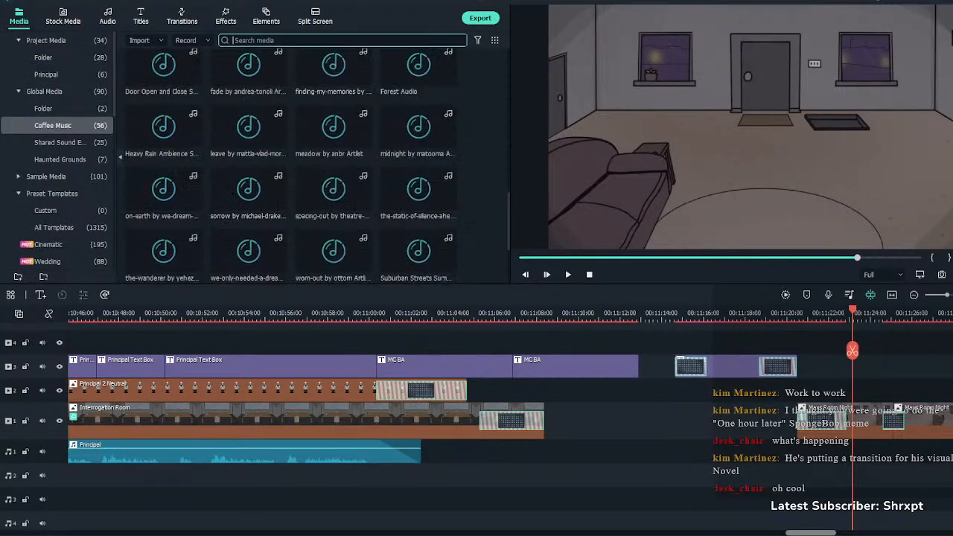
{"action": "type", "text": "outside"}
{"action": "key", "text": "Return"}
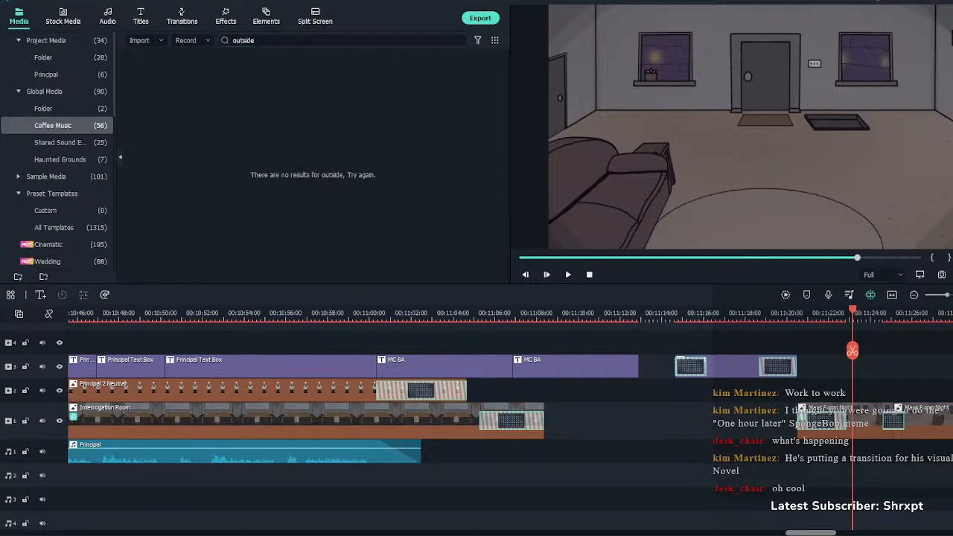
Find Outside Night.mp3 by searching the shared sound folder for "night", and place it on audio track 6 at the start of Maxs Room Night
{"action": "left_click", "coordinate": [61, 143]}
{"action": "left_click", "coordinate": [342, 41]}
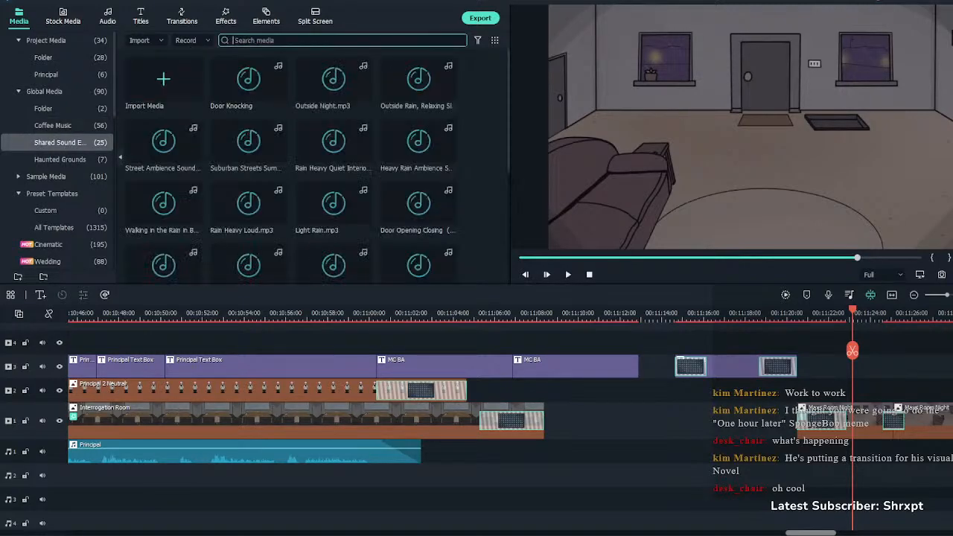
{"action": "type", "text": "night"}
{"action": "key", "text": "Return"}
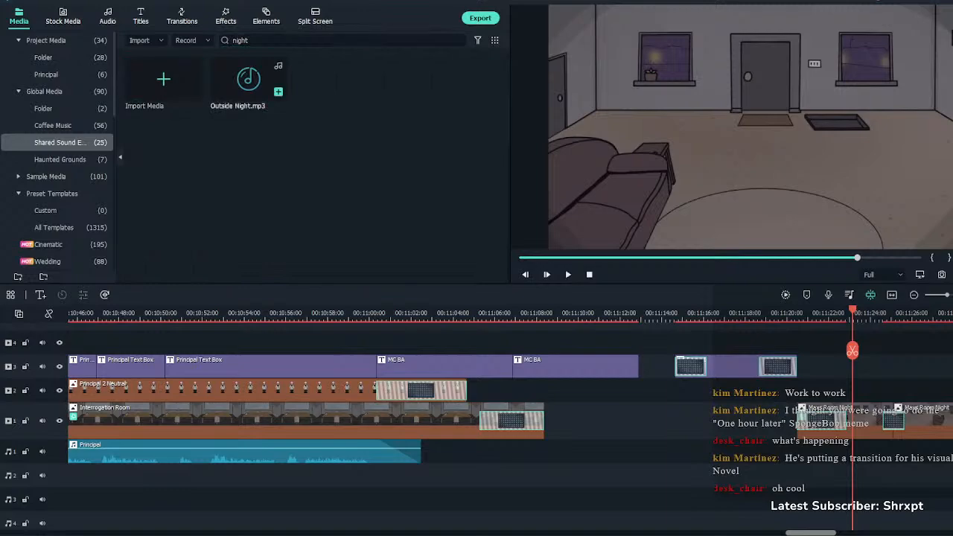
{"action": "double_click", "coordinate": [248, 79]}
{"action": "left_click_drag", "start_coordinate": [248, 79], "coordinate": [809, 499]}
{"action": "scroll", "coordinate": [810, 440], "scroll_direction": "down", "scroll_amount": 2}
{"action": "left_click_drag", "start_coordinate": [834, 379], "coordinate": [823, 451]}
Give the Outside Night.mp3 clip a 2.44 s fade-in with the Low Bass equalizer and listen to it
{"action": "double_click", "coordinate": [847, 447]}
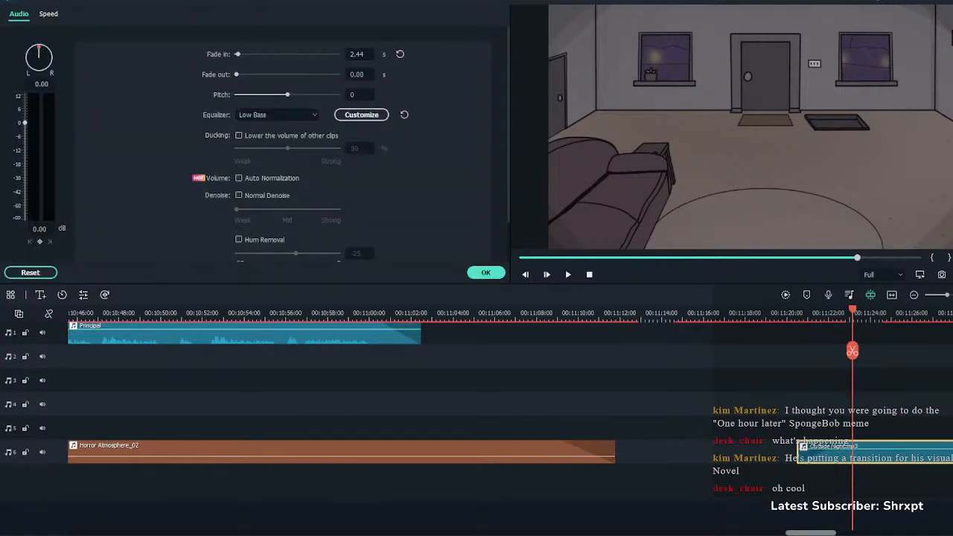
{"action": "key", "text": "space"}
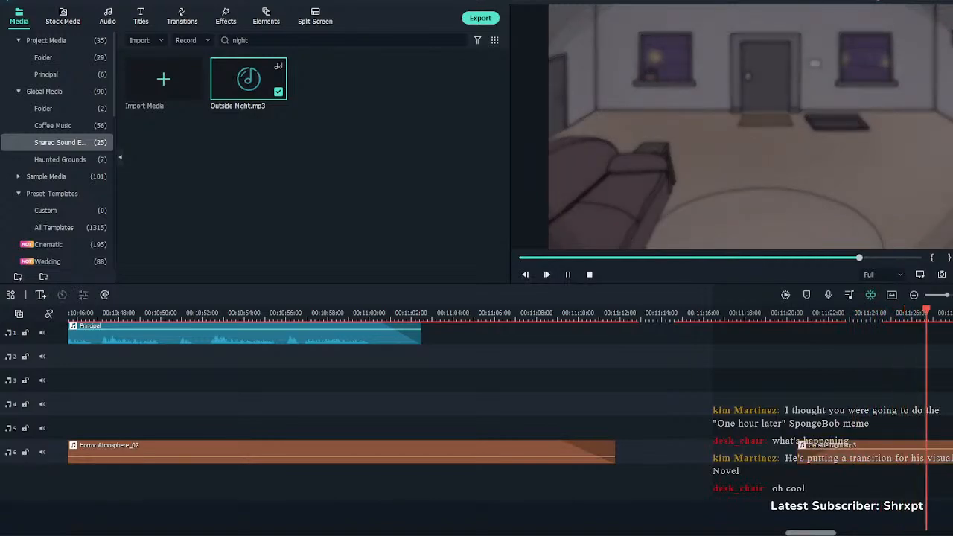
{"action": "key", "text": "space"}
Play back the end of the "1 Hour, 30 Minutes Later" title and the lead-out of the Interrogation Room scene from about 10:58
{"action": "scroll", "coordinate": [476, 417], "scroll_direction": "up", "scroll_amount": 2}
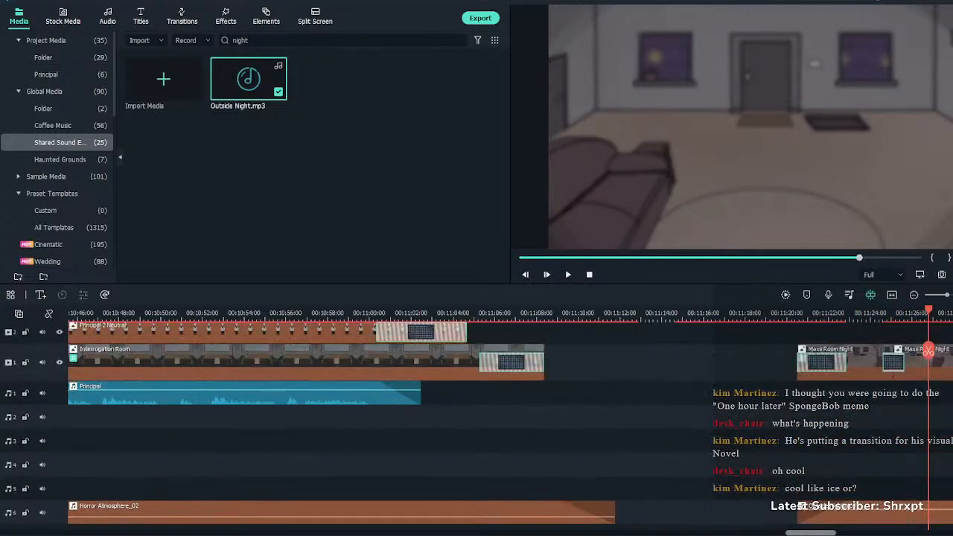
{"action": "scroll", "coordinate": [476, 418], "scroll_direction": "up", "scroll_amount": 1}
{"action": "left_click", "coordinate": [778, 313]}
{"action": "key", "text": "space"}
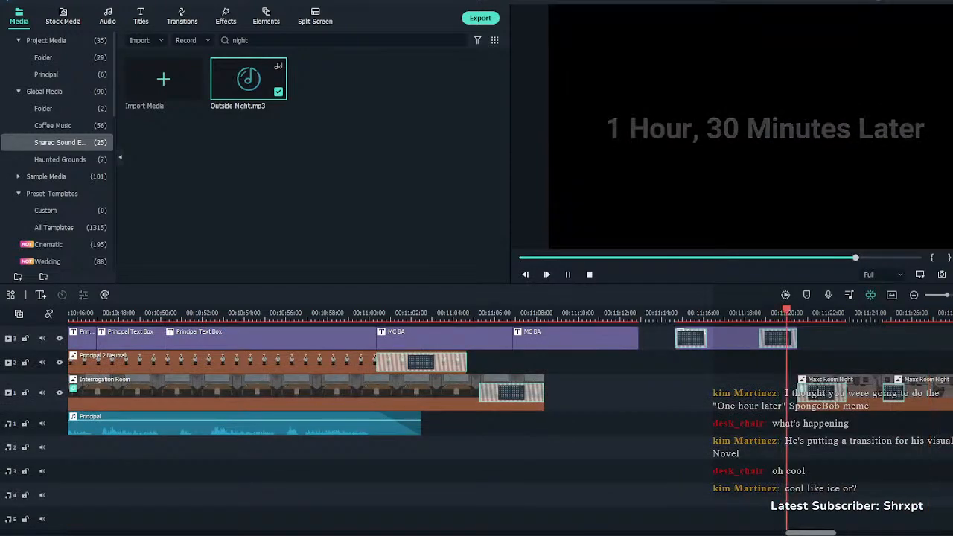
{"action": "left_click", "coordinate": [319, 313]}
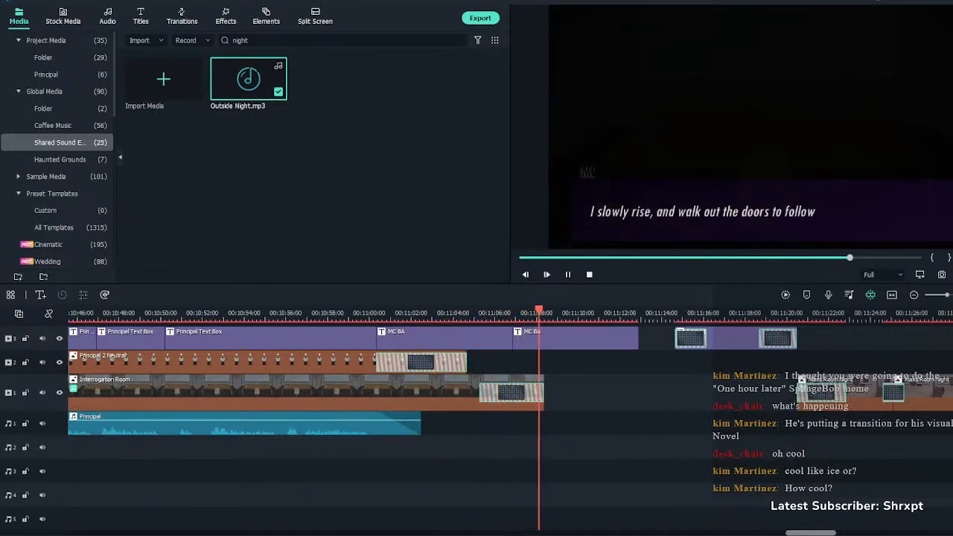
{"action": "scroll", "coordinate": [476, 423], "scroll_direction": "down", "scroll_amount": 1}
{"action": "scroll", "coordinate": [477, 423], "scroll_direction": "up", "scroll_amount": 2}
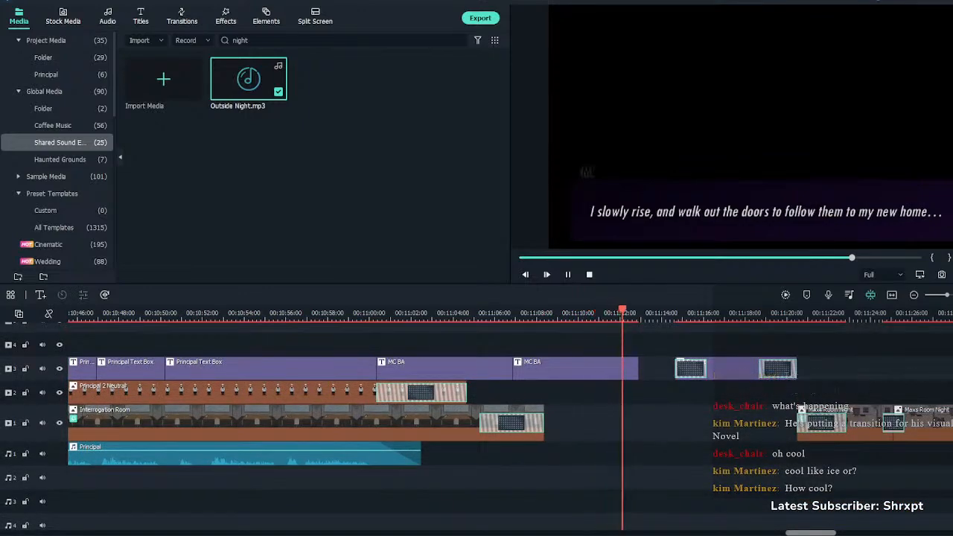
Trim the end of the last MC BA title to about 11:12 and preview from its start into the night scene
{"action": "left_click", "coordinate": [574, 369]}
{"action": "key", "text": "space"}
{"action": "left_click_drag", "start_coordinate": [637, 369], "coordinate": [624, 369]}
{"action": "scroll", "coordinate": [476, 423], "scroll_direction": "down", "scroll_amount": 3}
{"action": "scroll", "coordinate": [477, 403], "scroll_direction": "up", "scroll_amount": 3}
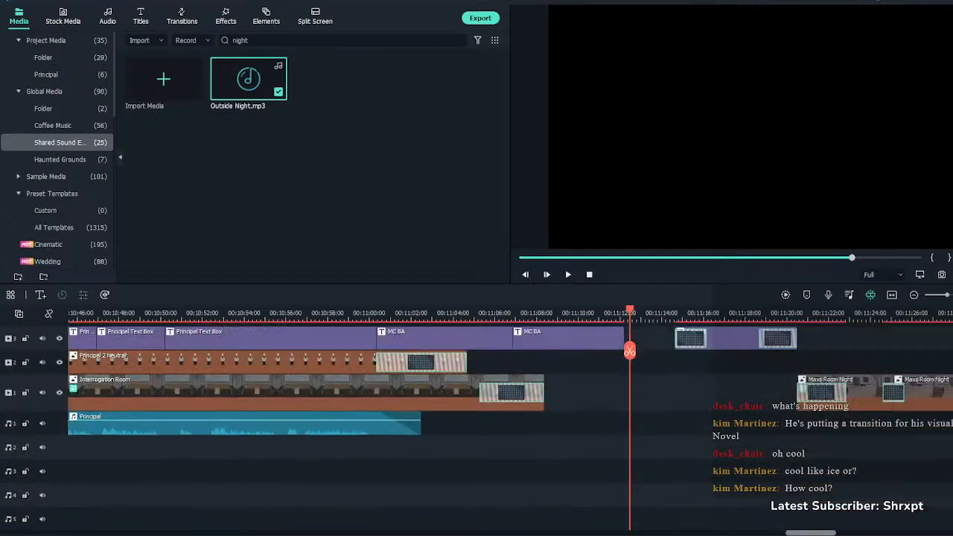
{"action": "left_click", "coordinate": [508, 313]}
{"action": "key", "text": "space"}
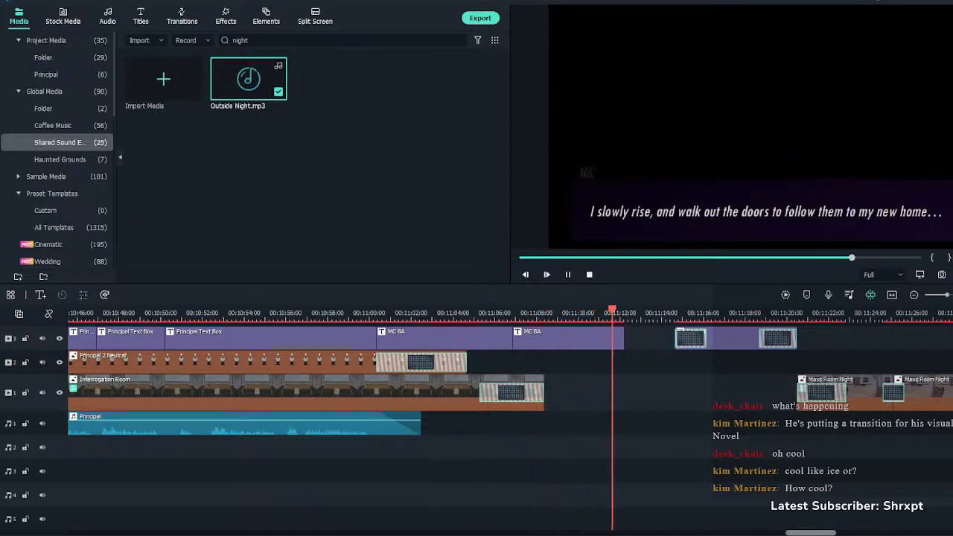
{"action": "scroll", "coordinate": [477, 424], "scroll_direction": "up", "scroll_amount": 1}
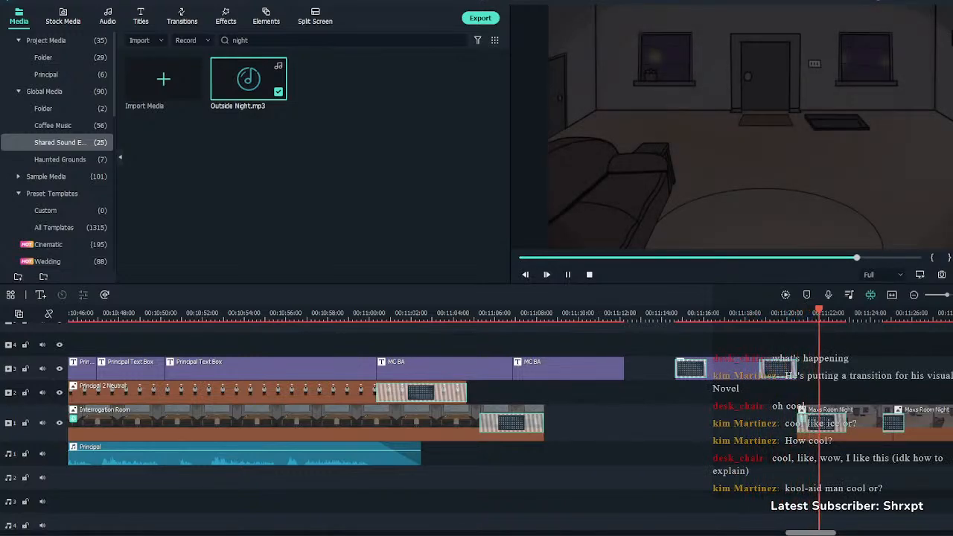
{"action": "scroll", "coordinate": [477, 417], "scroll_direction": "down", "scroll_amount": 3}
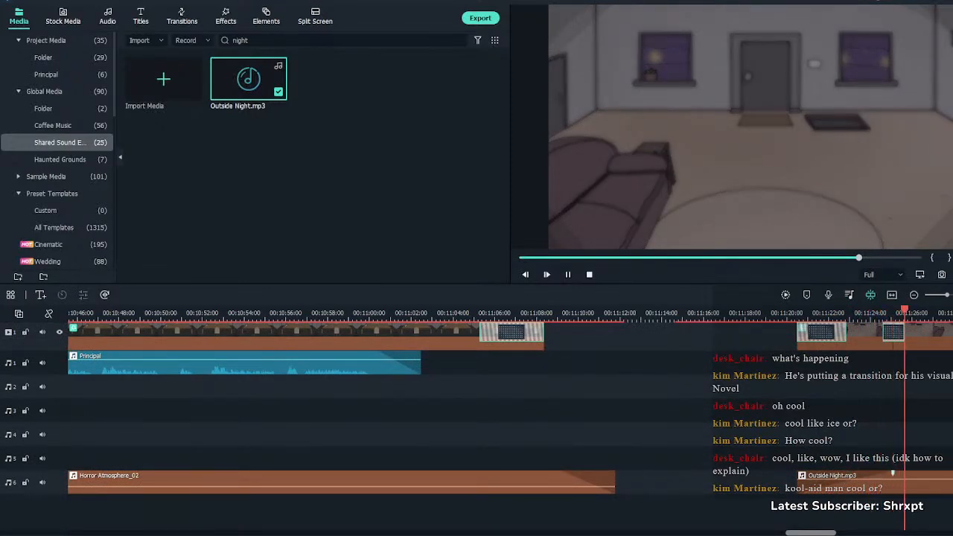
Lengthen the fade-in of Outside Night.mp3 to 4.60 s, raise its volume to 12 dB and listen to it
{"action": "left_click", "coordinate": [893, 476]}
{"action": "double_click", "coordinate": [893, 476]}
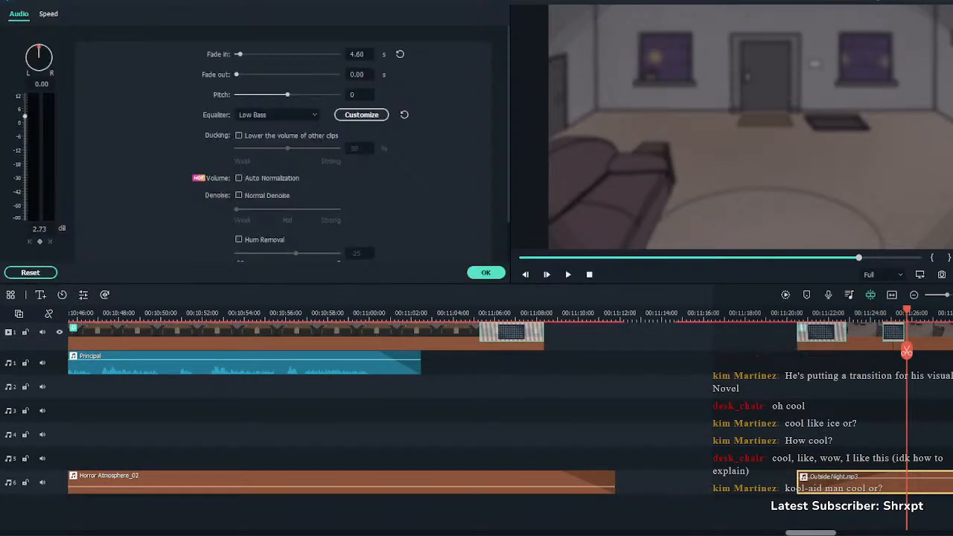
{"action": "key", "text": "space"}
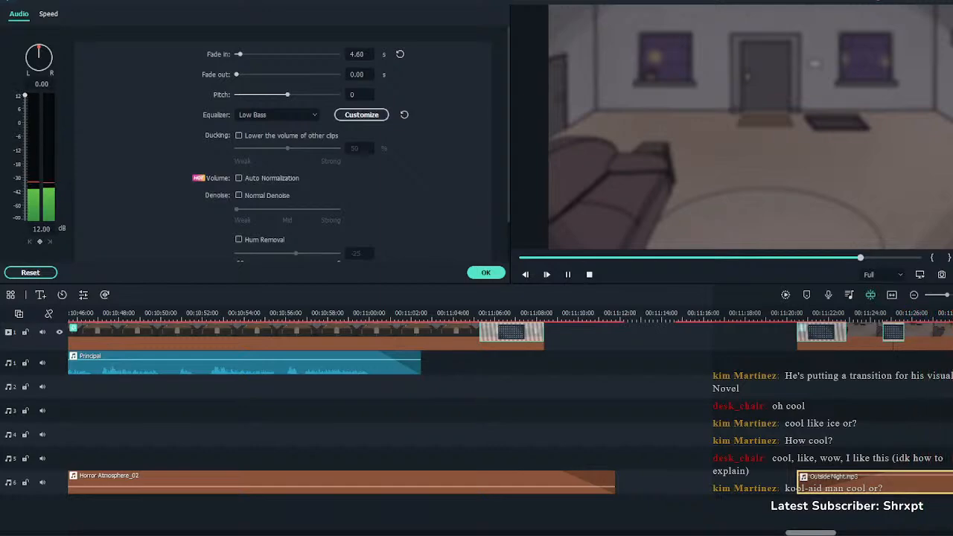
{"action": "key", "text": "Return"}
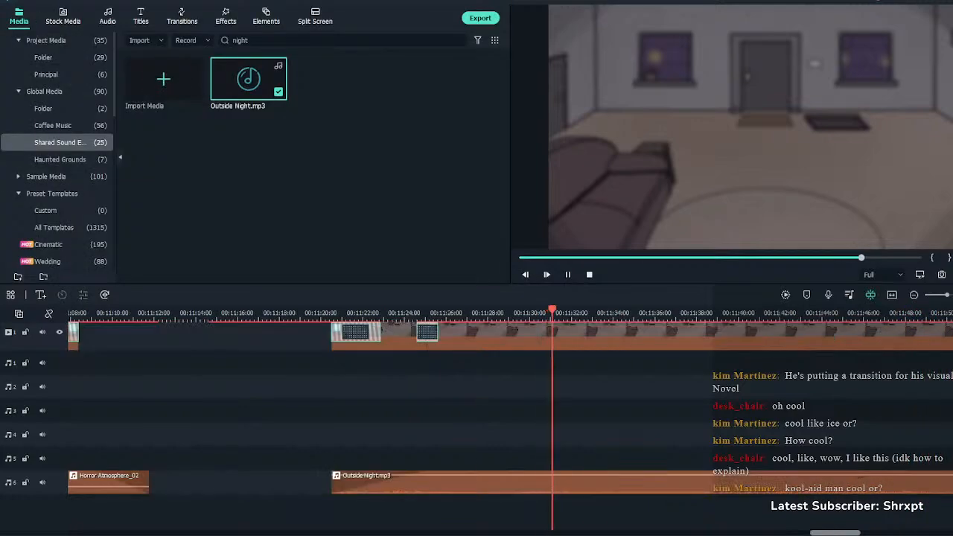
Set the Outside Night.mp3 volume to 4.12 dB and preview the opening of the night scene from about 11:20
{"action": "double_click", "coordinate": [427, 481]}
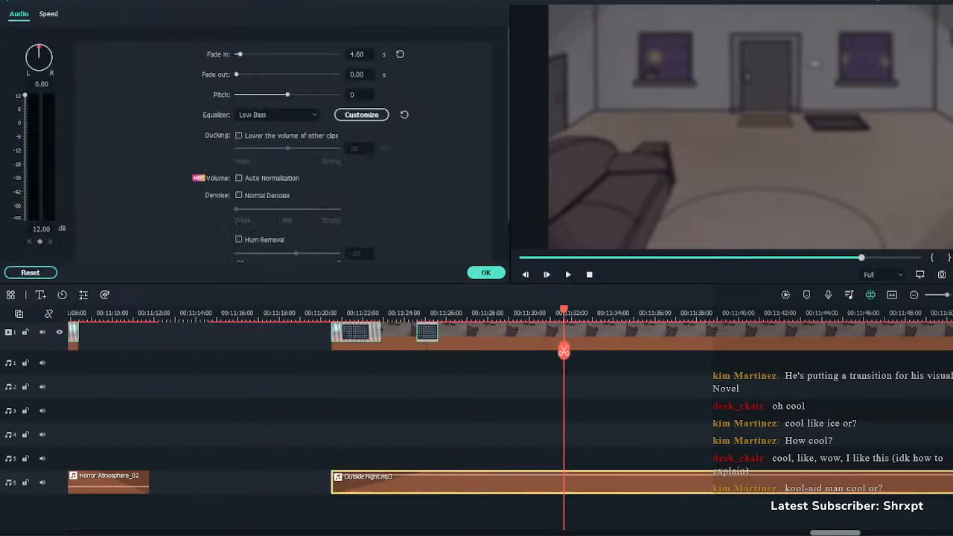
{"action": "left_click_drag", "start_coordinate": [25, 95], "coordinate": [25, 113]}
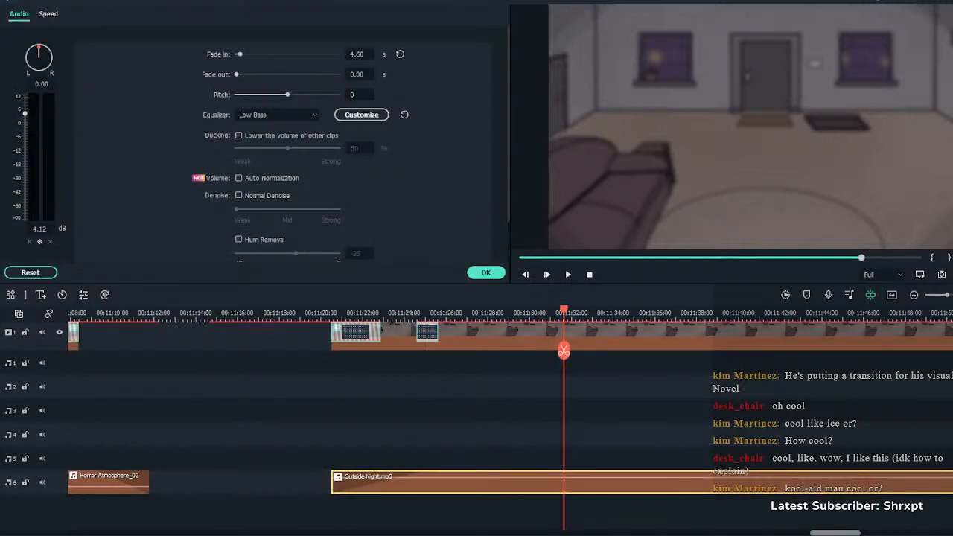
{"action": "key", "text": "Return"}
{"action": "left_click", "coordinate": [321, 313]}
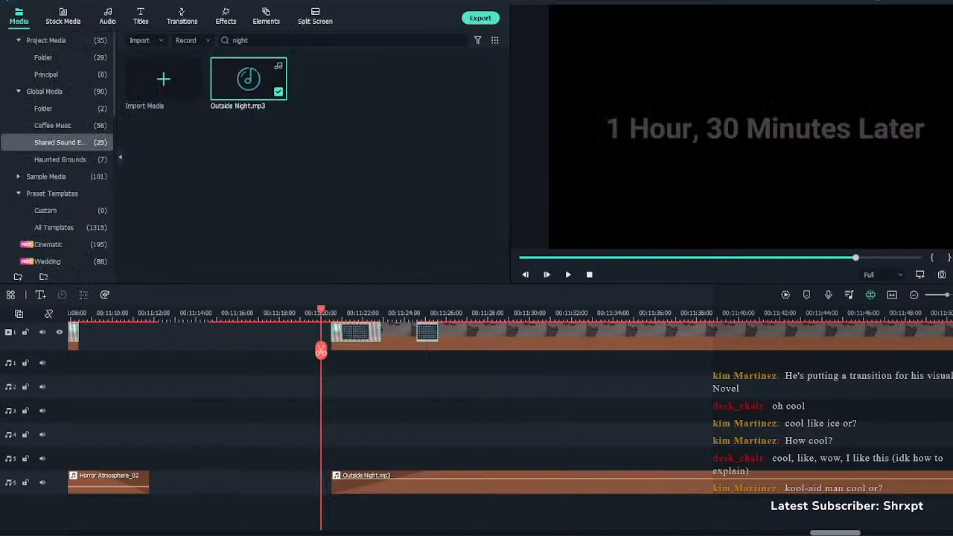
{"action": "key", "text": "space"}
{"action": "scroll", "coordinate": [476, 424], "scroll_direction": "up", "scroll_amount": 2}
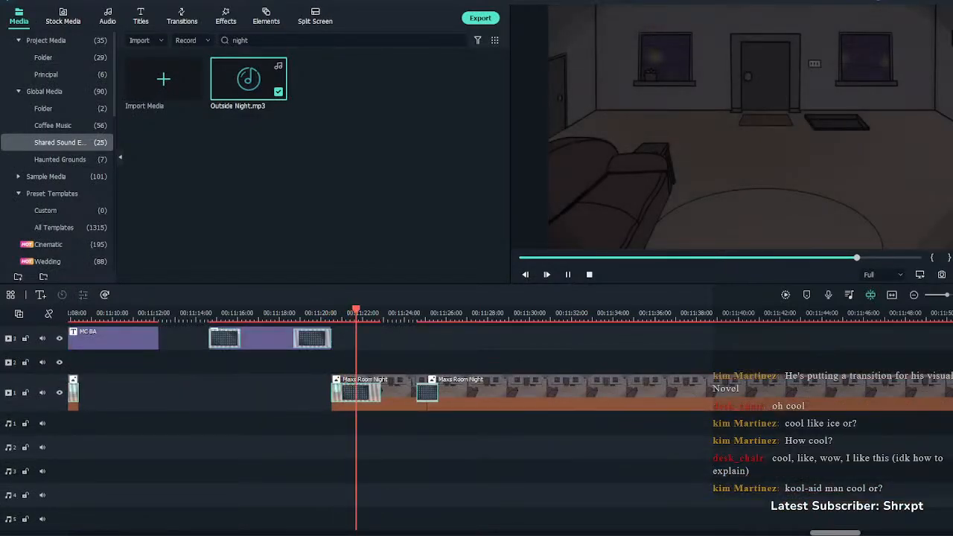
{"action": "key", "text": "space"}
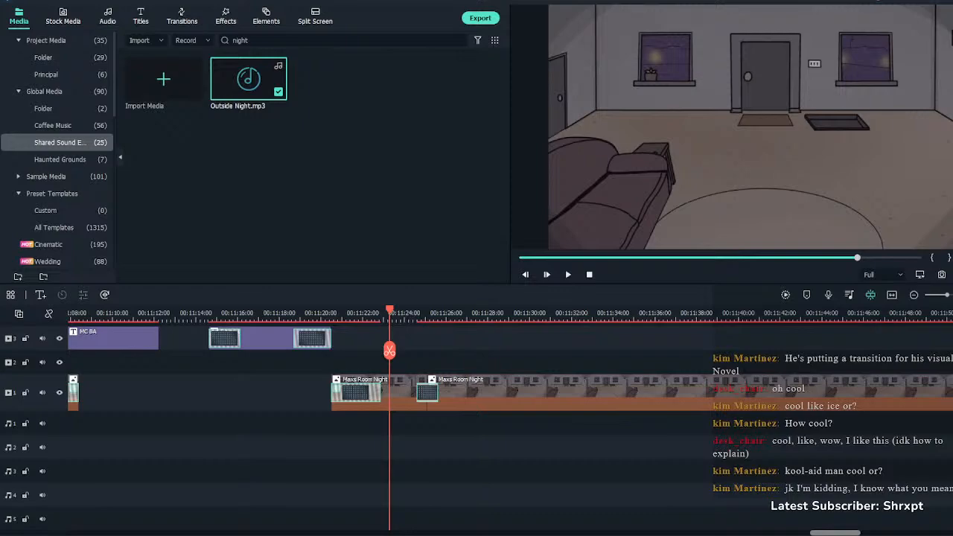
Browse the imported music collection and listen to after-all, against-all-odds and adventures-and-dragons as candidates for the night scene
{"action": "left_click", "coordinate": [140, 17]}
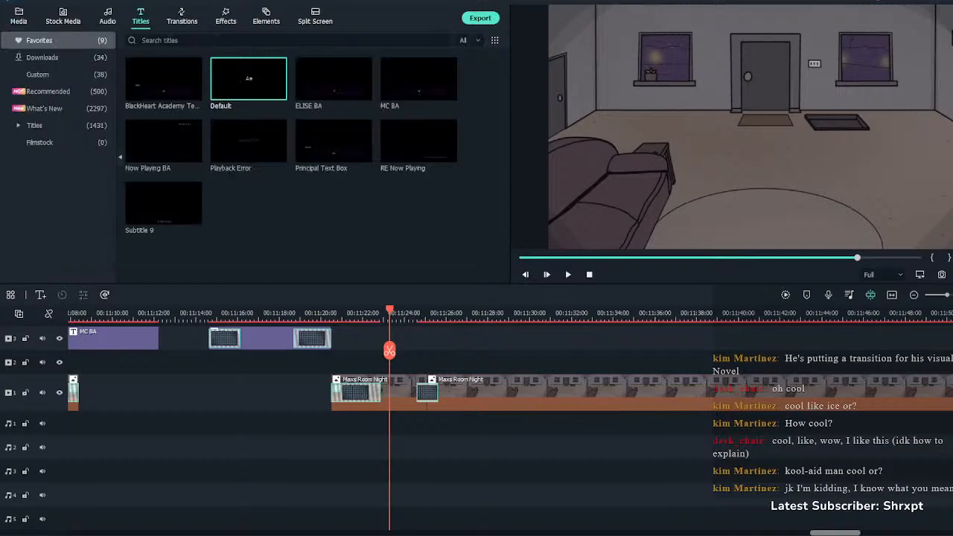
{"action": "left_click", "coordinate": [107, 16]}
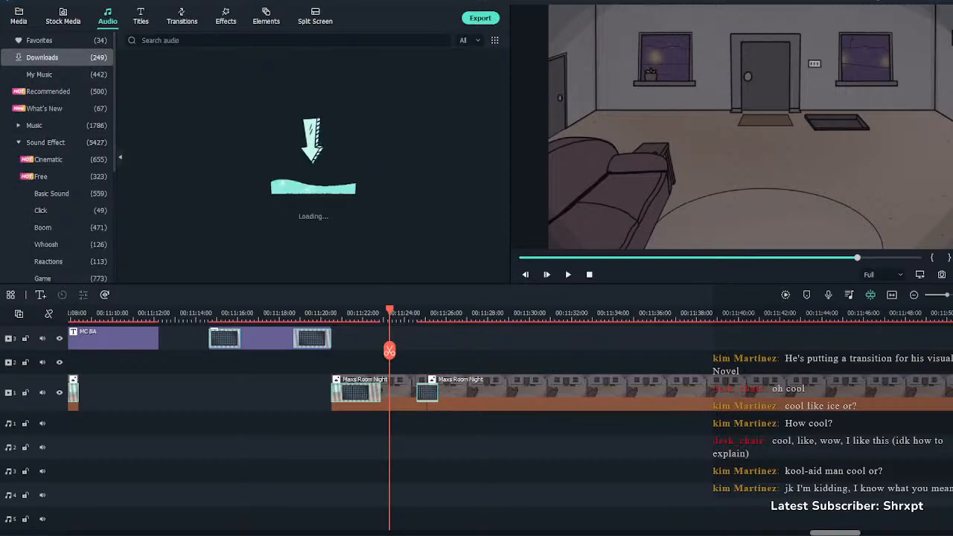
{"action": "left_click", "coordinate": [40, 74]}
{"action": "double_click", "coordinate": [248, 141]}
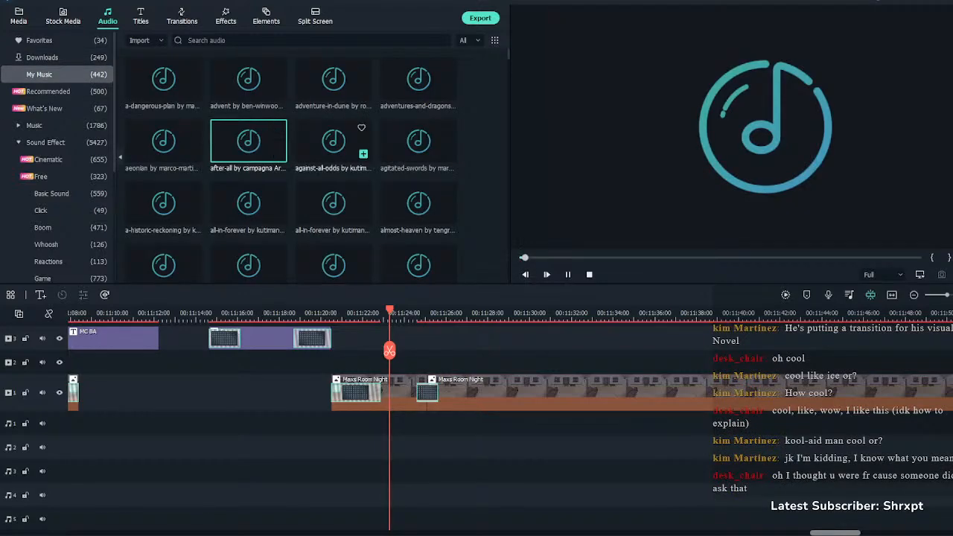
{"action": "double_click", "coordinate": [333, 141]}
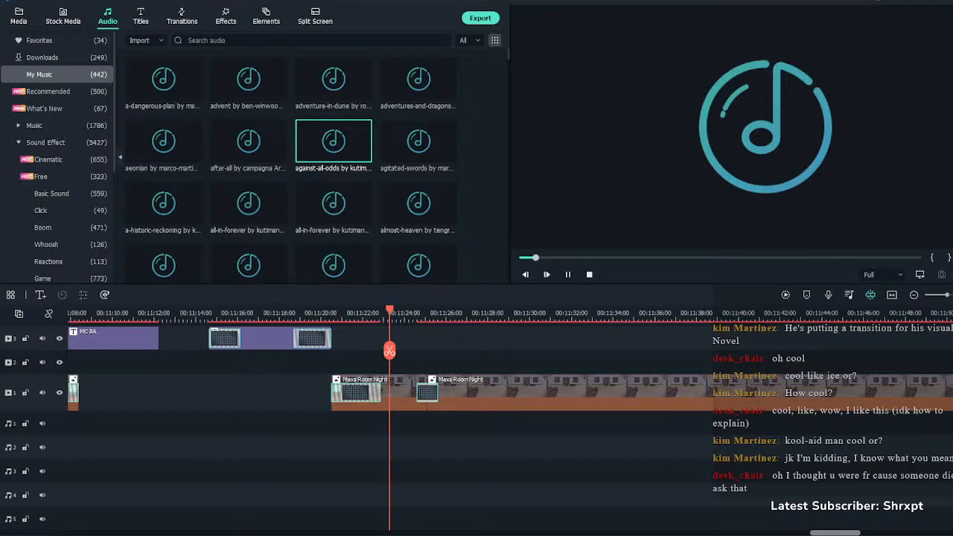
{"action": "double_click", "coordinate": [418, 79]}
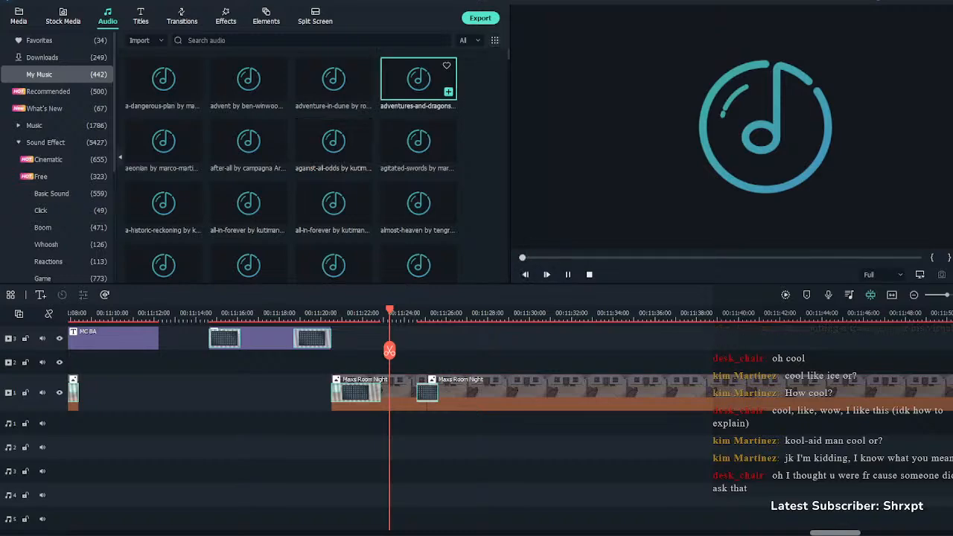
Continue auditioning the imported music with adventure-in-dune and an-chúilfhionn
{"action": "left_click", "coordinate": [41, 57]}
{"action": "left_click", "coordinate": [39, 74]}
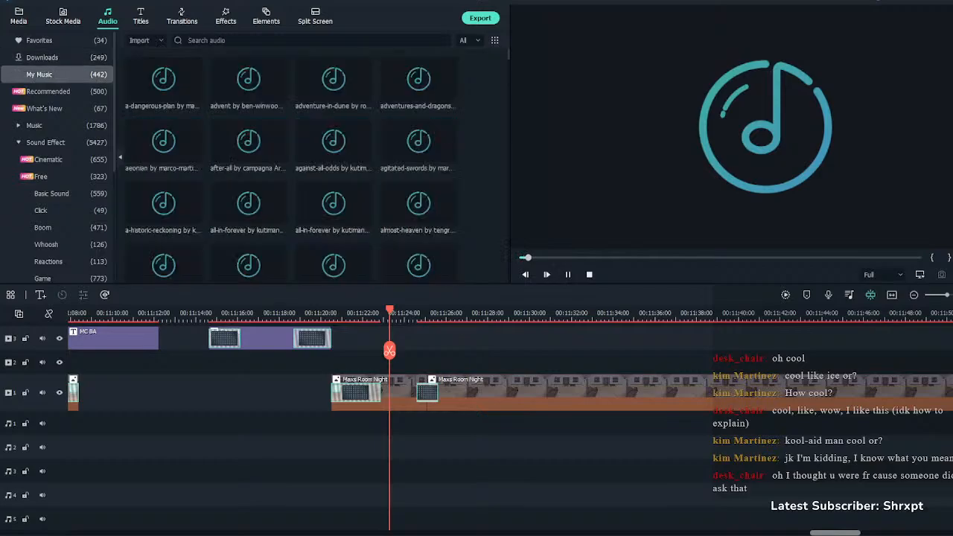
{"action": "scroll", "coordinate": [436, 168], "scroll_direction": "down", "scroll_amount": 3}
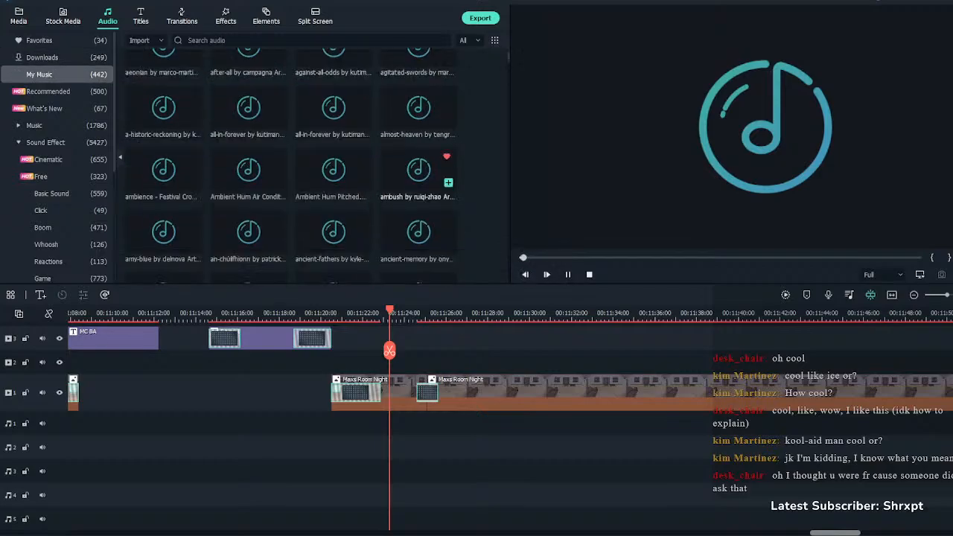
{"action": "scroll", "coordinate": [436, 168], "scroll_direction": "up", "scroll_amount": 3}
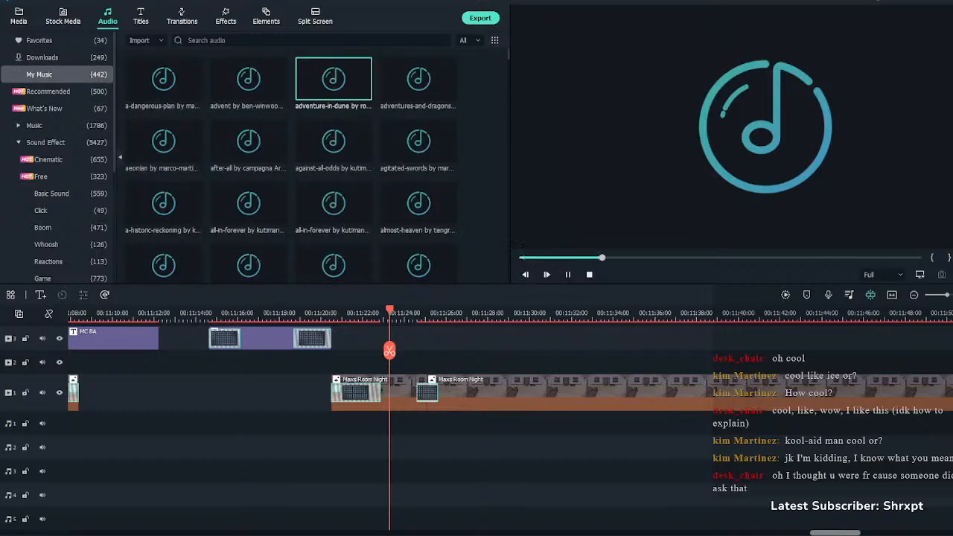
{"action": "scroll", "coordinate": [334, 149], "scroll_direction": "down", "scroll_amount": 2}
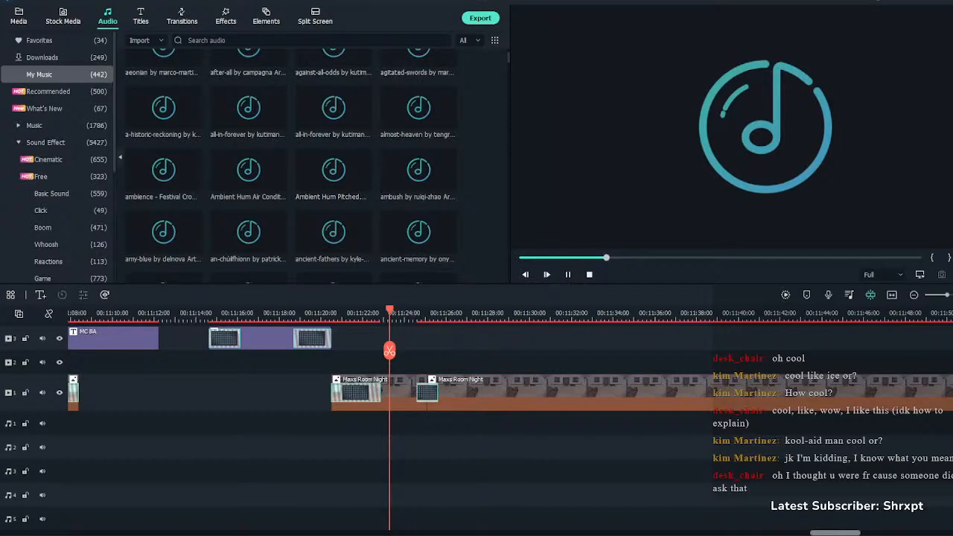
{"action": "left_click", "coordinate": [248, 232]}
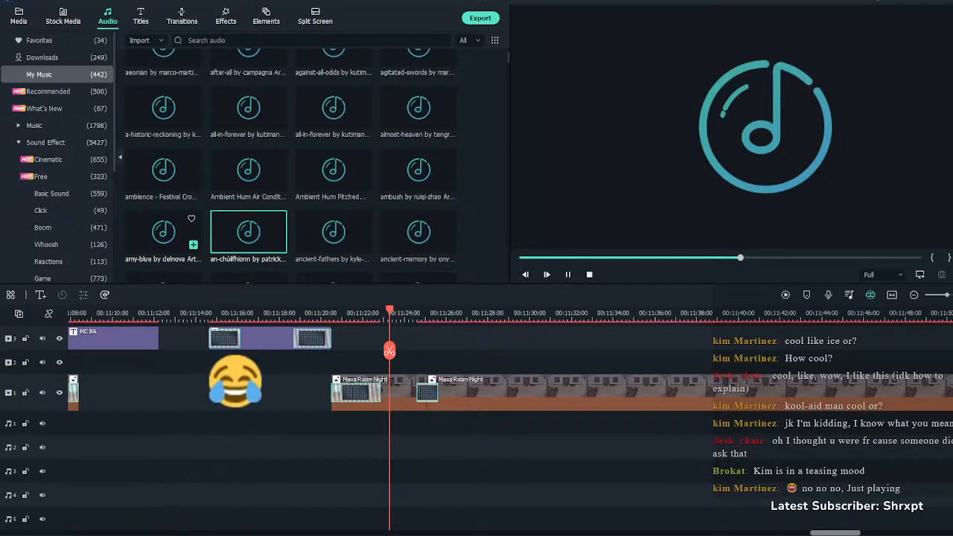
Listen to balance, a-twist-of-fate and the first a-town-called-dismal track further down the imported music collection
{"action": "left_click", "coordinate": [42, 57]}
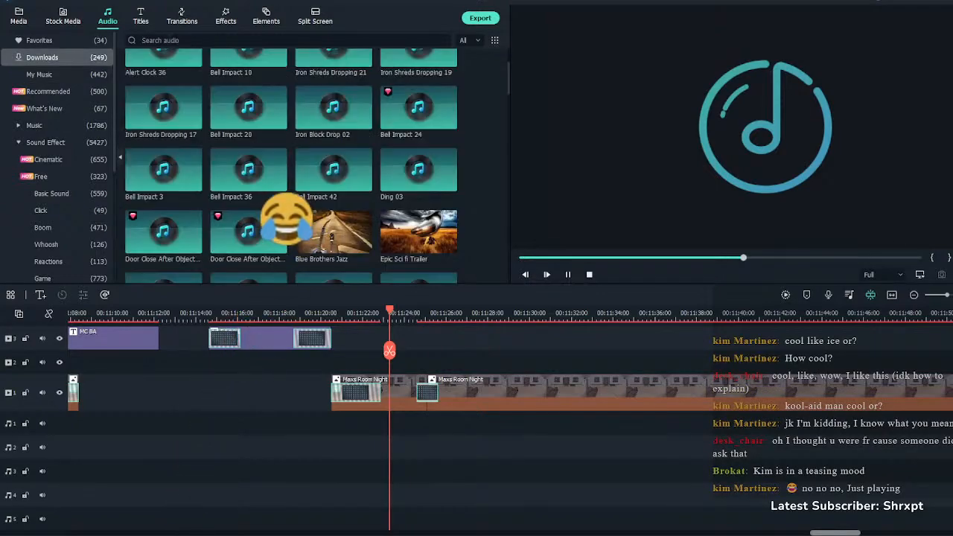
{"action": "left_click", "coordinate": [40, 74]}
{"action": "scroll", "coordinate": [334, 195], "scroll_direction": "down", "scroll_amount": 5}
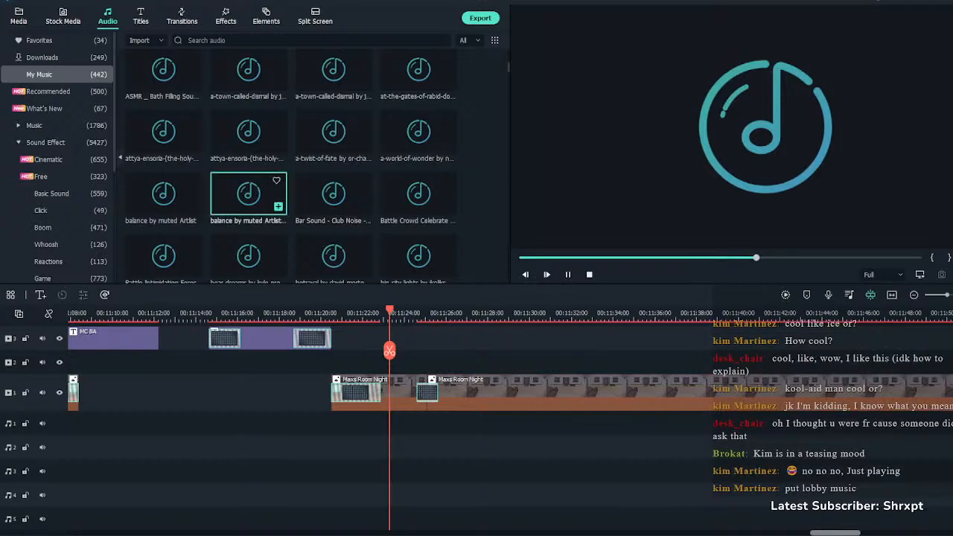
{"action": "double_click", "coordinate": [248, 193]}
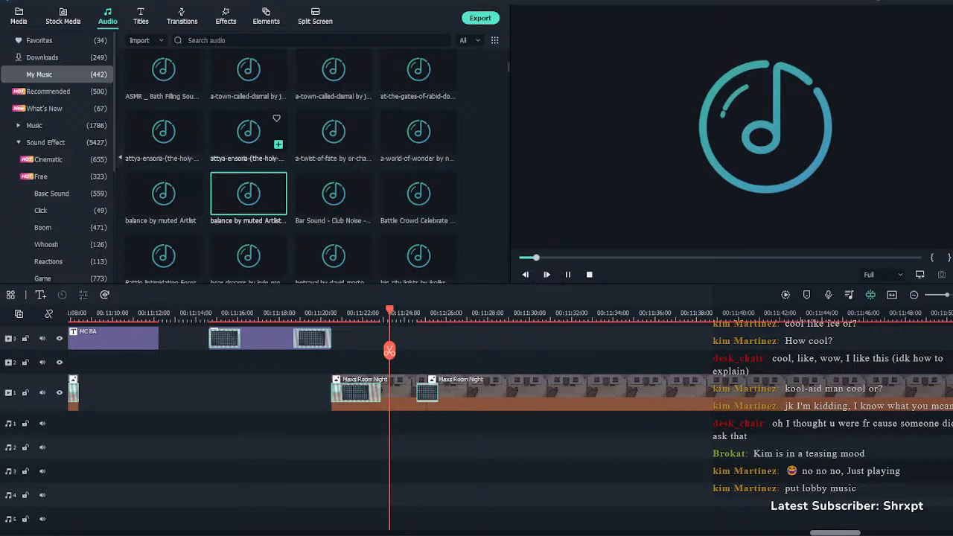
{"action": "left_click", "coordinate": [334, 131]}
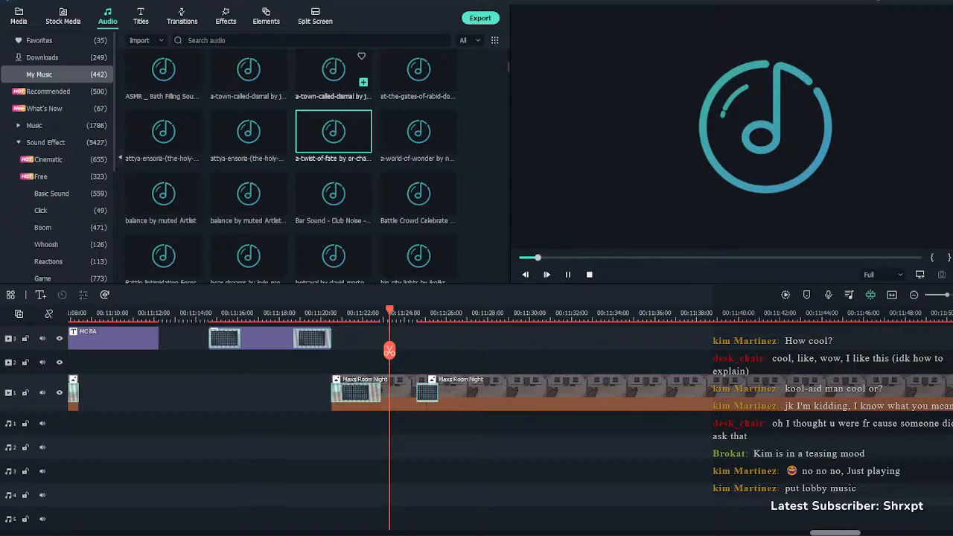
{"action": "left_click", "coordinate": [248, 70]}
{"action": "scroll", "coordinate": [248, 80], "scroll_direction": "up", "scroll_amount": 1}
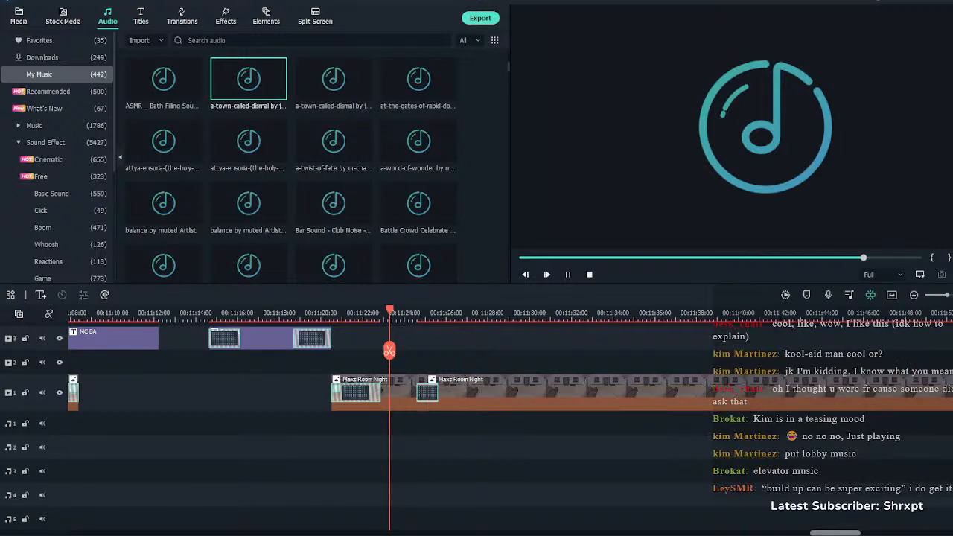
Try a-town-called-dismal on audio track 4 from about 11:23 against the night scene, and delete the clip
{"action": "left_click_drag", "start_coordinate": [248, 78], "coordinate": [395, 495]}
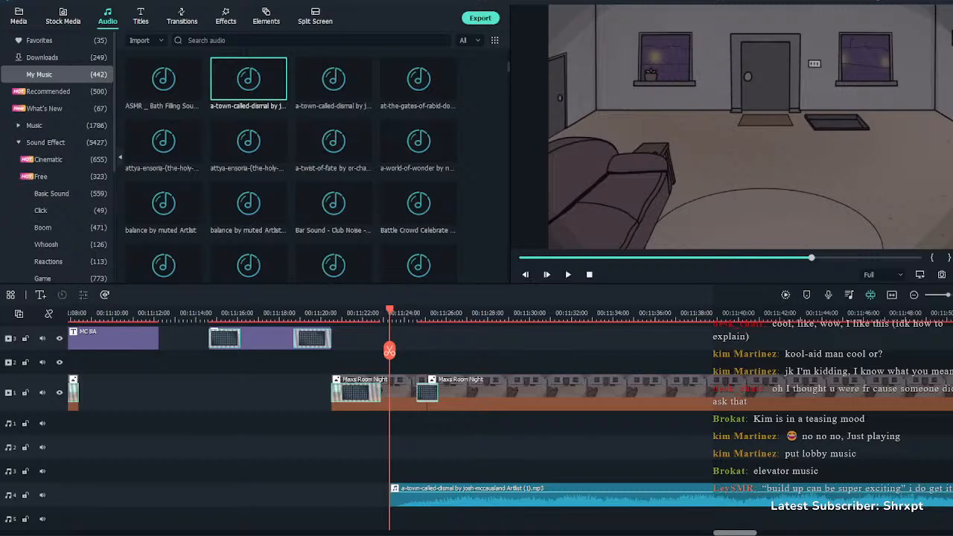
{"action": "key", "text": "space"}
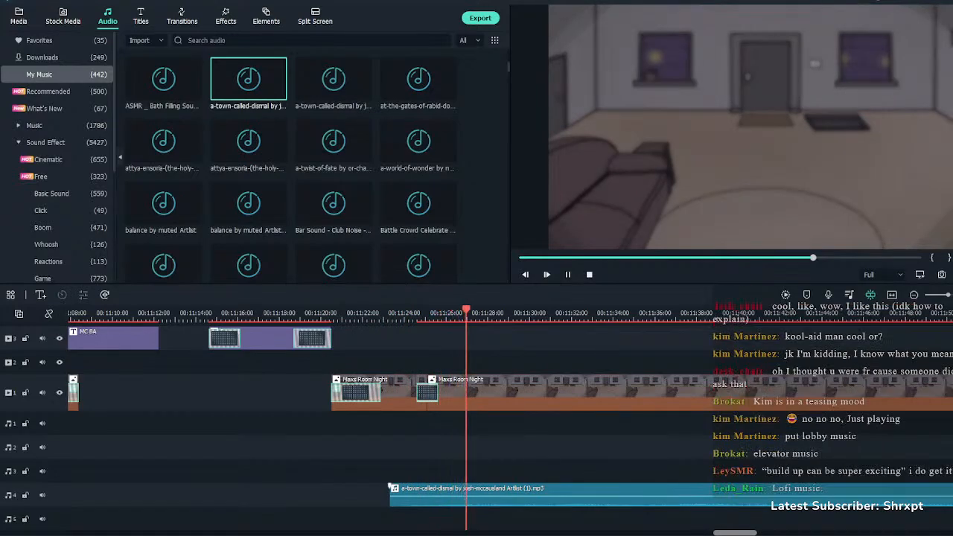
{"action": "scroll", "coordinate": [477, 417], "scroll_direction": "up", "scroll_amount": 2}
{"action": "left_click", "coordinate": [744, 314]}
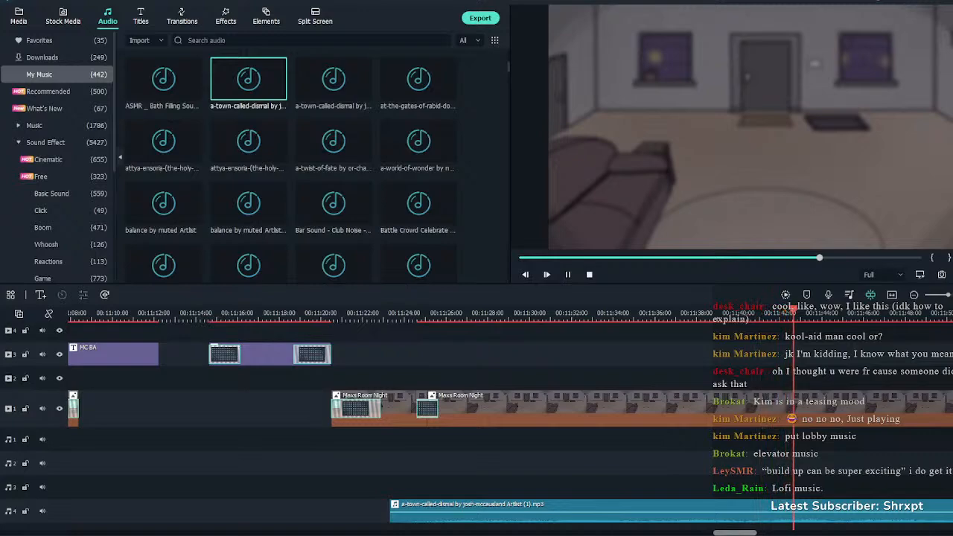
{"action": "left_click", "coordinate": [330, 314]}
{"action": "left_click", "coordinate": [477, 511]}
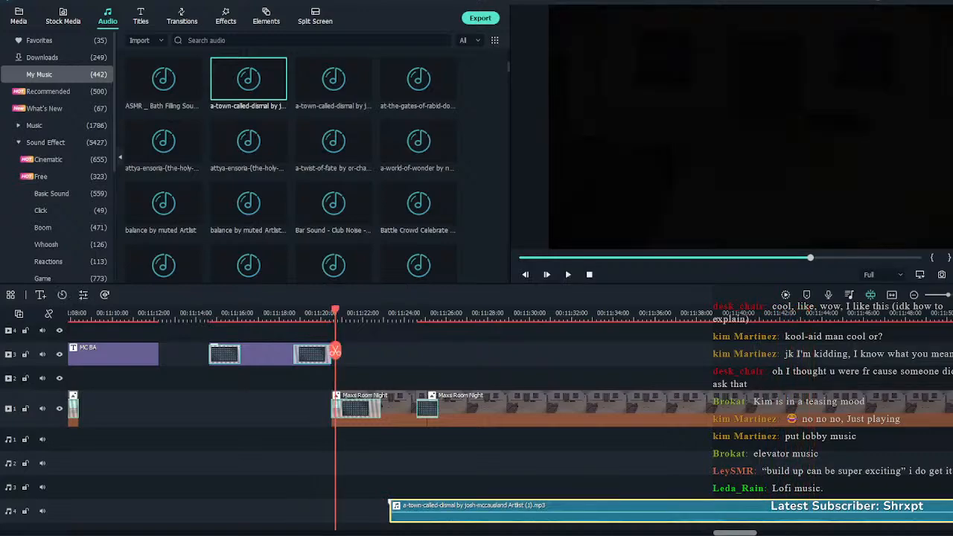
{"action": "key", "text": "Delete"}
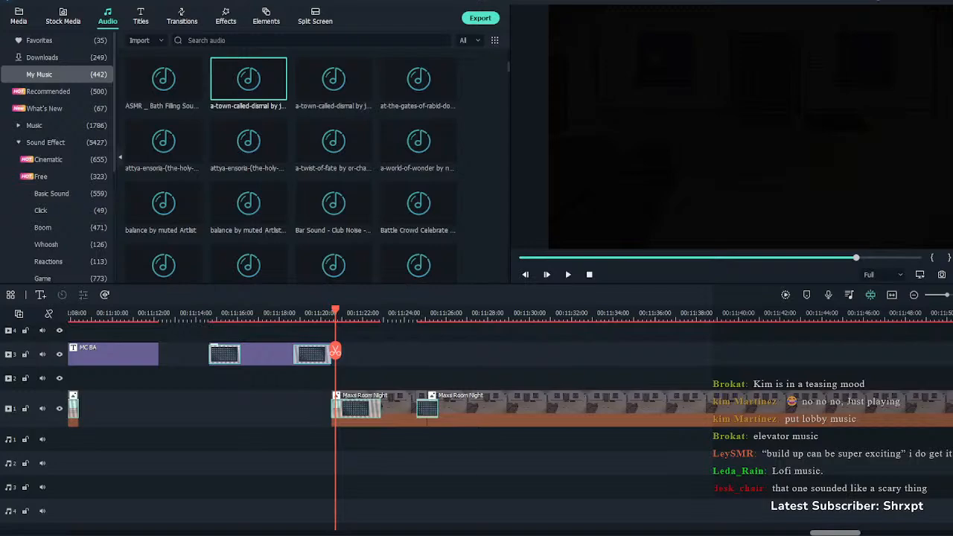
Listen to Battle Crowd Celebrate, betrayal, bear-dreams and the first balance track as alternatives
{"action": "double_click", "coordinate": [418, 204]}
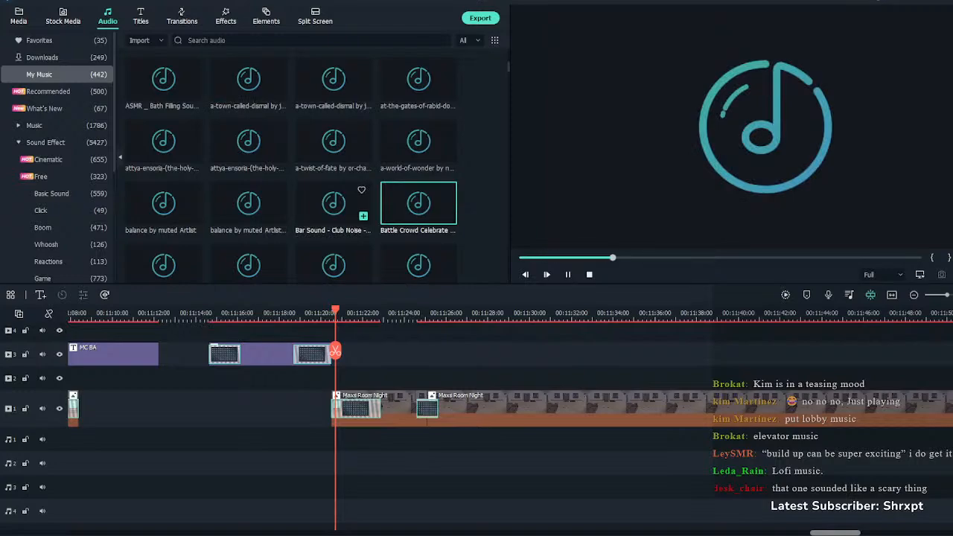
{"action": "double_click", "coordinate": [334, 265]}
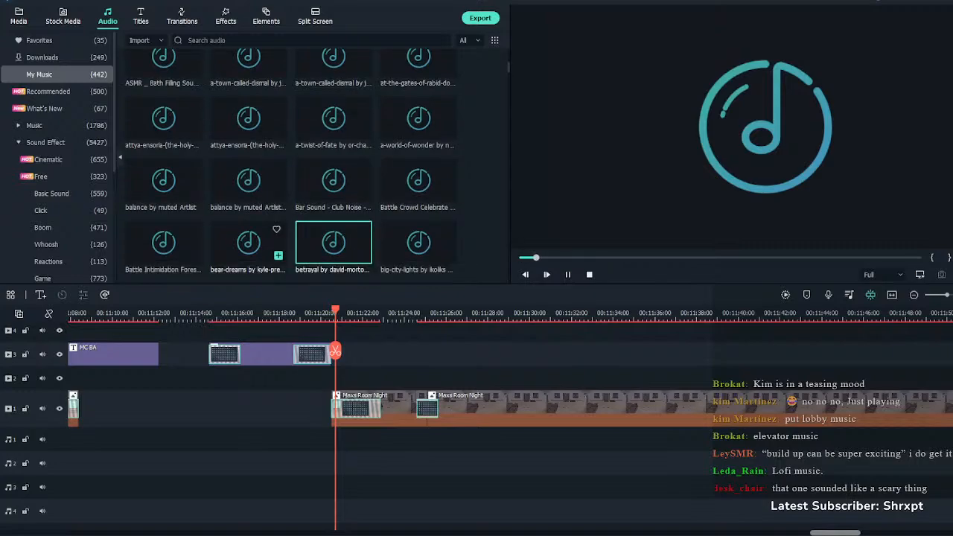
{"action": "left_click", "coordinate": [249, 242]}
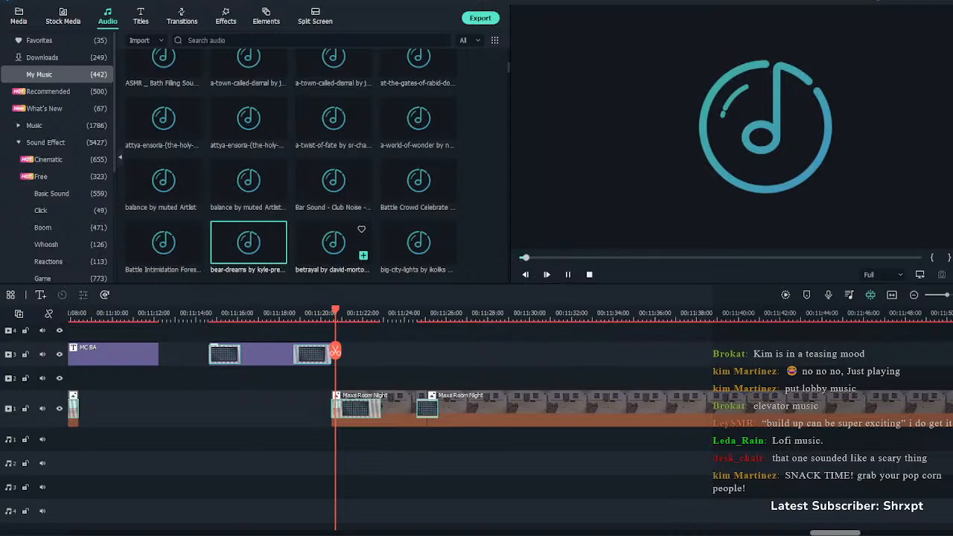
{"action": "scroll", "coordinate": [312, 223], "scroll_direction": "down", "scroll_amount": 2}
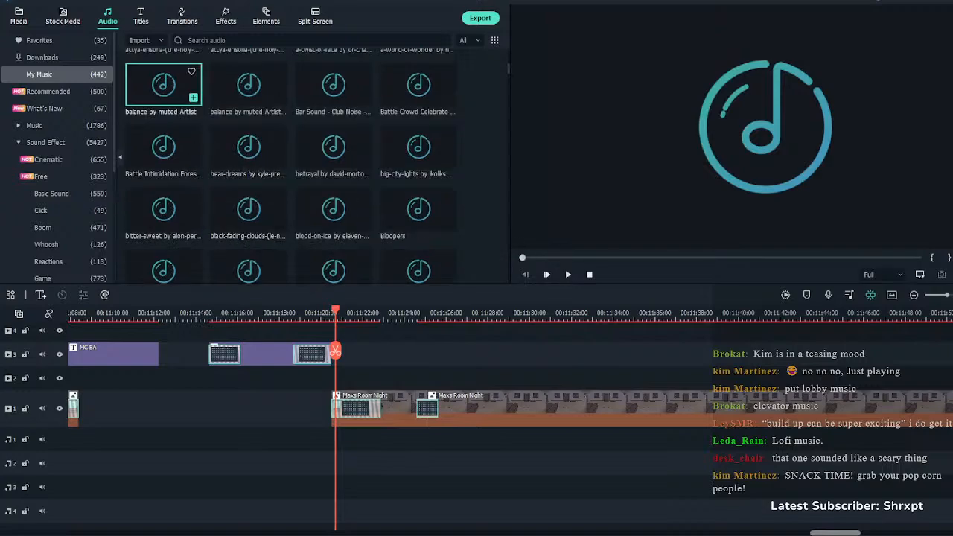
Audition bitter-sweet, place it on audio track 4 at the night scene's start near 11:20, and lower its volume
{"action": "left_click", "coordinate": [168, 212]}
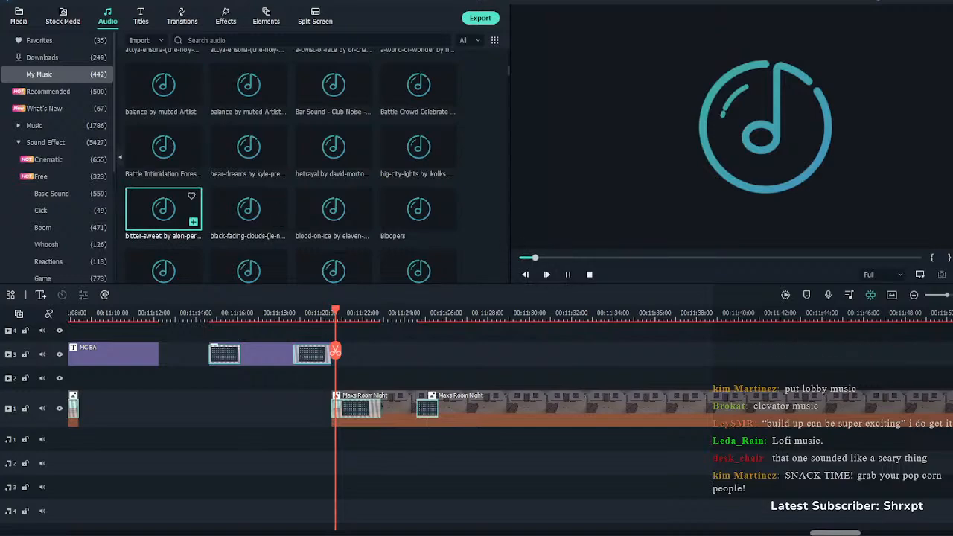
{"action": "left_click", "coordinate": [193, 222]}
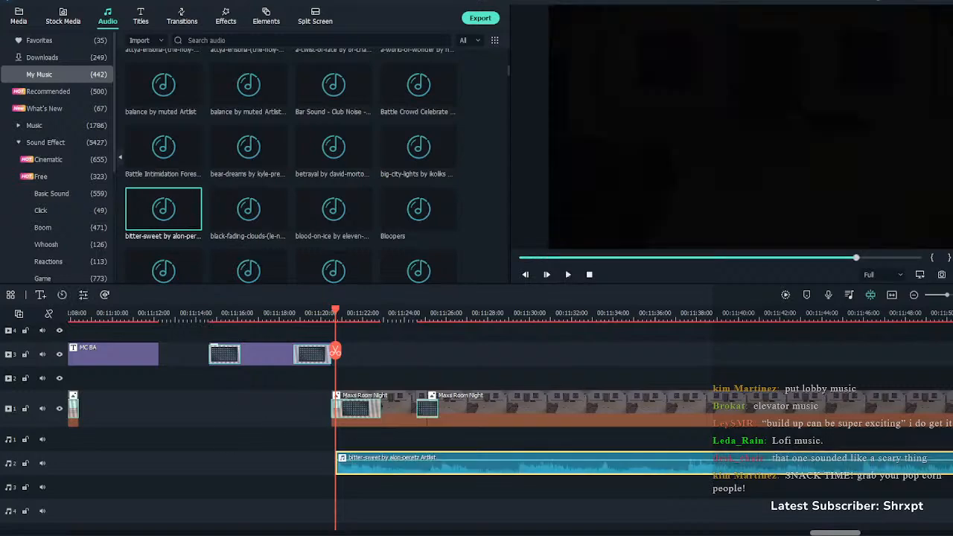
{"action": "left_click_drag", "start_coordinate": [521, 463], "coordinate": [522, 511]}
{"action": "scroll", "coordinate": [521, 447], "scroll_direction": "down", "scroll_amount": 2}
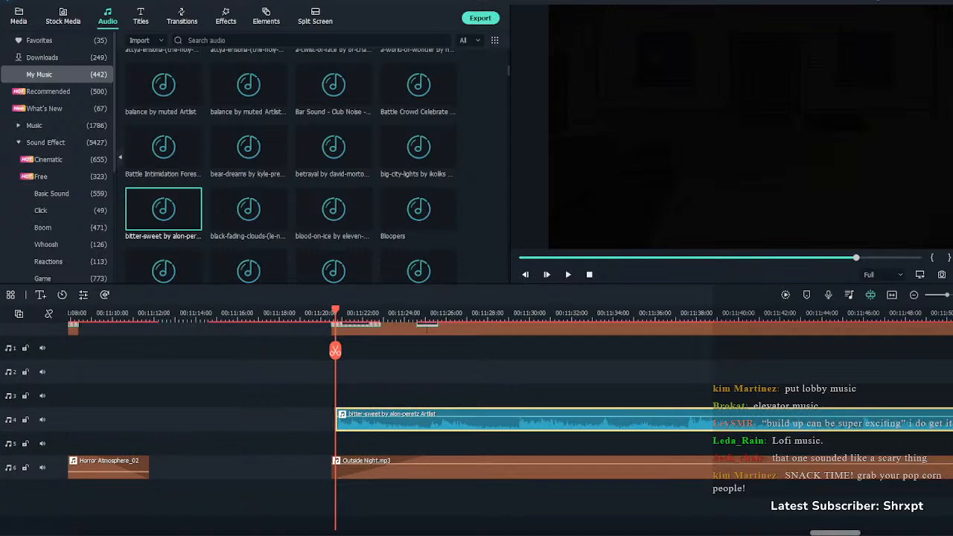
{"action": "left_click_drag", "start_coordinate": [451, 416], "coordinate": [455, 420]}
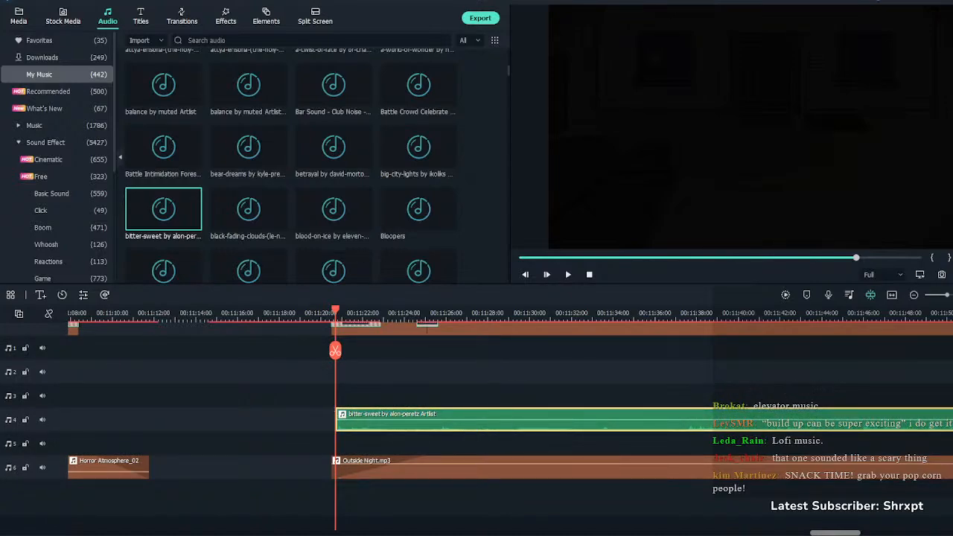
Listen to blood-on-ice, black-fading-clouds, blossom and blossoming-thought in the imported music collection
{"action": "double_click", "coordinate": [333, 209]}
{"action": "double_click", "coordinate": [248, 209]}
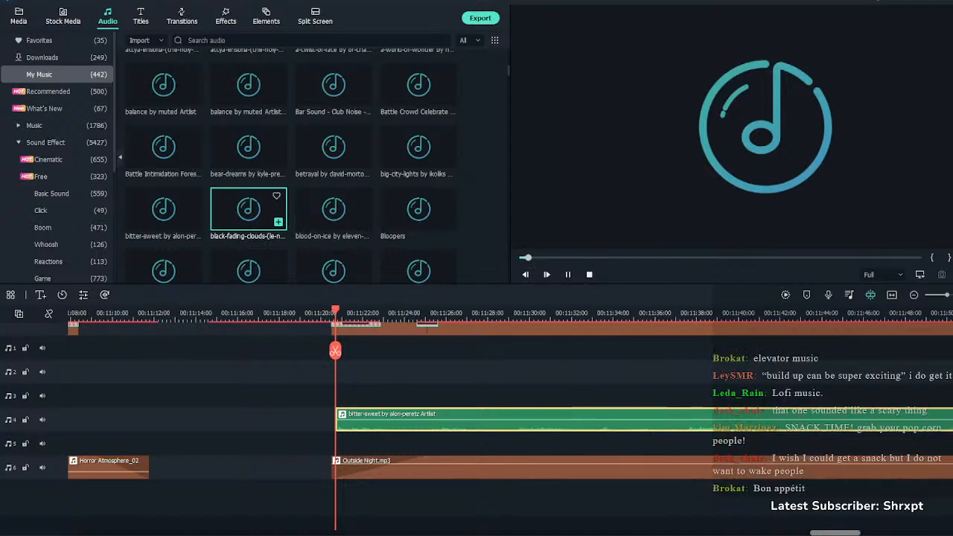
{"action": "scroll", "coordinate": [248, 224], "scroll_direction": "down", "scroll_amount": 2}
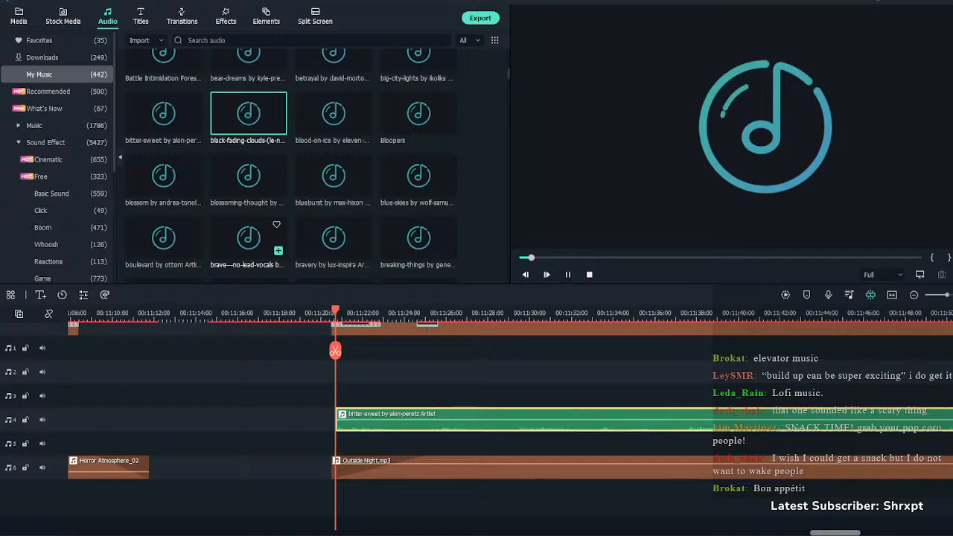
{"action": "double_click", "coordinate": [163, 176]}
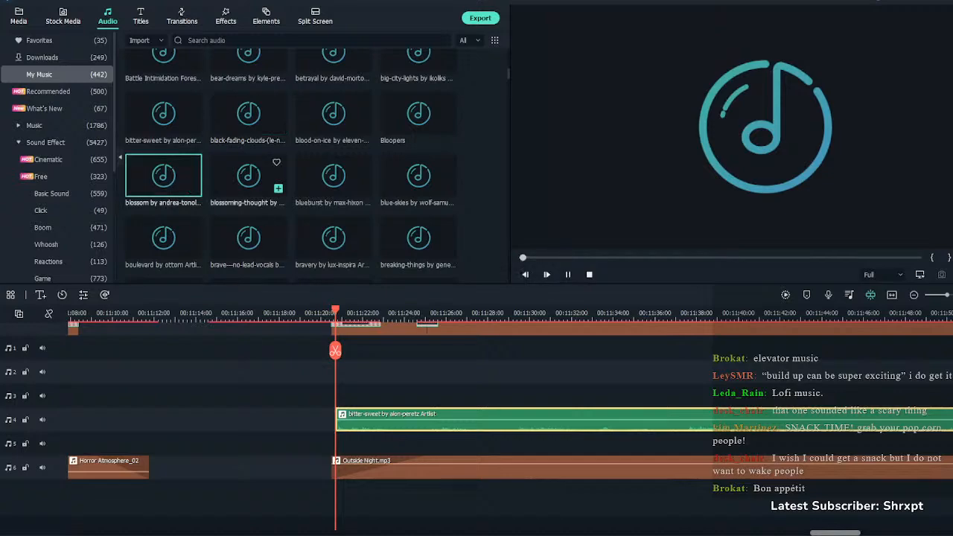
{"action": "double_click", "coordinate": [248, 176]}
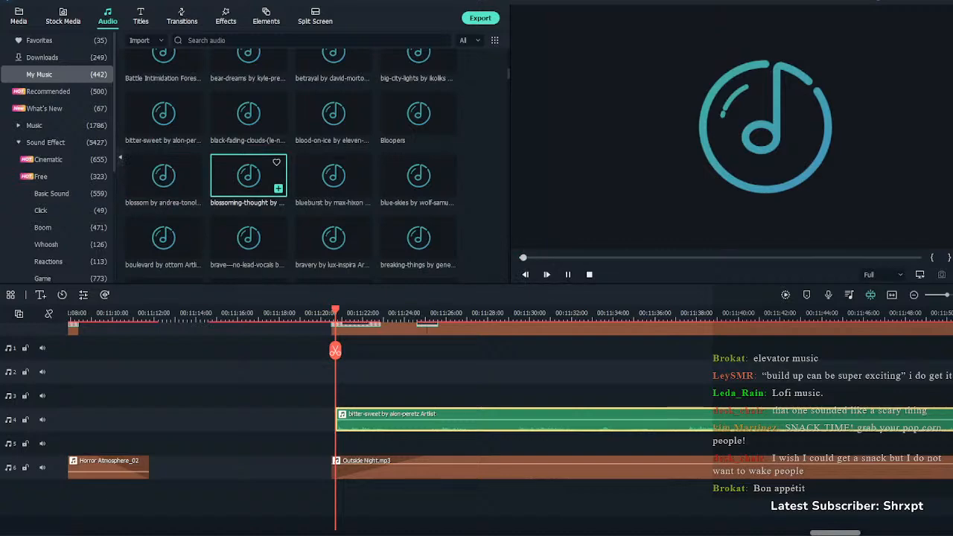
Continue auditioning the imported music with blueburst, blue-skies and boulevard
{"action": "double_click", "coordinate": [333, 176]}
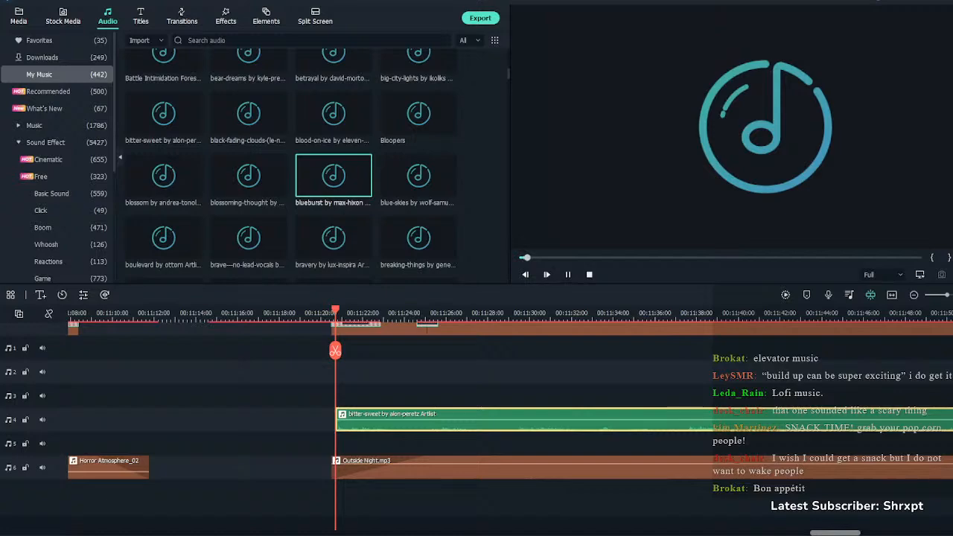
{"action": "double_click", "coordinate": [419, 176]}
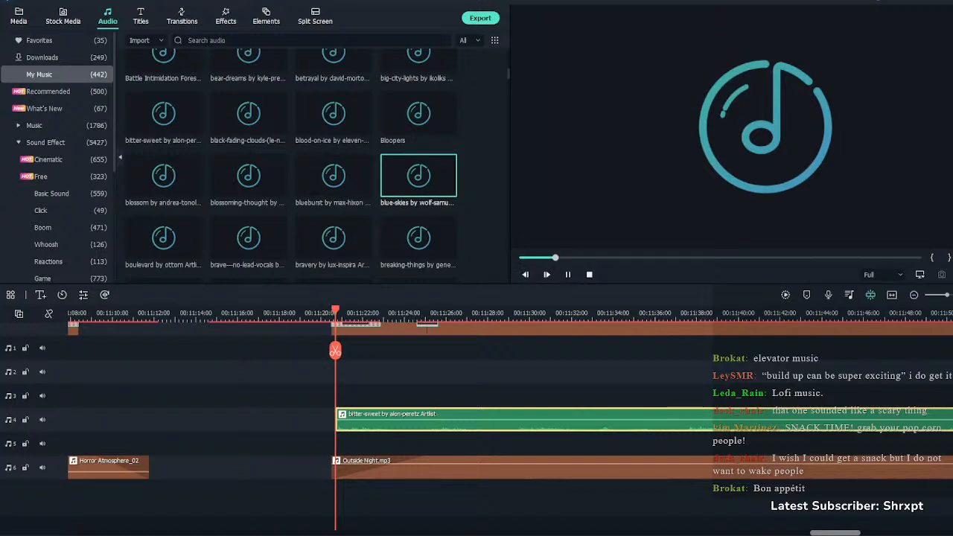
{"action": "double_click", "coordinate": [163, 238]}
{"action": "scroll", "coordinate": [163, 223], "scroll_direction": "down", "scroll_amount": 1}
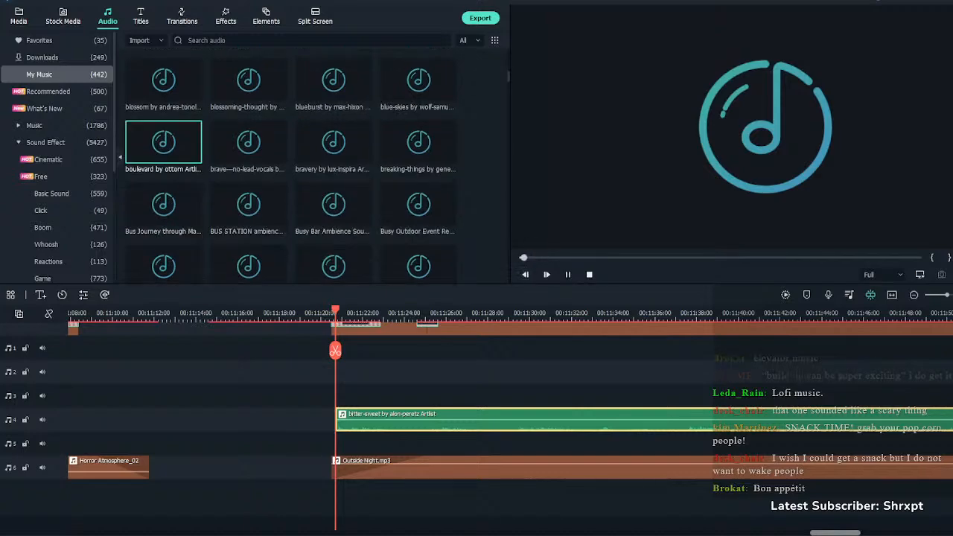
Audition brave—no-lead-vocals, bravery, breaking-things and By Streams Of Water, adding By Streams Of Water to the favorites
{"action": "double_click", "coordinate": [249, 146]}
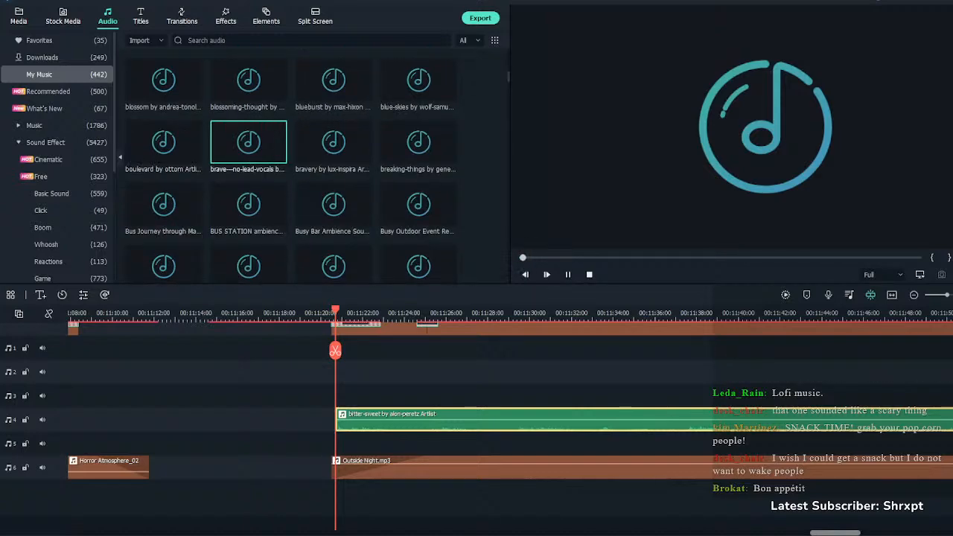
{"action": "double_click", "coordinate": [334, 143]}
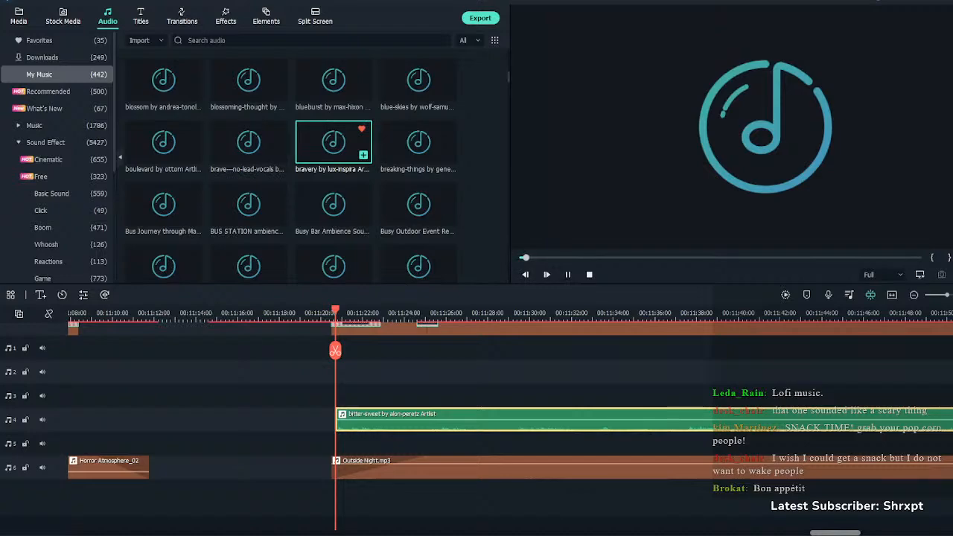
{"action": "double_click", "coordinate": [418, 143]}
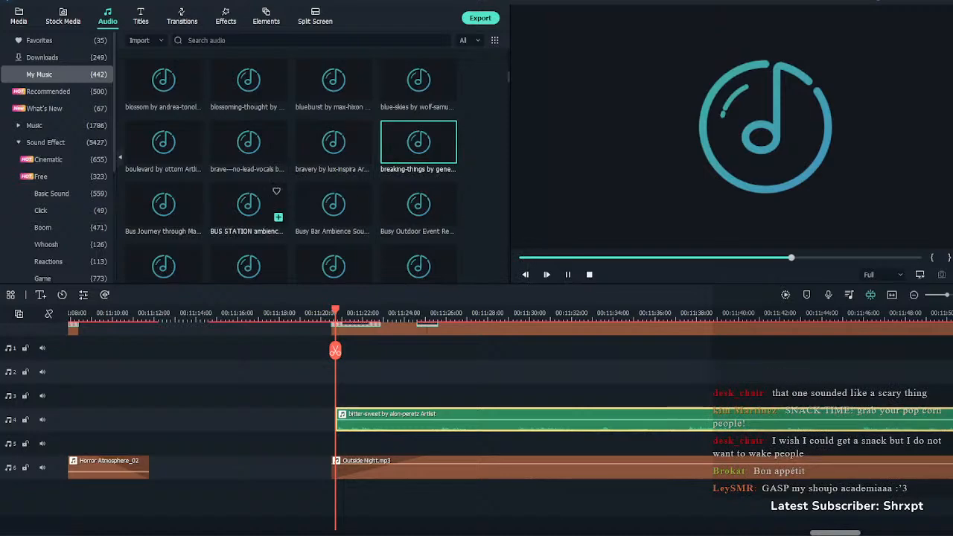
{"action": "scroll", "coordinate": [334, 186], "scroll_direction": "down", "scroll_amount": 2}
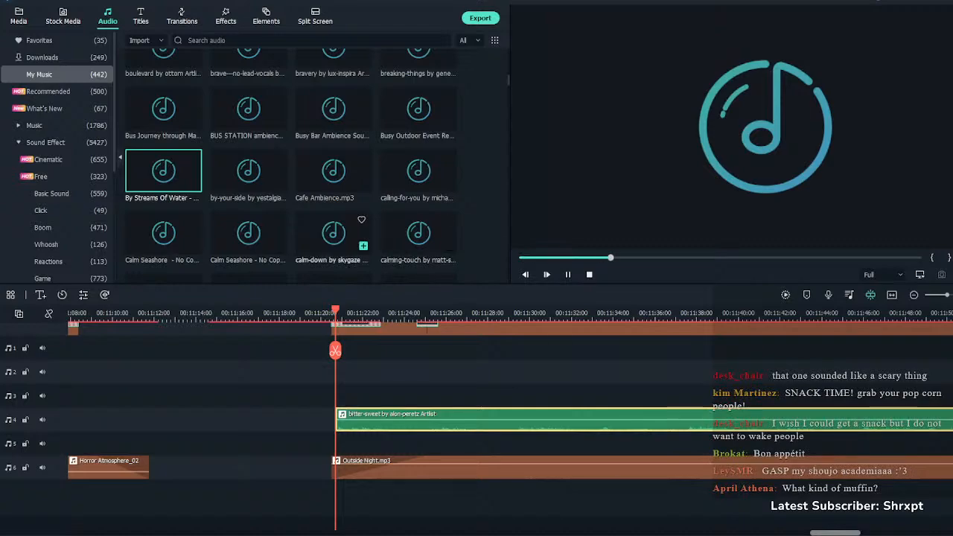
{"action": "left_click", "coordinate": [191, 157]}
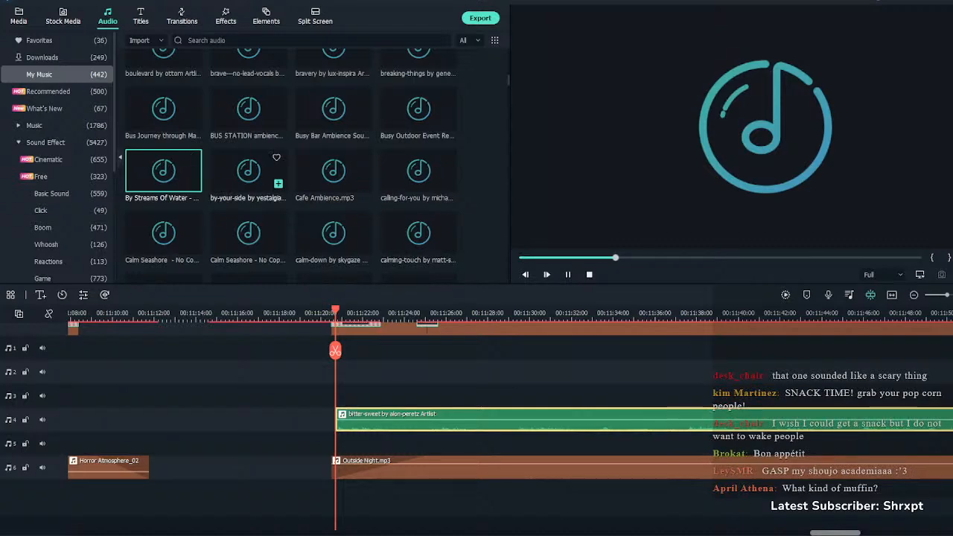
Listen to by-your-side, calling-for-you, calm-down and calming-touch in the imported music collection
{"action": "double_click", "coordinate": [248, 170]}
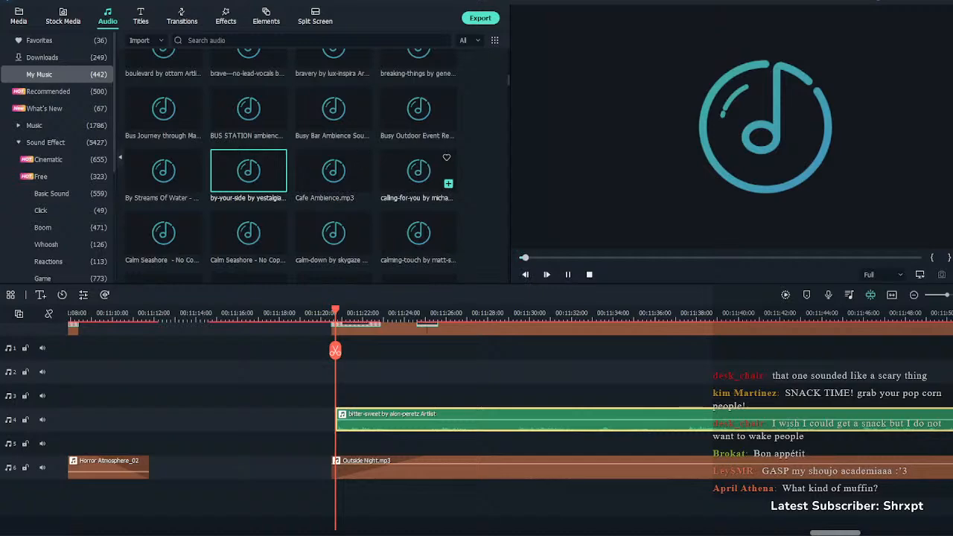
{"action": "double_click", "coordinate": [418, 170]}
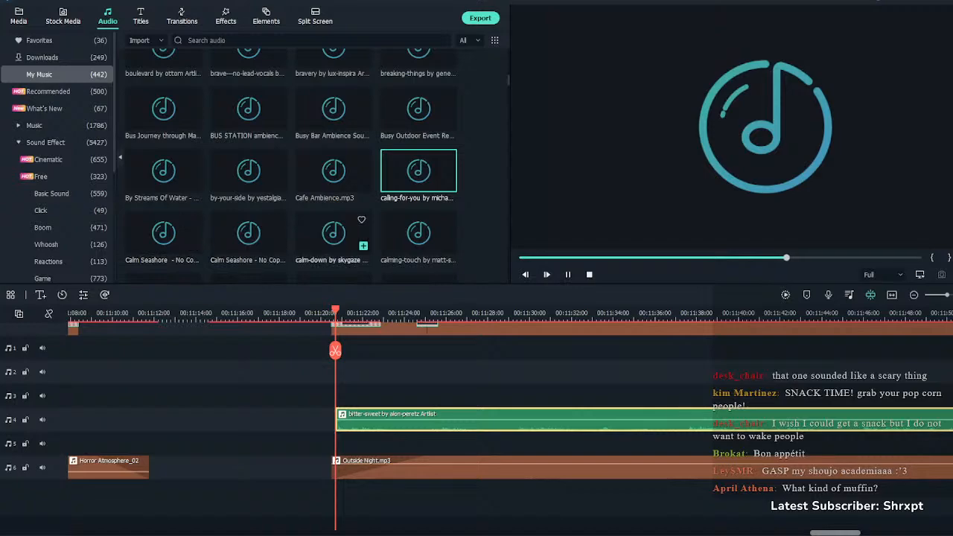
{"action": "double_click", "coordinate": [333, 227]}
{"action": "scroll", "coordinate": [333, 222], "scroll_direction": "down", "scroll_amount": 2}
{"action": "left_click", "coordinate": [419, 141]}
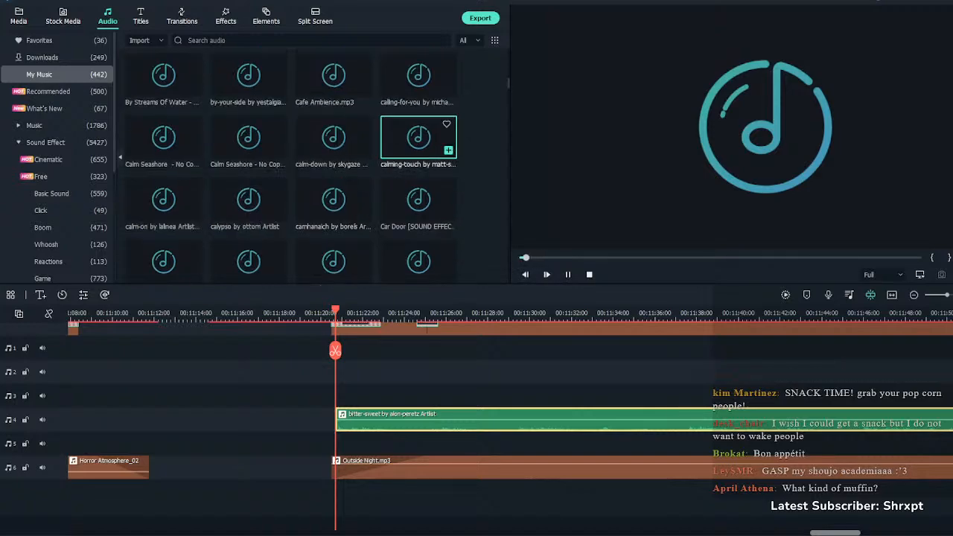
Continue auditioning the imported music with calm-on, calypso and camhanaich
{"action": "double_click", "coordinate": [163, 200]}
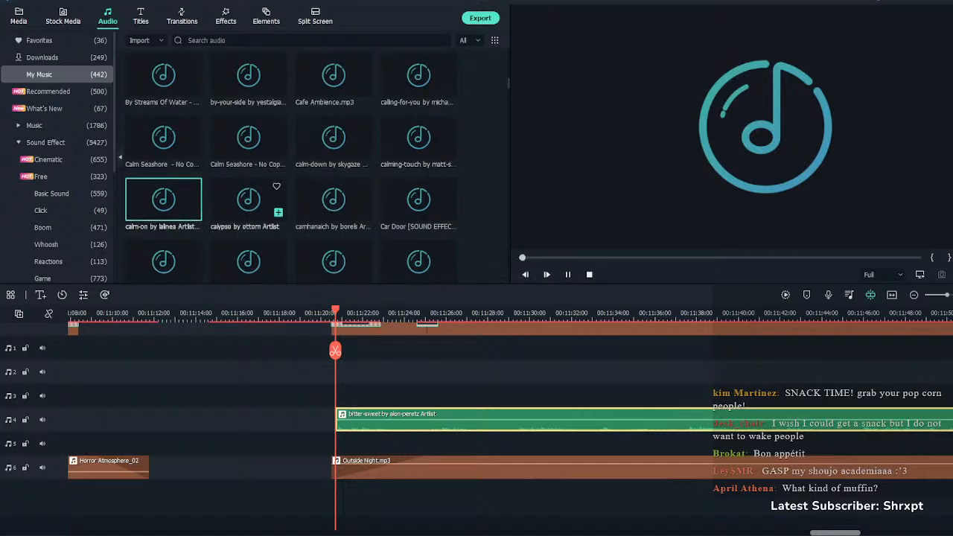
{"action": "double_click", "coordinate": [249, 199]}
{"action": "double_click", "coordinate": [333, 200]}
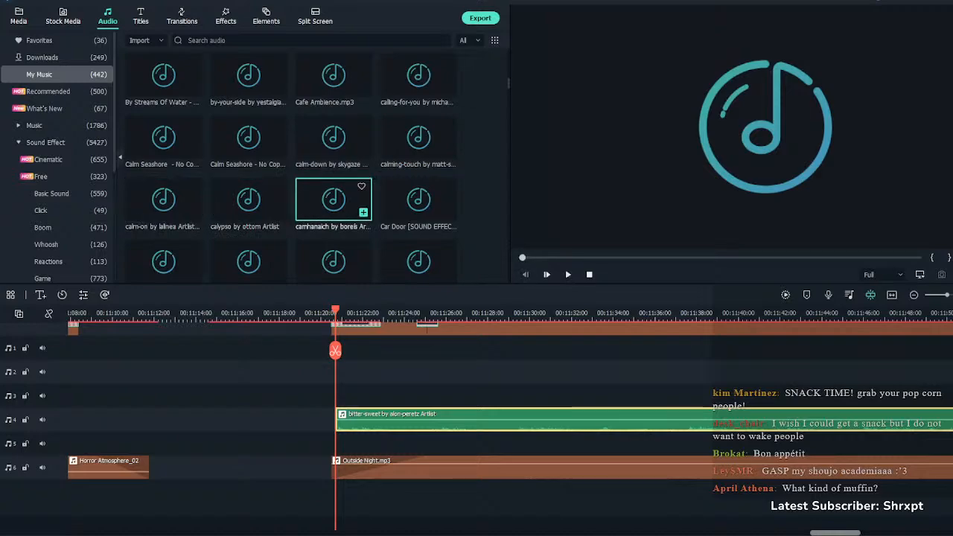
Add the Now Playing BA title on video track 3 at the start of the bitter-sweet clip
{"action": "left_click", "coordinate": [447, 371]}
{"action": "scroll", "coordinate": [477, 414], "scroll_direction": "up", "scroll_amount": 2}
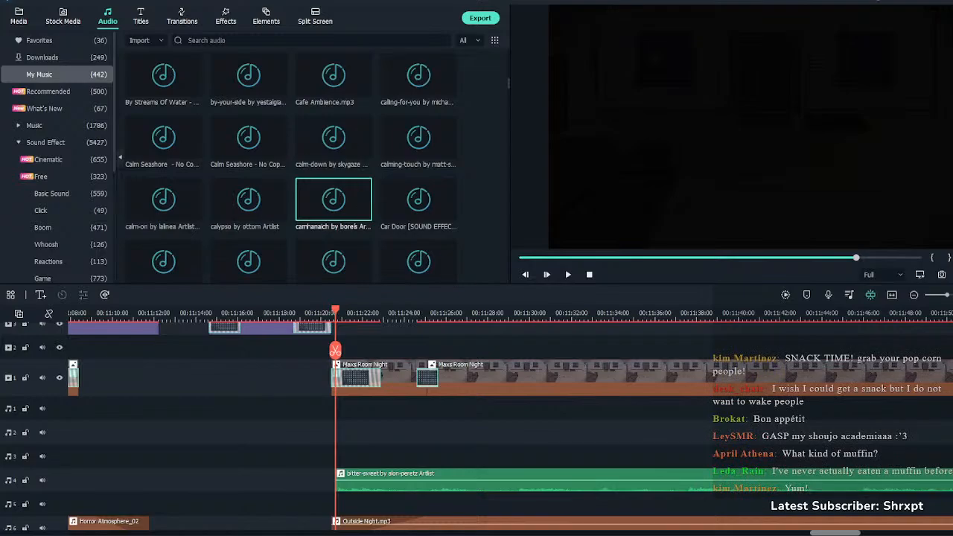
{"action": "left_click", "coordinate": [140, 15]}
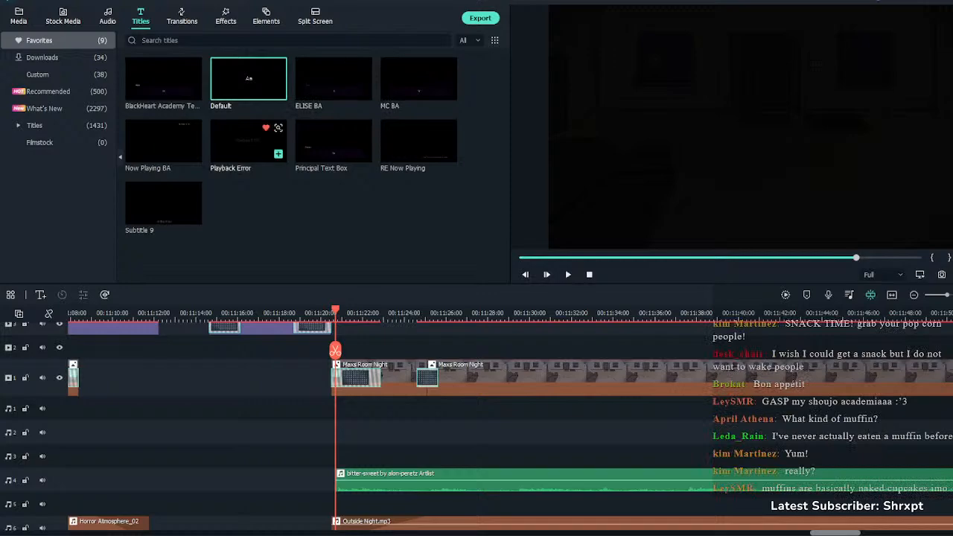
{"action": "left_click", "coordinate": [193, 154]}
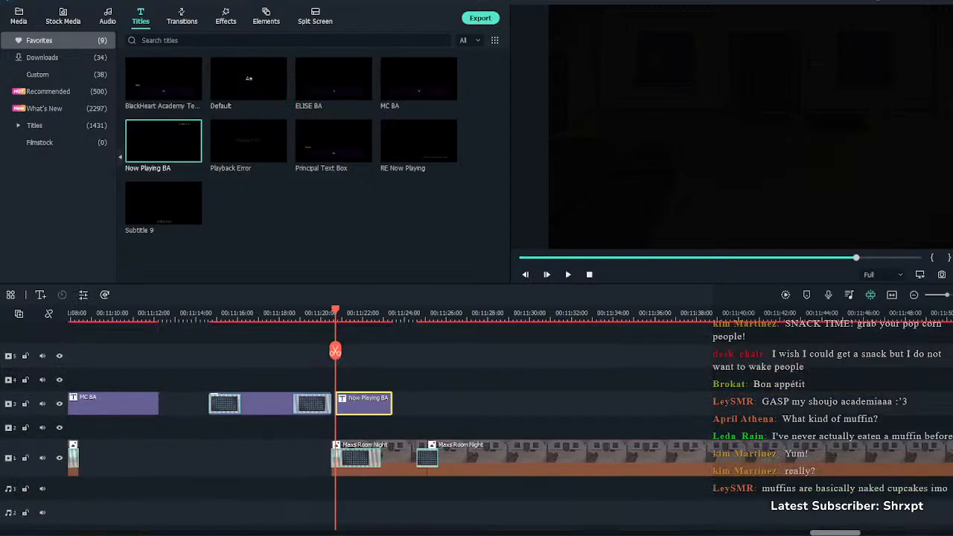
Set the Now Playing title's text to credit "Bitter Sweet" and the track's artist, capitalizing the artist's name
{"action": "double_click", "coordinate": [363, 373]}
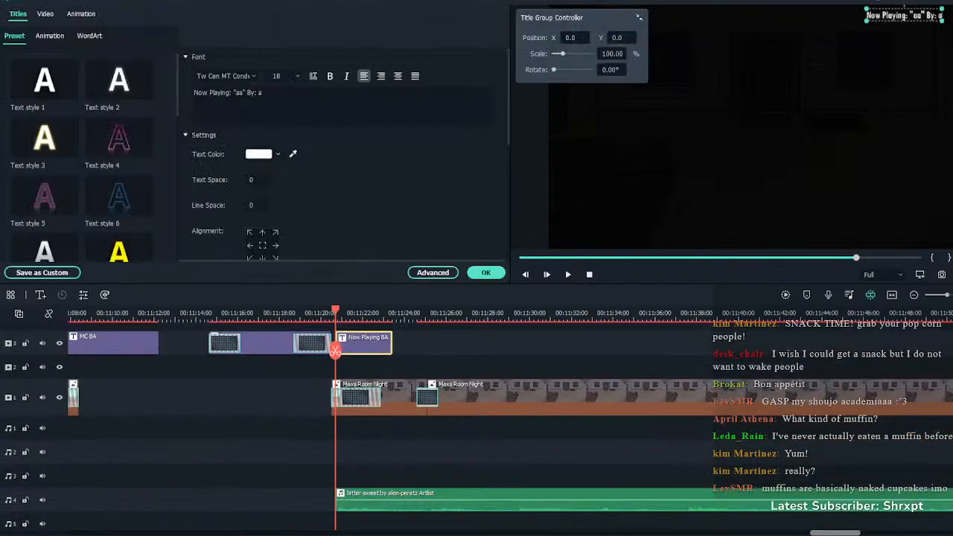
{"action": "left_click", "coordinate": [262, 92]}
{"action": "key", "text": "BackSpace"}
{"action": "type", "text": "A"}
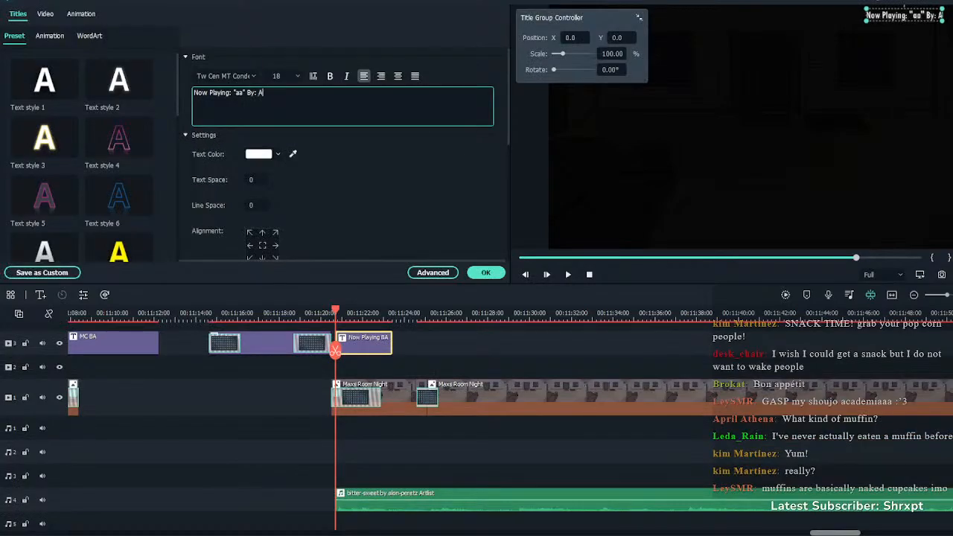
{"action": "type", "text": "lon Pe"}
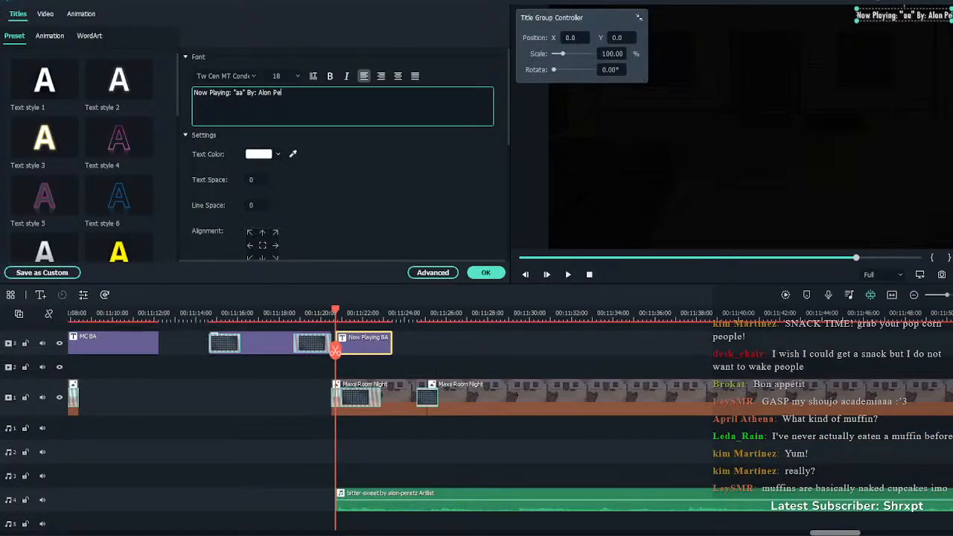
{"action": "type", "text": "retz"}
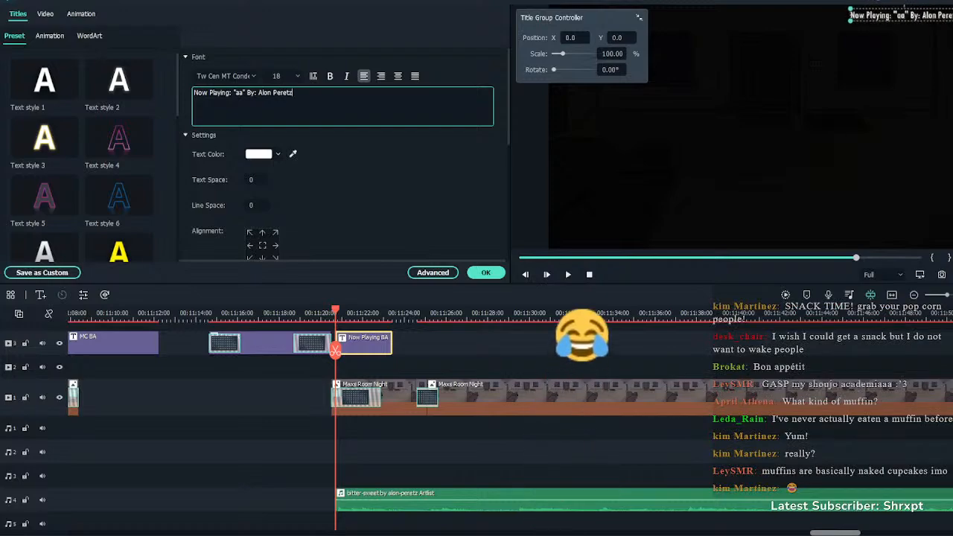
{"action": "double_click", "coordinate": [239, 92]}
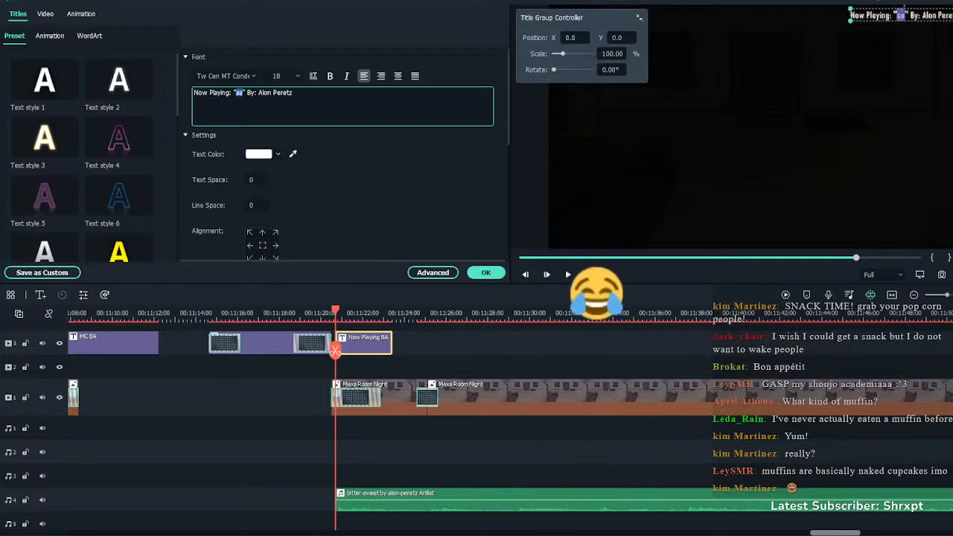
{"action": "type", "text": "Bitter Sweet"}
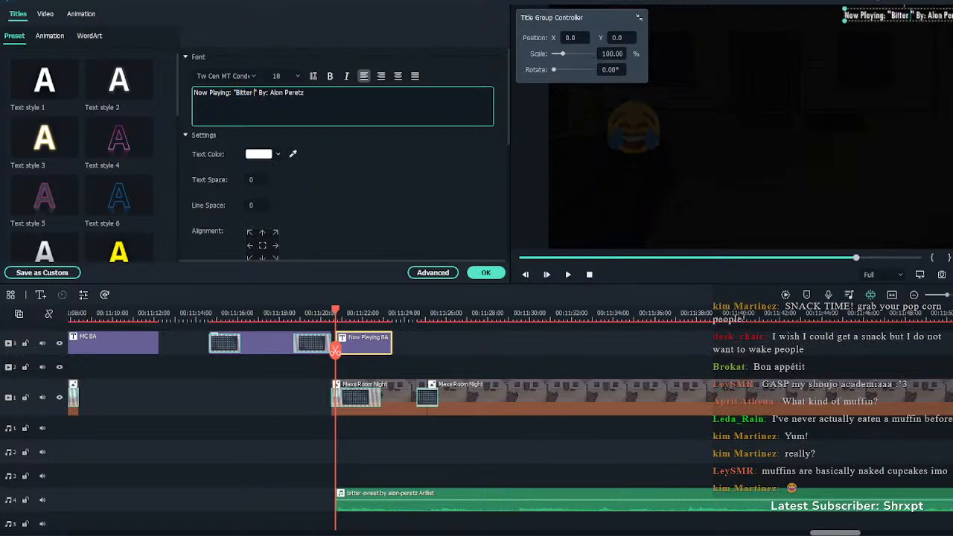
{"action": "left_click", "coordinate": [486, 273]}
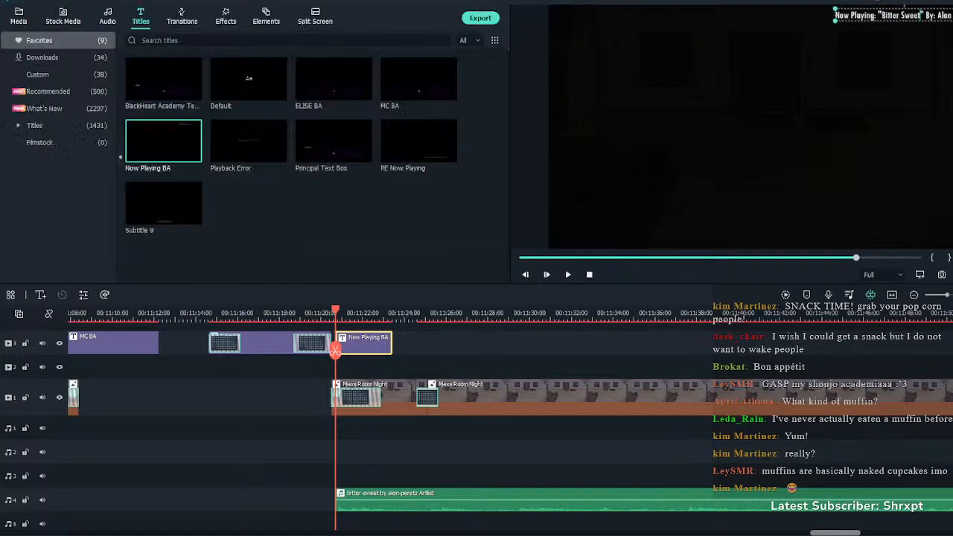
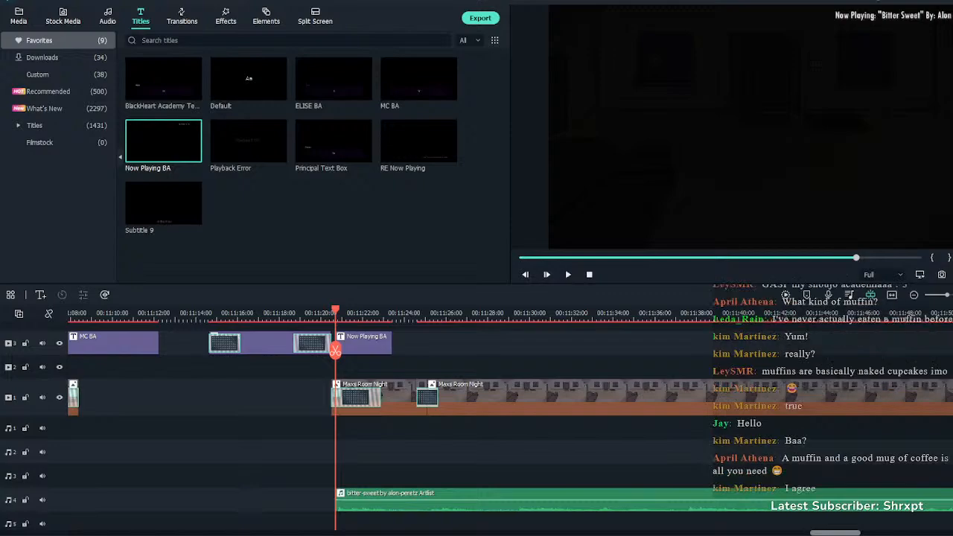
Play back the lead-in and the start of the night scene to check the music and its credit
{"action": "key", "text": "space"}
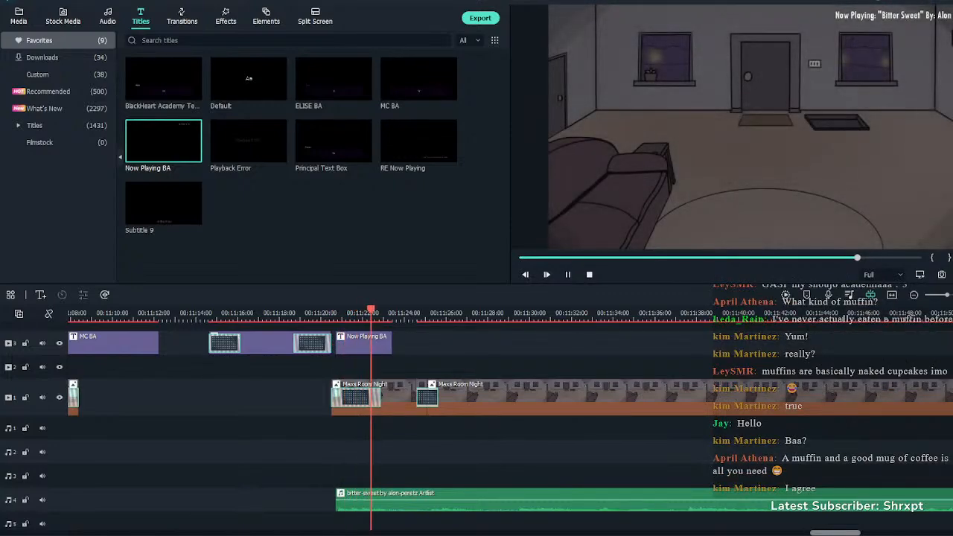
{"action": "left_click", "coordinate": [293, 313]}
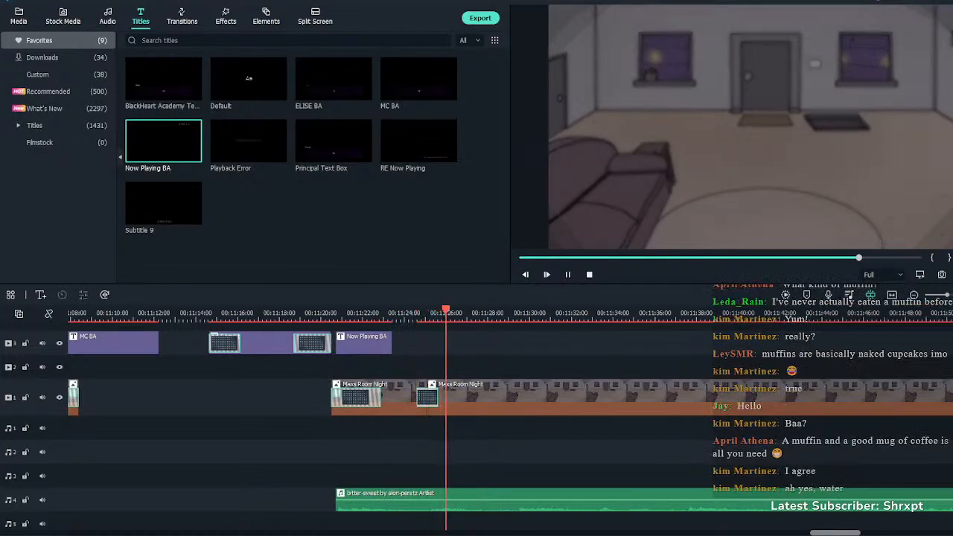
{"action": "key", "text": "space"}
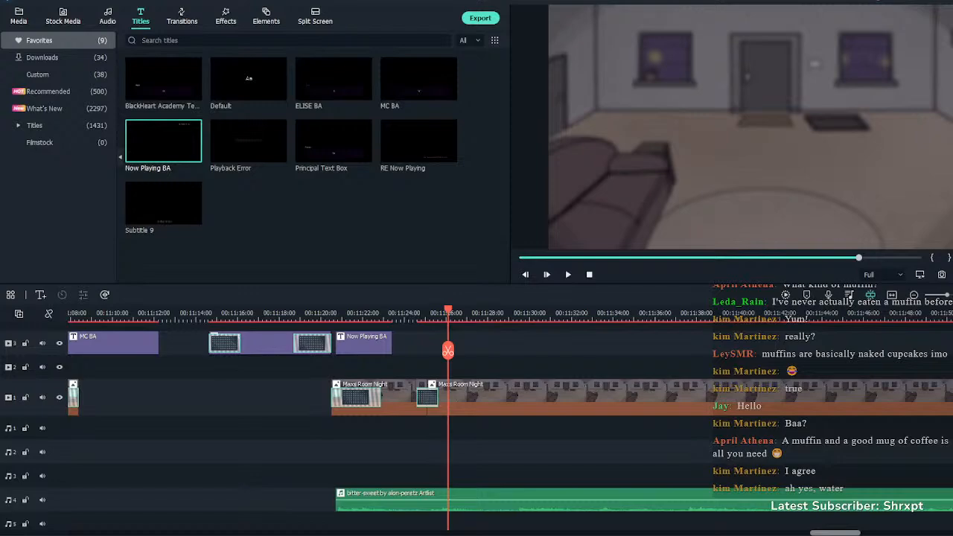
Lower the Square Blur opacity of the second Maxs Room Night clip to 65
{"action": "left_click_drag", "start_coordinate": [447, 351], "coordinate": [414, 350]}
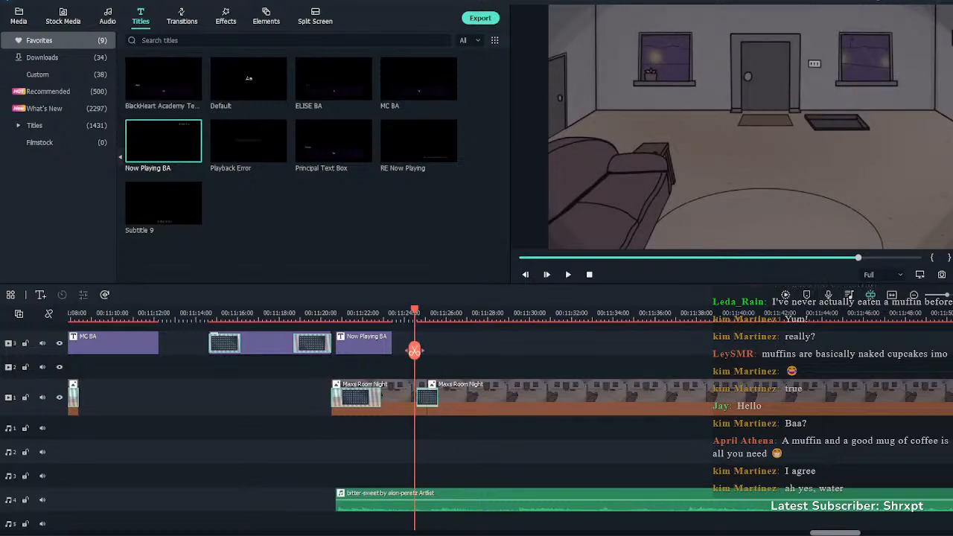
{"action": "double_click", "coordinate": [462, 397]}
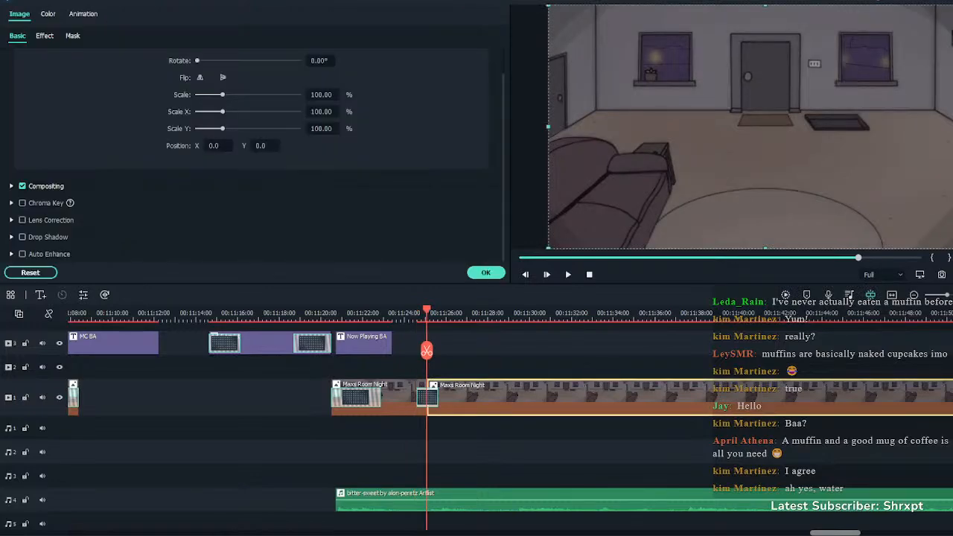
{"action": "left_click_drag", "start_coordinate": [426, 350], "coordinate": [494, 350]}
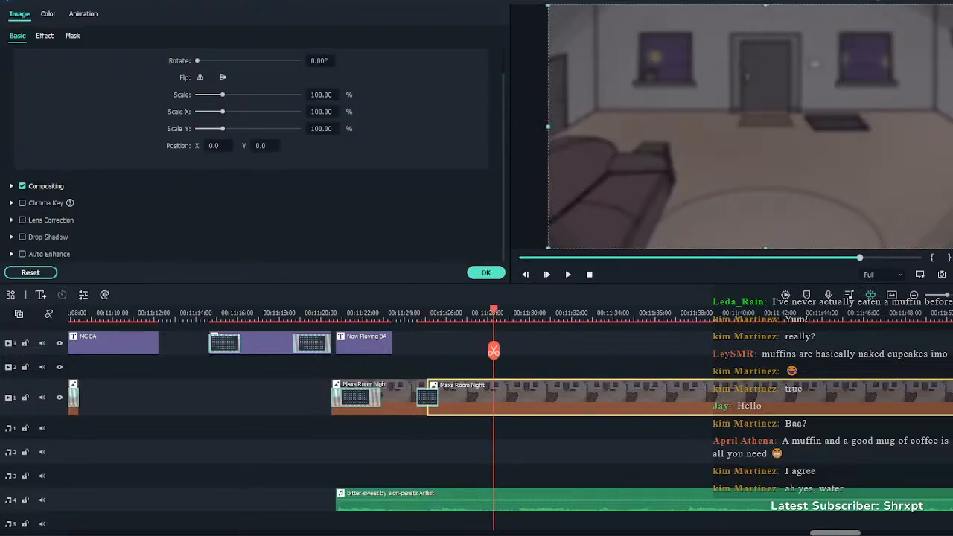
{"action": "left_click", "coordinate": [44, 35]}
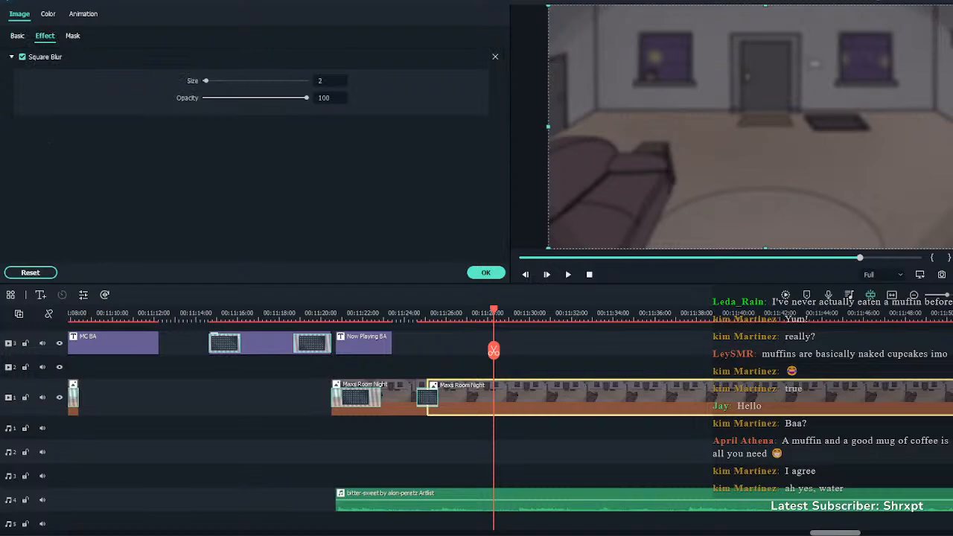
{"action": "left_click_drag", "start_coordinate": [306, 97], "coordinate": [270, 98]}
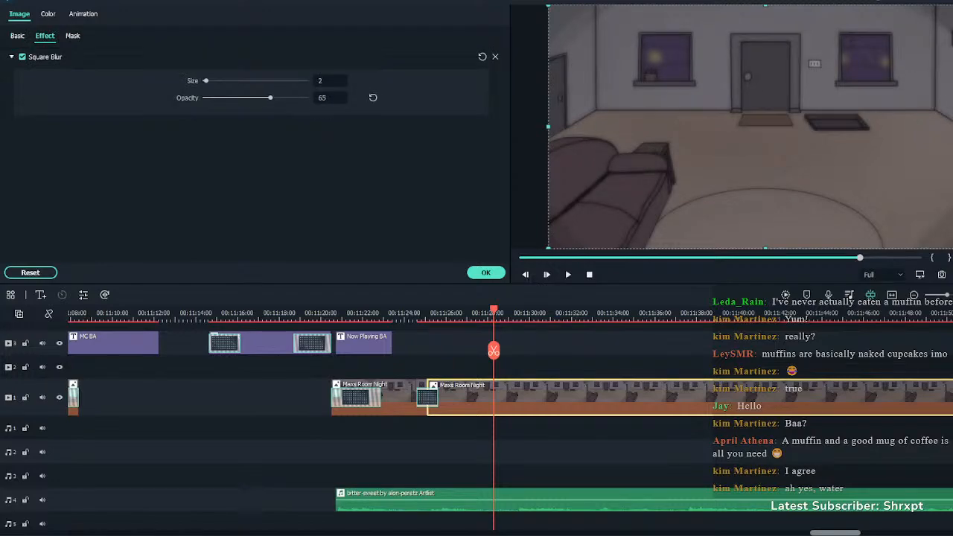
{"action": "left_click", "coordinate": [485, 272]}
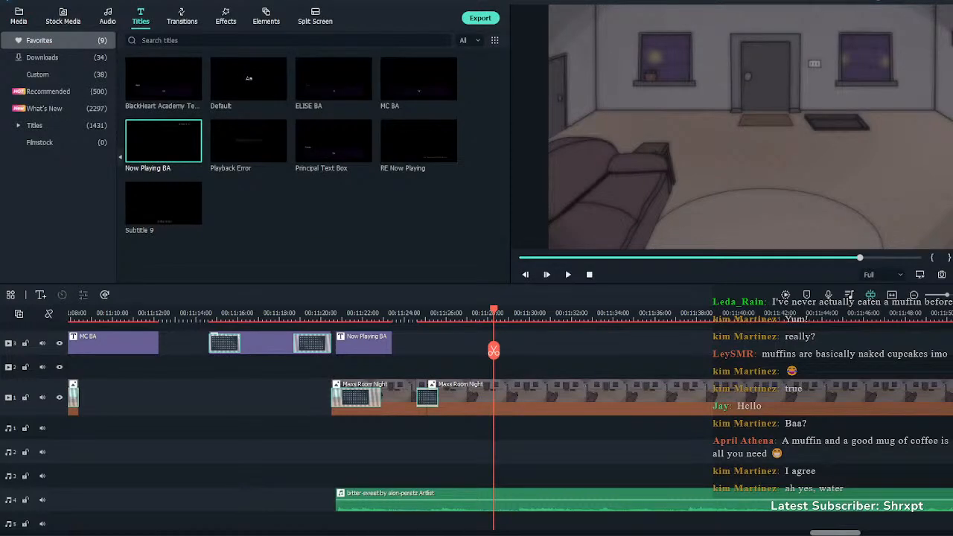
Play back the transition into the second Maxs Room Night clip to check the blur
{"action": "left_click_drag", "start_coordinate": [494, 350], "coordinate": [412, 347]}
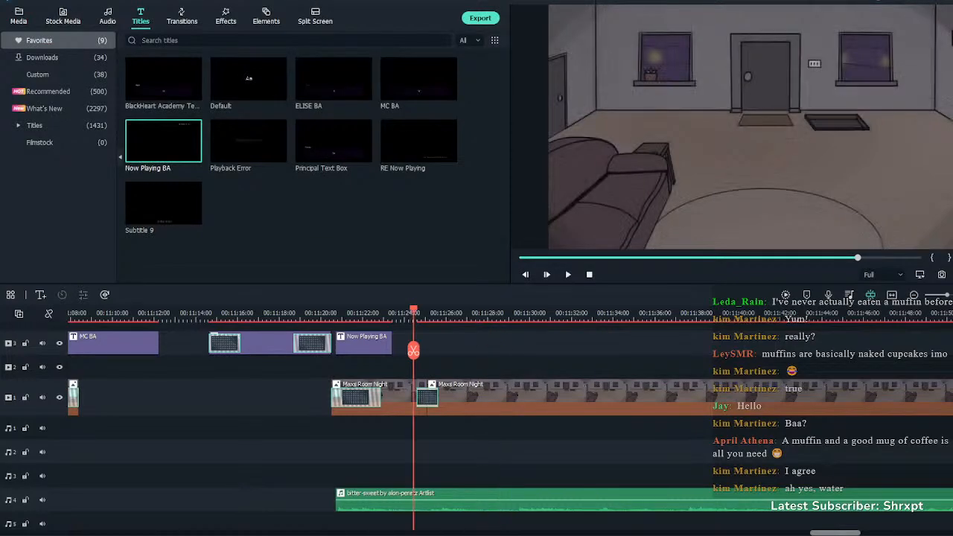
{"action": "key", "text": "space"}
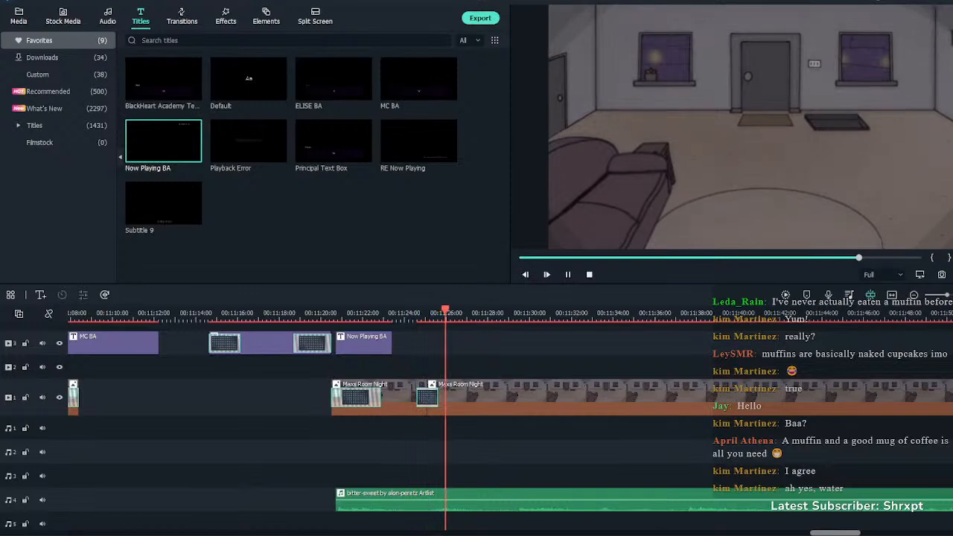
{"action": "key", "text": "space"}
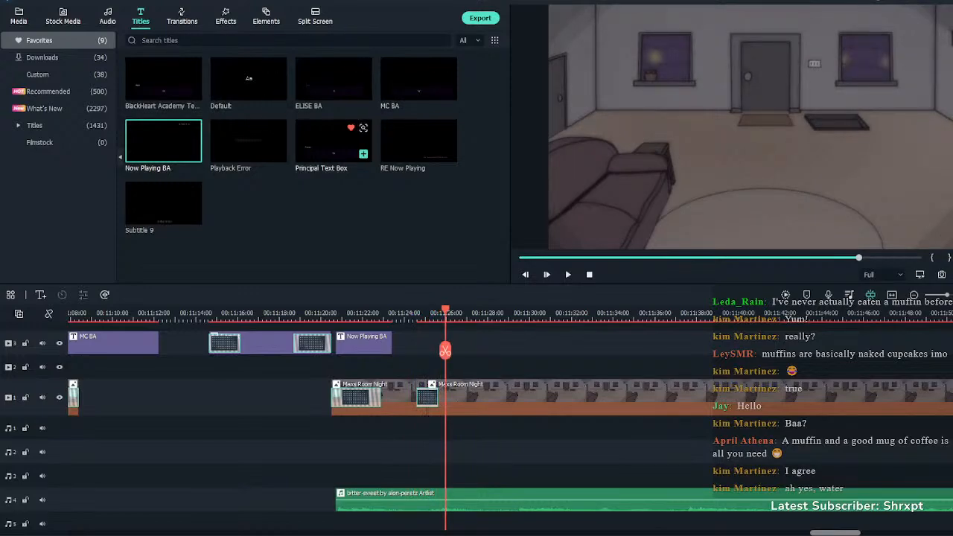
Place an MC BA dialogue title on video track 2 near 11:26, just after the transition into the blurred room
{"action": "left_click_drag", "start_coordinate": [418, 78], "coordinate": [476, 366]}
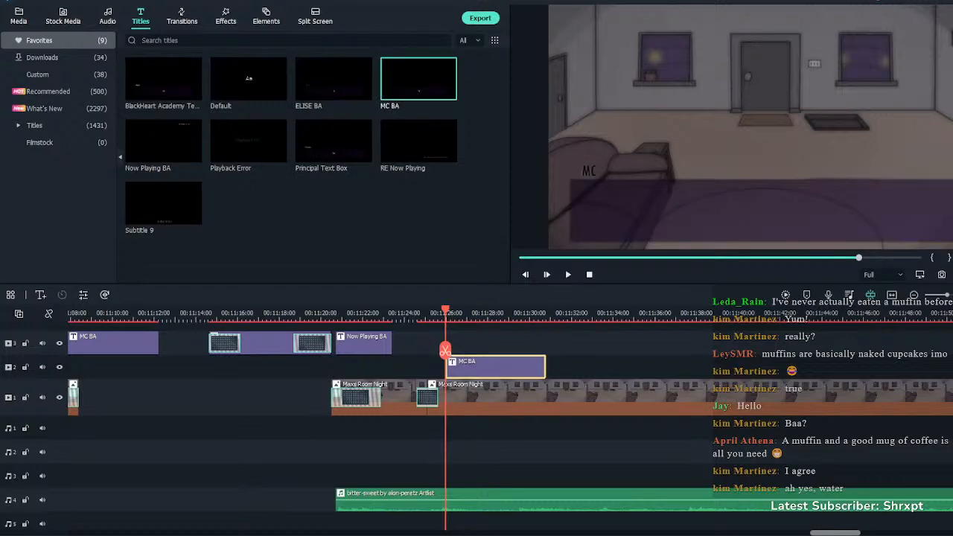
{"action": "left_click", "coordinate": [543, 349]}
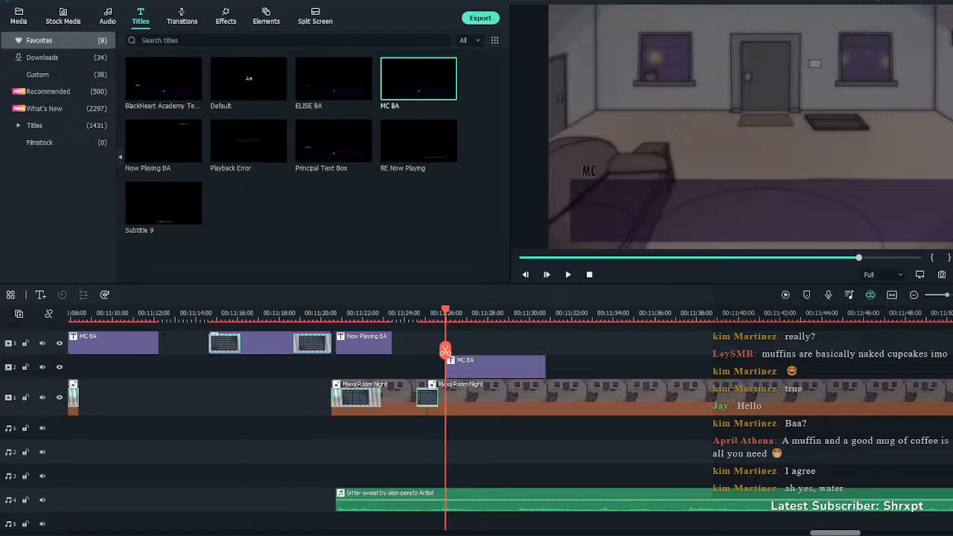
Lengthen the MC BA title that starts near 11:26 by extending its end further along the blurred room clip
{"action": "left_click", "coordinate": [892, 295]}
{"action": "left_click_drag", "start_coordinate": [843, 366], "coordinate": [952, 367]}
{"action": "key", "text": "shift+z"}
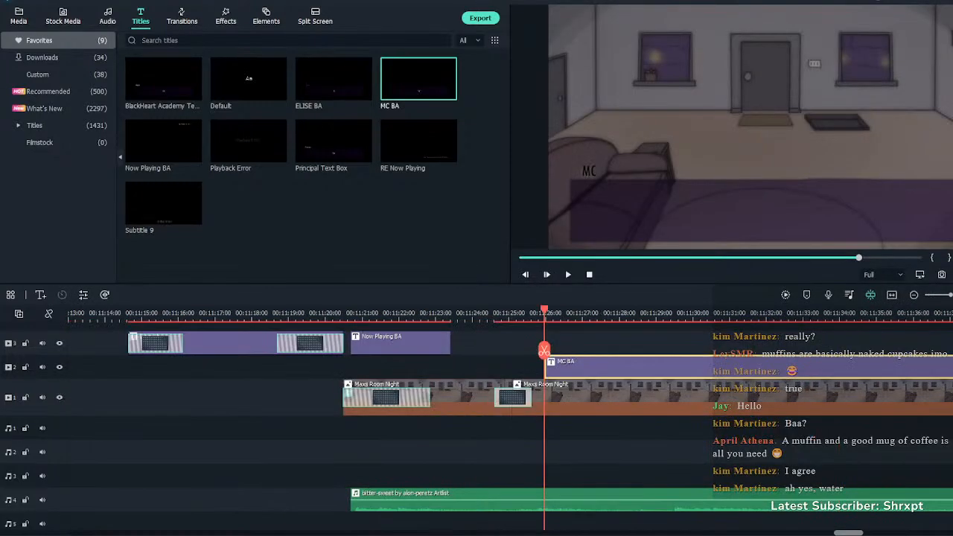
{"action": "key", "text": "Escape"}
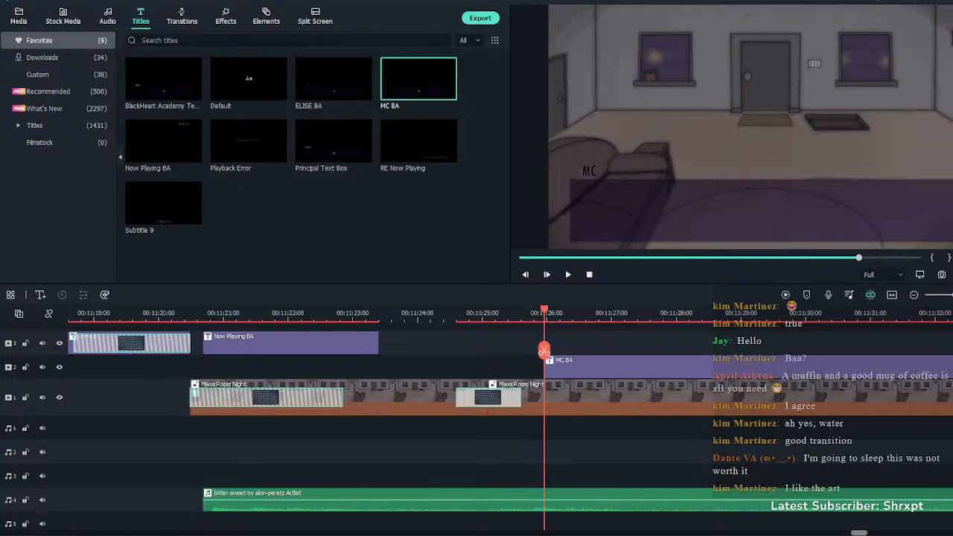
Change the MC BA title's dialogue text to "It's nighttime..." and make it italic
{"action": "double_click", "coordinate": [618, 366]}
{"action": "triple_click", "coordinate": [199, 92]}
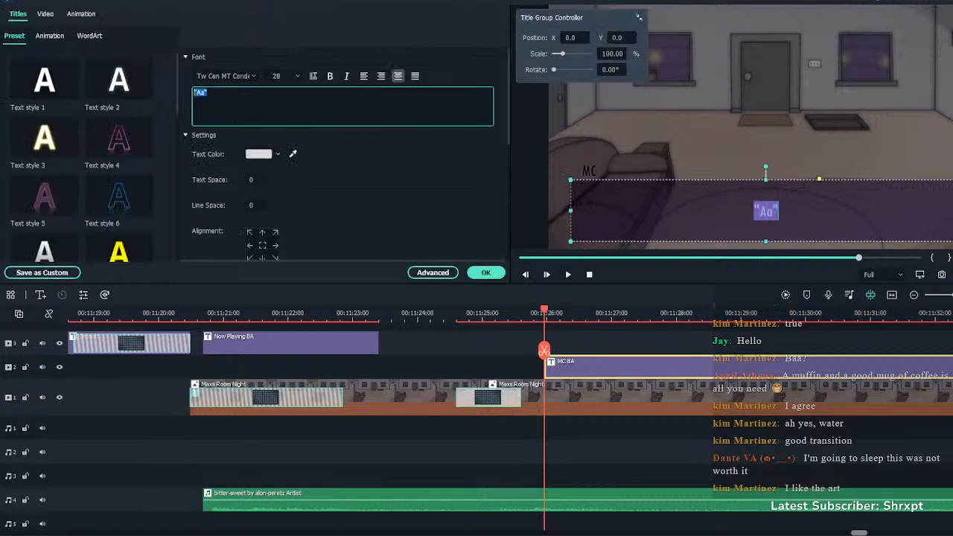
{"action": "type", "text": "It's nighttime..."}
{"action": "left_click_drag", "start_coordinate": [239, 92], "coordinate": [192, 92]}
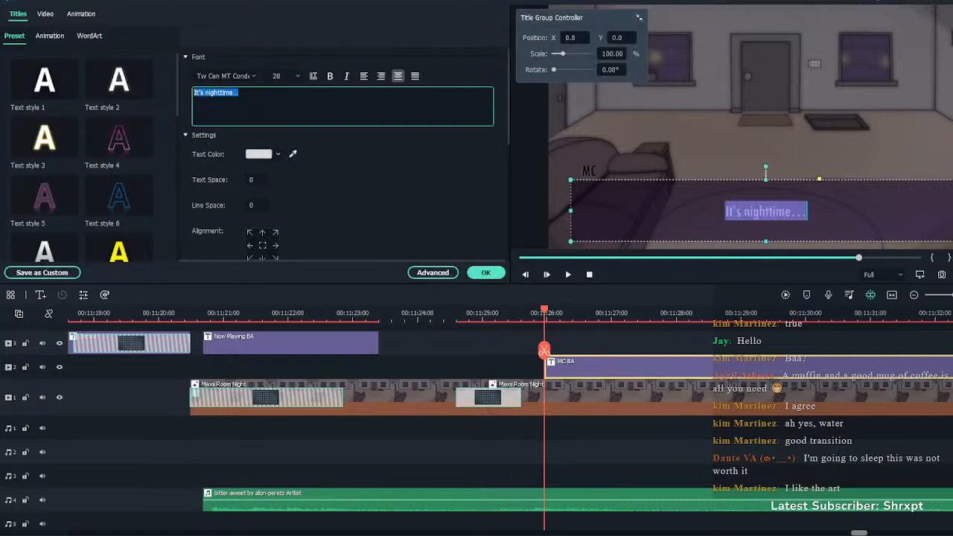
{"action": "left_click", "coordinate": [347, 76]}
{"action": "left_click", "coordinate": [486, 272]}
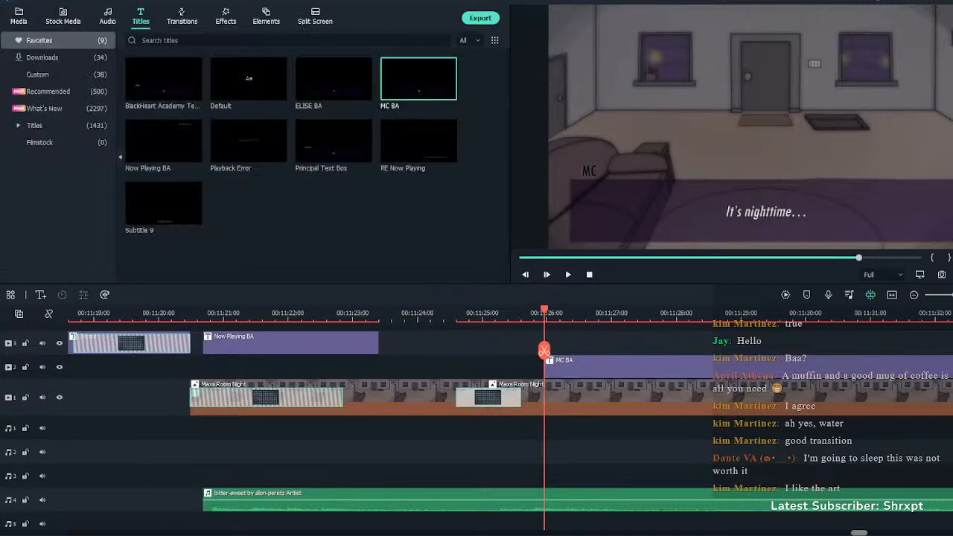
Split the title at about 11:29 and change the second part's text to "The sun has set, and the moon has risen over Chimera City..."
{"action": "key", "text": "space"}
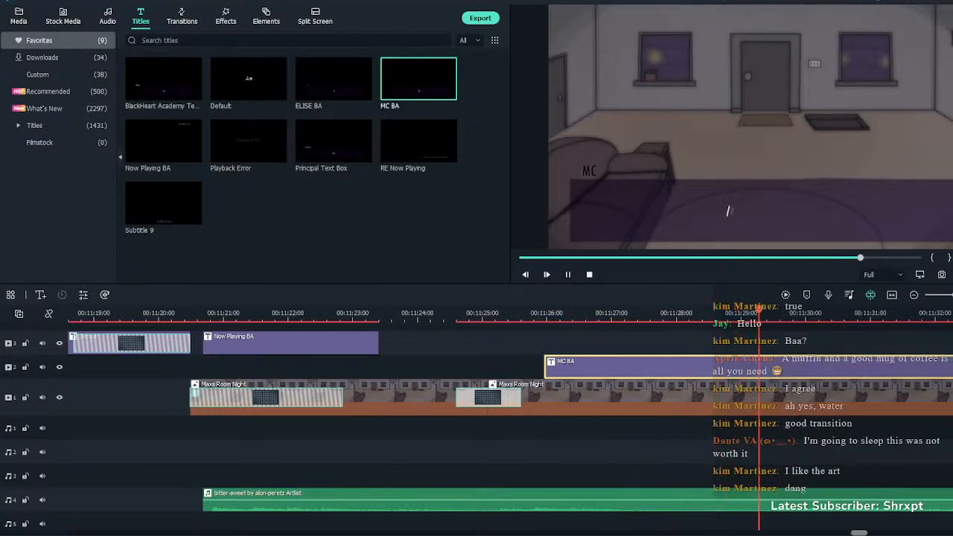
{"action": "key", "text": "space"}
{"action": "key", "text": "ctrl+b"}
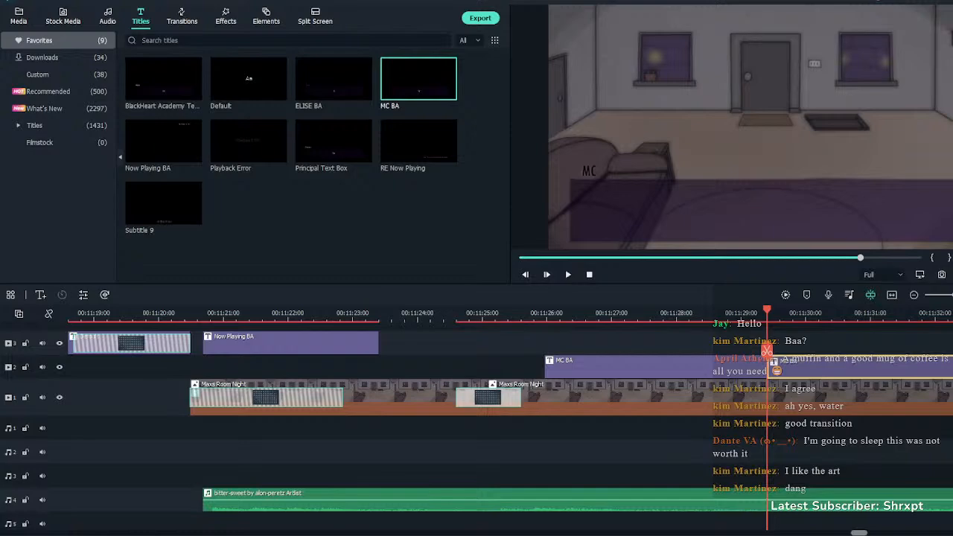
{"action": "double_click", "coordinate": [856, 367]}
{"action": "left_click_drag", "start_coordinate": [246, 93], "coordinate": [145, 92]}
{"action": "type", "text": "The sun has set, and the moon has risen over Chimera City..."}
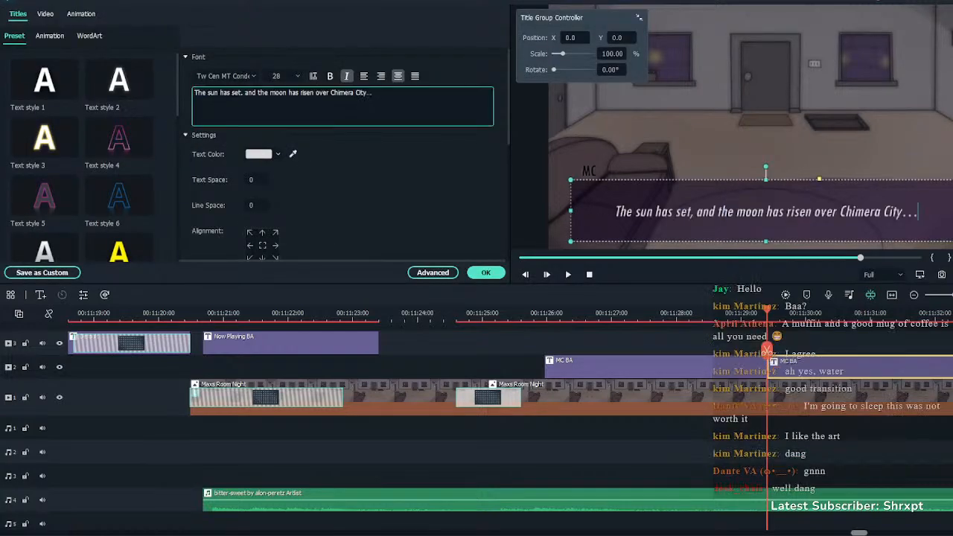
{"action": "left_click", "coordinate": [486, 272]}
Split off a title at 11:35 reading "Looking out my window I can see the towering wall surrounding us... it's pretty hard to miss." over two lines
{"action": "key", "text": "space"}
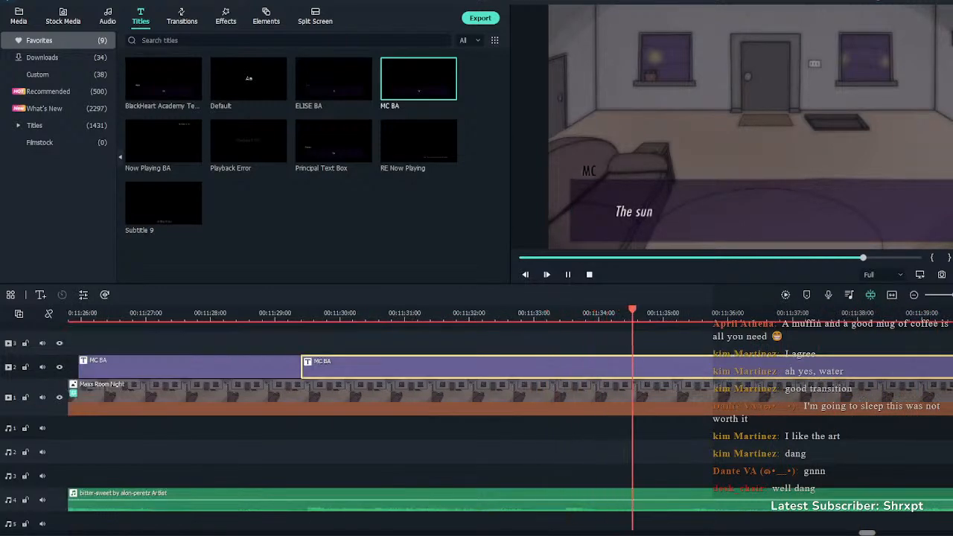
{"action": "key", "text": "space"}
{"action": "key", "text": "ctrl+b"}
{"action": "double_click", "coordinate": [700, 366]}
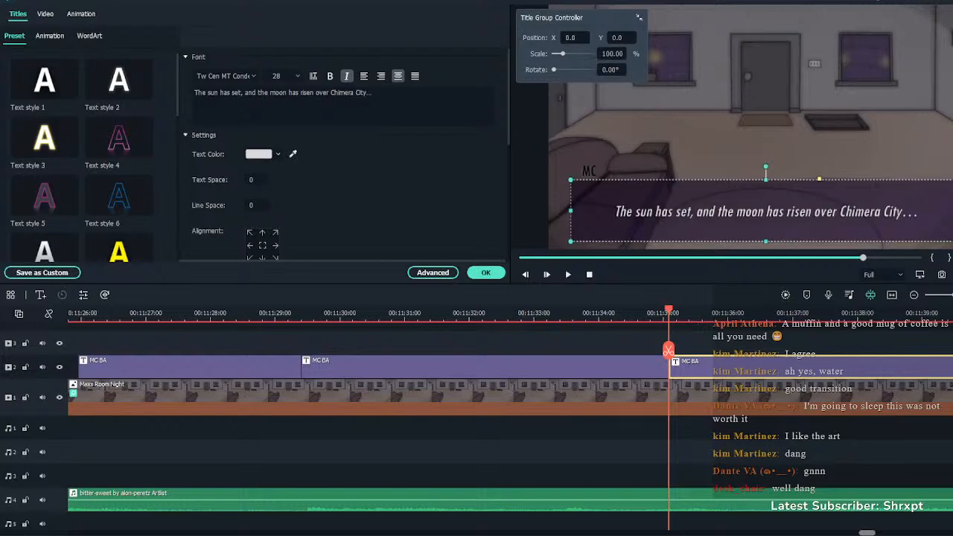
{"action": "key", "text": "ctrl+a"}
{"action": "type", "text": "Looking out my window I can see the towering wall surrounding us... it's pretty hard to miss."}
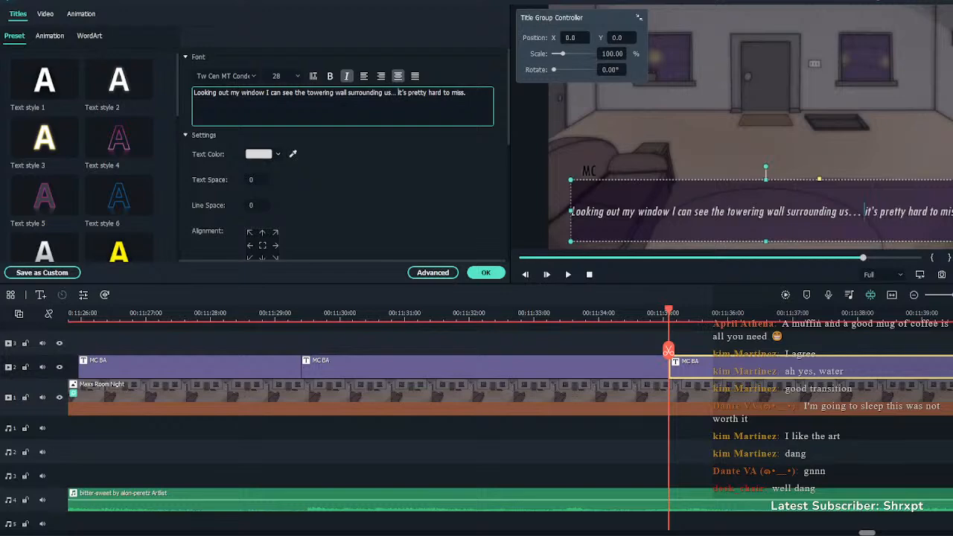
{"action": "key", "text": "Return"}
{"action": "left_click", "coordinate": [486, 272]}
Trim the "The sun has set" title to end at about 11:34 and move the "Looking out my window" title up against it
{"action": "left_click", "coordinate": [163, 313]}
{"action": "key", "text": "space"}
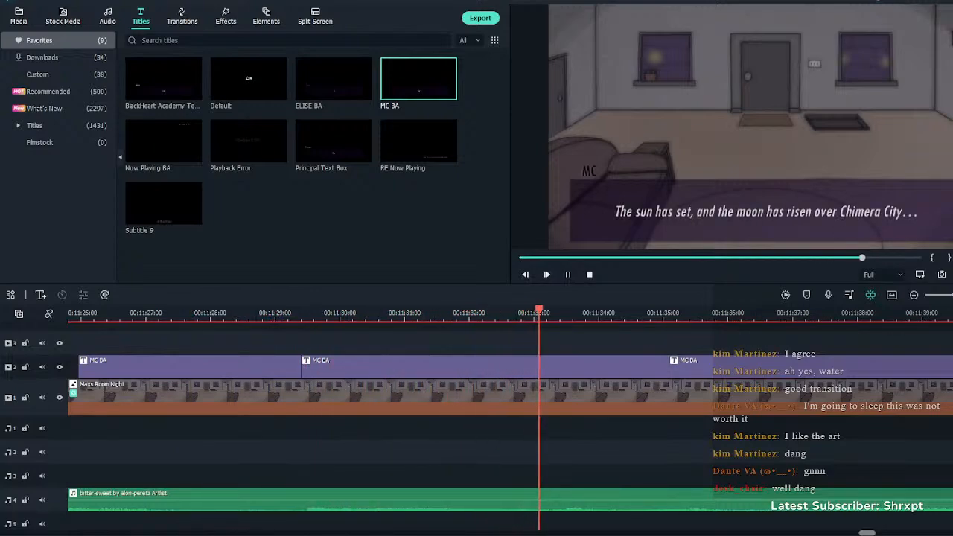
{"action": "left_click", "coordinate": [485, 366]}
{"action": "key", "text": "space"}
{"action": "key", "text": "ctrl+b"}
{"action": "key", "text": "Delete"}
{"action": "left_click", "coordinate": [691, 366]}
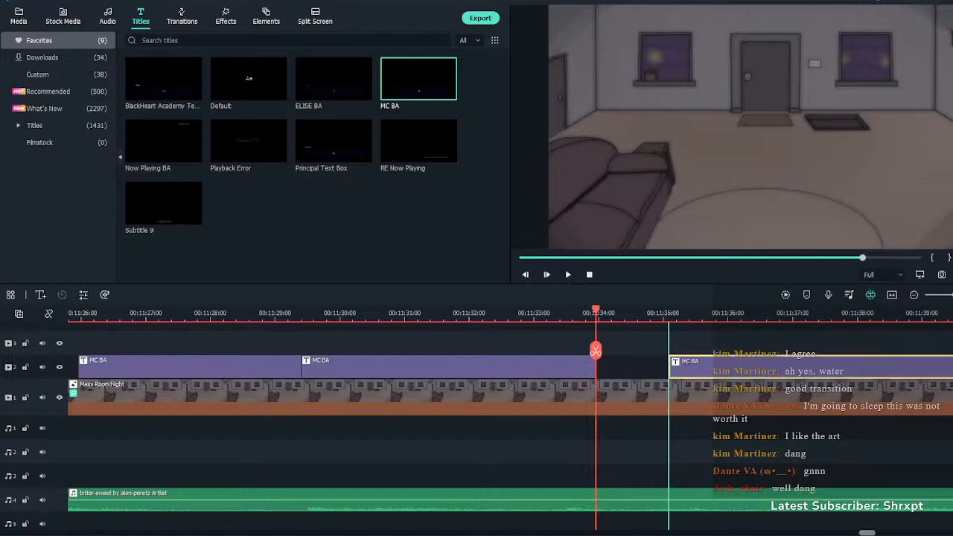
{"action": "left_click_drag", "start_coordinate": [691, 366], "coordinate": [618, 367]}
Play through the "Looking out my window" title and split it at about 11:40 and again between 11:47 and 11:48
{"action": "key", "text": "space"}
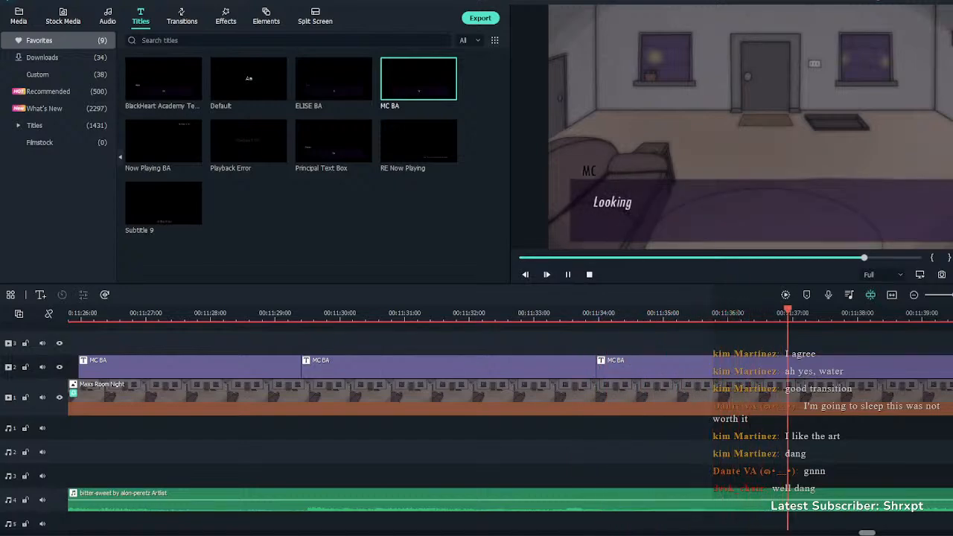
{"action": "left_click", "coordinate": [691, 367]}
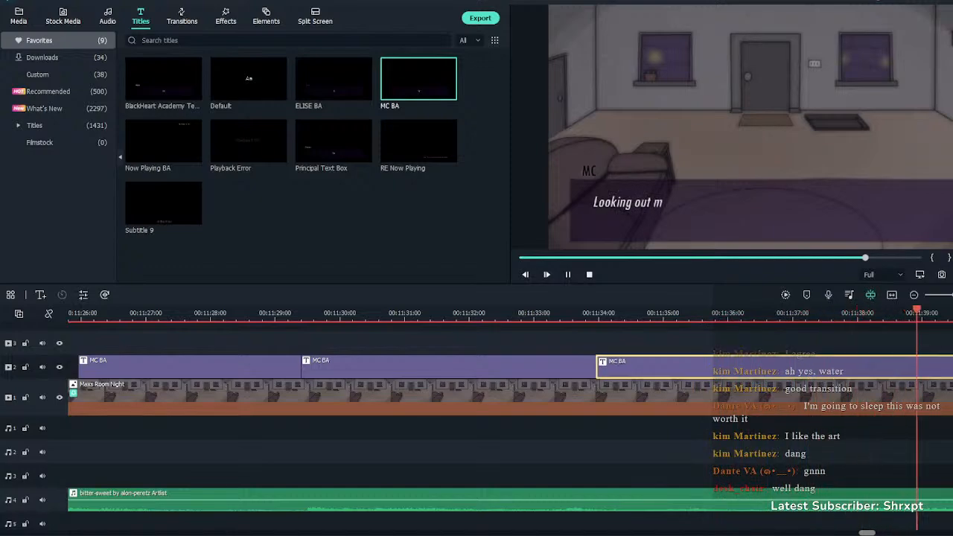
{"action": "key", "text": "space"}
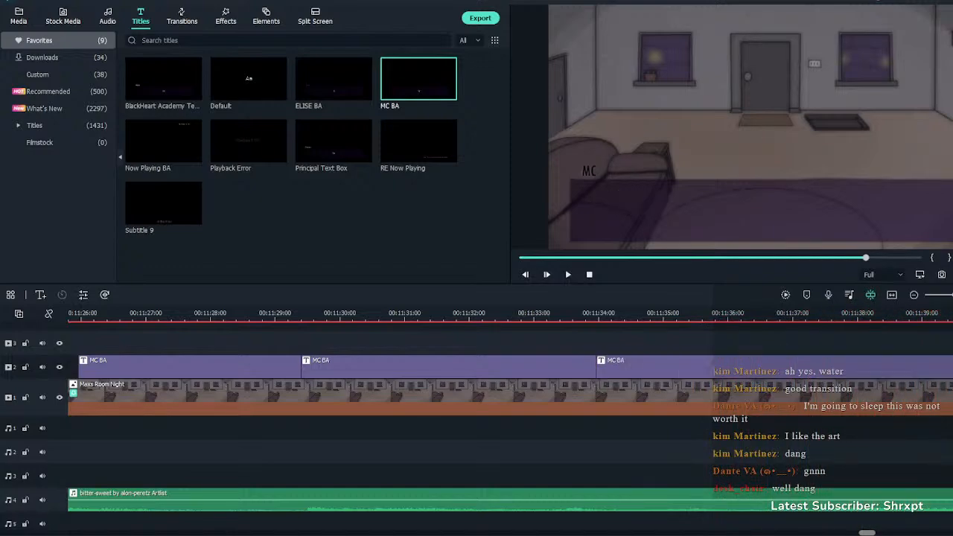
{"action": "key", "text": "space"}
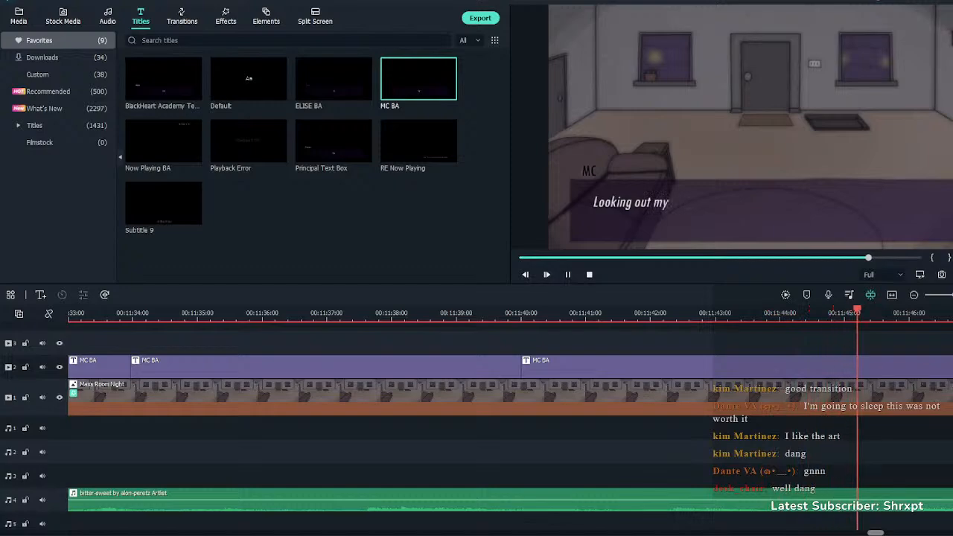
{"action": "left_click", "coordinate": [736, 367]}
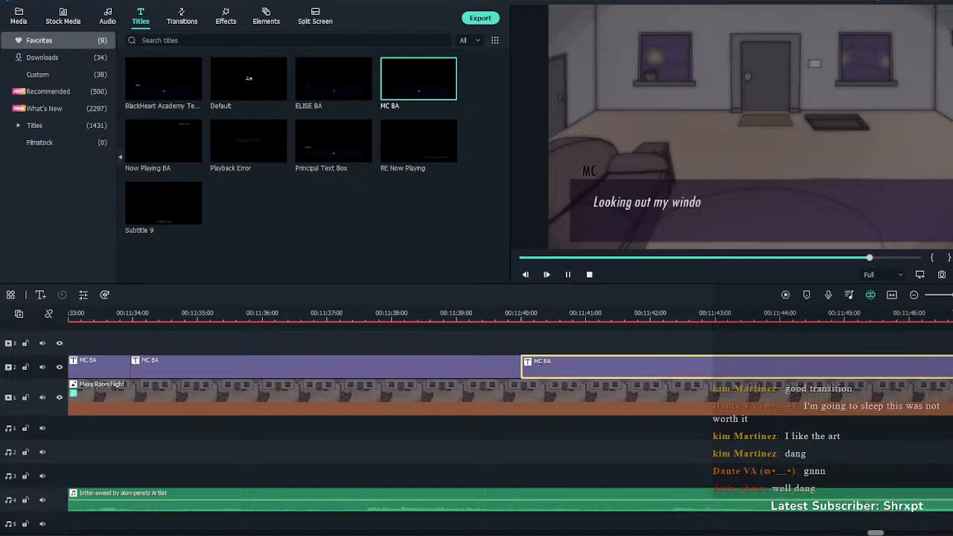
{"action": "key", "text": "space"}
{"action": "key", "text": "ctrl+b"}
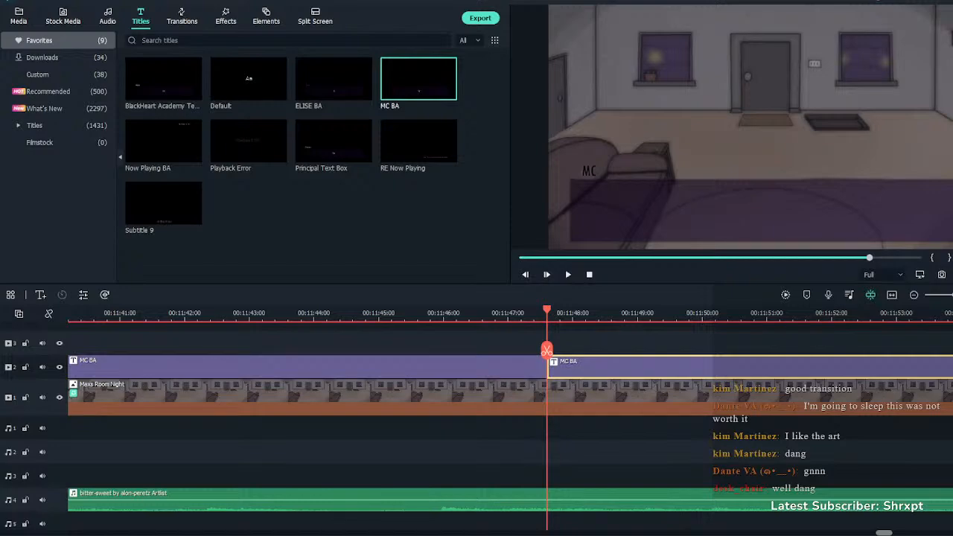
Replace the 11:40 title's text with the line from "The wall casts a massive shadow over the small urban area" to "while I'm trying to sleep..."
{"action": "double_click", "coordinate": [308, 366]}
{"action": "left_click", "coordinate": [342, 106]}
{"action": "key", "text": "ctrl+a"}
{"action": "type", "text": "The wall casts a massive shadow over the small urban area that makes up the BlackHeart exclusion zone... at least I won’t have to worry about the sun getting in my eyes while I’m trying to sleep..."}
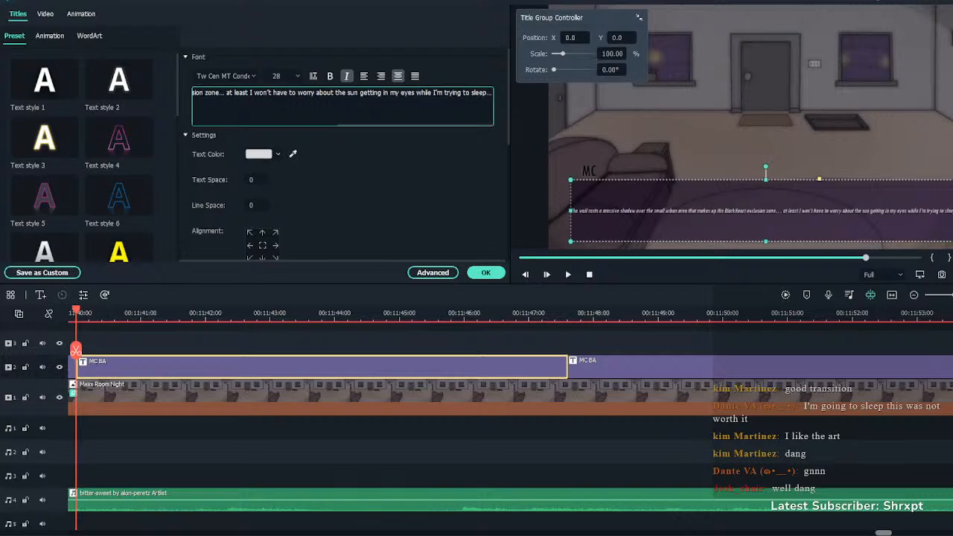
Break the wall dialogue into three lines, starting new lines at "exclusion zone..." and "I'm trying to sleep...", and apply the title edit
{"action": "key", "text": "Return"}
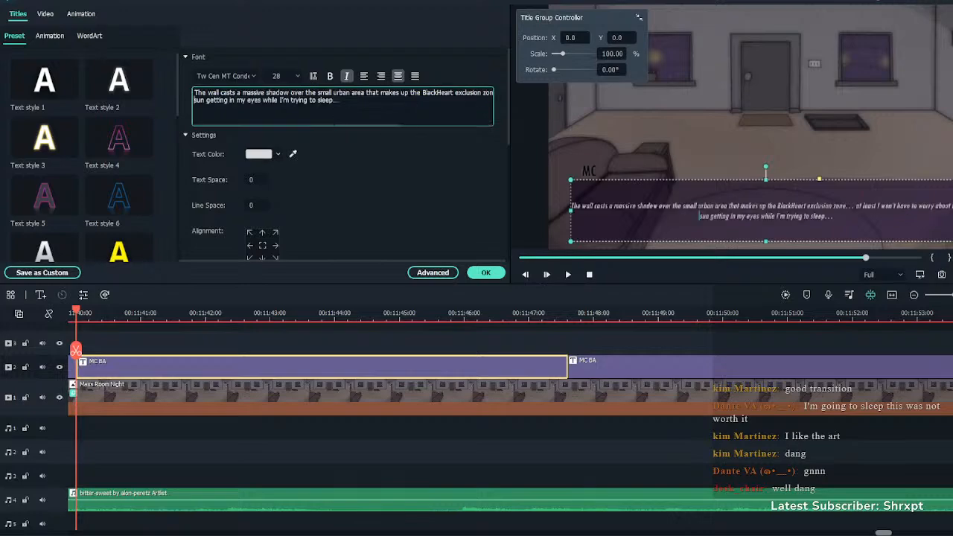
{"action": "left_click", "coordinate": [715, 206]}
{"action": "key", "text": "Return"}
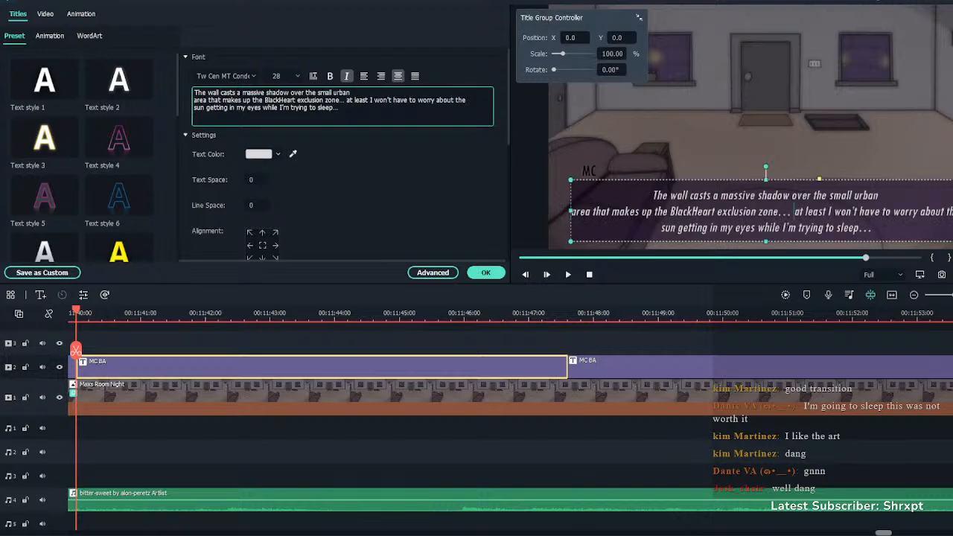
{"action": "key", "text": "BackSpace"}
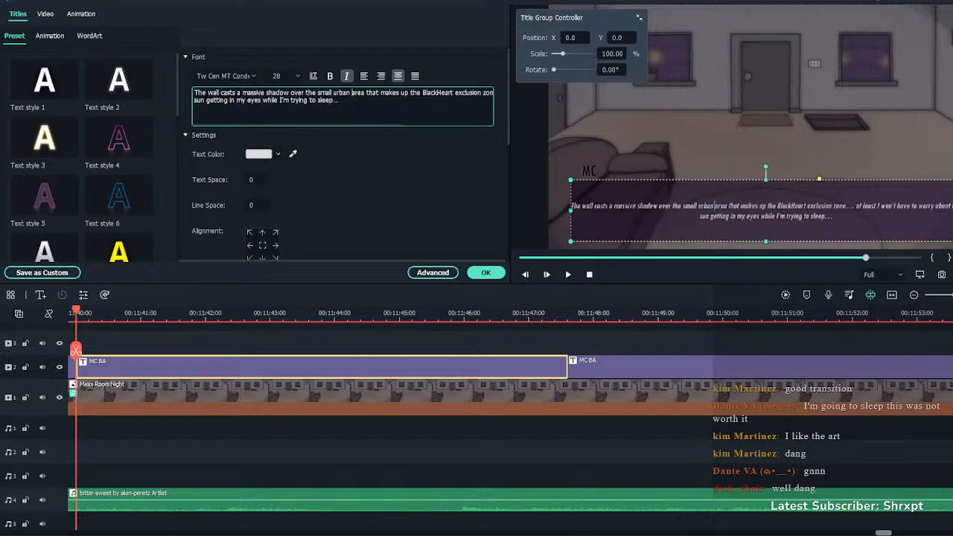
{"action": "left_click", "coordinate": [807, 206]}
{"action": "key", "text": "Return"}
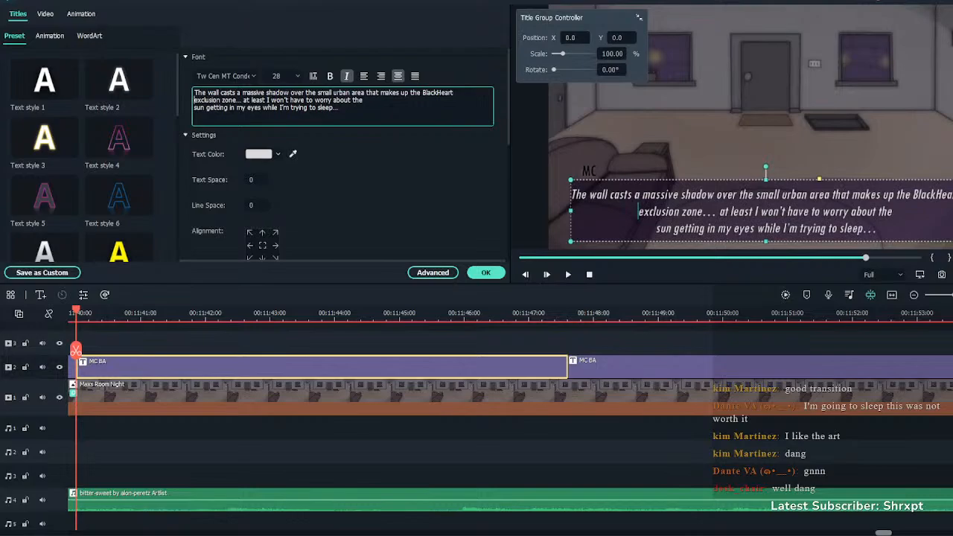
{"action": "key", "text": "BackSpace"}
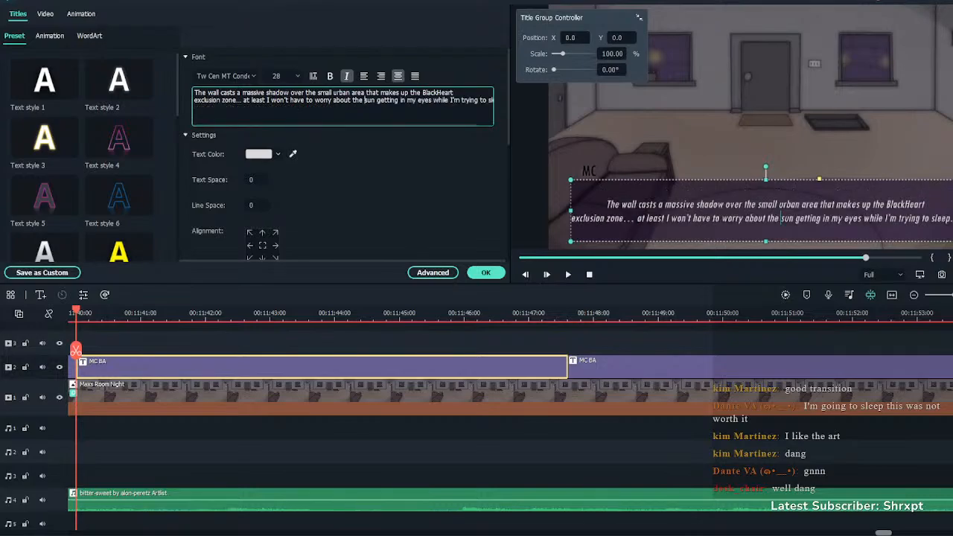
{"action": "left_click", "coordinate": [451, 100]}
{"action": "key", "text": "Return"}
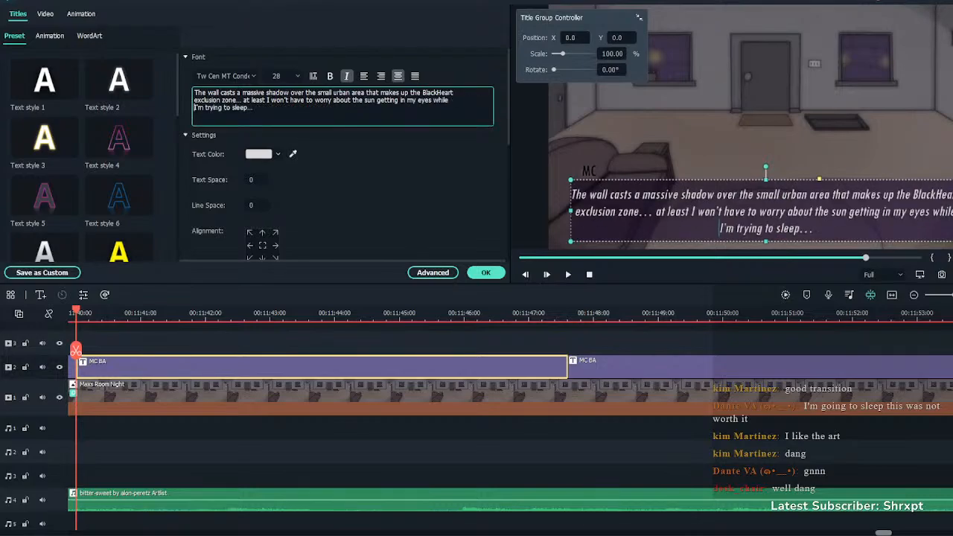
{"action": "left_click", "coordinate": [485, 272]}
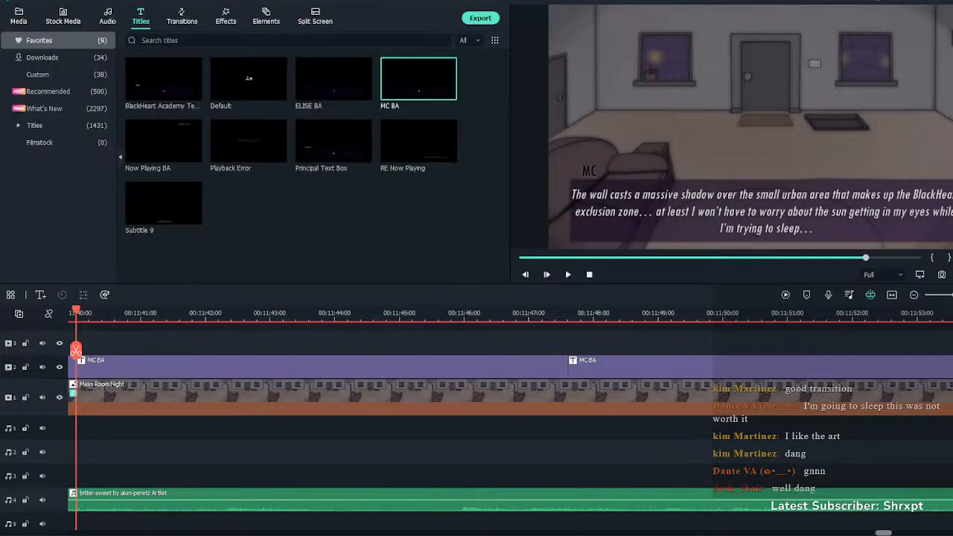
Split the following title at about 11:52 and change its first part to "I kneel next to my carry-on bag and start to unpack my things."
{"action": "key", "text": "space"}
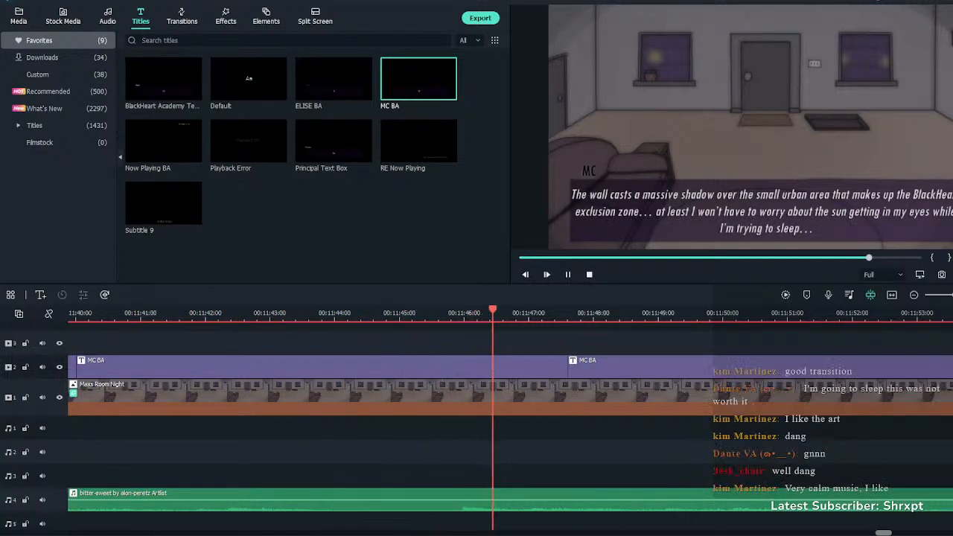
{"action": "key", "text": "space"}
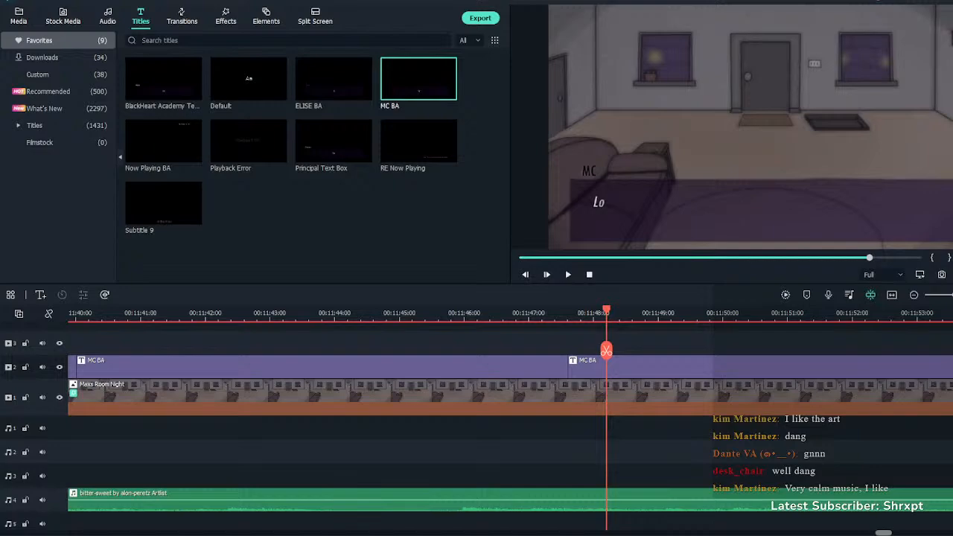
{"action": "key", "text": "space"}
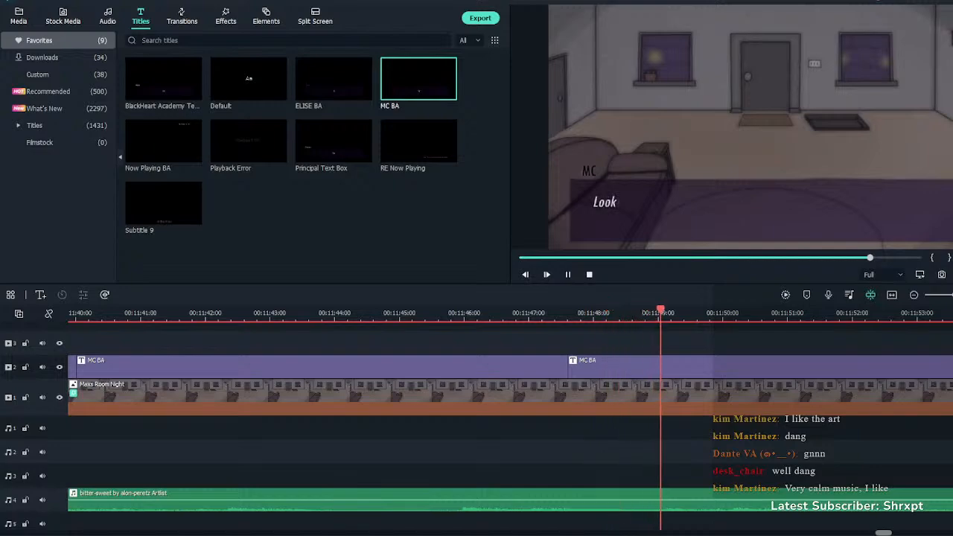
{"action": "left_click", "coordinate": [759, 366]}
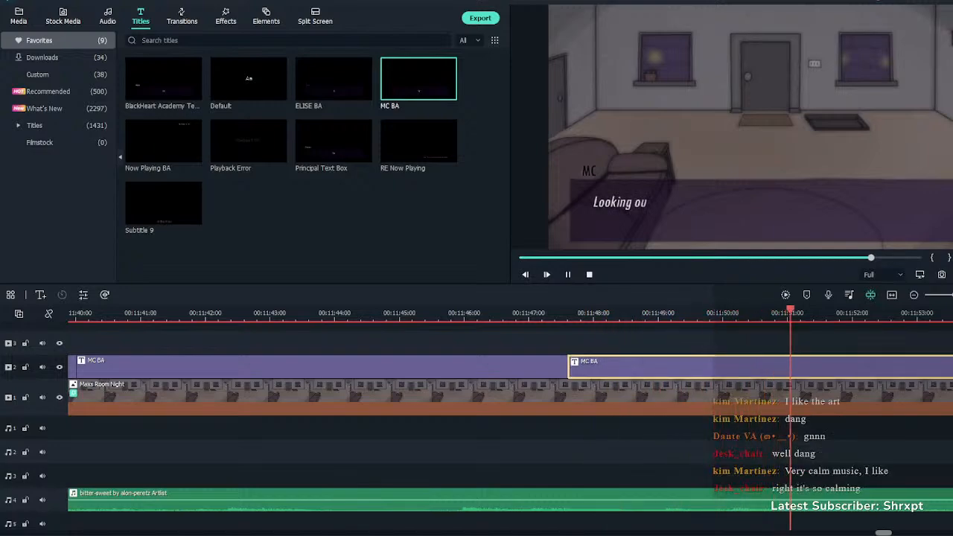
{"action": "key", "text": "space"}
{"action": "key", "text": "ctrl+b"}
{"action": "double_click", "coordinate": [717, 367]}
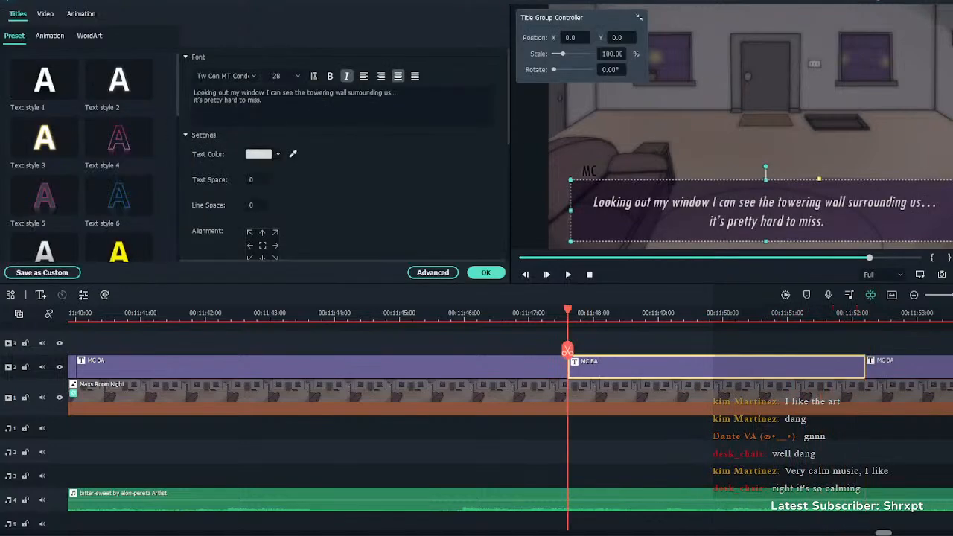
{"action": "key", "text": "ctrl+a"}
{"action": "type", "text": "I kneel next to my carry-on bag and start to unpack my things."}
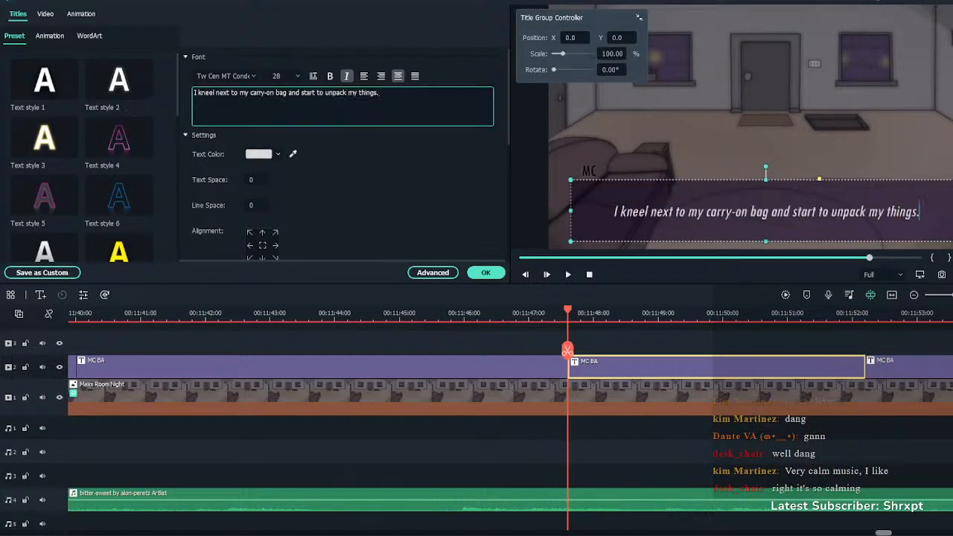
{"action": "left_click", "coordinate": [485, 273]}
Play through the "Looking out my window" title that starts after 11:52 and split it at about 12:00
{"action": "key", "text": "space"}
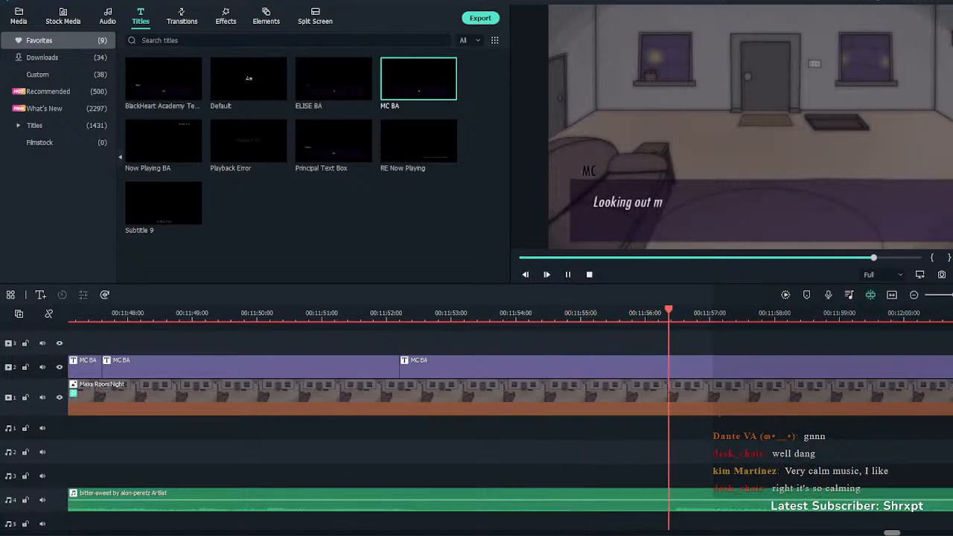
{"action": "left_click", "coordinate": [677, 366]}
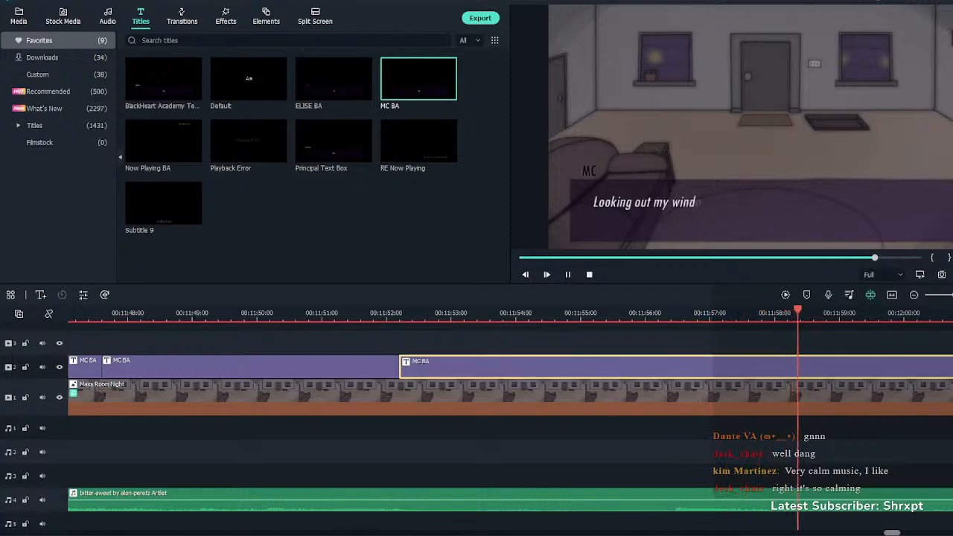
{"action": "key", "text": "space"}
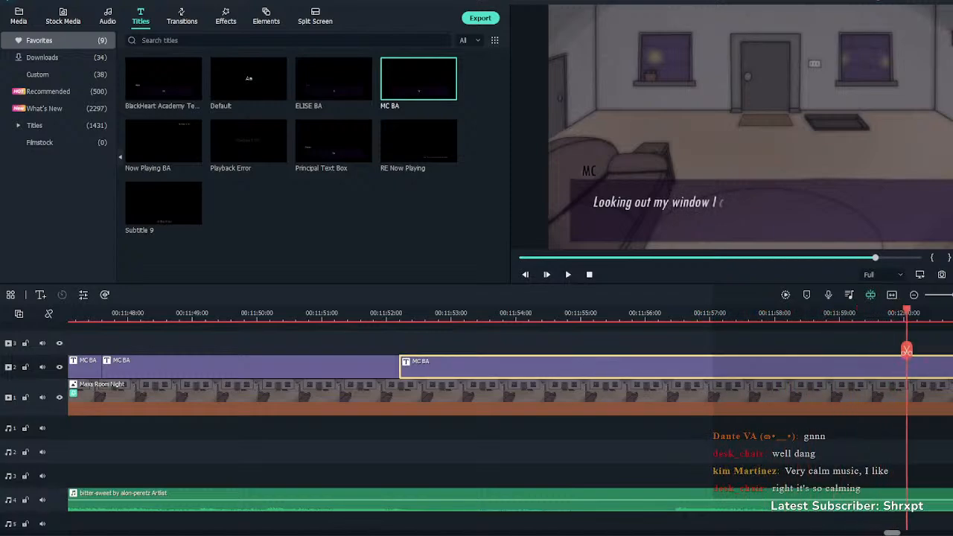
{"action": "key", "text": "ctrl+b"}
Replace the 11:52 title's text with the line from "Some basic essentials" to "camping trip.", starting a second line at "things you would", and apply it
{"action": "double_click", "coordinate": [652, 367]}
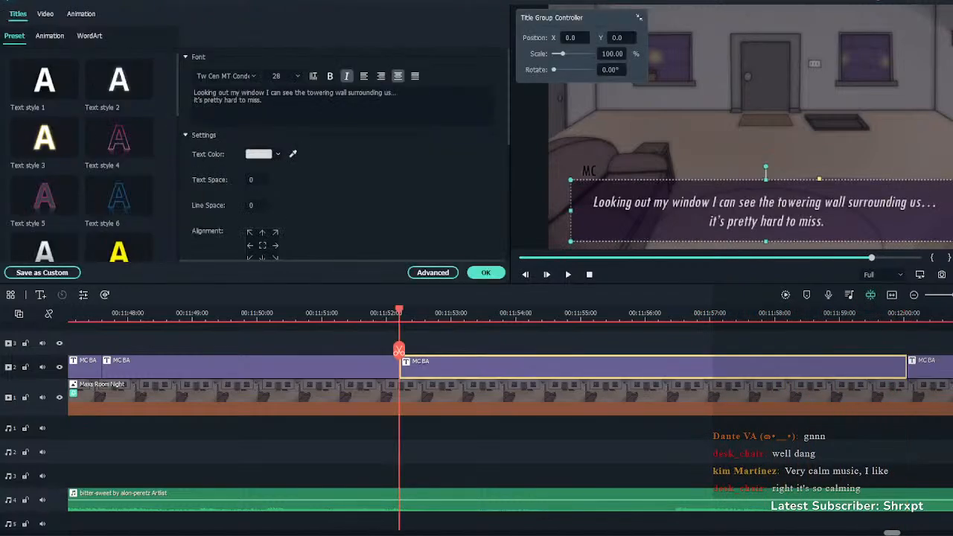
{"action": "left_click", "coordinate": [262, 99]}
{"action": "key", "text": "ctrl+a"}
{"action": "type", "text": "Some basic essentials, spare clothing, hygiene products, the usual kind of things you would normally bring with you on a camping trip."}
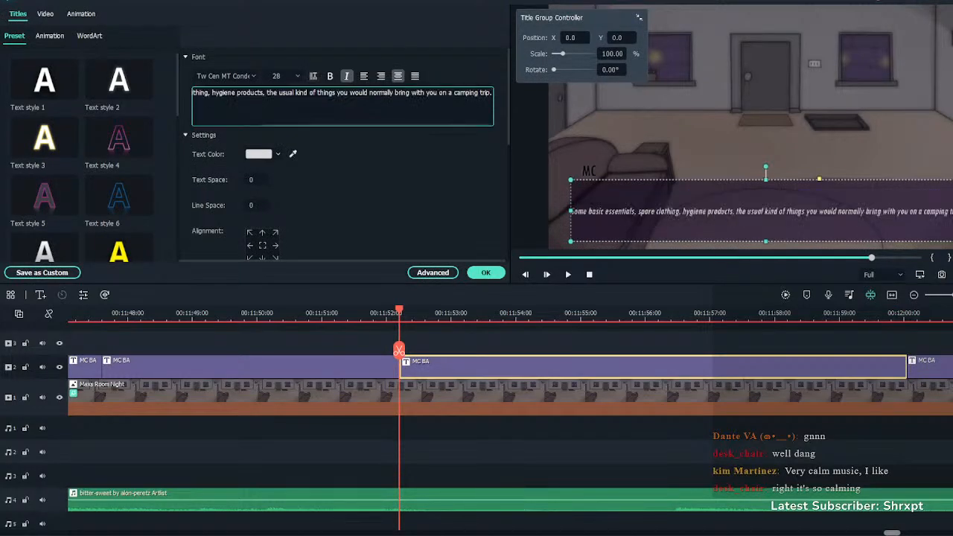
{"action": "key", "text": "Return"}
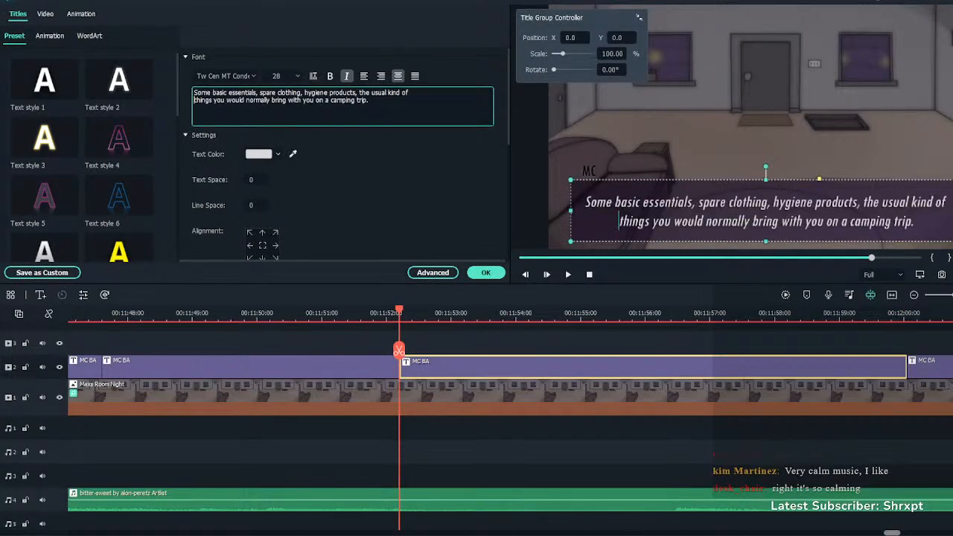
{"action": "left_click", "coordinate": [486, 272]}
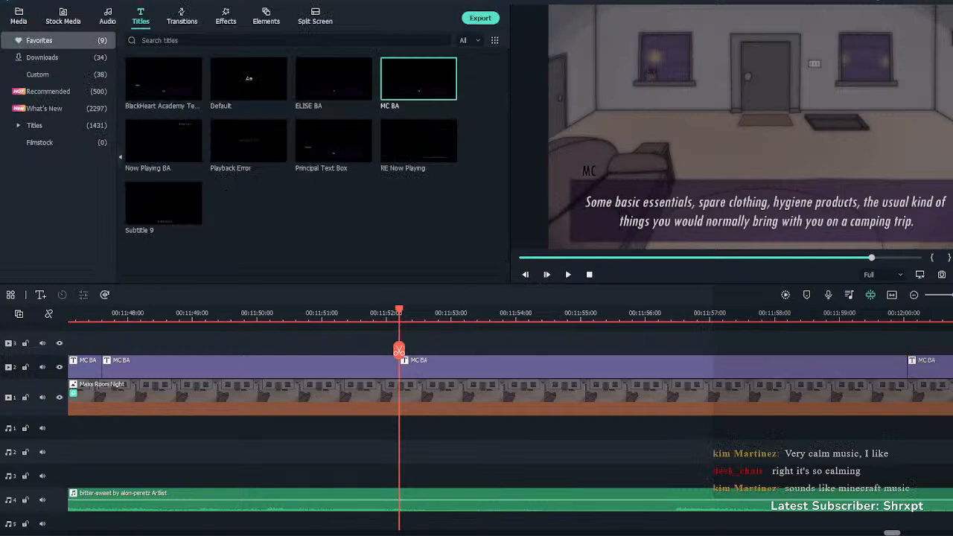
Preview the essentials title and move its boundary with the carry-on bag title to just before 11:53
{"action": "left_click", "coordinate": [350, 311]}
{"action": "key", "text": "space"}
{"action": "key", "text": "space"}
{"action": "key", "text": "Up"}
{"action": "key", "text": "space"}
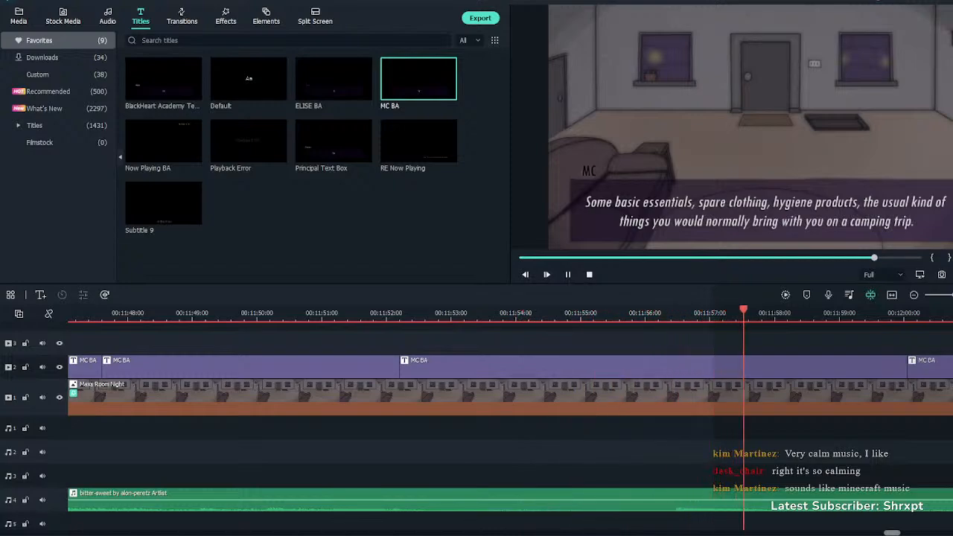
{"action": "left_click", "coordinate": [653, 366]}
{"action": "key", "text": "space"}
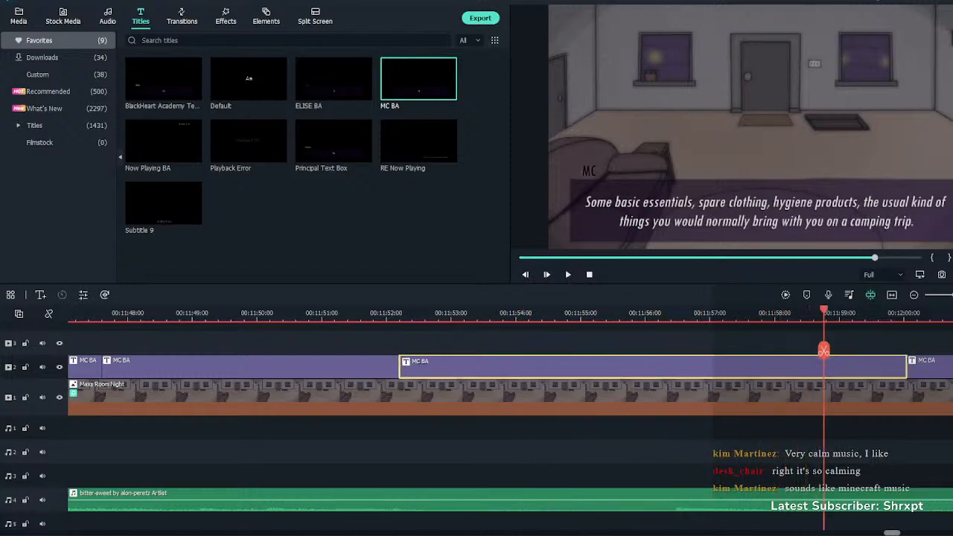
{"action": "left_click_drag", "start_coordinate": [400, 366], "coordinate": [438, 367]}
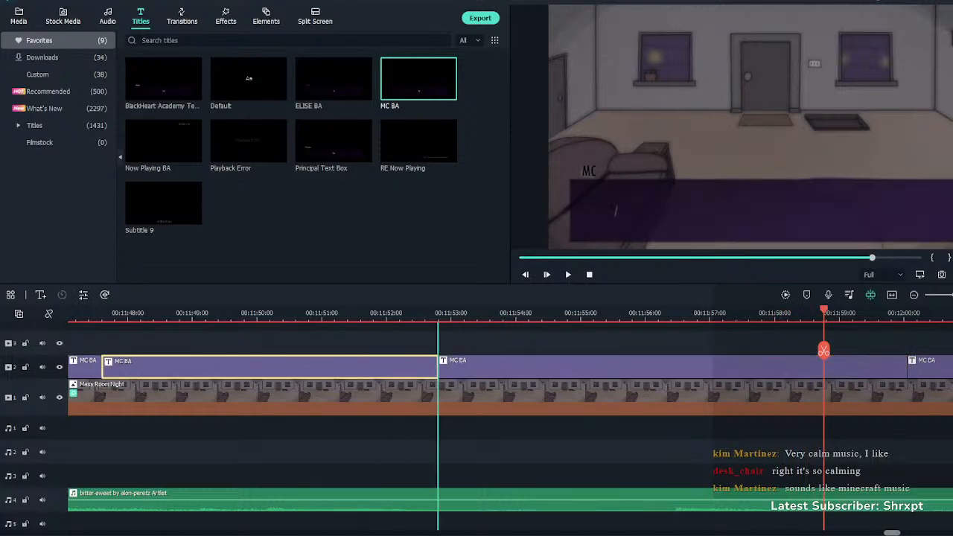
Play back the retimed titles and split the "Looking out my window" title between 12:07 and 12:08
{"action": "left_click", "coordinate": [94, 313]}
{"action": "key", "text": "space"}
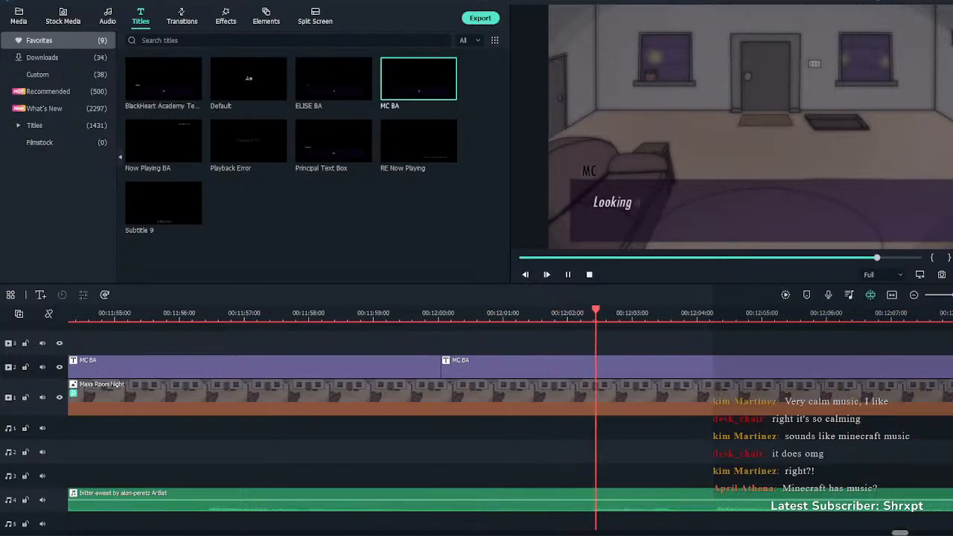
{"action": "left_click", "coordinate": [435, 313]}
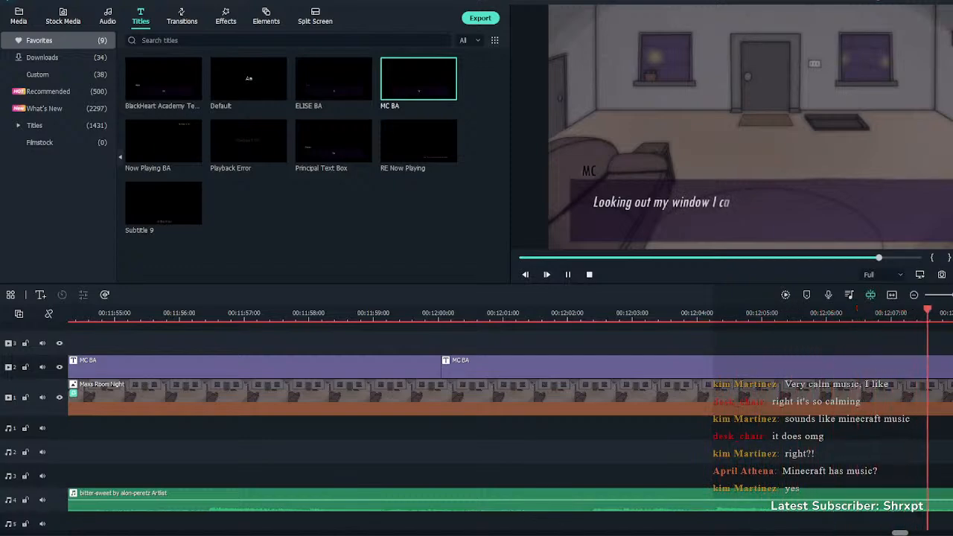
{"action": "key", "text": "space"}
{"action": "left_click", "coordinate": [685, 366]}
{"action": "key", "text": "ctrl+b"}
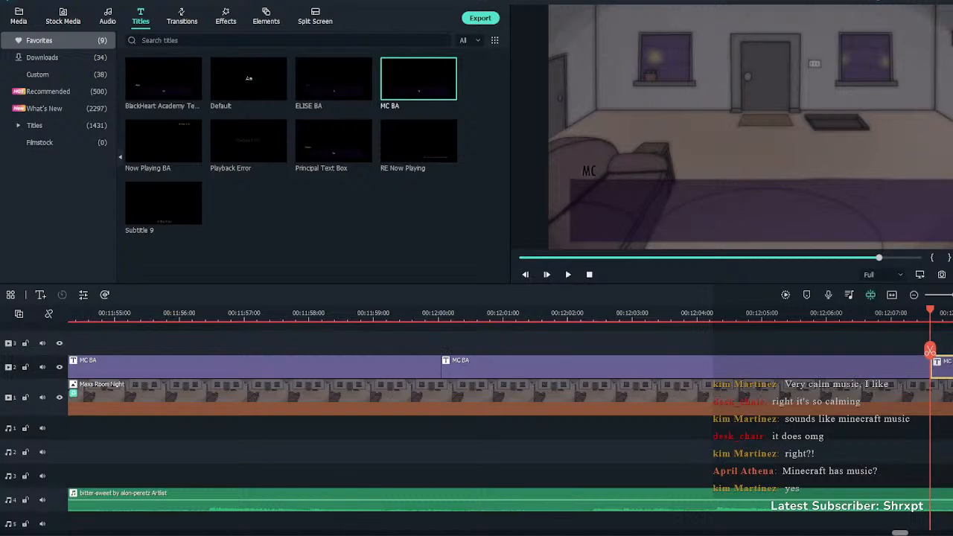
Replace the 12:00 title's text with the line from "The BlackHeart staff" to "ever seen before.", starting a second line at "lightweight", and apply it
{"action": "double_click", "coordinate": [462, 365]}
{"action": "left_click_drag", "start_coordinate": [262, 100], "coordinate": [153, 90]}
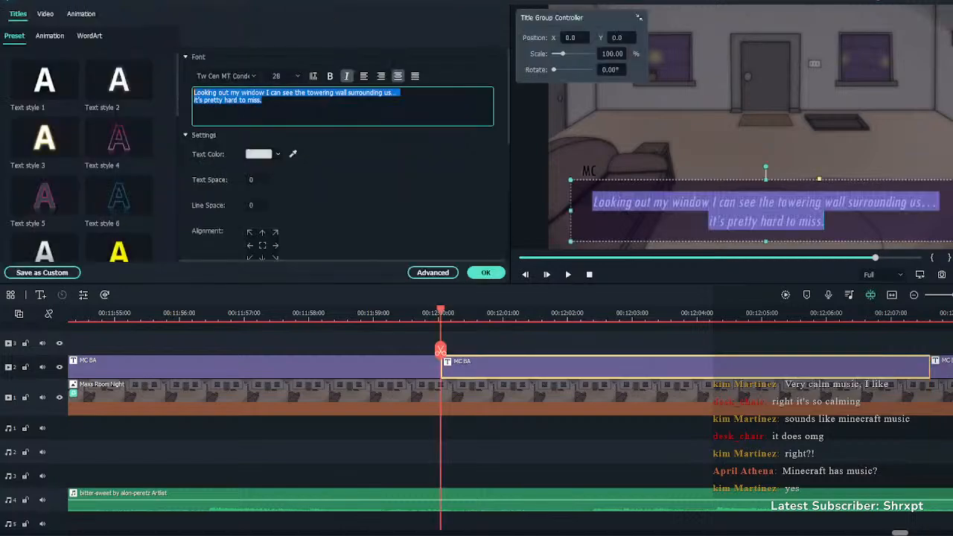
{"action": "type", "text": "The BlackHeart staff provided me with a special phone to keep with me... a slick, black, lightweight device that doesn’t seem like any brand I’ve ever seen before."}
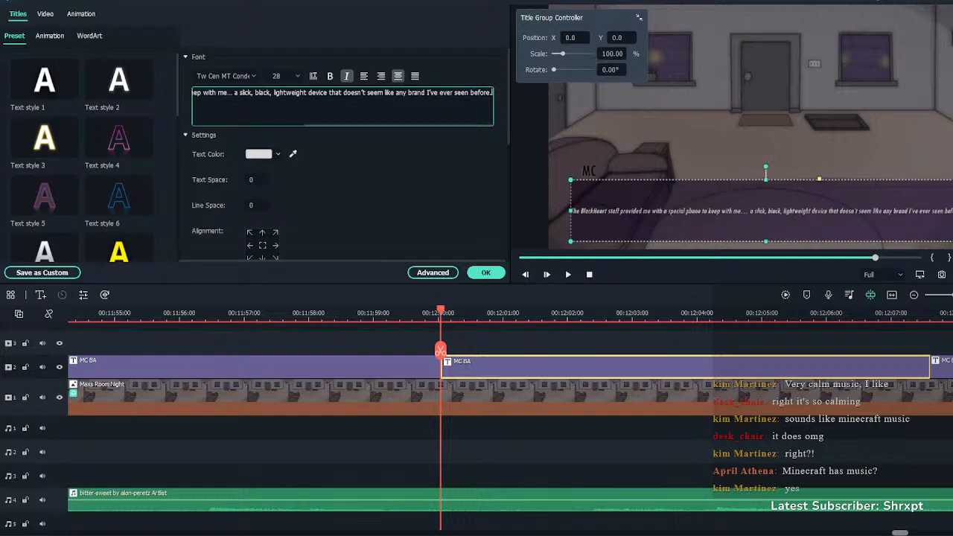
{"action": "key", "text": "Return"}
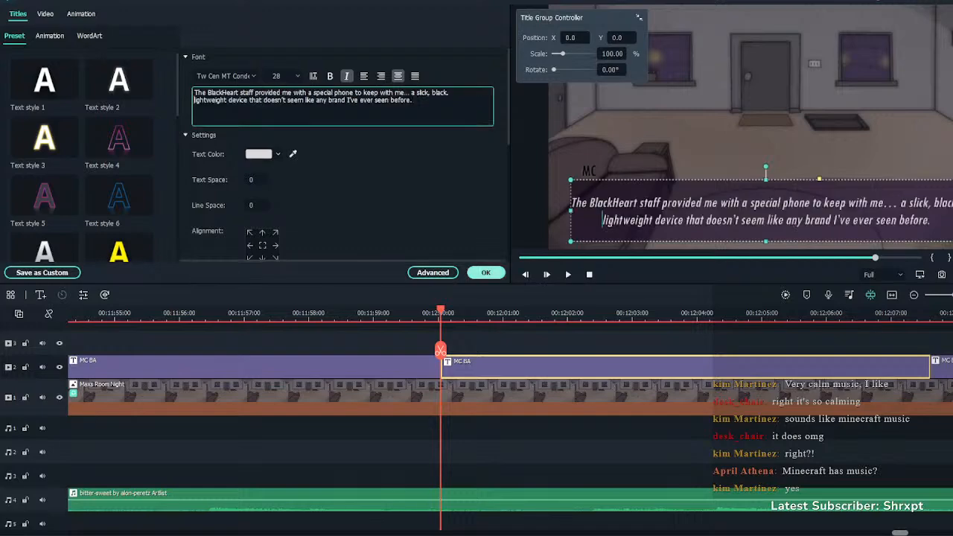
{"action": "left_click", "coordinate": [486, 272]}
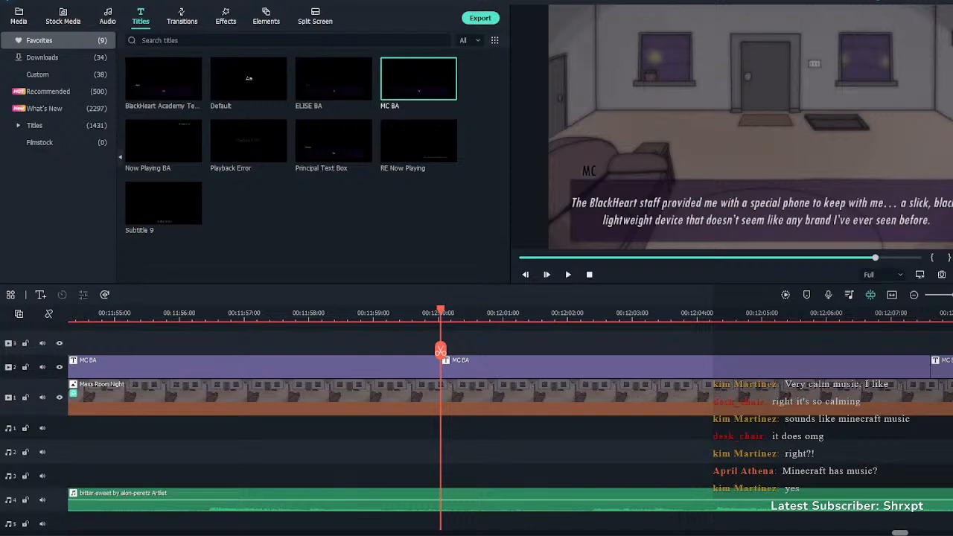
Play on from about 12:07 and split the following title just after 12:16
{"action": "left_click", "coordinate": [894, 313]}
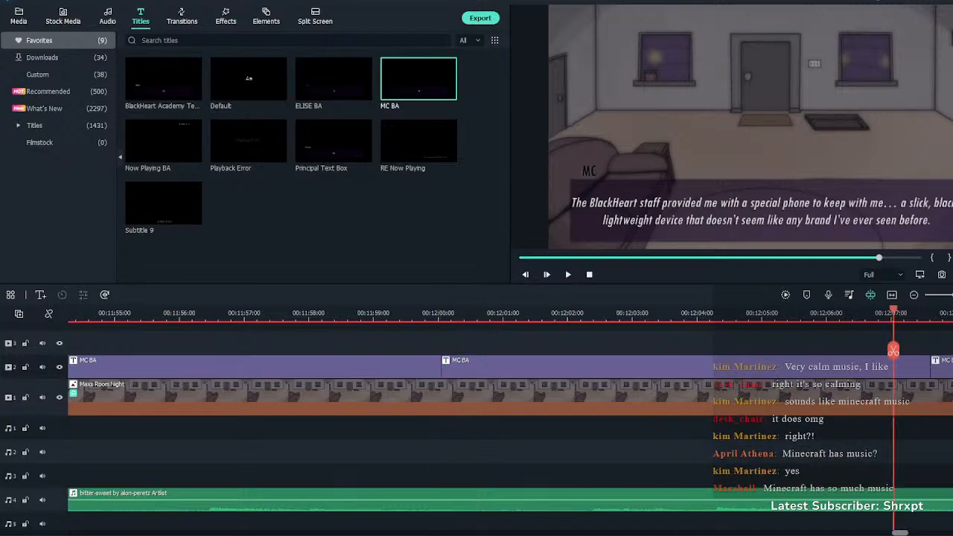
{"action": "key", "text": "space"}
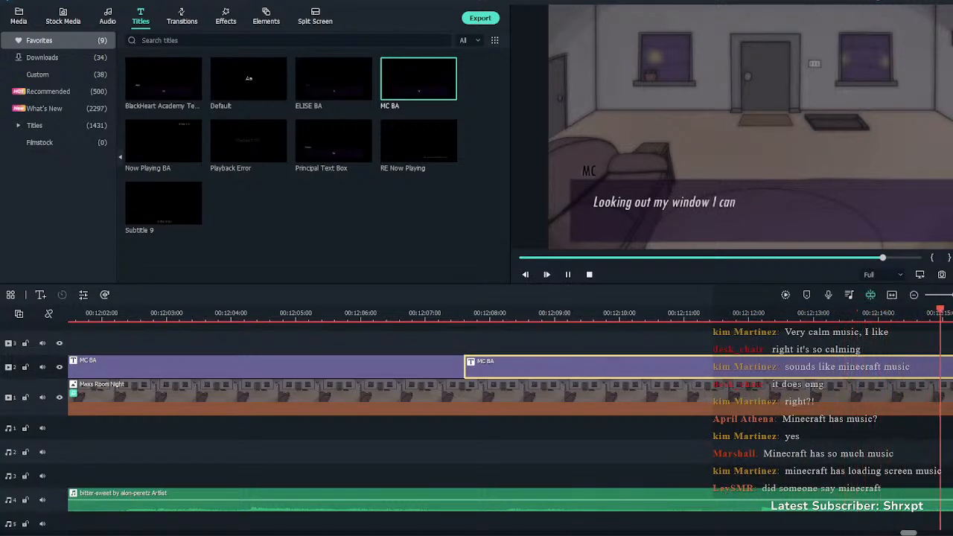
{"action": "key", "text": "space"}
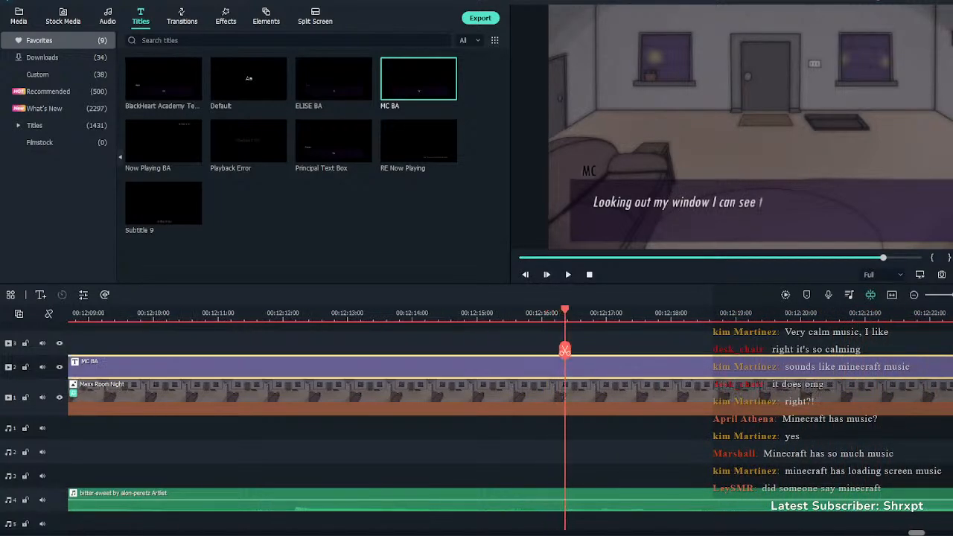
{"action": "key", "text": "ctrl+b"}
Replace the text of the title starting before 12:08 with the line from "There are a few buttons" to "staff to my location."
{"action": "double_click", "coordinate": [522, 367]}
{"action": "left_click_drag", "start_coordinate": [277, 100], "coordinate": [146, 92]}
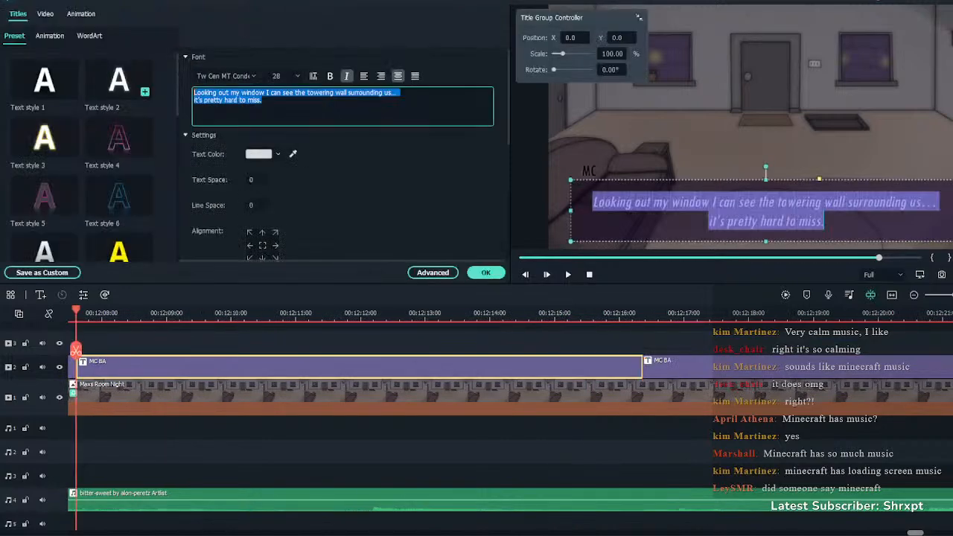
{"action": "key", "text": "ctrl+v"}
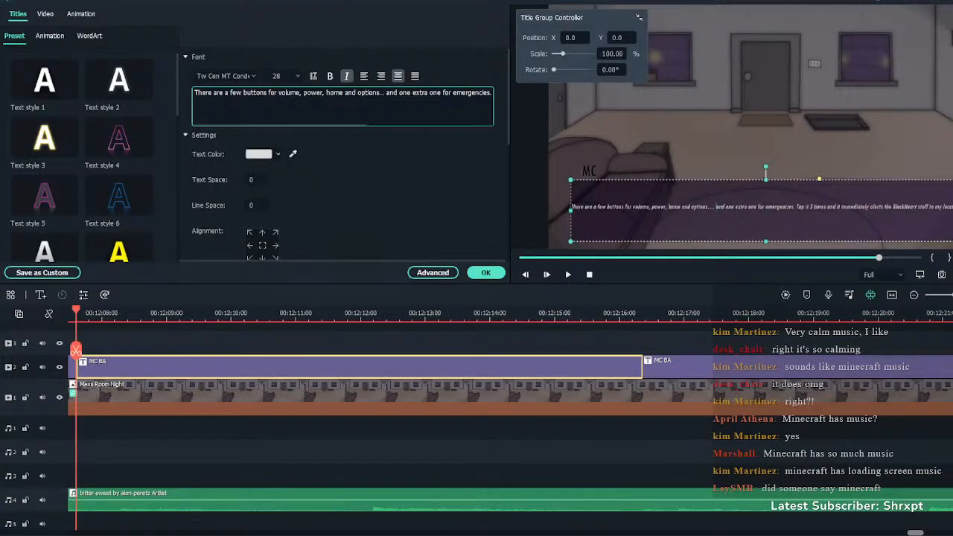
{"action": "key", "text": "Return"}
{"action": "left_click", "coordinate": [194, 107]}
{"action": "key", "text": "BackSpace"}
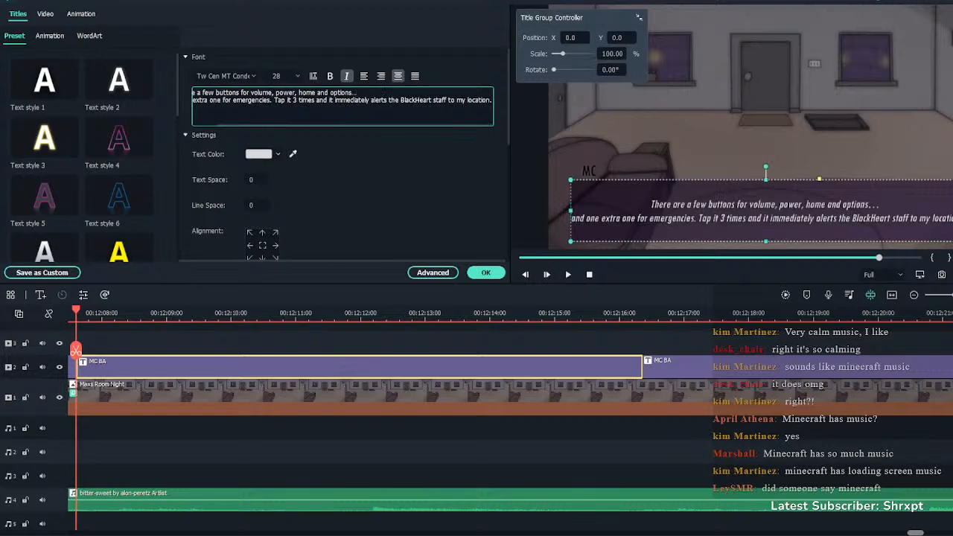
{"action": "left_click", "coordinate": [193, 99]}
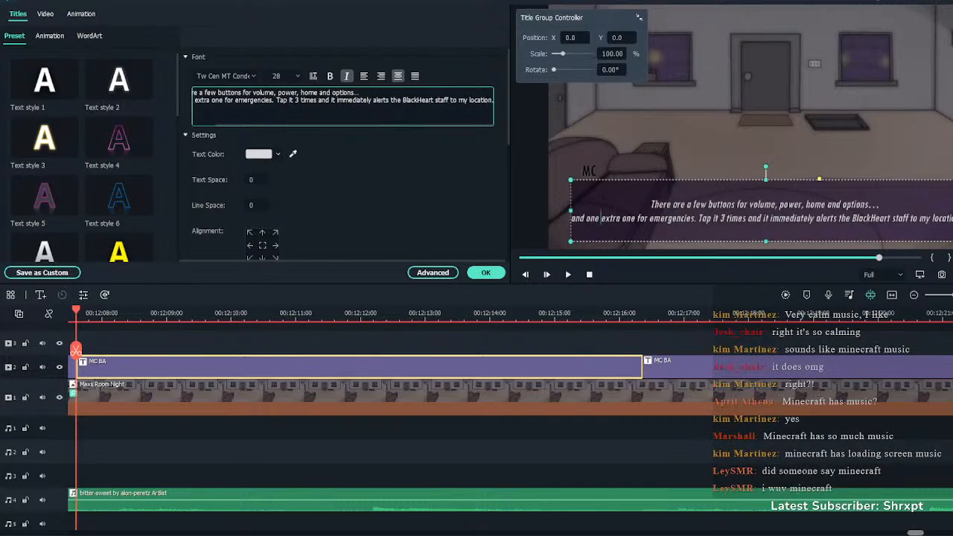
{"action": "key", "text": "BackSpace"}
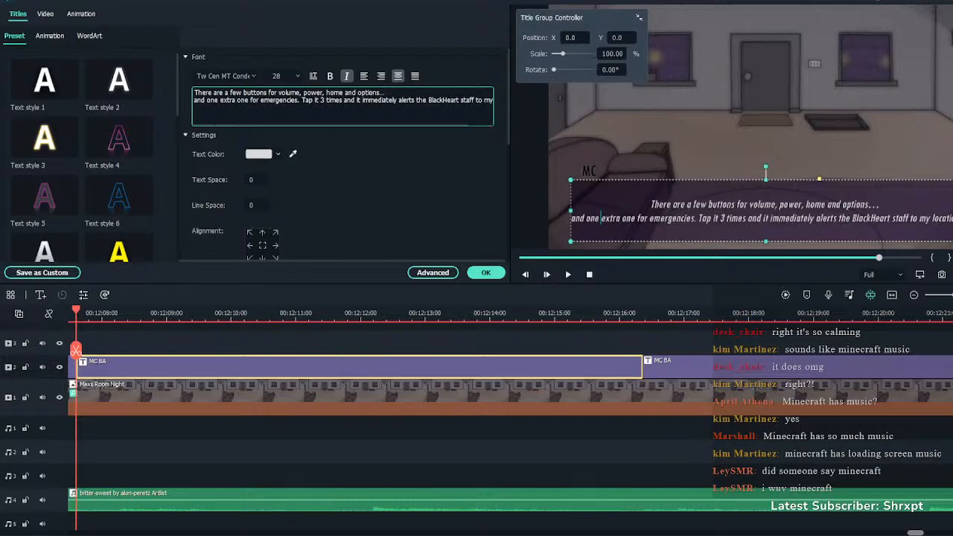
{"action": "left_click", "coordinate": [194, 100]}
{"action": "key", "text": "BackSpace"}
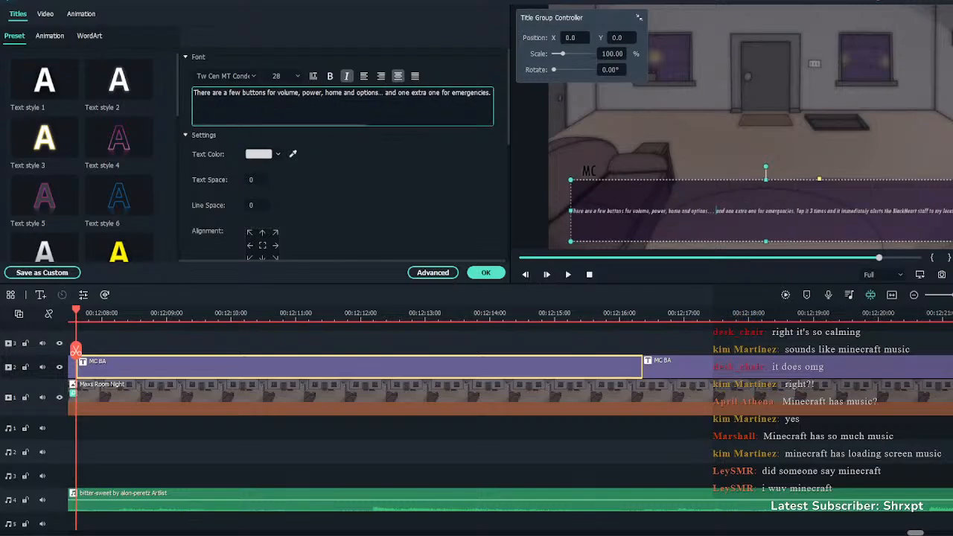
{"action": "left_click", "coordinate": [492, 93]}
{"action": "key", "text": "Return"}
{"action": "key", "text": "BackSpace"}
Break the phone-buttons dialogue into two lines, starting the second at "emergencies.", and apply the title edit
{"action": "left_click", "coordinate": [451, 92]}
{"action": "key", "text": "Return"}
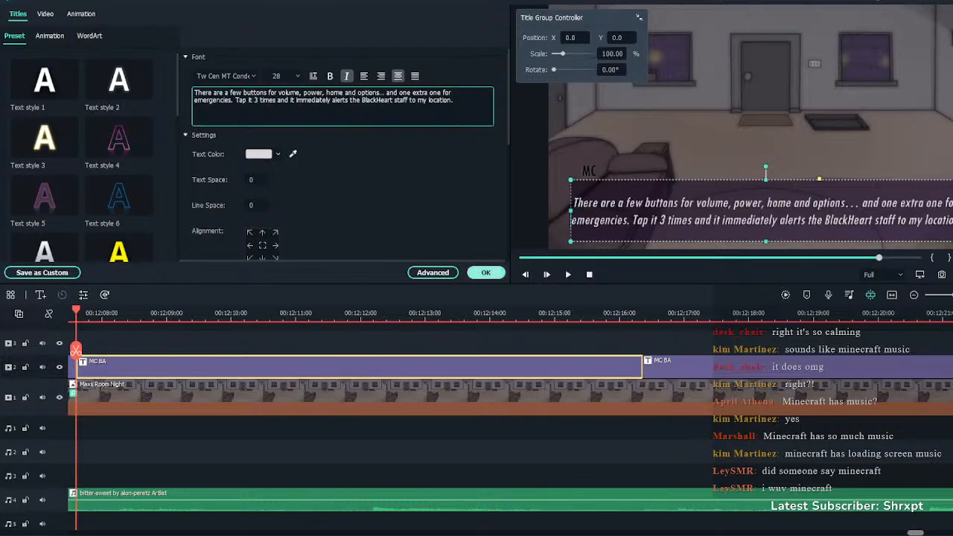
{"action": "left_click", "coordinate": [486, 272]}
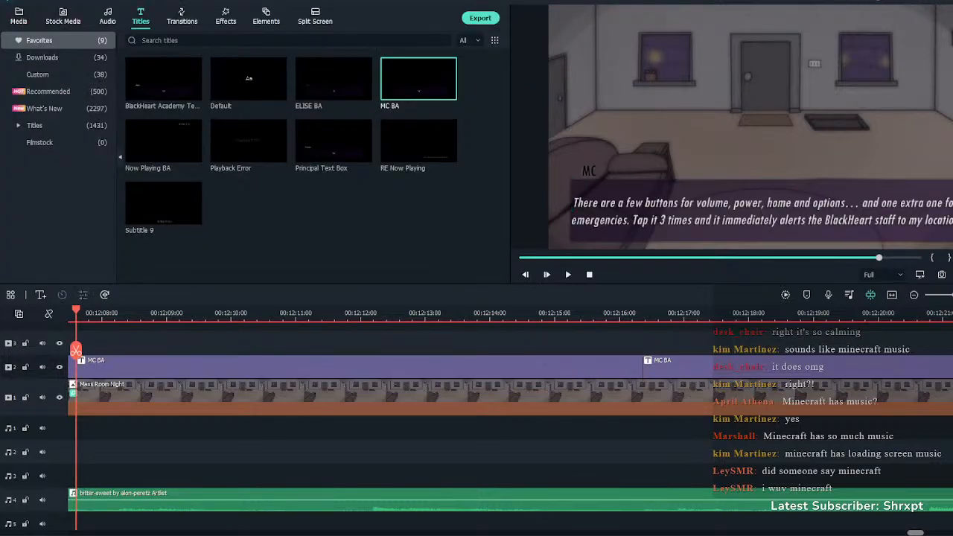
Play through the phone-buttons title, replay the one after it to time its dialogue, and split that title at about 12:26
{"action": "key", "text": "ctrl+minus"}
{"action": "left_click", "coordinate": [521, 313]}
{"action": "key", "text": "space"}
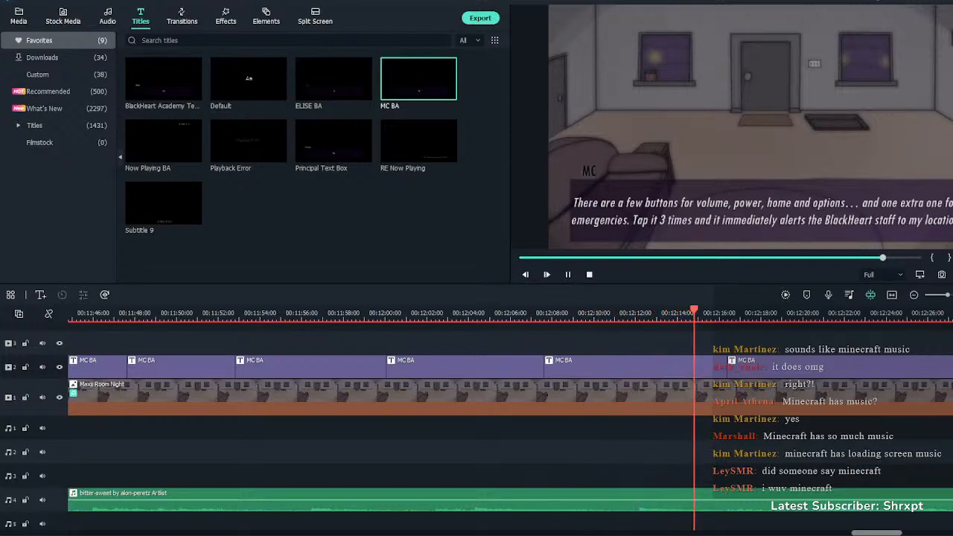
{"action": "key", "text": "space"}
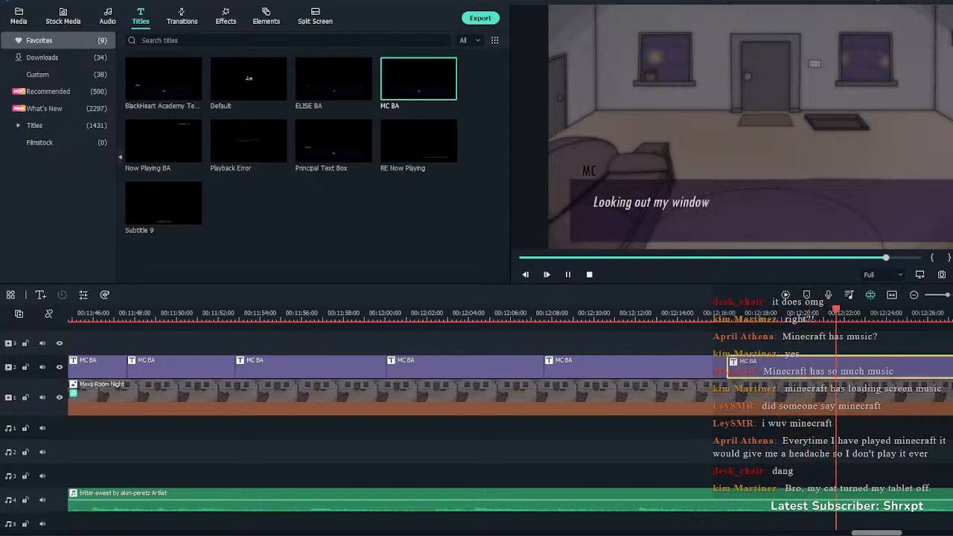
{"action": "key", "text": "space"}
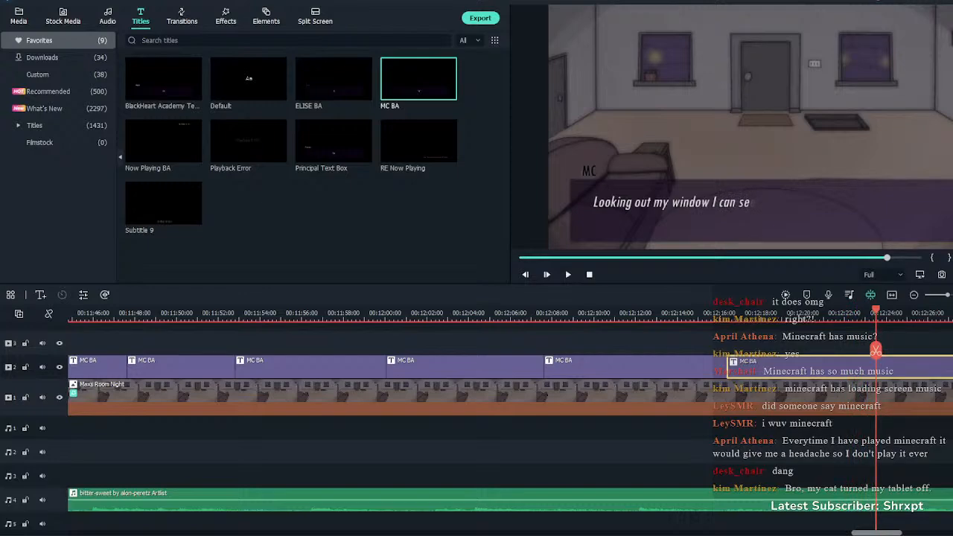
{"action": "left_click", "coordinate": [731, 317]}
{"action": "key", "text": "space"}
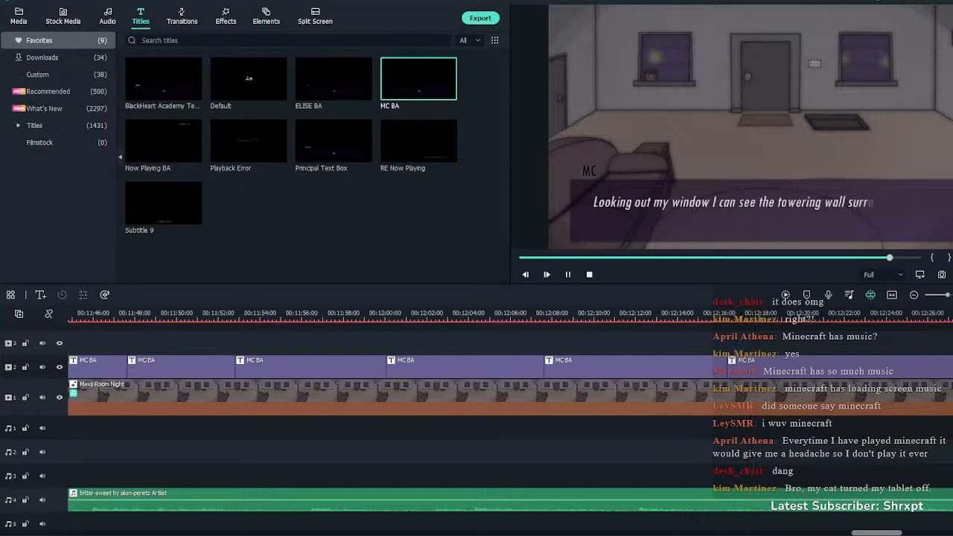
{"action": "left_click", "coordinate": [724, 315]}
{"action": "key", "text": "space"}
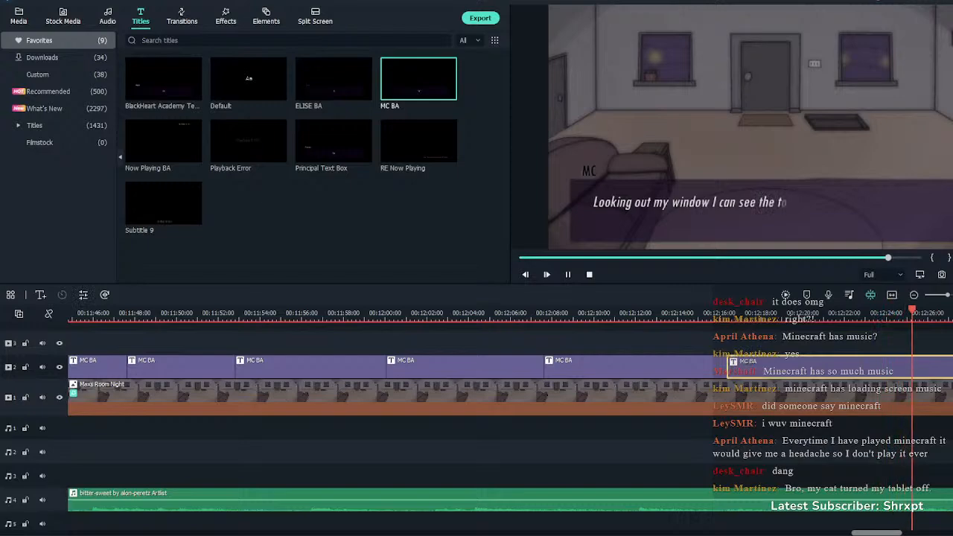
{"action": "key", "text": "space"}
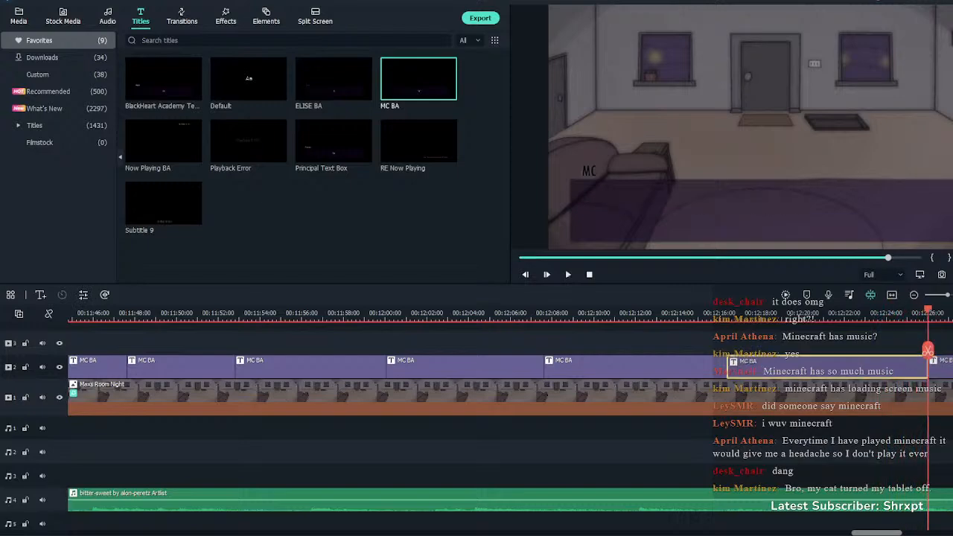
{"action": "key", "text": "ctrl+b"}
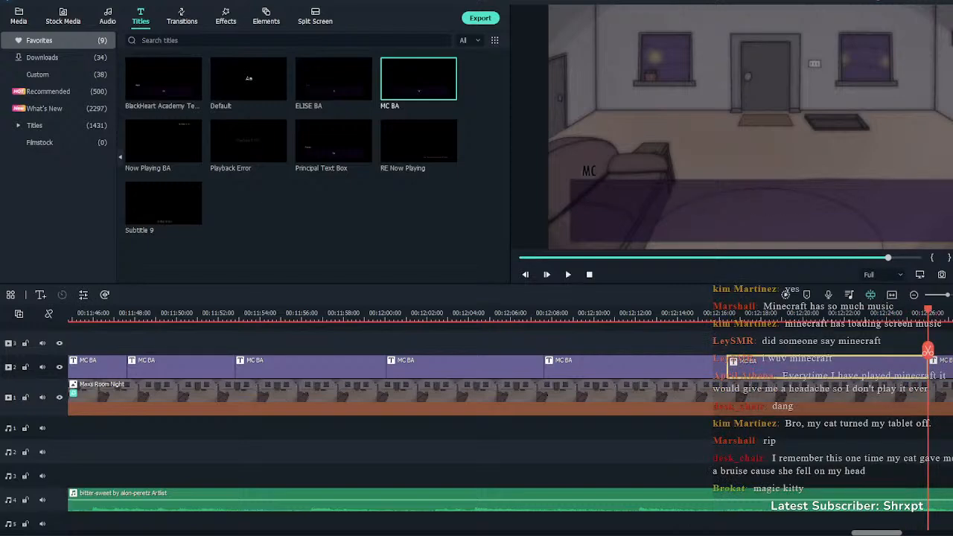
Replace the text of the title starting just after 12:16 with the line from "It supposedly has the best cell reception" to "that's for sure."
{"action": "double_click", "coordinate": [733, 361]}
{"action": "key", "text": "ctrl+a"}
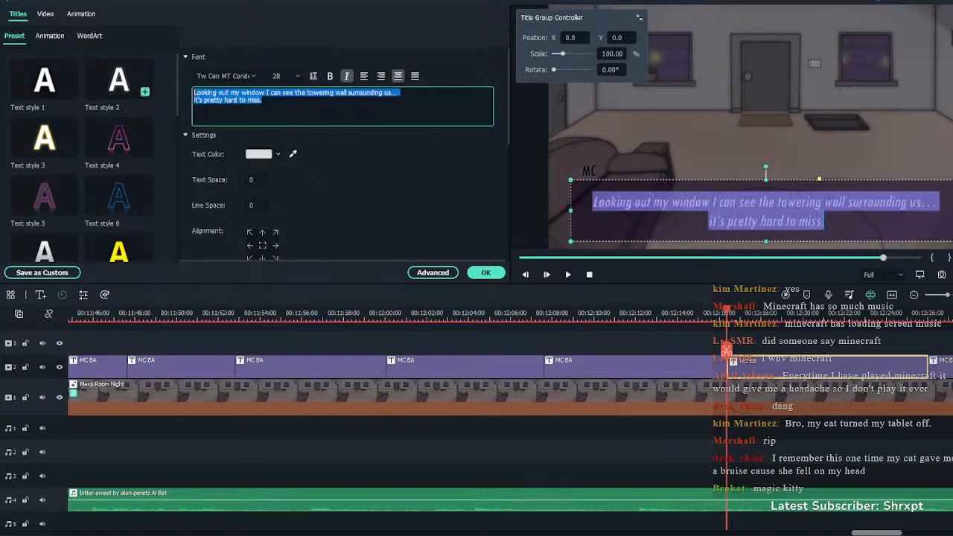
{"action": "key", "text": "ctrl+v"}
Try different line breaks in the cell-reception dialogue, including after "account…", "any", "tied", "made," and "connection"
{"action": "left_click", "coordinate": [333, 93]}
{"action": "key", "text": "Return"}
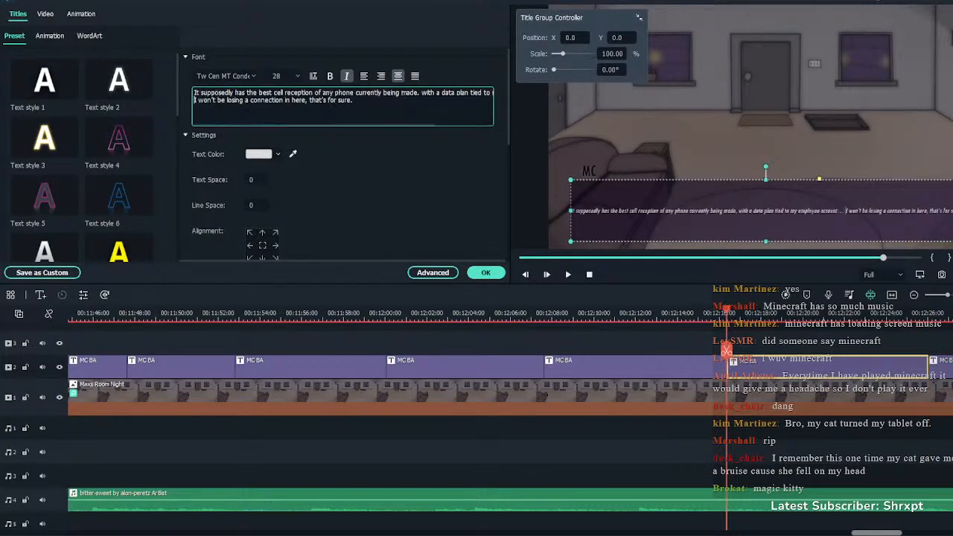
{"action": "key", "text": "BackSpace"}
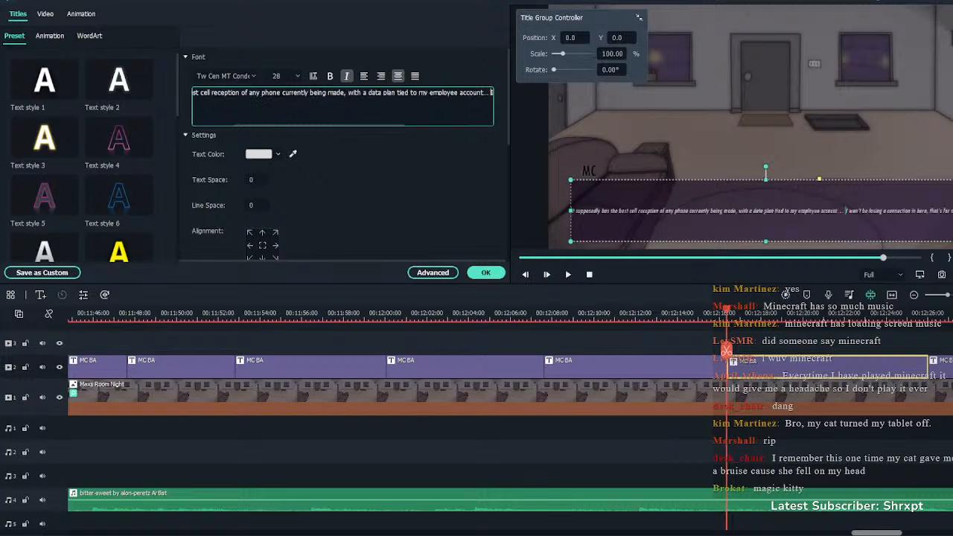
{"action": "left_click", "coordinate": [262, 93]}
{"action": "key", "text": "Return"}
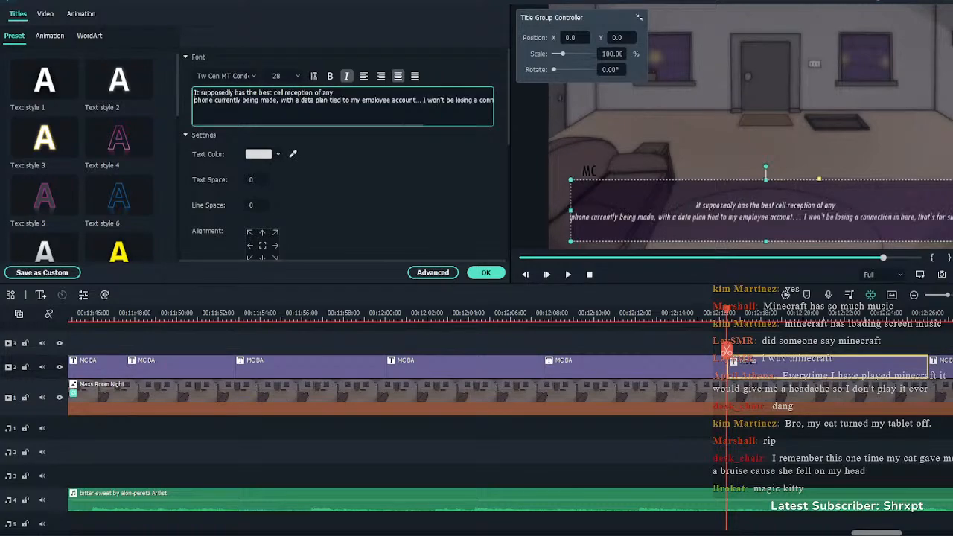
{"action": "key", "text": "Return"}
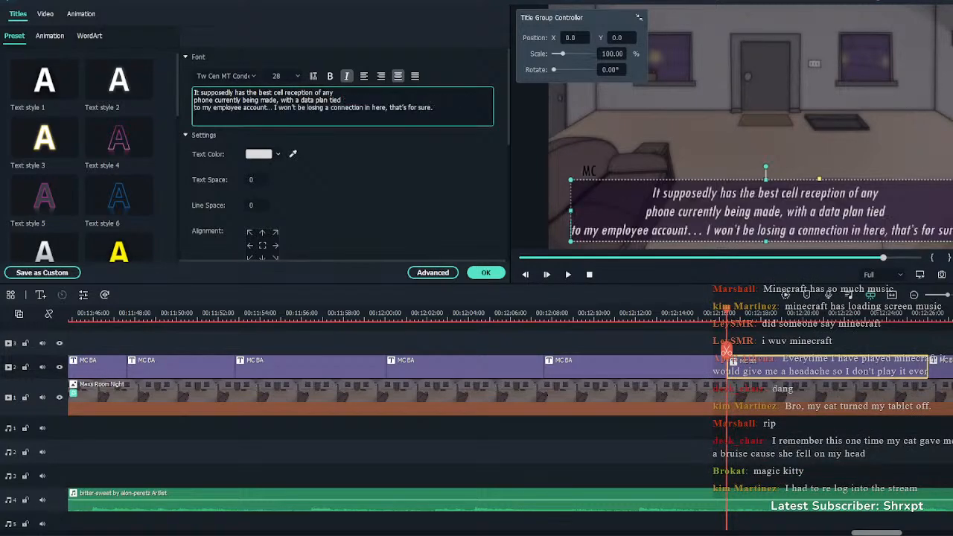
{"action": "key", "text": "BackSpace"}
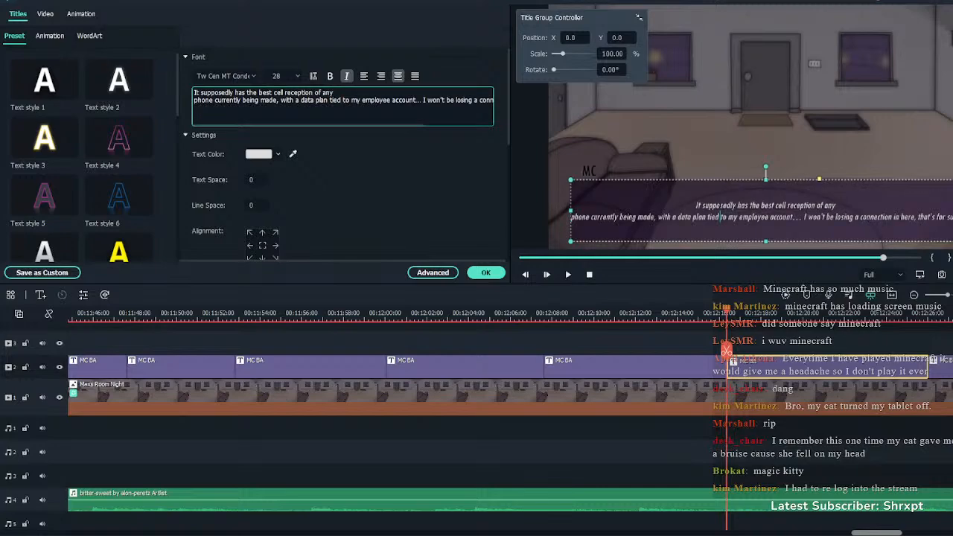
{"action": "key", "text": "BackSpace"}
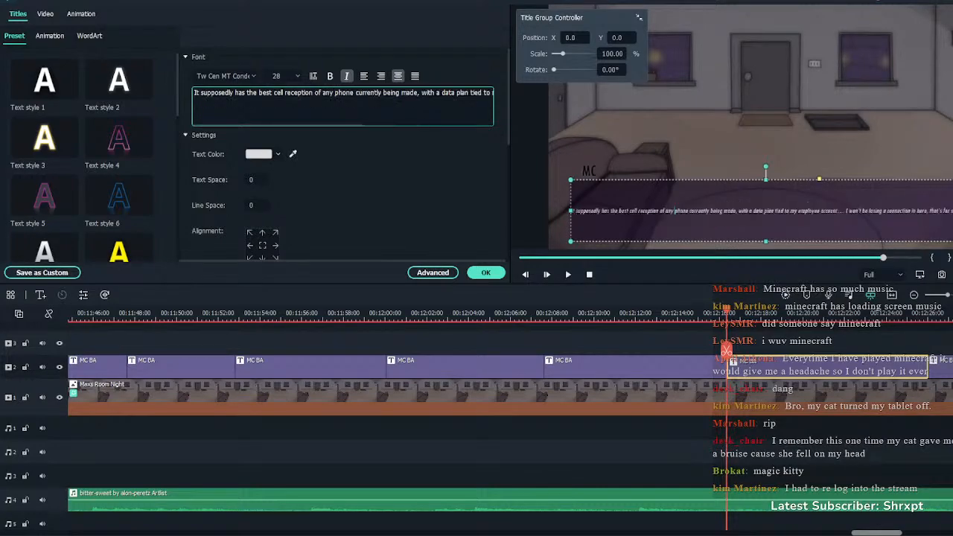
{"action": "key", "text": "Return"}
{"action": "key", "text": "Return"}
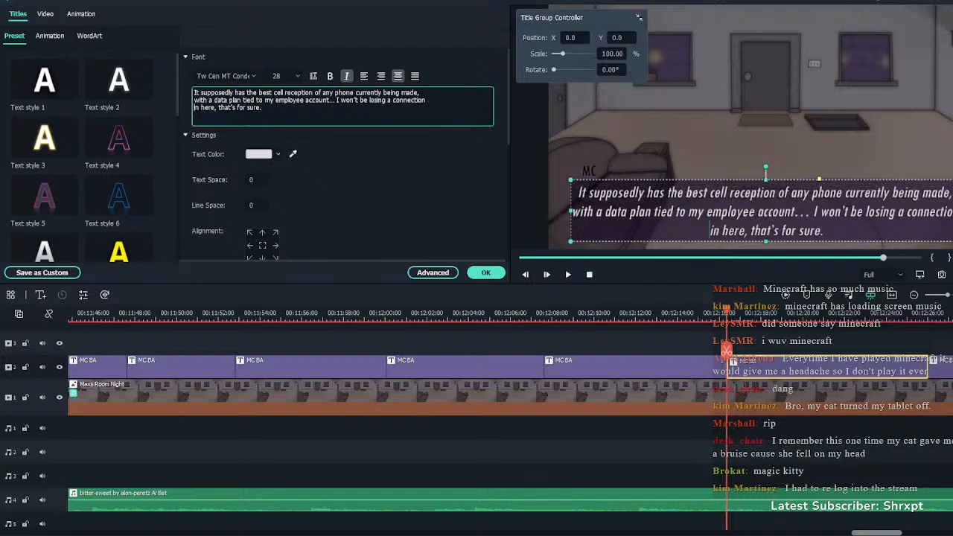
{"action": "key", "text": "BackSpace"}
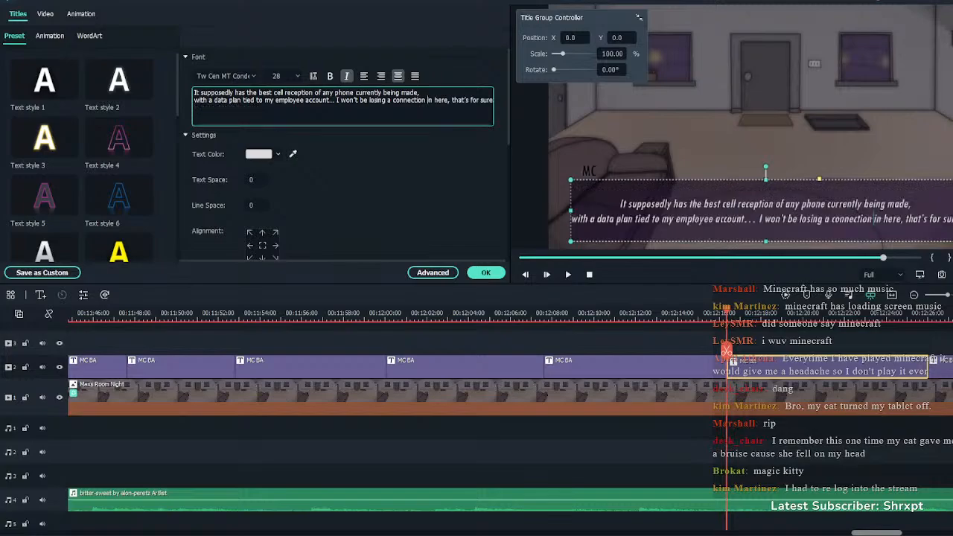
{"action": "left_click", "coordinate": [195, 100]}
{"action": "key", "text": "BackSpace"}
Break the cell-reception dialogue into three lines, starting the second at "made," and the third at "a connection", and apply the title edit
{"action": "left_click", "coordinate": [402, 93]}
{"action": "key", "text": "Return"}
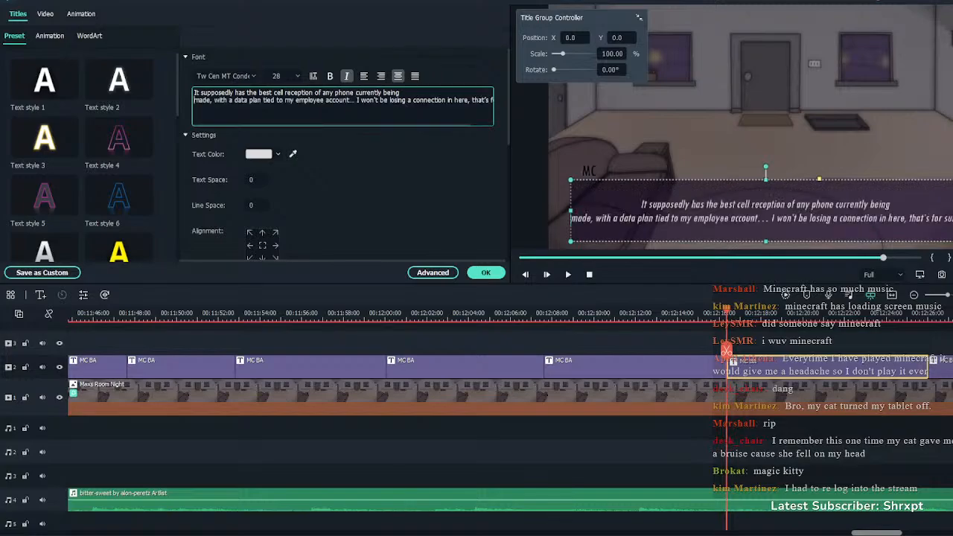
{"action": "left_click", "coordinate": [412, 100]}
{"action": "key", "text": "Return"}
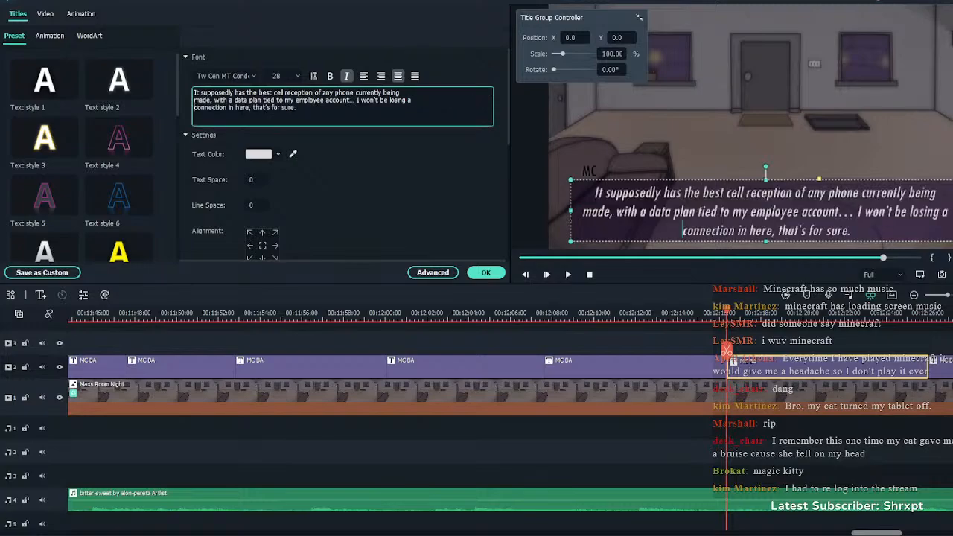
{"action": "key", "text": "BackSpace"}
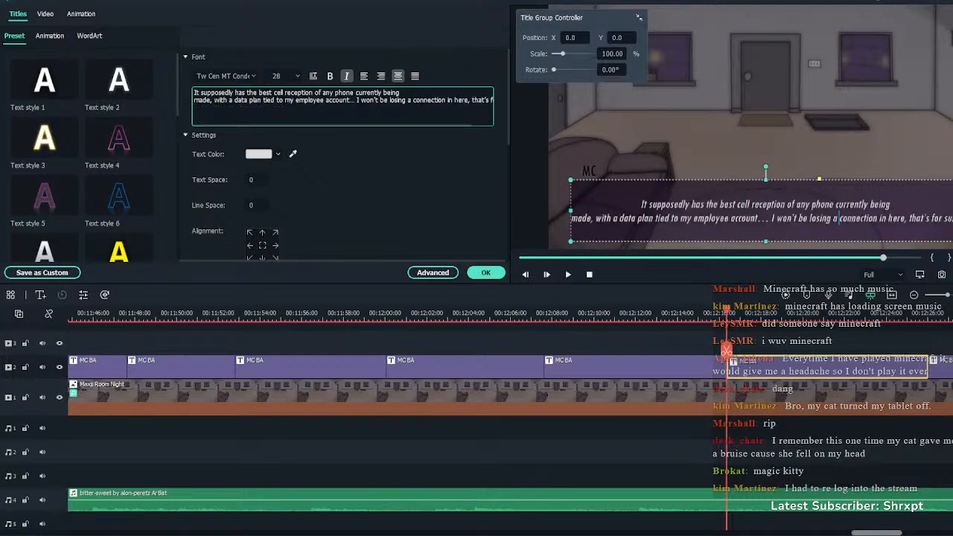
{"action": "key", "text": "Left"}
{"action": "key", "text": "Left"}
{"action": "key", "text": "Return"}
{"action": "left_click", "coordinate": [485, 272]}
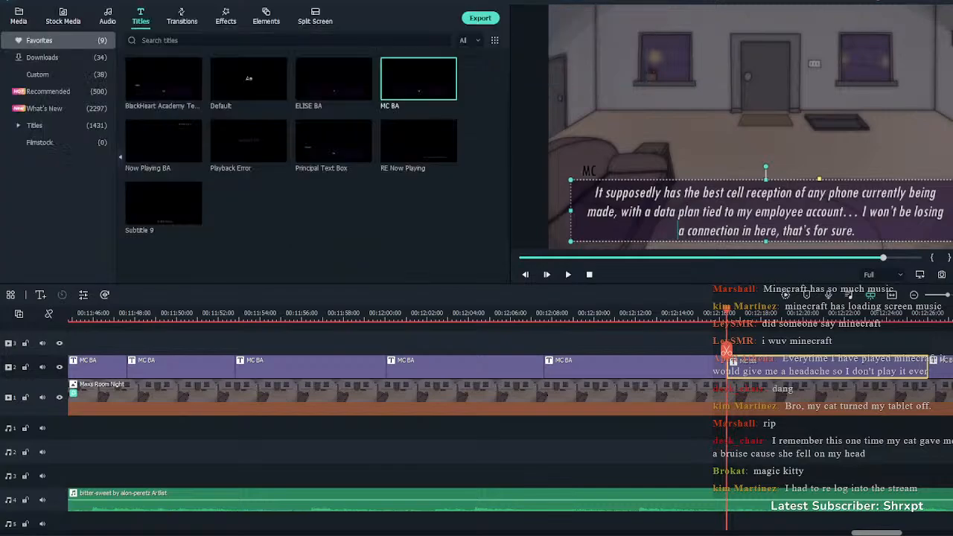
Play the phone-buttons title to check its timing, trim its end to about 12:15, and close the gap to the following titles
{"action": "left_click", "coordinate": [519, 342]}
{"action": "key", "text": "space"}
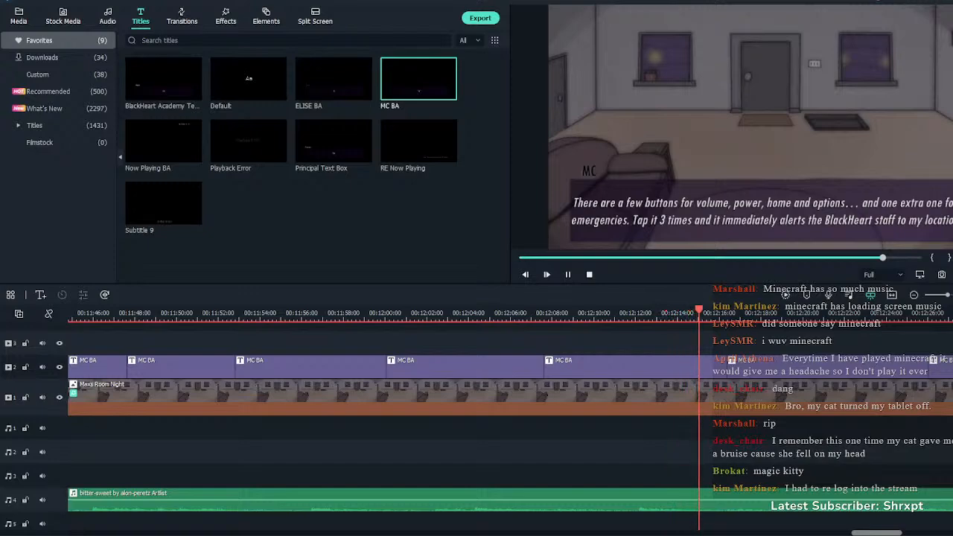
{"action": "left_click", "coordinate": [531, 313]}
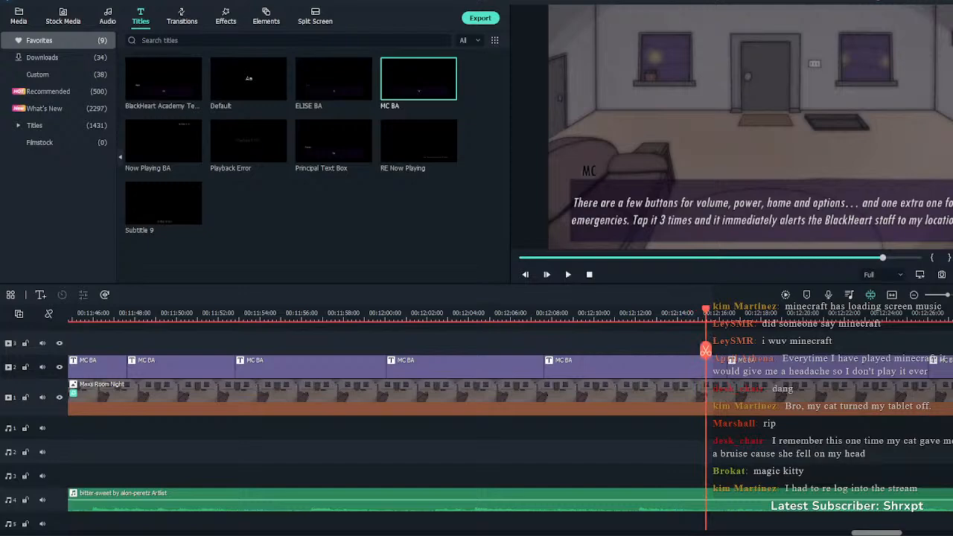
{"action": "left_click", "coordinate": [634, 368]}
{"action": "key", "text": "ctrl+b"}
{"action": "key", "text": "Delete"}
{"action": "left_click_drag", "start_coordinate": [804, 368], "coordinate": [784, 367]}
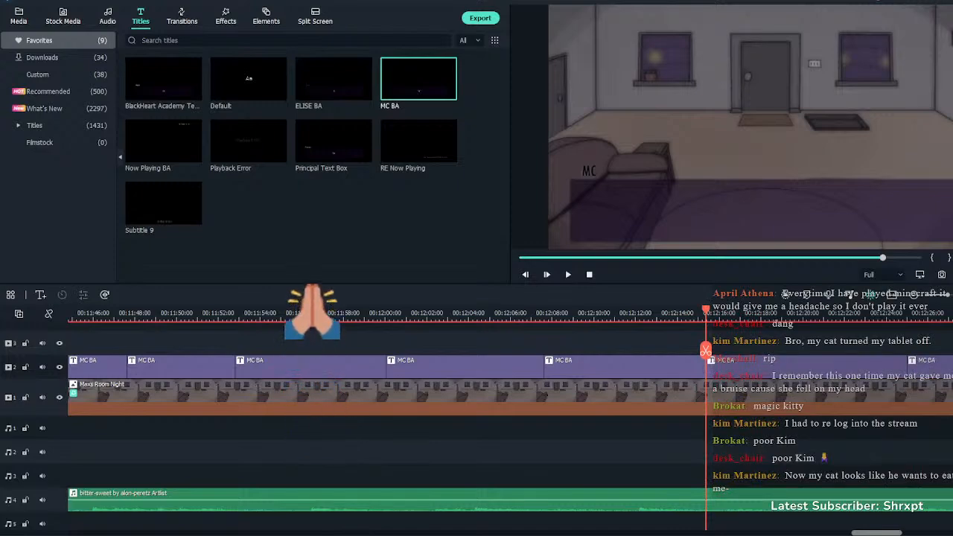
Play through the cell-reception title and split the title after it at about 12:32
{"action": "key", "text": "space"}
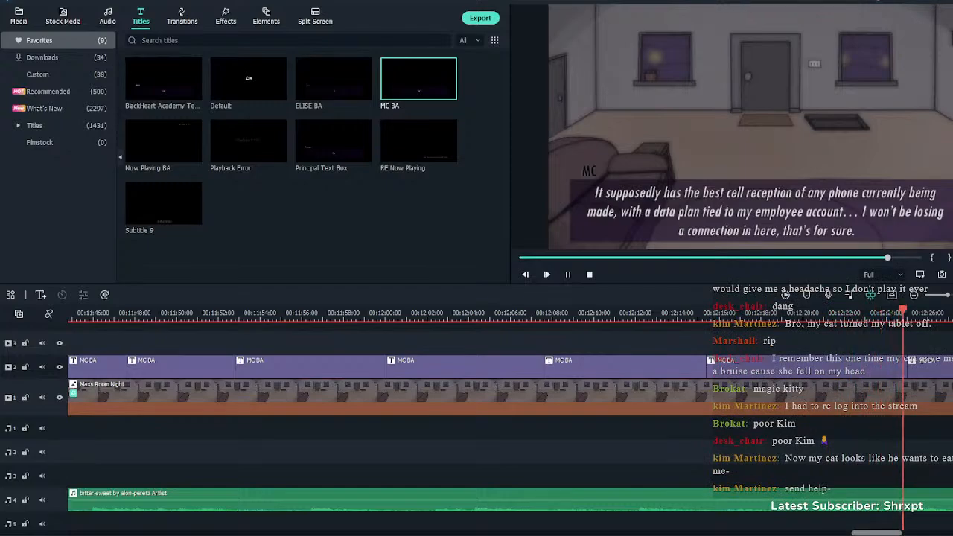
{"action": "key", "text": "space"}
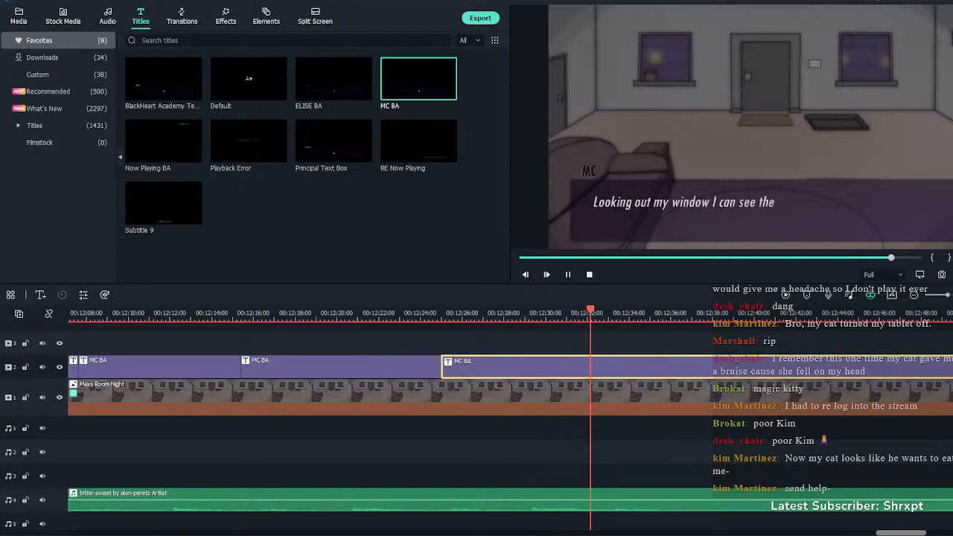
{"action": "key", "text": "space"}
{"action": "key", "text": "ctrl+b"}
Replace the text of the title starting at about 12:25 with the line from "Finally… It doesn't make any noise" to "when I'm in public."
{"action": "double_click", "coordinate": [517, 366]}
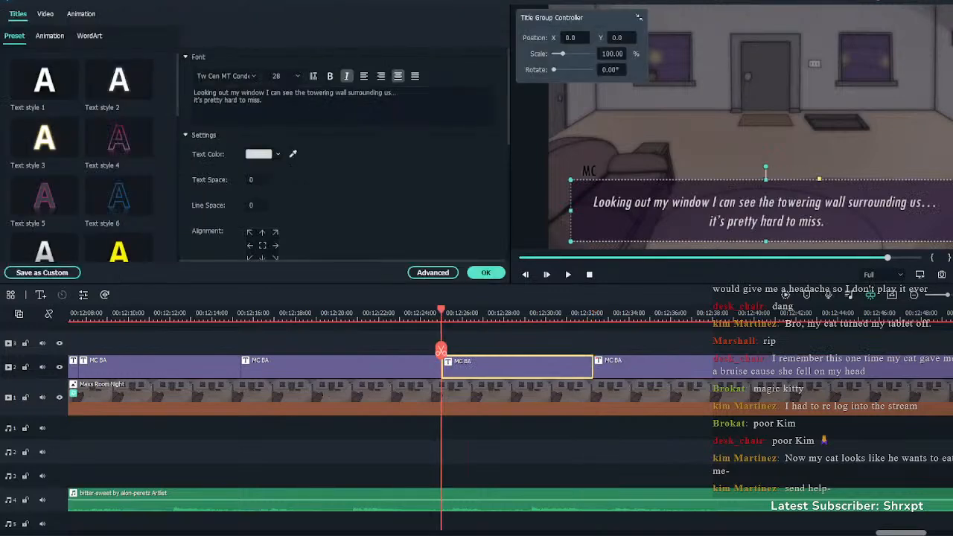
{"action": "left_click", "coordinate": [373, 96]}
{"action": "key", "text": "ctrl+a"}
{"action": "key", "text": "ctrl+v"}
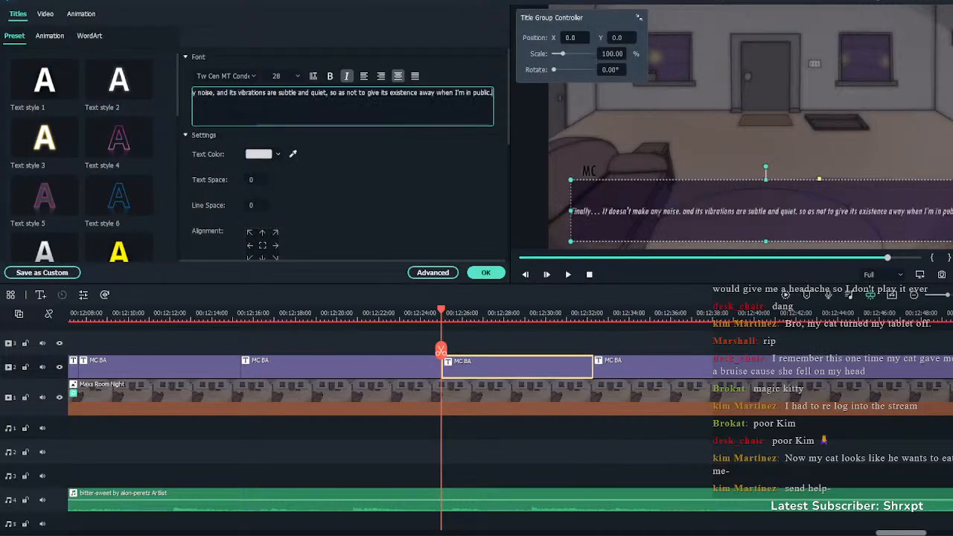
Break the "Finally…" dialogue into two lines, starting the second at "quiet," without a leading space, and apply the title edit
{"action": "key", "text": "Return"}
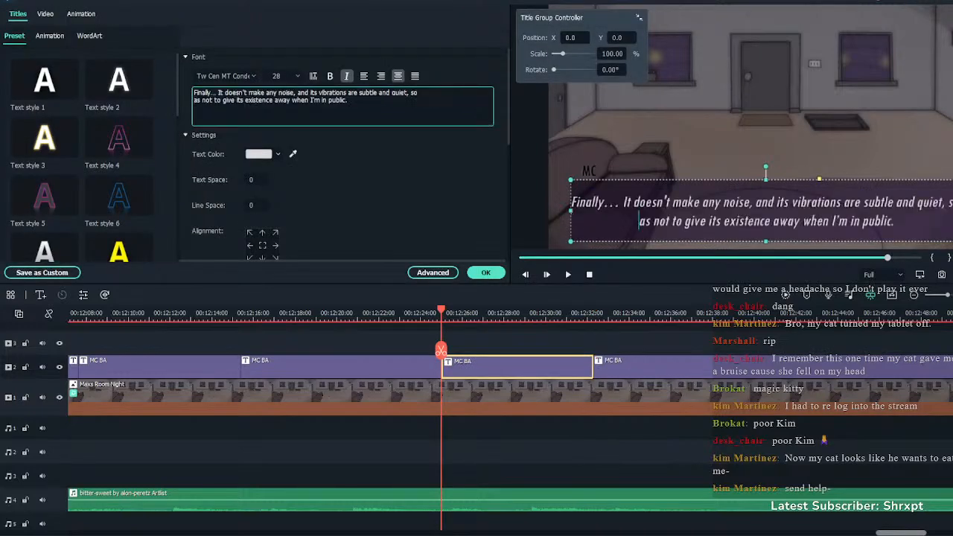
{"action": "key", "text": "BackSpace"}
{"action": "key", "text": "Return"}
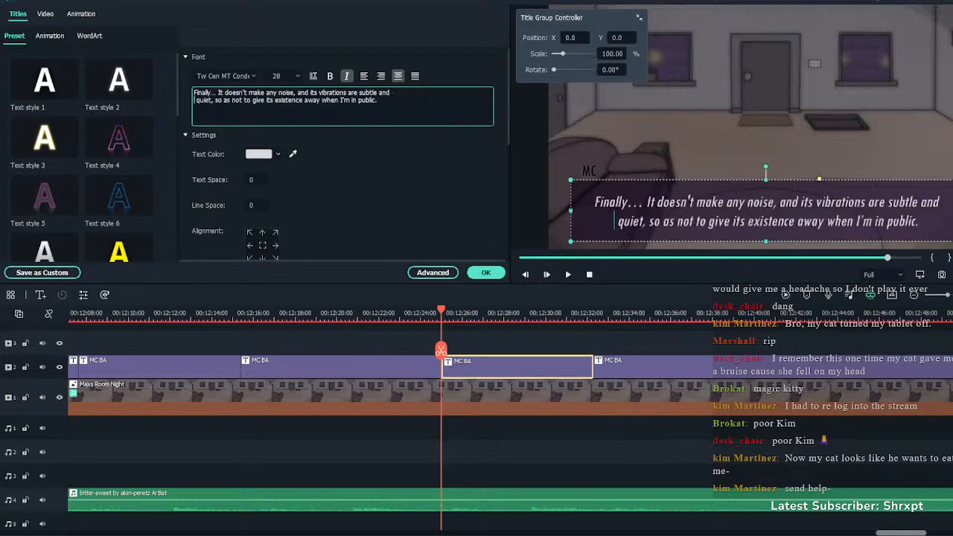
{"action": "key", "text": "Delete"}
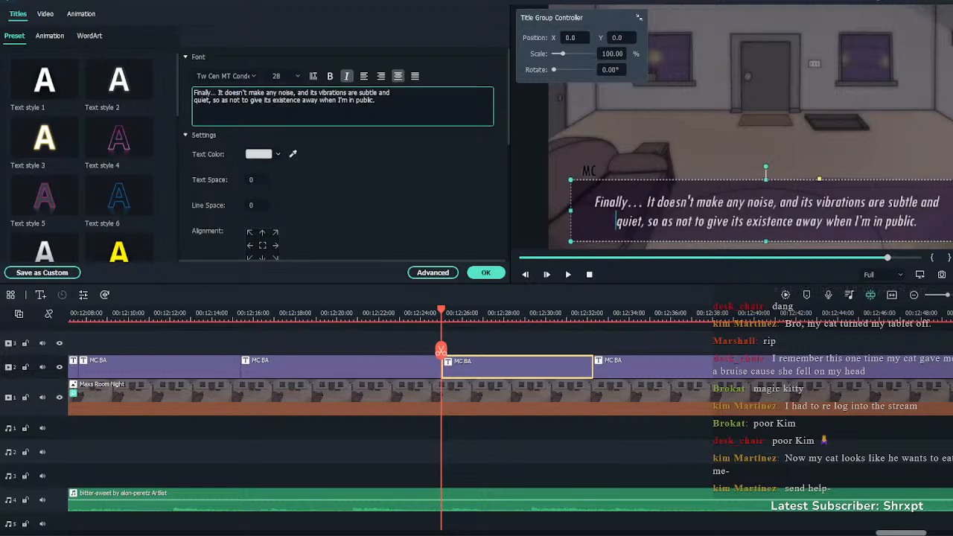
{"action": "left_click", "coordinate": [485, 272]}
Play from about 12:24 through the "Finally…" title and split the title after it just after 12:36
{"action": "left_click", "coordinate": [422, 313]}
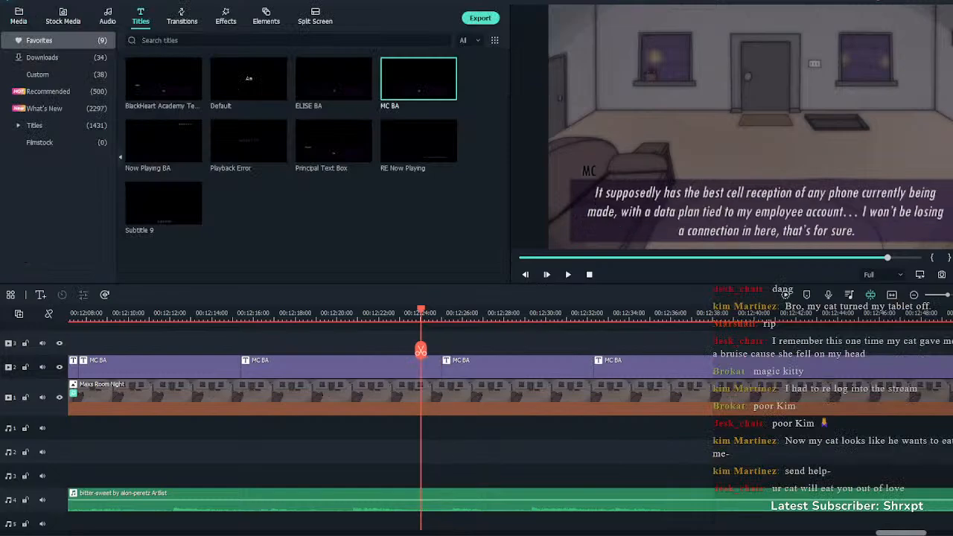
{"action": "key", "text": "space"}
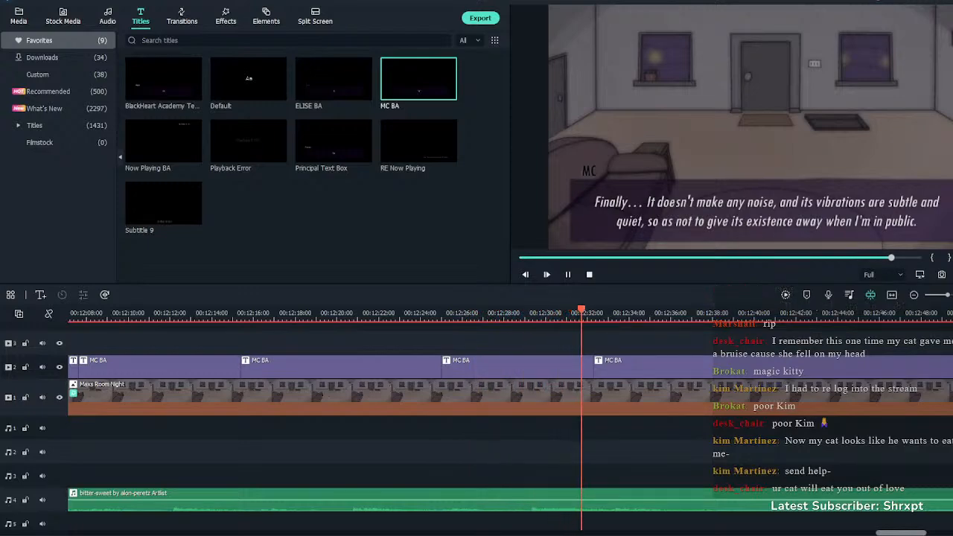
{"action": "scroll", "coordinate": [477, 425], "scroll_direction": "down", "scroll_amount": 1}
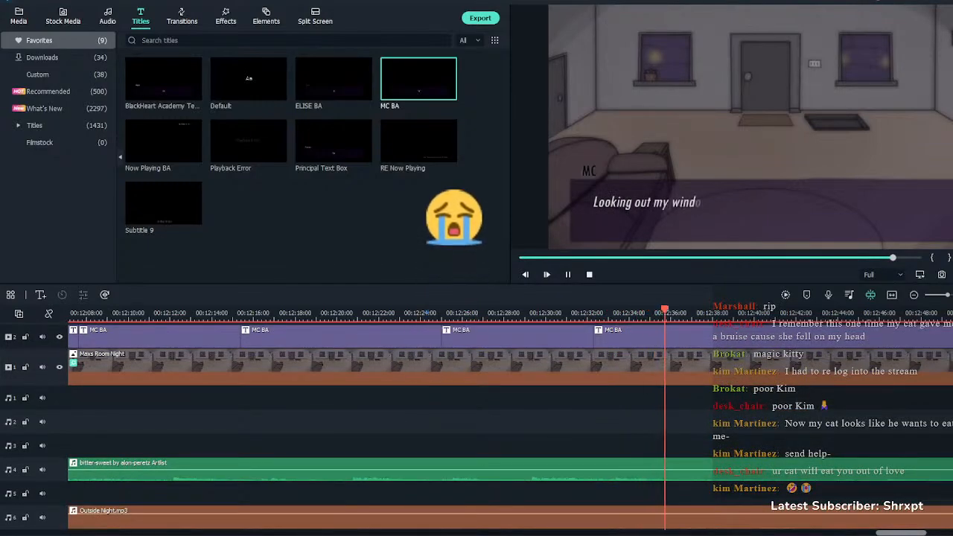
{"action": "left_click", "coordinate": [640, 337]}
{"action": "key", "text": "space"}
{"action": "key", "text": "ctrl+b"}
Replace the text of the title starting at about 12:32 with non-italic "They really thought of everything..." in quotation marks, and play it back
{"action": "double_click", "coordinate": [637, 336]}
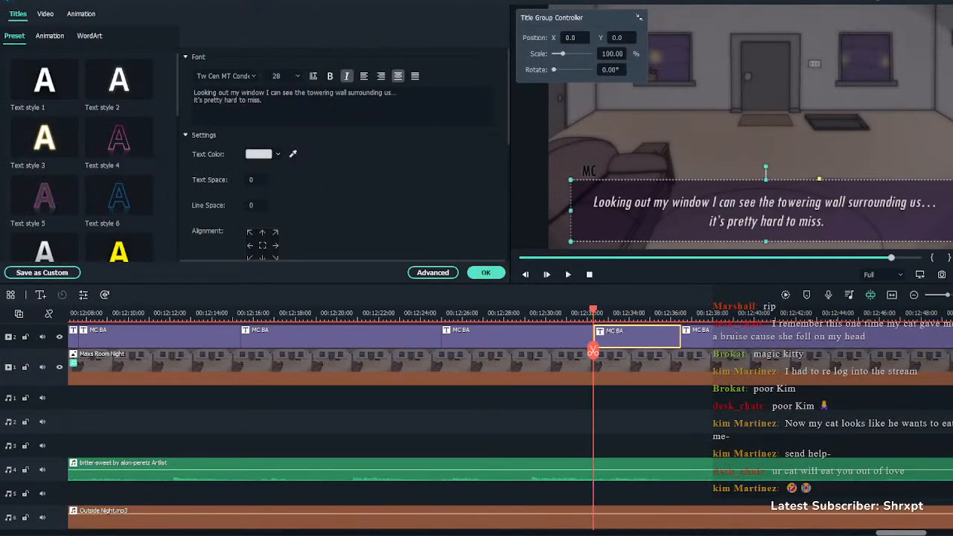
{"action": "left_click_drag", "start_coordinate": [264, 100], "coordinate": [146, 93]}
{"action": "left_click", "coordinate": [347, 76]}
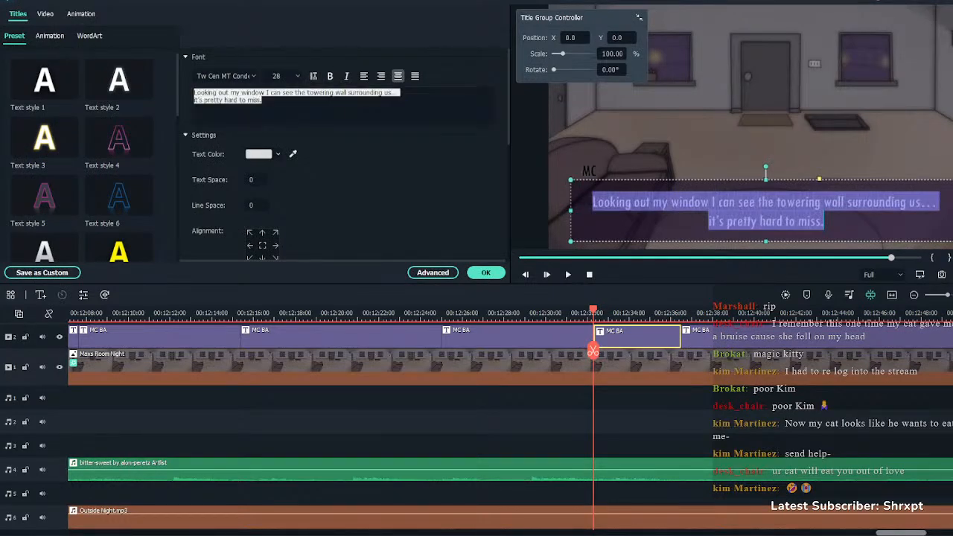
{"action": "left_click", "coordinate": [262, 100]}
{"action": "key", "text": "ctrl+a"}
{"action": "key", "text": "BackSpace"}
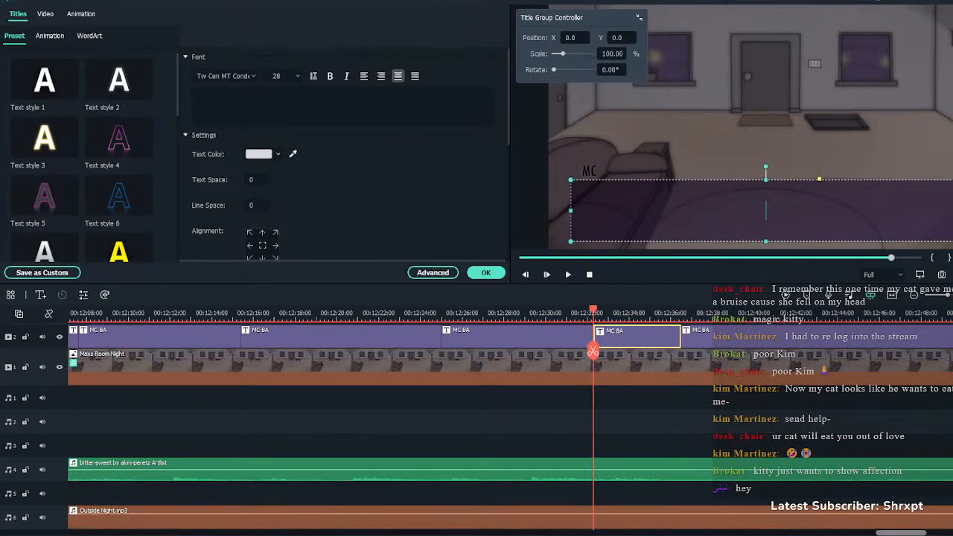
{"action": "type", "text": "\"They really thought of everything...\""}
{"action": "key", "text": "Escape"}
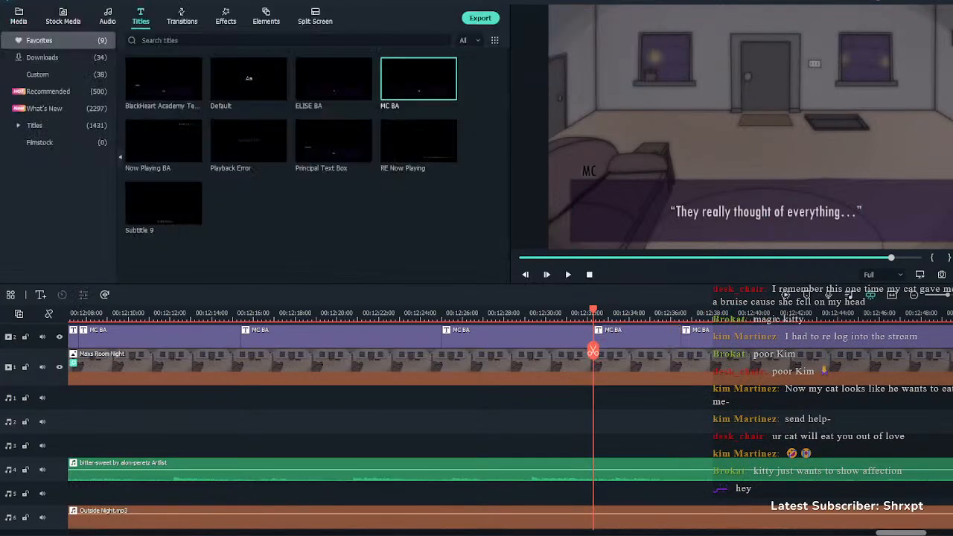
{"action": "left_click", "coordinate": [584, 313]}
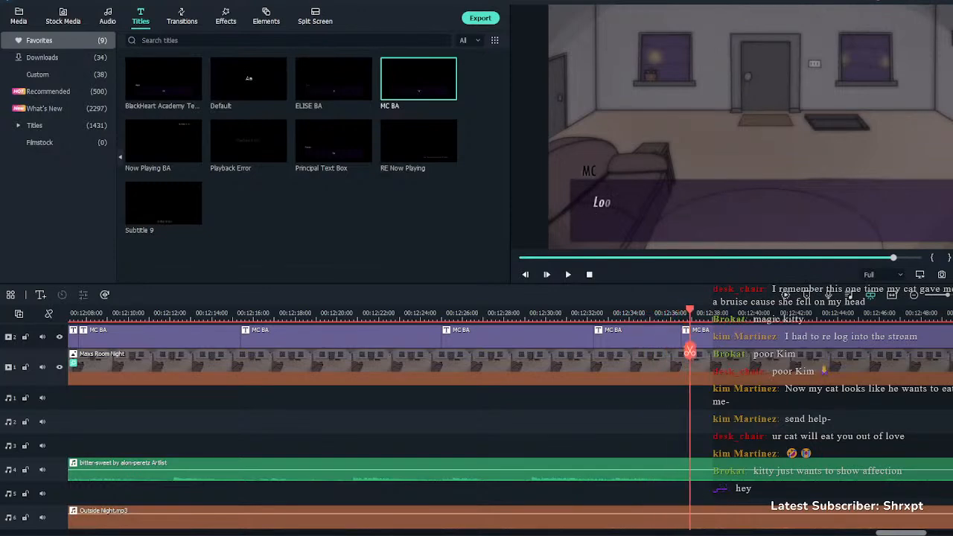
{"action": "key", "text": "space"}
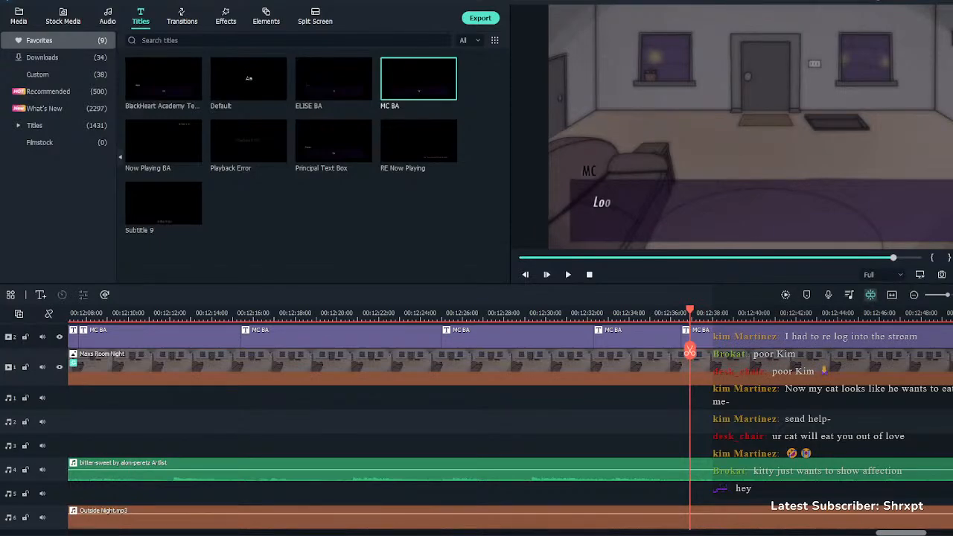
Look over all tracks across the whole project timeline and preview the remaining MC title just before 13:00
{"action": "key", "text": "shift+z"}
{"action": "scroll", "coordinate": [476, 427], "scroll_direction": "up", "scroll_amount": 3}
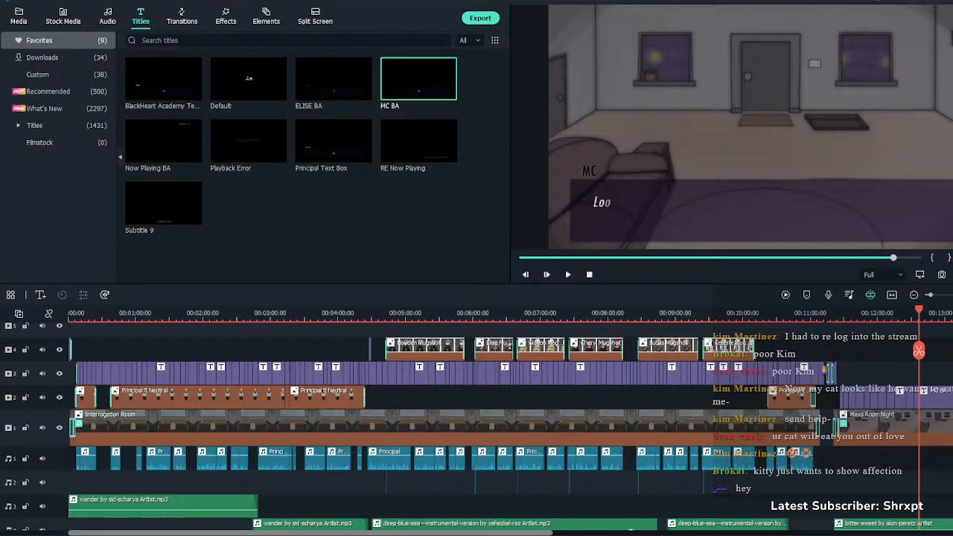
{"action": "scroll", "coordinate": [634, 412], "scroll_direction": "down", "scroll_amount": 5}
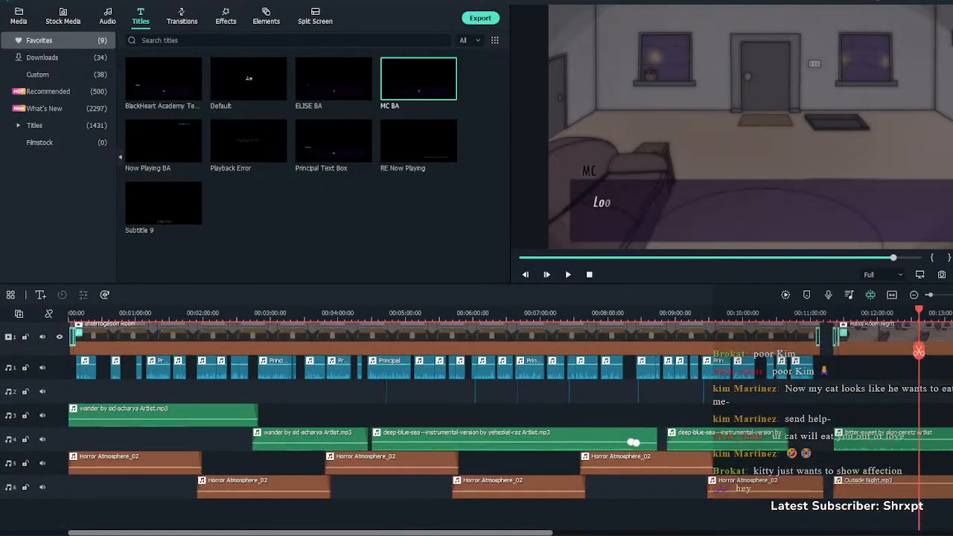
{"action": "scroll", "coordinate": [634, 412], "scroll_direction": "up", "scroll_amount": 5}
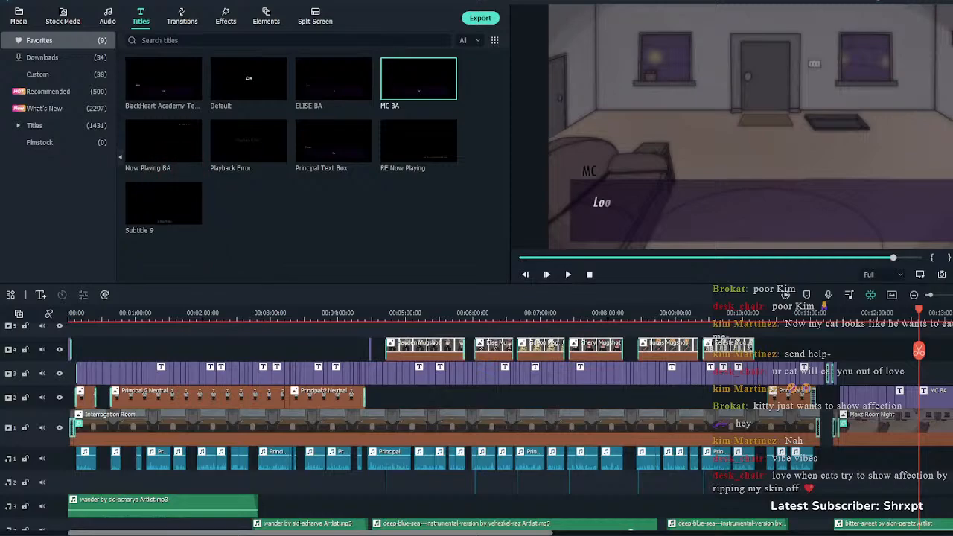
{"action": "left_click_drag", "start_coordinate": [919, 350], "coordinate": [938, 350]}
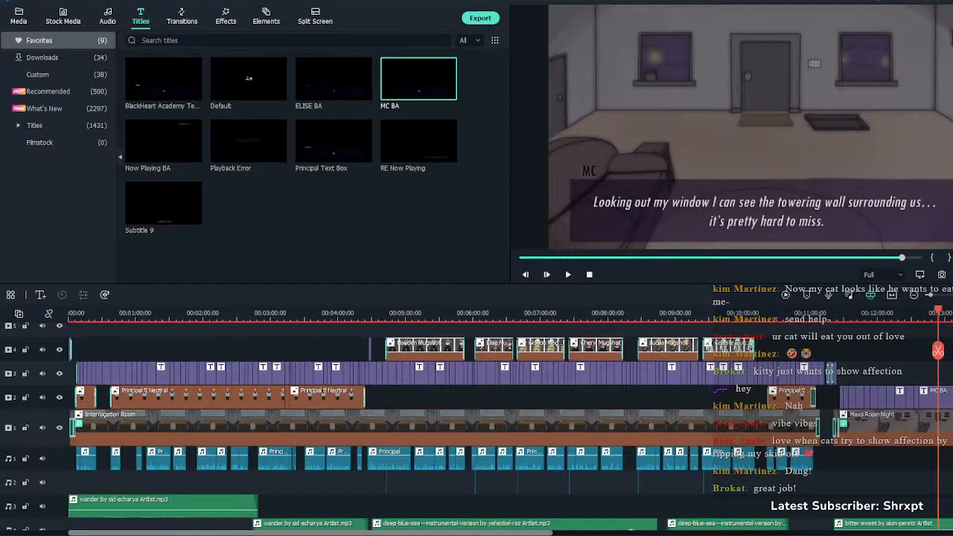